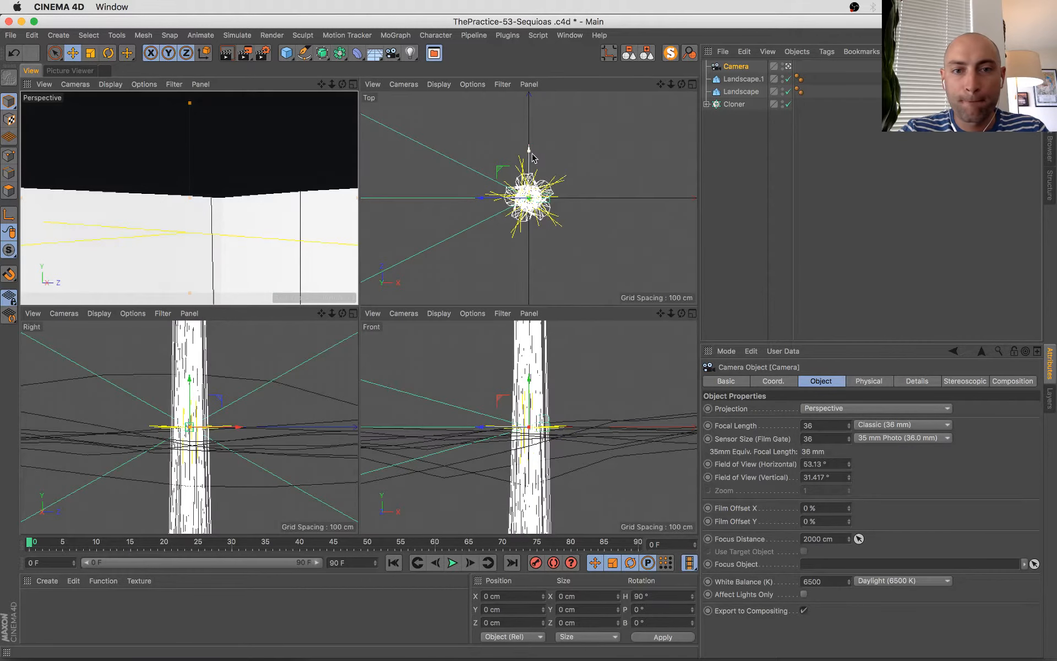
- Move the camera away from the trunk to about X 3182 cm and raise it to about Y 328 cm
drag(481, 197, 686, 197)
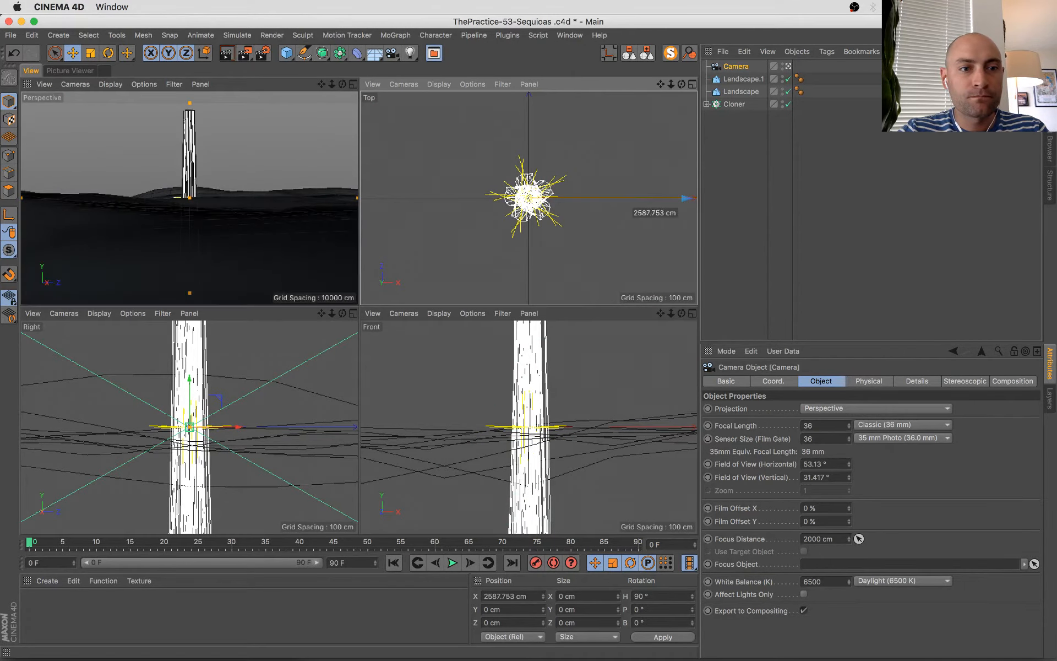
key(s)
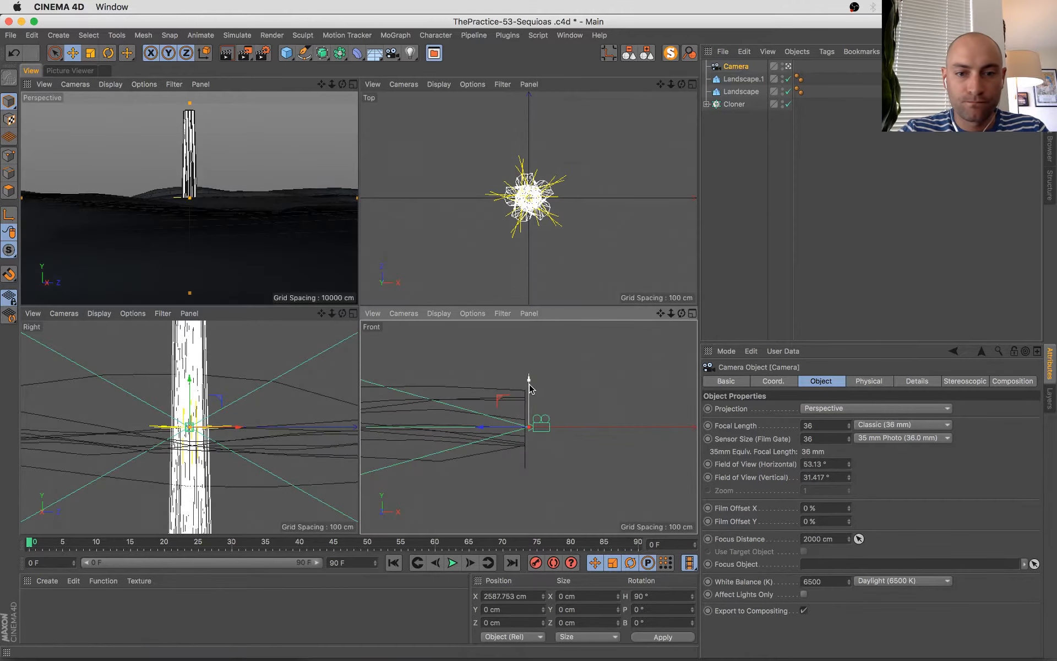
drag(529, 388, 626, 344)
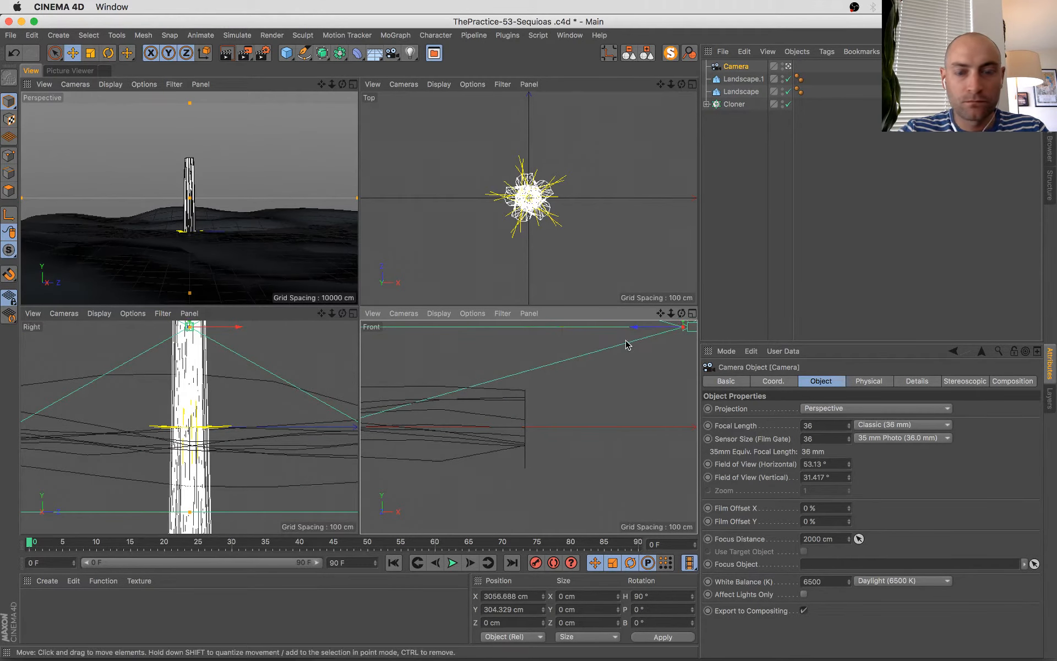
key(s)
alt+middle_drag(571, 430, 542, 515)
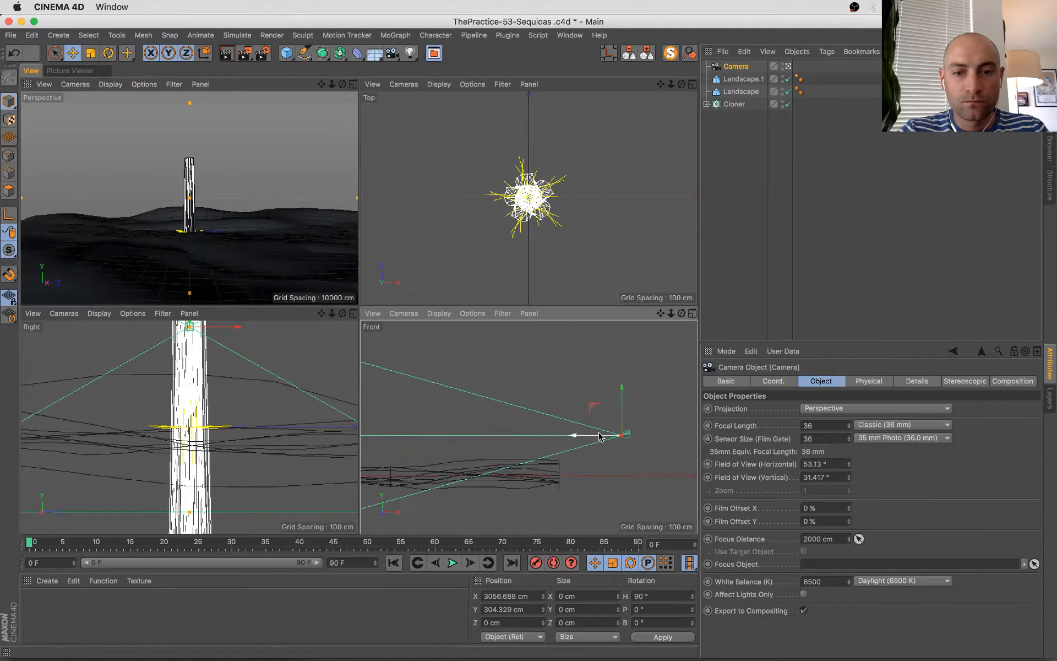
drag(623, 400, 623, 398)
drag(573, 435, 589, 435)
- Check the live chat messages in Chrome, and return to Cinema 4D
key(super+Tab)
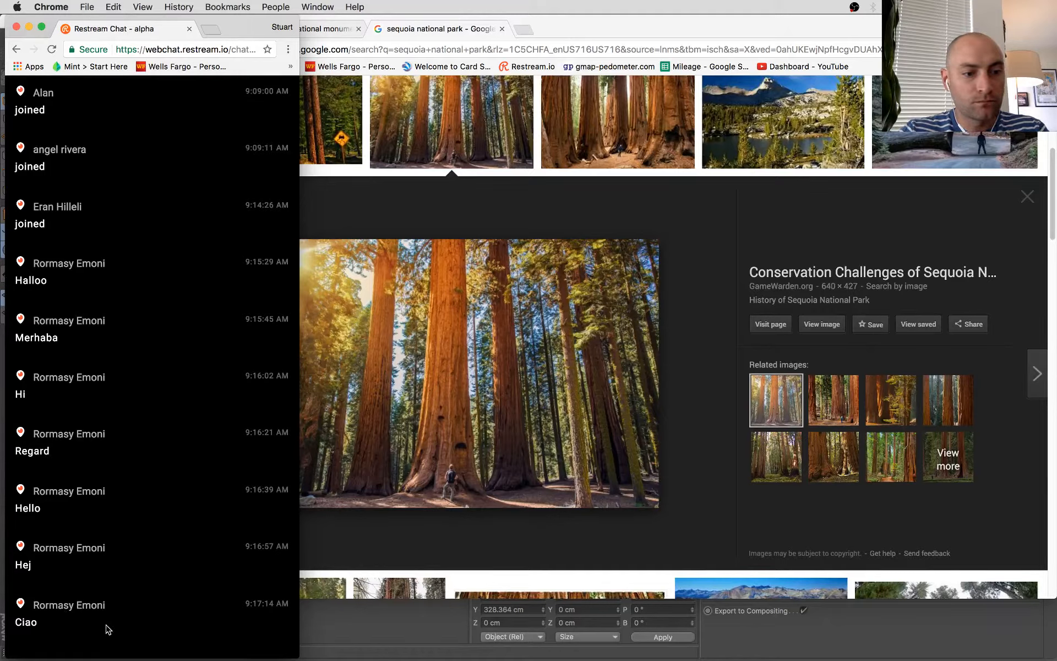
drag(108, 630, 65, 338)
key(super+Tab)
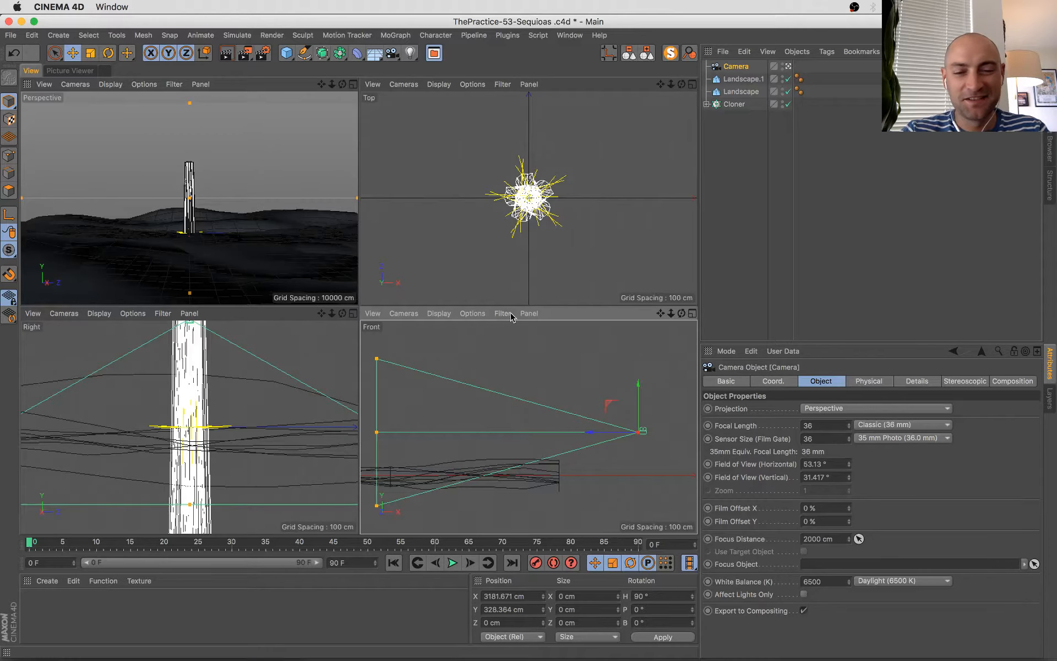
- Maximize the perspective view and save the scene
middle_click(154, 164)
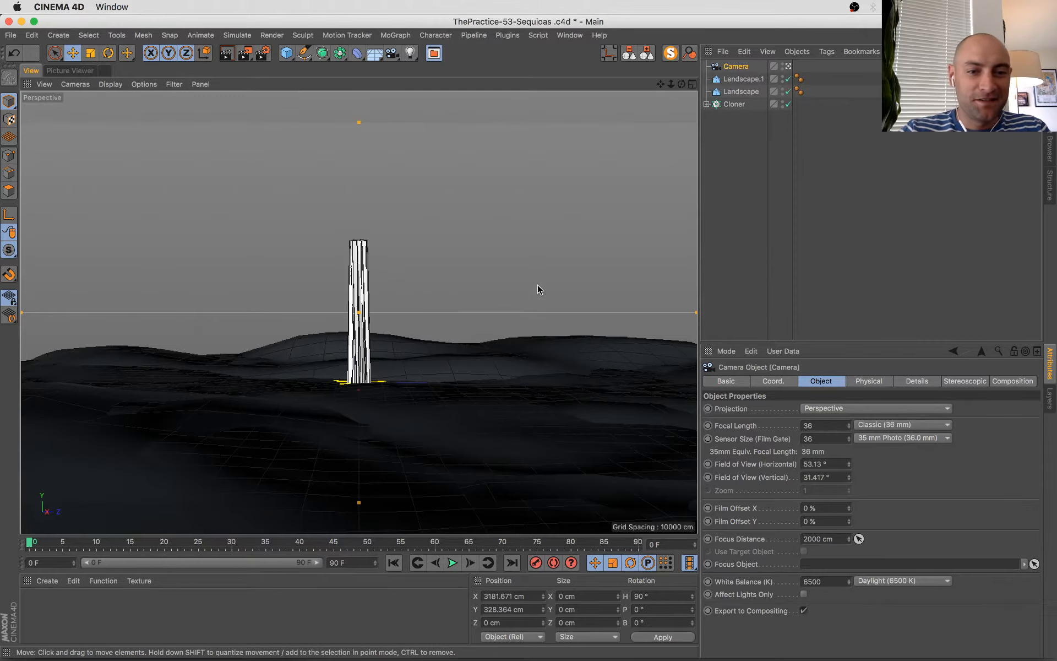
key(super+s)
key(super+Tab)
key(super+Tab)
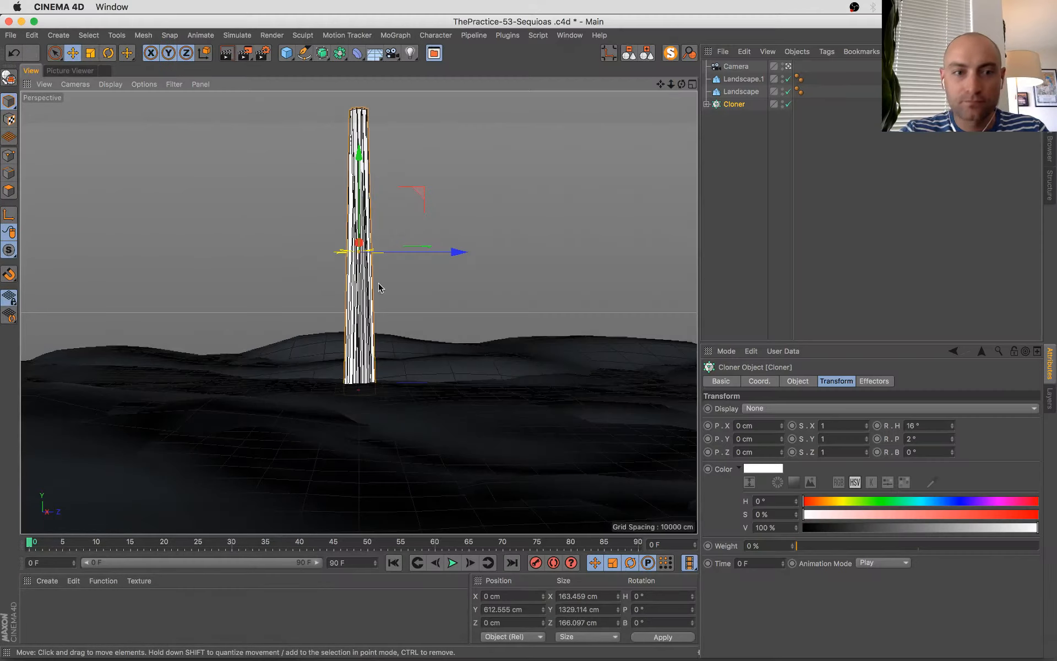
- Try shifting the trunk cloner along the Z axis, and undo that move
drag(455, 251, 298, 252)
key(super+z)
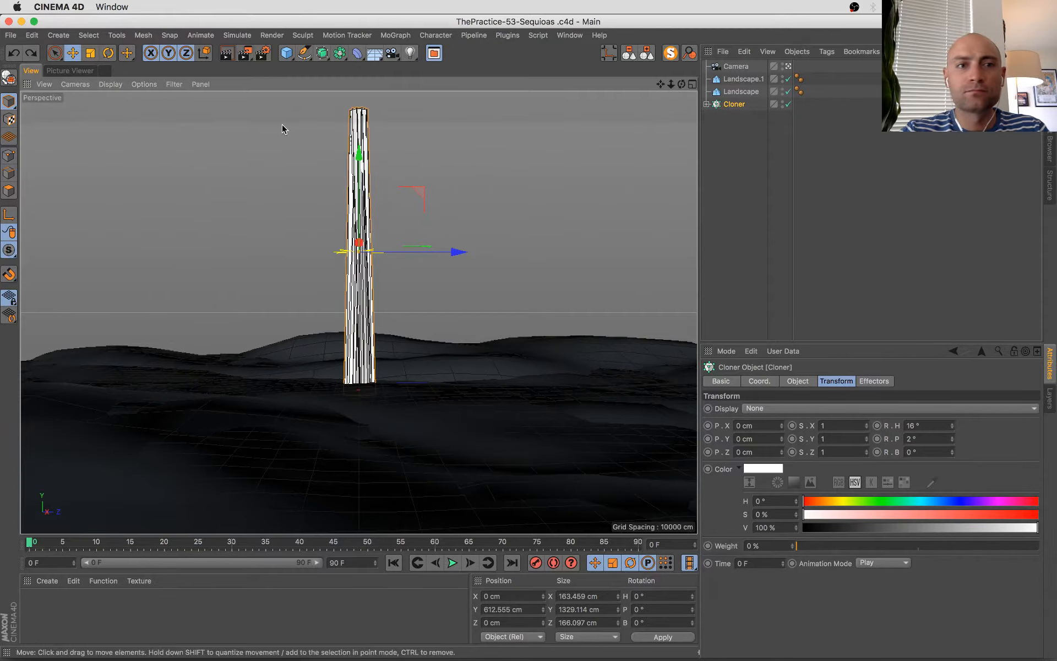
- Switch to Chrome and browse the sequoia national park images, previewing the General Sherman Tree photo and a related upward view
key(super+Tab)
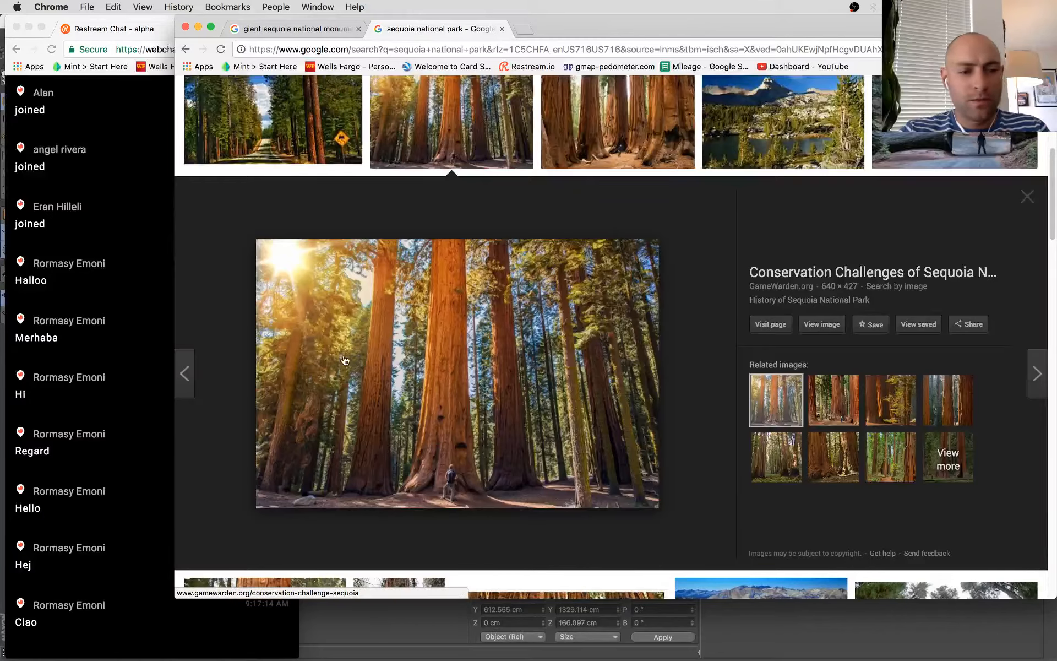
scroll(598, 372, down, 2)
scroll(380, 402, down, 3)
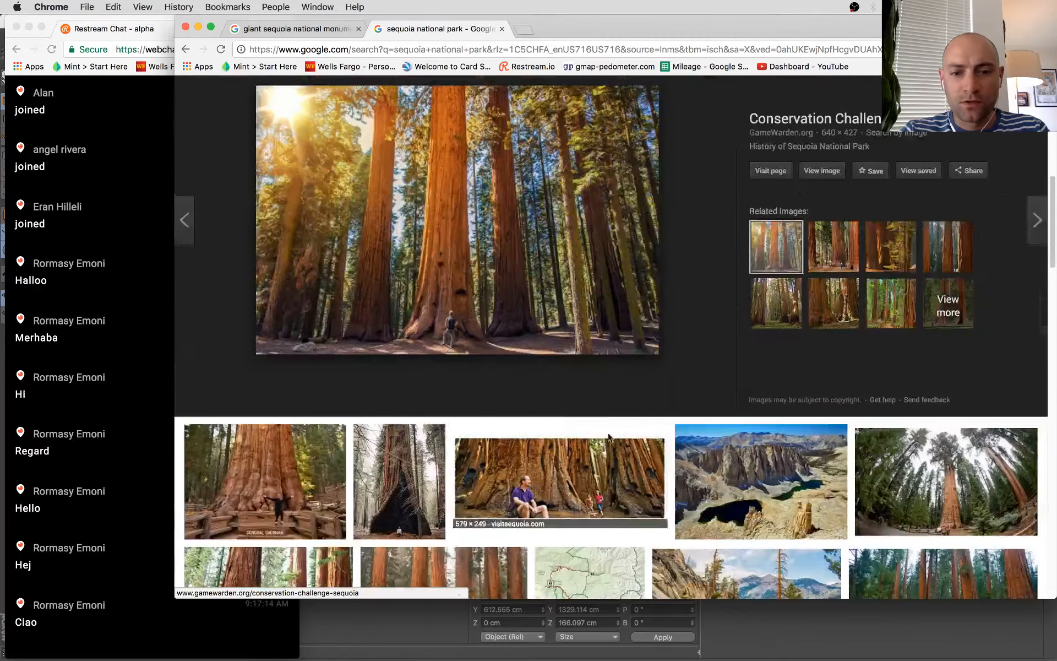
scroll(307, 413, down, 8)
scroll(955, 280, up, 5)
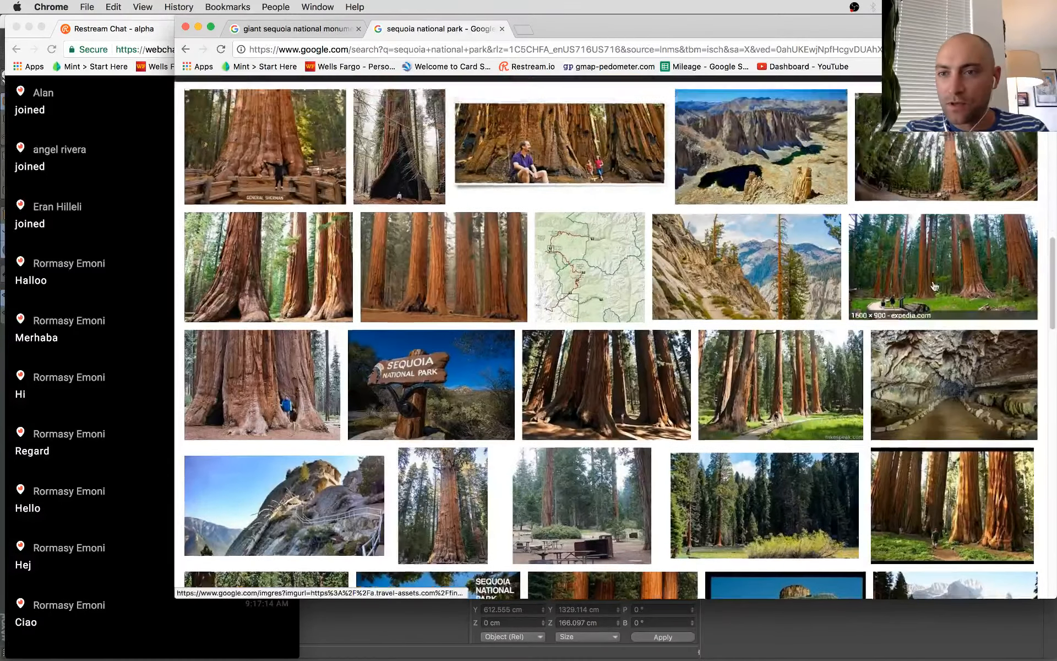
click(947, 220)
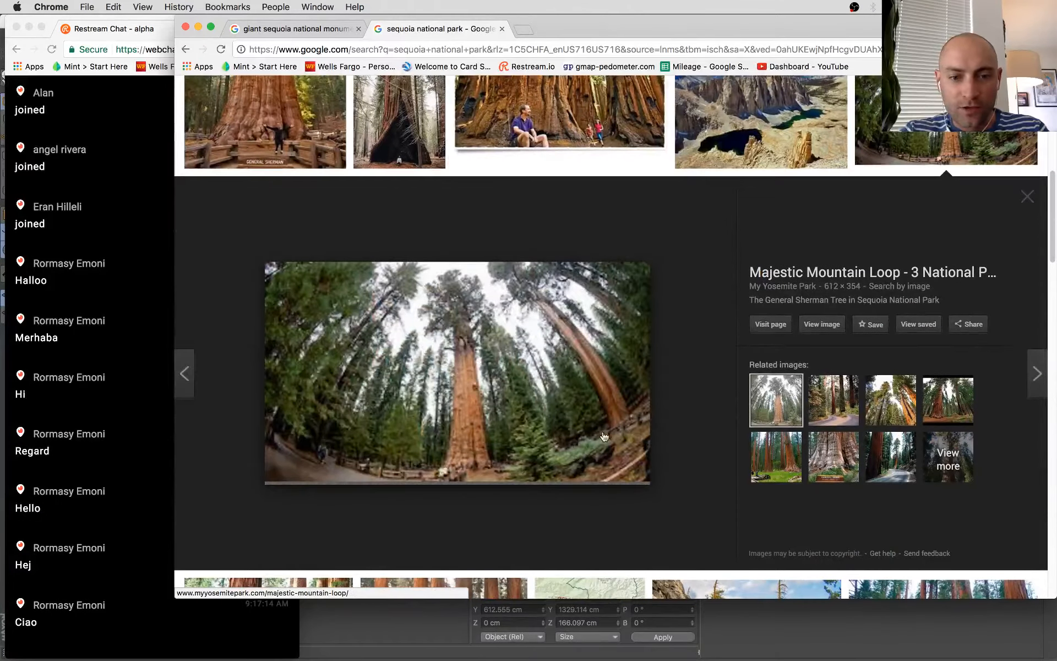
click(885, 405)
- Examine more sequoia reference photos, previewing the Expedia boardwalk image and the Sequoia Kings Canyon trunks with a person for scale
scroll(609, 357, down, 5)
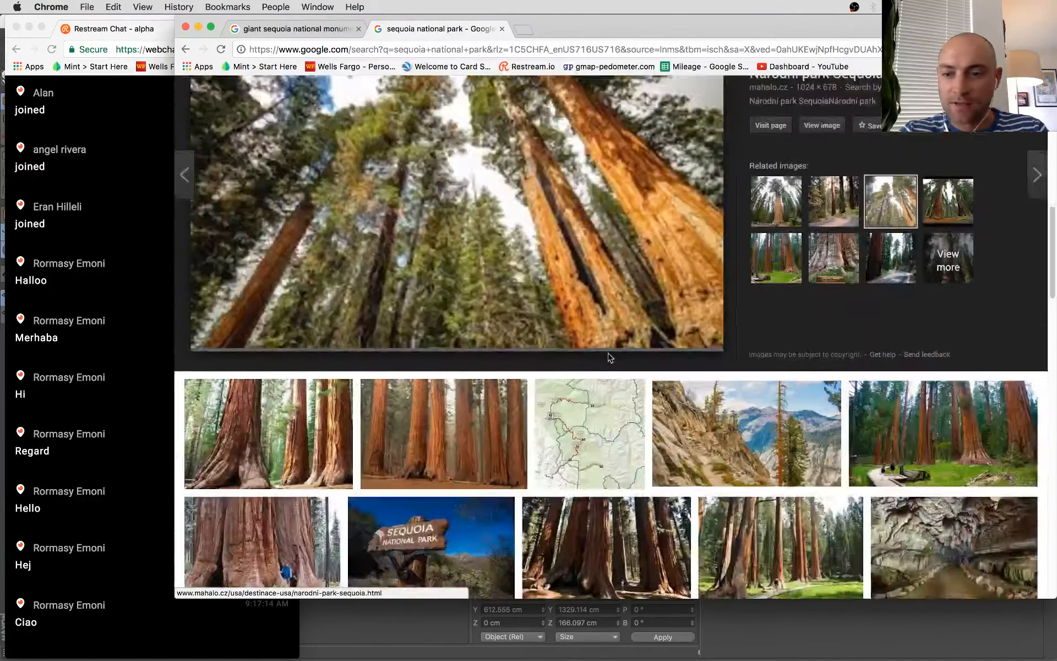
scroll(610, 358, down, 4)
click(894, 198)
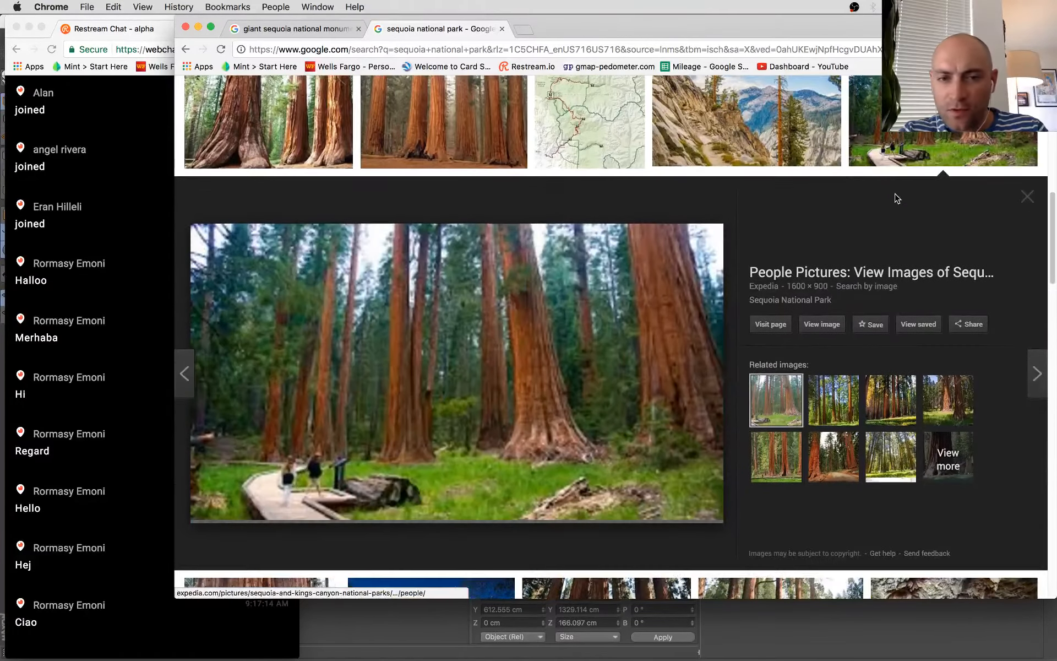
click(784, 115)
scroll(550, 236, up, 10)
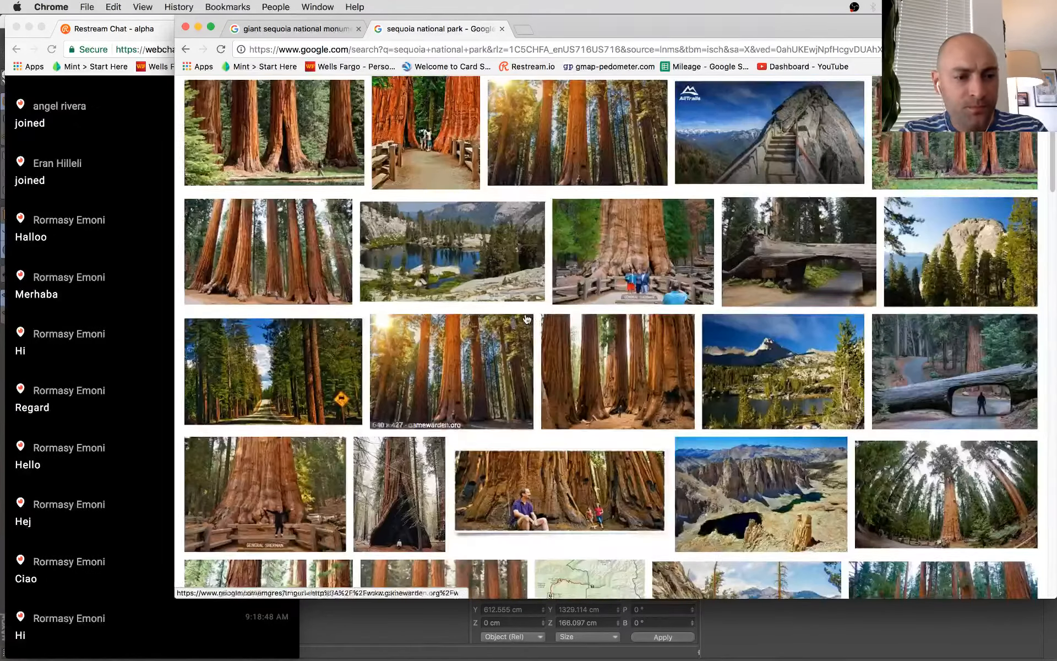
scroll(407, 385, down, 5)
scroll(408, 385, down, 10)
click(584, 353)
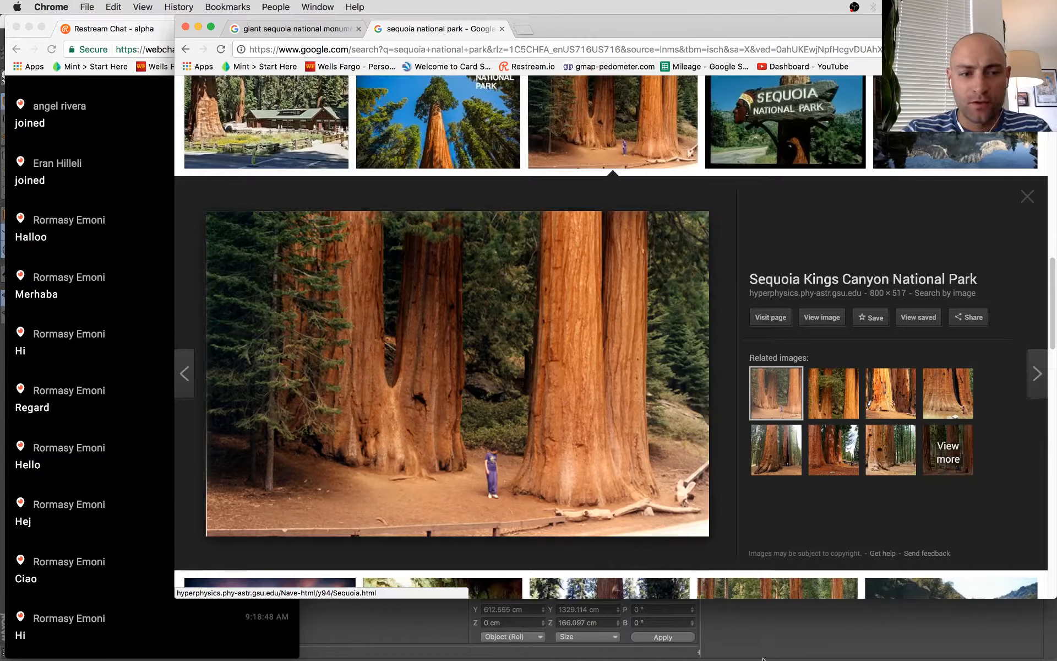
click(780, 649)
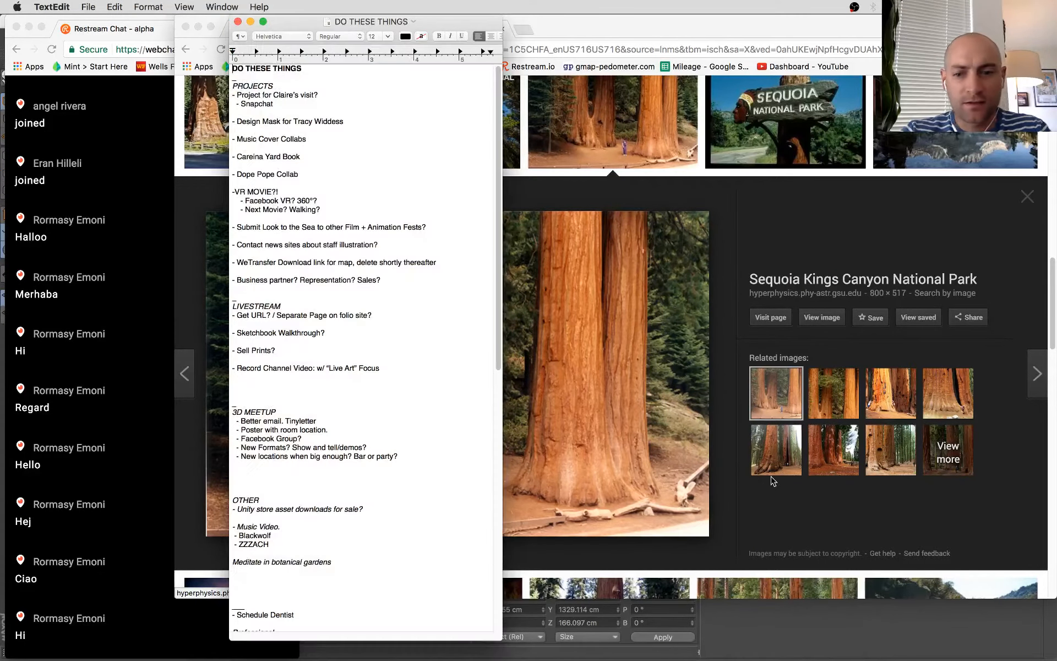
click(237, 21)
click(830, 239)
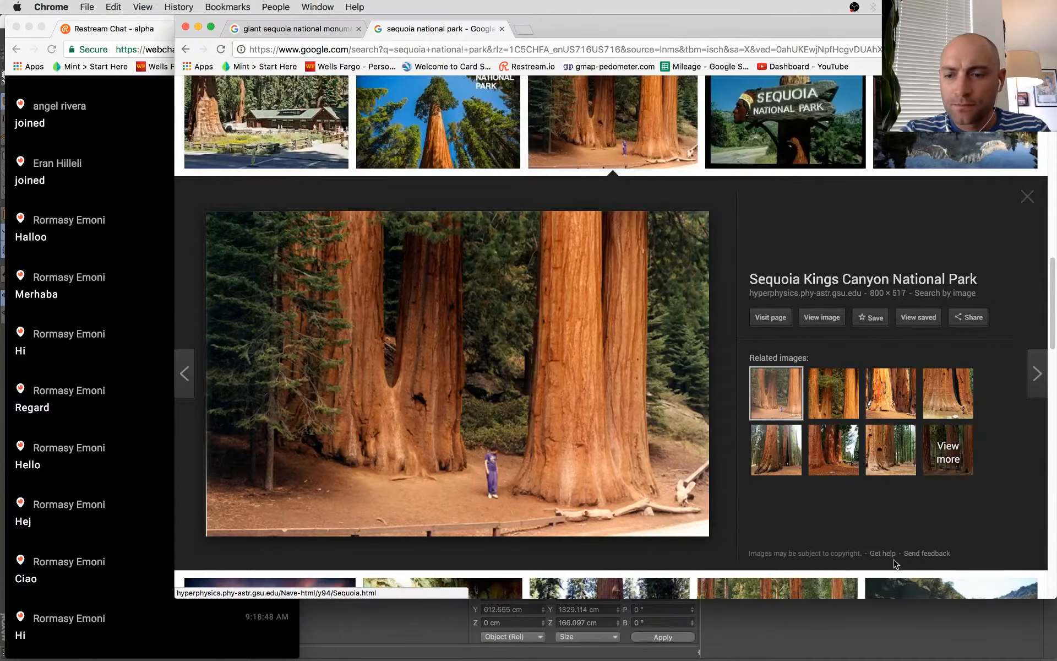
- Return to Cinema 4D and compare the trunk cloner's raised position with its earlier one by undoing and redoing the move
click(894, 615)
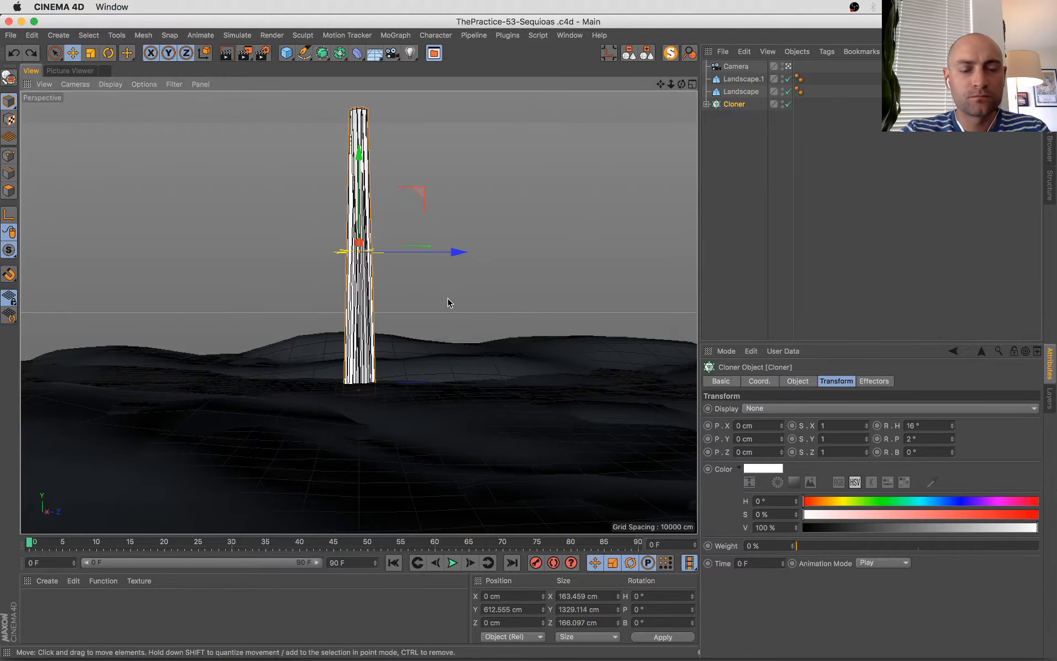
scroll(448, 300, down, 1)
key(super+z)
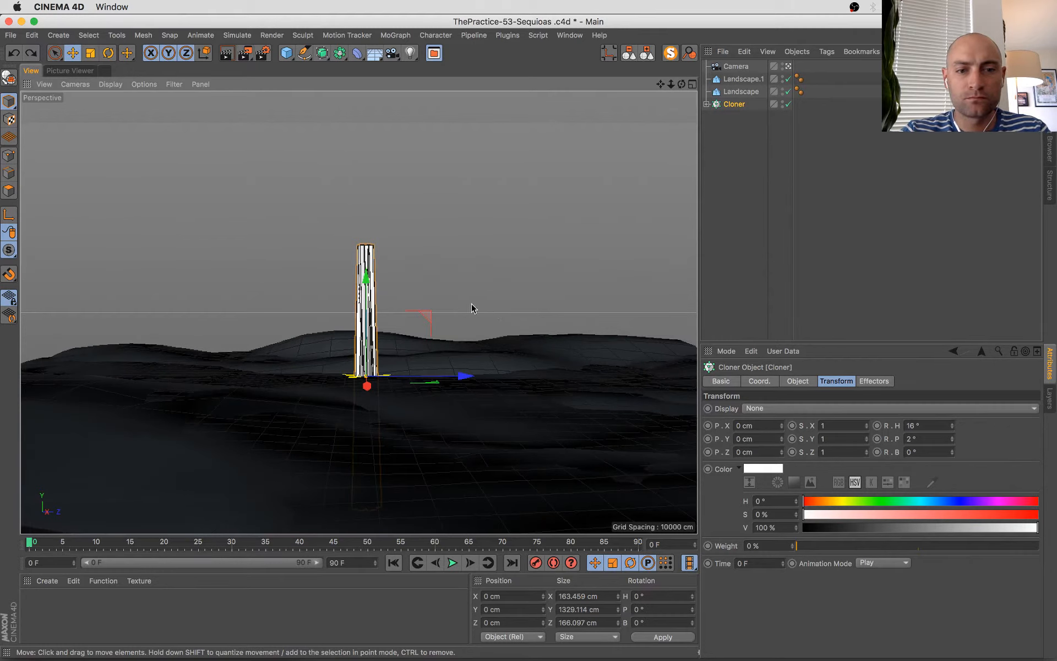
scroll(448, 292, up, 1)
key(super+shift+z)
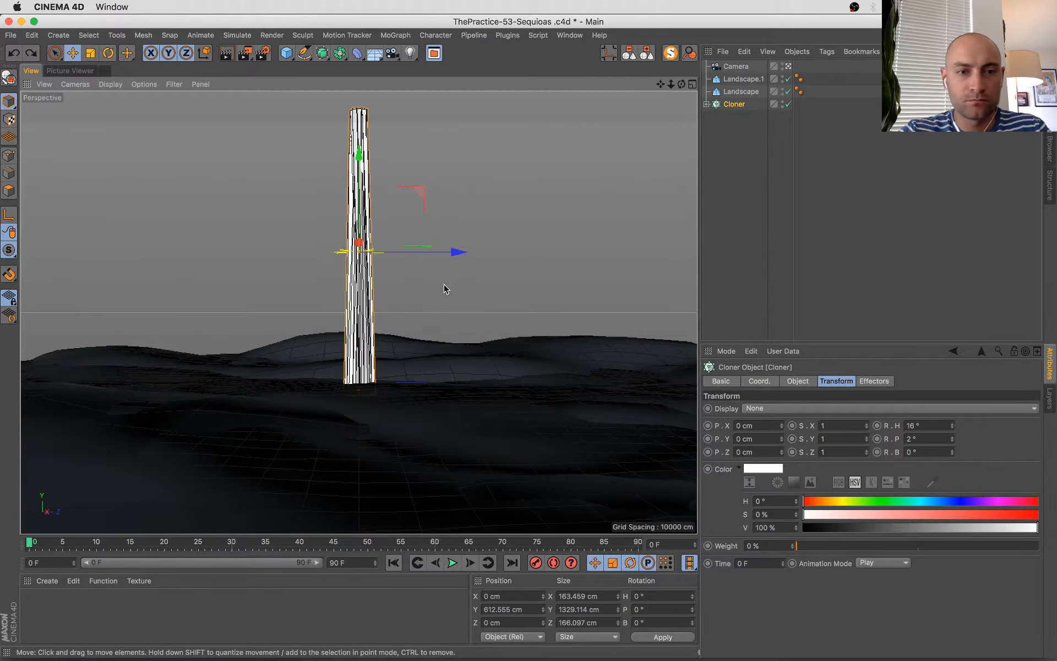
- Place the trunk cloner at about Z -580 cm and a copy at about Z 896 cm, scaled up to about 1792 cm tall
drag(453, 250, 646, 252)
key(t)
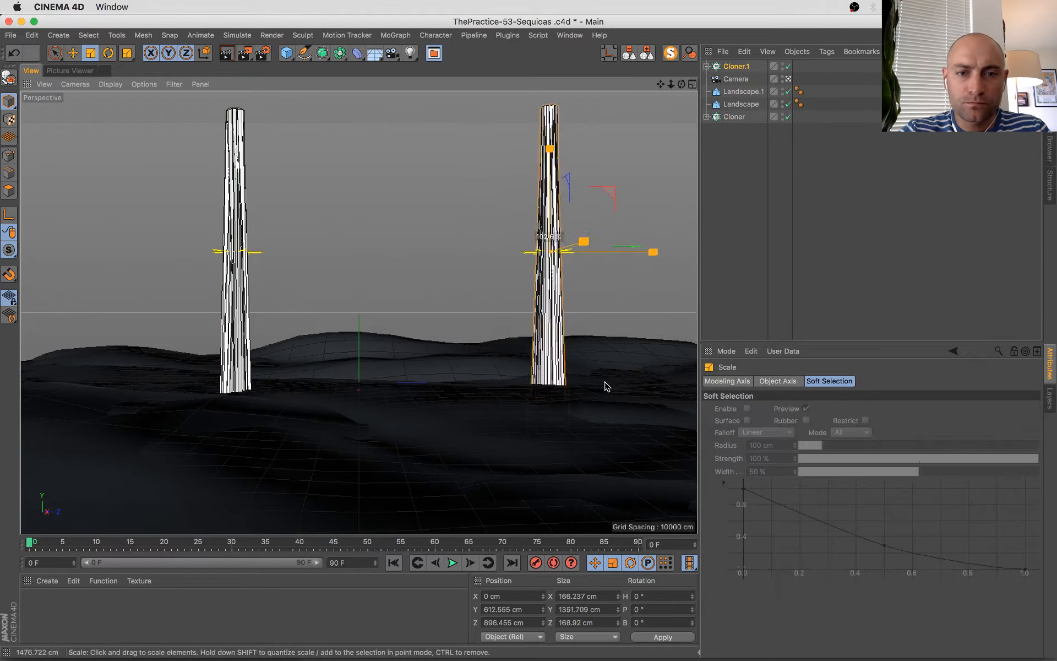
drag(603, 382, 640, 201)
key(e)
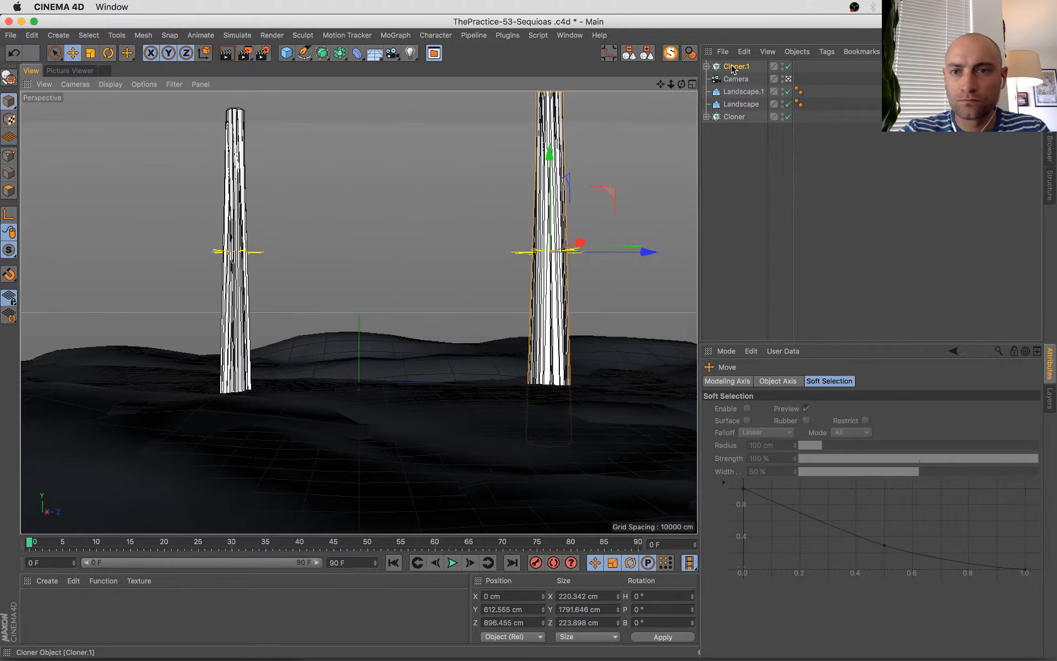
- Move the copied cloner below the original in the object hierarchy and rename it Trunk 1
click(733, 67)
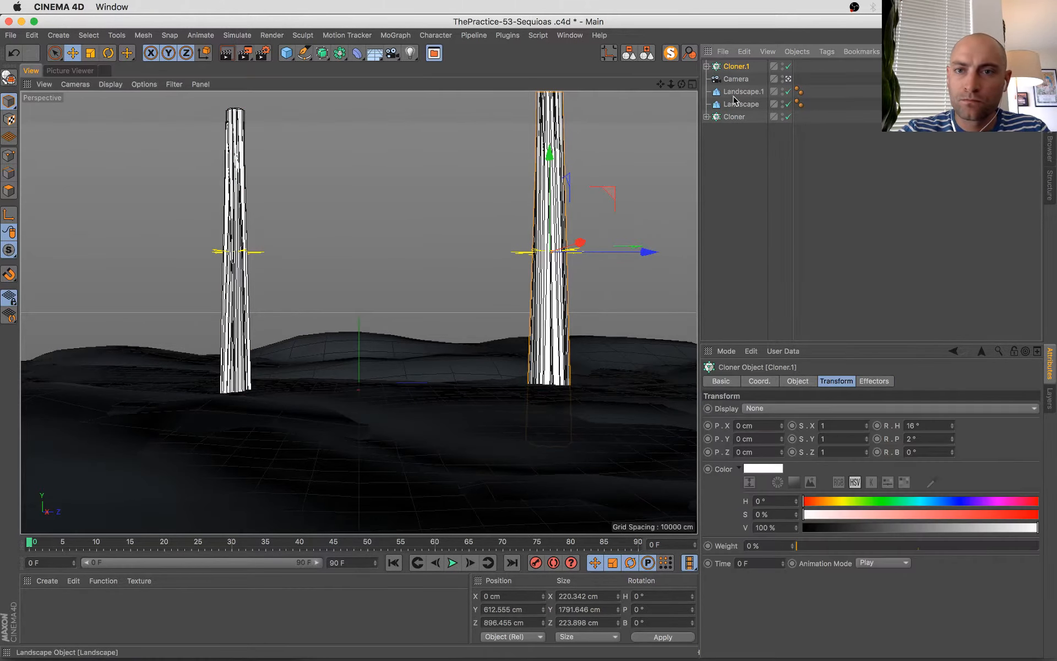
drag(735, 77, 737, 179)
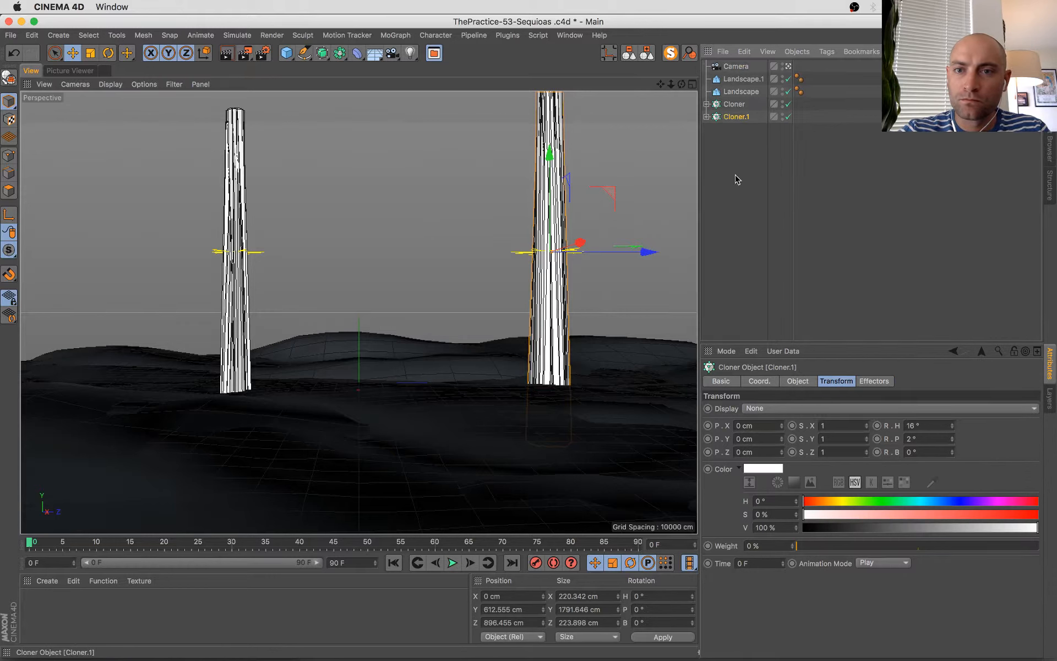
double_click(735, 117)
text(Trunk)
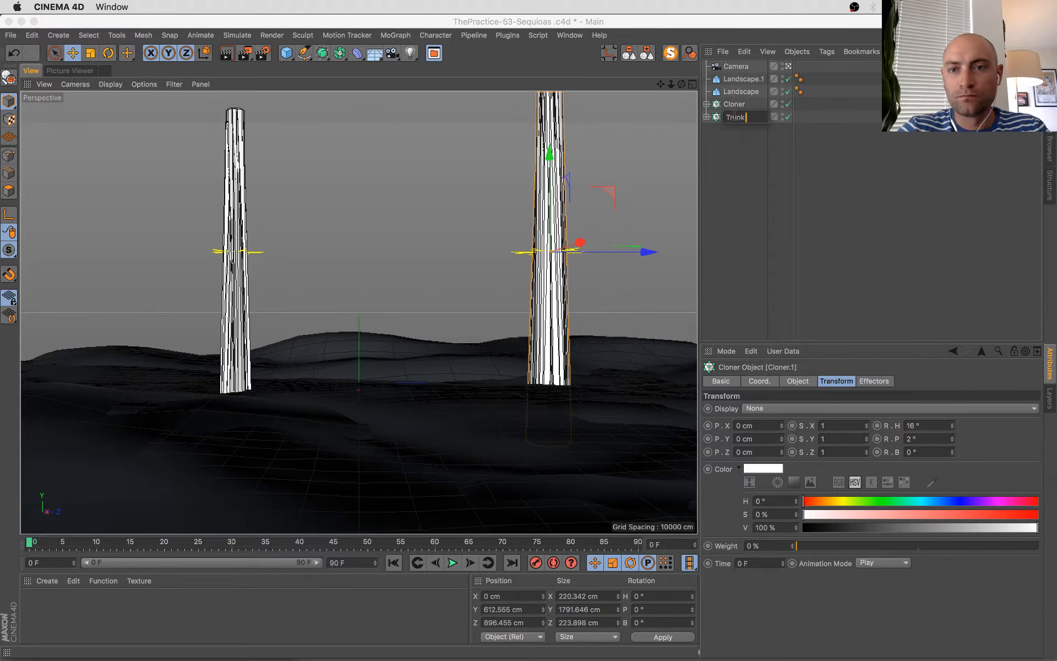
text( 1)
key(Return)
- Rename the original cloner as Trunk
double_click(735, 104)
text(Trunk)
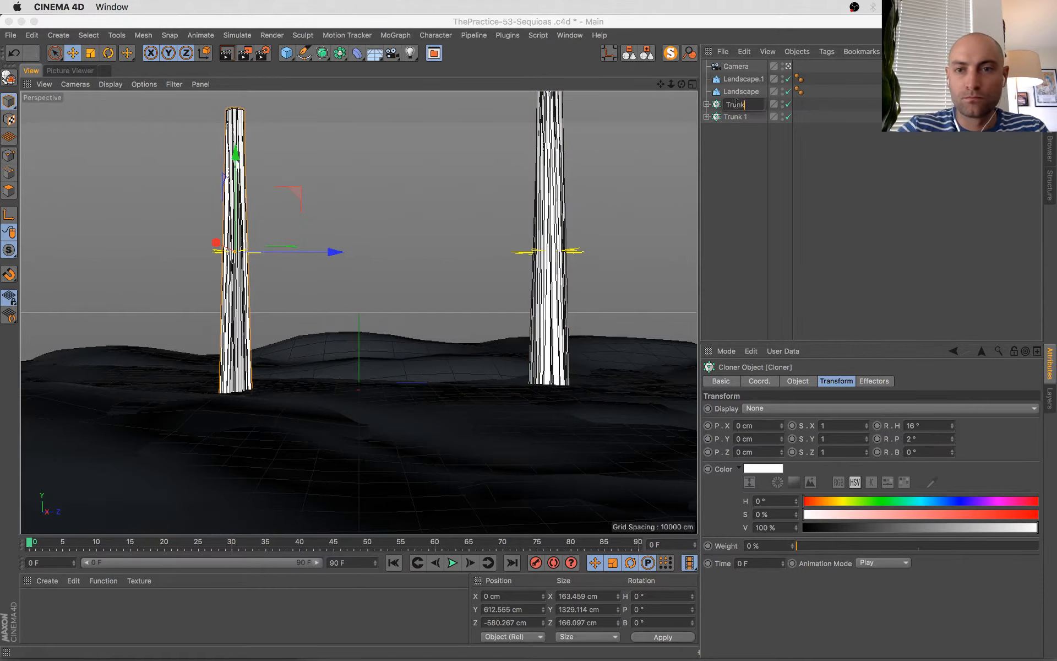
key(Return)
- Temporarily isolate Trunk 1's Connect object, scaling it to about 119 cm wide and its height to about 1544 cm
click(706, 116)
click(740, 128)
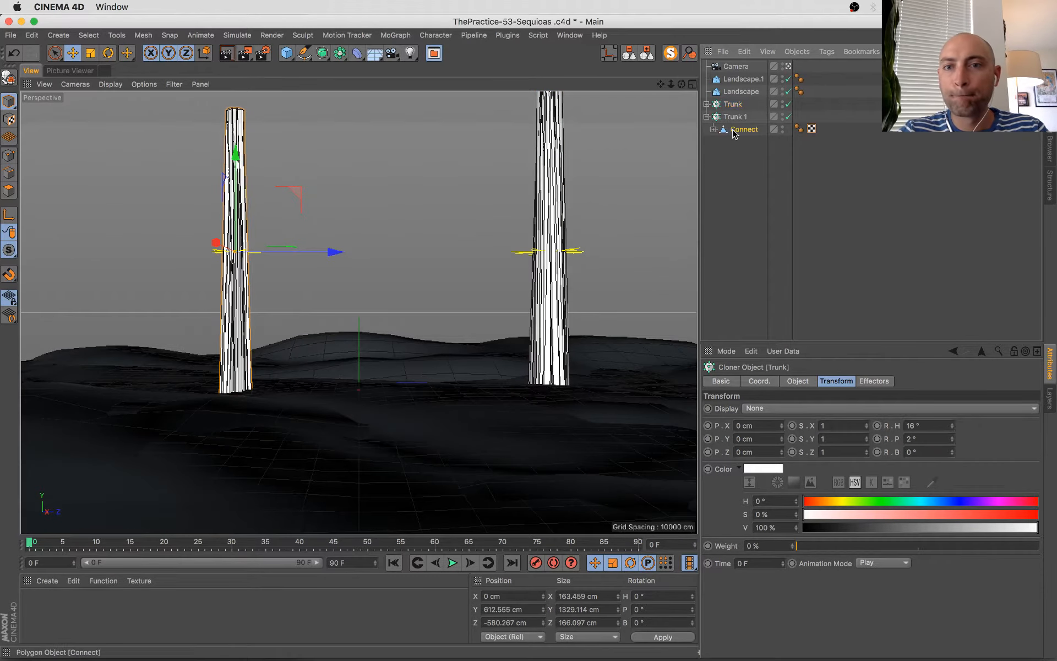
key(t)
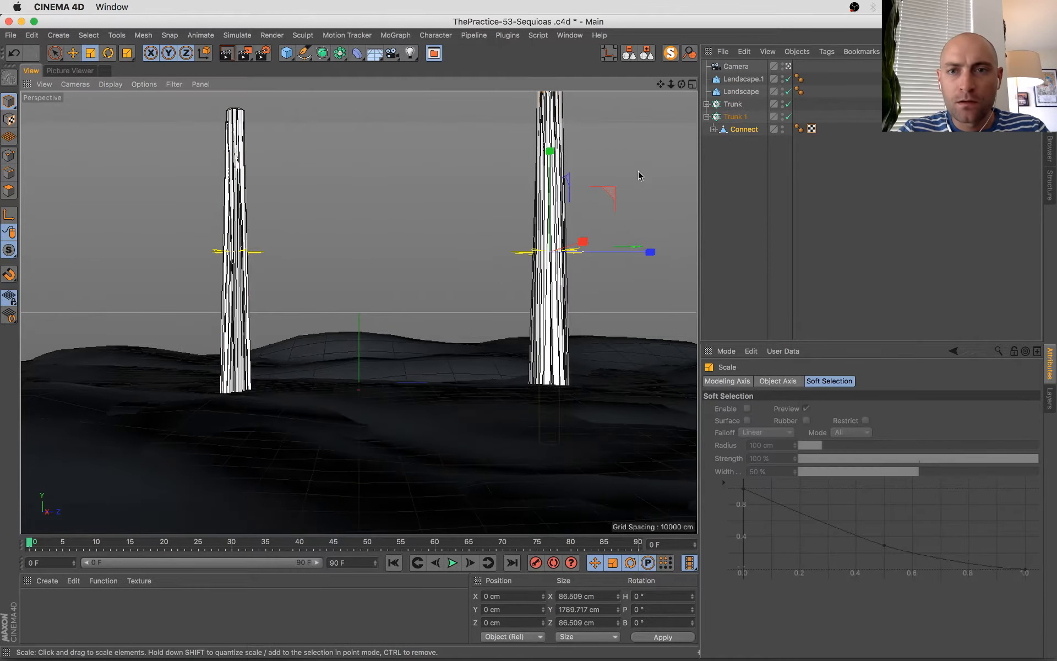
click(671, 53)
drag(436, 348, 652, 334)
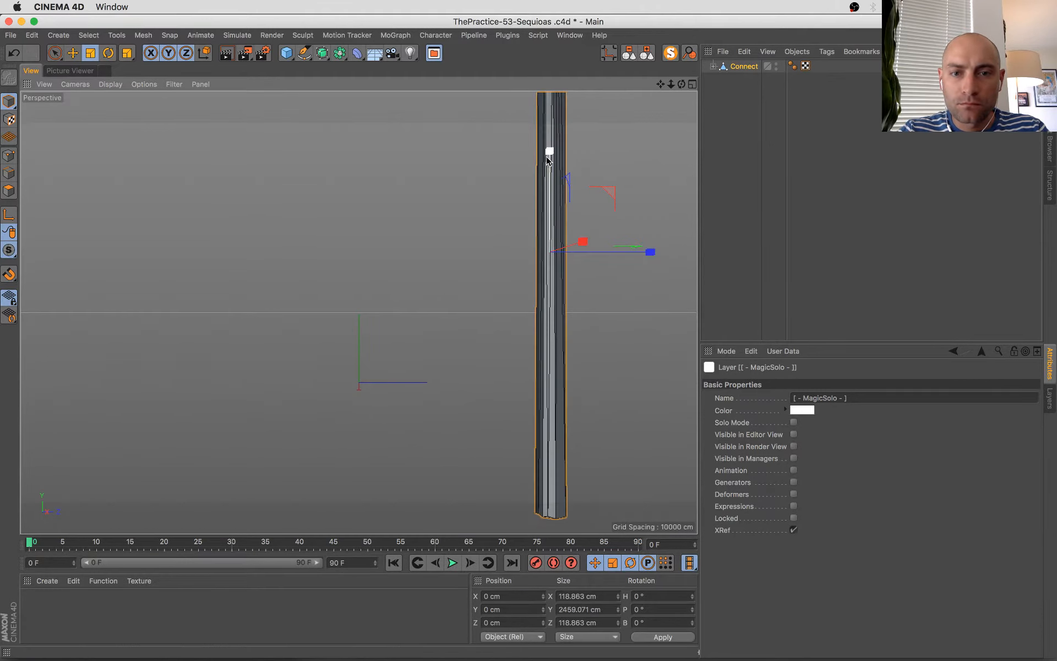
drag(550, 151, 550, 191)
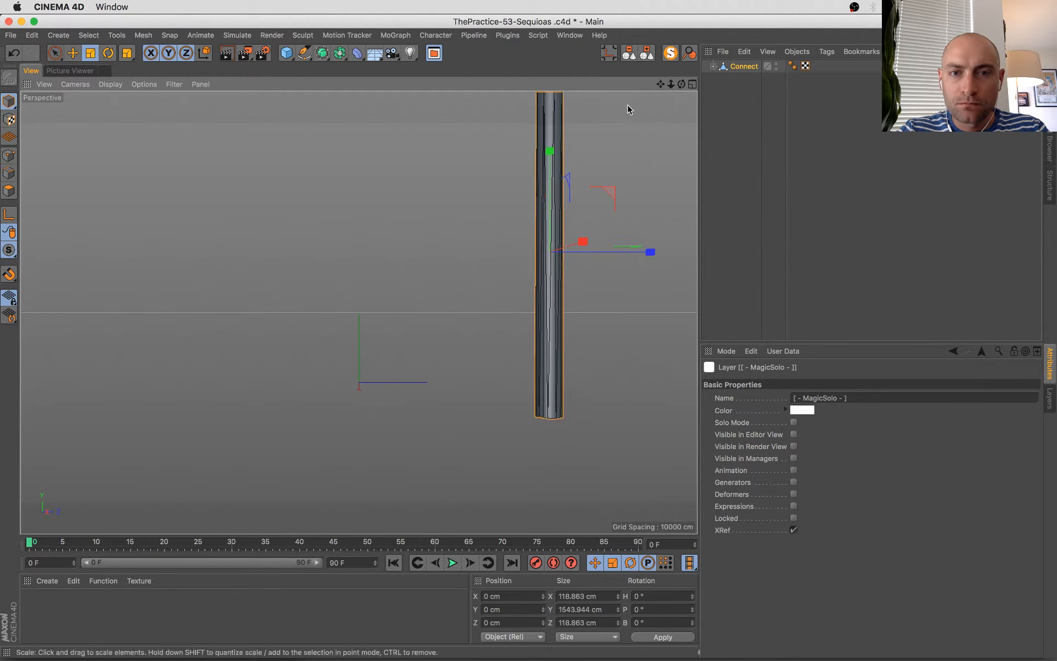
click(670, 54)
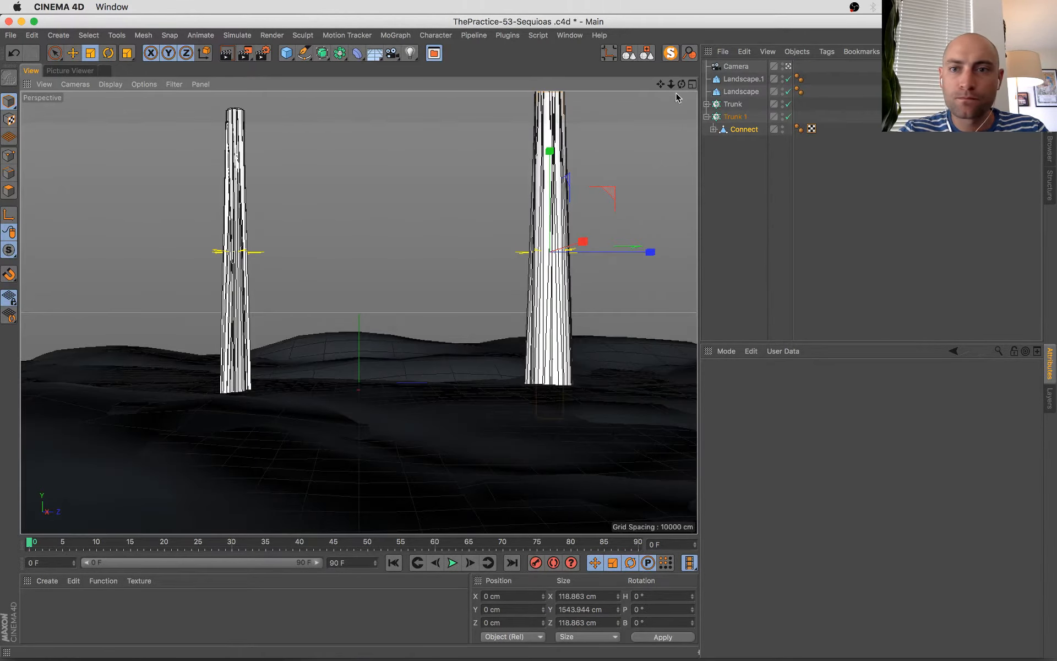
- Move Trunk 1 toward the camera to about X 667 cm, Z 721 cm, and save the scene
click(729, 118)
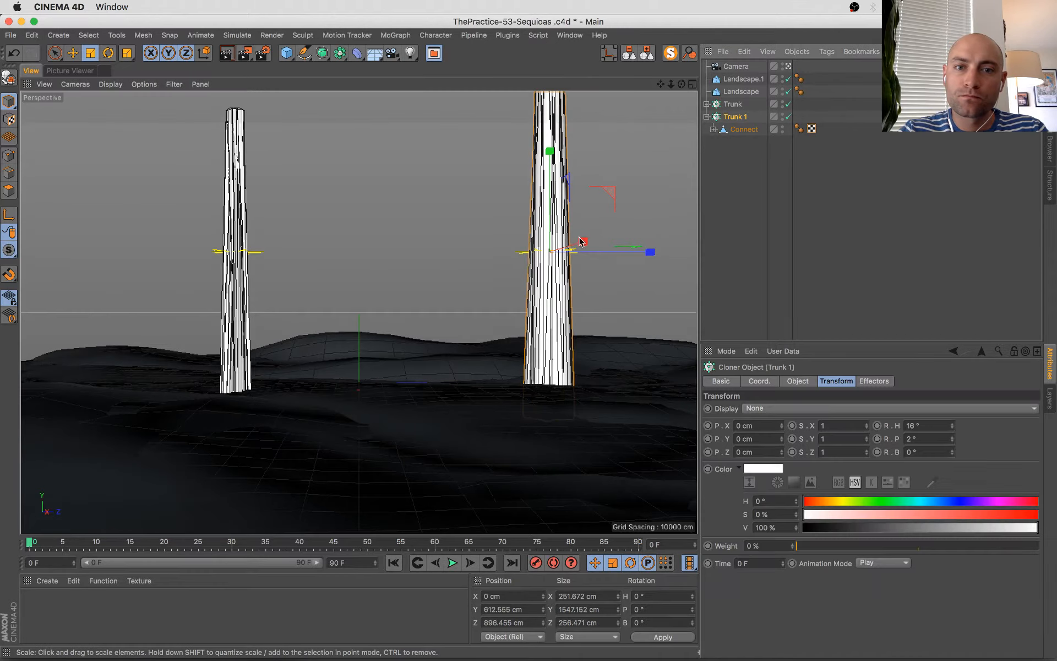
key(e)
drag(578, 239, 628, 240)
key(super+s)
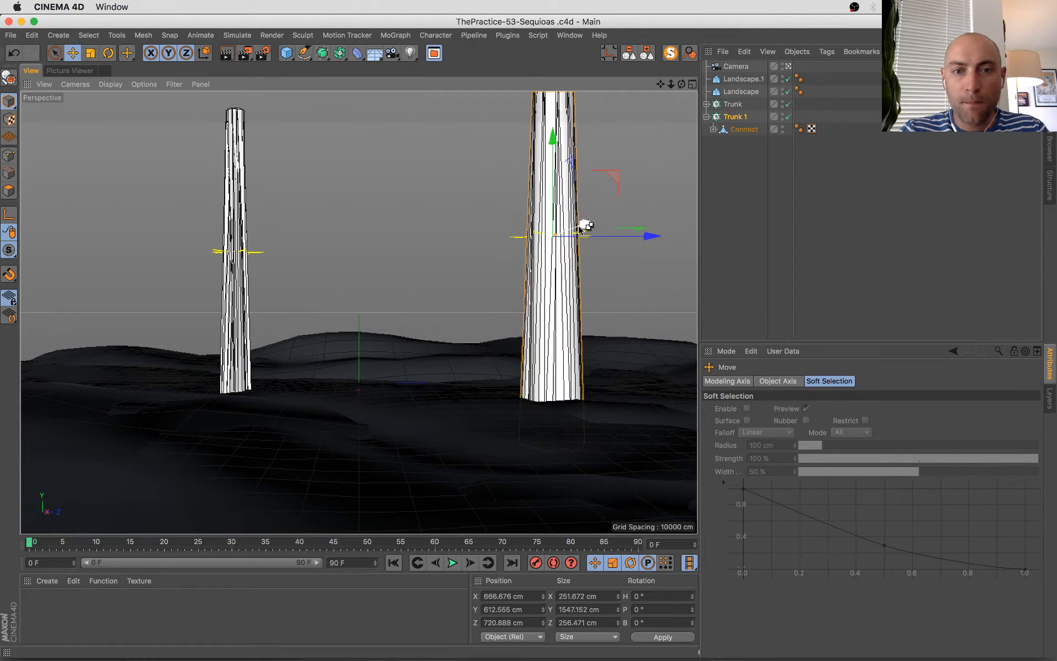
- Copy the Trunk cloner to about X -1071 cm, Z 333 cm, and reduce the copy to 3 clones with a radius of about 19.6 cm
click(227, 251)
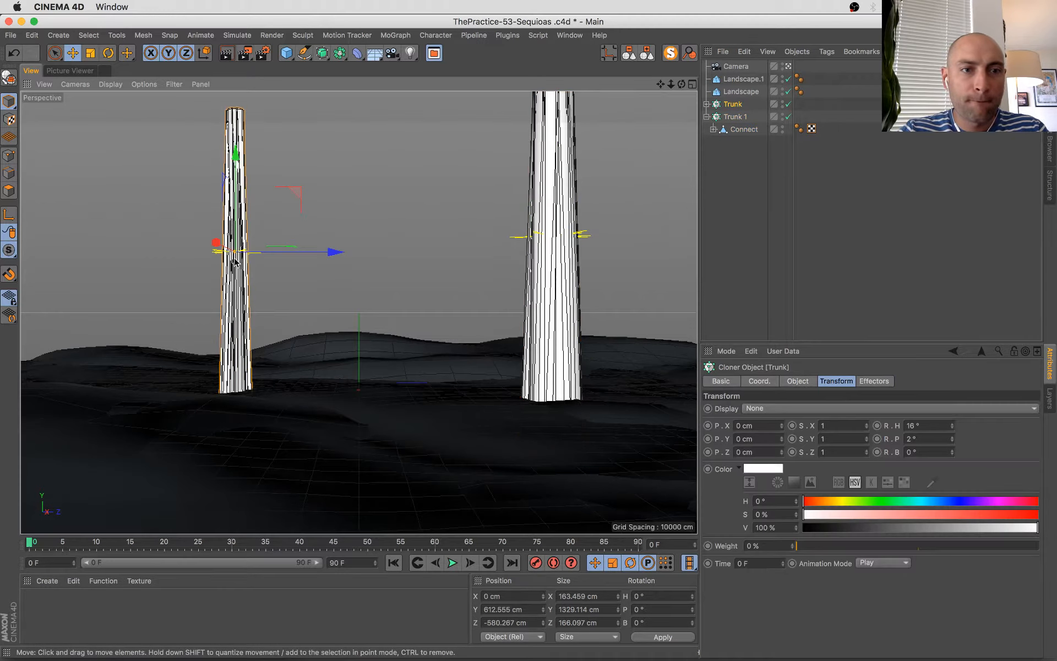
ctrl+drag(215, 245, 503, 272)
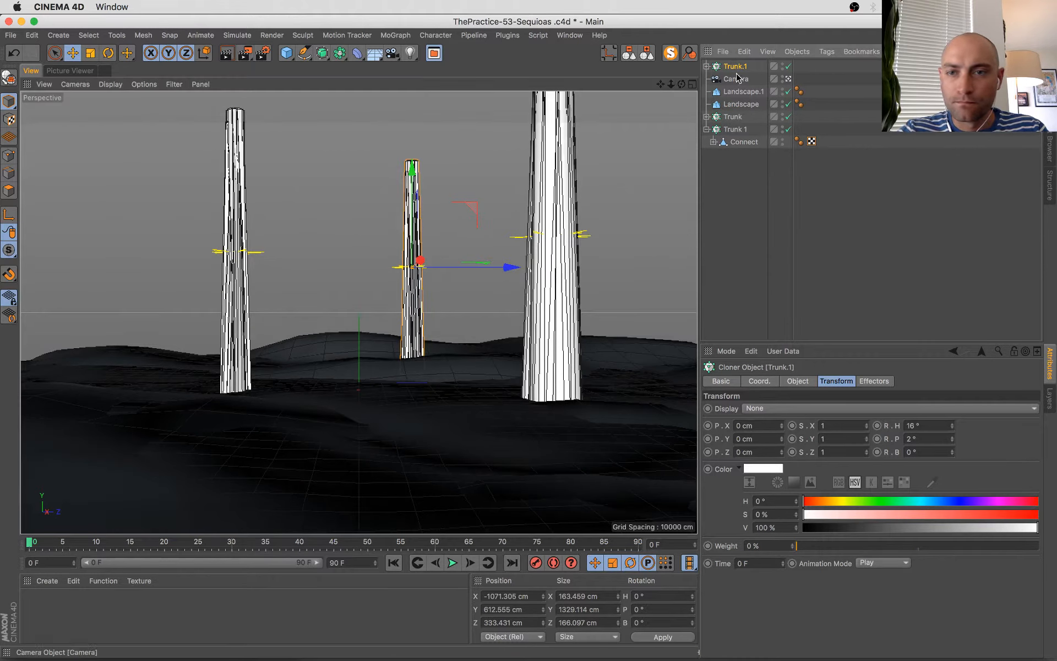
click(797, 381)
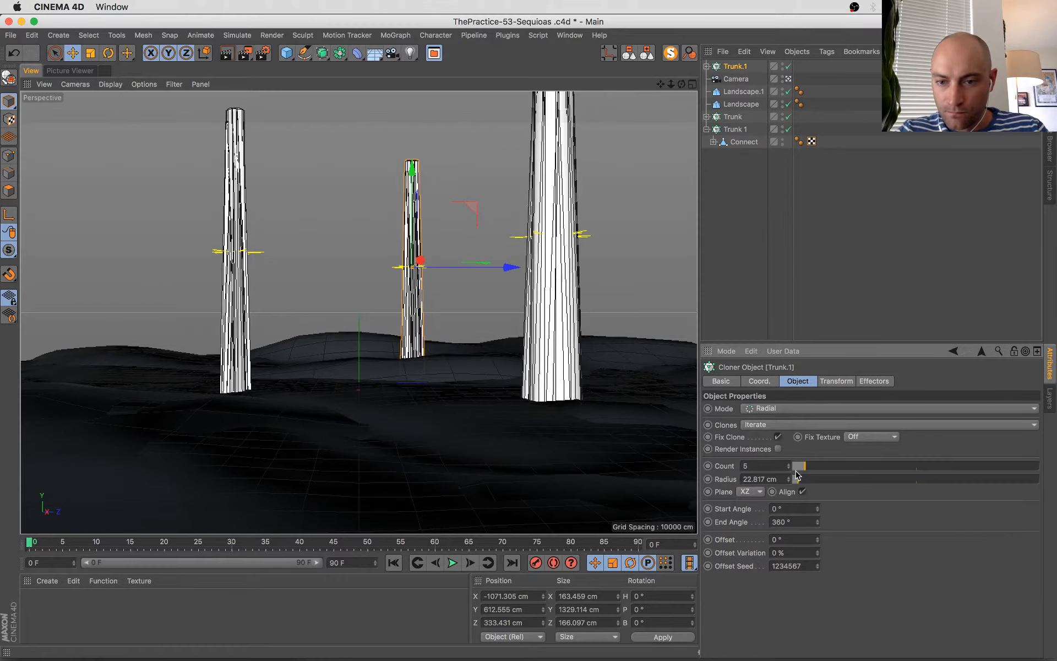
click(788, 468)
click(789, 468)
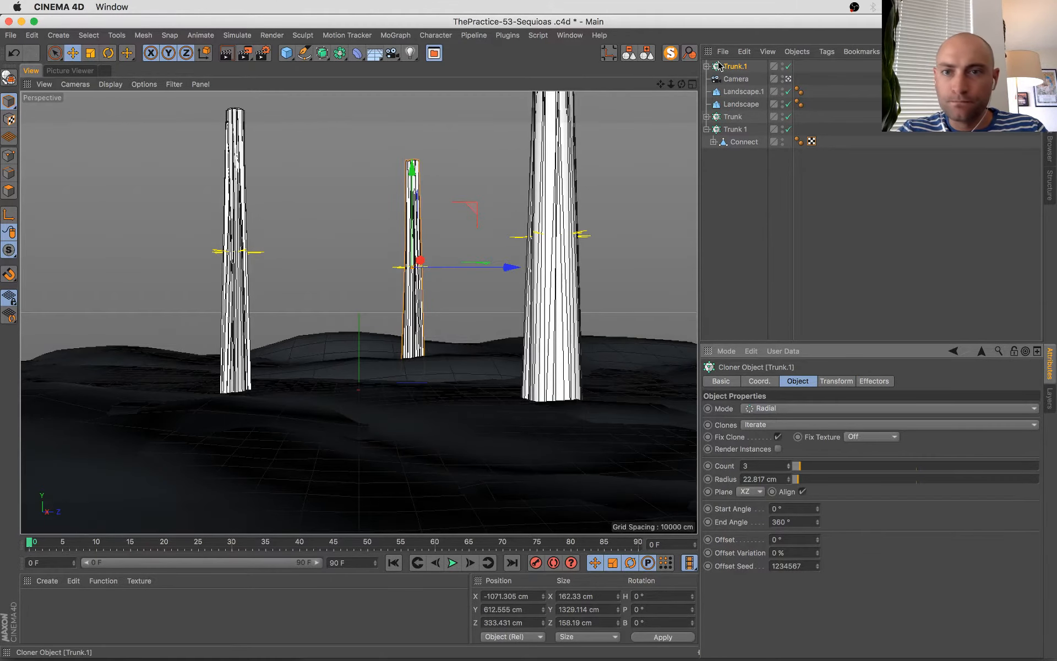
mouse_move(415, 271)
mouse_down()
mouse_move(406, 271)
mouse_move(417, 274)
mouse_up()
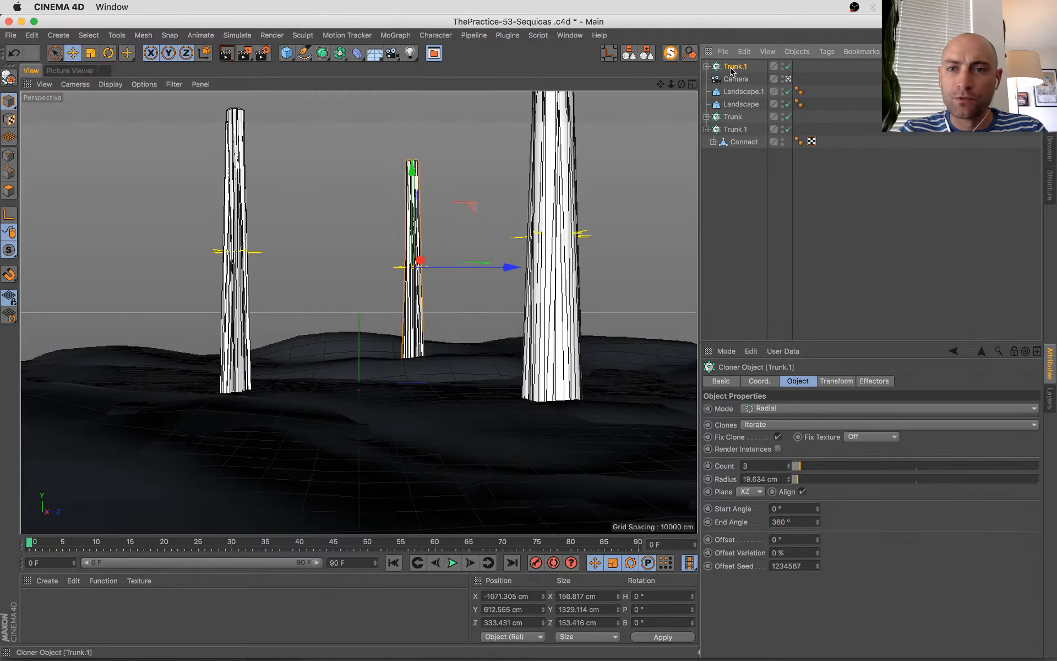
- Set the reduction strength of the Polygon Reduction inside Trunk.1's Connect object to 85%
click(706, 67)
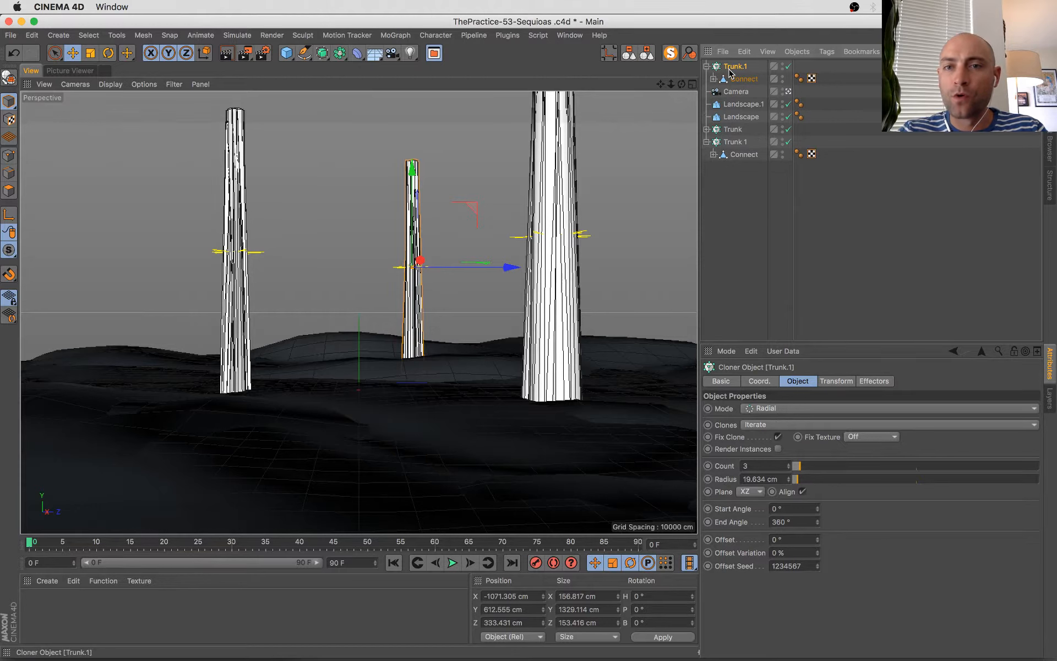
click(734, 80)
click(714, 79)
click(760, 91)
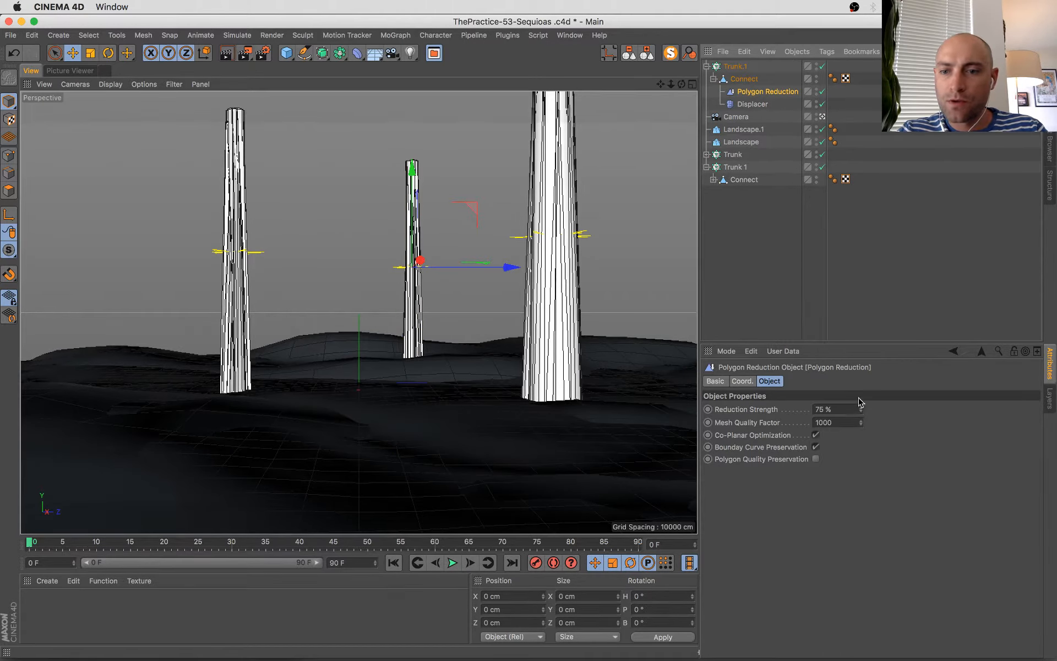
drag(860, 409, 862, 412)
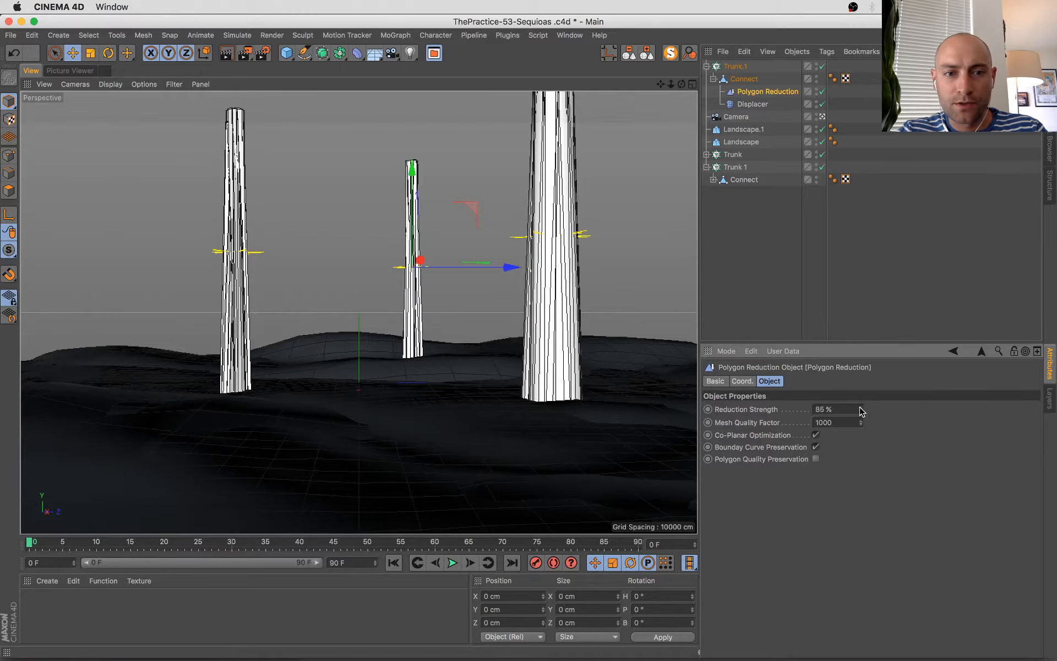
click(744, 78)
click(727, 66)
click(707, 66)
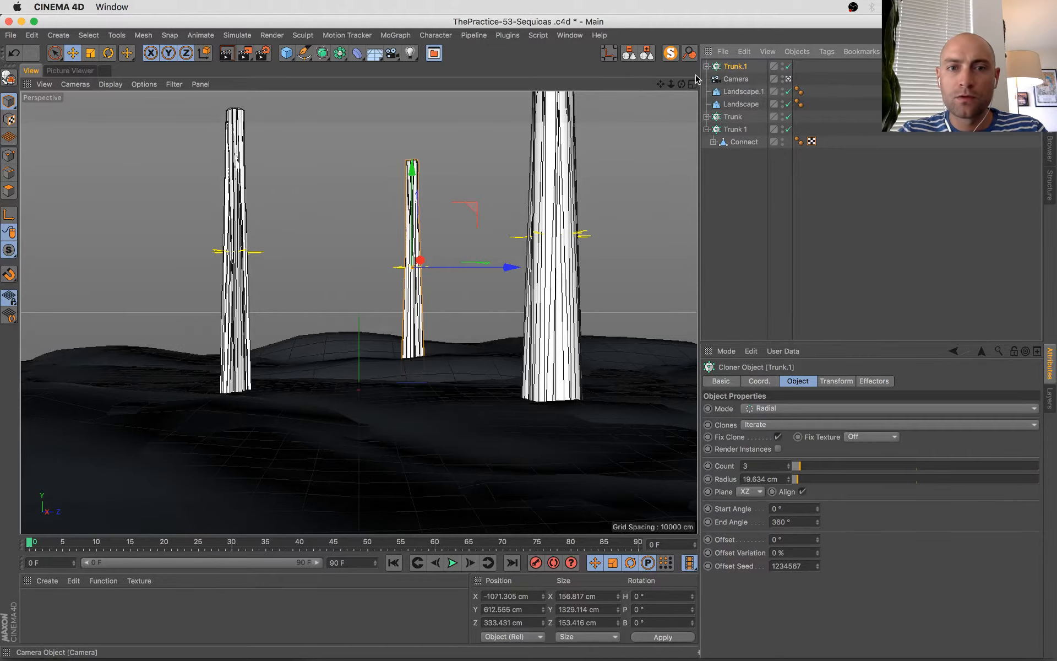
- Nest Trunk.1 in a new cloner and set it to a Grid Array with a 4 × 1 × 4 count
click(395, 35)
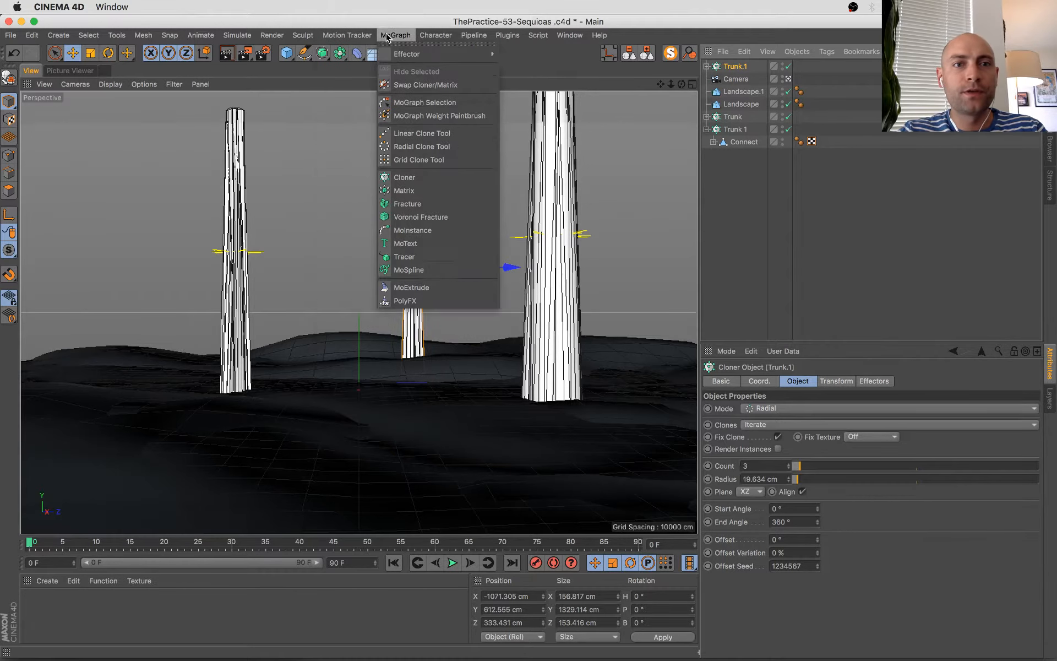
alt+click(430, 179)
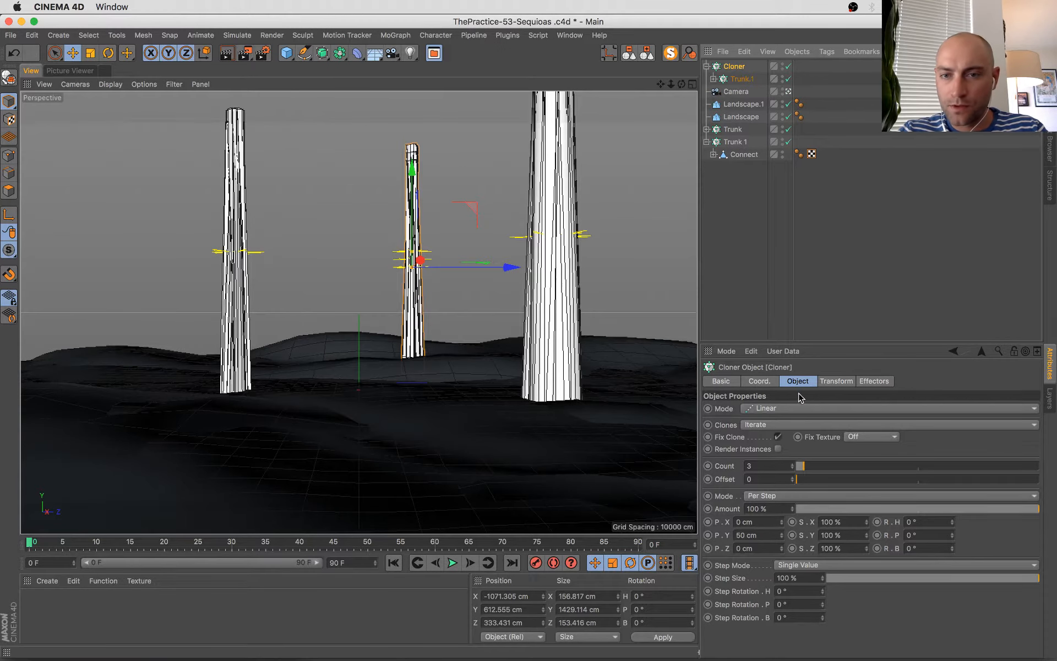
click(807, 408)
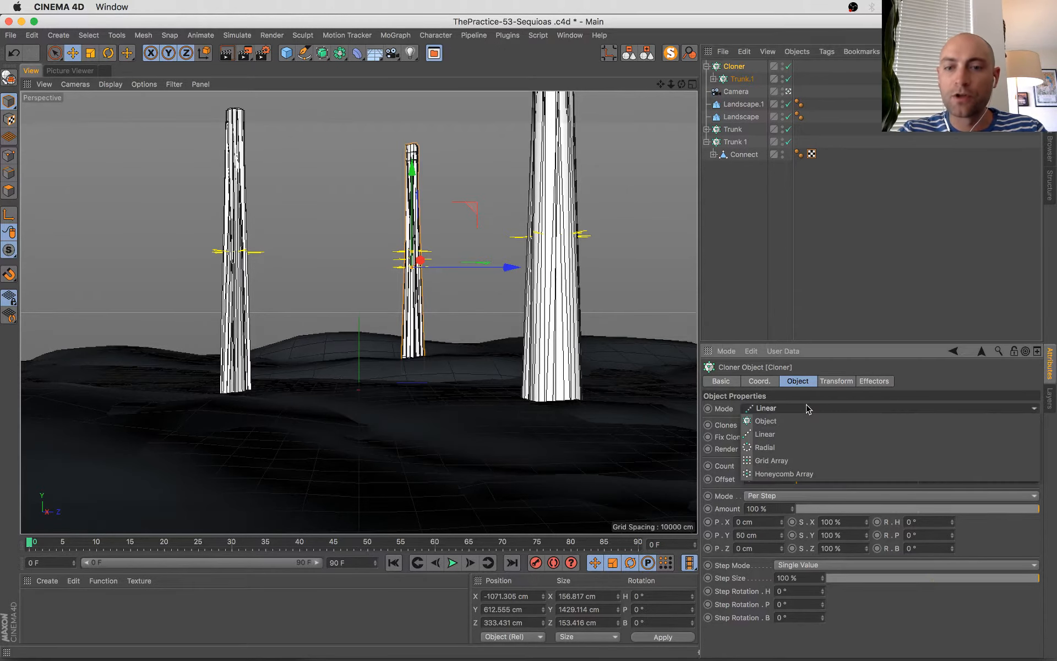
click(827, 461)
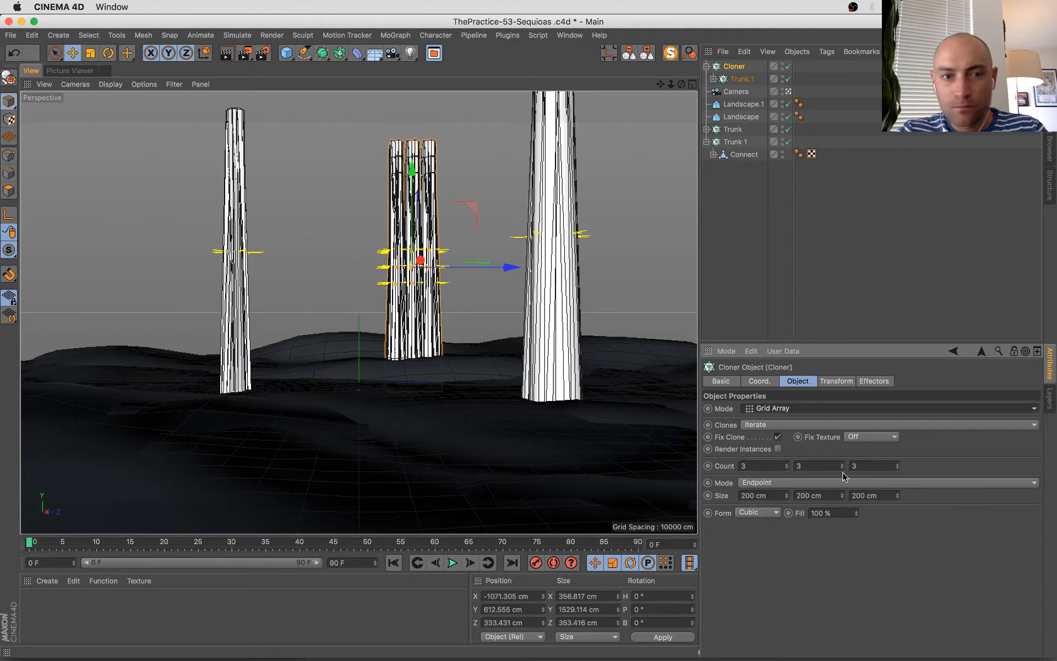
drag(842, 466, 842, 477)
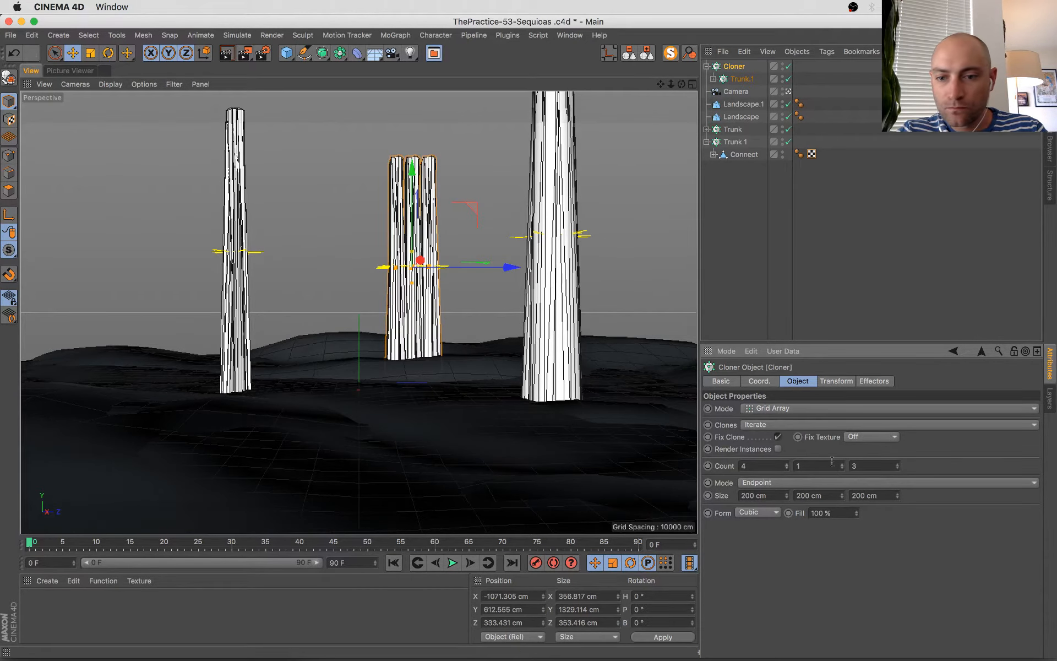
click(897, 463)
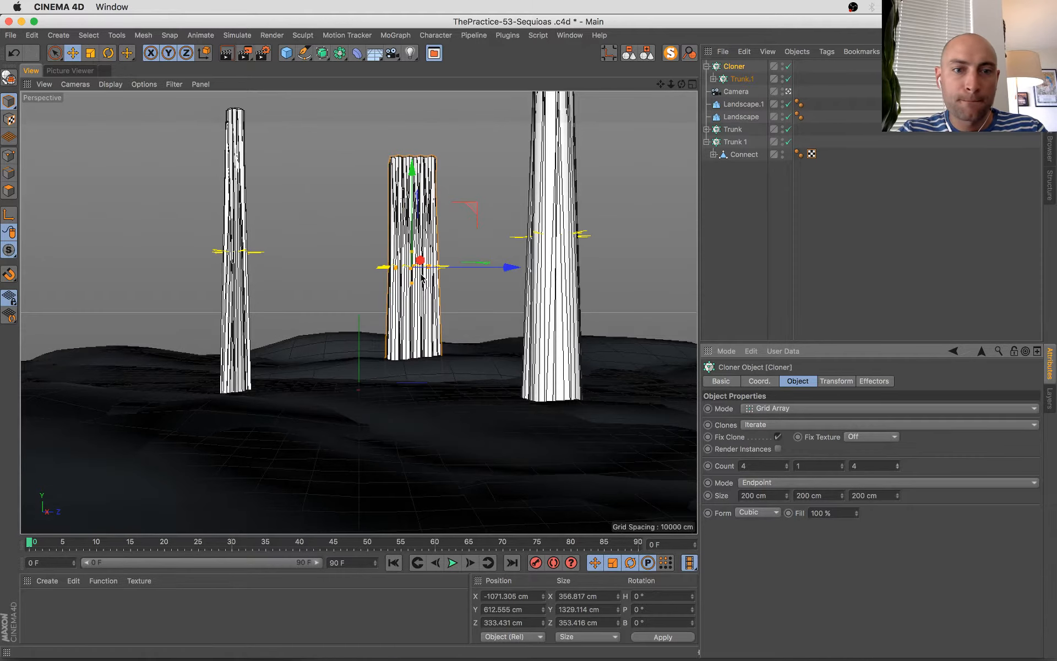
- Spread the grid to about 1938 × 3053 cm, move it back to about X -2474 cm, Z -51 cm, and set its Z count to 6
drag(429, 267, 529, 267)
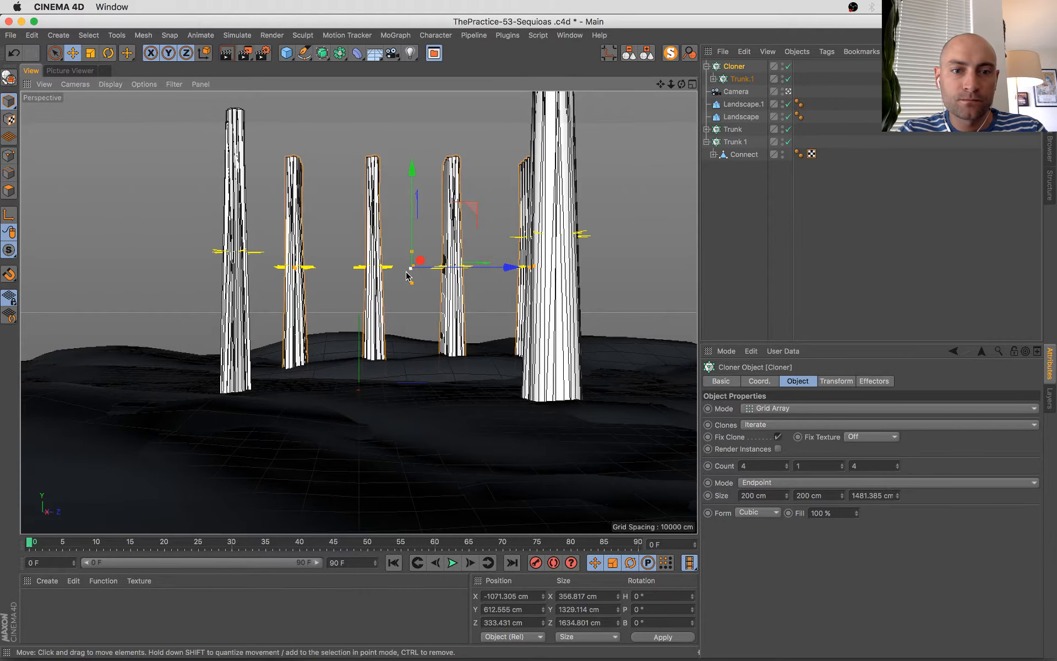
drag(408, 269, 575, 272)
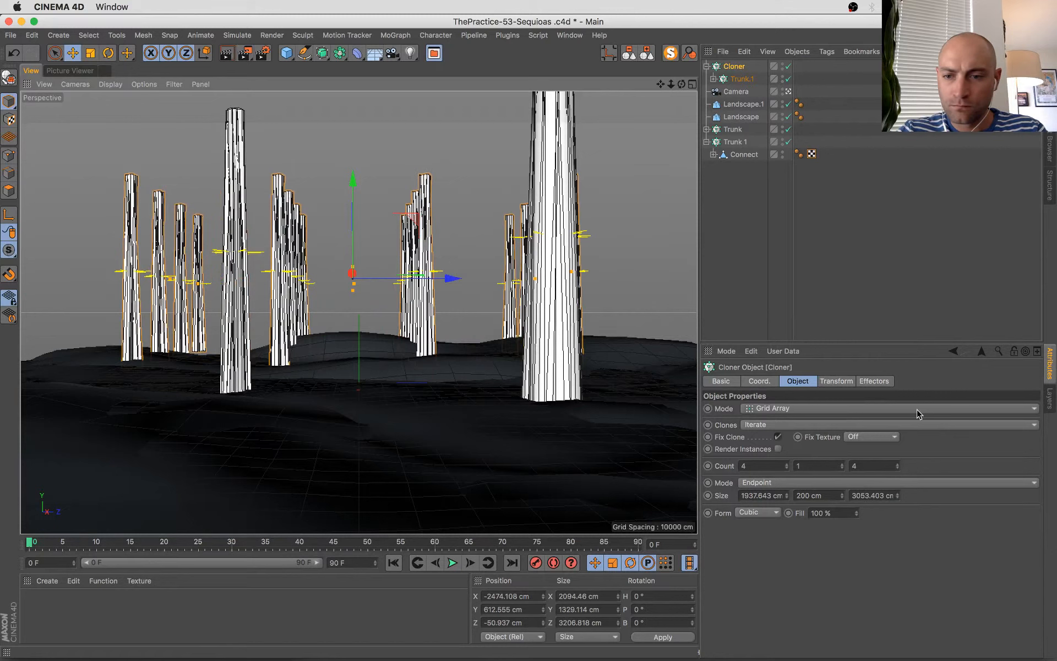
click(897, 463)
click(898, 463)
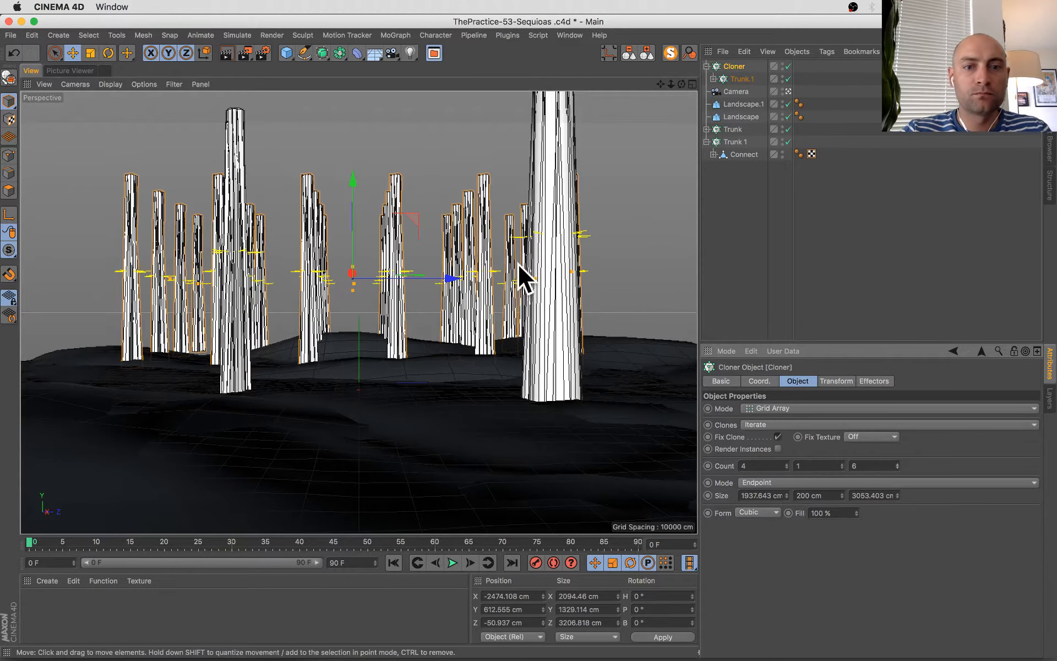
- Add a Random effector to the grid cloner with position offsets of X 292 cm, Y 99 cm and Z 1371 cm
click(435, 35)
mouse_move(395, 35)
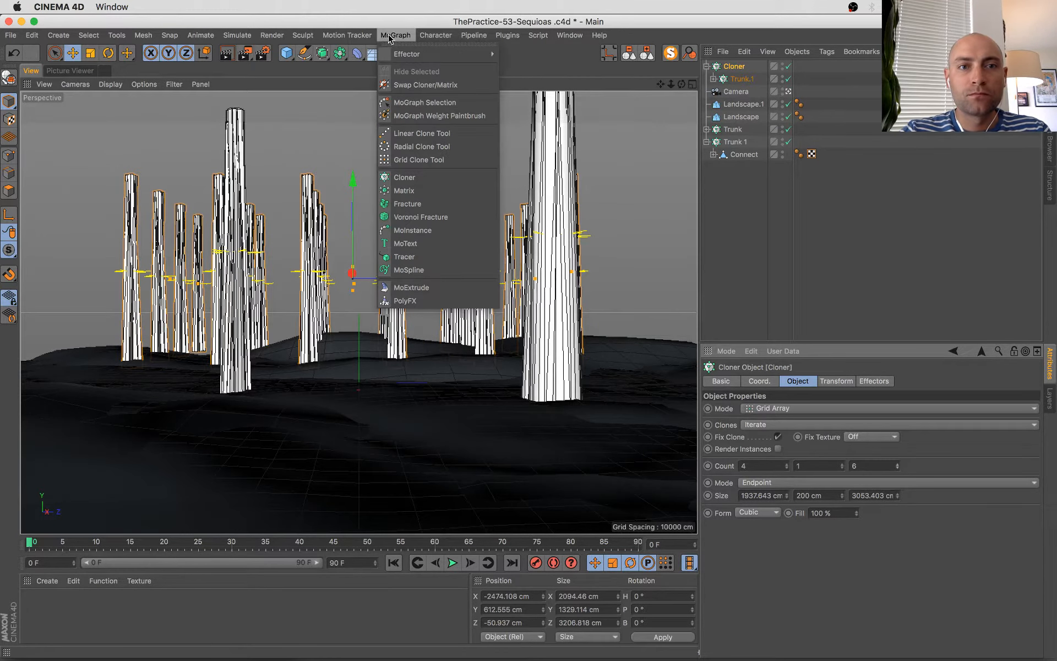
mouse_move(444, 51)
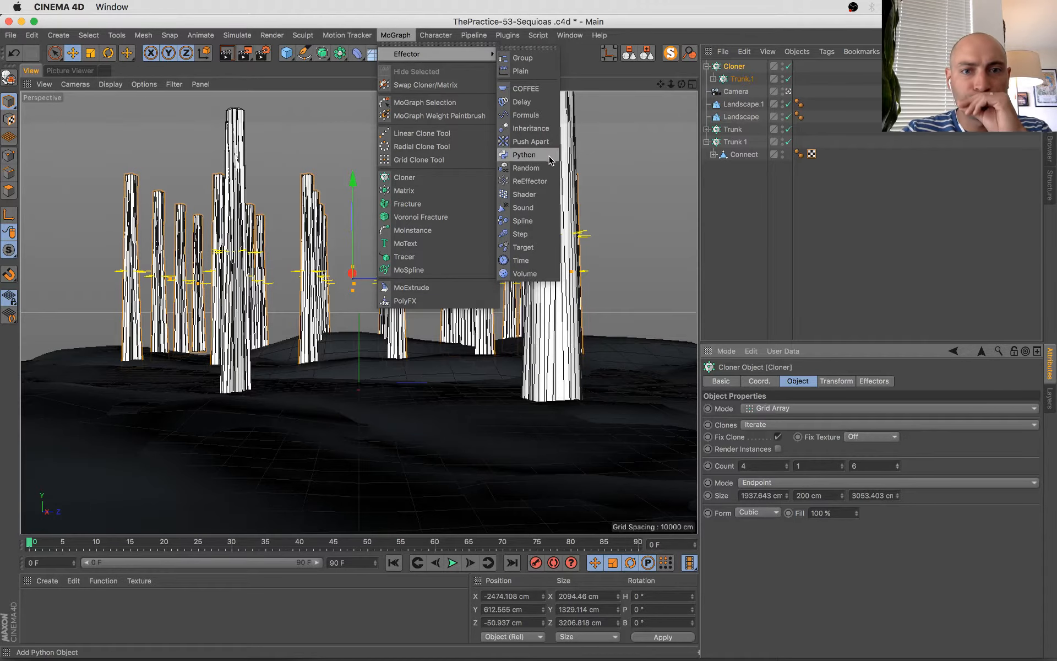
click(528, 168)
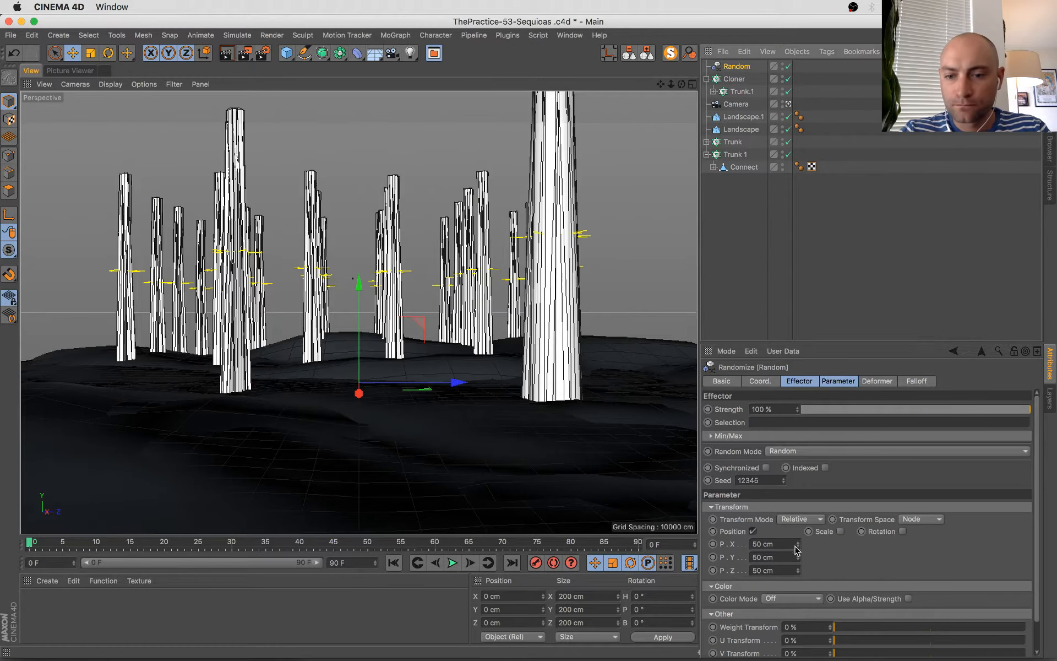
drag(798, 543, 798, 484)
drag(797, 557, 798, 542)
mouse_move(798, 570)
mouse_down()
mouse_move(798, 88)
mouse_move(795, 573)
mouse_up()
right_click(797, 571)
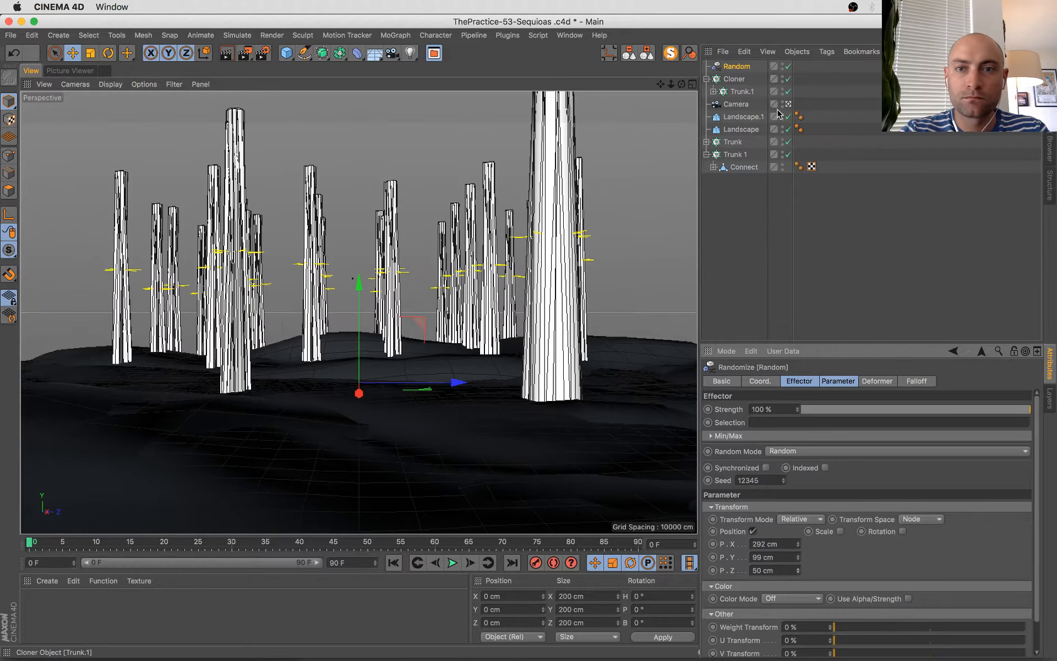
mouse_move(797, 571)
mouse_down()
mouse_move(796, 531)
mouse_move(801, 578)
mouse_up()
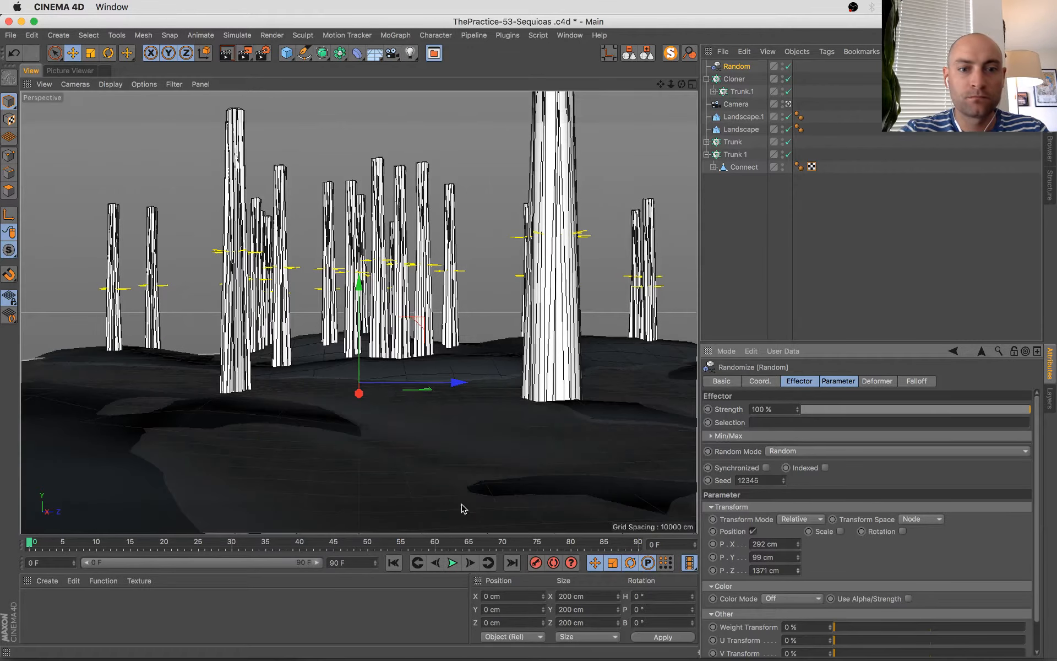
drag(455, 381, 494, 379)
key(super+z)
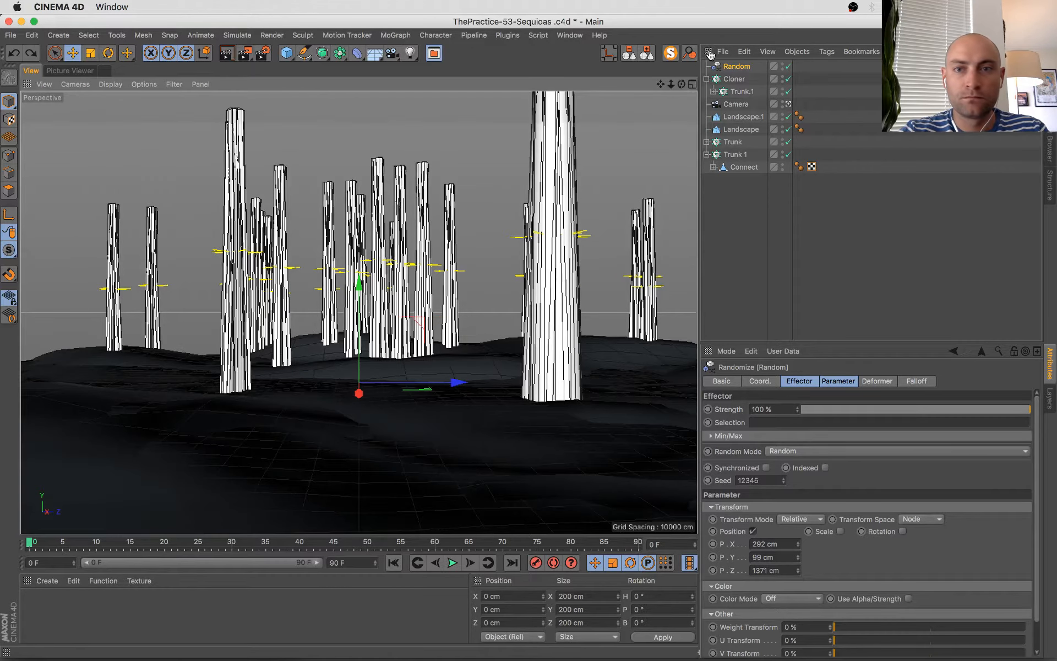
- Group the Random effector and the grid cloner into a null named Distance Trees
shift+click(737, 91)
key(alt+g)
- Switch to Chrome to read the live-stream chat messages and return to Cinema 4D
key(super+Tab)
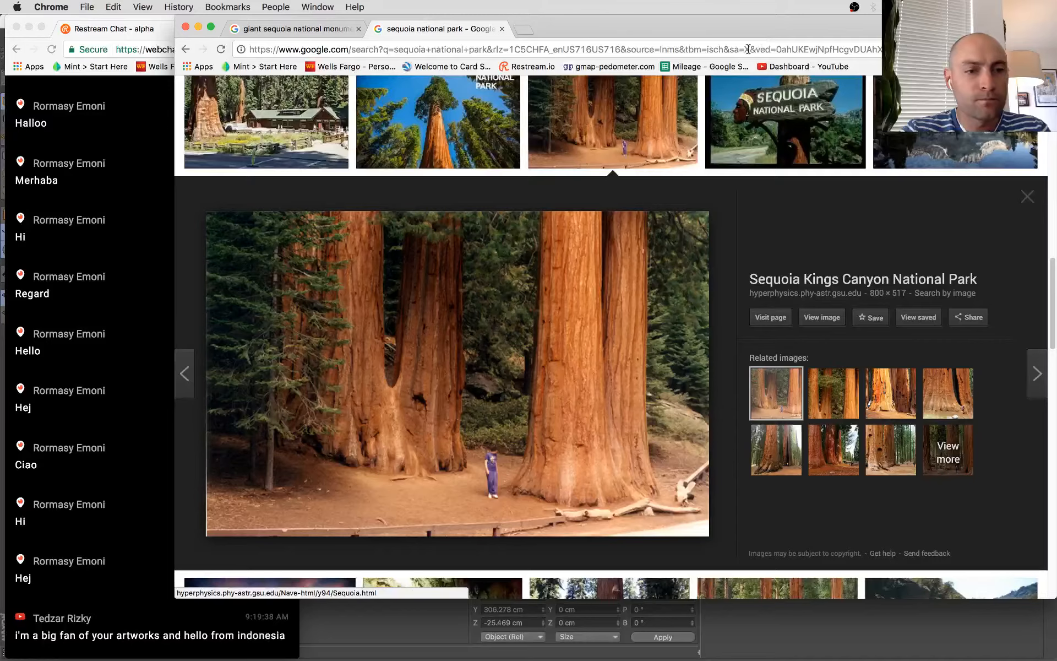
click(103, 540)
drag(167, 609, 199, 645)
click(196, 645)
click(166, 603)
click(199, 642)
scroll(194, 625, up, 3)
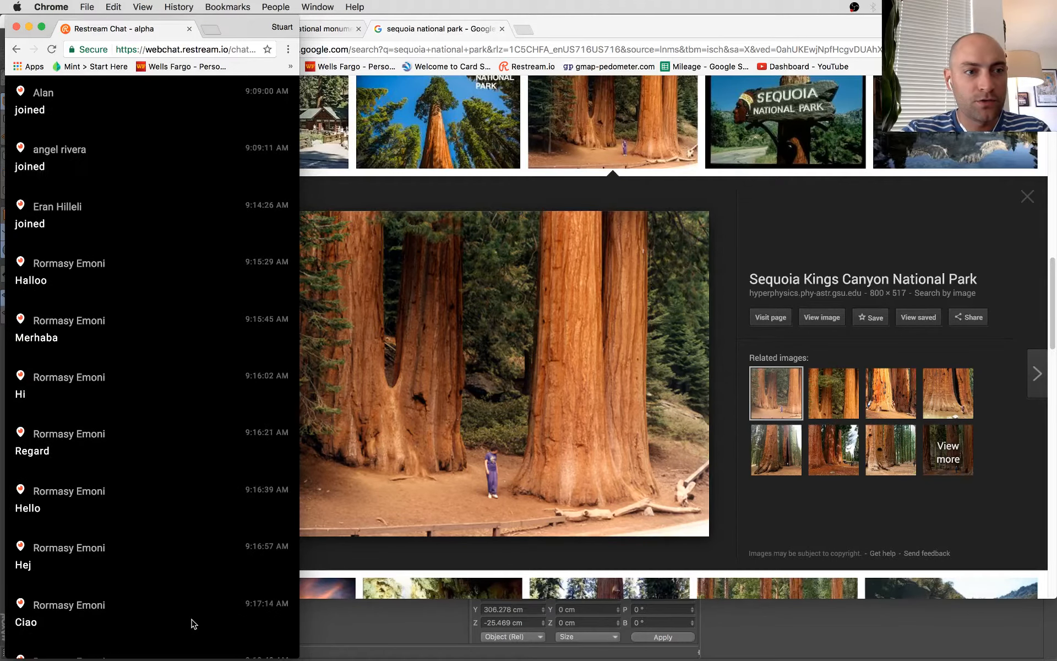
scroll(190, 628, down, 4)
key(super+Tab)
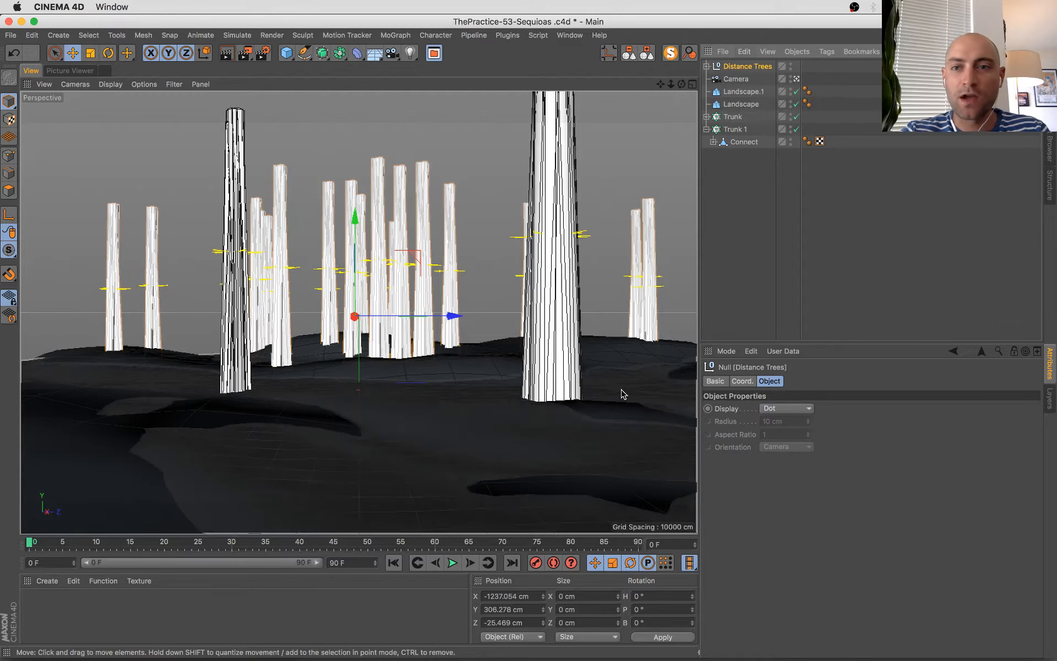
- Raise the whole Distance Trees group slightly above its current height
click(707, 66)
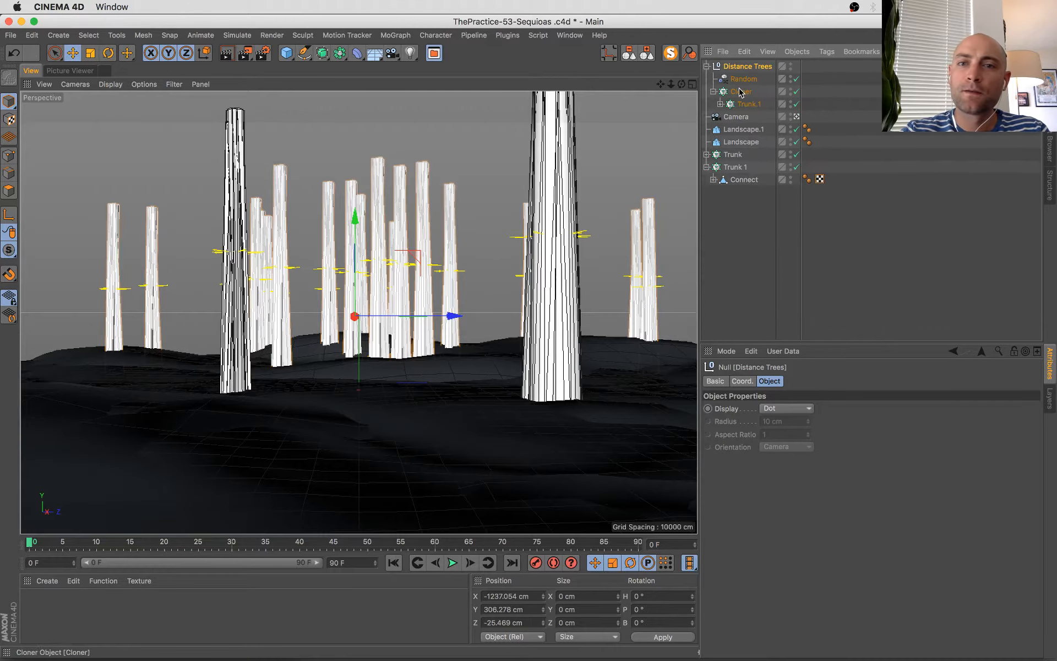
click(741, 91)
click(743, 68)
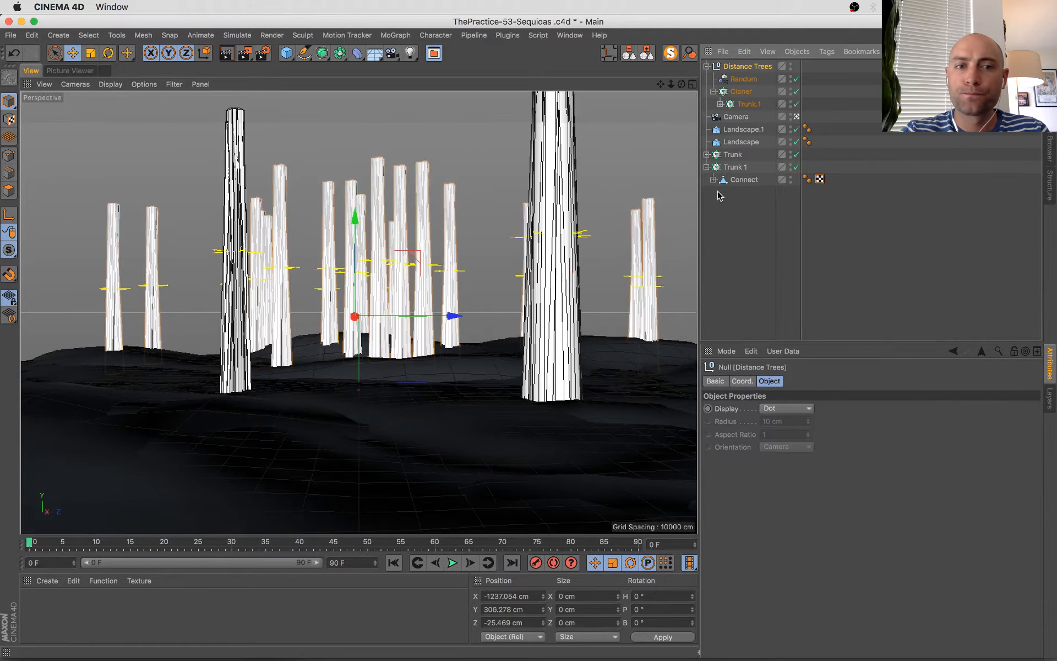
mouse_move(349, 229)
mouse_down()
mouse_move(356, 198)
mouse_move(360, 232)
mouse_up()
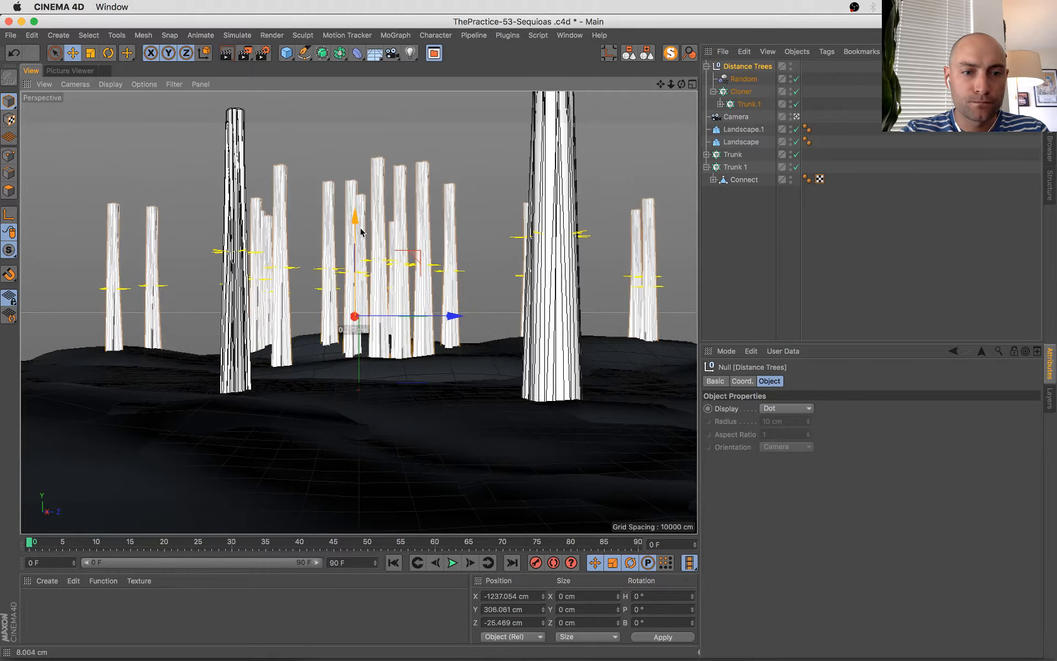
click(414, 432)
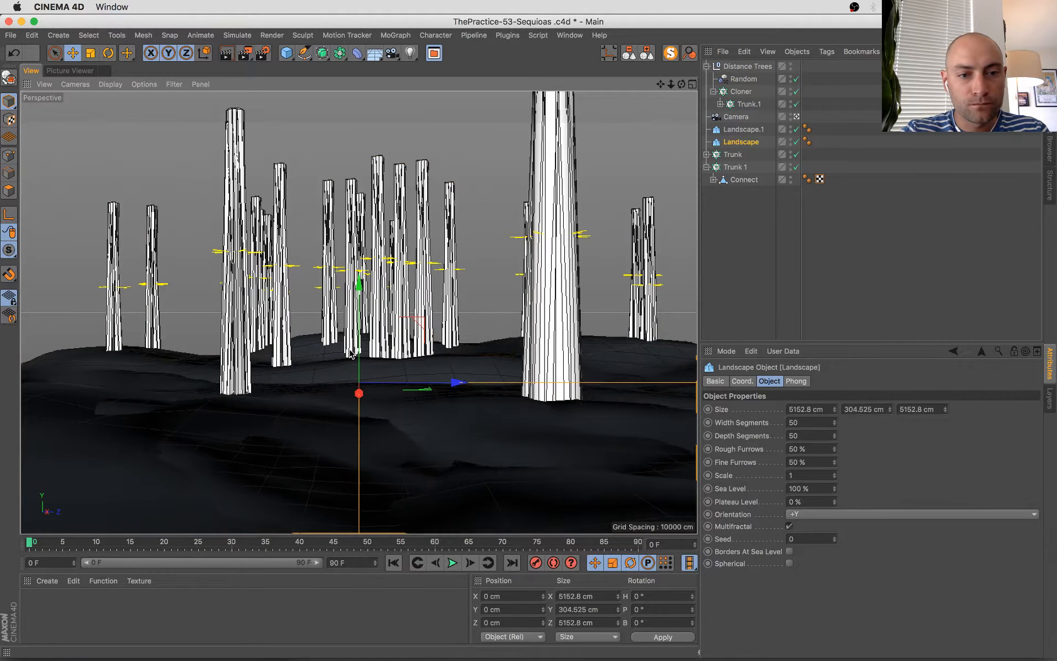
key(super+z)
- Select Landscape.1 and extend its depth to about 6893 cm in the Top view so it reaches the camera
click(459, 369)
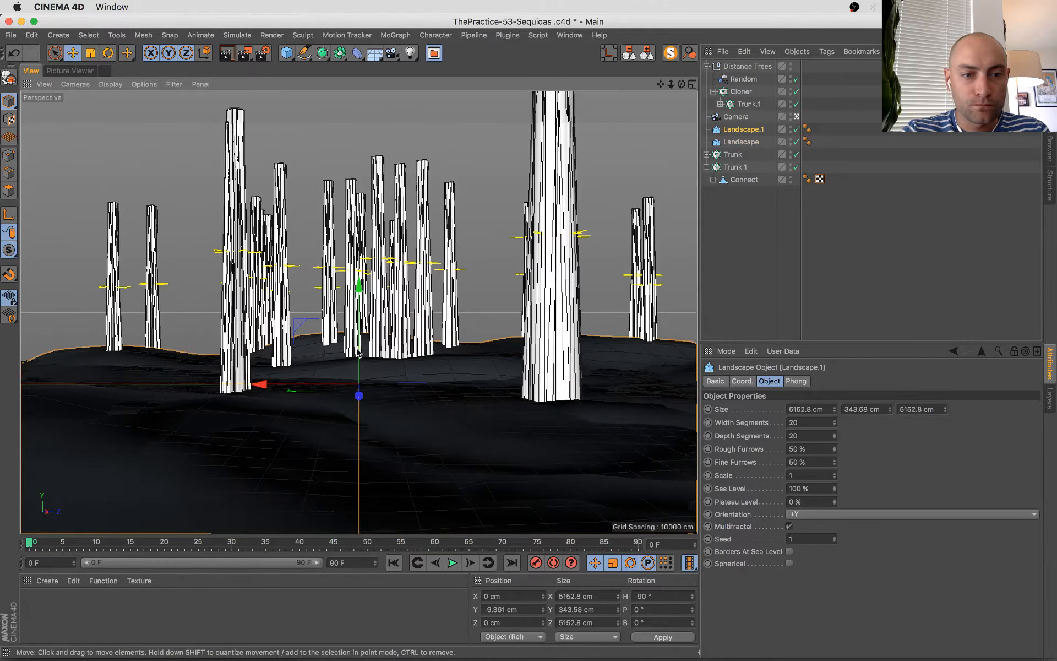
key(super+z)
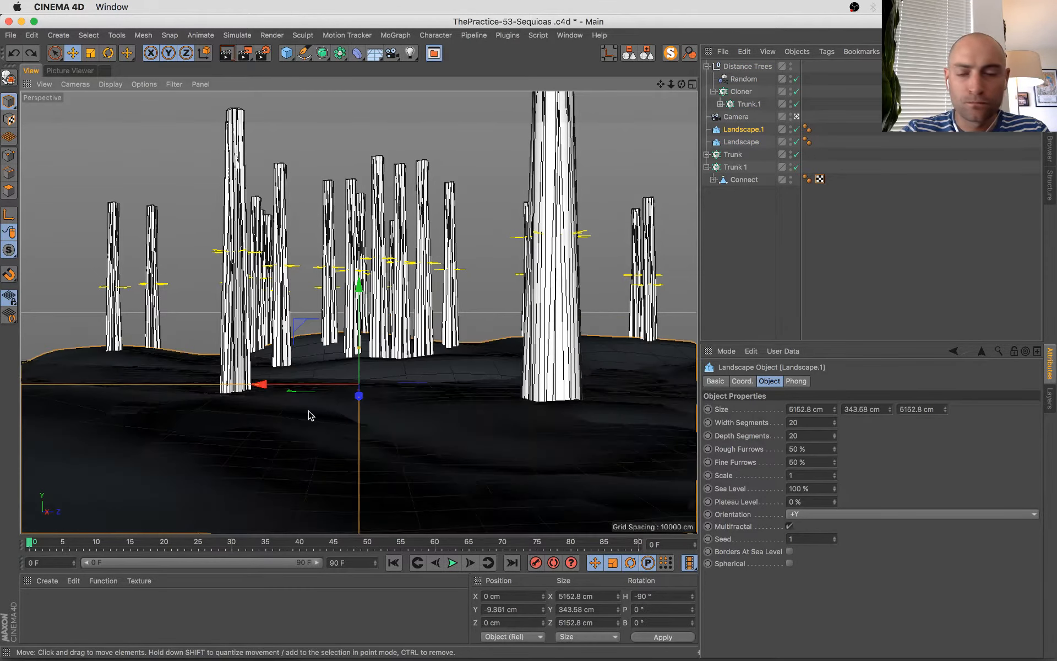
middle_click(310, 416)
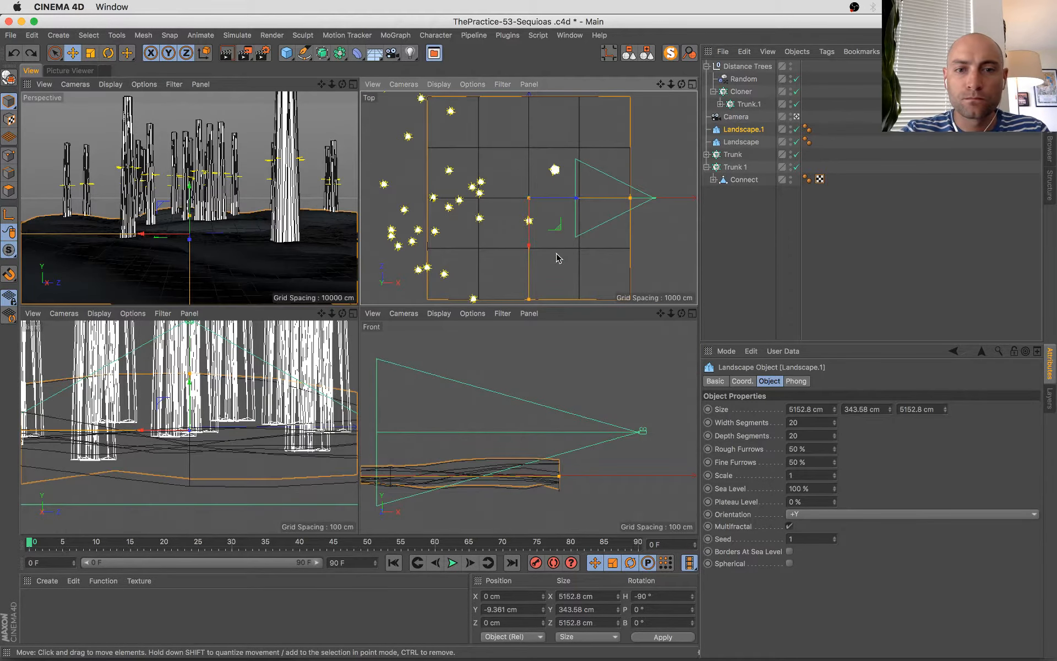
scroll(557, 258, down, 3)
drag(607, 215, 631, 216)
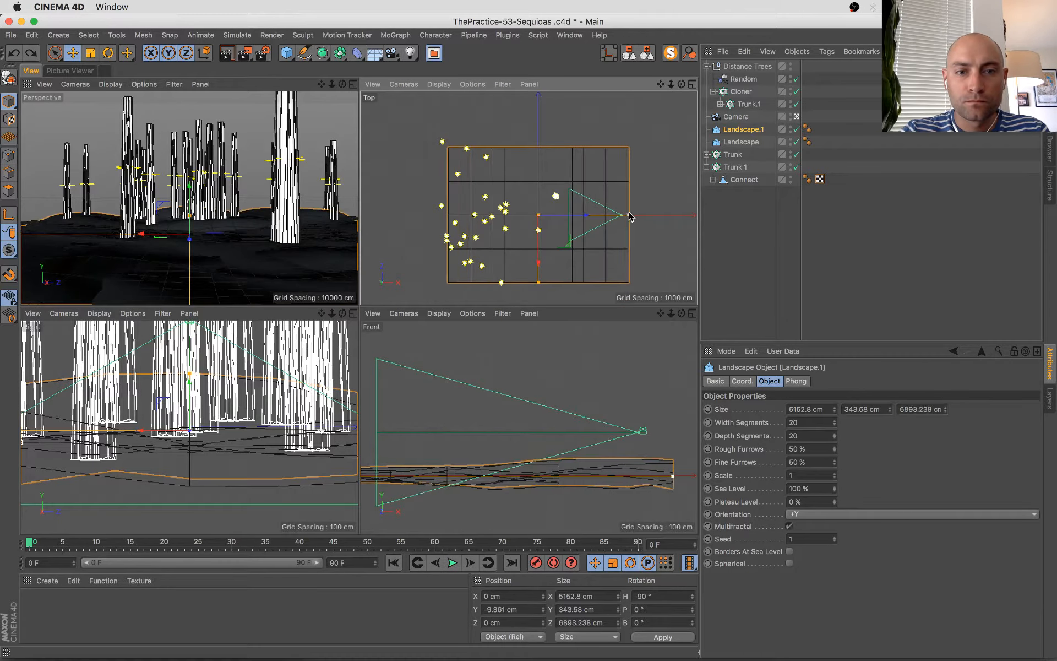
- Enlarge Landscape.1 to about 7424 × 521 × 8047 cm, shift it to about -1058 cm in X, and save the project
drag(539, 284, 539, 297)
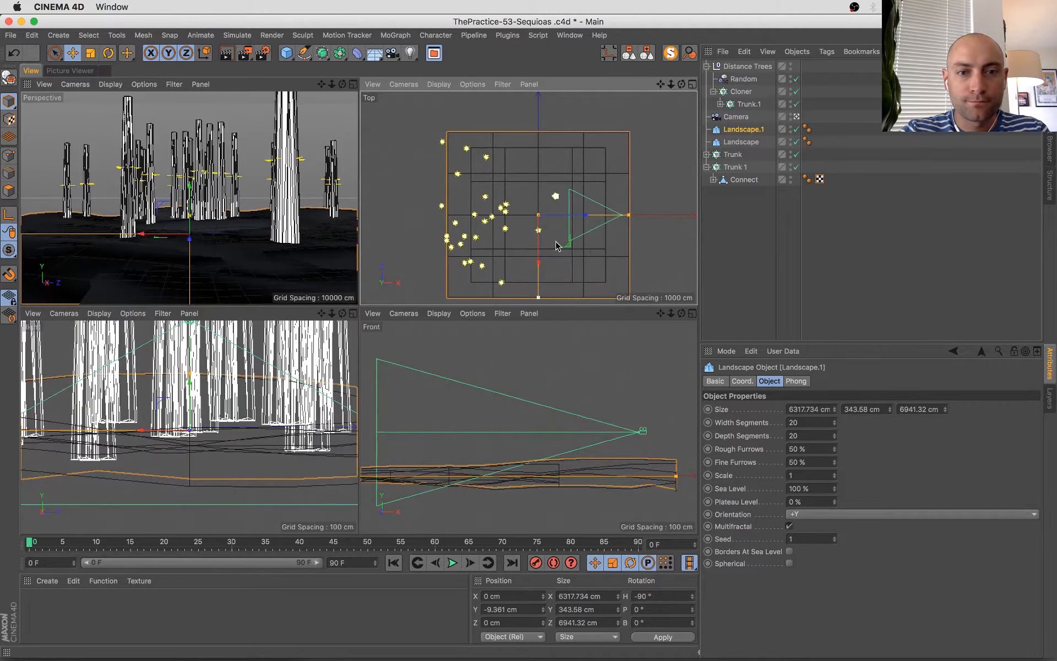
drag(584, 219, 623, 215)
drag(518, 299, 518, 314)
drag(191, 216, 193, 206)
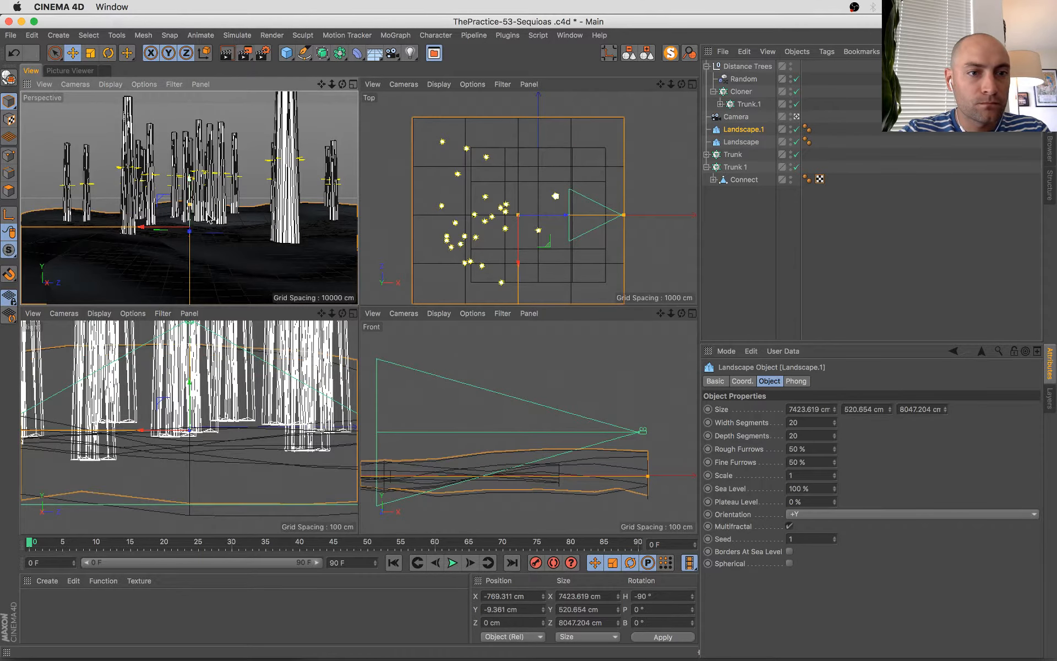
mouse_move(561, 216)
mouse_down()
mouse_move(530, 217)
mouse_move(546, 218)
mouse_up()
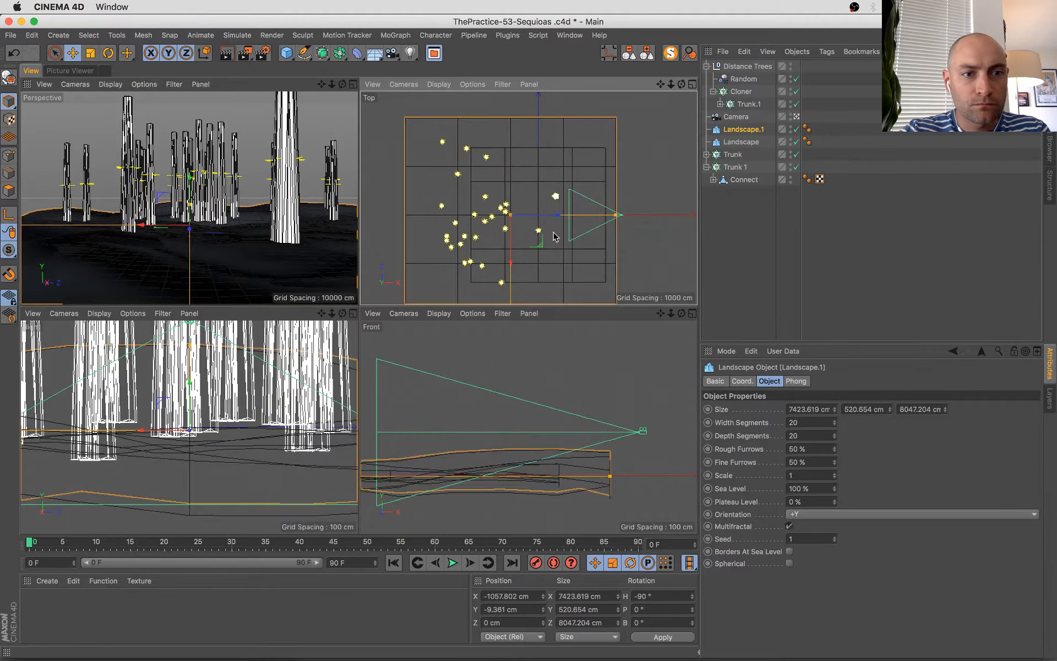
key(super+s)
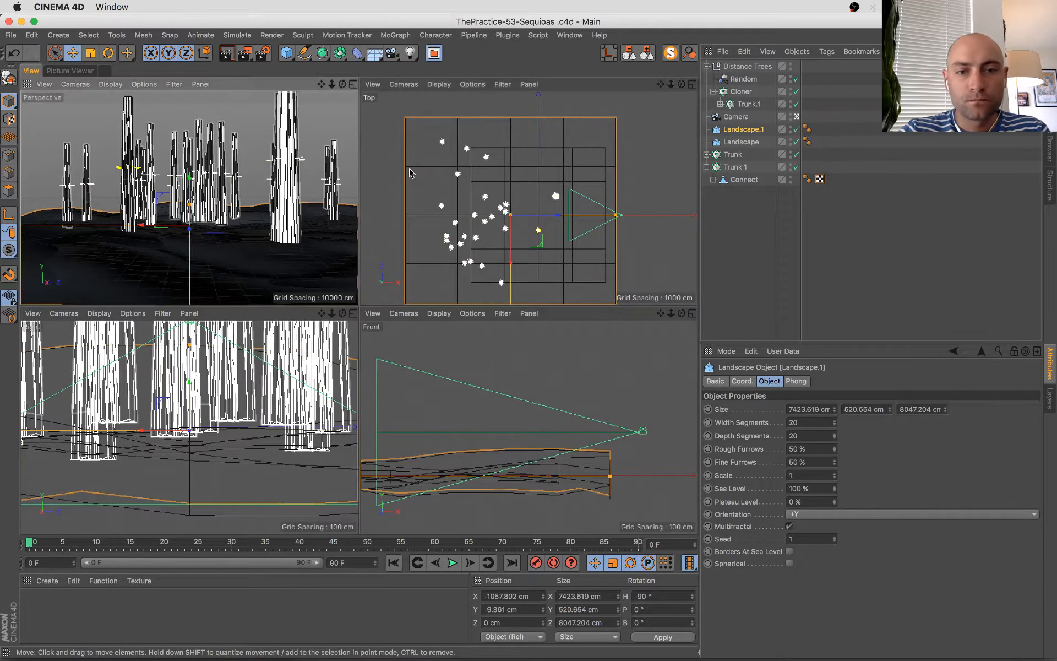
- Duplicate Landscape.1, scale the copy to about 3556 × 783 × 3855 cm, and place it as a hill behind the trees on the scene's right side
middle_click(326, 177)
ctrl+drag(300, 373, 510, 261)
key(t)
drag(420, 314, 384, 323)
key(e)
drag(506, 237, 505, 284)
drag(449, 322, 507, 323)
drag(588, 323, 549, 320)
- Copy the background hill to the scene's far left, rotate its heading to about -49.2°, and extend its depth to about 5267 cm
drag(468, 321, 3, 364)
key(r)
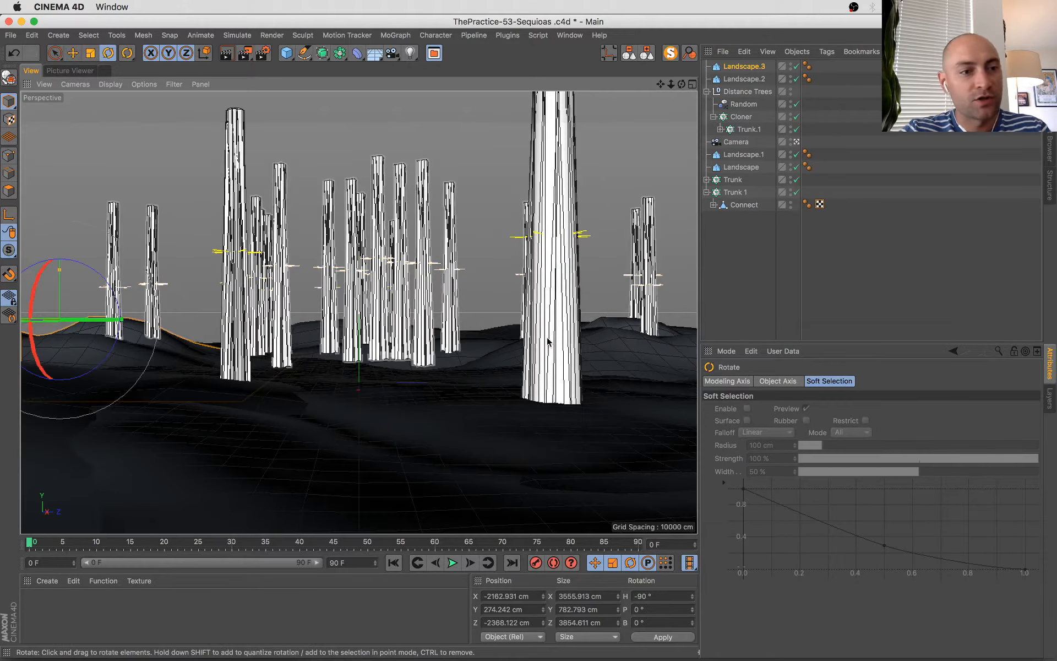
drag(95, 317, 237, 320)
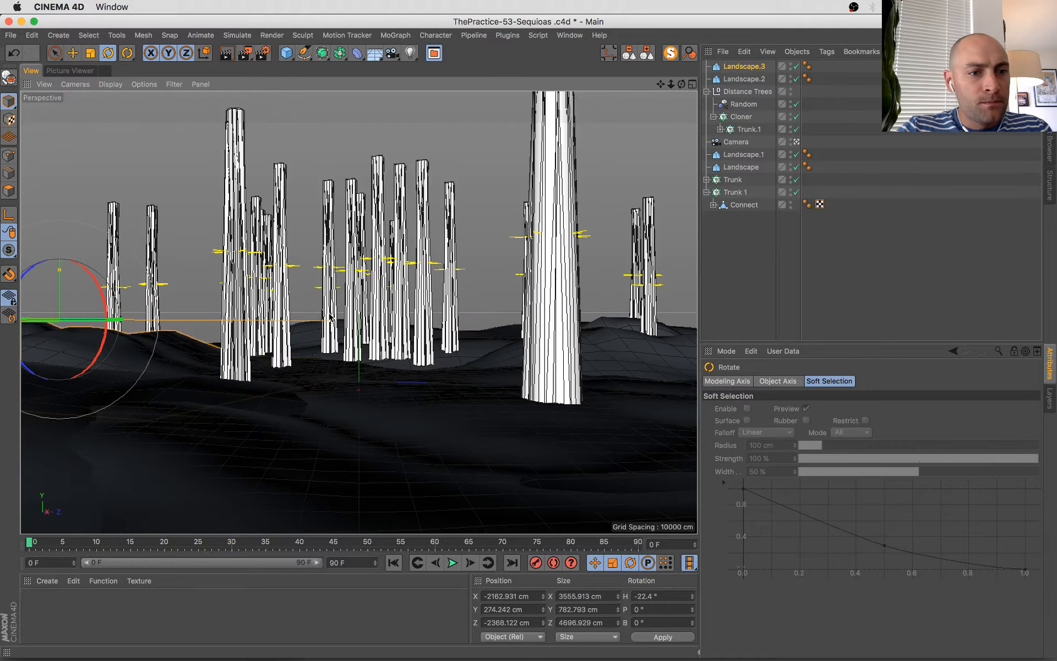
drag(88, 318, 37, 324)
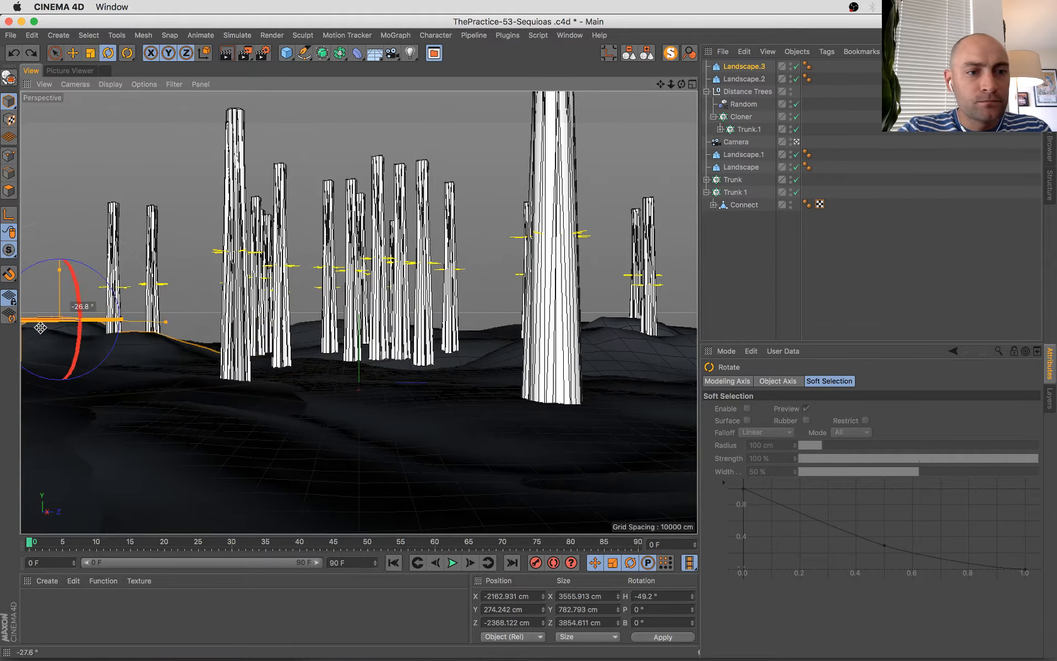
drag(166, 322, 229, 323)
- Set Landscape.3's seed to 2, then reposition it to about X -3071 cm, Z -2616 cm with a heading of about -28.4°
click(743, 66)
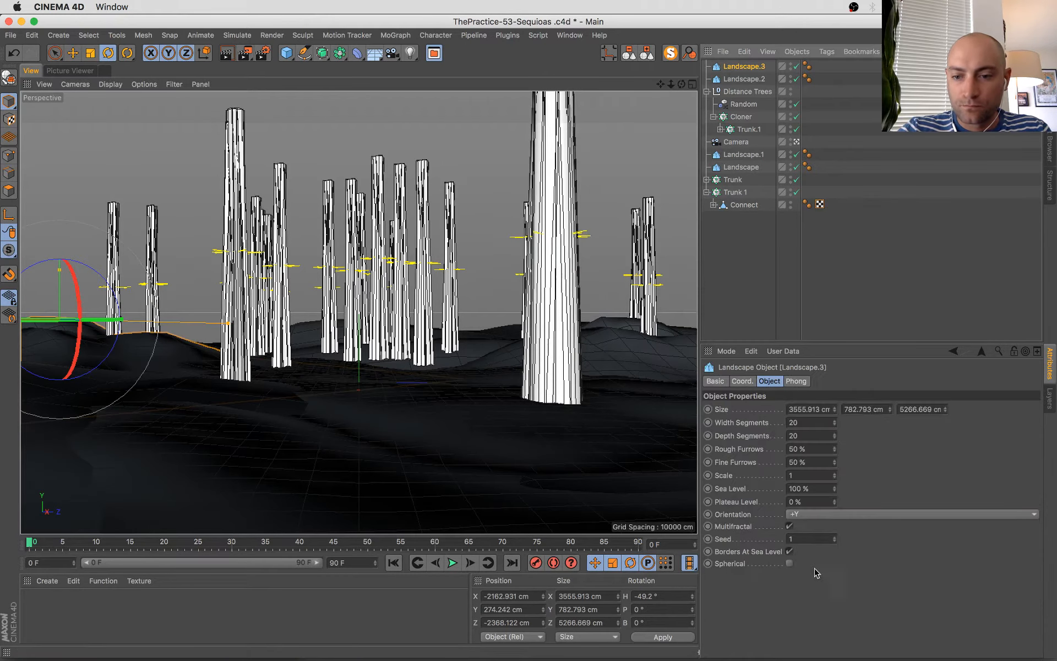
click(834, 536)
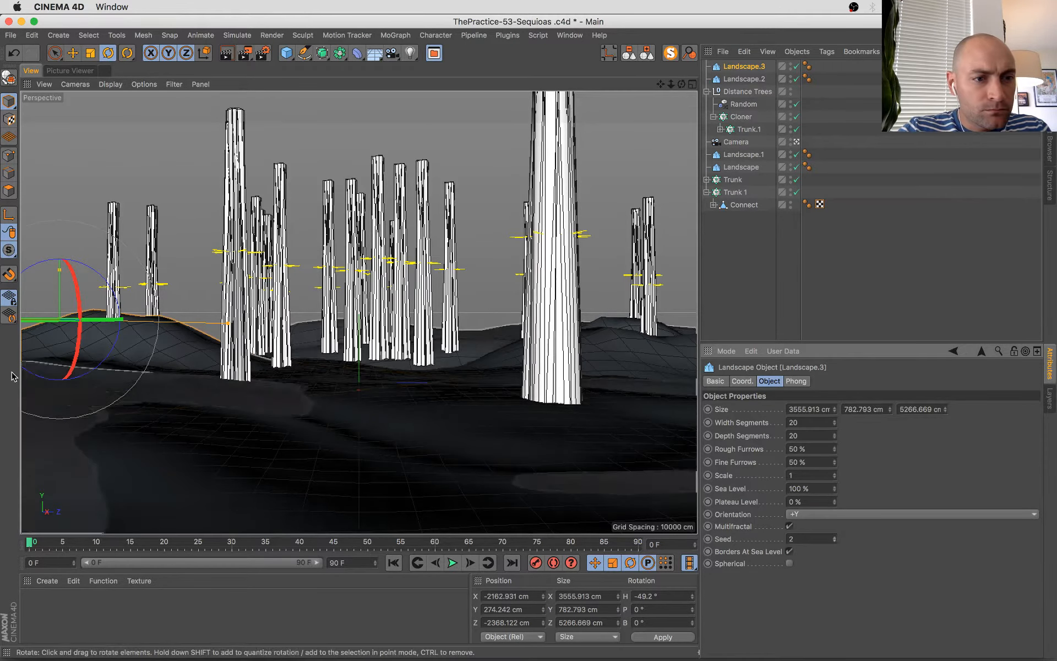
key(e)
drag(51, 322, 113, 316)
key(r)
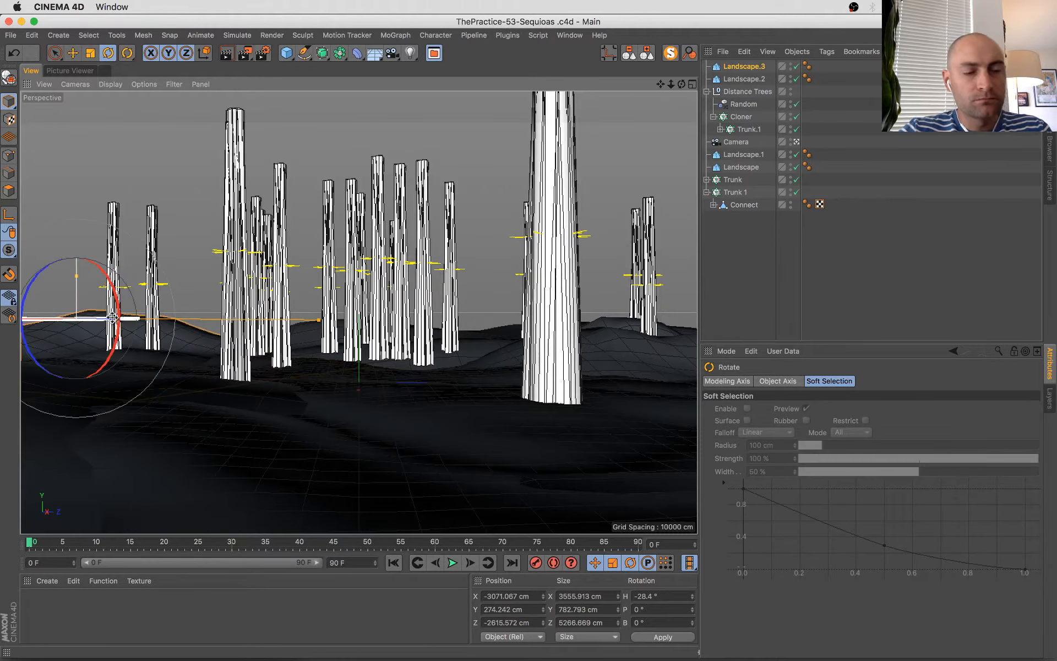
- Switch to Chrome to check the live-stream chat for messages and return to Cinema 4D
key(super+Tab)
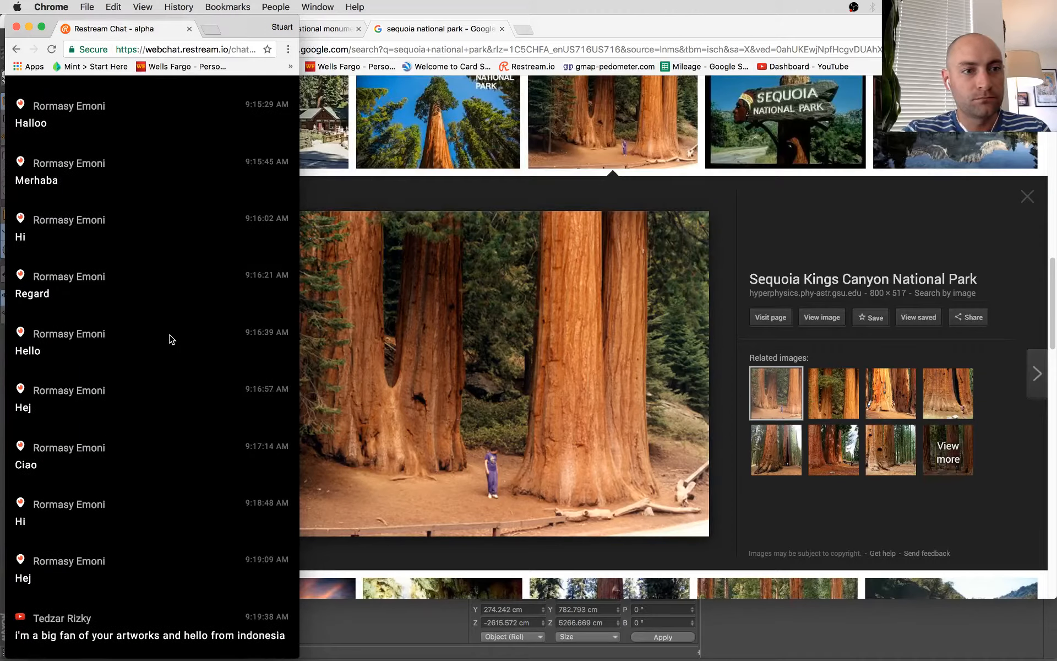
key(super+Tab)
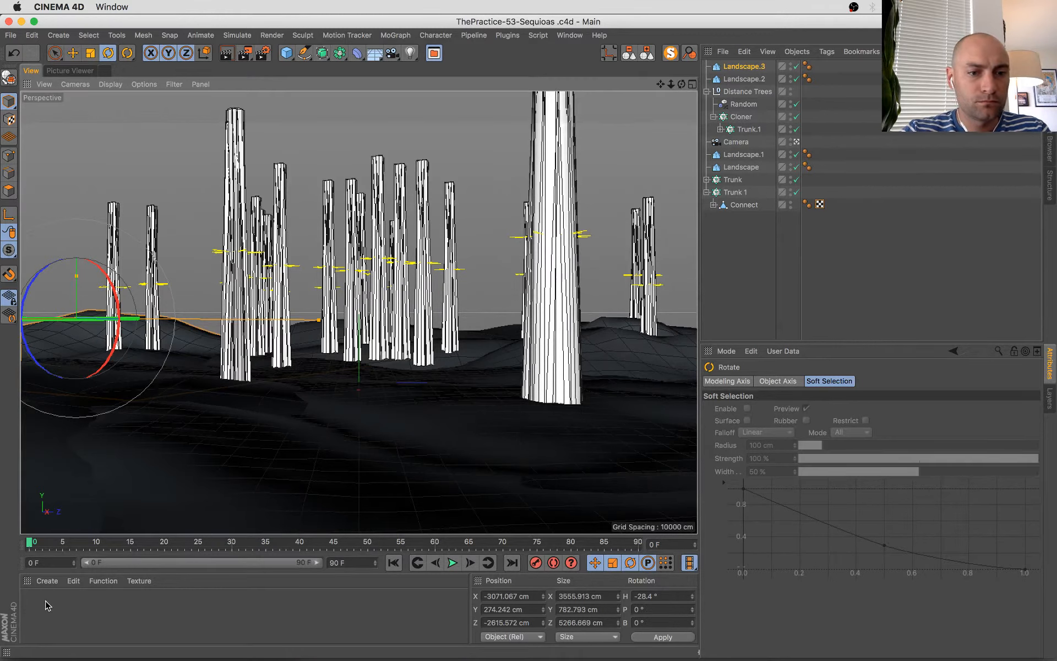
- Collapse the object hierarchy and reorder it so the four landscapes sit together and the Camera comes last
super+click(707, 91)
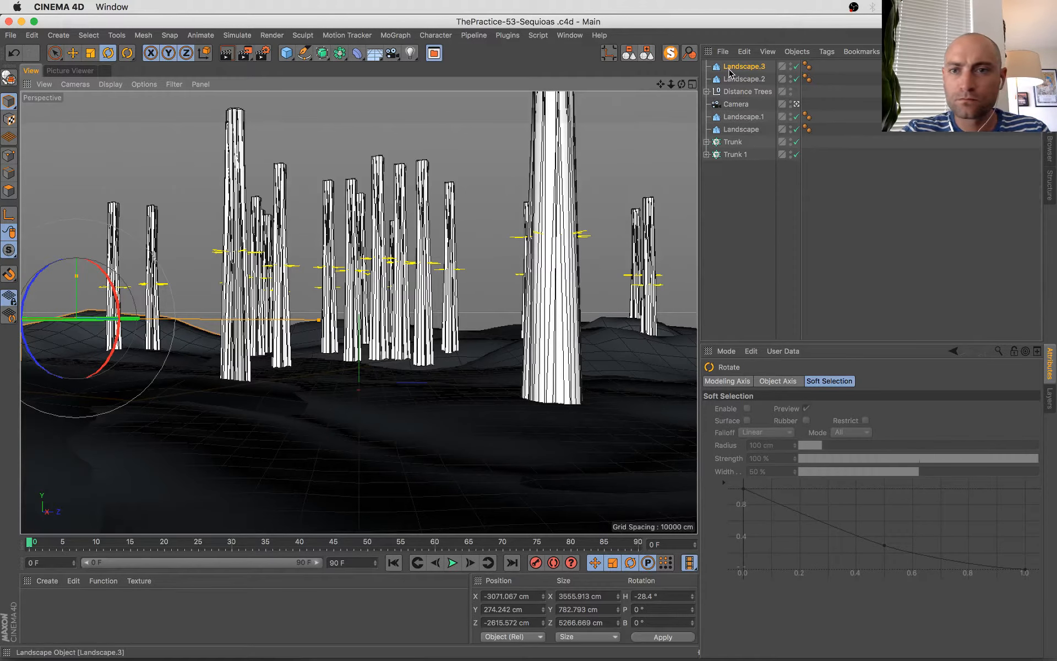
click(734, 80)
shift+click(739, 67)
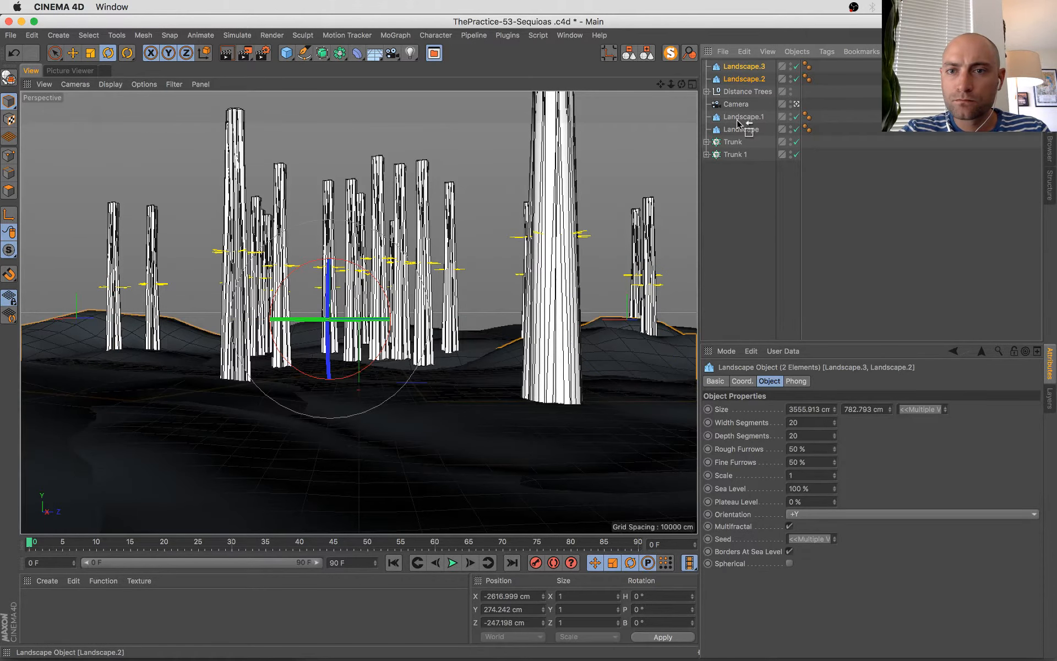
drag(731, 112, 742, 221)
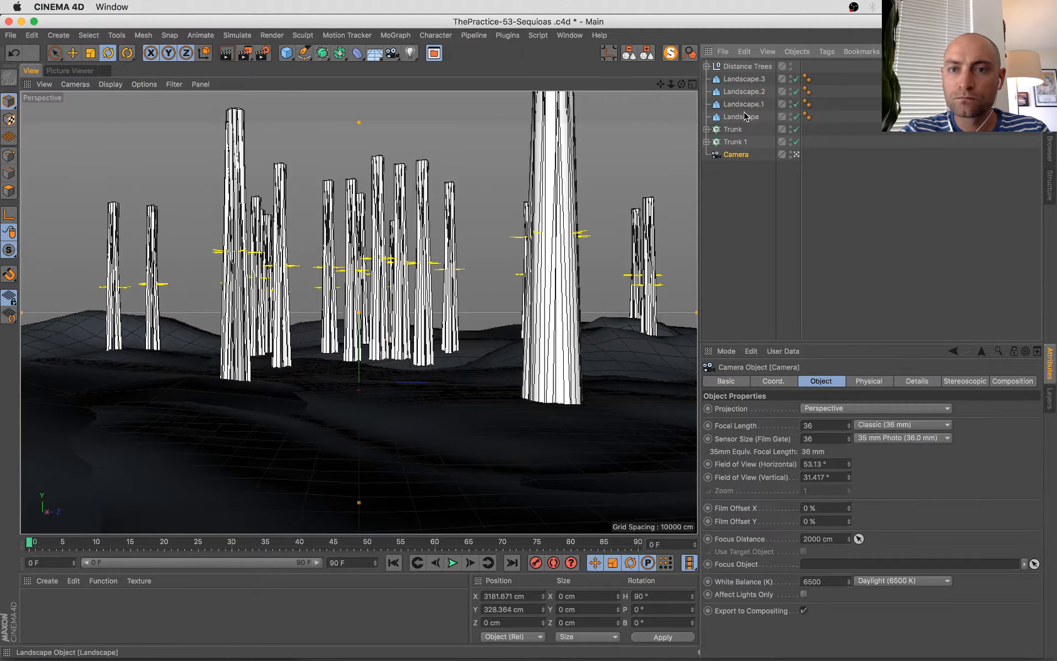
- Group the four landscape objects into a null named Landscapes
click(743, 115)
shift+click(749, 81)
key(alt+g)
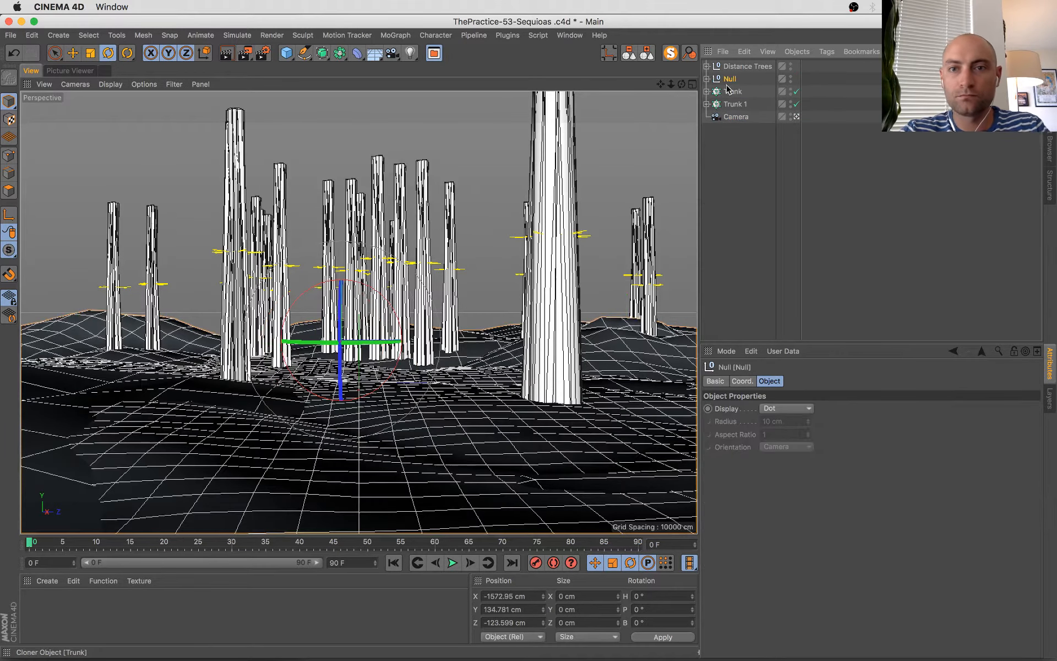
double_click(733, 79)
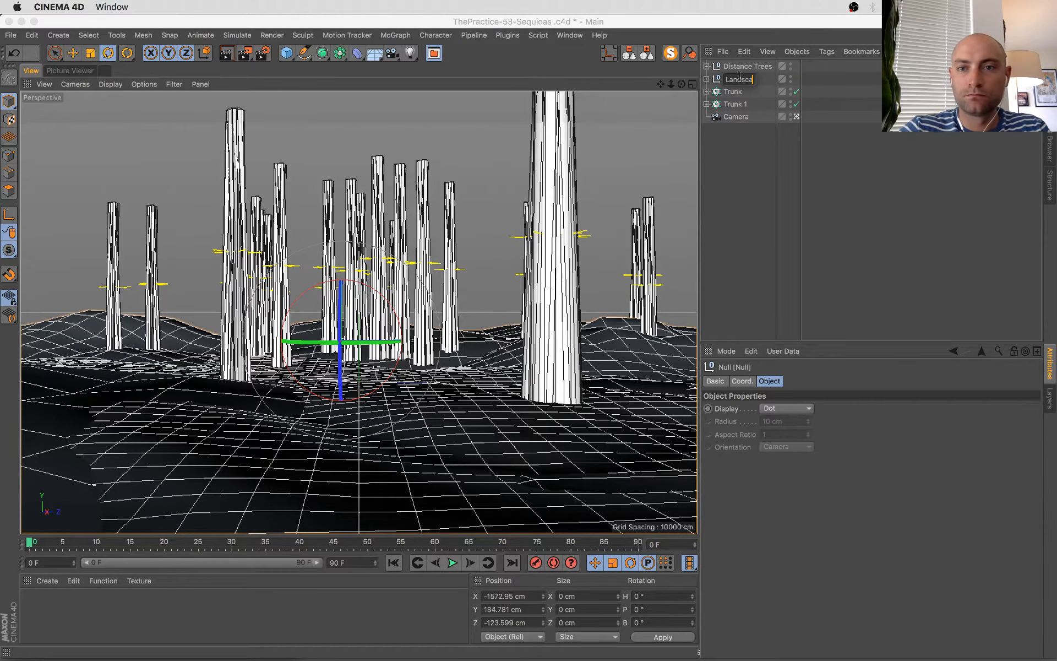
text(Landscapes)
key(Return)
- Move Trunk to about -740 cm in Z and shift the large Trunk 1 outward in the opposite direction
click(739, 94)
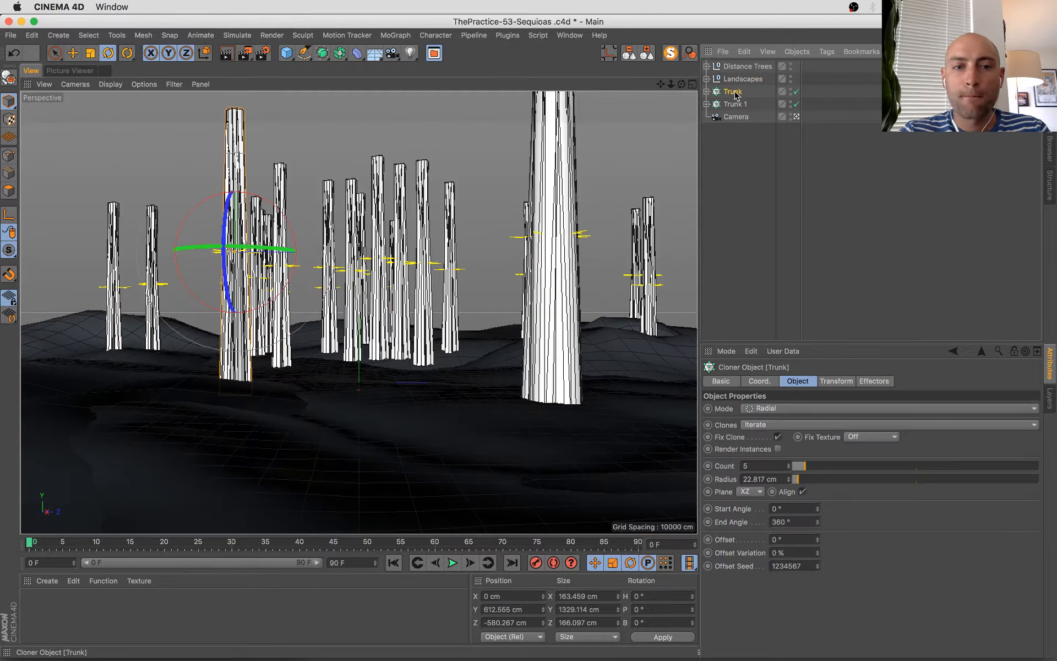
key(e)
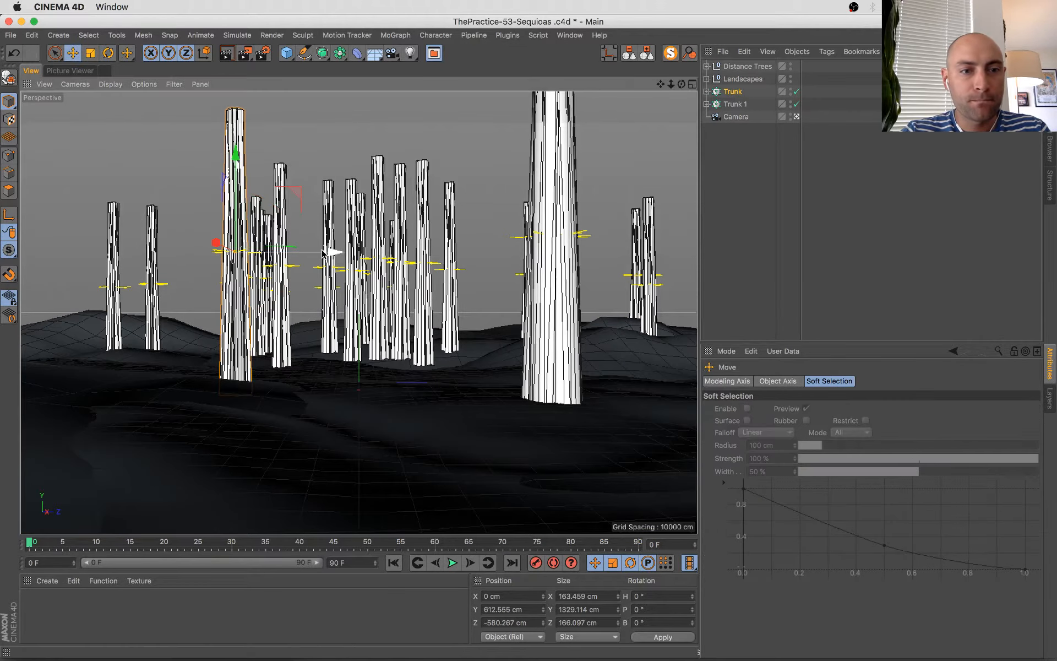
drag(330, 252, 287, 263)
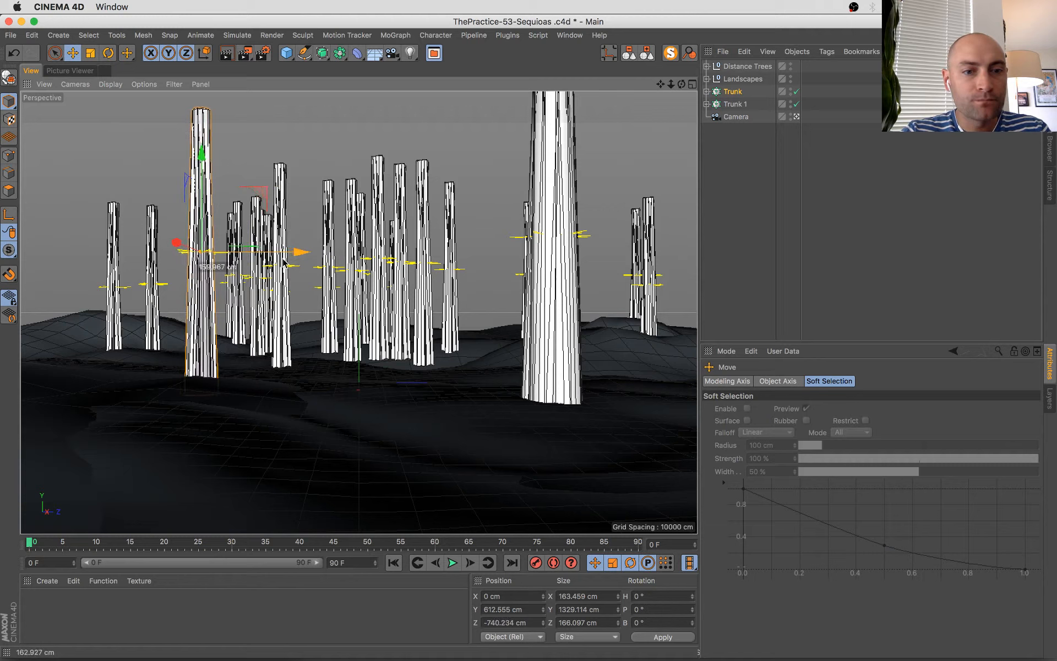
click(541, 371)
drag(639, 239, 673, 229)
click(420, 263)
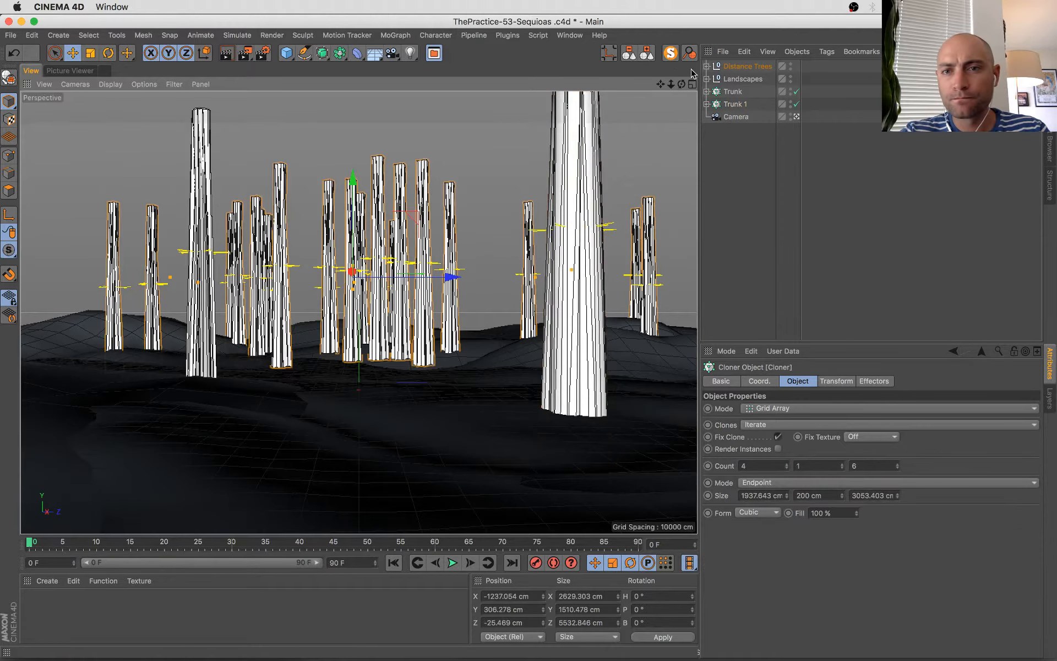
key(o)
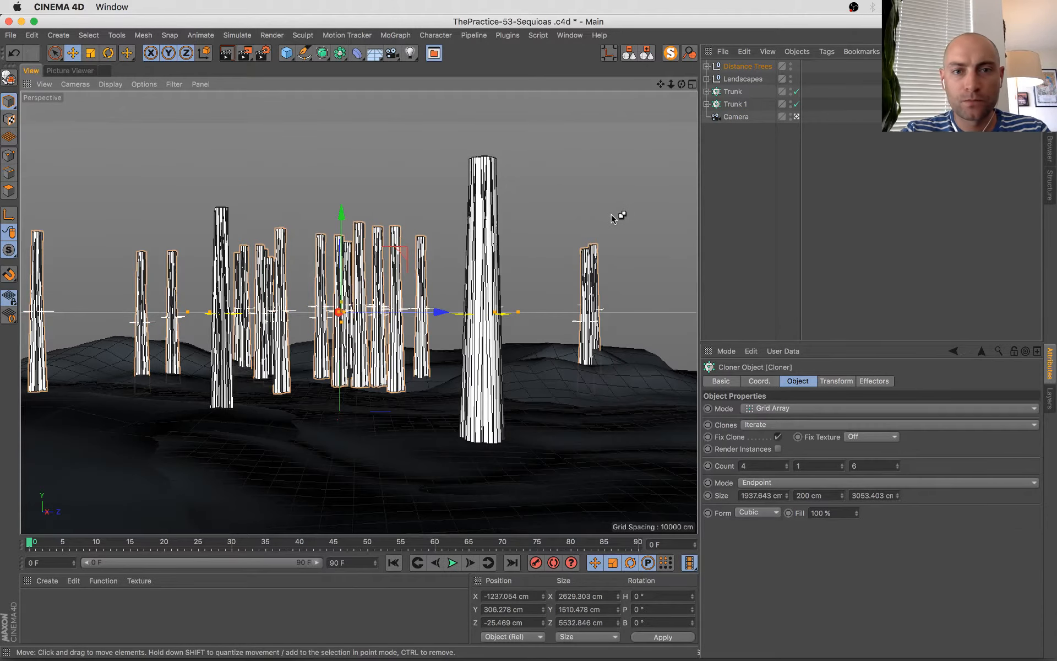
key(super+z)
- Add a Protection tag to the Camera to lock its position, scale and rotation
click(736, 116)
click(826, 51)
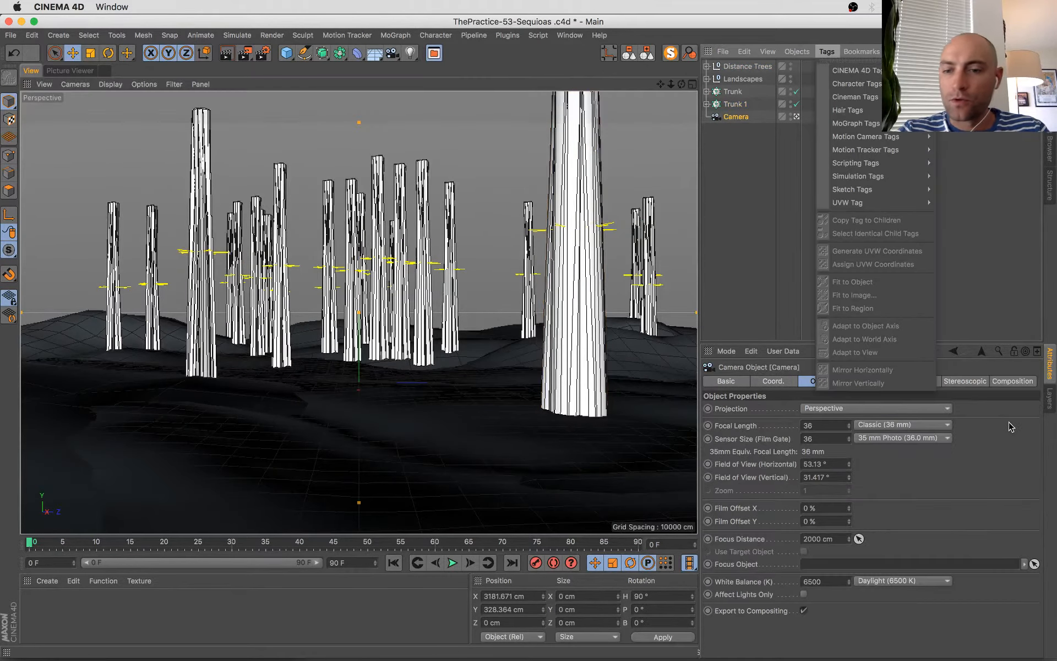
mouse_move(827, 52)
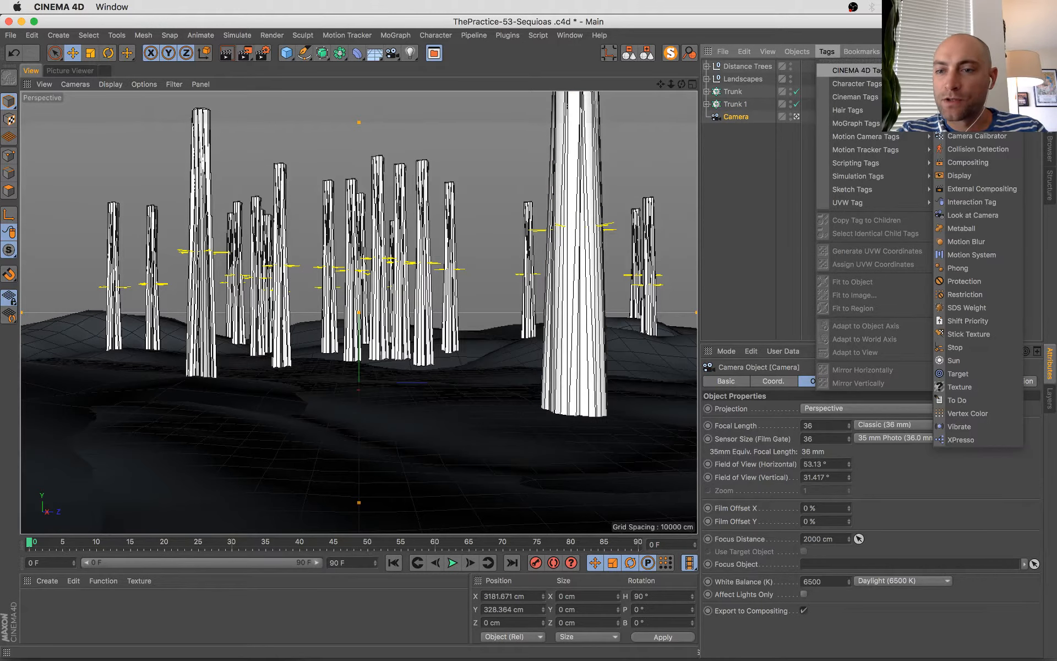
mouse_move(855, 71)
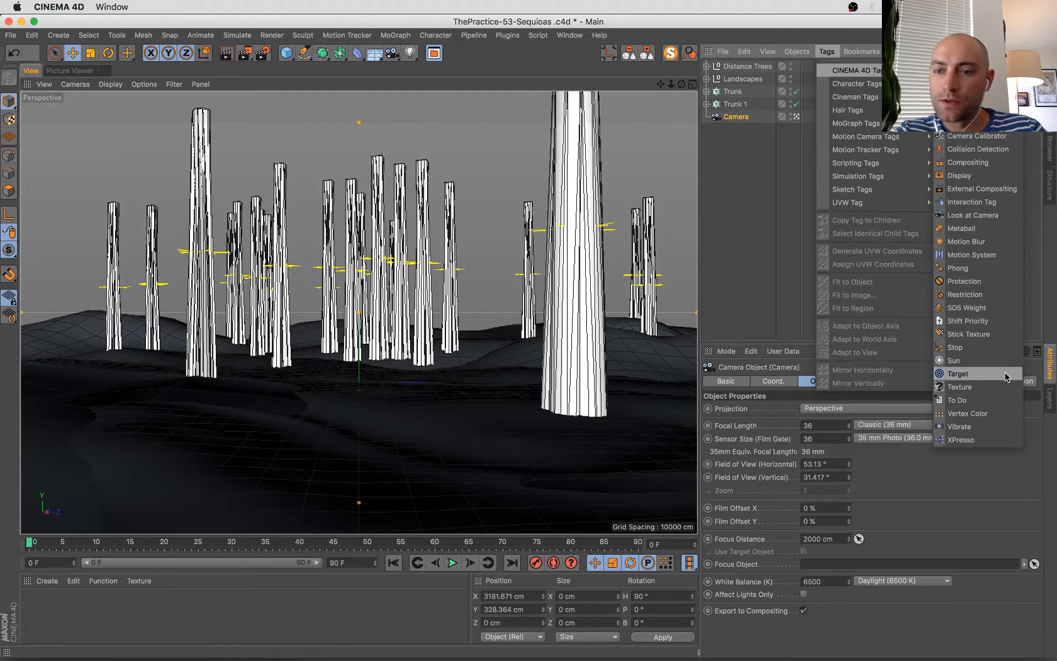
click(970, 281)
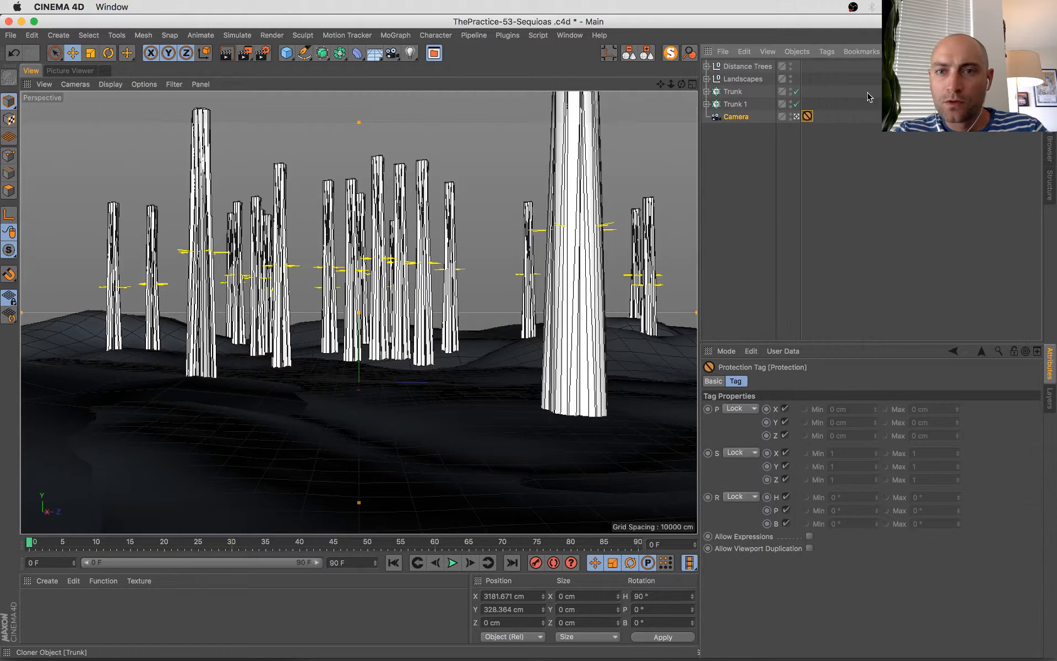
click(724, 117)
- Expand the Distance Trees group and add a Push Apart effector to its grid cloner
click(749, 104)
click(748, 67)
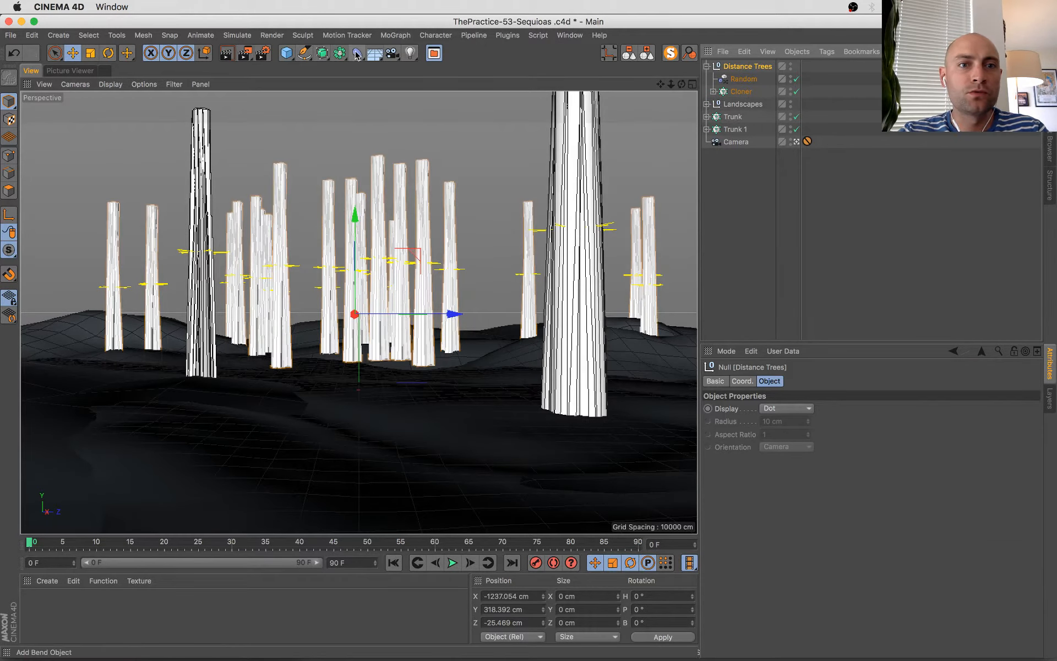
click(740, 92)
click(357, 53)
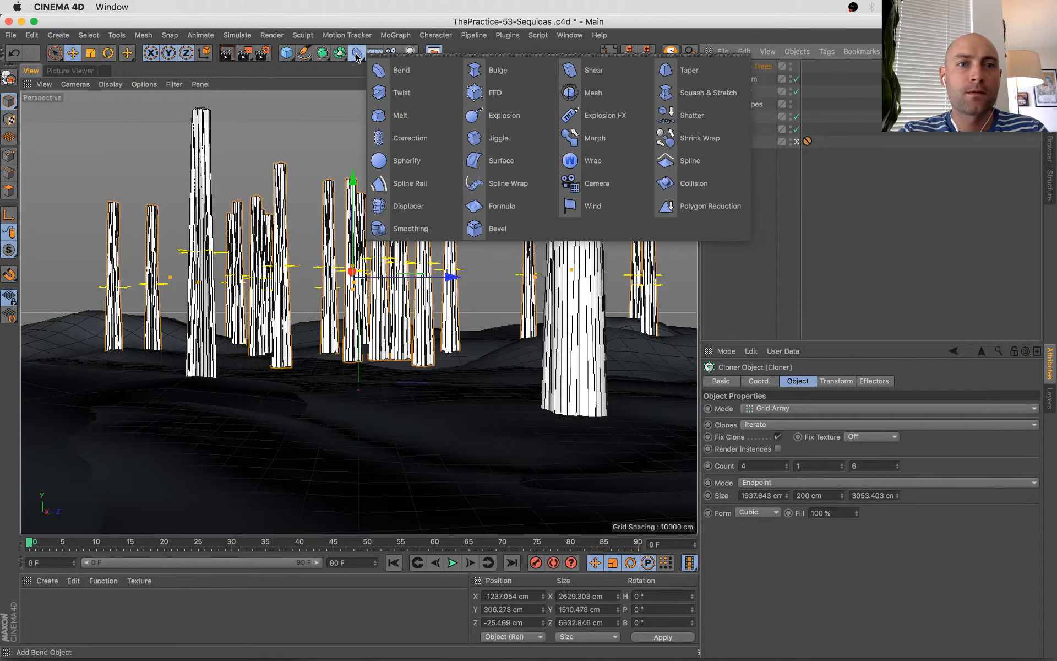
click(480, 36)
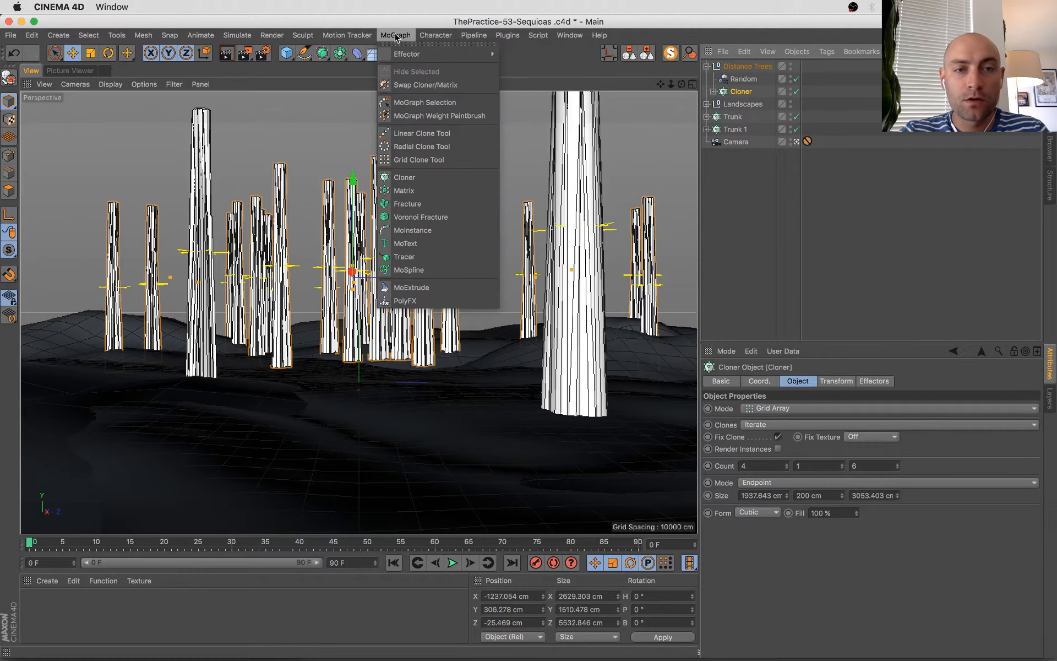
mouse_move(404, 57)
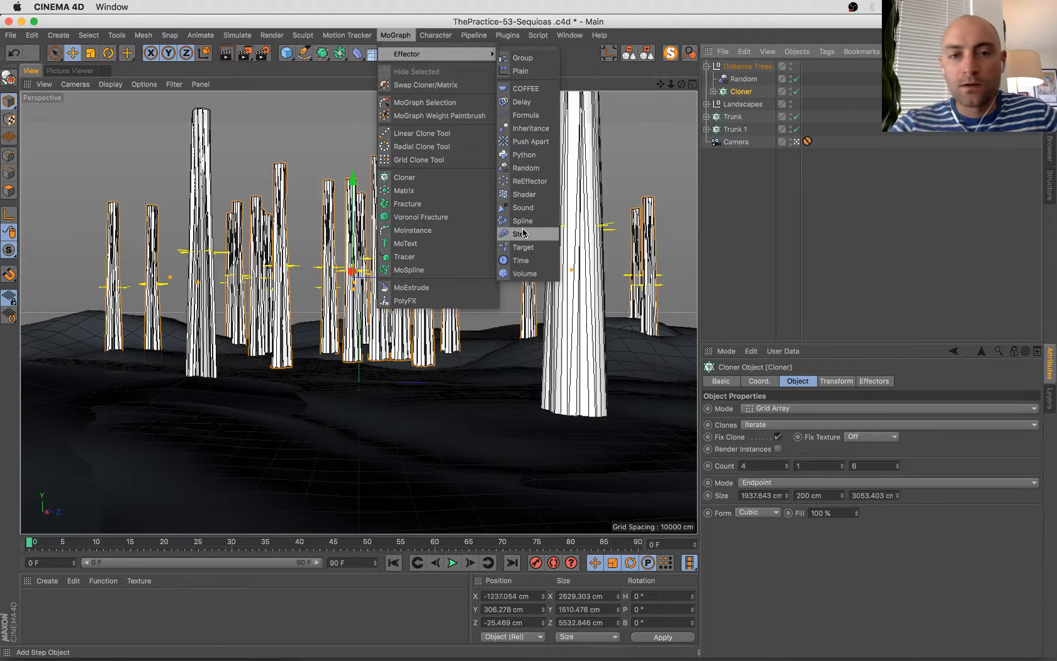
click(529, 141)
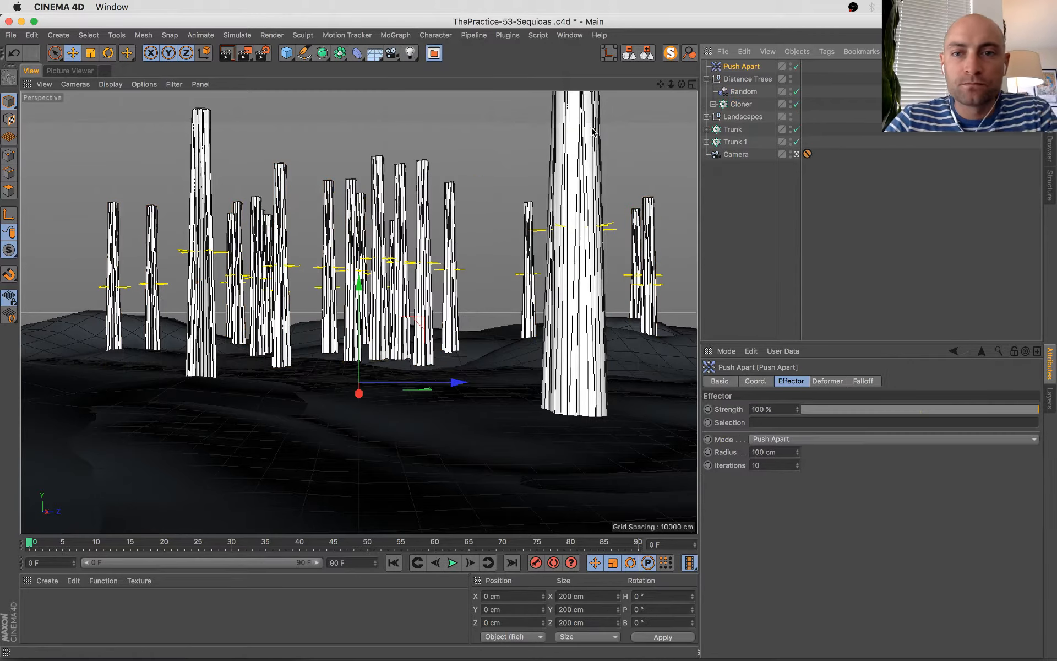
- Place the Push Apart effector inside the Distance Trees group and set its radius to 259 cm
drag(748, 83, 739, 95)
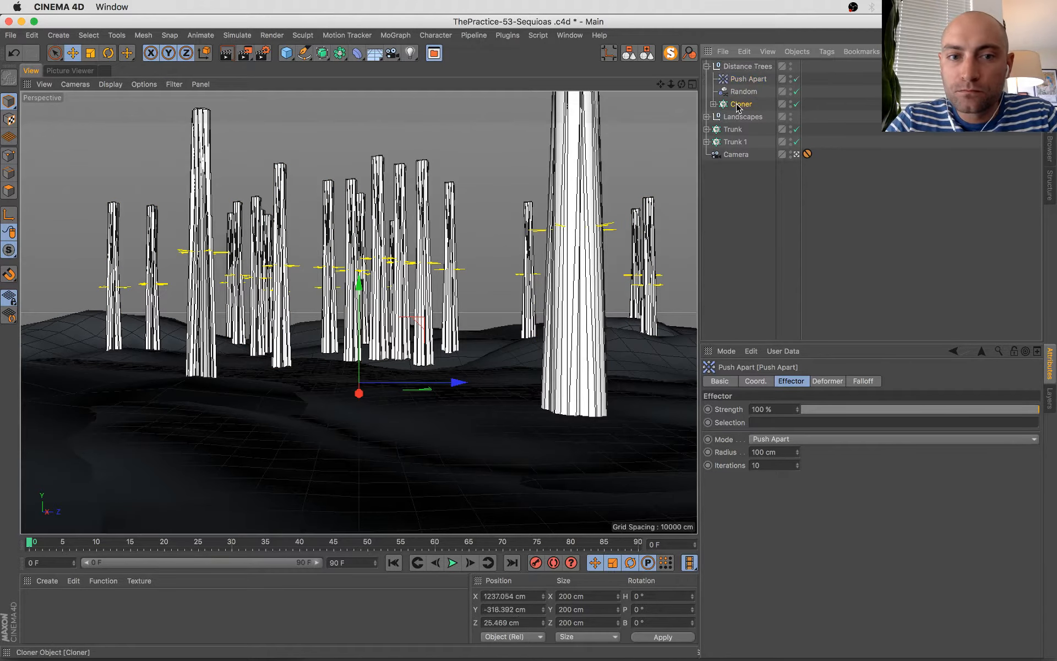
click(739, 105)
click(876, 381)
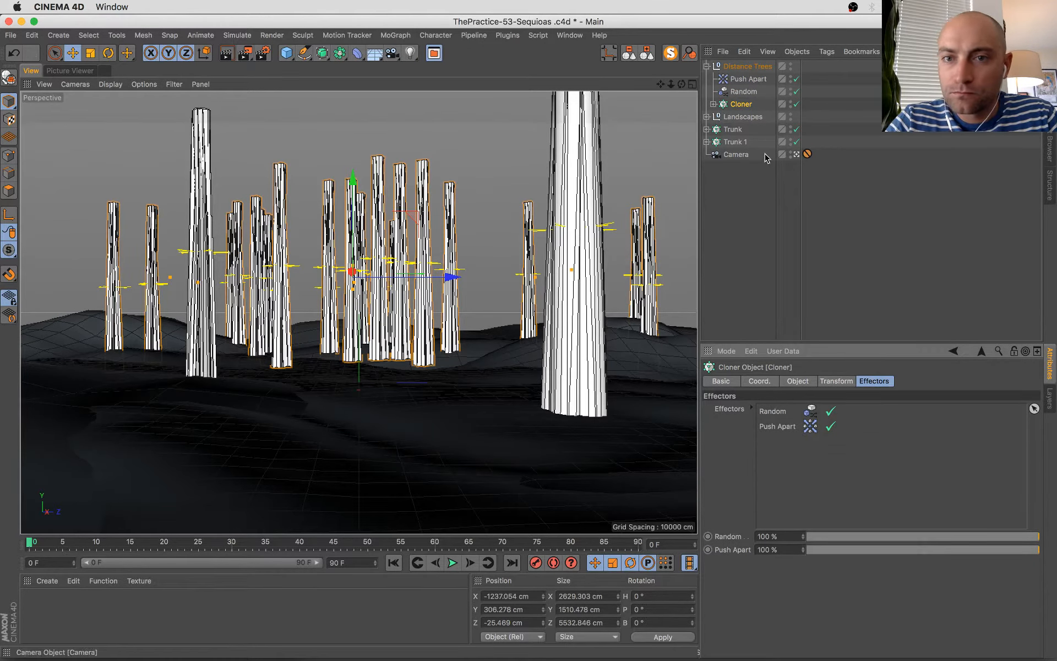
click(748, 79)
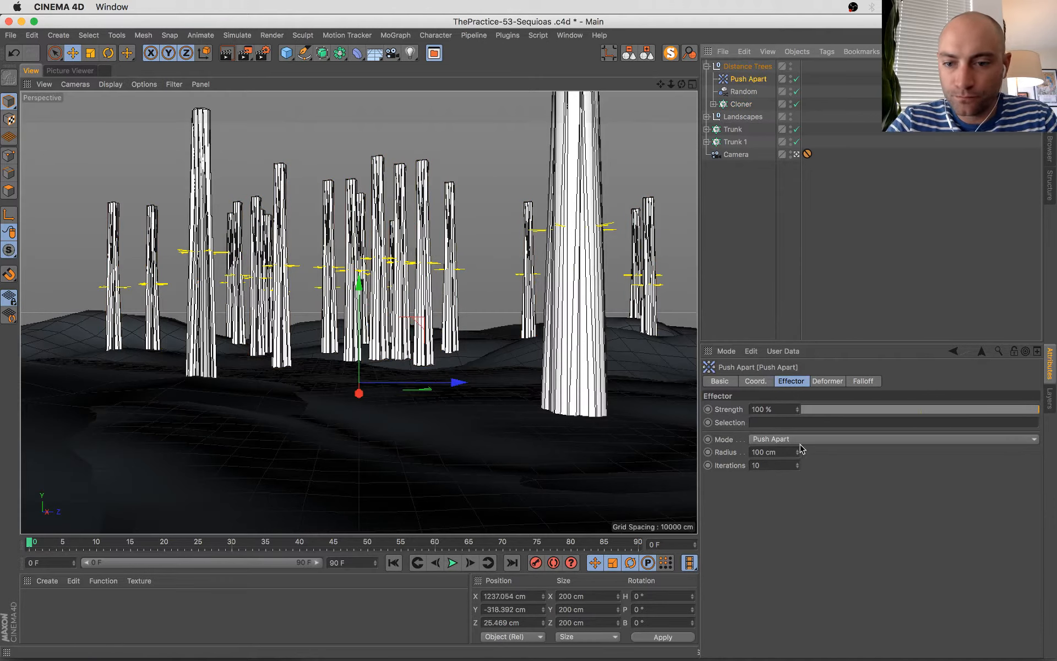
mouse_move(798, 455)
mouse_down()
mouse_move(806, 418)
mouse_move(798, 463)
mouse_up()
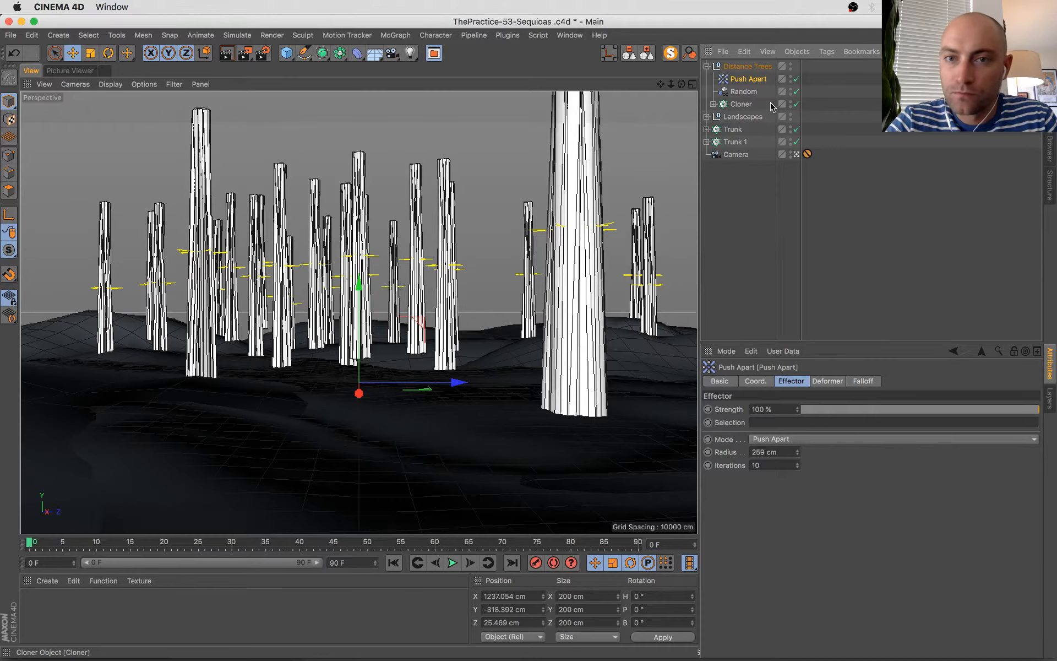
- Move Push Apart ahead of Random in the Cloner's effector list and test its strength
click(741, 104)
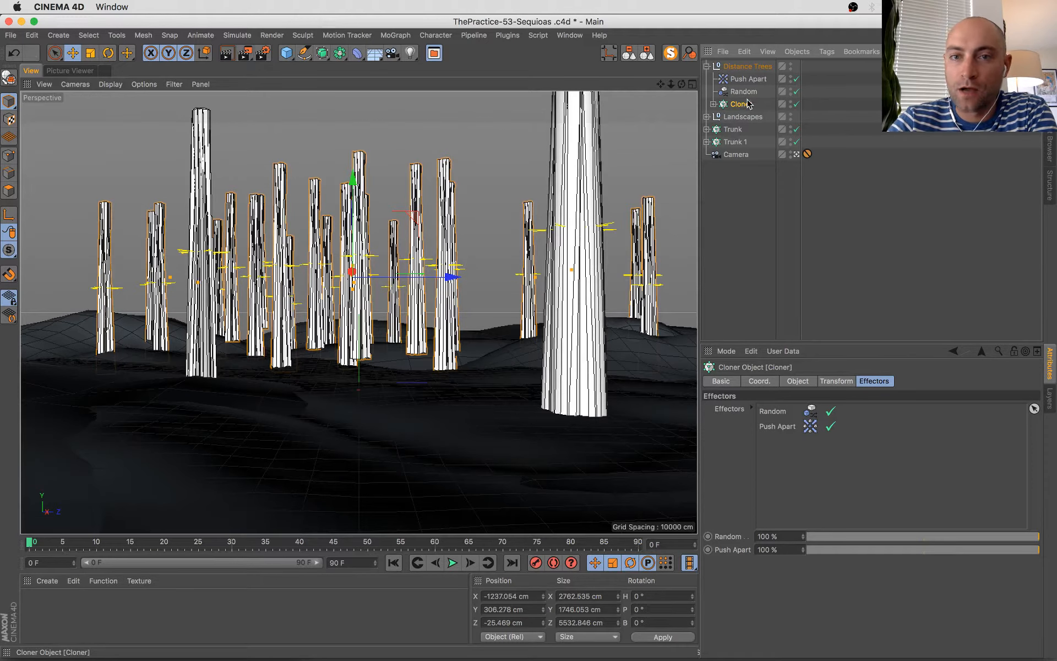
click(725, 381)
click(873, 379)
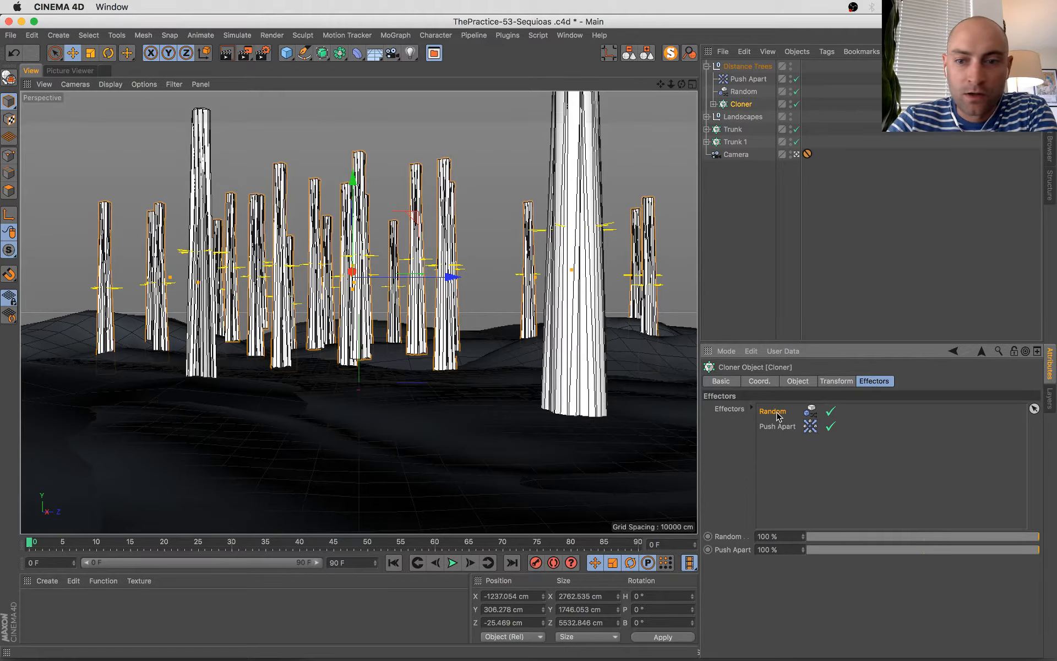
drag(779, 434, 779, 432)
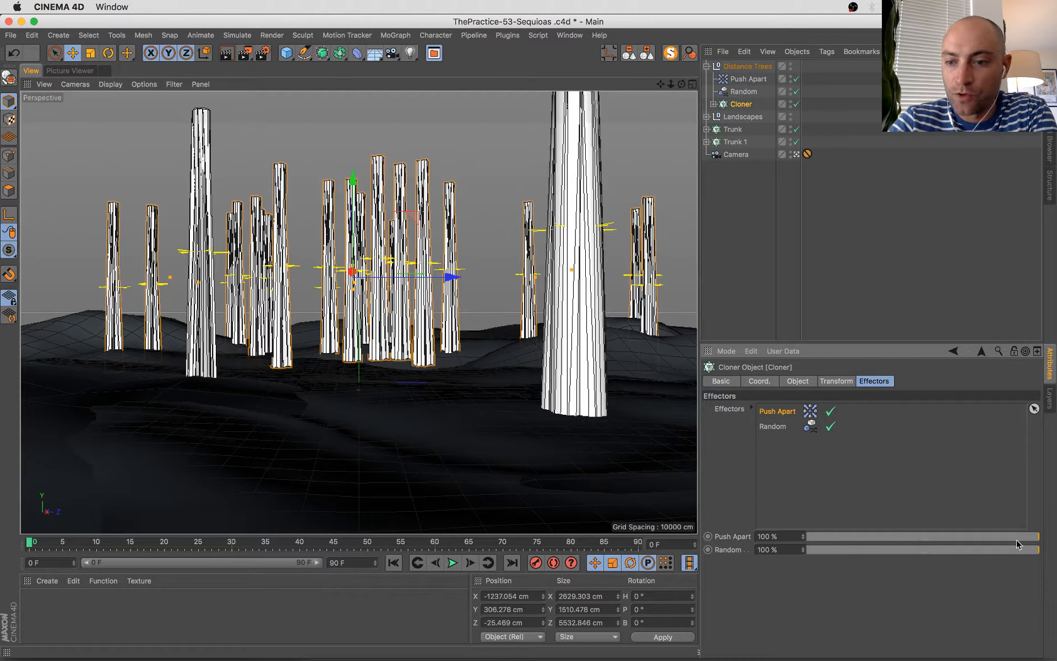
drag(1016, 538, 1054, 541)
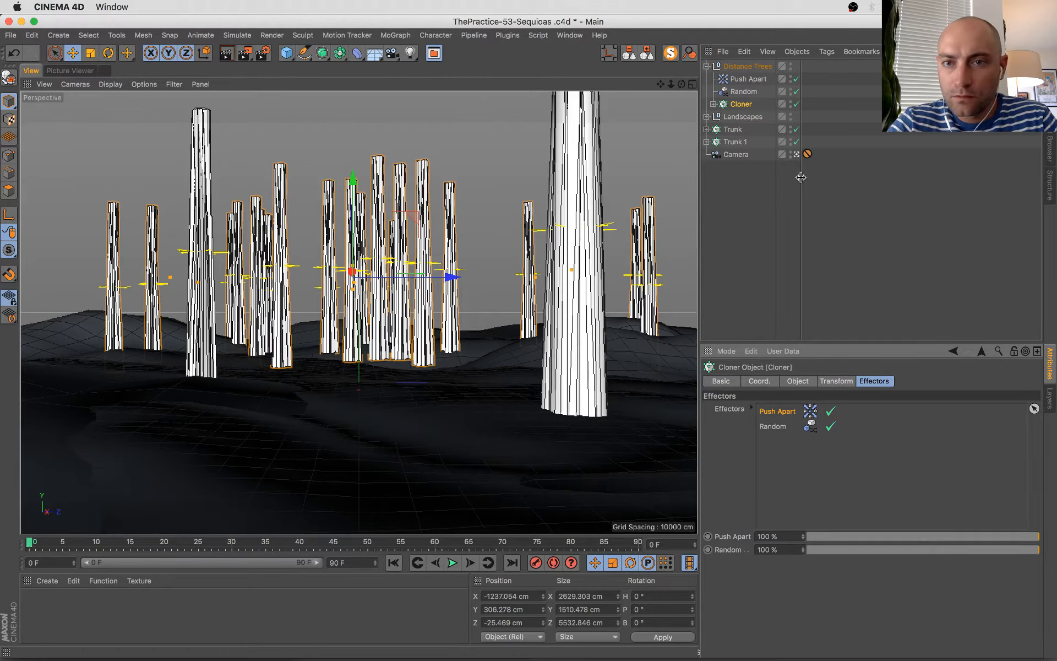
- Lower Push Apart's strength on the Cloner to 3 % and remove it from the Cloner's effector list
click(749, 80)
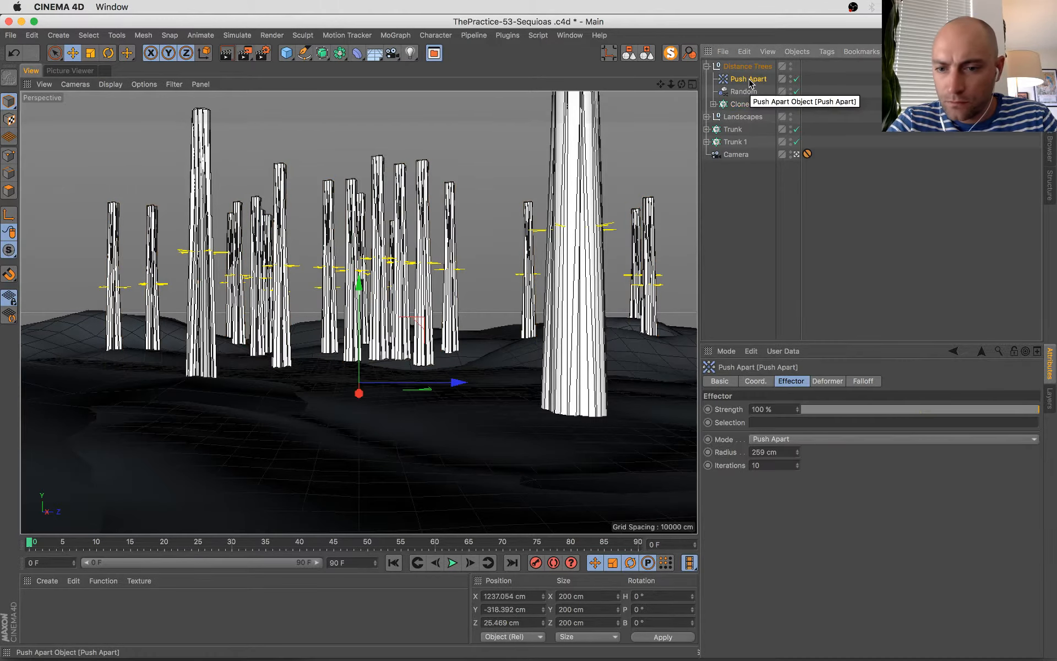
click(745, 105)
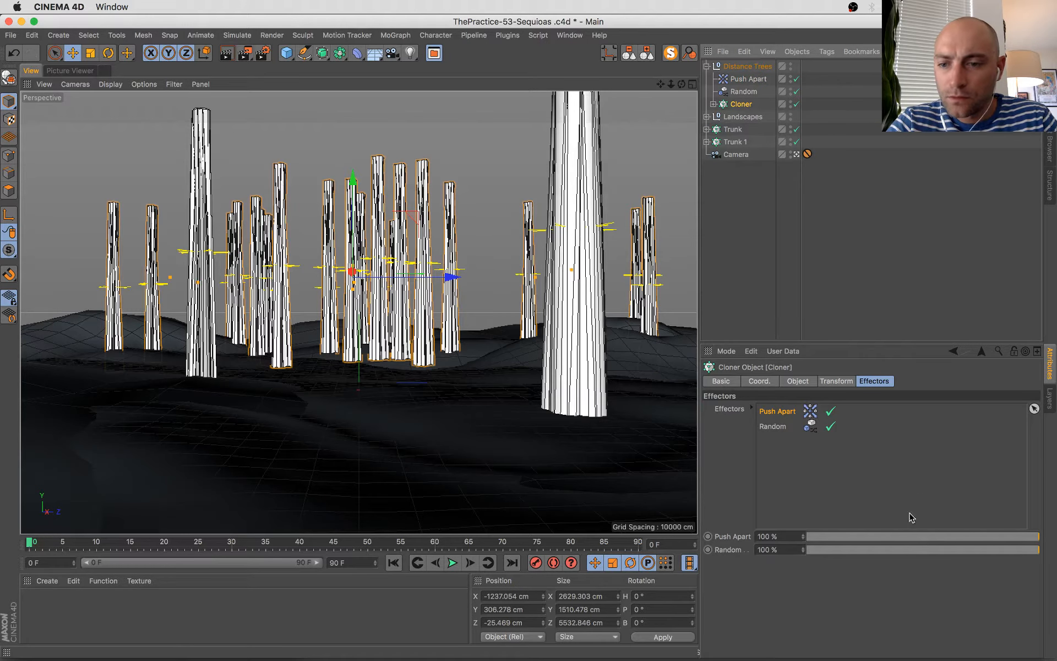
click(814, 537)
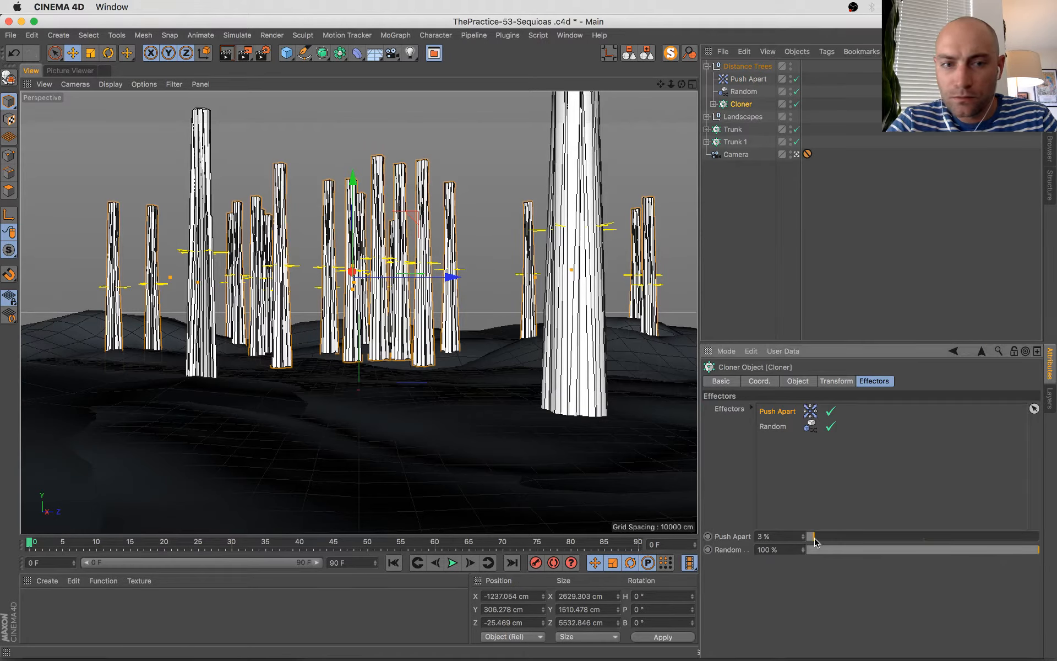
key(Delete)
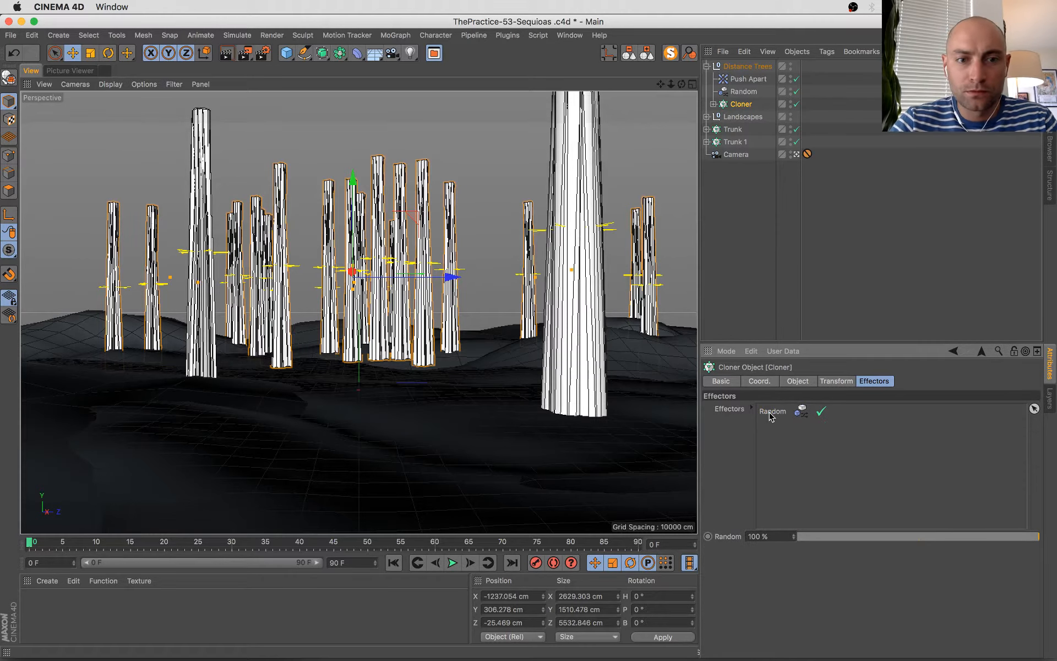
- Delete the Push Apart object from the Distance Trees group and undo the deletion
click(755, 81)
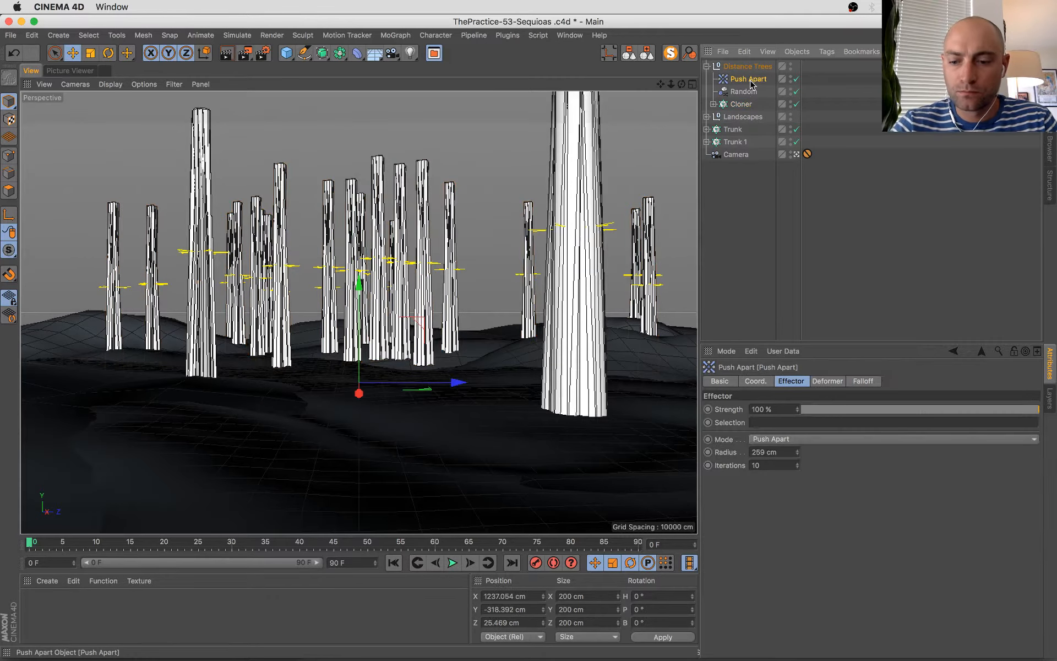
key(Delete)
key(super+z)
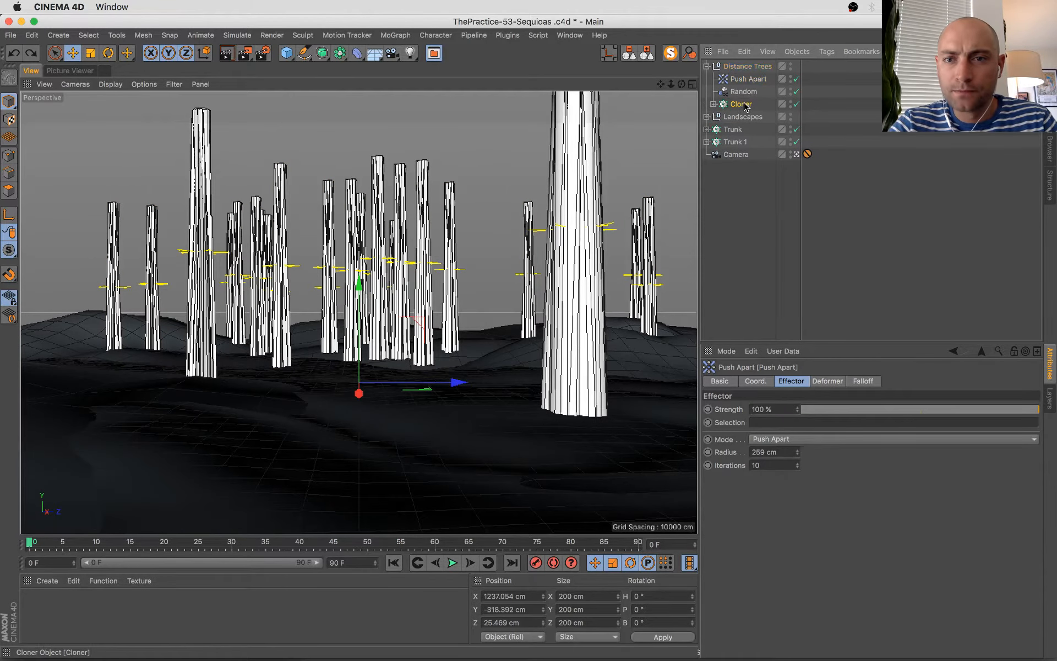
- Move the Random effector above Push Apart inside the Distance Trees group
click(743, 91)
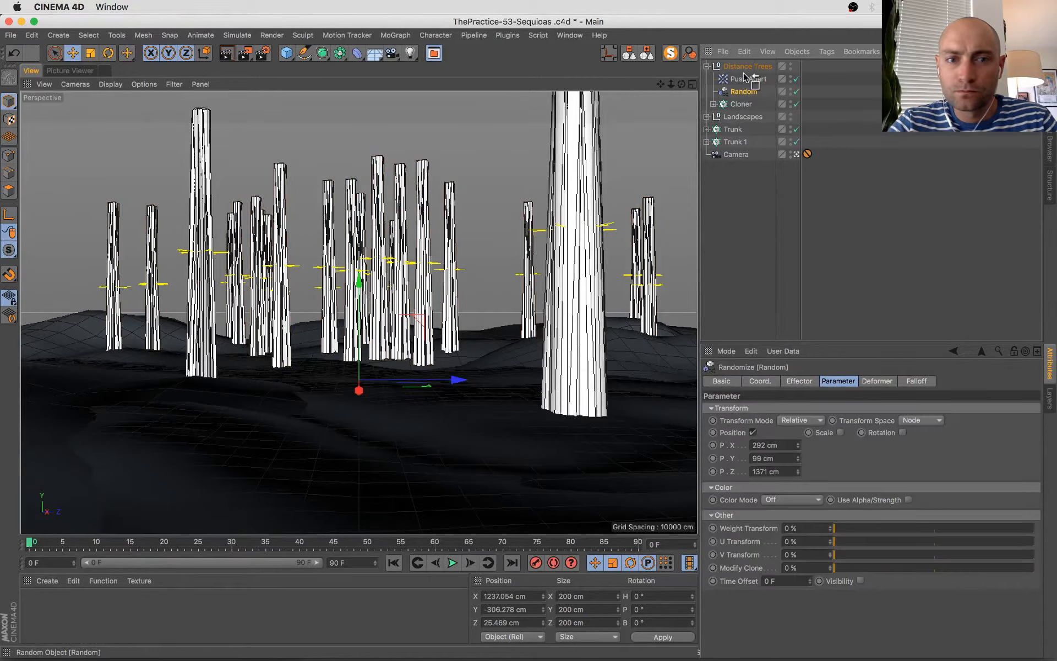
drag(744, 77, 745, 76)
- Try shifting the Push Apart effector and the whole Distance Trees group along Z, undoing each move
click(749, 91)
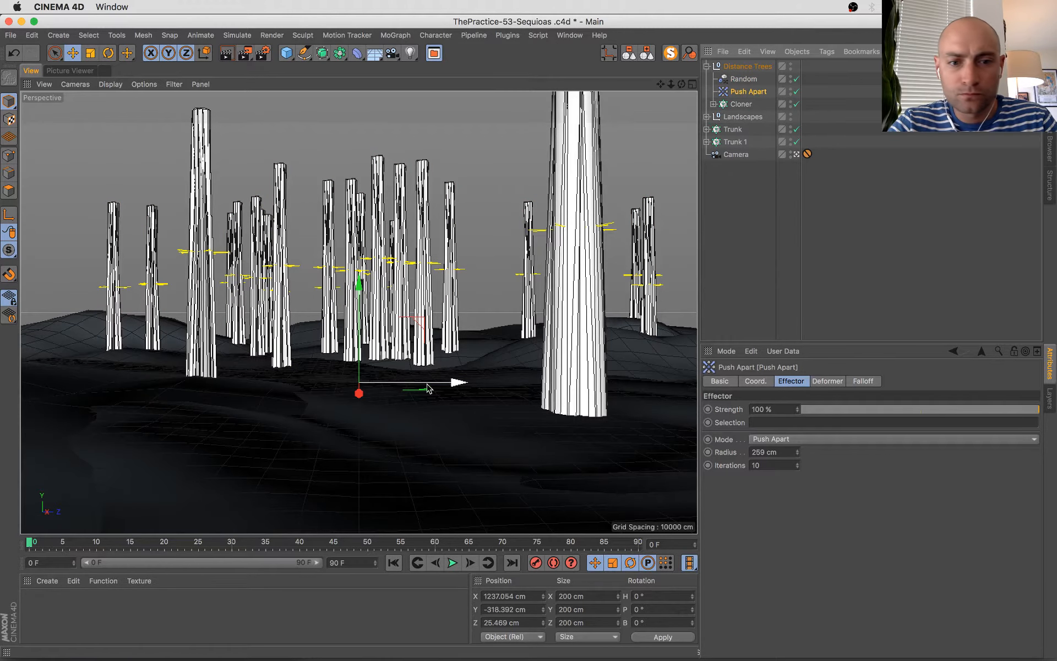
drag(449, 383, 628, 381)
key(super+z)
click(749, 67)
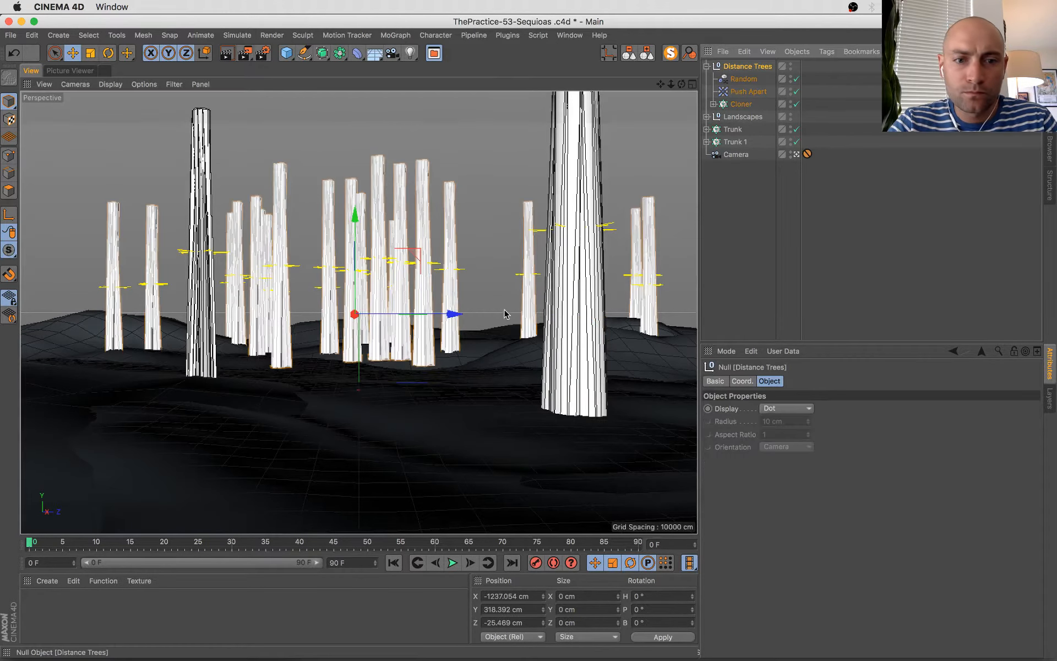
drag(451, 315, 293, 320)
key(super+z)
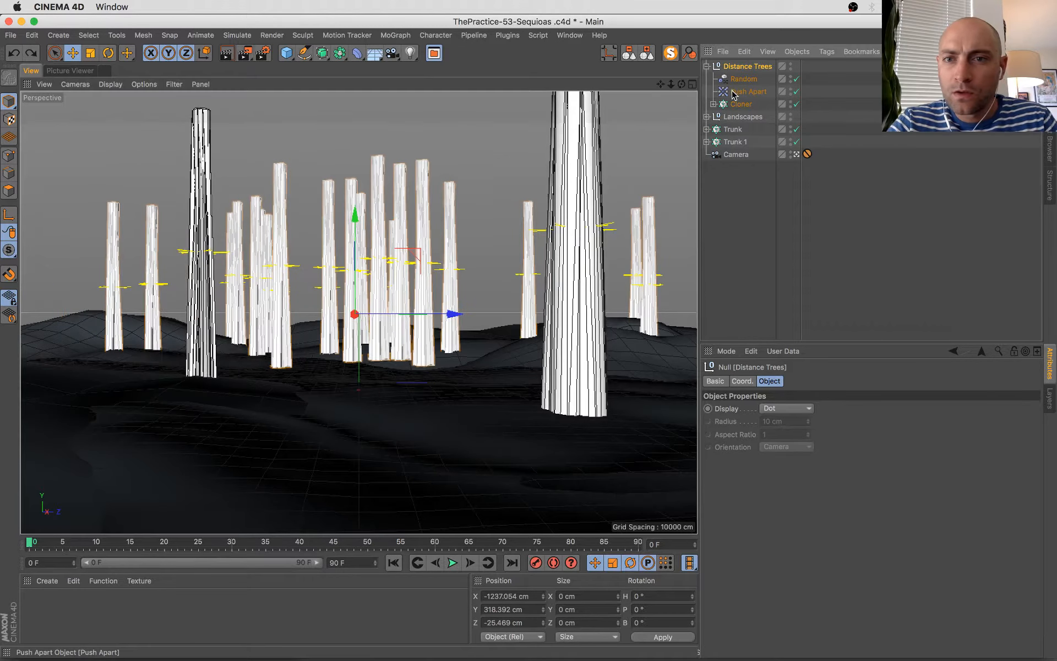
- Add the Push Apart effector back to the Cloner's effector list, below Random
click(733, 92)
click(772, 423)
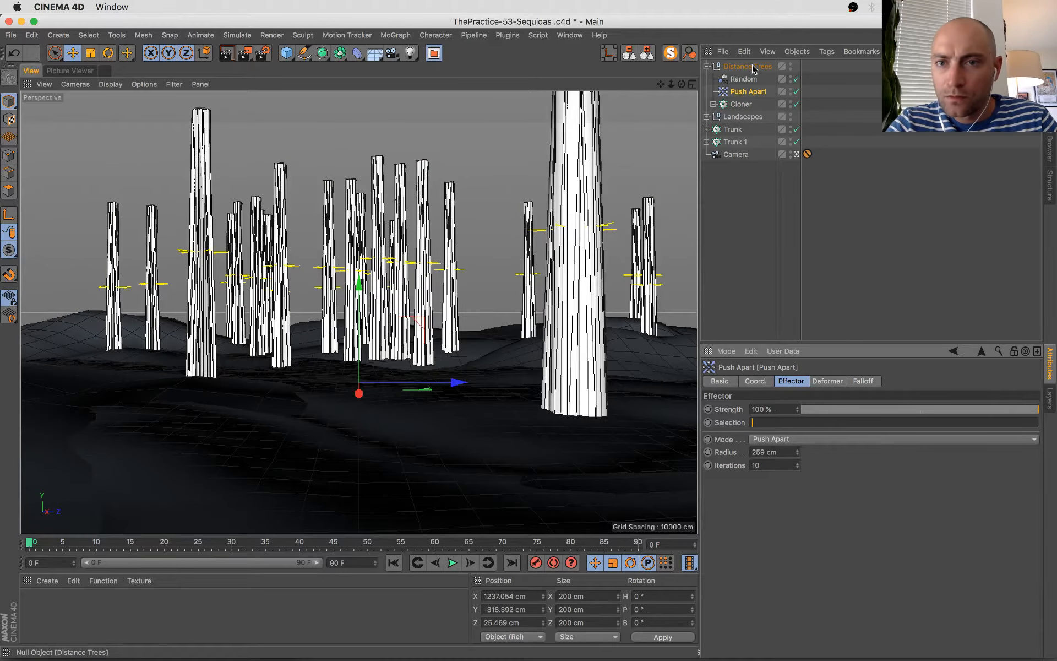
drag(741, 104, 743, 113)
drag(763, 428, 763, 428)
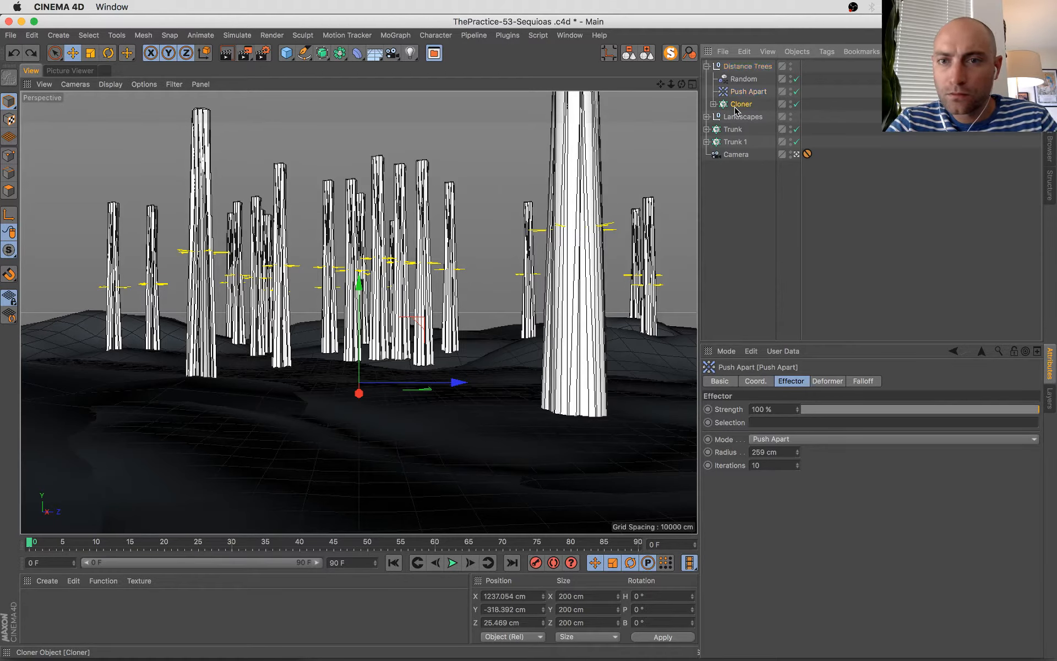
click(756, 105)
drag(740, 93, 746, 105)
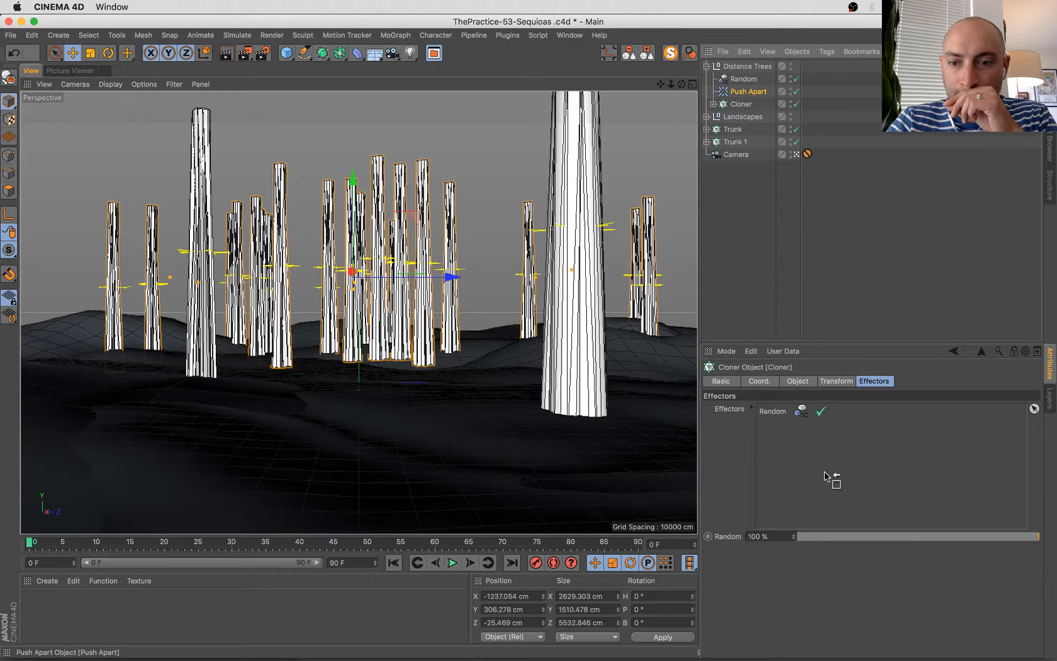
drag(827, 476, 827, 477)
click(769, 92)
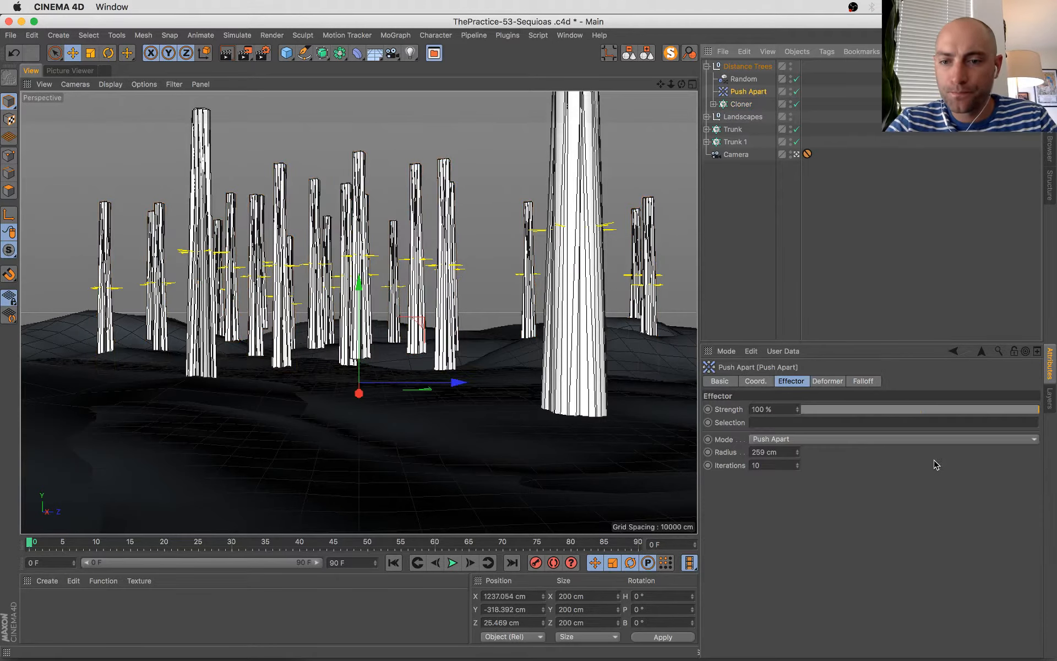
- Test the Cloner's effector strengths, leaving Random at 100 % and Push Apart at 65 %
click(738, 105)
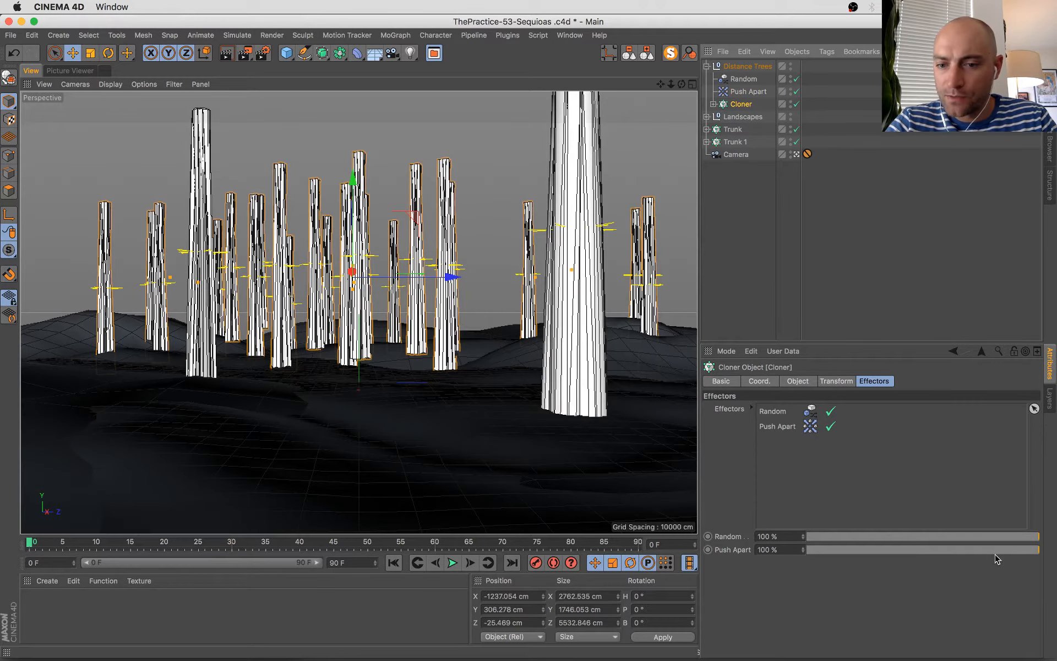
drag(1016, 557, 1055, 541)
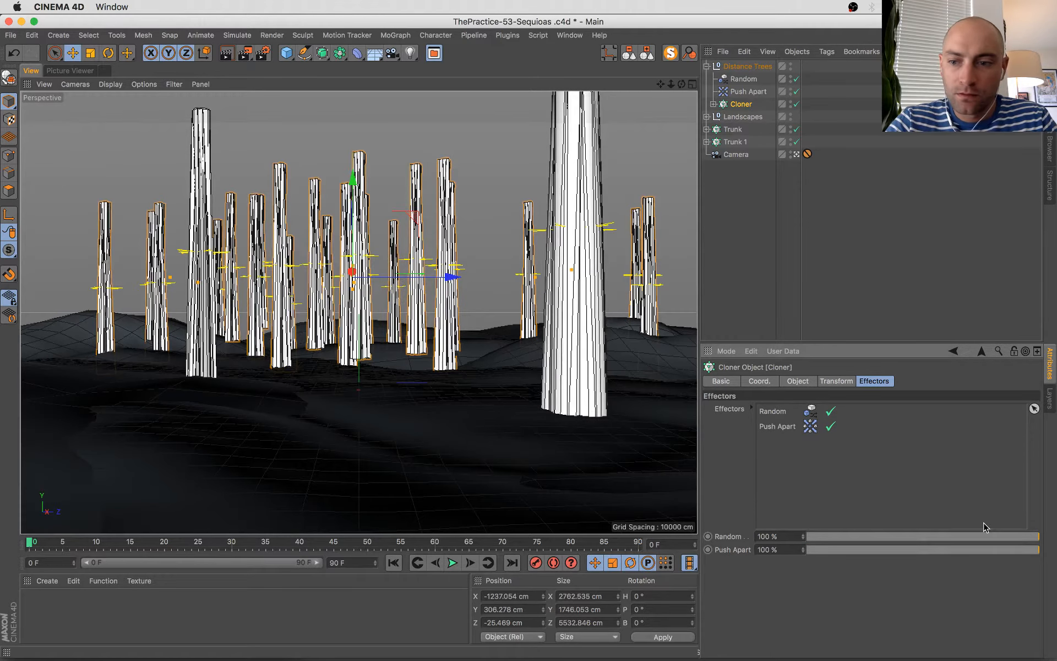
drag(929, 535, 760, 536)
drag(886, 538, 1056, 542)
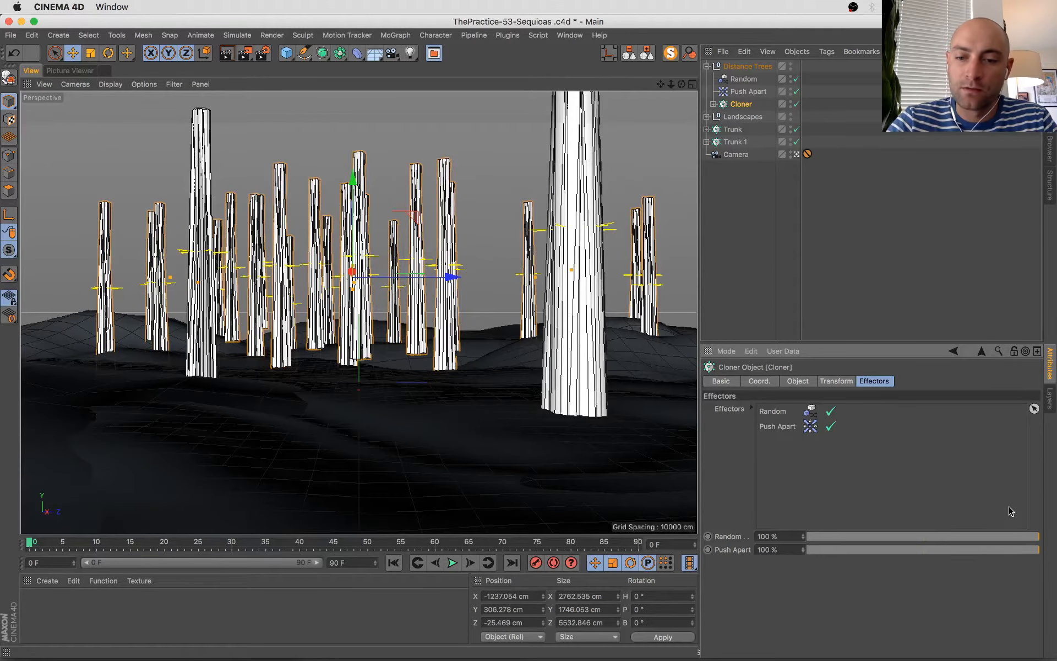
mouse_move(1037, 538)
mouse_down()
mouse_move(814, 545)
mouse_move(698, 562)
mouse_up()
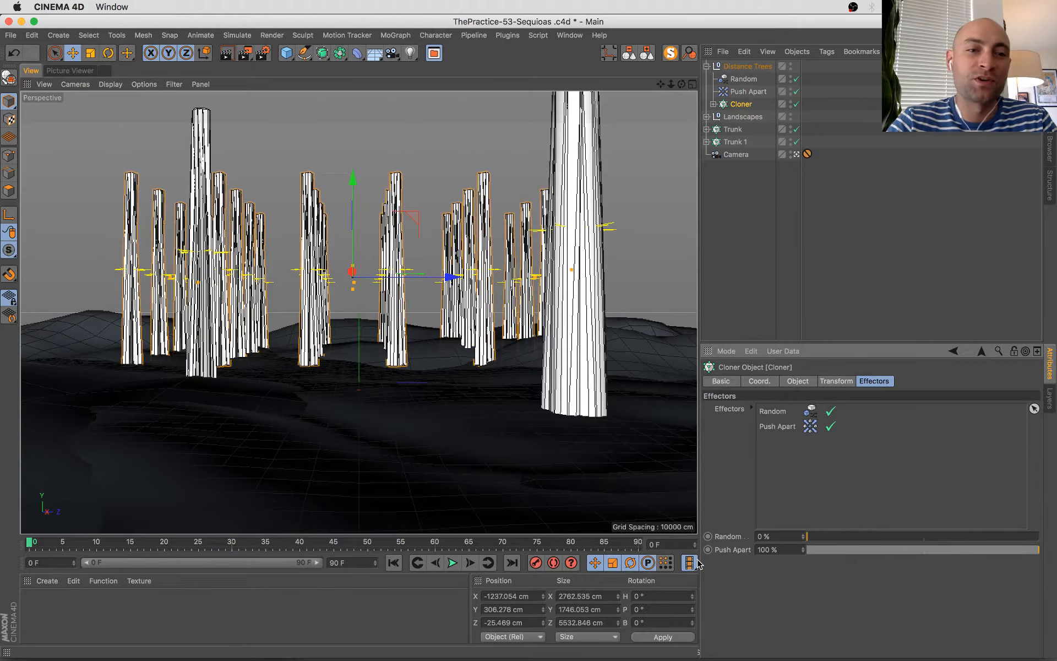
mouse_move(895, 542)
mouse_down()
mouse_move(1055, 533)
mouse_move(652, 552)
mouse_move(1000, 521)
mouse_move(817, 563)
mouse_move(714, 526)
mouse_move(1041, 537)
mouse_up()
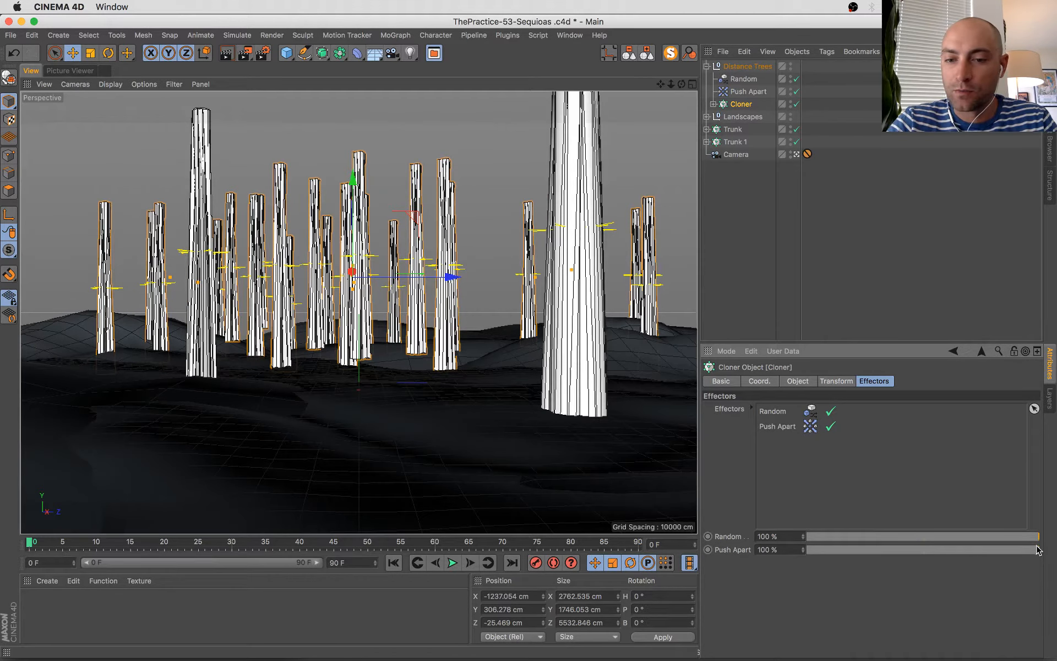
drag(990, 549, 959, 550)
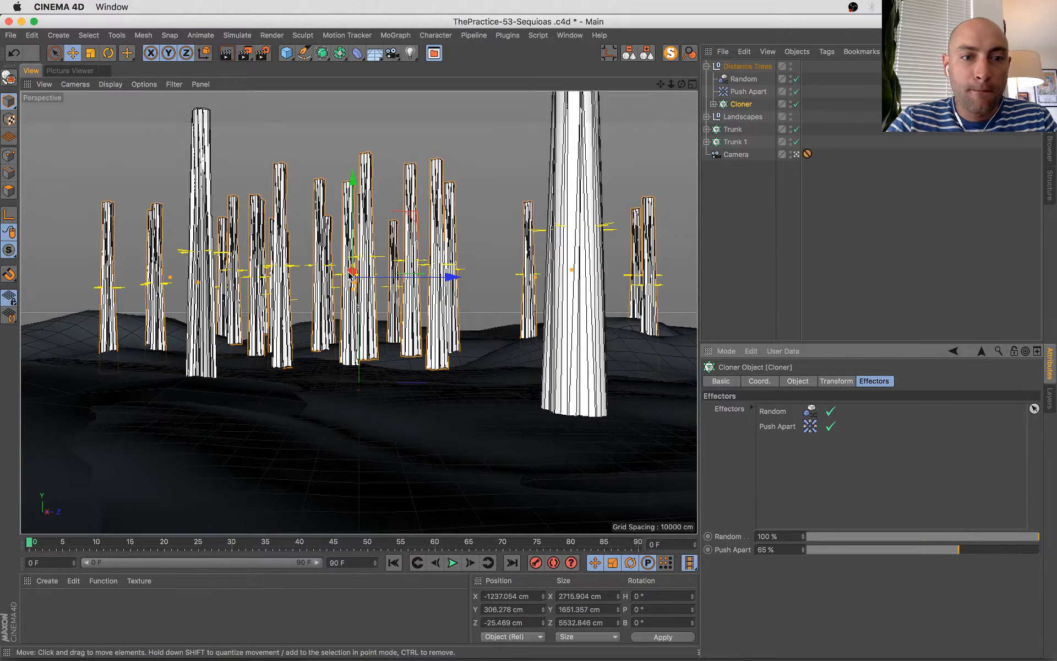
- Move the Distance Trees group to about -923 cm in X and raise its Cloner's first grid count to 5
click(731, 67)
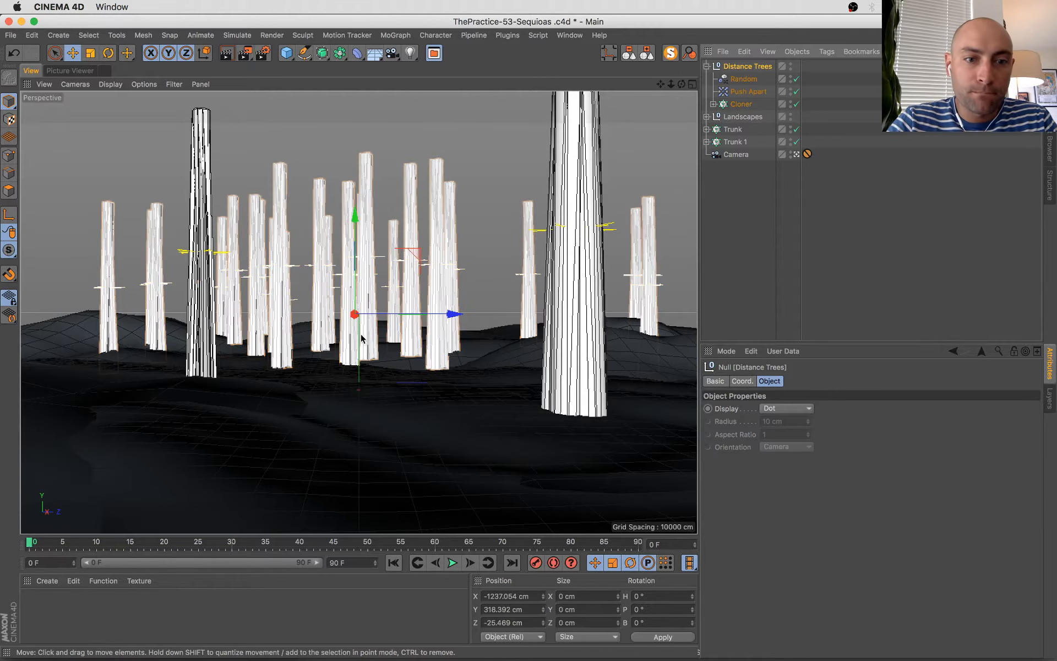
drag(347, 316, 598, 126)
click(738, 104)
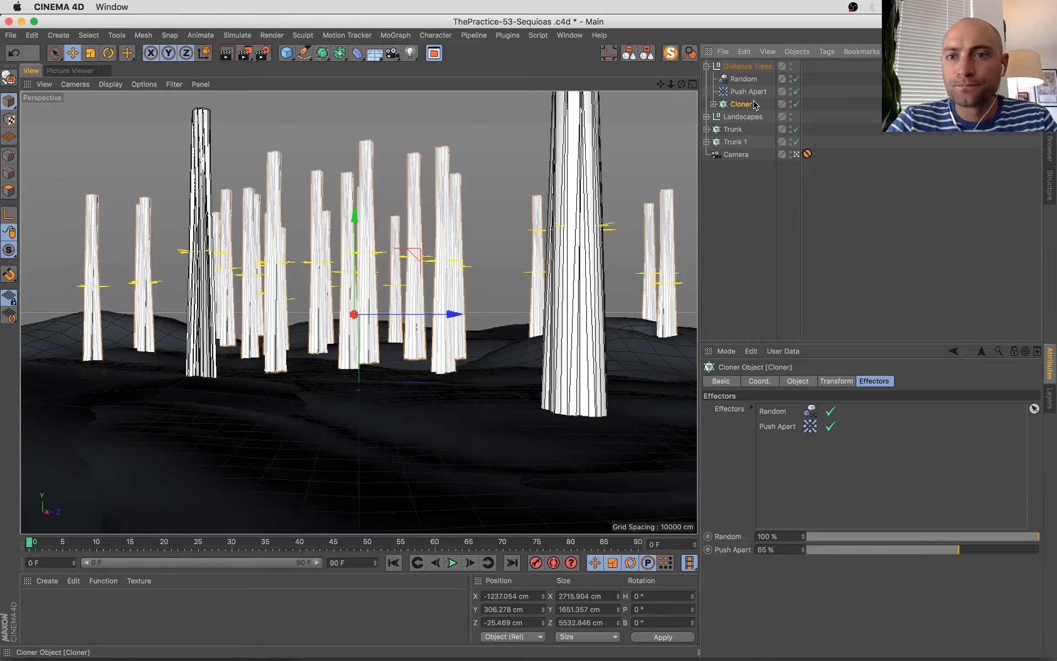
click(712, 105)
click(798, 381)
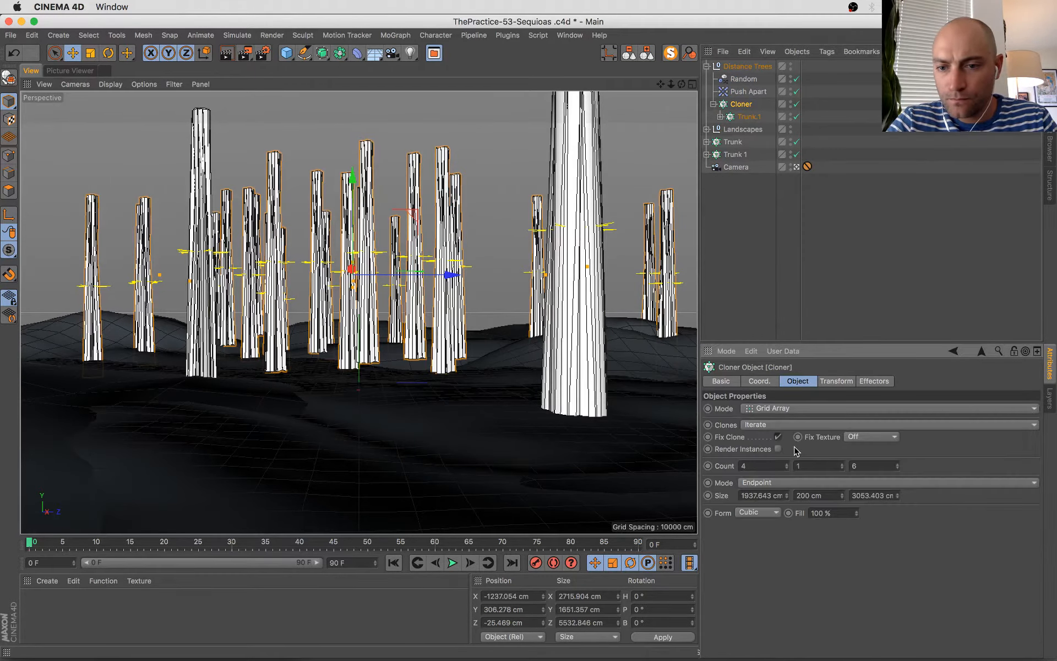
click(788, 464)
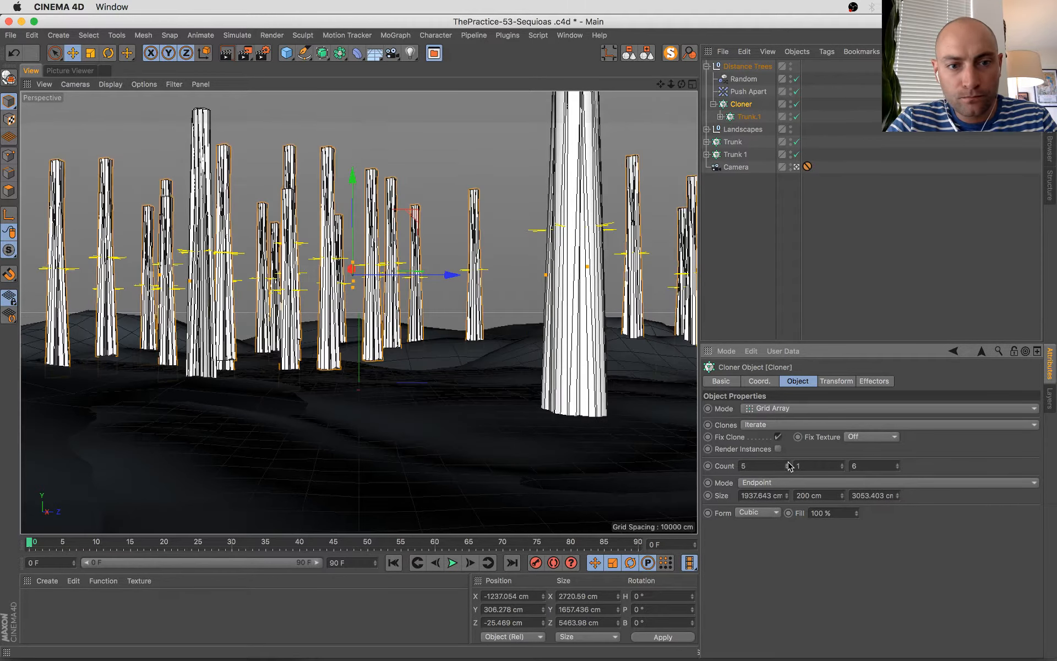
- Set the Random effector's seed to 12348 to change the distant trees' arrangement
click(752, 80)
click(783, 477)
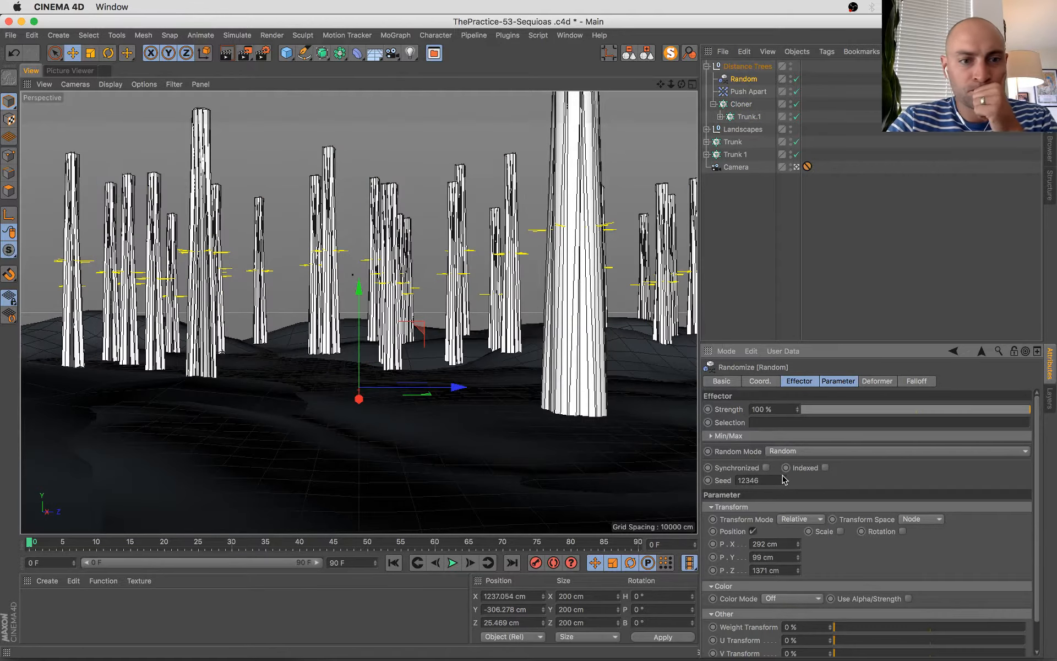
click(783, 477)
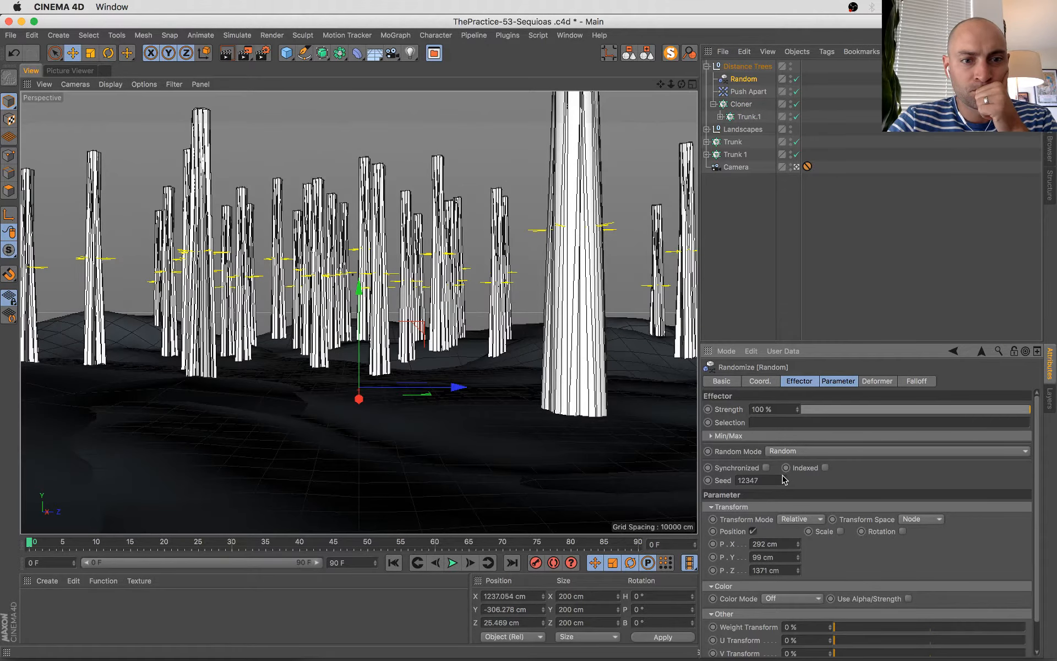
click(783, 477)
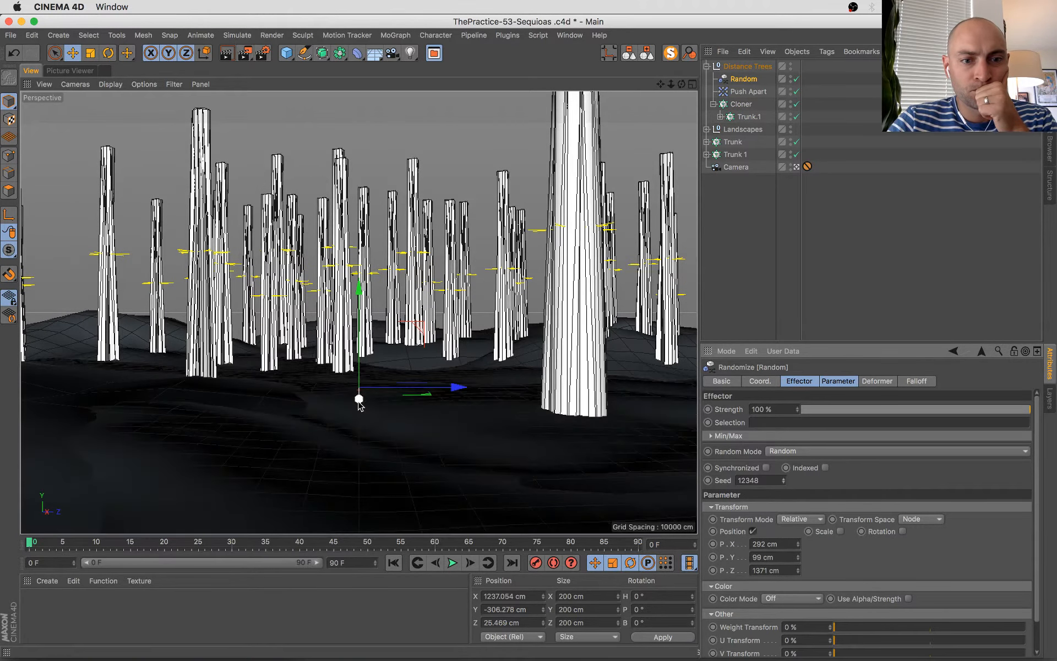
- Nudge the Distance Trees group along the X axis and save the scene
drag(359, 399, 359, 387)
click(747, 66)
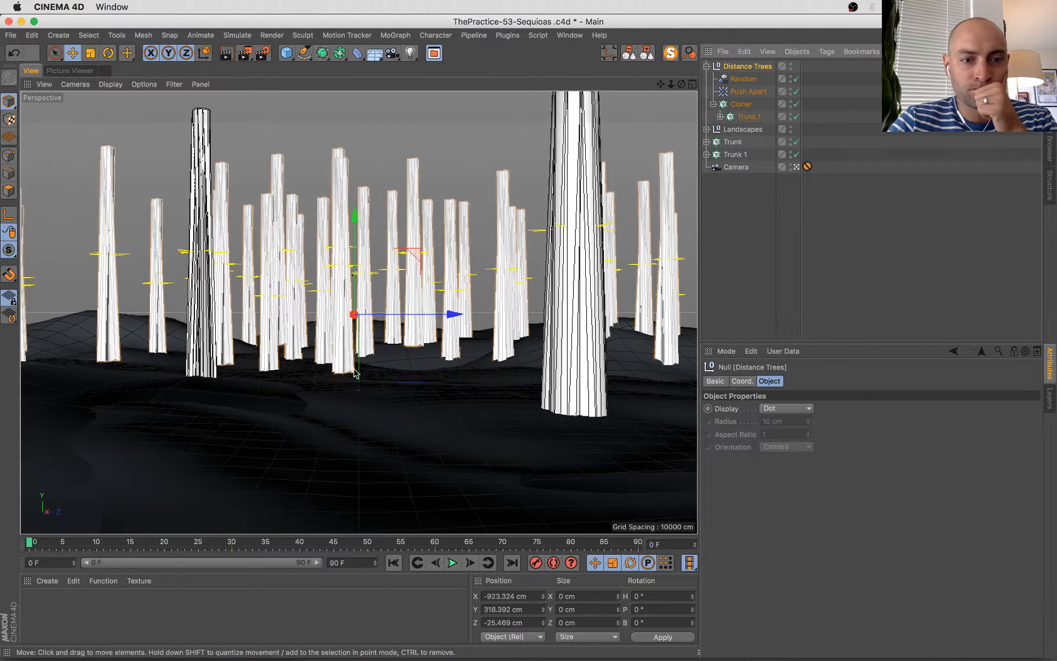
drag(350, 317, 353, 316)
key(super+s)
- Switch to Chrome and check the latest messages in the Restream live chat
key(super+Tab)
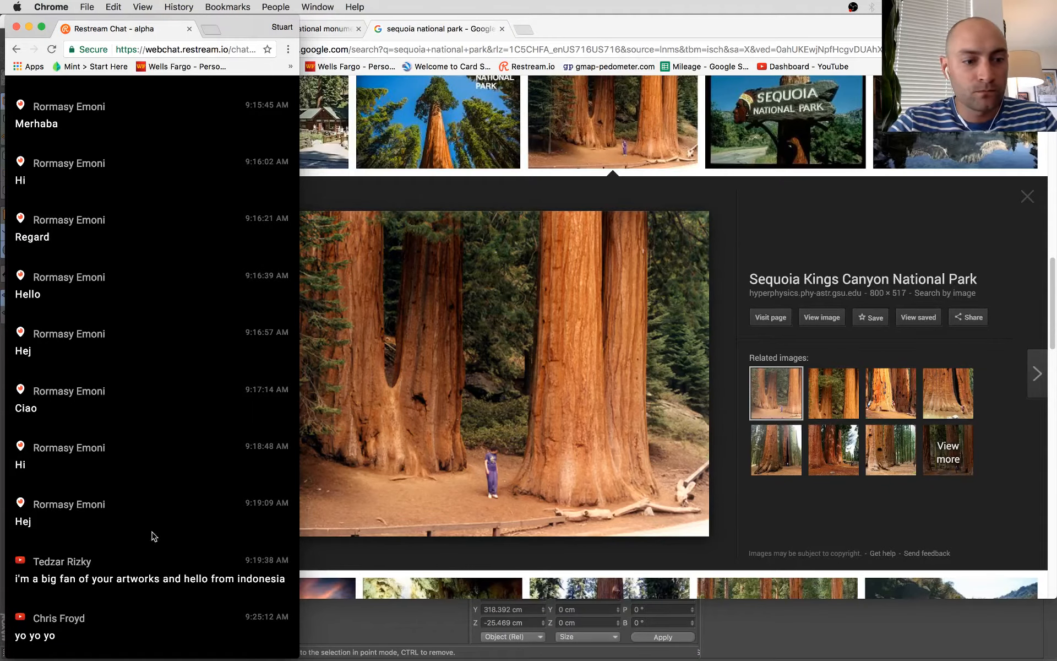
drag(106, 644, 146, 479)
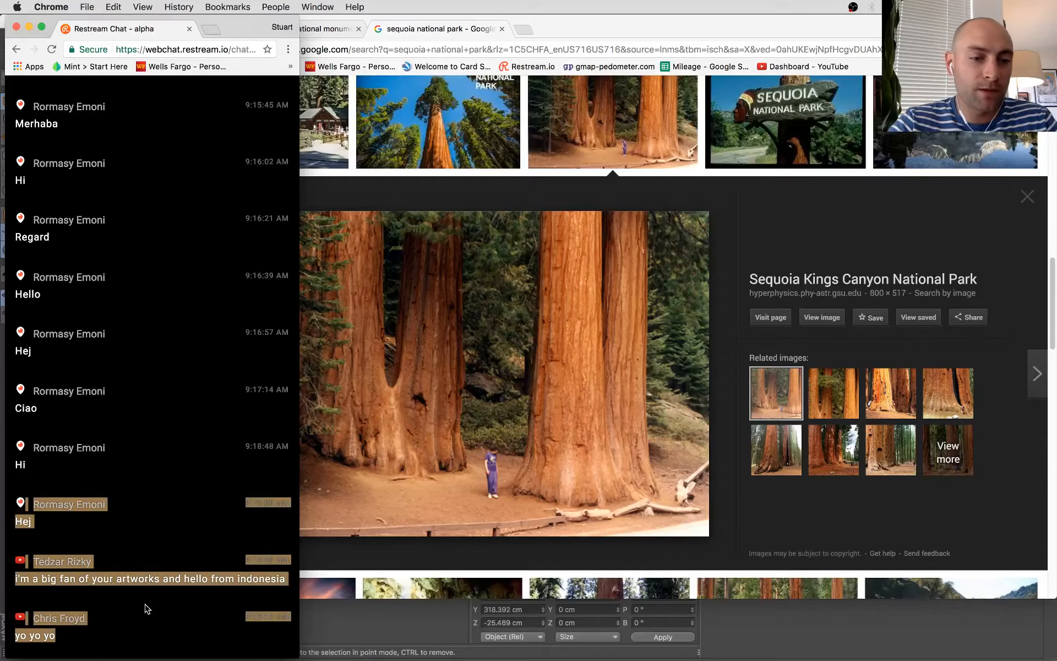
click(146, 608)
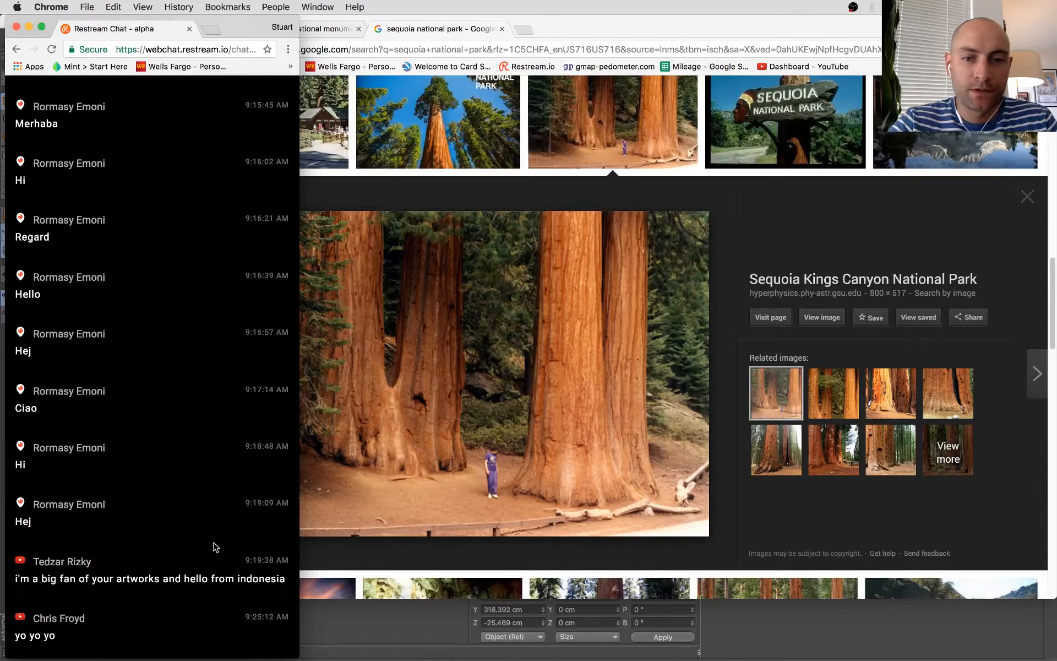
- Return to Cinema 4D and move Trunk 1 to about 786 cm in X and 764 cm in Z
click(772, 189)
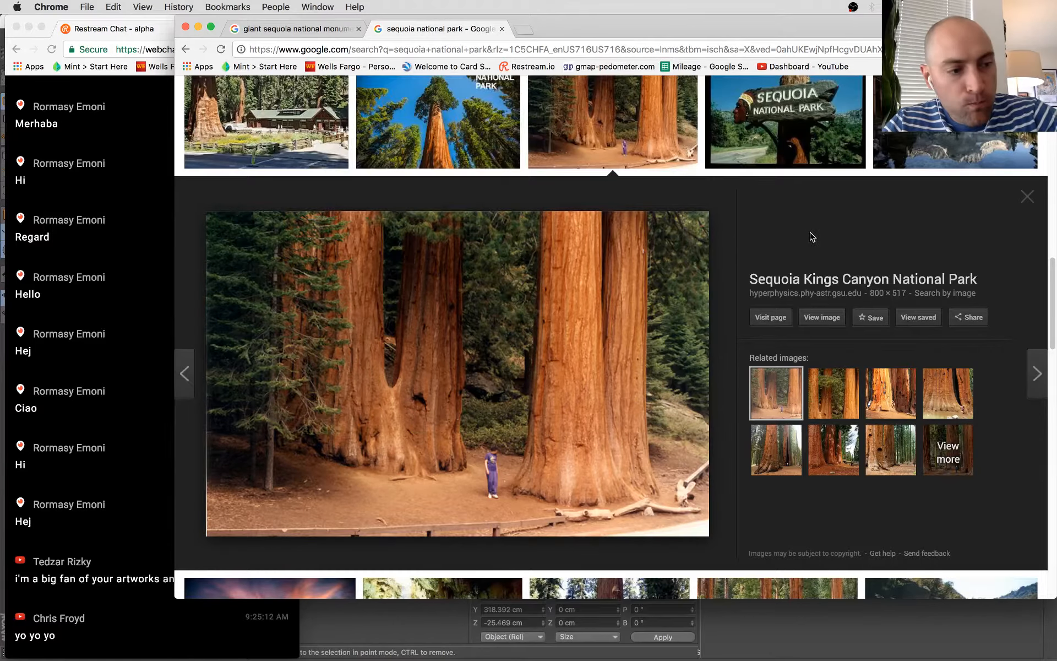
click(801, 606)
click(606, 349)
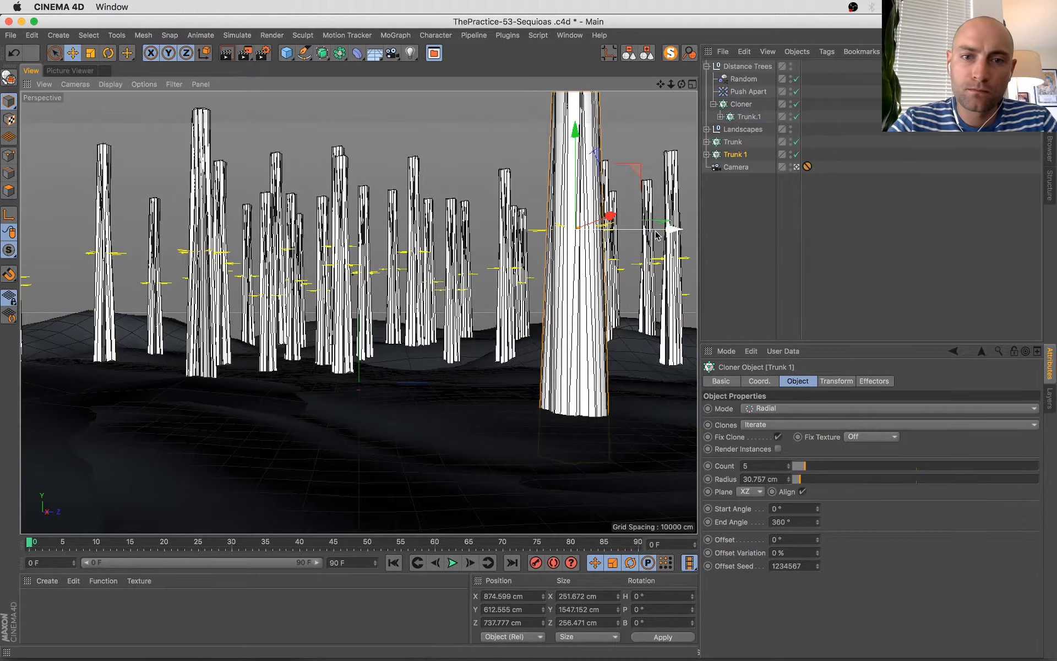
mouse_move(610, 216)
mouse_down()
mouse_move(585, 229)
mouse_move(609, 221)
mouse_up()
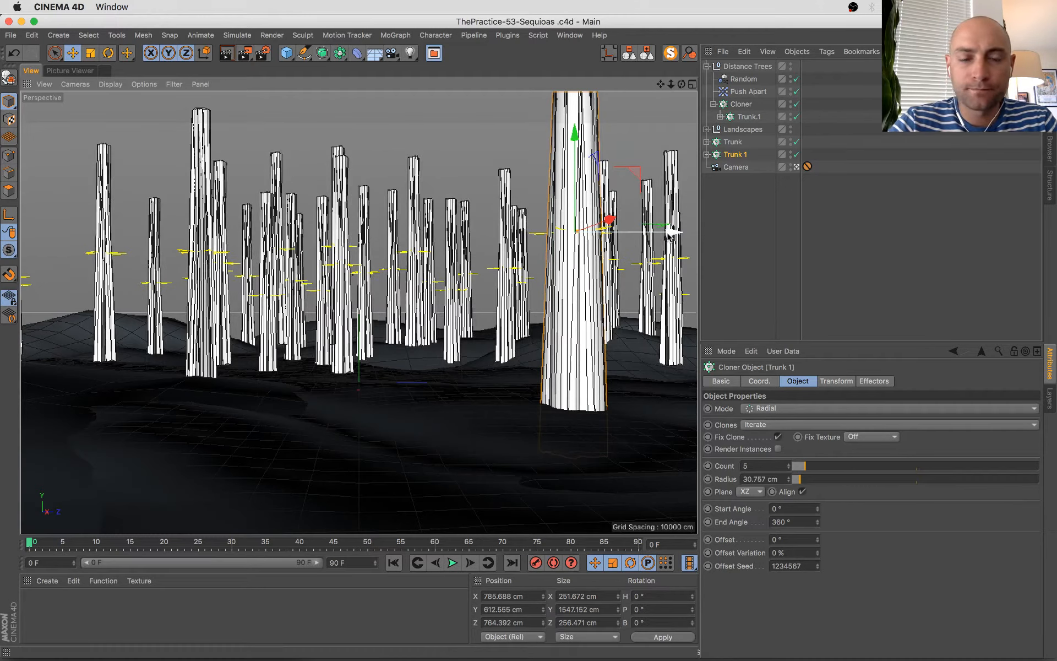
- Create a new material, open it for editing and disable its Reflectance channel
double_click(39, 608)
double_click(35, 603)
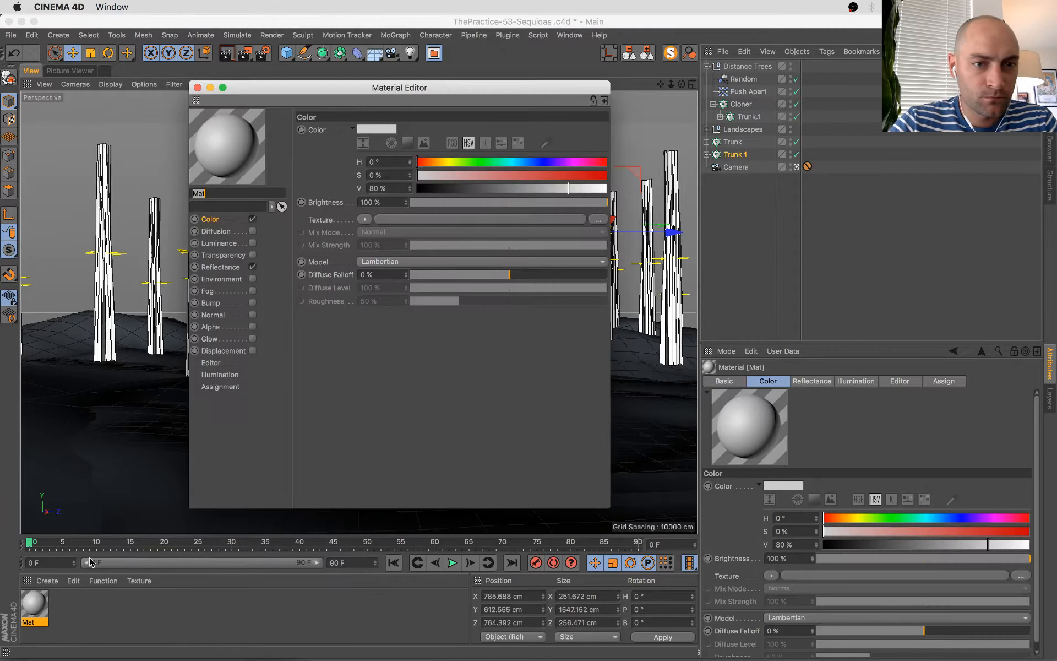
click(252, 267)
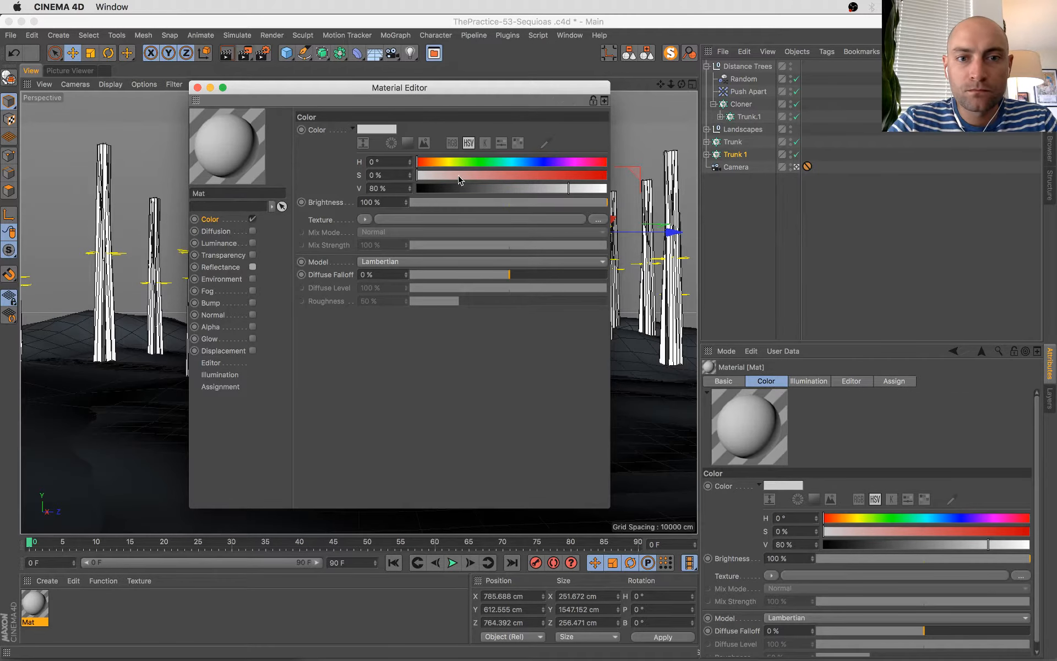
- Set the new material's color to a reddish brown with H 12°, S 69% and V 43%, and close the editor
drag(459, 176, 494, 187)
click(529, 176)
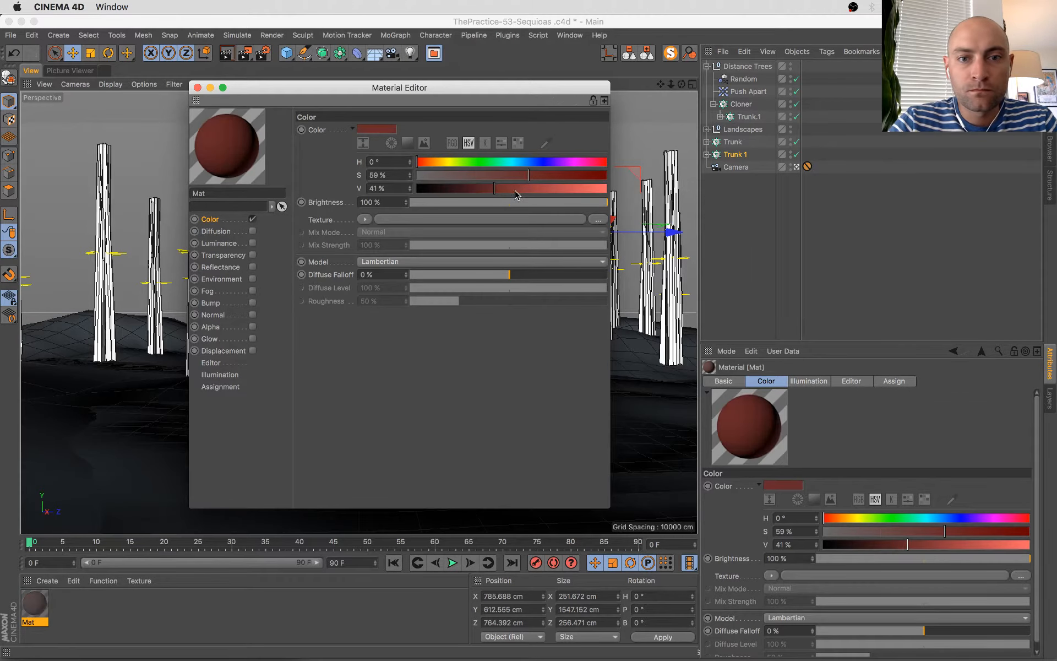
click(518, 188)
drag(431, 162, 423, 160)
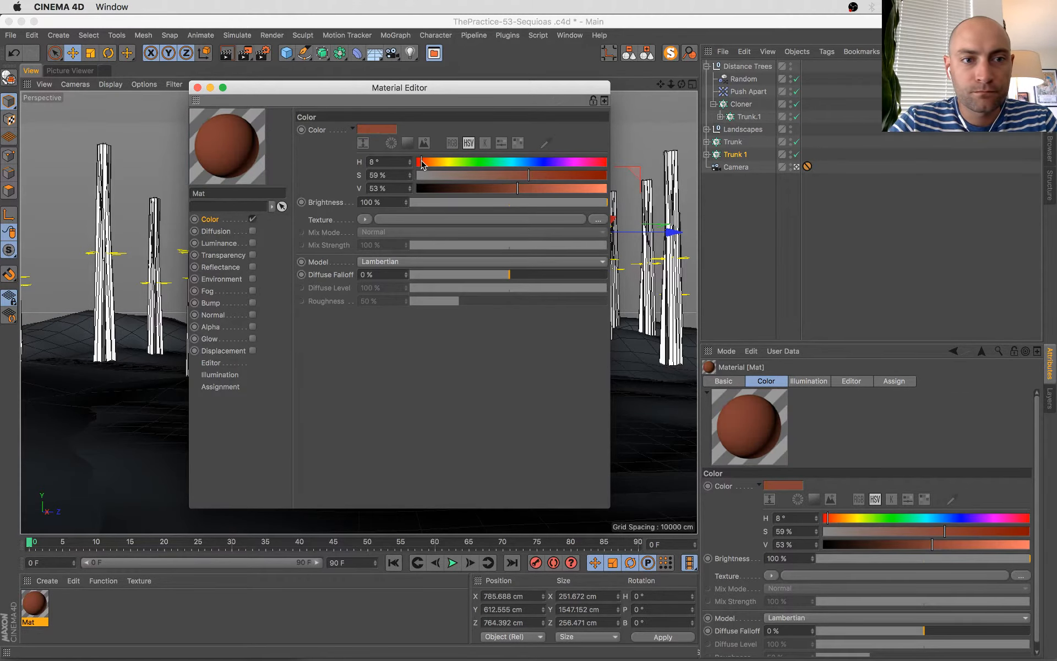
click(505, 189)
drag(539, 176, 550, 175)
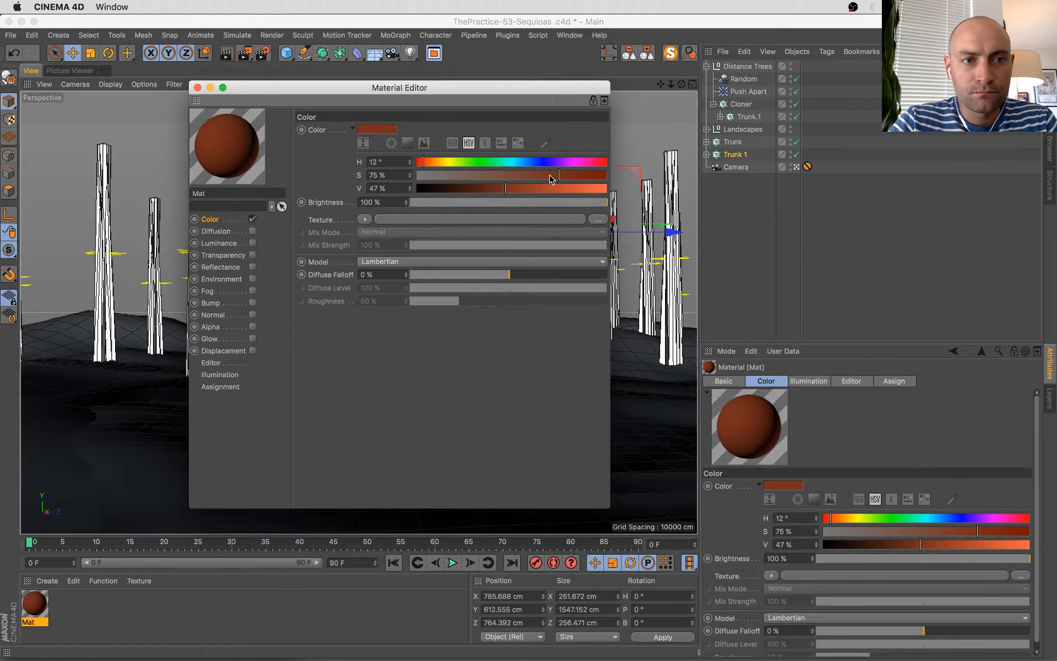
click(543, 175)
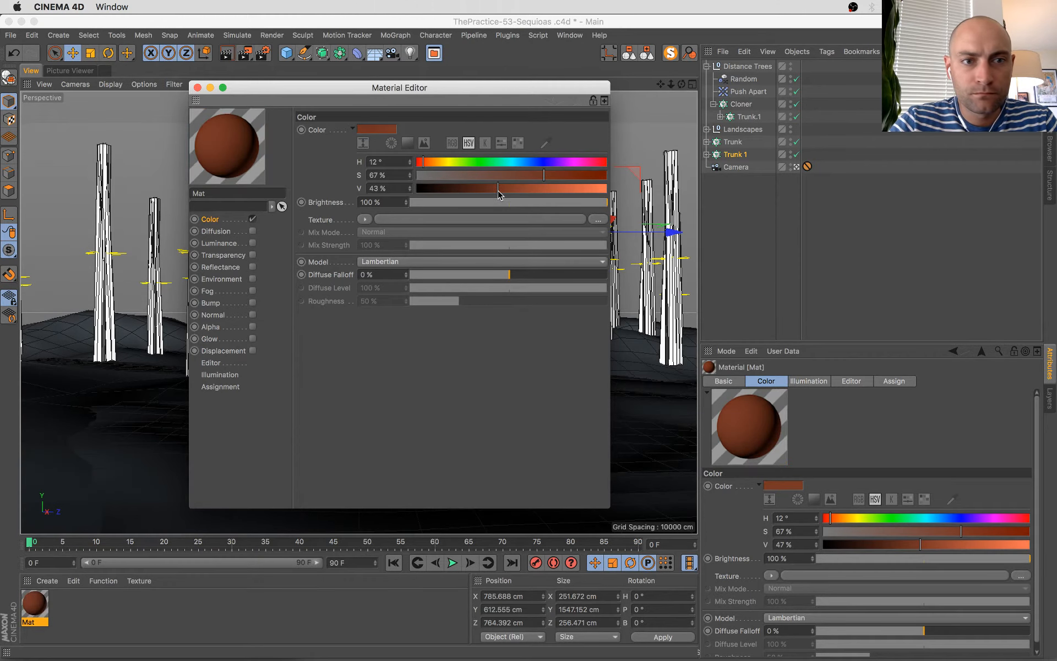
drag(546, 182, 548, 182)
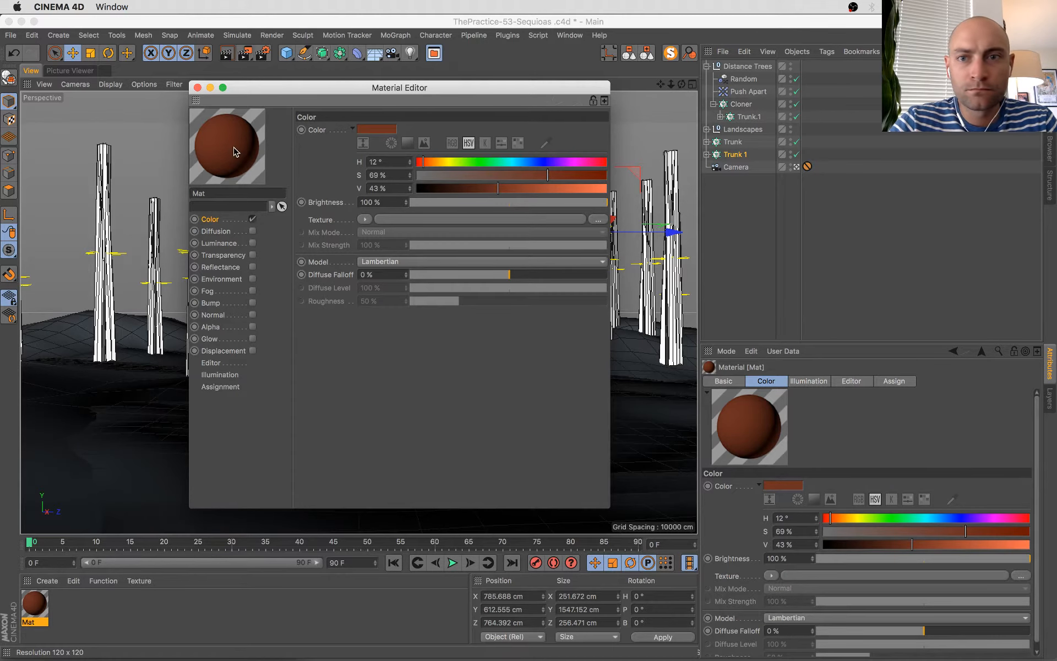
click(198, 87)
- Apply the brown material to the Distance Trees group and collapse the group's hierarchy
drag(31, 604, 783, 103)
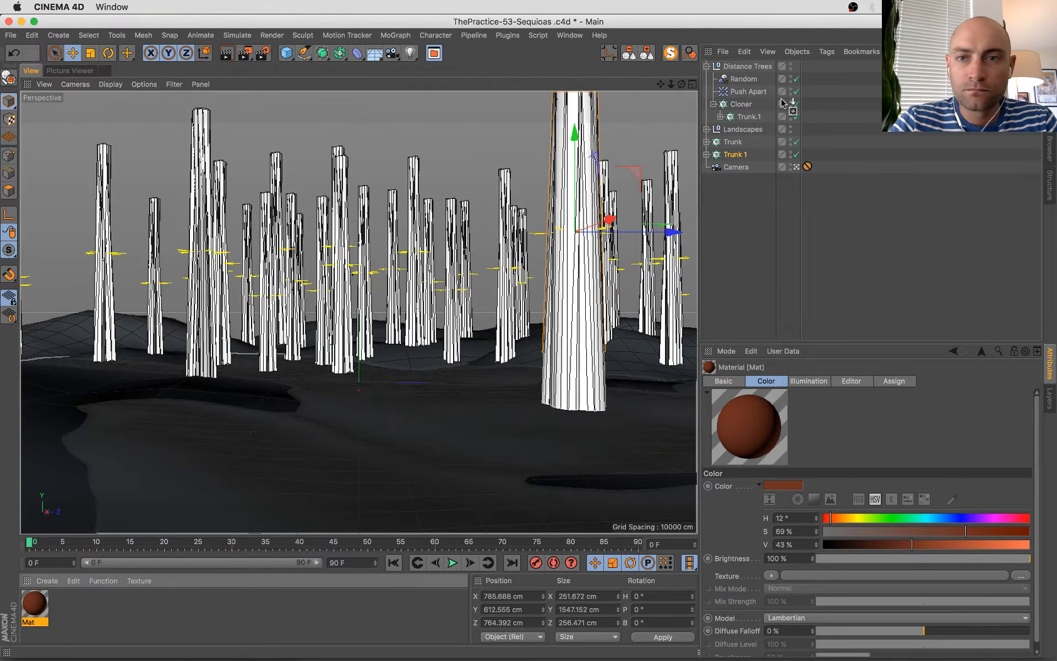
drag(751, 67, 750, 67)
click(706, 66)
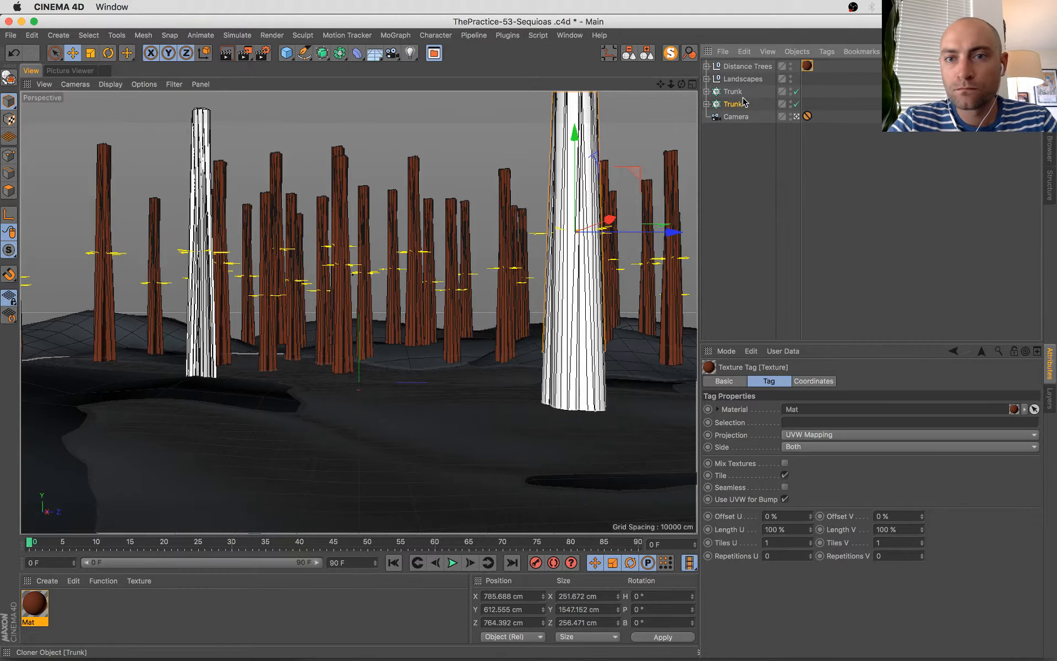
- Group Distance Trees, Trunk and Trunk 1 under one null and name it Trees
shift+click(736, 92)
shift+click(735, 67)
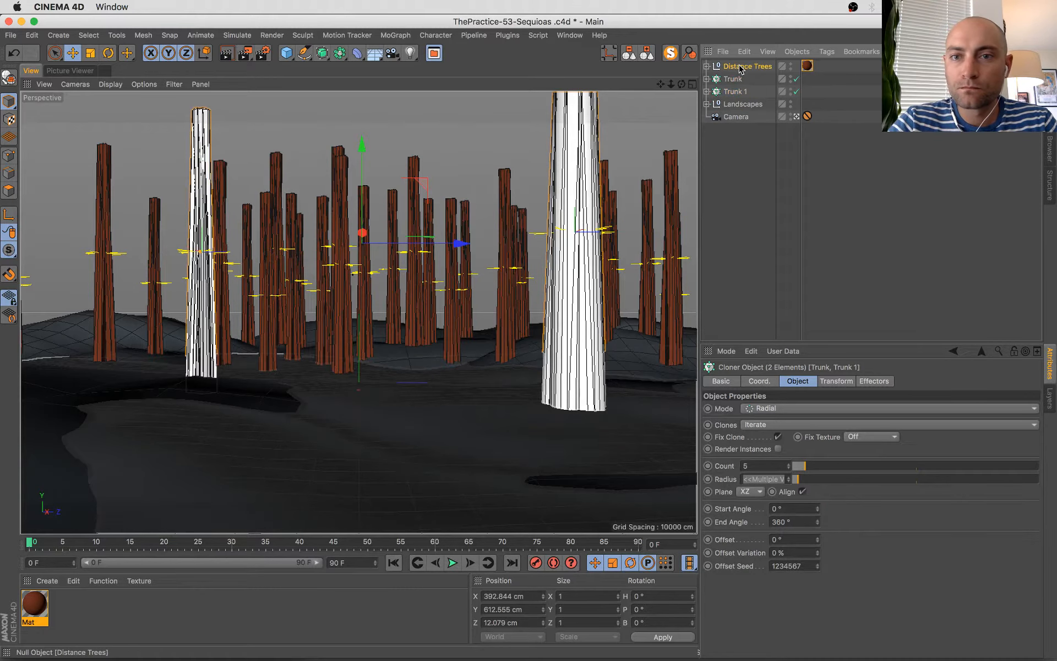
key(alt+g)
double_click(730, 67)
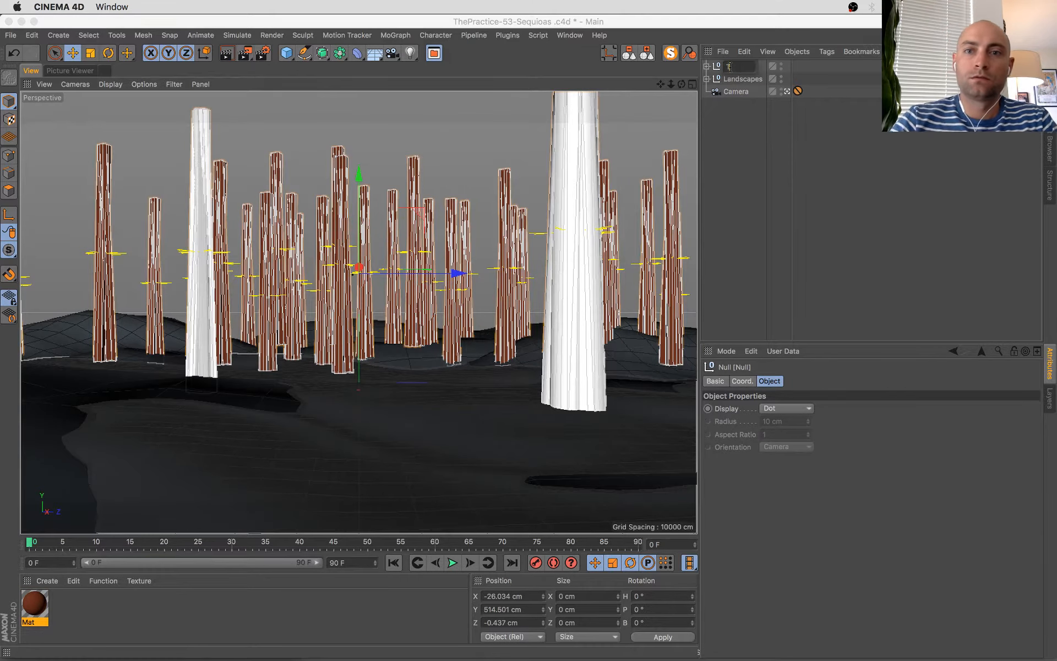
text(Trees)
key(Return)
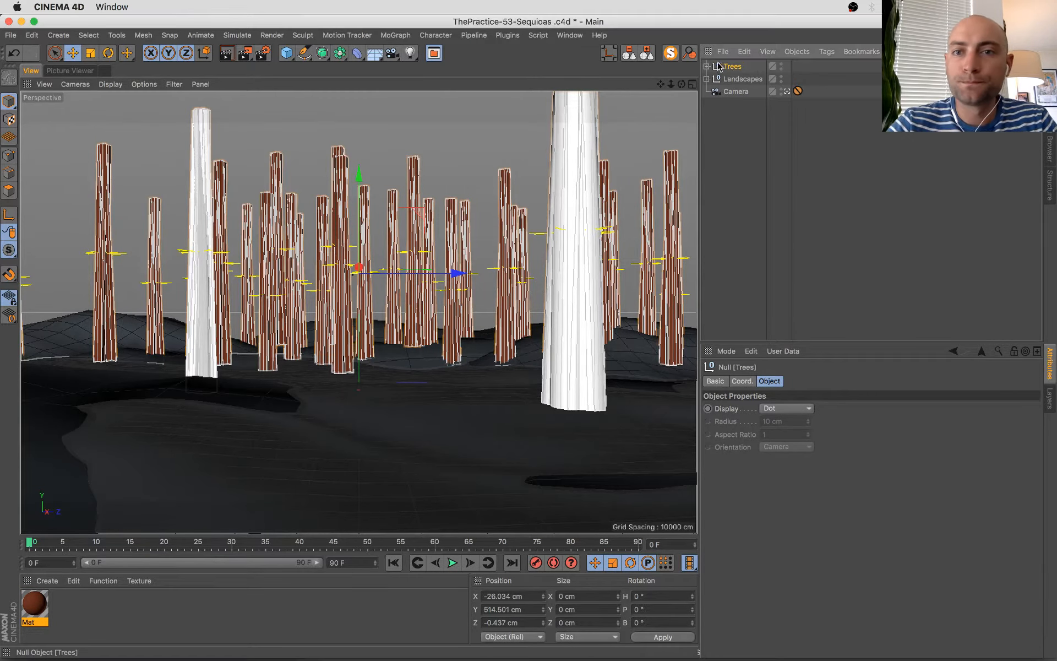
- Transfer the material tag from Distance Trees to the parent Trees group and save the scene
click(706, 66)
drag(814, 80, 813, 66)
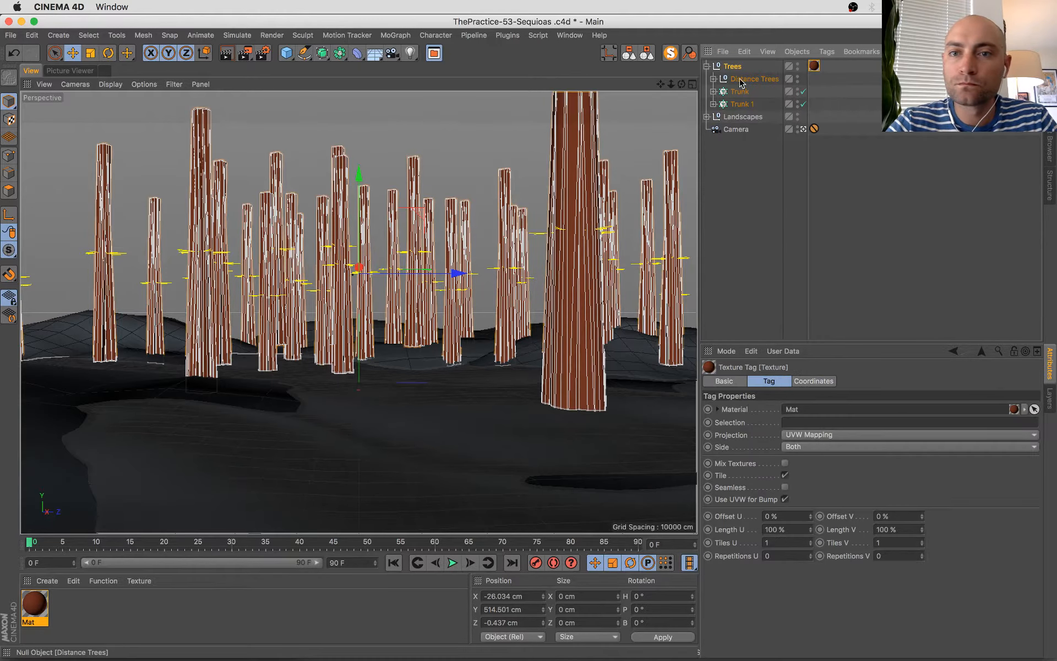
key(super+s)
click(523, 134)
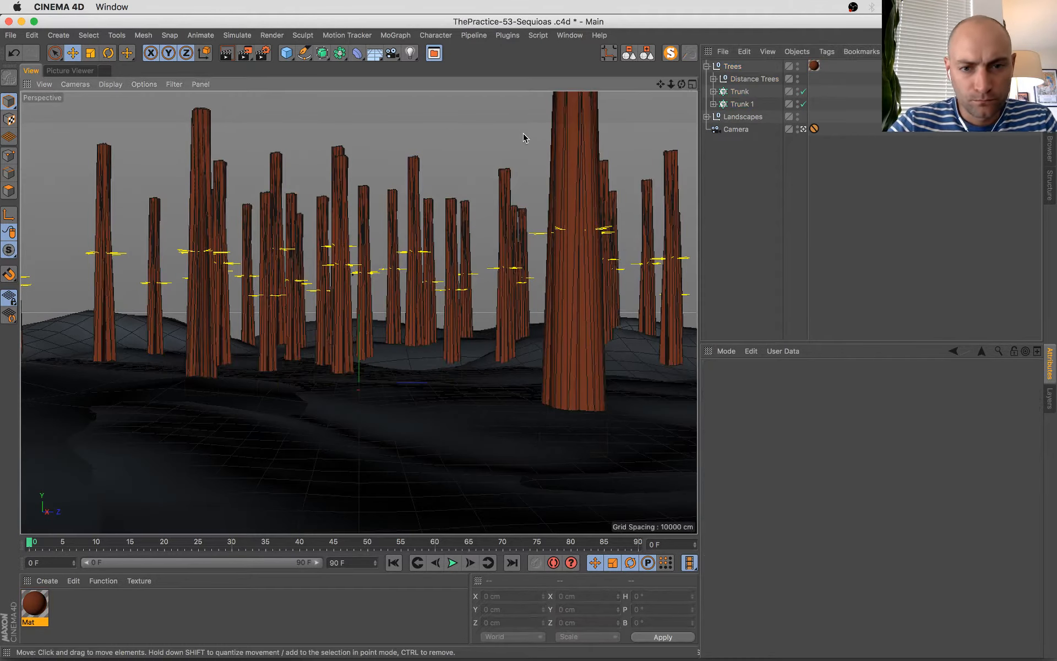
- Switch to Chrome and read the newest message in the Restream live chat
key(super+Tab)
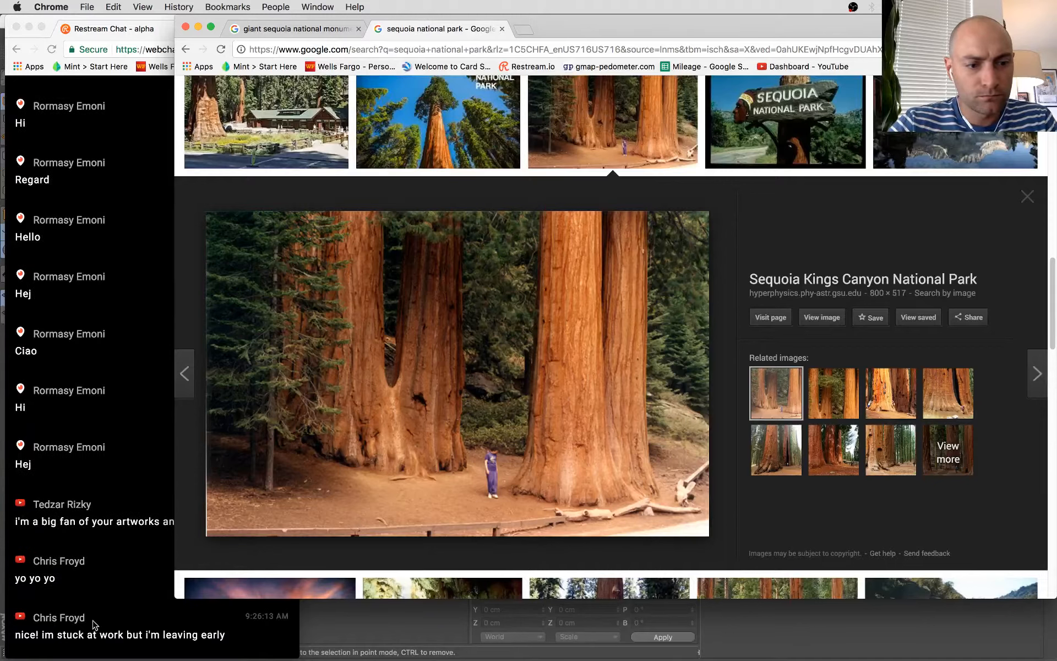
click(117, 621)
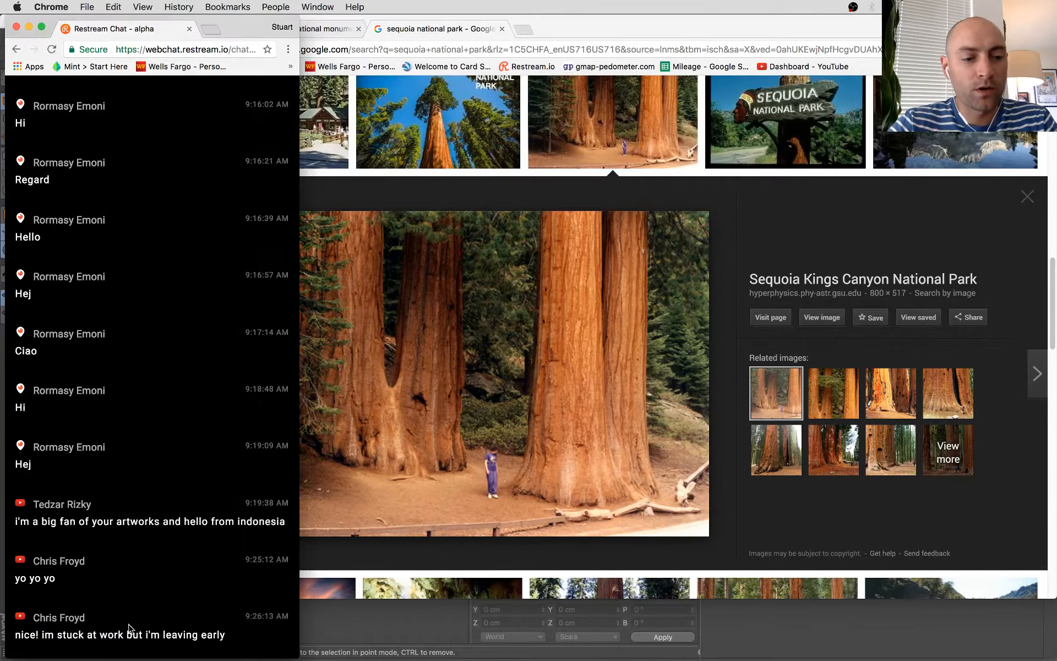
- Return to Cinema 4D and place a copy of Trunk 1 on the opposite side at about -1166 cm in Z
key(super+Tab)
click(559, 354)
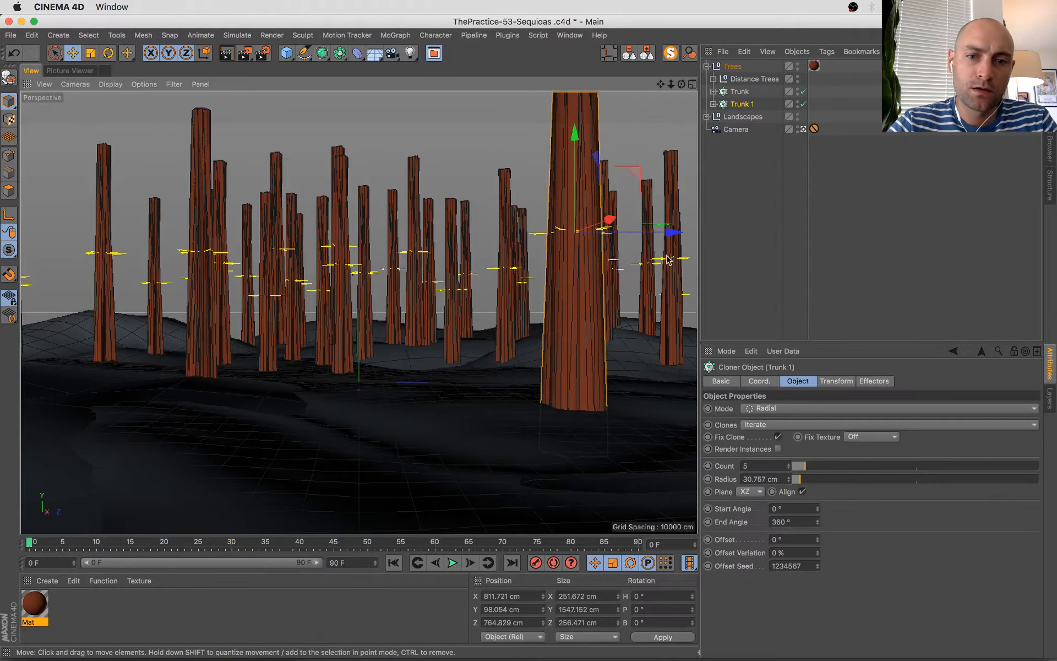
ctrl+drag(669, 230, 180, 253)
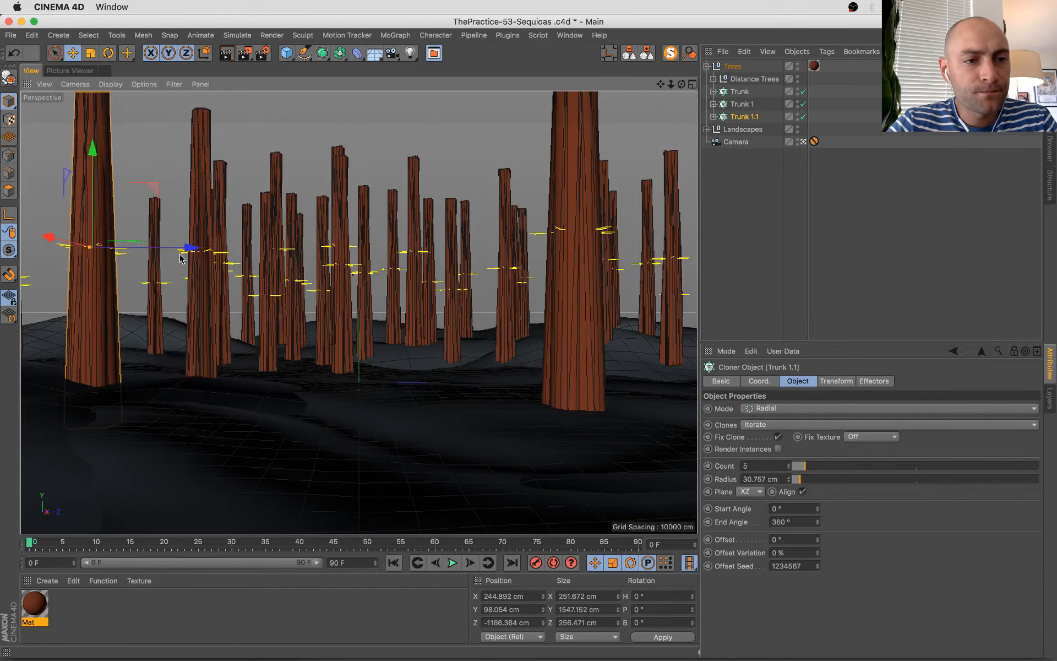
- Duplicate the copied trunk toward the camera, shift it along Z into view and scale it to about 2757 cm tall
ctrl+drag(51, 237, 2, 219)
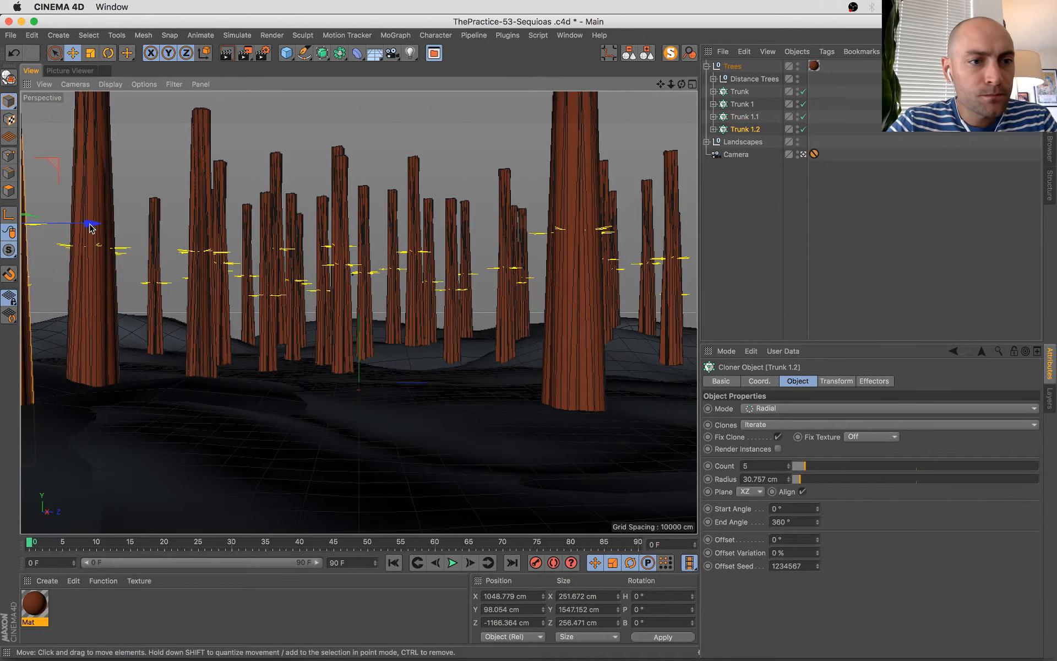
drag(90, 226, 267, 302)
key(t)
drag(196, 357, 600, 254)
- Position the enlarged trunk at about X 1327 cm and Z -317 cm, with its heading rotated to about -73.2°
key(e)
drag(139, 207, 109, 194)
drag(232, 214, 168, 212)
key(r)
- Render the scene to the Picture Viewer, return to the perspective view, save the scene and deselect the trunk
key(shift+r)
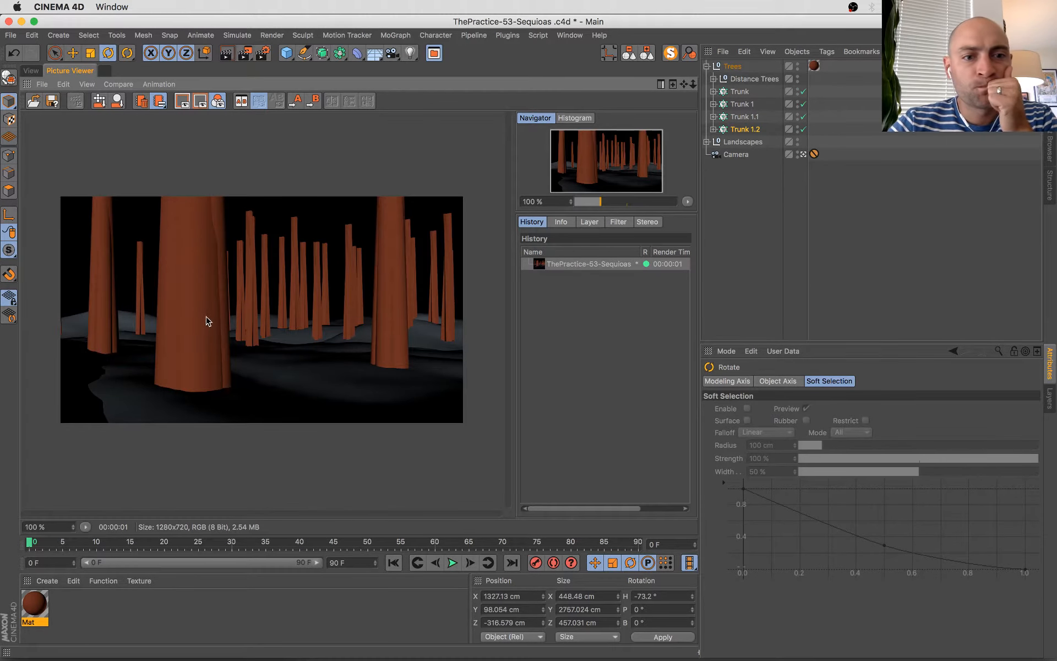
click(28, 71)
key(super+s)
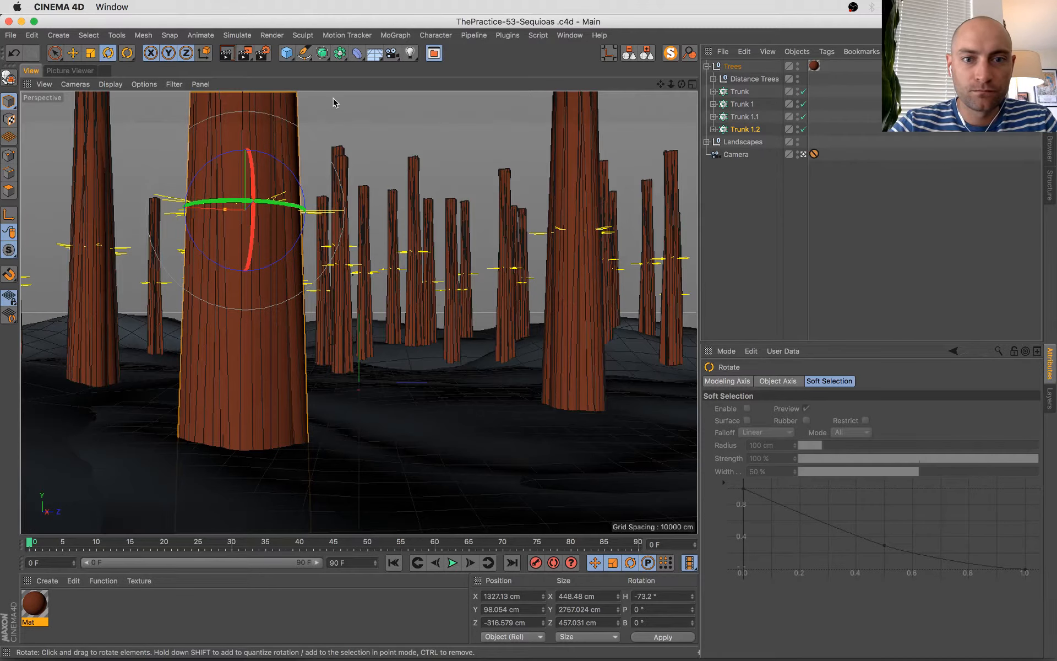
click(401, 111)
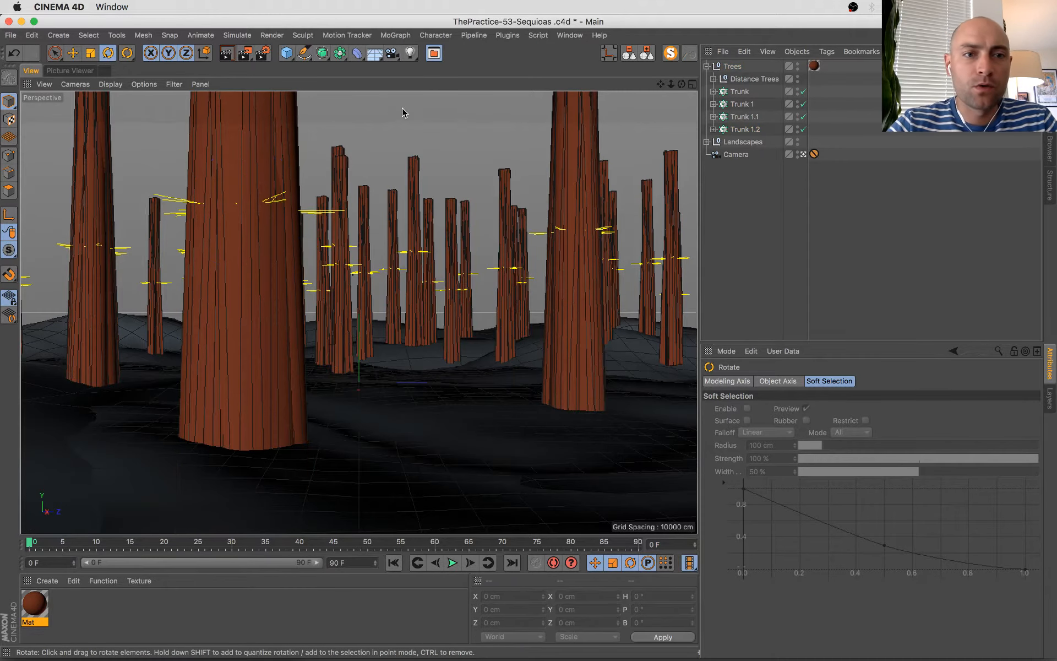
drag(287, 54, 500, 263)
- Switch to Chrome and examine the sequoia national park image results, enlarging the Crystal Cave and Old Town Clovis big trees photos
key(super+Tab)
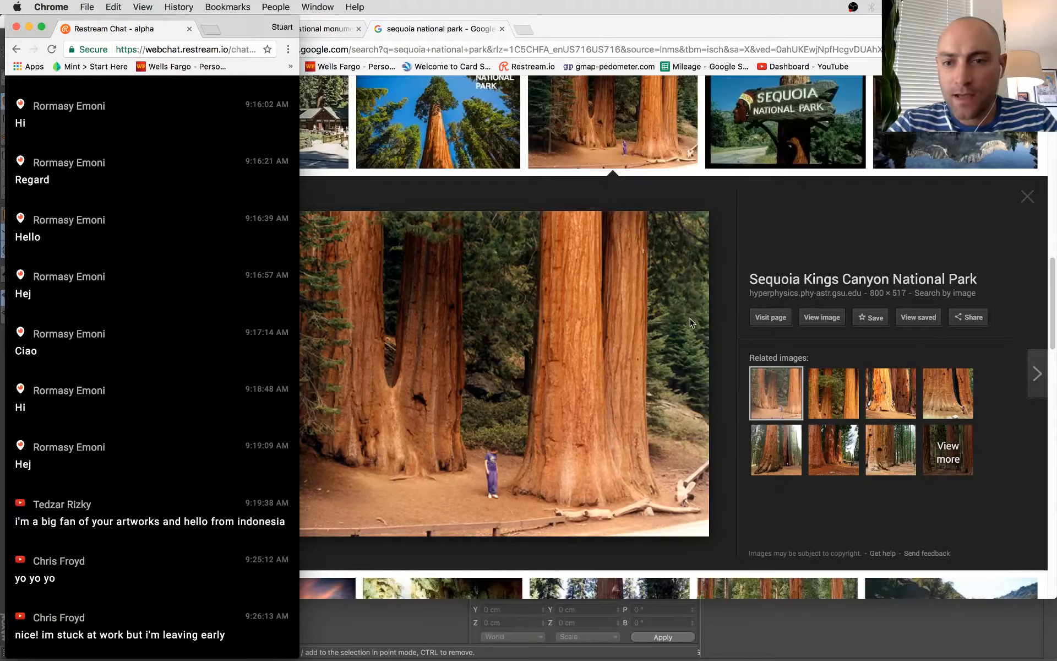
click(797, 219)
scroll(793, 253, down, 6)
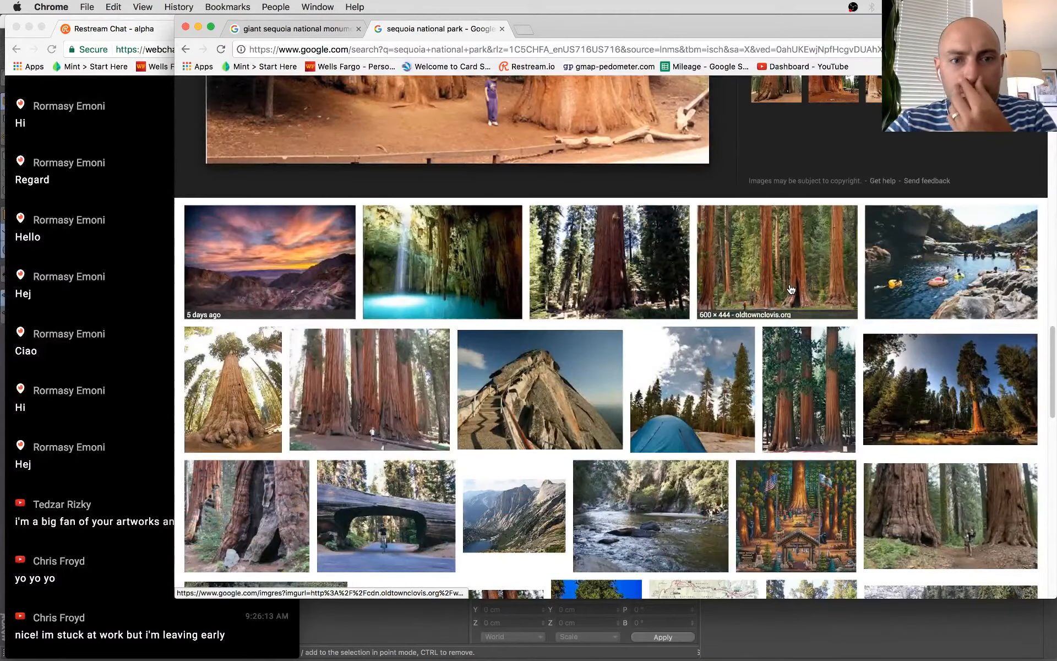
click(426, 259)
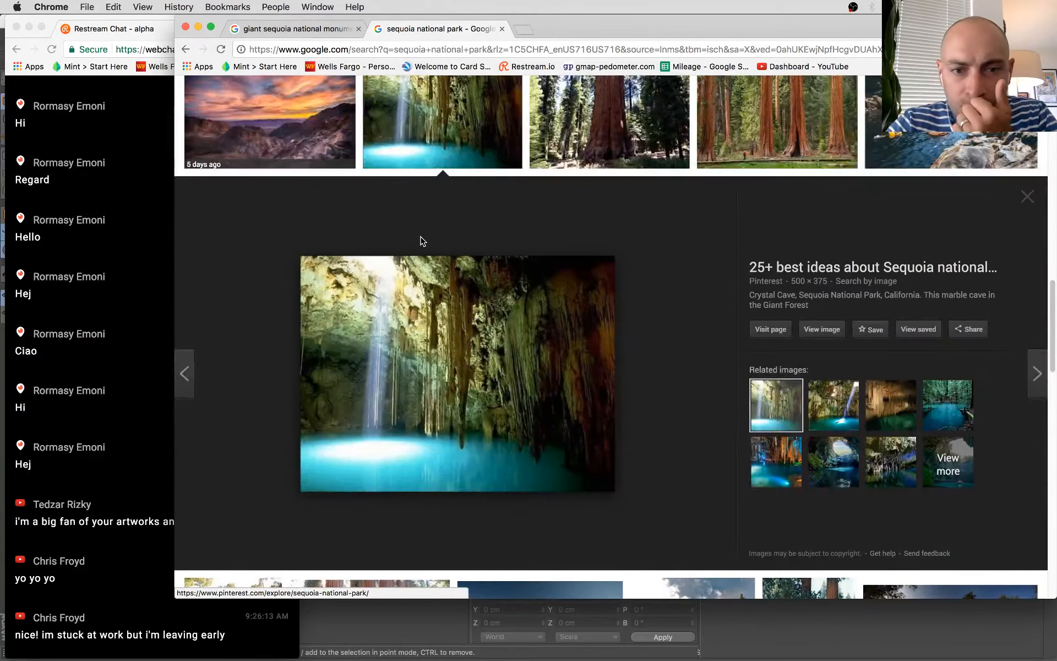
scroll(545, 432, up, 8)
scroll(548, 440, down, 1)
click(736, 498)
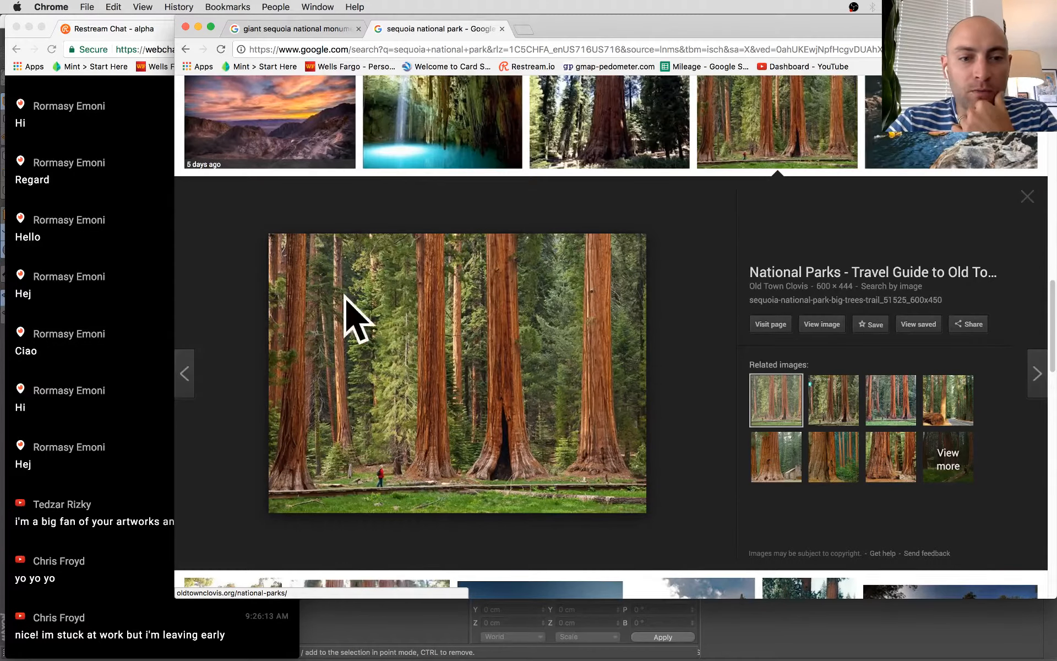
- Study the enlarged General Sherman and National Geographic Giant Forest photos as references, and return to Cinema 4D
scroll(616, 439, down, 15)
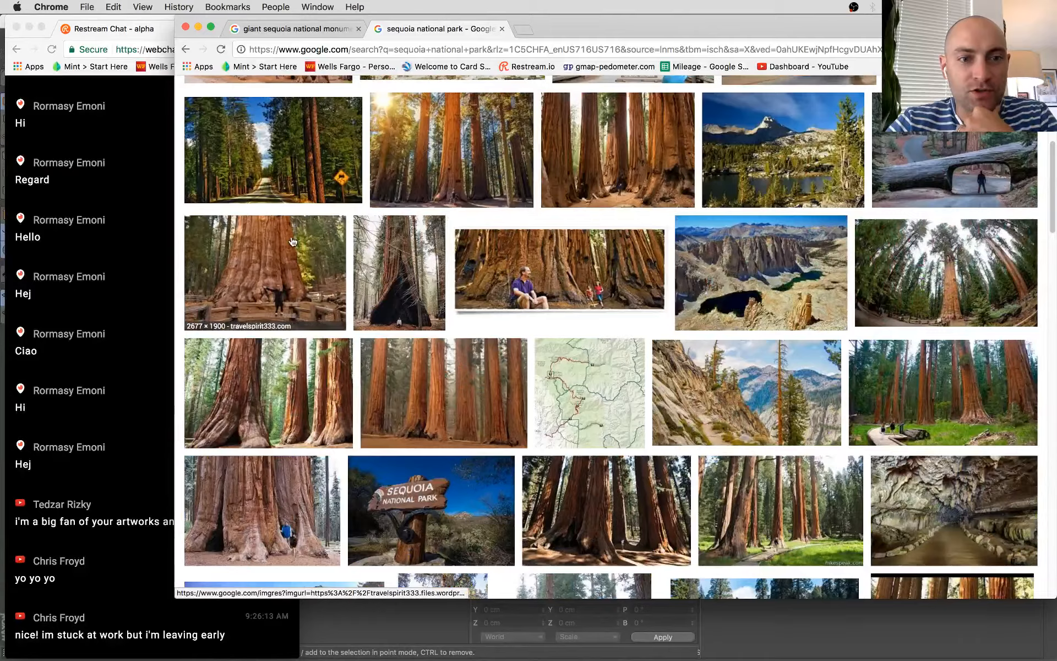
click(293, 241)
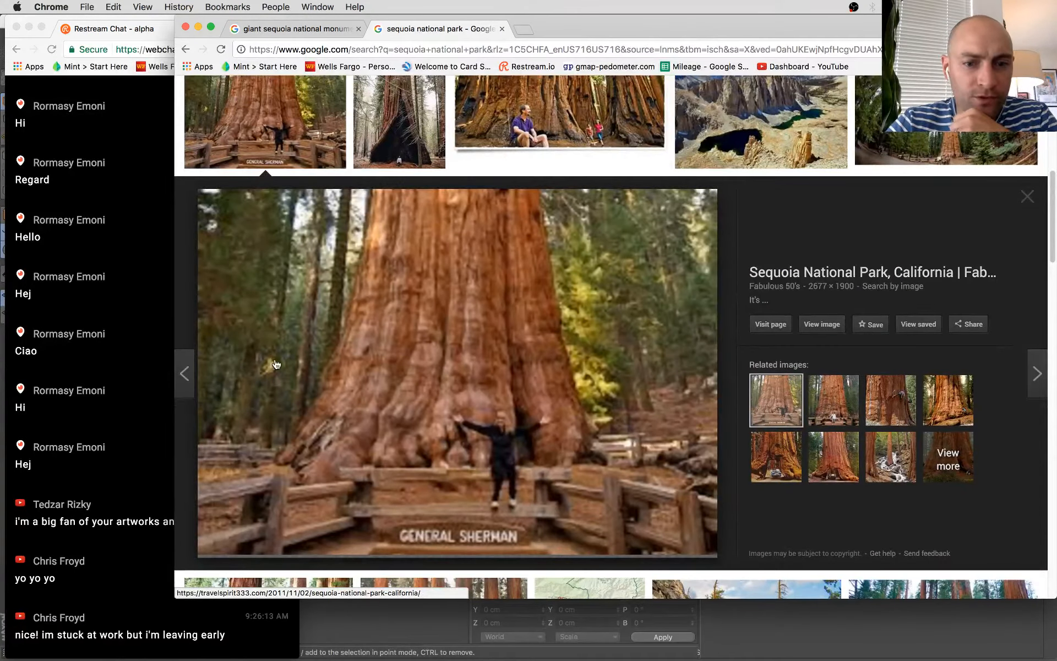
scroll(544, 325, up, 7)
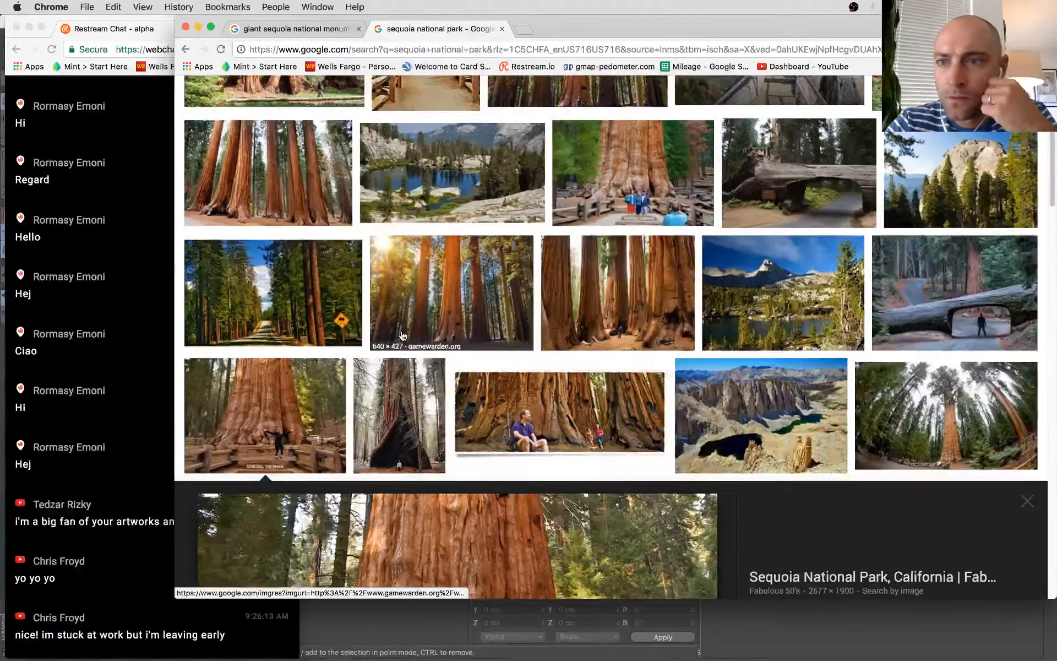
scroll(403, 336, up, 3)
scroll(402, 336, down, 1)
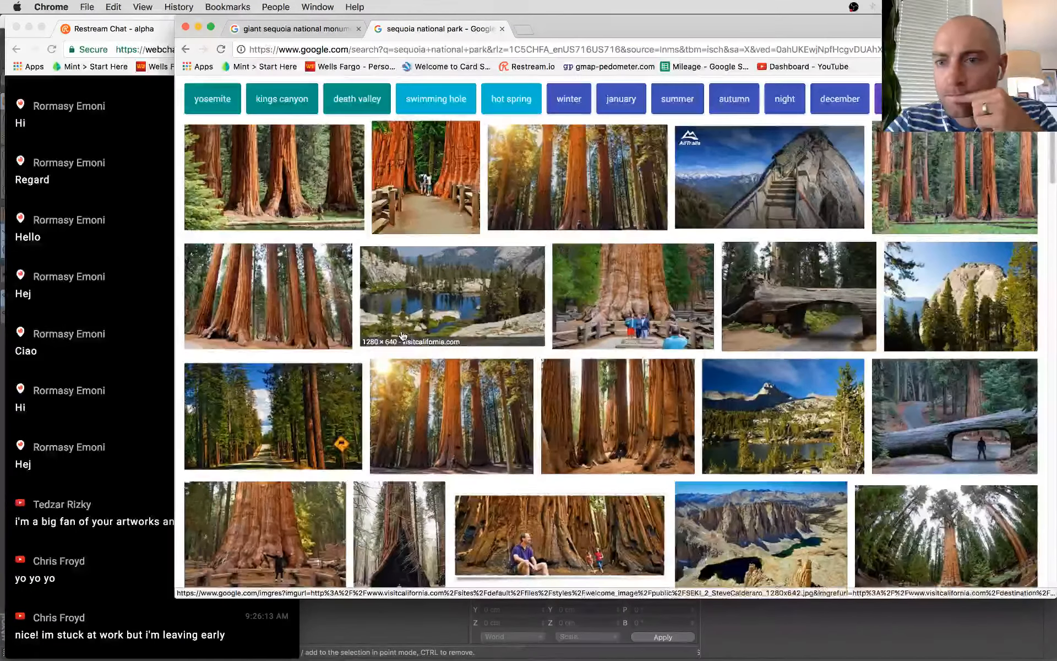
click(896, 201)
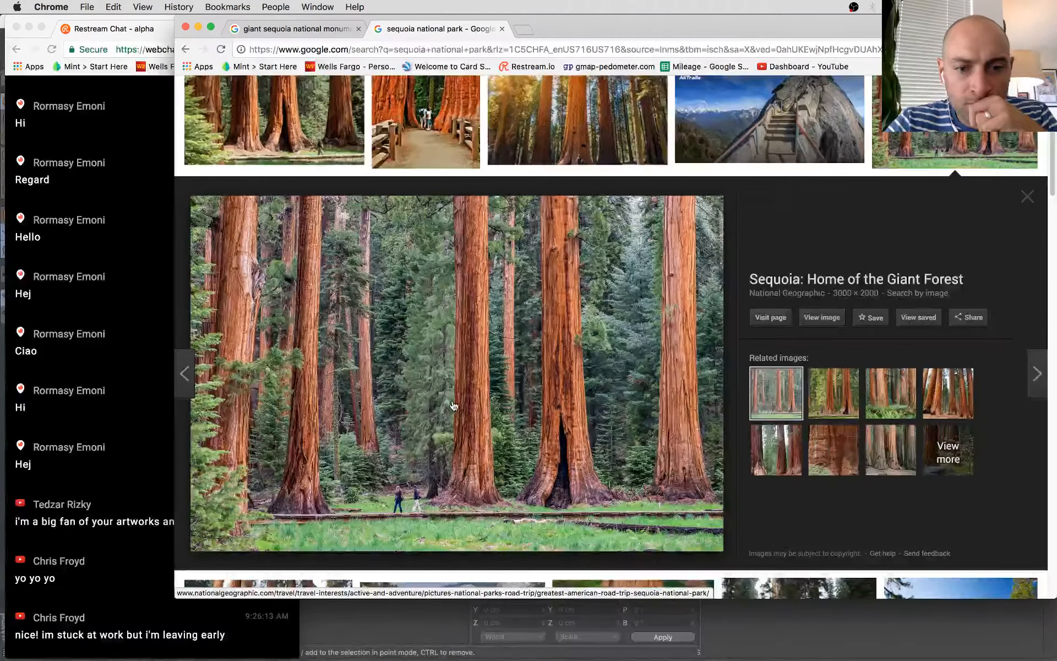
click(413, 629)
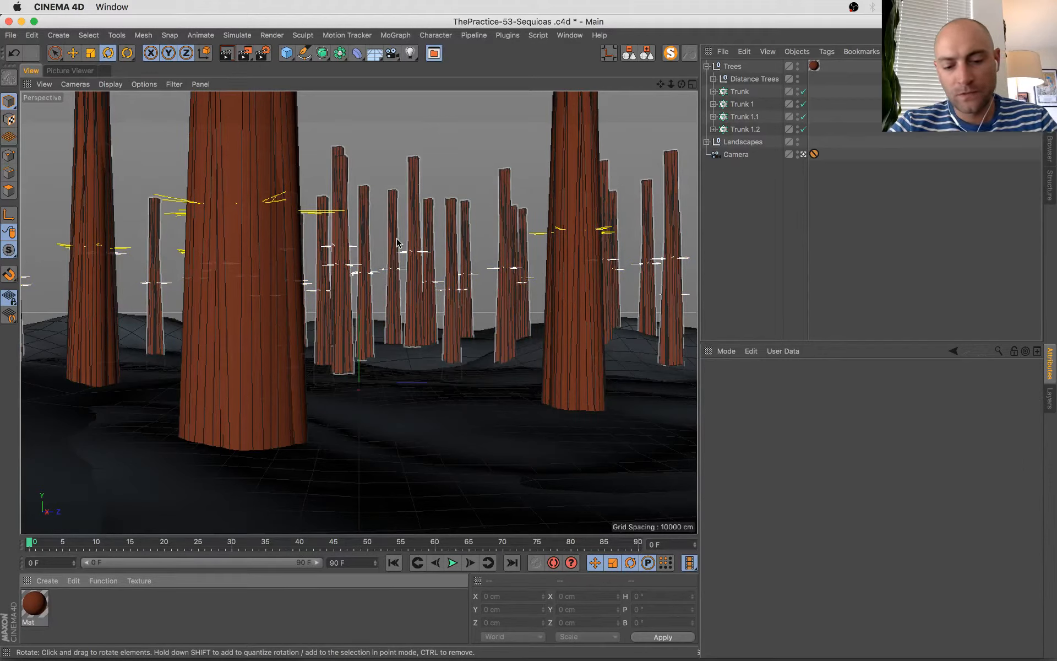
- Save the forest scene and start a new project containing a cylinder primitive
key(super+s)
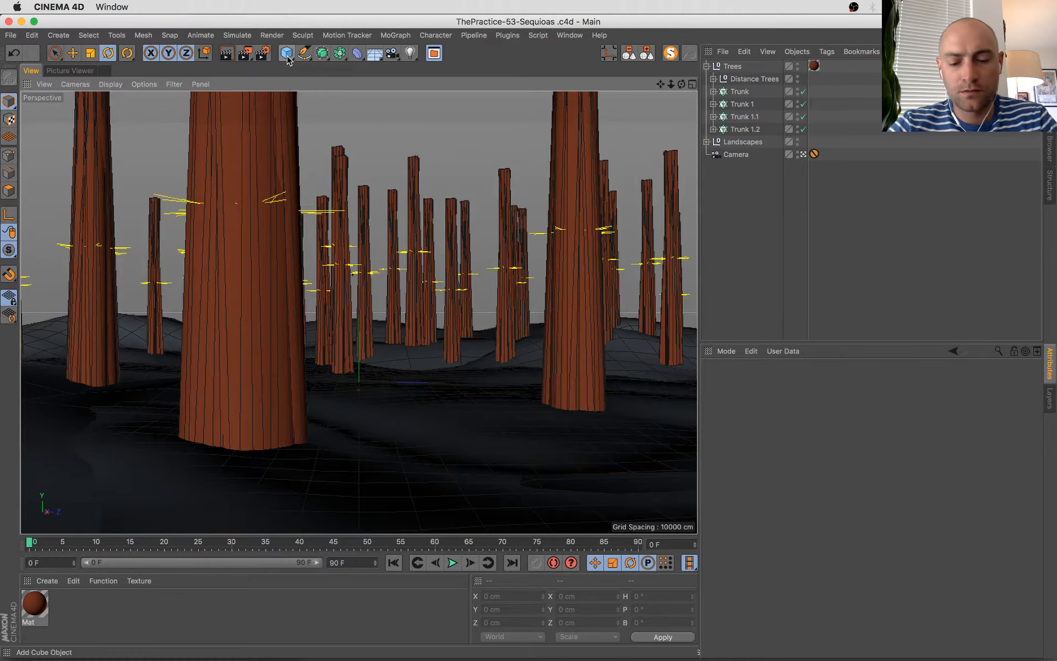
key(super+n)
click(292, 55)
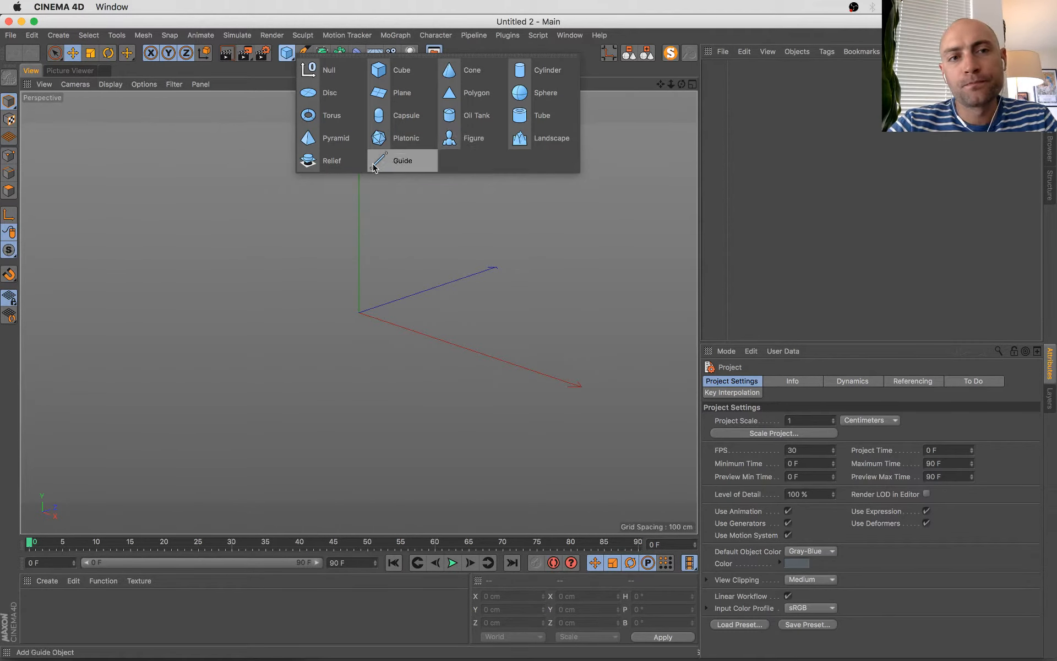
click(547, 70)
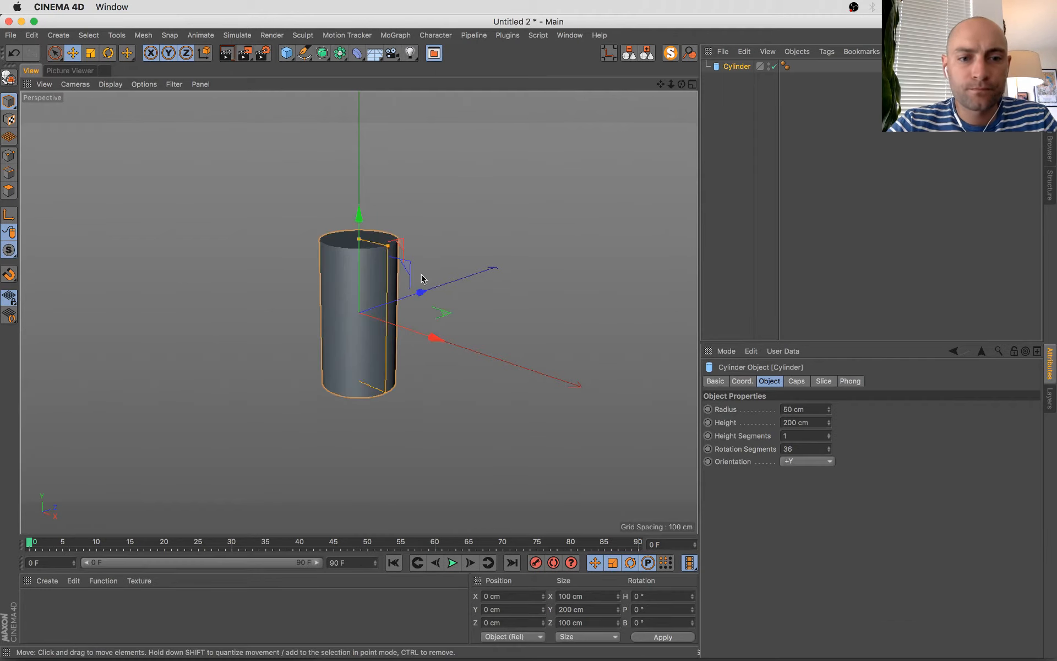
- Flatten the cylinder to a height of about 20.5 cm and display the viewport shading with lines
drag(358, 237, 428, 365)
key(s)
alt+right_drag(427, 365, 556, 363)
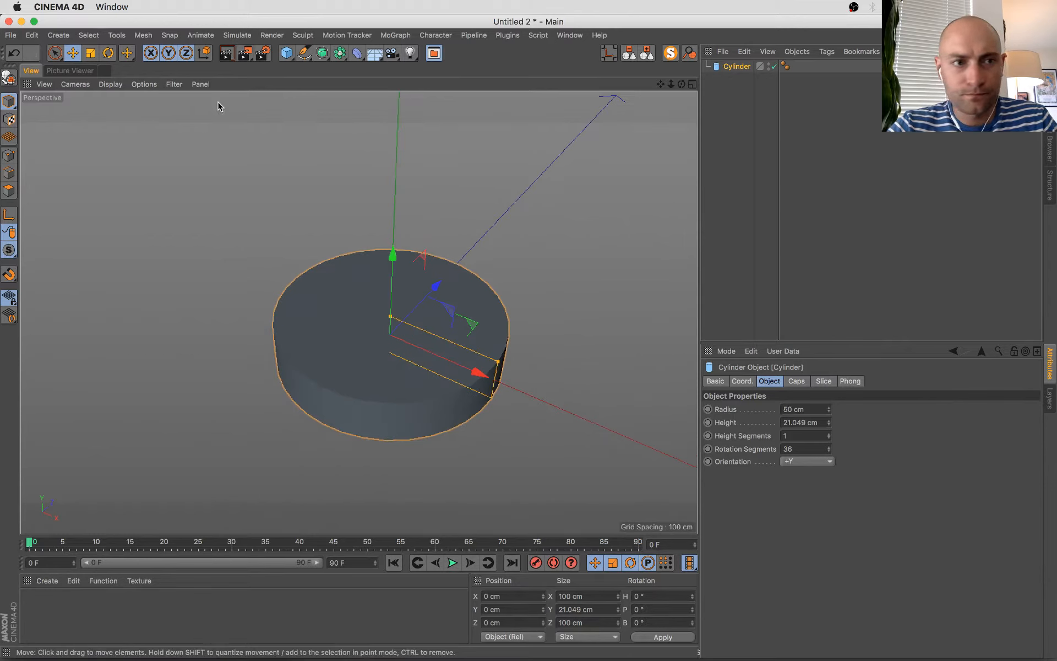
click(111, 84)
click(148, 117)
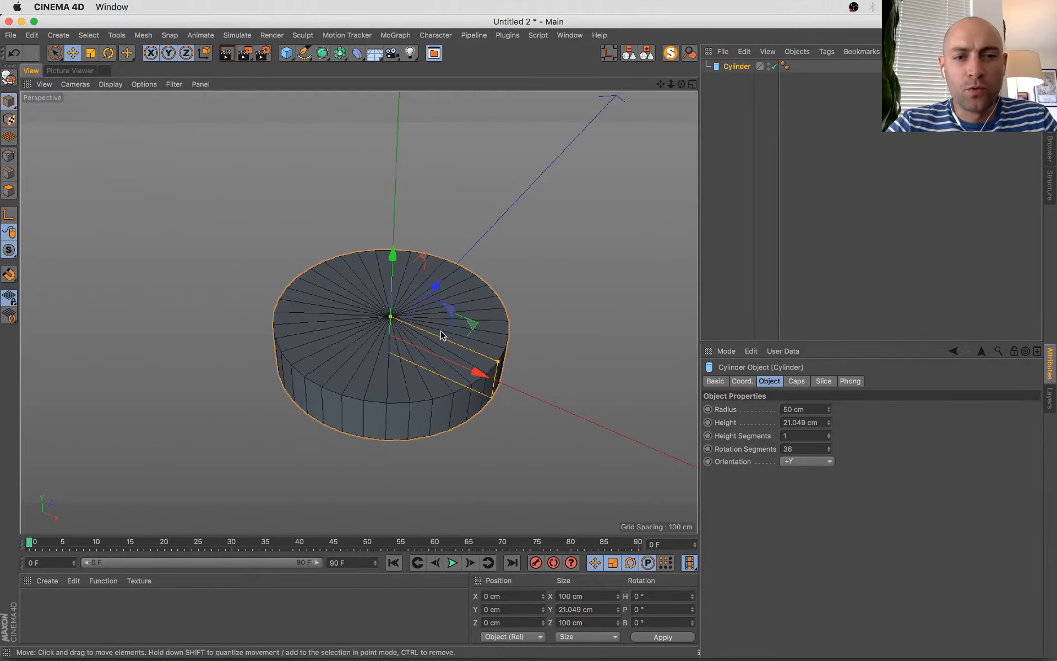
mouse_move(441, 332)
alt+mouse_down()
mouse_move(448, 318)
mouse_move(391, 326)
mouse_move(410, 377)
mouse_move(457, 380)
alt+mouse_up()
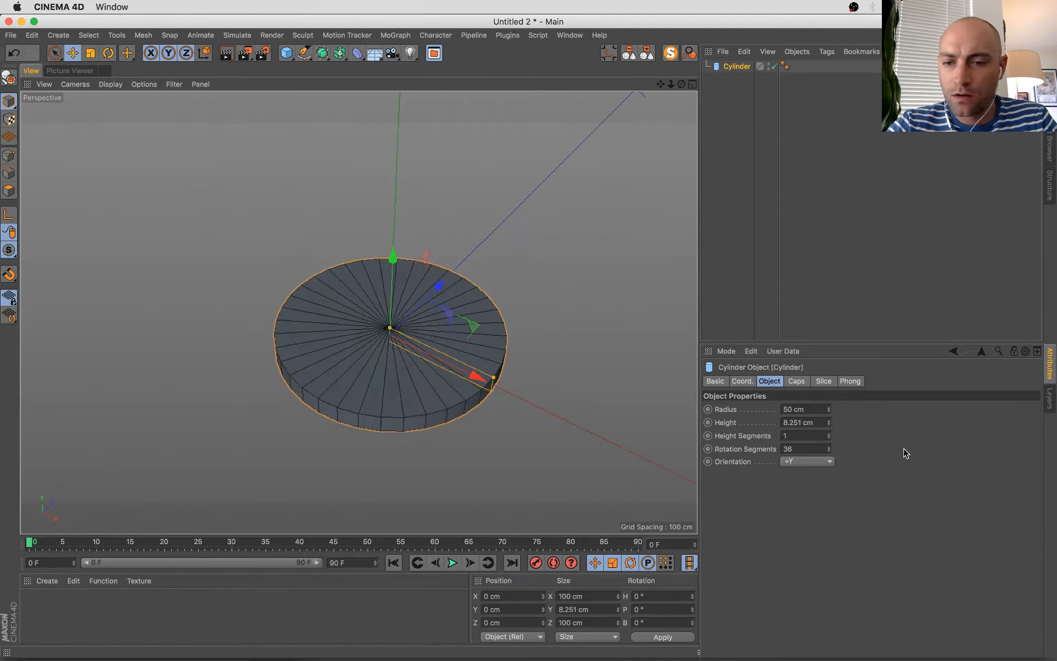
drag(390, 328, 390, 317)
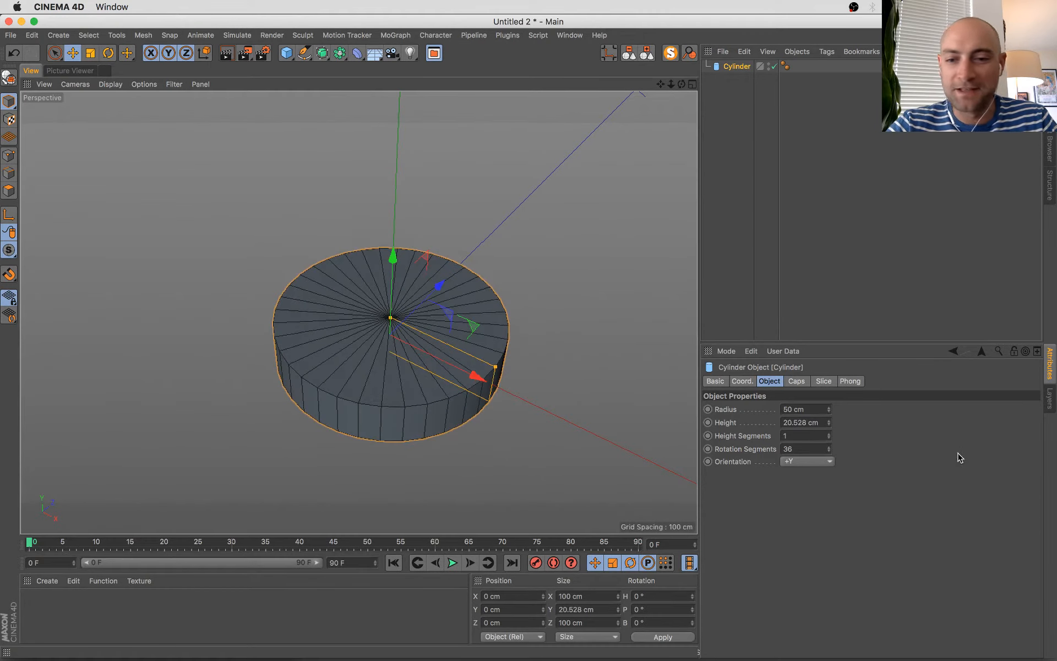
- Give the cylinder 2 height segments and widen its radius to about 61.9 cm
click(829, 433)
alt+drag(559, 429, 540, 439)
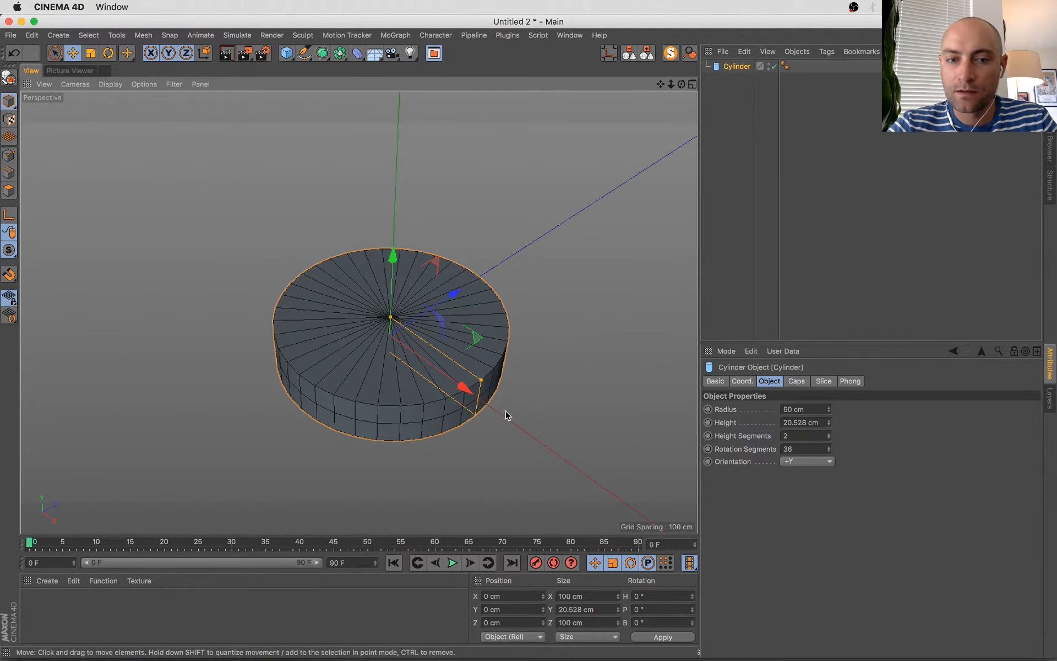
drag(485, 386, 505, 396)
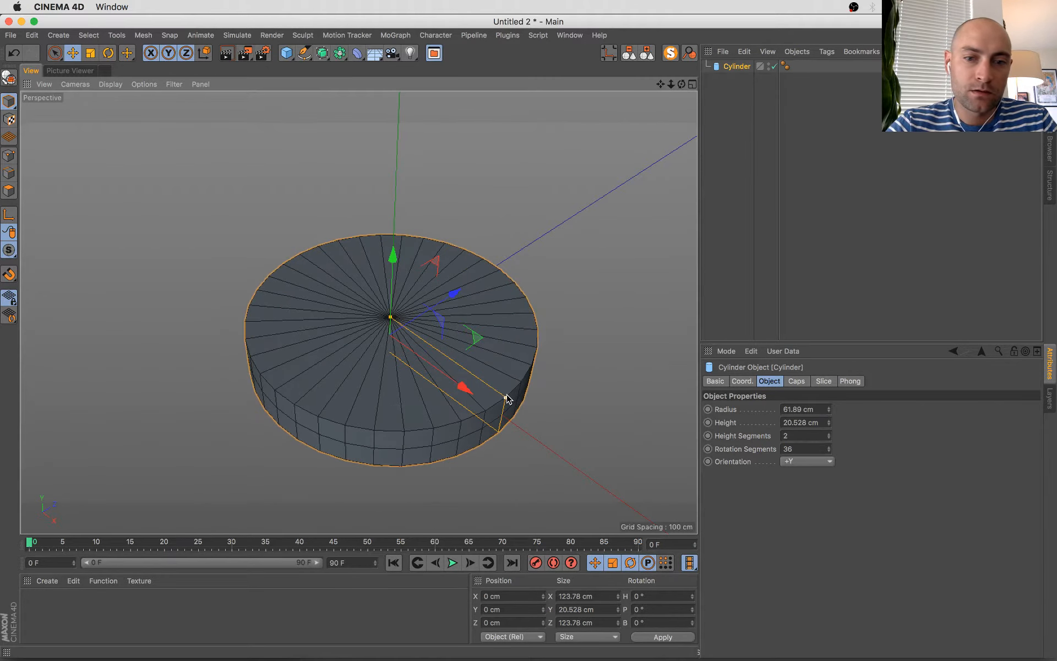
- Try 24 rotation segments on the cylinder and undo the change
click(802, 447)
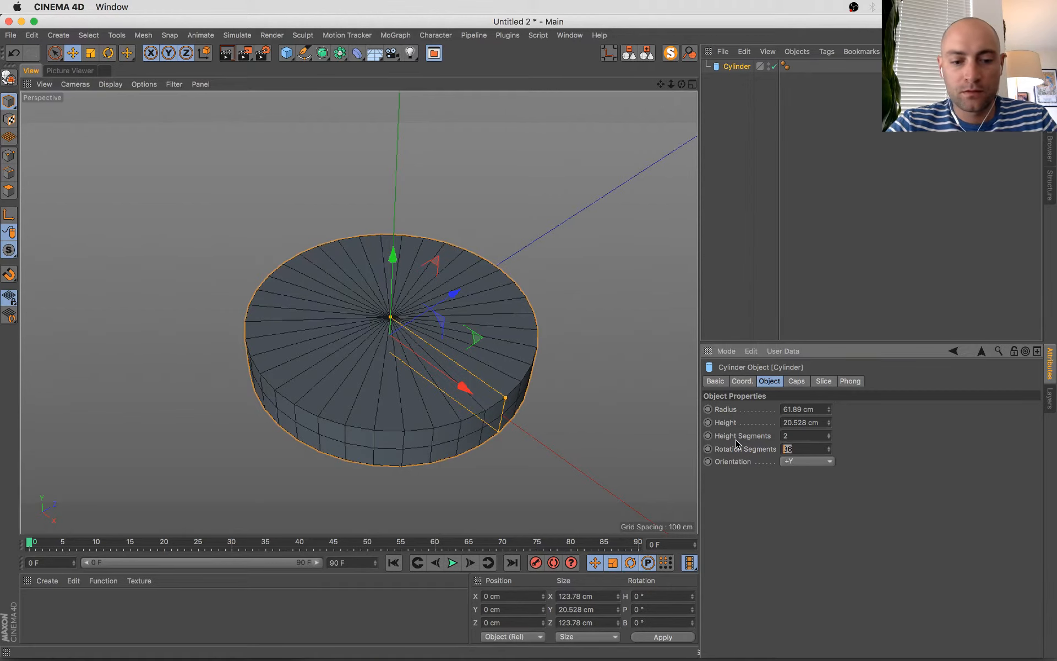
text(24)
key(Return)
key(super+z)
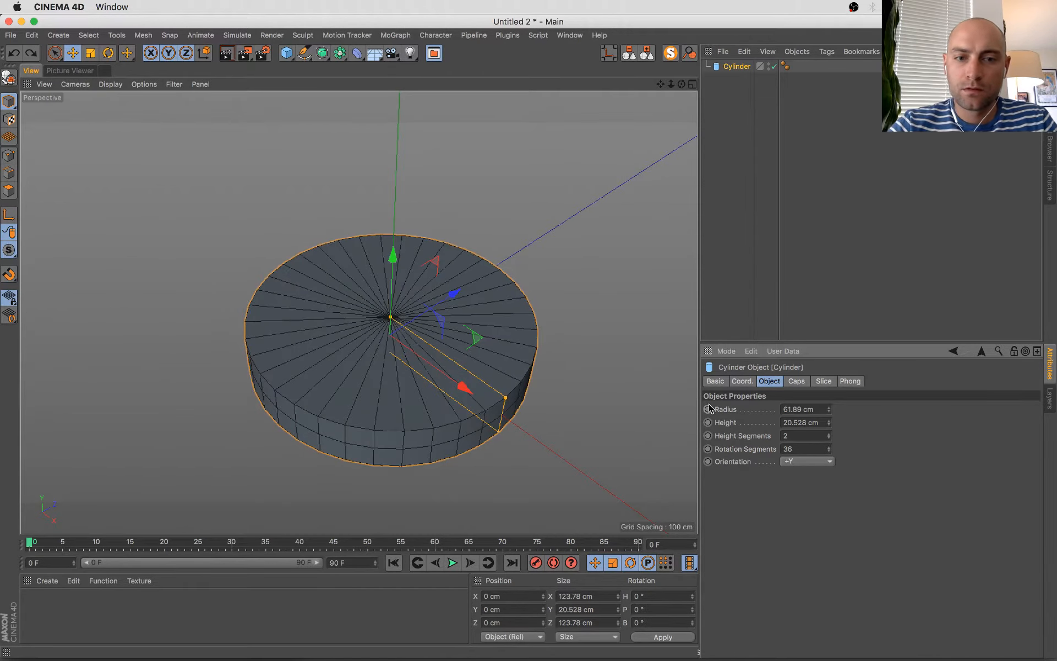
- Place the cylinder in a linear Cloner with 5 clones stacked at a vertical step of 23 cm
alt+drag(581, 352, 573, 302)
alt+middle_drag(542, 289, 518, 355)
alt+drag(517, 357, 388, 357)
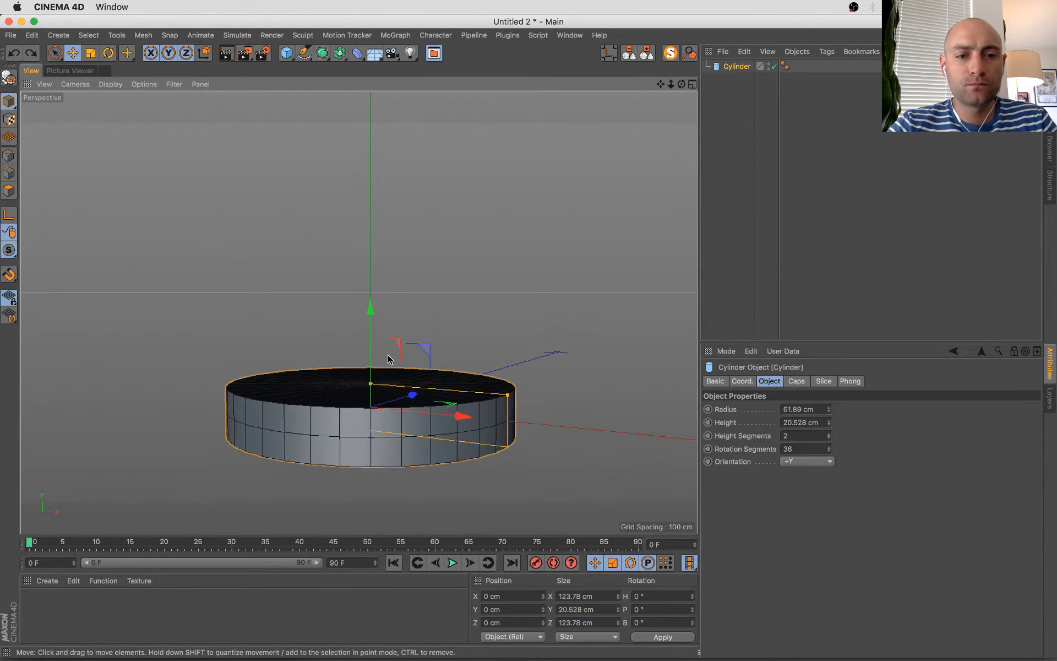
click(395, 34)
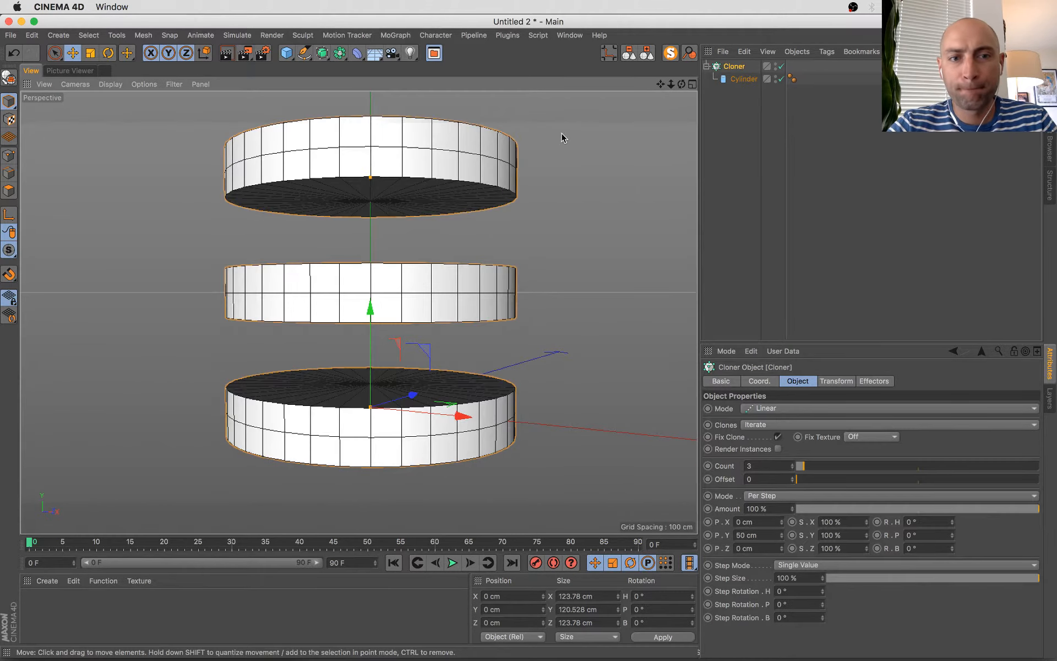
scroll(531, 262, down, 4)
alt+middle_drag(524, 271, 489, 354)
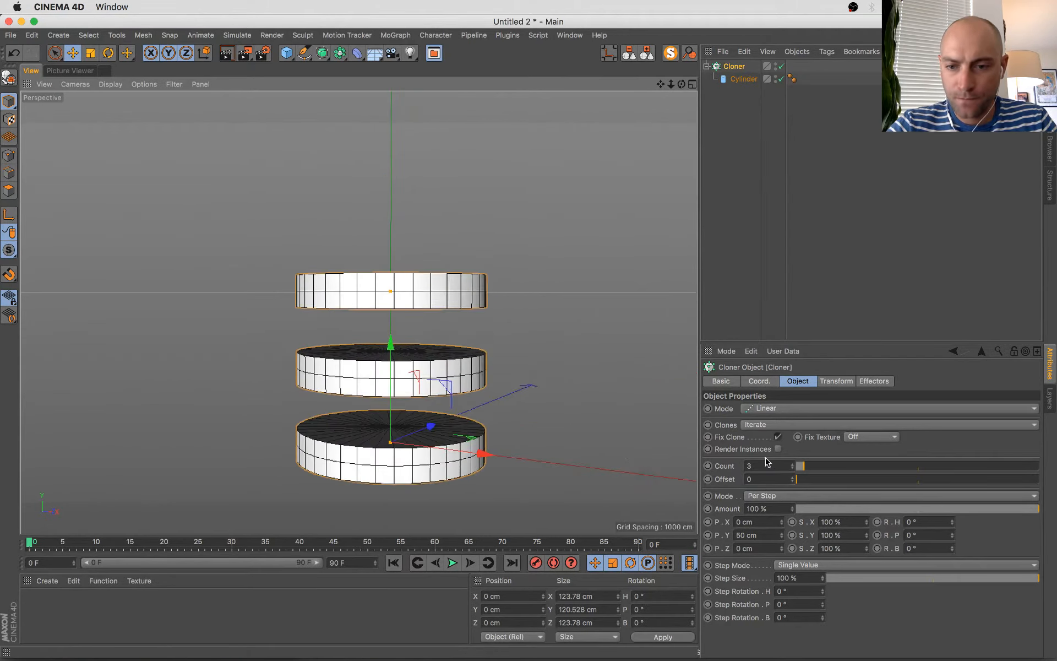
drag(800, 470, 808, 469)
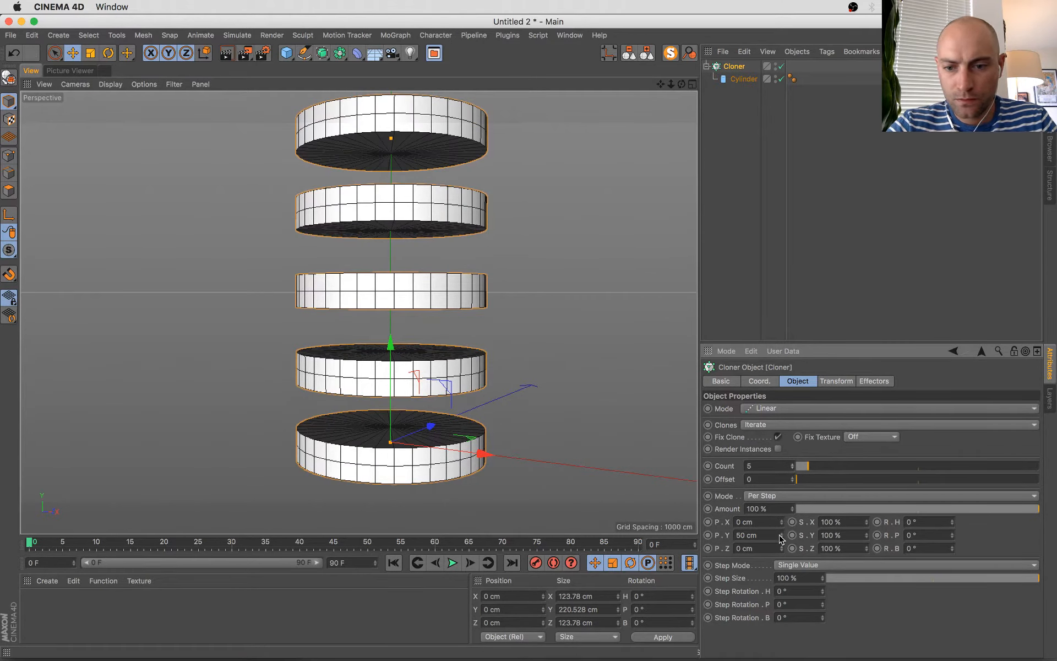
drag(780, 536, 781, 550)
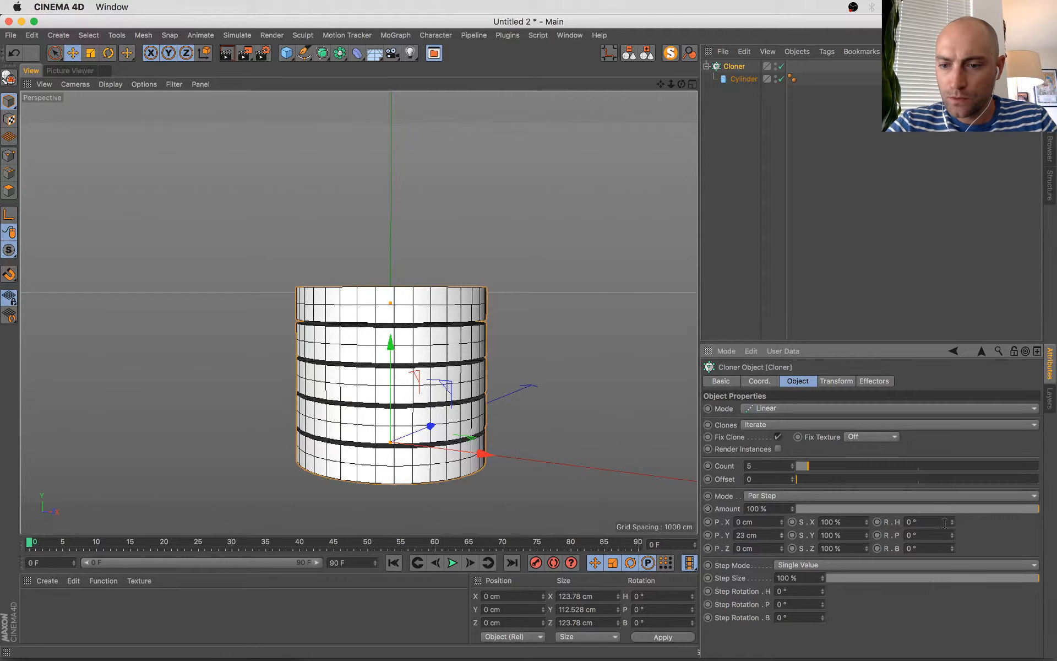
- Set the Cloner's per-step X and Z scale to 80% so the stack tapers upward
drag(865, 522, 857, 518)
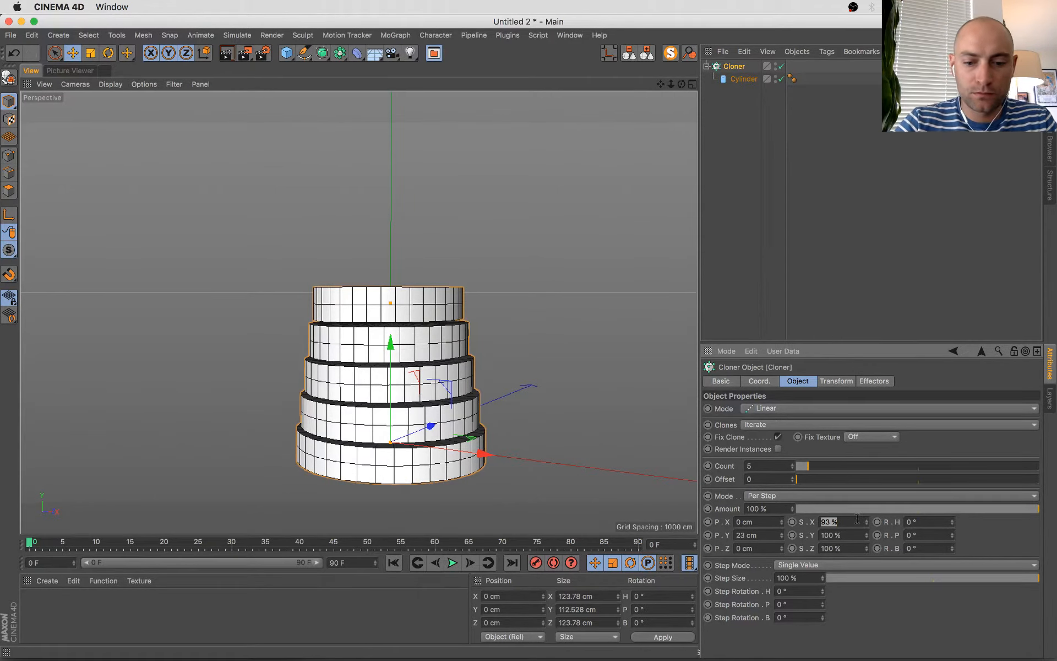
text(80)
key(Tab)
key(Tab)
text(80)
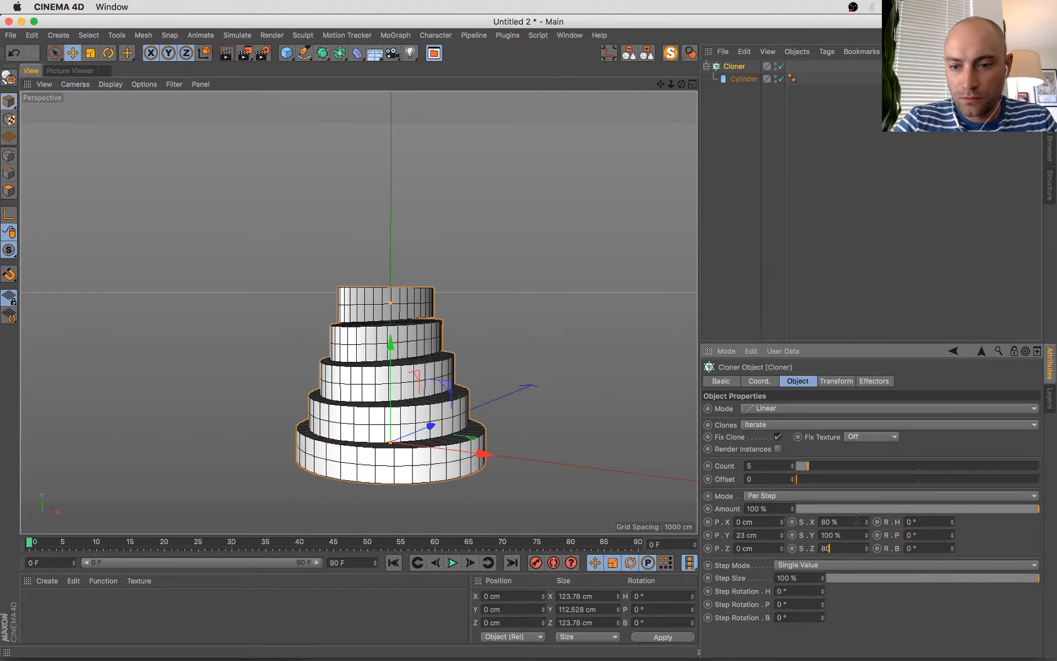
key(Tab)
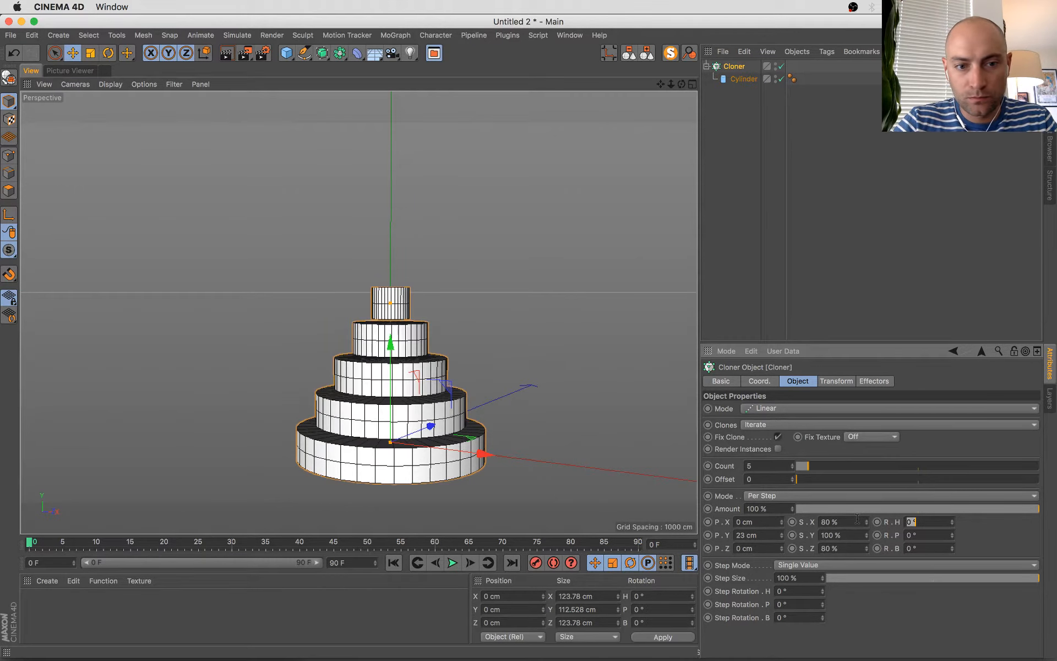
- Raise the Cloner's clone count to 9
click(791, 465)
click(792, 465)
click(791, 465)
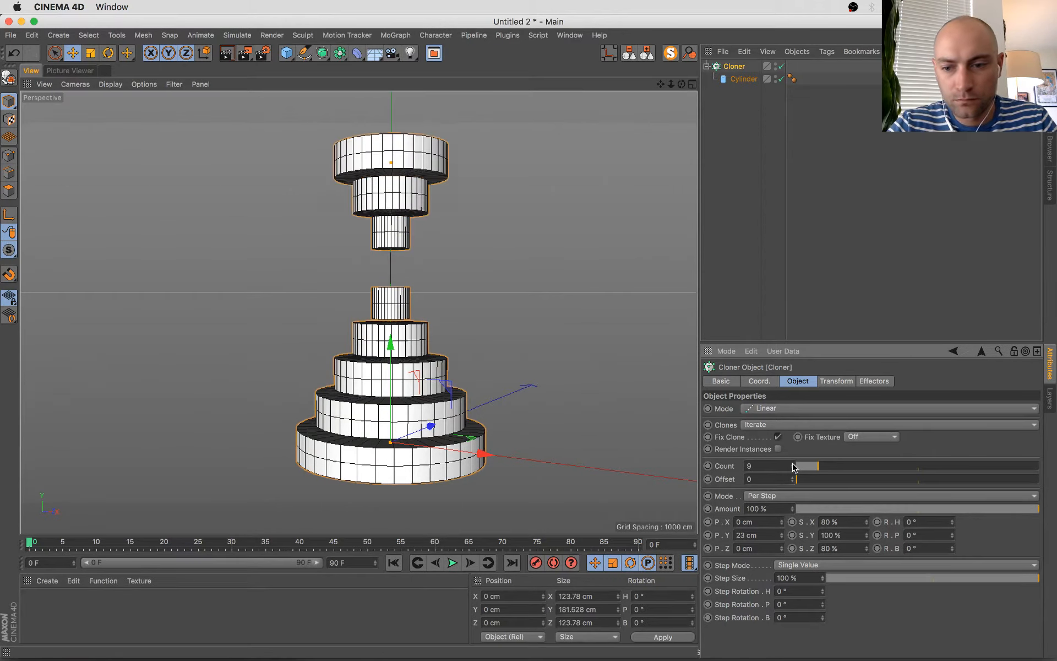
click(791, 465)
- Set the Cloner's per-step X and Z scale to 90%
click(861, 524)
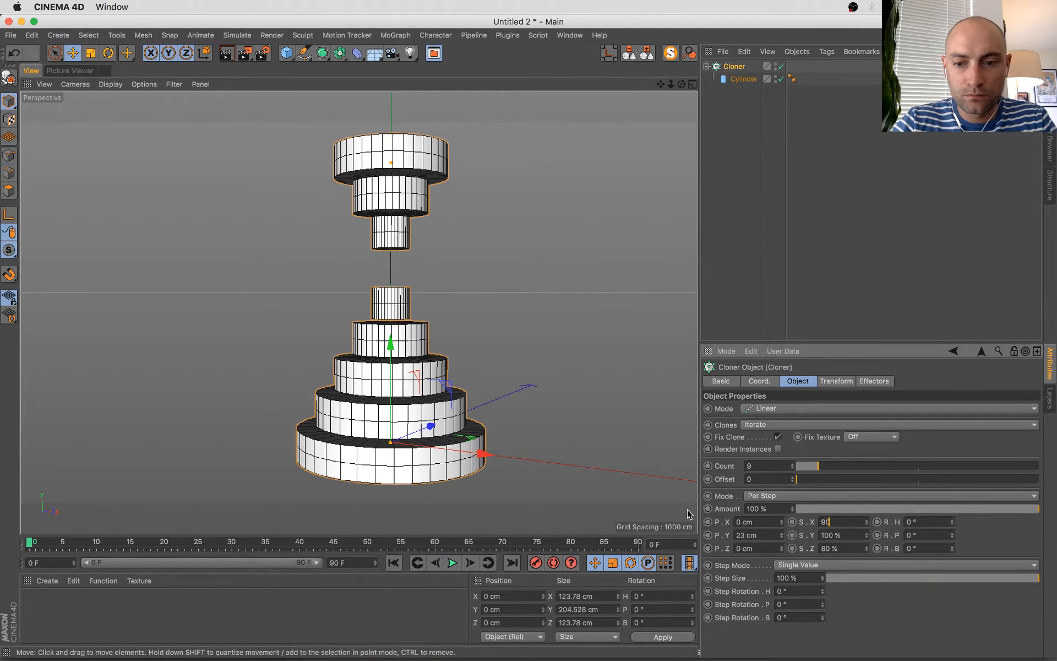
key(Tab)
key(Tab)
key(Tab)
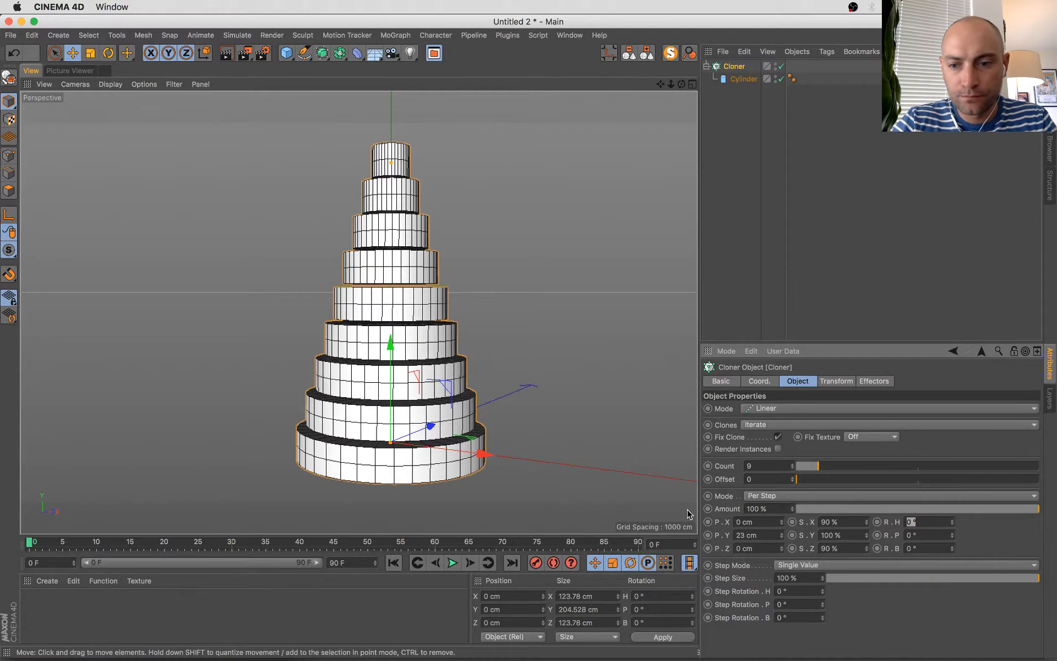
- Set the Cloner's per-step X and Z scale to 88%
key(shift+Tab)
key(shift+Tab)
key(shift+Tab)
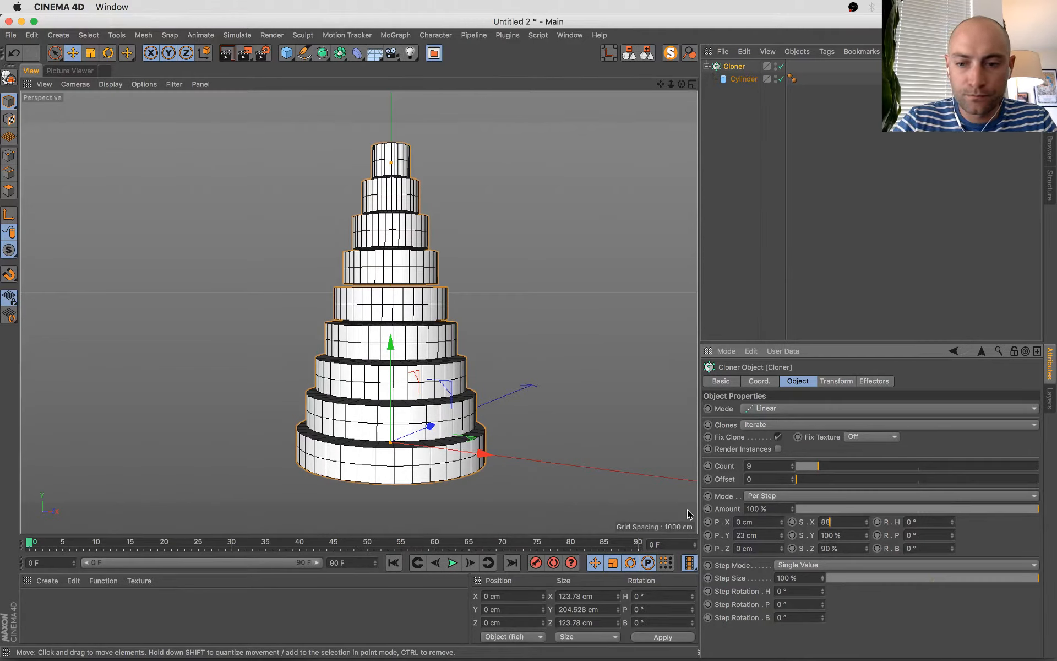
key(Tab)
key(Tab)
text(88)
key(Tab)
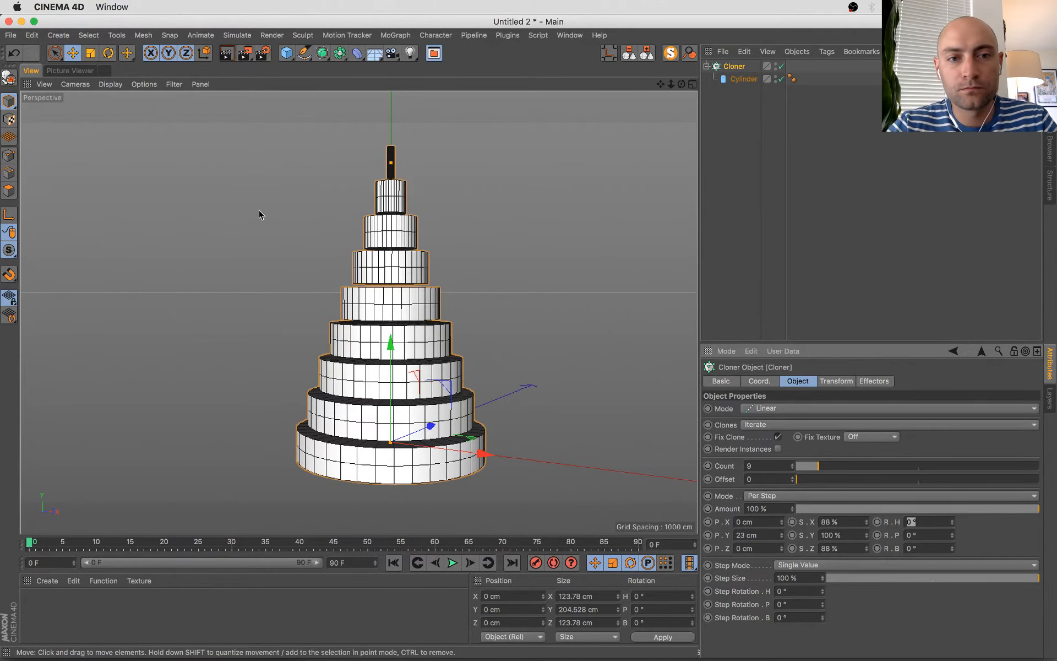
- Set the Cloner's per-step Y scale to 95% so the clones get thinner toward the tip
alt+drag(259, 215, 393, 215)
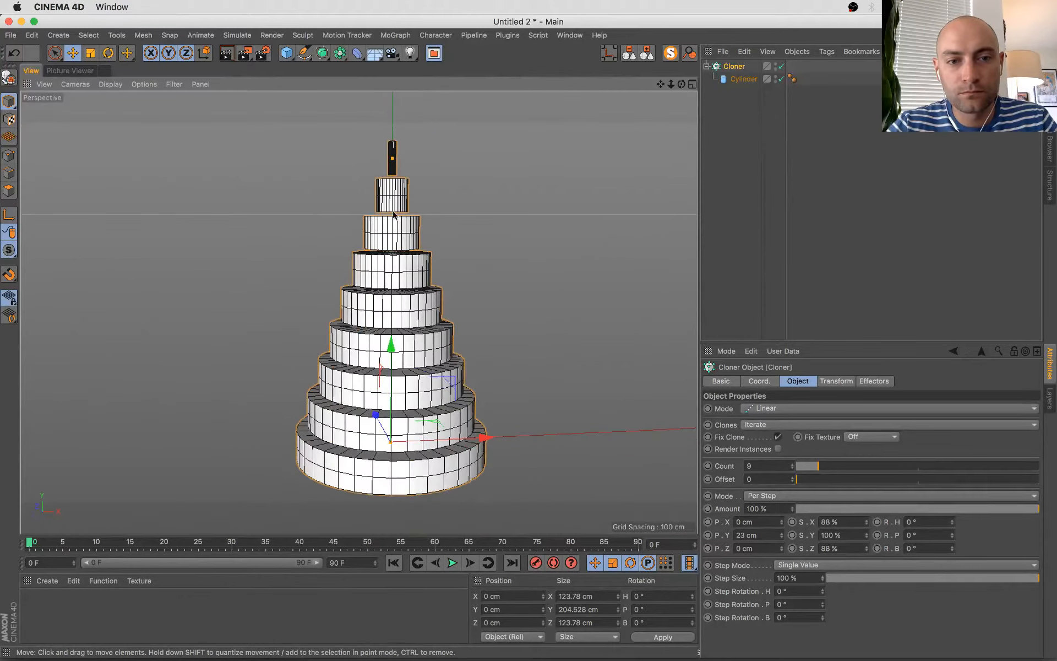
click(838, 533)
text(9)
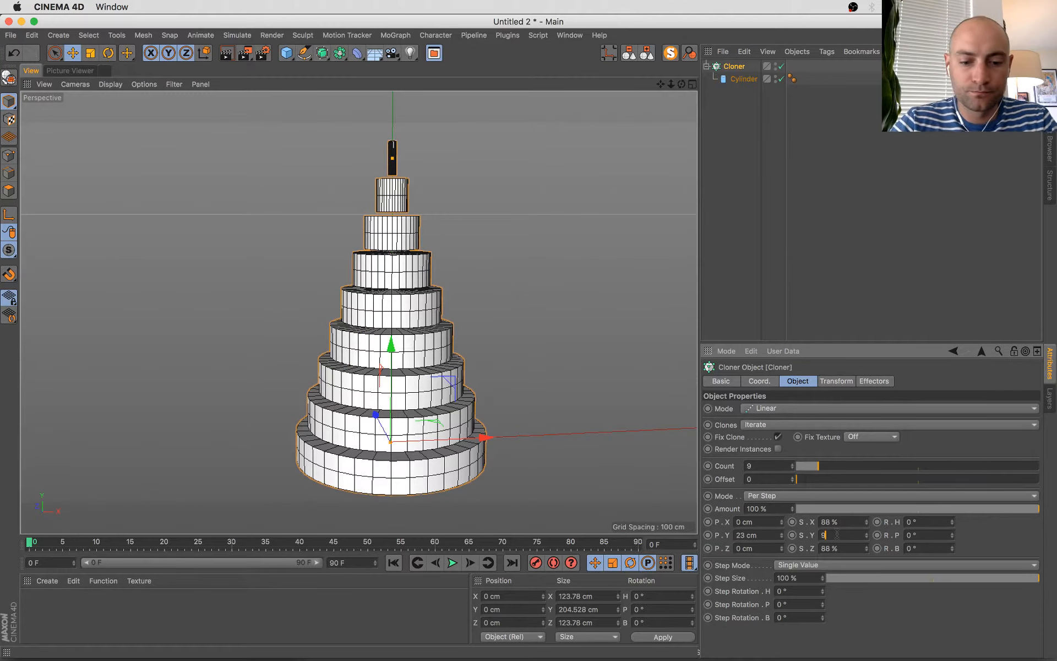
text(5)
key(Return)
mouse_move(639, 394)
alt+mouse_down()
mouse_move(631, 363)
mouse_move(633, 379)
alt+mouse_up()
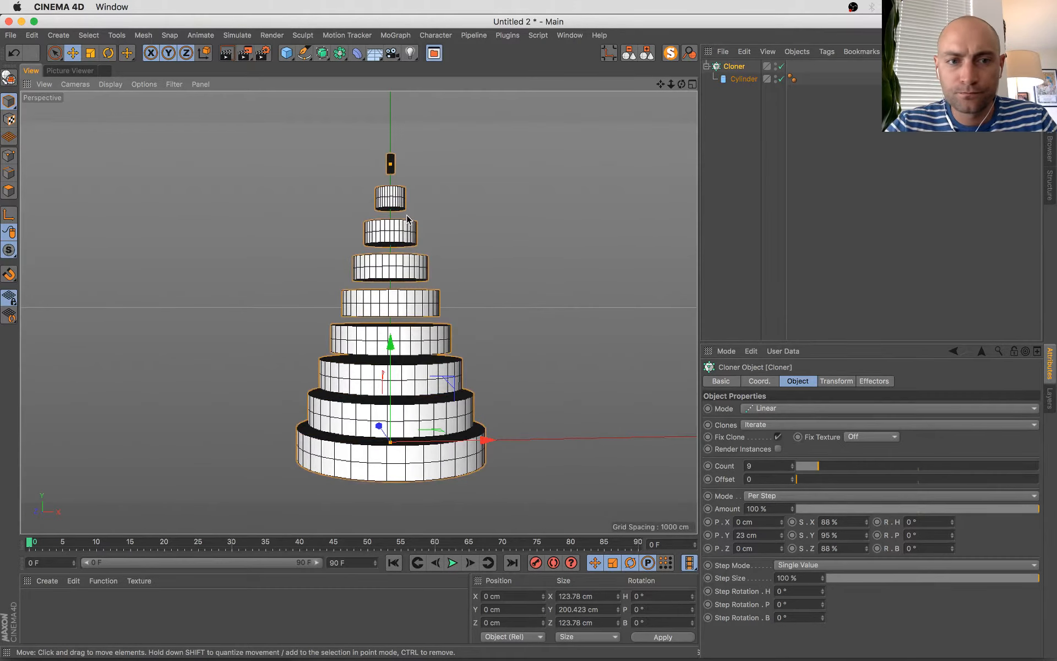
- Undo a trial drag of the stack's tip handle and increase the vertical step between the clones
drag(390, 164, 391, 174)
key(super+z)
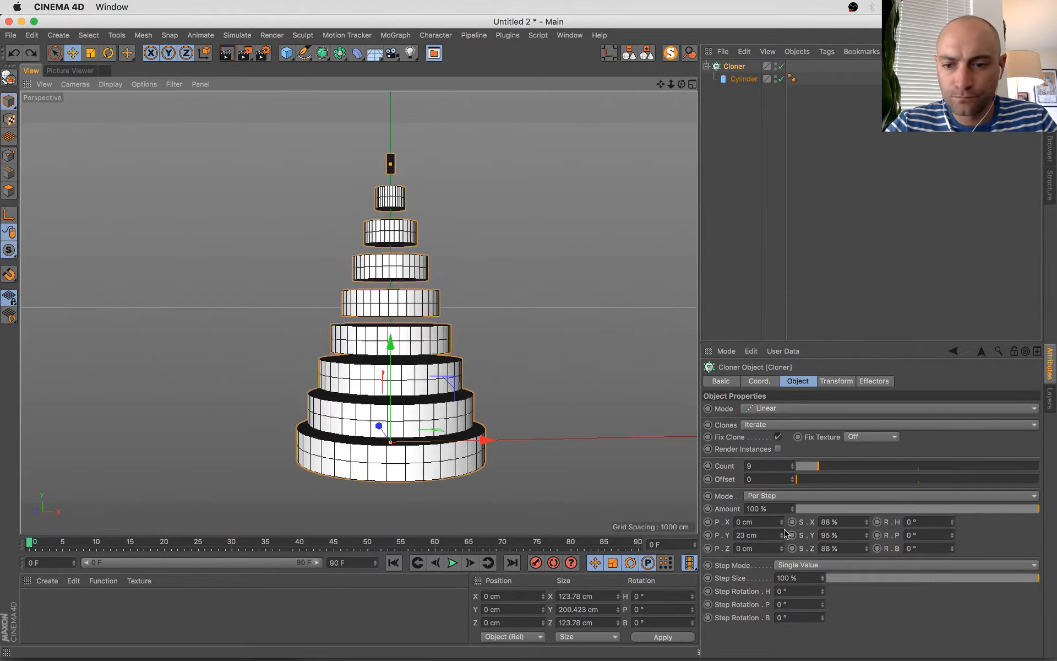
drag(783, 534, 782, 522)
mouse_move(222, 259)
alt+mouse_down()
mouse_move(524, 354)
mouse_move(535, 319)
mouse_move(580, 308)
mouse_move(573, 249)
mouse_move(605, 220)
alt+mouse_up()
- Add a Displacer deformer as a child of the cylinder inside the Cloner and show its properties
click(743, 78)
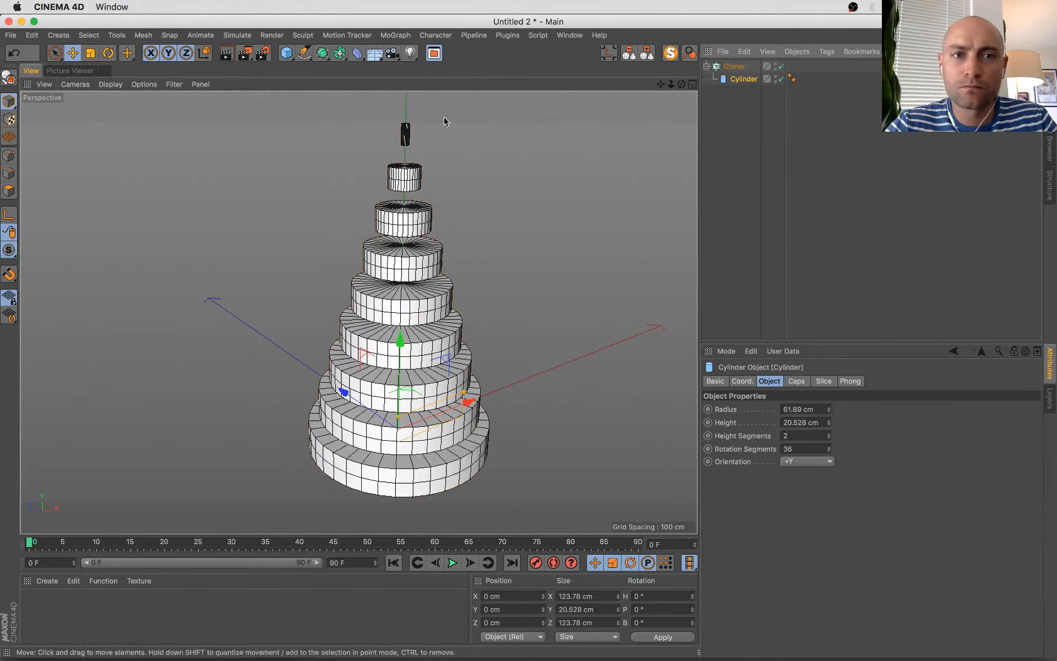
click(439, 33)
mouse_move(473, 36)
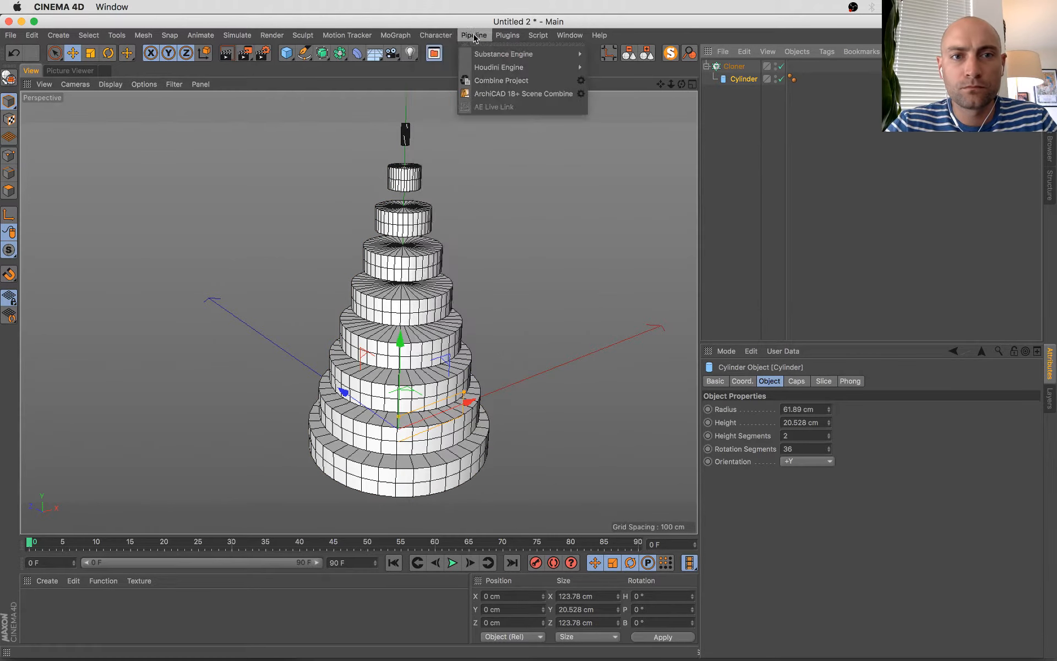
mouse_move(395, 35)
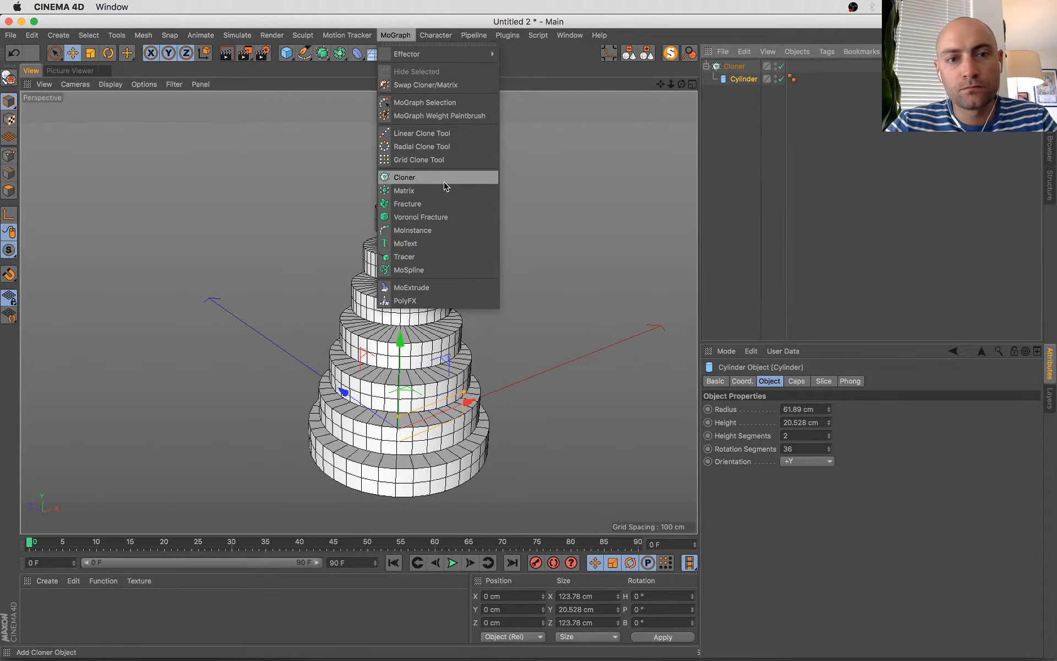
click(453, 4)
click(358, 53)
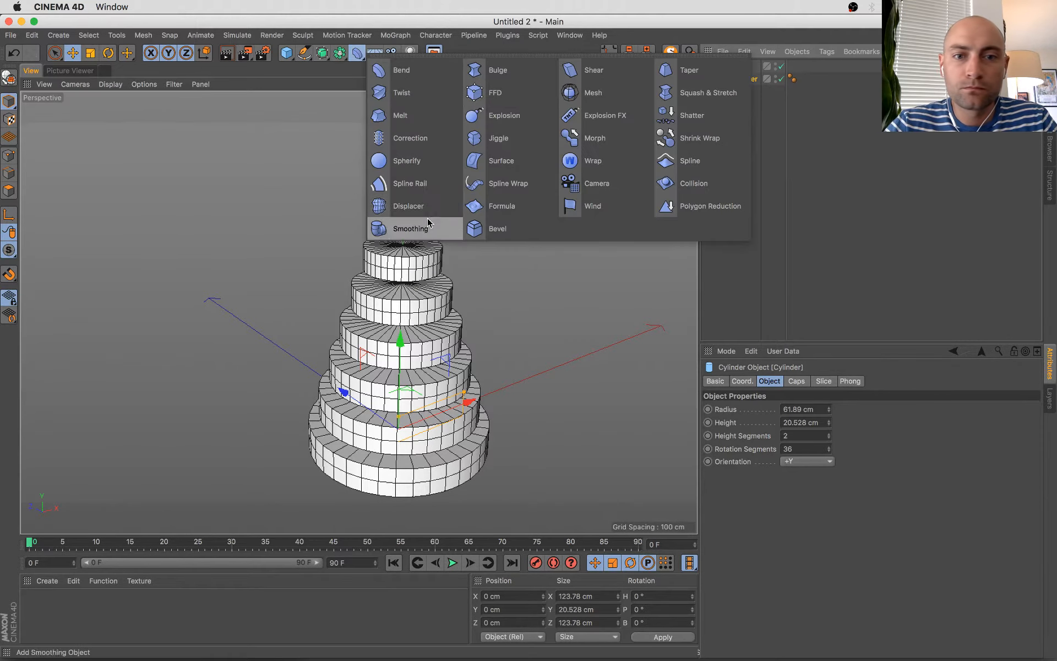
click(441, 206)
drag(749, 66, 747, 94)
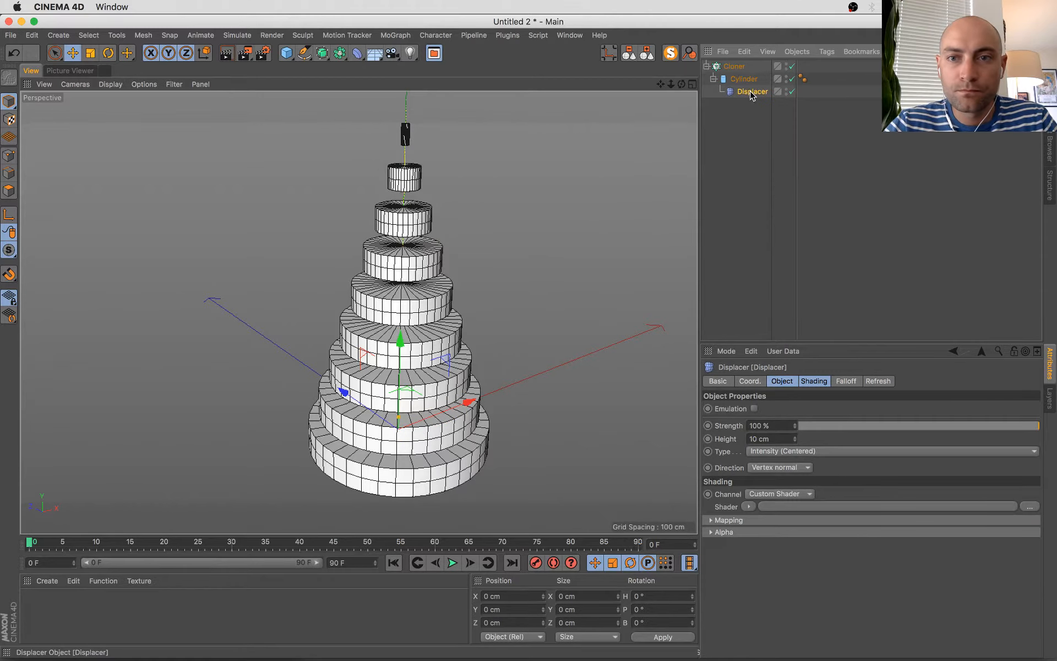
click(744, 79)
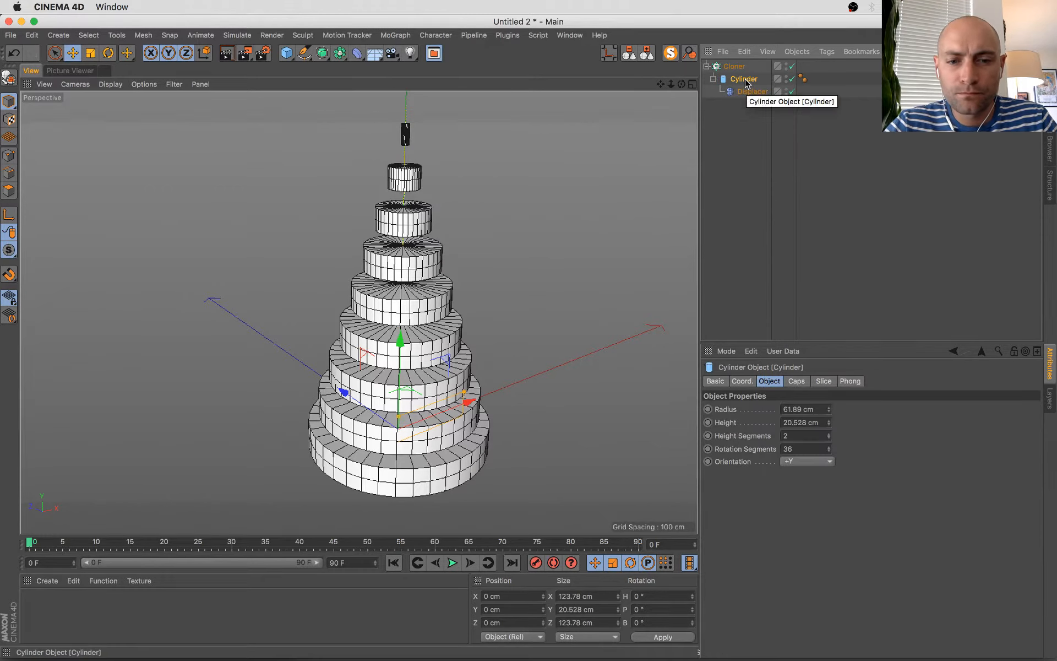
click(751, 92)
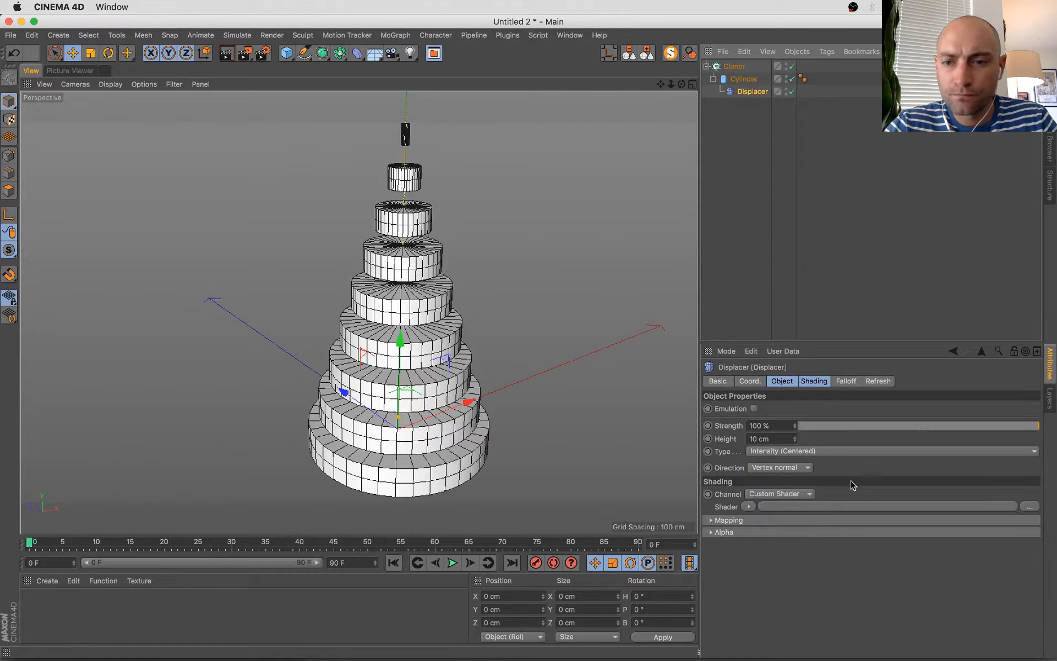
- Load a Noise shader into the Displacer's shading channel to roughen the stacked cylinders
click(818, 381)
click(749, 421)
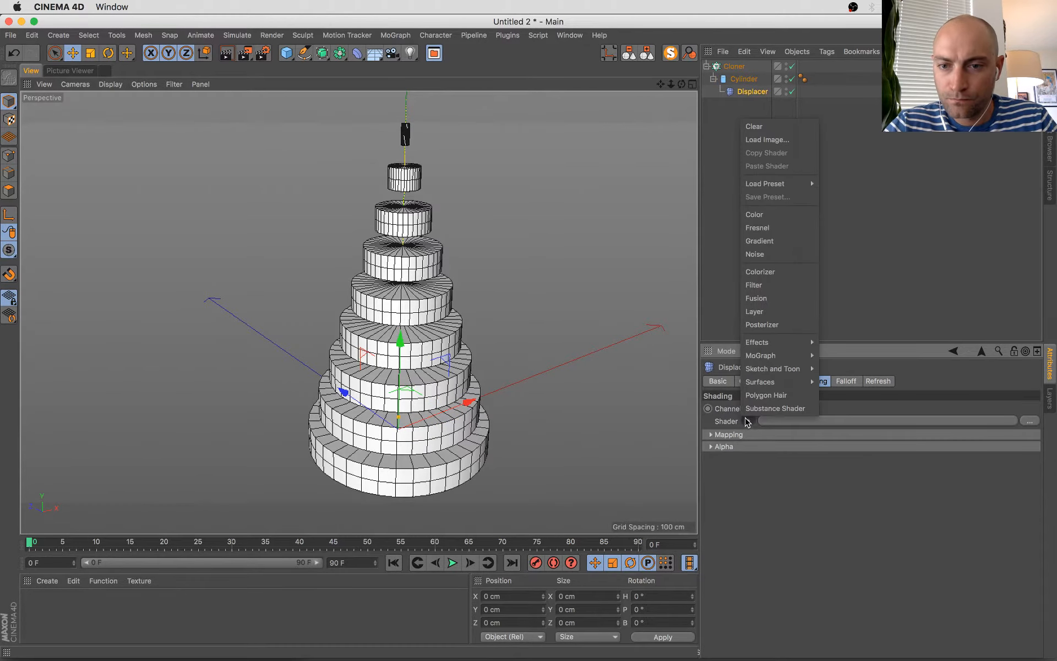
click(765, 249)
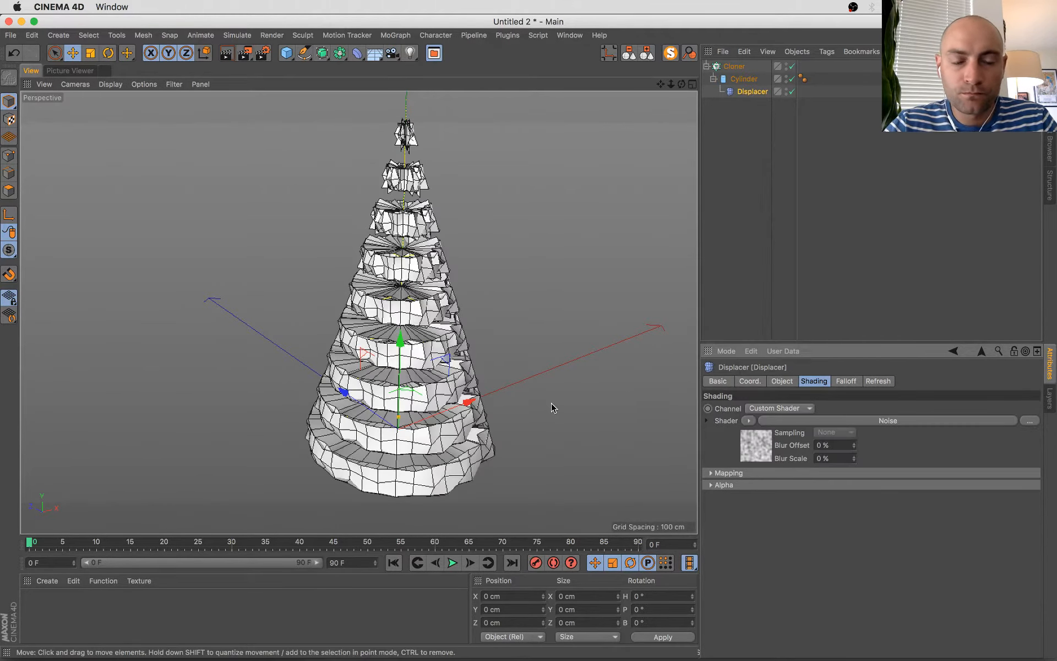
alt+drag(552, 406, 595, 385)
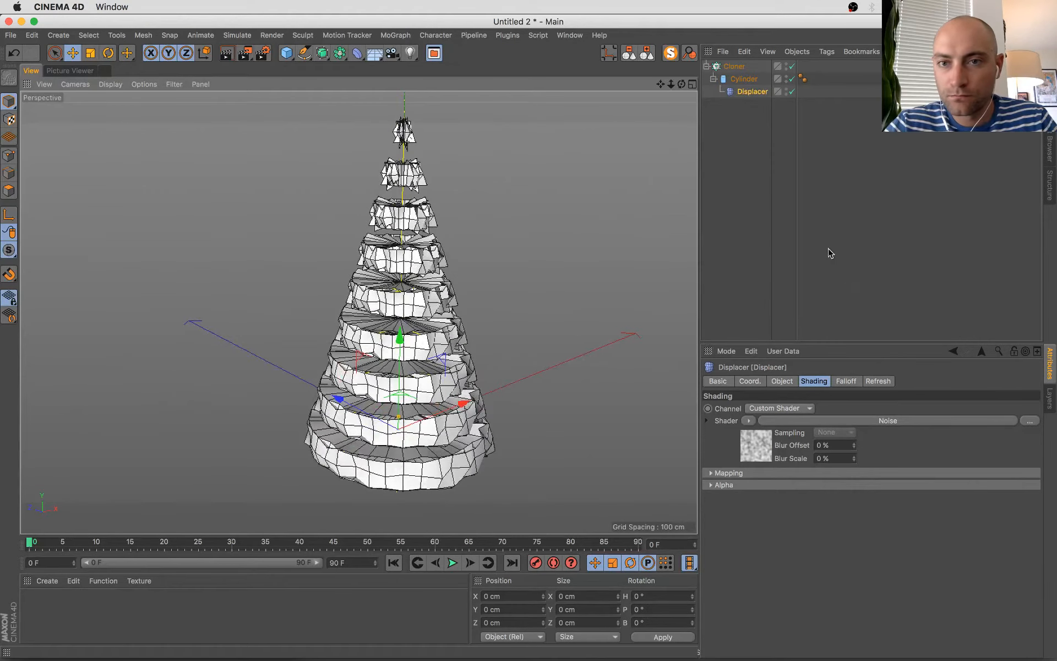
click(740, 80)
ctrl+drag(739, 79, 746, 74)
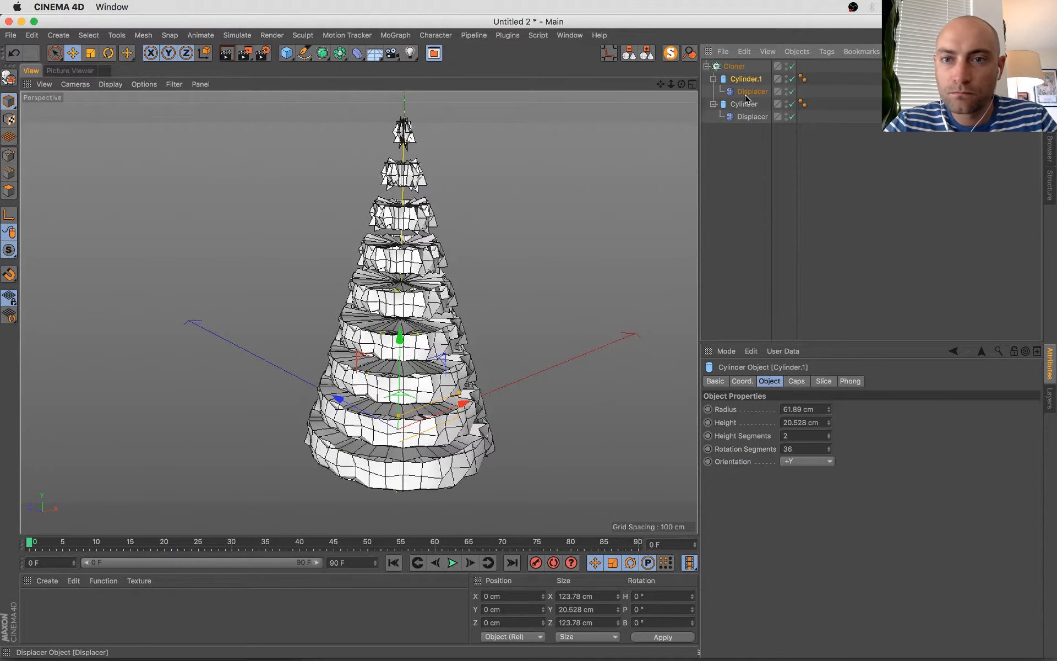
click(749, 92)
click(789, 384)
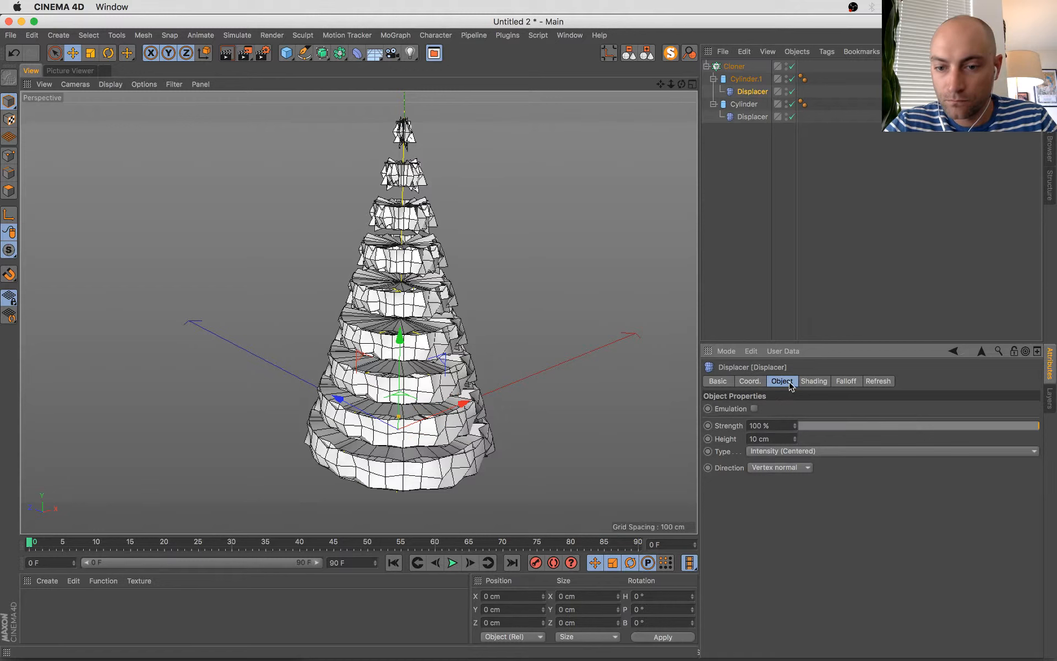
click(794, 438)
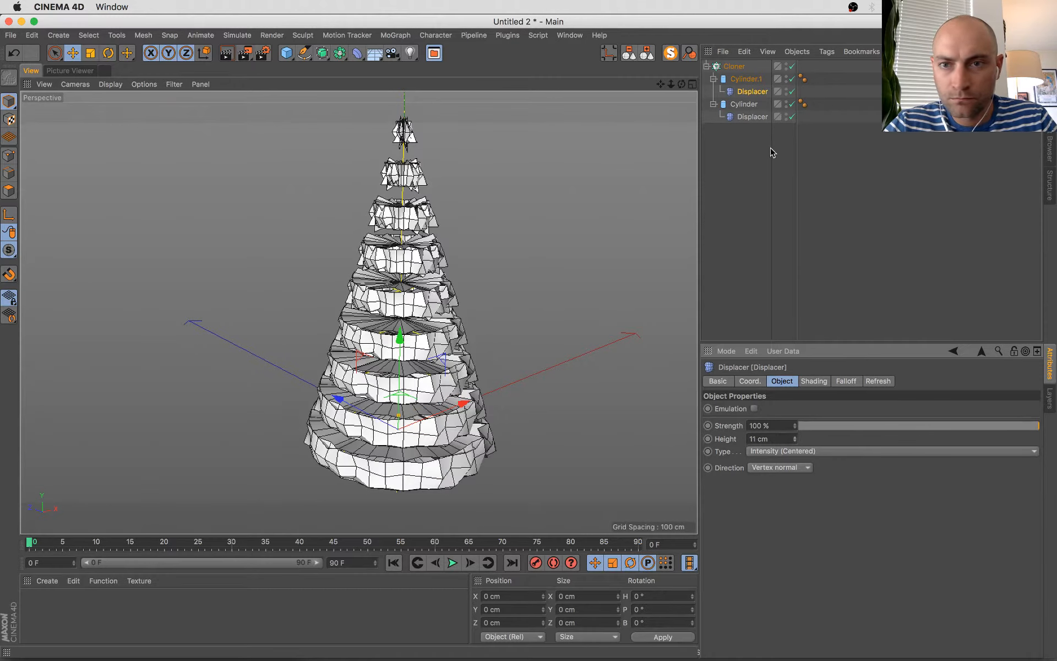
key(super+z)
key(super+z)
key(super+z)
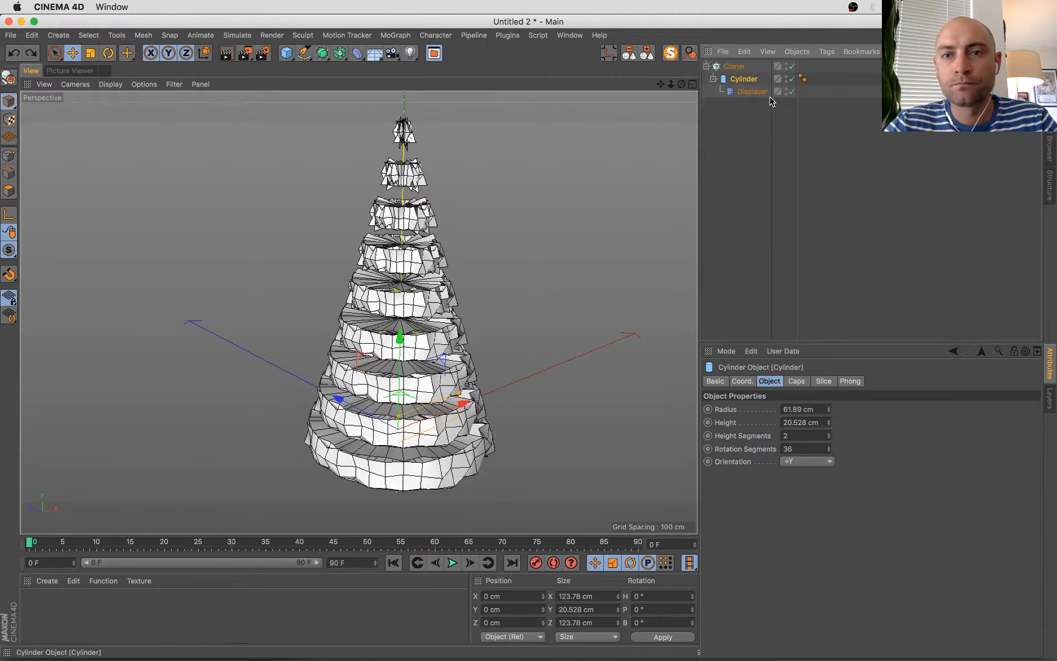
- Wrap the Cloner's cylinder in a Connect object and convert it to a single editable polygon mesh
click(741, 81)
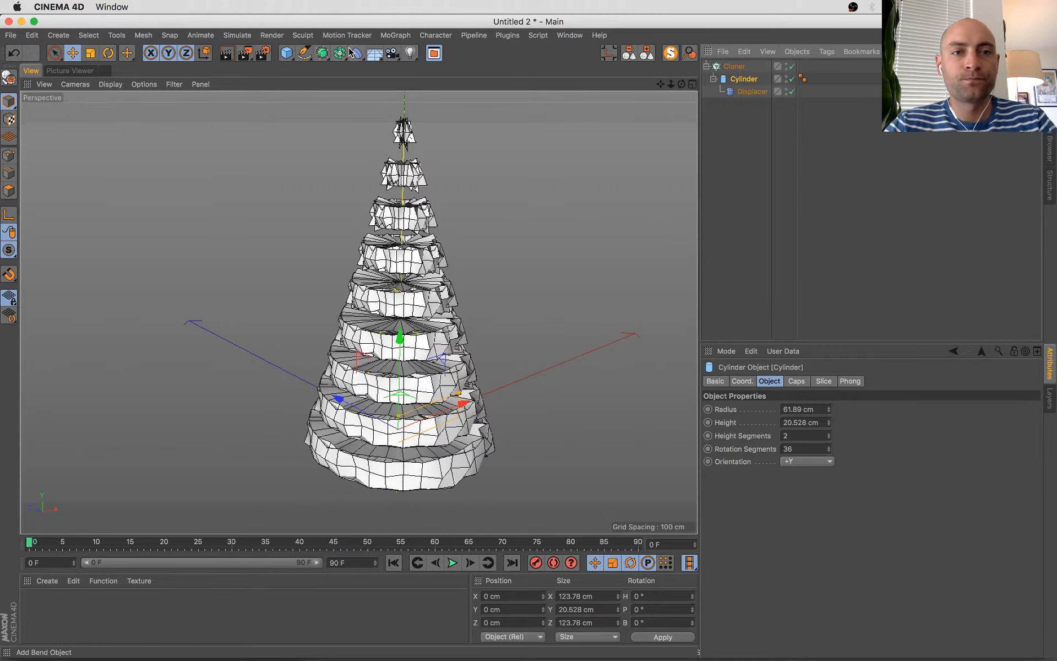
scroll(401, 341, up, 10)
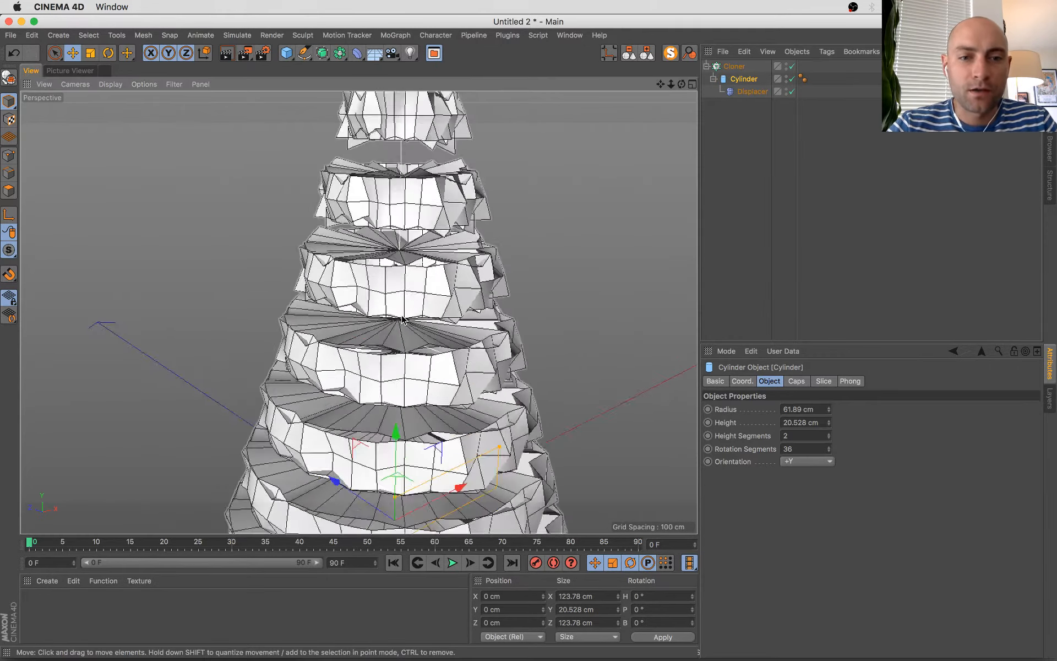
alt+drag(494, 346, 512, 332)
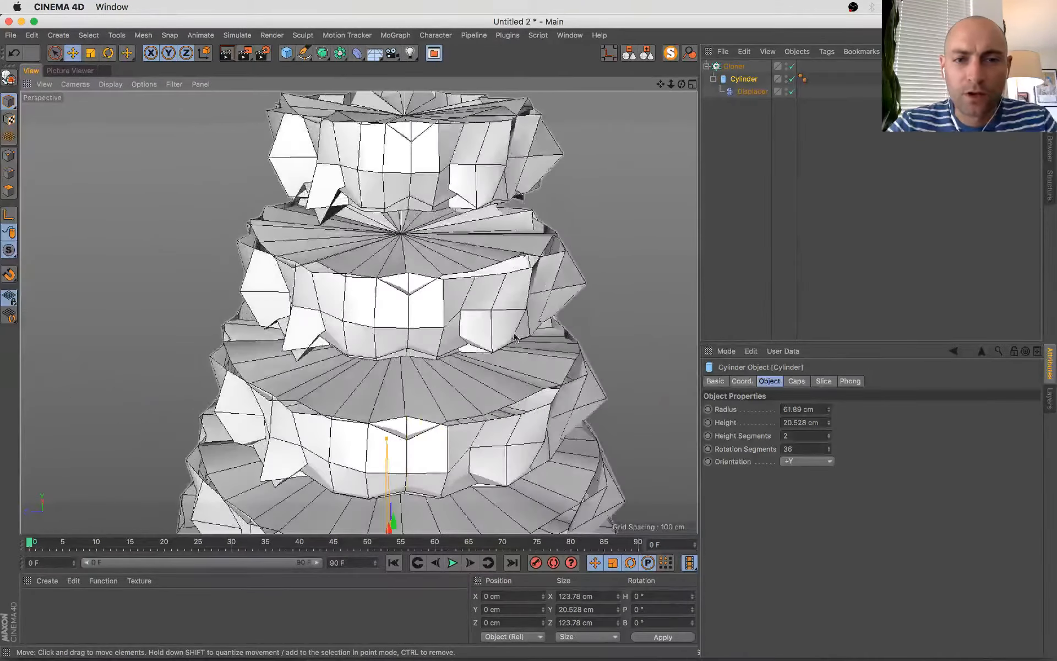
click(745, 80)
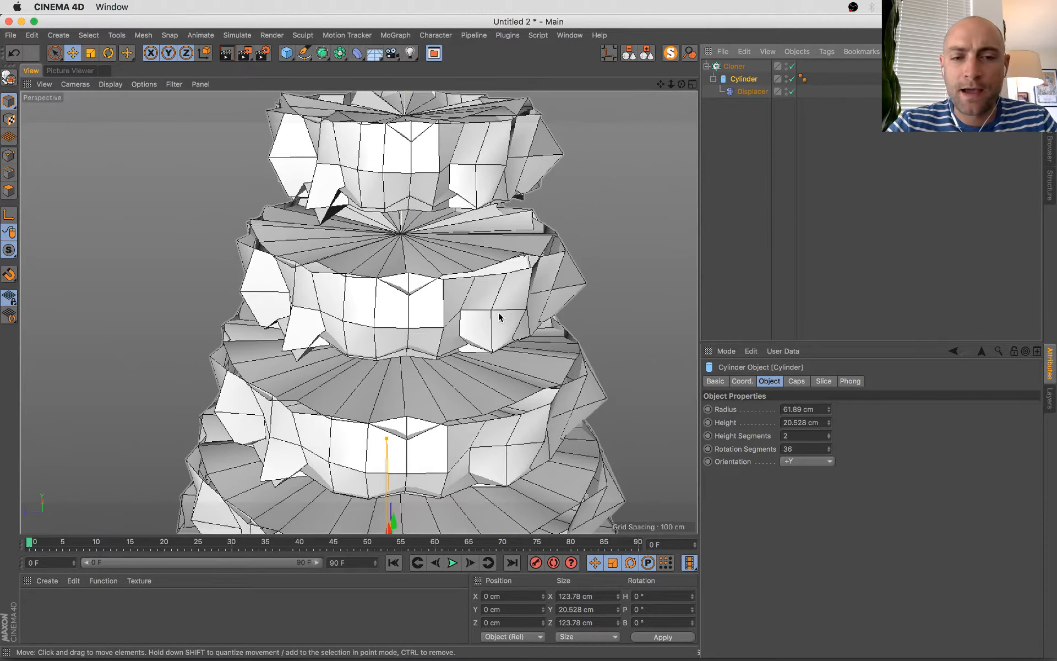
click(340, 52)
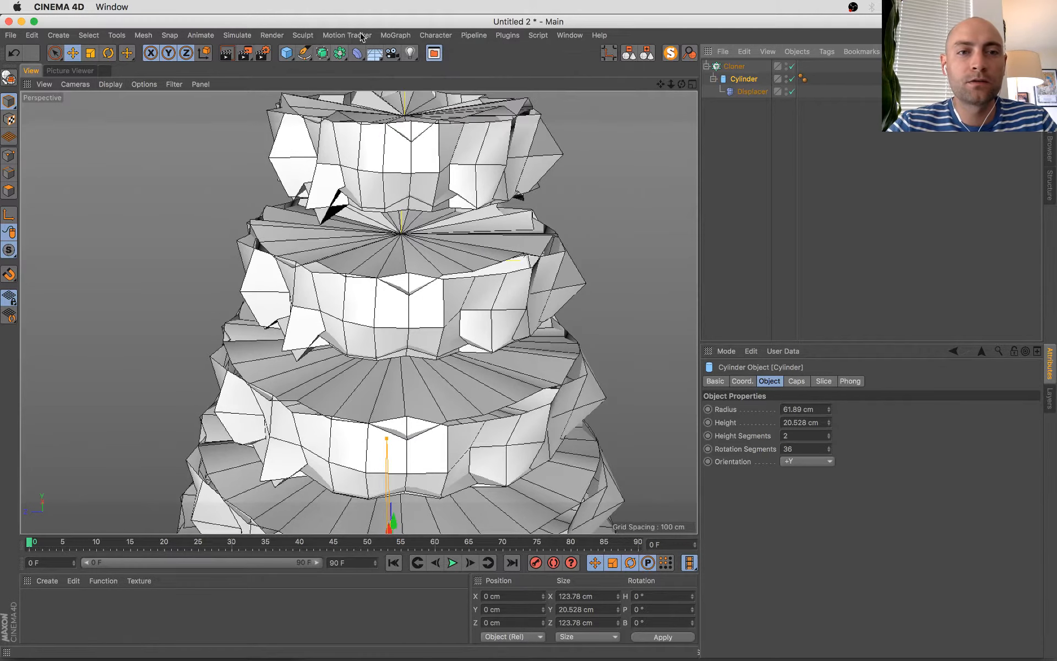
click(395, 35)
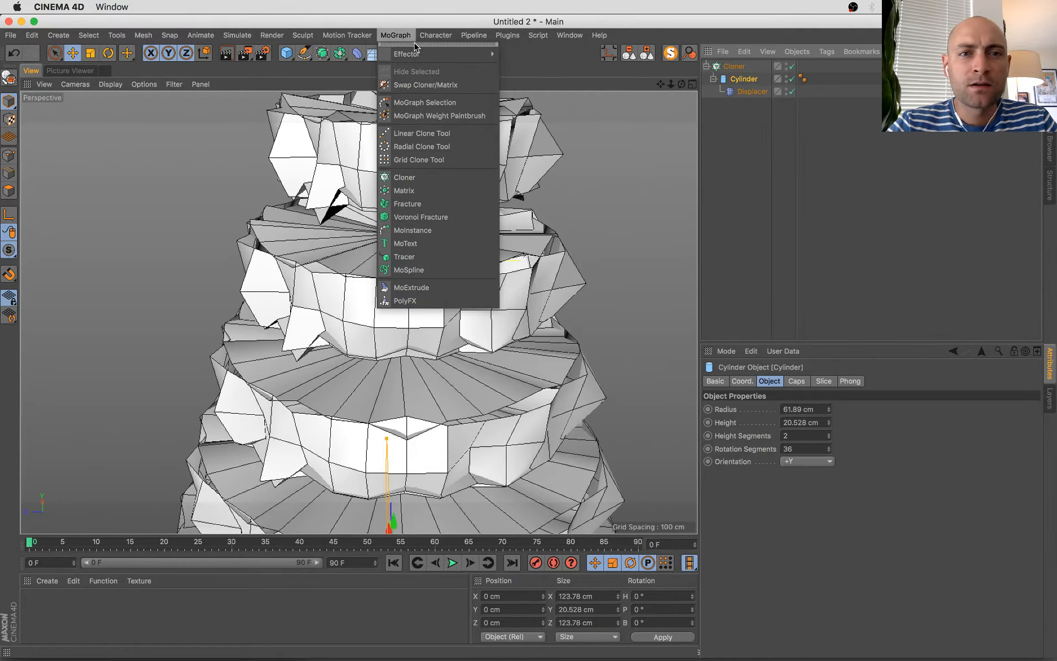
click(389, 5)
click(340, 53)
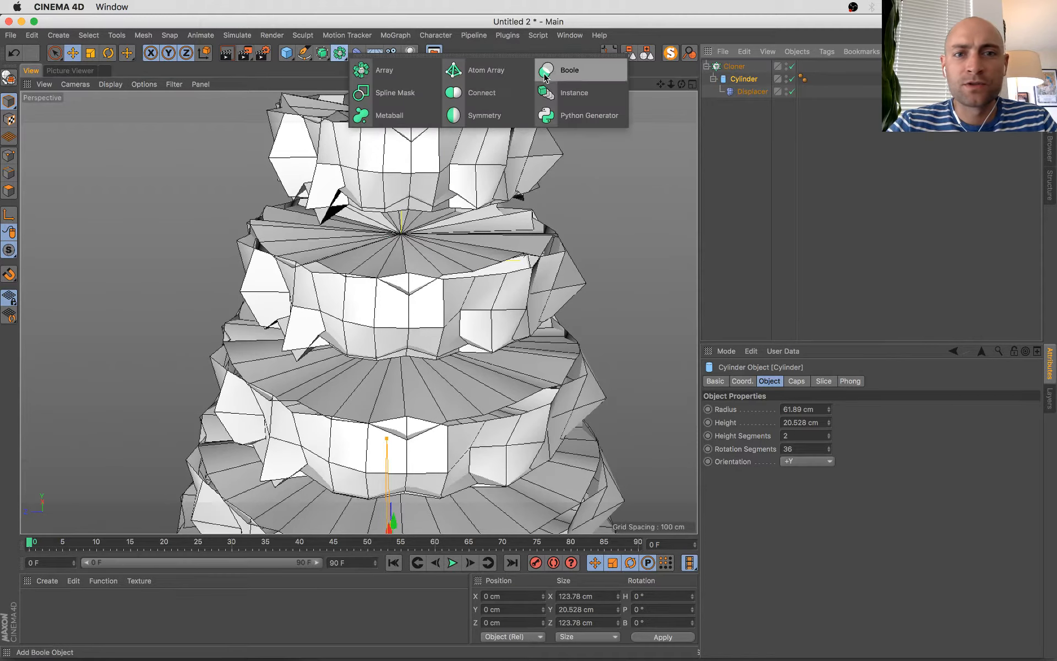
alt+click(453, 93)
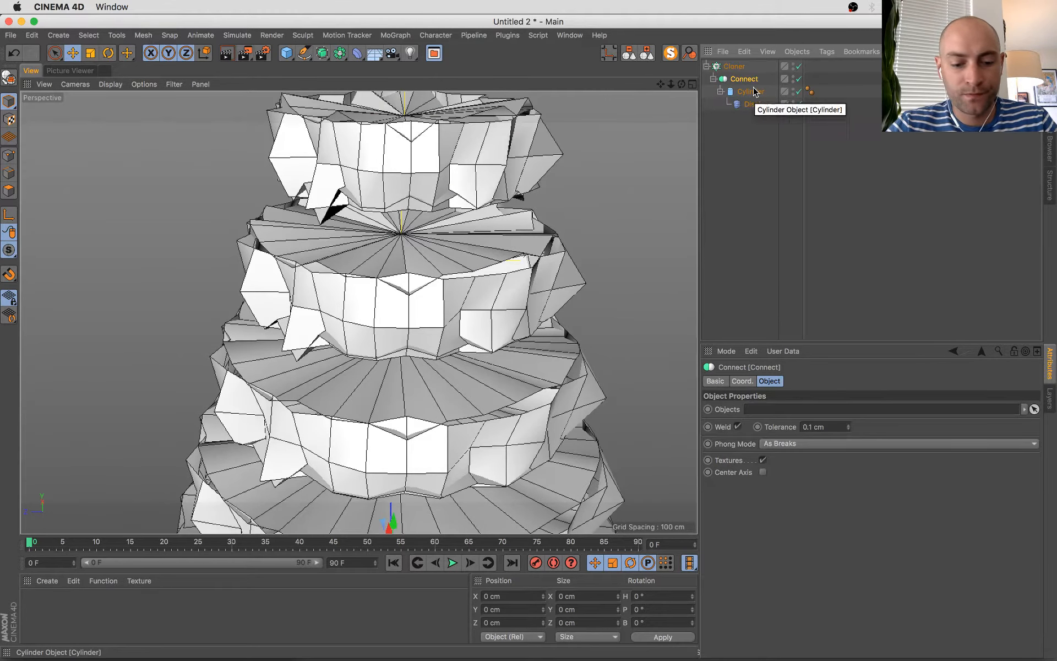
key(c)
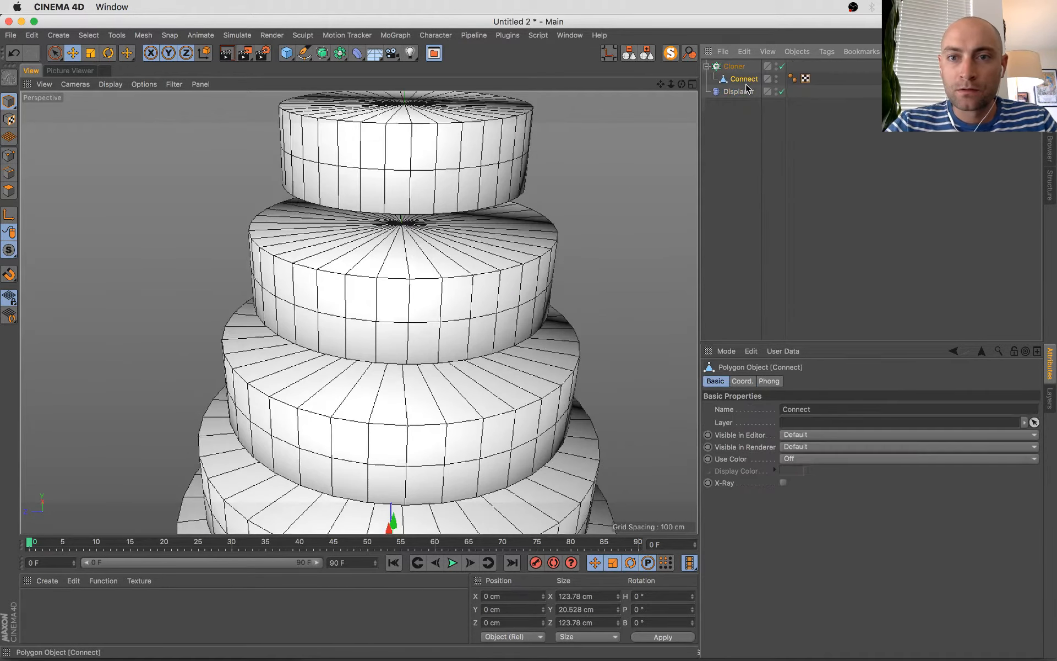
- Set the connected mesh's Phong angle to 70° and put the Displacer back under it as a child
click(793, 78)
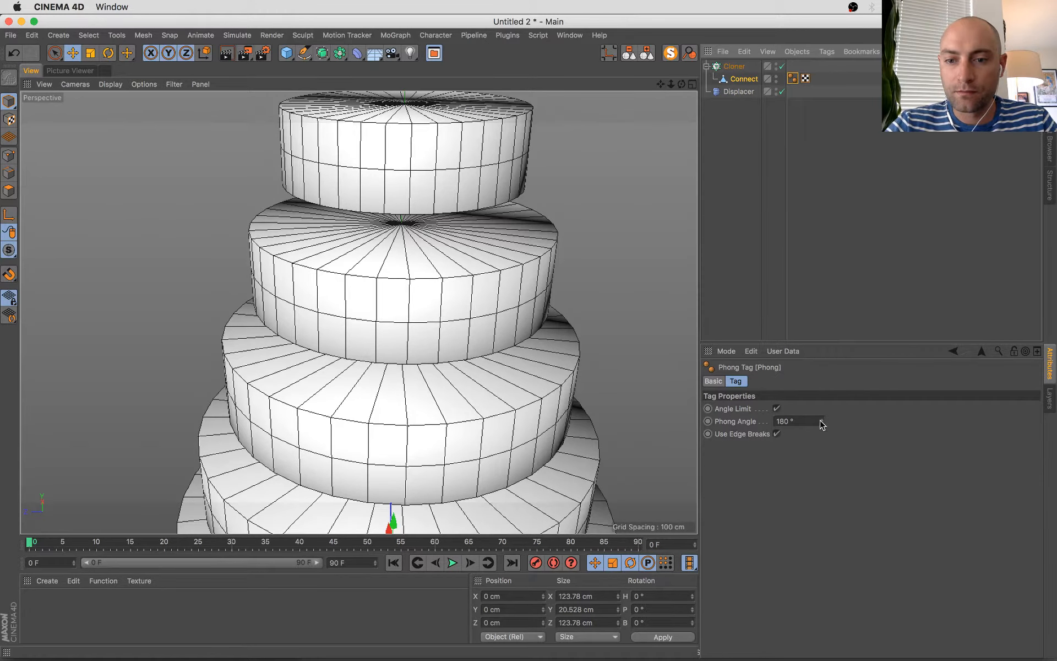
drag(821, 421, 821, 480)
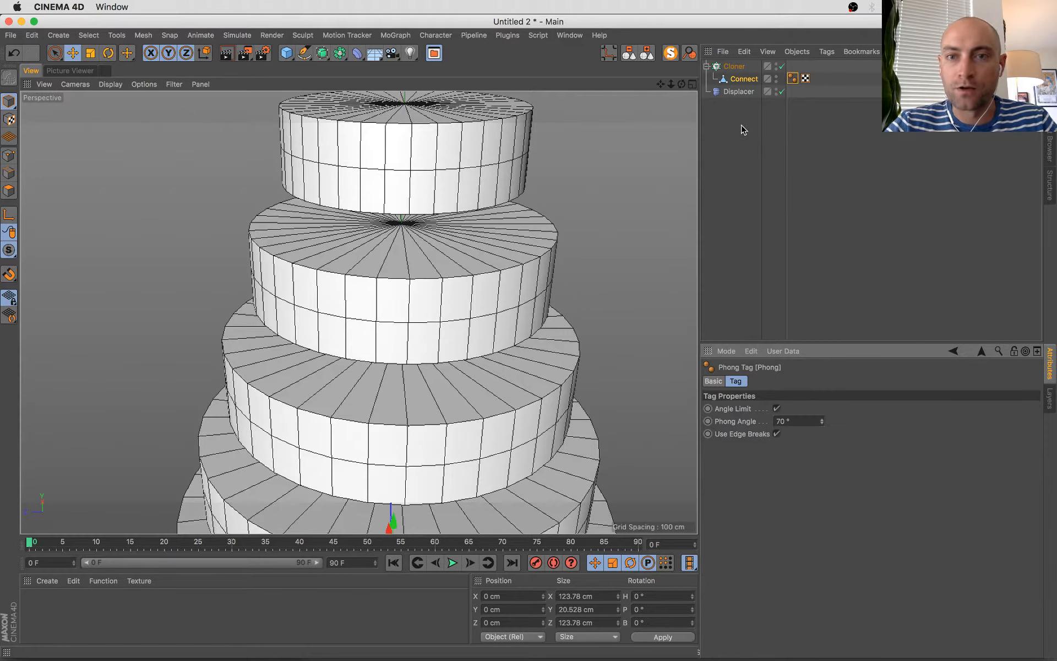
drag(738, 92, 744, 80)
click(744, 79)
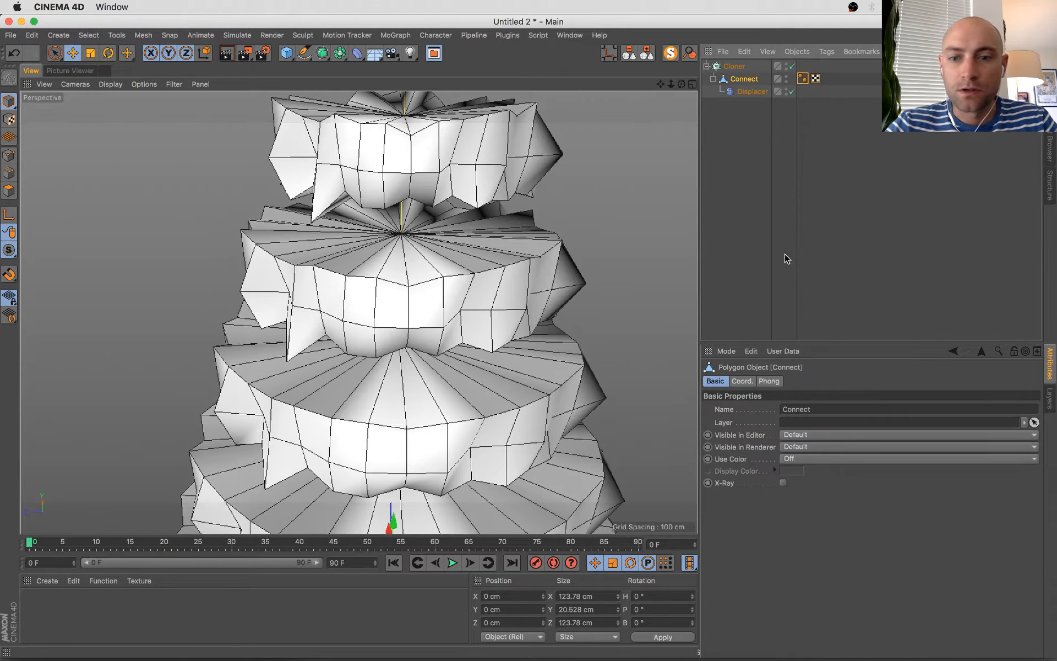
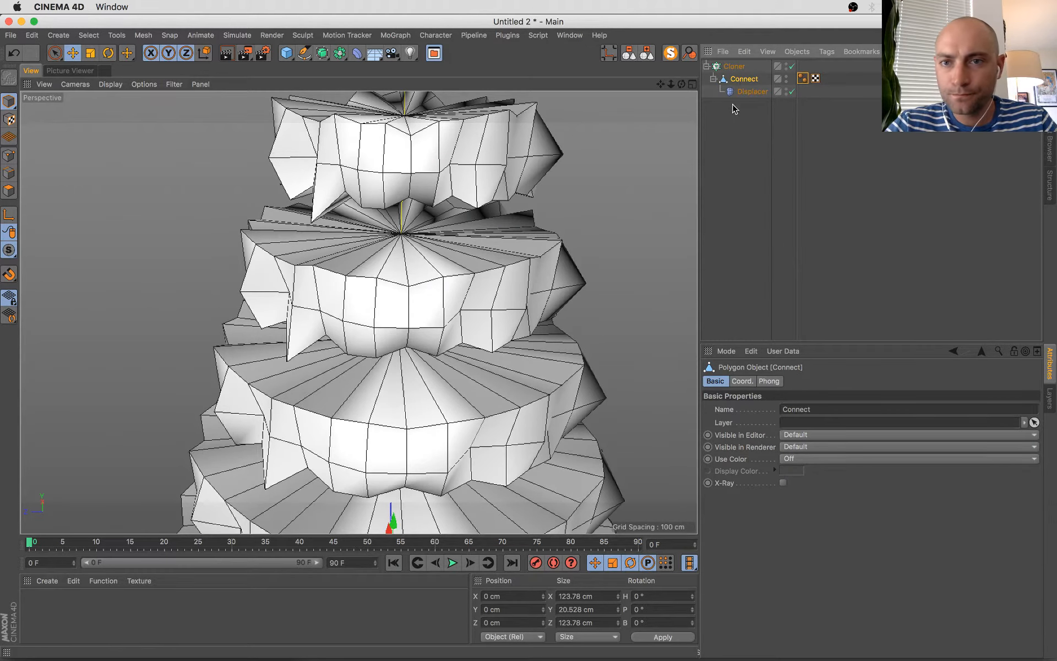
- Reduce the Displacer's height to 5 cm for a subtler deformation of the tree layers
click(746, 92)
drag(793, 438, 794, 442)
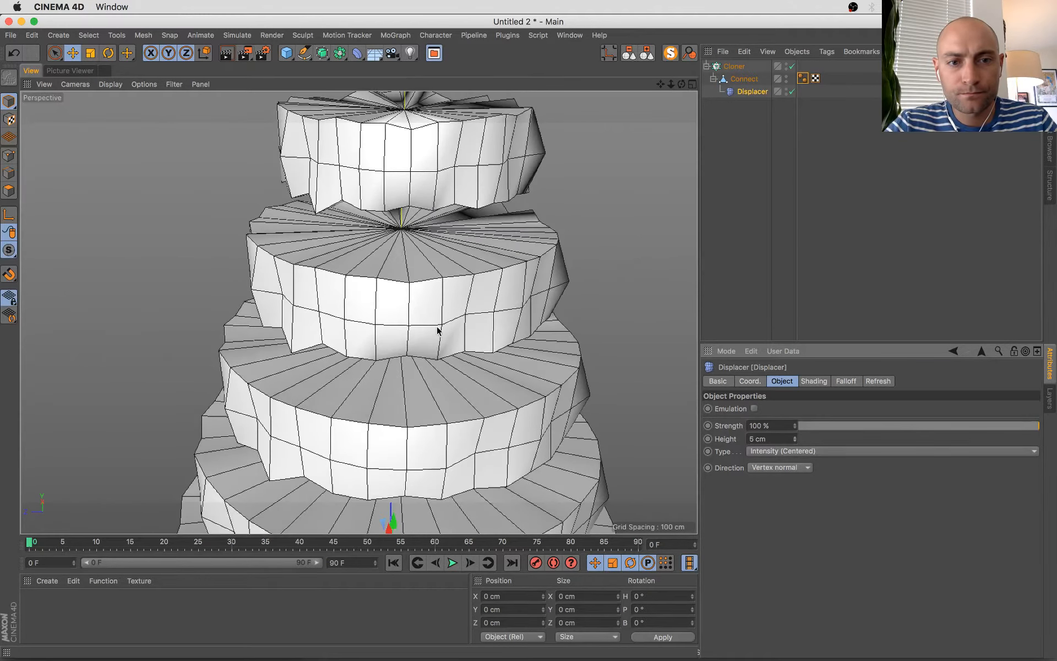
scroll(438, 330, down, 4)
- Duplicate the Connect mesh with its Displacer inside the Cloner and open the copy's Noise shader settings
click(743, 81)
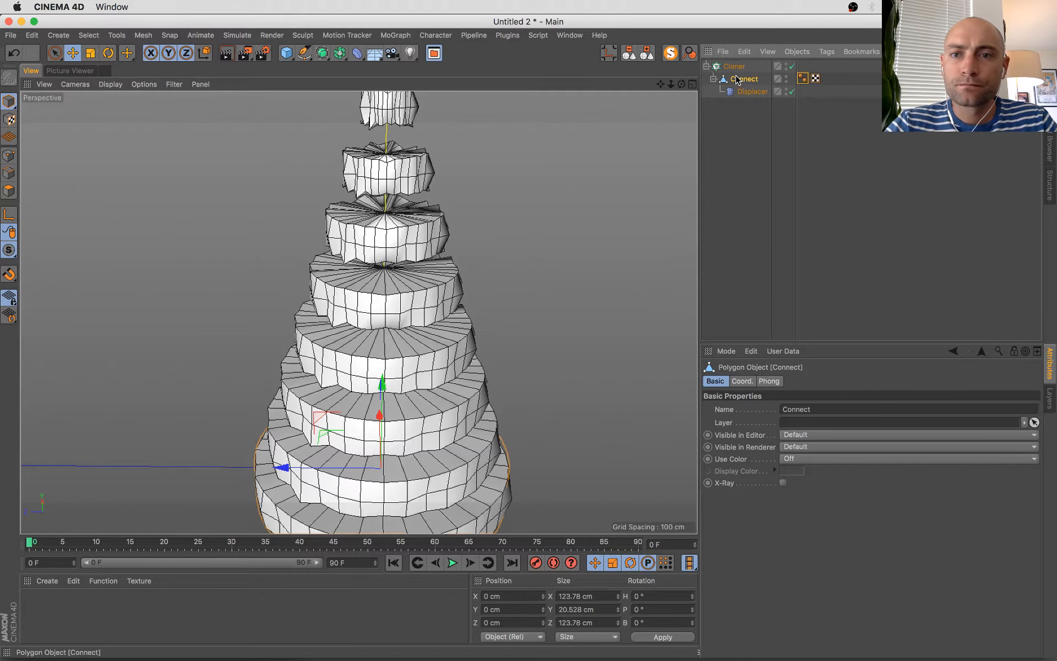
ctrl+drag(737, 80, 740, 74)
click(750, 91)
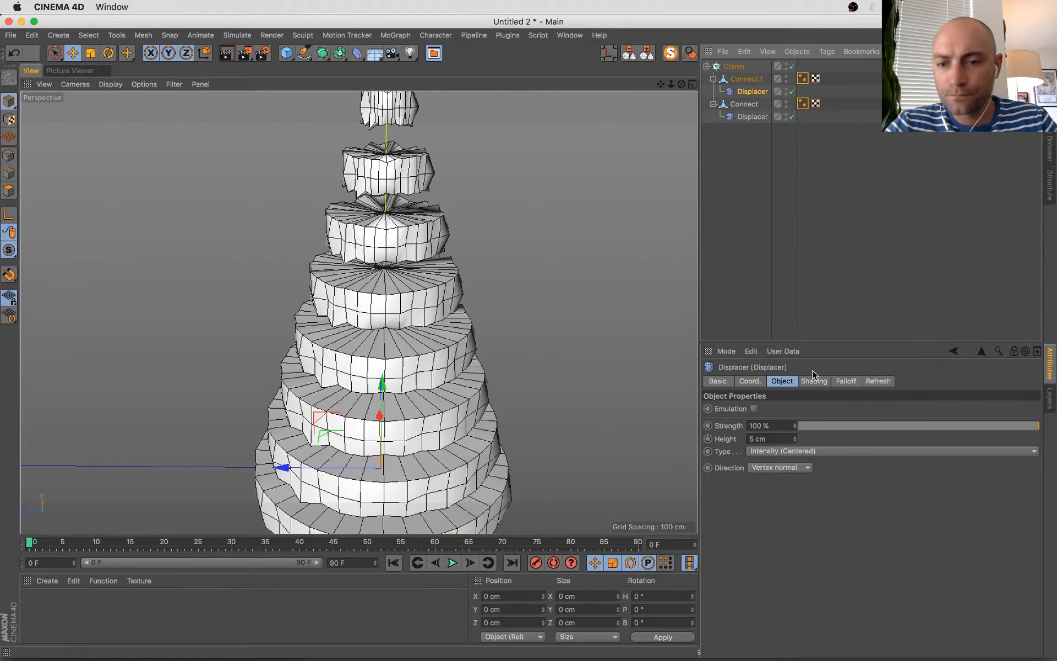
click(805, 384)
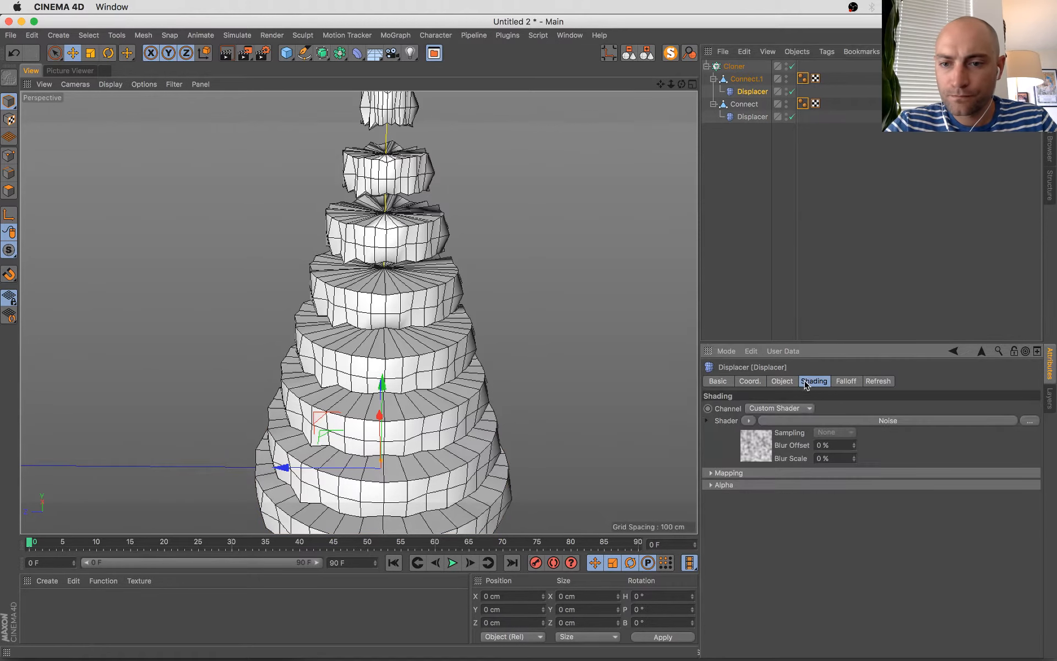
click(759, 449)
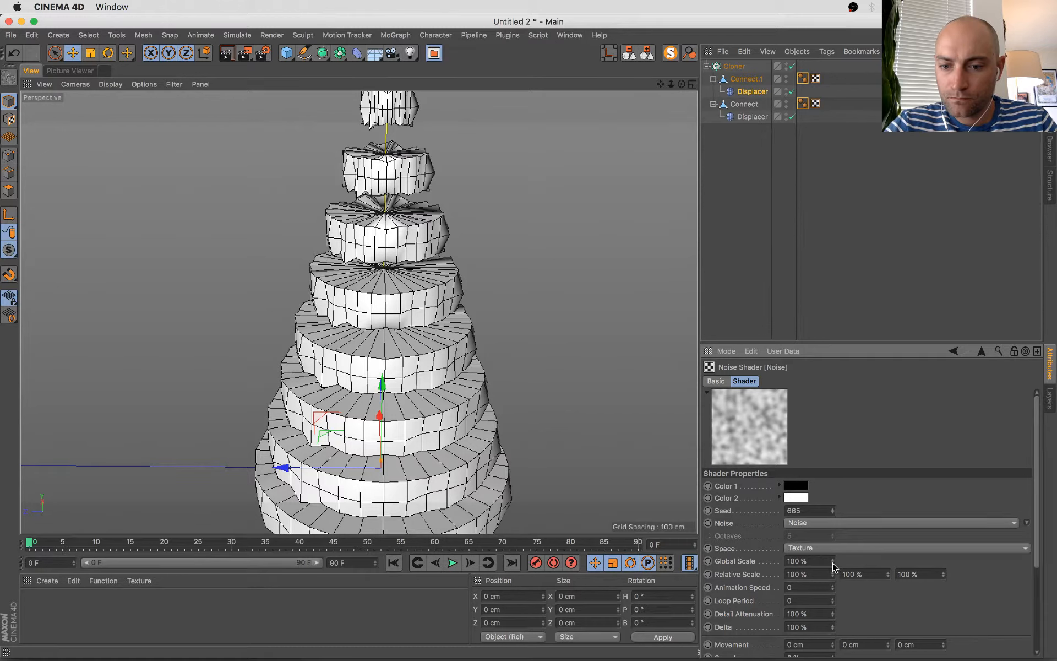
drag(887, 574, 840, 587)
key(super+z)
scroll(952, 607, down, 5)
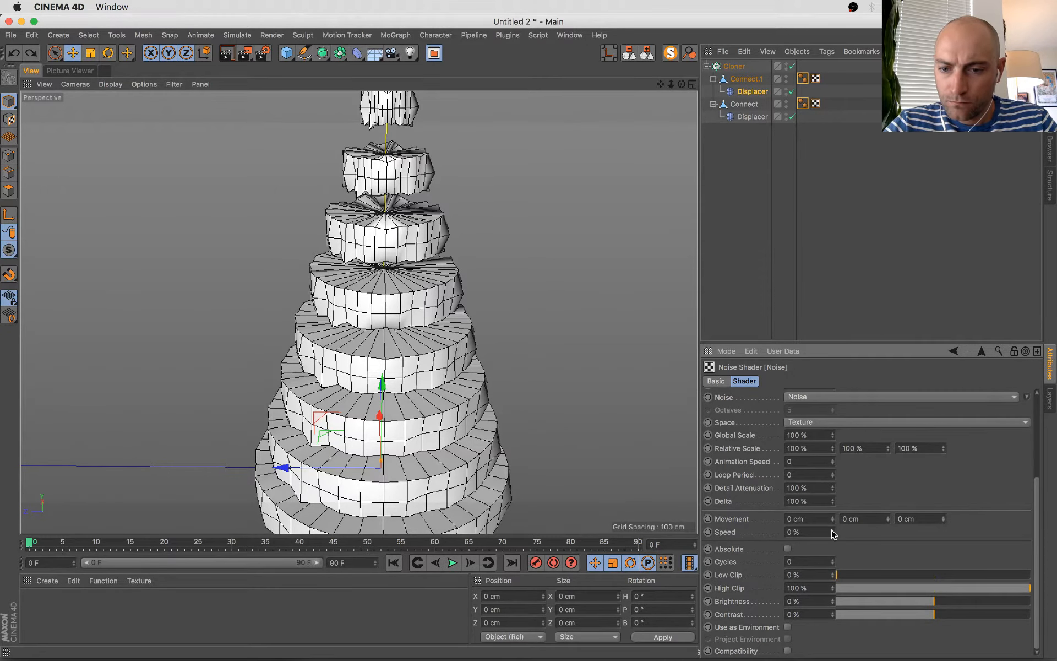
scroll(749, 562, up, 5)
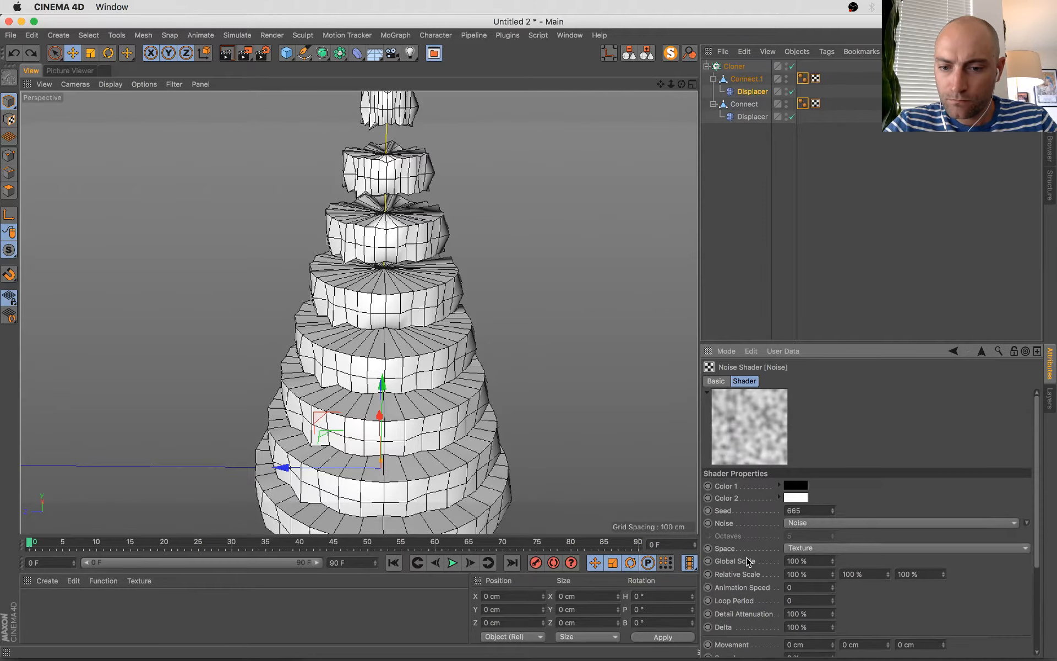
- Set the copy's noise seed to 671 so its displacement differs from the original layer
click(833, 509)
click(833, 508)
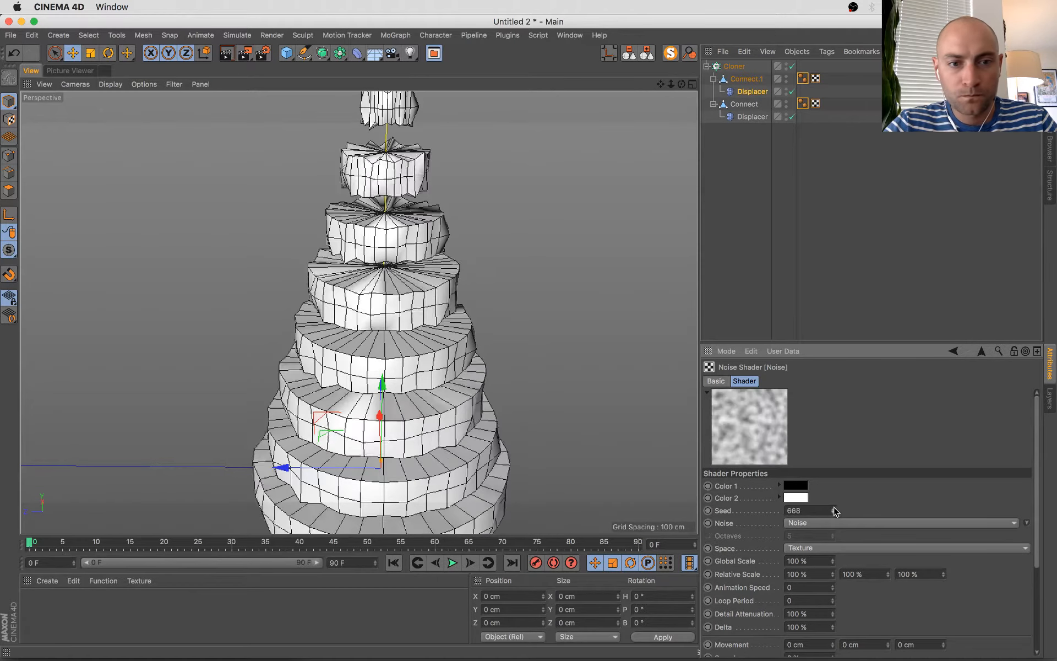
click(833, 508)
click(833, 508)
click(833, 508)
click(833, 508)
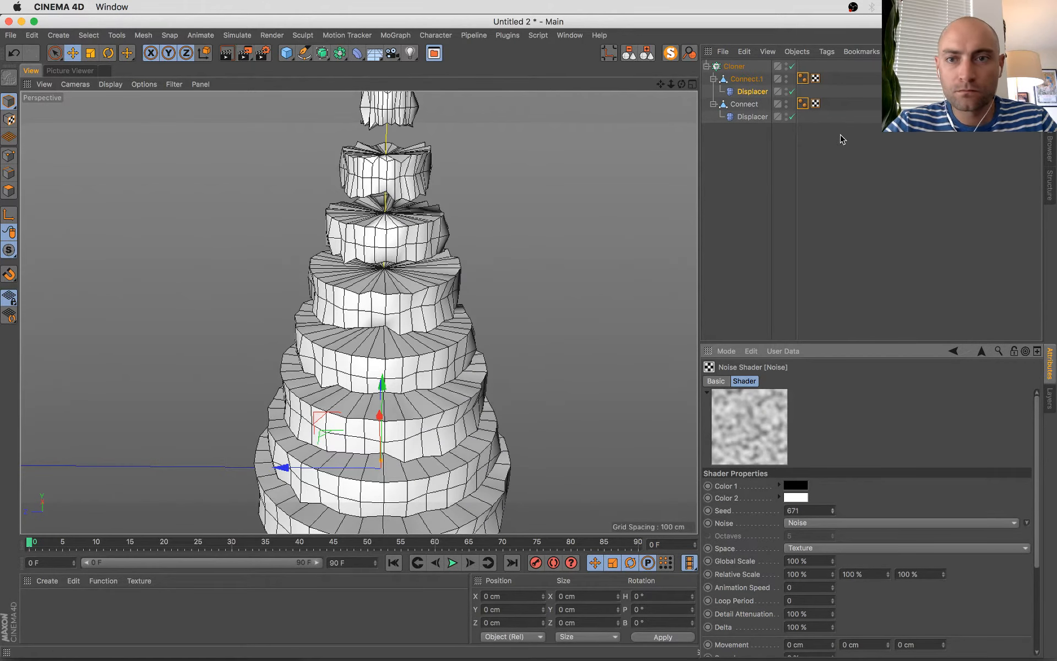
- Set the Cloner's per-step heading rotation to 84° to turn each successive layer around the trunk axis
click(736, 80)
click(733, 66)
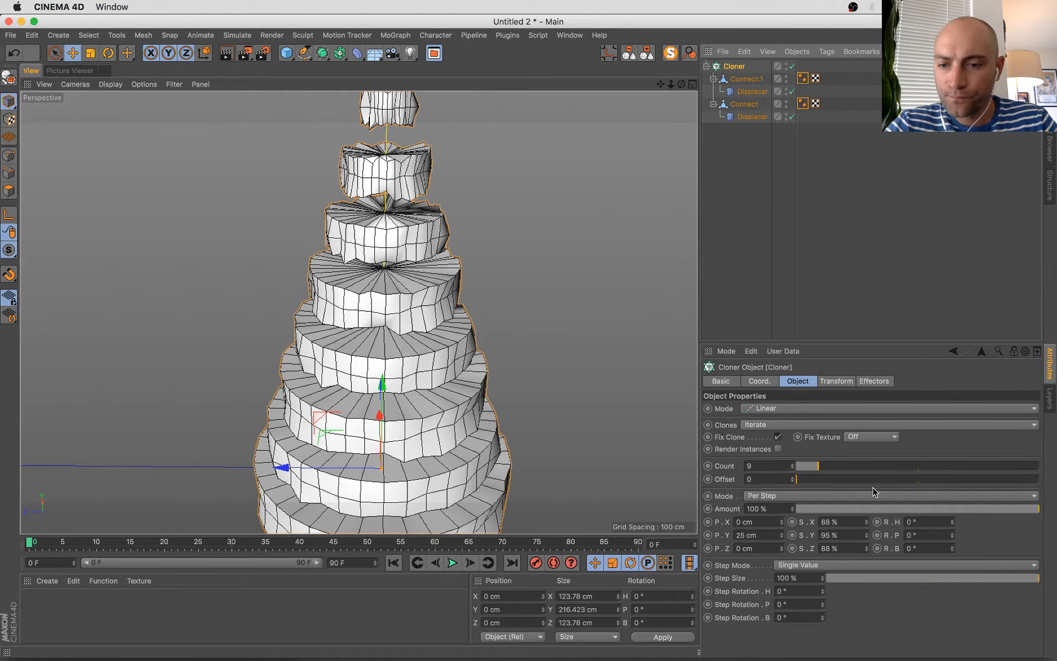
mouse_move(952, 521)
mouse_down()
mouse_move(952, 495)
mouse_move(952, 521)
mouse_up()
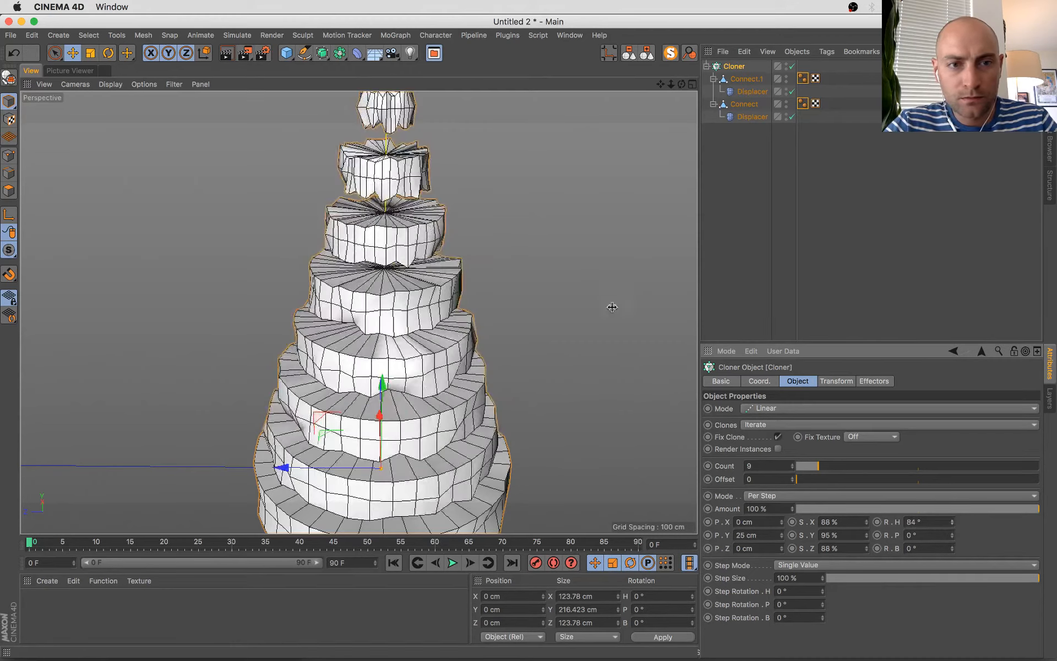
scroll(559, 313, down, 10)
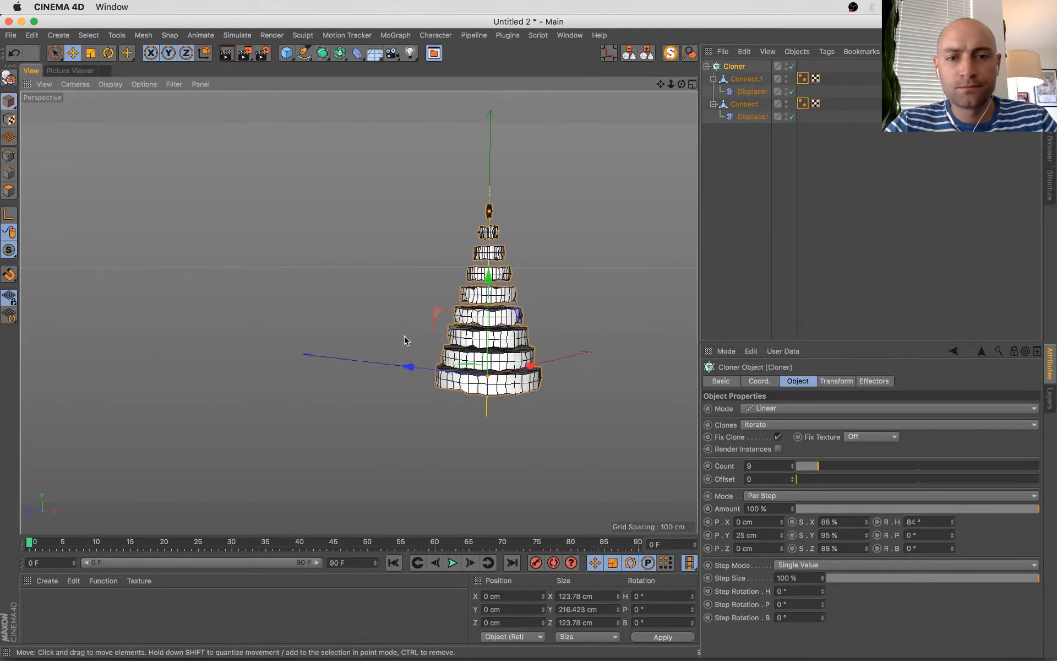
alt+middle_drag(404, 337, 256, 362)
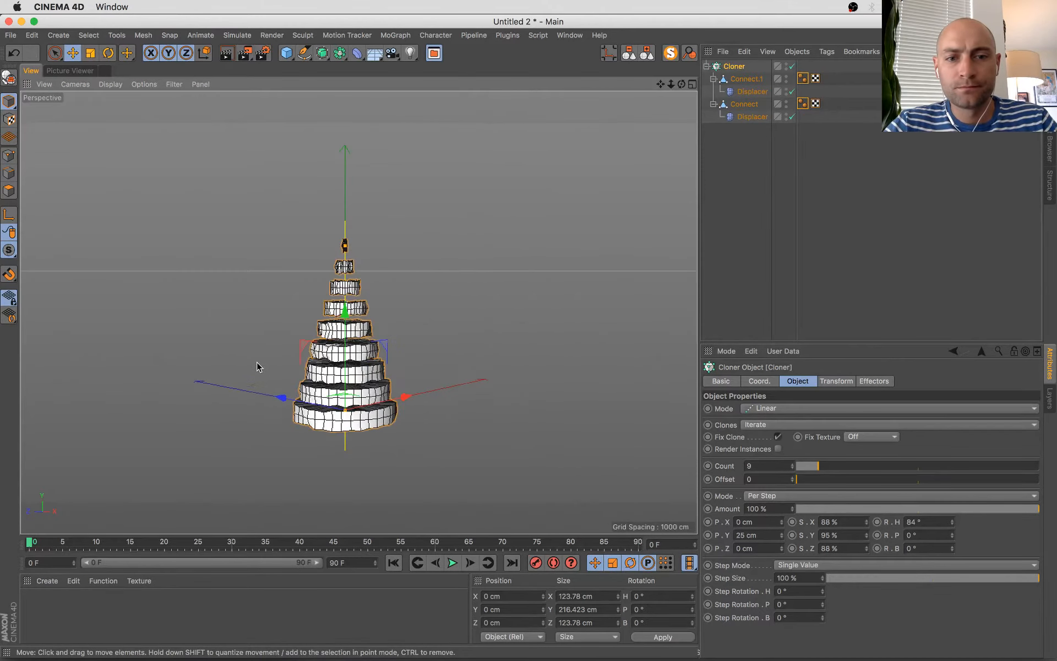
scroll(267, 373, up, 5)
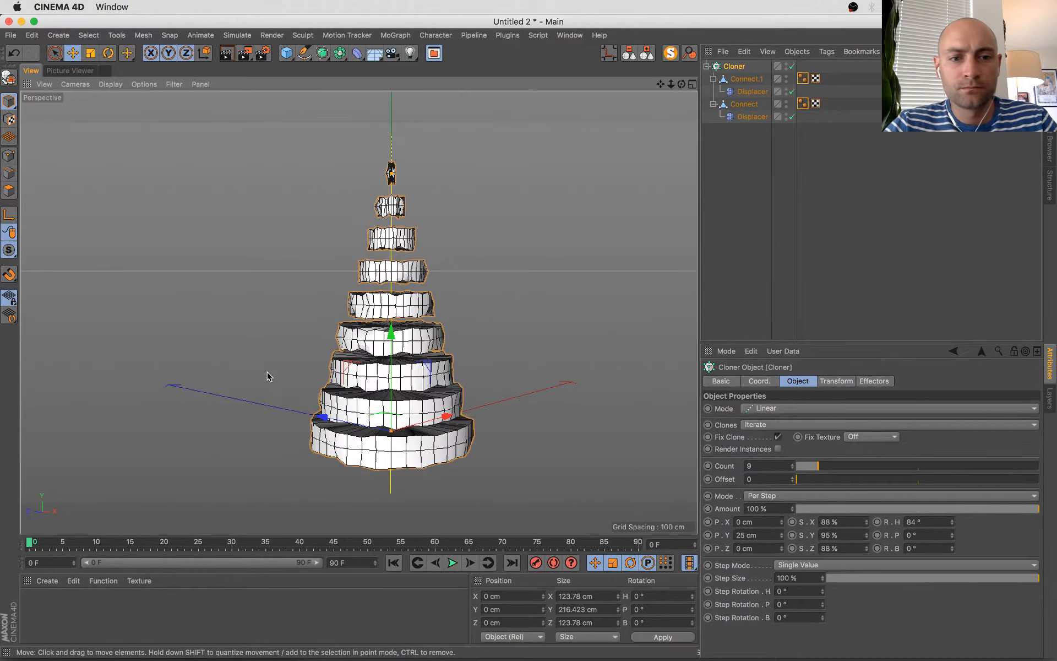
click(743, 79)
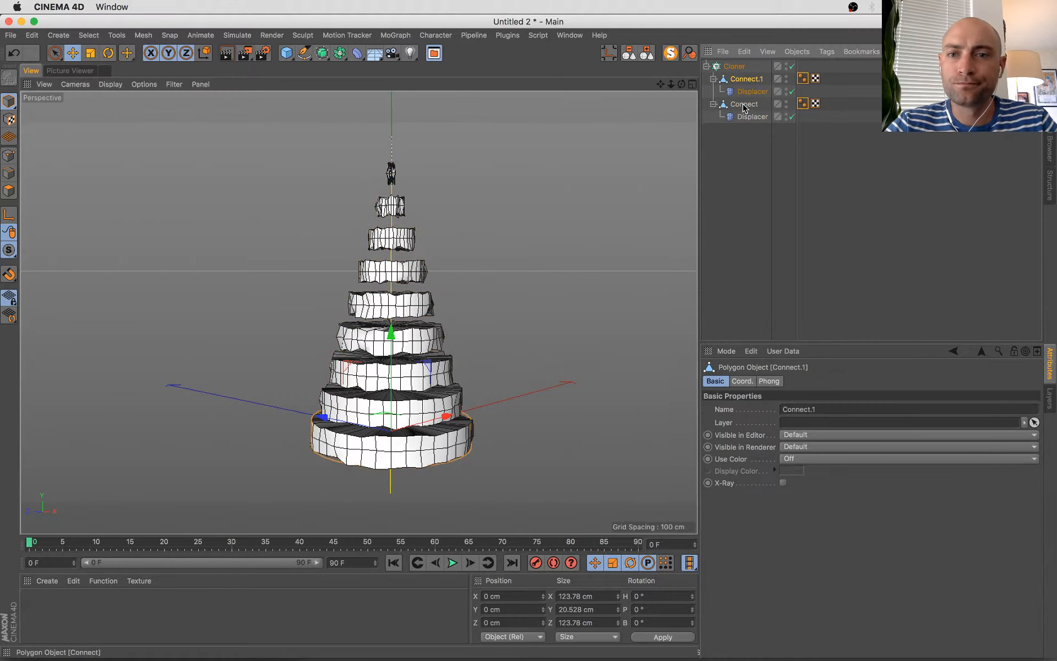
- Flatten both Connect meshes and their Displacers along the vertical axis so each tree layer becomes a thin disc
shift+click(752, 91)
shift+click(744, 104)
shift+click(752, 117)
key(t)
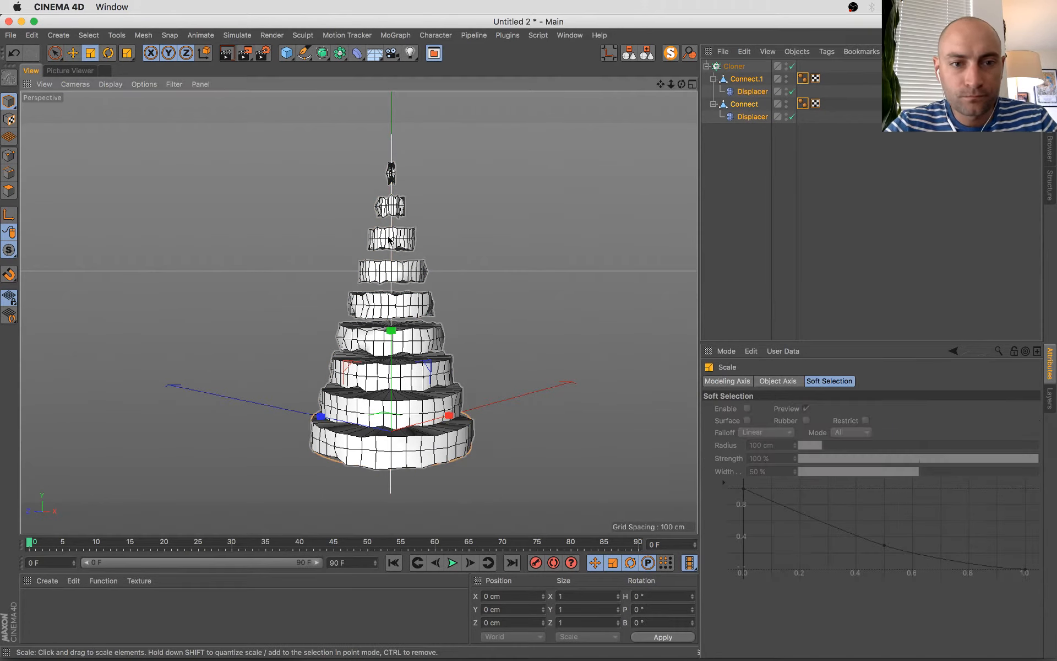
drag(399, 345, 394, 391)
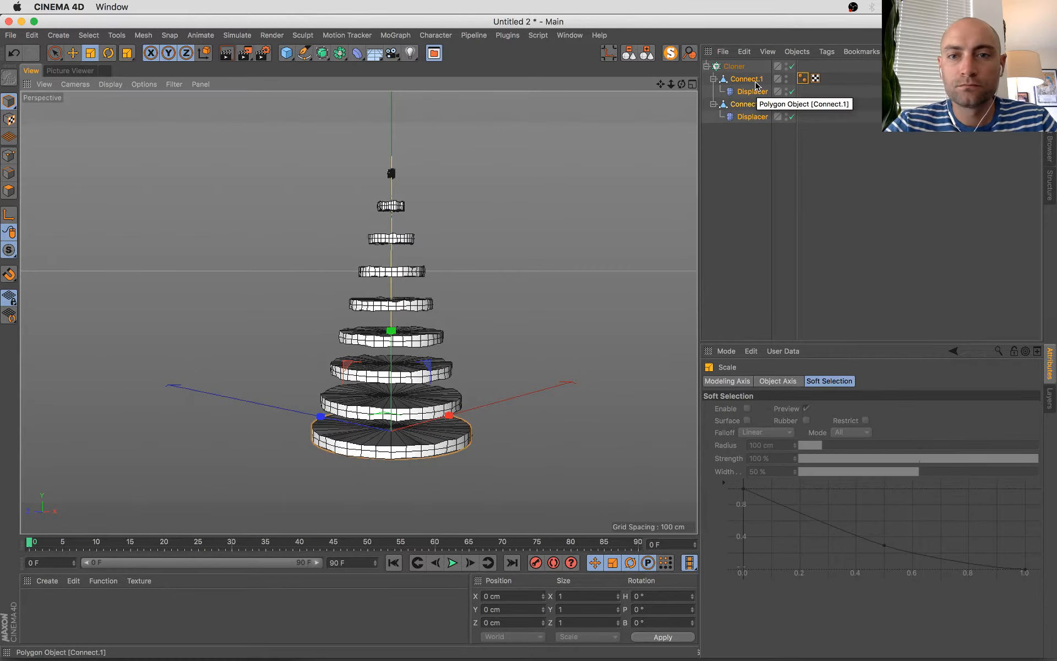
- Increase the Cloner's count to 12 layers
click(735, 66)
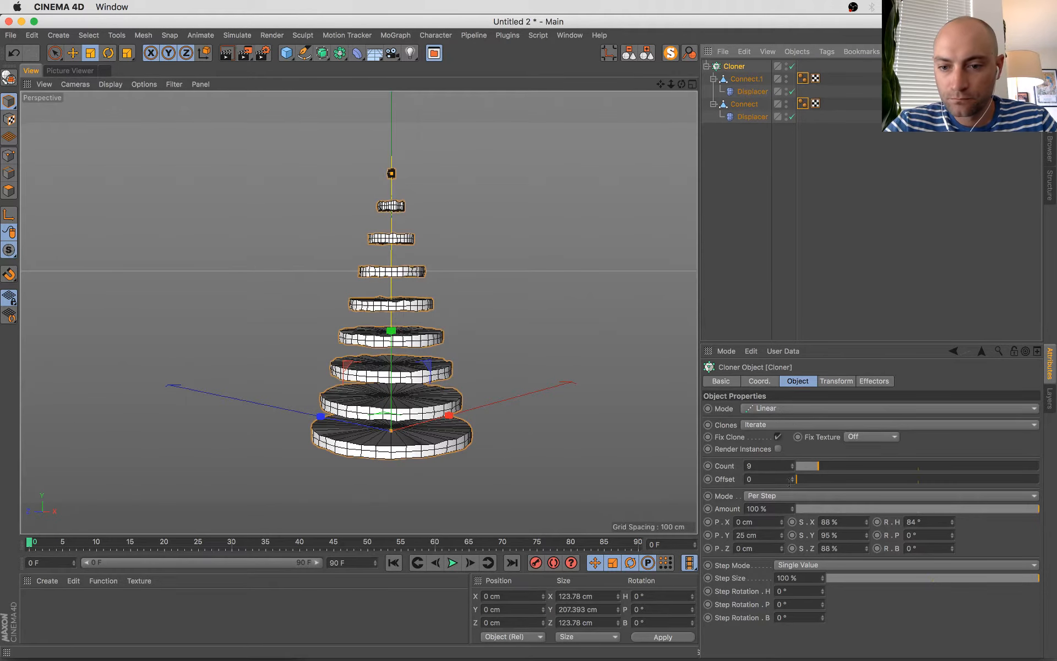
click(793, 464)
click(793, 464)
click(793, 464)
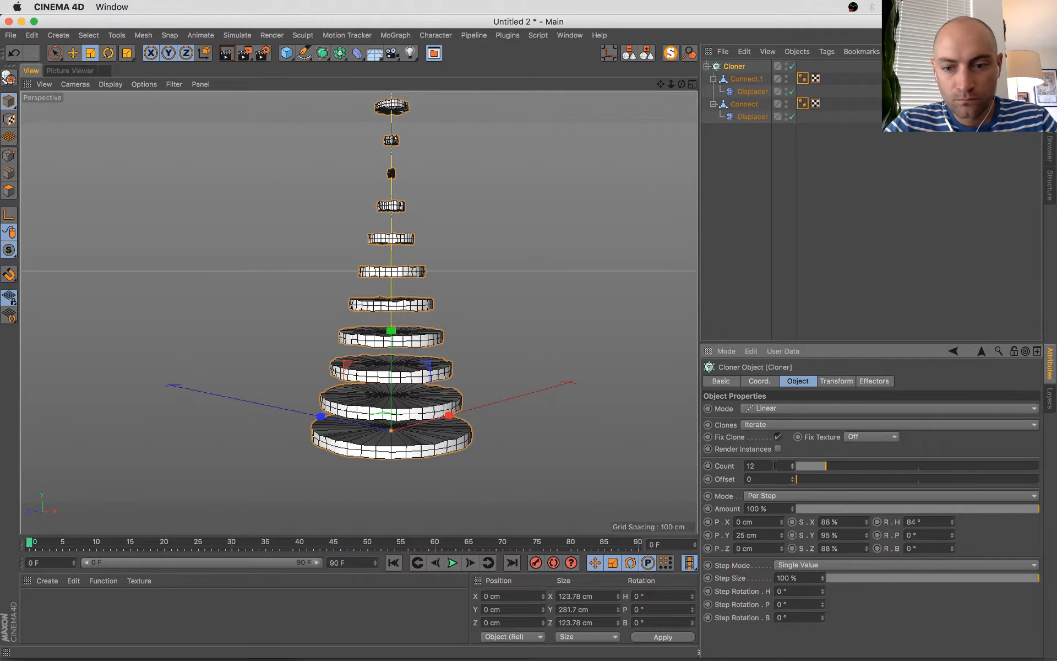
- Set the Cloner's per-step scale to 93% in both X and Z
click(836, 523)
text(93)
key(Tab)
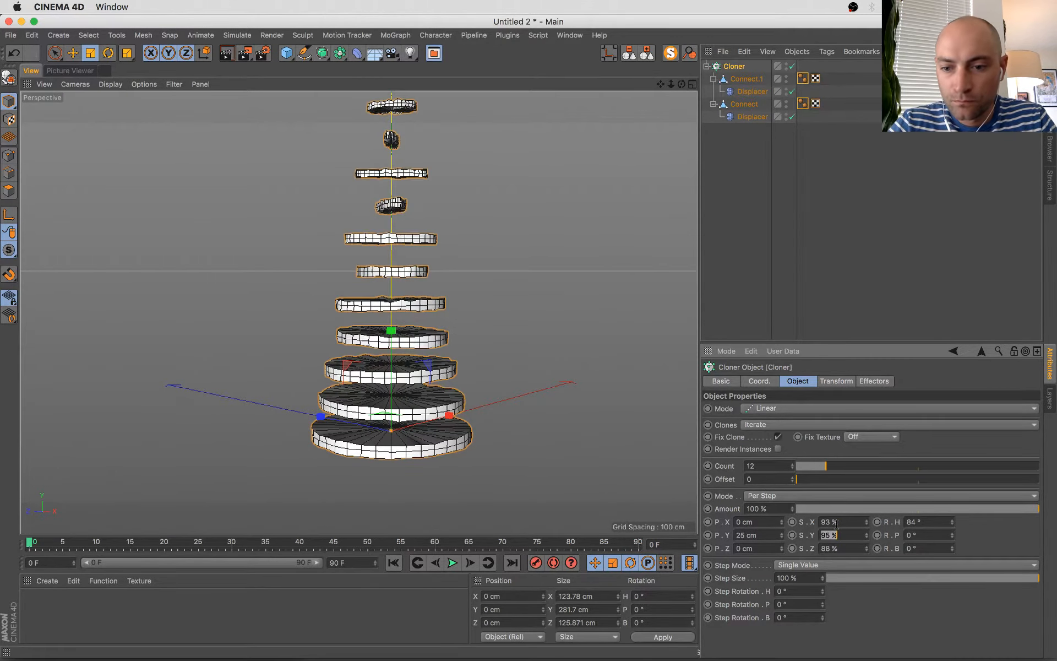
key(Tab)
text(93)
key(Tab)
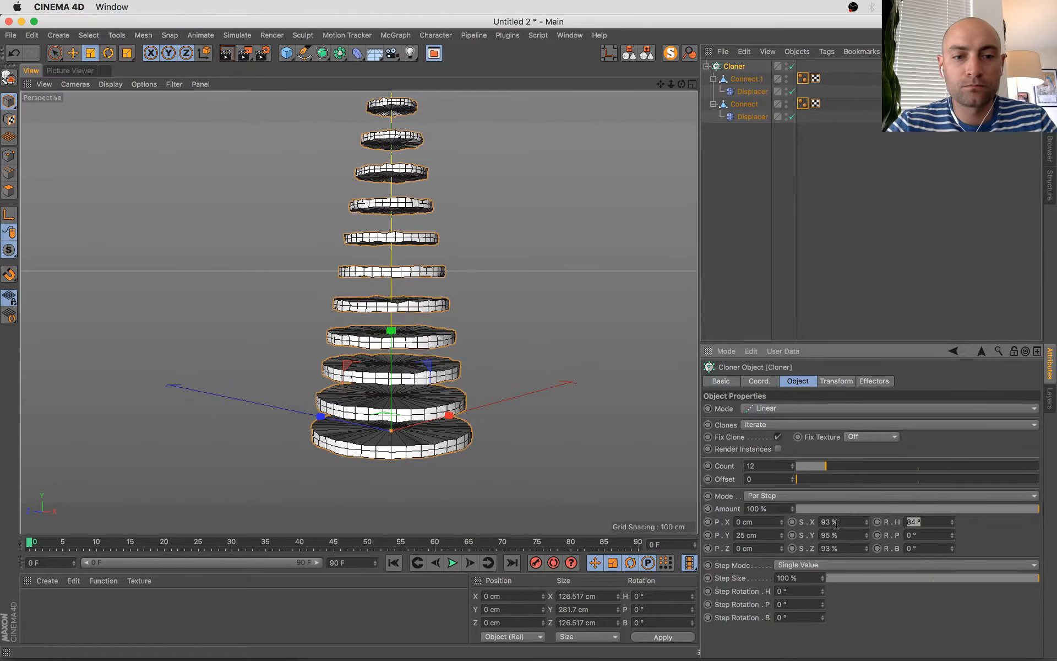
- Reduce the Cloner's vertical spacing to 13 cm per step and its per-step X and Z scale to 91%
drag(781, 535, 768, 548)
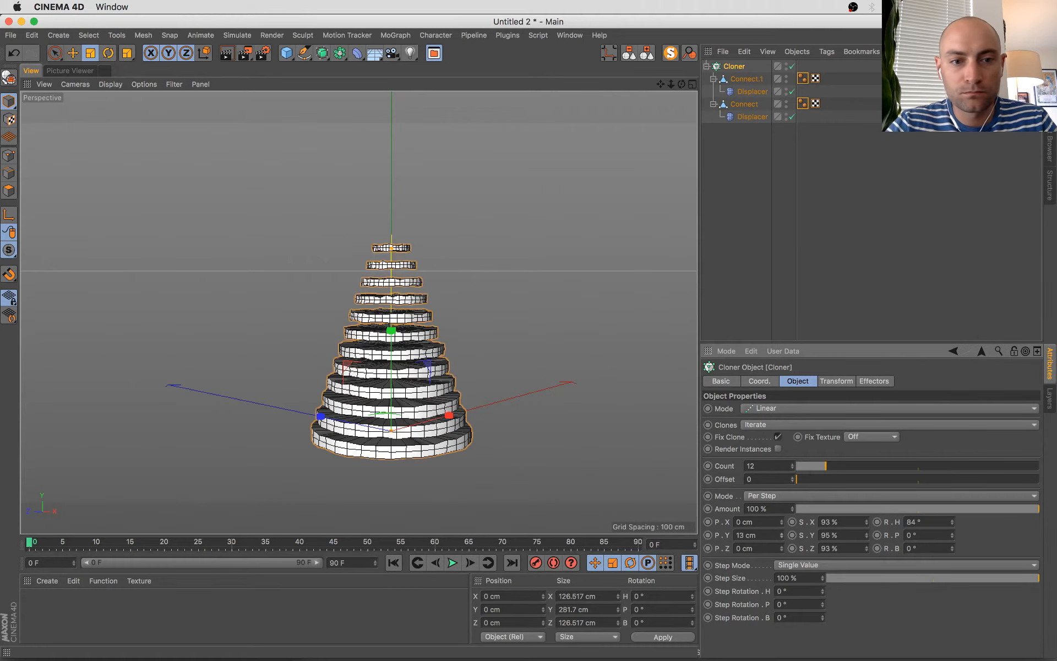
click(867, 524)
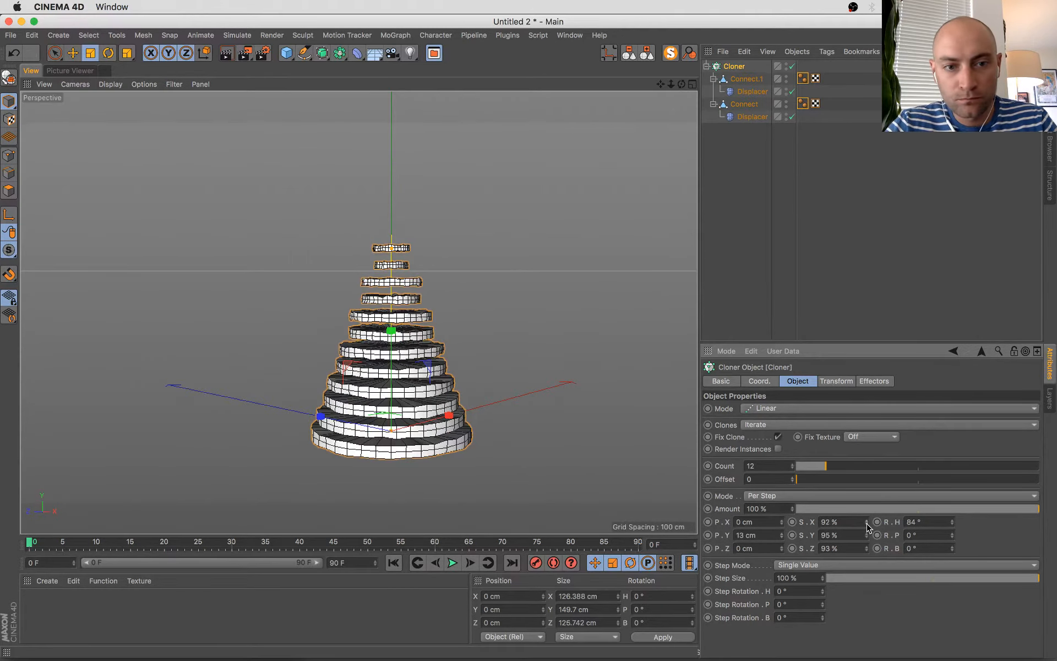
click(867, 524)
click(867, 551)
click(866, 550)
alt+drag(418, 369, 451, 414)
scroll(451, 414, up, 2)
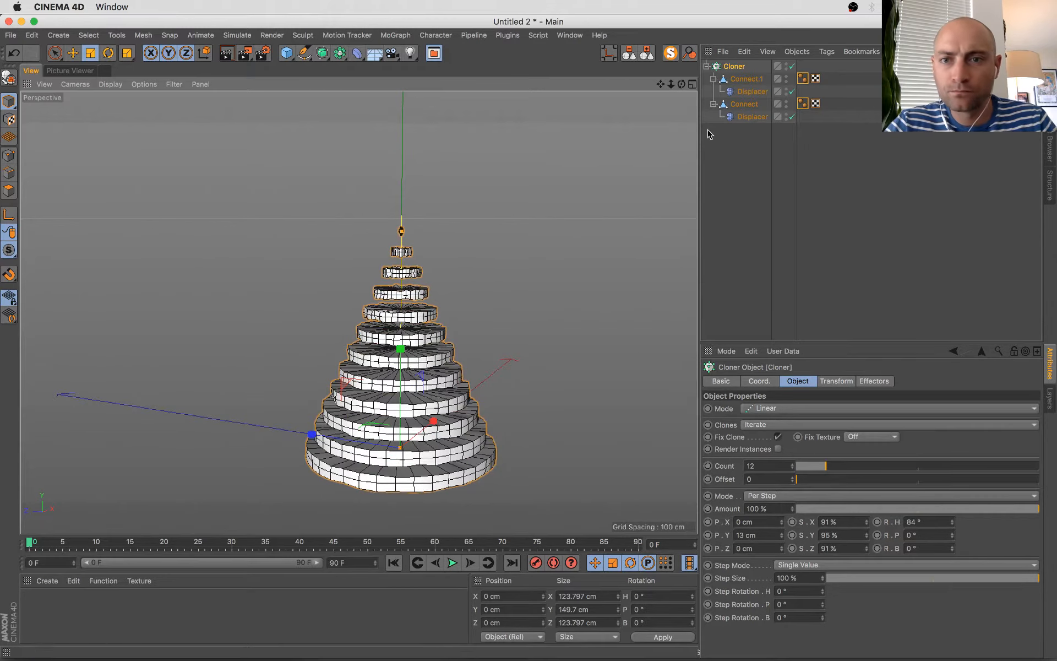
- Scale both Connect meshes inside the Cloner down uniformly to about three quarters of their size
click(743, 80)
shift+click(742, 105)
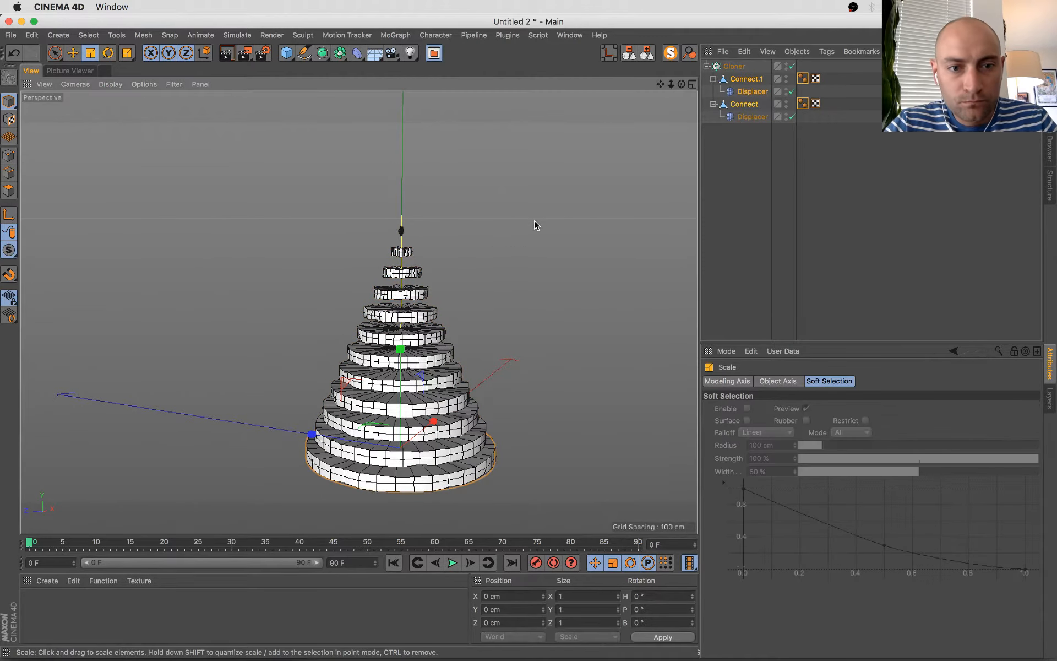
drag(534, 224, 457, 281)
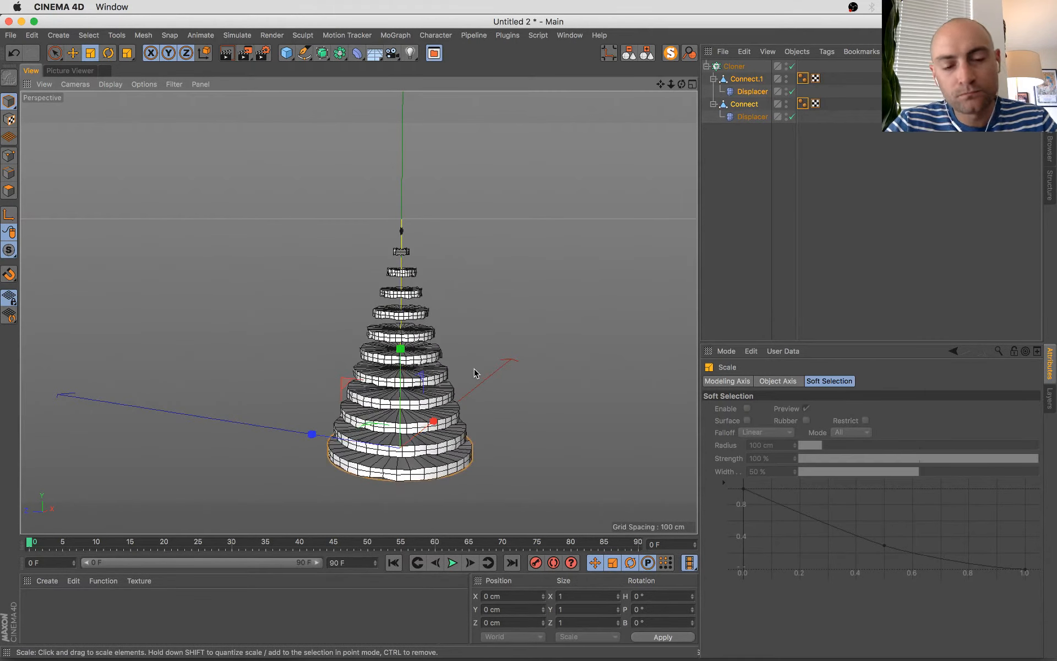
mouse_move(477, 371)
alt+mouse_down()
mouse_move(496, 385)
mouse_move(569, 359)
mouse_move(529, 425)
mouse_move(260, 392)
mouse_move(528, 427)
mouse_move(500, 381)
mouse_move(488, 429)
mouse_move(420, 493)
mouse_move(485, 380)
alt+mouse_up()
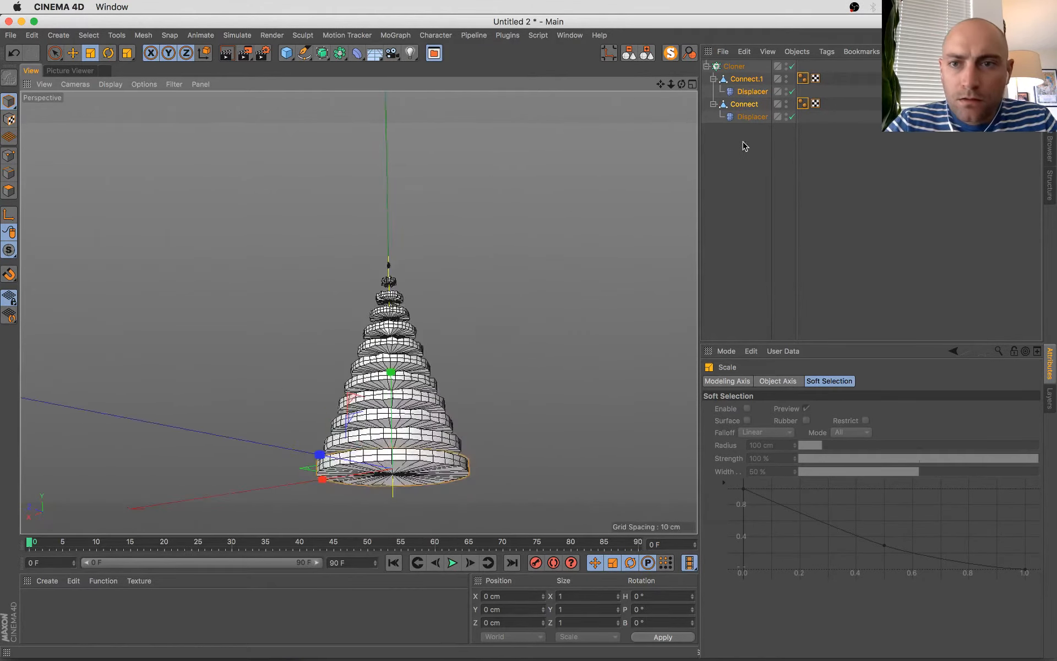
- Raise the height of both Displacers together to about 7.7 cm for more jagged layer edges
click(752, 92)
shift+click(752, 116)
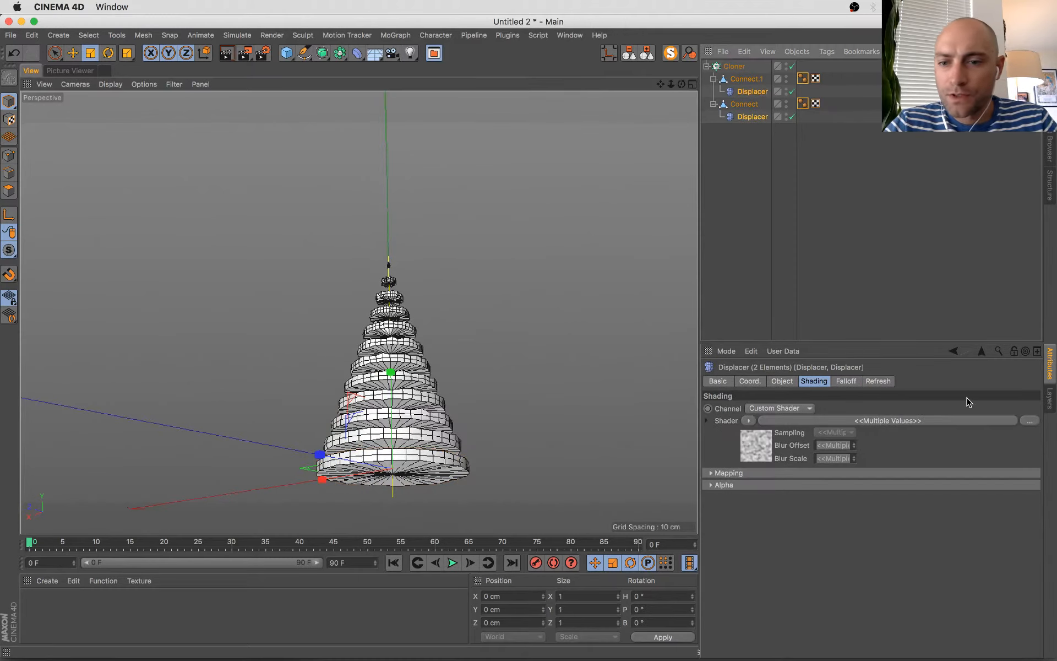
click(782, 380)
drag(793, 440, 793, 424)
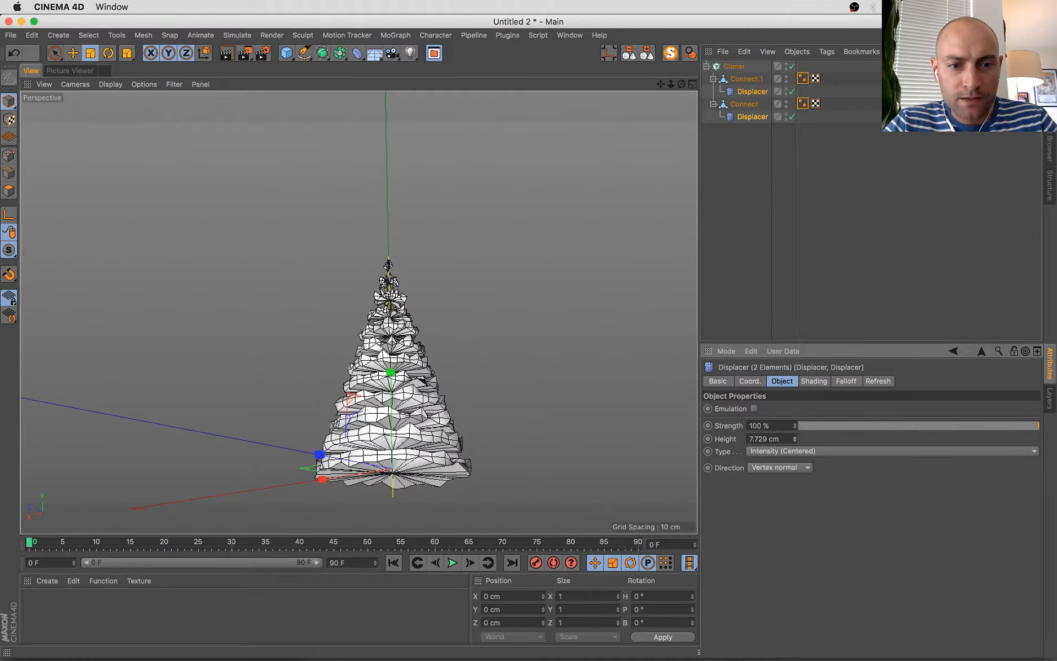
alt+drag(641, 377, 658, 300)
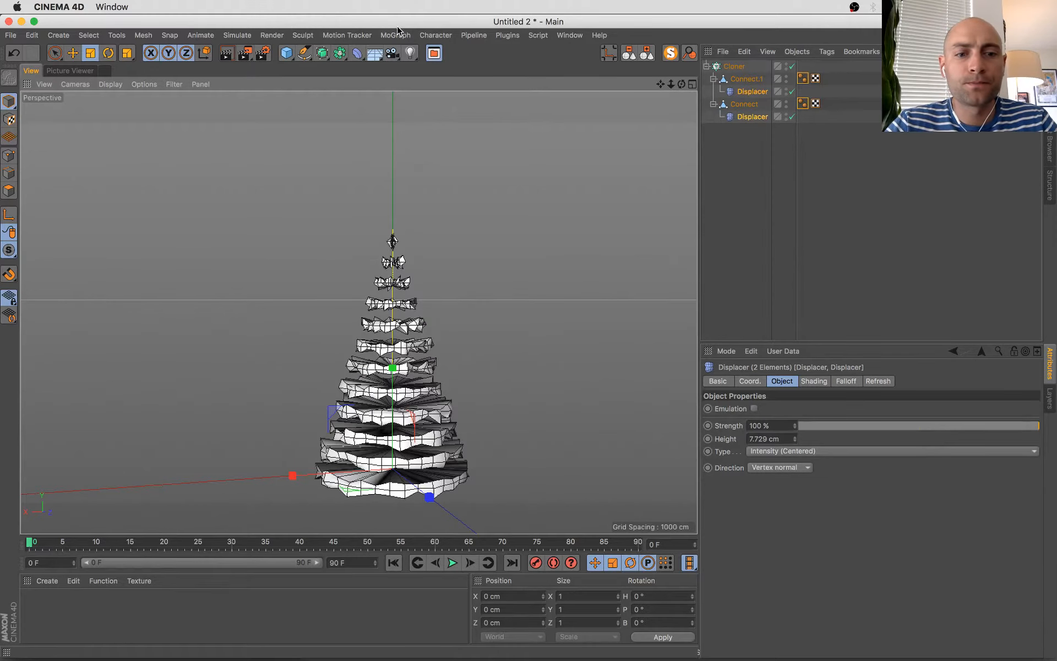
- Add a Polygon Reduction deformer and group it with the Cloner under one null
click(357, 53)
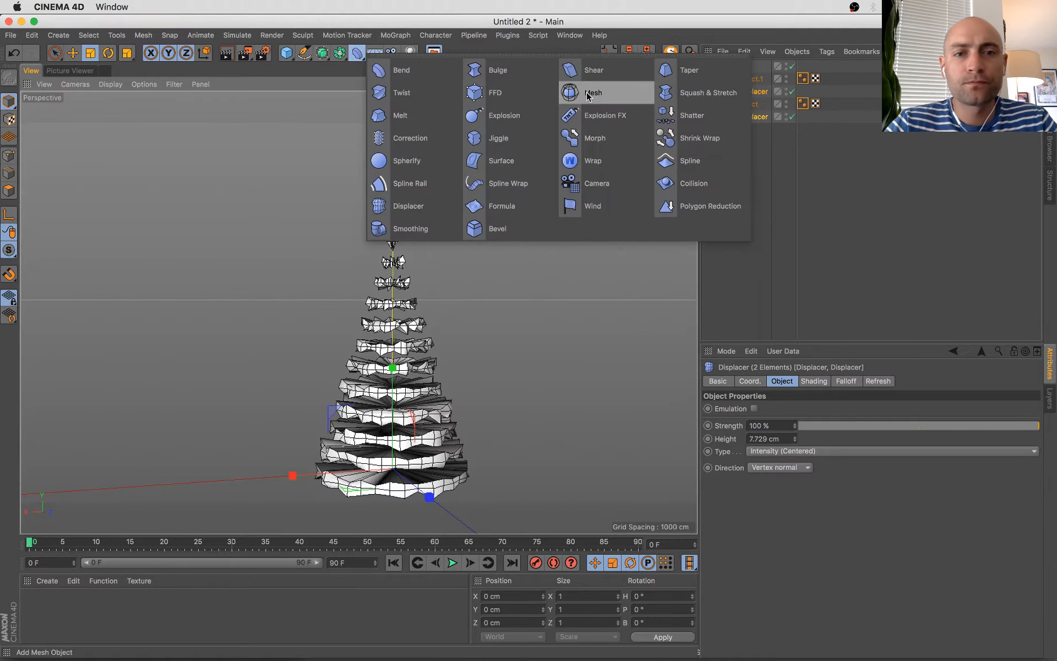
click(696, 205)
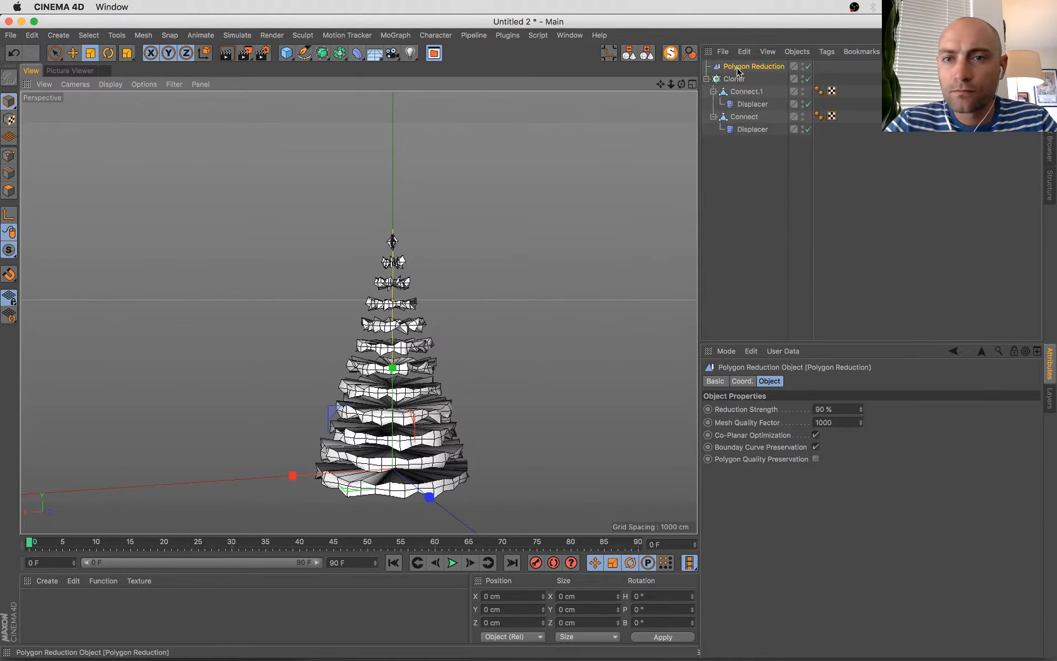
key(super+a)
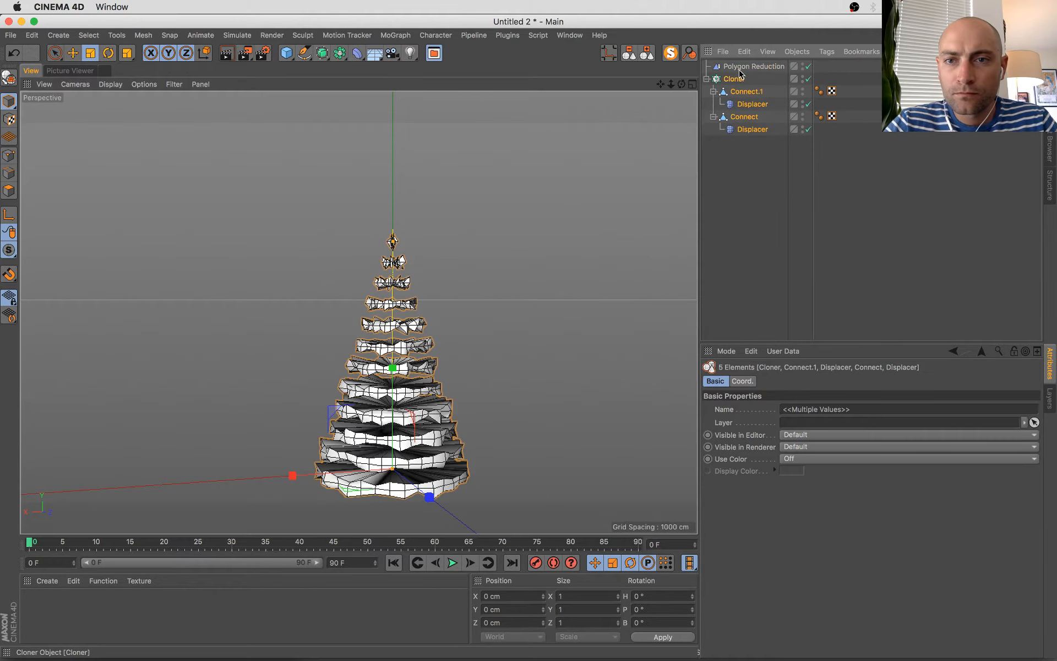
key(alt+g)
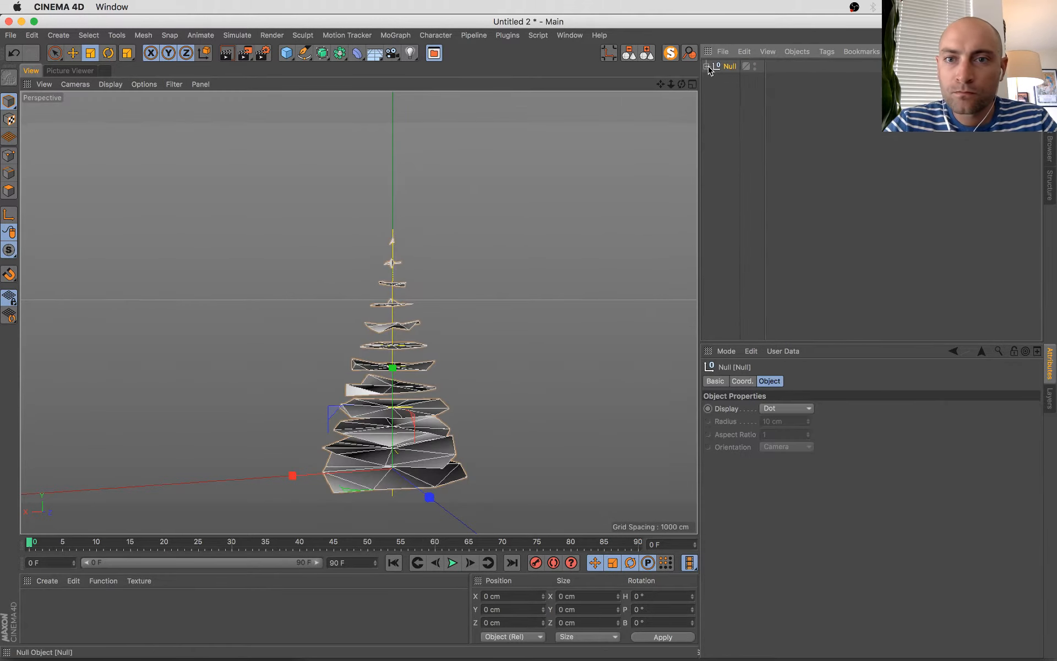
- Lower the Polygon Reduction's reduction strength to 76% to give the layers a faceted low-poly look
click(706, 66)
click(745, 79)
drag(861, 409, 862, 412)
alt+drag(434, 333, 715, 306)
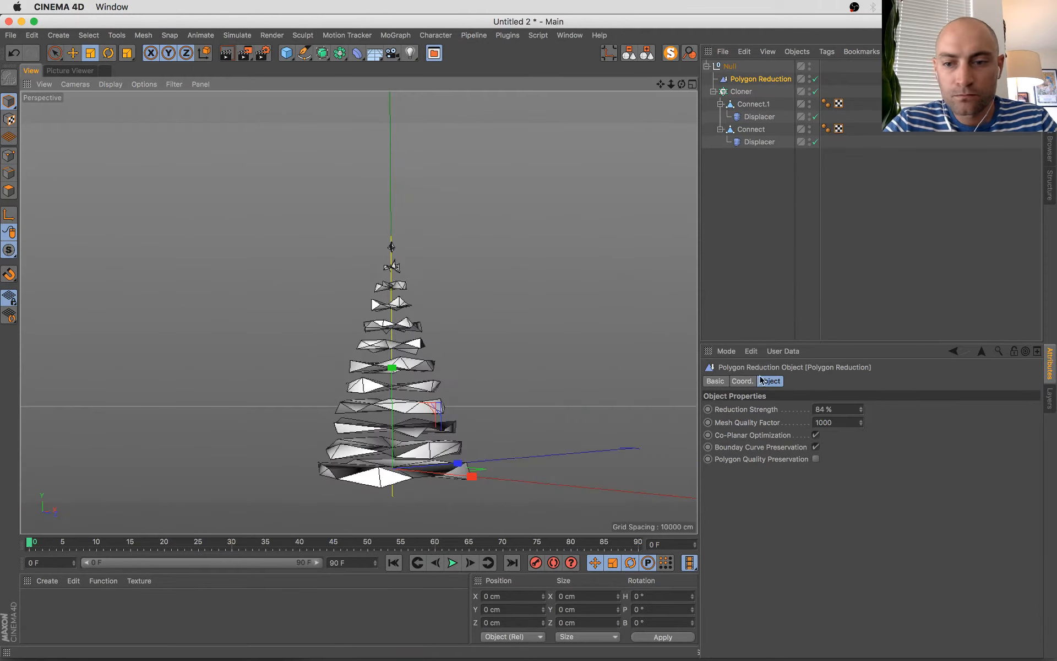
mouse_move(860, 407)
mouse_down()
mouse_move(861, 419)
mouse_move(861, 392)
mouse_up()
scroll(481, 323, down, 5)
alt+drag(481, 322, 371, 297)
scroll(493, 365, up, 3)
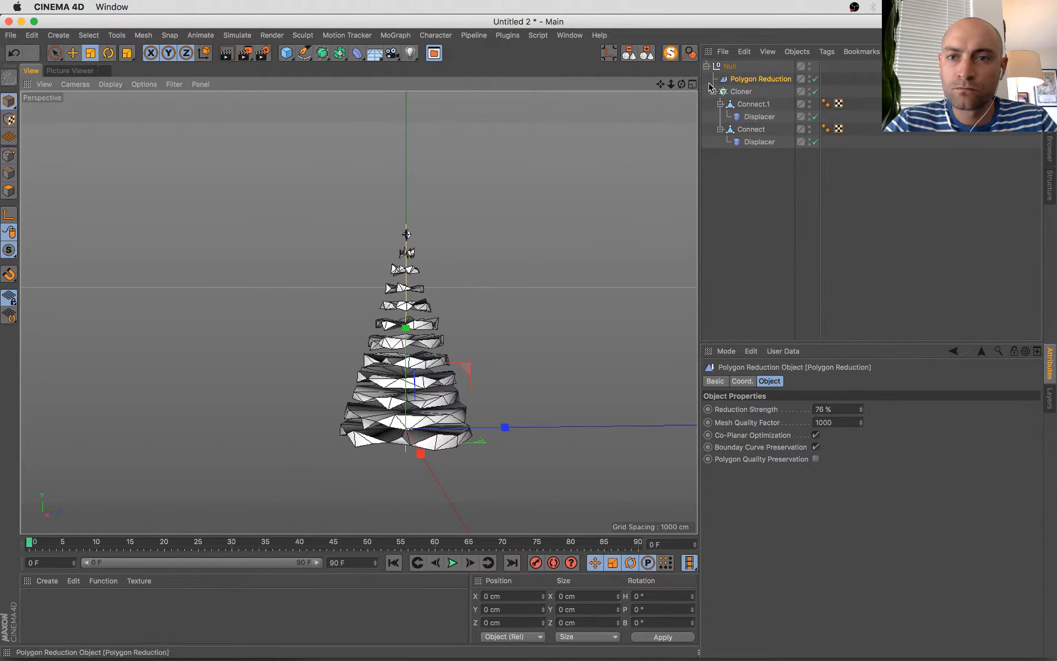
- Extend the Cloner to 15 clones spaced 15 cm vertically, with a per-step scale of 93% in X and 94% in Z
click(740, 91)
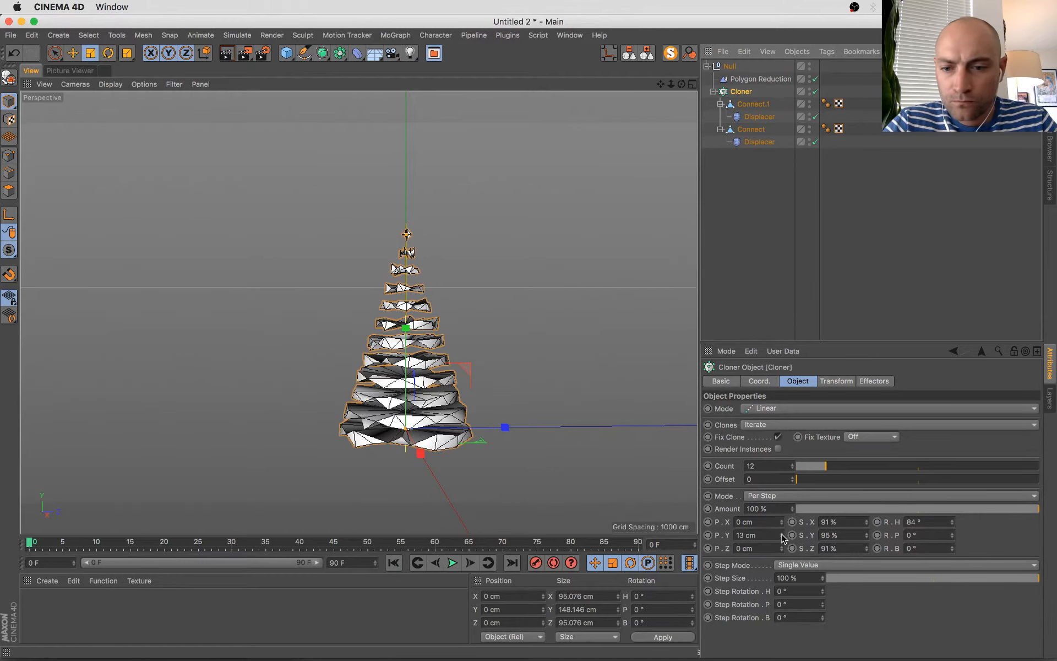
drag(782, 534, 783, 532)
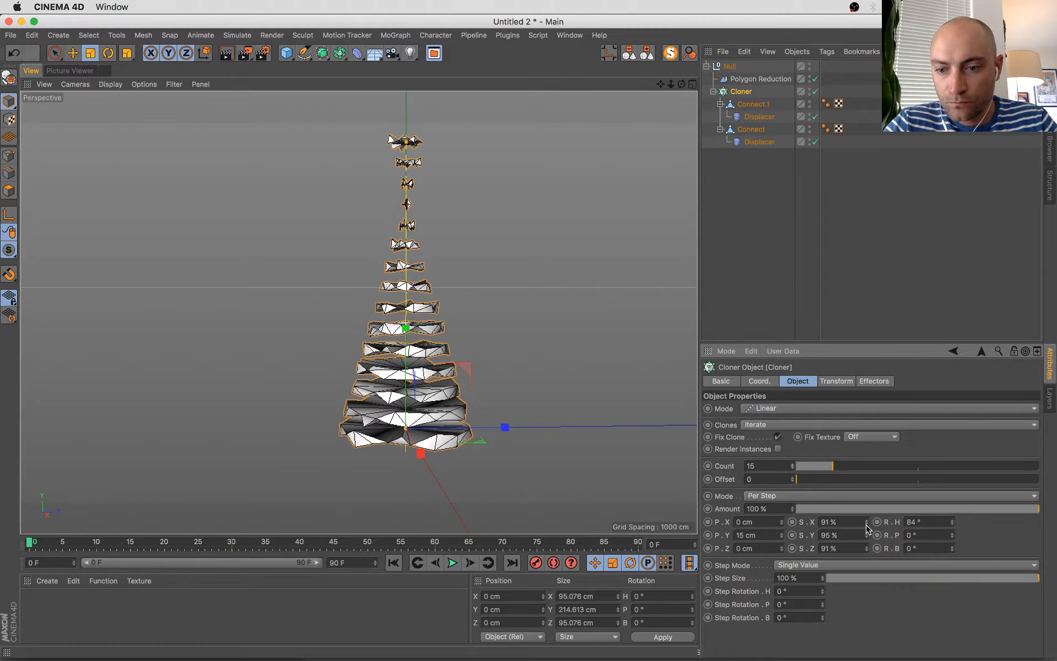
drag(866, 524, 868, 544)
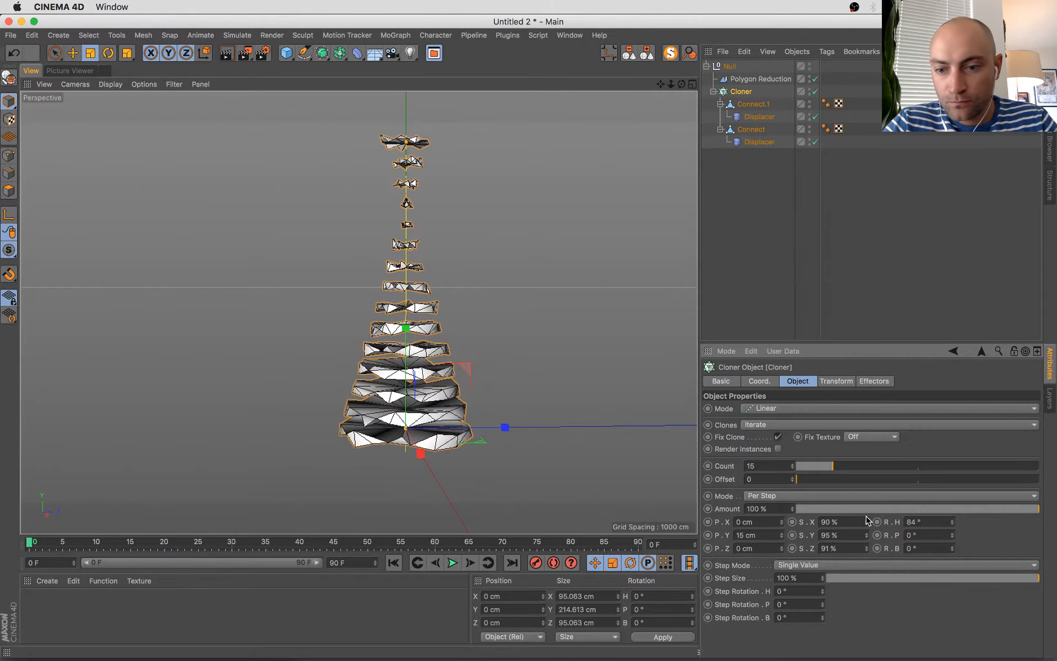
click(866, 519)
click(866, 520)
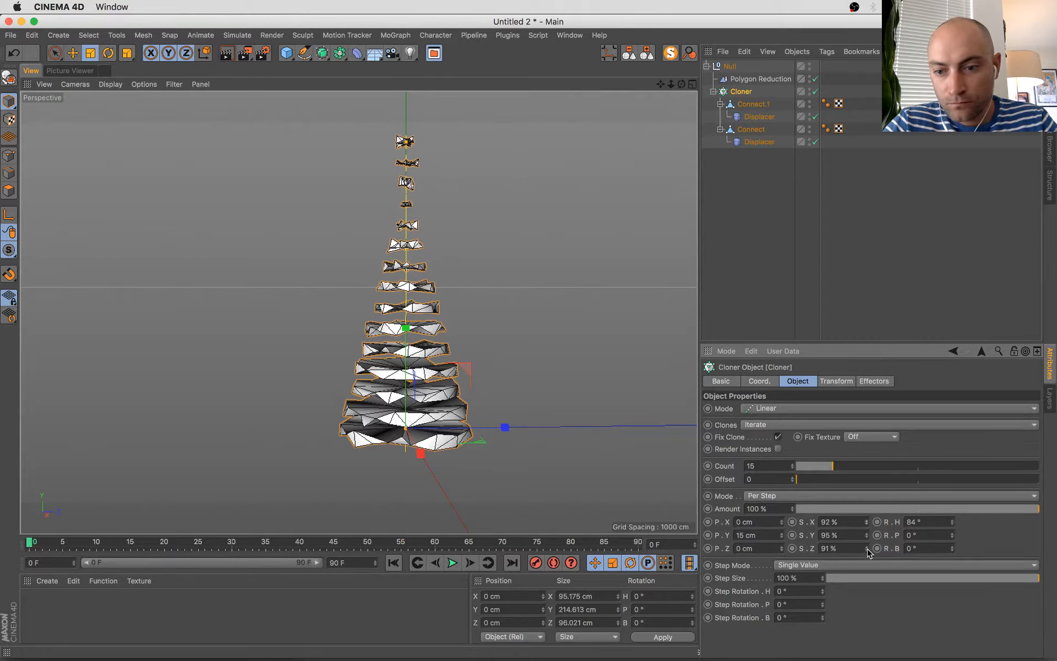
click(867, 546)
click(868, 546)
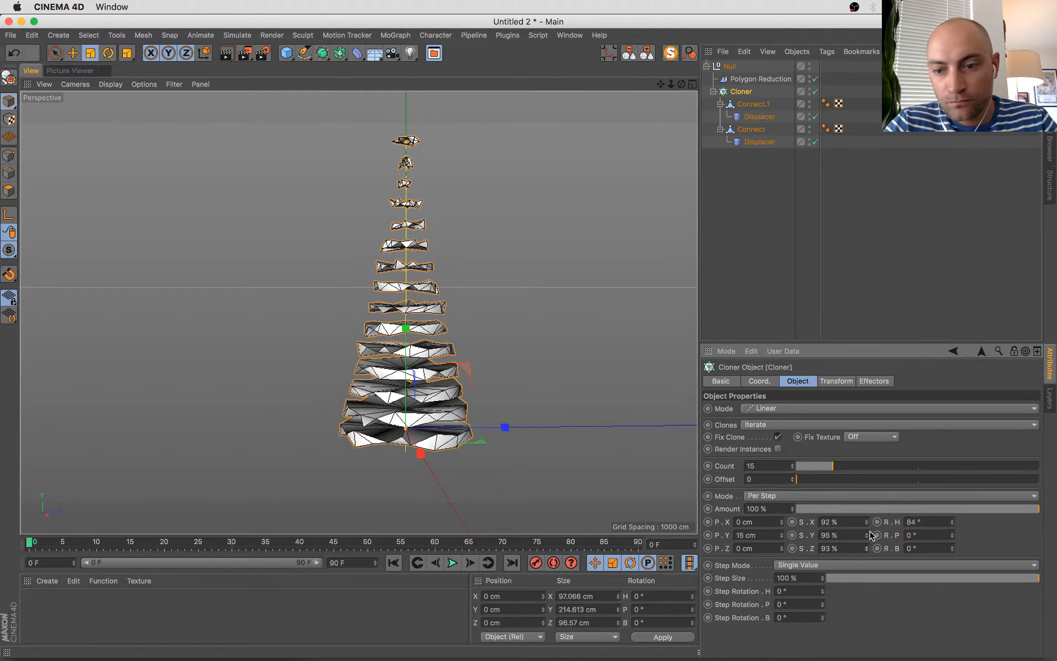
click(866, 519)
click(867, 546)
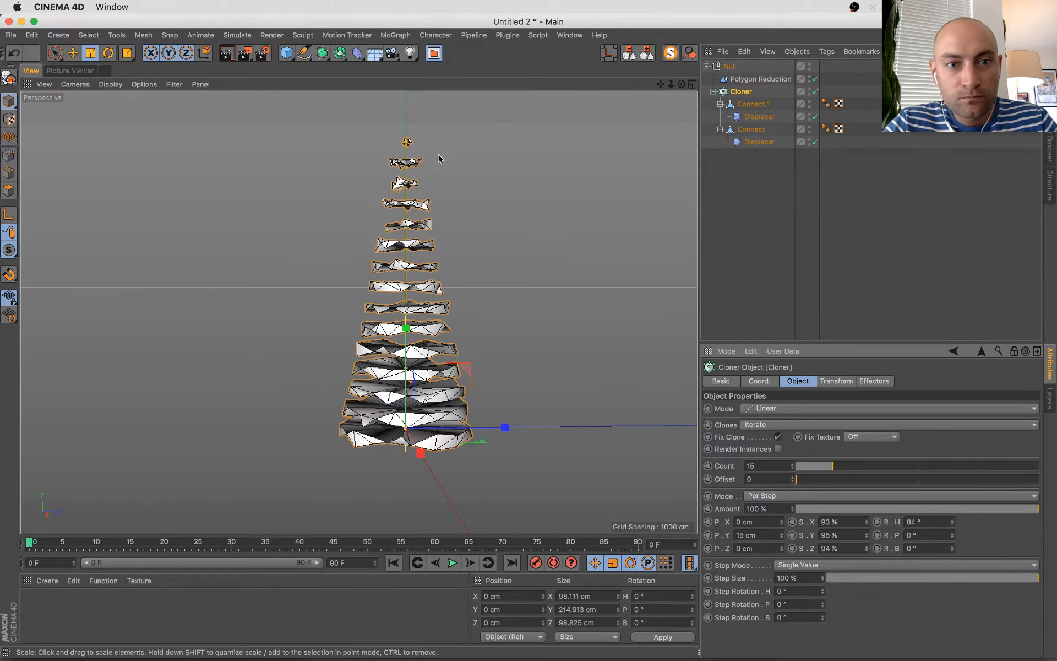
- Undo the trial adjustment made in the viewport and tighten the Cloner's vertical spacing to 13 cm per step
drag(406, 144, 406, 184)
key(super+z)
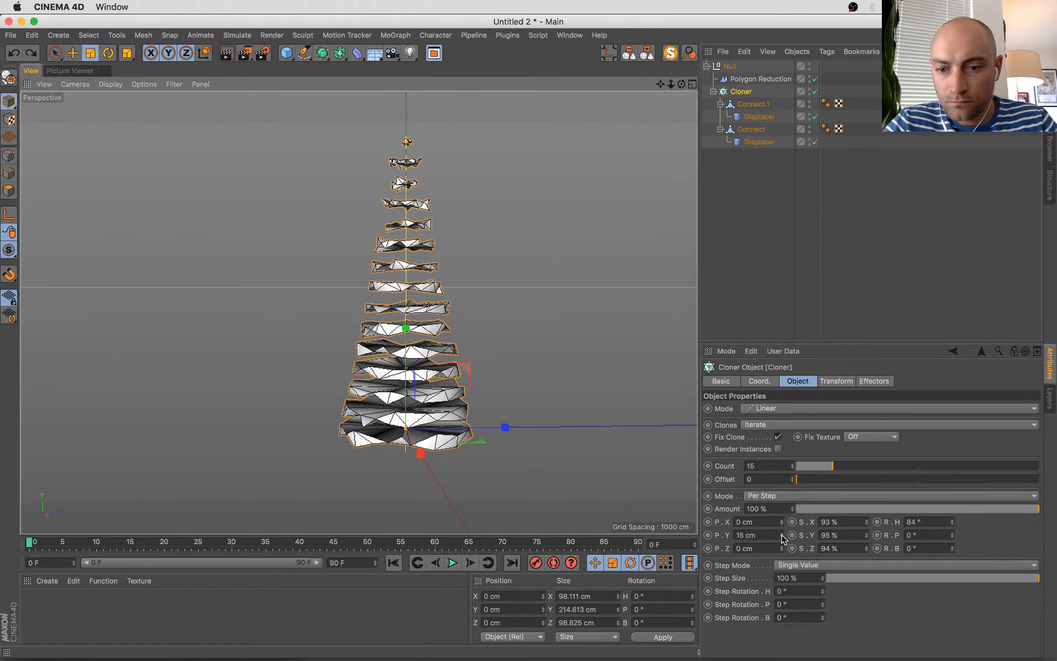
drag(783, 539, 781, 540)
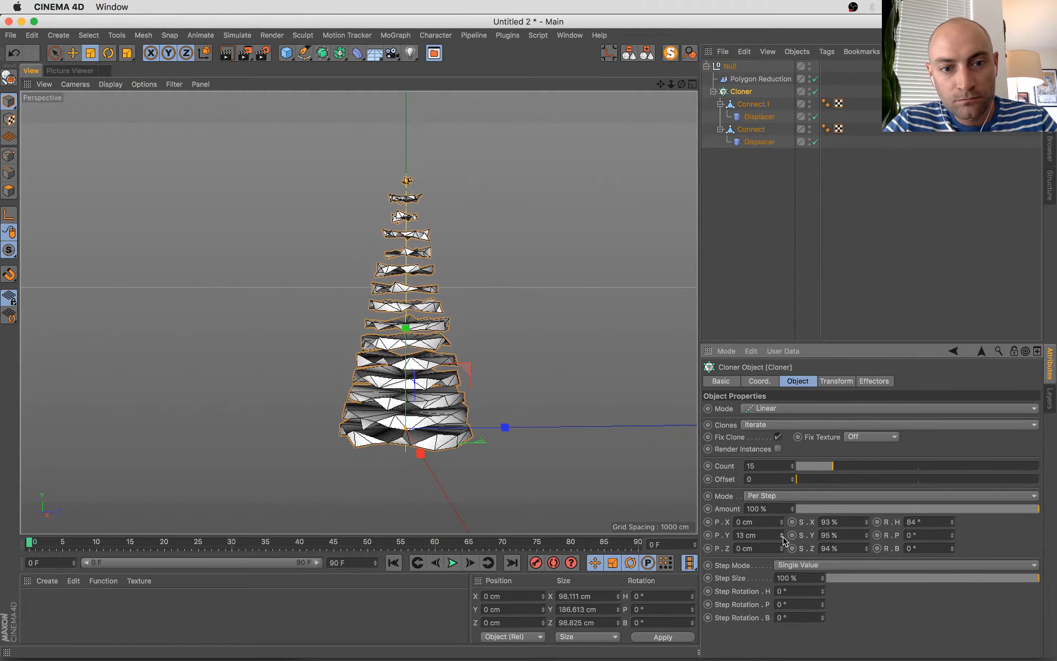
click(144, 206)
scroll(330, 341, down, 4)
alt+drag(330, 341, 444, 333)
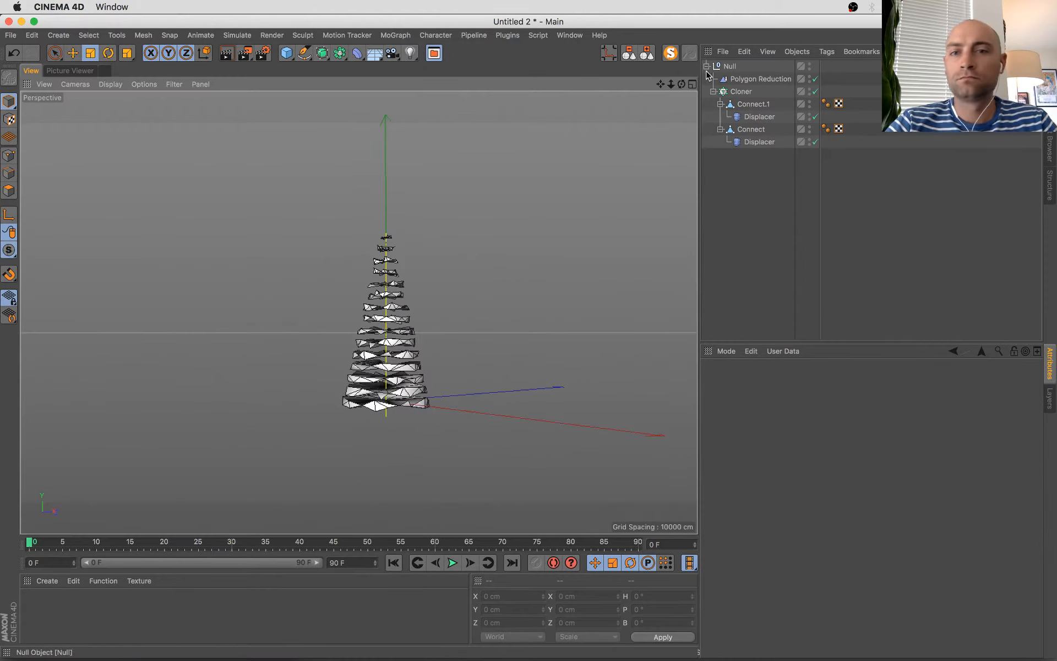
- Collapse the null holding the Cloner and rename it Pine Tree
click(706, 65)
double_click(730, 66)
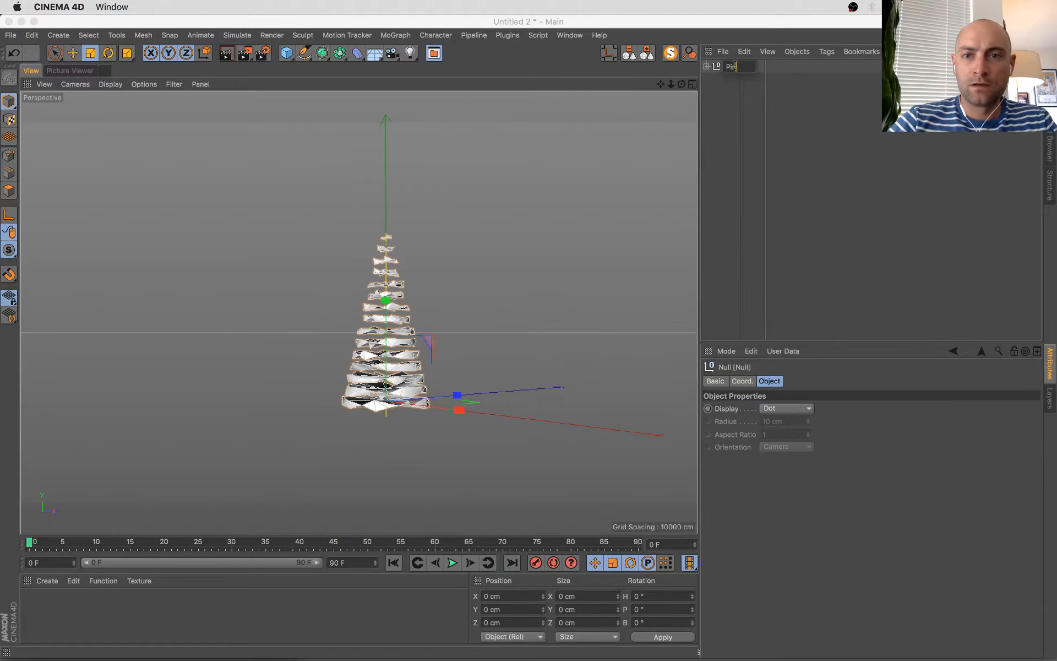
key(Return)
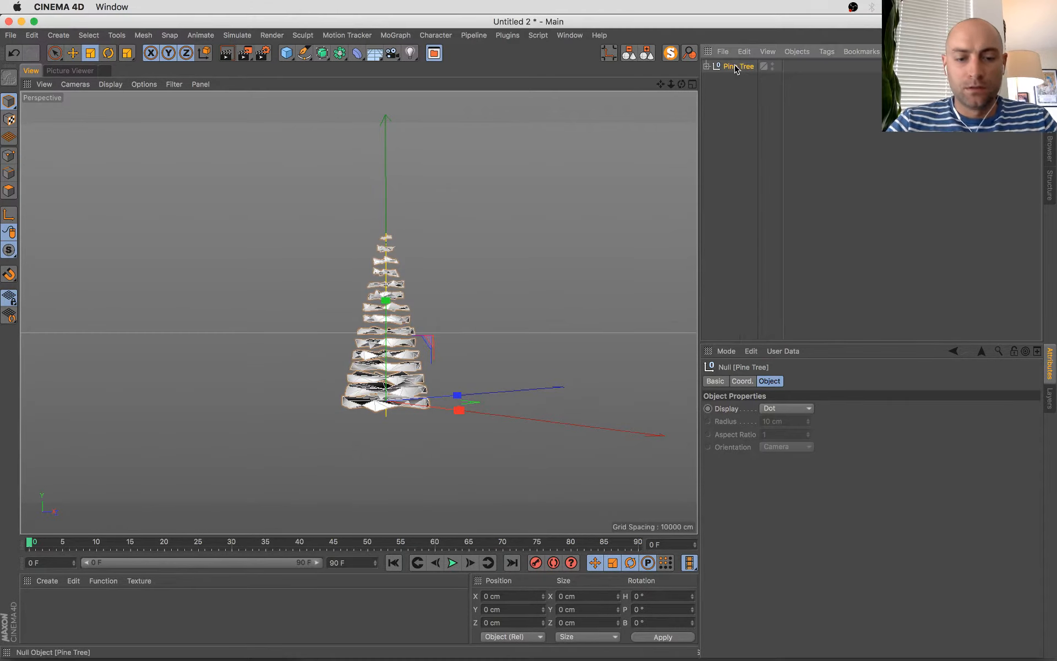
click(572, 35)
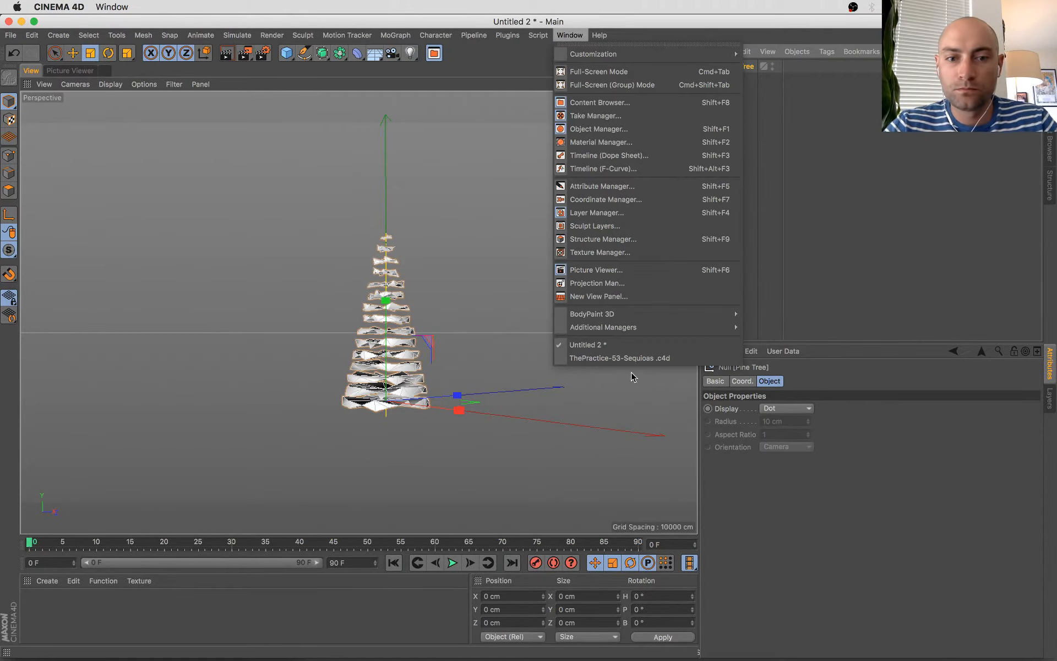
click(596, 414)
- Add a cylinder as the trunk, narrow its radius to about 4.3 cm and raise it to about 82 cm in Y
click(290, 59)
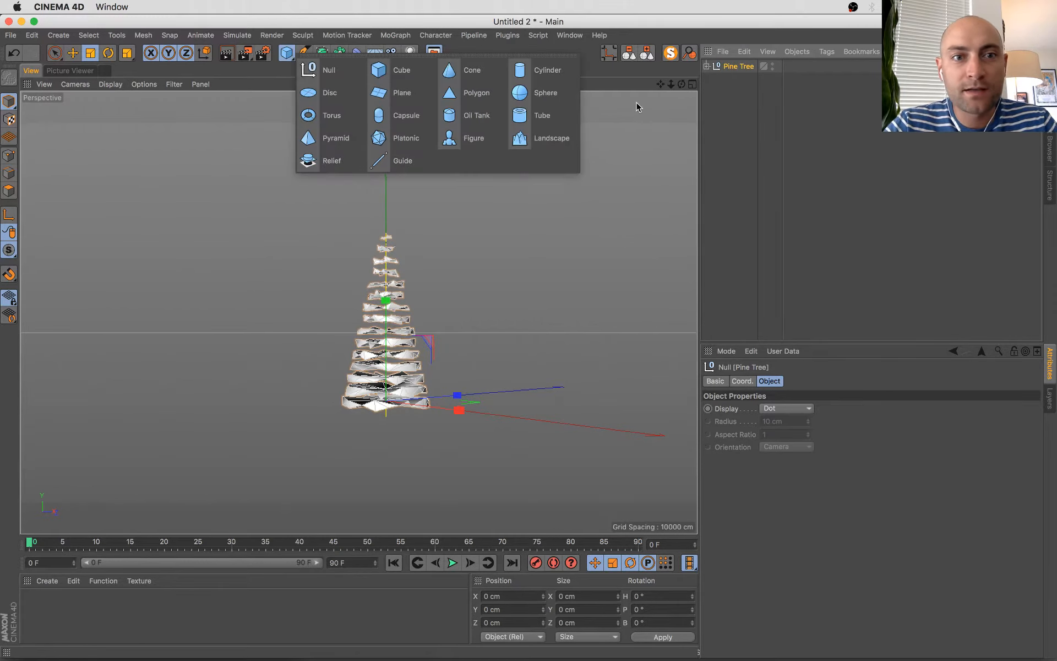
click(540, 69)
drag(429, 326, 400, 222)
key(e)
scroll(387, 231, up, 5)
click(735, 67)
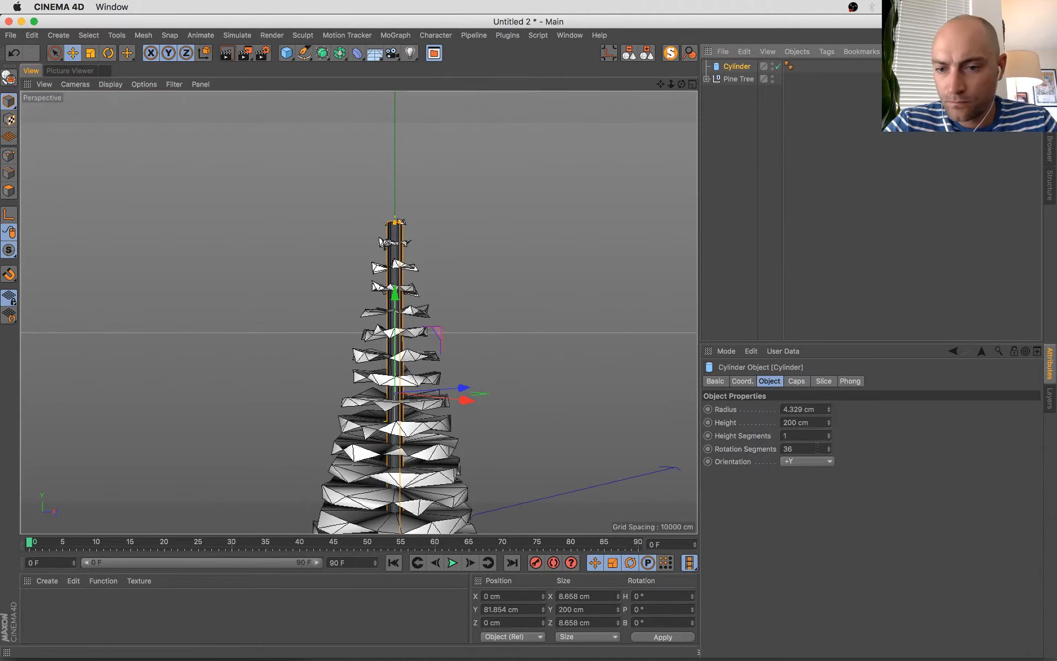
- Reduce the trunk cylinder to 7 rotation segments and scale it up to about 272 cm tall
drag(829, 448, 828, 459)
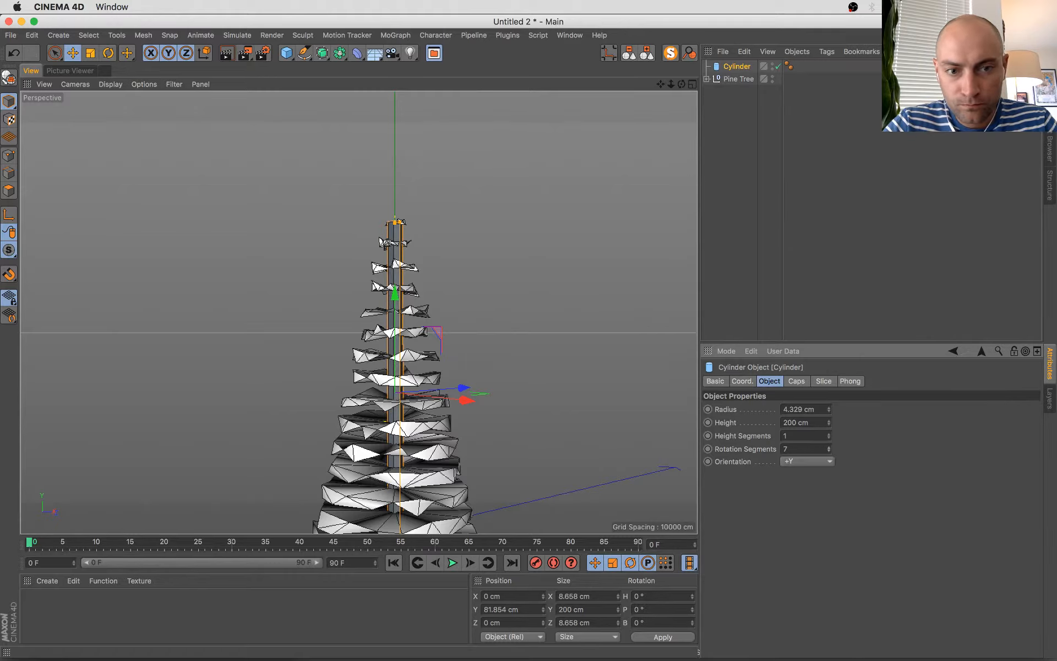
alt+drag(359, 441, 472, 383)
key(t)
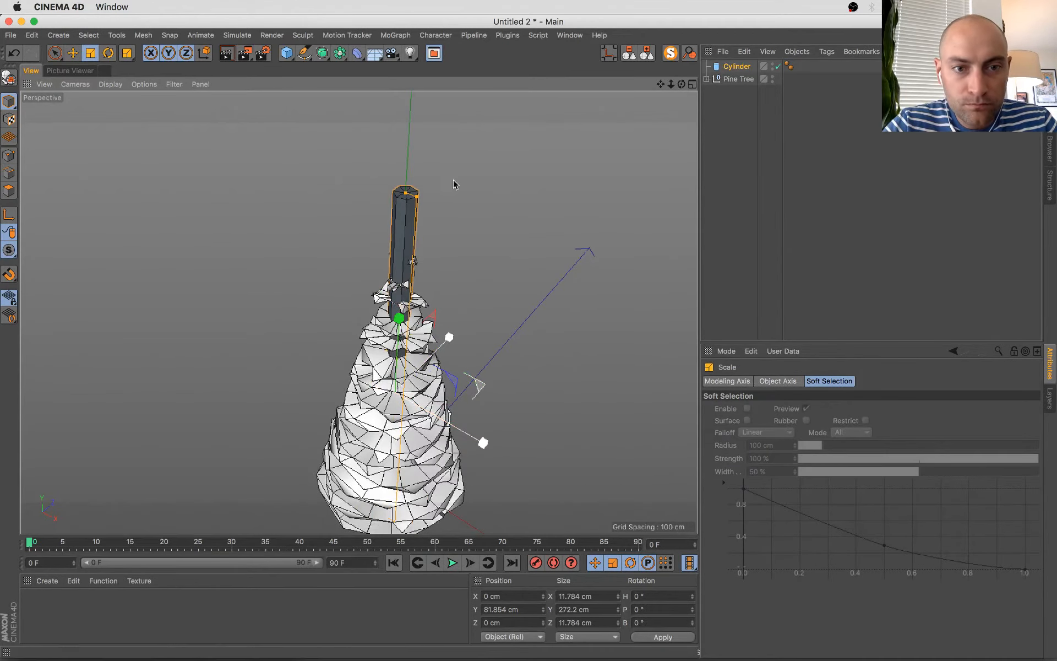
key(s)
- Convert the trunk cylinder to an editable polygon object and merge its caps and sides into a single mesh
key(c)
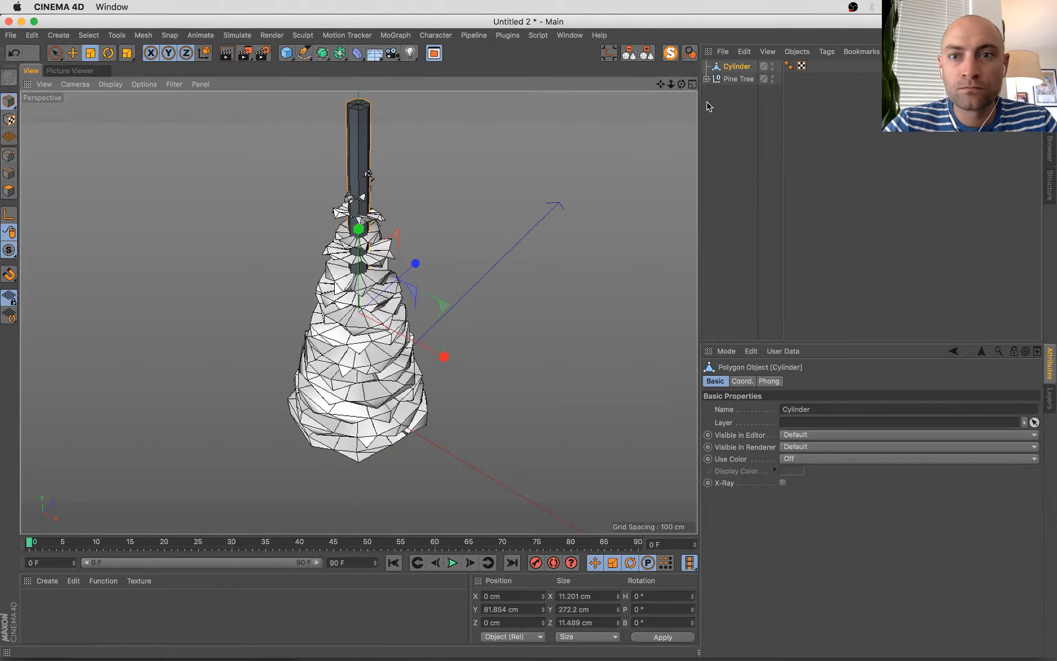
alt+drag(343, 59, 497, 94)
key(c)
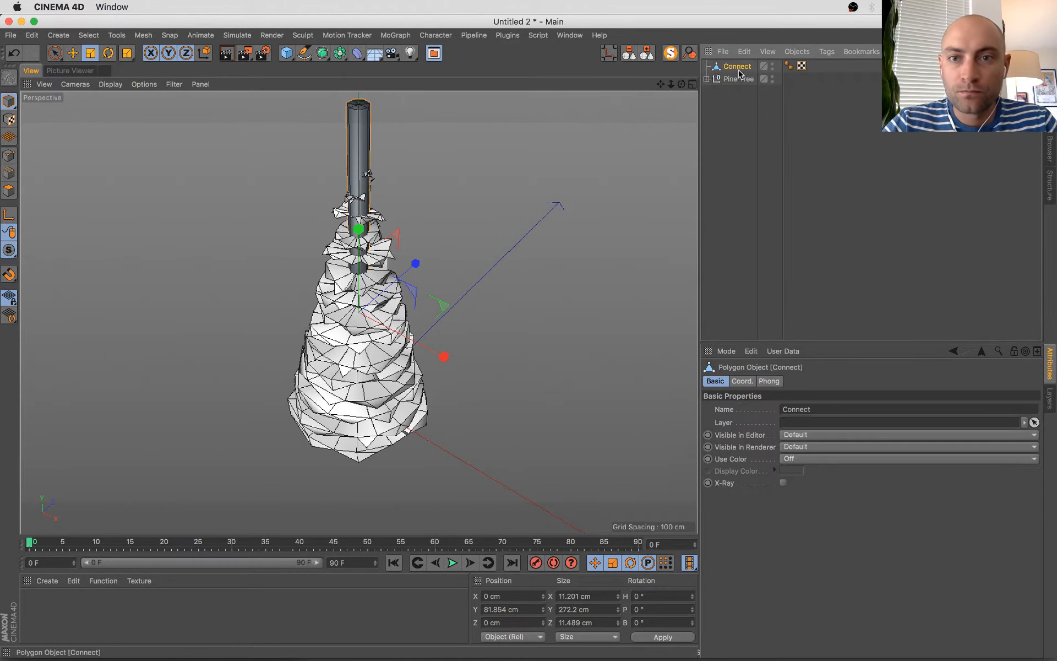
alt+right_drag(263, 123, 348, 163)
alt+middle_drag(348, 163, 160, 223)
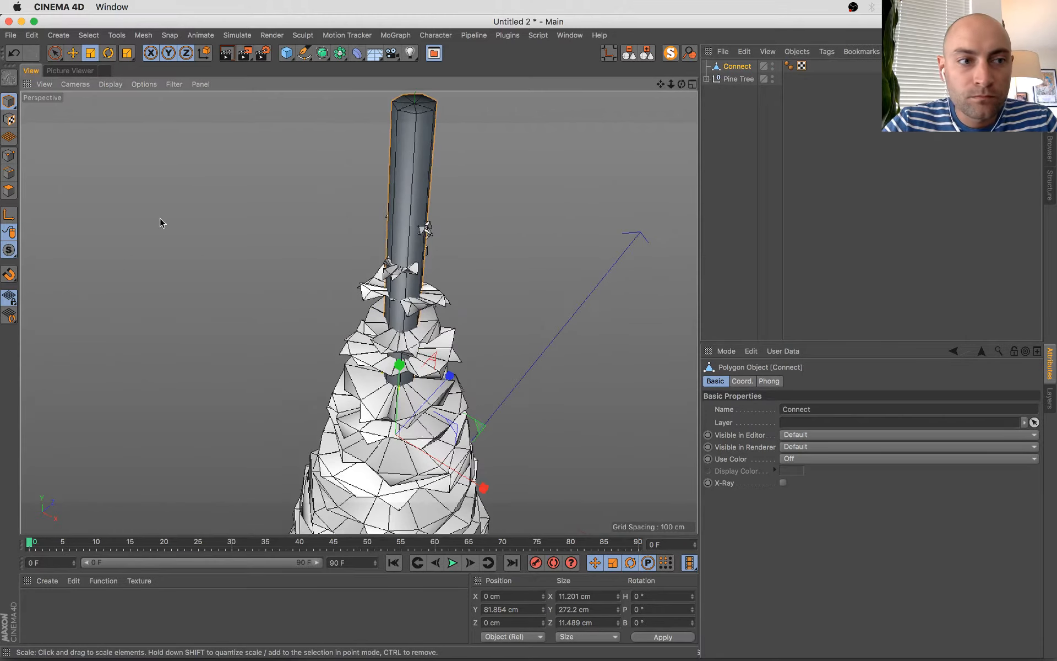
- Switch to polygon editing and select the faces of the trunk's top cap with Live Selection
click(9, 190)
alt+middle_drag(504, 158, 496, 242)
key(9)
click(396, 199)
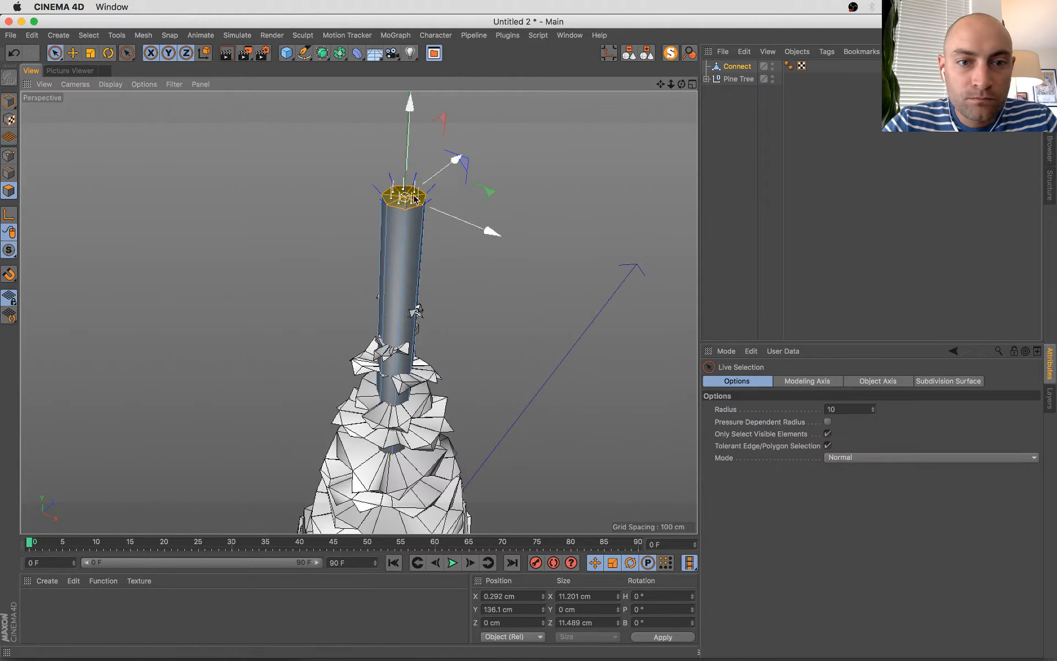
- Try Soft Selection mode on the trunk's top cap, then undo the selection
click(852, 457)
click(850, 497)
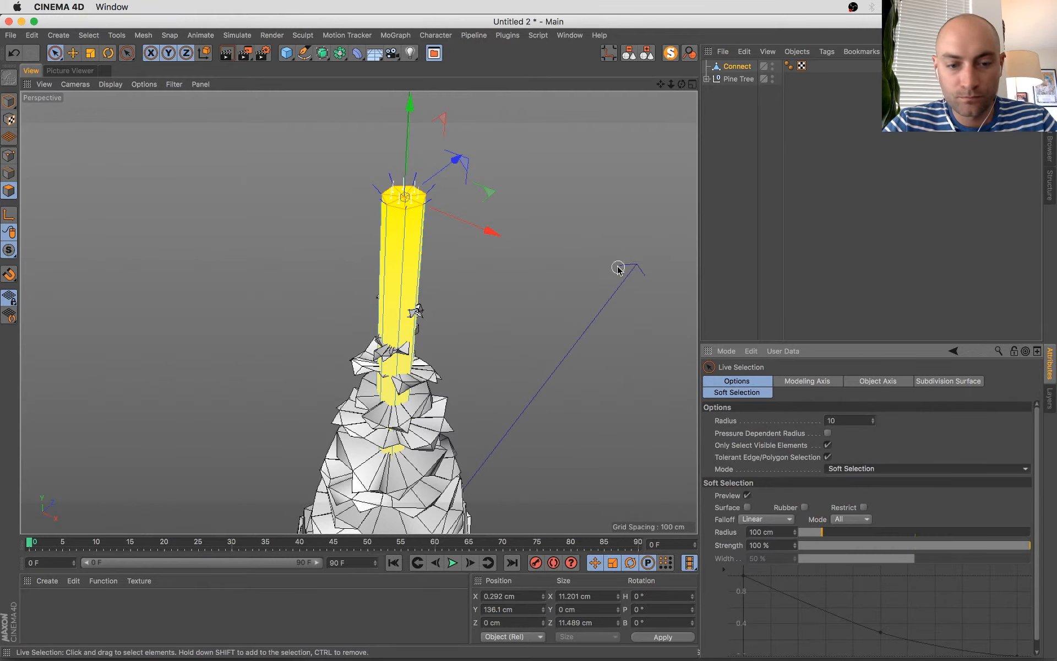
scroll(610, 286, down, 5)
alt+drag(604, 288, 548, 232)
key(super+z)
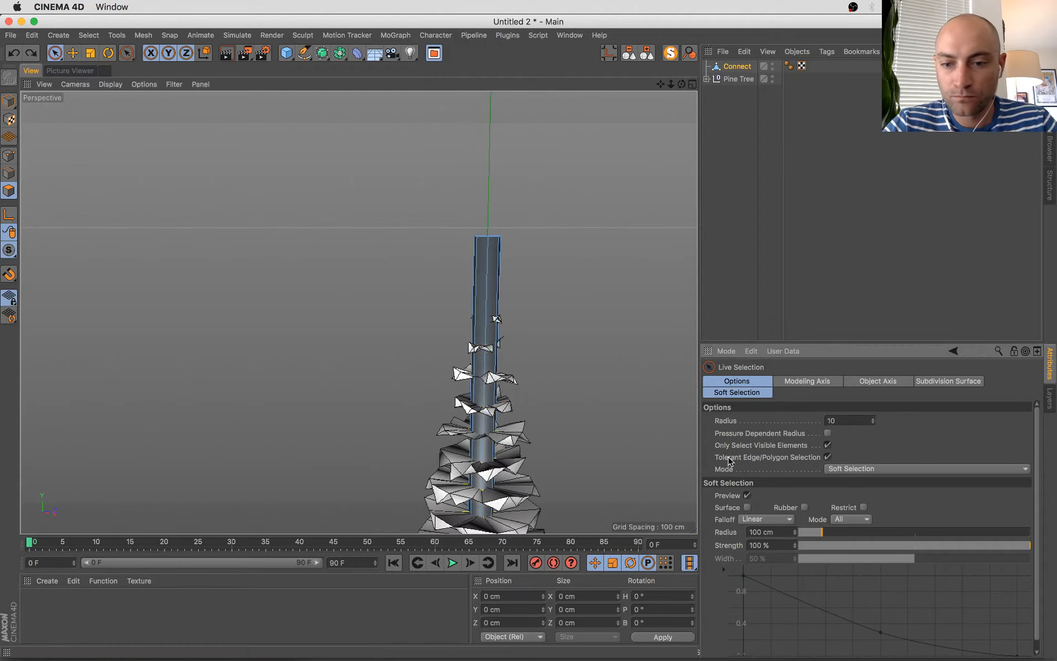
alt+drag(547, 446, 384, 244)
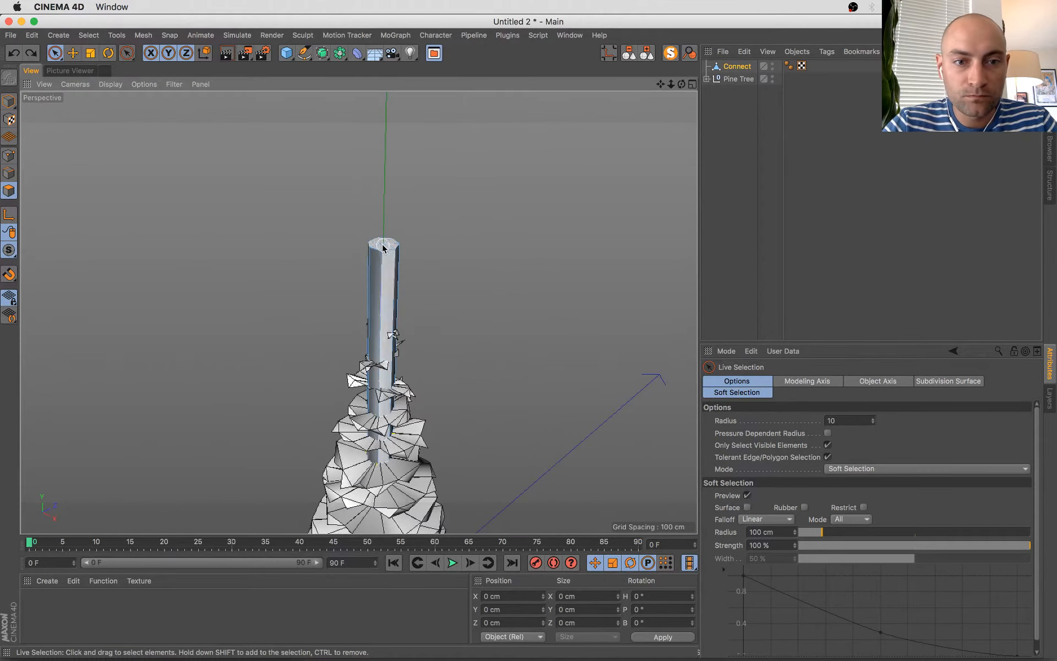
- Reselect the trunk's top cap in Normal selection mode and scale it down to about 2.7 cm wide
click(383, 243)
click(854, 468)
click(856, 480)
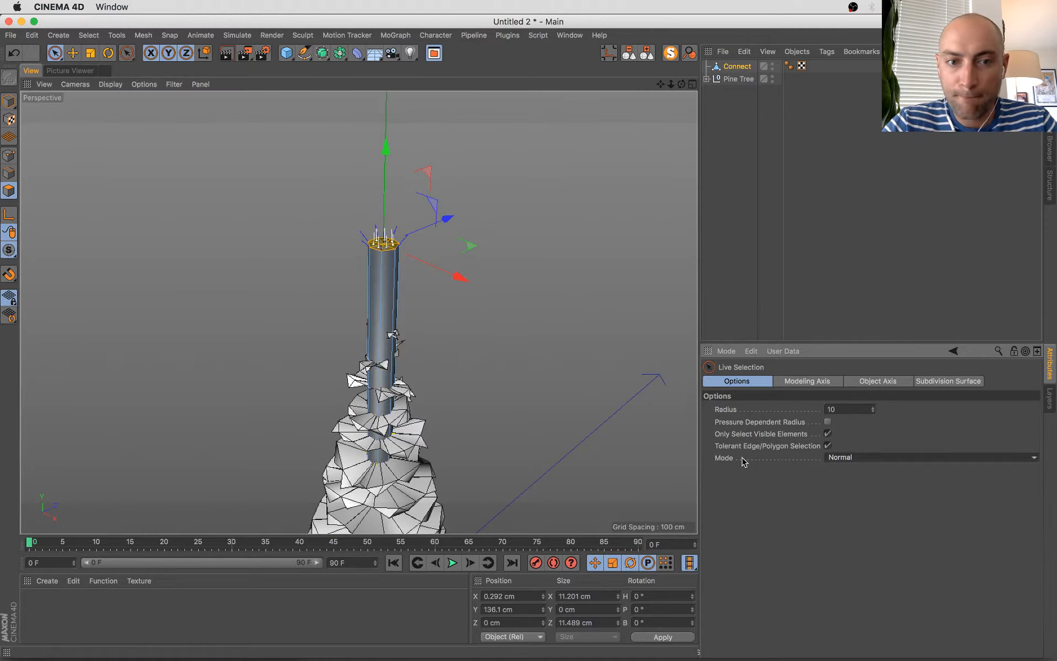
key(t)
drag(550, 264, 396, 266)
- Narrow the trunk's top cap to about 2.3 cm wide and place it at about 104 cm in Y, just above the highest branches
key(e)
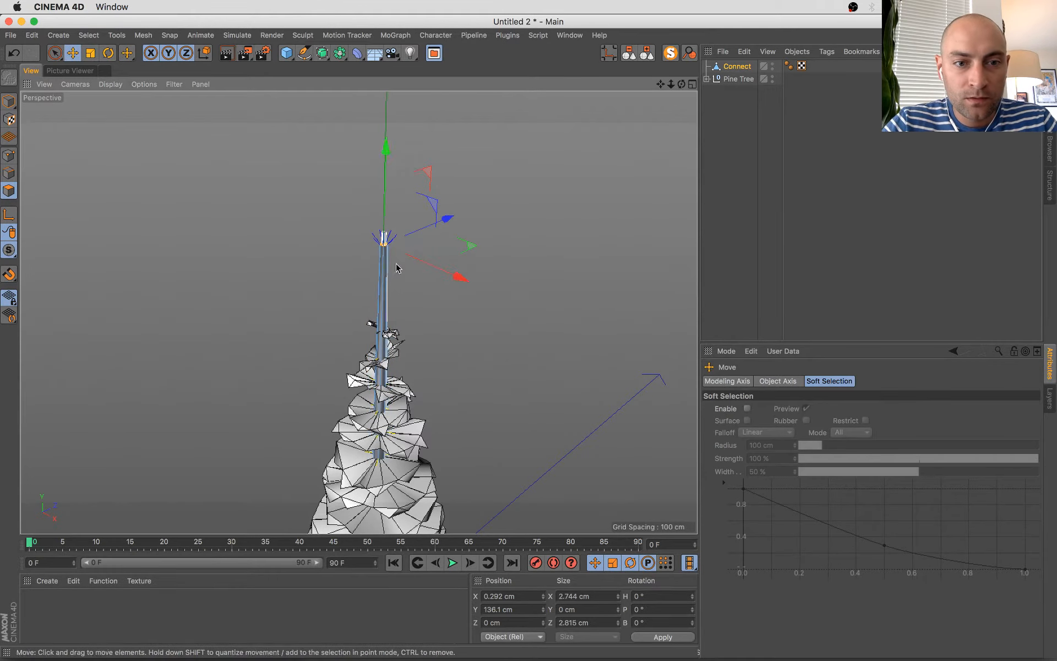
drag(384, 144, 503, 271)
alt+middle_drag(503, 272, 493, 243)
key(t)
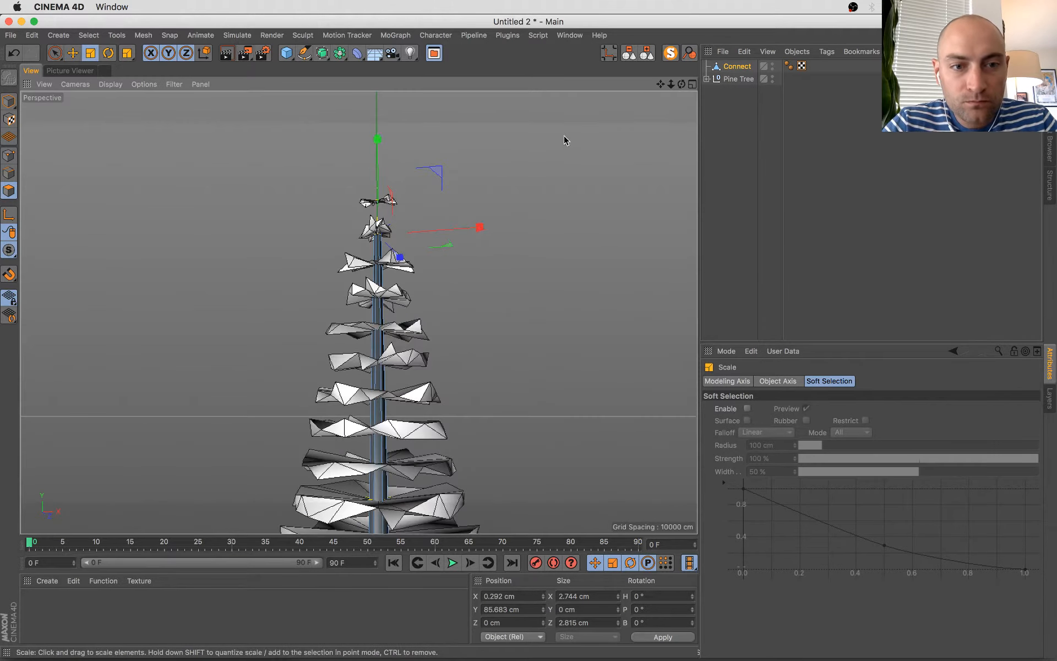
drag(360, 199, 328, 201)
key(e)
drag(377, 148, 370, 110)
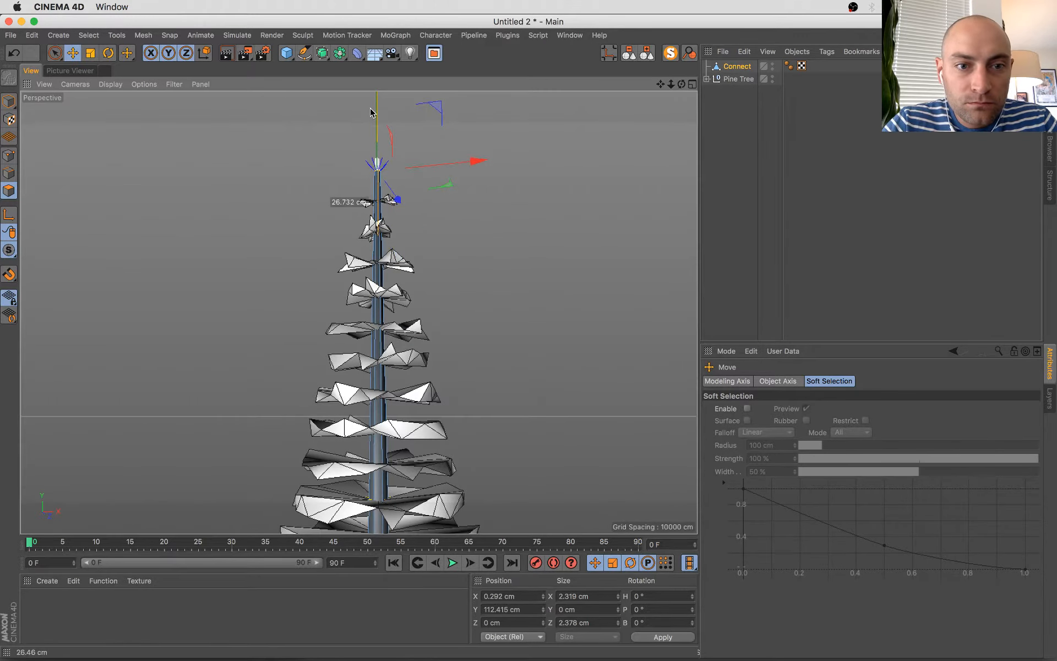
scroll(520, 291, down, 8)
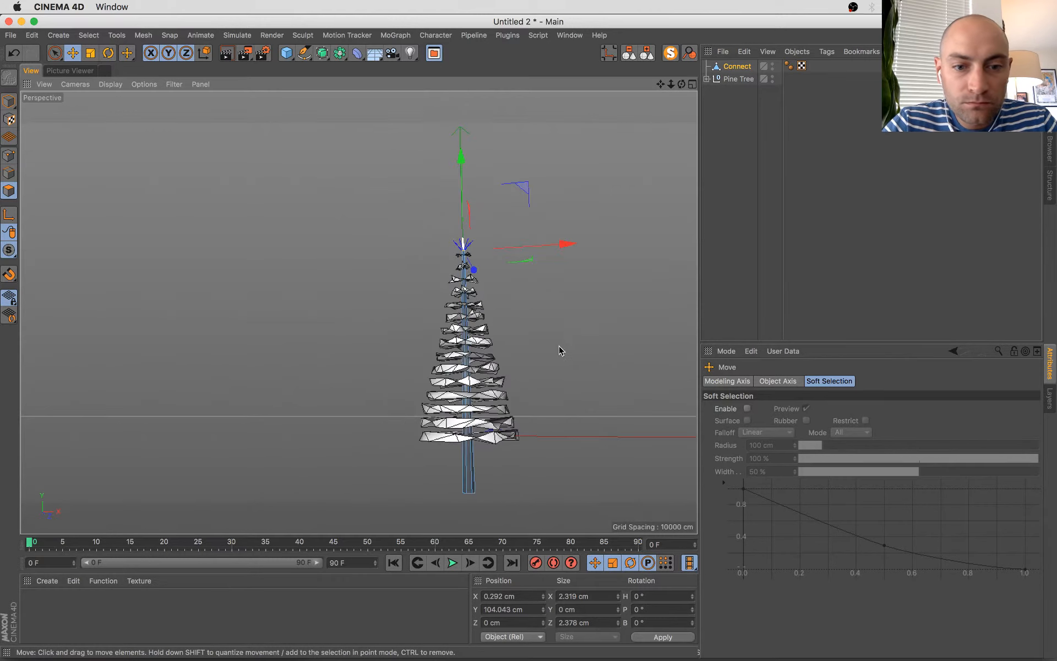
- Select all the trunk's polygons and resize the trunk to about 12 cm wide and 217 cm tall
alt+drag(559, 346, 563, 327)
alt+drag(552, 456, 598, 488)
key(super+a)
key(t)
drag(497, 234, 475, 226)
key(t)
scroll(496, 238, down, 3)
alt+middle_drag(512, 236, 441, 272)
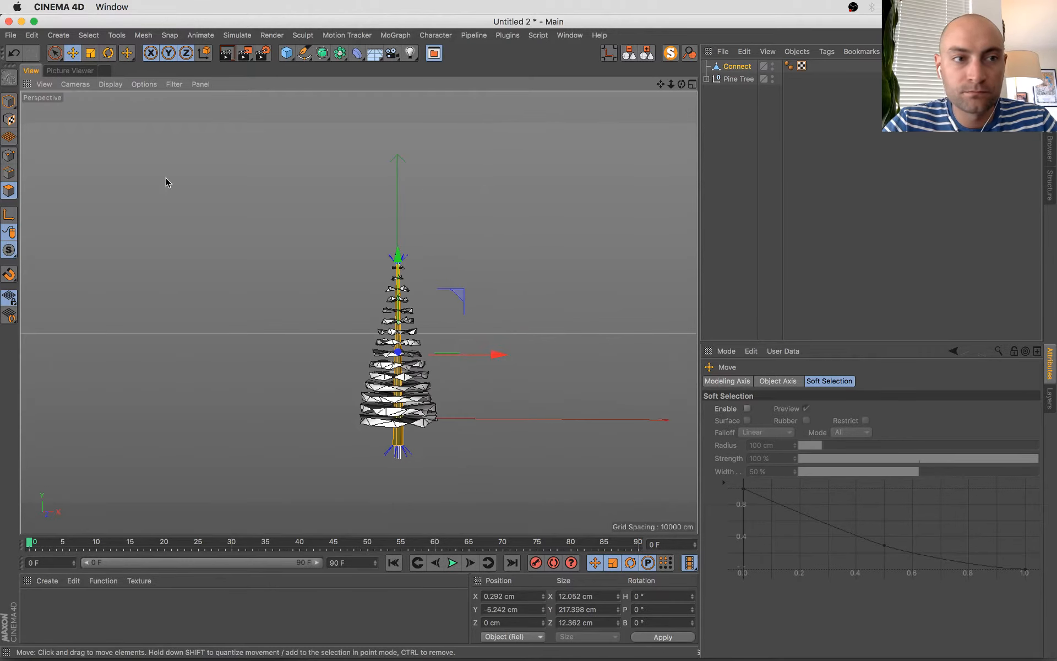
- Return to object editing, group the trunk with the branches in one null and name it Pine Tree
click(9, 104)
click(516, 205)
mouse_move(497, 285)
alt+mouse_down()
mouse_move(574, 213)
mouse_move(480, 301)
mouse_move(492, 304)
alt+mouse_up()
drag(738, 123, 716, 60)
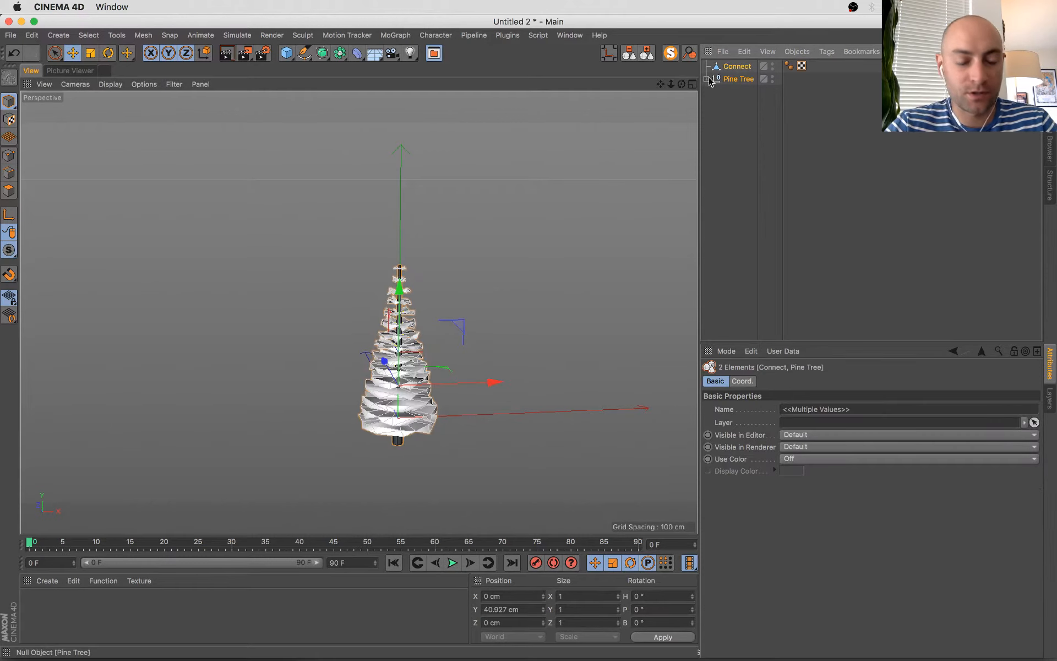
key(alt+g)
double_click(728, 65)
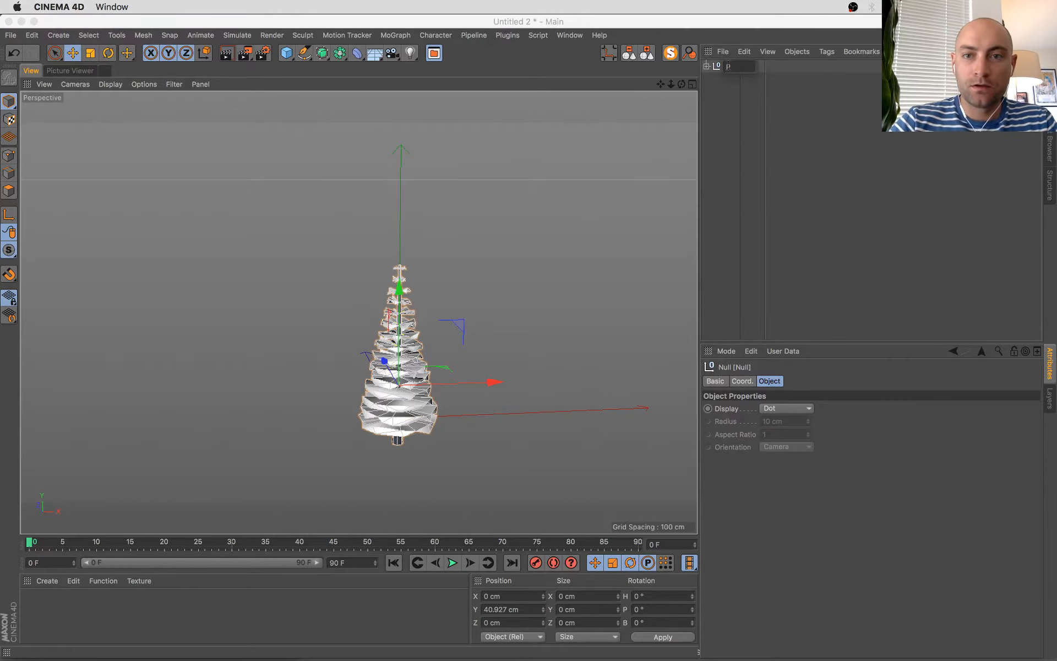
key(Return)
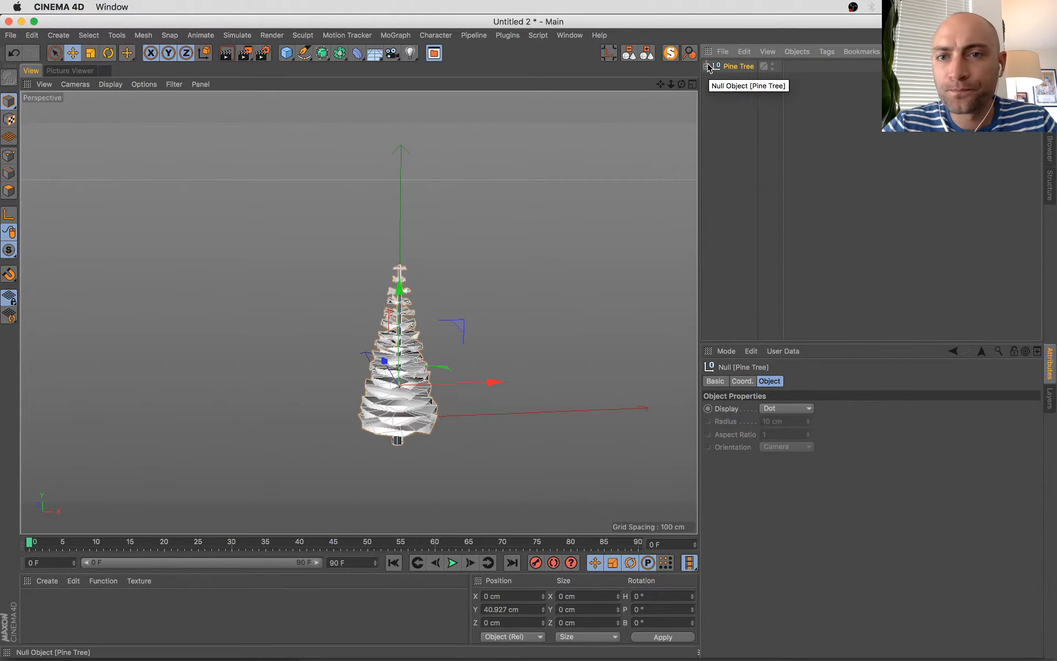
- Copy the grouped Pine Tree and paste it into the ThePractice-53-Sequioas .c4d scene
click(707, 66)
click(741, 79)
click(740, 66)
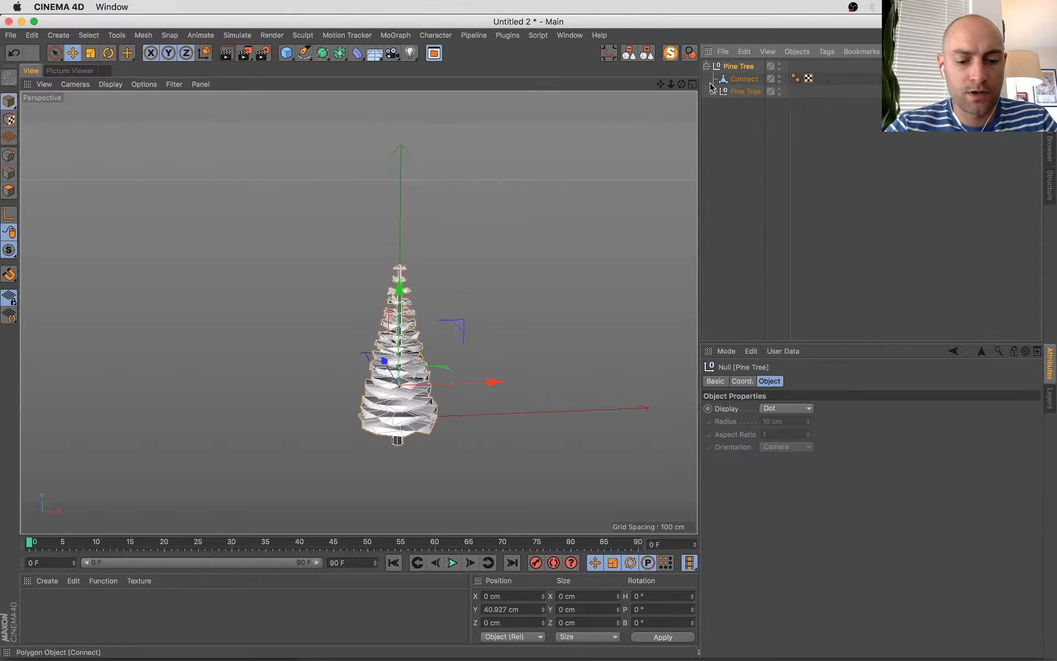
click(578, 35)
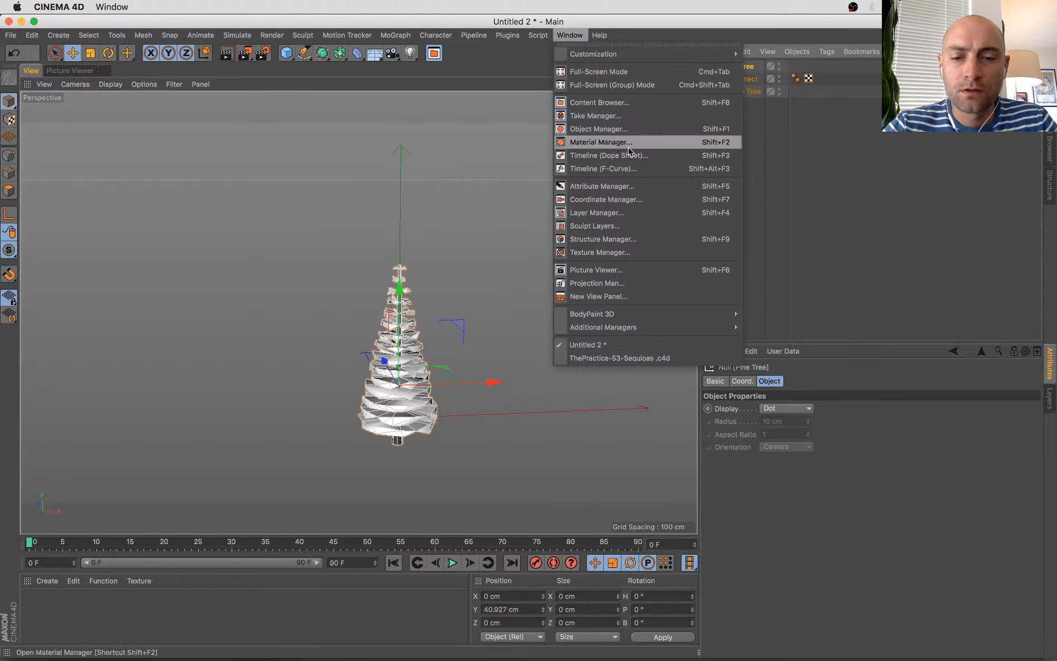
click(593, 358)
key(ctrl+v)
key(r)
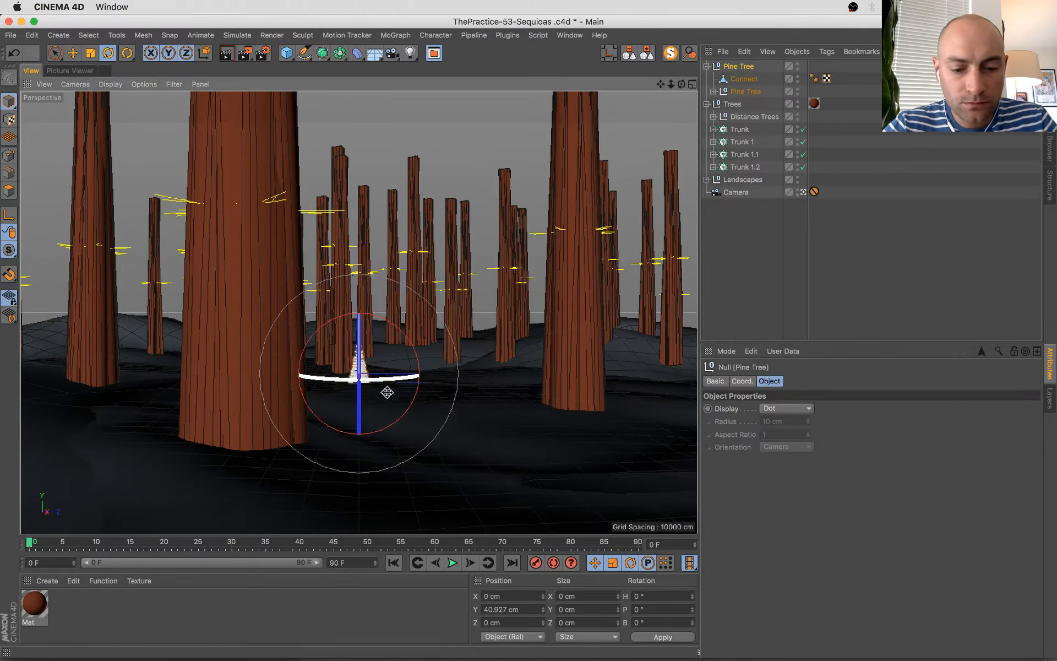
- Scale up the pasted pine tree among the sequoias and raise it to about 165 cm in Y
key(t)
drag(311, 448, 312, 445)
key(ctrl+z)
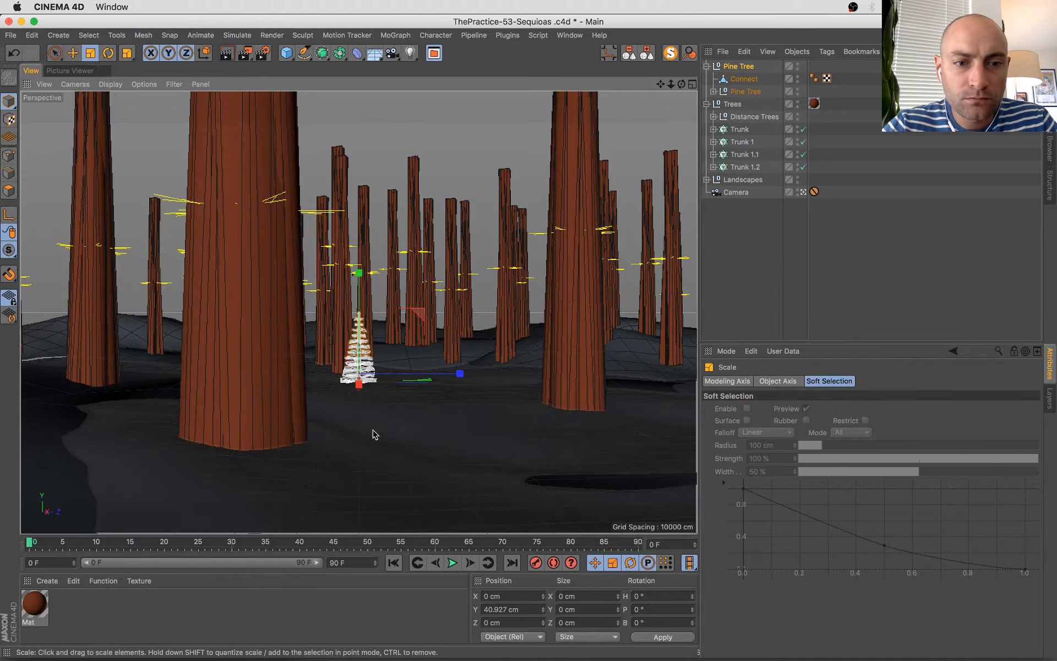
key(e)
drag(375, 282, 375, 248)
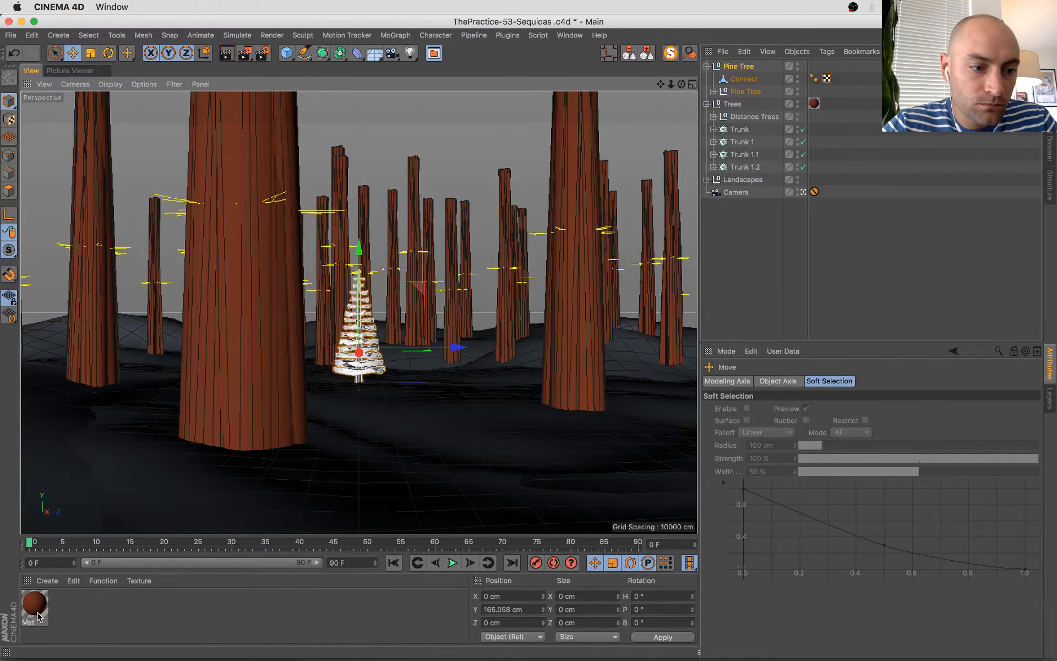
- Apply the brown Mat material to the pine's trunk and make a green duplicate of it with a hue of 119°
drag(37, 610, 358, 381)
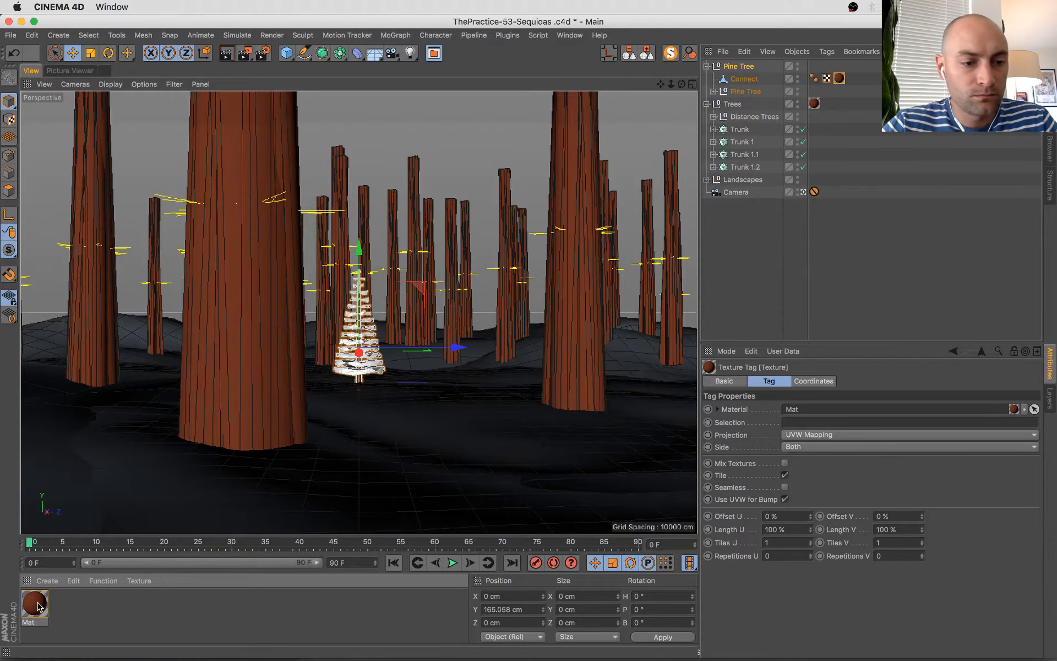
ctrl+drag(37, 606, 68, 606)
double_click(68, 607)
click(481, 160)
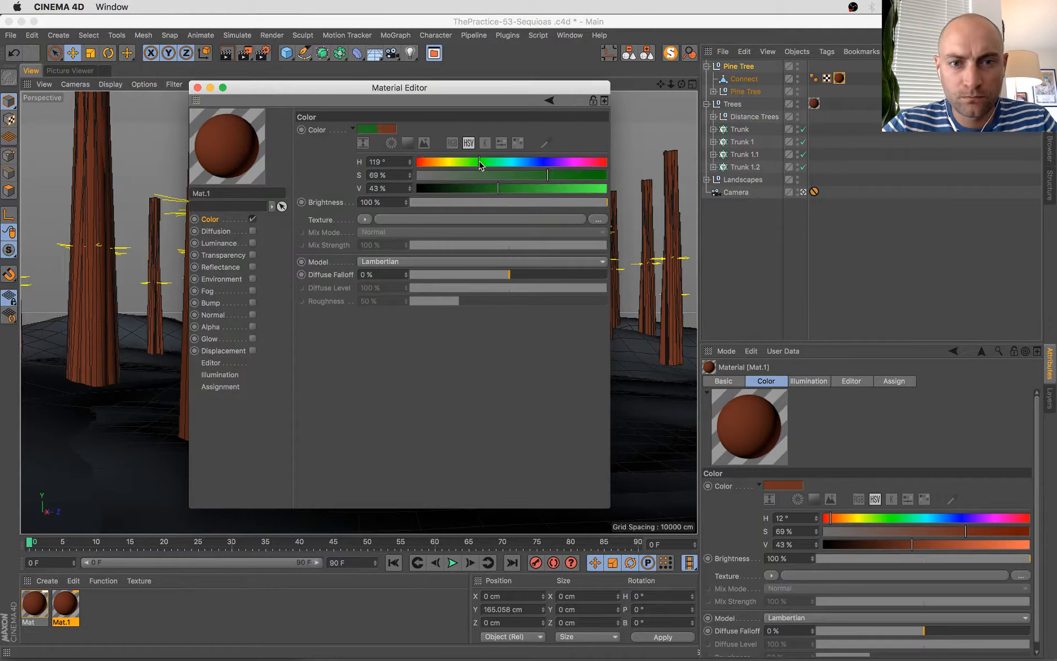
- Check the sequoia reference photo in Chrome and set the green material's color to H 134°, S 57%, V 36%
key(super+Tab)
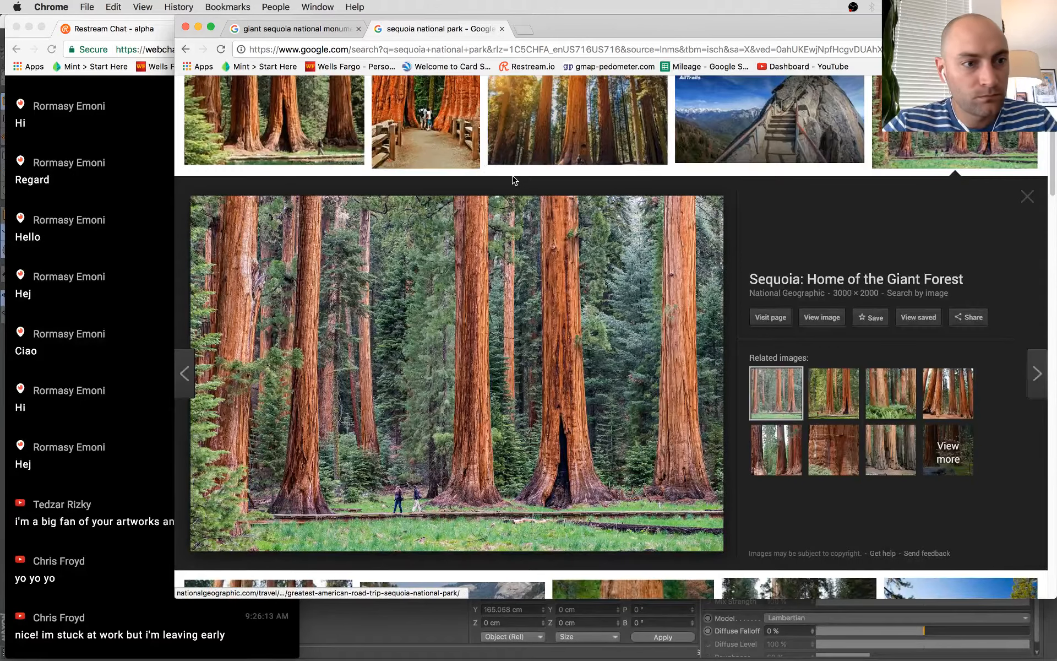
key(super+Tab)
click(484, 189)
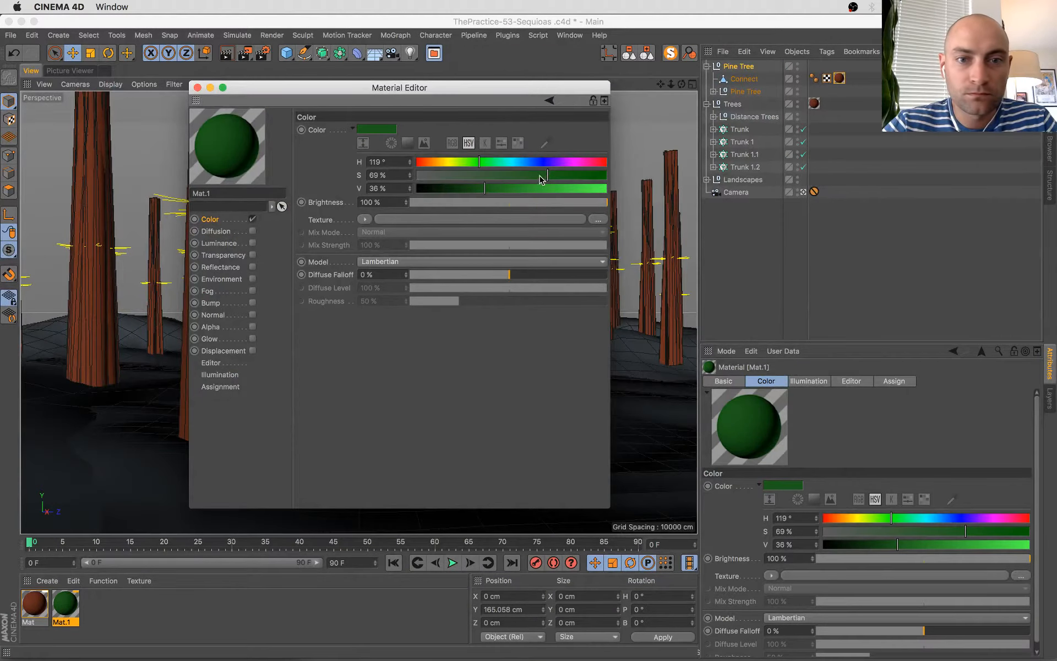
click(487, 163)
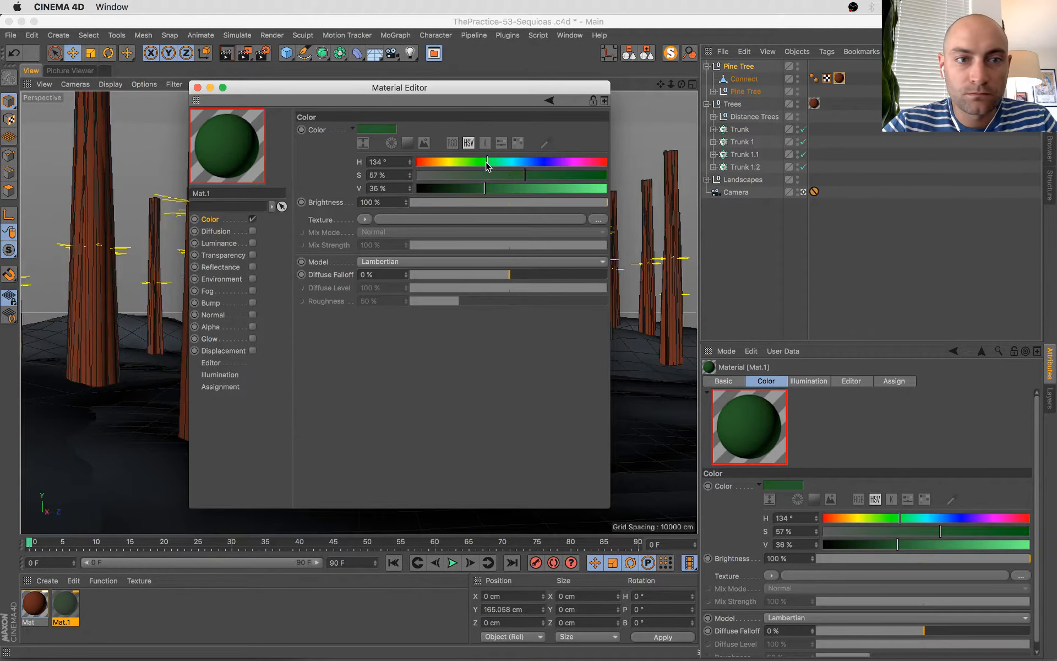
- Apply the green Mat.1 material to the outer Pine Tree group and close the Material Editor
drag(399, 89, 742, 223)
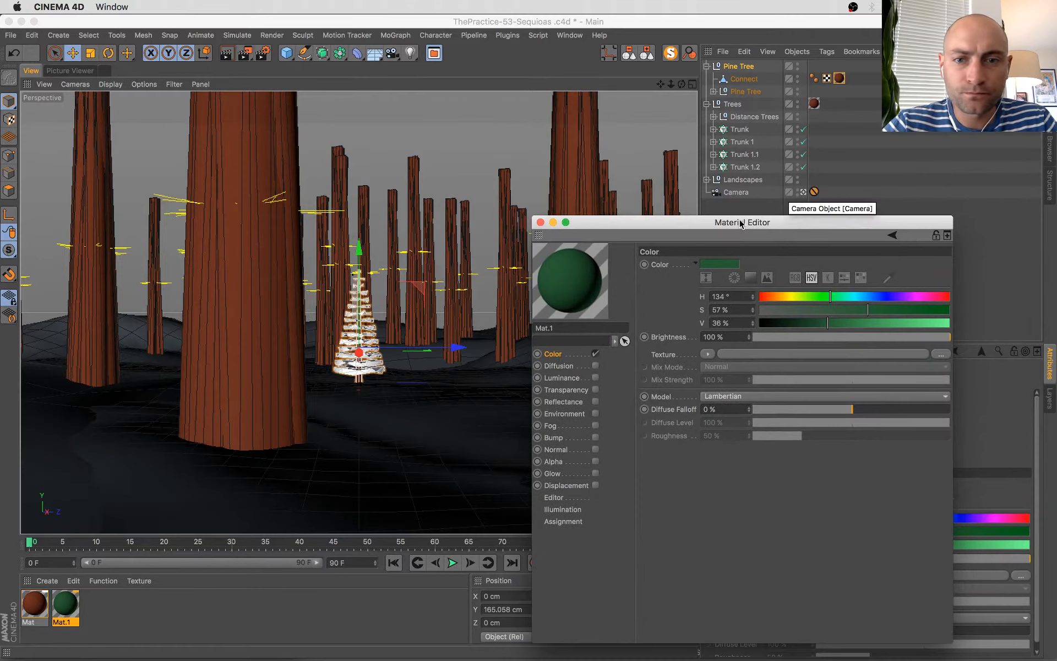
drag(750, 71, 750, 68)
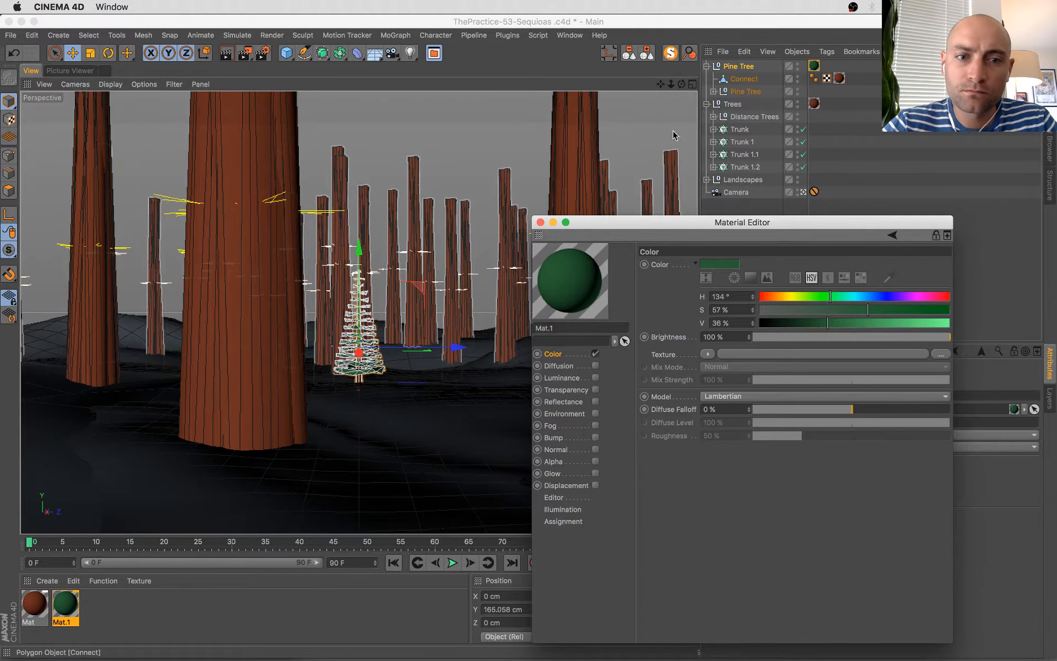
click(541, 223)
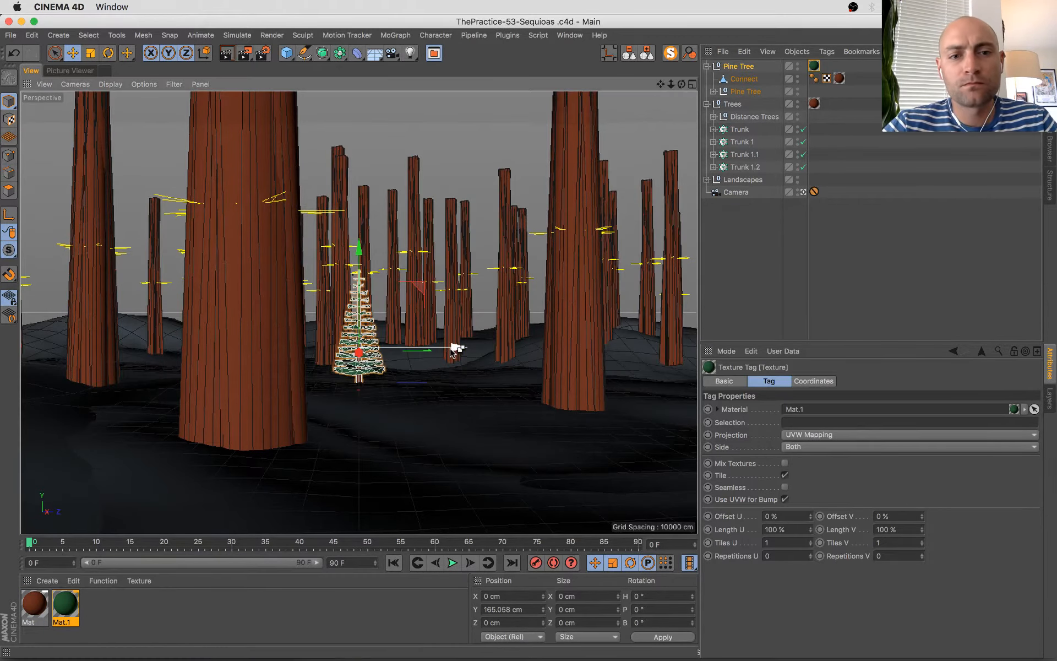
- Duplicate the pine tree and place the copy farther back at about X -1937, Y 198, Z 907 cm
ctrl+drag(453, 348, 588, 366)
mouse_move(517, 353)
mouse_down()
mouse_move(467, 351)
mouse_move(502, 346)
mouse_up()
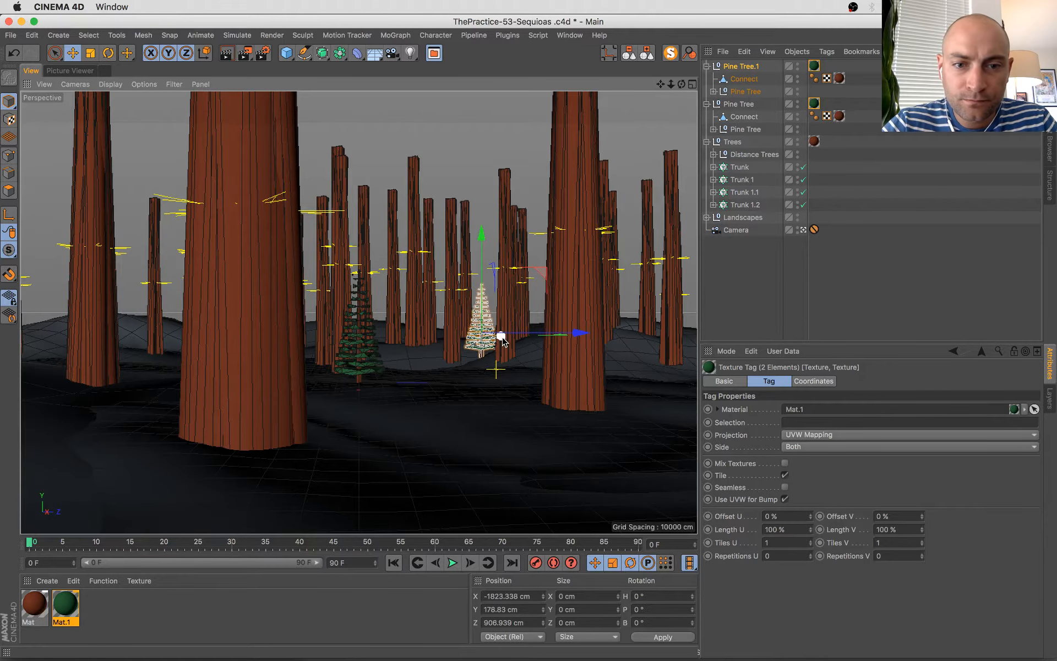
drag(500, 338, 498, 340)
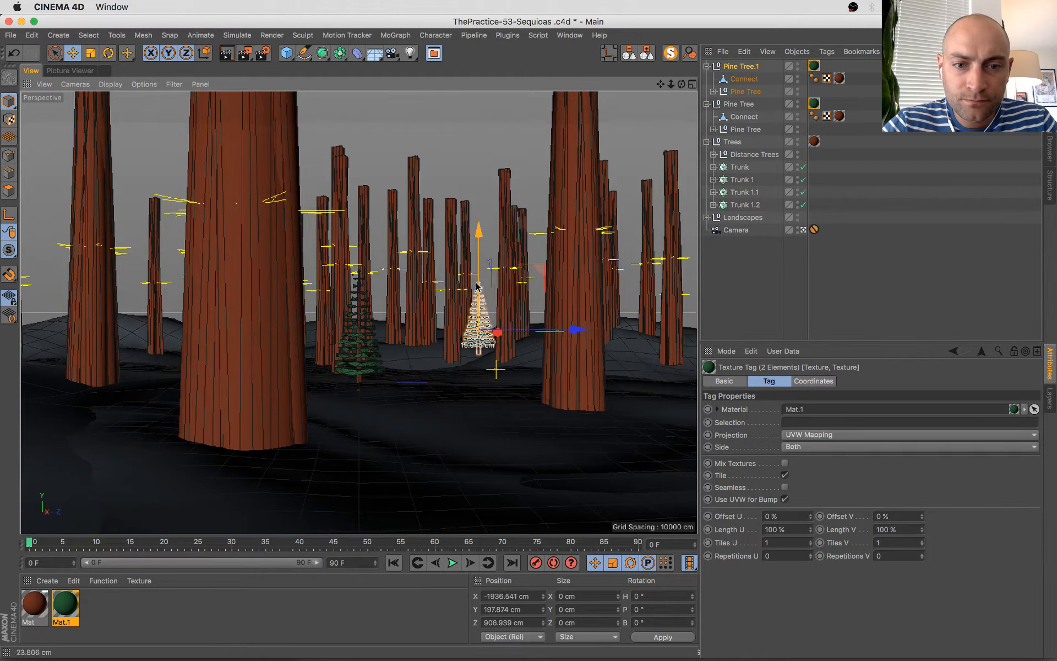
- Duplicate the distant pine toward the left side of the forest and scale the new copy up
ctrl+drag(578, 330, 288, 355)
key(t)
drag(264, 400, 641, 232)
key(e)
- Move the enlarged pine beside the far-left sequoia, at about X 221, Y 245, Z -1068 cm
drag(175, 252, 178, 271)
drag(276, 325, 254, 329)
drag(124, 326, 34, 330)
drag(162, 329, 255, 333)
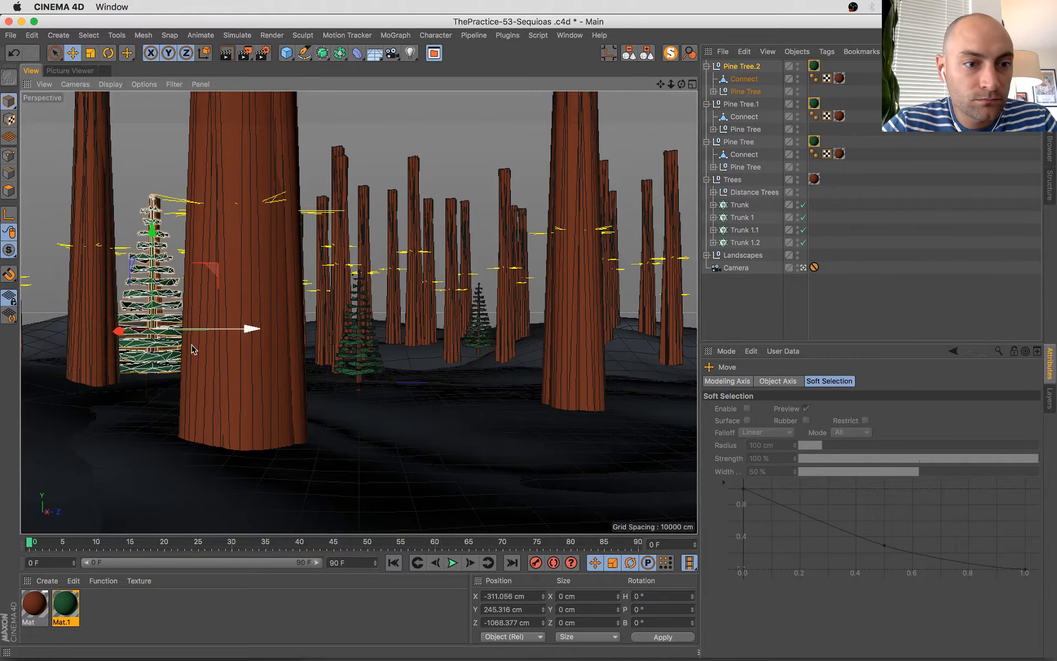
drag(118, 333, 44, 355)
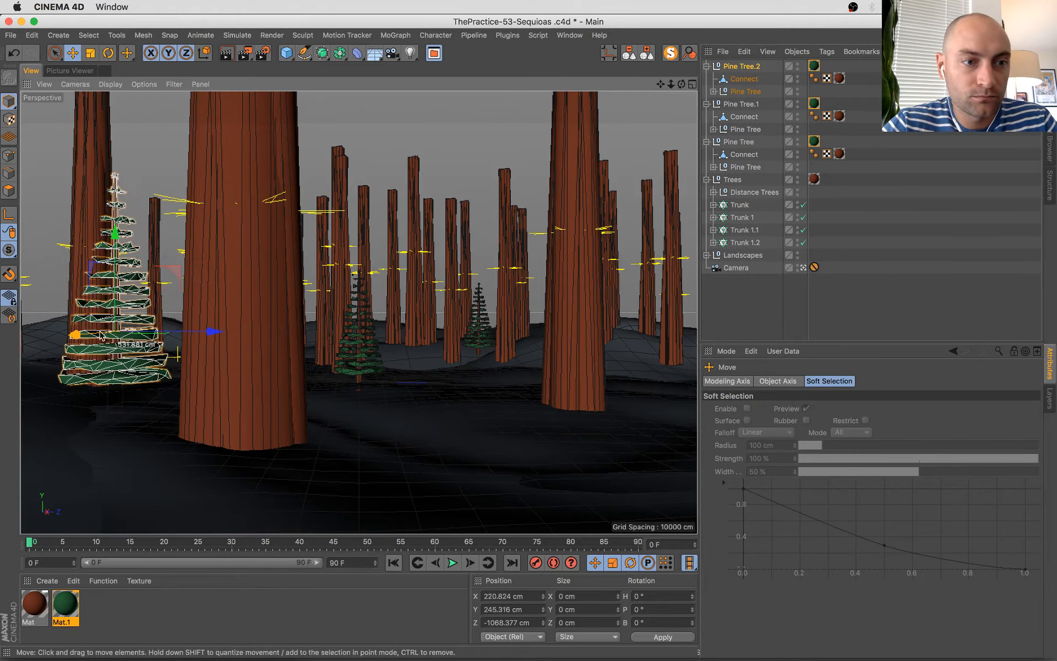
- Scale the far-left pine down, move it to about X 584, Y 256, Z -867 cm, and save the scene
key(t)
drag(251, 297, 177, 338)
key(e)
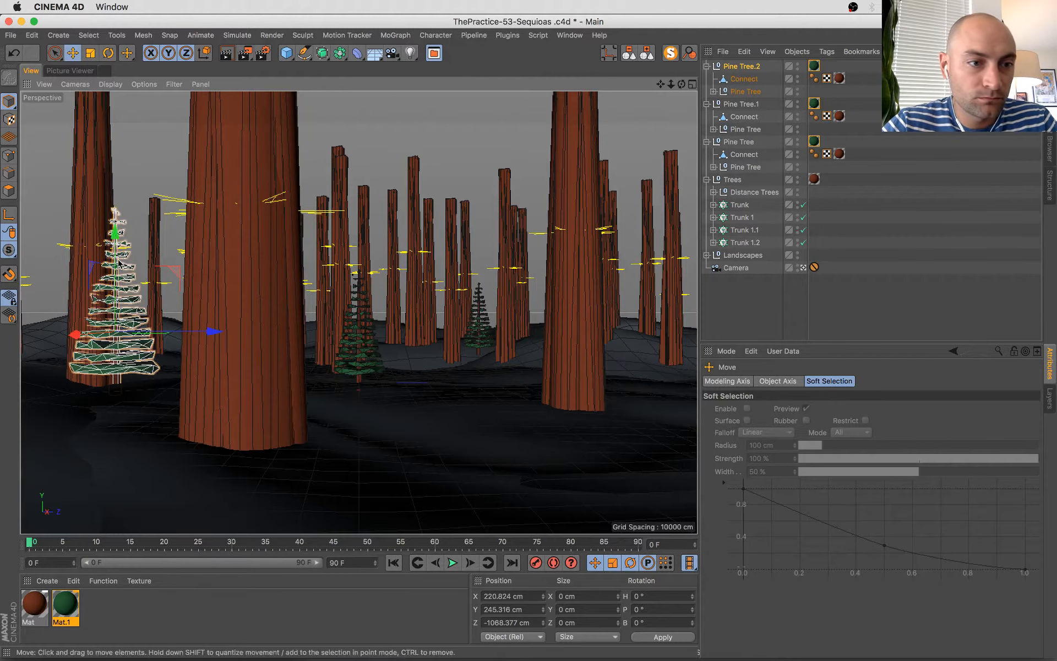
mouse_move(115, 271)
mouse_down()
mouse_move(116, 257)
mouse_move(115, 268)
mouse_up()
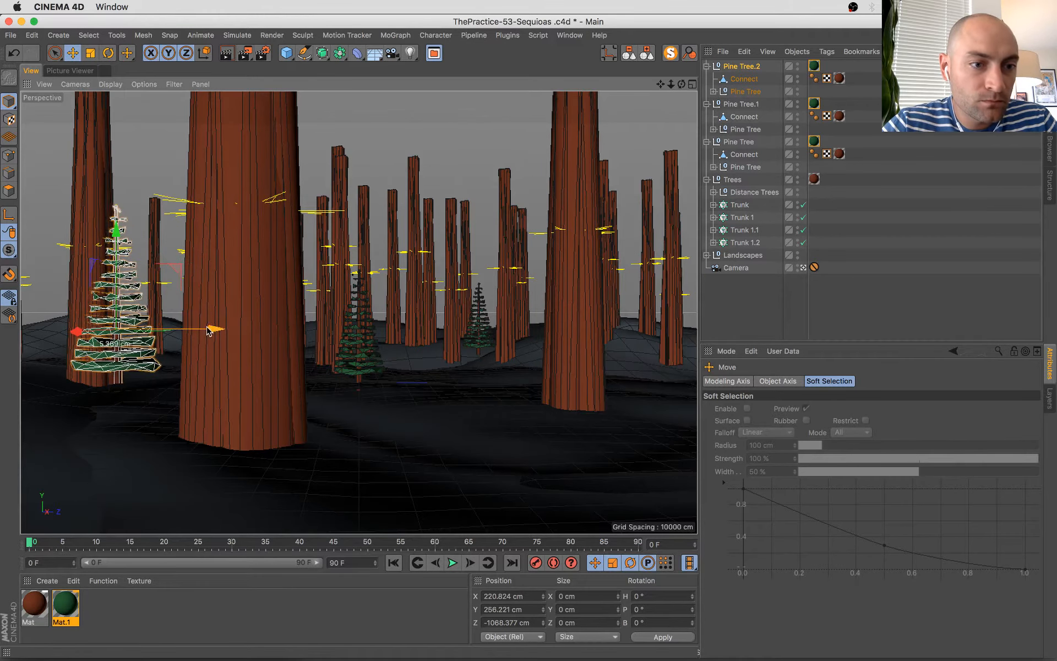
drag(213, 330, 243, 331)
drag(107, 335, 59, 353)
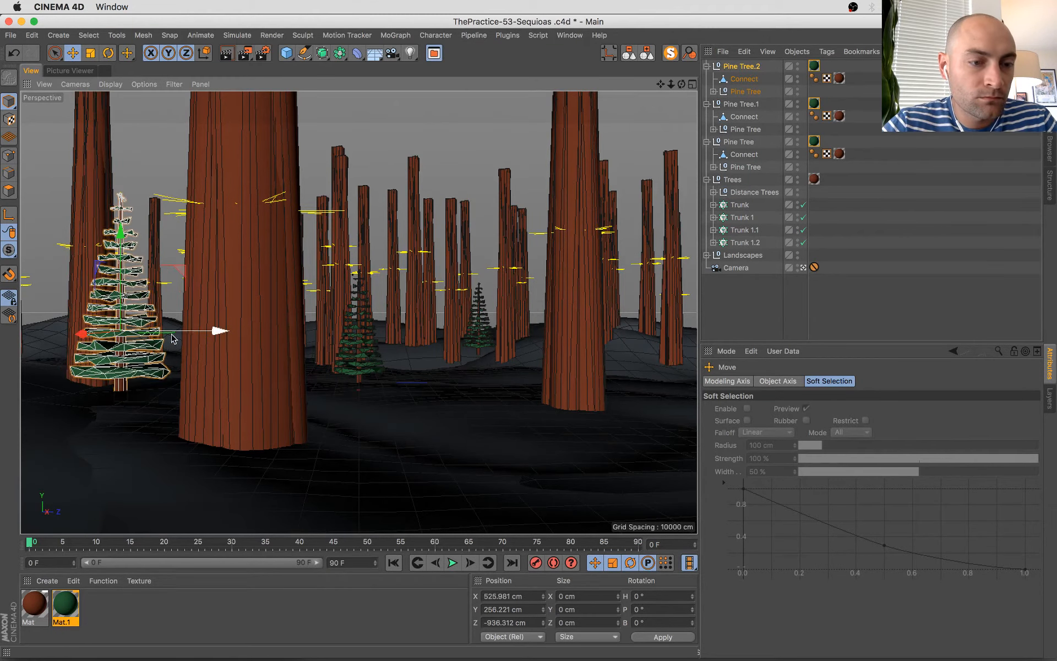
drag(191, 332, 212, 334)
drag(107, 338, 100, 339)
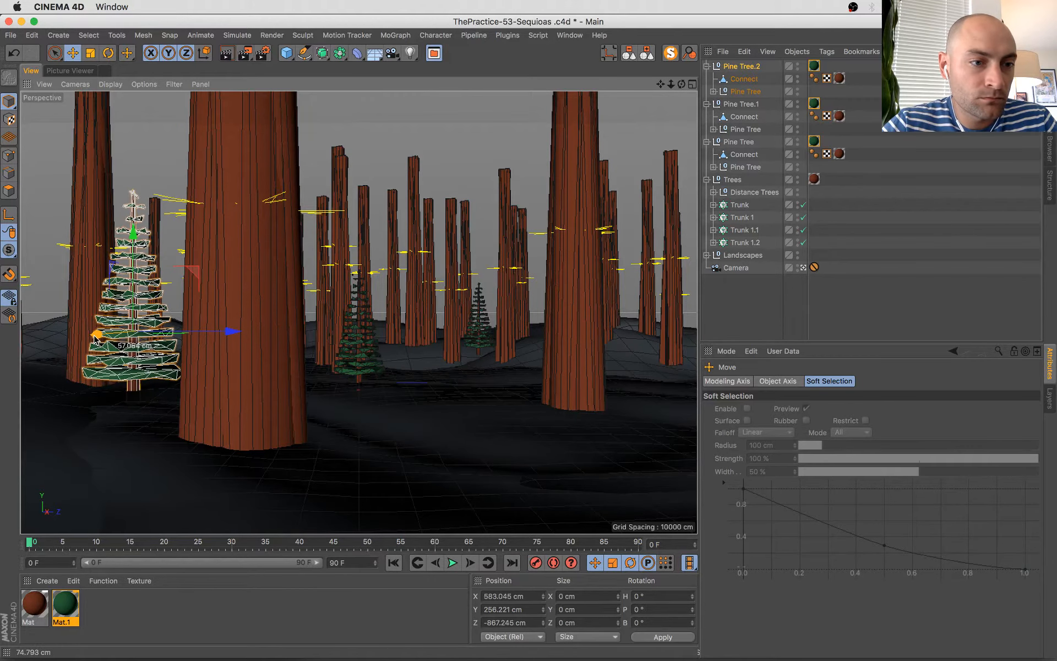
key(super+s)
- Render the forest to the Picture Viewer and check the output render settings
key(shift+r)
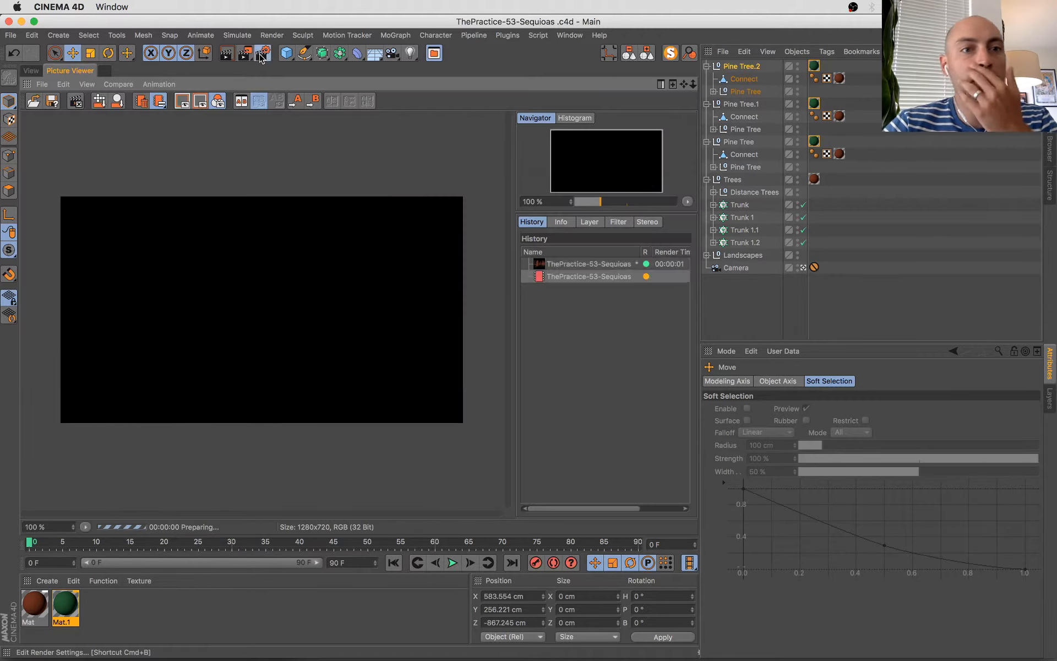
key(super+b)
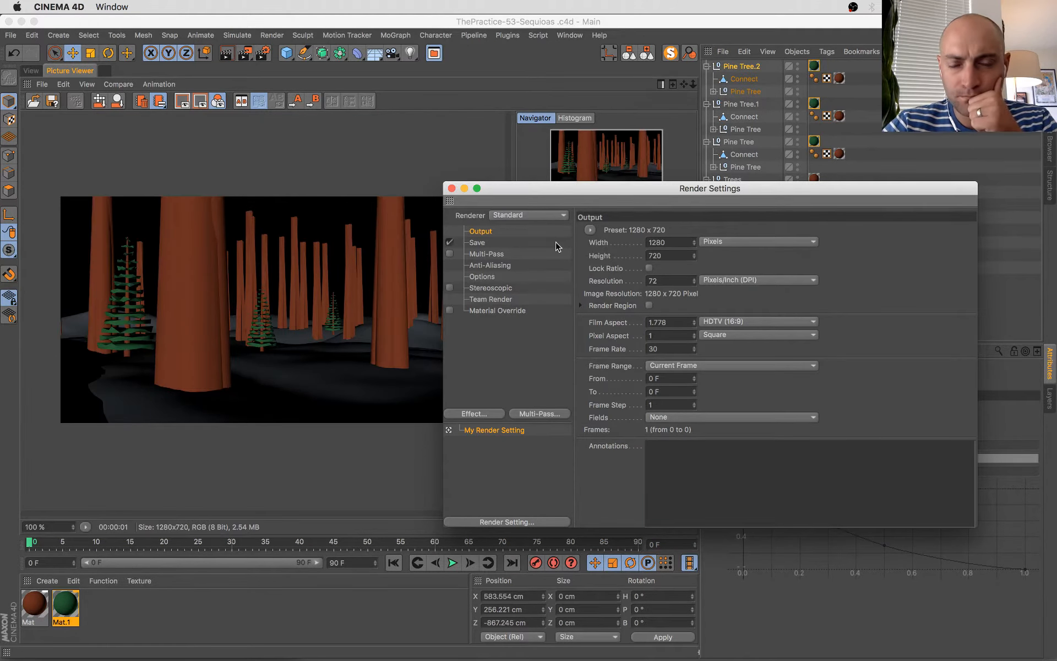
click(452, 188)
- Add a Physical Sky, show its time and location settings, and render the forest with it
drag(374, 53, 397, 106)
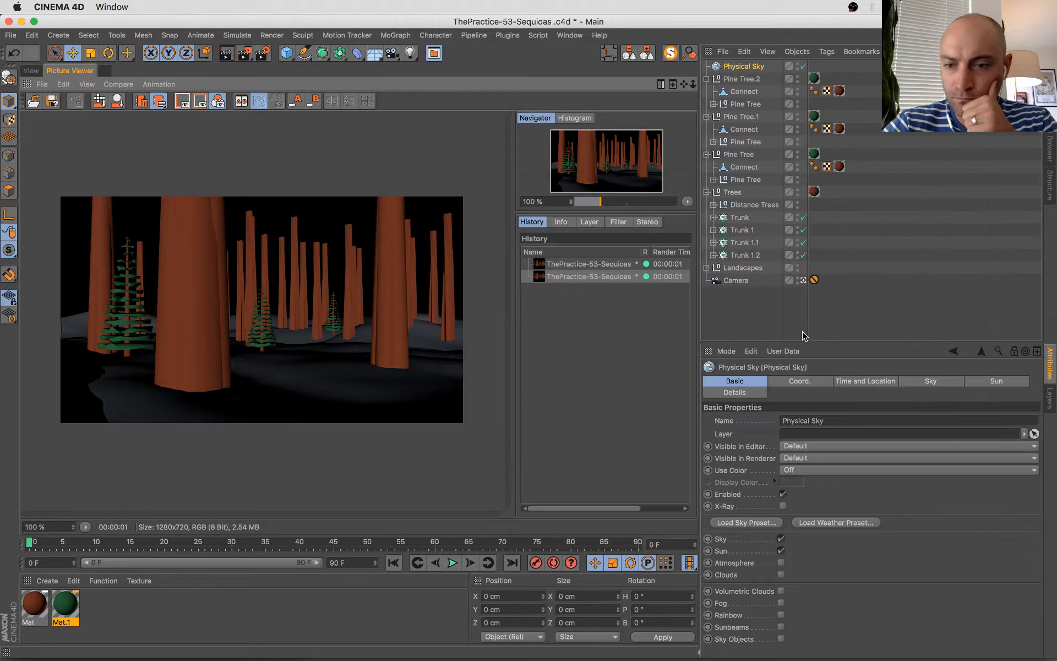
click(888, 384)
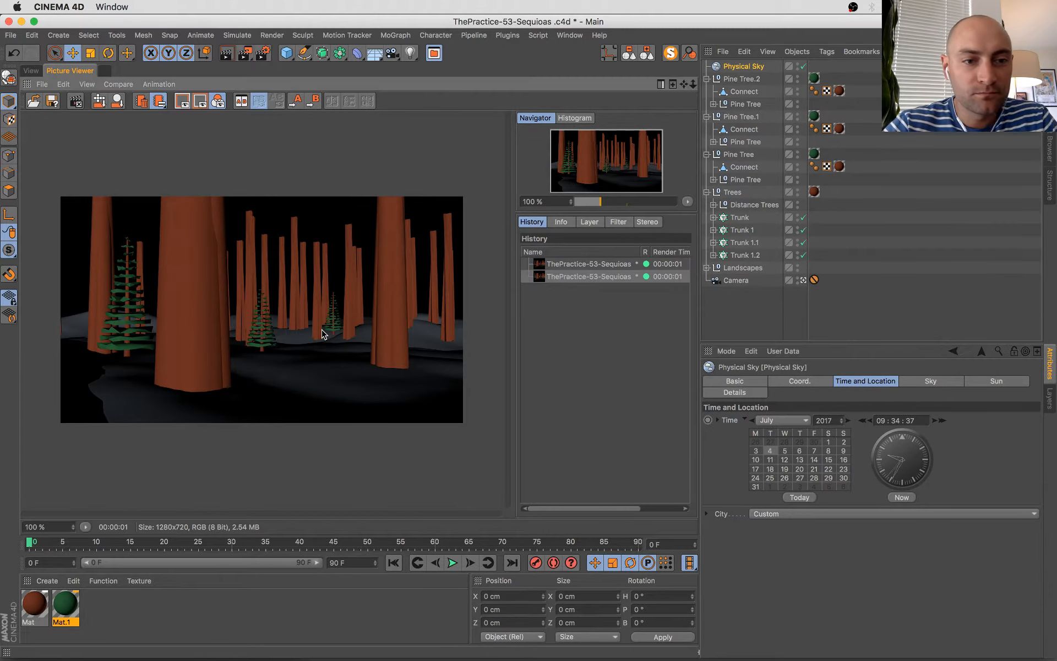
key(shift+r)
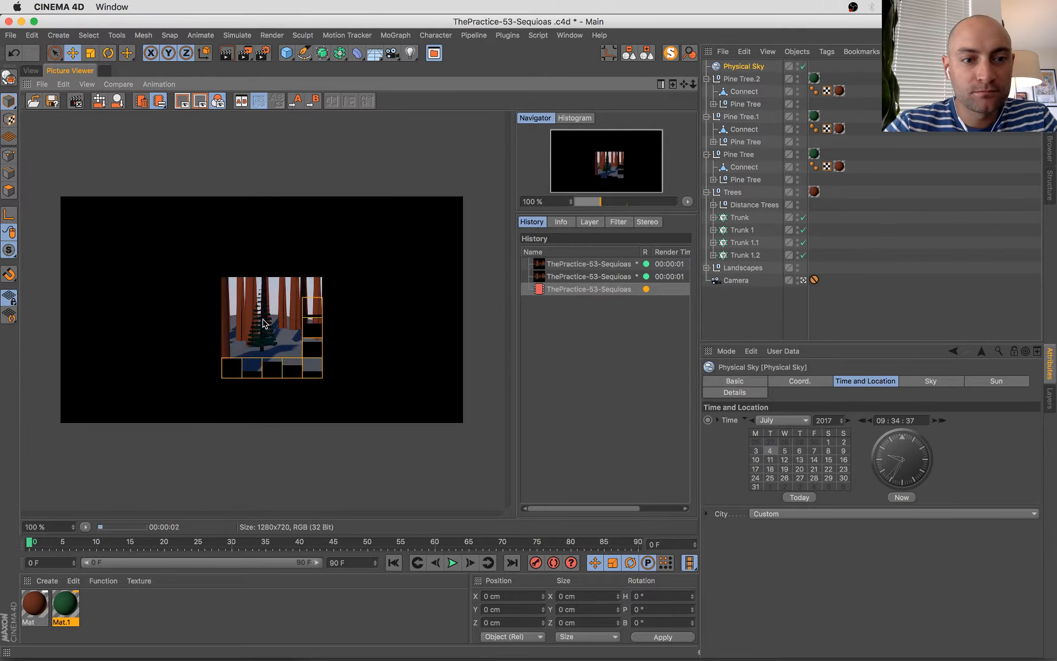
scroll(352, 312, up, 1)
- Add the Ambient Occlusion effect, change the renderer from Standard to Physical, and save the scene
click(266, 54)
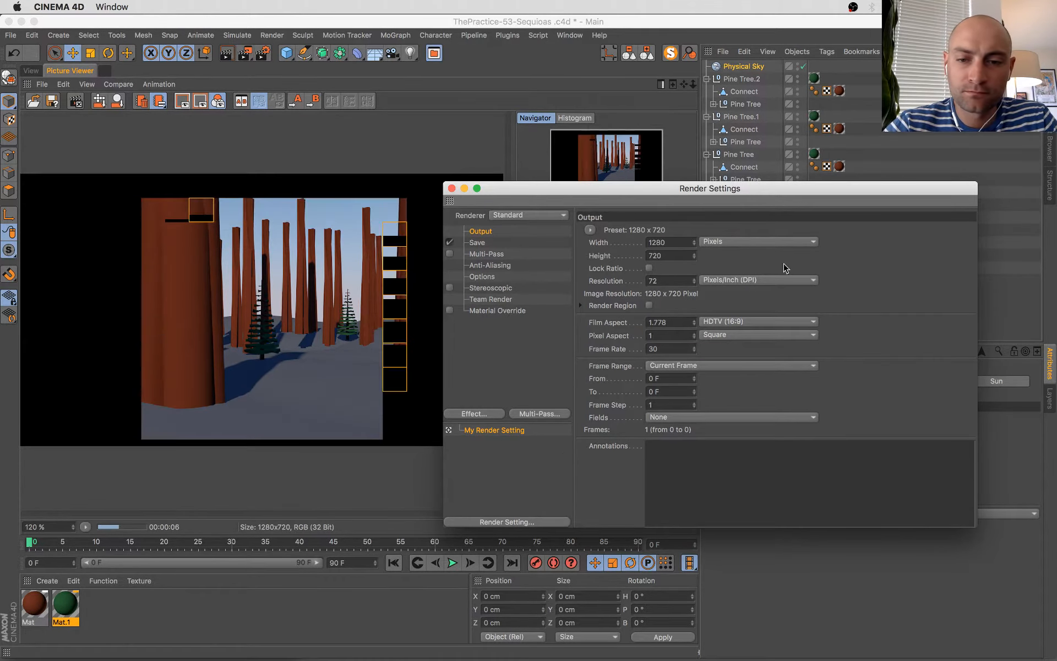
click(474, 413)
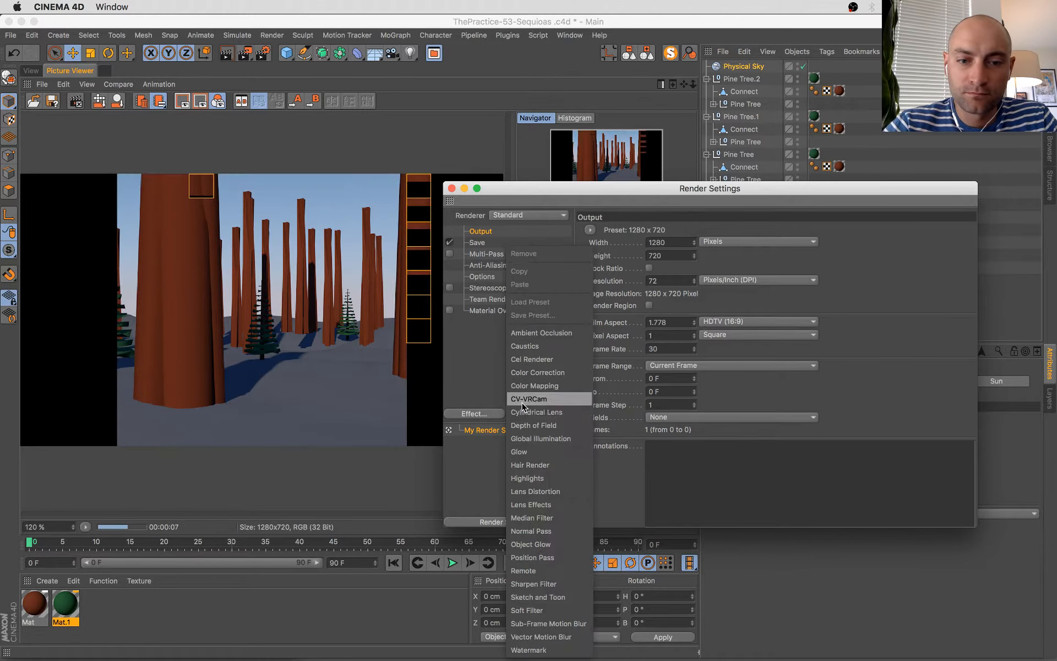
click(556, 332)
click(550, 216)
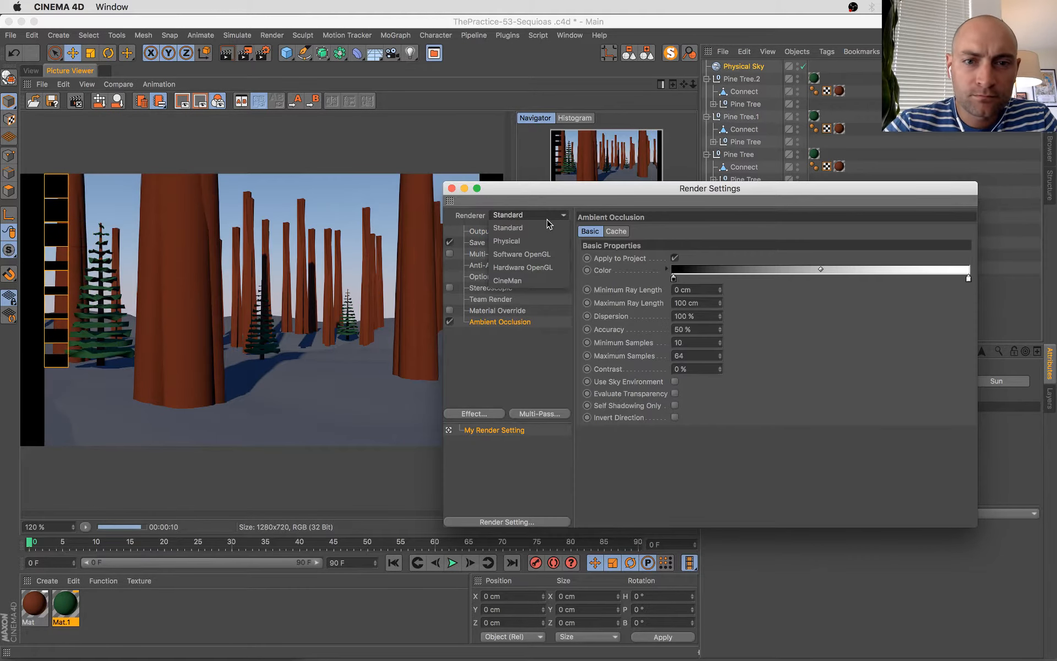
click(506, 241)
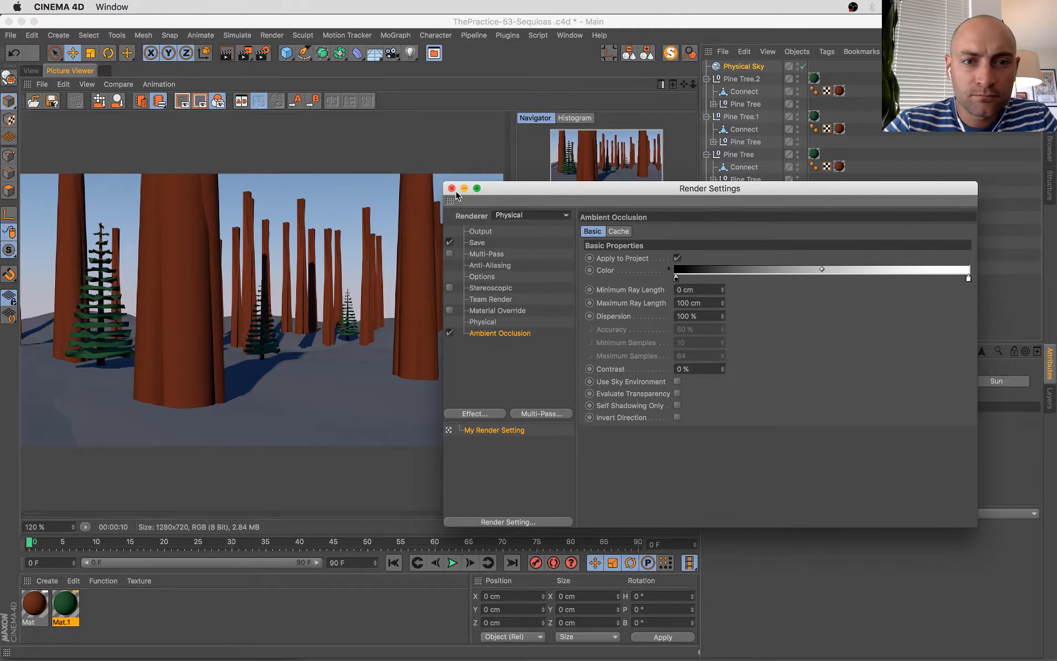
click(452, 189)
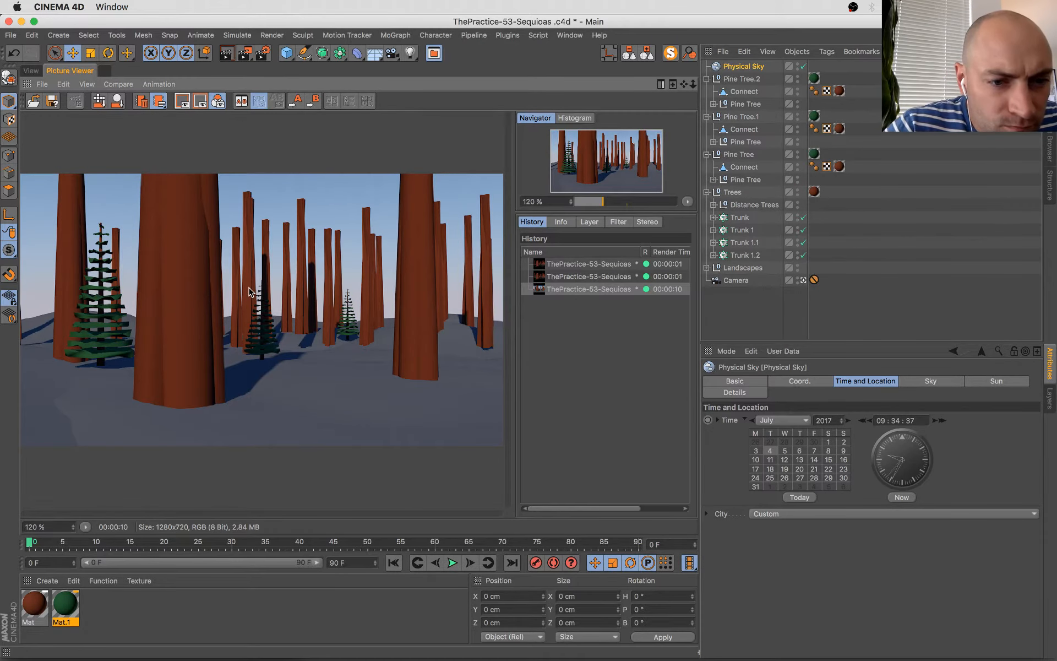
key(super+s)
- Render the forest with the Physical renderer, and again with the Physical Sky time set to 06:08:37
click(30, 72)
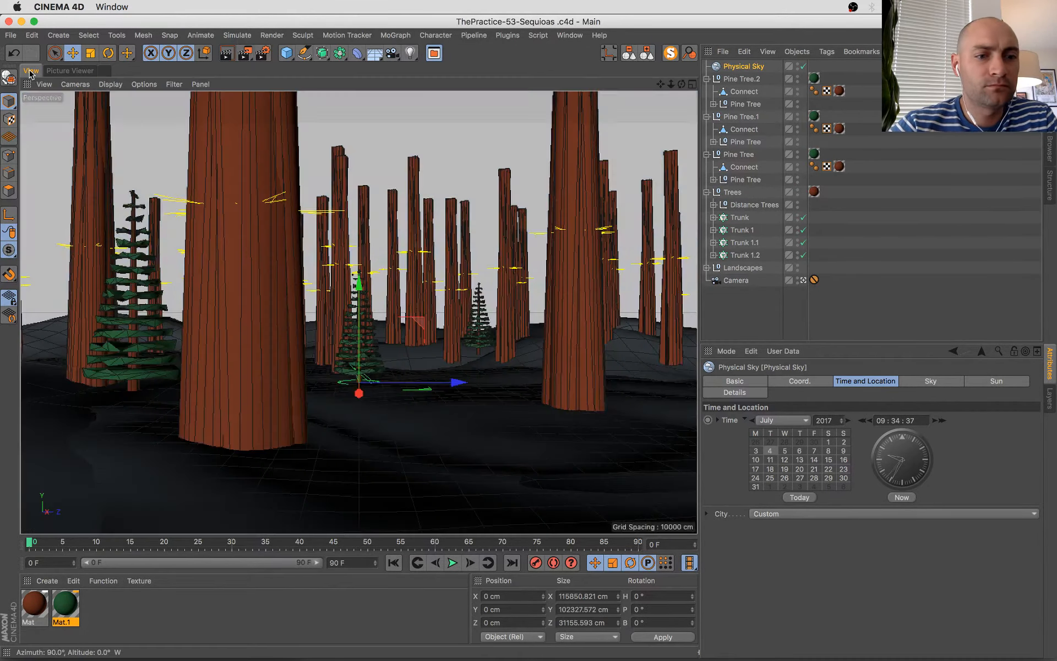
mouse_move(5, 5)
click(352, 248)
key(shift+r)
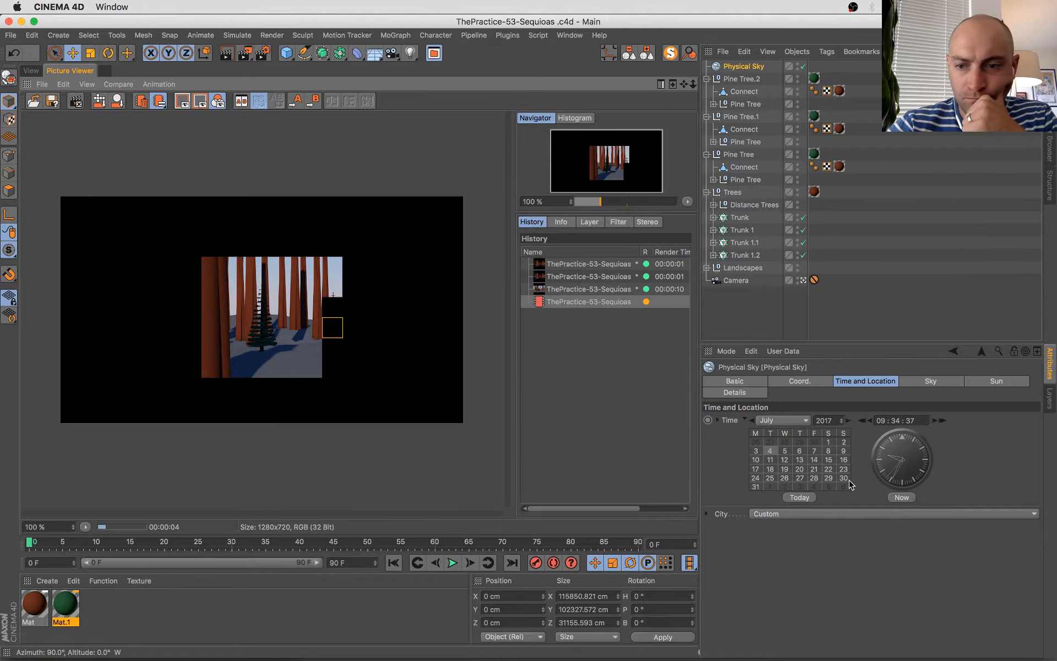
drag(892, 476, 905, 476)
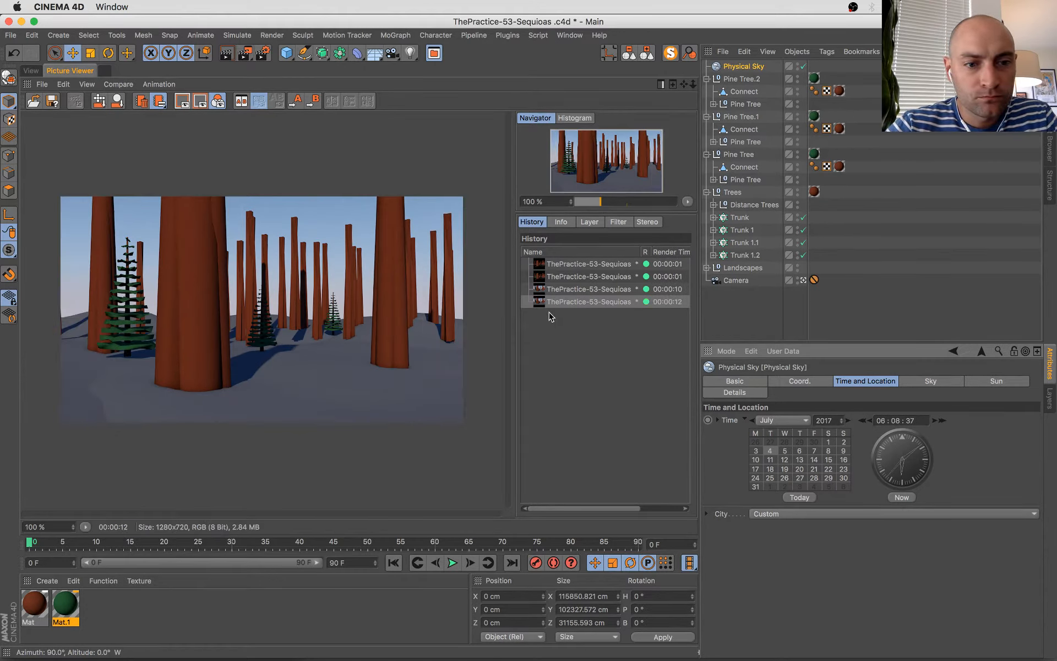
key(shift+r)
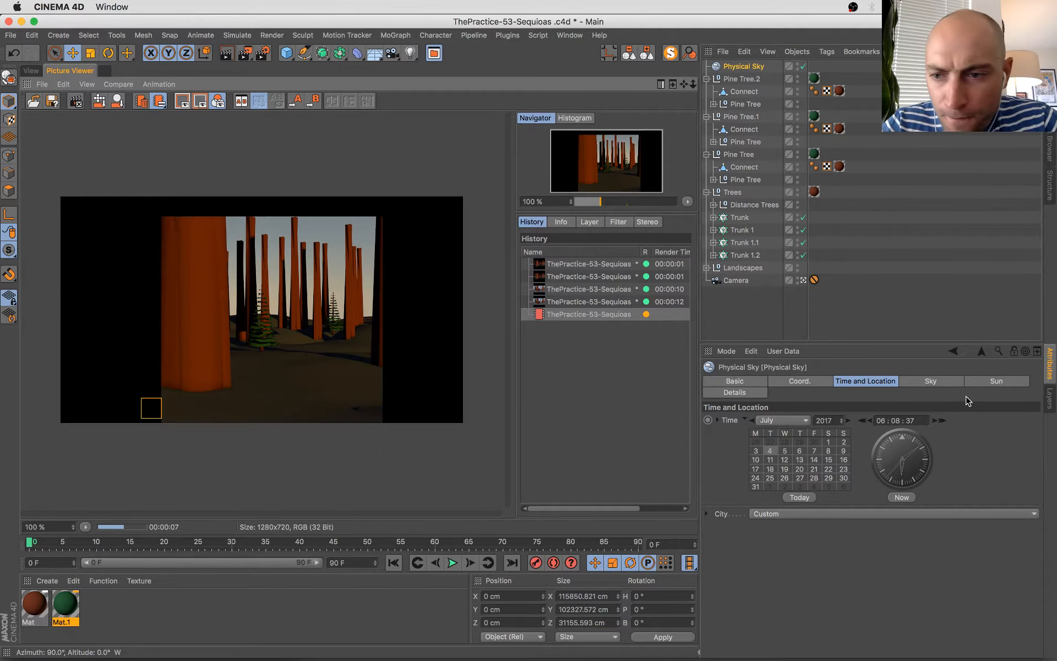
- Raise the Physical Sky's sky intensity to 125 % and its sun intensity to 106 %, and save the scene
click(992, 380)
click(941, 381)
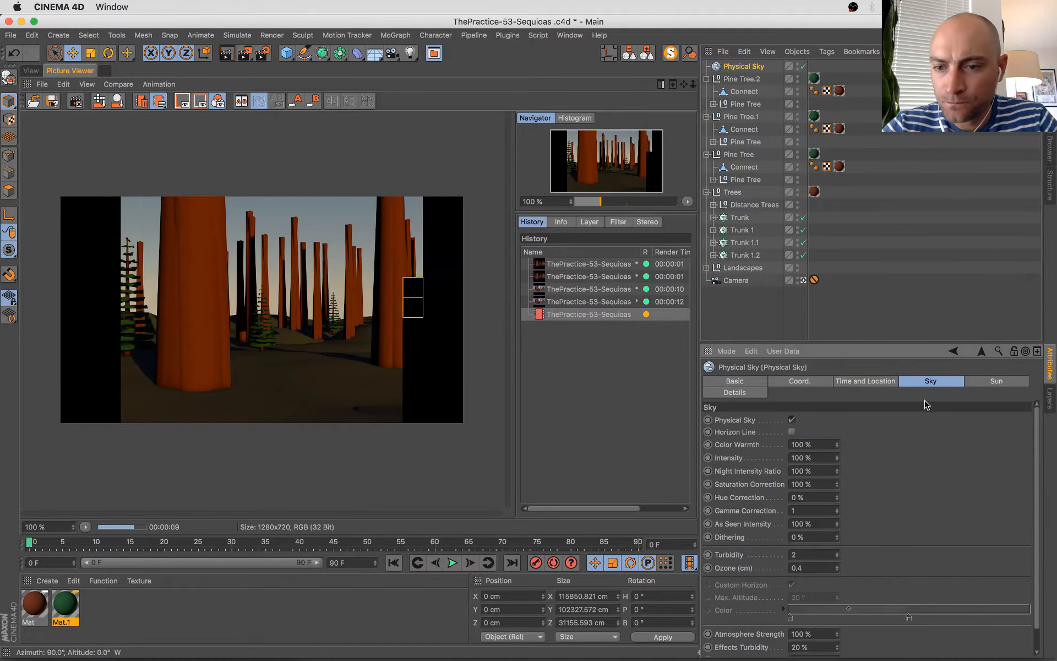
drag(837, 457, 837, 455)
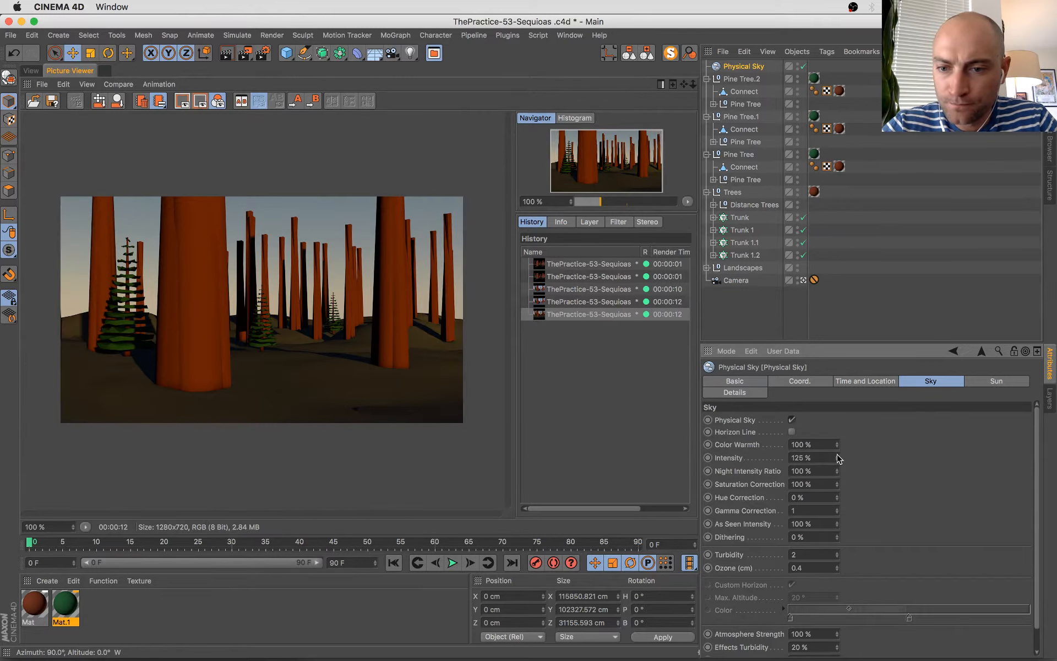
click(972, 381)
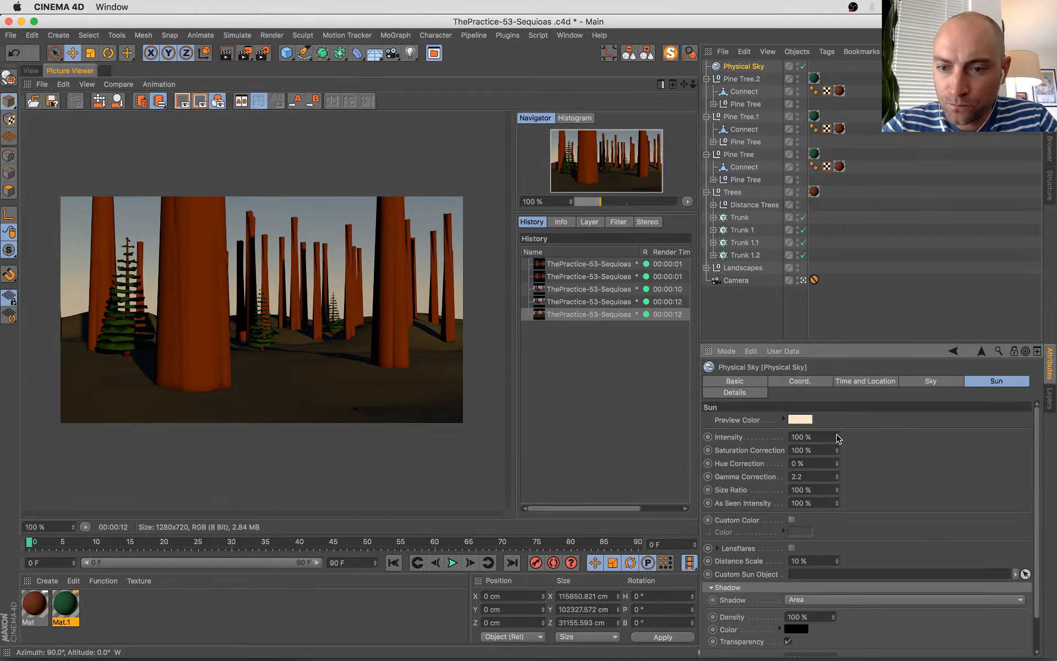
click(837, 435)
key(super+s)
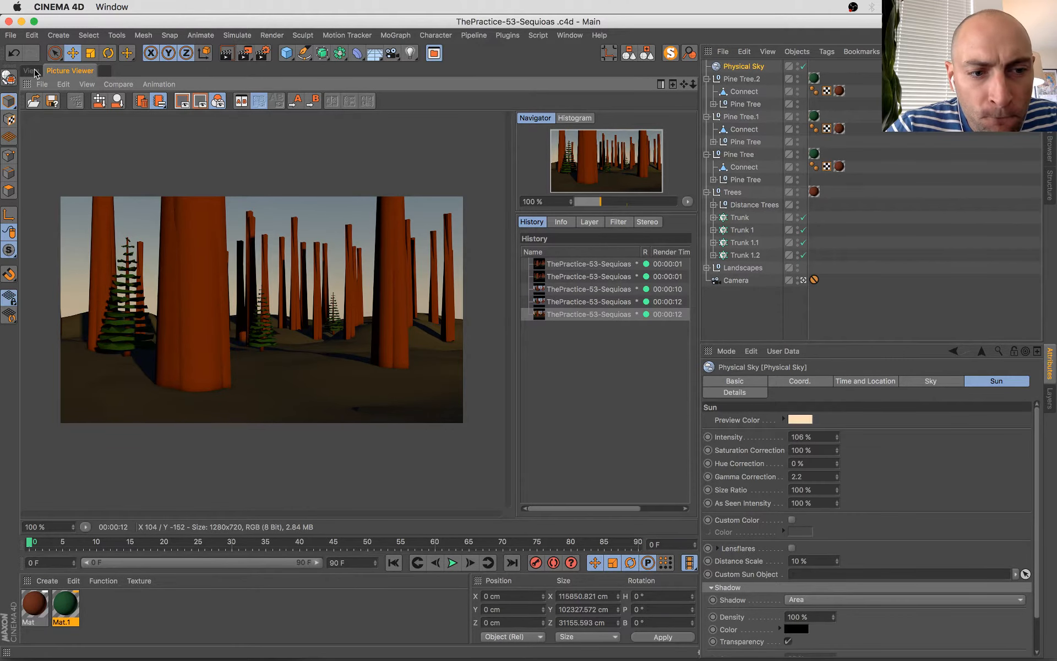
- Set the clone count to 6 on the Trunk 1.2 and Trunk 1 cloners, and save the scene
click(32, 71)
click(209, 316)
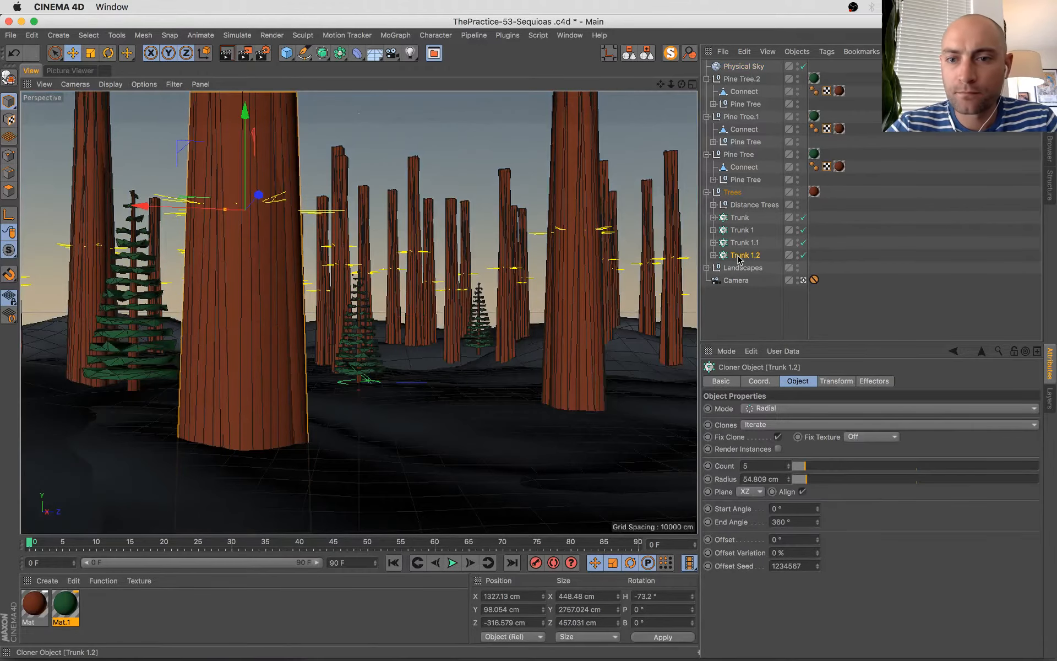
click(790, 465)
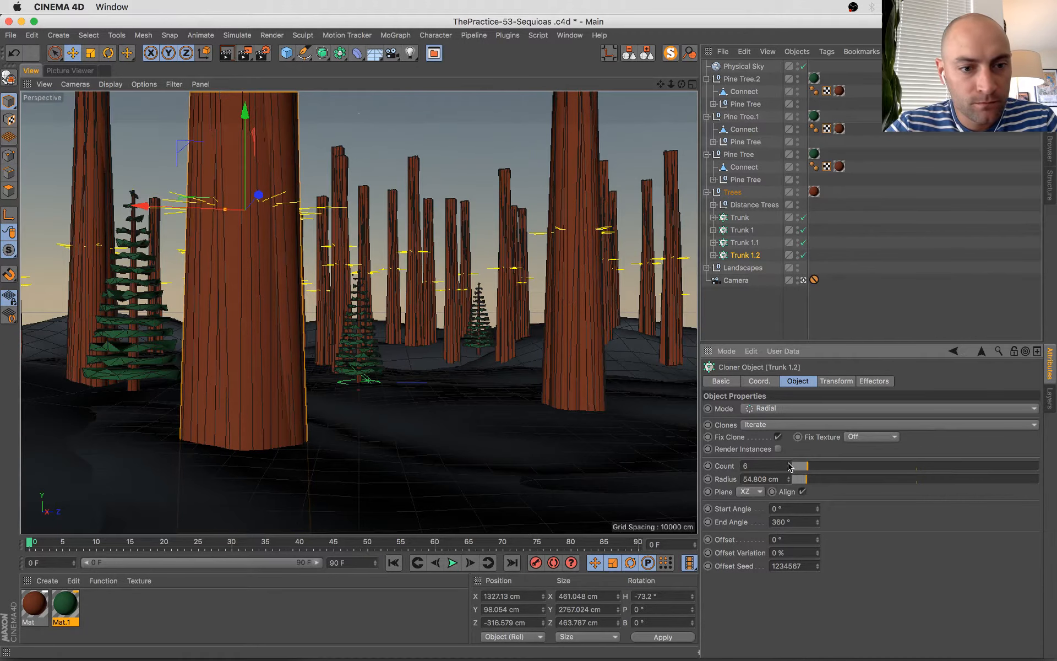
click(596, 369)
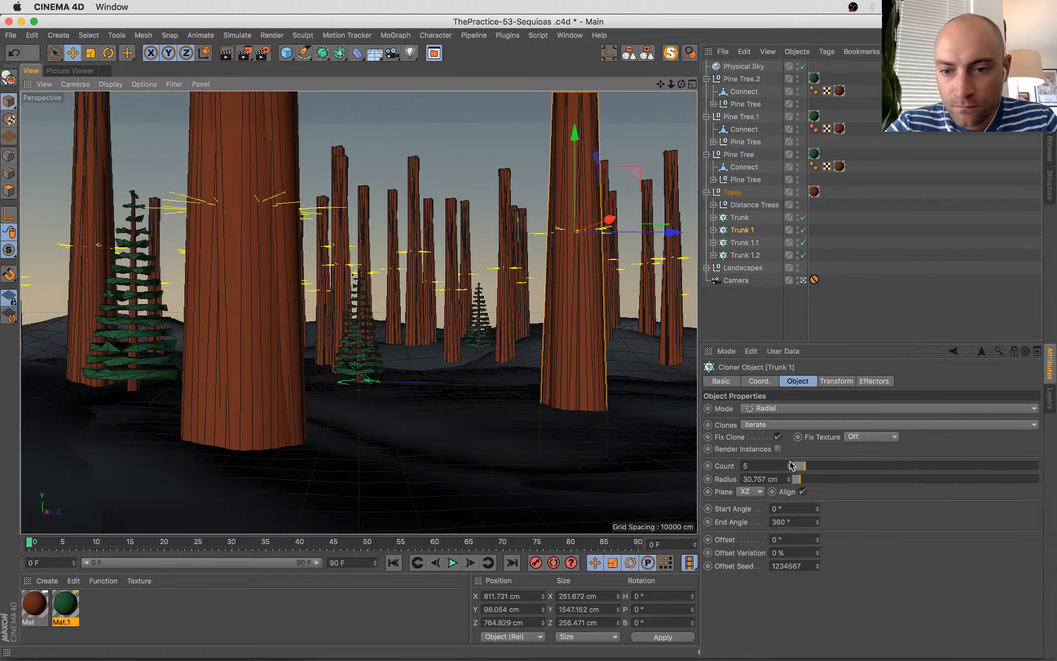
click(790, 465)
key(super+s)
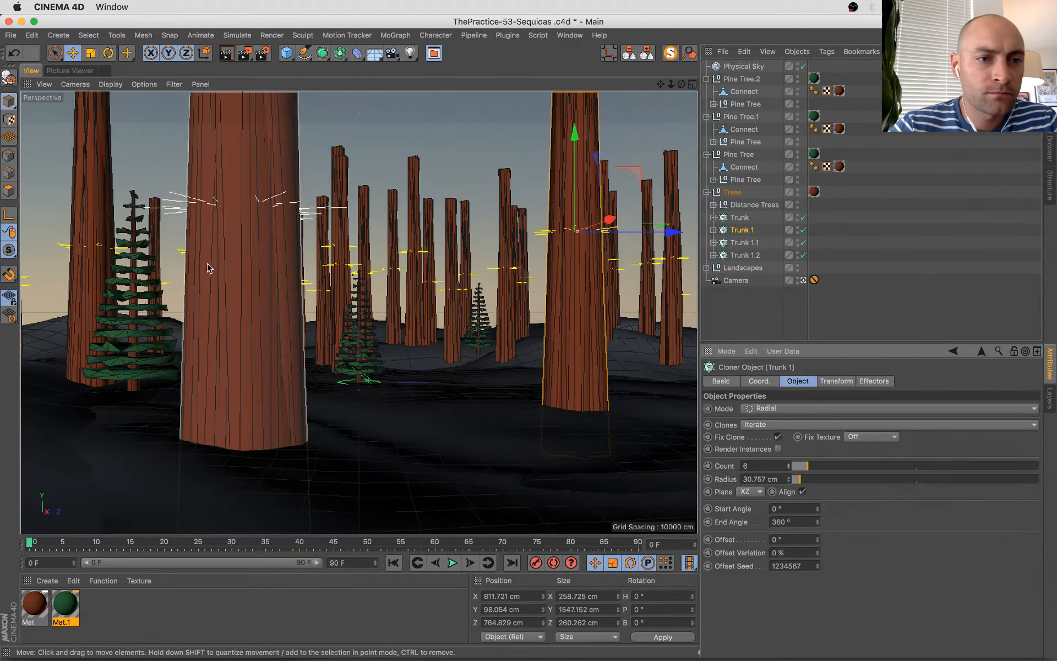
- Check the sequoia reference photo in Chrome and return to the Cinema 4D scene
key(super+Tab)
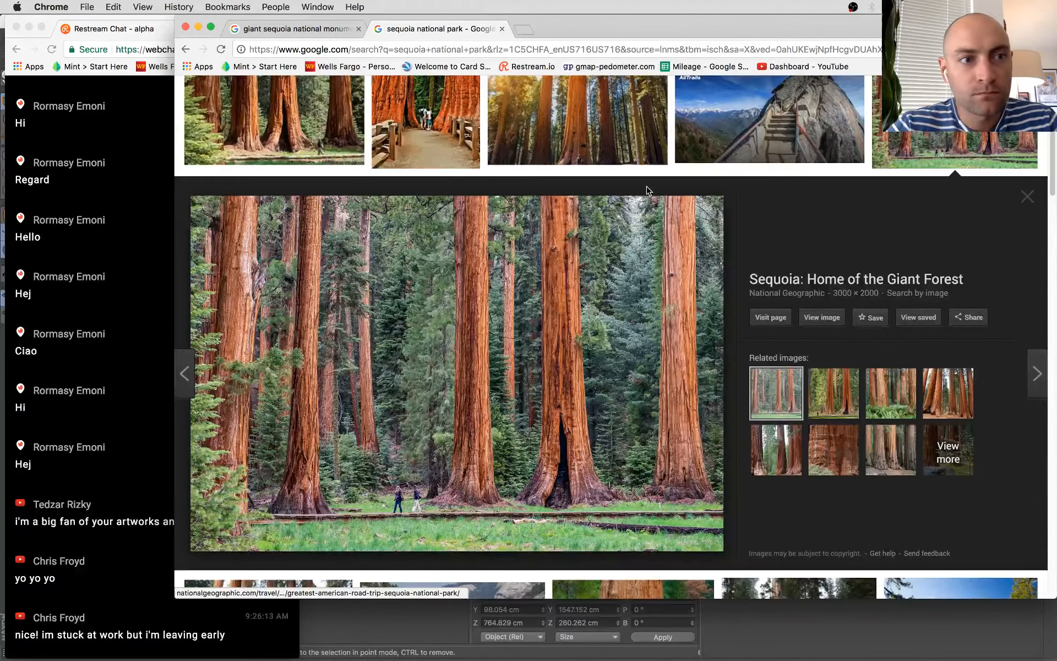
key(ctrl+Up)
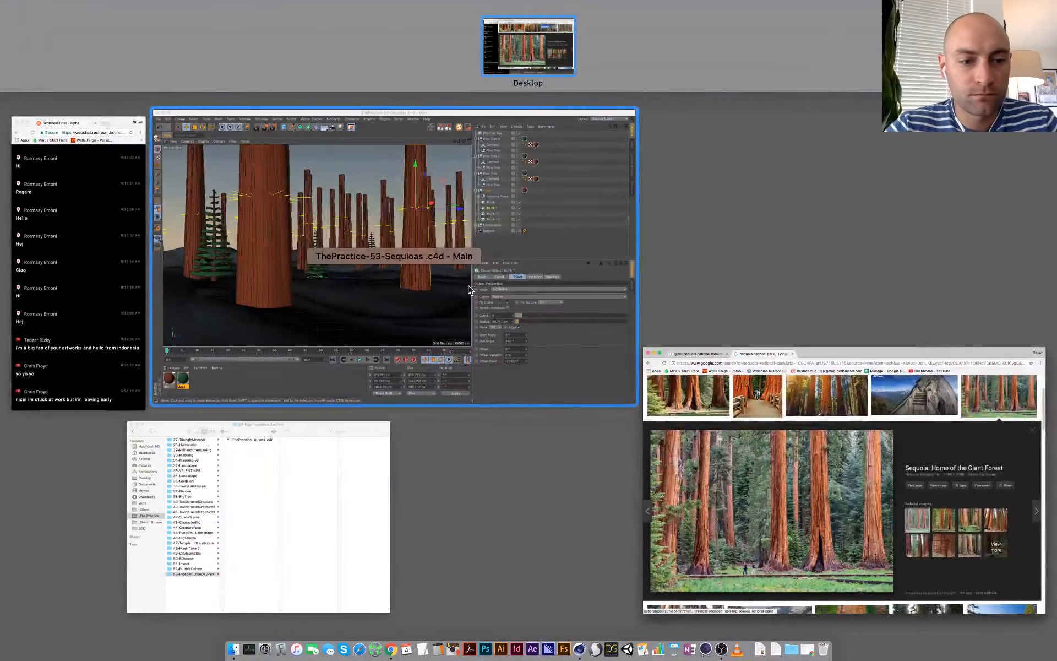
click(468, 289)
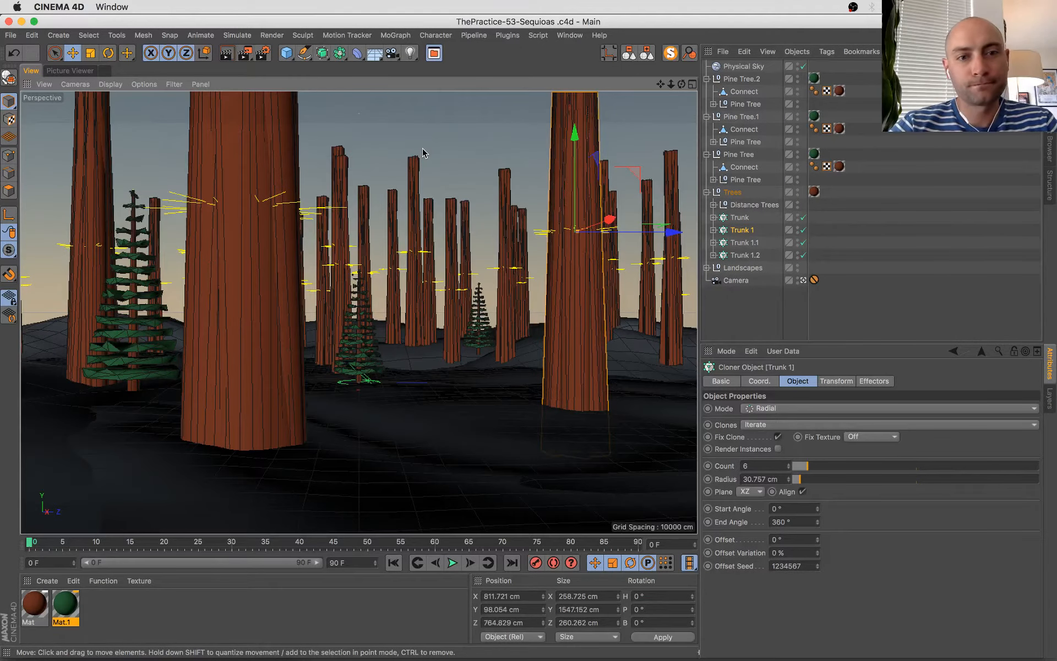
- Start a new project and add a thin cylinder with a 6.02 cm radius, pitched to -90° so it lies flat
key(super+n)
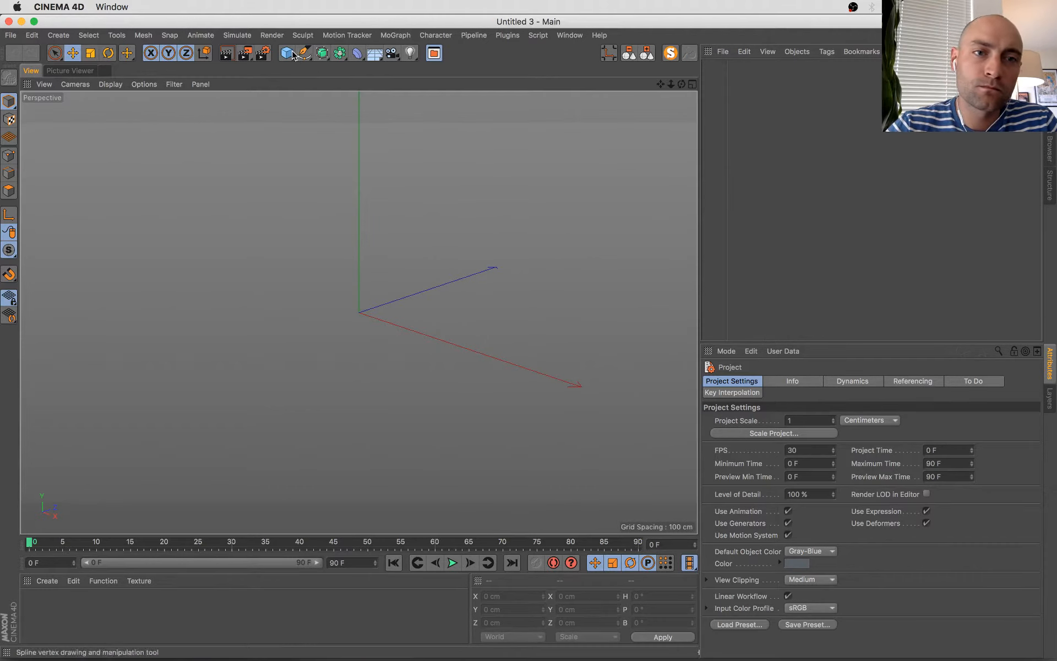
drag(288, 54, 575, 102)
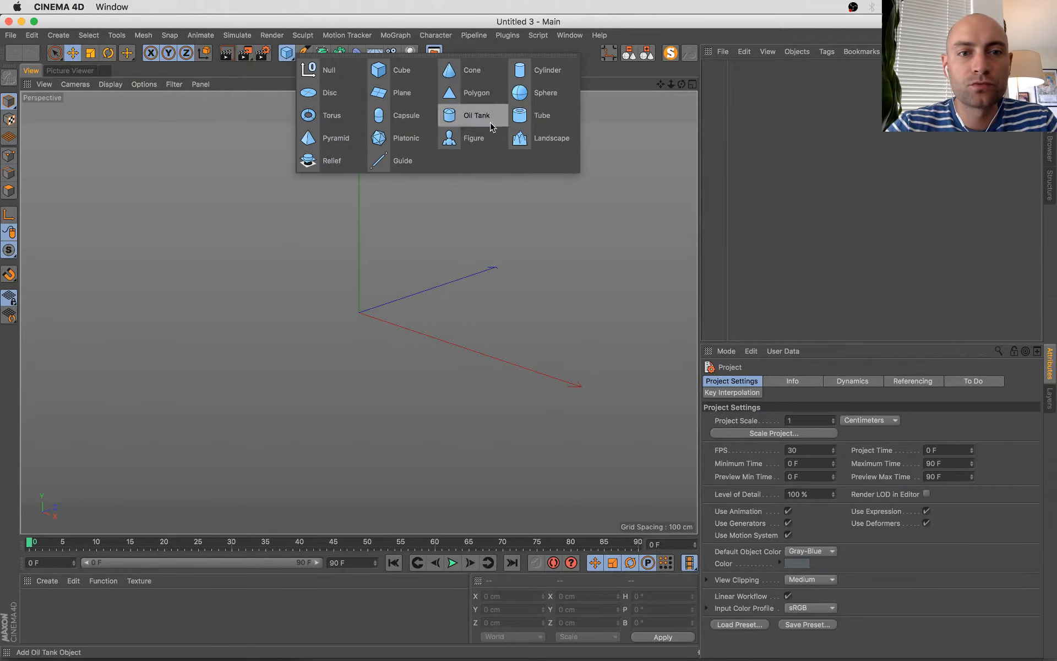
click(543, 69)
drag(388, 236, 360, 246)
key(r)
drag(335, 283, 622, 160)
click(736, 66)
- Display the viewport in Quick Shading (Lines) and set the cylinder's rotation segments to 6
click(110, 84)
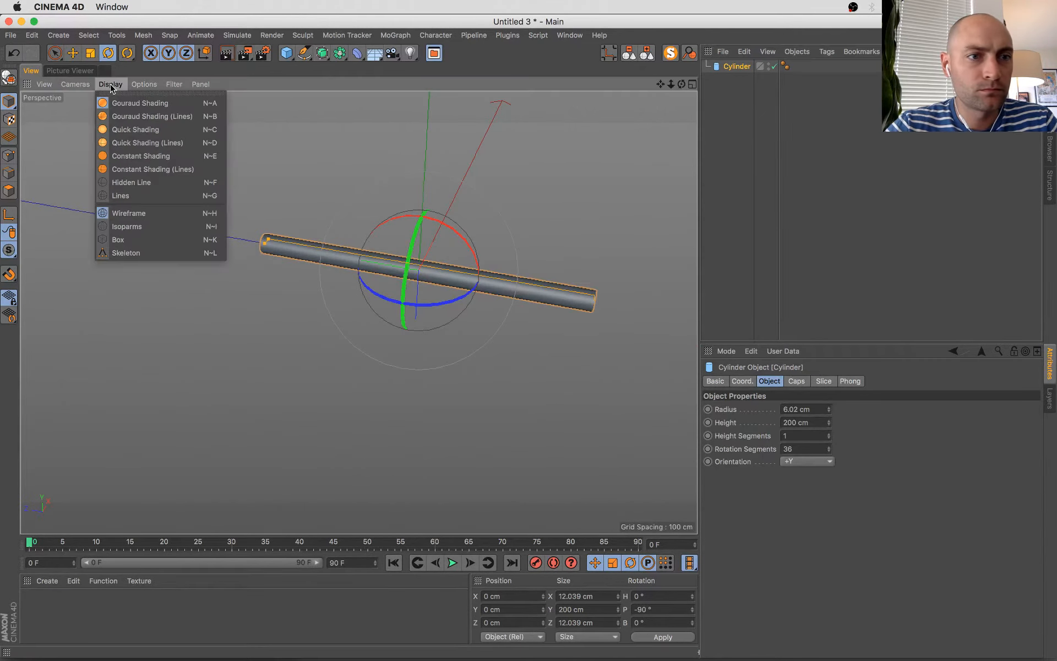
click(140, 143)
alt+drag(336, 297, 512, 309)
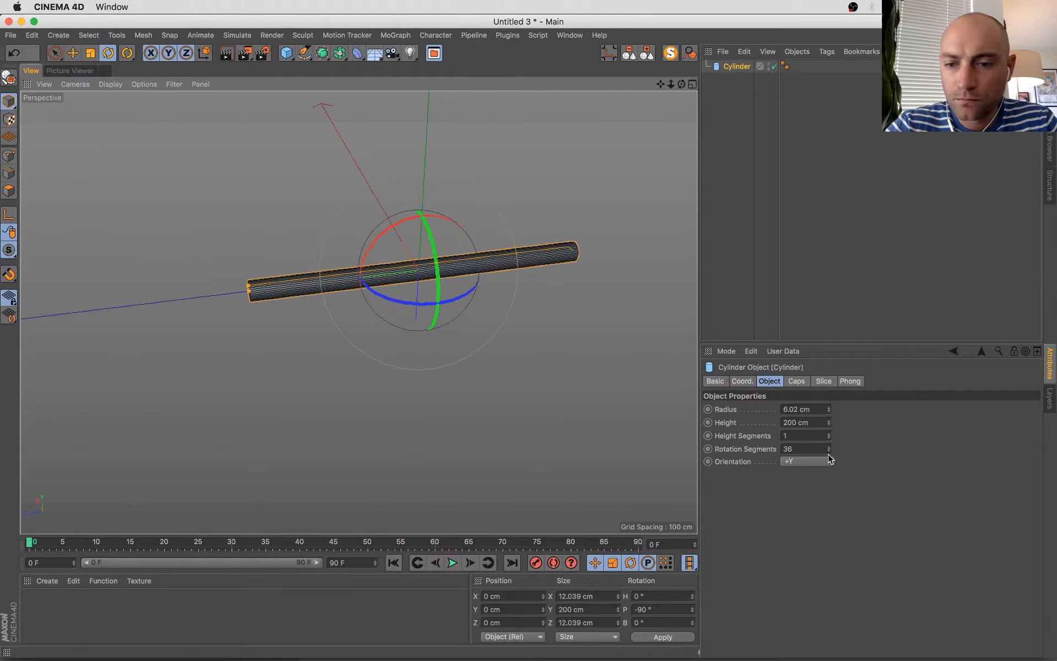
click(828, 451)
drag(829, 451, 828, 466)
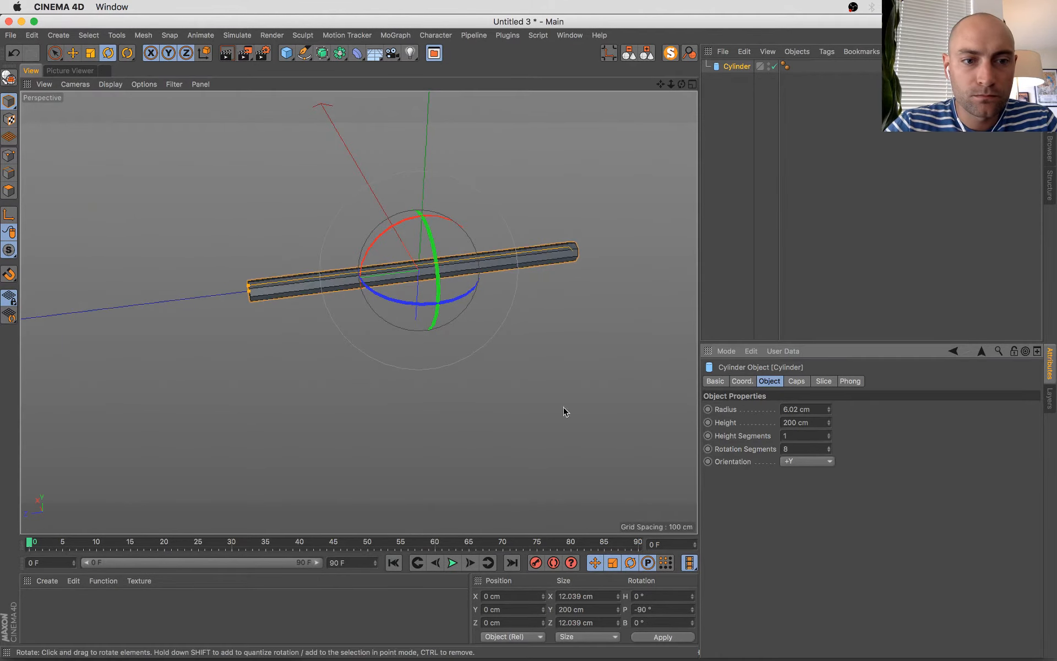
alt+drag(563, 409, 614, 345)
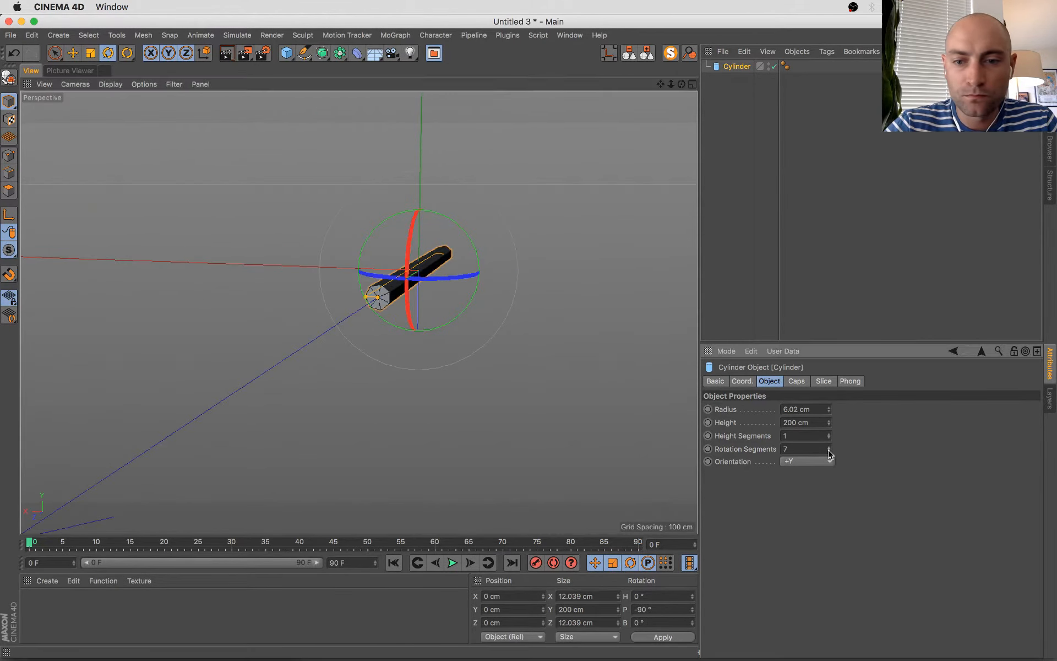
drag(828, 449, 829, 453)
alt+drag(580, 424, 370, 390)
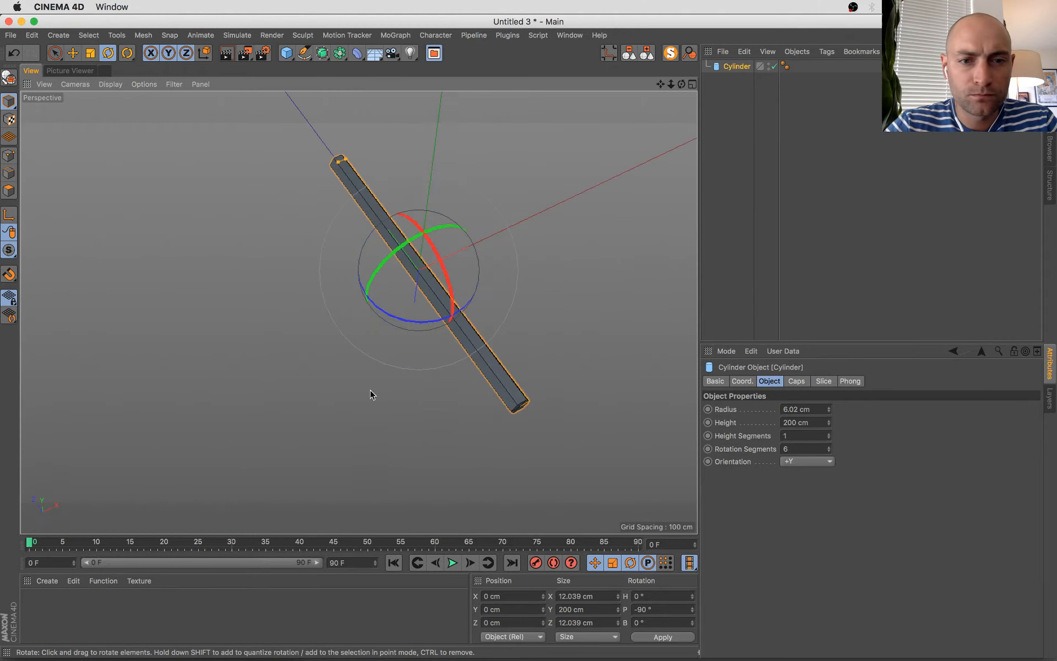
- Duplicate the cylinder, bank the copy to about -37.4° and move it so one end meets the original's middle
key(e)
ctrl+drag(414, 271, 409, 262)
key(r)
drag(435, 306, 212, 223)
key(e)
alt+middle_drag(214, 223, 253, 320)
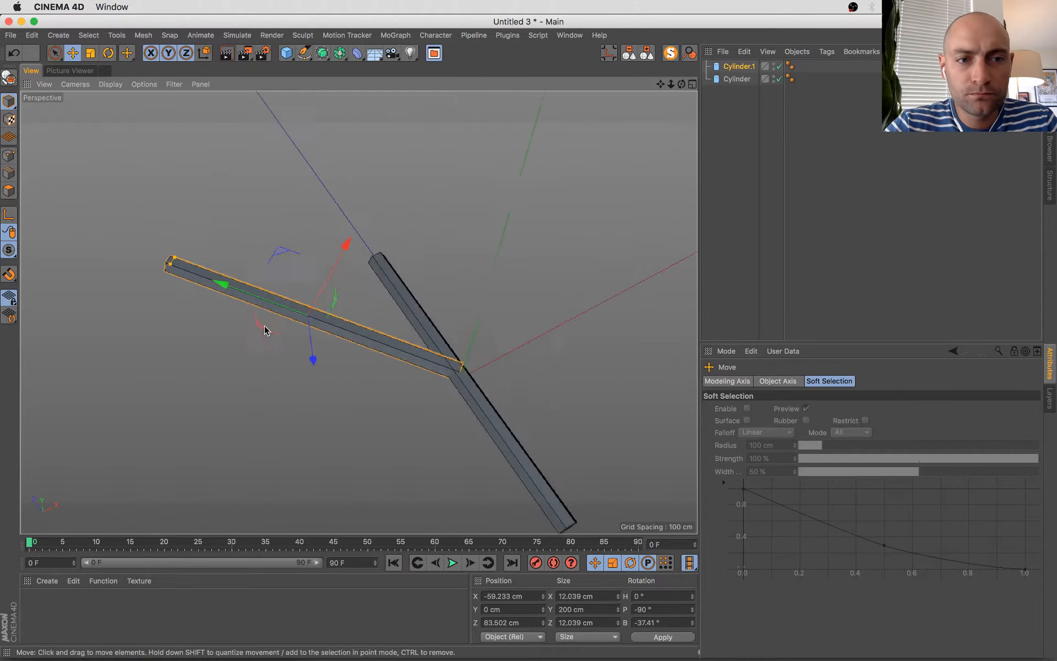
alt+drag(253, 320, 339, 262)
- Make the angled copy editable and move its axis to the end joining the main cylinder, about X -0.28 cm, Z 6.42 cm
key(c)
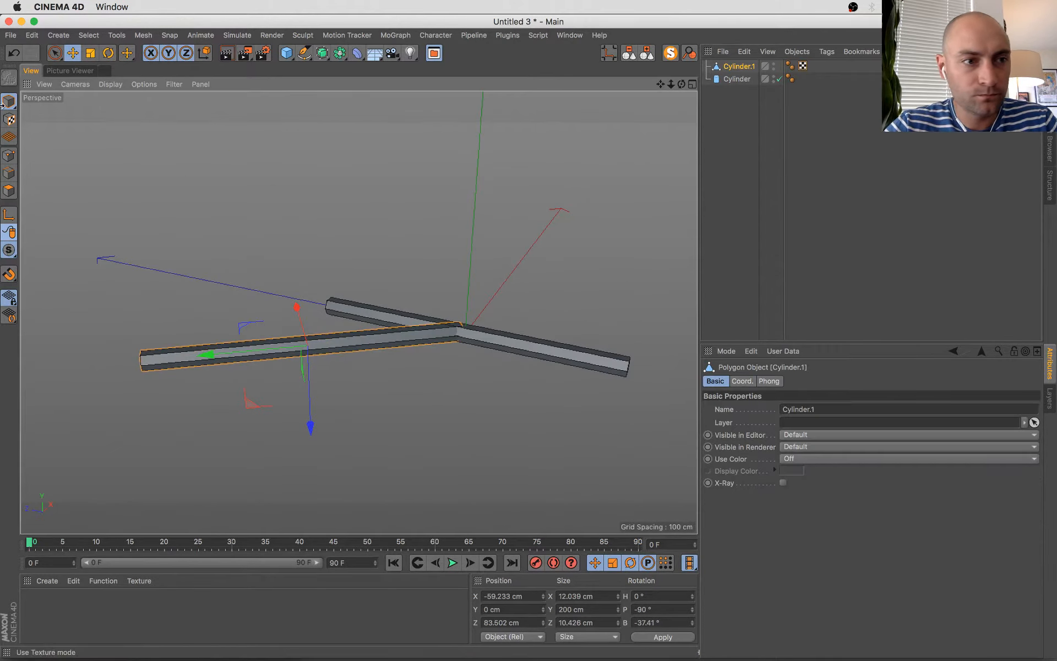
click(9, 214)
drag(231, 349, 122, 234)
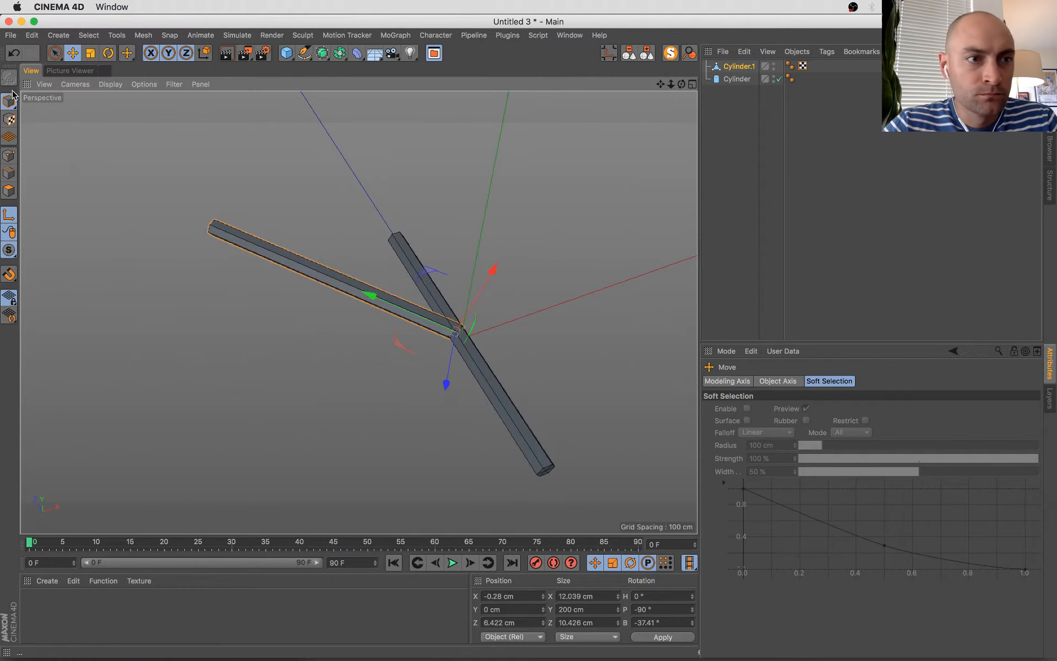
click(16, 213)
- Scale the side branch down uniformly from its joint end to about 133.8 cm long
key(t)
drag(483, 177, 442, 278)
alt+drag(395, 347, 571, 291)
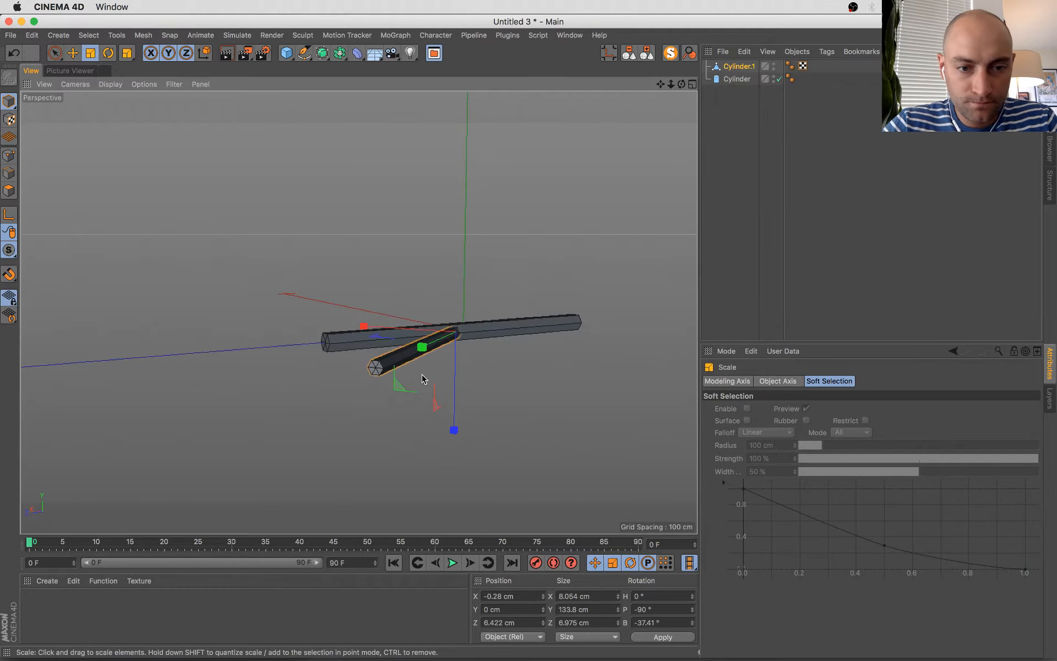
- Select the end-cap polygons at the side branch's free end and set the Live Selection mode to Soft Selection
scroll(422, 374, up, 3)
key(space)
click(9, 190)
click(354, 361)
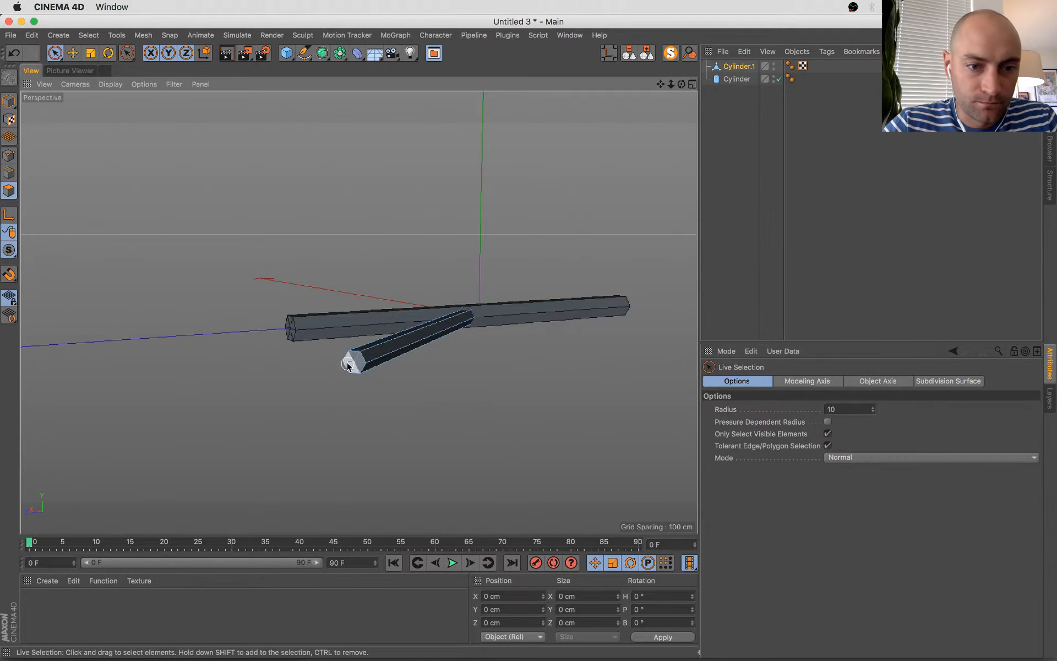
alt+drag(388, 408, 476, 461)
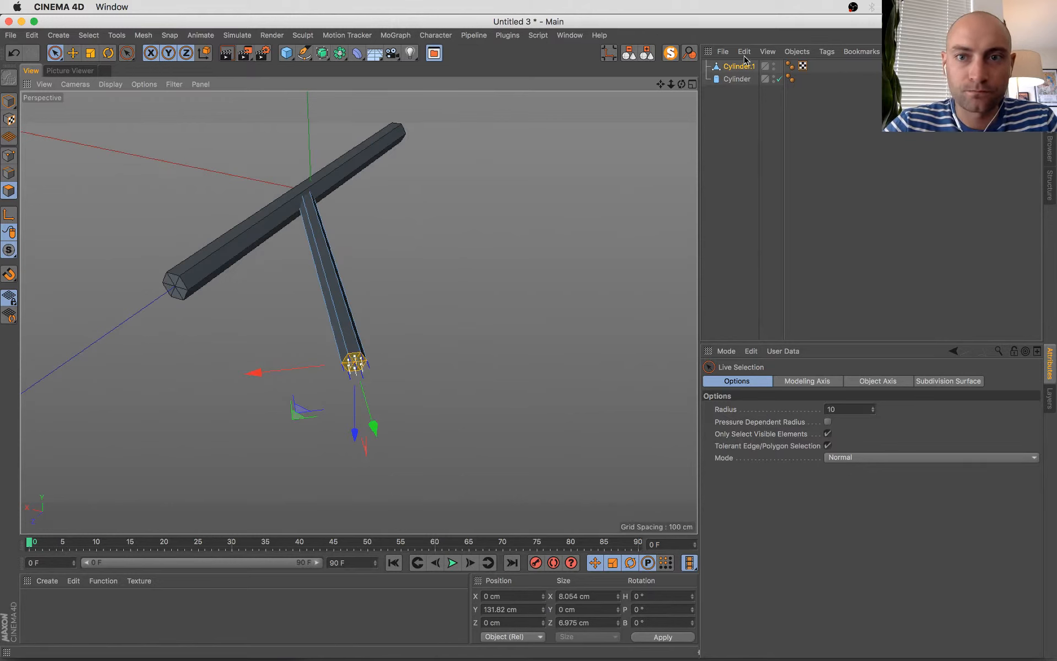
click(862, 457)
click(864, 498)
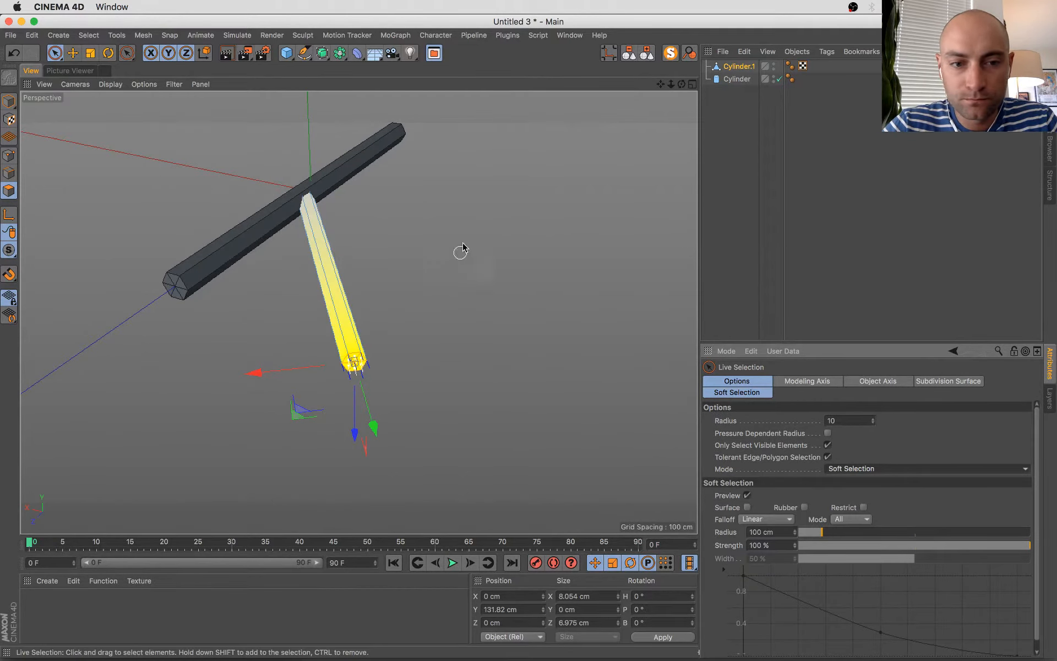
- Reduce the soft selection radius to 25 cm and scale the selected end cap down to taper the branch
key(t)
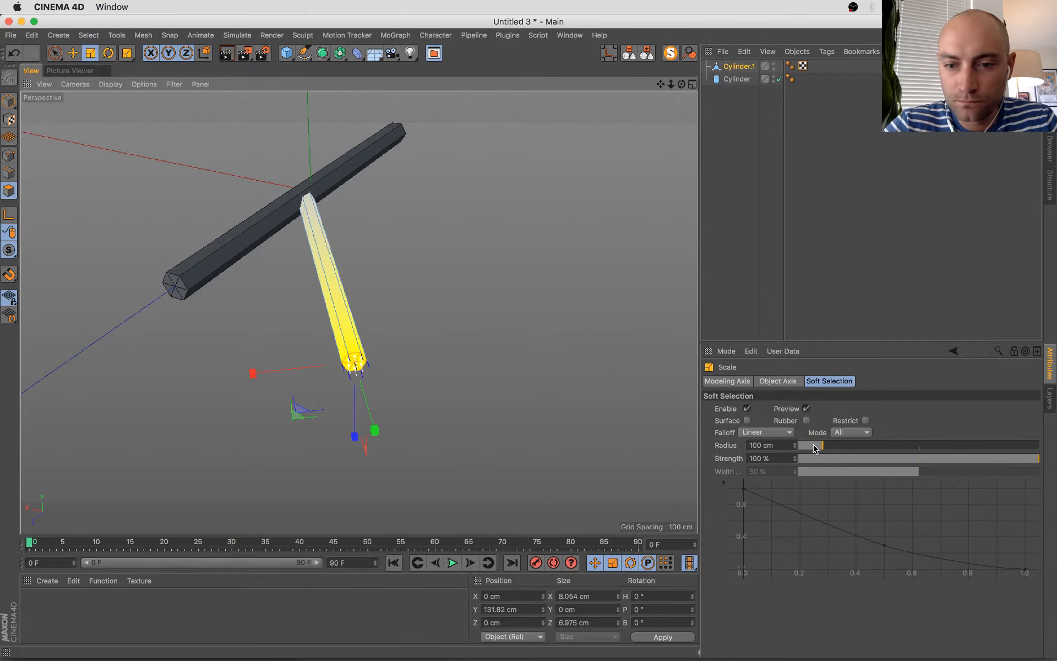
drag(815, 447, 805, 447)
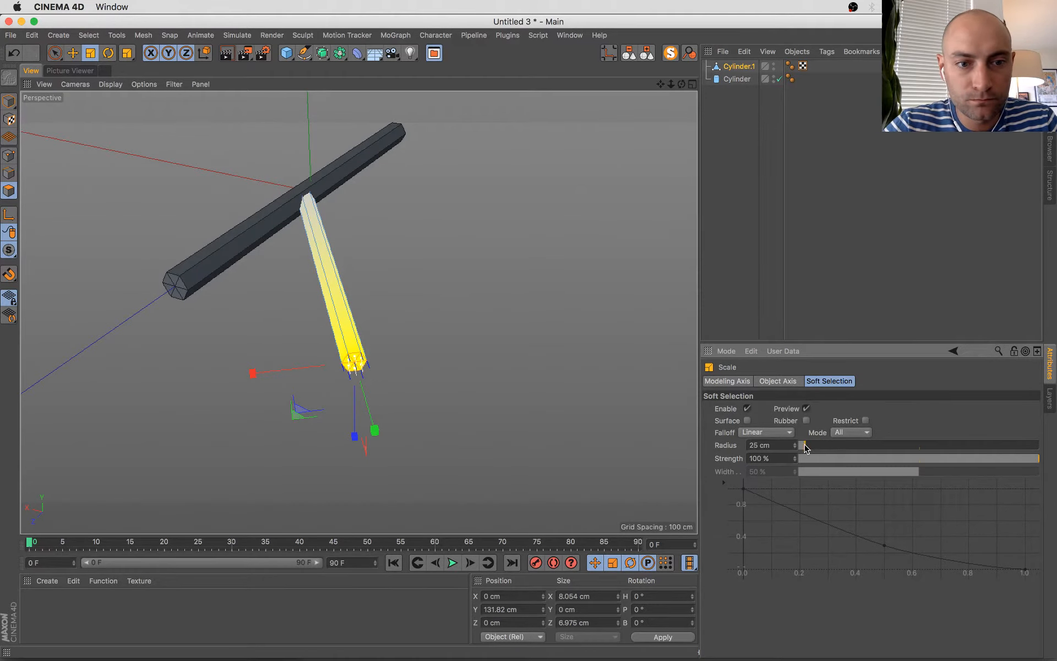
drag(519, 265, 380, 401)
click(8, 101)
- Lengthen the main cylinder to about 307.8 cm and shift it along its length to about Z 45.2 cm
click(271, 389)
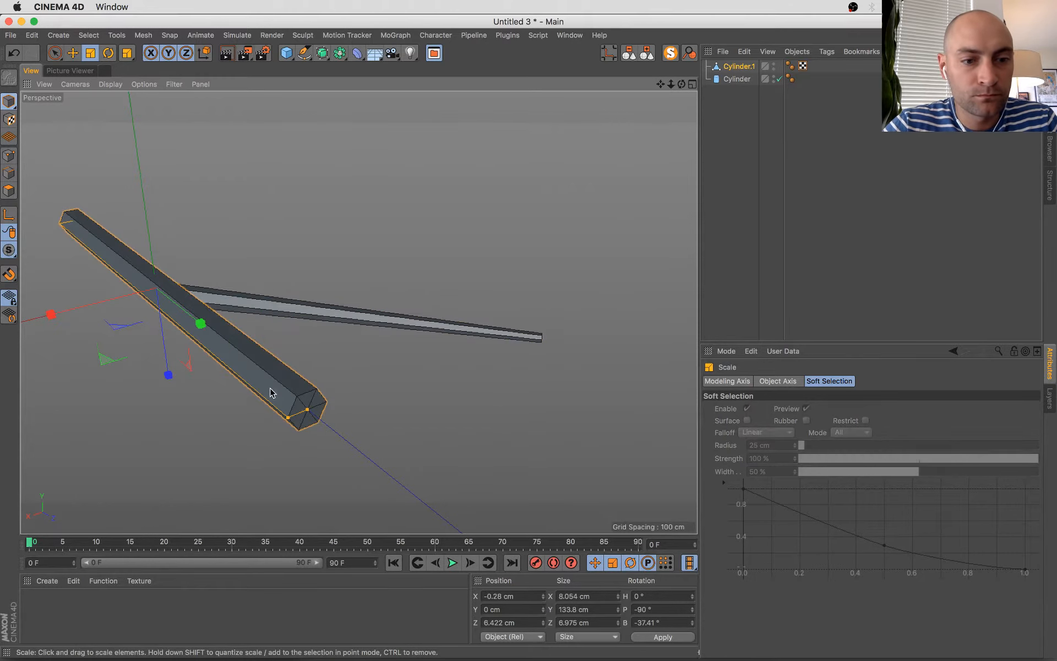
drag(309, 412, 384, 472)
key(e)
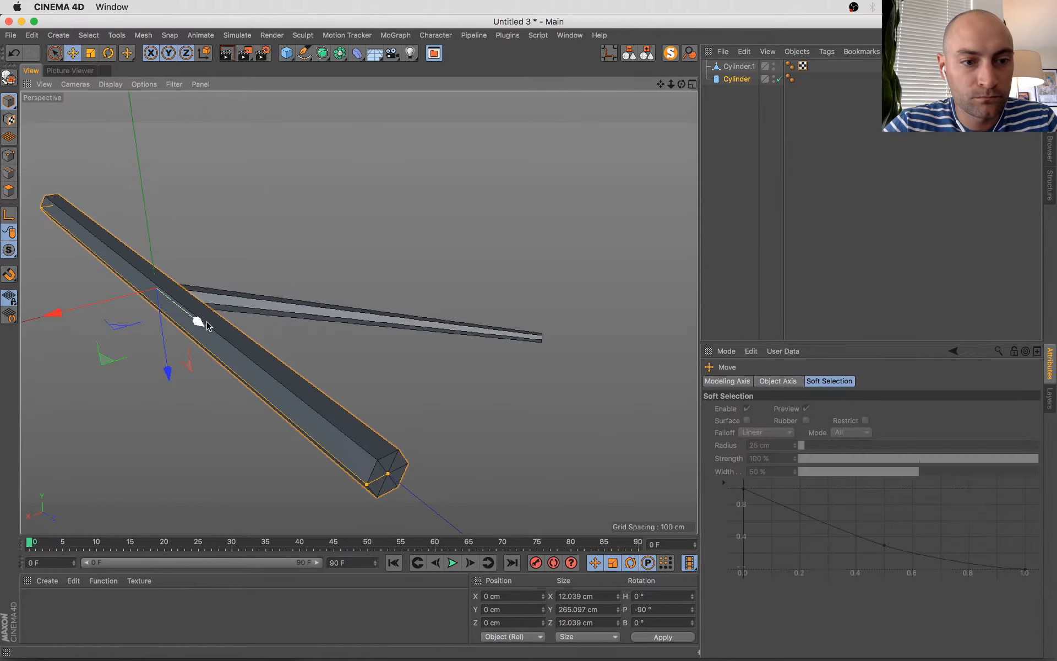
drag(200, 322, 426, 424)
scroll(275, 375, down, 6)
drag(409, 344, 436, 344)
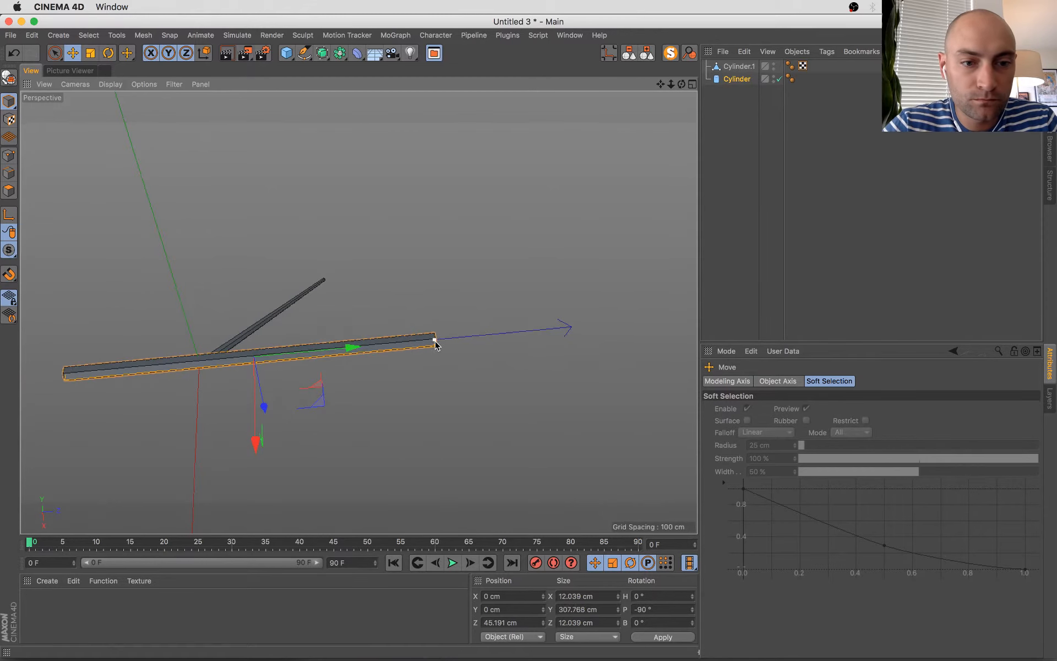
- Make the main cylinder editable and move its axis along its length toward the base end
drag(332, 350, 196, 362)
key(c)
click(11, 216)
- Select the tapered side branch and switch its handles to the world coordinate system
alt+drag(330, 401, 488, 406)
click(330, 405)
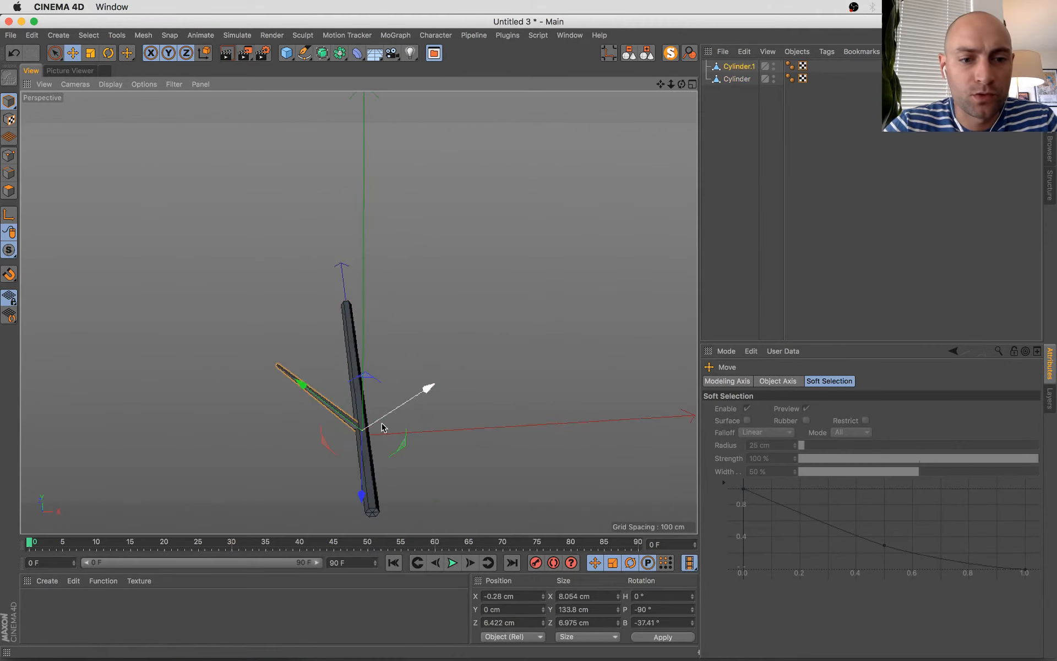
drag(361, 498, 365, 461)
key(super+z)
key(w)
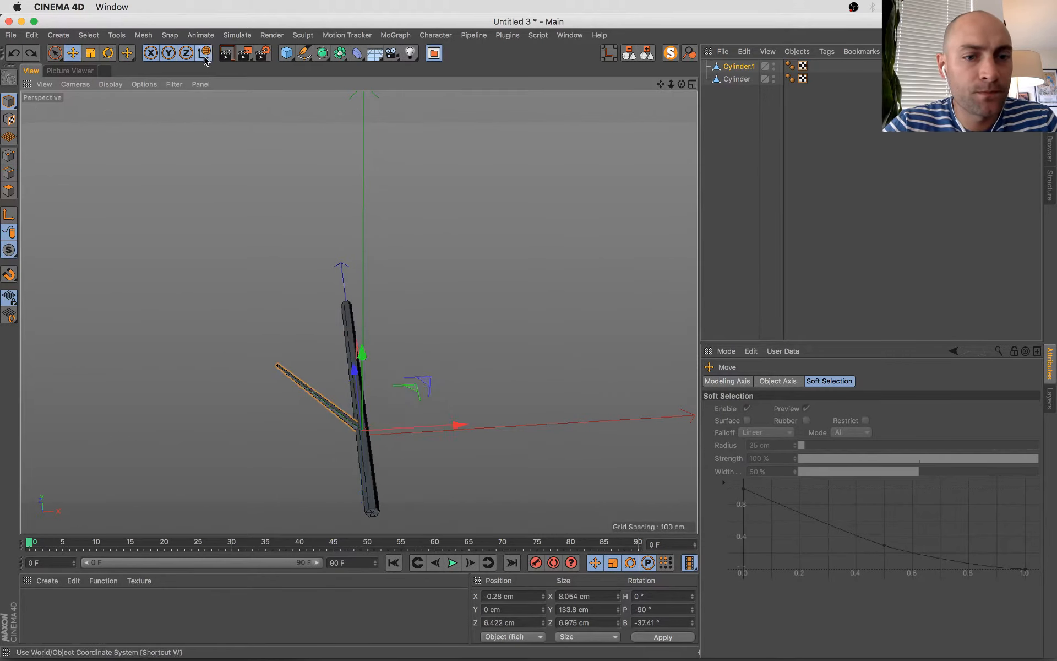
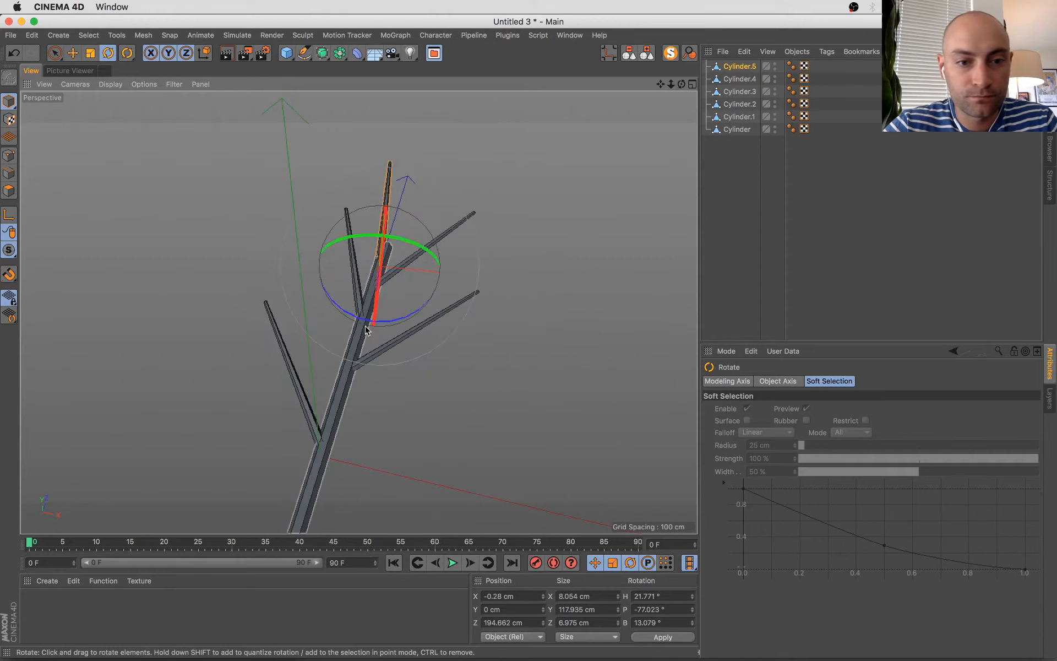
- Place a copy of the Cylinder.5 twig about 126 cm down the stem and rotate it outward at a different angle
key(e)
drag(401, 199, 366, 317)
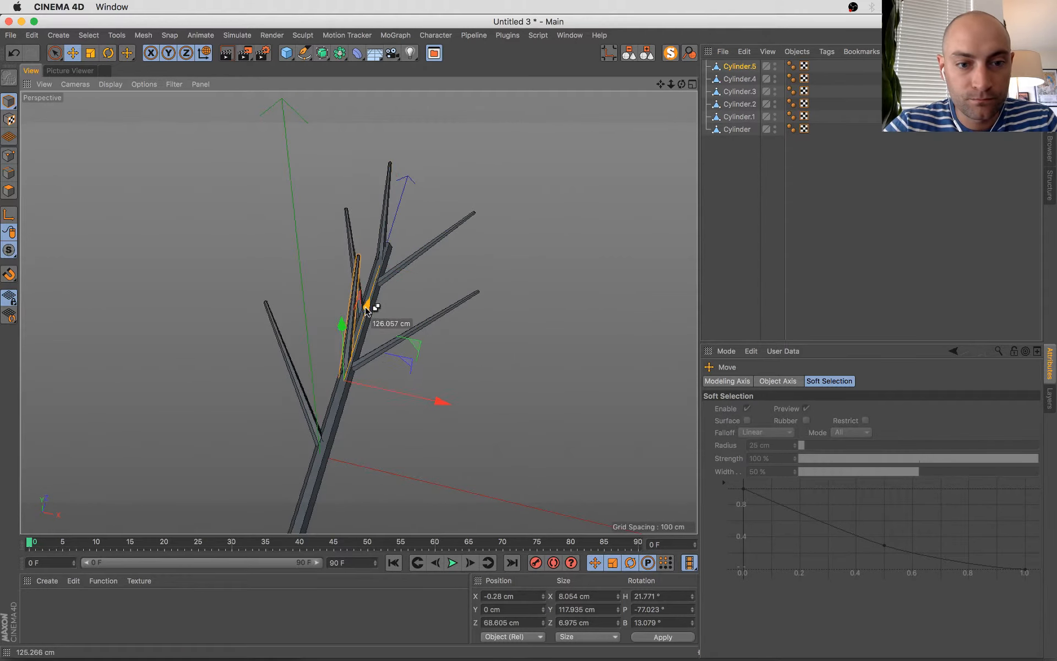
key(ctrl+c)
key(ctrl+v)
key(r)
drag(362, 420, 398, 422)
drag(352, 392, 429, 404)
- Duplicate the Cylinder.2 twig, move the copy about 96 cm down toward the stem's base and adjust its rotation
click(377, 314)
key(e)
key(ctrl+c)
key(ctrl+v)
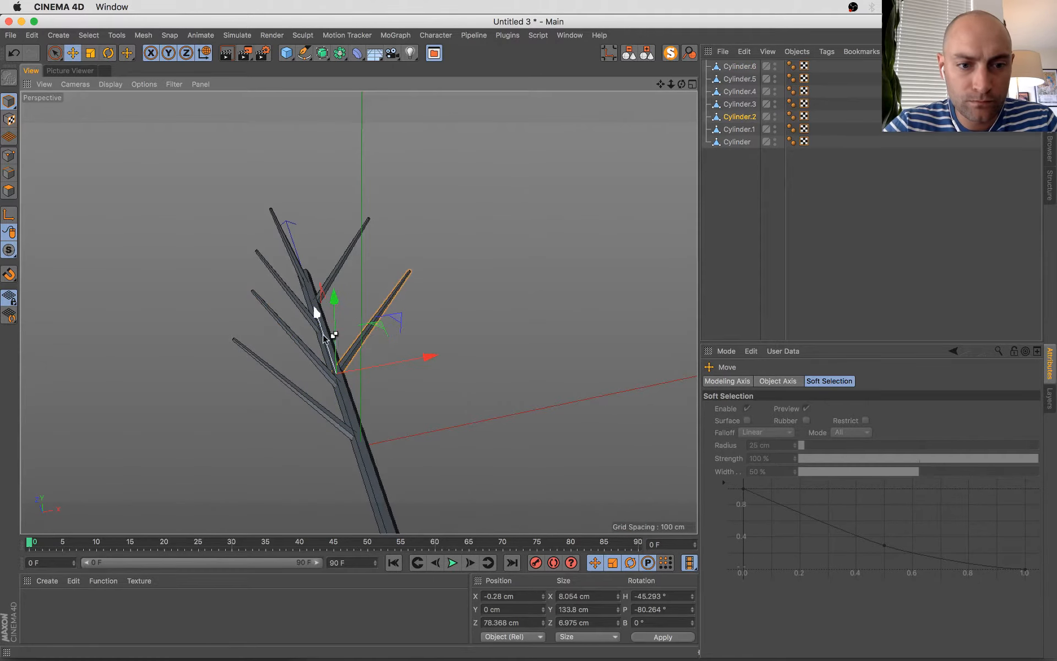
drag(323, 318, 407, 498)
key(r)
scroll(312, 354, down, 5)
alt+drag(312, 354, 297, 363)
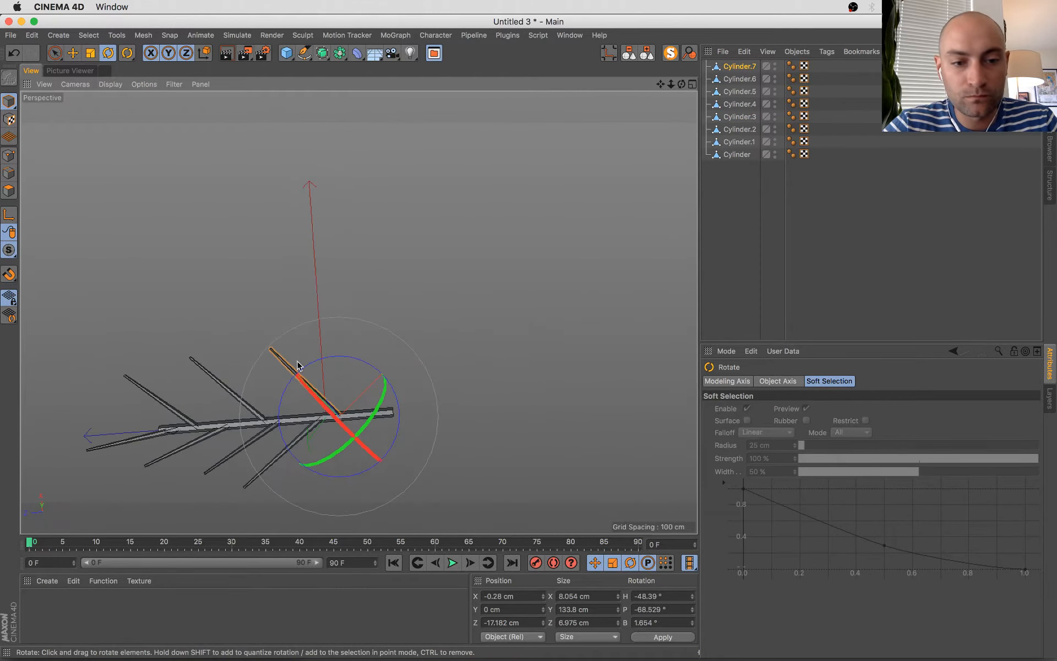
- Nest the seven twig cylinders under the main stem cylinder and set the stem's Z position to 0 cm
click(739, 142)
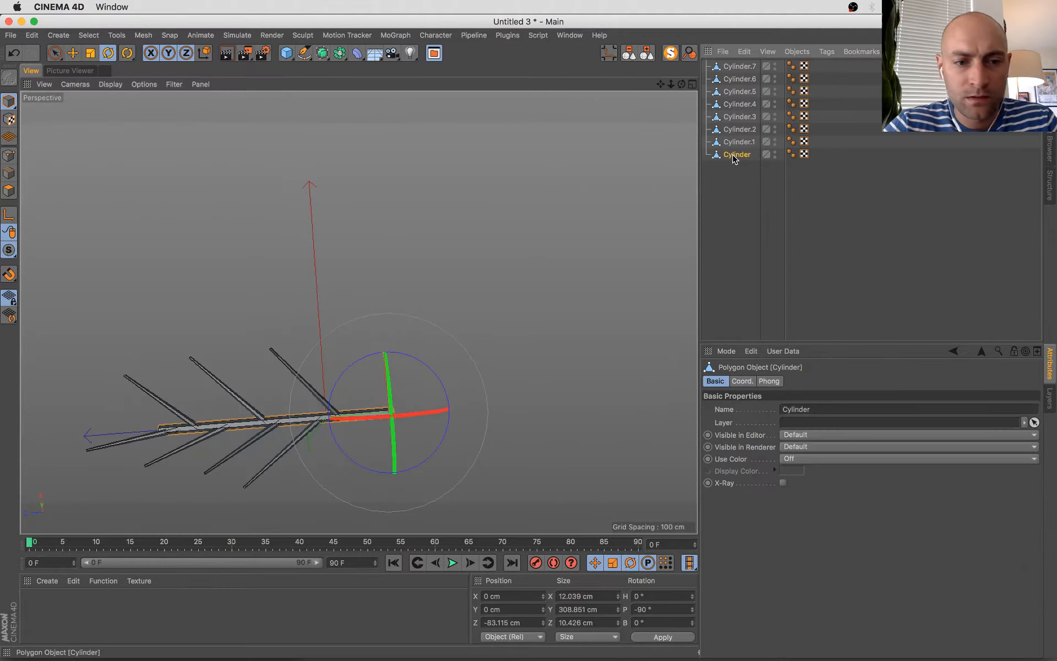
shift+click(740, 66)
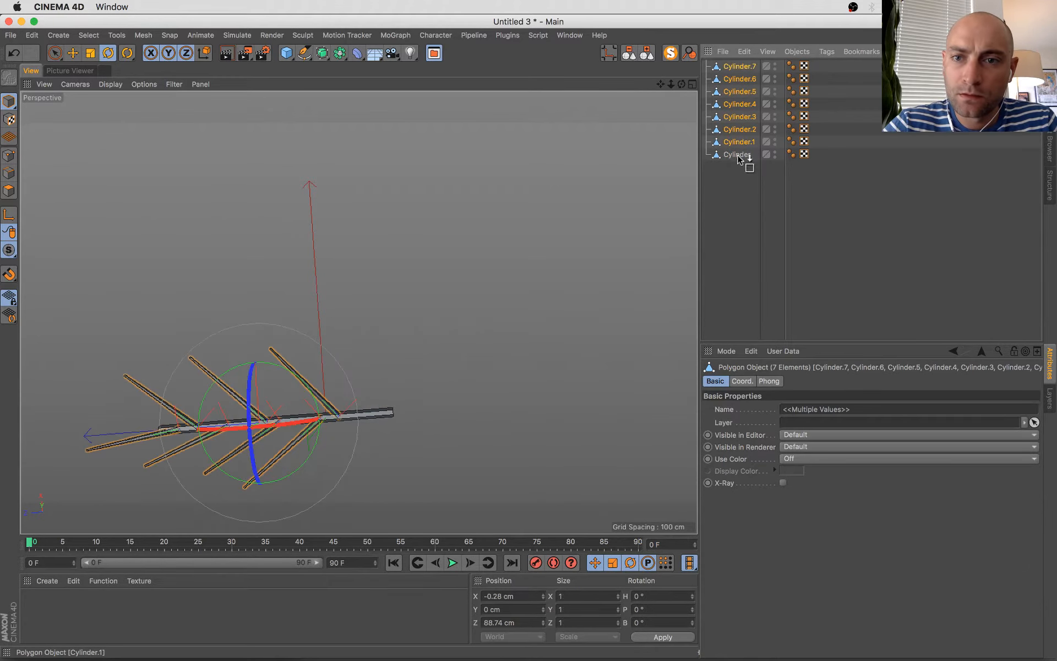
drag(739, 158, 738, 156)
click(737, 66)
click(520, 622)
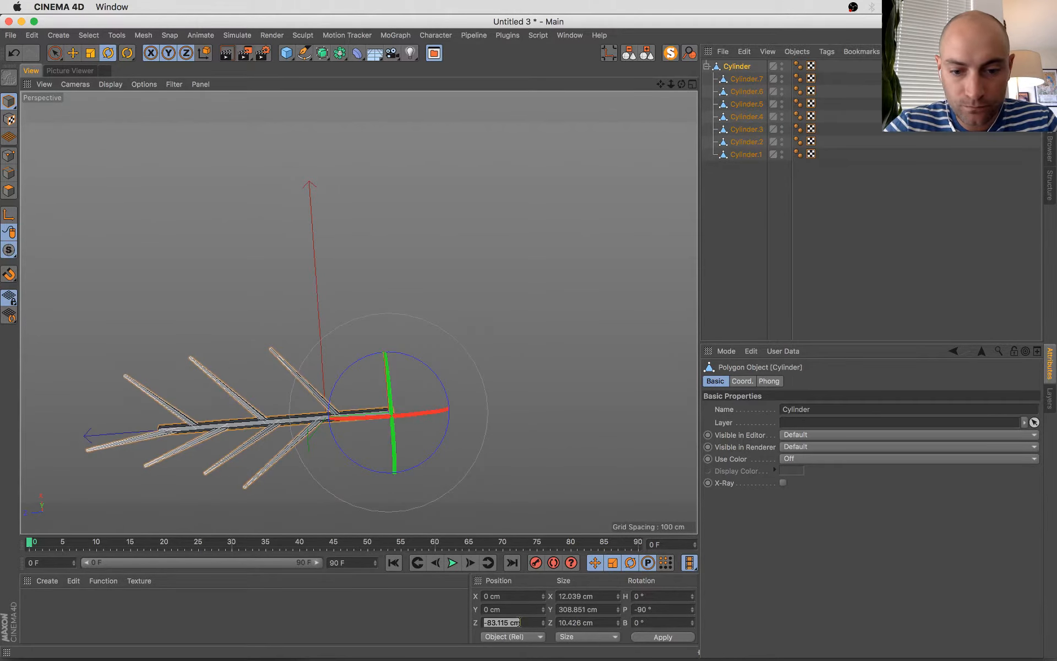
text(0)
key(Return)
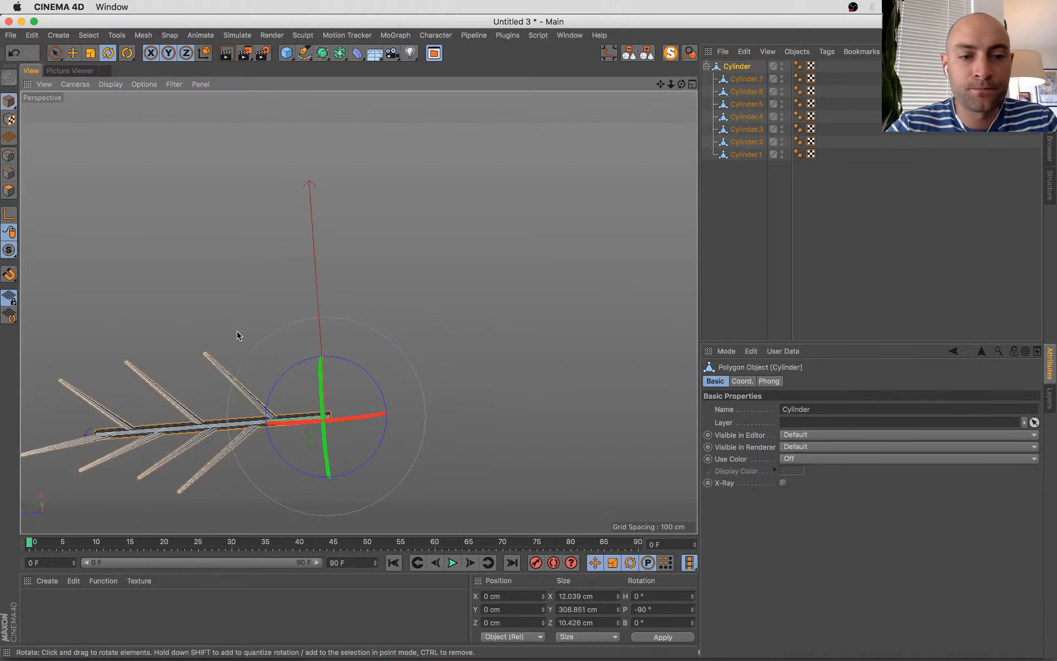
- Save the scene as Frond in the 53-IndependenceDayPark folder
alt+drag(236, 333, 382, 210)
key(super+s)
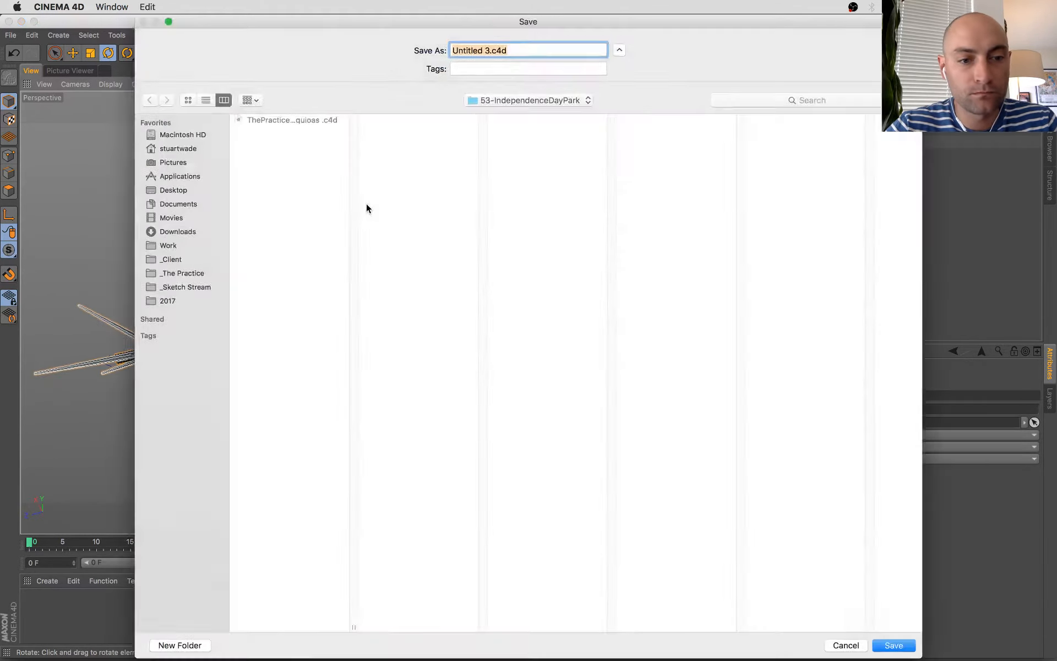
key(super+Tab)
key(super+Tab)
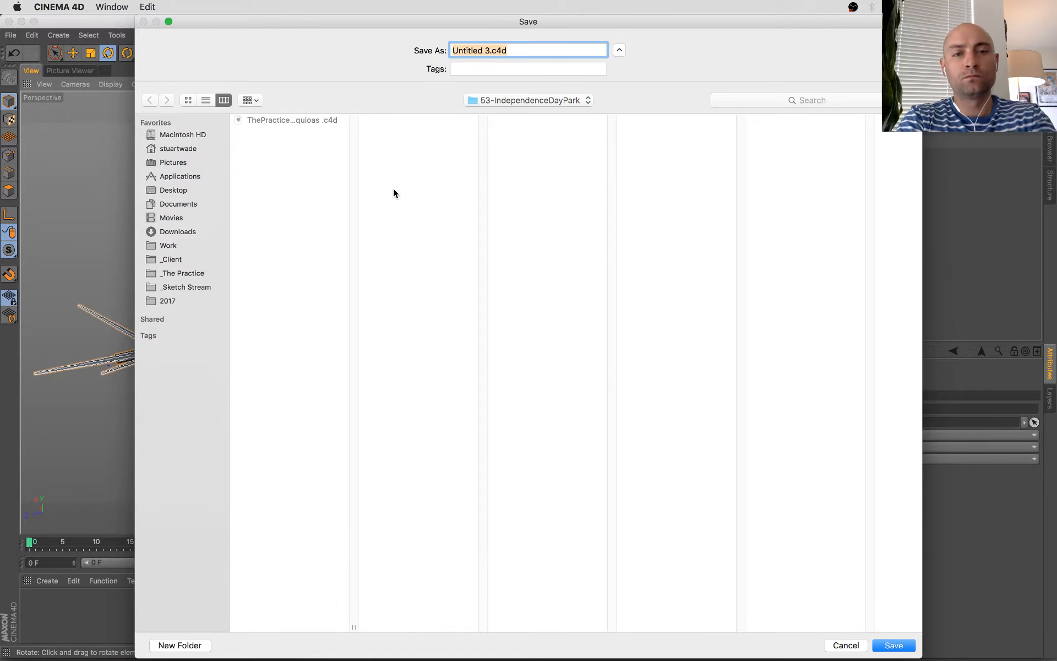
text(Tree1)
key(Return)
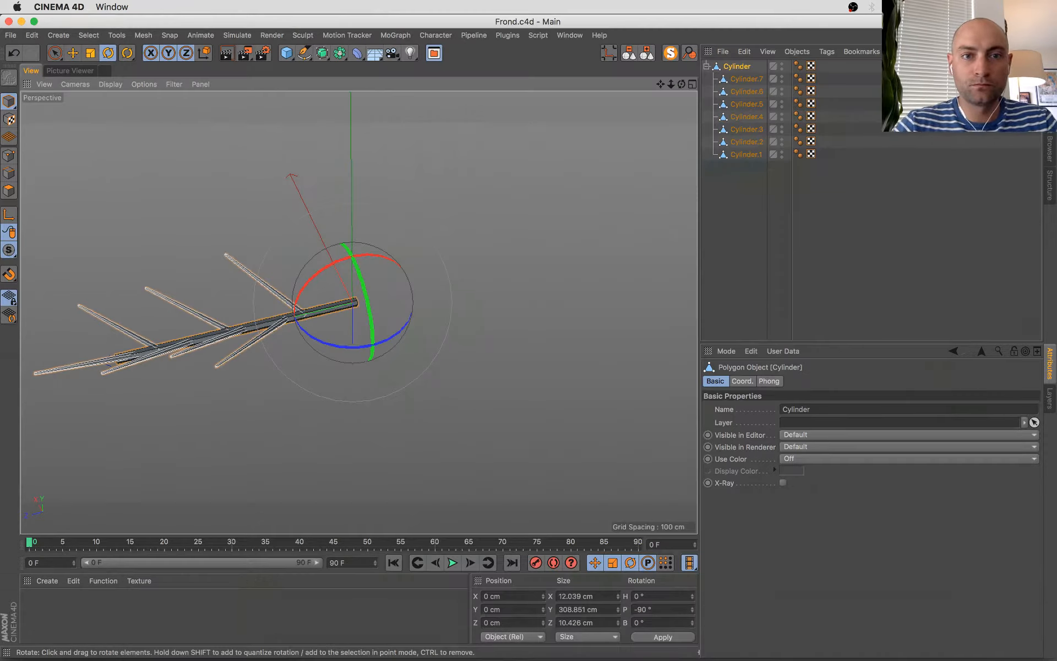
- Switch to Chrome to read the latest live chat messages, and return to Cinema 4D
key(super+Tab)
click(52, 537)
drag(171, 515, 183, 553)
drag(198, 644, 165, 606)
click(129, 525)
click(167, 608)
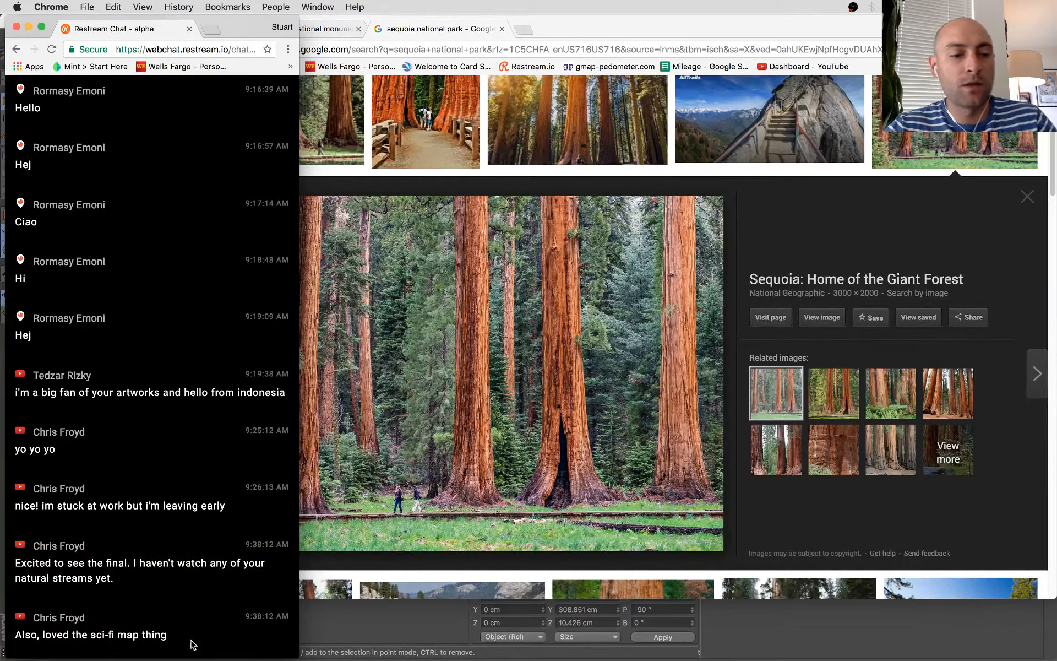
drag(193, 645, 102, 597)
click(103, 595)
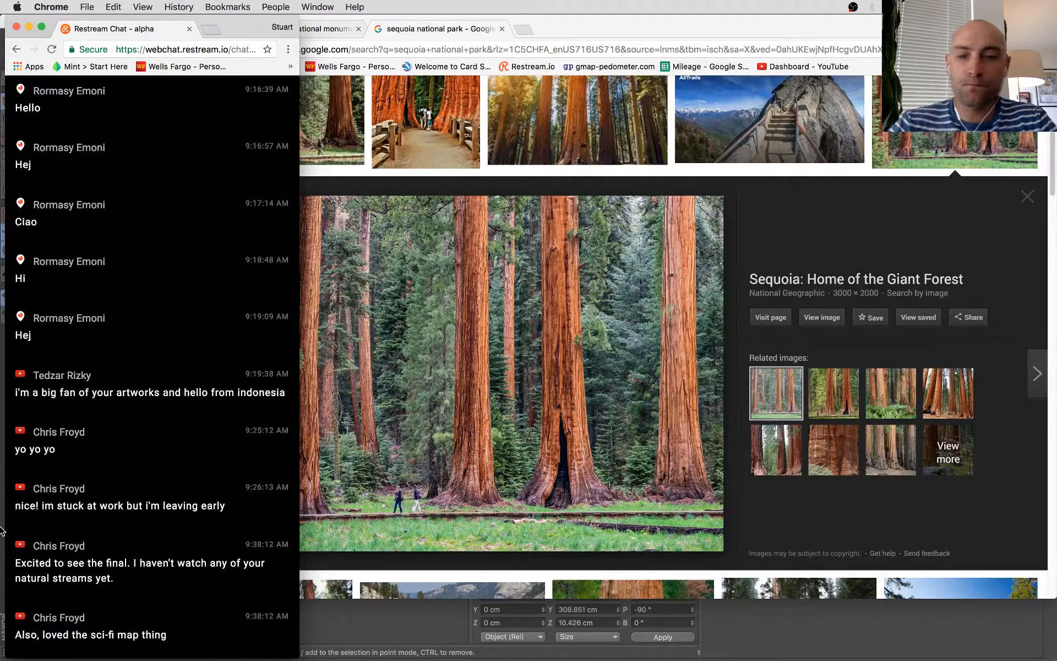
key(super+Tab)
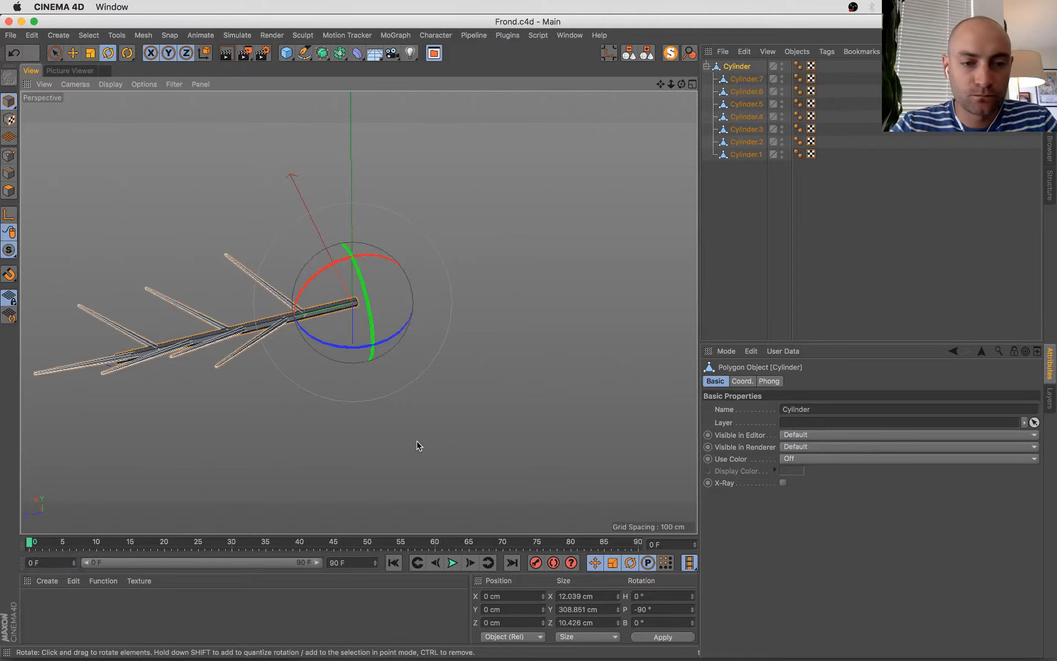
- Move the stem with its twigs to about 293 cm along the Z axis
alt+drag(418, 446, 309, 408)
key(e)
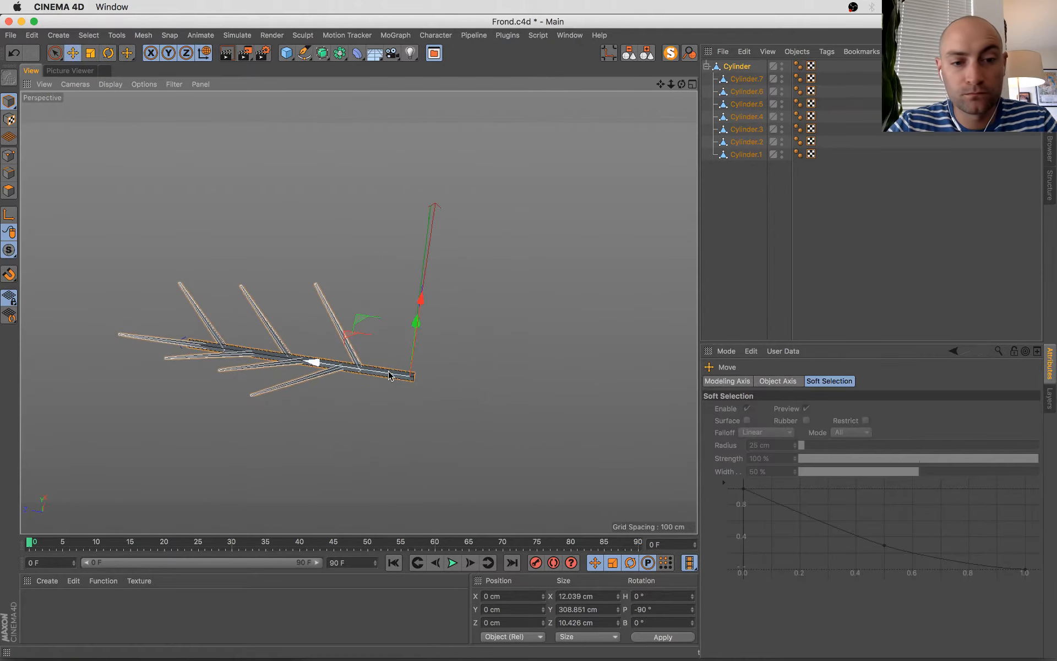
drag(393, 377, 177, 366)
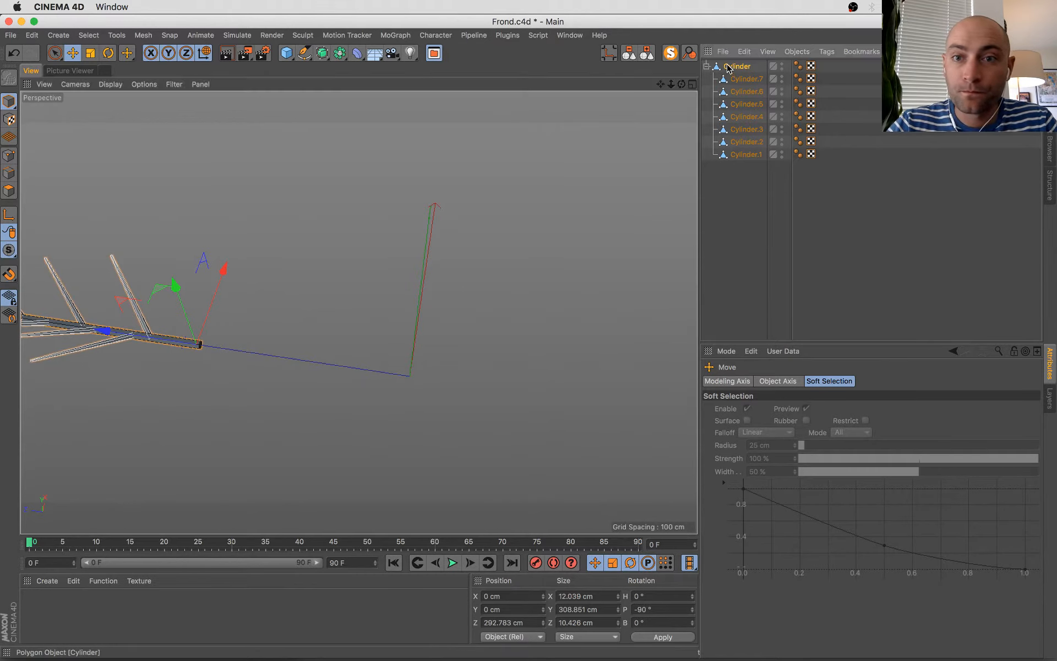
- Duplicate the stem hierarchy and delete the copy's seven child twigs, leaving a bare stem
key(super+v)
click(742, 78)
shift+click(753, 155)
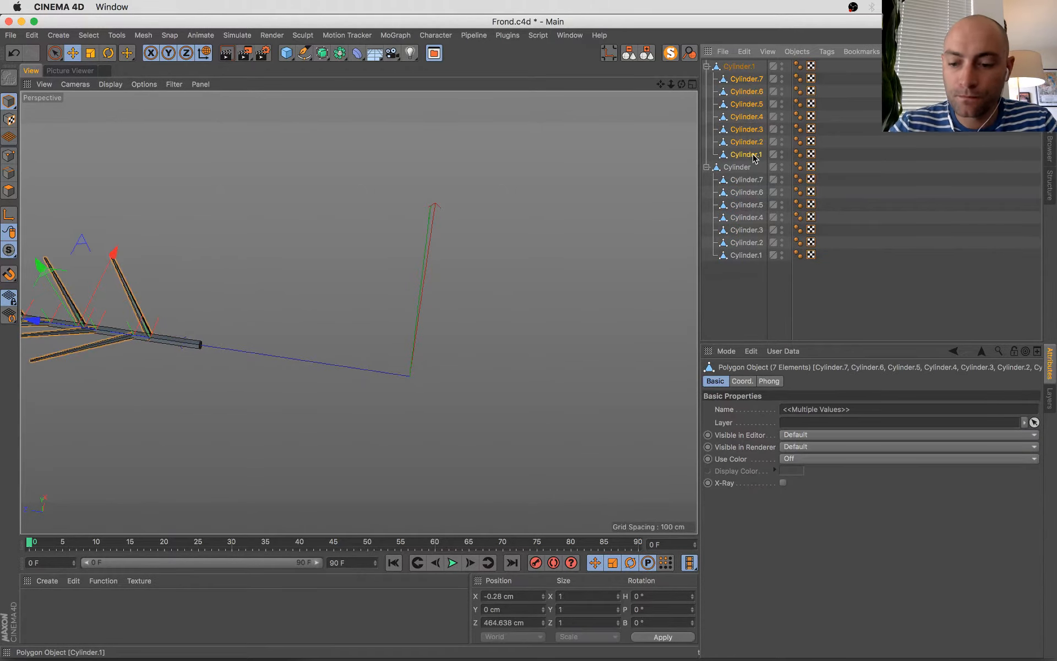
key(Delete)
- Enlarge the bare stem and attach the rotated twigged branch at its far end
click(749, 78)
key(r)
key(w)
drag(275, 380, 343, 331)
key(super+z)
drag(294, 364, 203, 439)
key(e)
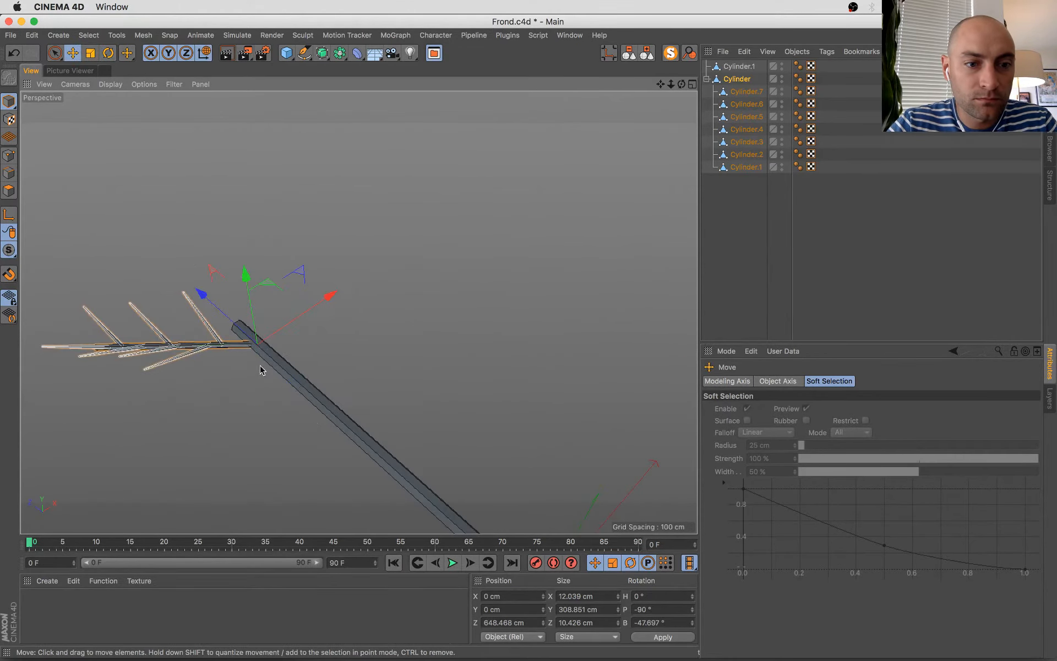
drag(236, 323, 221, 309)
- Duplicate the twigged branch into four side branches spaced along the main stem and angled away from it
key(w)
key(super+c)
key(super+v)
key(r)
alt+drag(352, 308, 428, 283)
drag(310, 393, 105, 351)
drag(270, 319, 261, 340)
alt+drag(283, 389, 454, 392)
key(e)
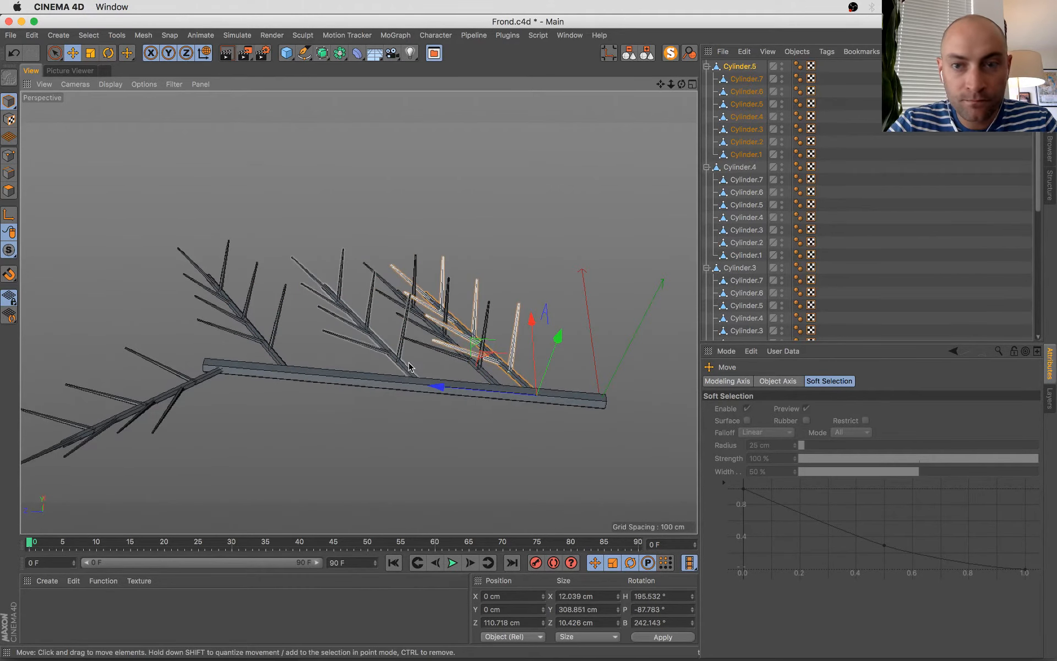
- Rotate the Cylinder.3 side branch around to the opposite side of the main stem and adjust its position
click(406, 368)
key(r)
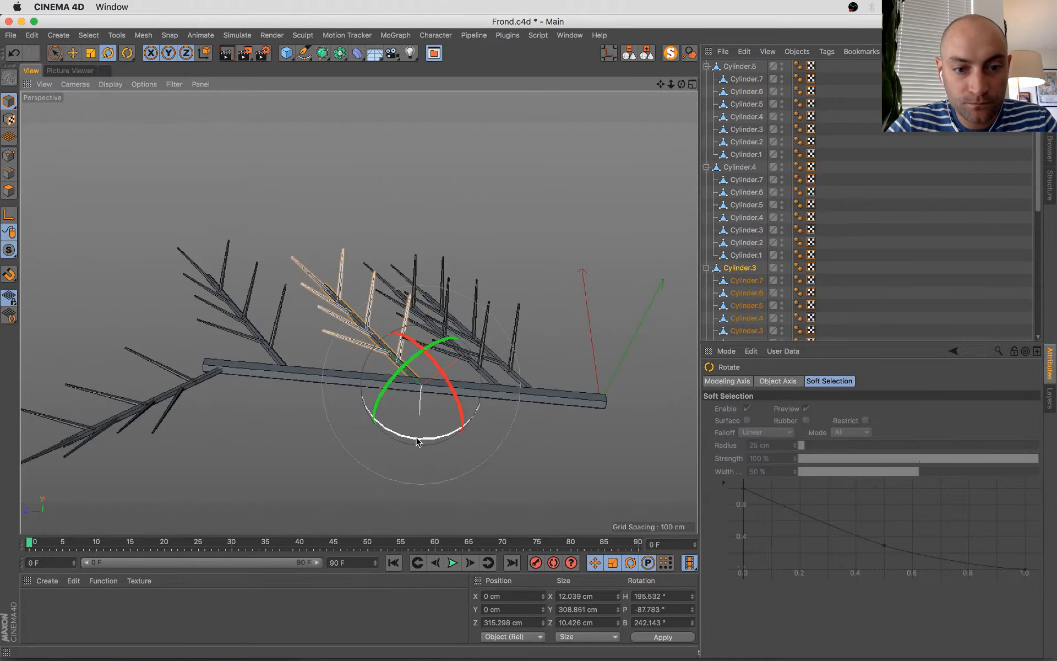
drag(419, 436, 475, 369)
key(e)
key(w)
drag(392, 380, 303, 385)
- Move the Cylinder.4 side branch to about 289 cm along the main stem and scale it up
alt+drag(304, 386, 404, 371)
click(405, 370)
key(e)
drag(359, 323, 333, 269)
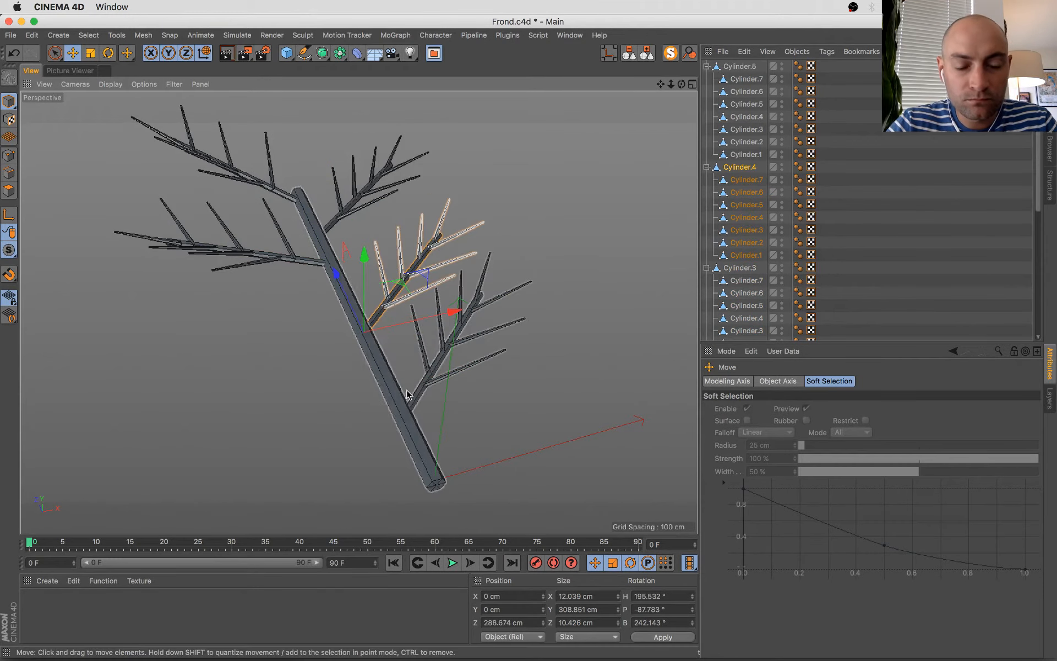
key(r)
key(t)
drag(318, 420, 484, 366)
- Rotate and enlarge the Cylinder.5 side branch nearest the main stem's base
click(441, 349)
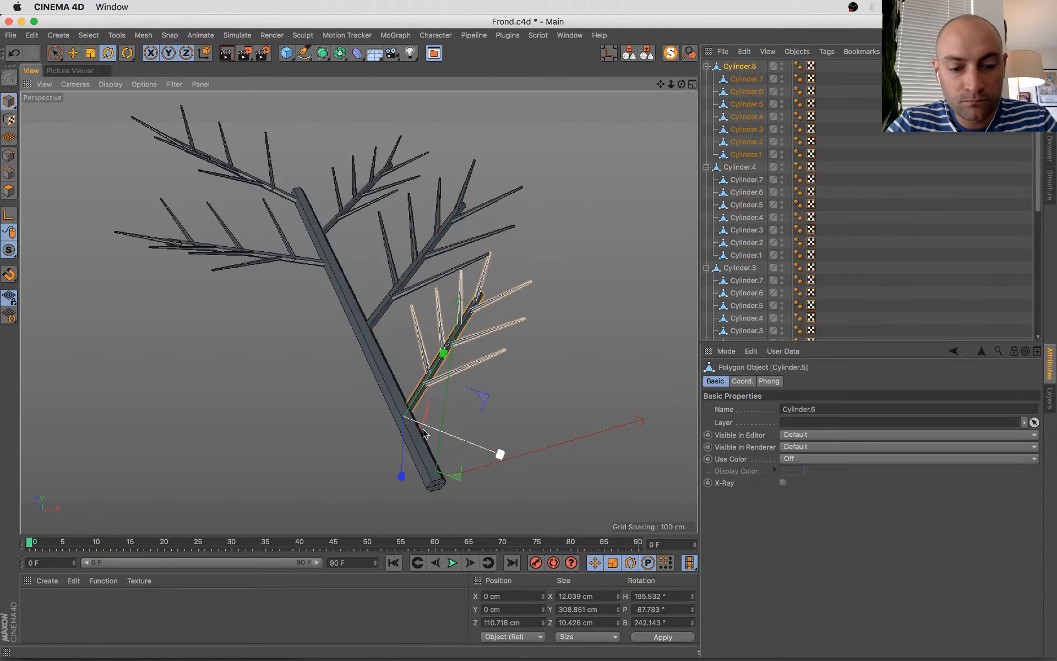
key(r)
drag(434, 464, 493, 397)
key(t)
drag(316, 465, 507, 406)
alt+drag(418, 396, 496, 380)
- Duplicate the lowest side branch and rotate the two branches to different angles around the main stem
key(r)
click(373, 361)
alt+drag(373, 361, 436, 380)
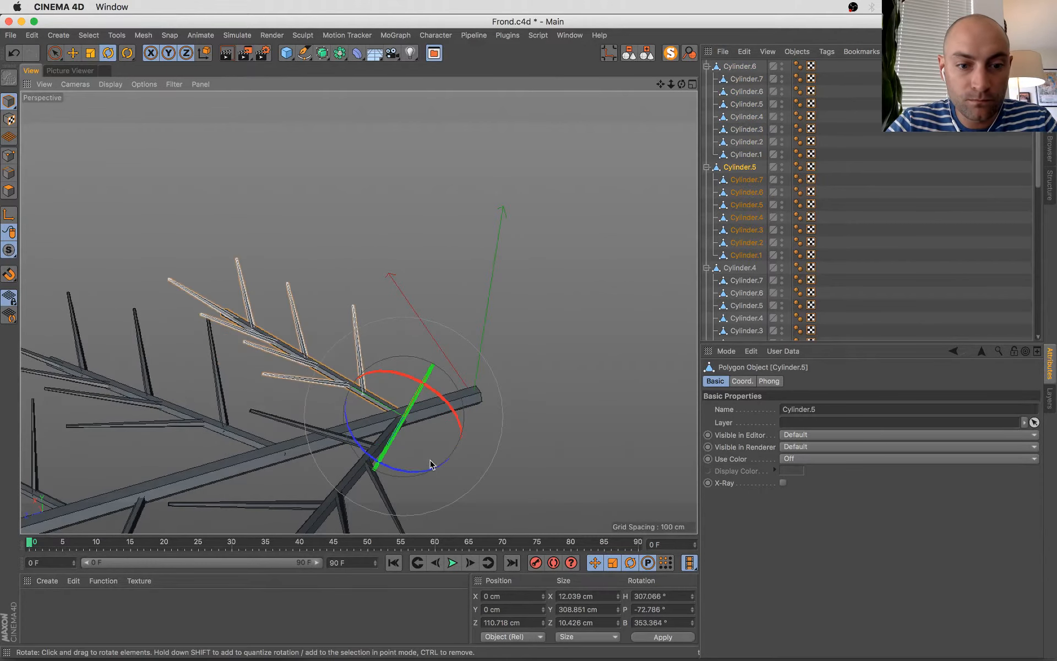
drag(427, 471, 293, 351)
key(t)
scroll(464, 414, down, 5)
- Taper the main stem's tip polygons to about 13 cm wide with soft selection and extend them to about 923 cm
click(290, 300)
alt+drag(292, 301, 380, 278)
click(8, 190)
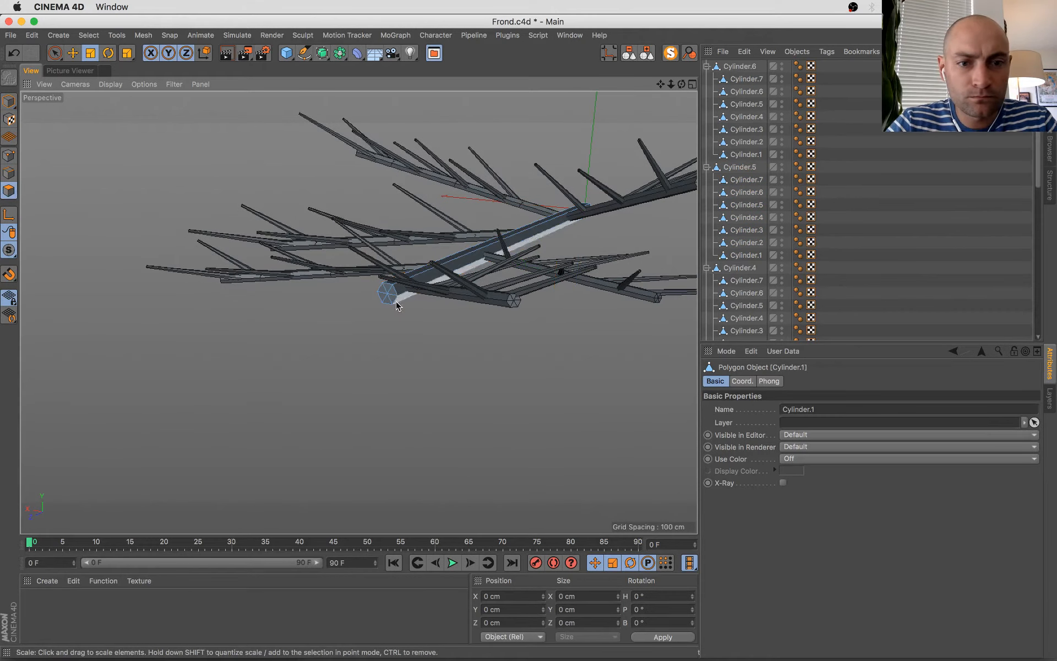
key(9)
key(t)
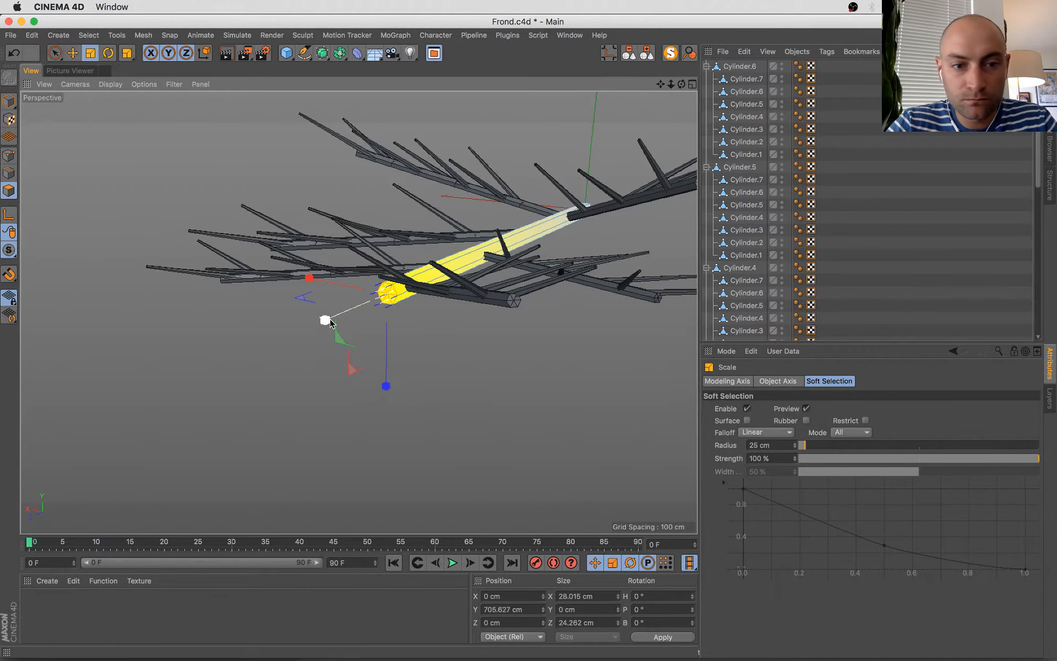
drag(329, 321, 190, 377)
drag(398, 390, 193, 438)
alt+drag(356, 382, 413, 457)
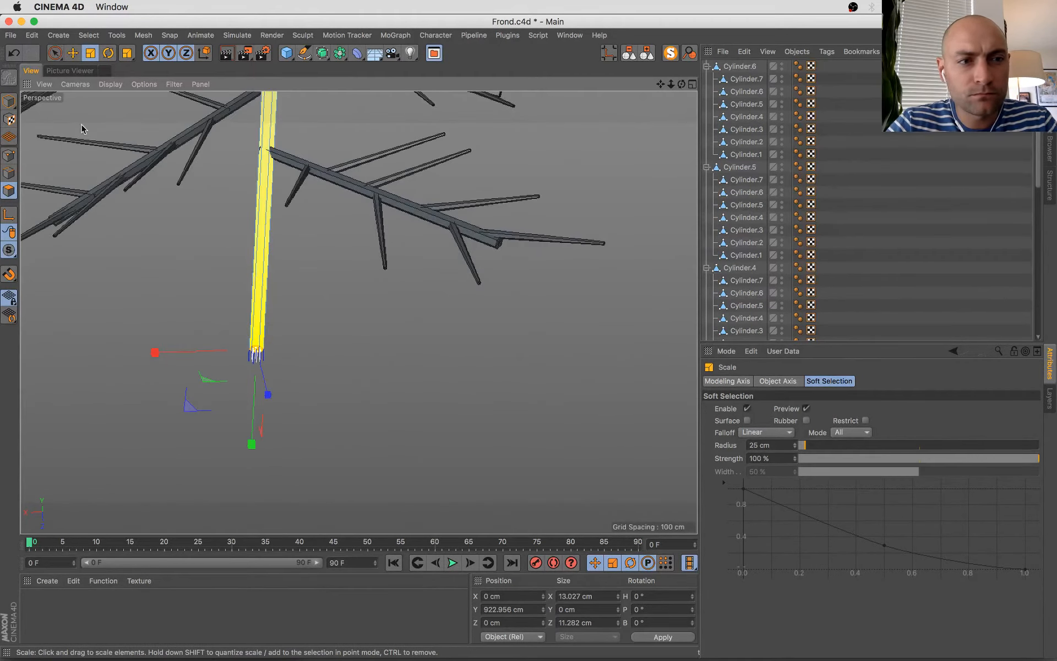
click(9, 101)
alt+middle_drag(204, 181, 450, 445)
alt+drag(451, 388, 402, 408)
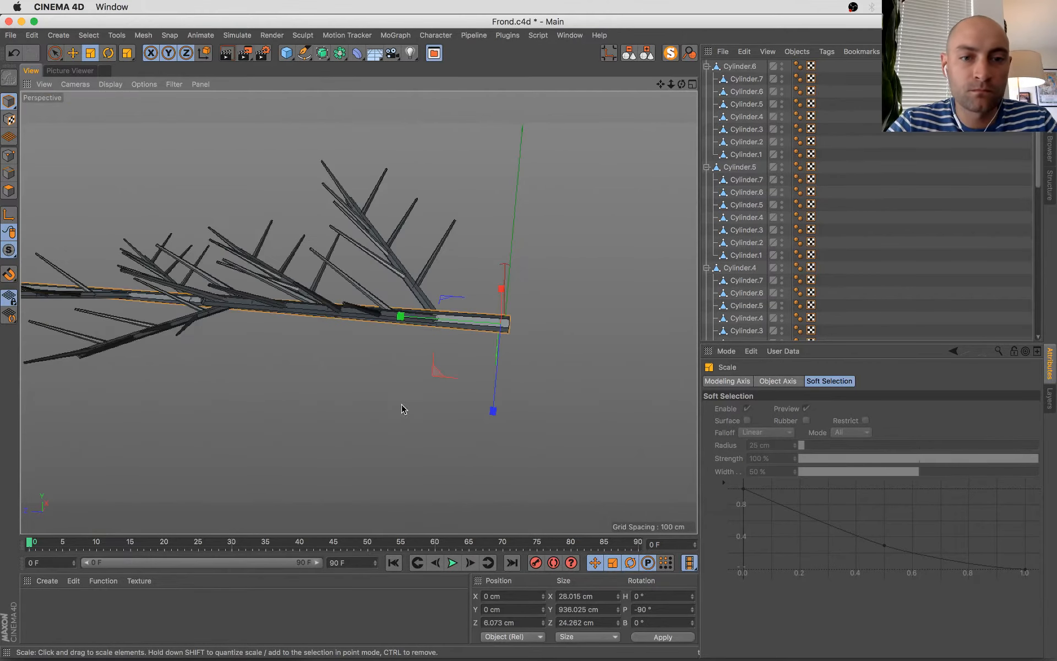
- Group all the cylinders under one null and rename it Frond
click(645, 54)
key(super+a)
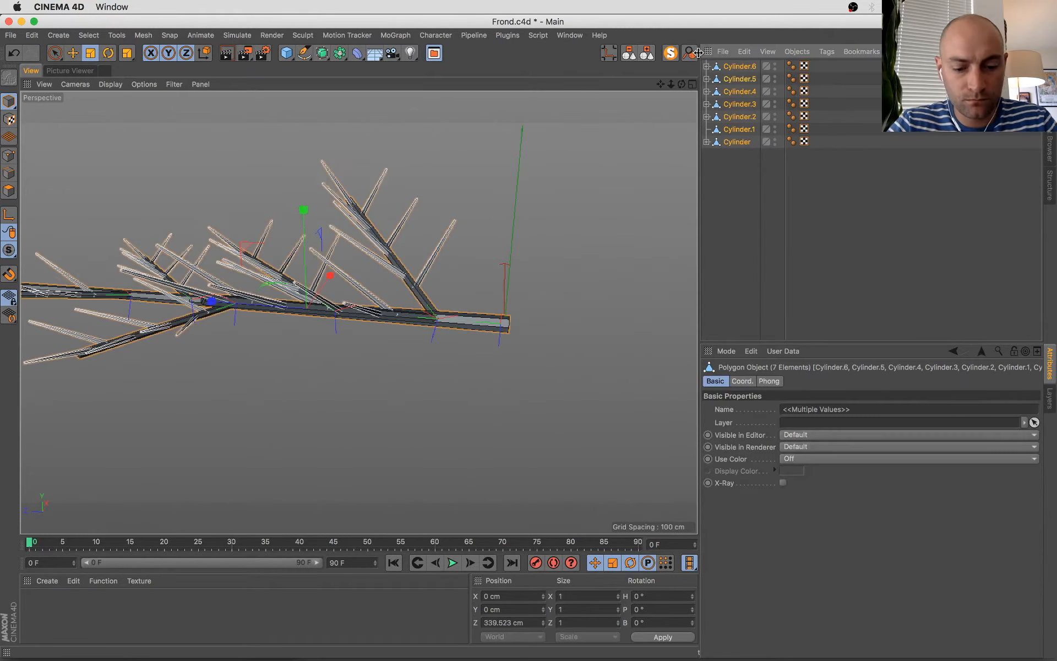
key(alt+g)
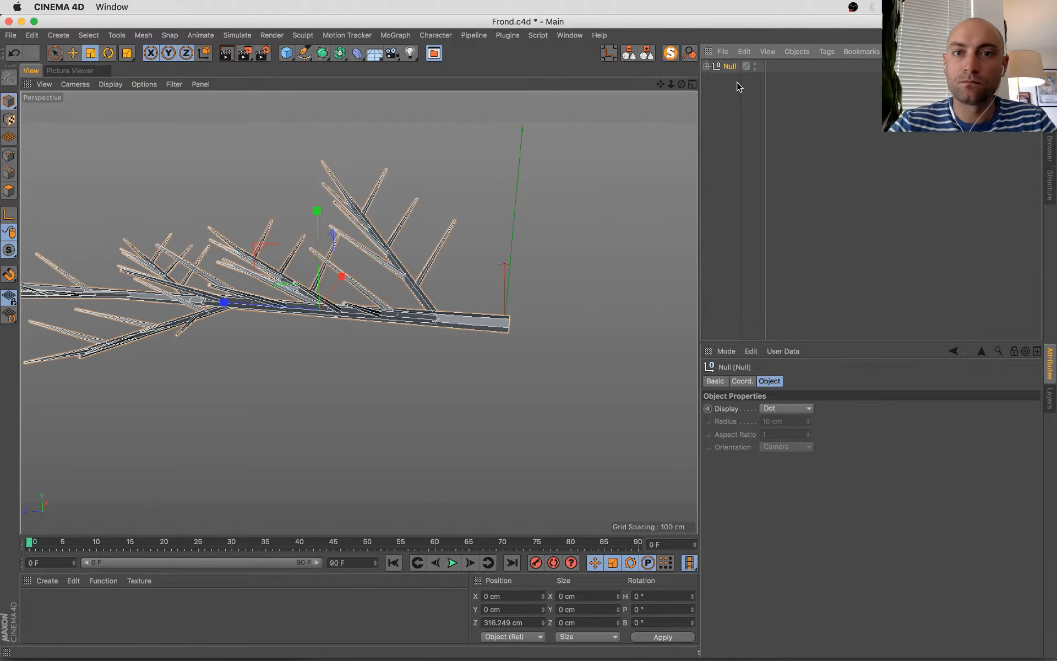
double_click(729, 66)
text(Fr)
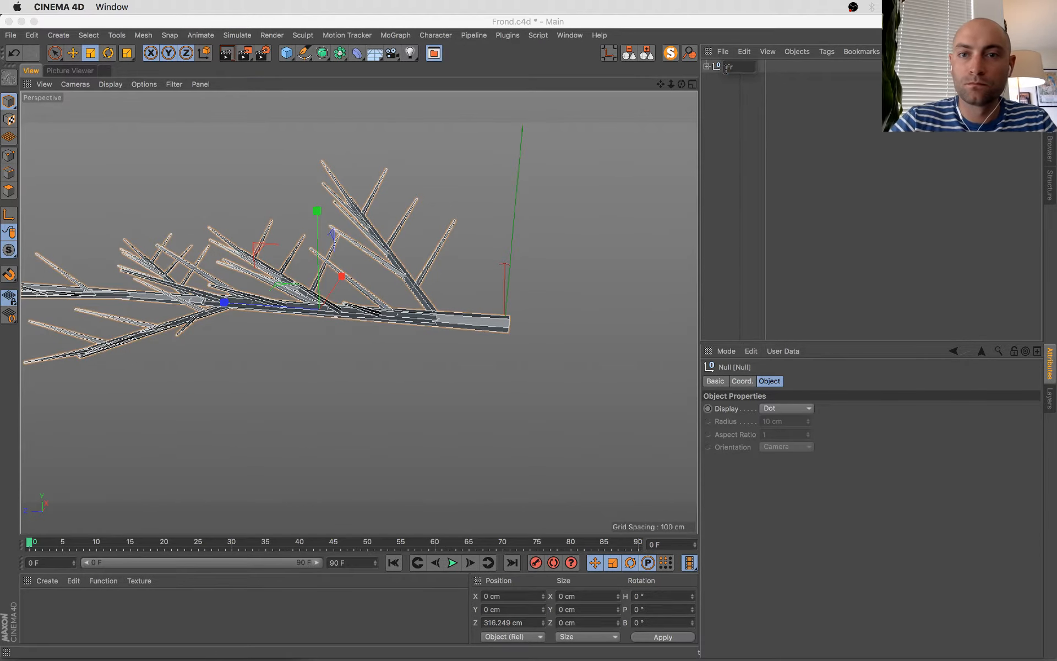
text(ond)
key(Return)
- Paste the Frond group into ThePractice-53-Sequioas .c4d and raise it to about 681 cm in Y
click(569, 35)
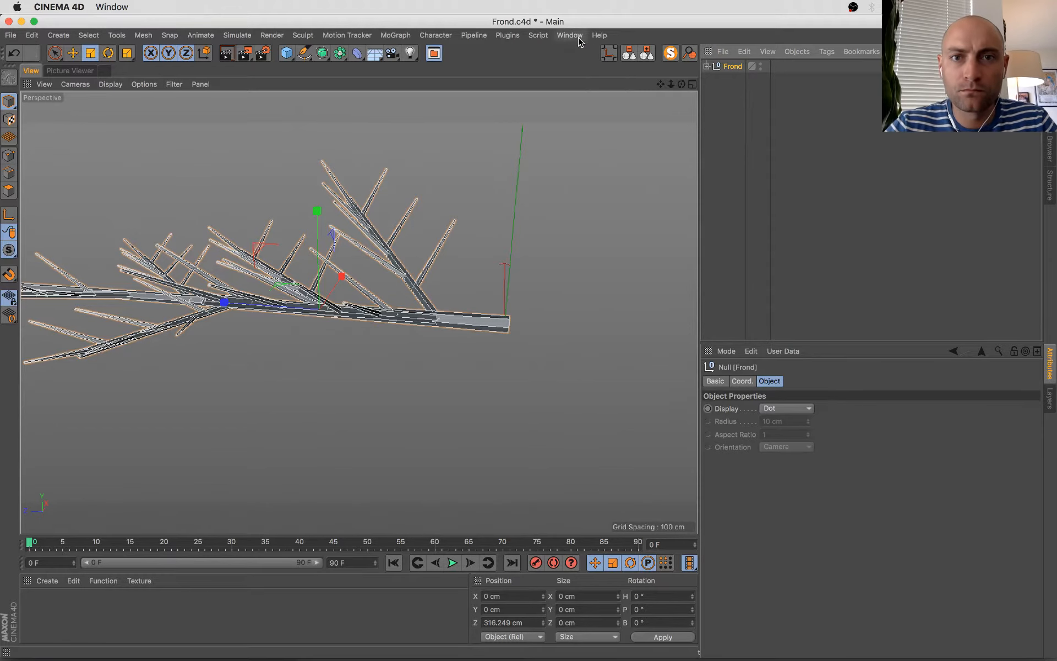
click(606, 358)
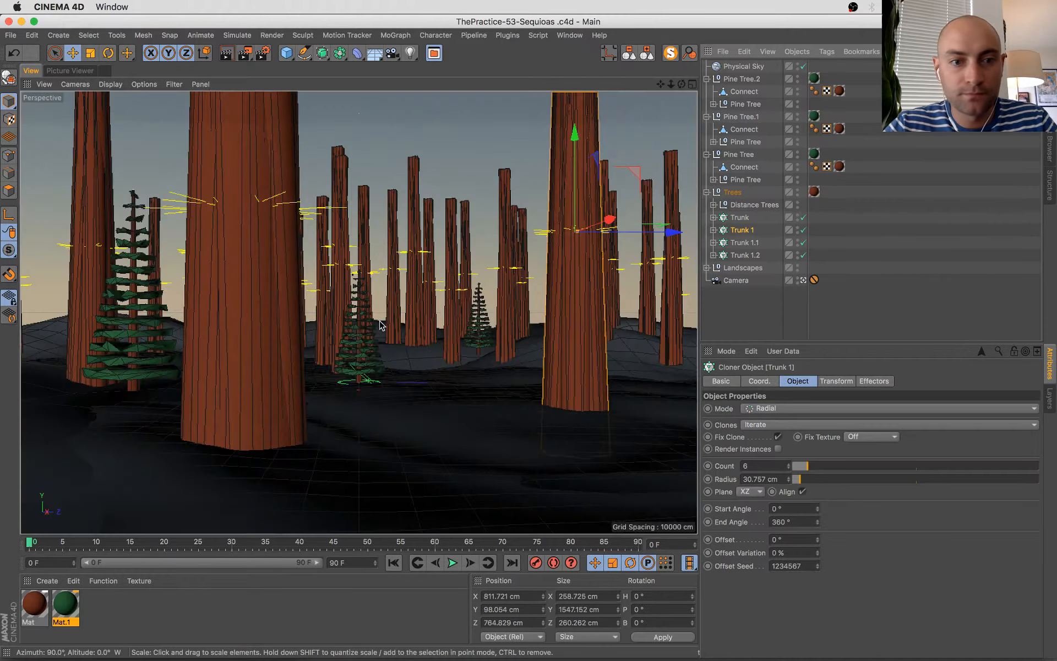
key(super+v)
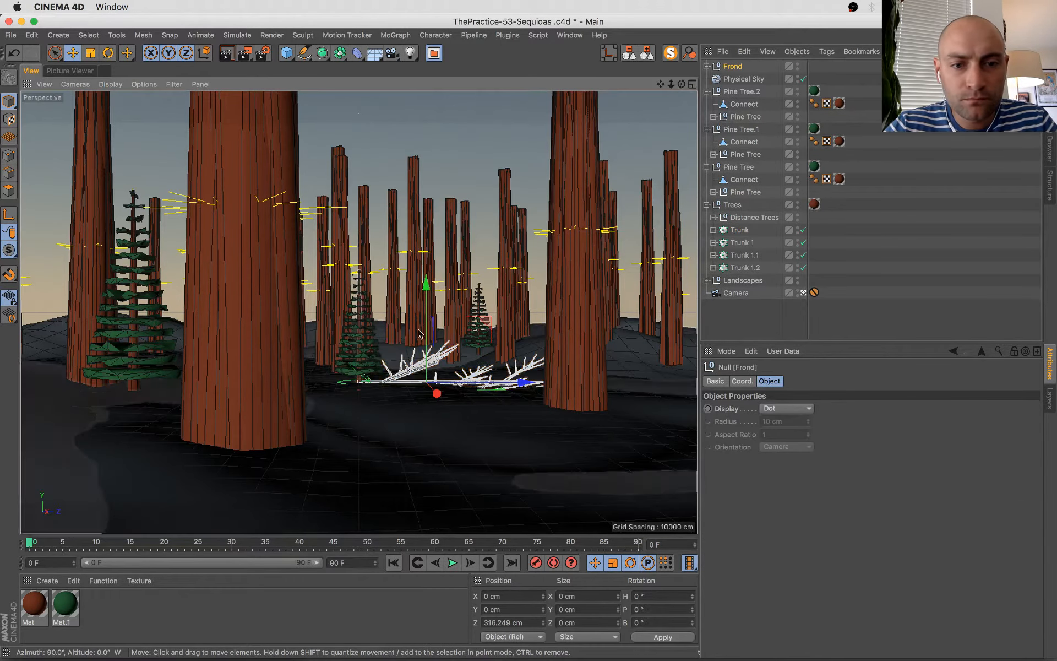
drag(426, 314, 427, 171)
- Collapse all object hierarchies and move Physical Sky to the end of the object list
click(670, 53)
click(670, 54)
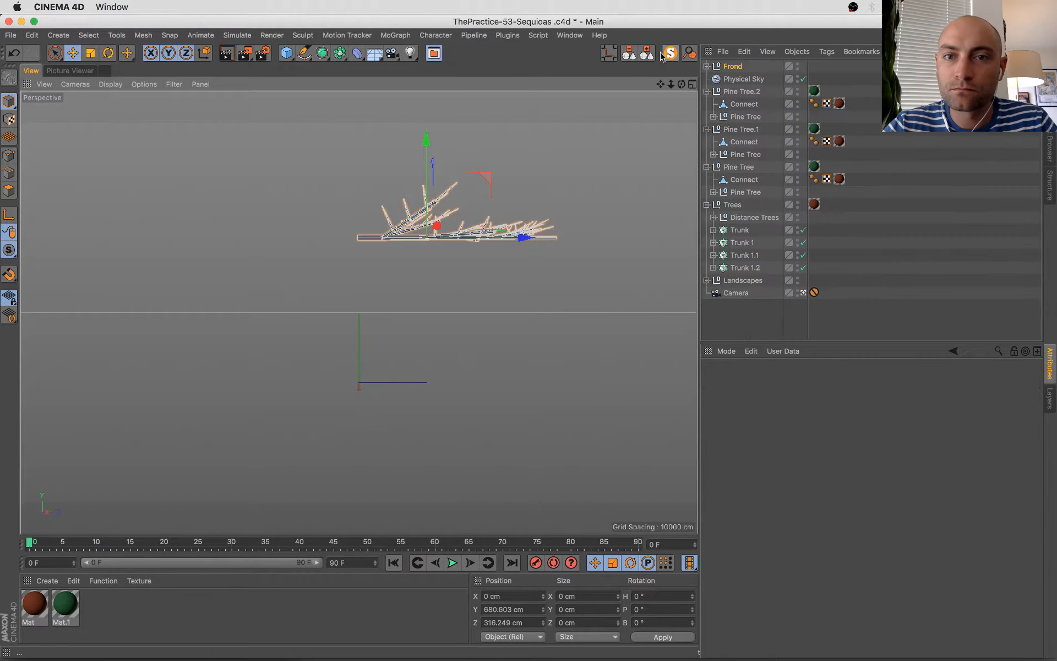
click(629, 53)
drag(738, 80, 737, 168)
- Copy the Trees group's brown Mat texture tag onto the Frond group
click(733, 67)
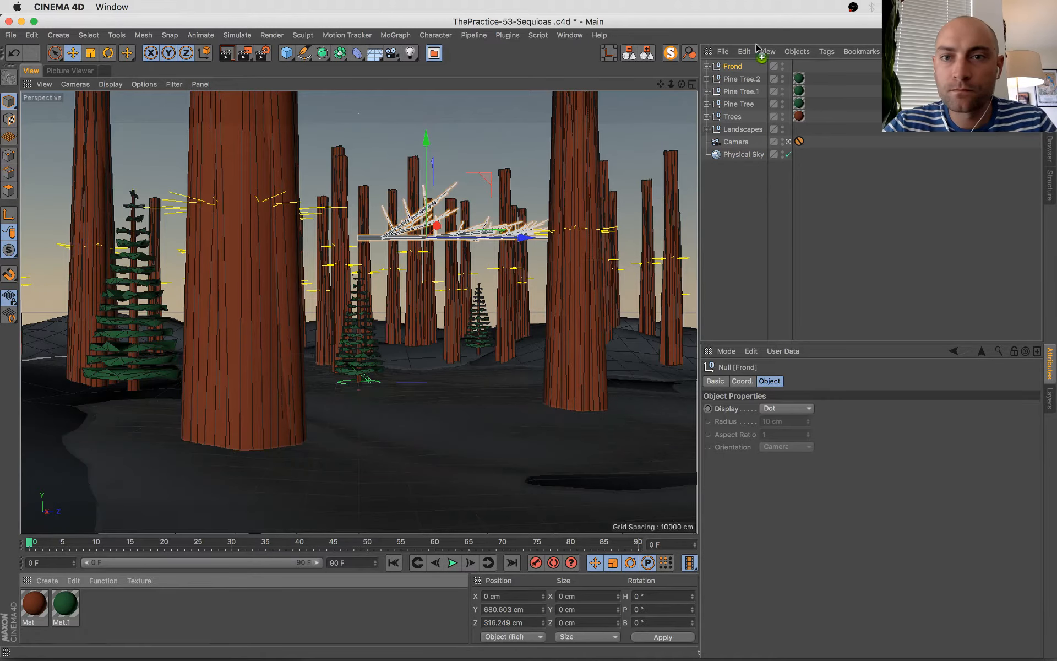
drag(733, 66, 719, 69)
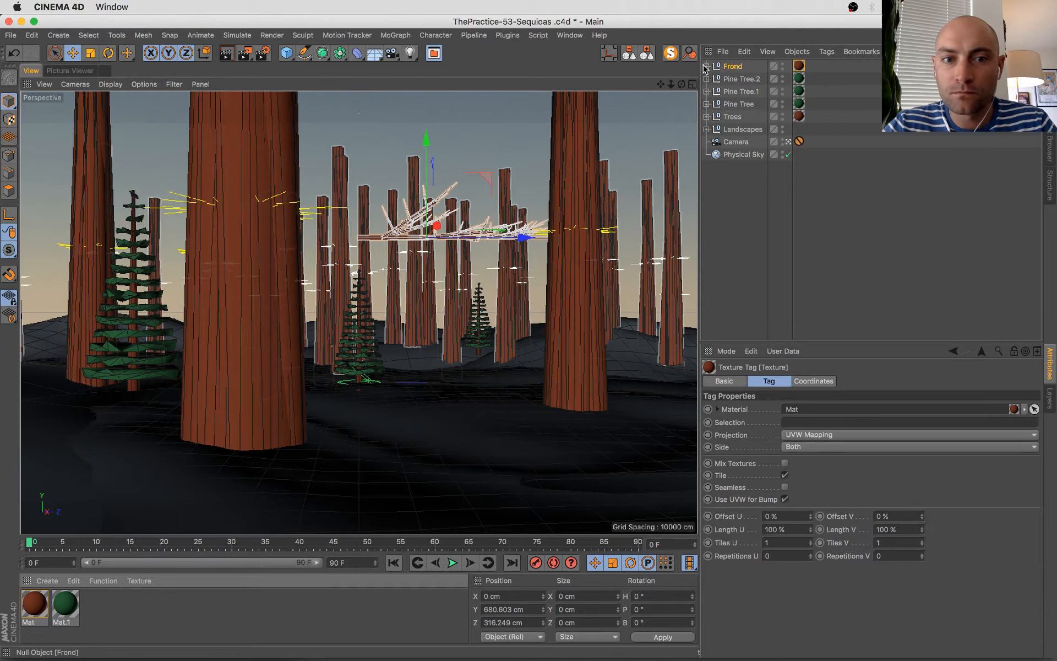
- Expand the Frond group and its branch cylinders, Cylinder.6 through Cylinder.2, to show their child twigs
click(706, 66)
click(713, 79)
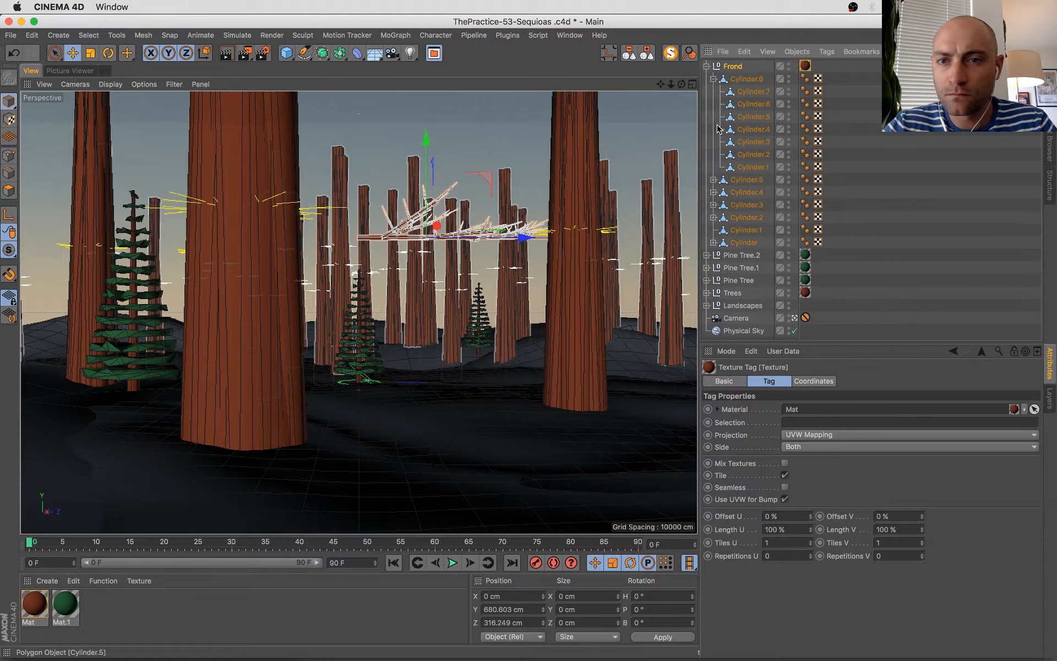
click(713, 180)
click(713, 281)
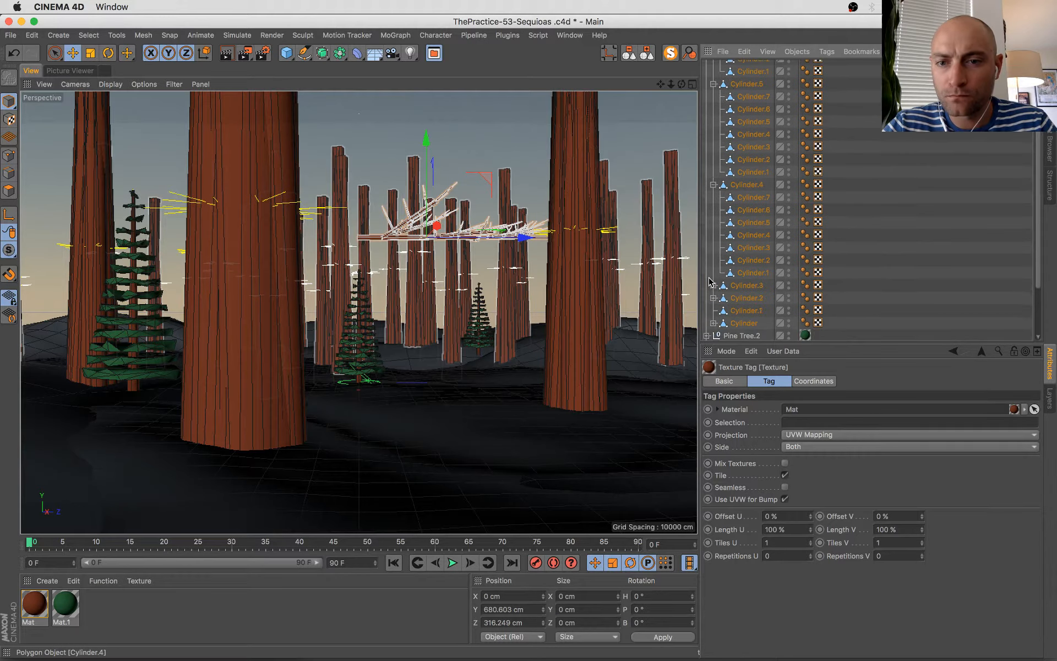
click(713, 285)
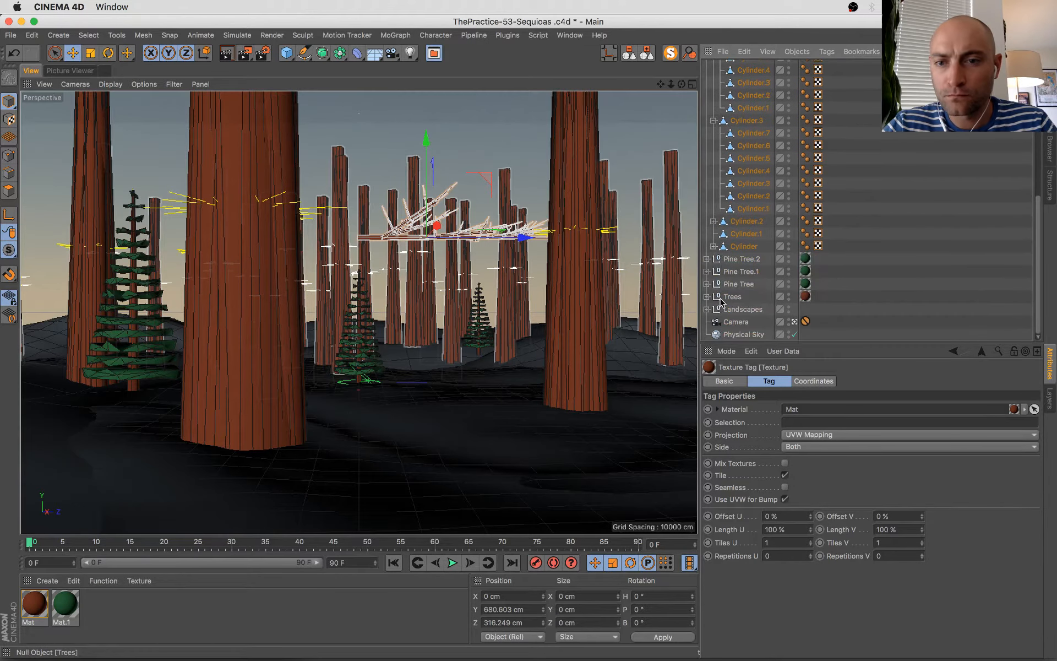
click(713, 221)
scroll(727, 276, up, 5)
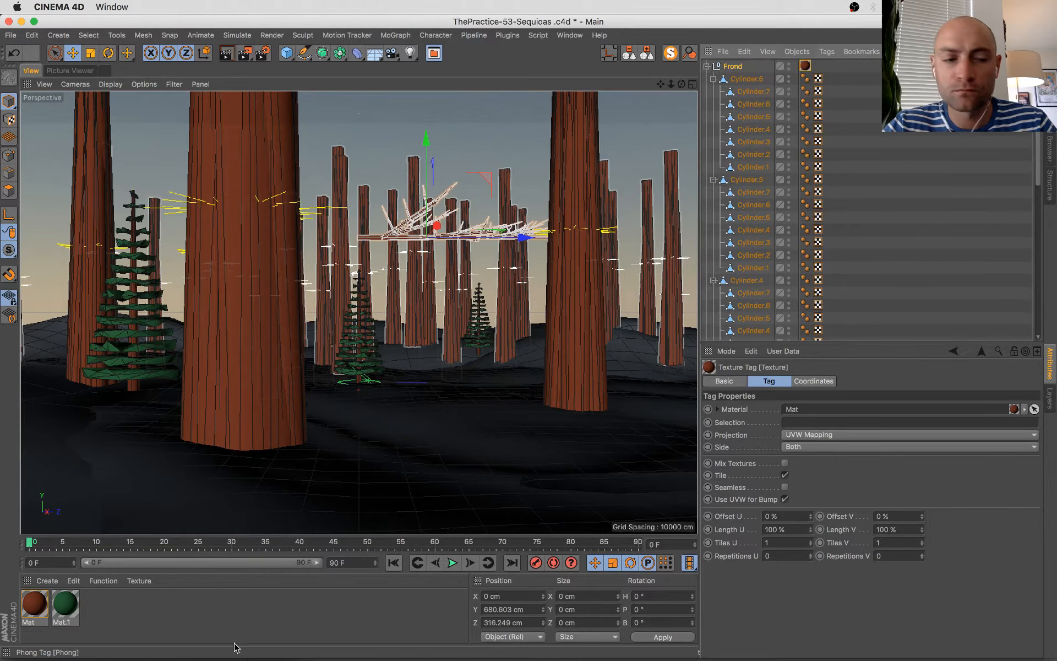
- Create Mat.2 as a lighter green copy of Mat.1 with H 101°, S 75%, V 53%, and replace the Frond group's brown material with it
double_click(66, 602)
key(super+Tab)
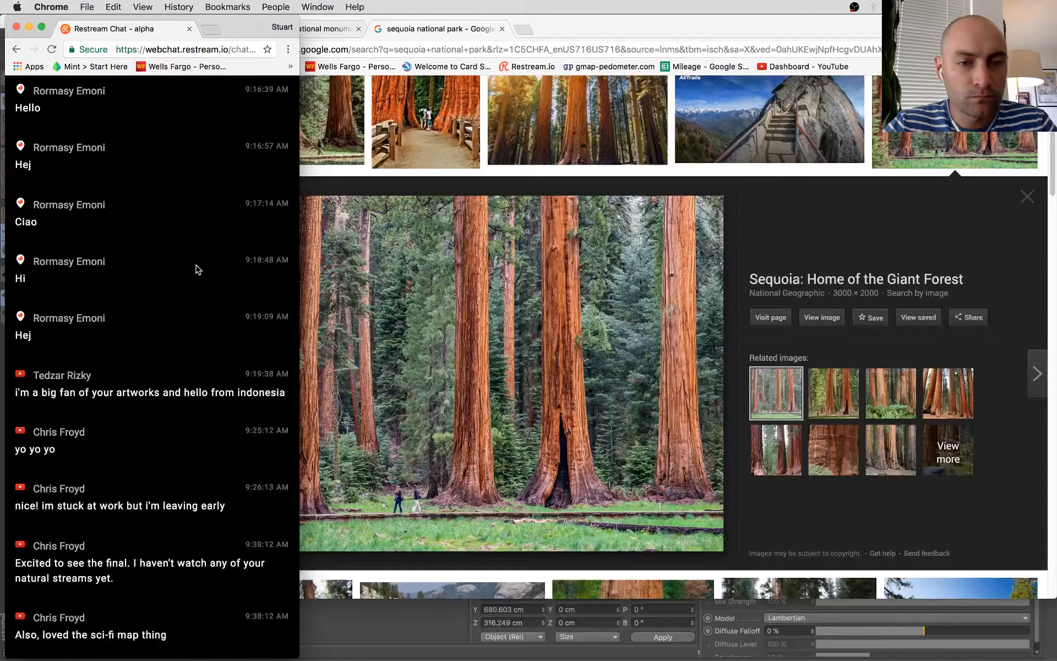
key(super+Tab)
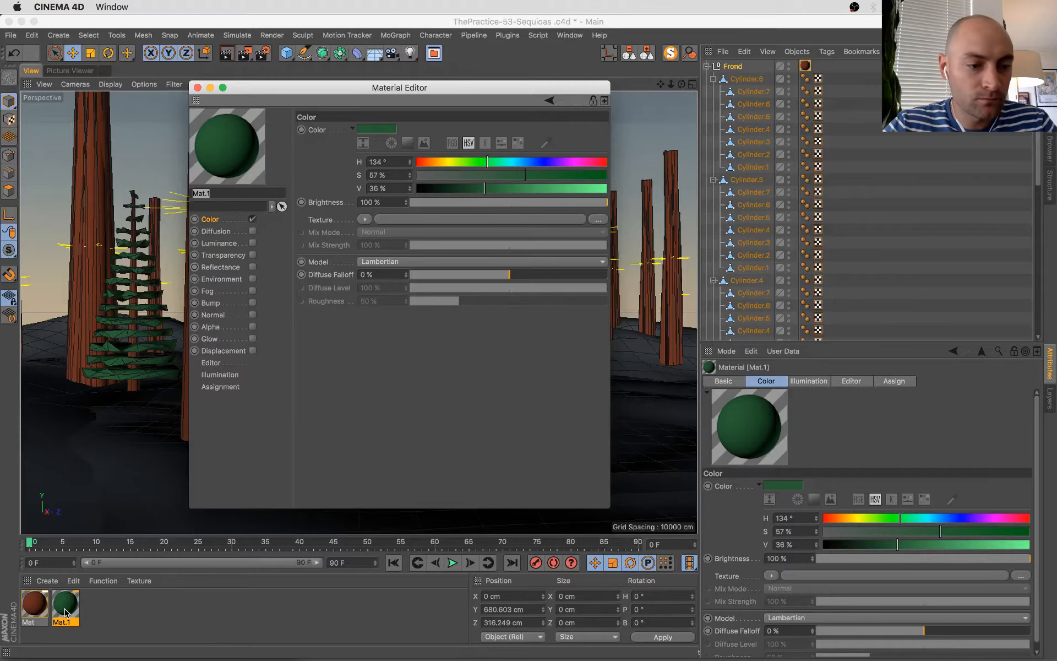
click(470, 161)
click(558, 176)
click(502, 188)
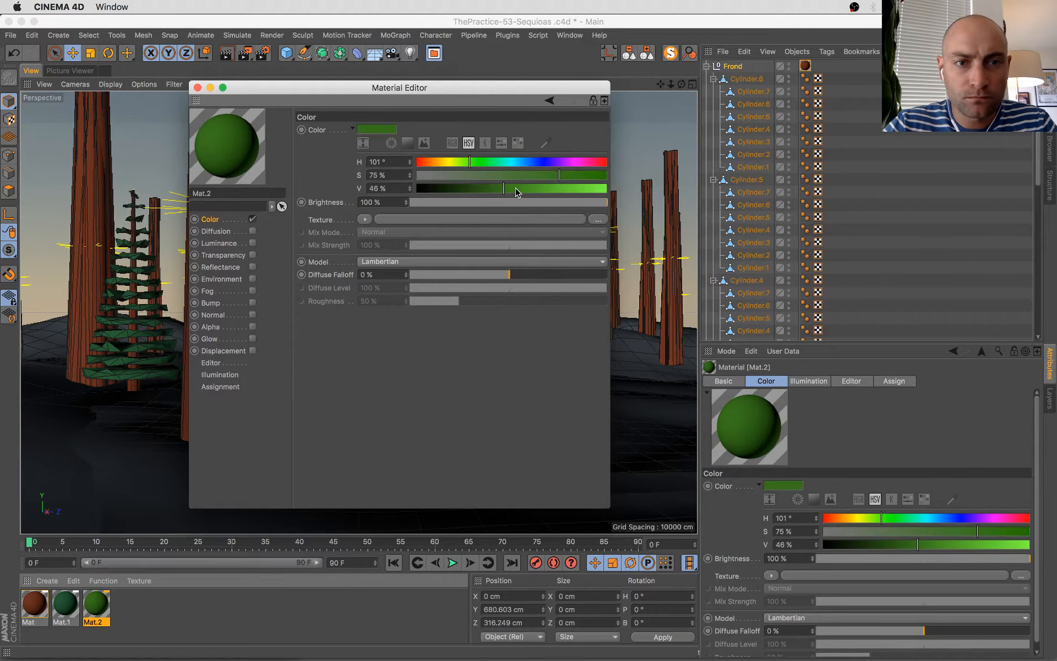
click(517, 188)
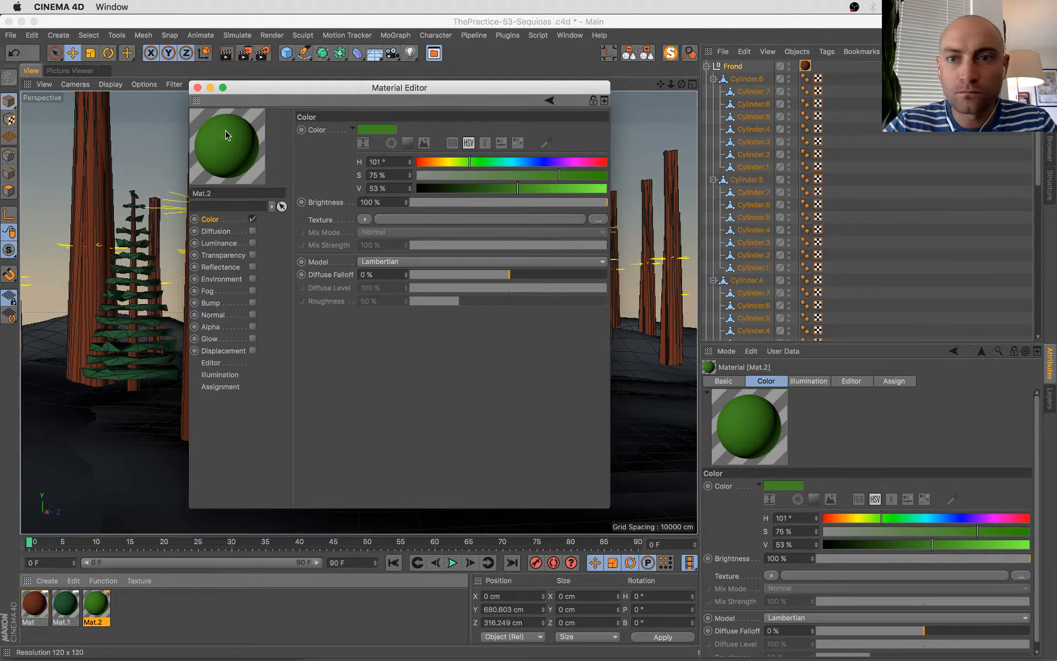
drag(809, 66, 805, 66)
click(197, 87)
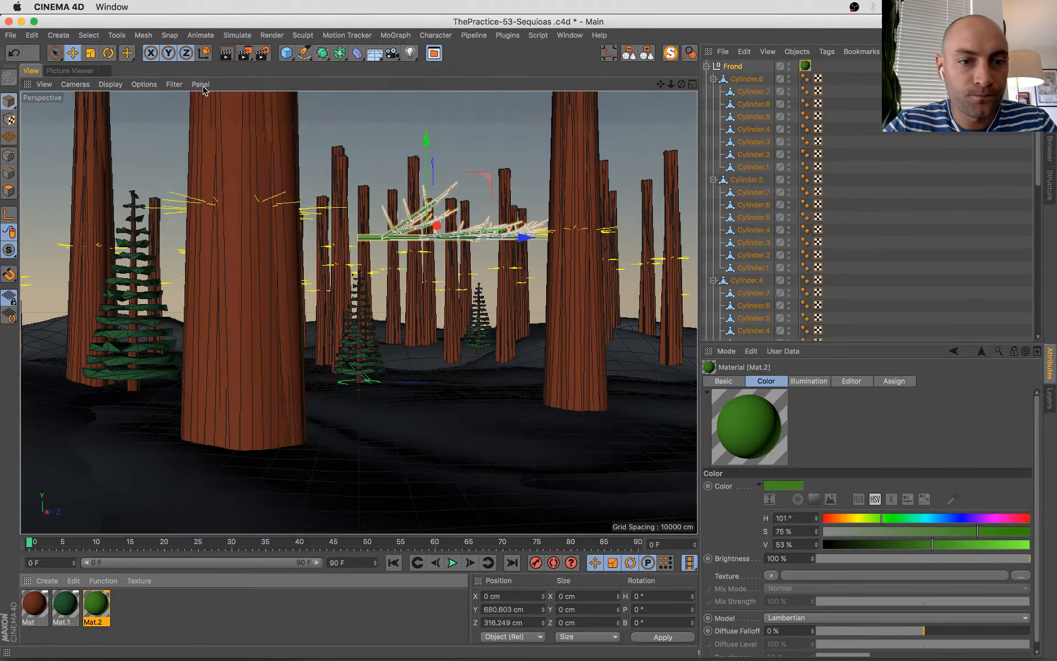
- Apply the brown Mat material to Cylinder.6 and copy its texture tag to all the other first-level cylinders in the Frond group
drag(37, 603, 759, 80)
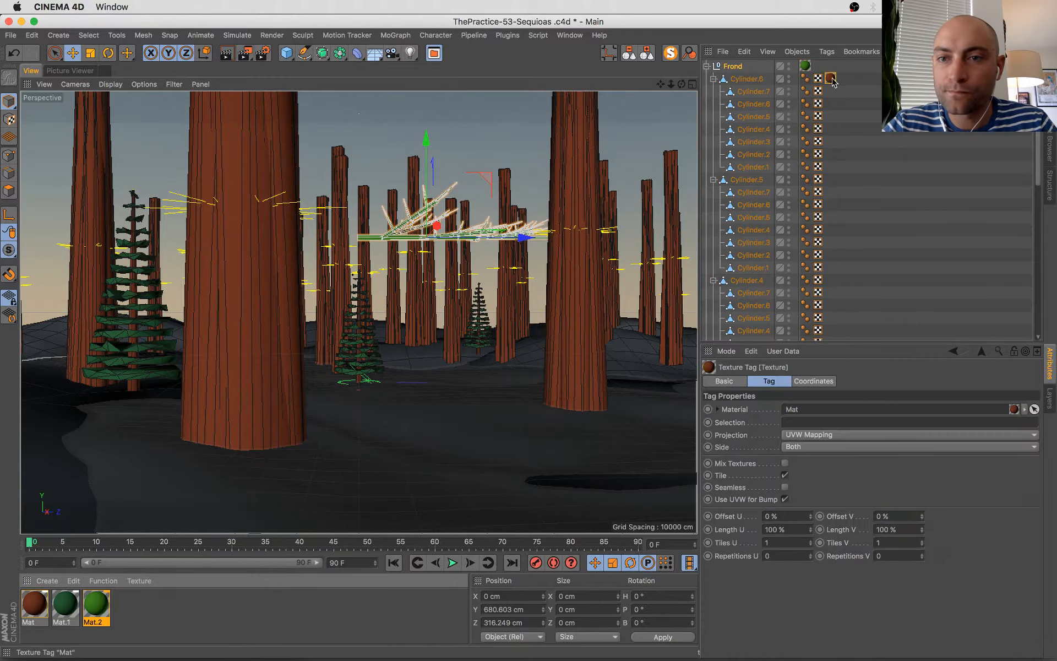
ctrl+drag(830, 79, 832, 182)
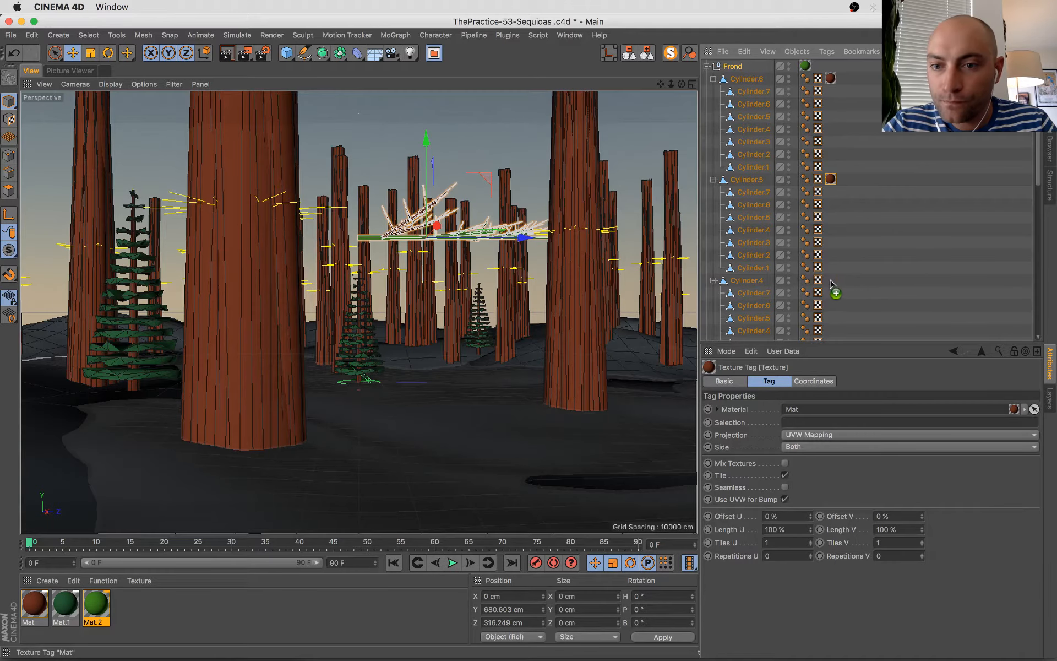
scroll(832, 282, down, 10)
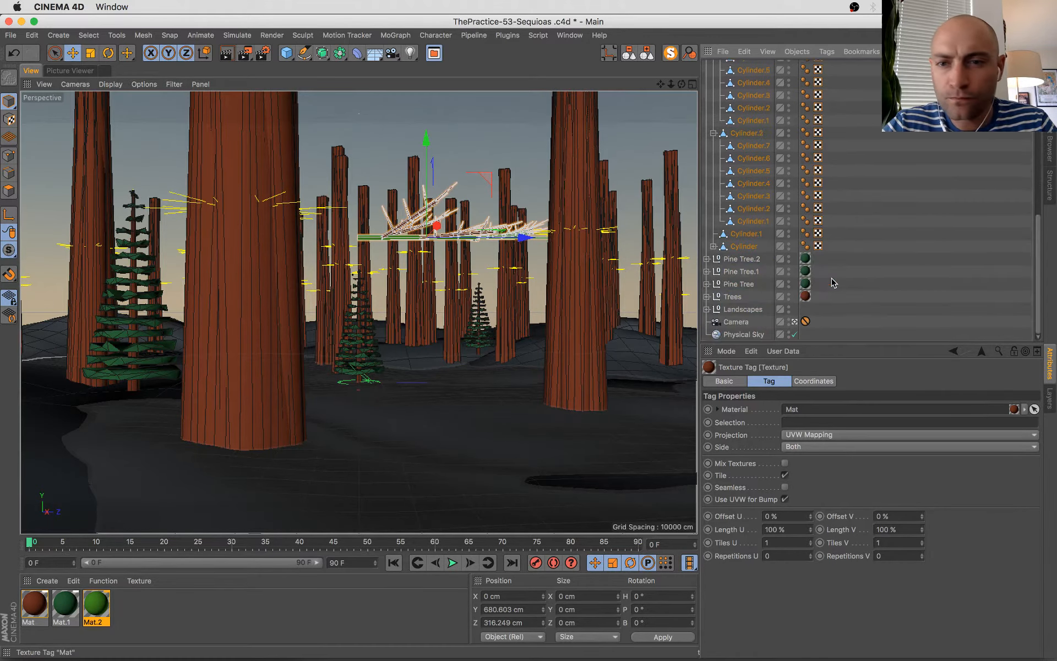
scroll(832, 280, up, 10)
scroll(831, 254, down, 1)
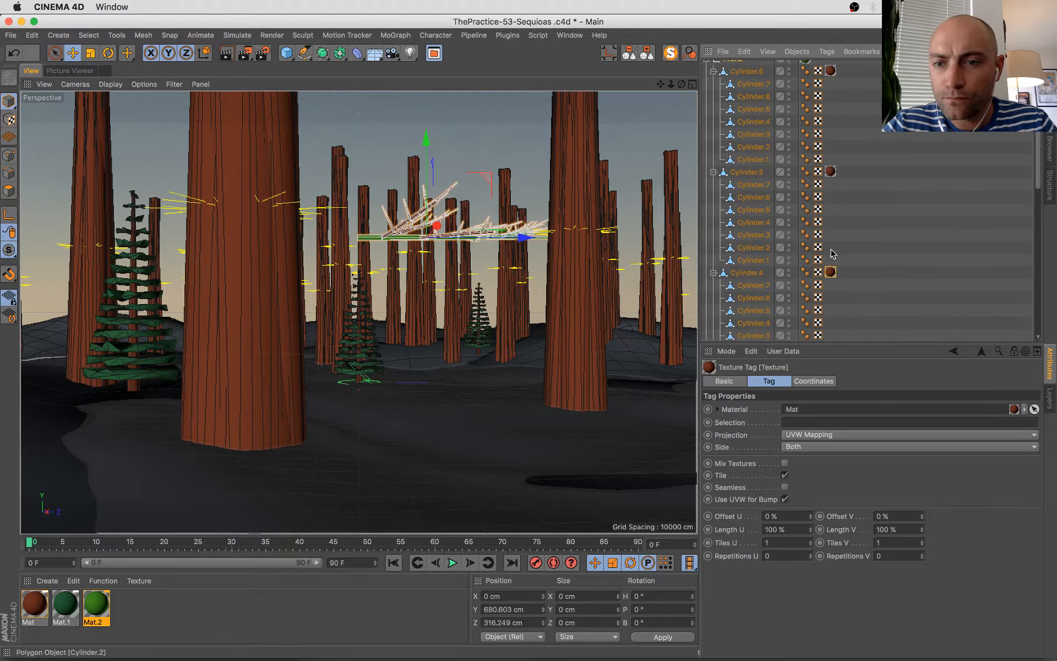
drag(835, 334, 828, 253)
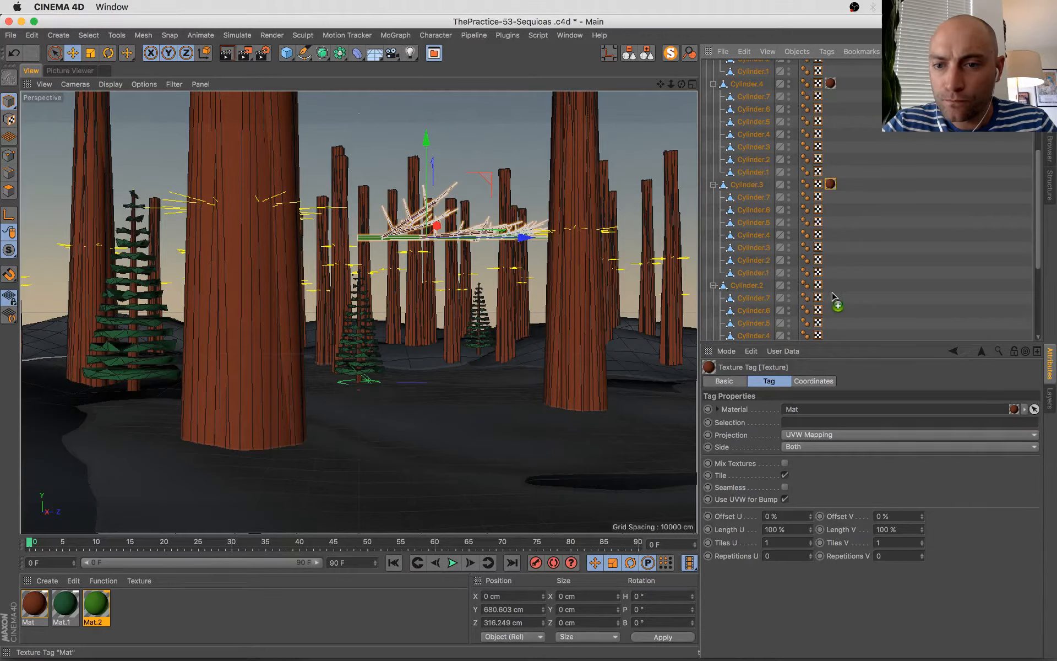
scroll(832, 290, down, 5)
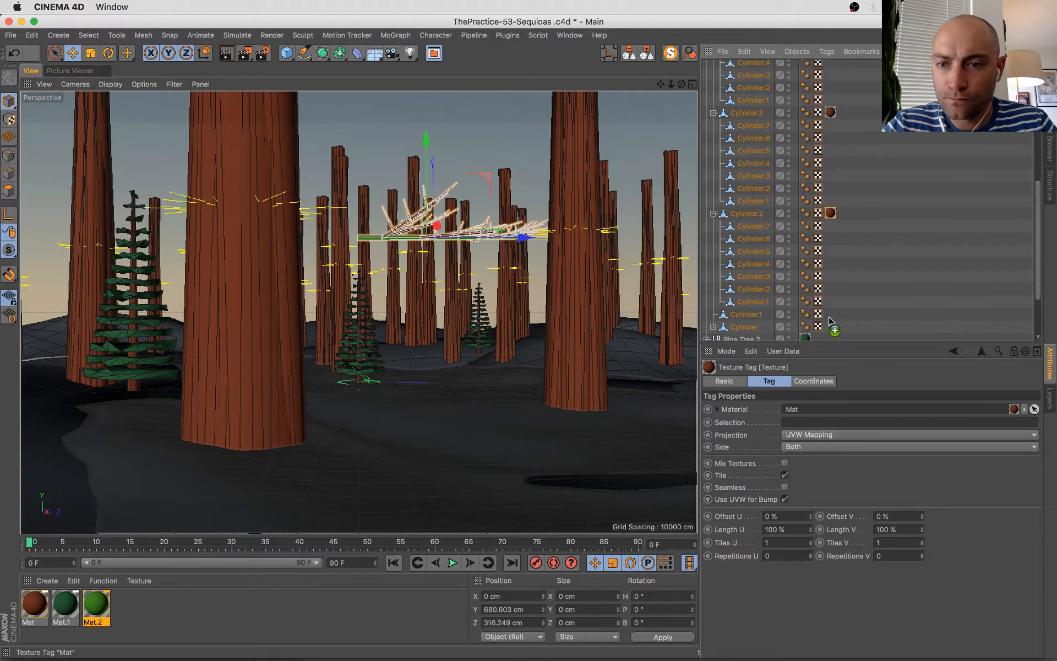
drag(829, 318, 830, 315)
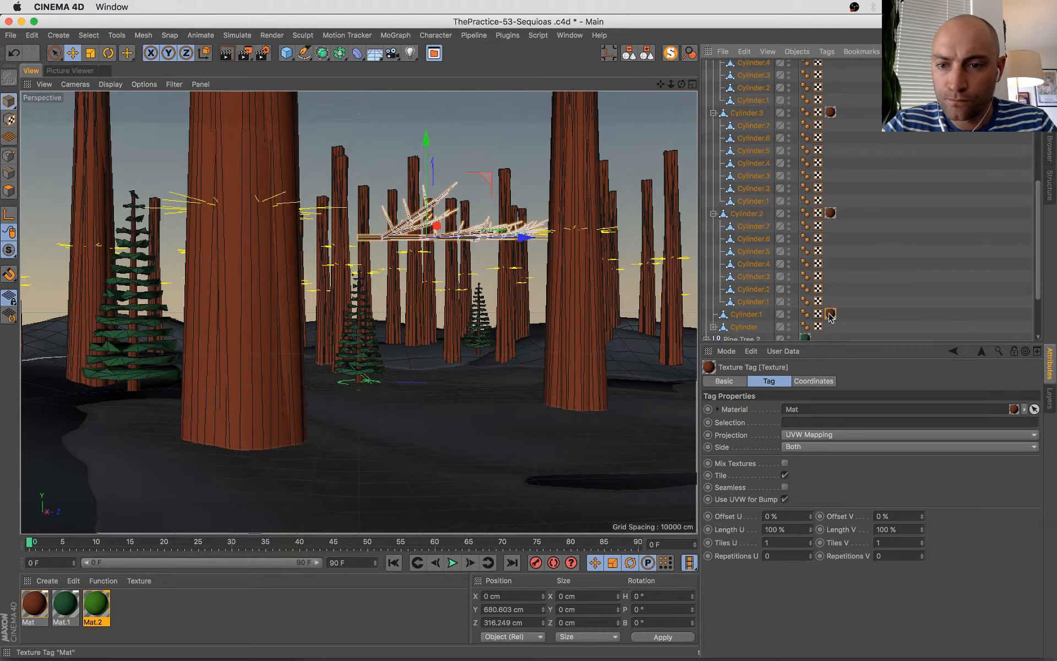
click(713, 328)
scroll(762, 297, down, 7)
scroll(759, 295, down, 5)
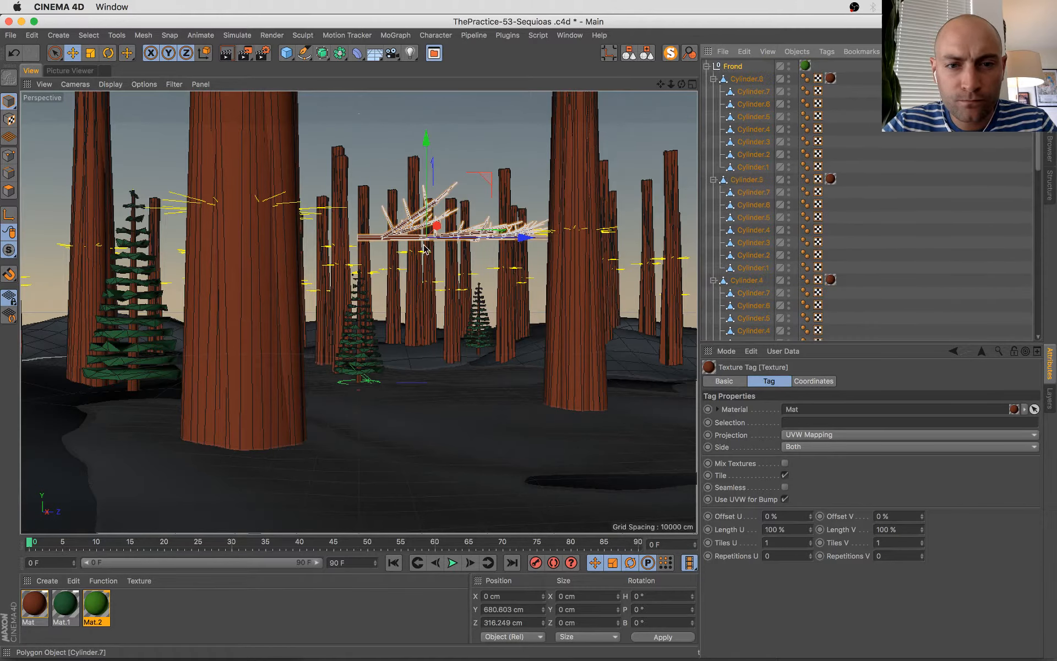
- Leave the camera view to inspect the frond from above, and delete the brown texture tags from Cylinder.6, Cylinder.5 and Cylinder.4
click(794, 322)
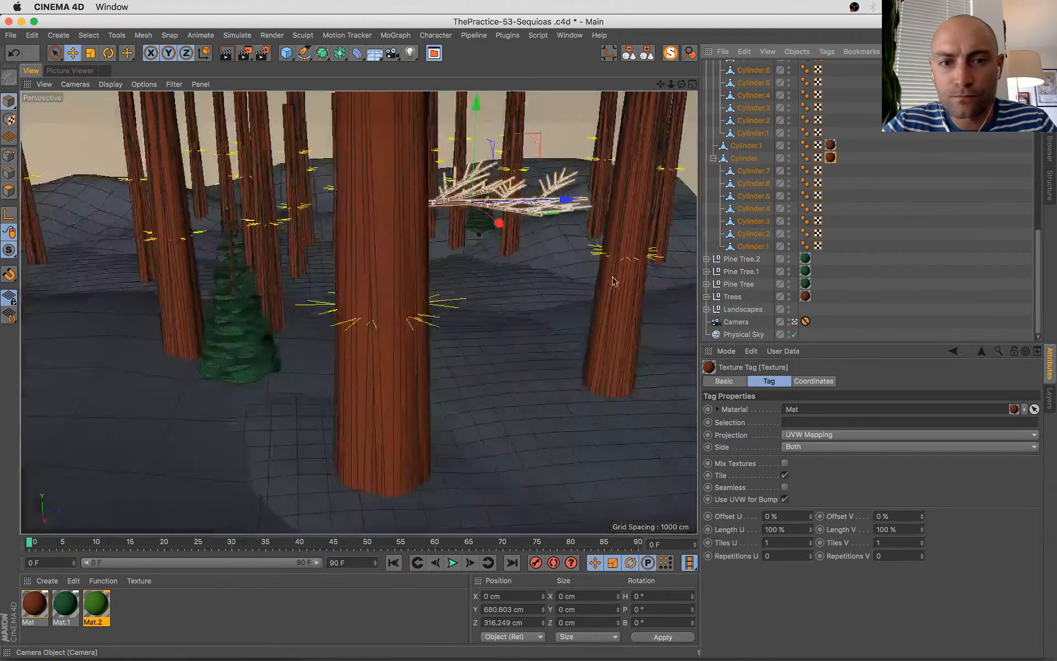
alt+drag(613, 278, 340, 292)
scroll(559, 100, up, 8)
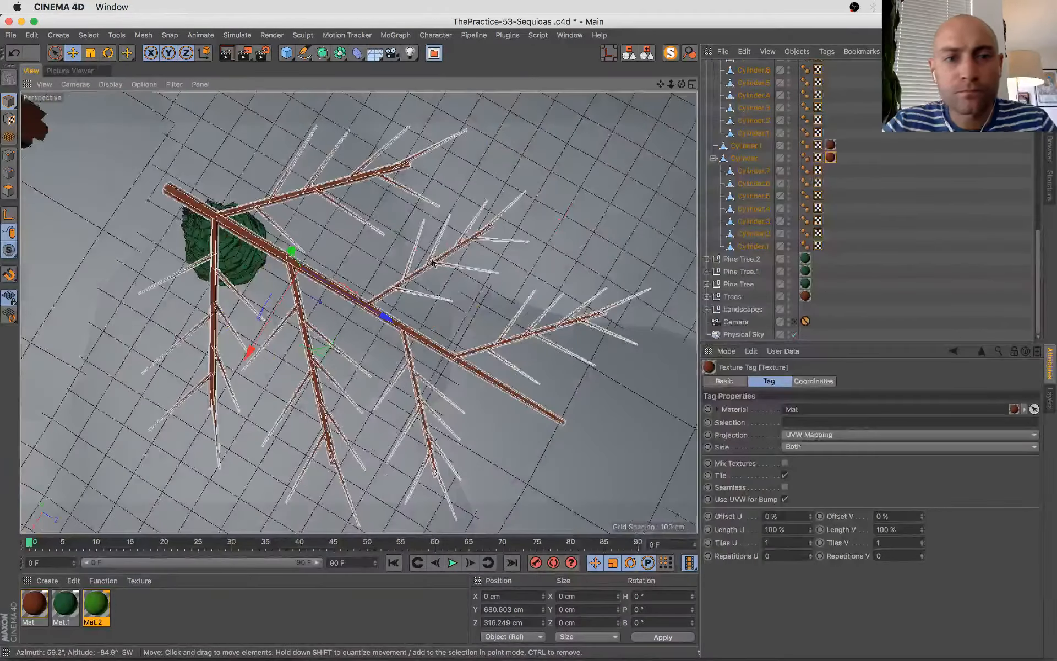
alt+drag(431, 258, 543, 179)
scroll(867, 187, up, 9)
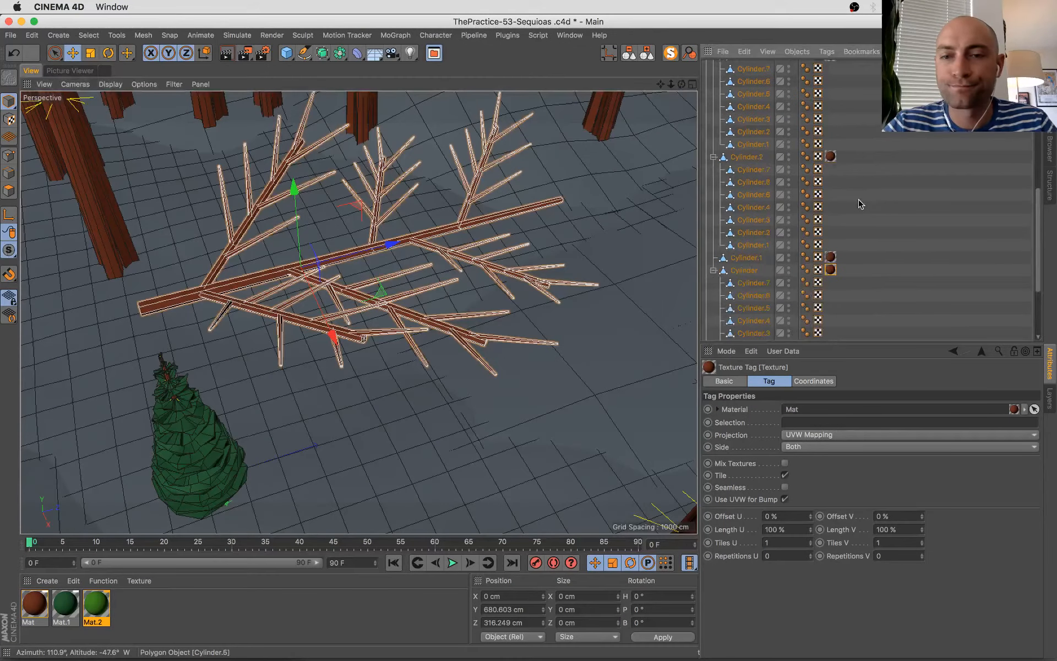
scroll(862, 204, up, 10)
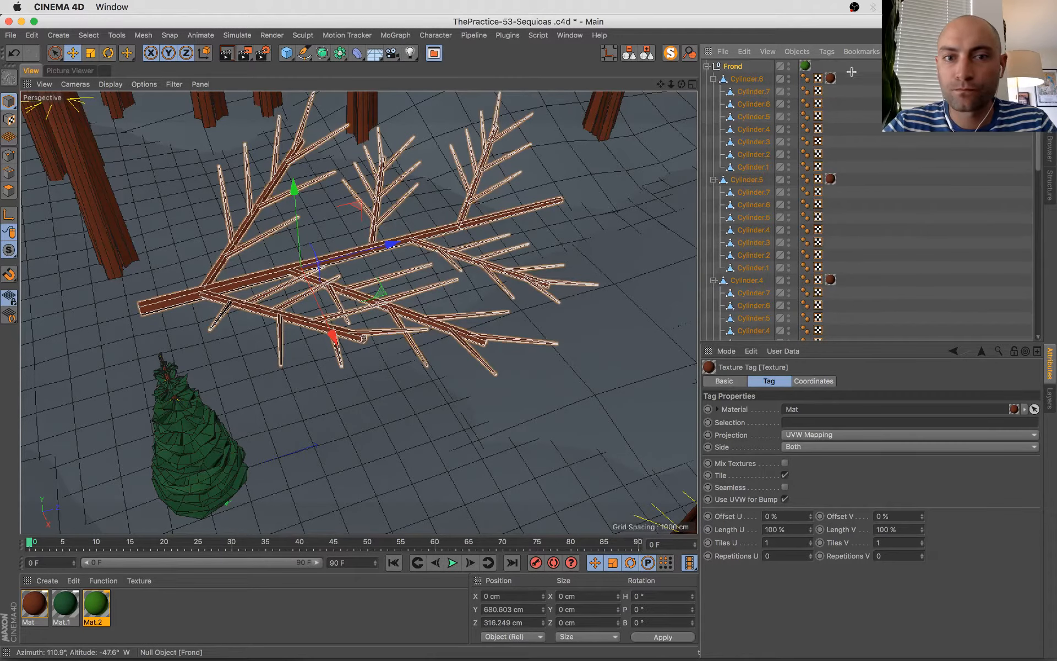
drag(856, 73, 832, 285)
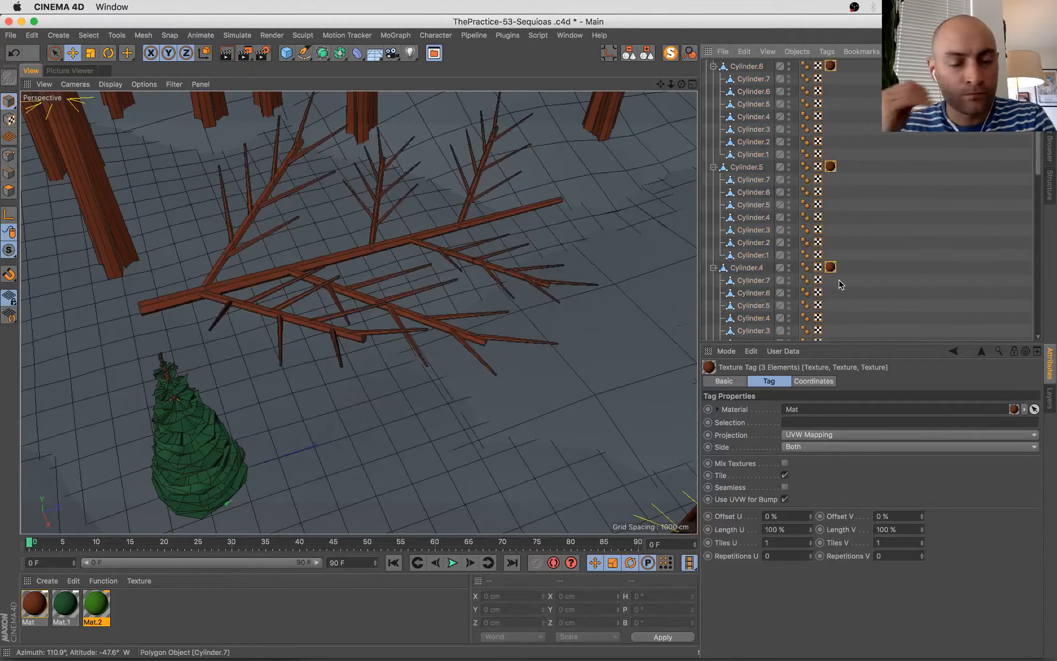
key(Delete)
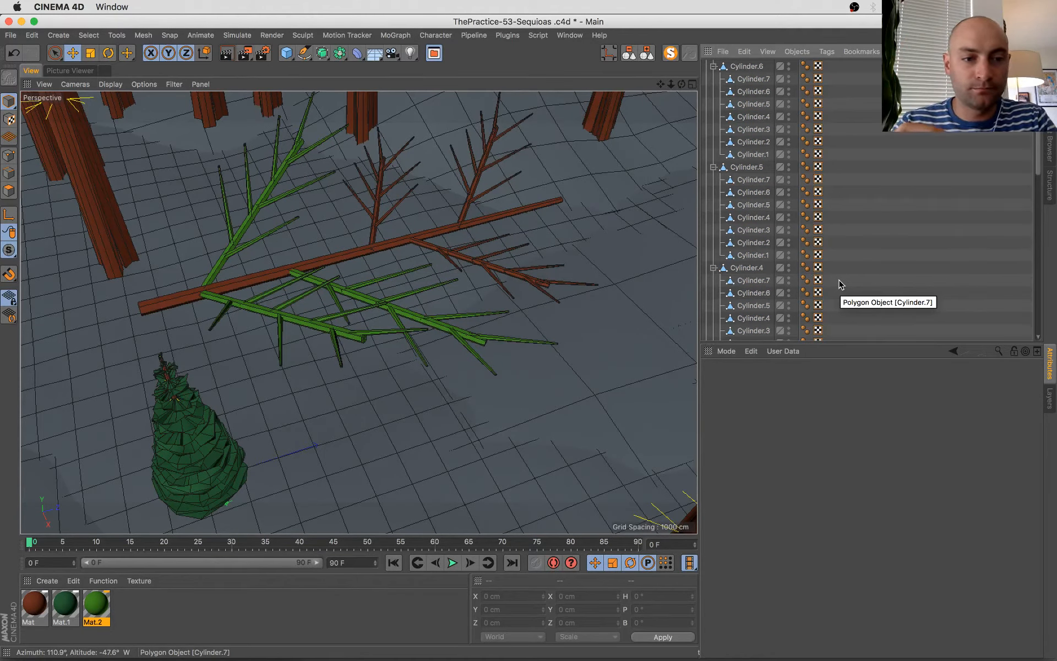
- Delete the brown texture tags from Cylinder, Cylinder.2 and Cylinder.3, keeping the one on Cylinder.1, and collapse all object hierarchies
scroll(841, 284, down, 10)
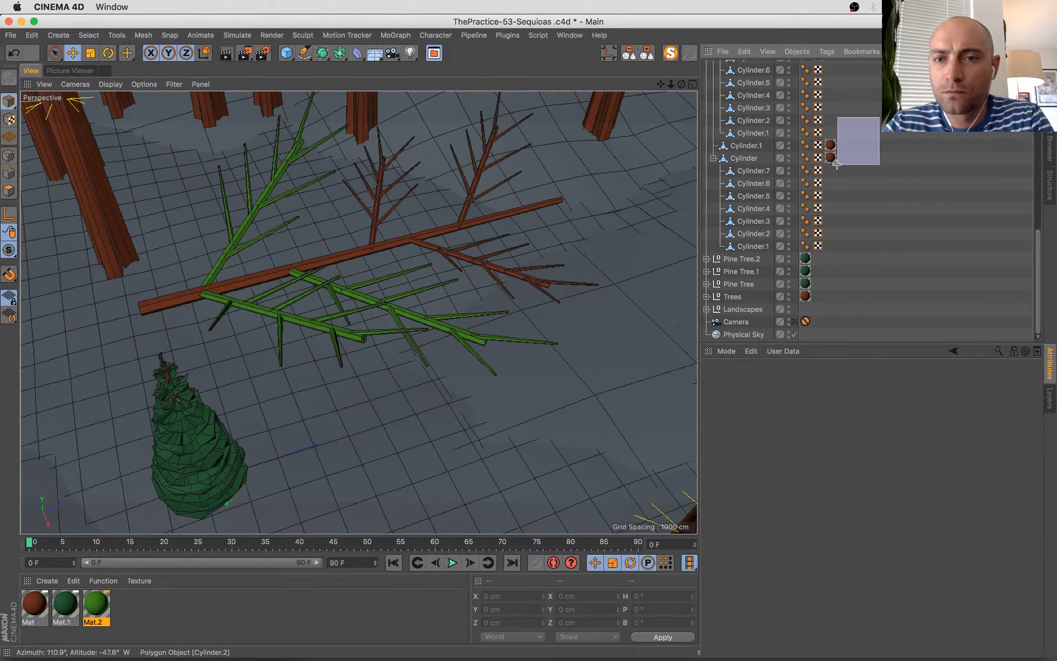
click(834, 159)
key(Delete)
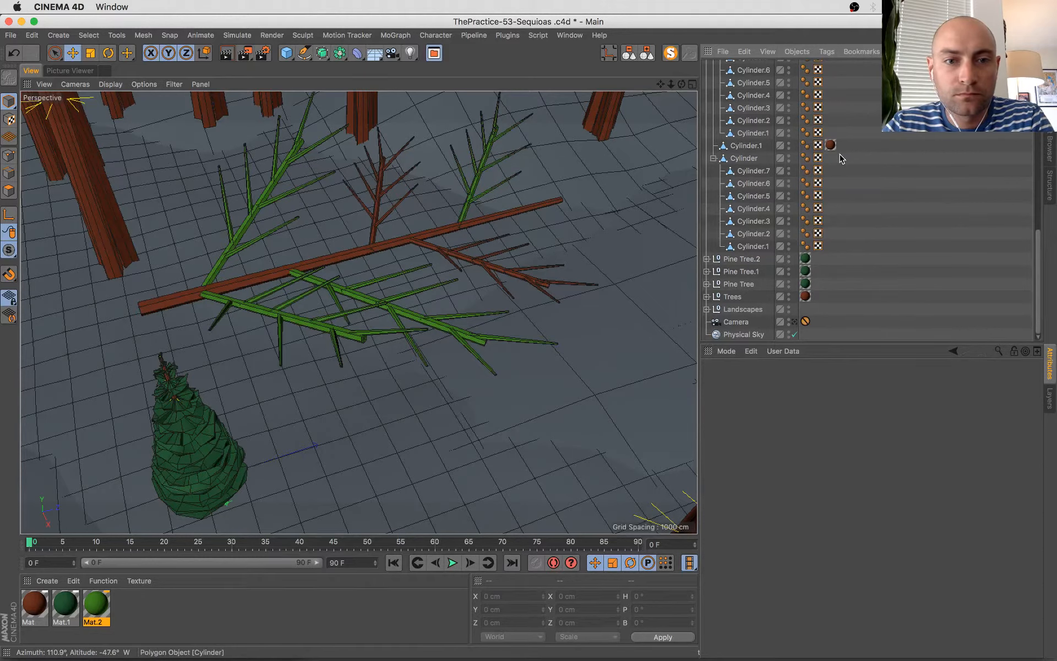
scroll(840, 158, up, 3)
click(833, 172)
key(Delete)
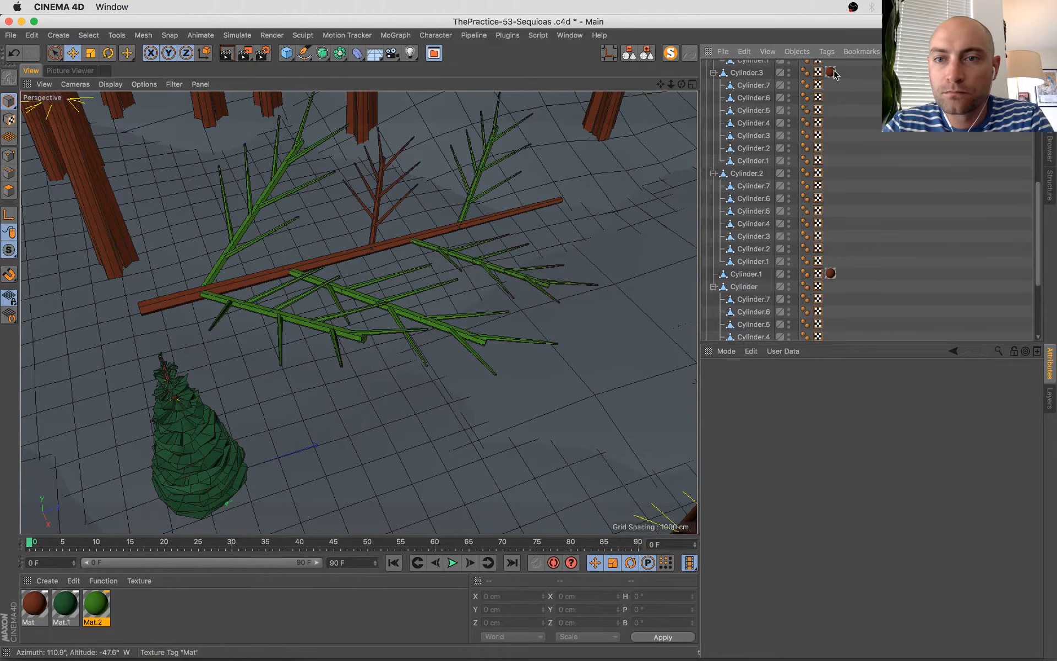
key(Delete)
scroll(841, 124, up, 6)
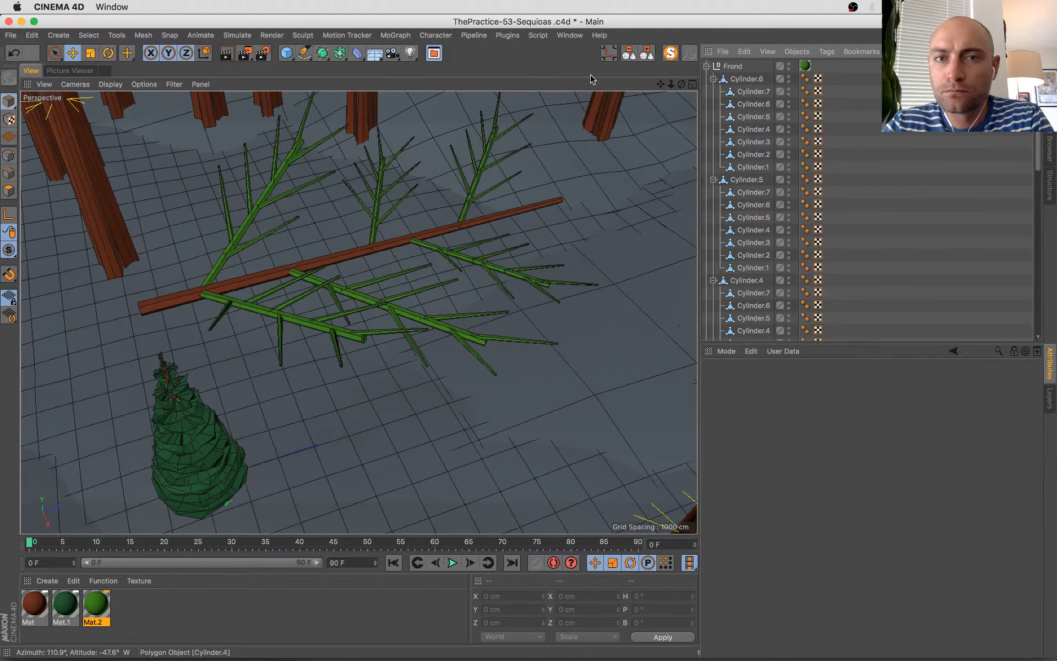
click(651, 54)
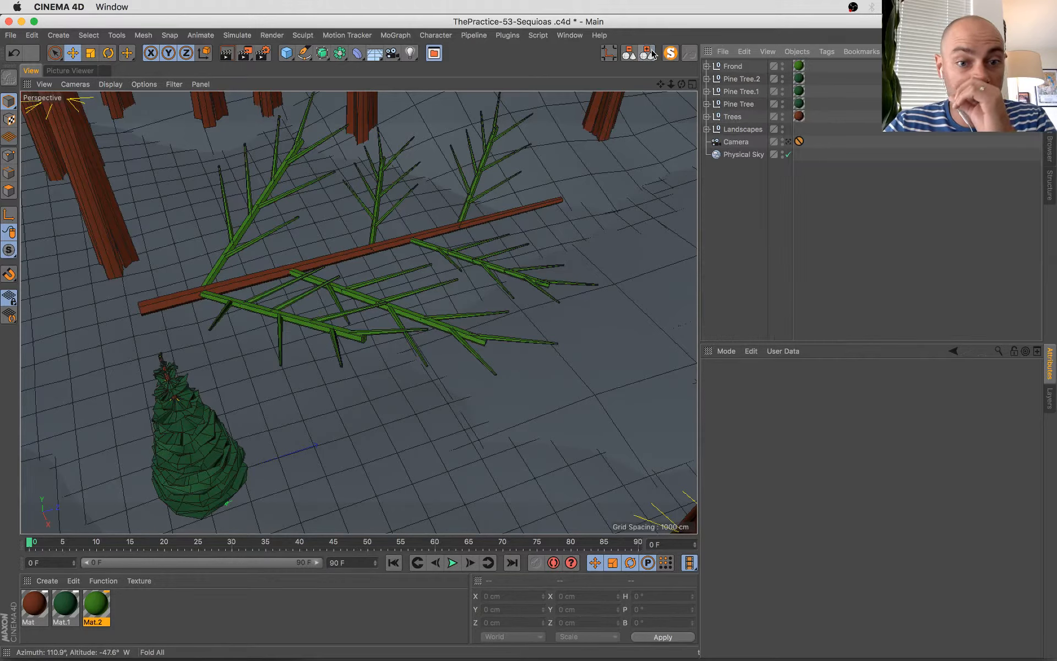
- Return to the scene camera's view and scale the Frond group up slightly and uniformly
click(788, 141)
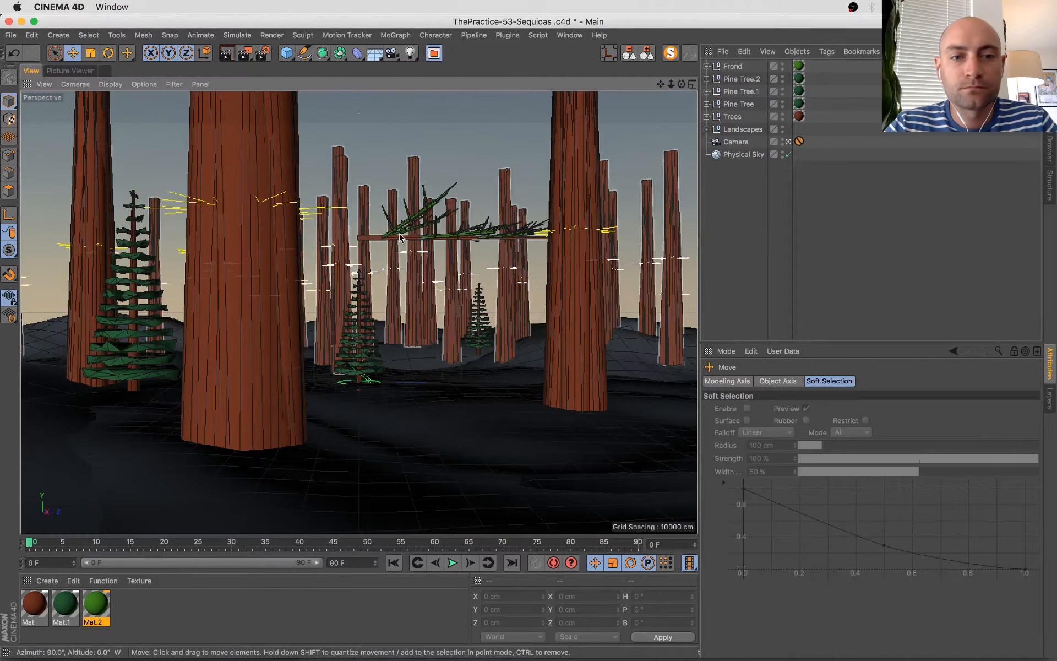
key(r)
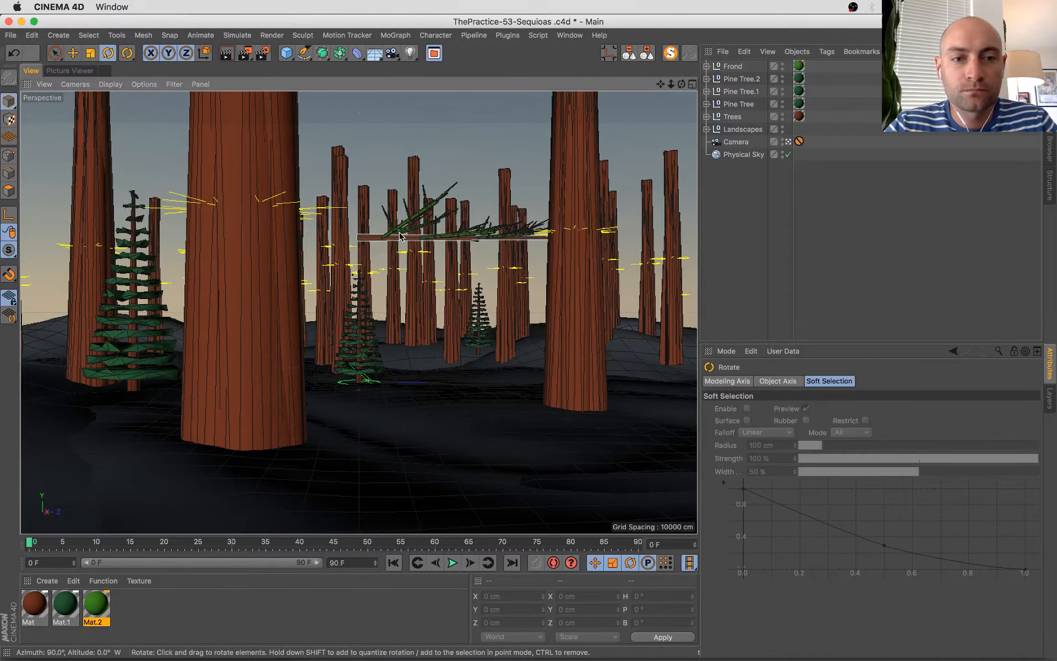
click(733, 66)
key(t)
drag(479, 311, 512, 310)
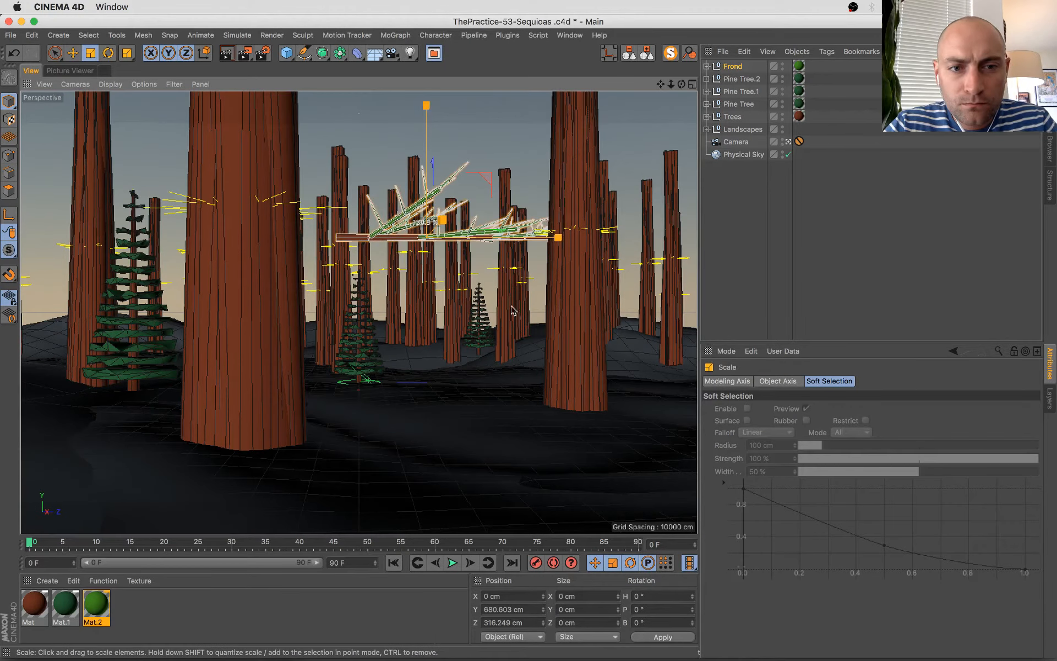
- Rotate the Frond group horizontally to a heading of about 144.8°
key(r)
drag(404, 233, 930, 220)
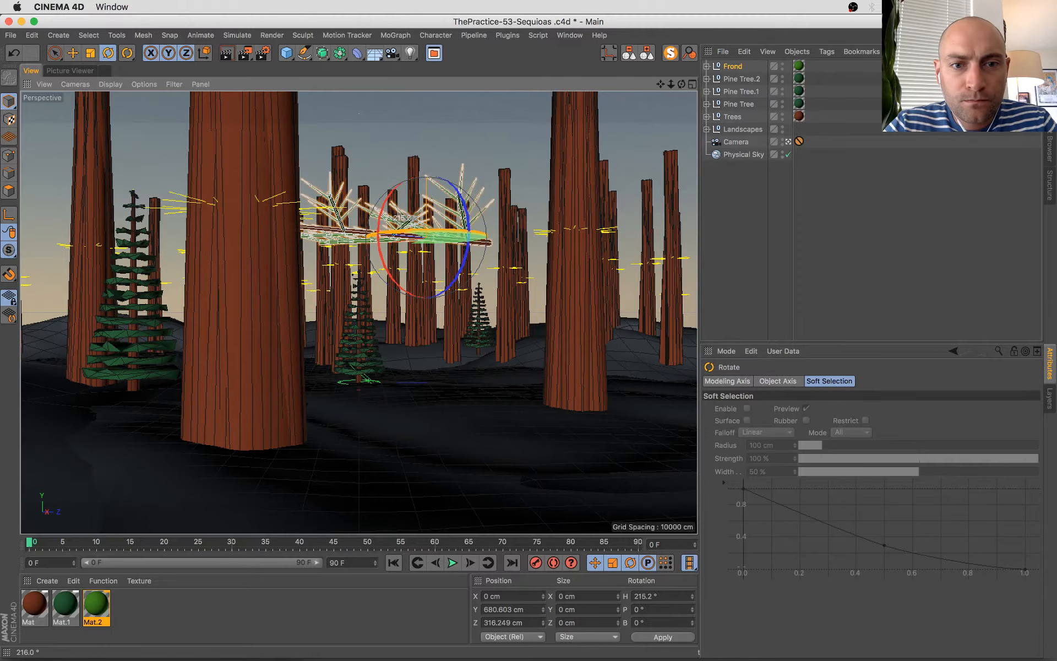
drag(771, 270, 524, 241)
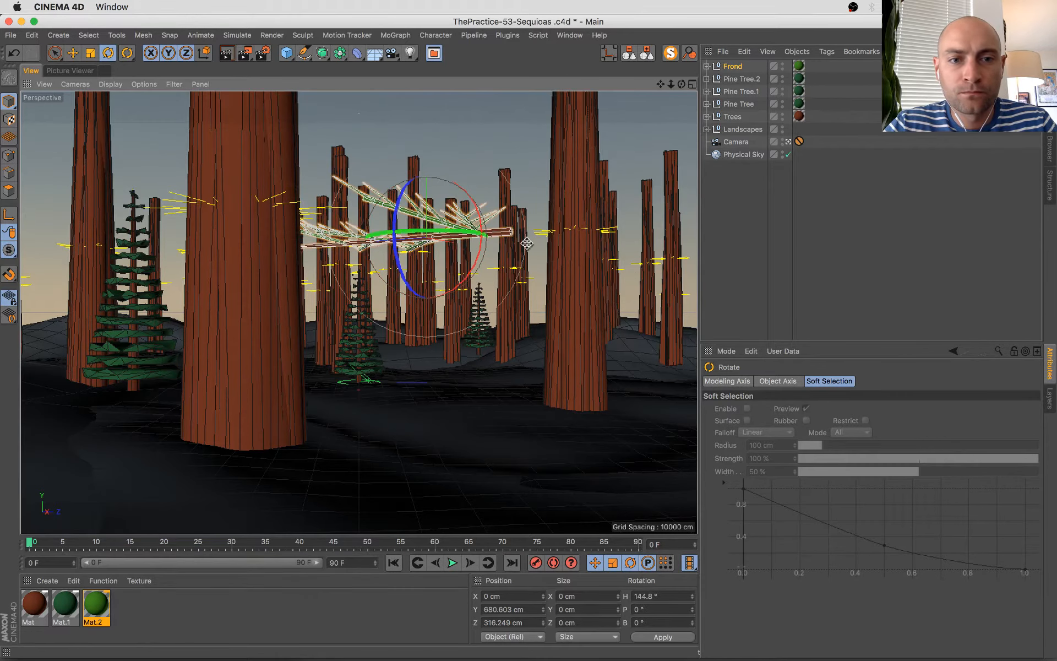
- Move the Frond group to about X 225, Y 1163, Z 635 cm and leave the camera view
key(e)
drag(409, 213, 433, 146)
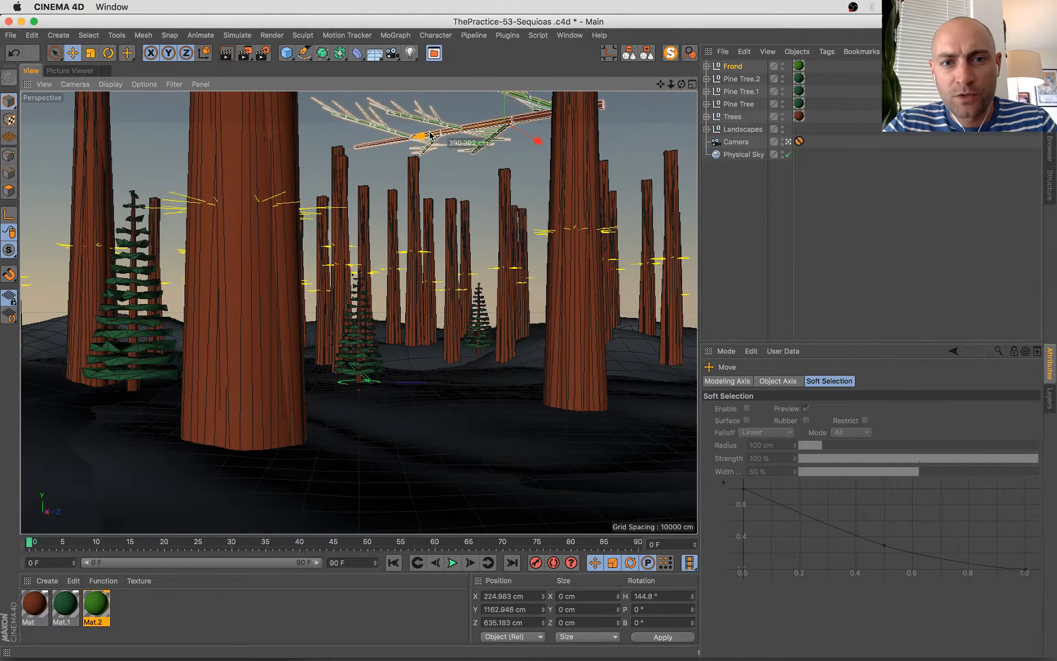
click(788, 142)
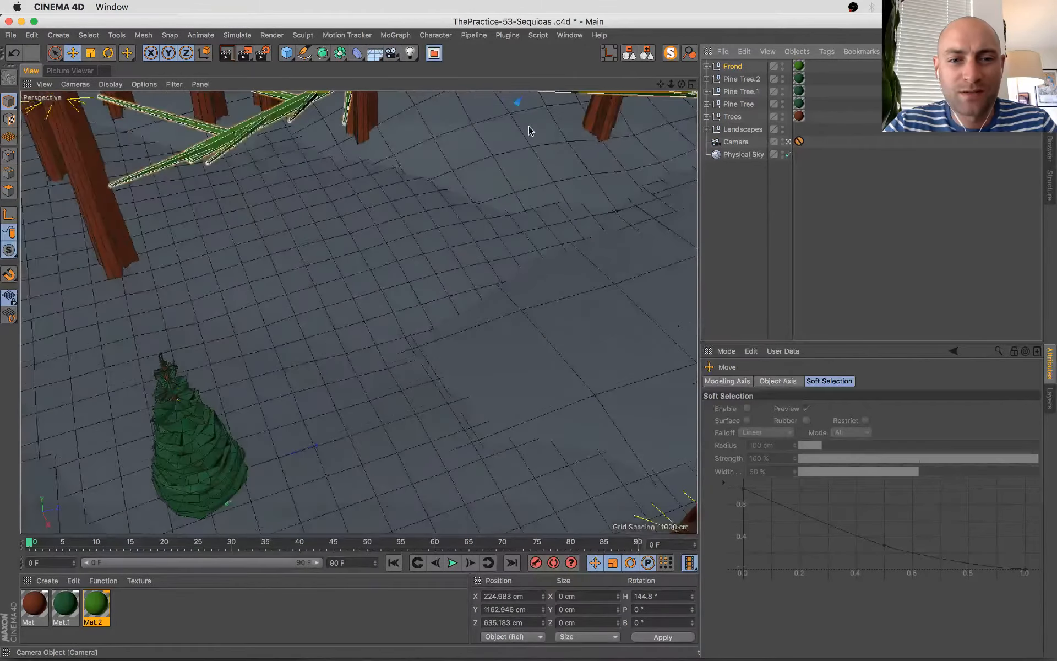
- Move the Frond group against the trunk at about X 744, Y 945, Z 733 cm, checking the placement through the scene camera
key(s)
alt+drag(528, 130, 512, 293)
drag(567, 202, 606, 196)
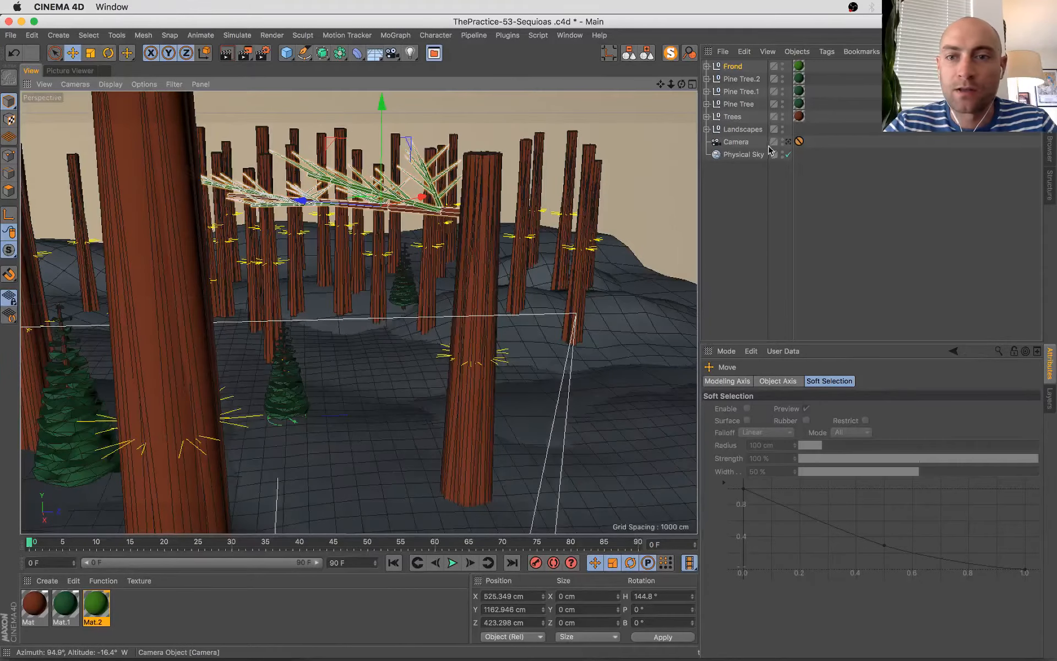
click(788, 142)
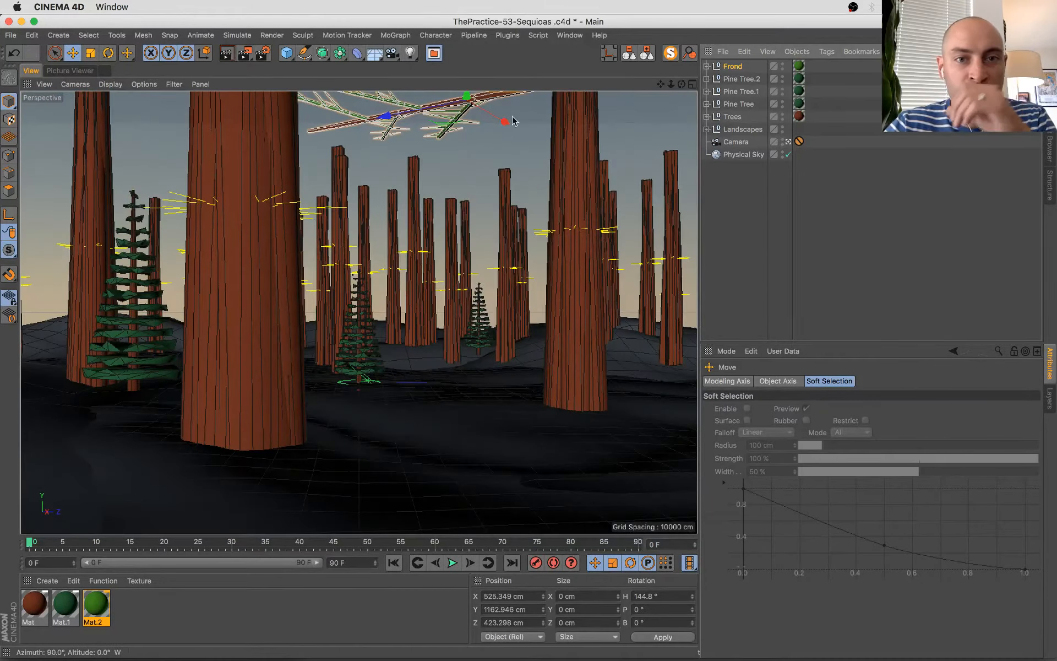
drag(472, 99, 567, 198)
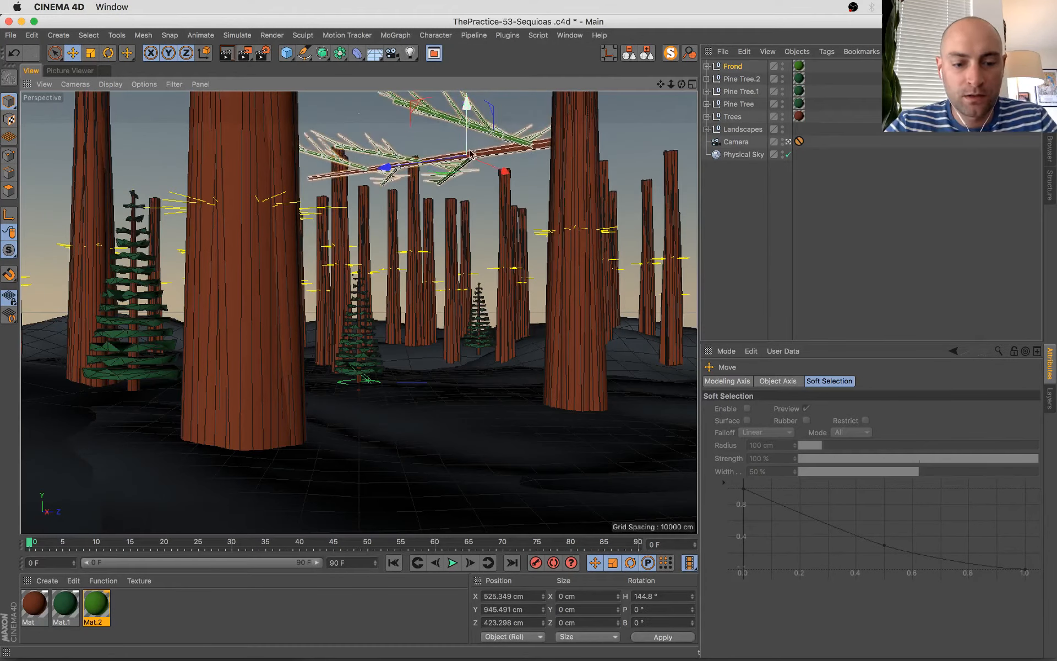
click(725, 68)
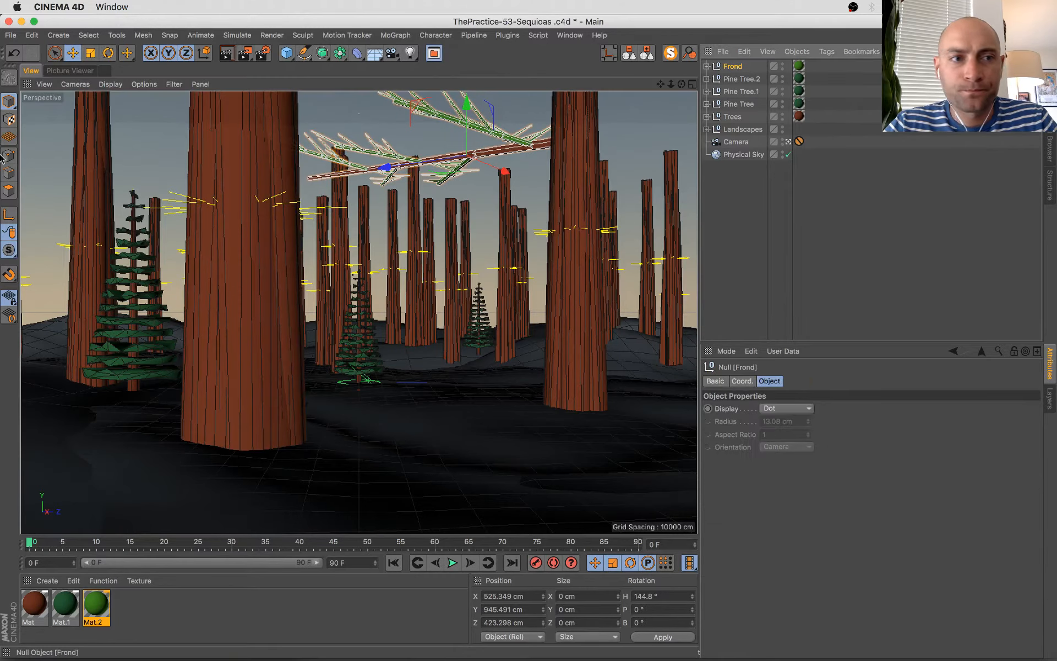
alt+drag(661, 209, 373, 263)
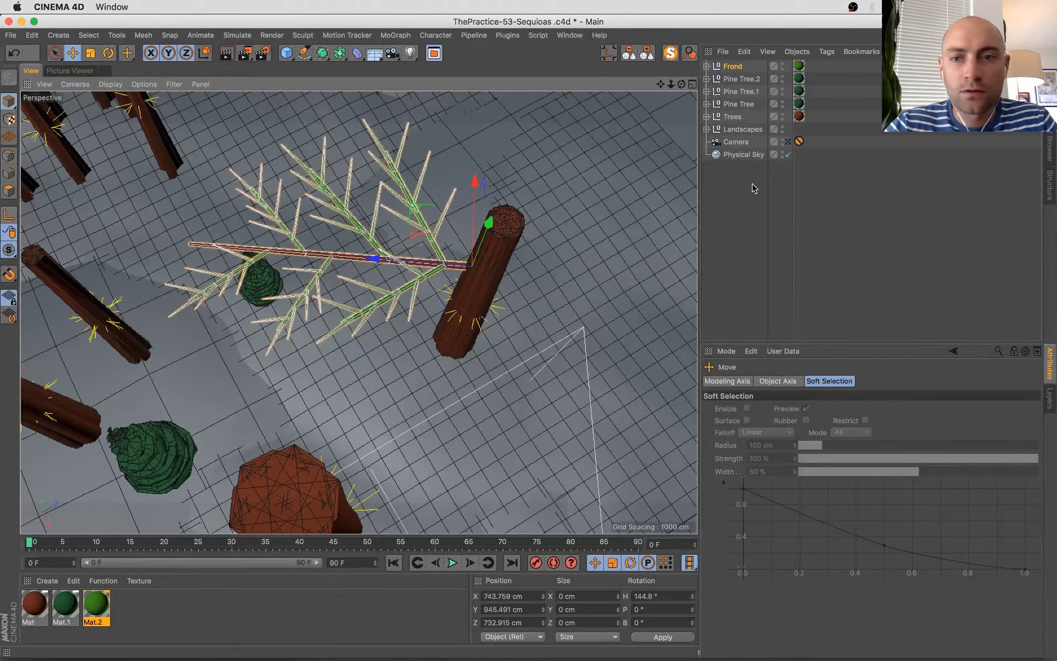
click(788, 142)
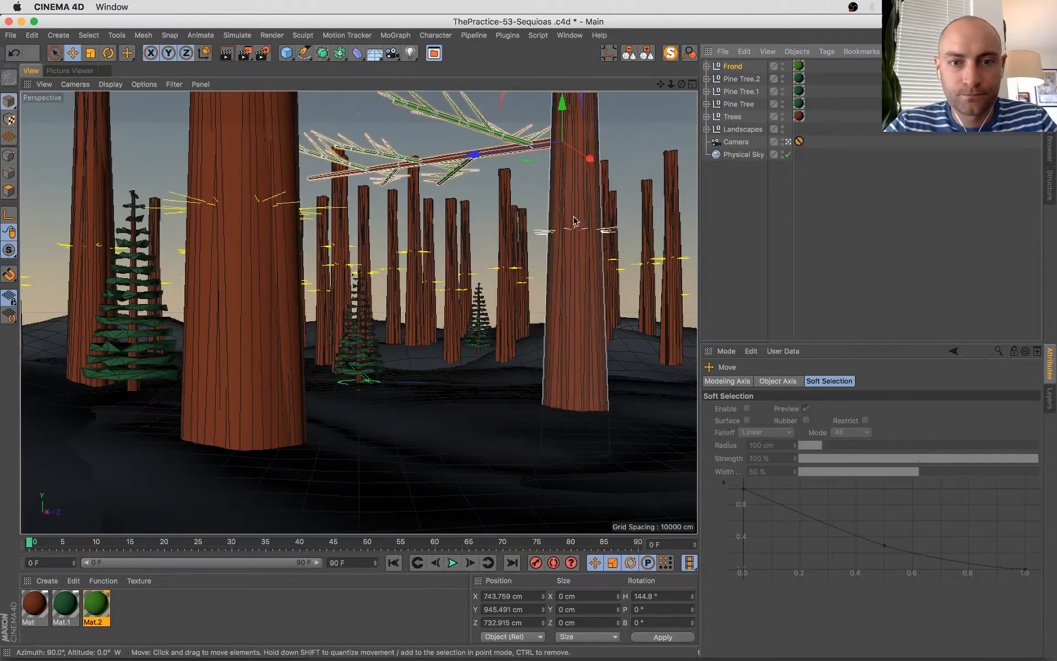
- Tilt the Frond group to a pitch of about 15.8° and place it inside a MoGraph Cloner
key(r)
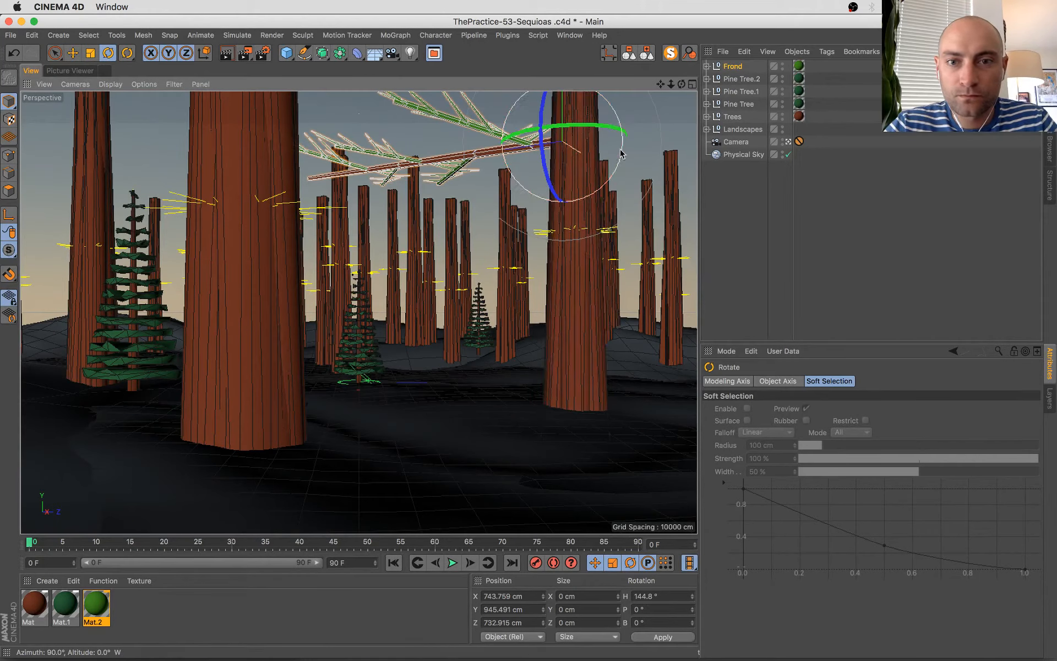
drag(623, 152, 625, 172)
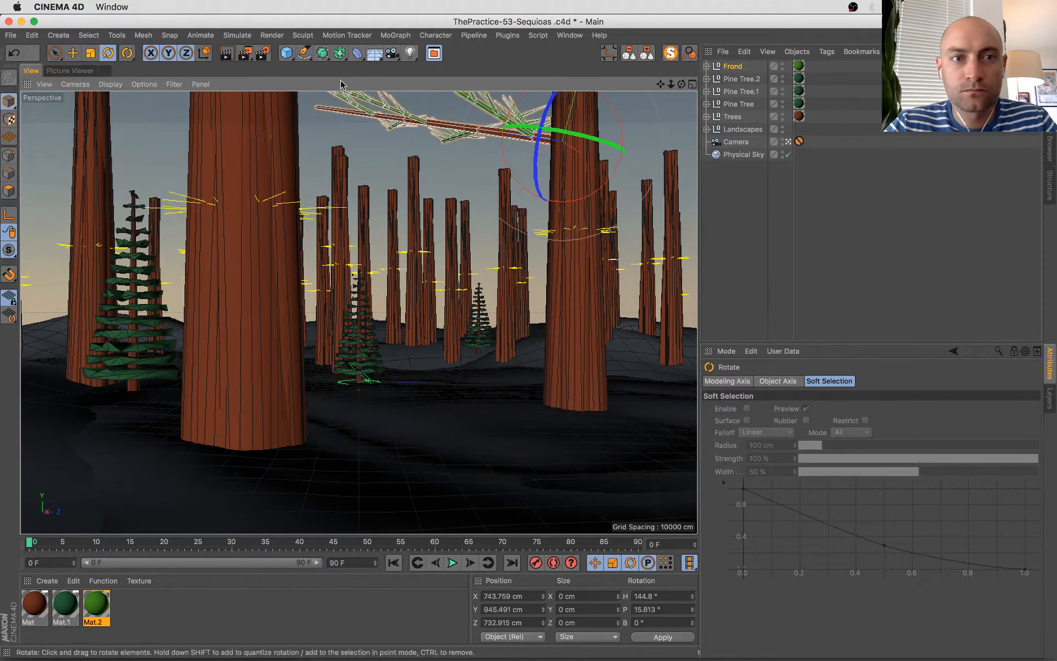
click(339, 53)
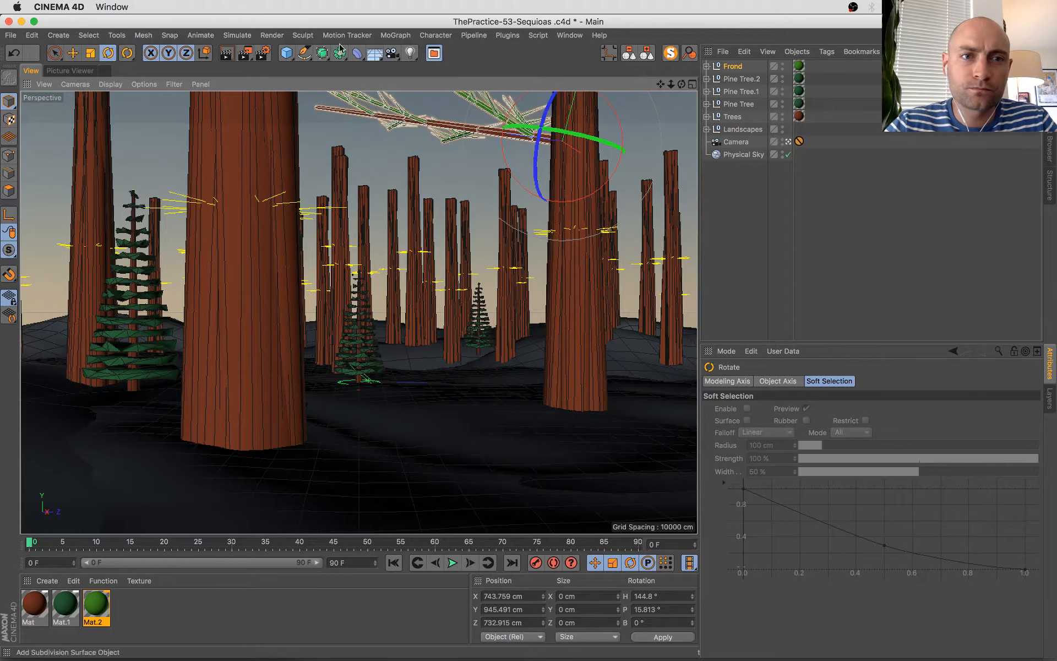
click(395, 35)
alt+click(414, 176)
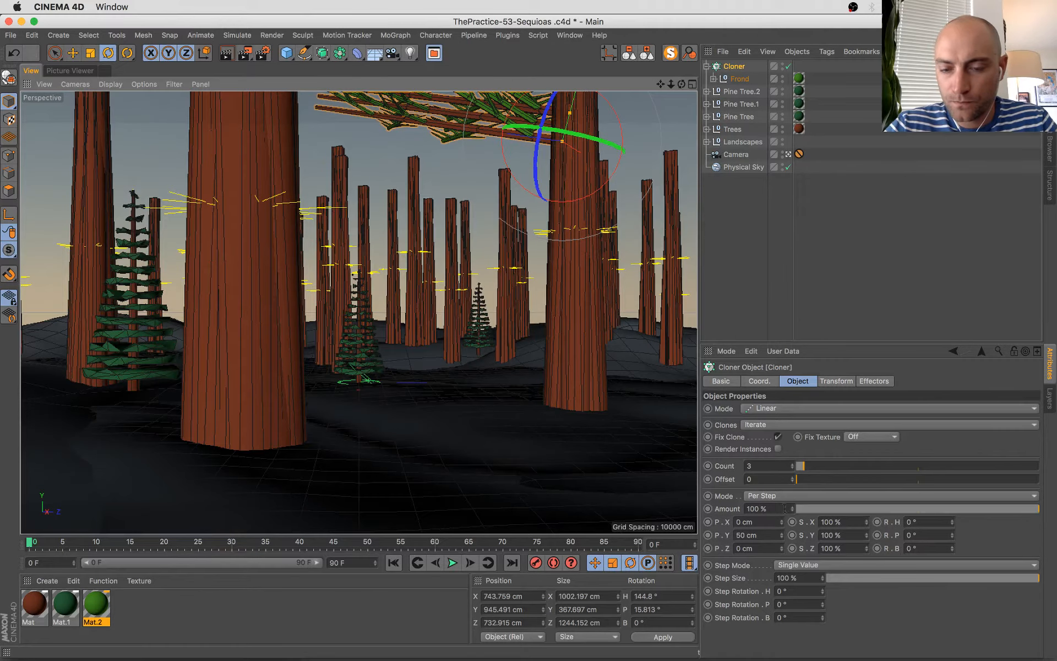
- Switch the Cloner to Radial mode on the XZ plane and reset its pitch rotation to 0°
click(803, 411)
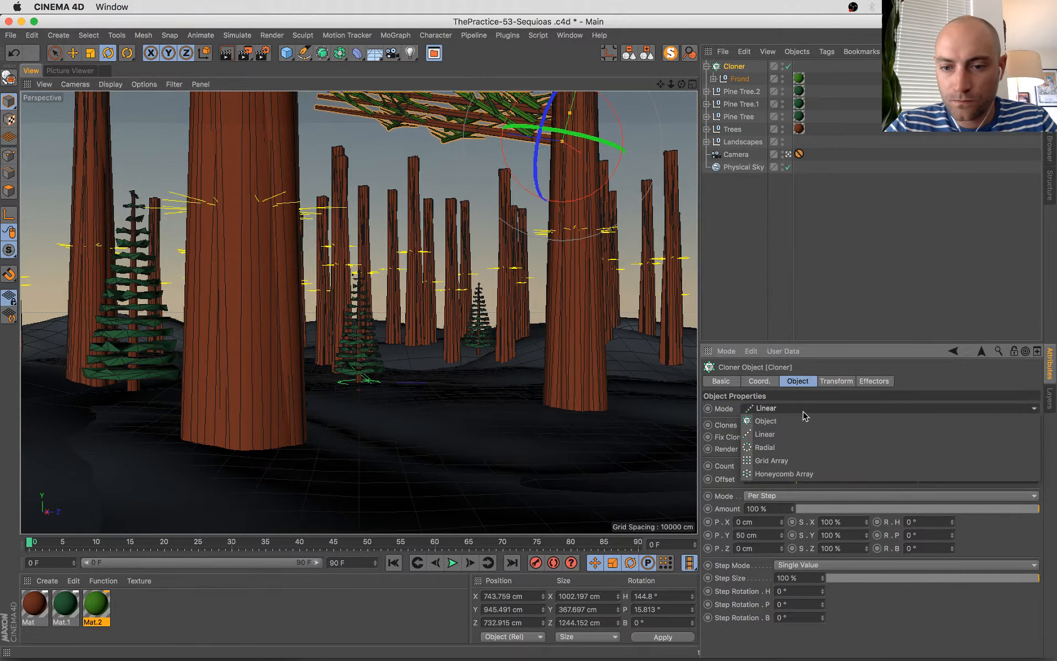
click(809, 443)
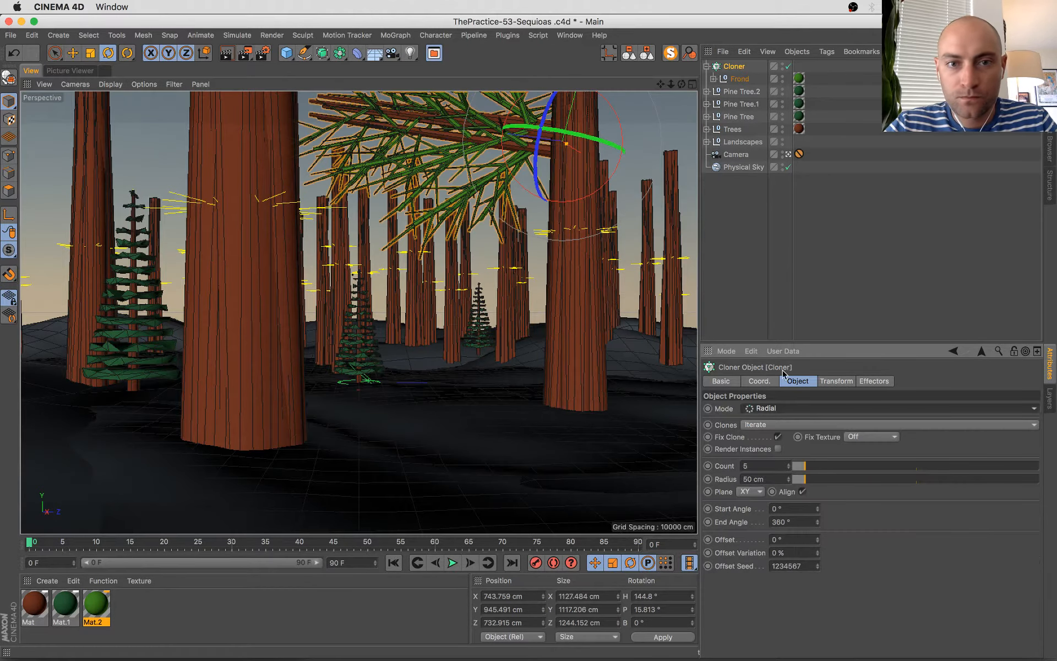
click(757, 491)
click(748, 530)
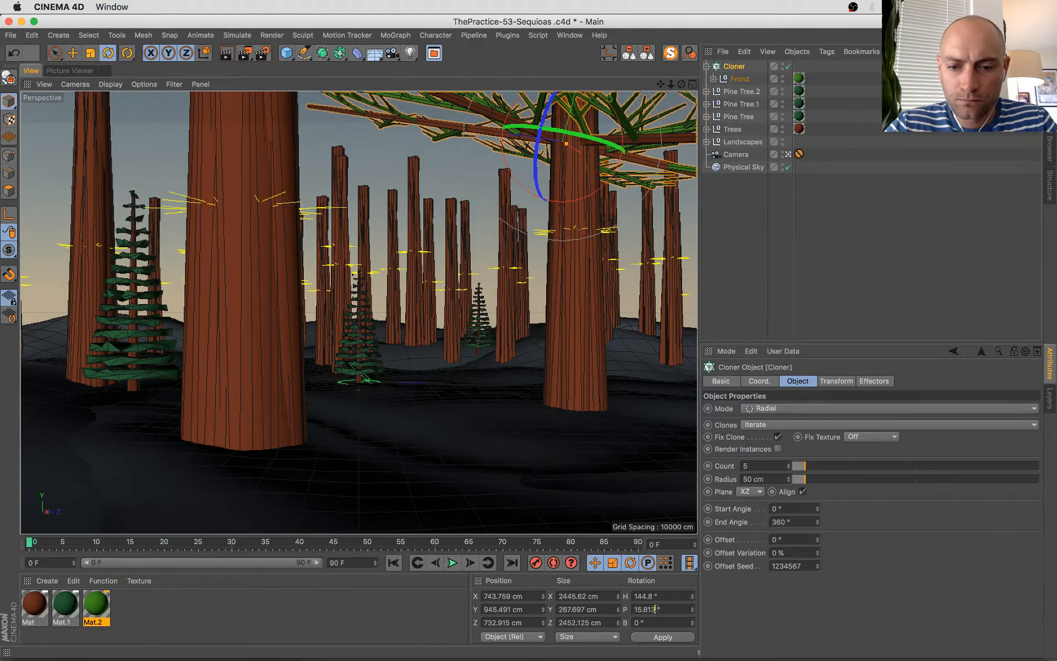
key(Return)
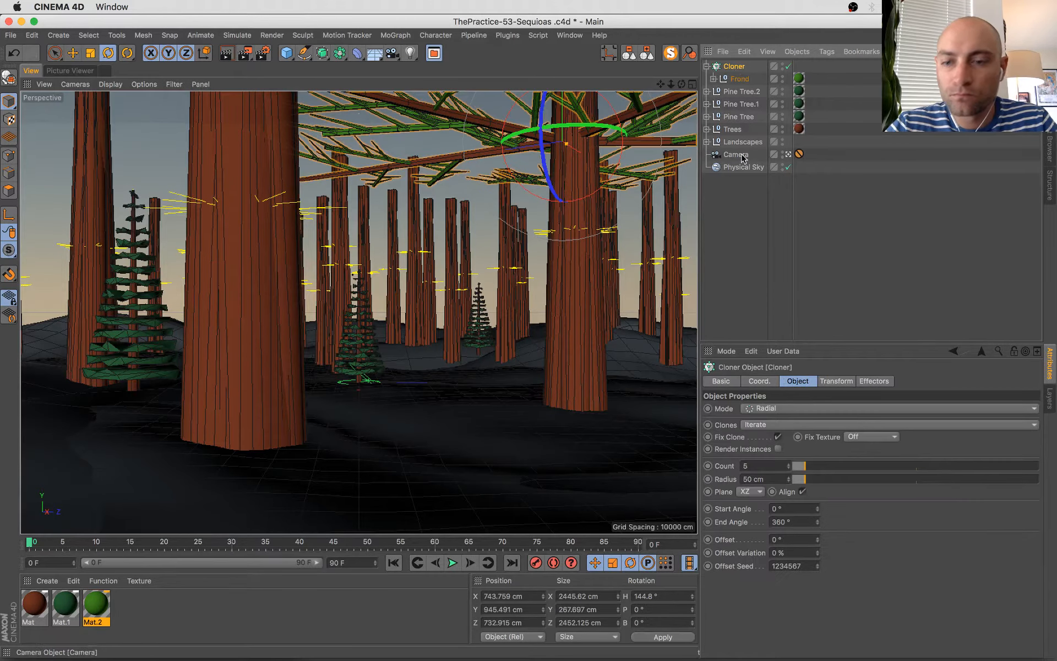
- Set the pitch rotation in the Cloner's Transform settings to 10° so every frond clone tilts
click(837, 381)
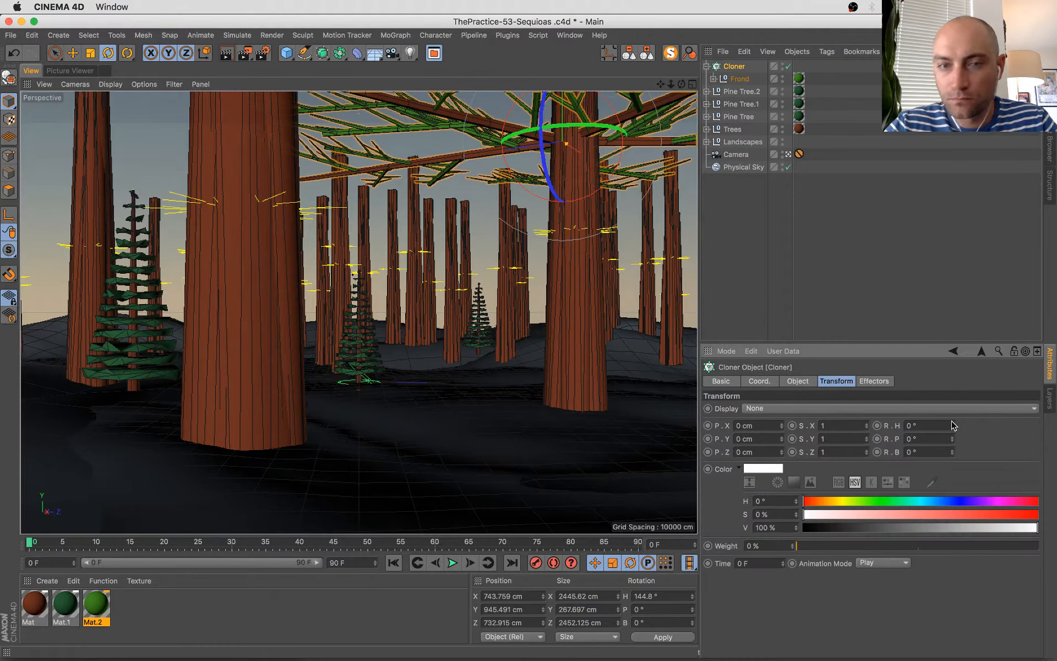
mouse_move(952, 425)
mouse_down()
mouse_move(952, 400)
mouse_move(952, 431)
mouse_up()
key(super+z)
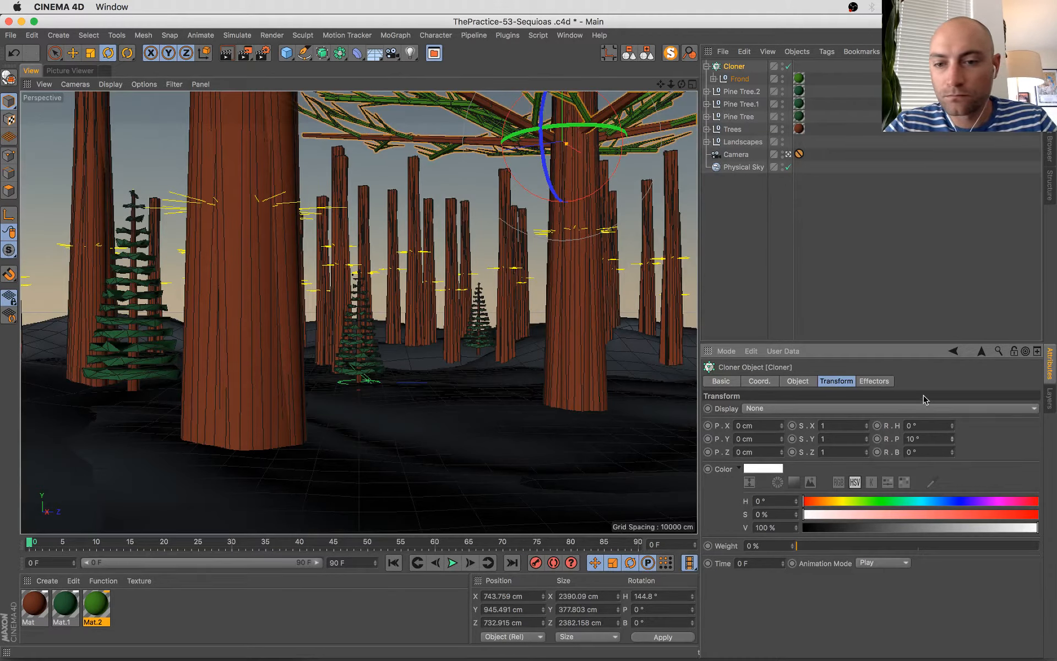
- Add a Random effector to the Cloner and set its X and Z position variation to 10 cm
click(395, 34)
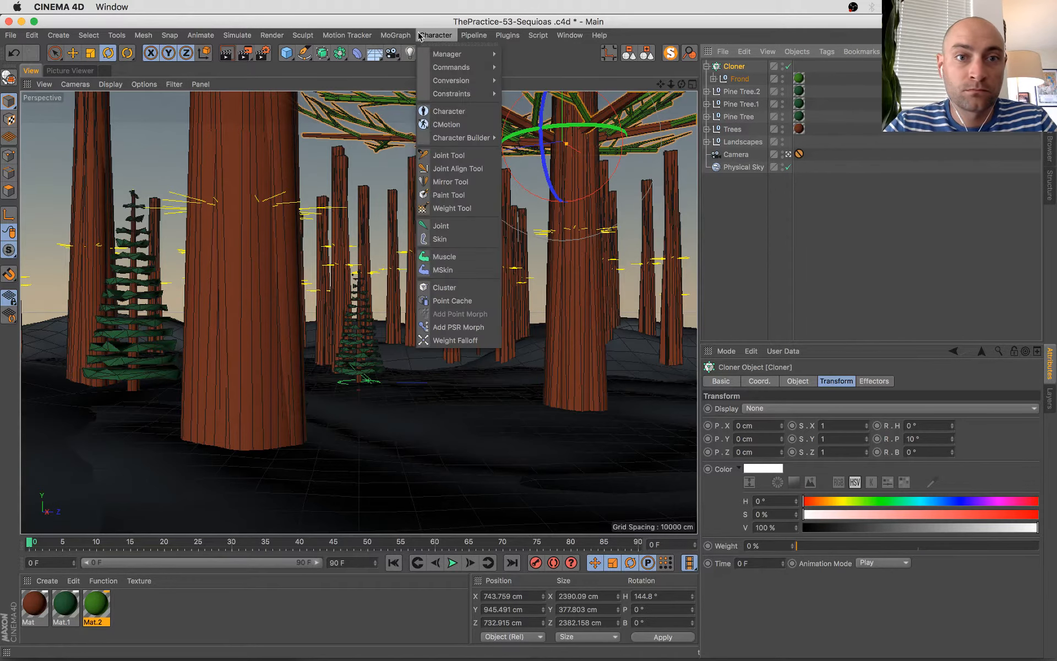
mouse_move(399, 54)
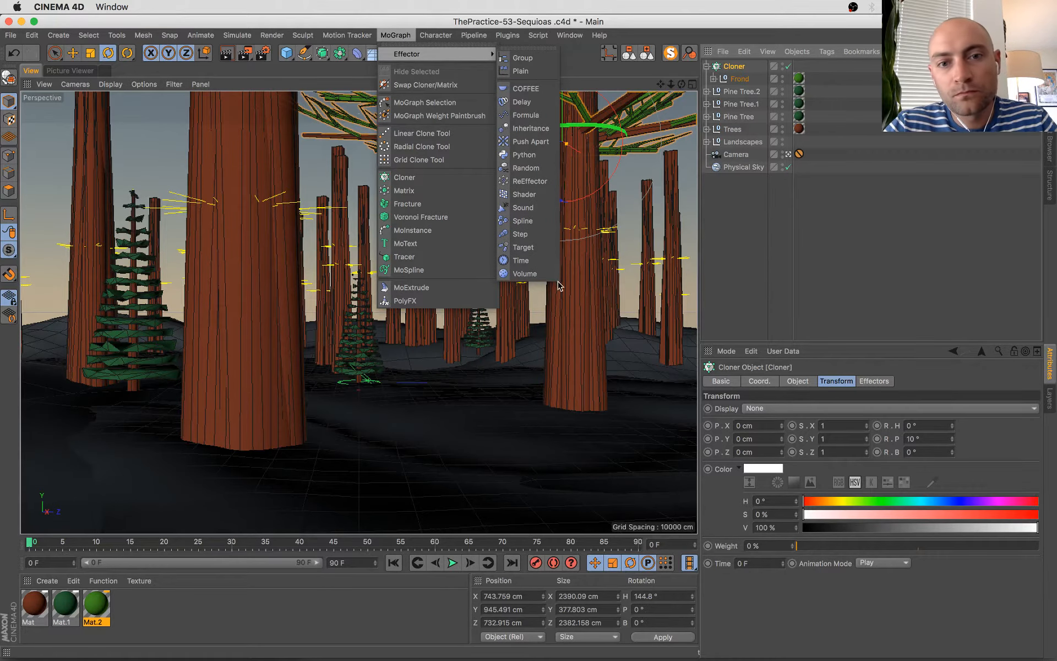
click(545, 168)
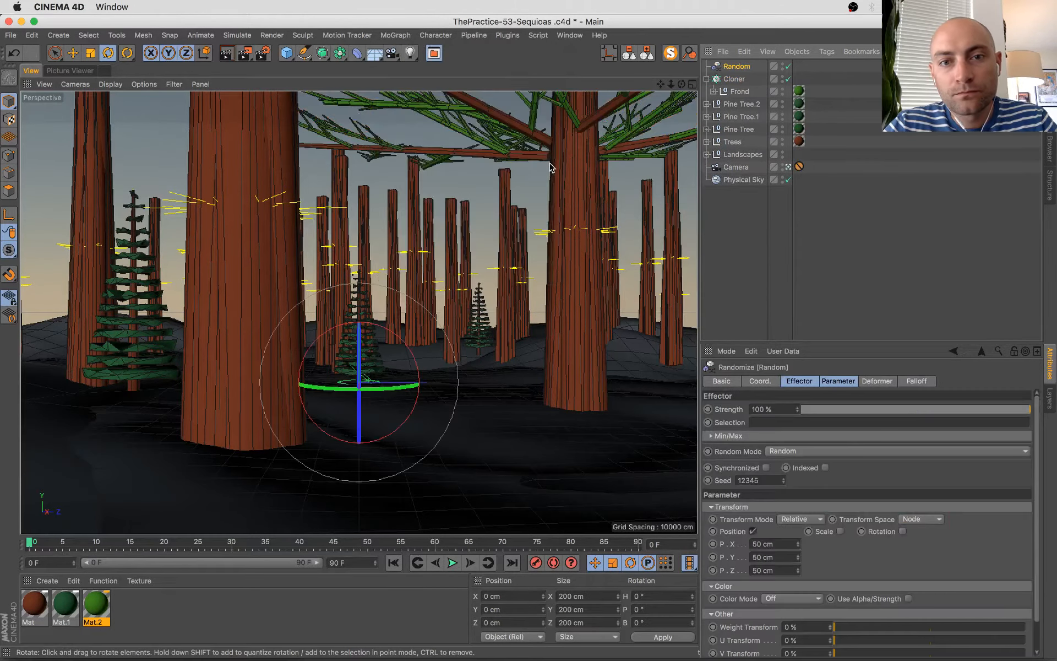
click(783, 543)
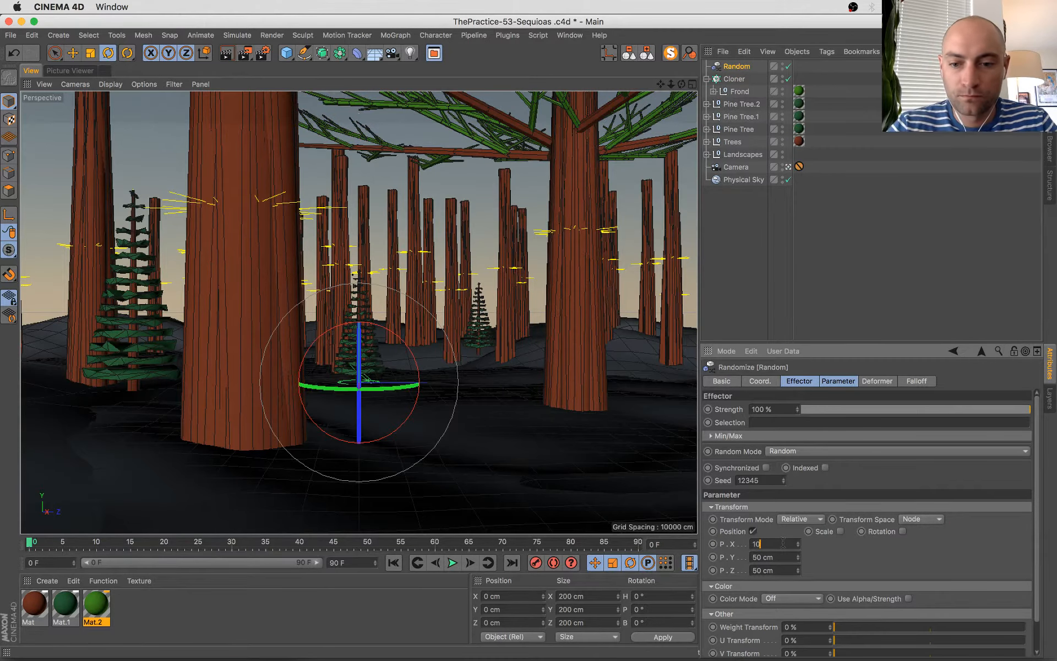
text(10)
key(Tab)
text(10)
key(Return)
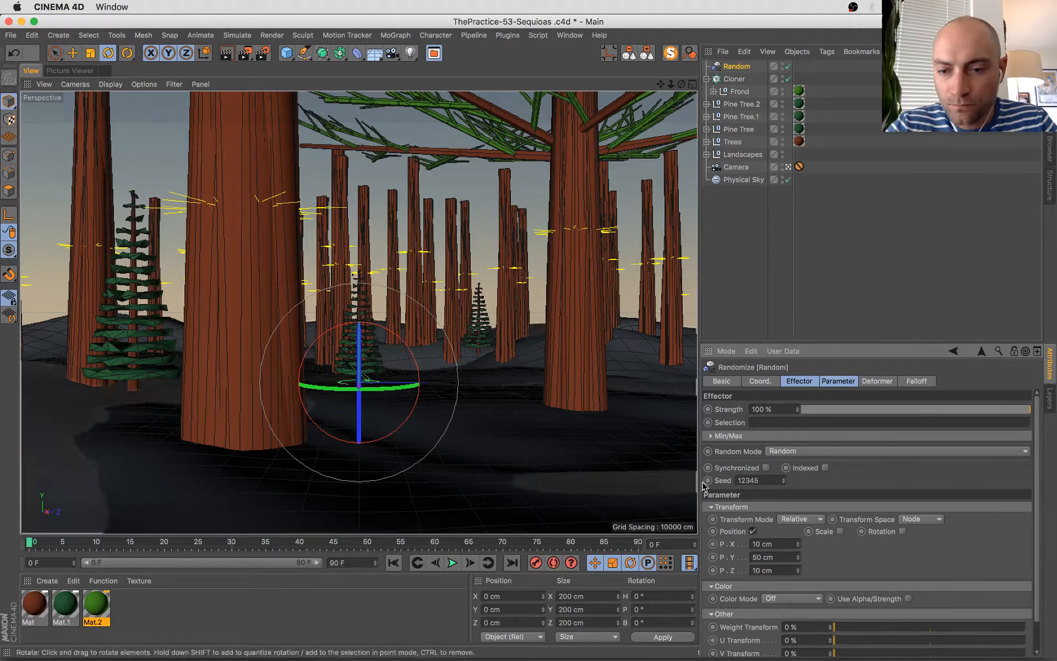
- Set the Random effector's position variation to 316 cm in Y and 0 cm in X and Z
mouse_move(799, 557)
mouse_down()
mouse_move(799, 523)
mouse_move(807, 575)
mouse_up()
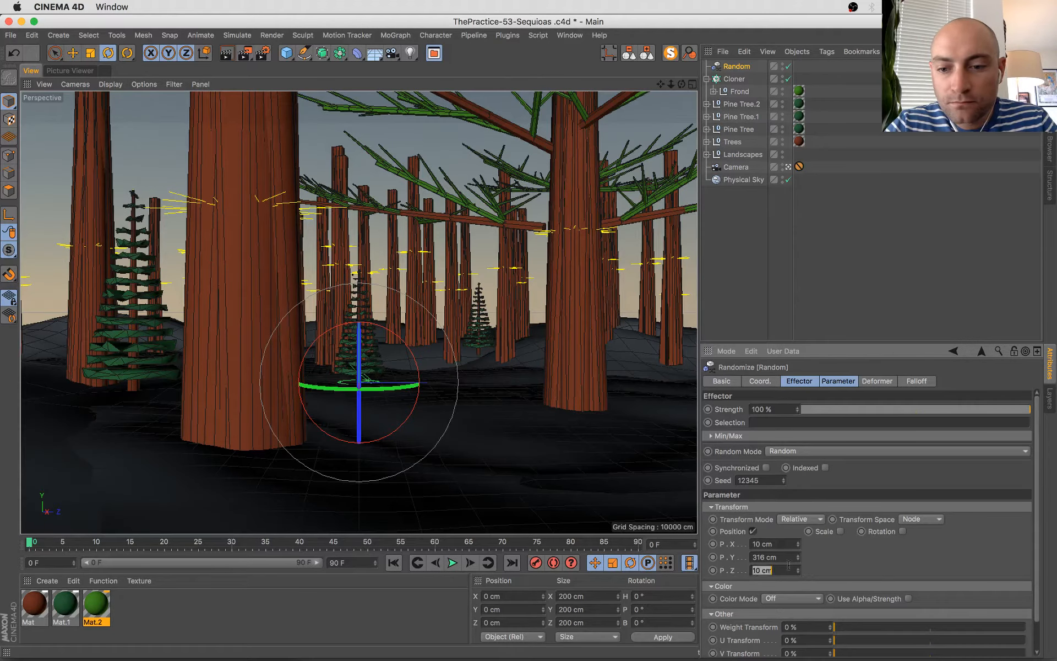
key(Return)
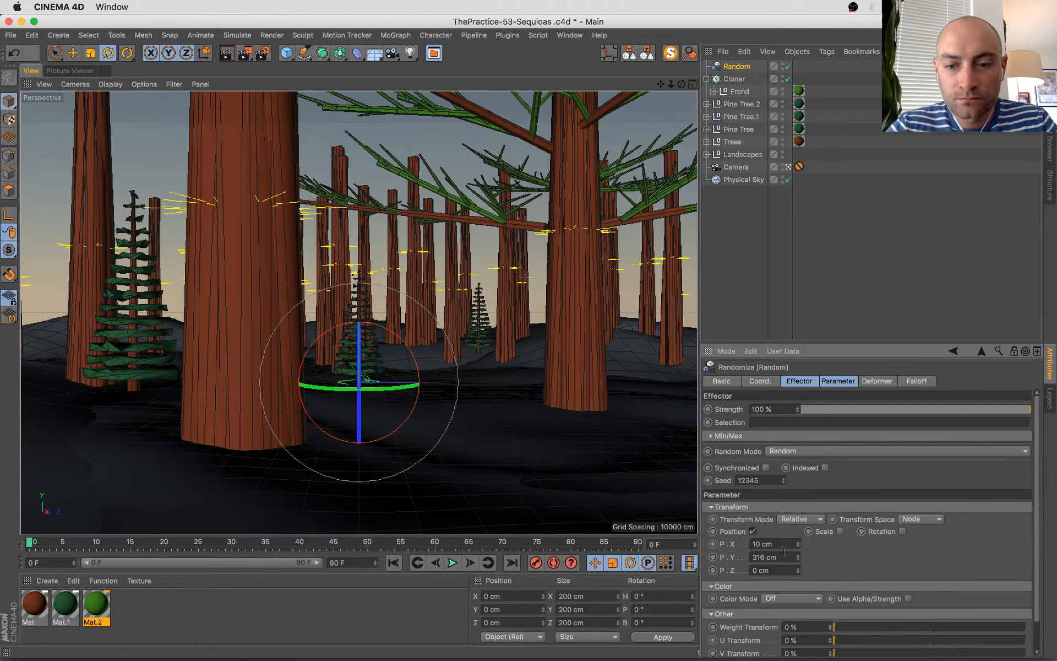
text(0)
key(Return)
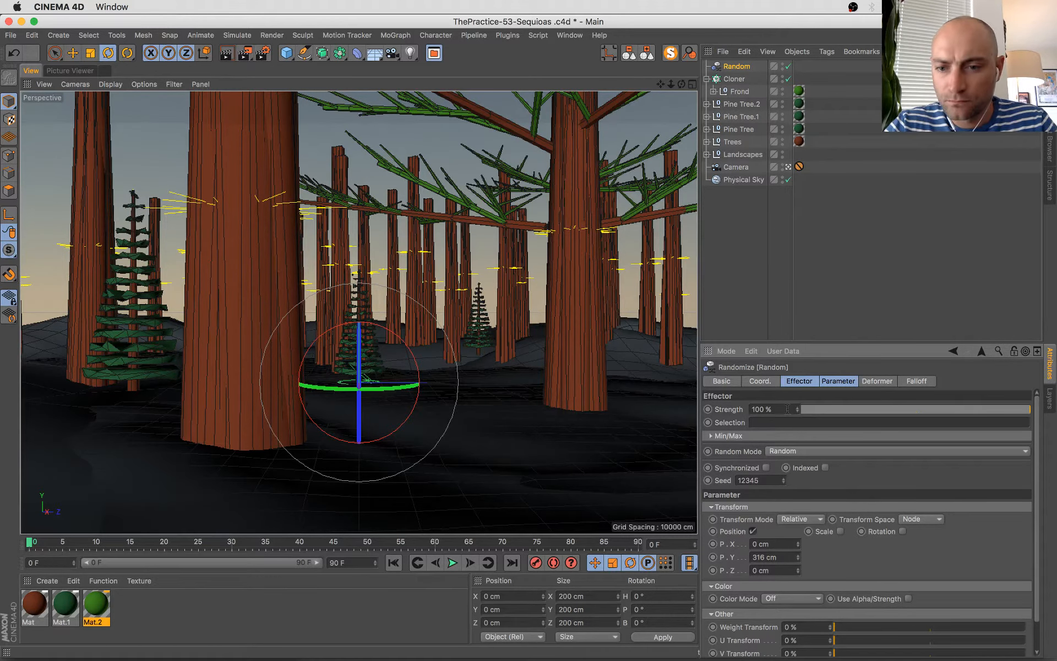
- Reduce the Cloner's radius to 9 cm so the fronds meet the trunk
click(735, 78)
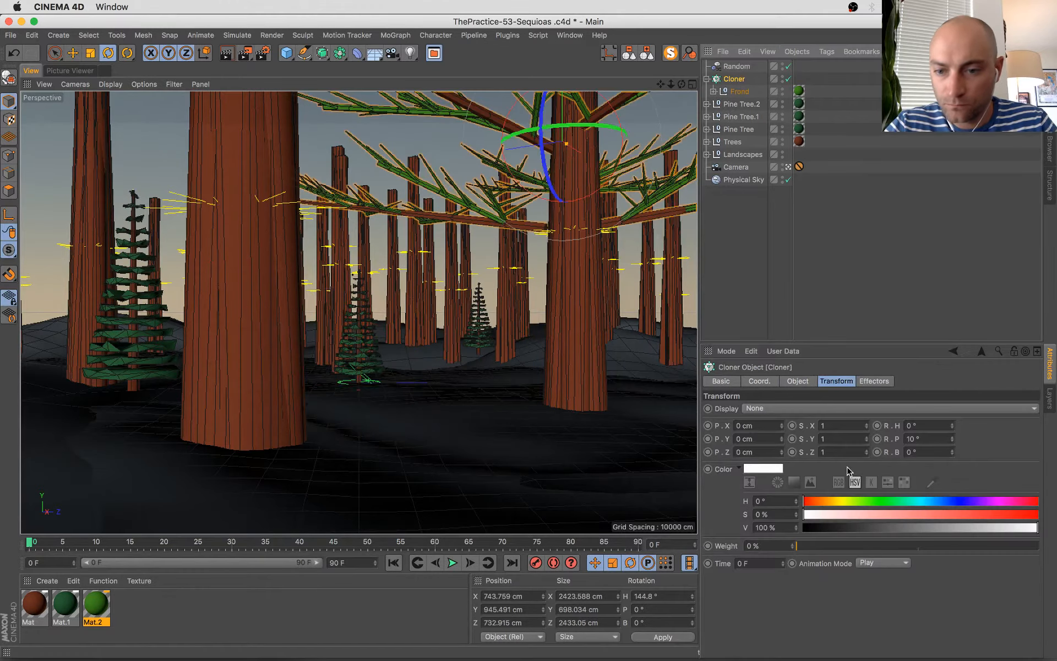
click(799, 381)
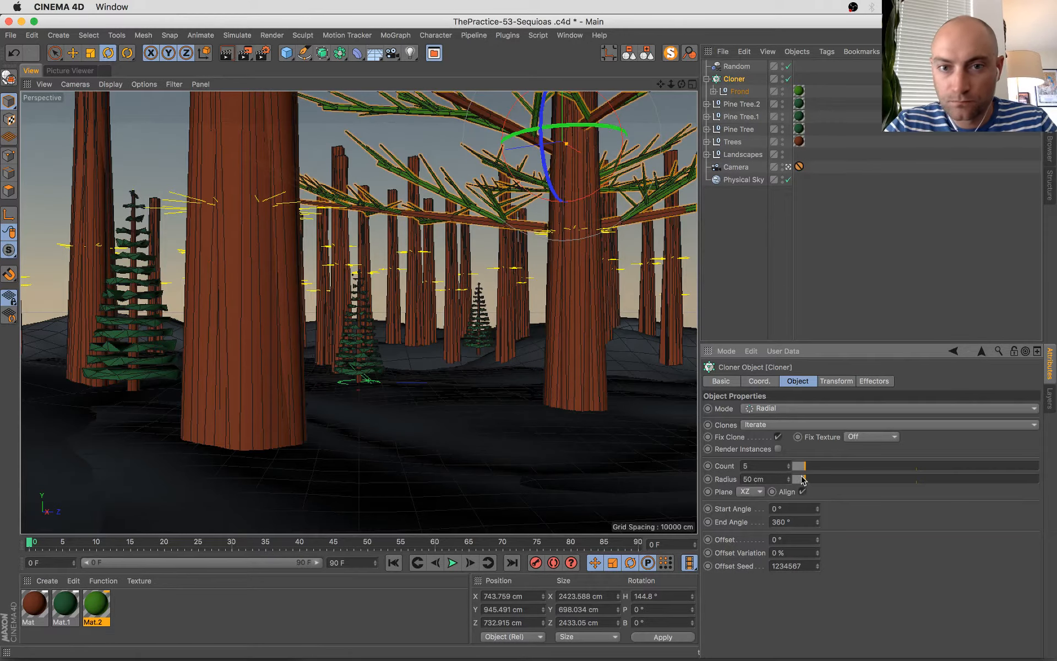
drag(802, 480, 794, 479)
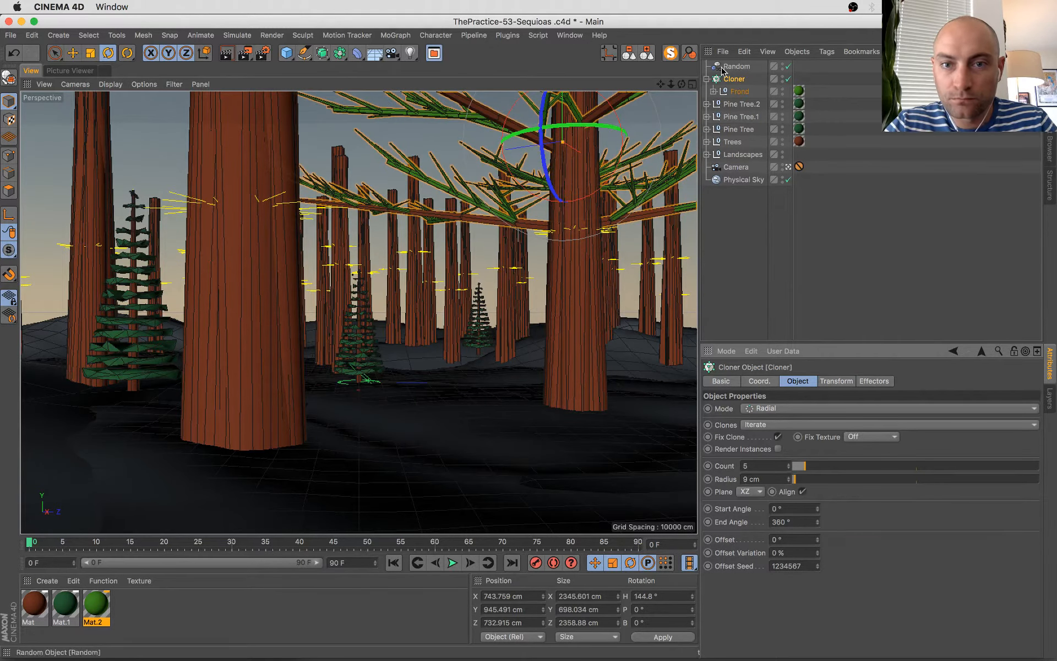
- Move the Cloner to about X 767, Y 1107, Z 766 cm and set its clone count to 8
key(e)
drag(538, 149, 503, 133)
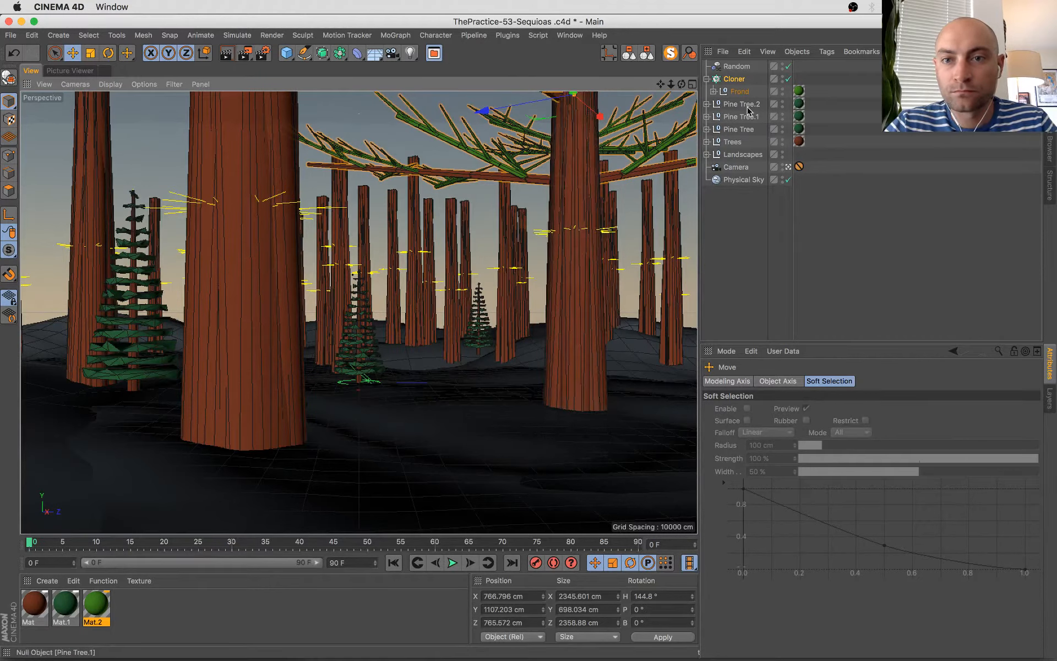
click(737, 79)
drag(788, 466, 790, 466)
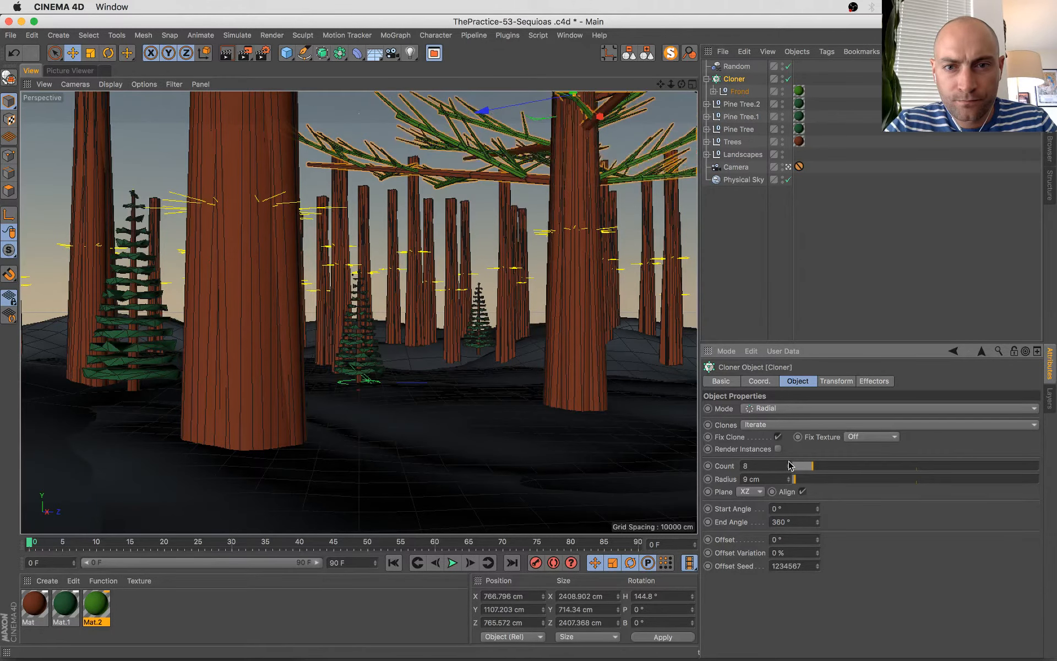
key(r)
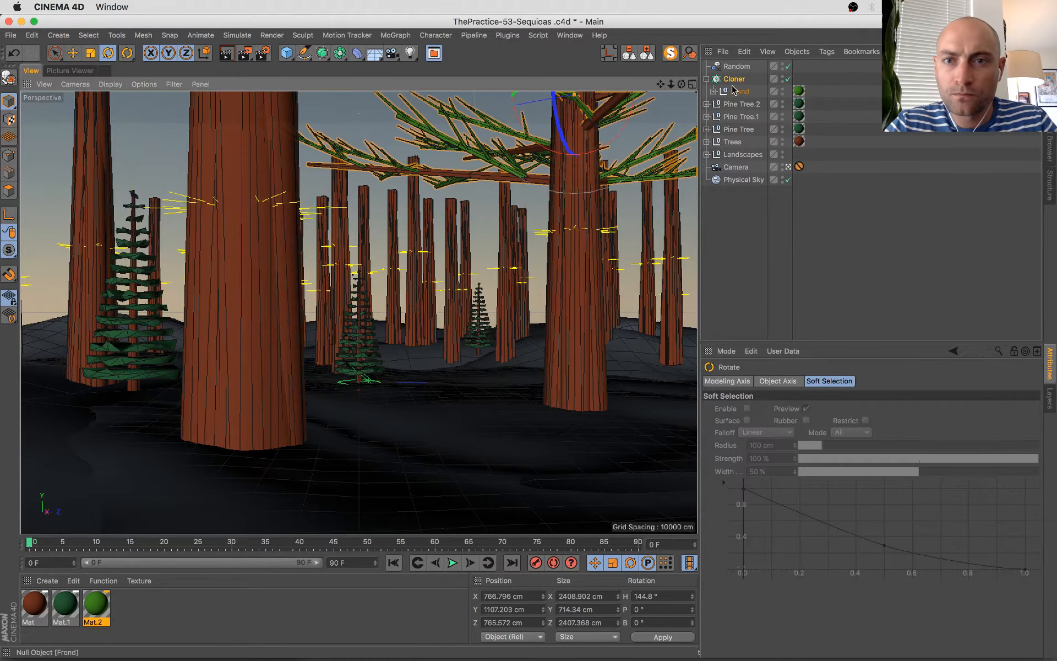
- Group the Cloner and the Random effector together under a new null
click(734, 80)
shift+click(737, 66)
key(alt+g)
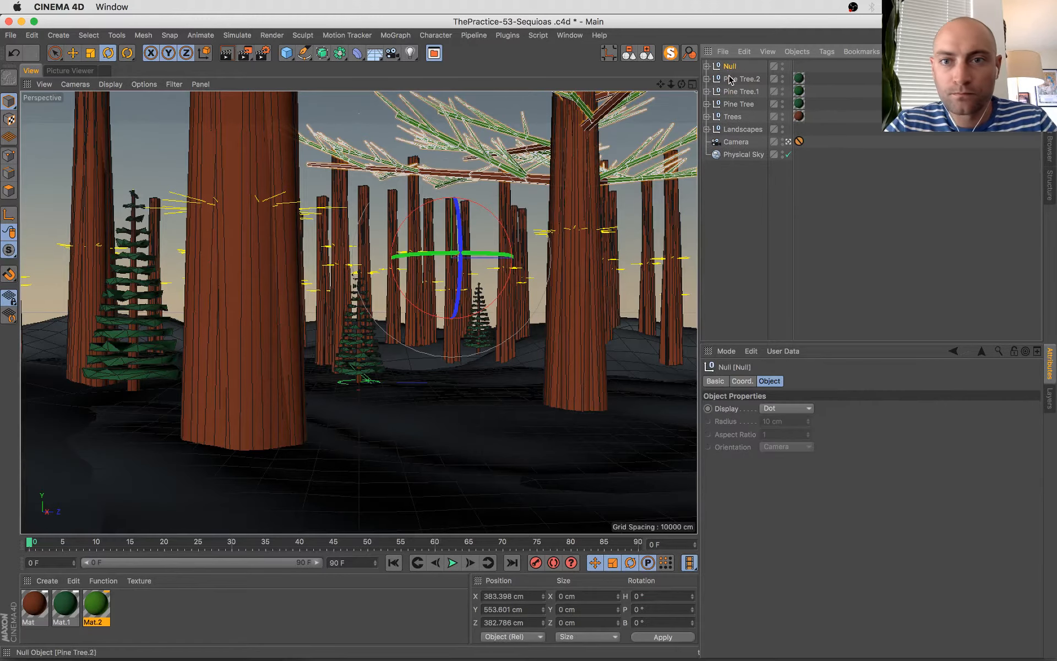
- Set the Random effector's position inside the new null to 0 cm in X, Y and Z
click(706, 66)
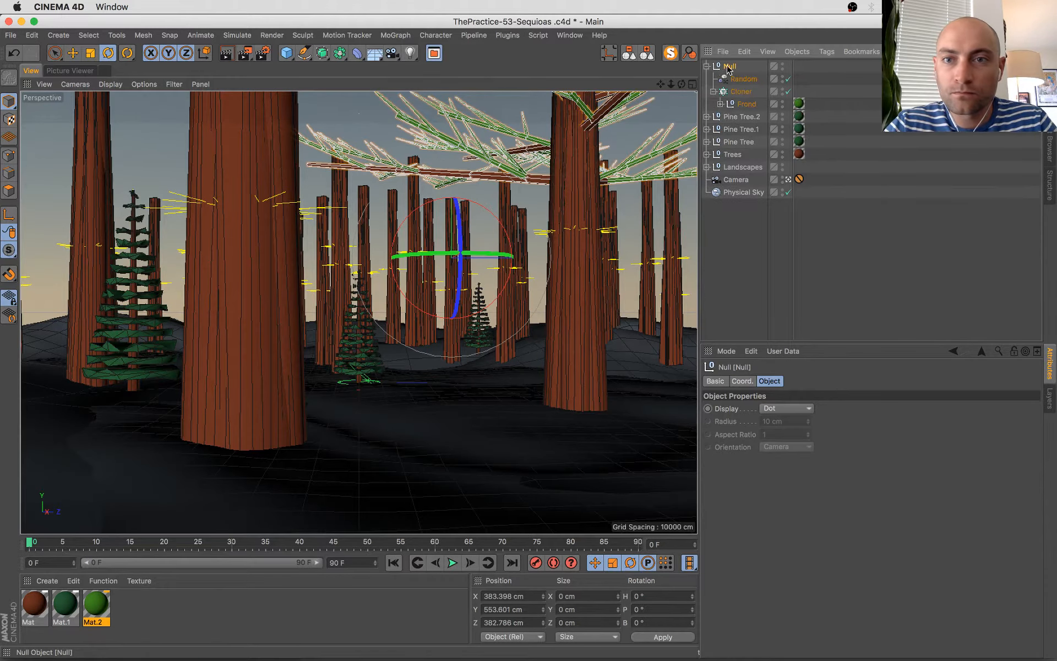
click(744, 81)
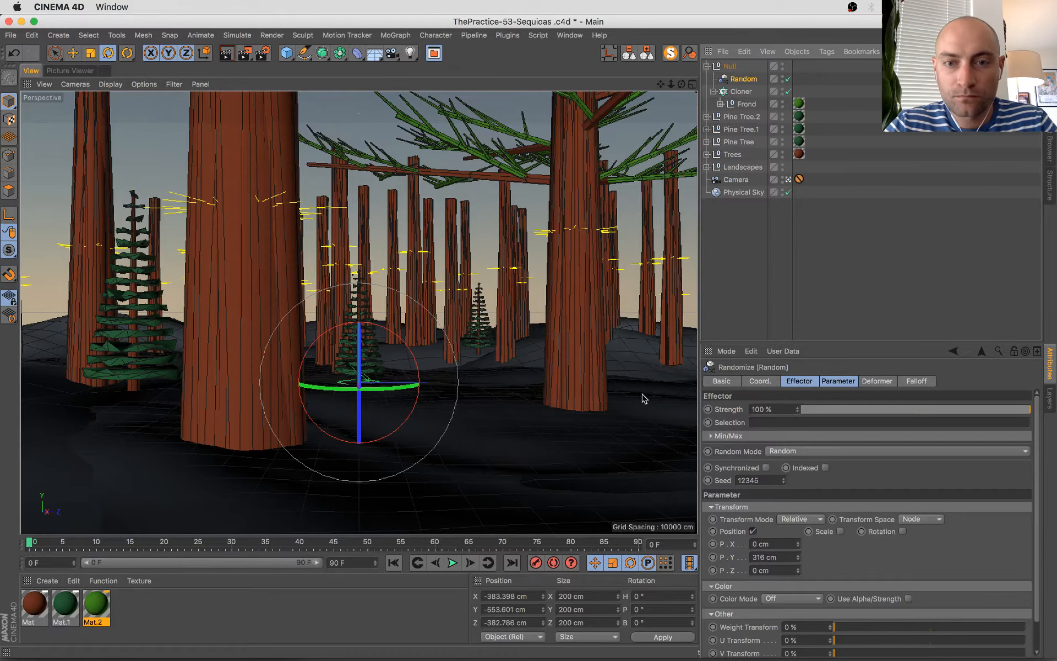
click(507, 596)
text(0)
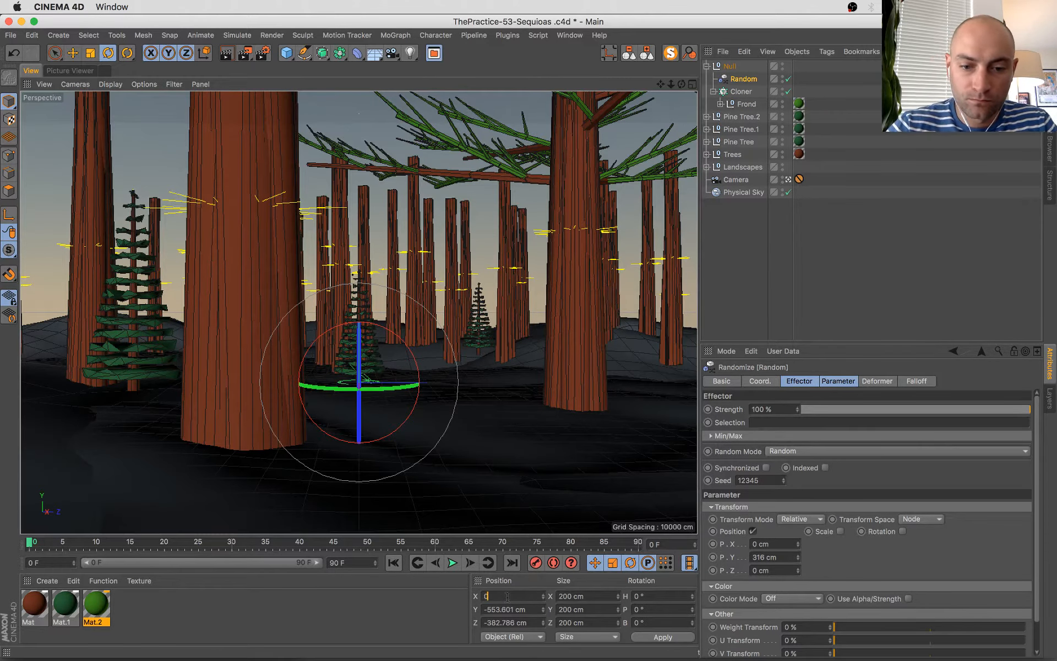
key(Tab)
text(0)
key(Tab)
text(0)
key(Return)
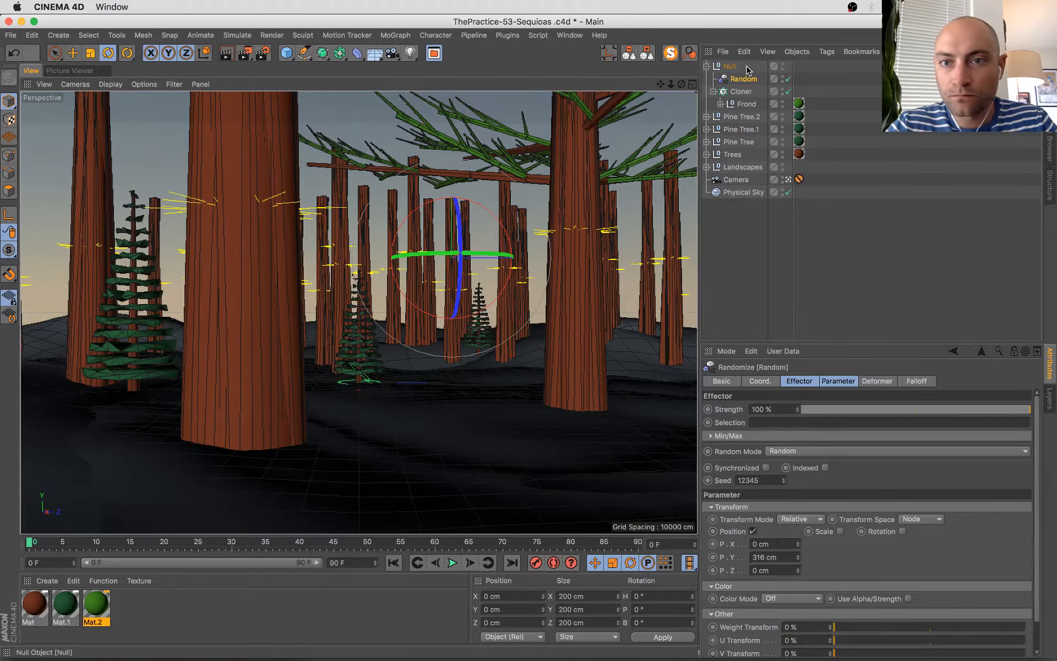
- Shift only the new null's axis to the centre of the frond ring on the trunk, at about X 770, Z 763 cm
click(739, 93)
click(730, 67)
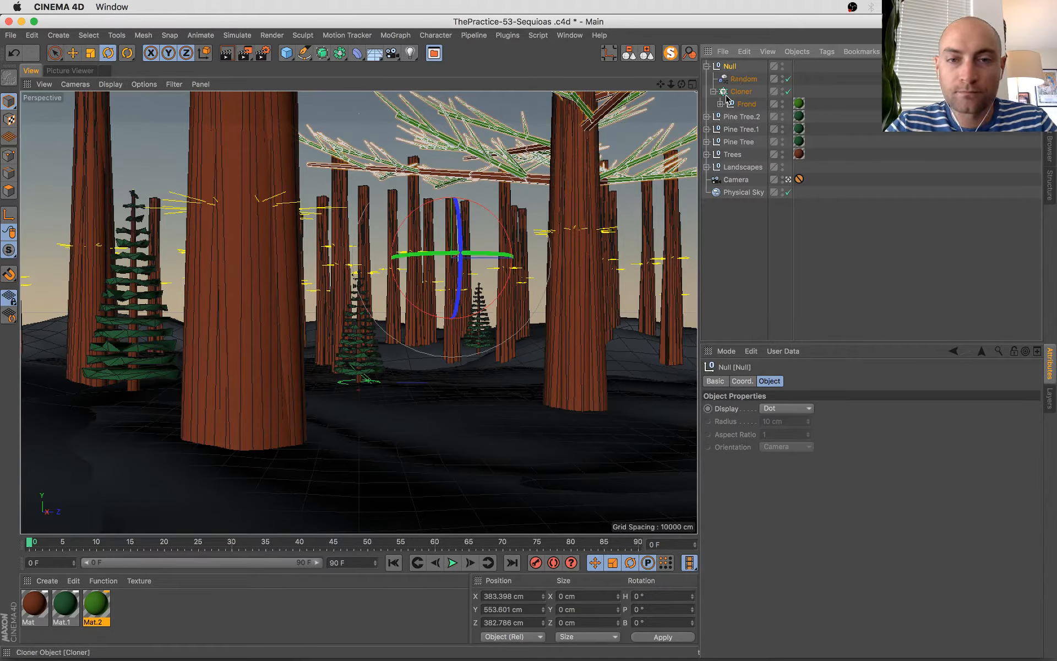
middle_click(535, 259)
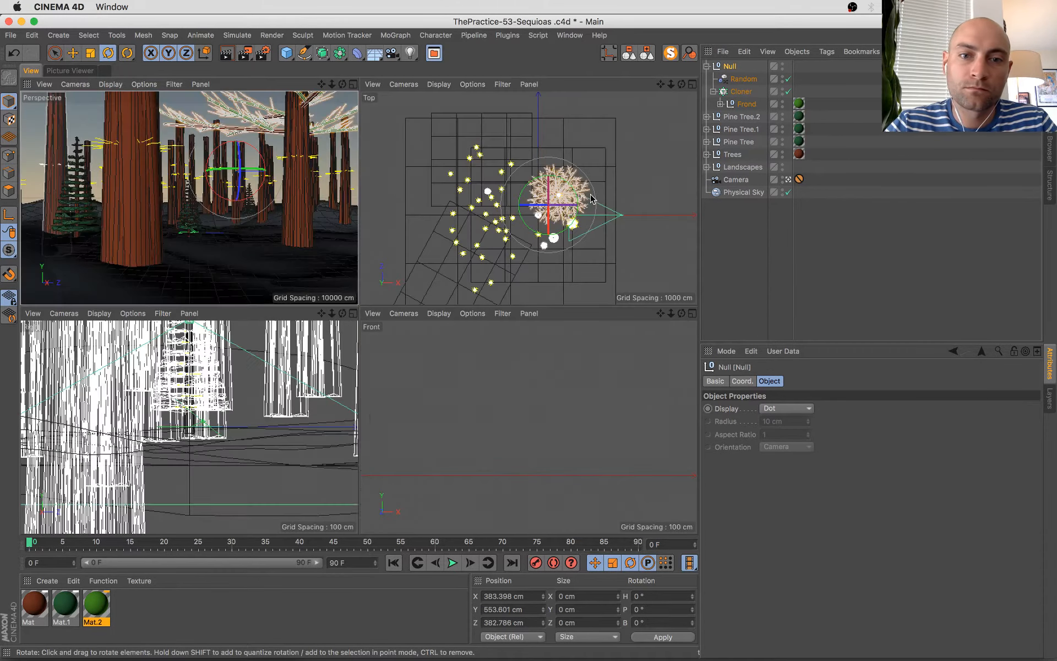
scroll(565, 193, up, 10)
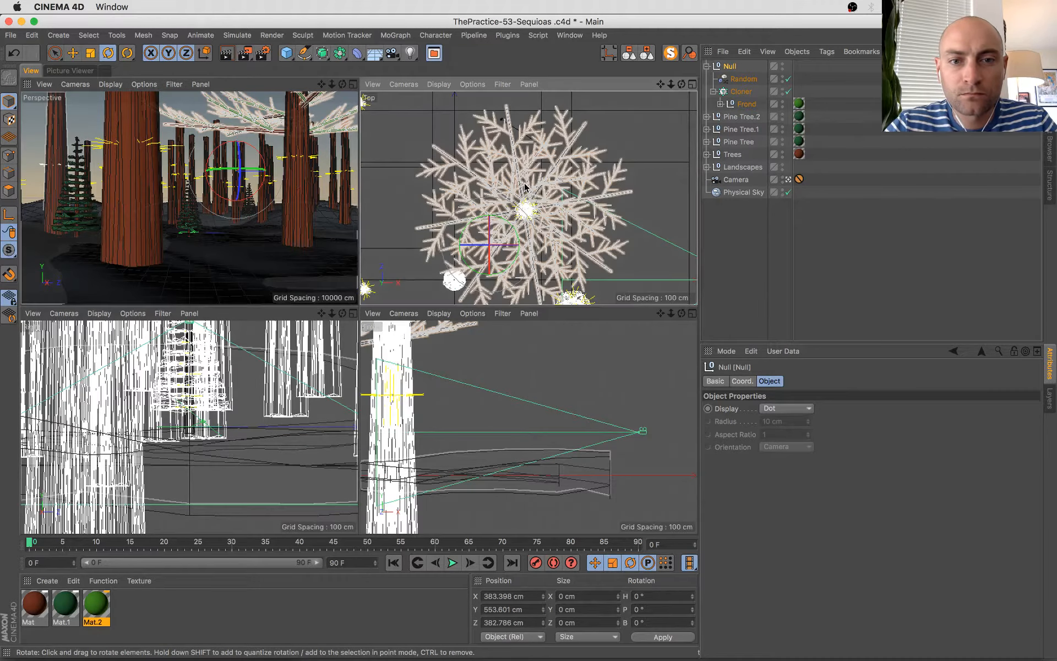
alt+middle_drag(522, 167, 521, 159)
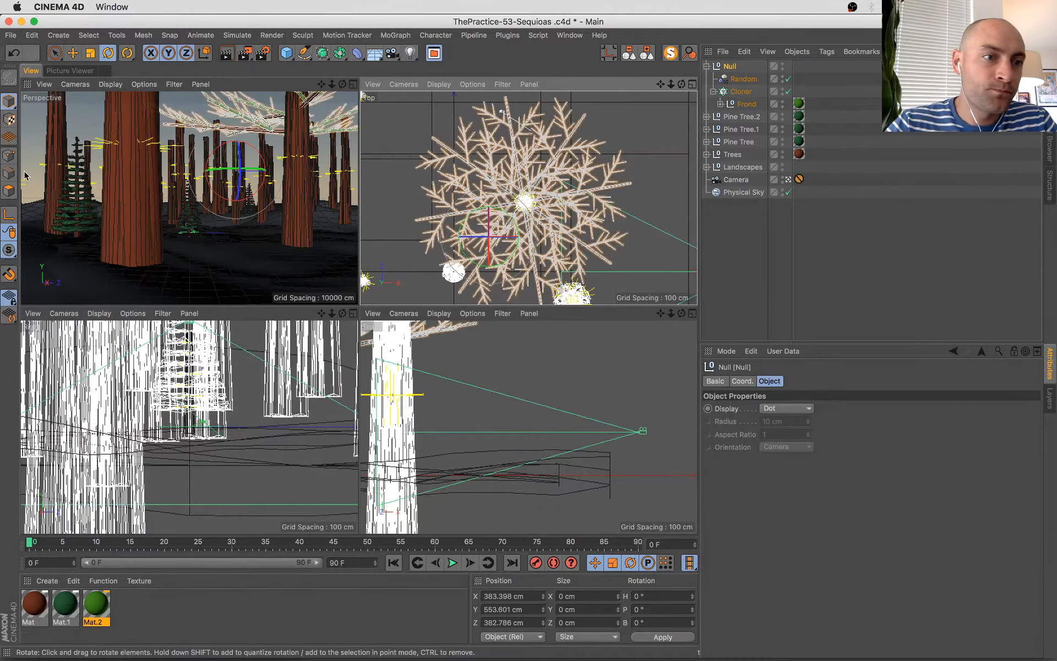
key(e)
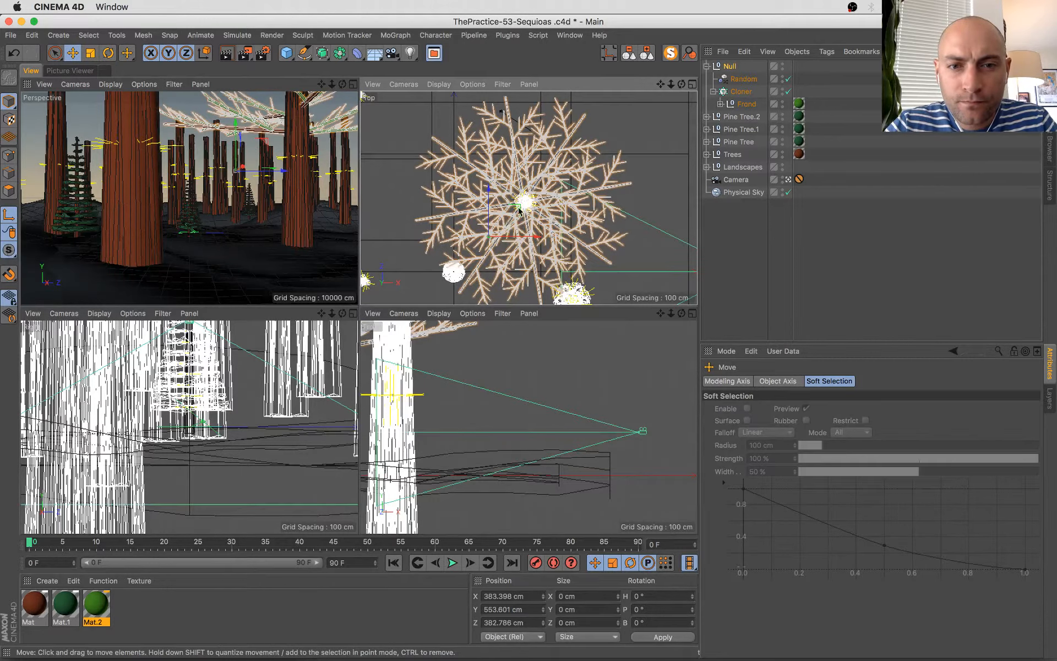
mouse_move(518, 208)
mouse_down()
mouse_move(549, 179)
mouse_move(576, 177)
mouse_up()
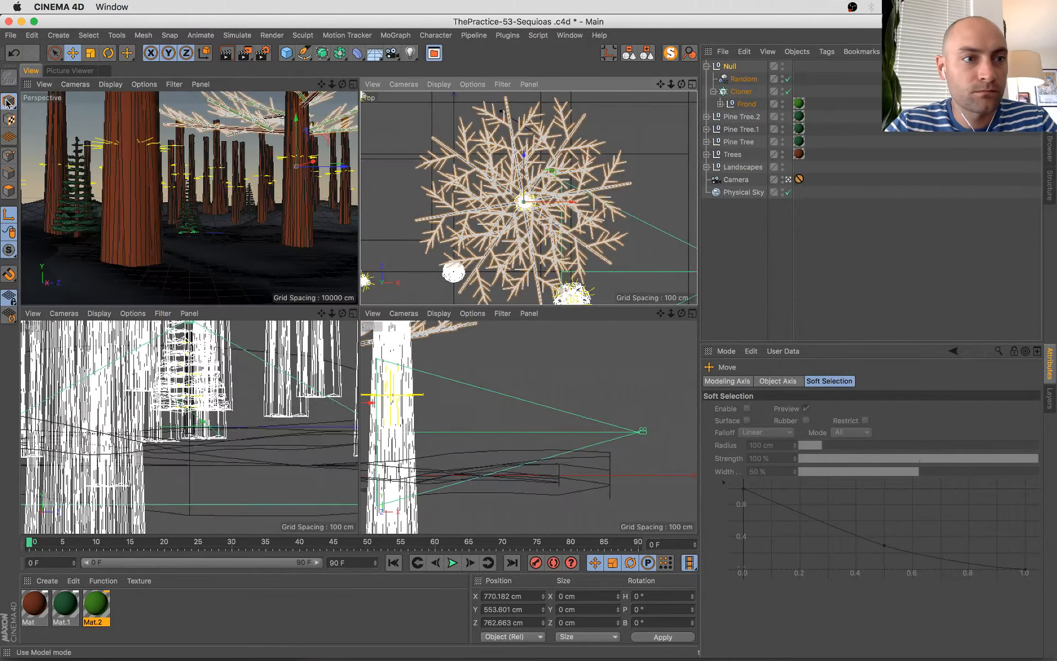
- Collapse the null holding the Random effector and Cloner, and rename it Foliage
click(704, 67)
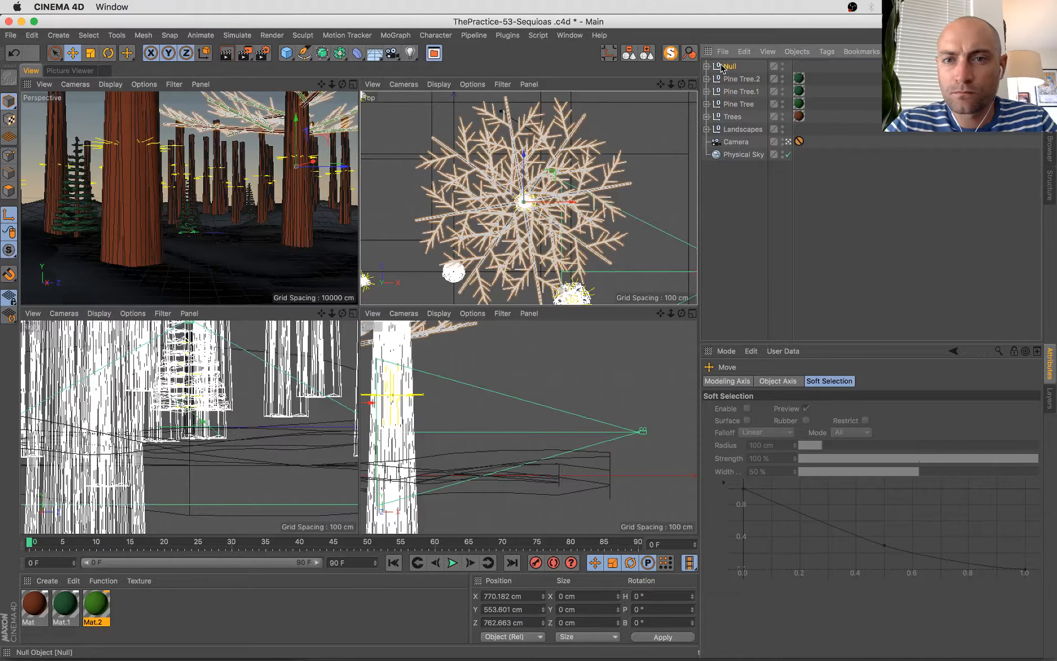
click(725, 67)
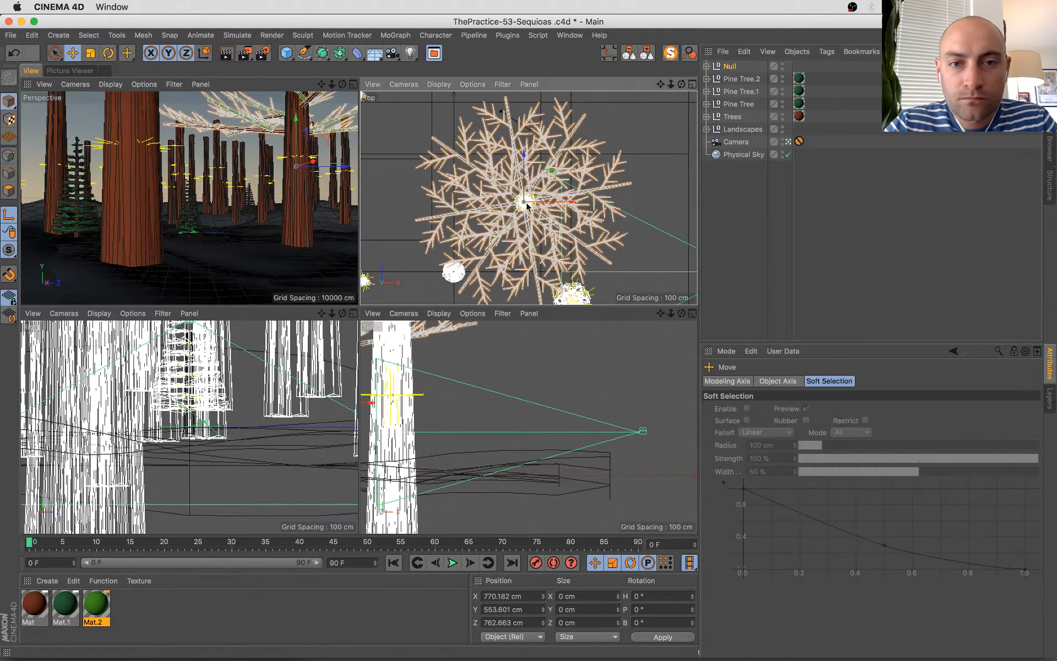
alt+middle_drag(549, 204, 560, 116)
scroll(567, 132, down, 2)
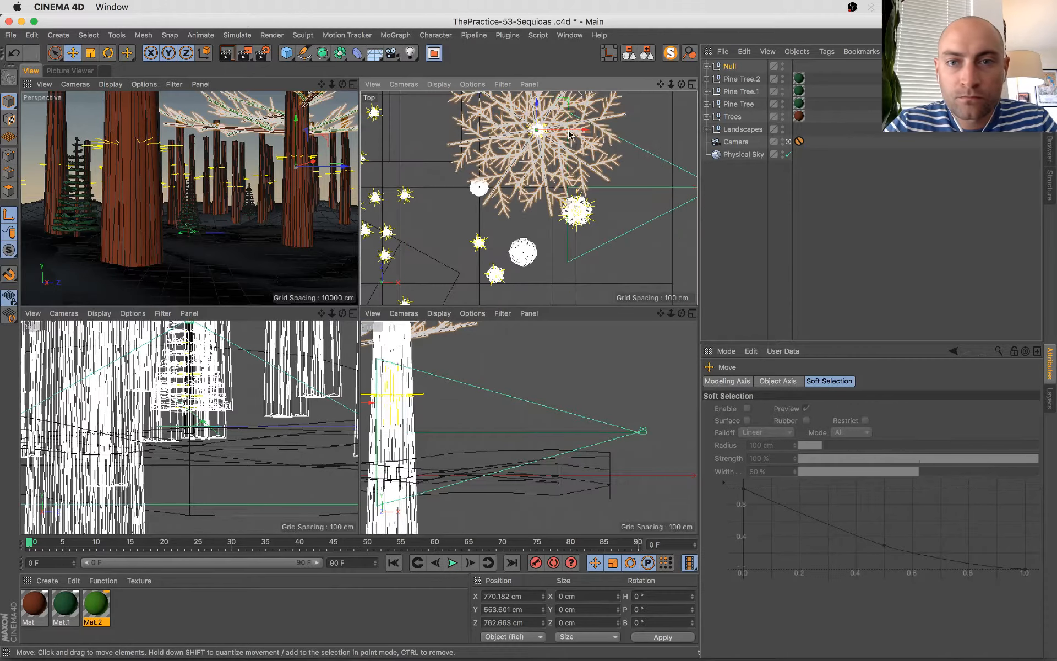
scroll(618, 183, down, 2)
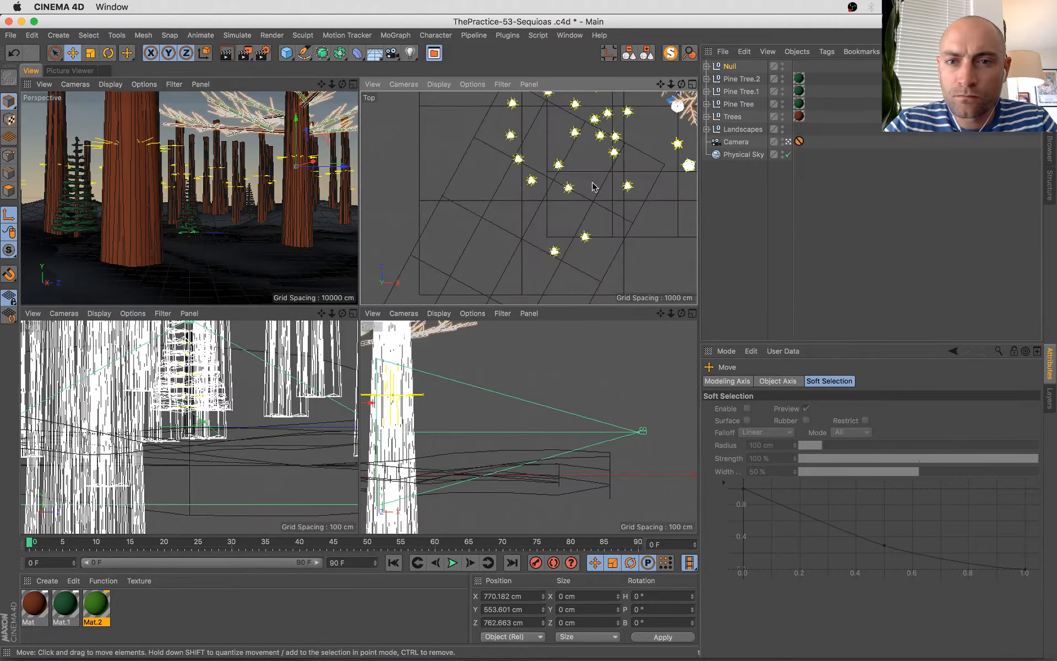
alt+middle_drag(576, 188, 377, 288)
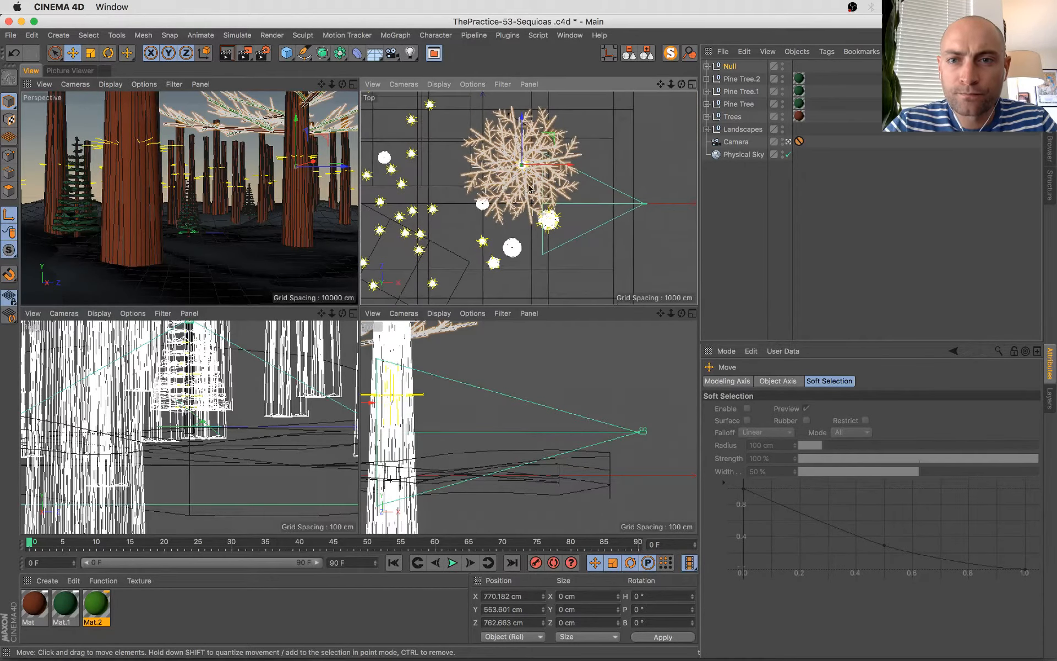
double_click(730, 67)
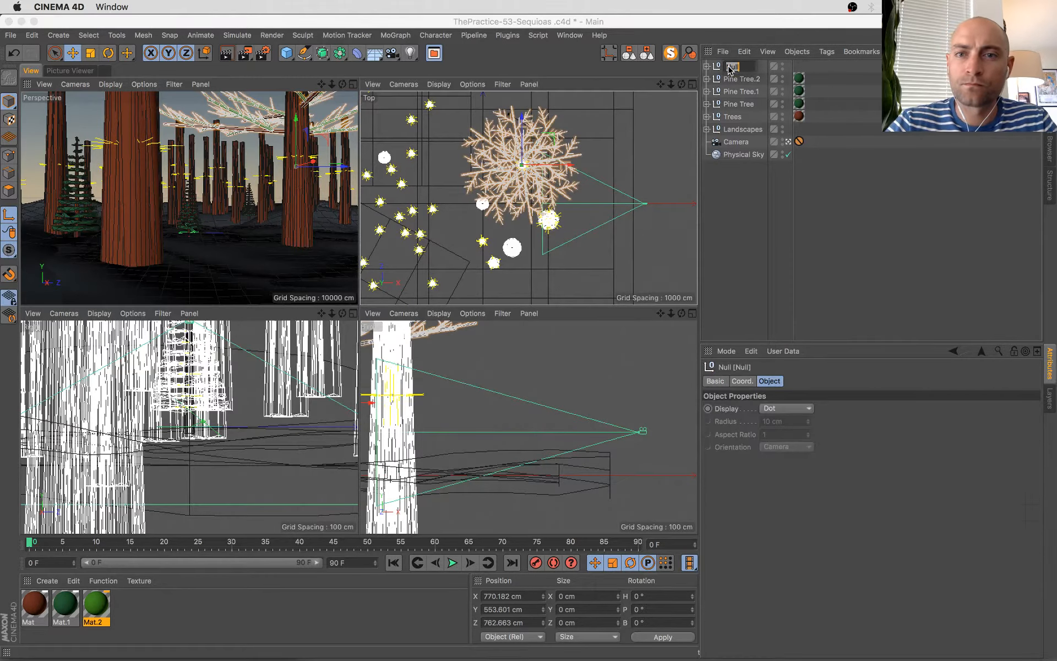
key(Return)
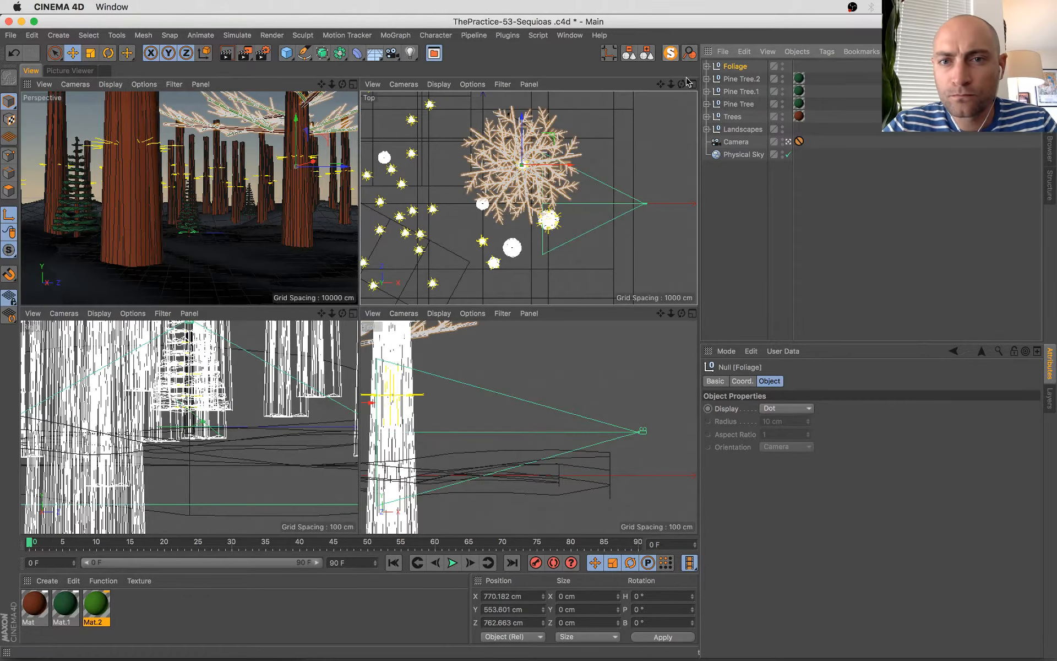
- Identify the trunk at the centre of the fronds and place the Foliage null directly above Trunk 1 inside the Trees group
key(F2)
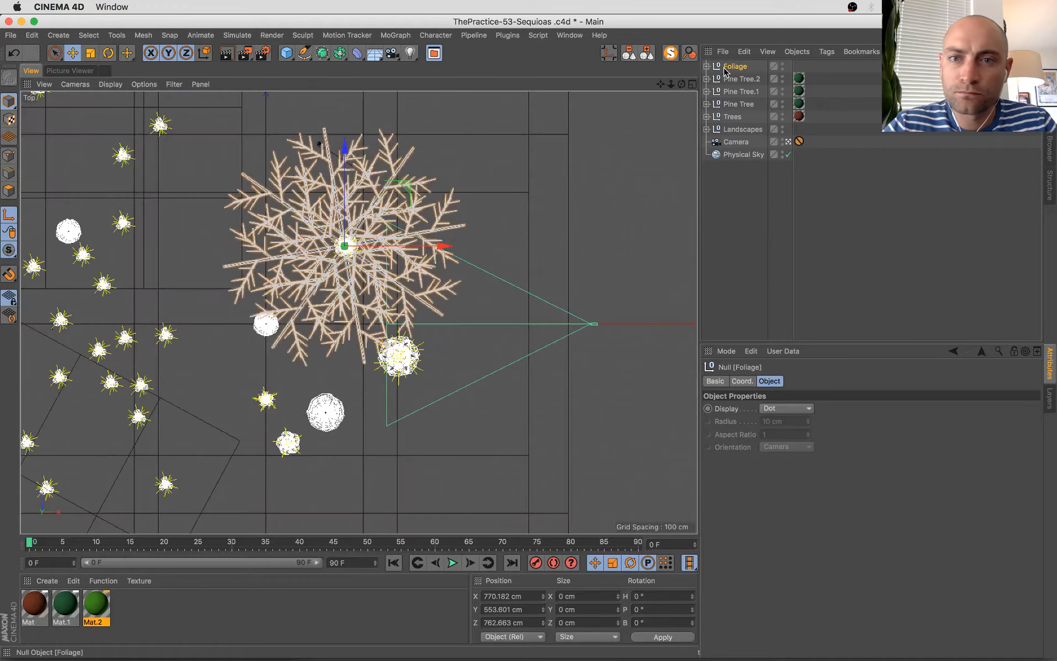
click(749, 80)
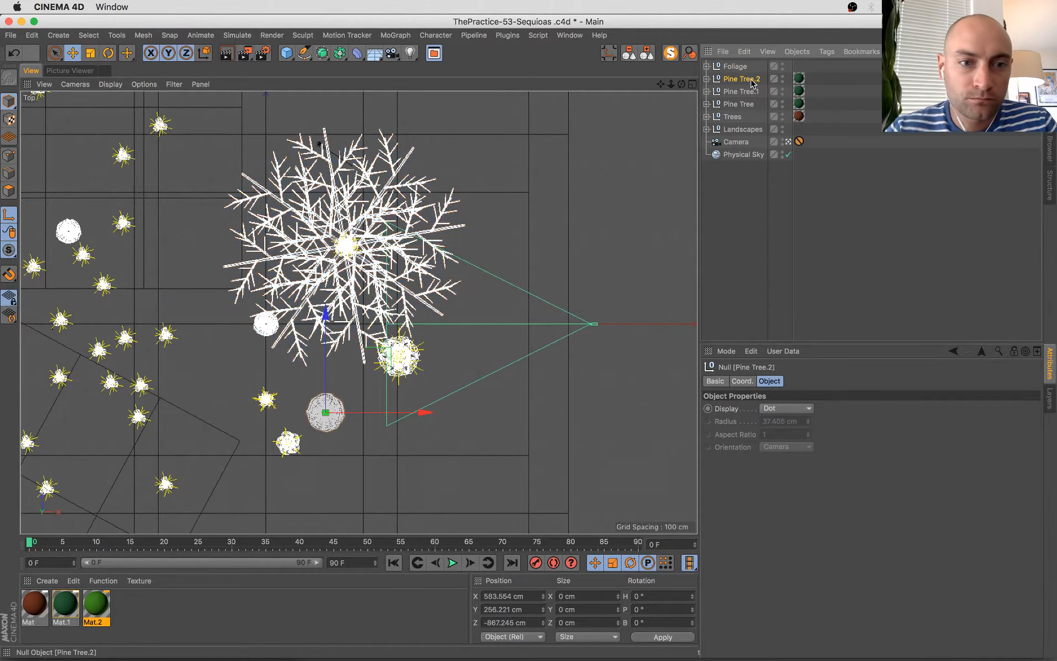
key(Down)
key(Down)
key(Down)
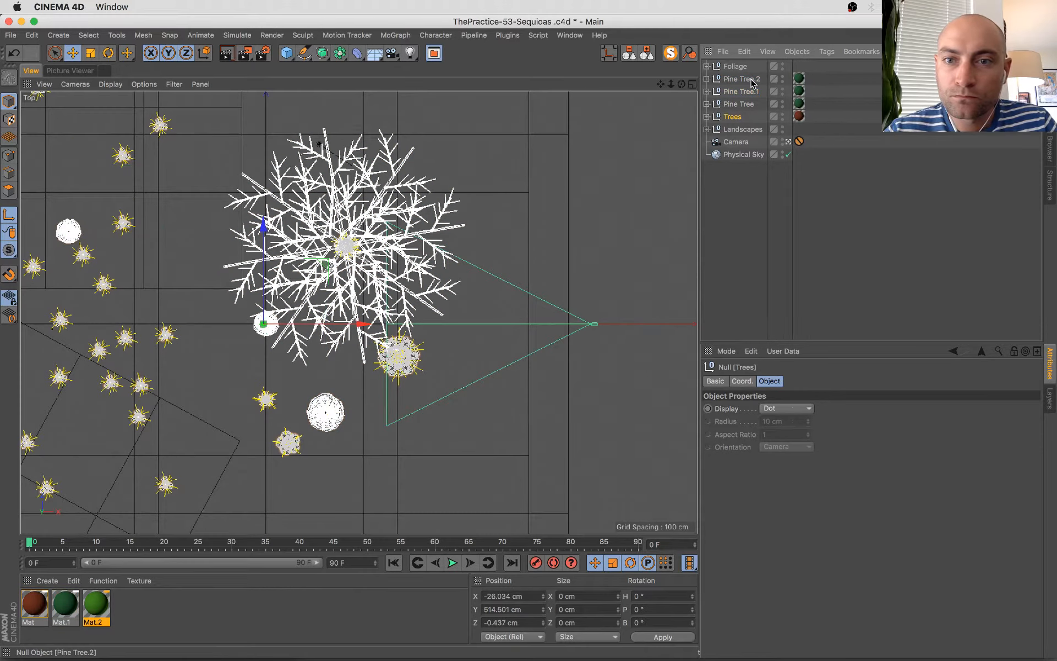
key(Right)
click(741, 143)
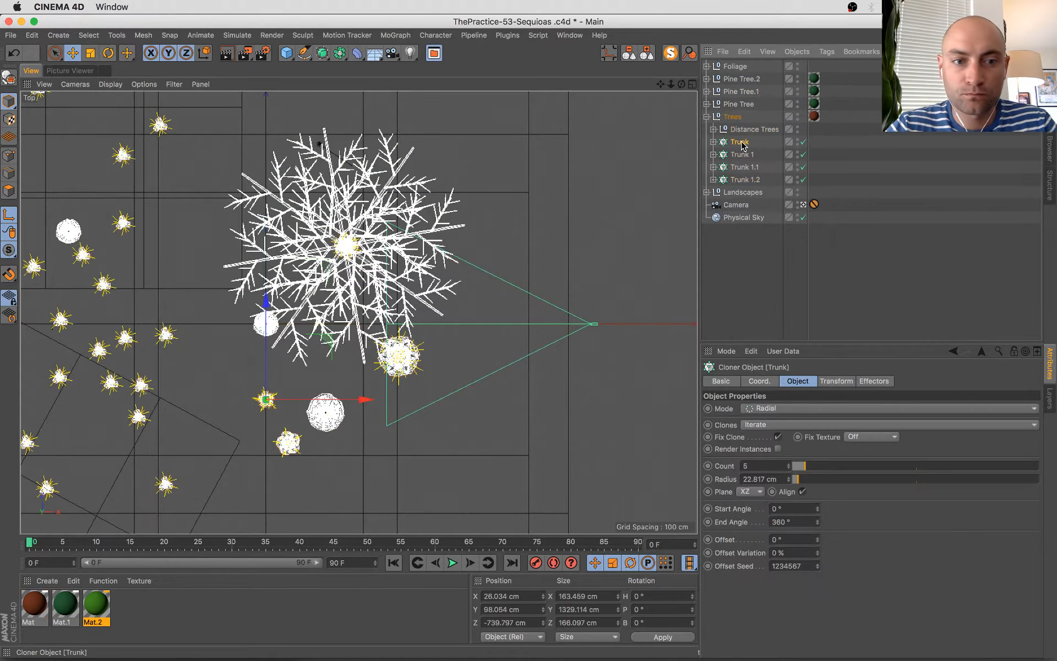
click(742, 157)
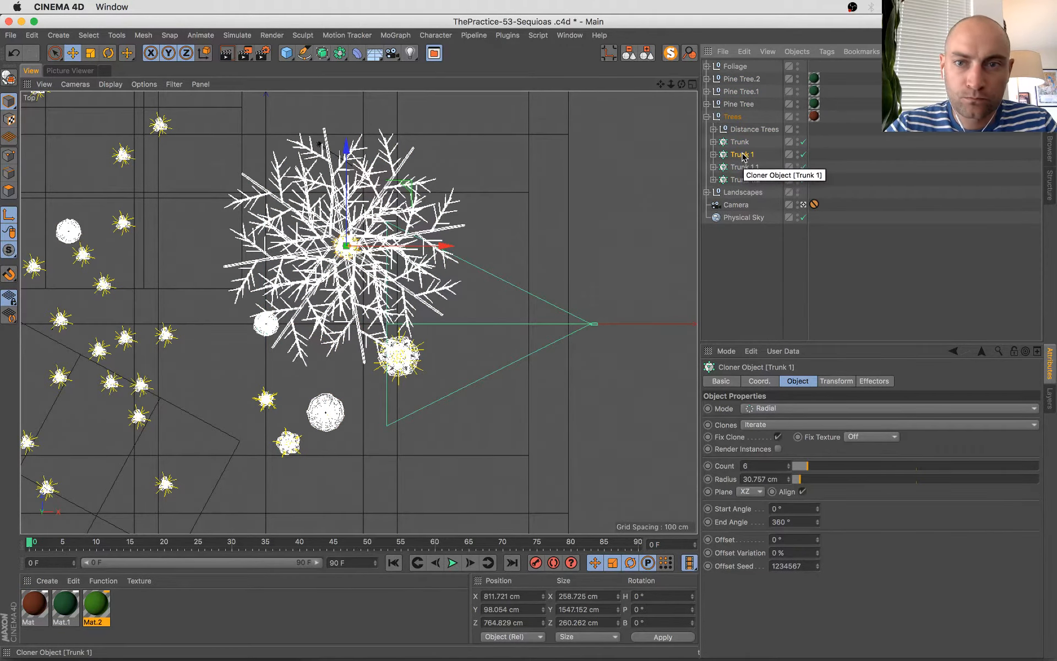
drag(737, 68, 742, 142)
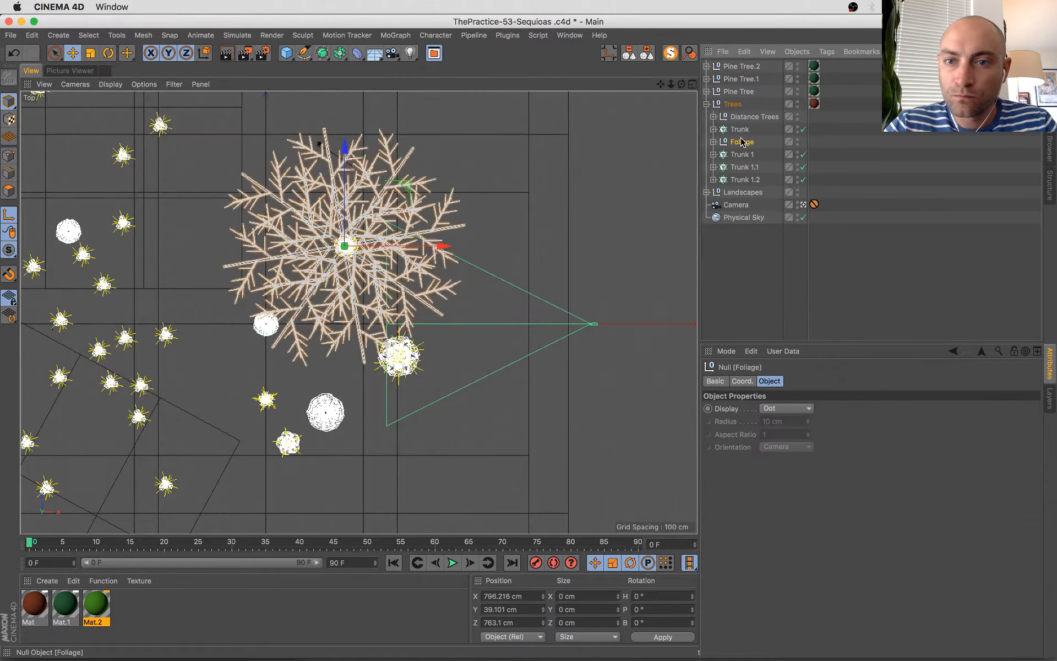
- Group Foliage and Trunk 1 under a new null and rename it Tree
shift+click(742, 155)
key(alt+g)
double_click(740, 142)
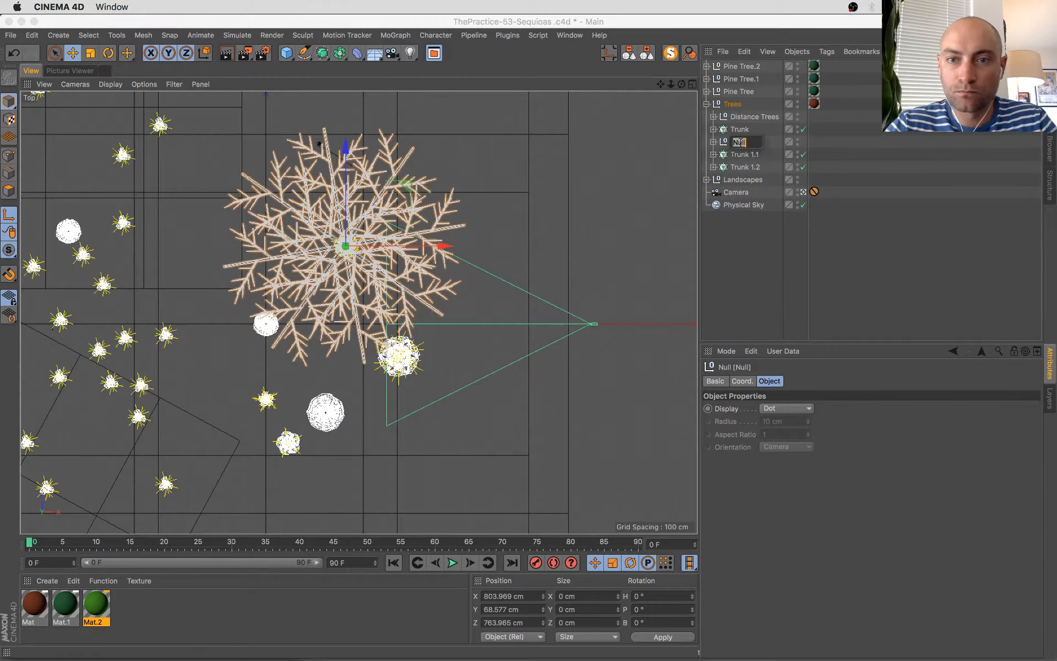
key(Return)
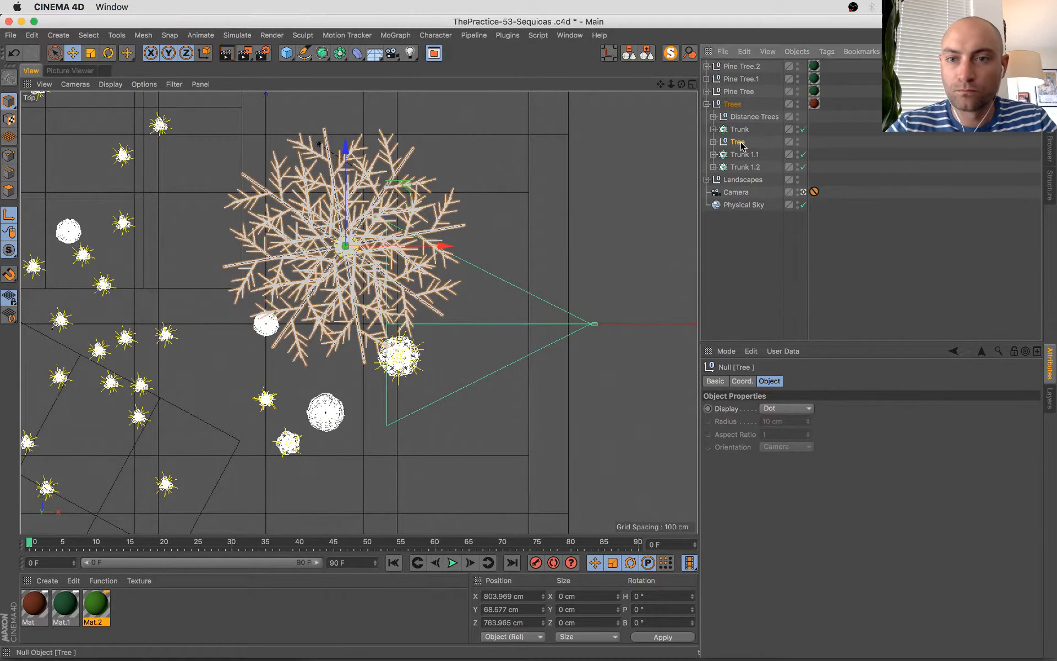
- Duplicate the Foliage null out of the Tree group, placing the copy directly above Tree within Trees
click(713, 143)
click(747, 155)
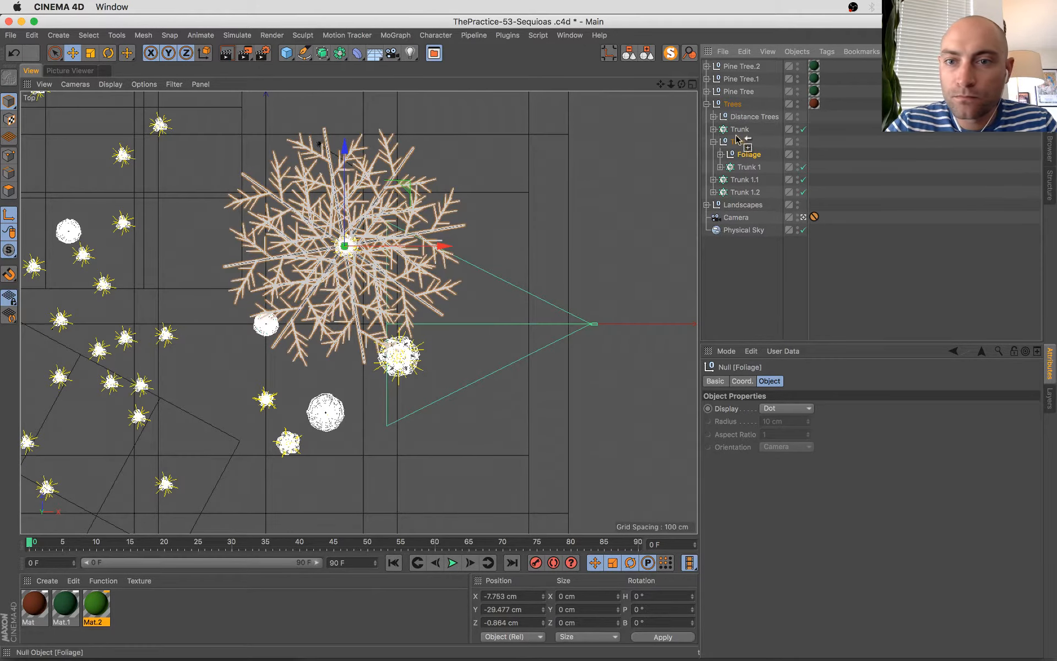
drag(738, 140, 737, 141)
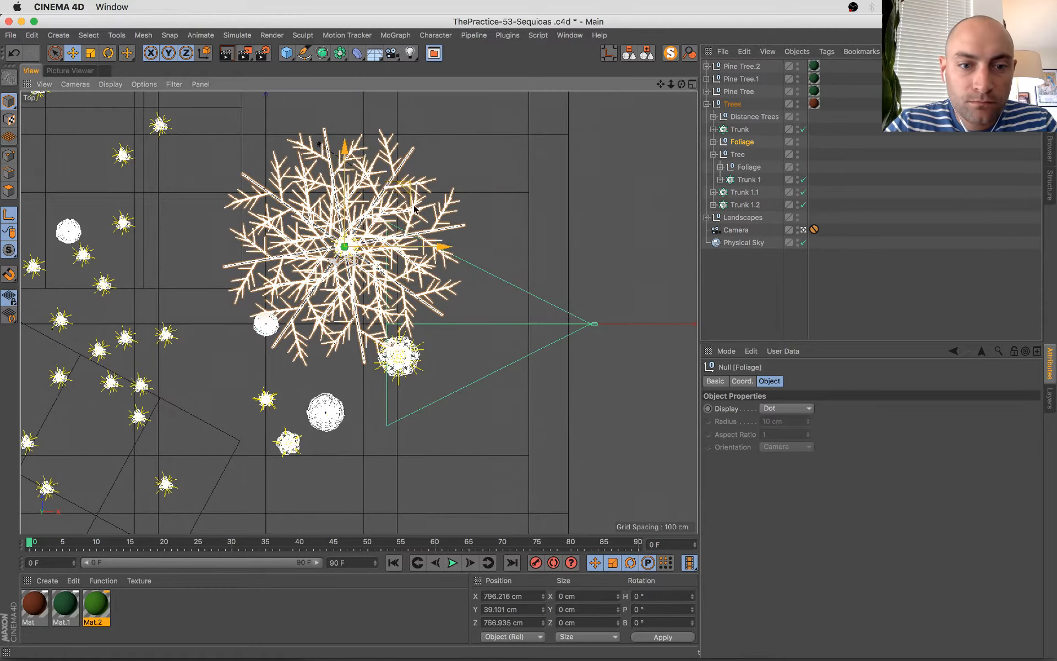
- Move the Foliage copy as a whole object to about X 617, Y 92, Z -871 cm
drag(415, 209, 415, 354)
key(super+z)
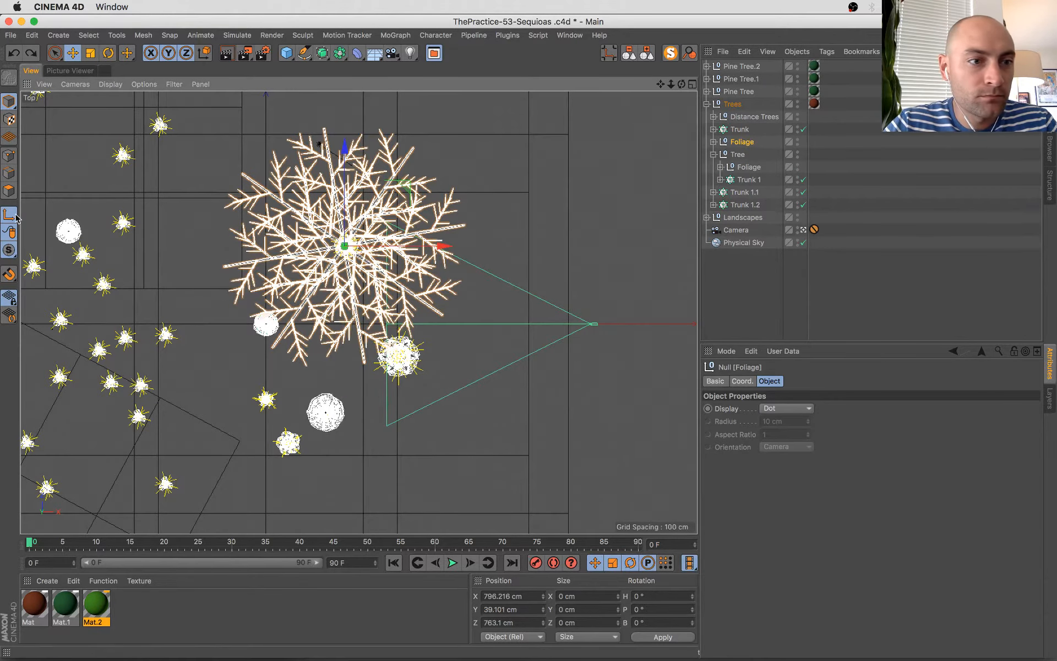
drag(331, 236, 388, 352)
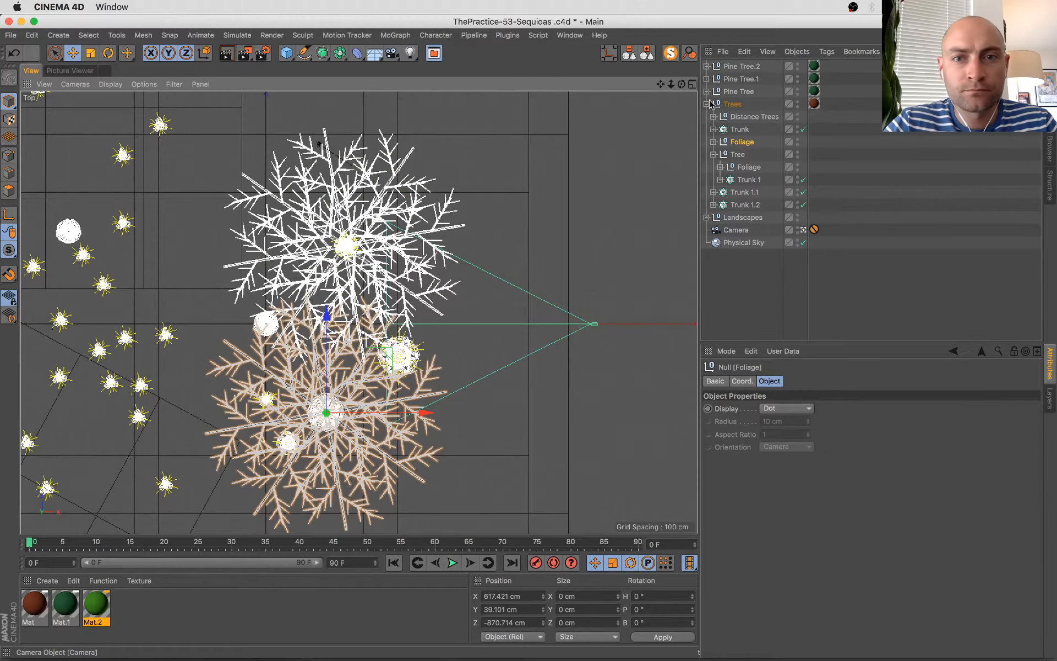
click(695, 85)
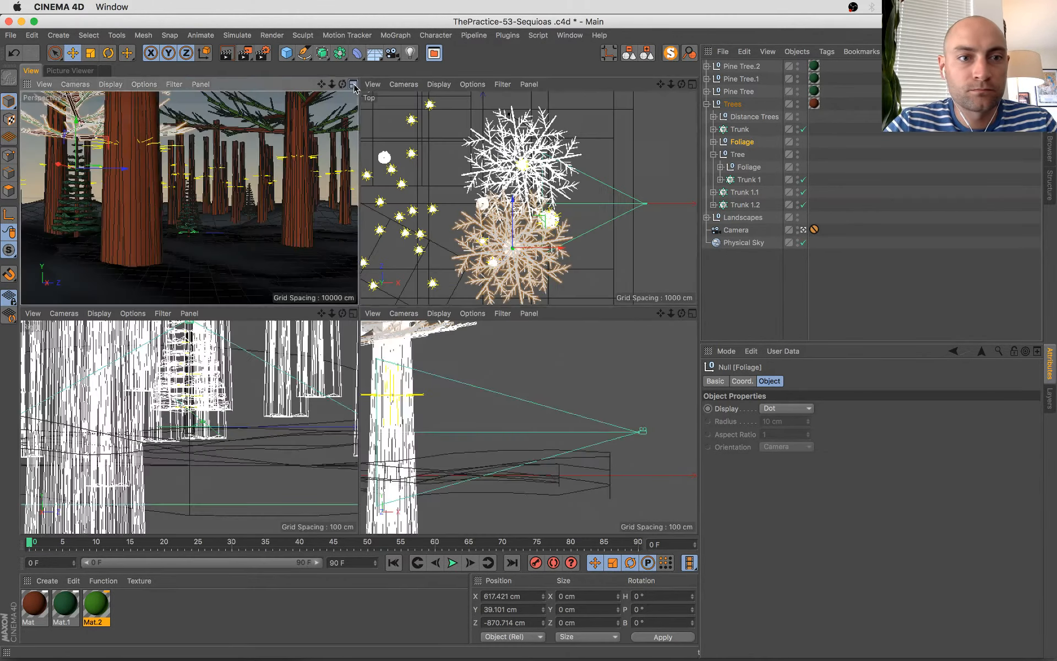
middle_click(261, 117)
drag(133, 199, 141, 167)
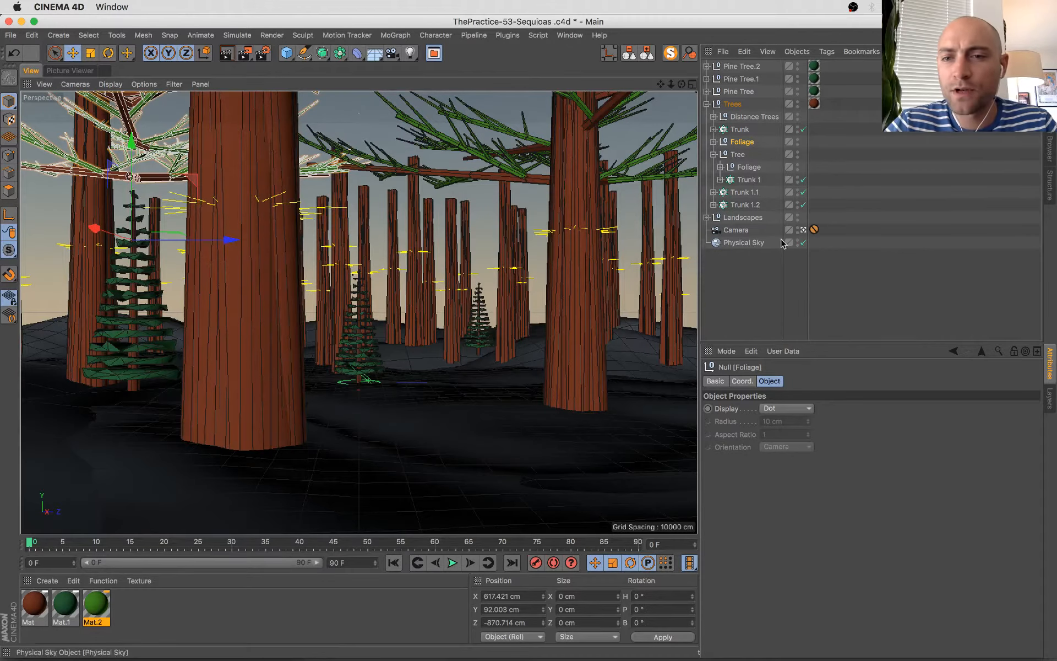
- Leave the scene camera's view and move the Foliage copy to about X 35, Z 9 cm in the top view
click(803, 230)
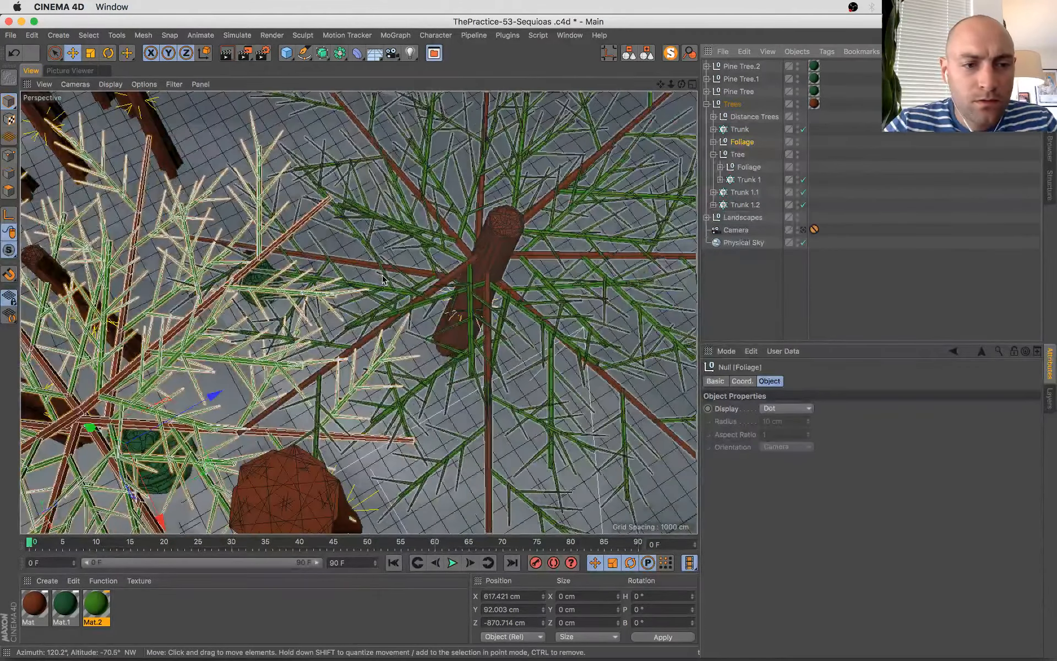
alt+drag(276, 326, 270, 394)
alt+middle_drag(308, 350, 545, 339)
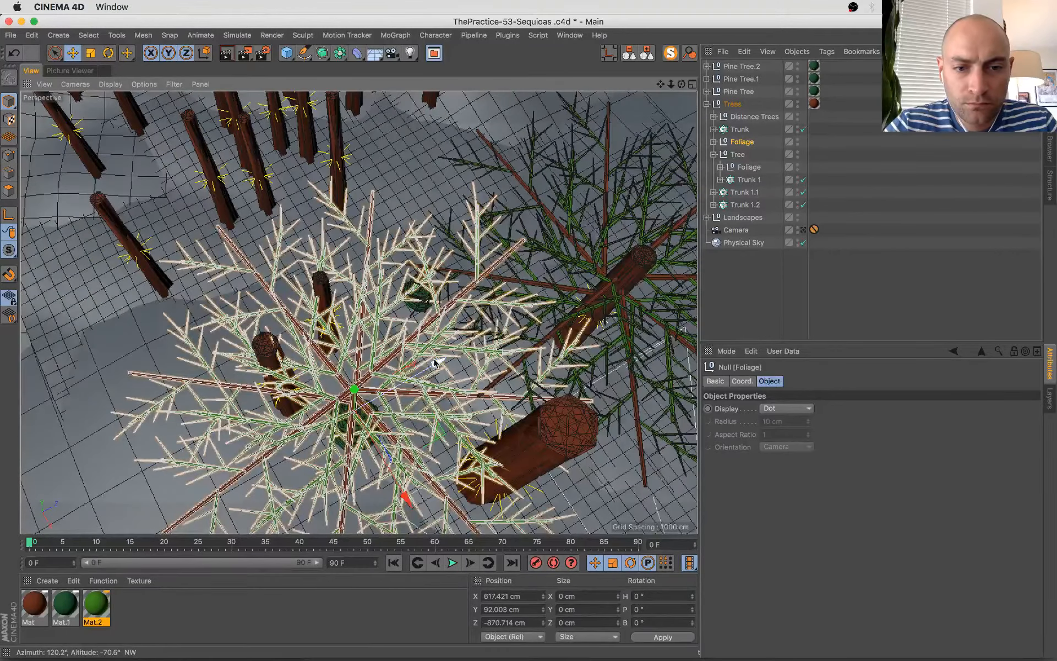
middle_click(528, 179)
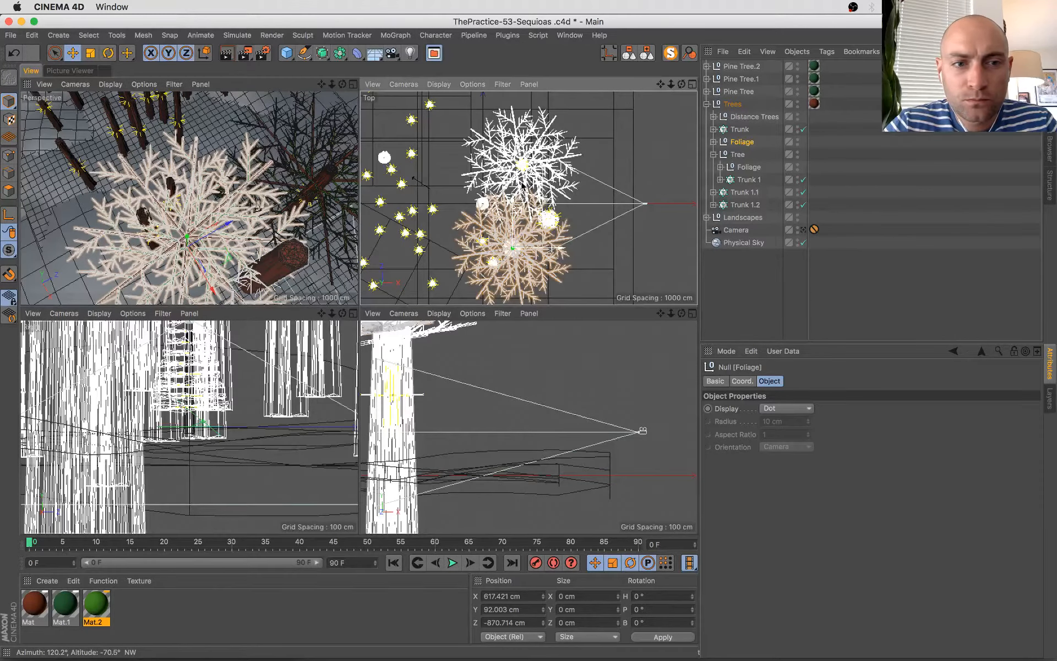
drag(521, 186, 512, 176)
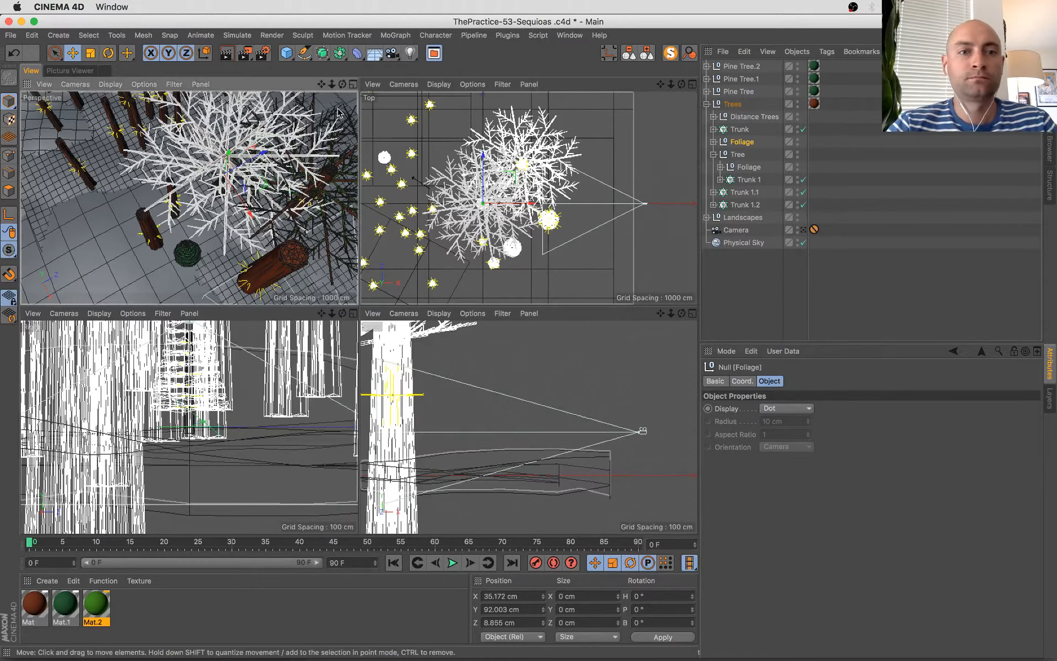
- Move the Cloner inside the Foliage copy to about X 225, Z -1187 cm, over a bare trunk, and check its alignment
click(353, 85)
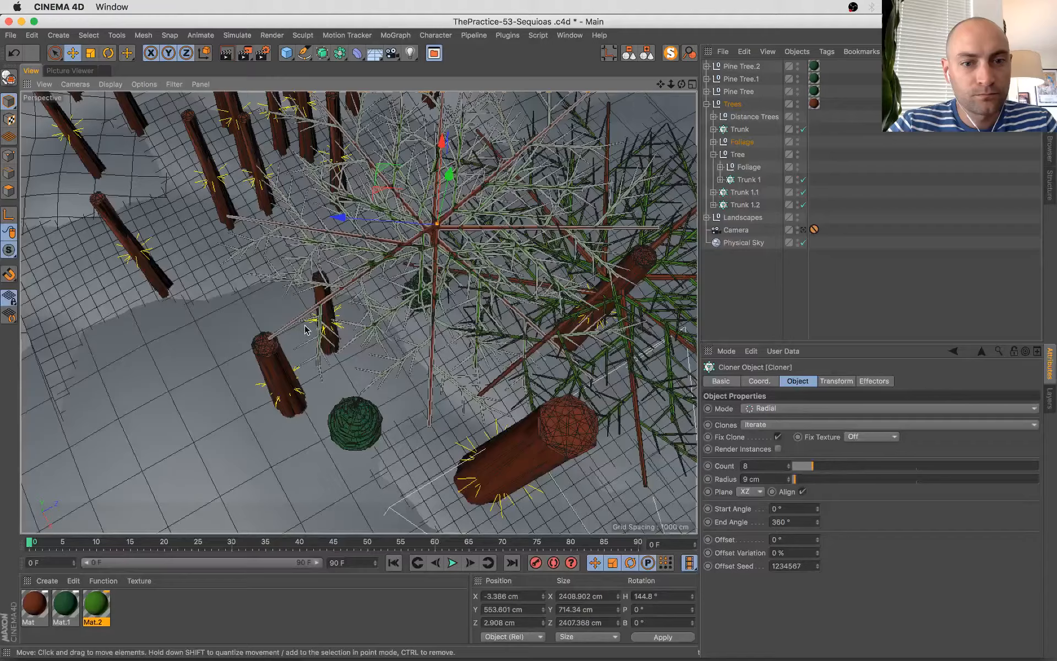
alt+drag(405, 340, 433, 385)
drag(363, 181, 255, 358)
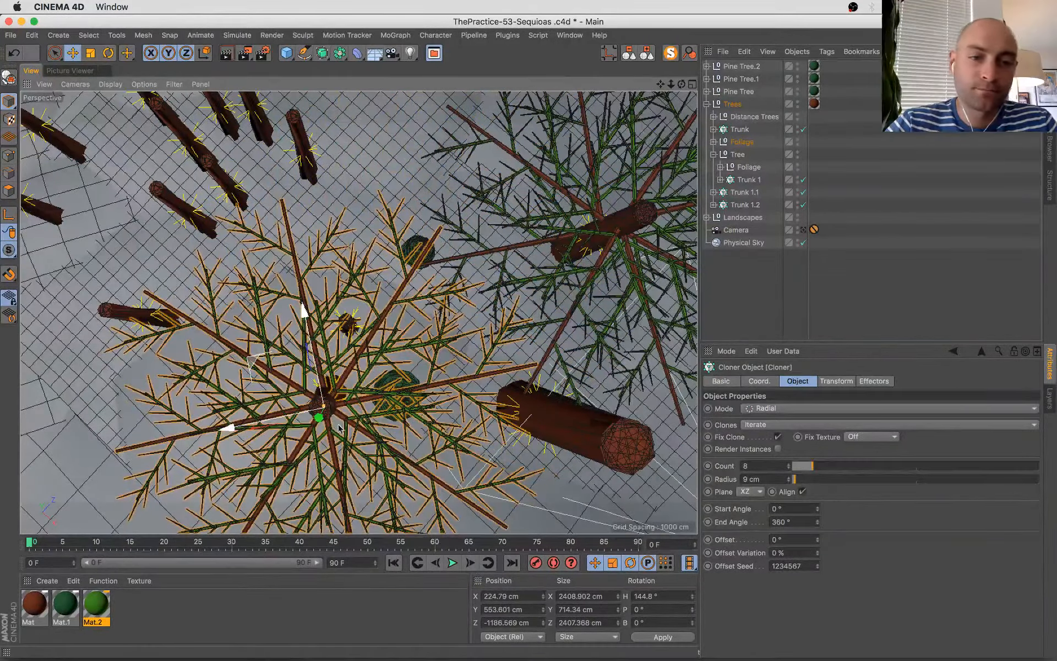
alt+drag(302, 306, 430, 192)
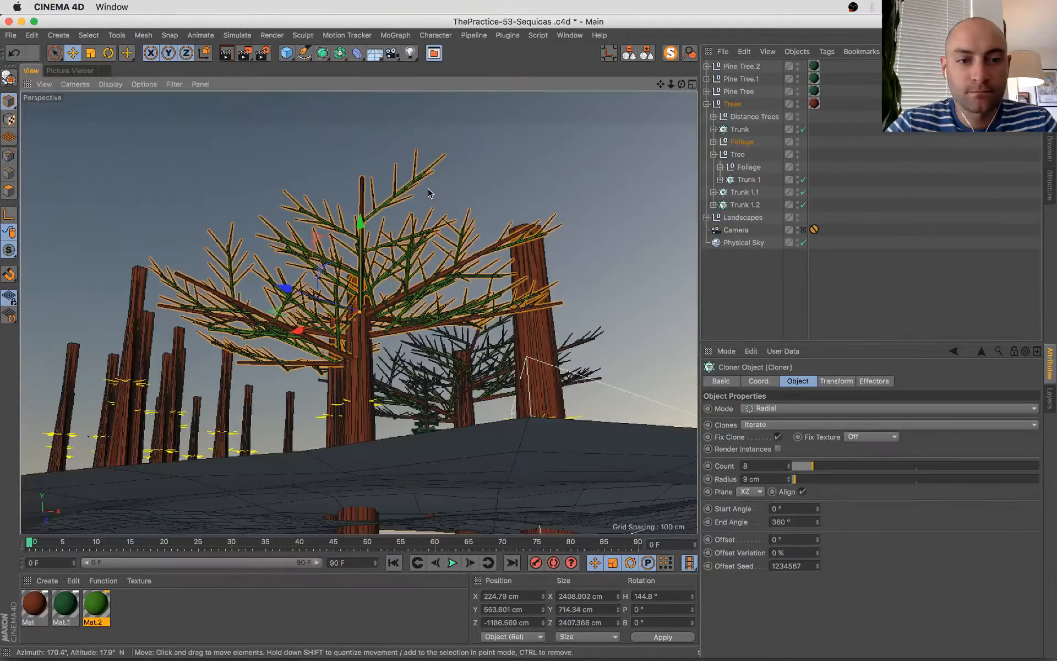
alt+drag(301, 335, 352, 498)
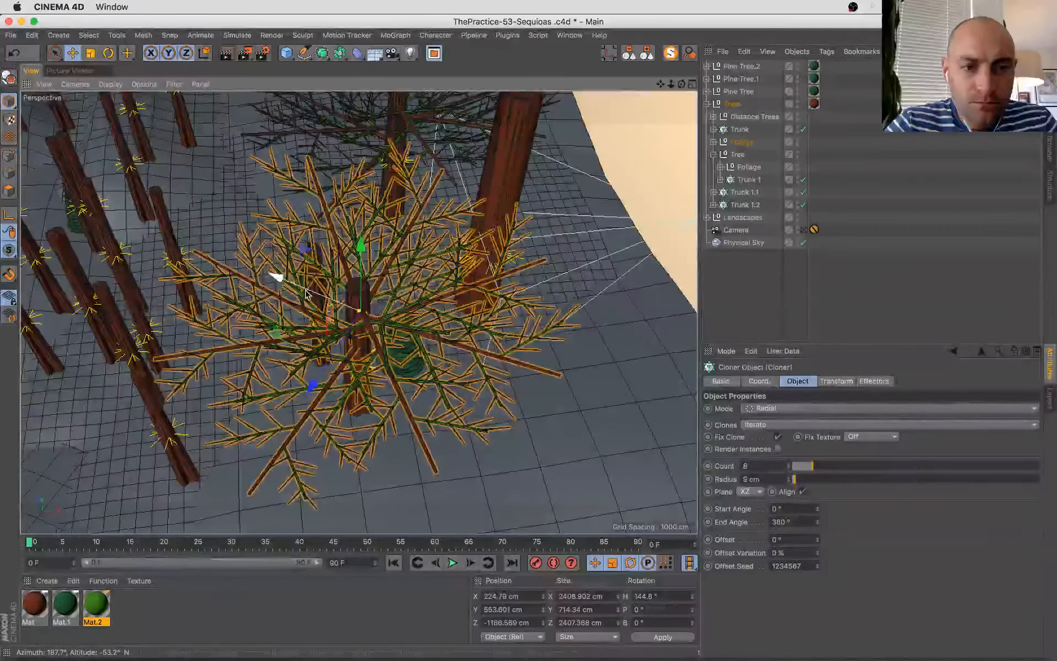
- Move the Foliage copy's Cloner to about X 193, Z -1164 cm and save the scene from the scene camera's view
drag(272, 277, 266, 273)
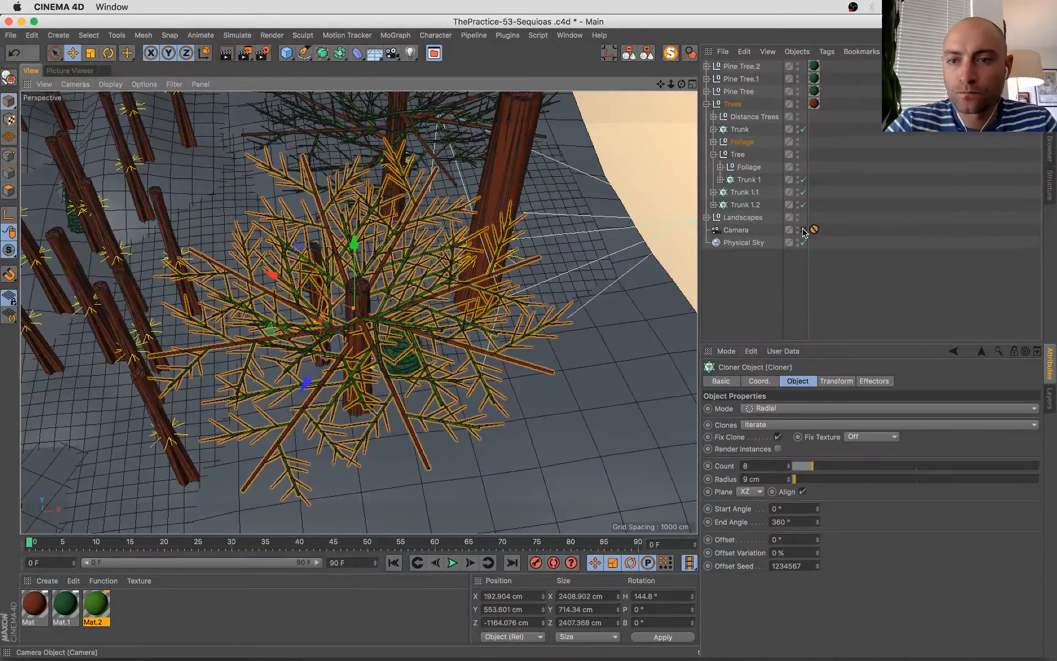
click(803, 230)
key(super+s)
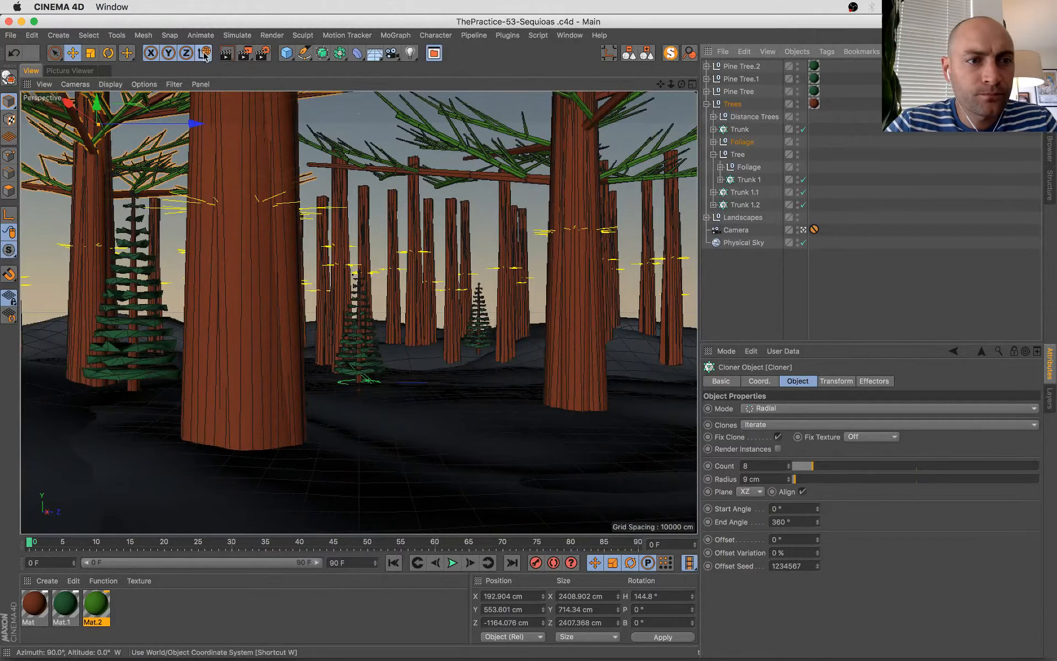
- Duplicate the Cloner along the world axes, placing the copy at about X -1748, Z 463 cm
key(w)
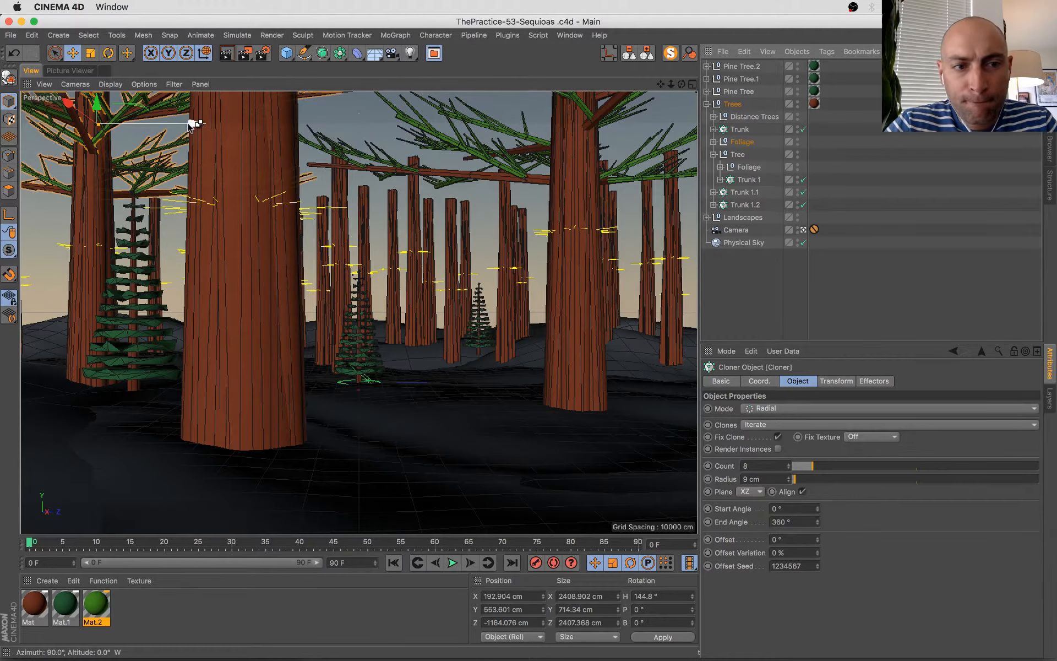
ctrl+drag(187, 124, 560, 128)
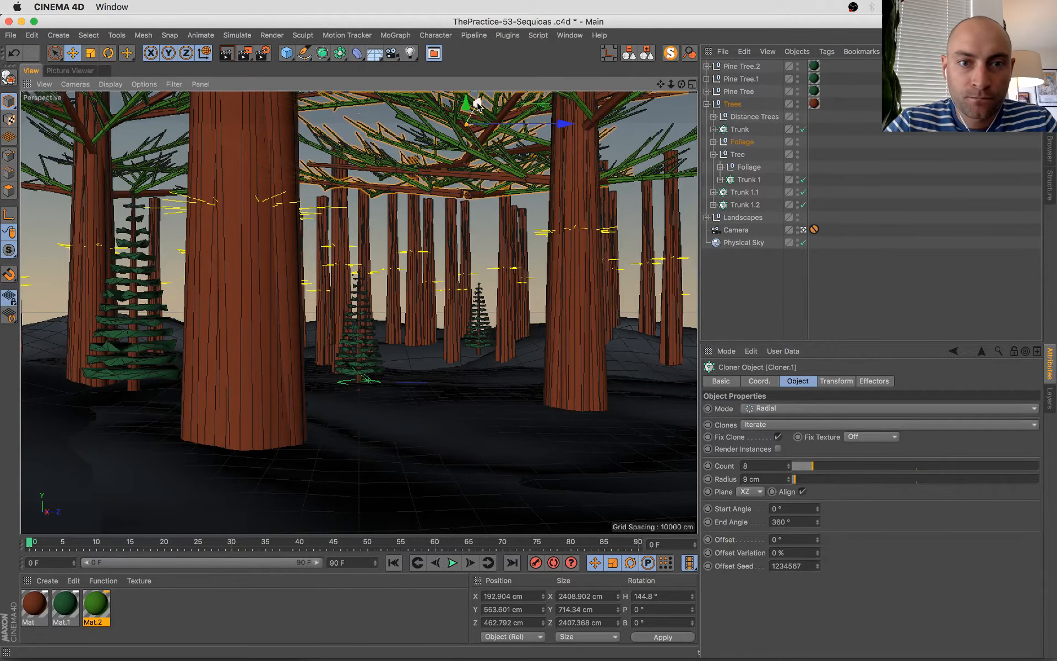
drag(478, 106, 434, 180)
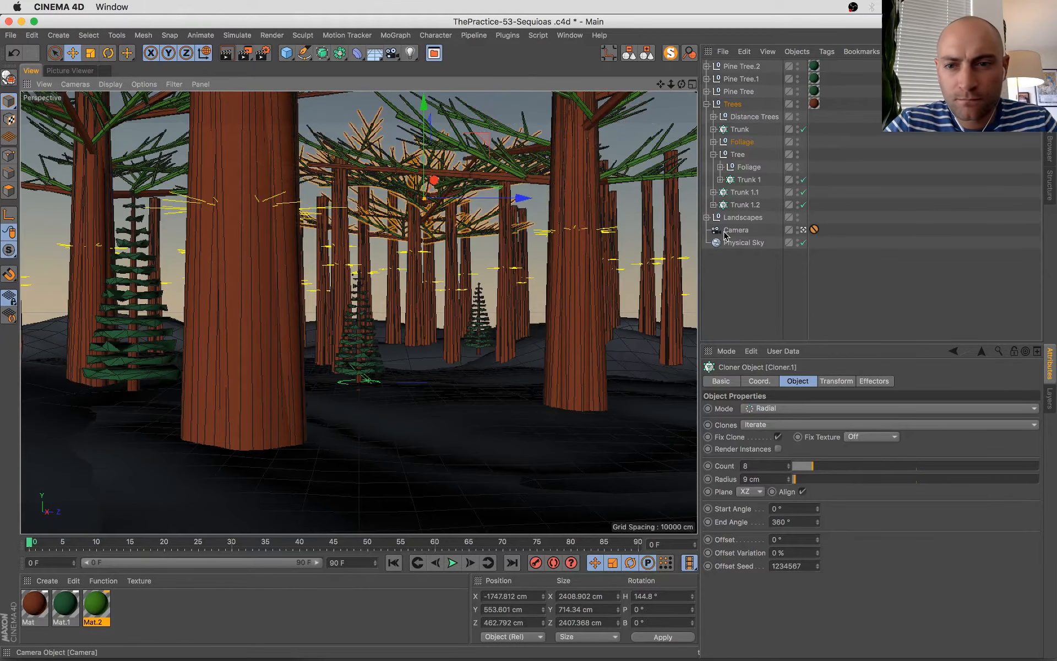
- Leave the scene camera's view, hide the Distance Trees group and collapse the Tree group
click(804, 230)
alt+drag(473, 248, 445, 324)
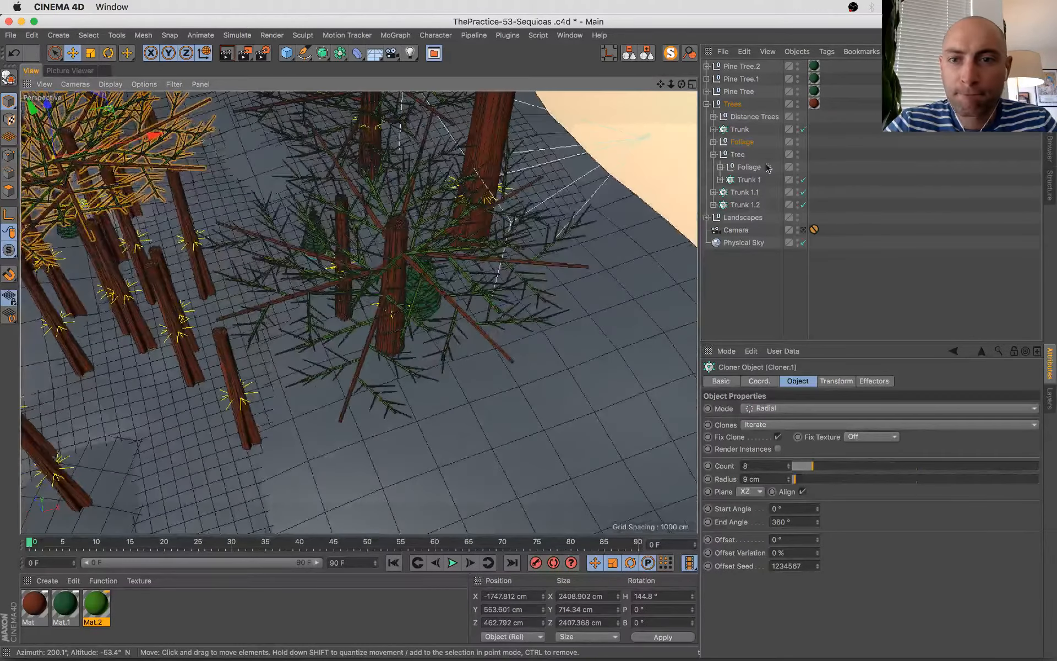
click(797, 116)
alt+drag(310, 277, 309, 231)
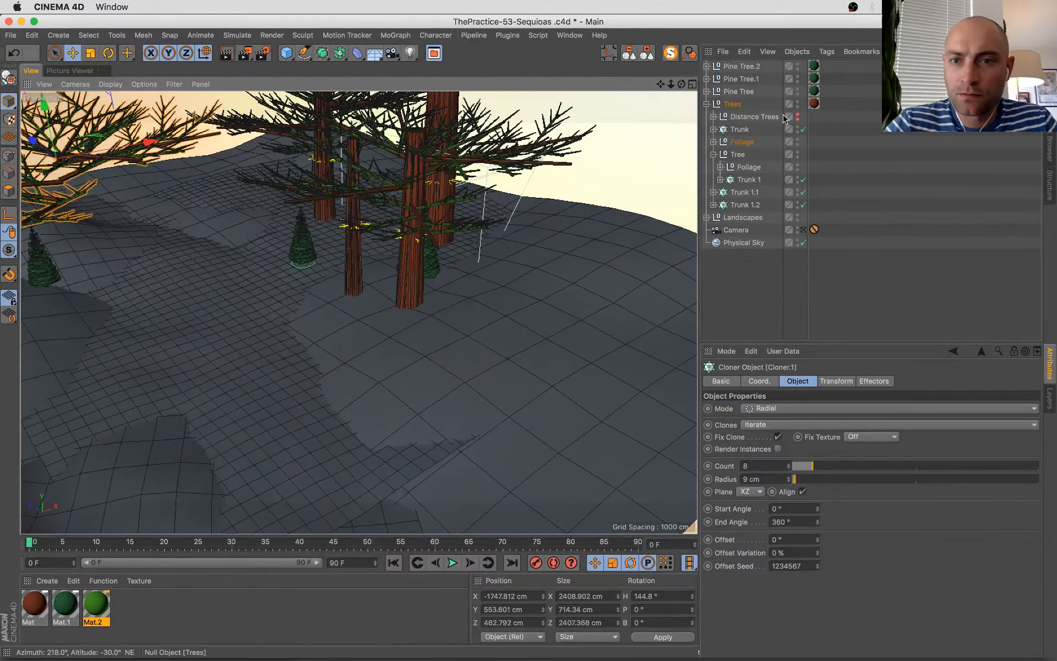
click(713, 155)
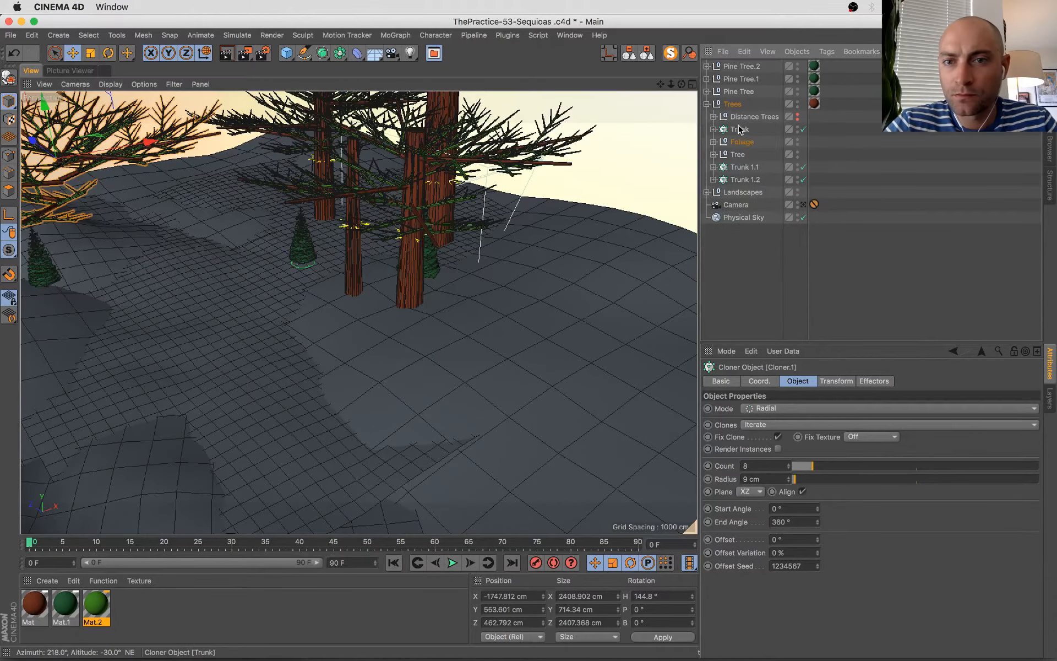
- Group the Foliage copy with Trunk 1.1 in a new null within Trees, testing that they move together
click(742, 142)
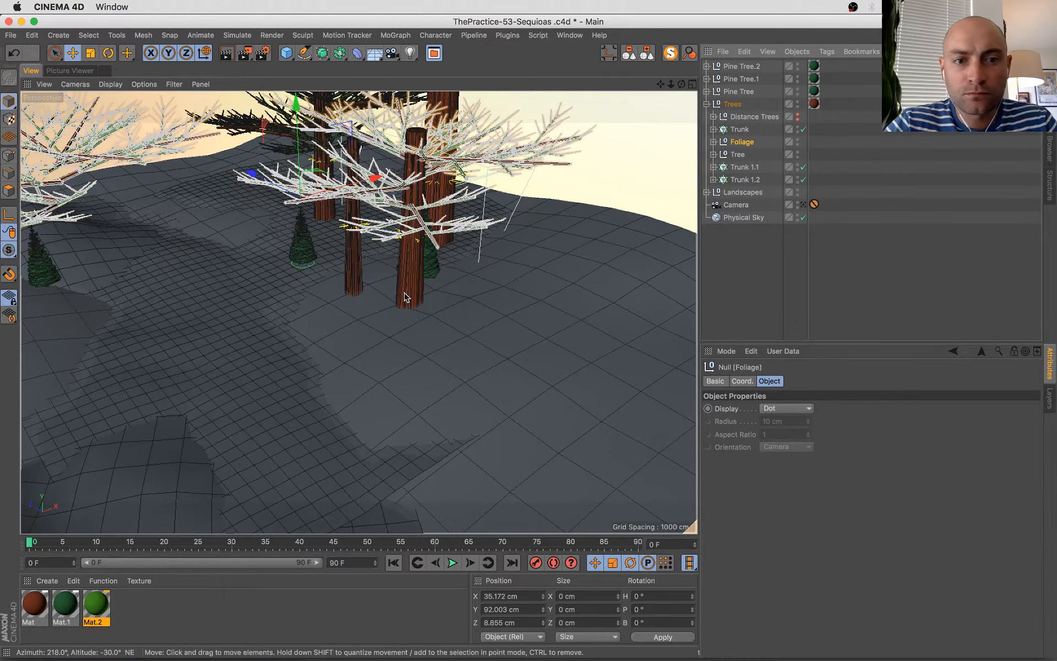
click(405, 297)
ctrl+click(741, 143)
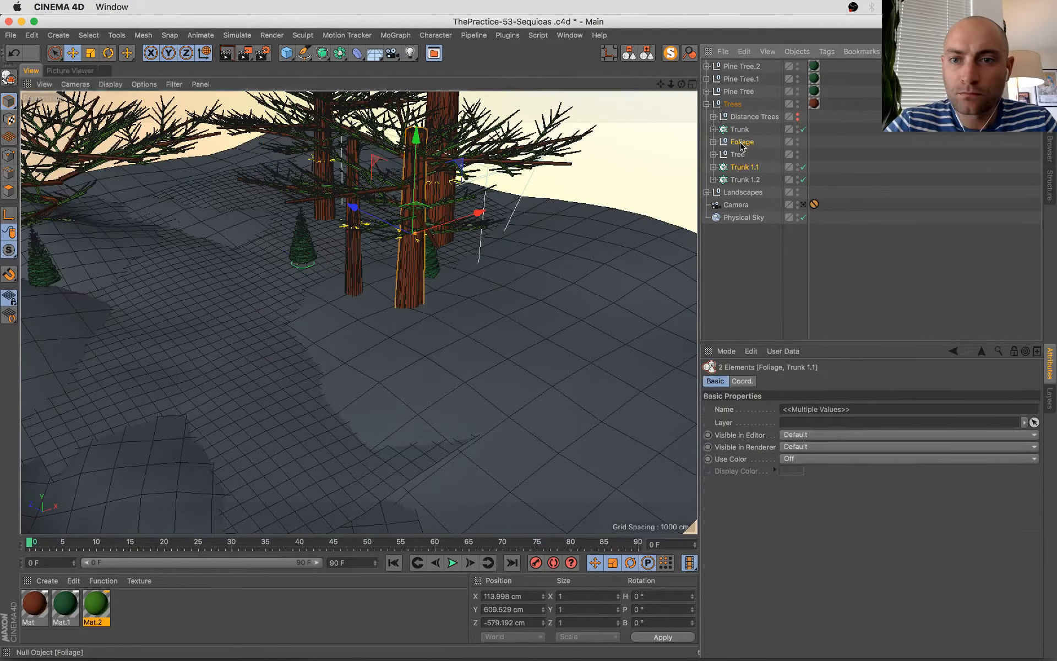
key(alt+g)
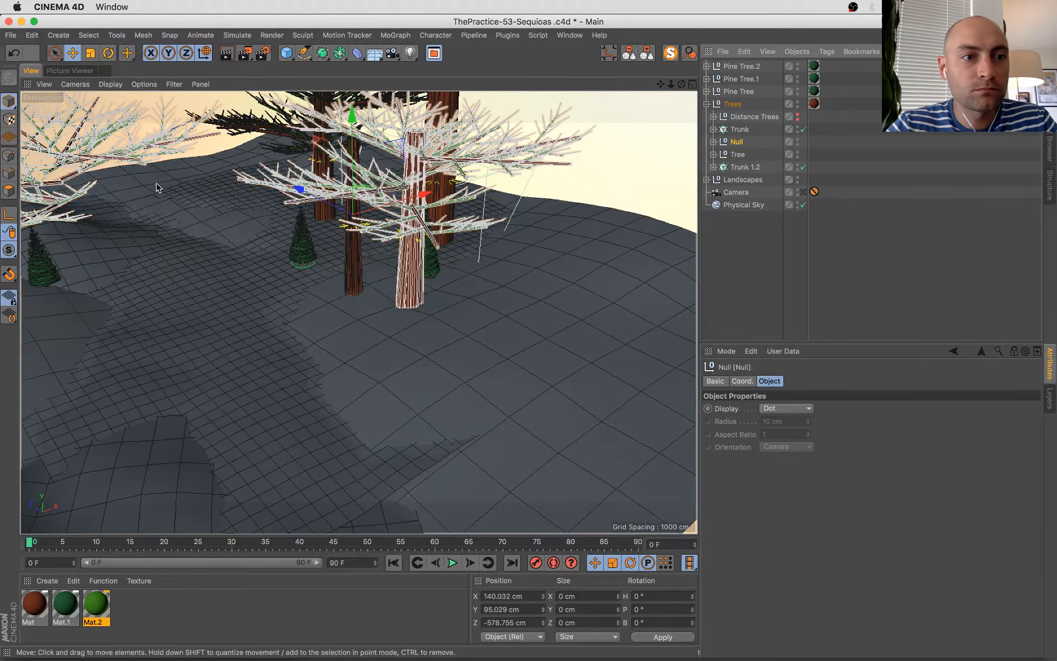
key(super+z)
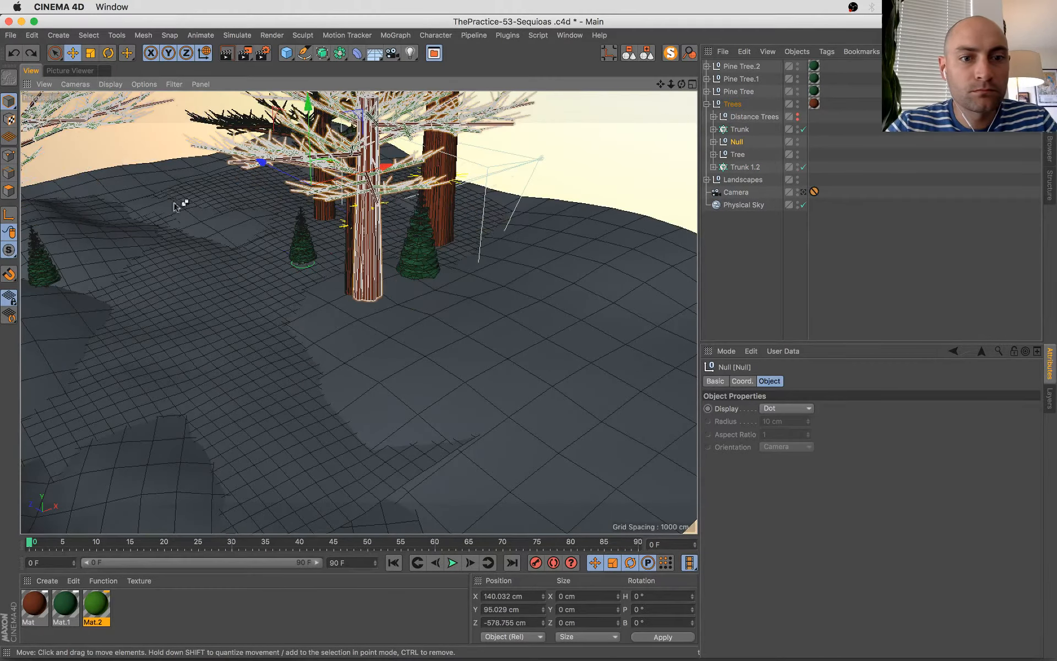
key(super+y)
- Move Cloner.1 out of the grouped Foliage null to directly above the new Null within Trees
click(714, 142)
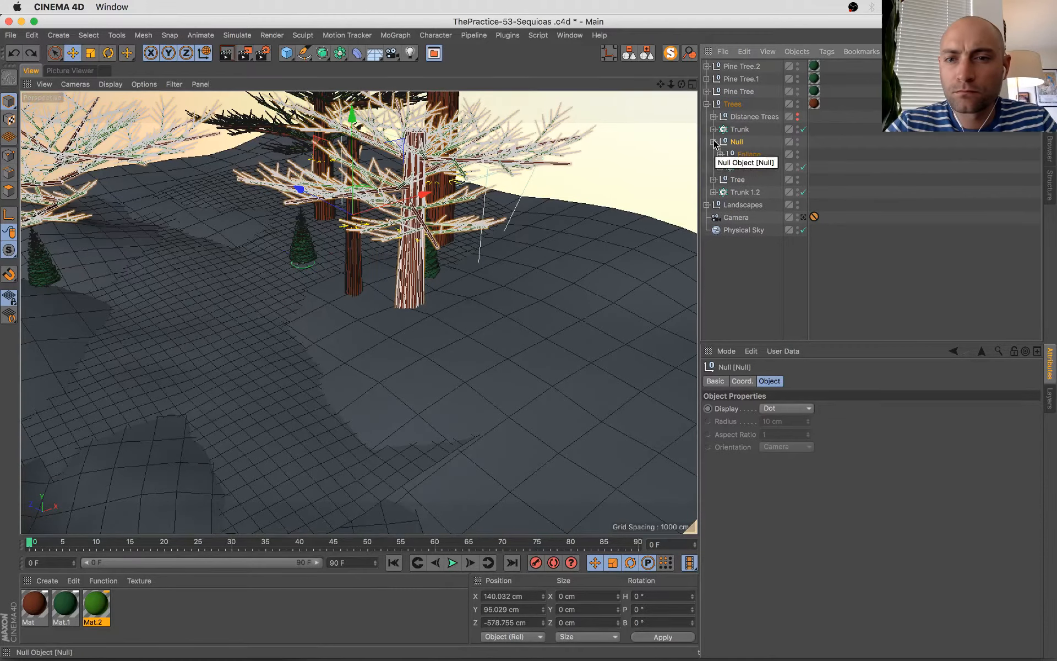
click(748, 154)
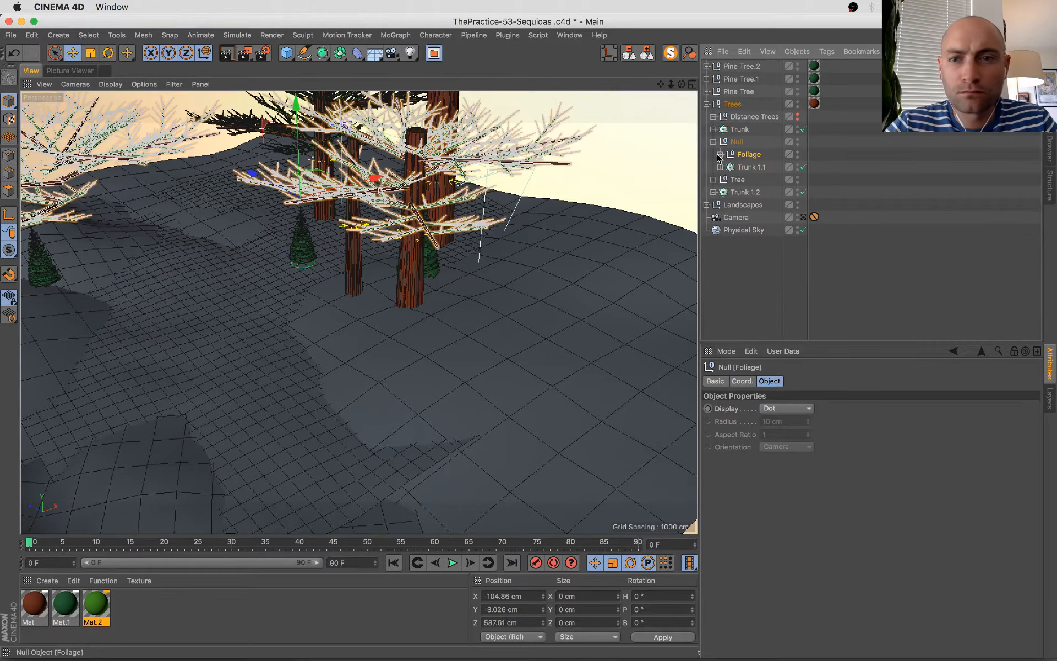
click(719, 155)
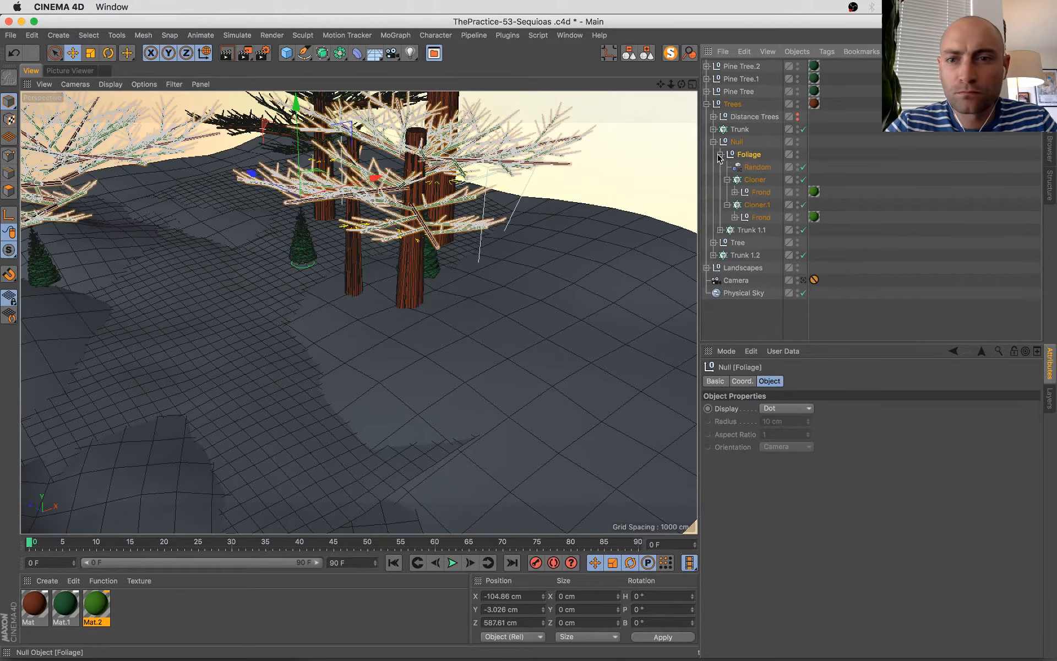
click(757, 205)
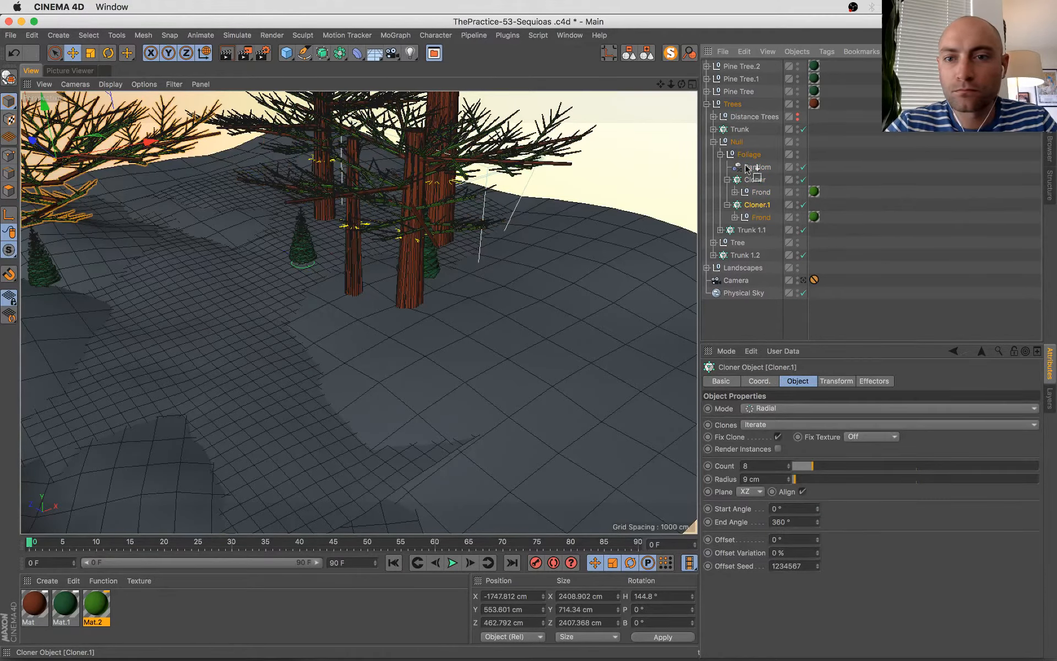
drag(737, 143, 736, 141)
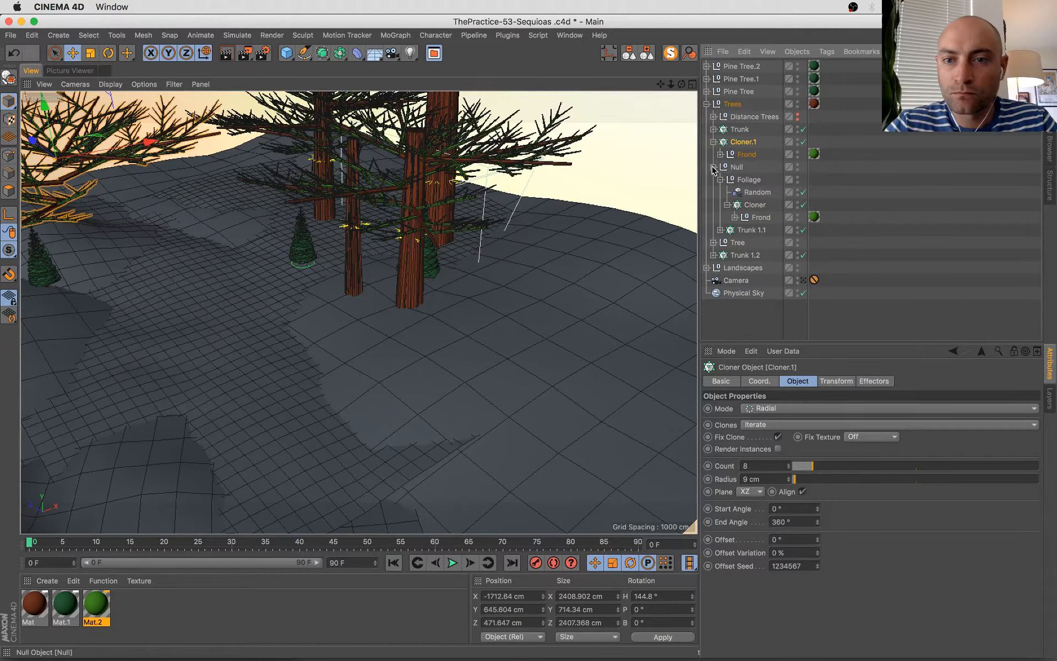
click(713, 167)
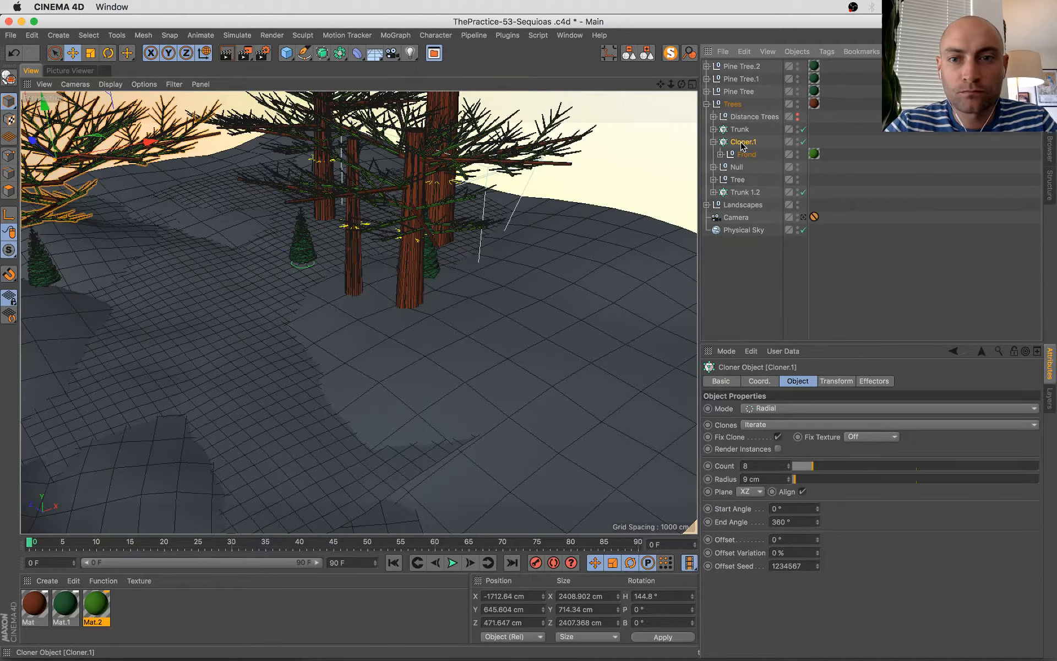
click(736, 166)
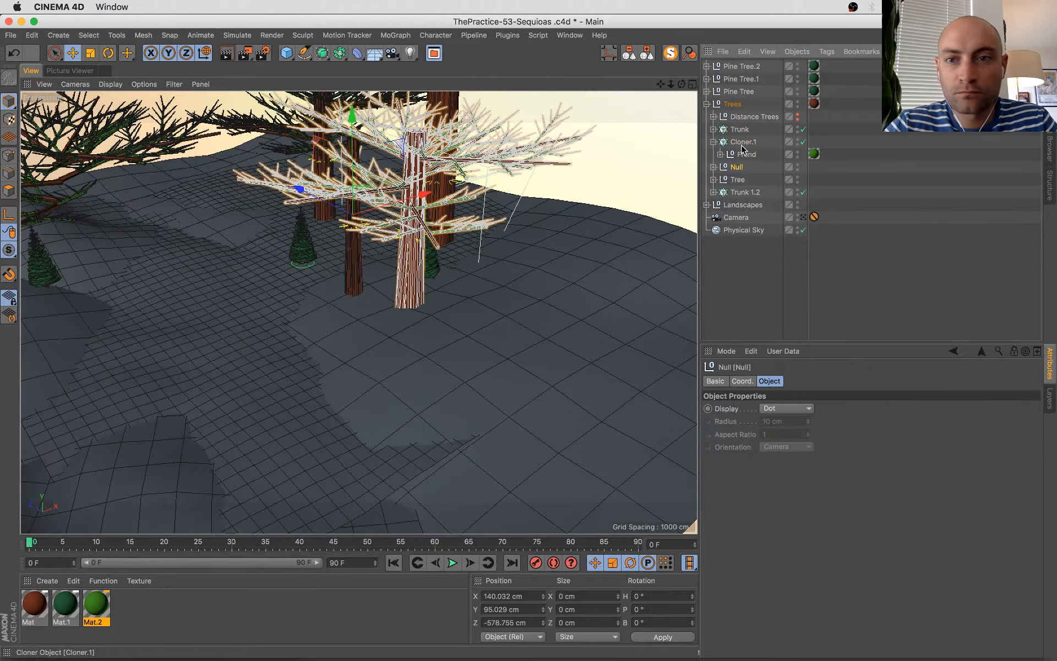
drag(744, 165, 744, 159)
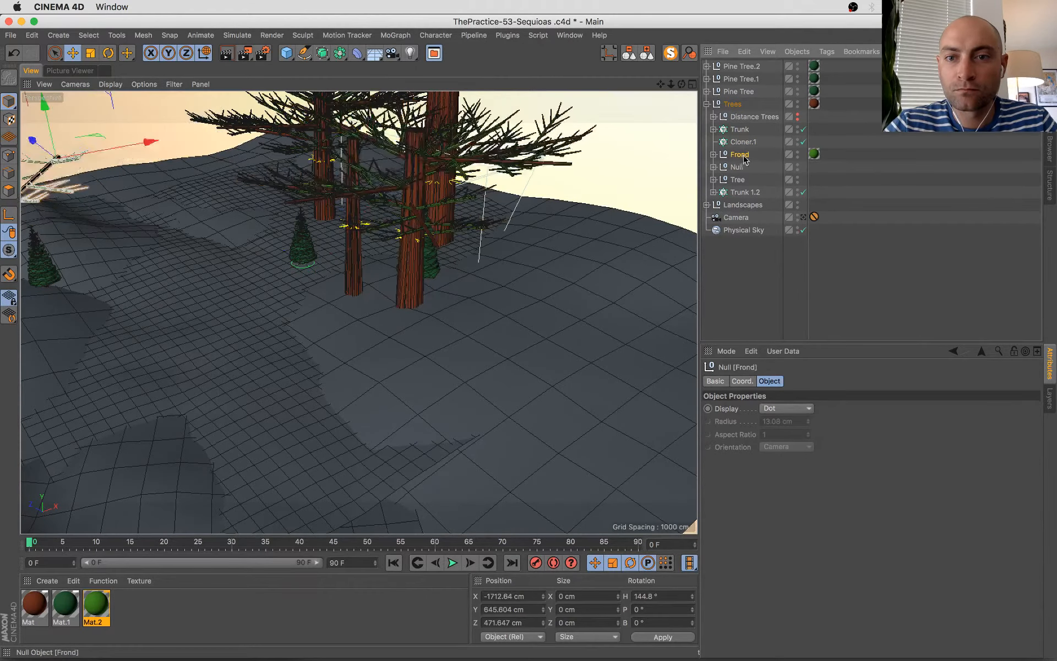
key(super+z)
- Reduce Cloner.1's clone count to 5
click(744, 143)
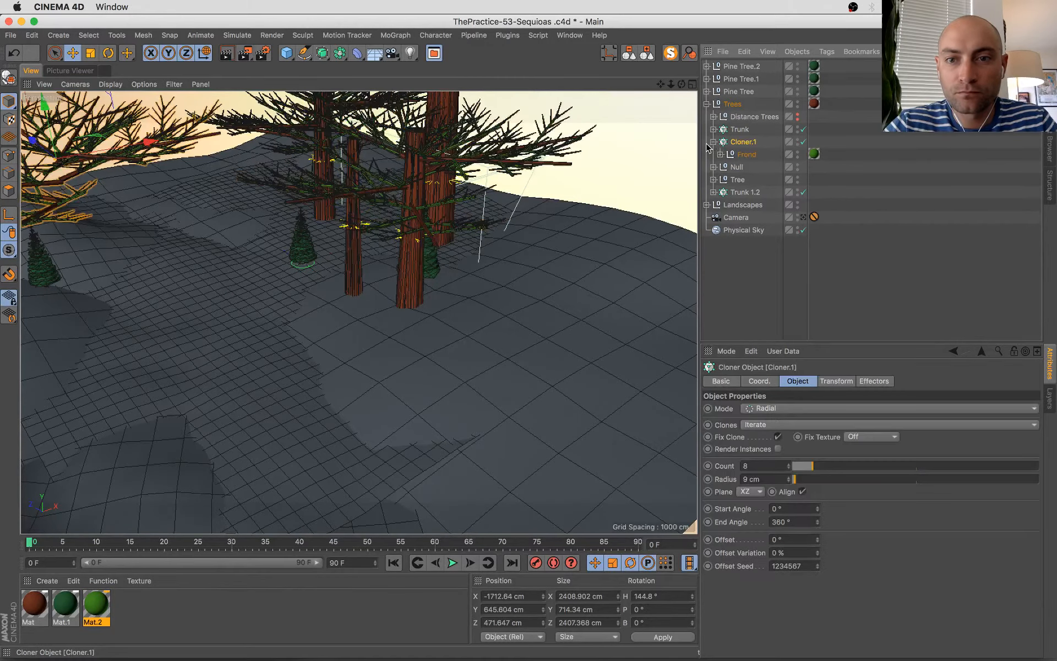
click(713, 142)
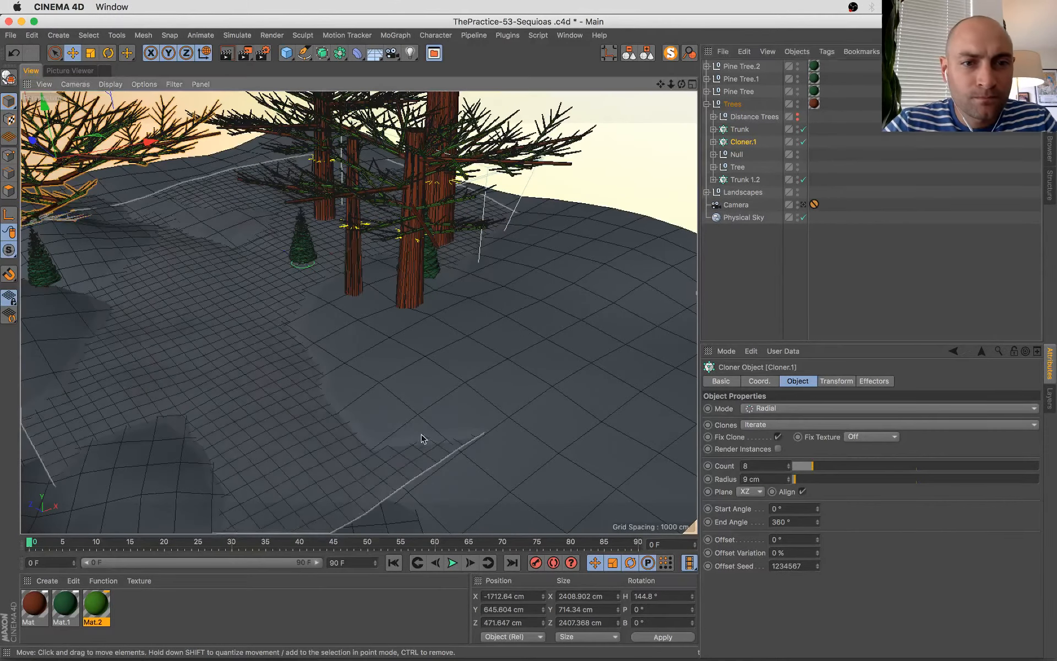
alt+middle_drag(421, 436, 601, 500)
click(789, 468)
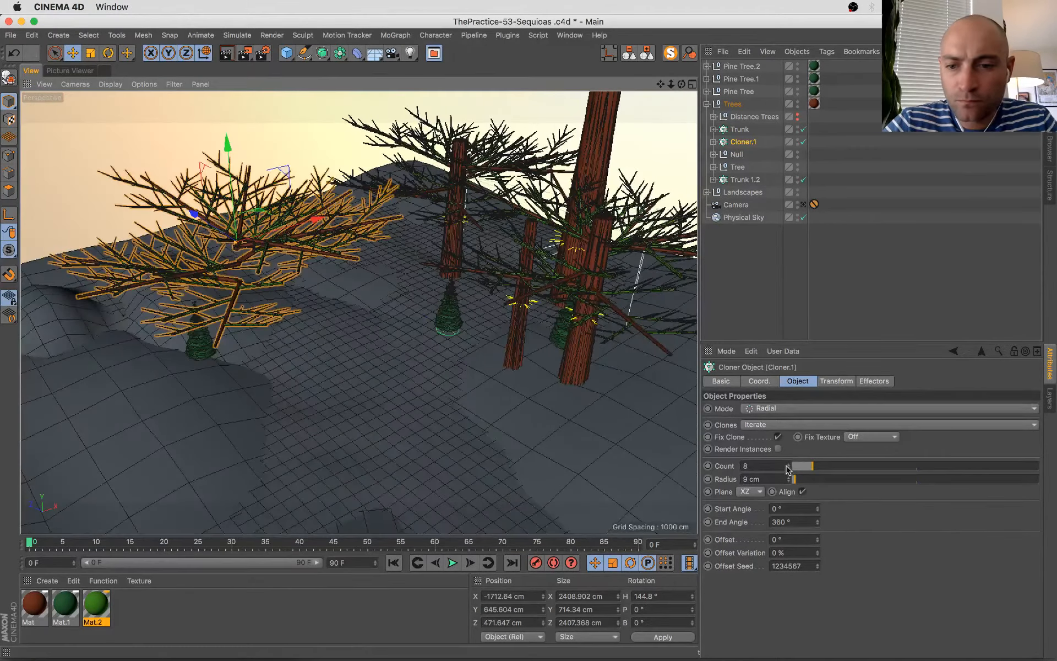
click(788, 468)
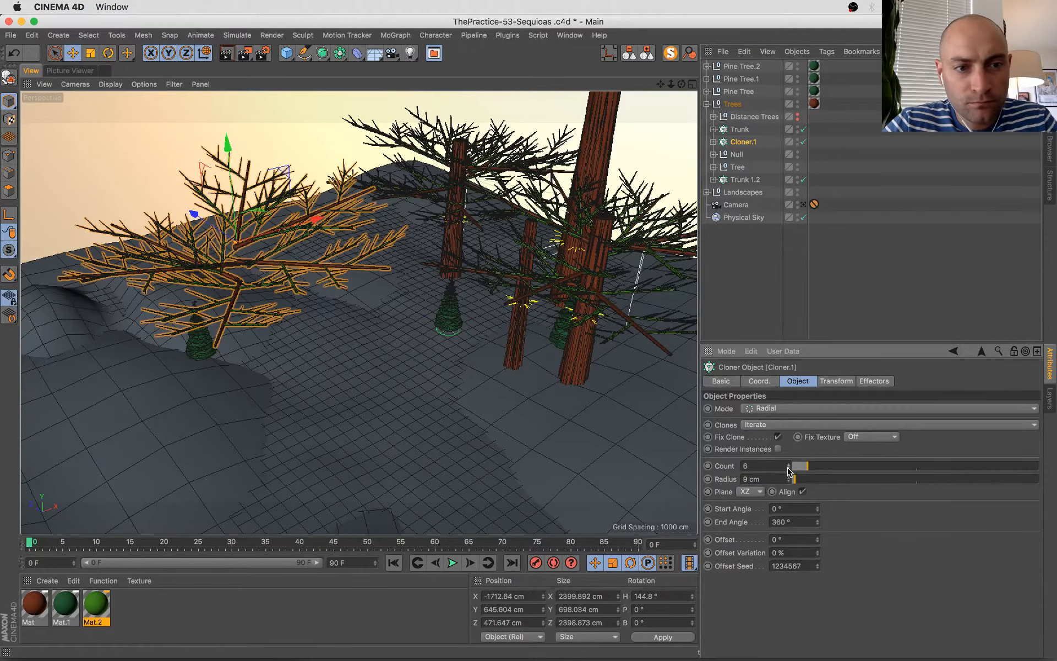
click(788, 469)
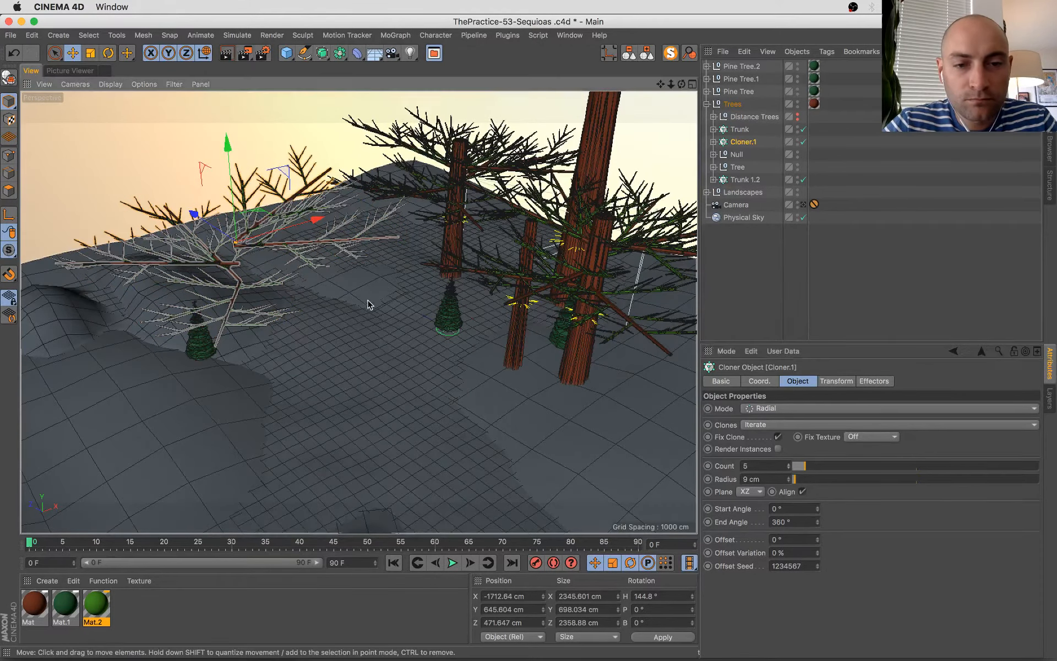
- Move Cloner.1 over the bare trunk at about X 76, Z -731 cm and return to the scene camera's view
alt+drag(367, 301, 347, 390)
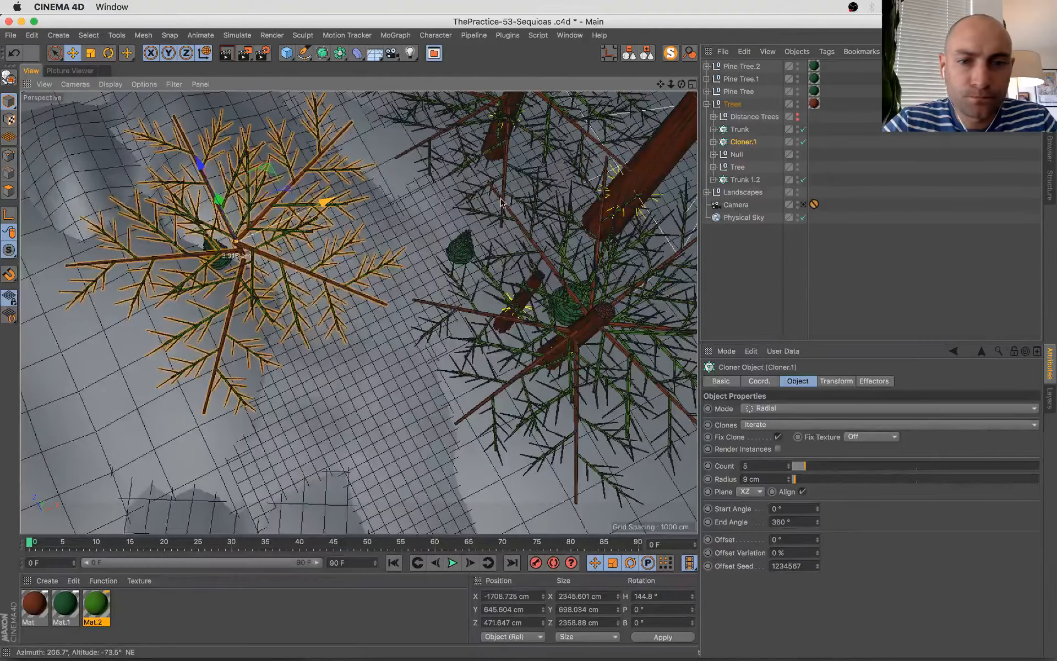
drag(323, 203, 556, 197)
drag(554, 148, 515, 237)
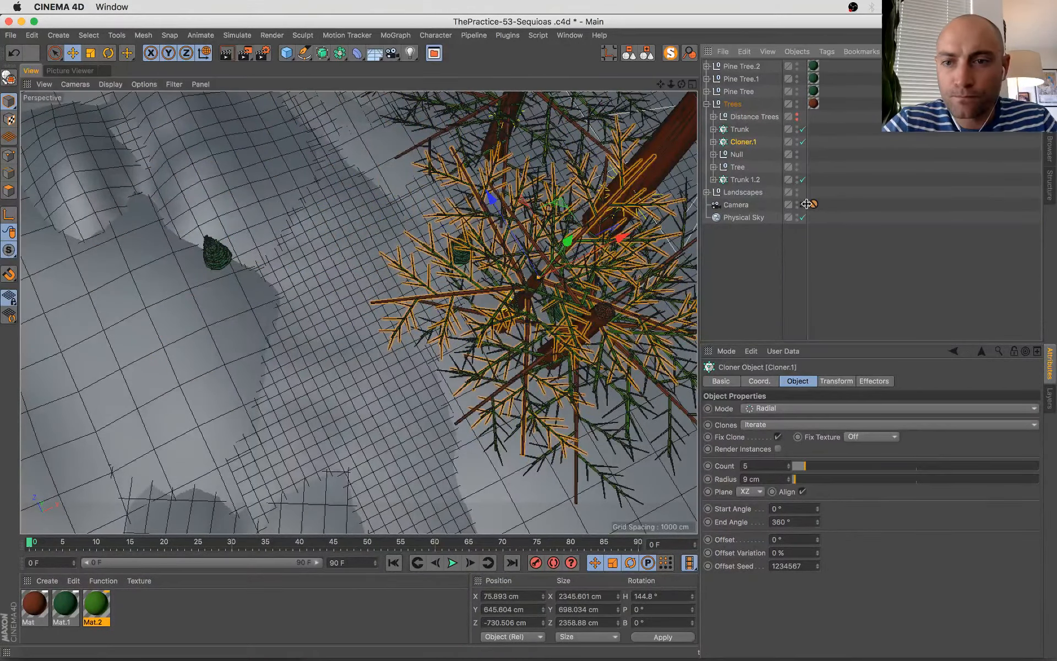
click(804, 205)
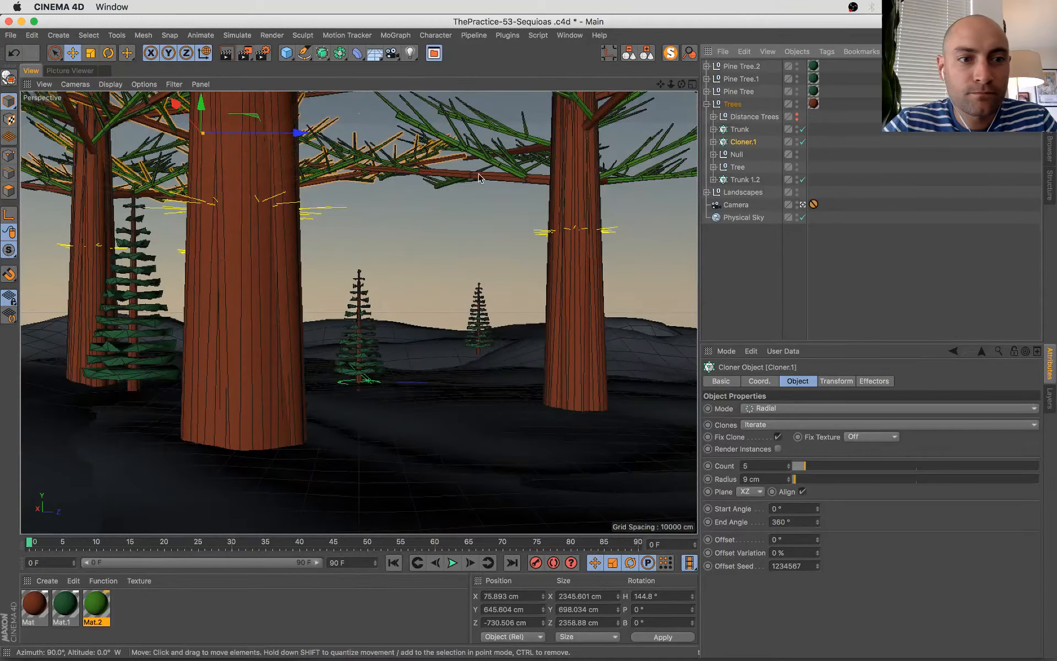
- Move Trunk and Cloner.1 together to about X -189, Z 1458 cm, beyond the far trunk, and save the scene
click(738, 167)
click(738, 181)
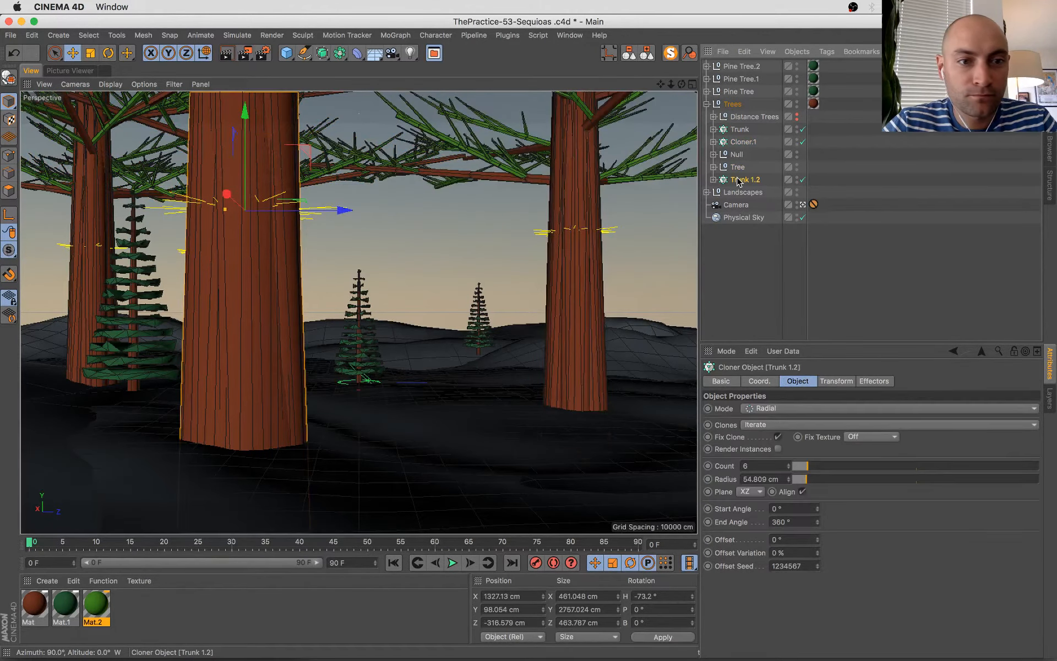
click(740, 130)
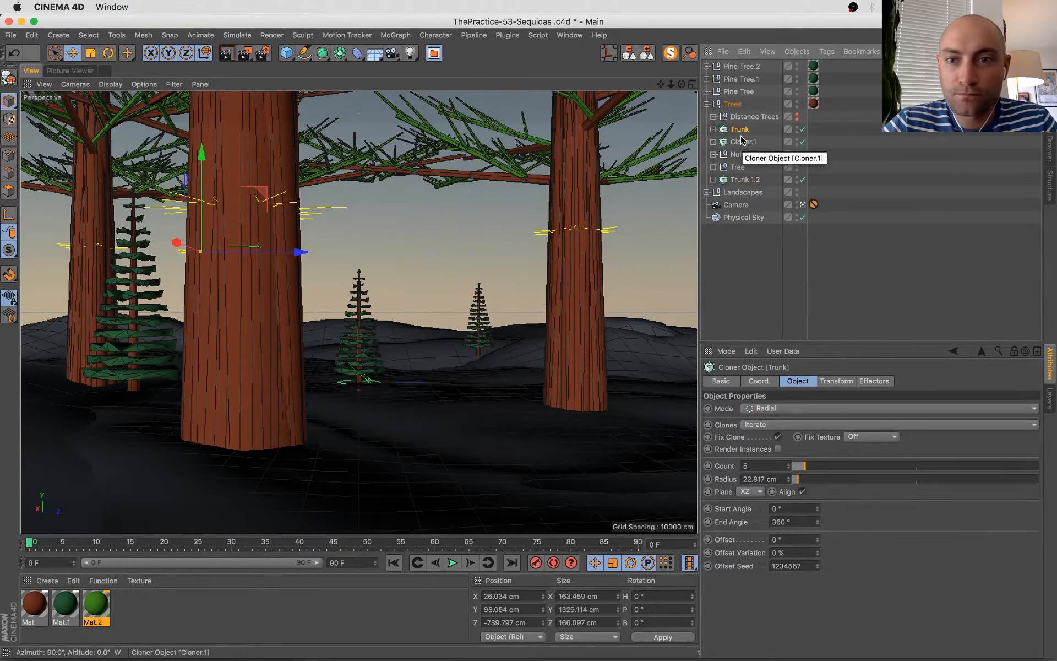
ctrl+click(742, 142)
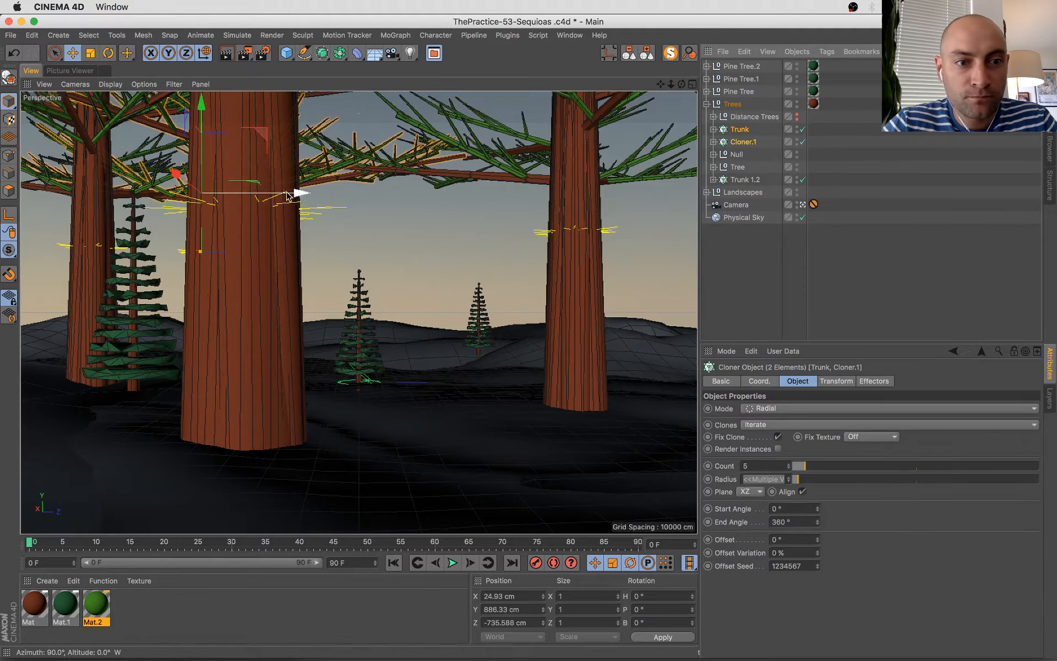
mouse_move(295, 193)
mouse_down()
mouse_move(638, 213)
mouse_move(678, 204)
mouse_move(669, 206)
mouse_up()
key(super+s)
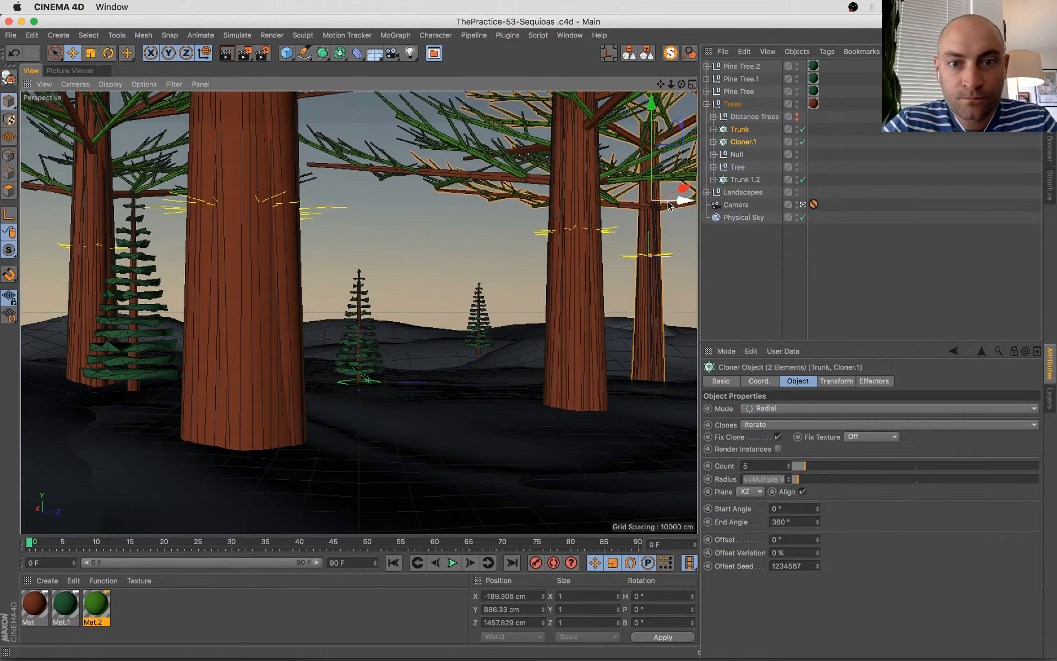
- Scale up Trunk and Cloner.1 together, raise them to about Y 1024 cm, and save the scene
drag(651, 113, 651, 112)
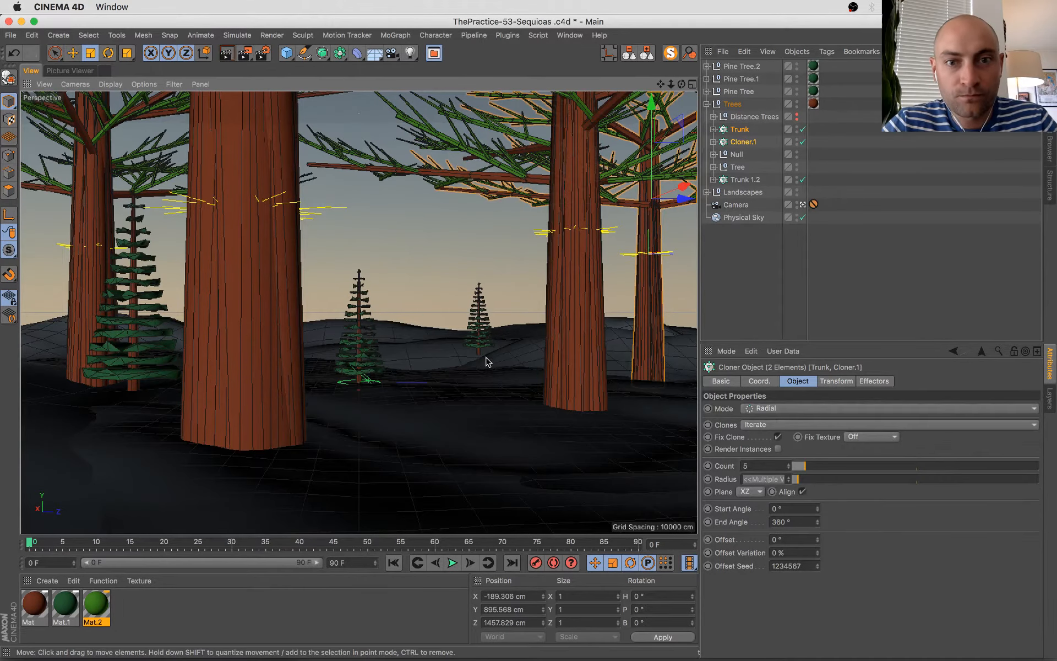
key(t)
drag(519, 342, 554, 318)
key(e)
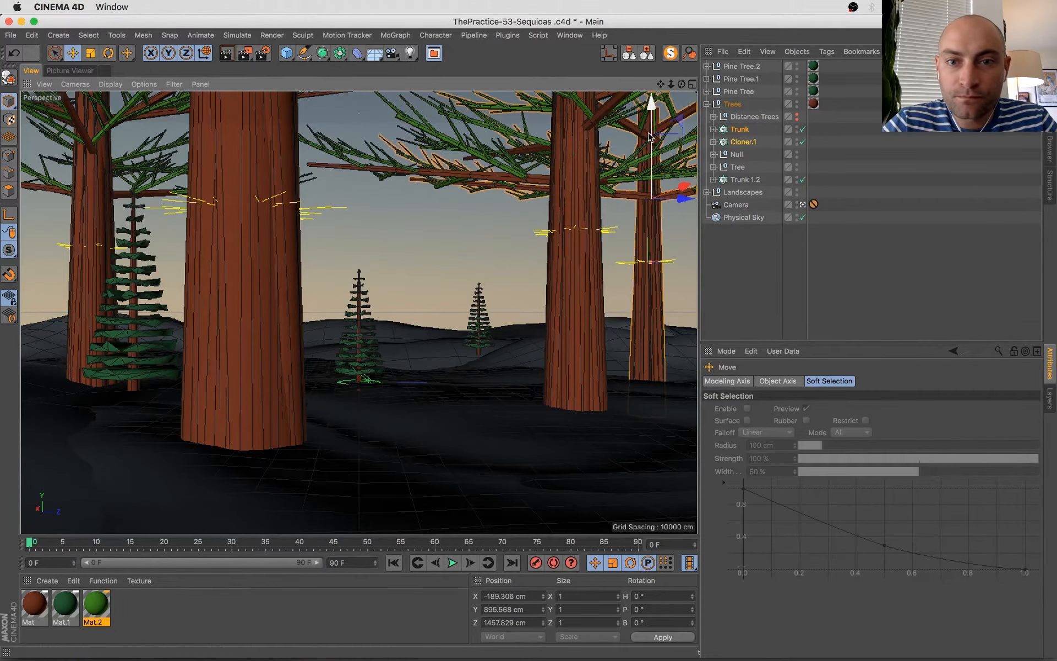
mouse_move(653, 131)
mouse_down()
mouse_move(659, 94)
mouse_move(658, 109)
mouse_up()
key(super+s)
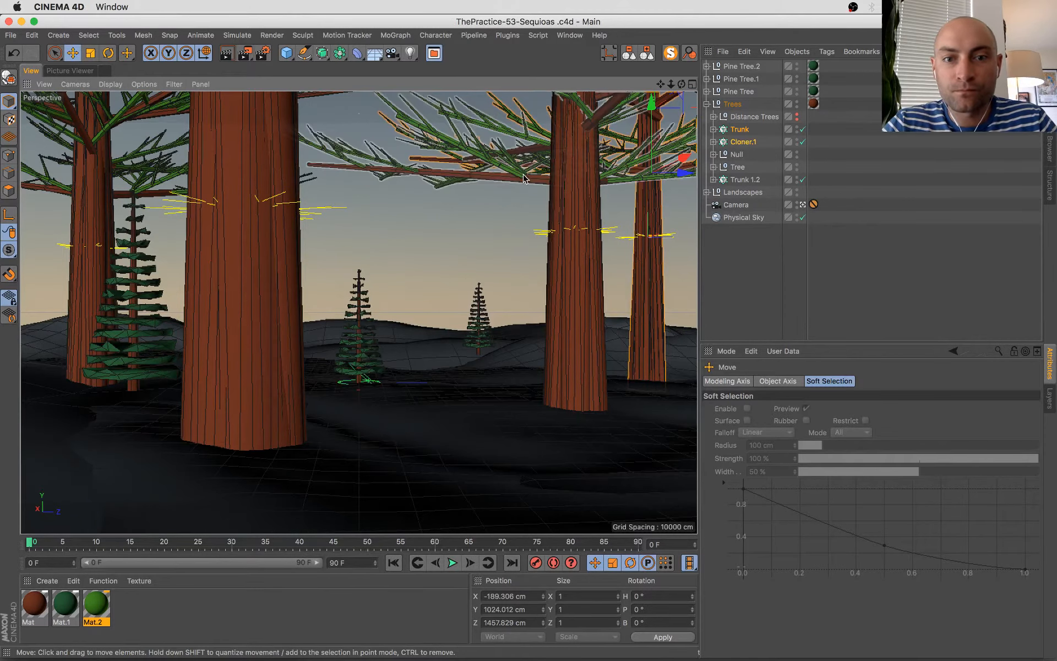
- Rotate the Tree group's Foliage null to a heading of about -91.6°, lower it to about Y -75 cm, and save the scene
click(739, 130)
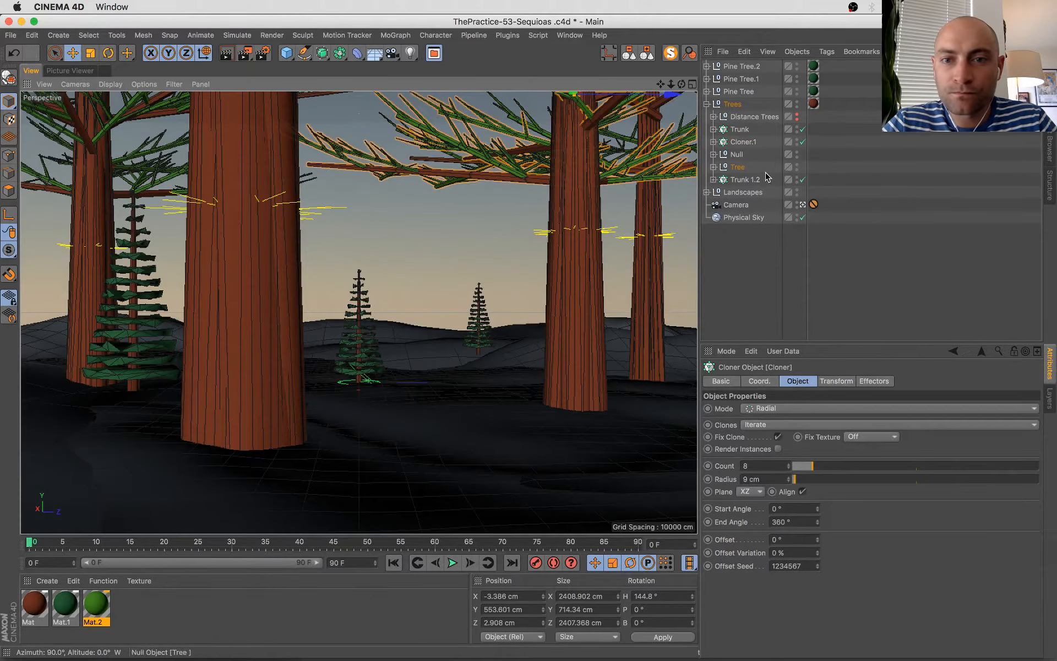
click(714, 167)
click(748, 179)
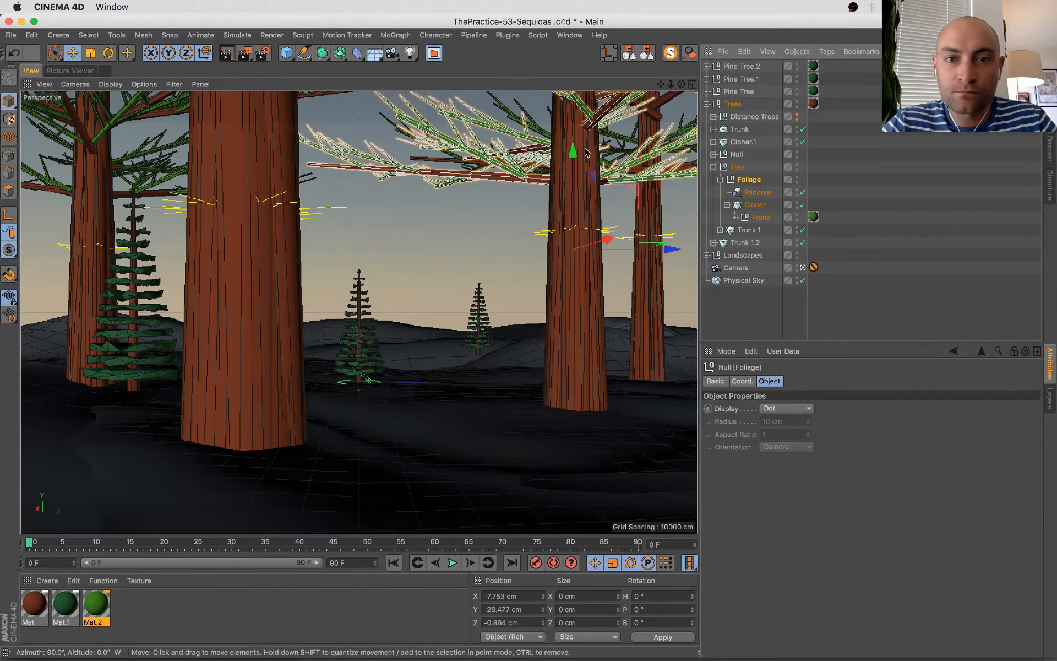
mouse_move(575, 156)
mouse_down()
mouse_move(574, 130)
mouse_move(576, 157)
mouse_up()
drag(596, 232, 494, 210)
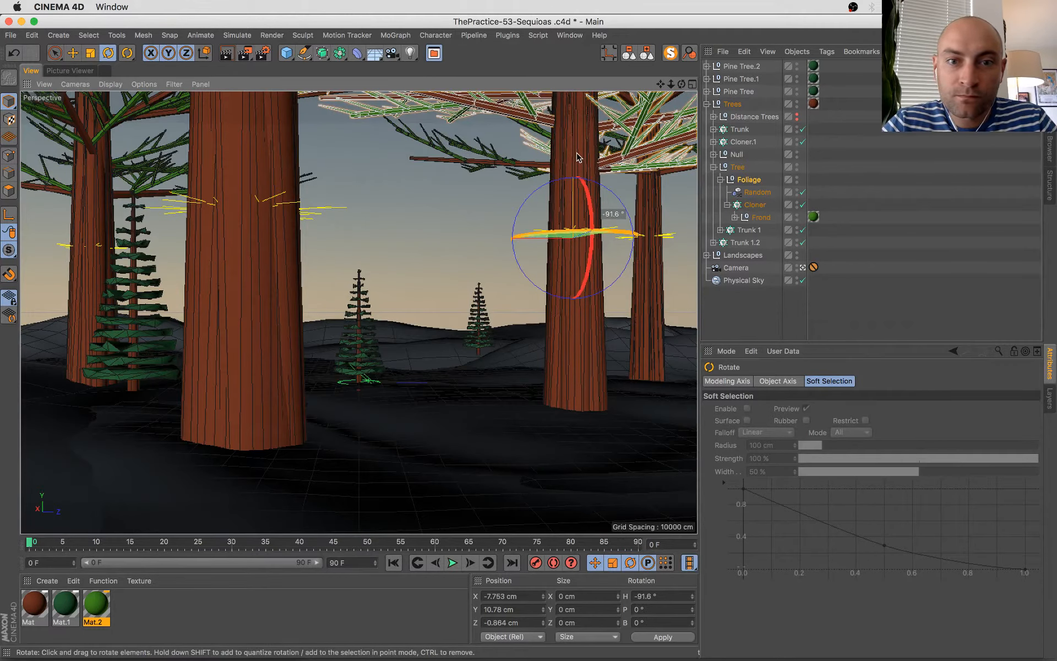
key(e)
drag(572, 143, 572, 166)
key(super+s)
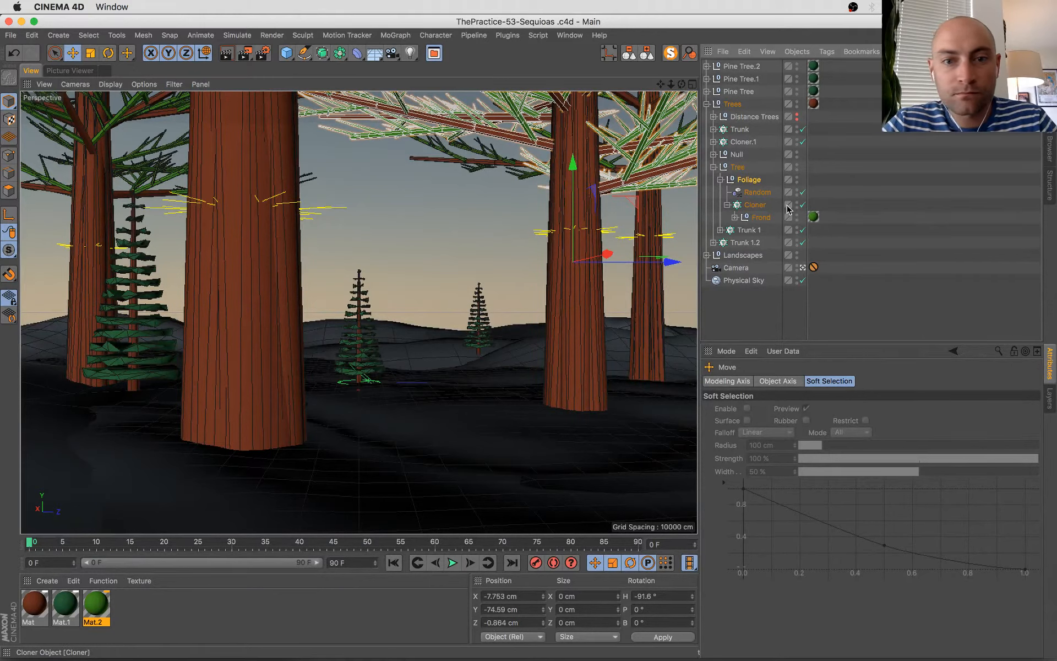
- Copy the Foliage null out of the Tree group to the top level above Trees, and fold the hierarchy
click(754, 184)
drag(753, 182, 739, 103)
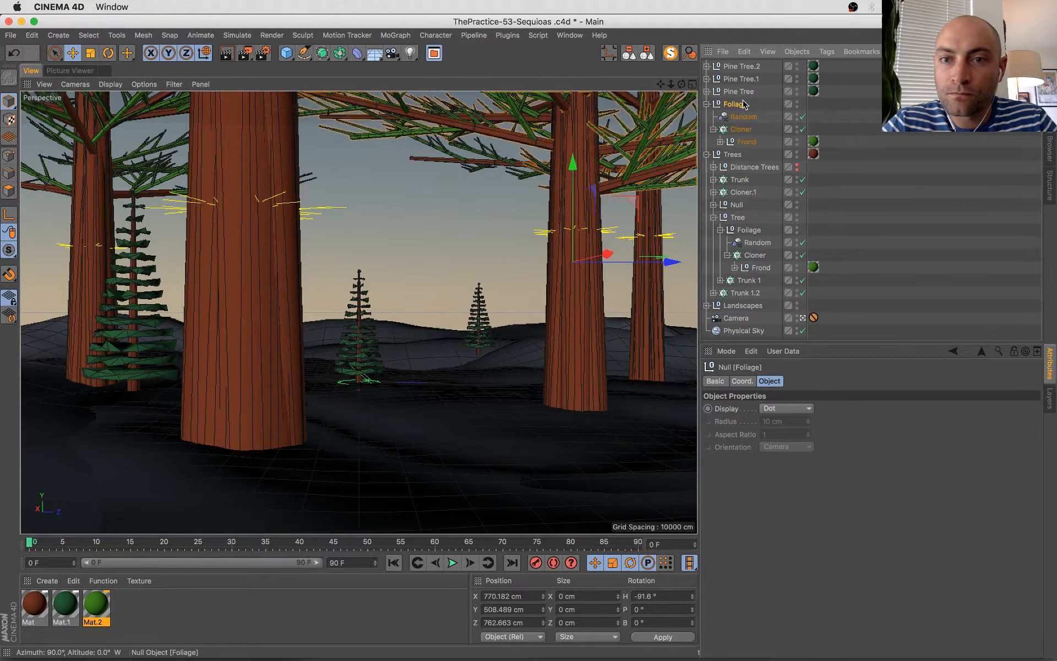
click(648, 53)
click(707, 117)
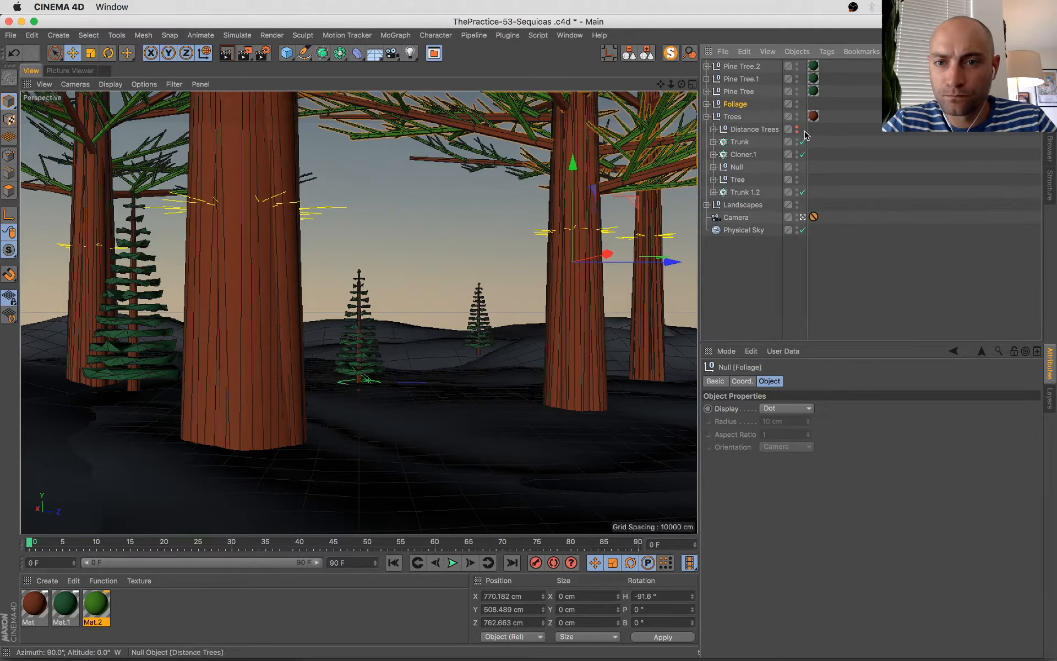
- Turn on the visibility of Distance Trees and group the Trunk.1 inside its Cloner under a null
click(754, 129)
click(714, 129)
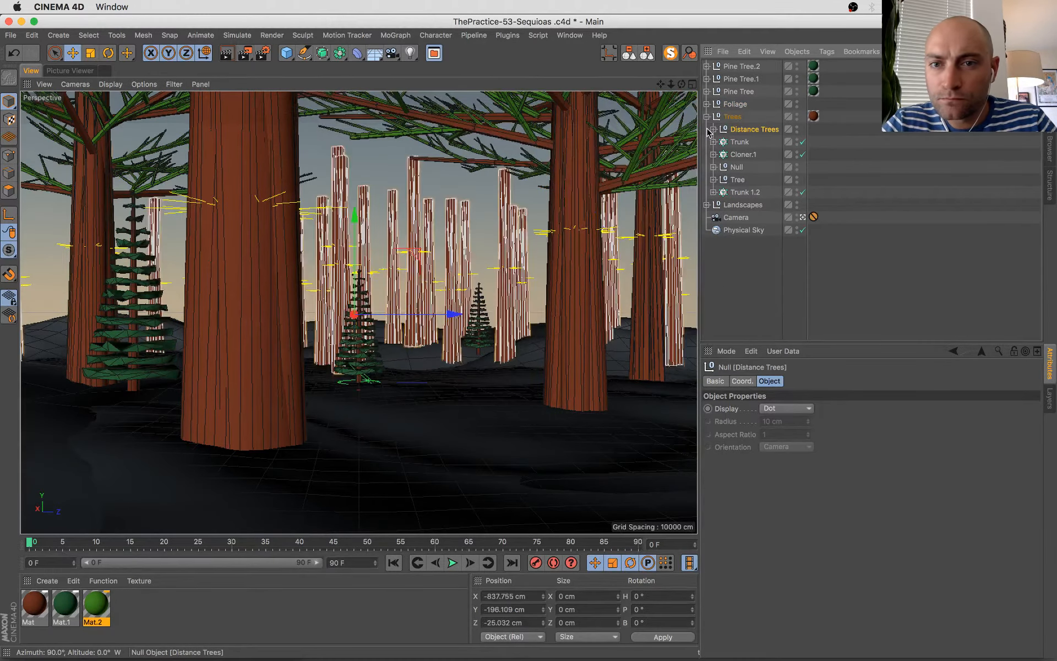
click(748, 167)
click(720, 167)
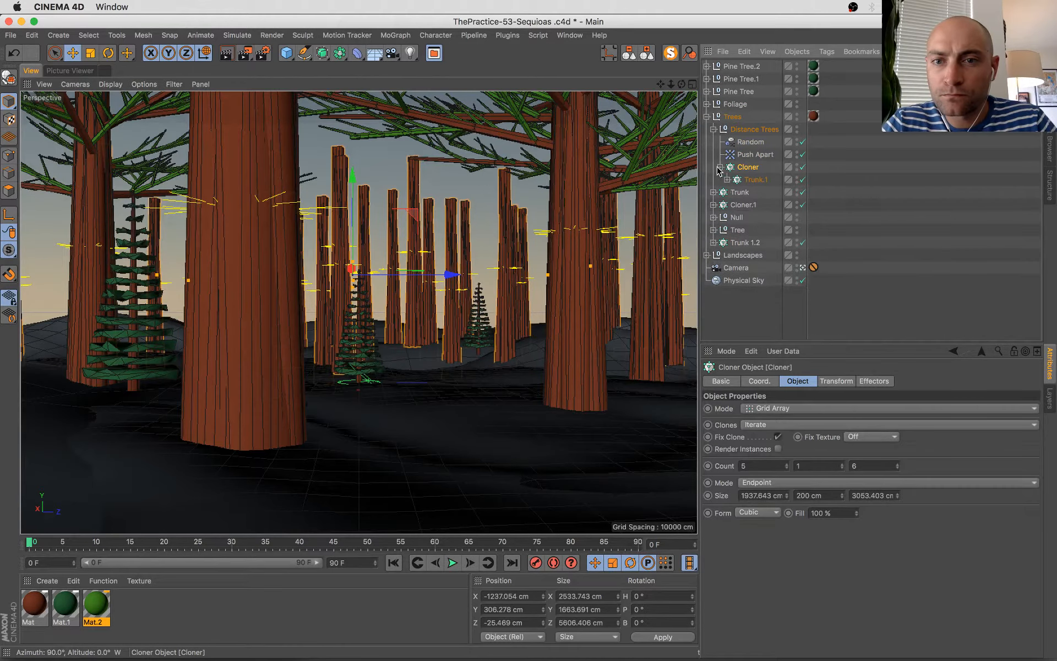
click(749, 180)
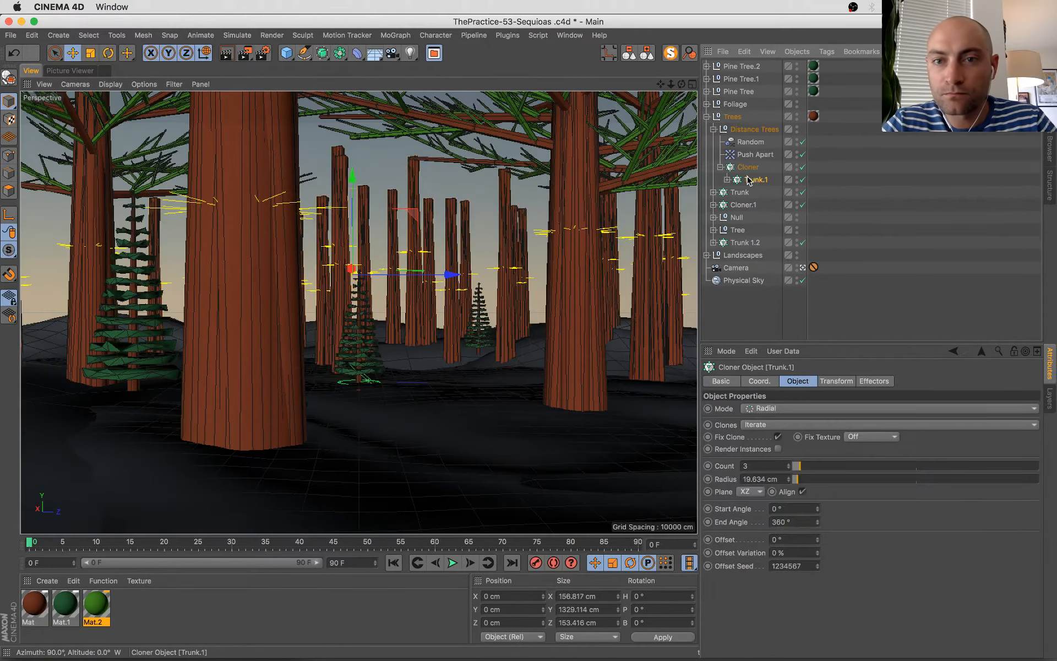
key(alt+g)
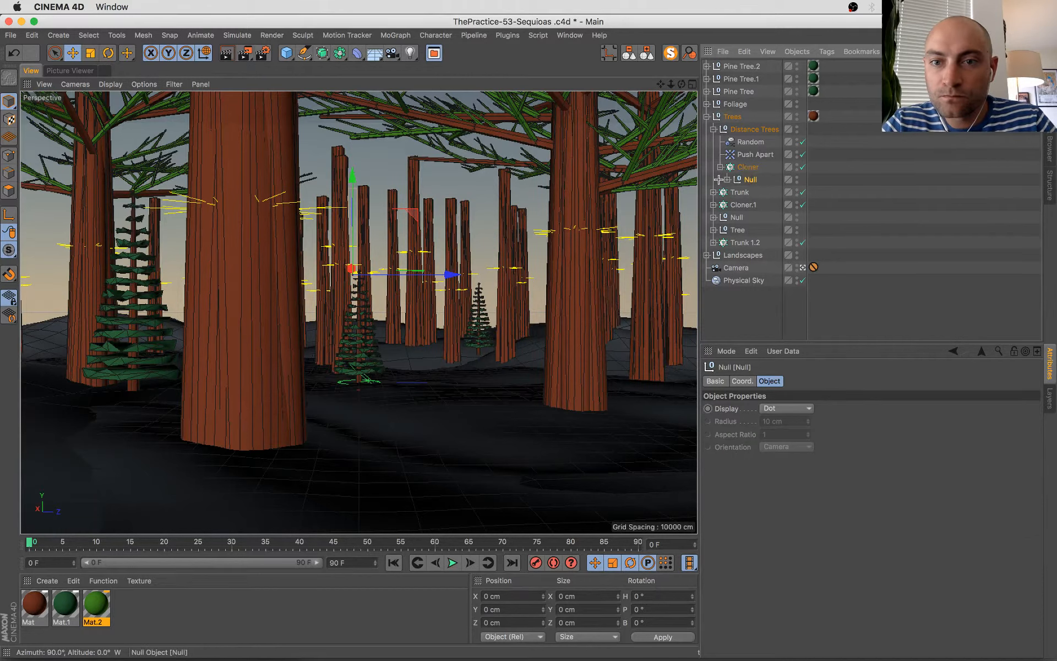
- Place the copied Foliage null inside the new null beside Trunk.1 and save the scene
click(727, 179)
drag(741, 107, 756, 186)
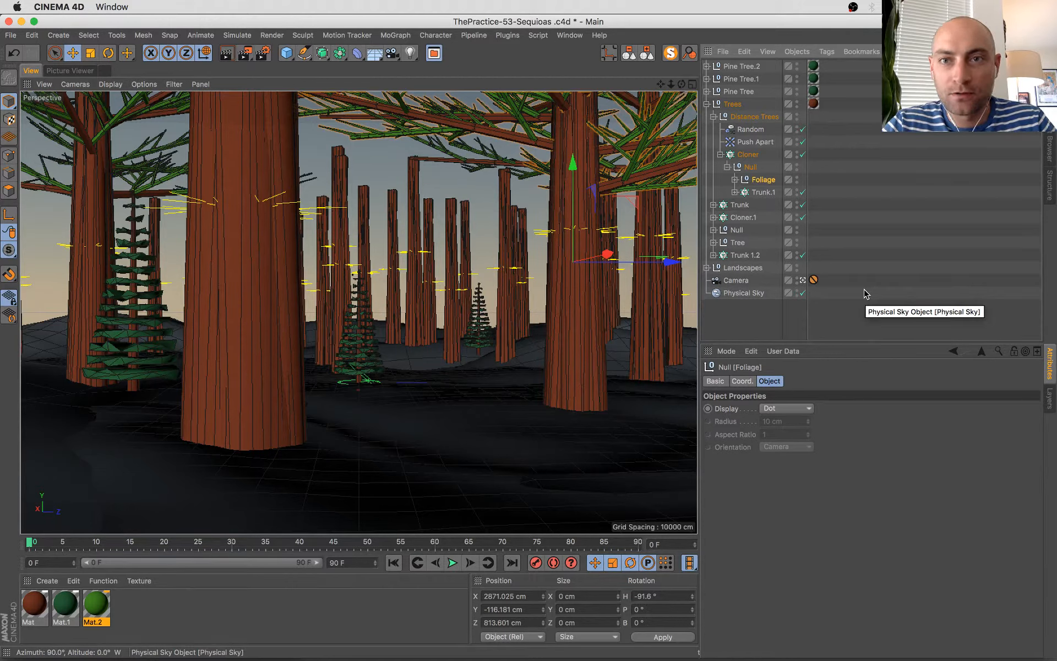
key(super+s)
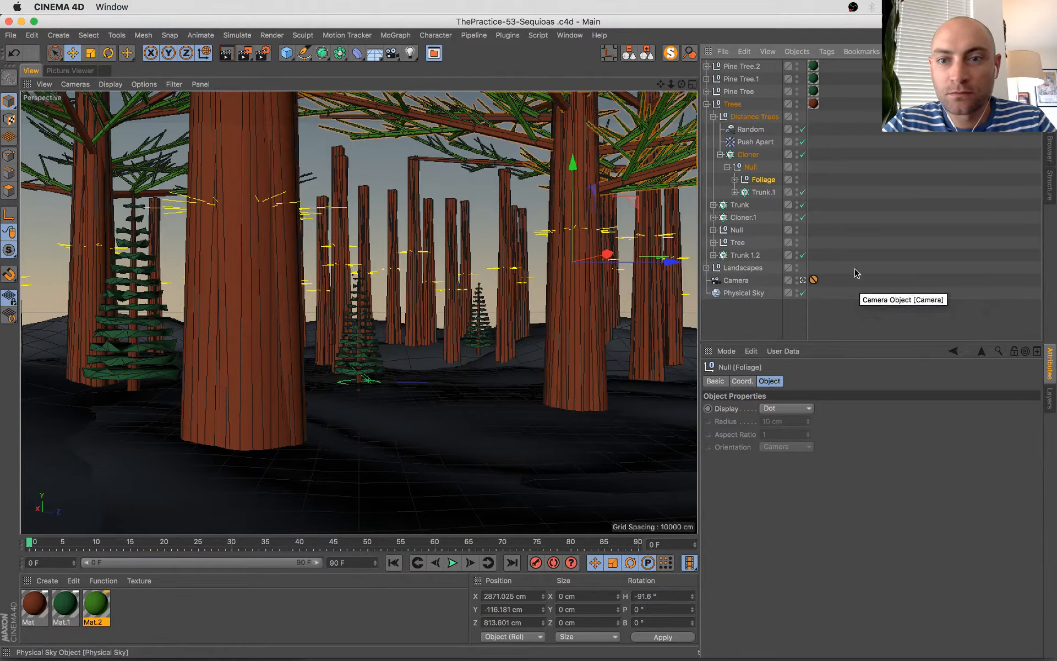
- Disable the Distance Trees Cloner and set the nested Foliage null's X, Y and Z position to 0 cm
click(803, 155)
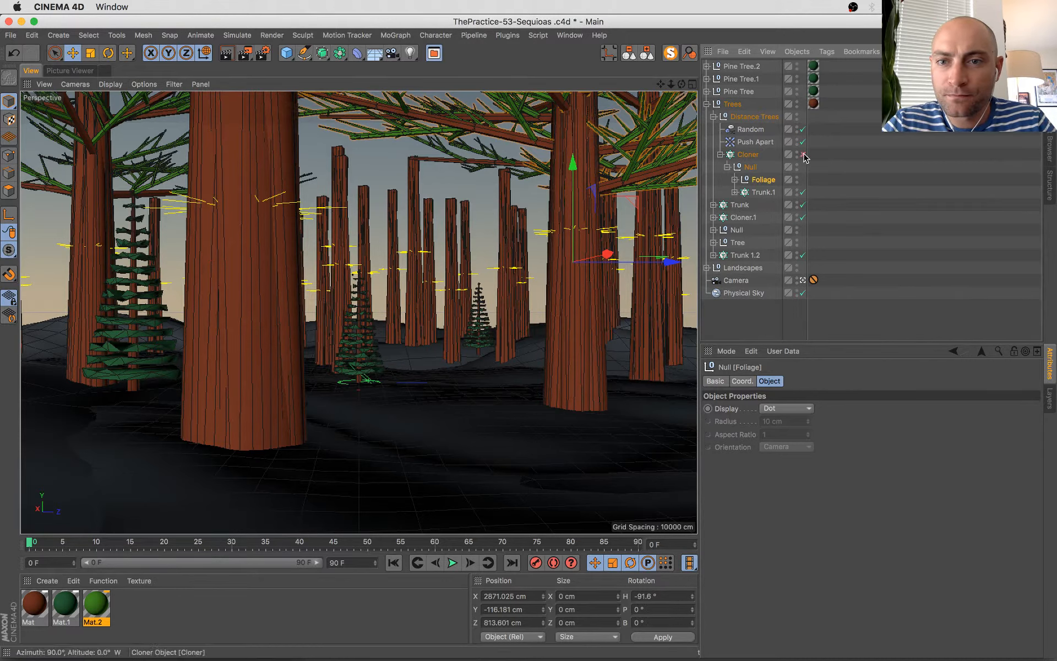
click(735, 180)
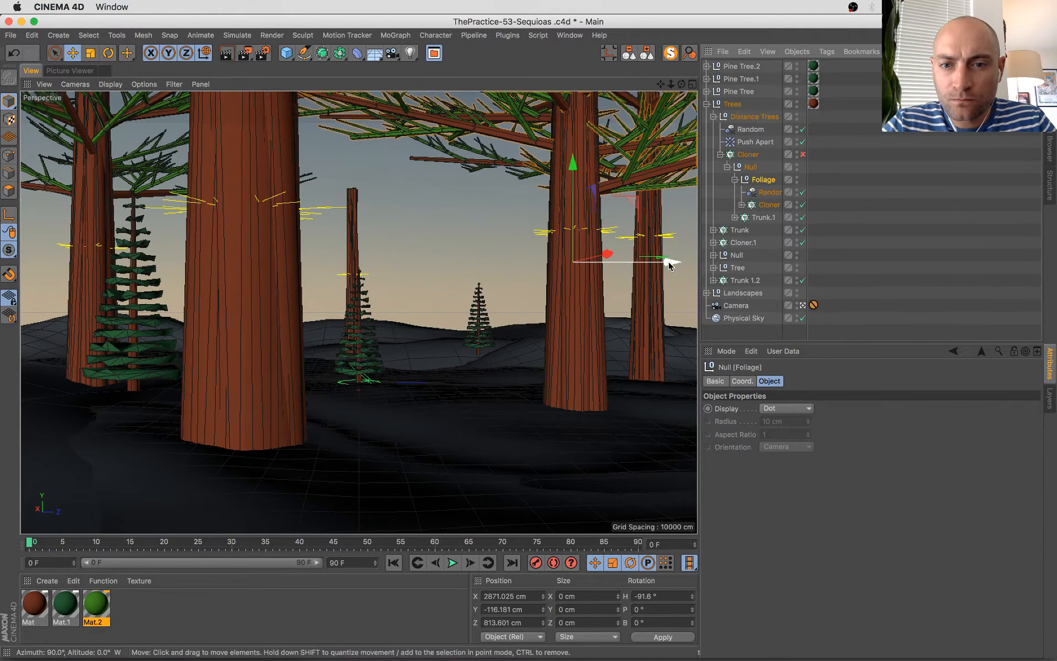
drag(665, 262, 523, 277)
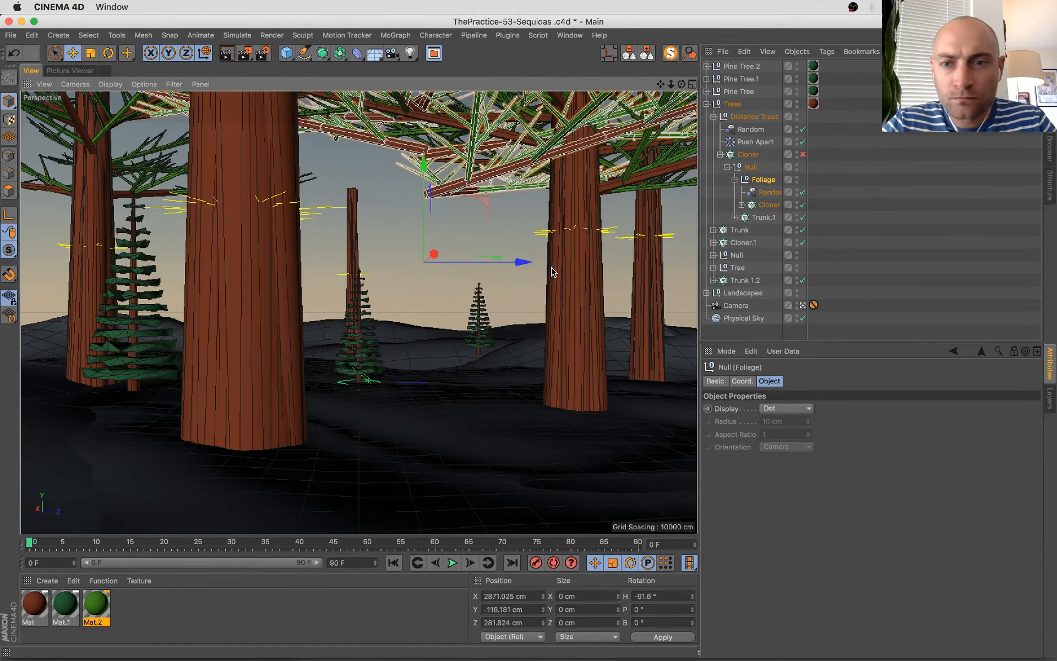
key(super+z)
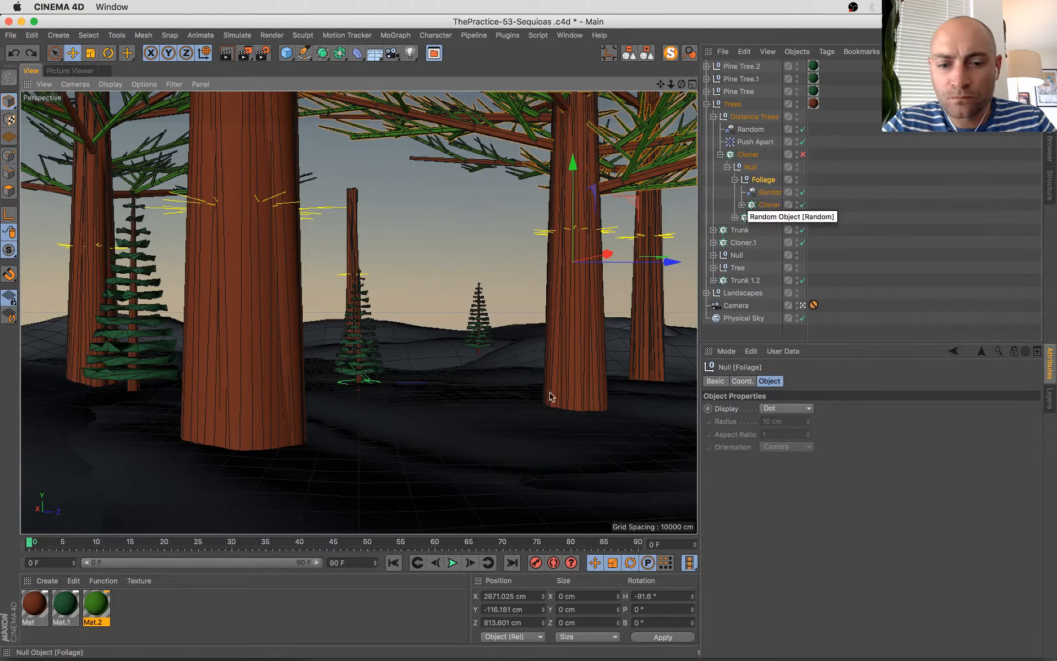
click(508, 594)
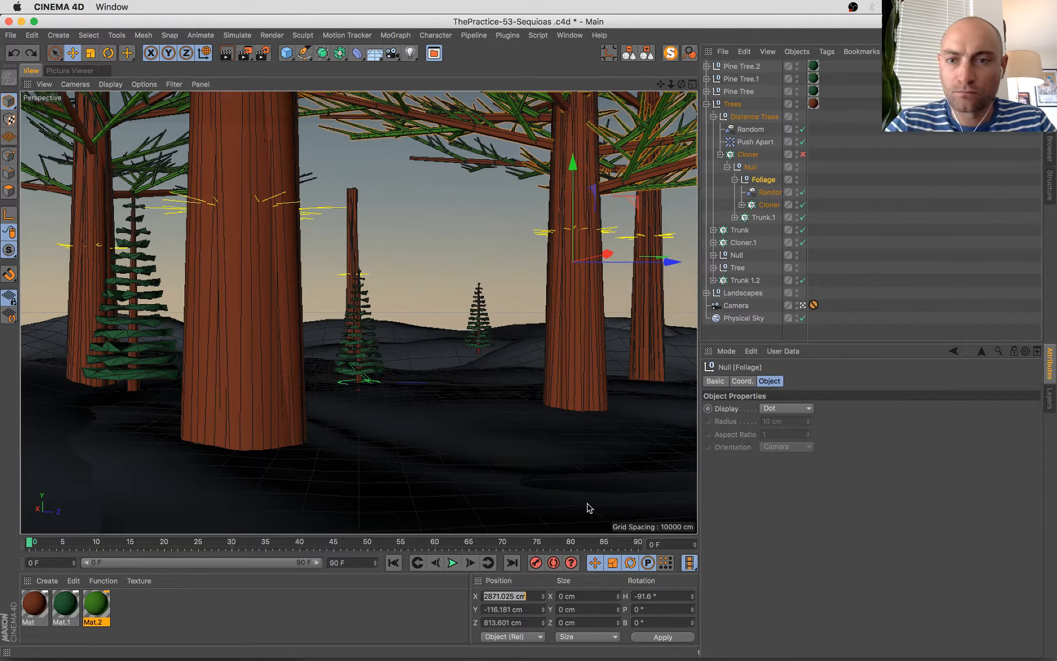
text(0)
key(Tab)
text(0)
key(Tab)
text(0)
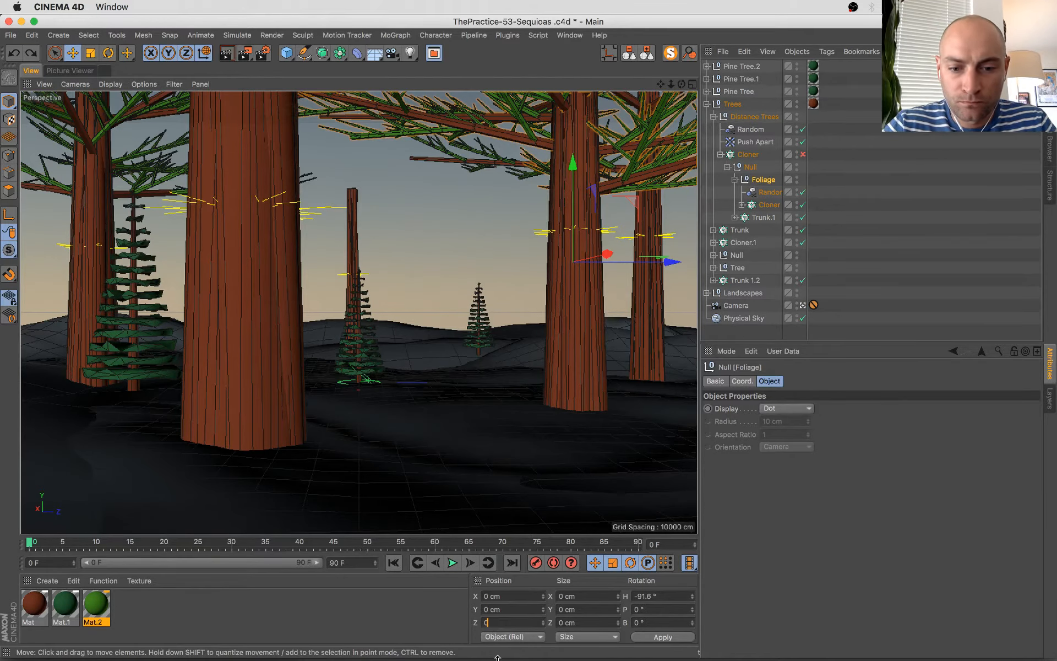
key(Return)
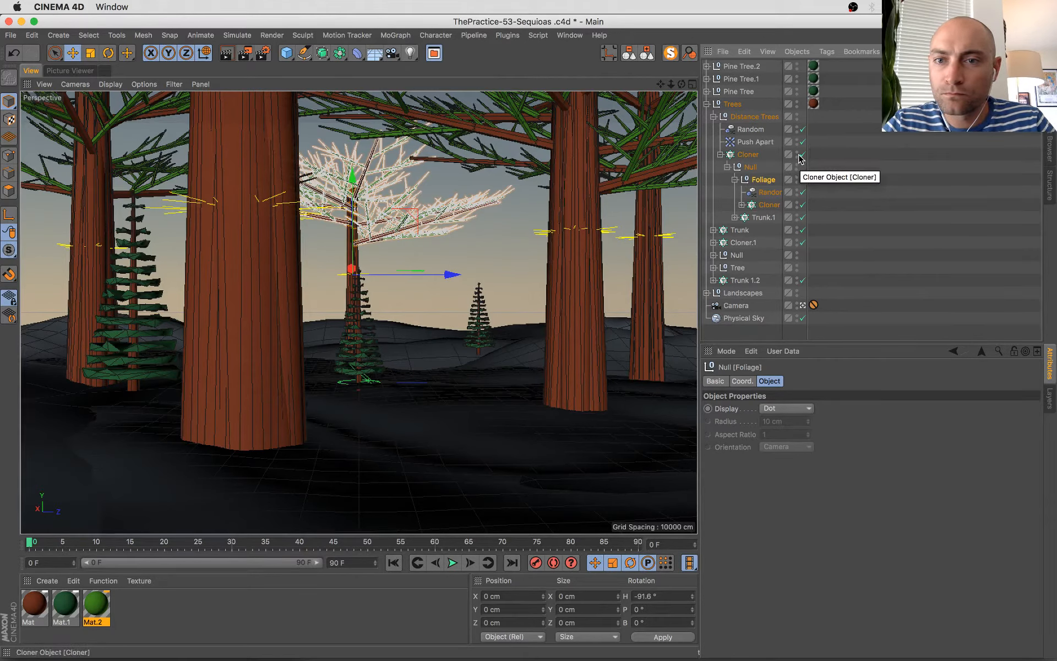
- Disable Random, Push Apart and Cloner in Distance Trees, and fold the nested Foliage null
drag(801, 158, 802, 128)
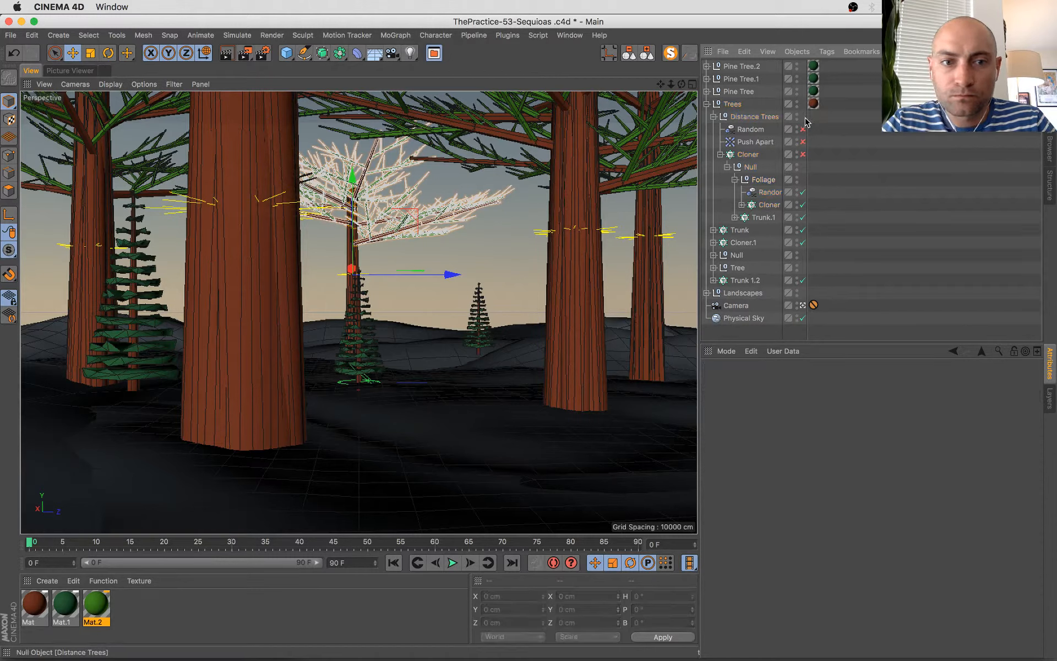
click(751, 180)
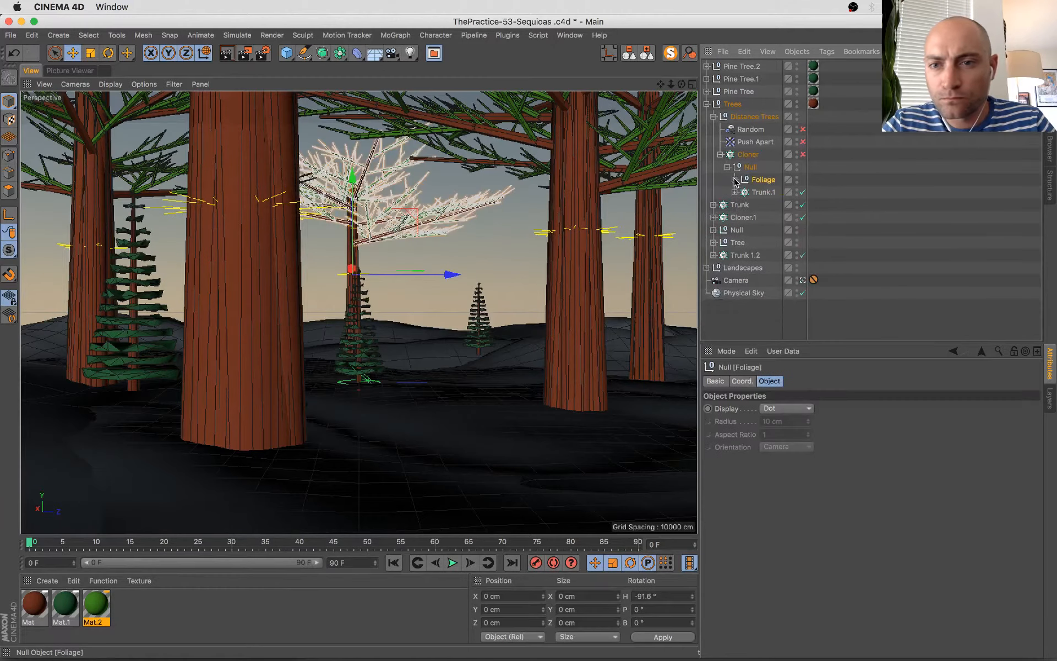
click(734, 179)
- Bake the Connect mesh under Trunk.1 into a new object with Current State to Object
click(763, 192)
click(734, 192)
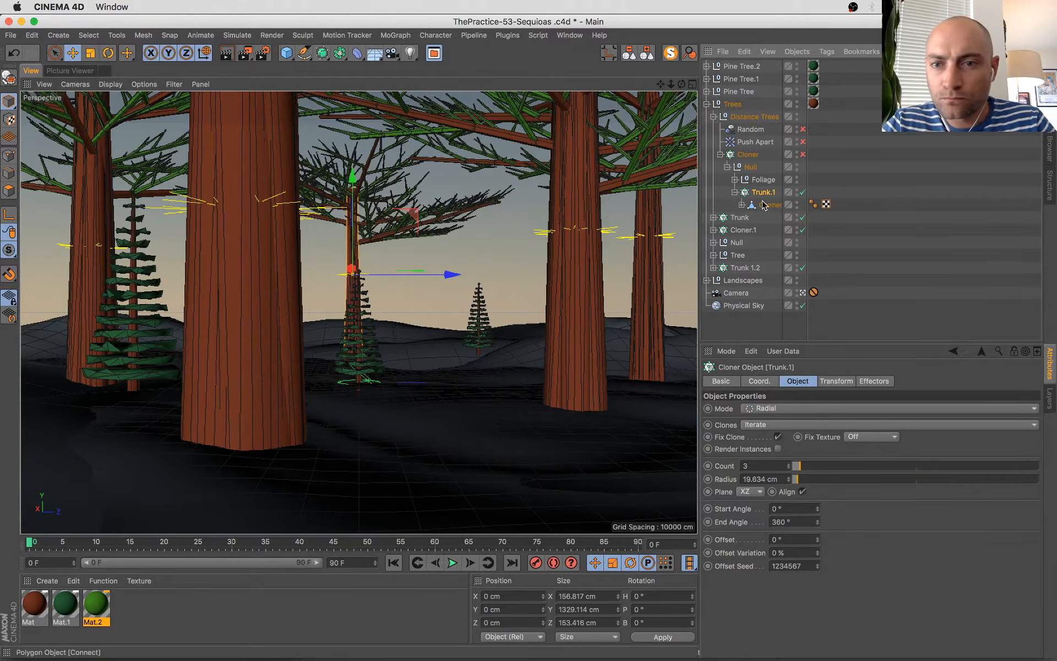
click(752, 205)
click(742, 205)
right_click(761, 207)
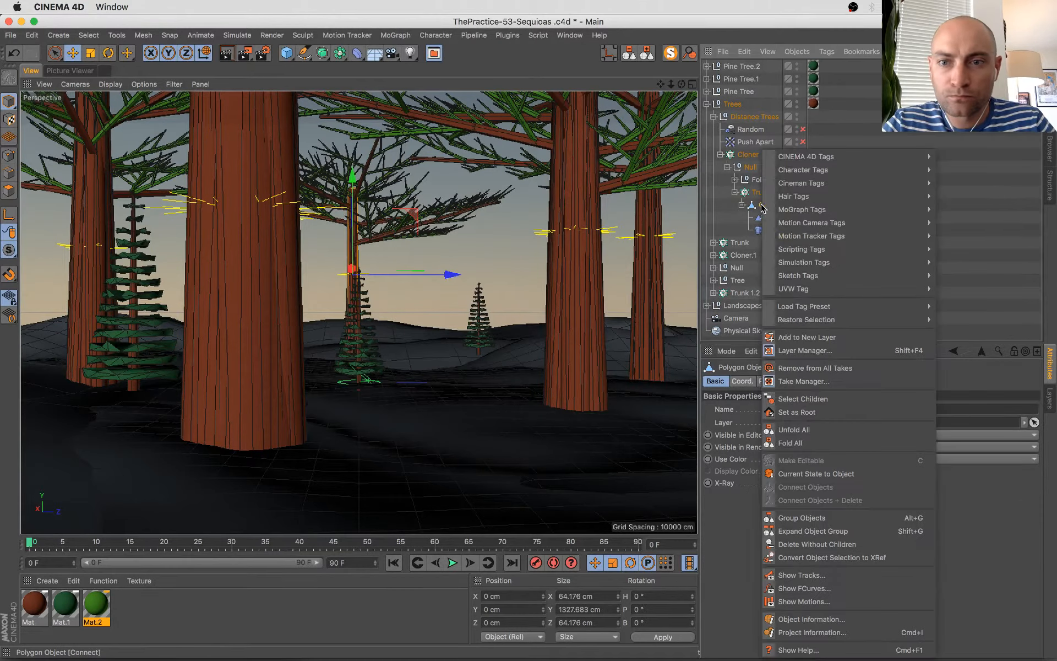
click(816, 473)
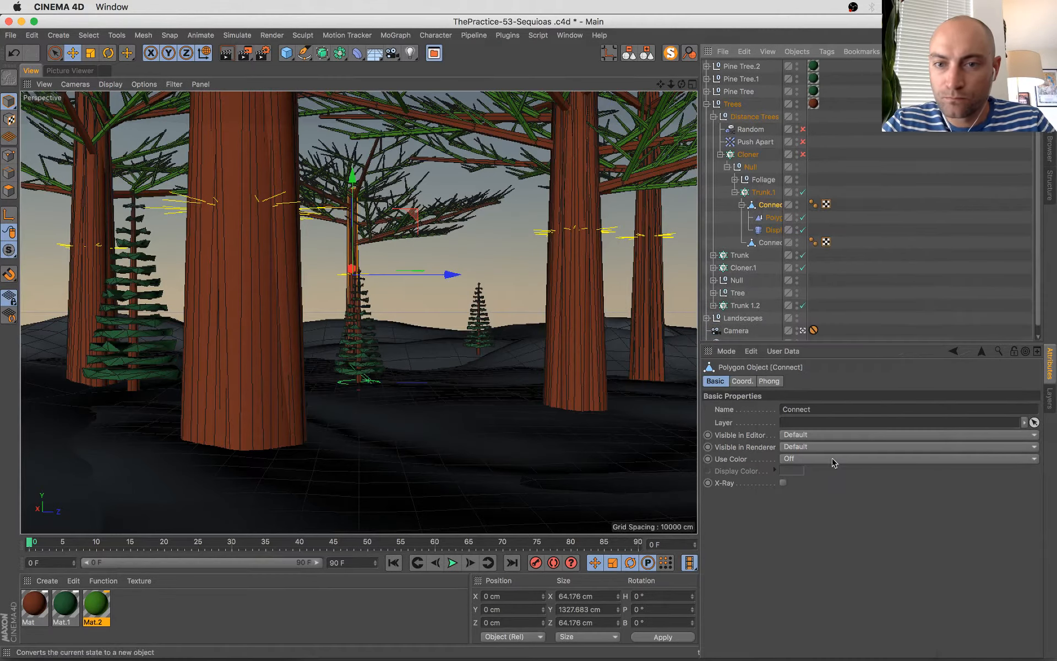
- Move the baked Connect mesh first under Trunk.1, delete the original with its deformers, and save the scene
drag(773, 245, 765, 207)
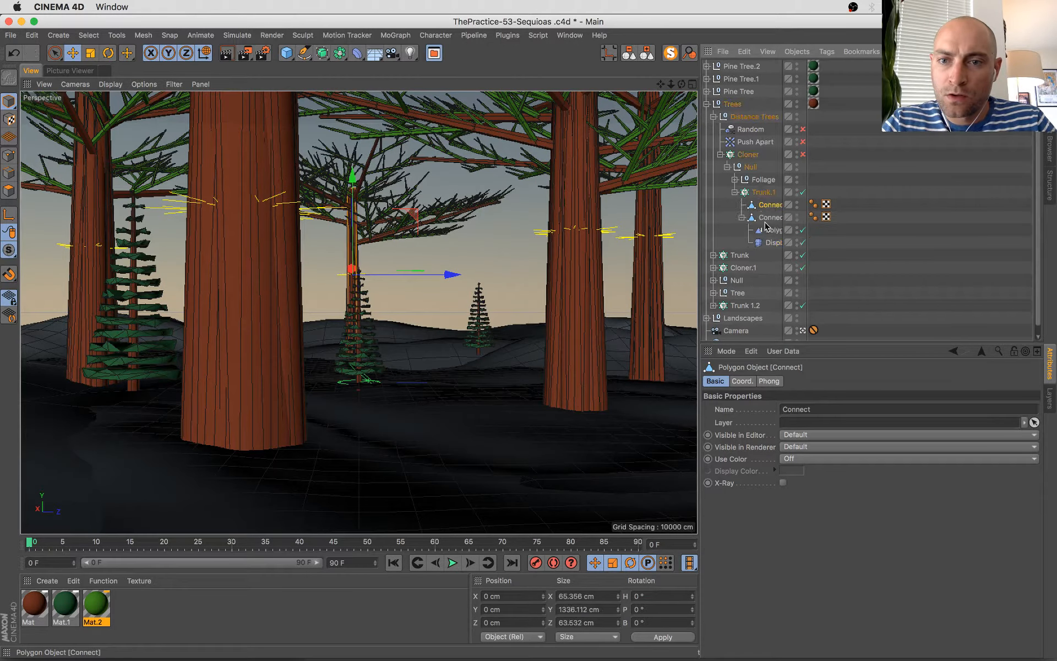
key(Delete)
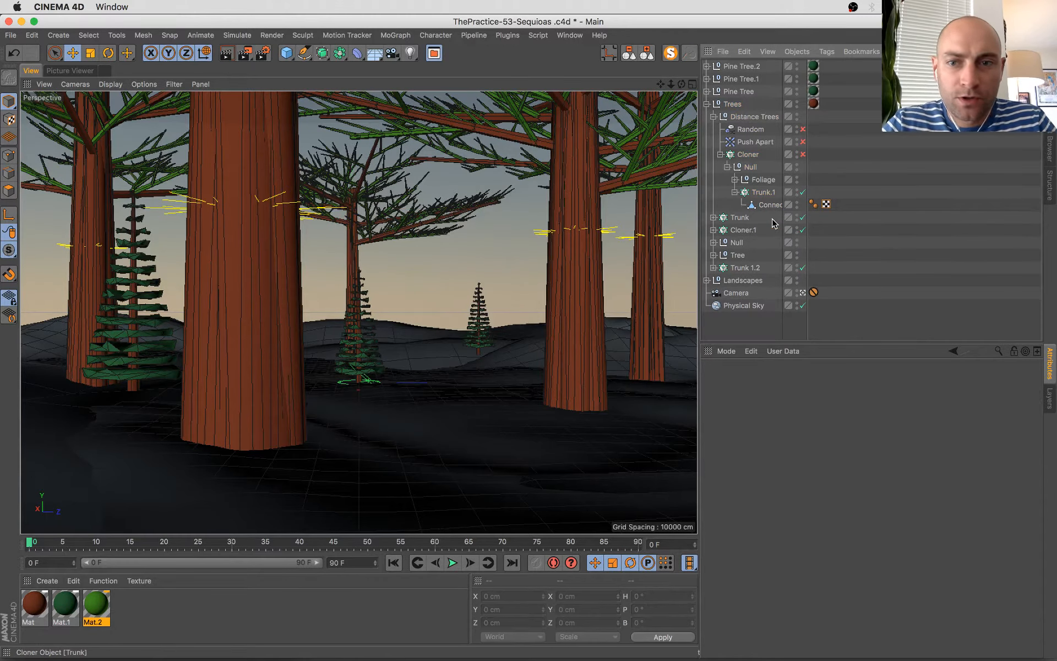
click(765, 206)
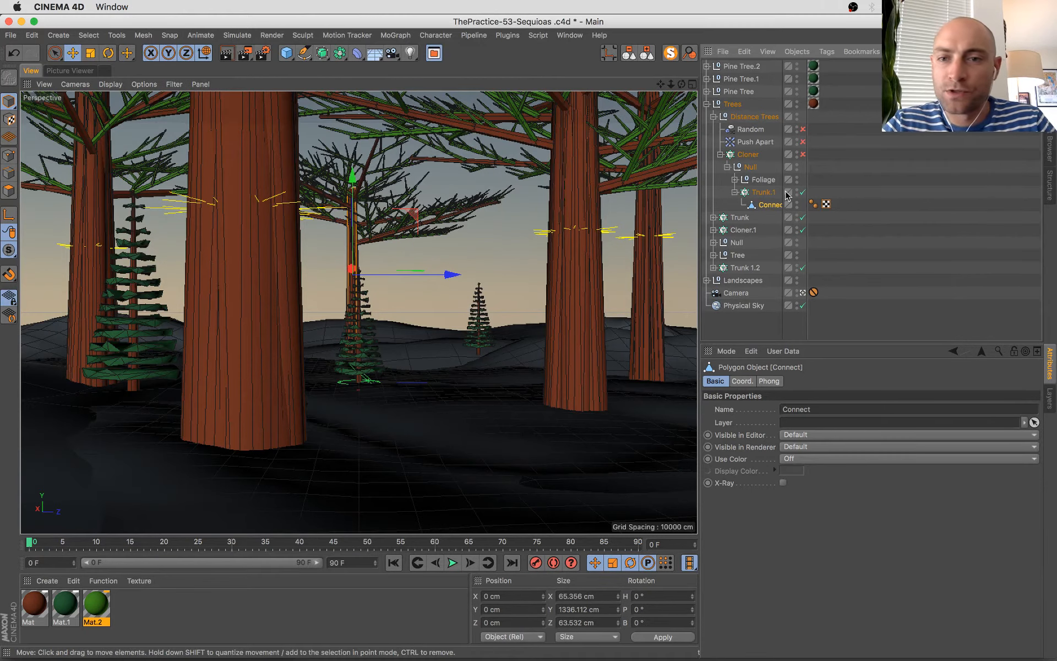
key(super+s)
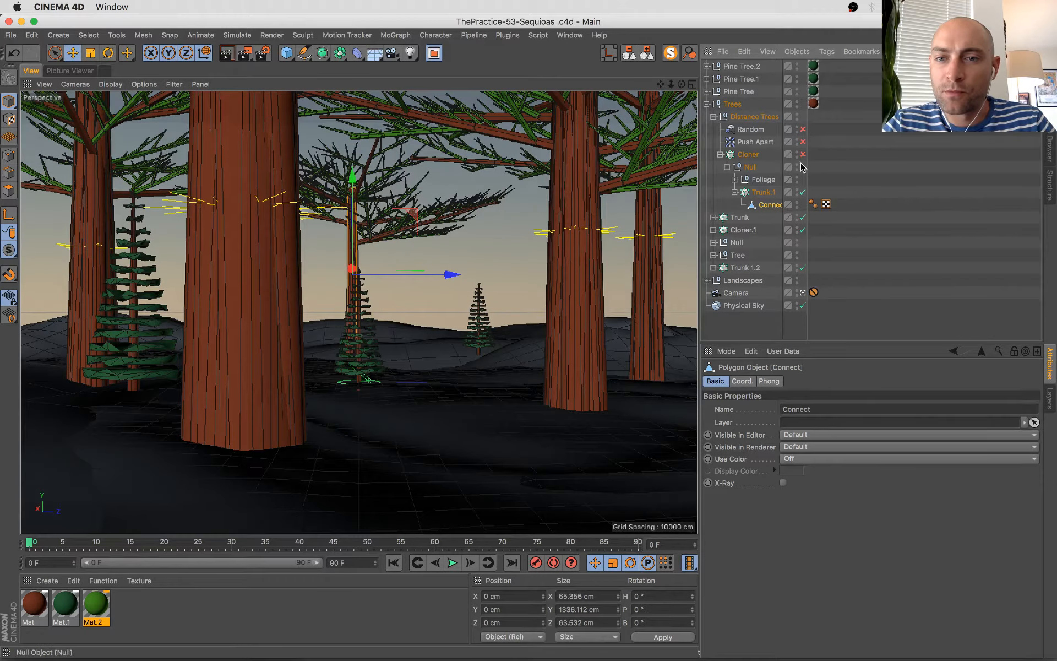
- Reduce the clone count of the Cloner inside the distance tree's Foliage to 6
click(763, 180)
click(735, 179)
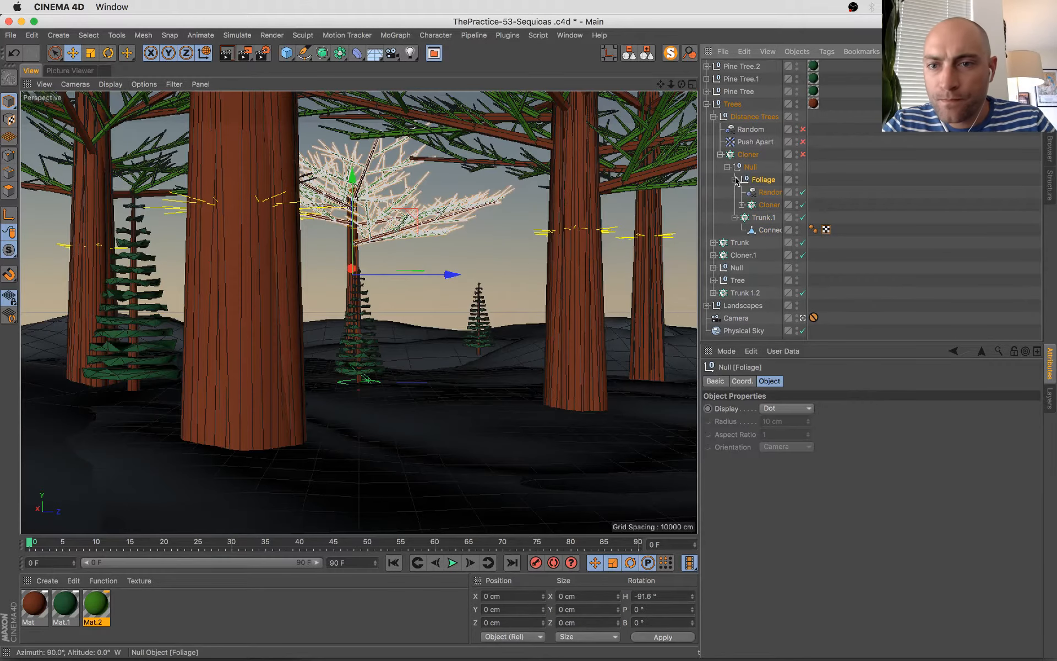
click(768, 204)
click(789, 468)
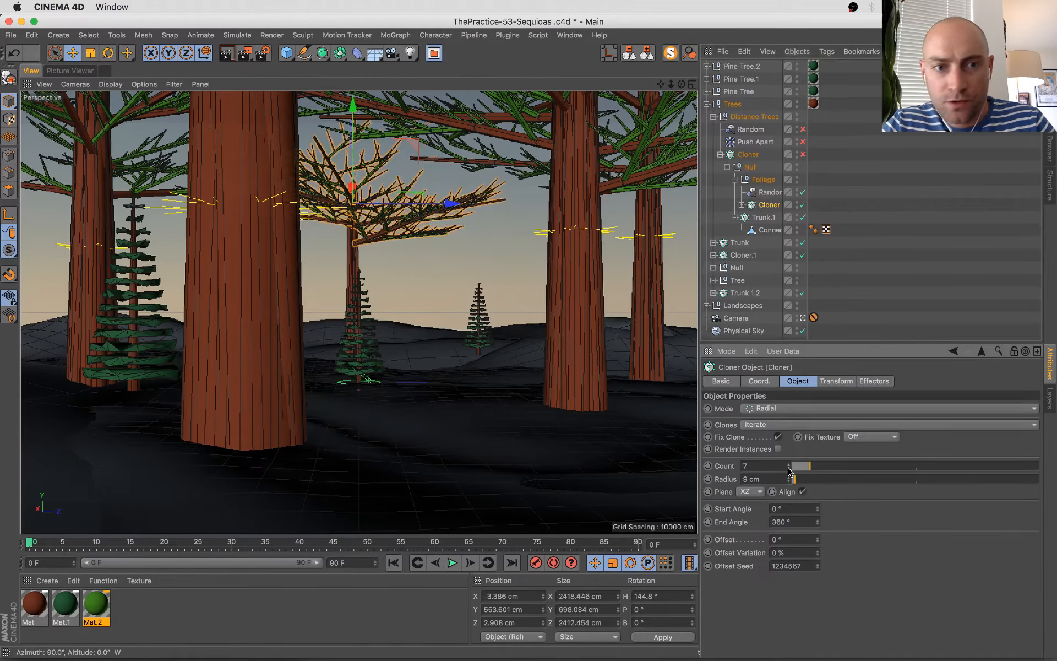
click(789, 468)
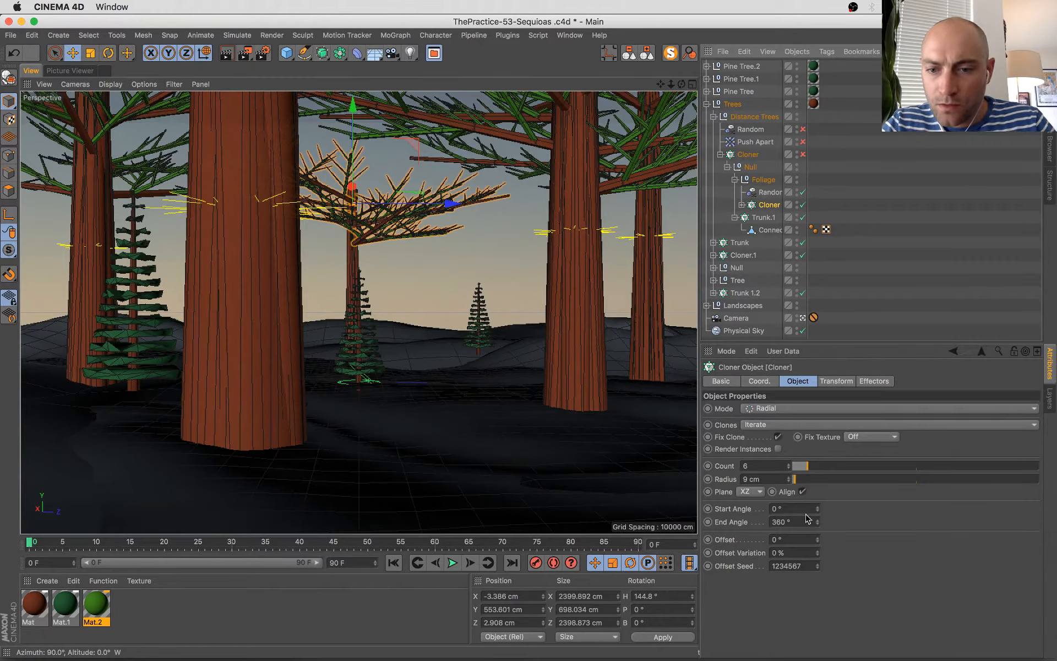
- Try changing the Y position transform of the distance foliage Cloner's clones
click(835, 382)
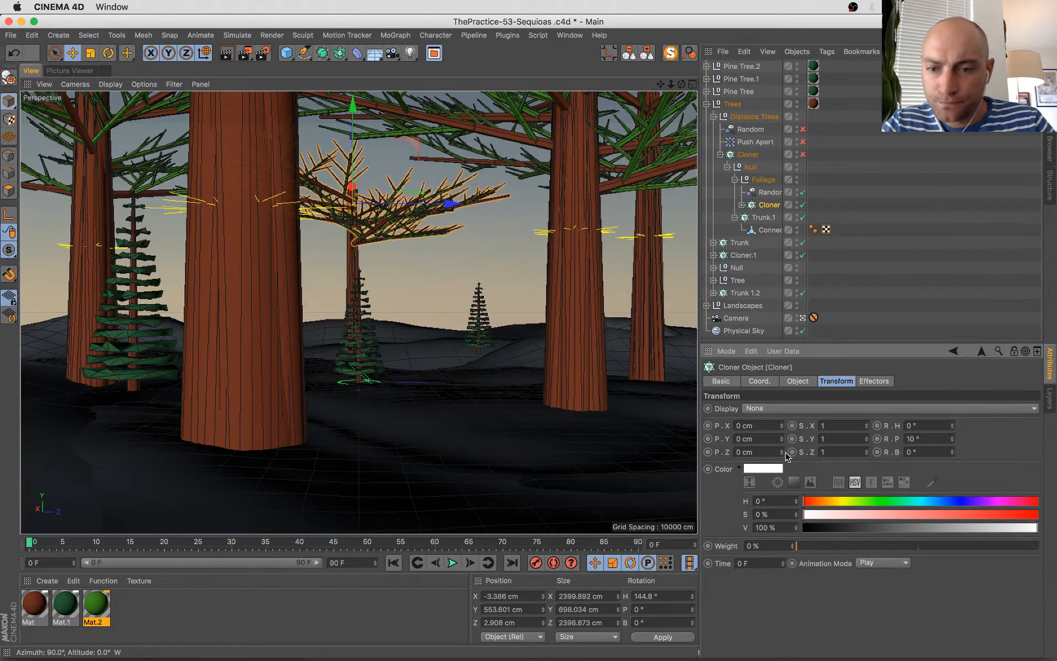
drag(782, 438, 800, 429)
key(super+z)
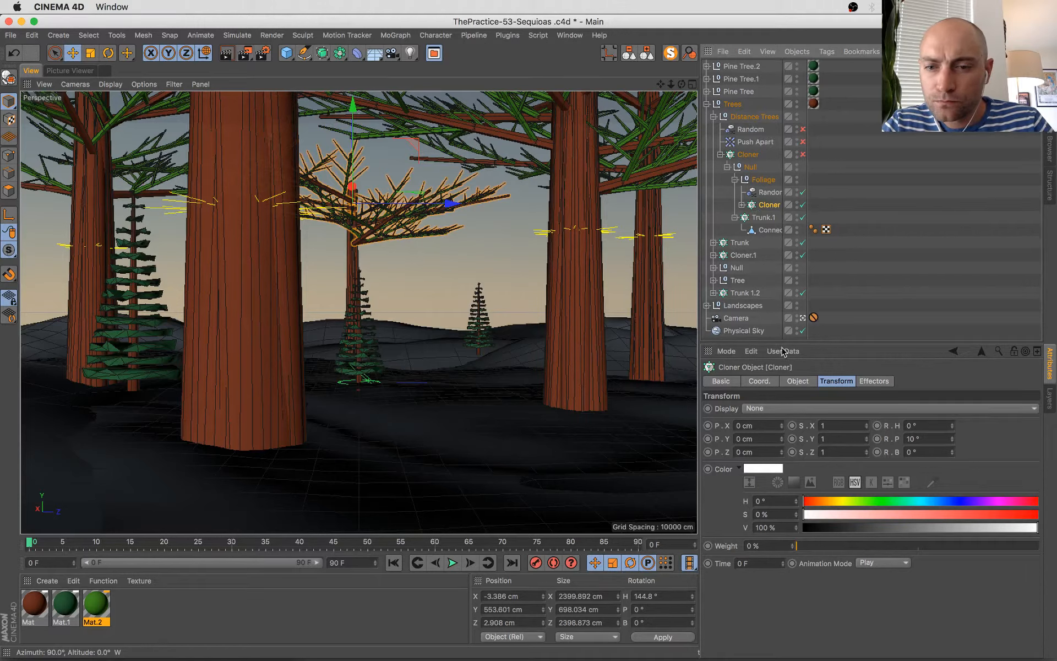
- Set the Y position variation of the distance foliage's Random effector to about 489 cm
click(801, 382)
click(769, 191)
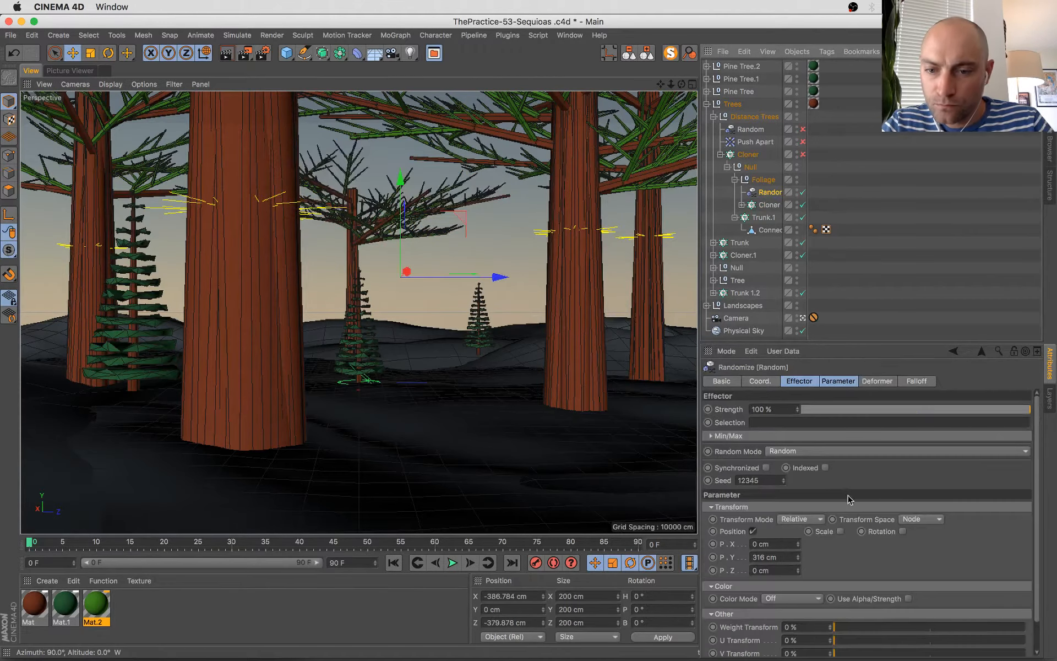
drag(798, 556, 798, 523)
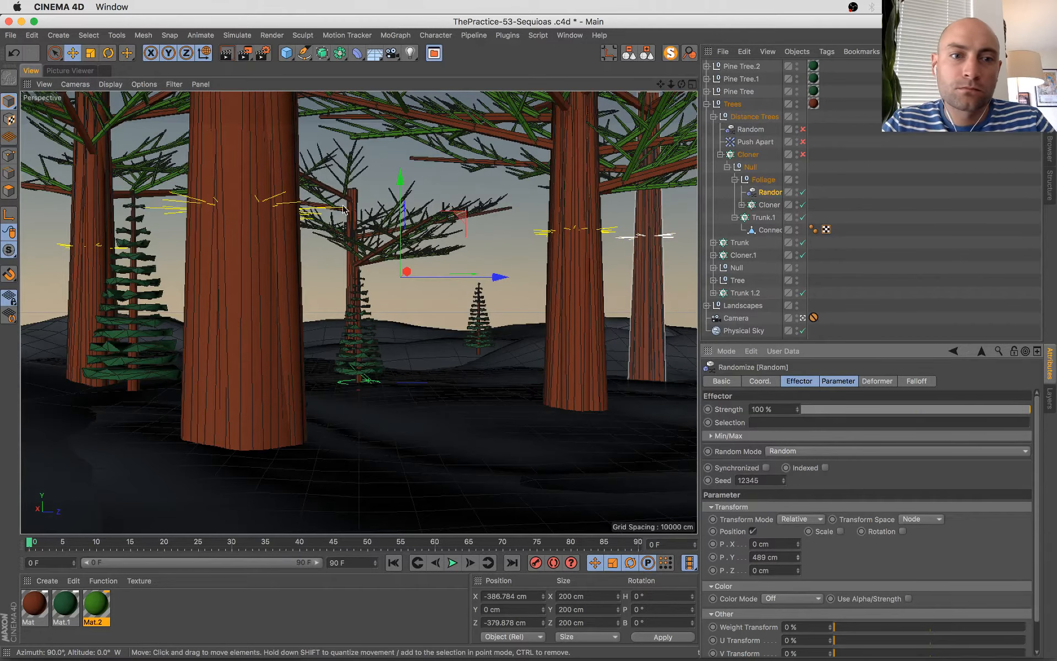
- Stretch the Connect mesh under Trunk.1 along its Y axis to a height of about 1920 cm
shift+click(358, 196)
drag(377, 177, 377, 152)
ctrl+click(770, 217)
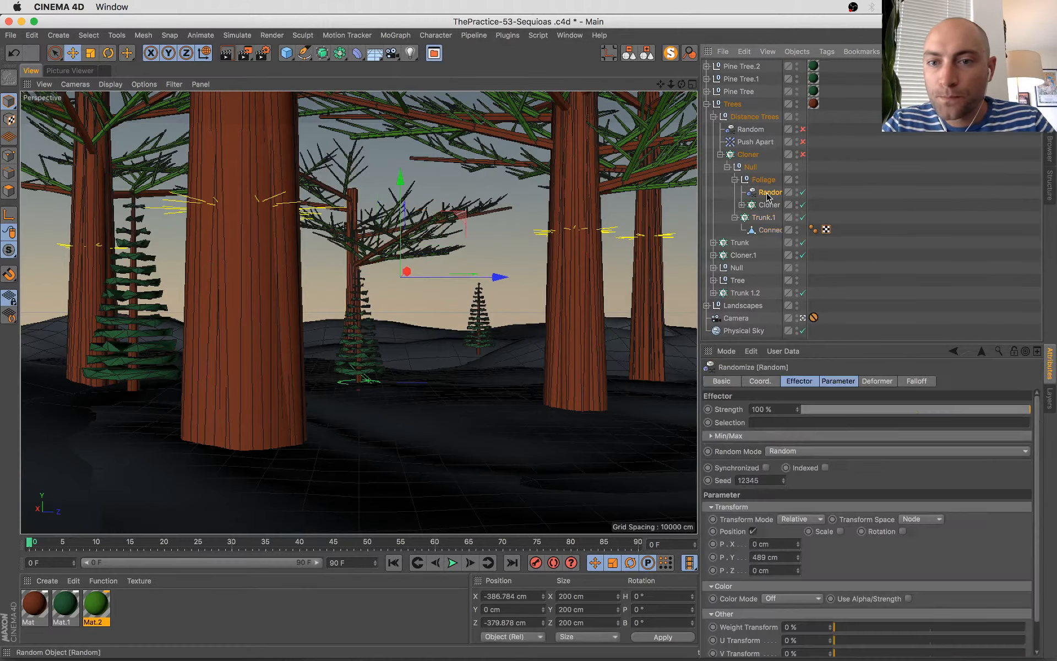
click(769, 230)
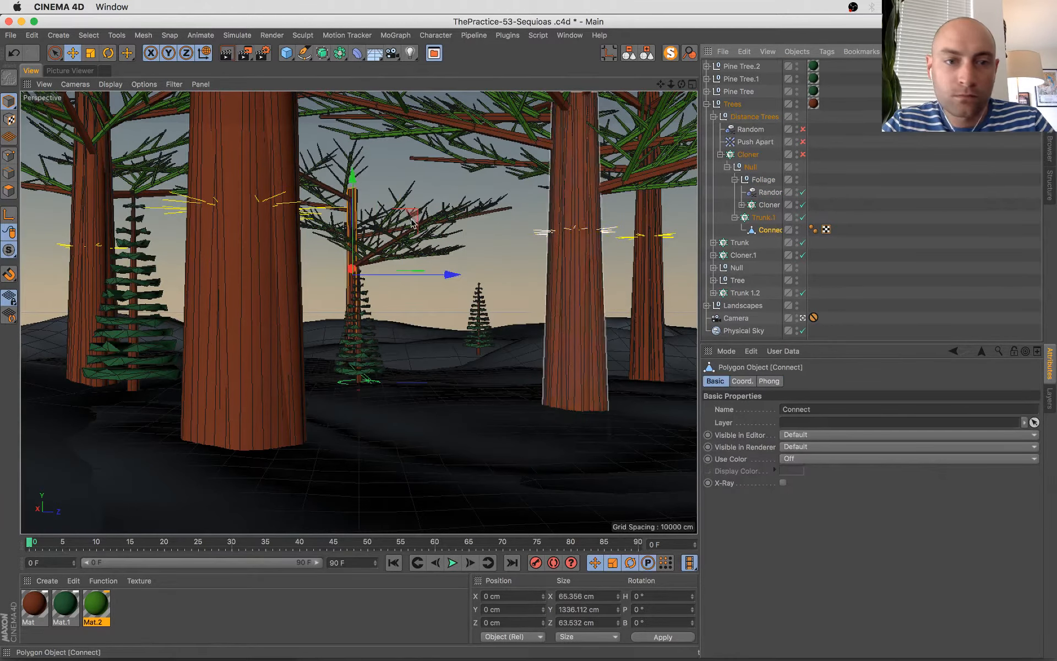
key(t)
drag(353, 179, 361, 153)
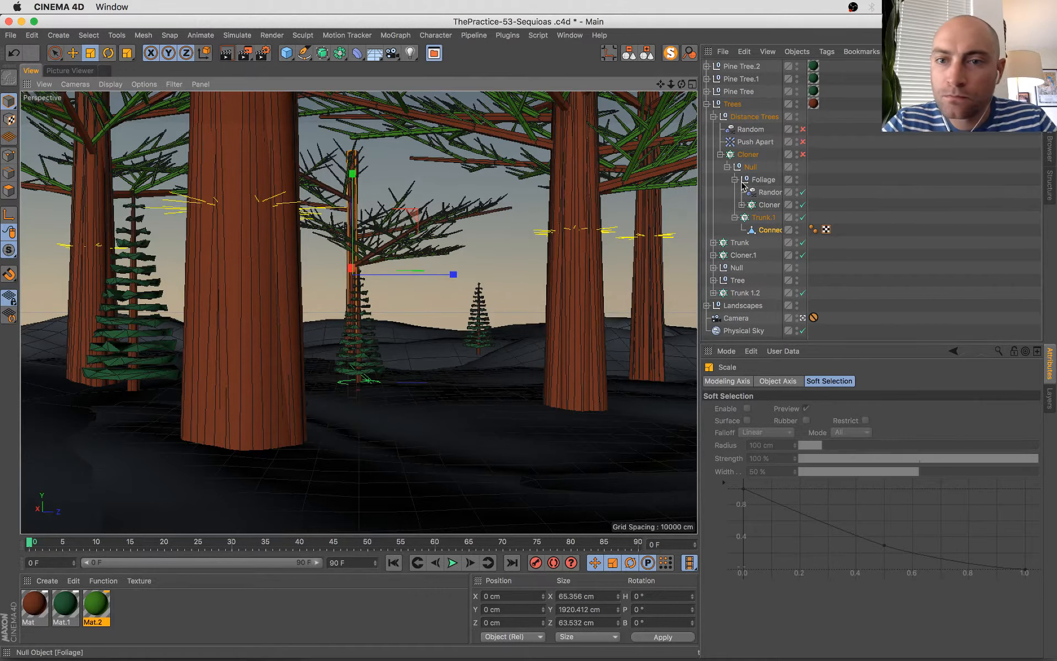
- Raise the distance tree's Foliage null to about 295 cm in Y, shift it to about -10 cm in Z, and save the scene
click(763, 180)
key(e)
drag(353, 185, 360, 145)
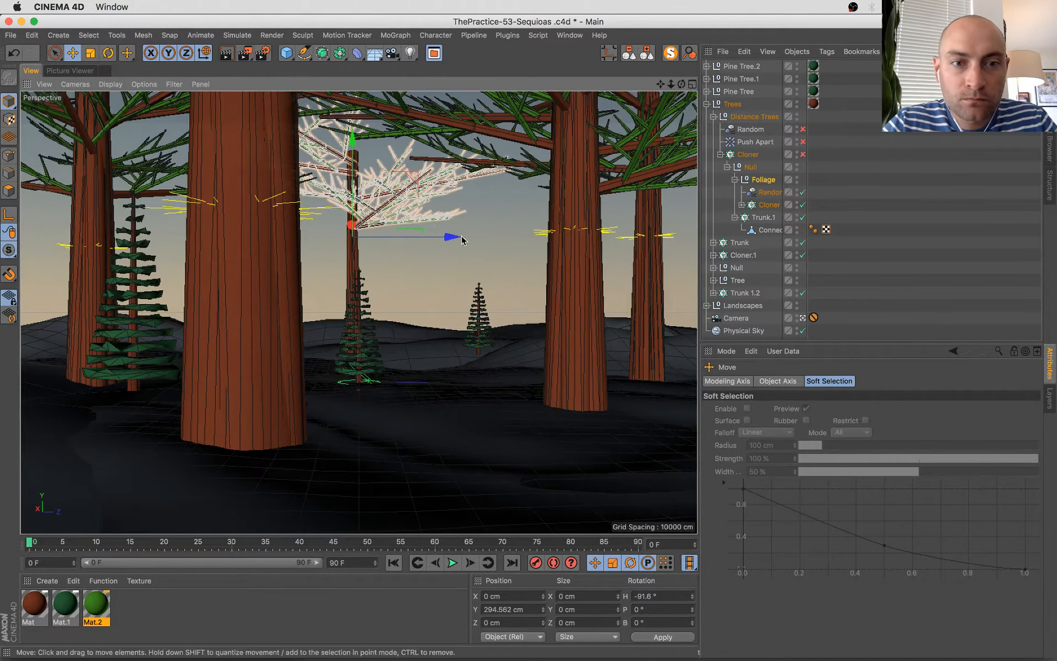
drag(459, 238, 457, 238)
key(super+Tab)
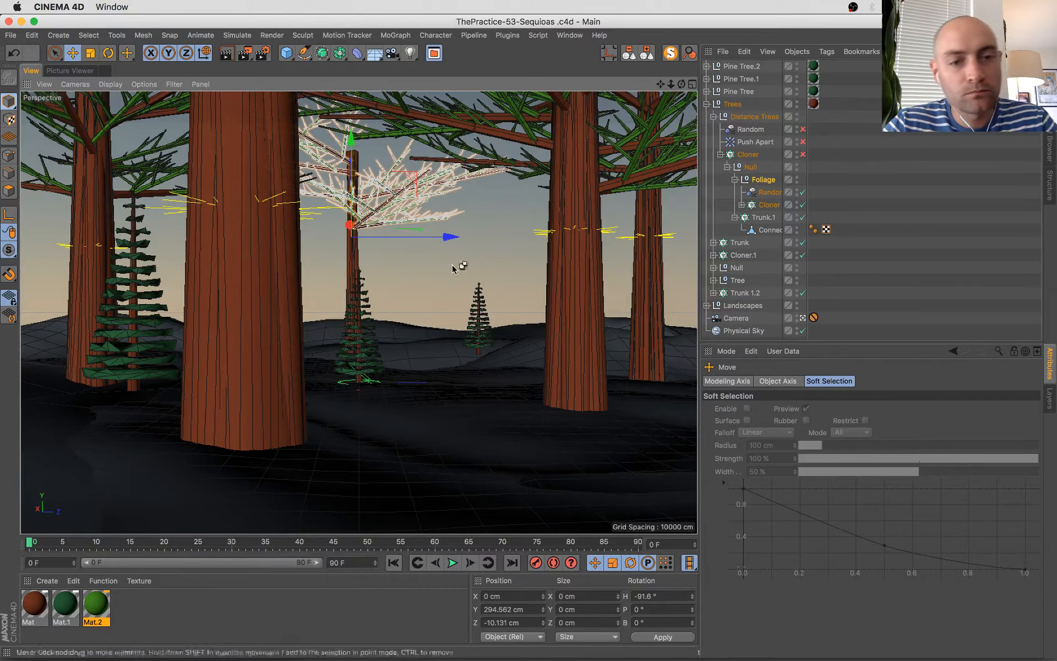
- Re-enable the Distance Trees' Cloner, Push Apart and Random effectors, and reduce the Foliage Cloner's count to 5
key(super+Tab)
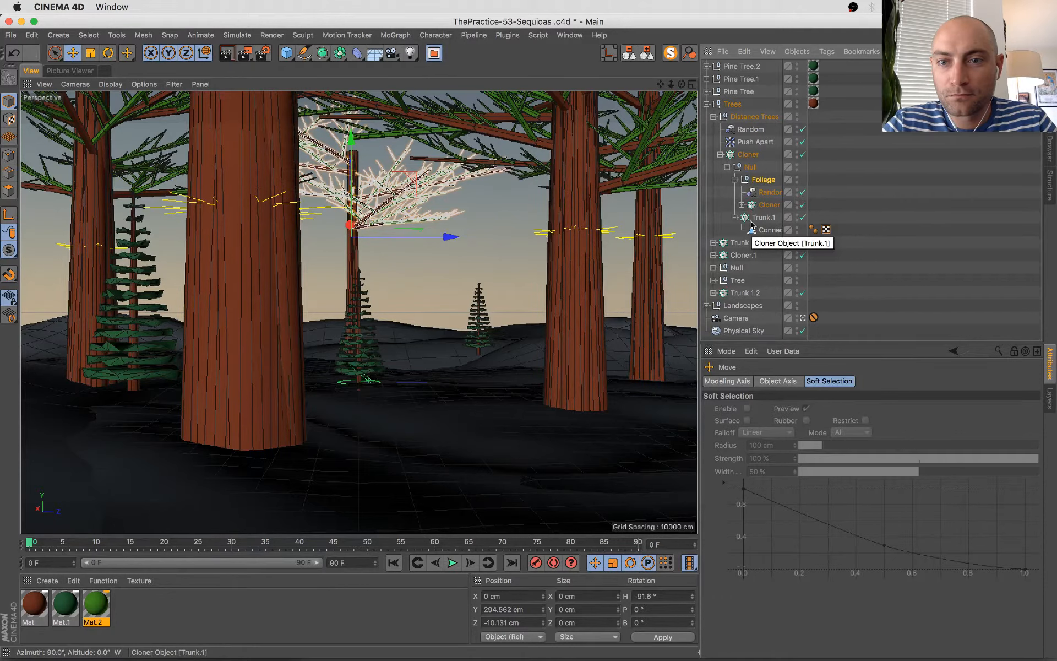
click(769, 204)
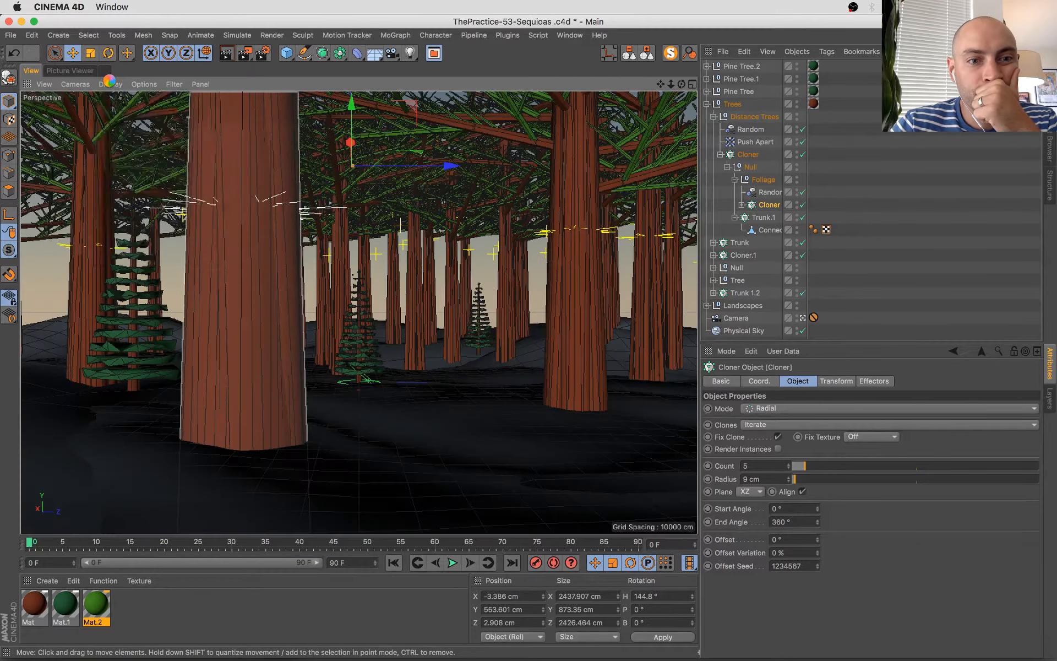
- Switch the viewport display to Constant Shading (Lines)
click(110, 84)
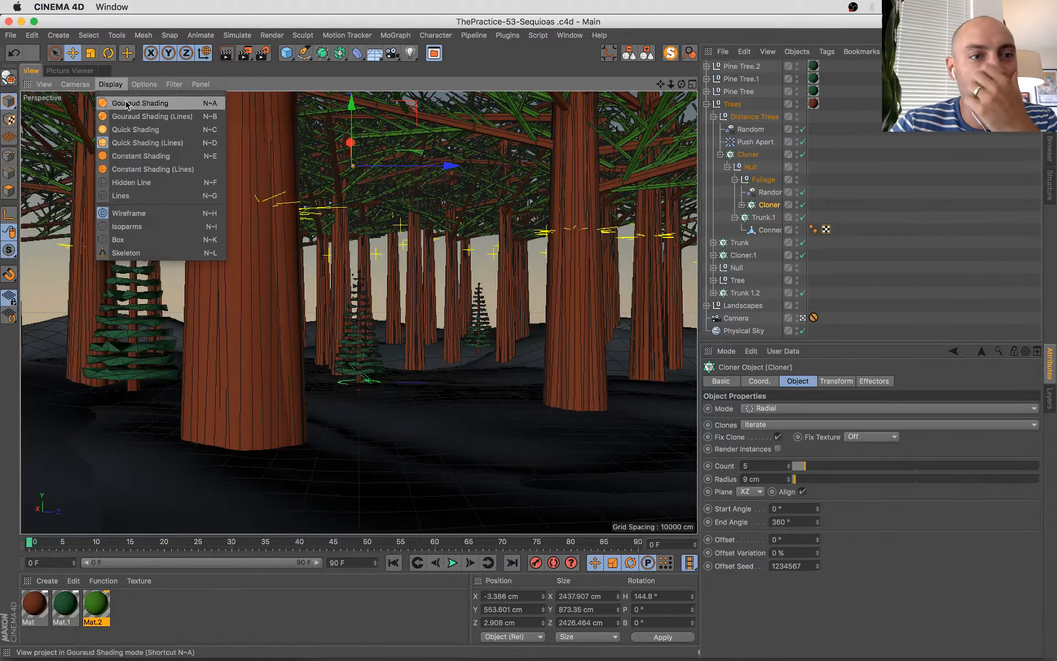
click(146, 169)
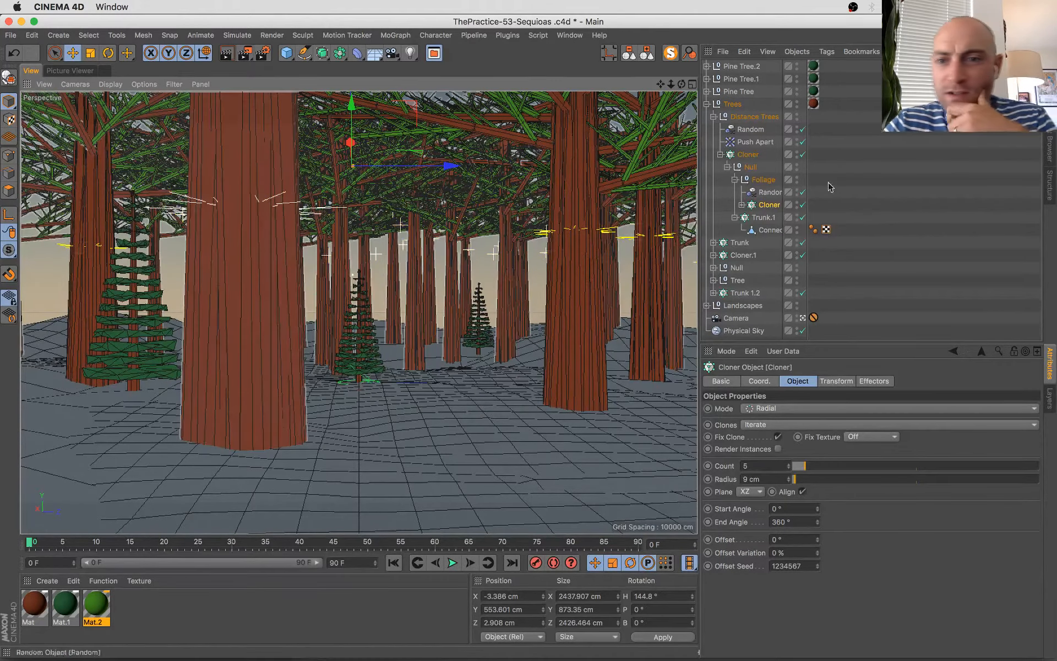
- Reduce the distance trees' grid array Cloner to a count of 4 by 1 by 5
click(747, 154)
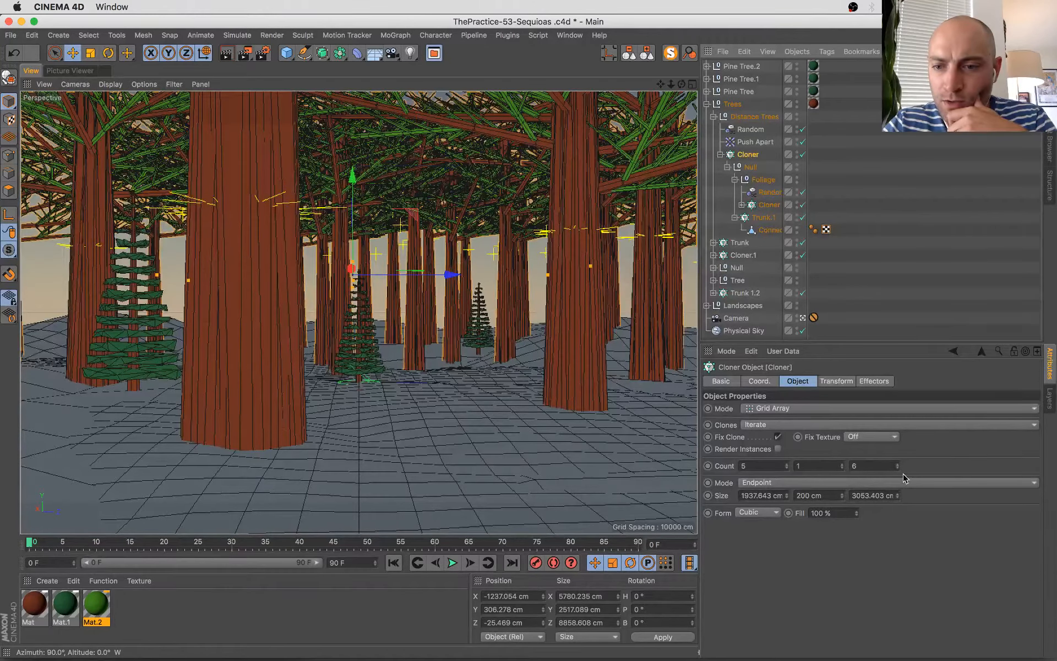
click(897, 468)
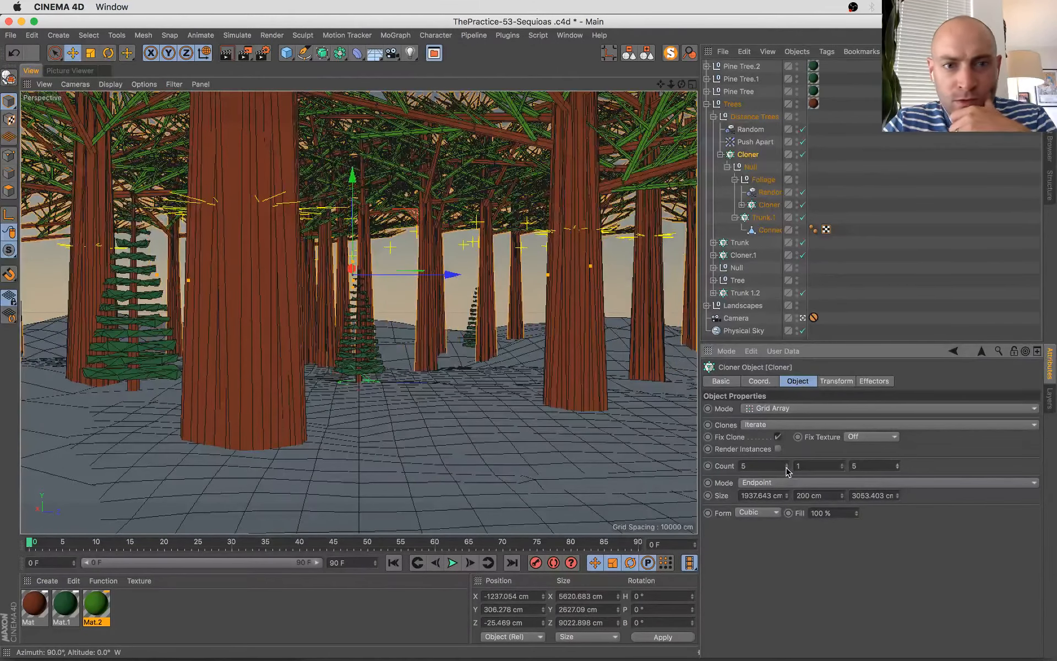
click(787, 468)
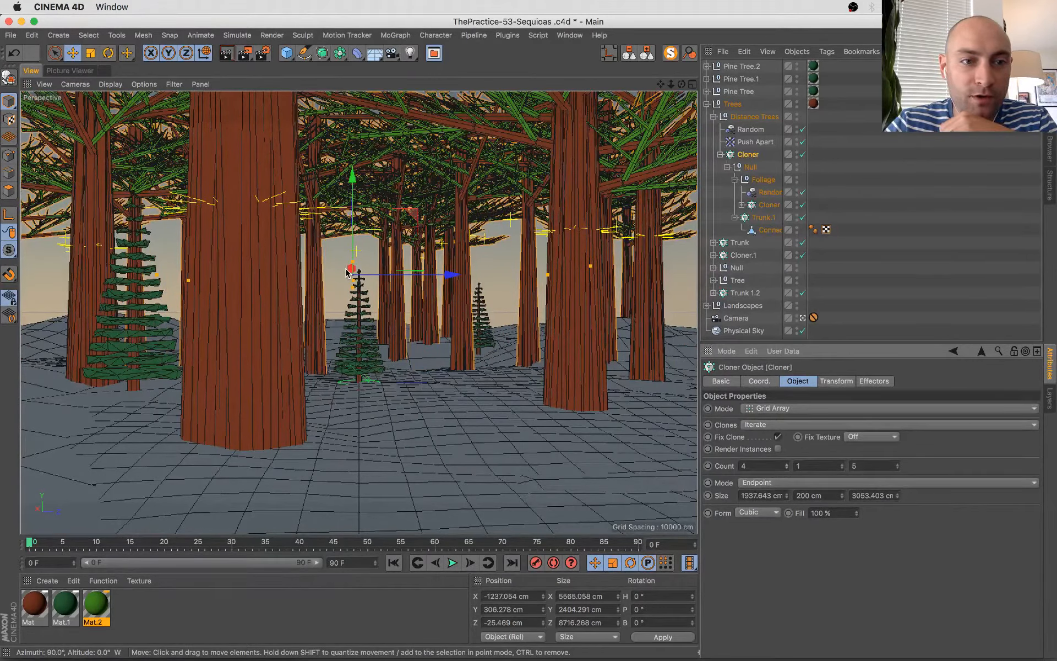
- Move the Distance Trees null to about -1356 cm in X and 115 cm in Z
click(714, 117)
click(745, 116)
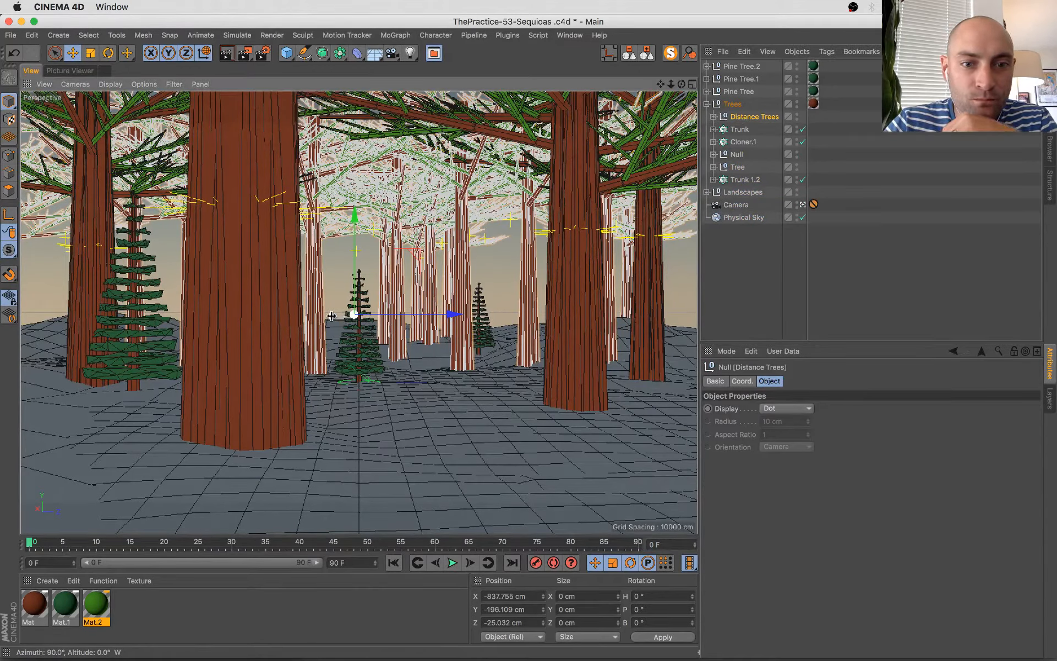
drag(330, 316, 331, 314)
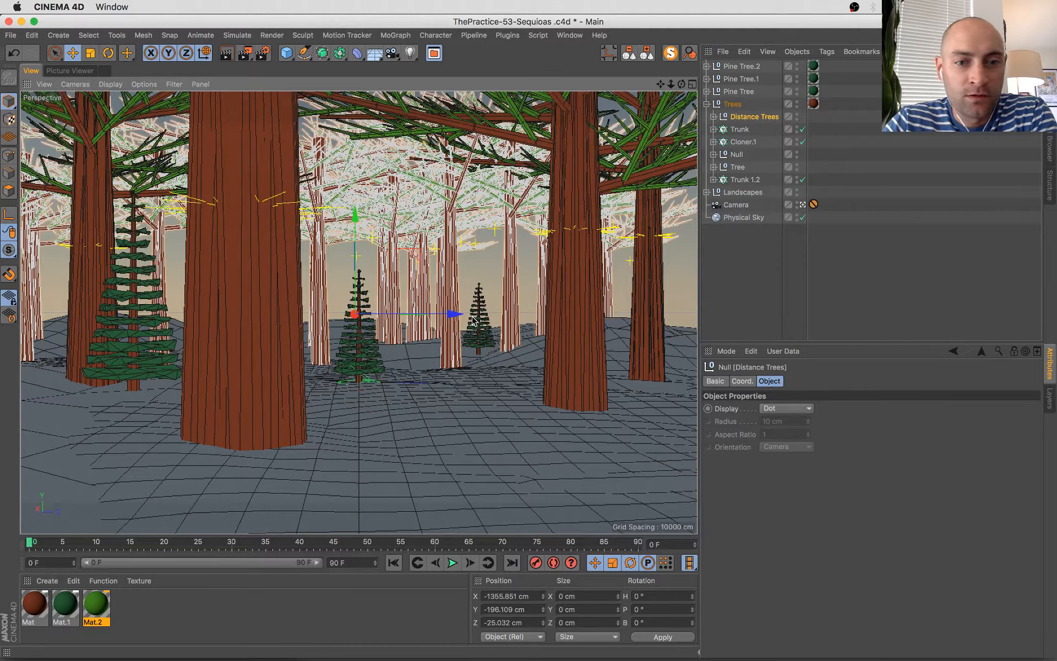
drag(461, 315, 456, 325)
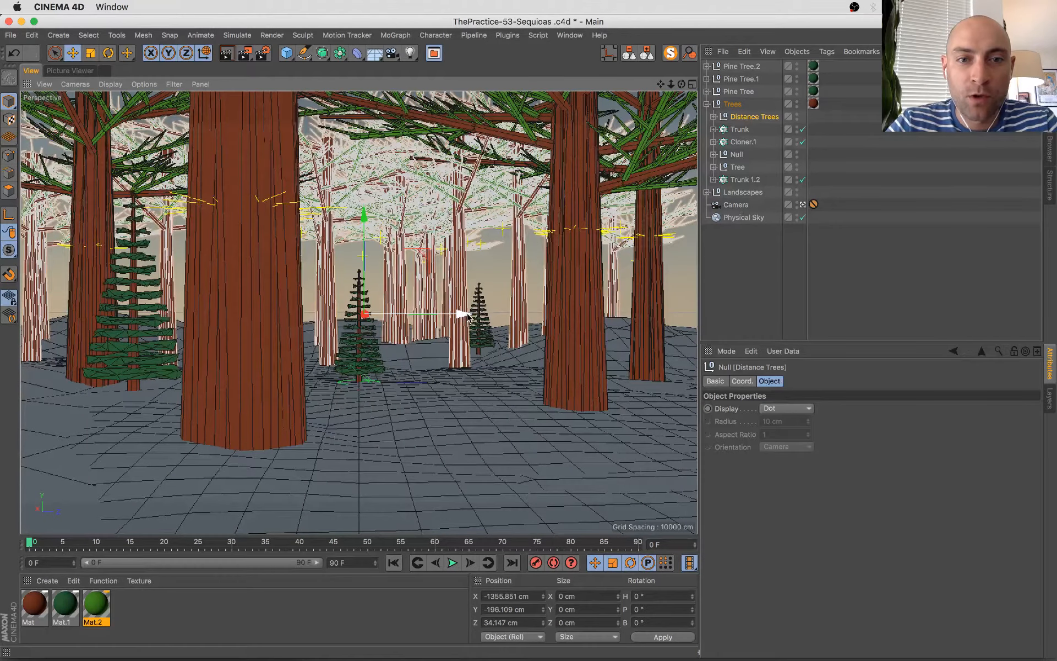
drag(462, 315, 477, 315)
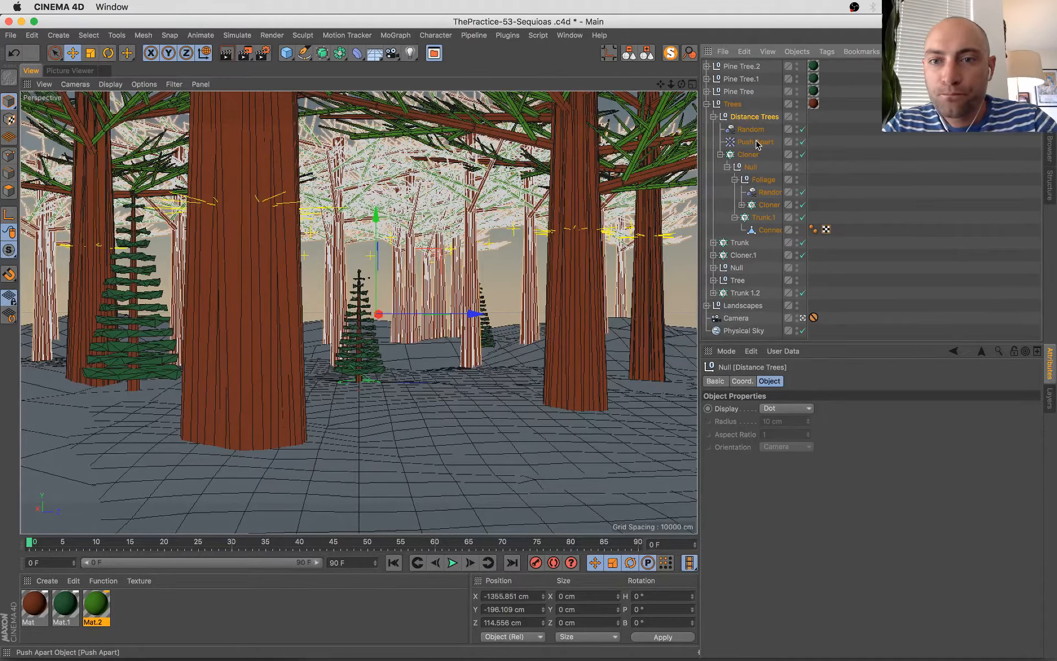
- Set the Distance Trees' Random effector seed to 12351 and the Push Apart radius to 210 cm
click(754, 130)
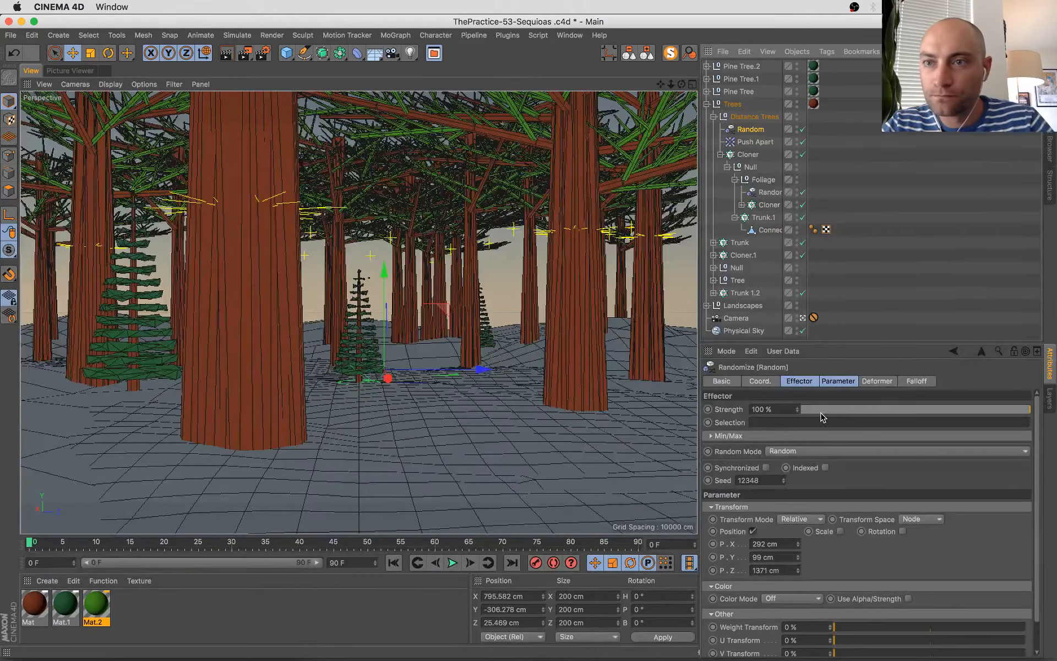
click(783, 478)
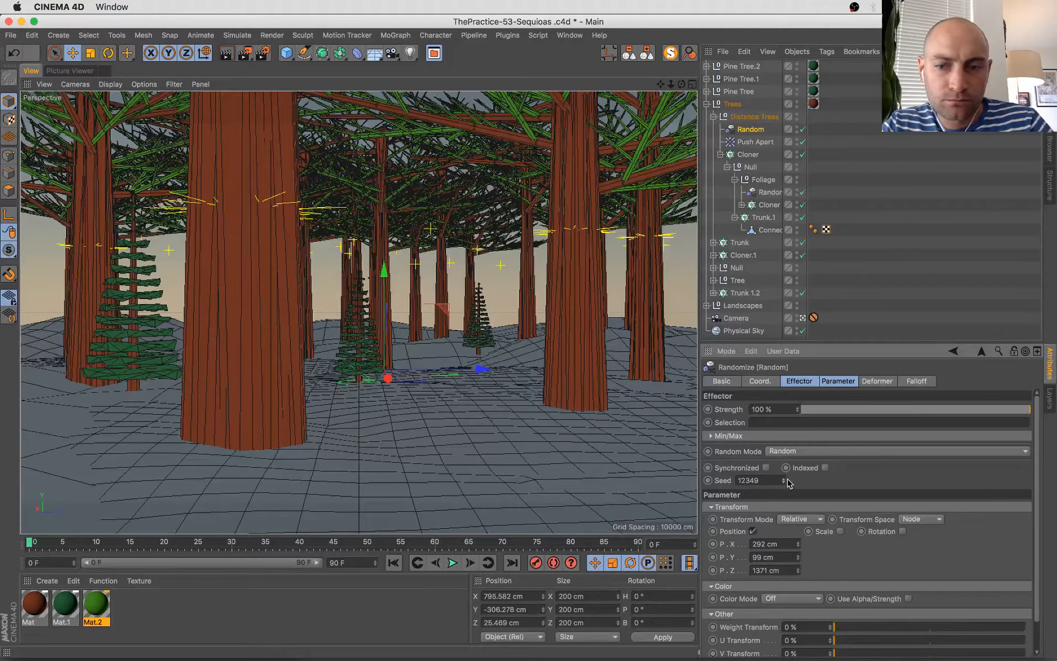
click(783, 478)
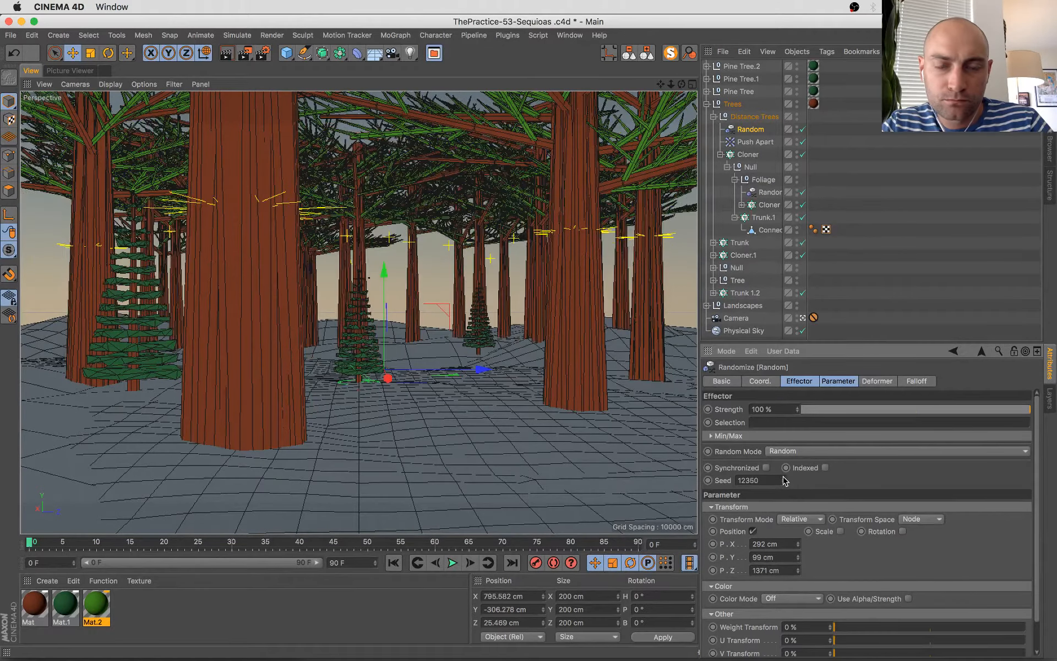
click(783, 477)
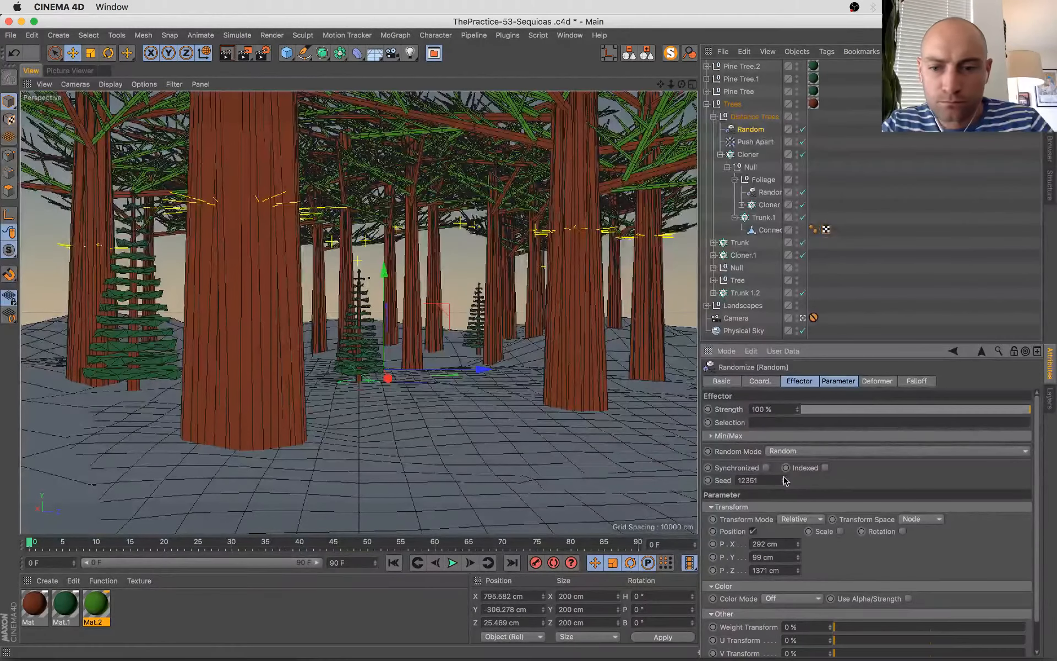
click(770, 143)
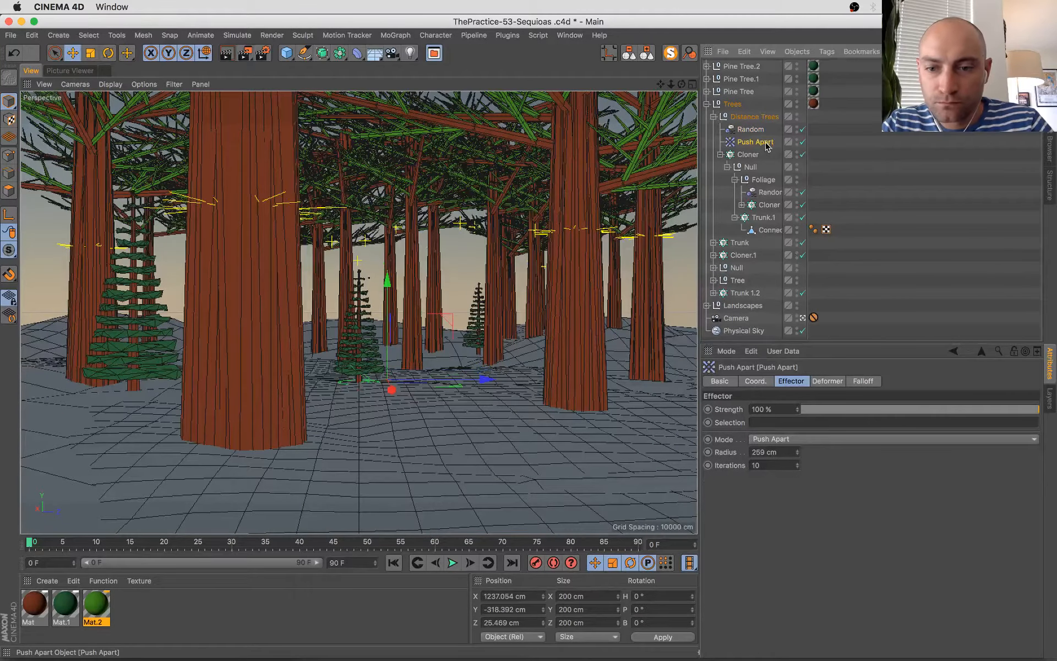
mouse_move(796, 452)
mouse_down()
mouse_move(783, 455)
mouse_move(798, 454)
mouse_up()
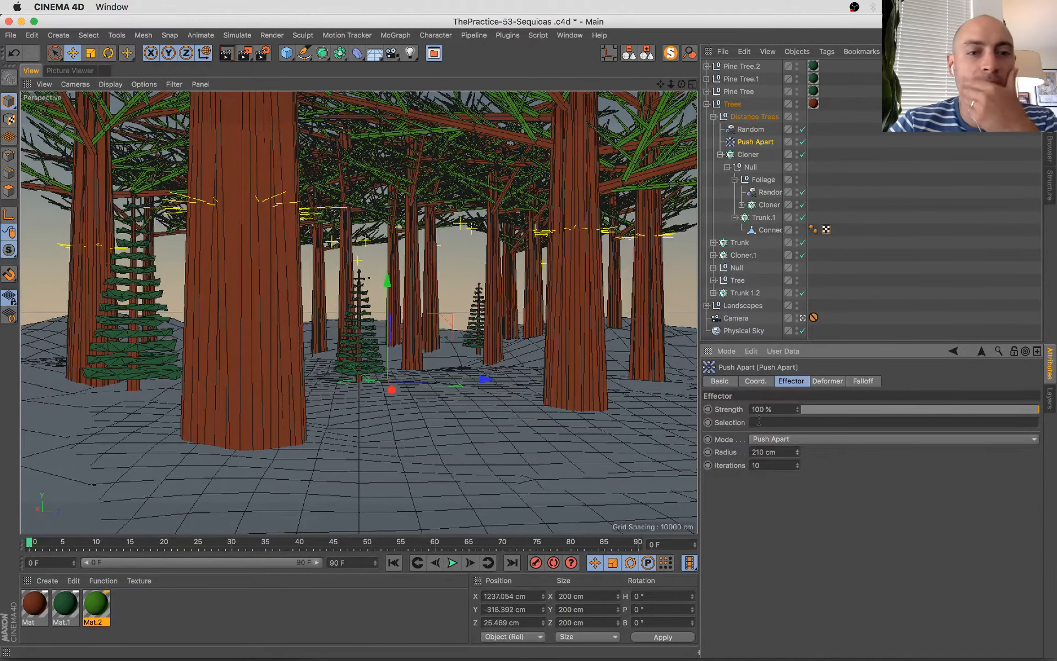
- Render the scene to the Picture Viewer and compare the new image with the two previous renders in the history
key(shift+r)
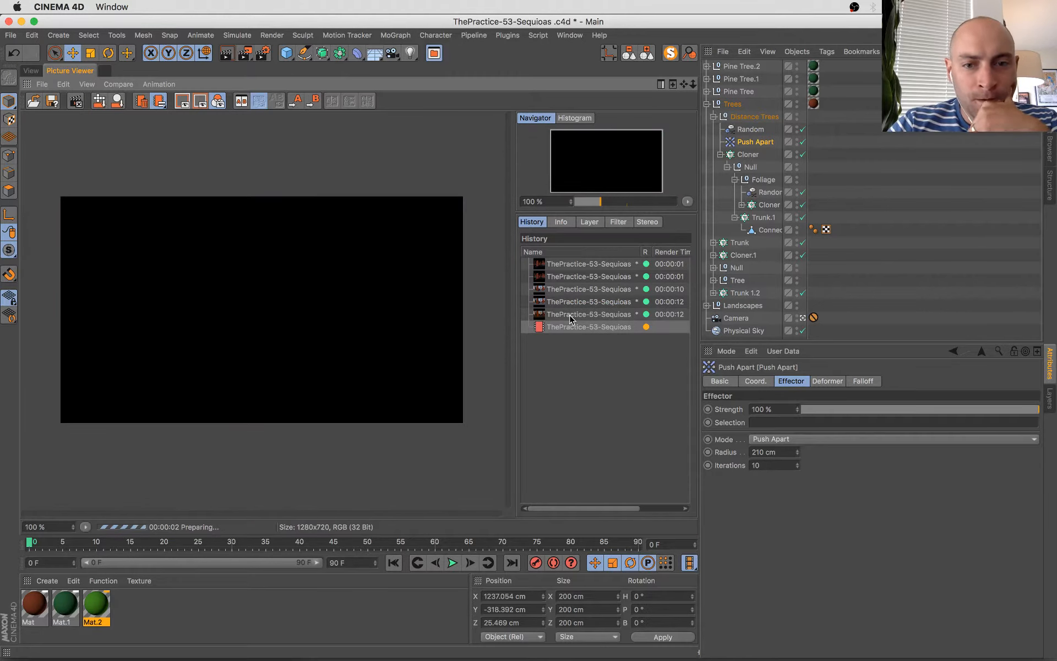
click(571, 317)
key(Up)
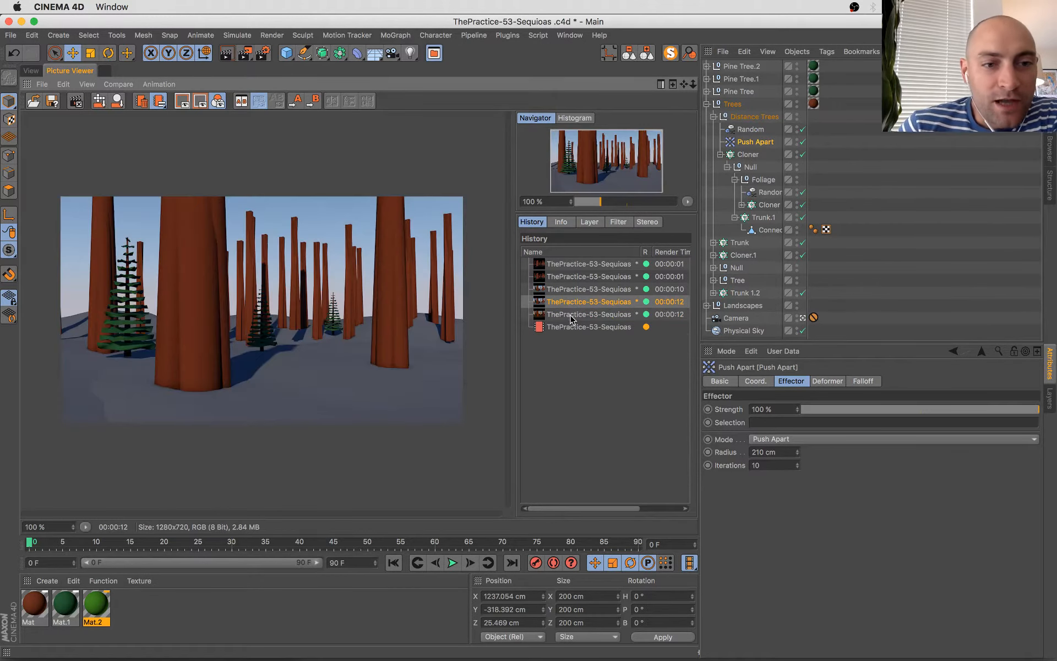
key(Down)
key(Down)
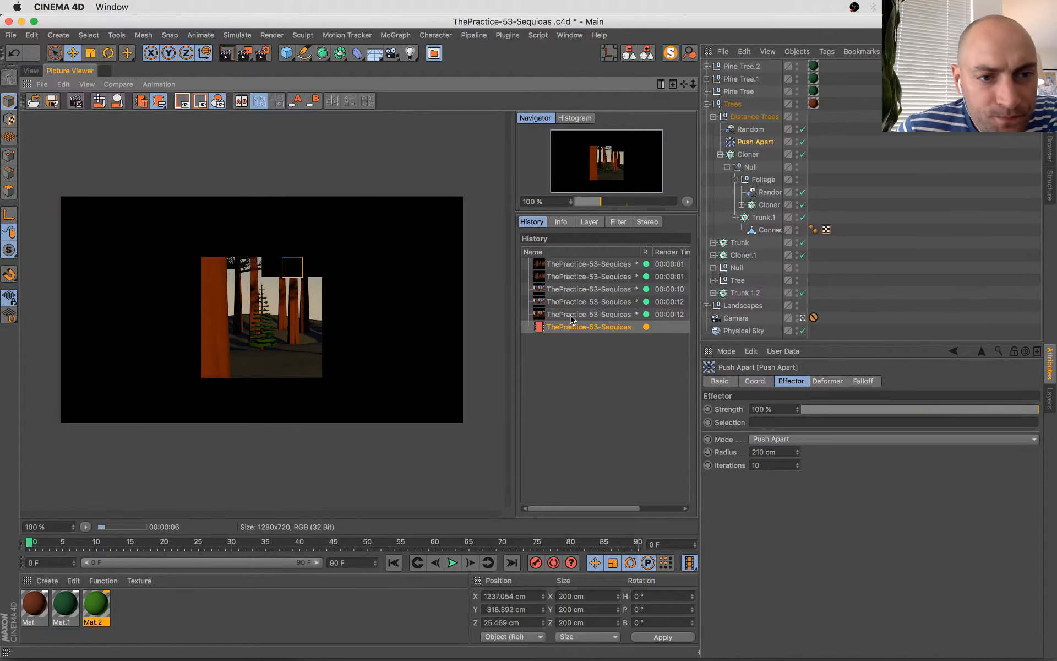
key(Up)
key(Down)
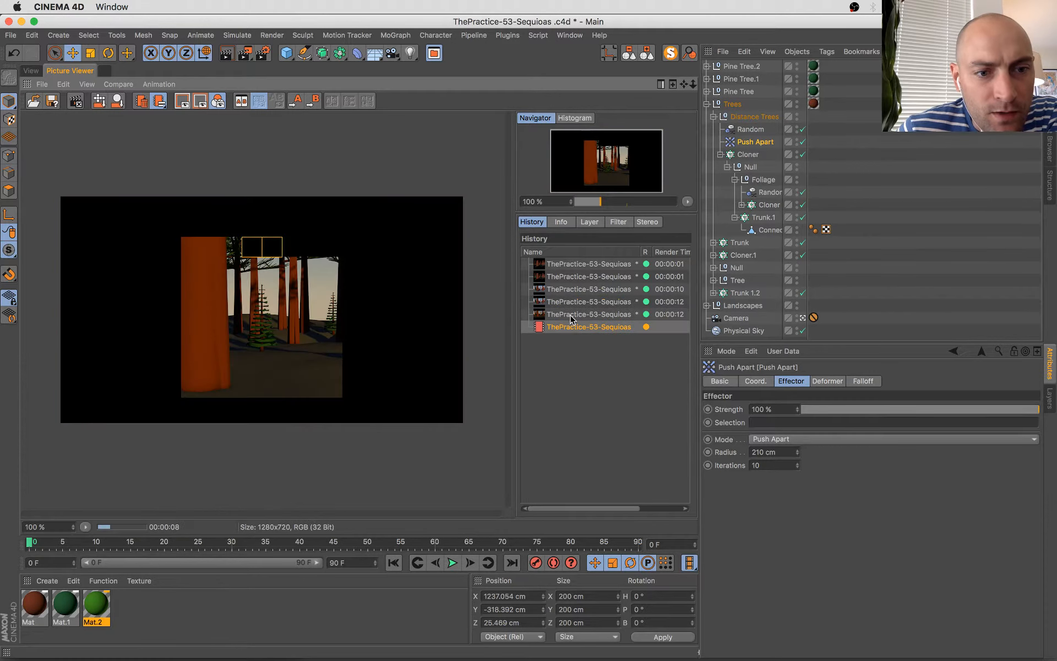
key(Up)
key(Up)
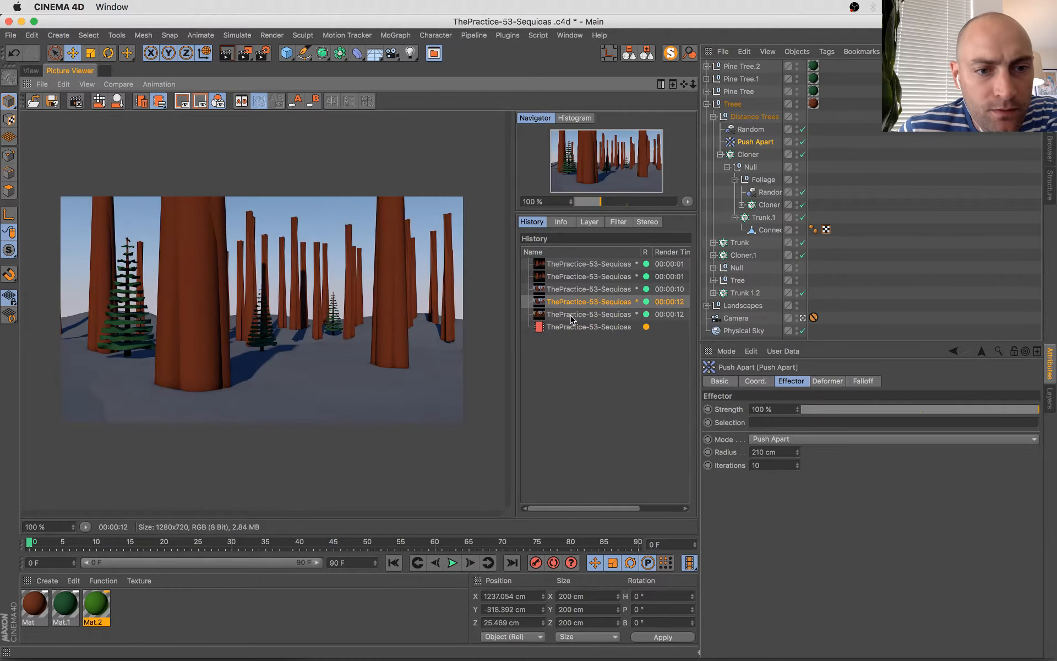
key(Down)
key(Down)
key(Up)
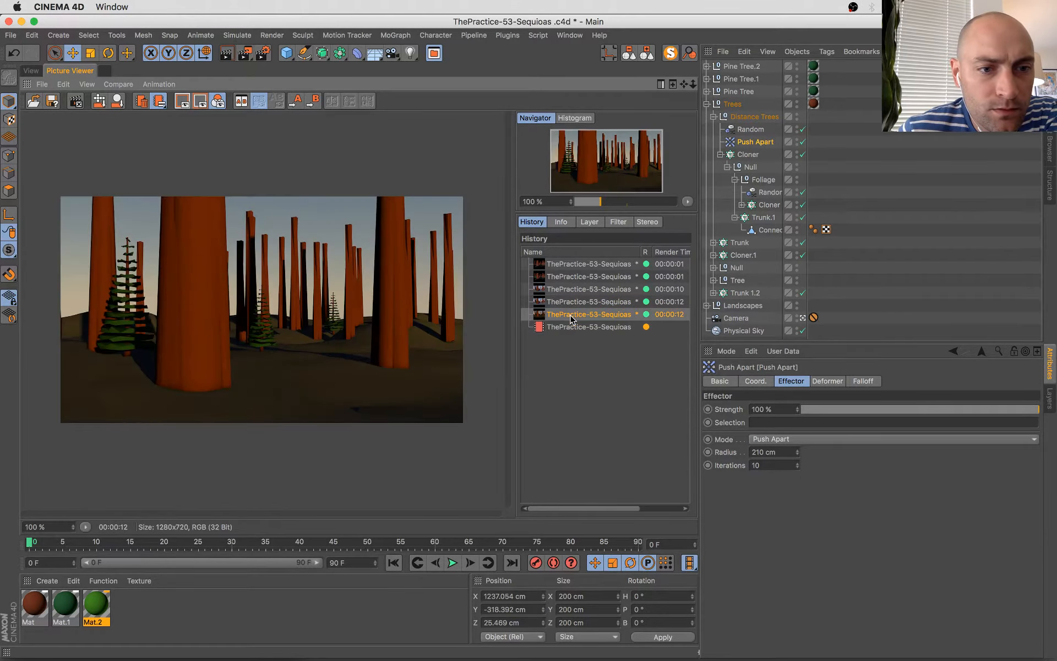
key(Up)
key(Down)
key(Down)
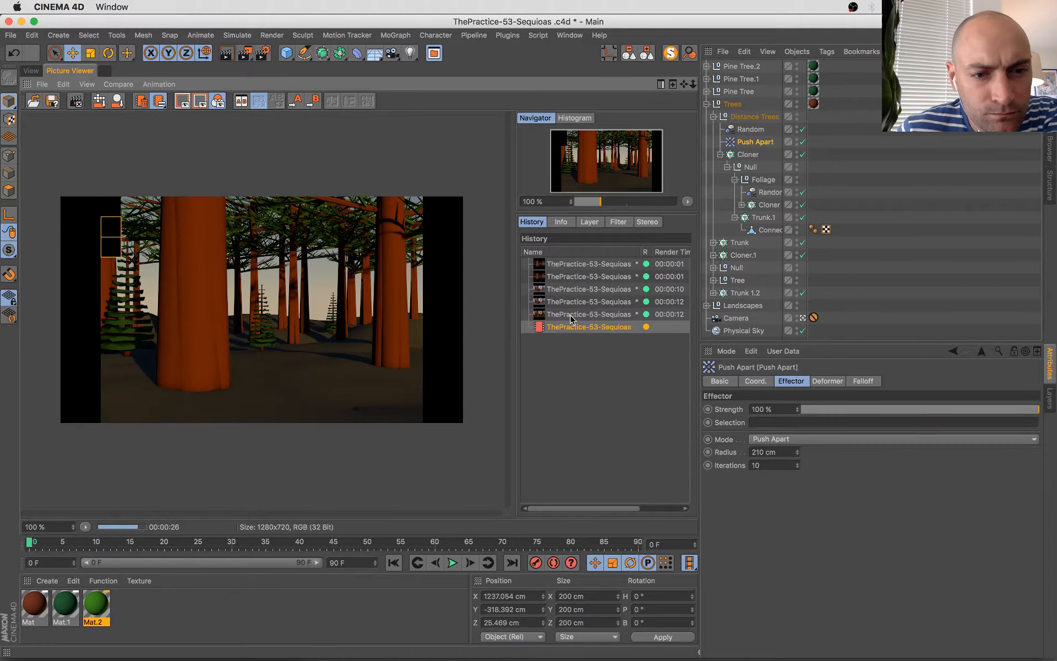
- Save the scene, return to the perspective view, and reduce the distance tree's Foliage Cloner count to 3
key(super+s)
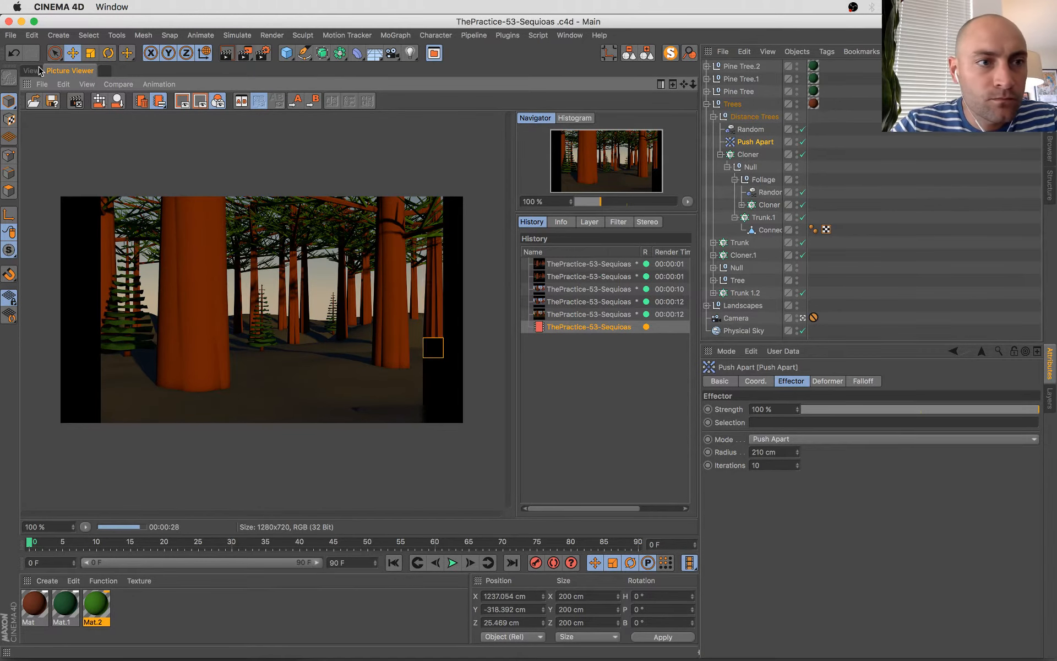
click(34, 70)
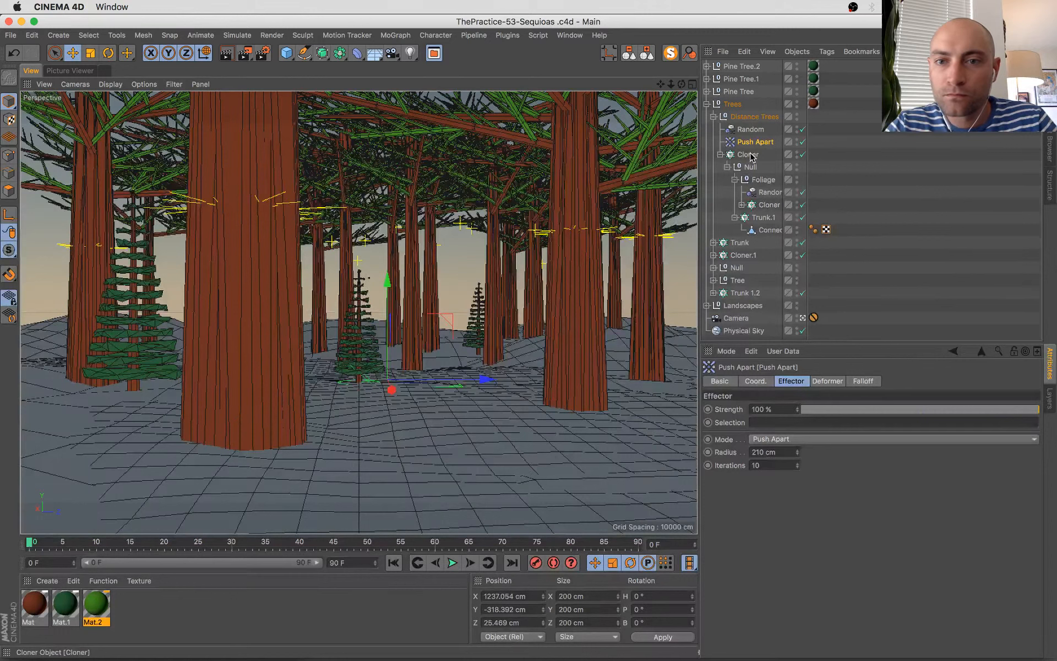
click(748, 154)
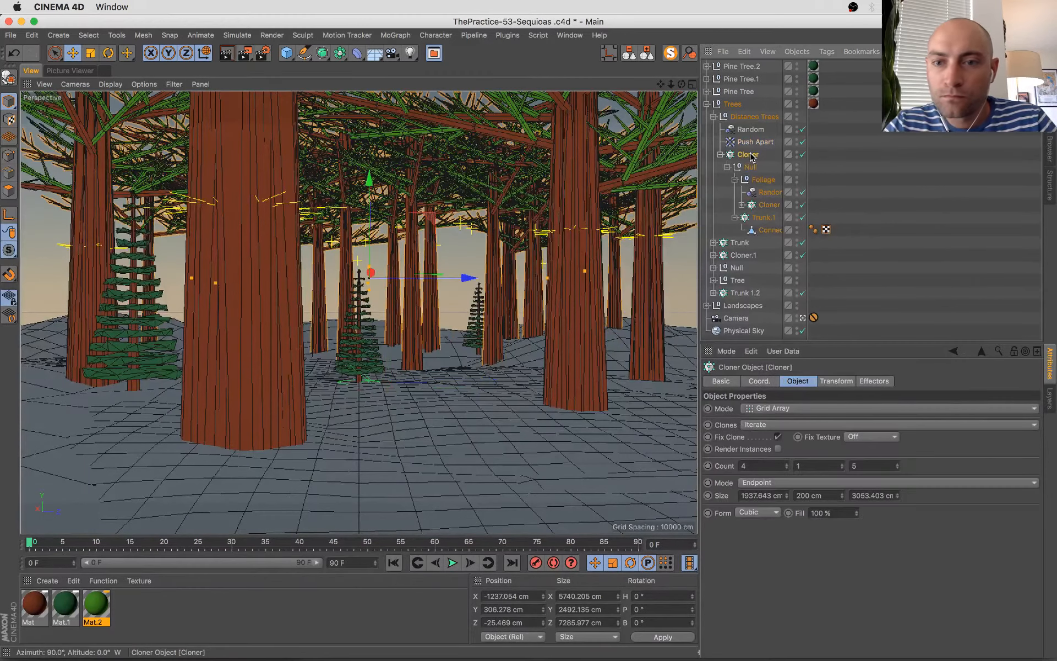
click(769, 206)
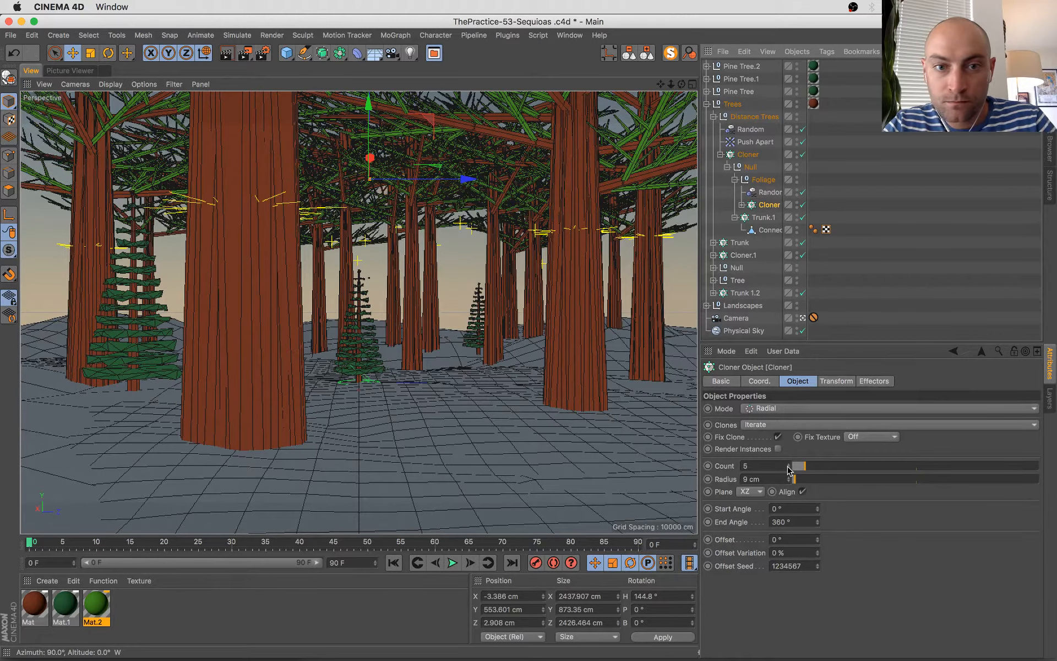
click(788, 467)
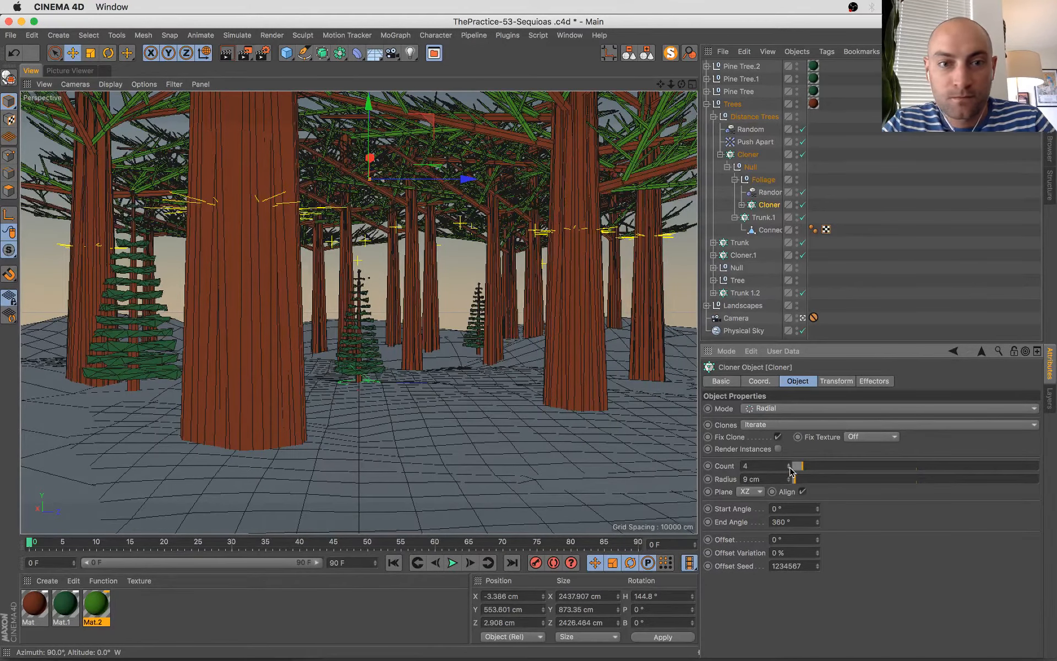
click(789, 468)
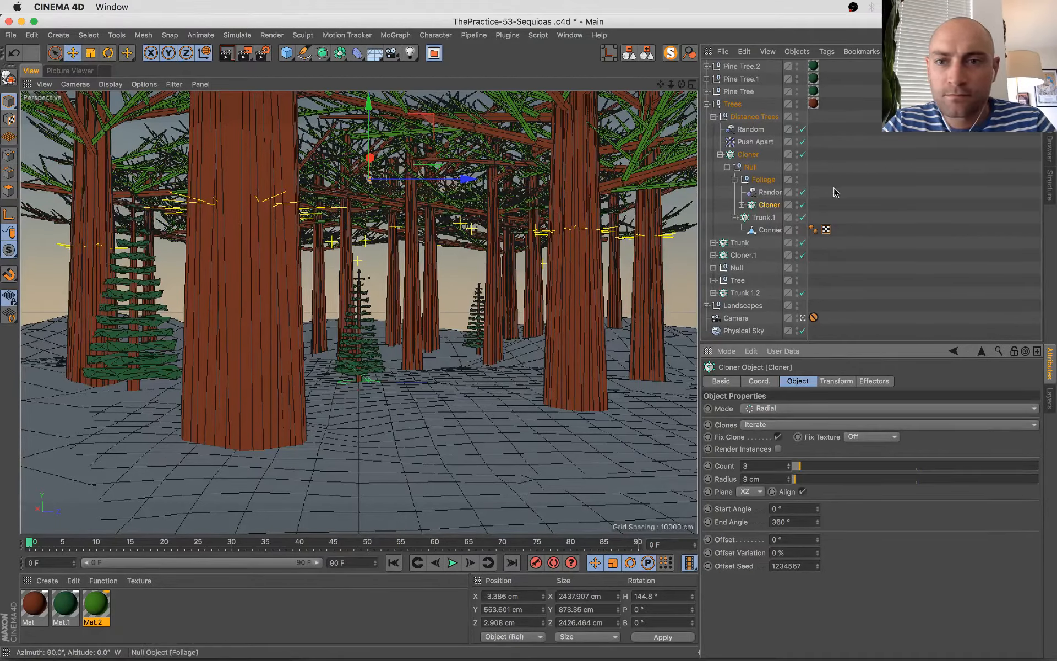
- Set the distance trees' Cloner X count to 5 and resize its grid to about 1906 by 0 by 2915 cm
click(749, 155)
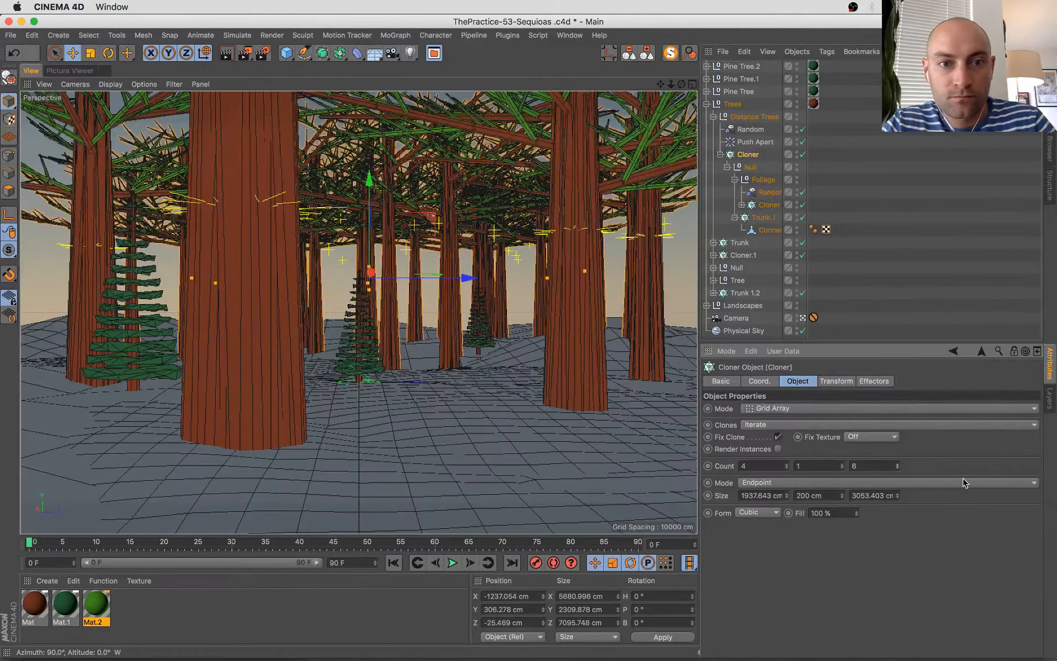
click(787, 464)
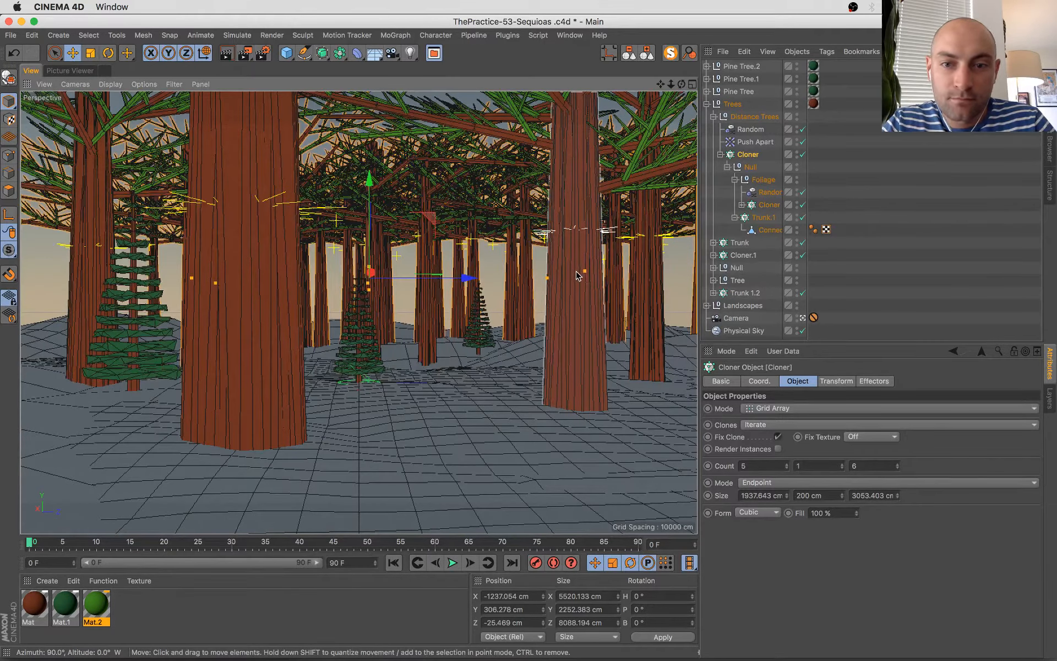
drag(574, 271, 565, 275)
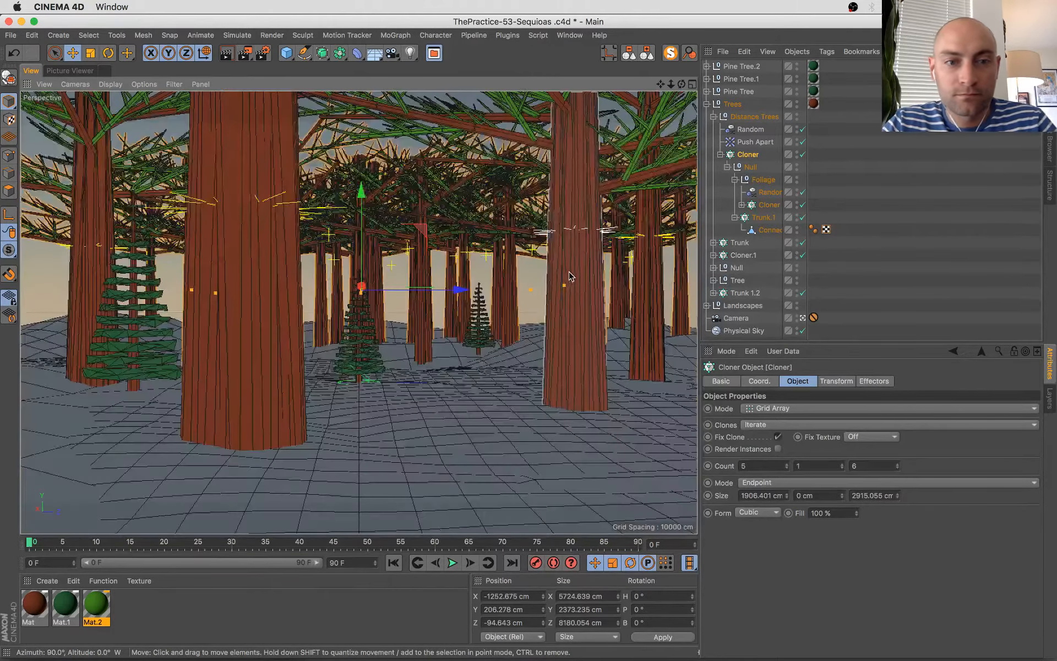
- Lower the viewport level of detail and resize the distance trees' Cloner grid to about 2027 cm in X and 2706 cm in Z
click(112, 84)
mouse_move(145, 84)
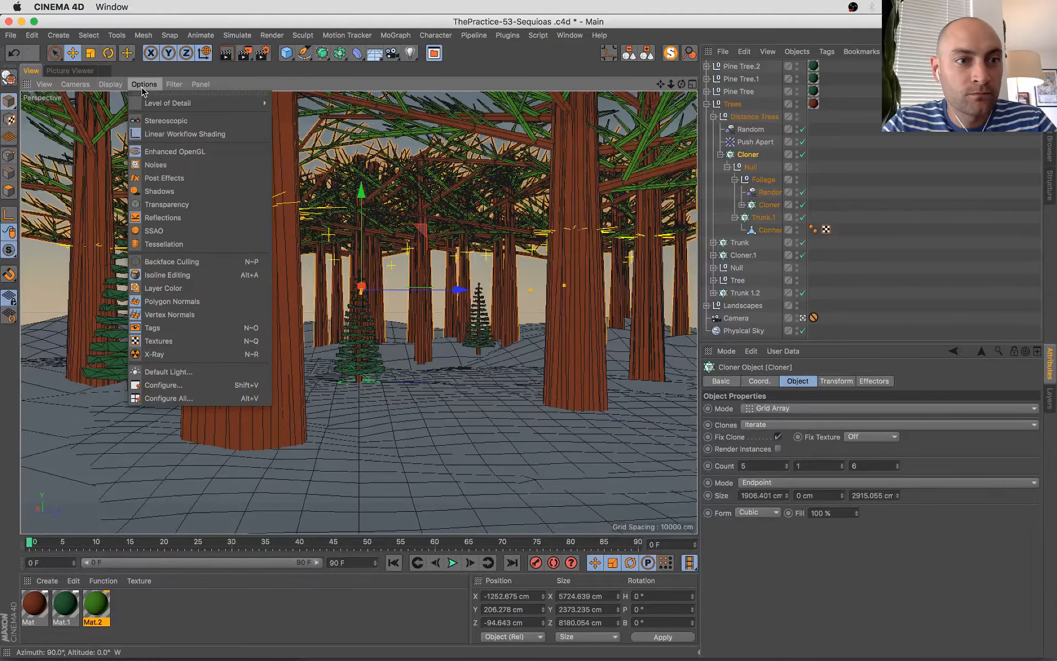
mouse_move(168, 103)
click(298, 124)
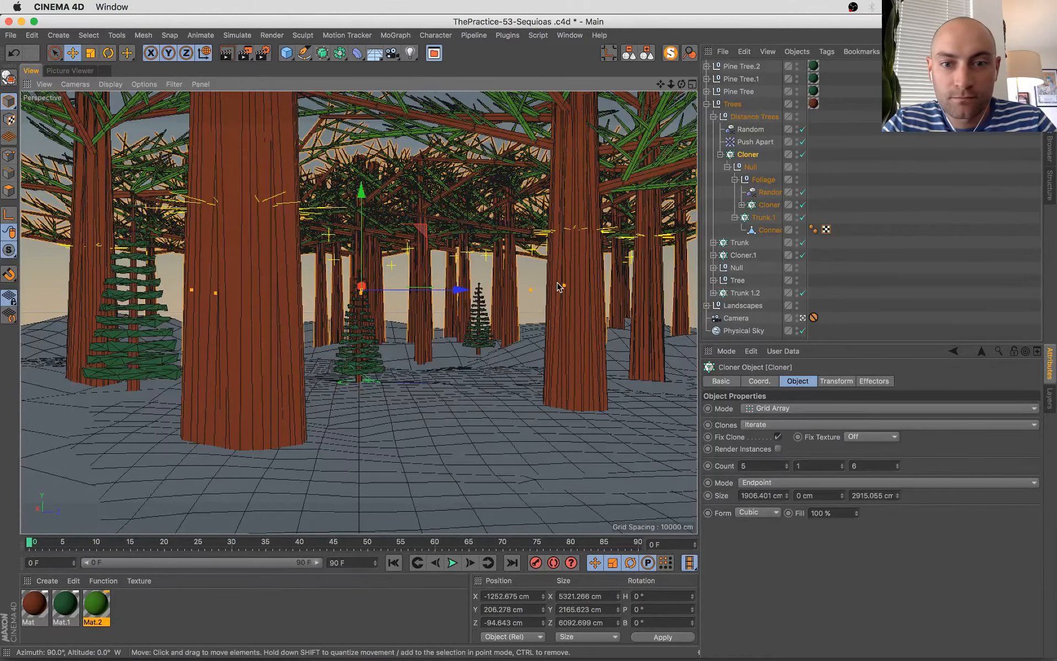
drag(564, 286, 539, 285)
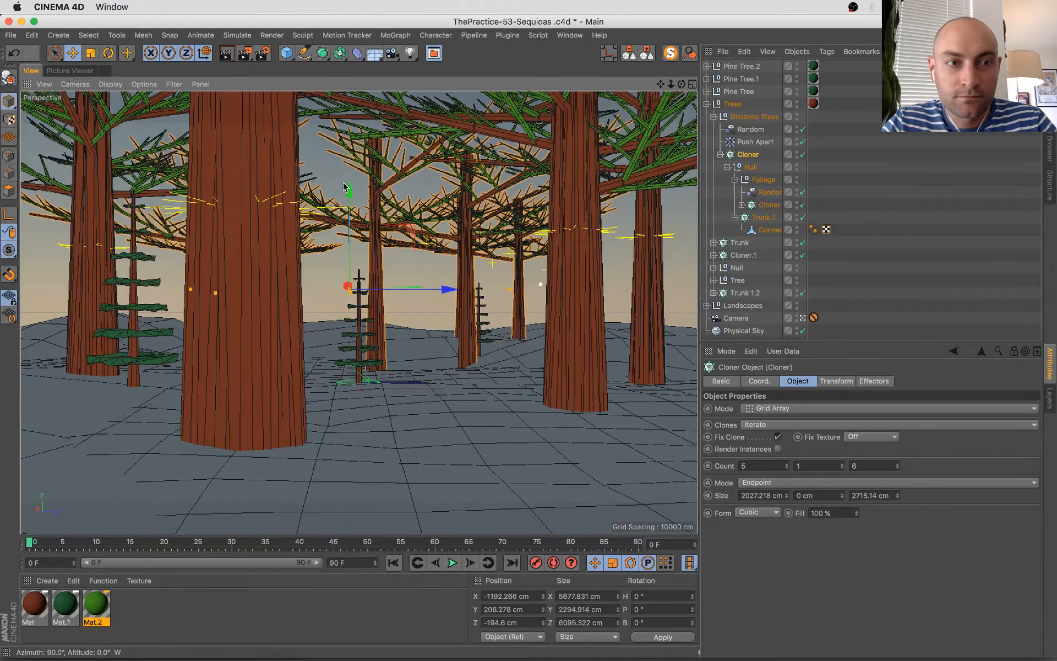
- Restore the viewport's high level of detail so all clones and branches are displayed
click(113, 86)
mouse_move(144, 84)
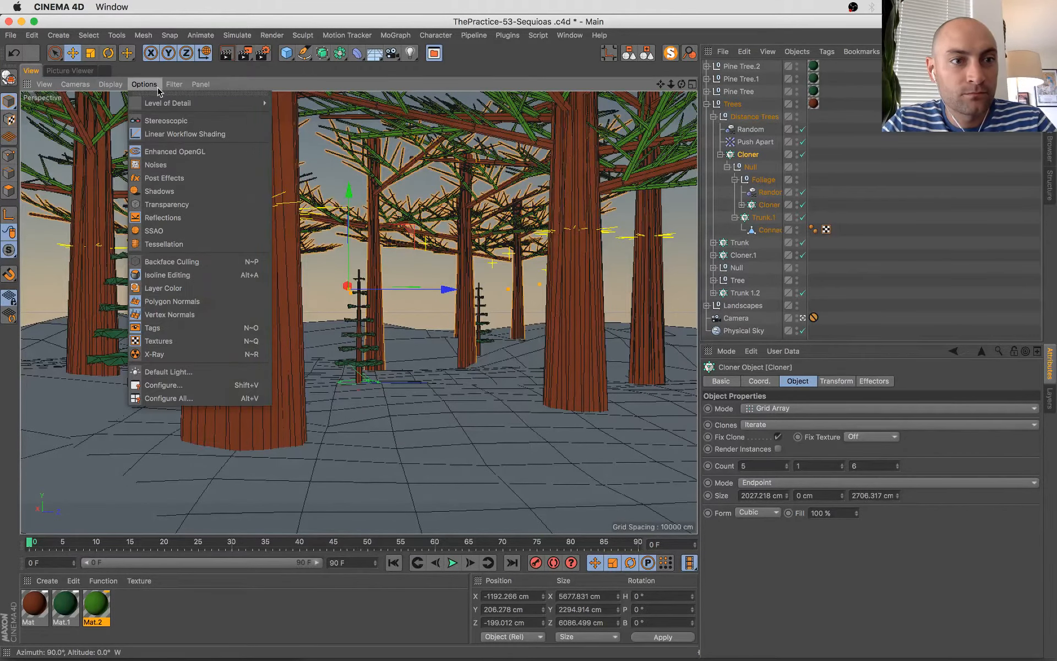
mouse_move(176, 103)
click(293, 133)
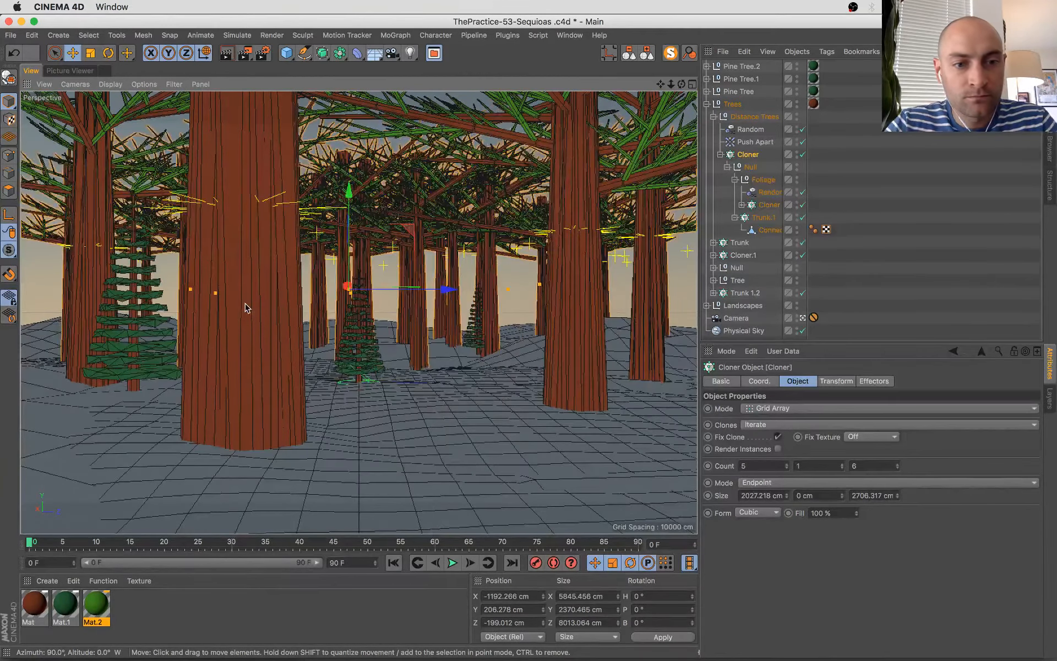
- Switch to Chrome and read the newest viewer message in the Restream chat
key(super+Tab)
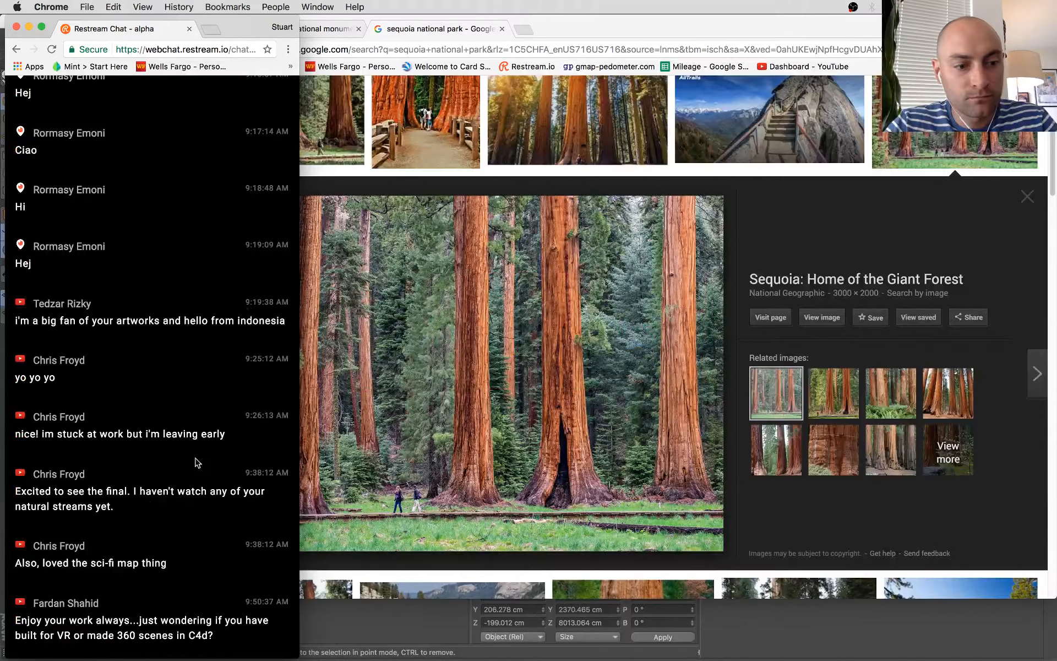
triple_click(195, 611)
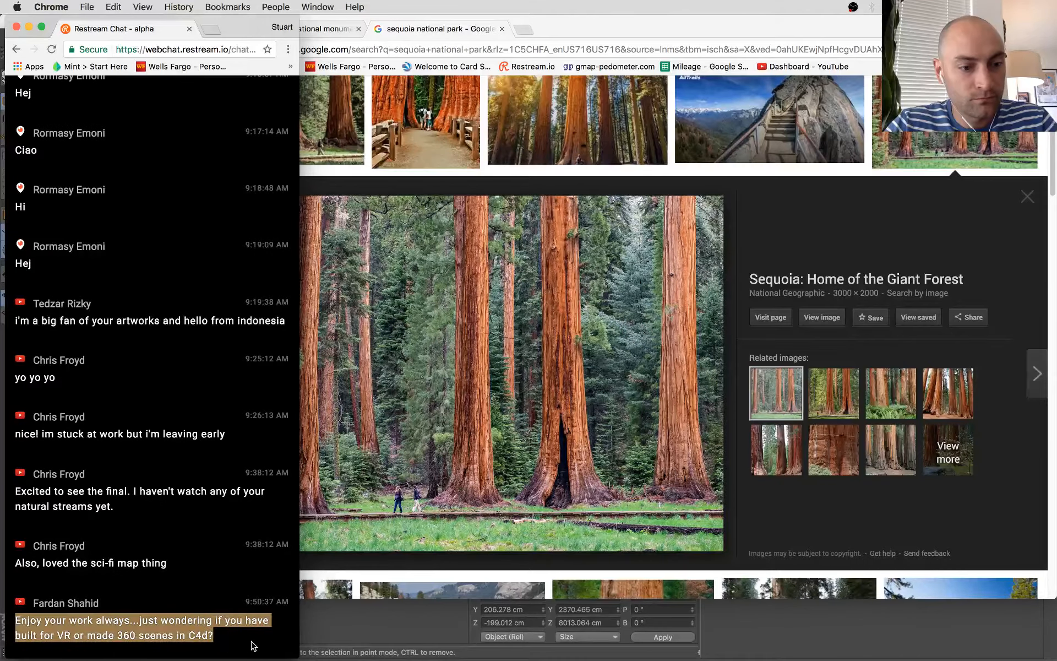
drag(253, 645, 162, 588)
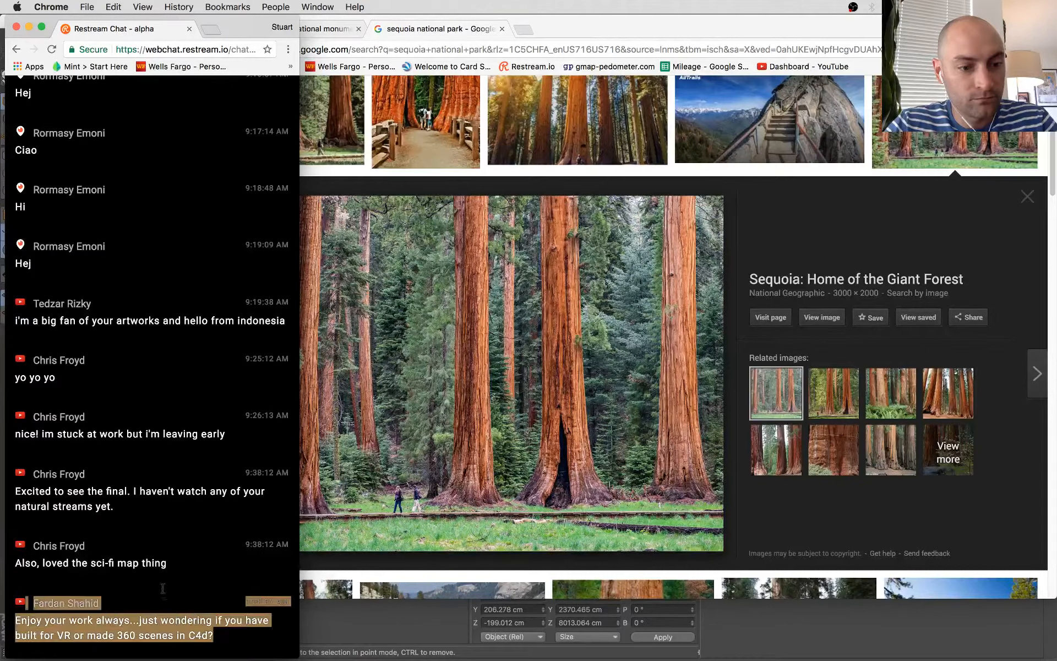
click(163, 591)
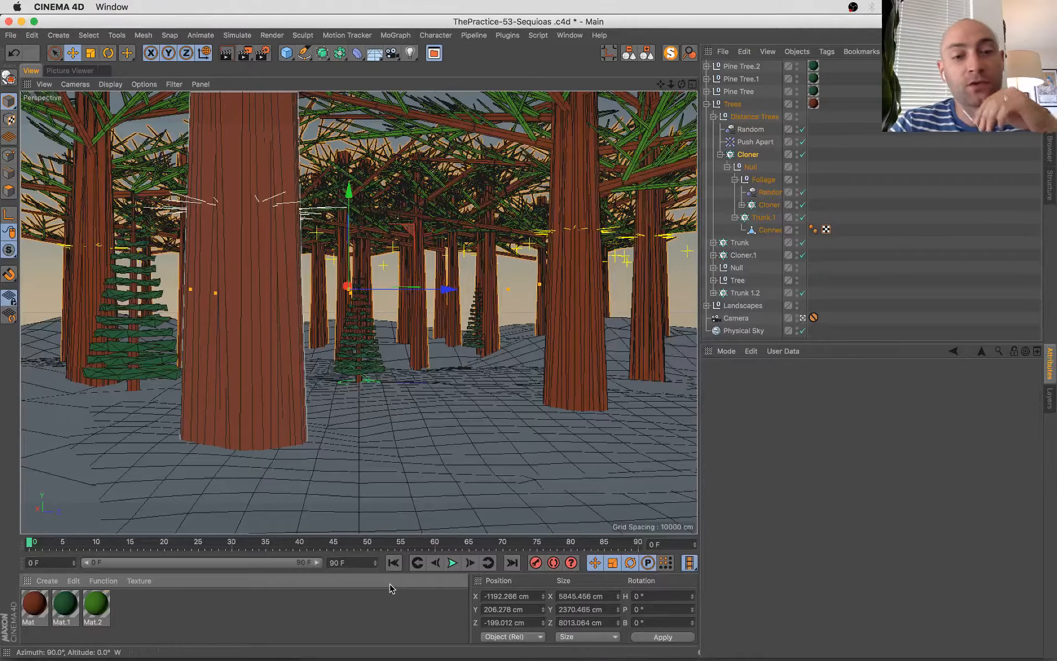
- Back in Cinema 4D, raise the distance trees' Cloner to about 211 cm in Y and save the scene
click(399, 627)
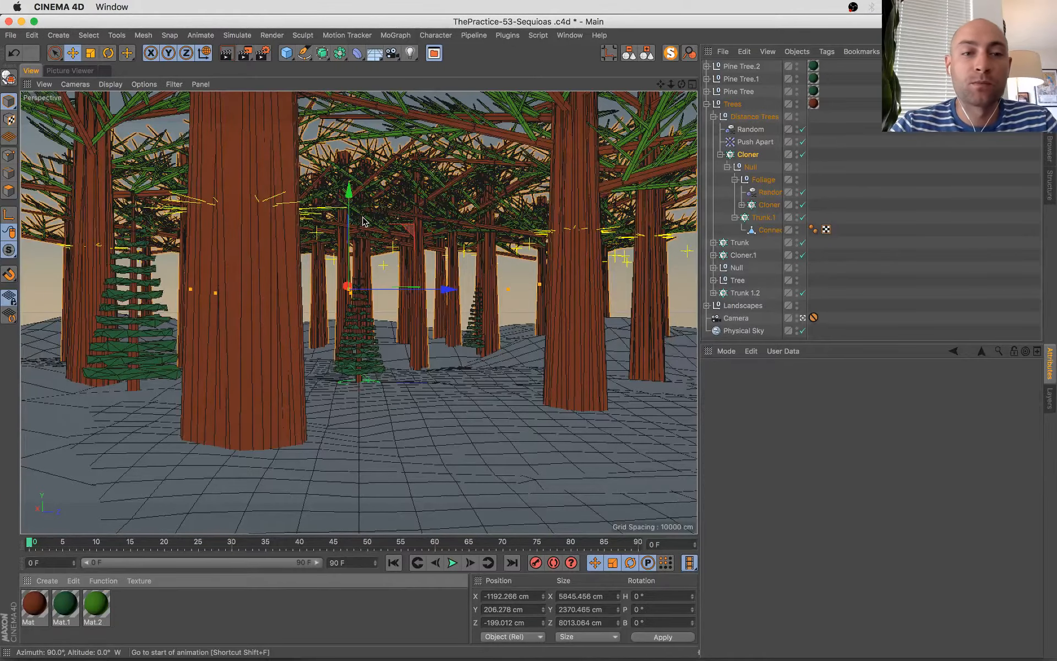
drag(346, 201, 346, 199)
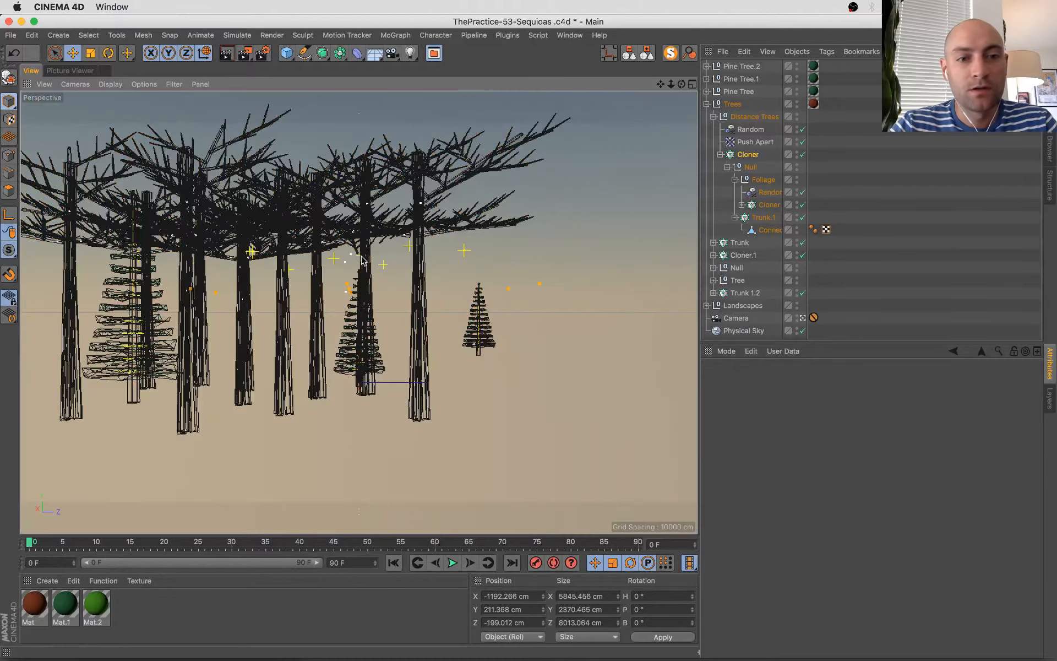
key(super+s)
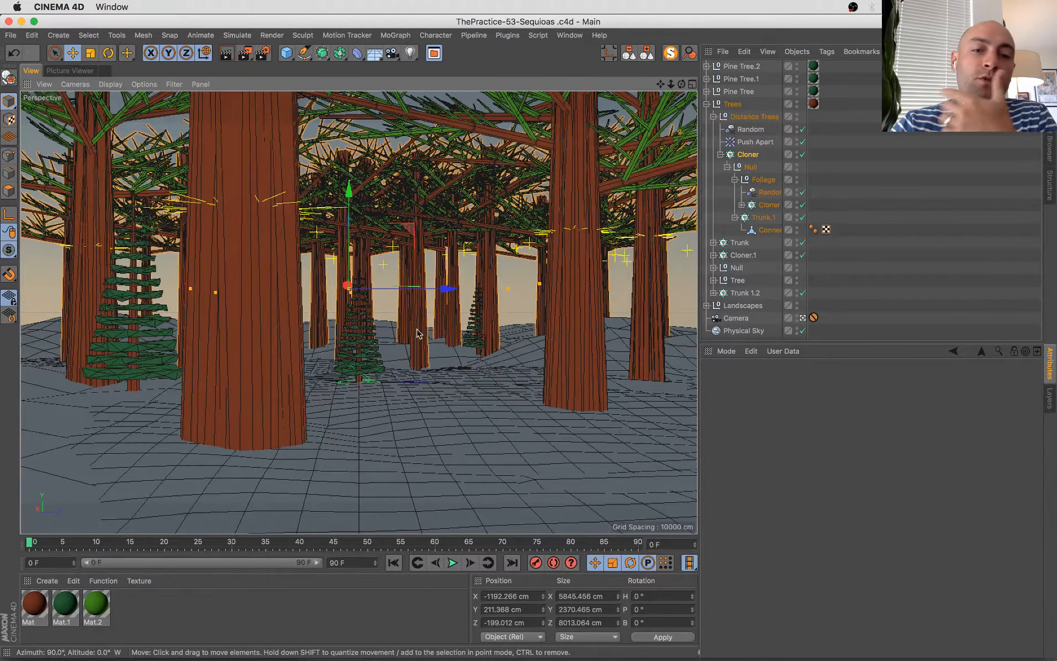
- Stretch the Landscape.1 ground object to a height of about 569 cm
click(384, 345)
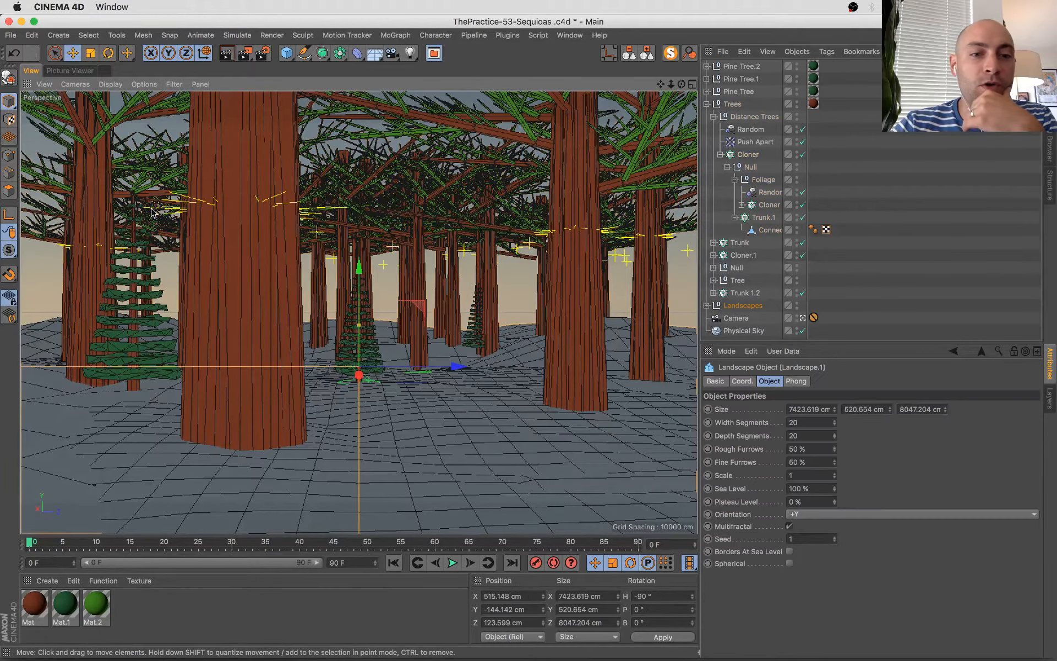
drag(359, 325, 358, 264)
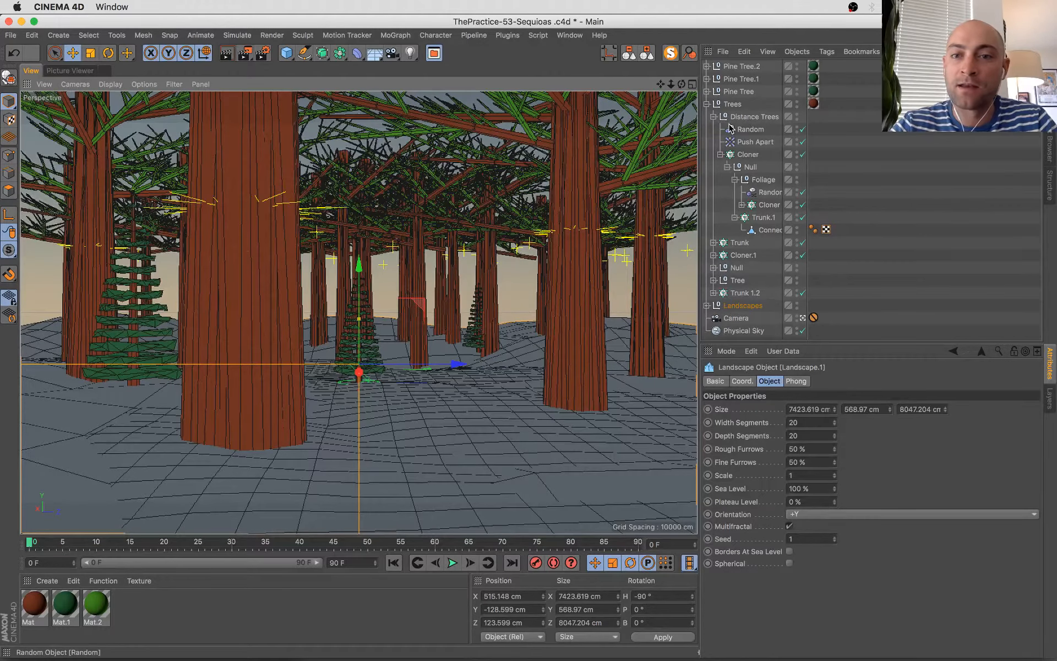
- Copy the distance trees' Trunk.1 cloner to the top level of the object hierarchy and delete the copy
click(760, 219)
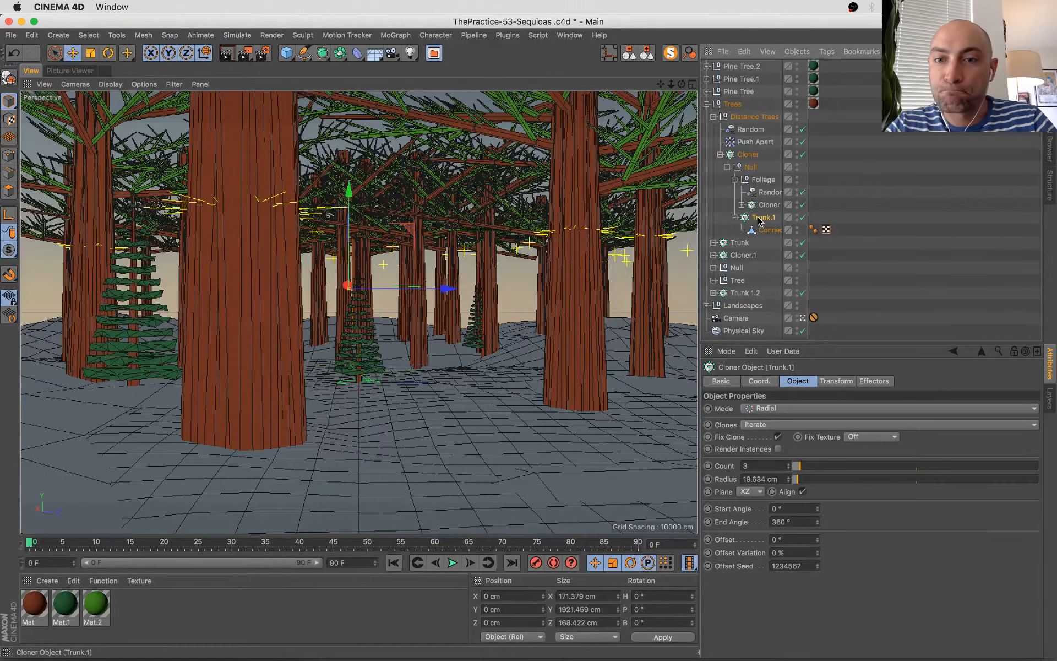
ctrl+drag(760, 219, 737, 102)
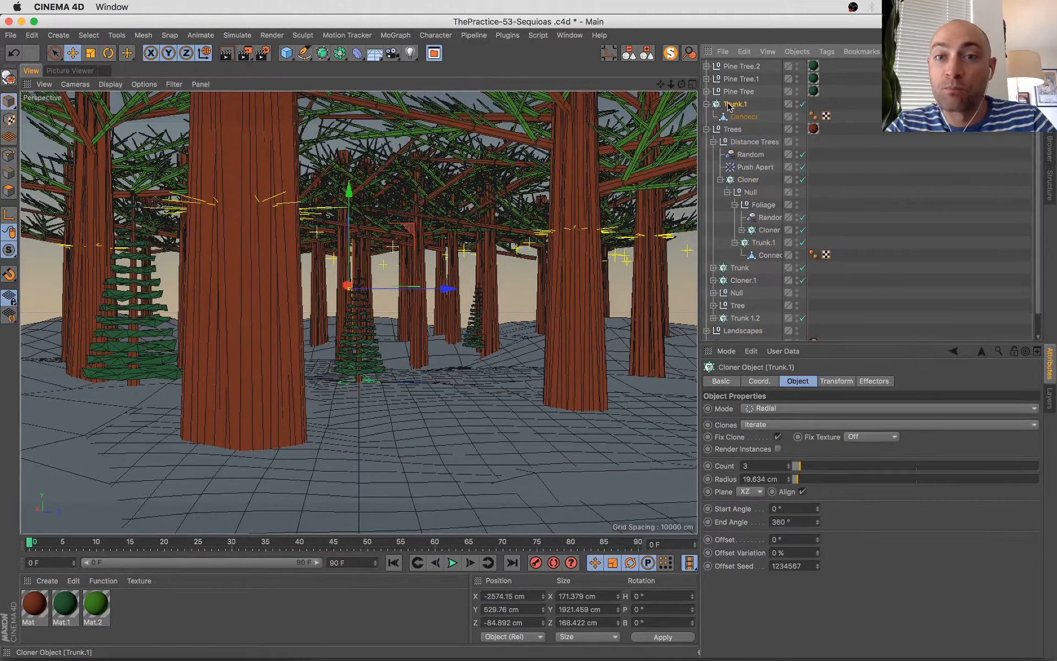
click(707, 129)
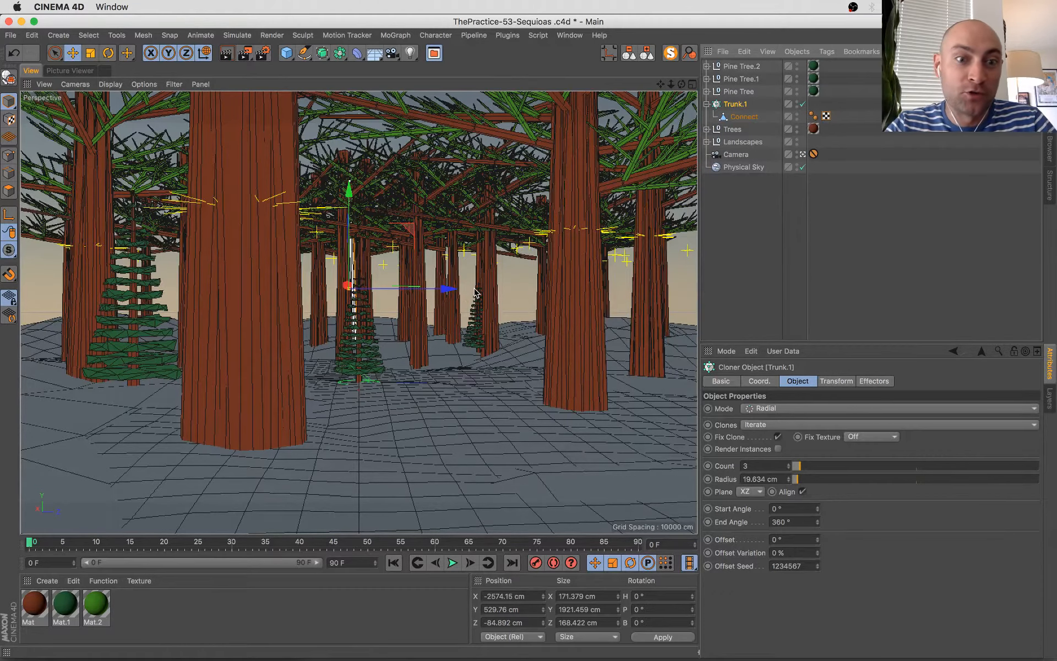
drag(446, 289, 491, 289)
key(super+z)
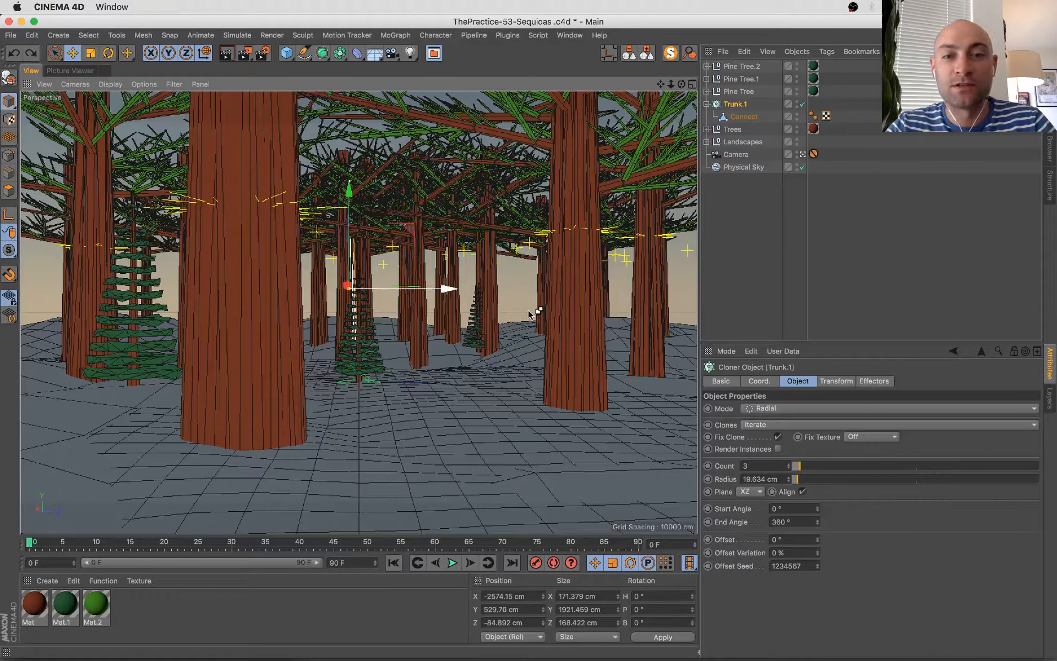
click(727, 106)
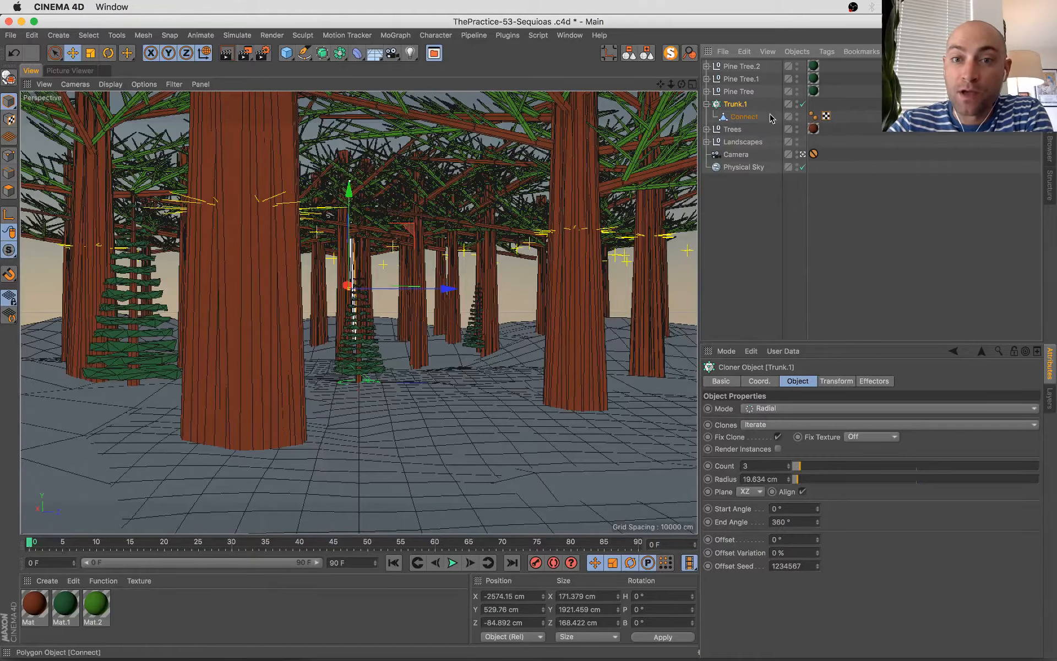
key(Delete)
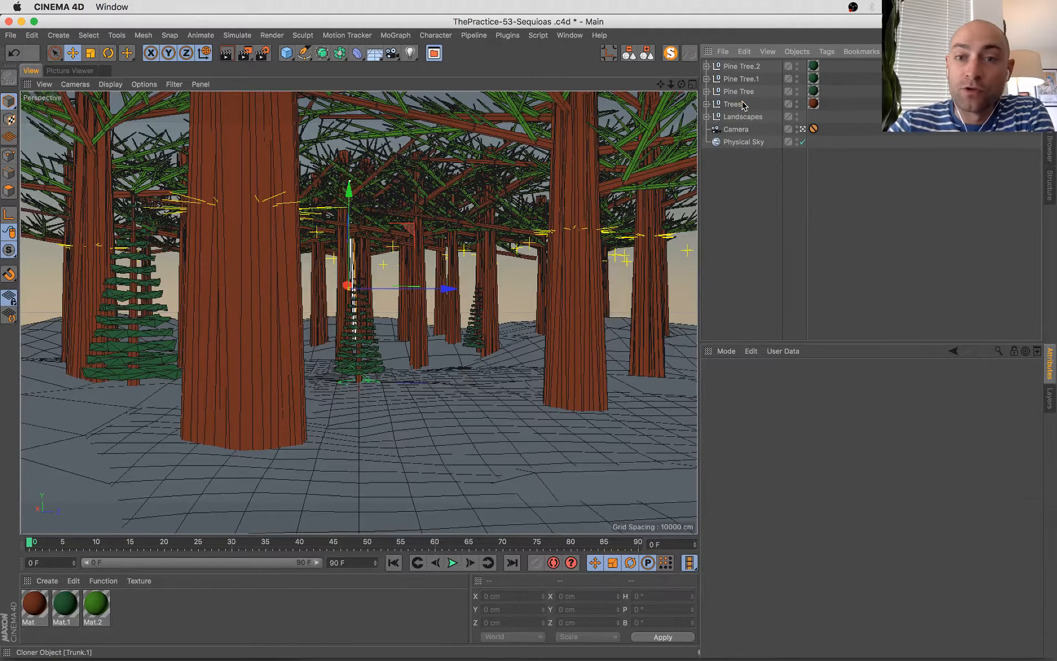
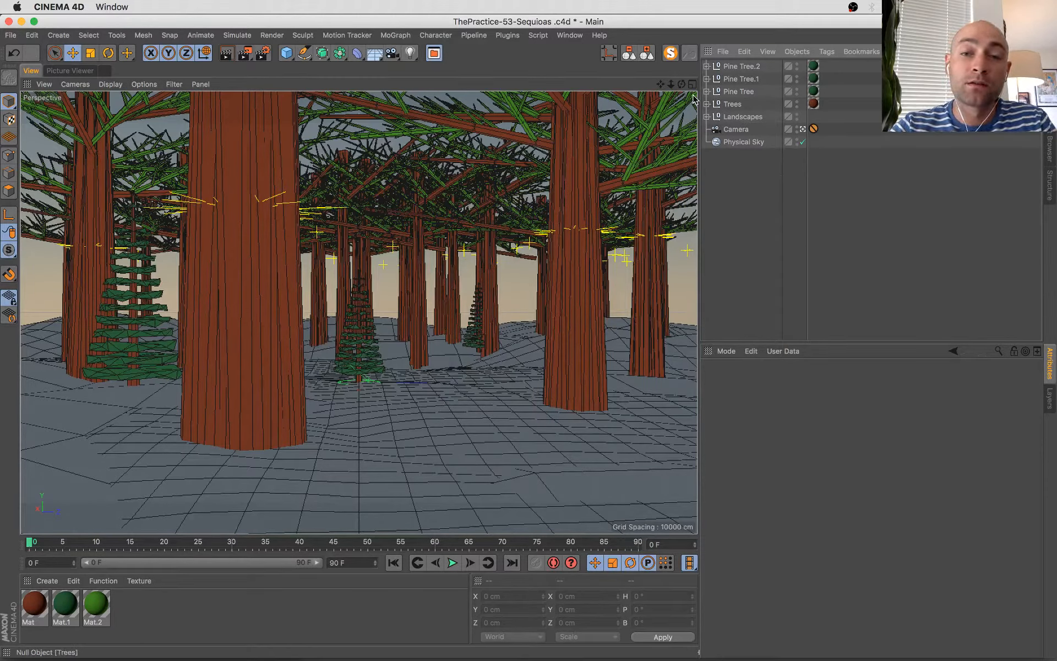
- Look through the Landscapes and Trees groups and collapse the hierarchy under the distance trees' Cloner
click(743, 117)
click(707, 117)
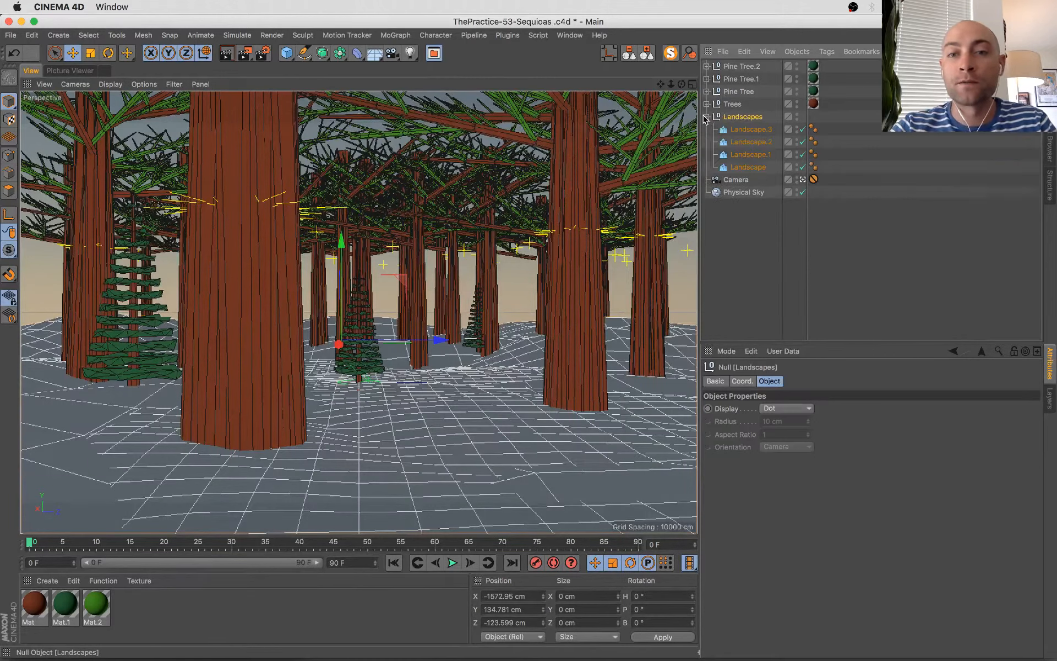
click(706, 116)
click(707, 104)
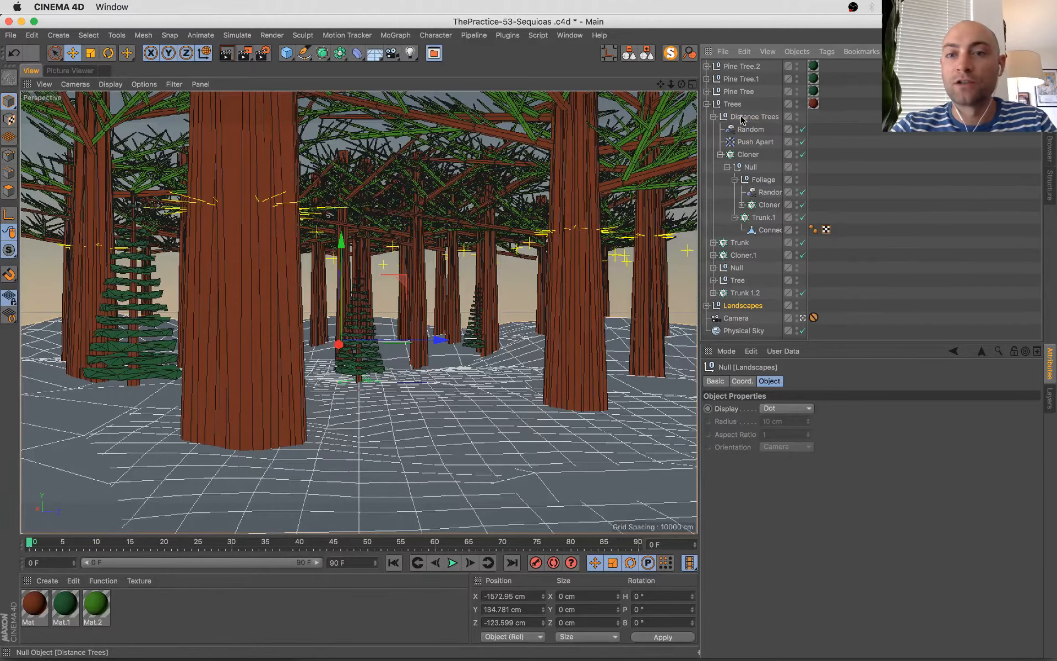
click(713, 116)
click(713, 117)
click(720, 154)
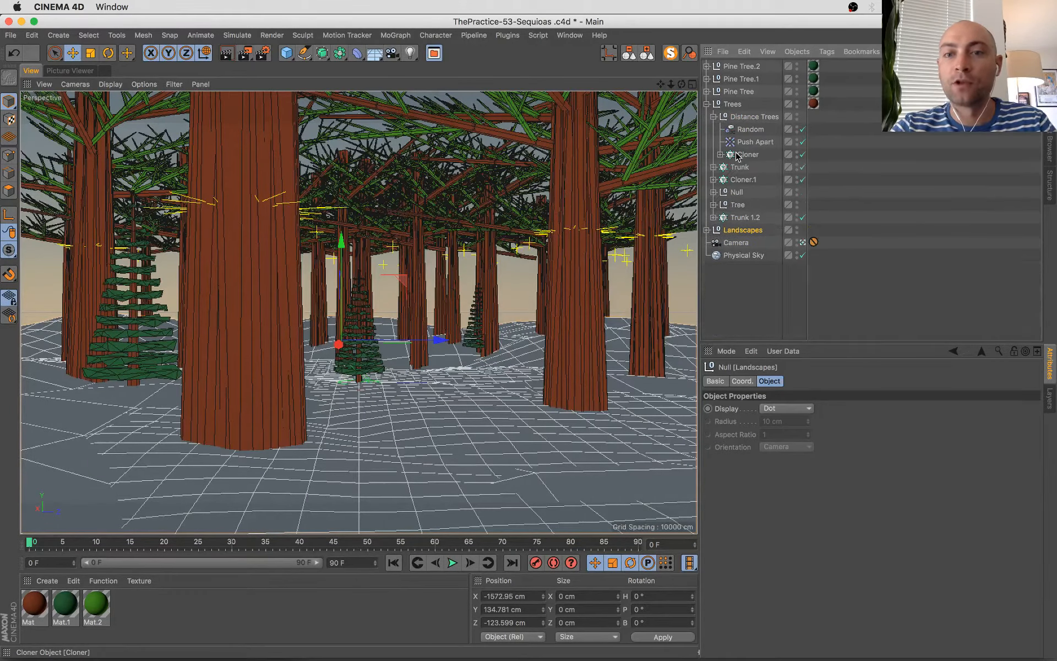
- Check the chat in Chrome and, back in Cinema 4D, raise the distance trees' Cloner to about 222 cm in Y
click(748, 155)
key(super+Tab)
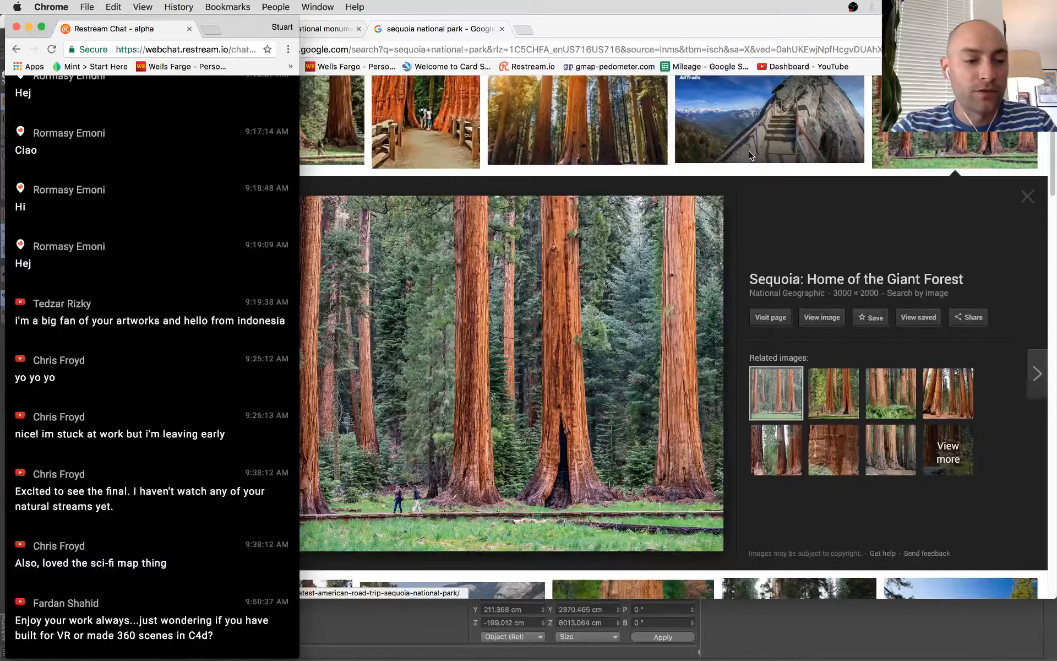
key(super+Tab)
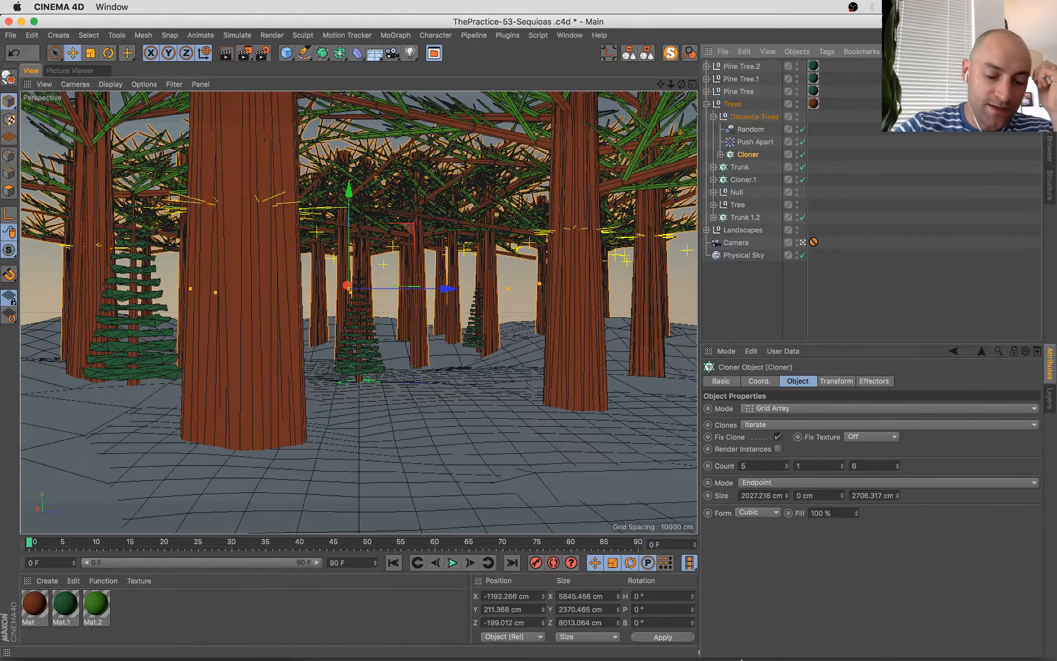
mouse_move(739, 659)
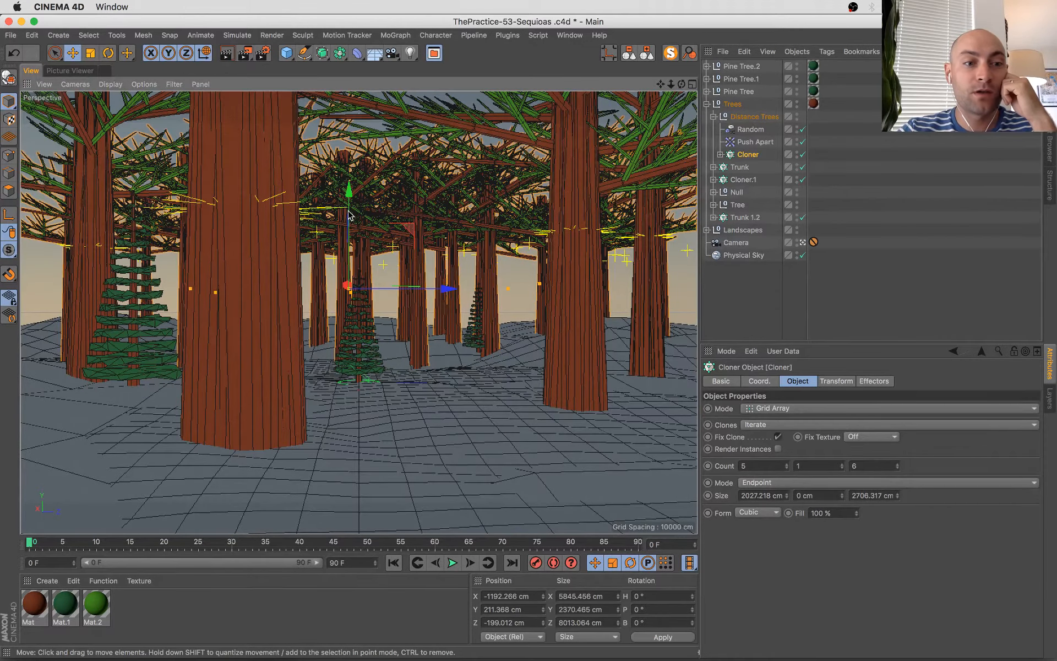
drag(349, 214, 675, 215)
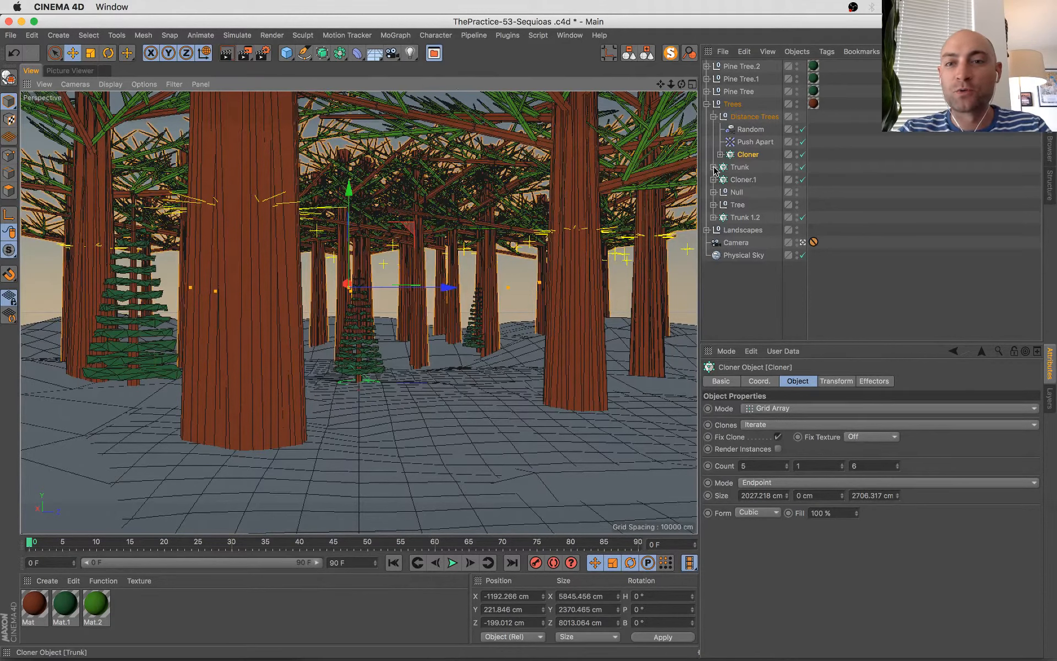
- Collapse the Distance Trees group and scale it up uniformly
click(713, 116)
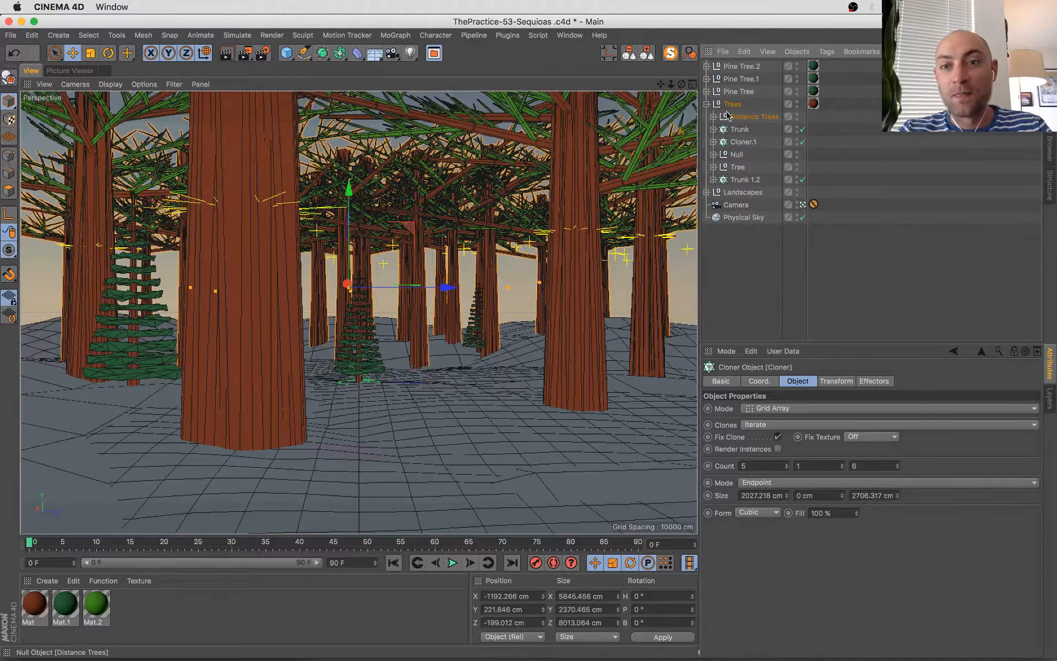
click(753, 116)
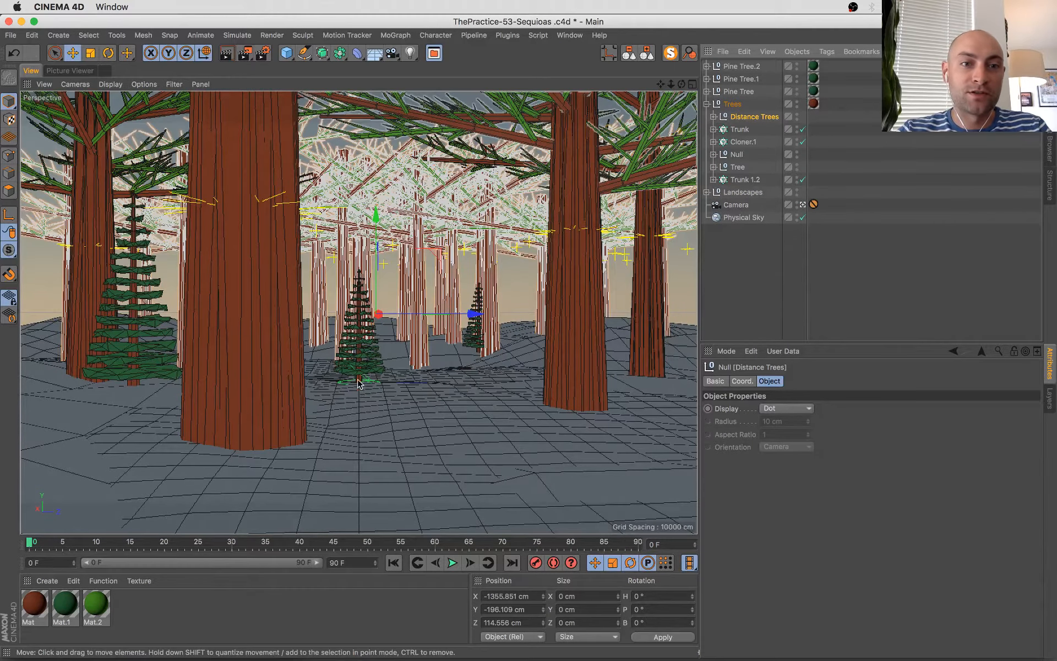
key(t)
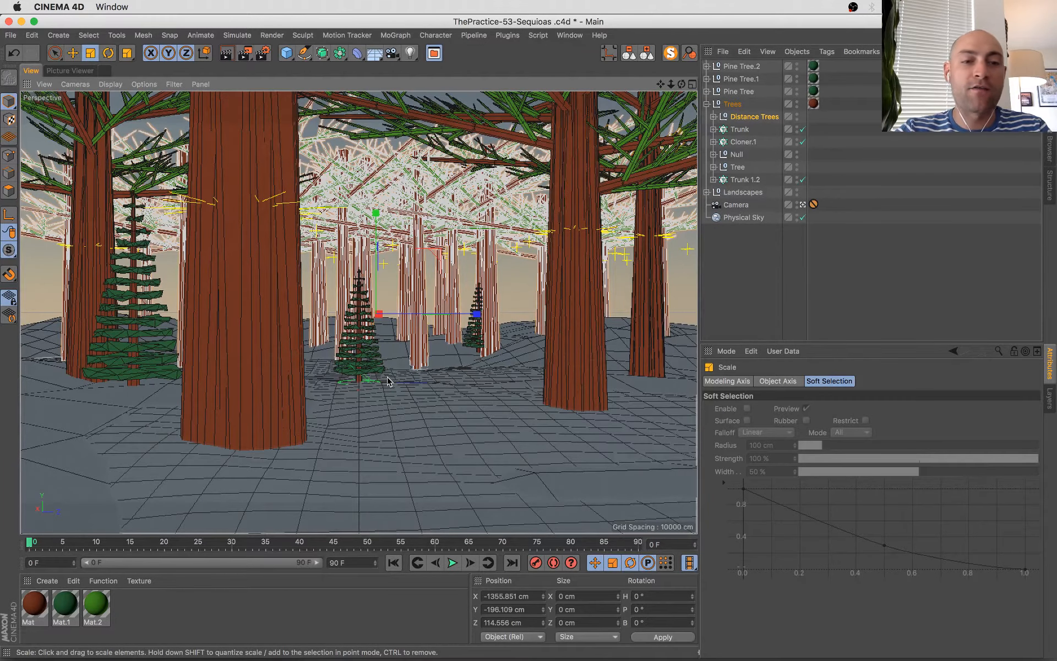
drag(391, 371, 421, 387)
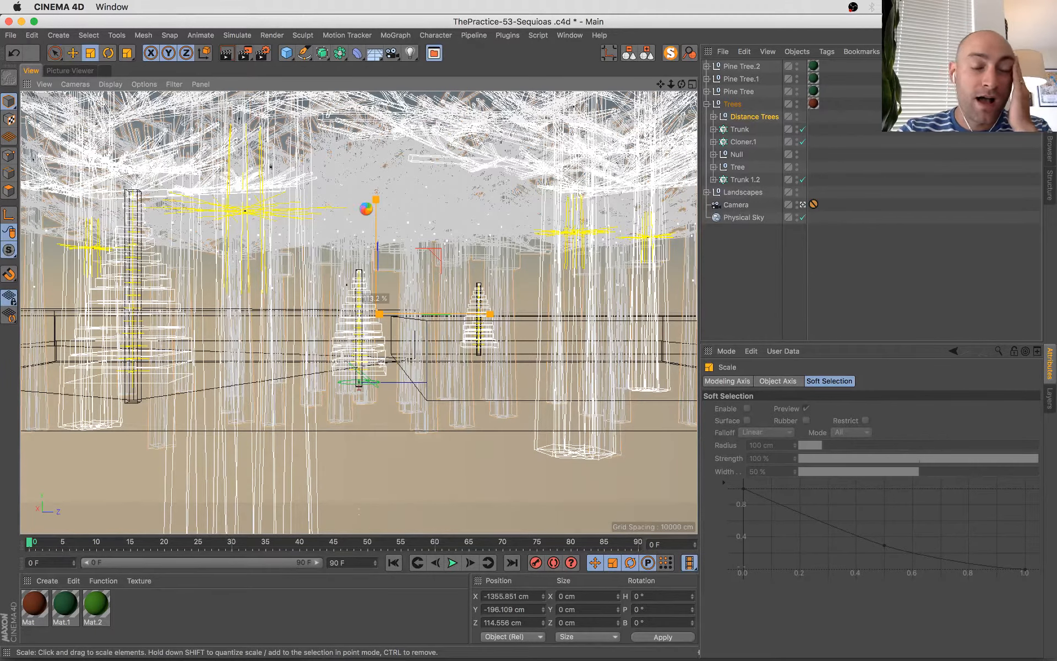
- Raise the Distance Trees group to about -90 cm in Y and shift it to about 119 cm in Z
key(e)
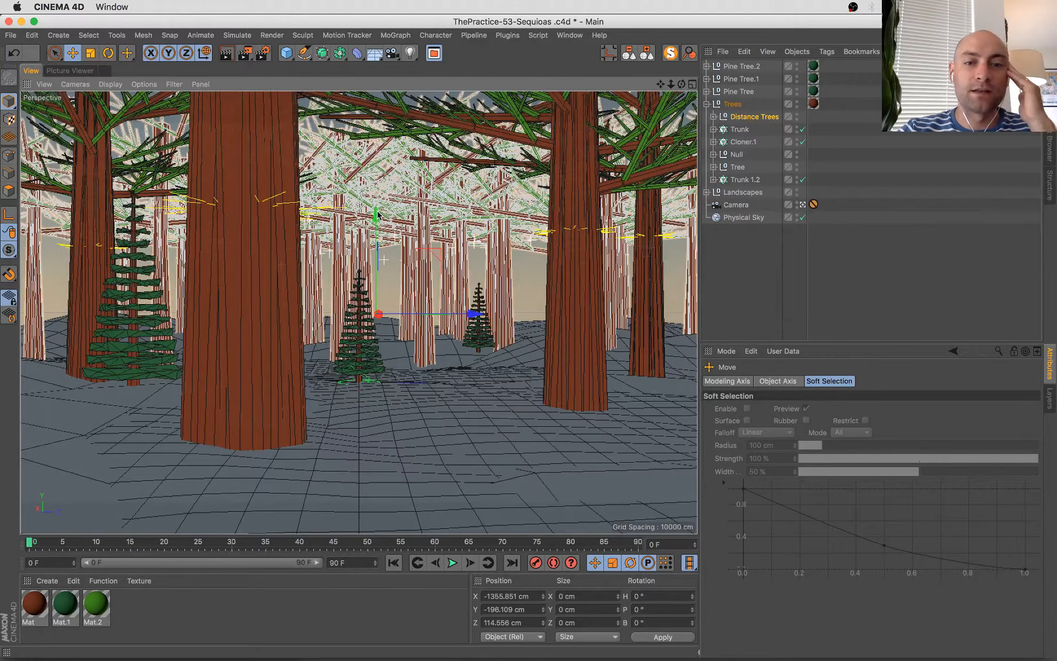
drag(378, 210, 380, 203)
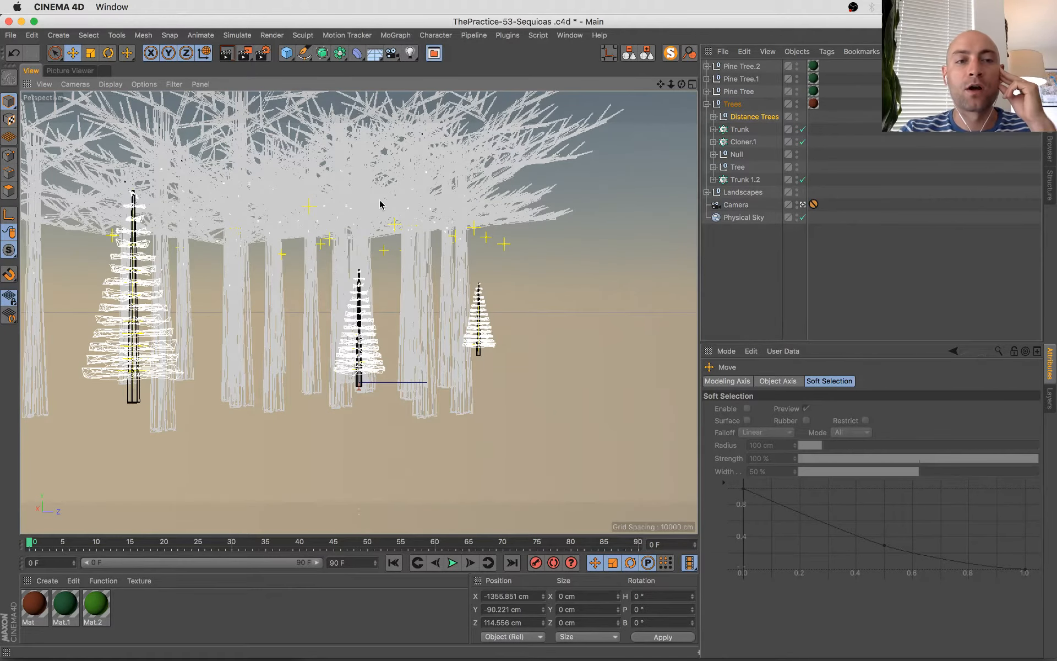
drag(380, 204, 380, 203)
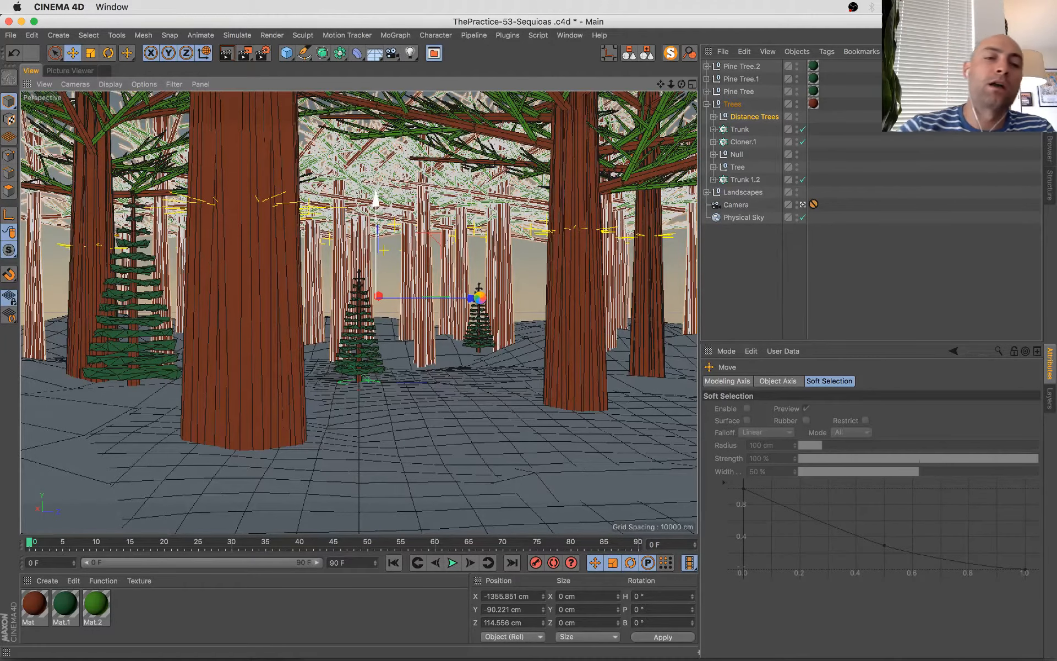
drag(479, 299, 481, 300)
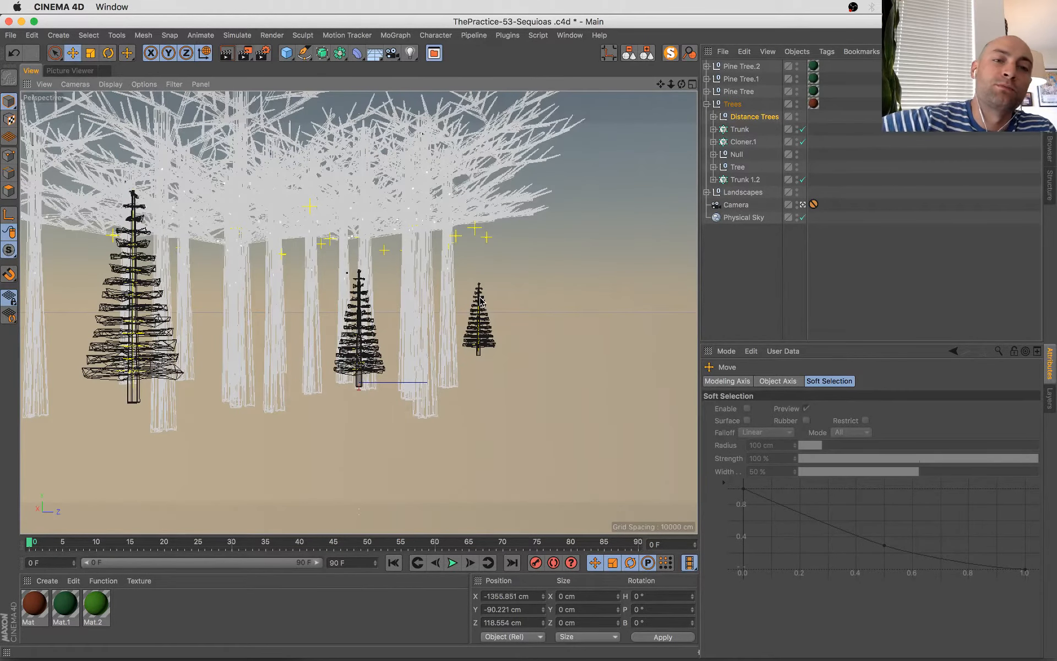
drag(481, 300, 480, 301)
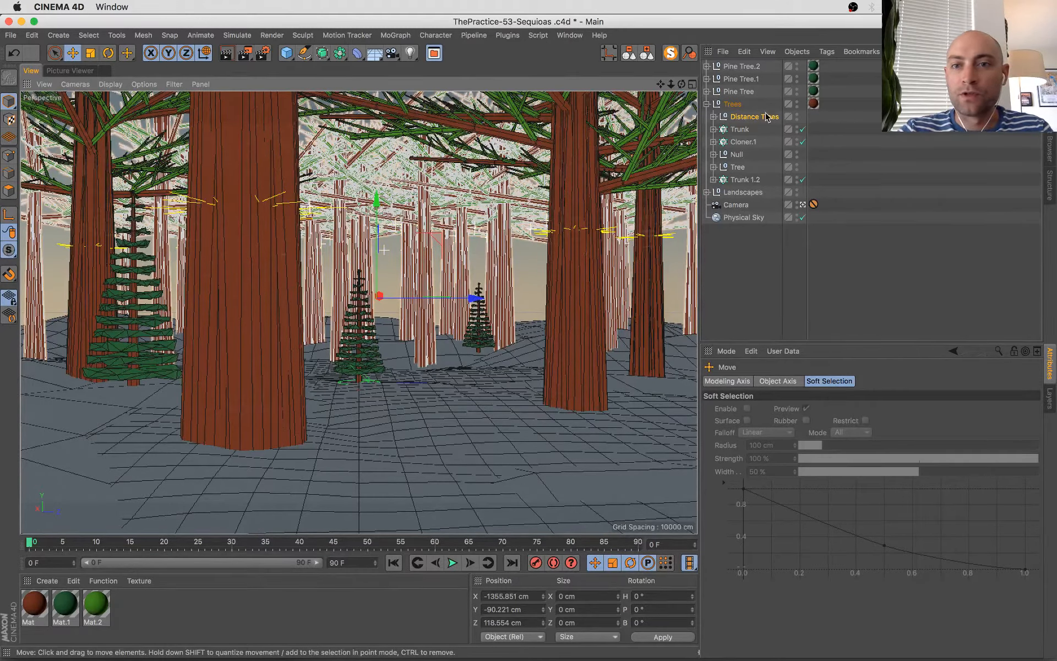
- Select the Trees group and collapse its hierarchy
click(732, 104)
click(707, 104)
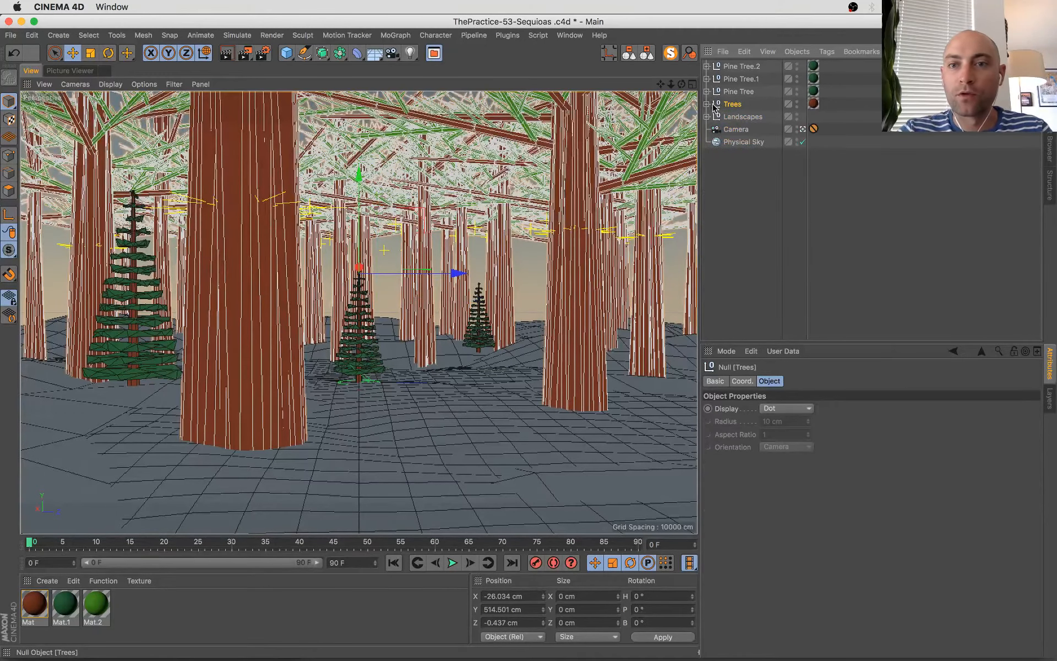
click(707, 104)
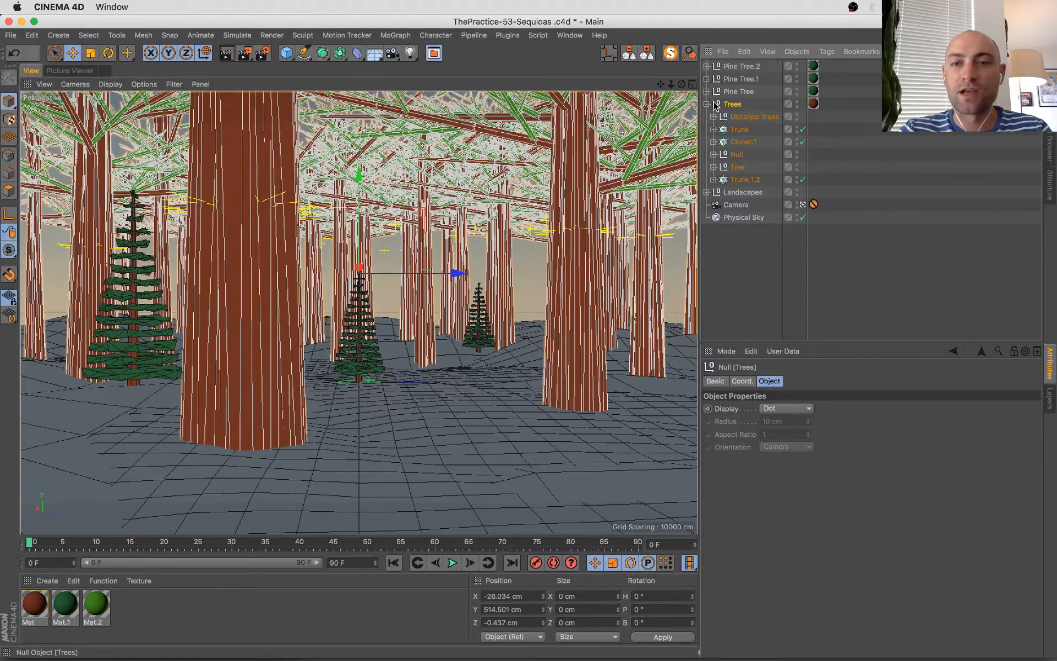
click(707, 104)
- Duplicate Pine Tree.2 along Z to about 926 cm and scale the copy down slightly
click(742, 66)
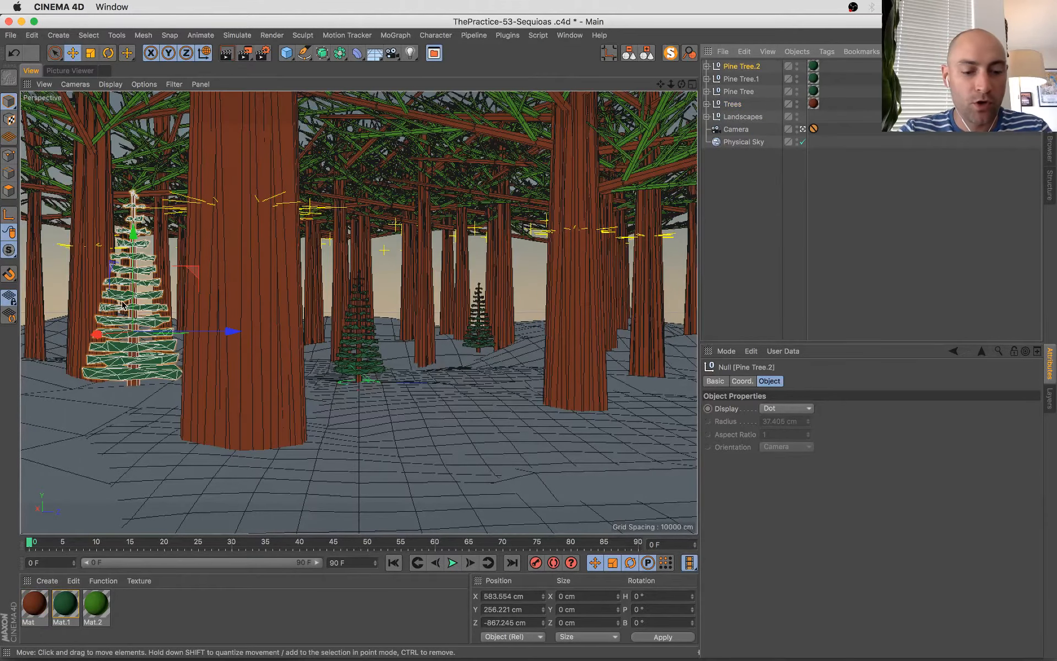
key(e)
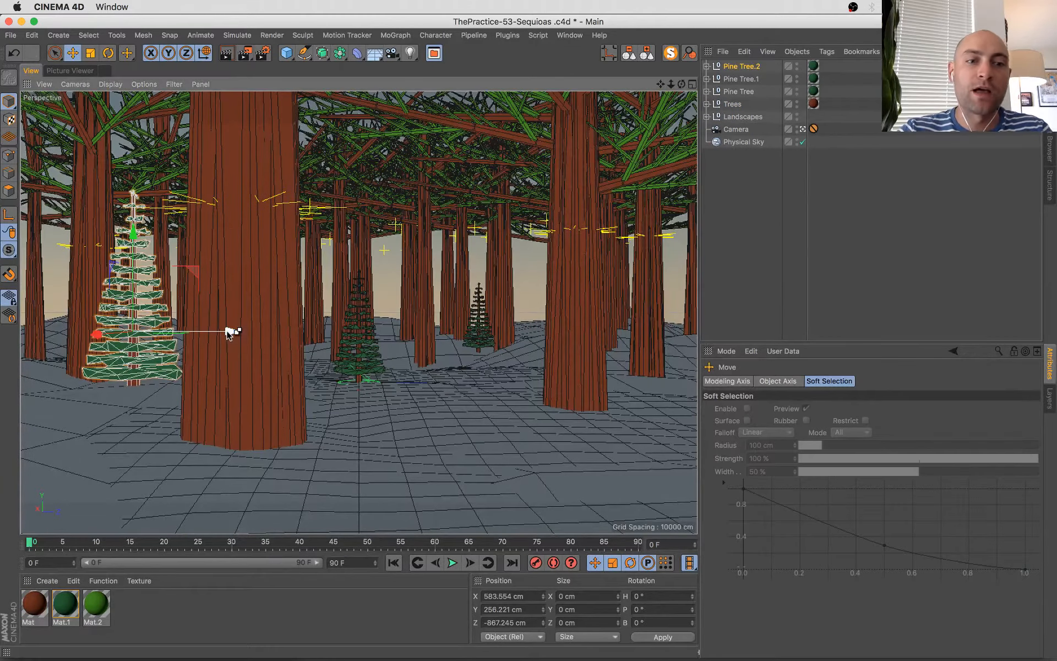
drag(383, 342, 706, 316)
key(t)
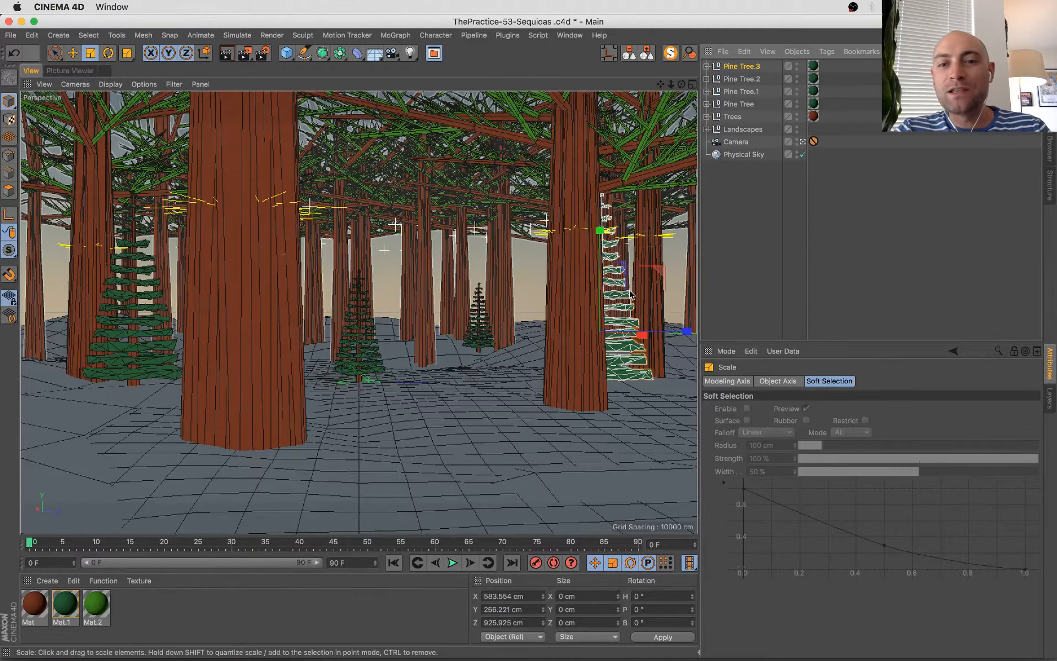
mouse_move(631, 295)
mouse_down()
mouse_move(602, 253)
mouse_move(622, 276)
mouse_up()
- Move Pine Tree.3 back into the forest to about X -389, Y 171 and Z 924 cm
key(e)
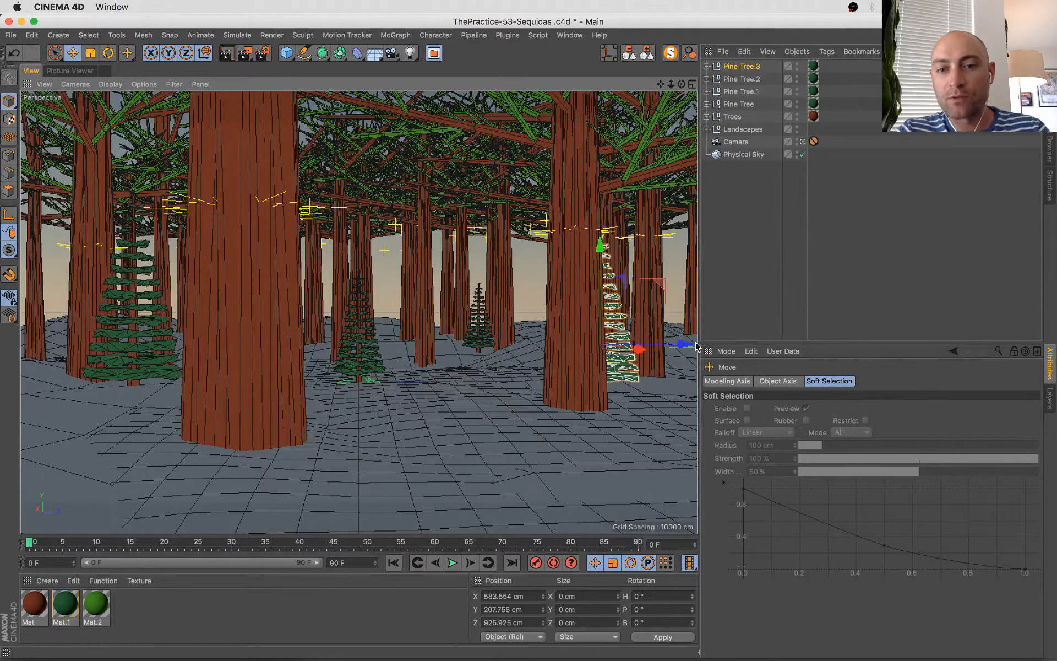
drag(691, 352, 629, 334)
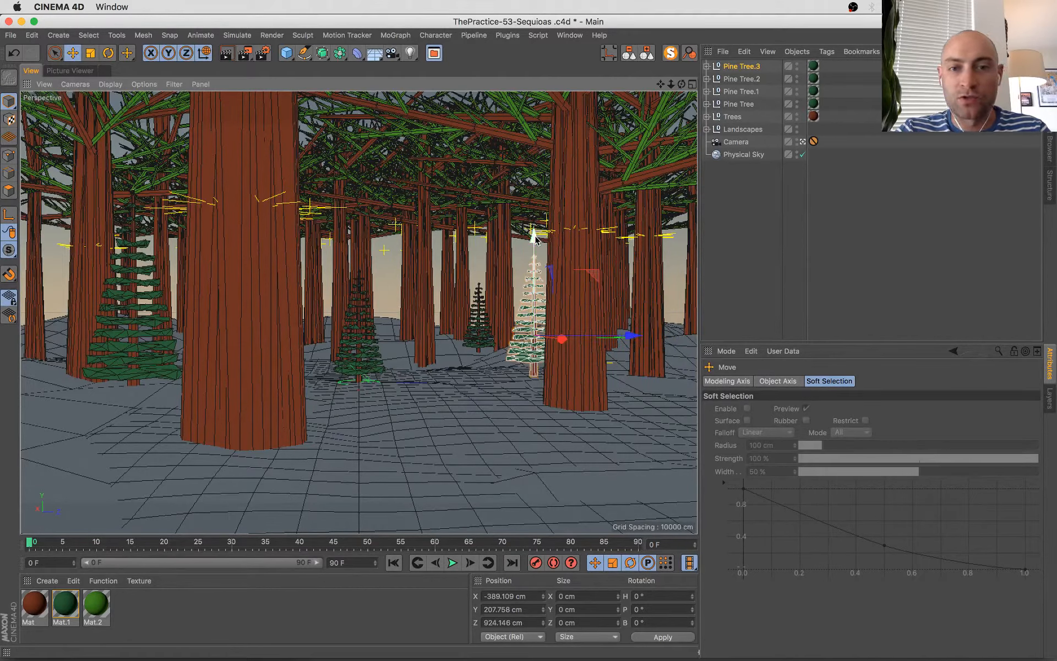
drag(534, 239, 536, 255)
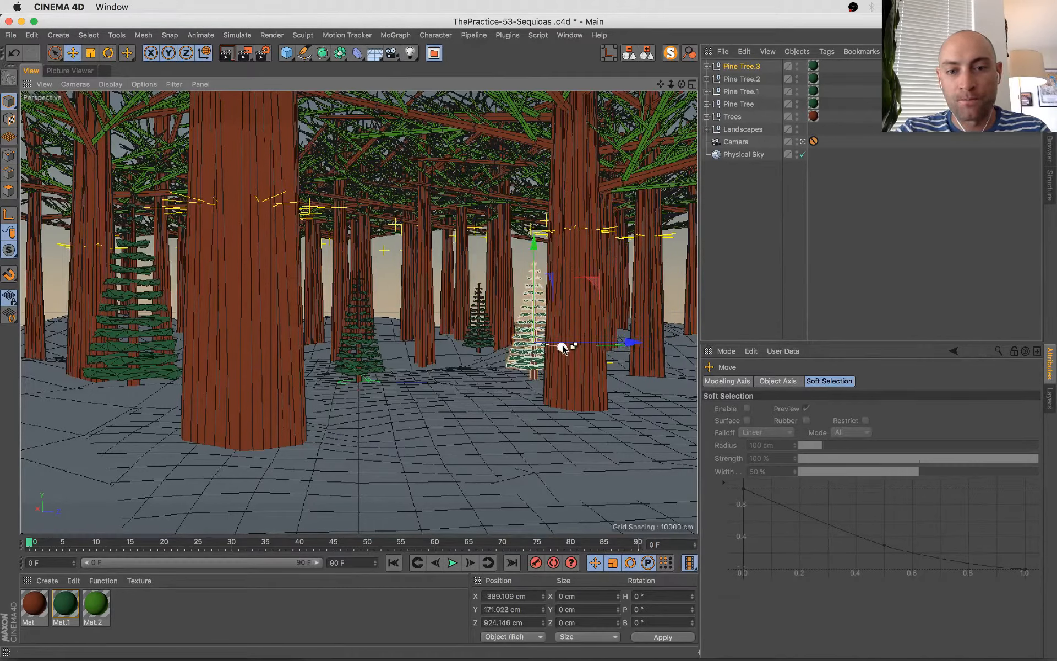
- Duplicate Pine Tree.3 toward the camera at about X 872 and Z 849 cm and scale the copy down
drag(569, 353, 672, 364)
key(t)
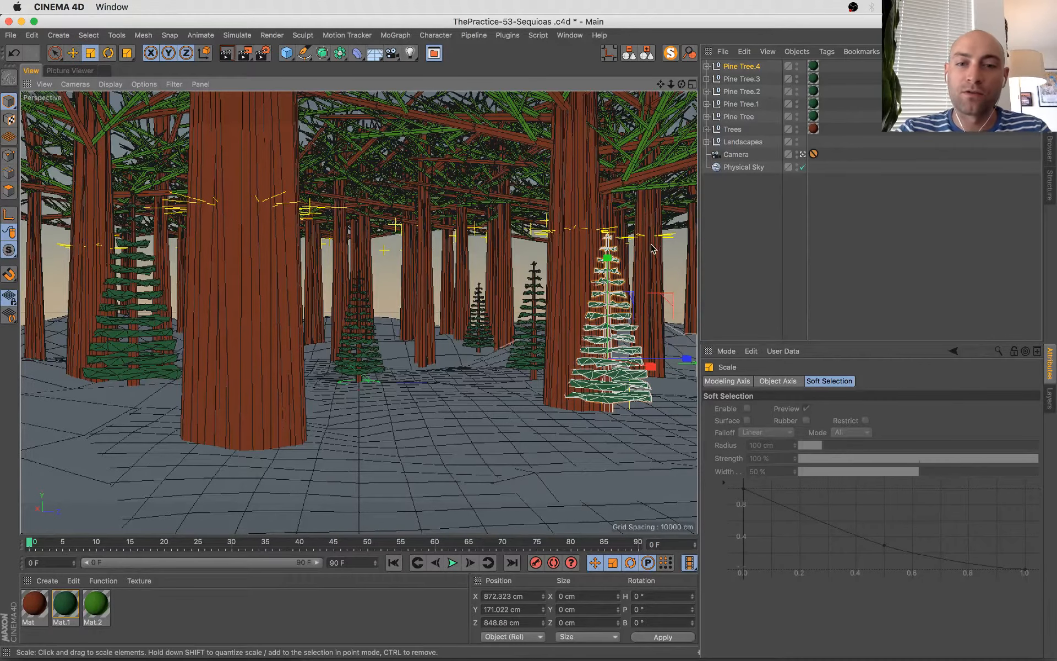
drag(654, 247, 589, 312)
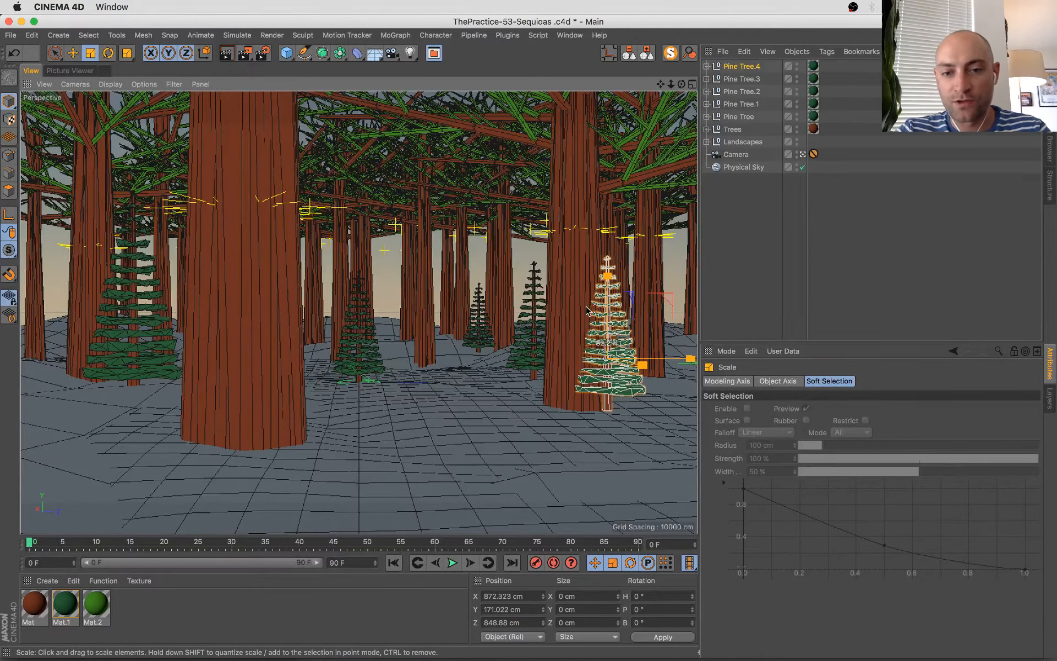
- Move Pine Tree.4 closer to the camera and onto the ground, at about X 1204, Y 141 and Z 790 cm
key(e)
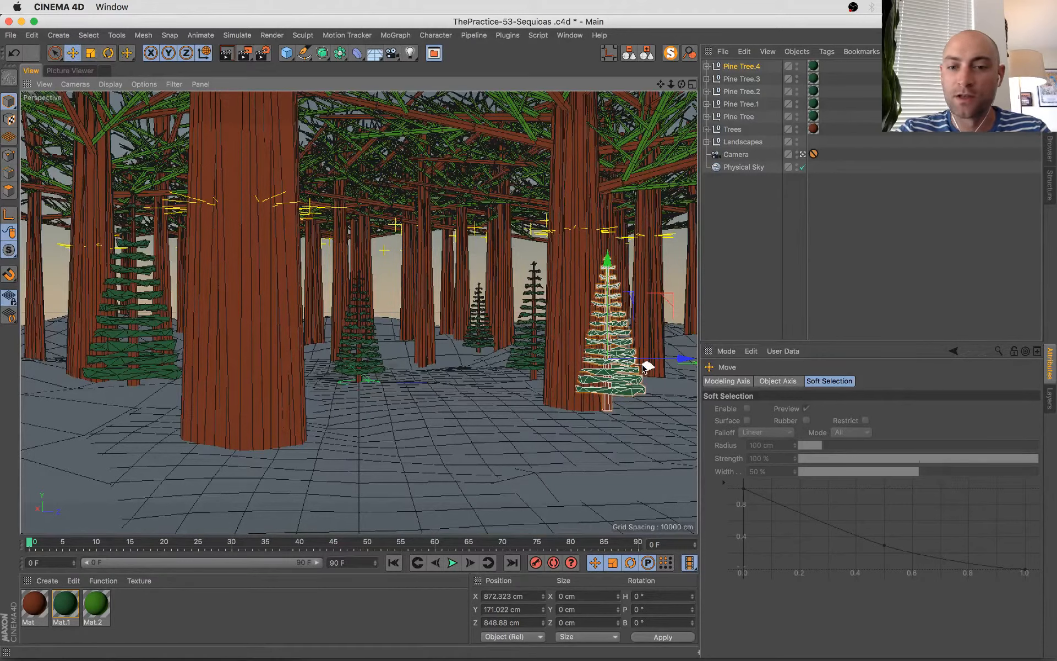
drag(645, 367, 673, 376)
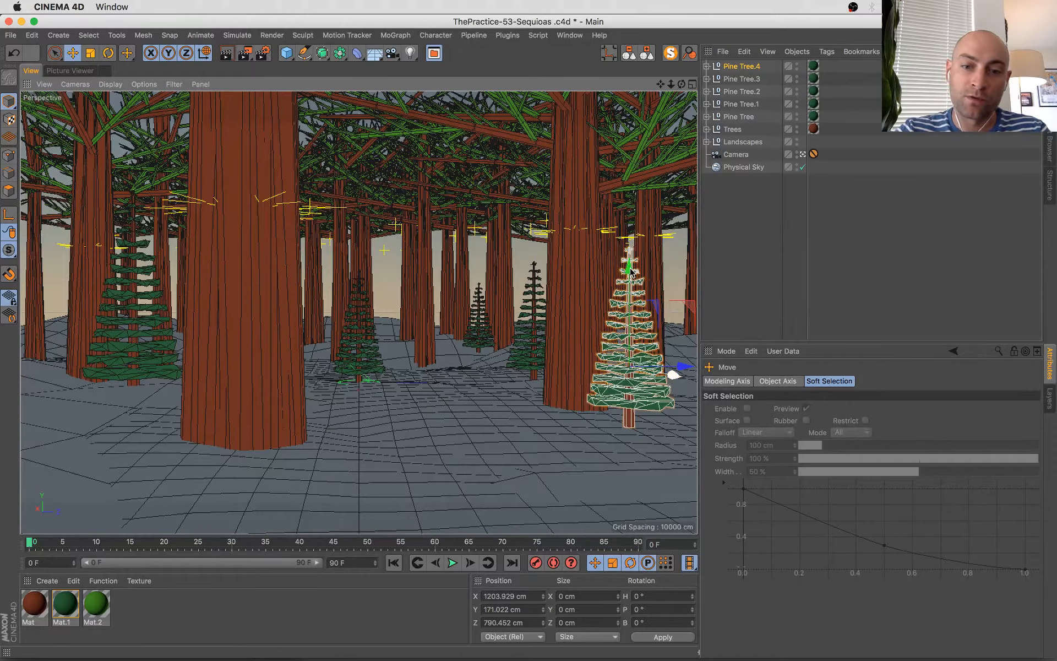
drag(630, 272, 635, 282)
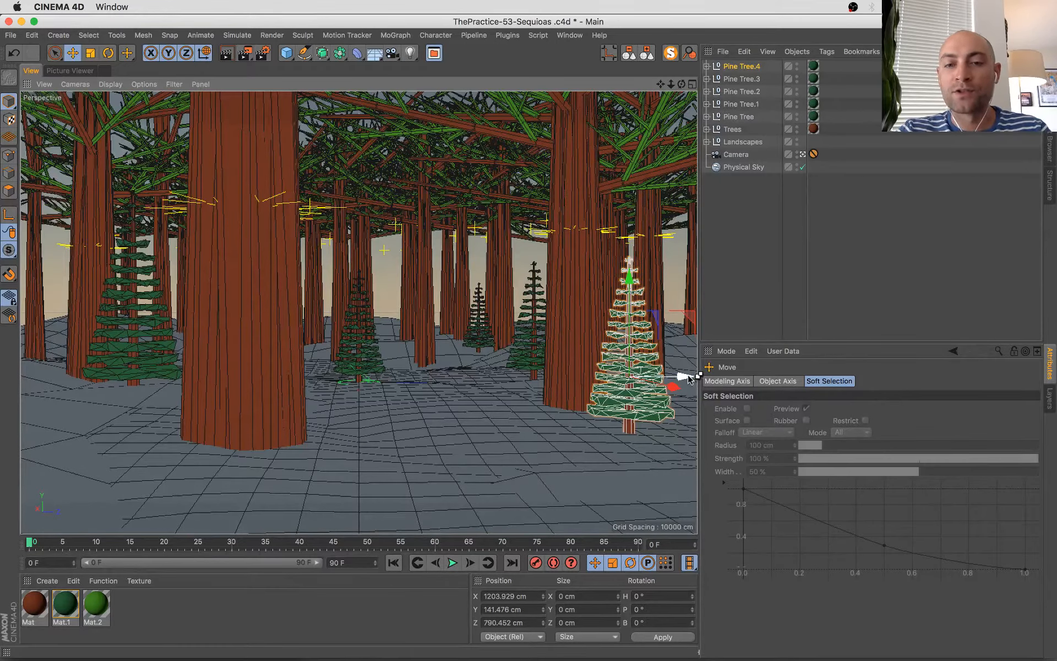
drag(692, 379, 688, 379)
- Duplicate Pine Tree.4 to the opposite side of the forest, at about X -716, Y 203 and Z -1655 cm
drag(486, 398, 138, 350)
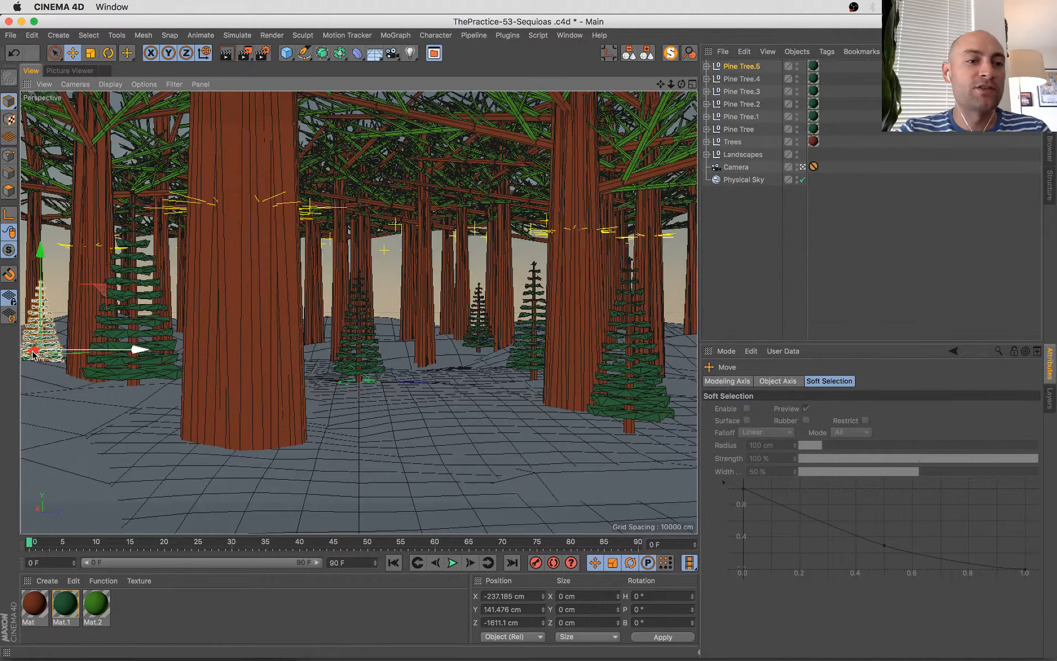
drag(37, 354, 156, 349)
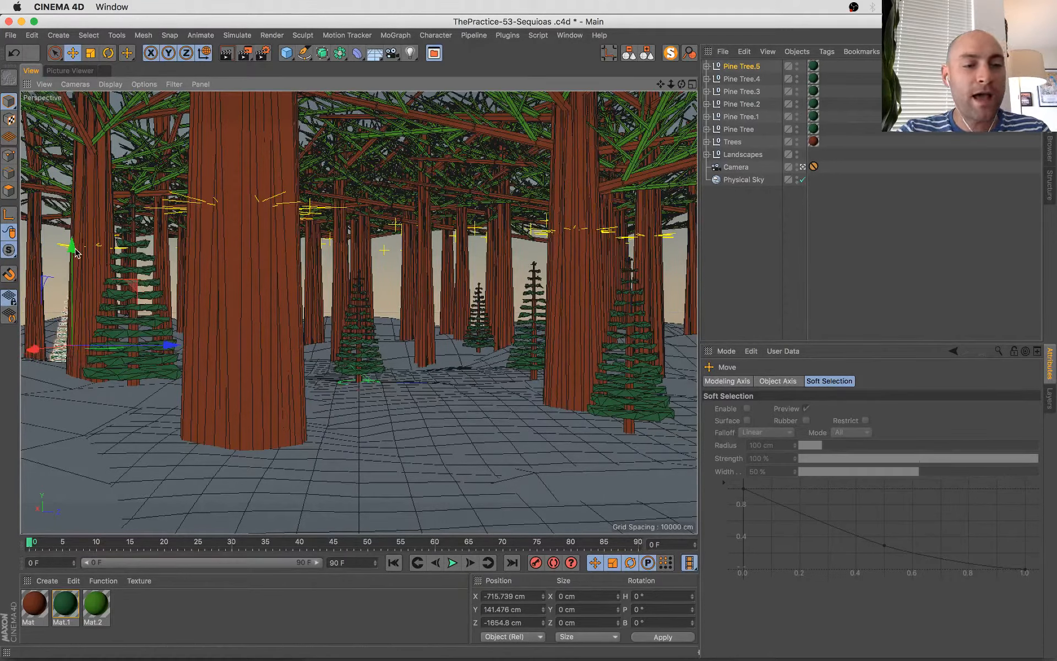
drag(75, 253, 76, 240)
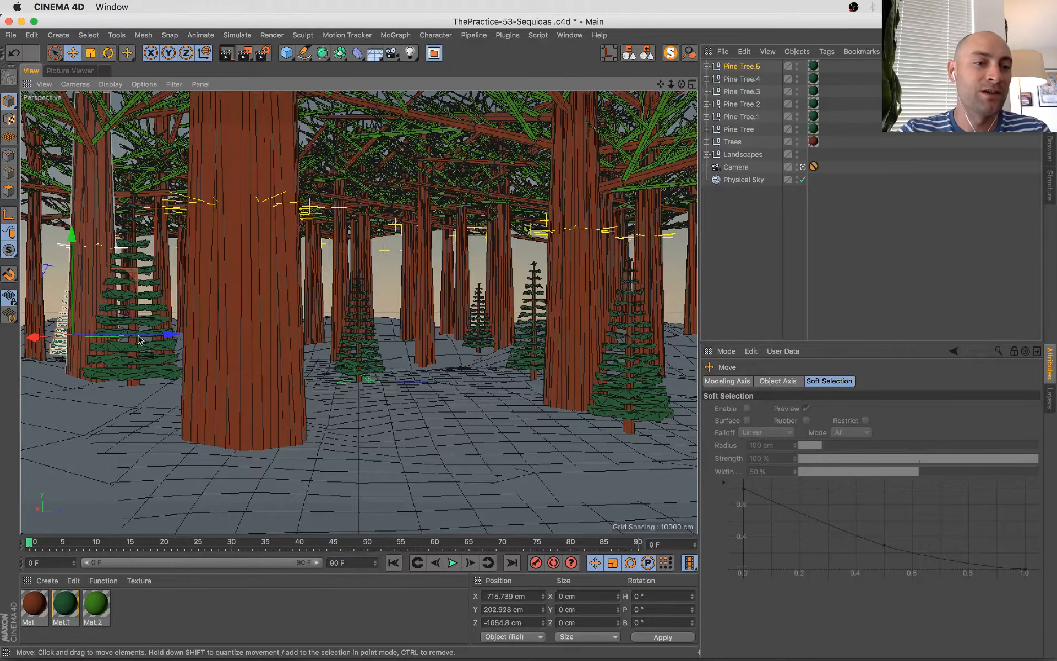
- Fine-tune Pine Tree.5's position to about X -831 and Z -1779 cm, and save the scene
drag(140, 337, 136, 339)
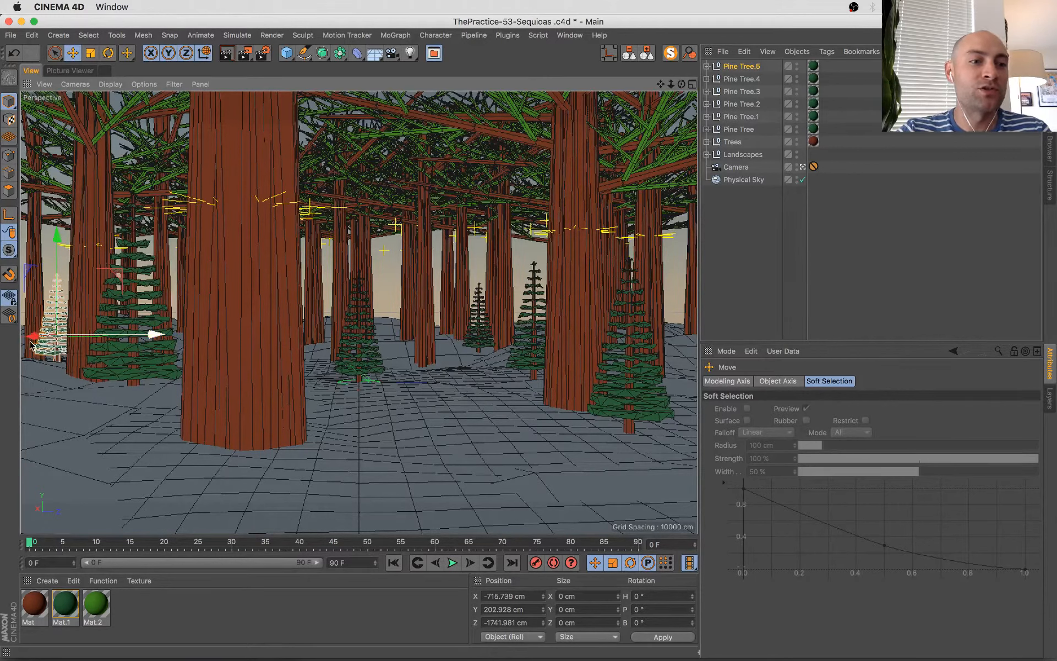
drag(41, 337, 45, 334)
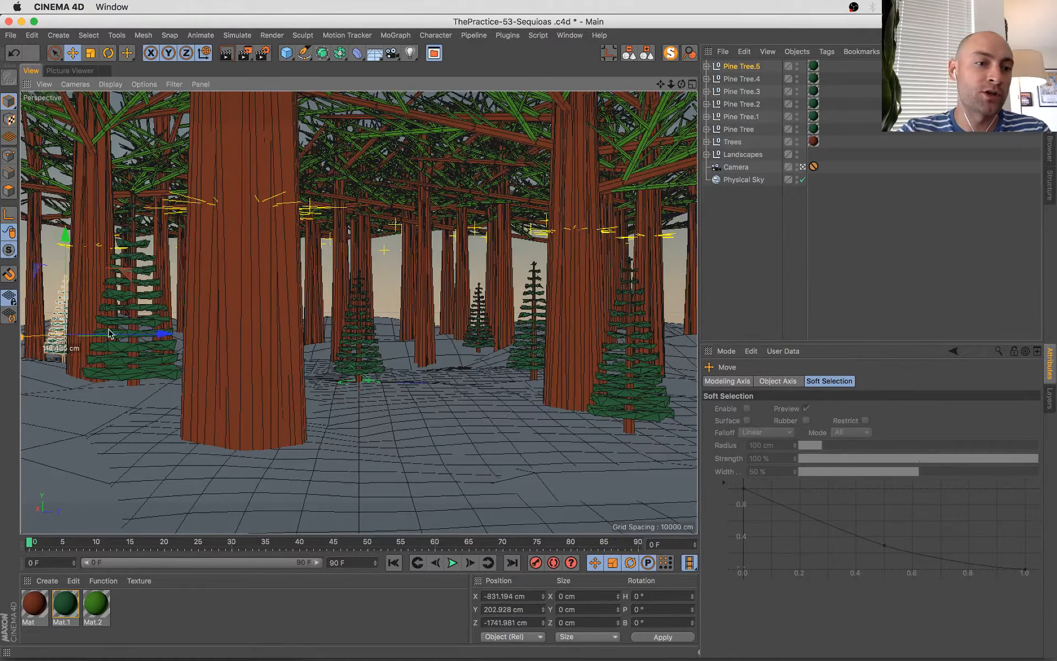
drag(136, 334, 128, 332)
key(super+s)
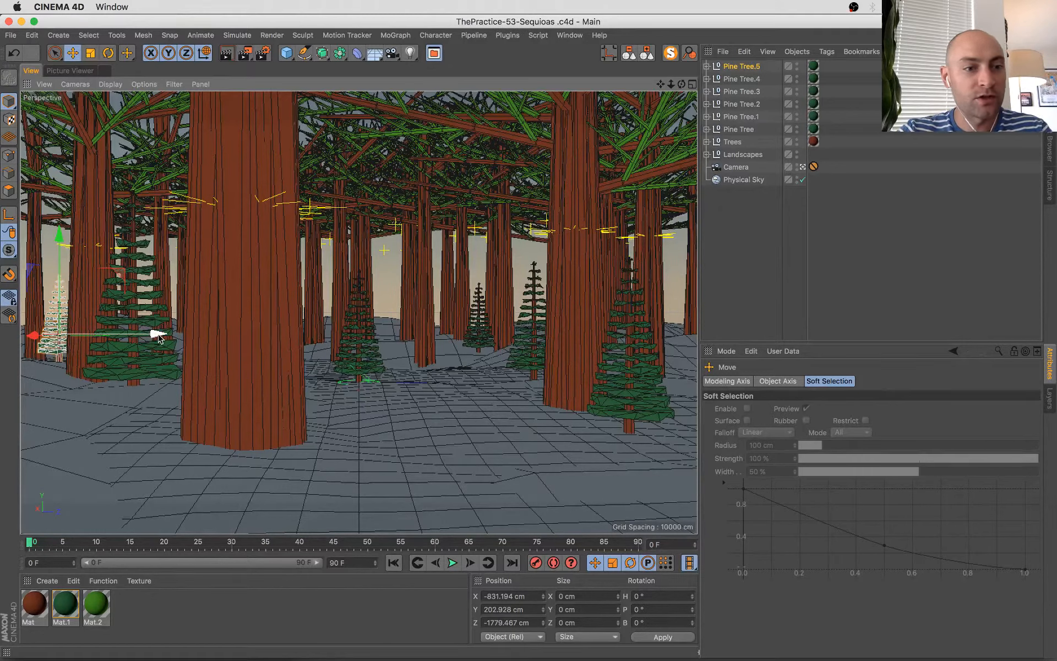
- Duplicate Pine Tree.5 and place the copy deep in the middle of the forest, at about X -2097 and Z 351 cm
drag(484, 318, 486, 316)
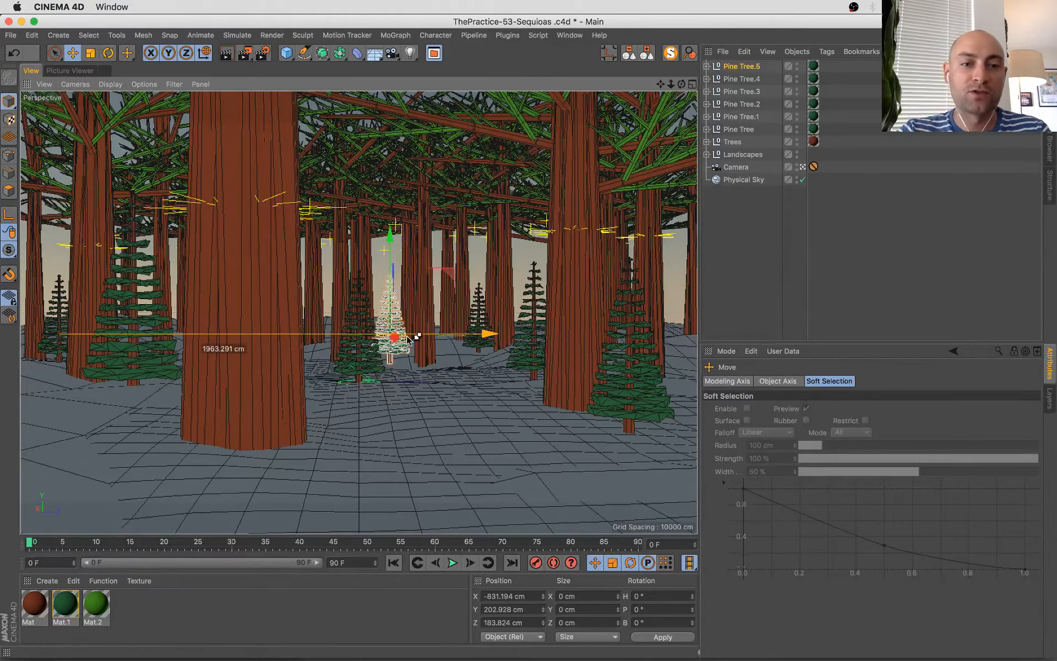
key(super+c)
key(super+v)
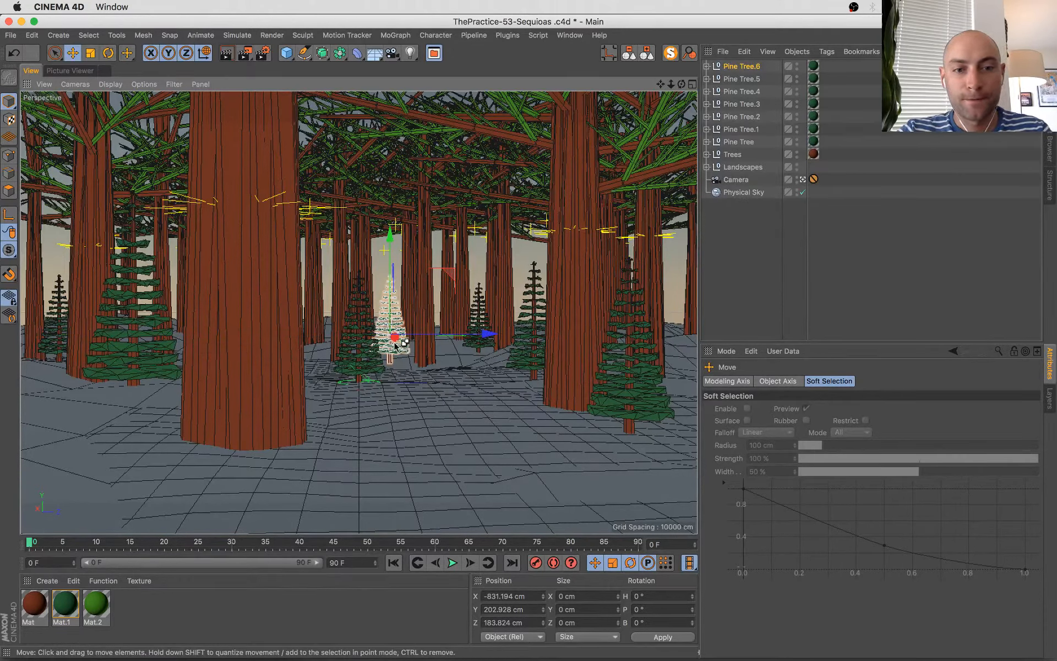
drag(390, 334, 364, 329)
drag(451, 334, 417, 333)
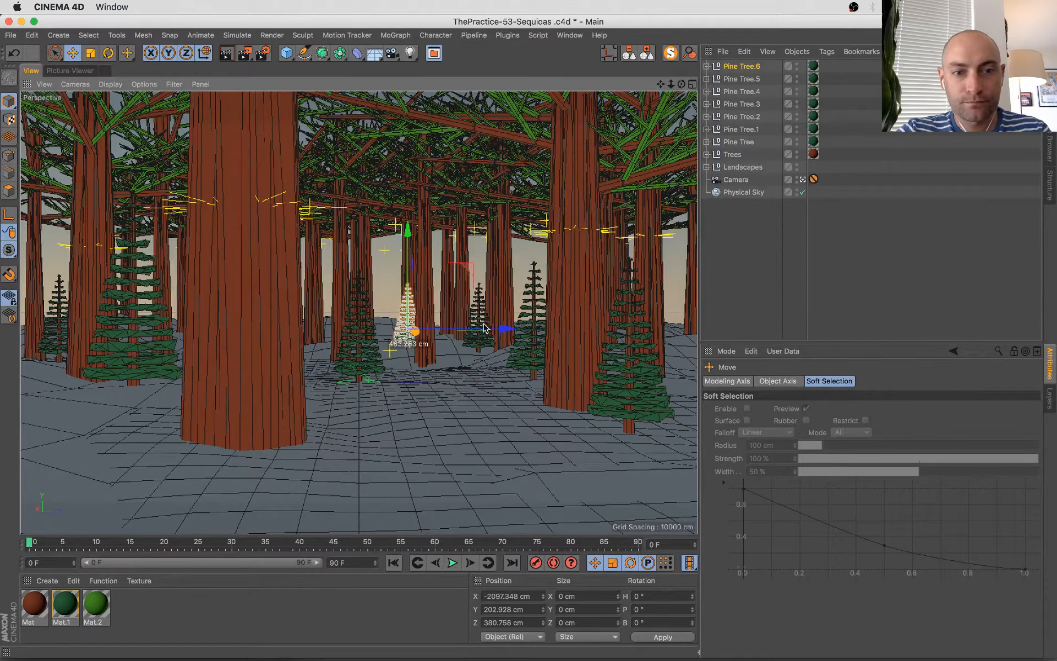
drag(497, 332, 493, 331)
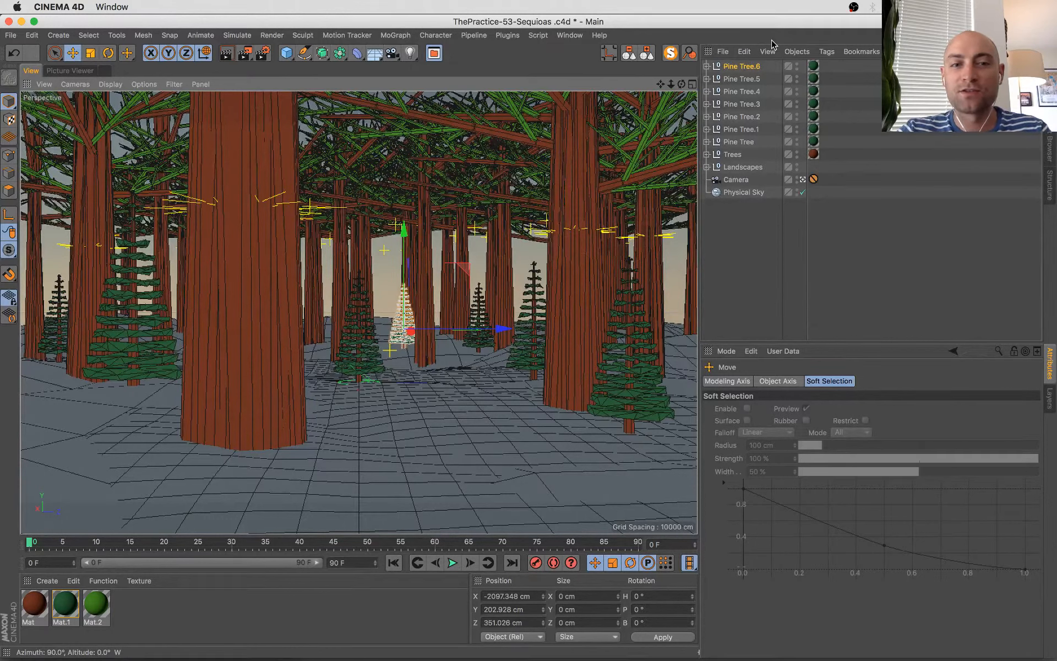
- Expand the Trees group, save the scene and select the group
click(707, 154)
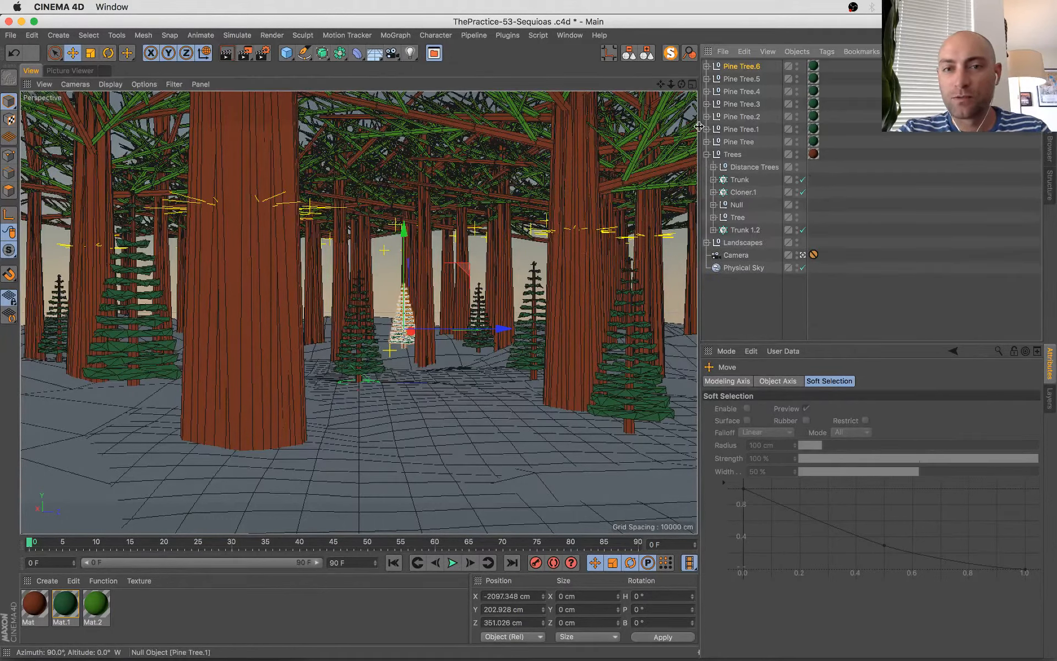
key(super+s)
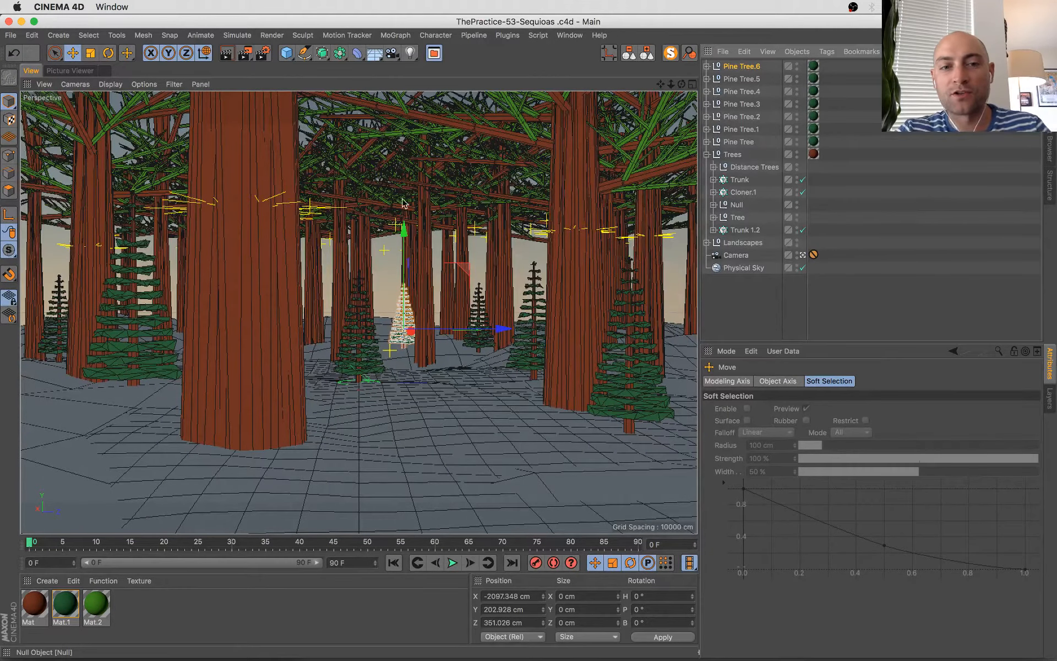
click(722, 155)
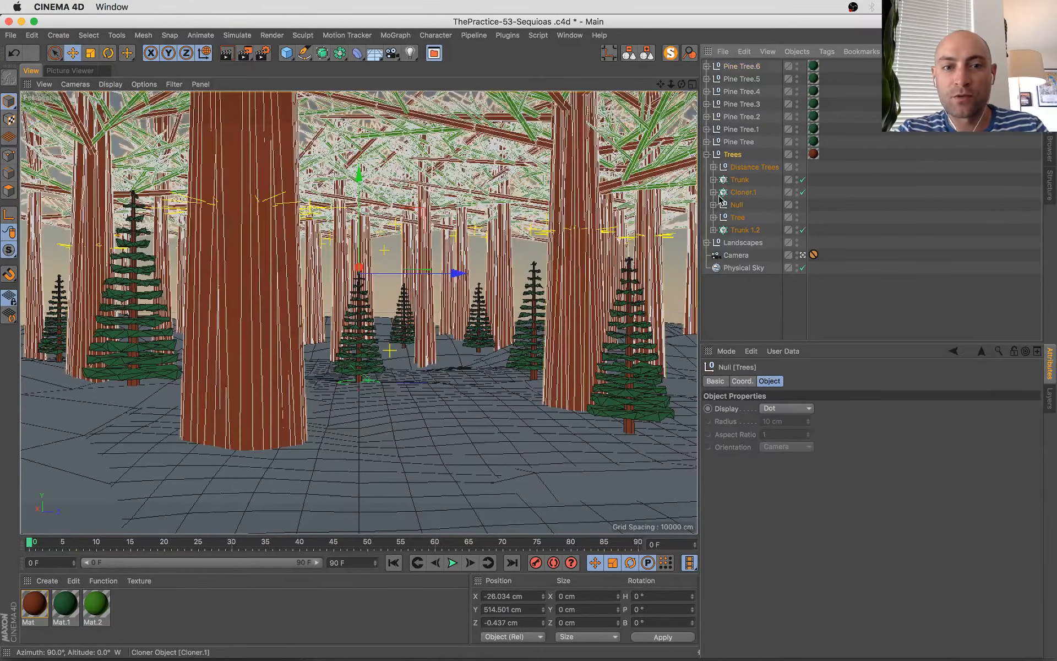
- Duplicate the Distance Trees group out of the Trees group to the top level of the hierarchy and collapse Trees
click(707, 155)
click(707, 155)
click(733, 168)
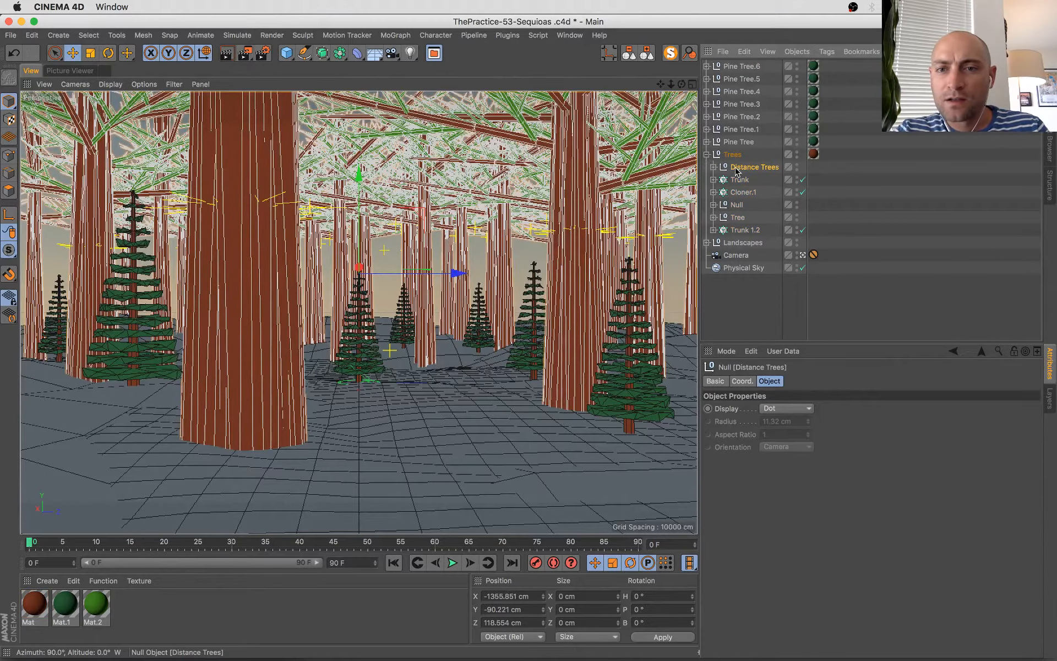
click(714, 167)
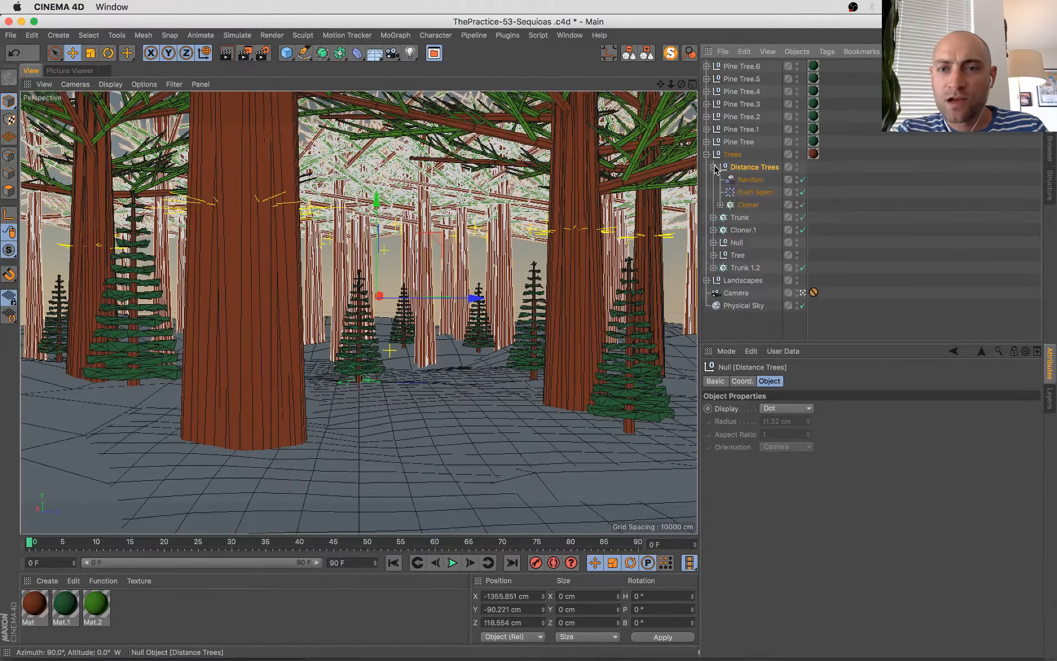
click(720, 205)
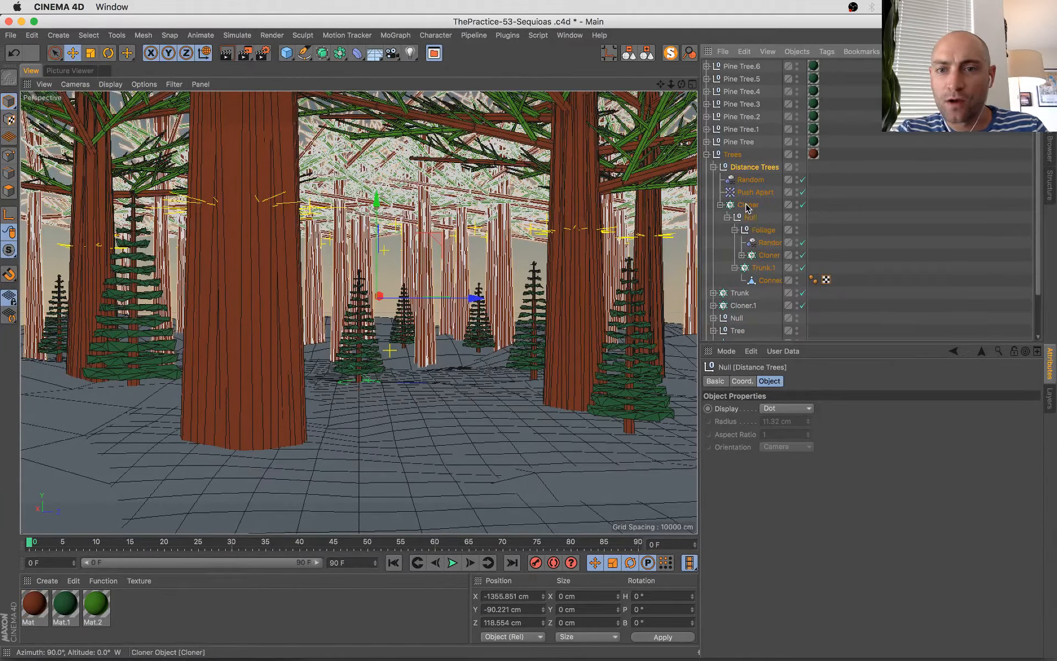
drag(746, 204, 738, 152)
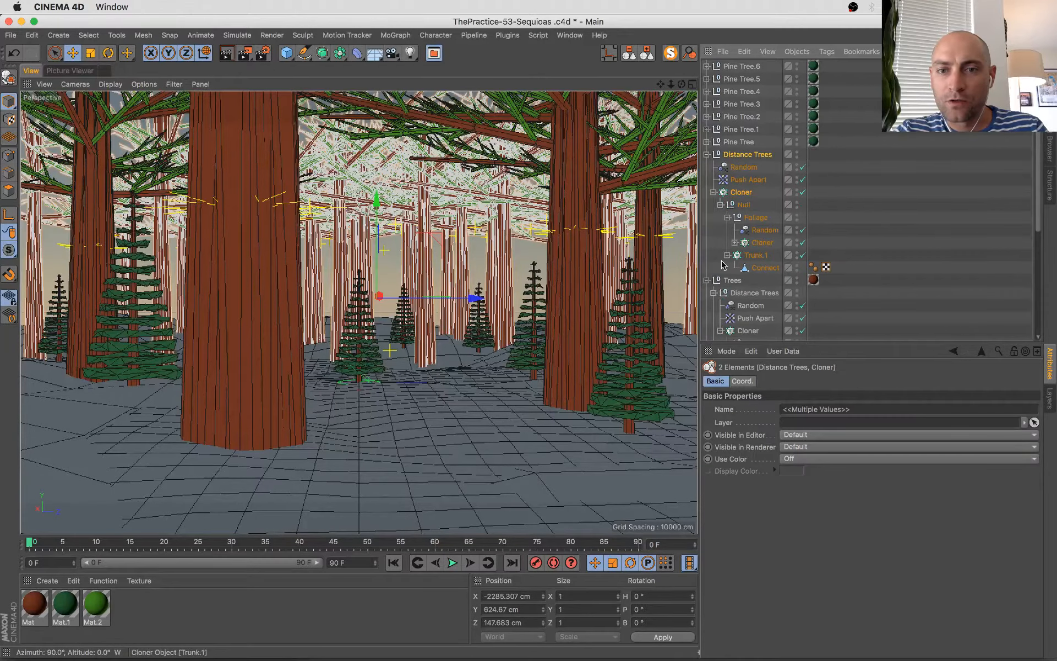
click(707, 281)
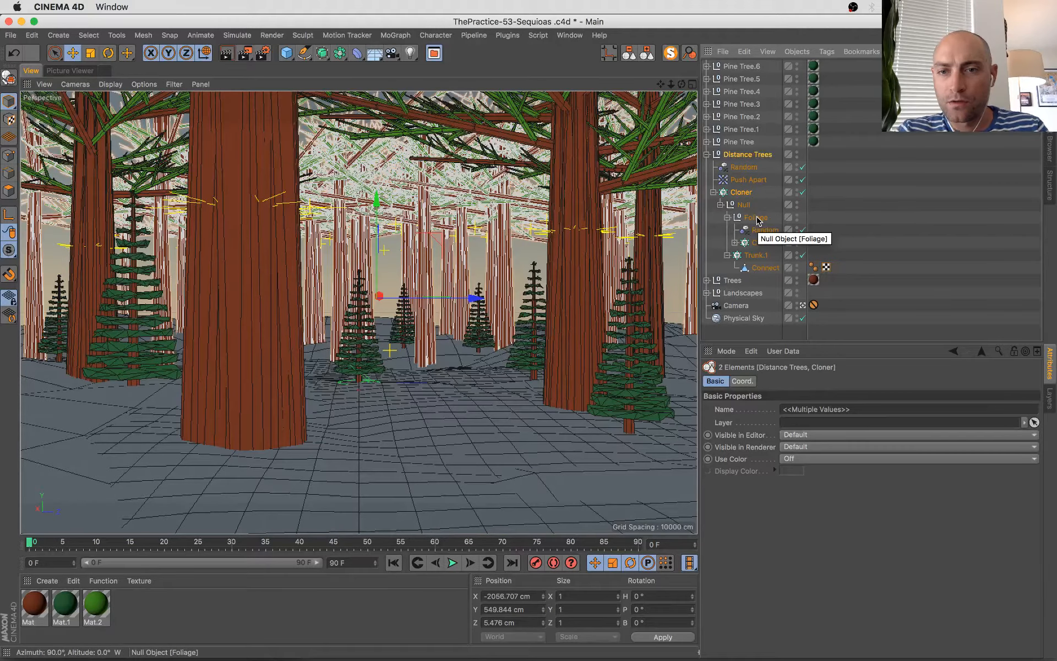
- Strip the copied Distance Trees down to its trunk by deleting Foliage, placing Trunk.1 directly under Cloner and deleting the empty Null
click(756, 218)
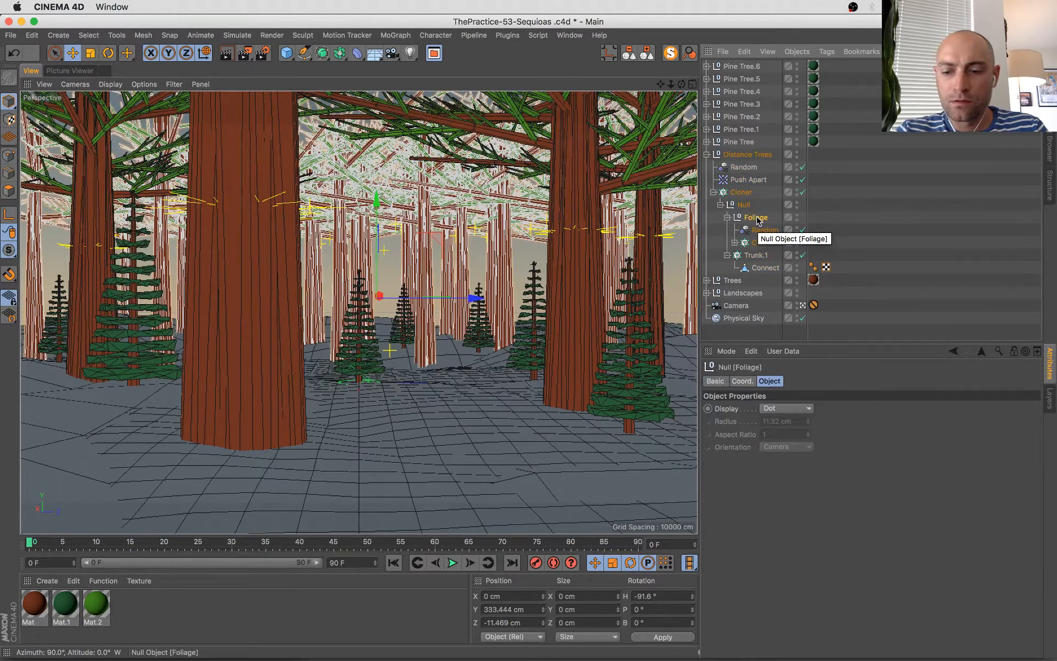
key(Delete)
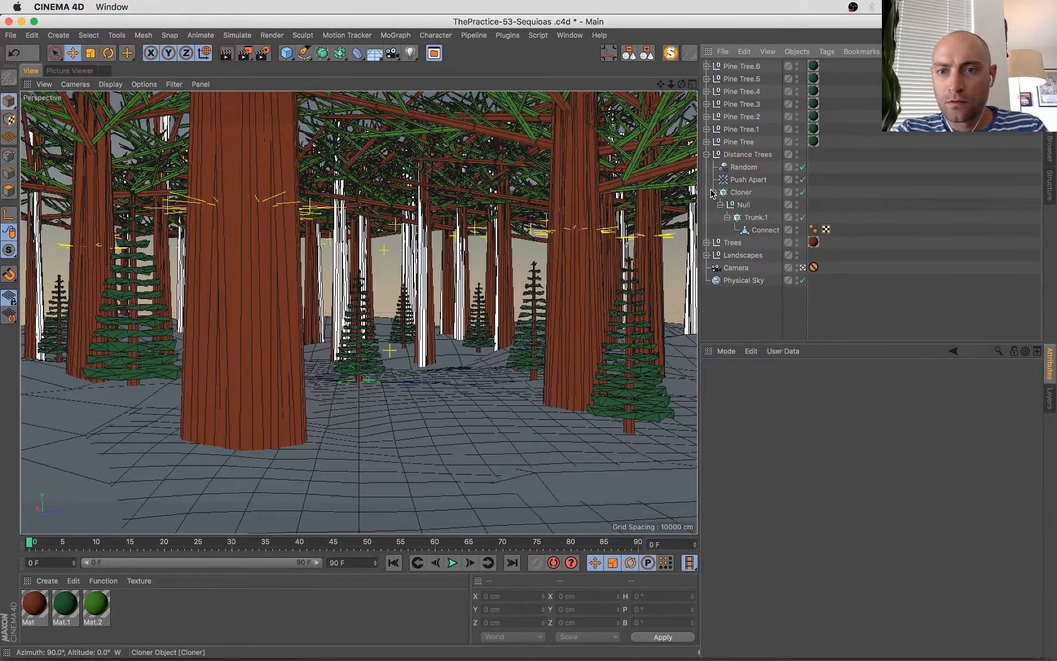
click(713, 193)
click(713, 192)
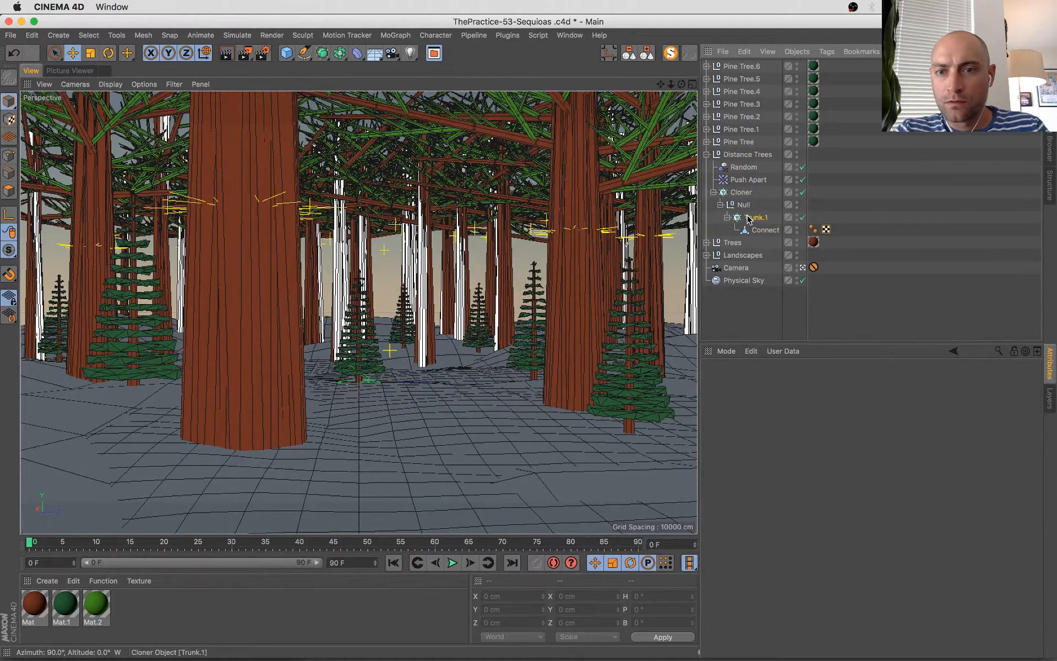
drag(751, 218, 742, 197)
click(732, 205)
key(Delete)
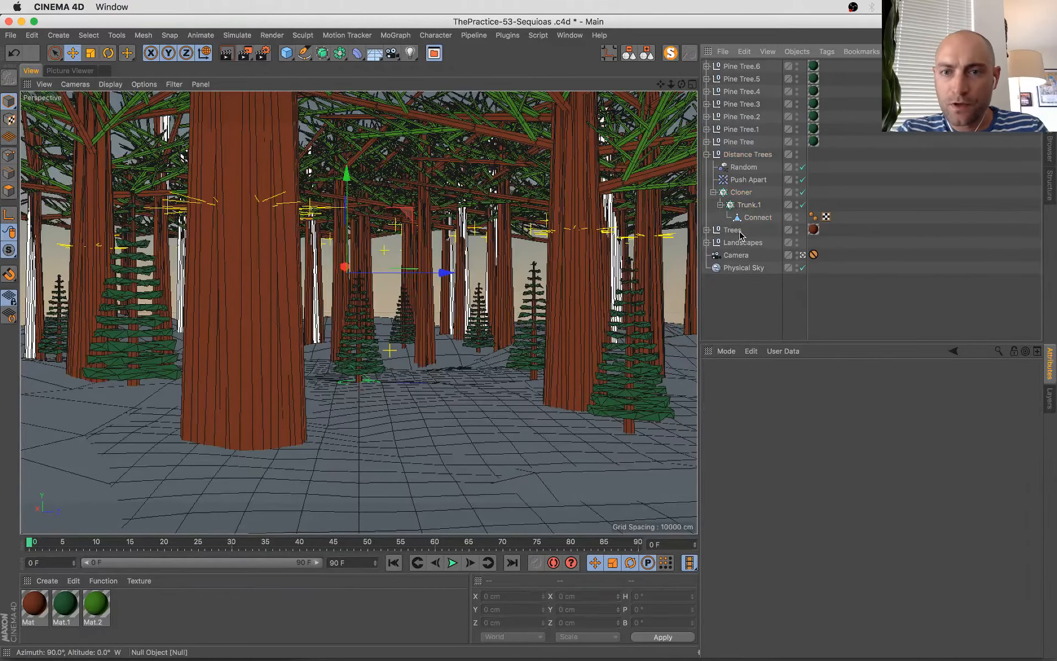
- Set the copied Cloner's grid size in X to about 2230 cm and move it deeper into the forest, to about X -4238 cm
click(741, 192)
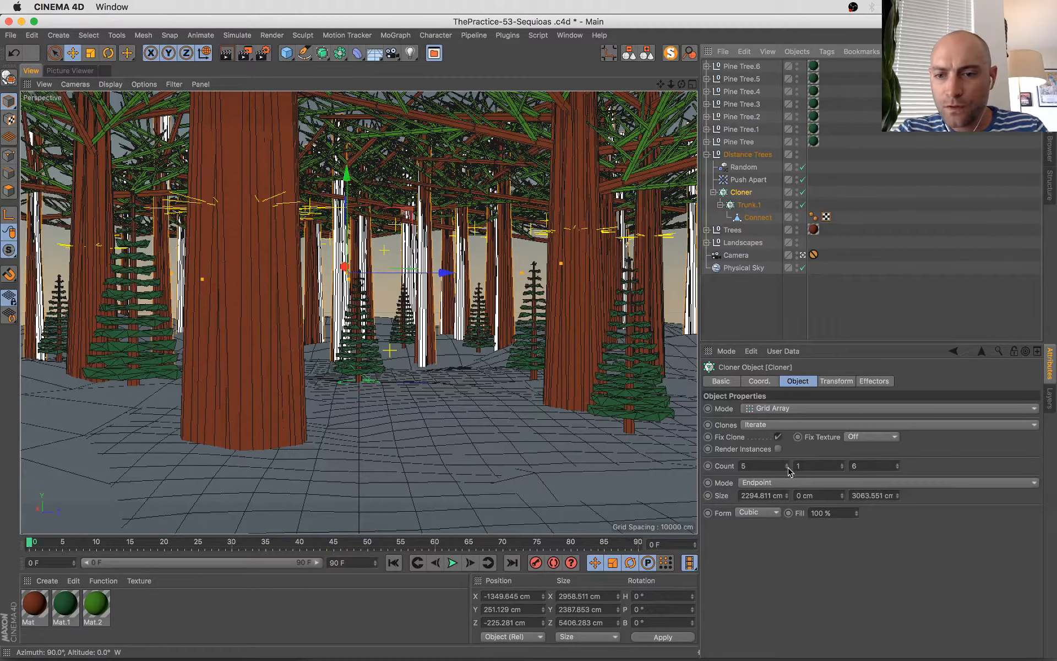
drag(786, 495, 787, 508)
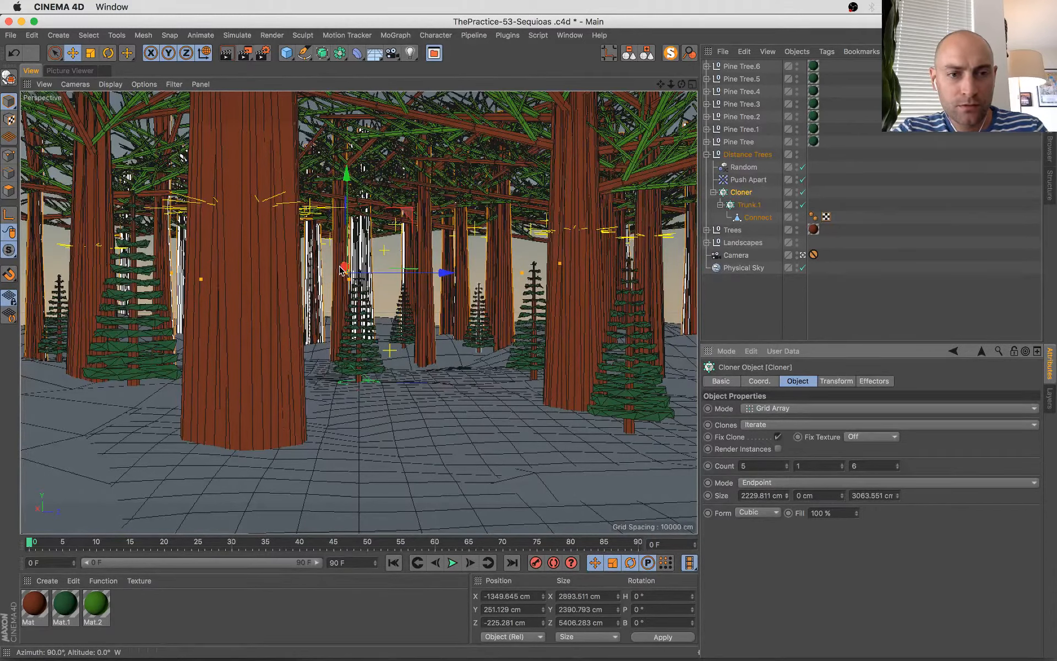
mouse_move(340, 270)
mouse_down()
mouse_move(363, 272)
mouse_move(301, 278)
mouse_up()
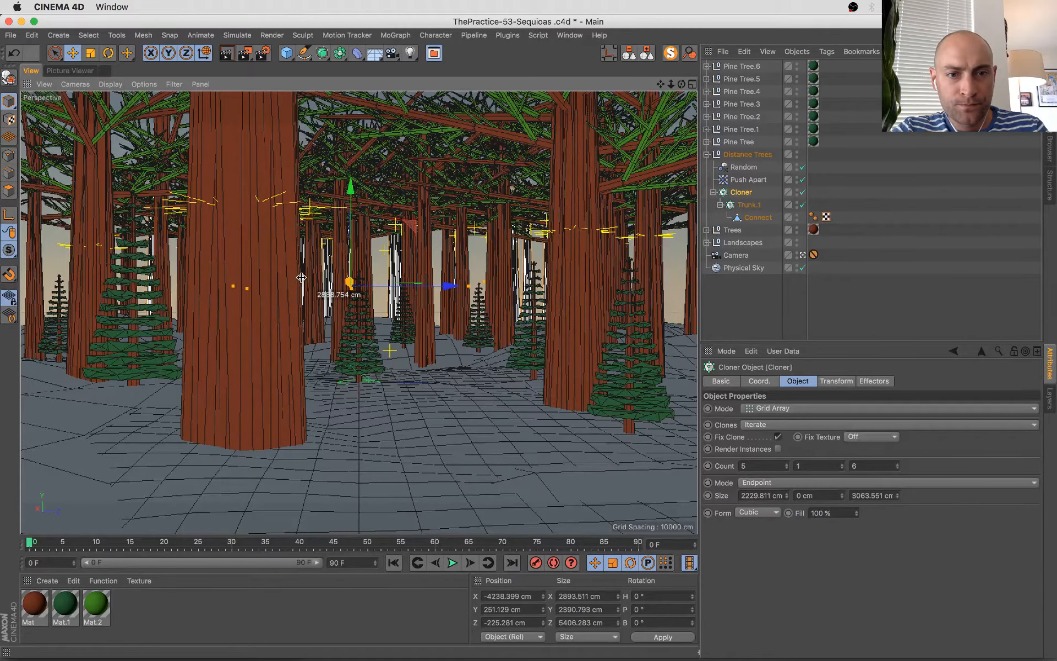
- Increase the Cloner's grid count to 7 × 1 × 9 and widen its Z size to about 4955 cm
click(897, 464)
click(897, 464)
click(786, 464)
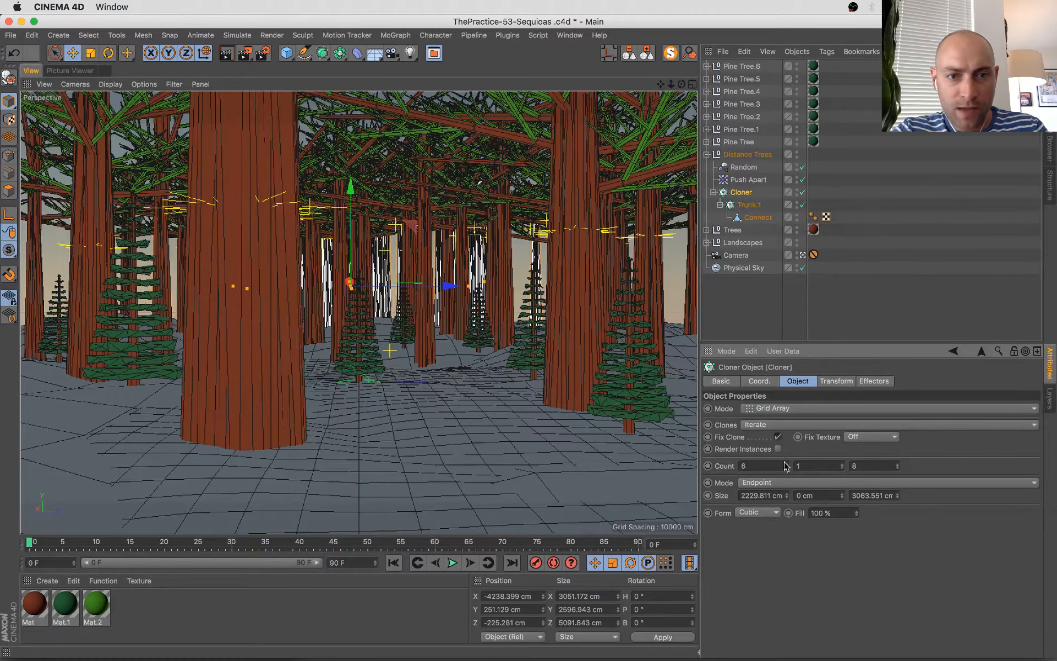
click(786, 463)
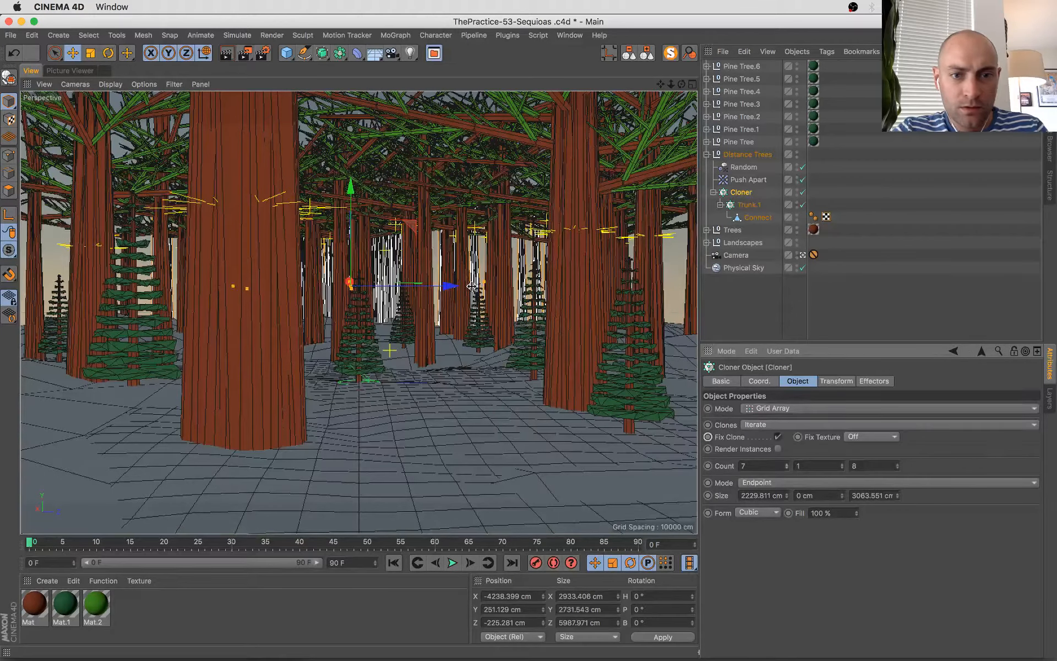
drag(472, 285, 541, 285)
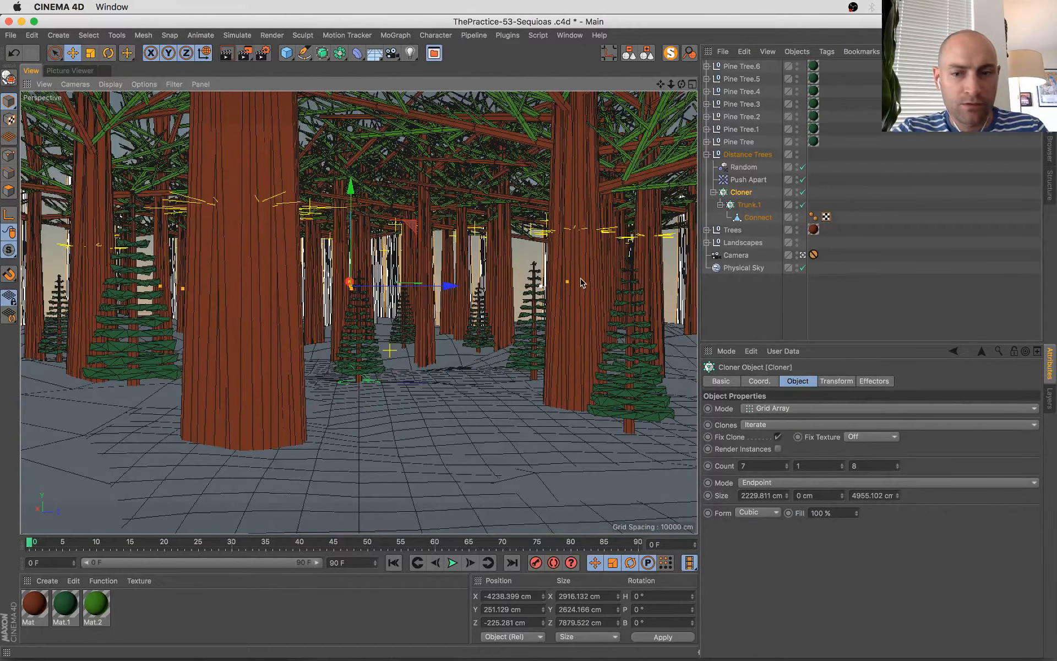
click(897, 464)
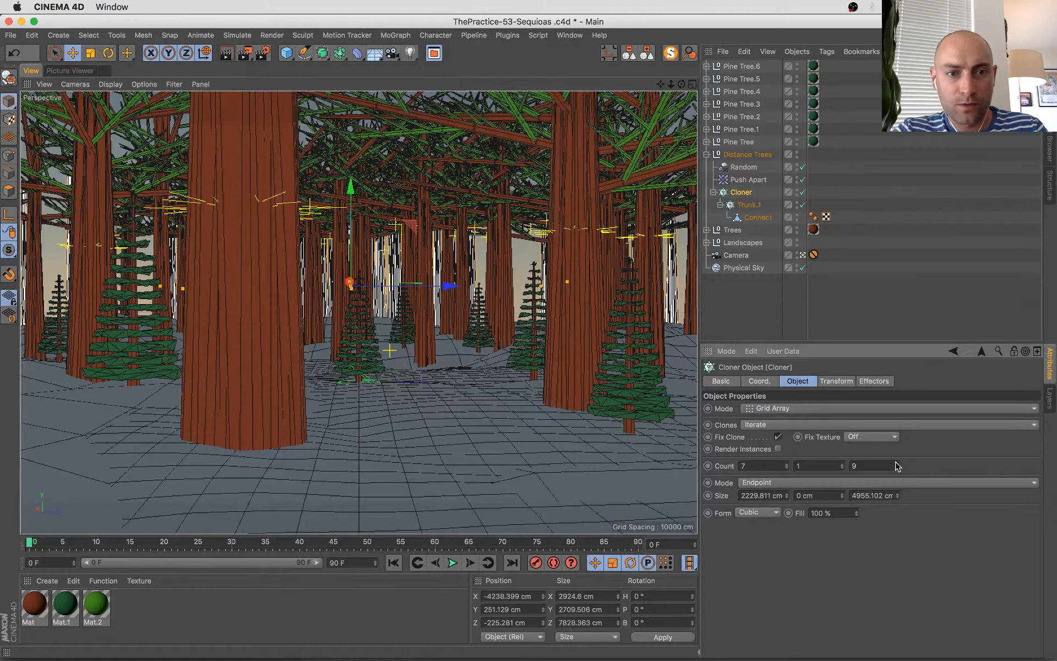
- Try a Push Apart effector radius of 452.72 cm and undo the change
click(748, 180)
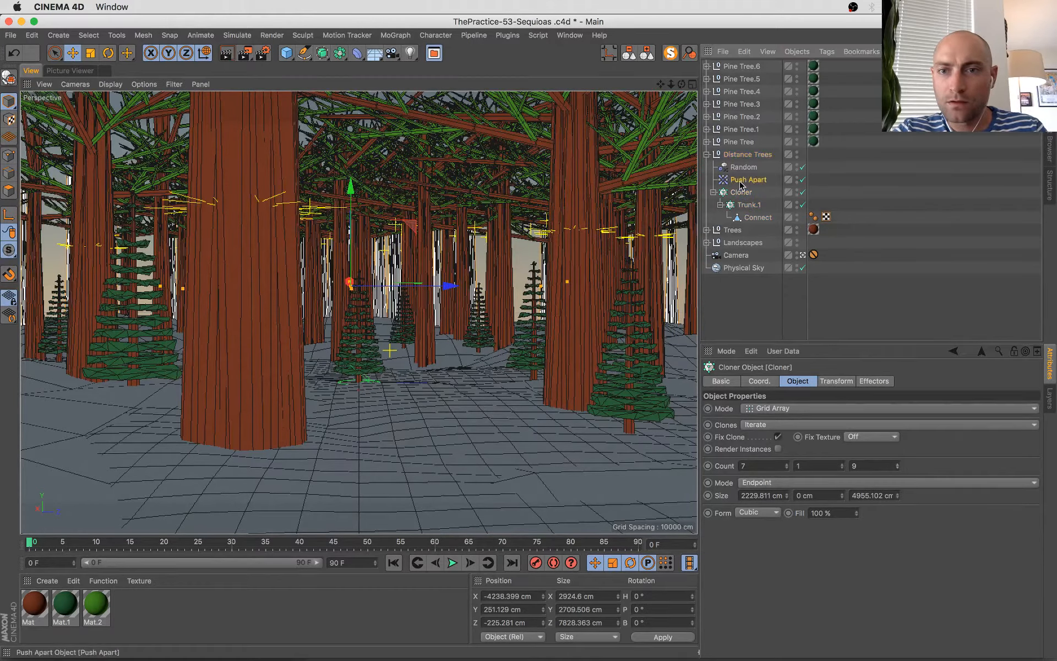
drag(799, 456, 799, 424)
click(798, 450)
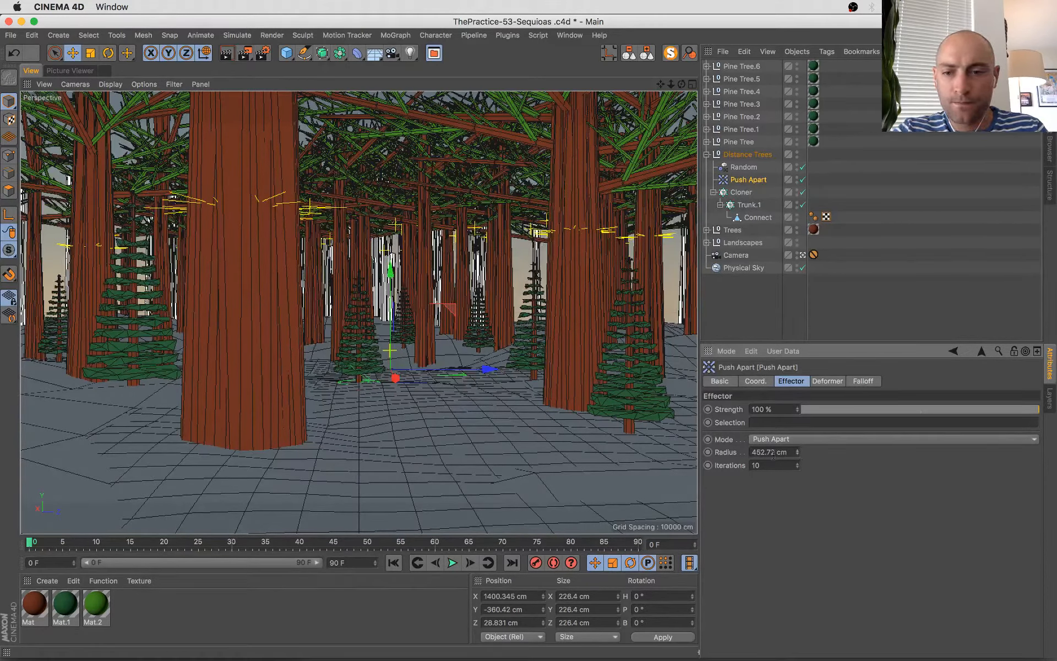
click(773, 453)
key(super+z)
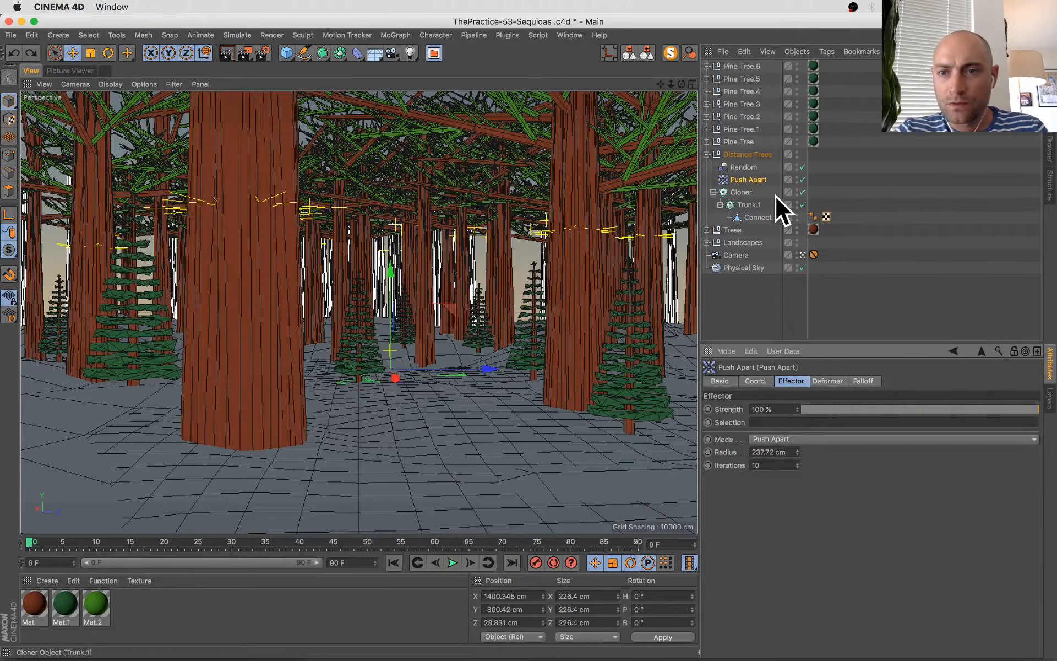
- Disable Random and Push Apart, enlarge the Cloner grid to 8 × 1 × 9 with a Z size of about 5458 cm, and re-enable Random
drag(803, 168, 805, 181)
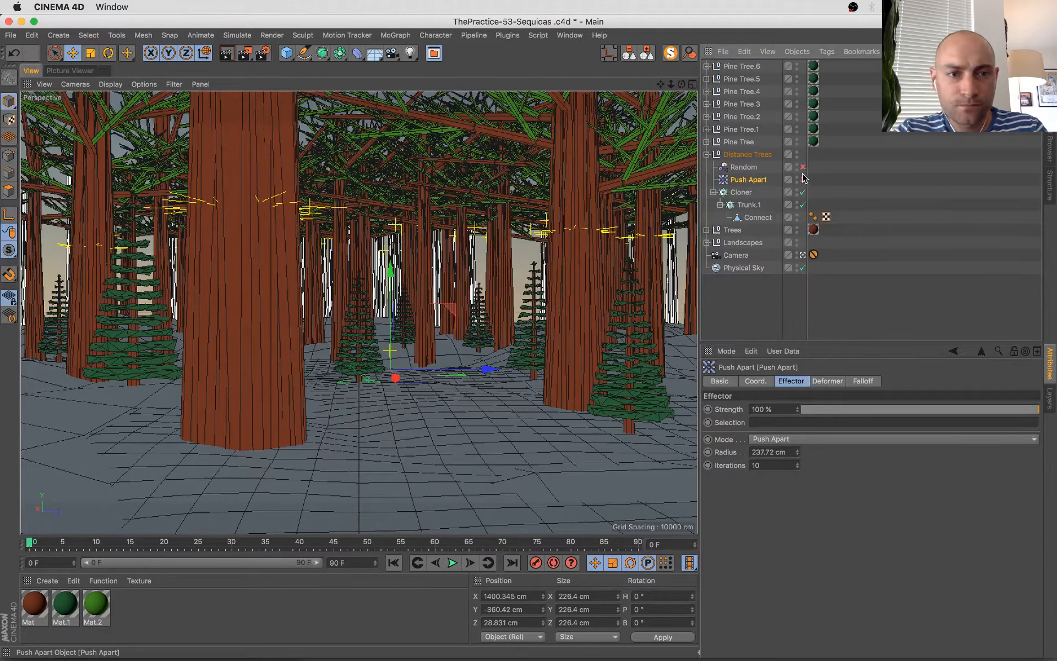
click(743, 193)
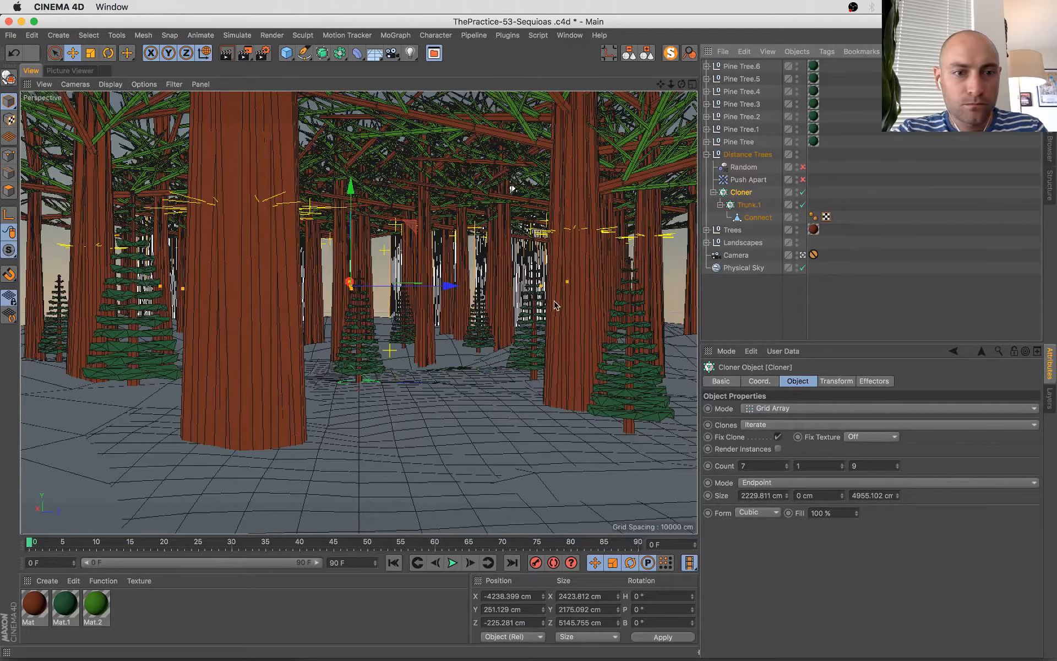
drag(567, 282, 611, 281)
click(802, 167)
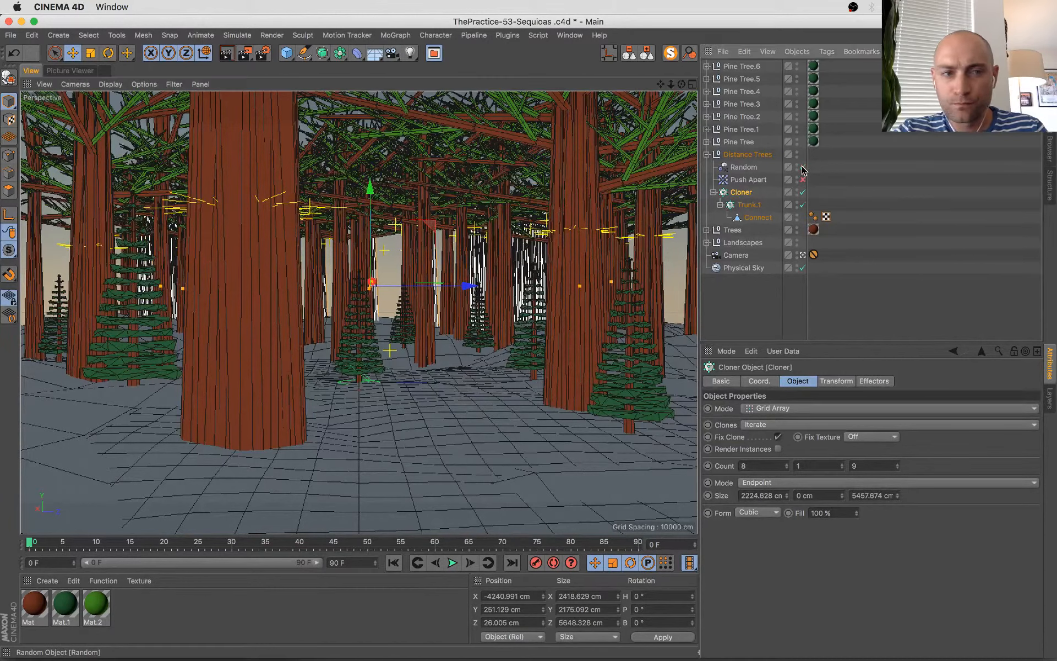
- Delete the Push Apart effector from the copied Distance Trees and adjust the Random effector's X position offset
click(743, 171)
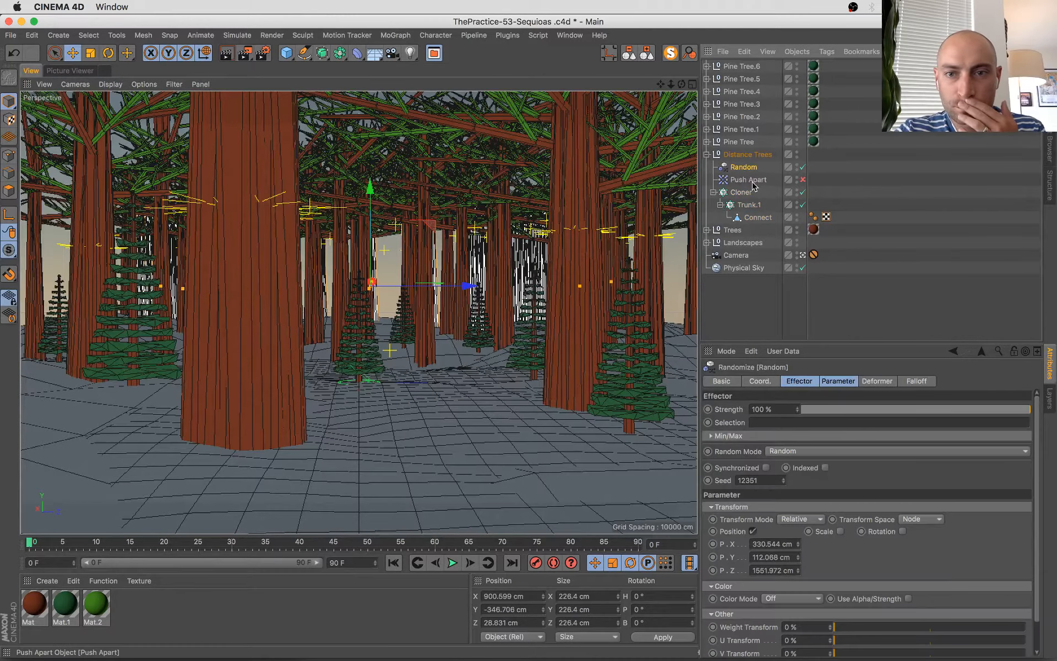
click(753, 182)
key(Delete)
click(746, 169)
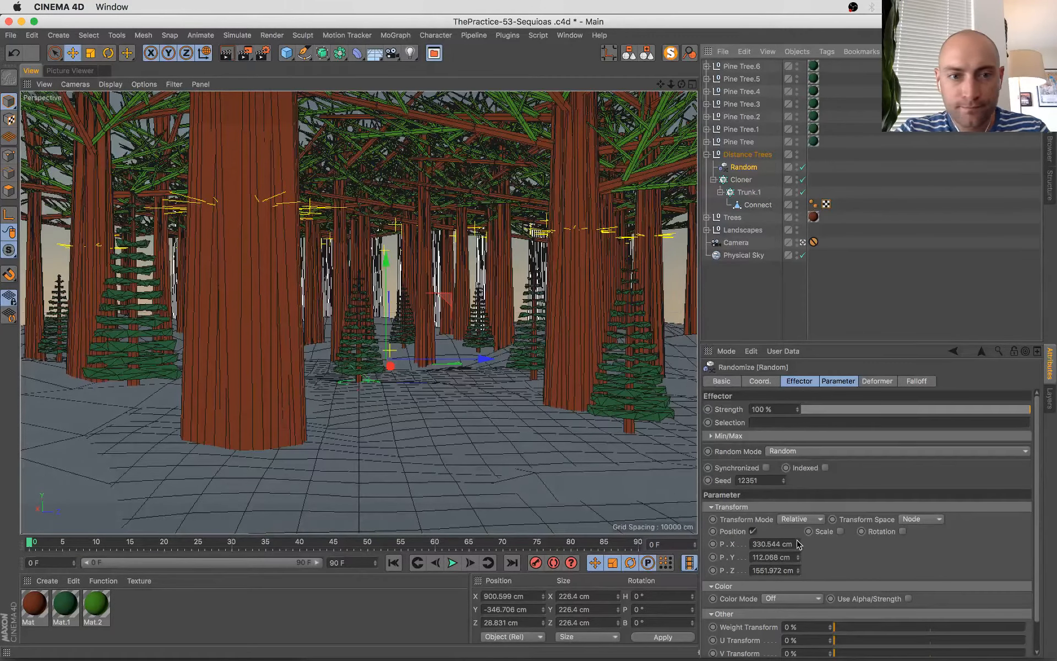
mouse_move(798, 544)
mouse_down()
mouse_move(798, 523)
mouse_move(798, 562)
mouse_move(798, 534)
mouse_up()
- Move the Connect trunk out of the copied Distance Trees group, delete that group and select the trunk
drag(758, 205, 741, 150)
click(748, 168)
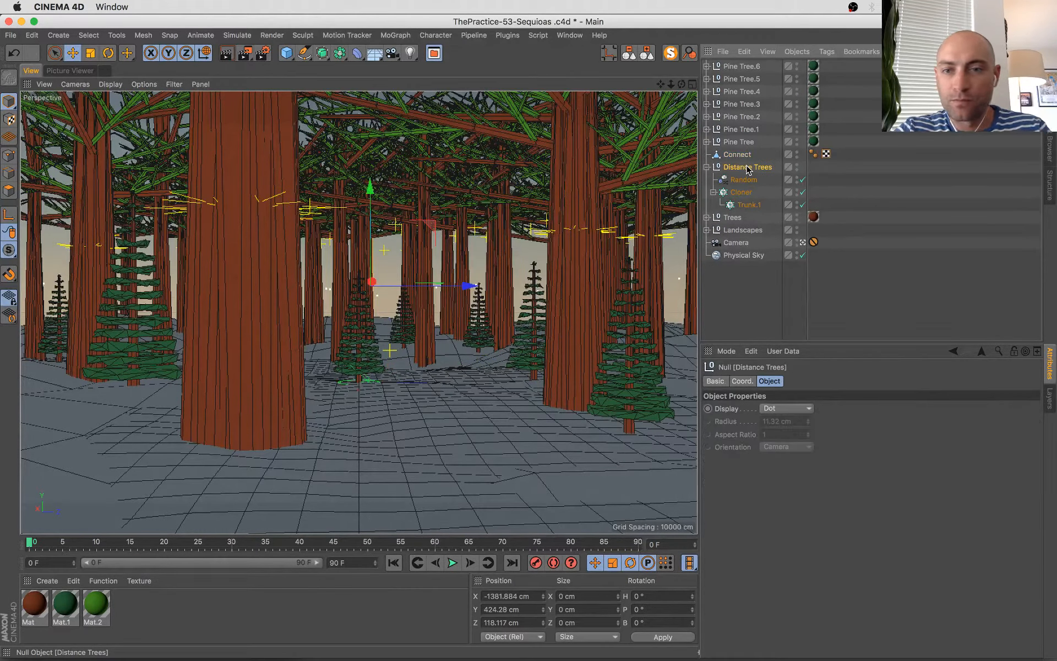
key(Delete)
click(737, 154)
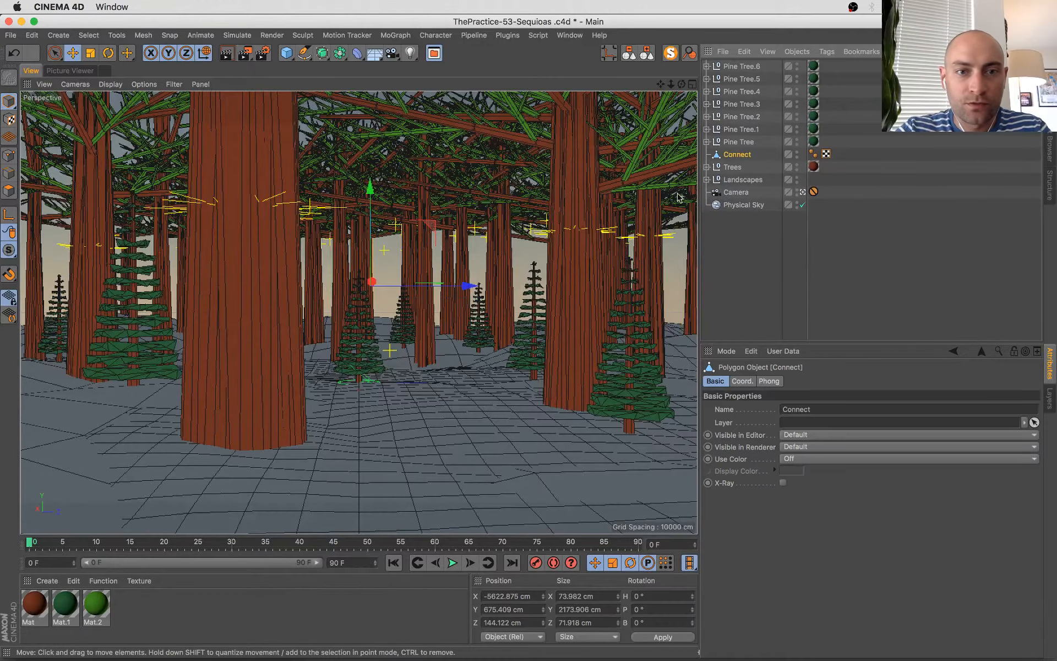
- Shift the single Connect trunk to about Z 267 cm and place a duplicate of it at about X -4003 and Z 330 cm
drag(465, 287, 395, 284)
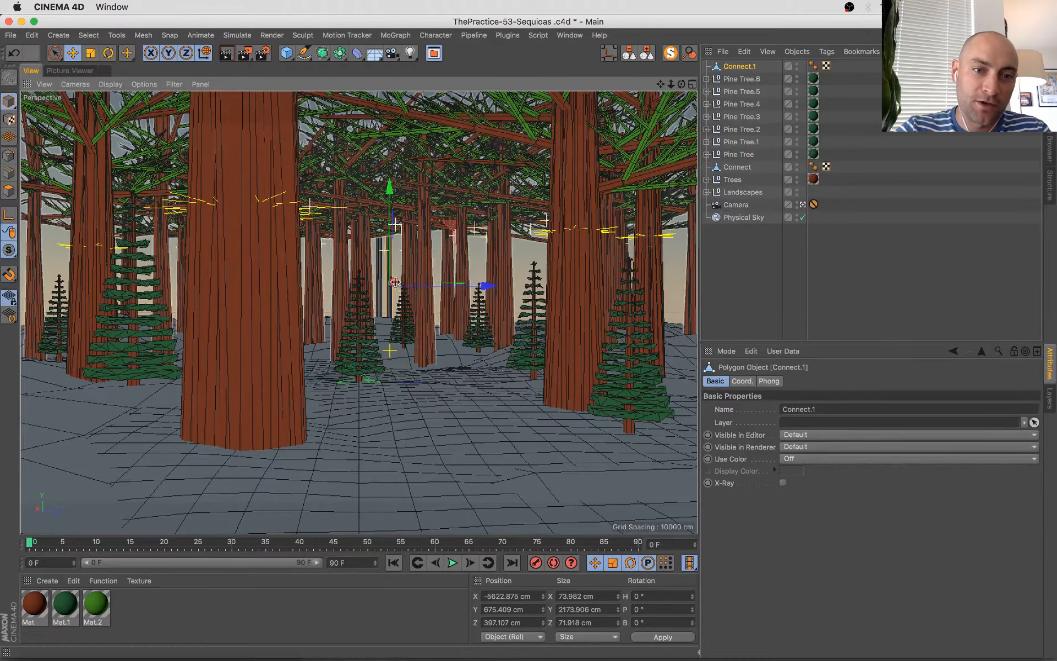
drag(396, 281, 402, 275)
drag(499, 281, 492, 281)
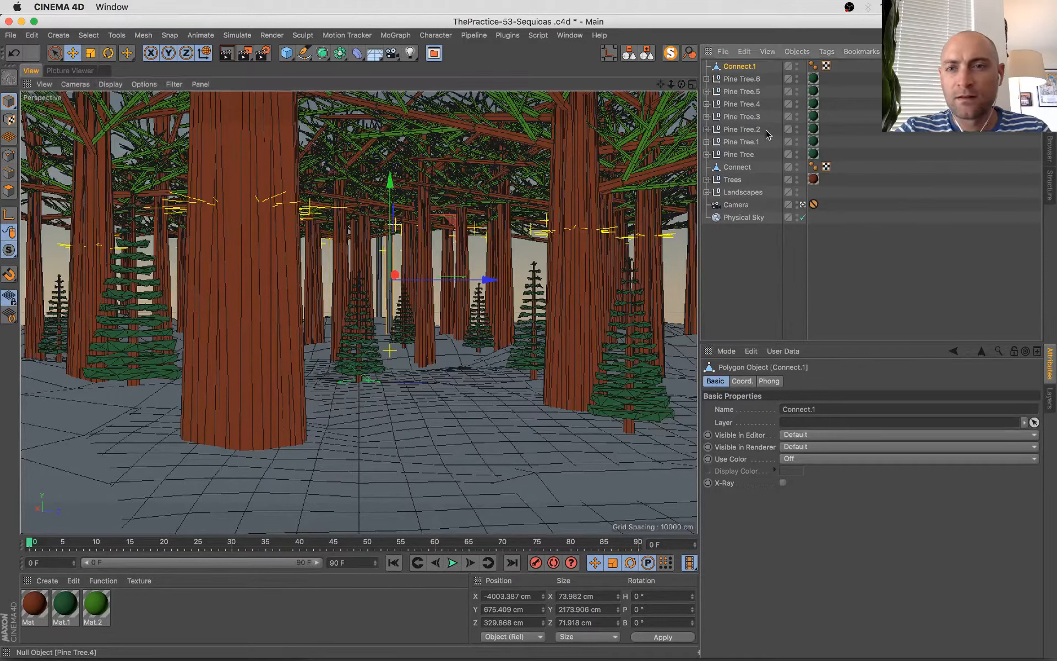
- Group the two Connect trunks into a null, apply the brown Mat material to it and name it Trunks
drag(737, 167, 742, 68)
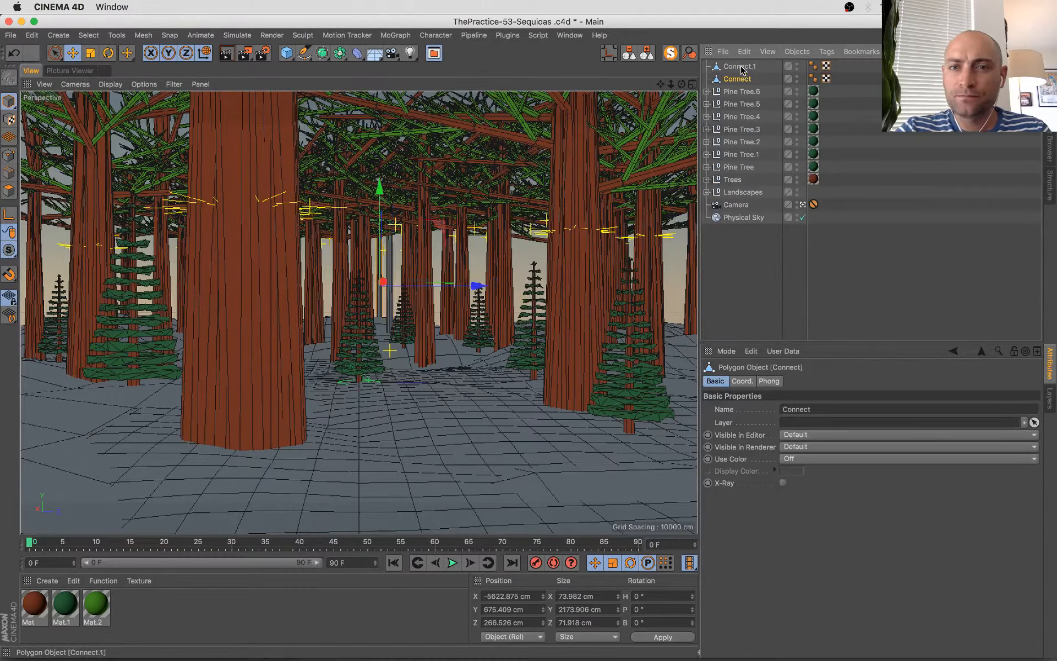
shift+click(740, 67)
key(alt+g)
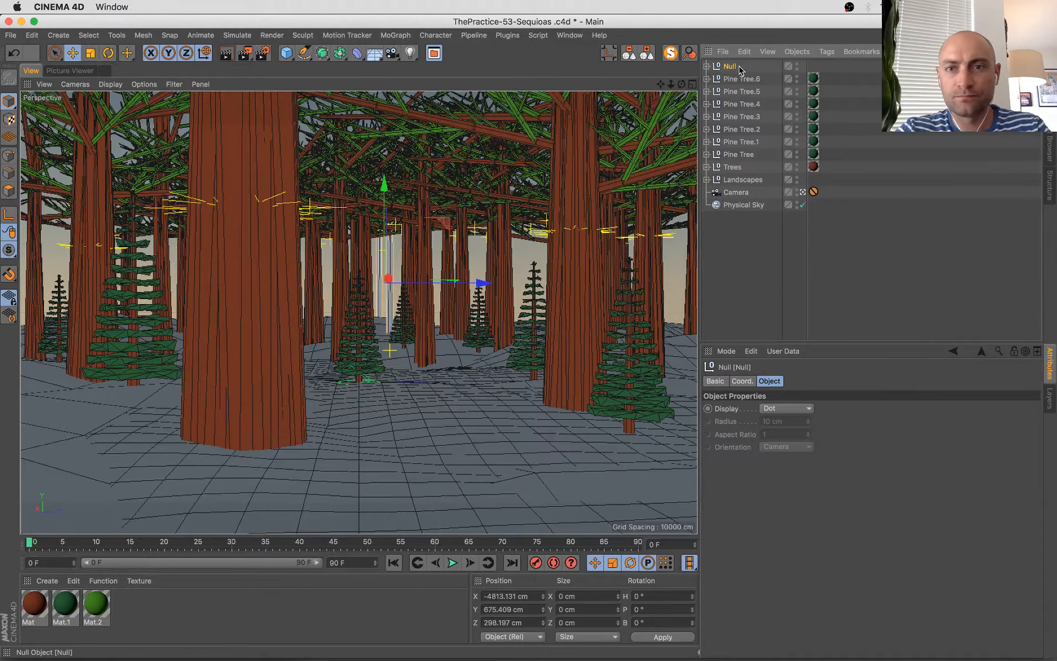
drag(34, 602, 731, 66)
double_click(730, 66)
text(Trunks)
key(Return)
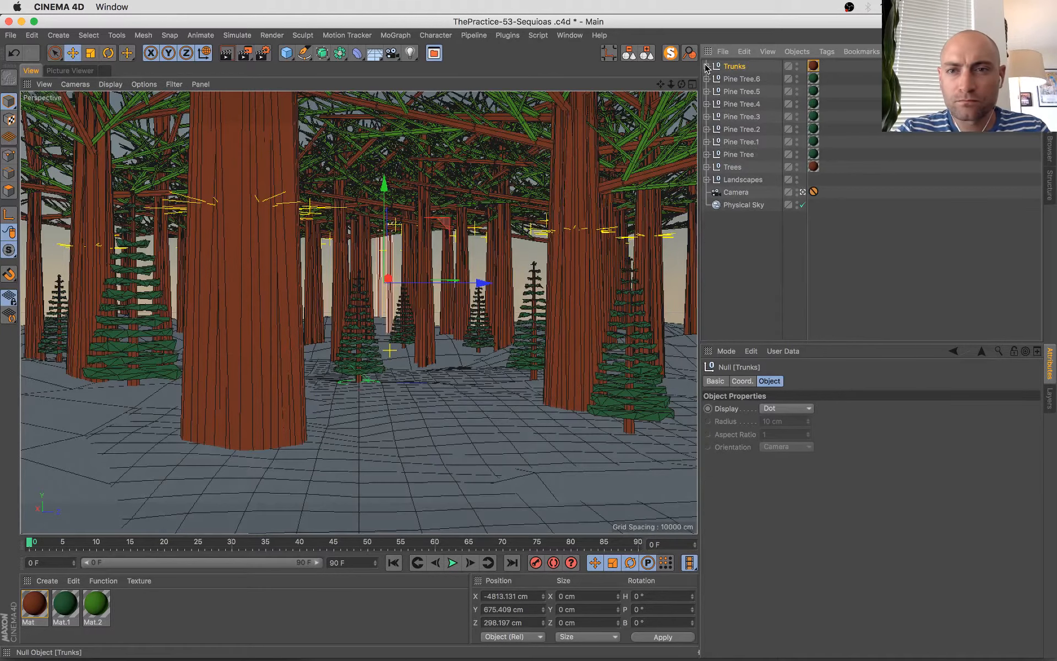
- Duplicate the pair of trunks inside Trunks twice along Z, placing the farthest pair at about Z 3265 cm
click(706, 66)
click(735, 80)
shift+click(742, 92)
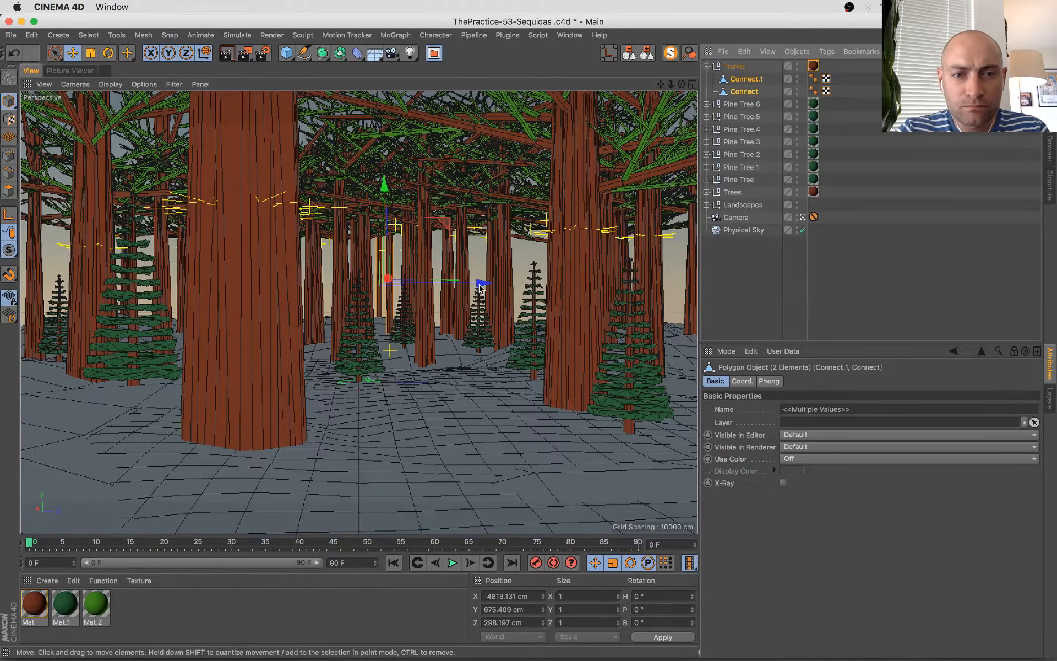
ctrl+drag(507, 284, 679, 278)
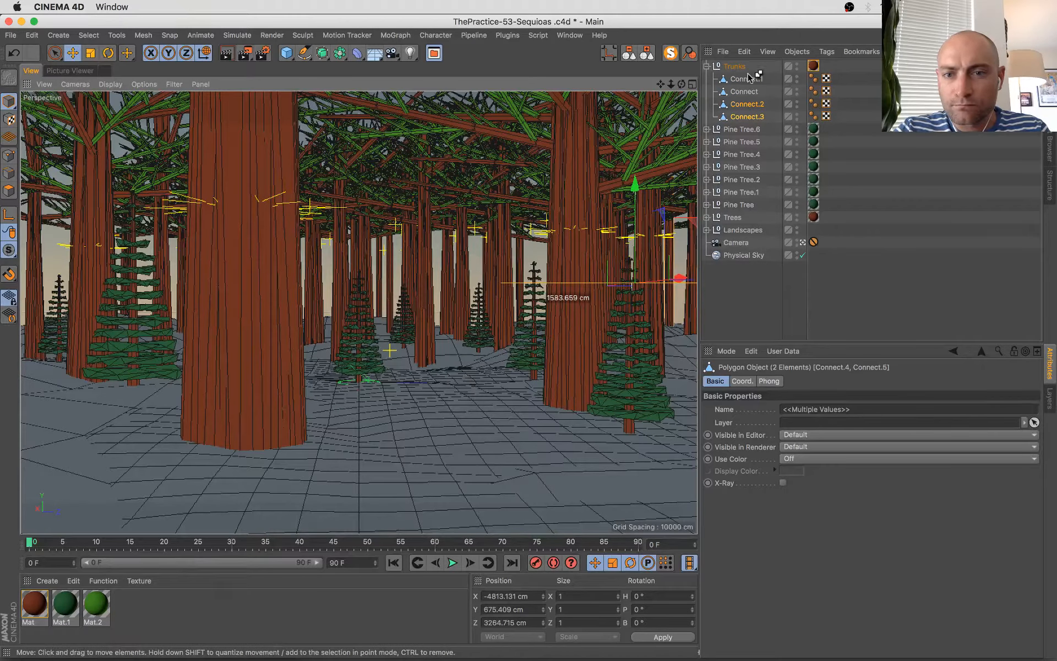
- Duplicate single trunks from the farthest pair to the opposite side of the forest, placing the last one at about Z -4298 cm
click(737, 130)
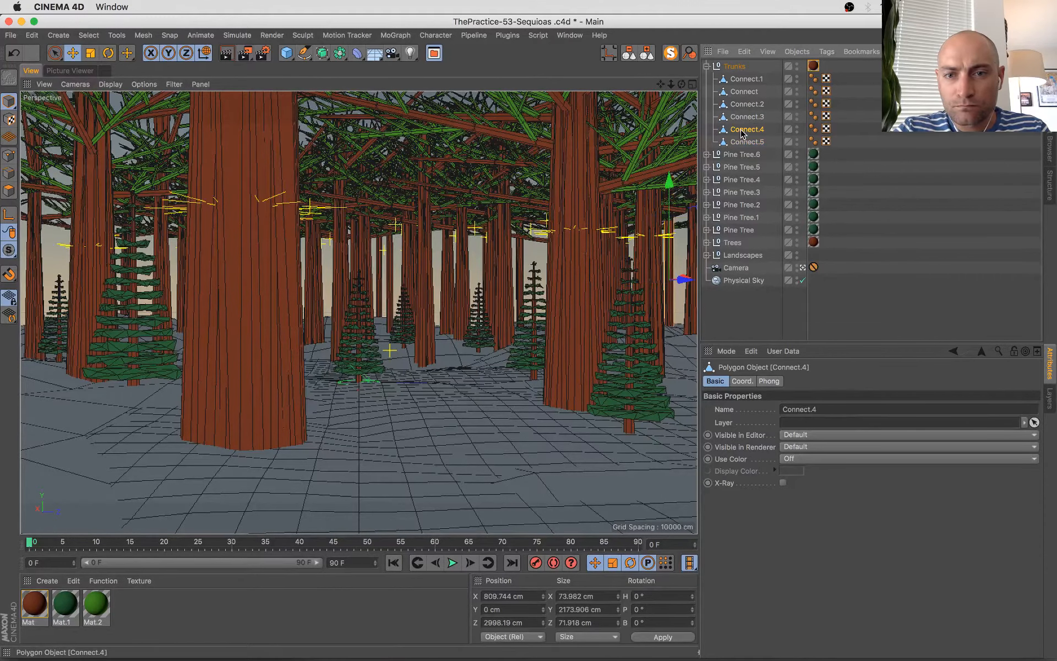
click(743, 142)
drag(685, 287, 154, 300)
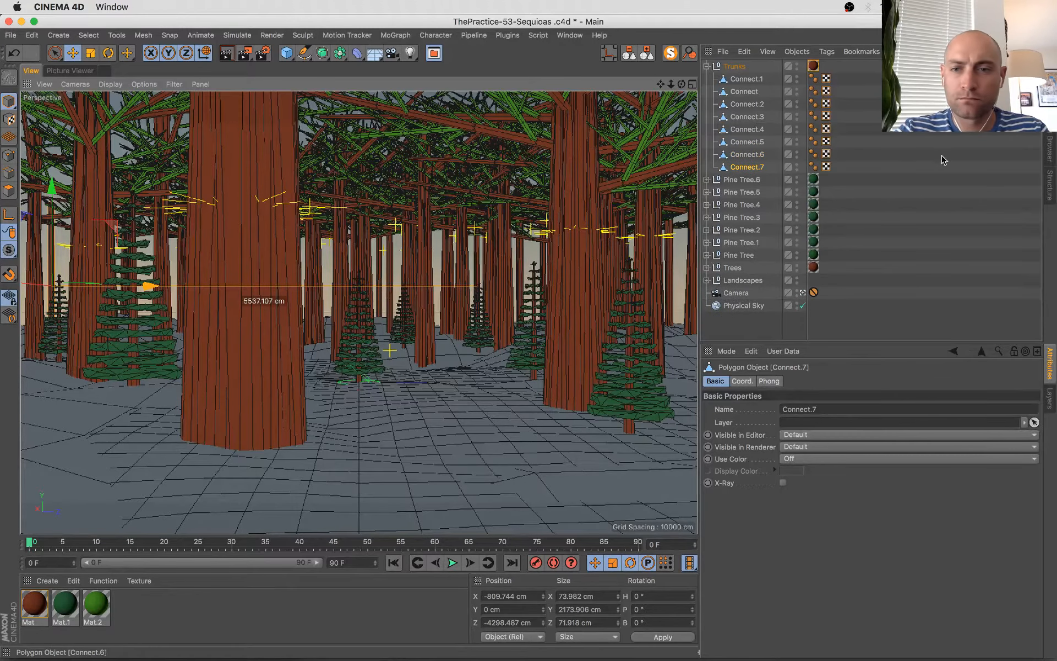
- Duplicate Pine Tree.6 and place the copy farther back in the forest, at about X -4450 cm and Z 273 cm
click(741, 179)
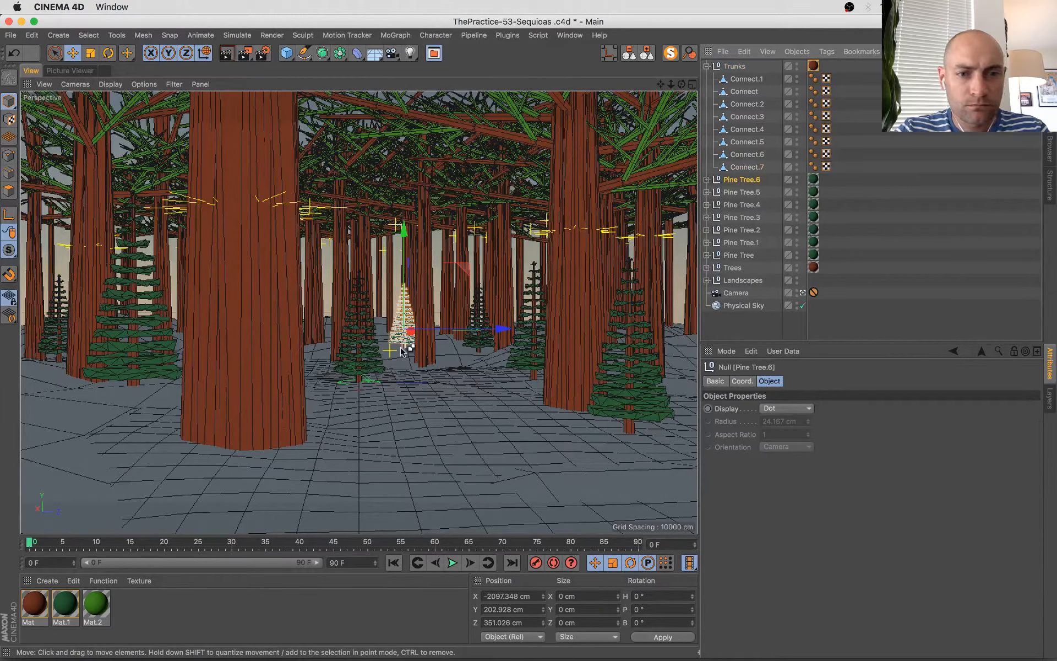
ctrl+drag(410, 333, 367, 332)
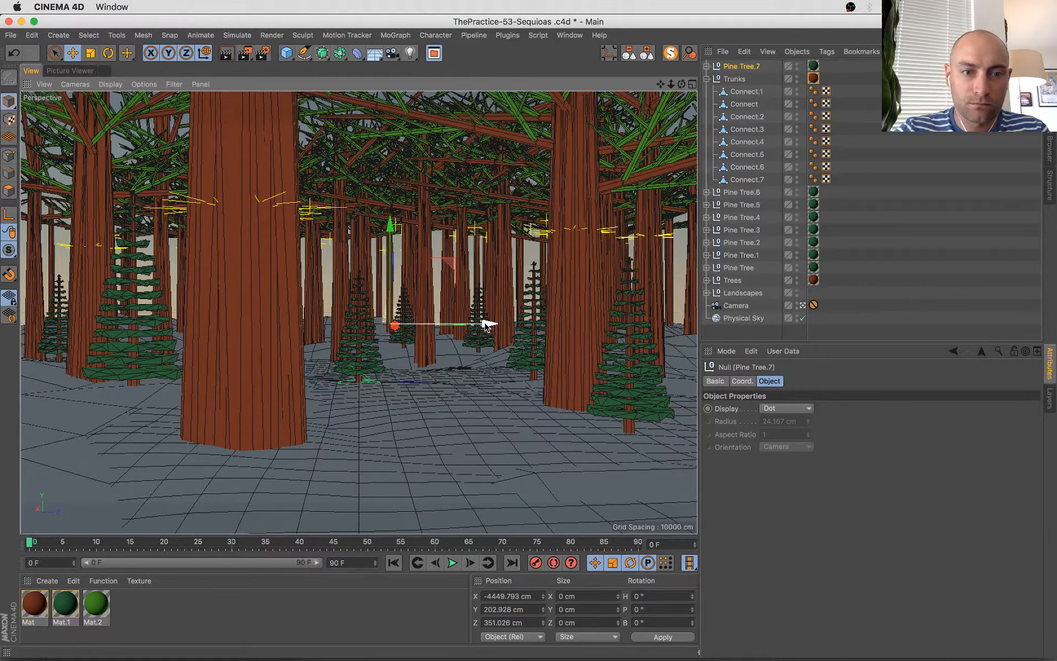
drag(487, 325, 454, 335)
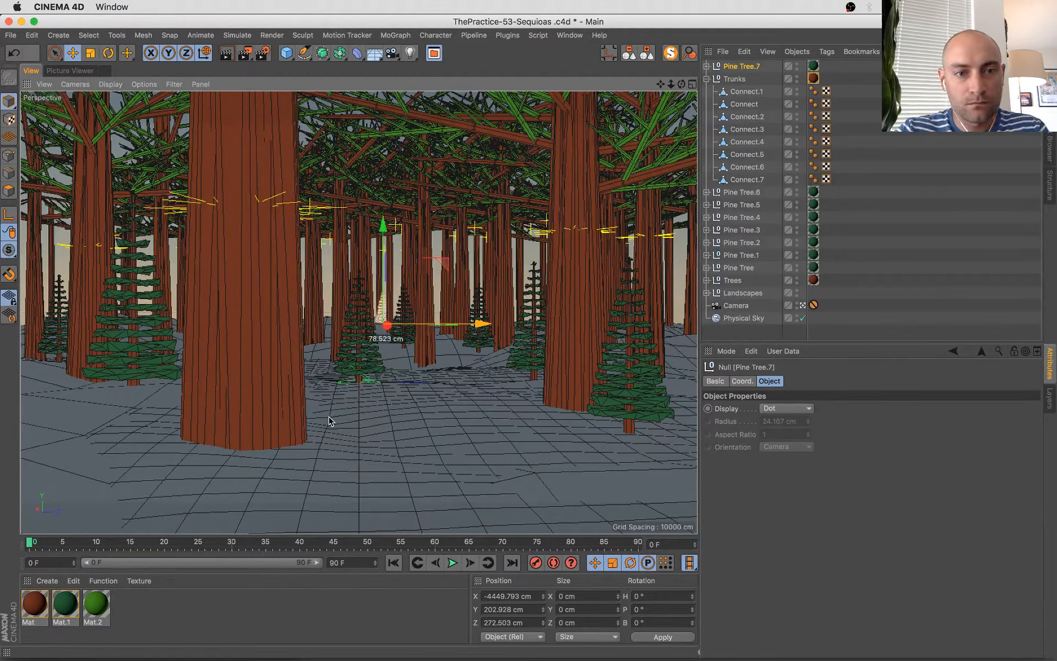
key(t)
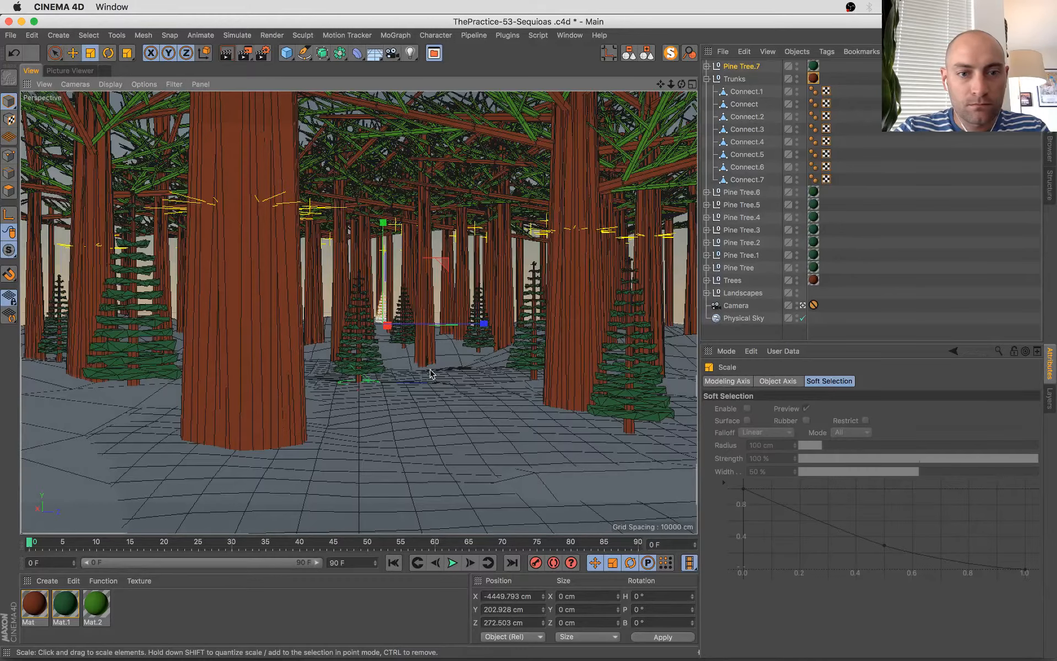
key(e)
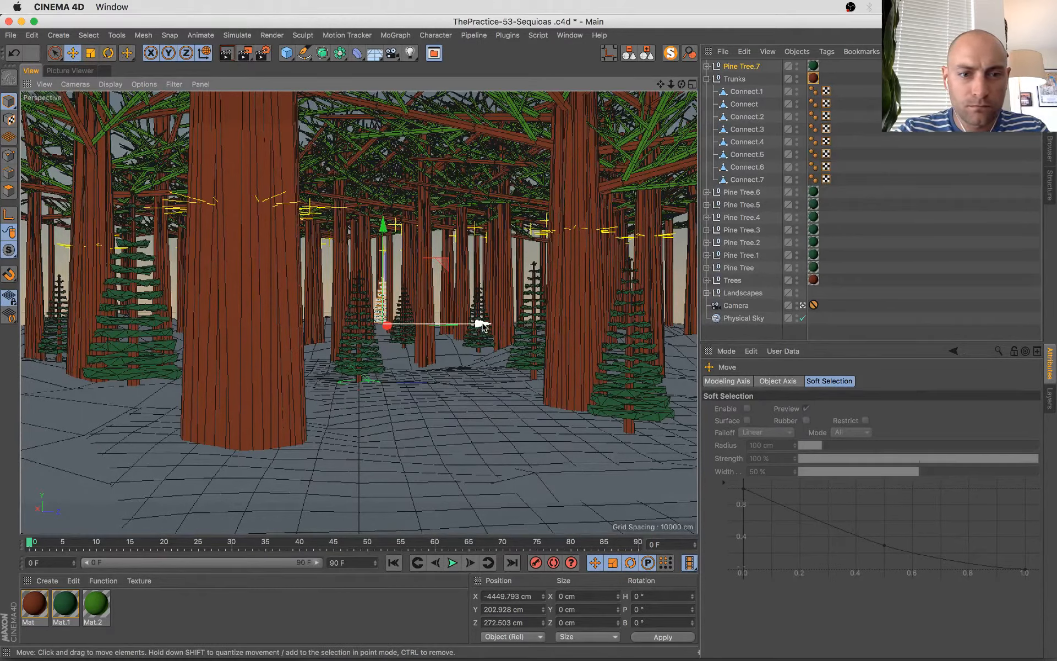
- Duplicate the distant Pine Tree.7 and place the copy beside the large foreground trunk, at about X -2985 cm and Z -1735 cm
drag(383, 322, 274, 321)
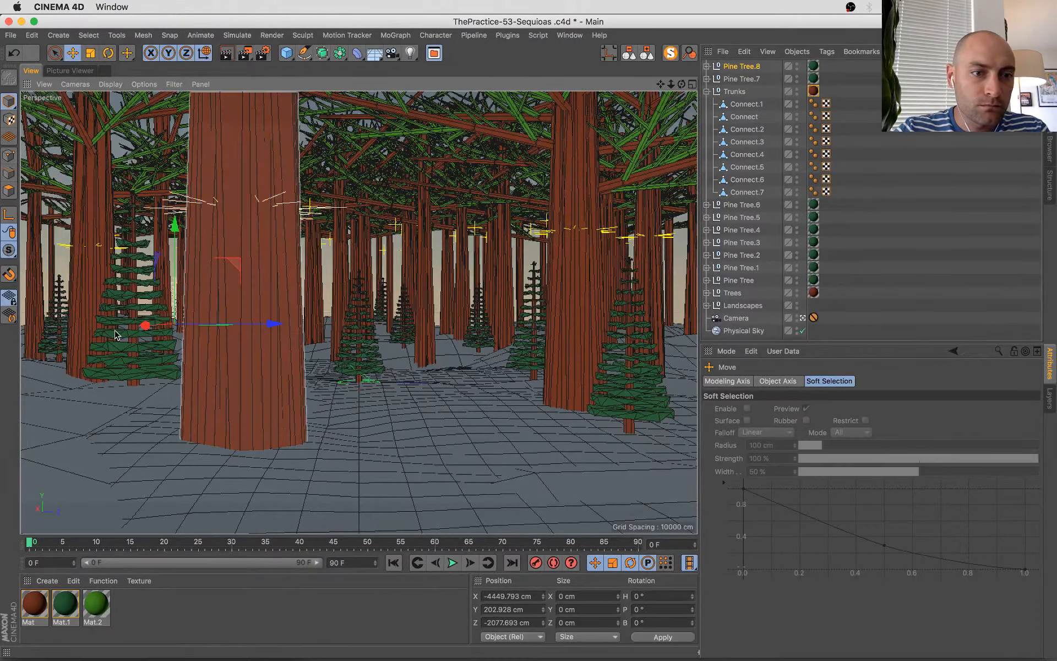
drag(144, 326, 119, 327)
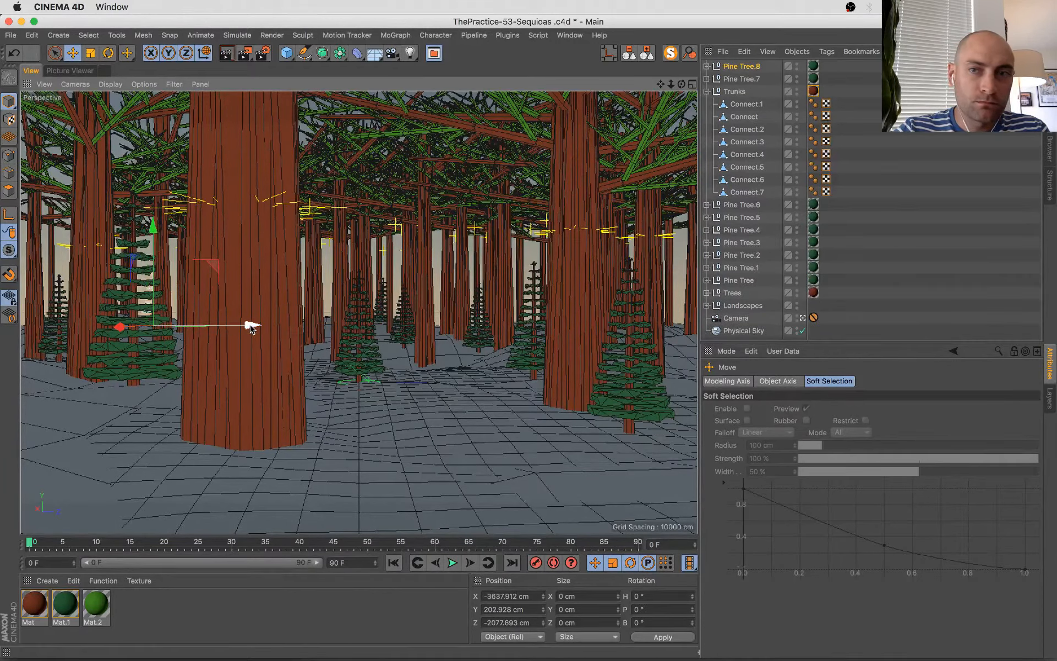
drag(261, 328, 296, 330)
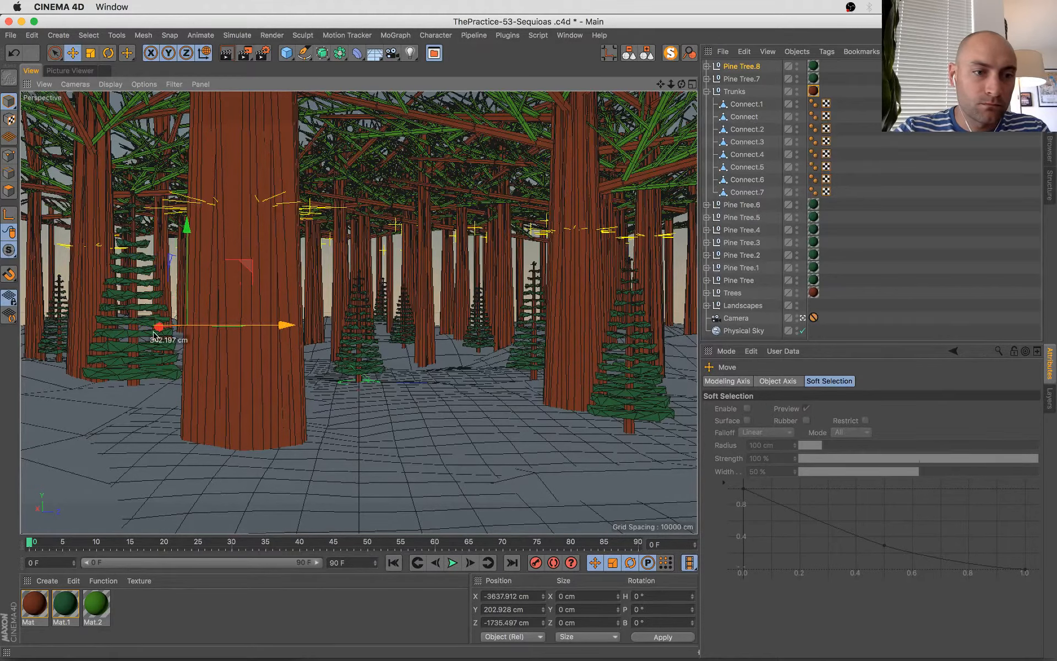
drag(159, 328, 135, 333)
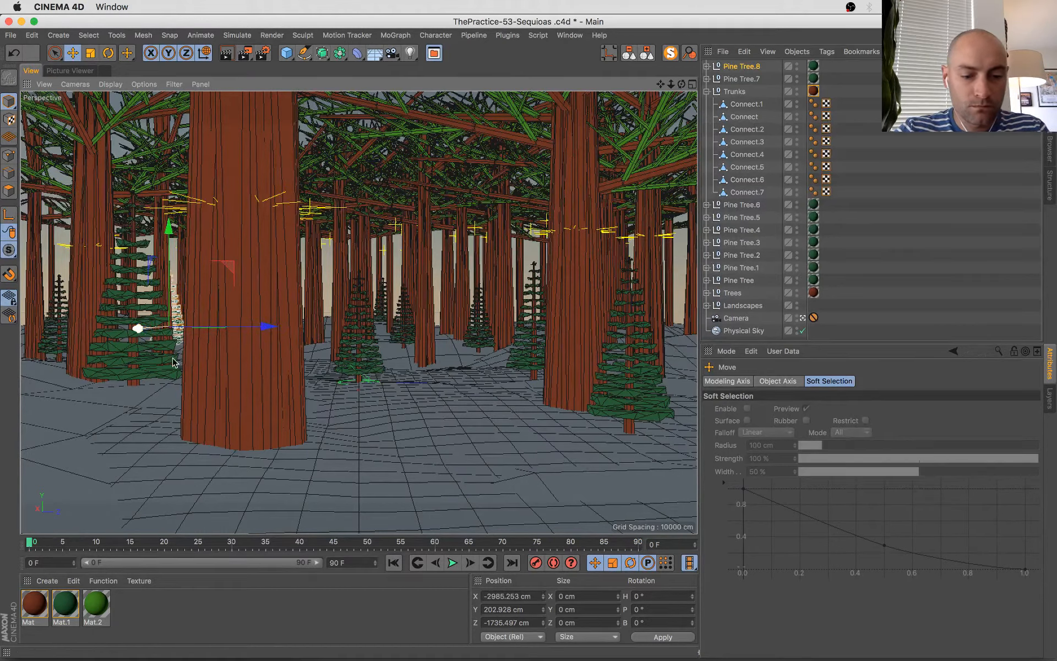
- Scale Pine Tree.8 up to about 137%, shift it to about Z -1667 cm and save the project
key(t)
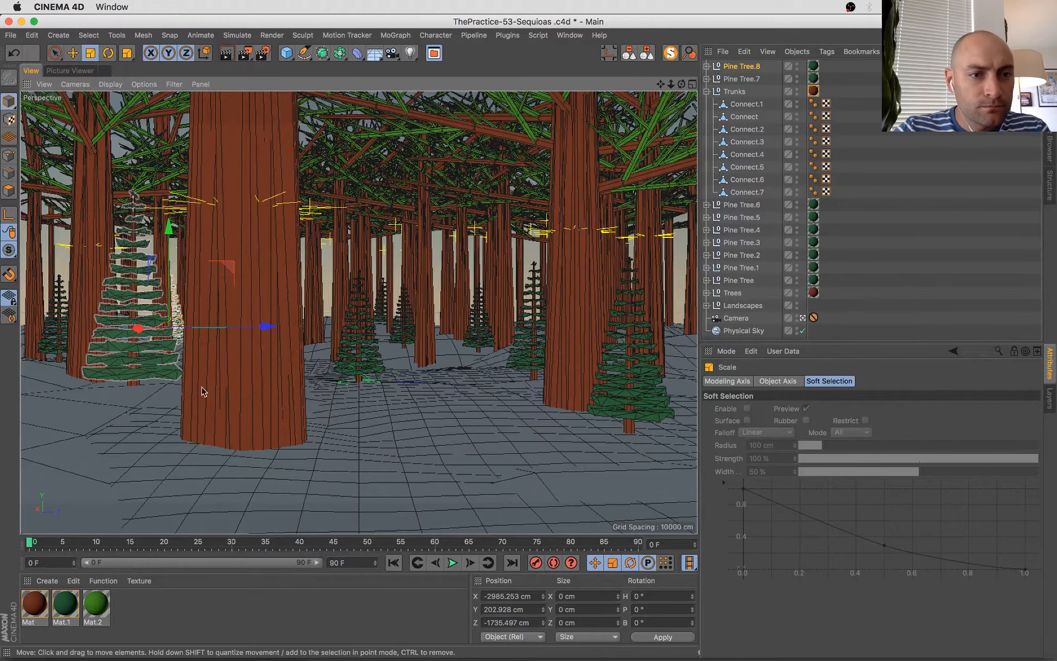
mouse_move(288, 370)
mouse_down()
mouse_move(300, 369)
mouse_move(285, 351)
mouse_up()
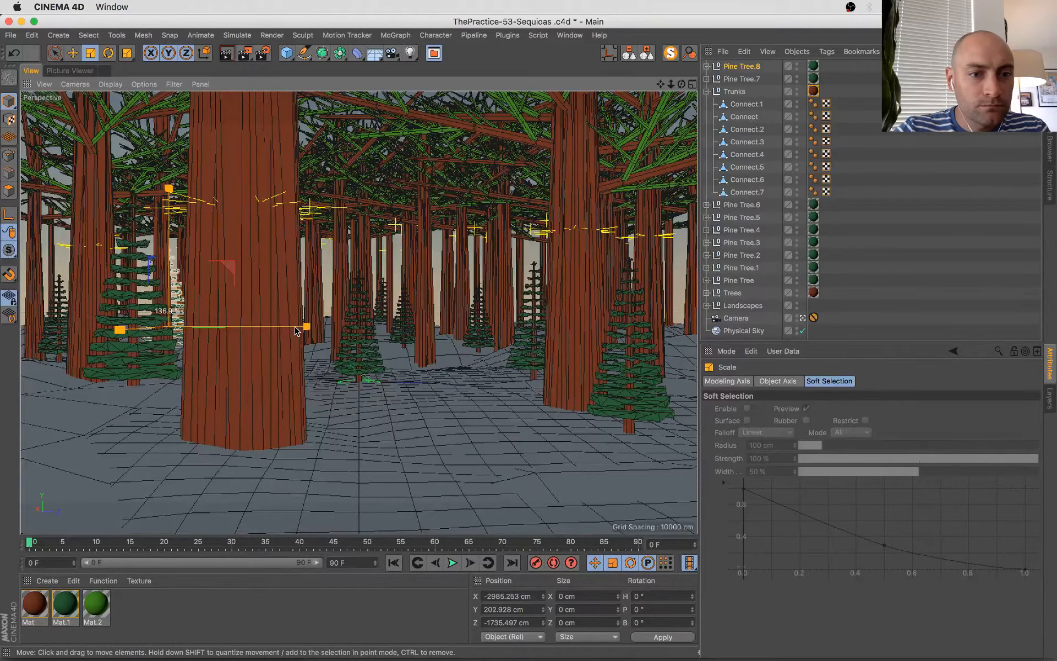
key(e)
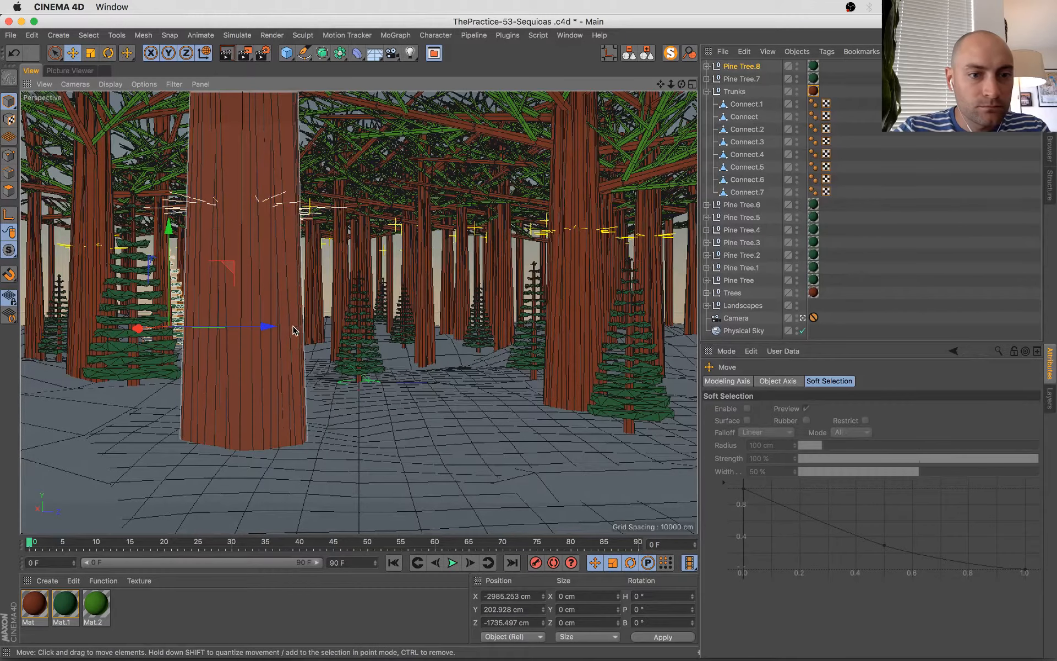
drag(257, 329, 267, 333)
key(super+s)
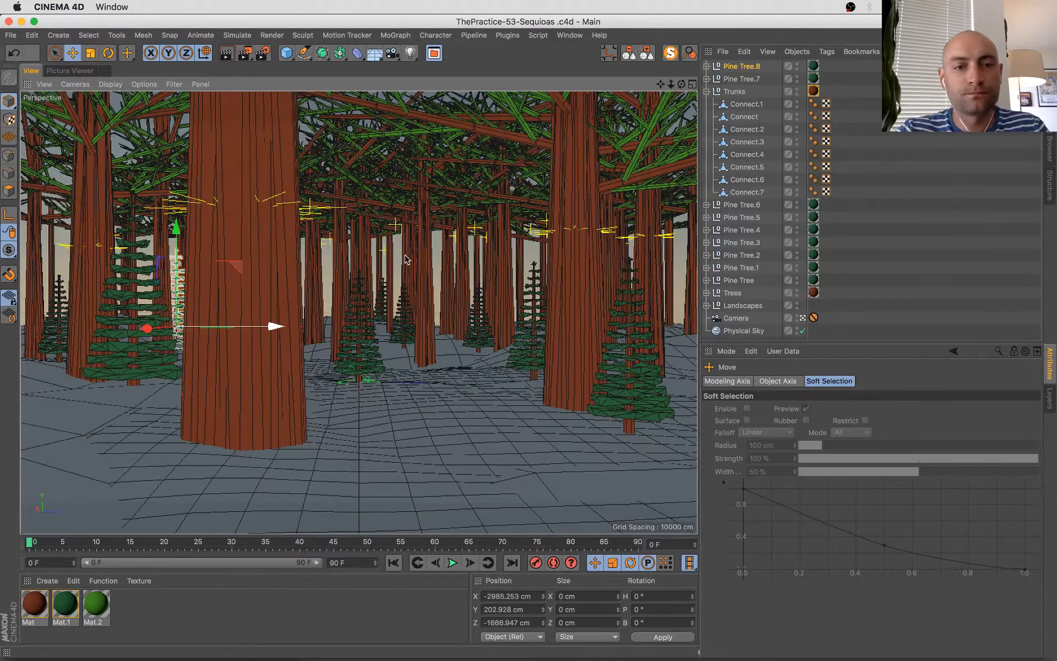
- Duplicate the Connect.1 trunk repeatedly along Z to fill the background gaps, placing the last copy at about Z 3130 cm
click(389, 266)
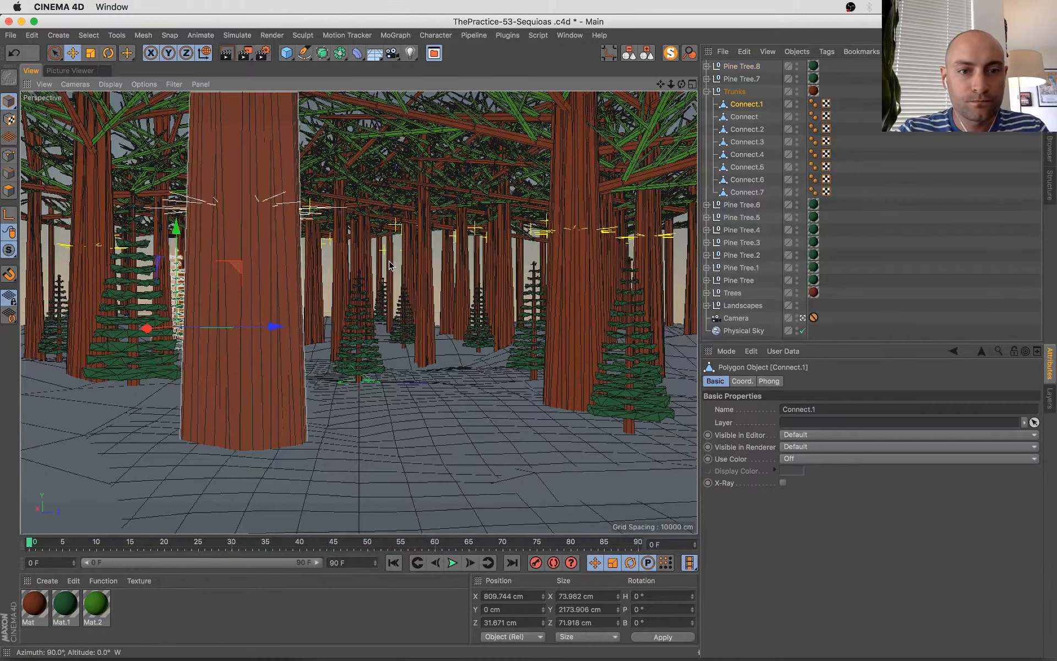
ctrl+drag(385, 281, 425, 279)
ctrl+drag(424, 279, 714, 272)
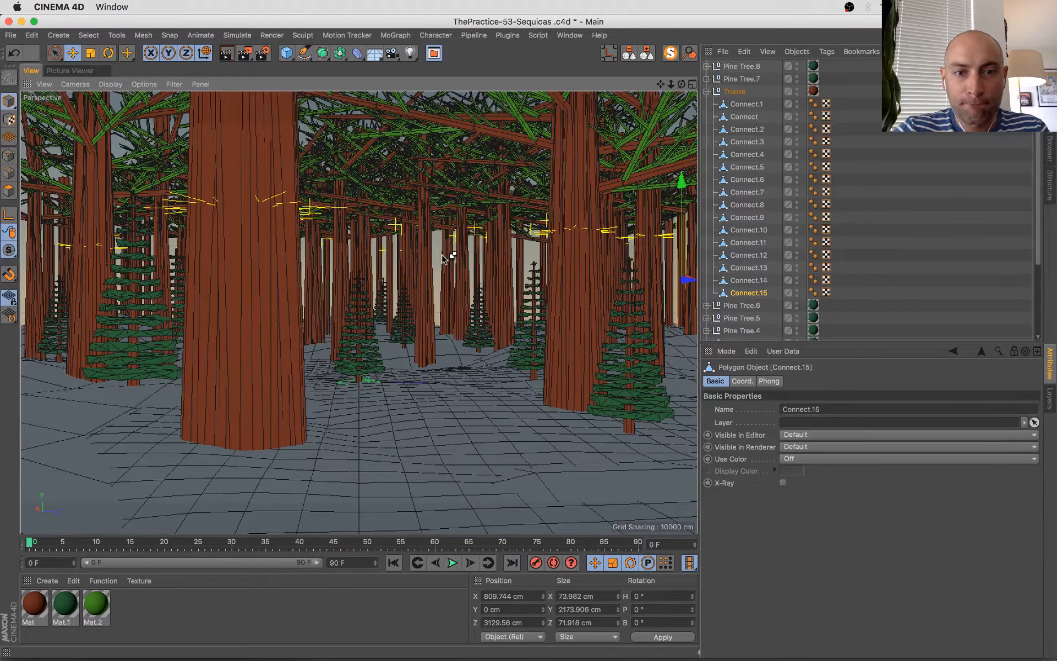
- Duplicate the Connect.2 trunk several times across the remaining background gaps, placing the last copy at about X 1118 cm and Z 865 cm
click(518, 269)
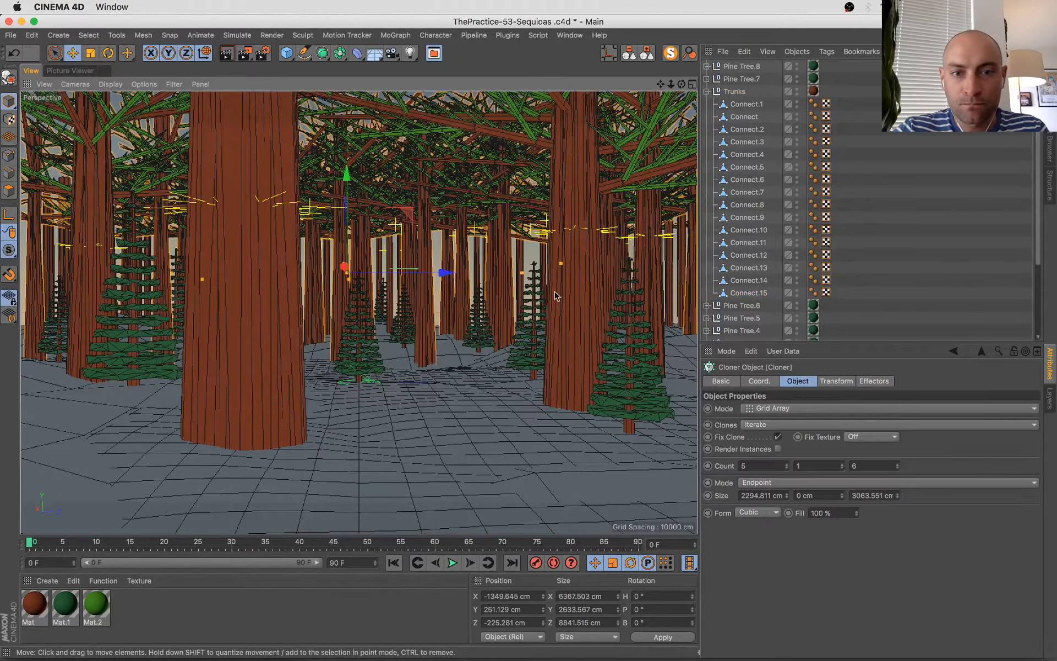
click(520, 256)
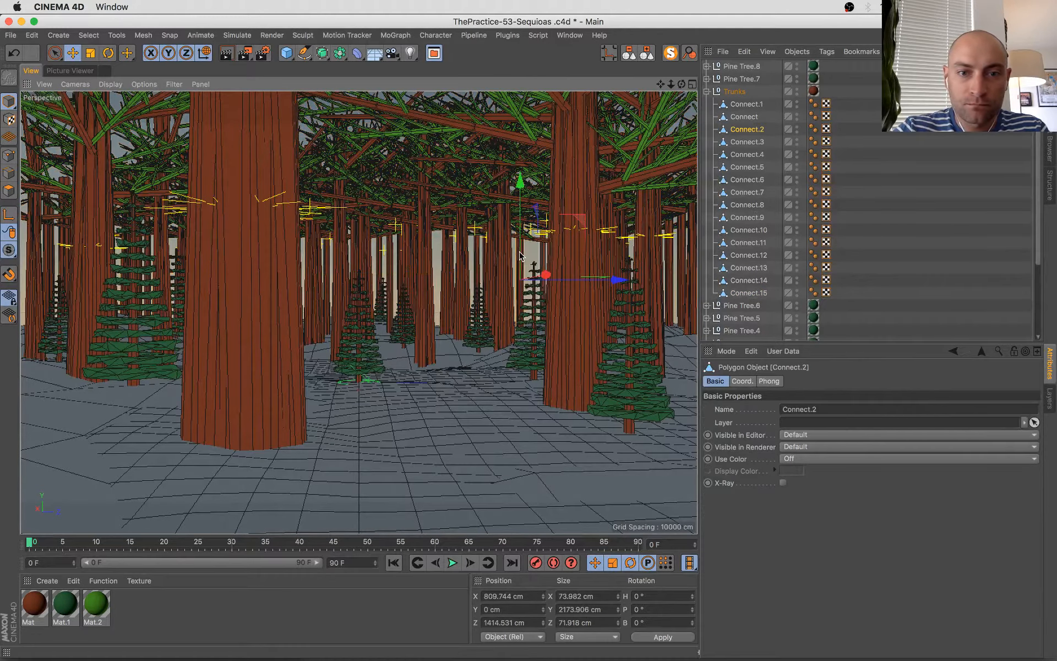
ctrl+drag(599, 279, 569, 264)
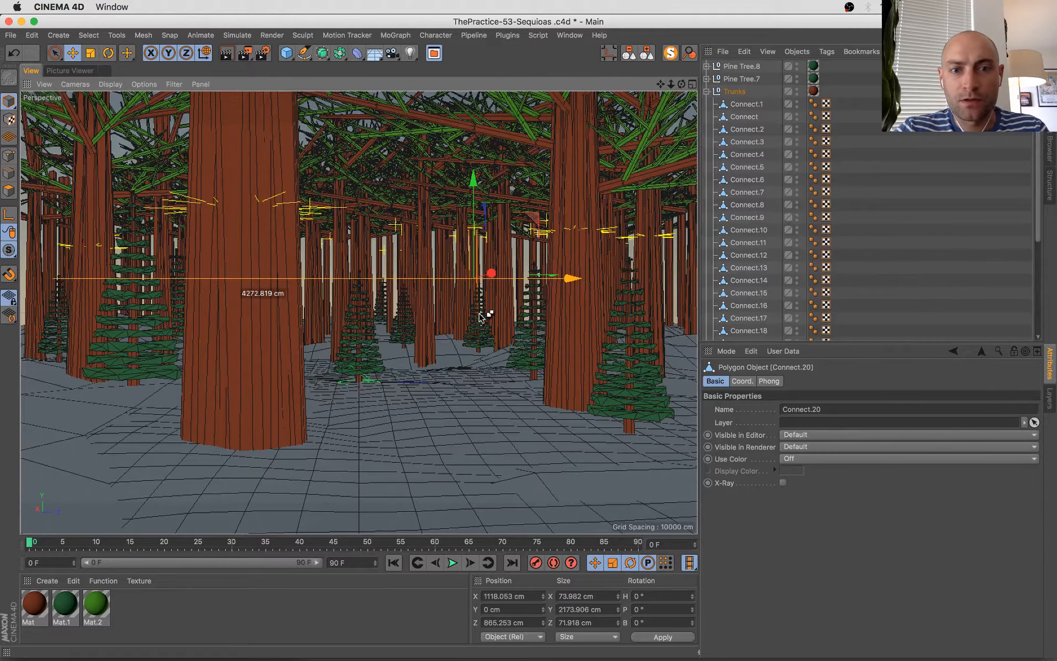
- Save the project and render the forest scene to the Picture Viewer
key(super+s)
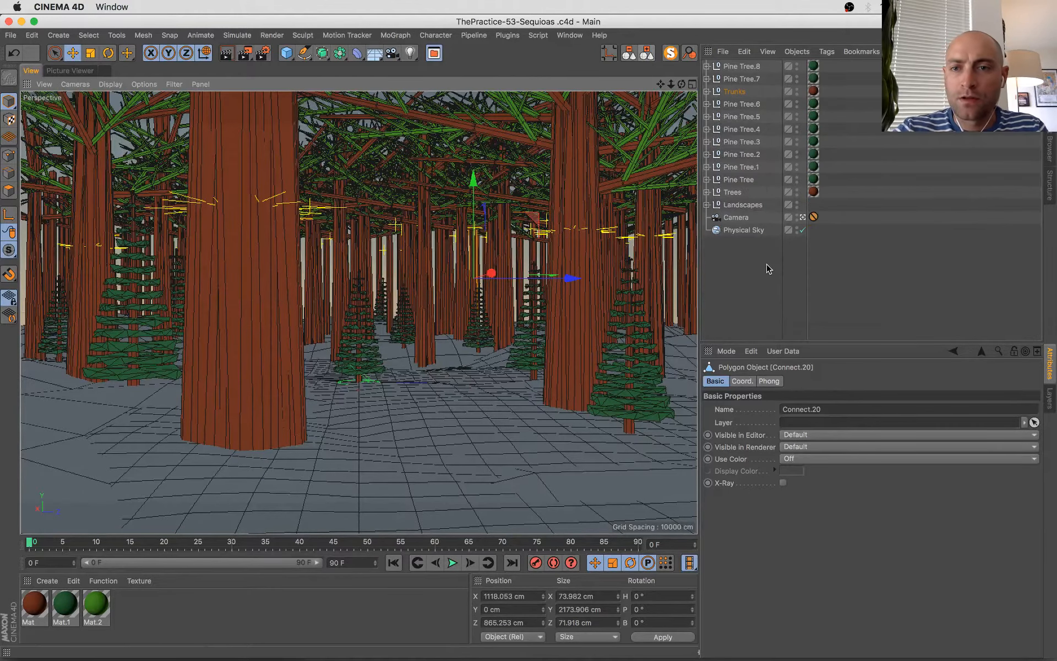
key(shift+r)
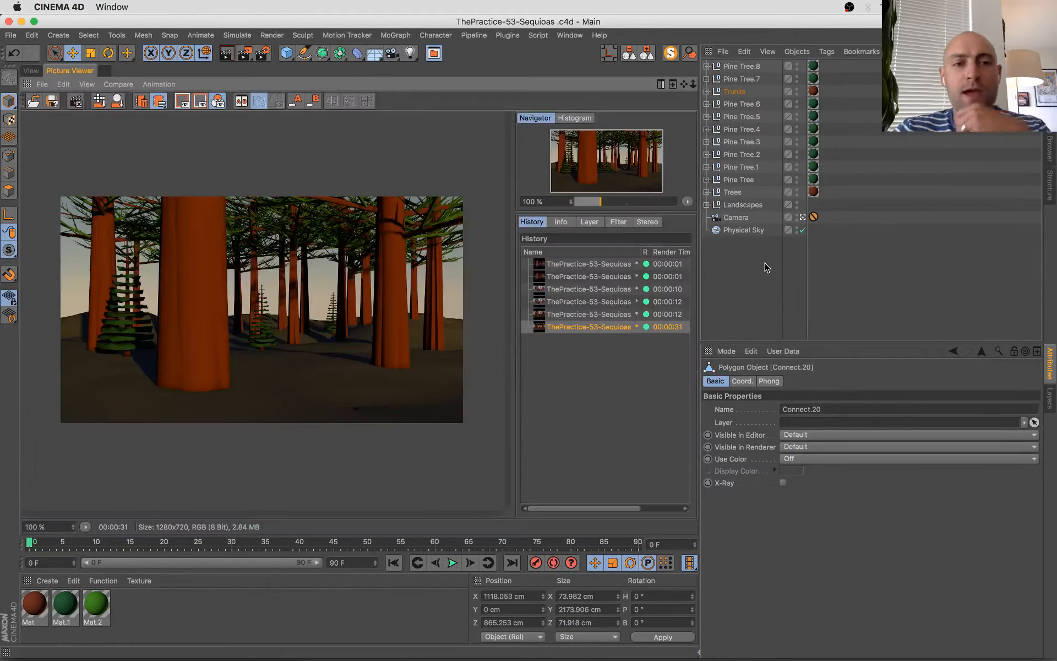
- Render the scene to the Picture Viewer and compare it with the previous render in the history
key(shift+r)
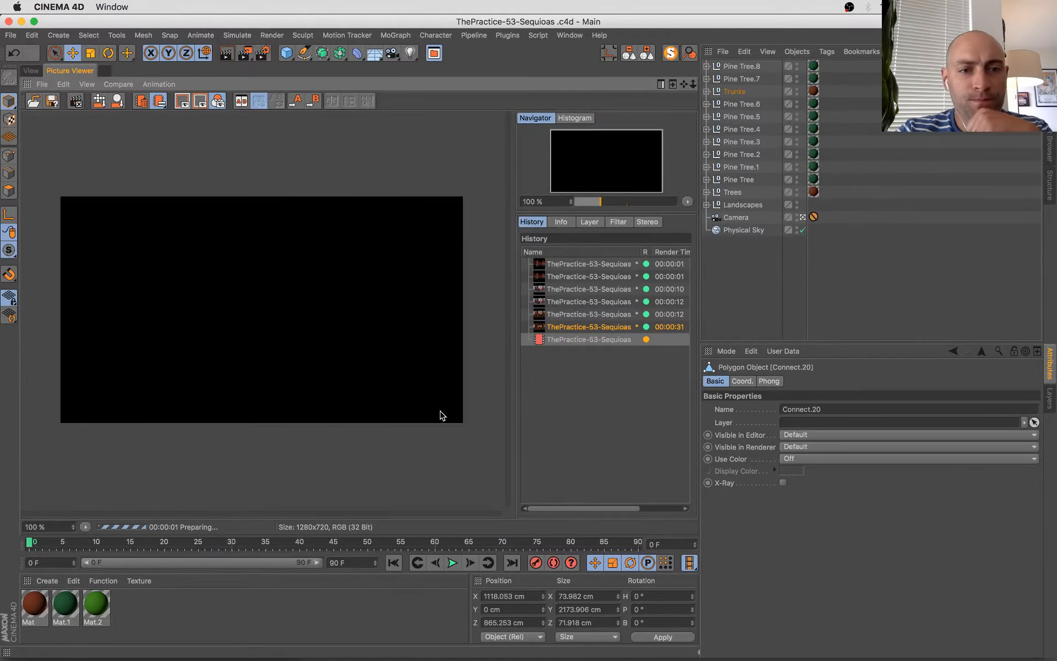
click(596, 327)
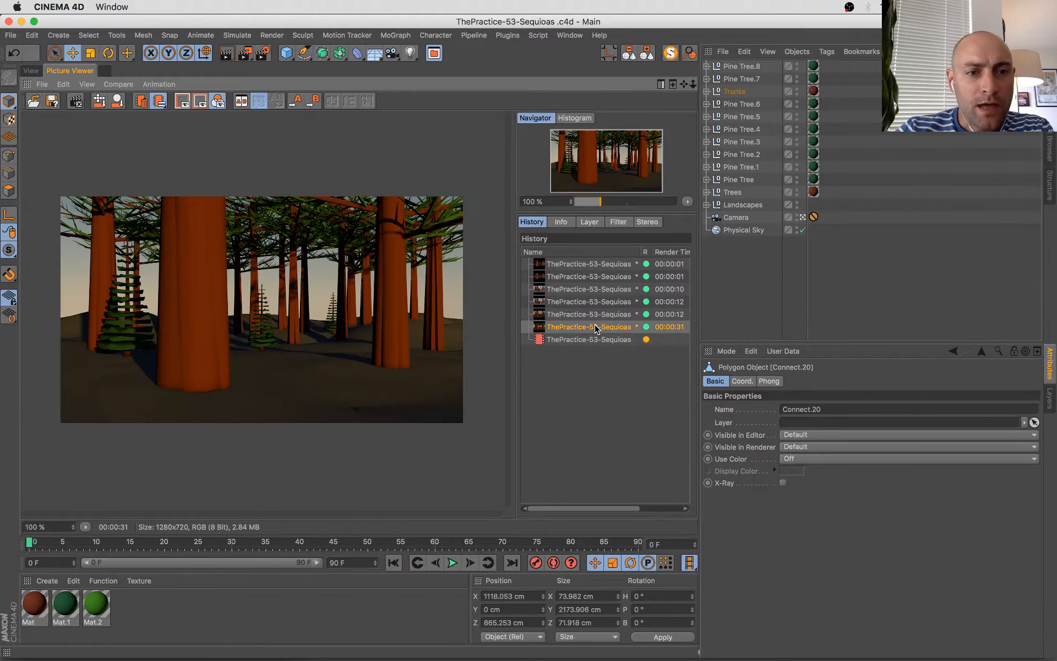
click(589, 339)
- Set the start height of the Physical Sky's fog to -95 cm
click(748, 231)
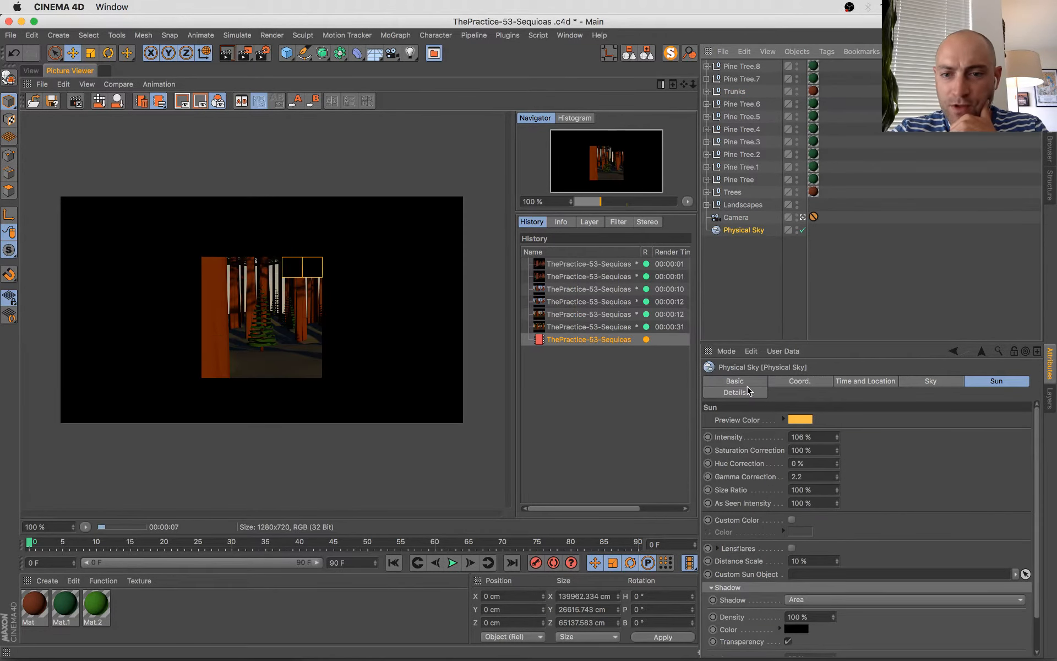
click(740, 392)
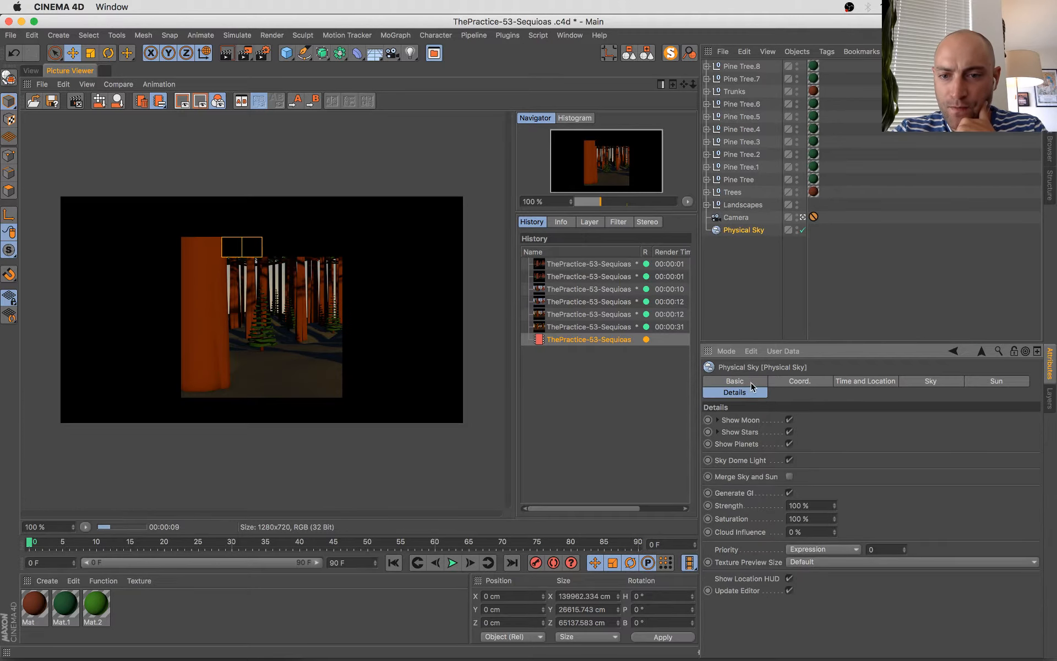
click(751, 381)
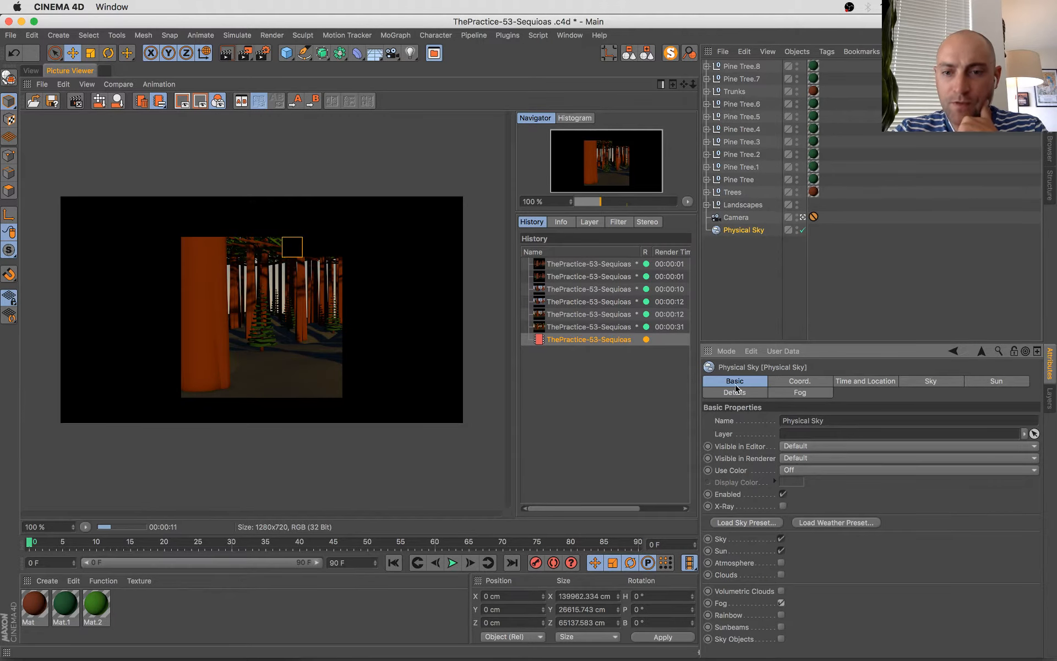
click(800, 392)
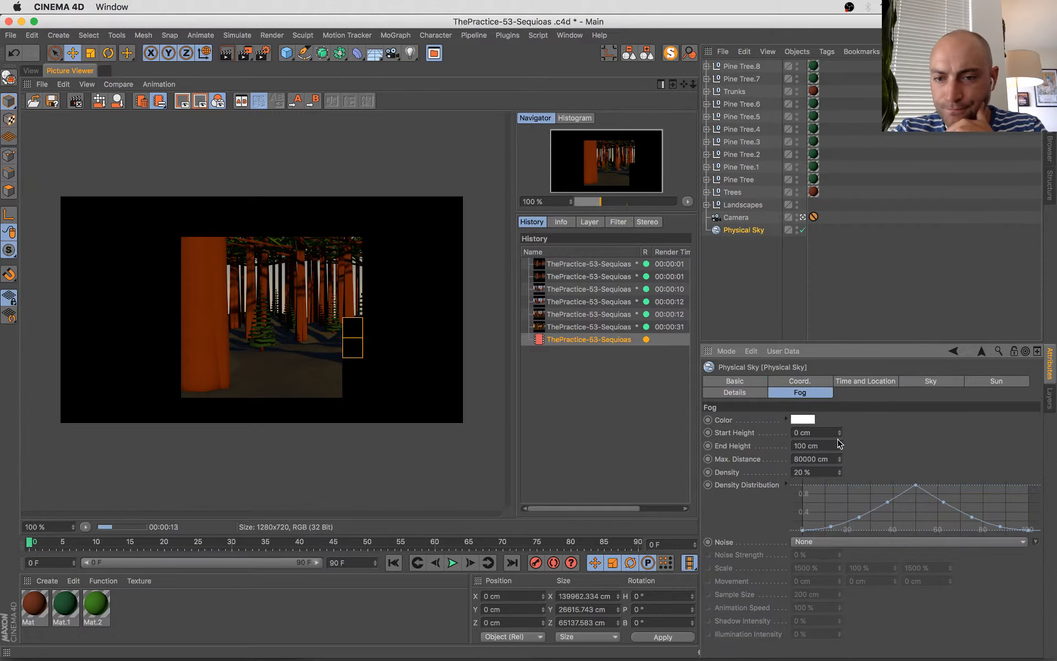
drag(839, 432, 839, 457)
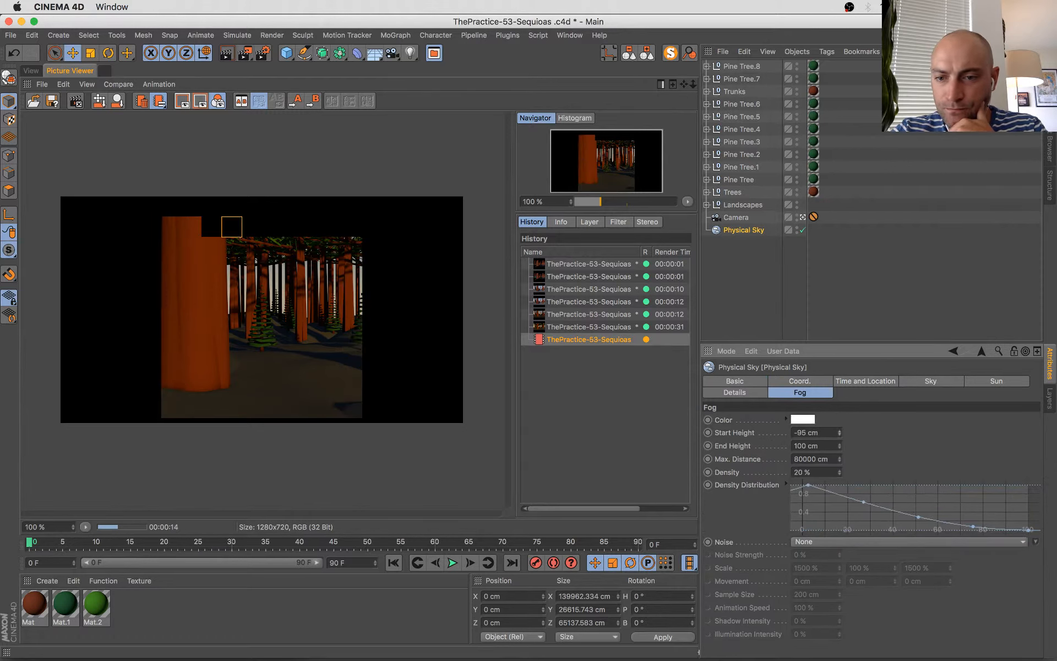
- Tint the Physical Sky's fog light blue with a hue of 200° and set its density to 58%
click(803, 420)
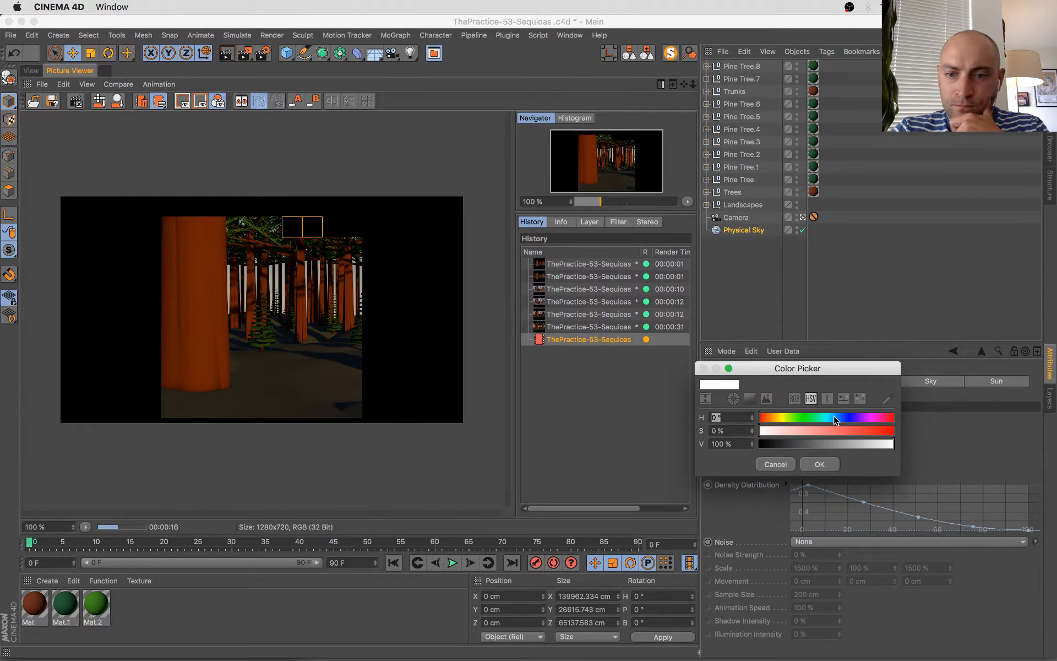
click(834, 418)
click(797, 430)
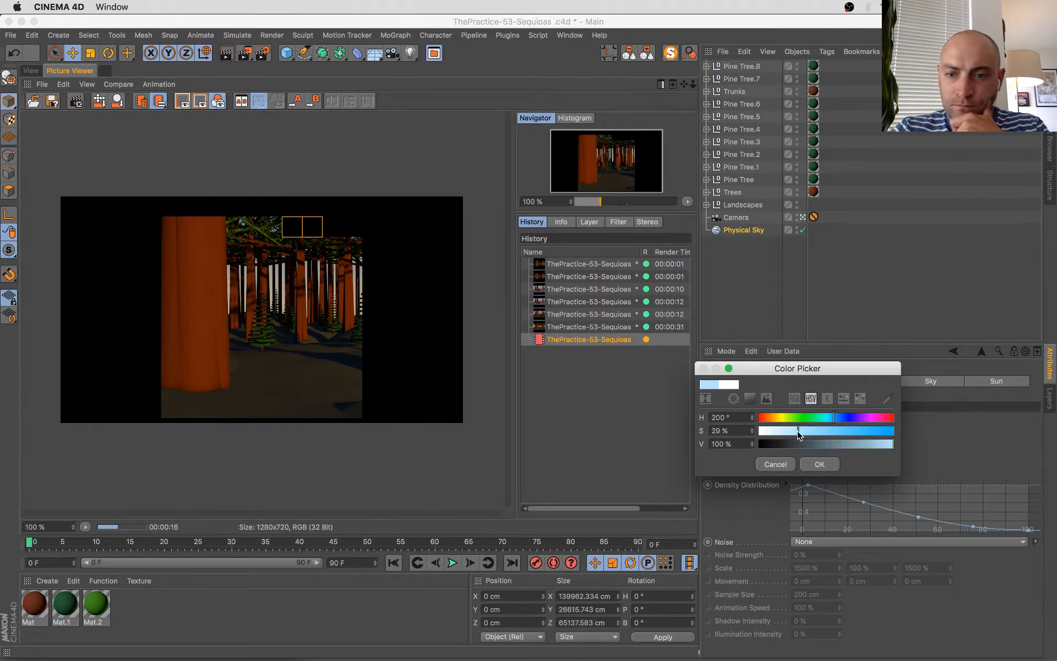
click(823, 463)
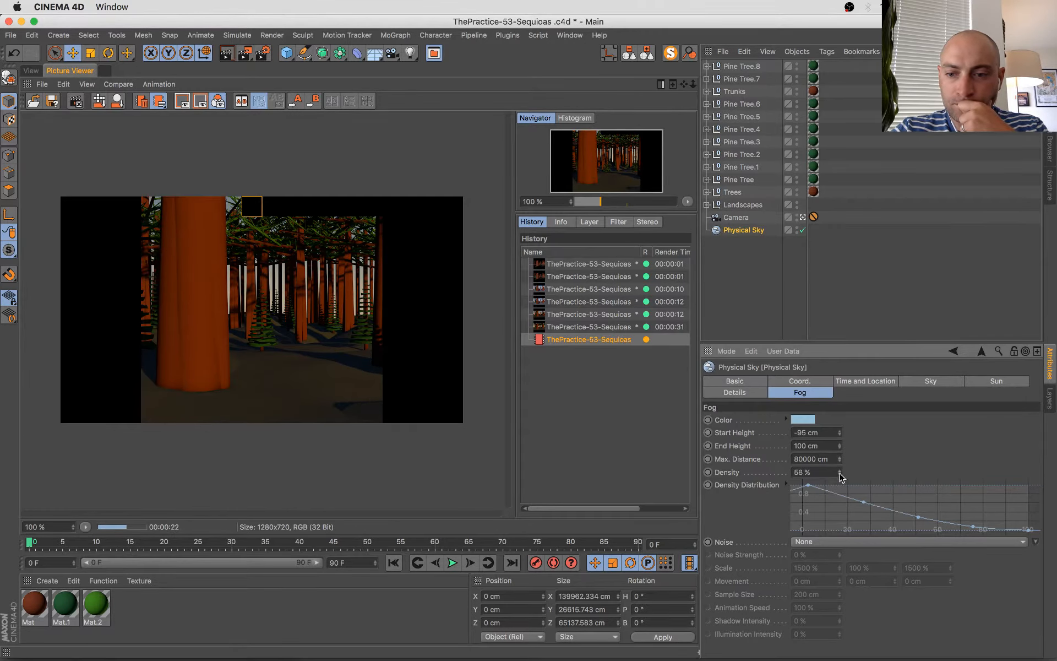
- Create a new material and load a Noise shader as its color texture
double_click(146, 626)
double_click(34, 606)
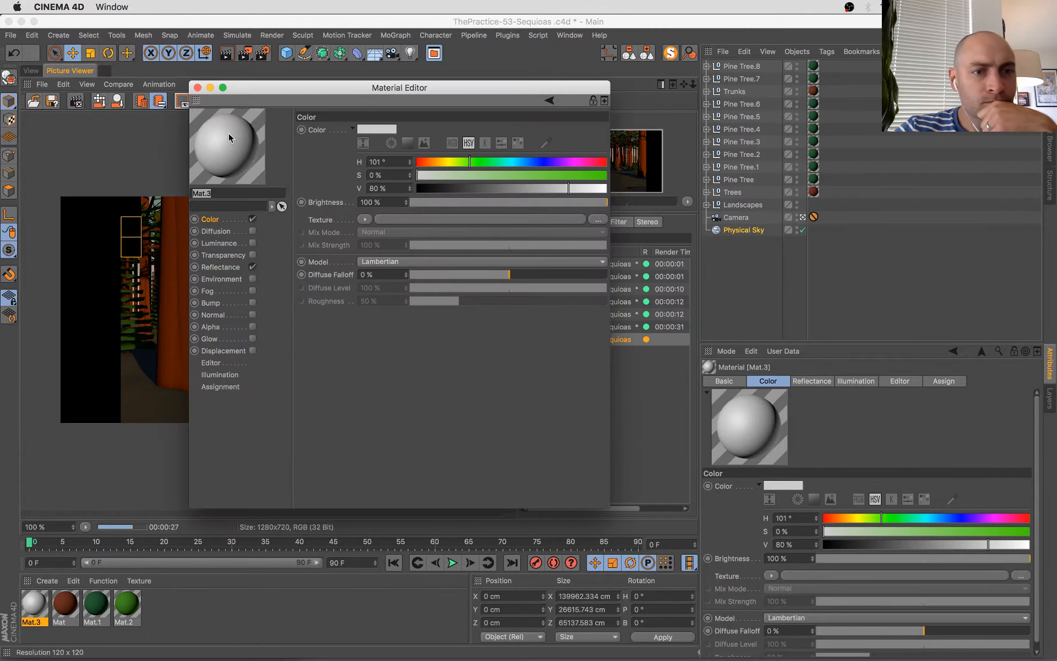
drag(265, 88, 420, 169)
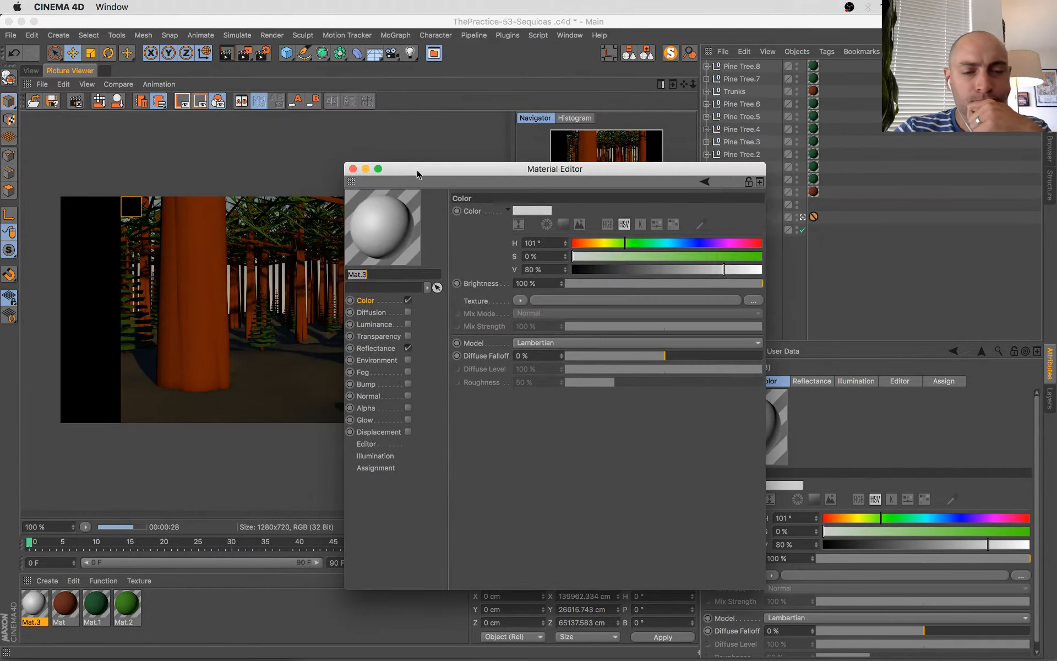
click(520, 300)
click(550, 455)
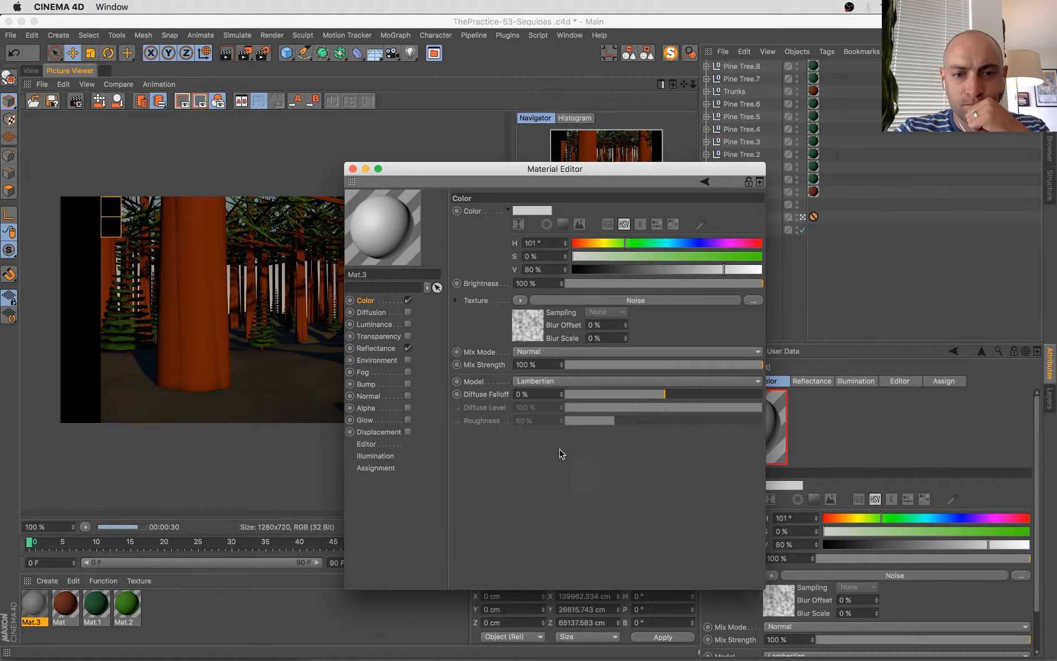
- Set the noise's Color 1 to a dark reddish brown with hue 16°, saturation 96% and value 37%
click(544, 300)
click(544, 302)
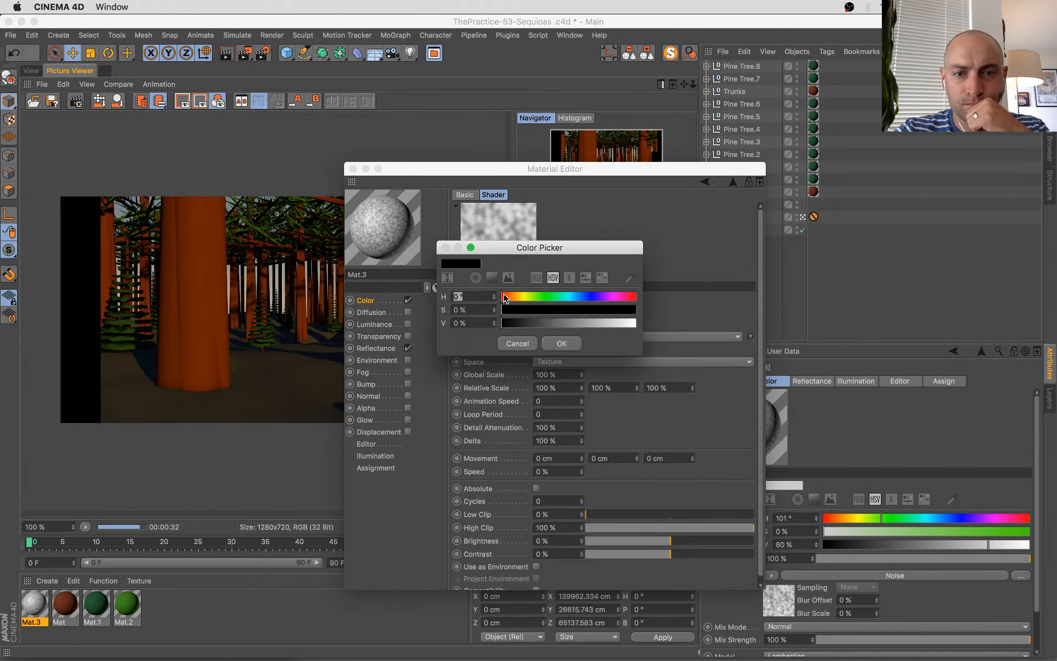
drag(570, 314, 630, 310)
click(551, 323)
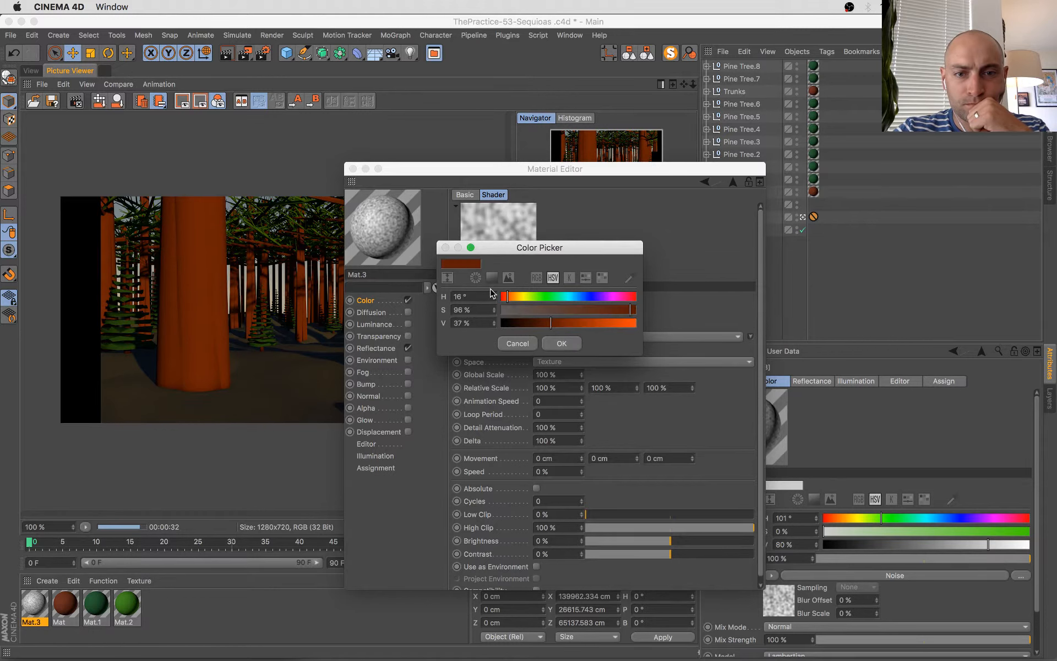
click(562, 345)
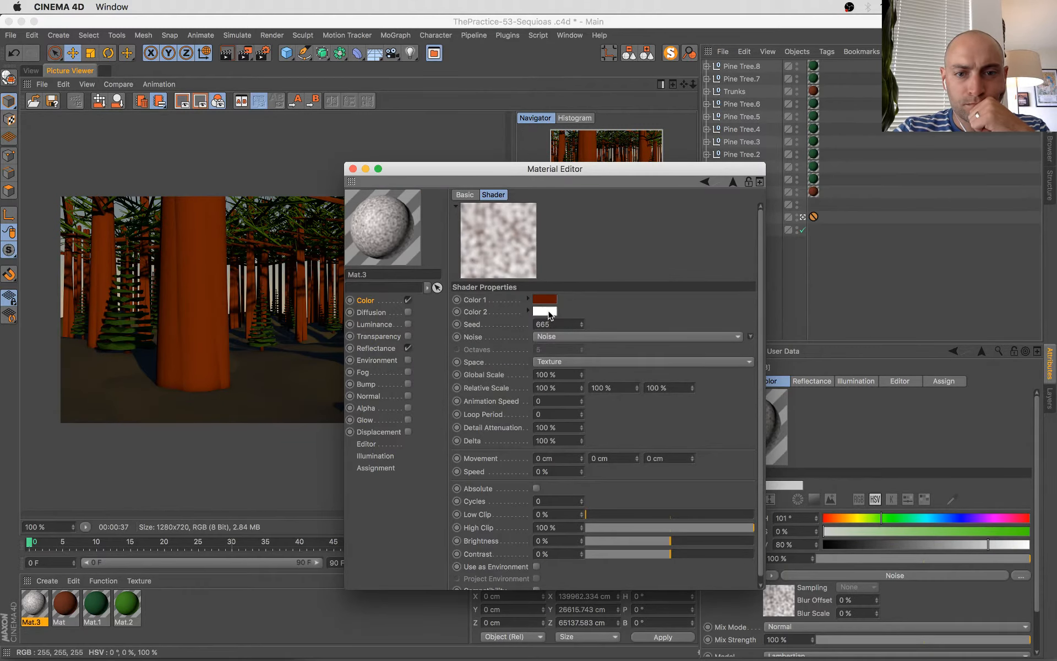
- Set the noise's Color 2 to a dark green with hue 104°, saturation 79% and value 36%
click(548, 312)
click(549, 310)
drag(555, 323, 598, 324)
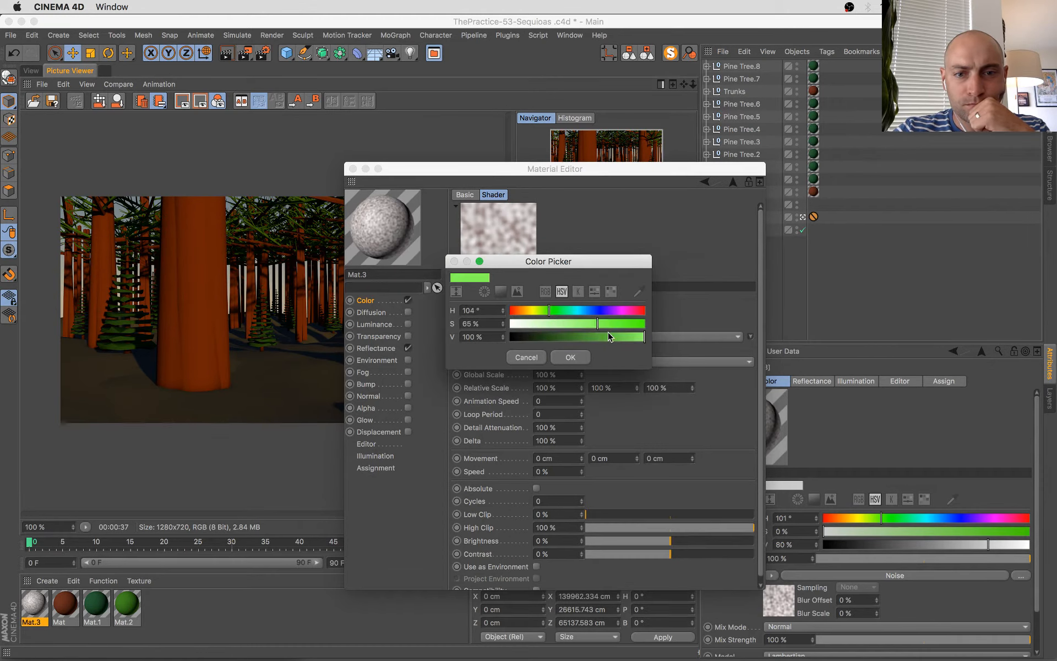
click(558, 337)
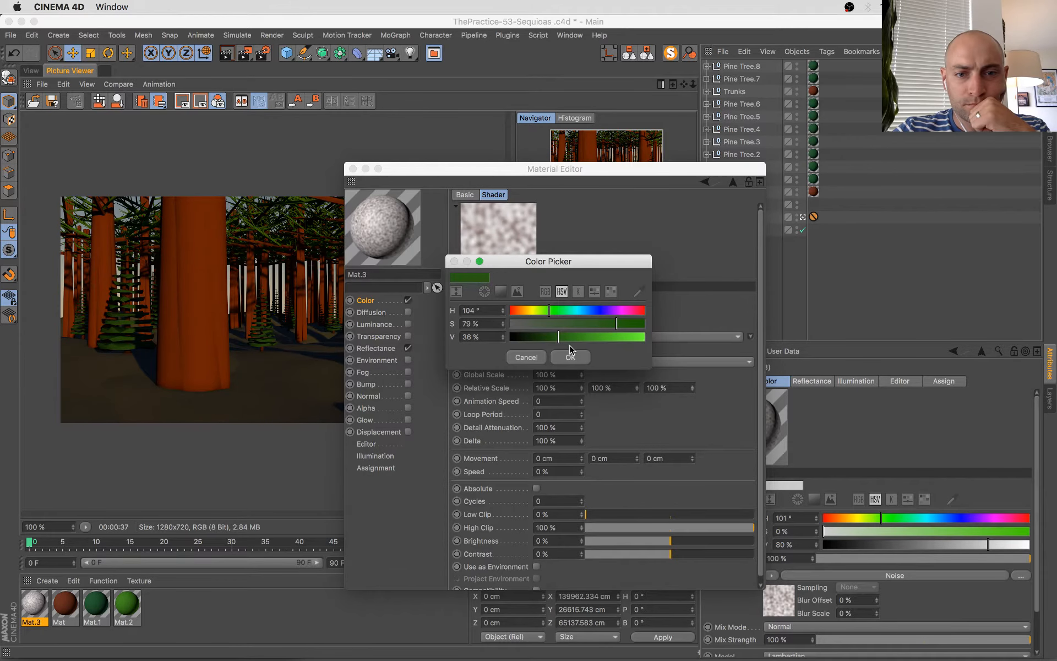
click(569, 356)
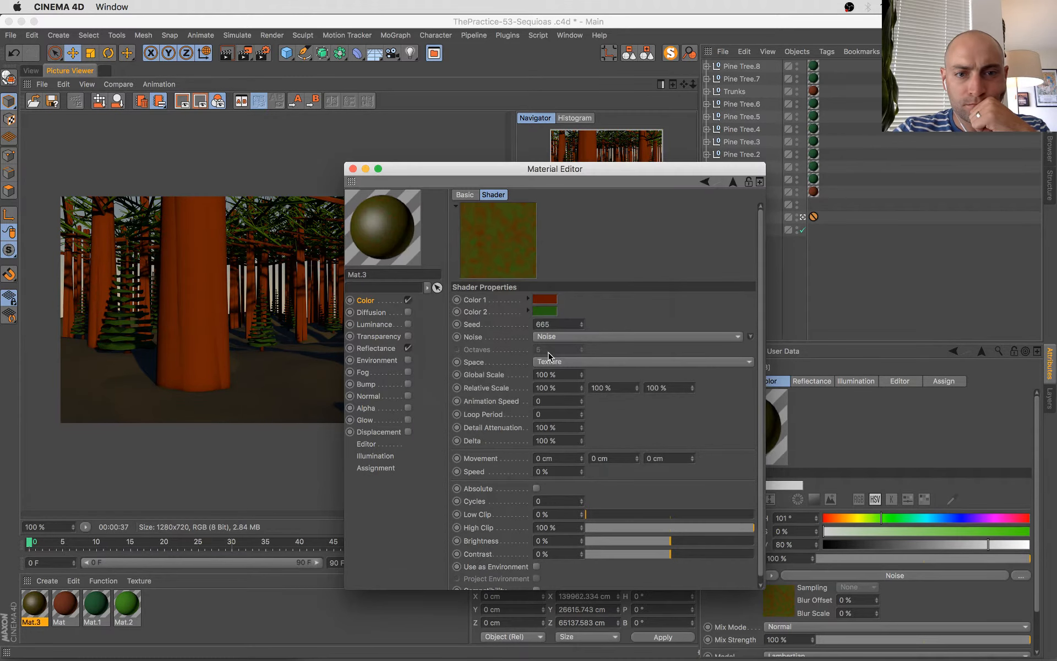
- Disable the material's reflectance and set the noise's global scale to 168%
click(408, 348)
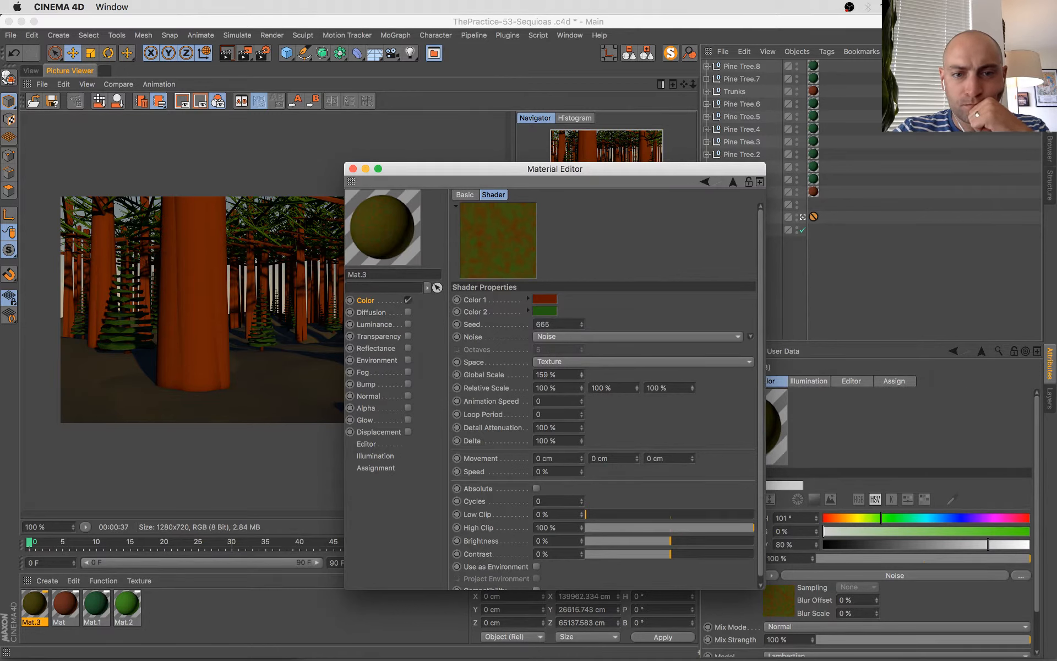
drag(581, 375, 588, 381)
- Sharpen the noise patches by setting the low clip to 45% and the high clip to 68%
drag(587, 514, 663, 529)
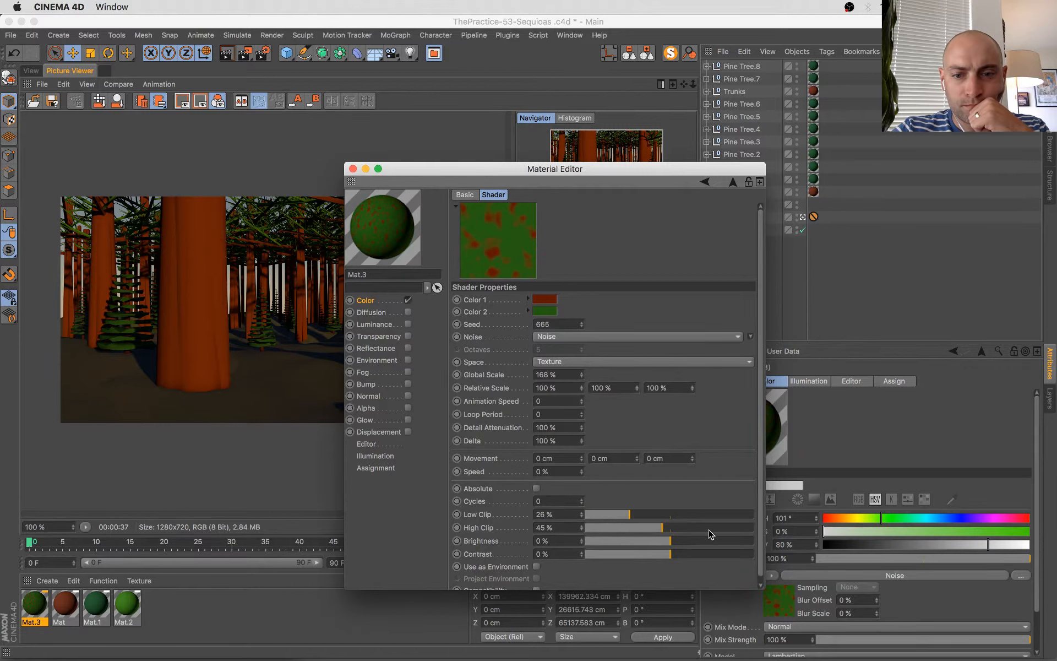
click(713, 529)
click(659, 514)
click(740, 528)
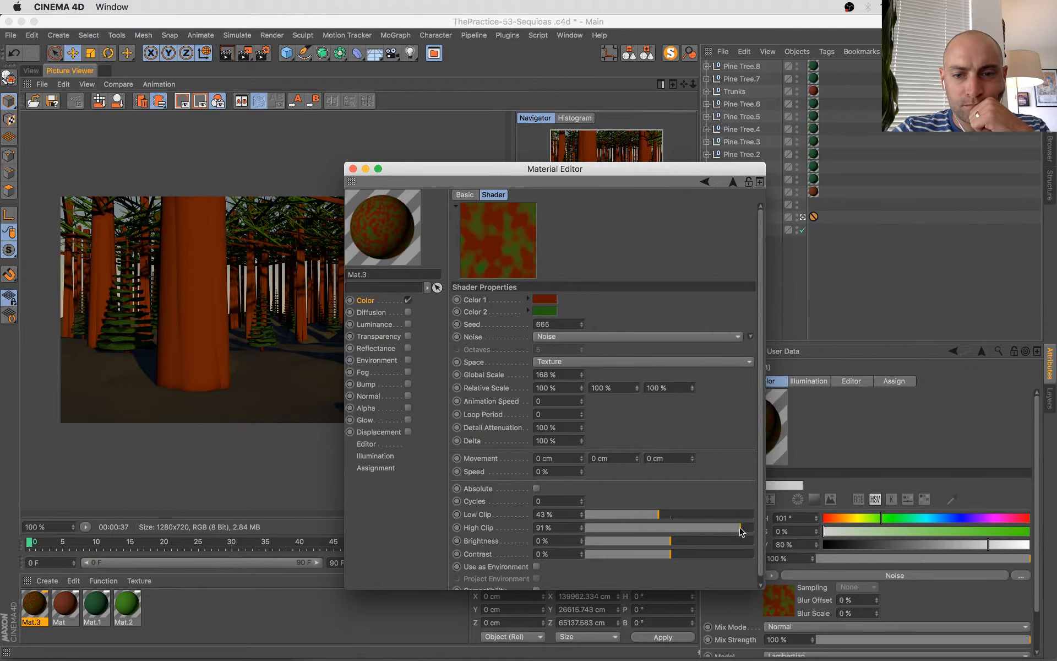
drag(739, 528, 701, 529)
click(687, 514)
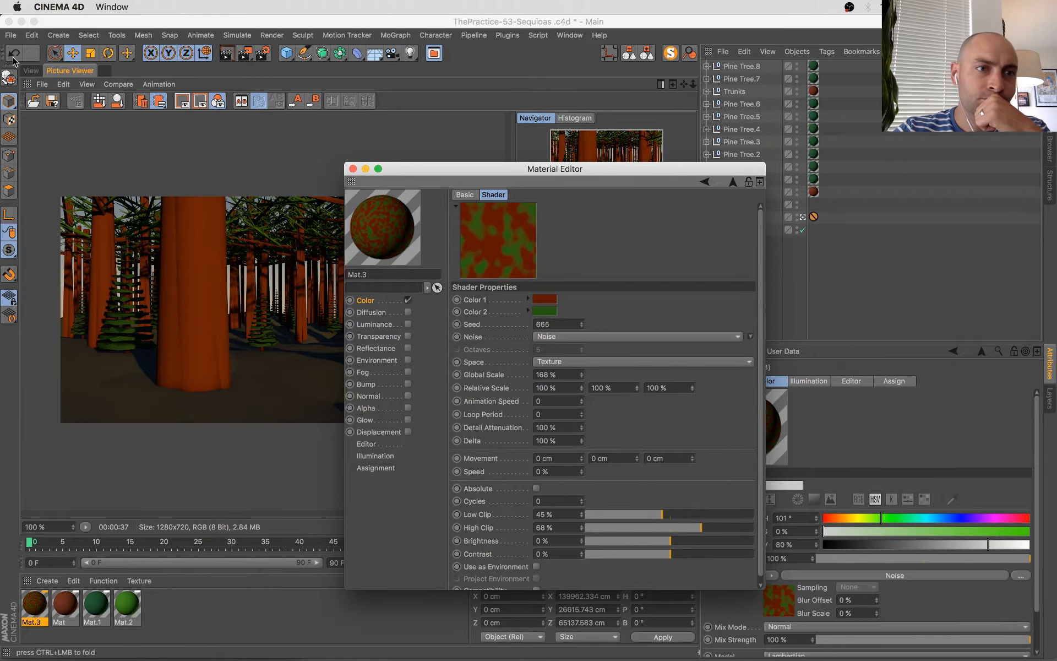
- Apply the red-green noise material to the foreground landscape in the viewport and expand the Landscapes group
click(31, 70)
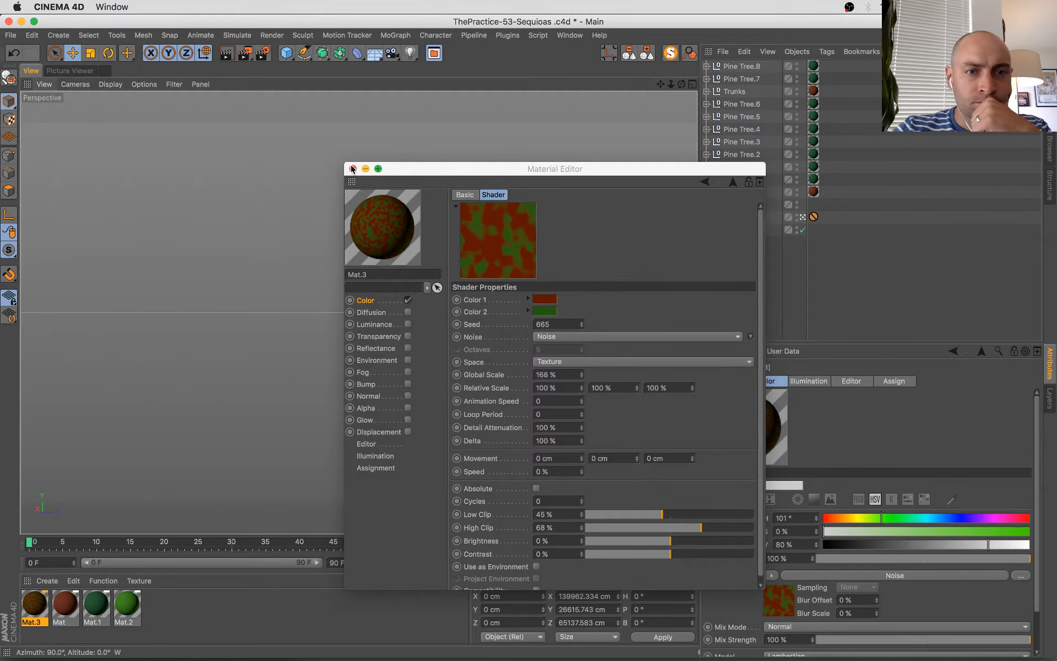
click(353, 169)
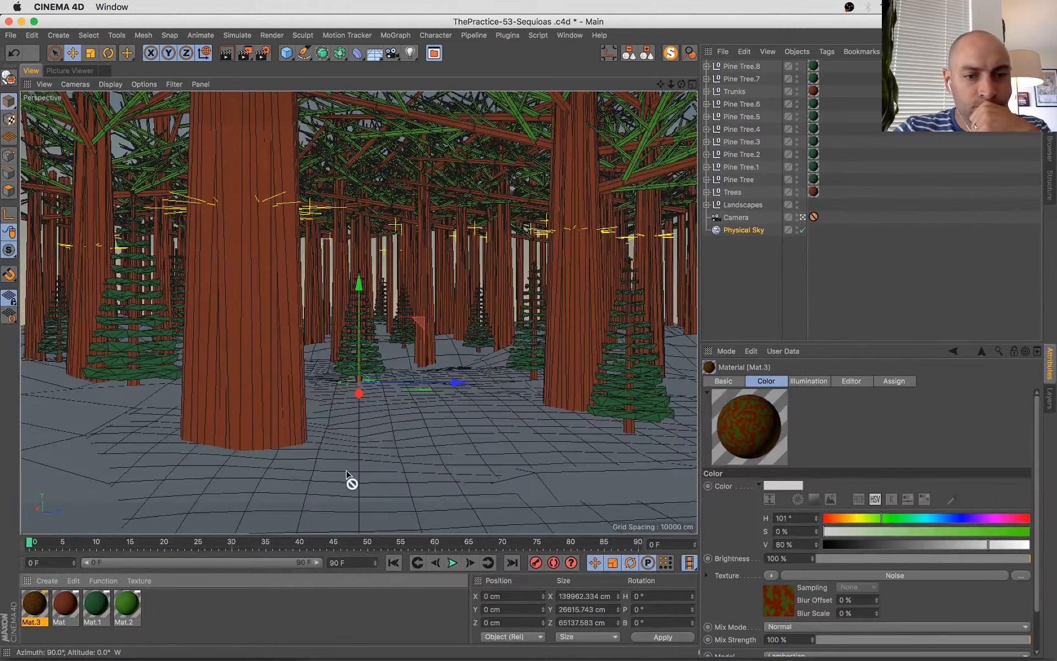
drag(346, 473, 348, 474)
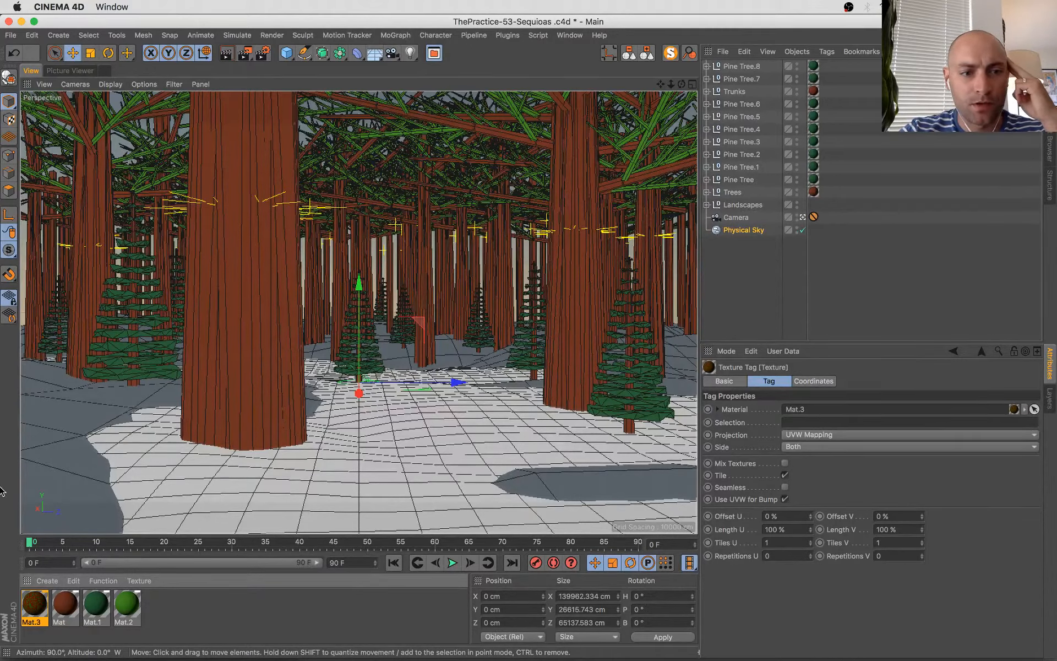
click(471, 413)
click(706, 204)
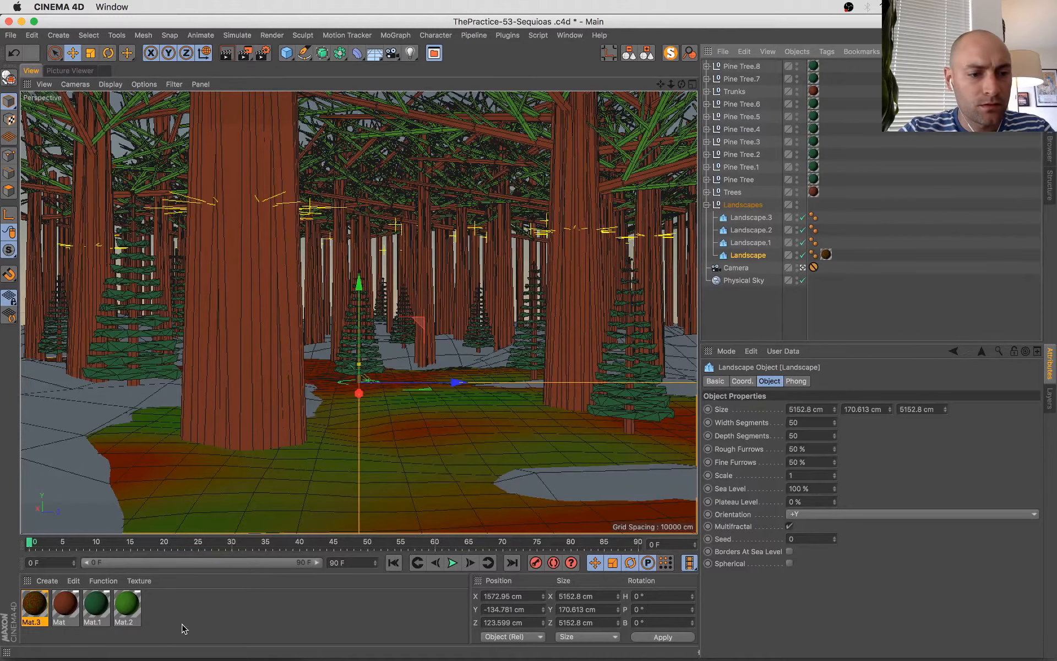
- Duplicate the brown trunk material Mat
click(199, 612)
click(69, 608)
key(super+c)
key(super+v)
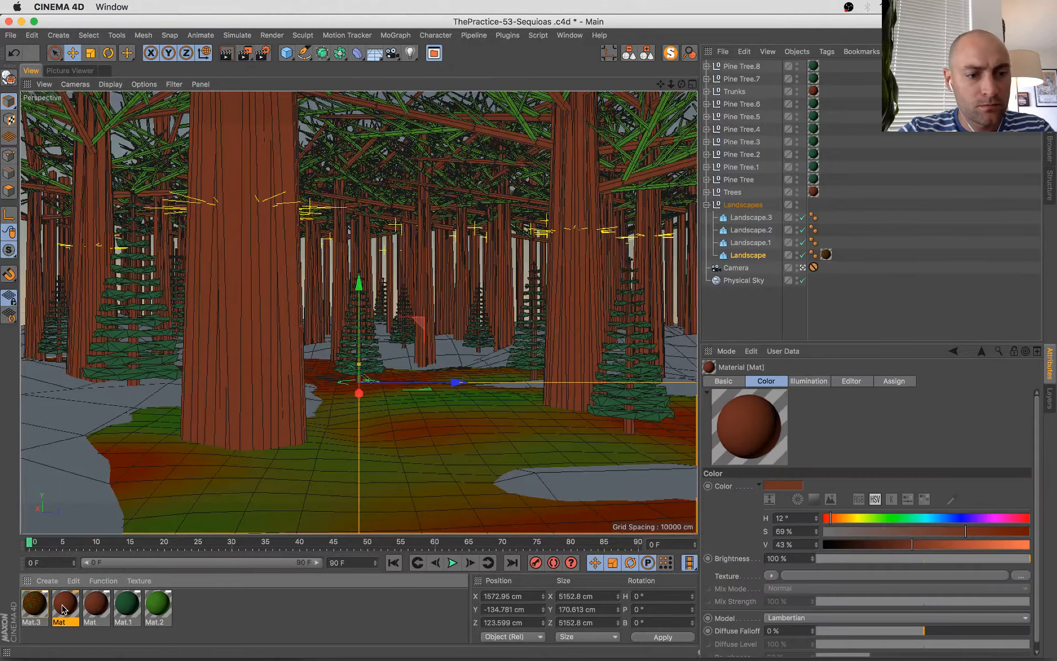
- Darken the duplicated brown material to saturation 48% and value 30%, and apply it to Landscape.1
double_click(65, 608)
drag(526, 178, 484, 189)
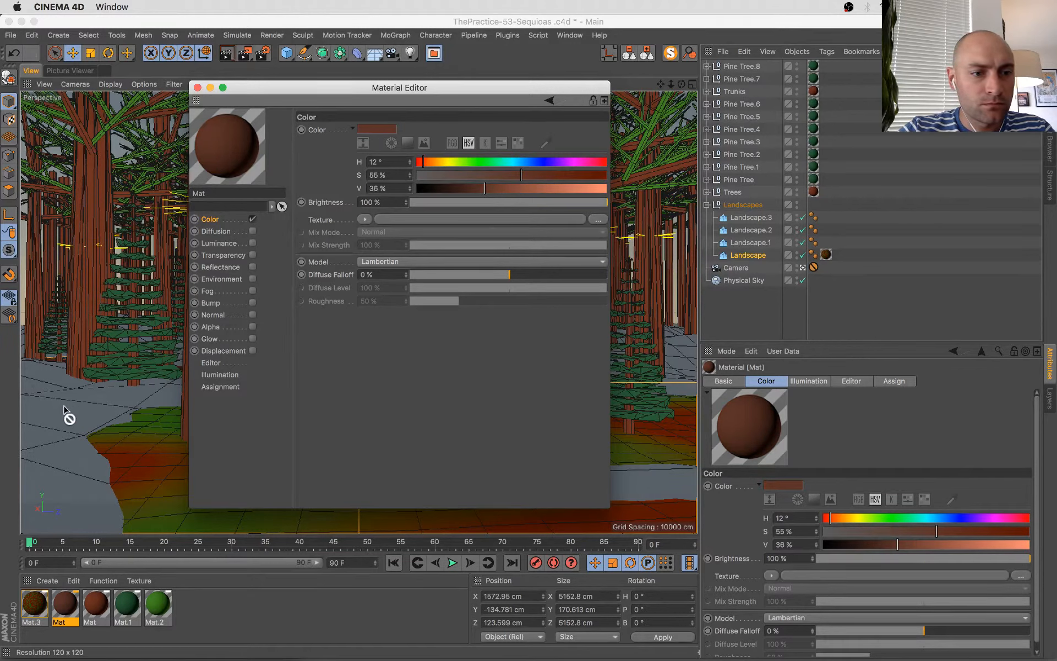
drag(63, 408, 64, 407)
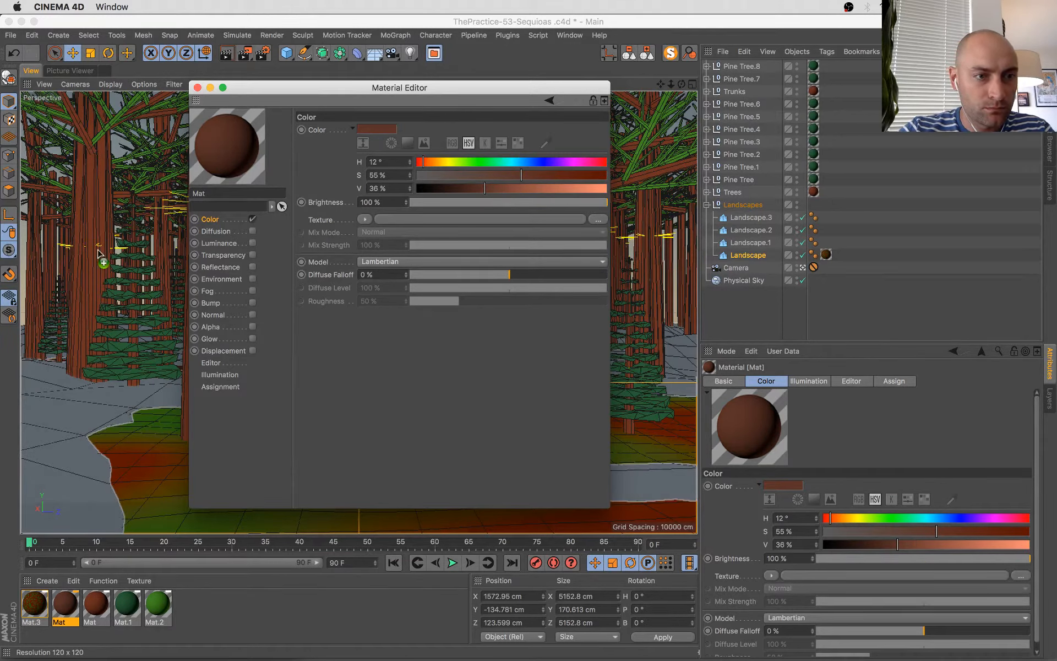
drag(99, 255, 100, 254)
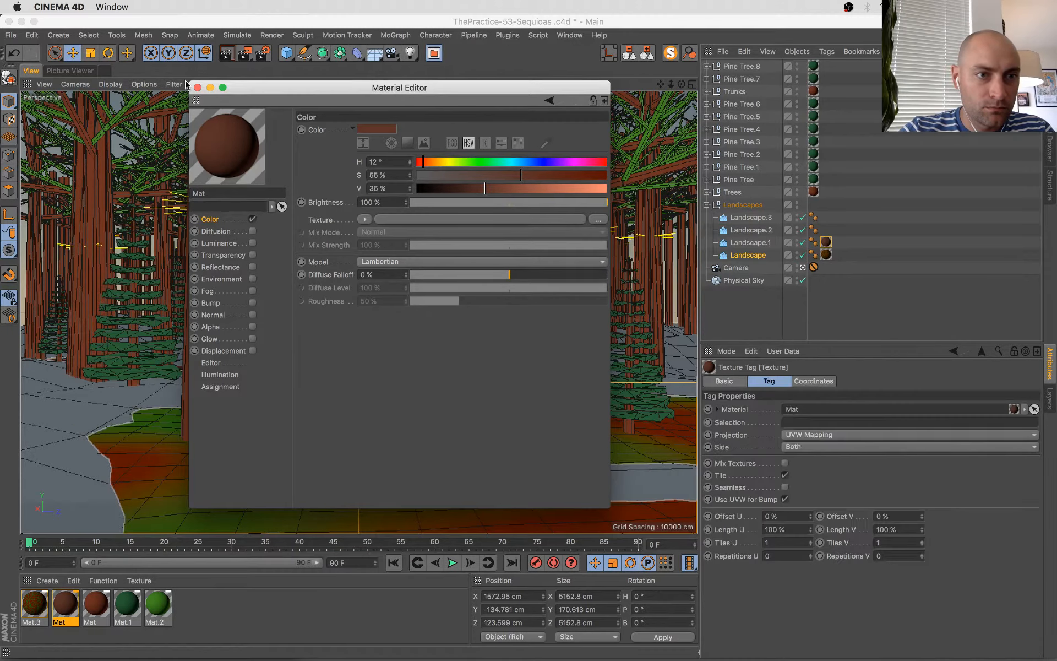
click(473, 189)
click(507, 176)
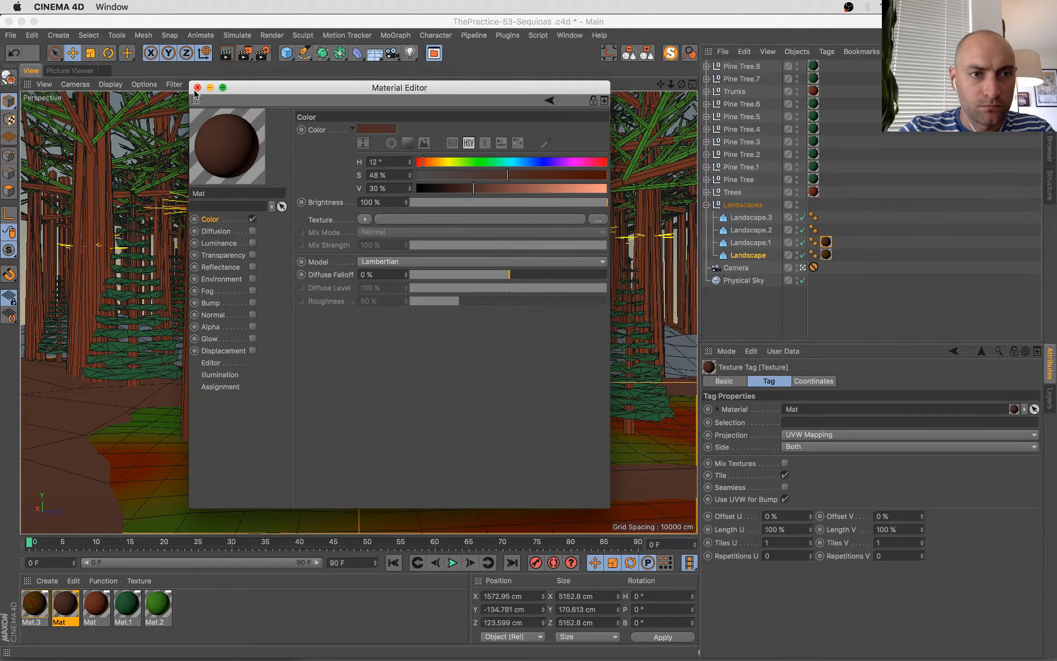
- Rename the original brown material as Tree Trunk and load a Noise shader as its color texture
click(94, 616)
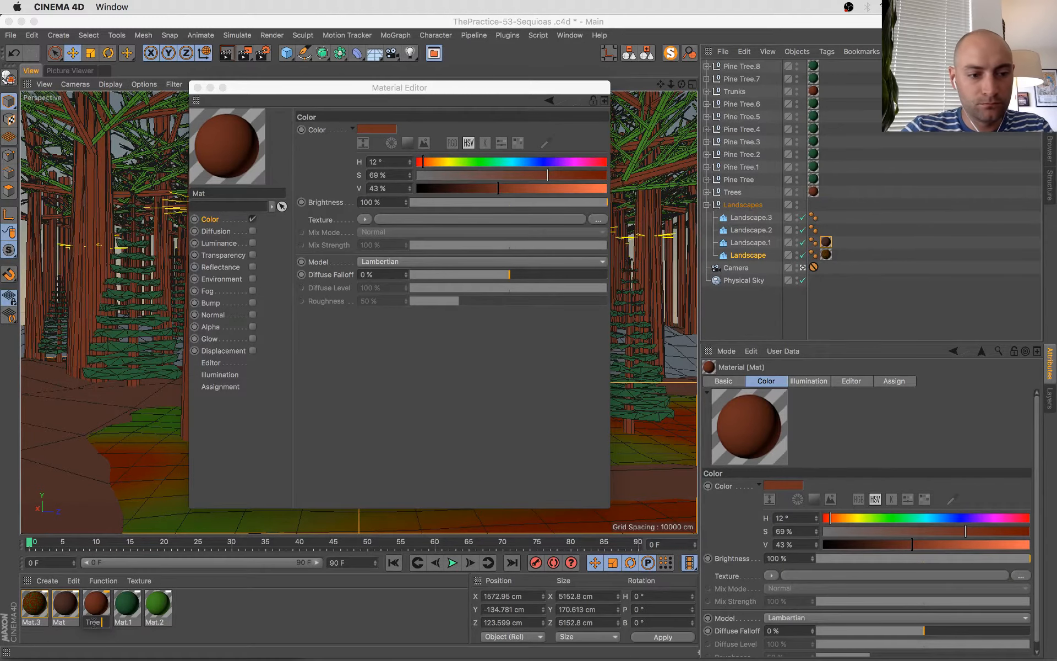
key(Return)
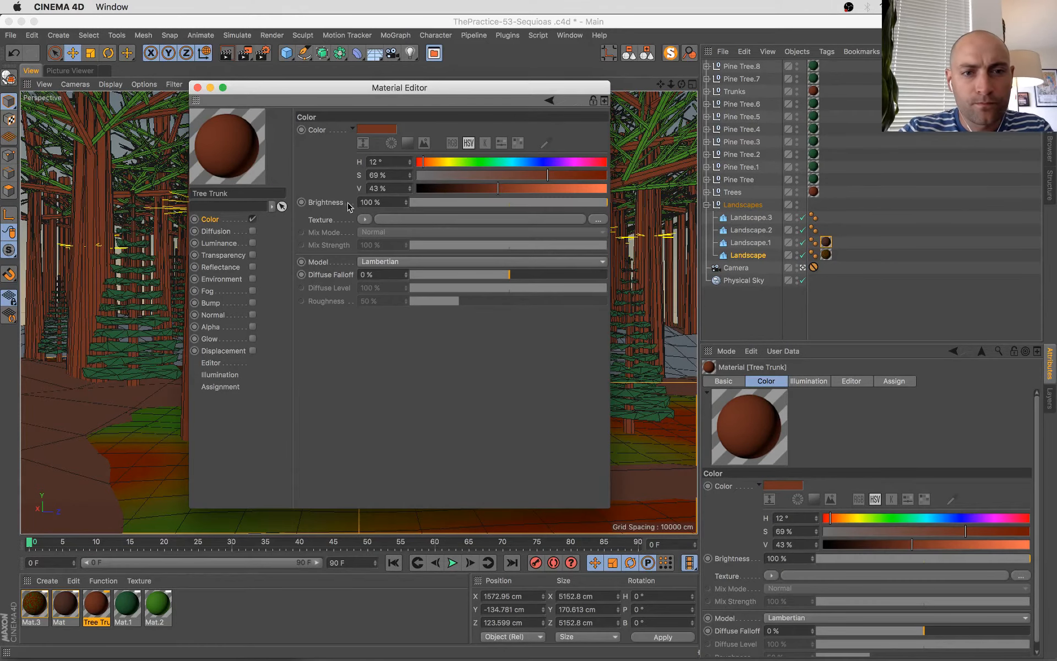
click(365, 219)
click(401, 365)
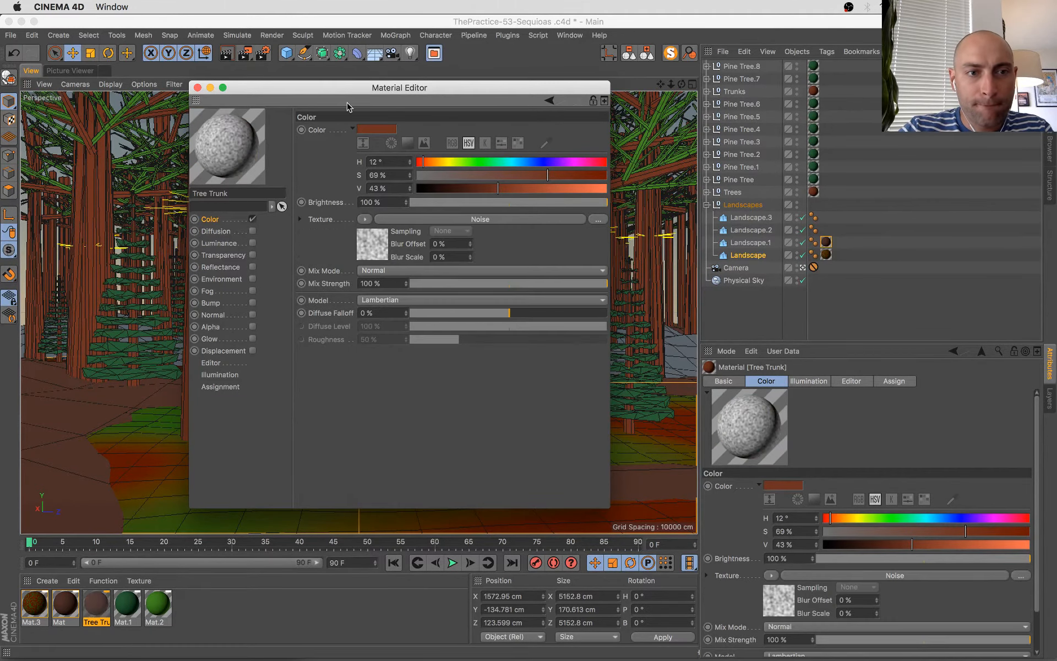
- Set the Tree Trunk noise's Color 1 to a dark orange-brown with hue 31° and the texture's mix mode to Multiply
drag(347, 106, 421, 155)
click(433, 303)
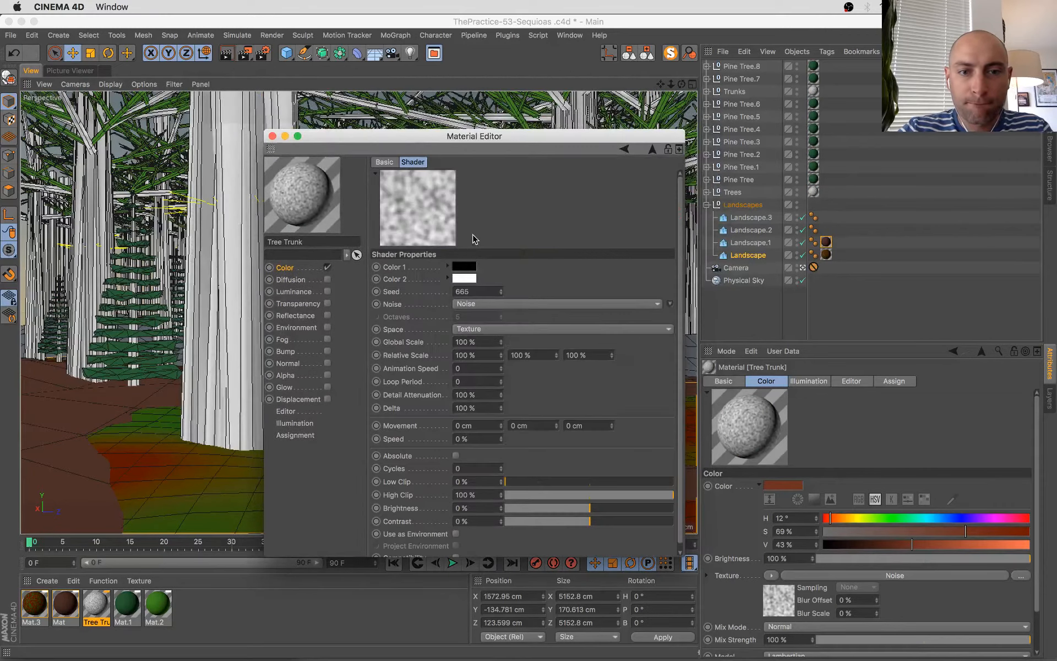
click(471, 268)
drag(502, 279, 573, 291)
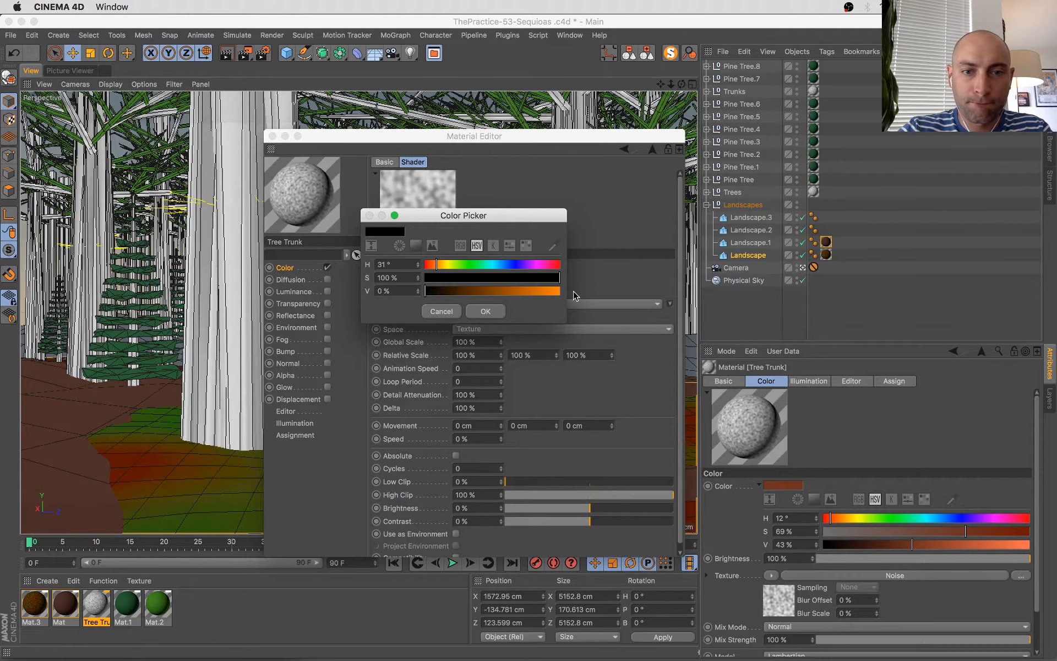
click(459, 290)
click(492, 311)
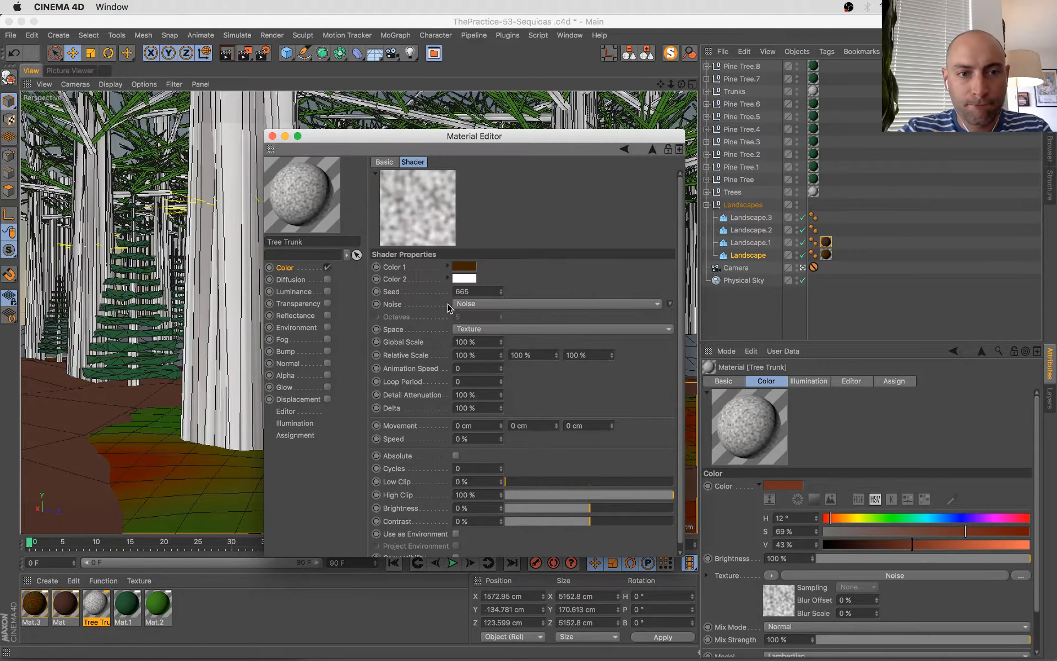
click(464, 267)
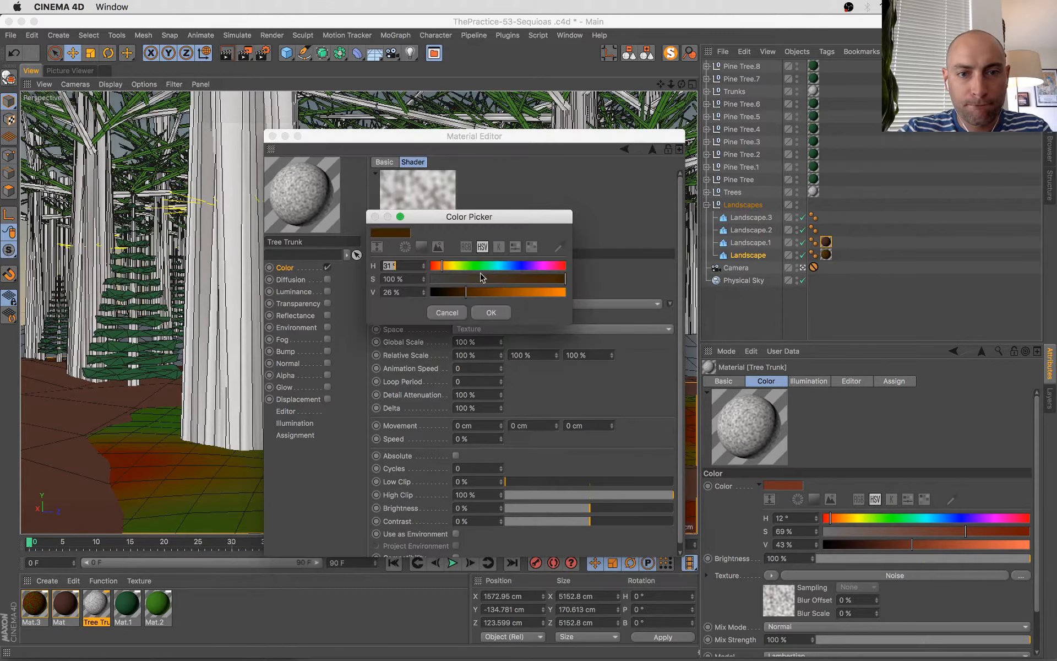
click(491, 312)
click(502, 320)
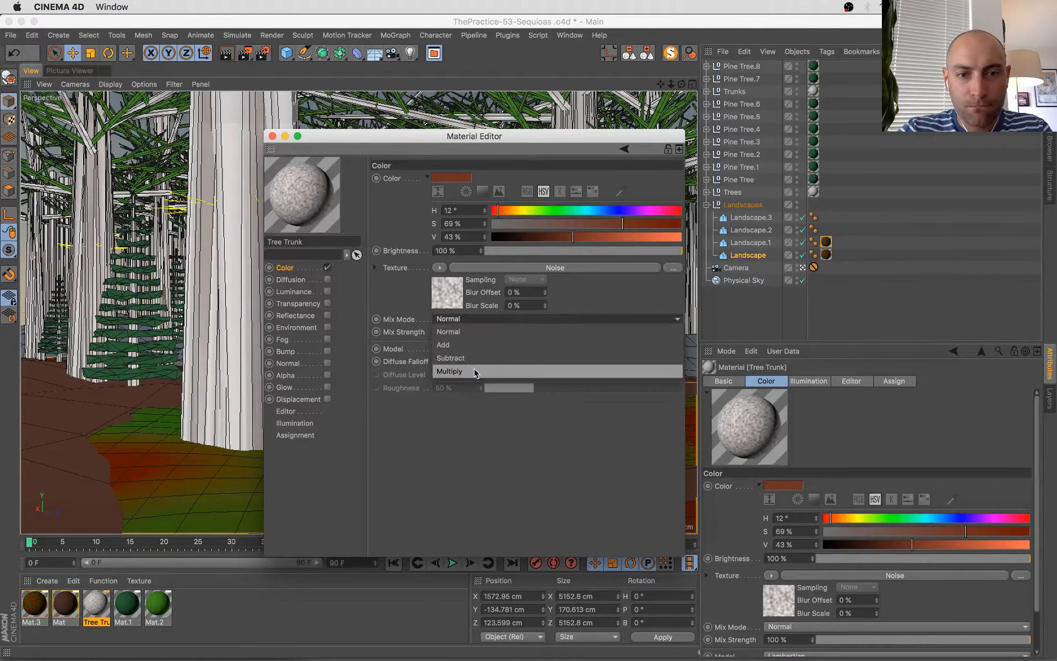
click(472, 370)
- Stretch the Tree Trunk noise into vertical streaks with global scale 12% and relative scale 62%, 2226% and 22%
click(446, 294)
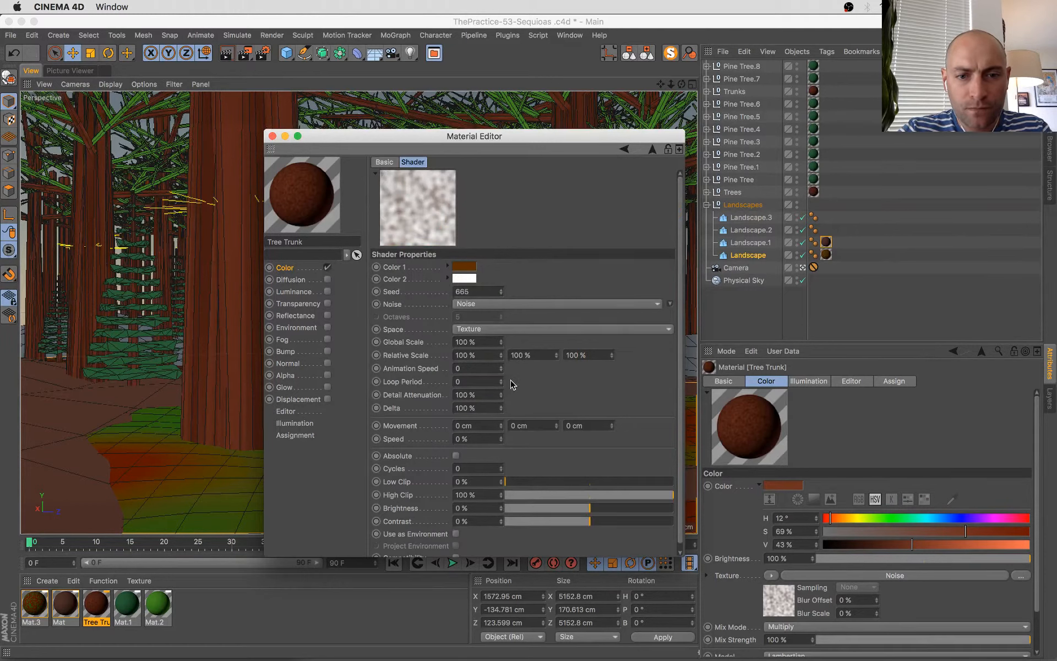
drag(501, 342, 587, 267)
drag(611, 354, 612, 356)
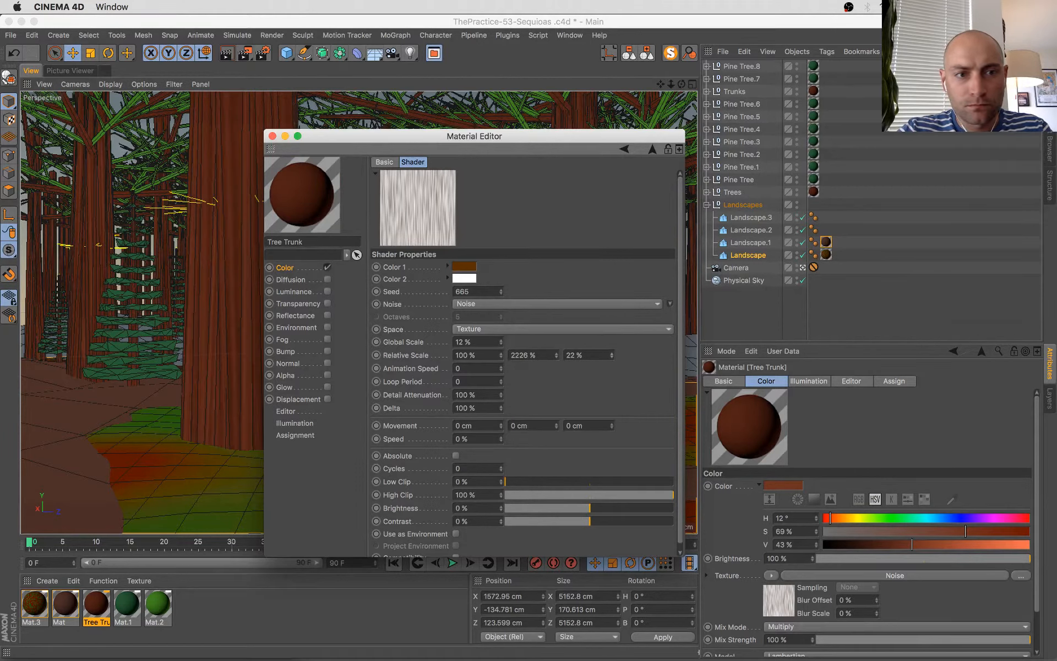
drag(501, 359, 501, 377)
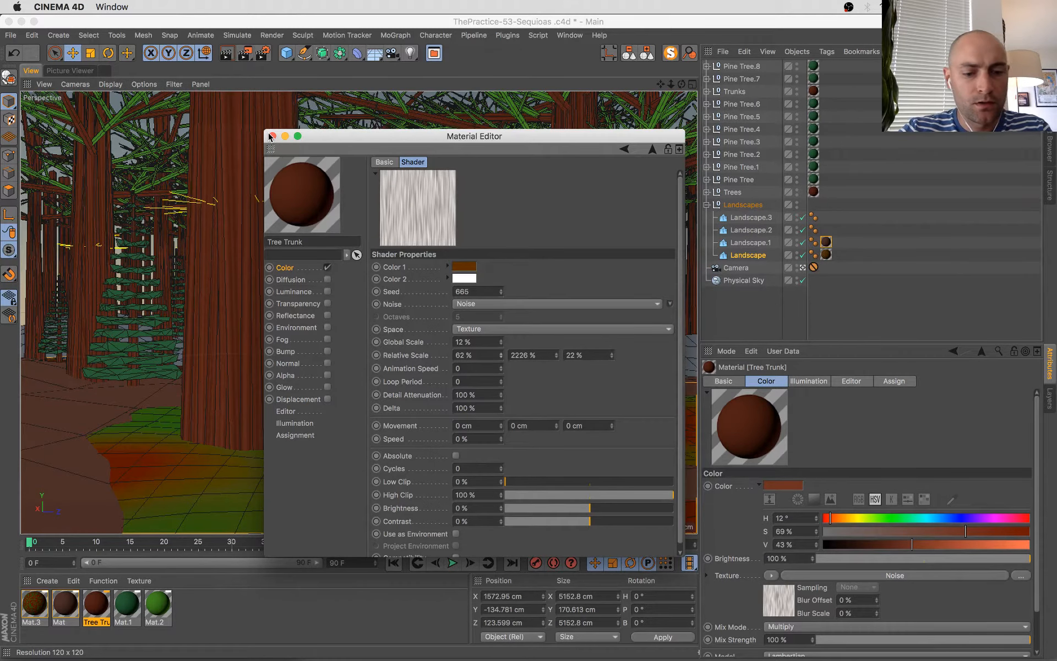
- Render the scene to the Picture Viewer, close the material's editor and compare with the previous render
key(shift+r)
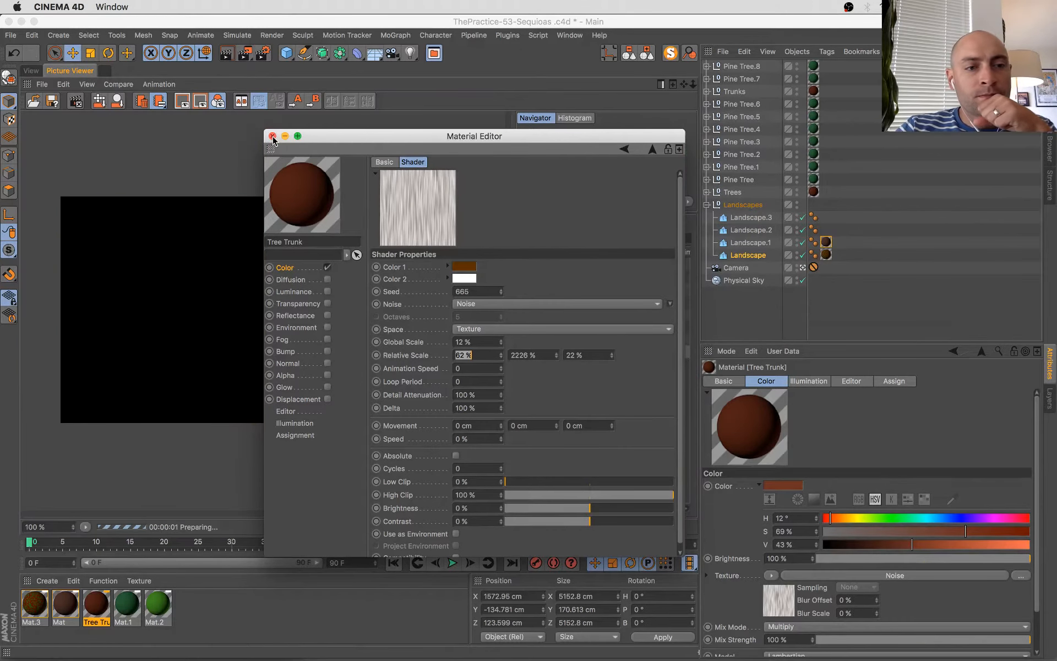
drag(337, 137, 498, 102)
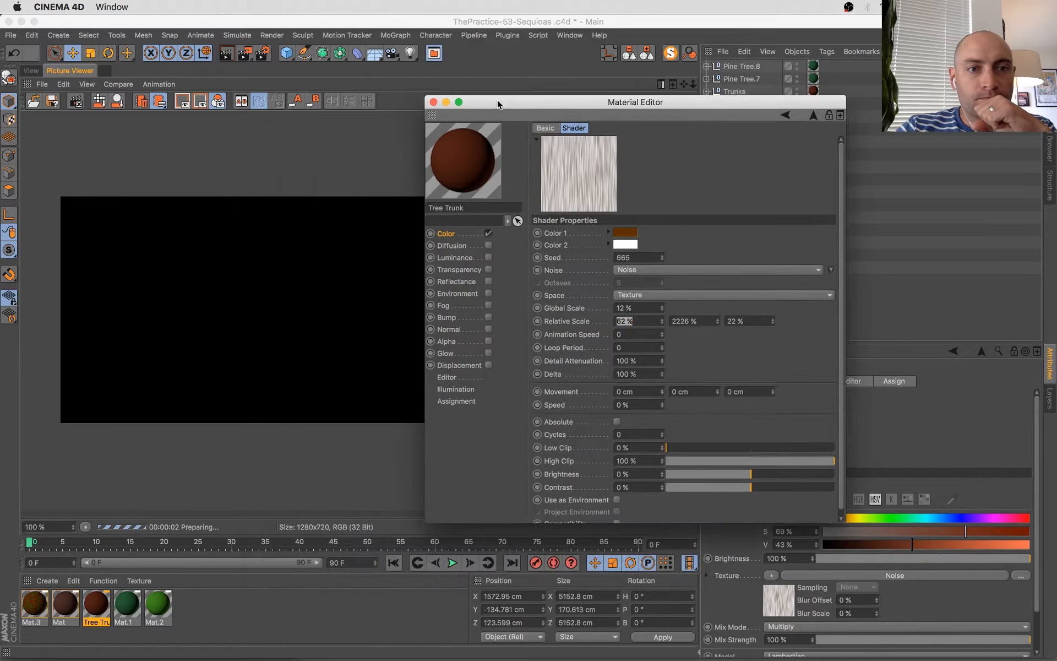
click(432, 104)
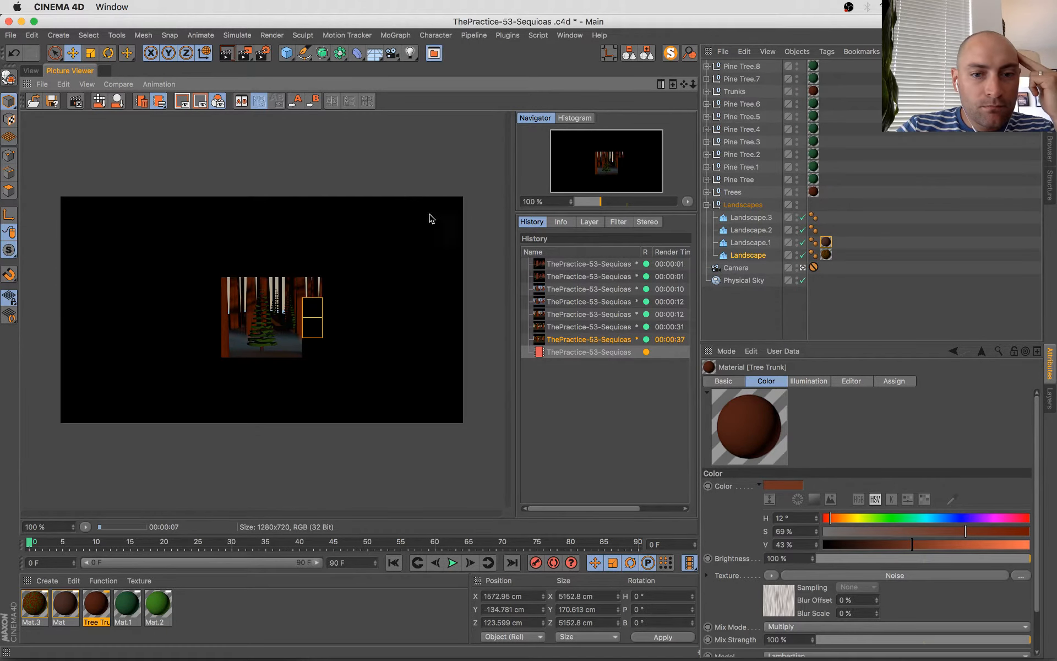
click(583, 340)
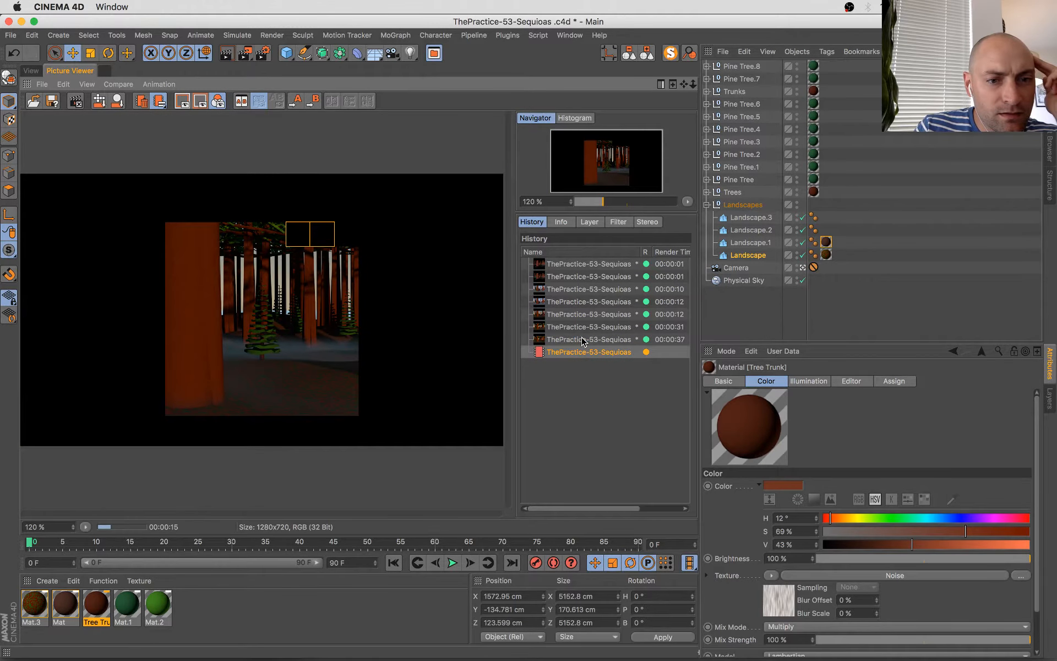
- Greatly increase the global scale of the red-green noise in Mat.3 and close its editor
double_click(35, 604)
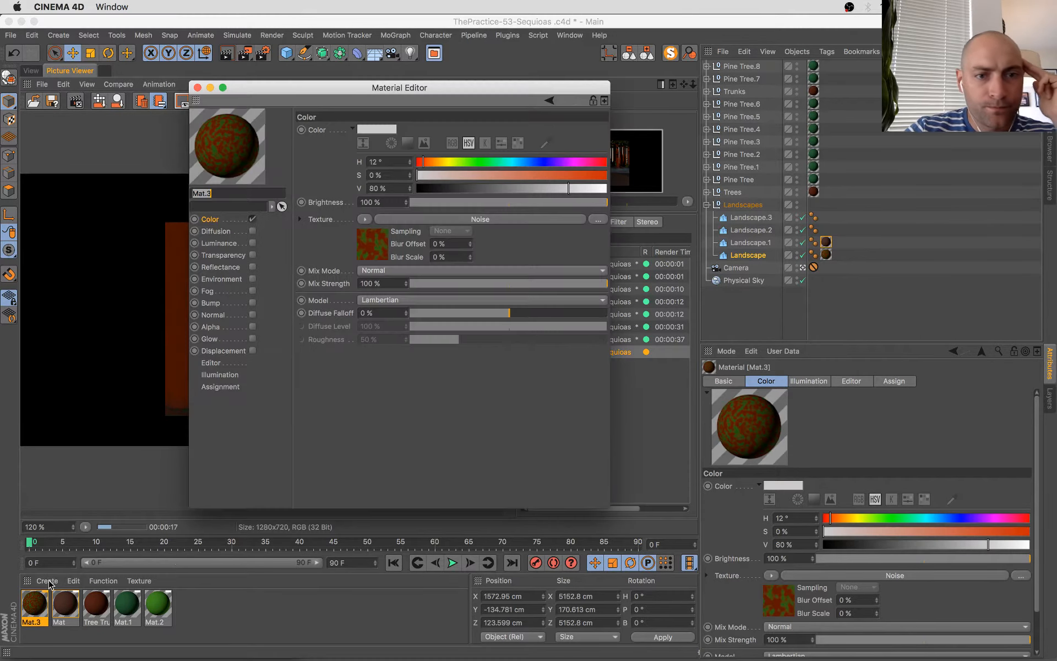
click(381, 244)
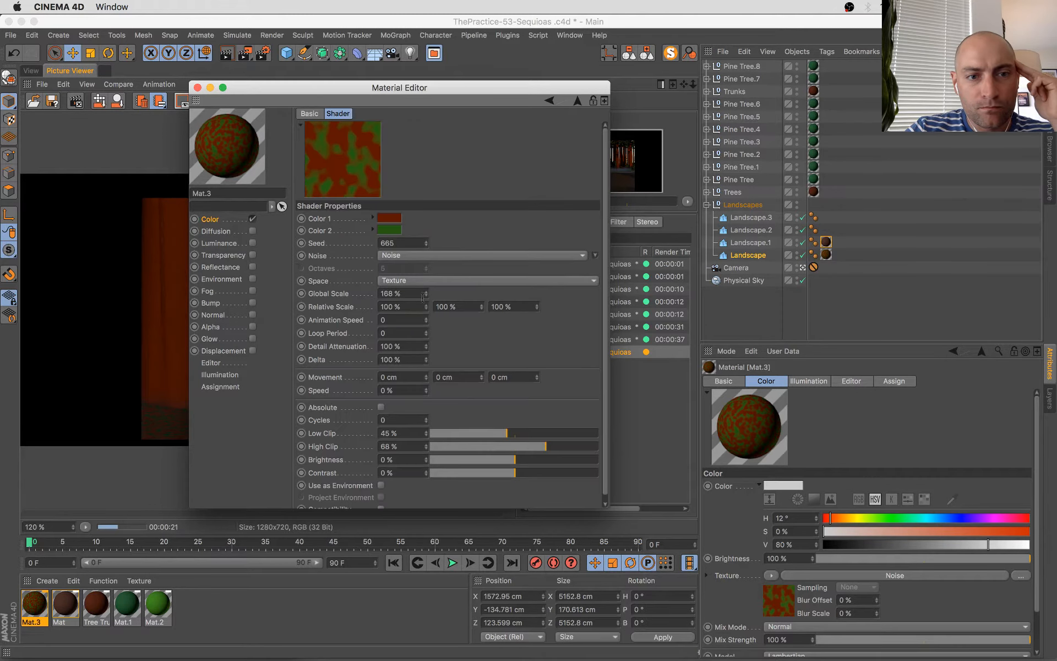
mouse_move(426, 295)
mouse_down()
mouse_move(428, 286)
mouse_move(428, 301)
mouse_up()
click(197, 87)
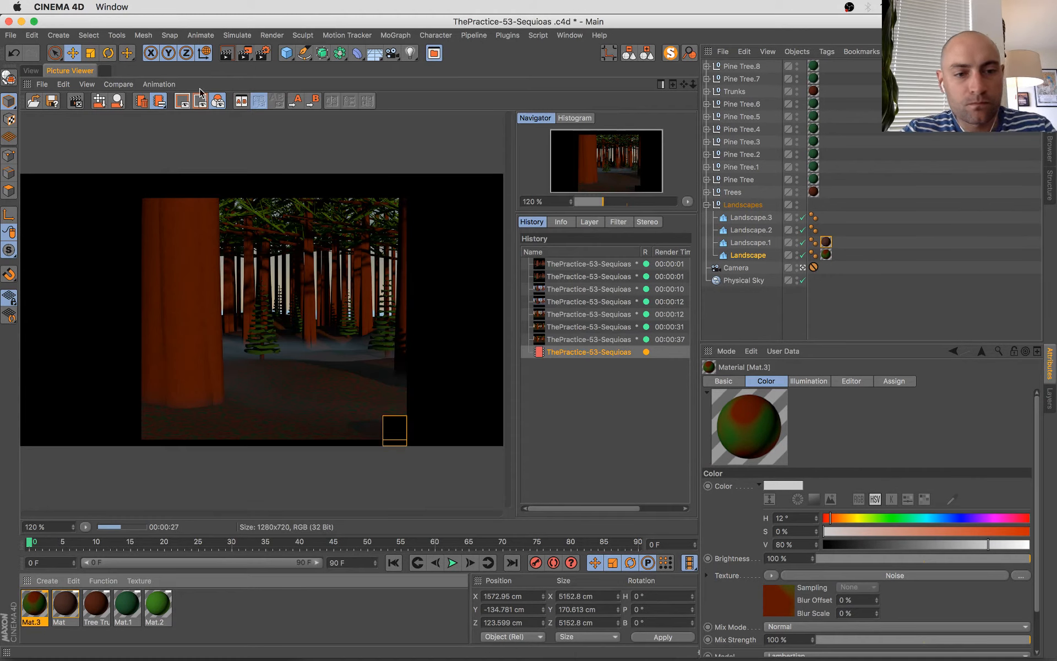
- Set the Physical Sky fog to 43% density, a more saturated blue color and an end height of 133 cm
click(738, 280)
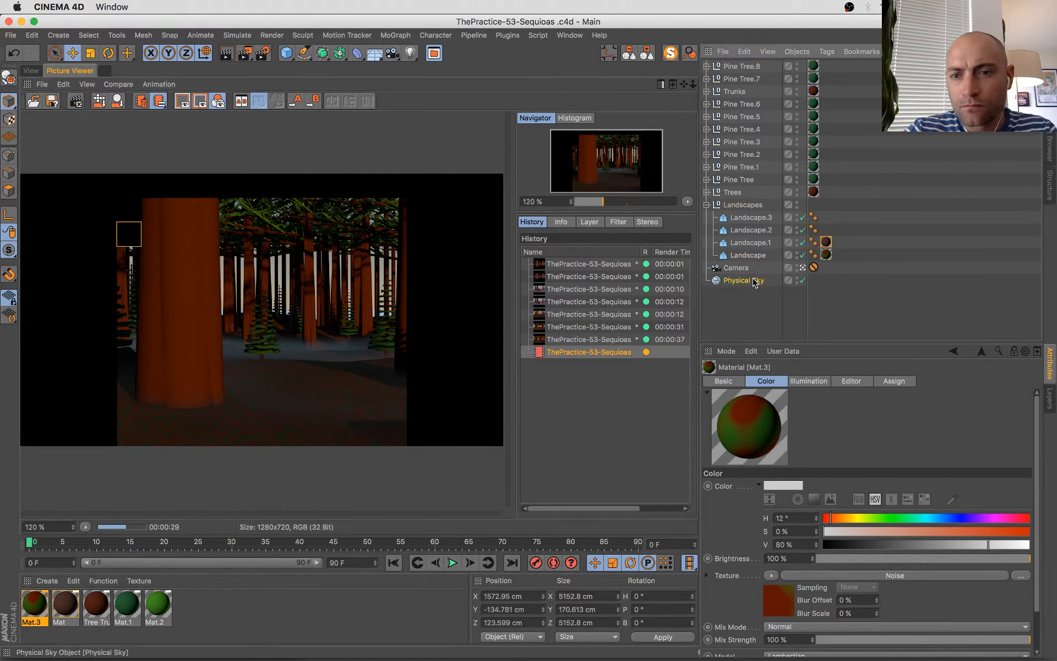
drag(839, 472, 830, 463)
click(802, 419)
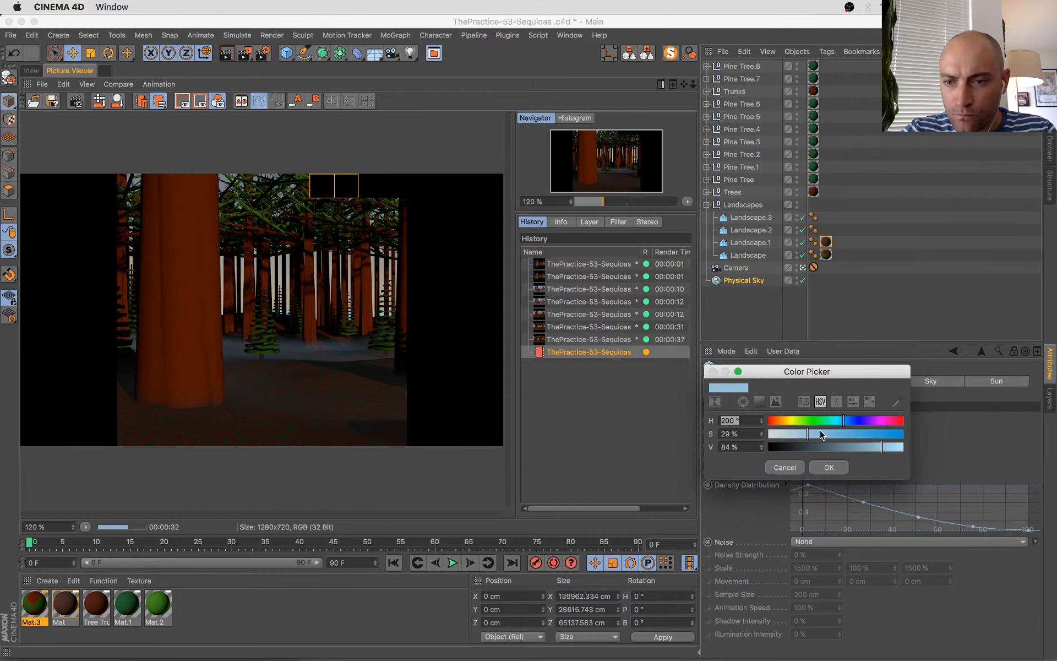
drag(842, 421, 864, 445)
click(828, 467)
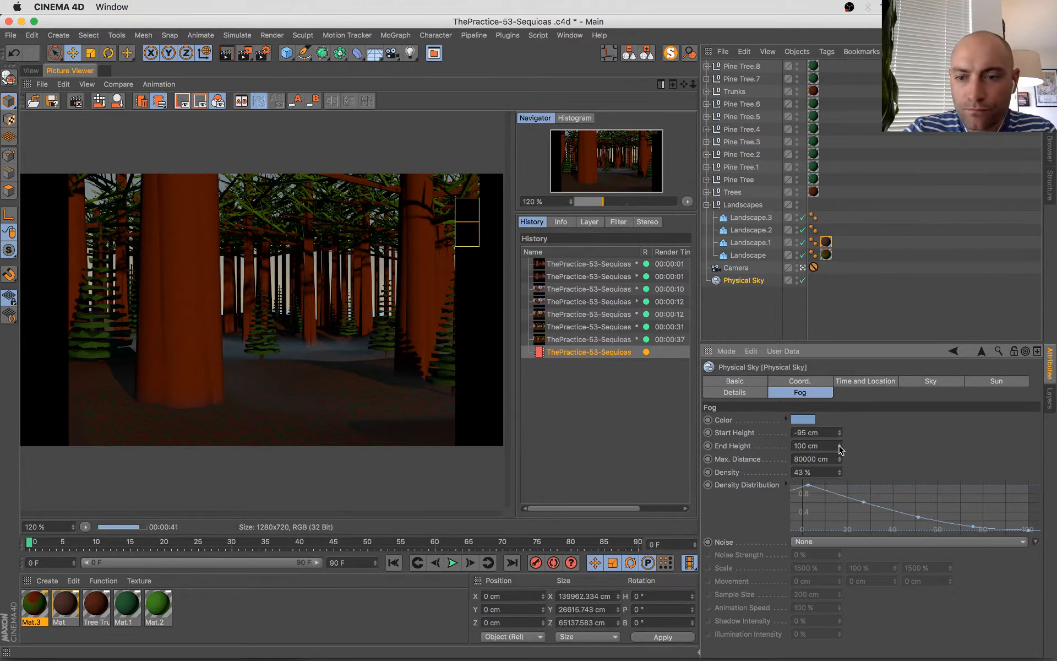
drag(840, 447, 839, 433)
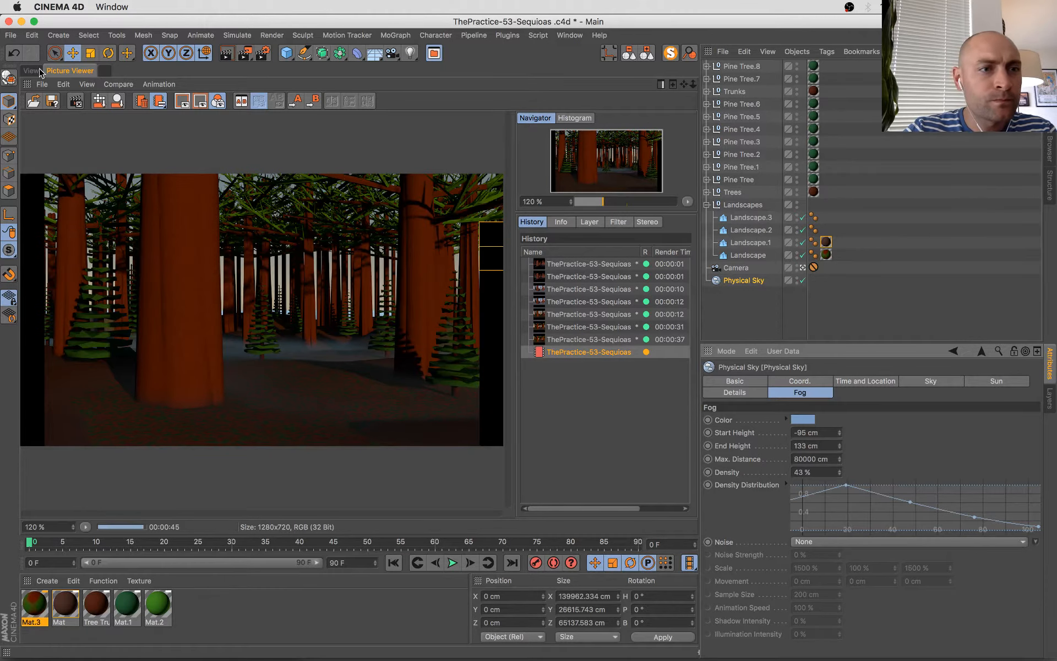
- Apply the dark brown material Mat to the Landscapes group and delete Landscape.1's own texture tag
click(37, 70)
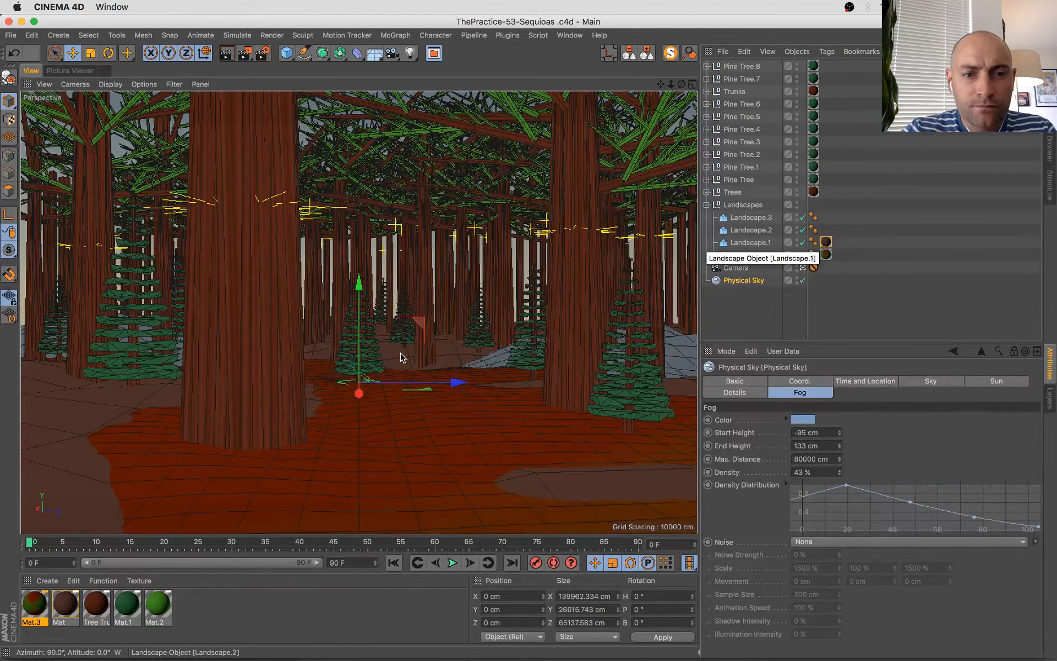
click(750, 217)
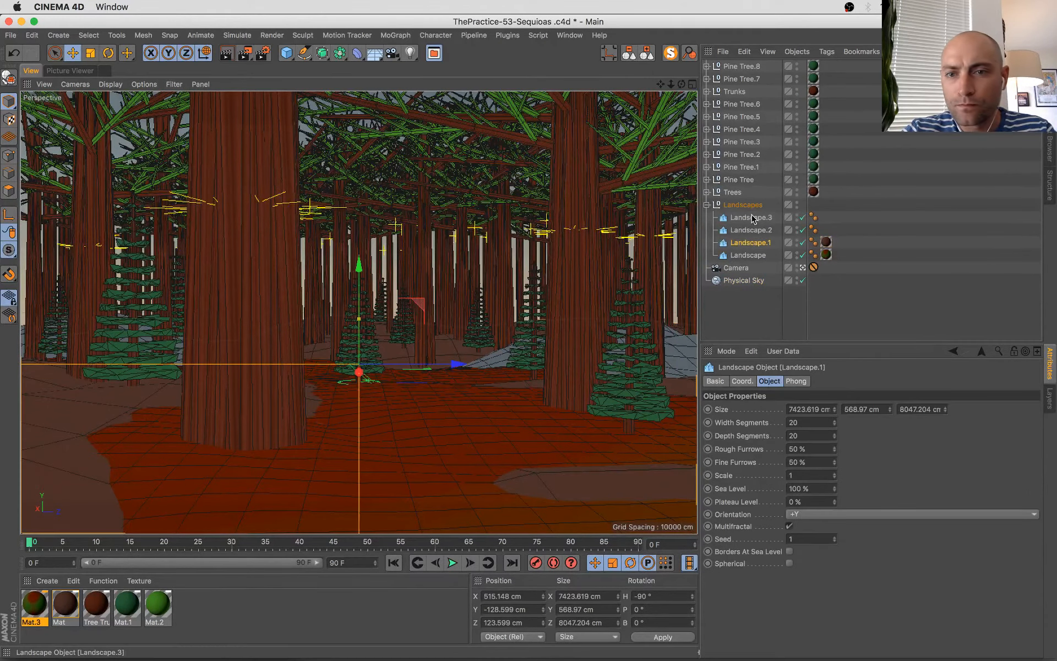
drag(62, 613, 752, 214)
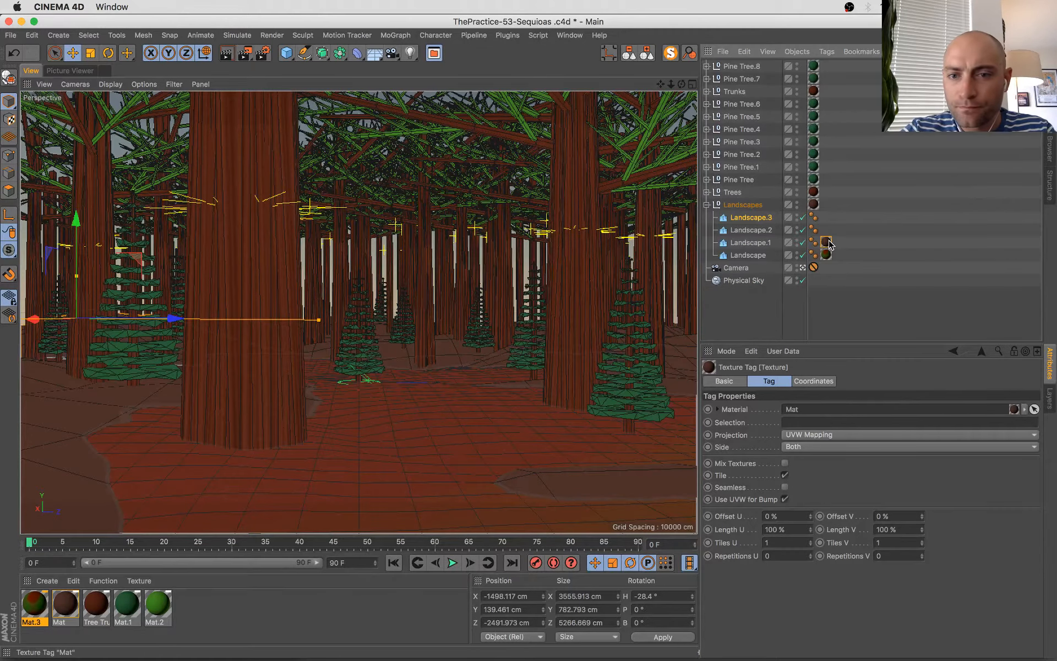
key(Delete)
click(768, 220)
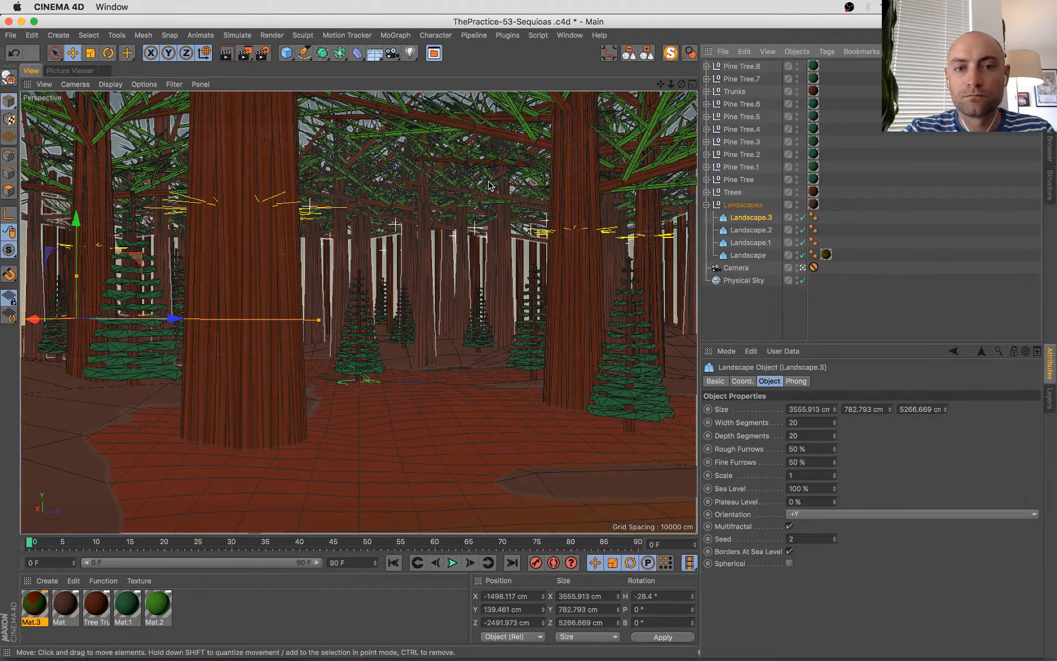
click(692, 85)
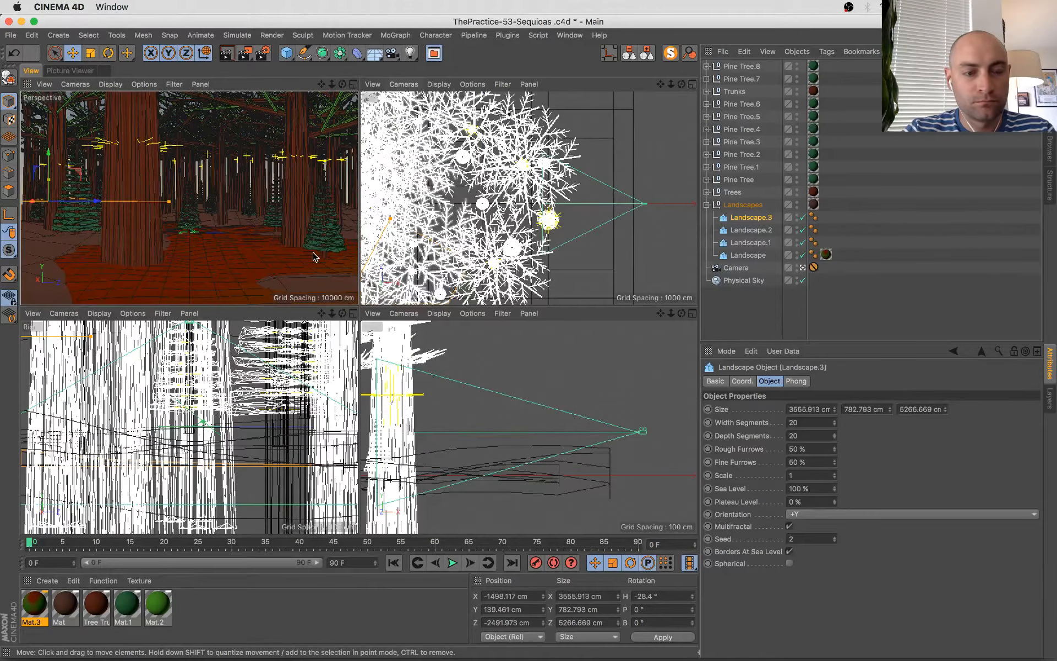
- Switch to Chrome and read through the viewers' messages in the Restream chat
key(super+Tab)
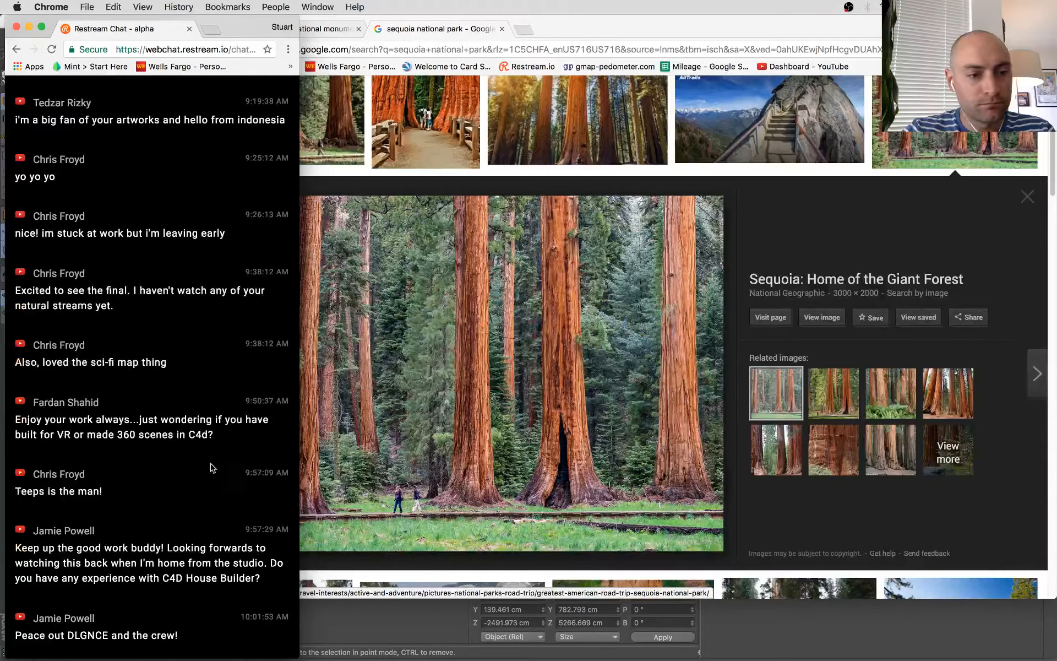
drag(182, 395, 1, 465)
click(190, 486)
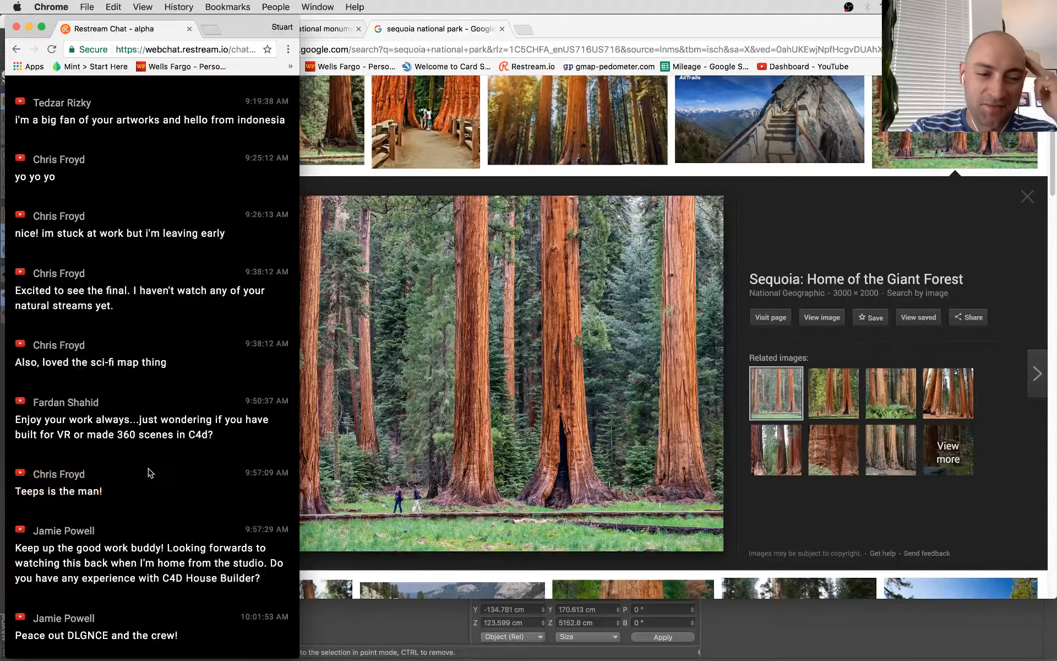
drag(147, 468, 141, 609)
click(173, 529)
click(161, 594)
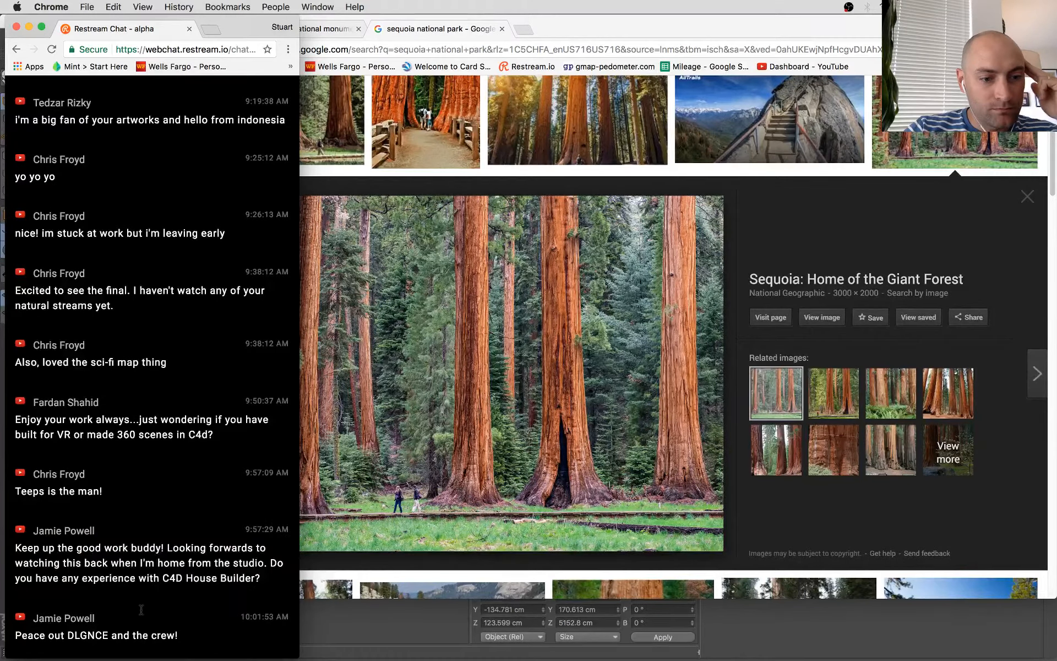
drag(103, 574, 102, 575)
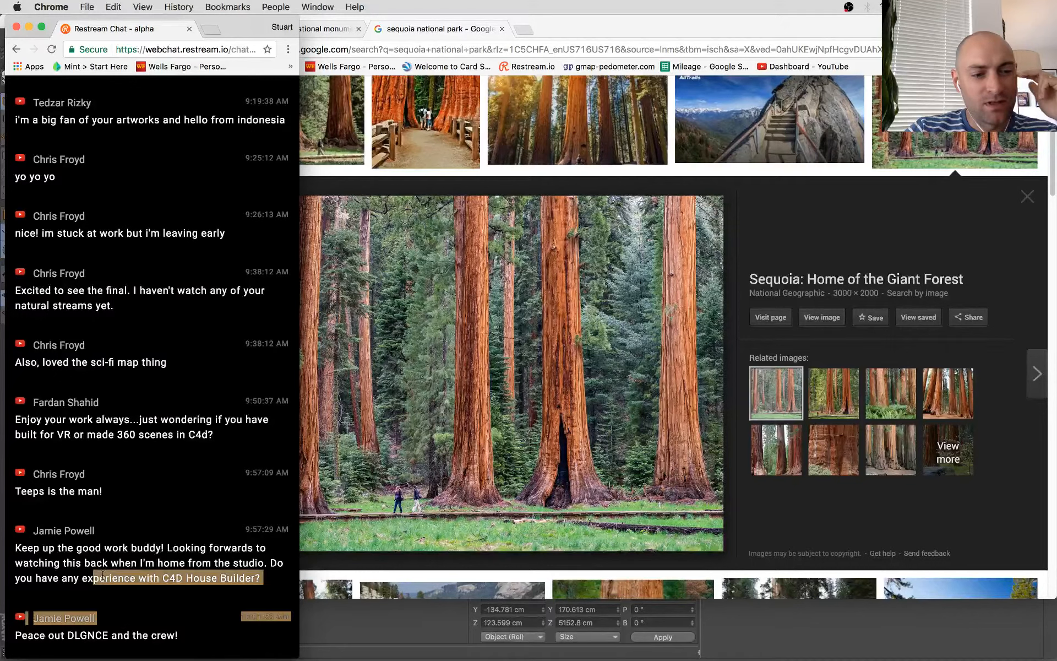
click(149, 513)
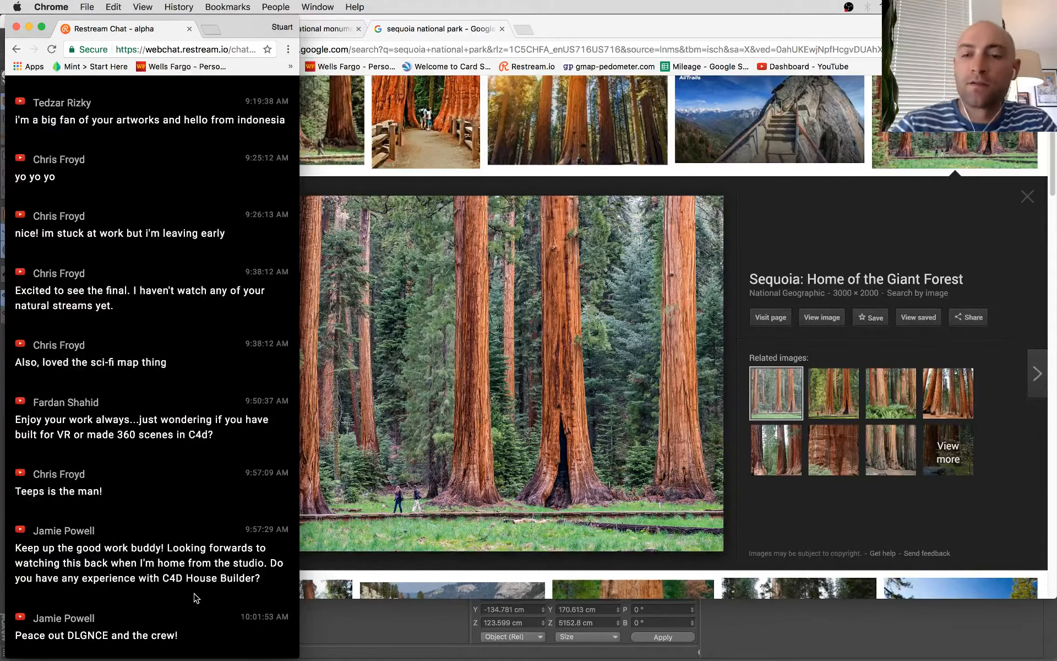
key(super+Tab)
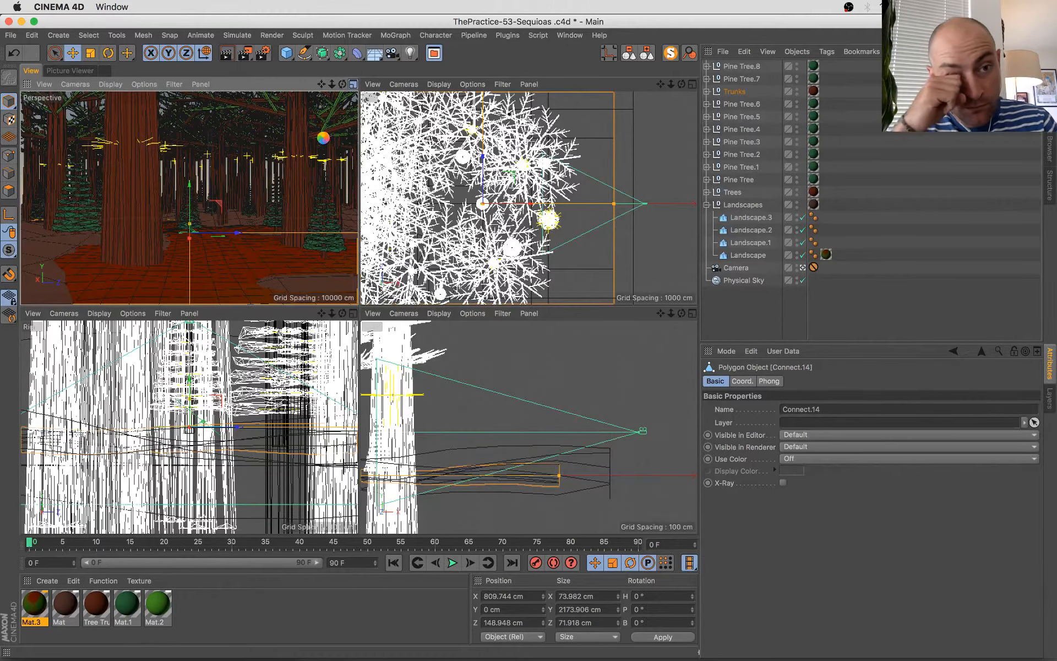
key(super+Tab)
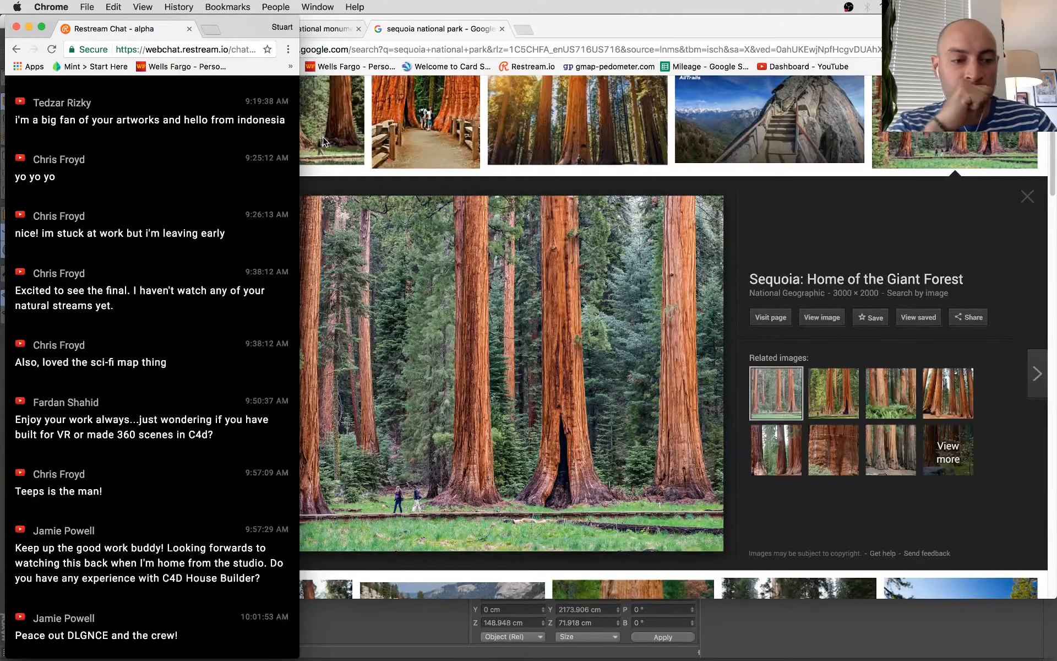
scroll(140, 189, up, 10)
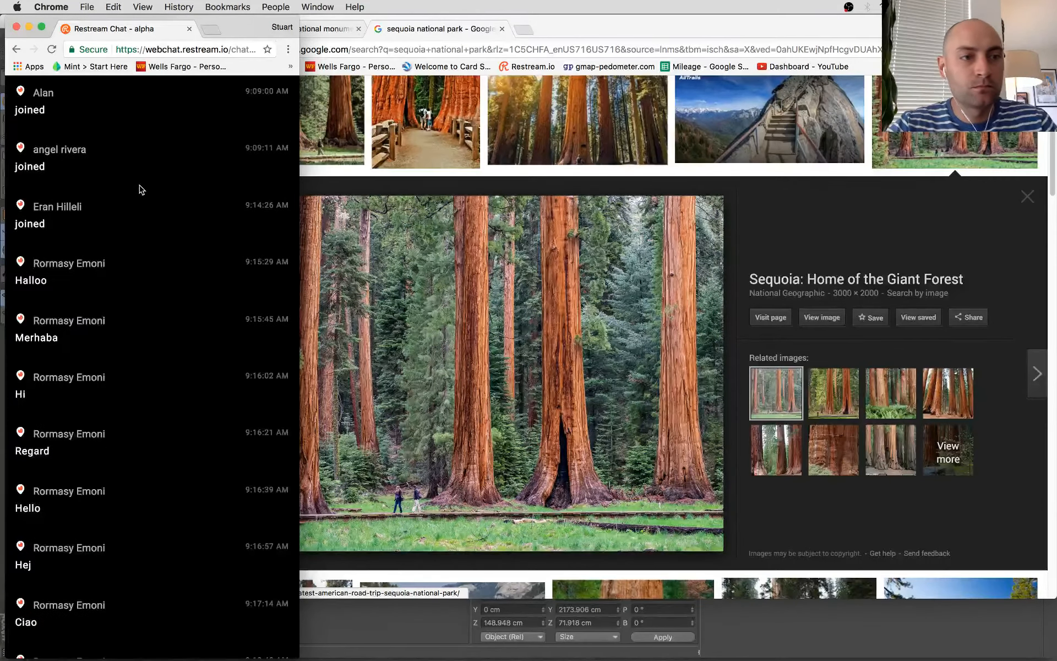
scroll(139, 189, down, 10)
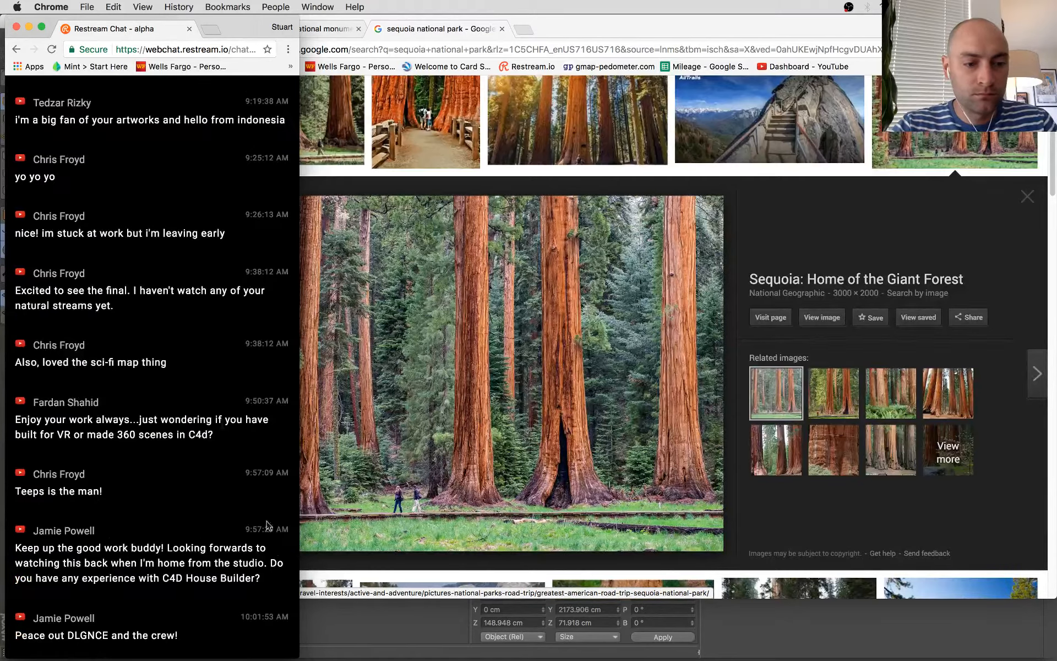
- Return to Cinema 4D and maximize the Perspective view
click(412, 637)
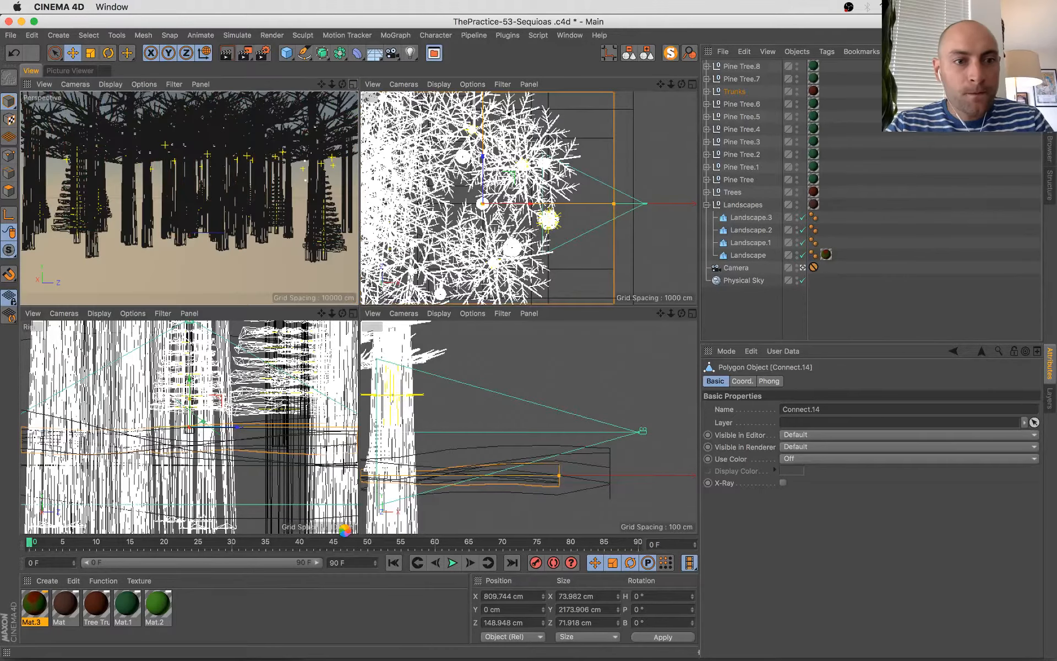
middle_click(261, 240)
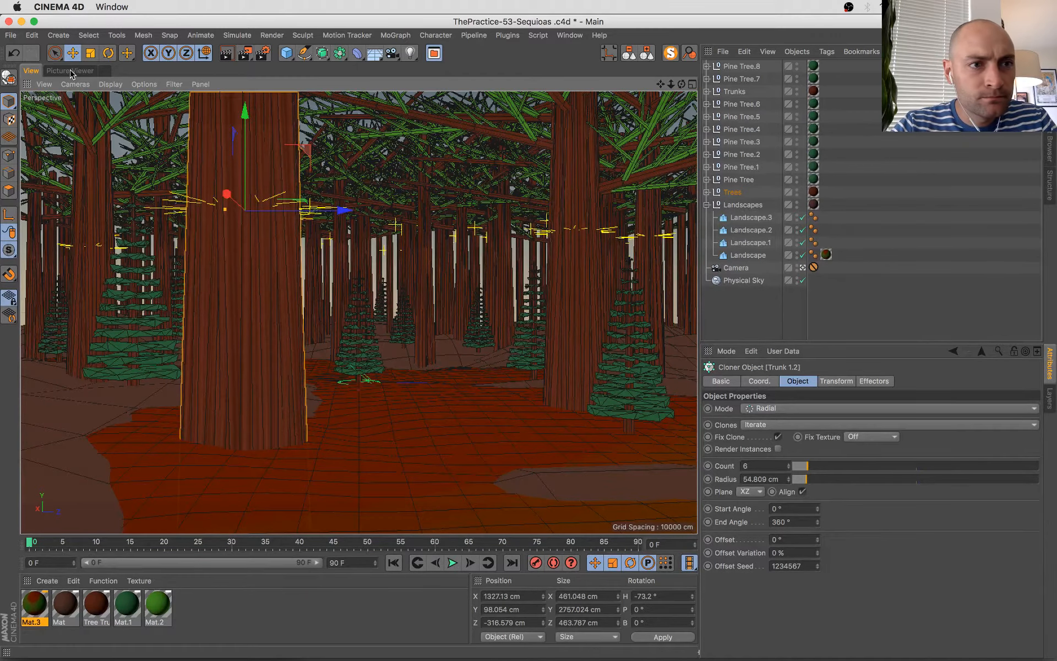
- Examine the latest test render of the forest in the Picture Viewer
click(71, 71)
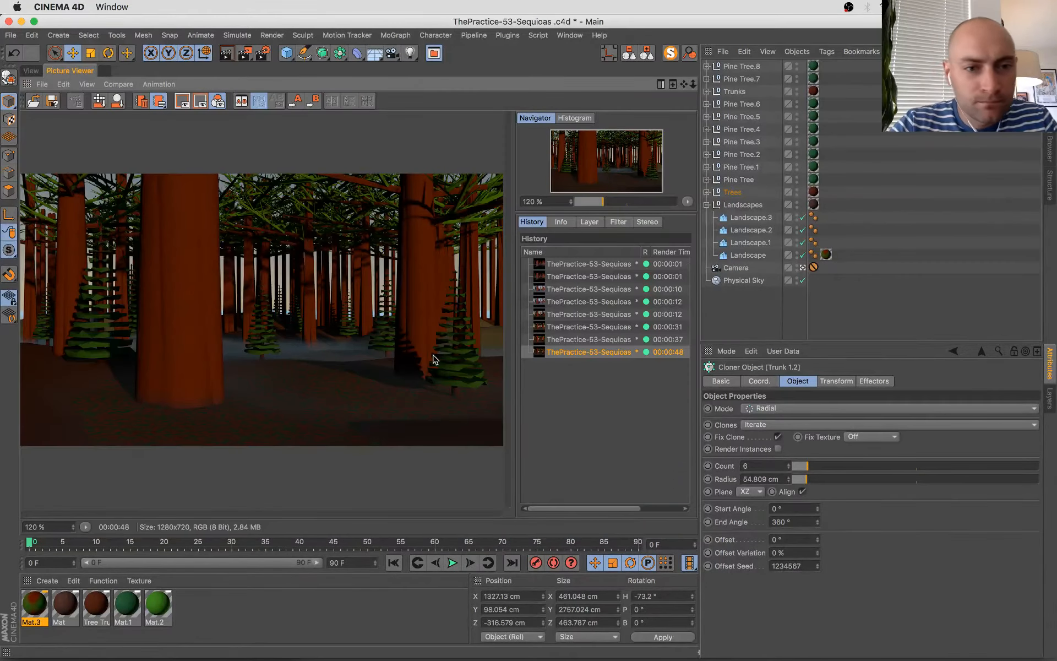
scroll(341, 331, down, 1)
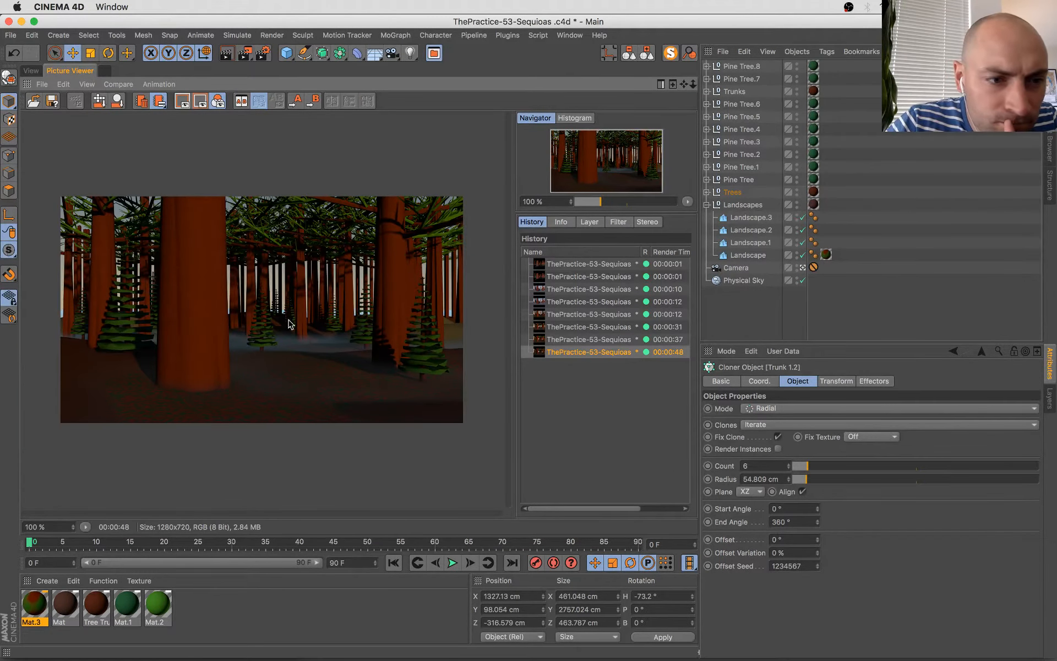
click(263, 53)
click(450, 189)
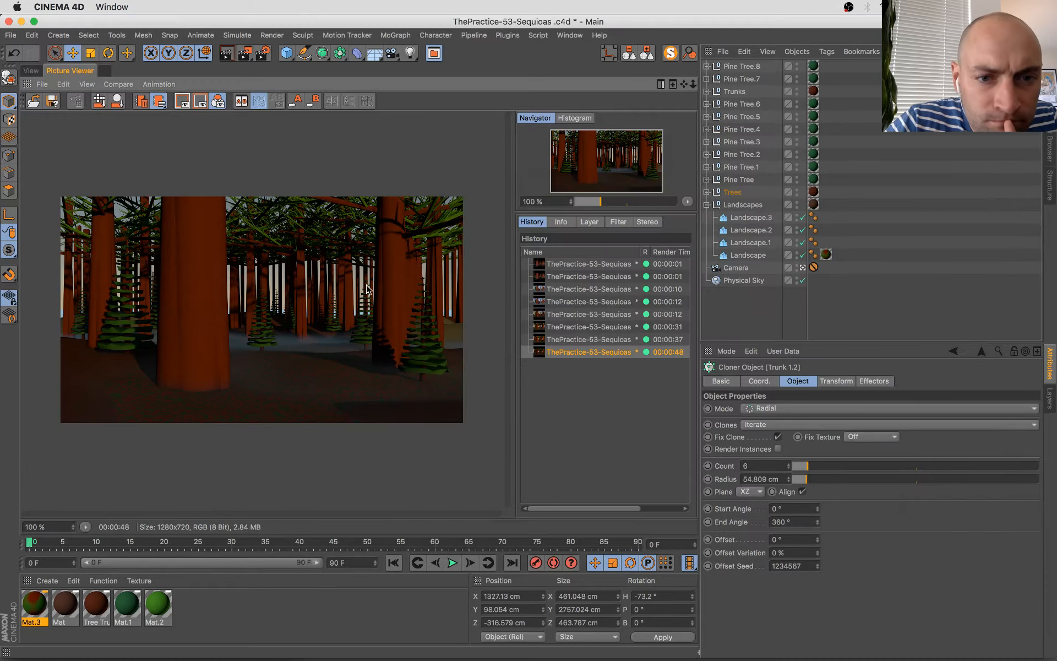
scroll(346, 327, up, 1)
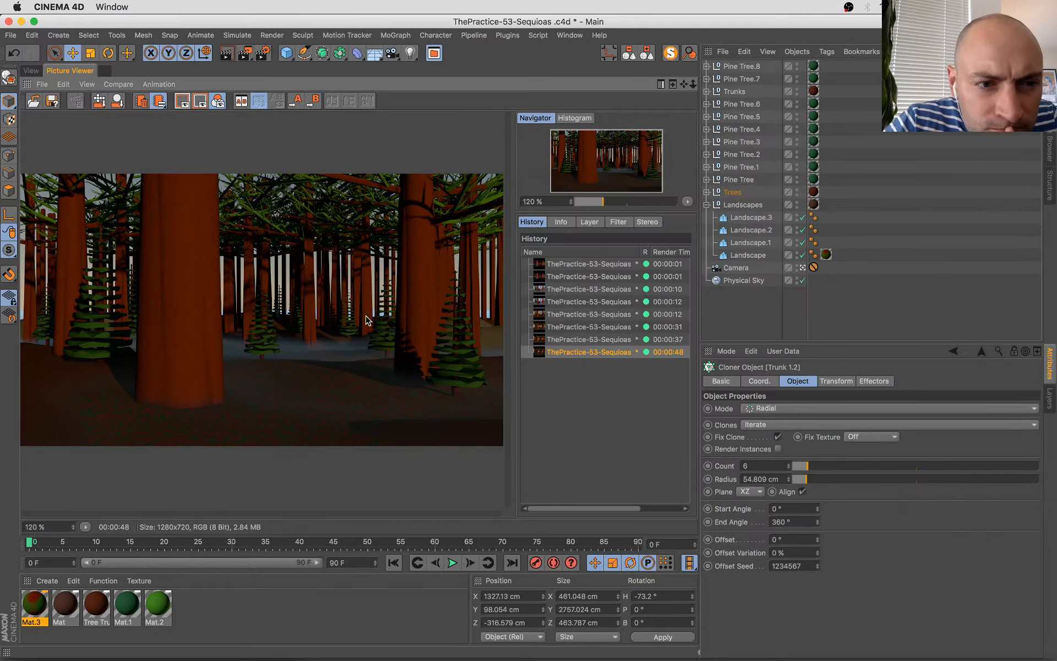
- Set the Tree Trunk noise's global scale to 17% and relative scale to 52%, 2952% and 7%, then save the project
double_click(97, 605)
click(386, 245)
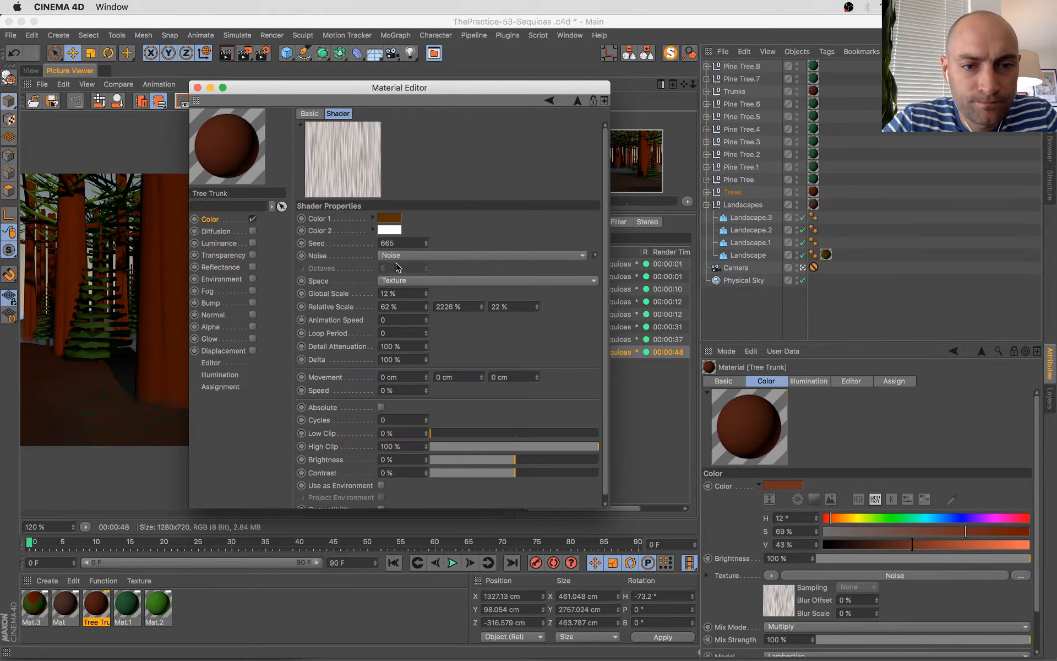
drag(426, 294, 450, 255)
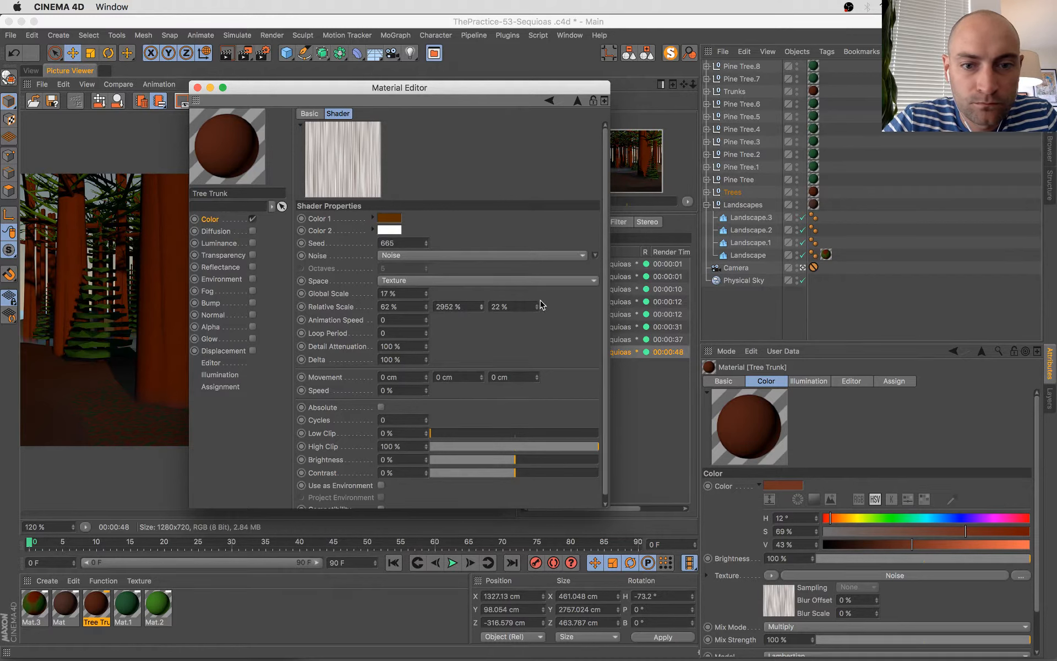
drag(537, 305, 392, 308)
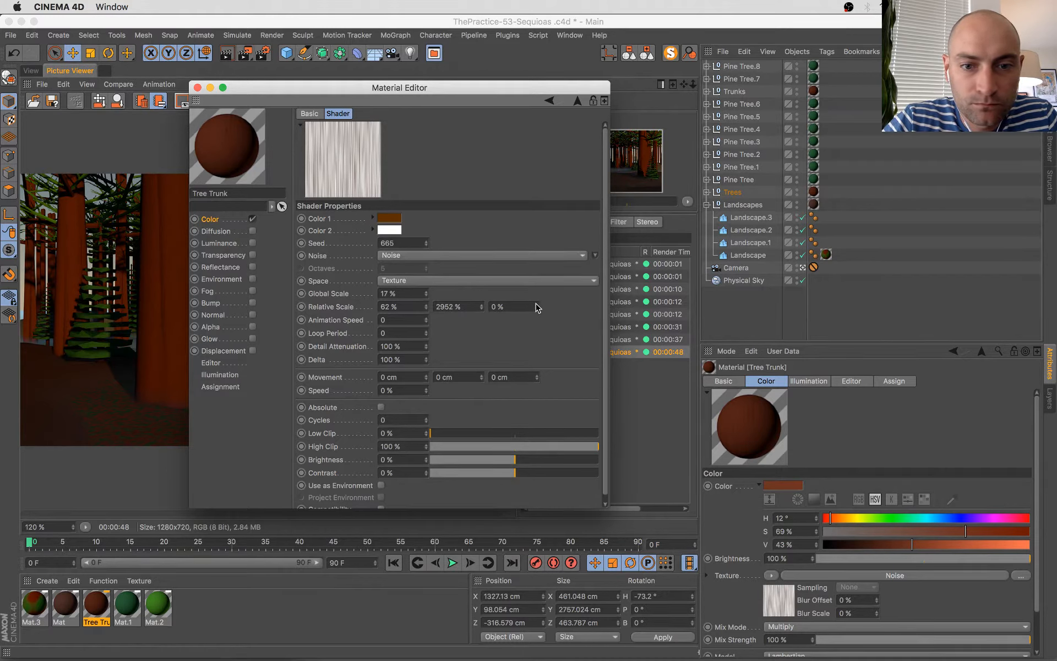
drag(536, 305, 538, 304)
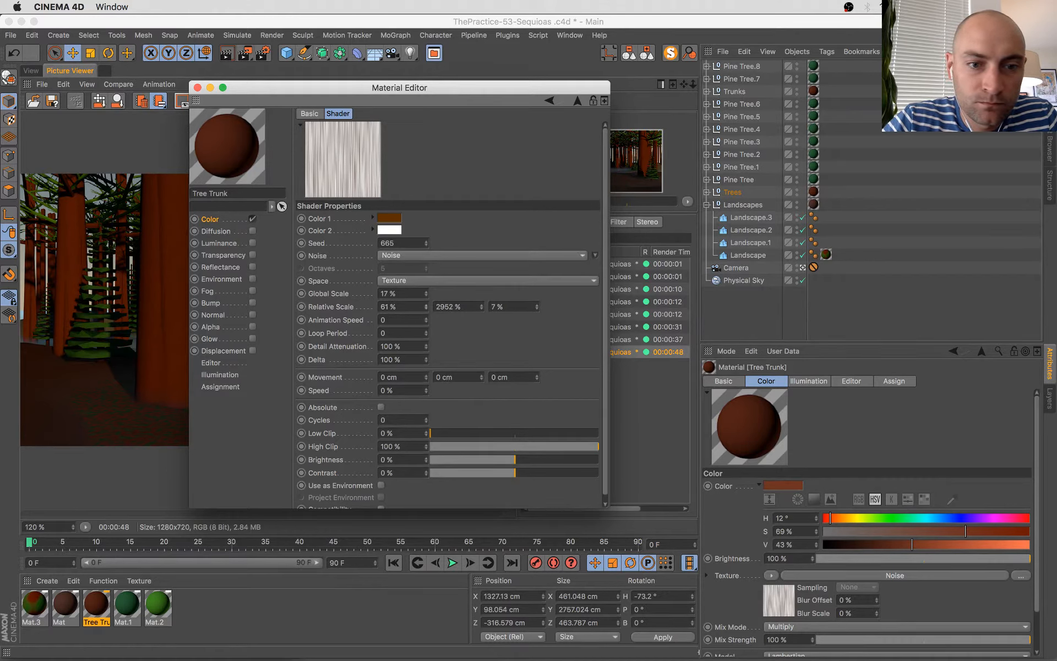
drag(427, 307, 425, 307)
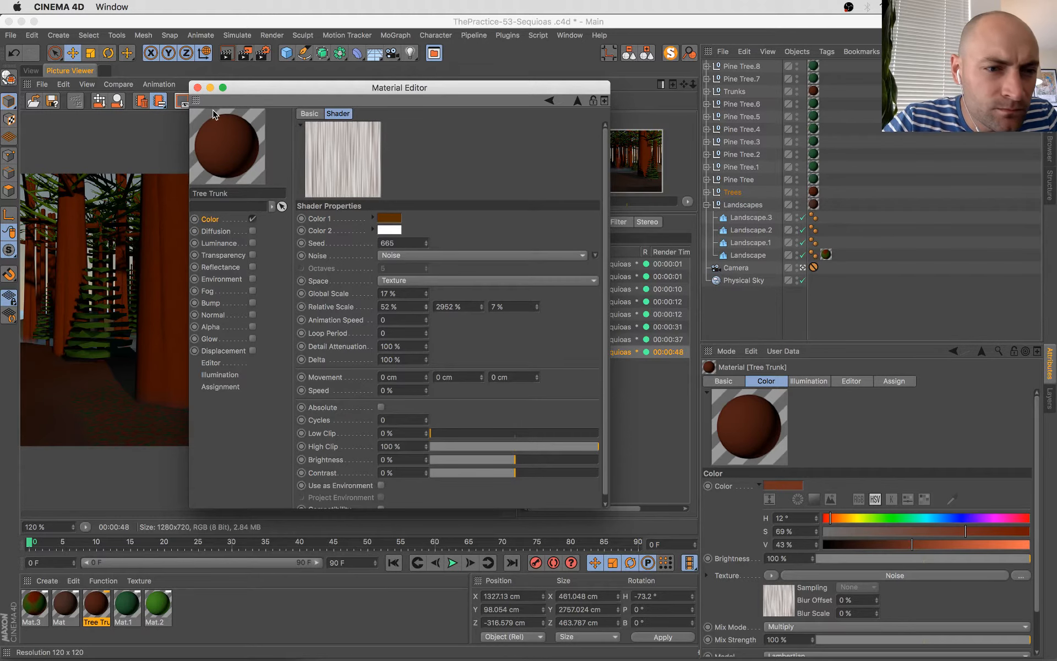
click(198, 88)
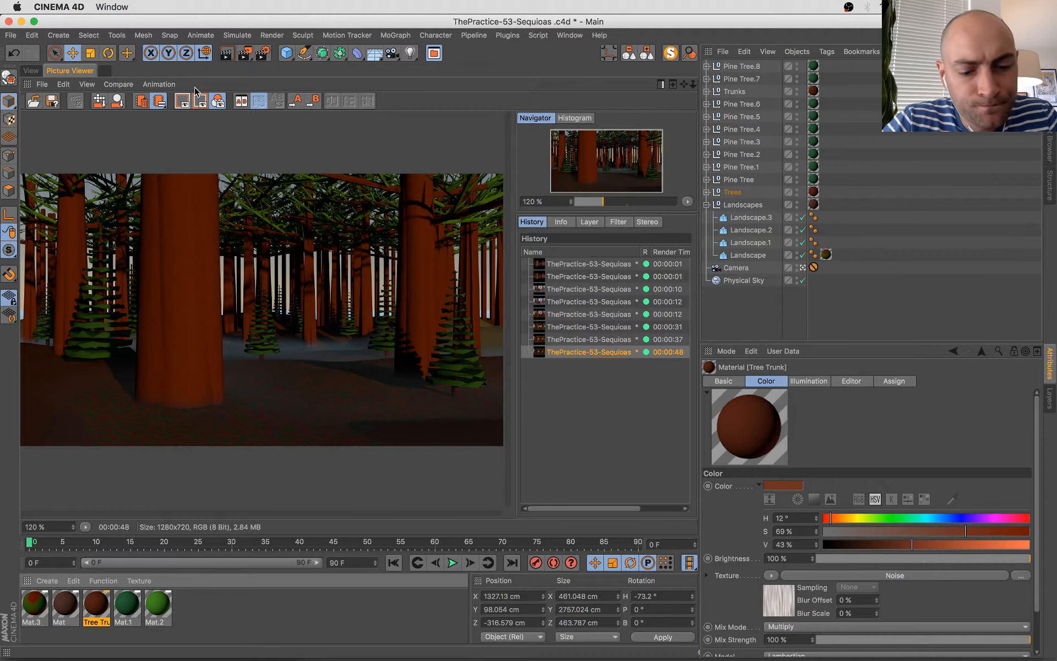
key(super+s)
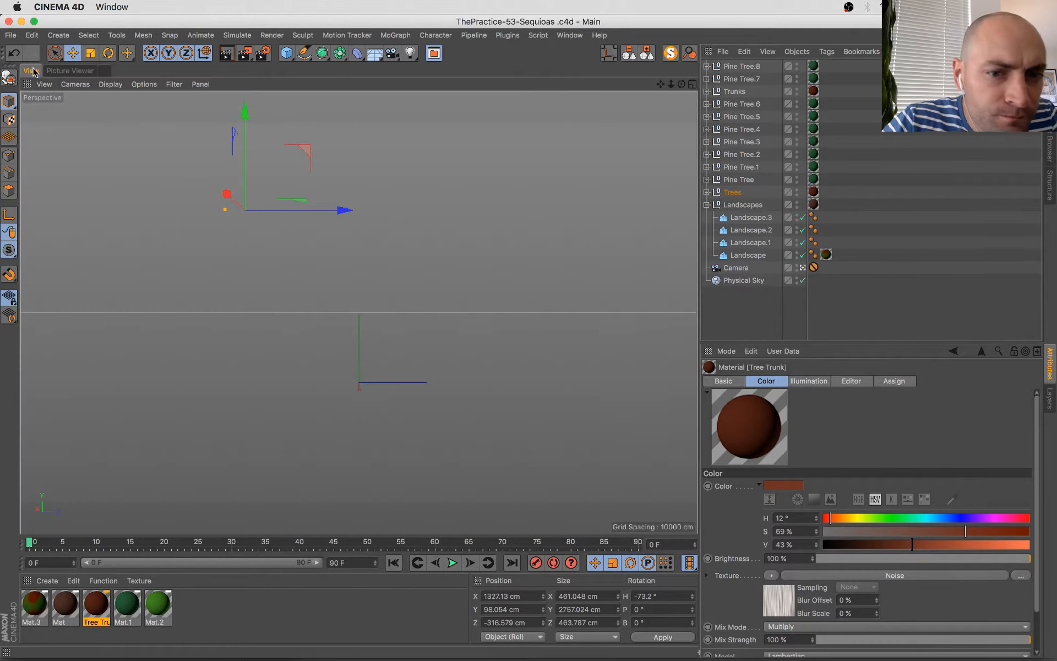
- Rotate the Physical Sky in the Perspective view to a heading of about 20.8°
click(31, 70)
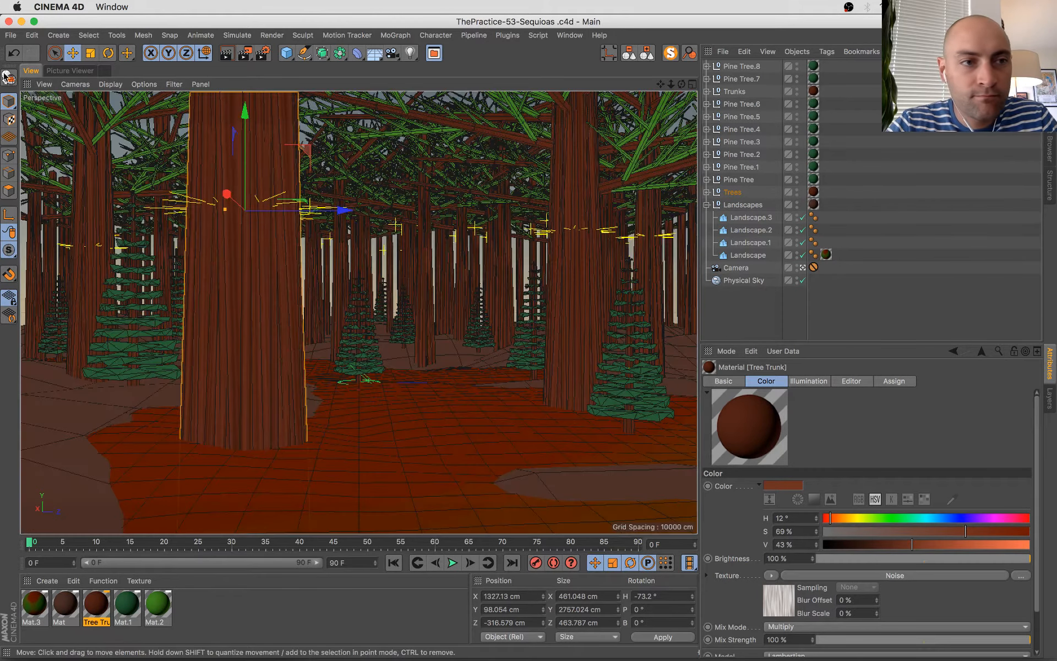
click(56, 71)
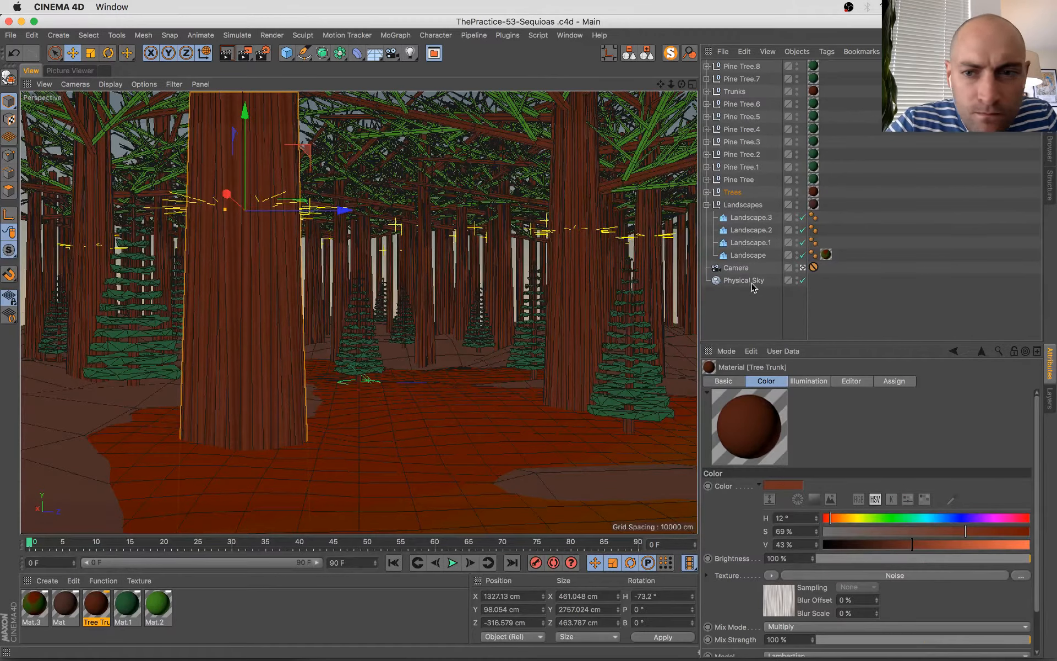
click(744, 280)
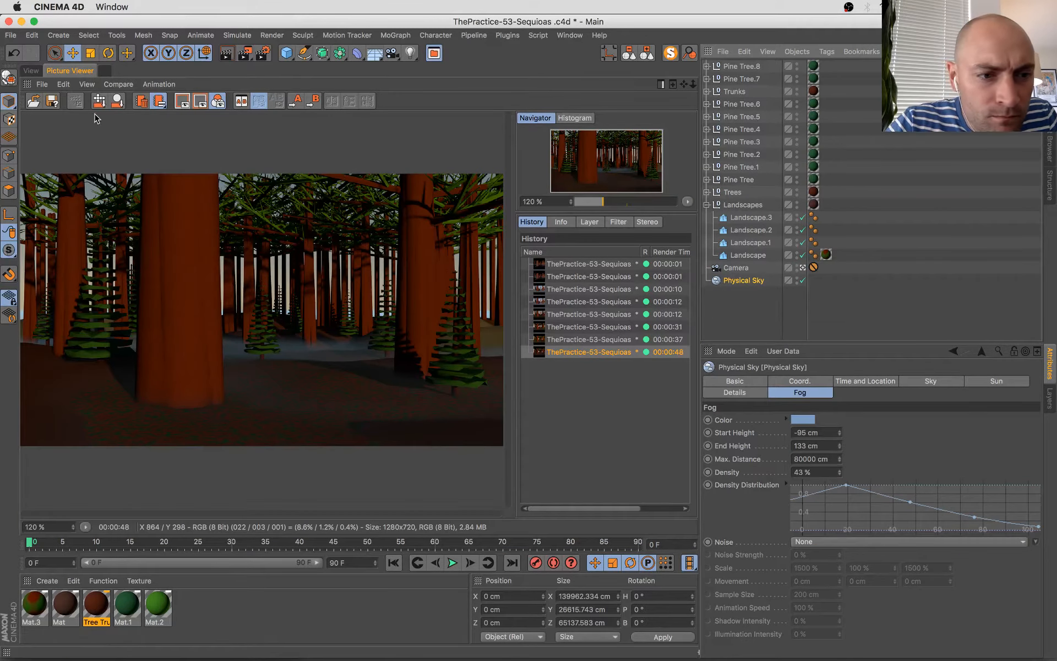
click(29, 71)
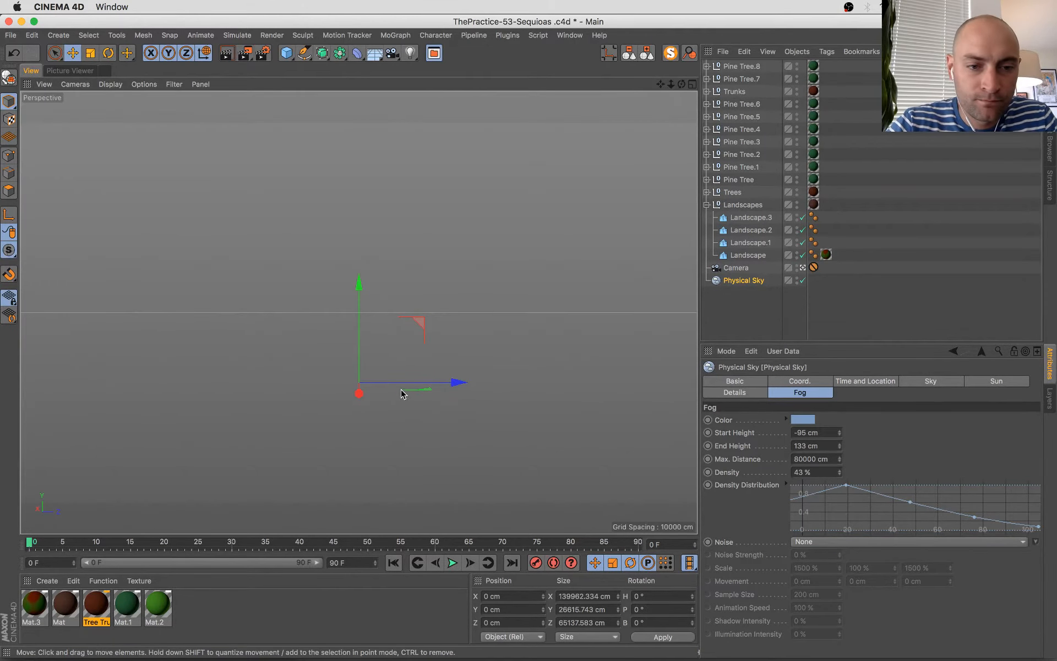
key(r)
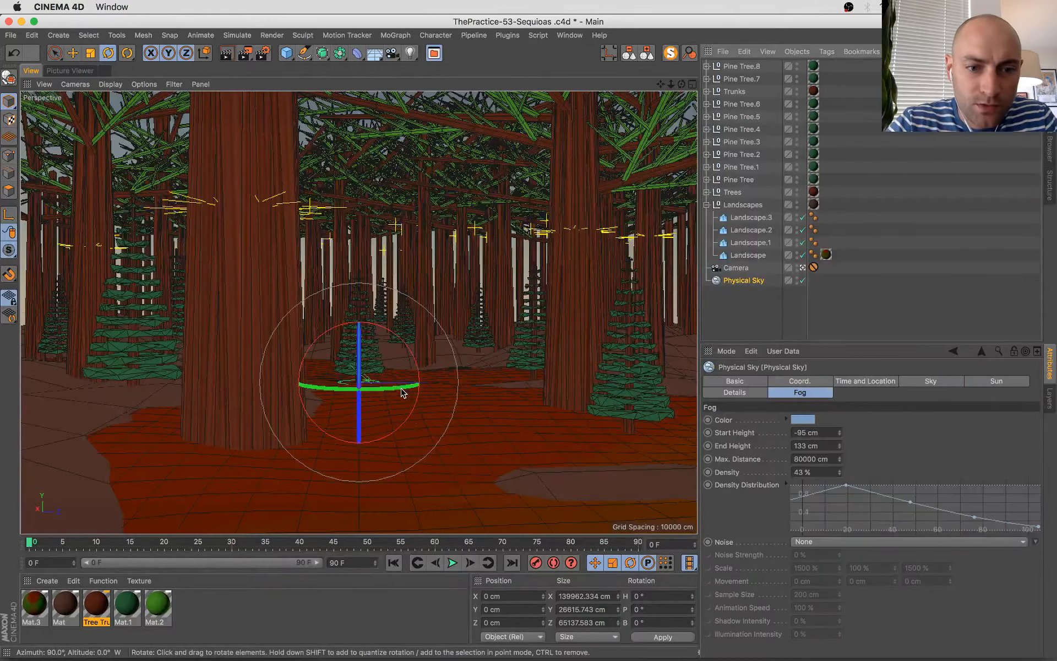
drag(400, 391, 429, 412)
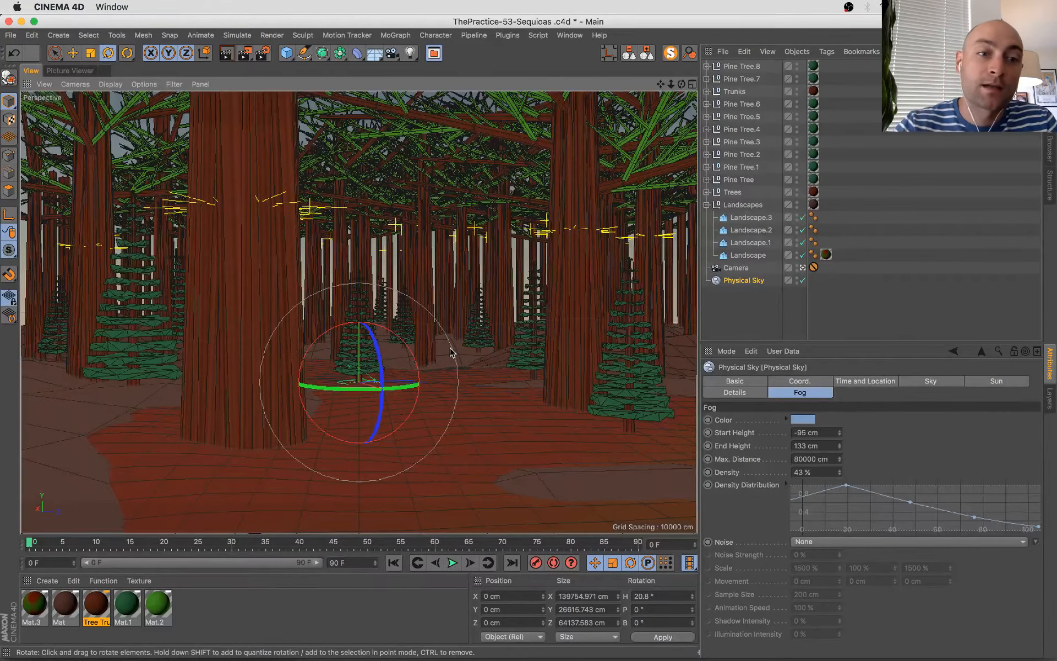
- Duplicate Landscape.1 and place the copy farther back at X of about -2042 cm
click(444, 352)
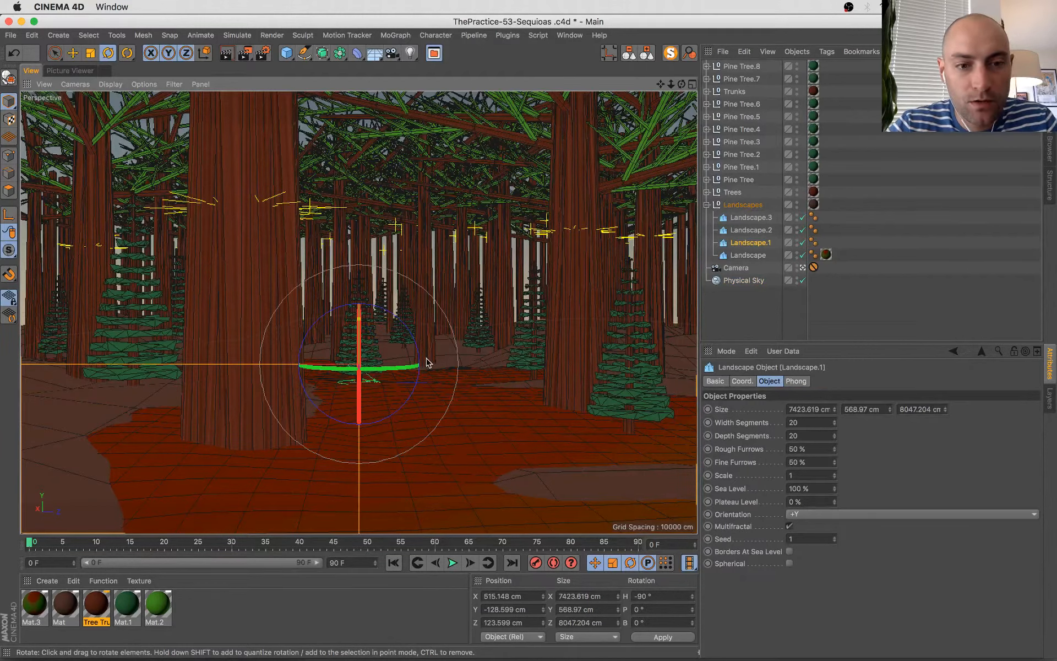
key(e)
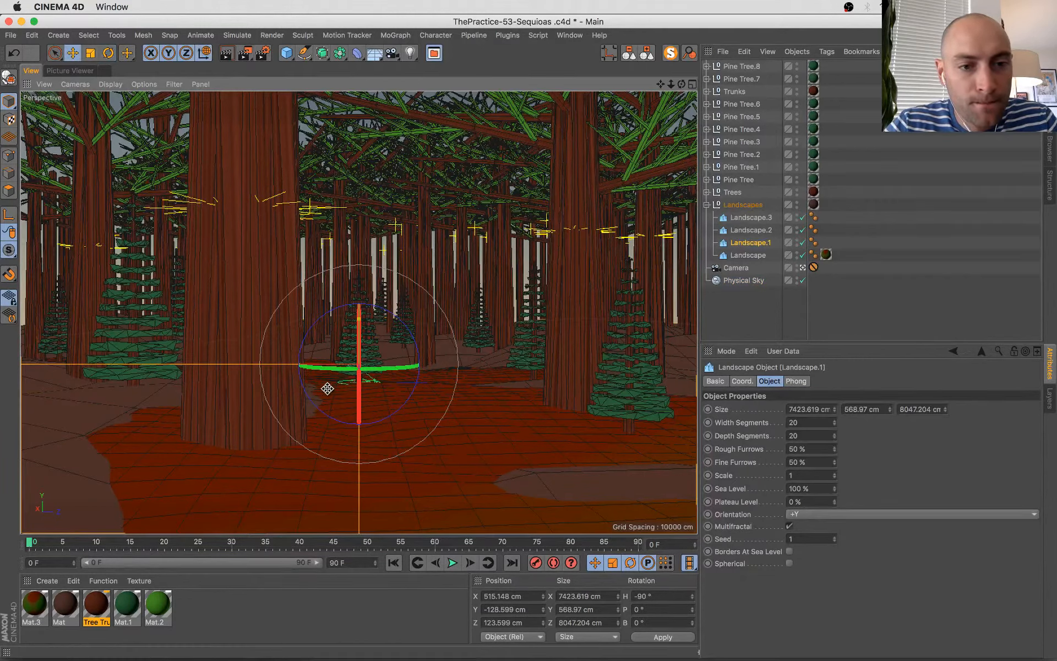
drag(359, 375, 302, 308)
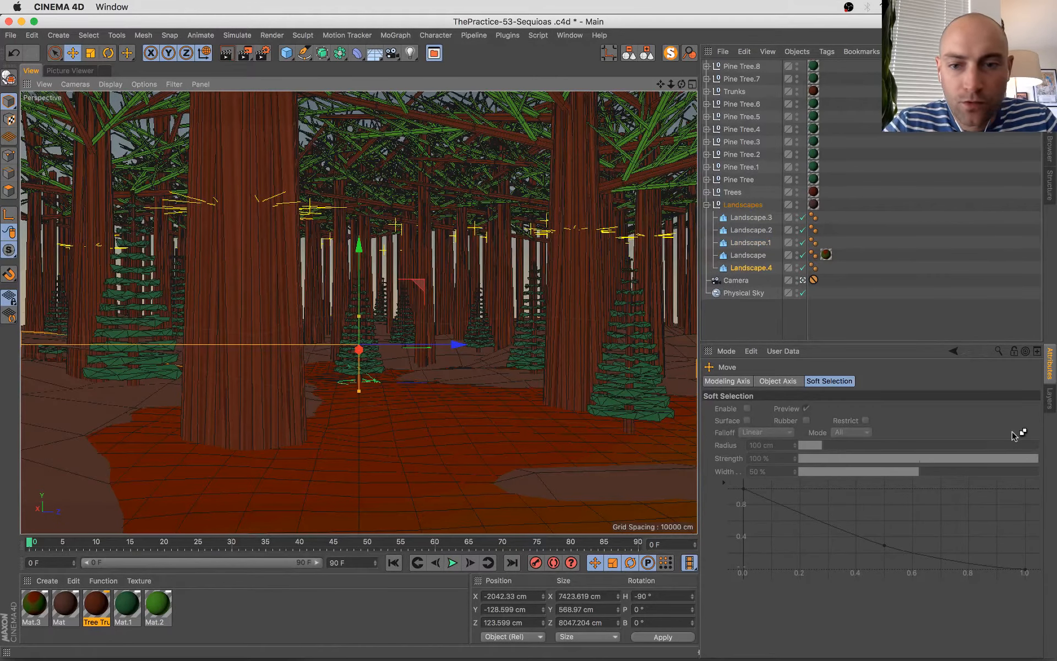
- Enable Borders At Sea Level on the copied landscape, stretch its height to about 1183 cm and raise it to Y of about 421 cm
click(765, 268)
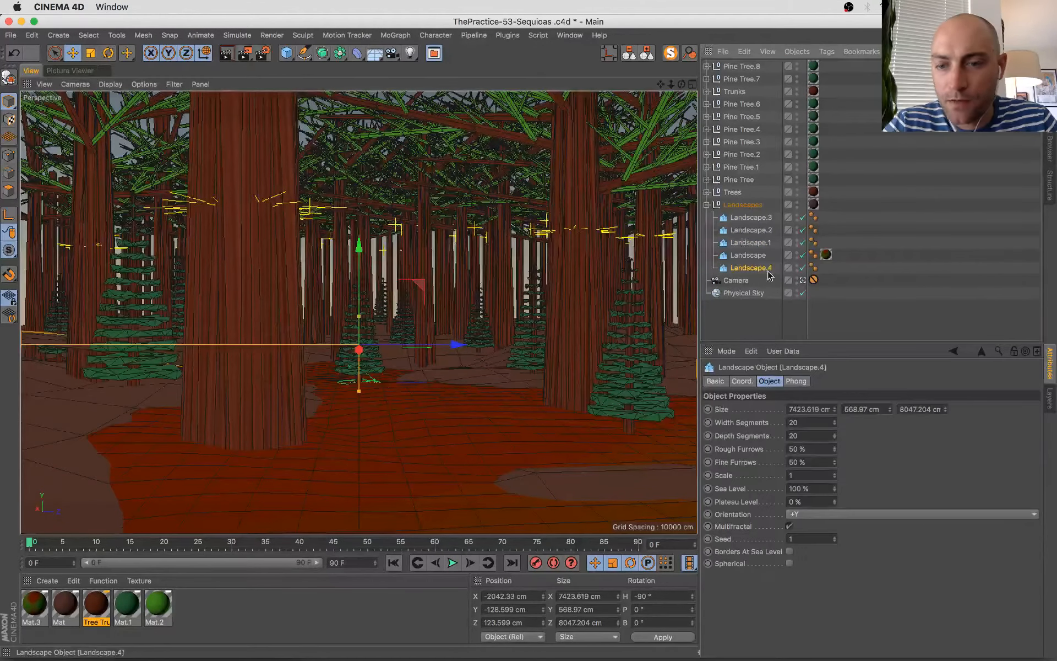
click(790, 551)
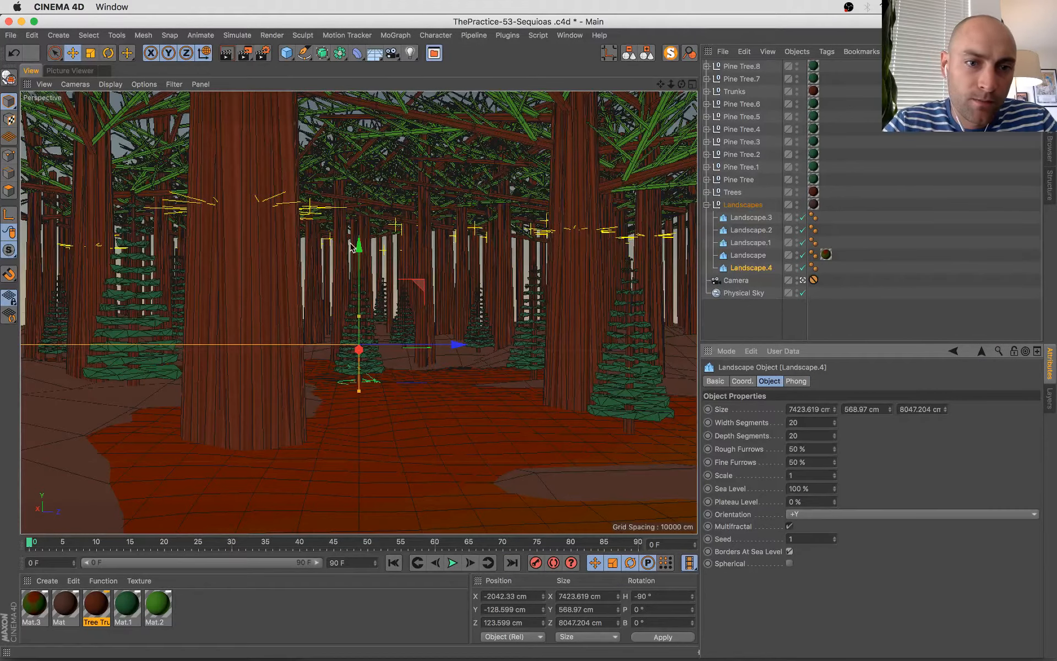
mouse_move(361, 234)
mouse_down()
mouse_move(370, 215)
mouse_move(361, 261)
mouse_move(362, 250)
mouse_up()
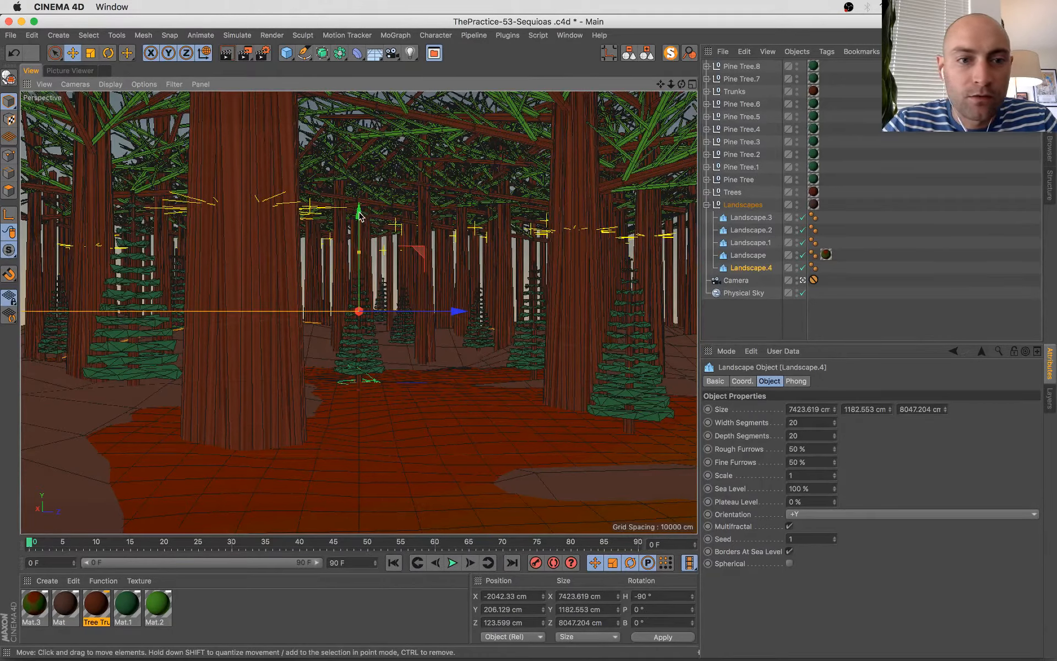
drag(361, 196, 382, 305)
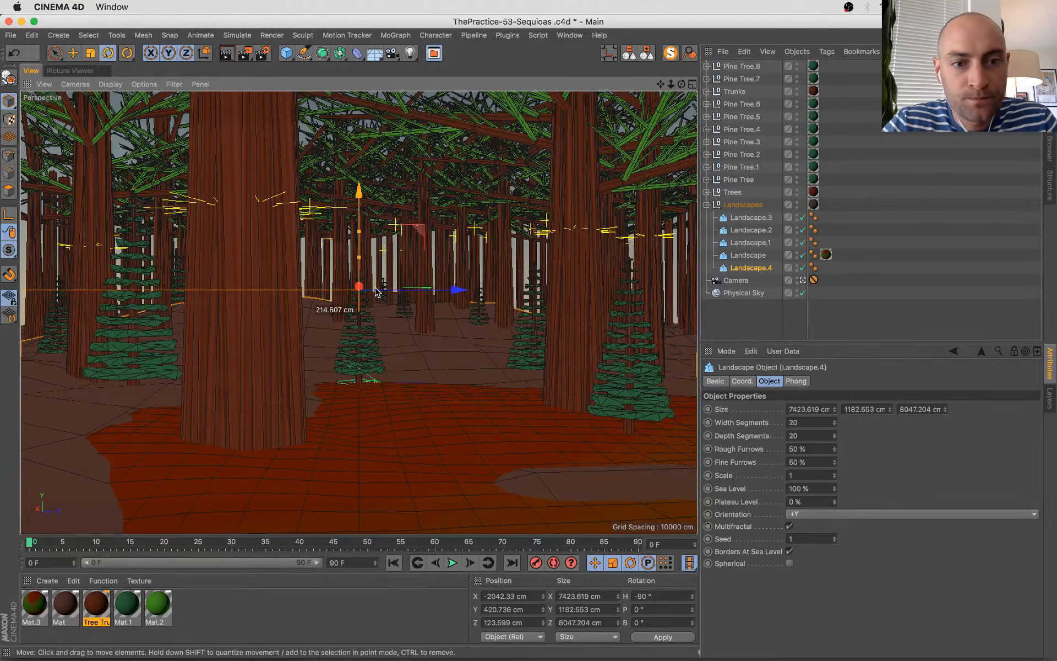
- Rotate the copied landscape to a heading of about -77.6° and shorten its depth to about 5954 cm
key(r)
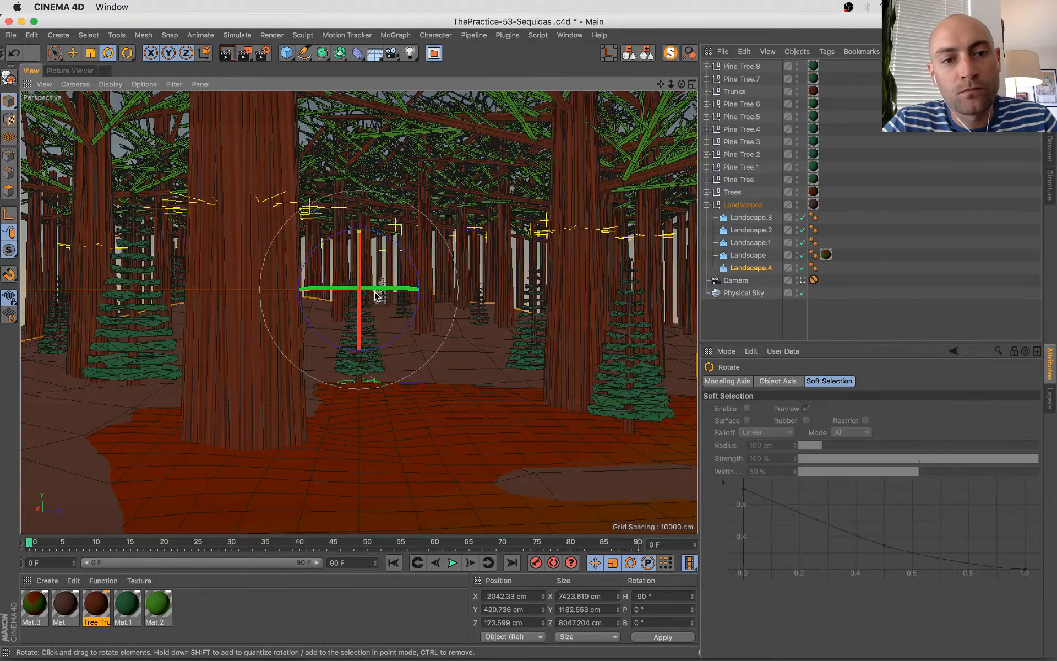
drag(380, 288, 396, 286)
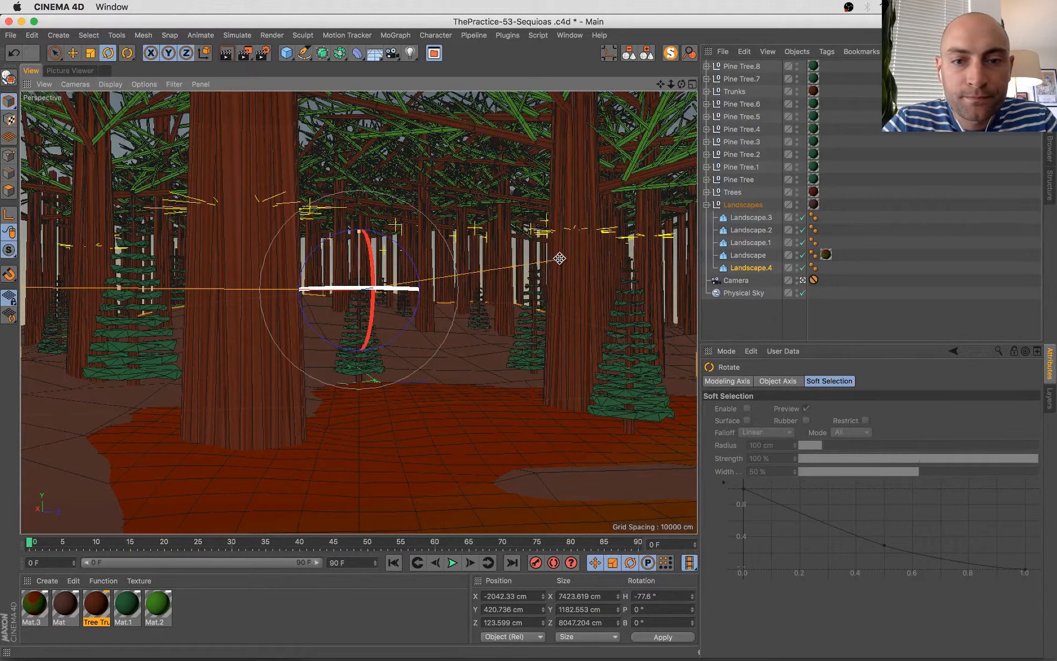
drag(548, 258, 460, 277)
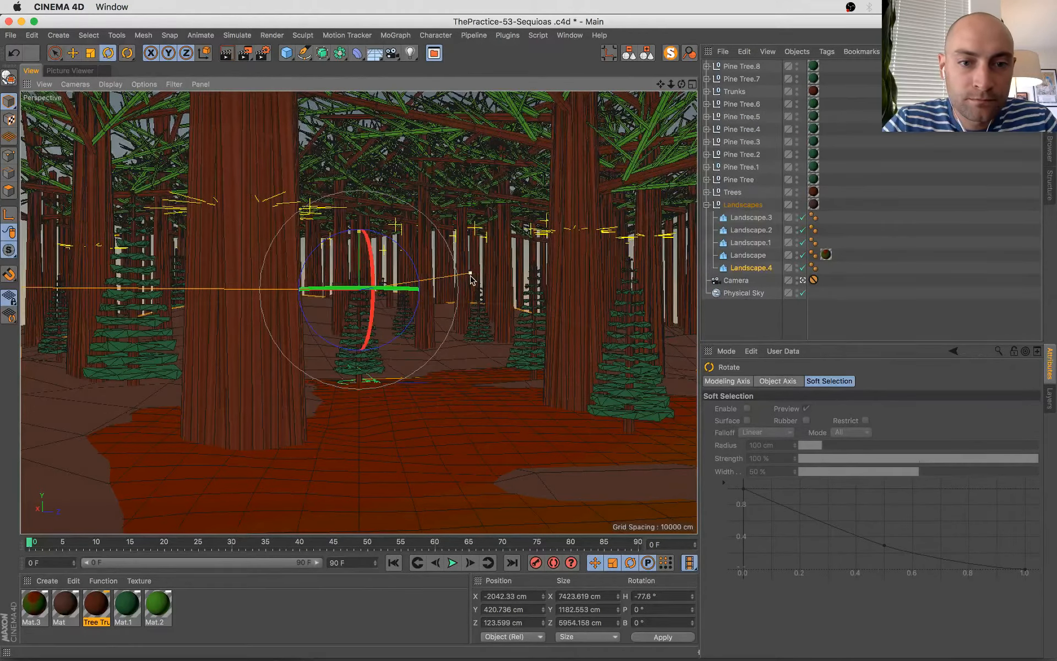
key(e)
key(e)
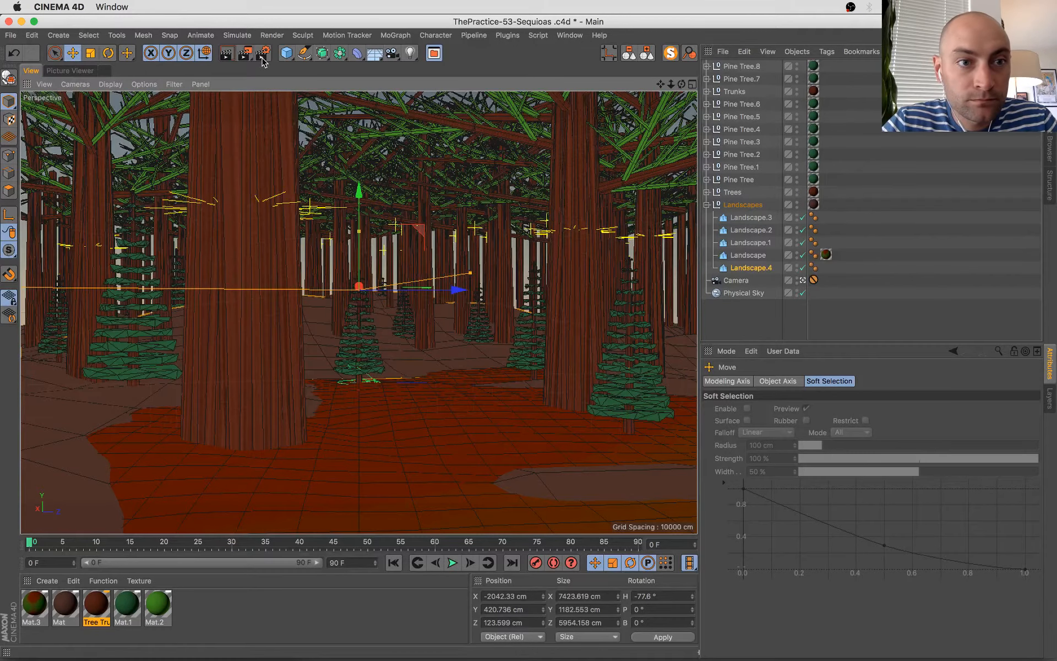
- Move the copied landscape back to about X -6223 cm and Z -228 cm, and apply the dark green material Mat.1 to it
click(204, 52)
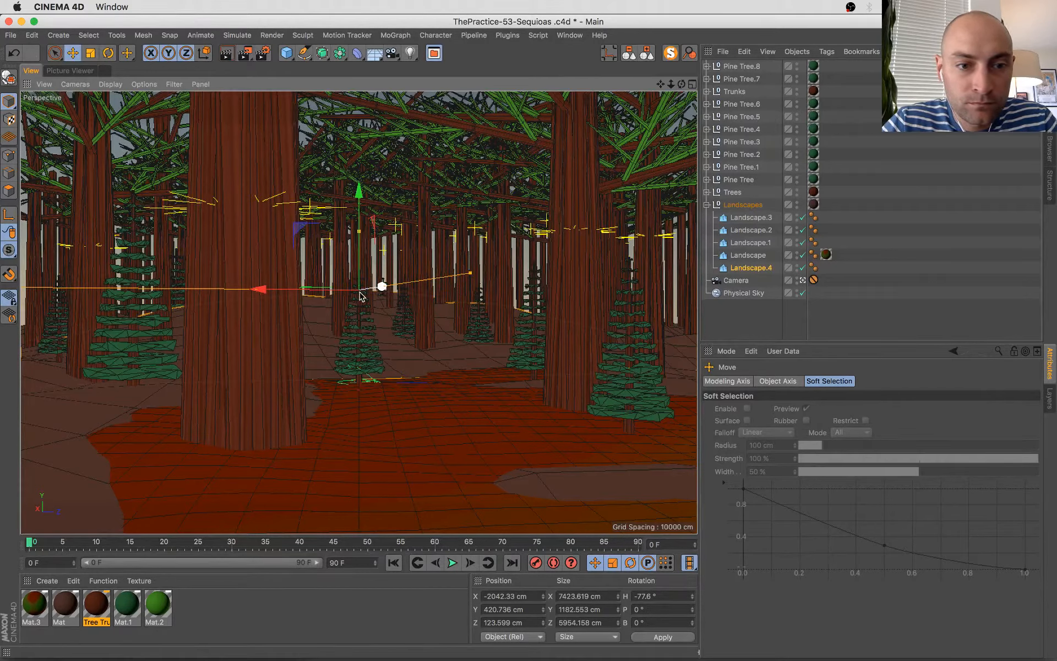
drag(361, 295, 197, 322)
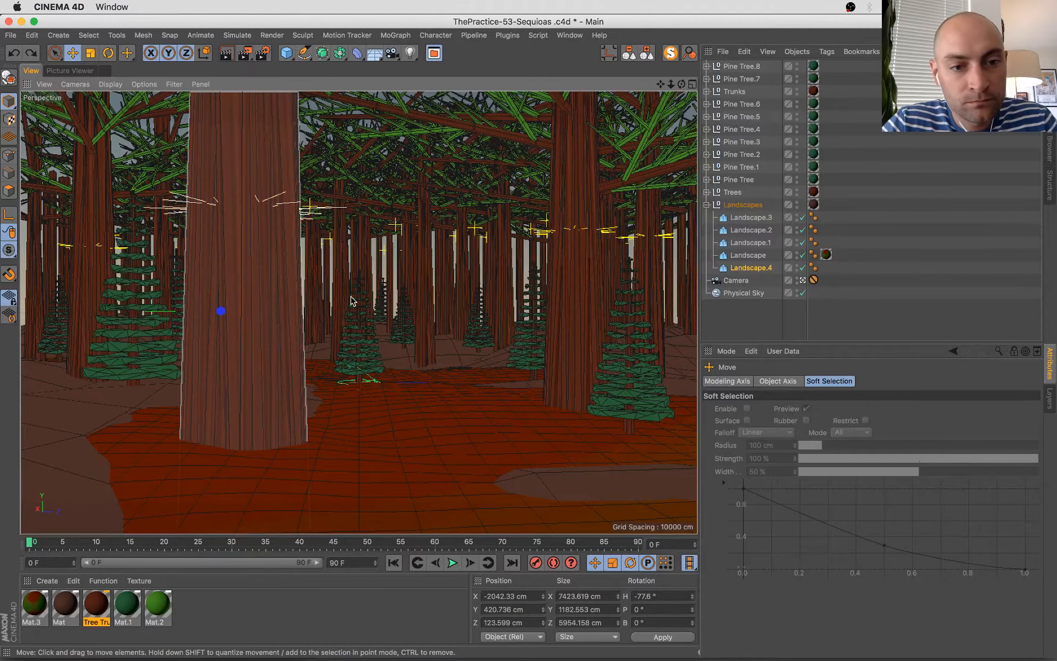
key(super+z)
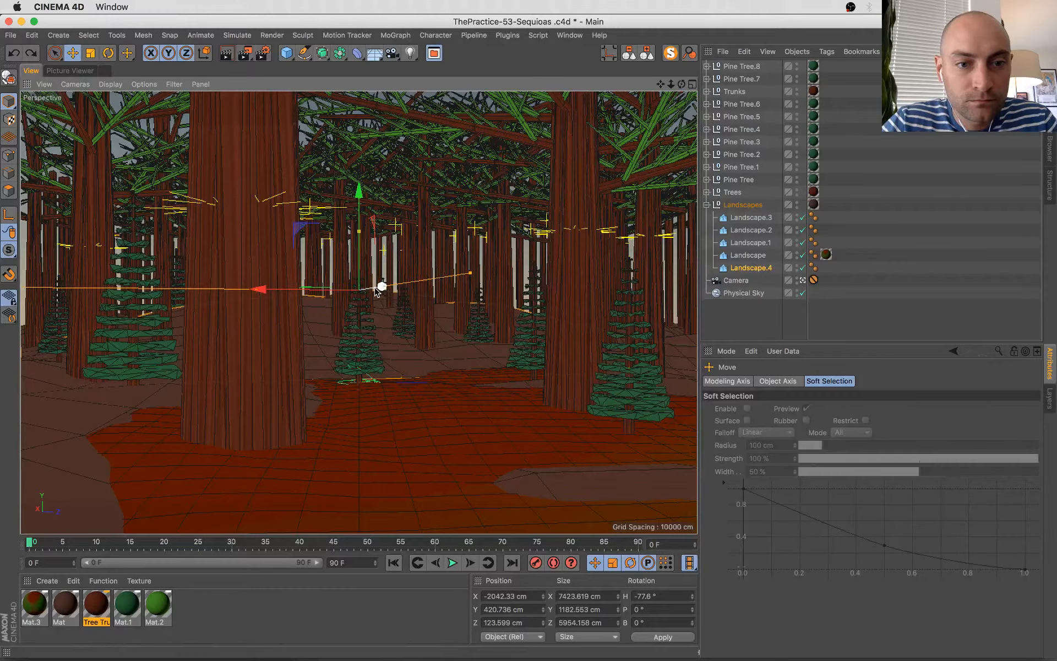
drag(376, 289, 326, 305)
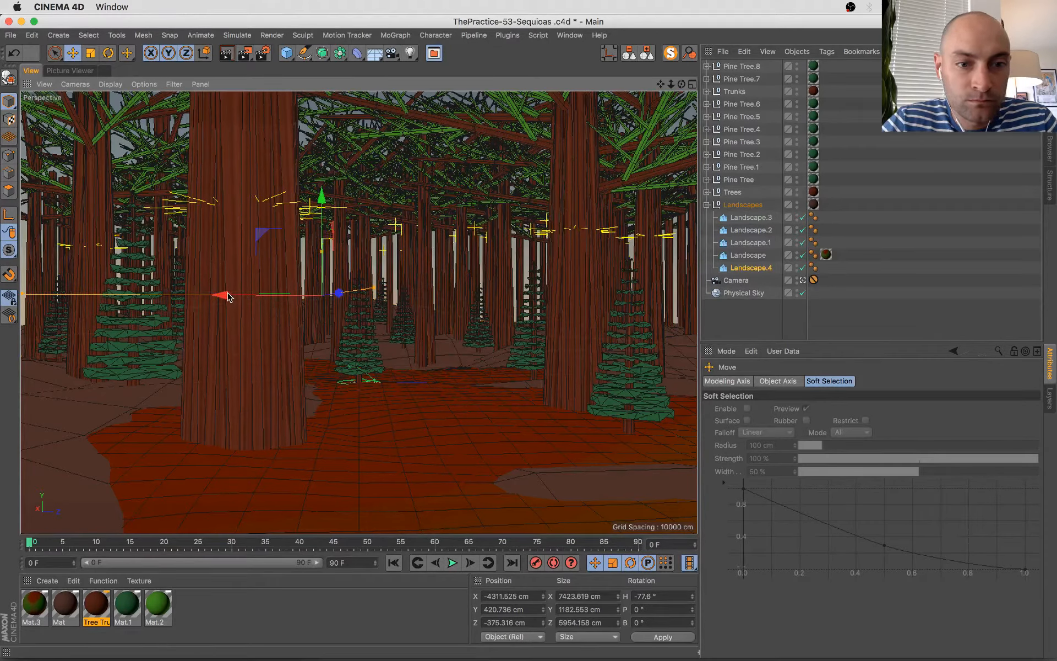
drag(261, 298, 270, 300)
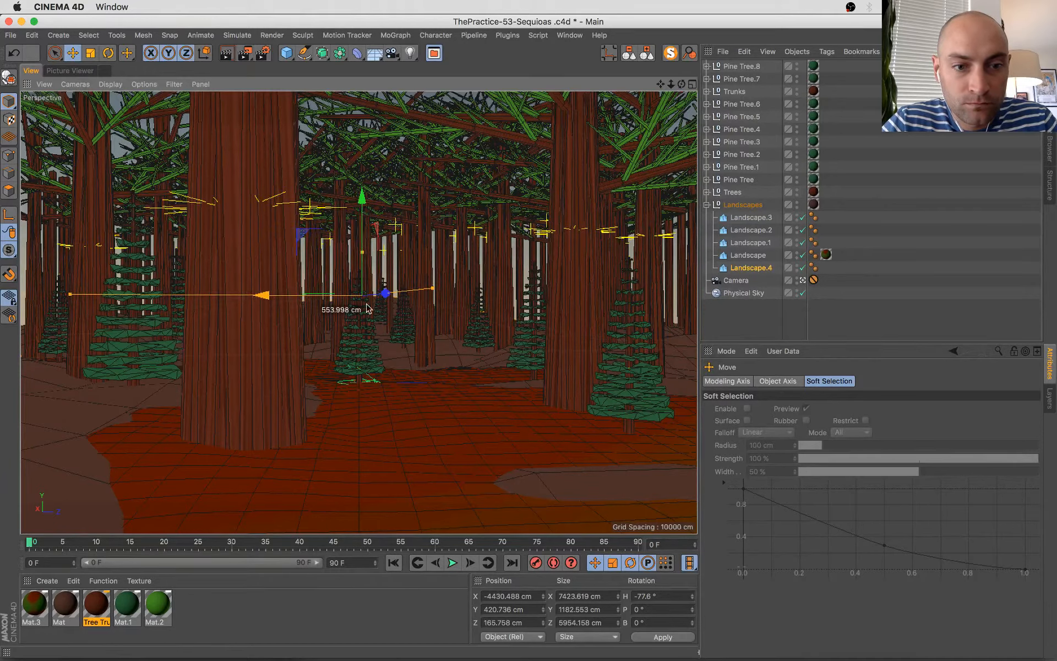
drag(380, 299, 348, 308)
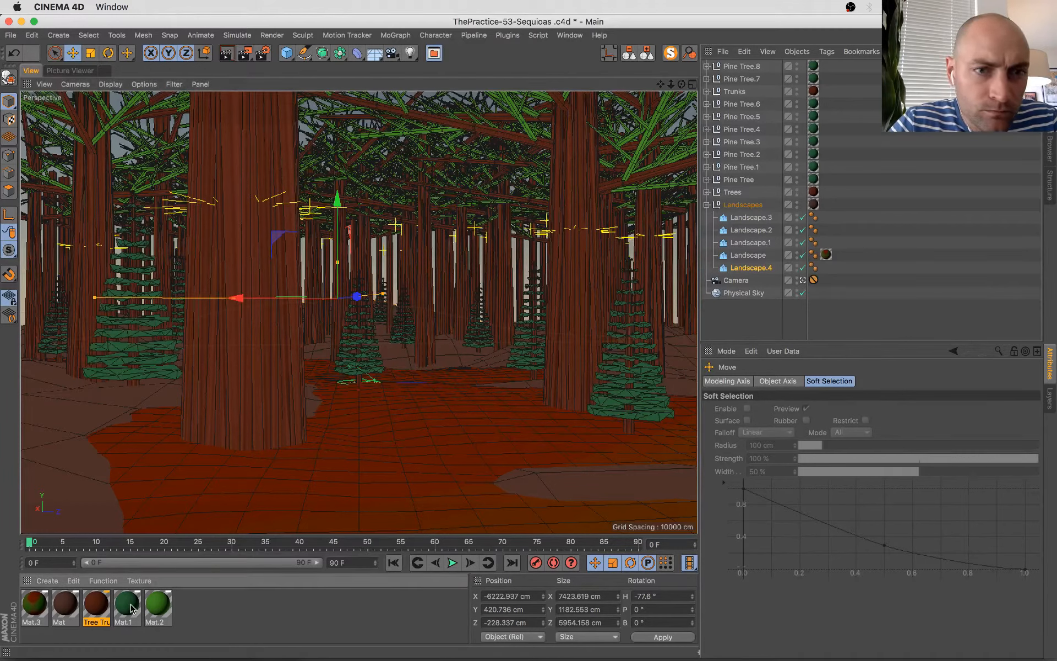
drag(130, 613, 760, 268)
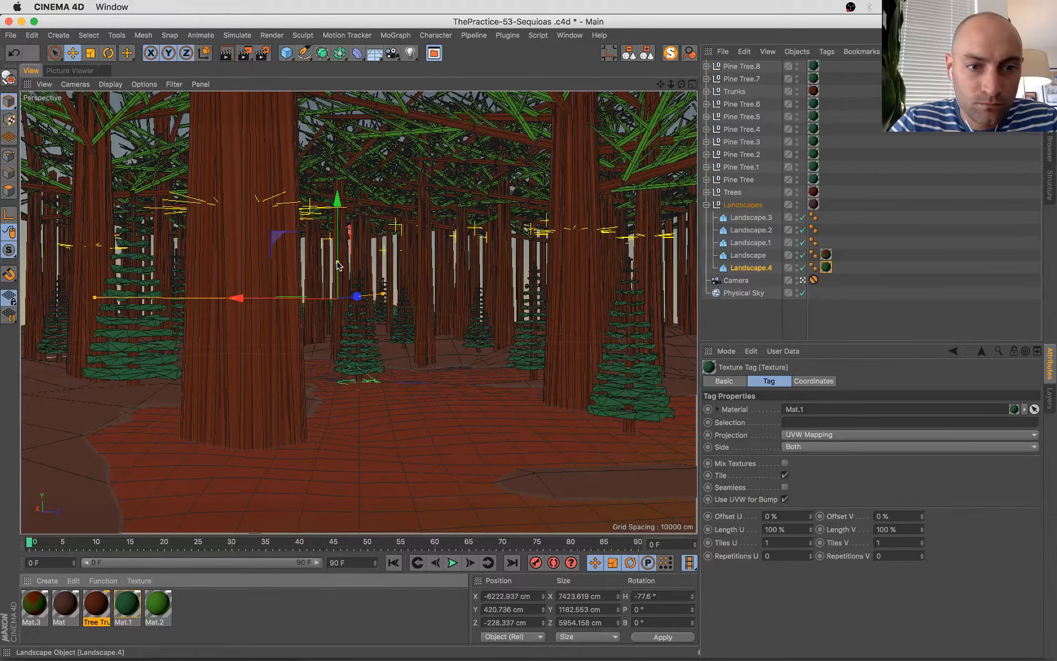
- Stretch Landscape.4 to about 1496 cm high, move it to about X -6616, Y 563, Z -315 cm, and save the scene
drag(337, 262, 340, 256)
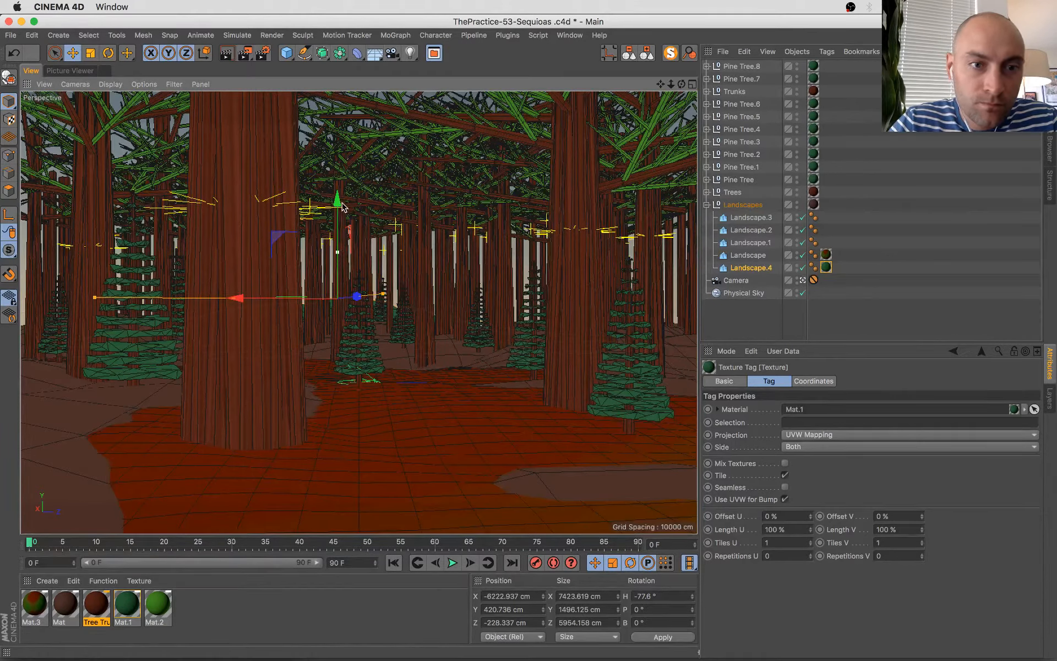
drag(341, 205, 341, 202)
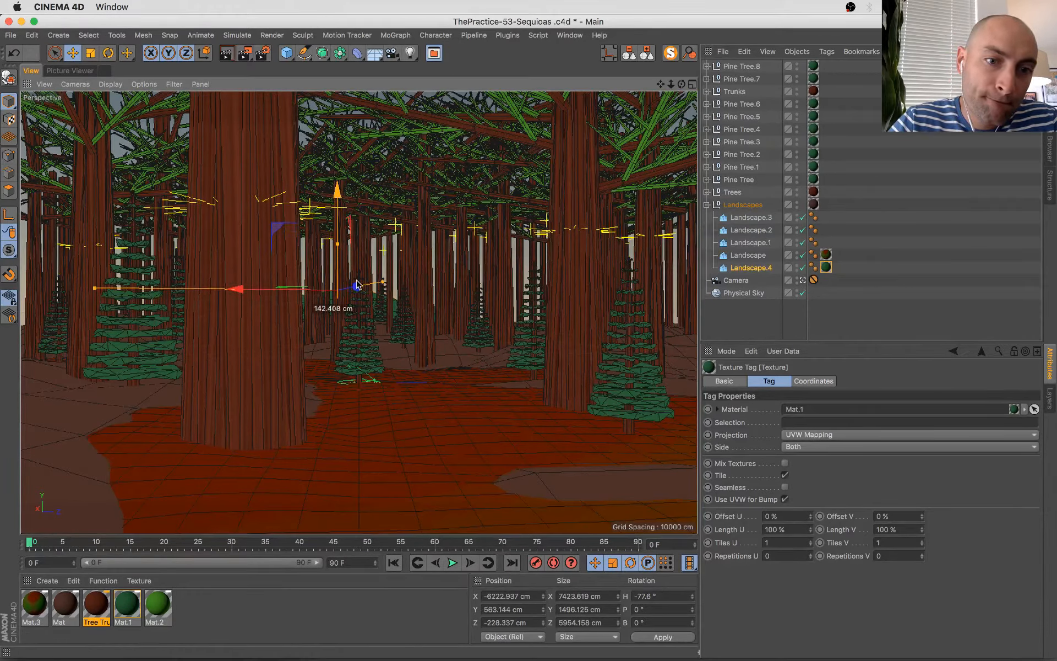
drag(357, 287, 353, 288)
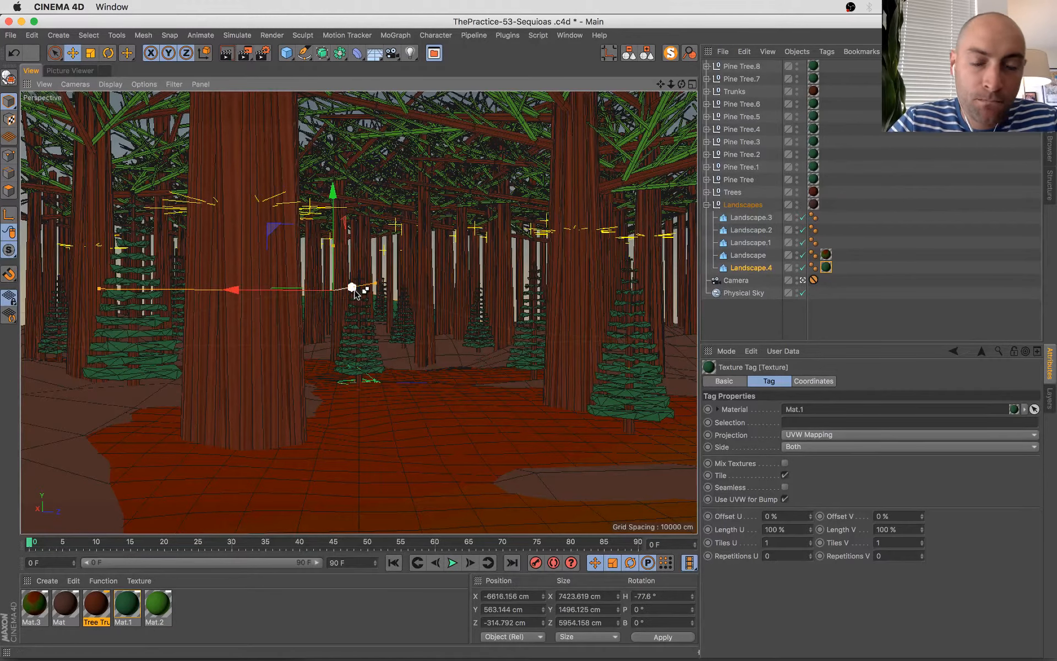
key(super+s)
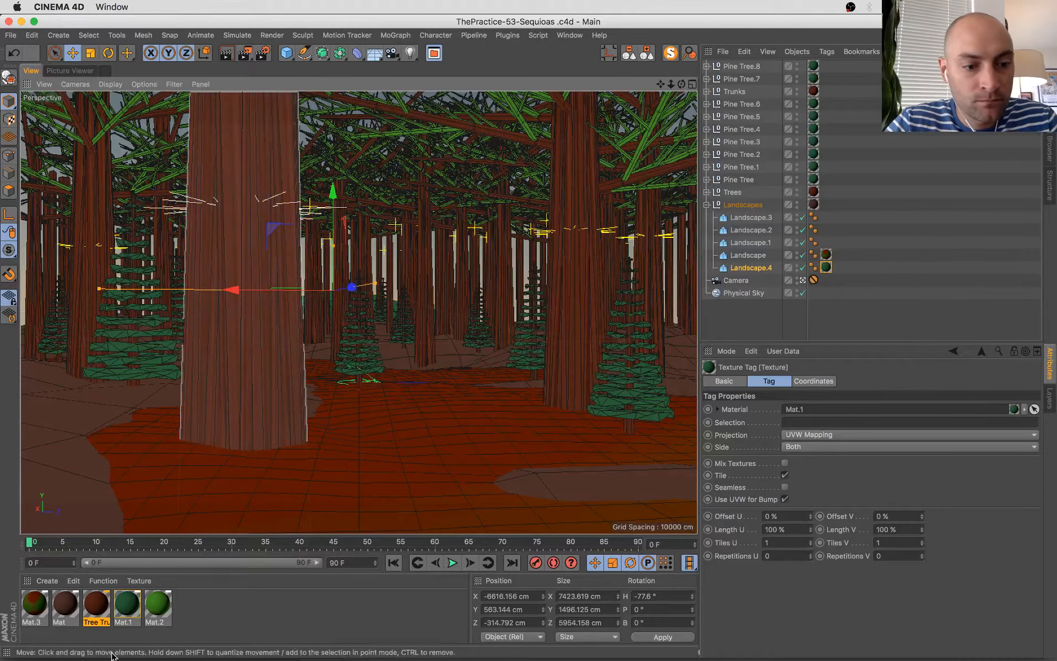
- Duplicate the dark green Mat.1, recolour the copy blue with H 217°, S 35 % and V 70 %, and apply it to Landscape.4
drag(127, 604, 184, 604)
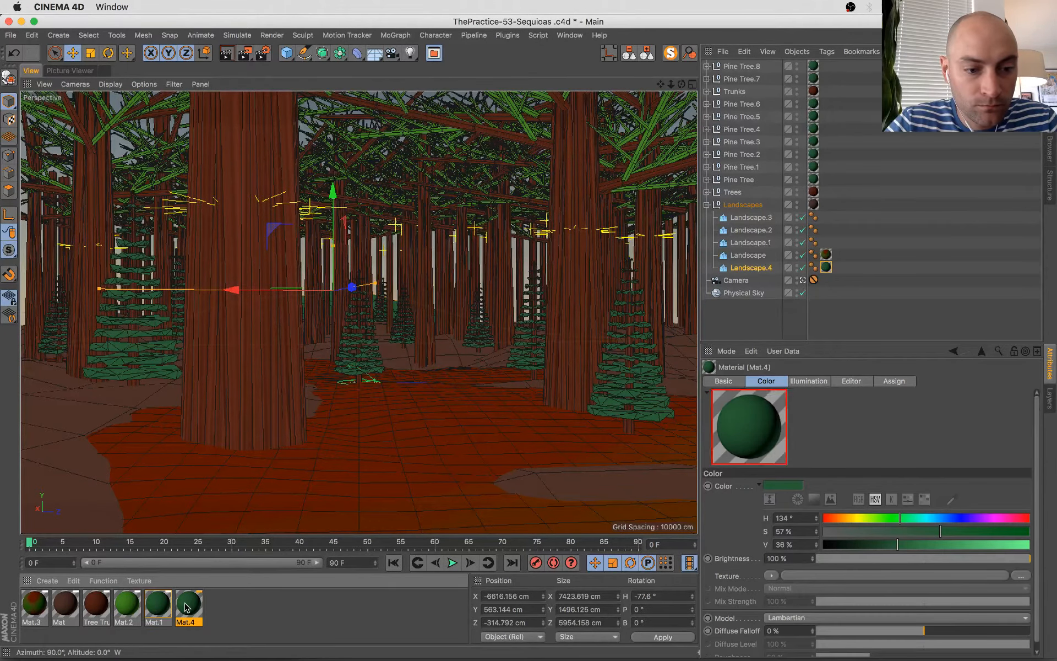
double_click(184, 604)
click(532, 161)
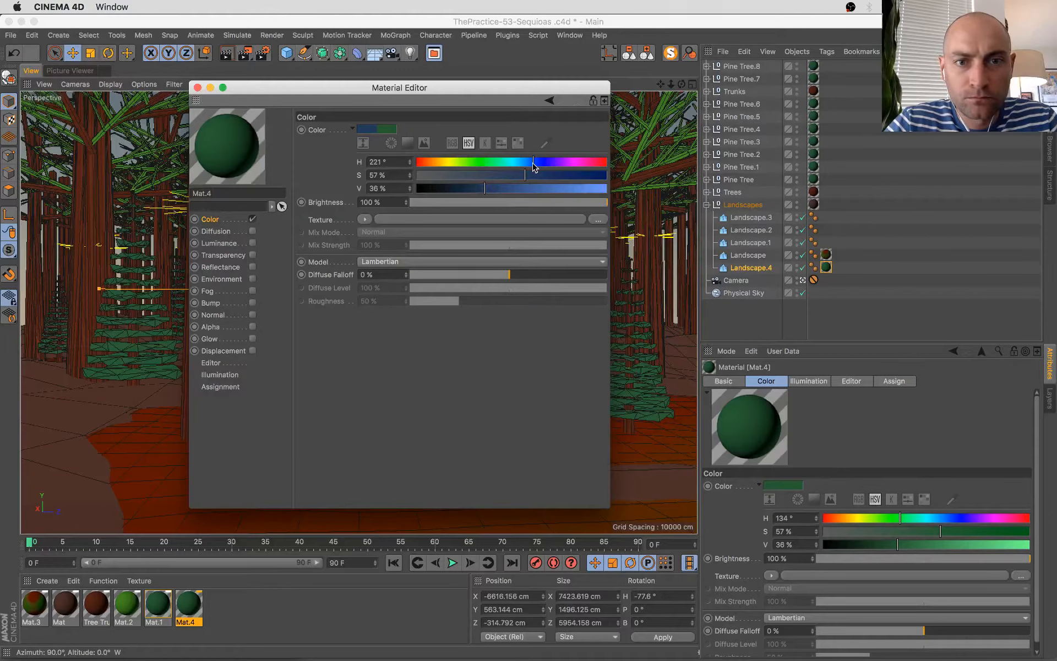
click(492, 175)
click(543, 187)
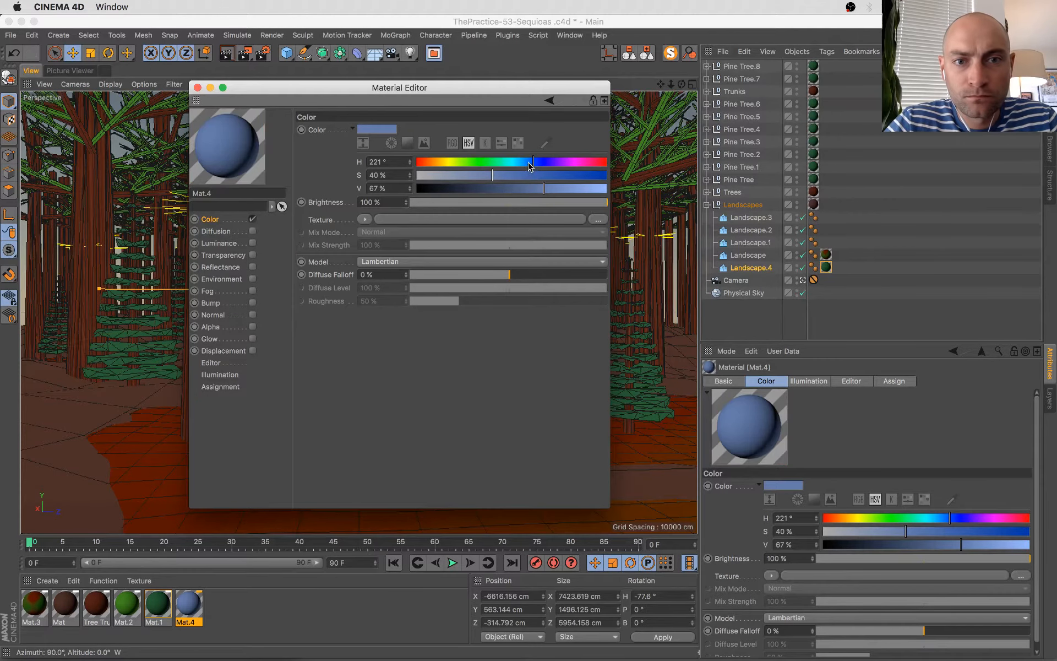
click(530, 162)
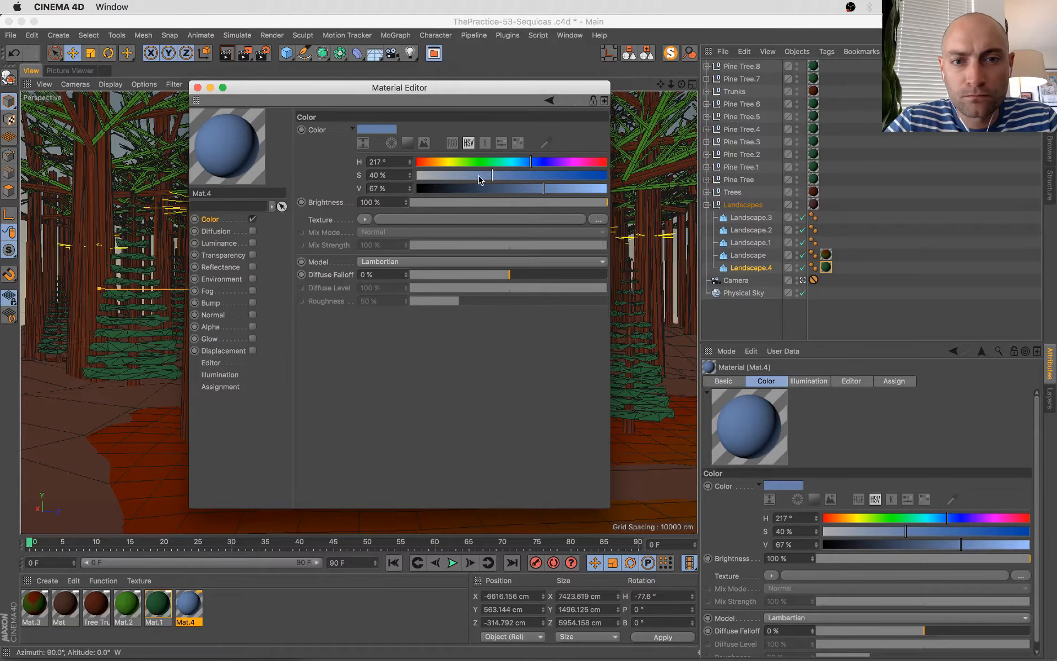
click(483, 175)
click(550, 188)
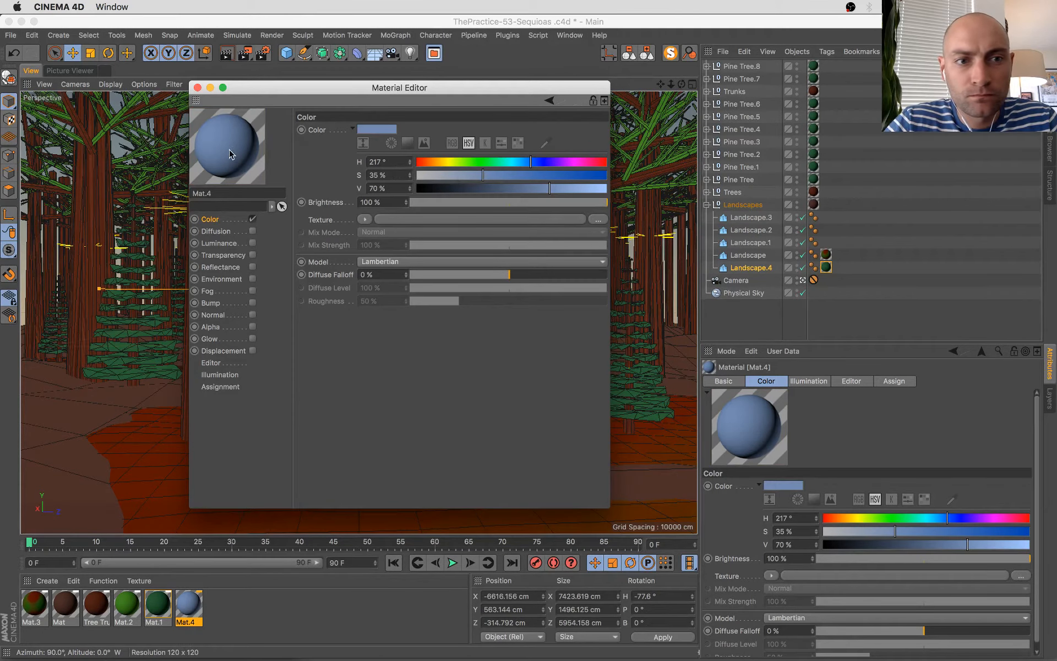
drag(683, 244, 826, 267)
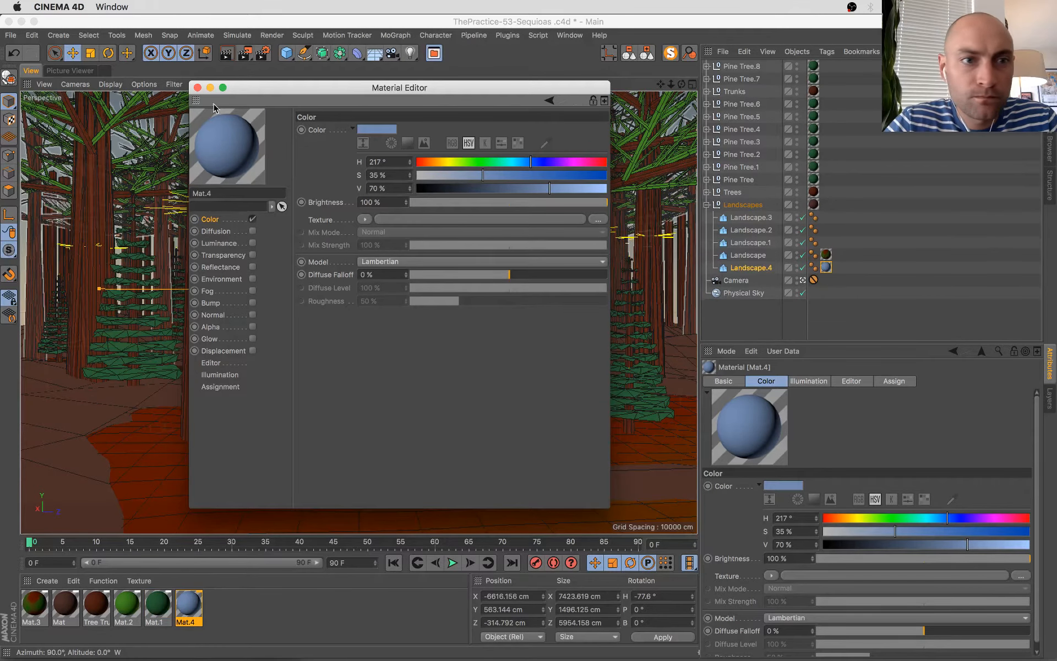
click(198, 87)
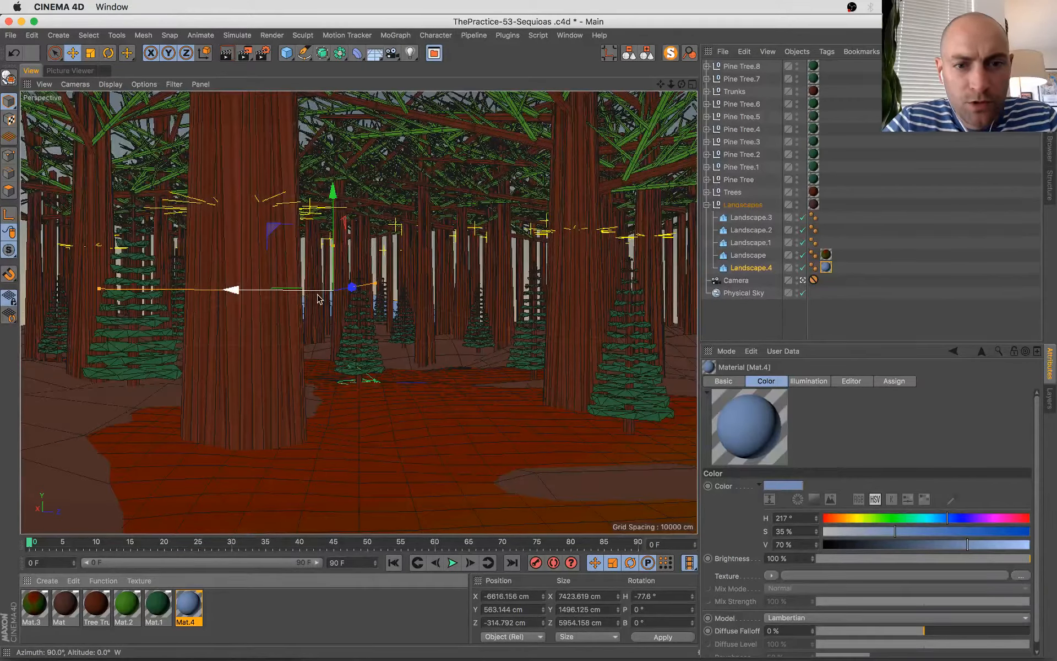
- Duplicate Landscape.4 to about X -7622 cm and Z 4258 cm, and rotate the copy to a heading of about -122°
drag(237, 293, 511, 286)
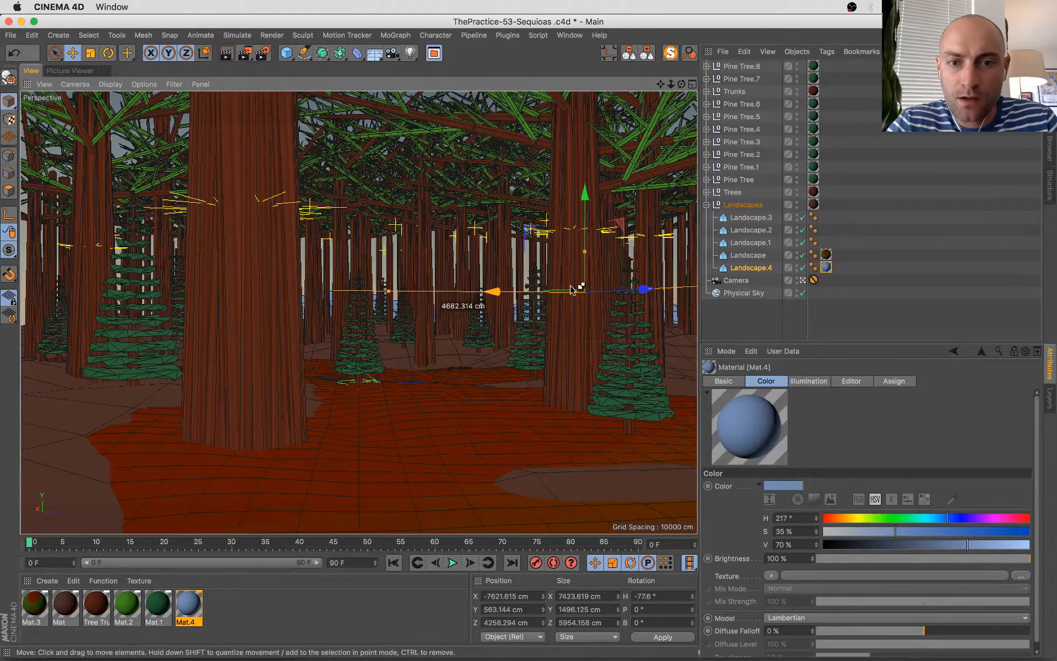
key(r)
drag(575, 294, 584, 263)
key(e)
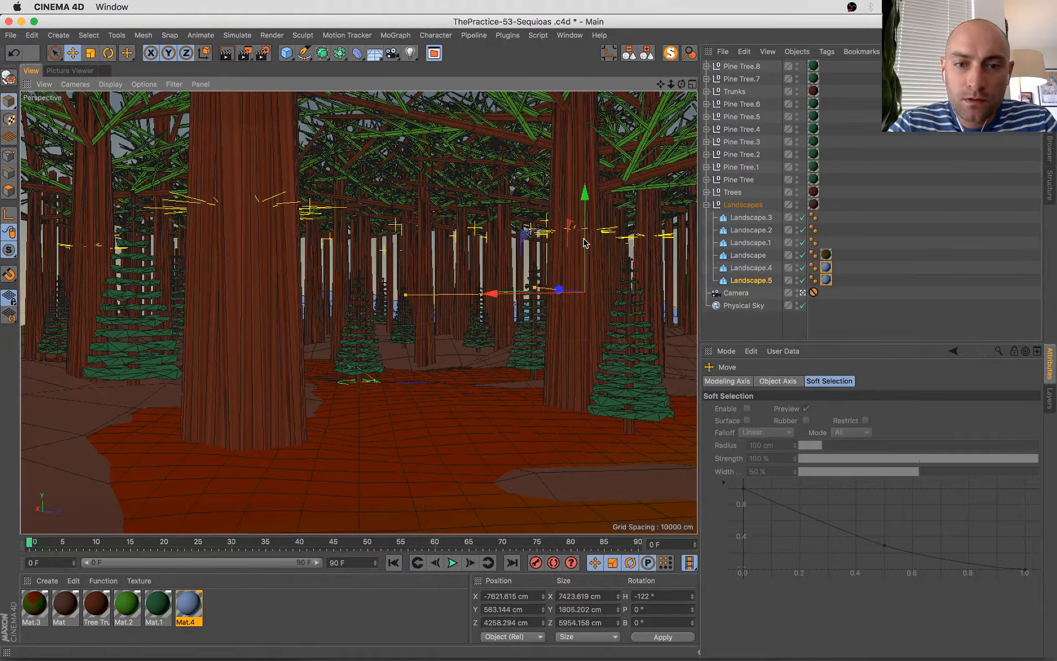
- Enlarge the new landscape copy to about 9148 × 2836 × 8587 cm and reposition it at about X -7698, Y 954, Z 4136 cm
drag(584, 239, 586, 238)
drag(583, 191, 583, 170)
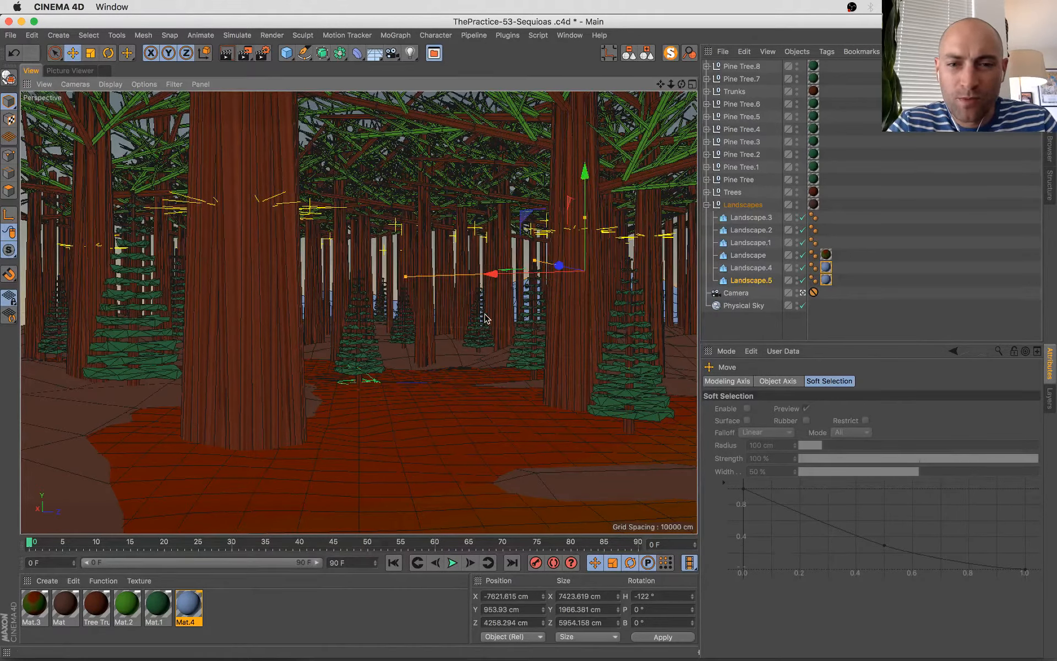
key(t)
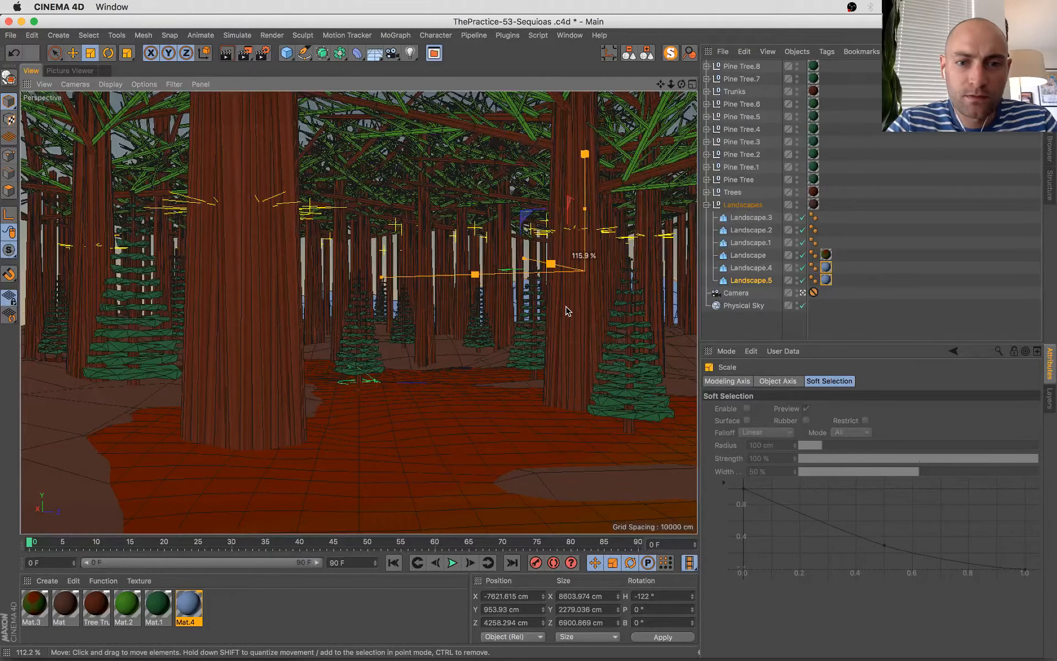
drag(567, 306, 528, 226)
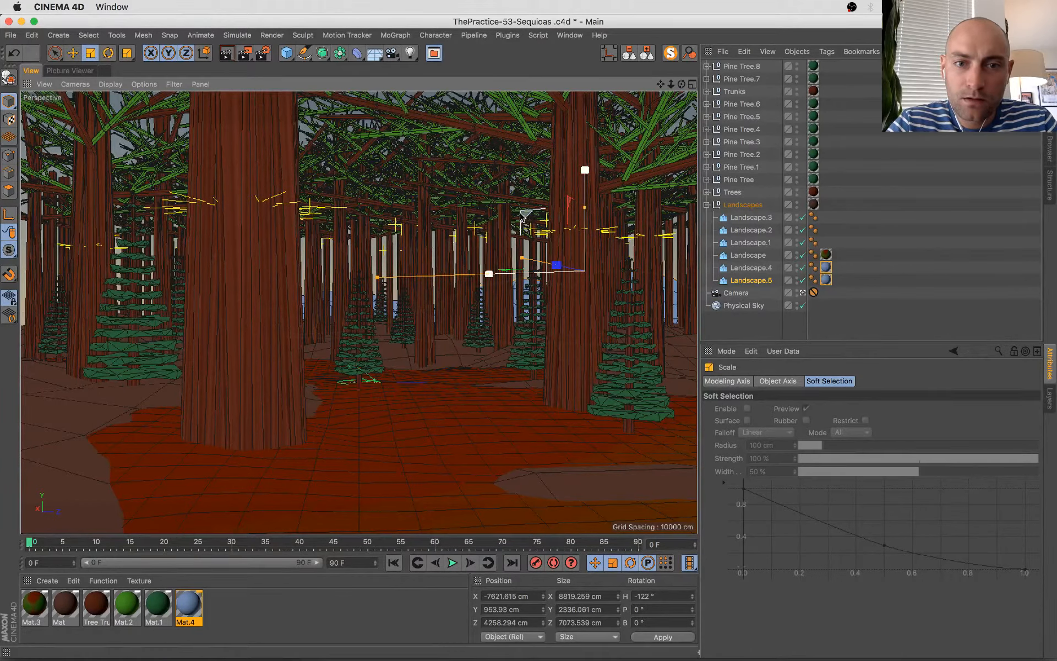
drag(524, 217, 388, 285)
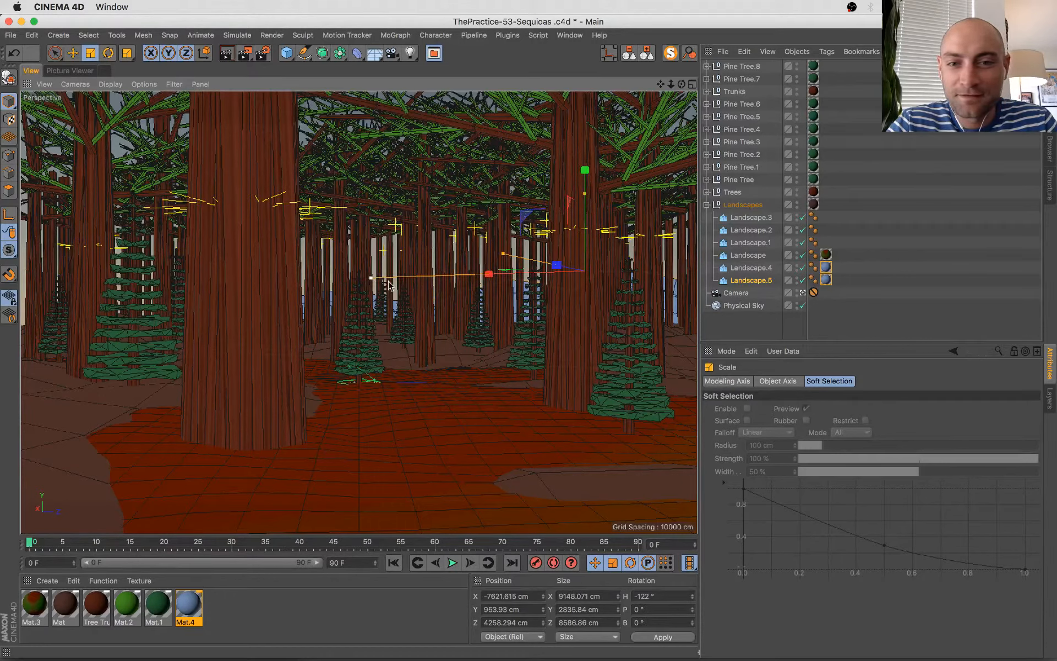
key(e)
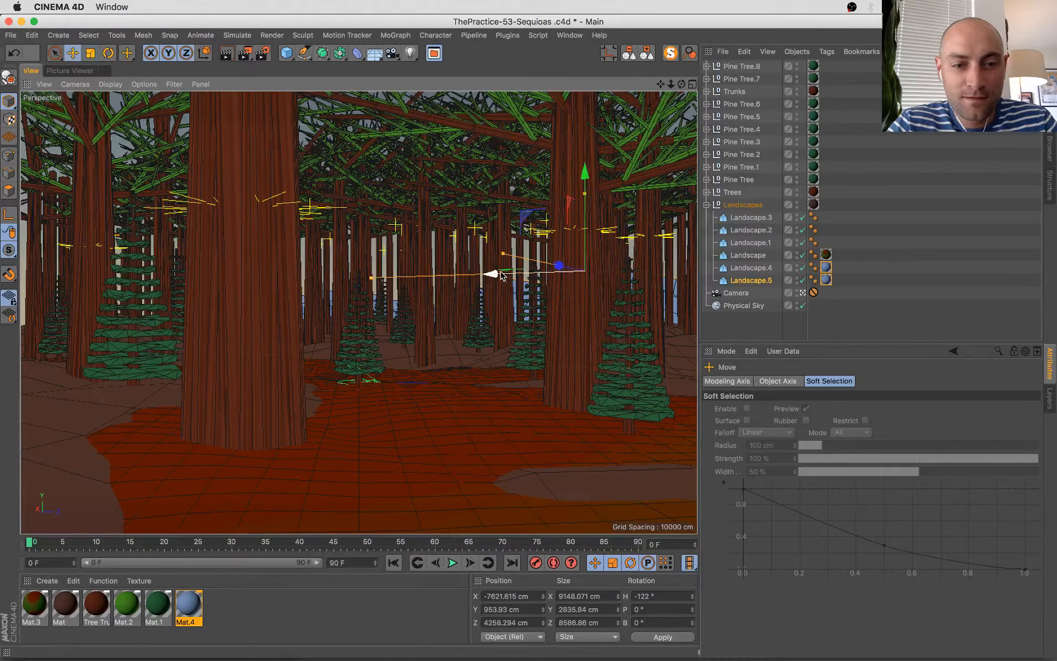
drag(502, 276, 494, 279)
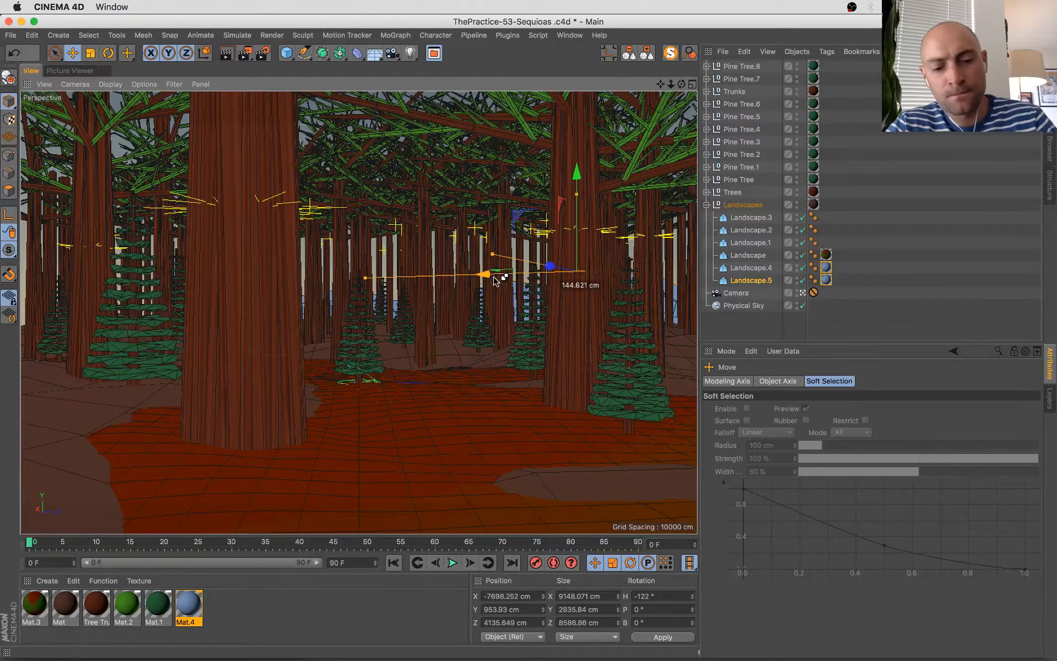
- Start a test render in the Picture Viewer and display the previous finished render from the history
key(shift+r)
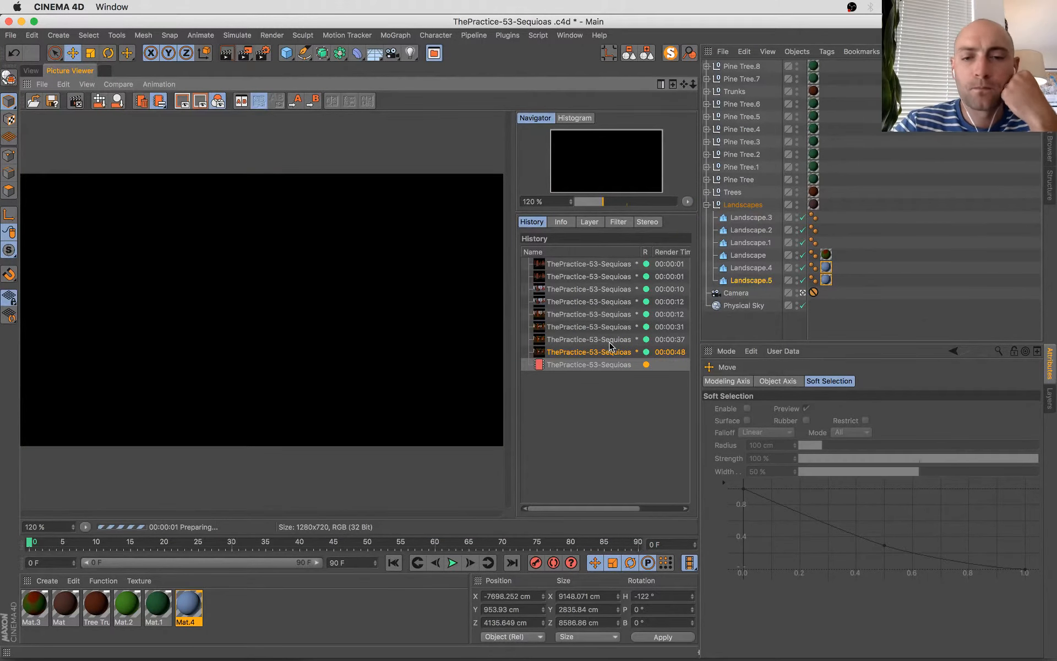
click(610, 348)
click(593, 365)
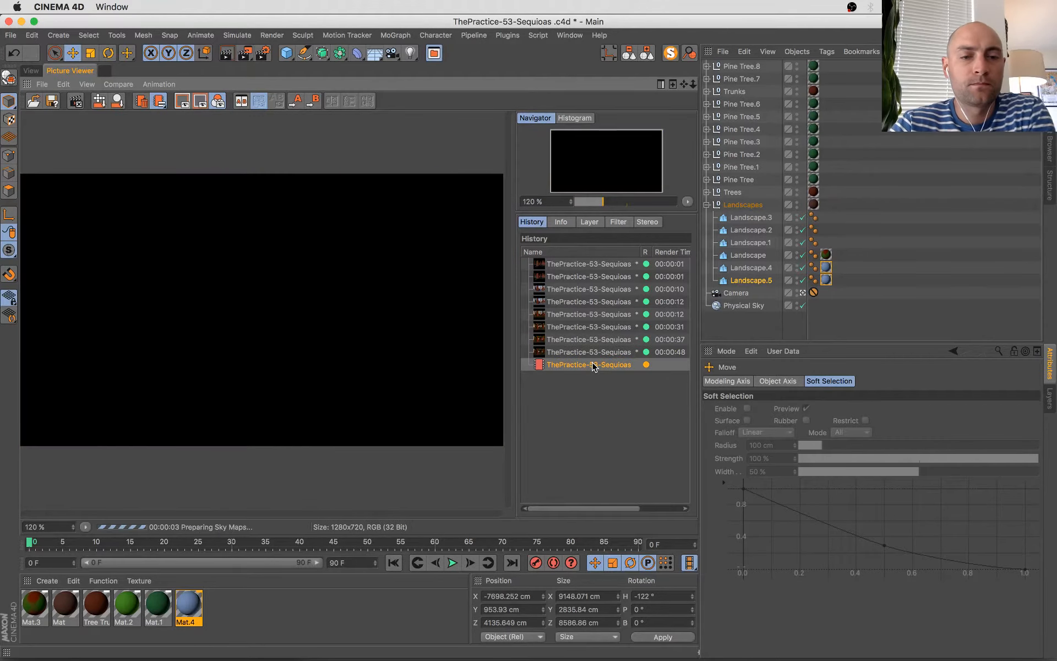
click(594, 352)
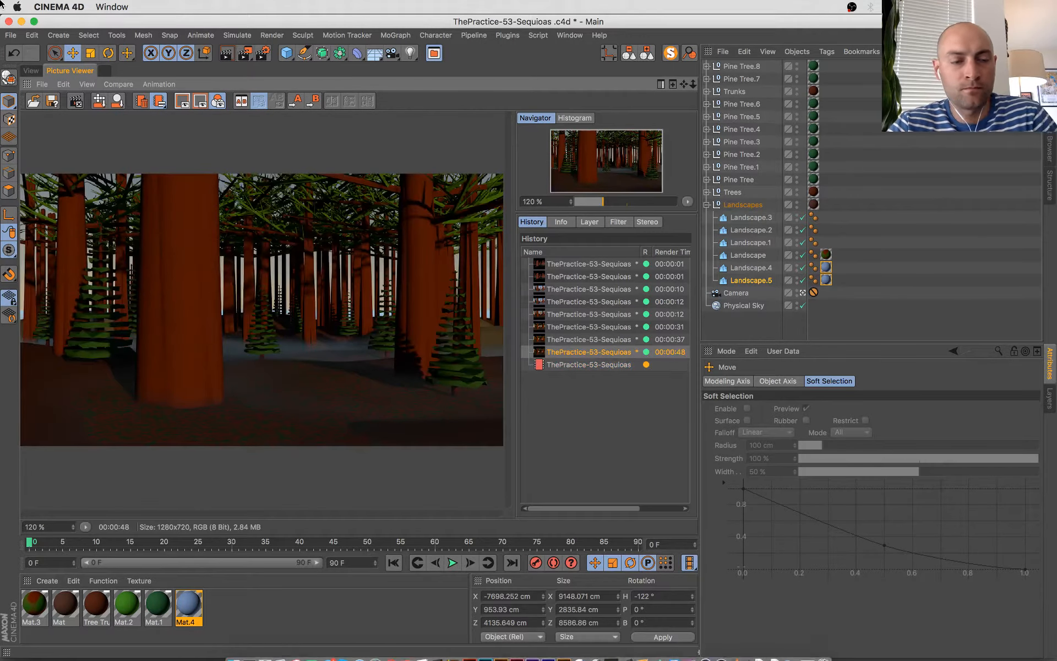
- Switch to the Chrome window with the Restream chat, read the latest messages, and return to Cinema 4D
mouse_move(2, 5)
click(65, 327)
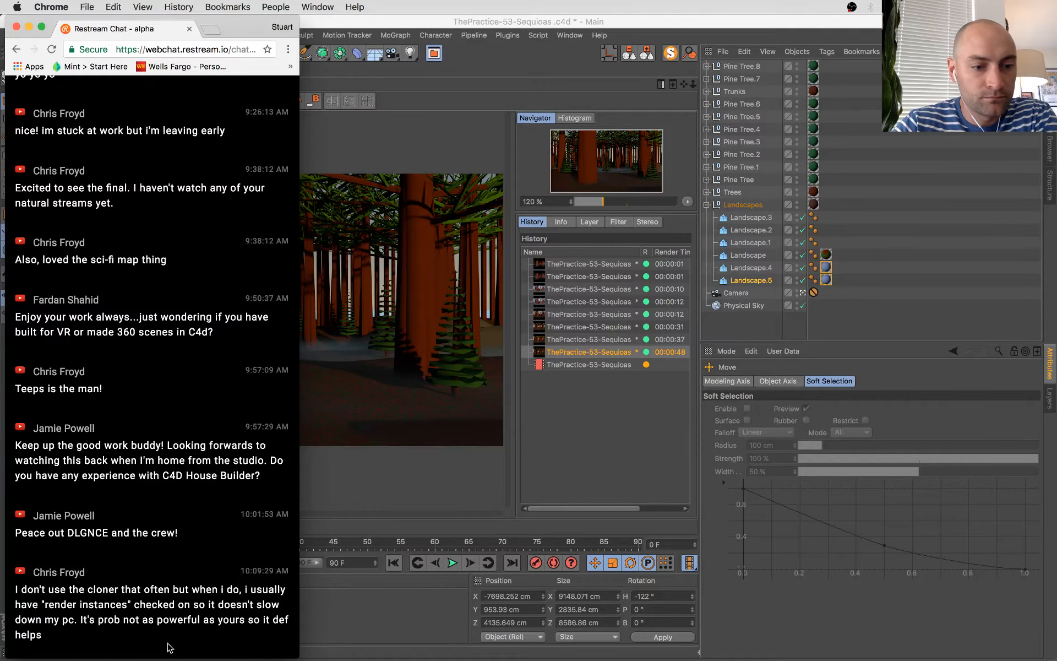
drag(168, 647, 116, 637)
click(129, 592)
click(116, 625)
click(344, 491)
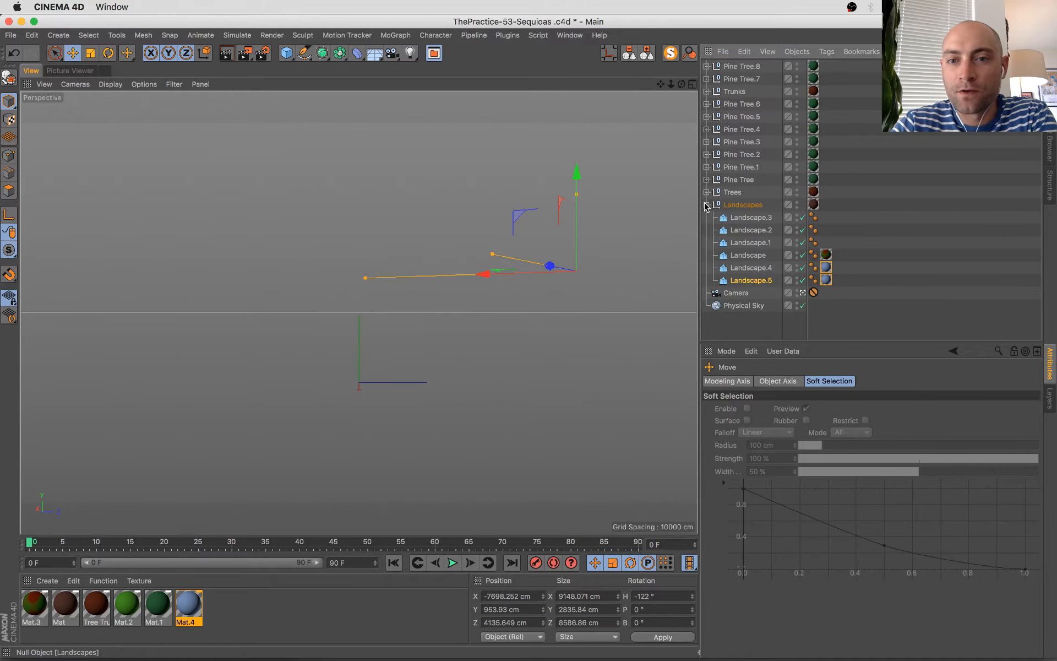
- Enable Render Instances on the Trunk, Cloner.1 and Trunk 1.2 cloners in the Trees group
click(707, 204)
click(707, 192)
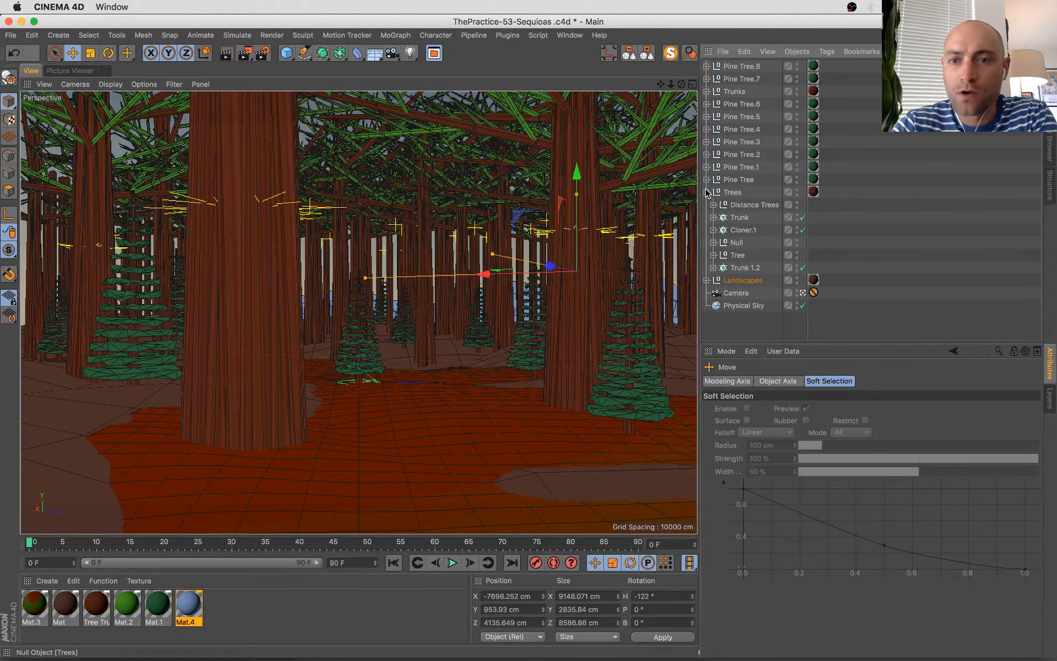
click(739, 217)
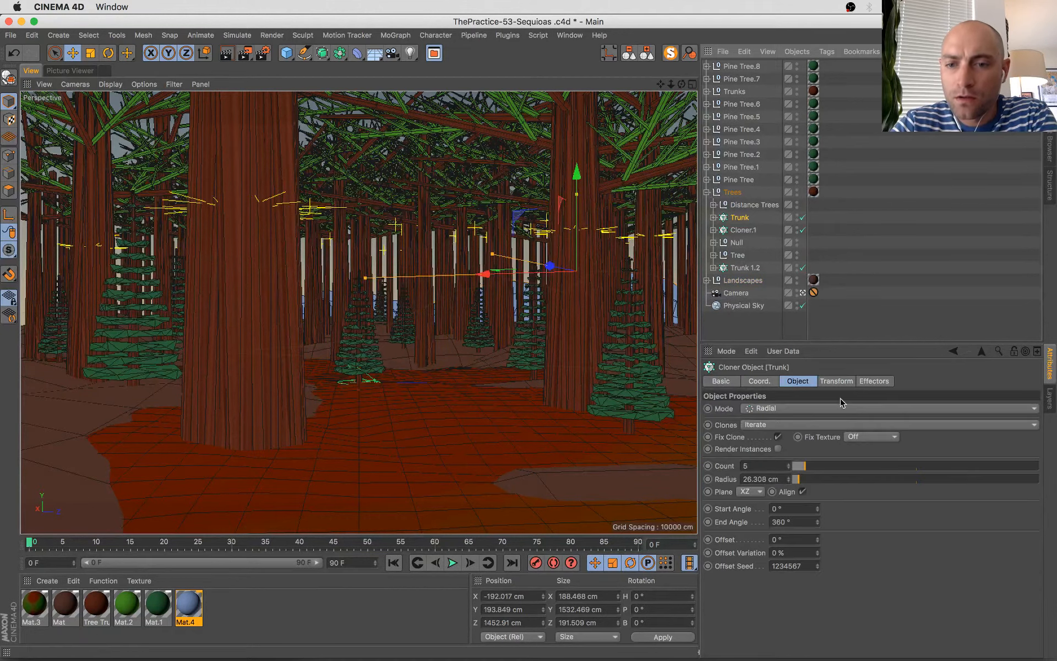
click(743, 230)
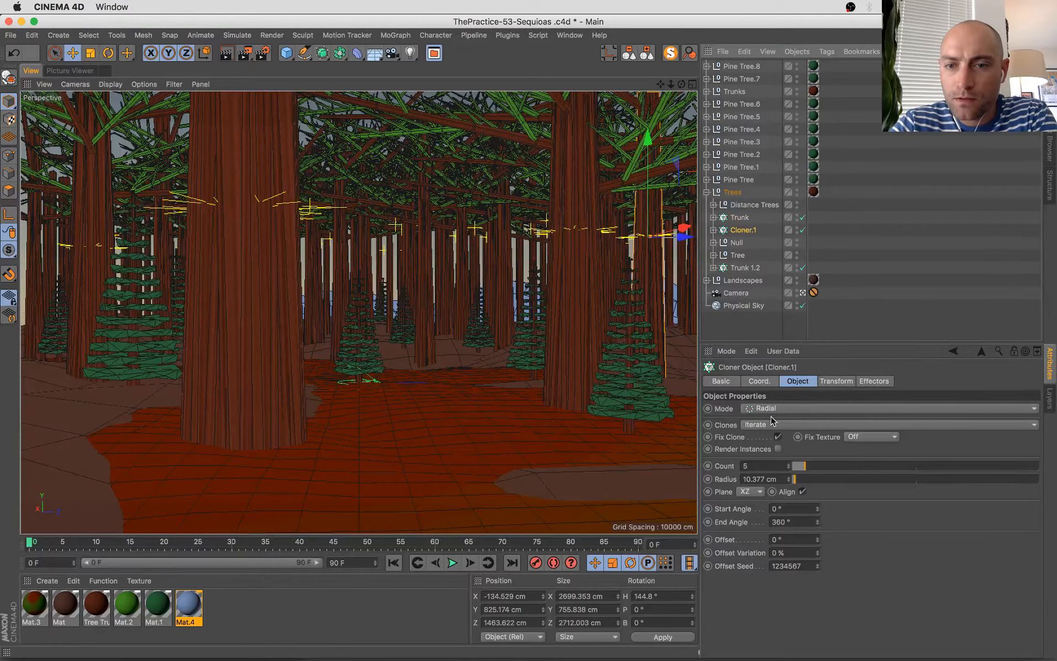
click(745, 267)
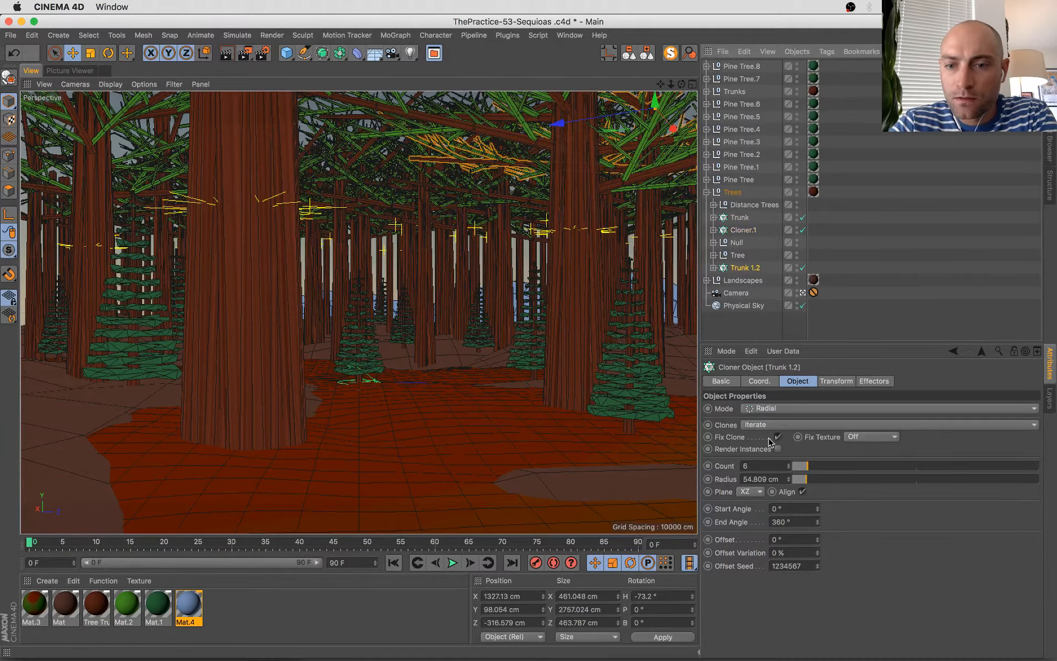
- Search the scene objects for "cloner", enable Render Instances on all the matching cloners, and clear the search
click(707, 180)
click(713, 204)
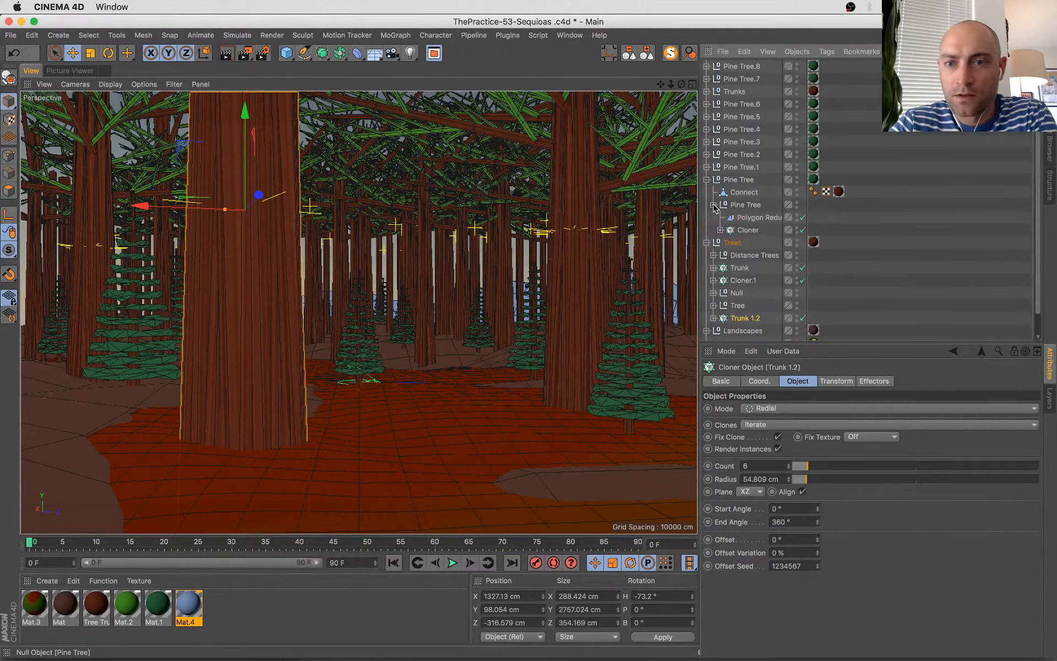
click(748, 230)
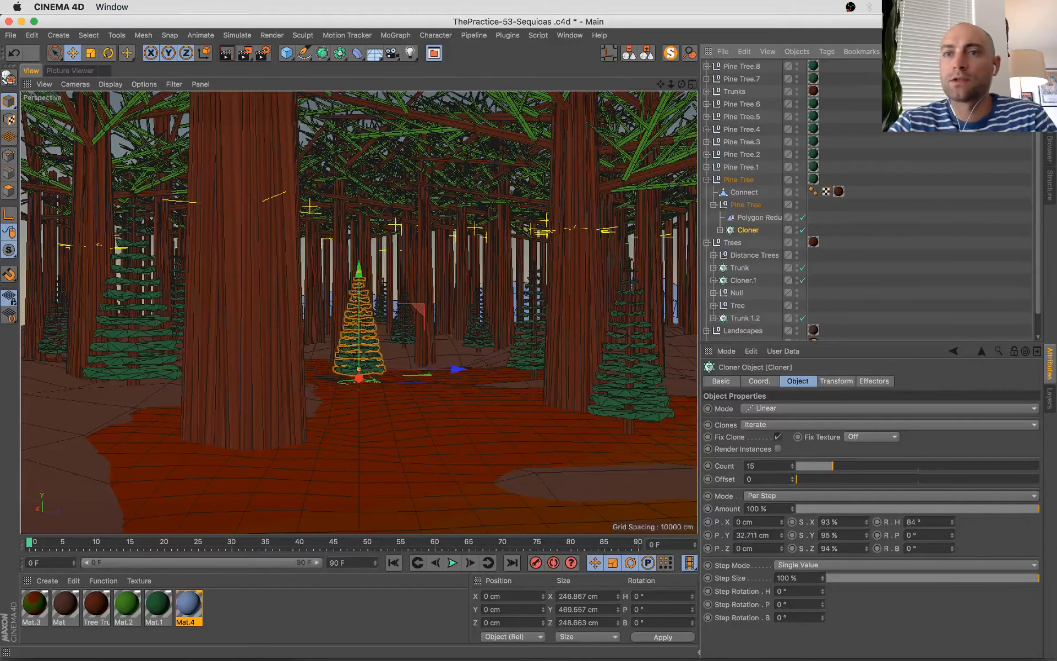
key(super+f)
text(cloner)
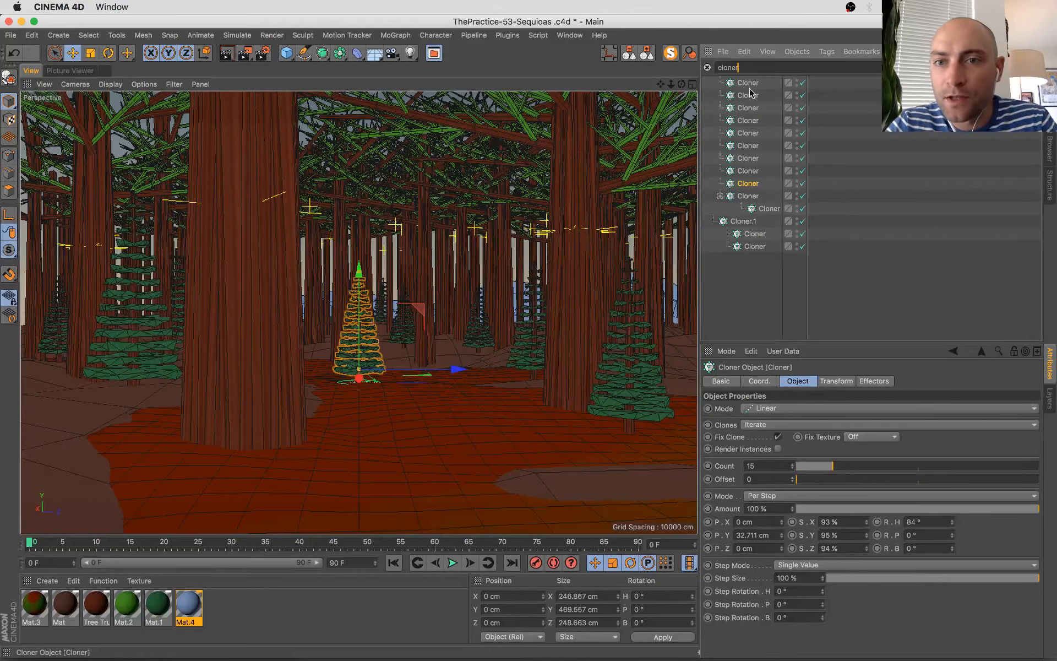
click(749, 259)
drag(758, 273, 724, 70)
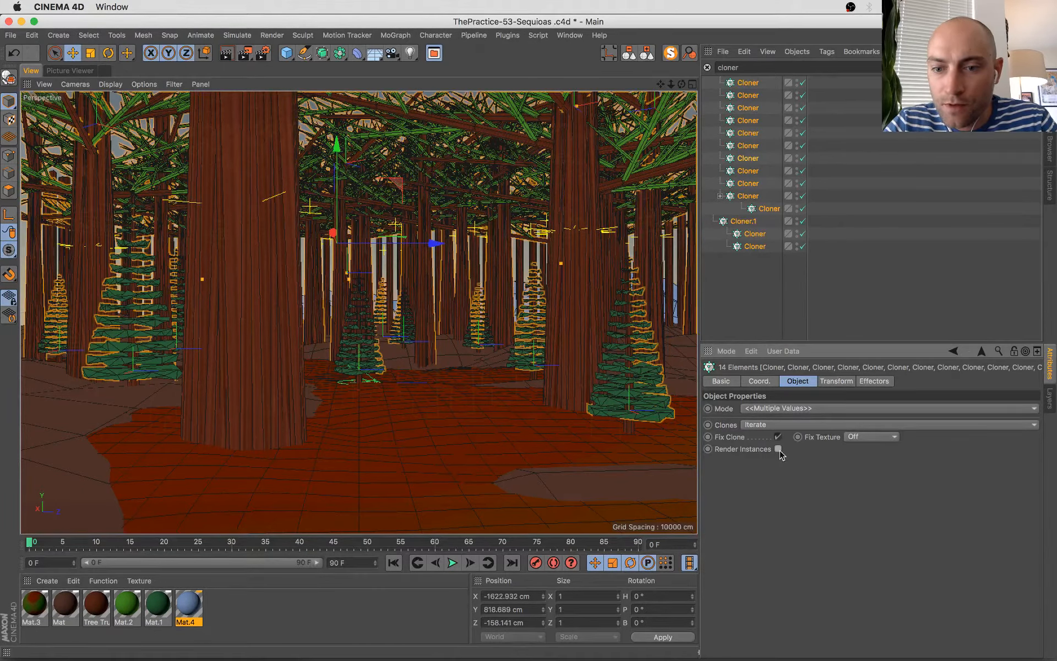
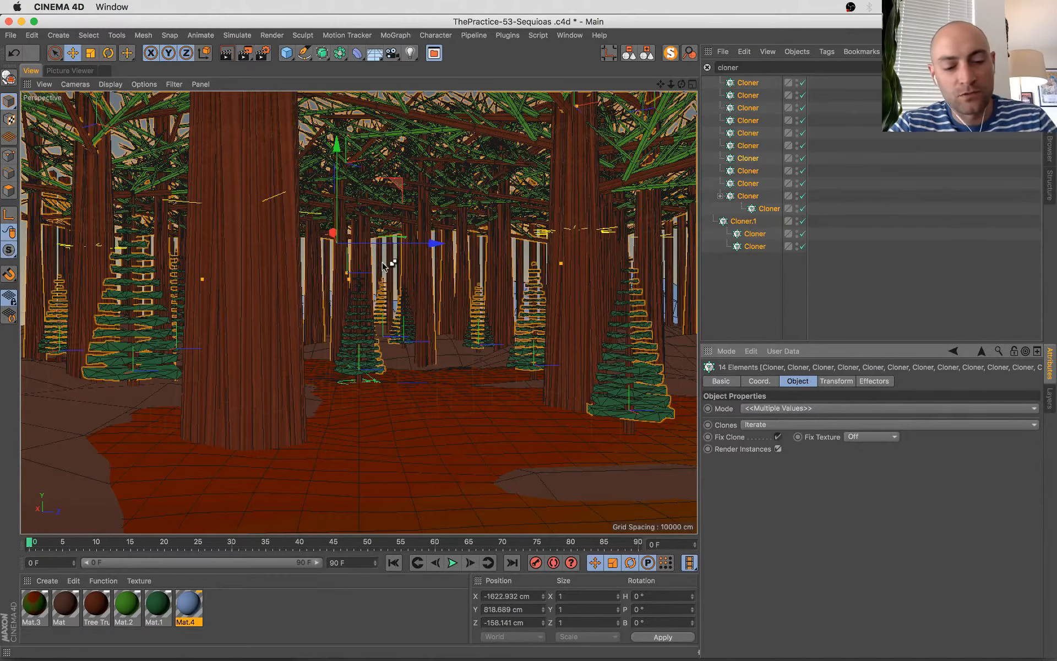
click(409, 277)
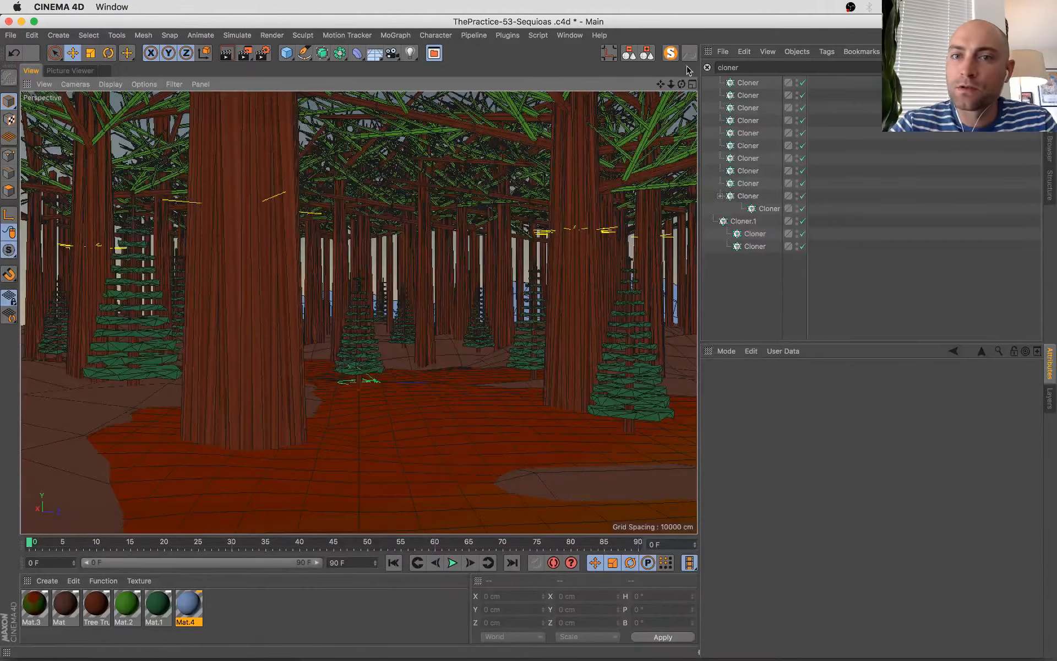
click(708, 67)
- Check the chat and reference windows, return to Cinema 4D, and display the latest finished render in the Picture Viewer
key(ctrl+Up)
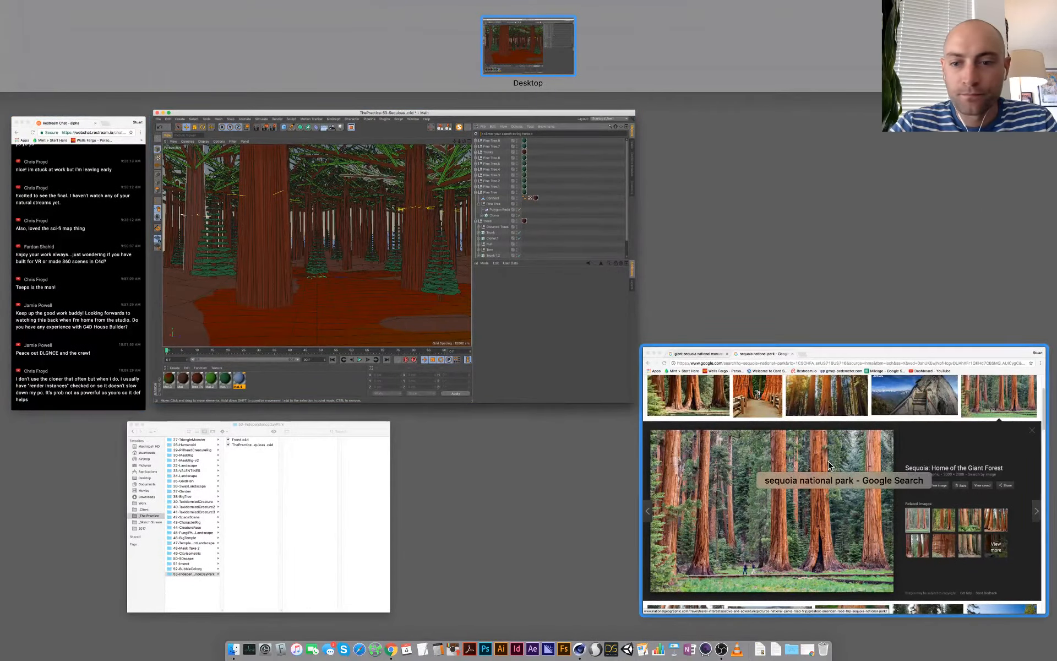
click(368, 237)
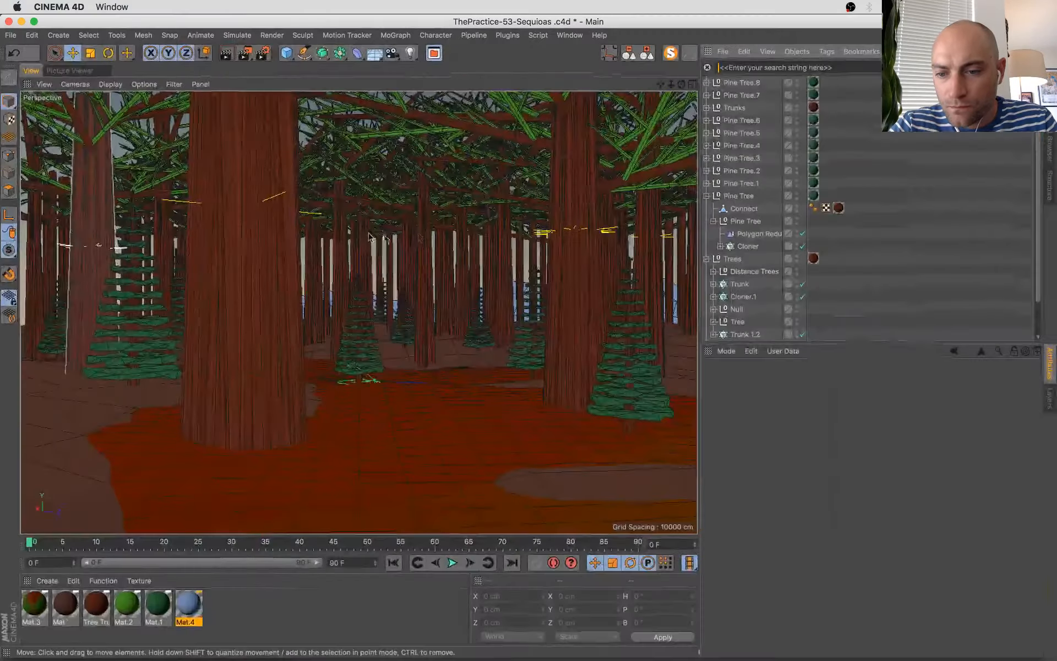
click(81, 72)
click(573, 366)
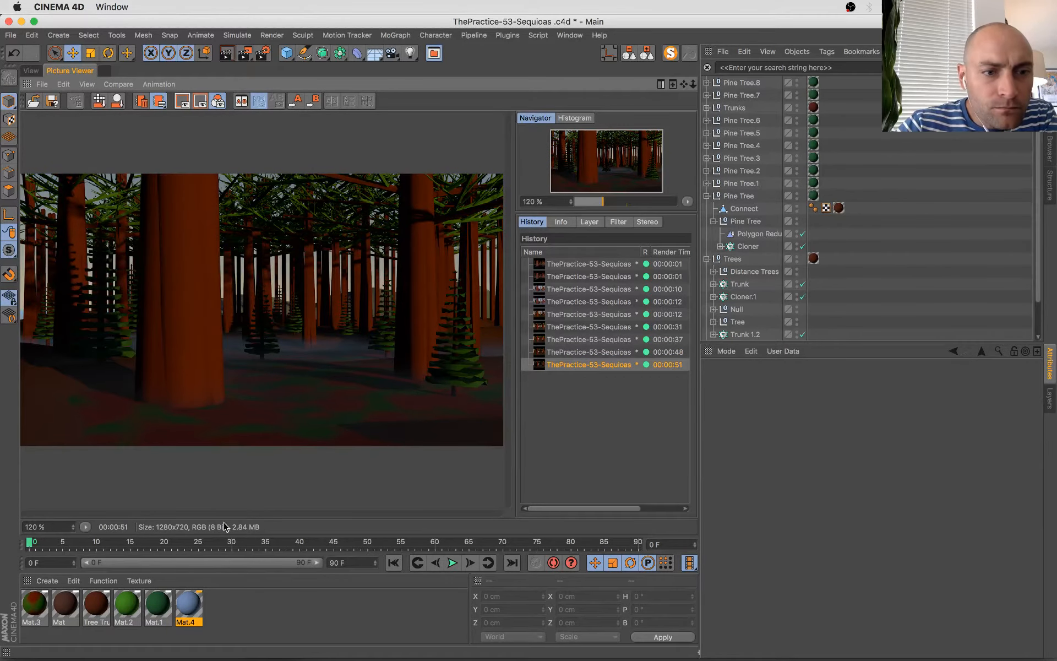
- Open the Noise shader in Mat.3's Color channel and set its Low Clip to 38% and High Clip to 78%
double_click(38, 605)
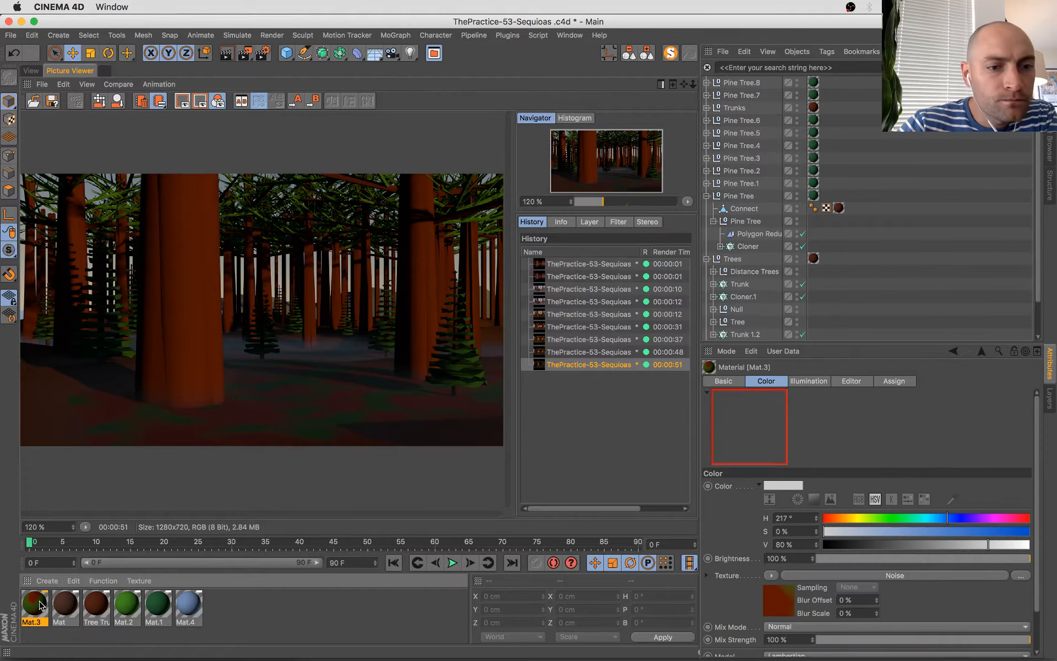
click(363, 257)
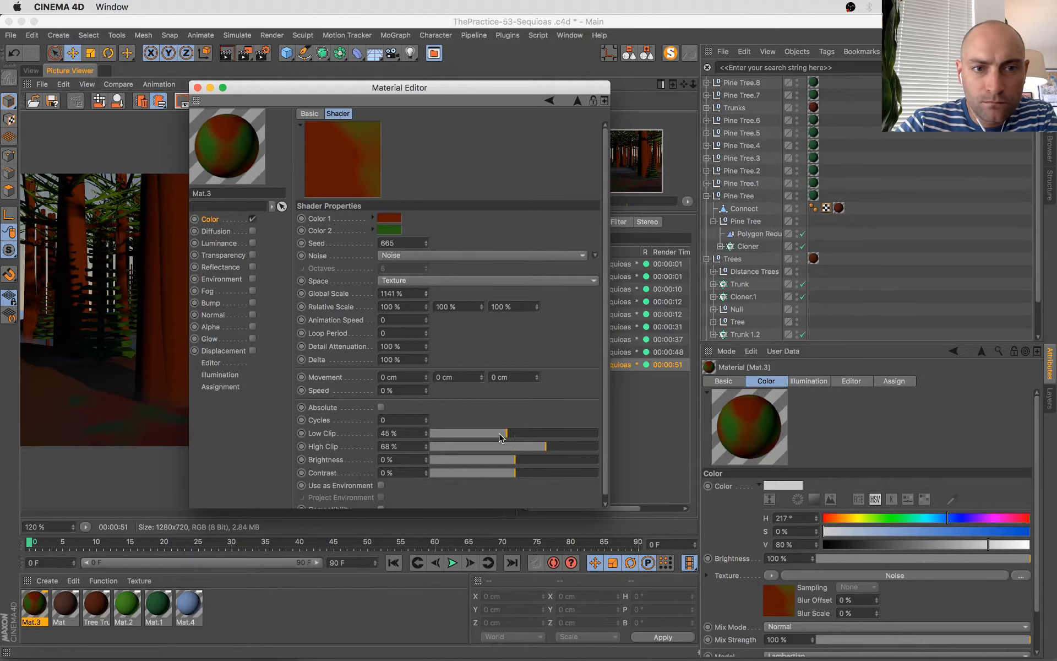
drag(501, 437, 563, 446)
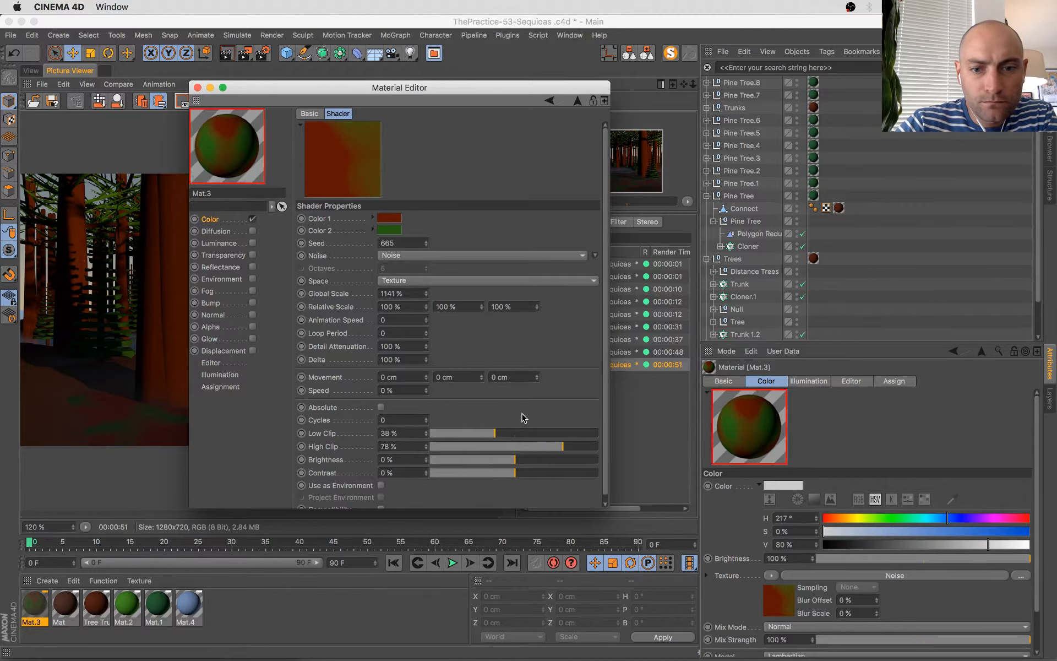
- Enable the Bump channel of Mat.3 and copy the Color channel's Noise shader into it
click(219, 220)
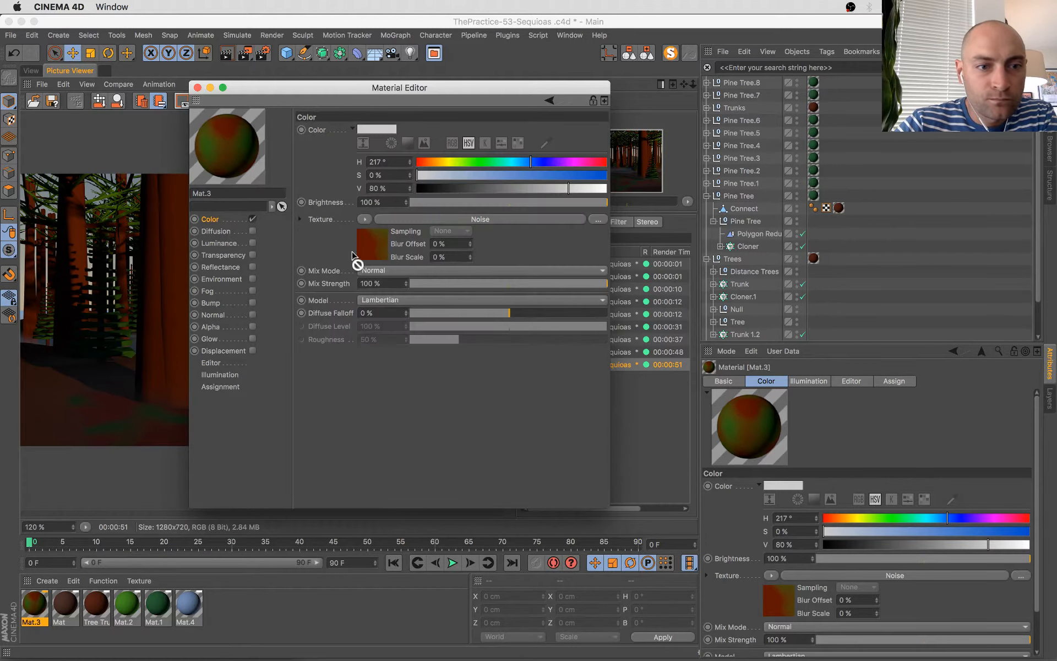
click(238, 304)
drag(241, 306, 372, 186)
click(253, 303)
- In the bump noise, darken Color 1 to 2% value and make Color 2 light grey with 1% saturation and 76% value
click(379, 212)
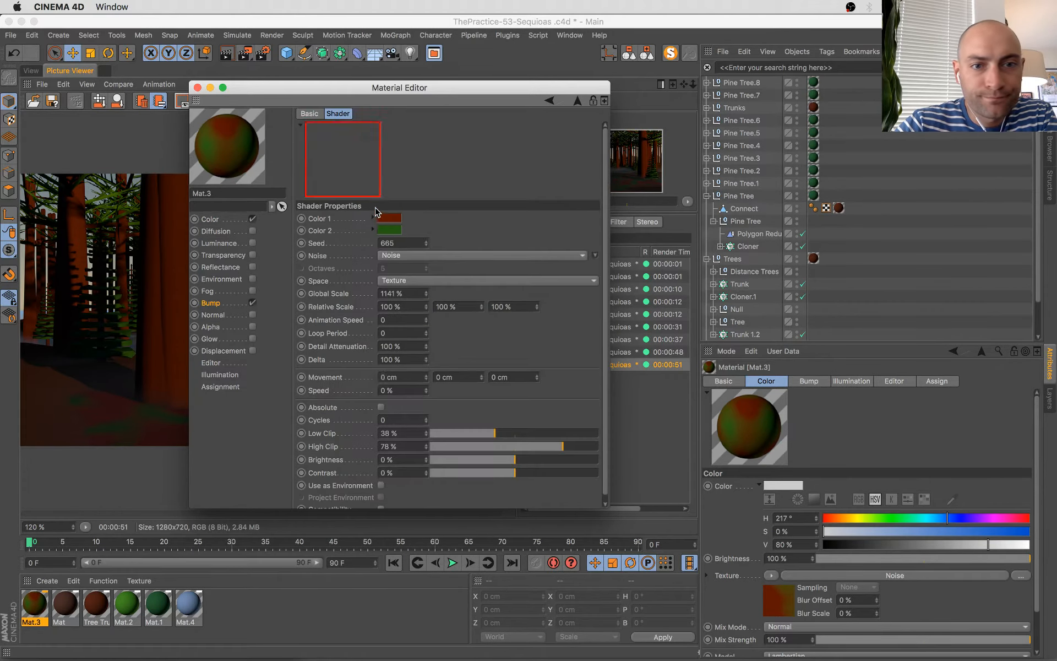
click(386, 219)
drag(384, 241, 349, 245)
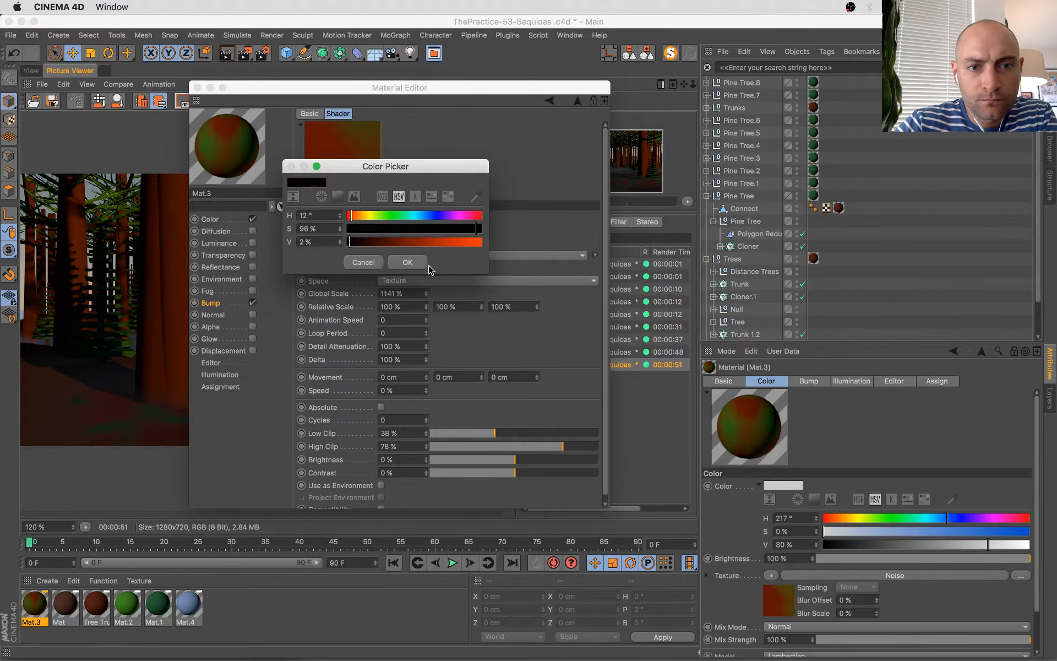
click(410, 262)
click(392, 230)
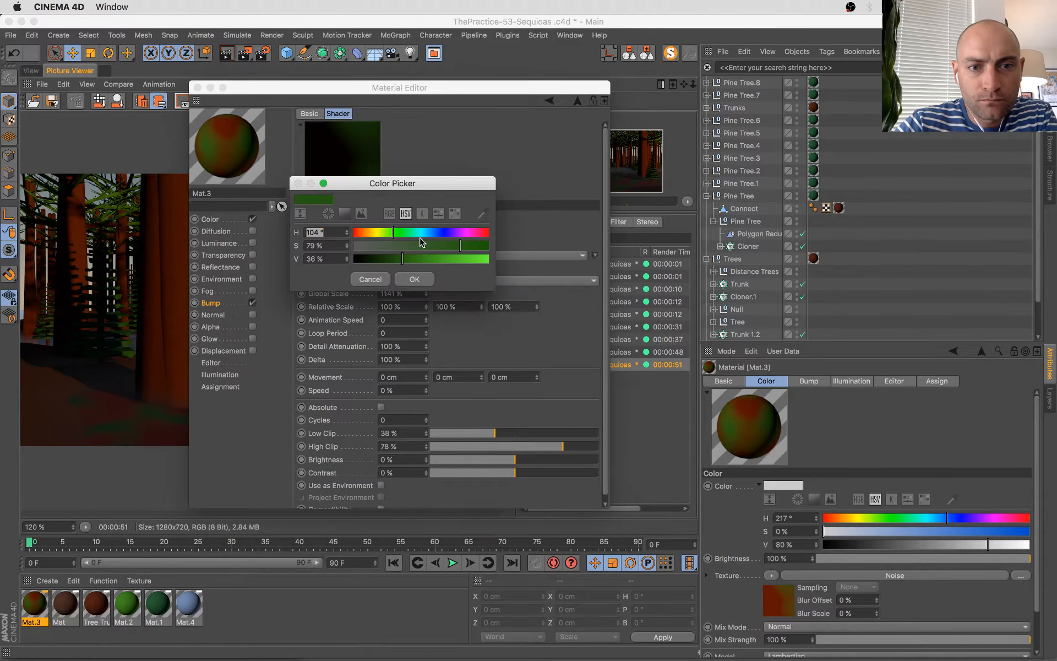
drag(420, 243, 354, 247)
click(458, 259)
click(413, 279)
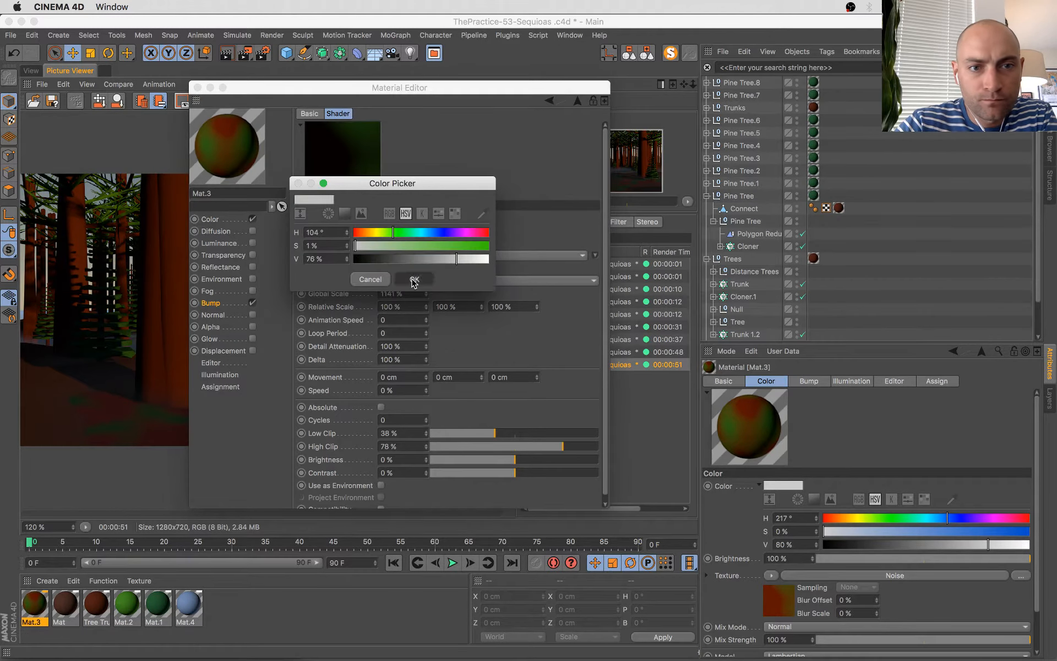
- Set the bump texture's Blur Offset and Blur Scale to 2% each and close the Material Editor
click(211, 303)
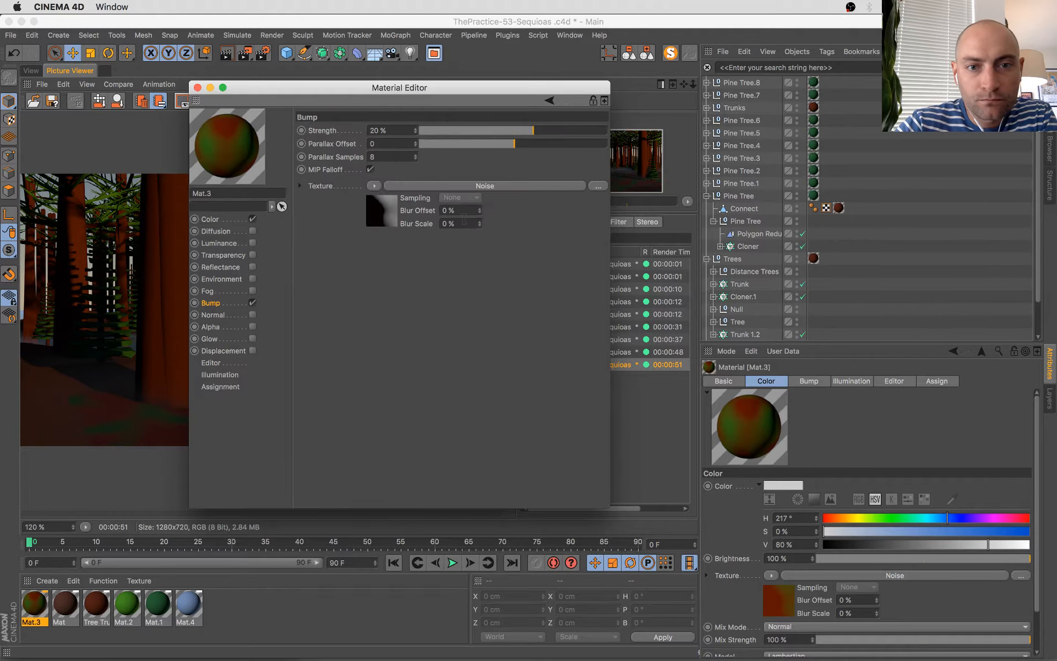
double_click(480, 208)
double_click(479, 222)
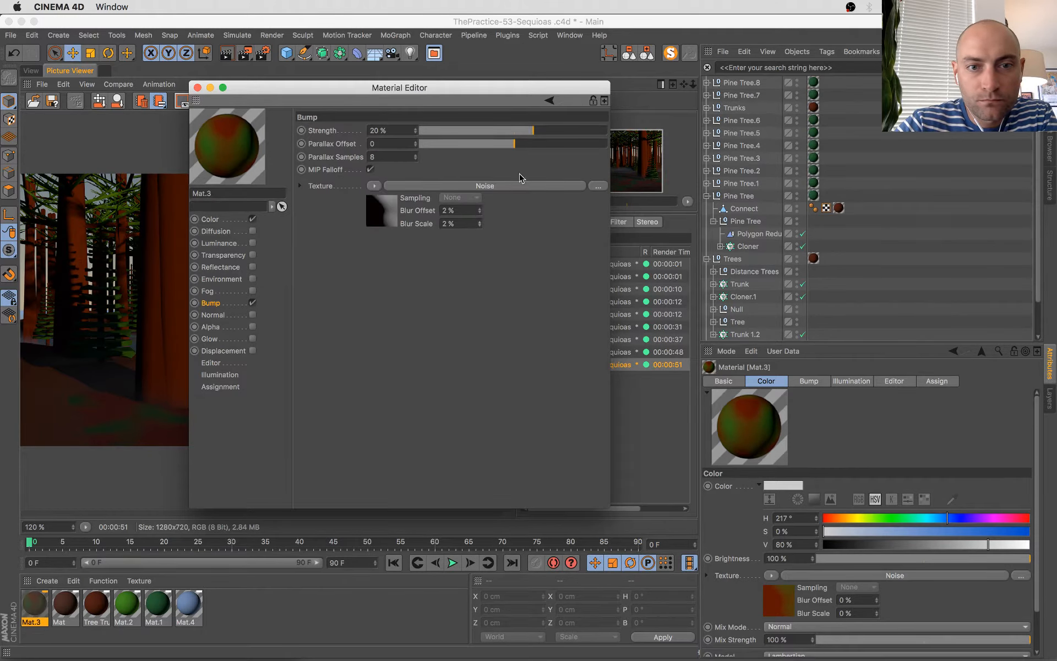
click(197, 87)
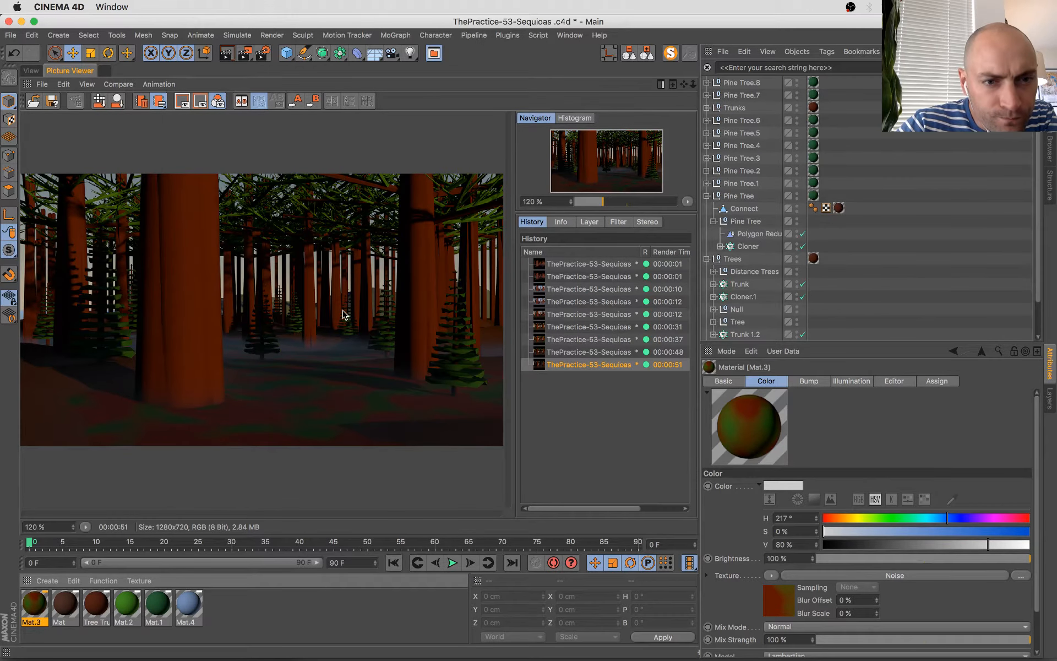
- Compare the latest render with the earlier ones in the Picture Viewer history
key(Up)
key(Down)
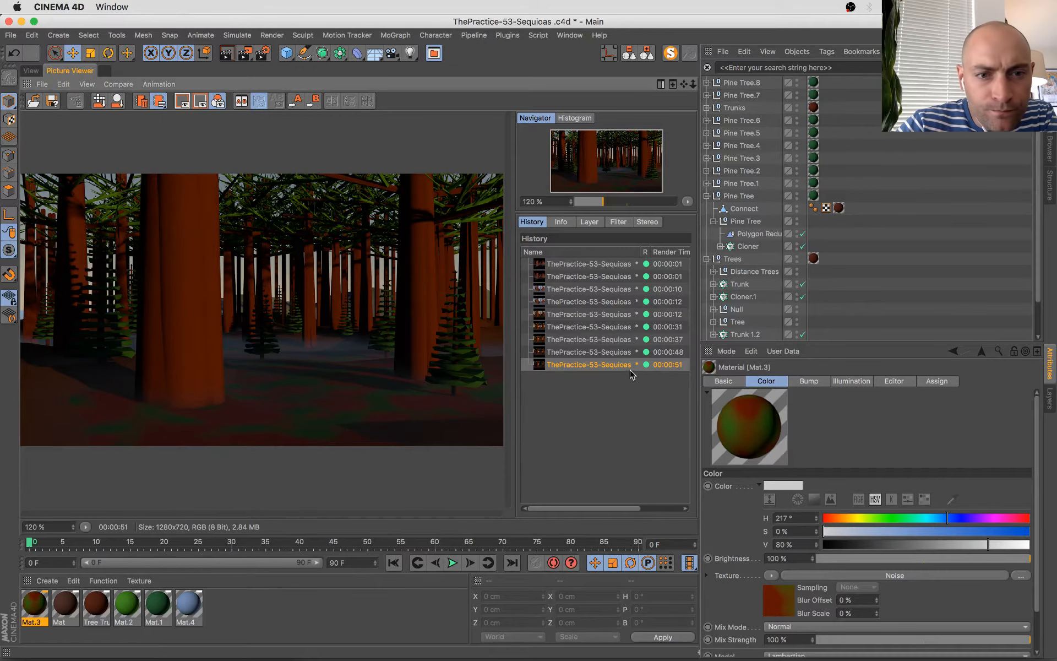
key(Up)
key(Up)
key(Up)
key(Down)
key(Down)
key(Down)
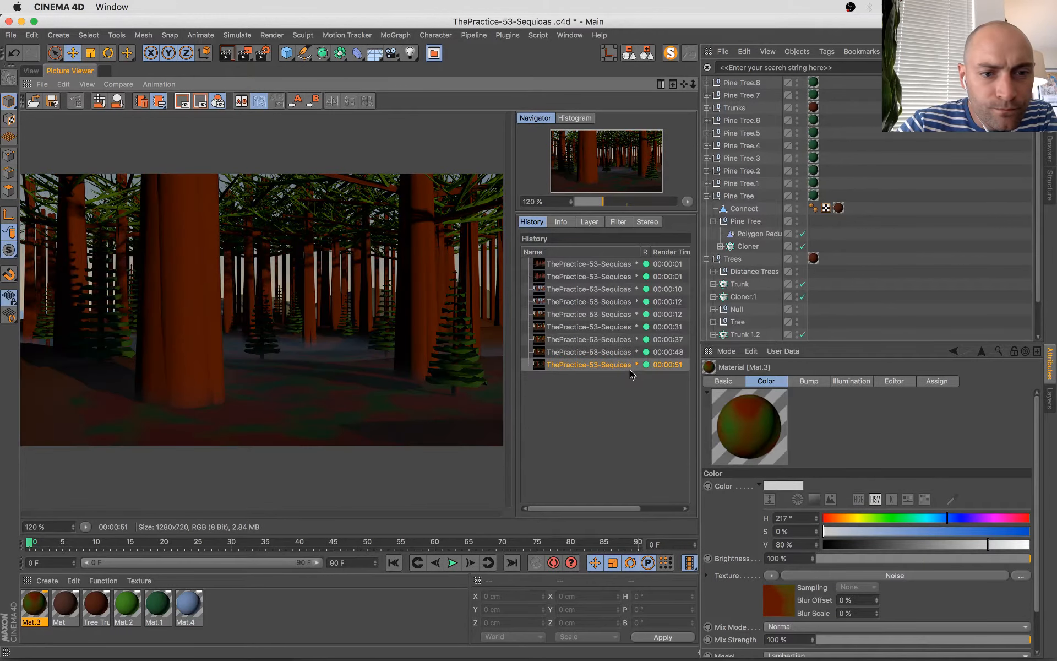
key(Up)
key(Down)
key(Up)
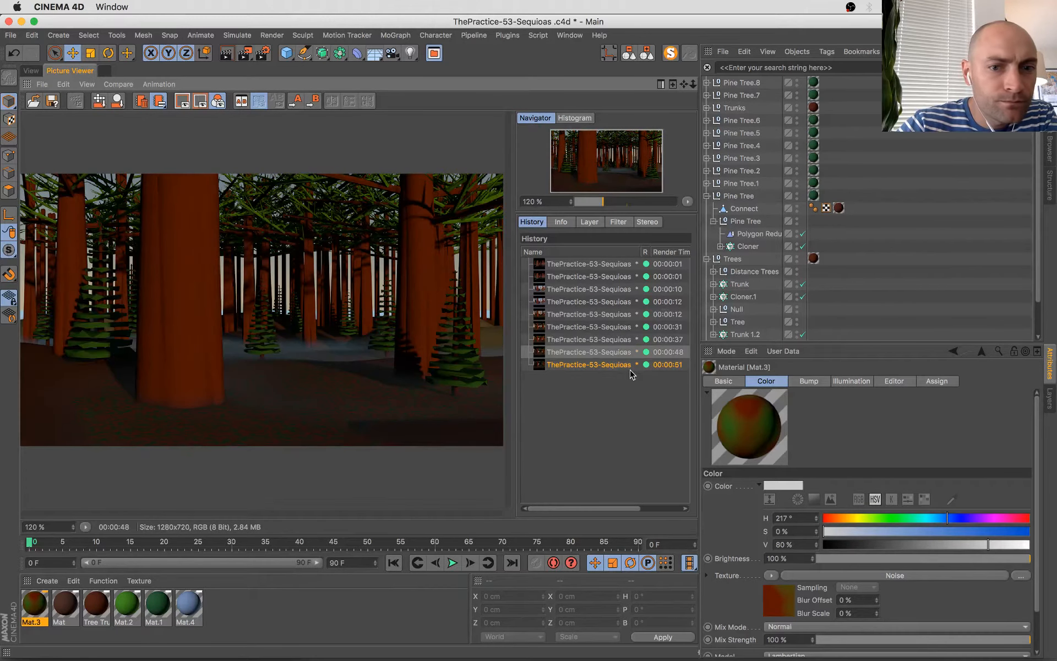
key(Down)
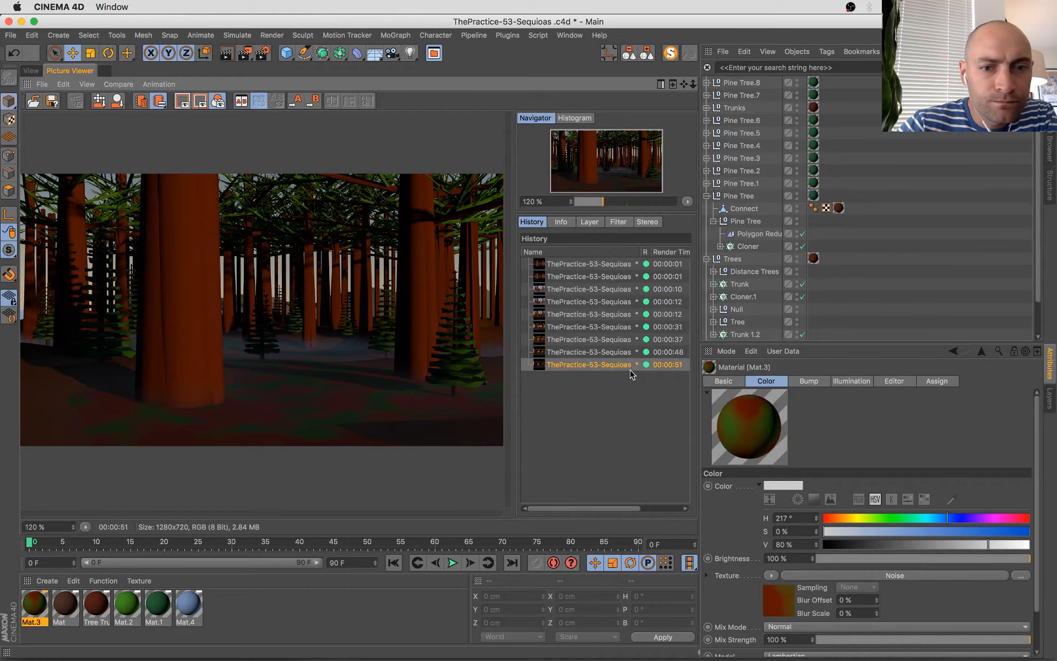
- Collapse the object hierarchy, rotate the Physical Sky to a heading of 14.8° in the viewport, and save the scene
click(648, 54)
click(31, 71)
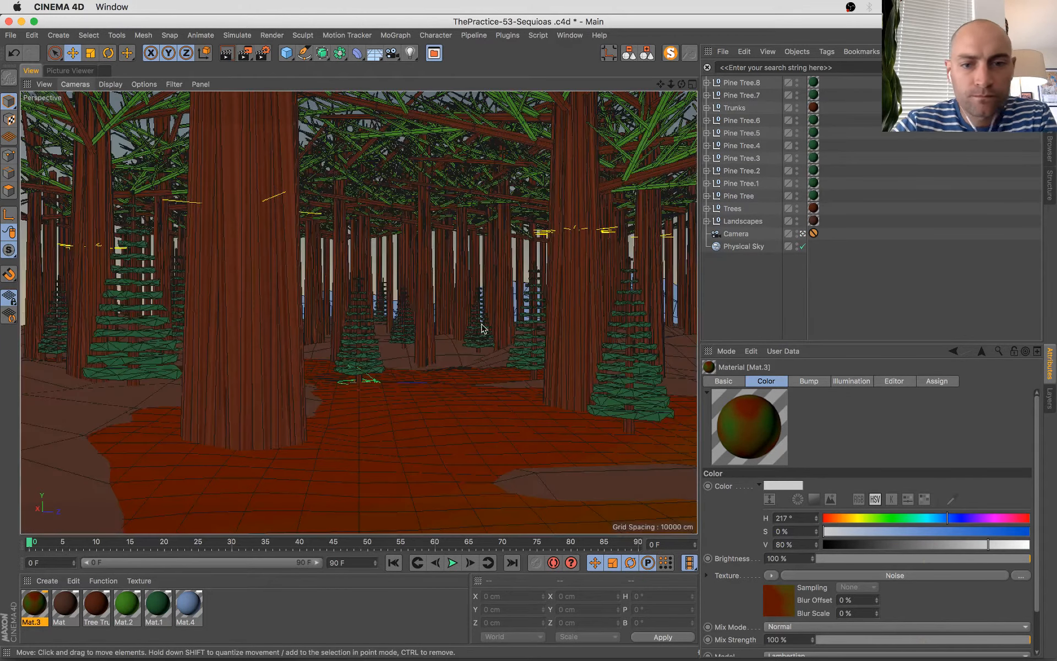
click(740, 247)
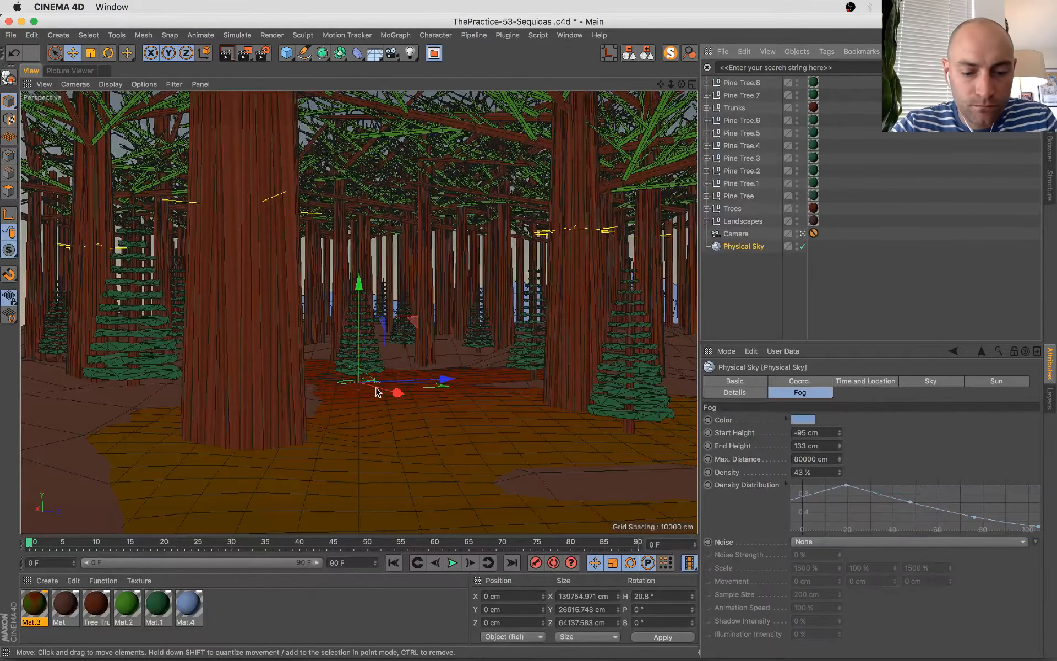
key(r)
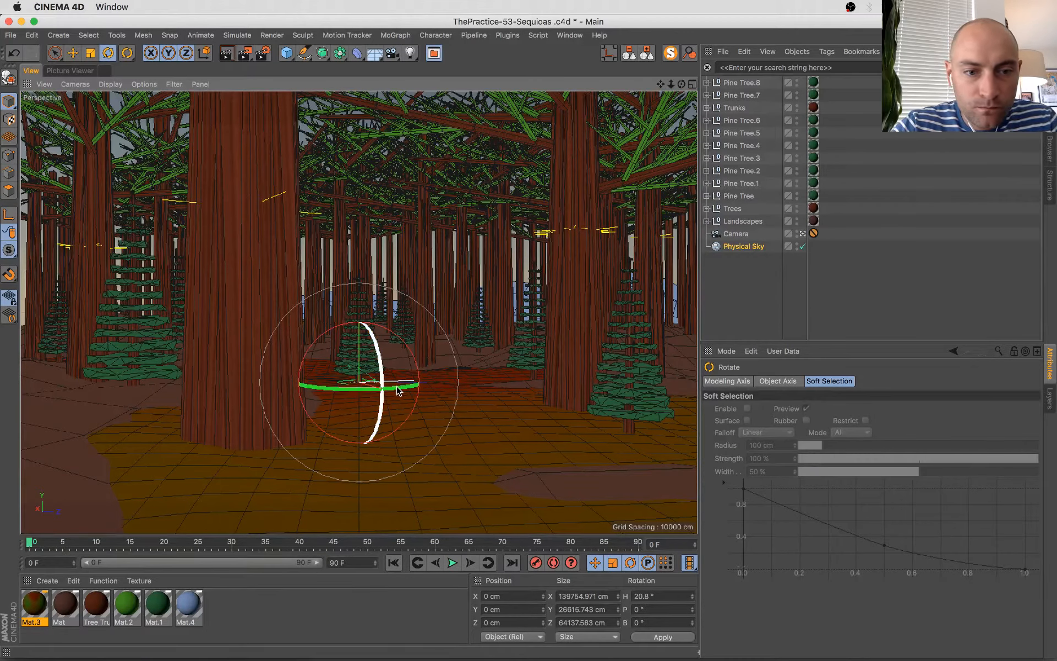
drag(398, 390, 391, 386)
key(super+s)
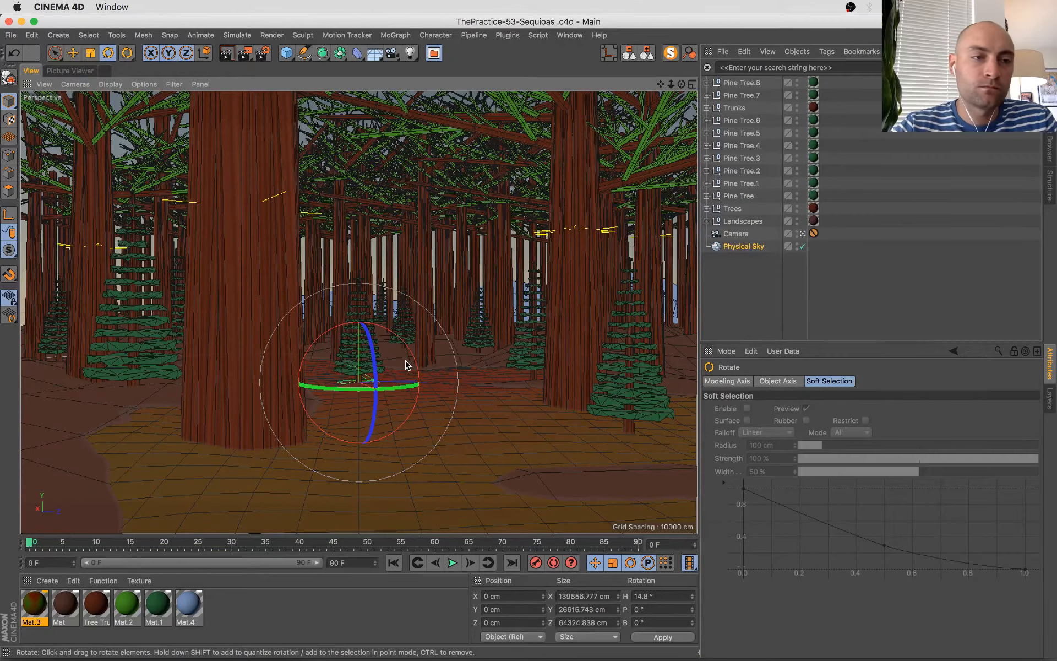
- Save the scene, check the Restream chat and the sequoia reference photo in Chrome, and return to Cinema 4D
key(ctrl+Up)
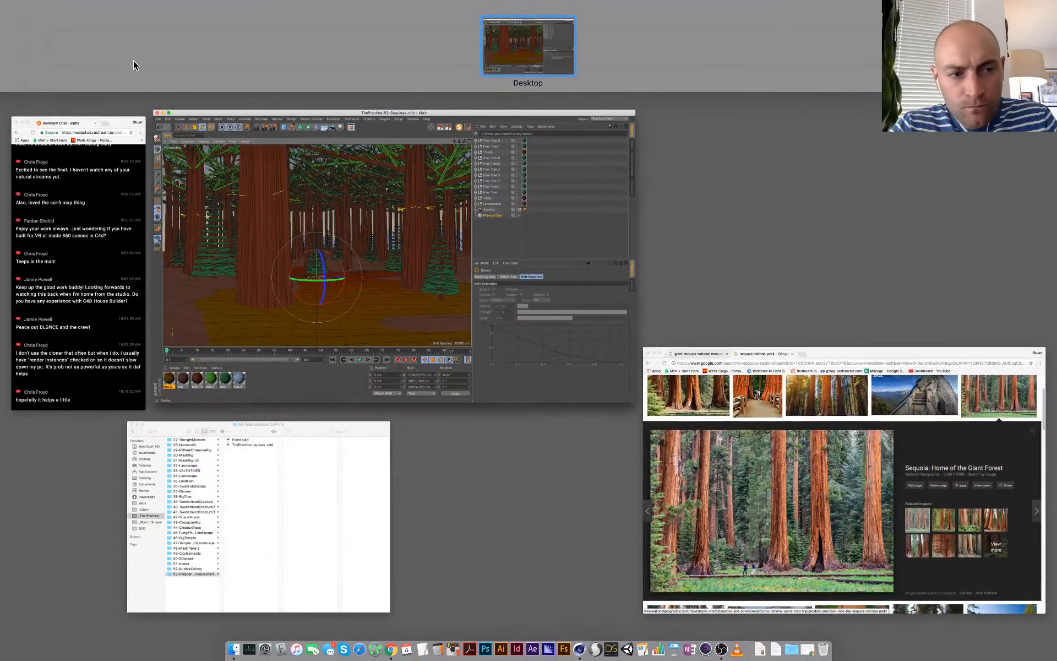
click(355, 236)
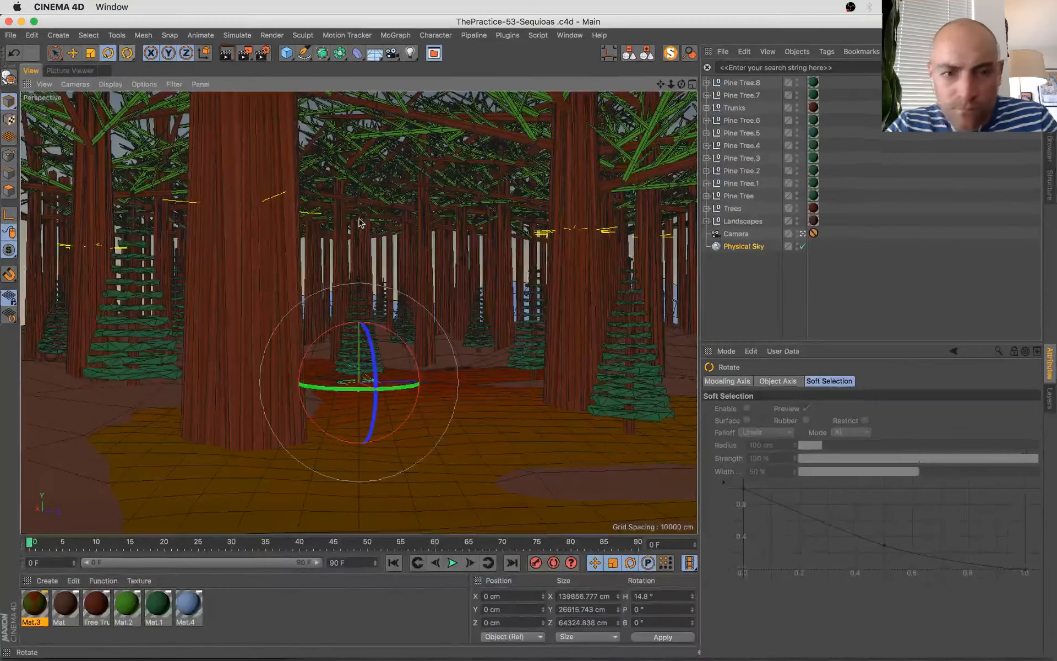
click(741, 183)
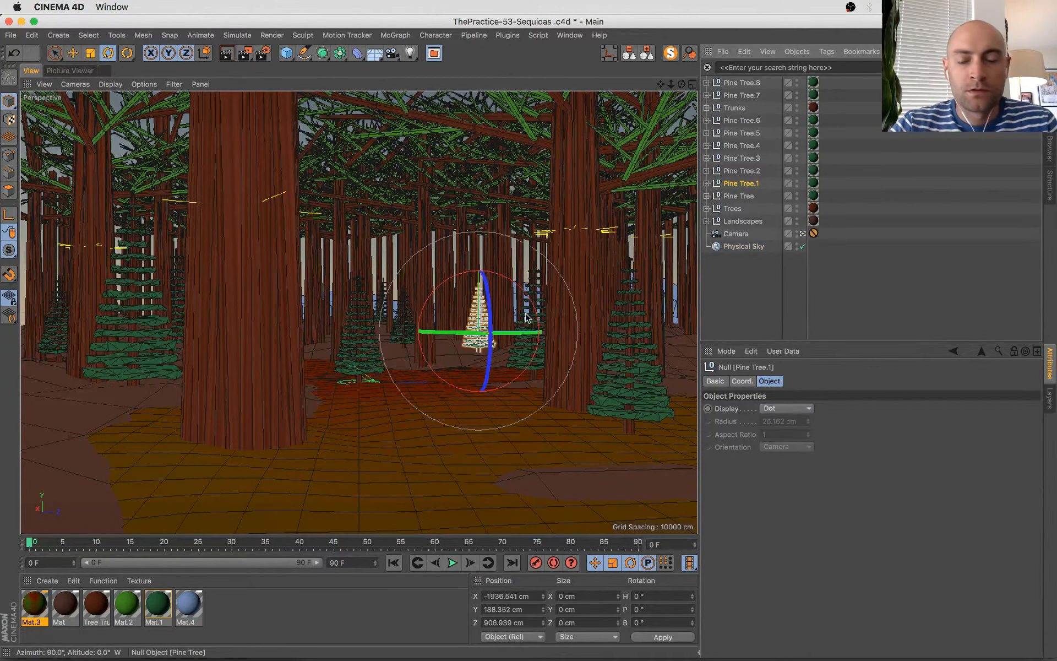
key(super+s)
key(super+Tab)
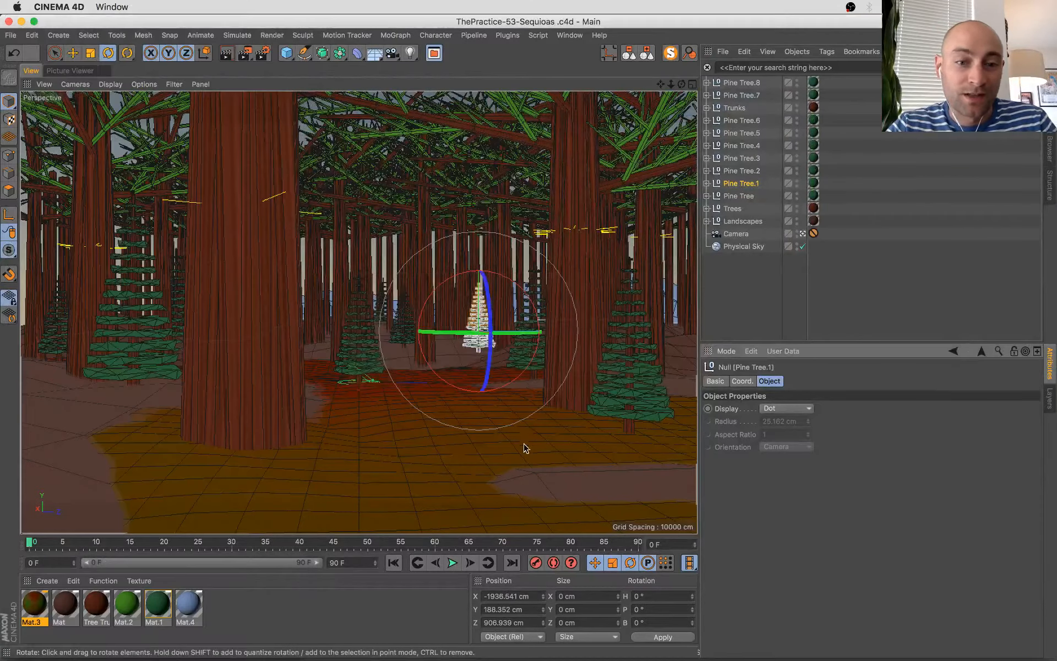
key(super+Tab)
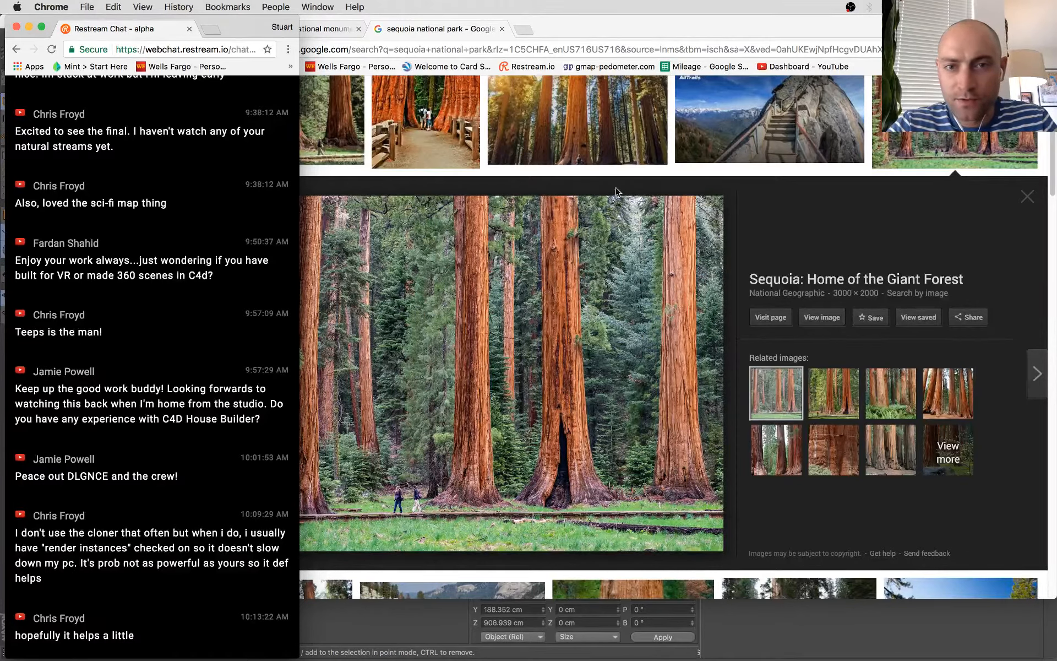
key(super+Tab)
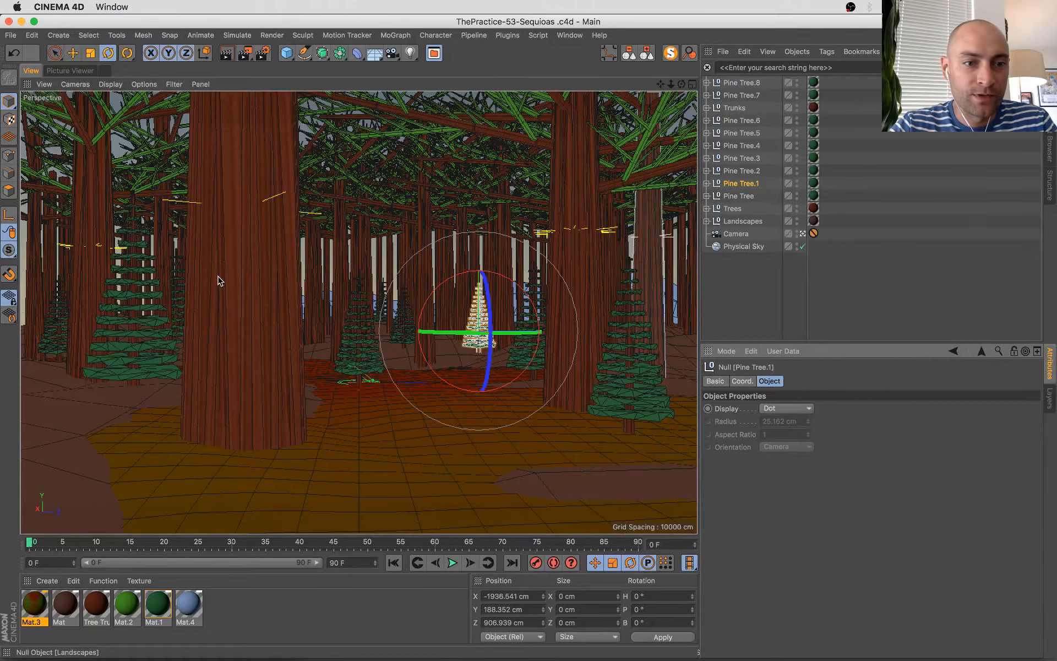
- Duplicate the foreground Trunk 1.2 cloner and group it with its copy in a null inside Trees
click(257, 274)
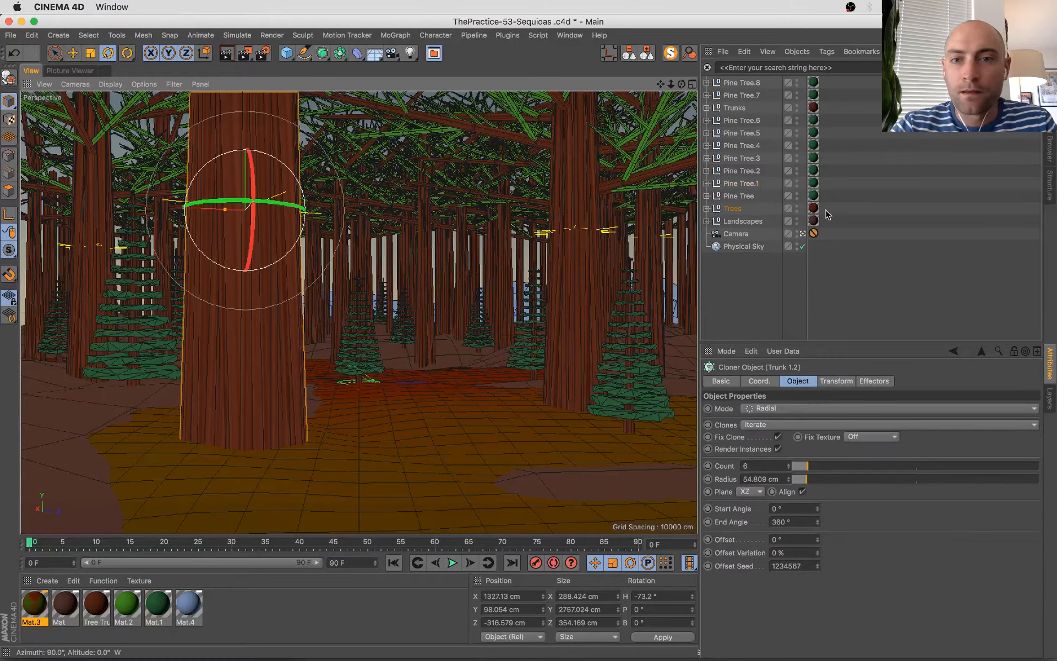
click(713, 284)
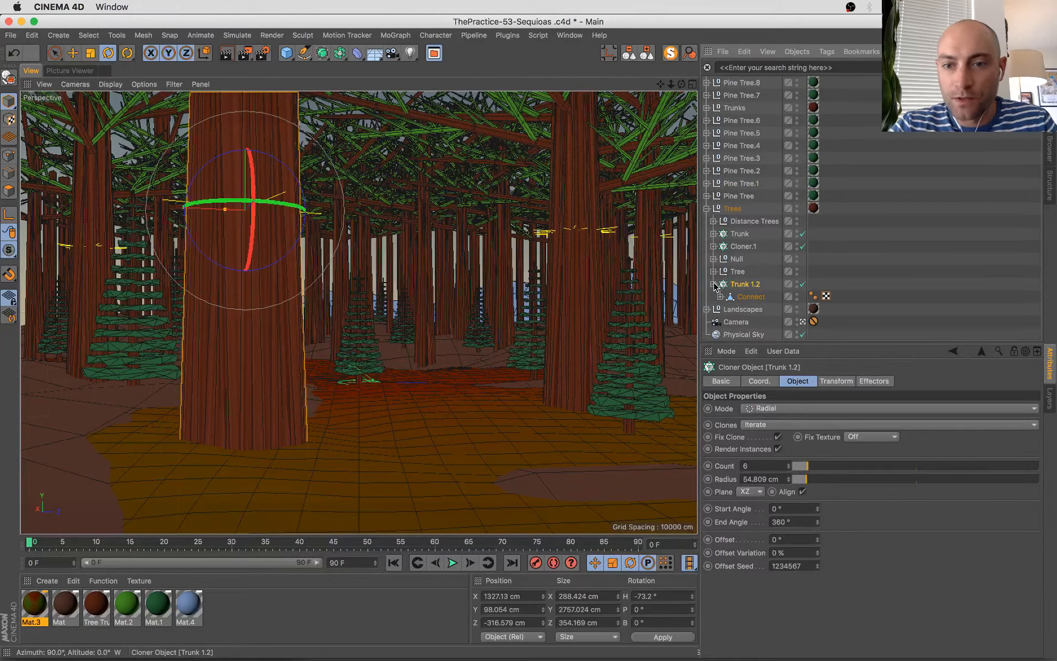
click(714, 284)
drag(740, 286, 744, 290)
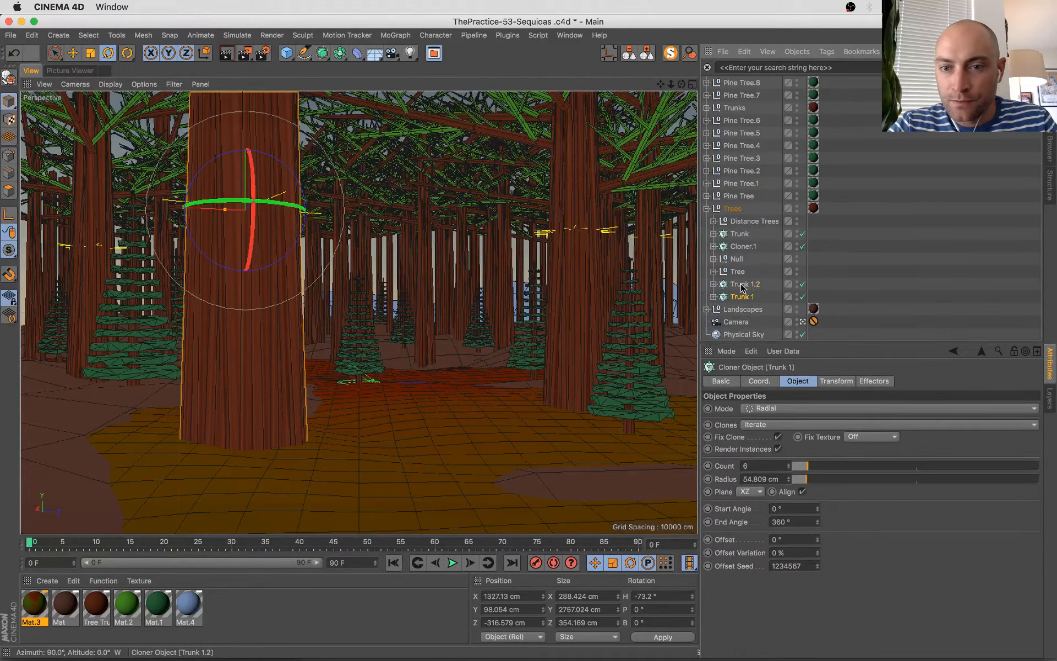
key(alt+g)
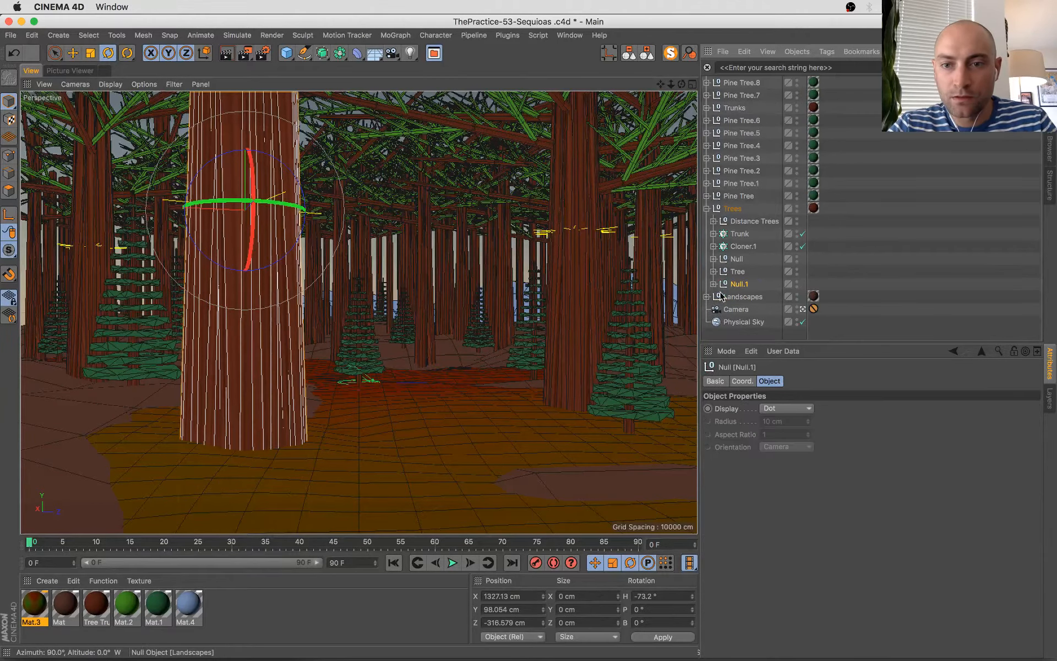
- Rename the duplicated trunk cloner inside the new null as Roots and activate the Move tool
click(714, 284)
click(749, 310)
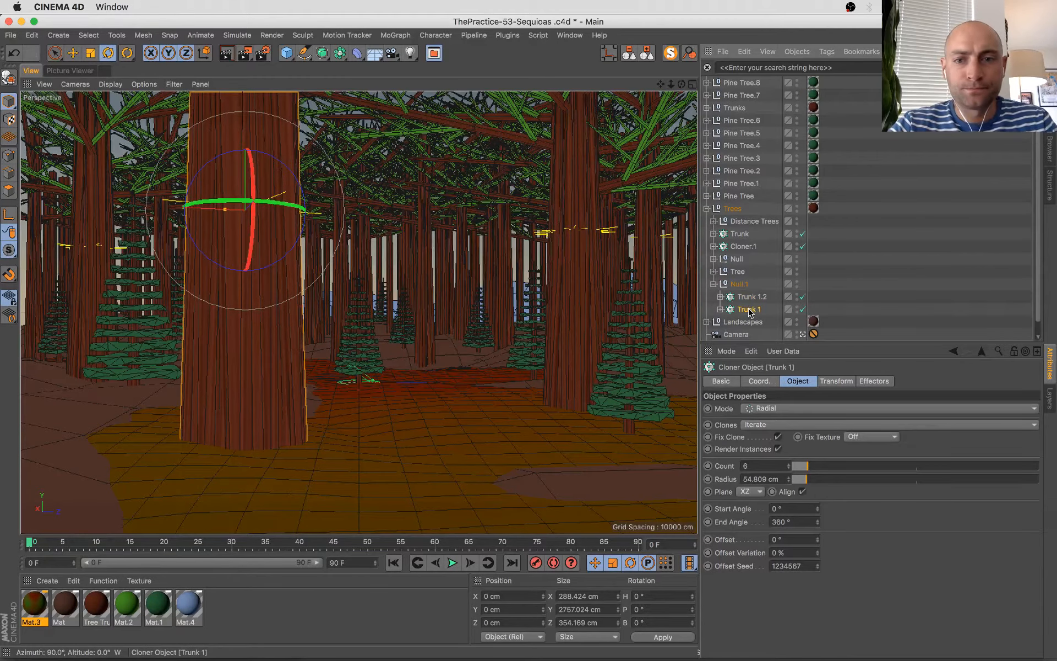
double_click(750, 309)
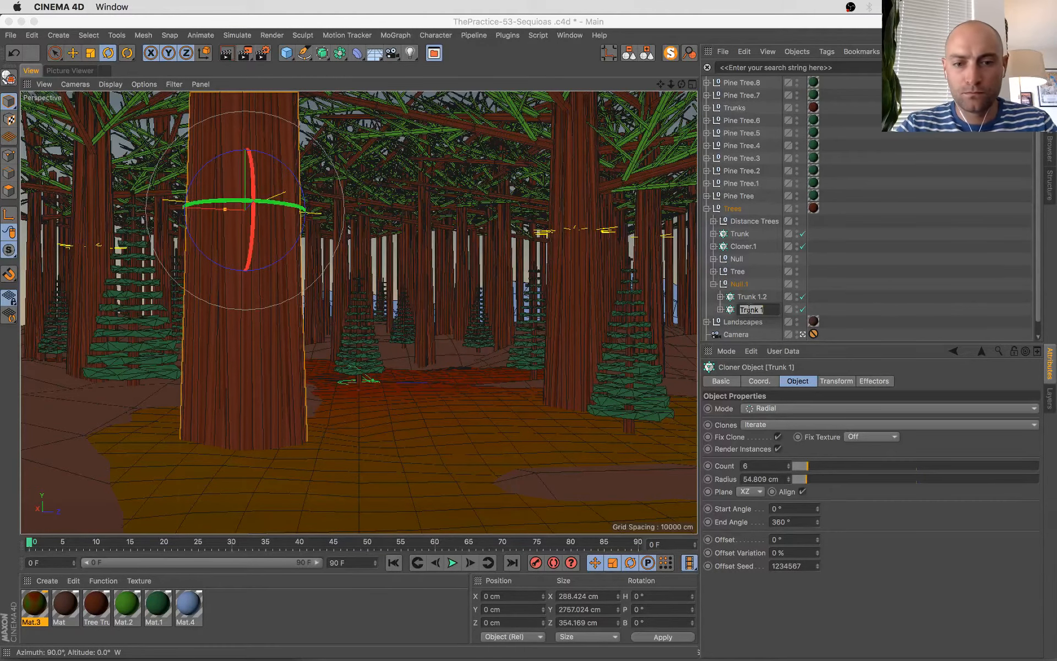
text(Roots)
key(Return)
key(e)
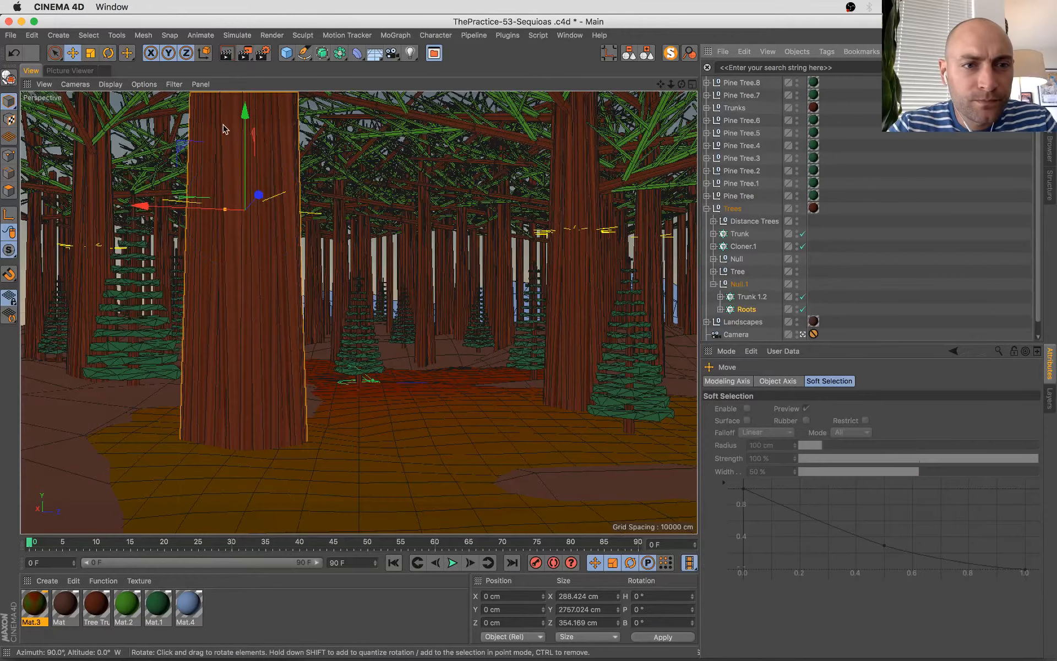
- Lower the Roots cloner along Y to about -556 cm and isolate its parent null, Null.1, with MagicSolo
drag(248, 120, 243, 369)
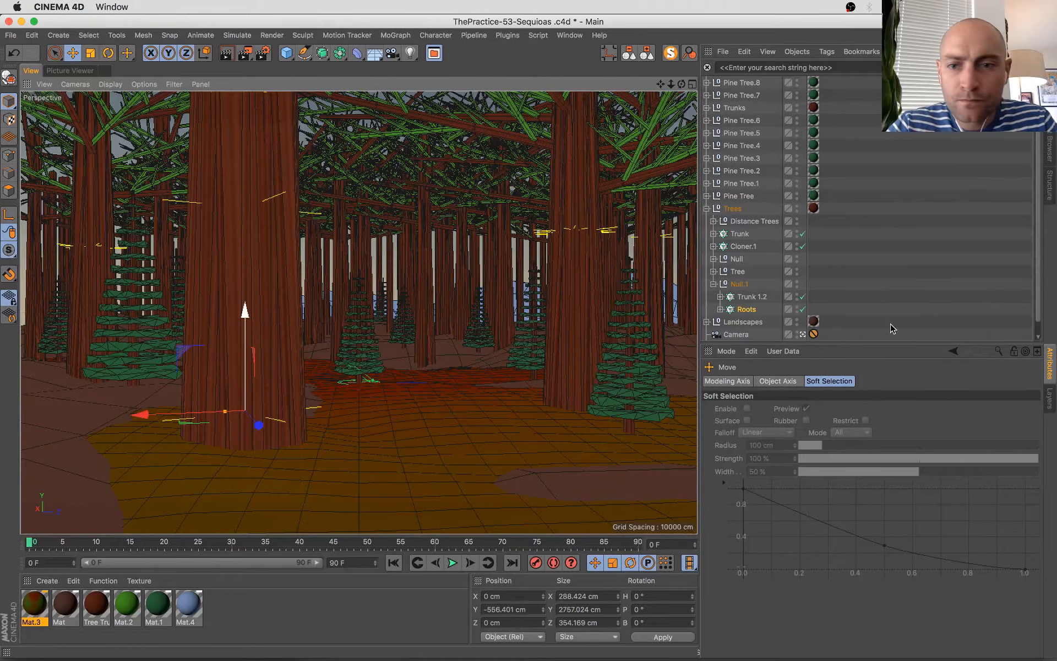
click(720, 309)
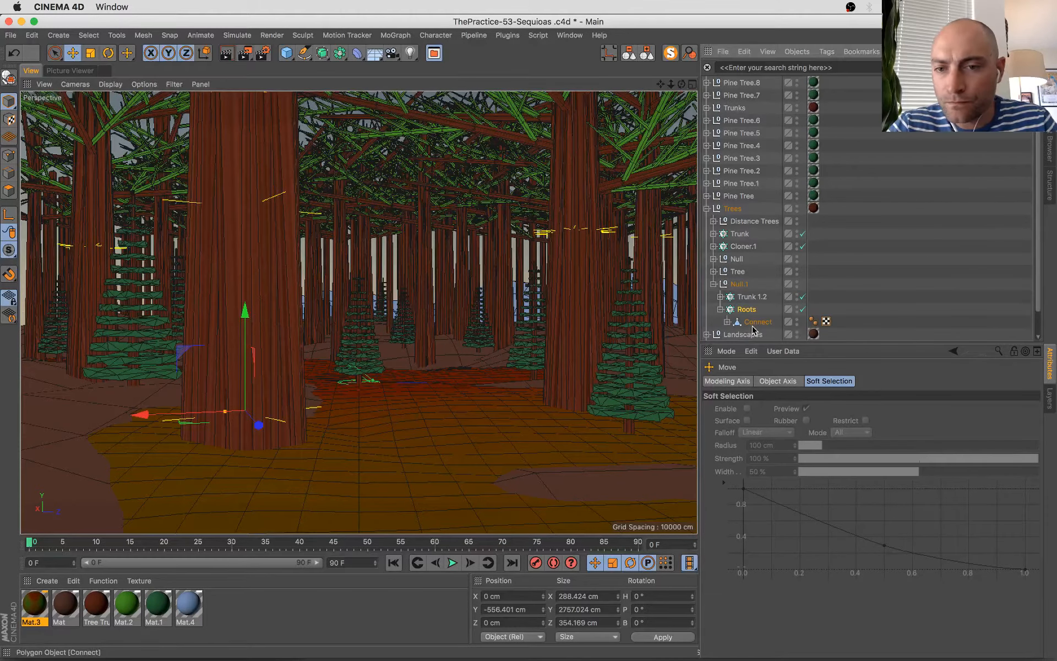
click(738, 274)
click(738, 283)
key(o)
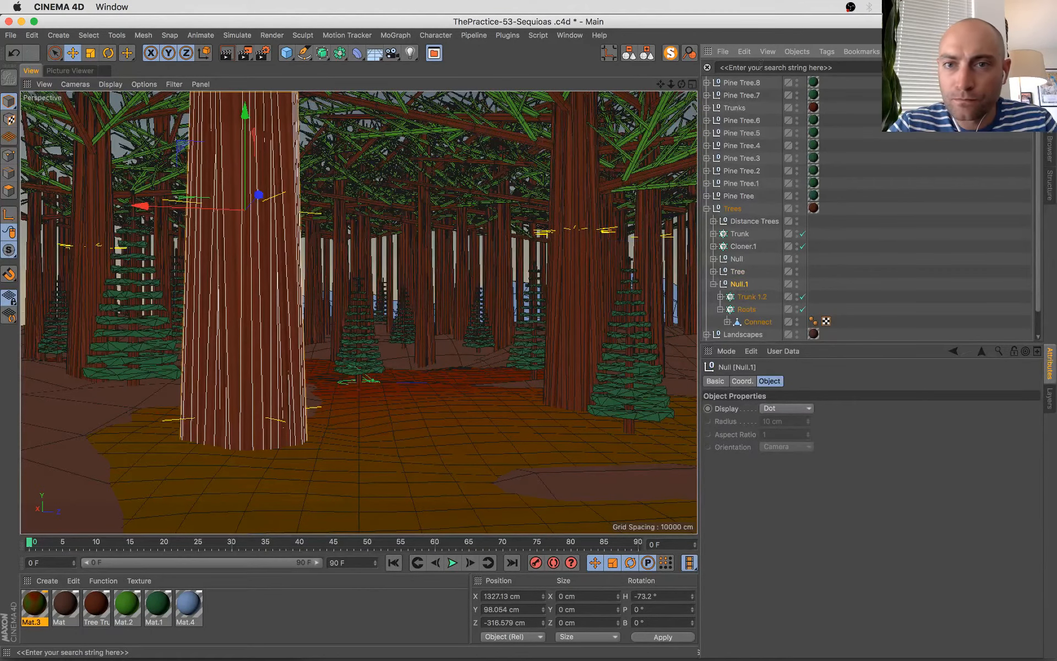
click(671, 53)
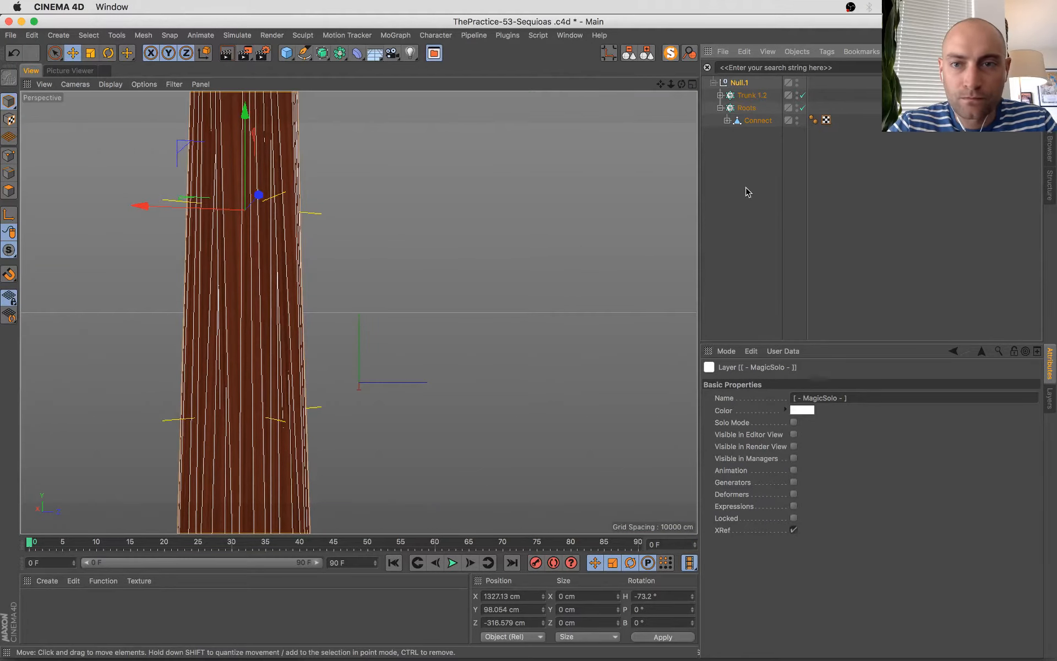
- Tilt the Roots cloner's clones outward by setting their transform pitch to 83°
click(747, 108)
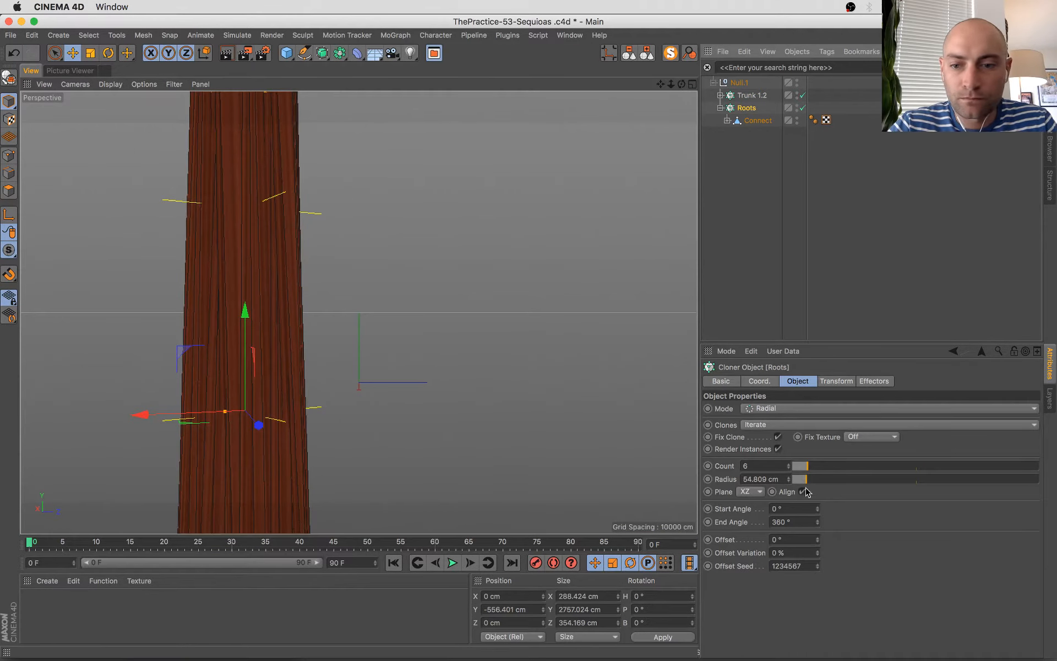
click(844, 381)
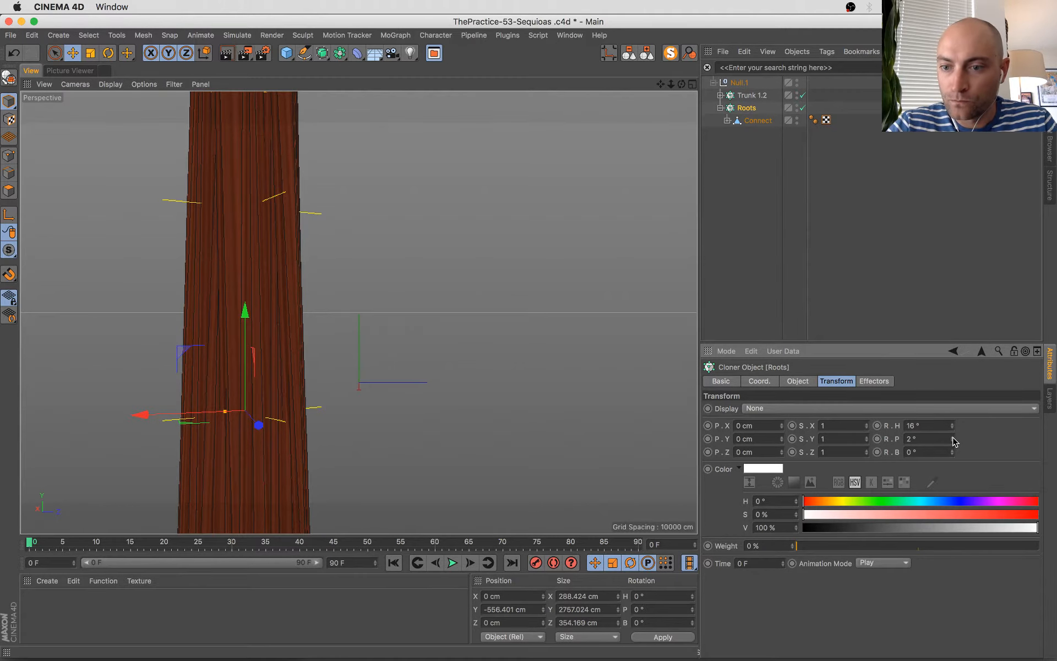
drag(951, 438, 952, 394)
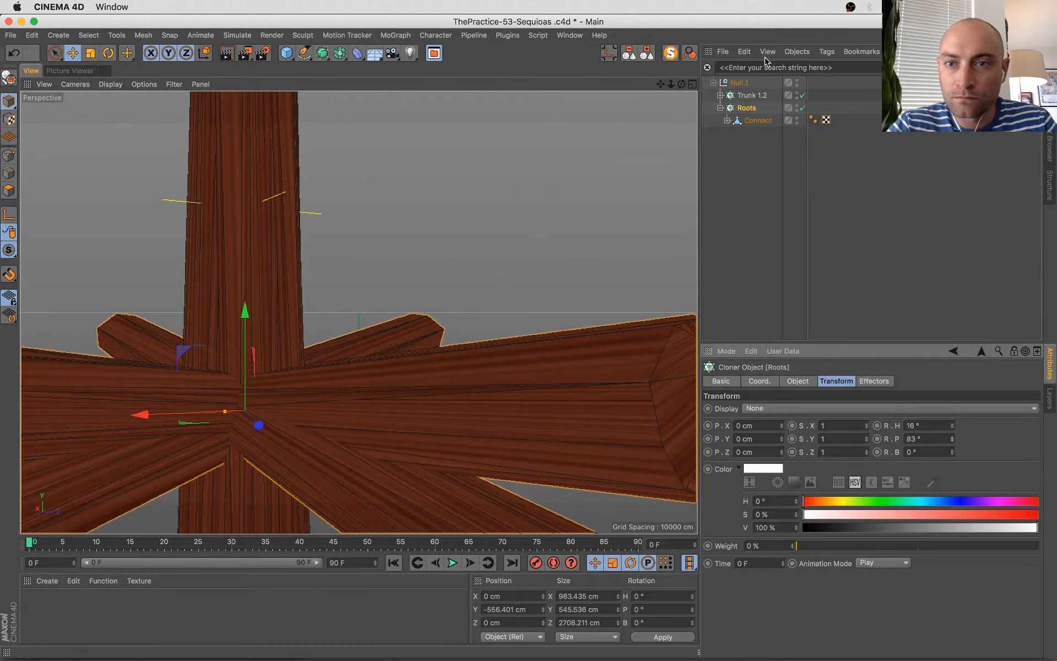
- Isolate the Connect object inside Roots, scale its height down to about 948 cm, and restore the full scene
click(758, 120)
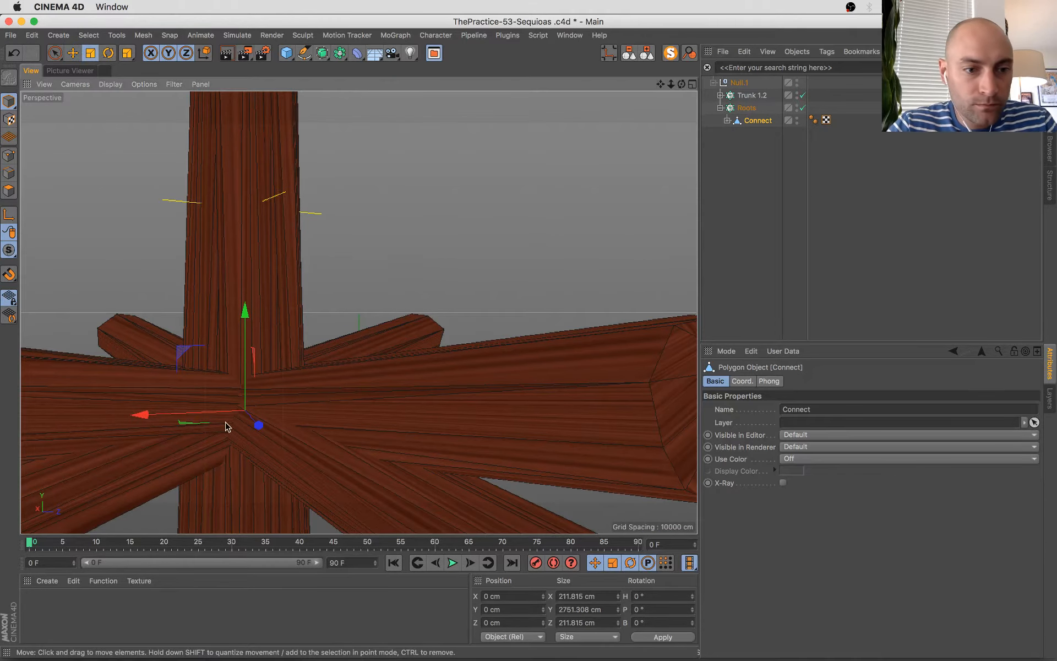
key(t)
click(670, 53)
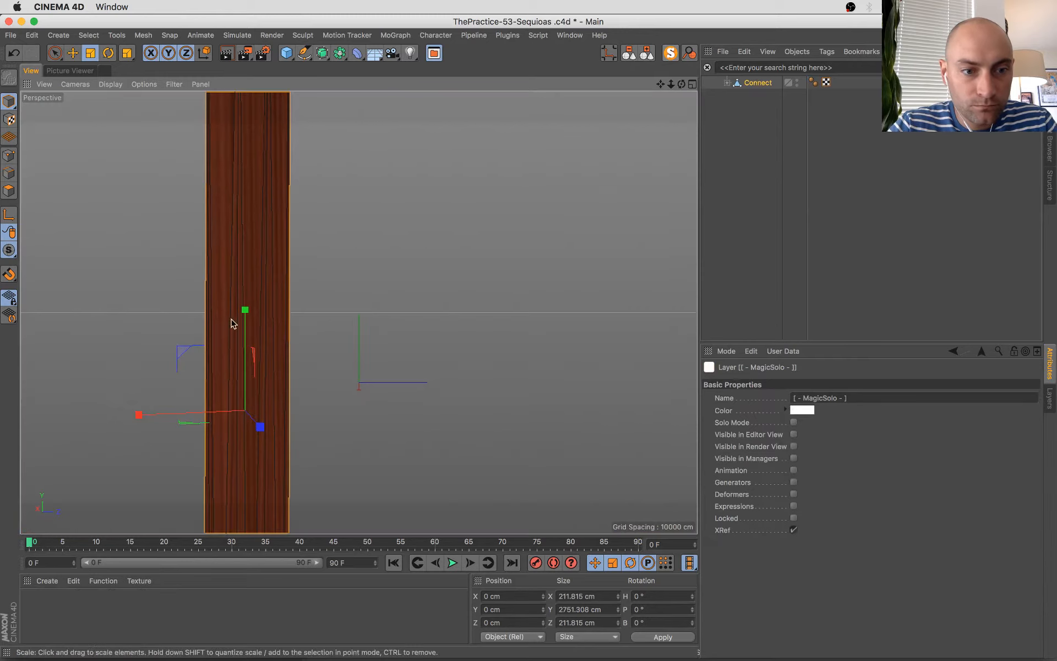
drag(245, 309, 250, 374)
click(670, 54)
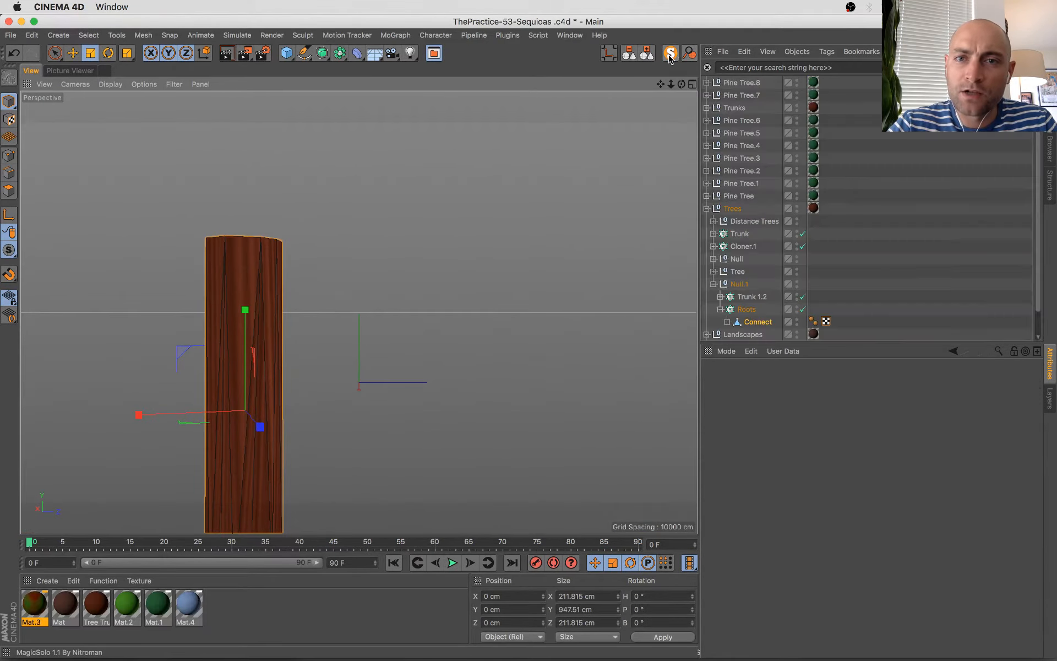
- Widen the radius of the Roots cloner and set its clones' rotation to 67° pitch and 0° heading
click(748, 309)
click(868, 382)
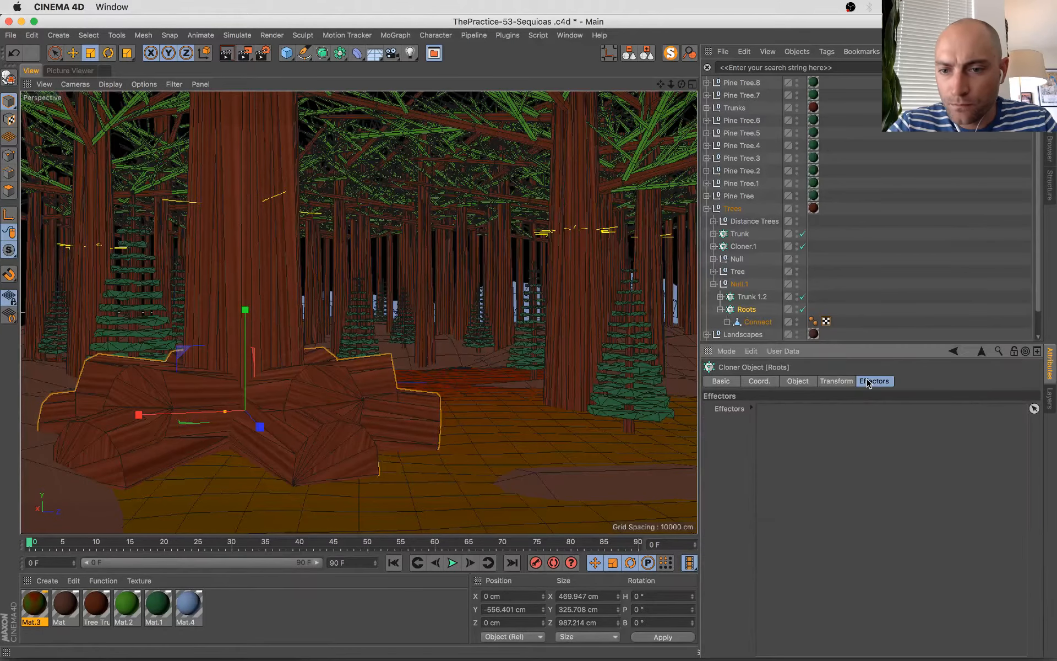
click(844, 383)
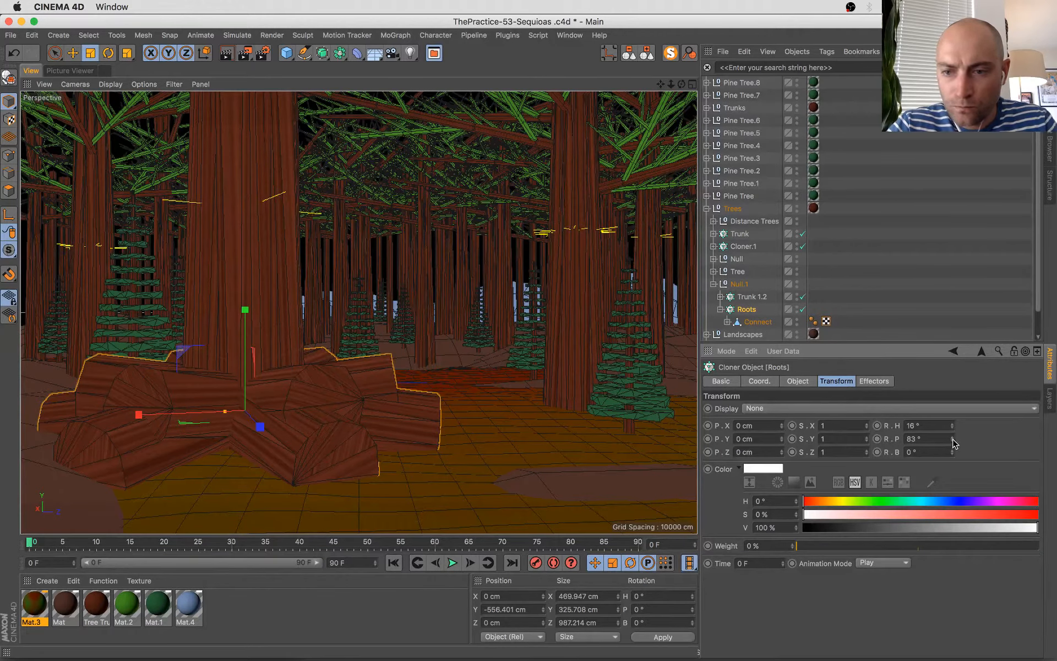
drag(953, 440, 953, 421)
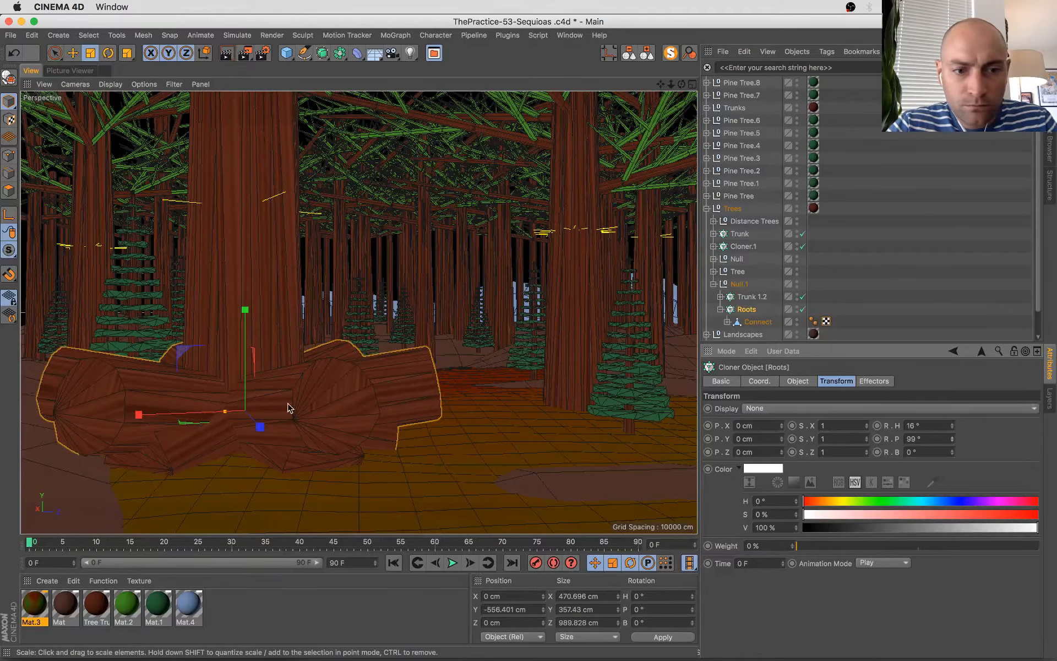
drag(225, 413, 118, 440)
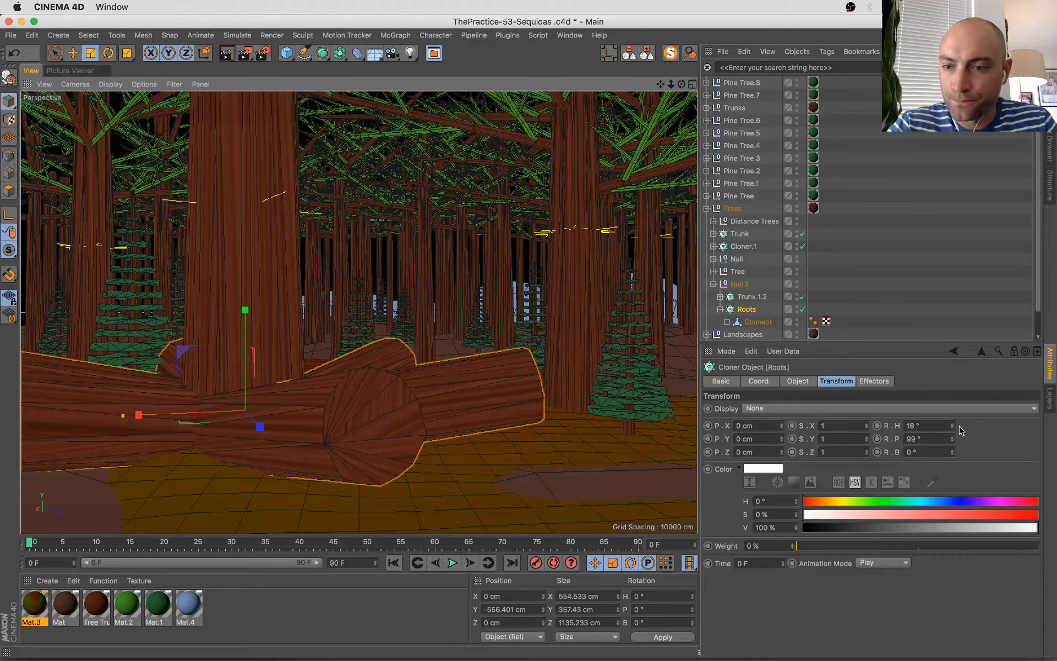
mouse_move(952, 438)
mouse_down()
mouse_move(952, 458)
mouse_move(954, 431)
mouse_up()
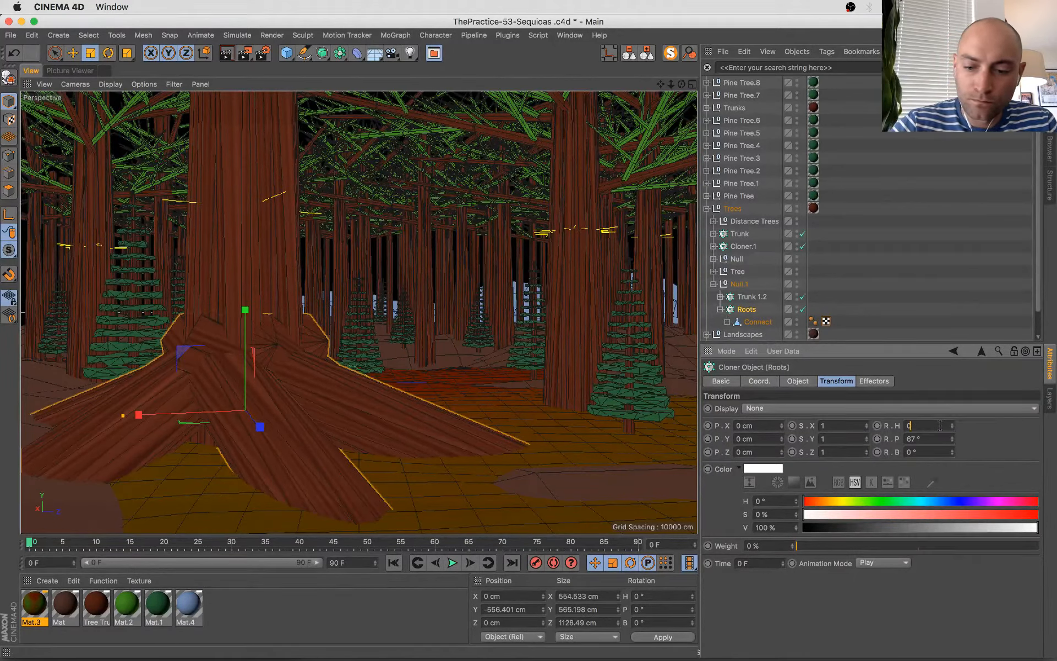
key(Return)
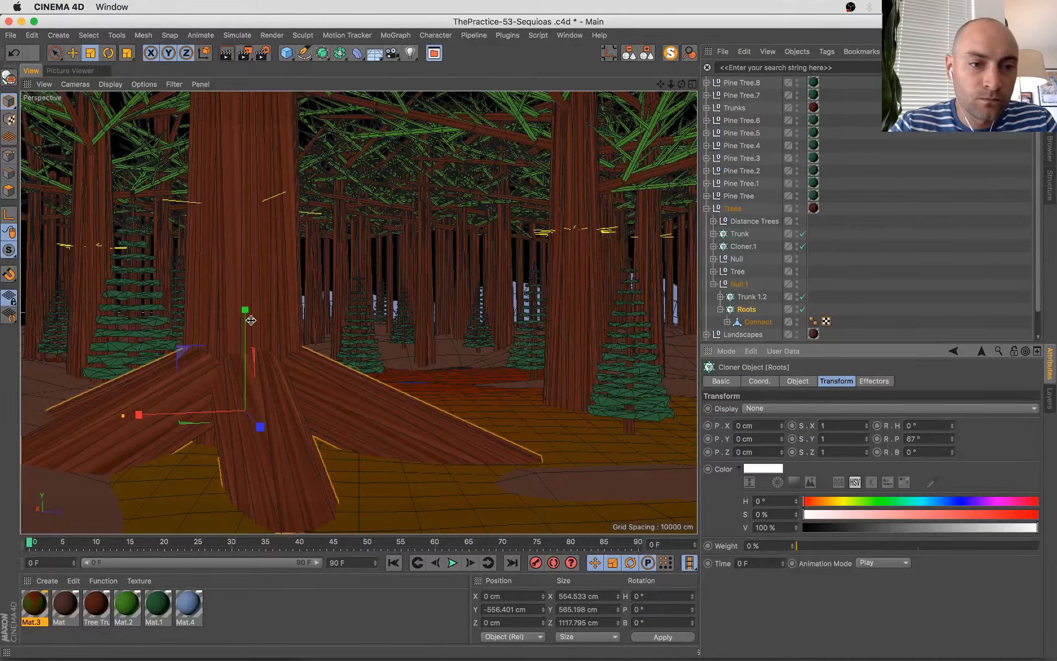
- Lower the Roots cloner to Y about -705 cm and widen its radius to about 338 cm
key(e)
drag(246, 323, 248, 370)
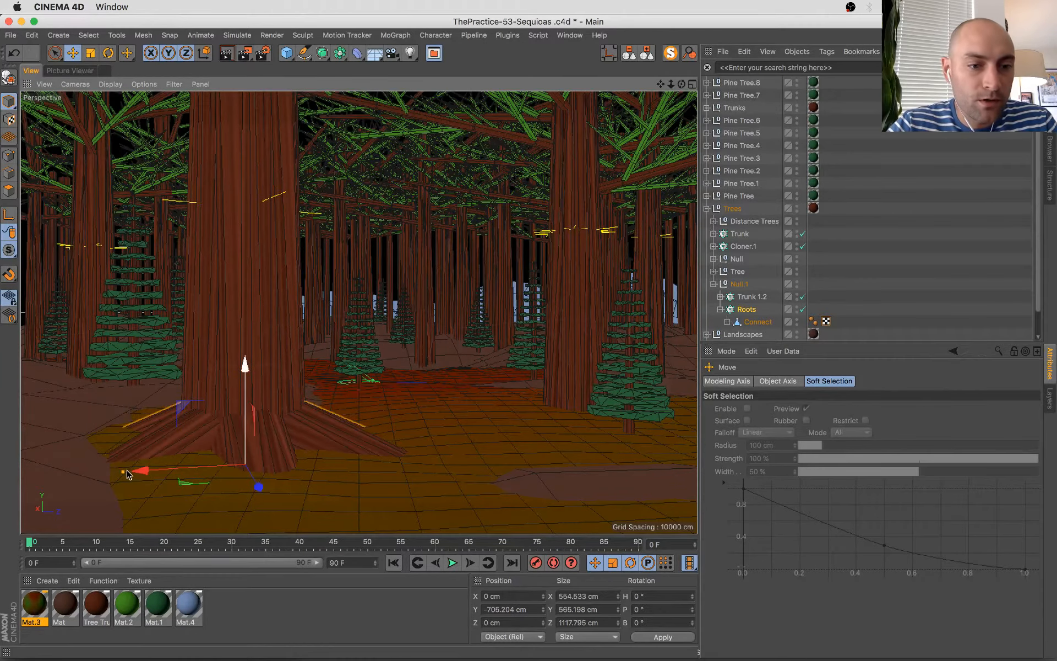
mouse_move(125, 471)
mouse_down()
mouse_move(138, 472)
mouse_move(116, 472)
mouse_up()
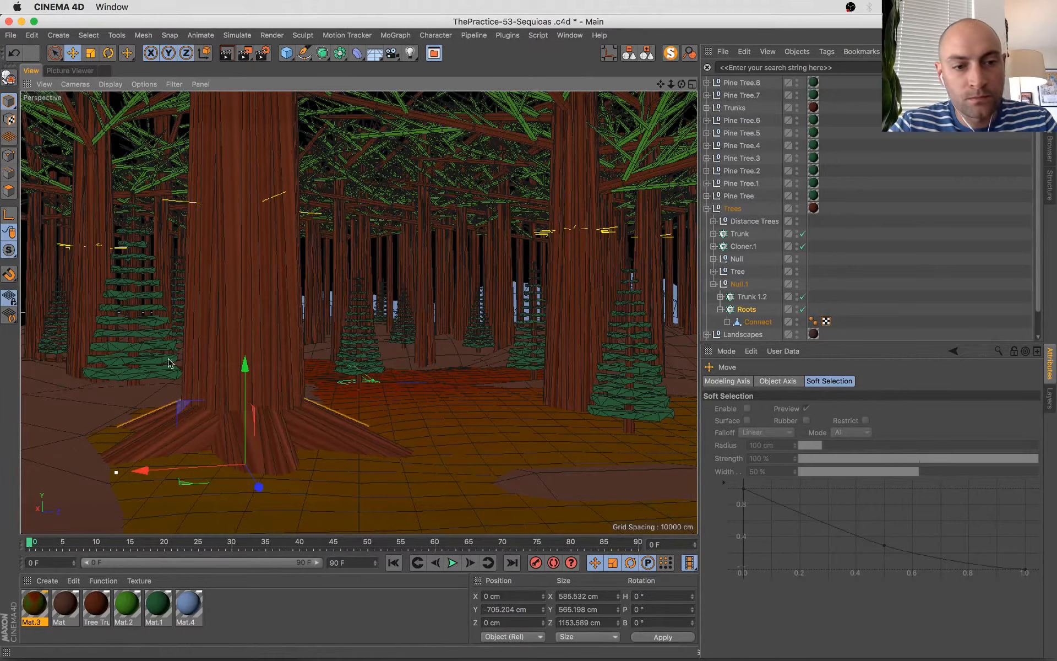
- Increase the Roots cloner's clone count to 8
click(746, 310)
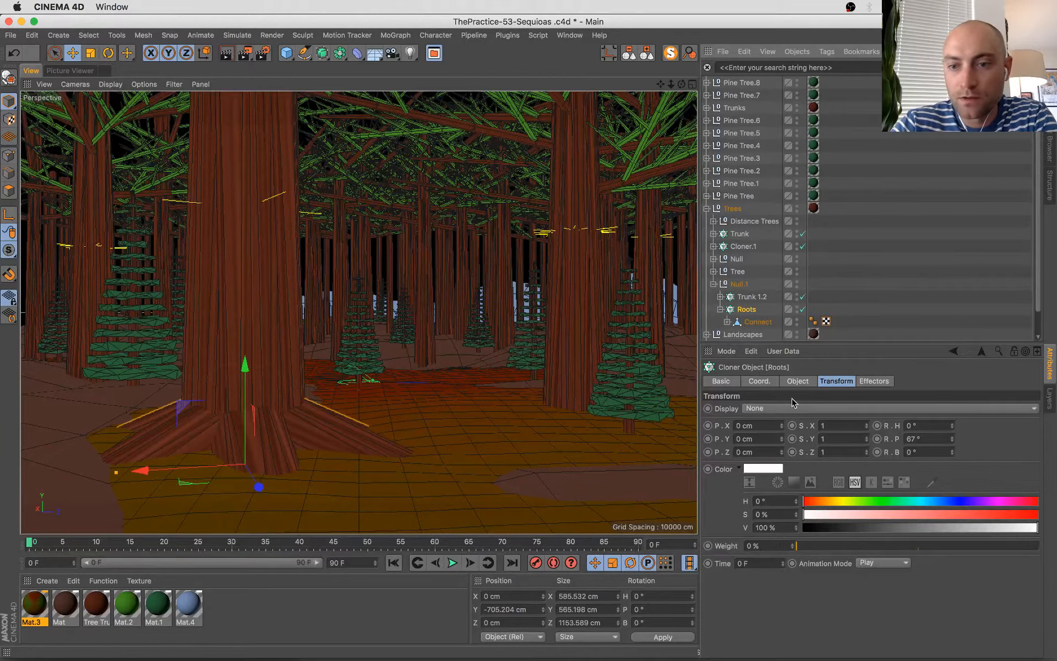
click(801, 384)
click(790, 464)
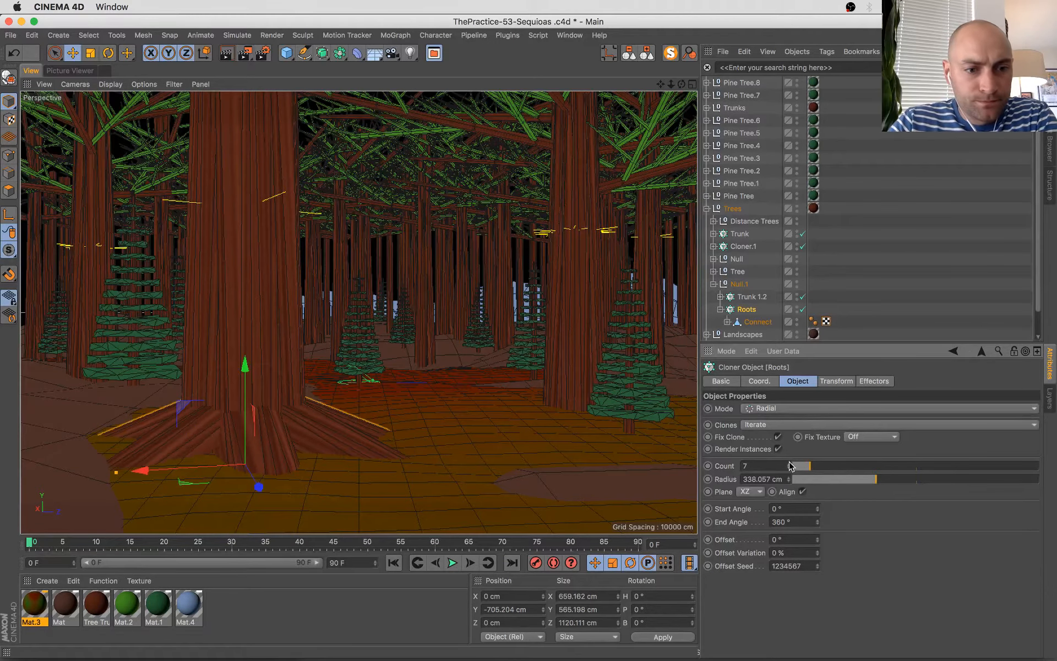
click(789, 463)
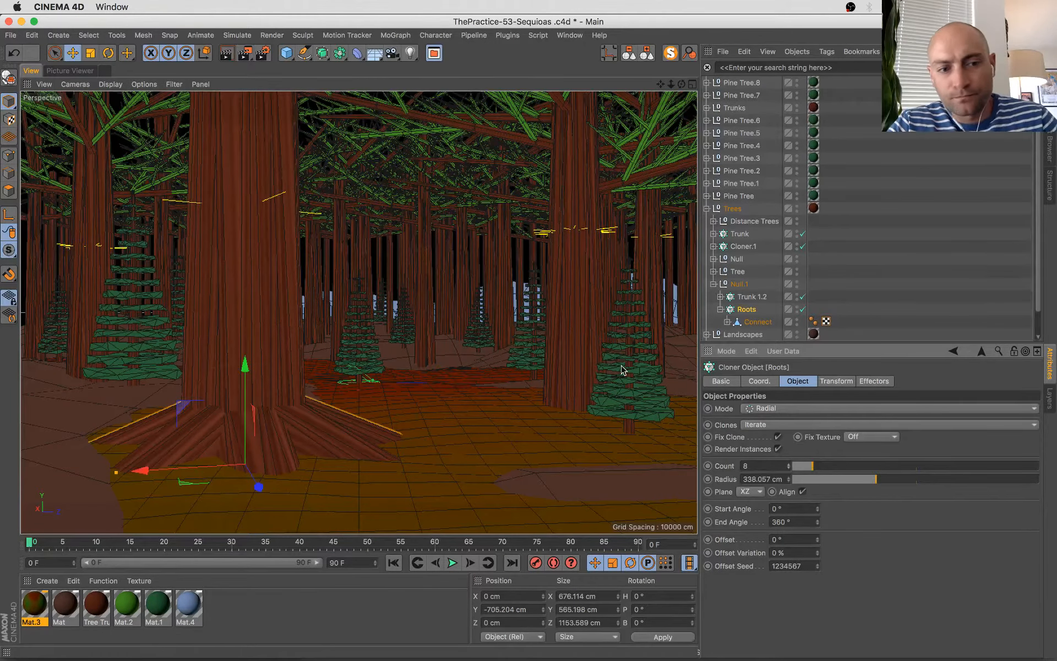
- Collapse the null holding the foreground trunk and its roots, and rename it Front Tree
click(715, 284)
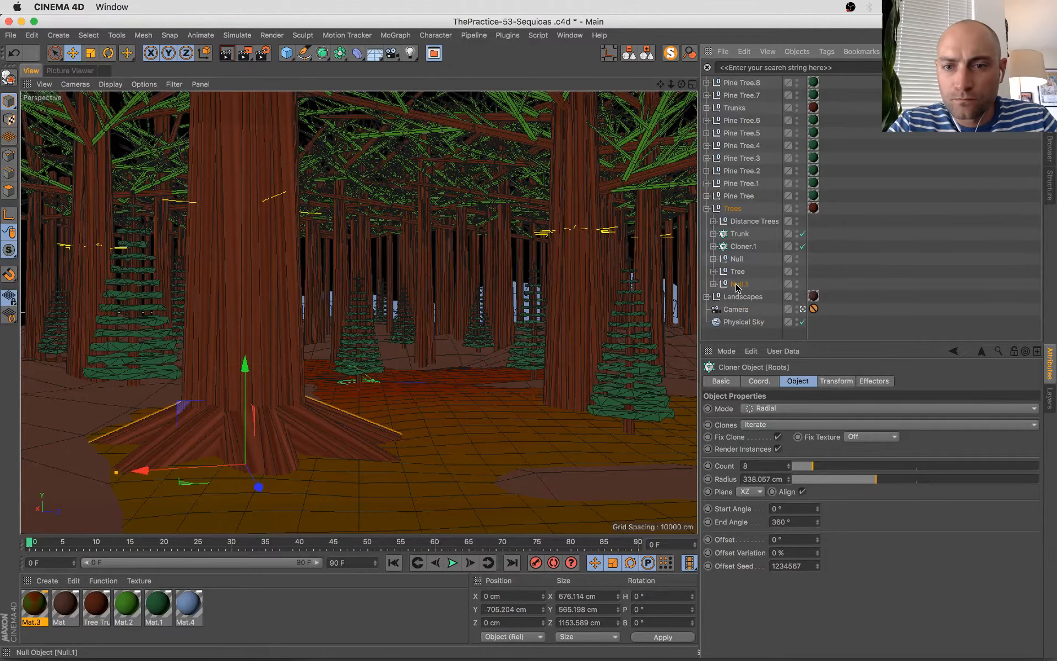
double_click(738, 284)
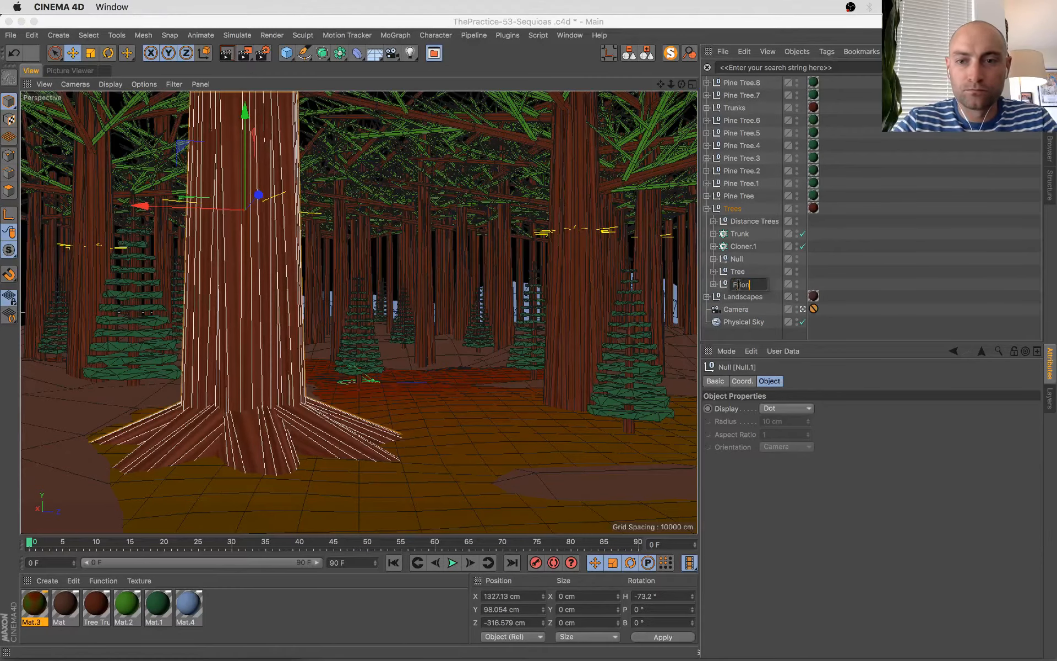
text(Front Tre)
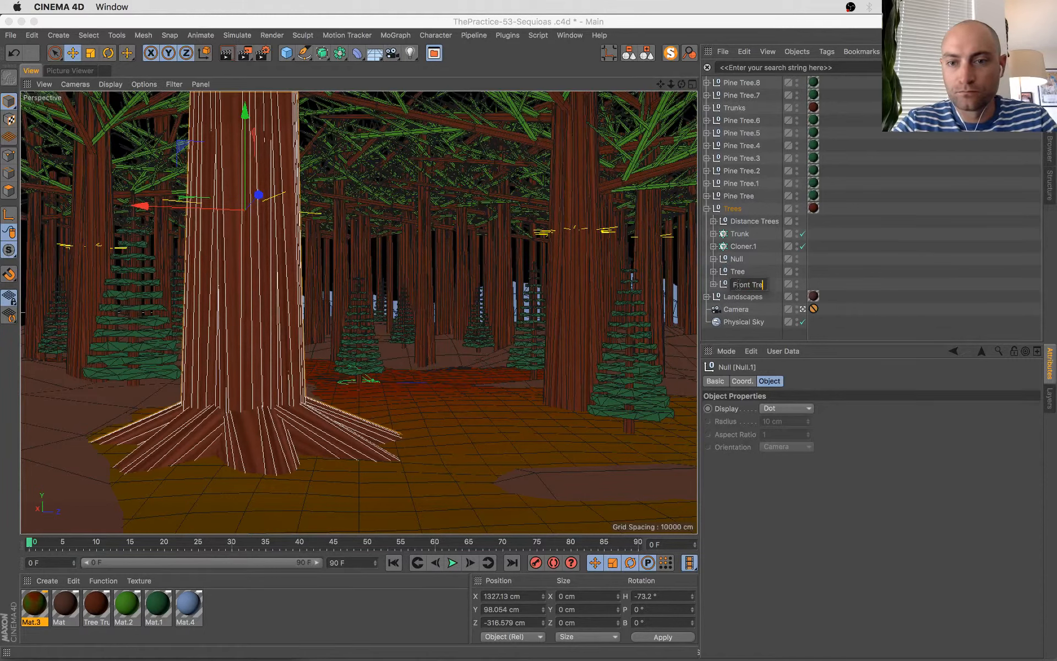
text(e)
key(Return)
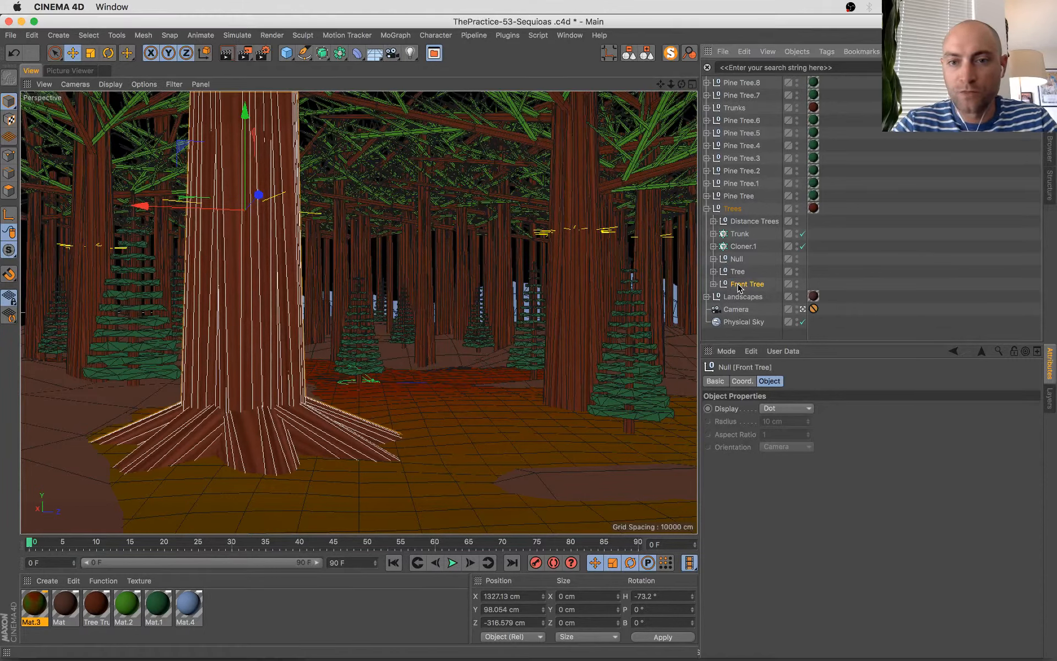
- Duplicate the Trunk 1 cloner inside the Tree null and lower the copy to Y about -249 cm
click(575, 269)
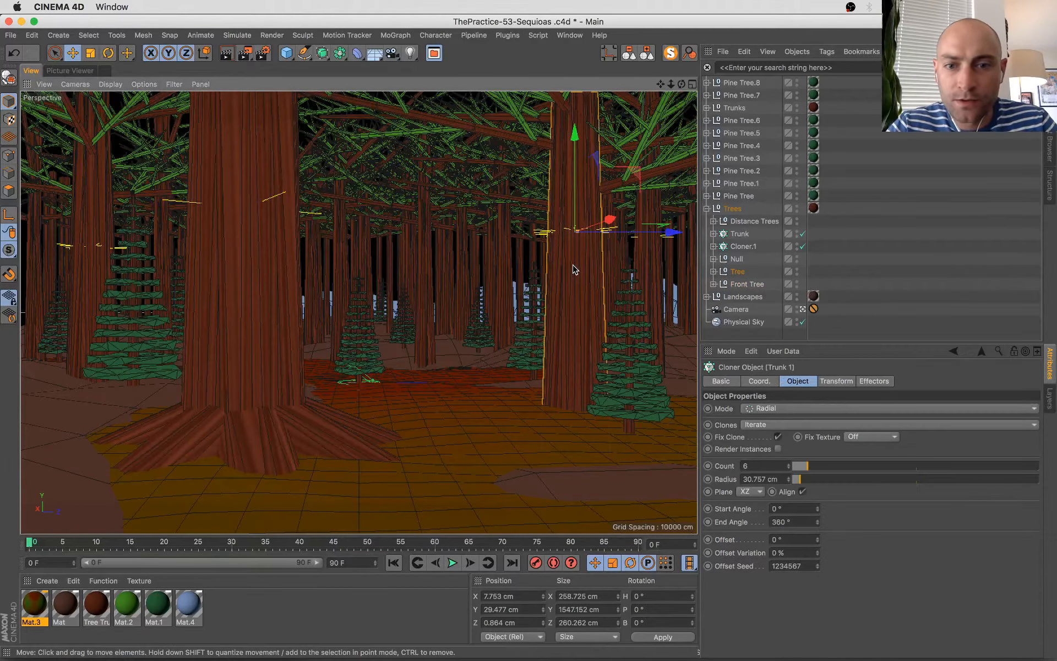
click(743, 322)
click(738, 272)
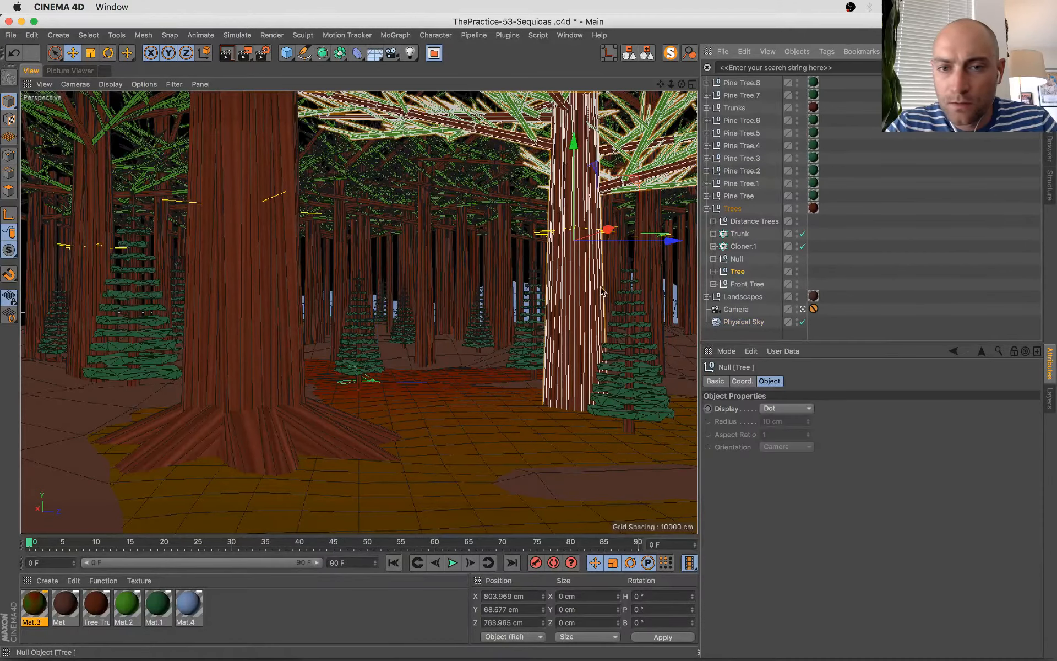
click(714, 272)
click(749, 284)
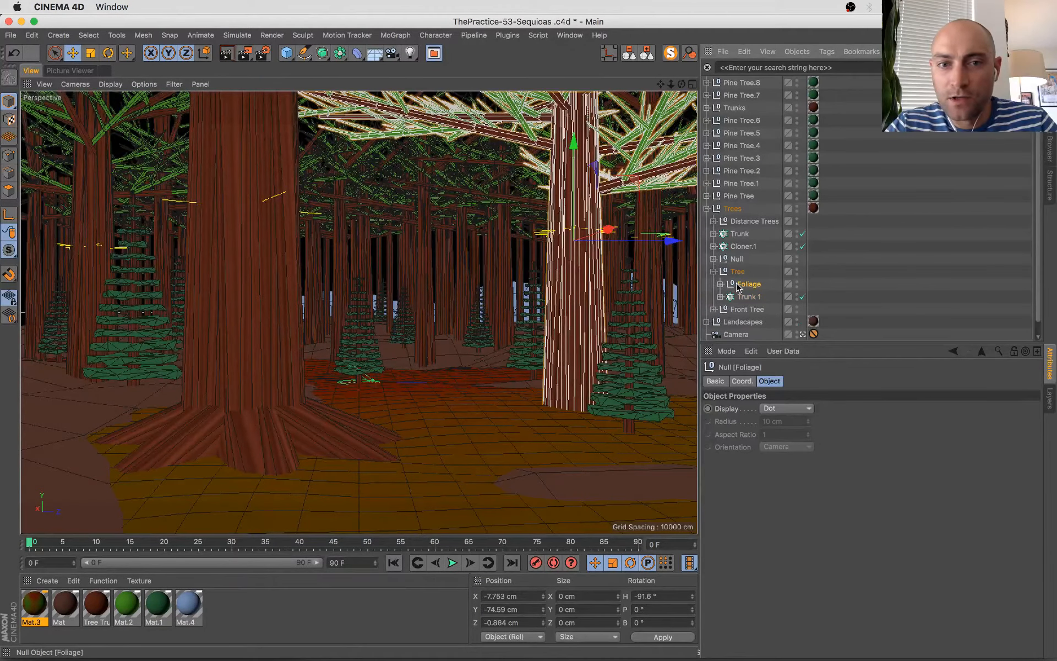
click(745, 298)
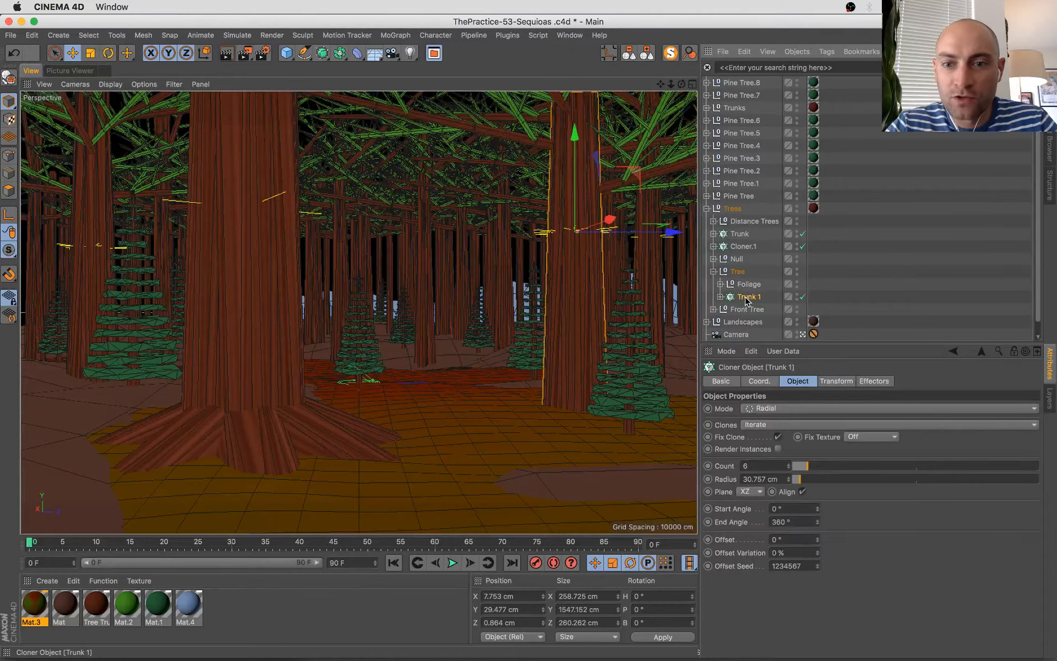
ctrl+drag(747, 302, 739, 309)
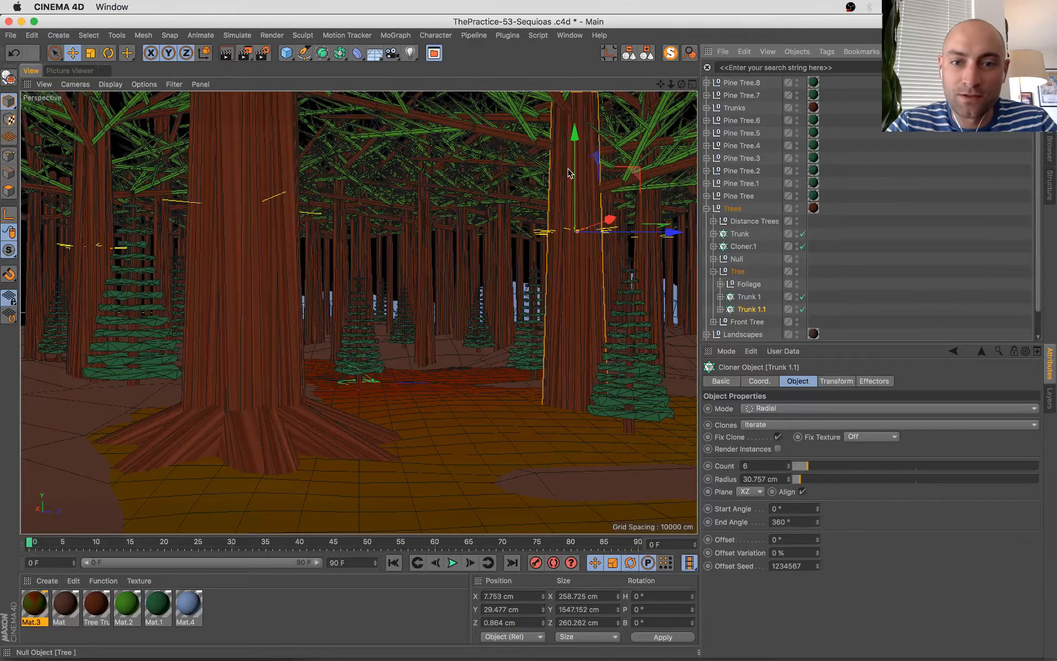
drag(572, 175, 601, 304)
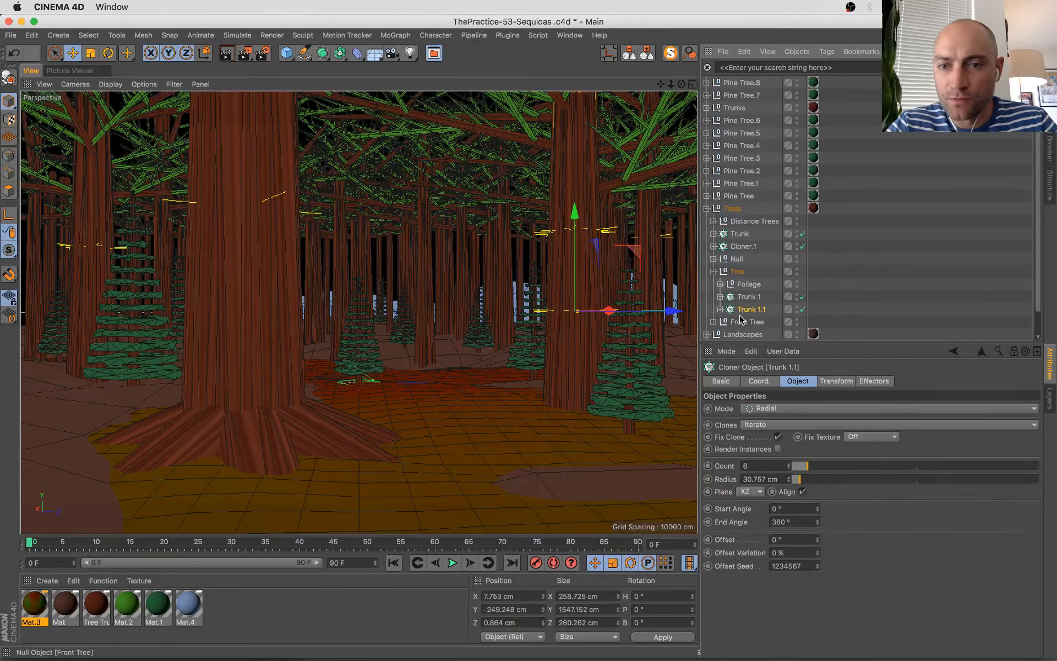
- Shorten the Connect object inside Trunk 1.1 to make the cloner about 317 cm tall, and widen the cloner's radius to about 58 cm
click(720, 309)
click(757, 321)
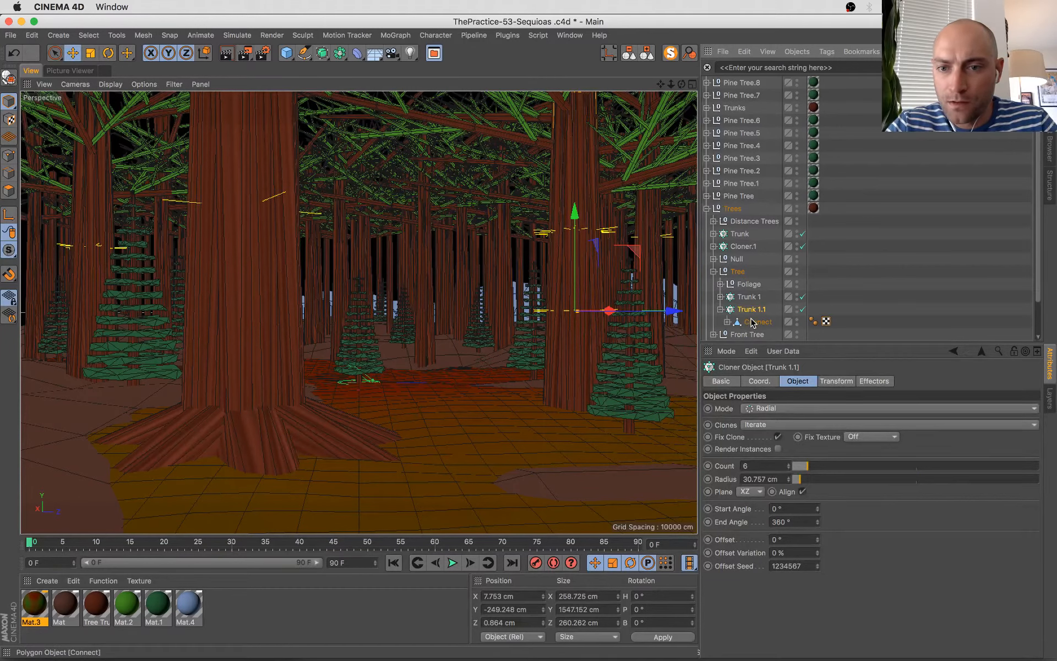
key(t)
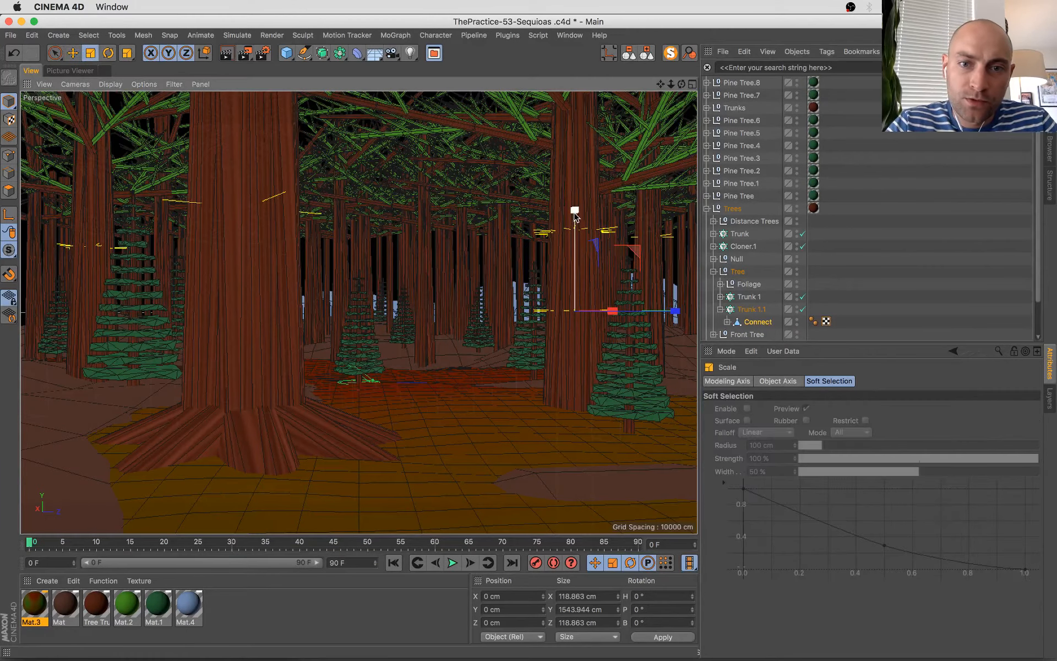
drag(576, 220, 578, 292)
click(758, 310)
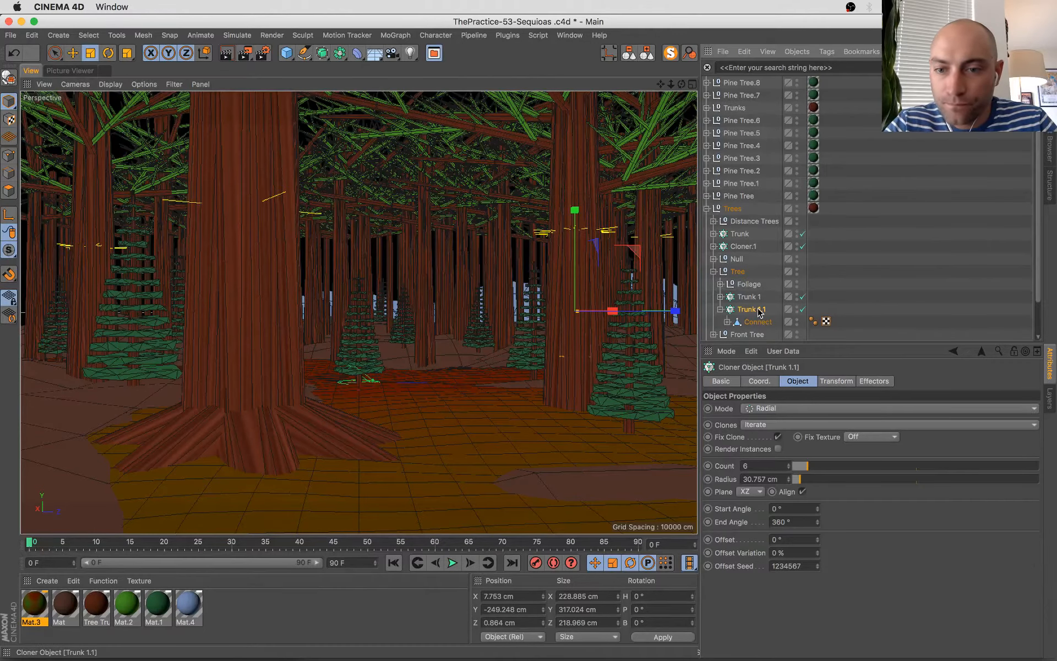
drag(576, 311, 579, 311)
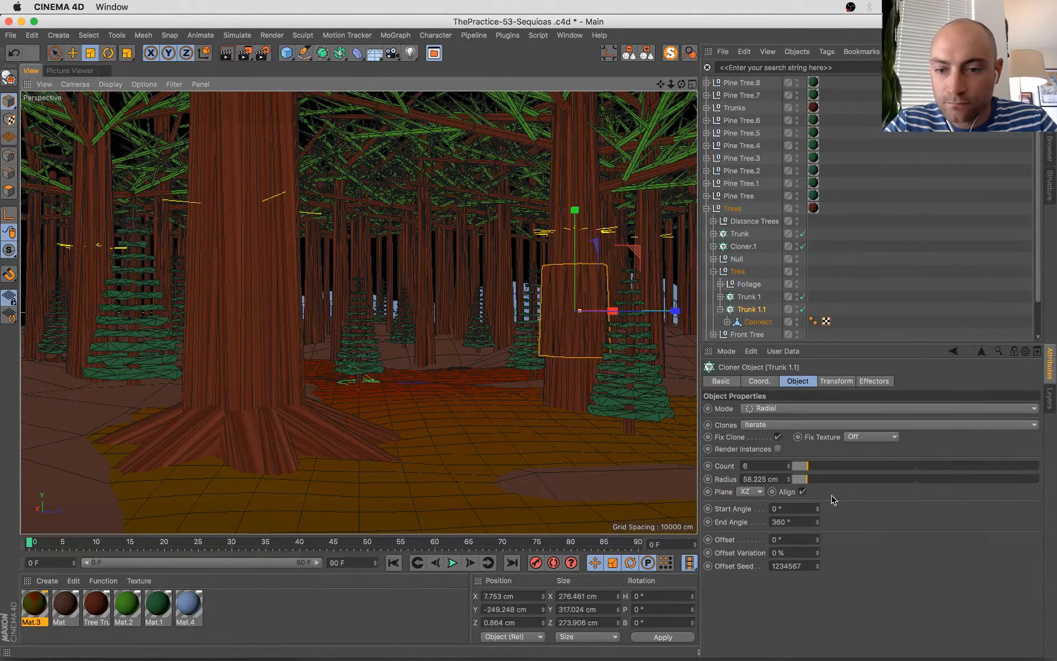
- Set the Trunk 1.1 cloner's transform rotation to H 0° and P 66°, and widen its radius to about 160 cm
click(836, 381)
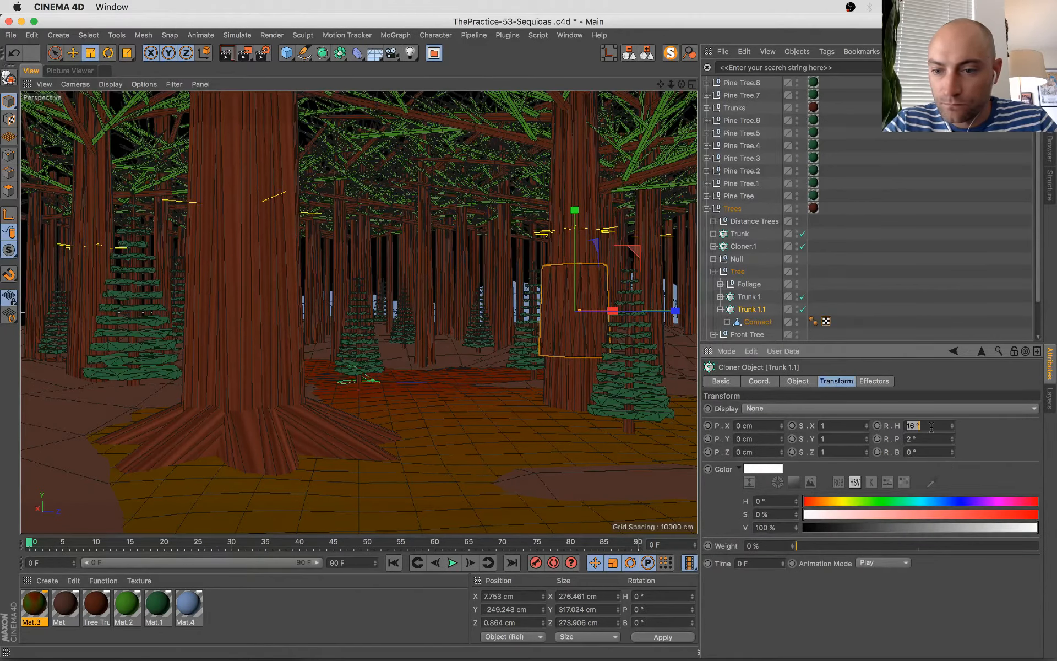
text(0)
key(Return)
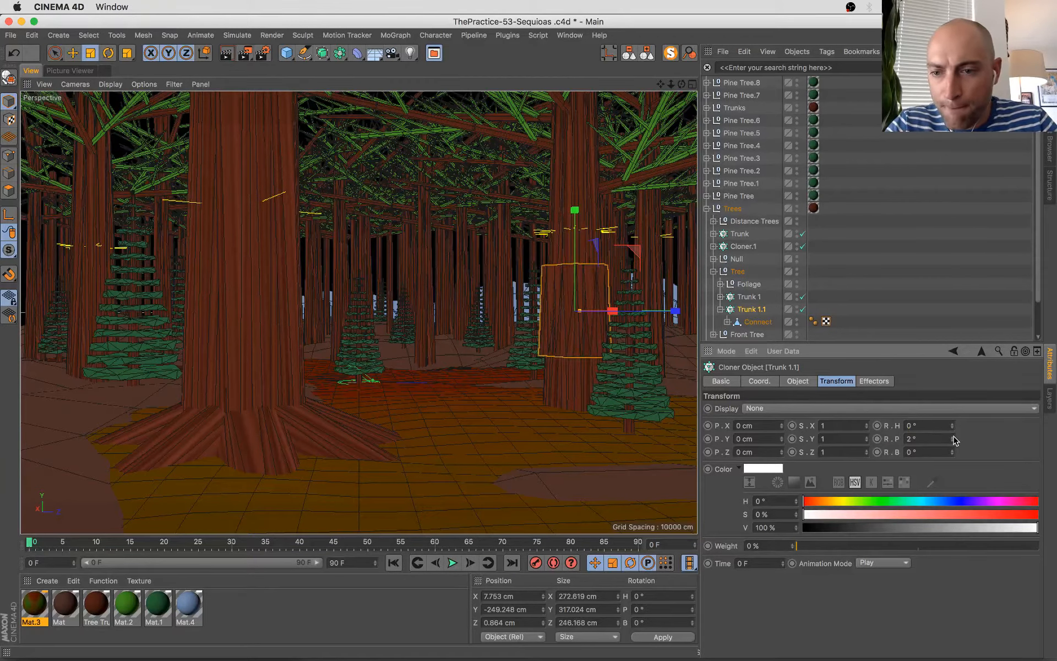
drag(954, 440, 954, 440)
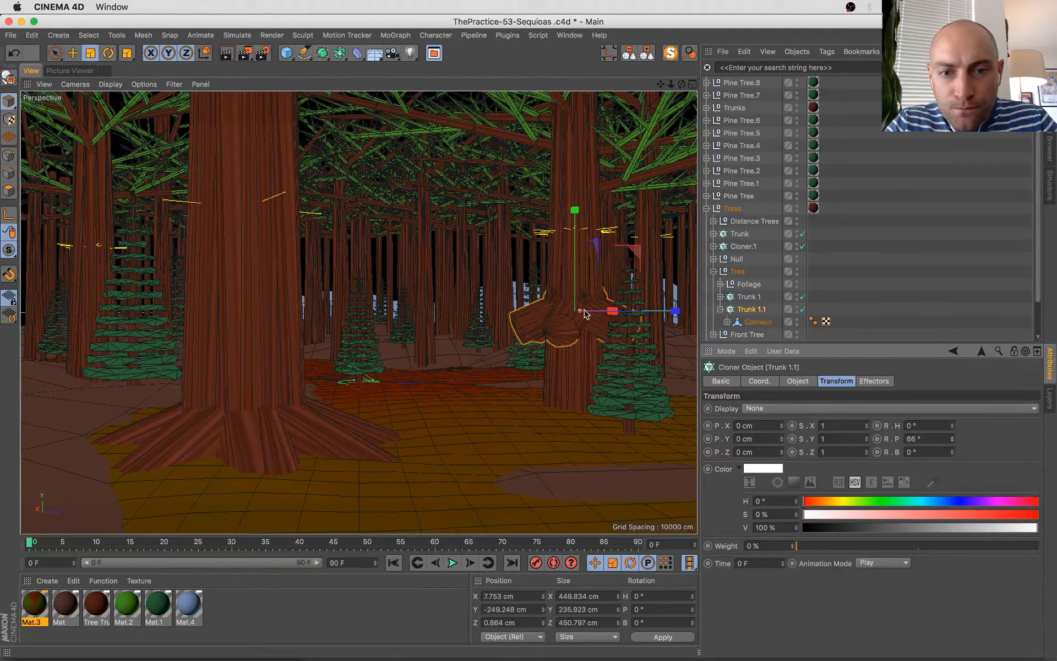
mouse_move(585, 313)
mouse_down()
mouse_move(595, 310)
mouse_move(587, 312)
mouse_up()
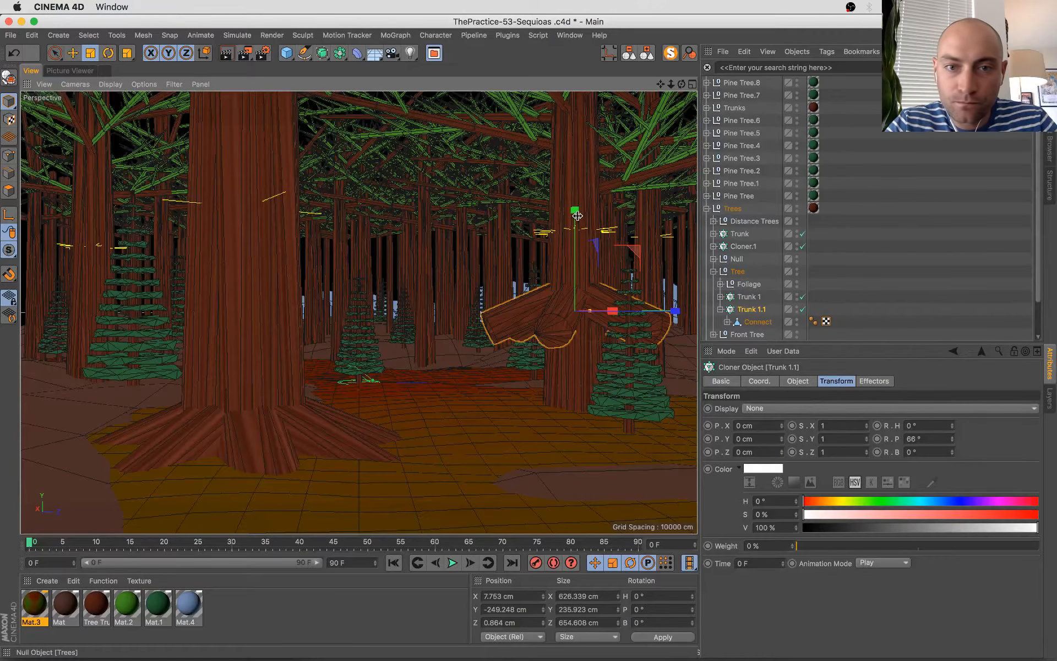
- Lower the Trunk 1.1 cloner to Y about -590 cm at the tree's base, set its count to 8, and save the scene
key(e)
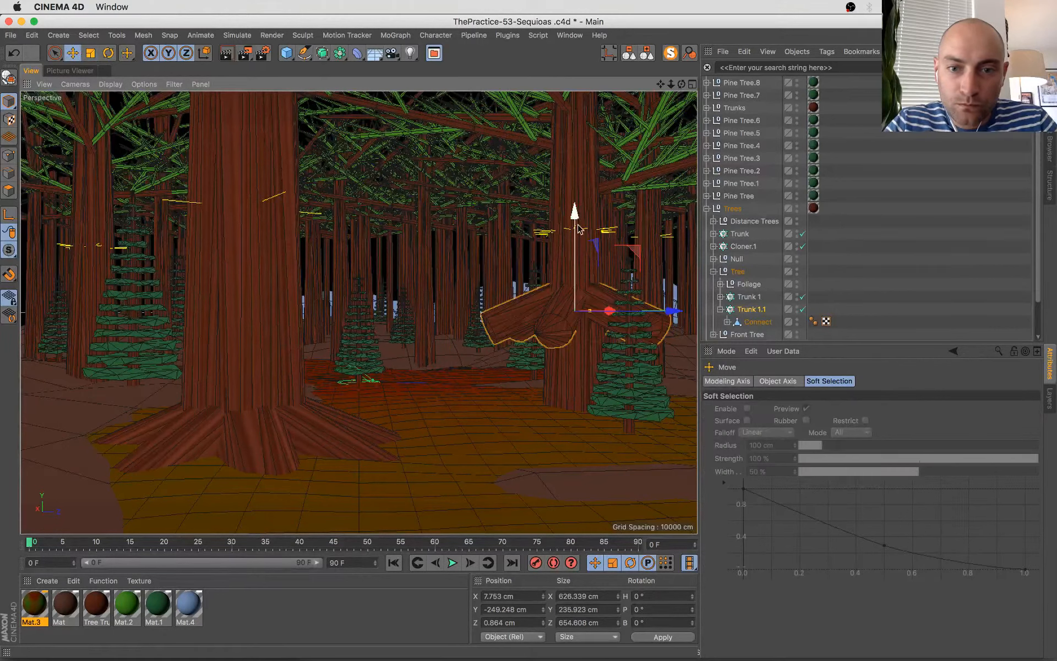
drag(578, 228, 573, 309)
click(754, 309)
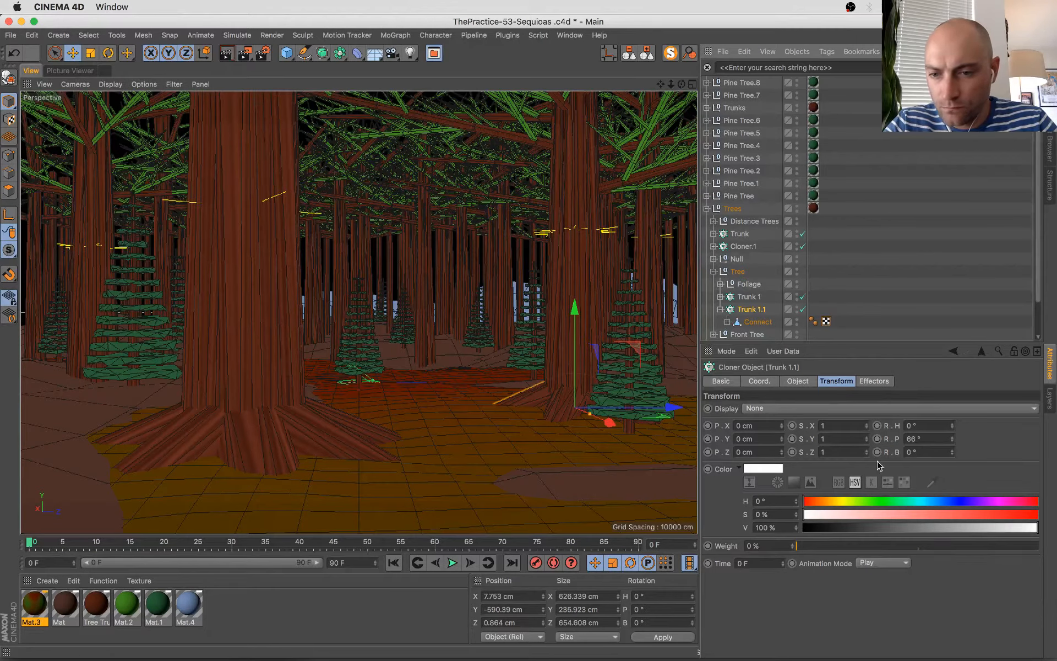
click(799, 381)
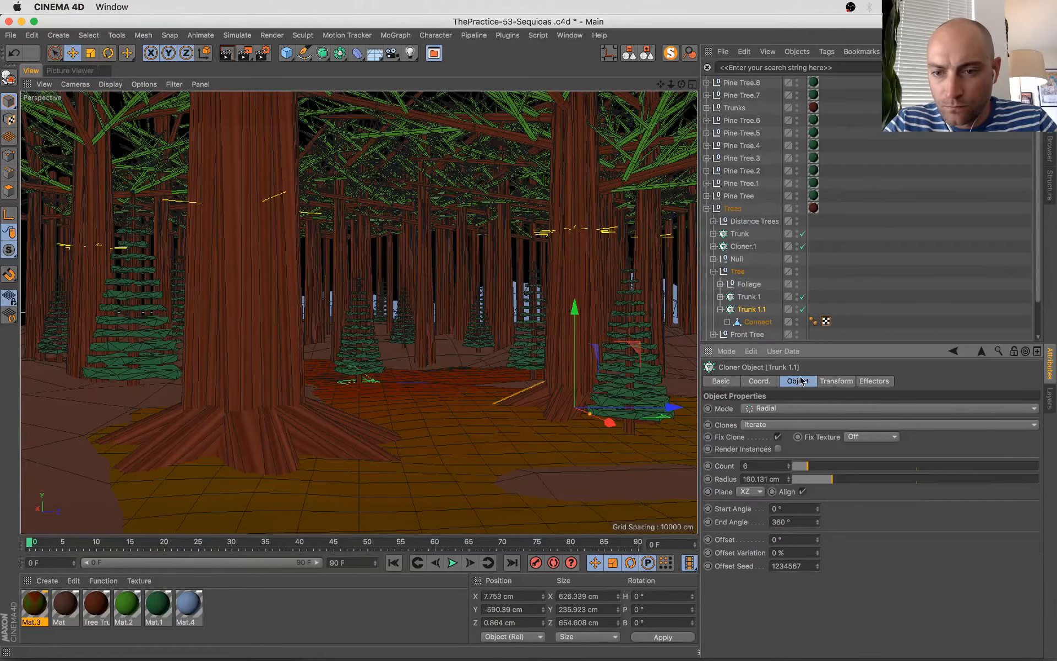
click(789, 464)
click(788, 465)
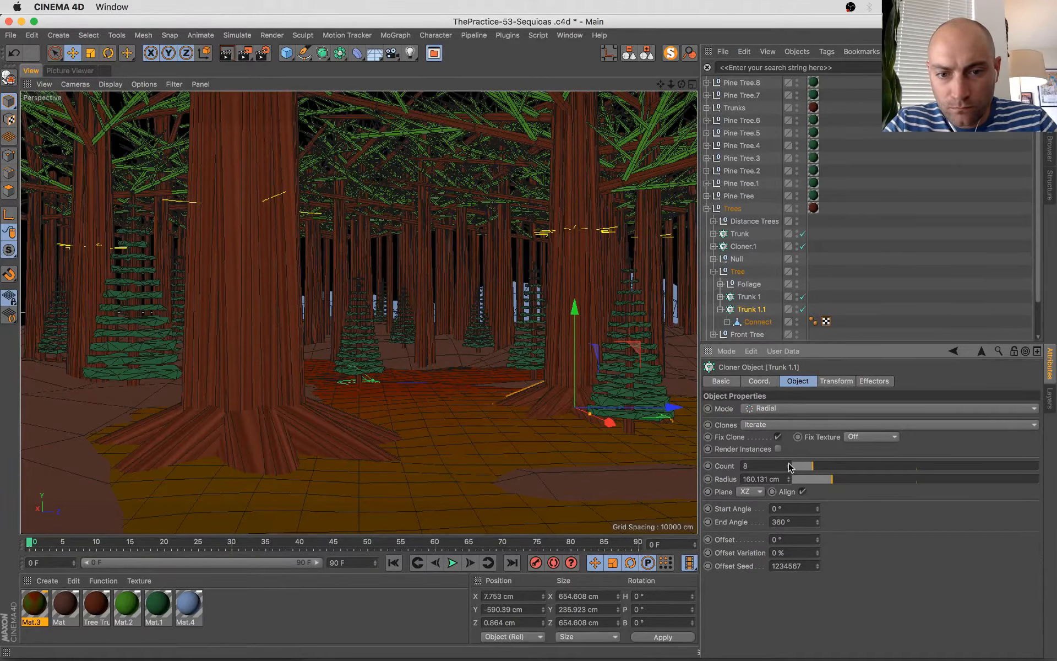
key(super+s)
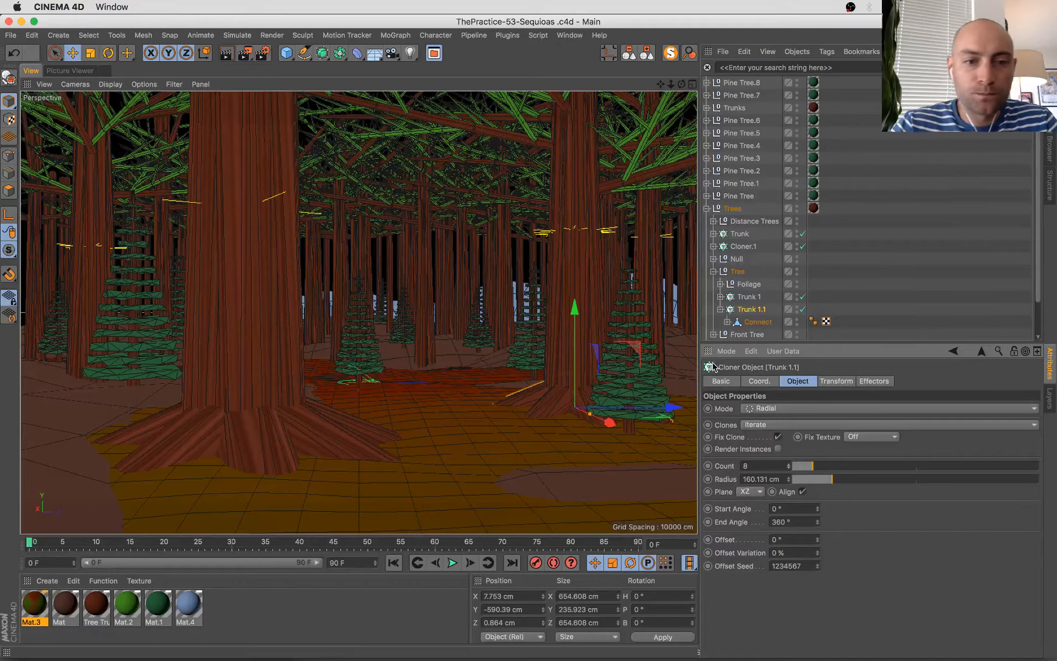
- Duplicate the Trunk 1.1 root cloner to the far-left tree's base, at X about -569, Y -535 and Z -1969 cm
click(609, 423)
ctrl+drag(609, 422, 42, 406)
drag(171, 391, 175, 392)
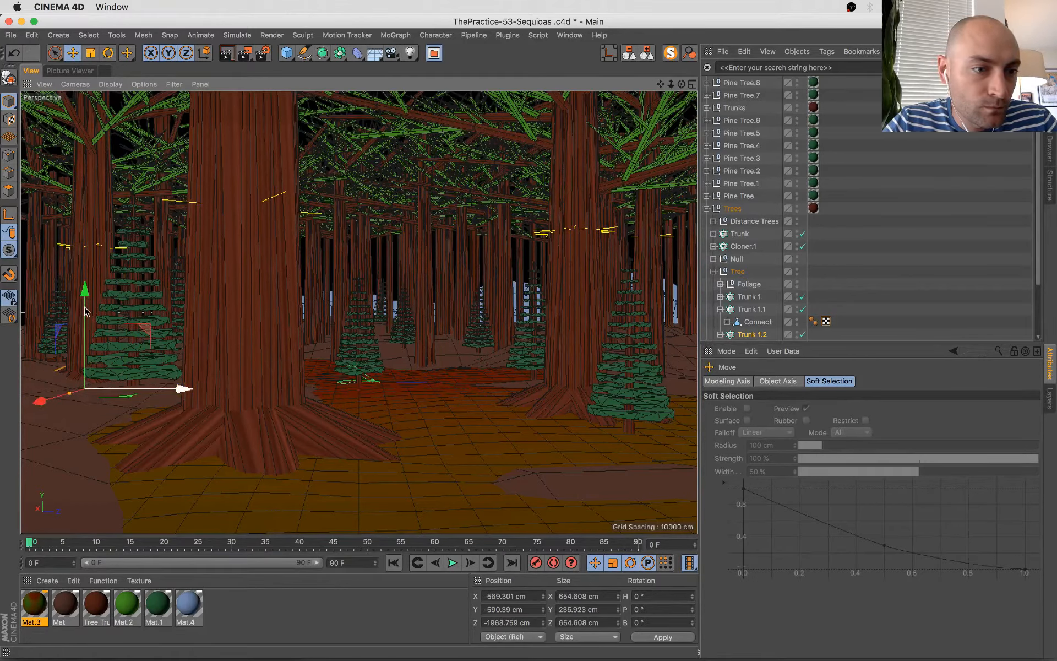
drag(85, 292, 87, 307)
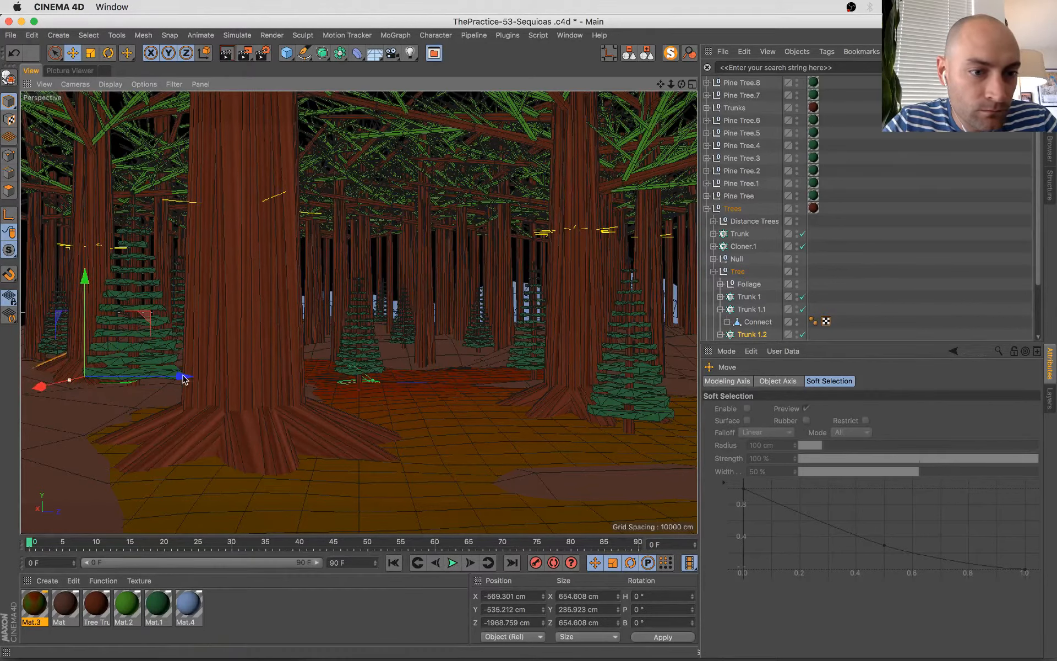
- Place a copy of the roots under the distant central trunk at X about -2546, Y -653 and Z -279 cm, and save
drag(182, 379, 537, 383)
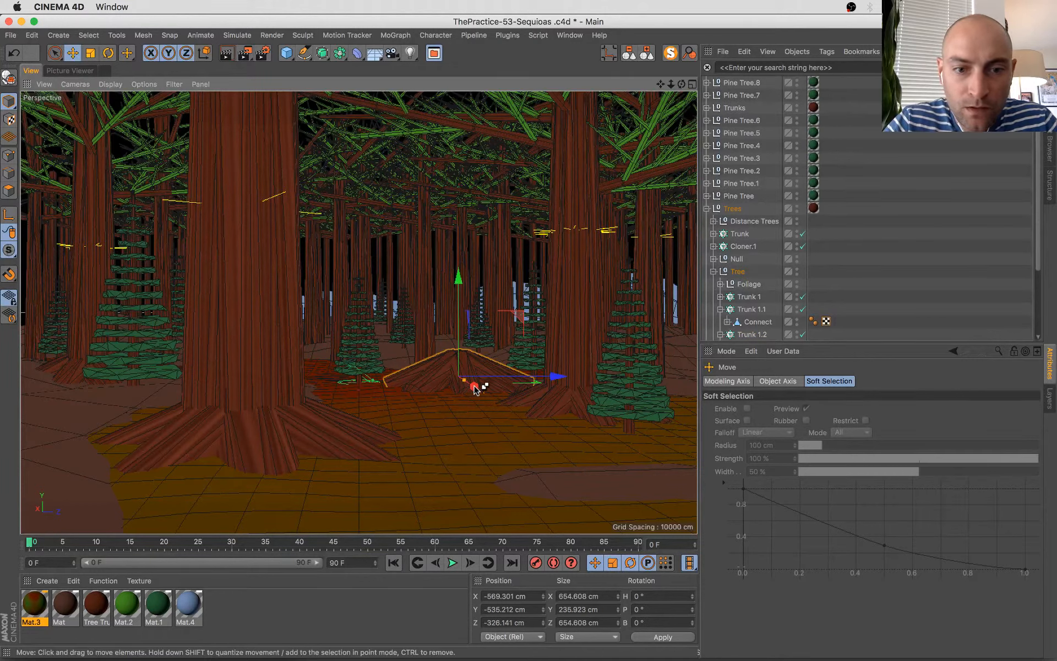
drag(474, 388, 466, 352)
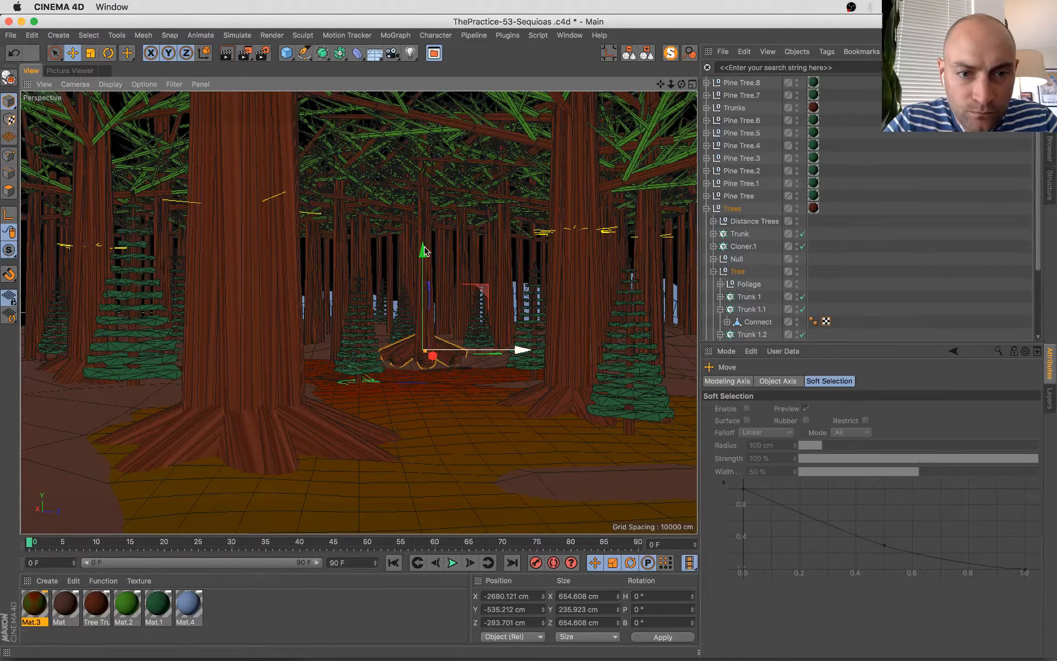
drag(421, 253, 424, 263)
drag(432, 372, 482, 363)
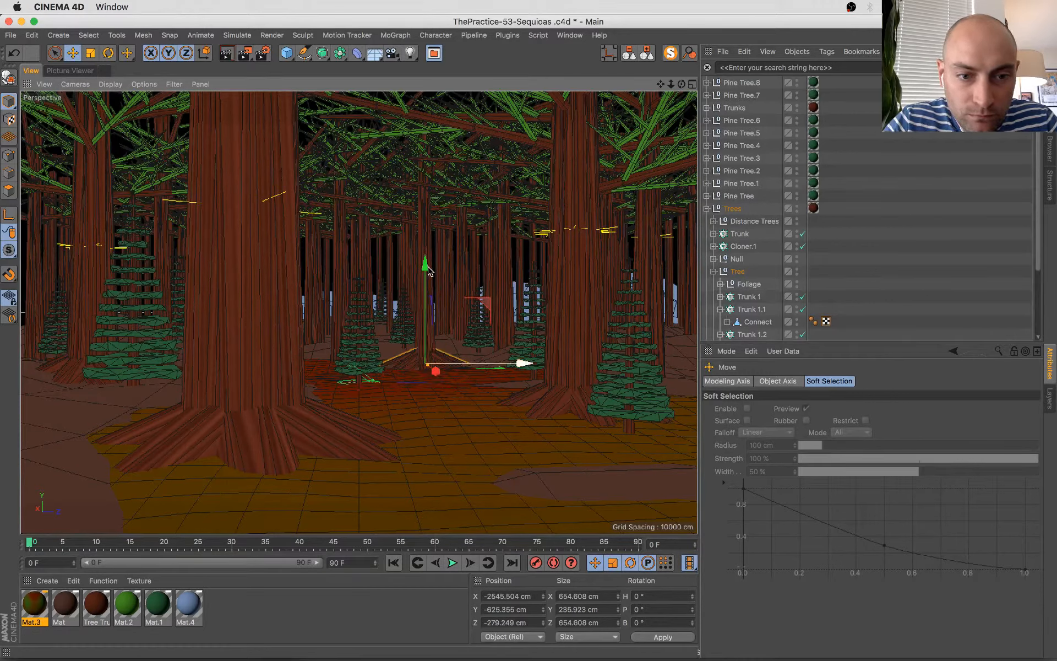
drag(429, 270, 447, 277)
key(super+s)
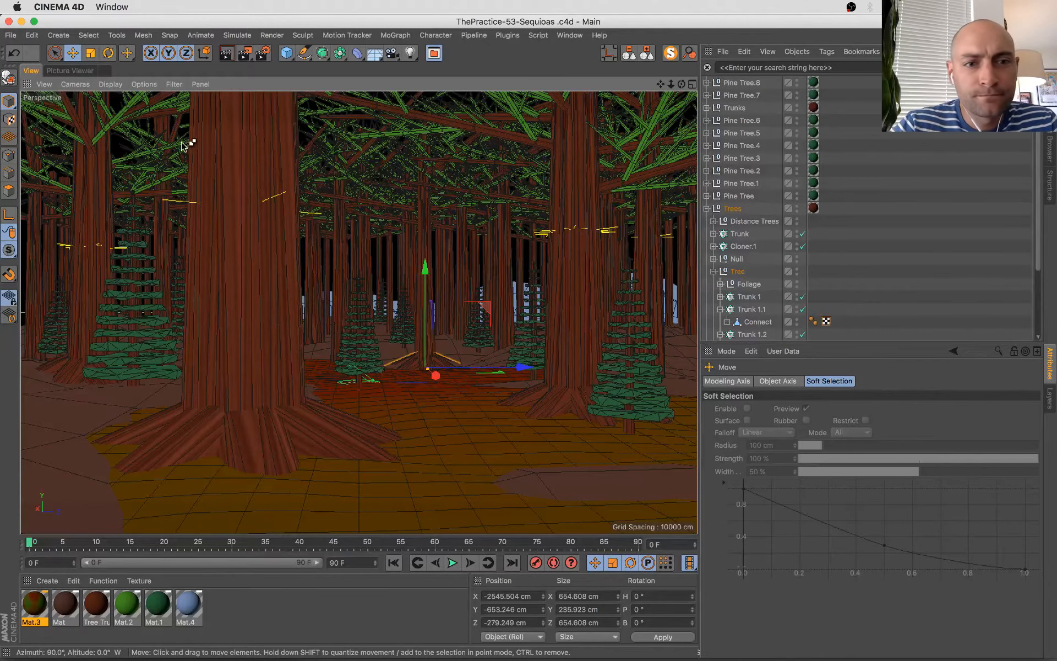
- Compare the last two finished renders in the Picture Viewer history
click(65, 72)
click(585, 352)
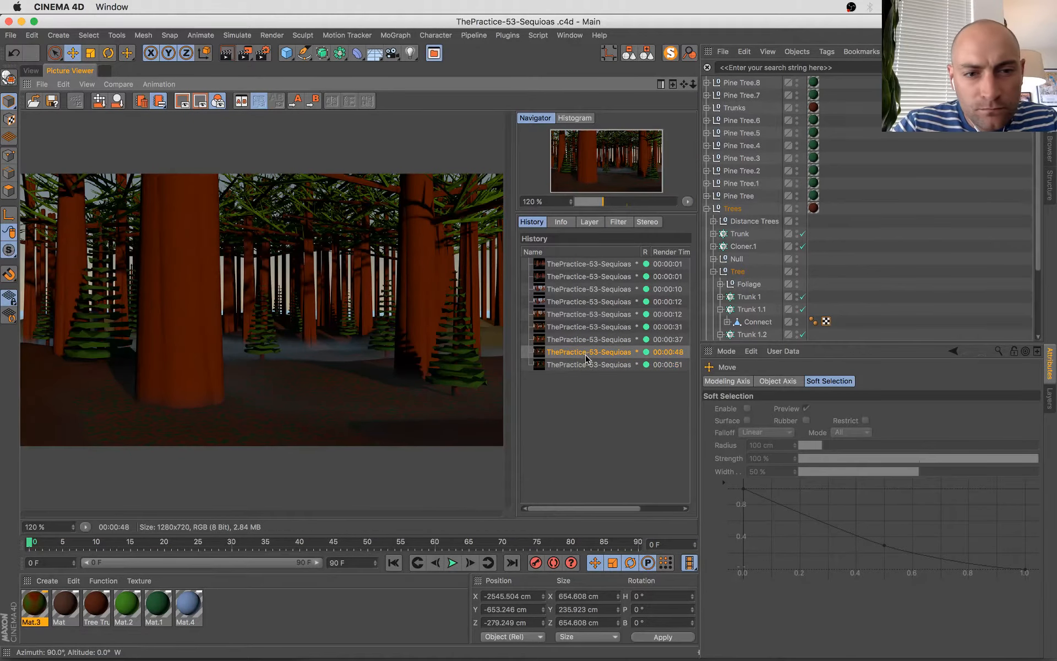
click(588, 364)
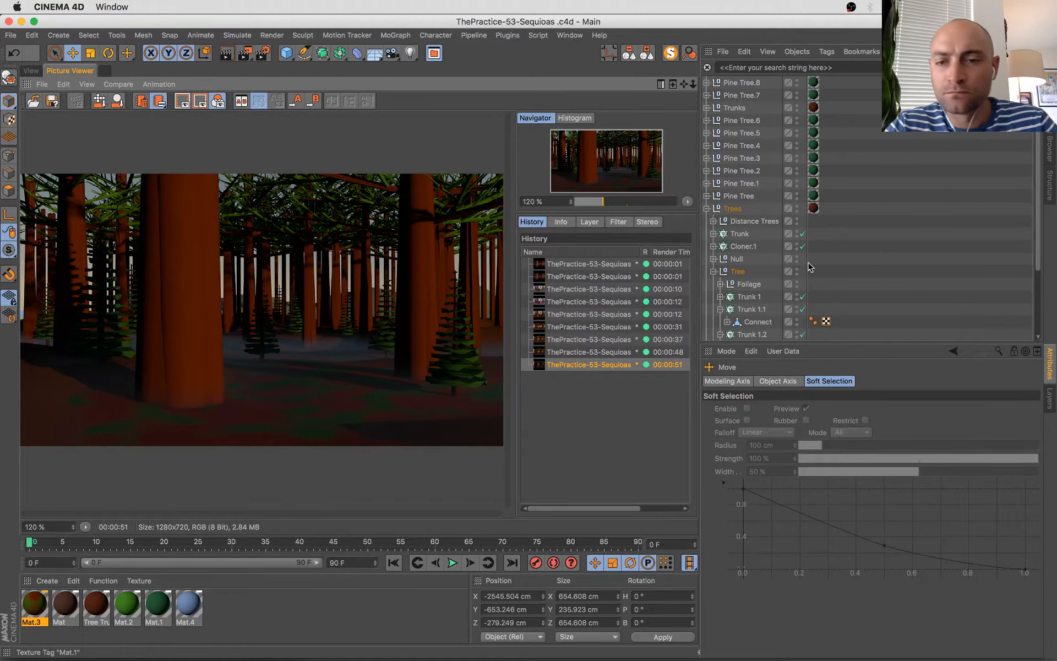
- Collapse the object hierarchy and set the Physical Sky's sky intensity to 130%
click(645, 54)
click(743, 246)
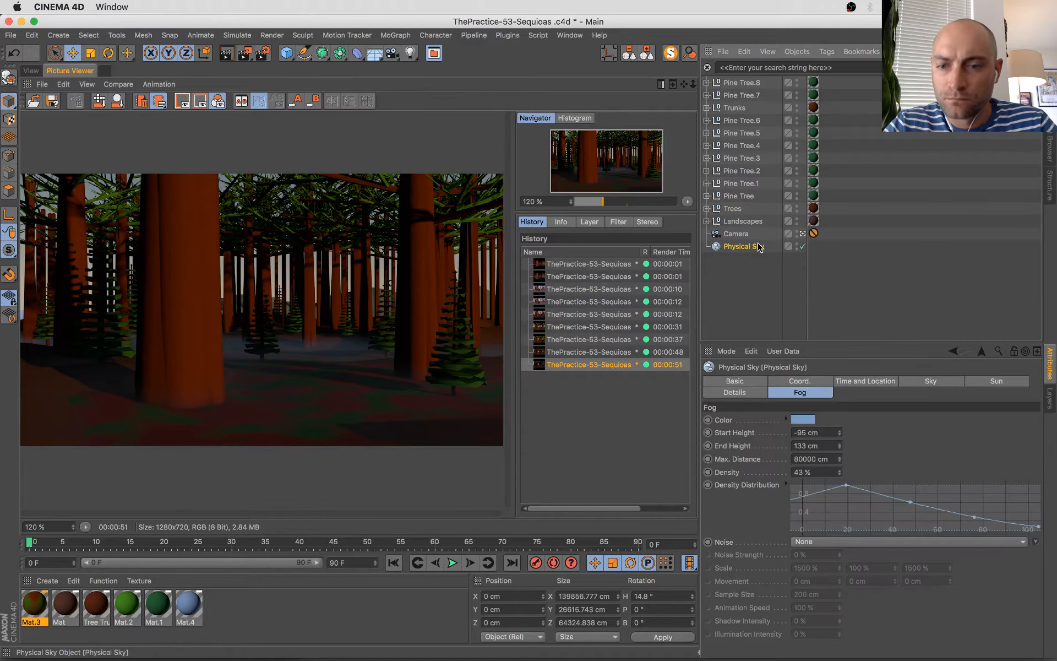
click(931, 381)
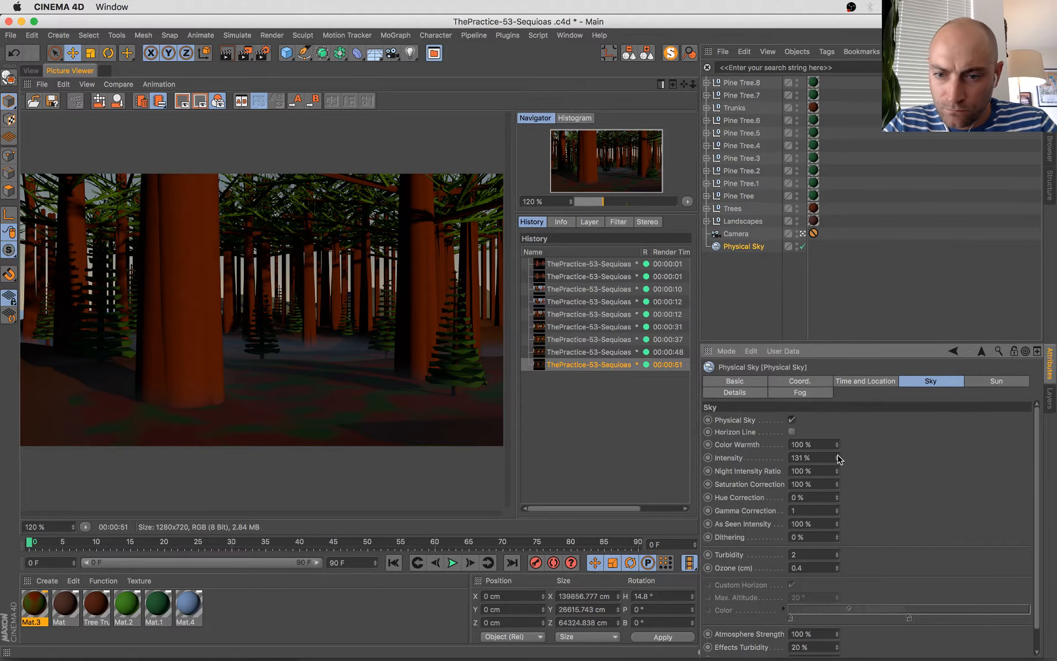
- Add Global Illumination to the render settings with Quasi-Monte Carlo (QMC) as the secondary method
click(263, 53)
click(502, 413)
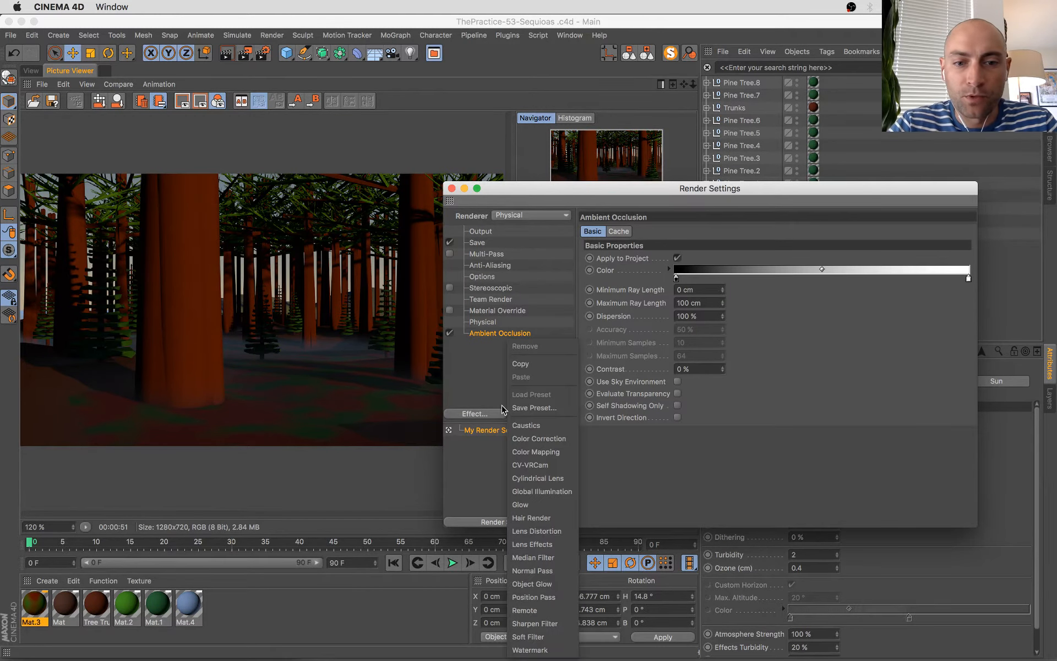
click(542, 488)
click(714, 284)
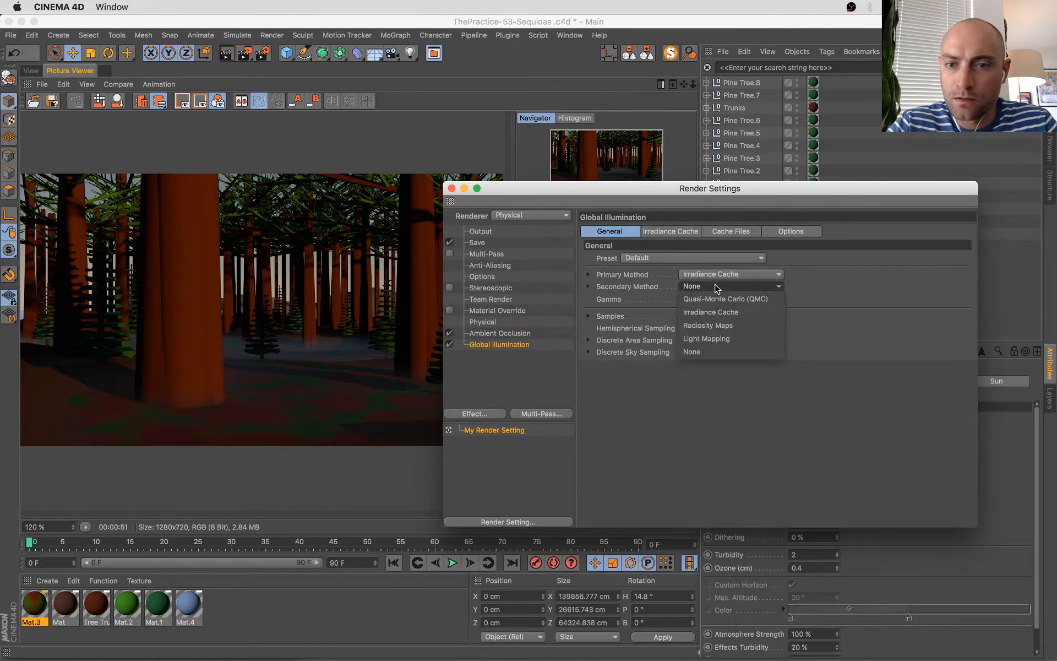
click(708, 300)
- Set the Global Illumination samples to Low and the irradiance cache record density to Low
click(728, 329)
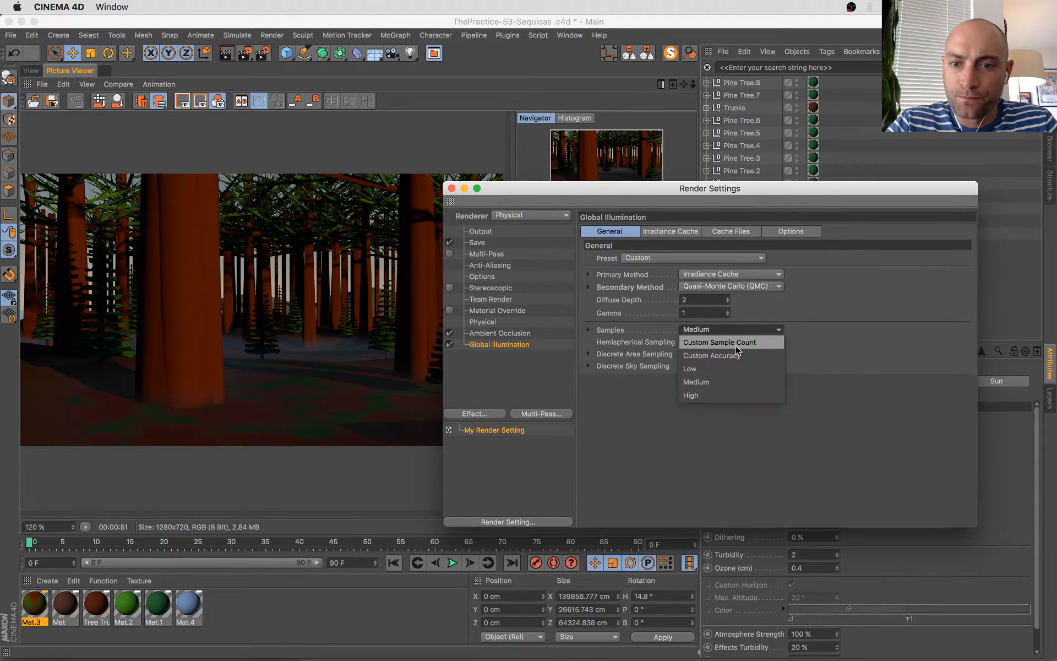
click(733, 368)
click(680, 235)
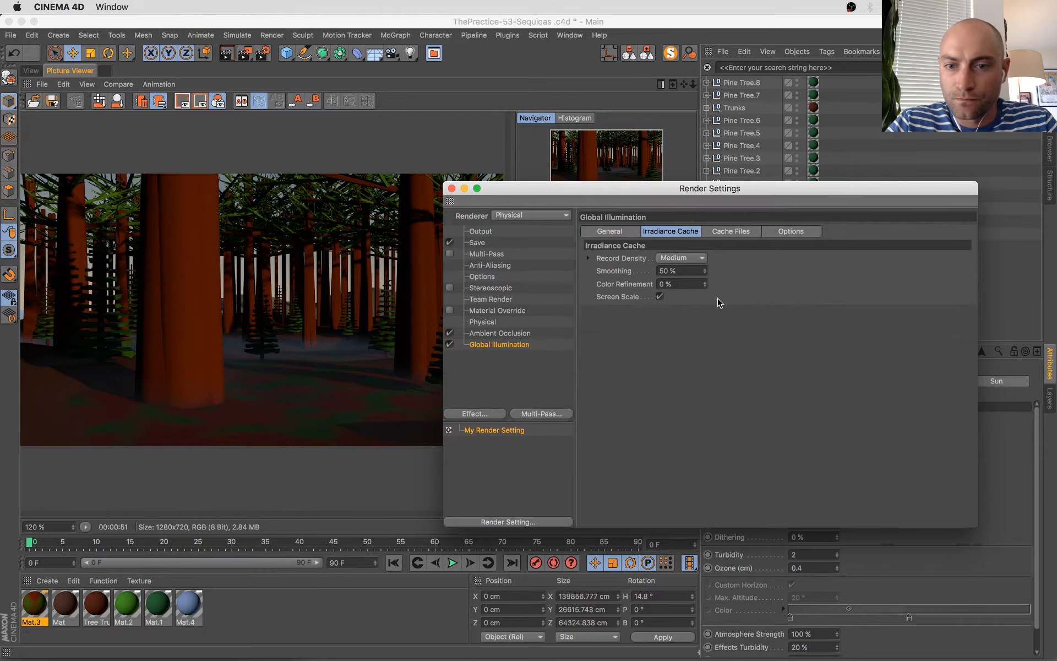
click(703, 259)
click(702, 279)
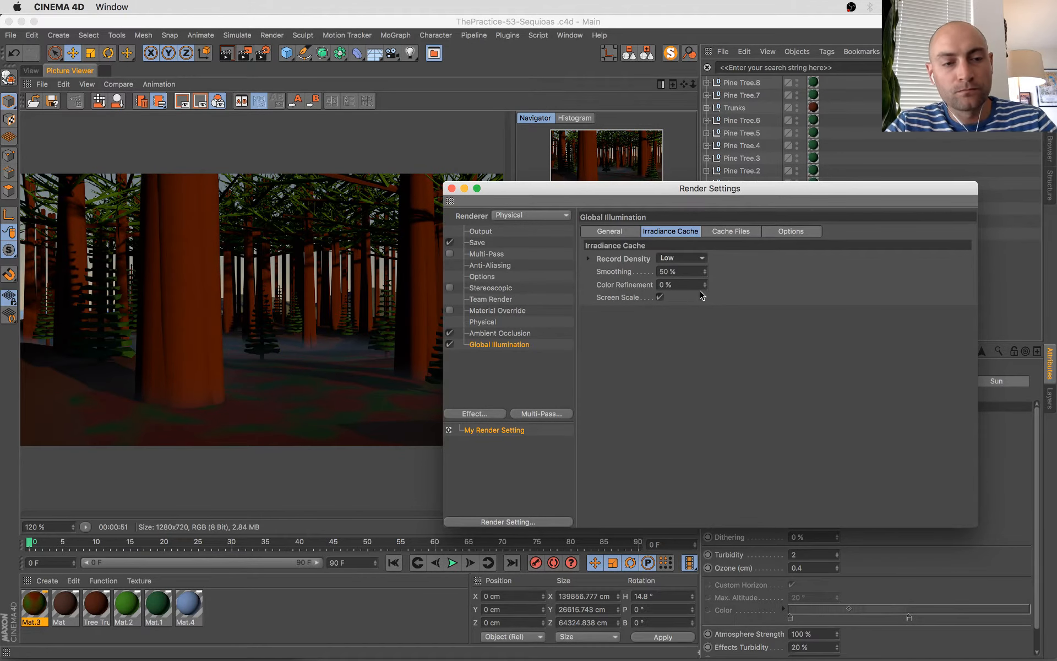
- Render the scene to the Picture Viewer, close the render settings, and glance at the sequoia reference photo
key(shift+r)
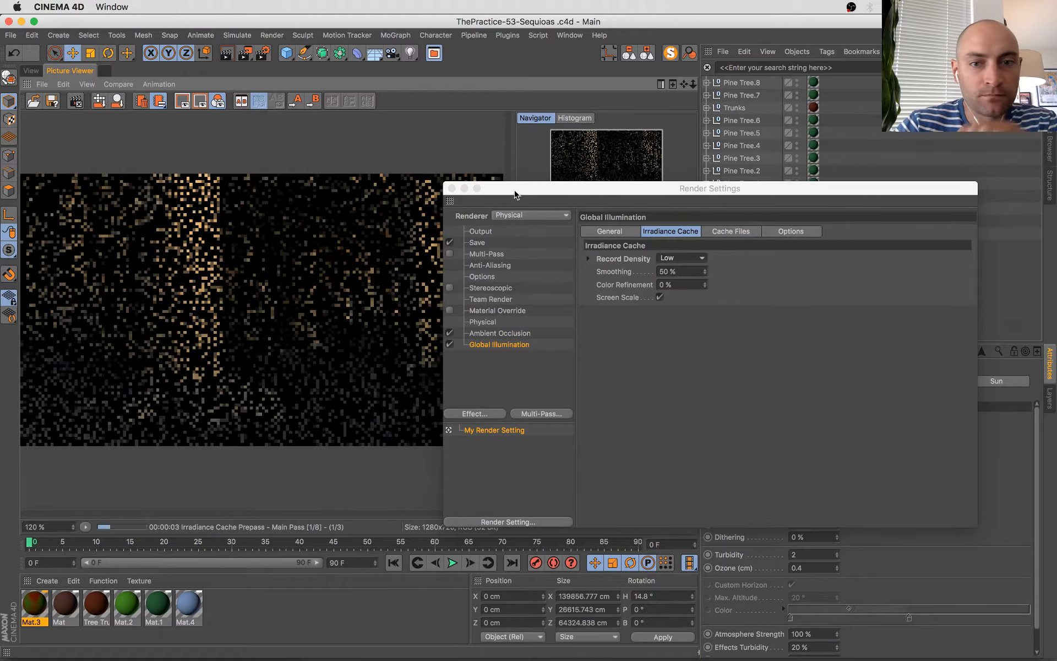
click(452, 189)
mouse_move(1, 3)
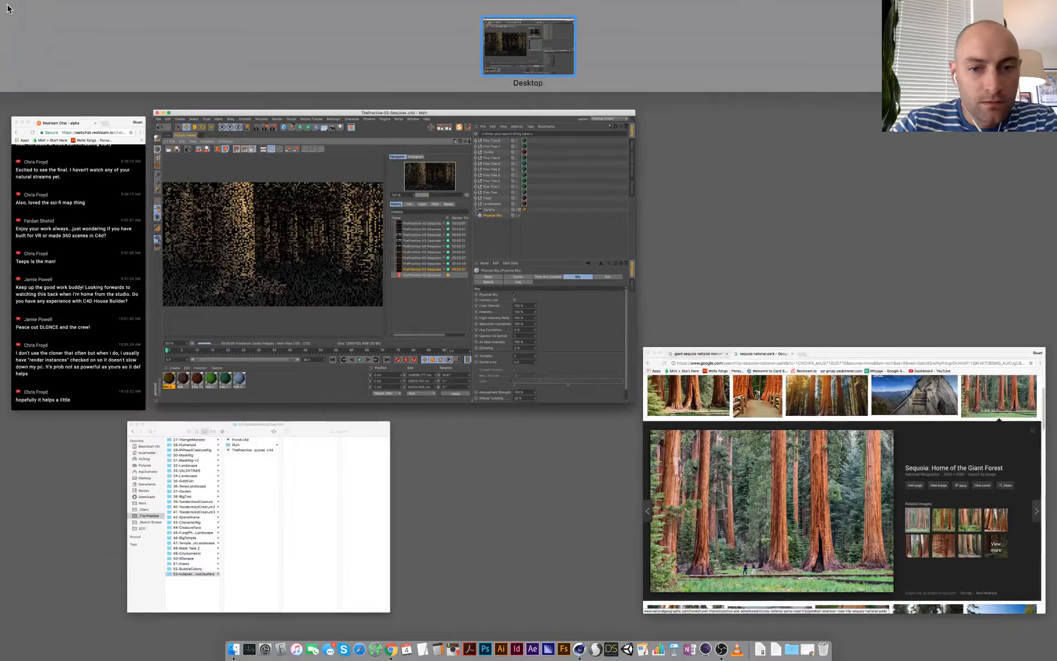
click(323, 281)
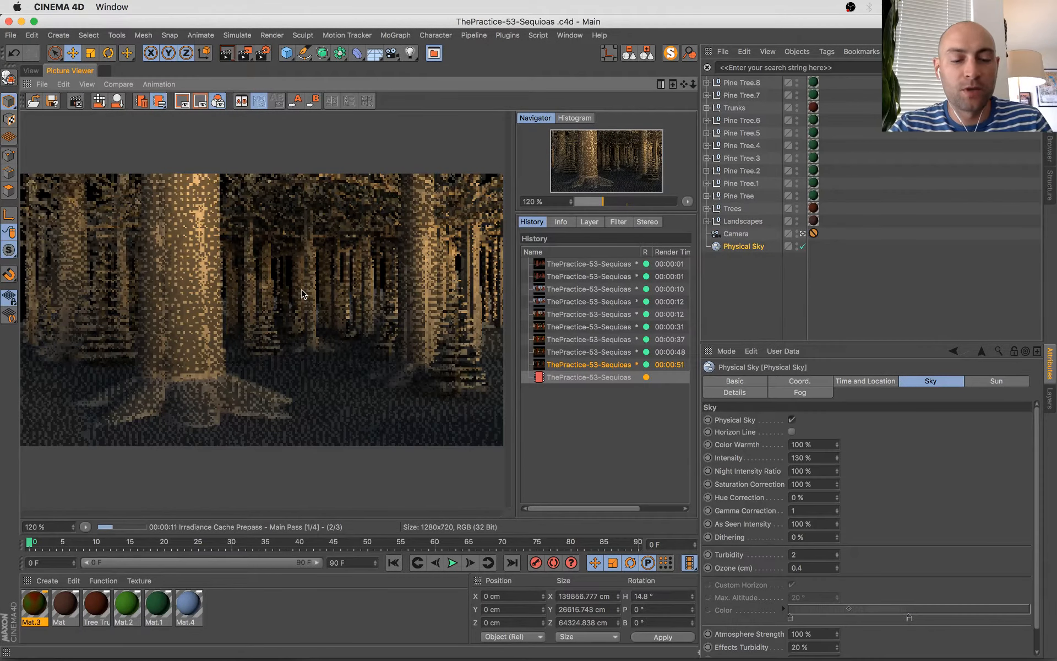
scroll(302, 294, down, 1)
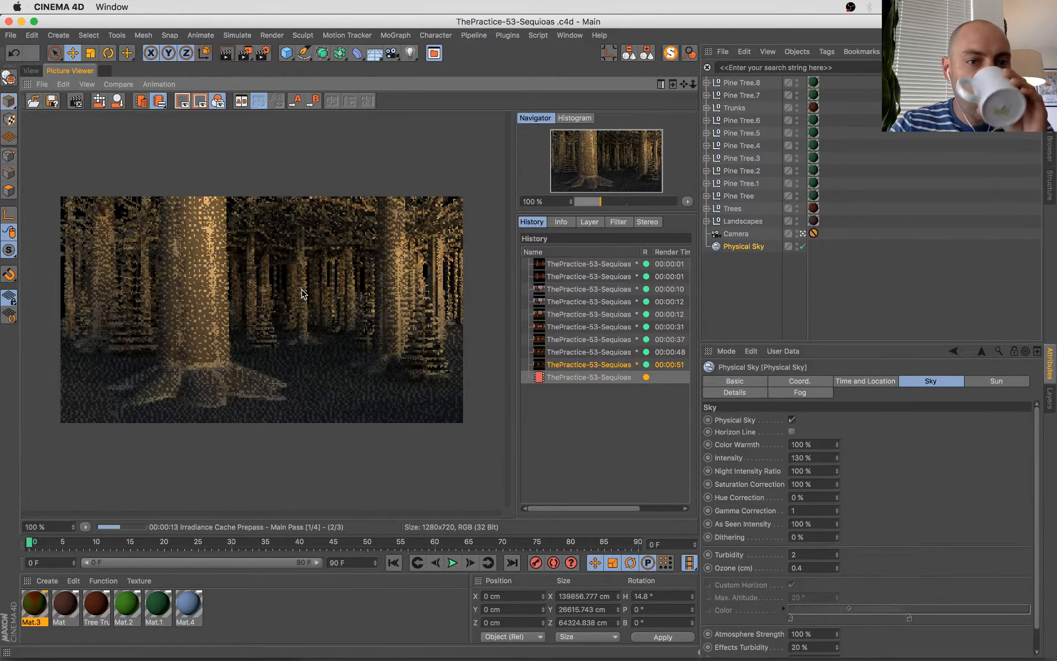
- Compare the in-progress Global Illumination render with the previous render by switching between them repeatedly
click(590, 364)
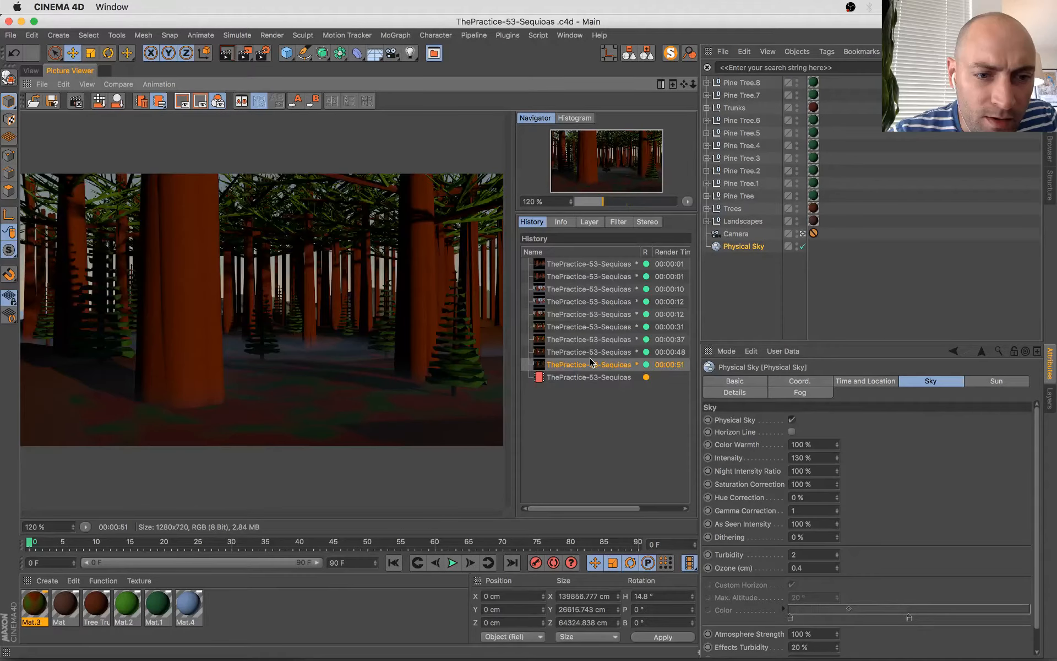
key(Down)
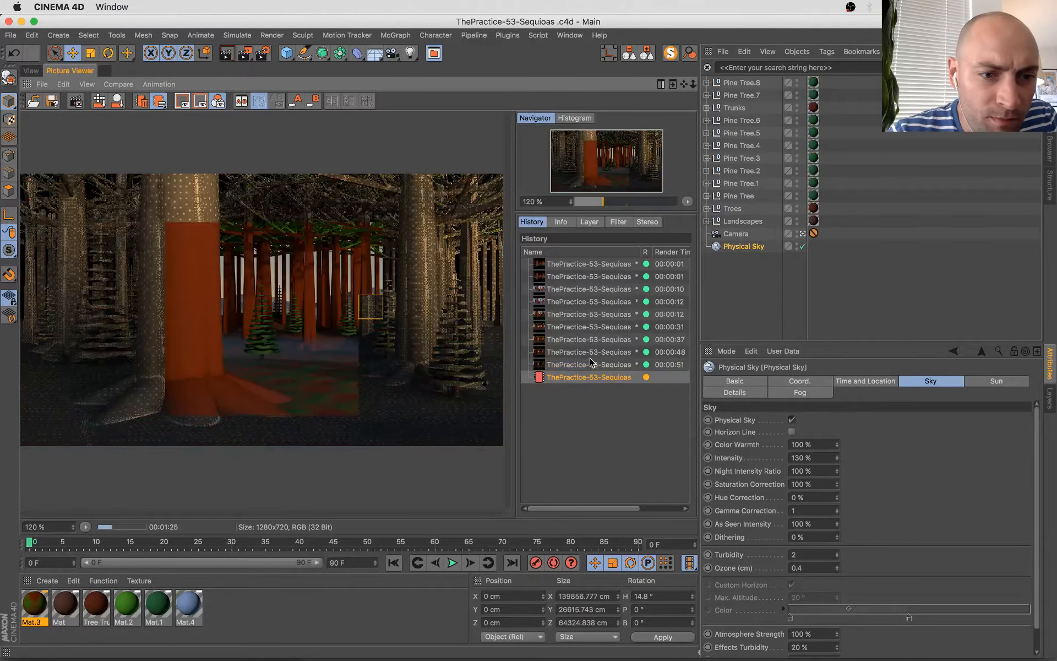
key(Up)
key(Down)
key(Up)
key(Down)
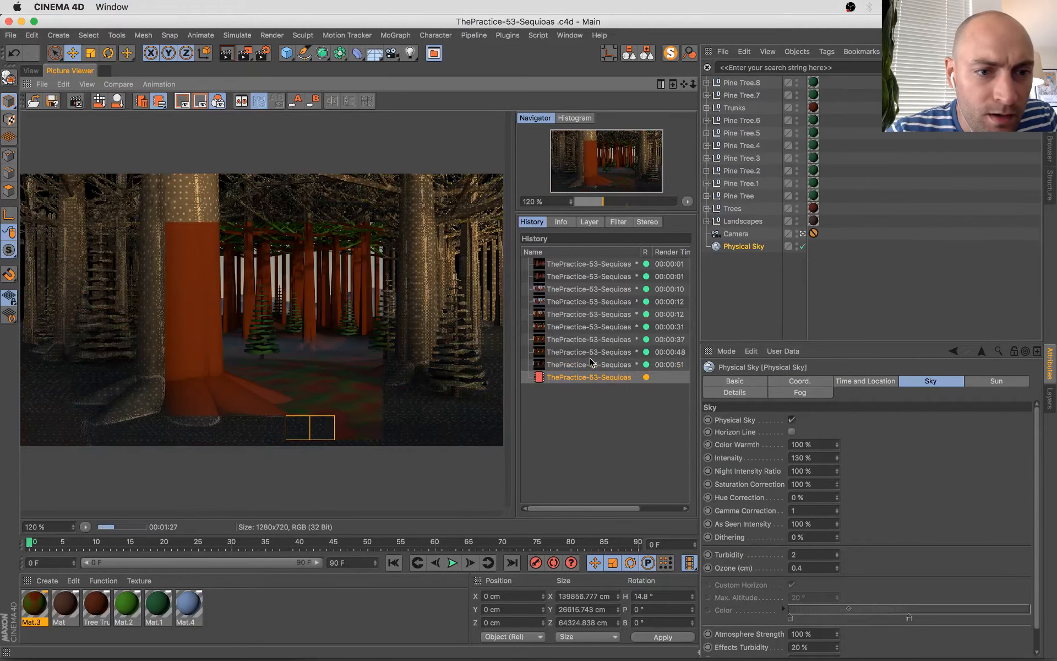
key(Up)
key(Down)
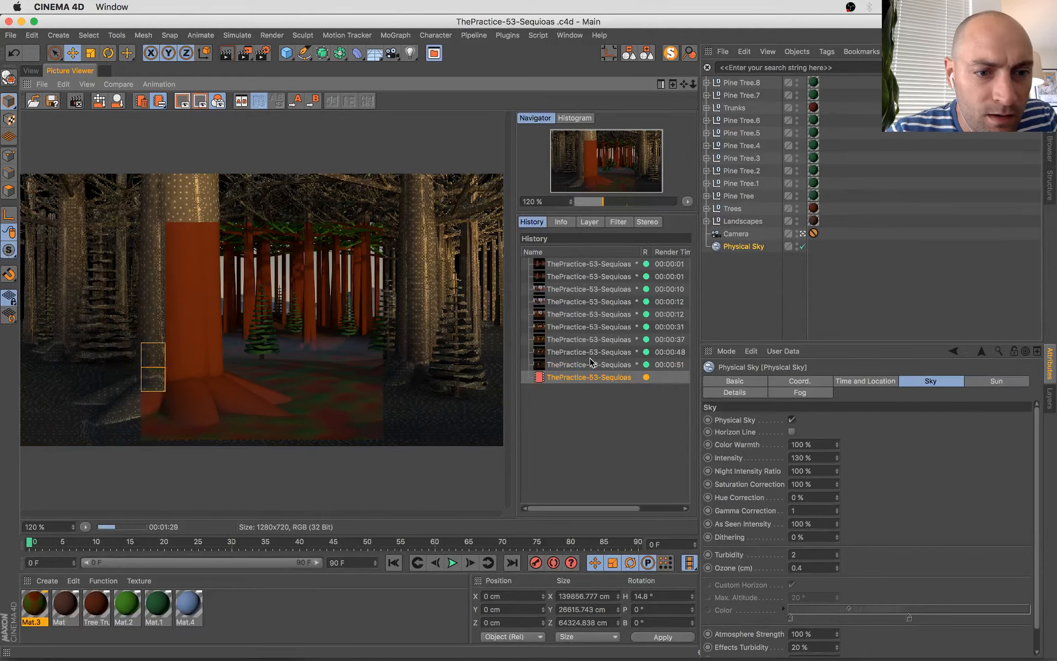
key(Up)
key(Down)
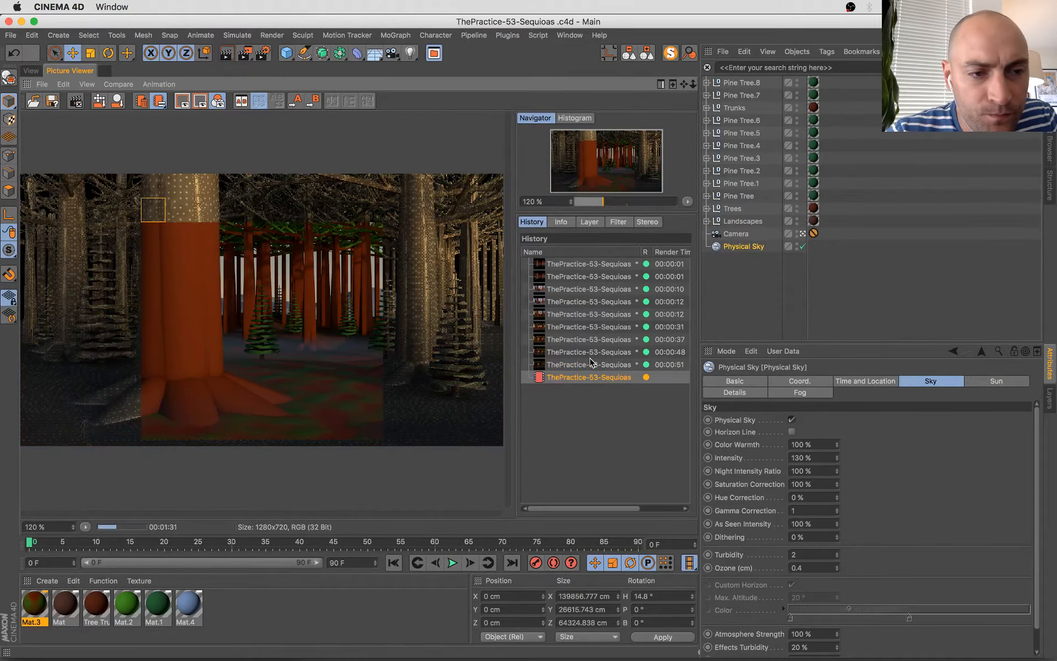
key(Up)
key(Down)
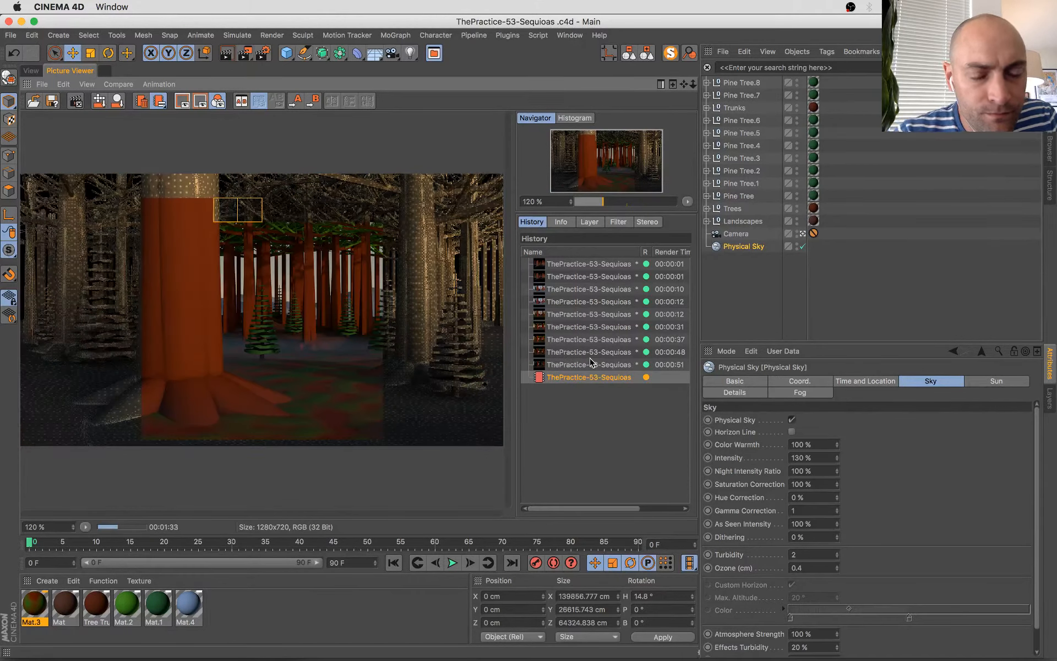
key(Up)
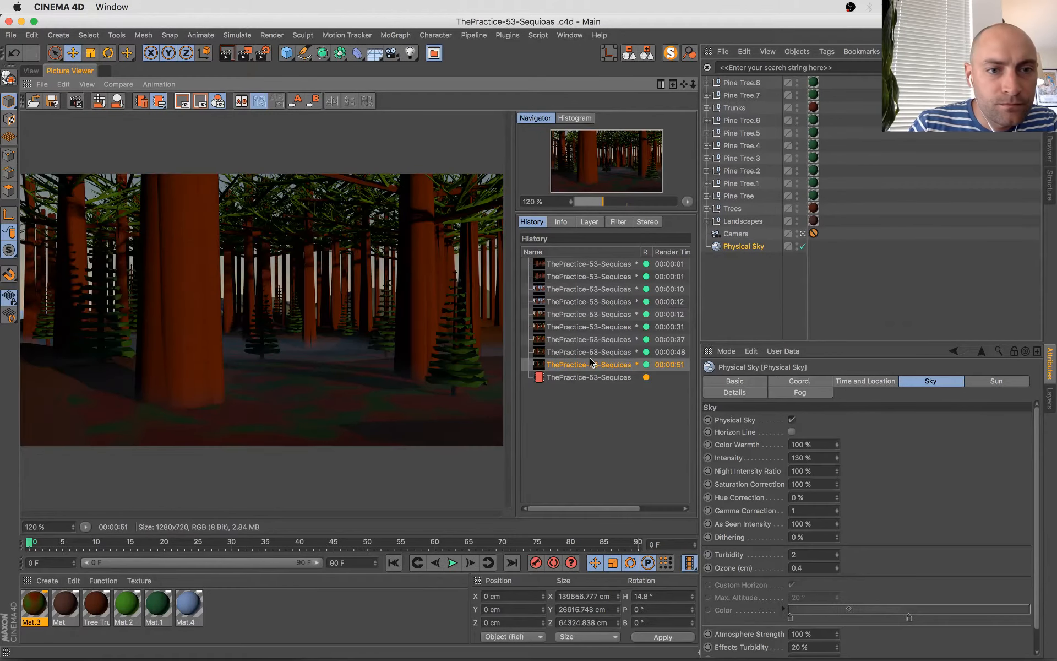
- Examine the in-progress Global Illumination render up close and at full frame, checking the trunk roots and forest floor
key(Down)
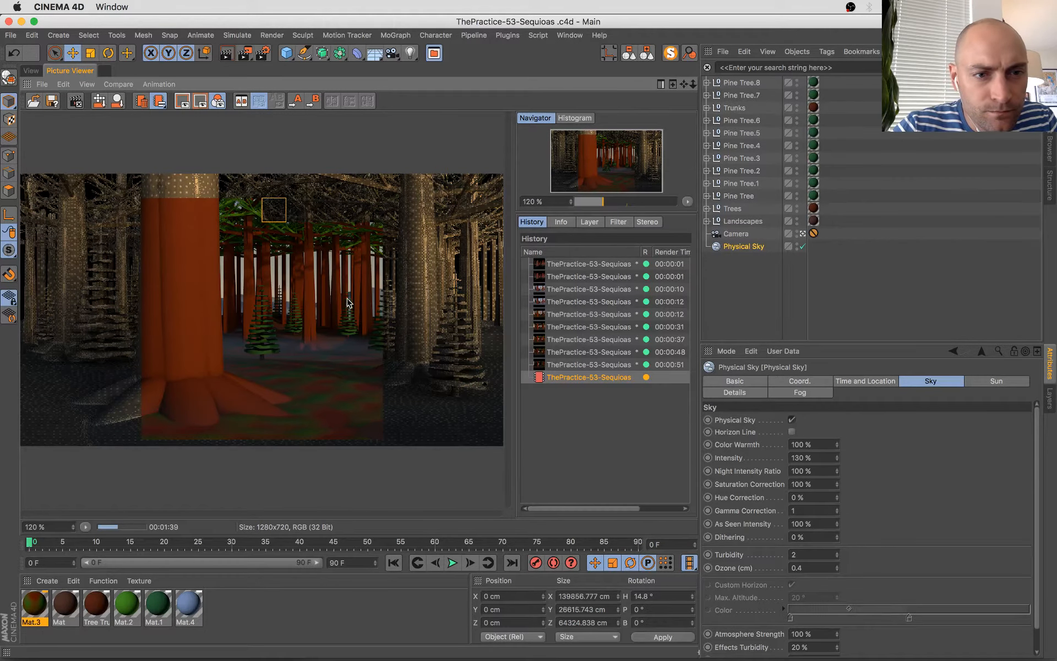
scroll(319, 237, down, 1)
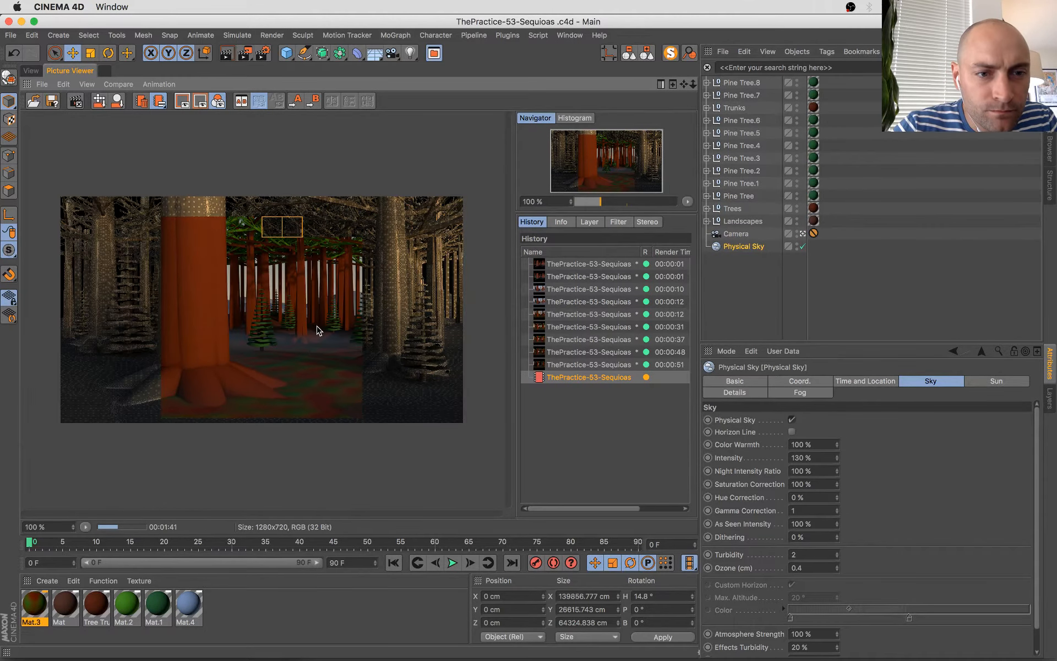
scroll(311, 308, up, 1)
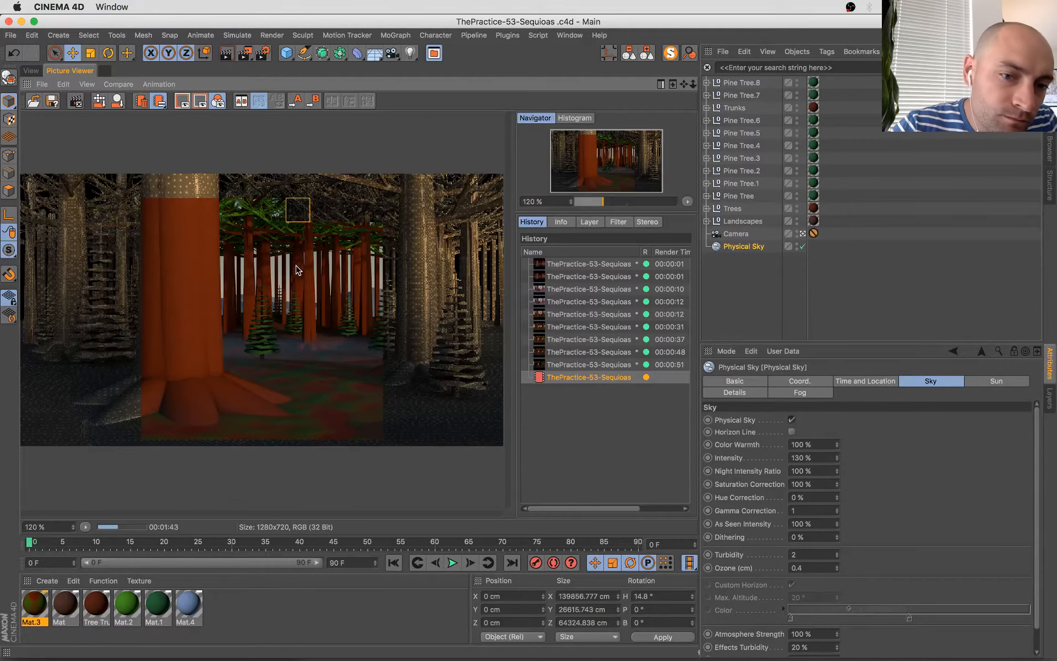
scroll(333, 448, up, 2)
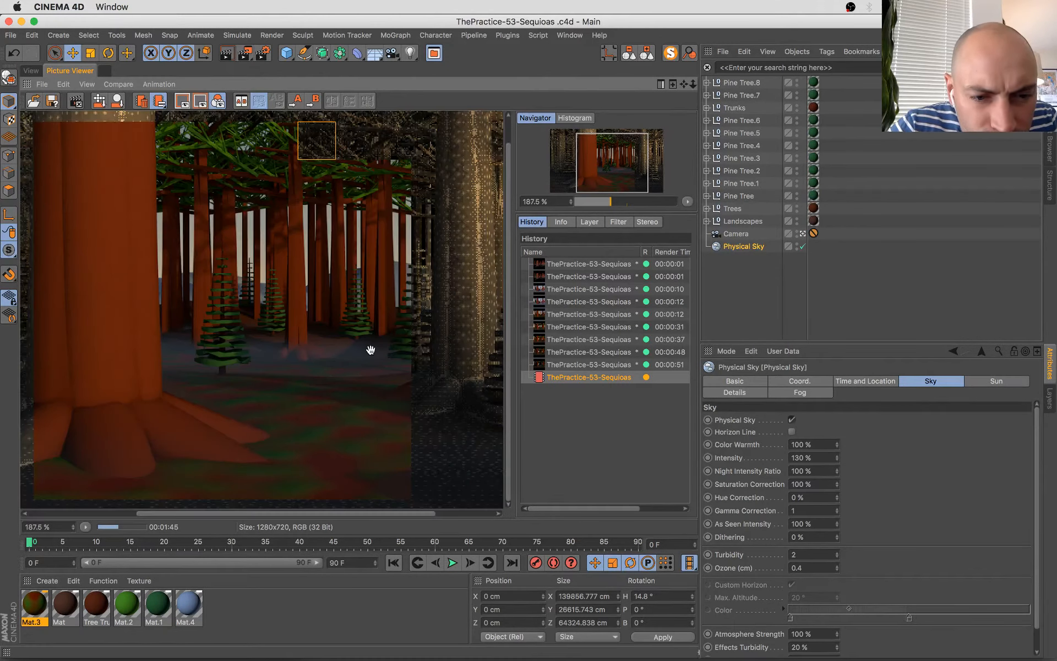
scroll(370, 354, down, 3)
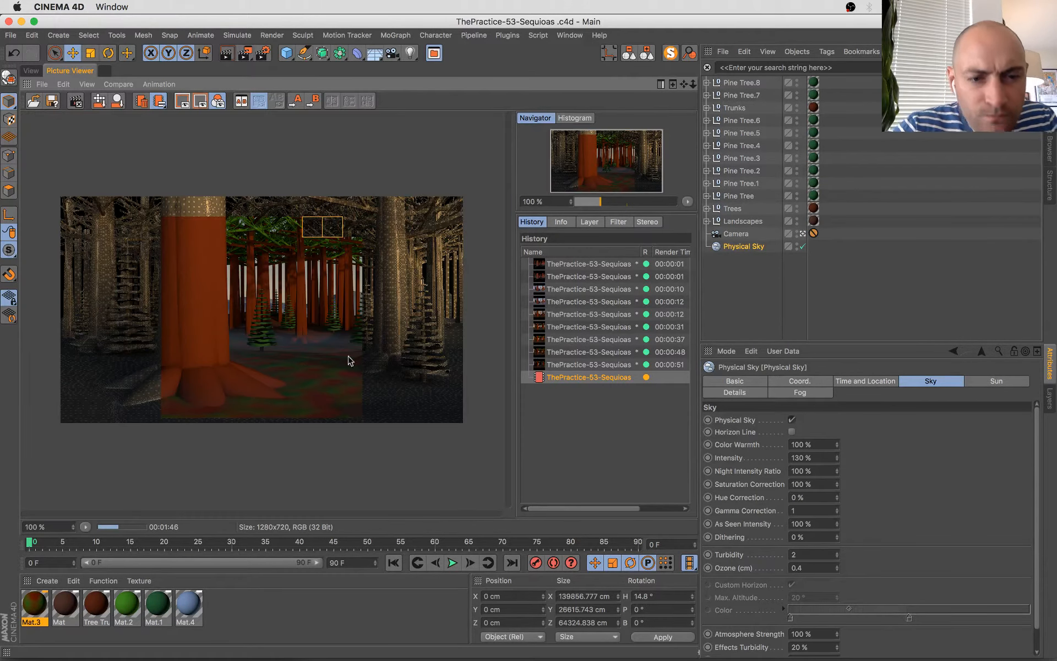
- Set the Low Clip of the noise shader in Mat.3's Color channel to 49% and close the material
click(36, 607)
double_click(36, 607)
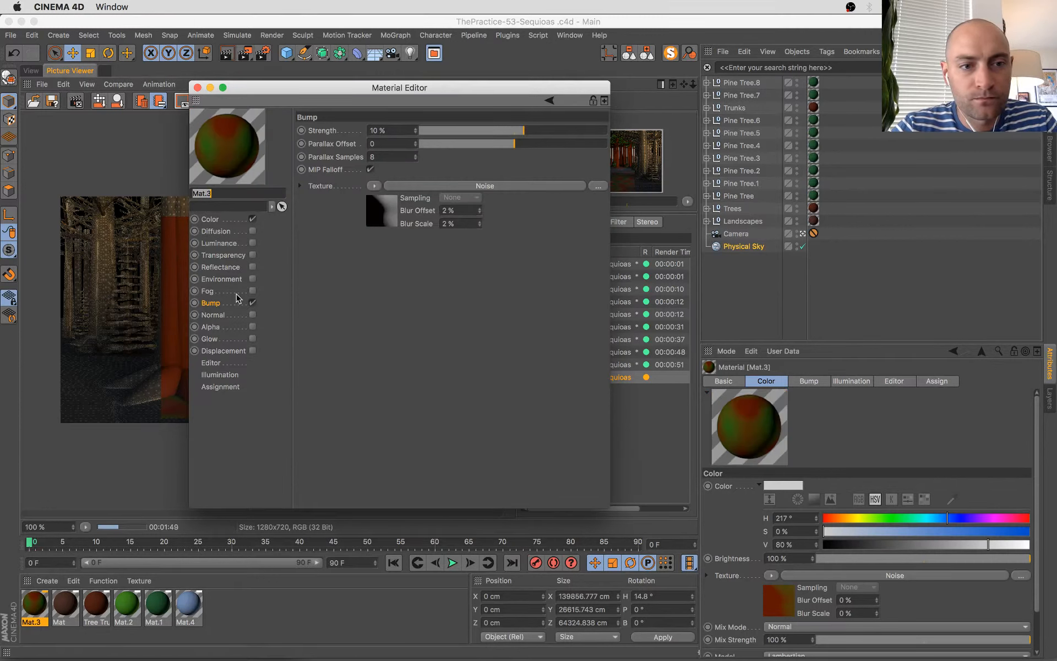
click(231, 302)
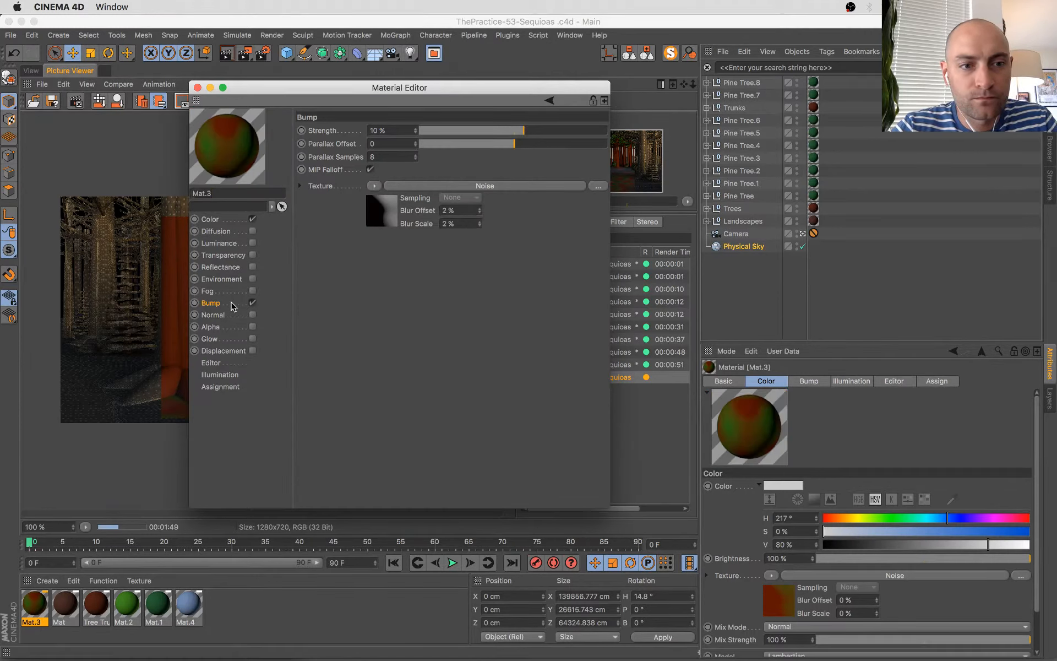
click(227, 219)
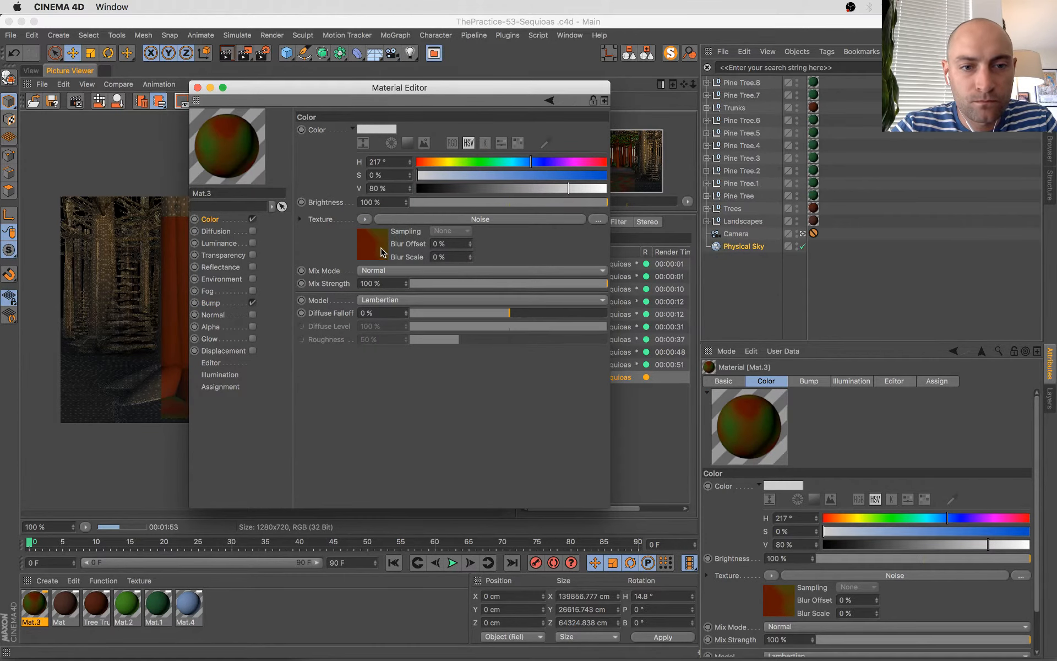
click(380, 252)
click(520, 432)
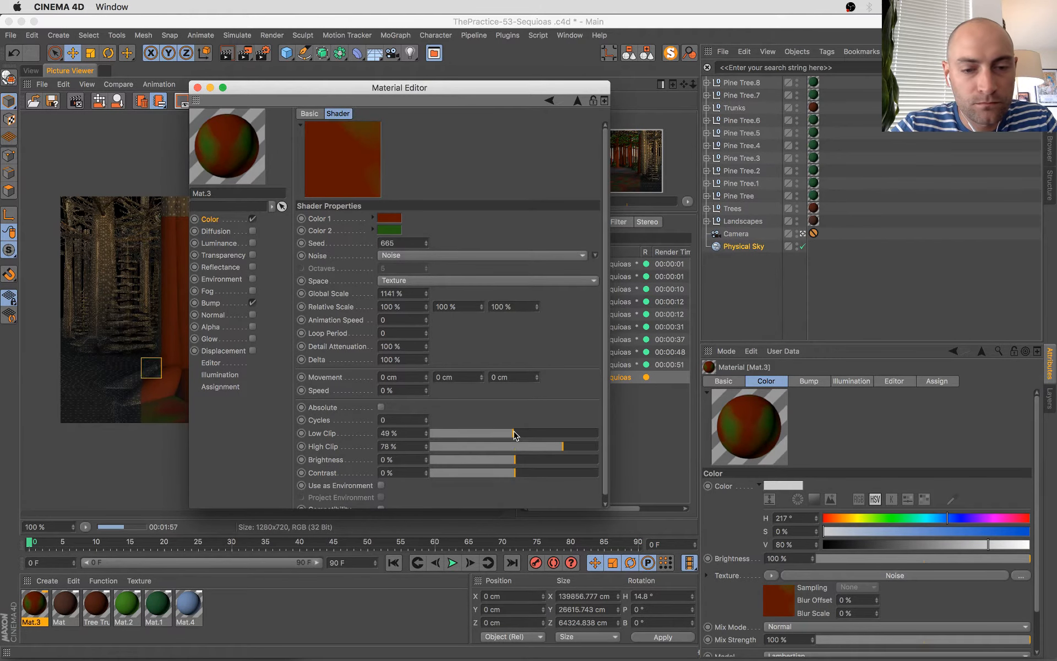
click(196, 88)
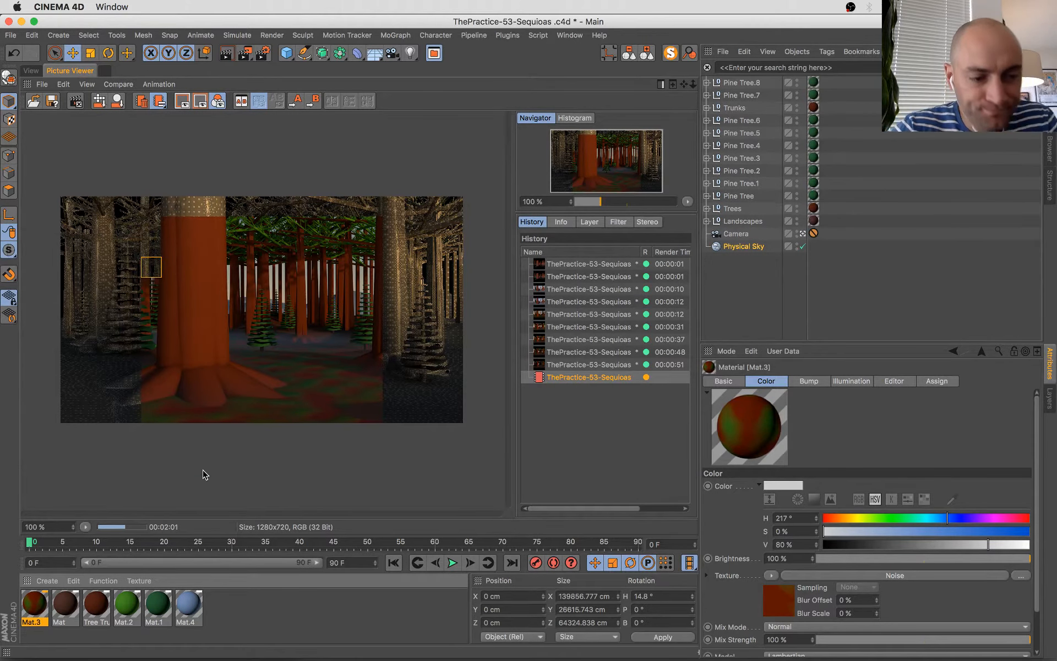
- Return from the running render to the scene viewport and save the project
scroll(240, 247, up, 1)
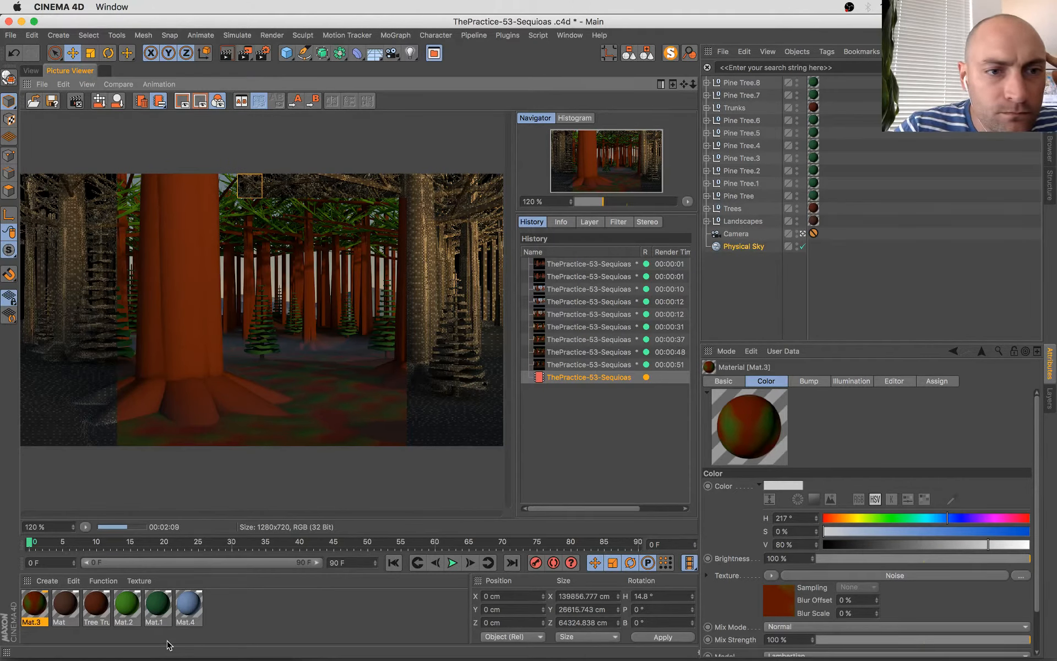
click(31, 71)
key(super+s)
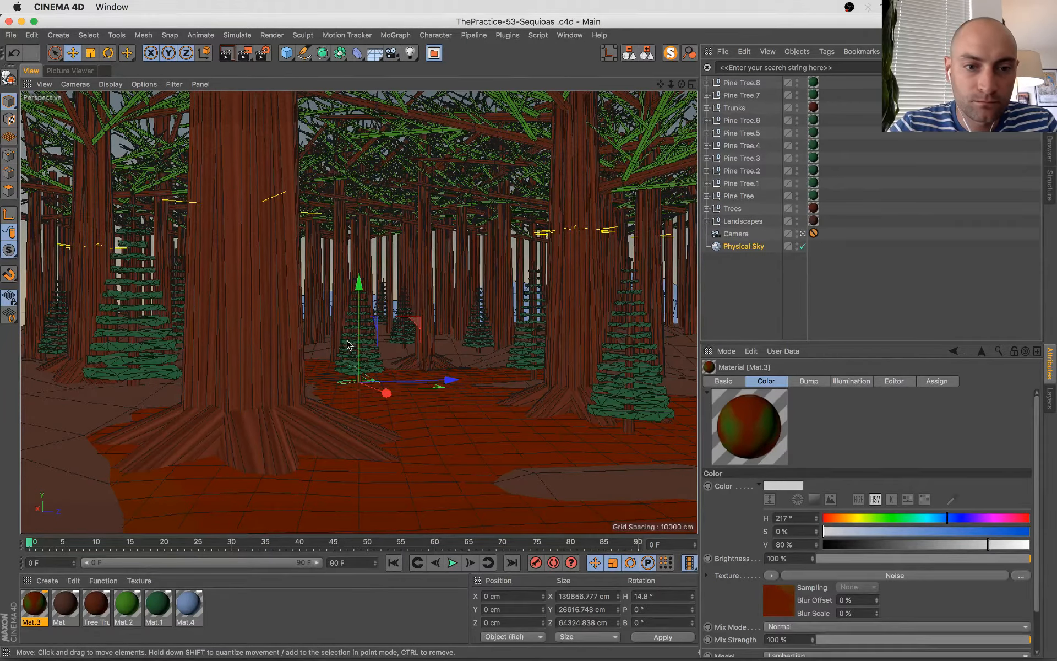
- Duplicate the central small pine's foliage cloner and place the copy beside the large right-hand pine, at about Z 1447 cm and Y 47 cm
click(98, 95)
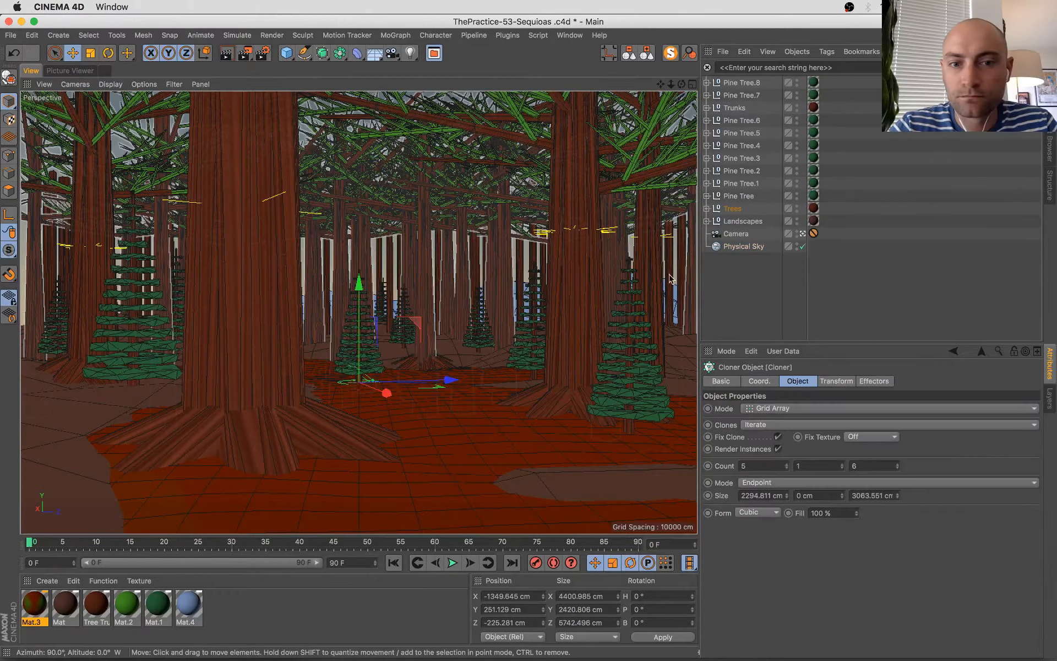
click(358, 346)
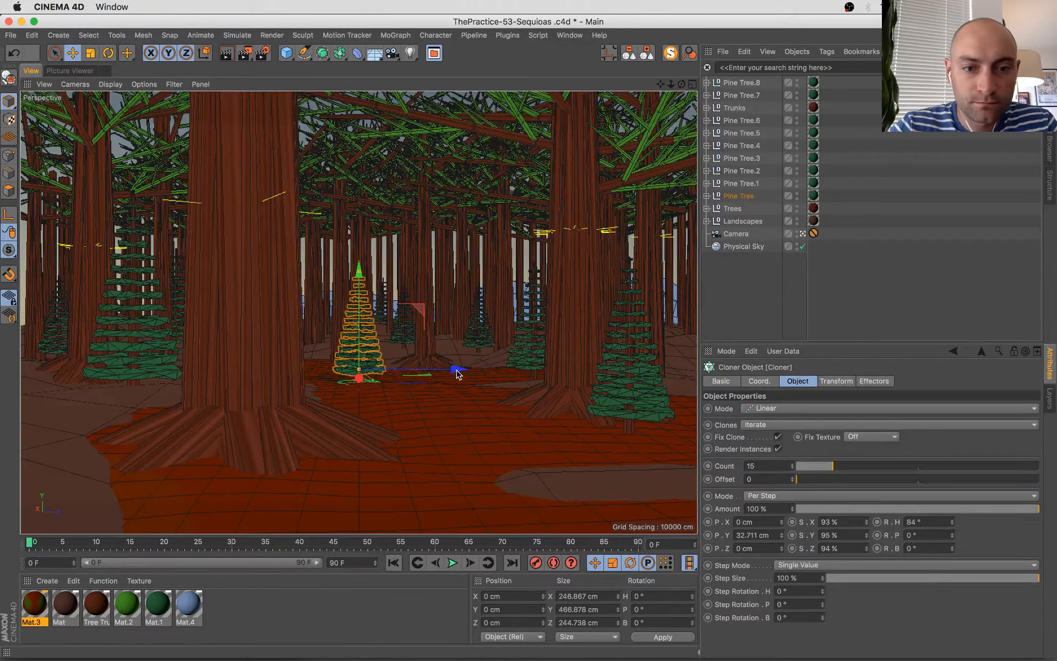
drag(456, 373, 744, 385)
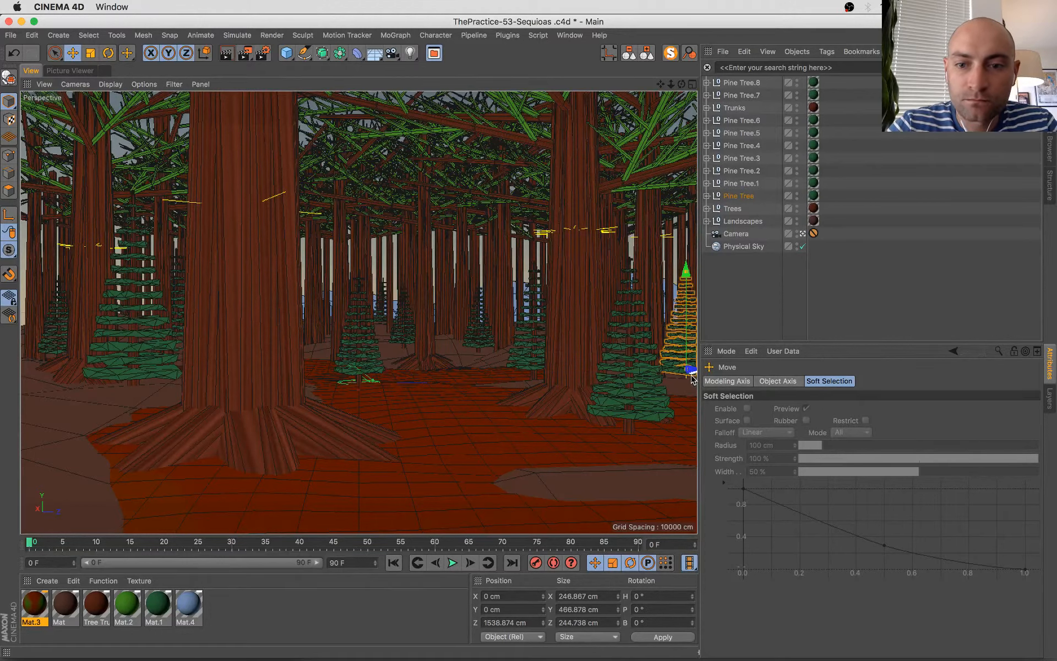
drag(679, 368, 681, 370)
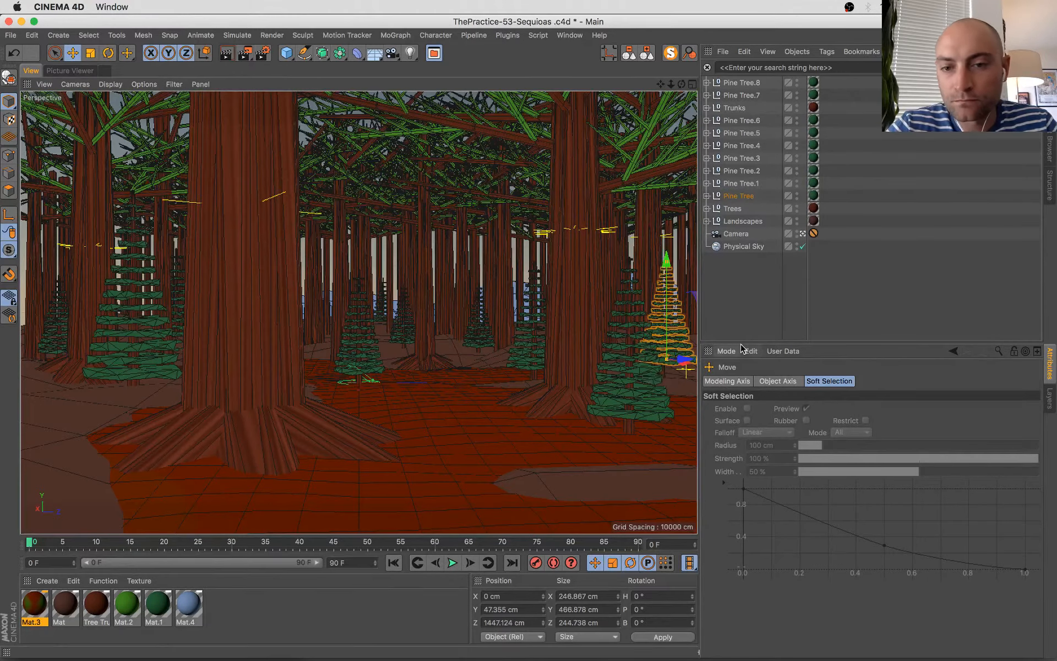
- Unfold Pine Tree down to the duplicated Cloner.1 and set its clone count to 13
click(707, 196)
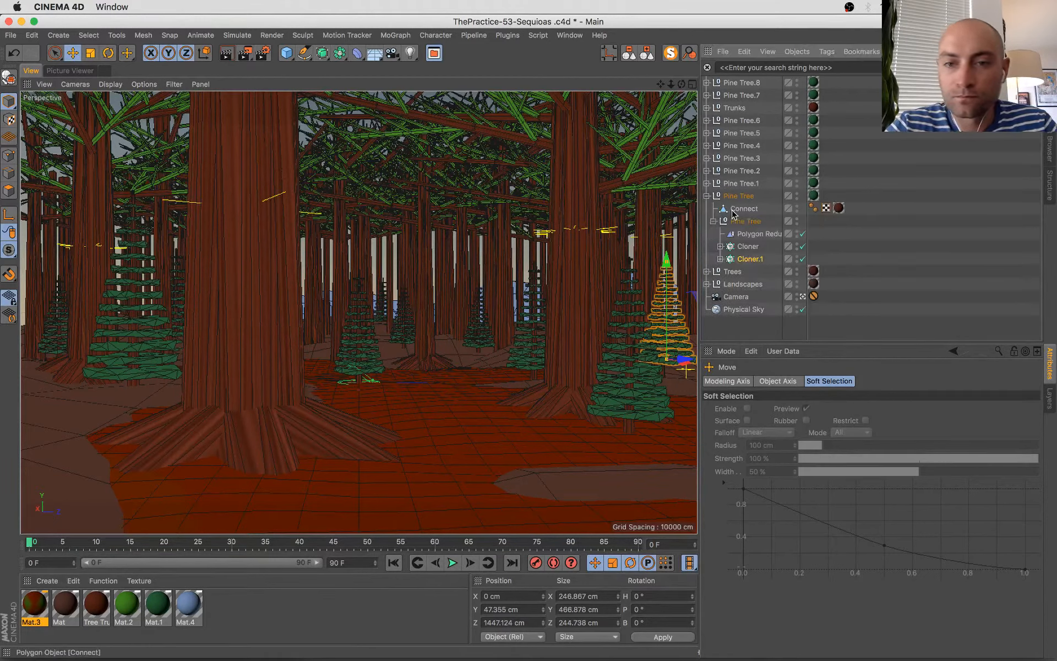
click(749, 258)
click(720, 258)
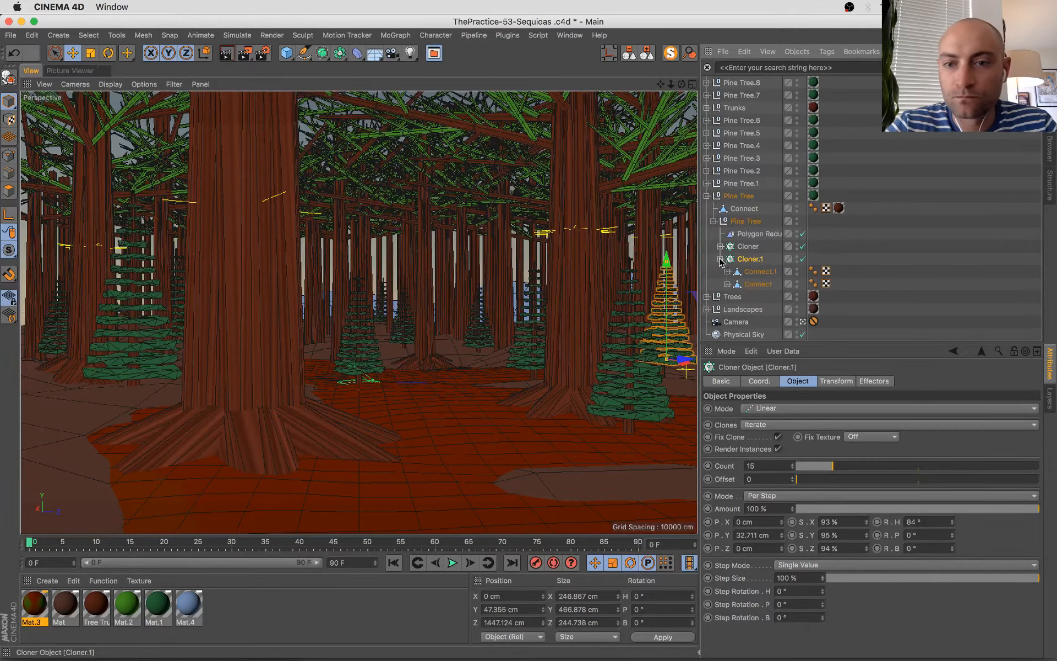
click(760, 271)
shift+click(756, 284)
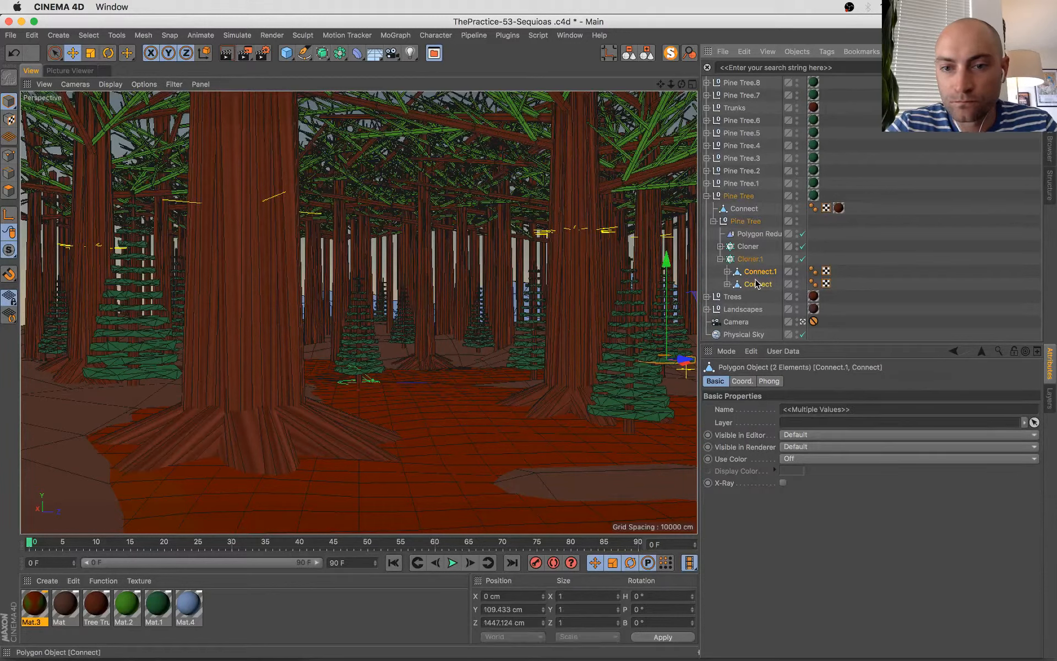
click(750, 261)
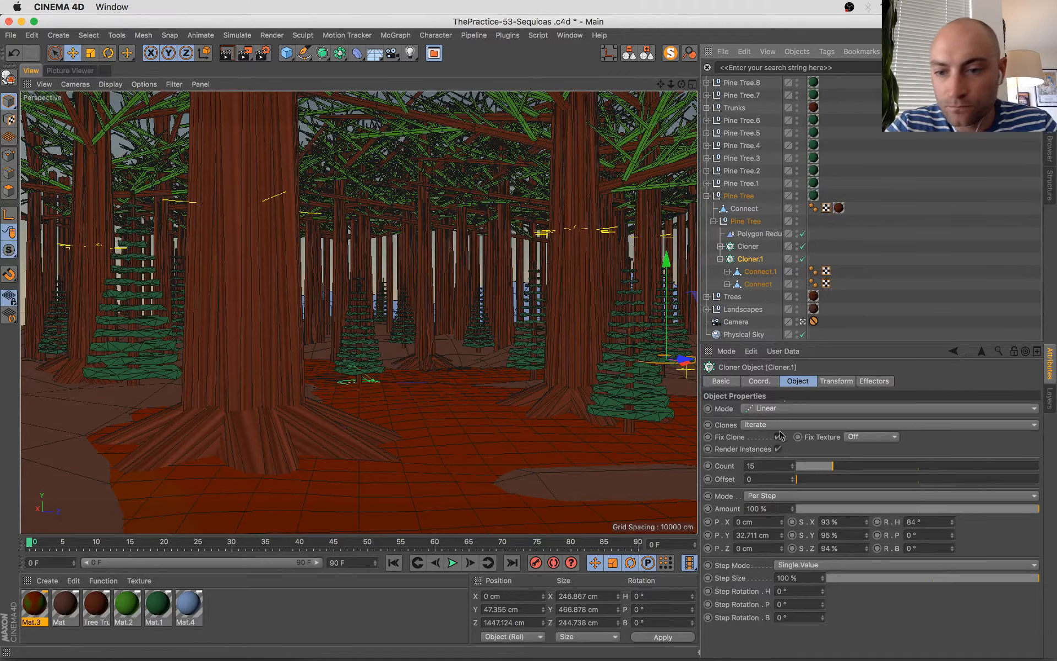
click(793, 469)
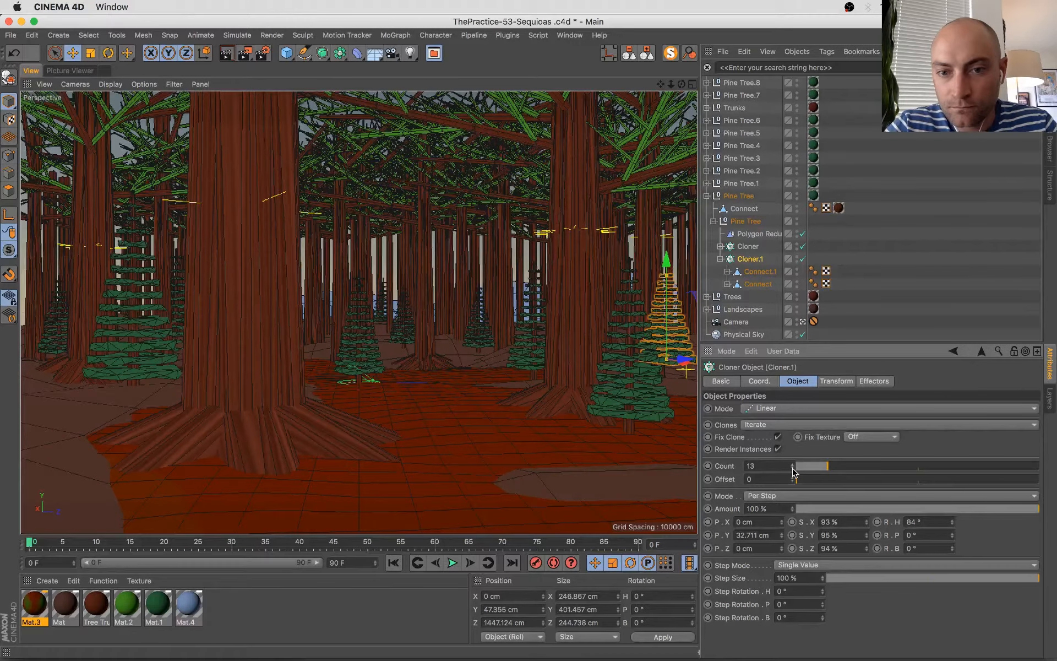
- Scale the Connect.1 and Connect branch meshes inside Cloner.1 along the vertical axis
click(759, 272)
shift+click(735, 284)
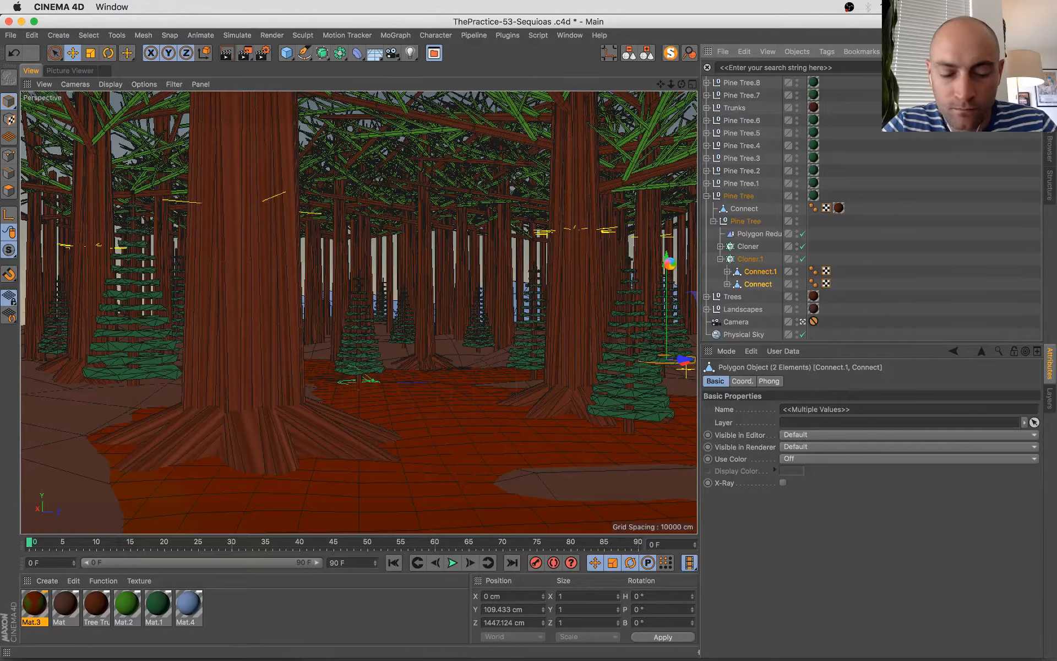
key(t)
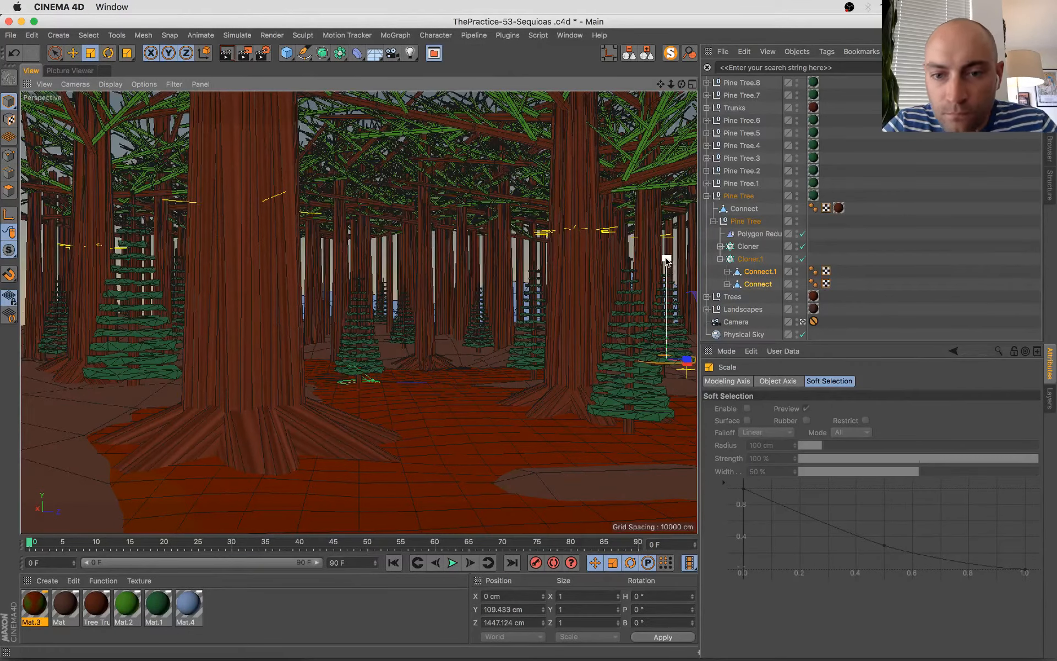
drag(665, 261, 670, 233)
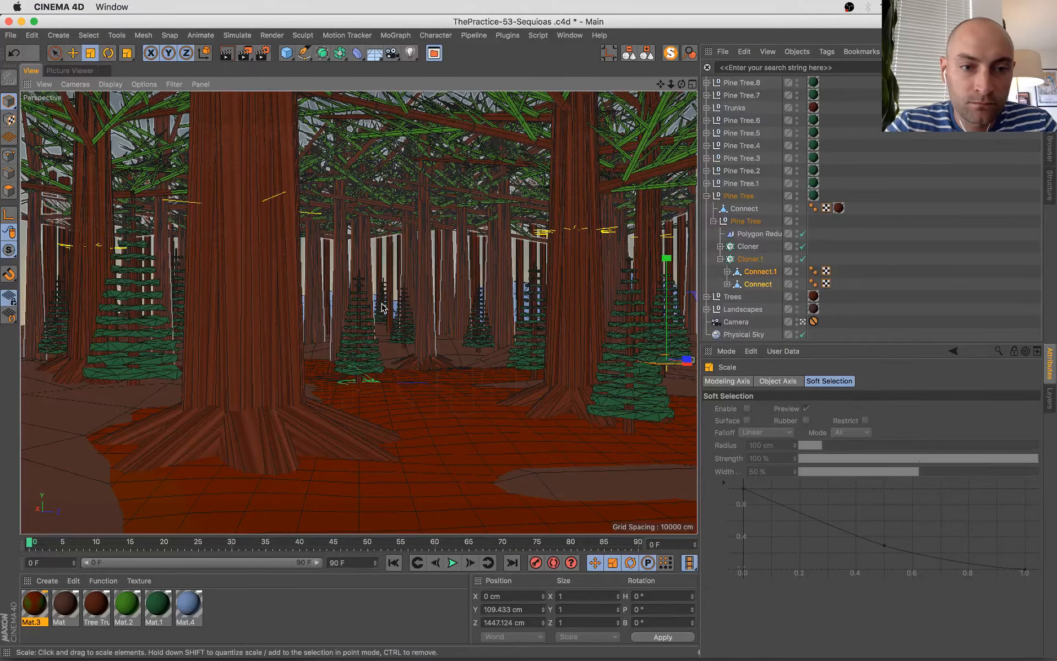
- Select the foliage cloner of the small background pine, Pine Tree.7, and unfold its Connect meshes down to their displacers
click(383, 287)
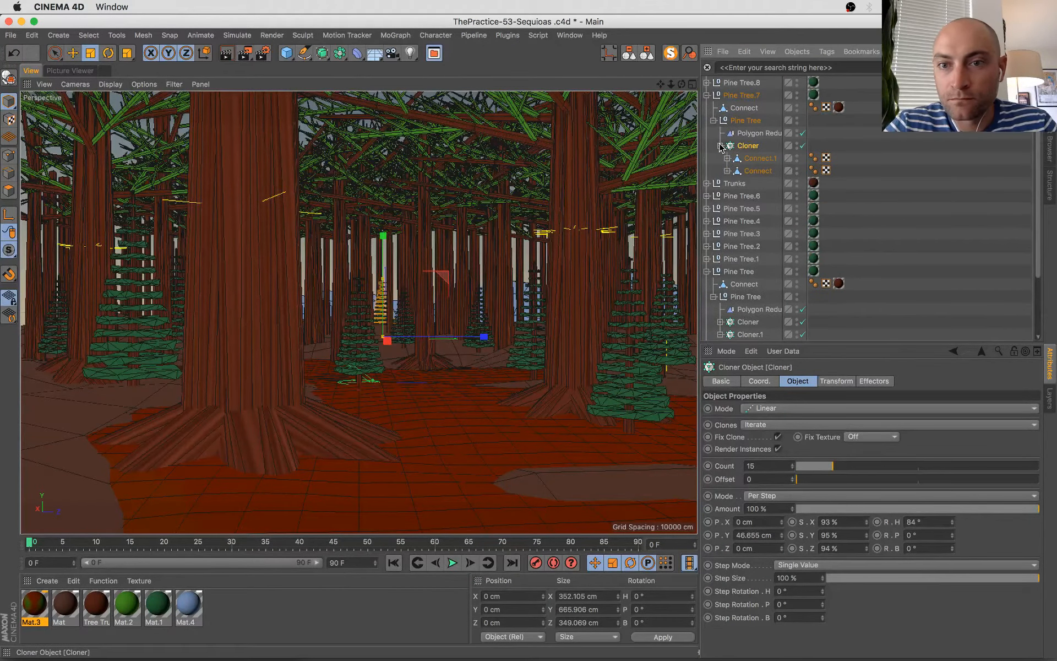
click(760, 158)
click(726, 158)
click(727, 183)
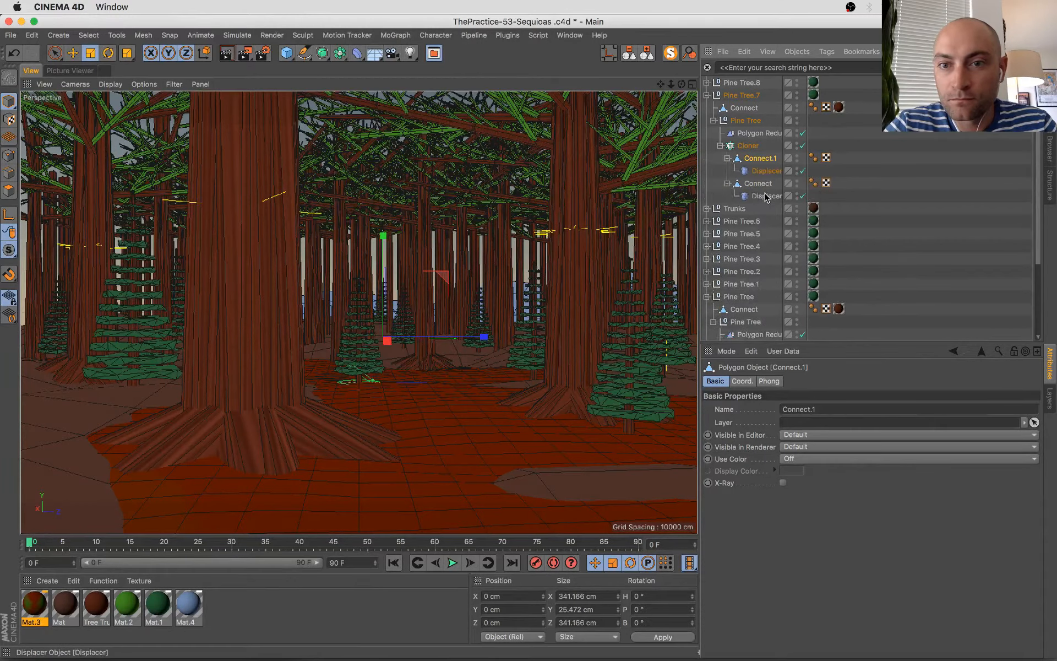
- Try to merge Pine Tree.7's two Connect meshes and their displacers with Connect Objects + Delete, and undo the merge
shift+click(765, 196)
right_click(760, 185)
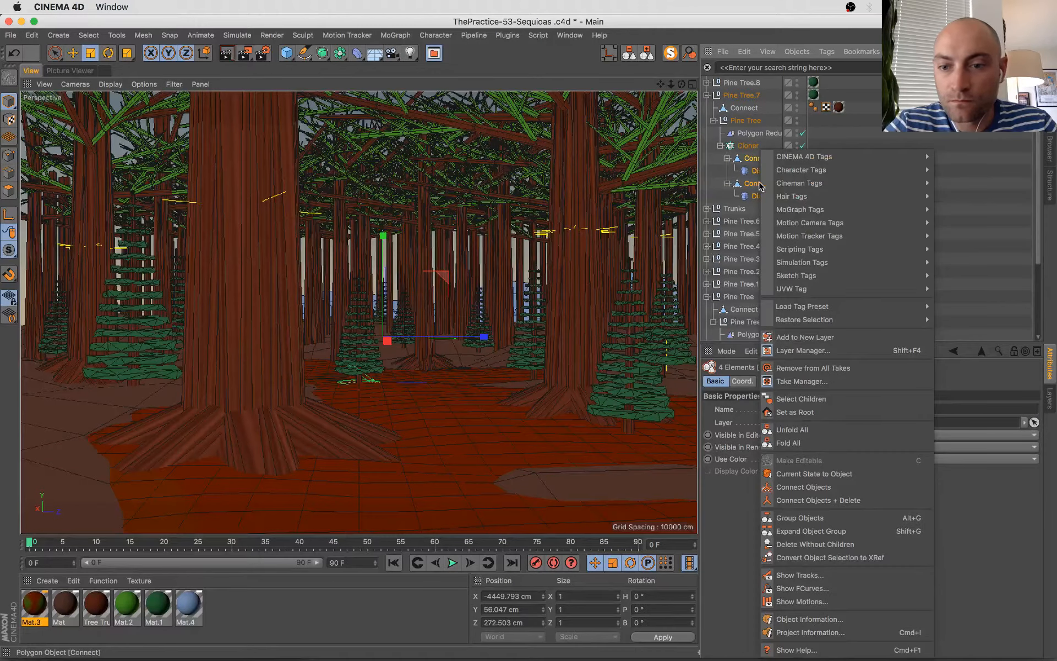
click(818, 500)
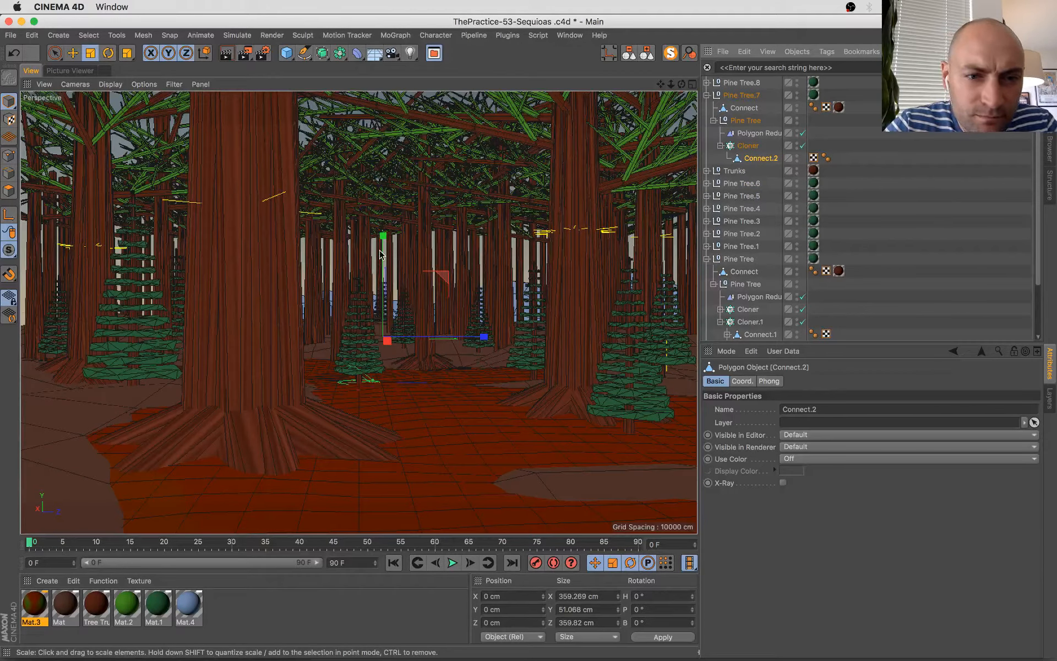
key(super+z)
- Bake Pine Tree.7's Connect.1 and Connect meshes with Current State to Object and delete the originals with their displacers
click(770, 159)
right_click(768, 160)
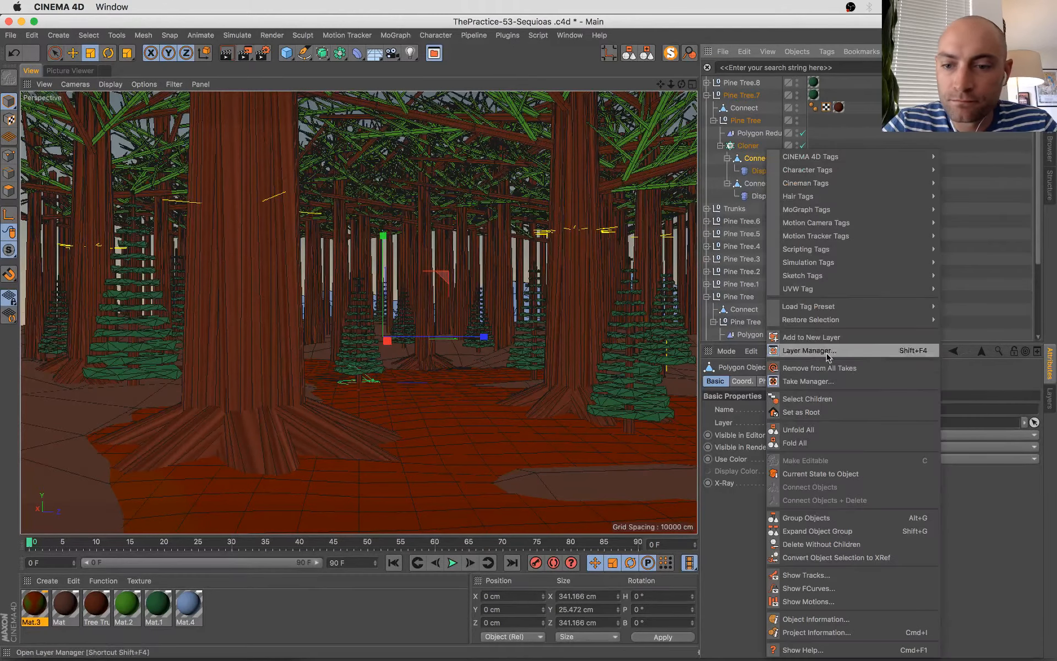
click(824, 475)
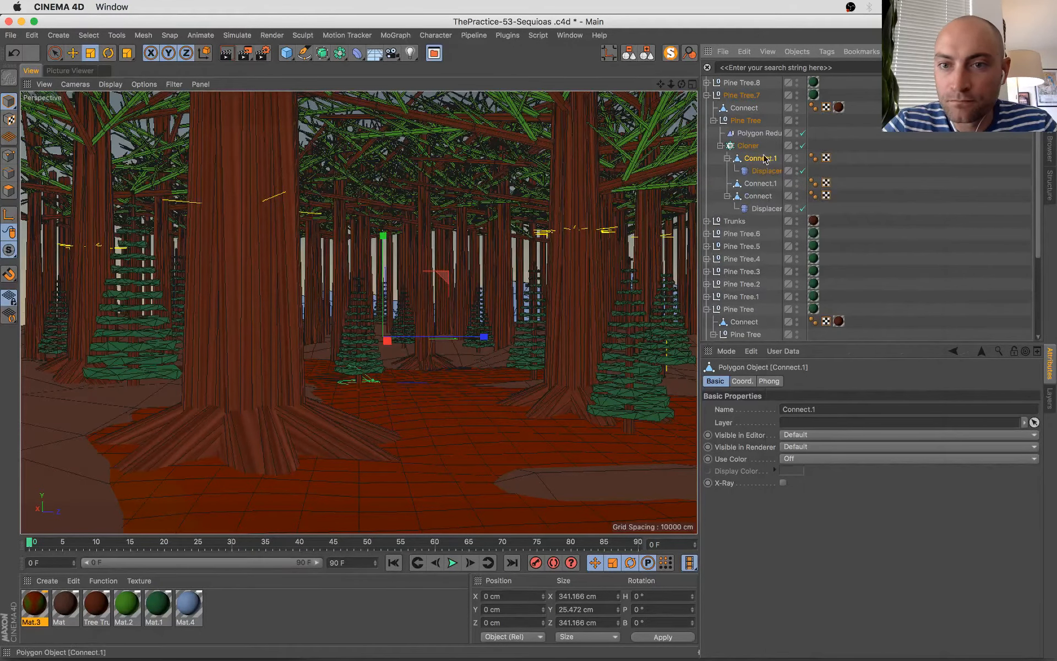
click(758, 196)
right_click(759, 196)
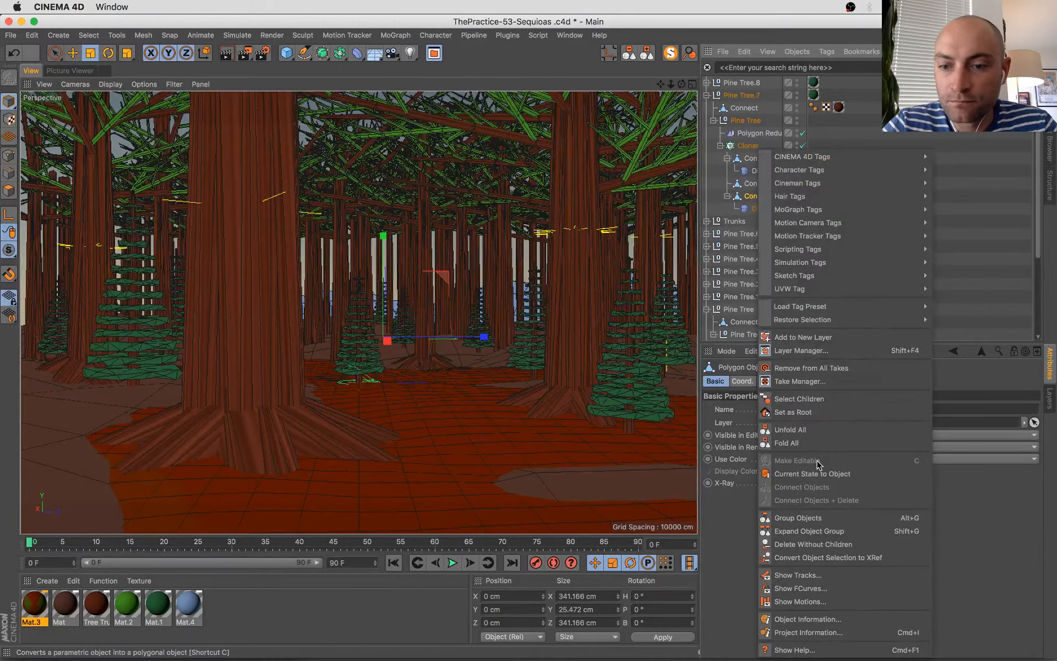
click(781, 471)
key(Delete)
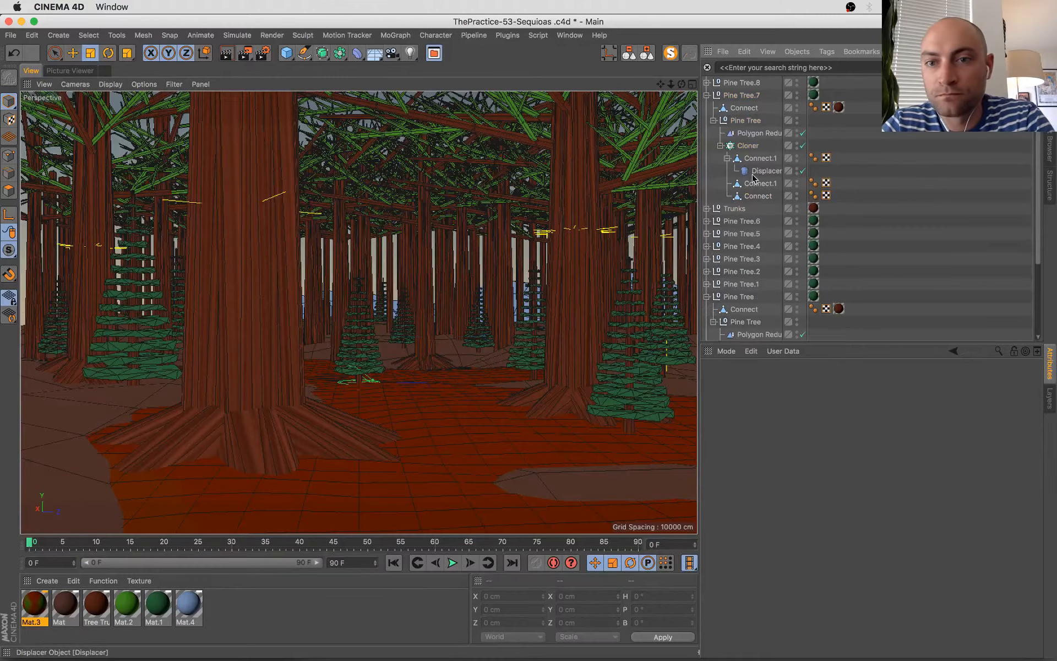
click(757, 159)
key(Delete)
- Delete the leftover original Connect.1 mesh with its displacer from Pine Tree.7's cloner
click(754, 159)
shift+click(752, 172)
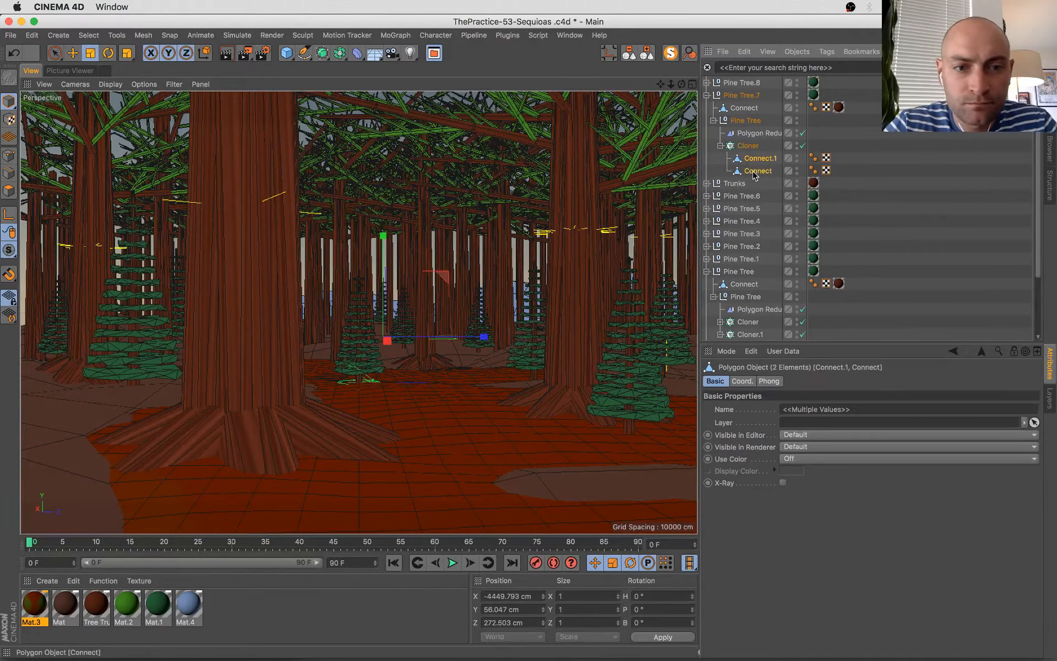
click(749, 147)
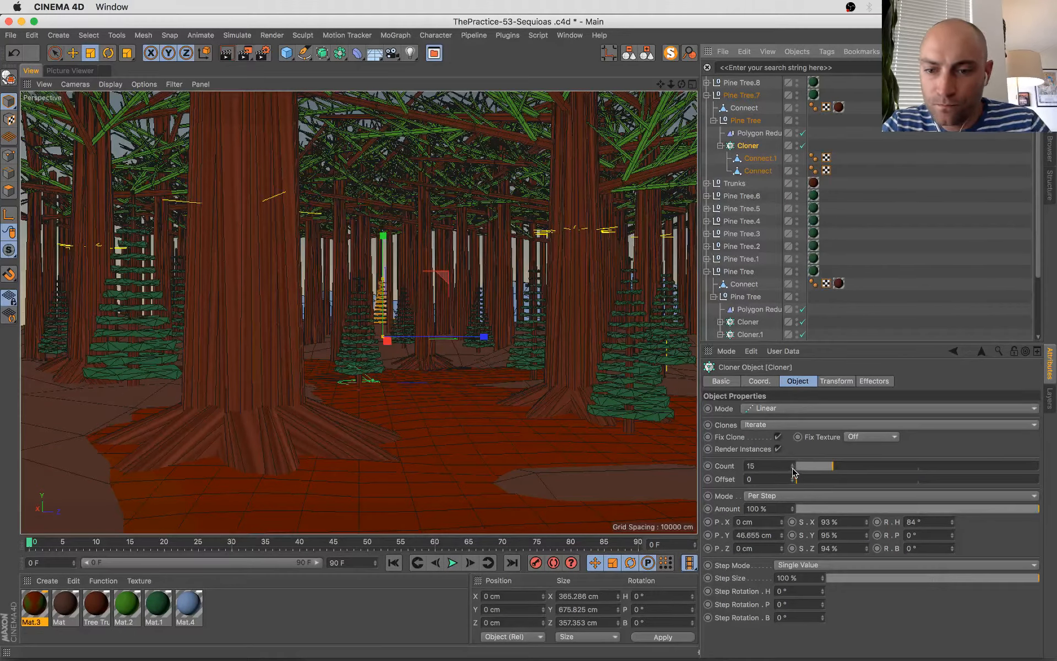
- Stretch the baked Connect mesh in Pine Tree.7's cloner vertically to about 72 cm and save the scene
click(762, 160)
click(754, 172)
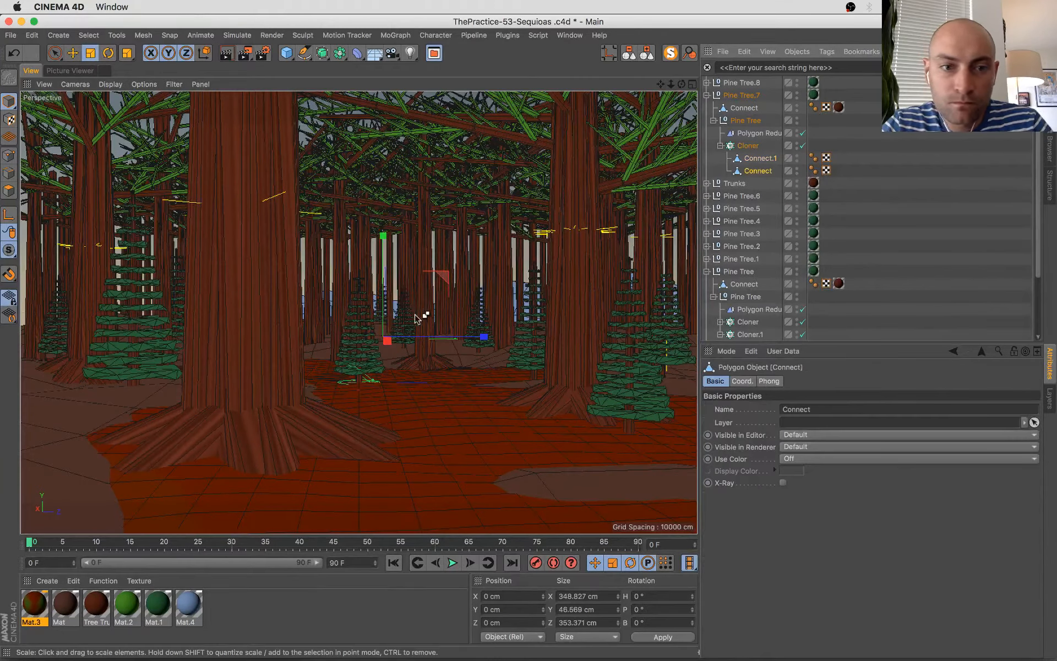
drag(383, 249, 393, 206)
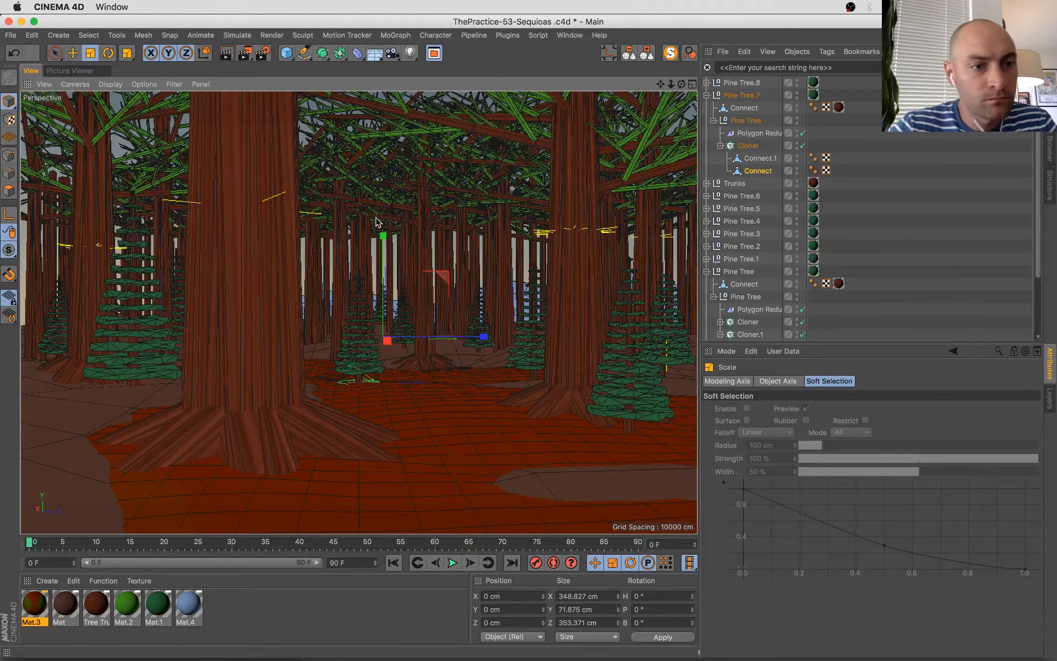
key(super+s)
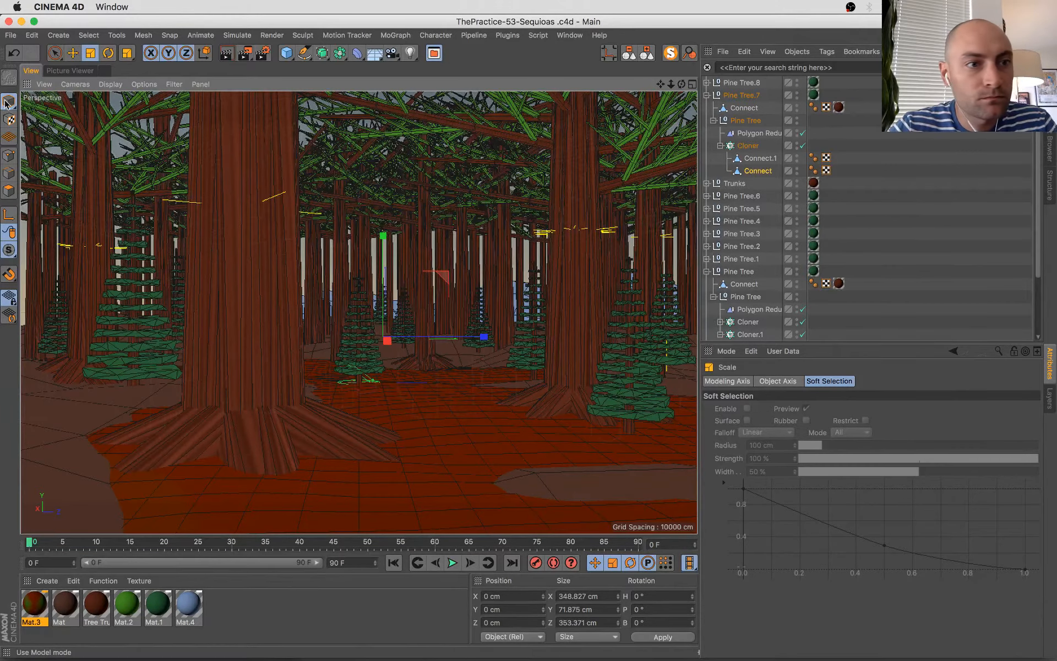
- Compare the 00:00:51 and 00:03:06 renders in the Picture Viewer history and check the sequoia reference photo in Chrome
click(70, 70)
click(593, 366)
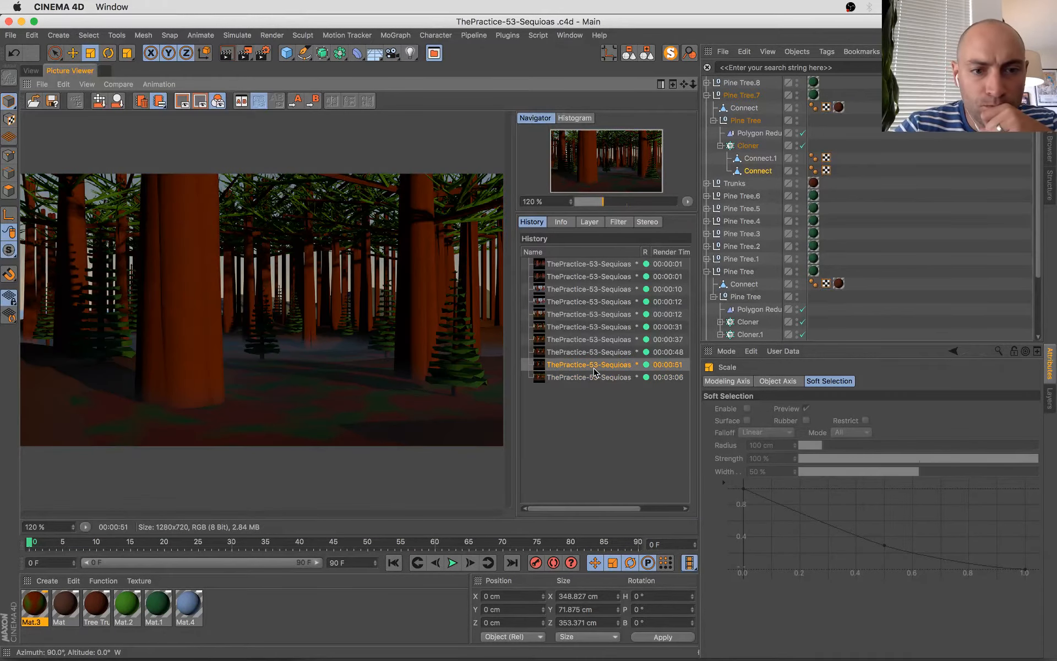
key(Down)
key(Up)
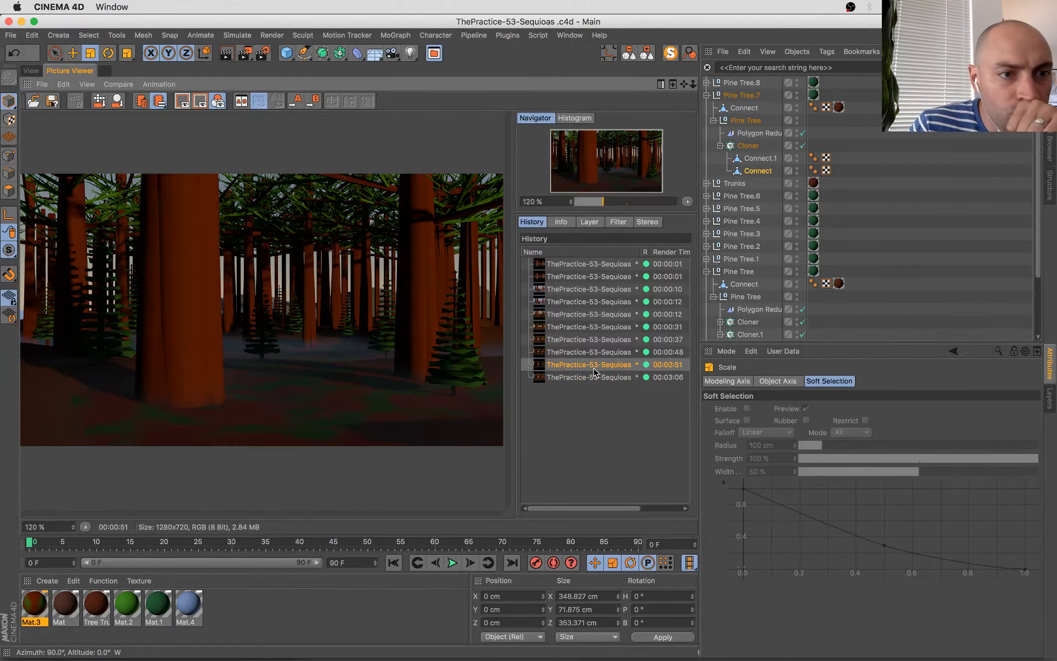
key(Down)
key(Up)
key(Down)
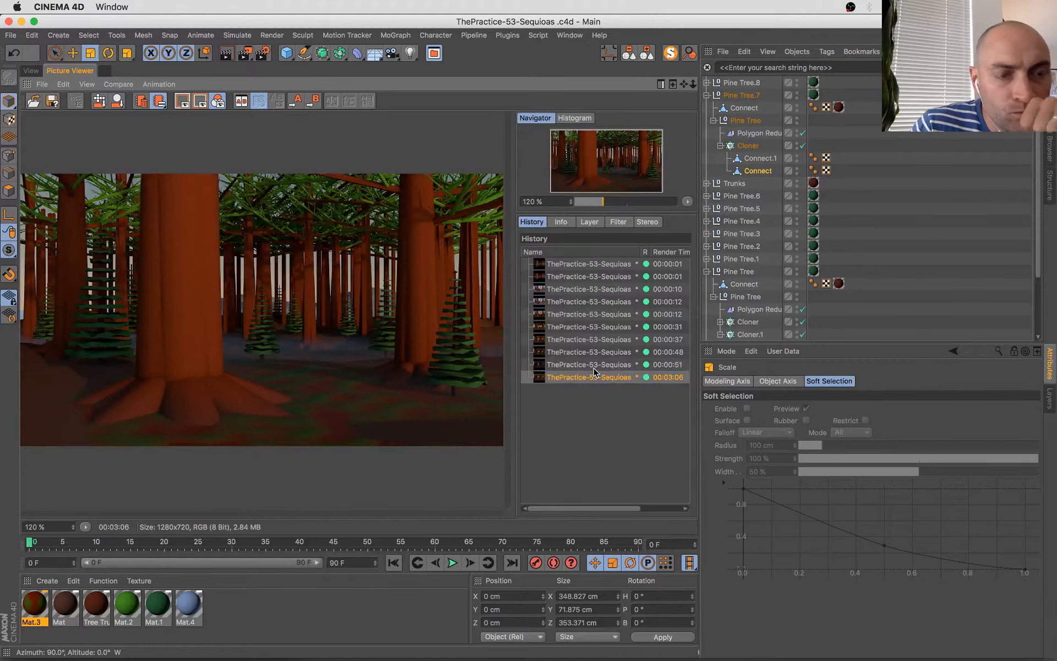
key(Up)
key(Down)
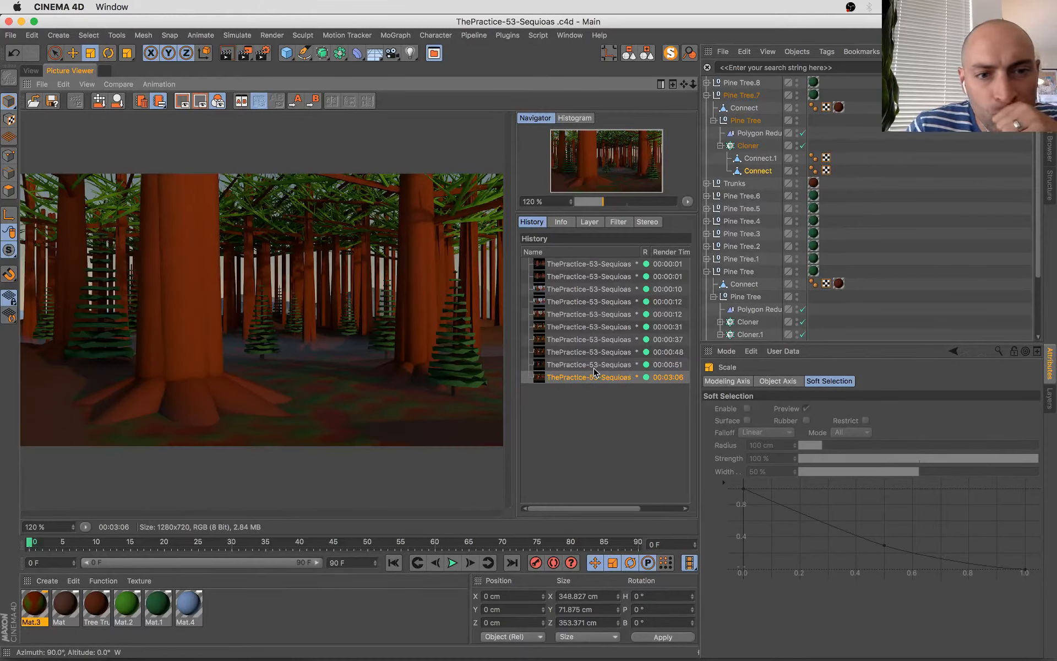
key(Up)
key(Down)
key(ctrl+Up)
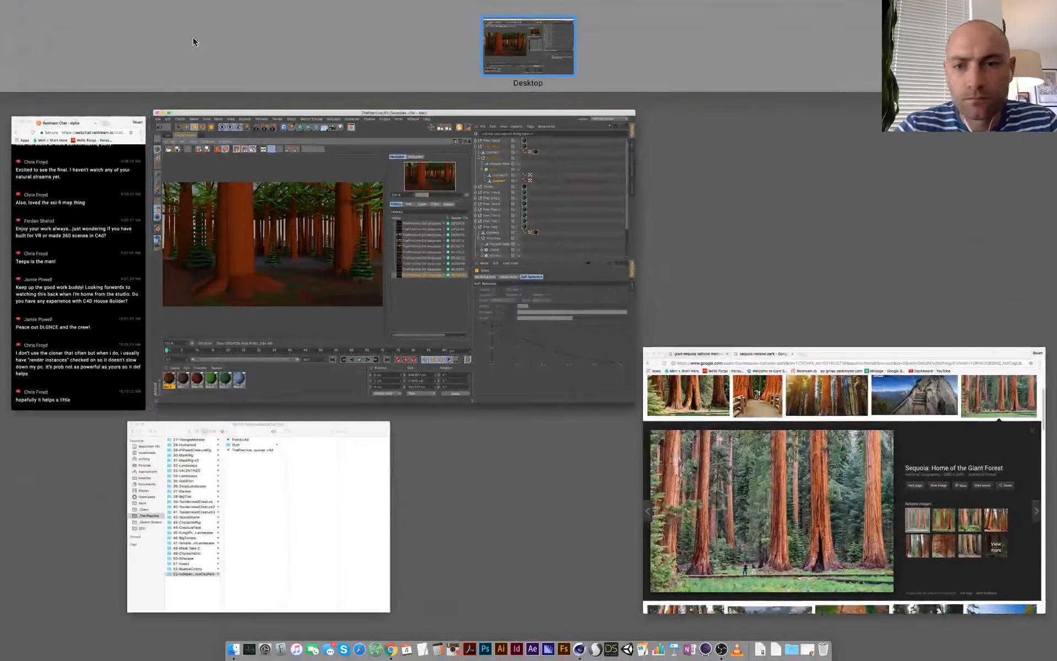
click(930, 468)
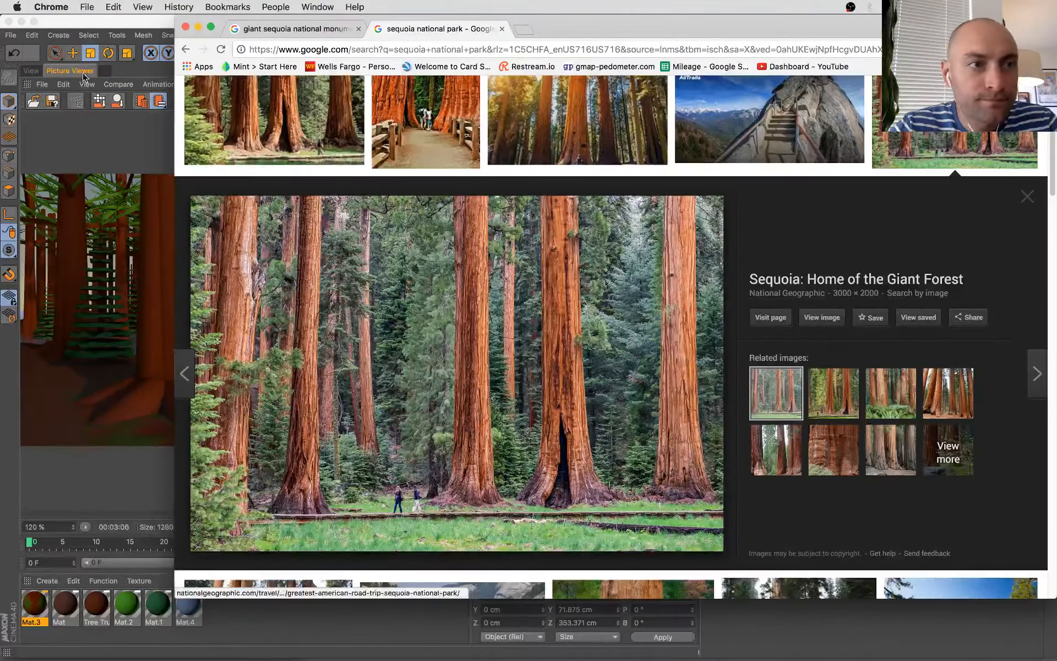
- Add a cone to the perspective view, make it about 535 cm high and position it at about Y 219, Z 340 cm
click(31, 71)
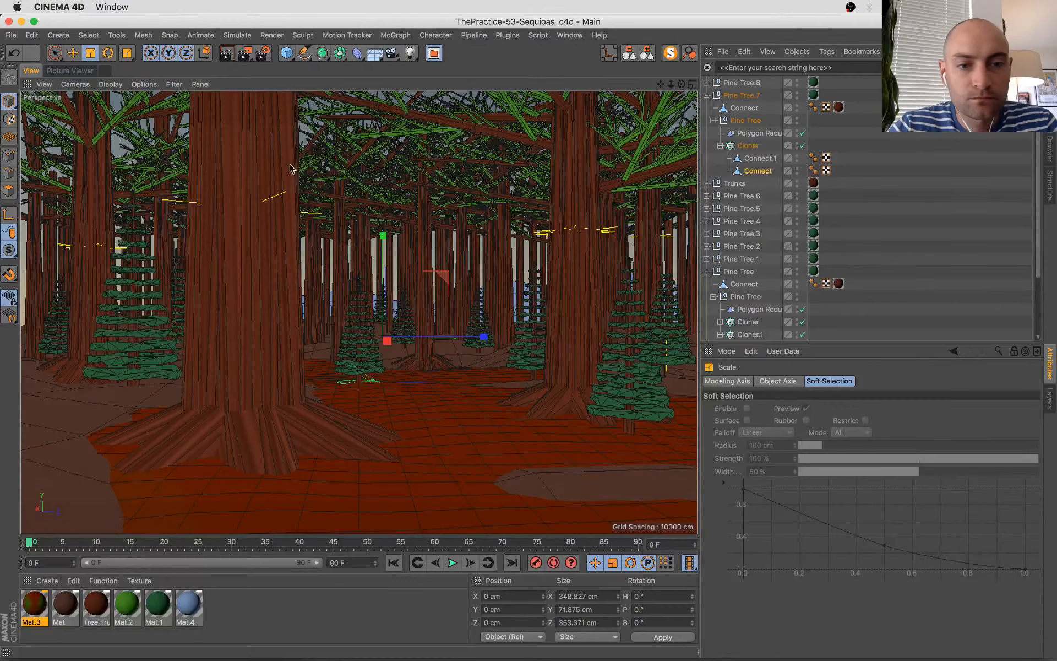
click(286, 53)
click(460, 73)
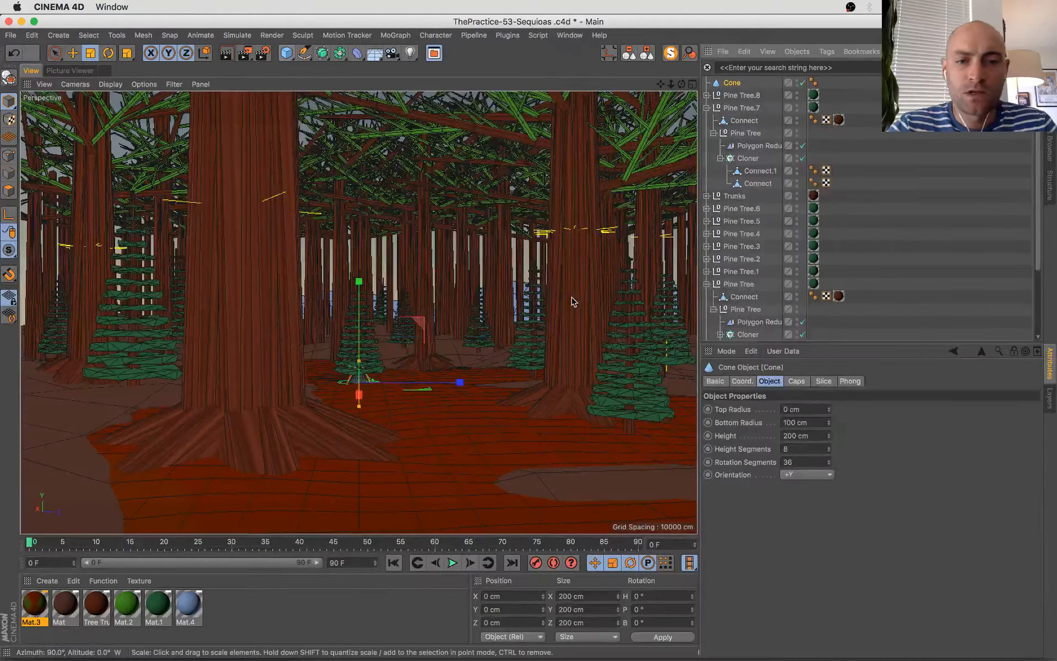
key(e)
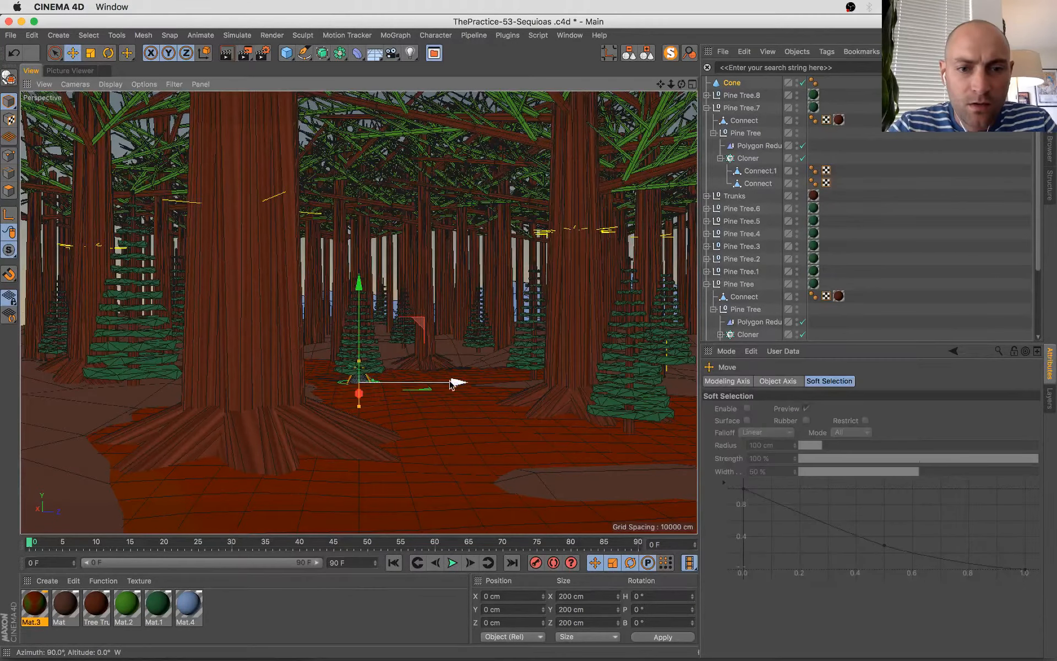
drag(459, 382, 433, 365)
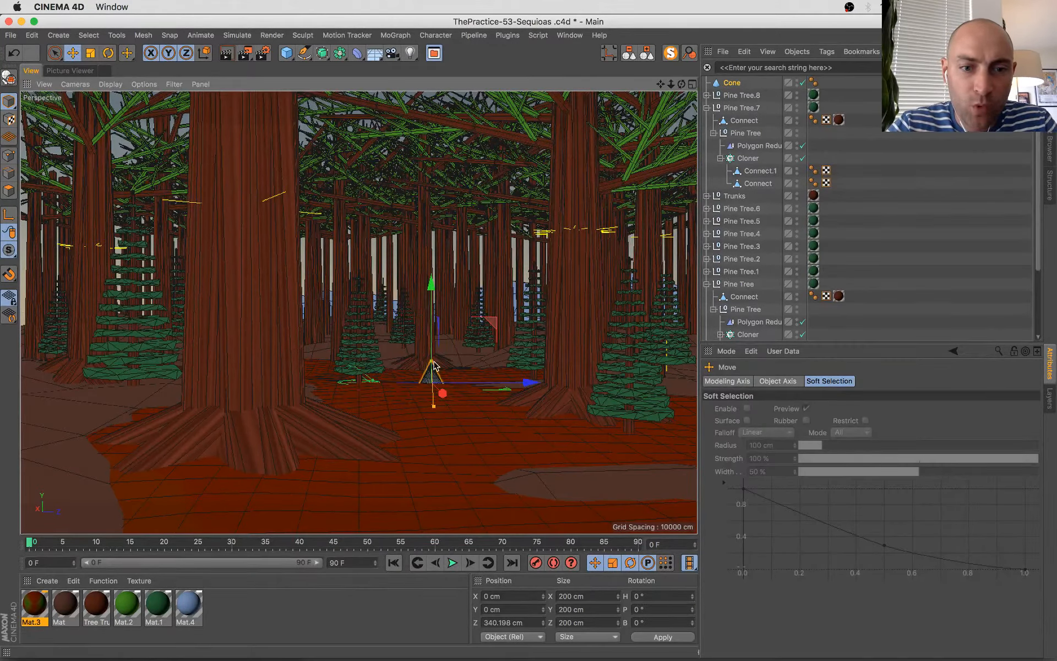
drag(433, 406, 405, 442)
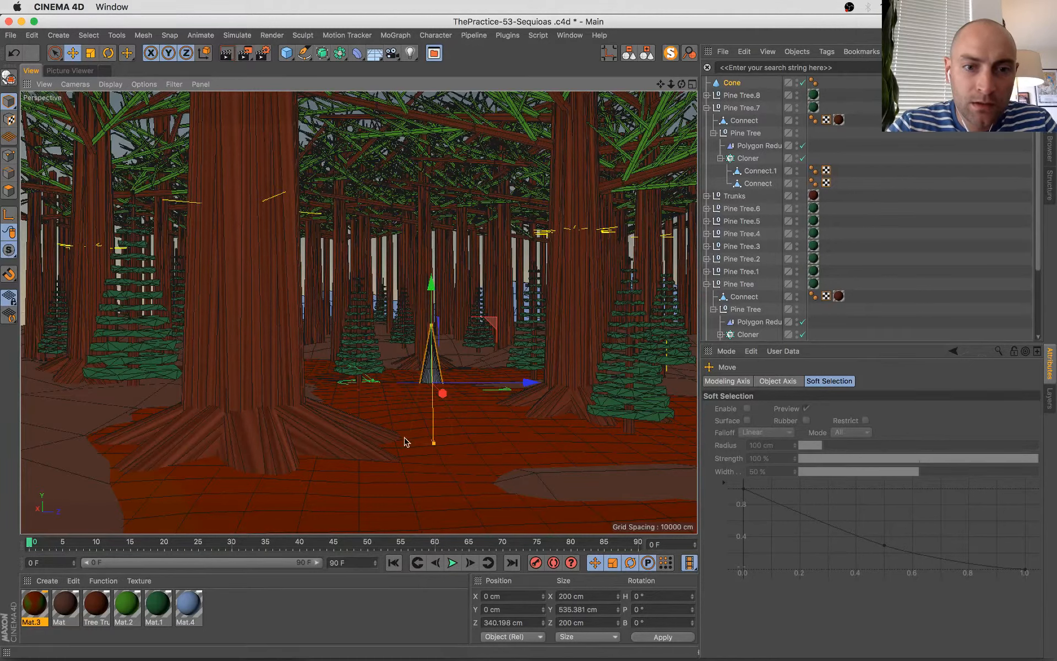
drag(433, 287, 438, 241)
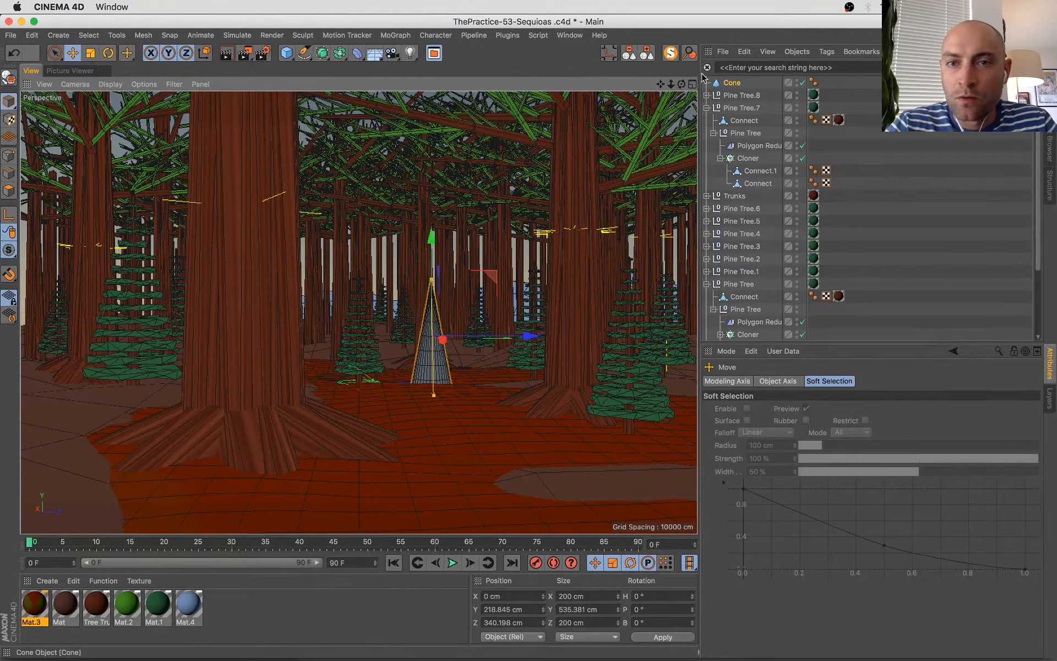
- Set the cone to 1 height segment and 24 rotation segments and narrow its bottom radius to about 86 cm
click(648, 54)
click(732, 83)
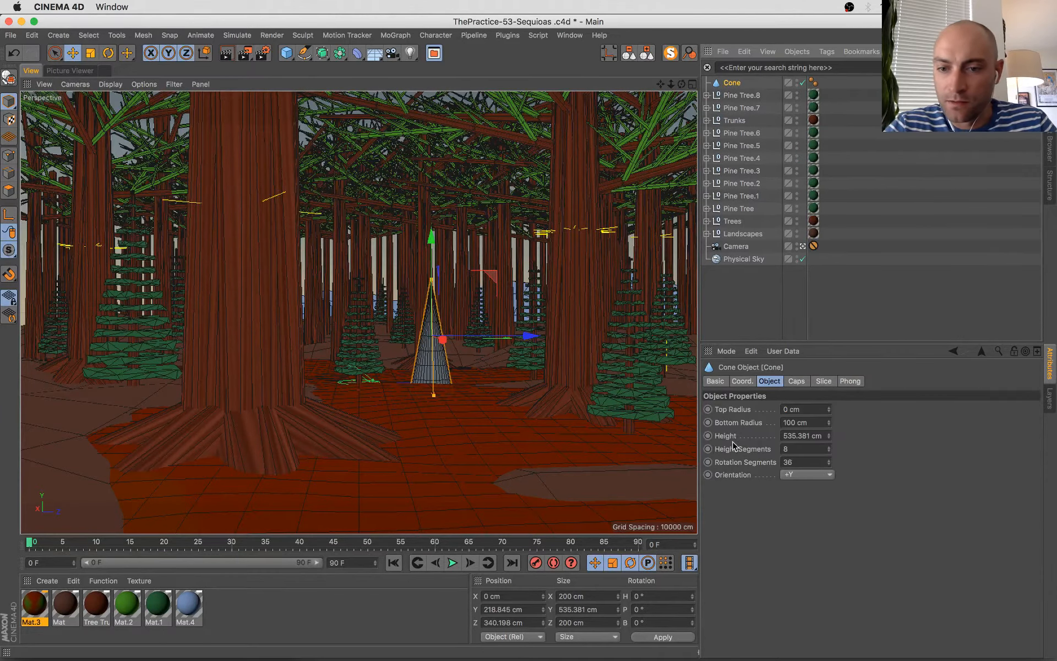
click(799, 448)
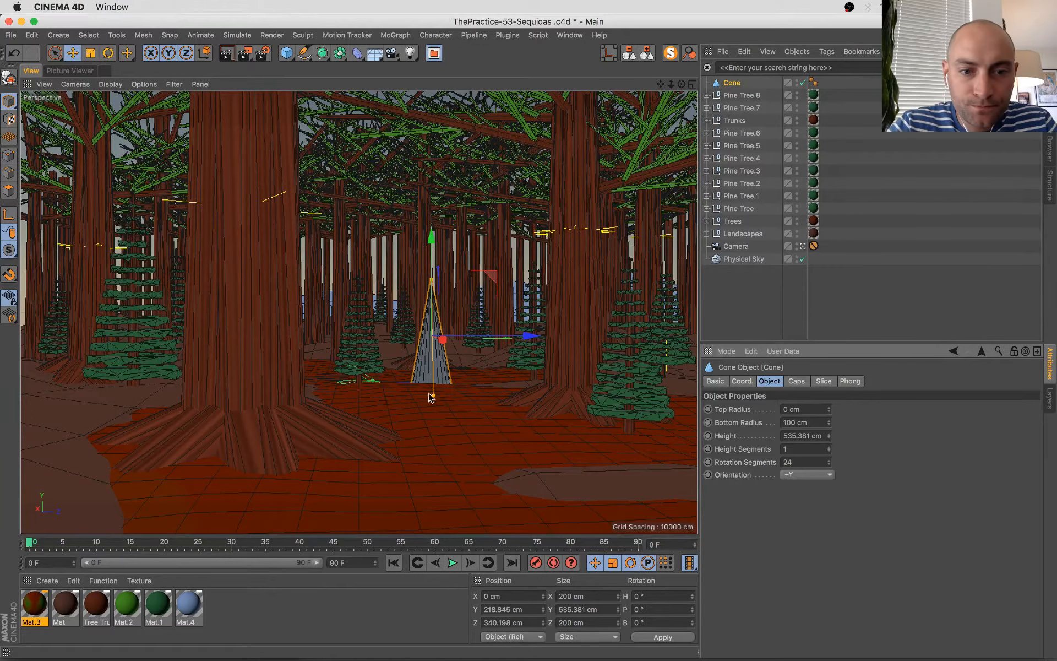
drag(431, 396, 434, 398)
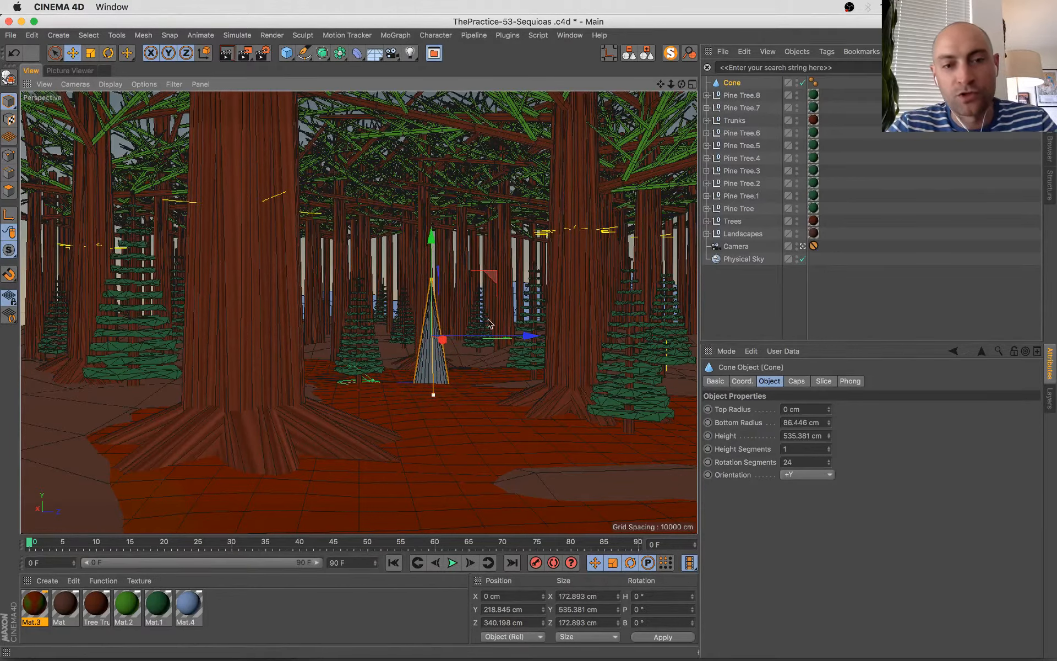
- Scale the cone down uniformly to about 334 cm high and 108 cm wide and apply the green material Mat.2 to it
key(t)
drag(496, 271, 447, 355)
key(e)
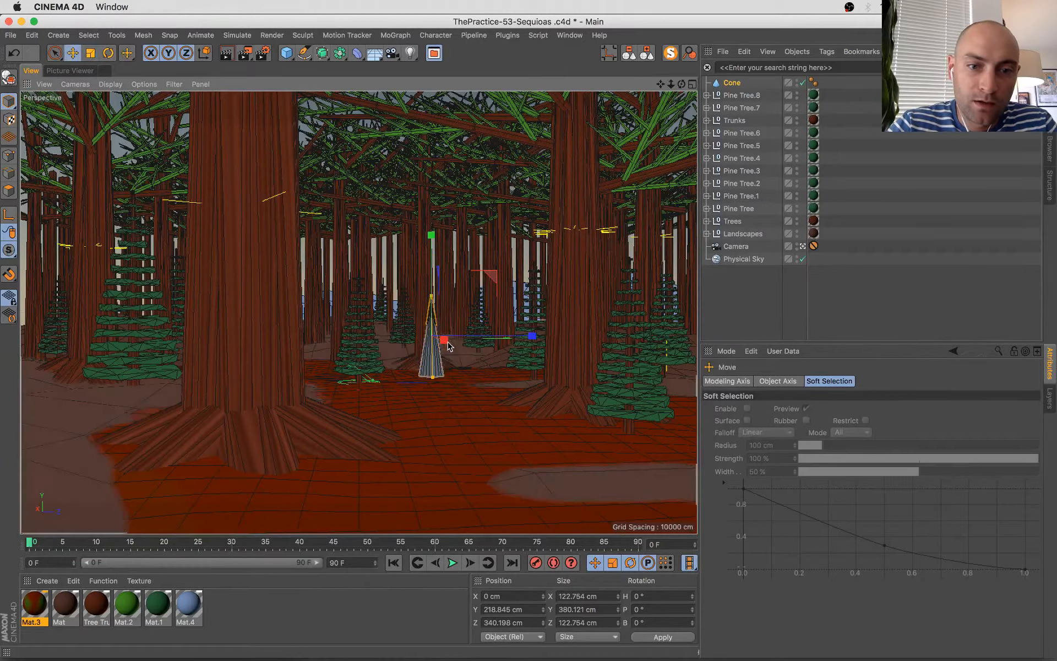
drag(127, 603, 429, 370)
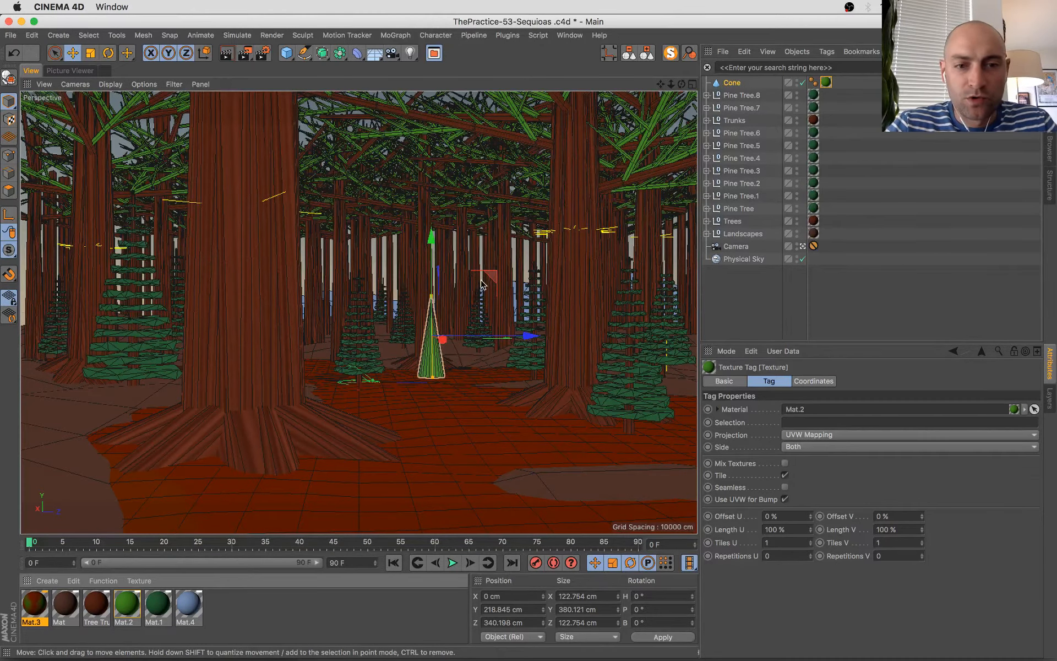
key(t)
drag(446, 321, 454, 352)
key(e)
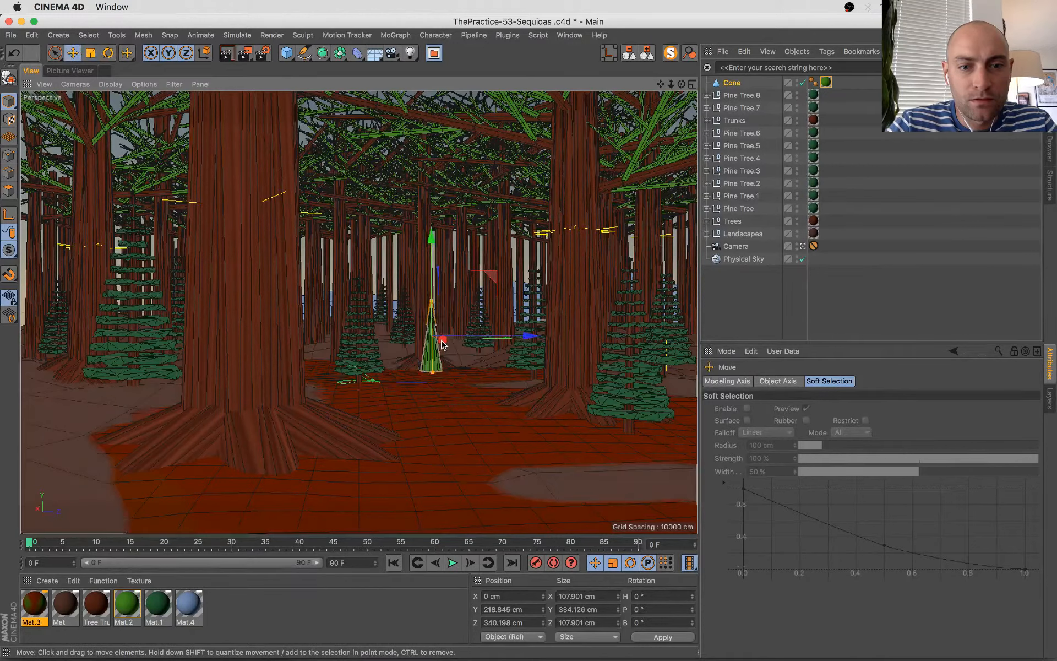
- Move the cone beside the right foreground trunk at about X 675, Y 167, Z 578 cm and set its rotation segments to 12
drag(442, 344, 516, 266)
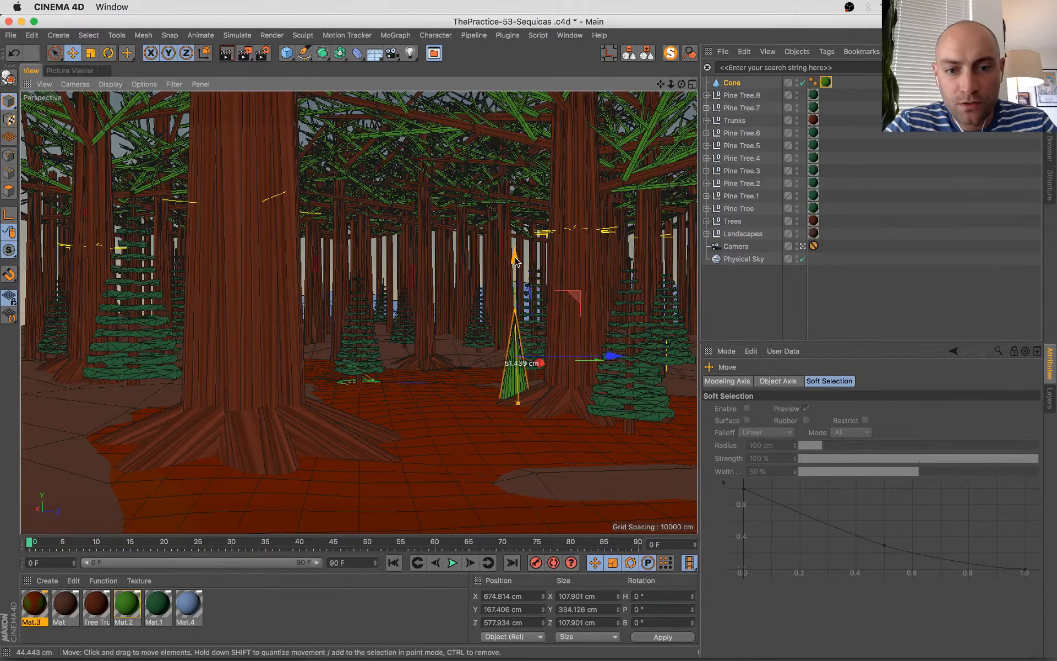
click(730, 83)
click(804, 462)
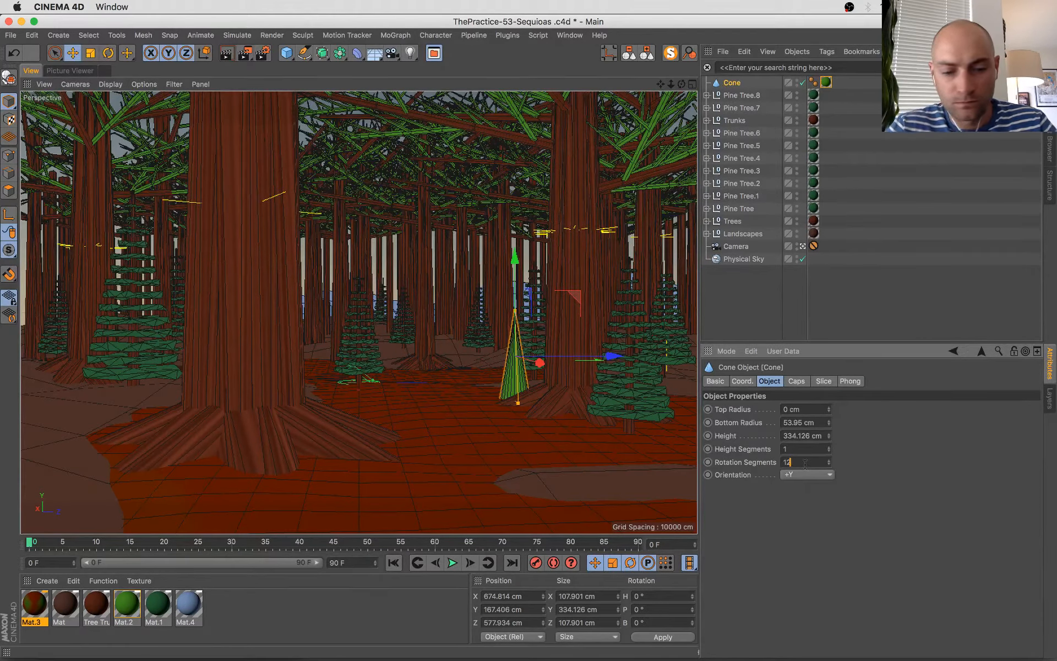
key(Return)
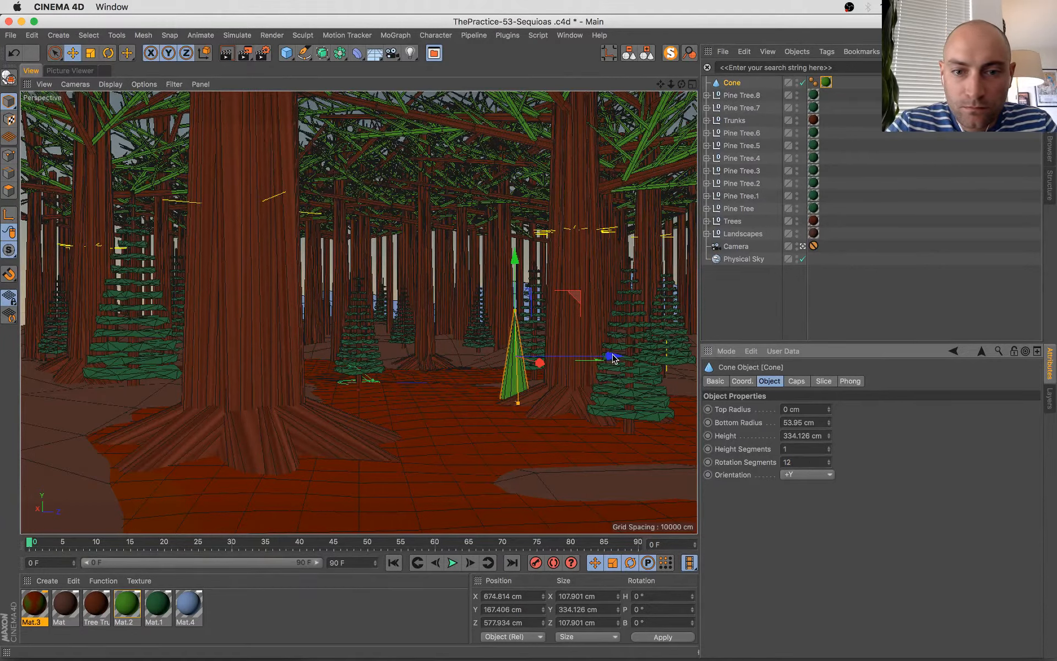
- Duplicate the cone to the left side of the forest, placing the copy at about X 1121, Z -846 cm
ctrl+drag(611, 357, 282, 379)
drag(165, 362, 128, 383)
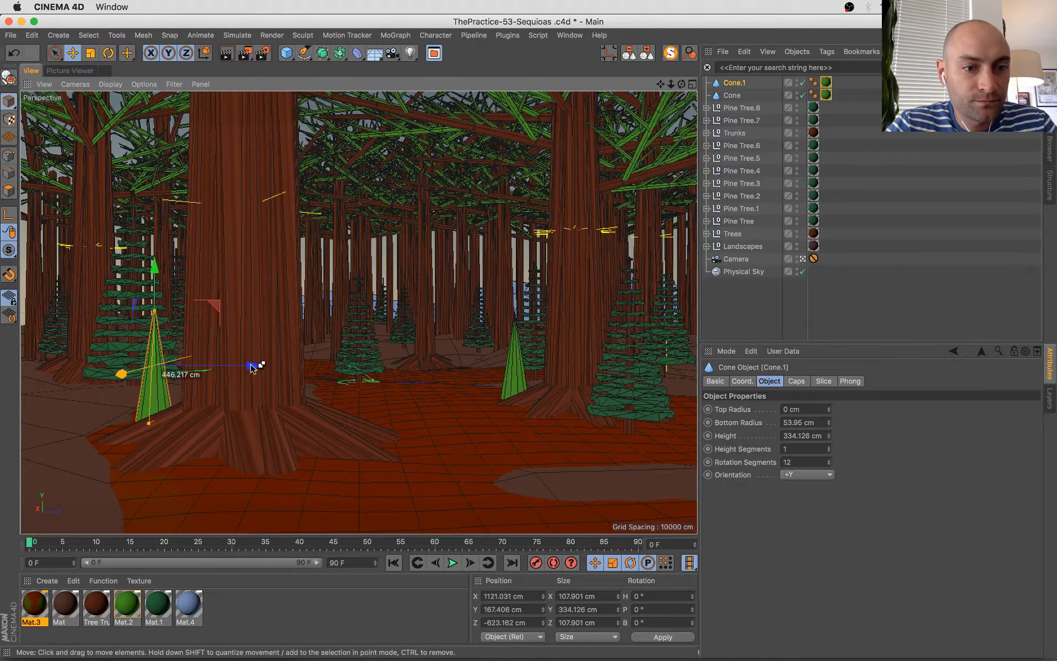
mouse_move(187, 365)
mouse_down()
mouse_move(160, 367)
mouse_move(185, 366)
mouse_up()
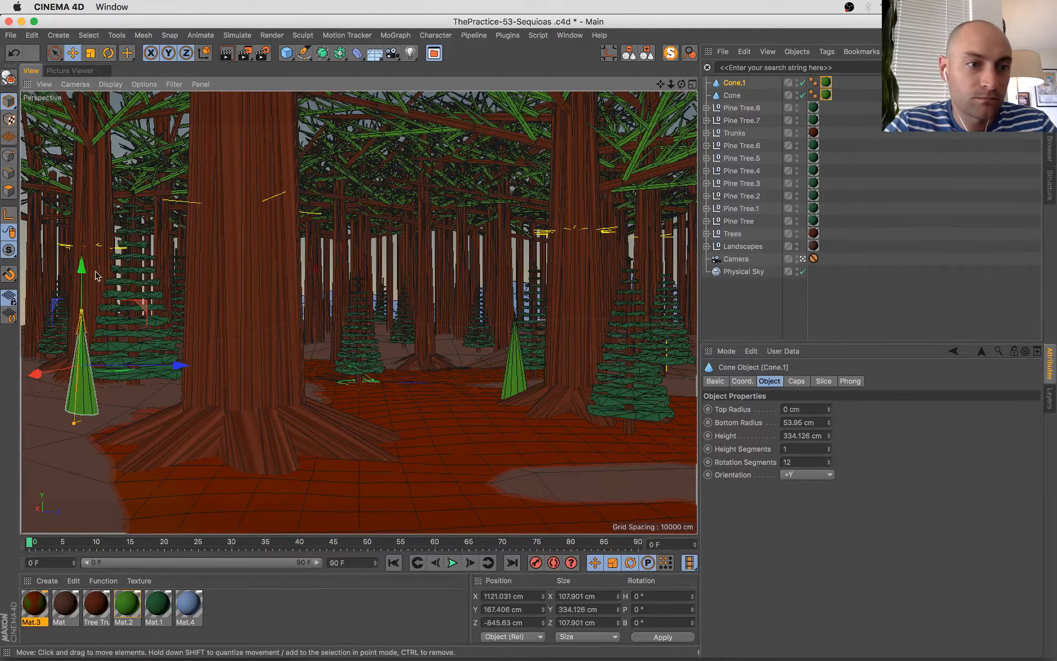
- Select both cones together and lower them to about Y 121 cm, undoing the trial move towards the camera
shift+click(240, 301)
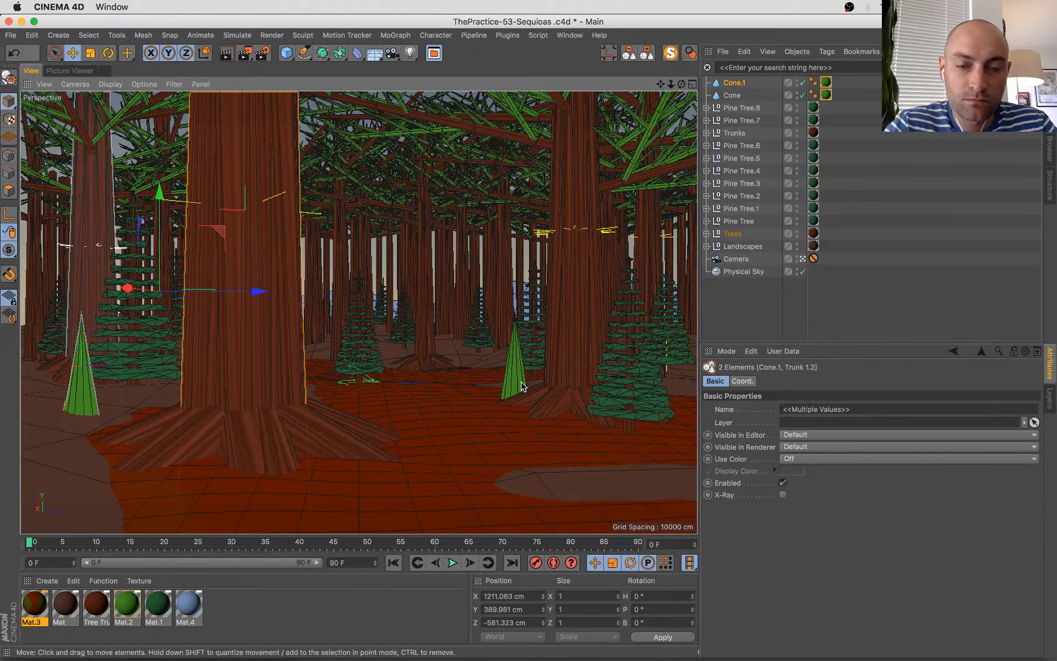
click(77, 402)
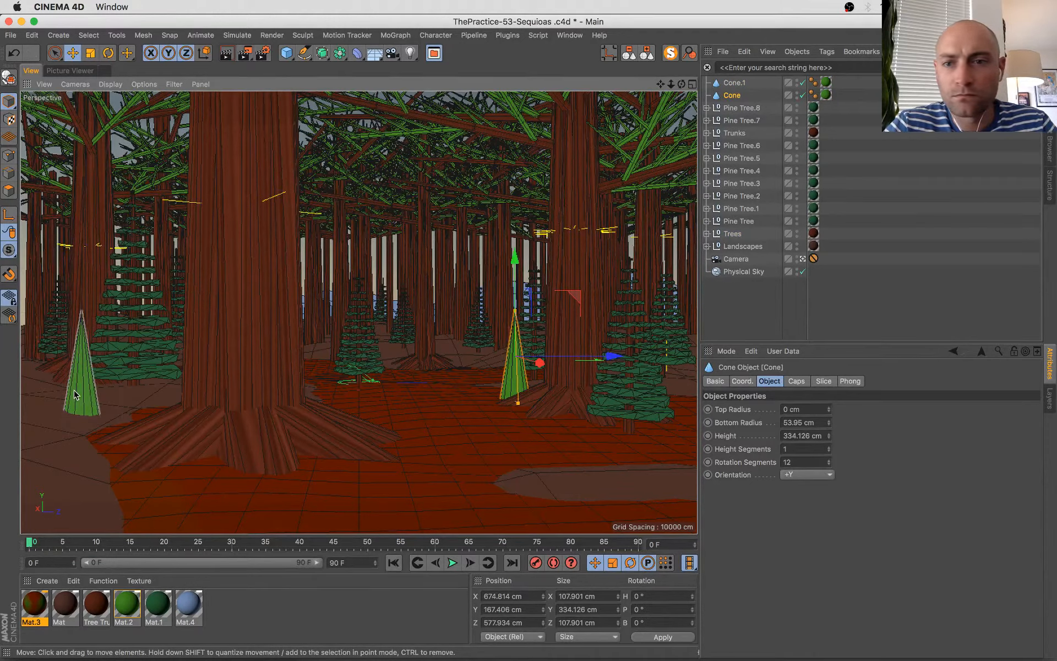
shift+click(122, 383)
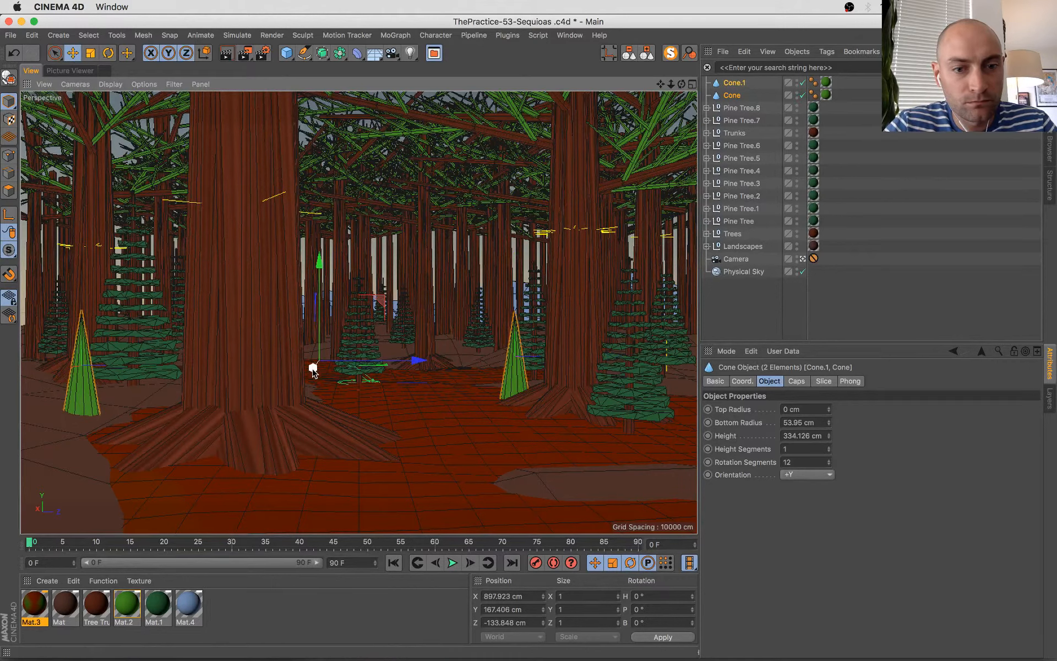
drag(312, 369, 311, 374)
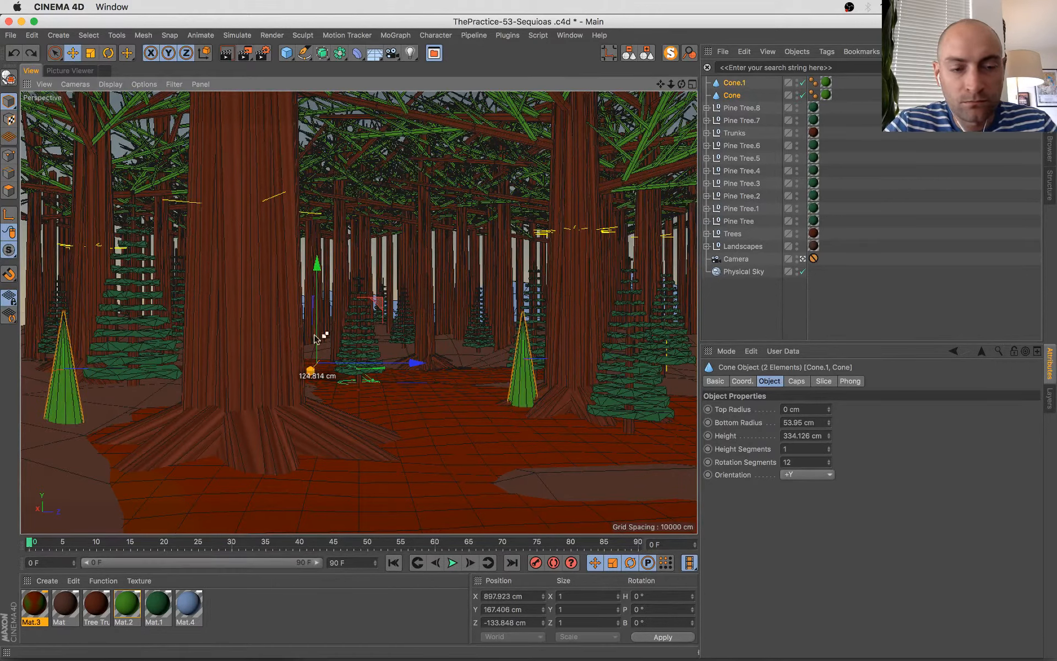
key(super+z)
drag(318, 263, 318, 282)
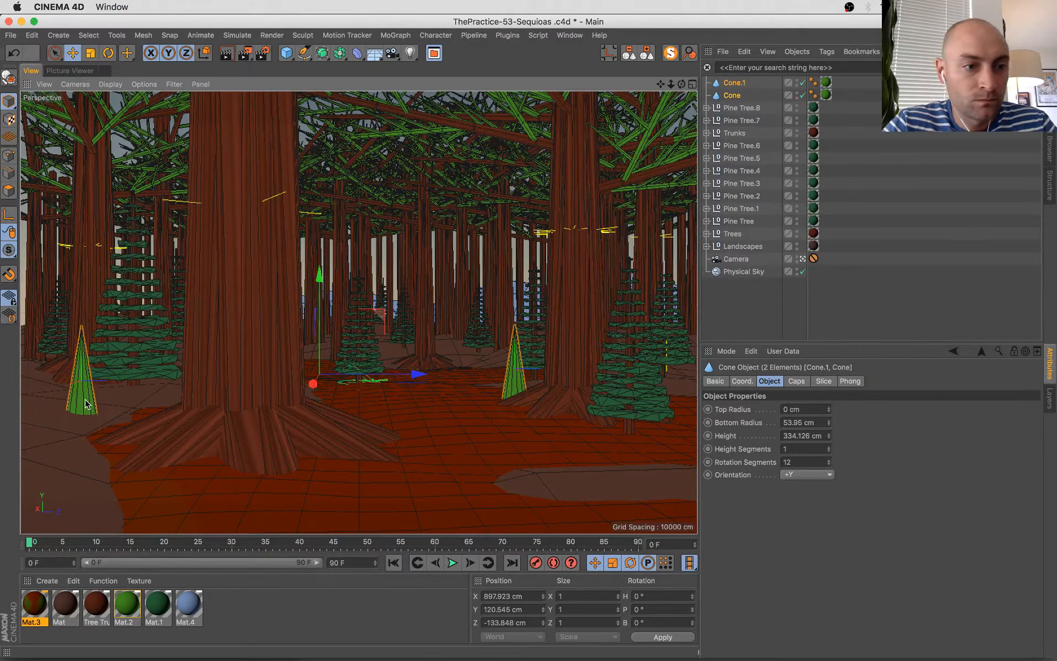
- Duplicate the left cone twice into the background, enlarging the copy at about X -2758, Y 303, Z -2045 cm to about 1062 cm high
click(89, 407)
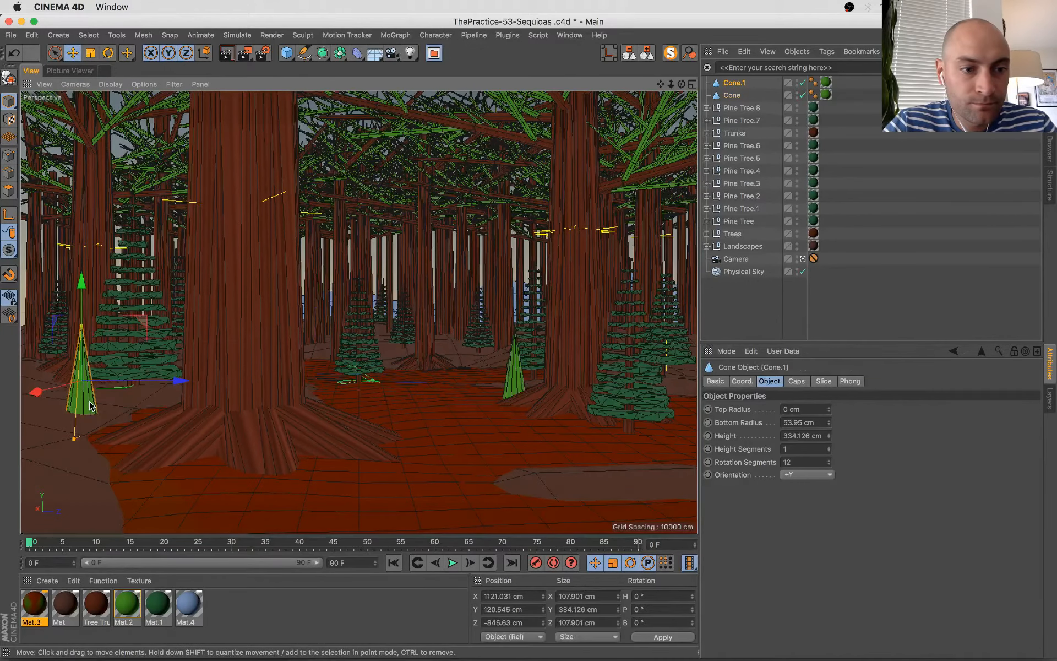
ctrl+drag(42, 394, 227, 333)
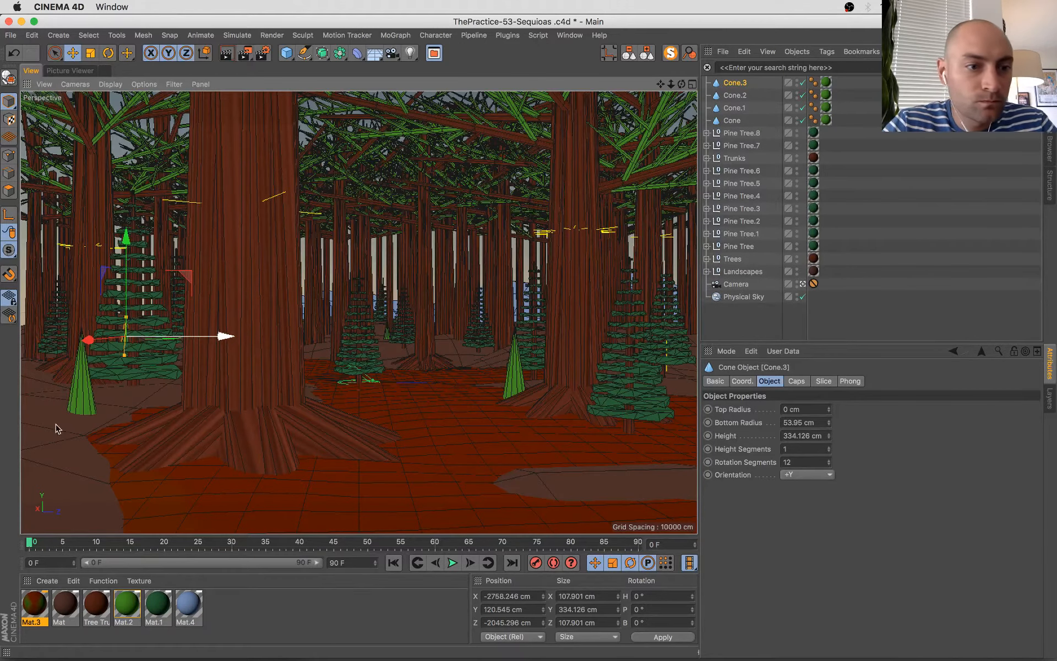
key(t)
drag(293, 360, 35, 391)
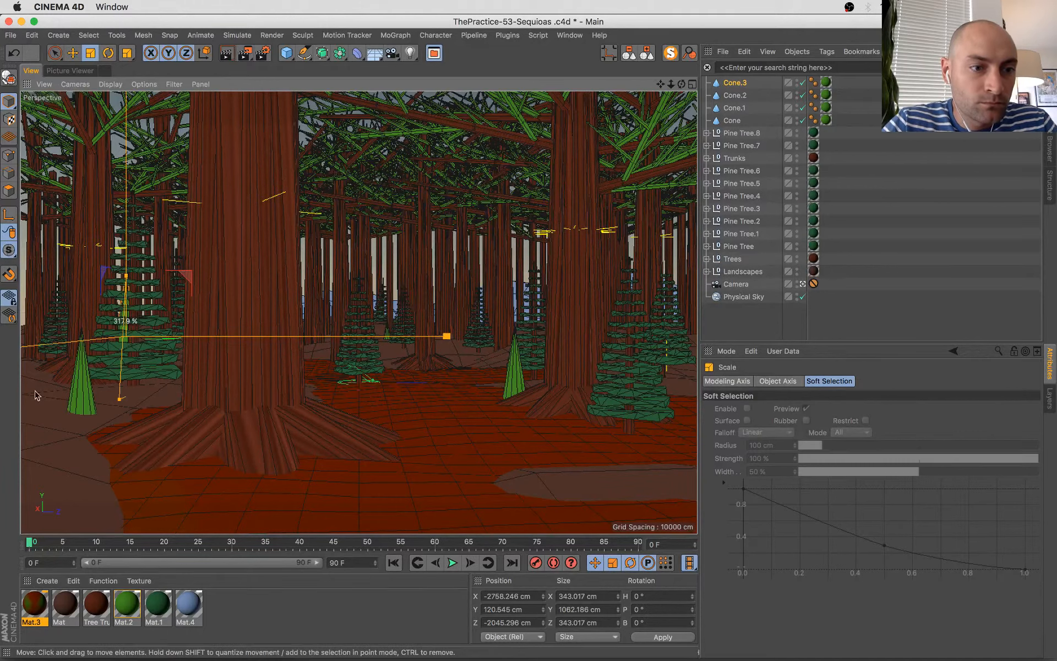
key(e)
drag(128, 246, 130, 228)
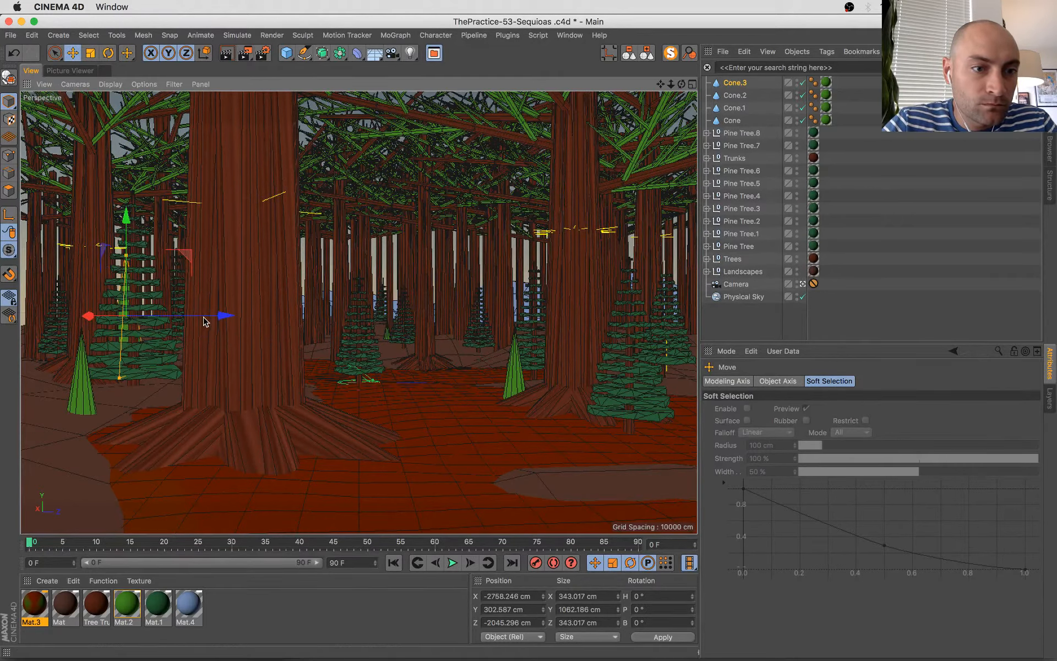
- Duplicate the enlarged background cone across to about Z 822 cm, scale the copy down to about 729 cm high, and save the project
drag(224, 316, 512, 225)
key(super+s)
key(t)
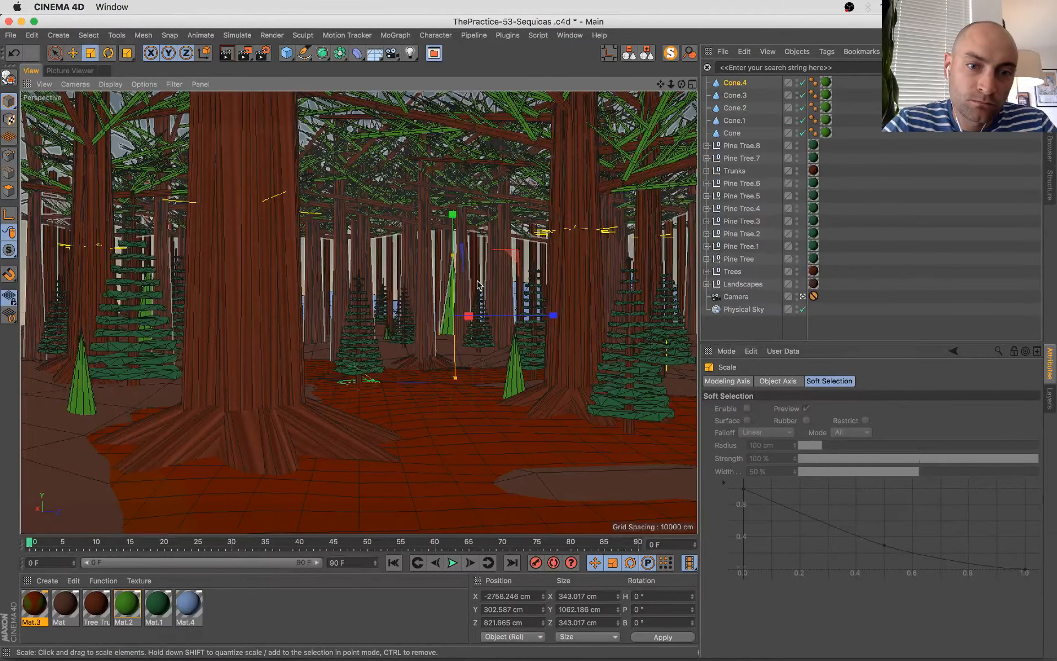
drag(466, 311, 447, 340)
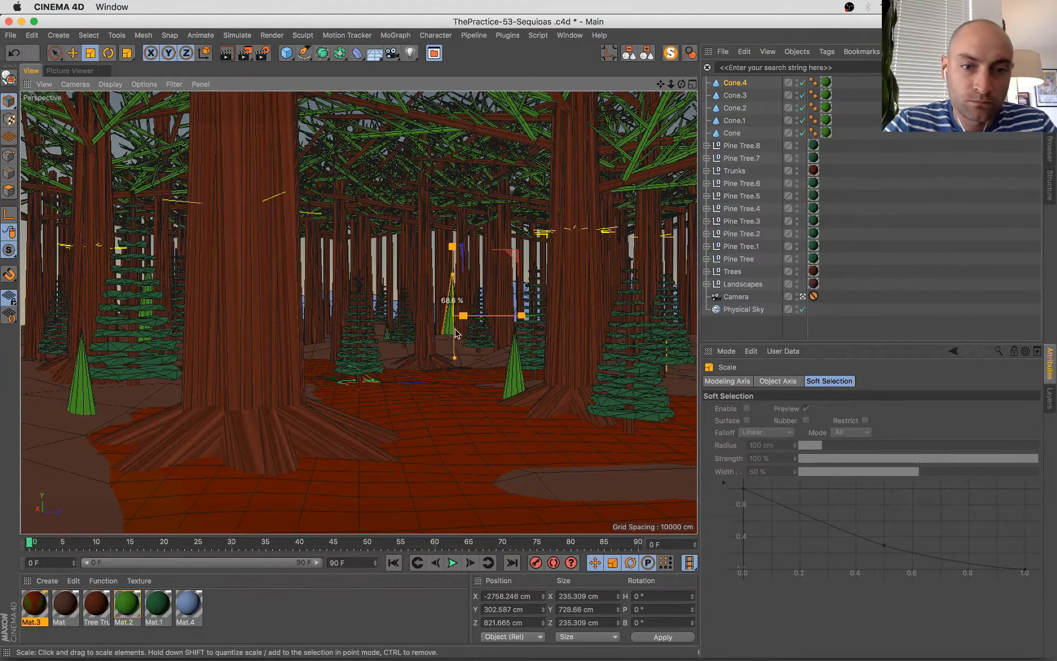
key(super+s)
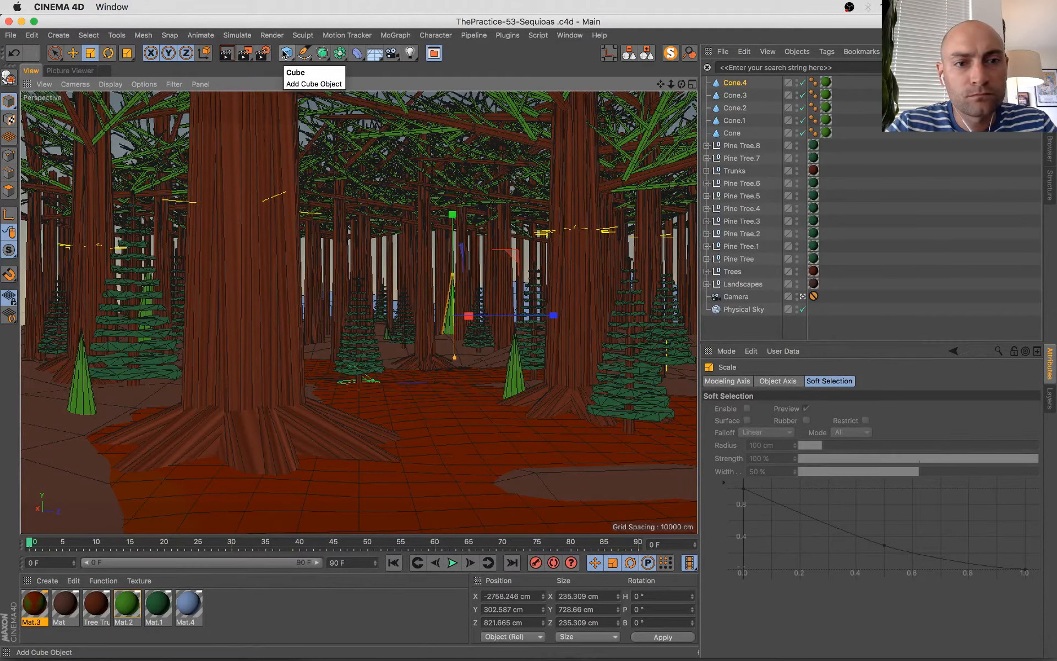
- Add a capsule primitive with 1 height segment, 5 cap segments and 22 rotation segments
drag(285, 54, 391, 113)
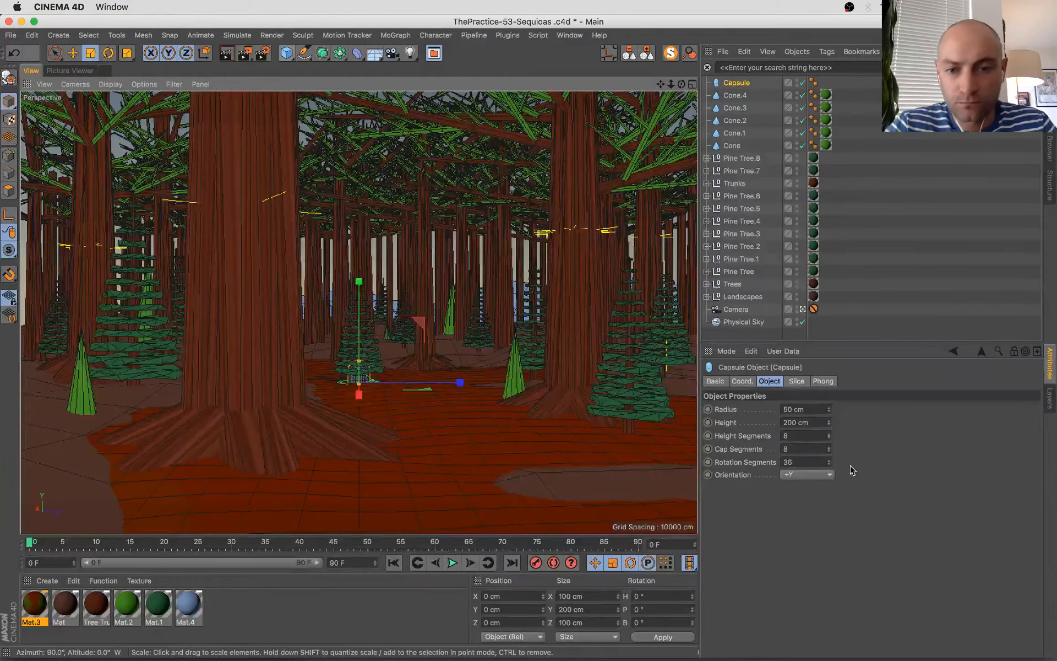
click(828, 434)
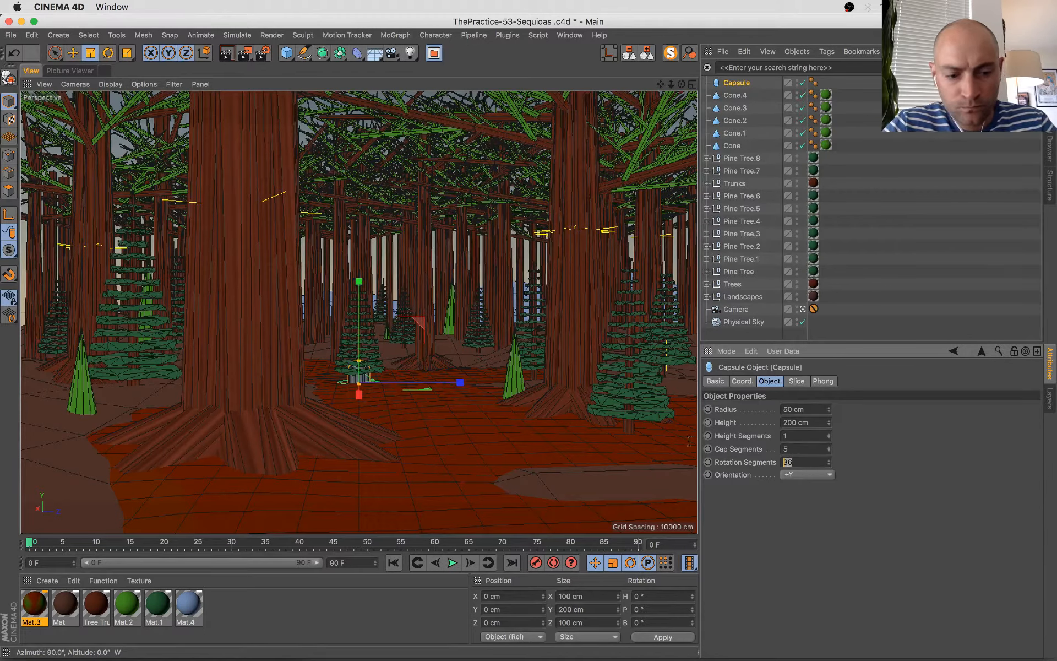
text(22)
key(Return)
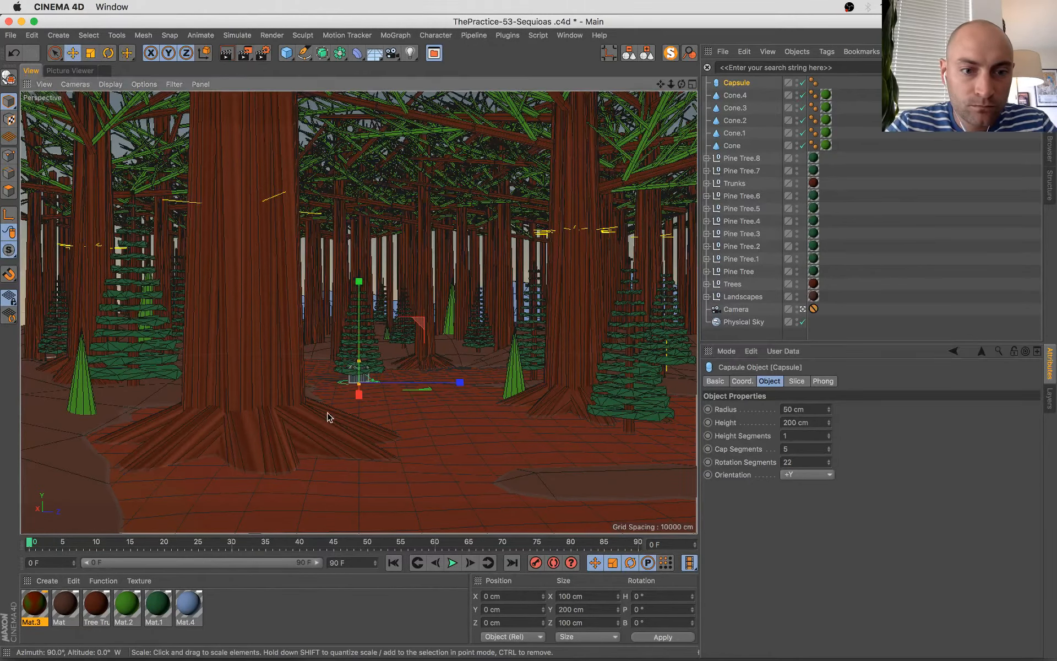
- Move the capsule beside the large foreground trunk at about X 972, Z -64 cm and scale it to 180 cm wide and 360 cm high
key(e)
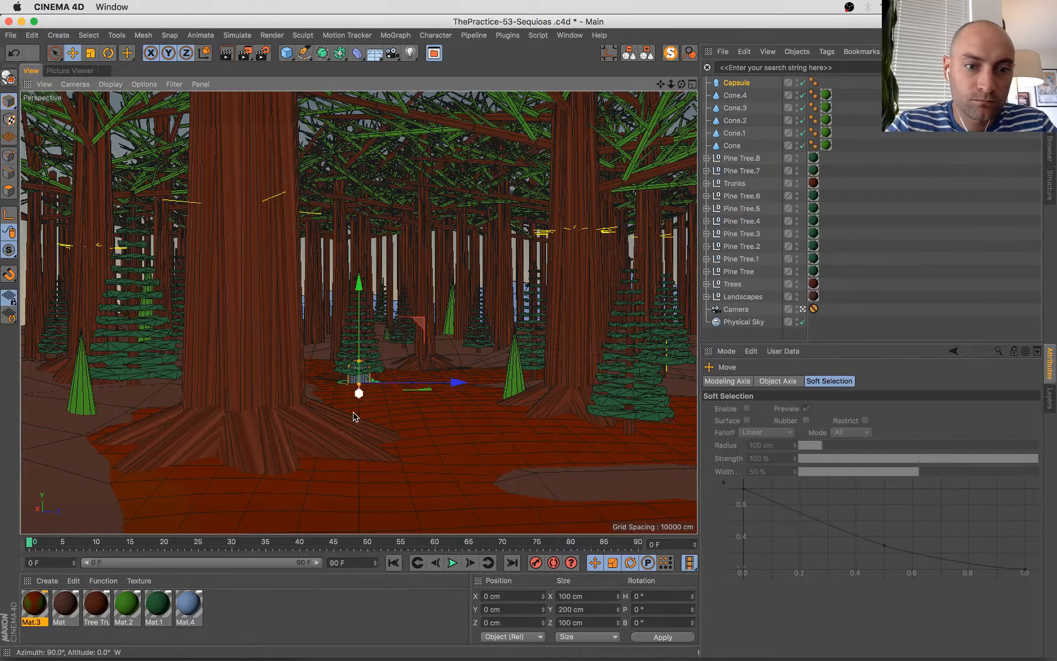
drag(353, 417, 418, 416)
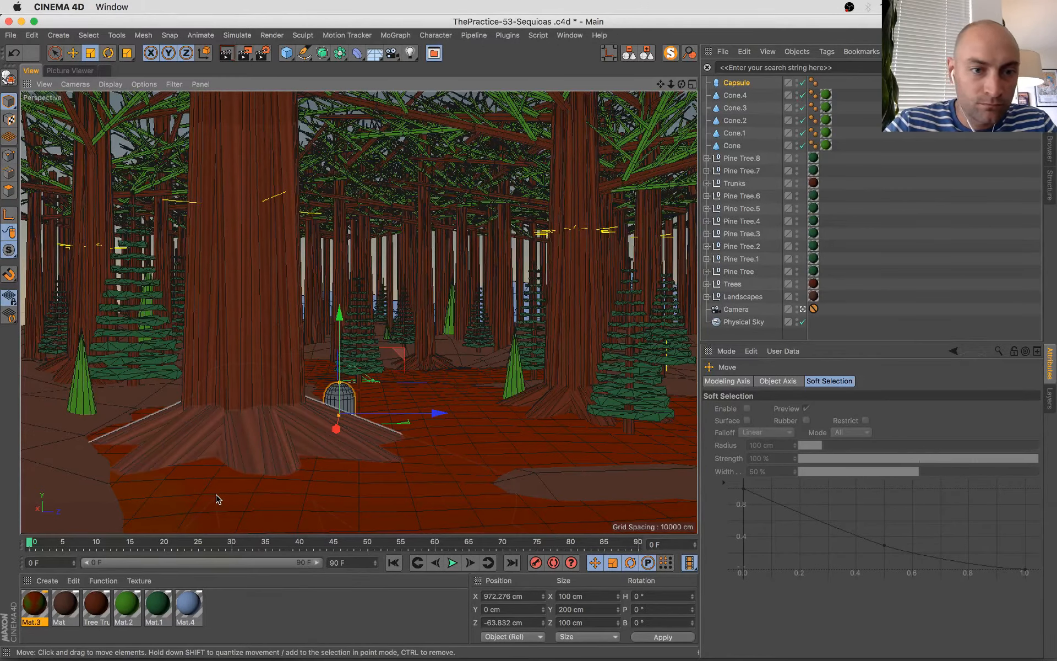
key(t)
drag(552, 410, 604, 382)
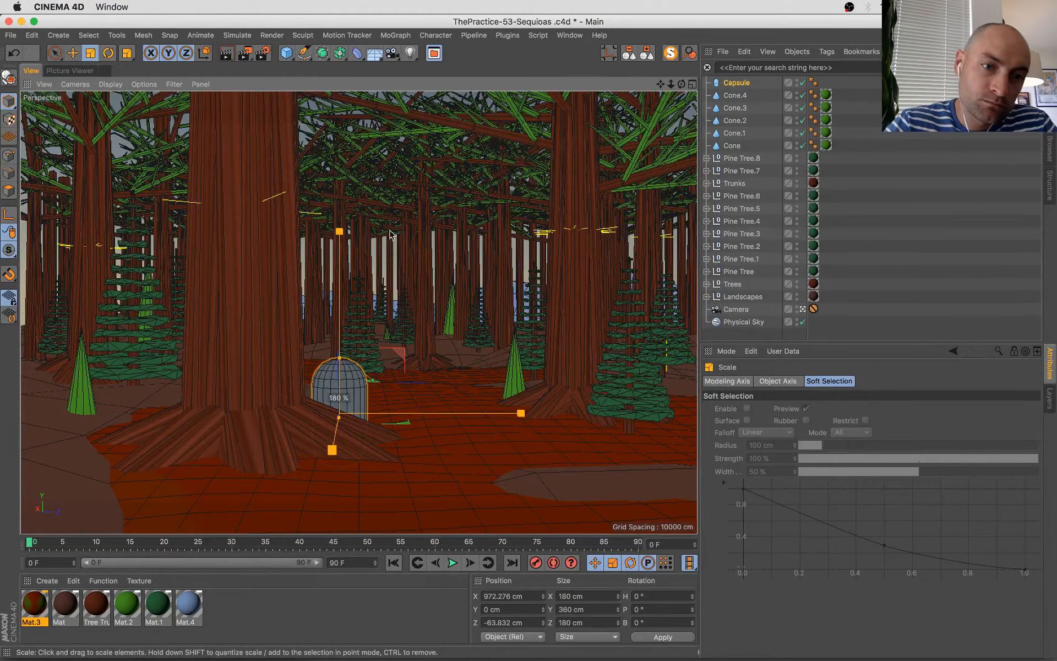
- Apply the brown material Mat to the capsule and sink it into the ground to about Y -41 cm
key(e)
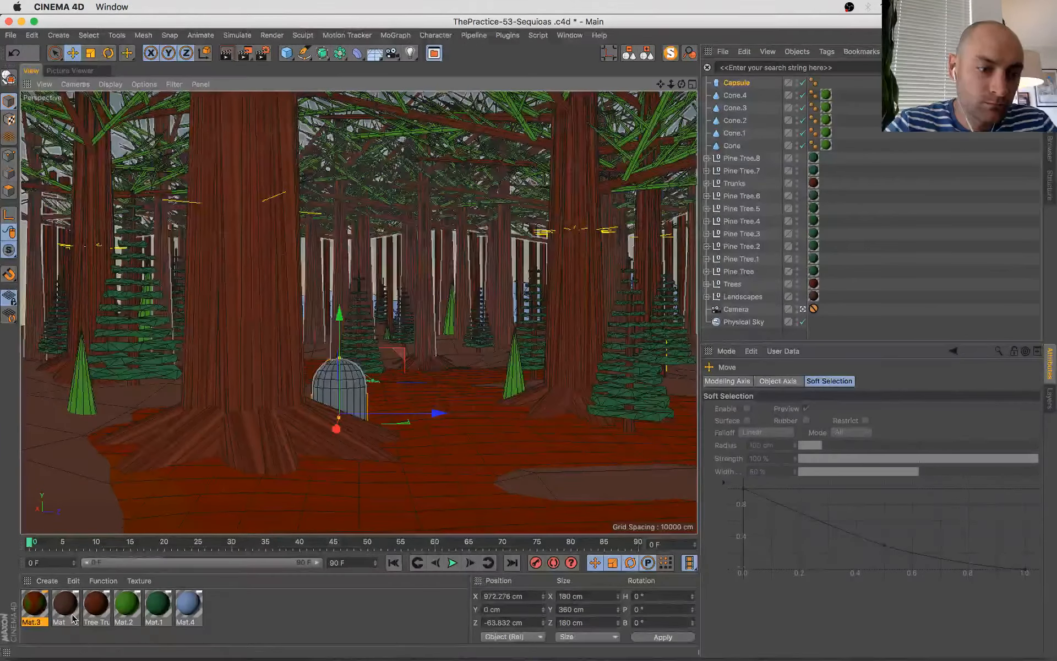
drag(127, 577, 312, 395)
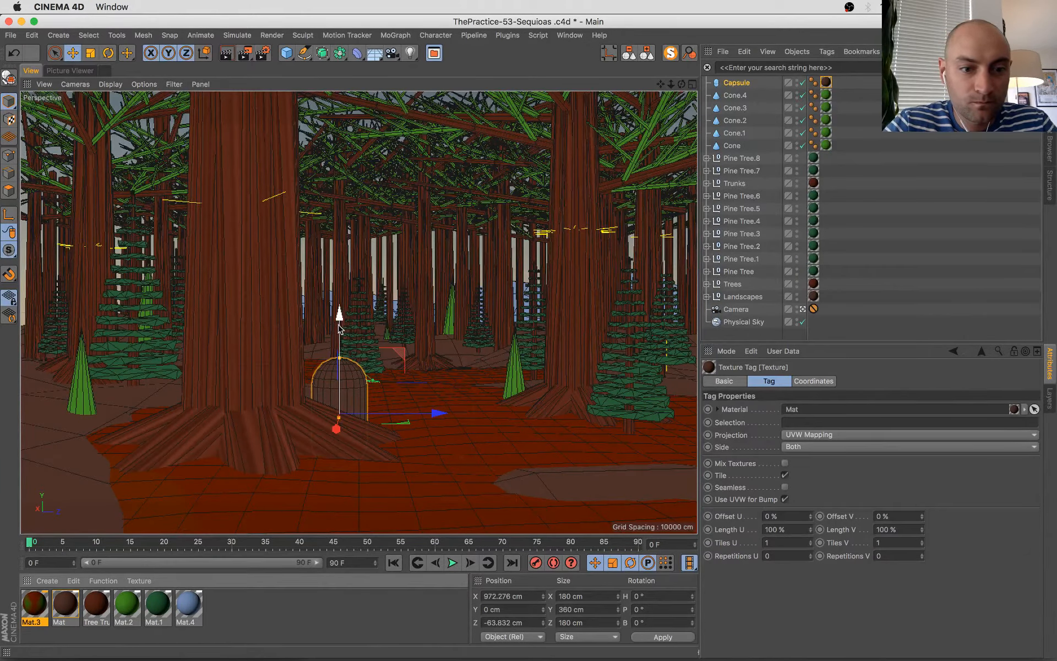
drag(339, 329, 339, 344)
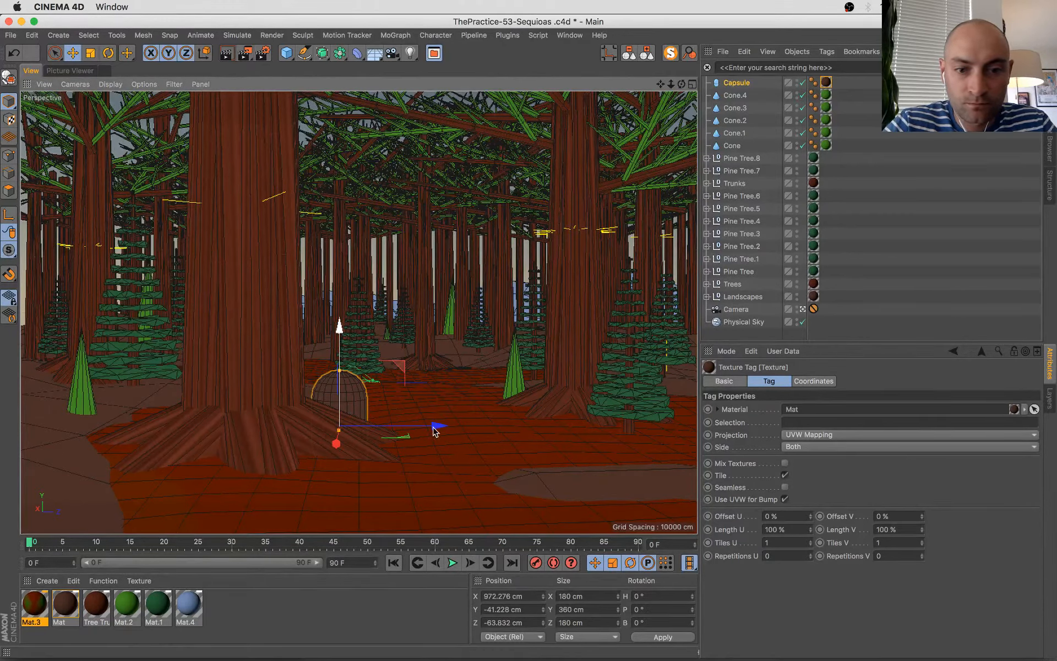
- Make two smaller capsule copies in the right foreground, about 148 cm wide and 297 cm high, sunk to about Y -101 cm
ctrl+drag(438, 429, 604, 425)
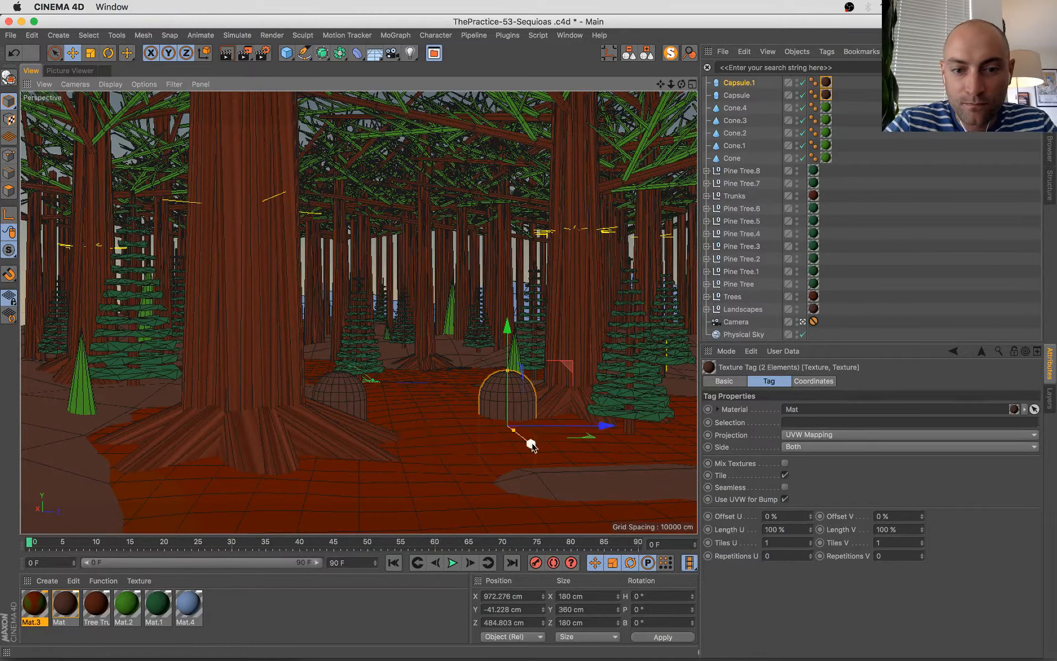
drag(530, 443, 590, 493)
drag(678, 468, 677, 460)
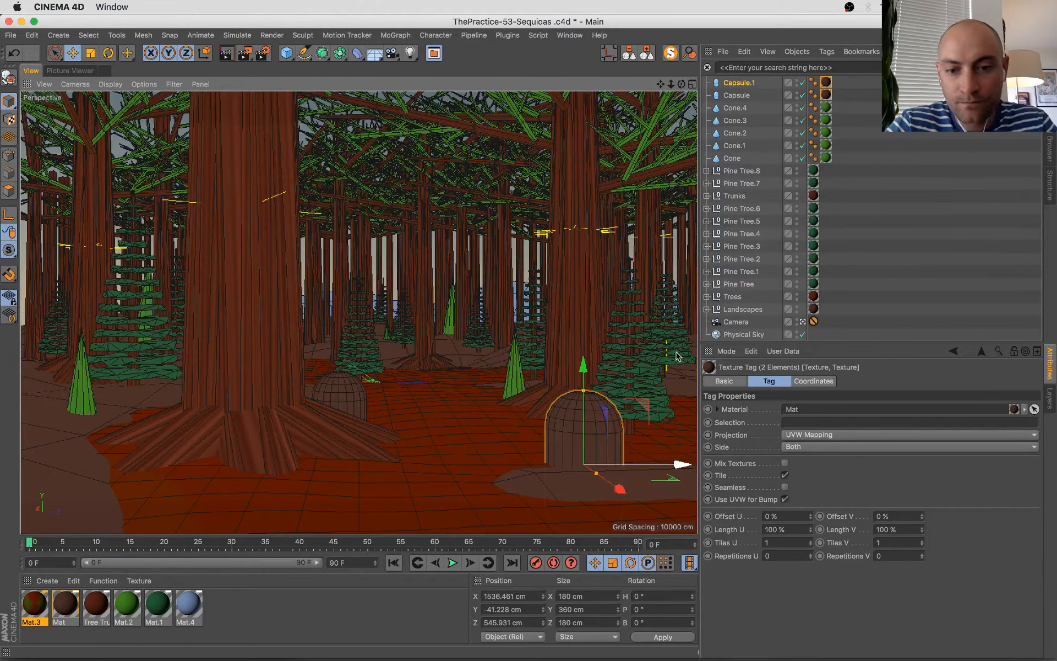
key(t)
drag(634, 420, 574, 502)
key(e)
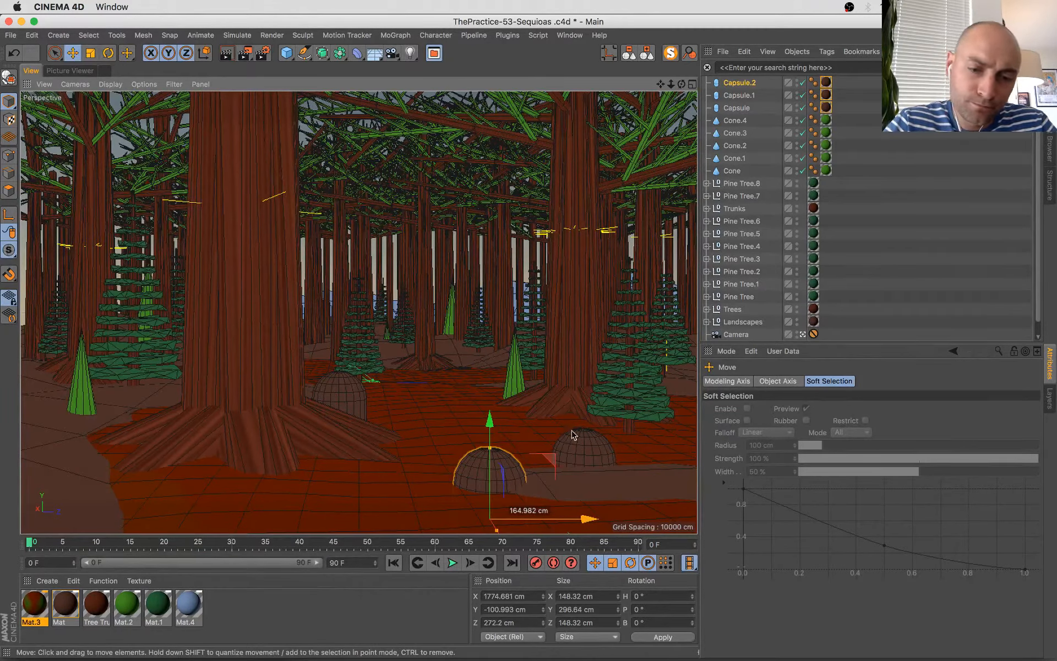
- Scale the nearest capsule down to about 118 cm wide and 236 cm high and apply the green material Mat.1 to it
key(t)
drag(551, 447, 530, 522)
key(e)
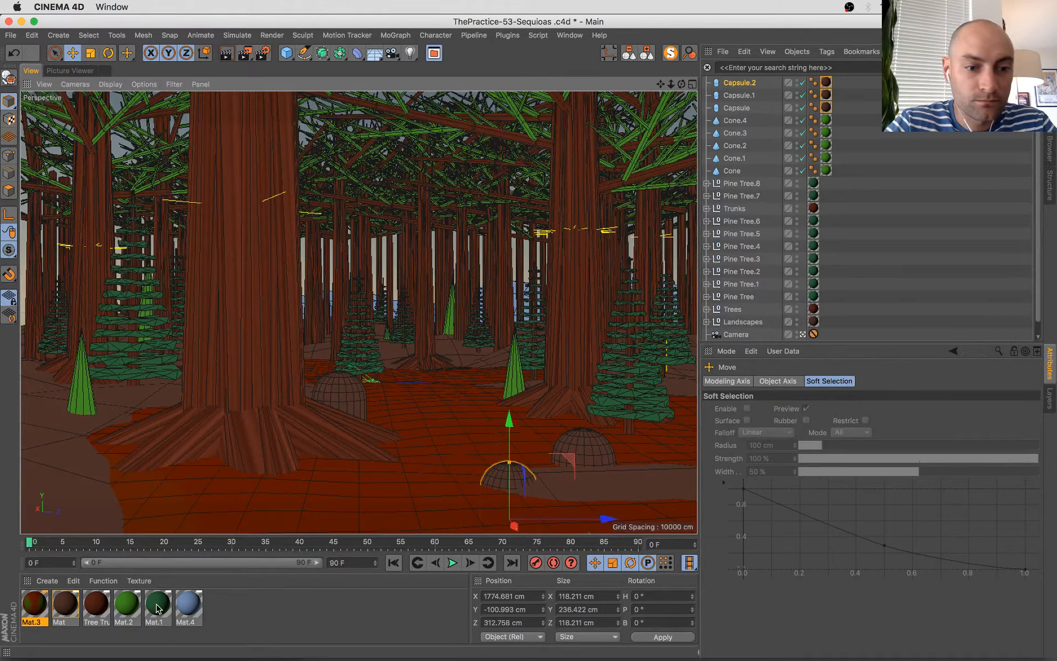
drag(158, 607, 503, 477)
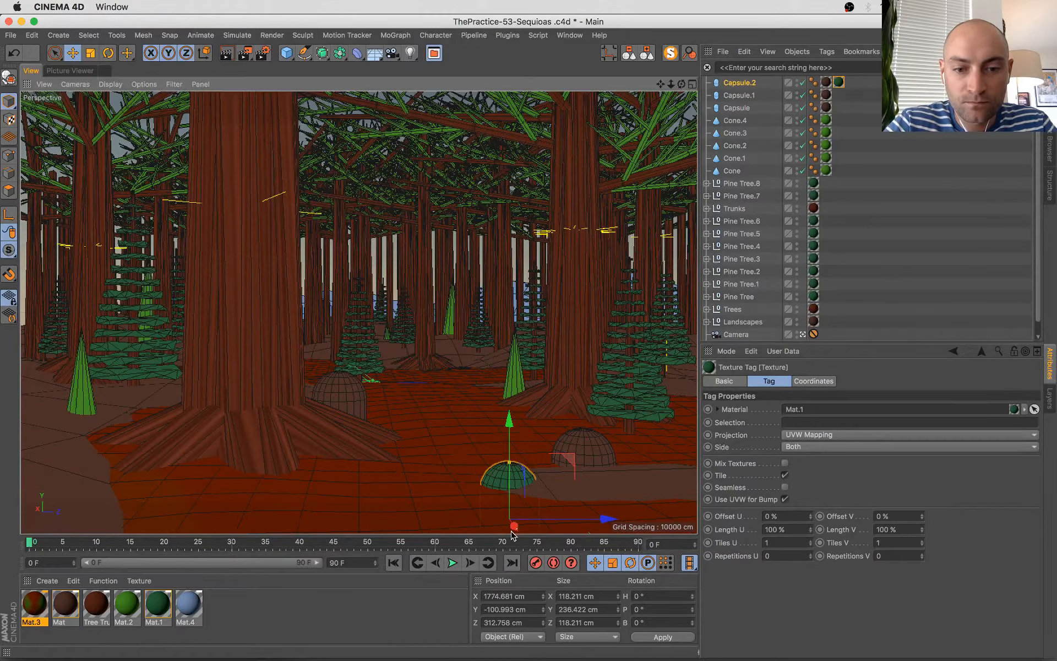
- Duplicate the green capsule back to about X -891, Y -27, Z 313 cm and delete the leftover brown material tags from both green capsules
drag(514, 524, 532, 467)
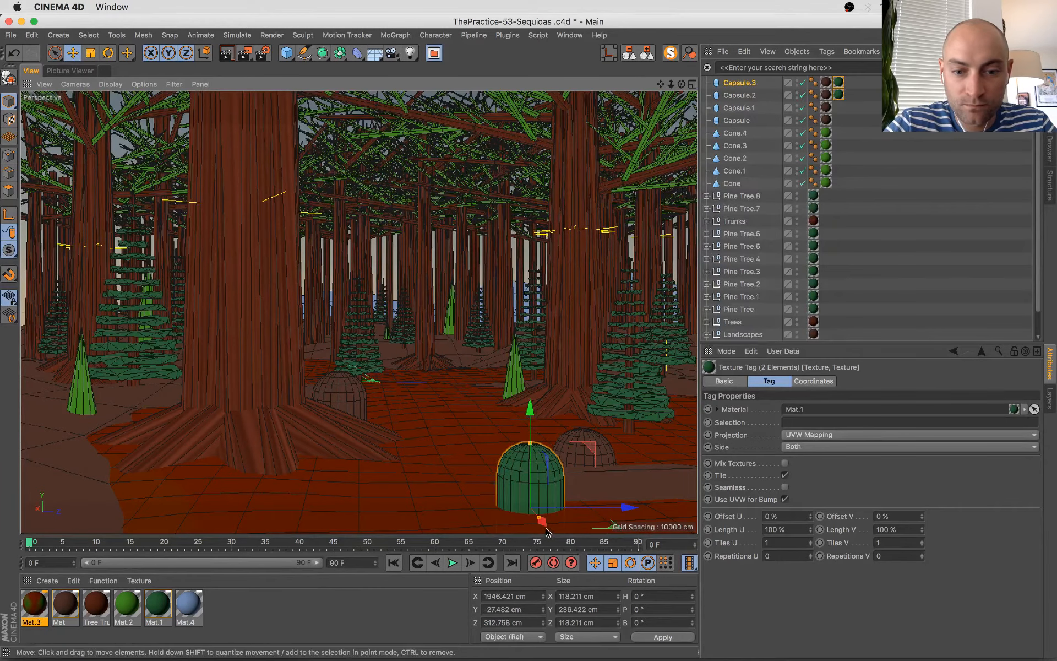
drag(542, 522, 358, 385)
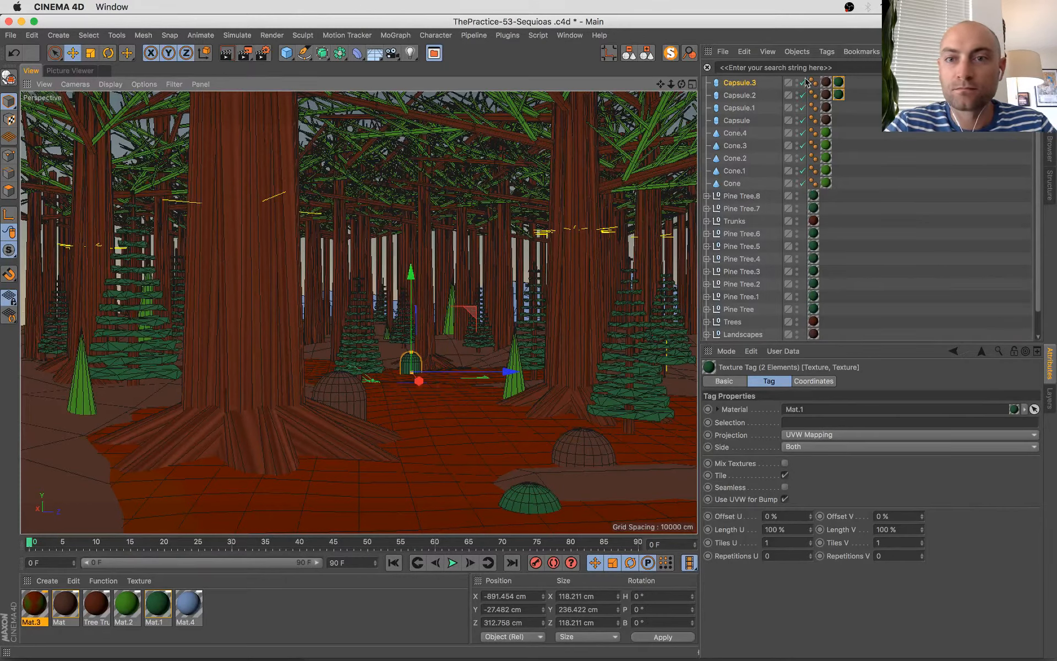
click(825, 82)
shift+click(826, 95)
key(Delete)
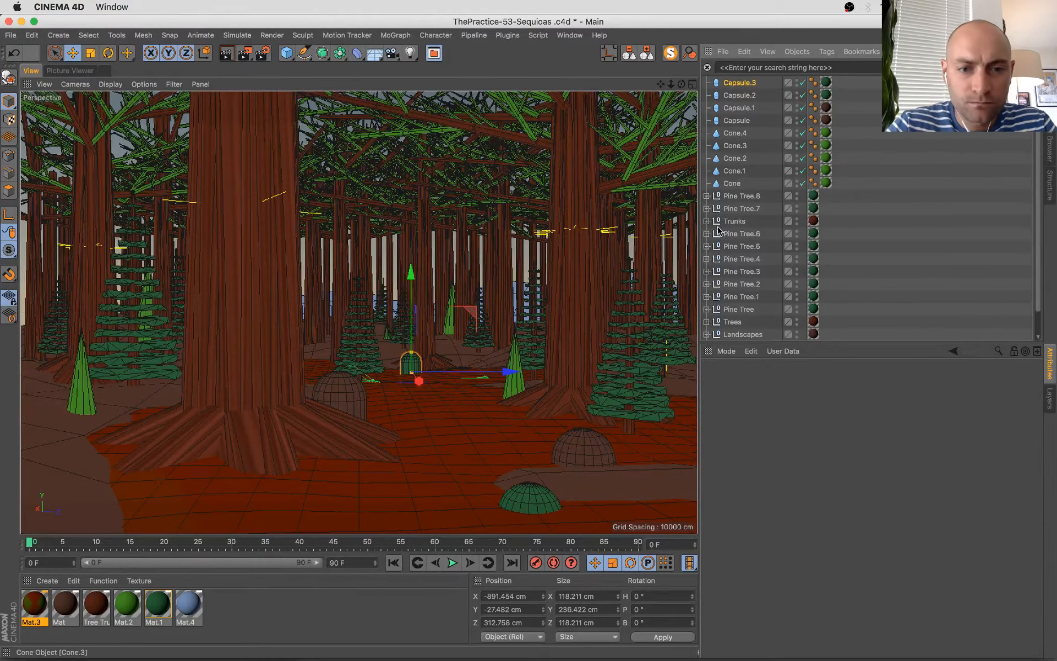
- Move the back green capsule beside the large trunk at about Y -81 cm and place a duplicate at about X -1899, Y 23, Z 604 cm
drag(512, 372, 410, 380)
drag(304, 283, 305, 311)
drag(401, 384, 570, 380)
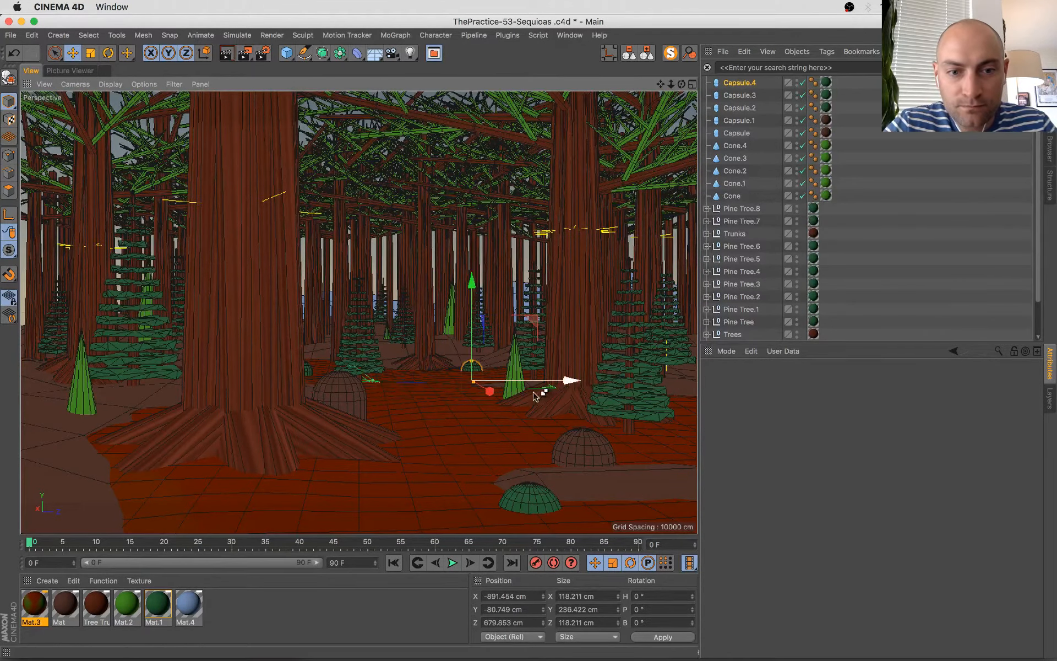
drag(472, 380, 467, 374)
drag(526, 373, 442, 277)
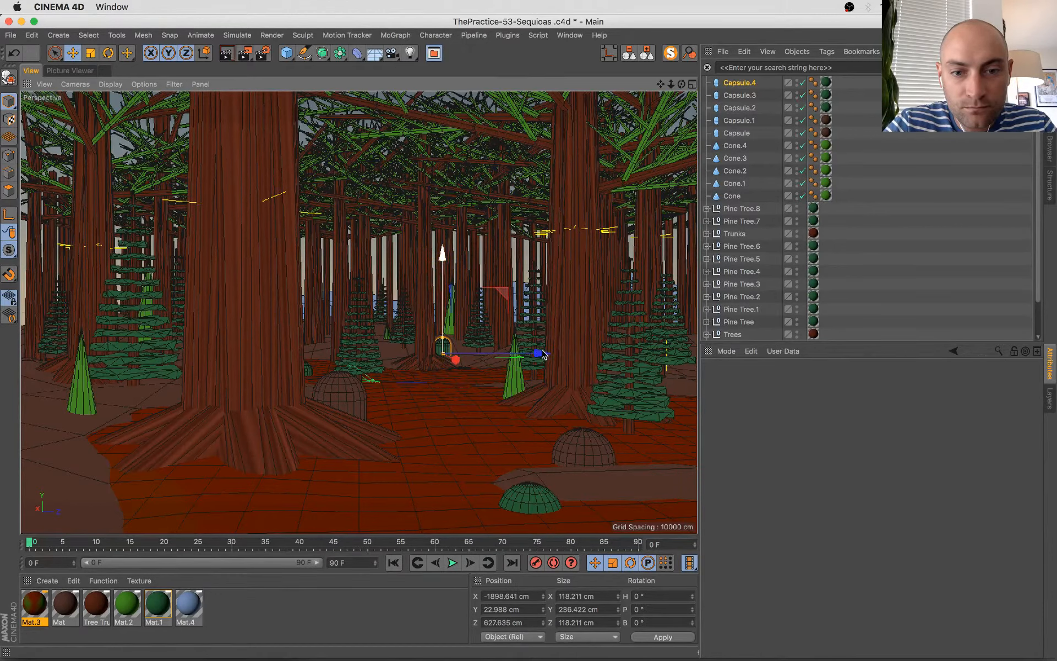
drag(540, 356, 536, 355)
- Save the project and render the scene to the Picture Viewer
key(super+s)
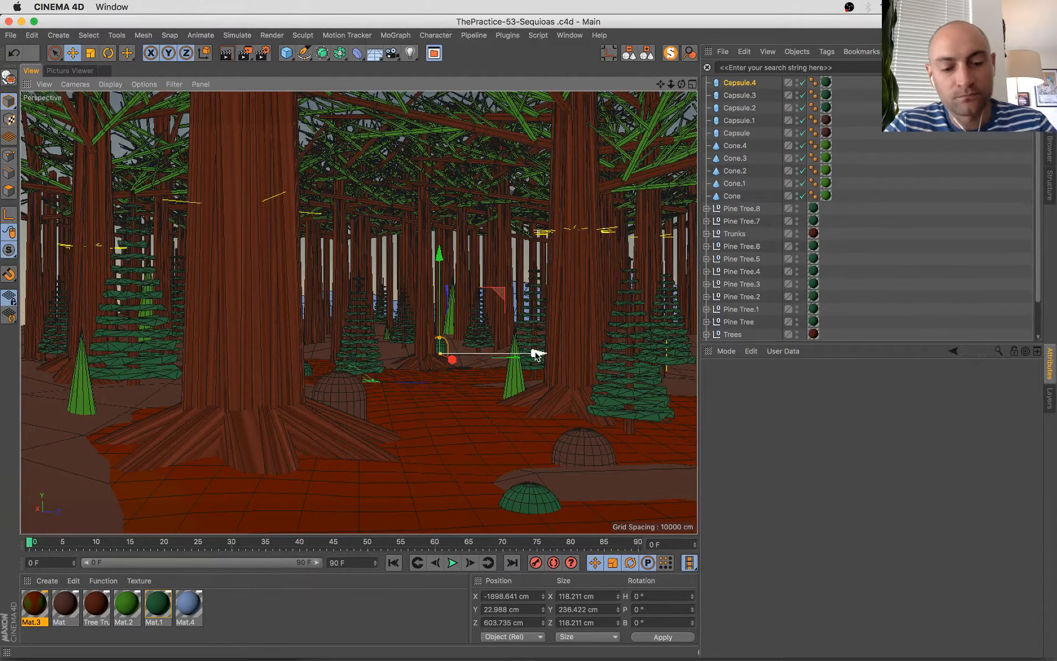
key(shift+r)
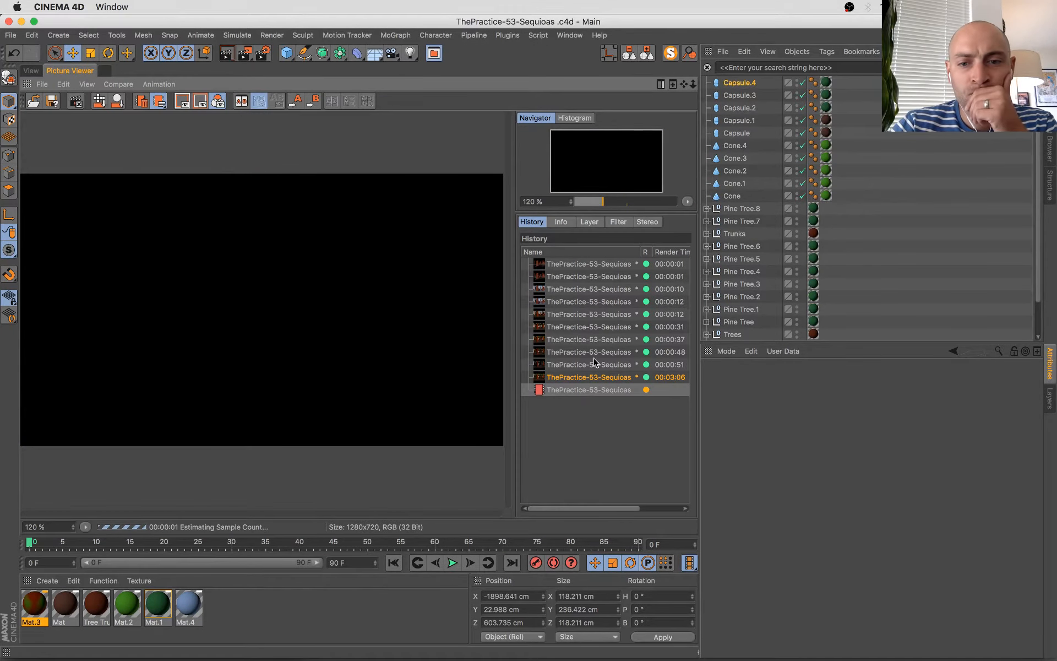
- Compare the two latest finished renders in the render history and check the progress of the current render
click(590, 377)
key(Up)
key(Down)
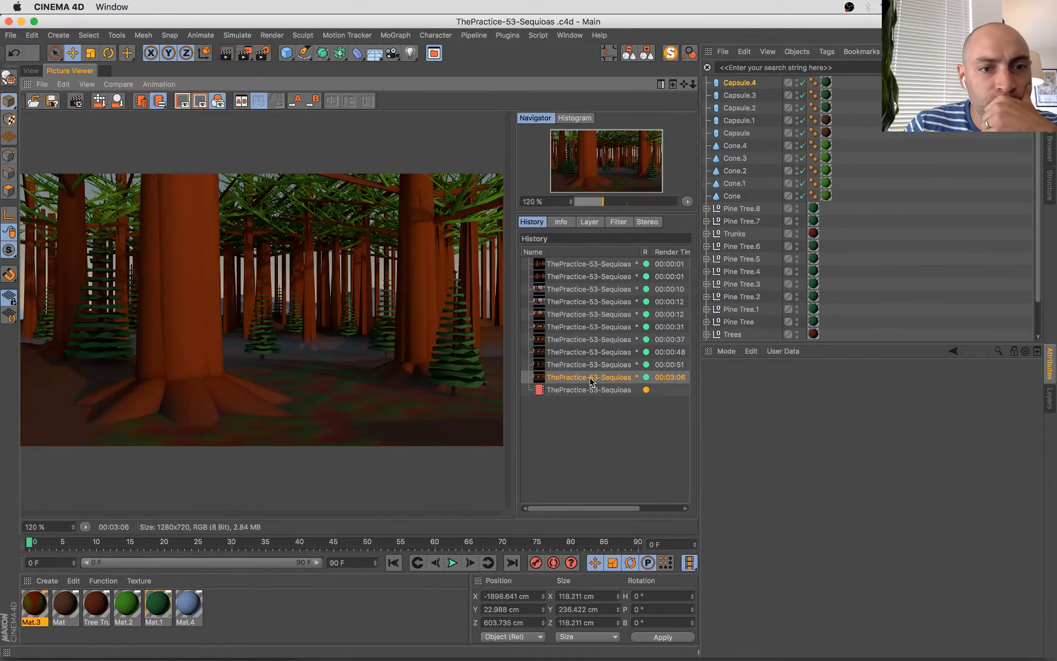
key(Up)
key(Down)
key(Up)
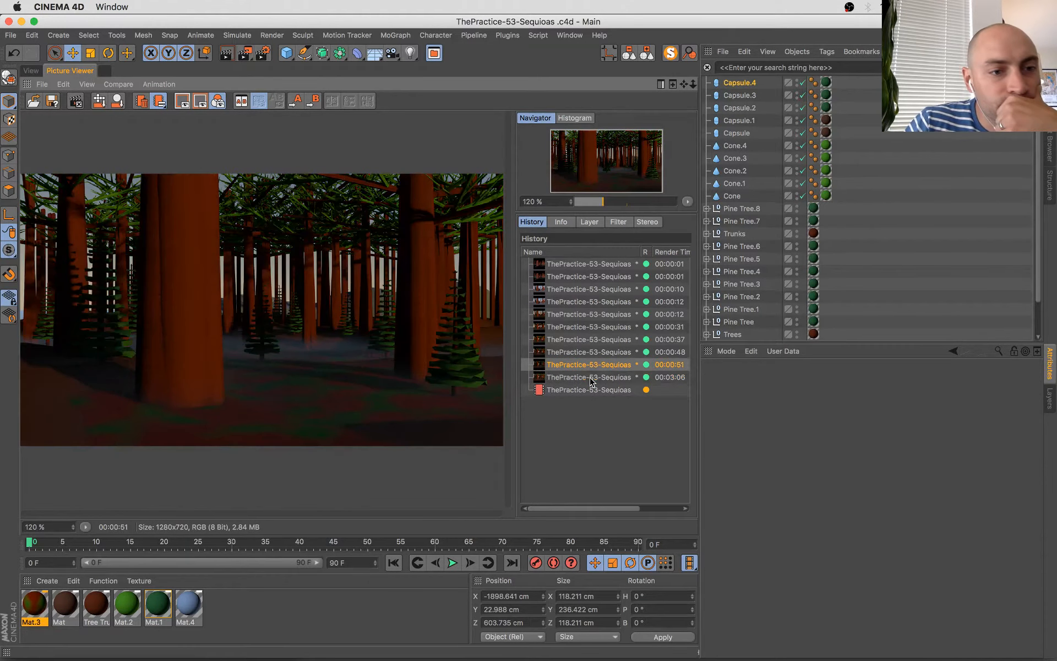
key(Down)
key(Up)
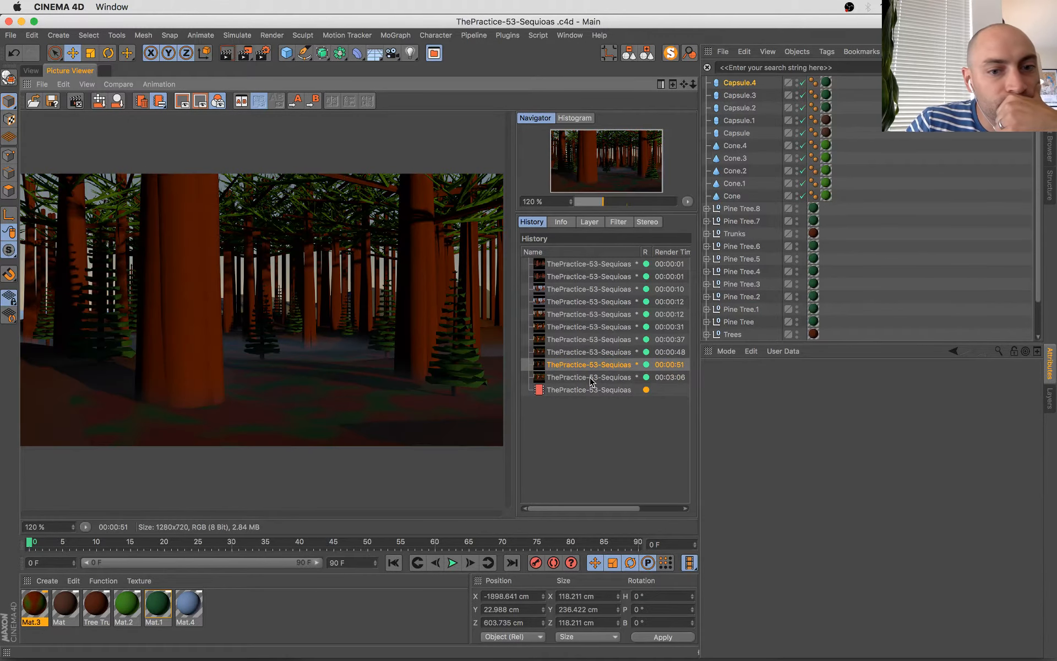
key(Down)
key(Down)
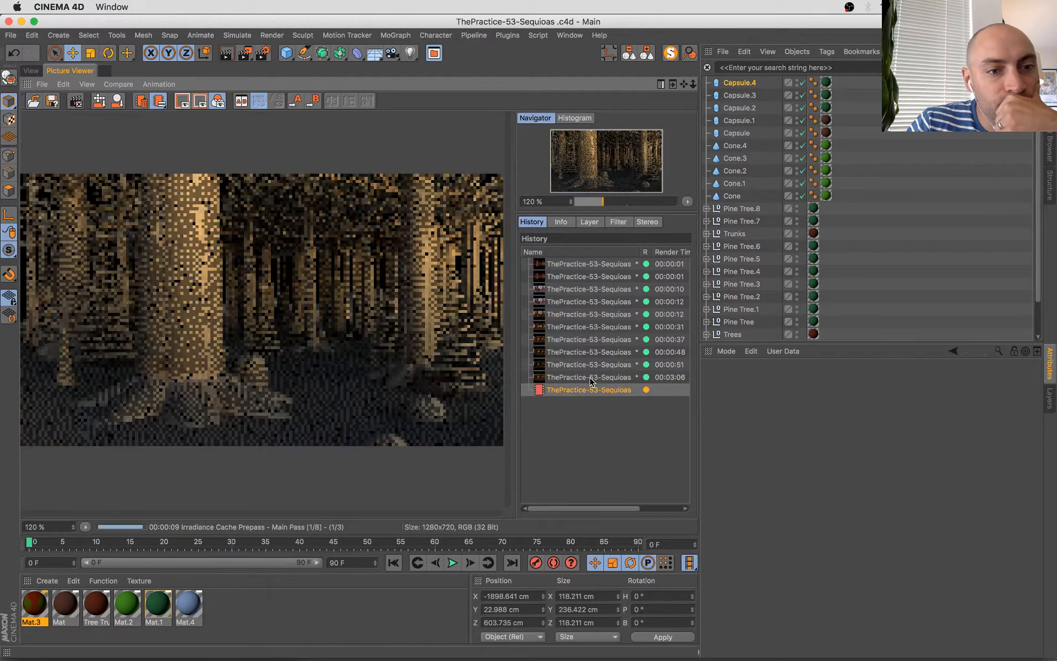
- Switch to Chrome, close the giant sequoia national monument tab, check the stream chat, and return to Cinema 4D
key(super+Tab)
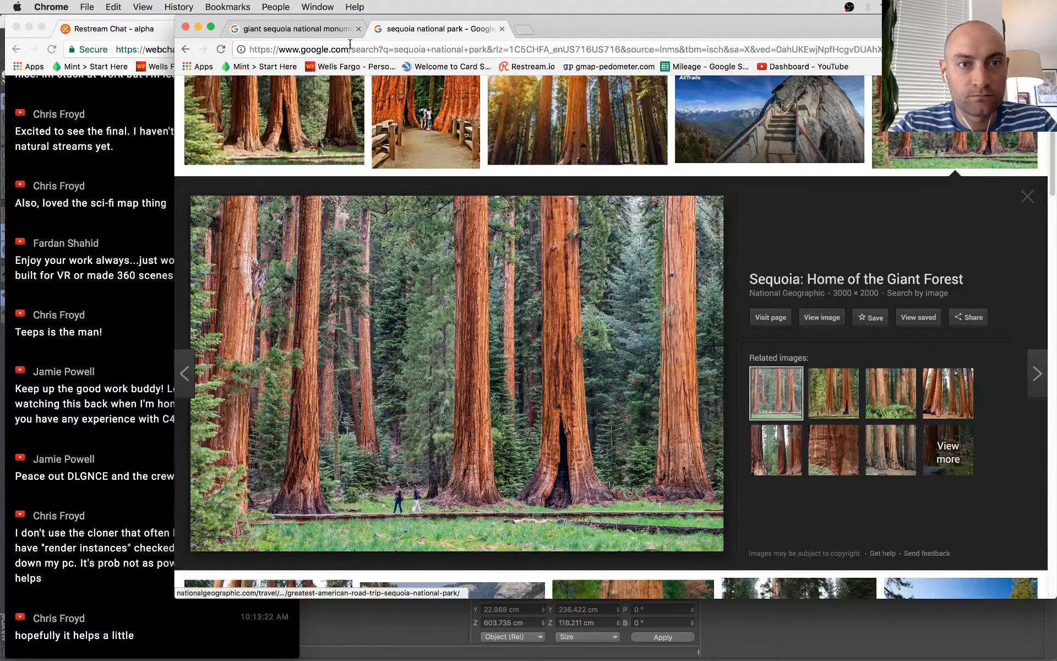
click(358, 30)
click(142, 357)
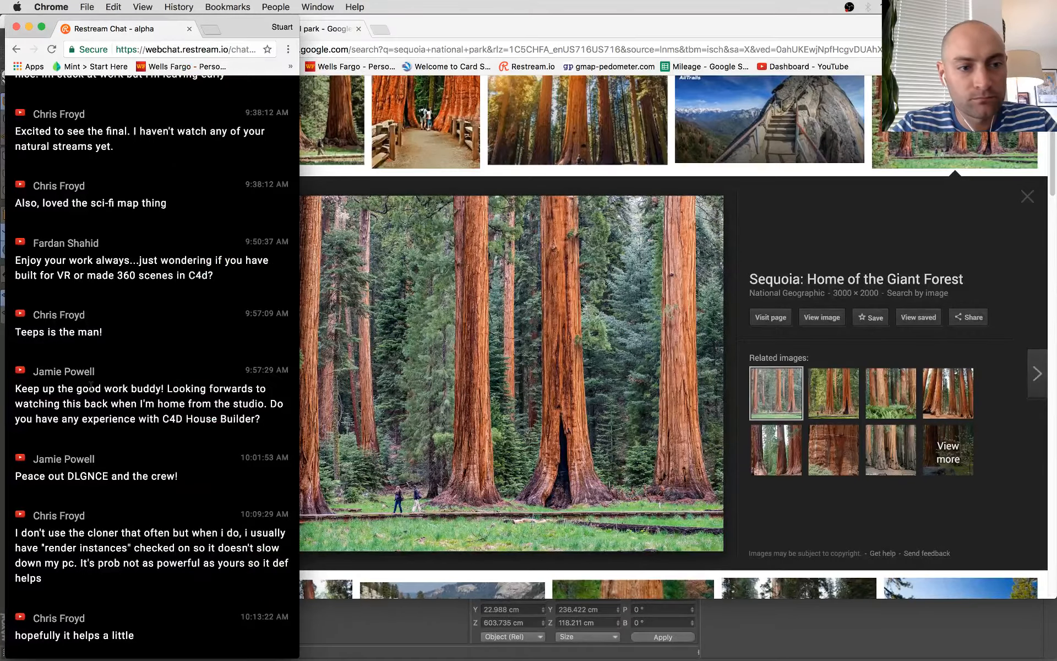
key(super+Tab)
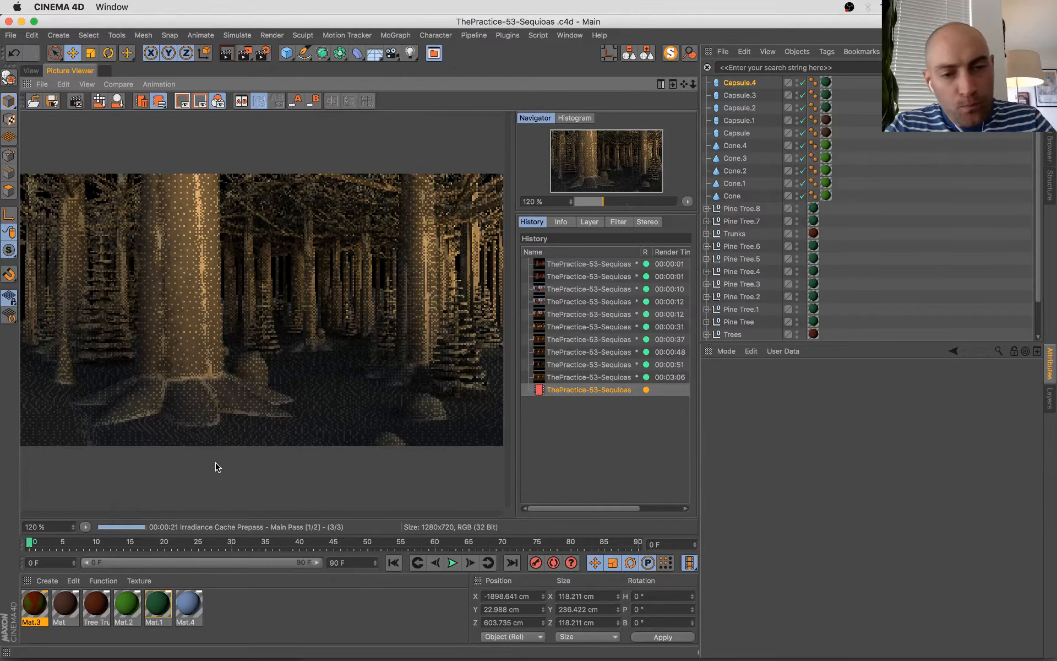
- Step back through the earlier finished renders in the render history and return to the render in progress
click(622, 378)
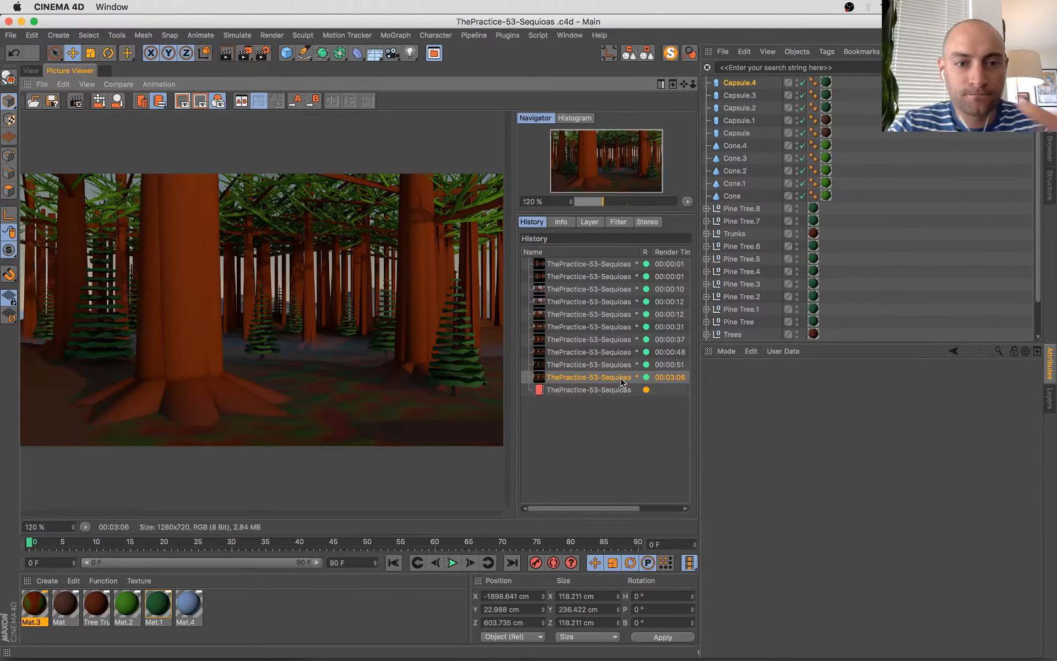
key(Up)
key(Up)
key(Up)
key(Up)
key(Up)
key(Down)
key(Down)
key(Down)
key(Down)
key(Down)
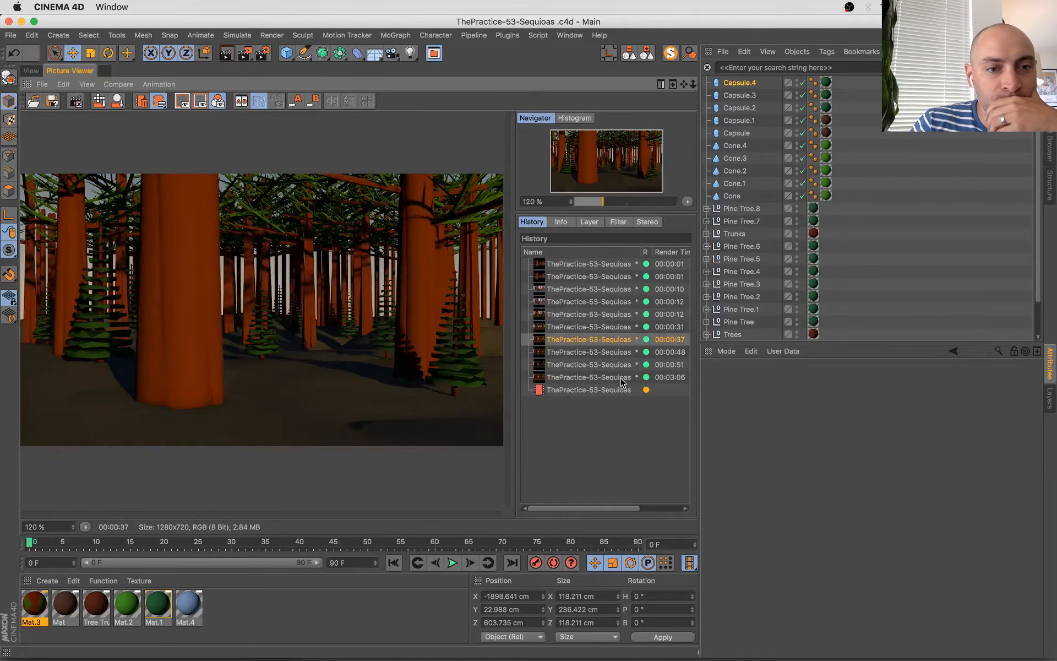
key(Down)
- Glance at the sequoia reference photo among the open windows and return to Cinema 4D
key(ctrl+Up)
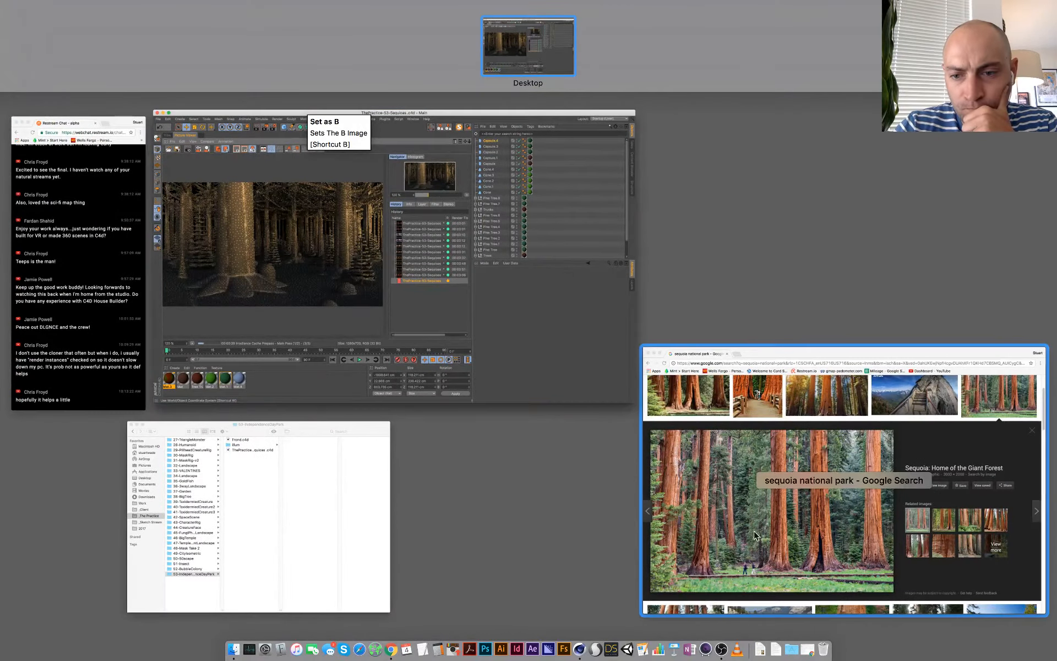
click(500, 349)
mouse_move(5, 16)
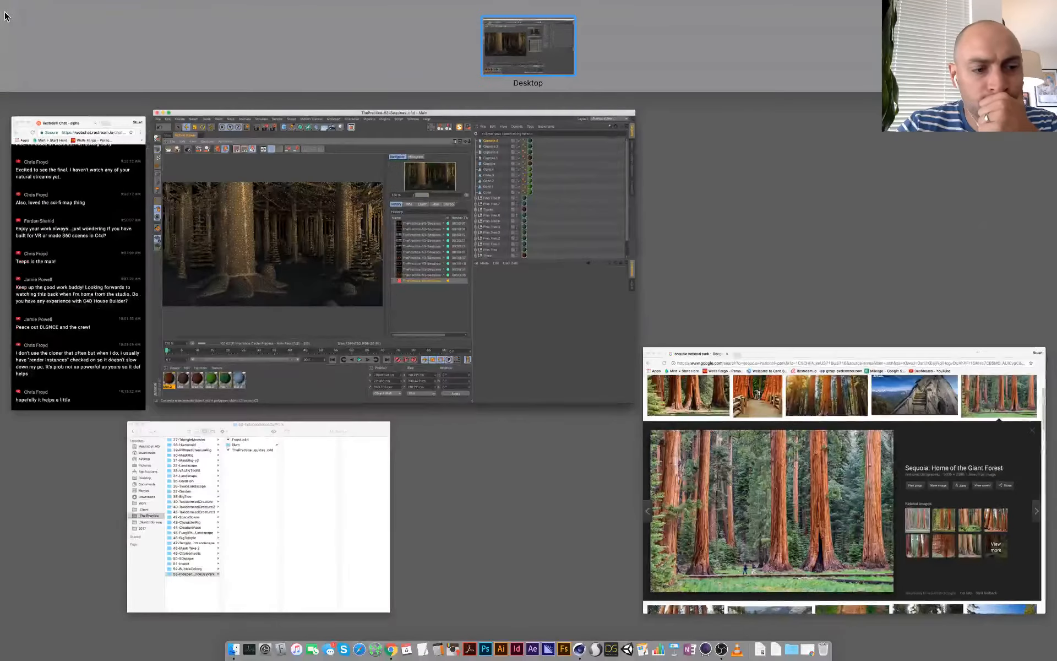
click(221, 286)
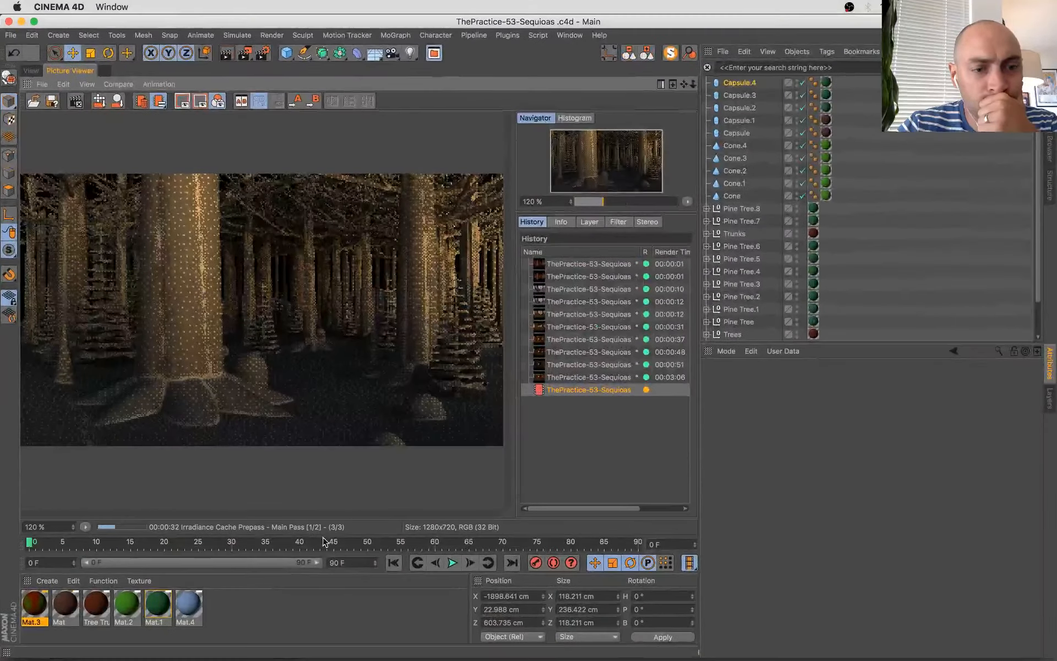
- Open the Tree Trunk material, load the streaked Noise shader as its Bump texture, and enable the Bump channel
click(91, 610)
double_click(92, 610)
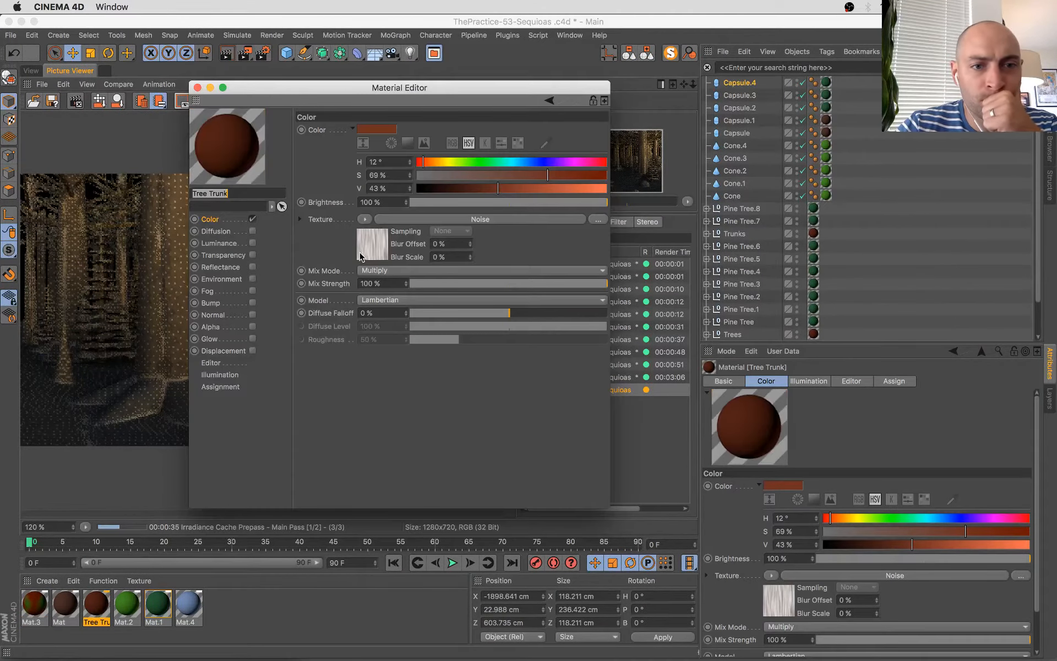
click(214, 303)
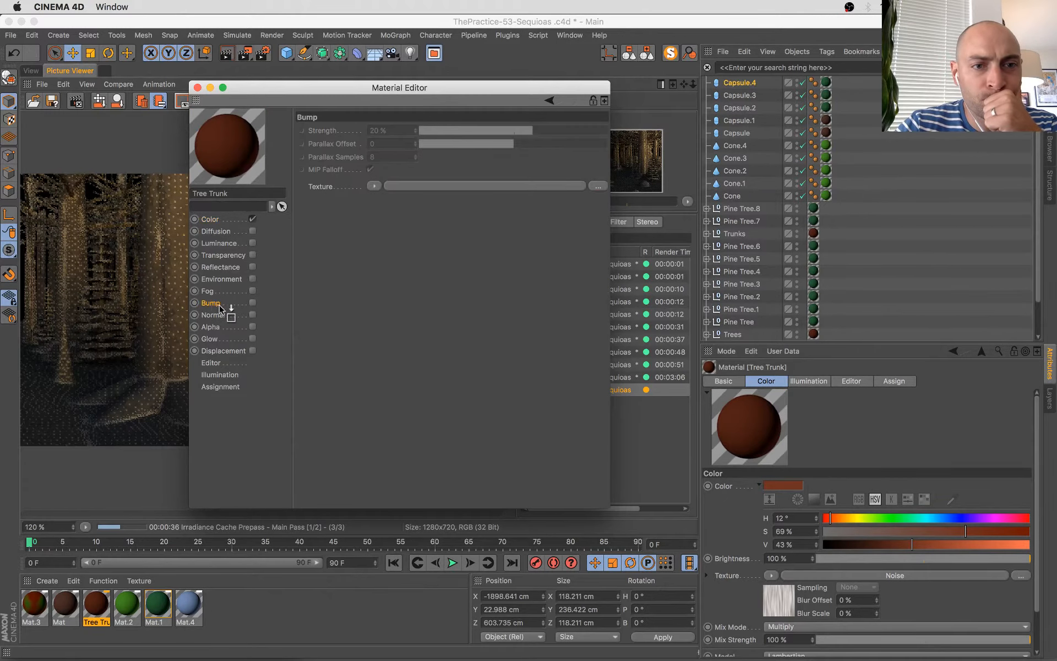
click(374, 187)
click(390, 242)
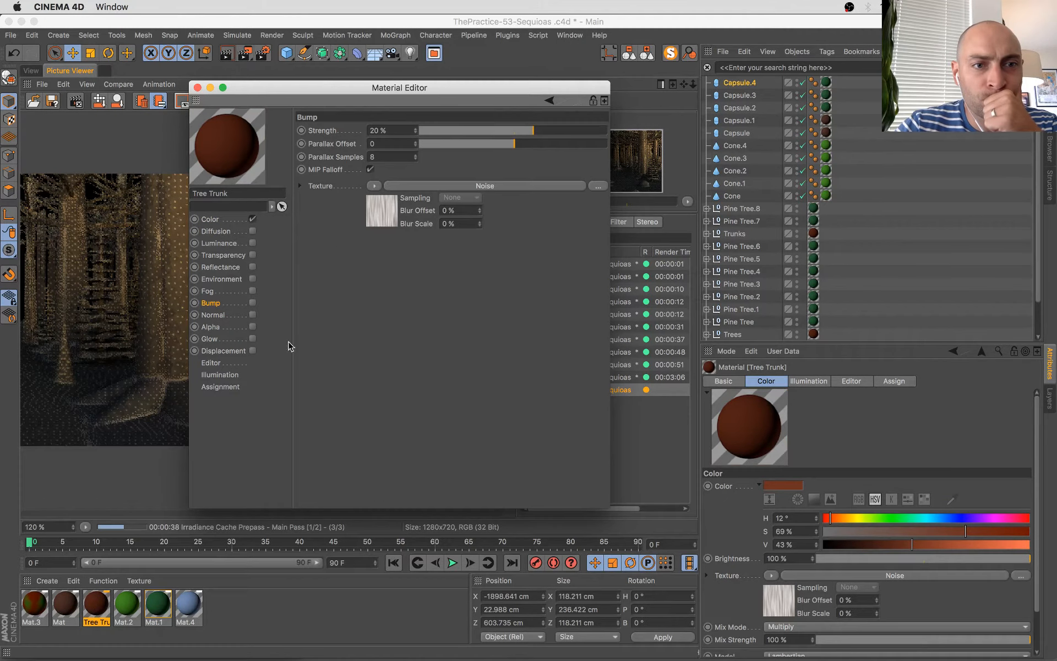
click(252, 302)
- Darken Color 1 of the Tree Trunk bump noise to a value of 12 % and return to the Bump settings
click(407, 186)
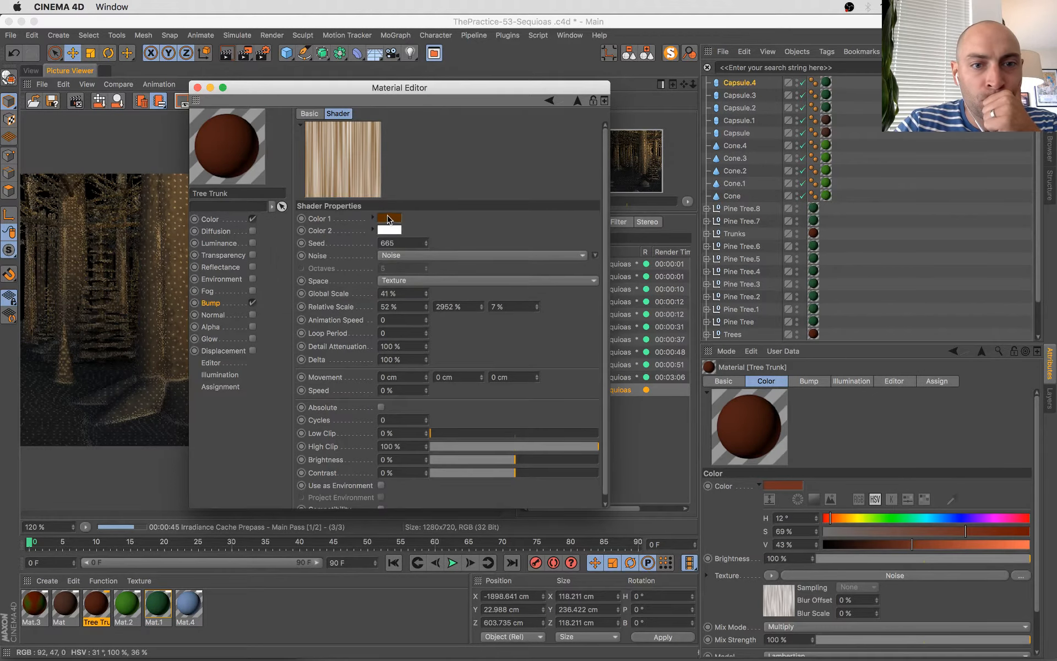
click(389, 219)
click(371, 241)
drag(371, 241, 364, 241)
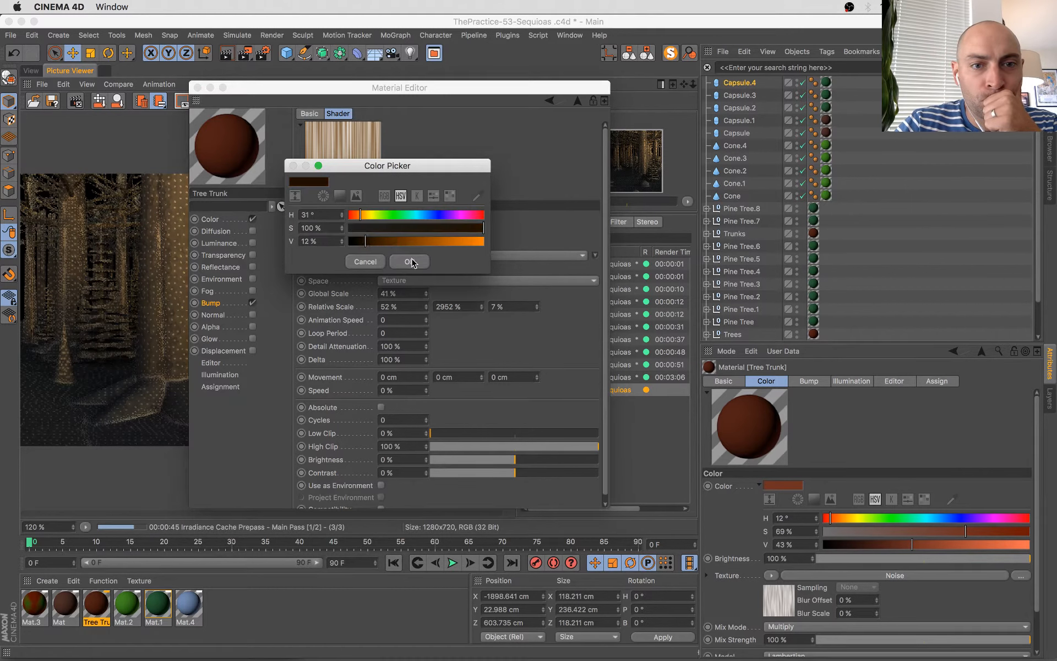
click(412, 262)
click(210, 303)
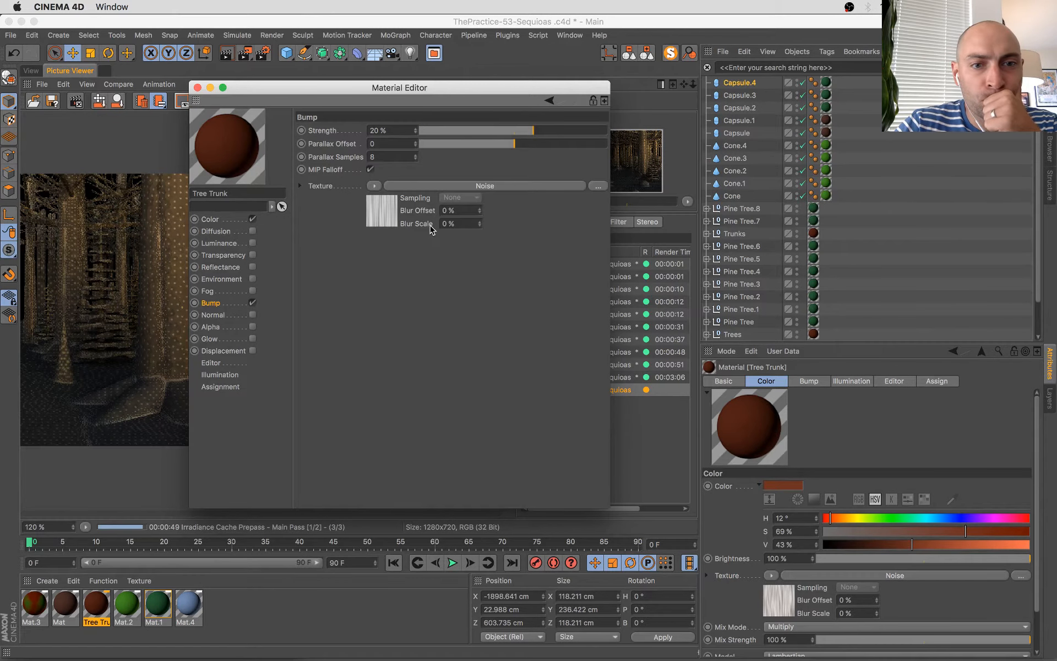
- Set the Tree Trunk bump strength to 11 % with 7 parallax samples, keep Blur Offset at 0 %, and close the material editor
click(480, 209)
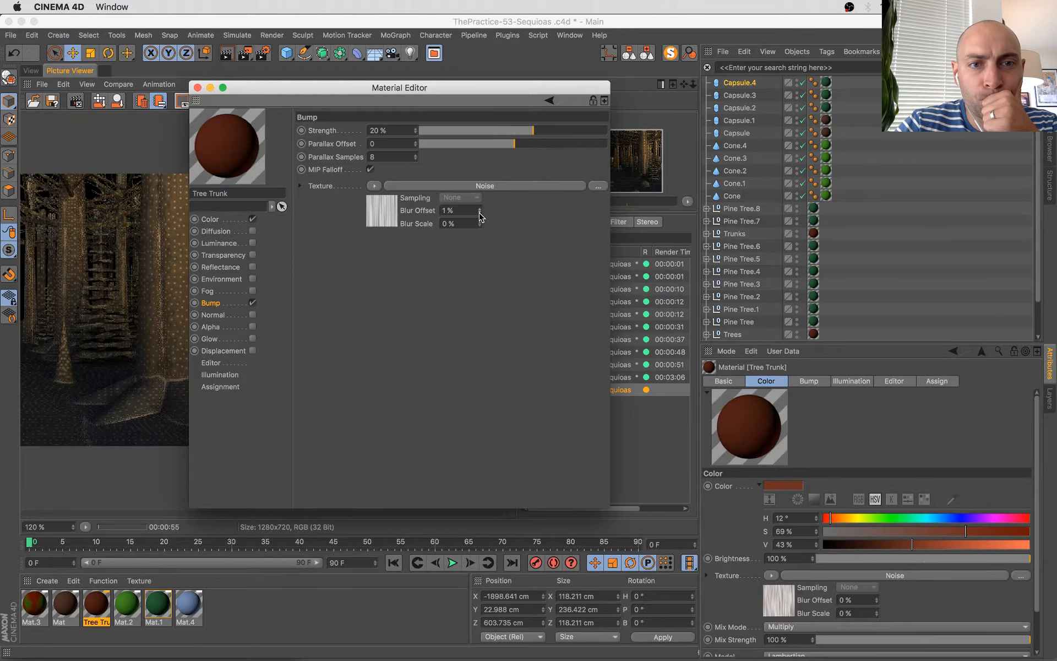
click(480, 213)
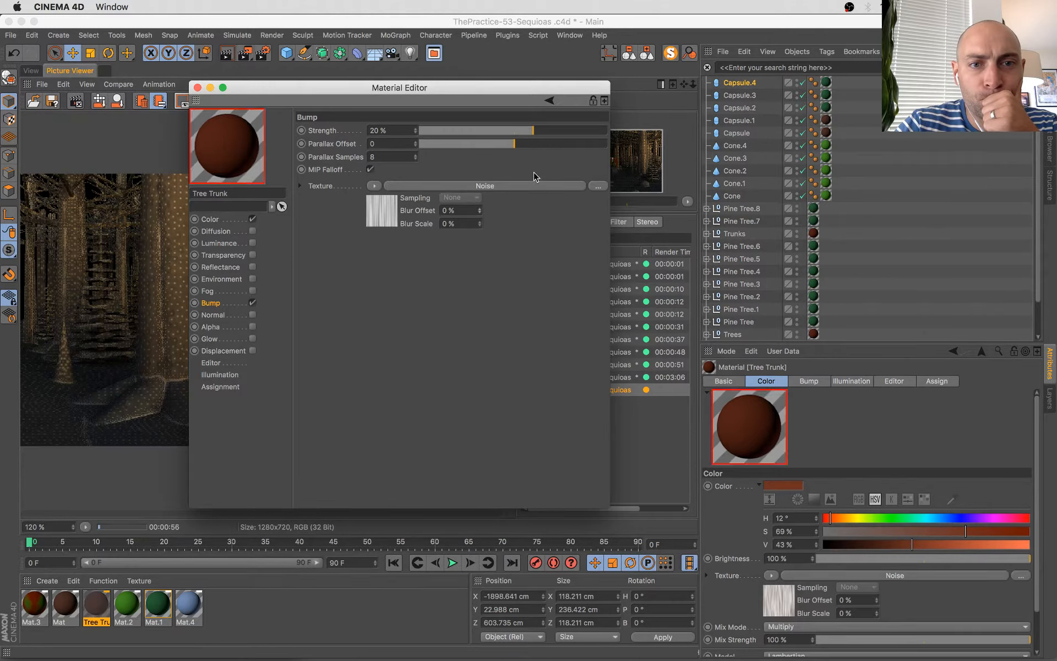
click(524, 131)
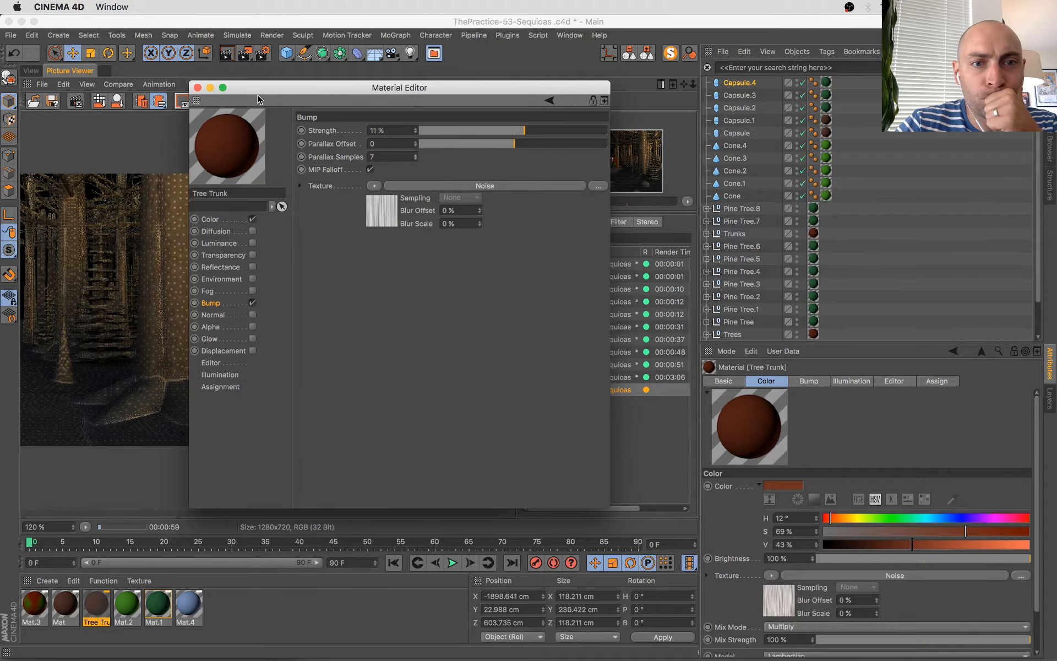
key(super+w)
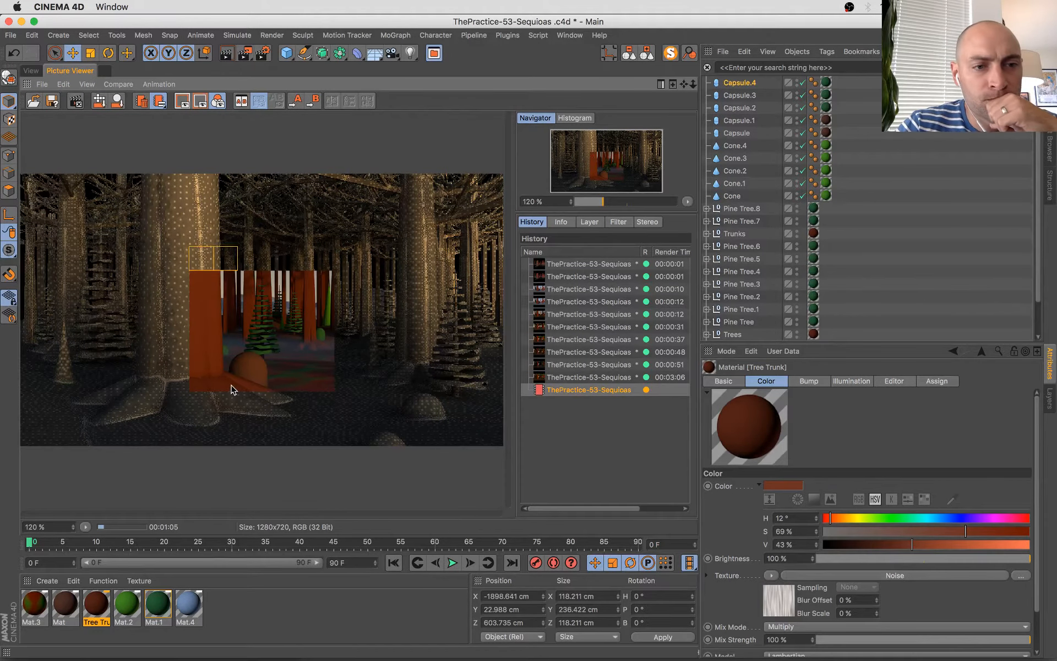
- Compare the render in progress repeatedly with the previous finished renders to judge the trunks, lighting and ground
click(581, 379)
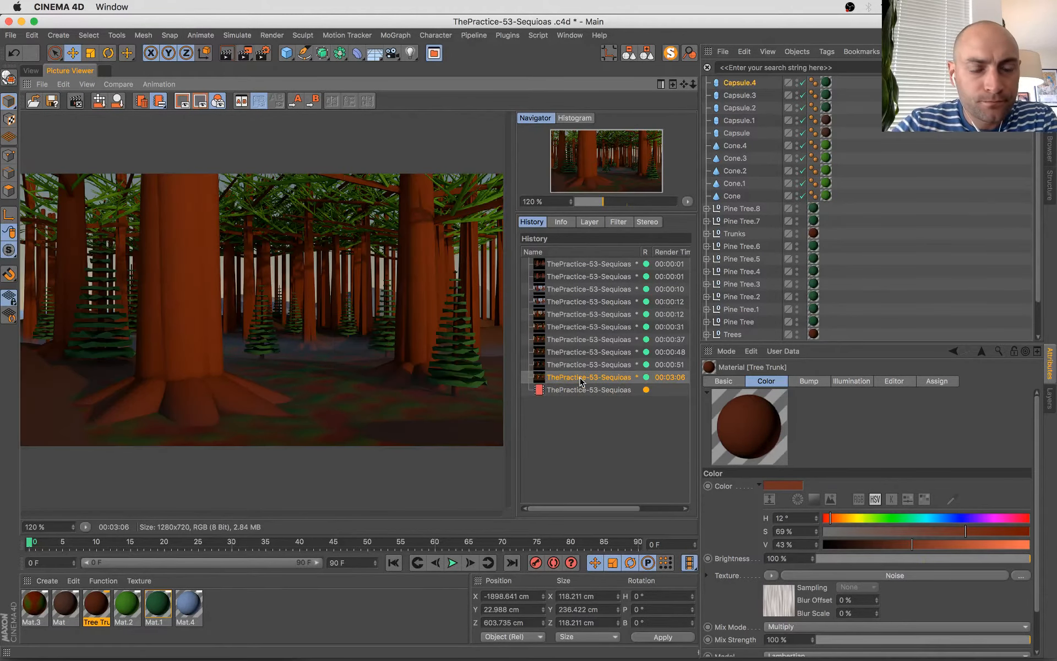
key(Down)
key(Up)
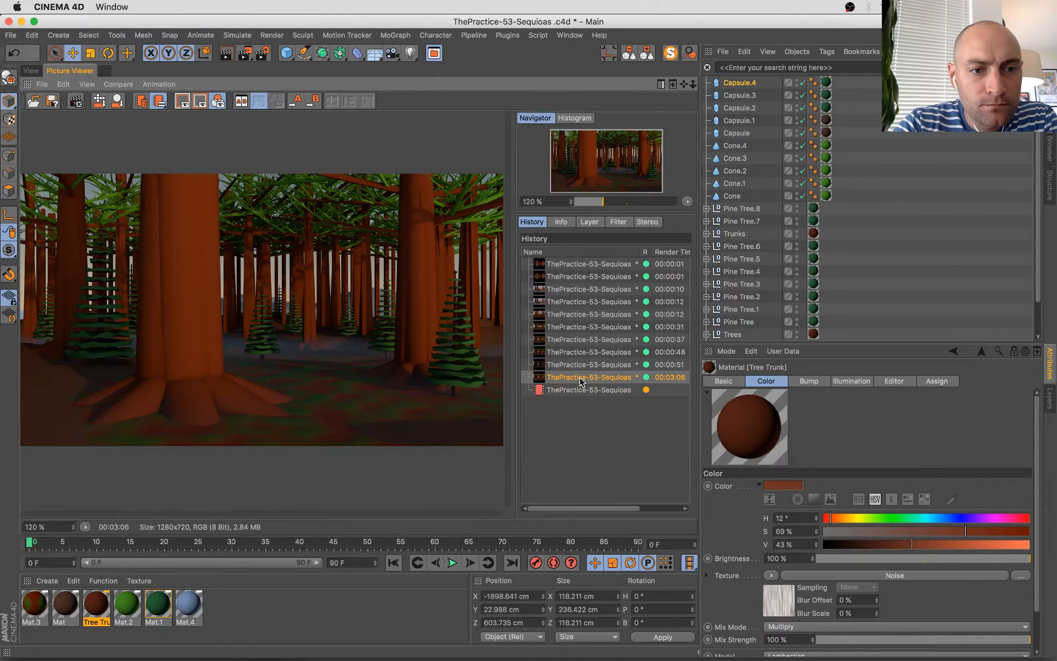
key(Down)
key(Up)
key(Down)
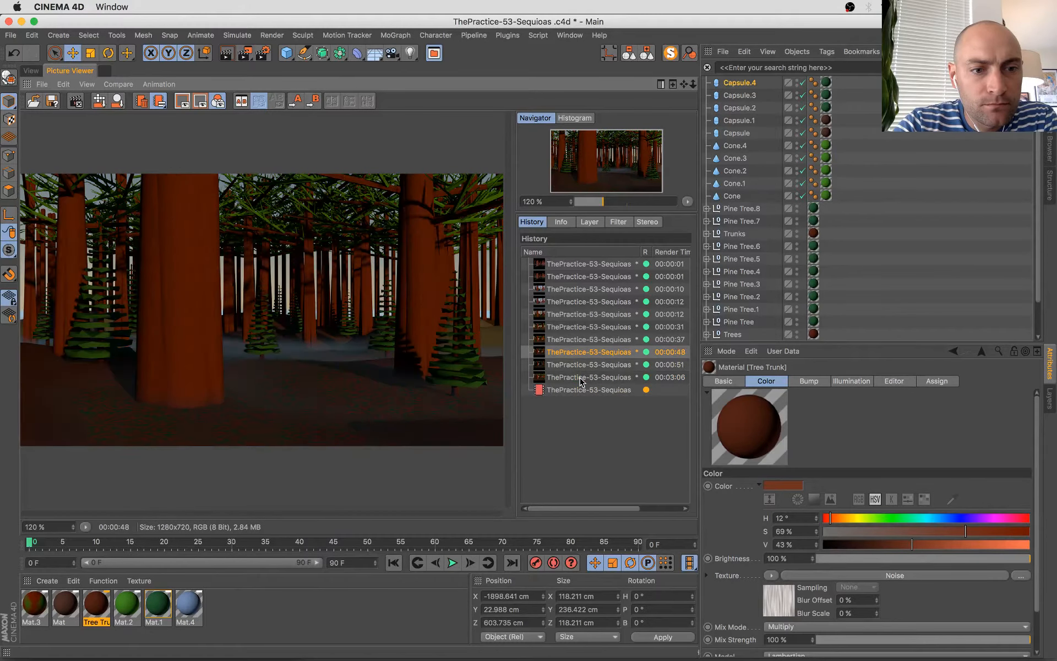
key(Up)
key(Down)
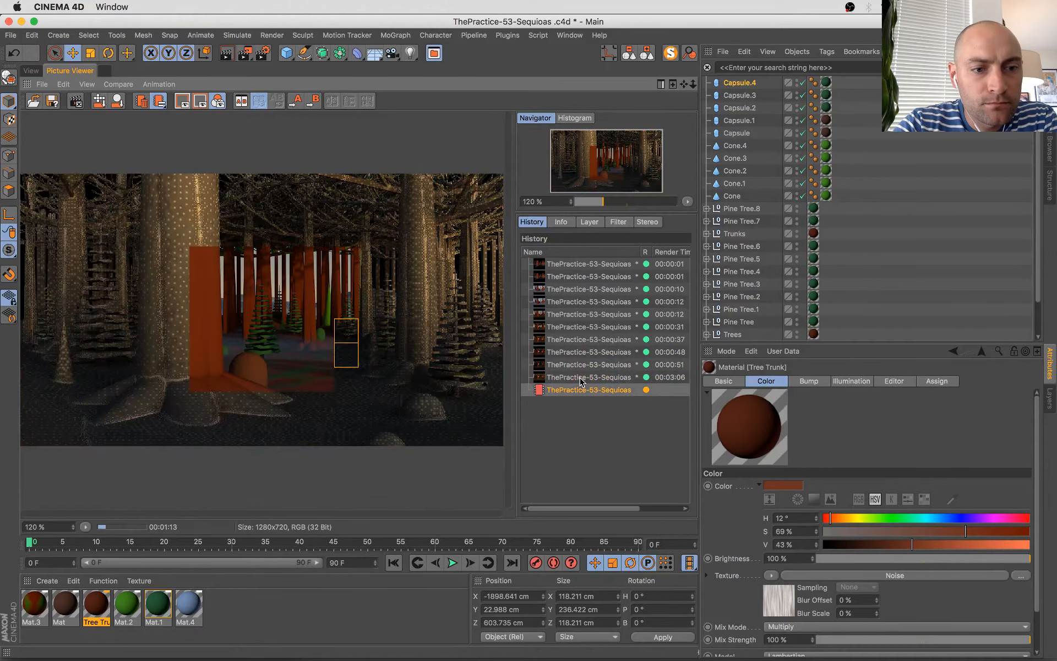
key(Up)
key(Up)
key(Down)
key(Down)
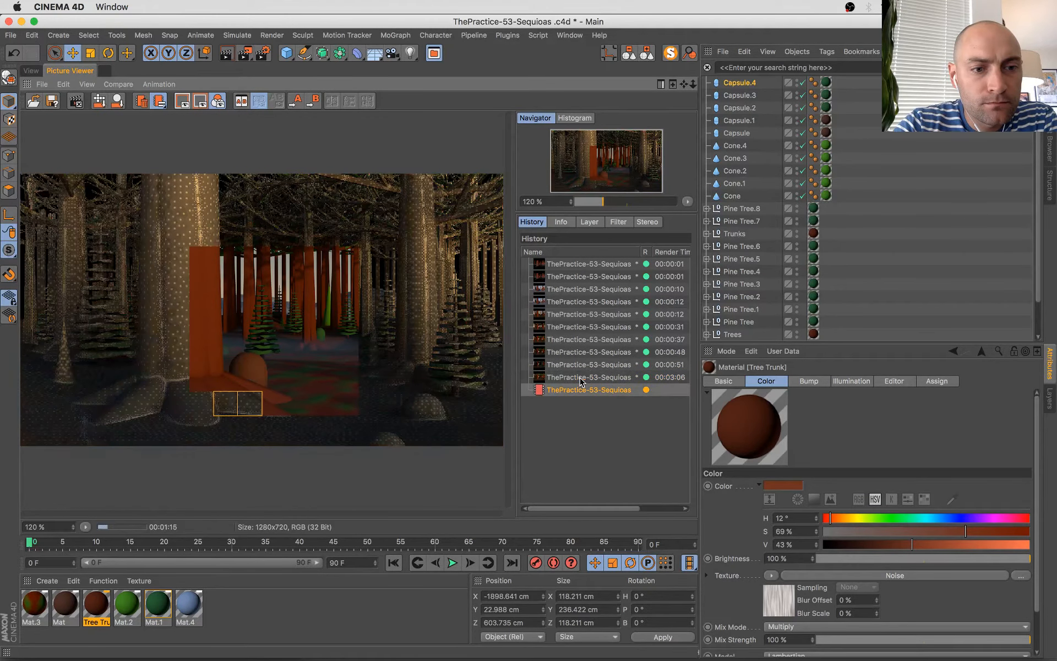
key(Up)
key(Up)
key(Up)
key(Down)
key(Down)
key(Down)
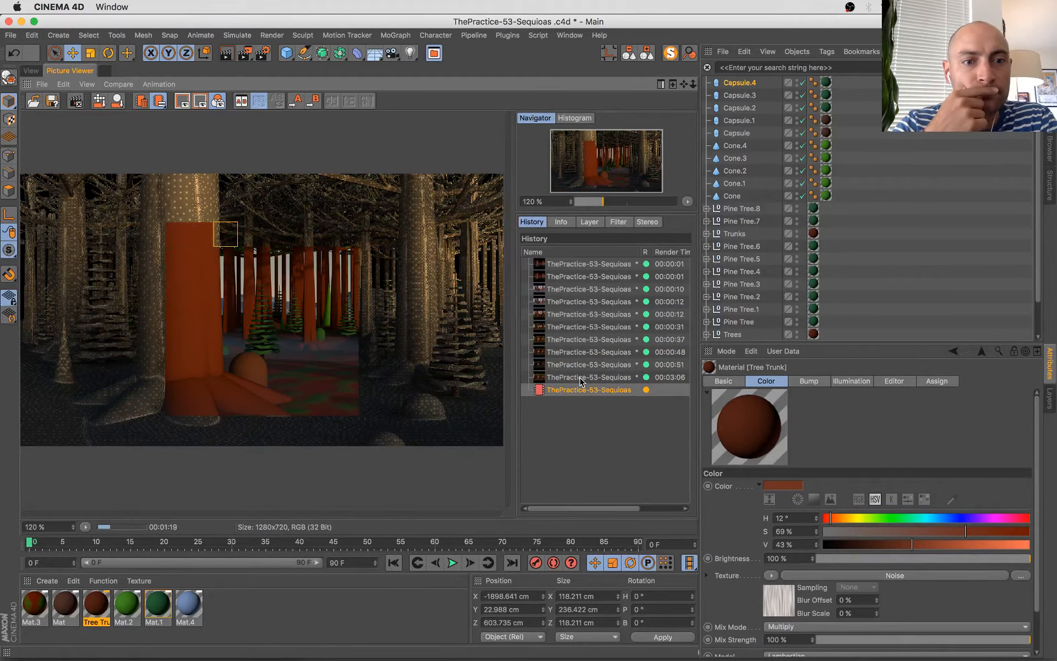
key(Up)
key(Up)
key(Up)
key(Up)
key(Down)
key(Down)
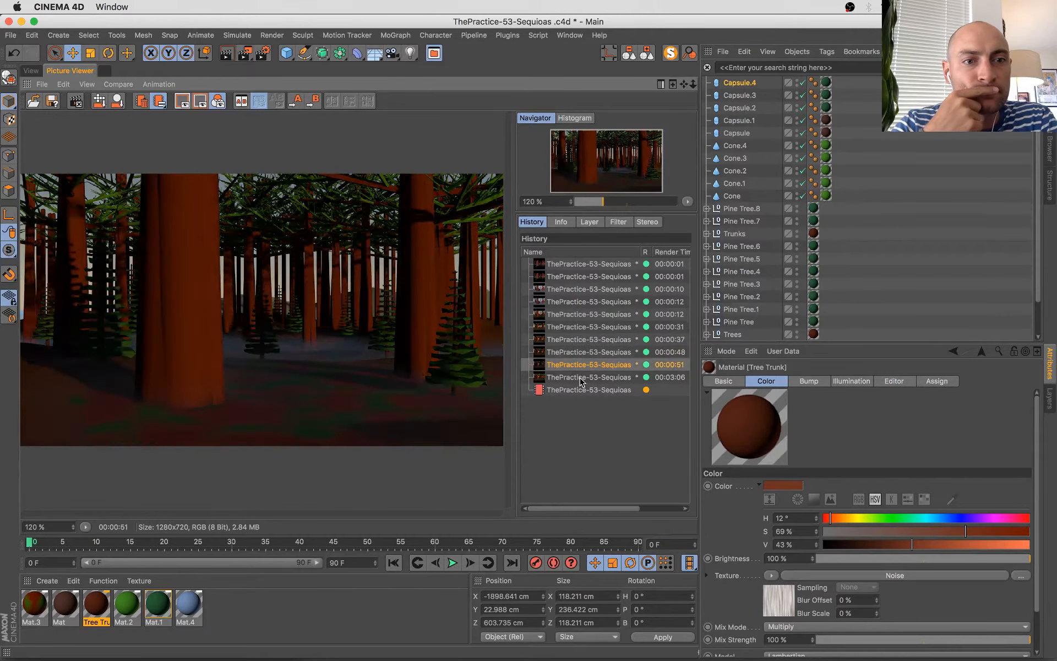
- Compare the most recent finished sequoia renders with the one still in progress in the render history
key(Down)
key(Down)
key(Up)
key(Down)
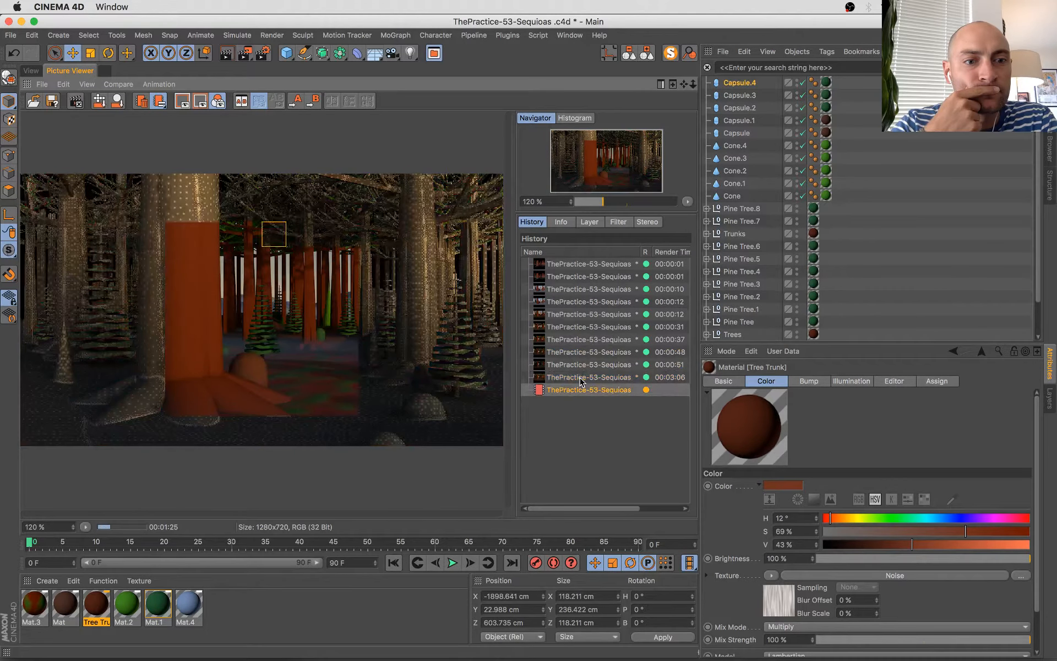
key(Up)
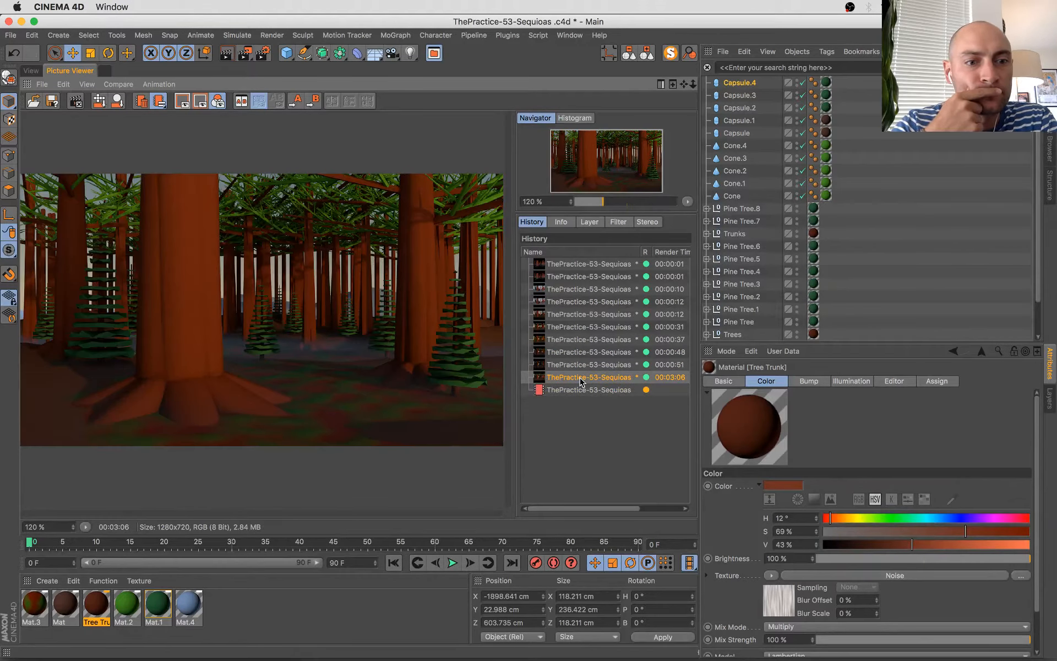
key(Down)
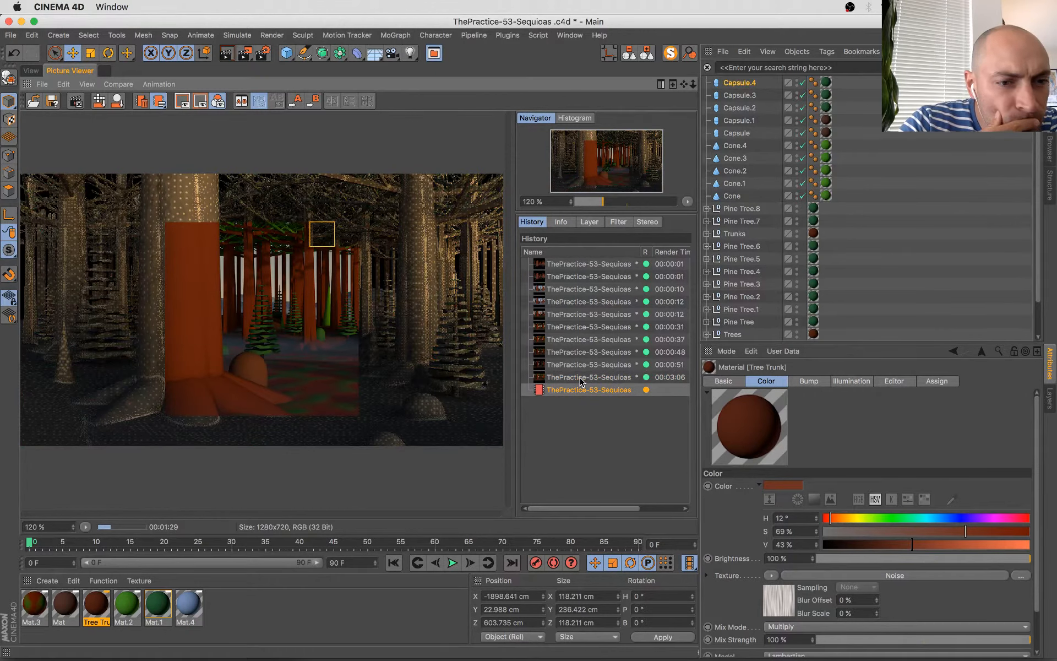
- Save the sequoia scene, then create a new empty project and display its perspective view
key(super+s)
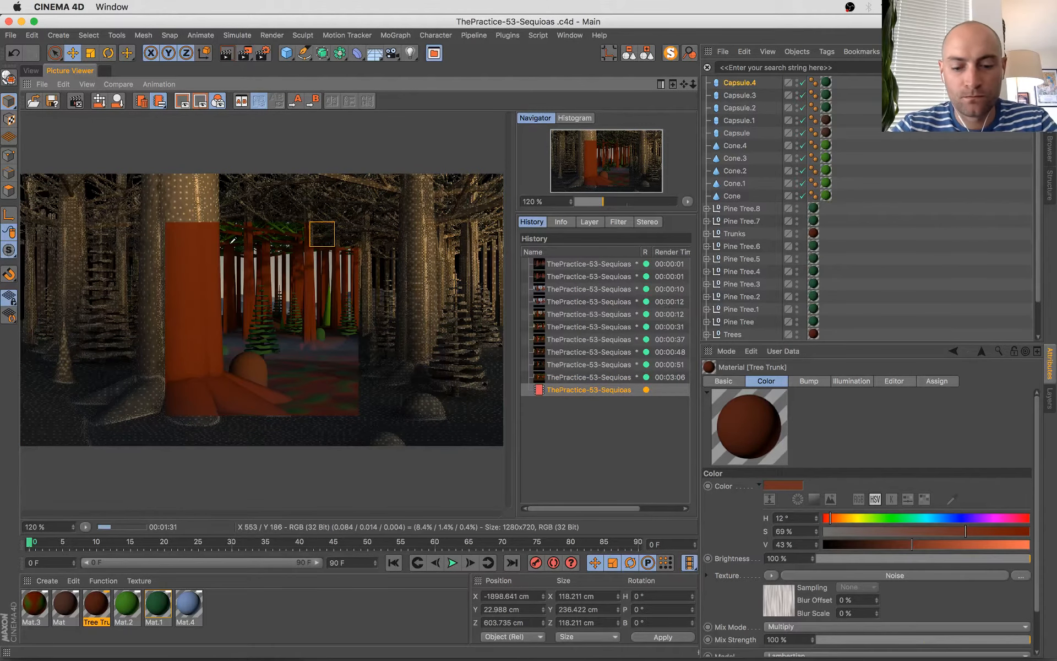
key(super+n)
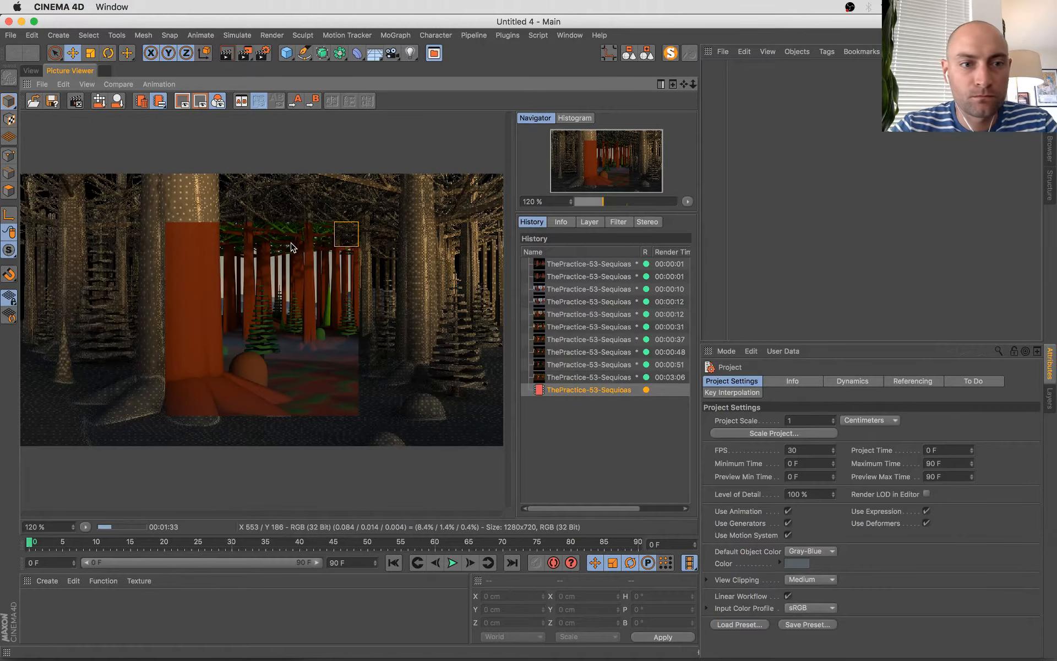
click(31, 70)
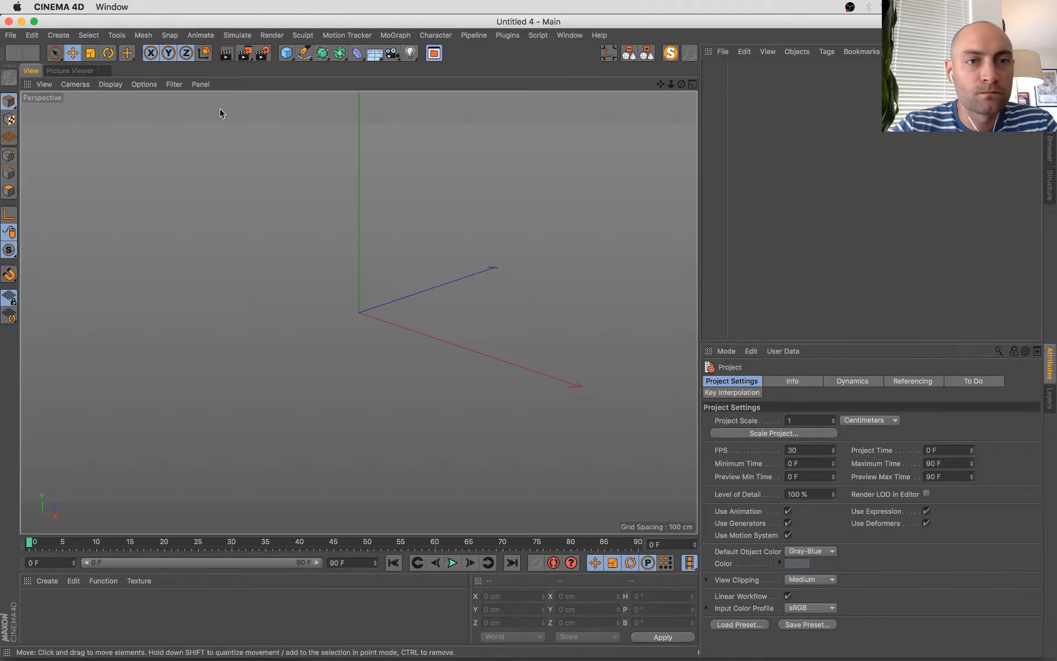
- Add a cube and nest it inside a new Voronoi Fracture object
click(286, 53)
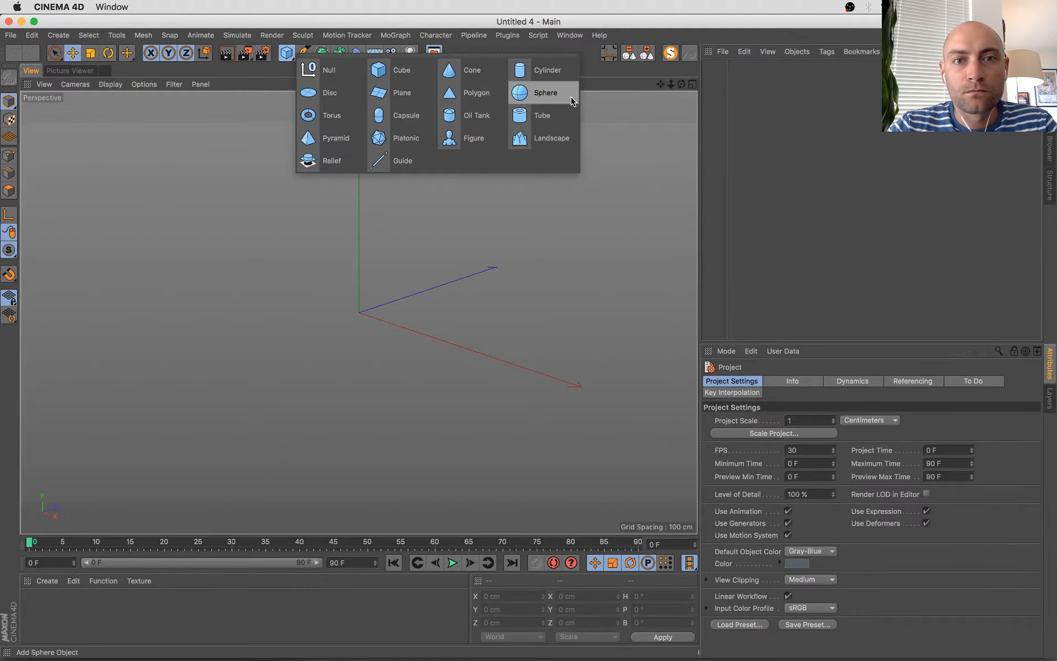
click(379, 67)
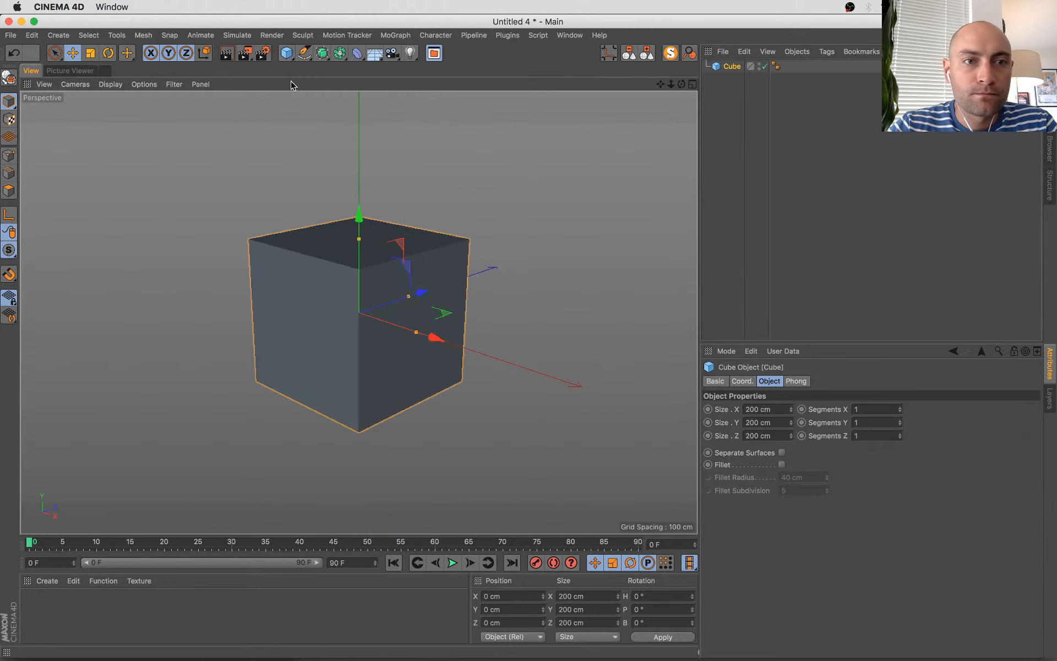
click(393, 36)
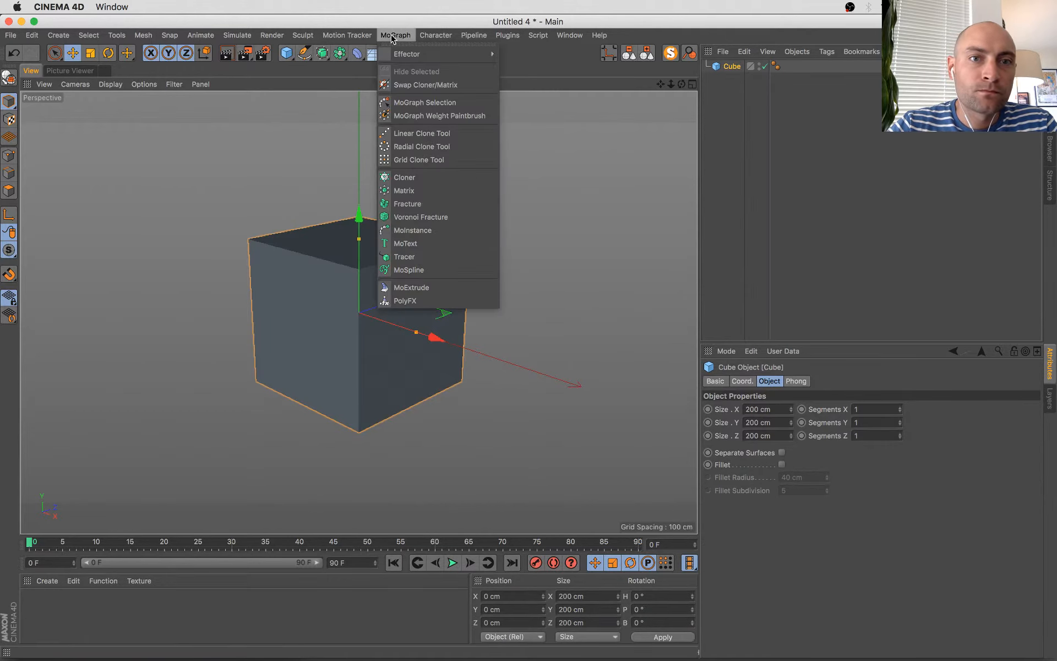
click(441, 217)
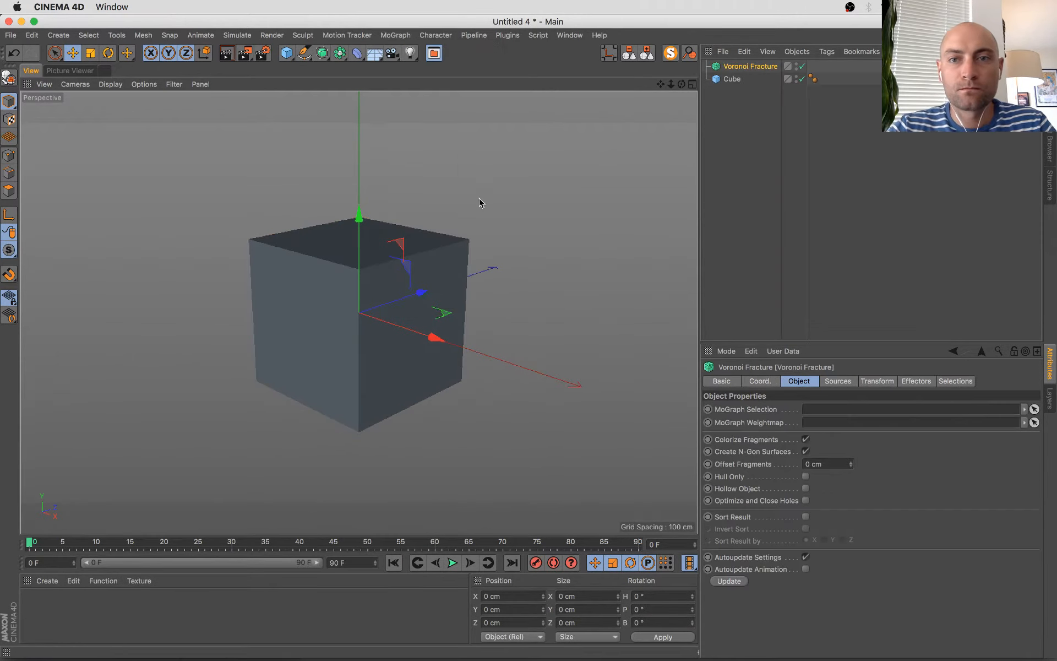
click(732, 80)
drag(732, 80, 750, 67)
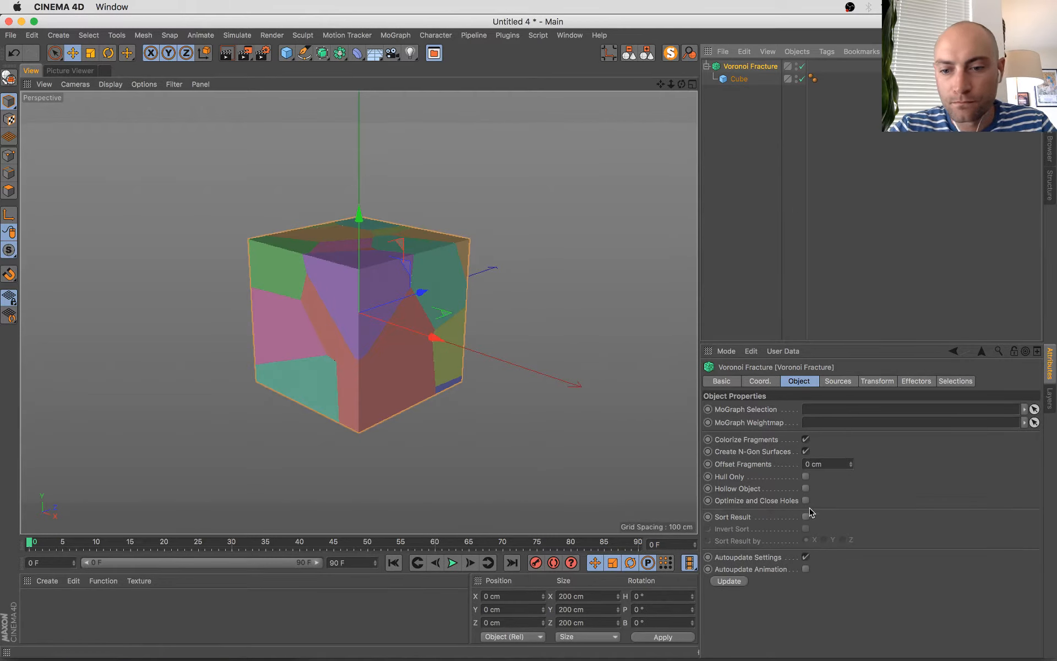
- Set up the Voronoi Fracture with Colorize Fragments off, a 0.5 cm fragment offset and 36 points in its distribution source
click(806, 440)
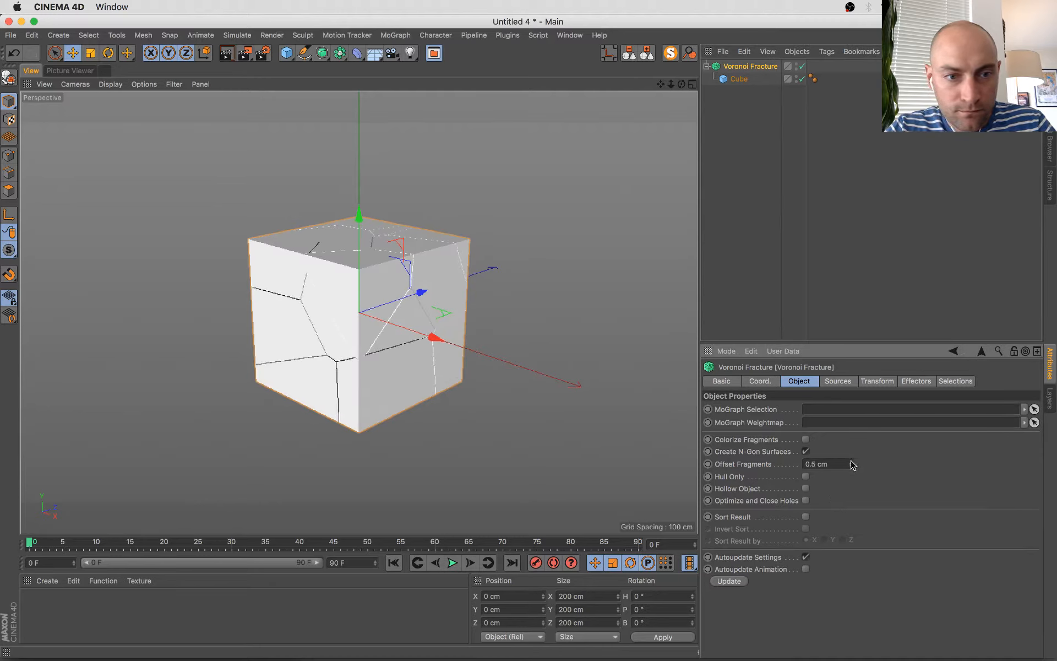
click(834, 380)
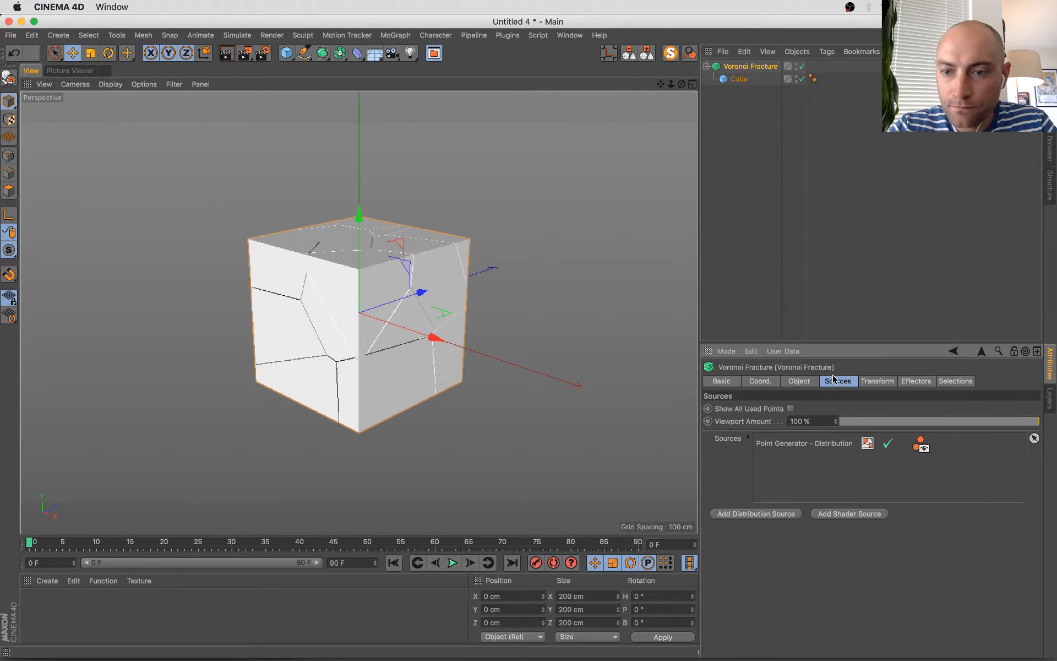
click(820, 444)
drag(828, 576, 829, 578)
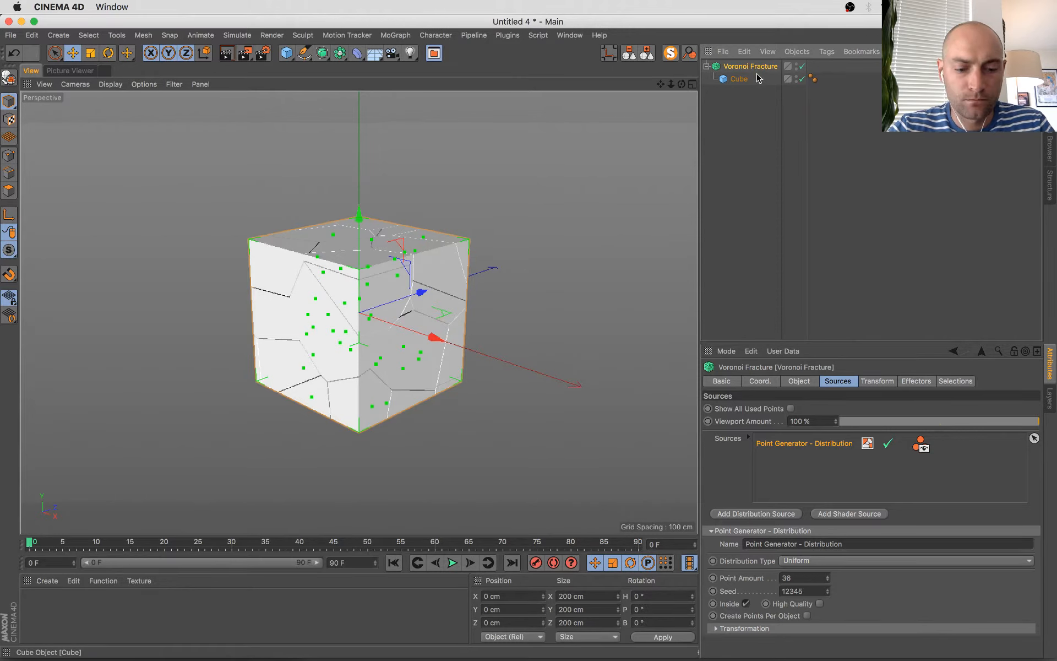
- Make the Voronoi Fracture editable and select the large fragment in the middle of the cube's front edge
click(9, 77)
click(348, 292)
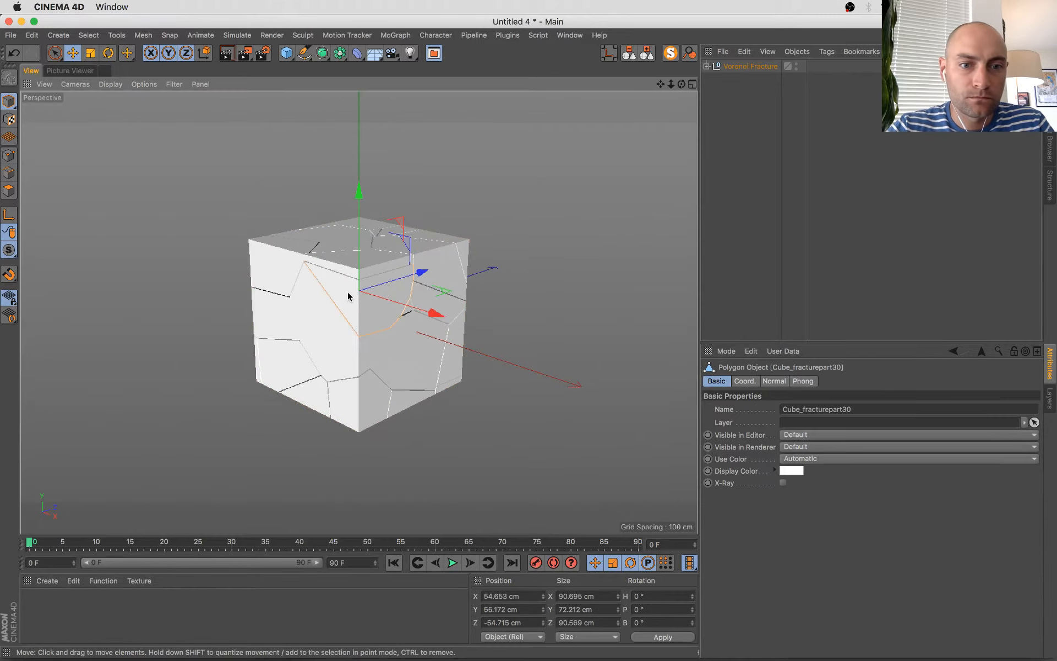
click(324, 327)
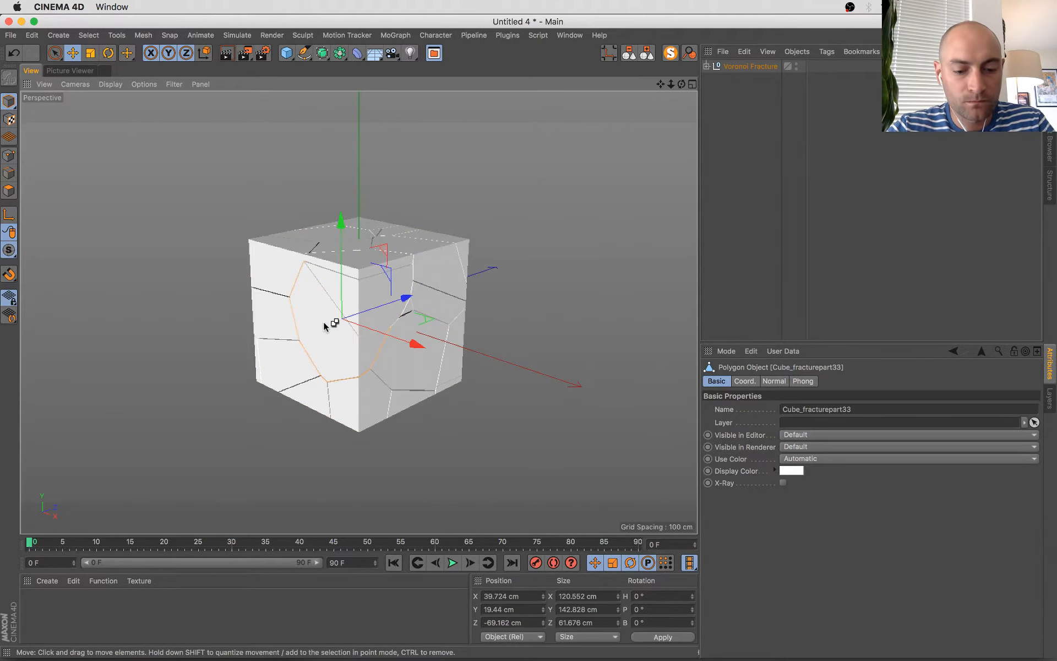
- Copy the selected fragment into the ThePractice-53-Sequoias scene and scale it up to about 280 × 332 × 143 cm
click(569, 34)
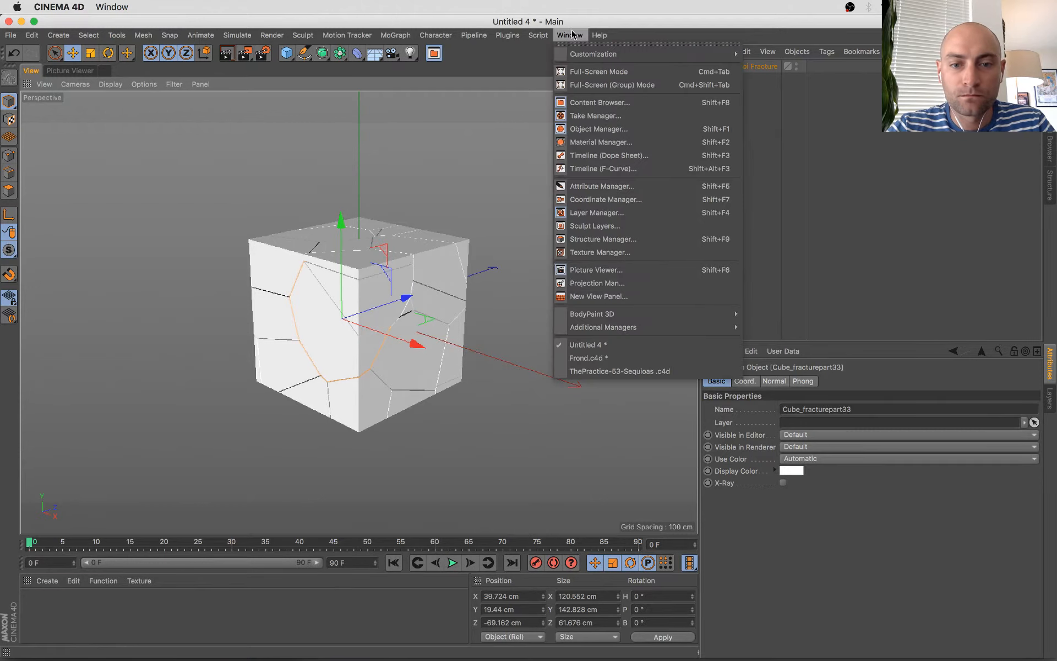
click(629, 373)
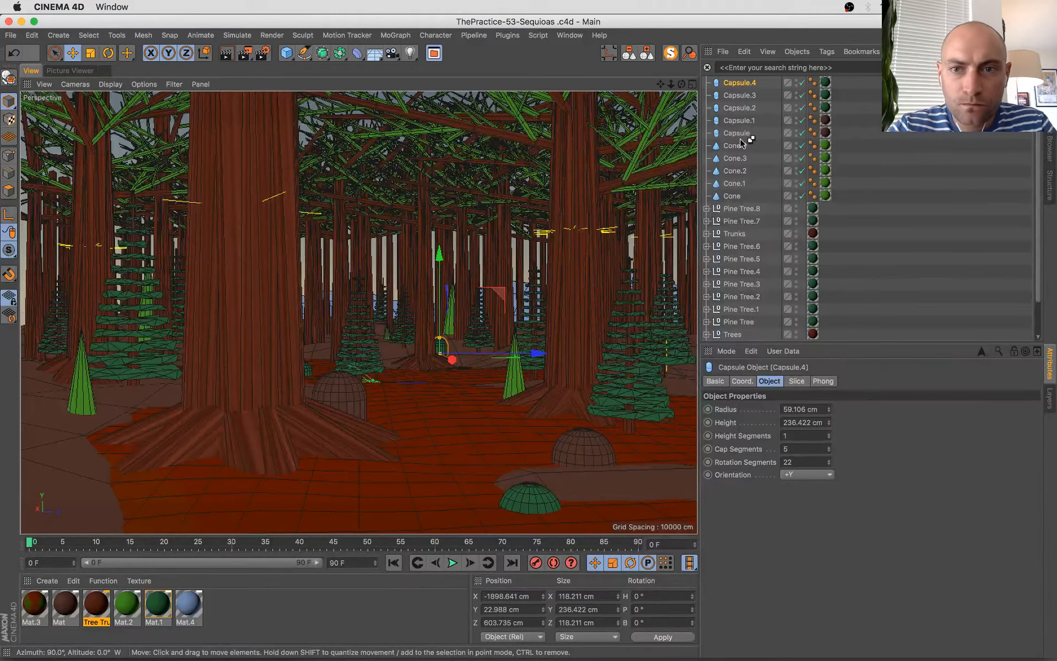
key(super+v)
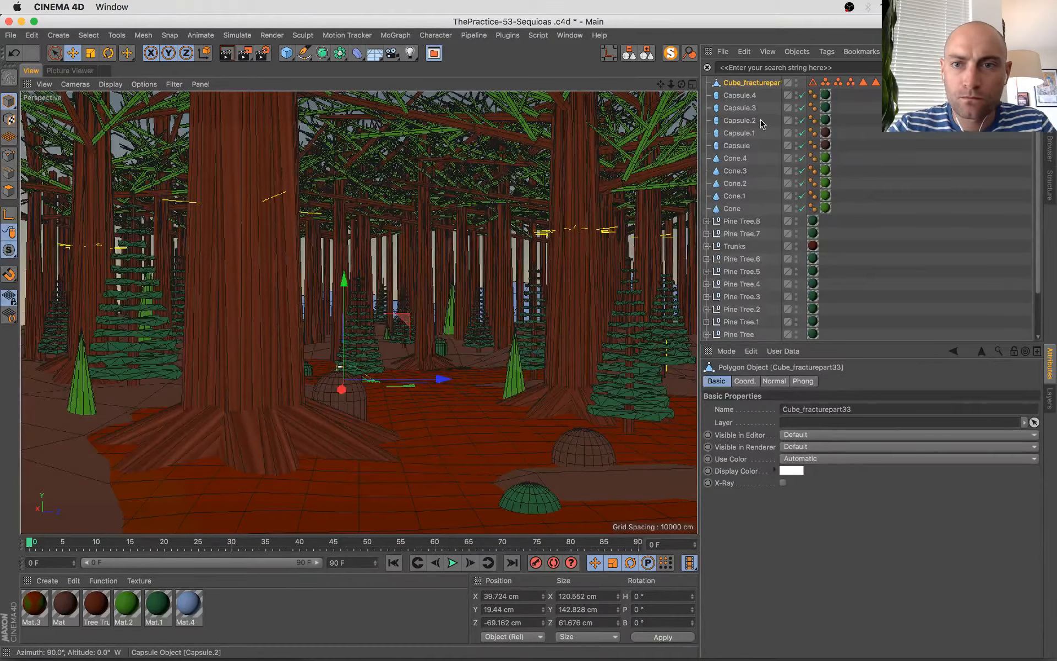
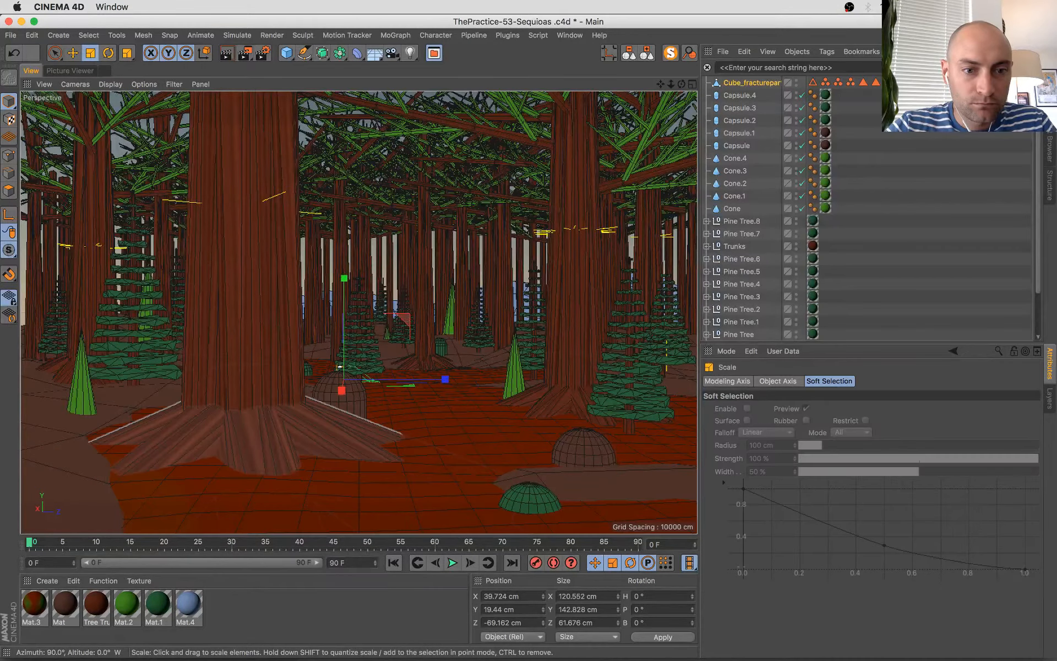
drag(242, 476, 340, 476)
- Create a new material and check the sequoia national park reference photo in Chrome before returning to CINEMA 4D
double_click(211, 621)
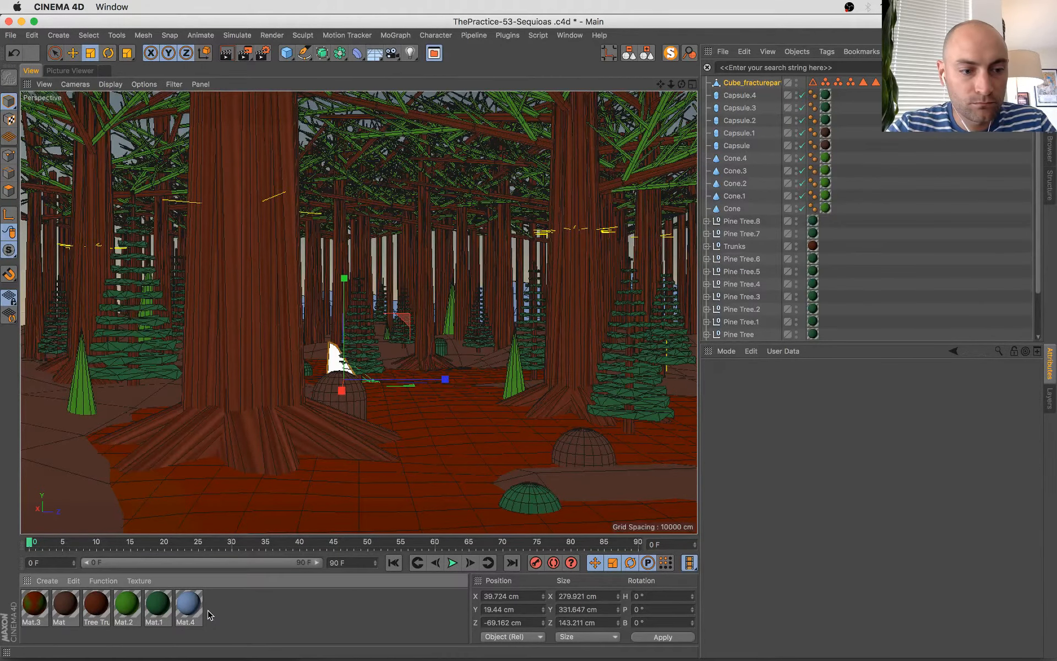
key(ctrl+Up)
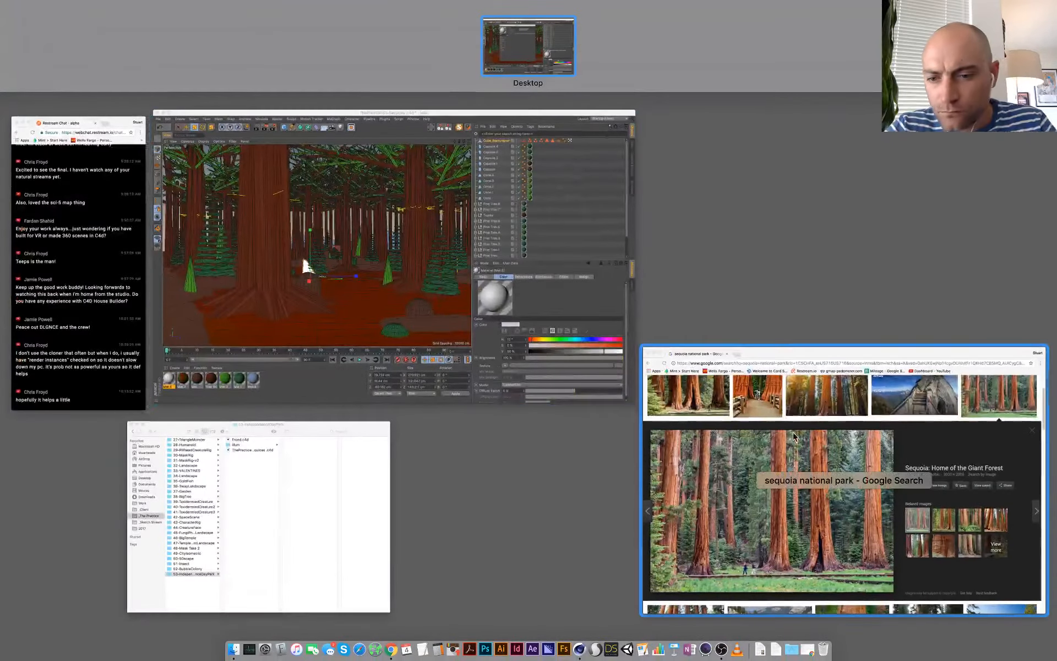
click(846, 440)
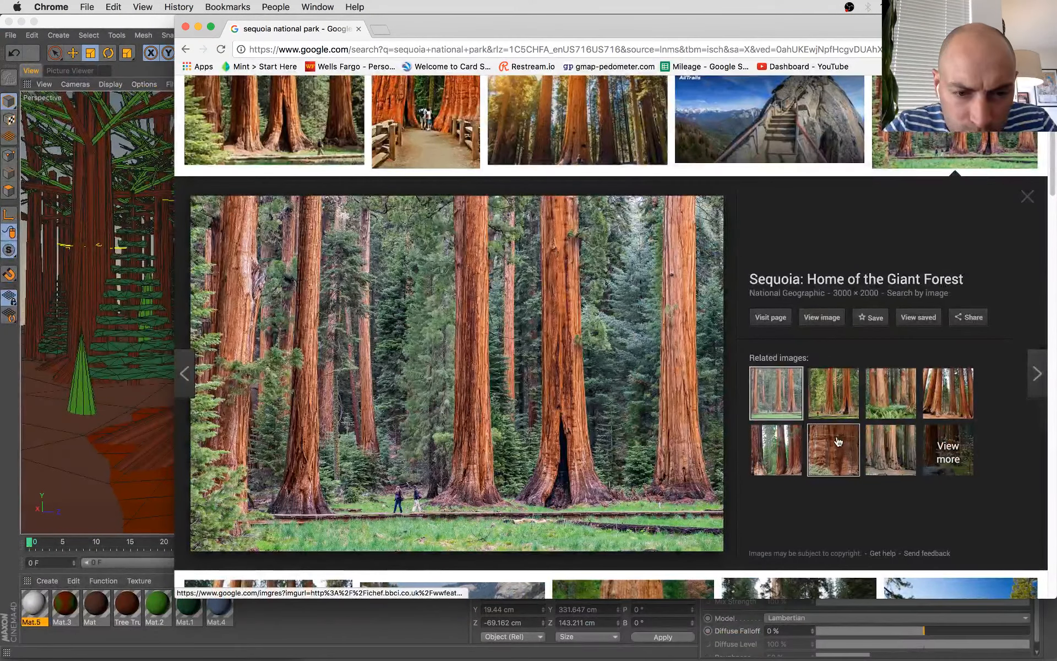
key(super+Tab)
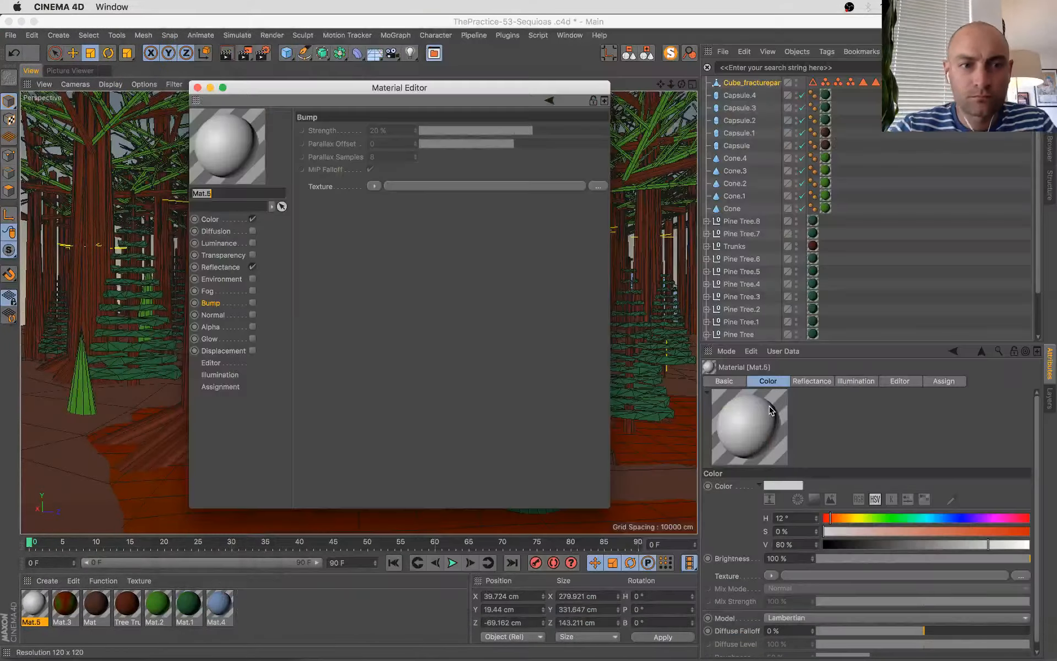
- Give the new material a grey-teal color of H 173°, S 11%, V 53% and disable its Reflectance channel
click(229, 221)
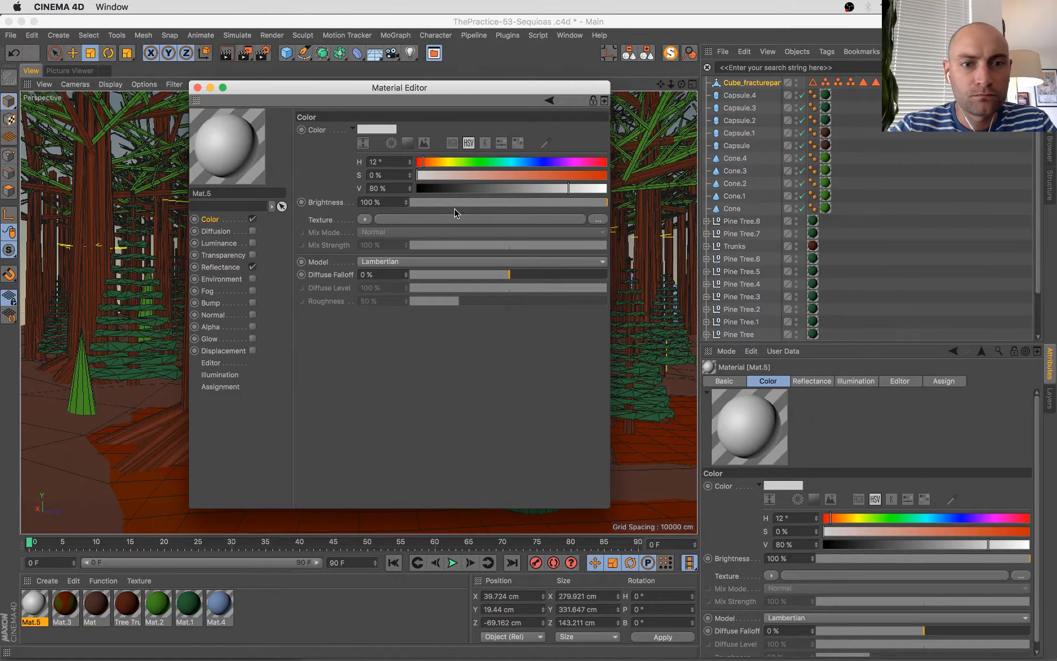
drag(521, 188, 521, 161)
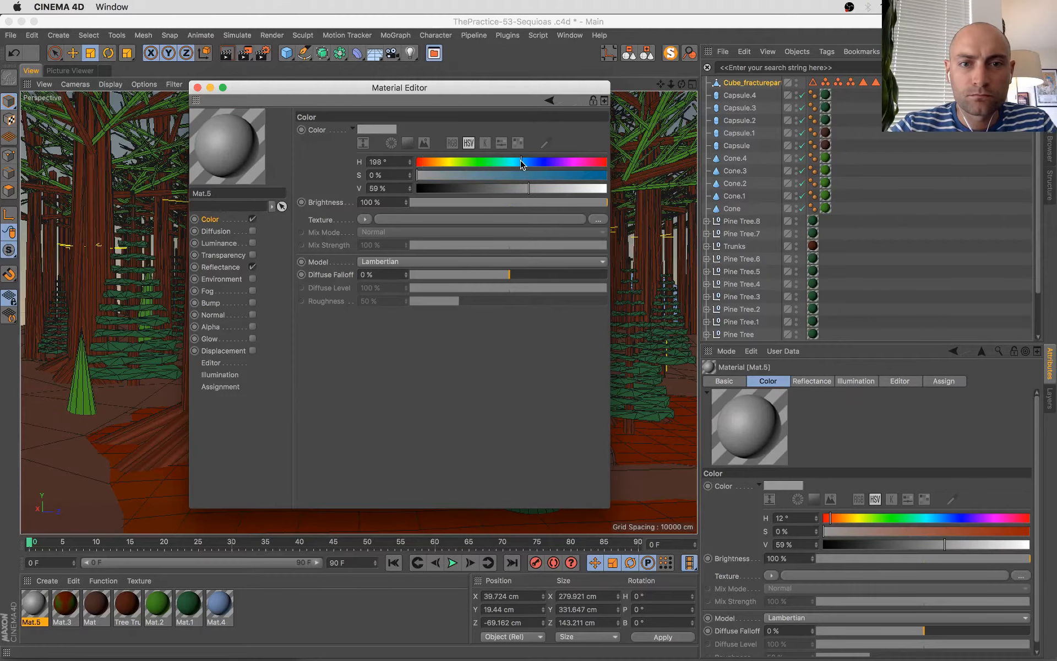
click(460, 176)
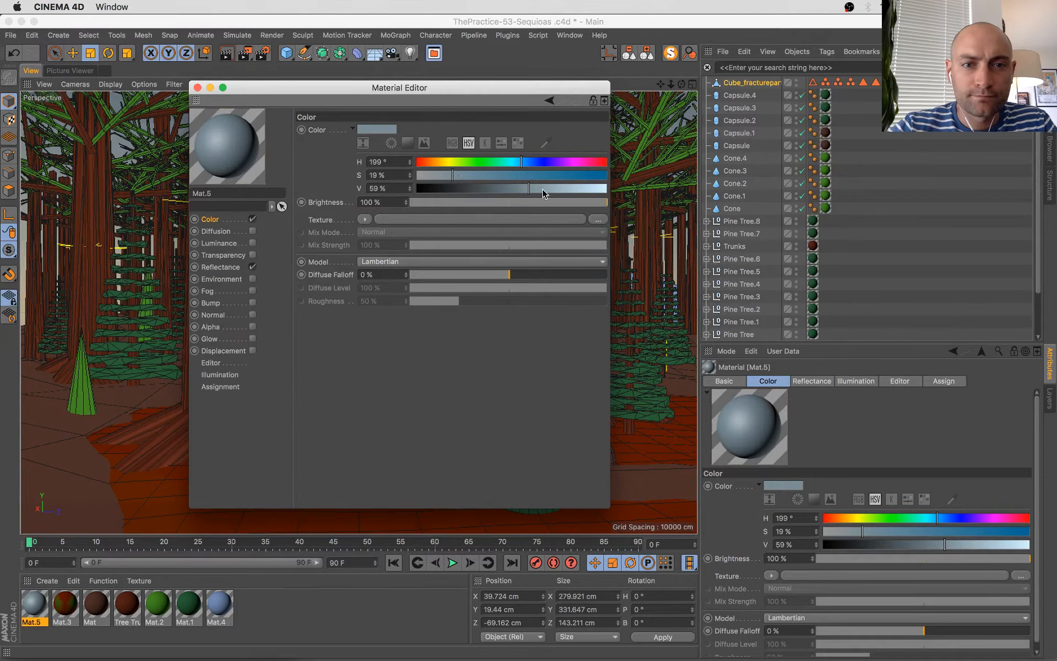
click(253, 267)
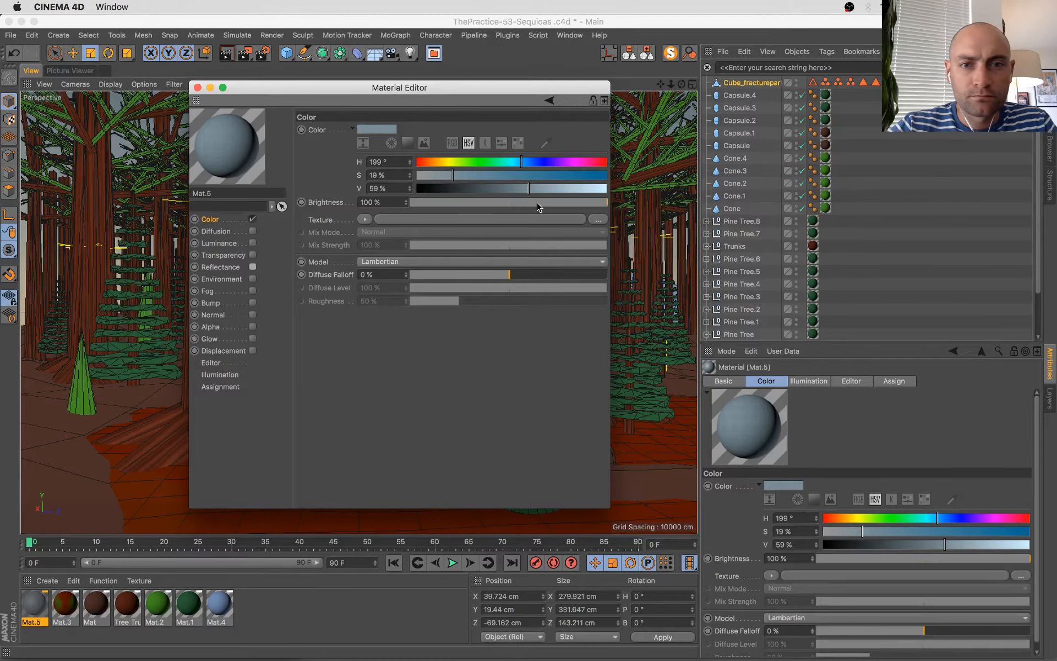
click(517, 187)
click(438, 175)
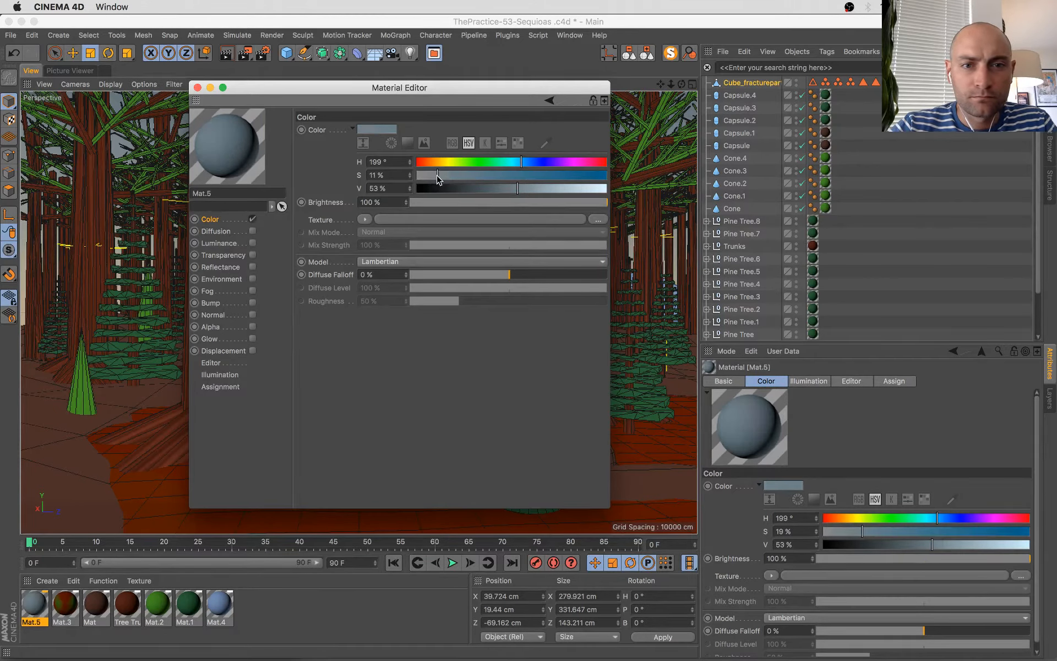
click(507, 163)
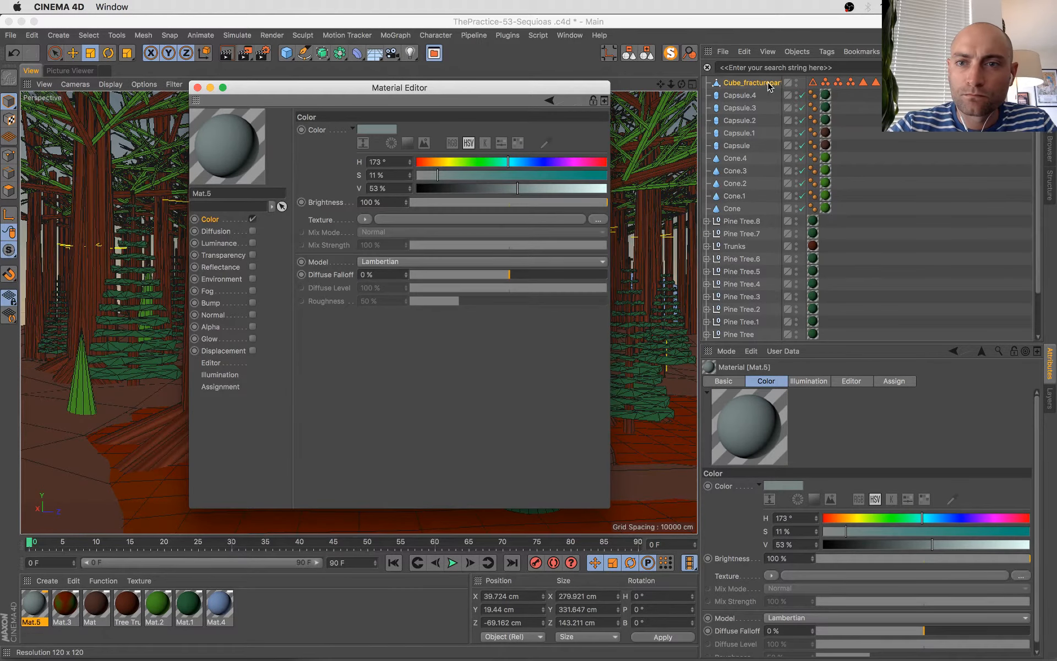
click(197, 88)
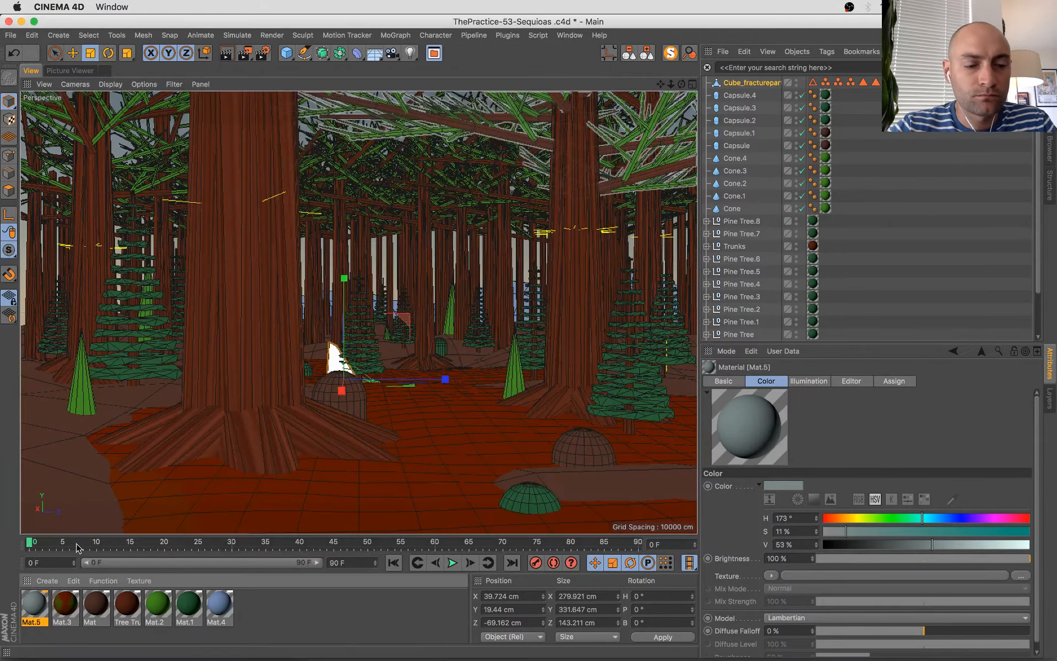
- Apply Mat.5 to the pasted cube fragment and delete the fragment's vertex, edge and polygon selection tags
drag(34, 603, 772, 84)
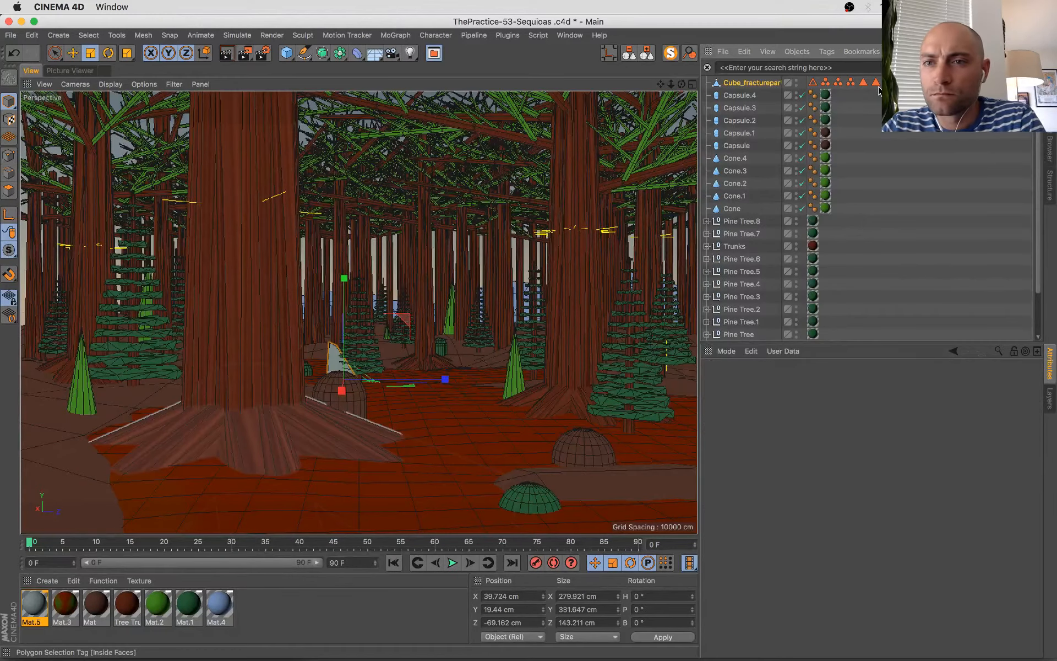
click(814, 84)
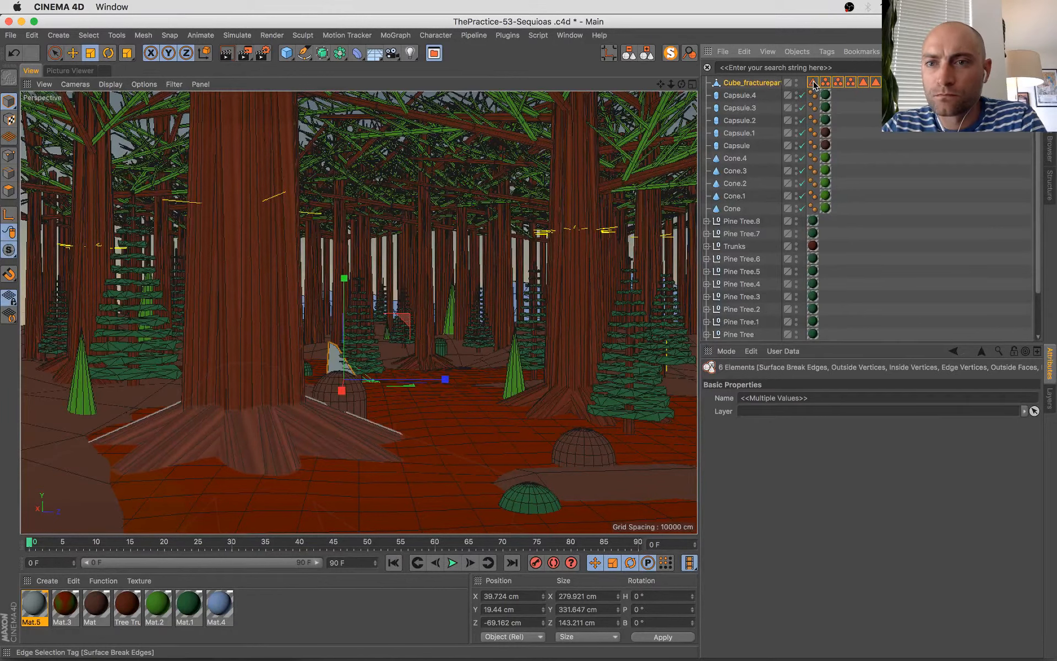
key(Delete)
- Rotate the cube fragment to about H -60.1°, P -20.6°, B 139.8° so it lies like a ground rock
click(747, 84)
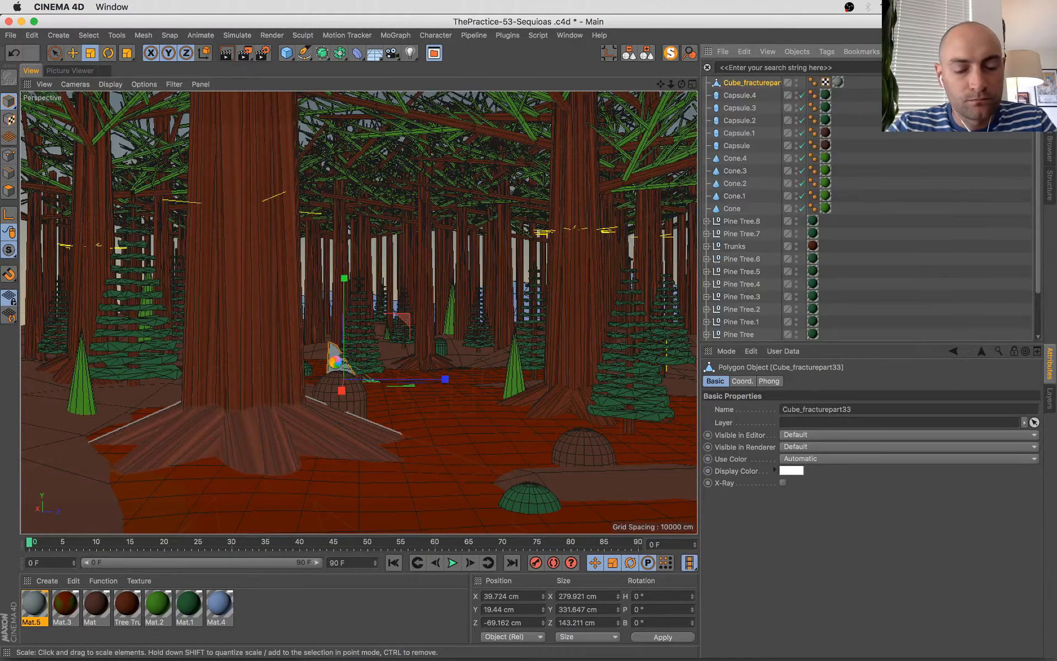
key(r)
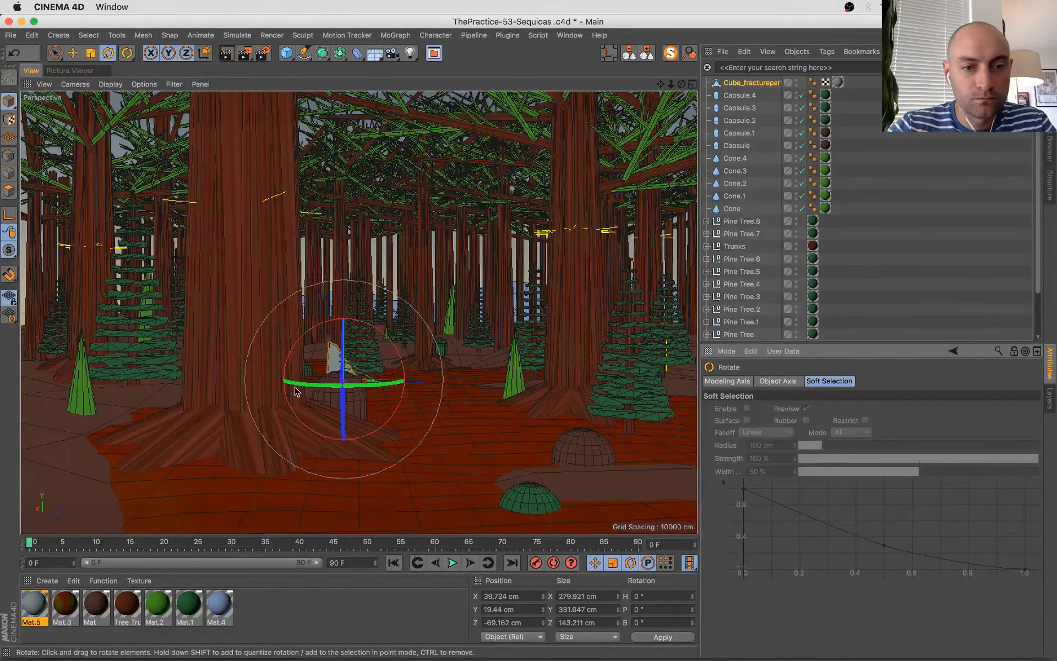
drag(290, 425, 342, 349)
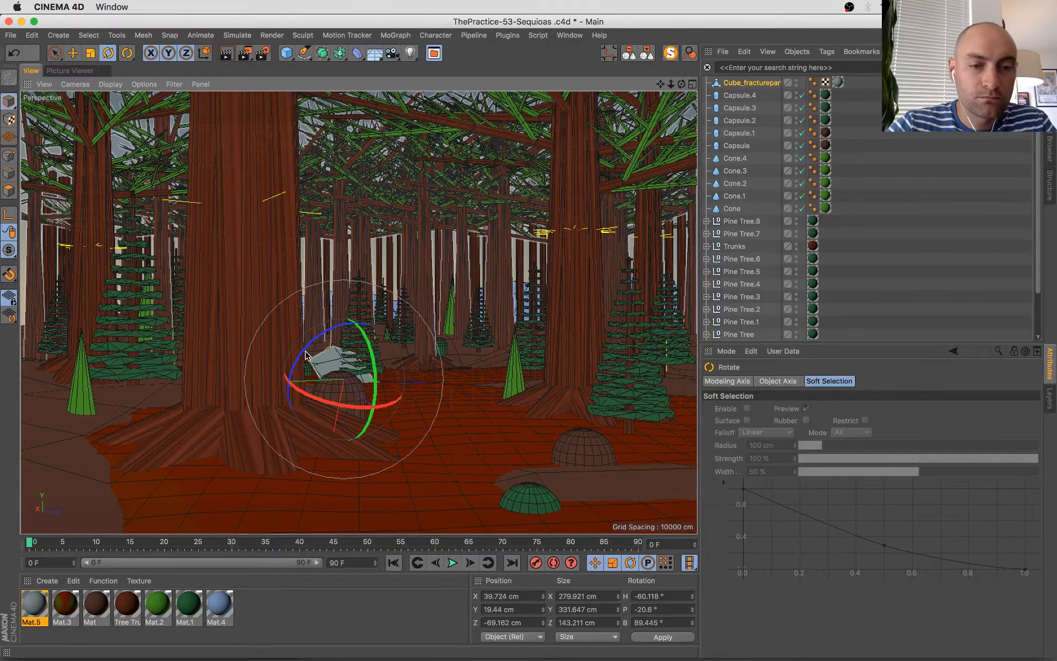
drag(311, 350, 301, 365)
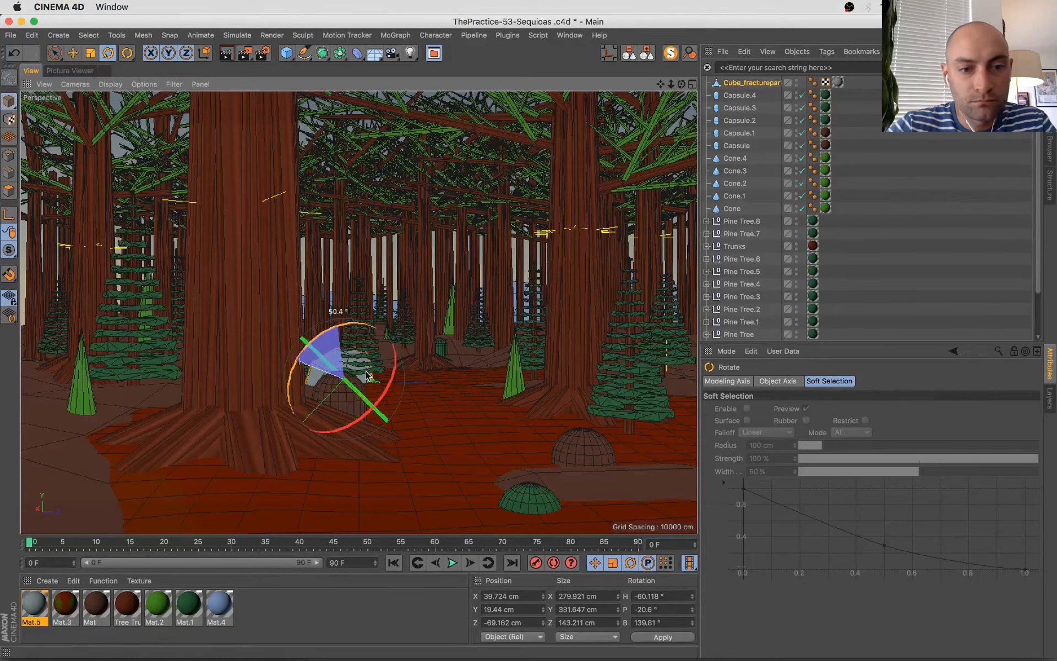
- Move the rock along the world axes to the ground between the small green cone and the large foreground trunk
key(e)
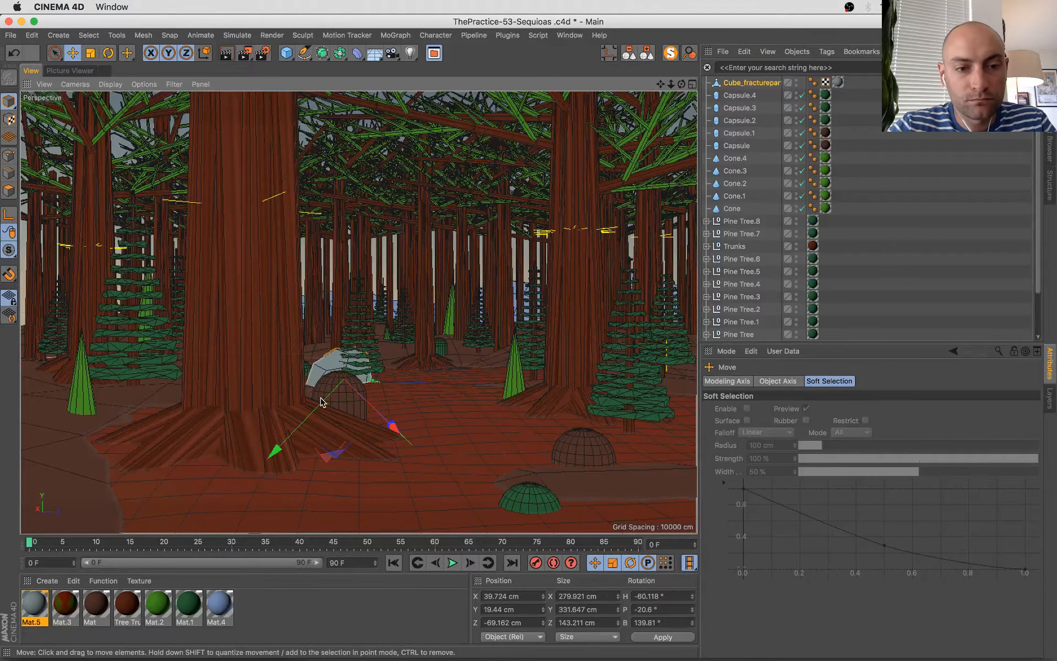
key(w)
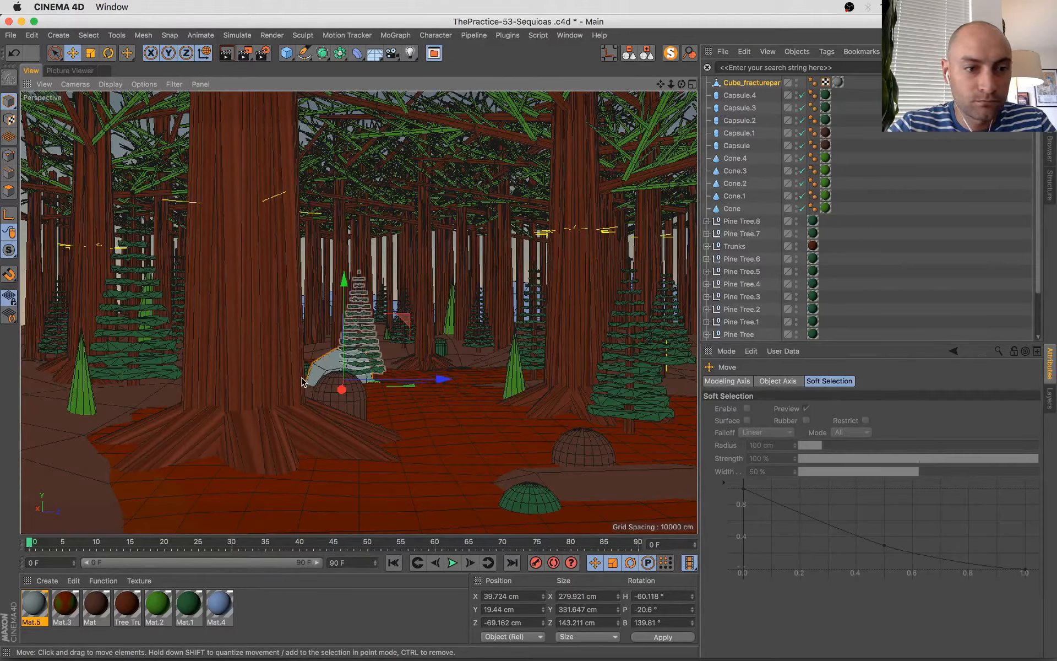
drag(443, 379, 286, 384)
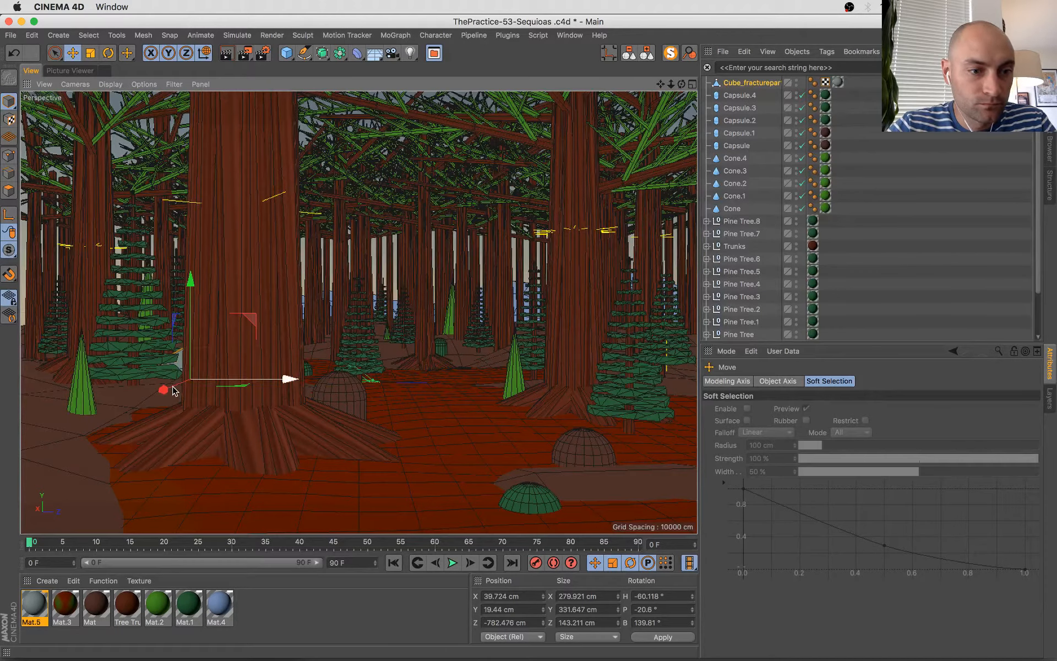
drag(164, 391, 106, 433)
- Duplicate the rock about 1106 cm across the clearing and scale the copy to 75 %, about 210 × 249 × 107 cm
drag(222, 406, 644, 407)
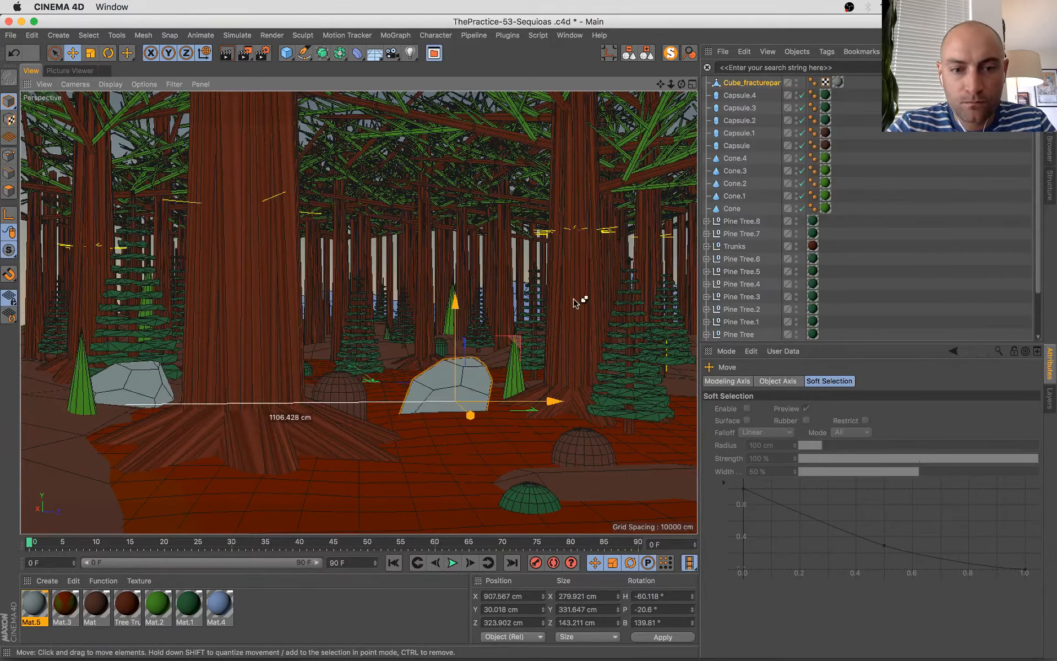
key(ctrl+c)
key(ctrl+v)
key(t)
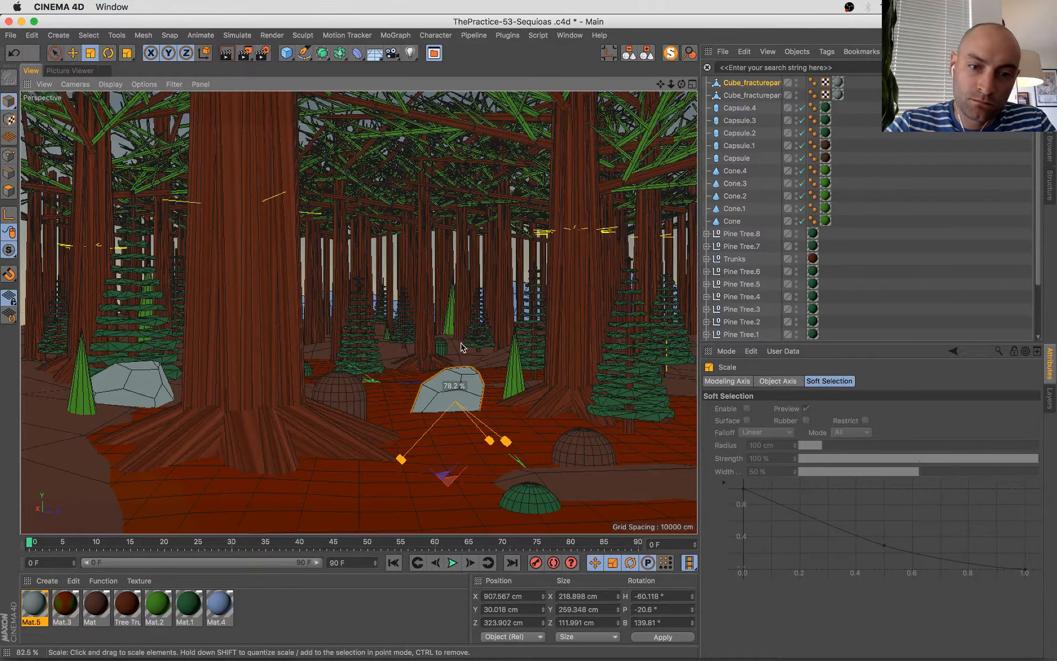
drag(464, 347, 465, 431)
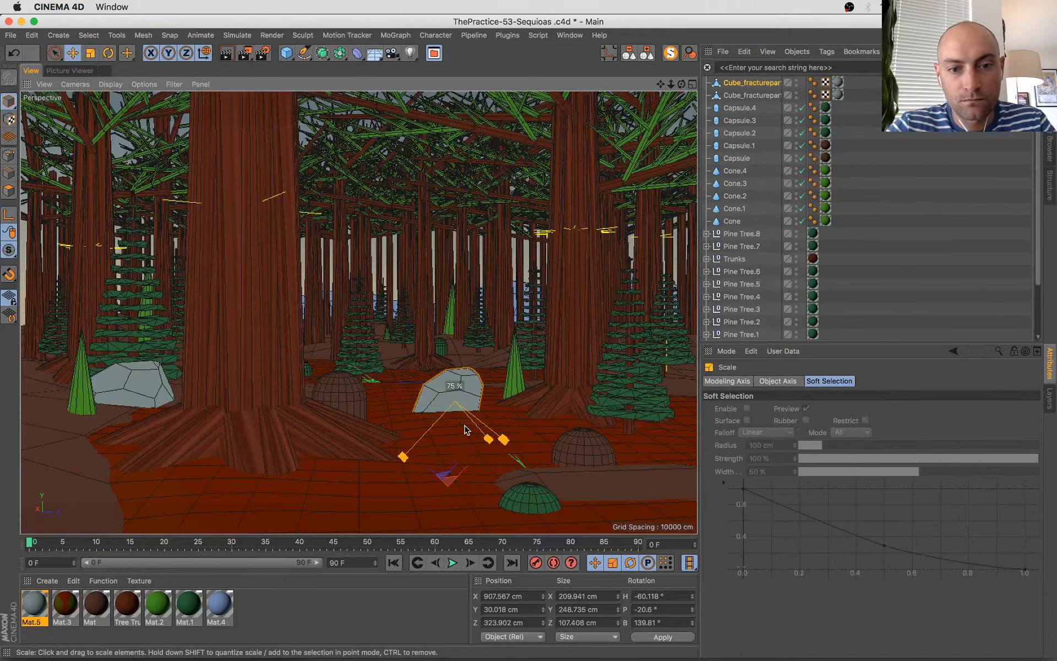
- Move the smaller rock forward beside the brown dome, to about X 1719 cm and Z 584 cm
key(e)
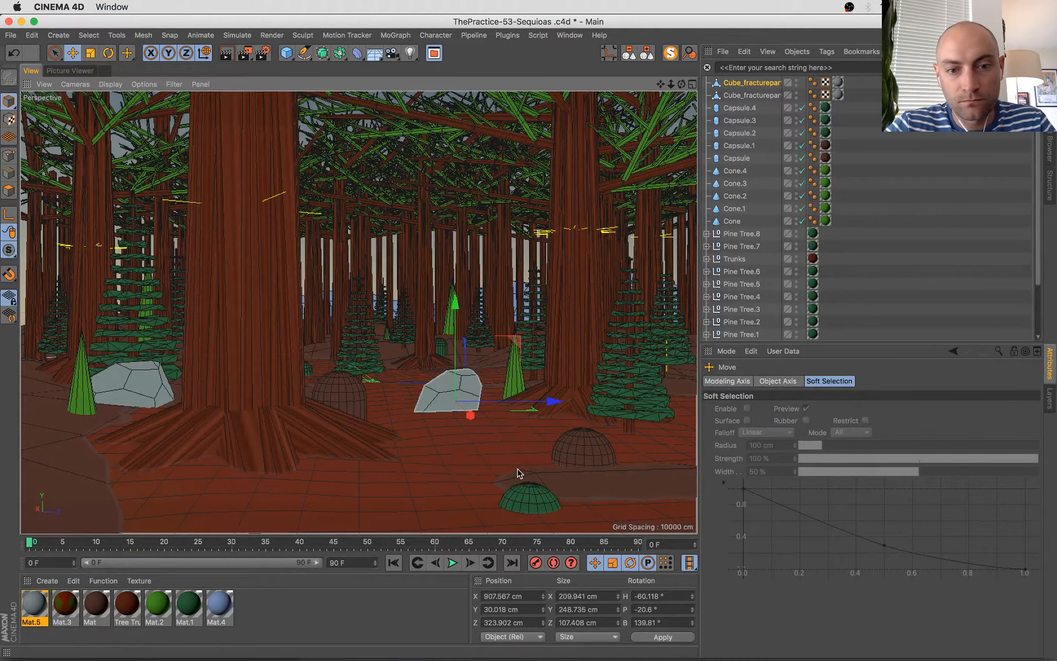
drag(469, 416, 524, 477)
drag(590, 453, 553, 438)
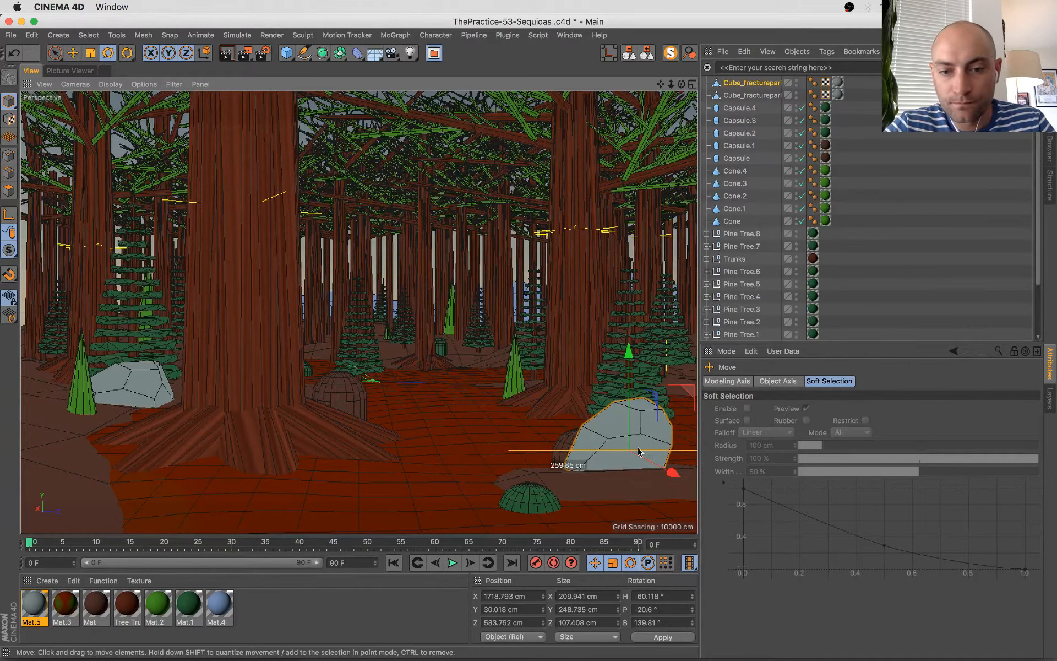
- Rotate the second rock to about H -158.5° and scale it to 73.9 %, about 155 × 184 × 79 cm
key(r)
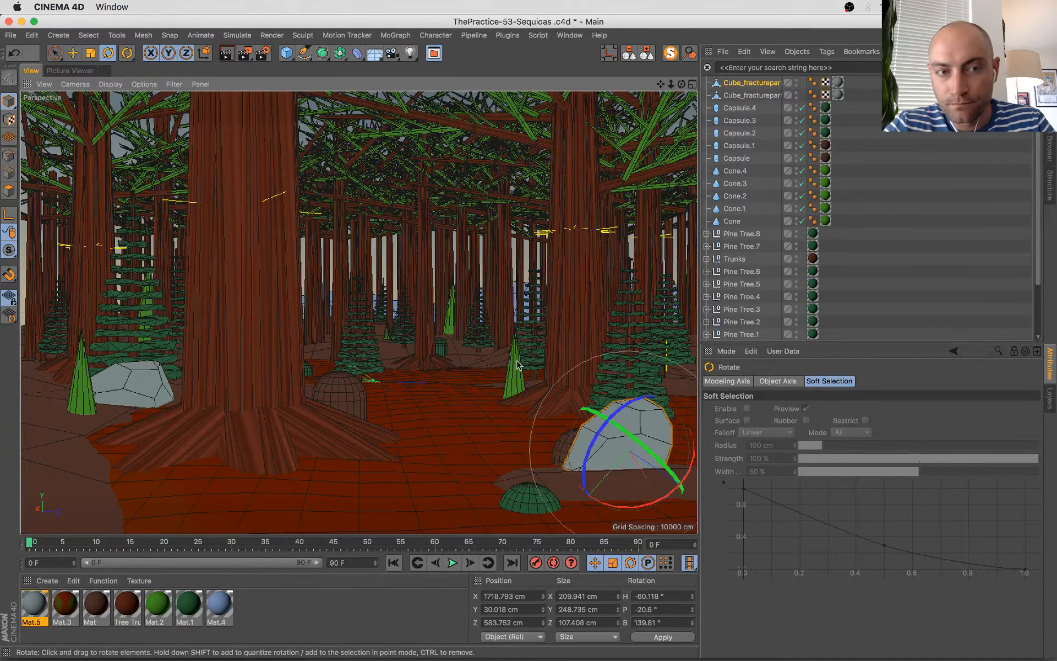
key(w)
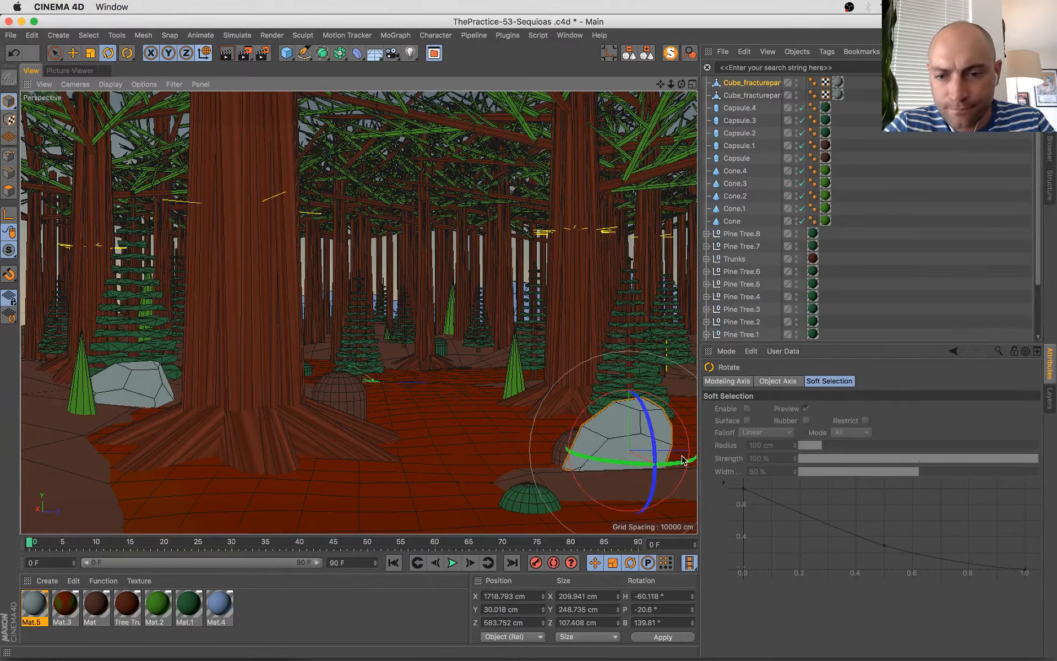
drag(580, 471, 555, 446)
key(t)
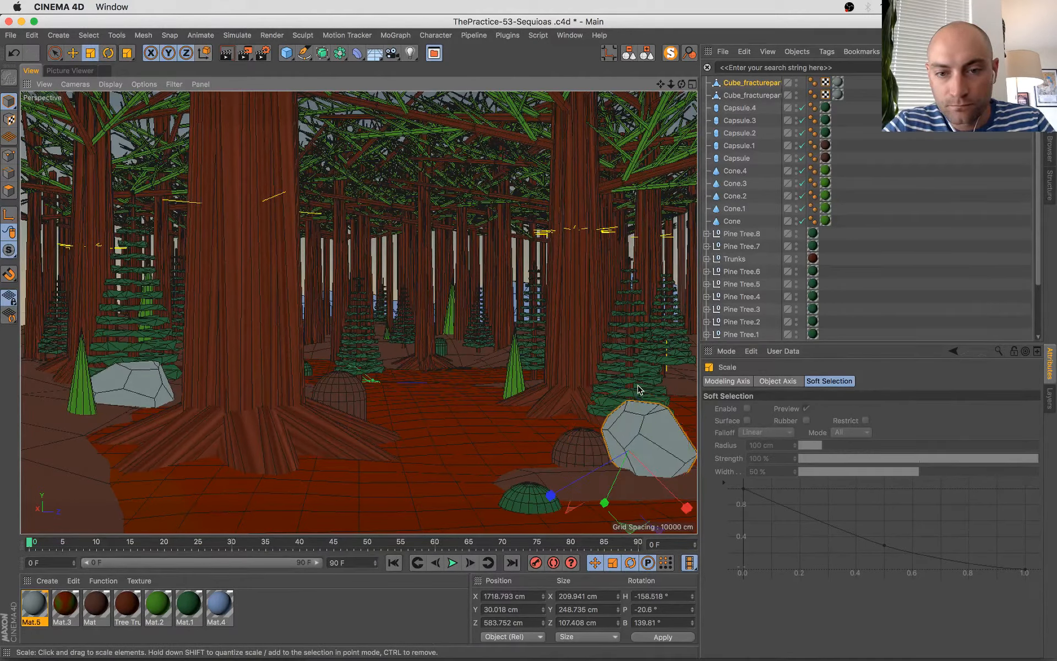
drag(639, 421, 625, 438)
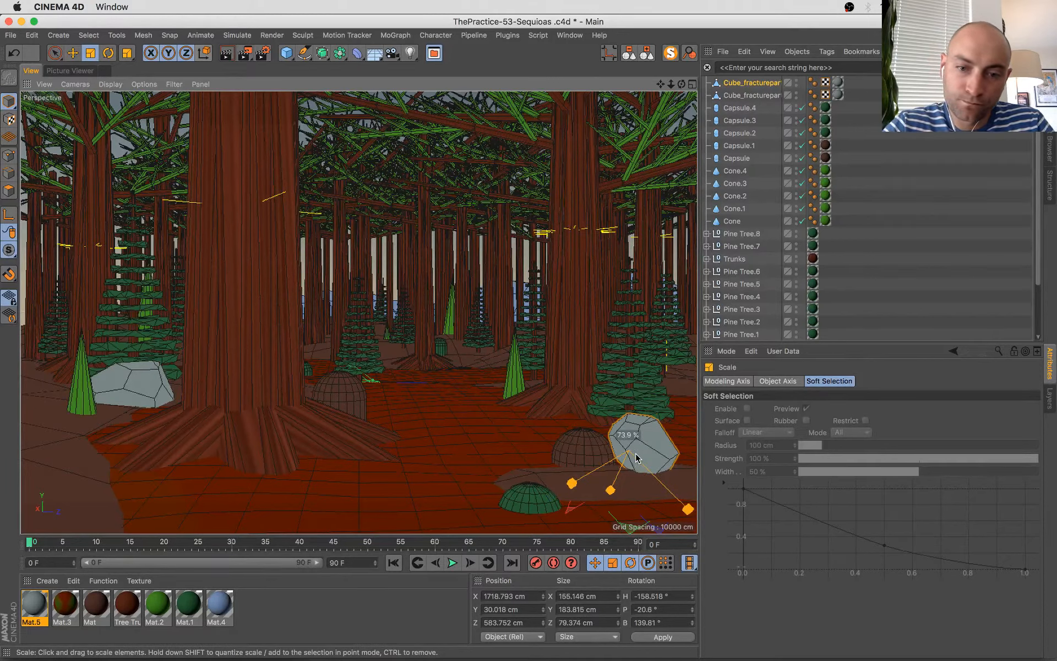
- Sink the second rock into the ground next to the brown dome at about X 1649, Y -30, Z 584 cm
key(e)
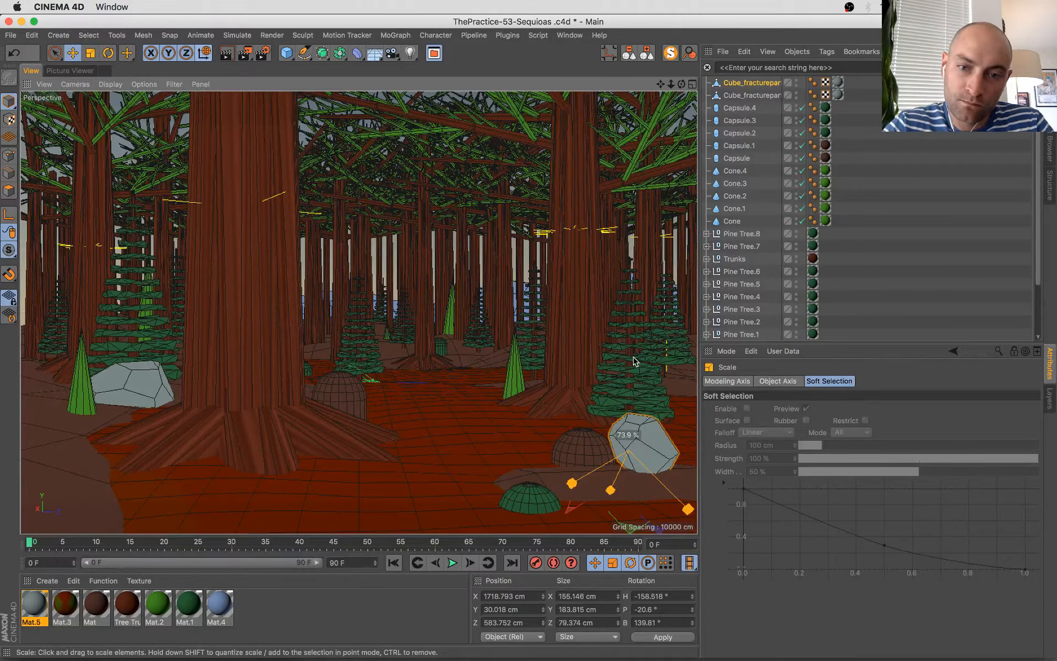
drag(628, 355, 692, 465)
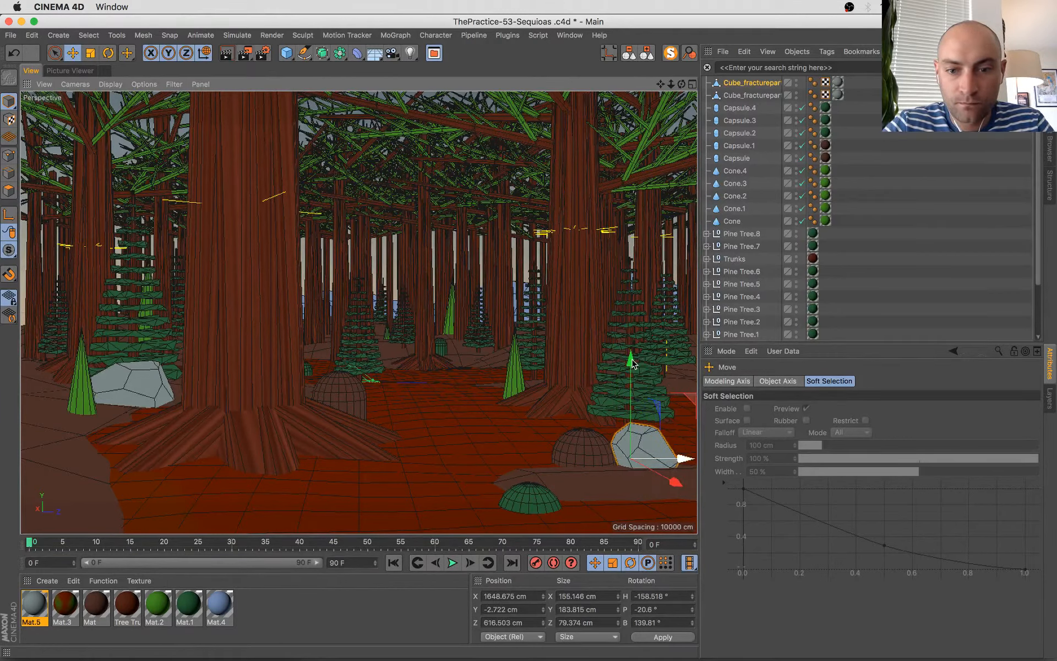
drag(630, 373, 667, 474)
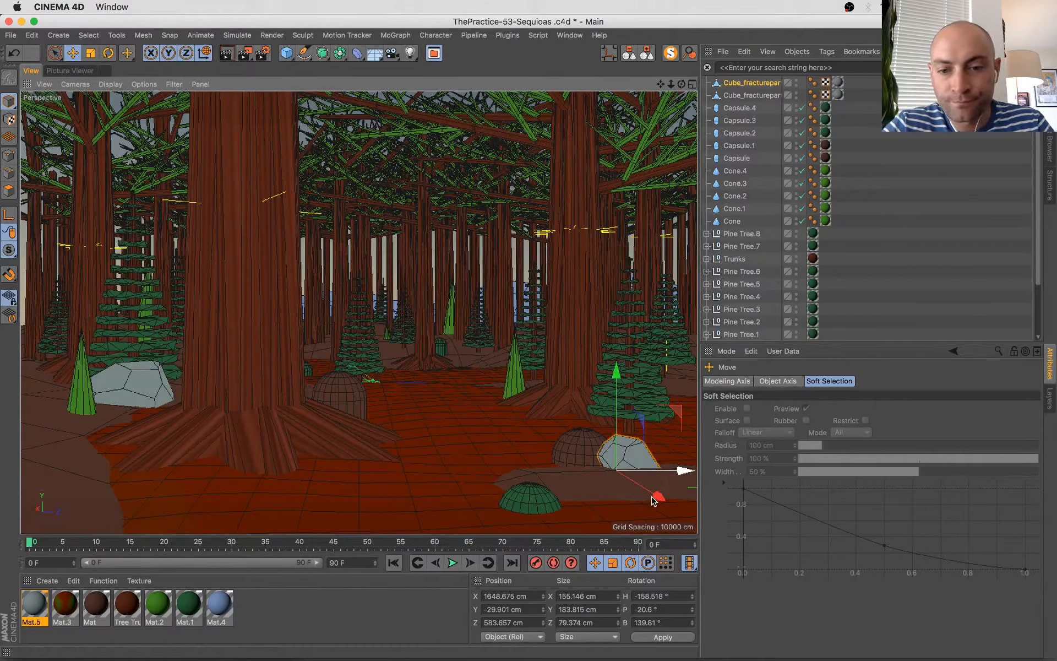
- Copy the small rock back to about X -548, Z 691 cm and scale it to about 226 × 268 cm, flattened along its Z axis
ctrl+drag(658, 496, 561, 384)
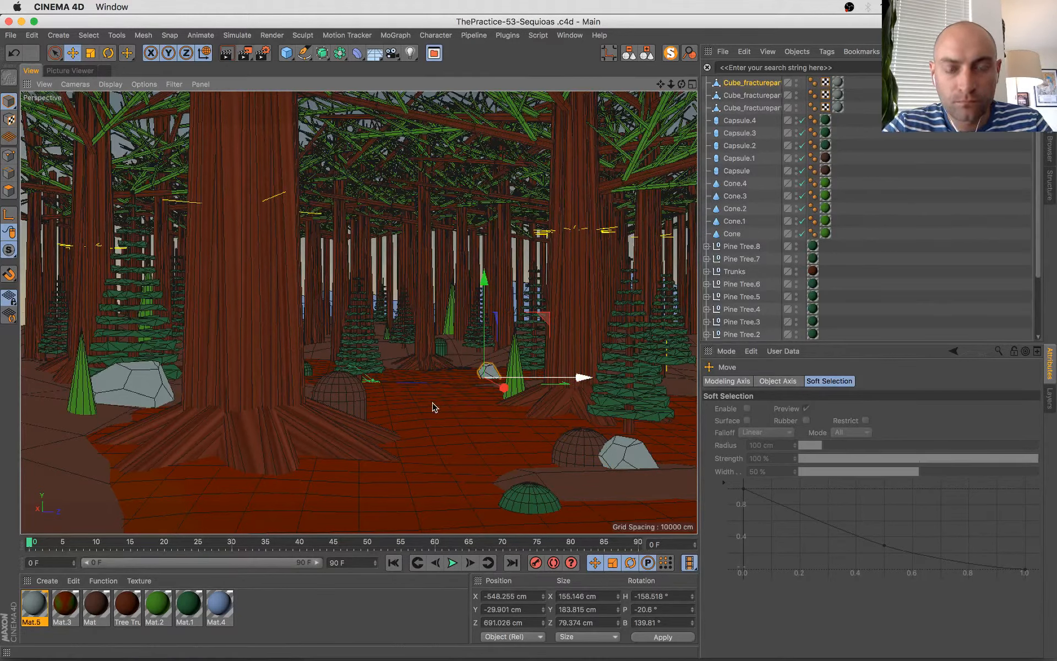
key(t)
drag(573, 377, 596, 373)
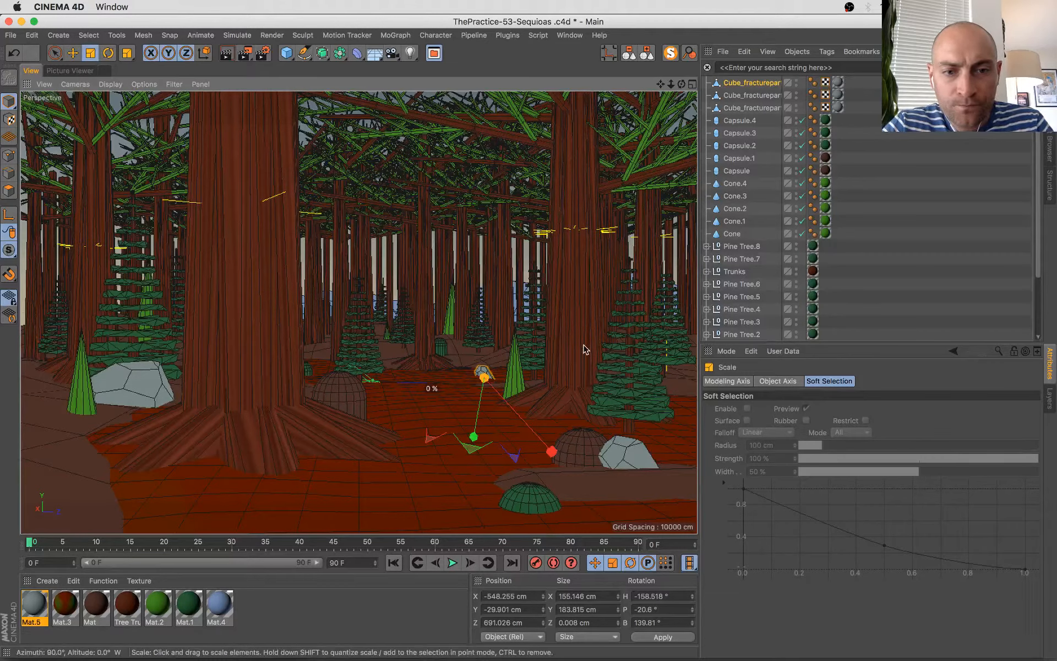
drag(544, 332, 544, 332)
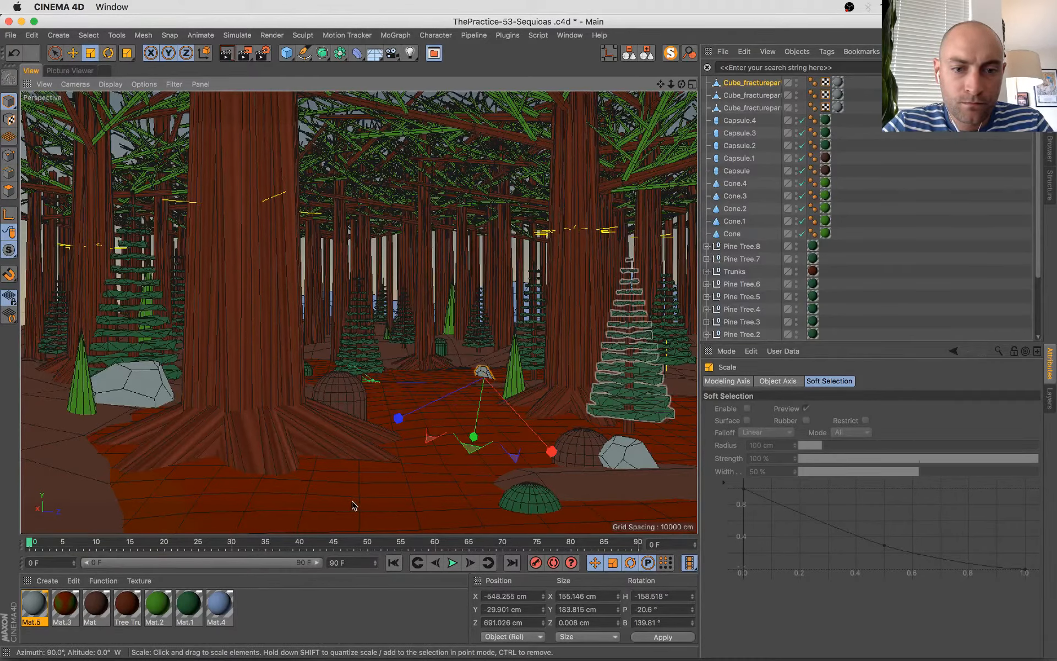
drag(559, 429, 532, 422)
- Rotate the distant third rock to a heading of about -279.7°
key(r)
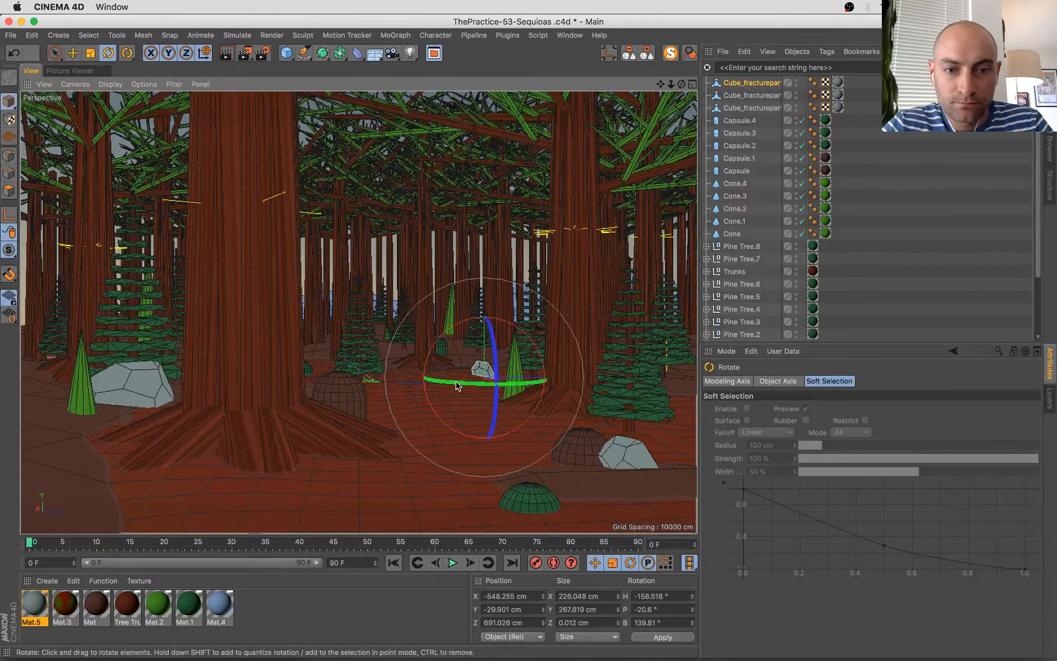
drag(455, 386, 448, 353)
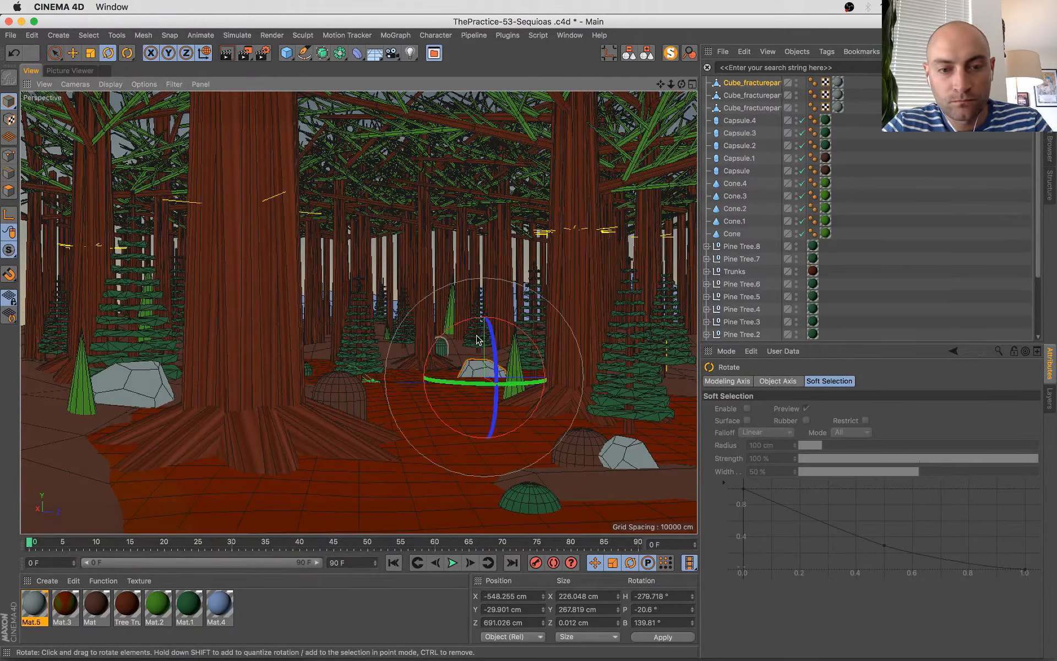
- Scale the third rock's world height to about 83.5 % and shift it to about Z 760 cm beside the green cone
key(t)
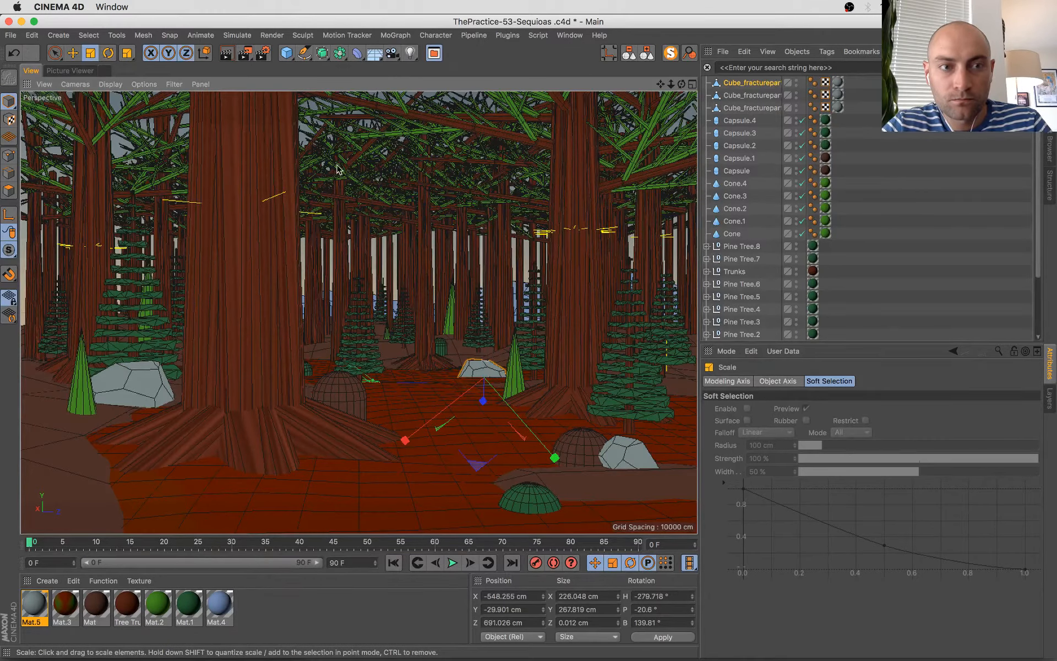
click(204, 53)
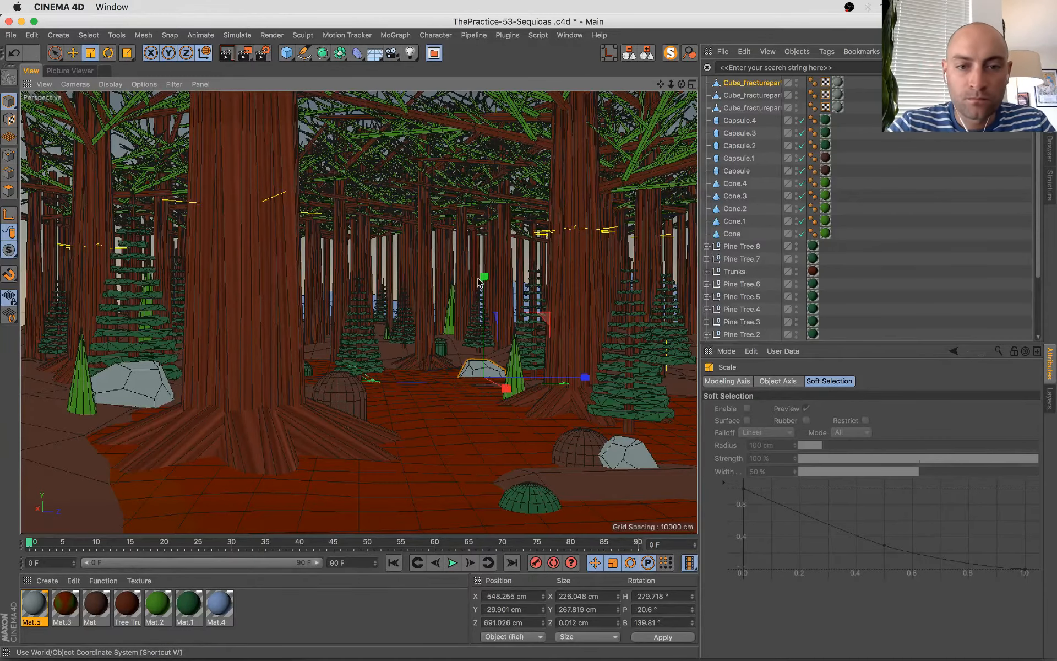
key(e)
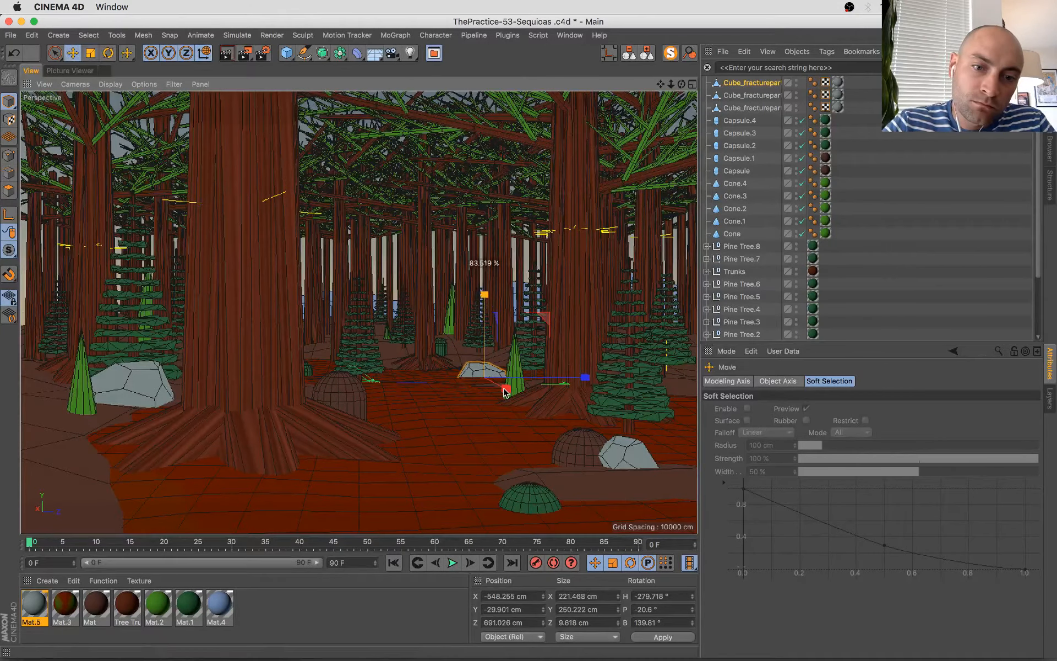
drag(553, 380, 570, 370)
- Compare the last two renders in the Picture Viewer history to examine how the added cones and domes change the scene
click(63, 71)
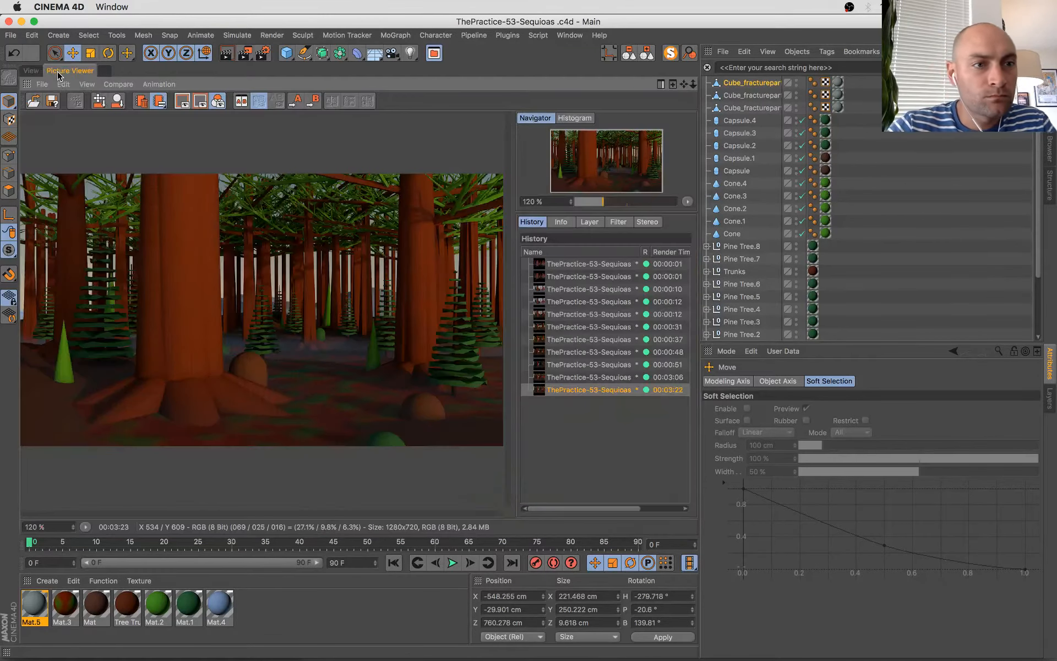
click(583, 378)
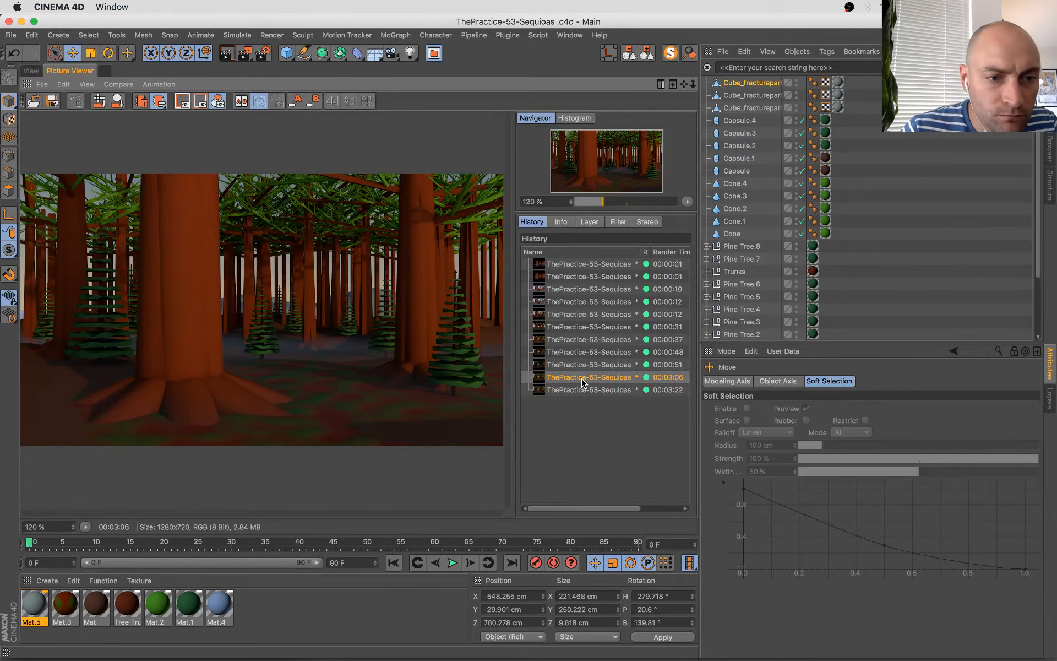
key(Down)
key(Up)
key(Down)
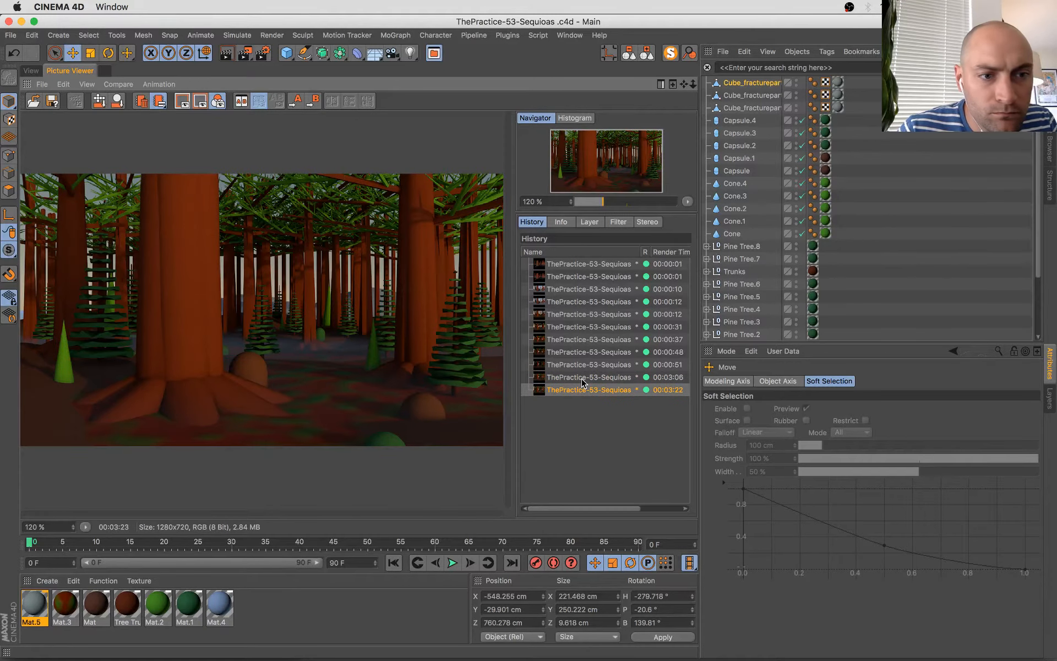
key(Up)
key(Down)
key(Up)
key(Down)
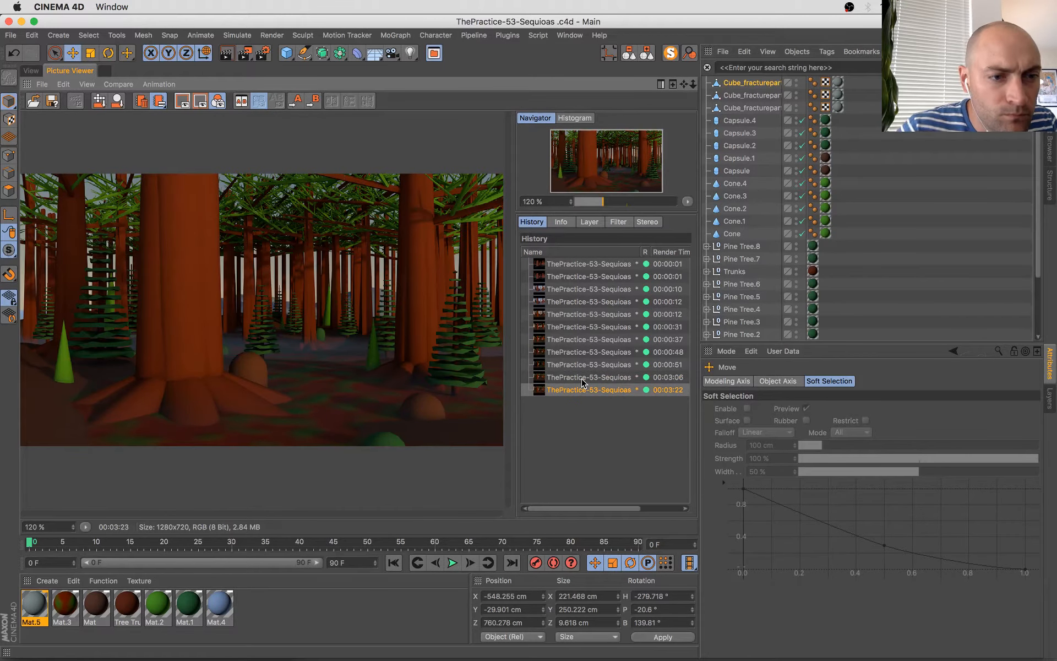
- Move Cone.3 out from behind the pine tree to the large trunk's edge, at about X -2448 and Z -499 cm
click(30, 70)
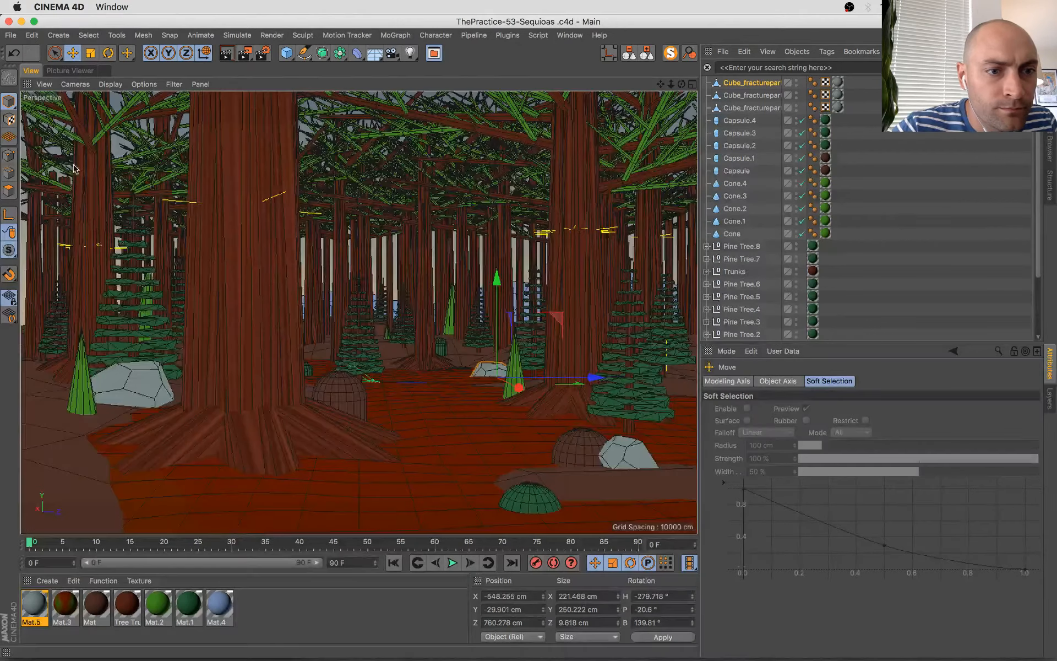
click(150, 290)
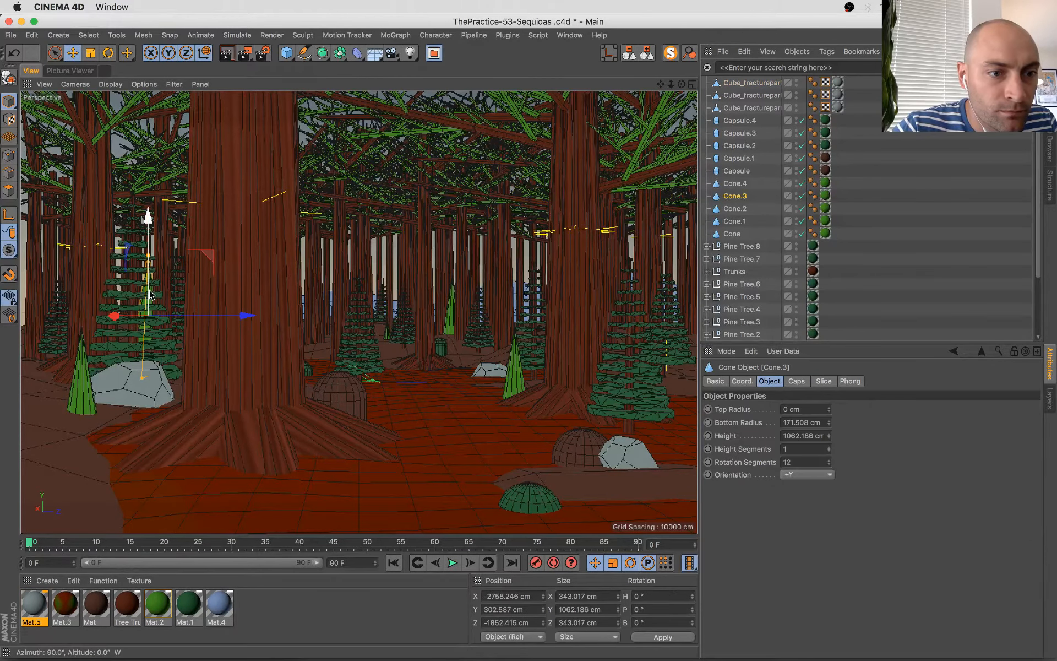
drag(239, 319, 371, 326)
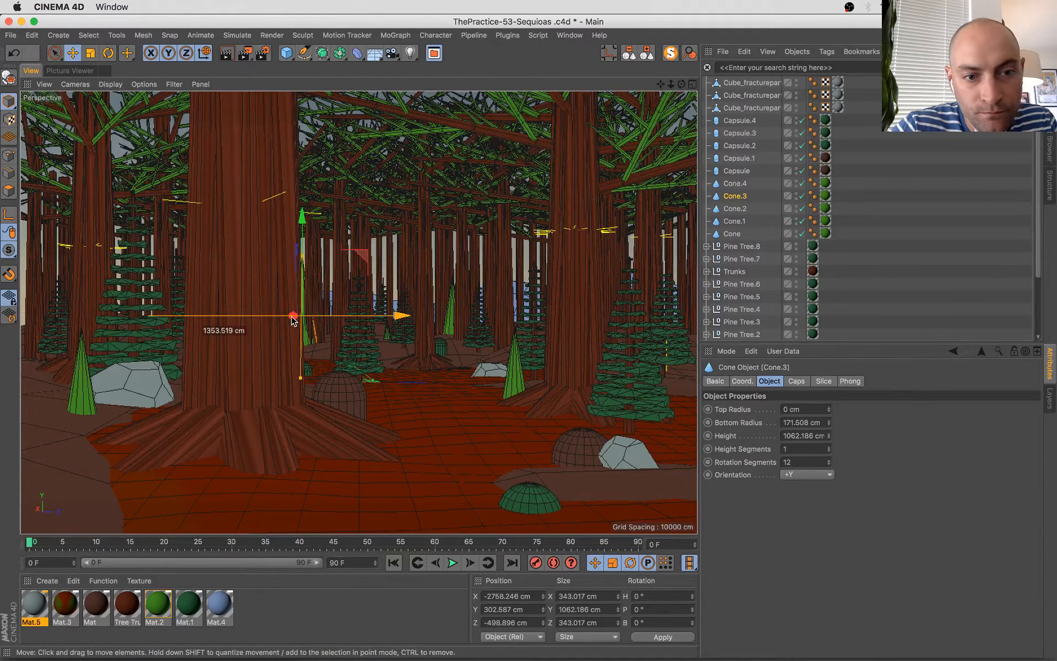
mouse_move(292, 317)
mouse_down()
mouse_move(281, 317)
mouse_move(289, 317)
mouse_up()
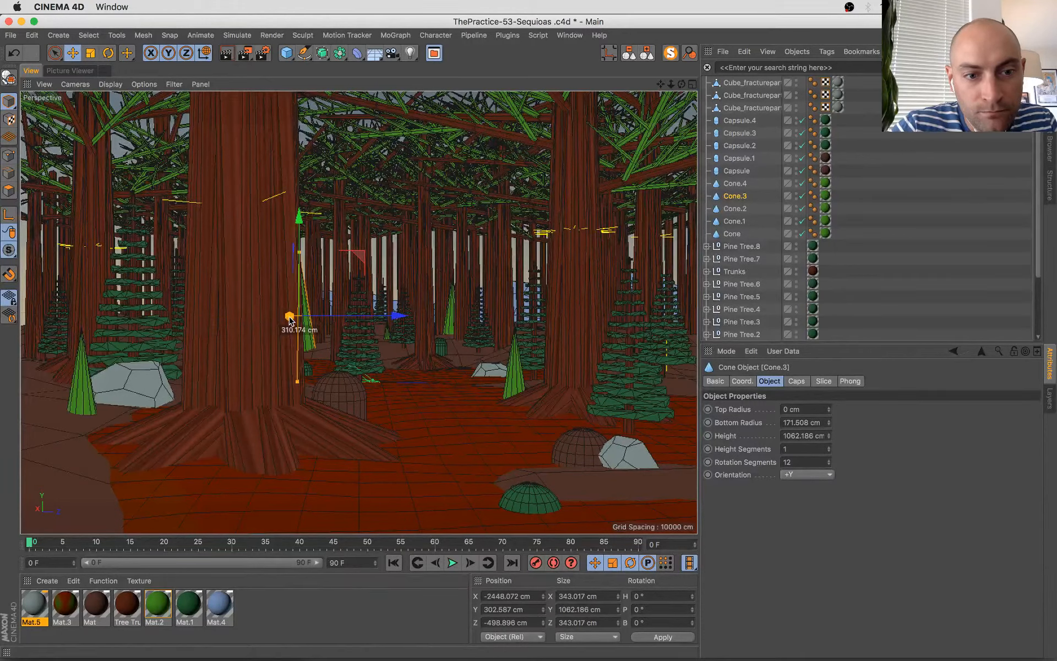
- Scale Cone.3 down to about 755 cm high and reposition it beside the large trunk at about Y 271, Z -468 cm
drag(377, 320, 382, 320)
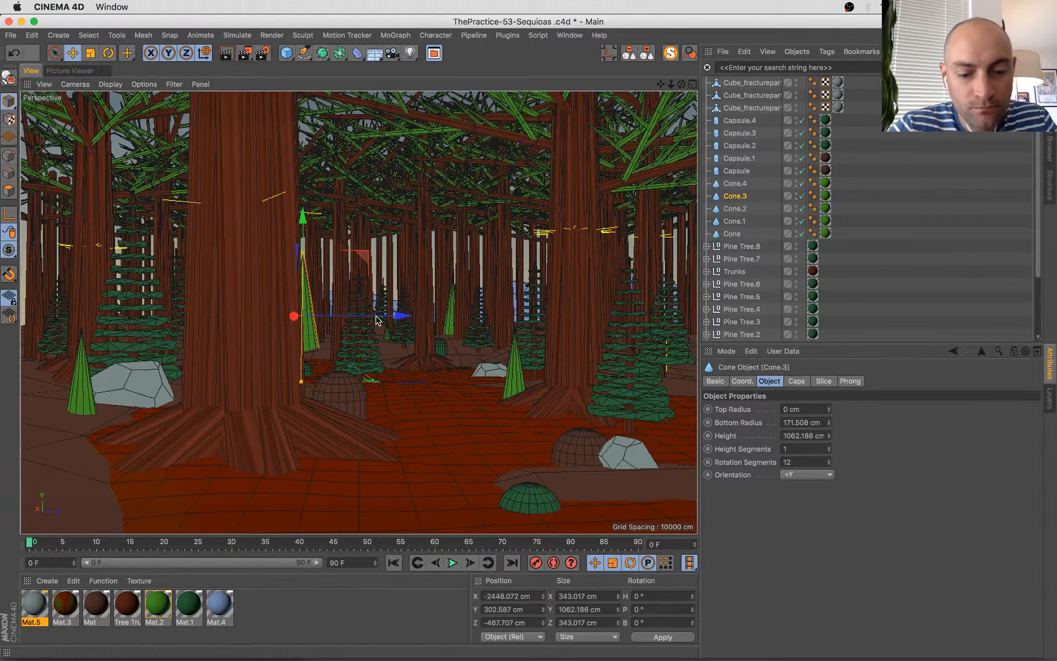
key(t)
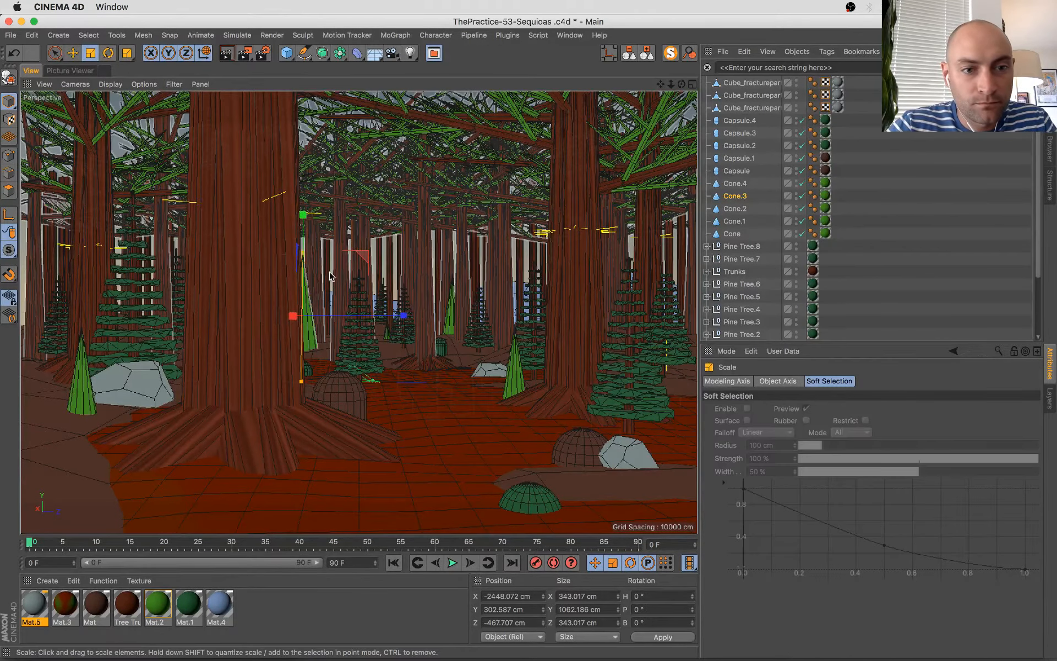
drag(318, 292, 304, 257)
key(e)
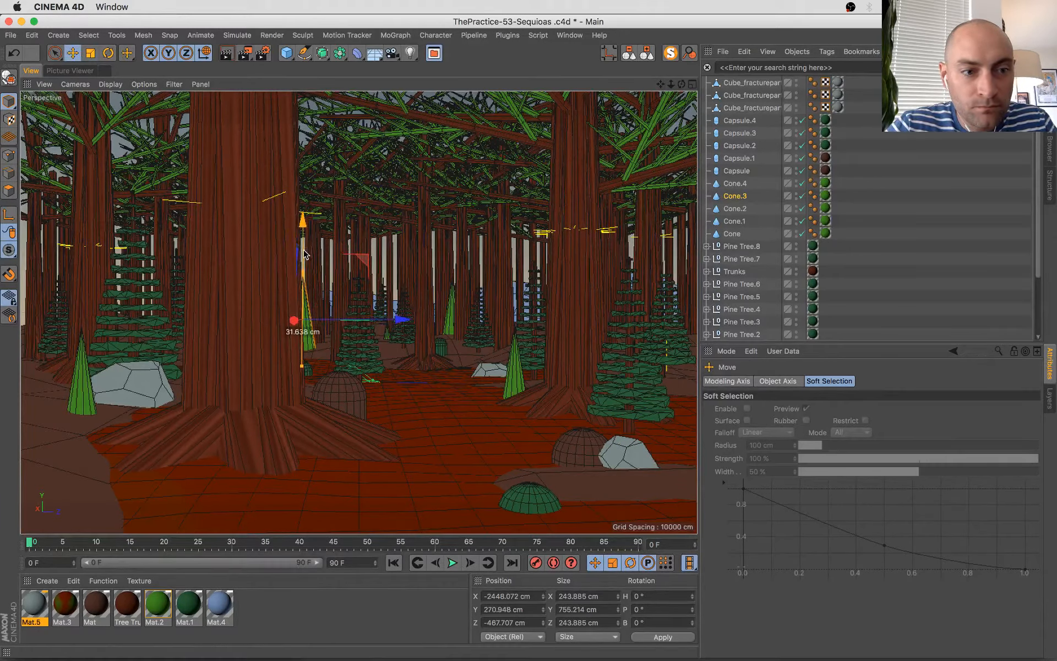
key(super+s)
- Save the scene and duplicate the Landscape.1 terrain inside the Landscapes group
click(76, 481)
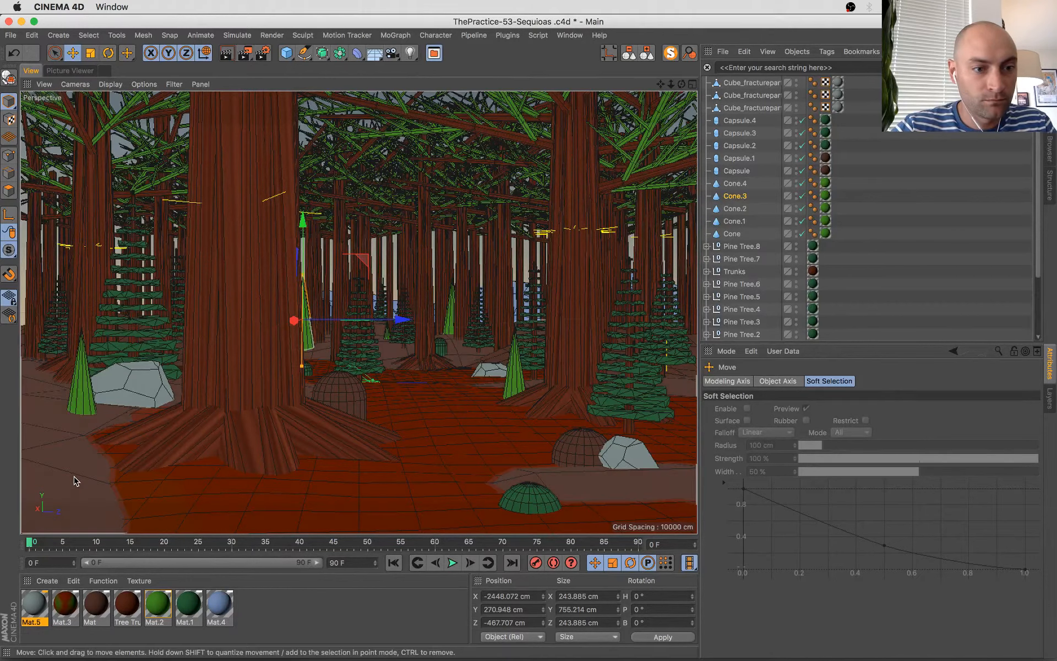
click(77, 484)
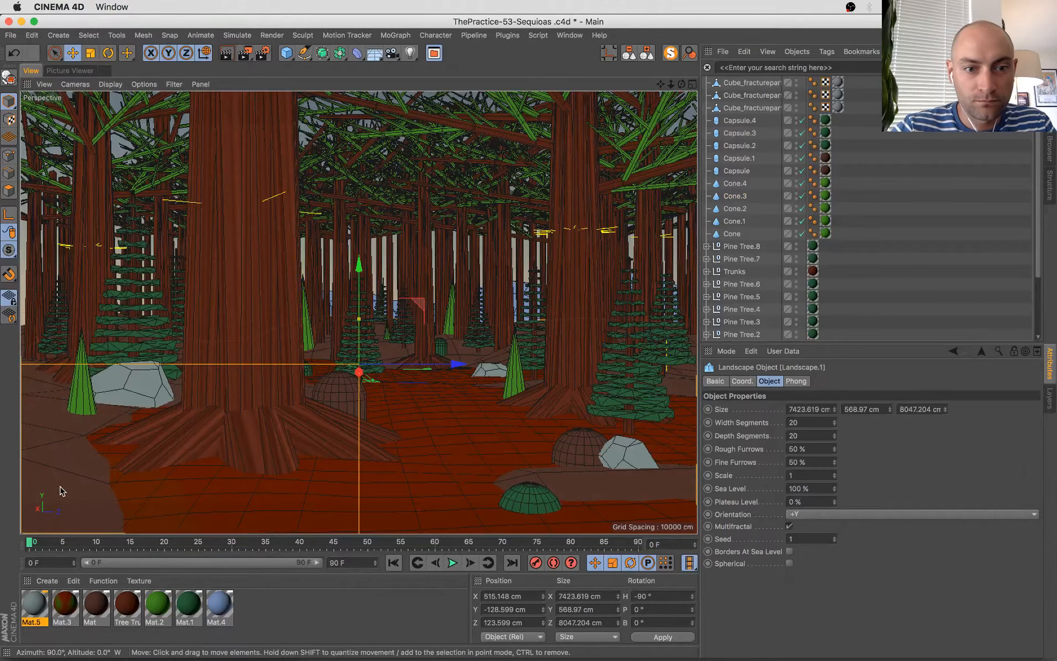
key(super+s)
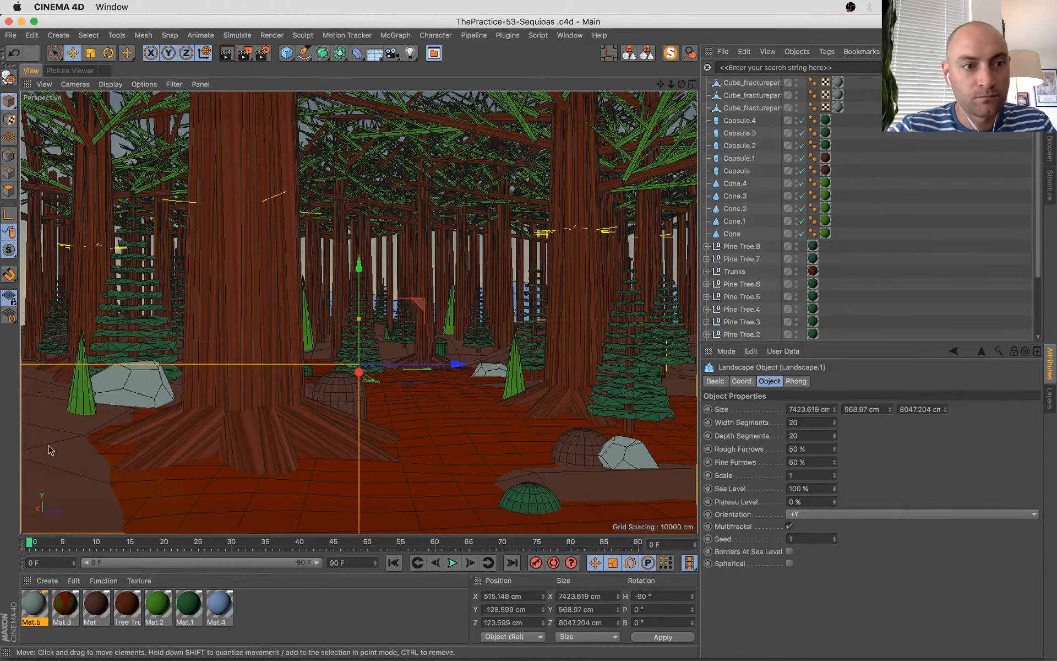
click(9, 190)
scroll(726, 160, down, 5)
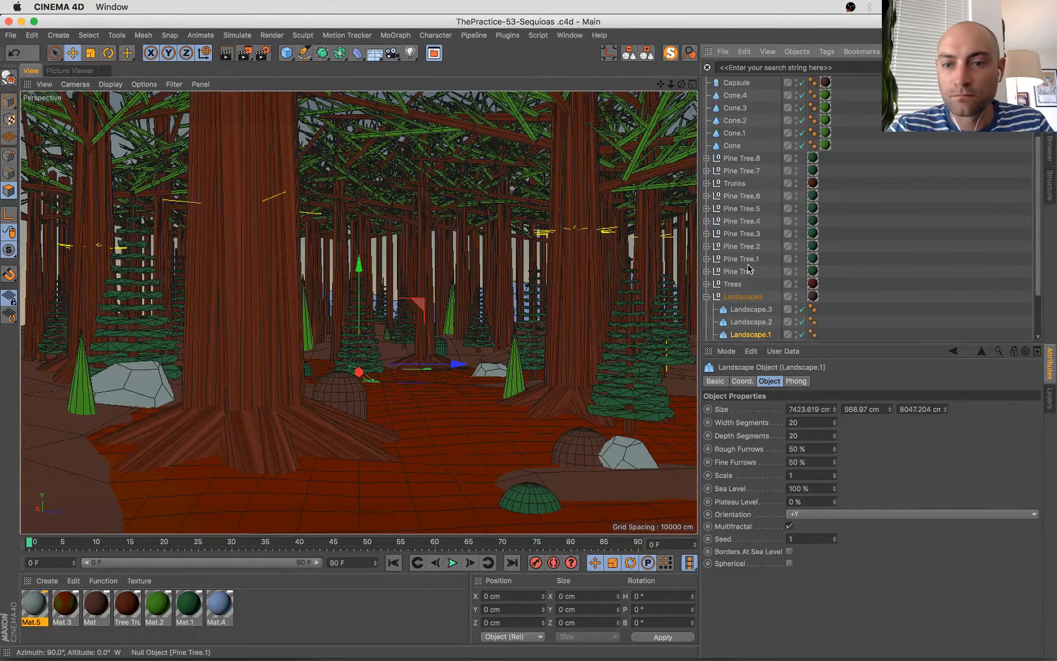
drag(750, 332, 750, 334)
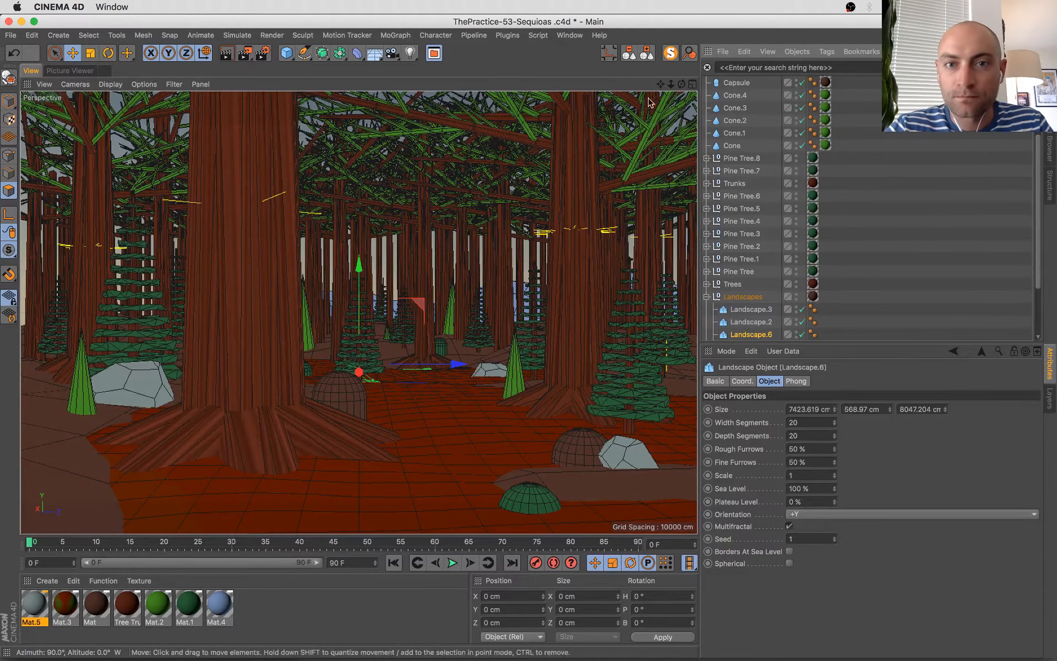
- Convert the isolated landscape copy to editable polygons and select the ground surrounding its central clearing
click(670, 53)
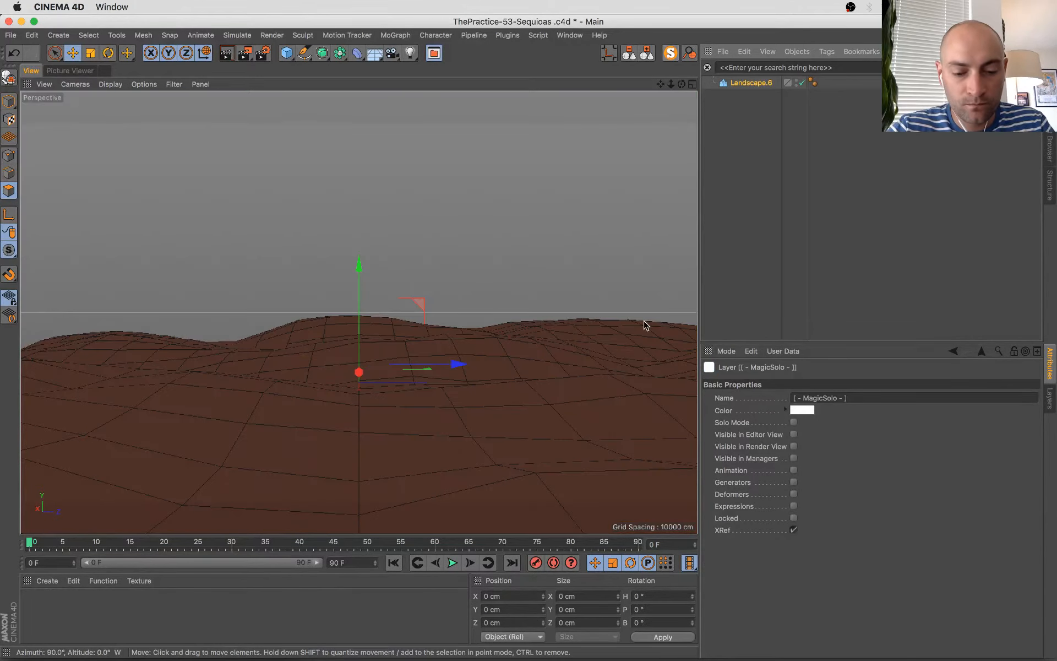
key(c)
key(9)
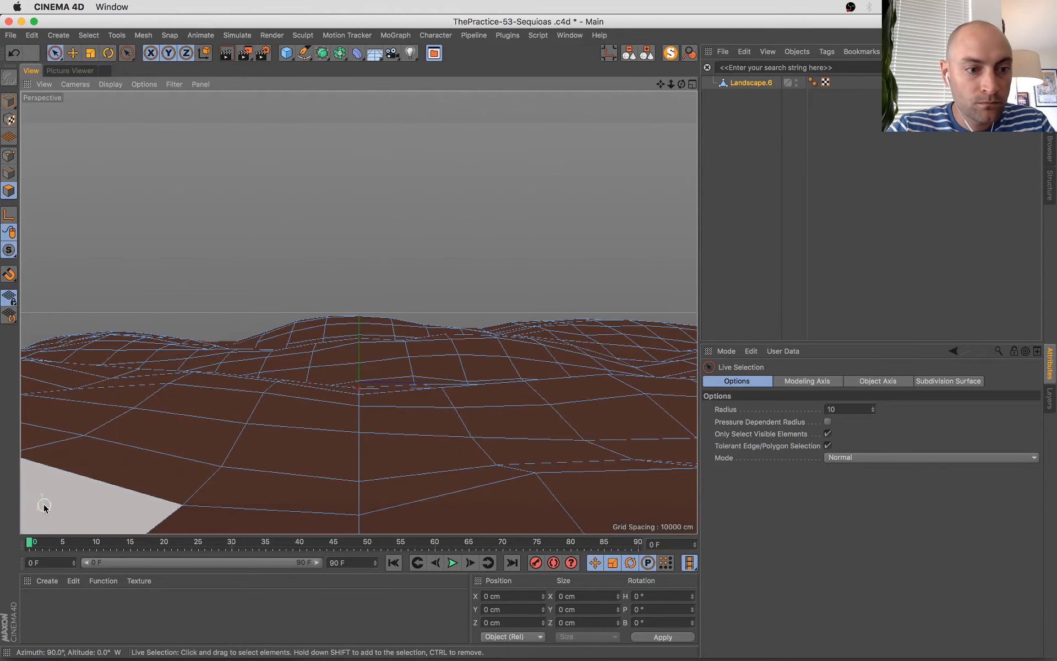
mouse_move(64, 511)
mouse_down()
mouse_move(116, 435)
mouse_move(168, 386)
mouse_move(142, 413)
mouse_move(62, 392)
mouse_move(99, 382)
mouse_move(149, 390)
mouse_move(251, 364)
mouse_move(388, 368)
mouse_move(270, 353)
mouse_move(385, 330)
mouse_move(391, 388)
mouse_move(359, 377)
mouse_move(395, 402)
mouse_move(378, 397)
mouse_move(440, 366)
mouse_move(523, 355)
mouse_move(681, 369)
mouse_move(635, 370)
mouse_move(611, 388)
mouse_move(676, 409)
mouse_move(686, 472)
mouse_move(688, 375)
mouse_move(597, 362)
mouse_move(295, 339)
mouse_move(236, 370)
mouse_move(242, 377)
mouse_move(147, 366)
mouse_move(140, 394)
mouse_up()
- Invert the selection to delete the central and outlying polygons of the landscape copy, keeping all remaining polygons selected
key(u)
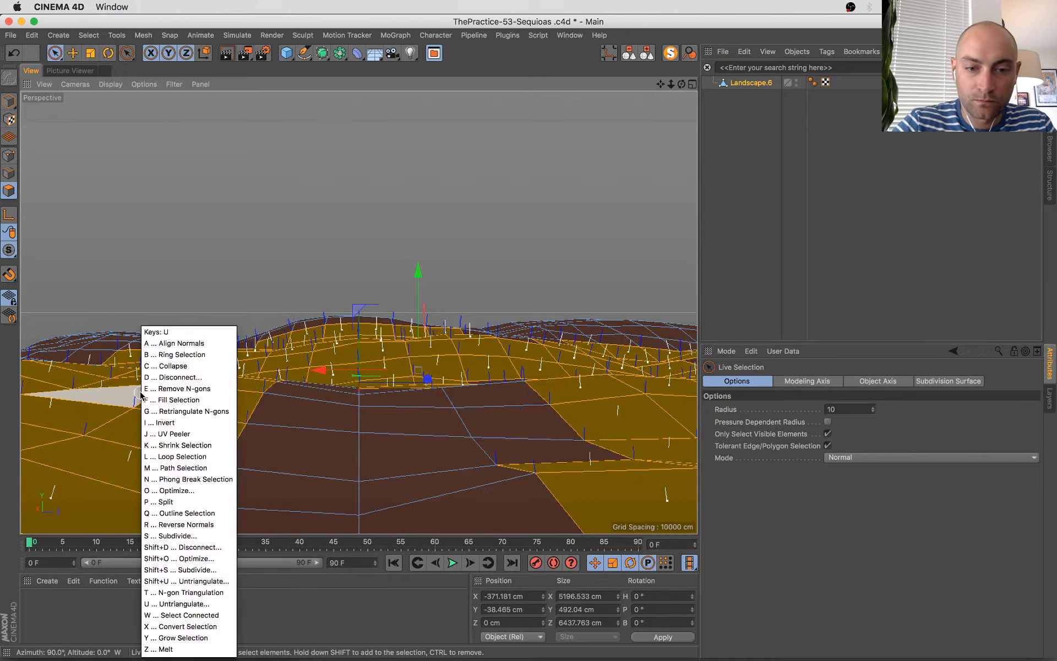
key(i)
key(Delete)
key(super+a)
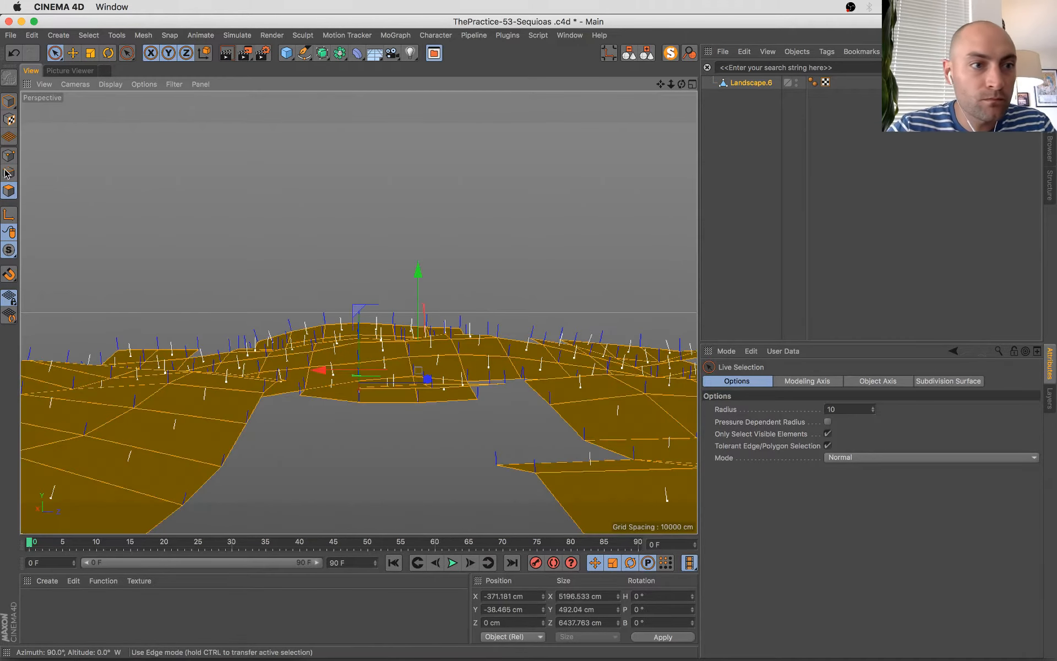
- Delete the leftover stray points from the landscape copy and bring the full forest scene back into view
click(15, 154)
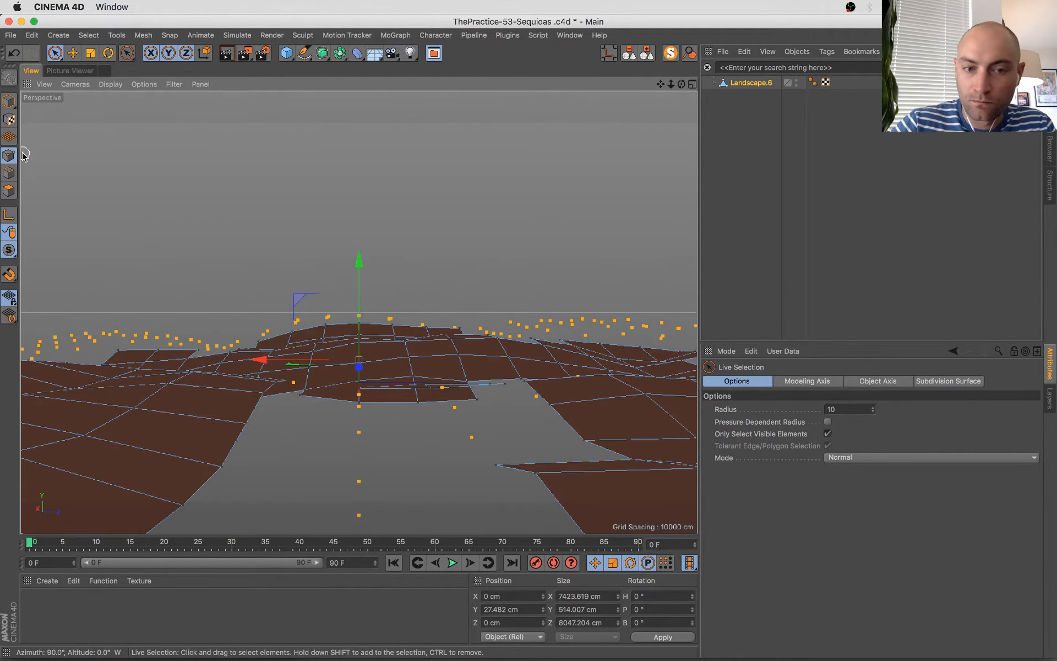
key(Delete)
click(9, 102)
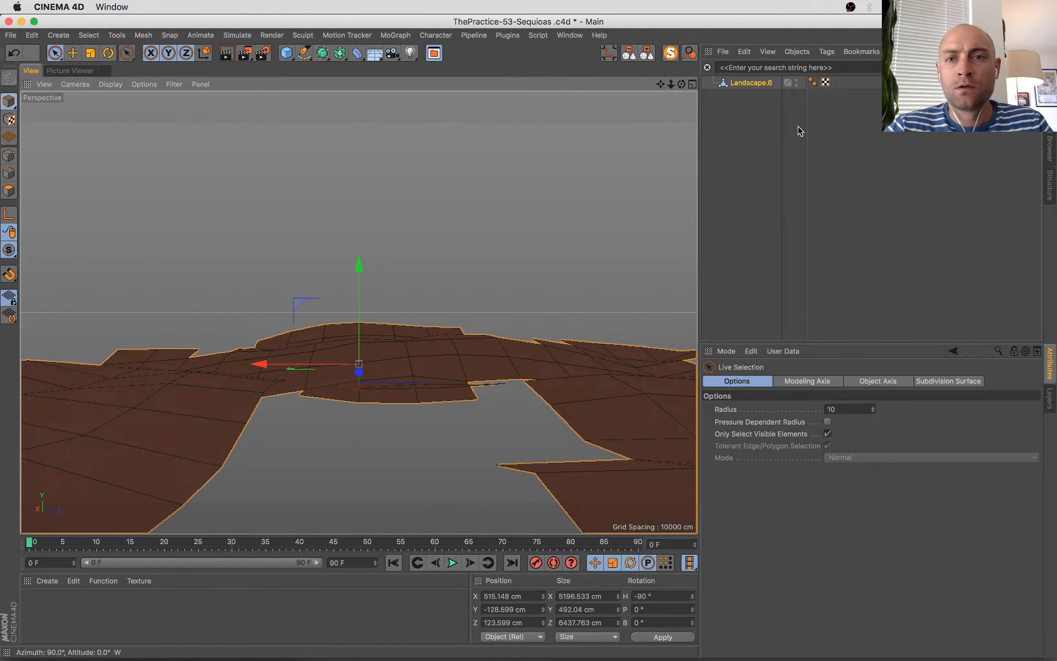
click(670, 53)
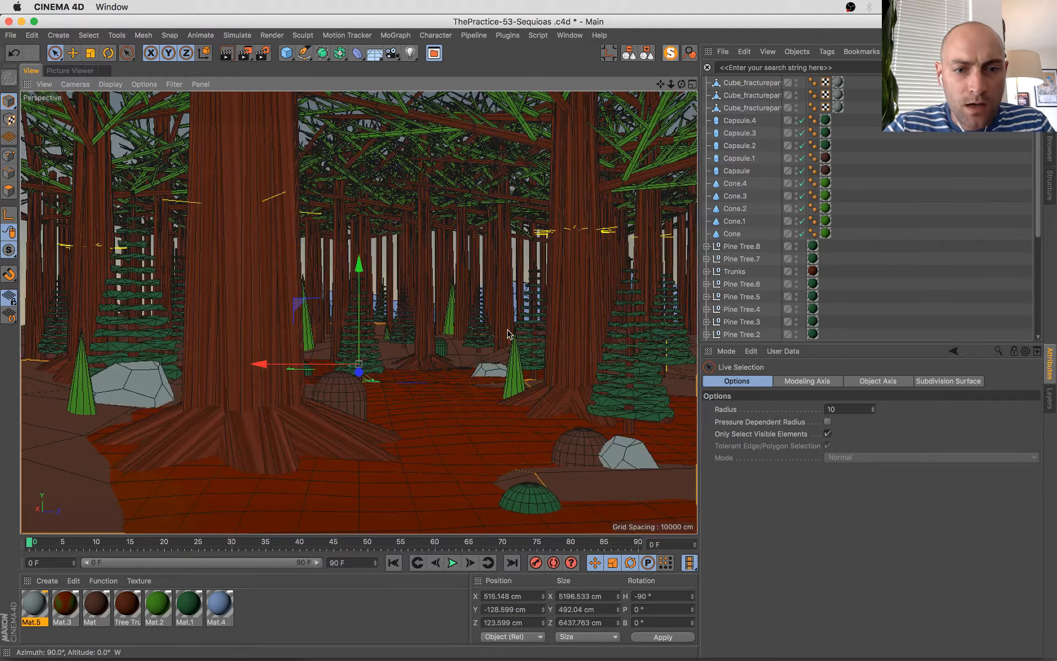
- Switch to Chrome to examine the forest floor in the sequoia reference photo, and return to Cinema 4D
key(super+Tab)
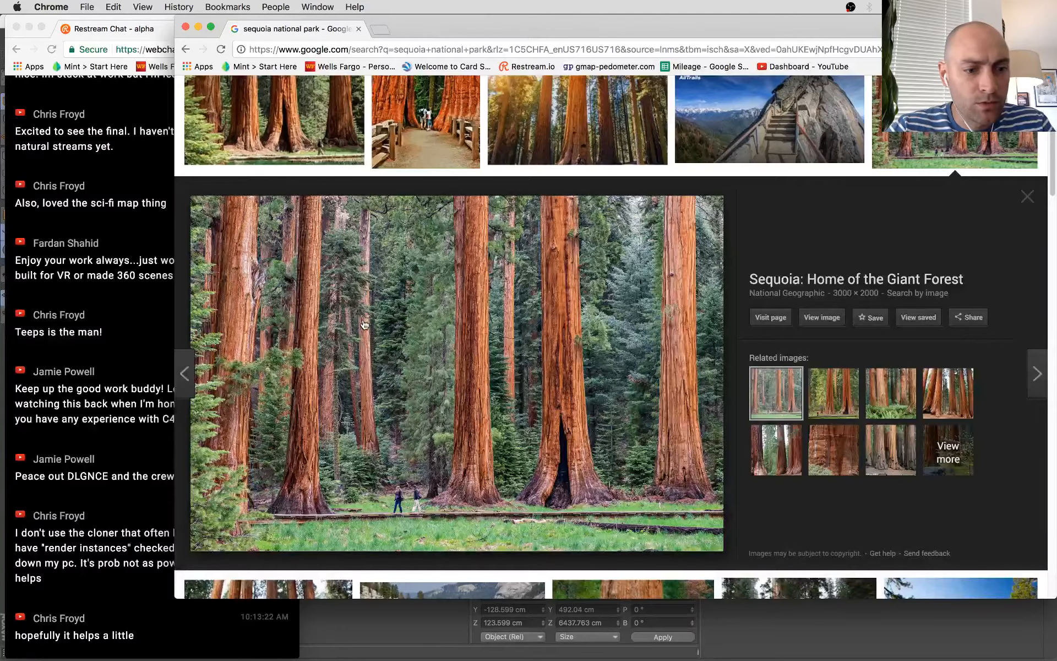
click(163, 456)
key(super+Tab)
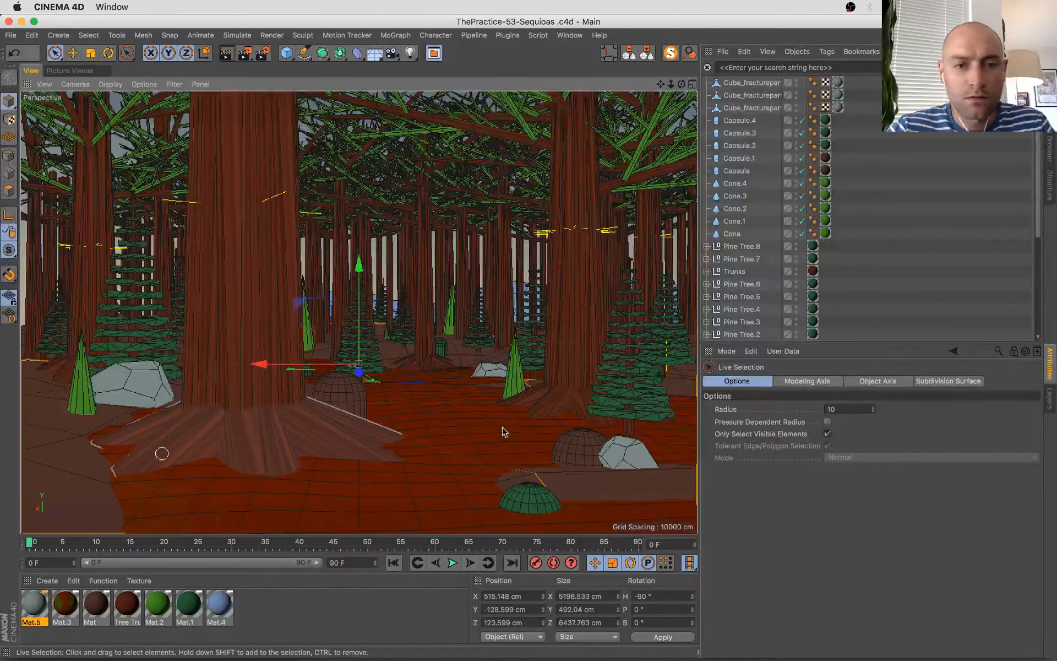
- Activate polygon editing and move Landscape.6 to the first place inside the Landscapes group
click(9, 190)
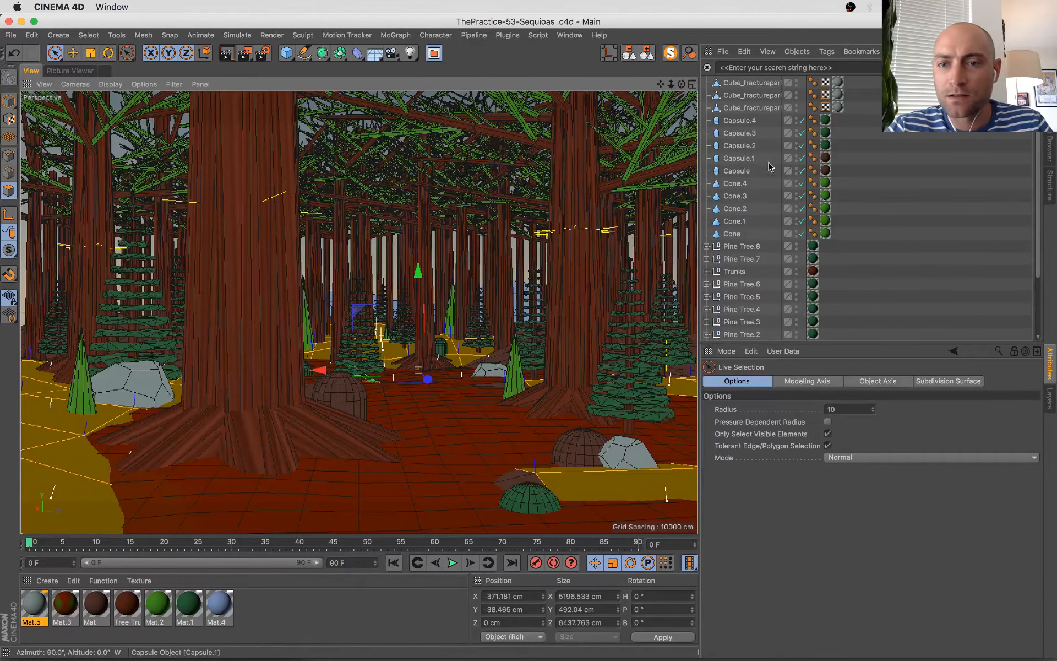
scroll(785, 242, down, 3)
click(706, 309)
scroll(757, 322, down, 3)
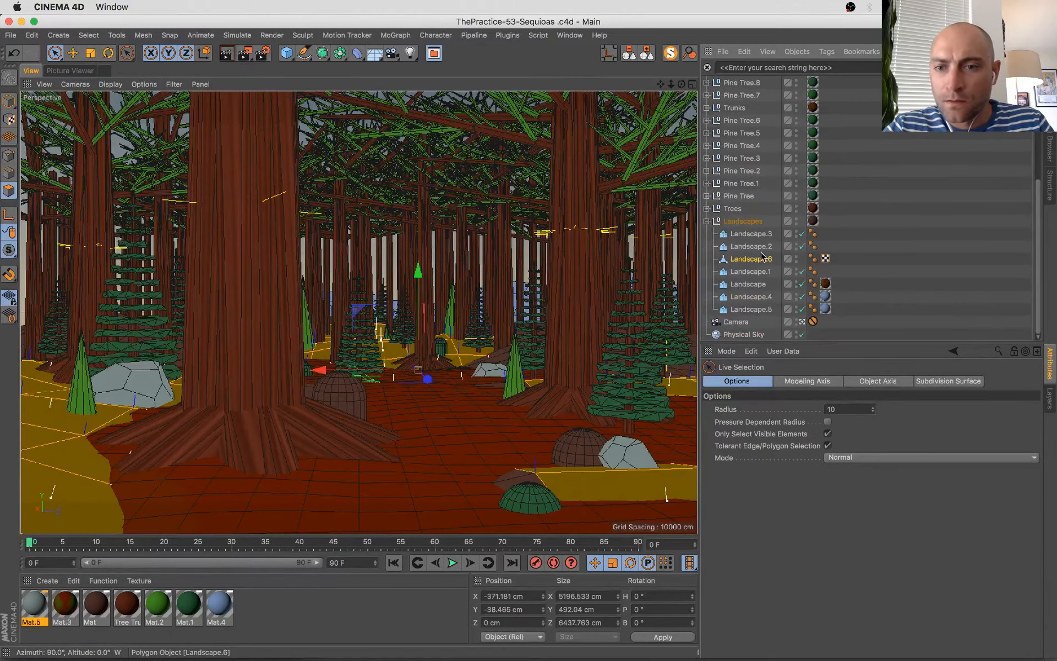
drag(764, 258, 756, 229)
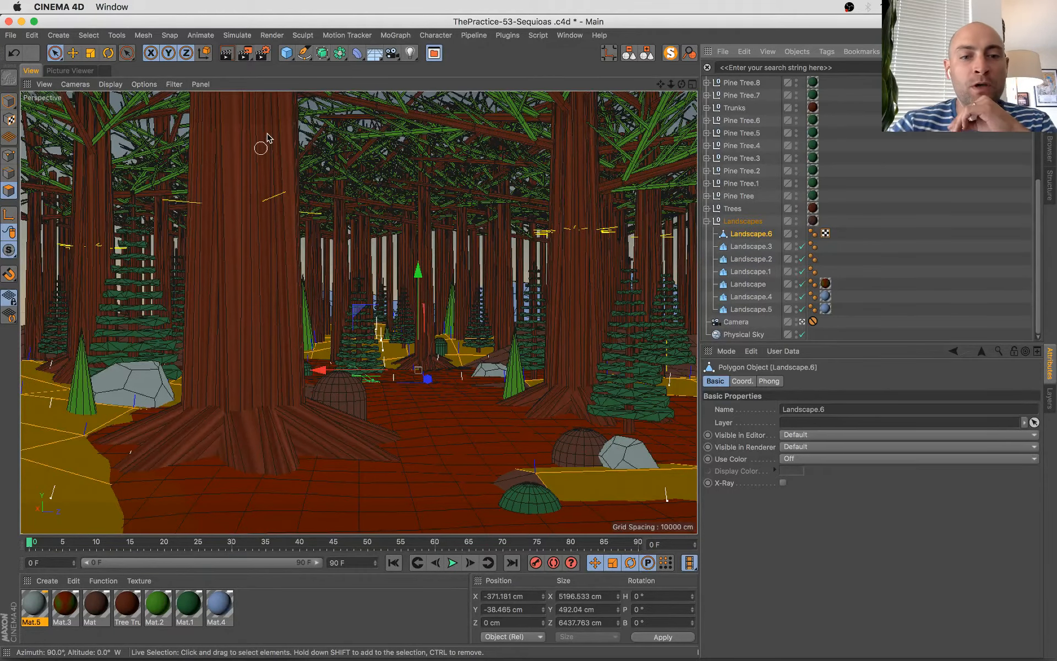
key(super+Tab)
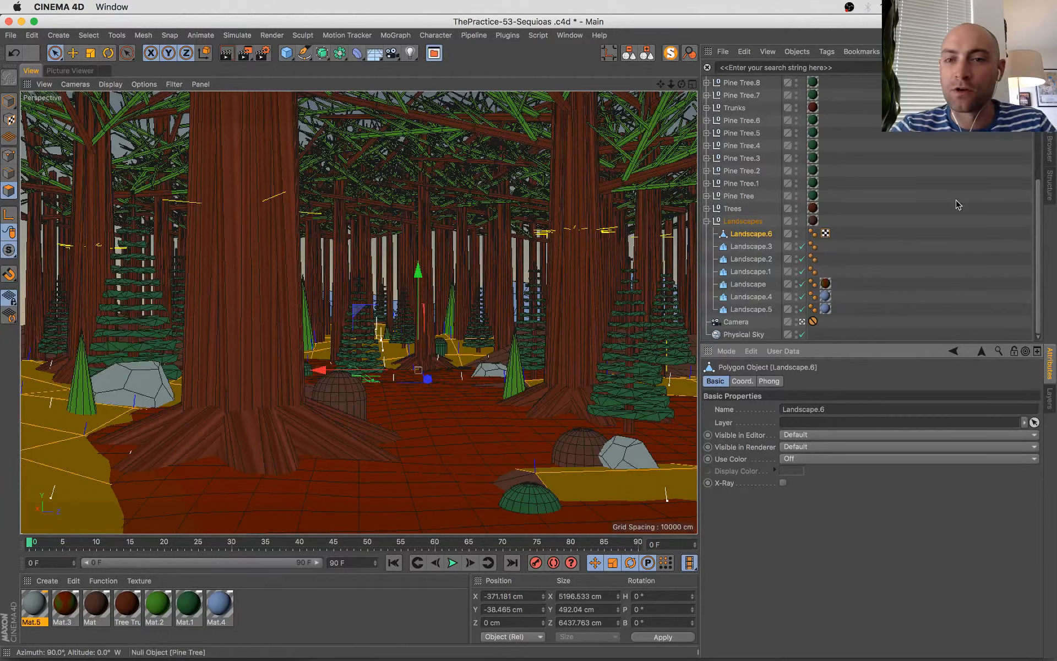
click(649, 56)
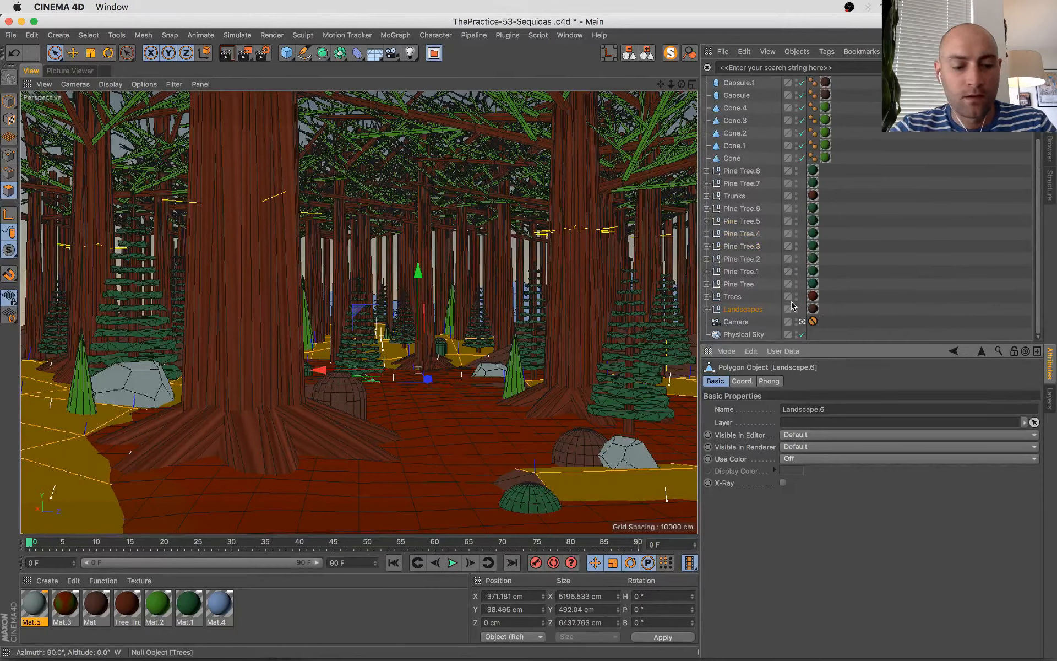
key(s)
scroll(798, 191, down, 5)
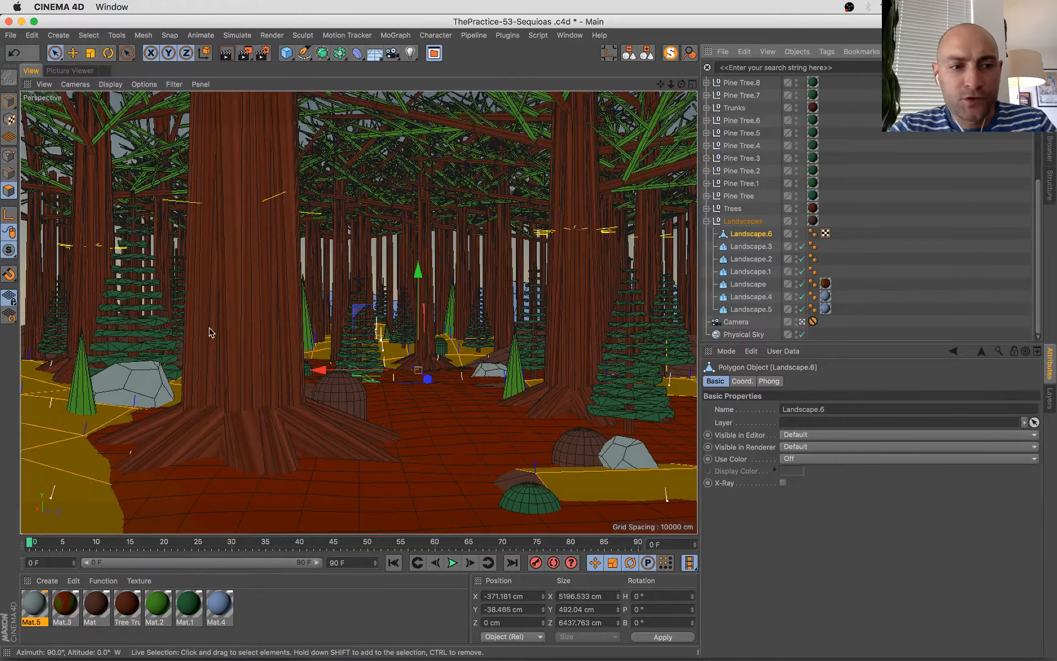
- Add a Hair object to the selected ground polygons of Landscape.6
click(11, 35)
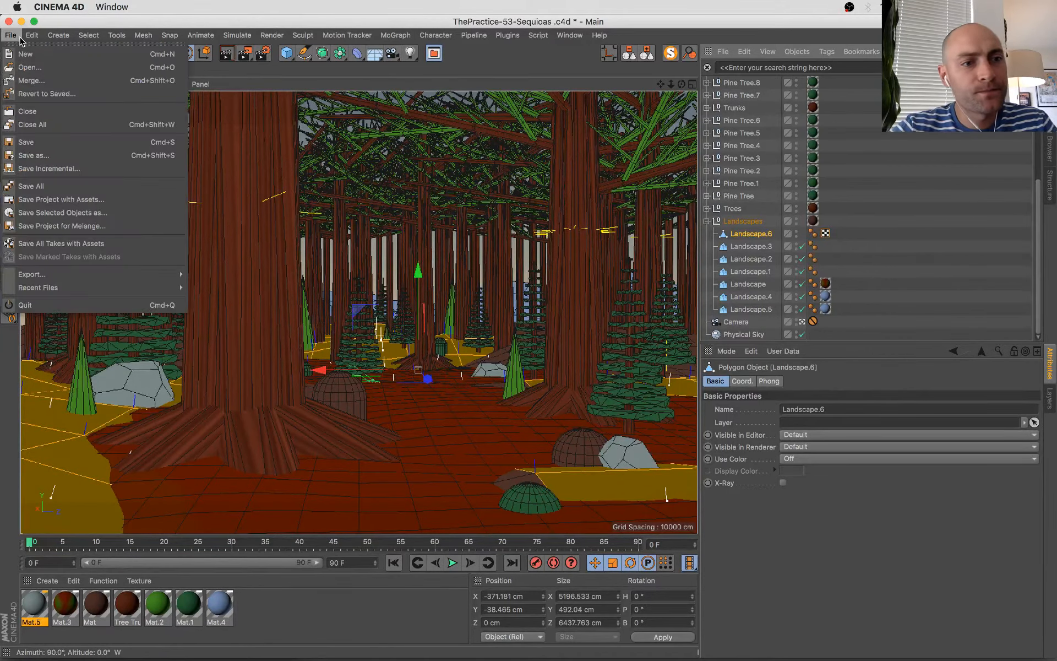
mouse_move(254, 37)
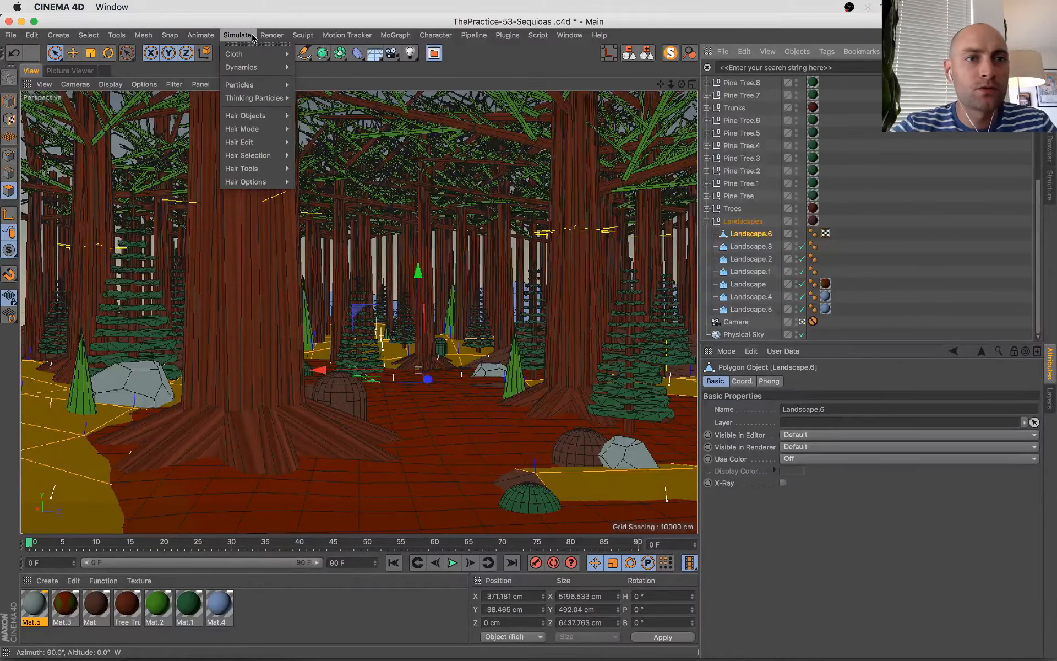
mouse_move(259, 117)
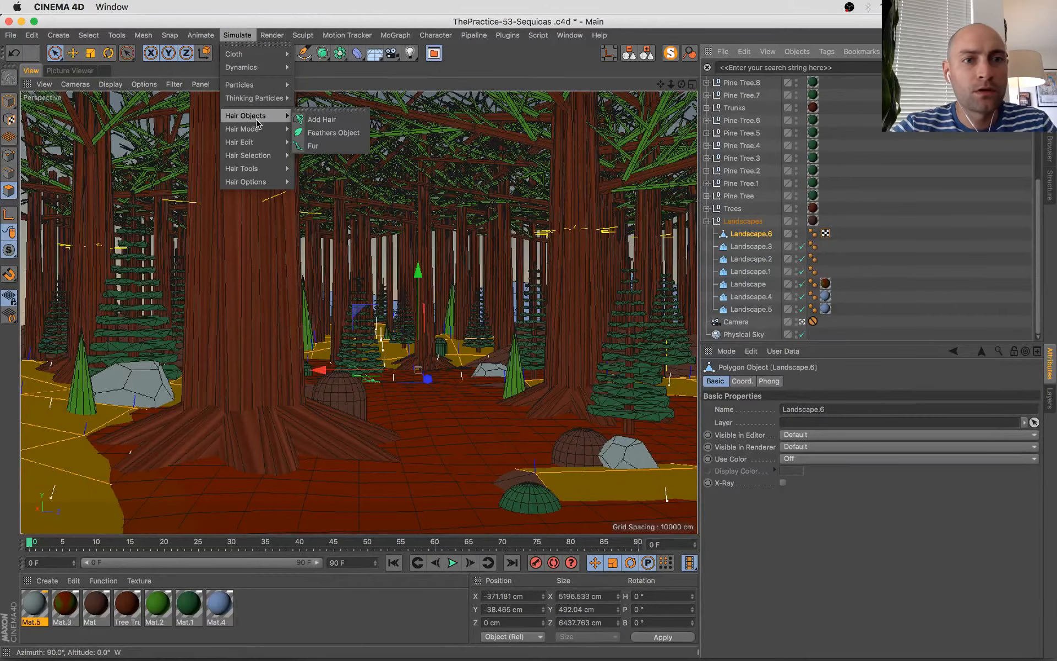
click(318, 117)
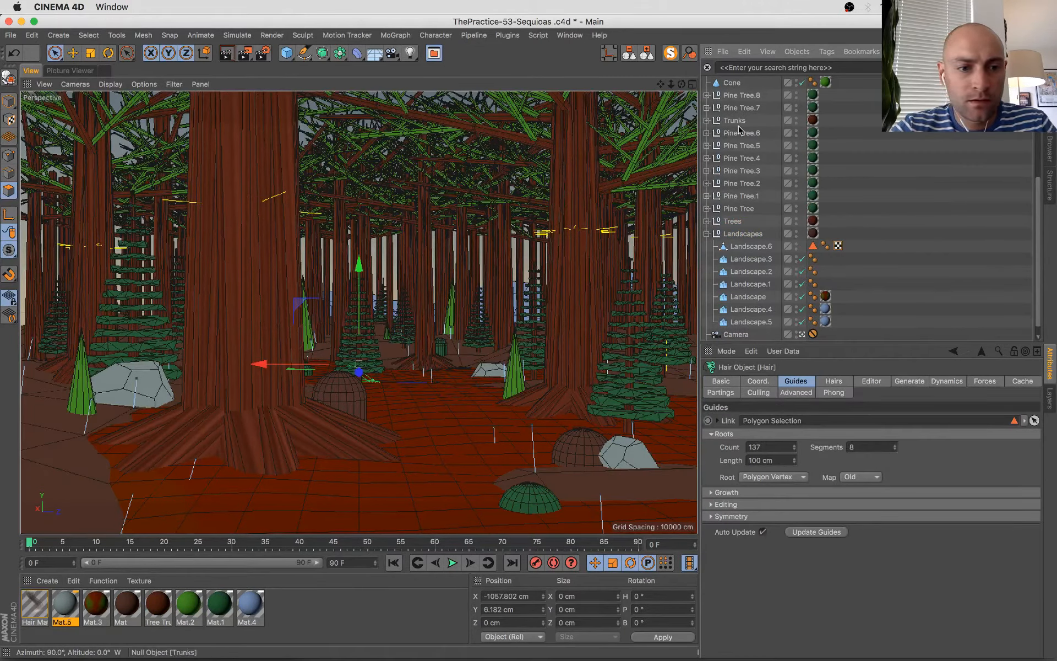
- Move the Hair object into the Landscapes group directly above Landscape.6
click(732, 82)
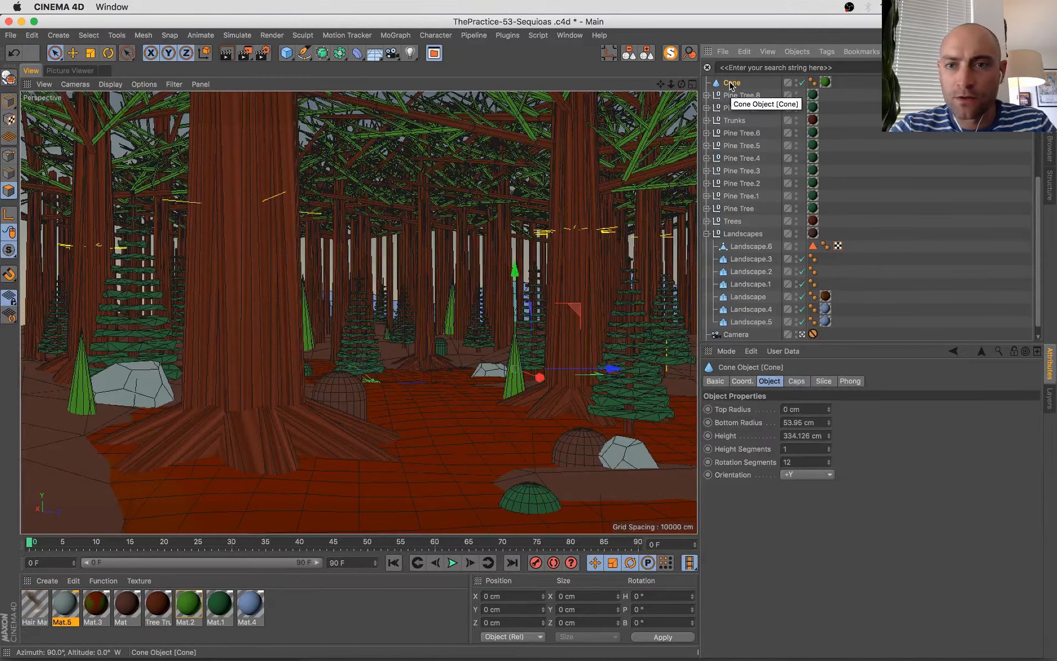
scroll(749, 188, up, 5)
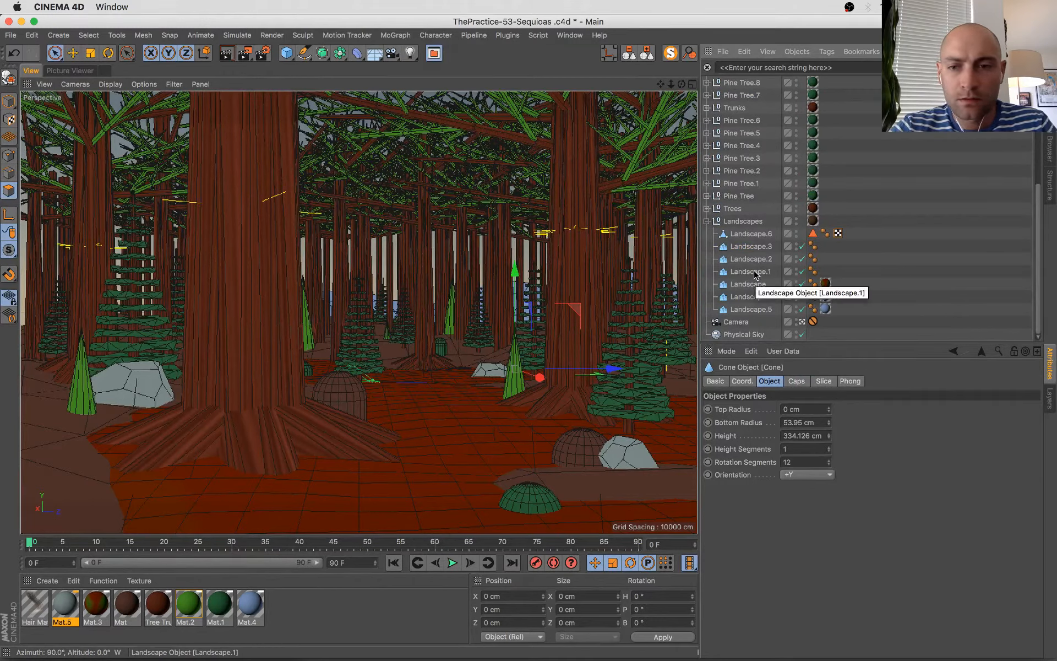
click(755, 276)
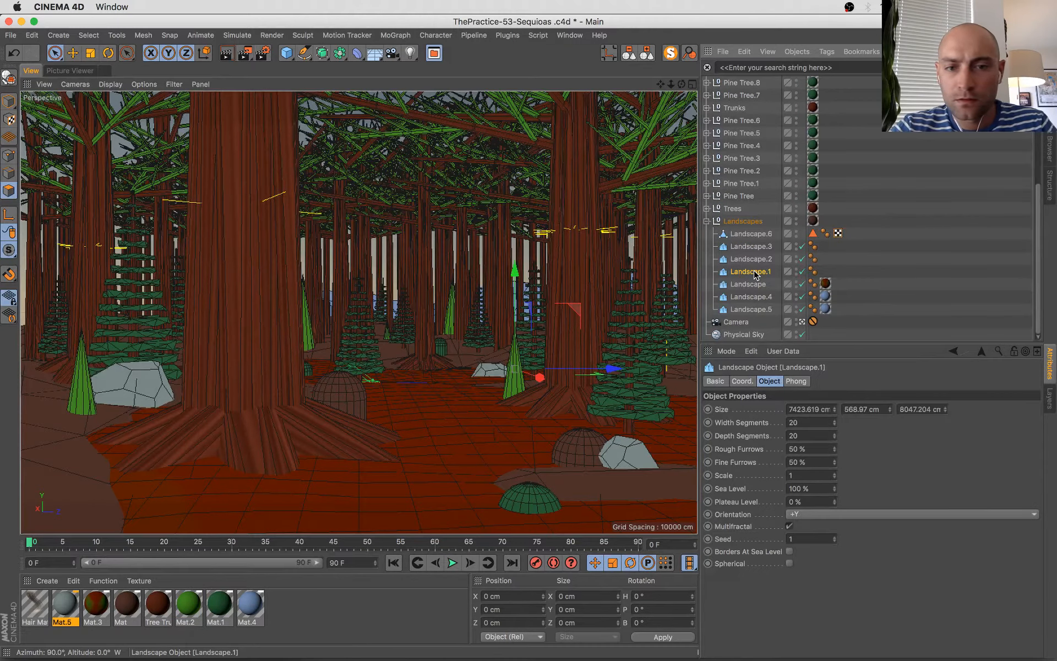
click(751, 233)
scroll(728, 88, up, 5)
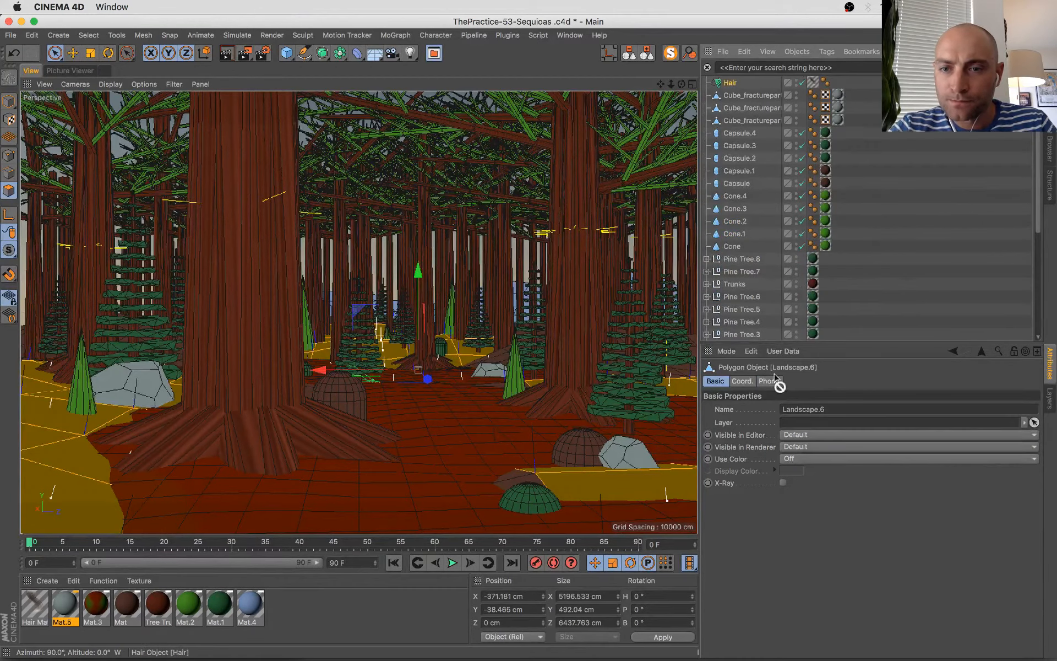
scroll(779, 346, down, 6)
drag(746, 234, 747, 227)
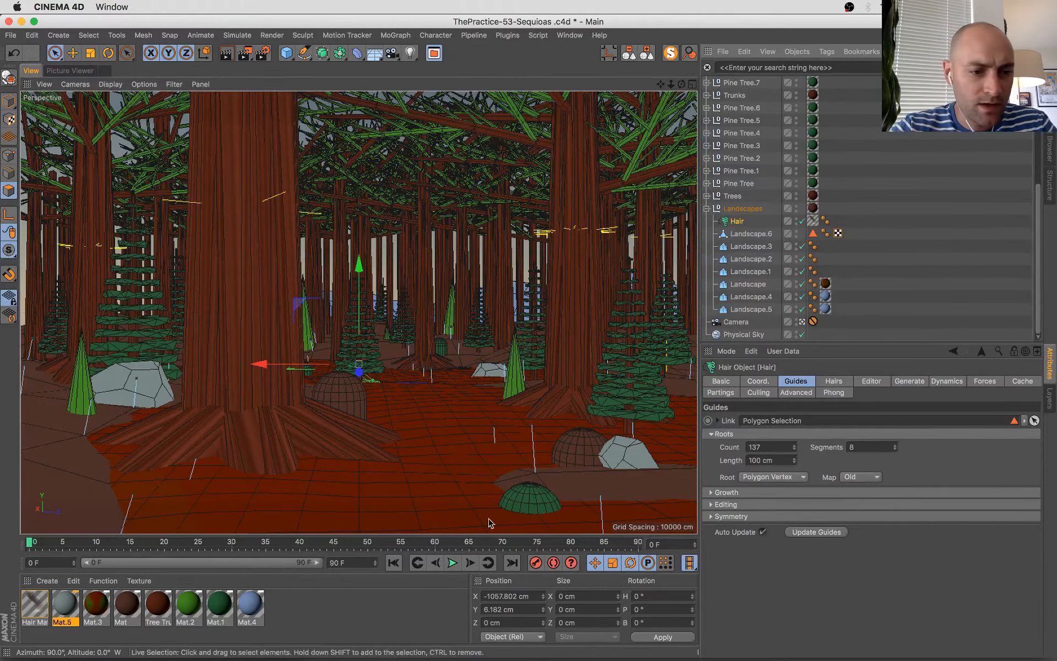
- Disable the Specular and Thickness channels of the Hair Mat material
double_click(34, 606)
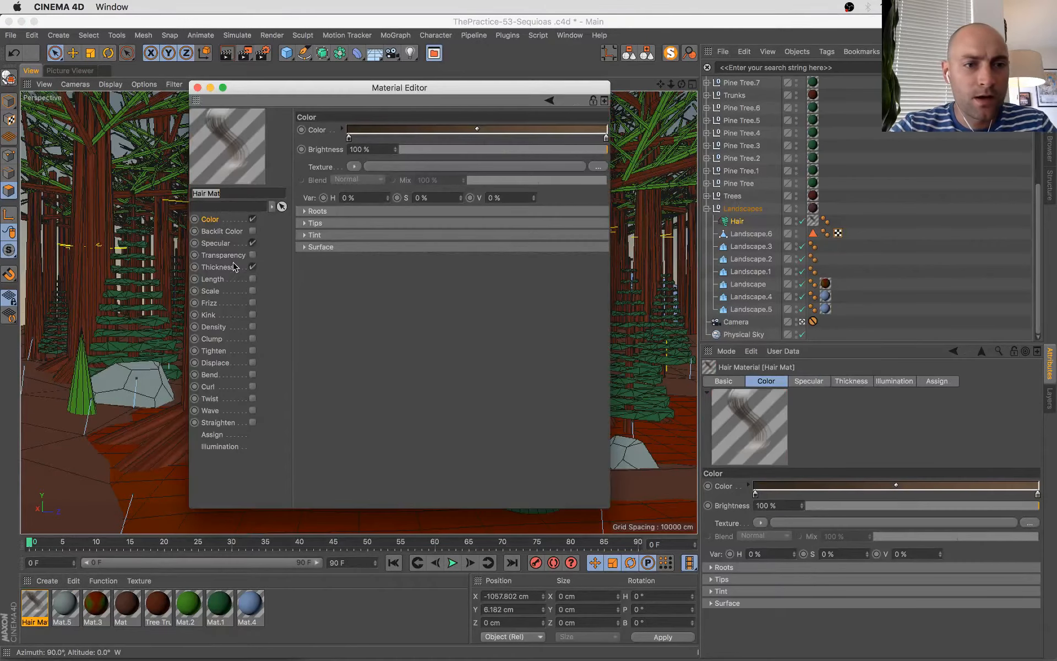
click(252, 242)
click(252, 266)
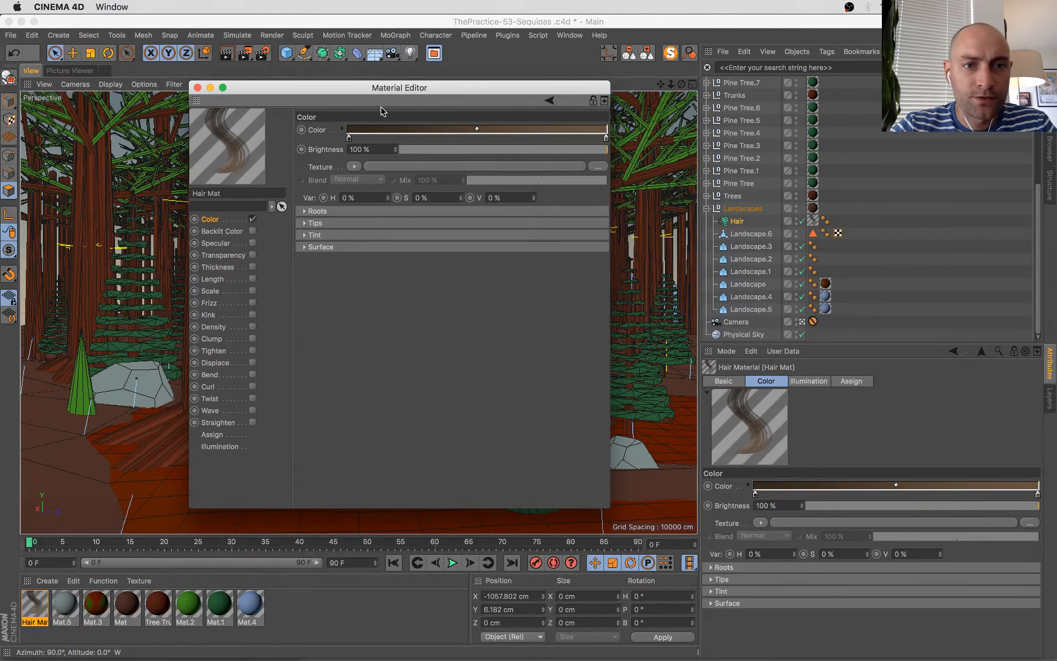
- Set the root end of the Hair Mat color gradient to dark green
double_click(349, 139)
drag(326, 138, 412, 150)
click(370, 184)
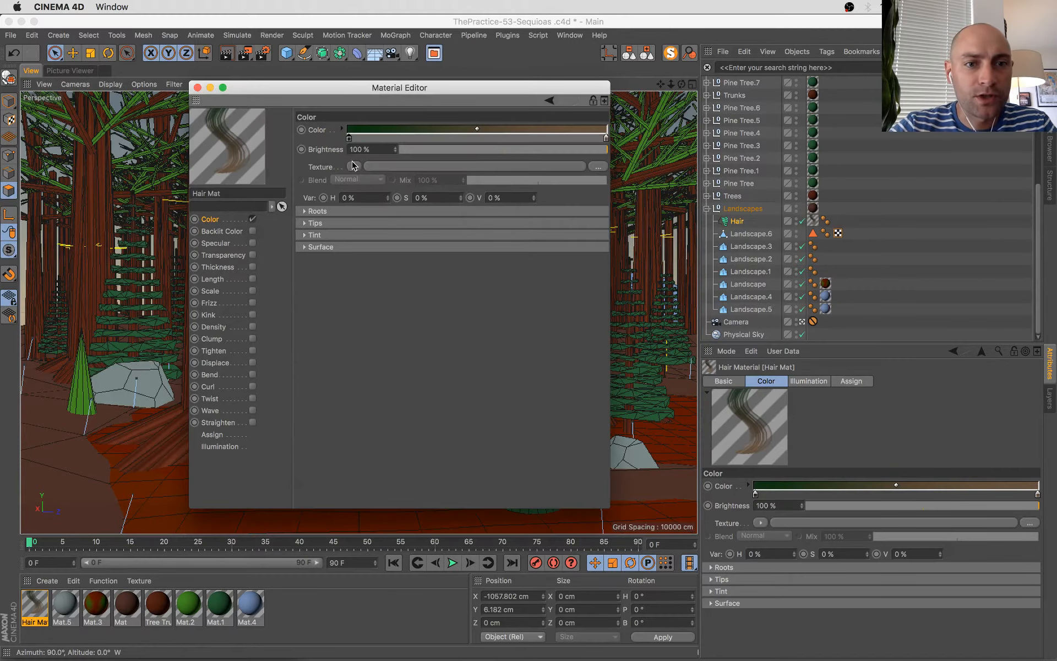
- Set the tip end of the Hair Mat color gradient to a lighter green with H 116°, S 46%, V 54%
click(577, 138)
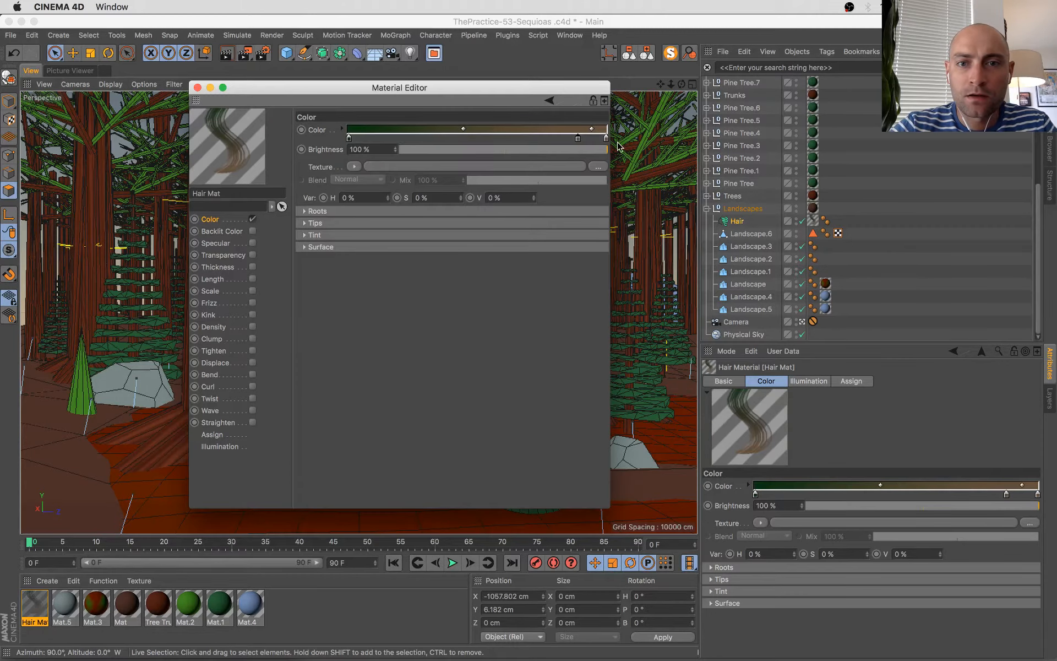
drag(578, 139, 646, 142)
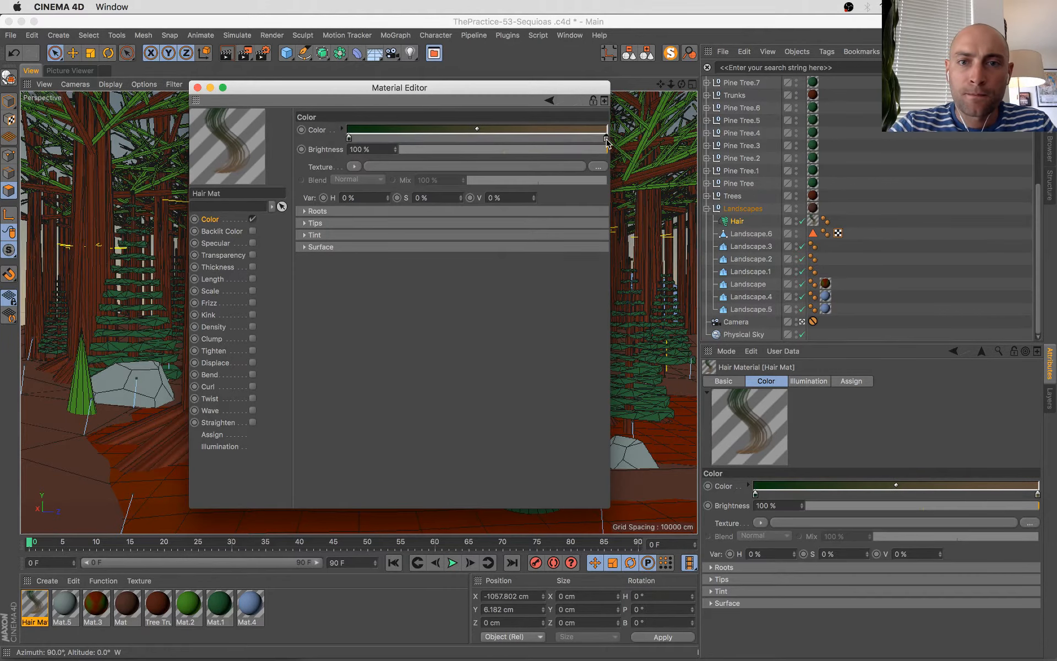
double_click(606, 139)
click(604, 138)
click(630, 152)
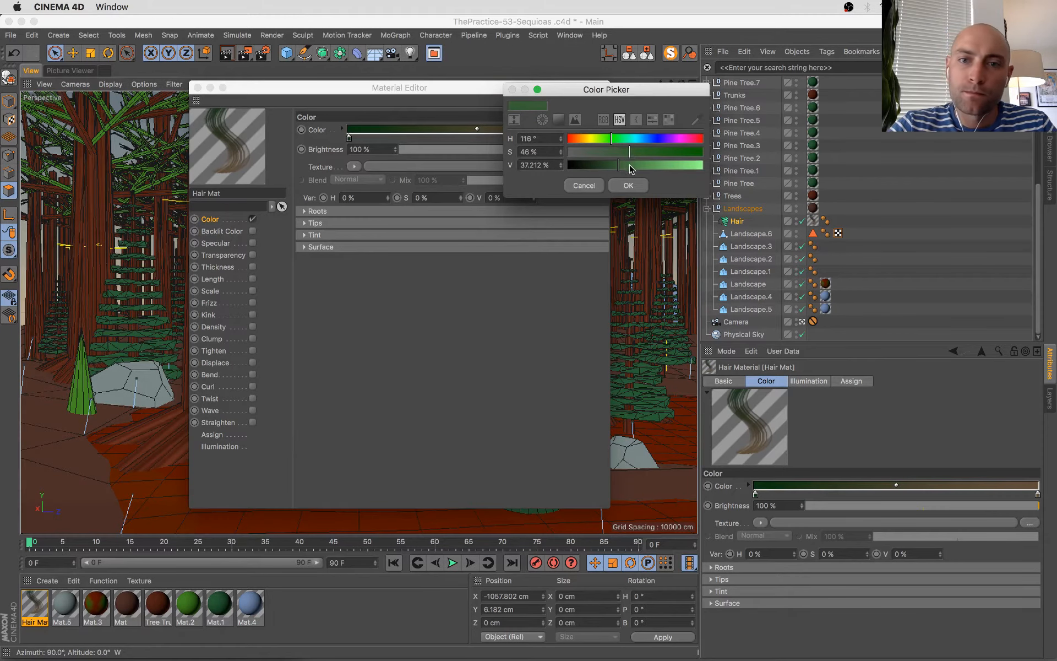
click(640, 165)
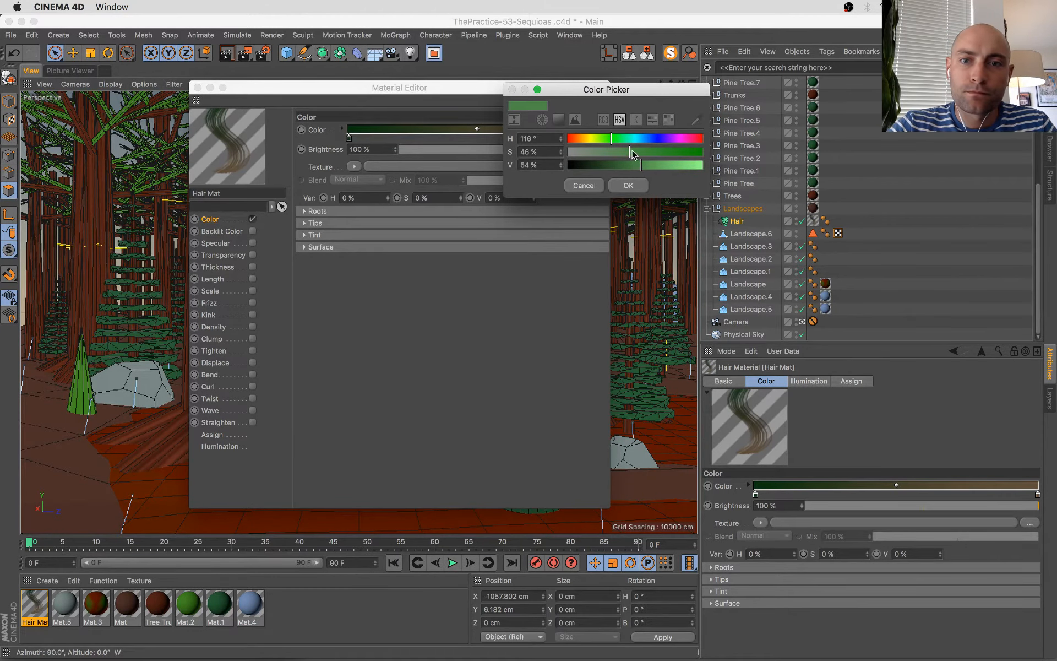
click(628, 186)
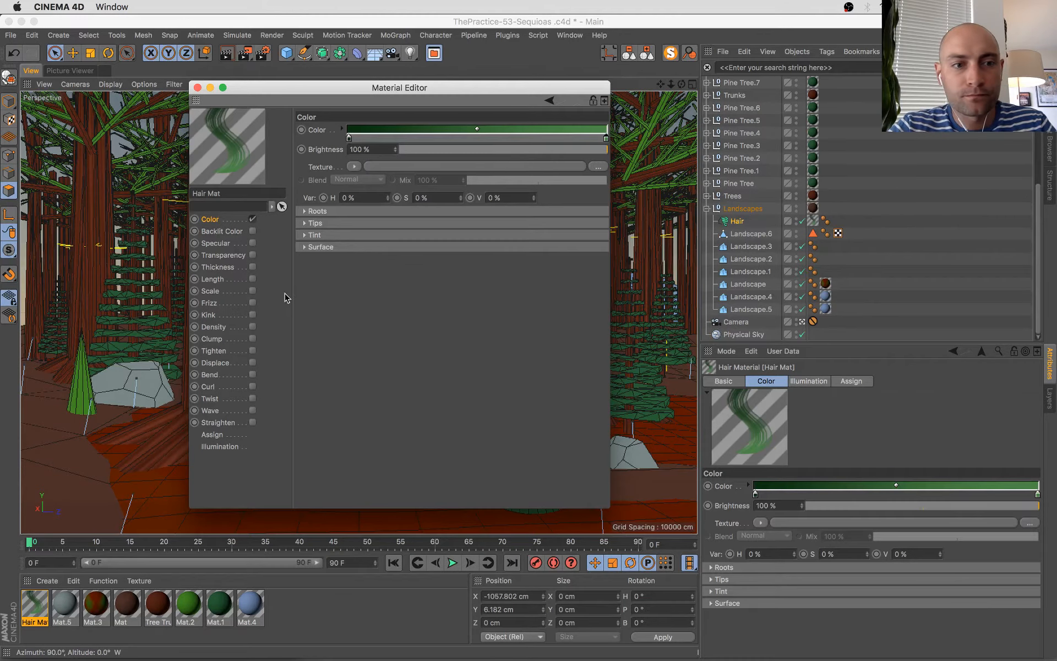
- Enable the Hair Mat's Length channel with 49% variation and its Thickness channel with a 0.8 cm tip
click(252, 278)
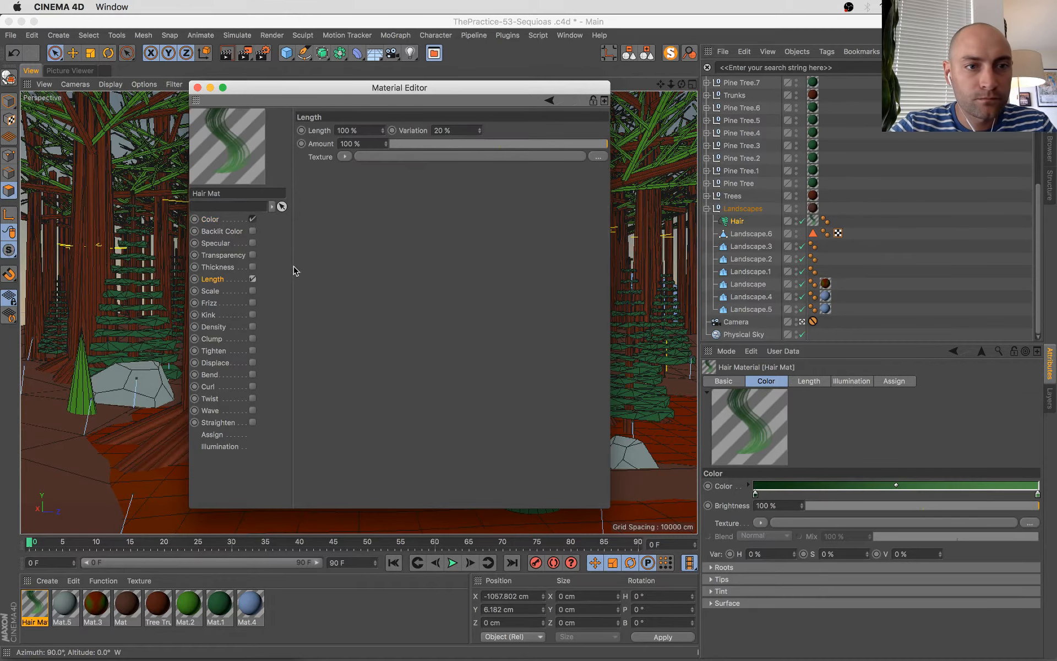
drag(479, 130, 484, 130)
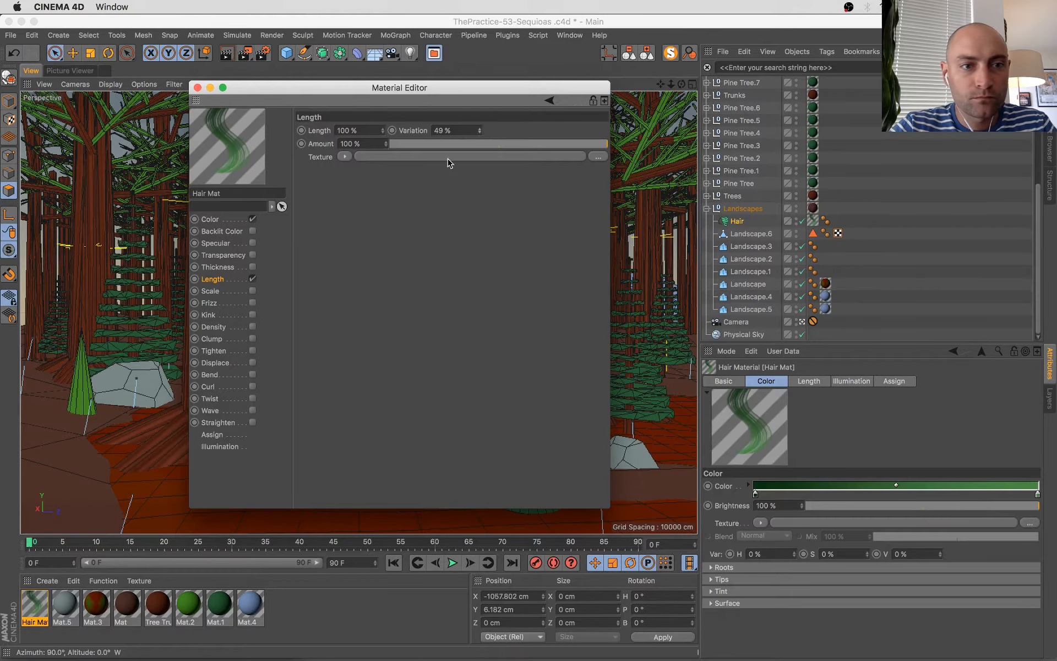
click(253, 268)
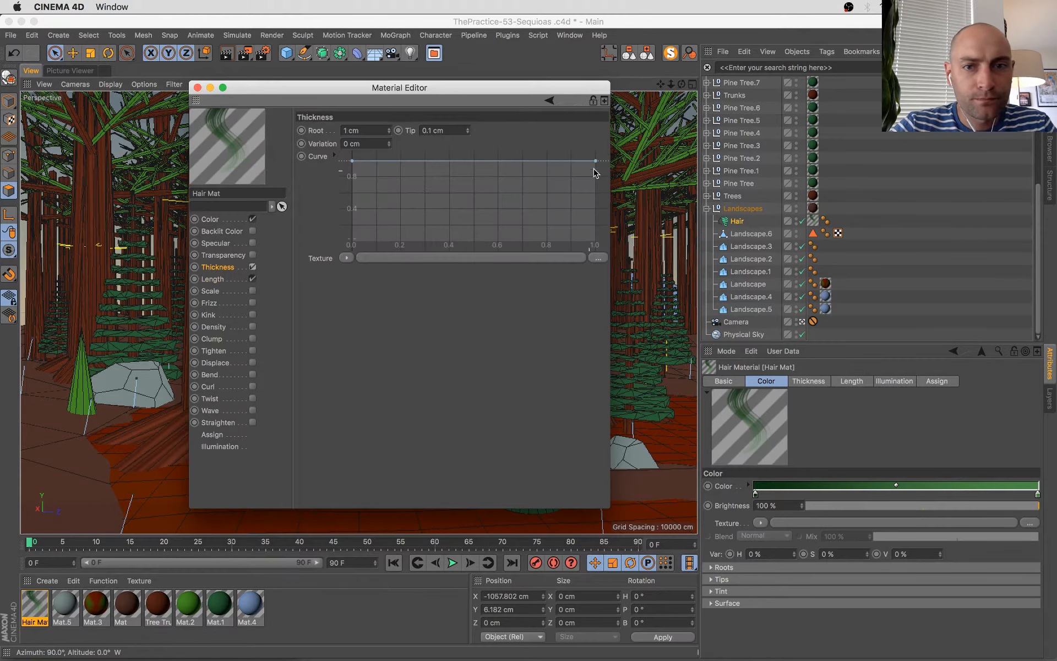
double_click(430, 131)
text(0.8)
key(Return)
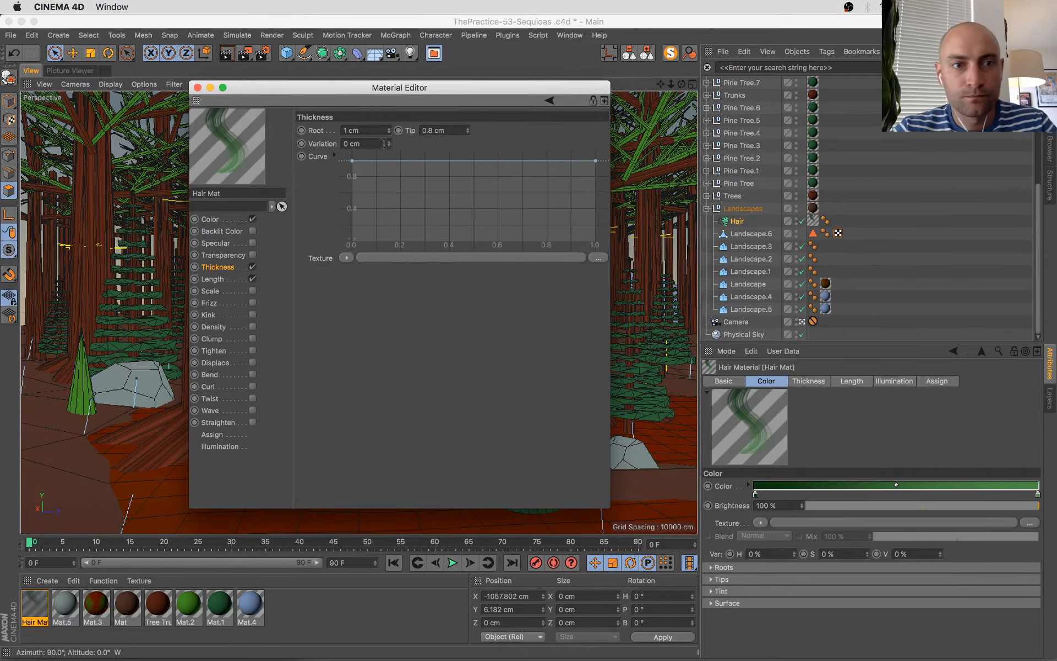
- Set the thickness variation of Hair Mat to 0.5 cm
click(160, 187)
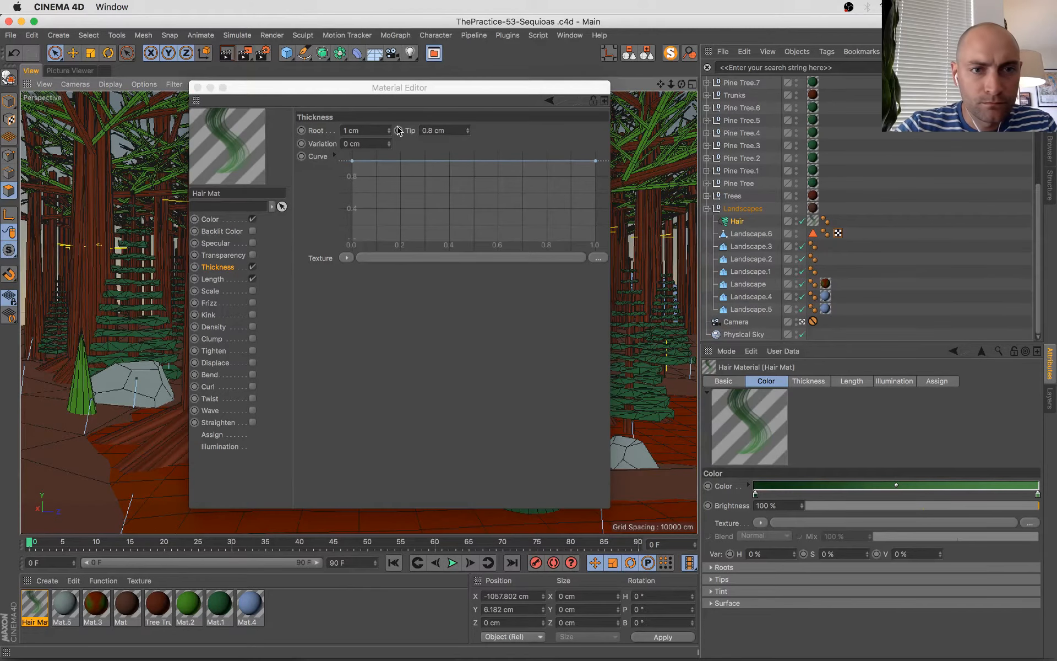
mouse_move(392, 146)
mouse_down()
mouse_move(391, 135)
mouse_move(390, 150)
mouse_up()
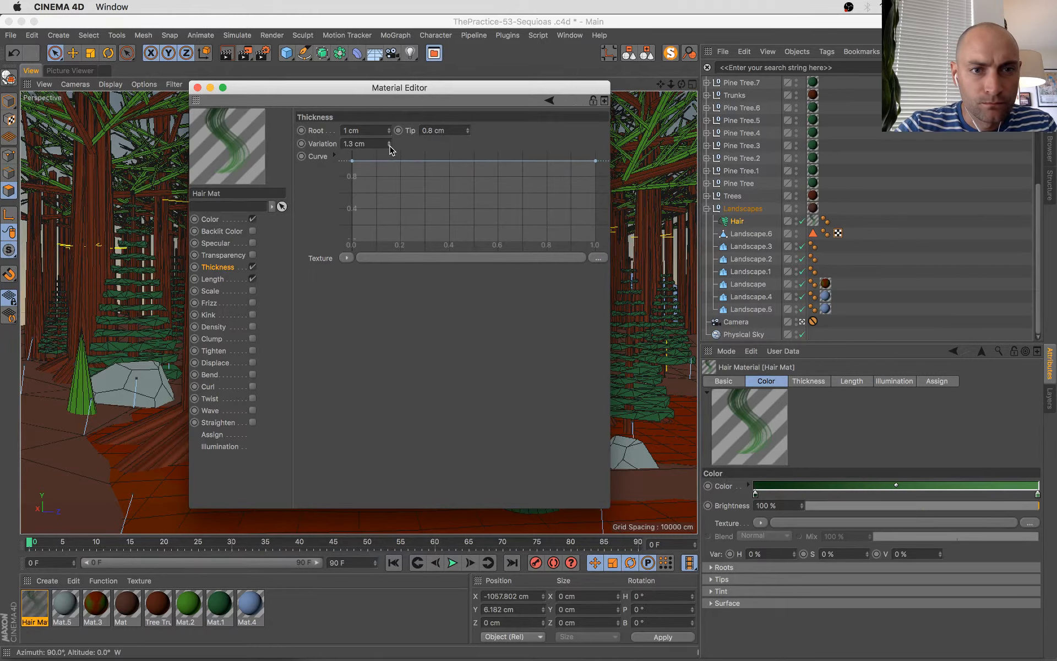
double_click(378, 145)
text(0.5)
key(Return)
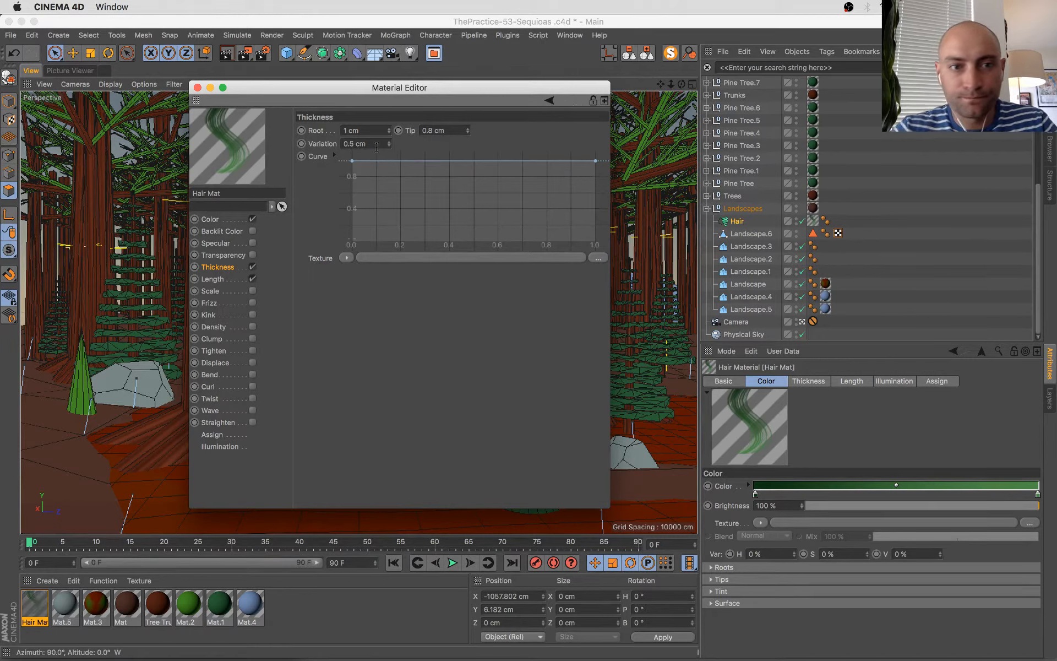
- Enable the Scale and Kink channels of Hair Mat, reduce the Kink amount to 34%, and close the material
click(252, 292)
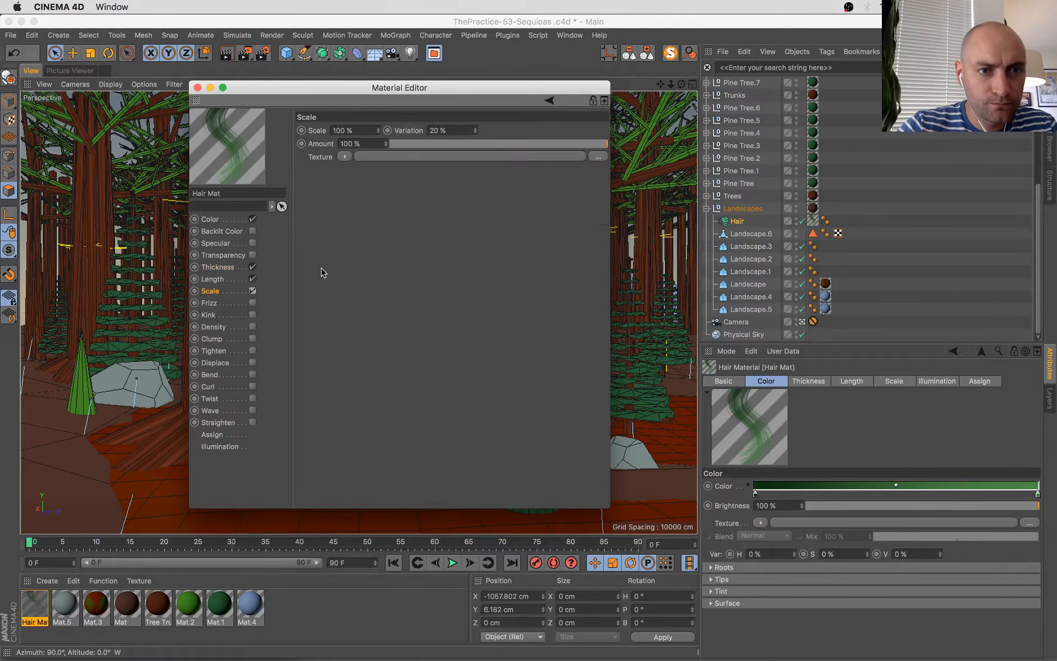
click(252, 314)
drag(536, 158, 466, 158)
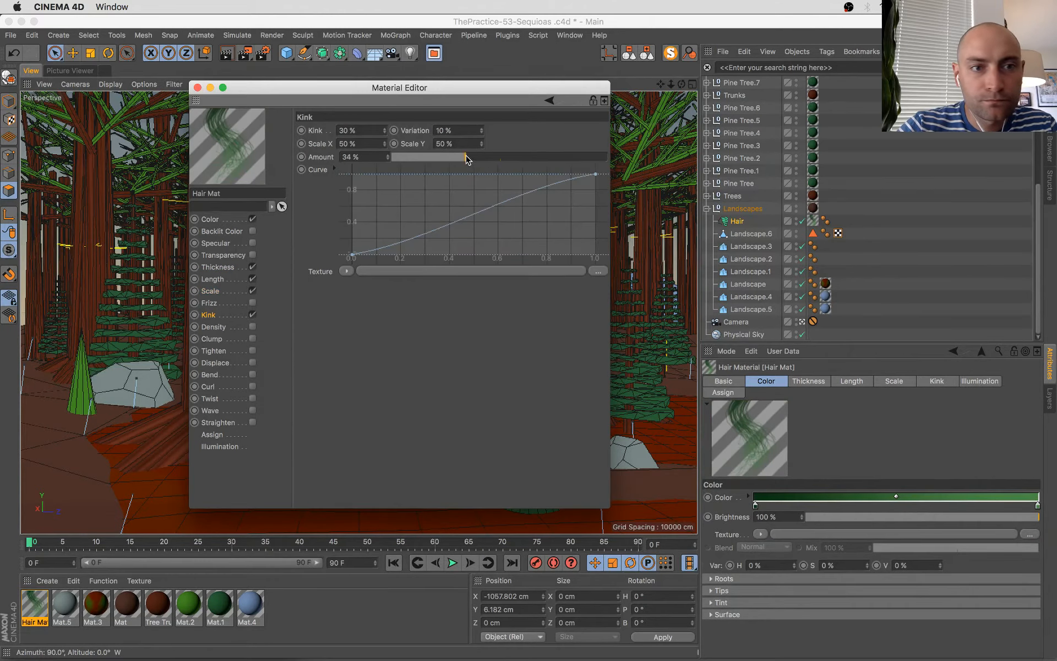
click(197, 87)
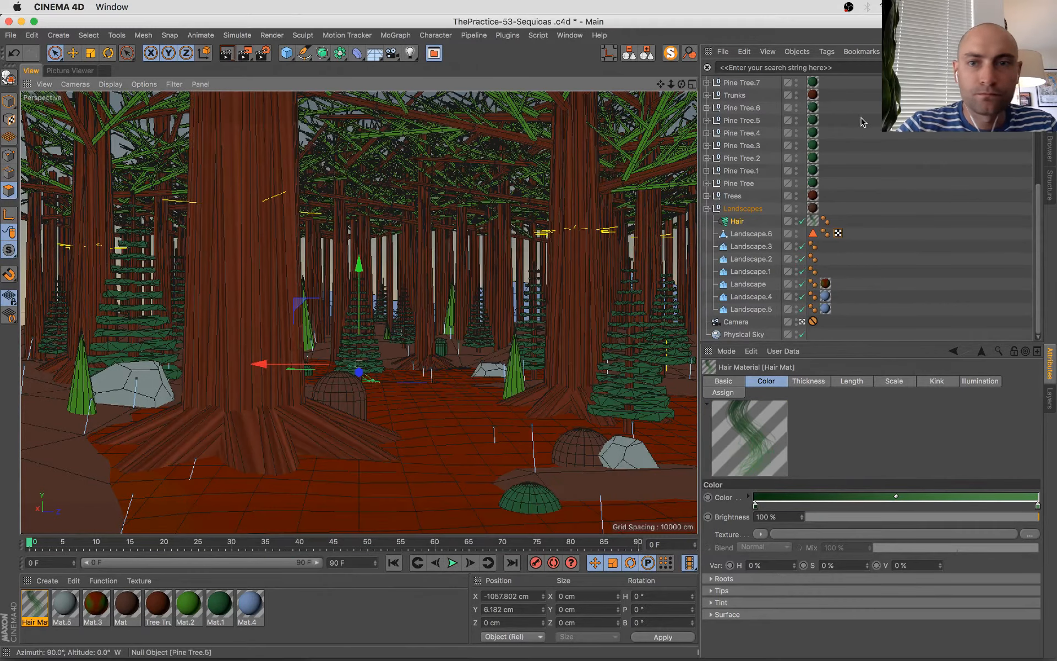
- Set the Hair object's guides to 2 segments and 65 cm length, and adjust the segment count of its hairs
click(744, 222)
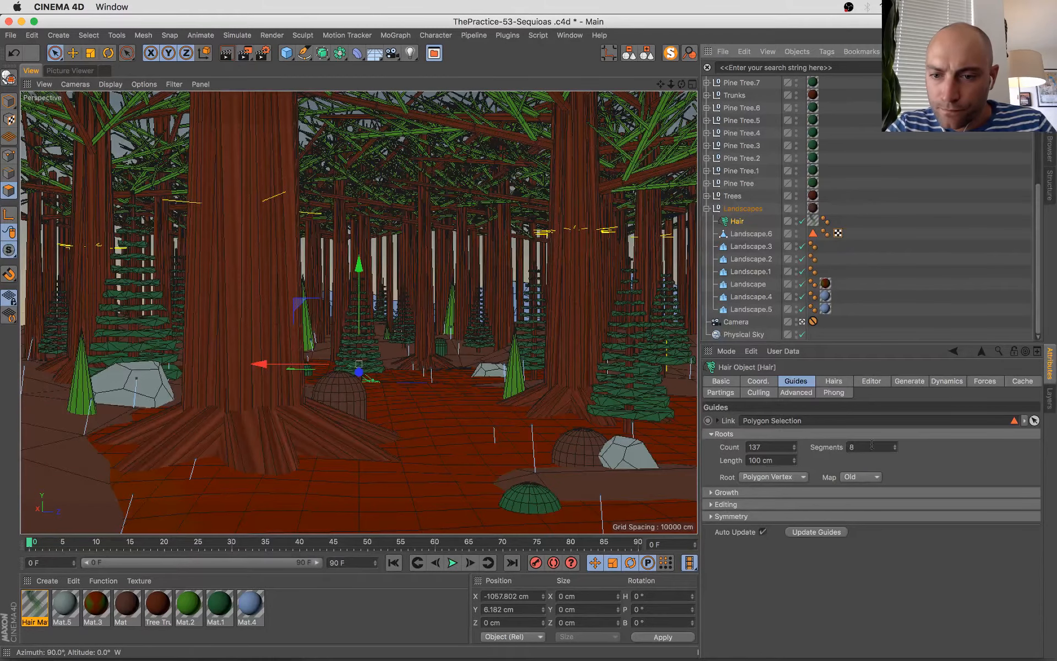
click(894, 449)
click(895, 449)
click(895, 449)
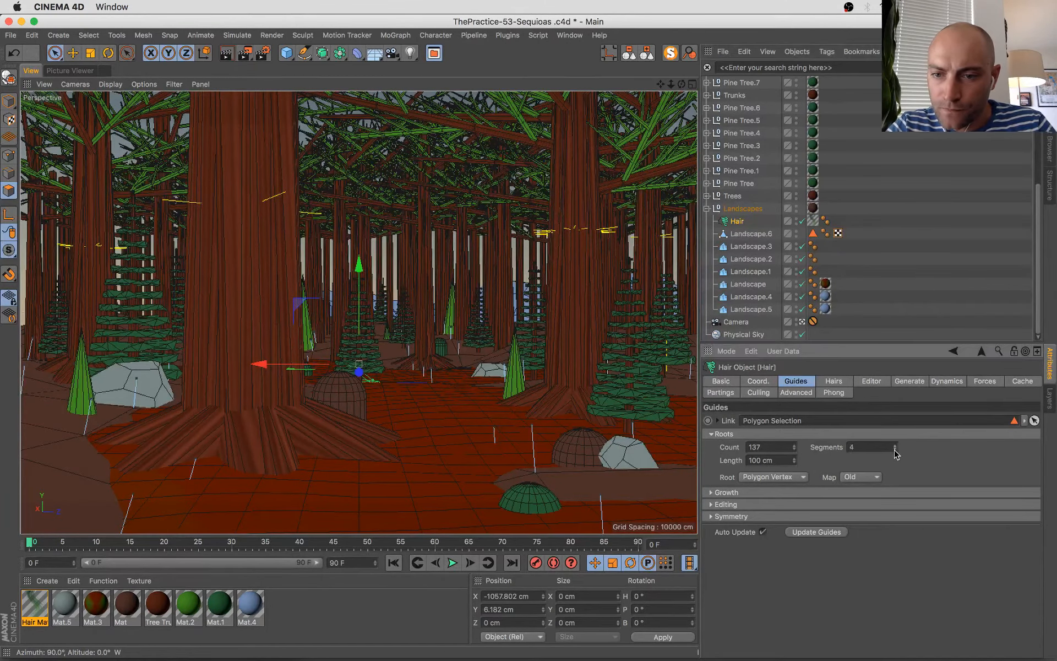
click(835, 381)
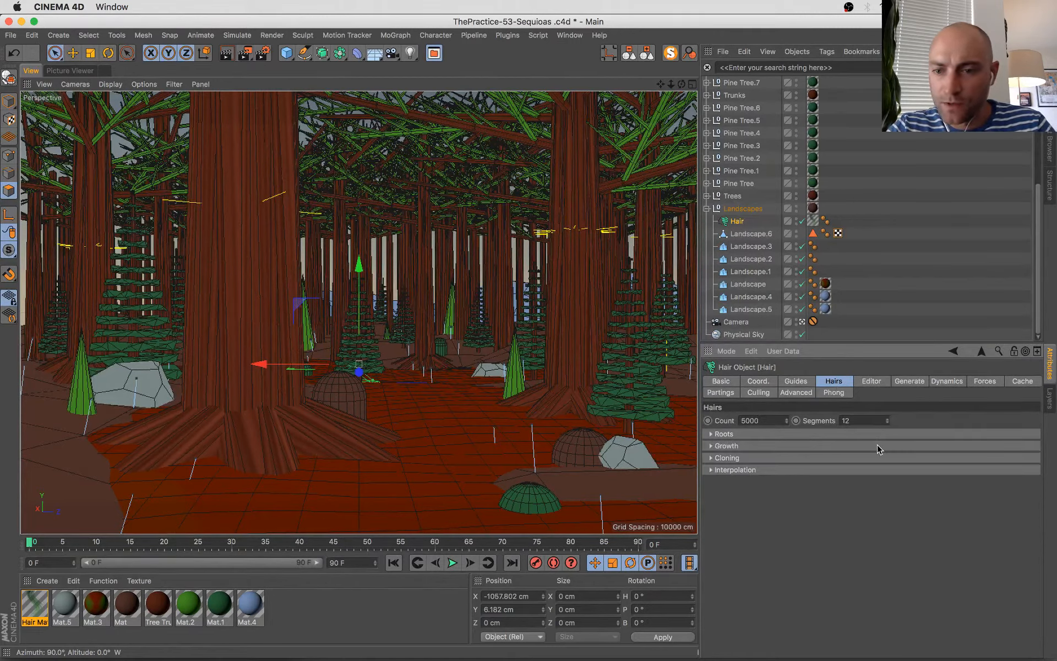
click(887, 417)
click(795, 381)
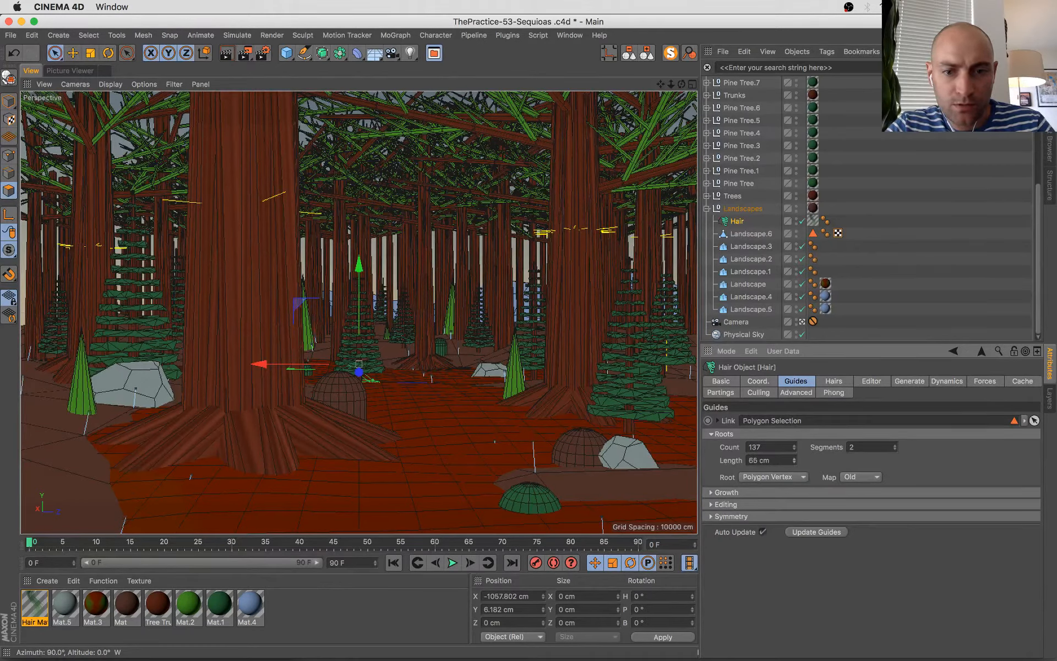
- Lower the Hair object and Landscape.6 together by about 35 cm in model mode
click(751, 234)
key(e)
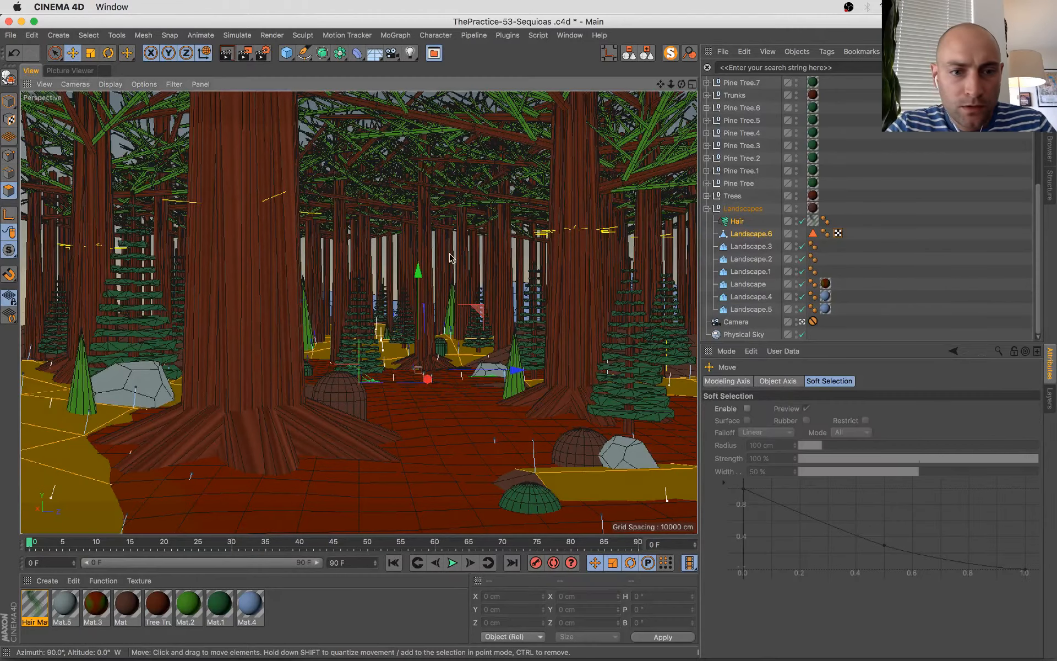
click(9, 102)
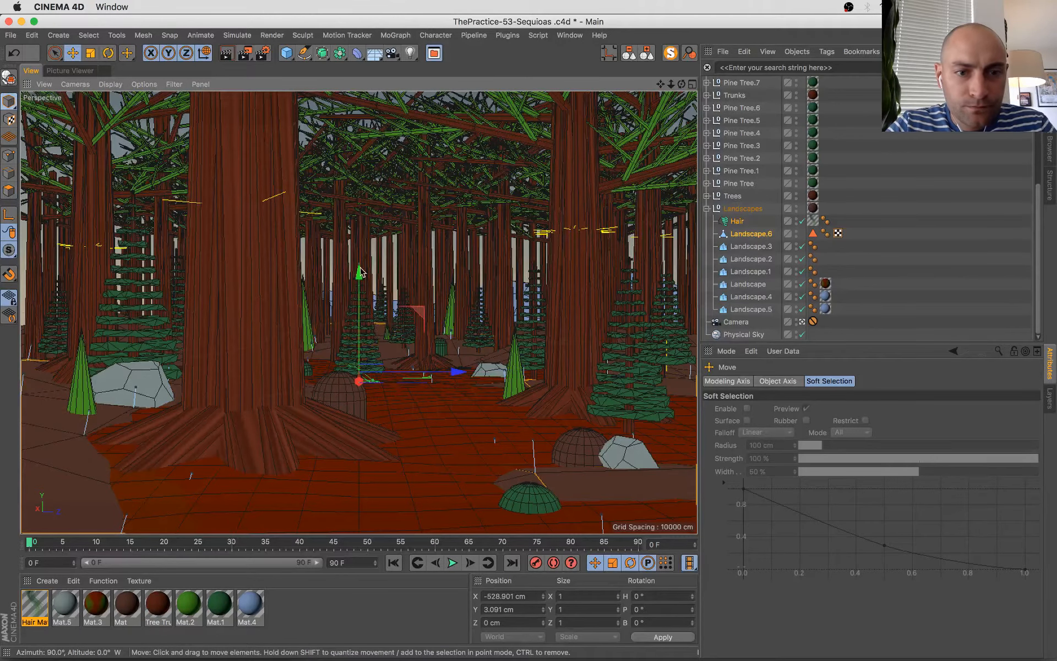
drag(360, 271, 360, 279)
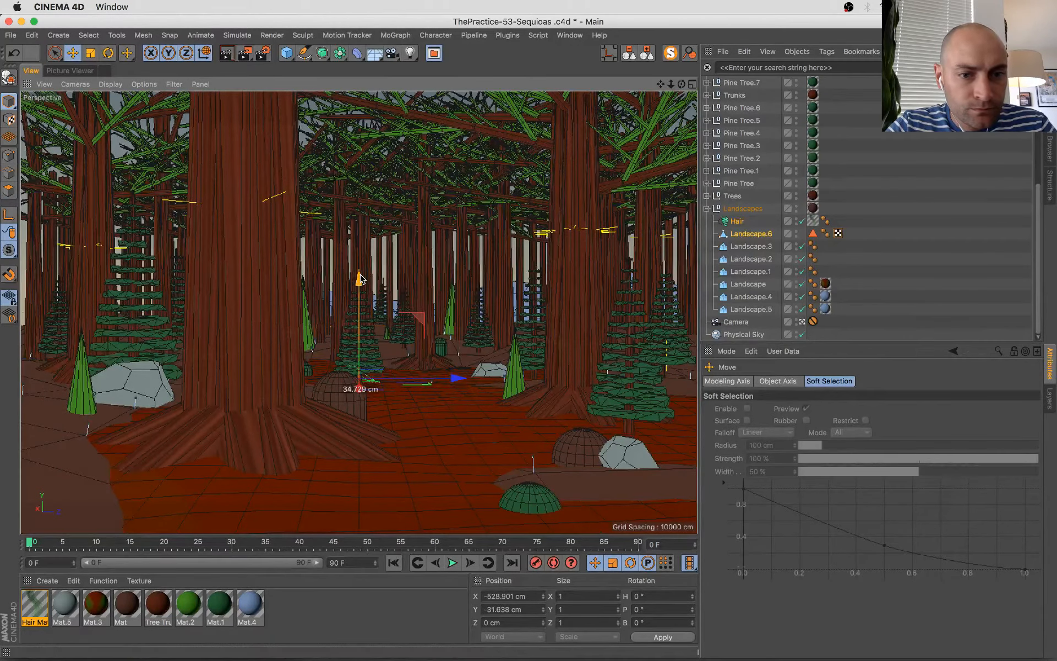
- Save the scene and render it to the Picture Viewer
key(super+s)
key(shift+r)
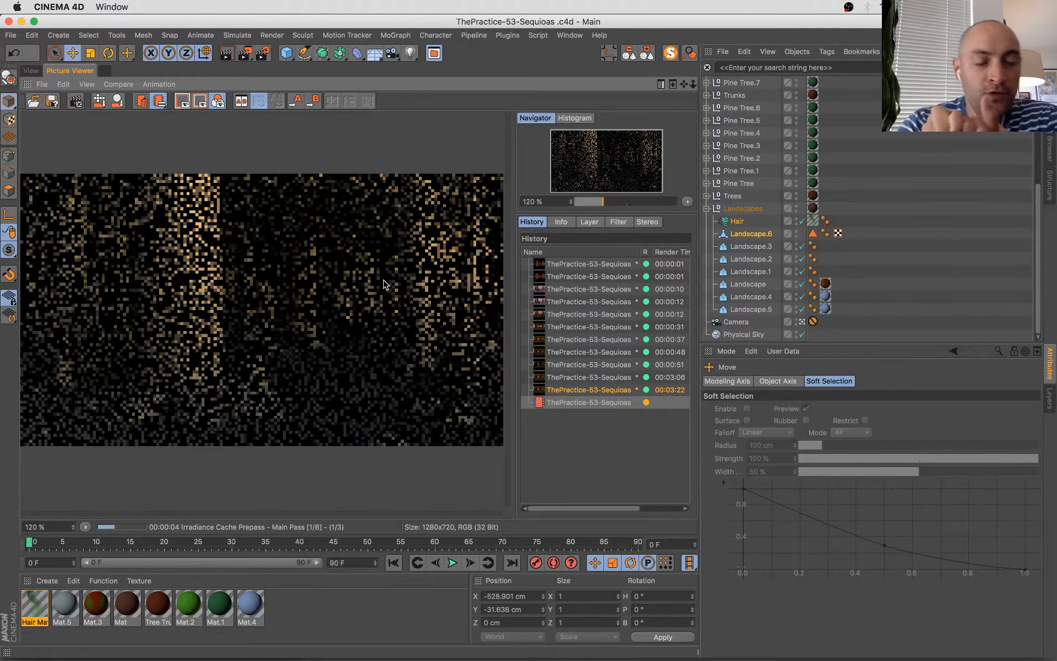
- Switch to the Restream chat in Chrome to read the viewer messages, checking back on the Cinema 4D render
key(super+Tab)
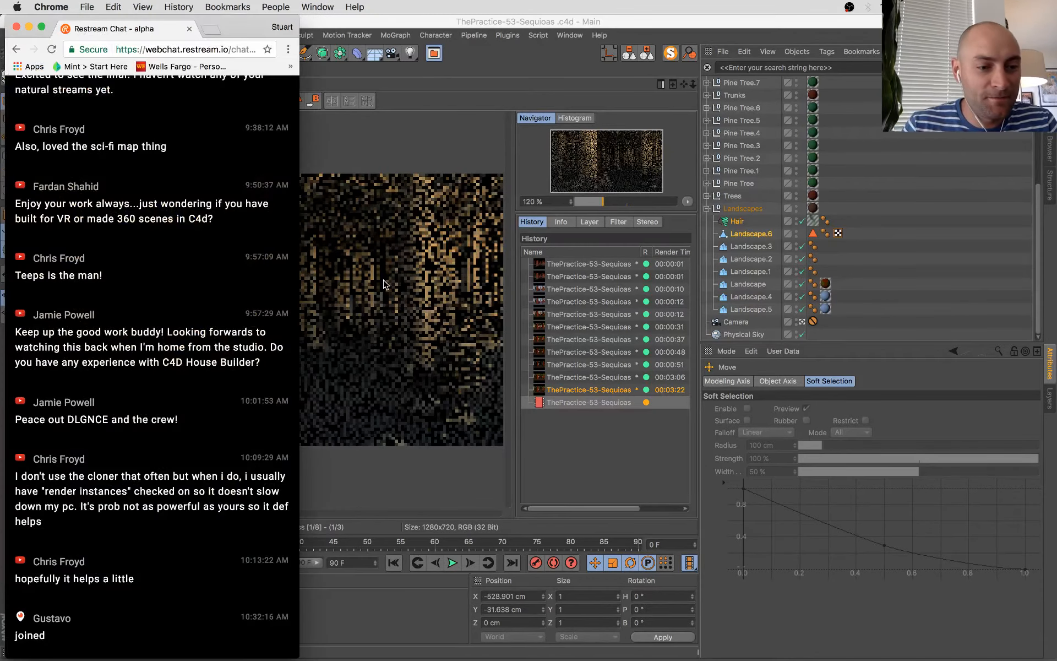
key(super+Tab)
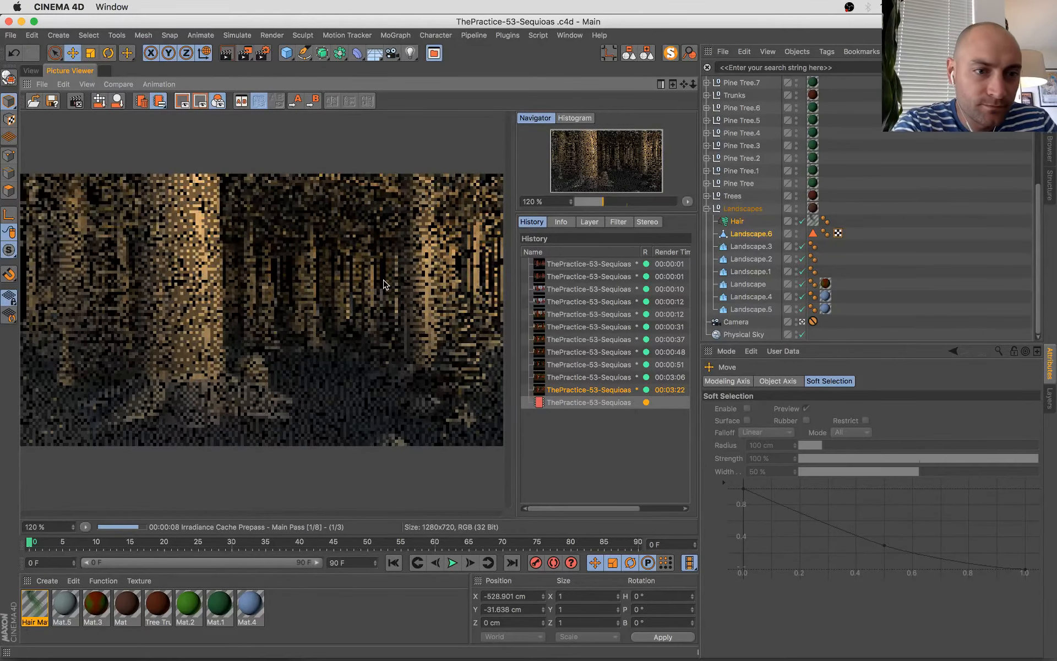
key(super+Tab)
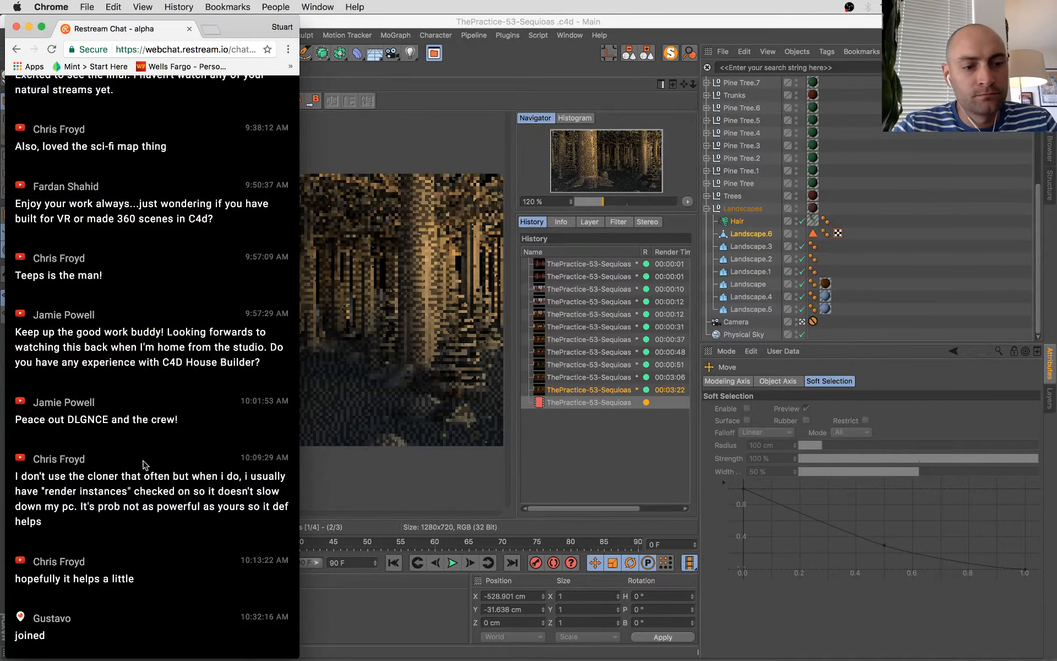
key(super+Tab)
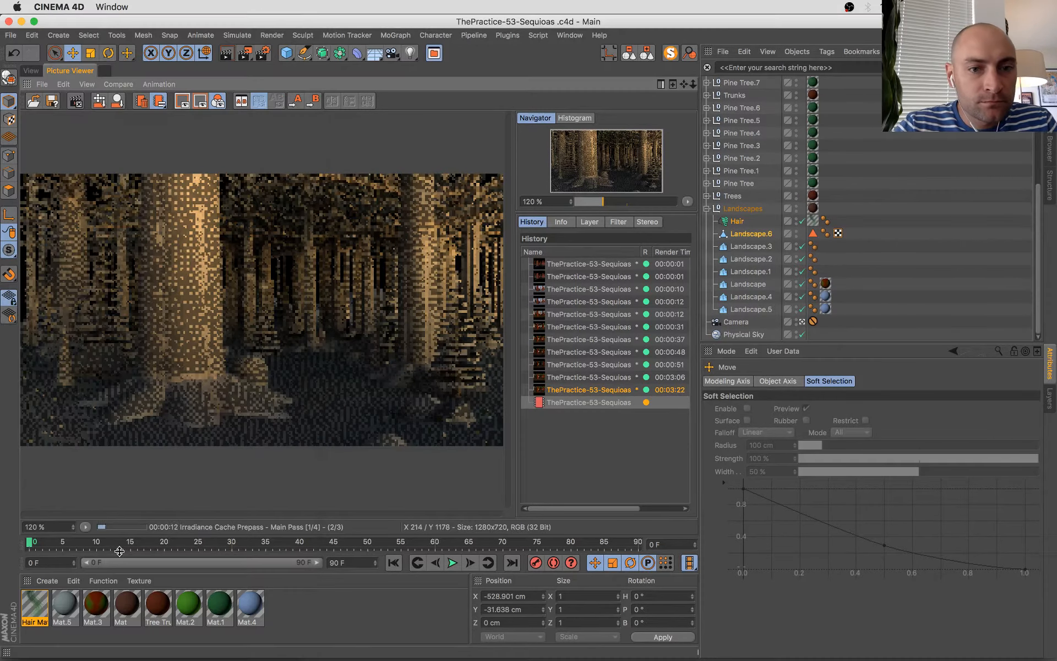
key(super+Tab)
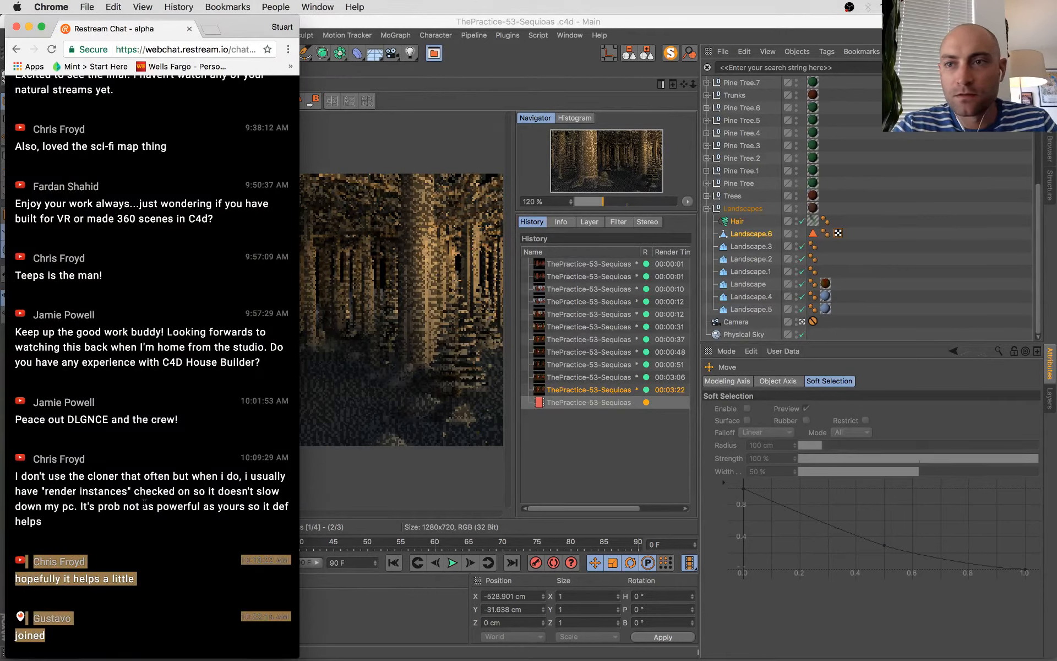
click(100, 602)
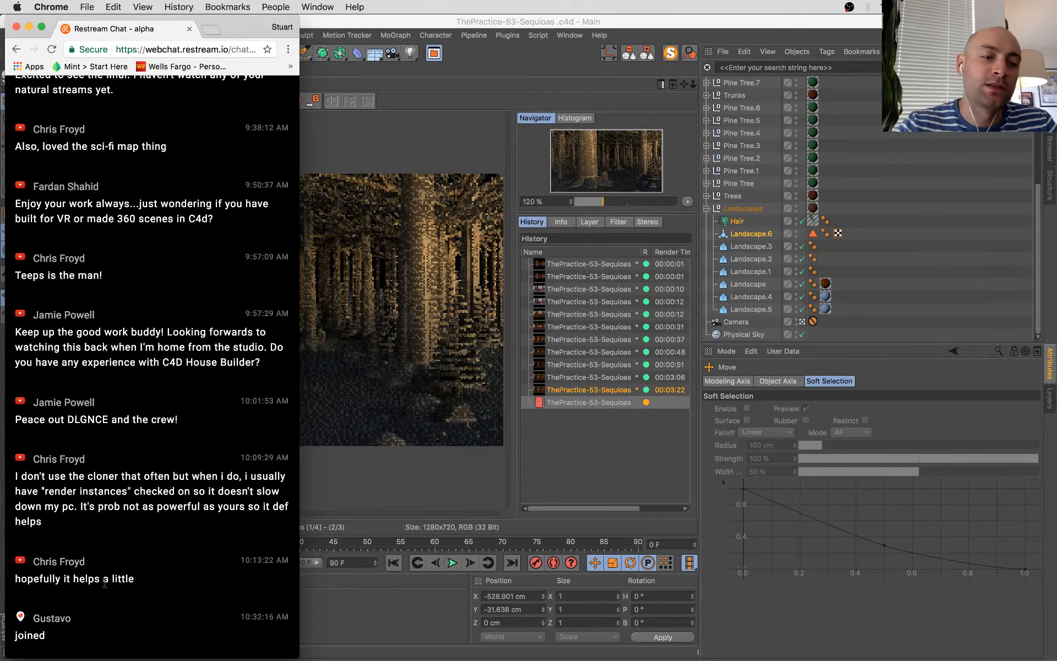
key(super+Tab)
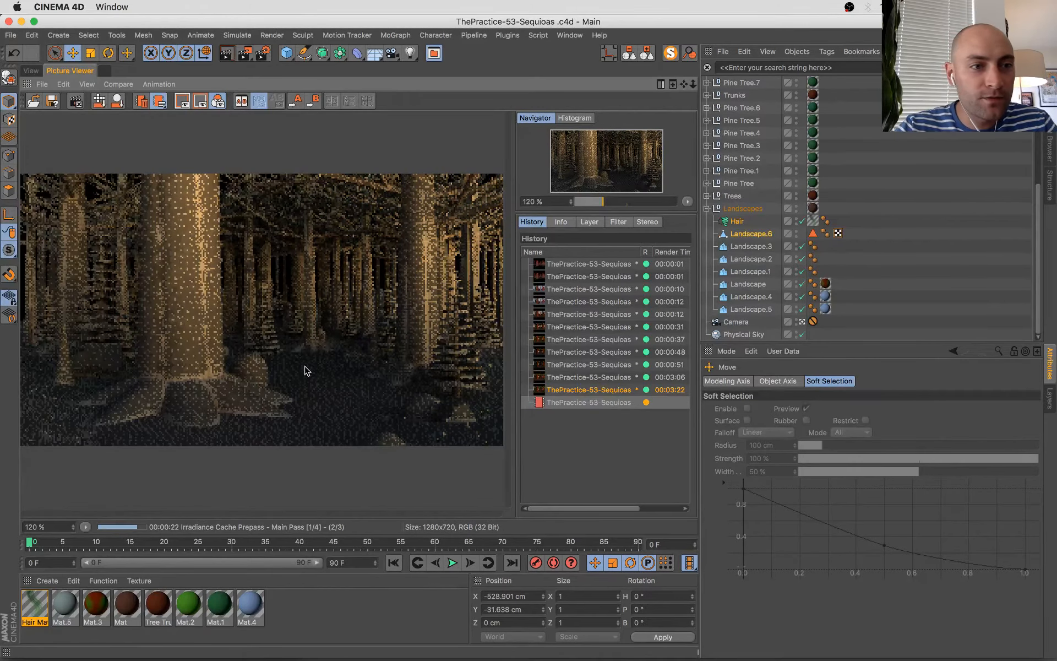
- Examine the in-progress forest render at 100% zoom and compare it with the scene's perspective view
scroll(242, 290, down, 1)
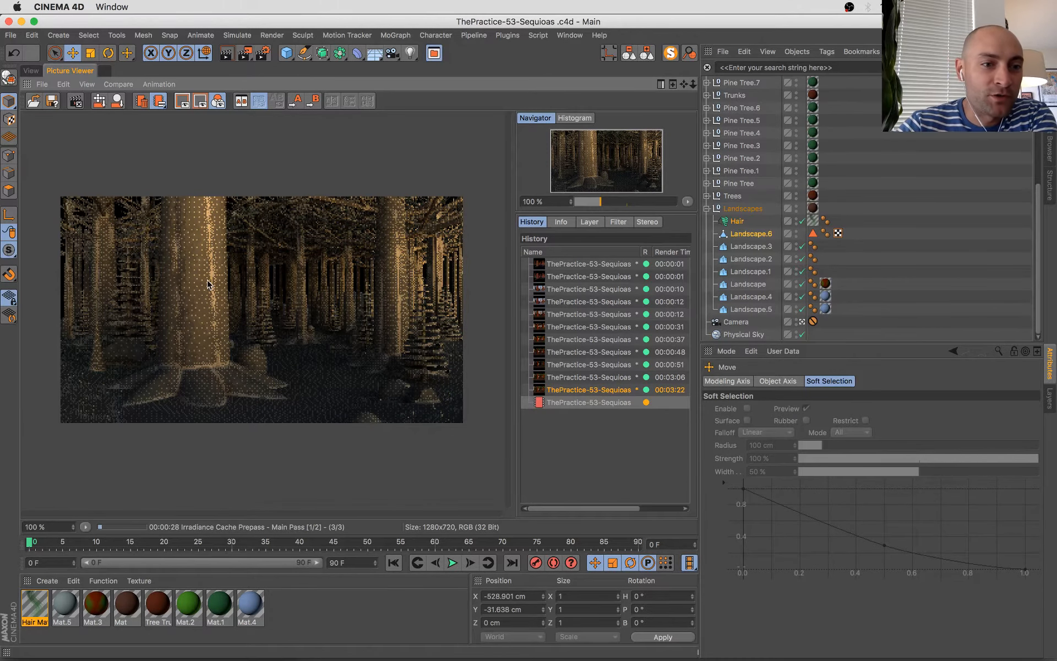
scroll(207, 284, up, 1)
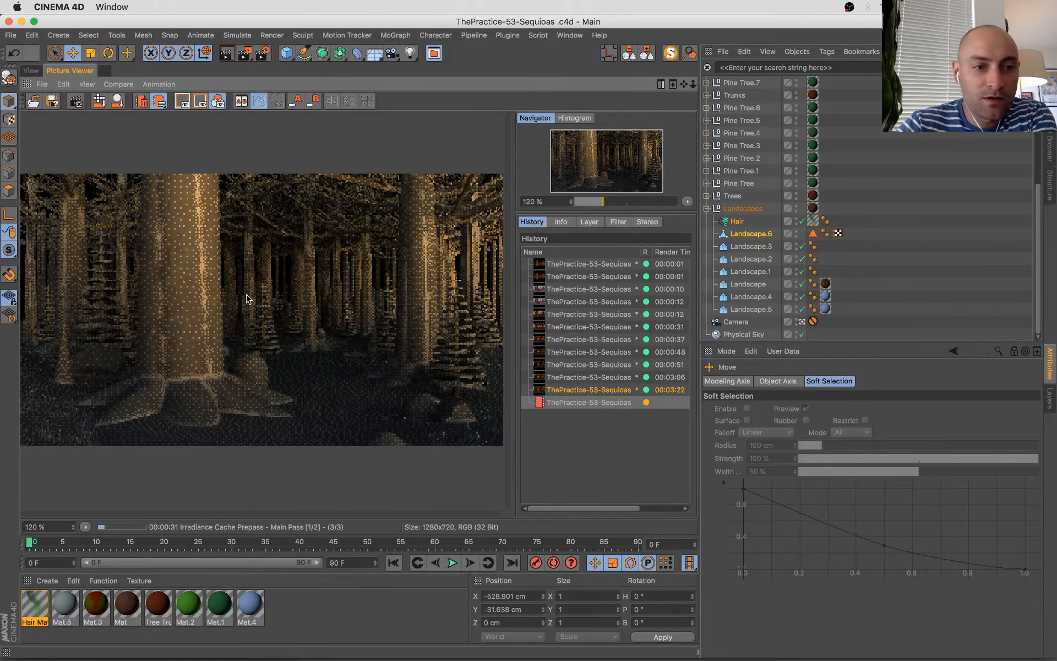
scroll(247, 299, down, 1)
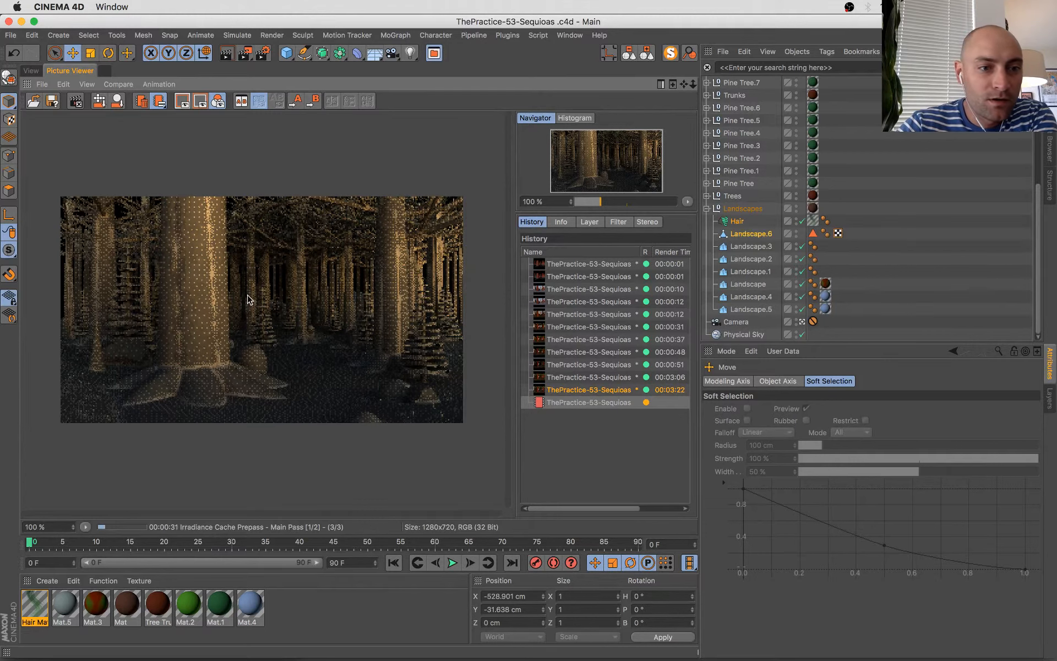
click(29, 72)
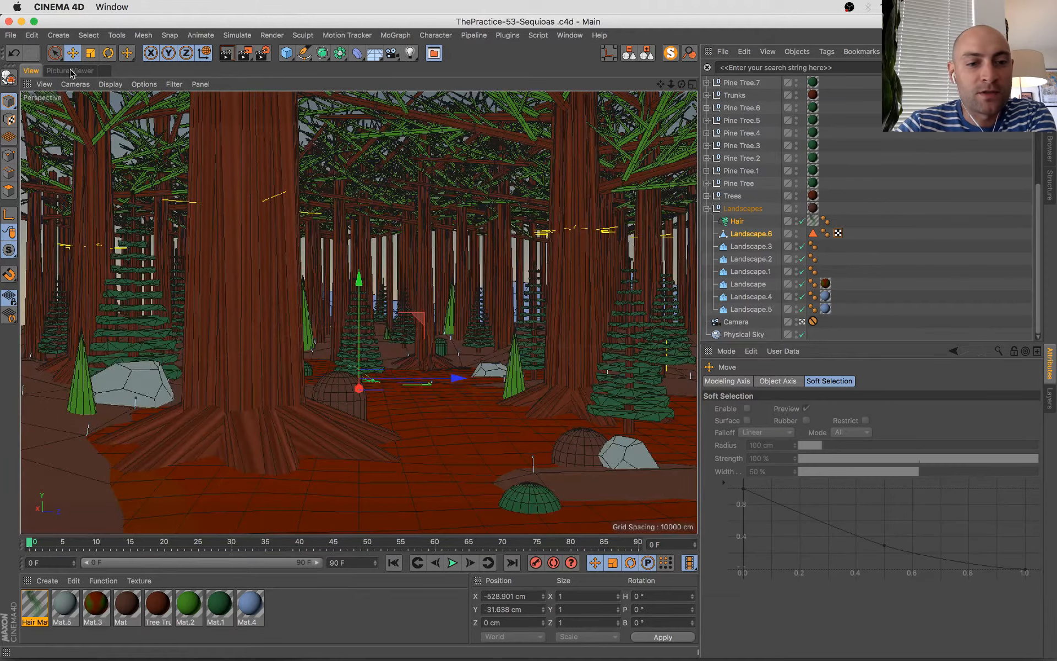
click(72, 74)
- Check the Restream chat in Chrome for viewer messages and view the in-progress Cinema 4D forest render at 120% zoom
key(ctrl+Up)
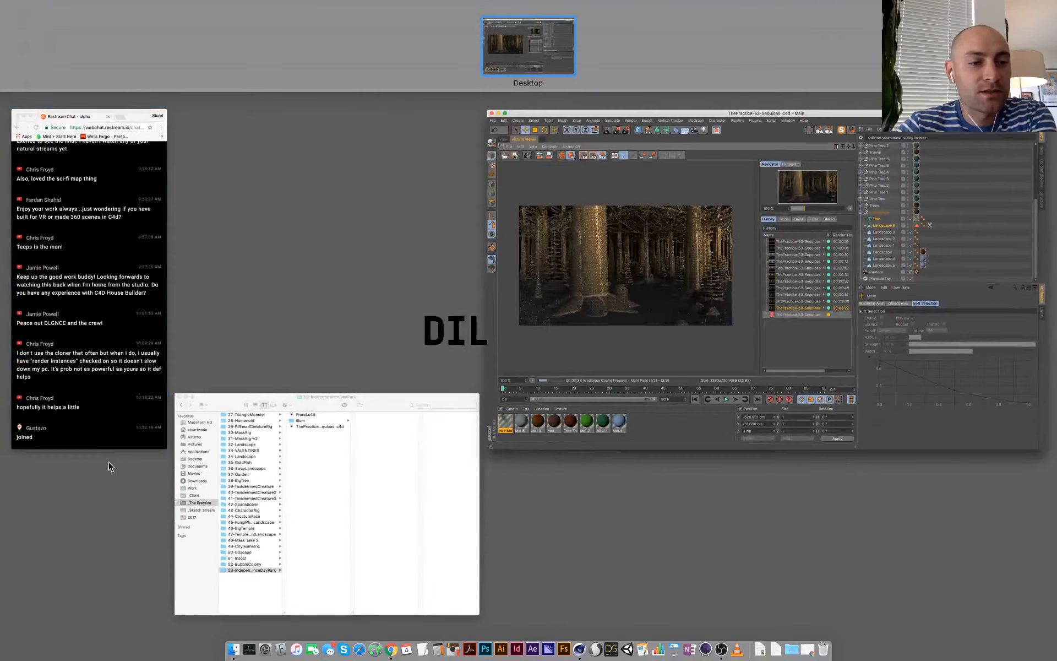
click(79, 379)
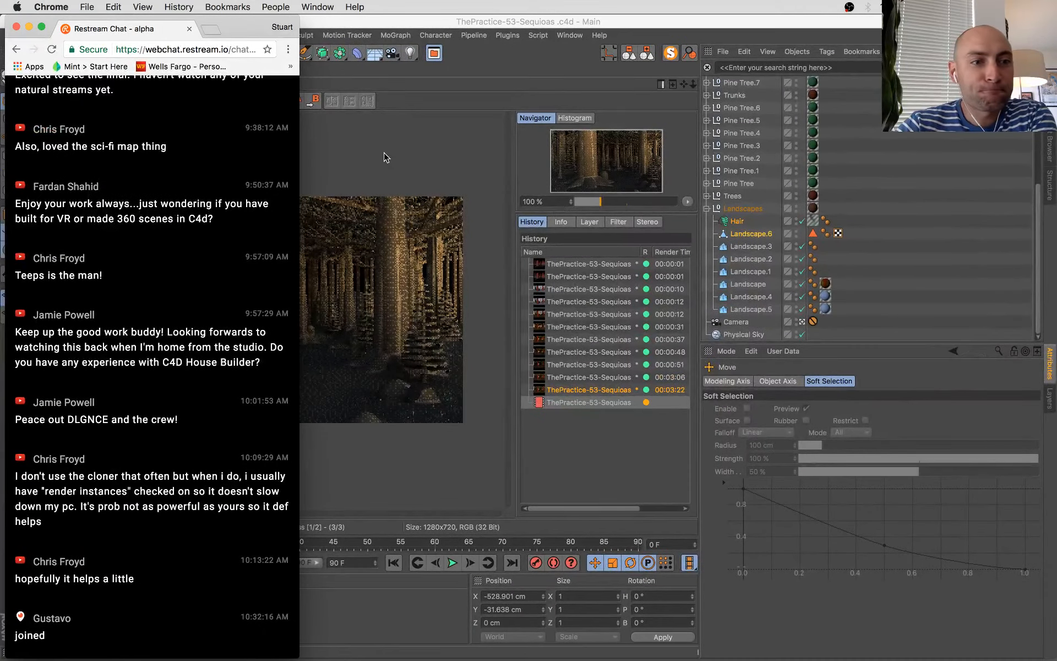
click(386, 158)
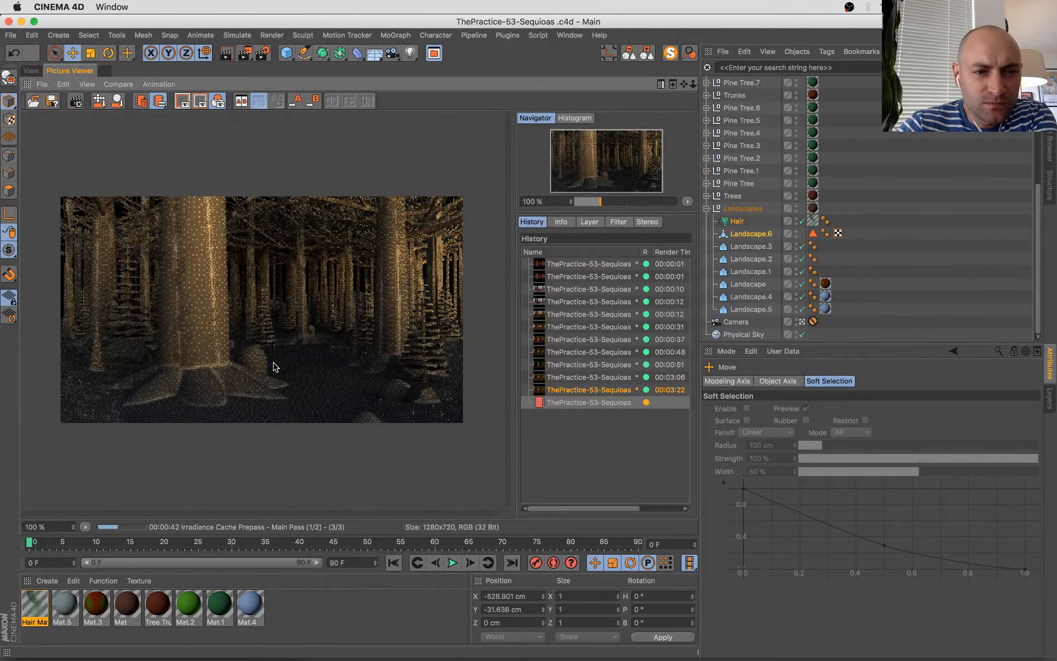
scroll(249, 336, up, 1)
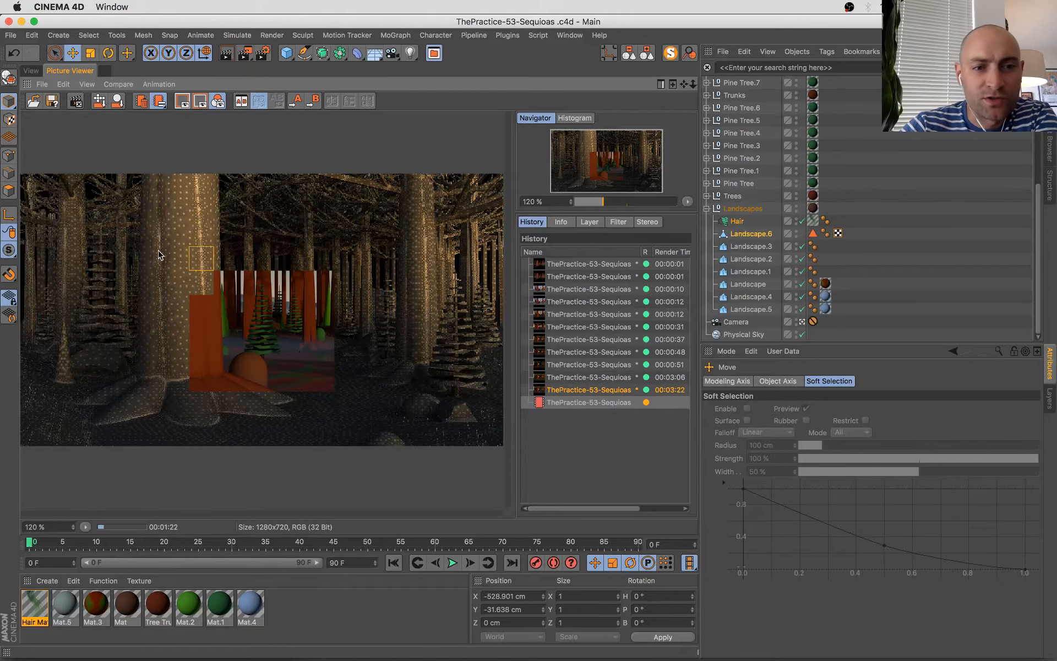
- Identify the dark green material used on the pine trees and duplicate it
click(34, 71)
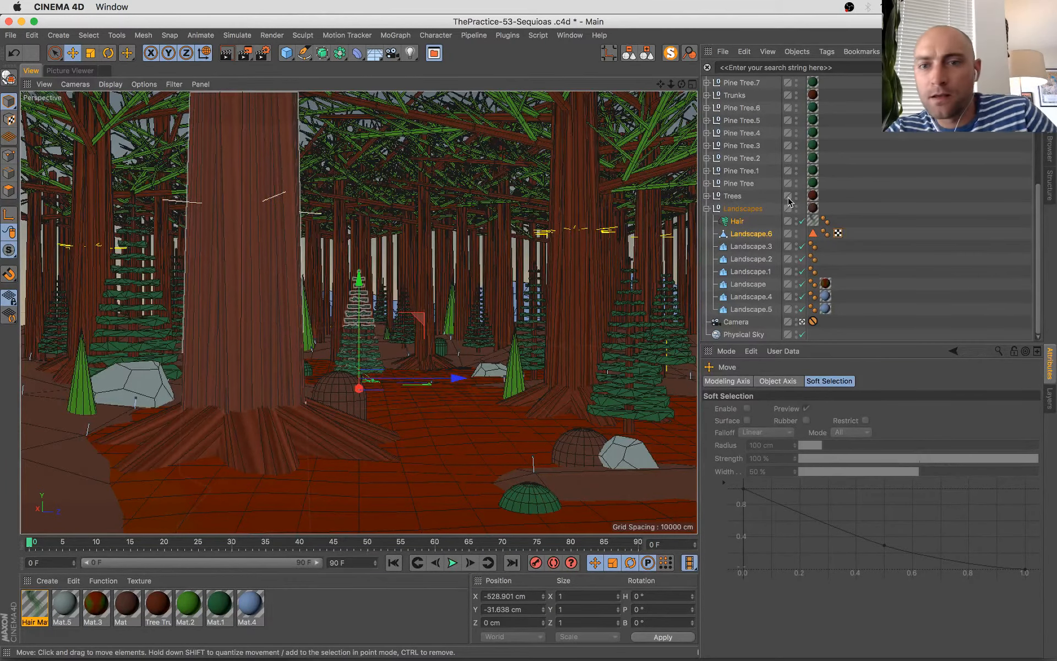
click(738, 184)
click(707, 183)
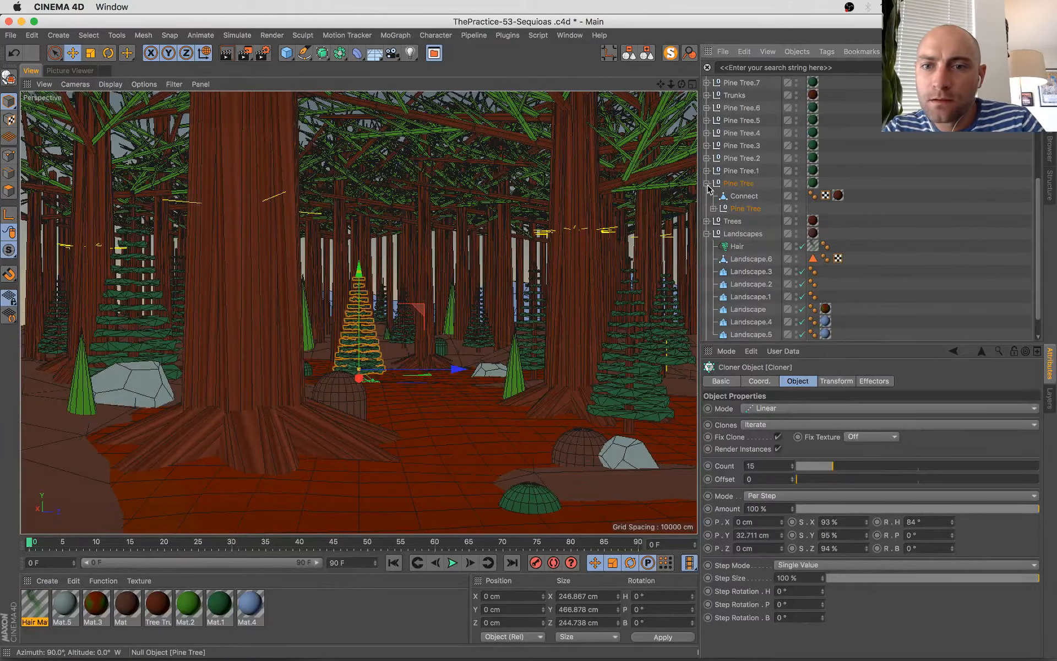
click(707, 184)
click(230, 610)
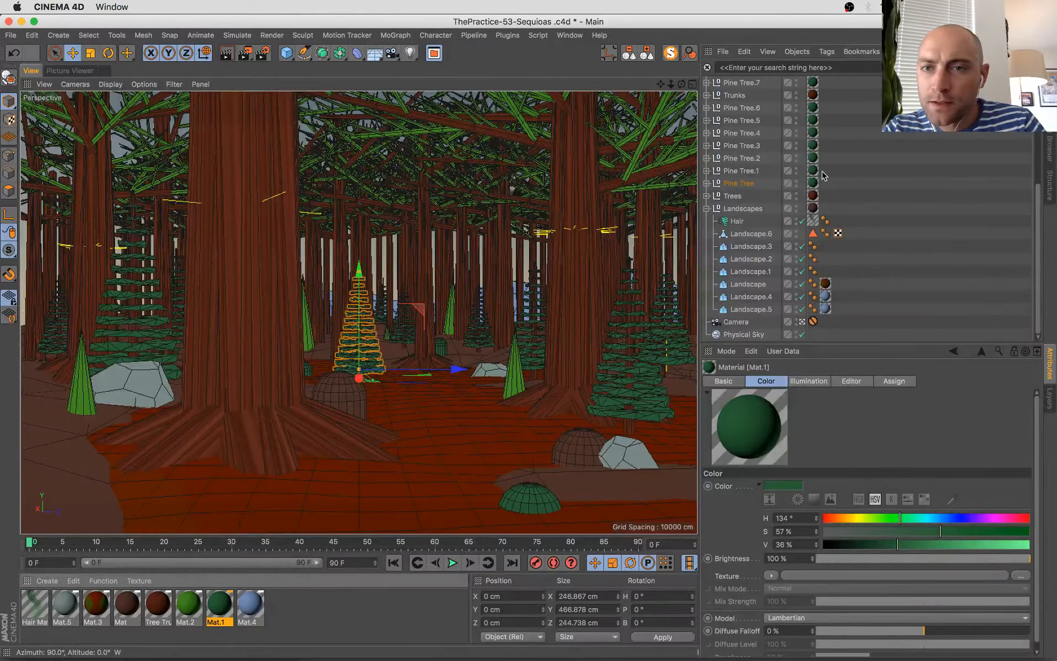
scroll(820, 187, up, 5)
click(813, 284)
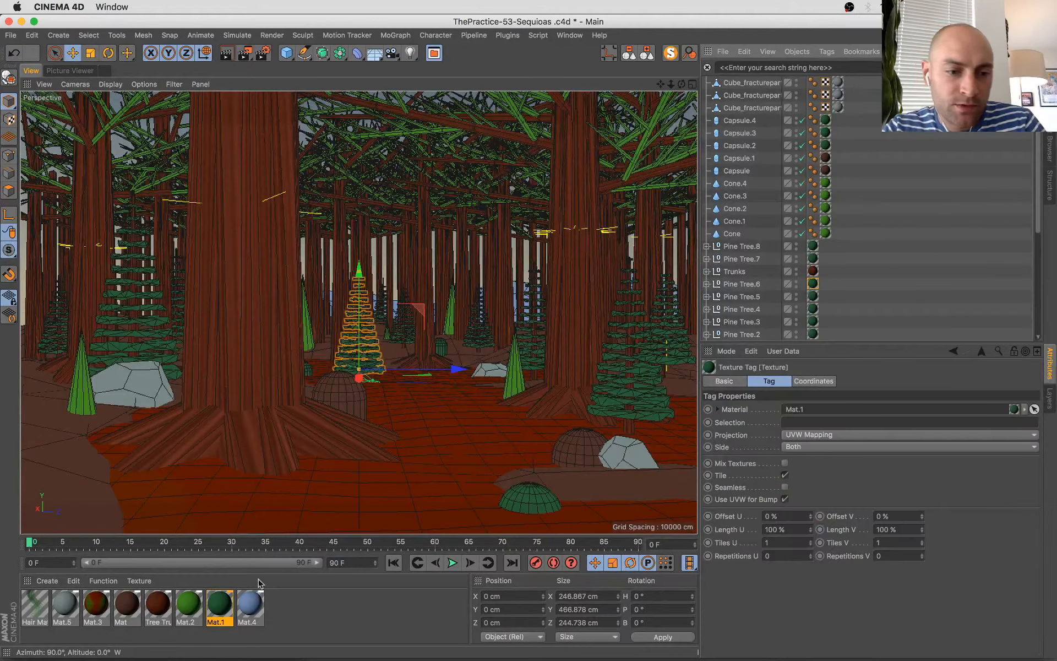
drag(220, 608, 230, 606)
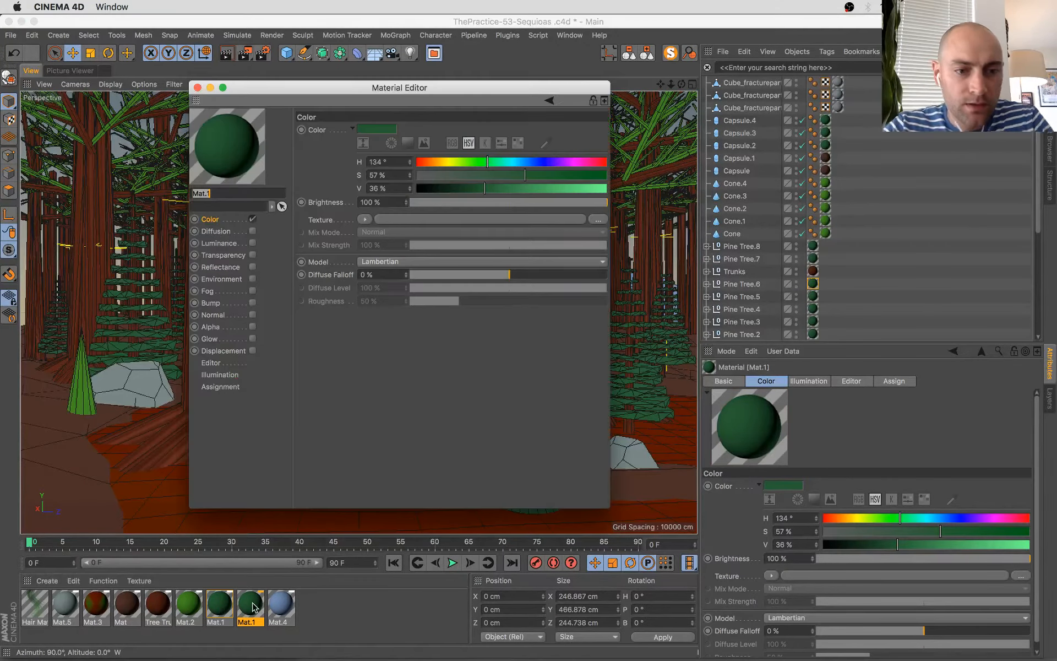
- Enable the Alpha channel on the duplicated Mat.1 material and load a Noise shader as its texture
double_click(246, 609)
click(253, 327)
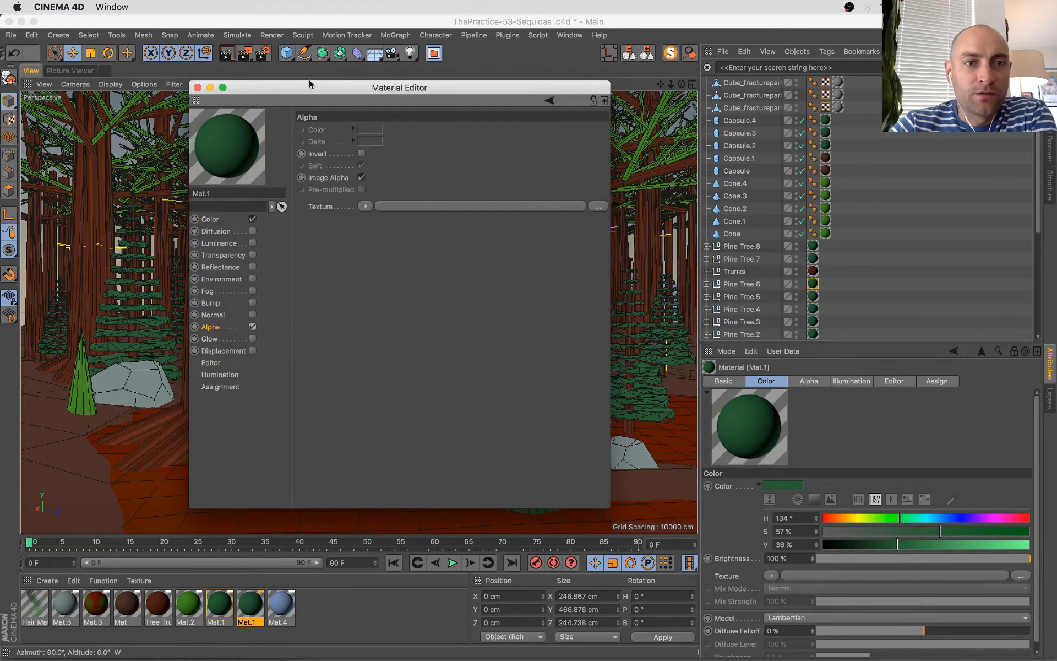
drag(315, 92, 608, 229)
click(660, 345)
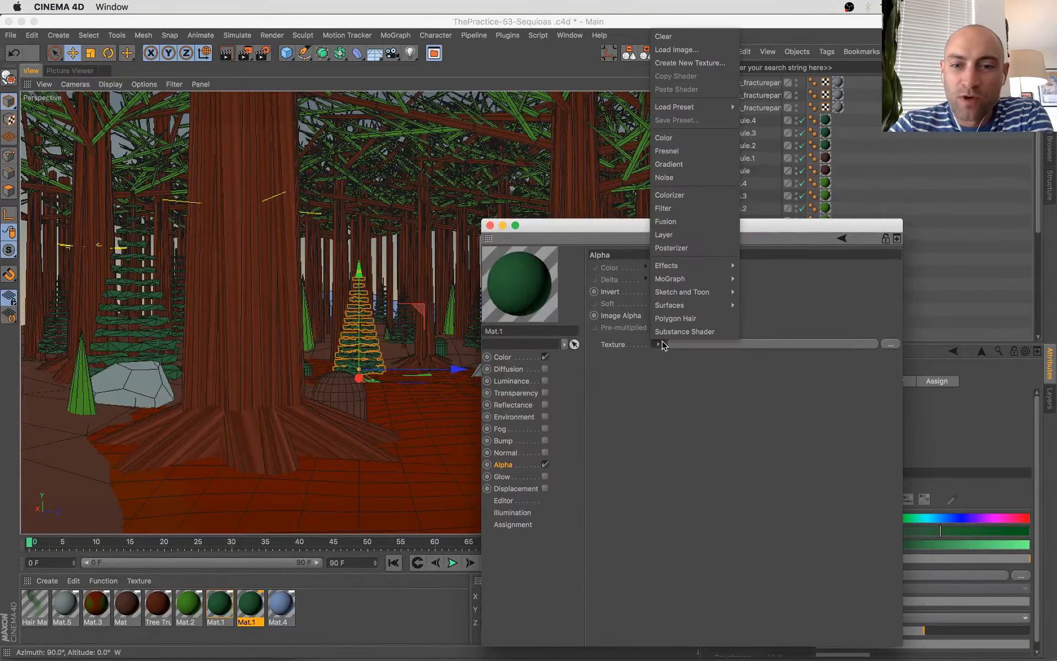
click(683, 177)
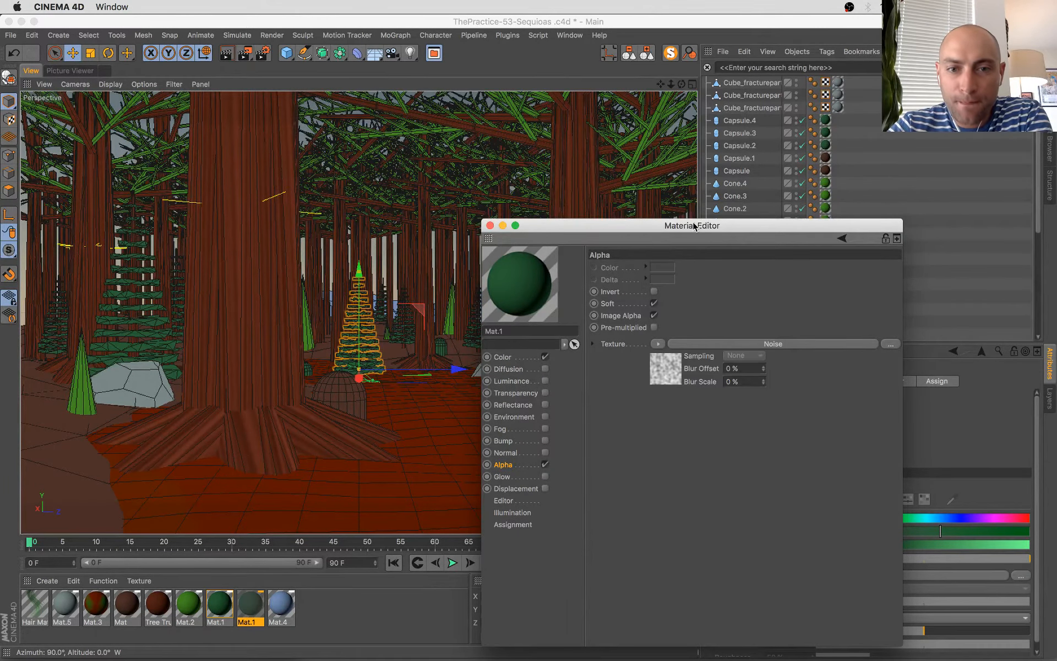
drag(677, 230, 655, 209)
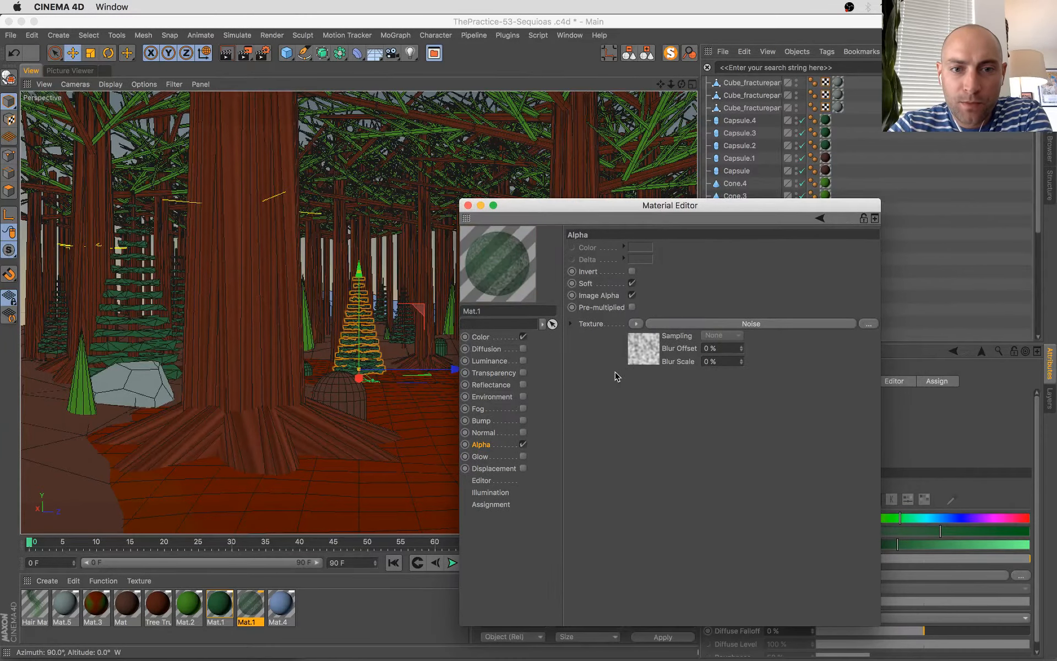
- Set the alpha Noise shader's Low Clip to 36% and High Clip to 72%
click(647, 354)
click(757, 550)
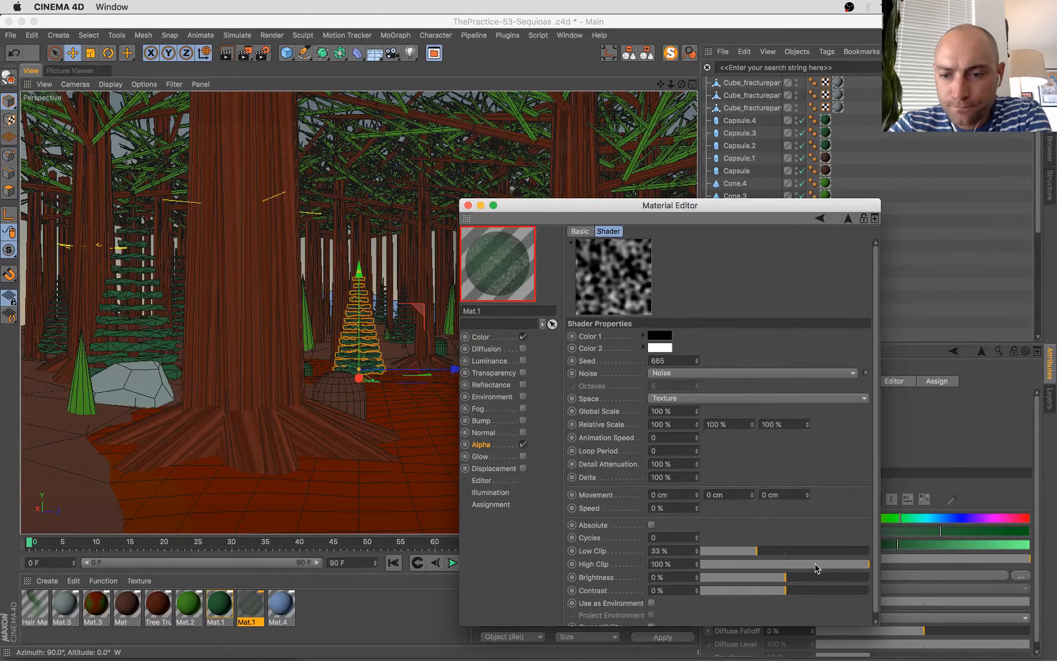
click(815, 564)
click(731, 551)
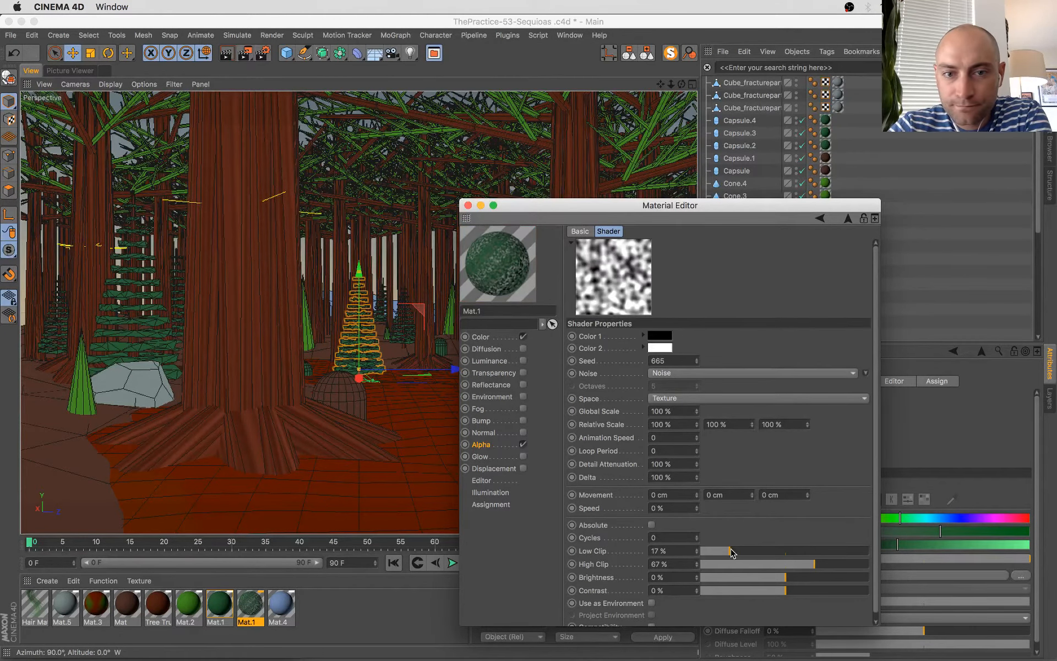
drag(783, 564, 762, 552)
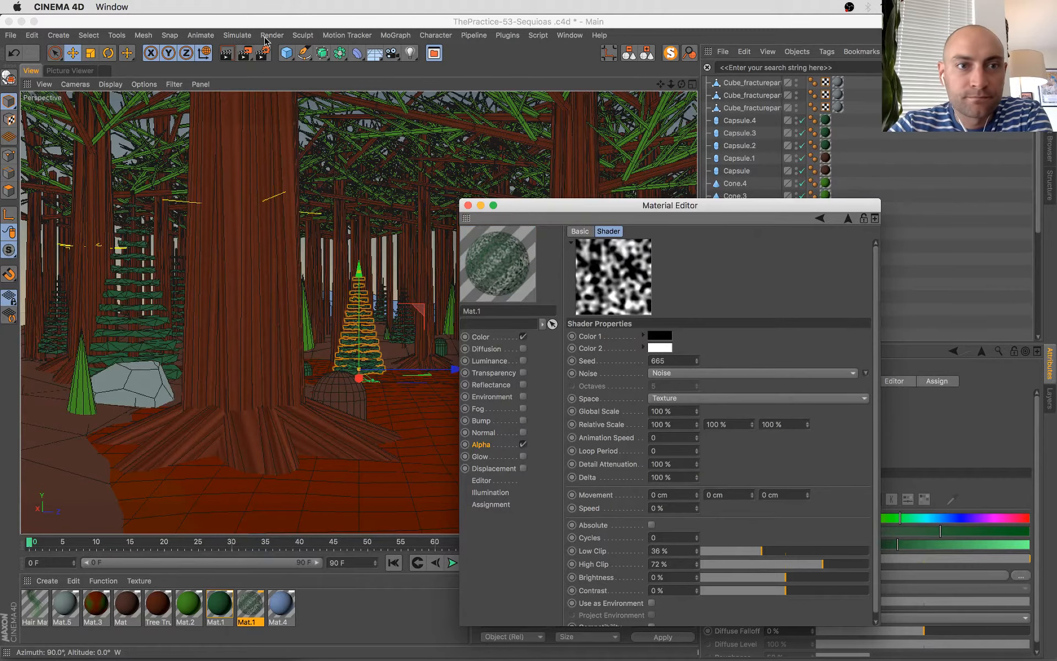
- Enable Evaluate Transparency for Ambient Occlusion in the render settings and close the Material Editor
key(super+b)
click(494, 346)
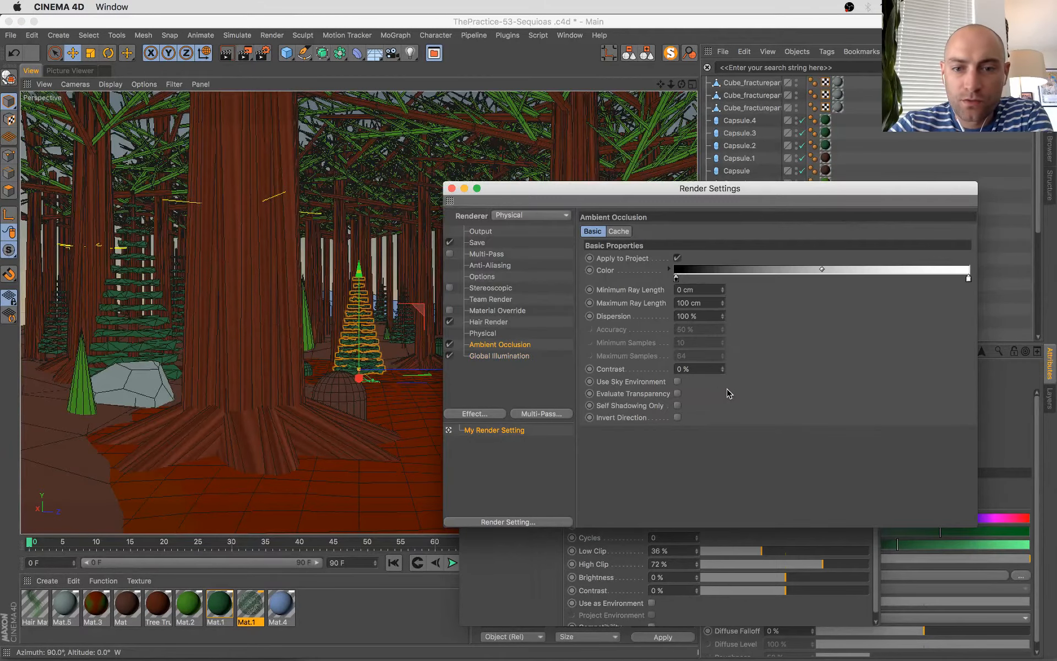
click(677, 393)
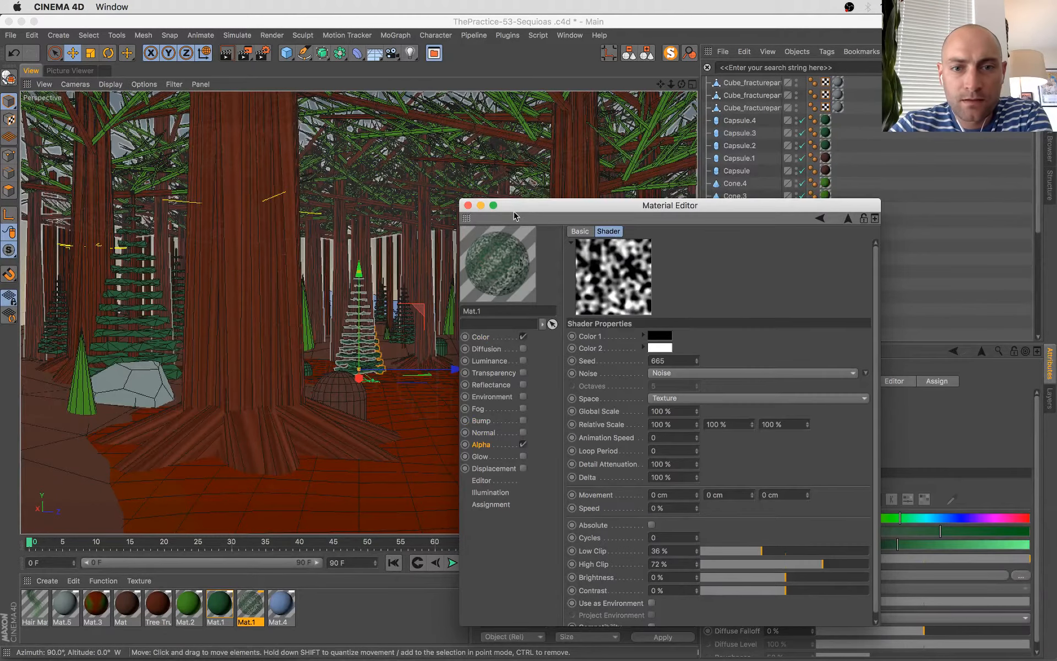
drag(546, 209, 536, 198)
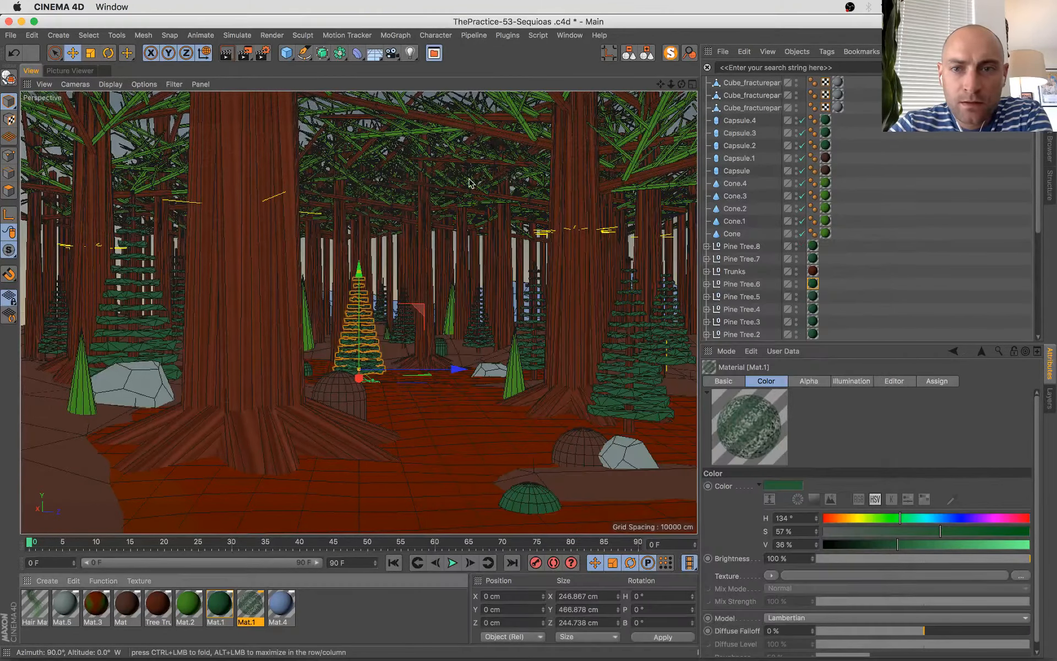
click(458, 193)
- Move the Trunks null directly above the Pine Tree nulls in the object hierarchy and collapse the Landscapes group
scroll(781, 190, down, 3)
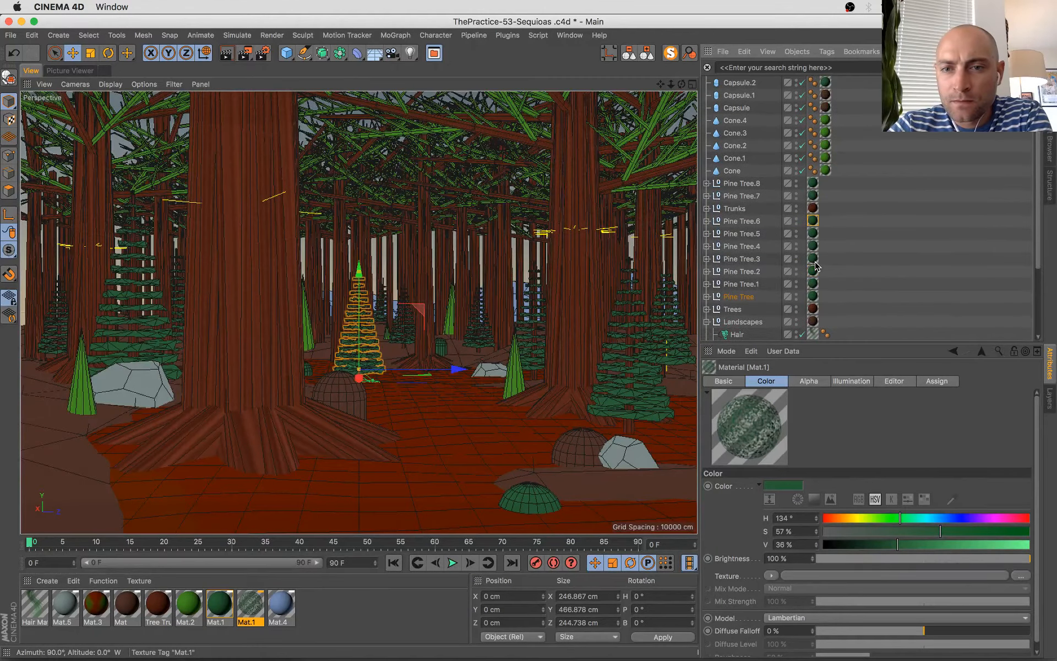
drag(735, 208, 732, 180)
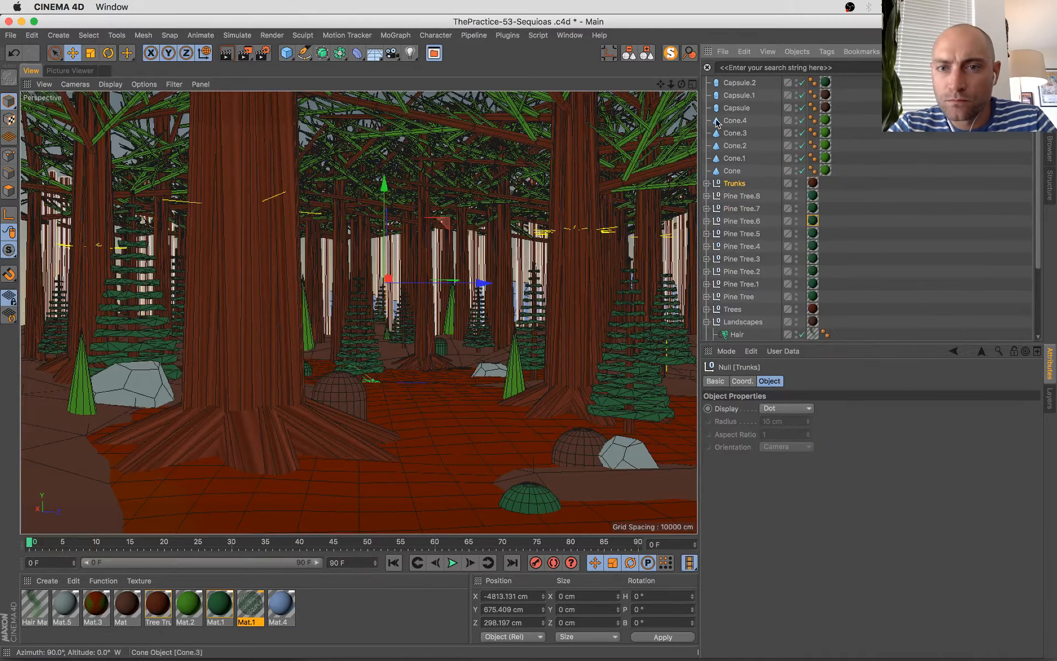
click(647, 52)
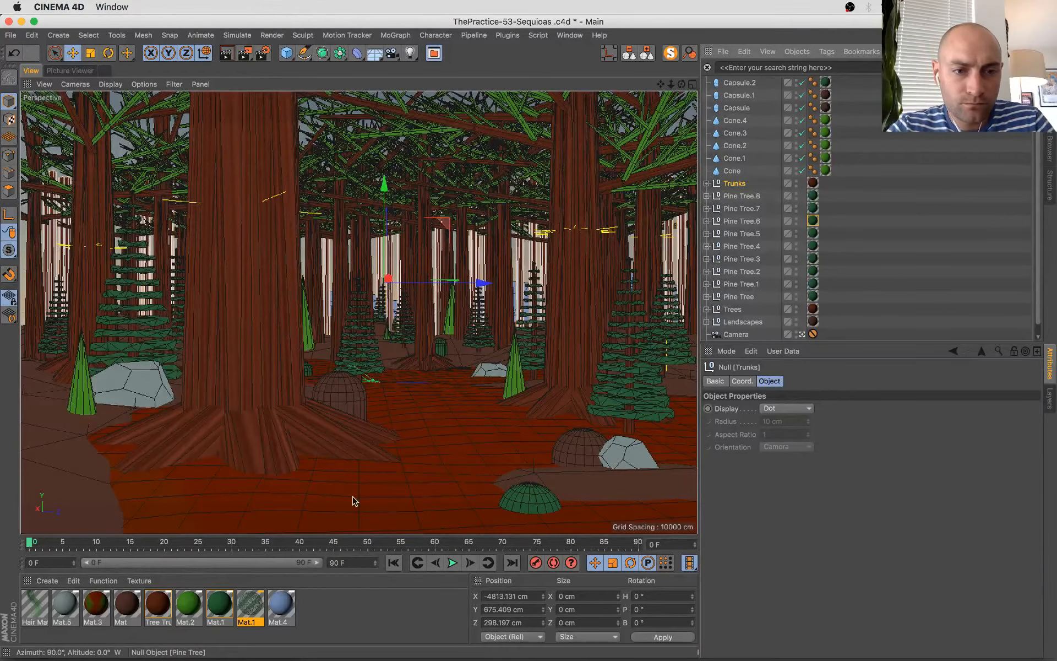
- Replace the old green material on Pine Tree through Pine Tree.8 with the duplicated Mat.1 that has the noise alpha
drag(251, 605, 814, 301)
key(Delete)
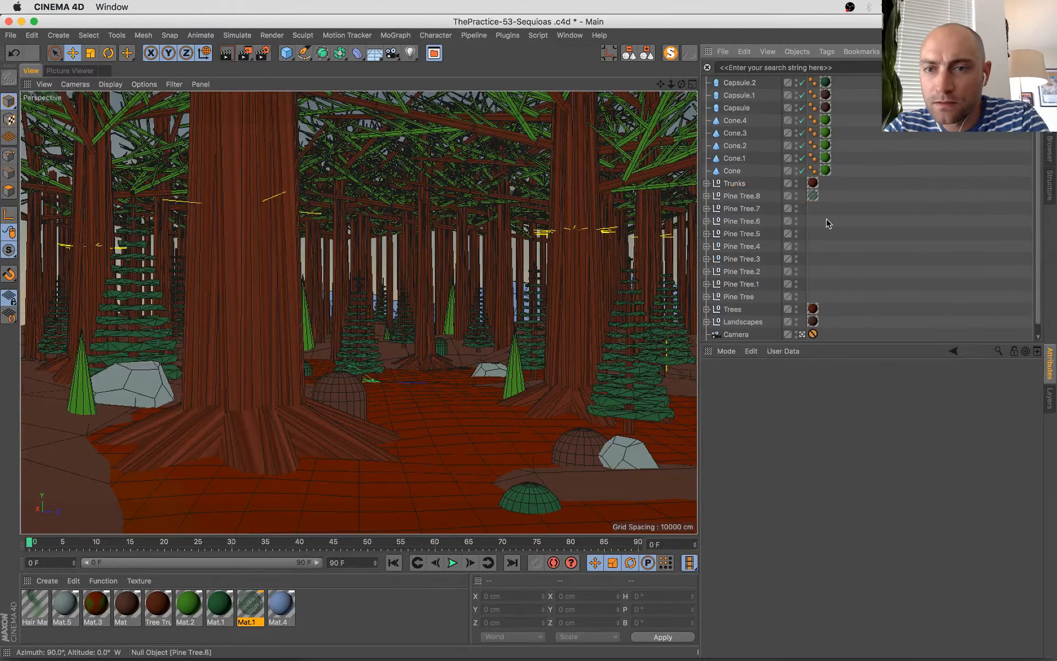
ctrl+drag(812, 196, 814, 209)
ctrl+drag(813, 208, 814, 223)
ctrl+drag(813, 221, 813, 235)
ctrl+drag(813, 233, 815, 297)
click(854, 260)
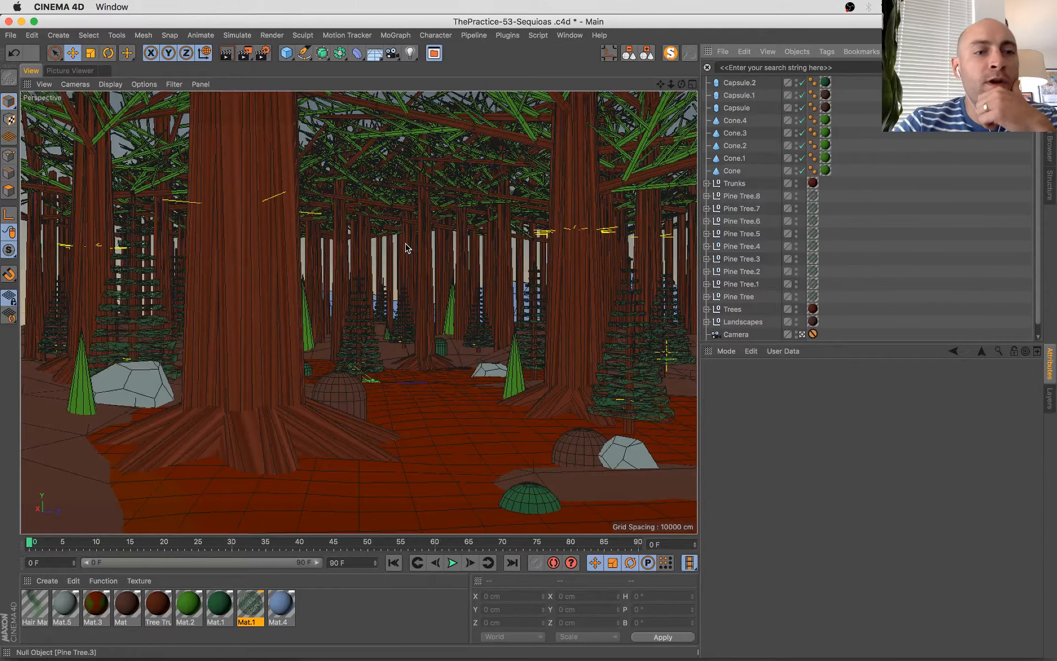
- Save the scene and compare the in-progress render with the two previous finished renders in the Picture Viewer history
key(super+s)
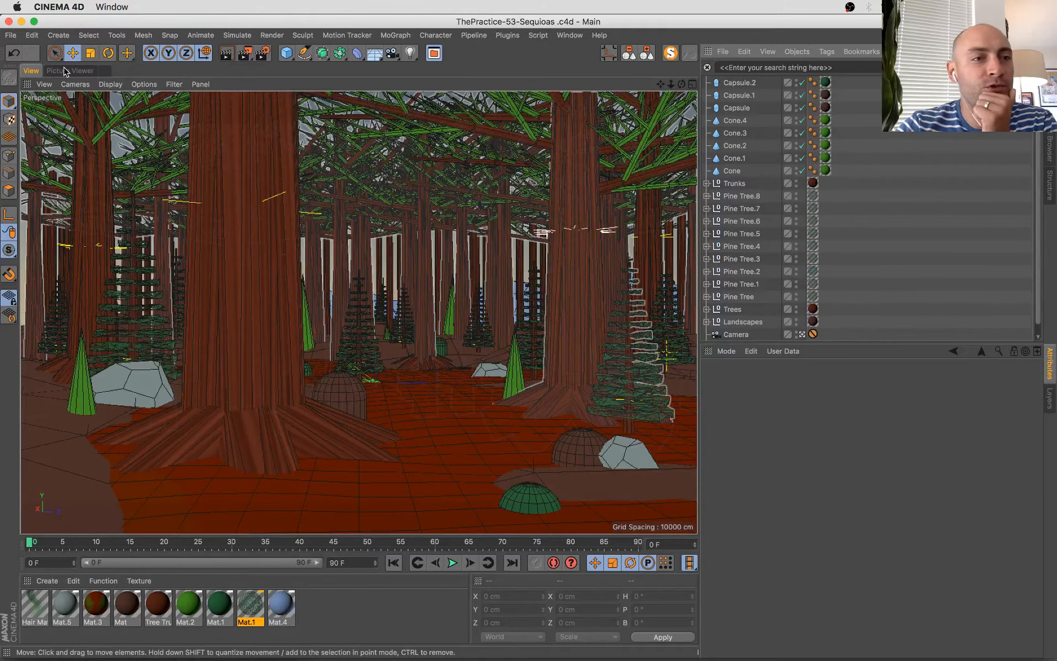
key(shift+r)
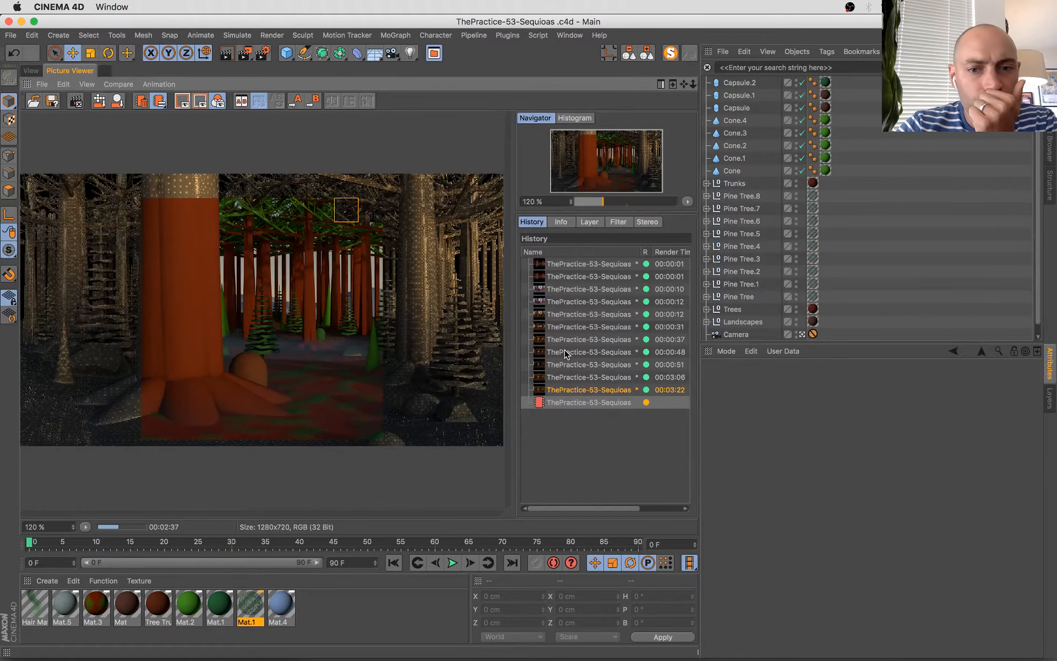
click(584, 390)
key(Up)
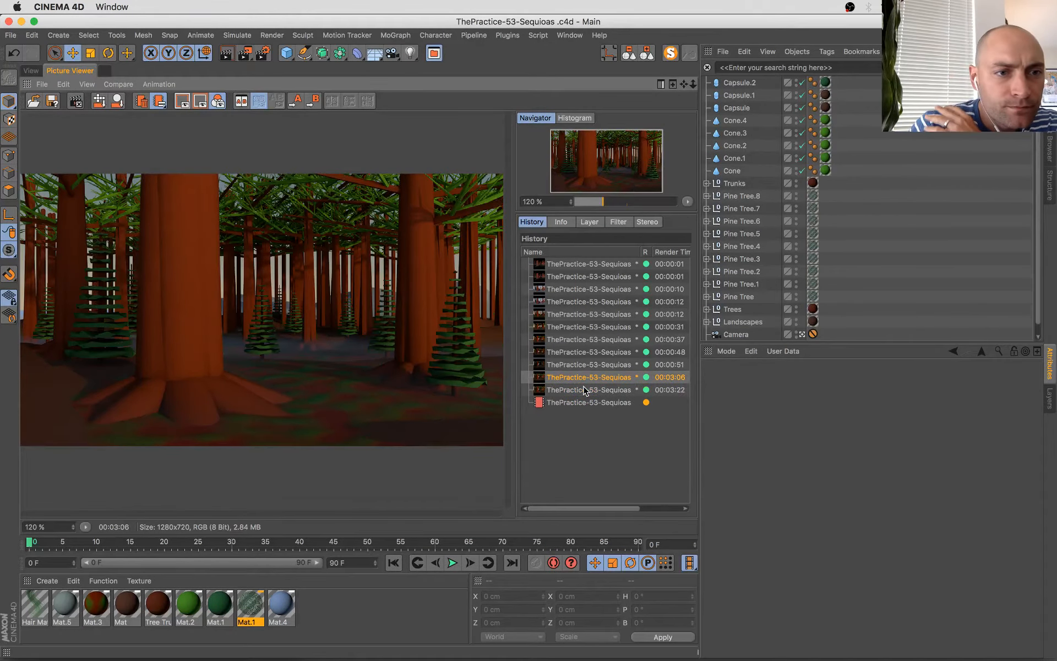
key(Down)
key(Down)
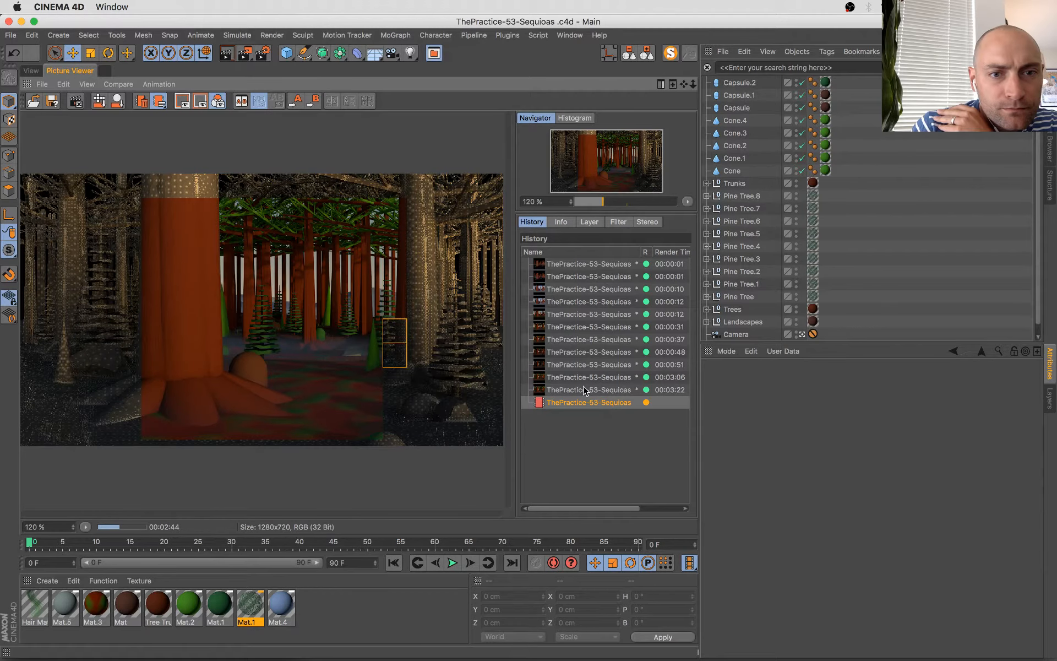
- Add a Sphere primitive to the forest scene
click(31, 71)
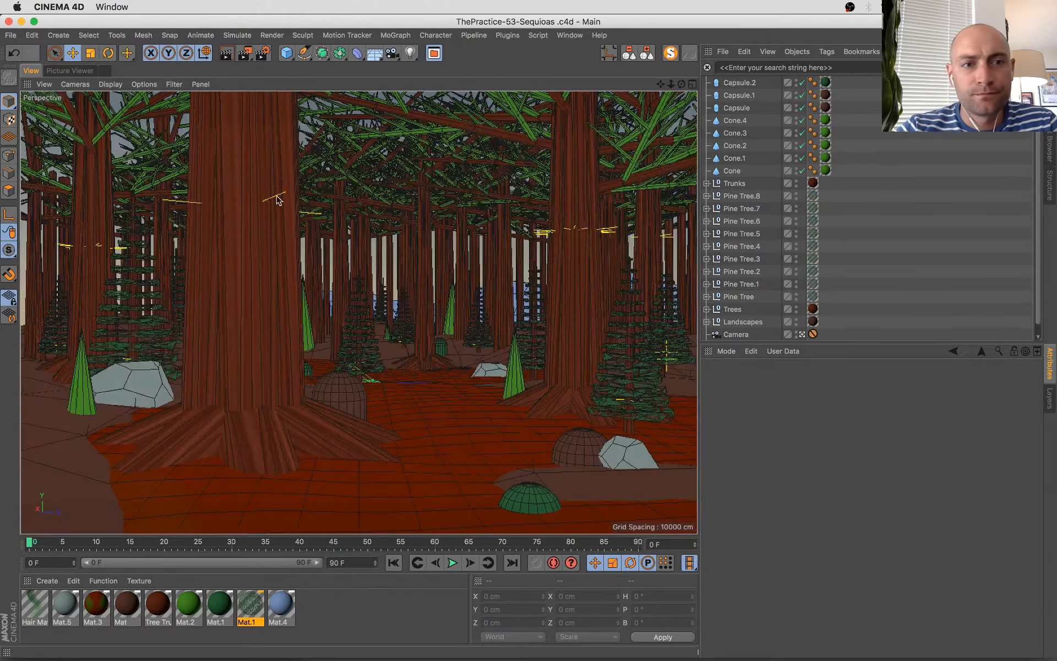
click(284, 55)
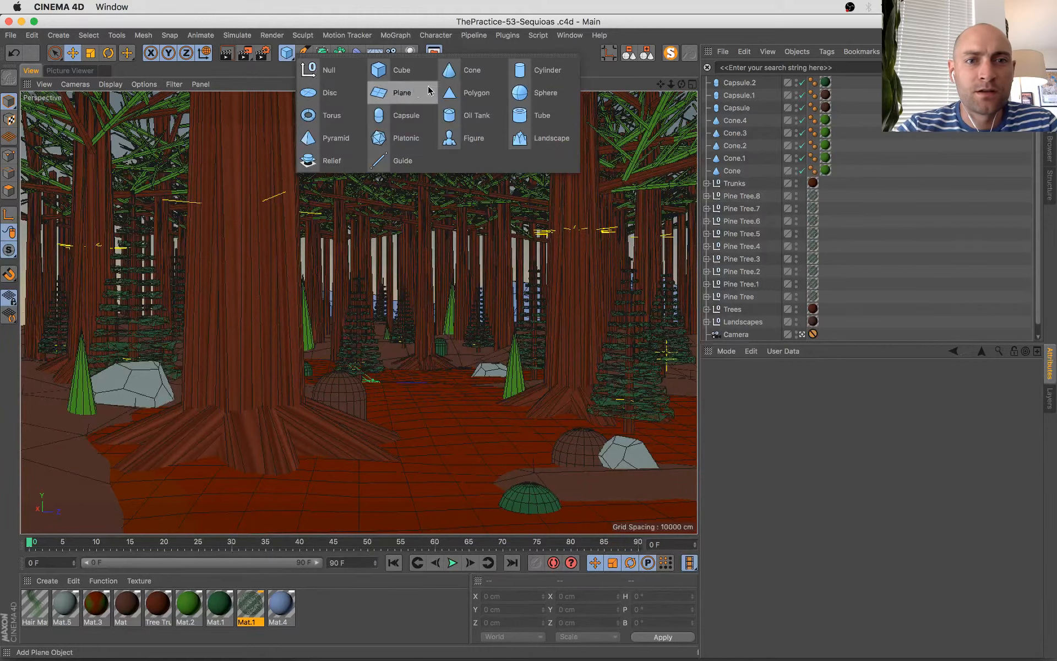
click(523, 94)
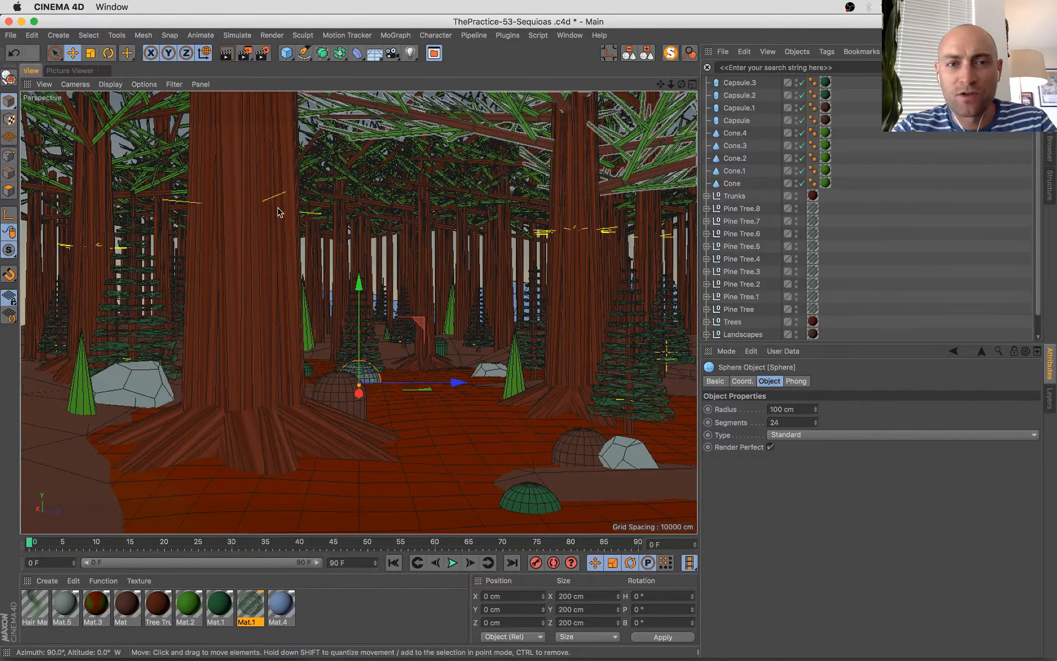
- Check the Restream chat in Chrome again and view the latest finished forest render beside the one in progress
key(super+Tab)
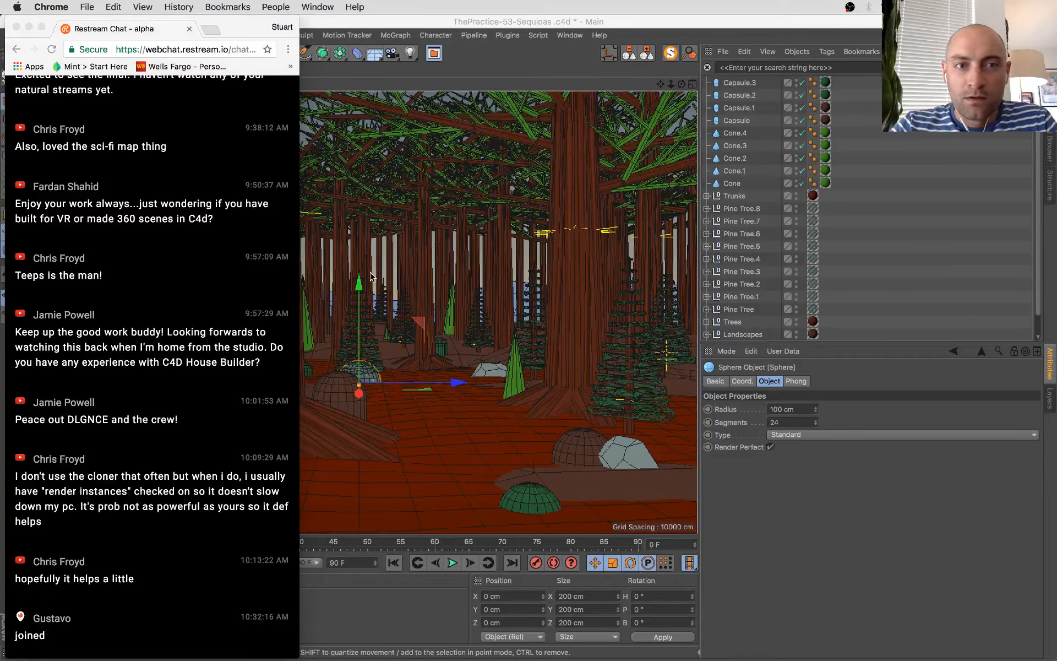
key(super+Tab)
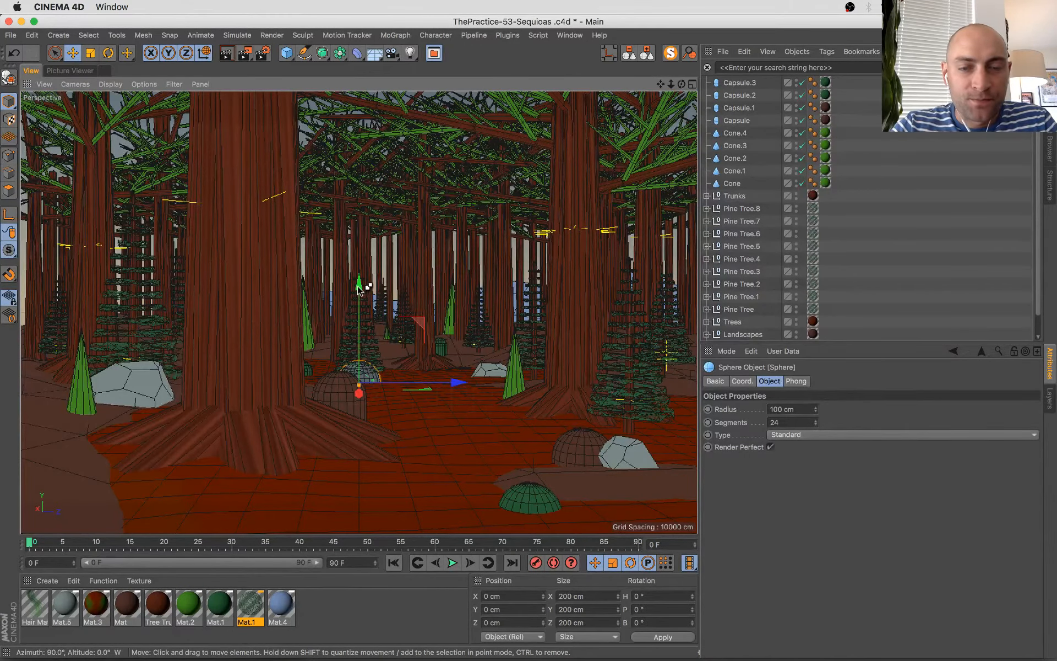
click(70, 72)
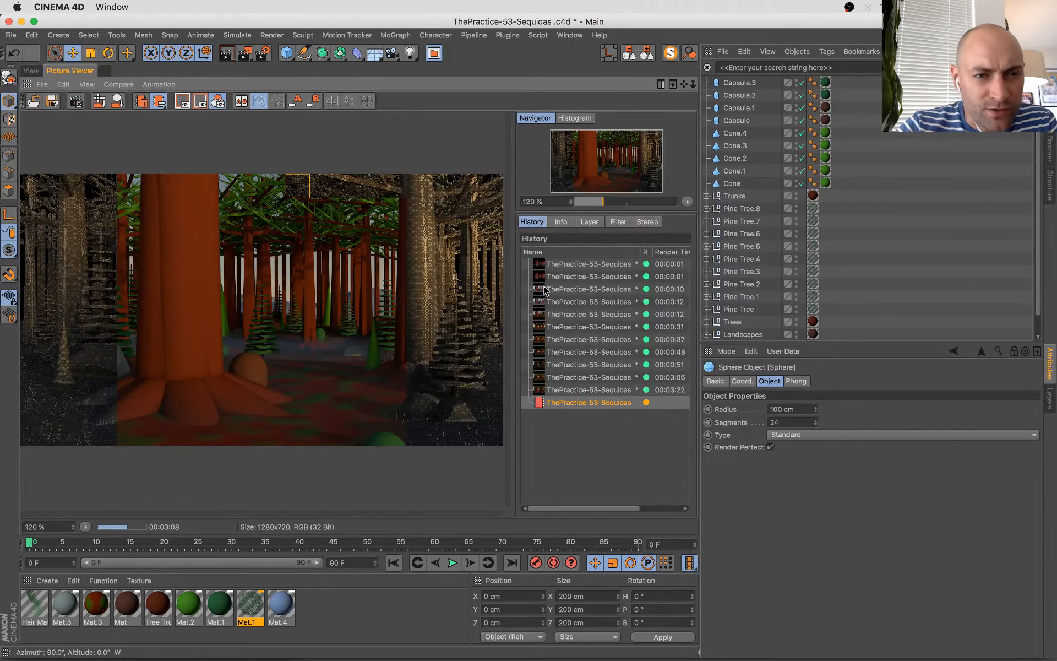
click(609, 391)
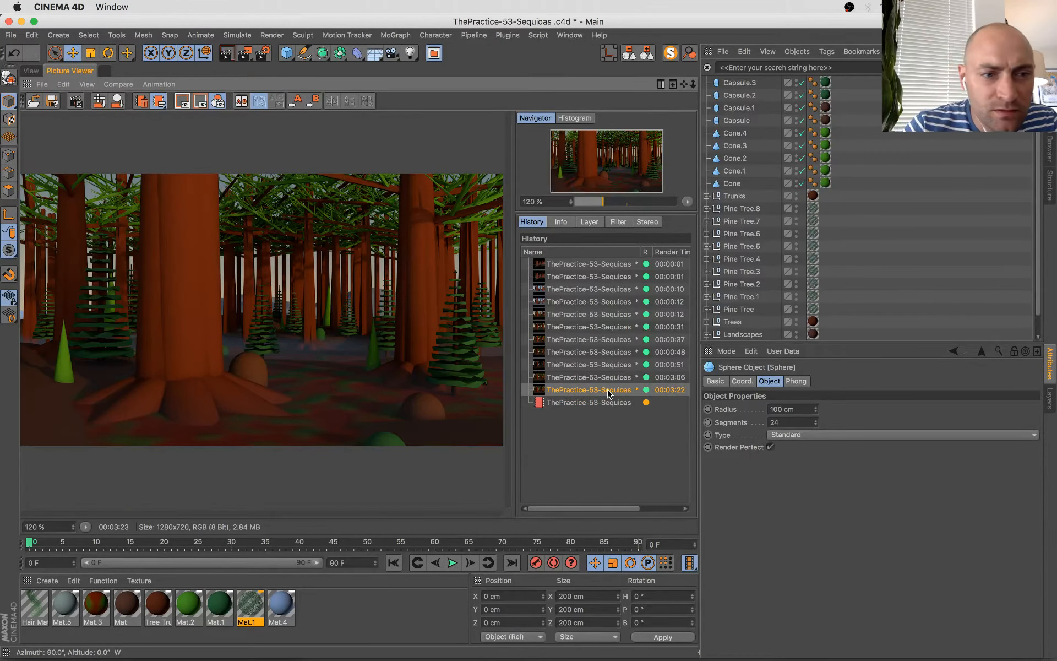
- Compare the in-progress forest render repeatedly with the previous finished render in the render history
key(Down)
key(Up)
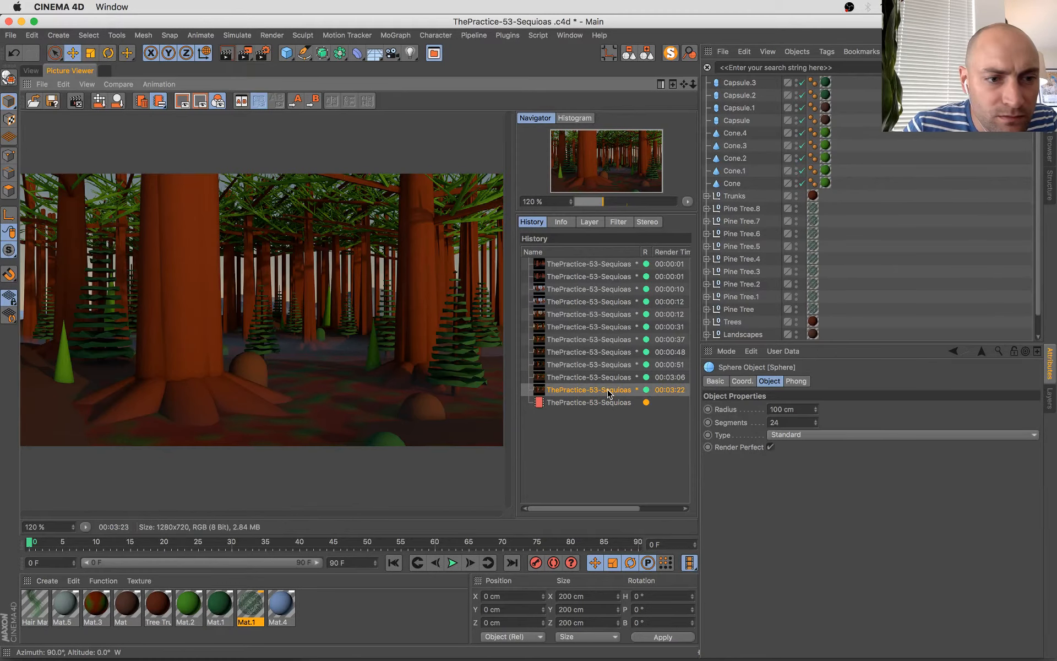
key(Down)
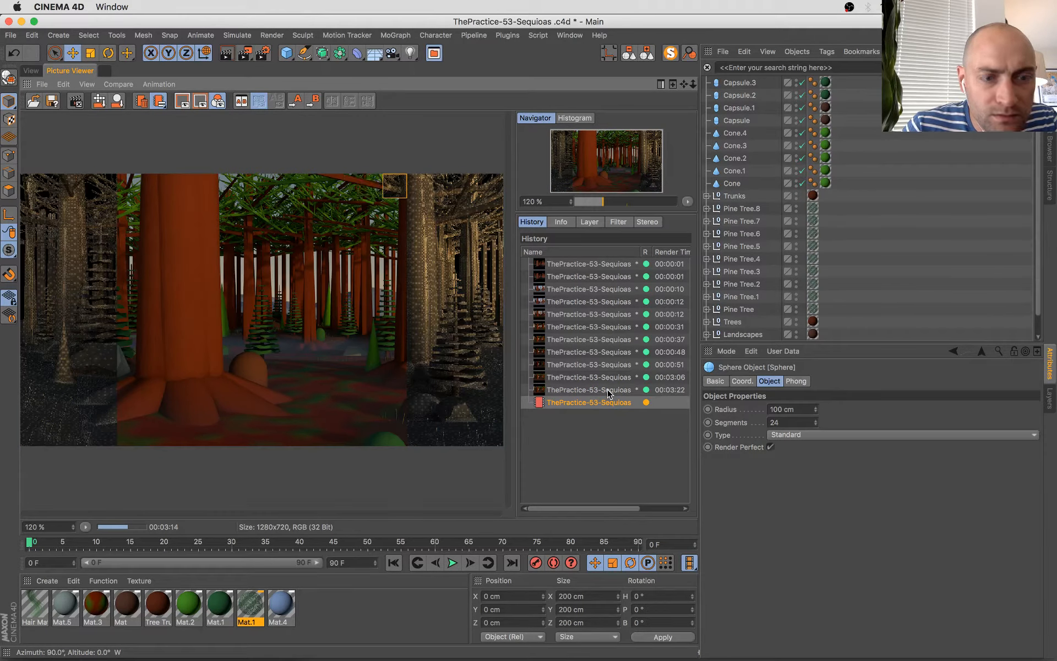
key(Up)
key(Down)
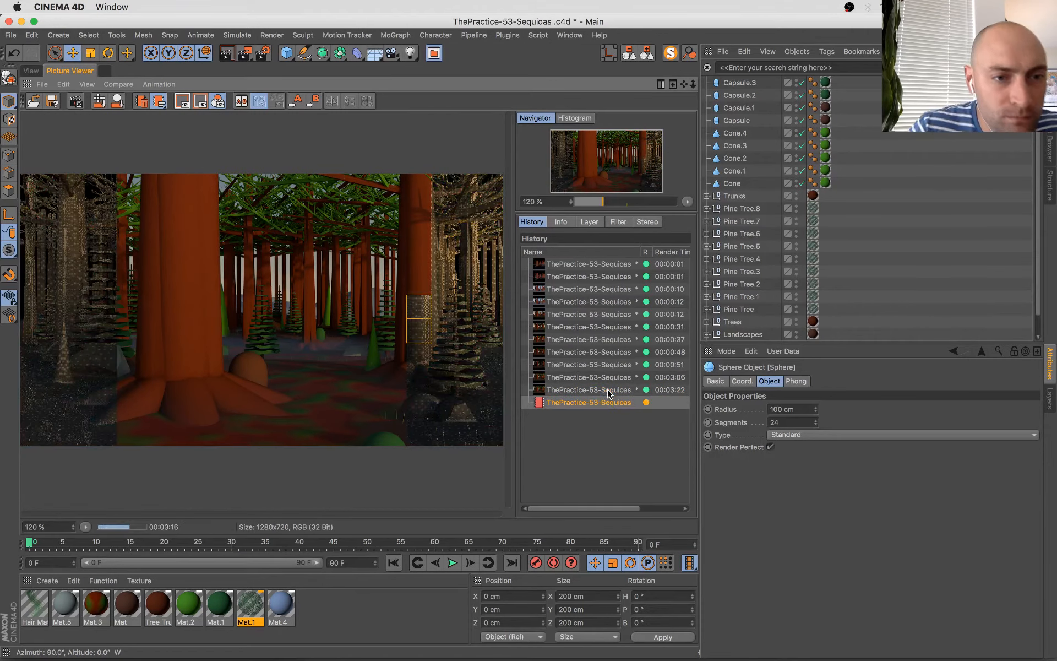
key(Up)
key(Down)
key(Up)
key(Down)
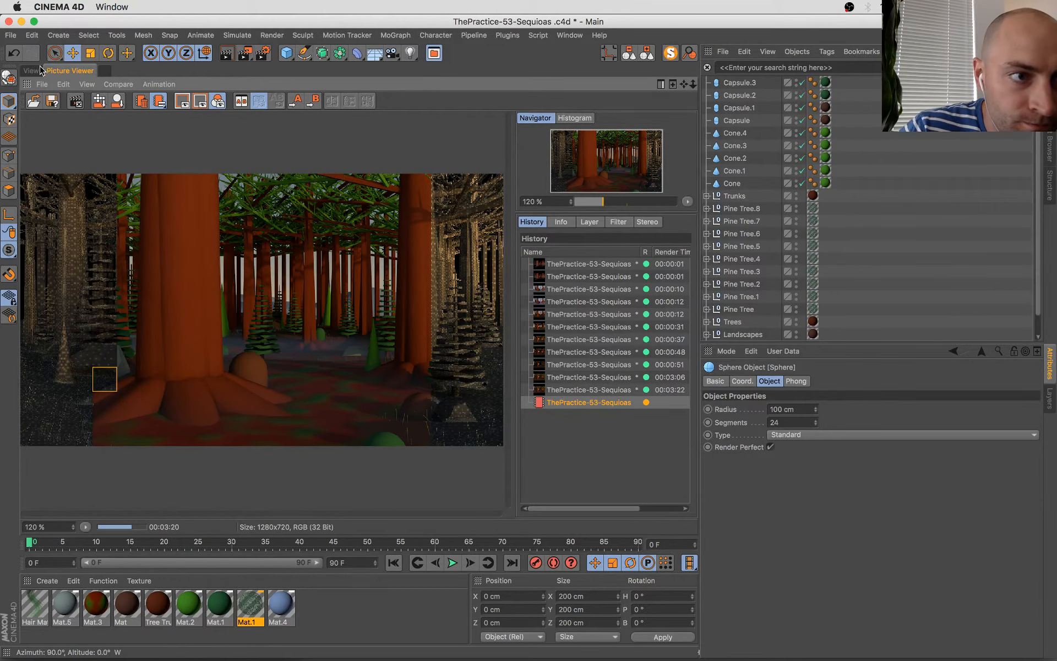
- Raise the bump strength of the Tree Trunk material to 17%
click(32, 71)
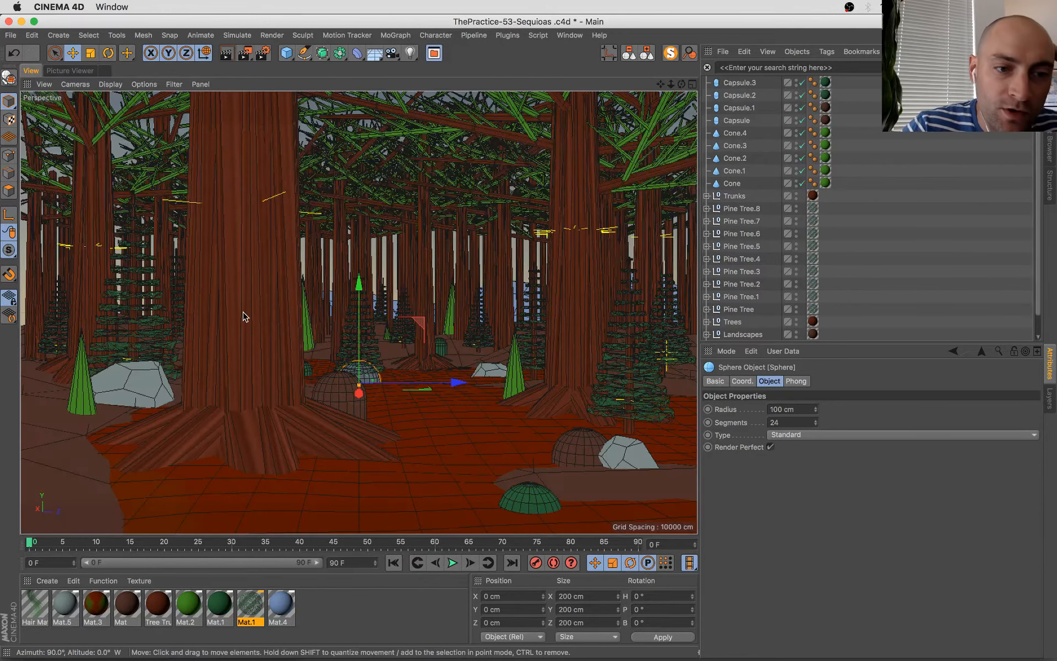
click(161, 603)
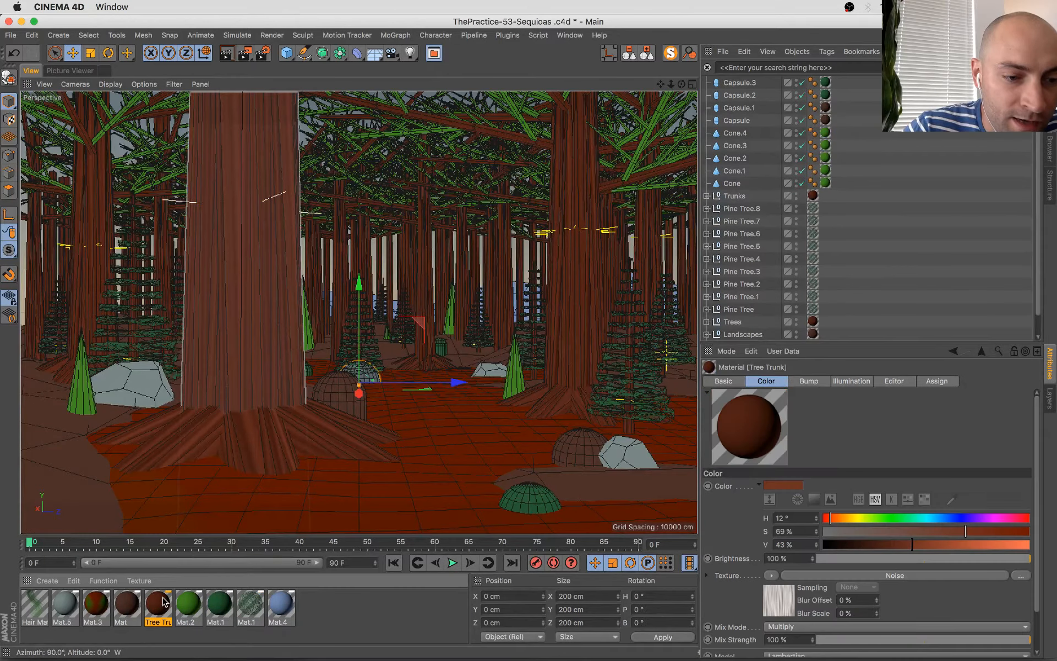
double_click(163, 601)
click(219, 302)
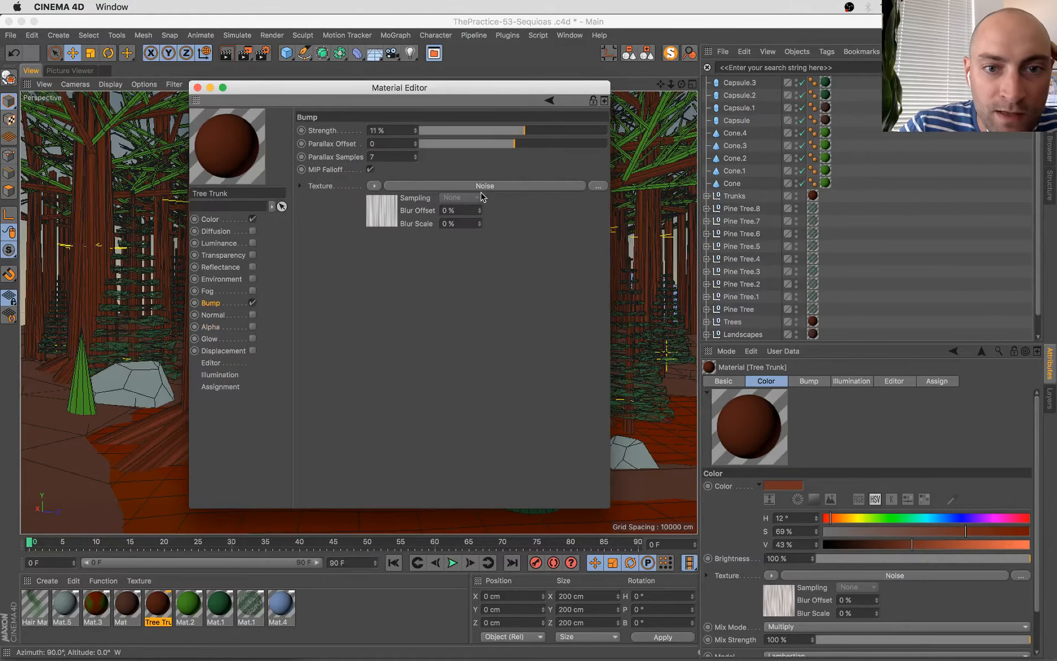
drag(526, 132, 533, 136)
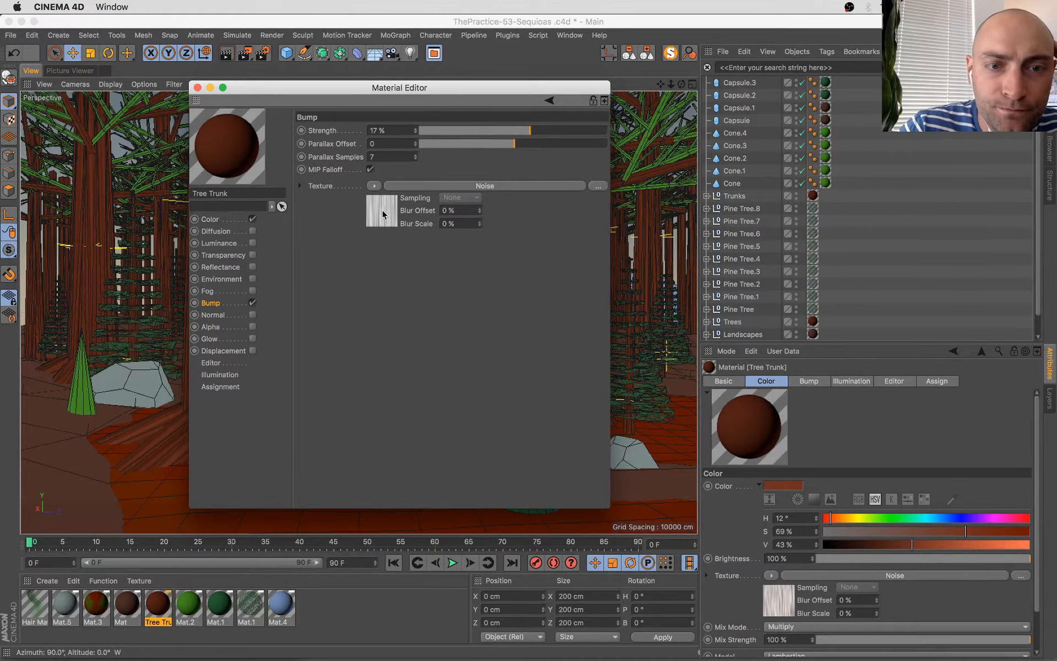
- In the Tree Trunk bump noise, set Color 1 to black and the global scale to 59%
click(382, 215)
click(392, 218)
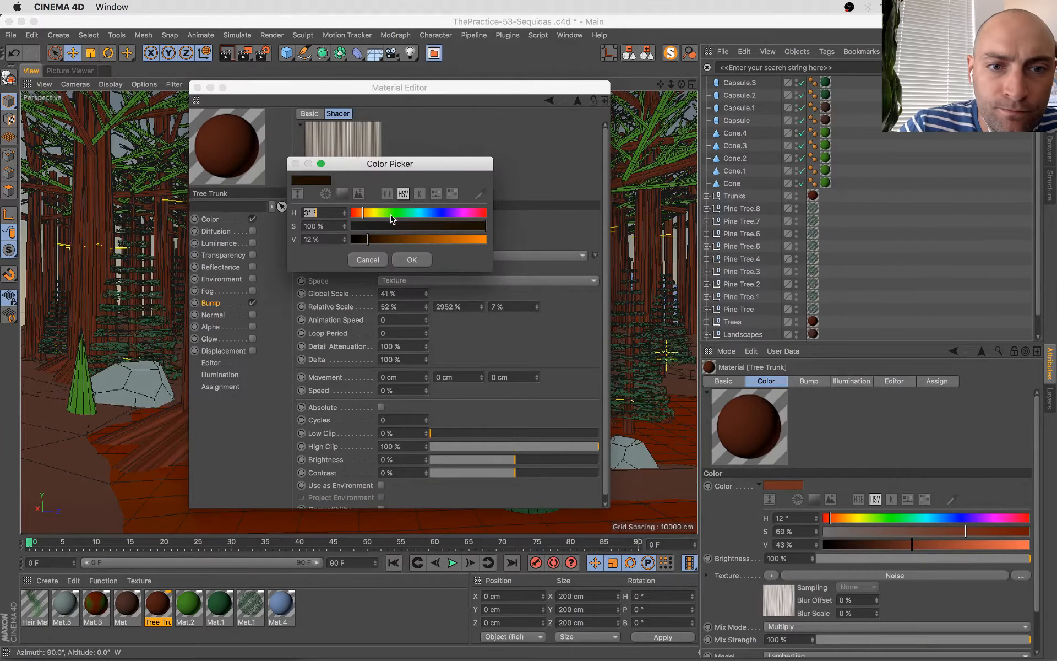
drag(392, 239, 352, 239)
click(412, 259)
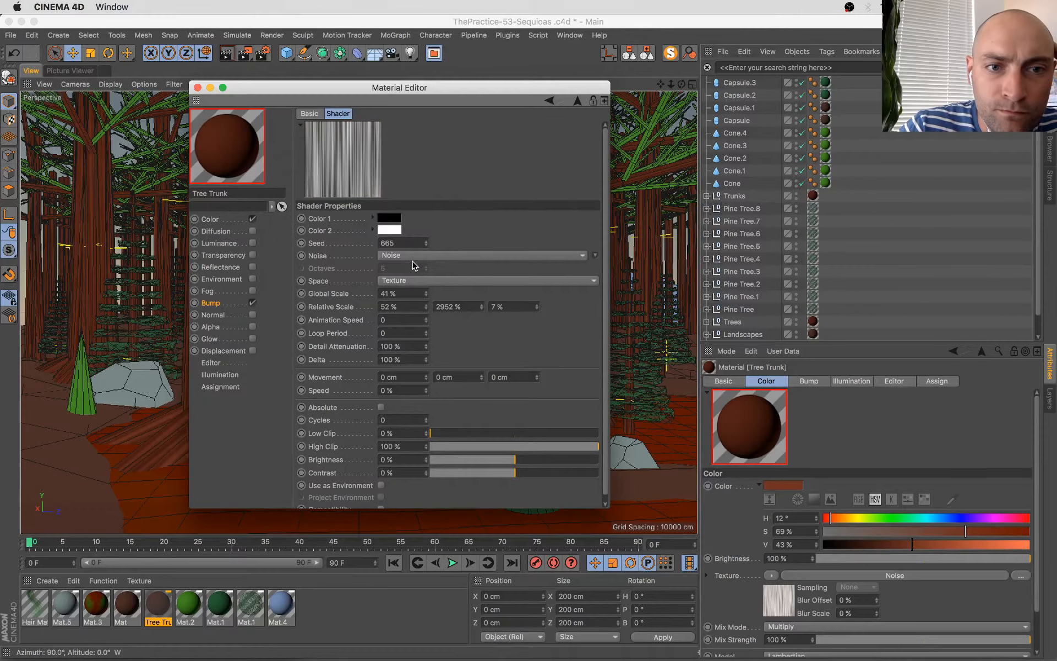
drag(426, 293, 427, 291)
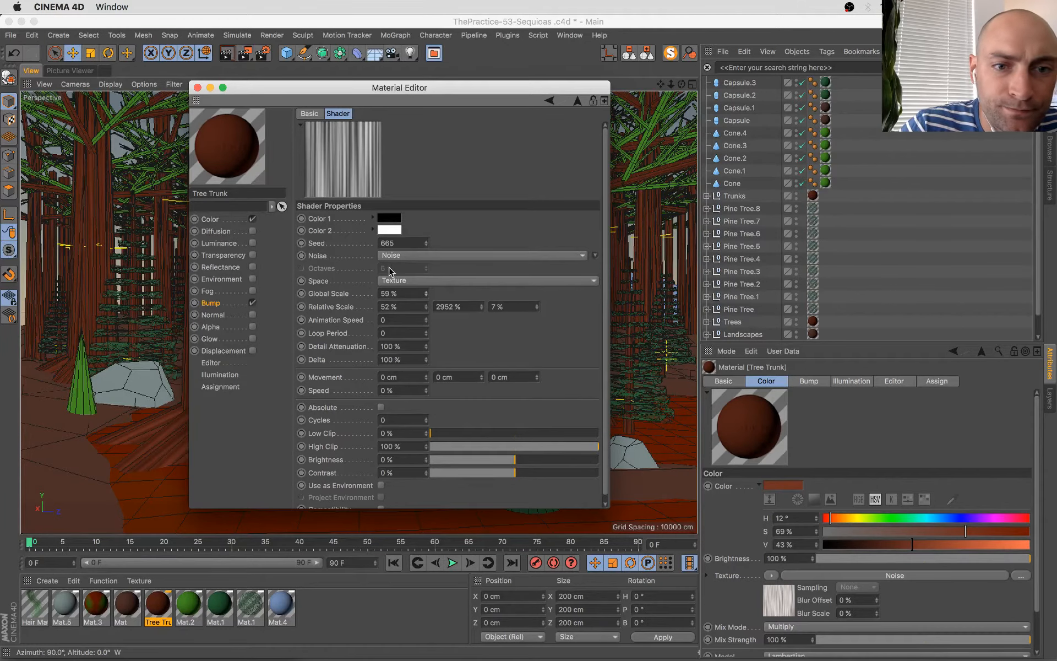
click(211, 303)
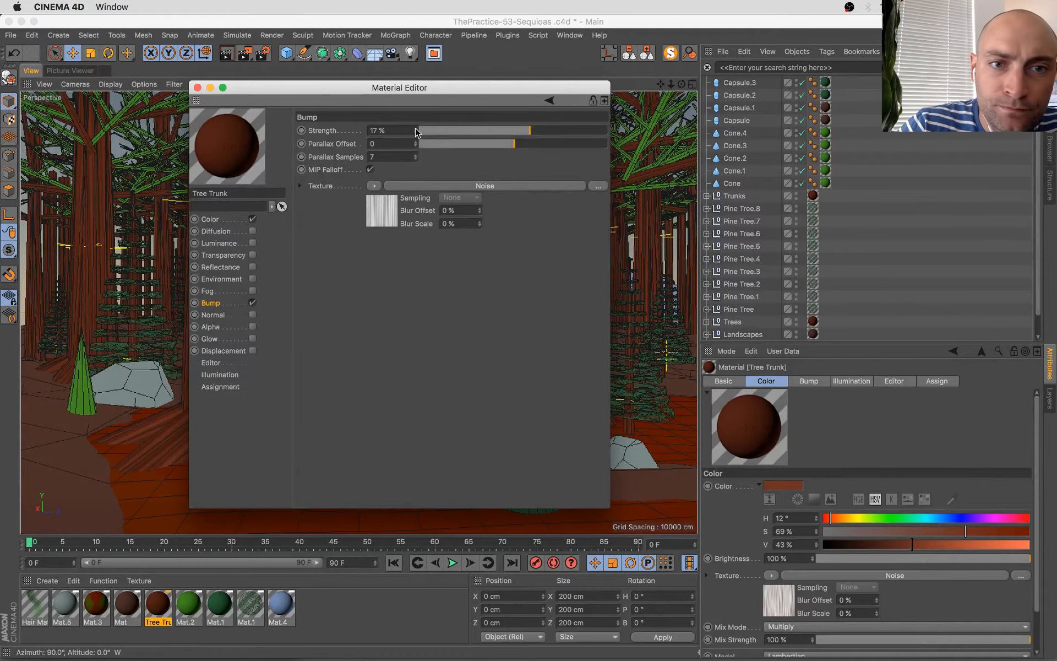
click(197, 87)
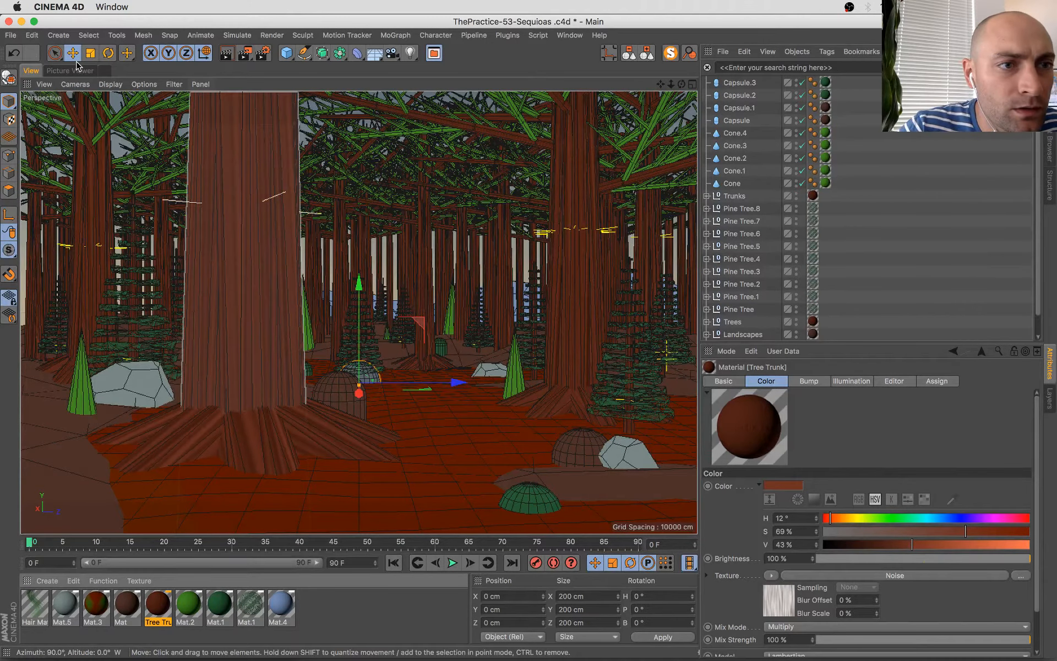
- Examine the in-progress render up close, checking the grass, rocks and the base of the large trunk
click(83, 71)
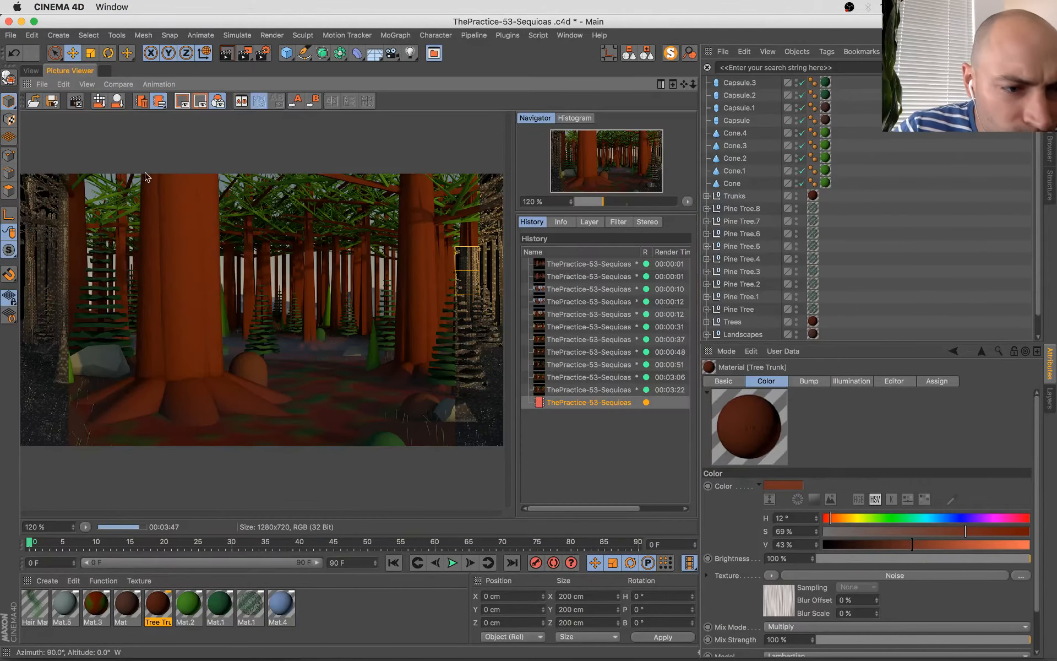
scroll(97, 438, down, 1)
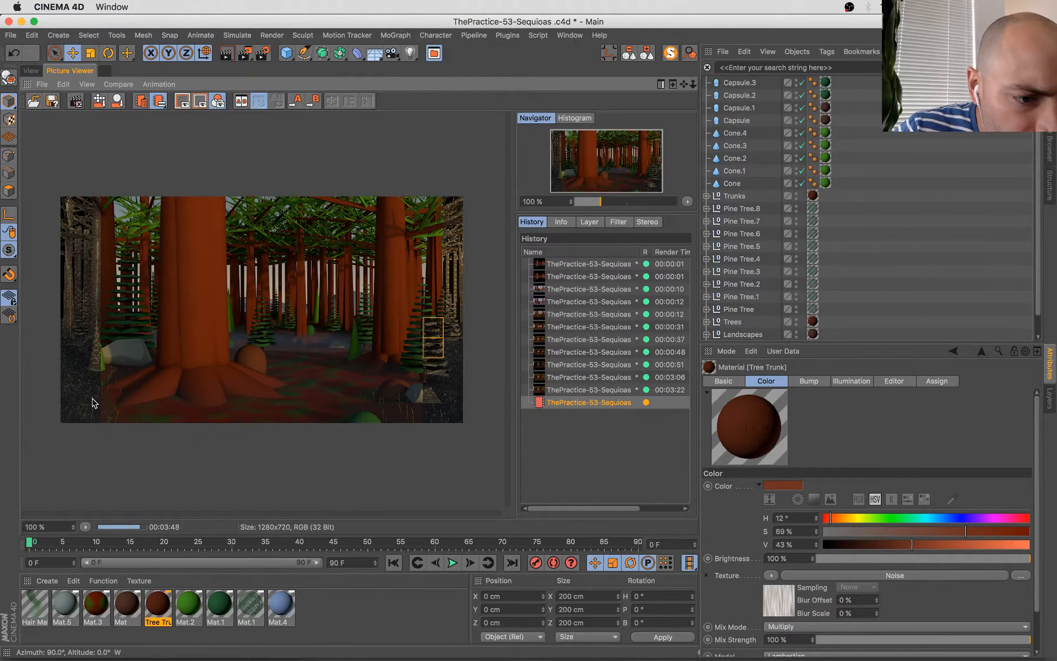
scroll(98, 407, up, 1)
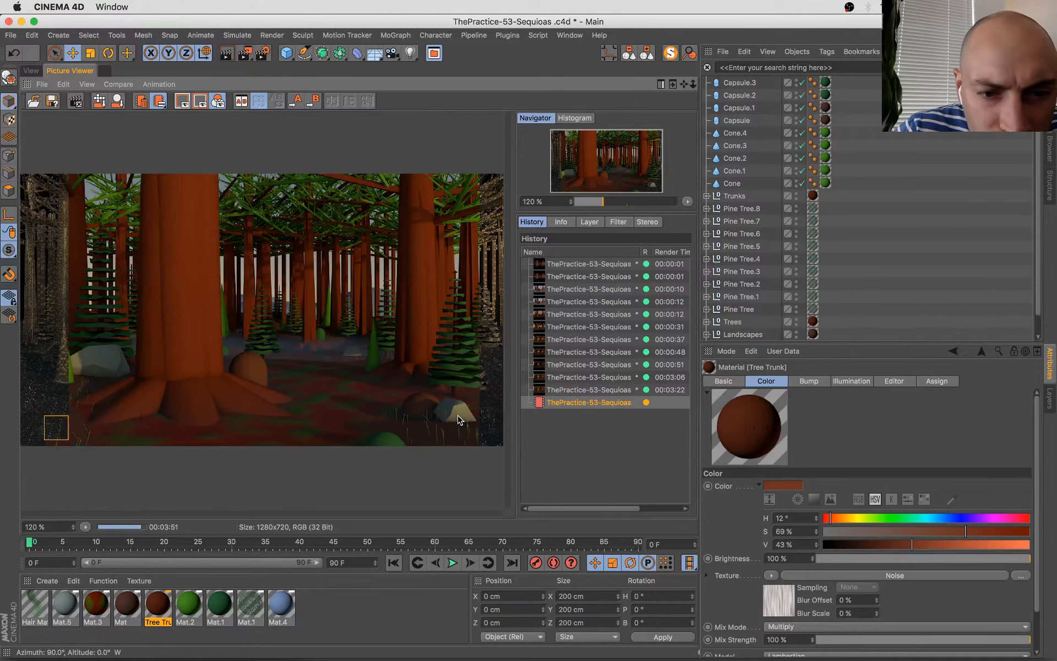
scroll(436, 410, up, 3)
drag(437, 412, 319, 146)
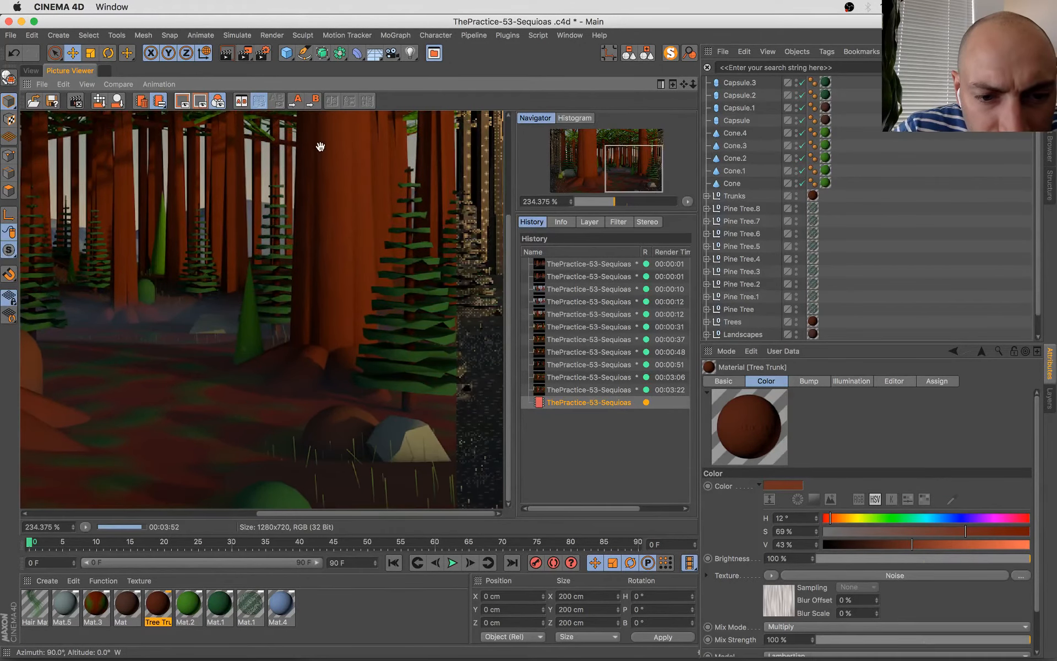
drag(262, 315, 455, 294)
drag(219, 313, 267, 314)
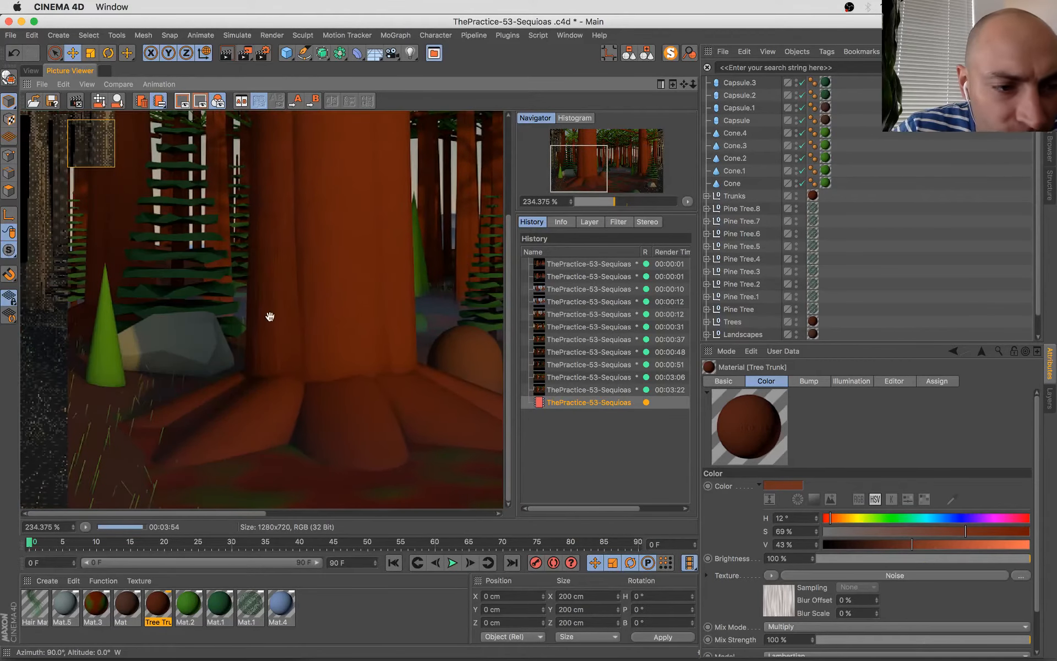
scroll(162, 429, down, 4)
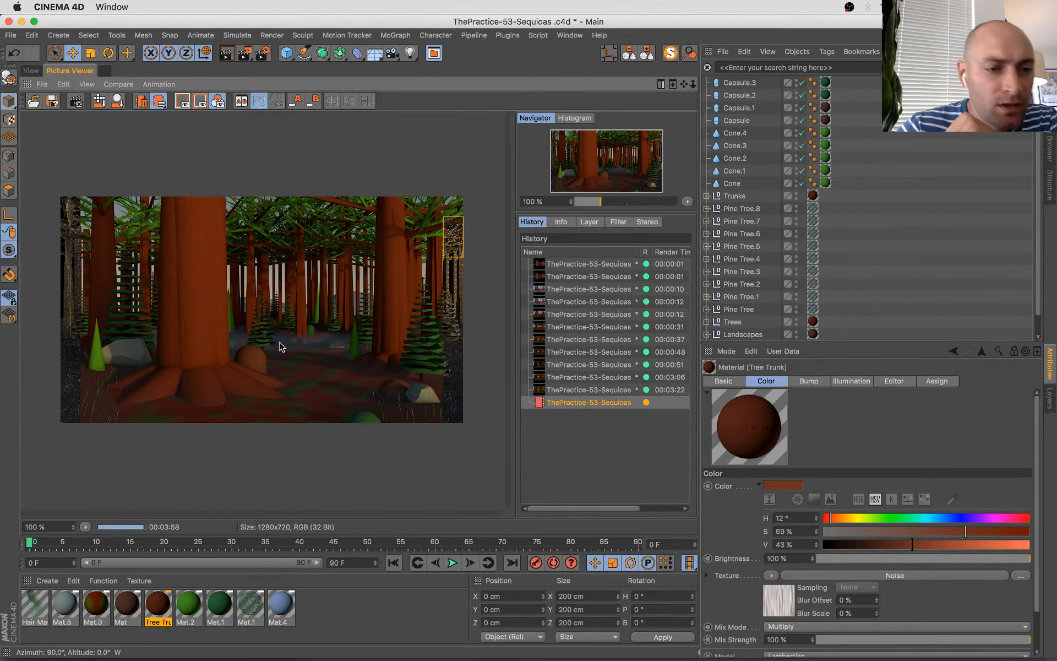
- Check the length and thickness settings of the Hair Mat grass material
double_click(30, 606)
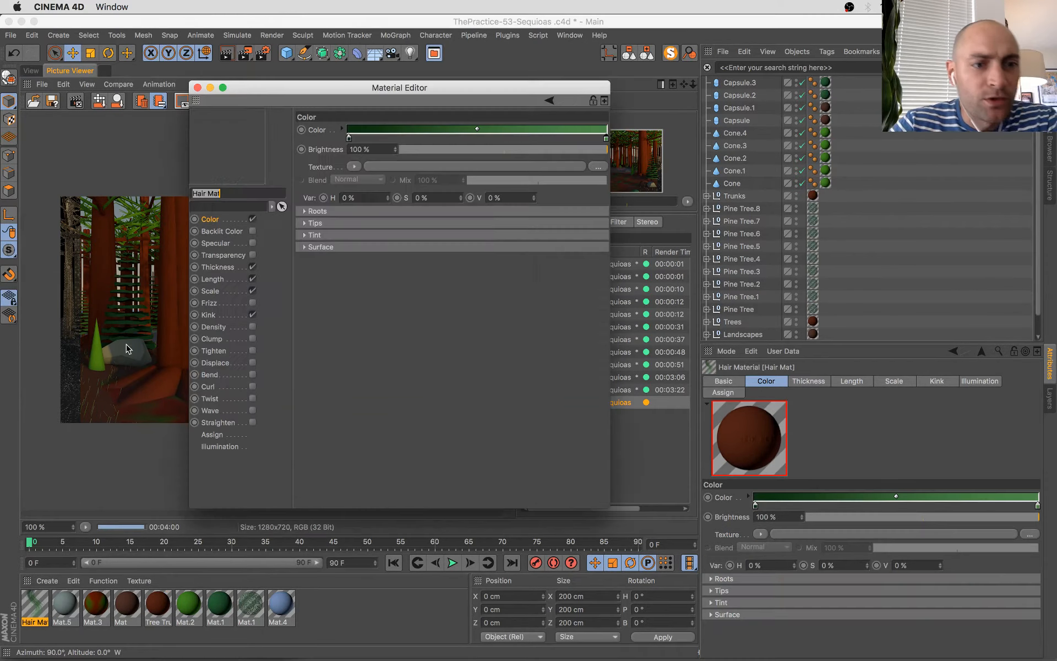
click(229, 280)
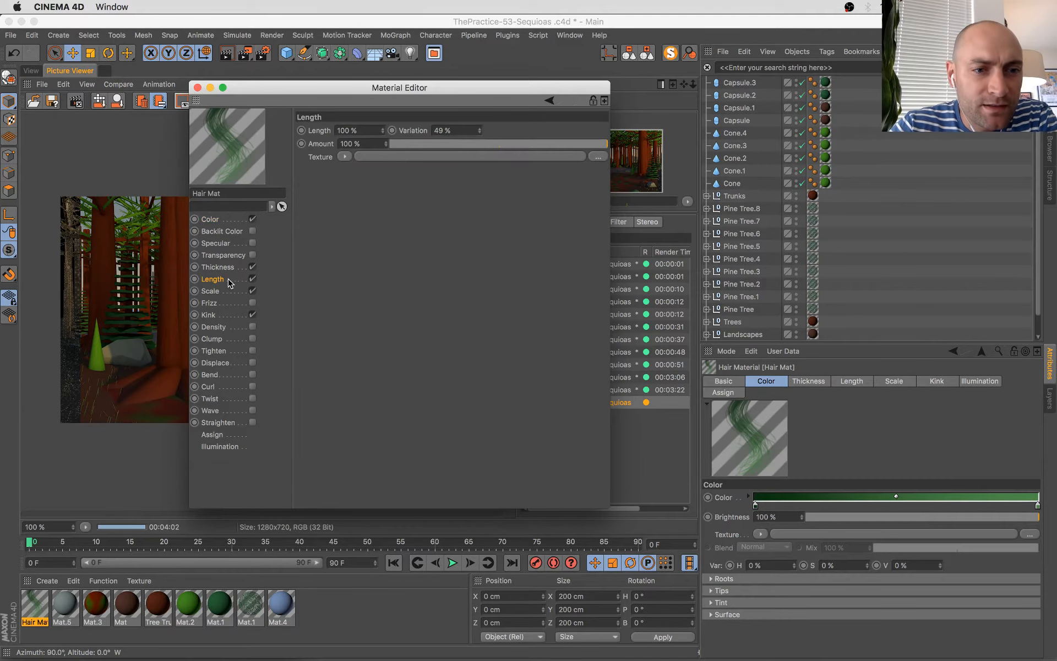
click(229, 267)
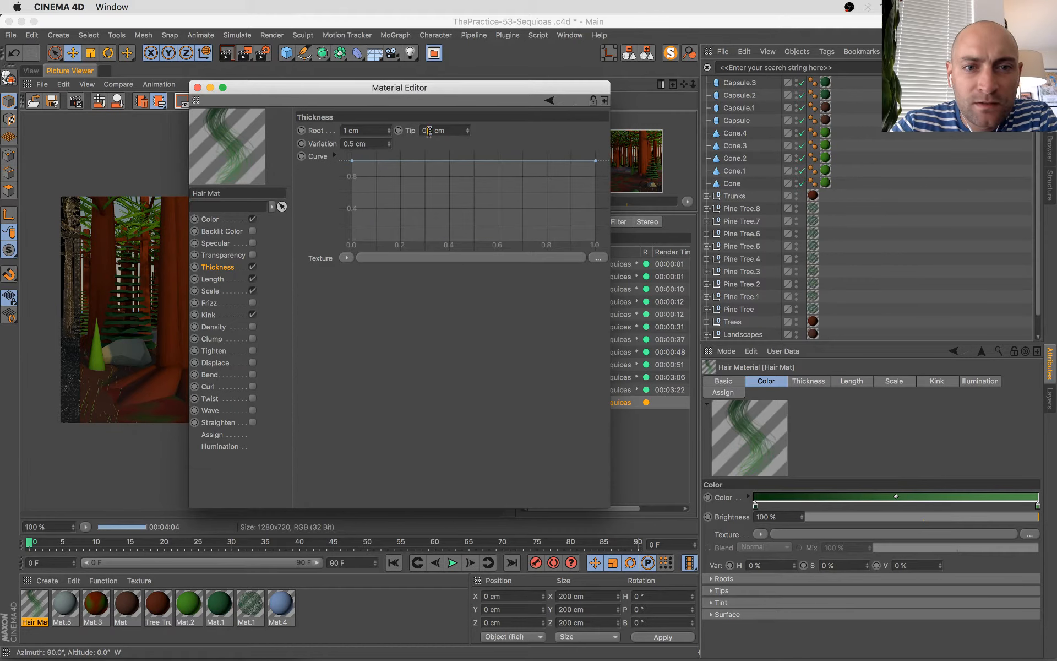
click(197, 87)
- Set the Hair object in the Landscapes group to 7000 hairs with 3 segments and save the scene
click(671, 55)
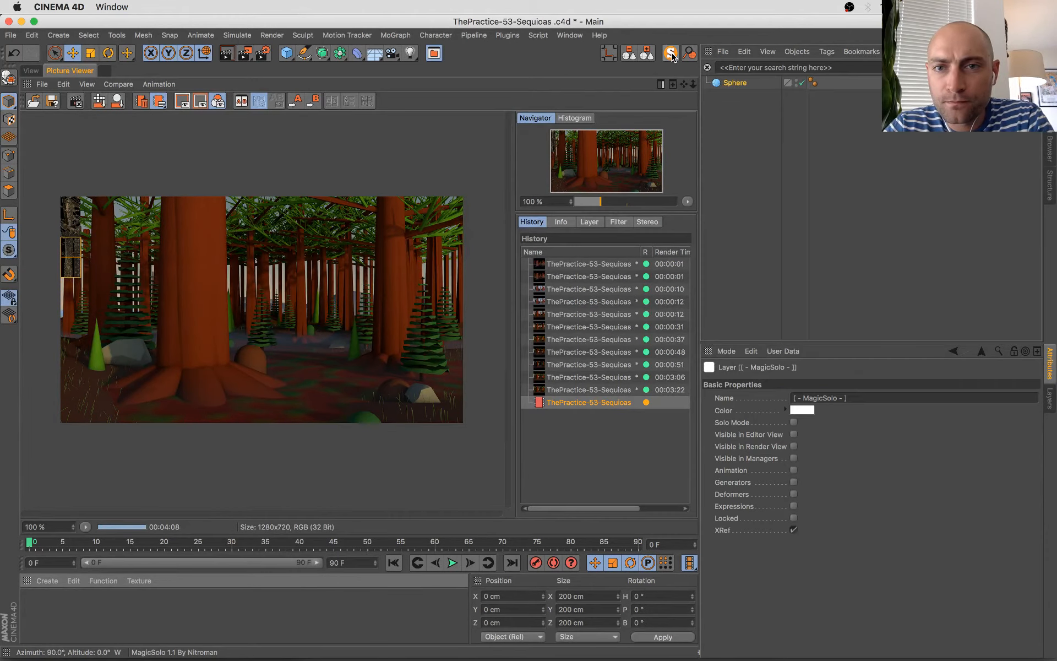
click(672, 56)
scroll(791, 270, down, 5)
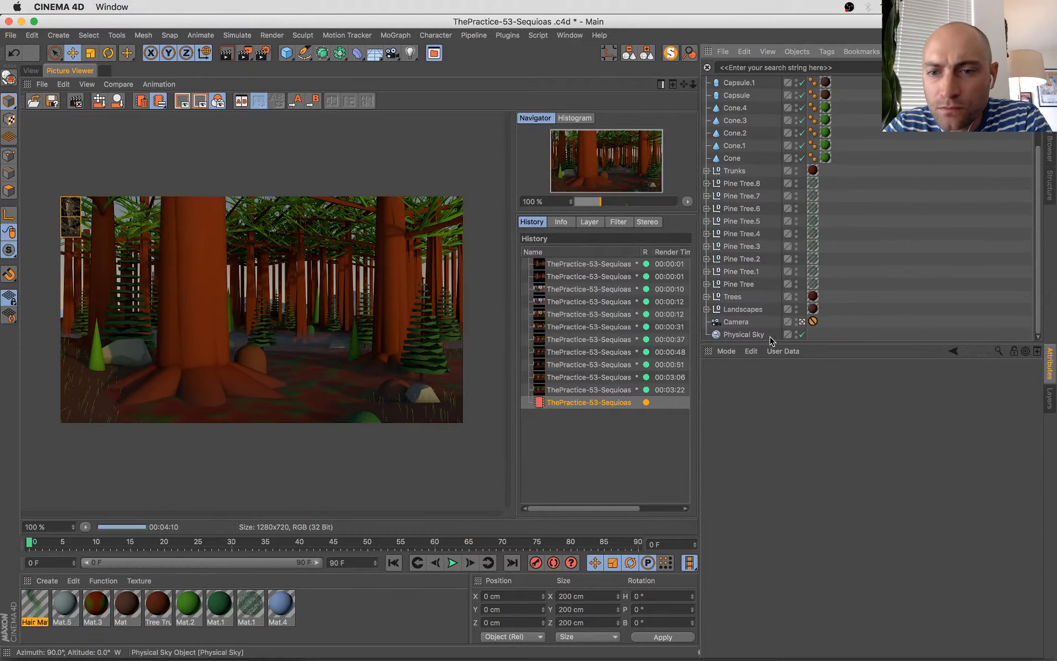
click(734, 296)
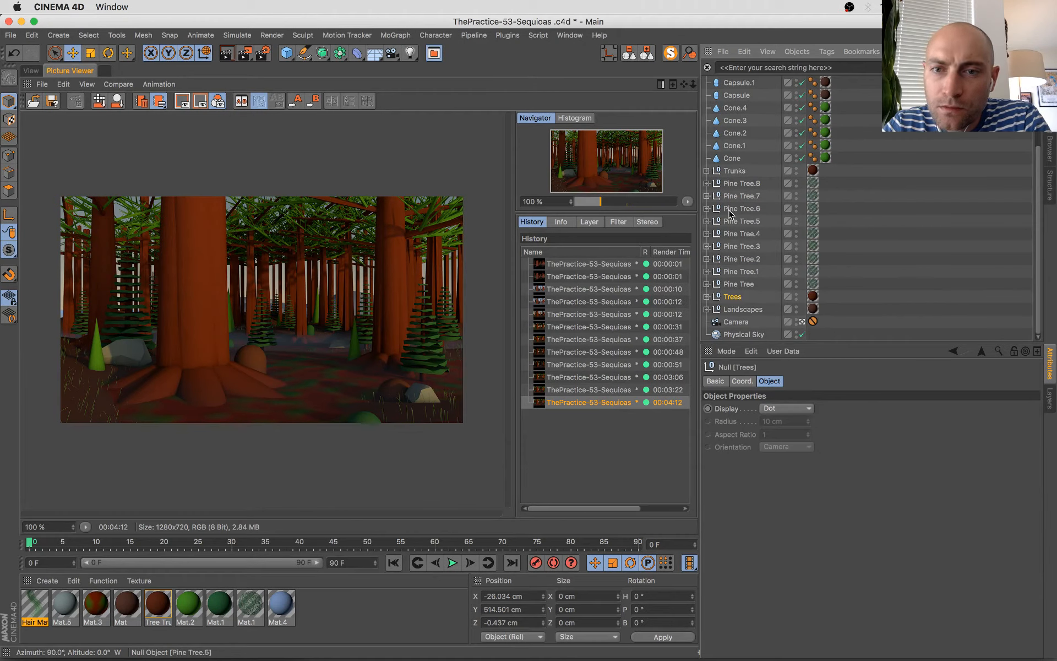
scroll(734, 191, up, 4)
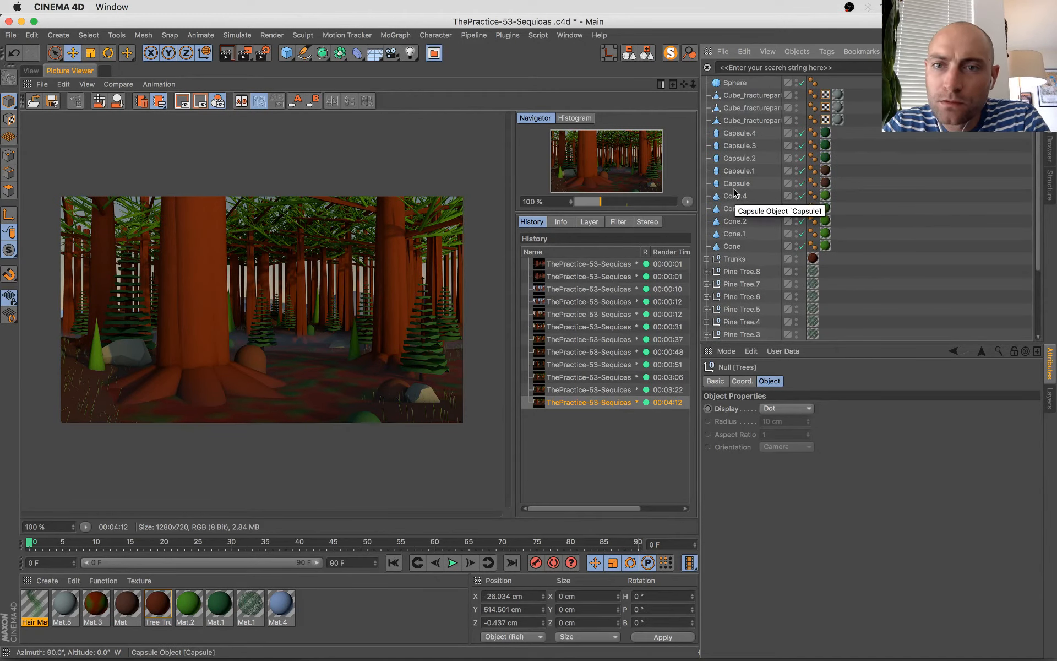
scroll(735, 192, down, 5)
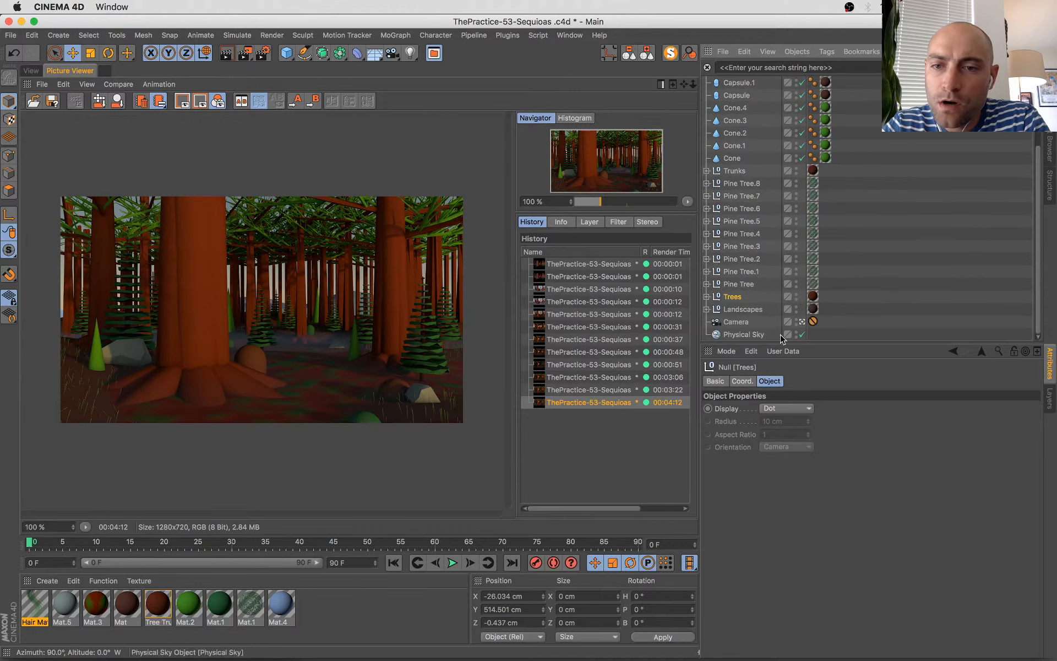
click(706, 308)
click(737, 221)
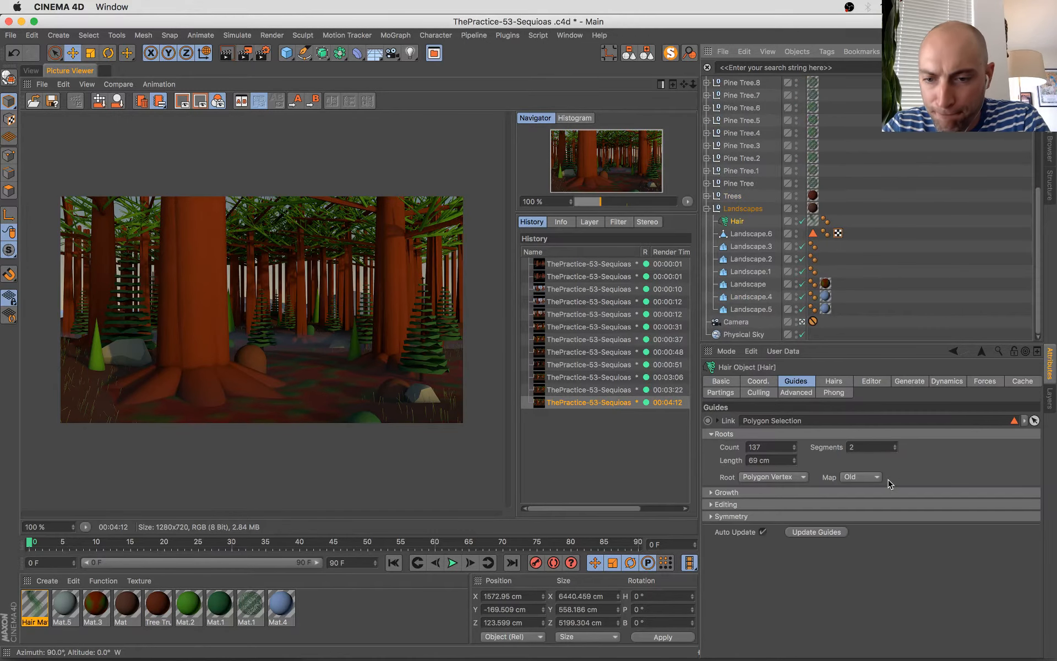
click(786, 445)
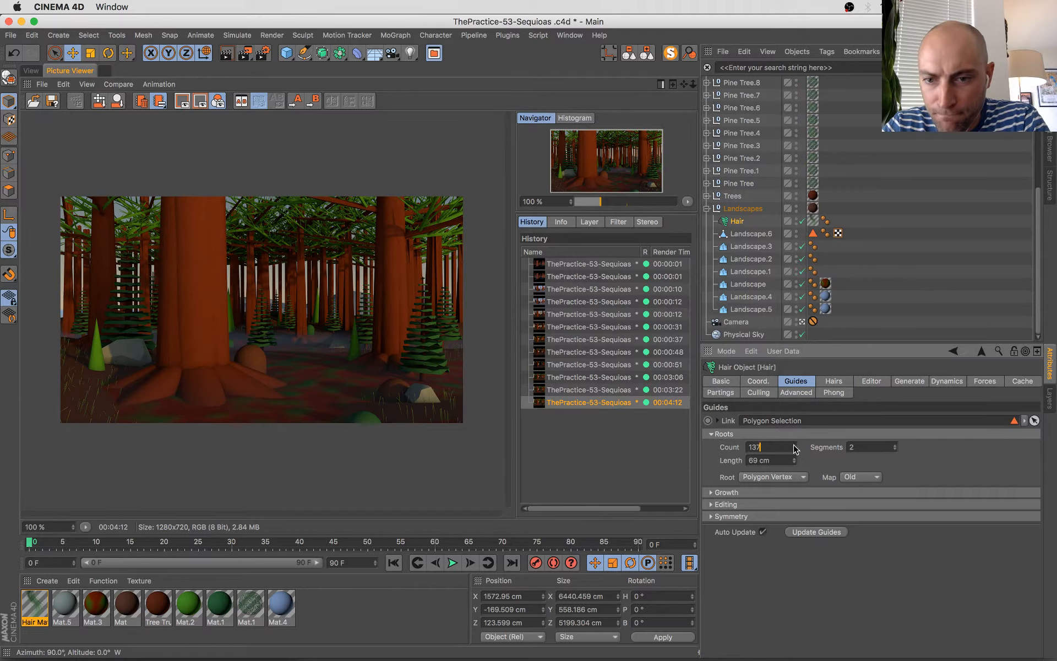
click(833, 381)
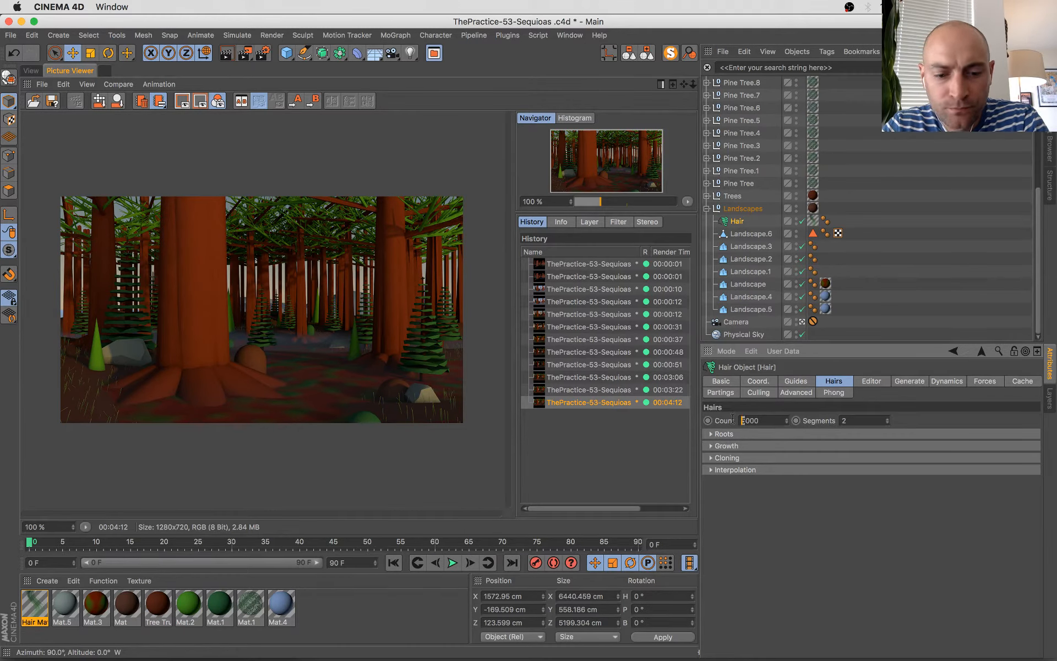
text(7)
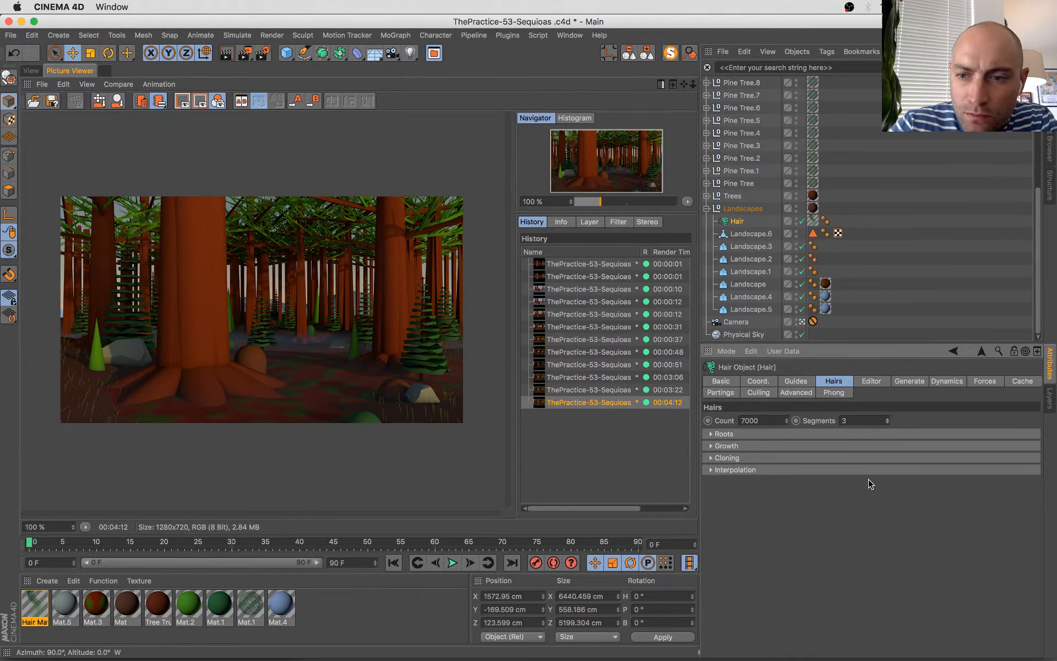
key(super+s)
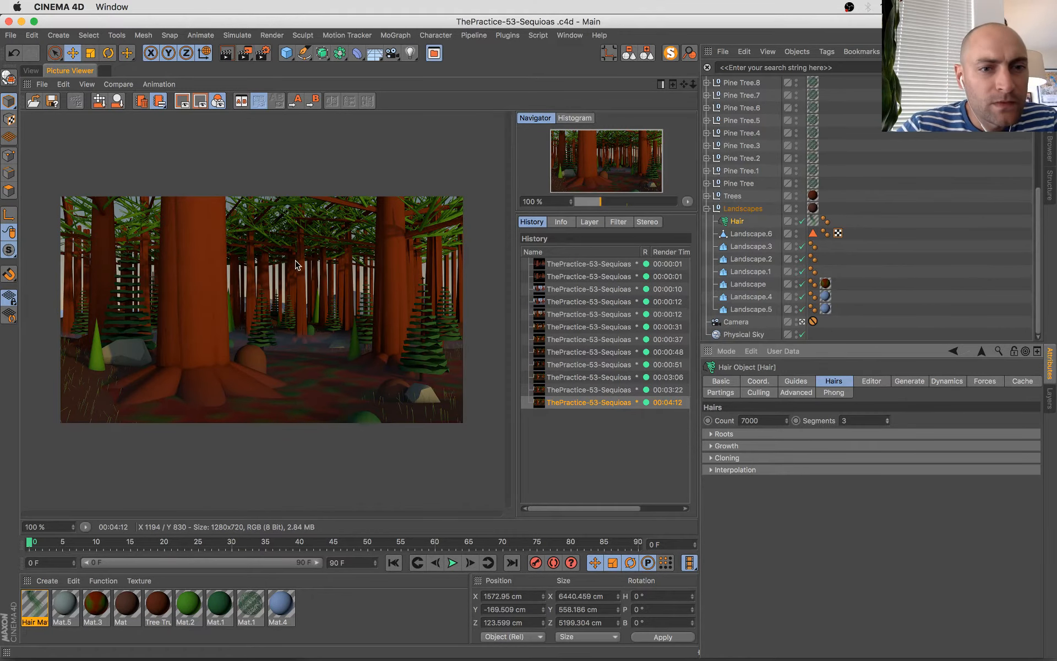
- Return from the finished render to the perspective view of the forest
scroll(297, 264, up, 1)
click(22, 69)
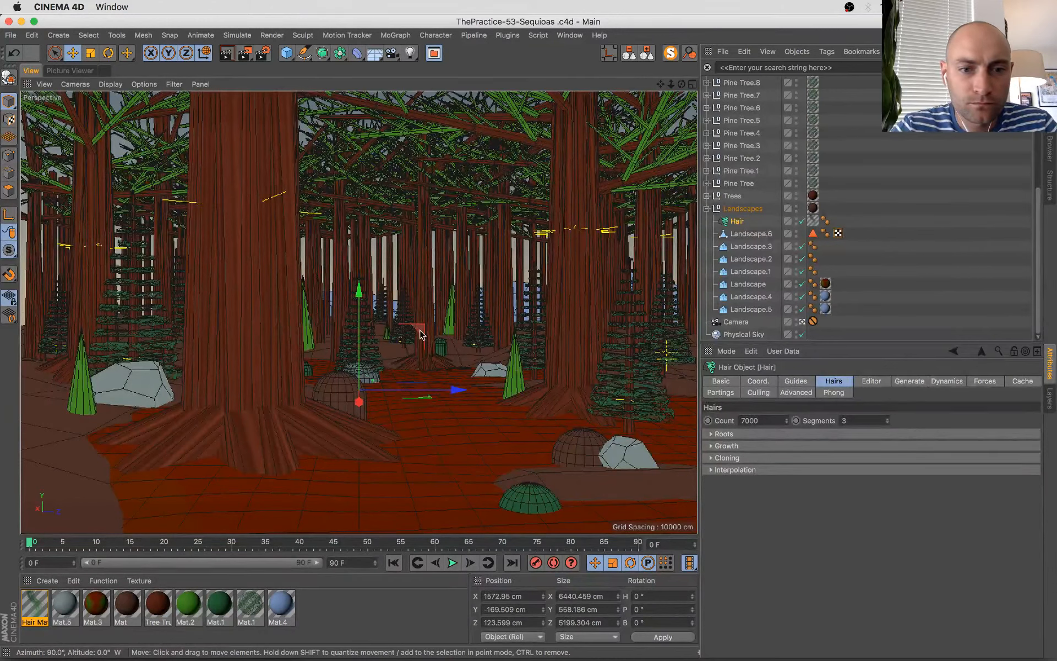
drag(421, 335, 181, 136)
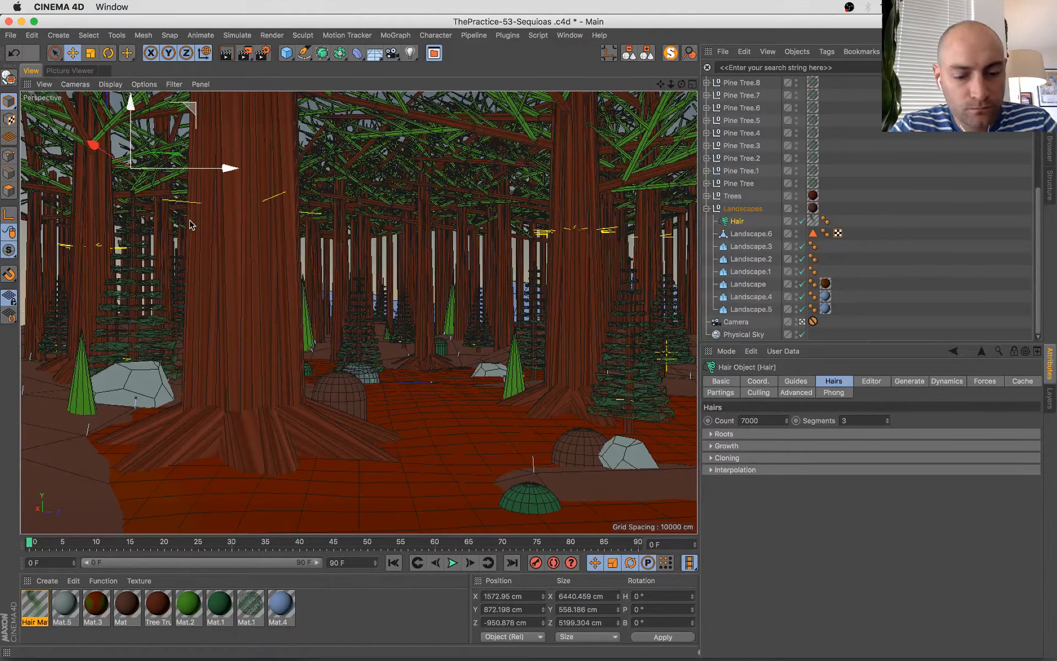
key(t)
drag(153, 267, 96, 289)
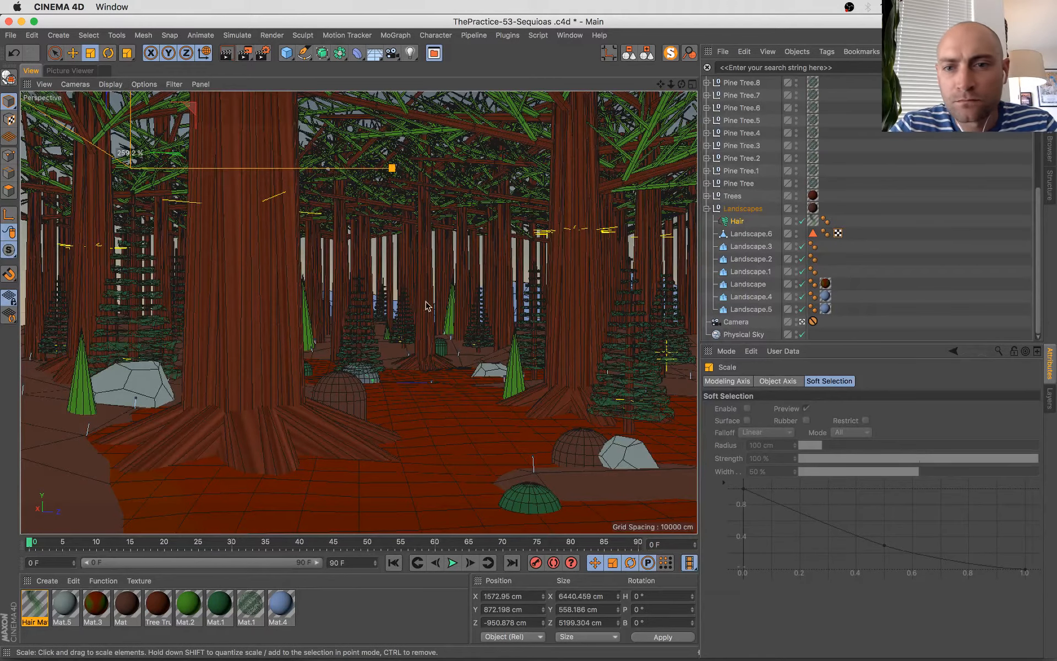
key(super+z)
key(super+z)
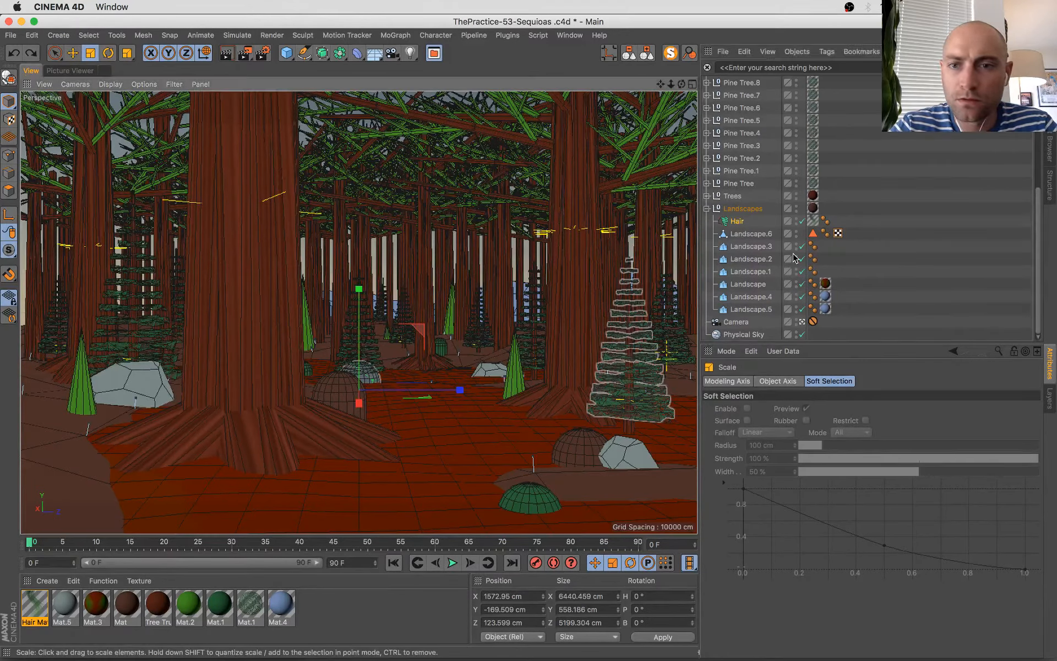
- Add a sphere to the scene and enlarge it to about 383 cm in diameter
key(shift+s)
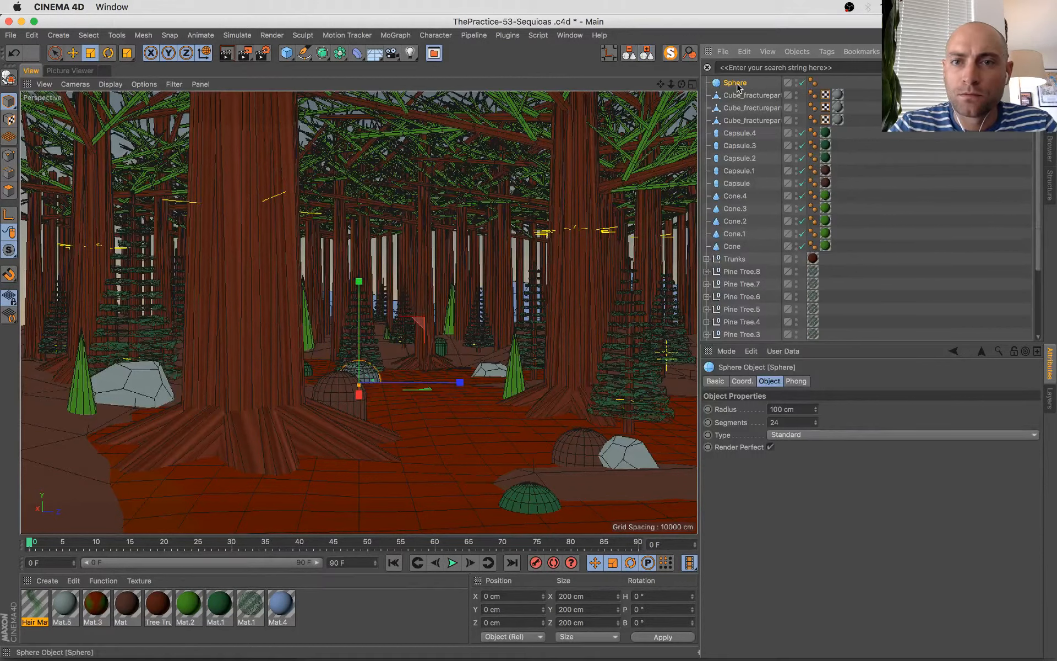
drag(422, 322, 457, 312)
key(e)
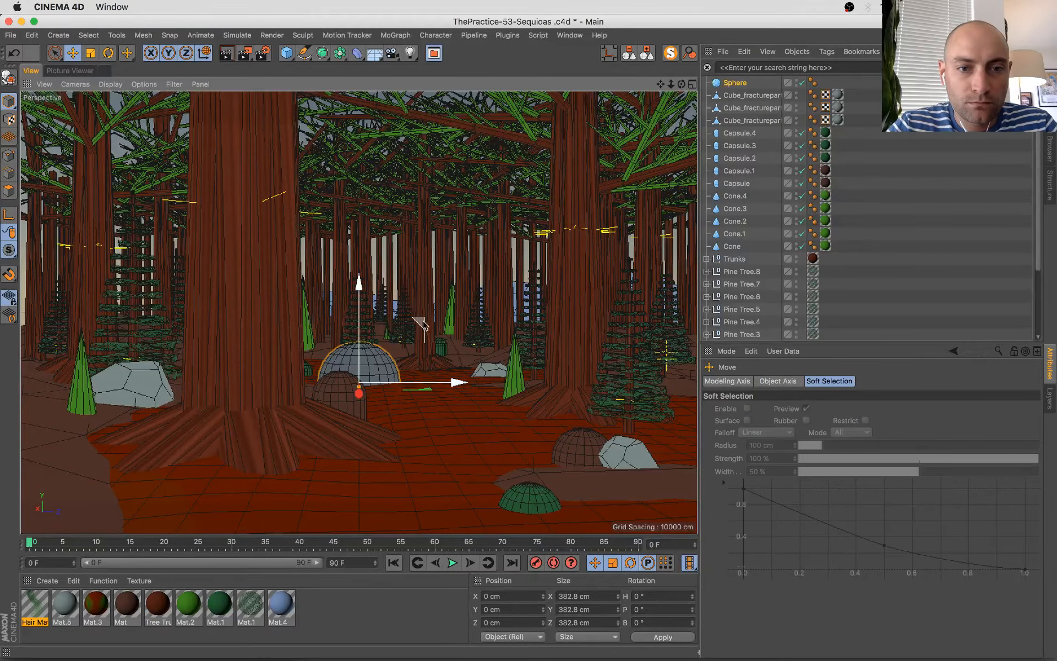
- Raise the sphere into the branches beside the large trunk, at about Y 1199, Z -710 cm, and apply Mat.2 to it
drag(333, 201, 246, 72)
drag(187, 94, 189, 100)
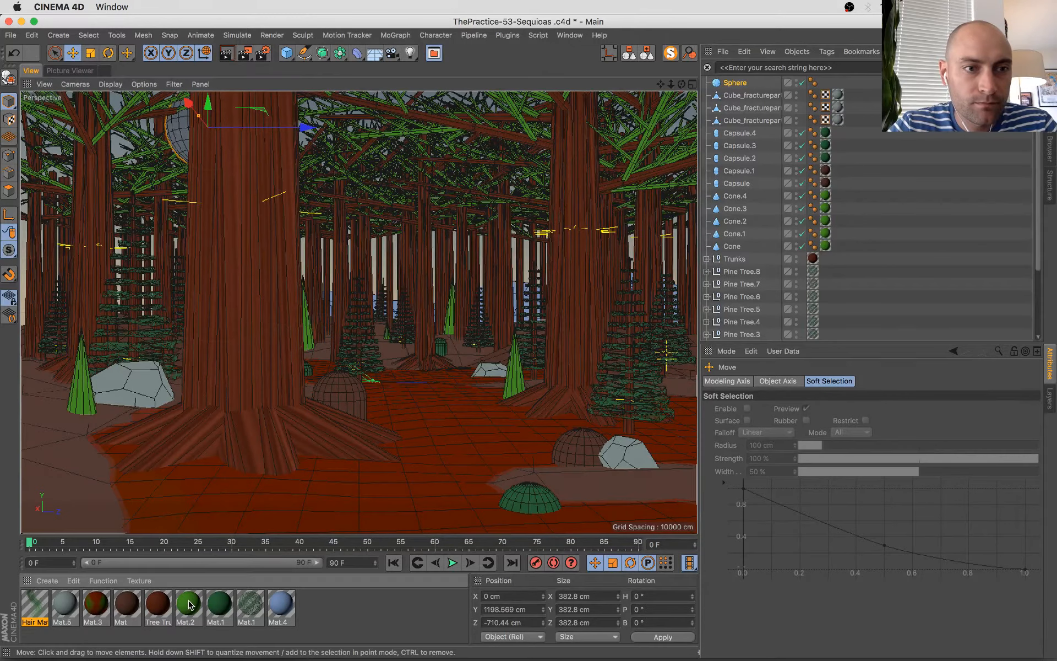
drag(748, 92, 735, 83)
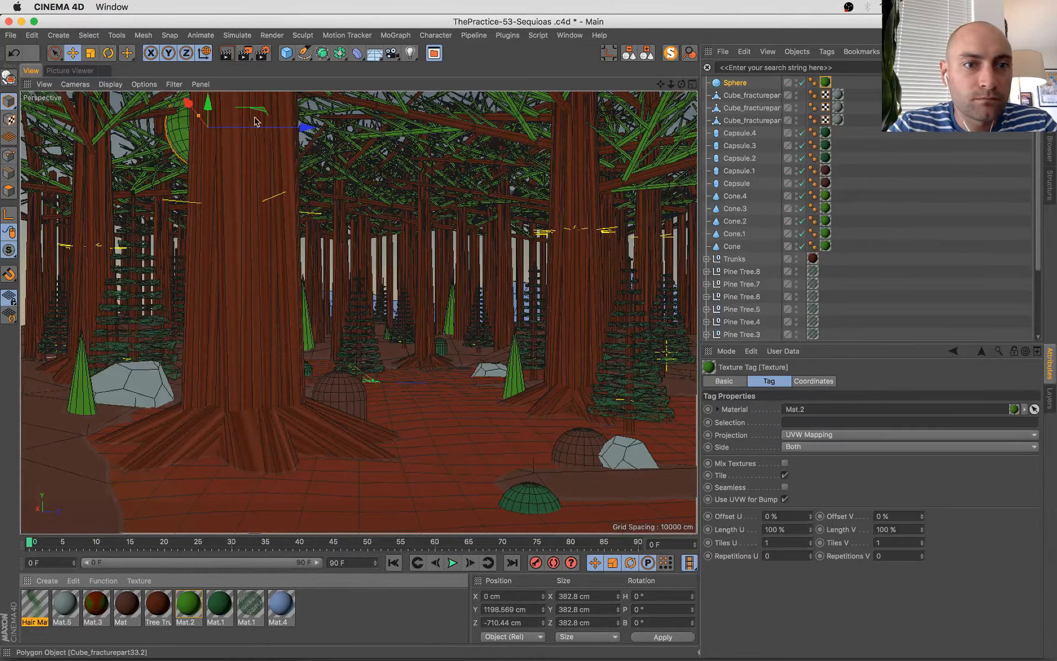
- Duplicate the green sphere between the two large trunks, at about X -965, Z 685 cm, and enlarge the copy to about 678 cm
click(300, 128)
ctrl+drag(300, 128, 625, 128)
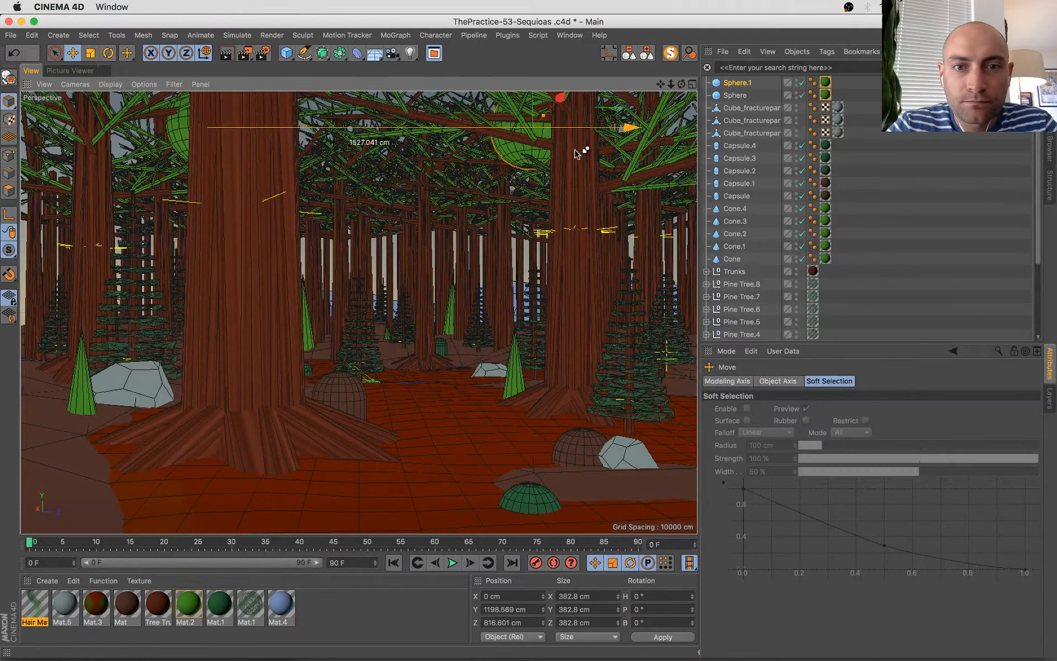
drag(542, 136, 518, 170)
drag(589, 176, 566, 179)
key(t)
drag(366, 347, 416, 349)
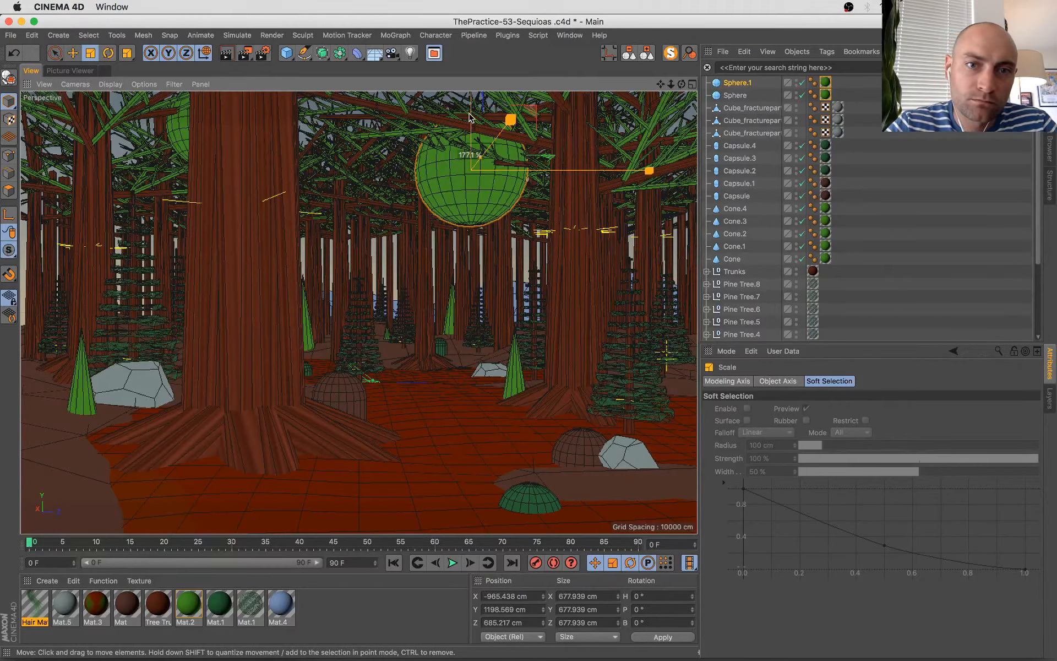
- Push the enlarged sphere back and up into the canopy, to about X -1506, Y 1669 cm
key(e)
drag(470, 104, 474, 128)
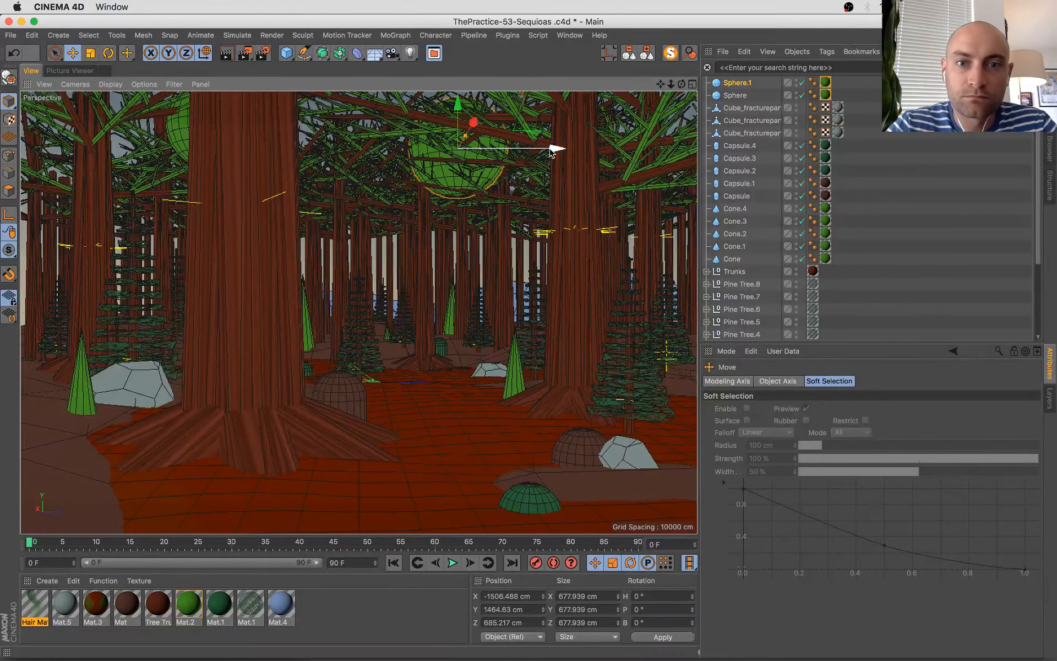
drag(460, 117, 460, 87)
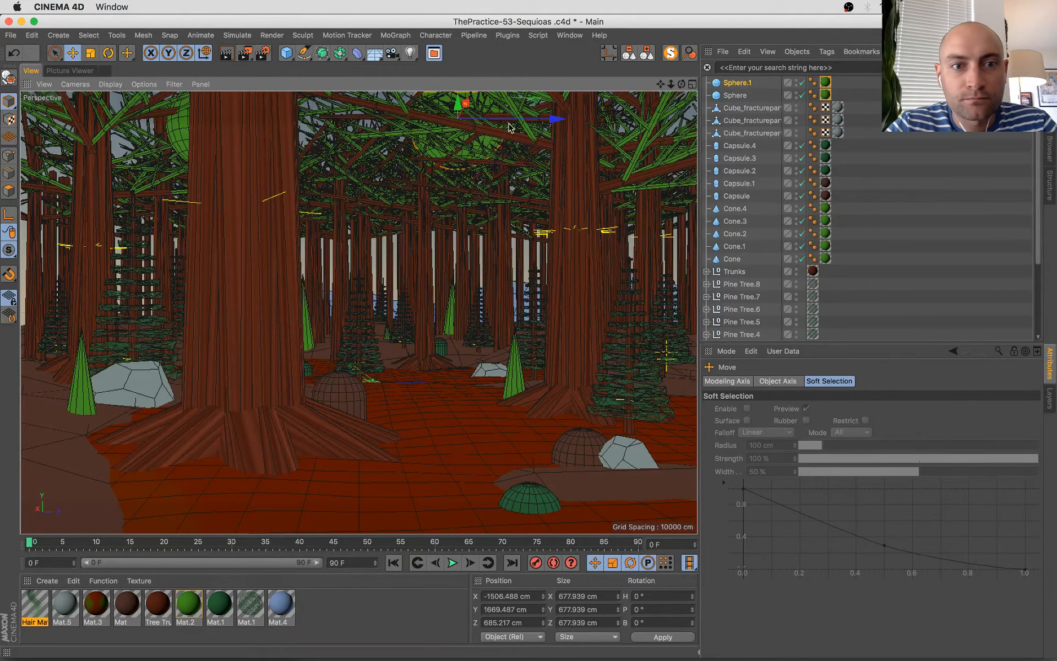
- Duplicate the enlarged canopy sphere and slide the copy next to the large trunk, at about Z -301 cm
drag(509, 128, 304, 152)
key(super+c)
key(super+v)
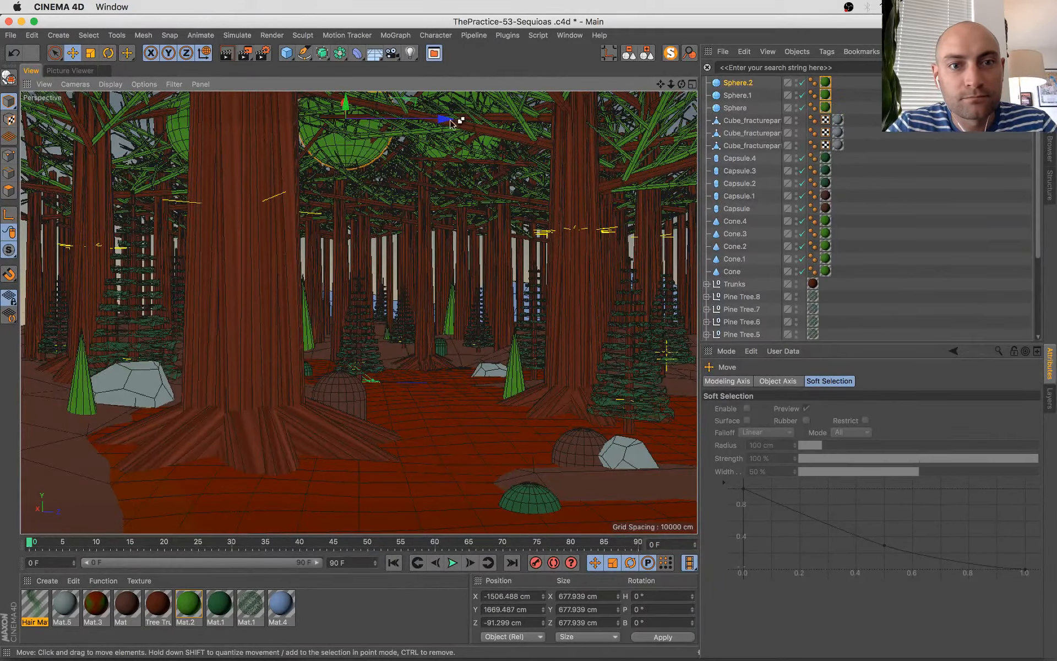
drag(445, 118, 412, 121)
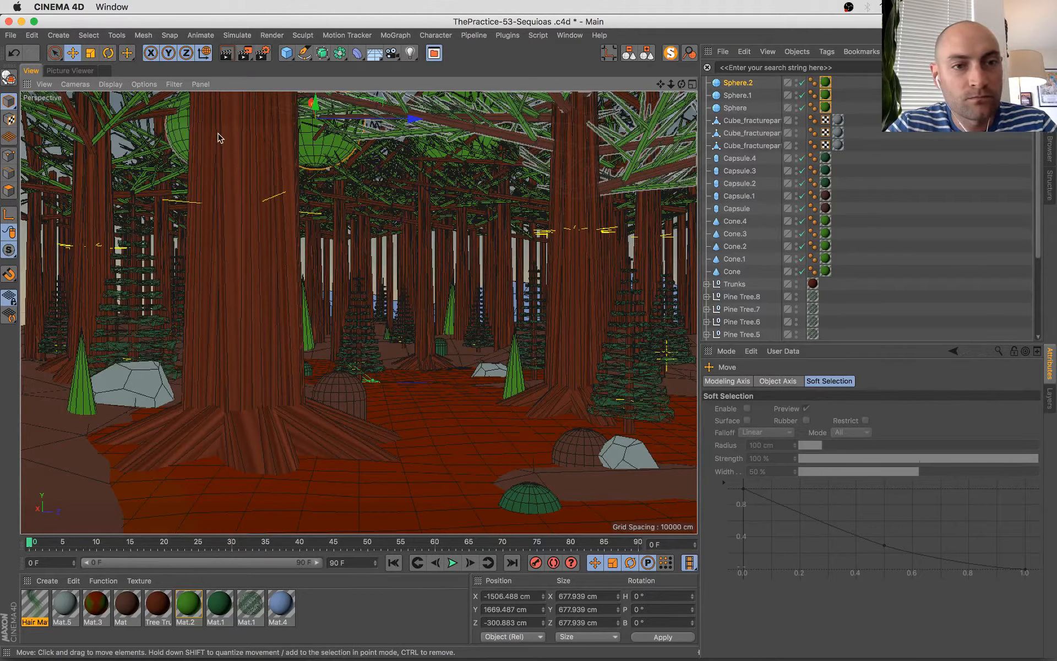
- Move the first small sphere out past the large trunk, to about X -78, Z -1149 cm
click(338, 126)
click(187, 140)
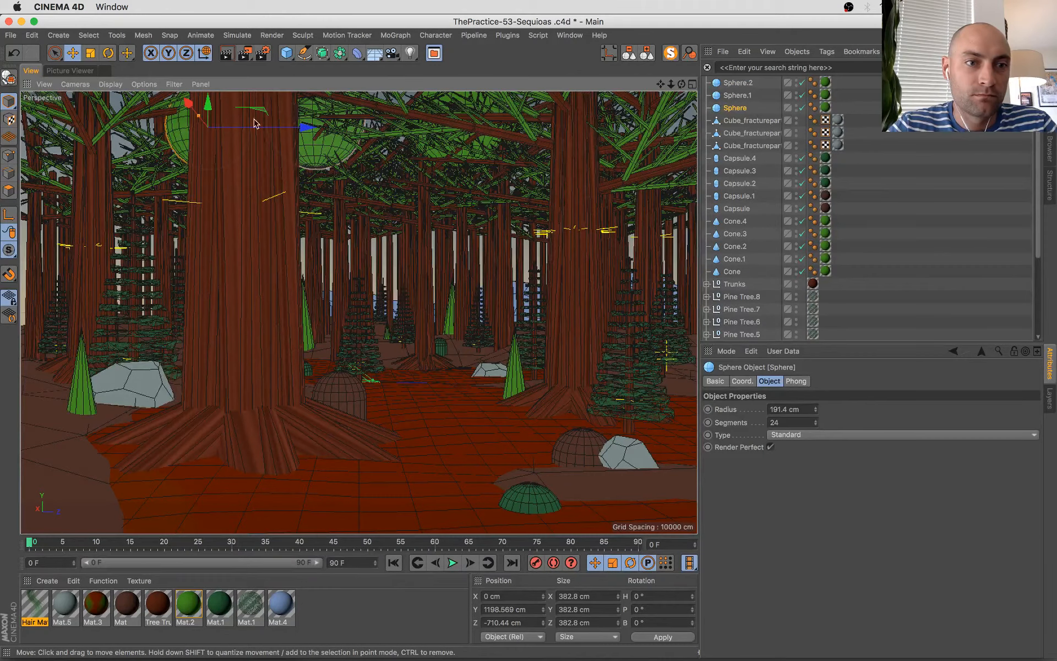
drag(303, 129, 205, 129)
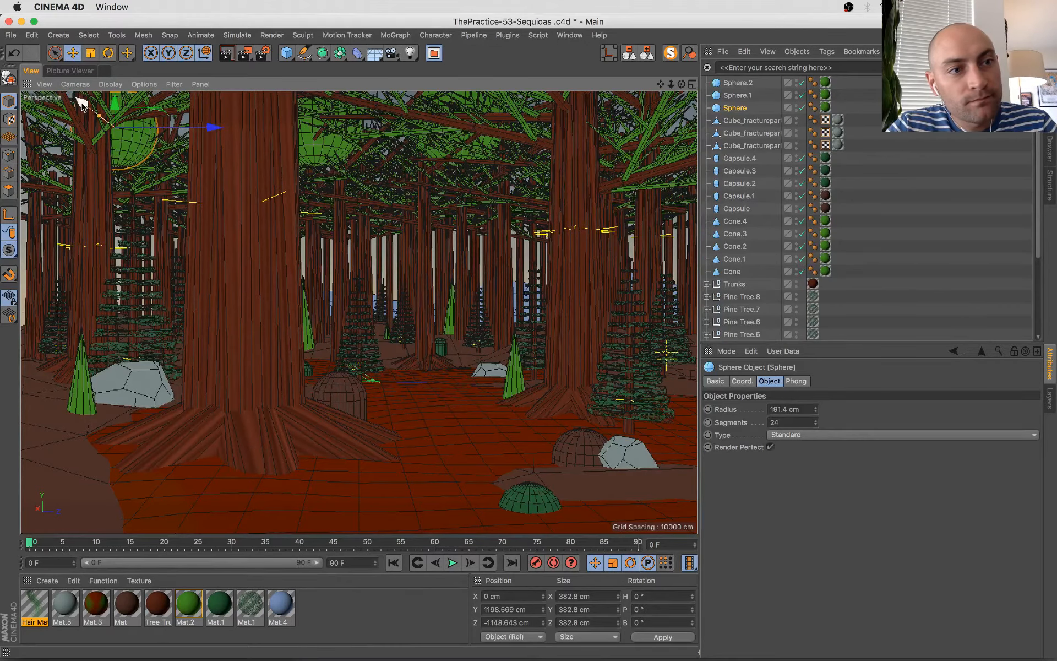
drag(90, 113, 89, 113)
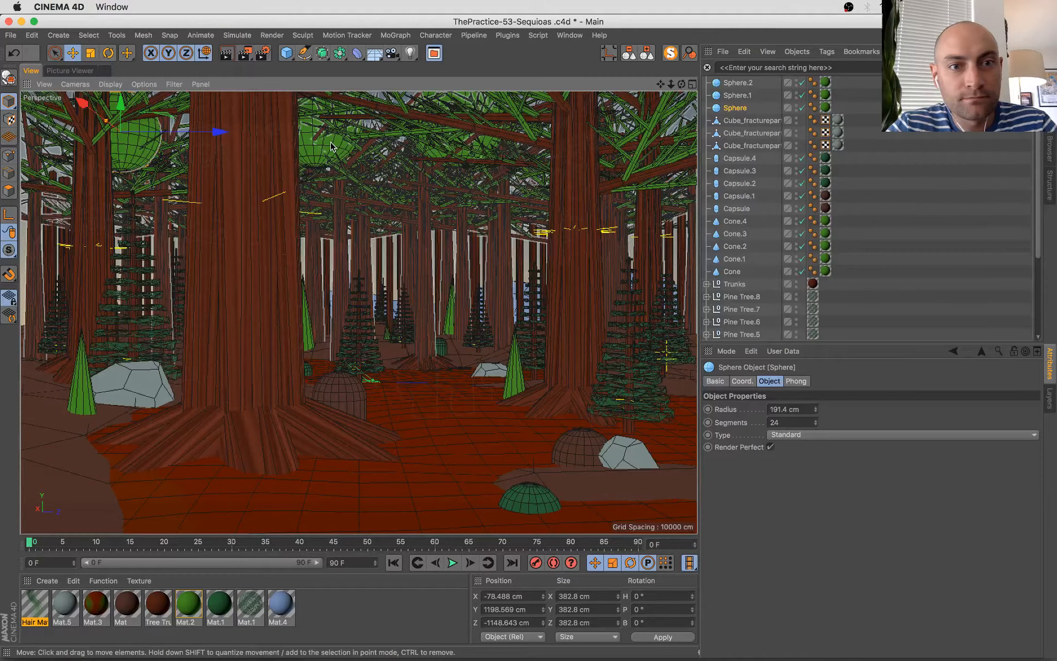
- Enlarge the sphere beside the large trunk to a radius of about 518 cm and bring it forward to about X -32 cm
click(330, 145)
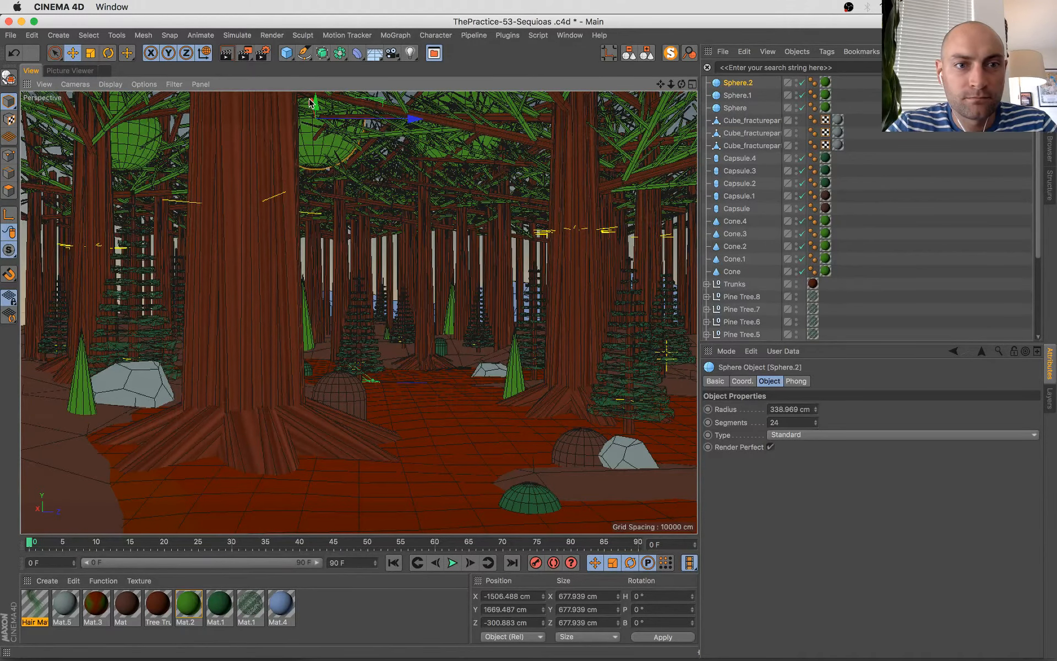
drag(309, 103, 320, 104)
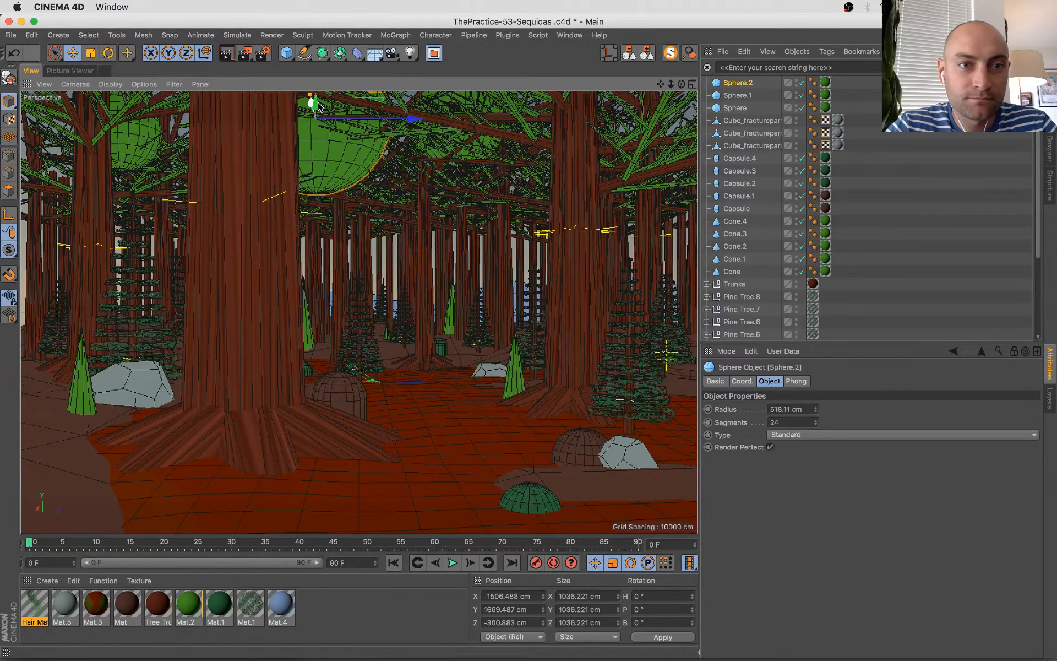
drag(320, 95, 275, 114)
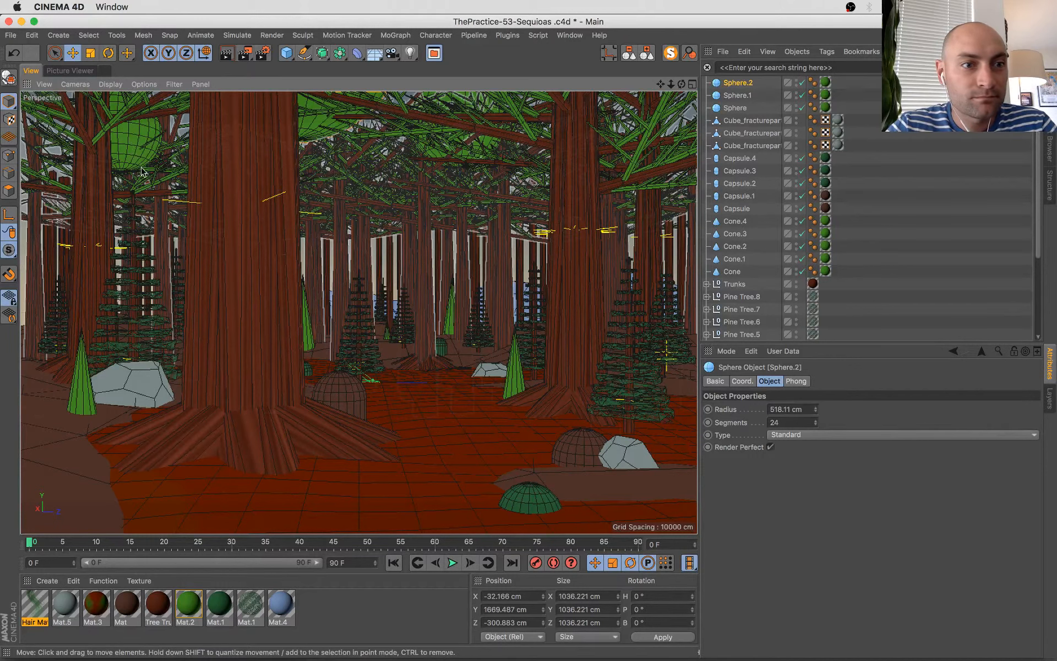
- Raise the first small sphere to about Y 1308 cm and duplicate it deeper into the forest, at about X -1859 cm
click(142, 164)
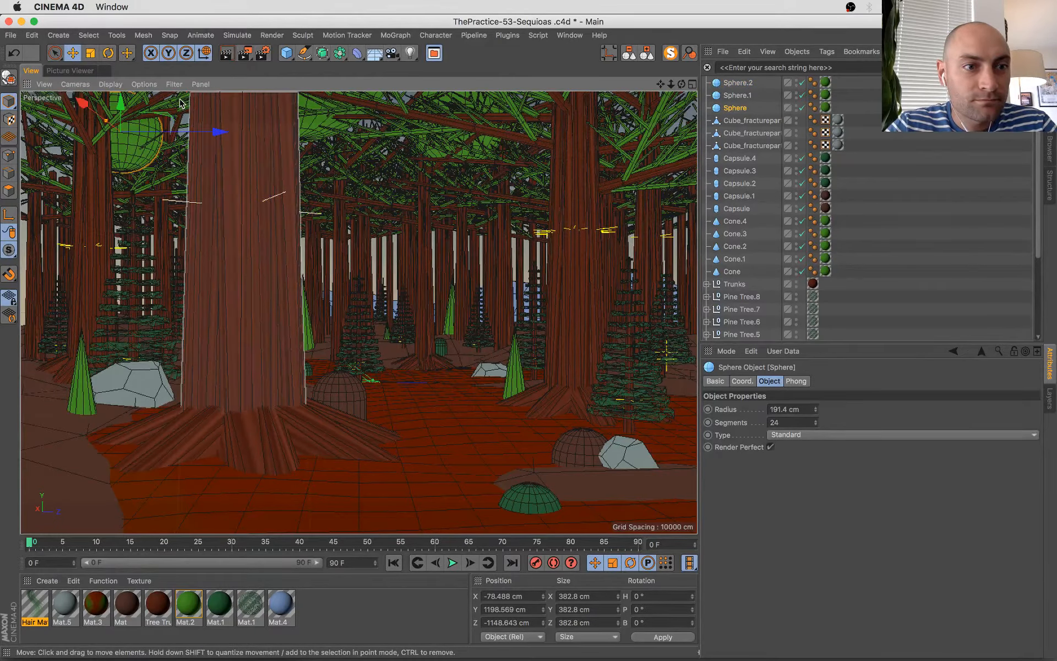
drag(115, 127, 111, 103)
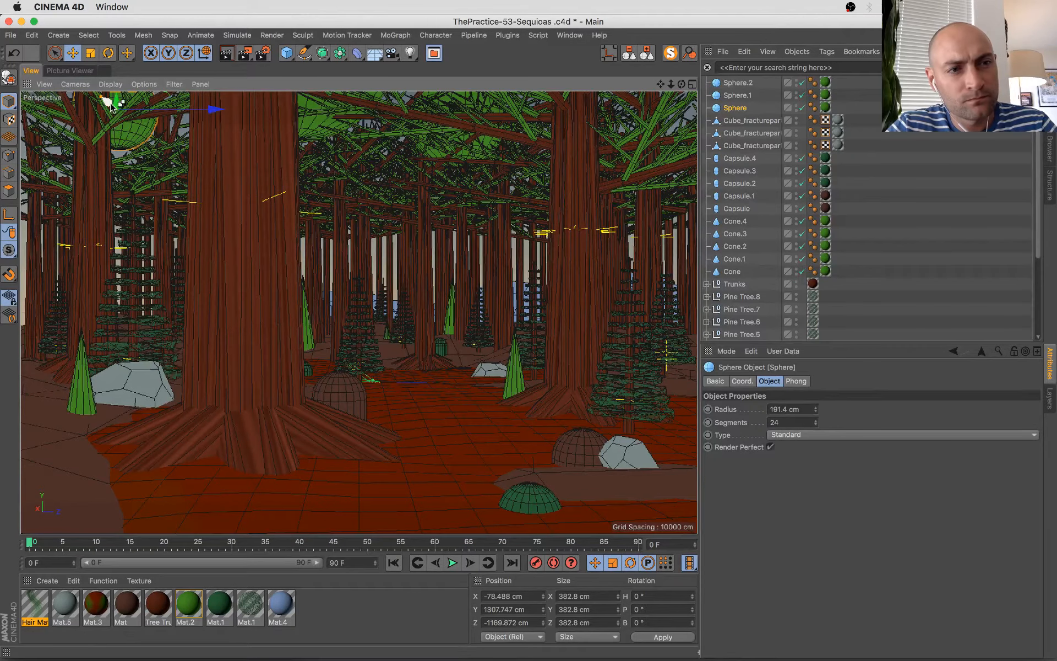
ctrl+drag(113, 110, 196, 179)
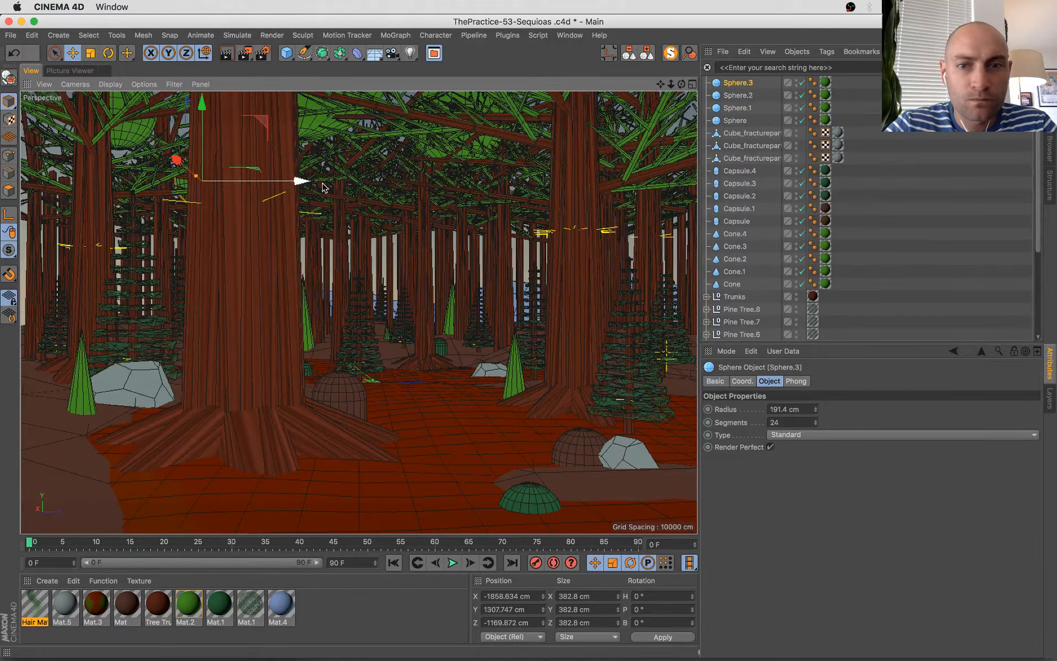
- Place another small sphere copy in the distant canopy between the large trunks, at about X -2557, Y 1585, Z 236 cm
mouse_move(304, 182)
mouse_down()
mouse_move(645, 186)
mouse_move(378, 198)
mouse_move(332, 191)
mouse_move(280, 160)
mouse_move(295, 179)
mouse_up()
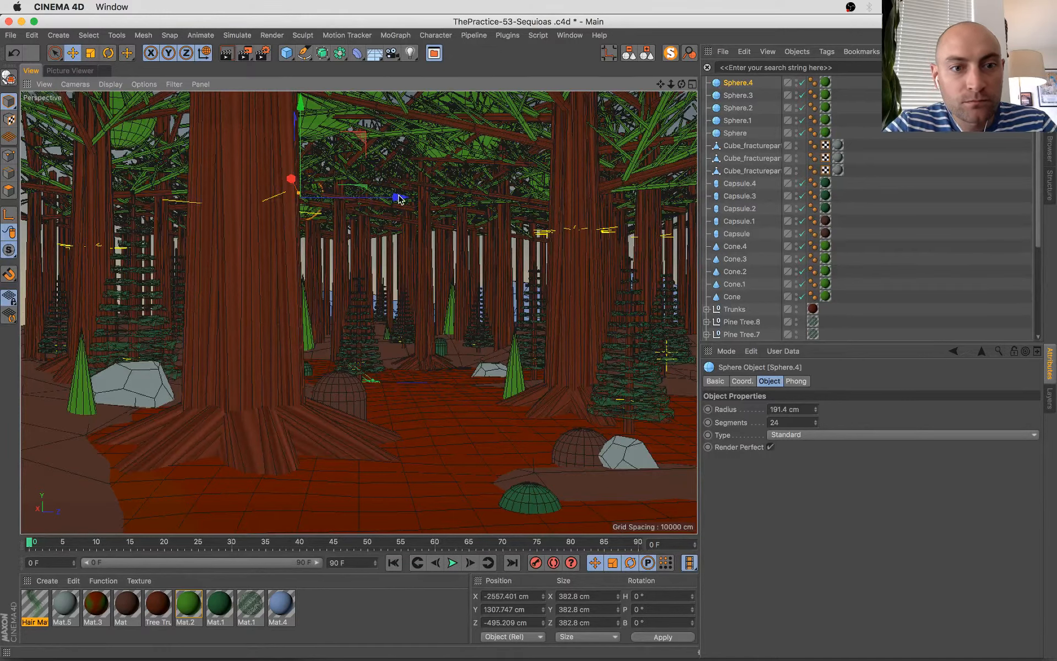
drag(401, 197, 445, 160)
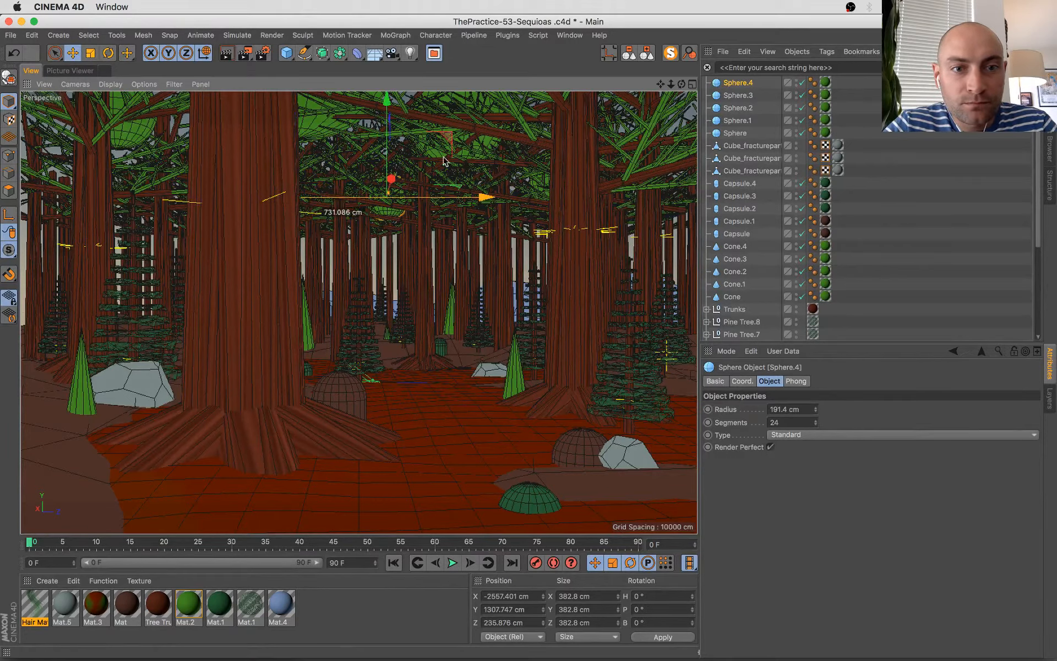
drag(387, 128, 478, 194)
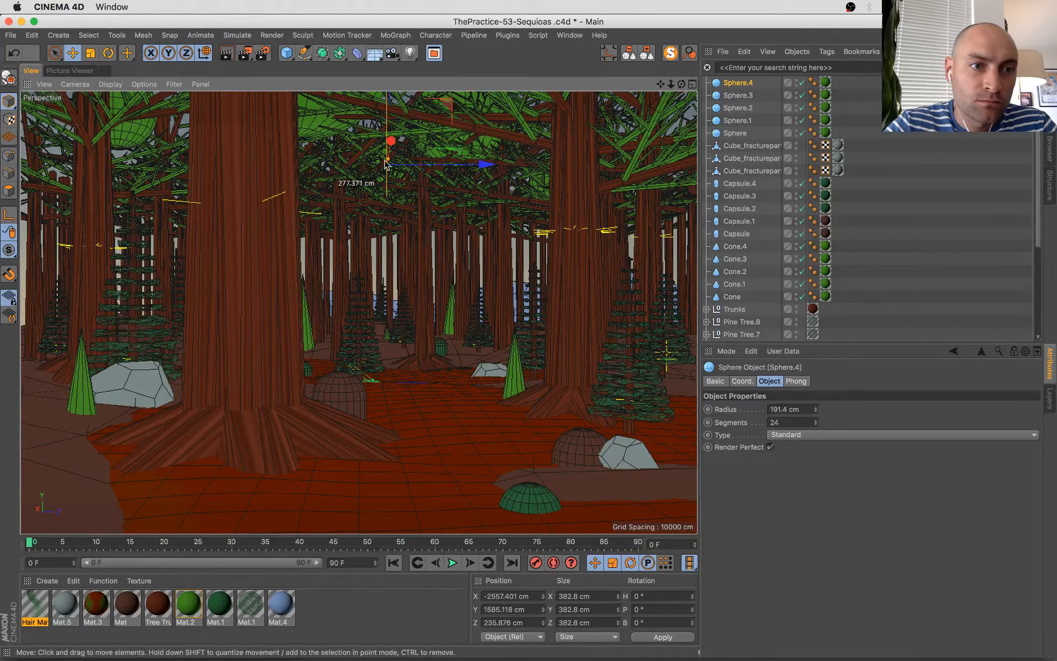
- Duplicate the distant small sphere to the far side of the large trunk, at about Y 1467, Z -2541 cm, and save the scene
ctrl+drag(385, 164, 234, 141)
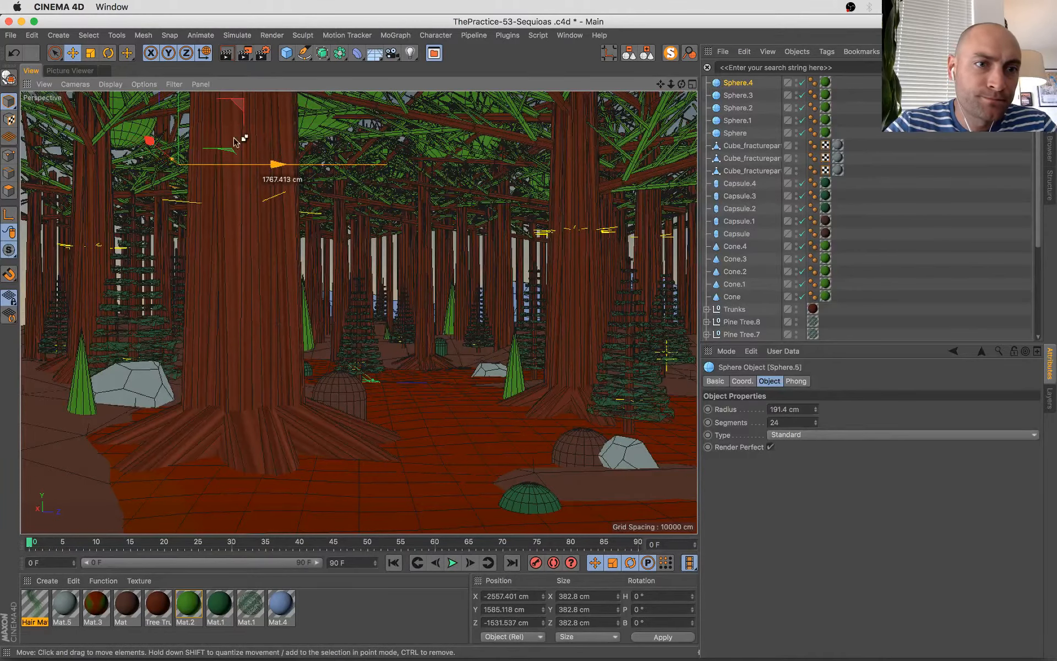
drag(184, 108, 189, 125)
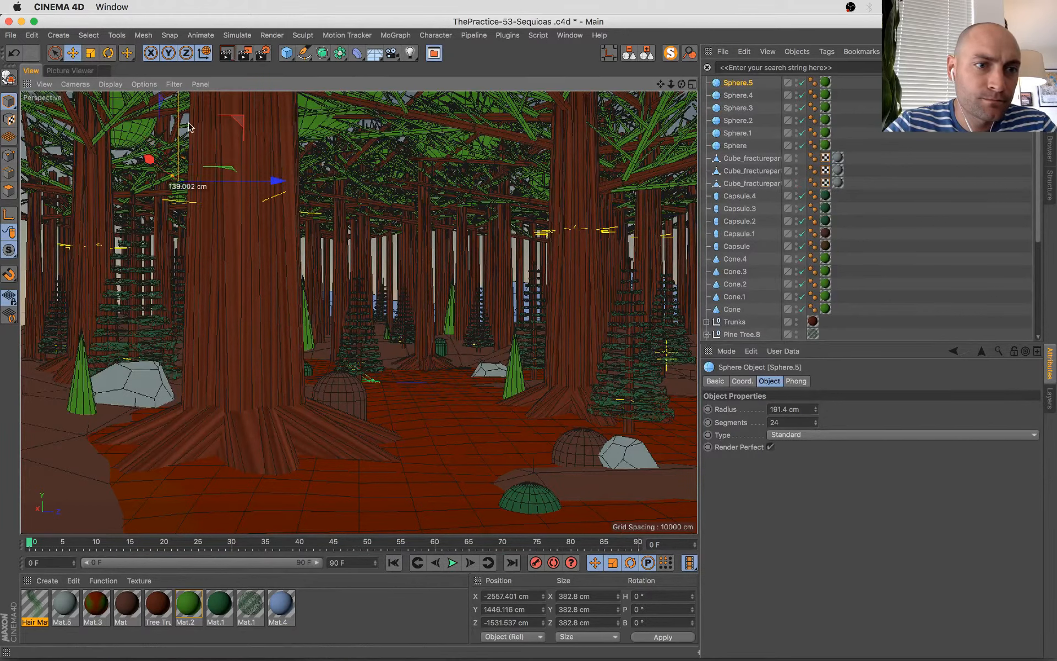
drag(163, 193, 134, 202)
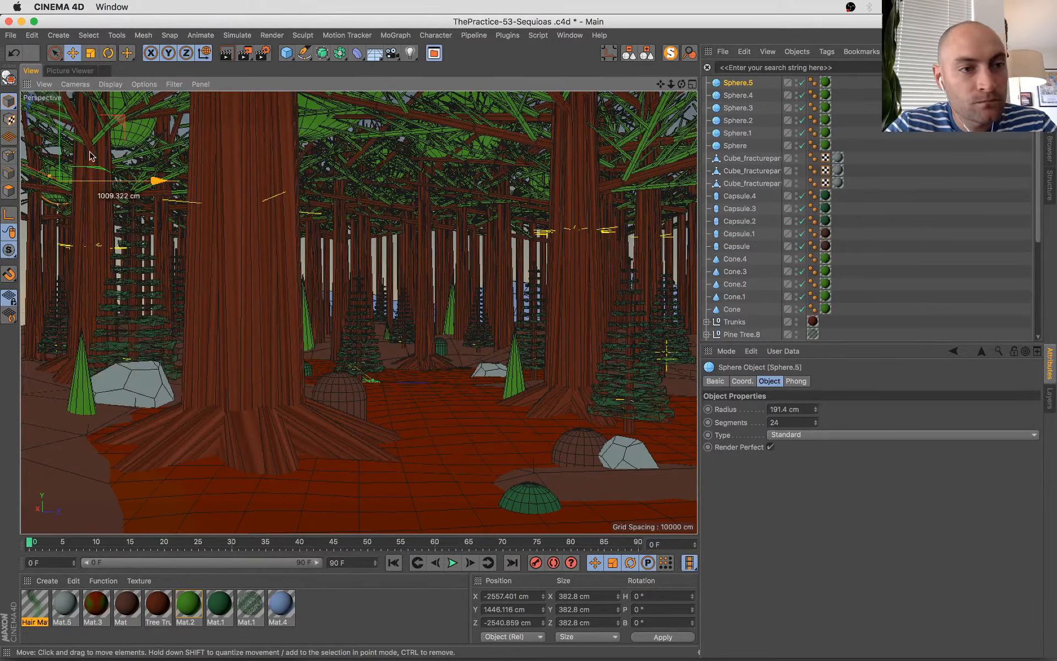
drag(61, 117, 62, 114)
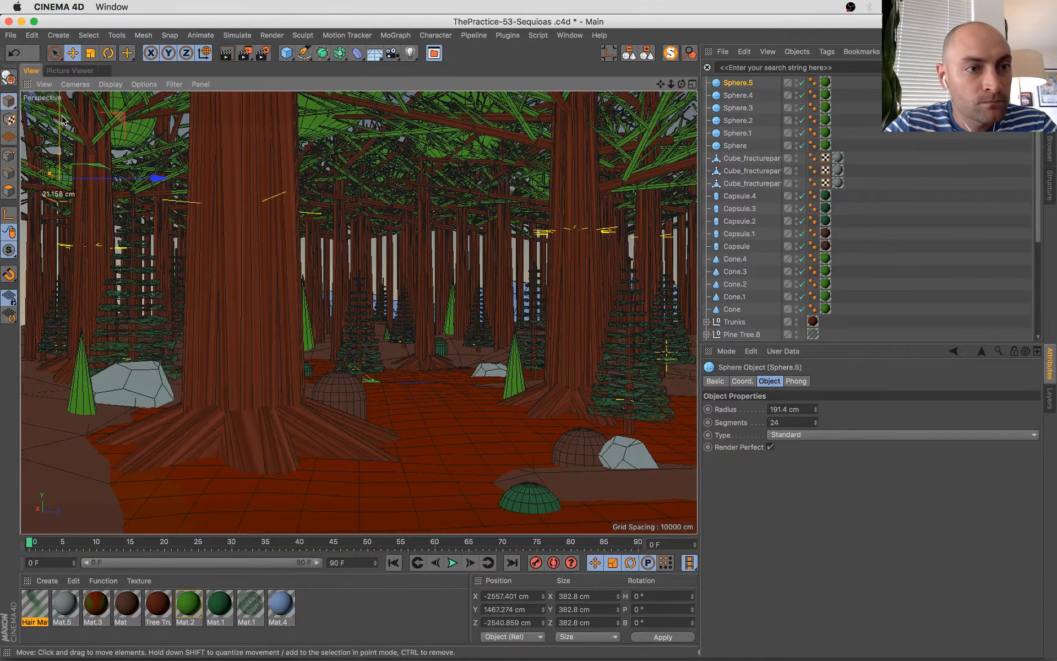
key(super+s)
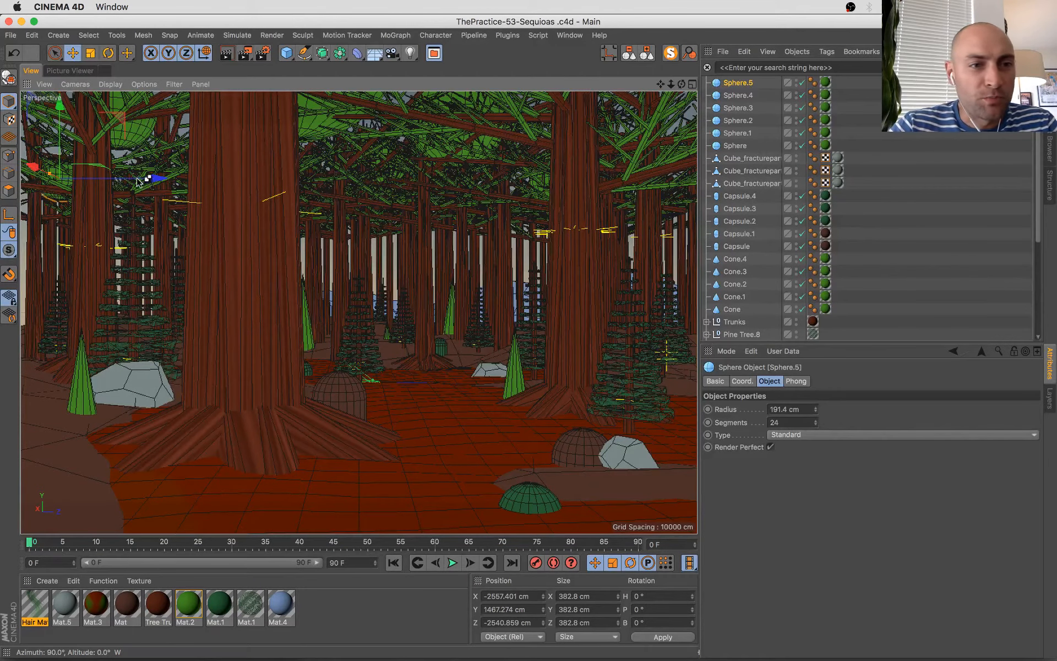
- Duplicate the small sphere to the opposite edge of the forest, enlarge it to about 695 cm and place it near X -2977, Y 1654, Z 2672 cm
ctrl+drag(157, 180, 681, 174)
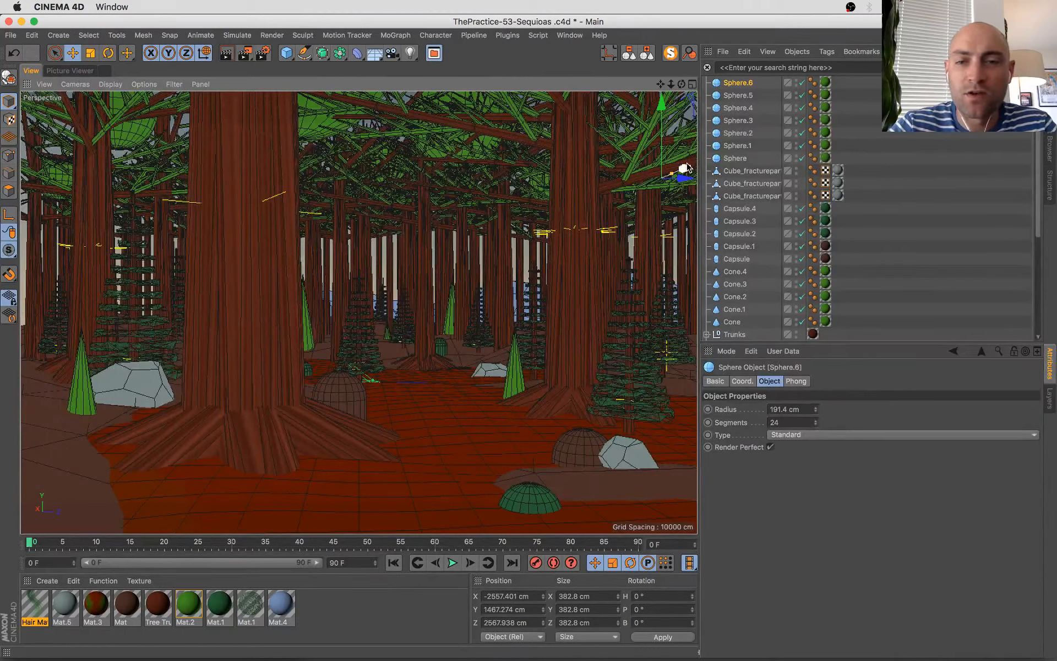
drag(683, 171, 668, 59)
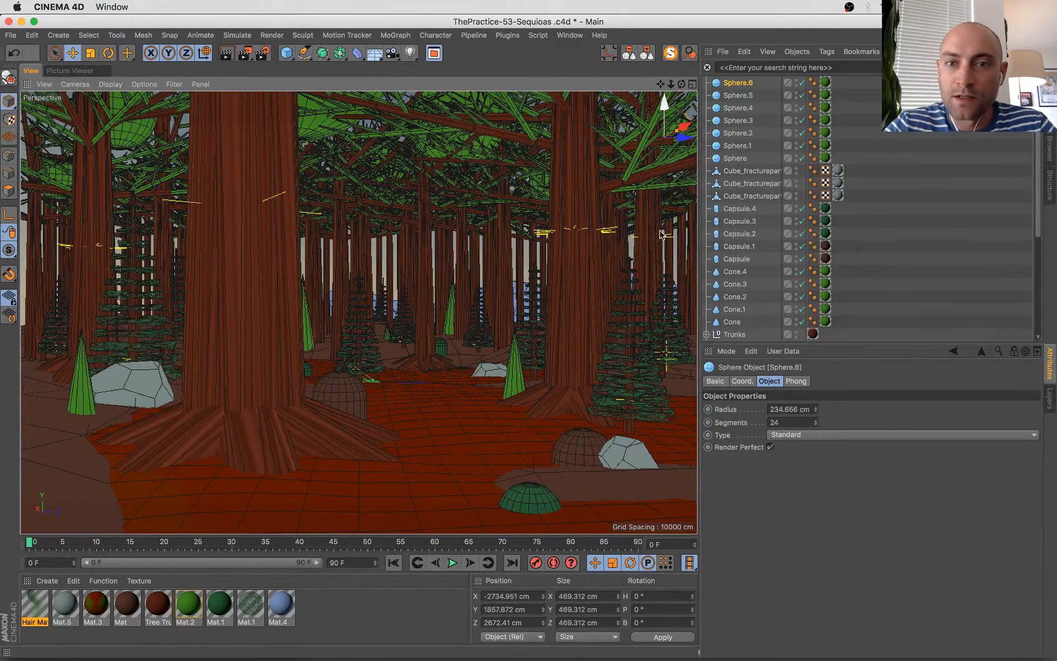
key(t)
drag(553, 254, 631, 179)
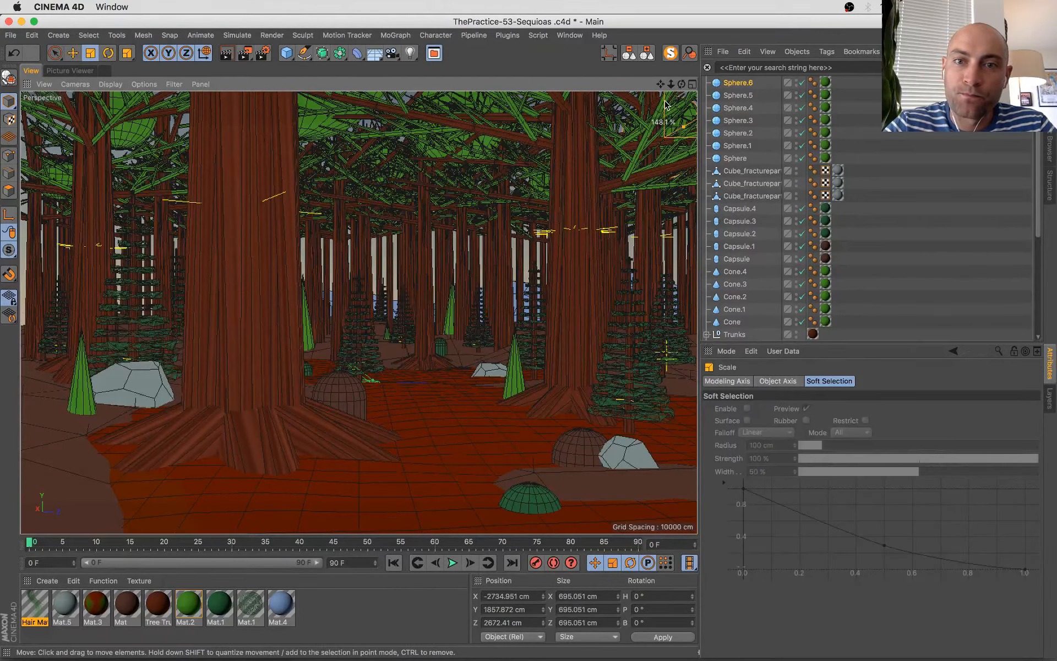
key(e)
drag(663, 110, 672, 164)
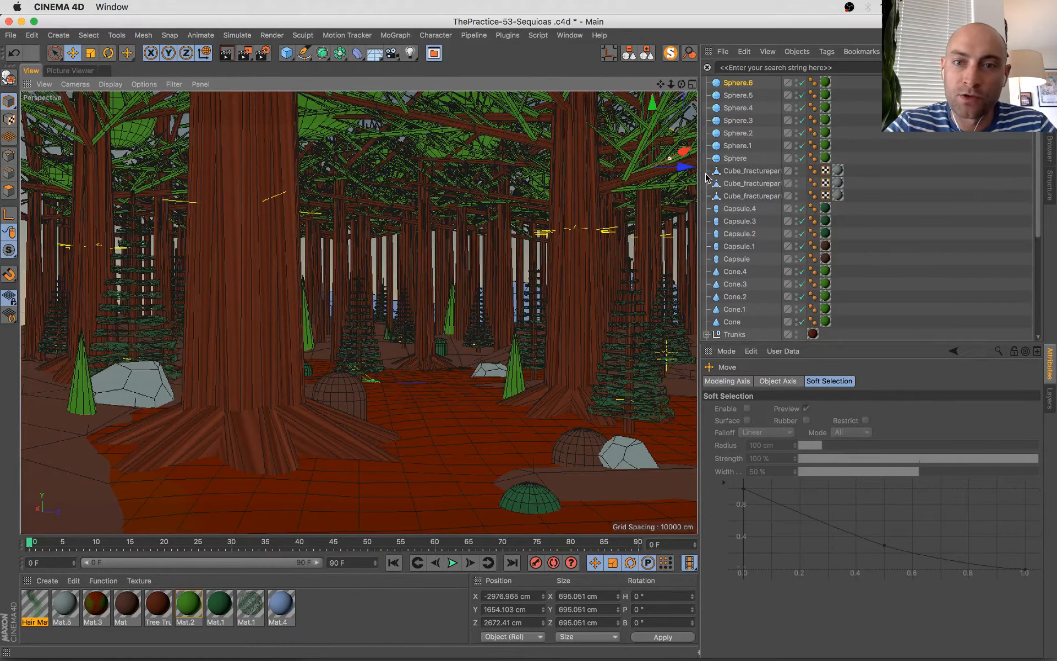
- Enlarge the edge sphere to about 826 cm, move it to about X -3173, Y 1921, Z 2938 cm, and save the scene
key(t)
drag(663, 168, 679, 169)
key(e)
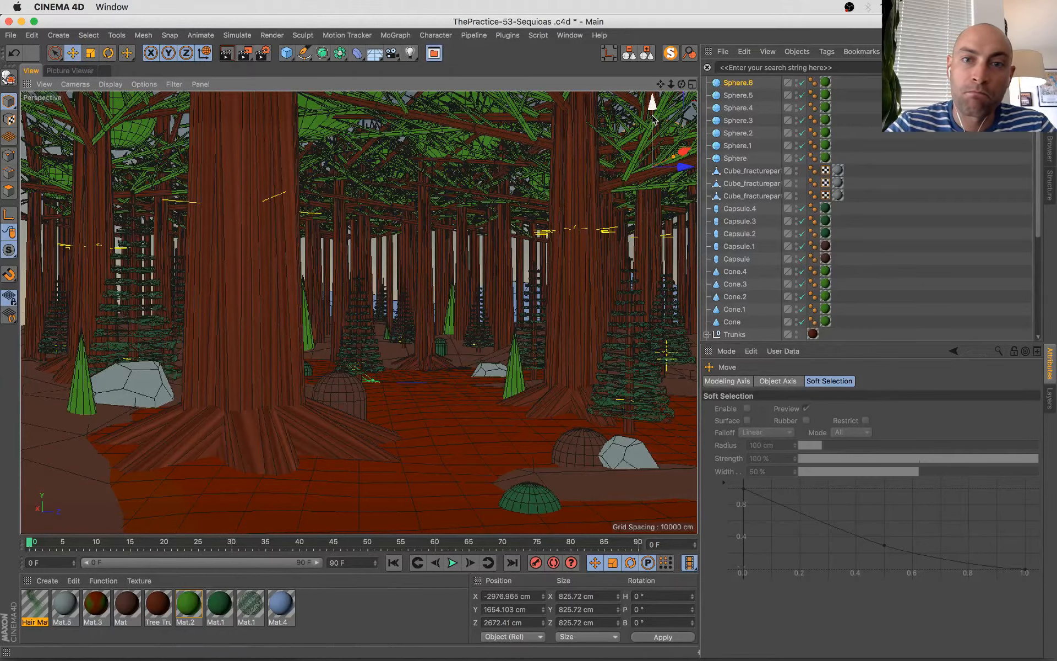
drag(653, 115, 716, 159)
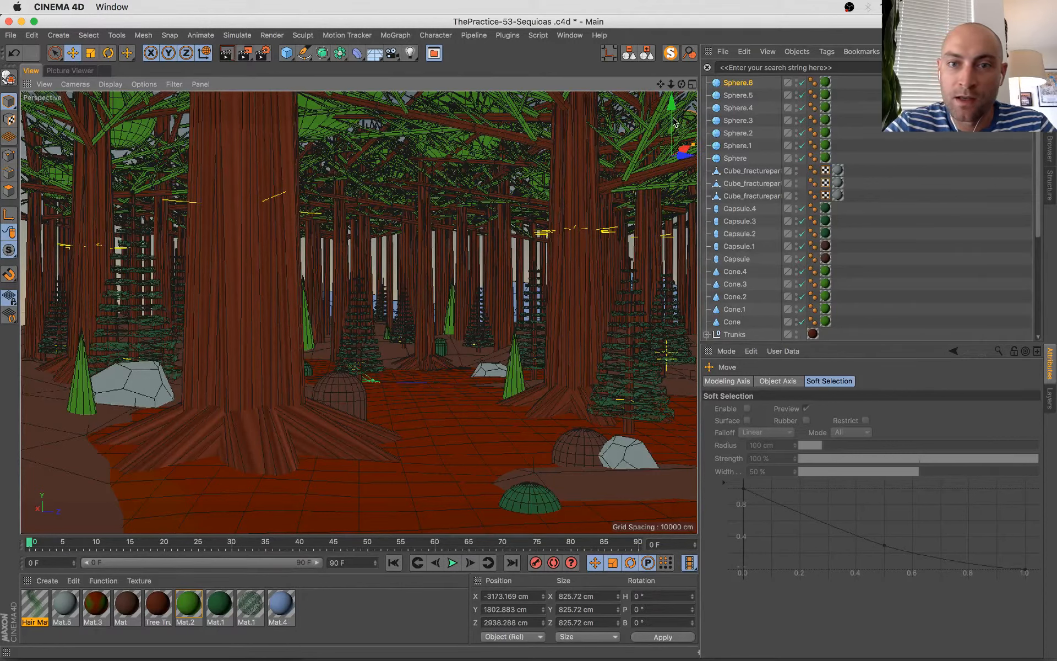
drag(674, 112, 682, 110)
key(super+s)
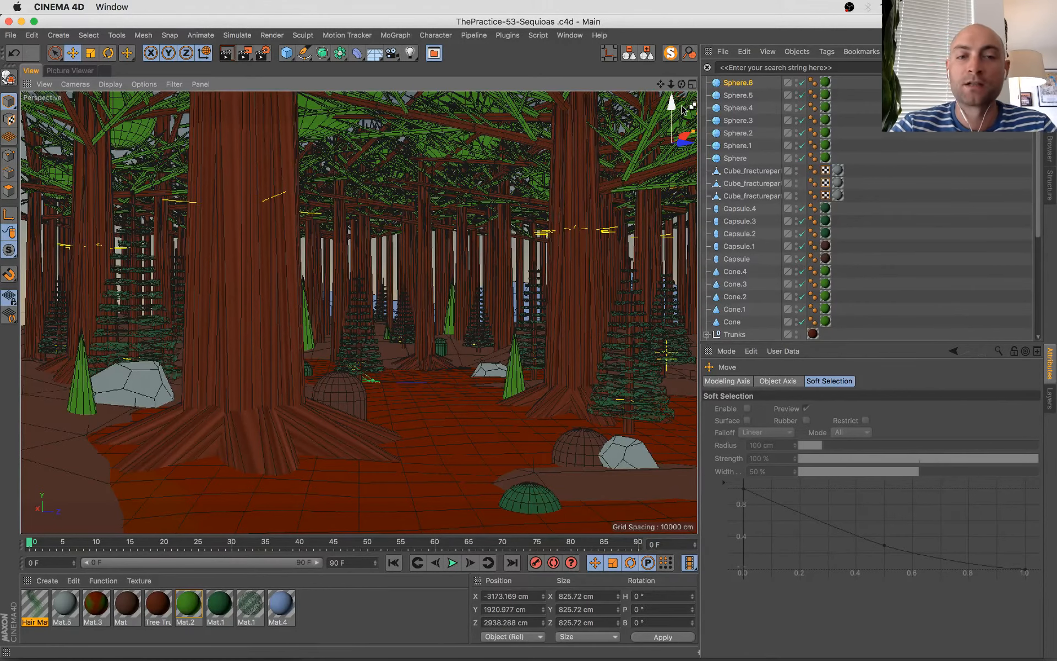
- Duplicate the sphere behind the large foreground trunk at about X -4856, Y 2377, Z -2084 cm and enlarge it to about 1132 cm
drag(688, 140, 365, 155)
drag(457, 144, 429, 144)
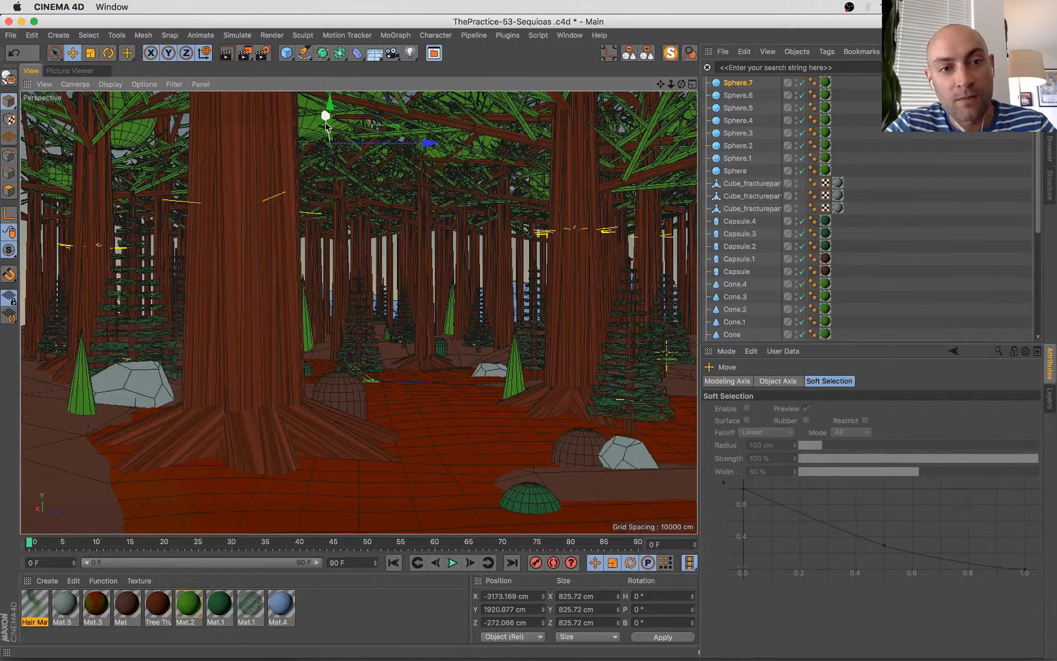
drag(326, 126, 300, 207)
drag(155, 176, 288, 178)
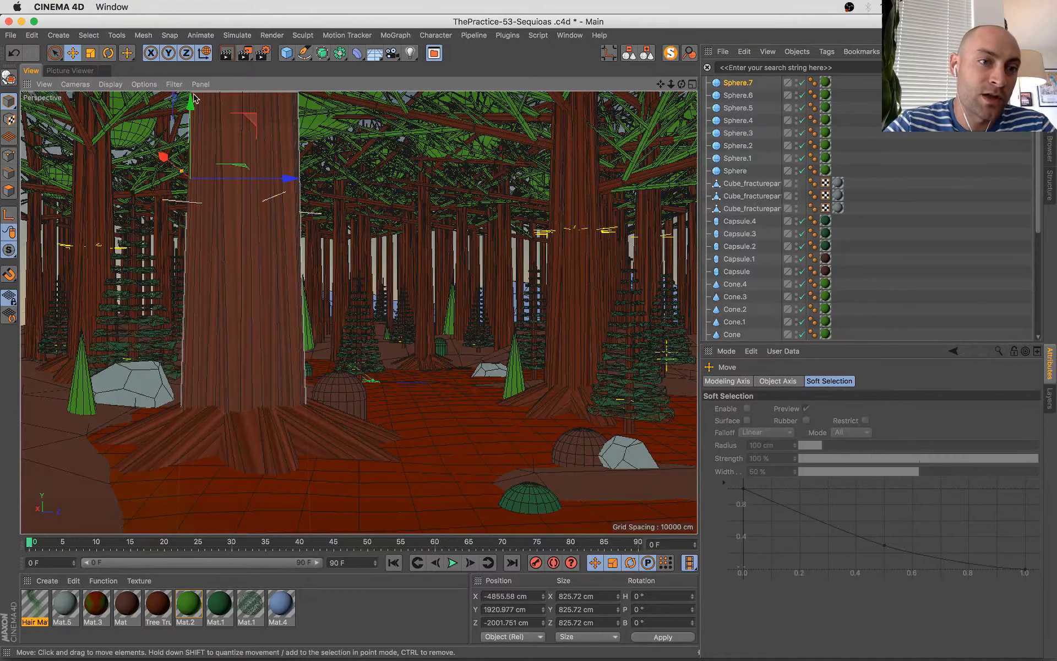
drag(191, 106, 191, 61)
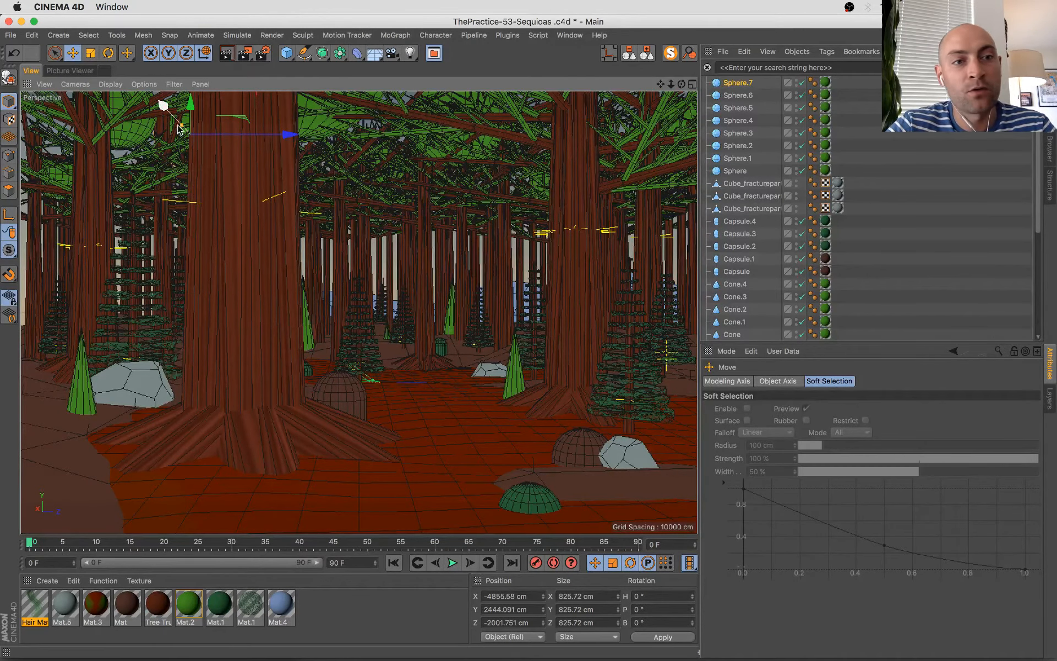
drag(175, 129, 209, 118)
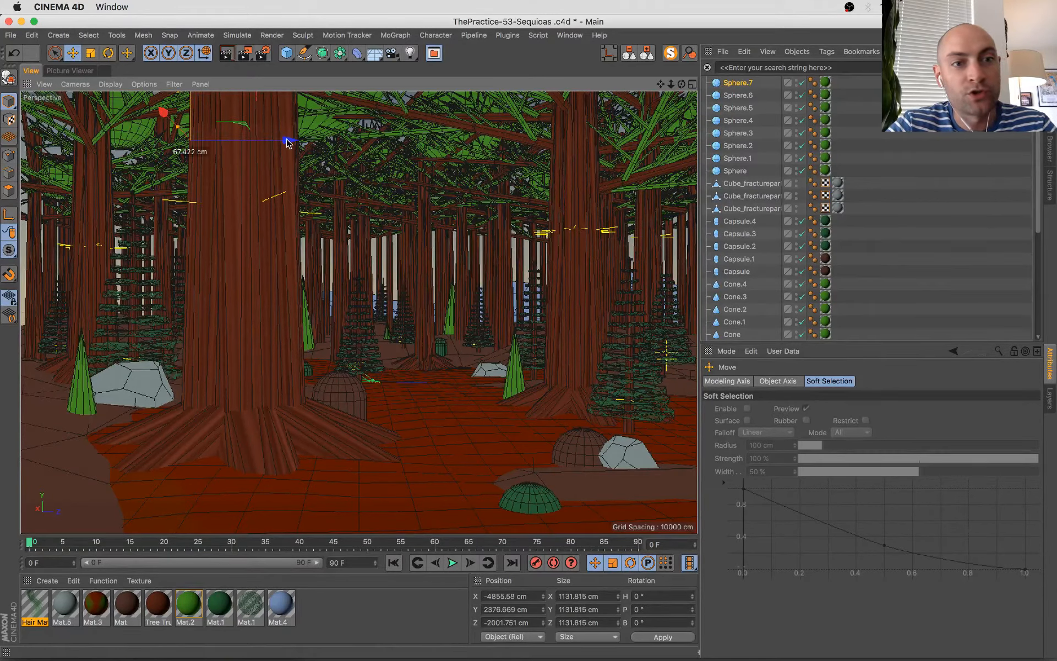
drag(290, 142, 260, 115)
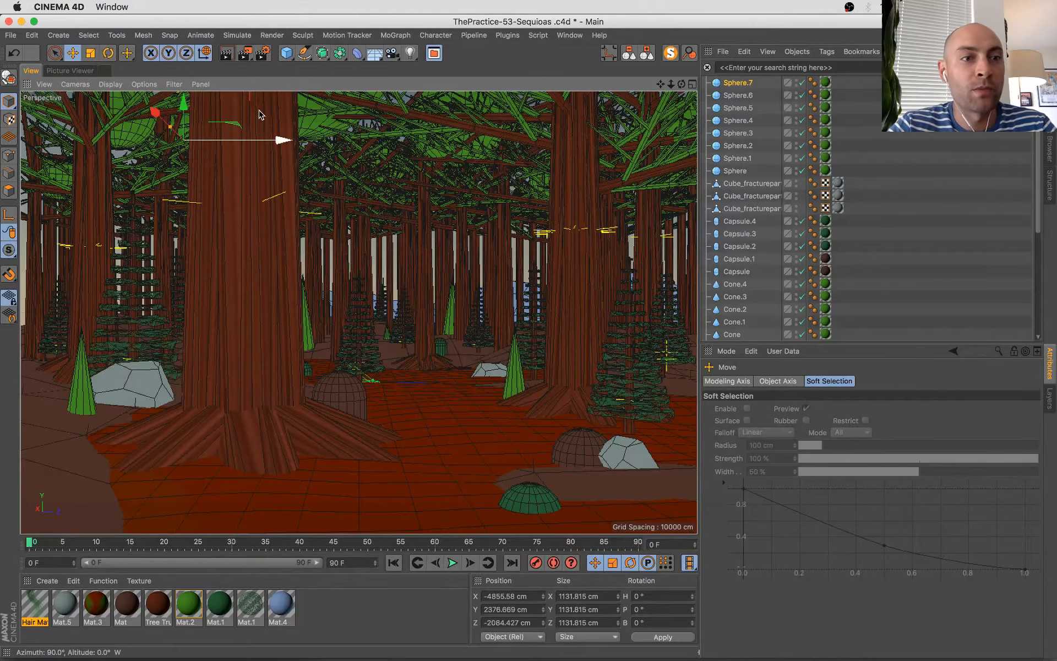
- Make two more copies of the large sphere deeper in the forest, placing the last at about X -6041, Y 1724, Z -488 cm
drag(112, 152, 505, 190)
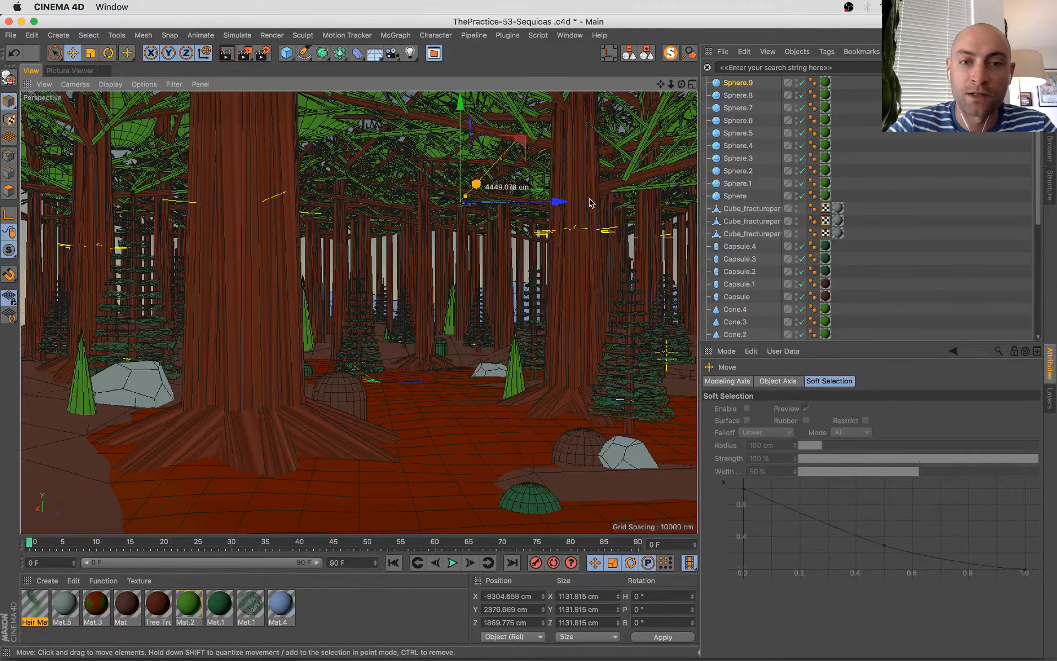
drag(589, 203, 401, 215)
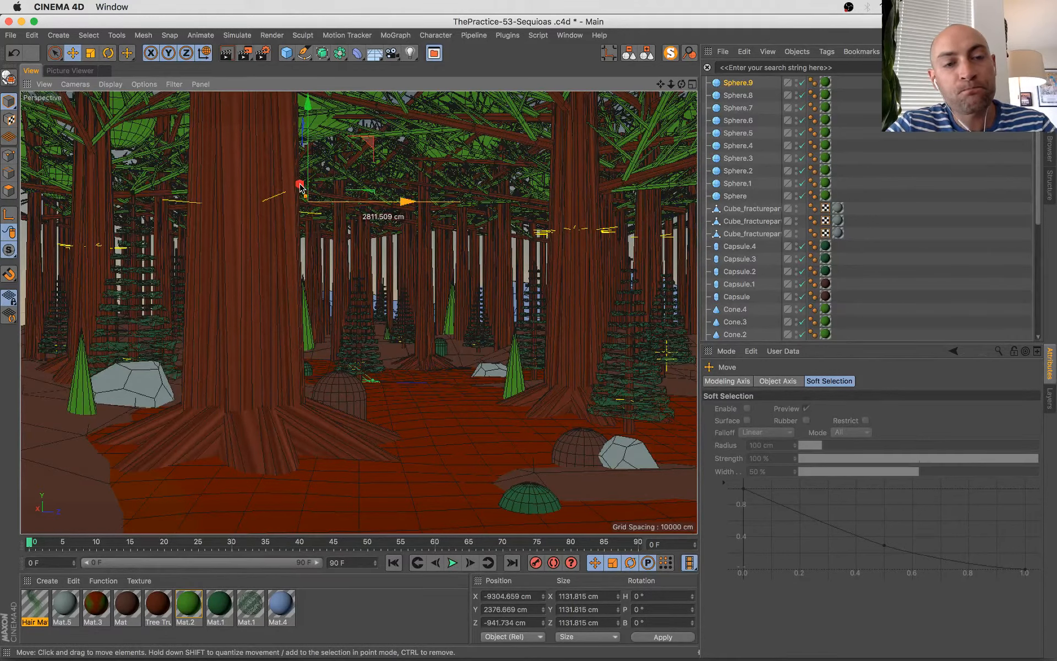
drag(282, 149, 279, 138)
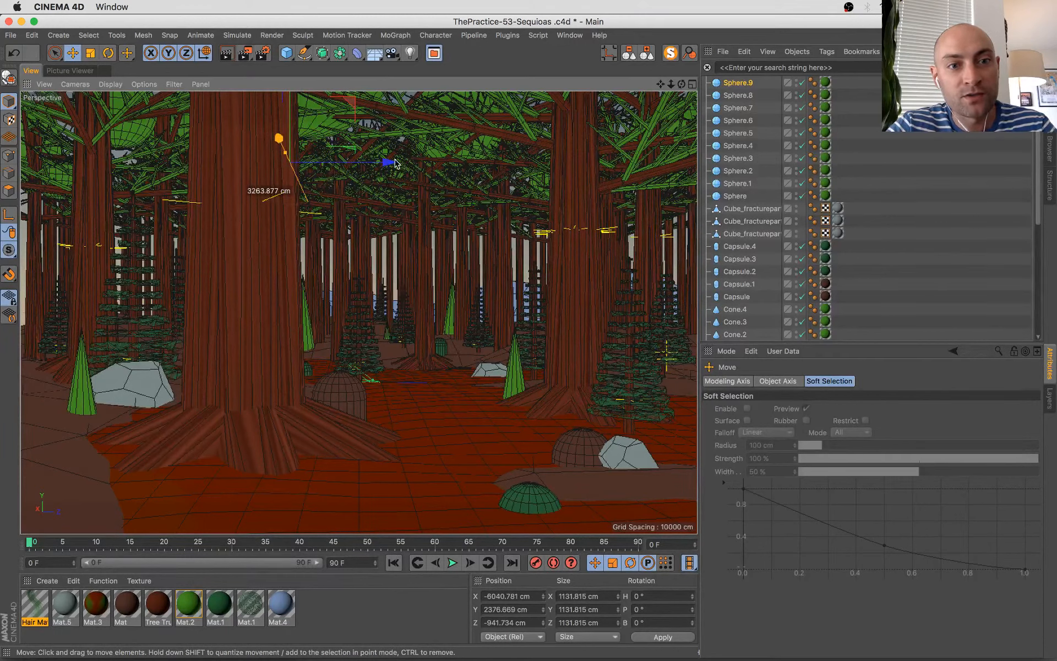
drag(390, 162, 422, 163)
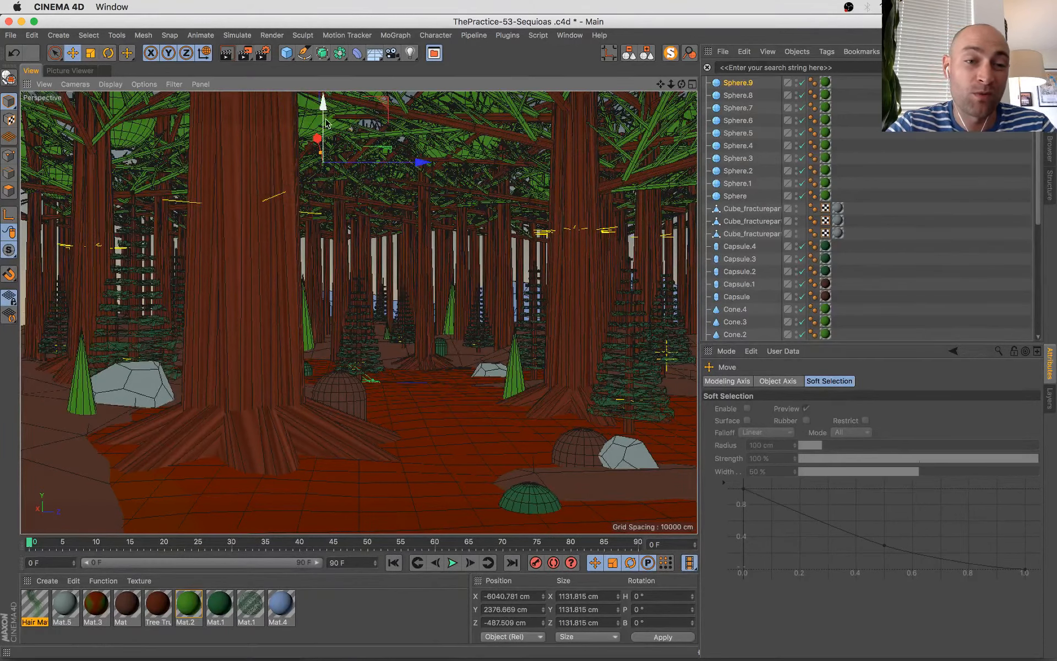
drag(324, 110, 326, 153)
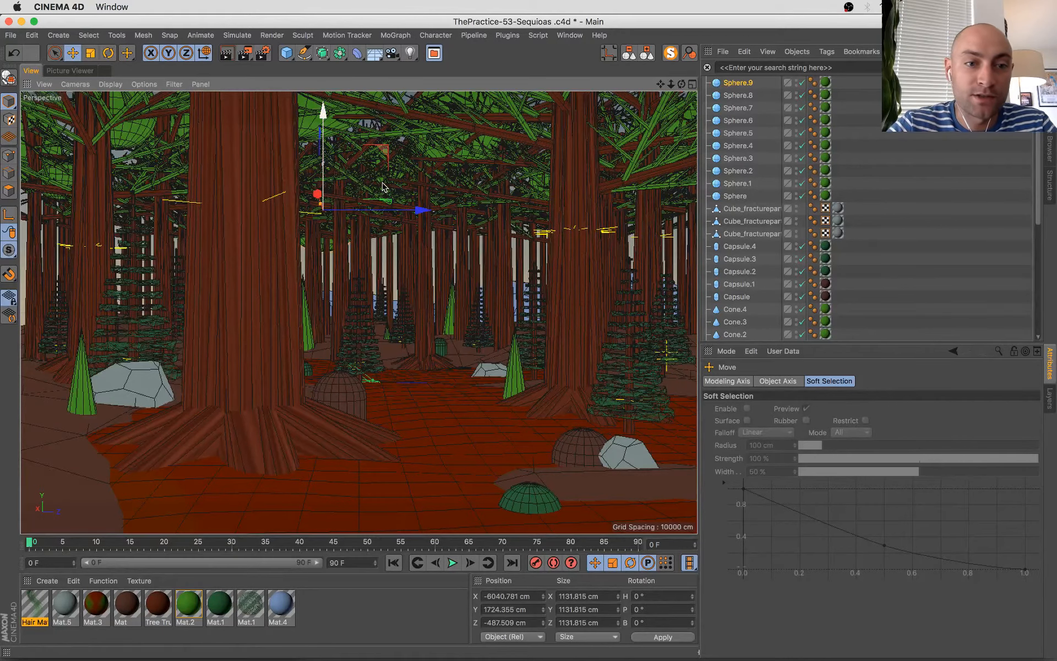
- Shrink the last sphere copy to about 932 cm and shift it to about Y 1527, Z -814 cm
key(t)
drag(376, 190, 387, 150)
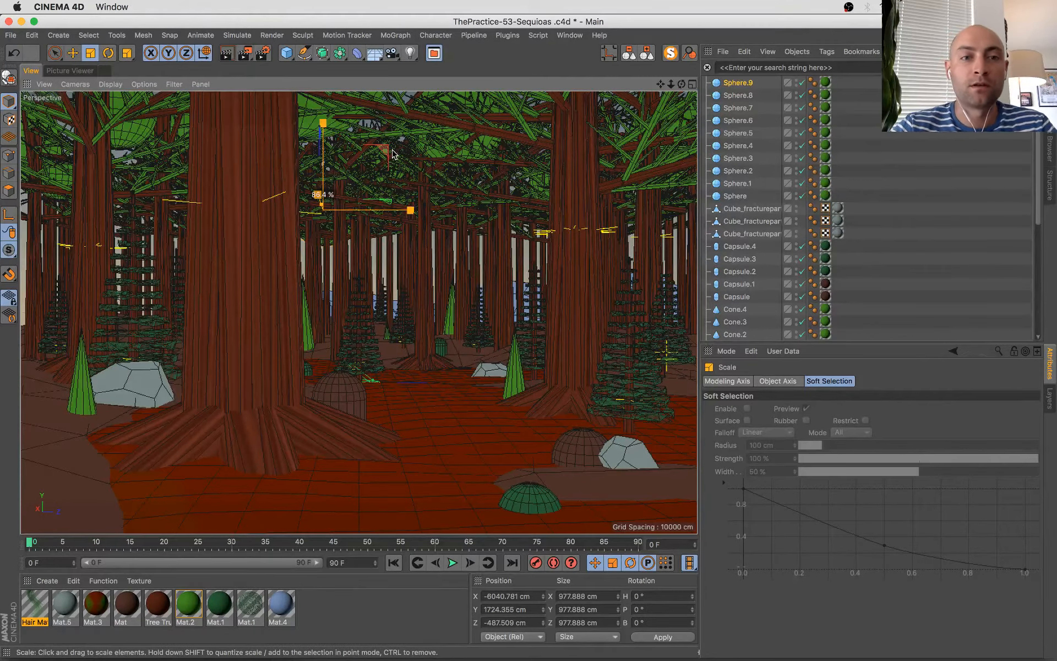
drag(390, 149, 361, 167)
key(e)
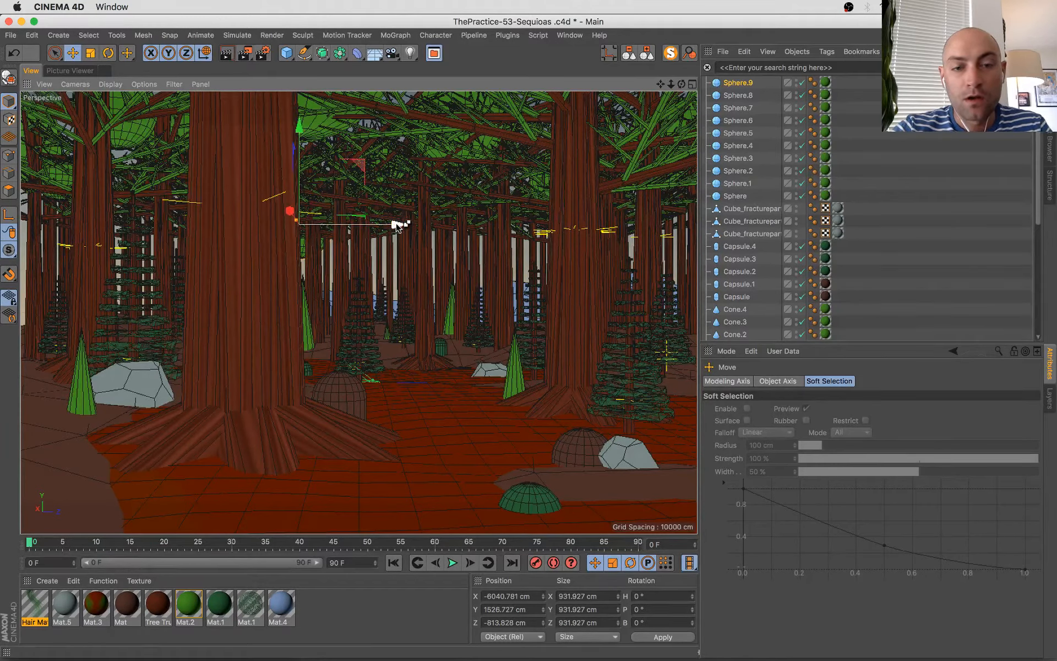
- Add three more sphere copies across the distant canopy, placing the last at about X -3190, Y 1468, Z -1983 cm
drag(398, 225, 577, 227)
ctrl+drag(573, 225, 421, 211)
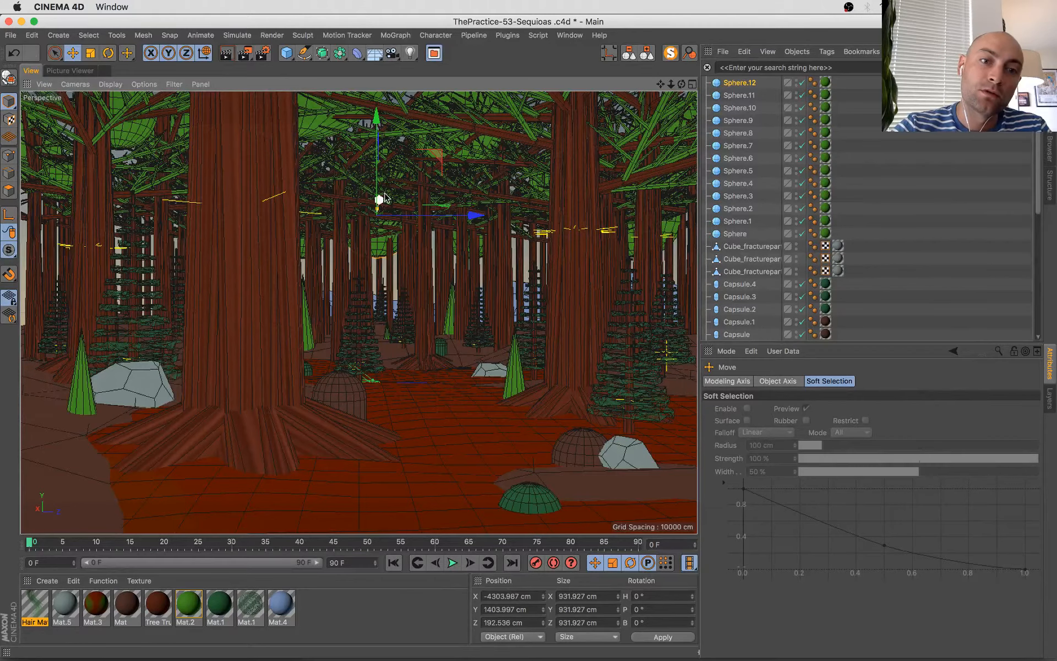
drag(385, 198, 386, 166)
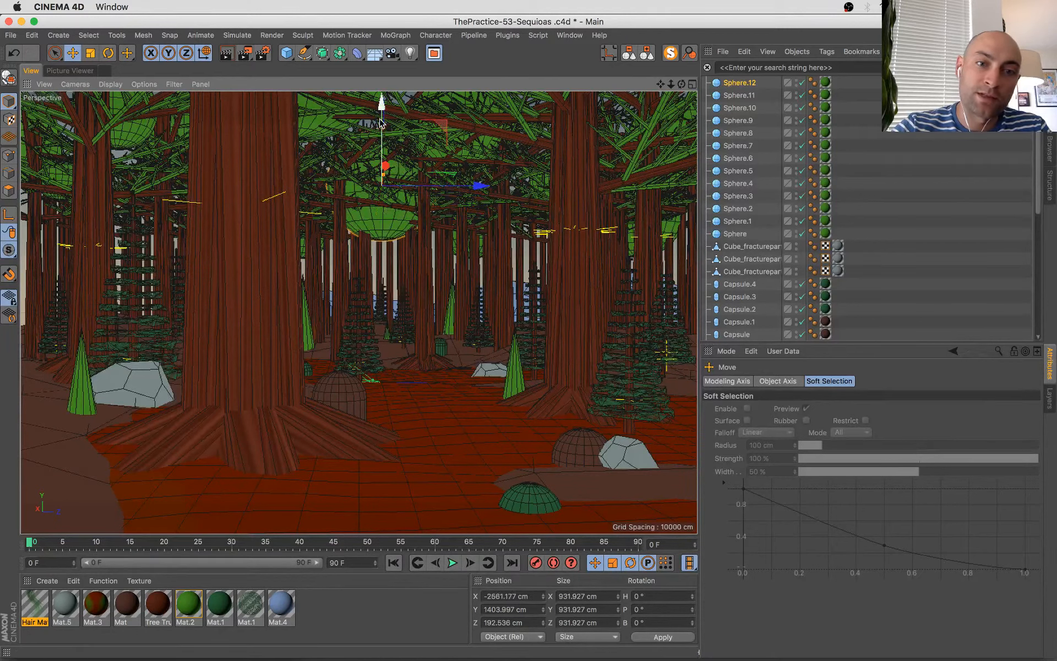
drag(381, 118, 381, 110)
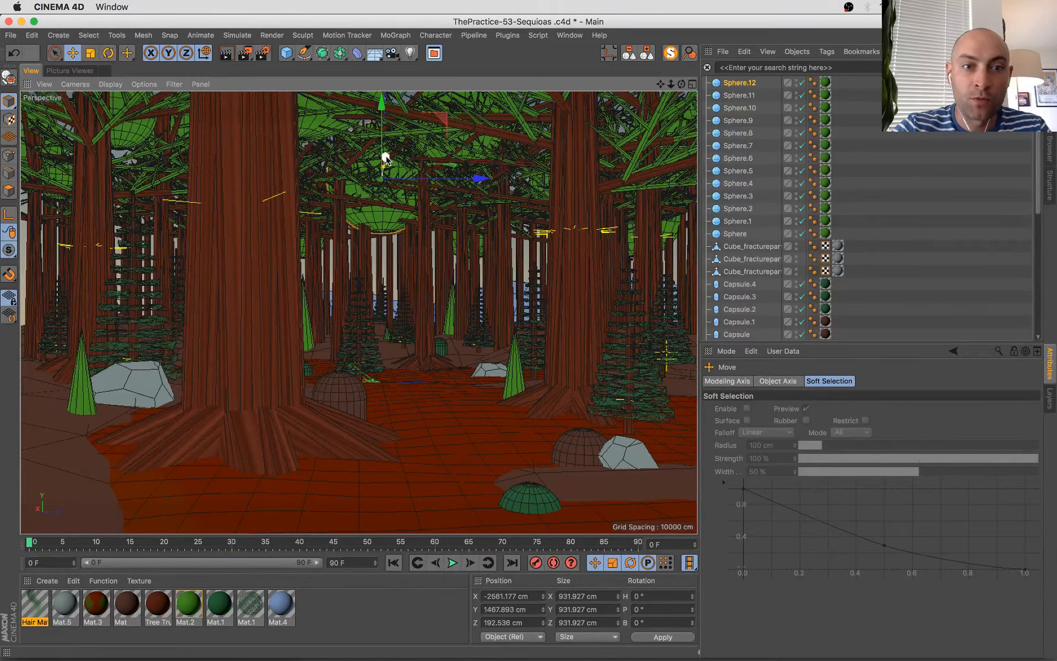
drag(386, 159, 430, 211)
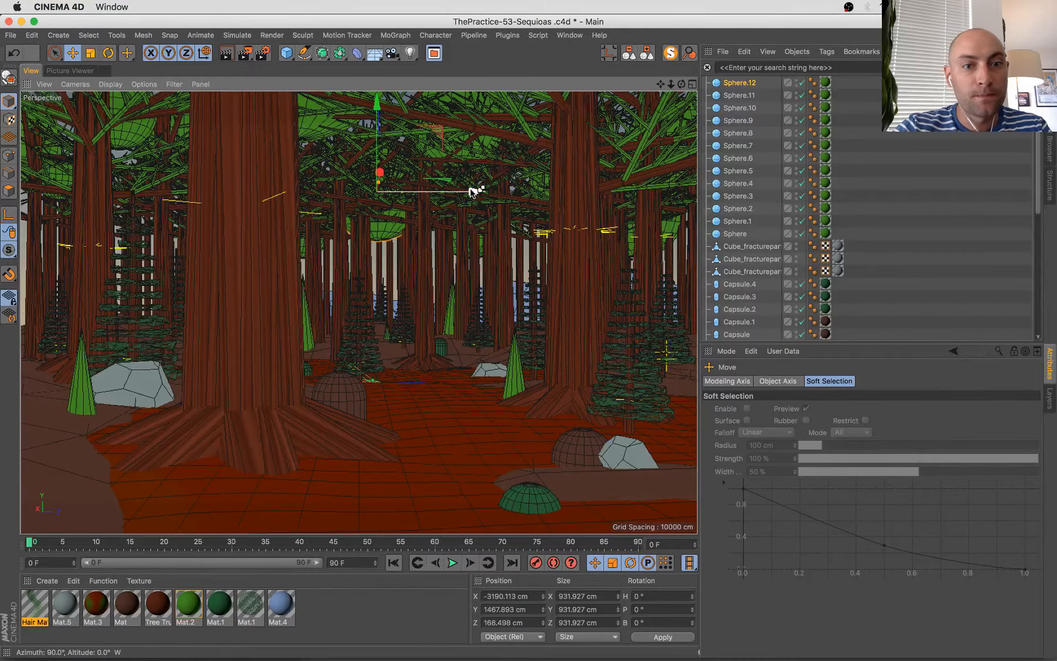
drag(472, 193, 248, 209)
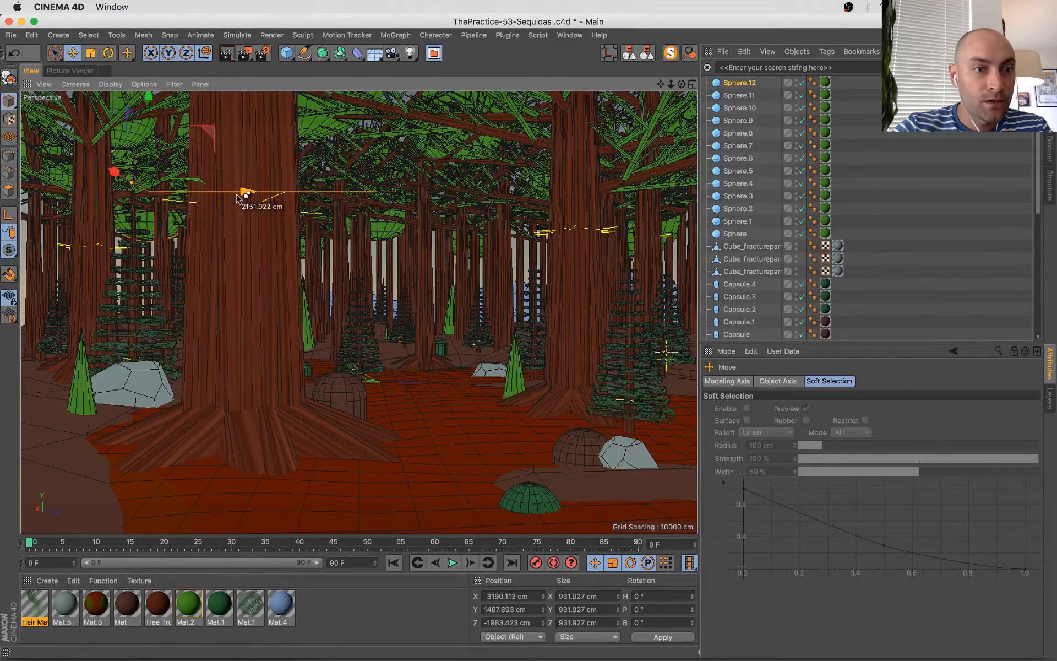
- Paste another sphere copy, shrink it to about 717 cm, place it near X -3487, Z -1940 cm, and save the scene
key(super+v)
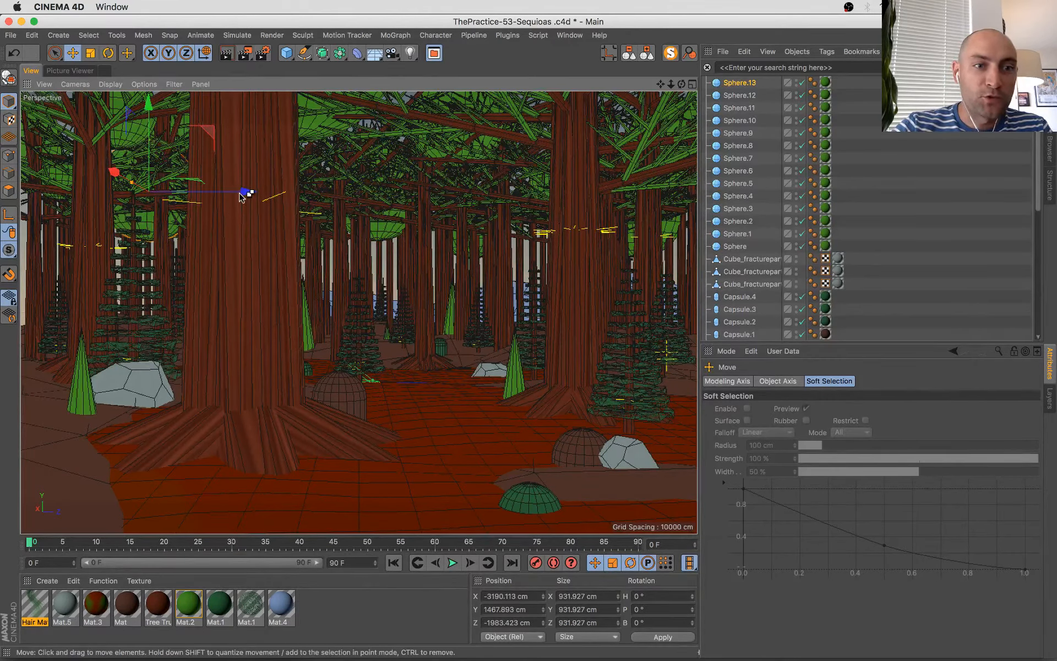
drag(241, 196, 218, 119)
key(t)
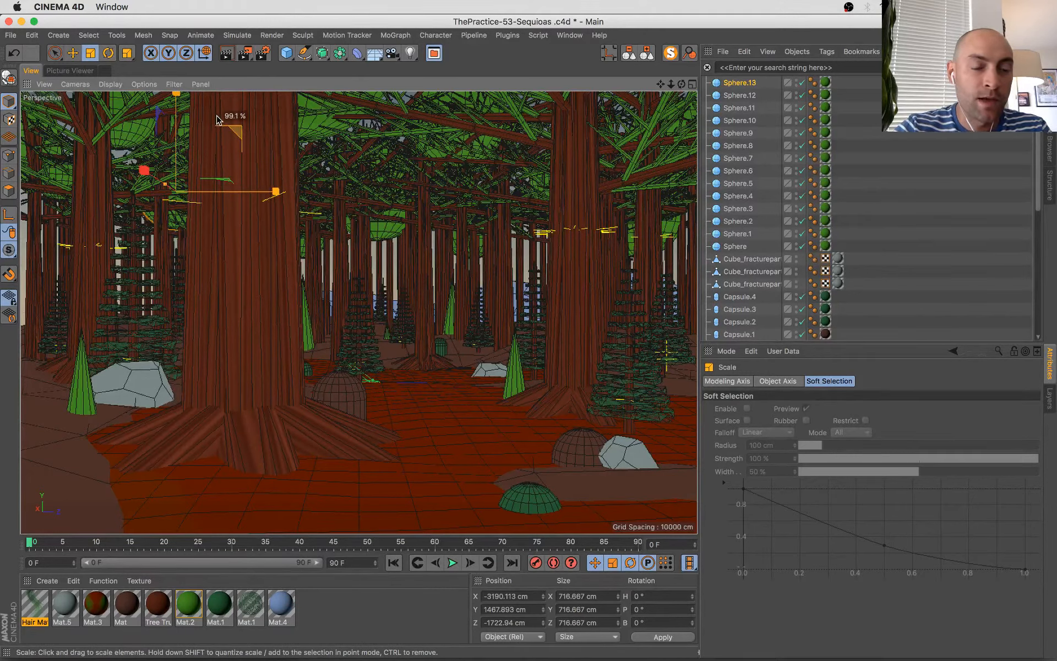
key(e)
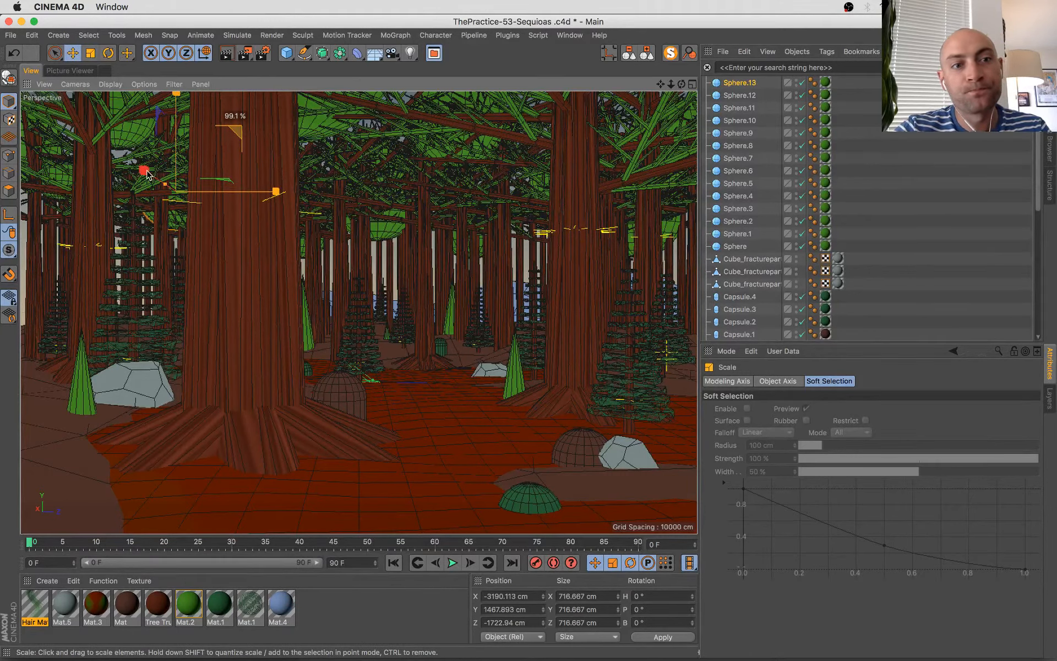
drag(149, 177, 263, 202)
key(super+s)
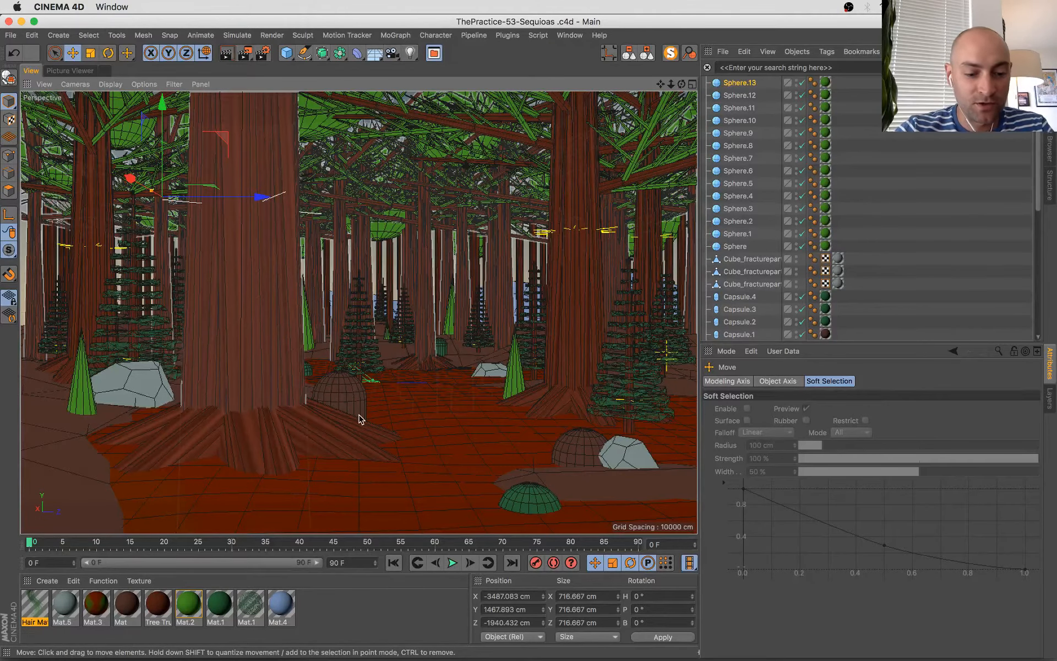
- Duplicate the brown capsule to the front of the rock beside the large trunk, at about X 1508, Z -535 cm, and shrink it to about 95 cm wide
click(438, 393)
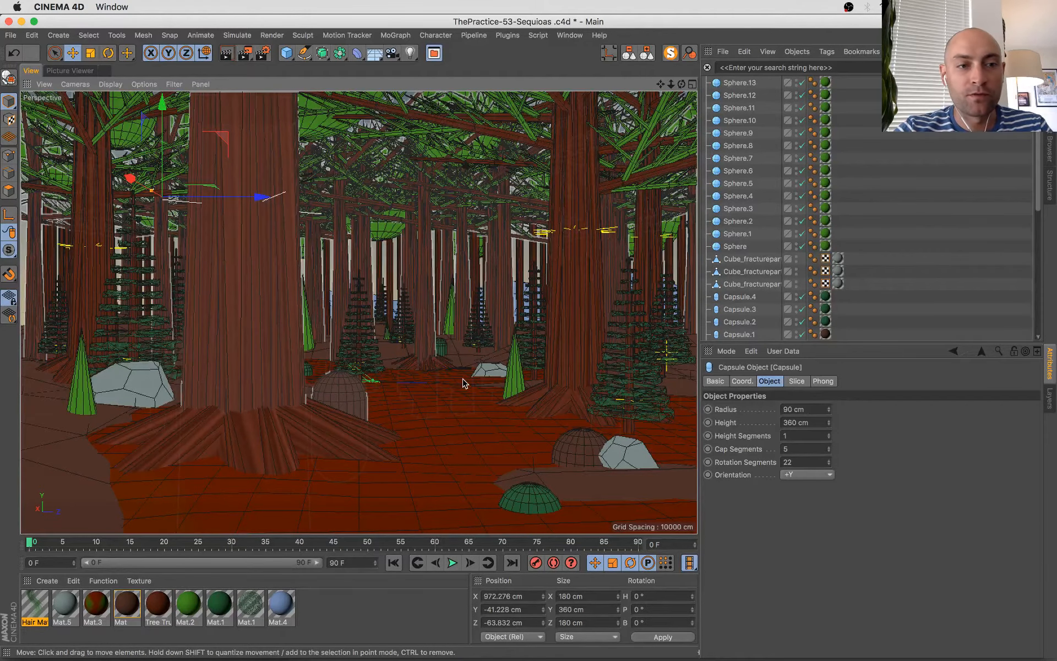
click(348, 389)
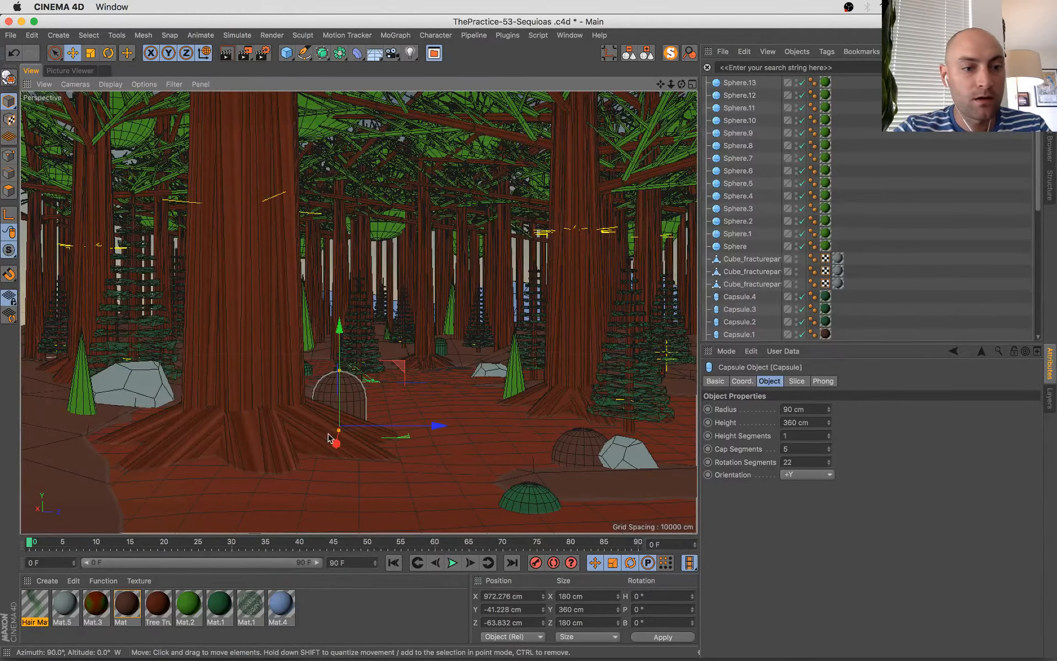
ctrl+drag(436, 426, 292, 435)
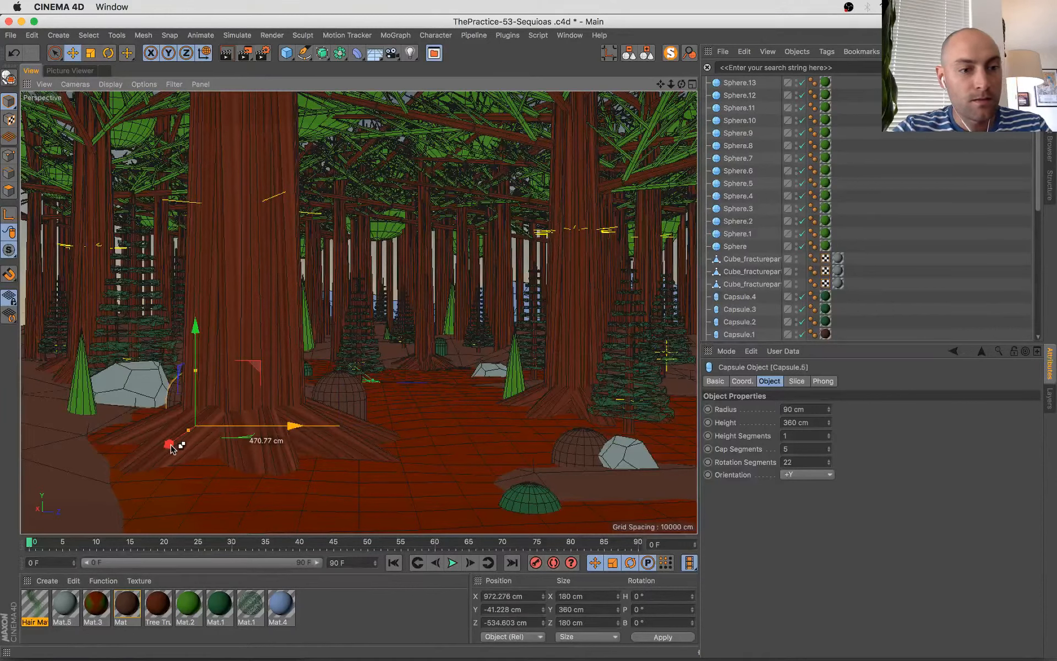
drag(169, 447, 113, 523)
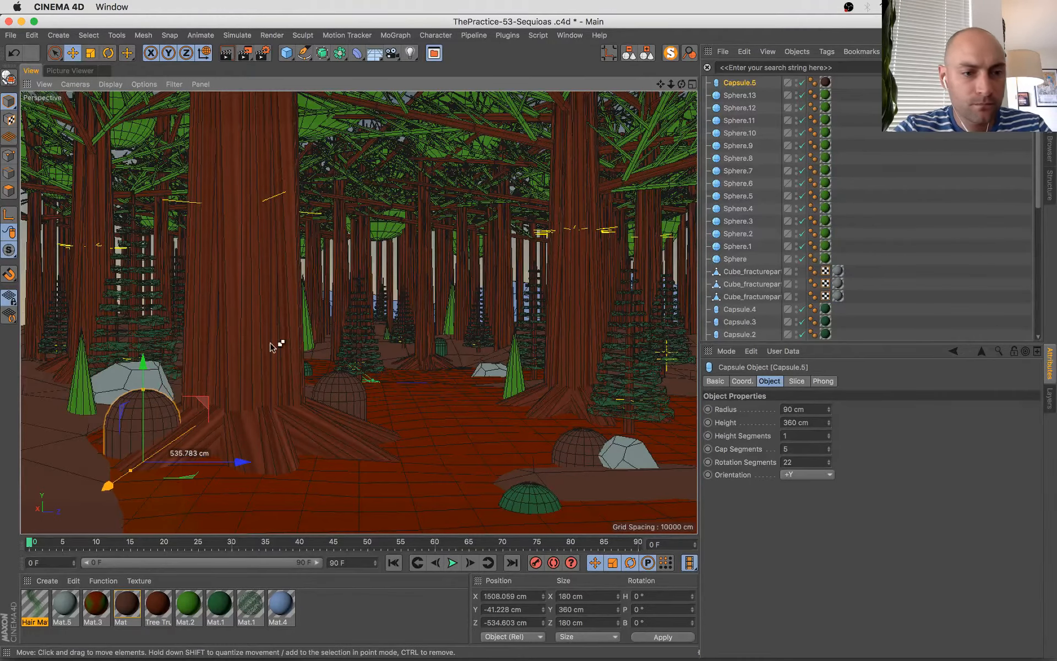
key(t)
drag(188, 453, 174, 475)
key(e)
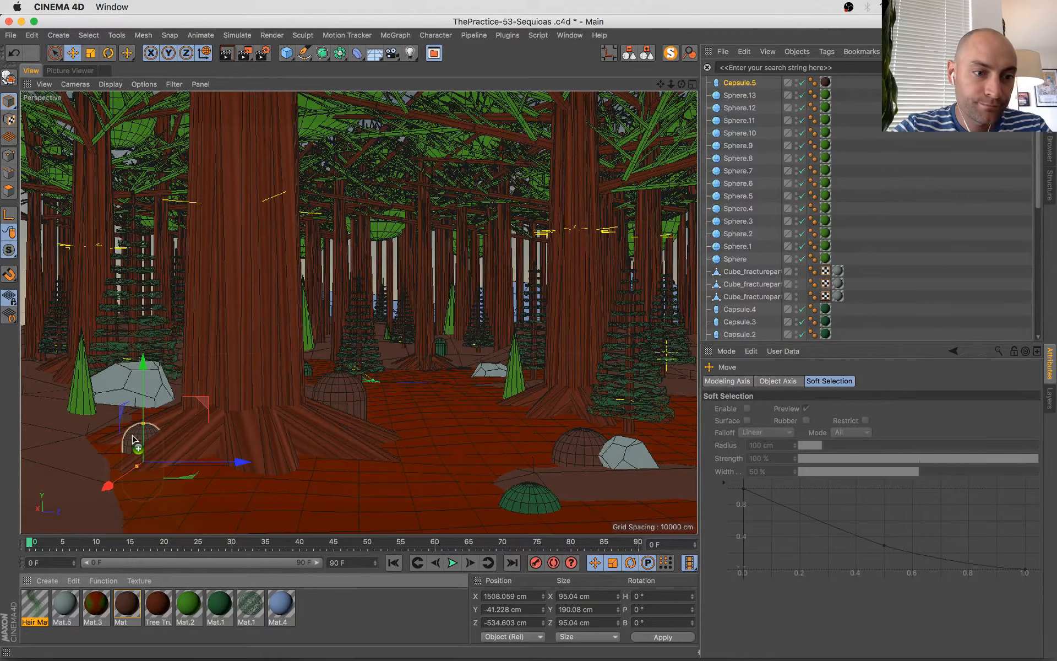
- Replace the small capsule's brown material with the dark green Mat.1 and save the scene
drag(139, 441, 140, 440)
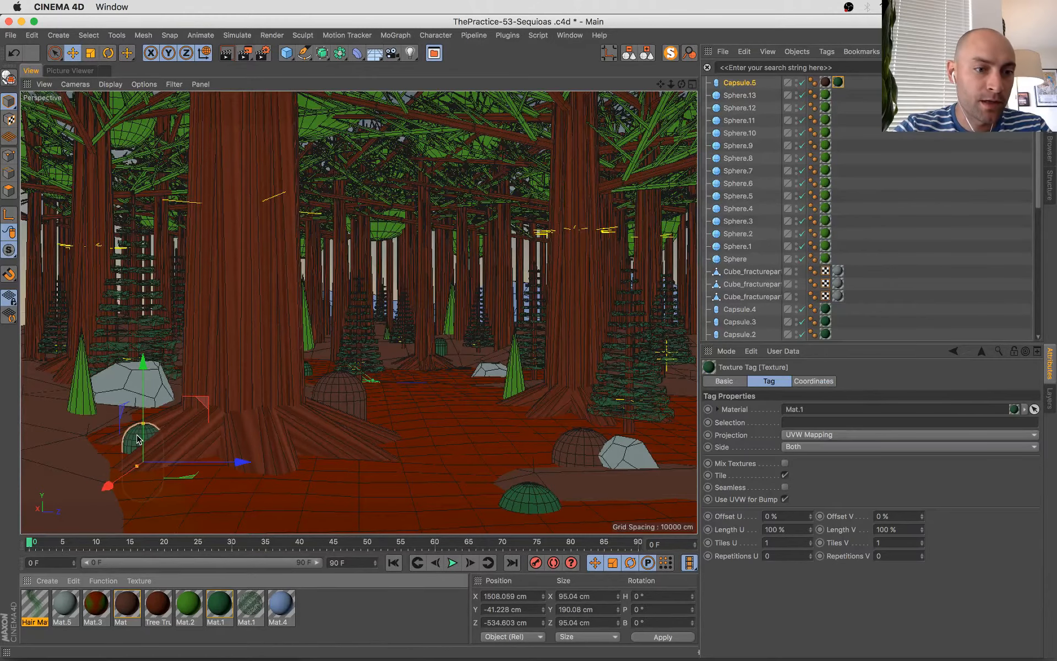
click(825, 83)
key(Delete)
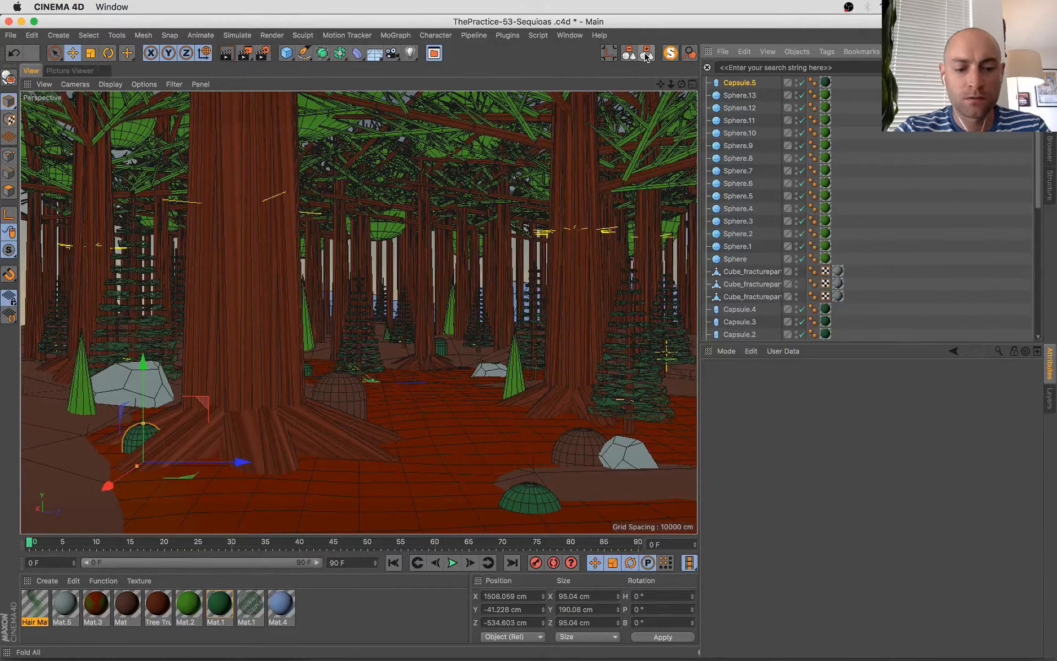
key(super+s)
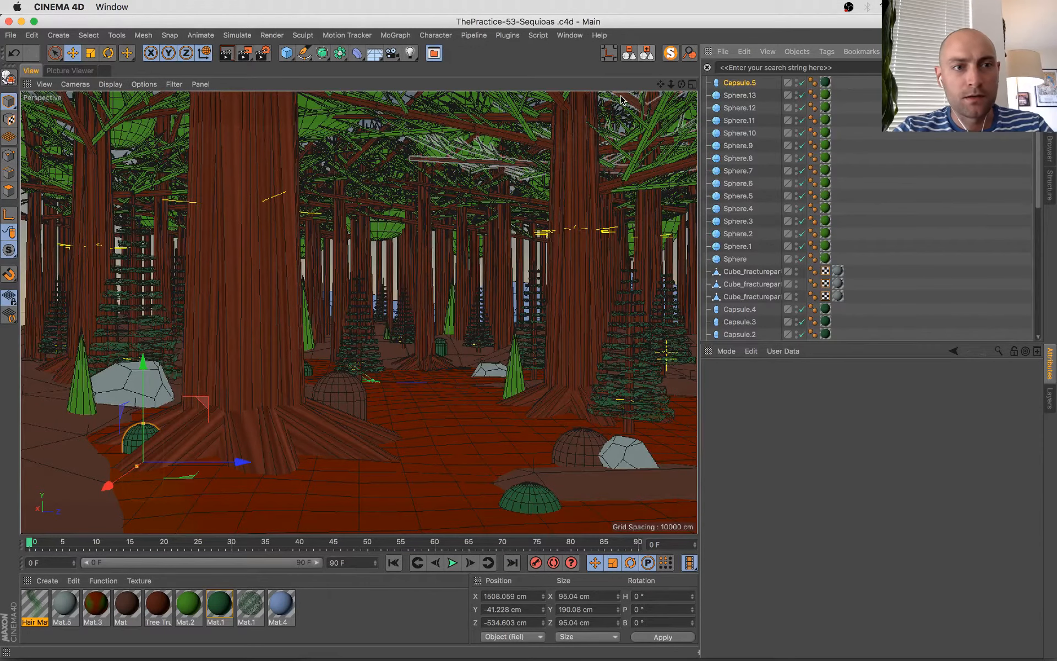
- Start a new test render in the Picture Viewer and switch to the Restream chat in Chrome
key(shift+r)
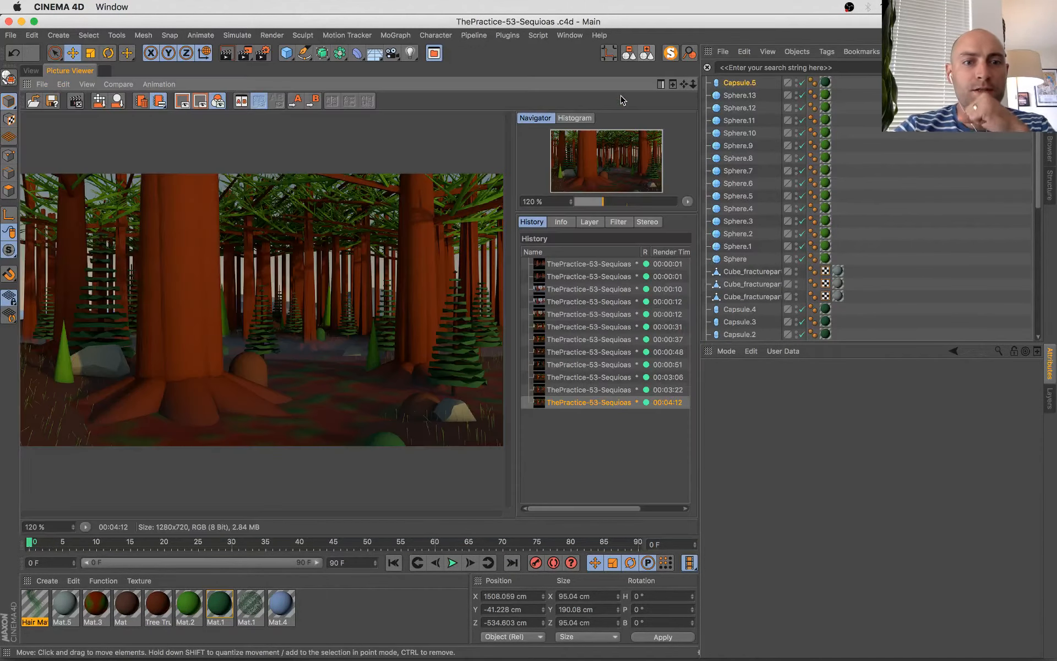
key(shift+r)
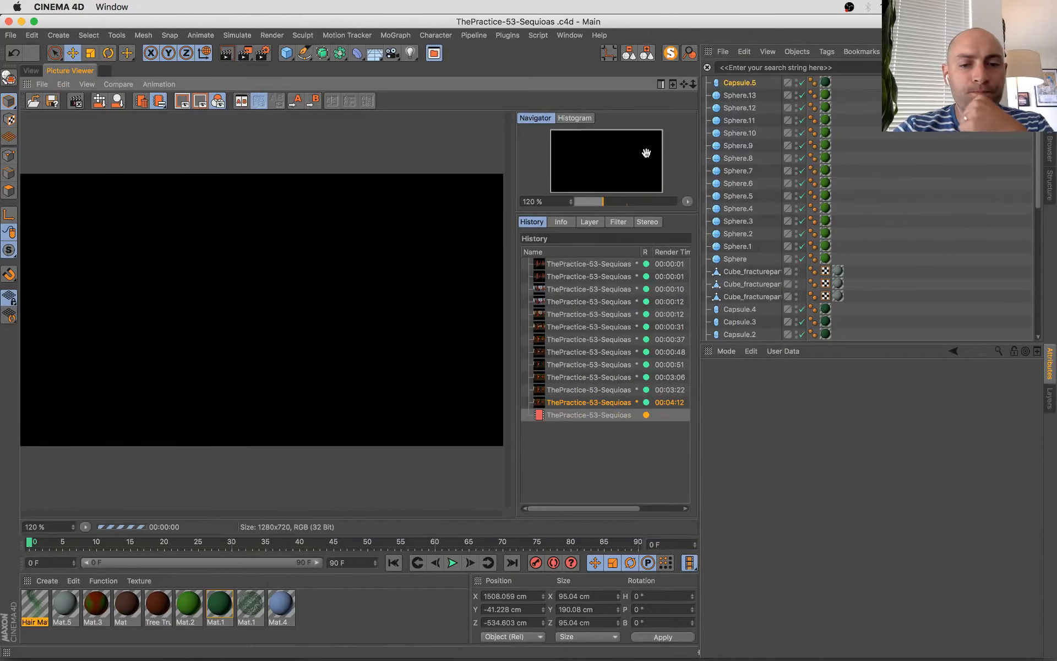
key(super+Tab)
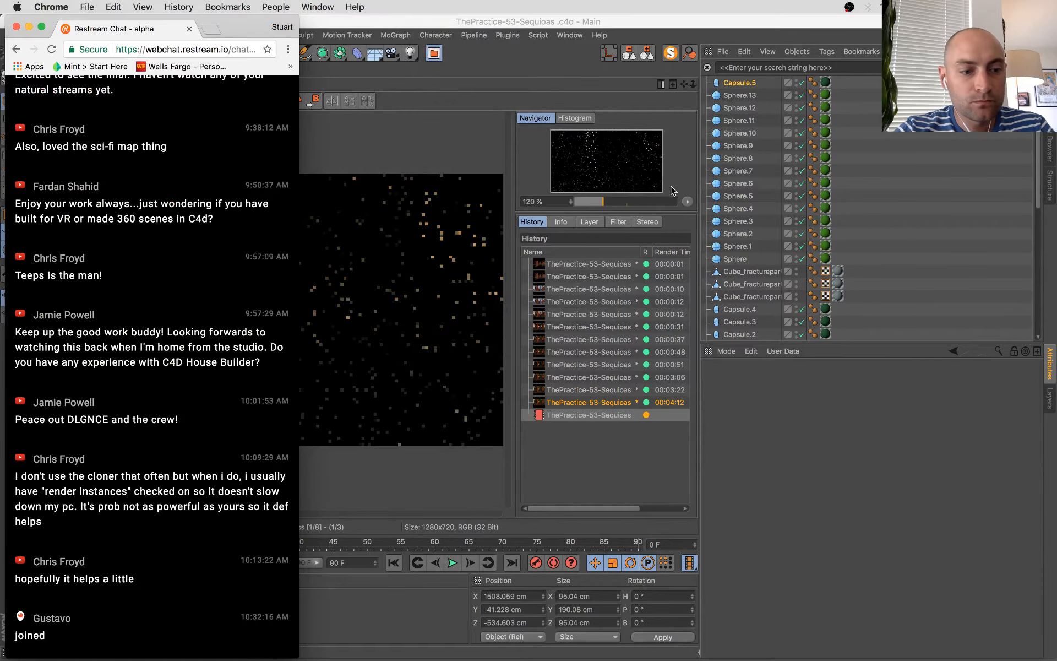
- Switch back to Cinema 4D to check the running test render, glancing once more at the Restream chat
key(super+Tab)
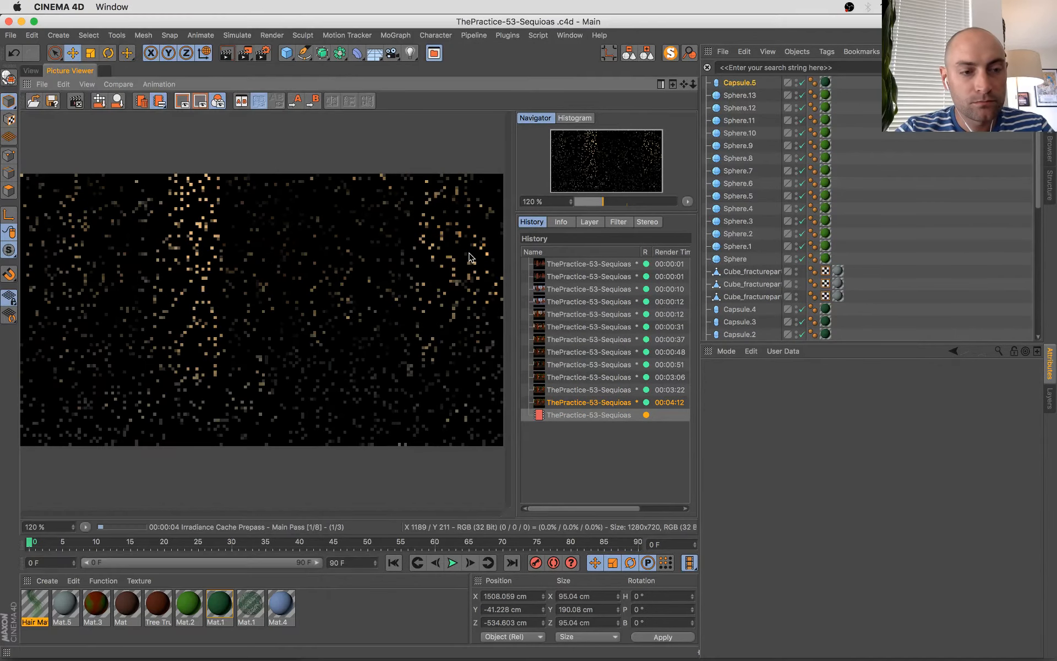
key(super+Tab)
key(super+Tab)
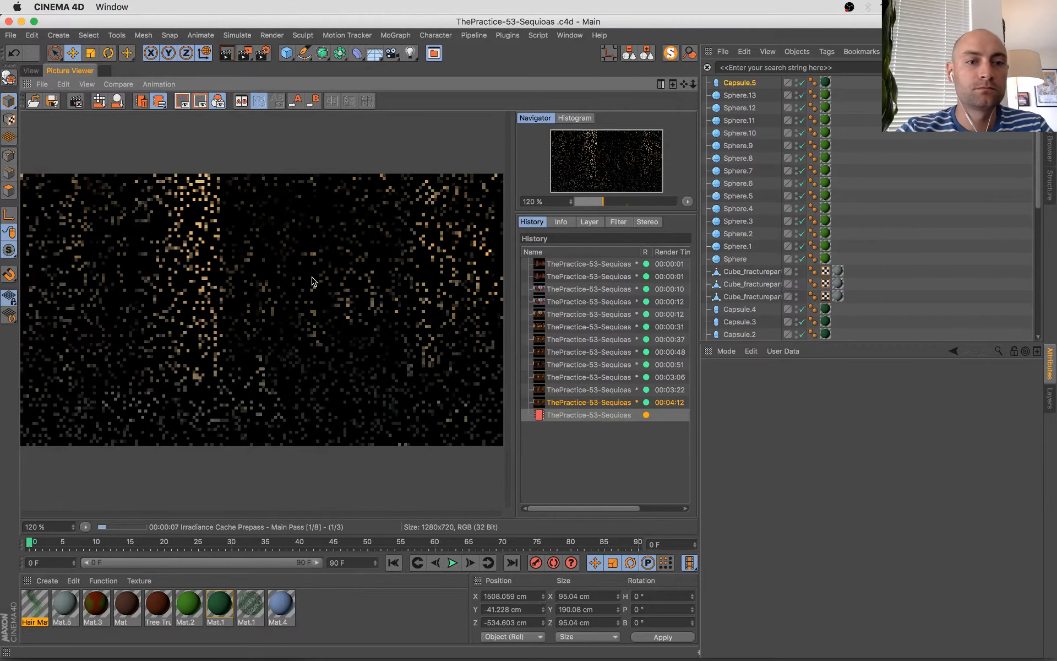
scroll(311, 281, down, 1)
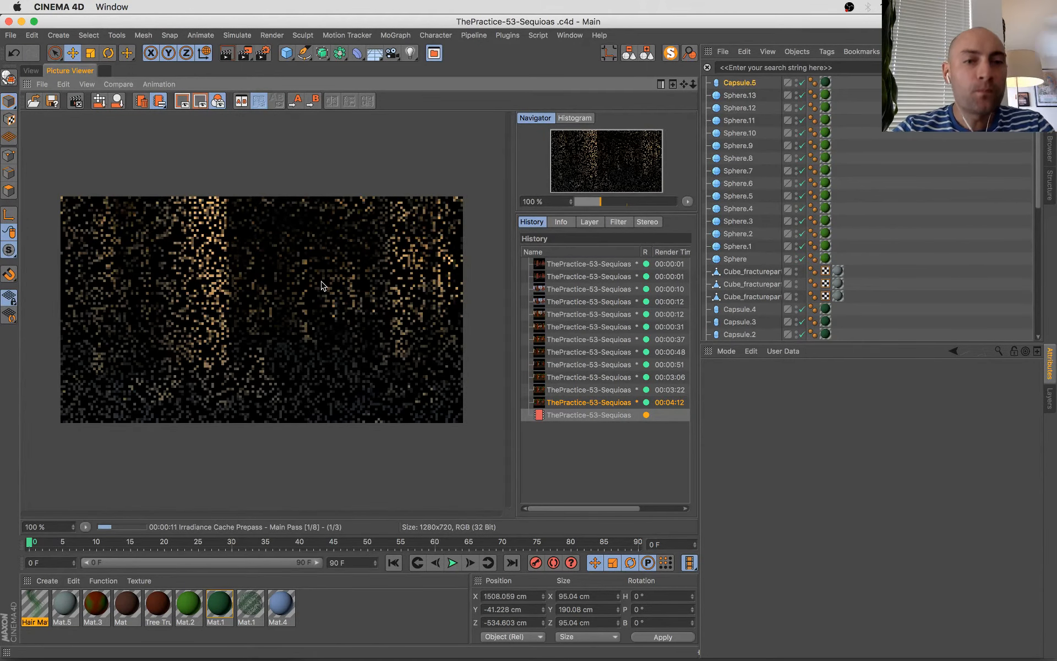
mouse_move(0, 0)
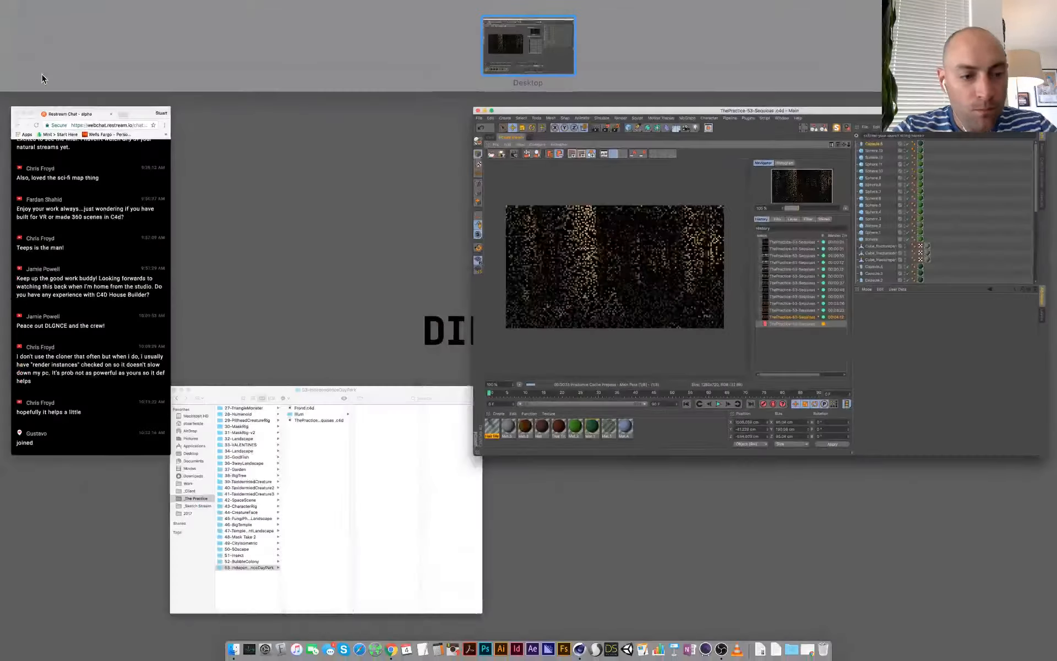
click(83, 283)
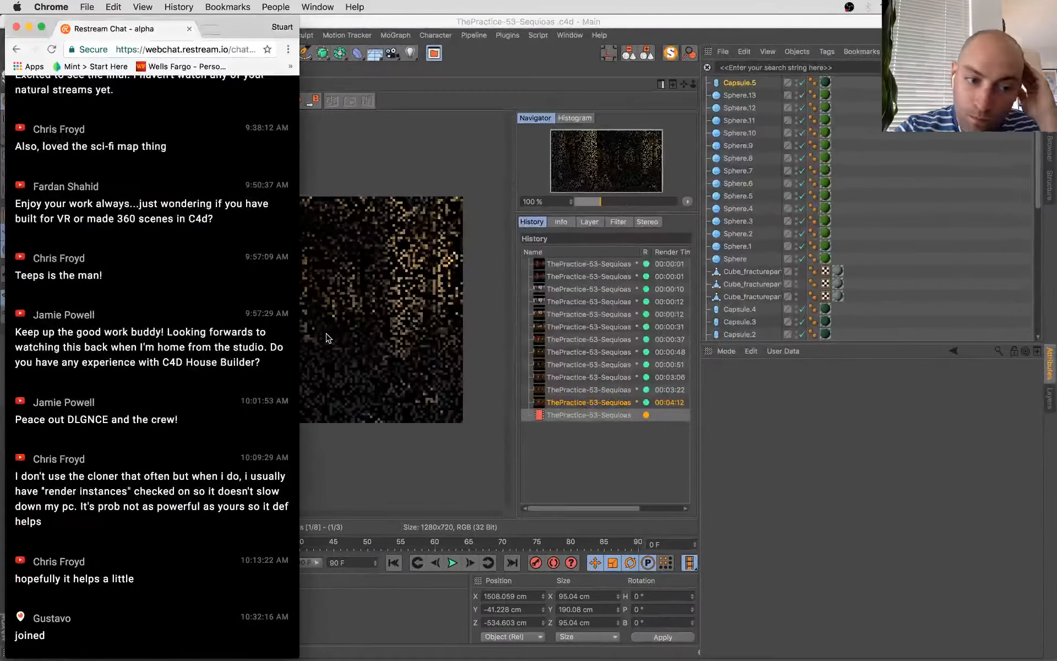
click(363, 151)
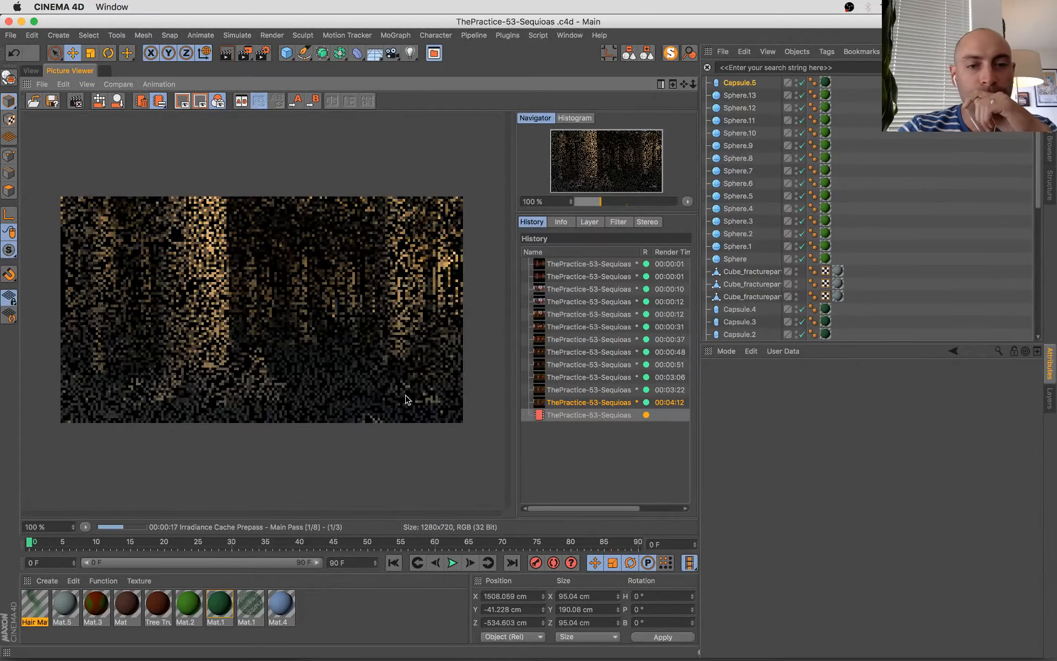
scroll(330, 421, up, 1)
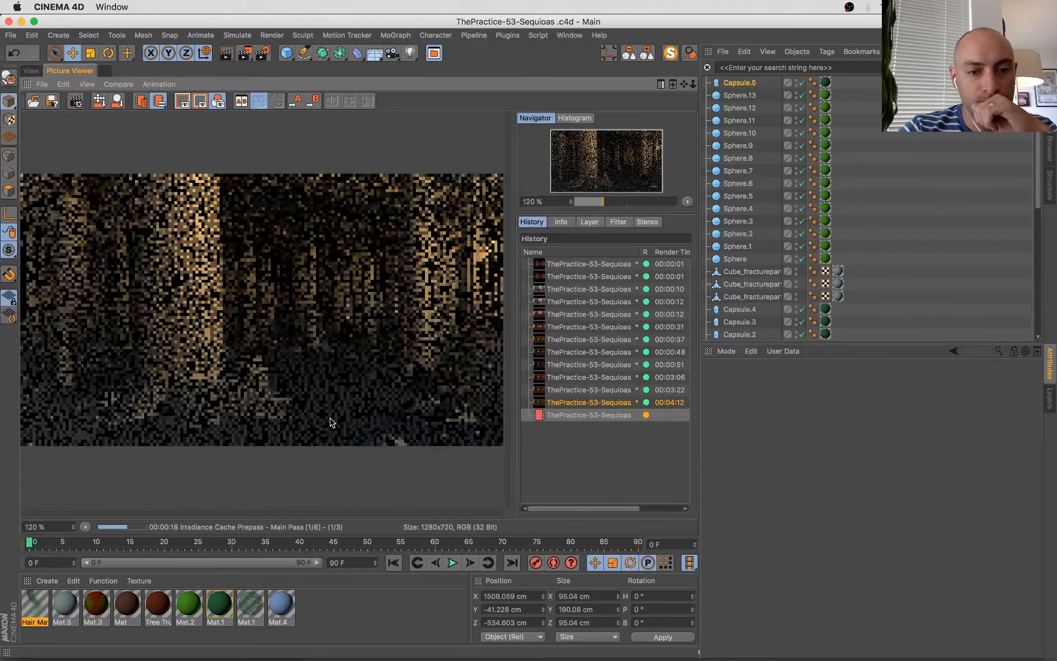
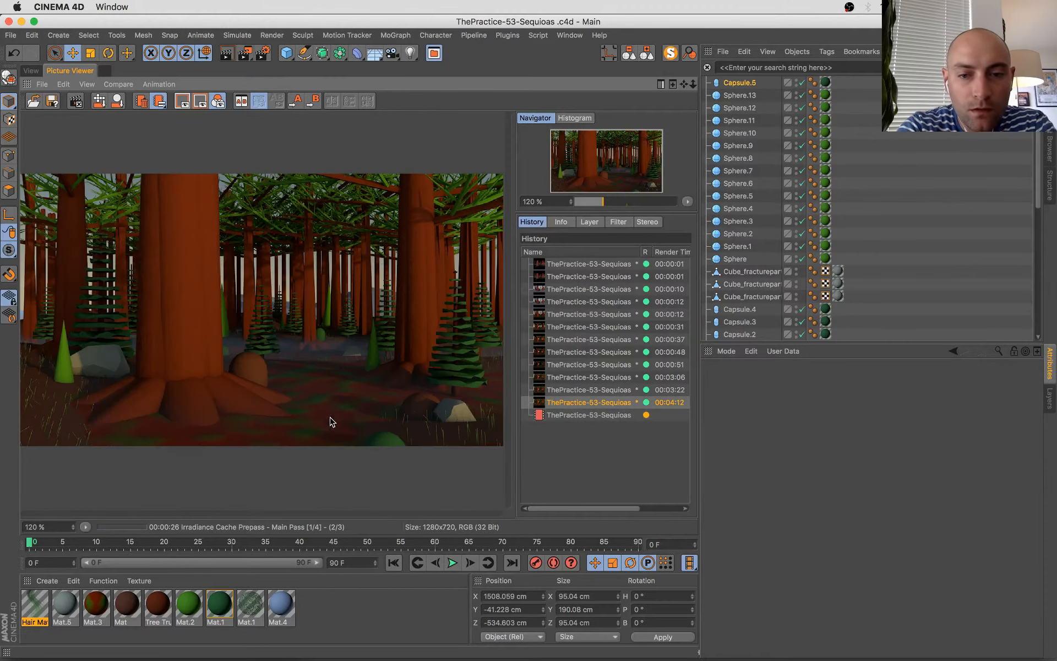
- Compare the running test render with the earlier forest renders in the Picture Viewer history, ending on the running one
key(Up)
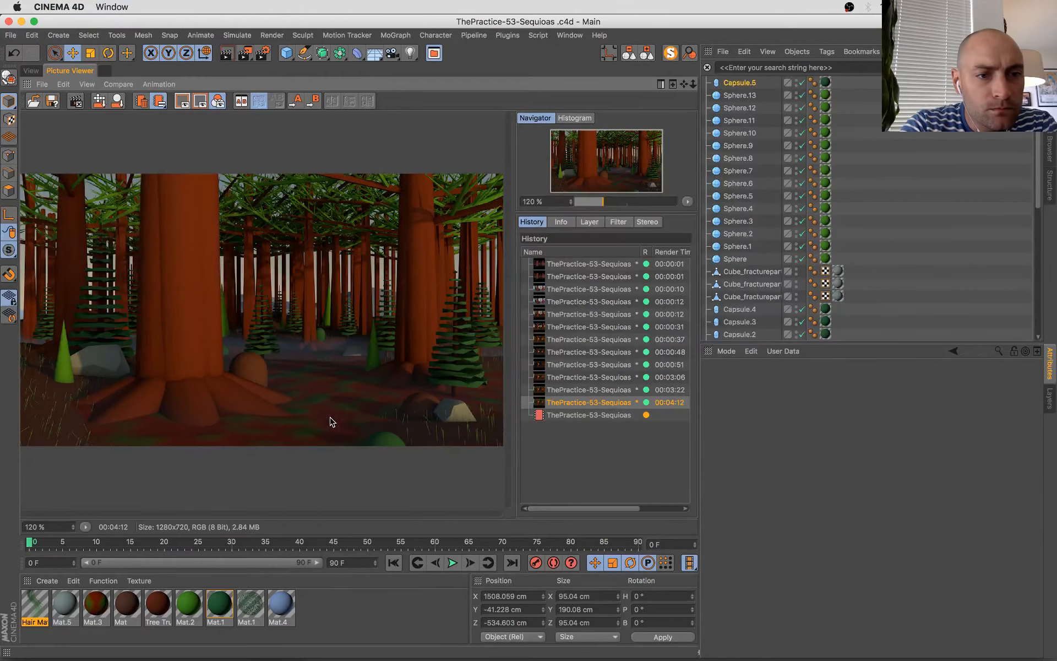
key(Up)
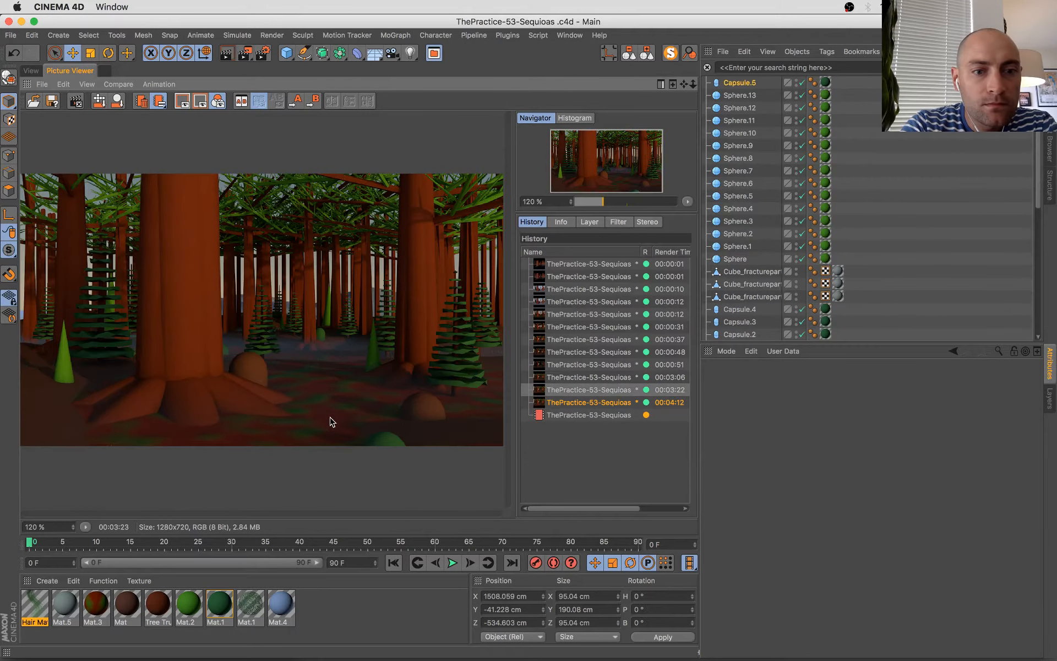
key(Down)
key(Down)
key(Up)
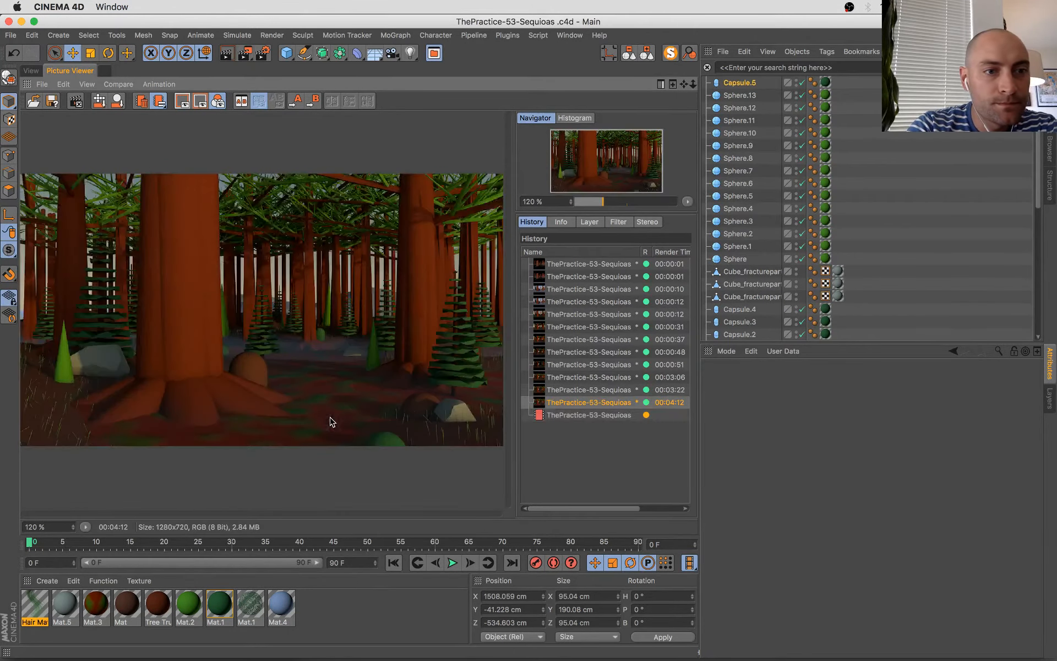
key(Down)
key(Up)
key(Up)
key(Up)
key(Up)
key(Down)
key(Down)
key(Down)
key(Down)
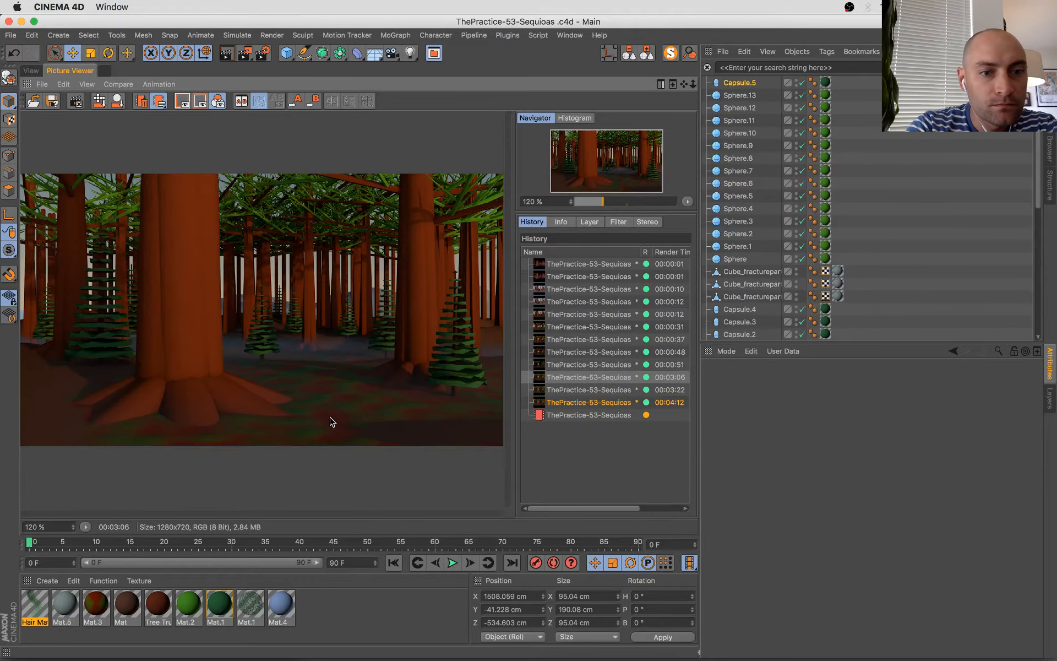
key(Up)
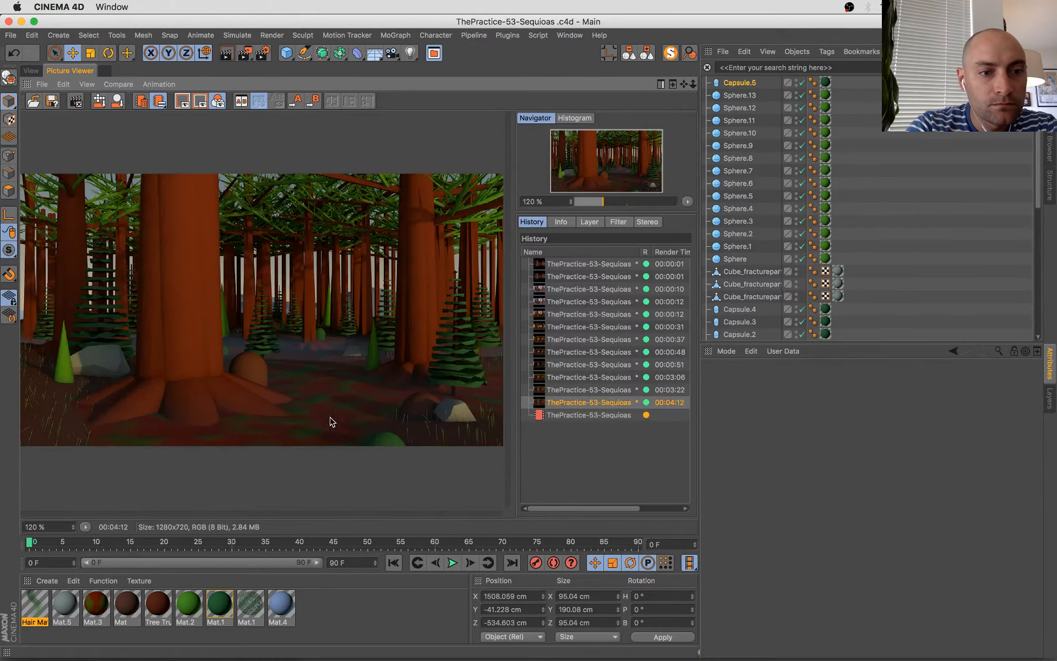
key(Down)
key(Up)
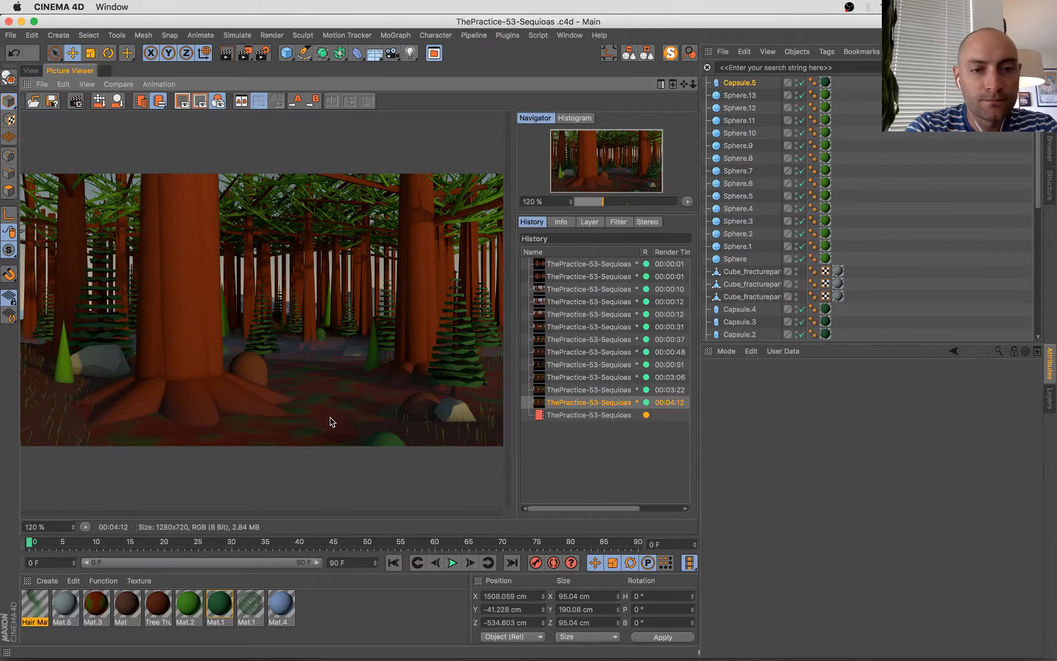
key(Down)
key(Up)
key(Up)
key(Up)
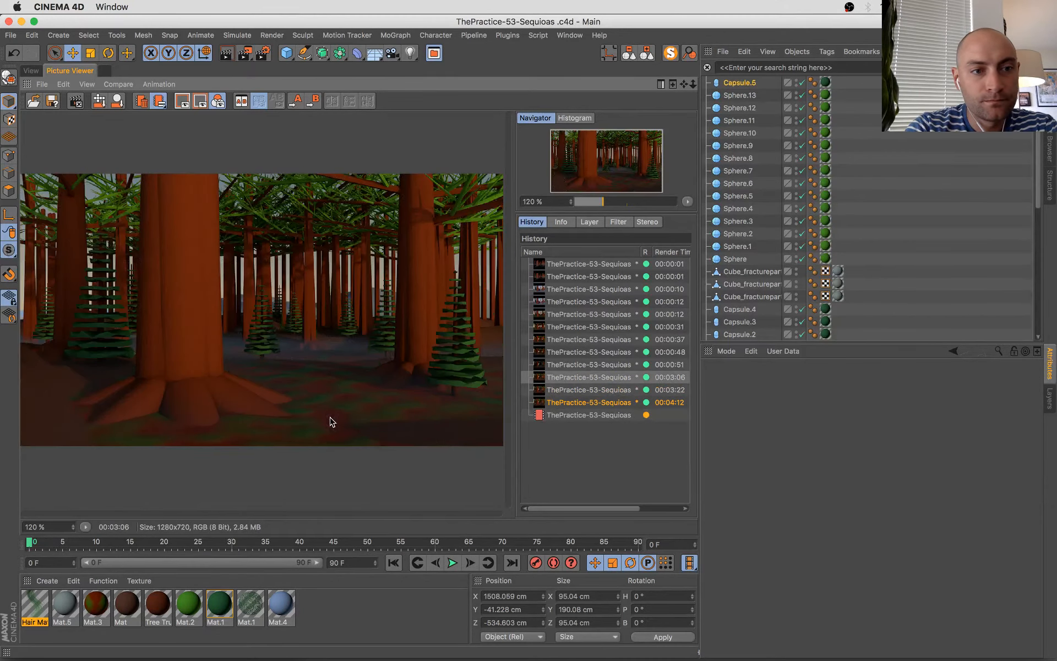
key(Up)
key(Up)
key(Up)
key(Up)
key(Up)
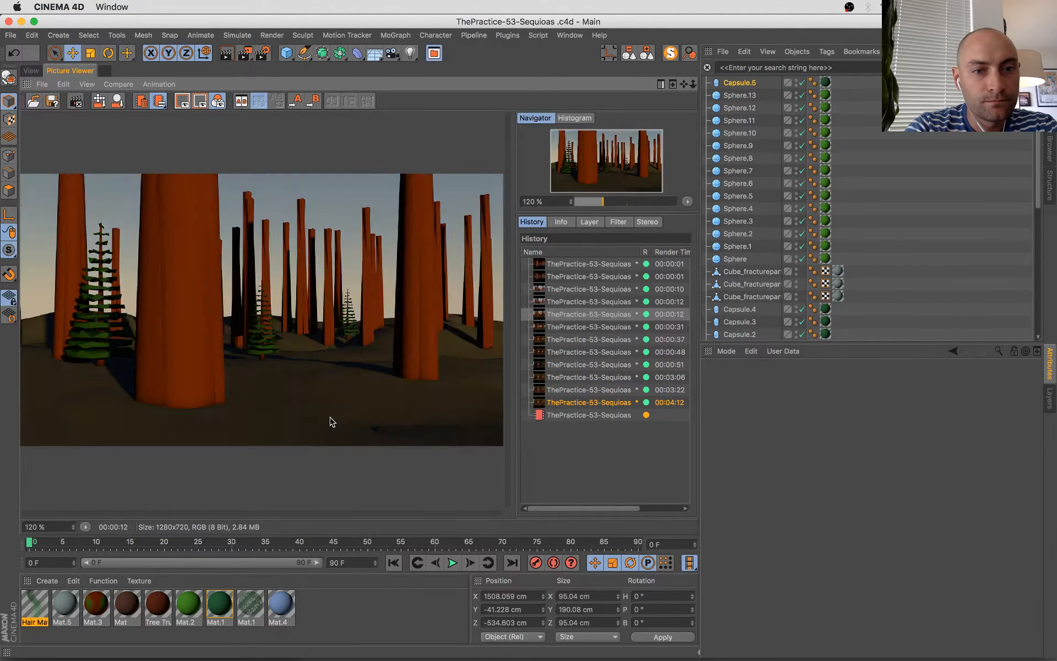
key(Down)
key(Down)
key(Down)
key(Down)
key(Down)
key(Down)
key(Down)
key(Down)
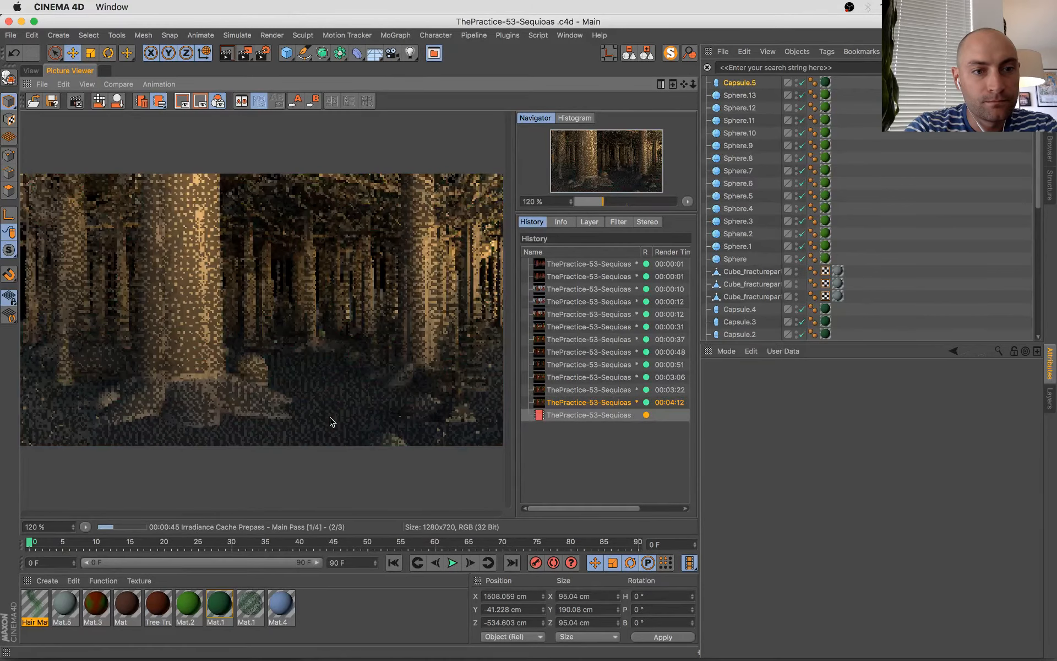
key(Up)
key(Up)
key(Up)
key(Up)
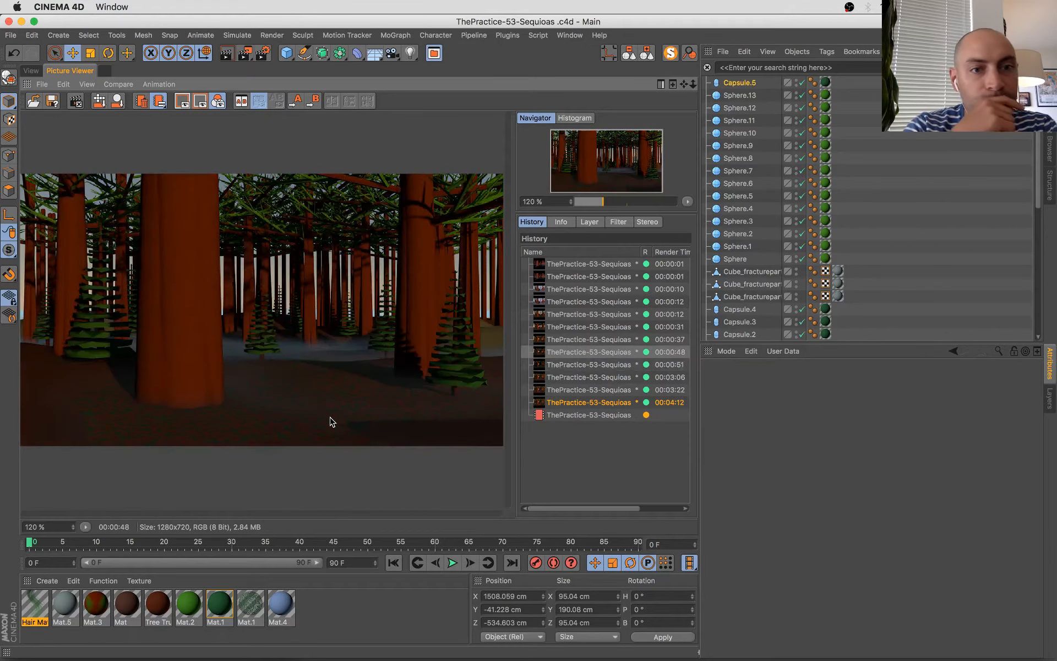
key(Down)
key(Down)
key(Down)
key(Down)
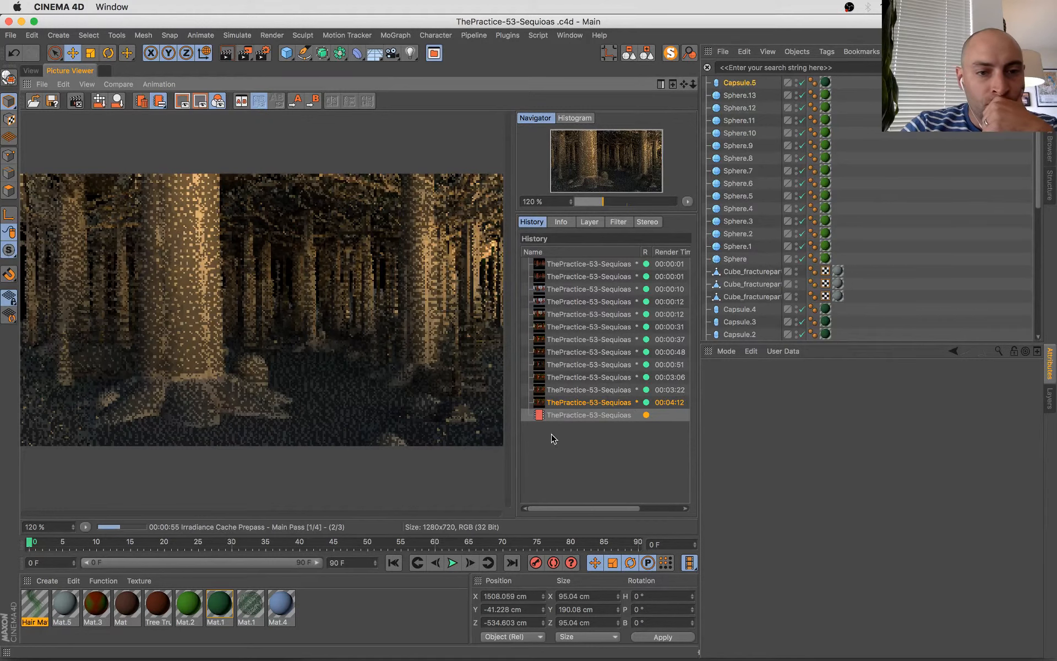
scroll(312, 314, down, 1)
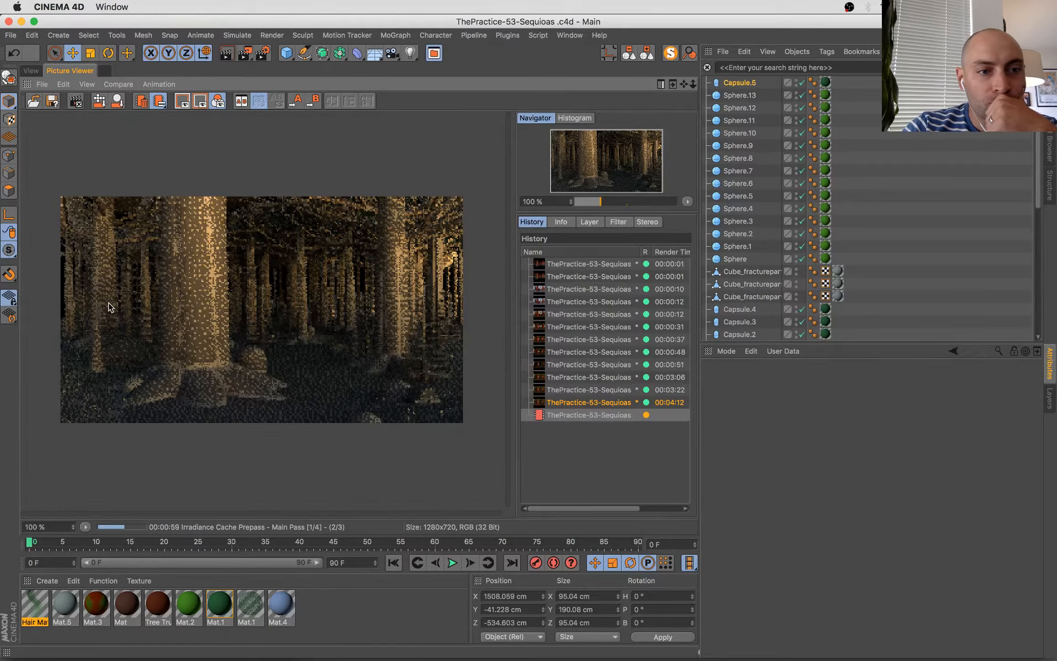
scroll(390, 338, up, 1)
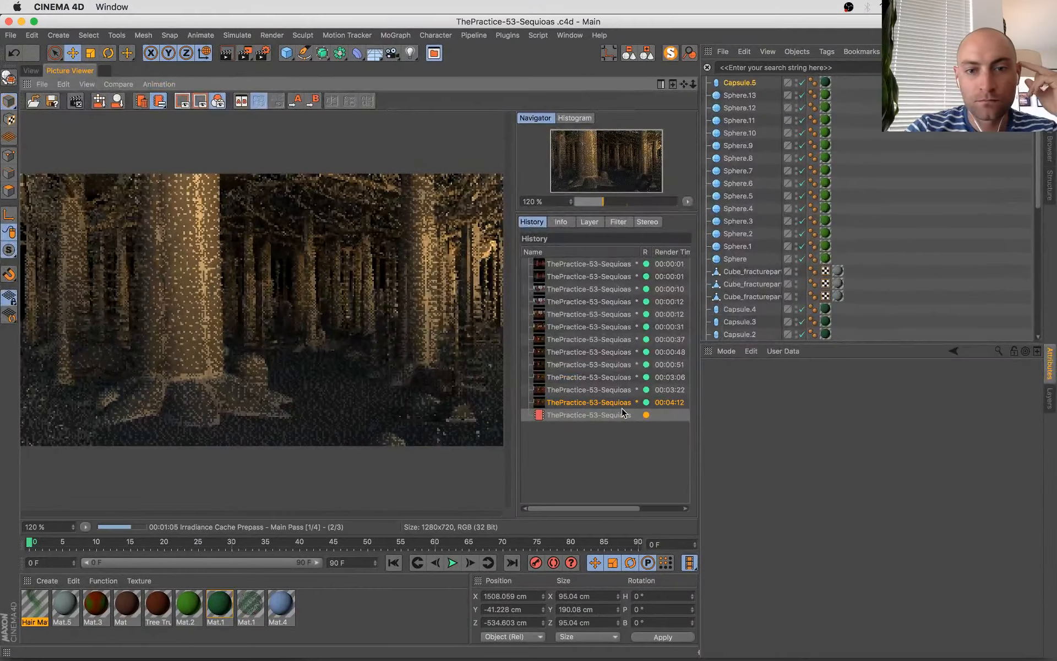
key(Up)
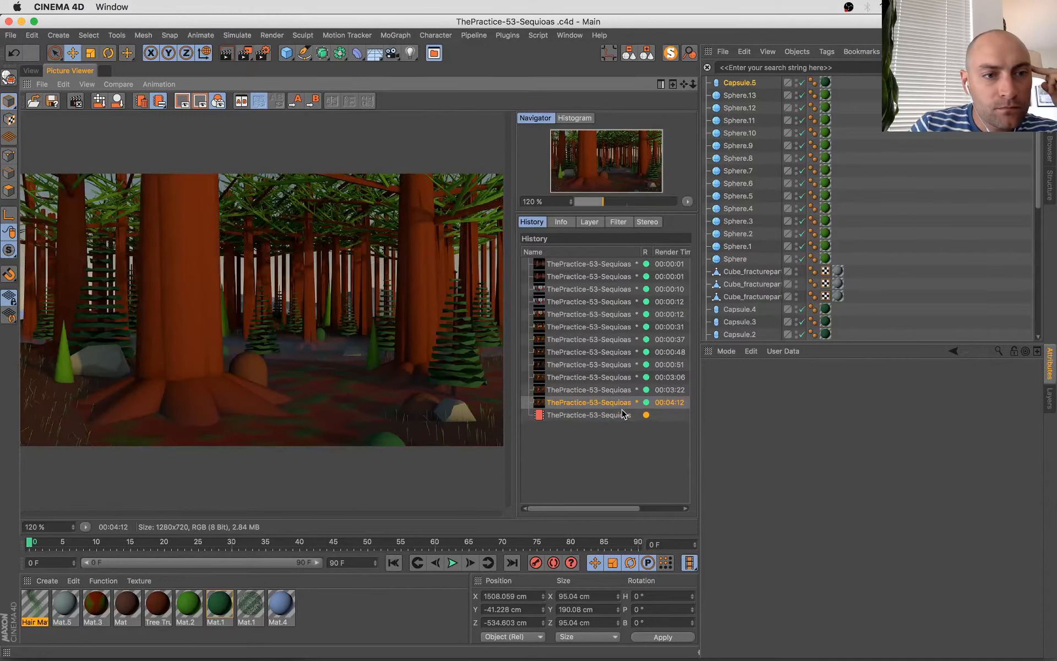
click(623, 414)
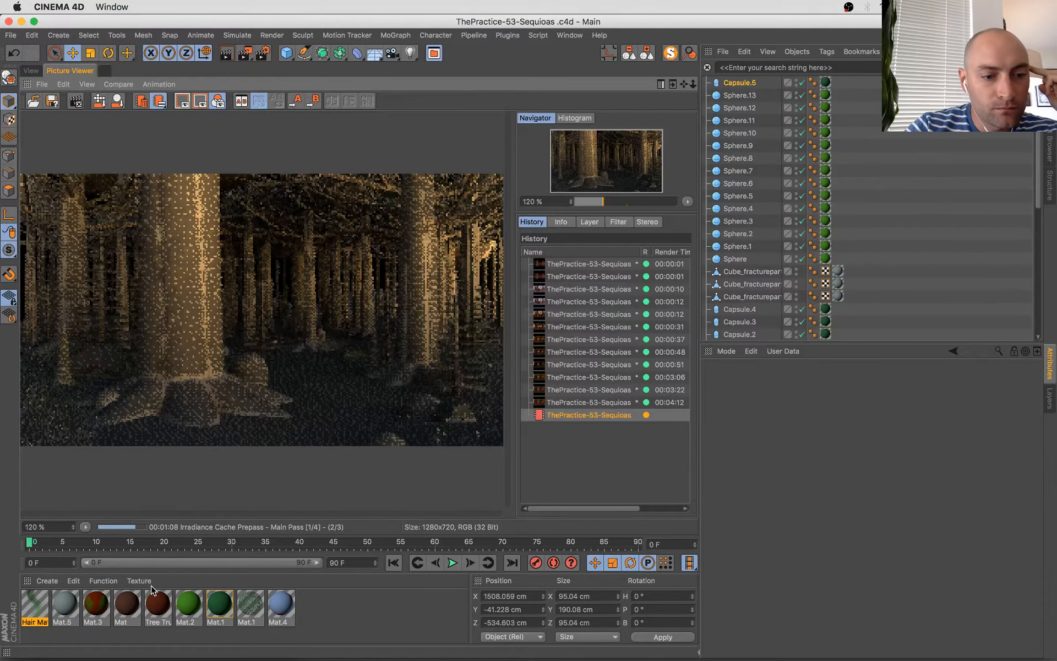
- Set the Tree Trunk material's color to H 10°, S 71%, V 45%, and Mat.2's color to S 77%, V 48%
double_click(158, 604)
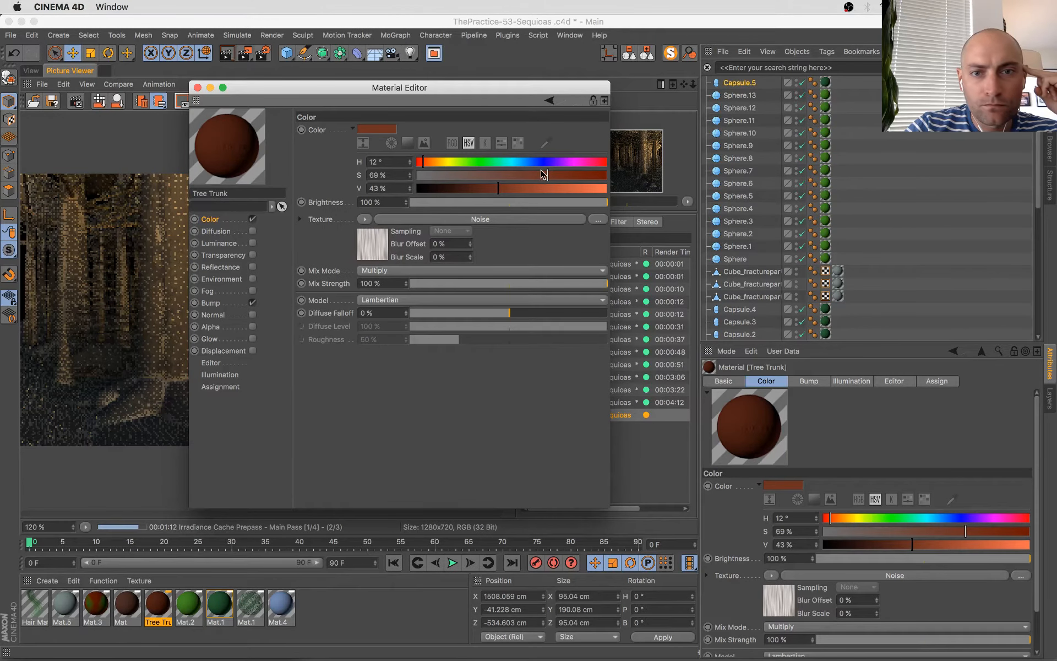
drag(548, 176, 501, 189)
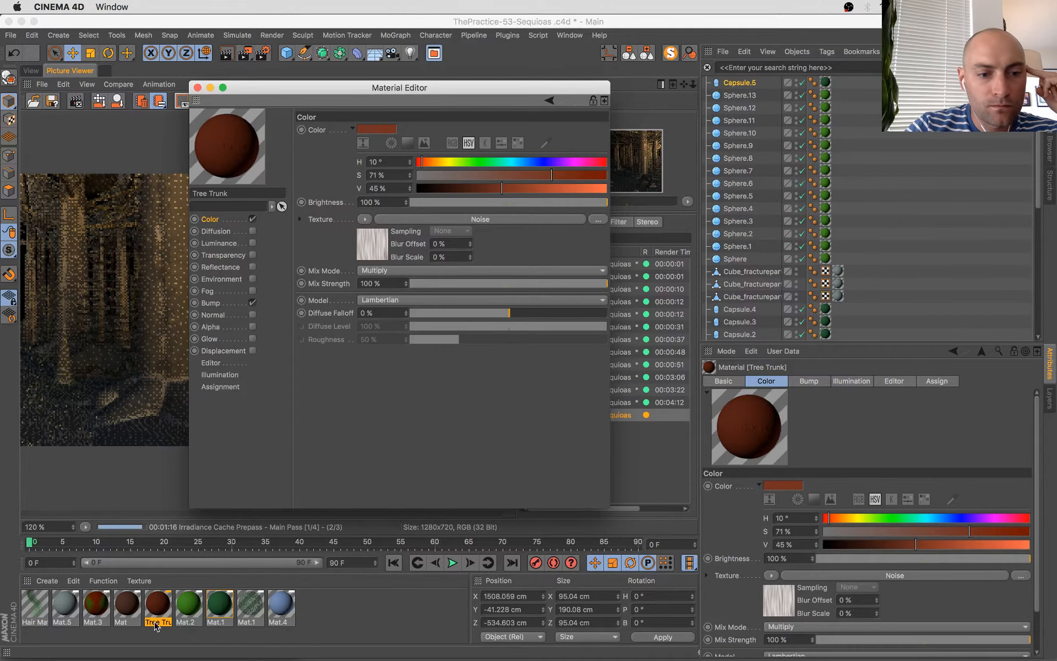
click(188, 604)
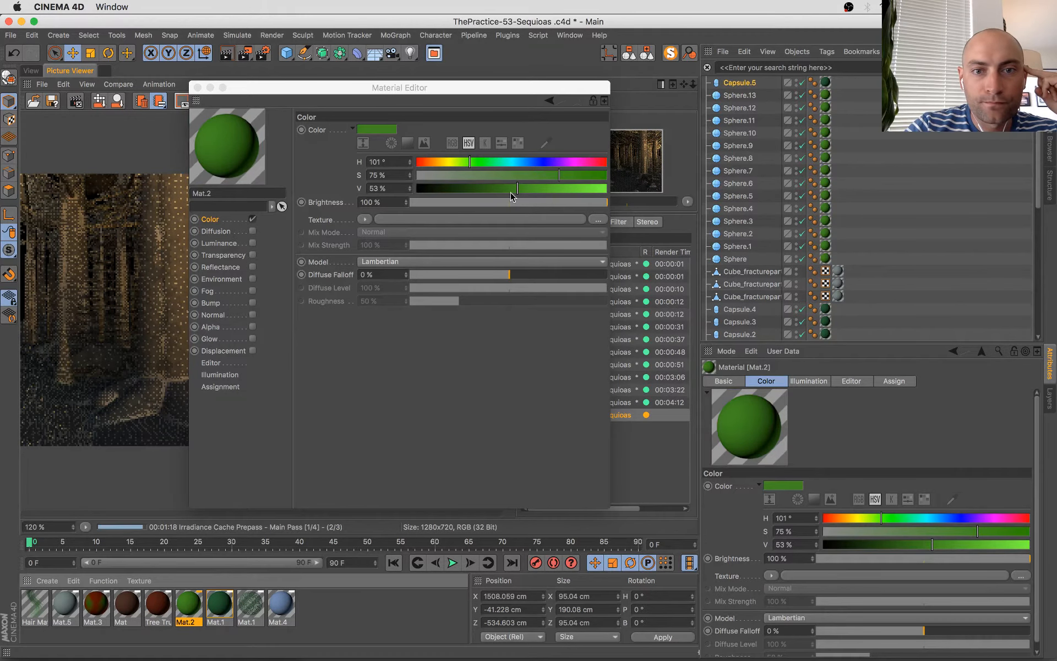
drag(511, 193, 562, 175)
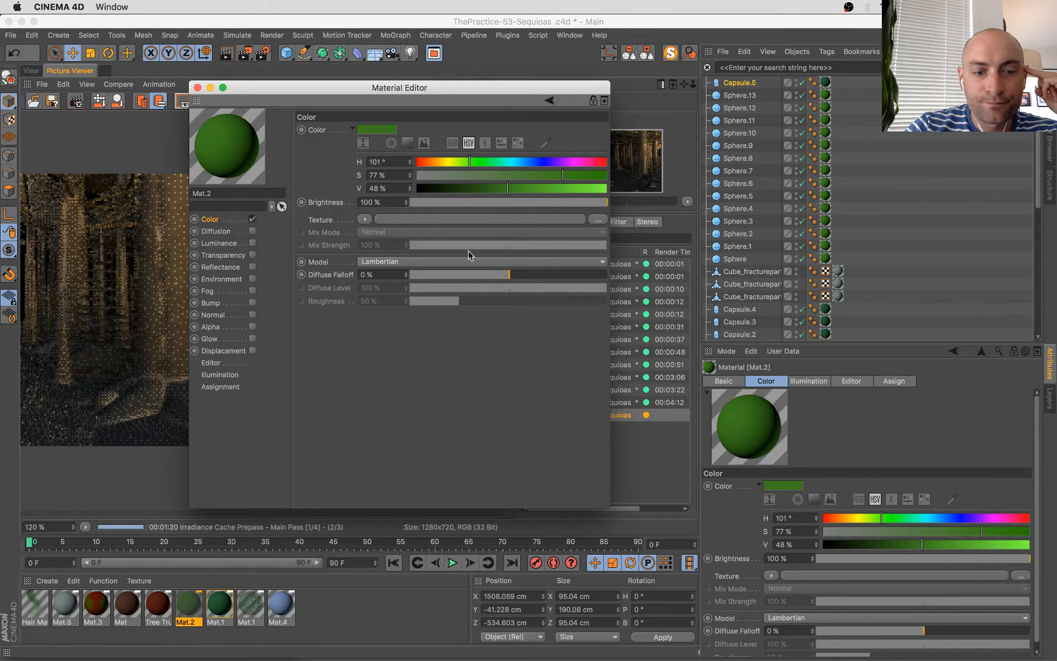
- Shift the dark green Mat.1's color to H 147°, V 34% and close the Material Editor
click(220, 605)
click(491, 163)
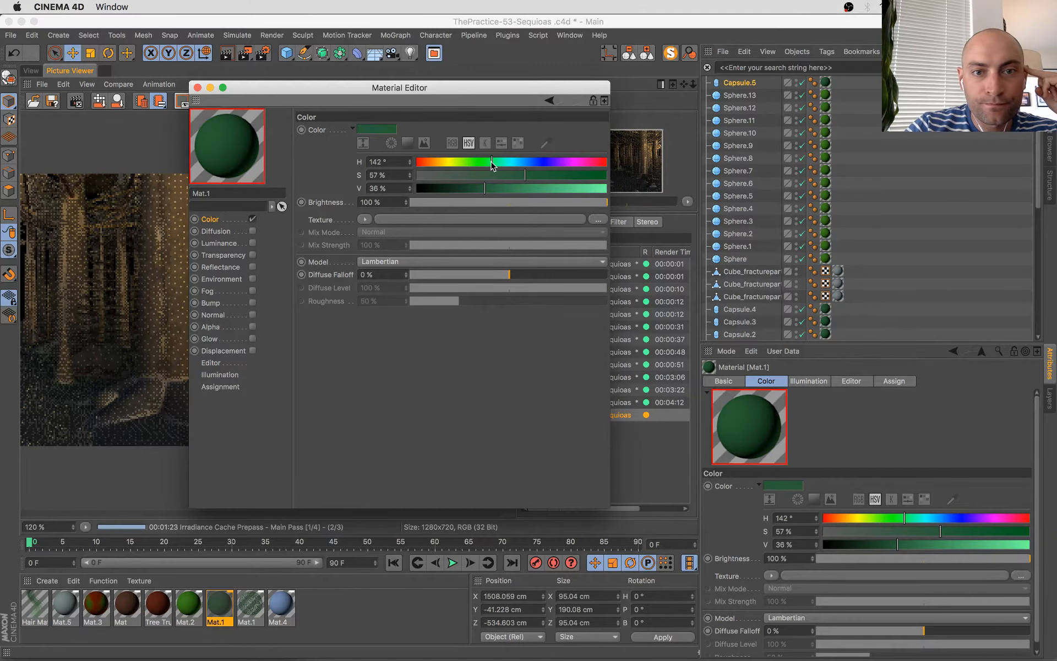
drag(492, 162, 480, 190)
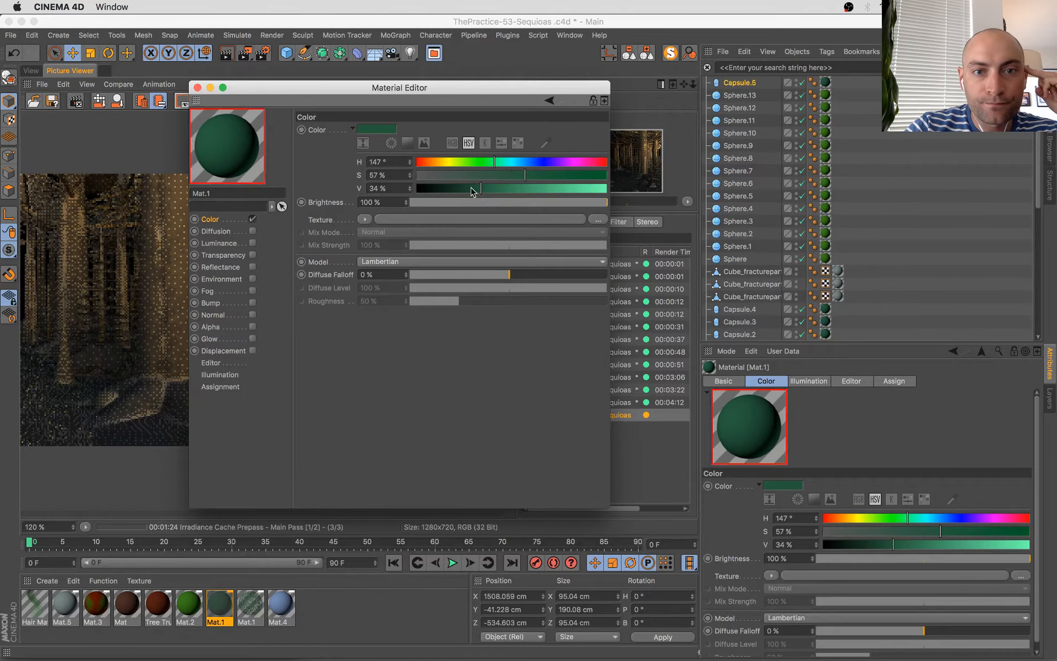
click(198, 88)
- Review the previous finished renders in the history again, comparing tree and ground colors with the render in progress
click(610, 403)
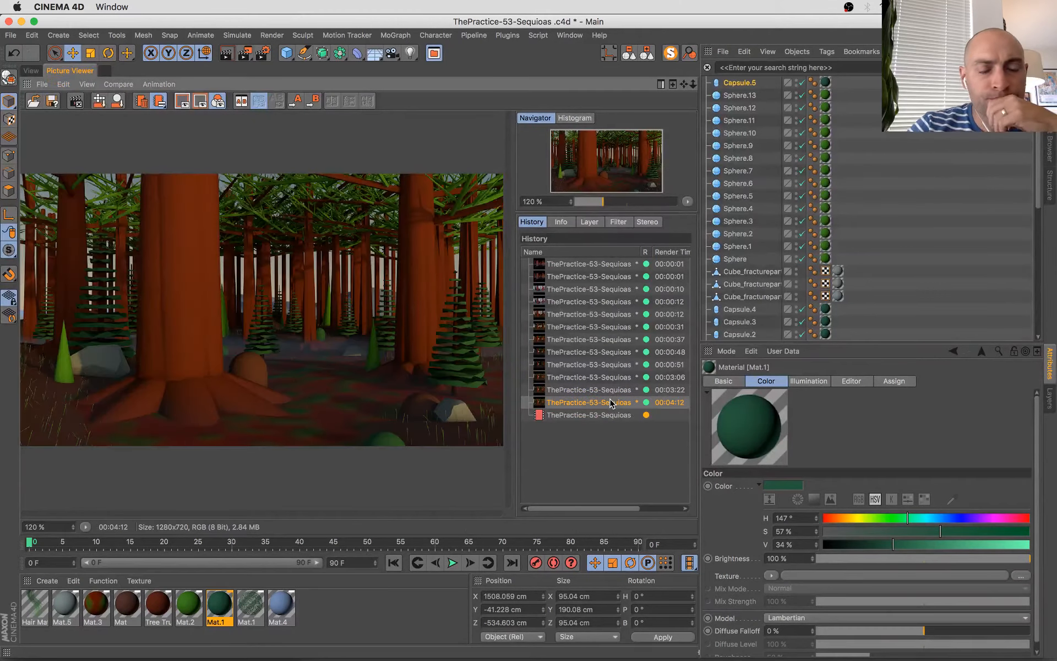
key(Up)
key(Up)
key(Up)
key(Up)
key(Up)
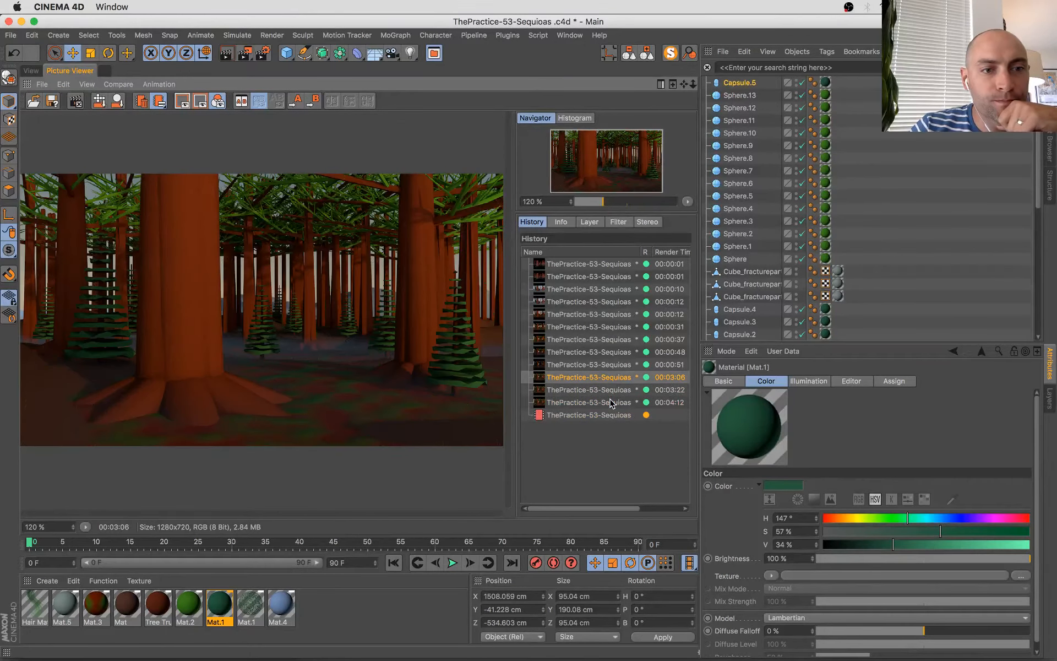
key(Down)
key(Down)
key(Down)
key(Down)
key(Down)
key(Down)
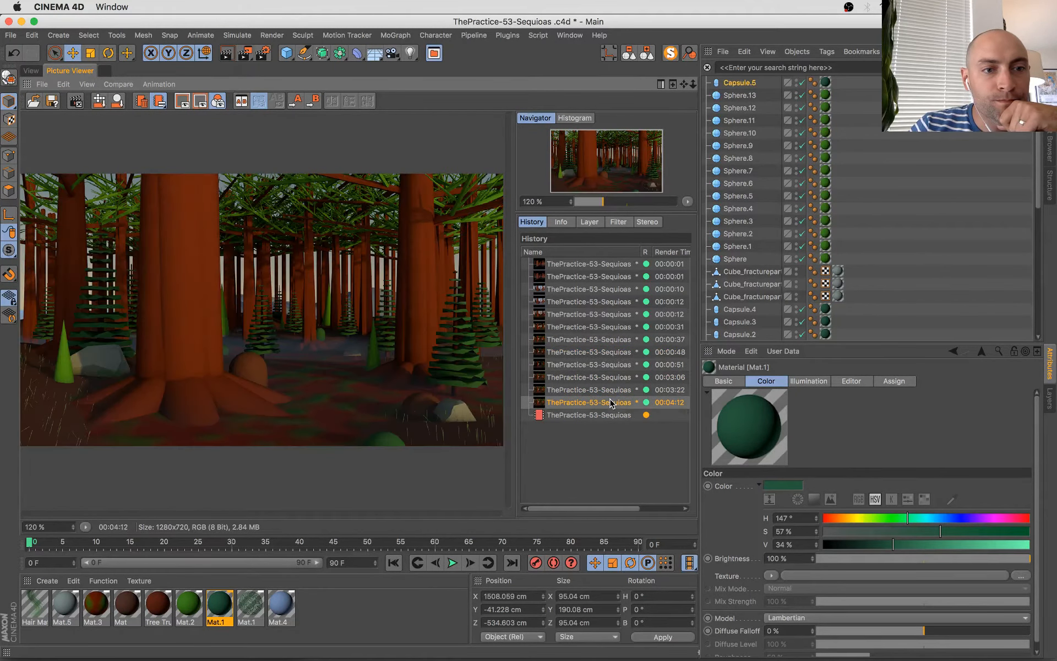
key(Up)
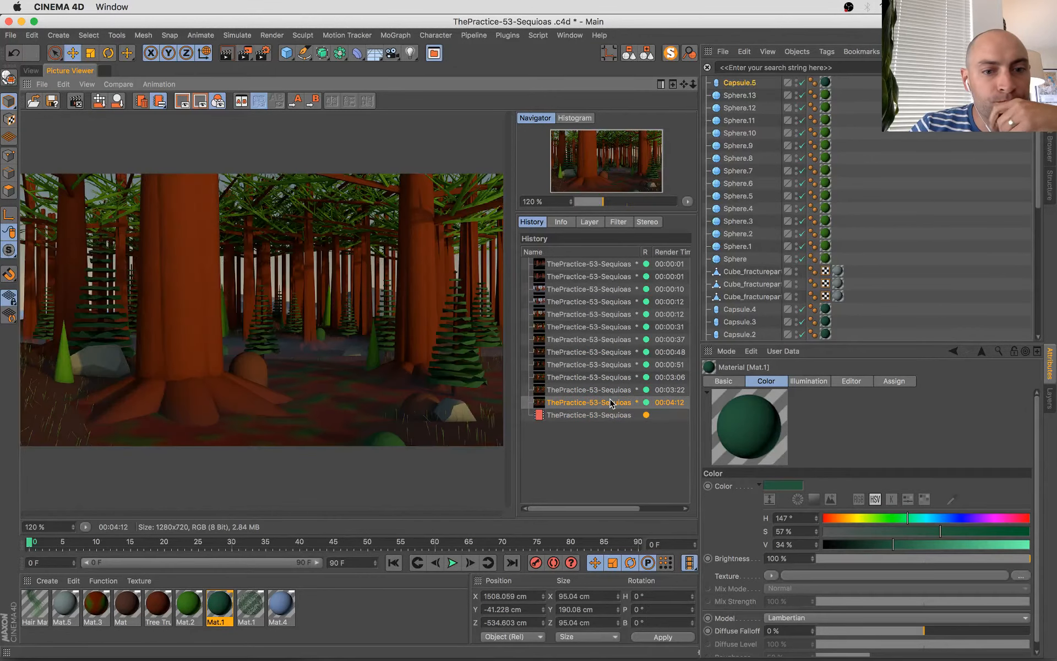
key(Down)
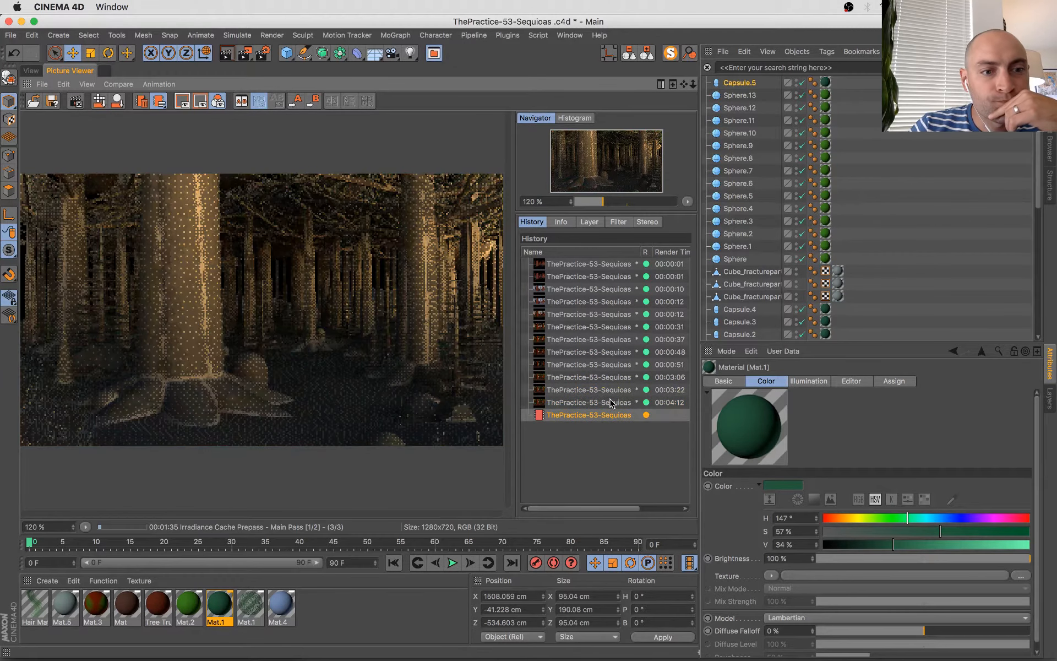
key(Up)
key(Up)
key(Up)
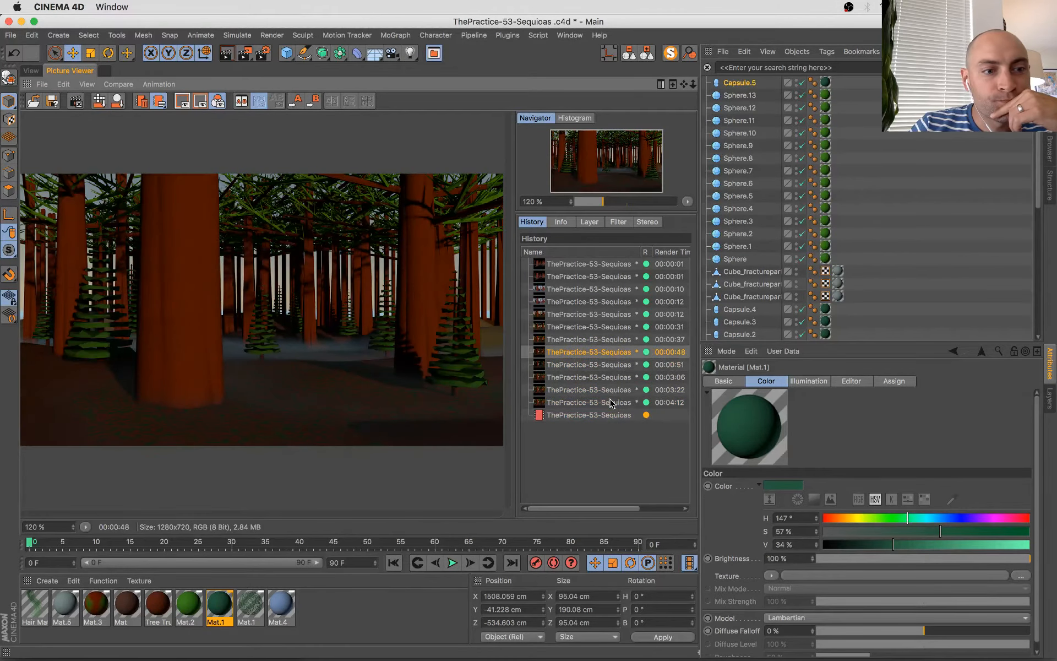
- Compare the render in progress with the recent finished forest renders in the history, checking trunk, foliage and ground colors
key(Down)
key(Down)
key(Down)
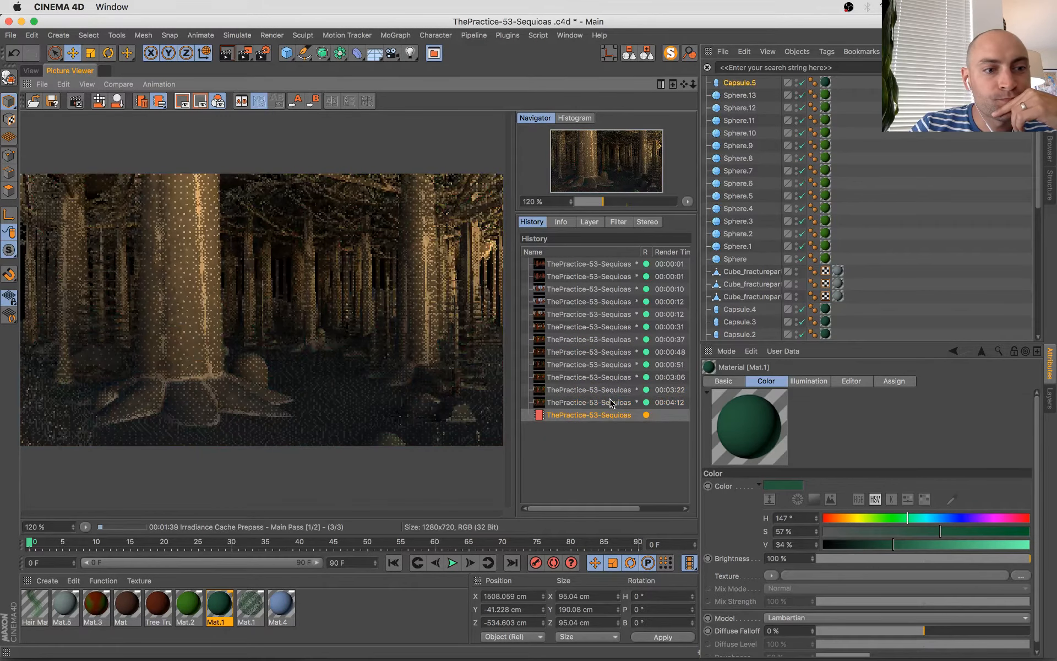
key(Up)
key(Up)
key(Down)
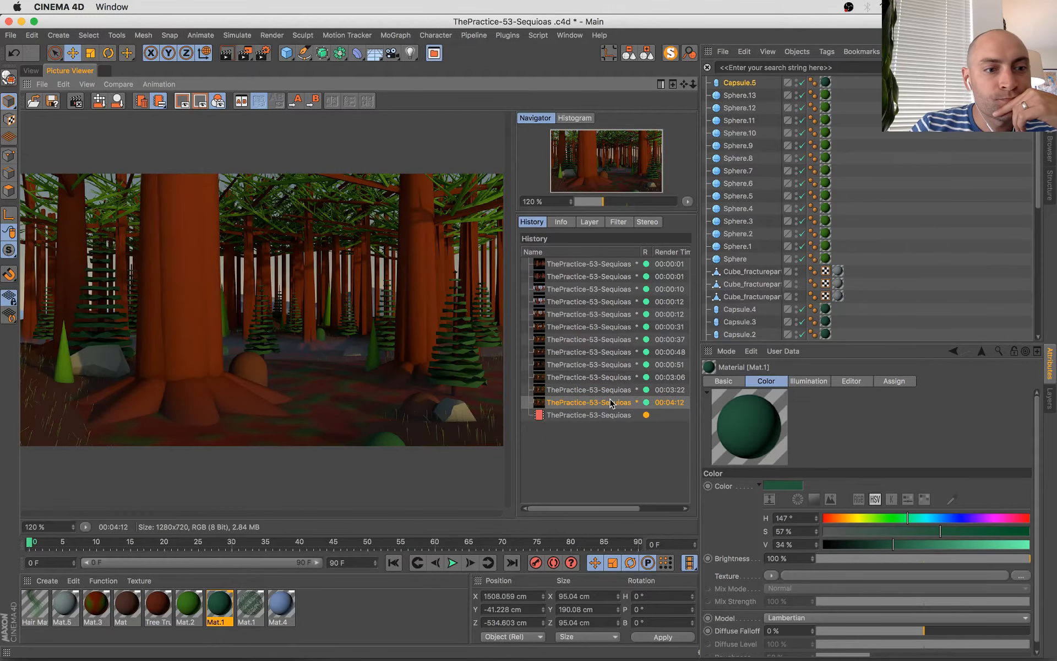
key(Down)
key(Up)
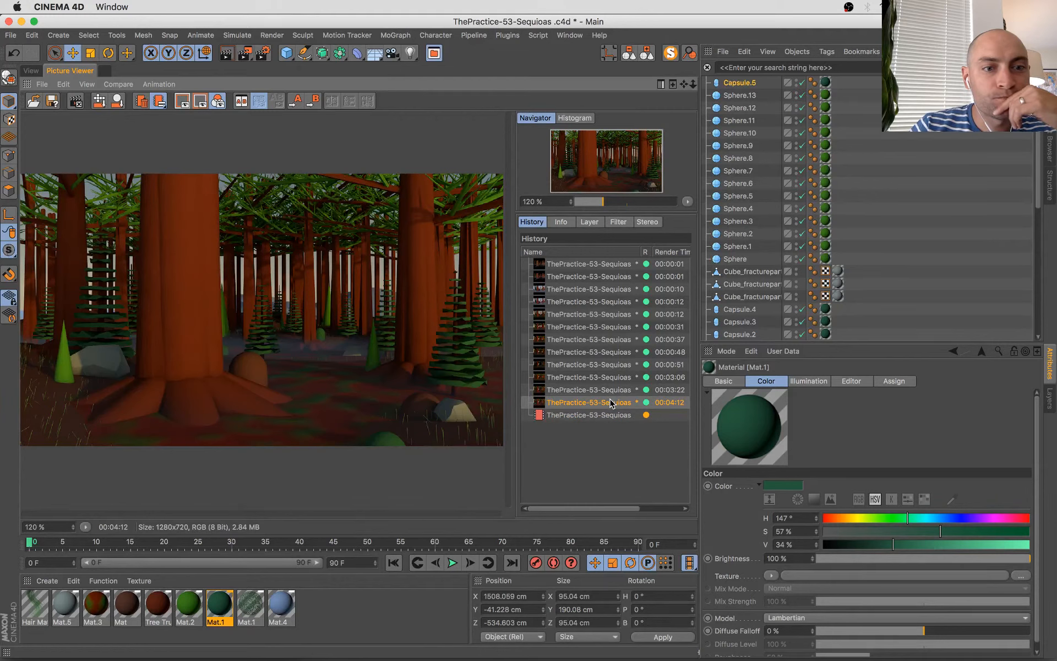
key(Down)
key(Up)
key(Up)
key(Up)
key(Up)
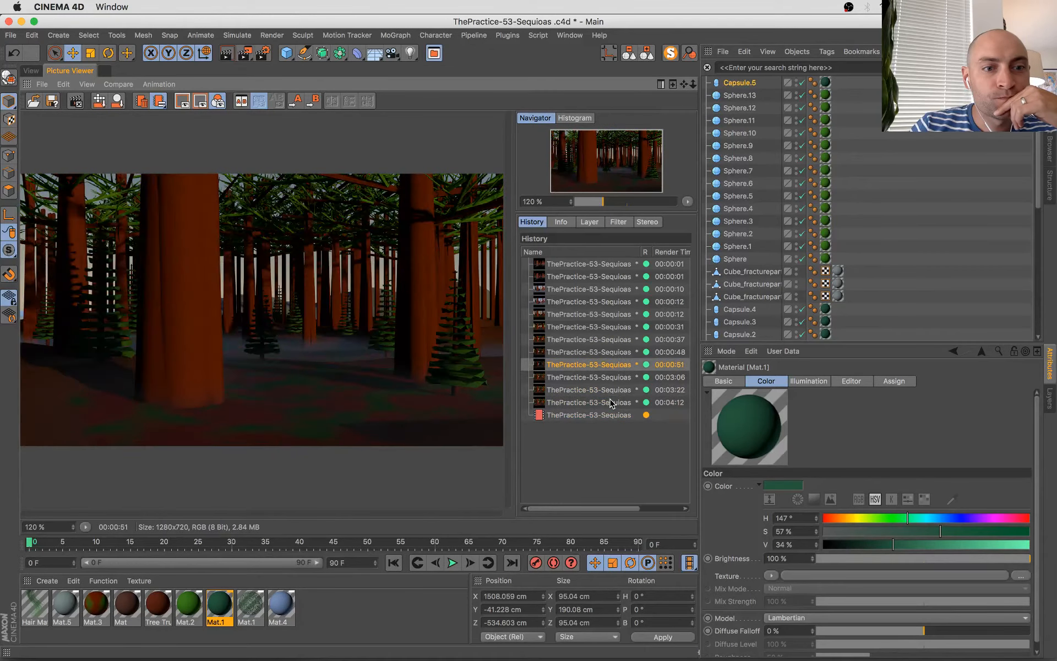
key(Down)
key(Down)
key(Down)
key(Down)
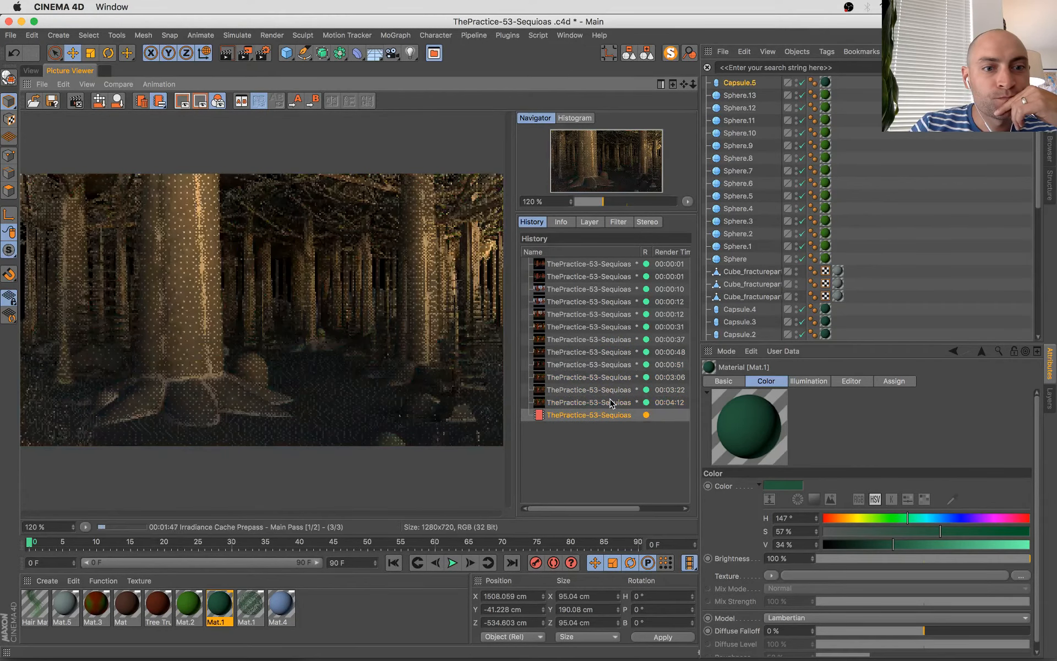
key(Up)
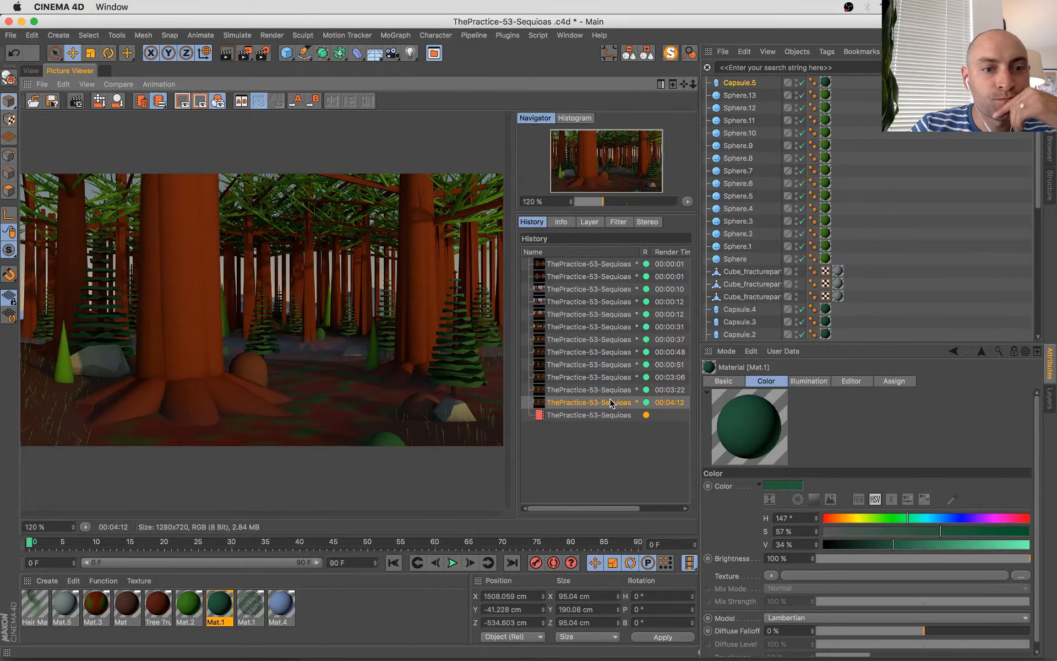
key(Up)
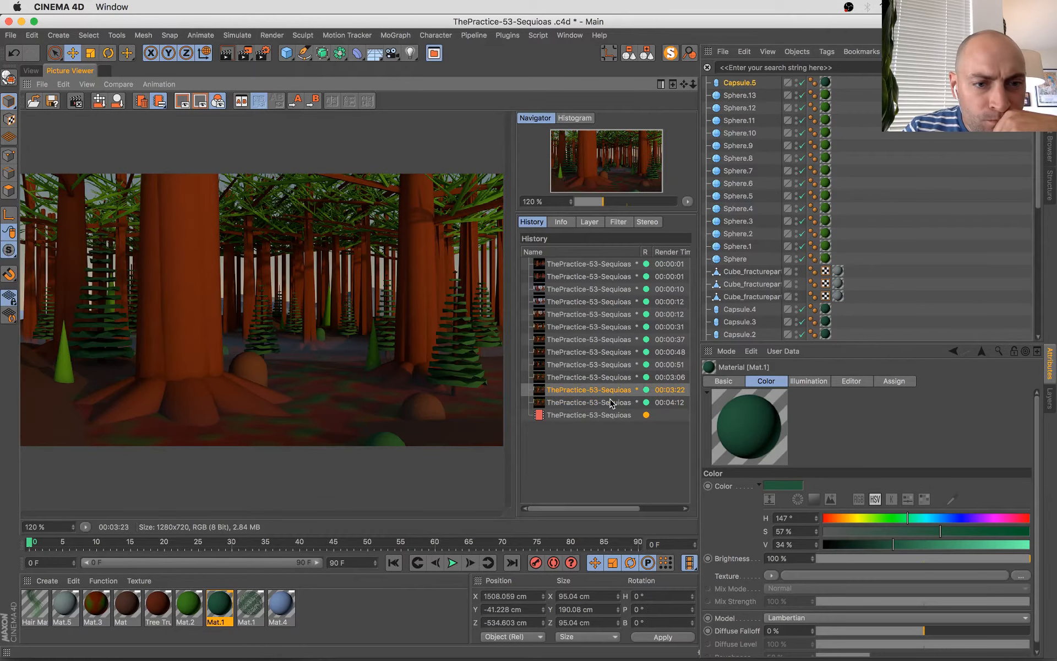
key(Down)
key(Down)
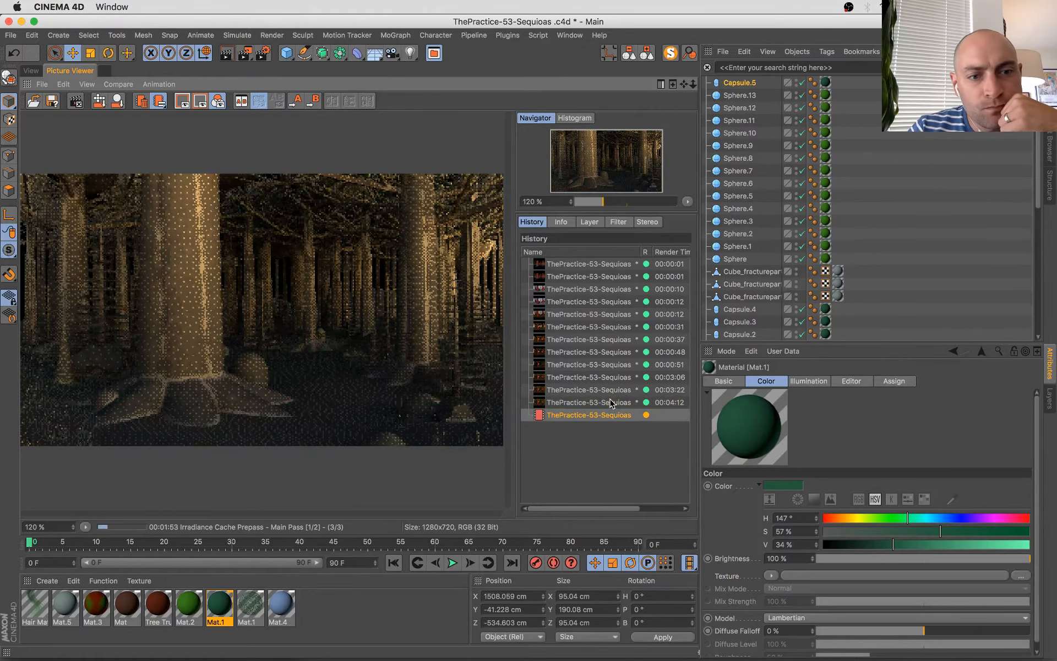
key(Up)
key(Up)
key(Up)
key(Up)
key(Down)
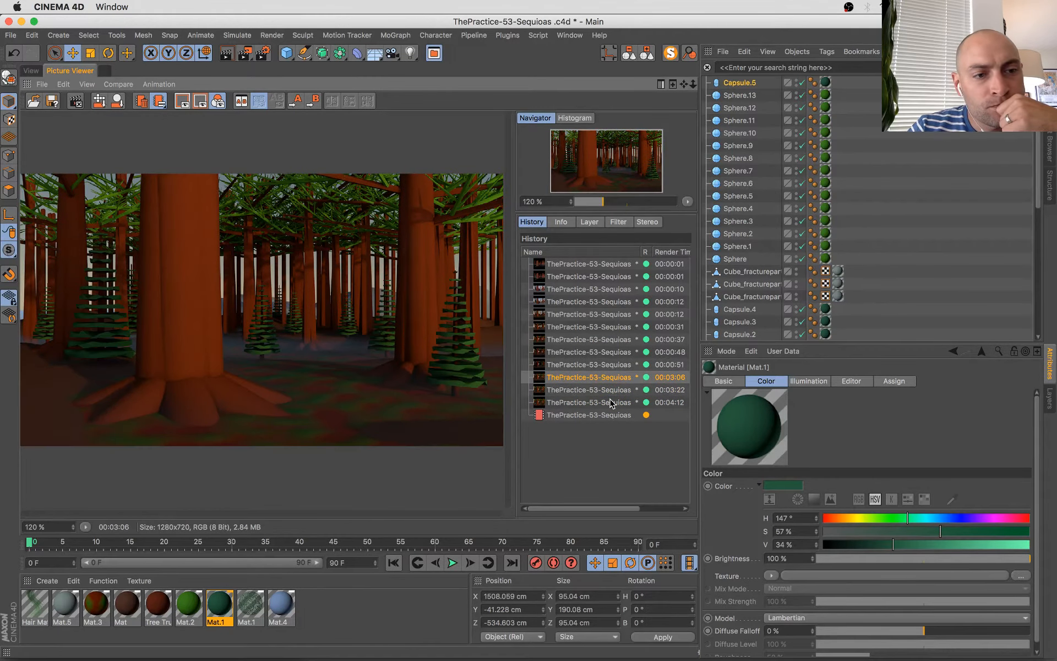
key(Down)
key(Down)
key(Down)
key(Up)
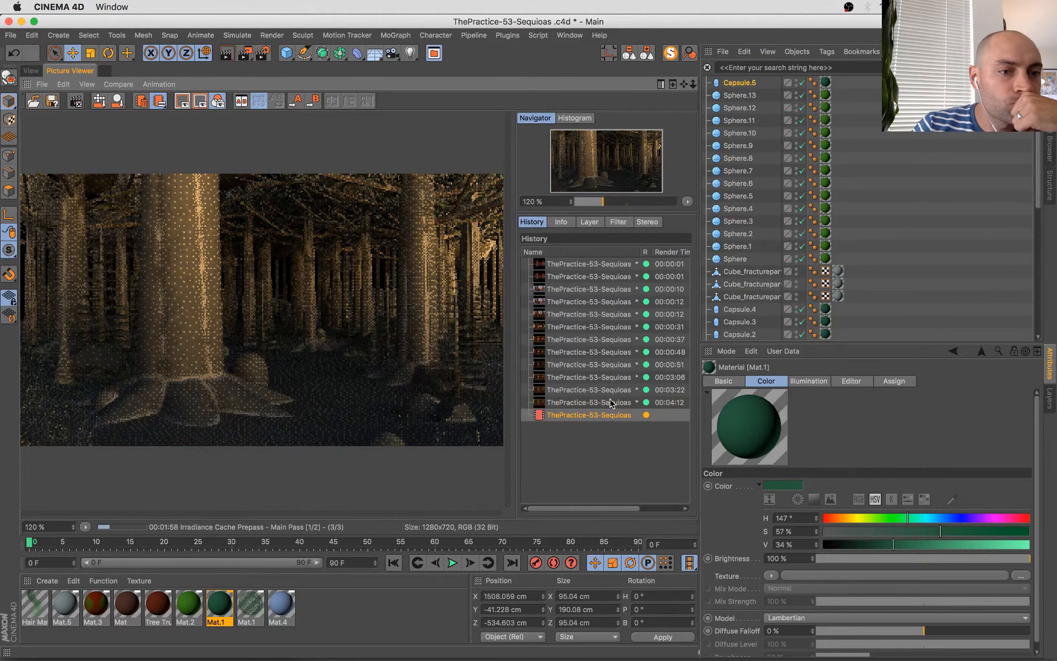
- Examine the two latest finished renders against the running one, ending on the 00:04:12 render
click(610, 403)
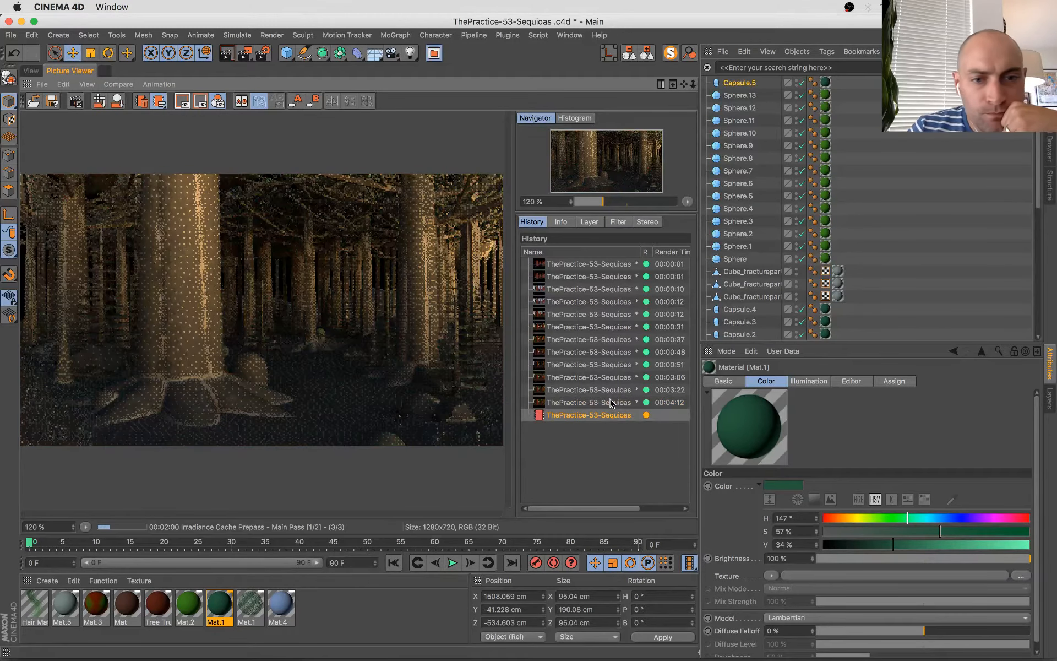
click(610, 403)
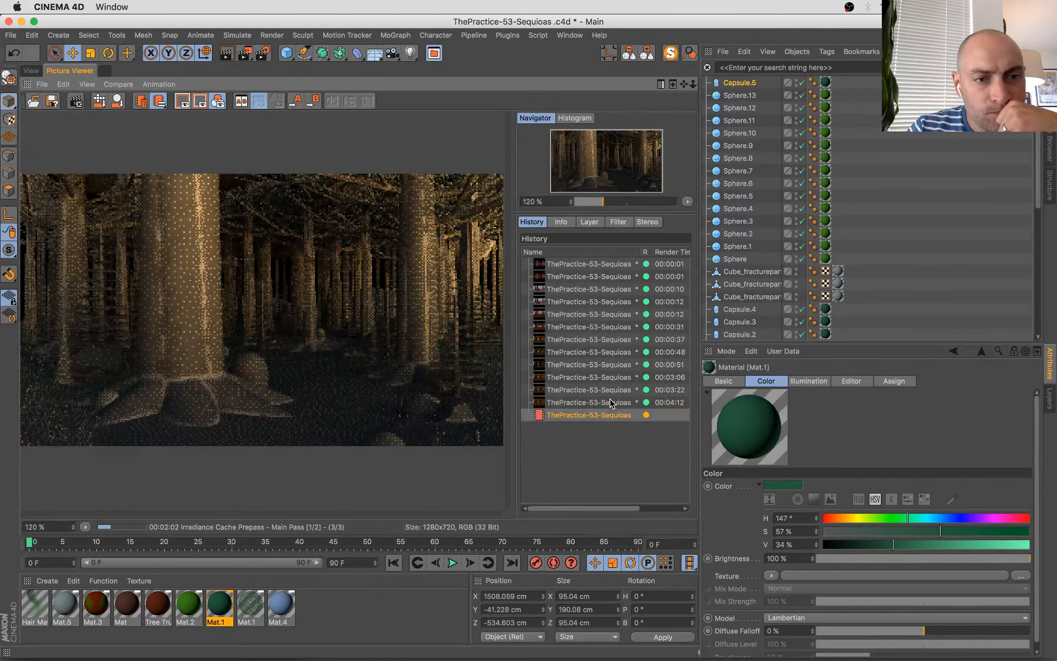
click(610, 403)
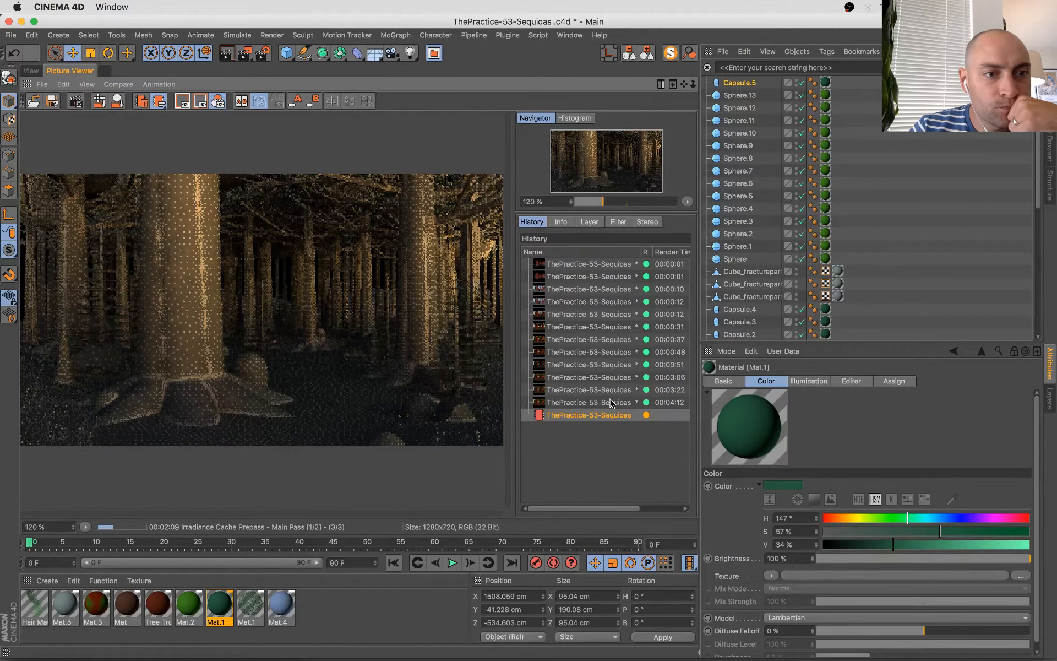
click(610, 403)
key(Up)
key(Down)
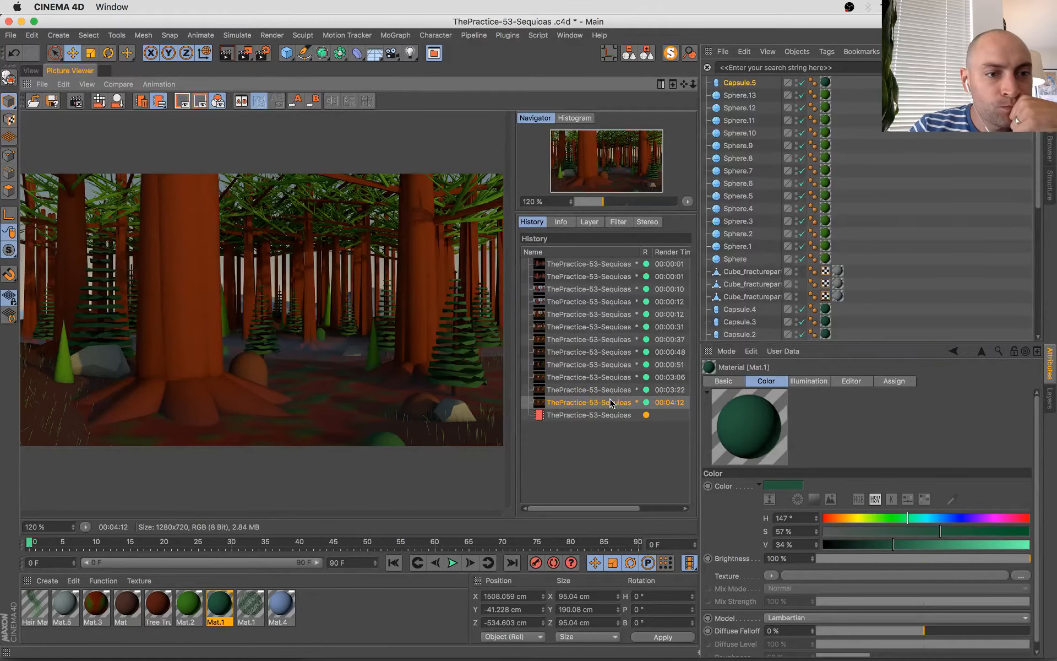
key(Up)
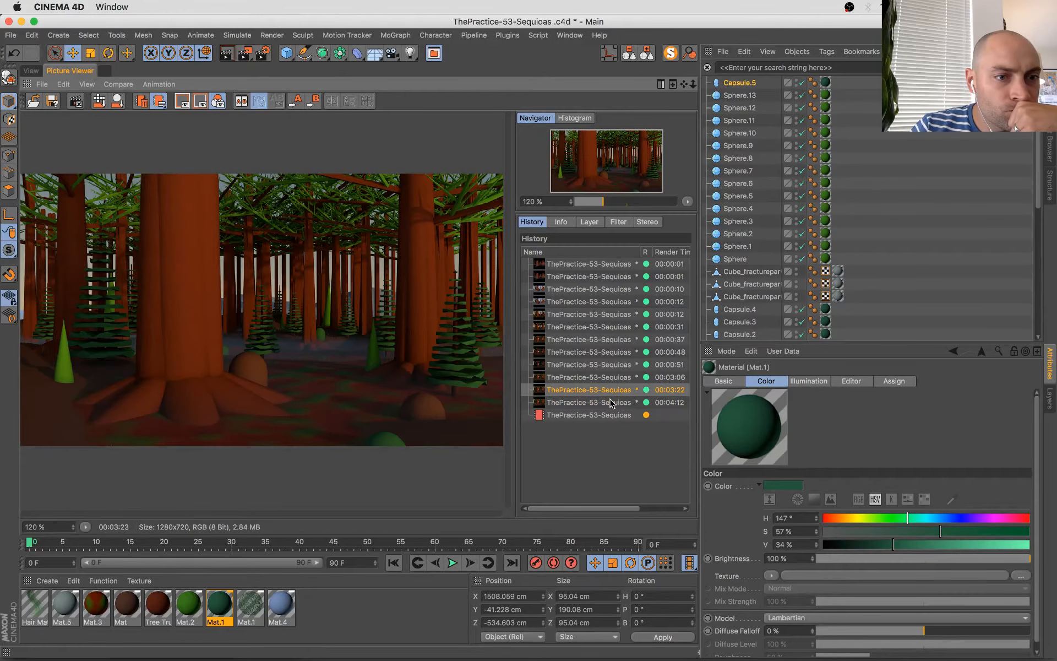
key(Down)
key(Up)
key(Down)
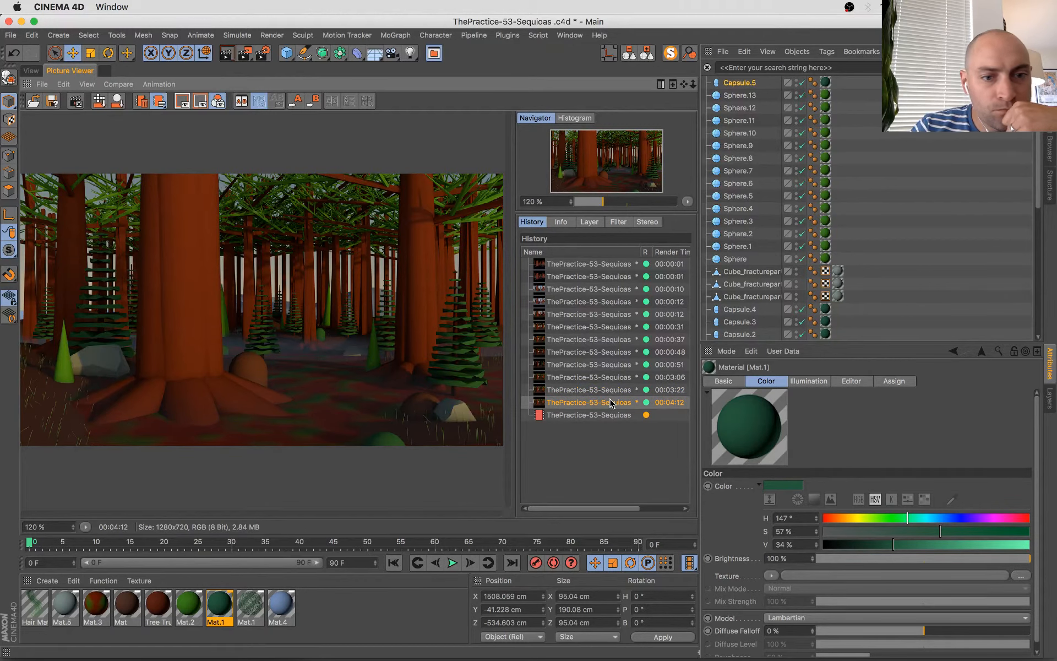
key(Down)
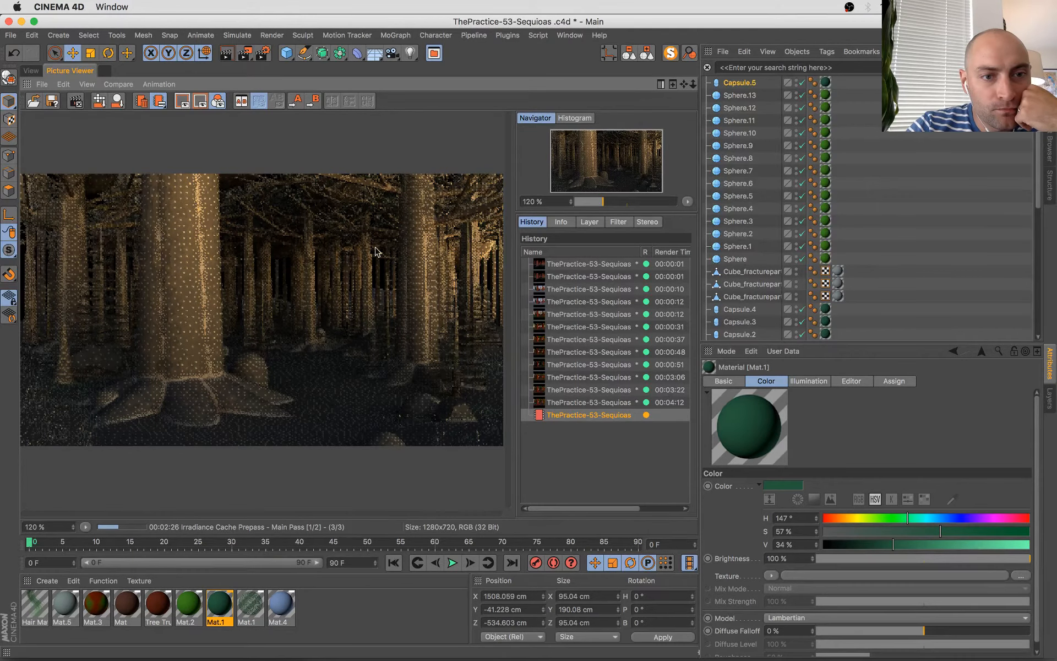
click(589, 403)
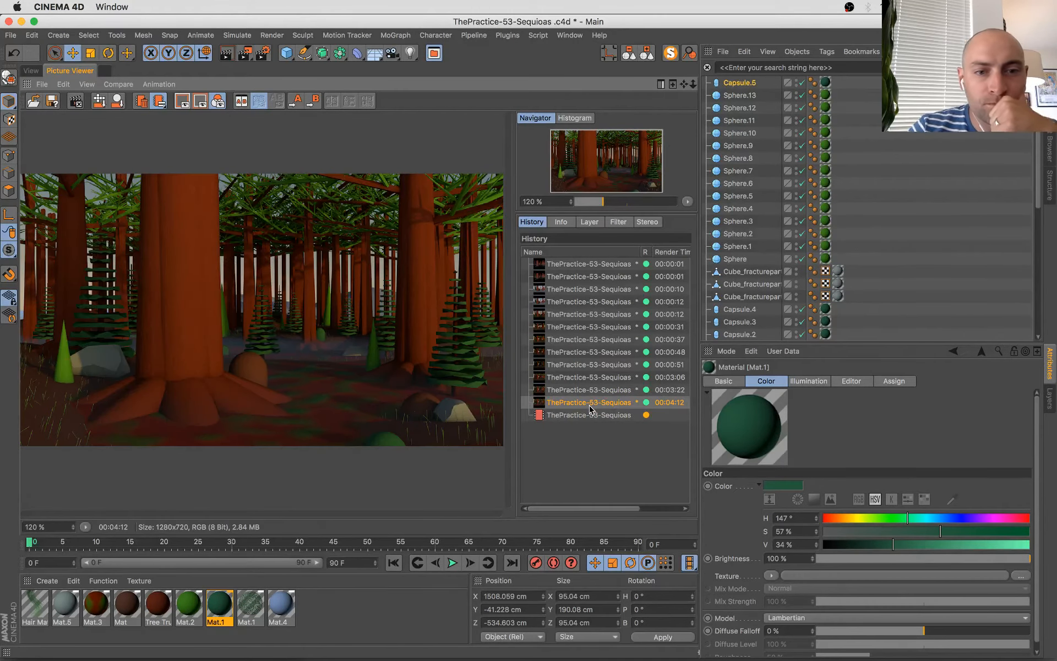
click(590, 410)
click(590, 404)
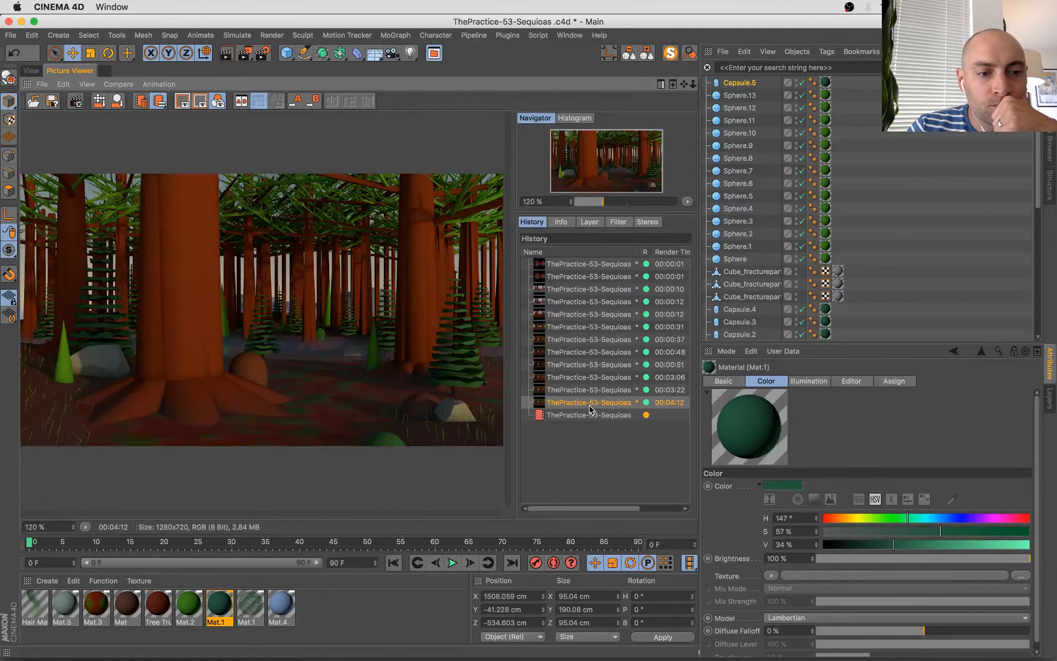
click(590, 410)
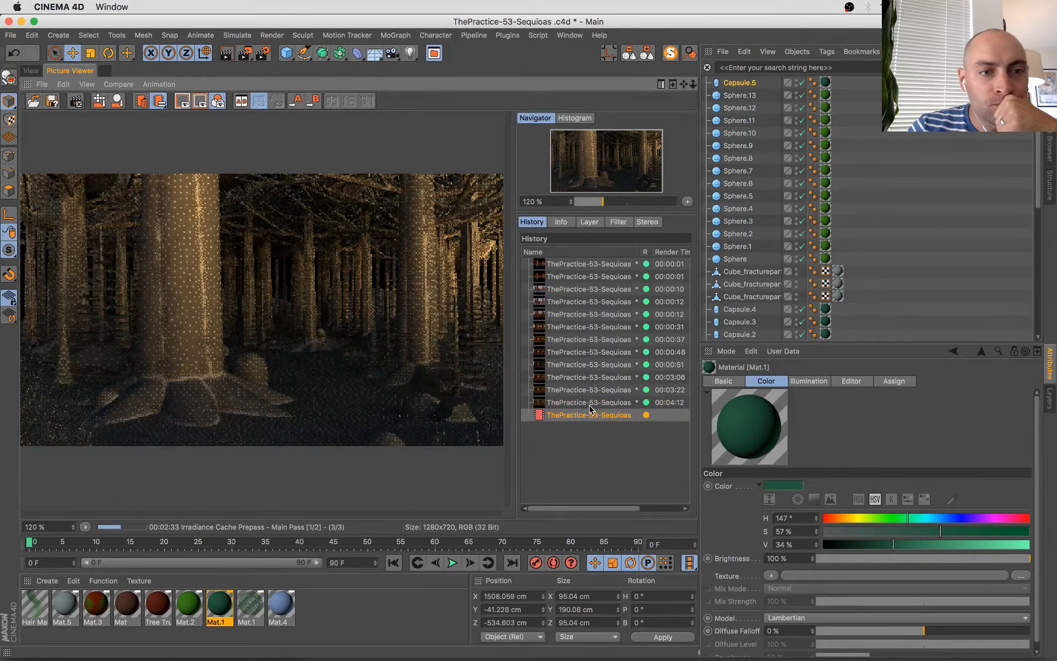
click(590, 403)
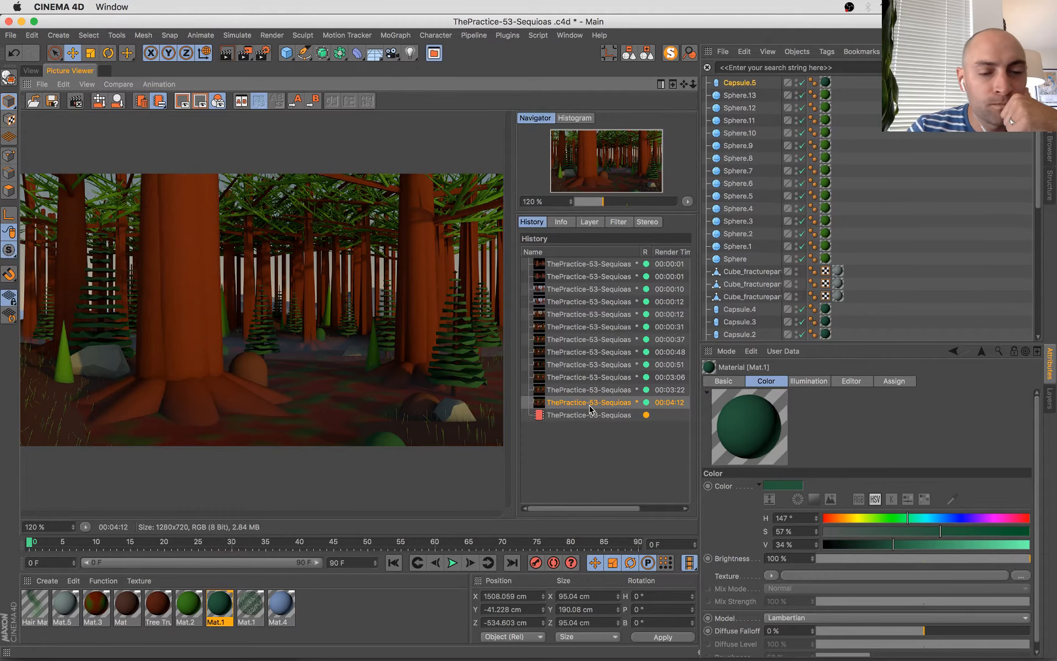
click(30, 71)
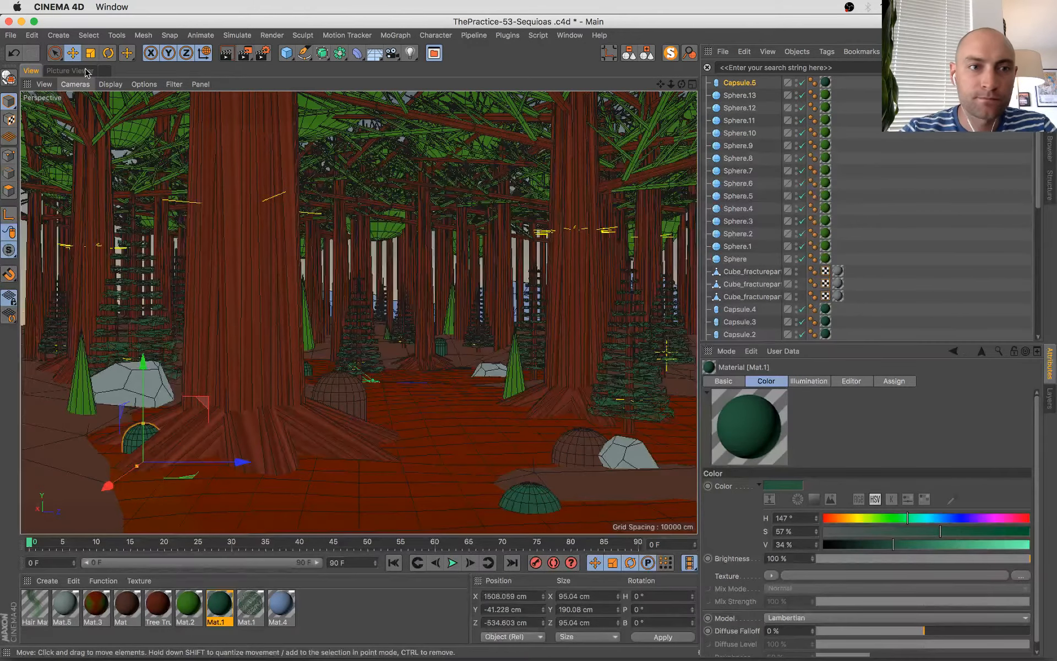
click(286, 52)
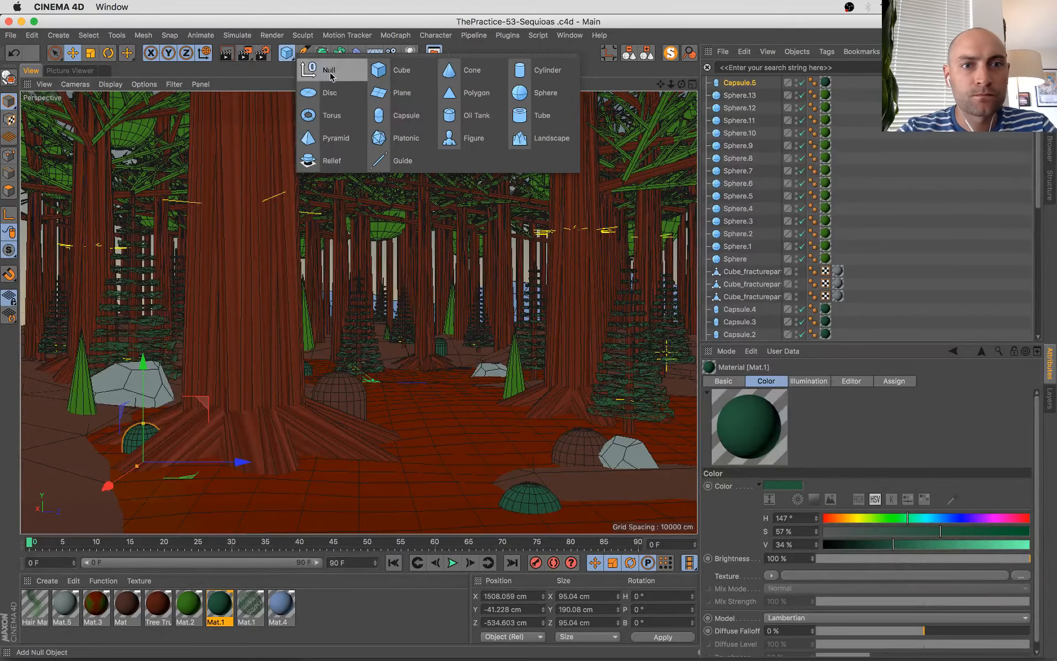
click(408, 76)
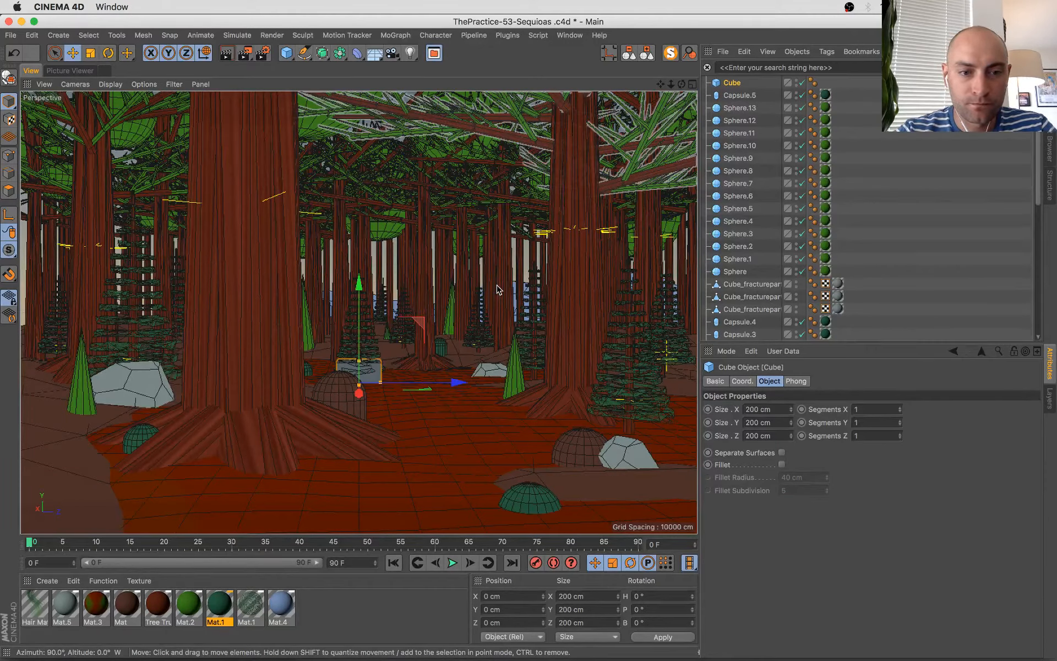
key(Delete)
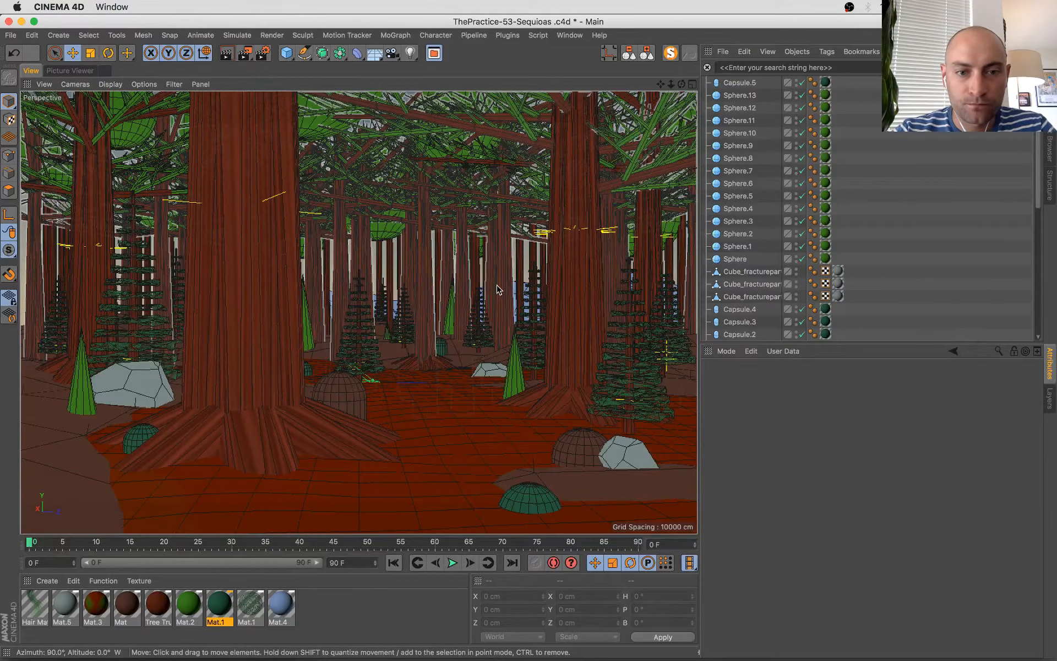
- Start a new project and add a cube, shrinking it to a flat plank about 200 × 9 × 47 cm
key(super+n)
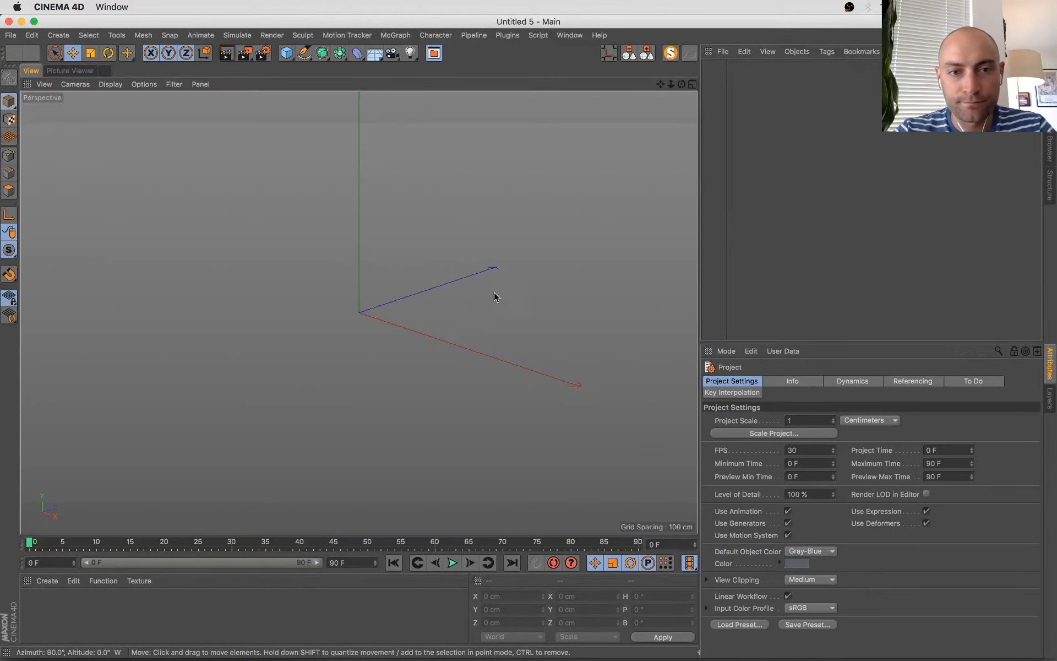
click(287, 53)
click(311, 69)
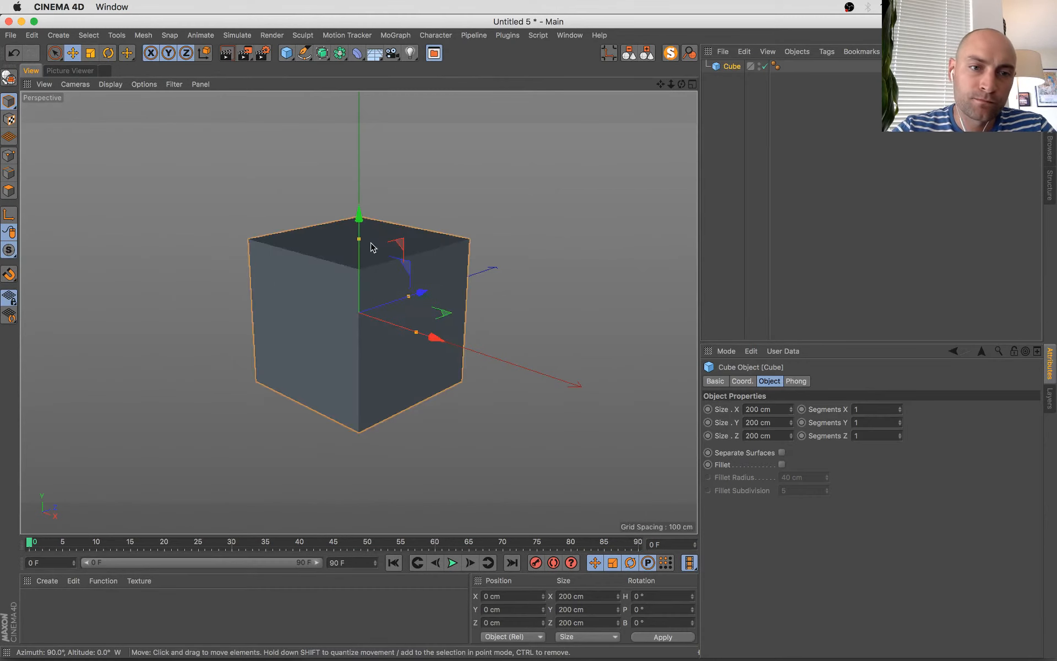
drag(365, 242, 358, 308)
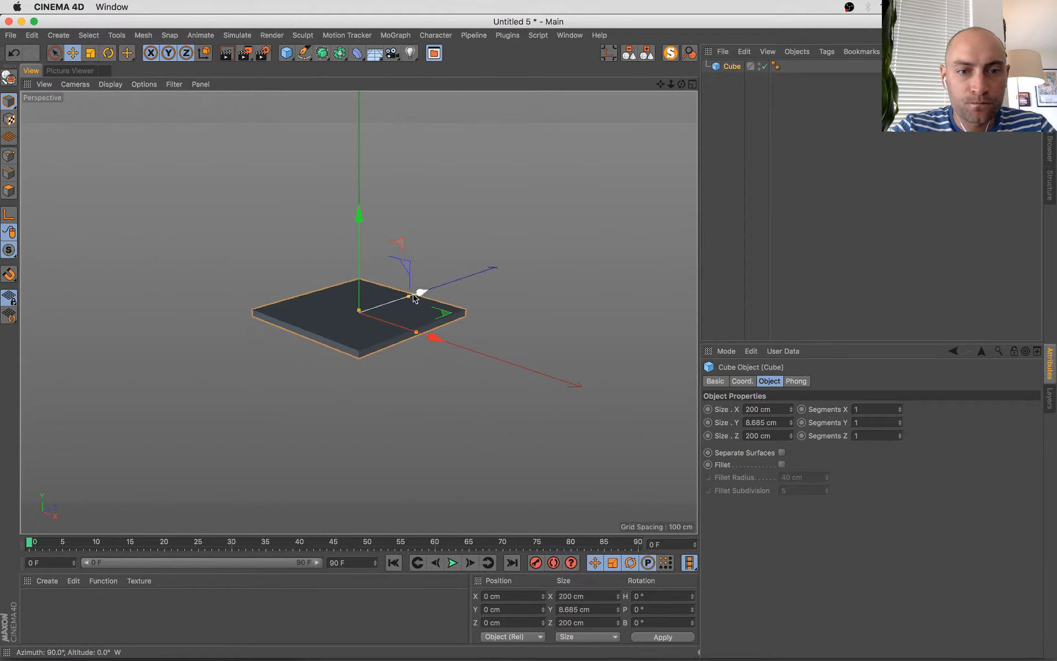
drag(420, 293, 372, 311)
alt+middle_drag(338, 370, 279, 388)
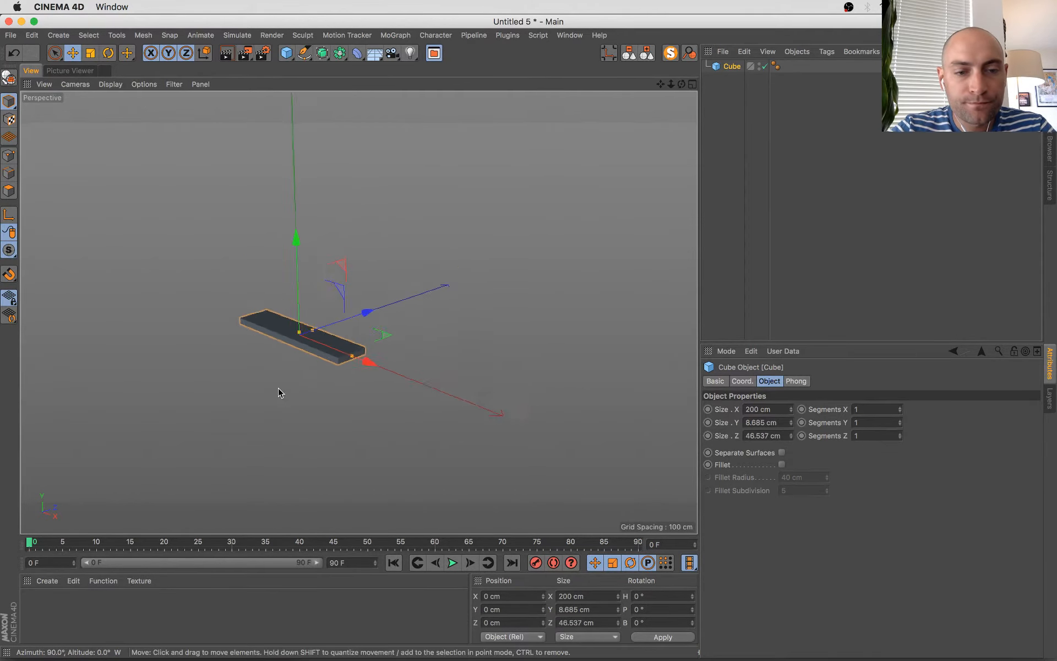
alt+drag(279, 388, 304, 462)
- Place the plank cube inside a new MoGraph Cloner
click(347, 35)
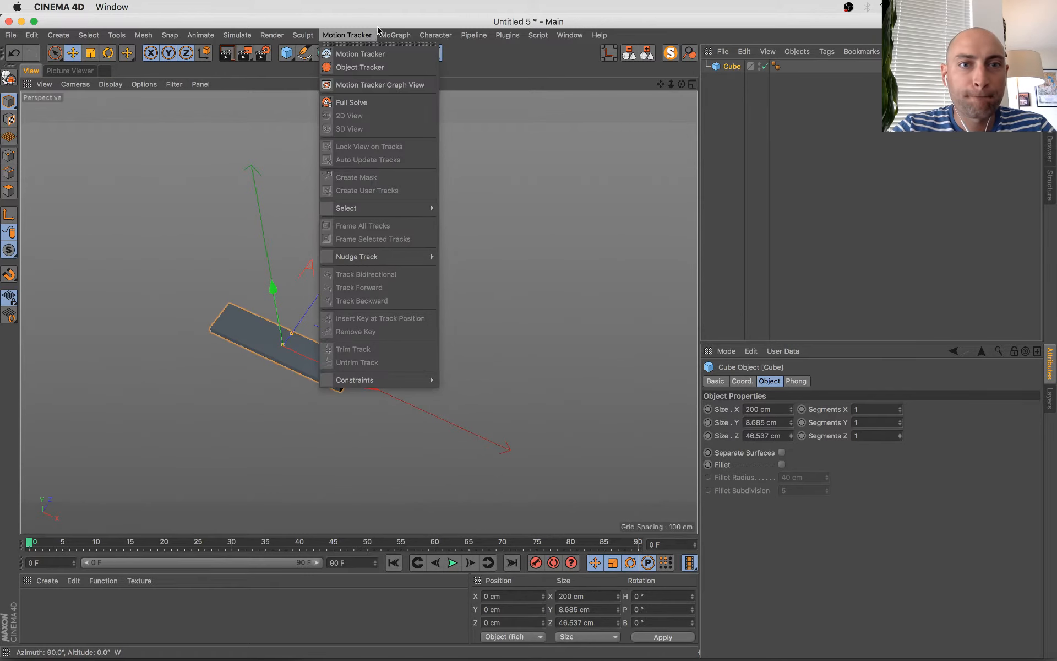
mouse_move(395, 35)
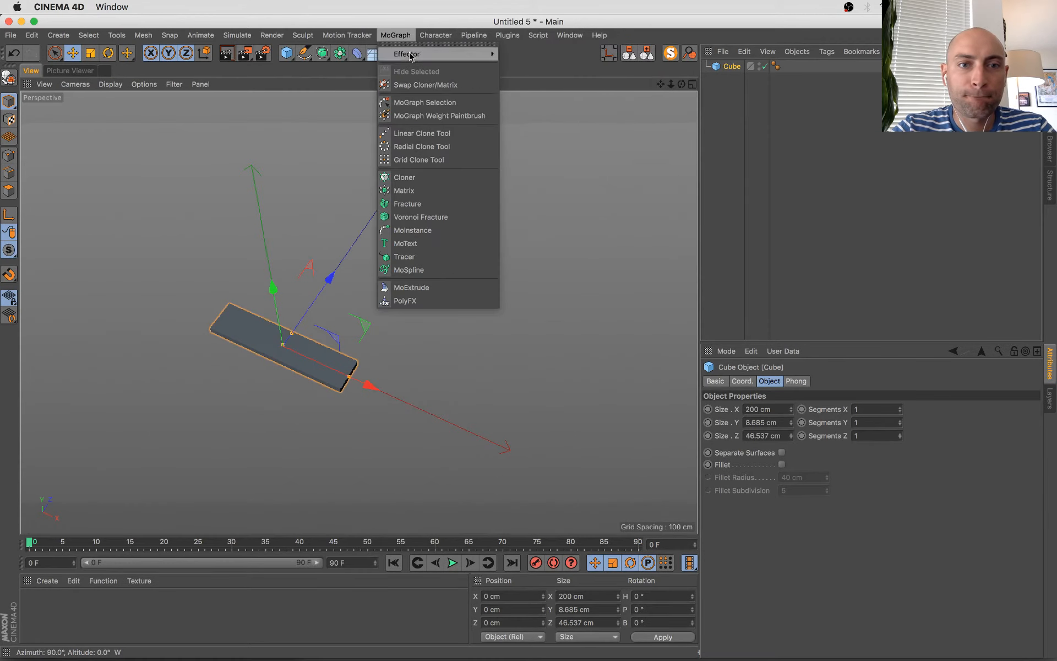
click(428, 178)
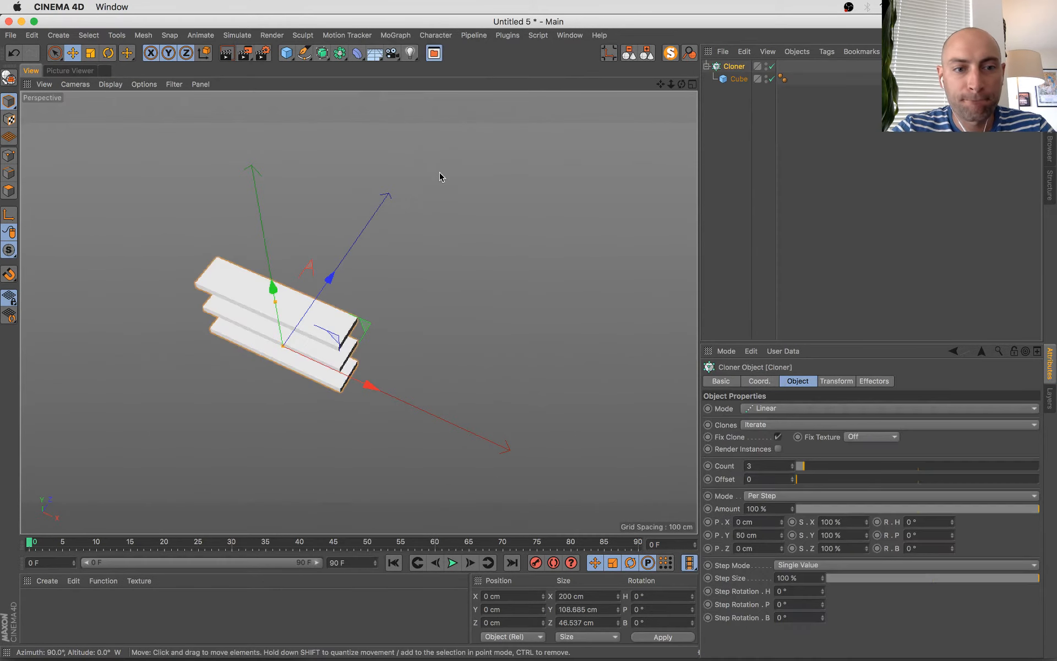
- Set the Cloner's per-step offset to 0 cm in Y and 55 cm in Z, and enable Render Instances
click(746, 536)
text(0)
key(Return)
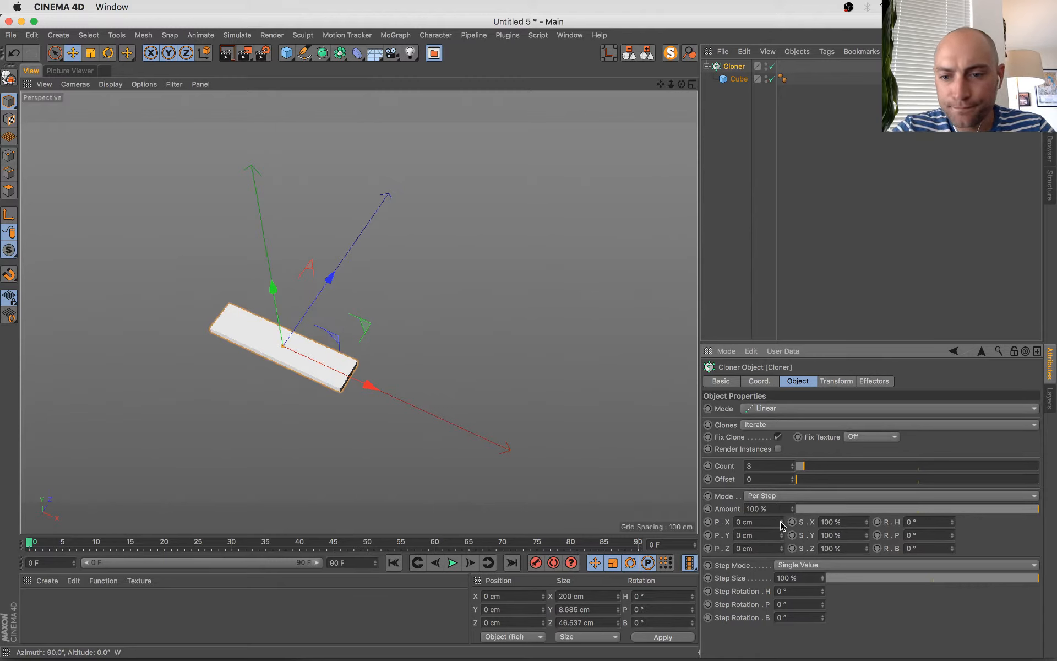
drag(781, 522, 783, 549)
key(super+z)
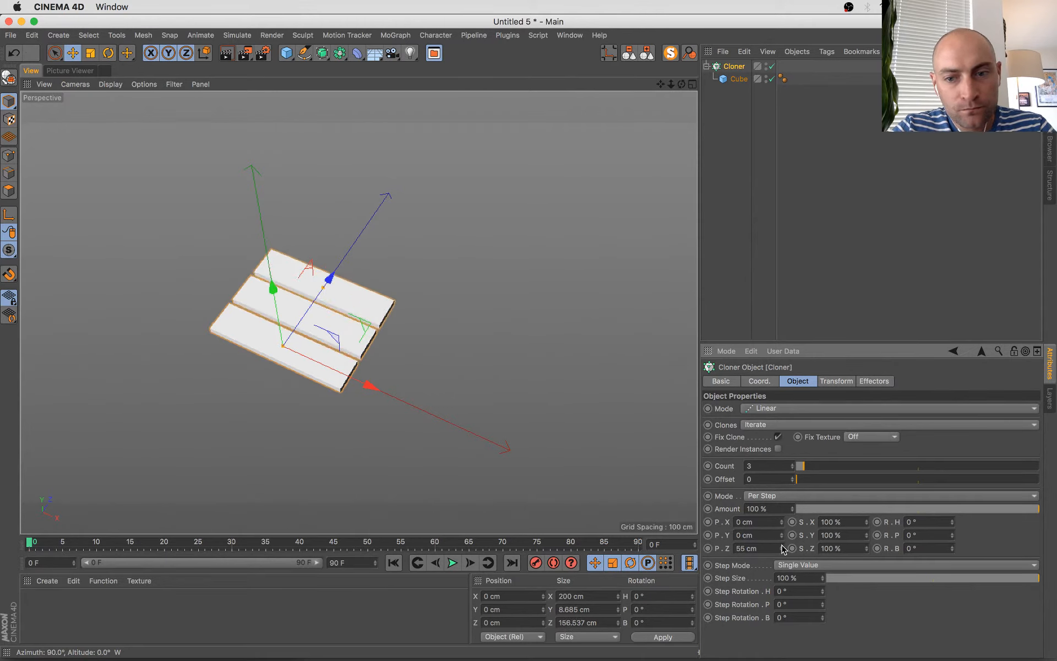
click(777, 450)
alt+drag(317, 276, 278, 223)
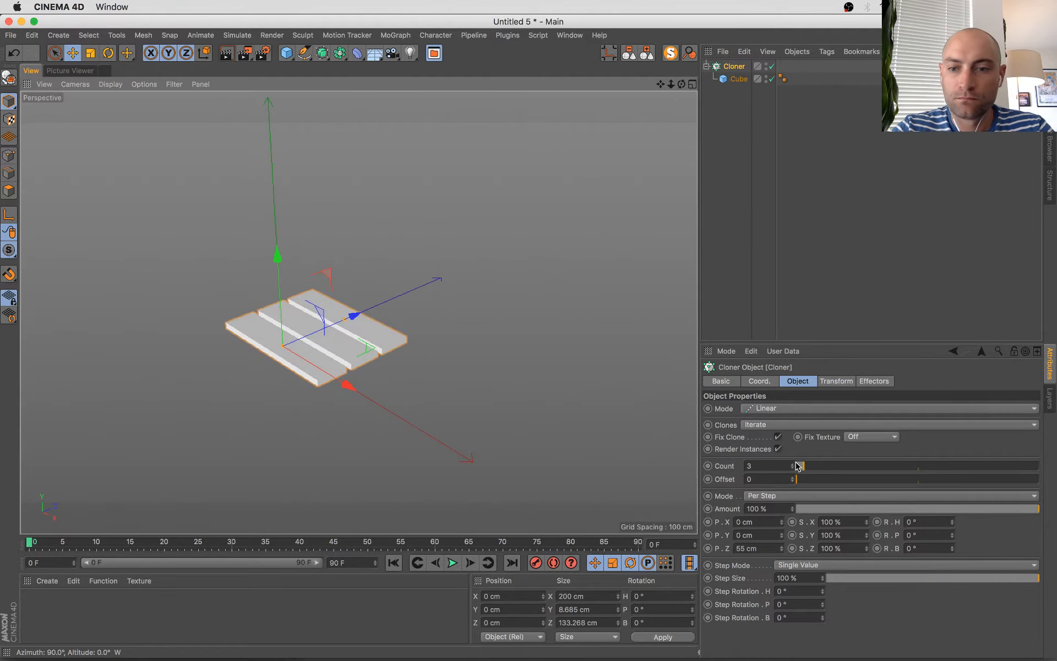
- Raise the Cloner's count to 23 so the planks form a long row
drag(798, 466, 847, 465)
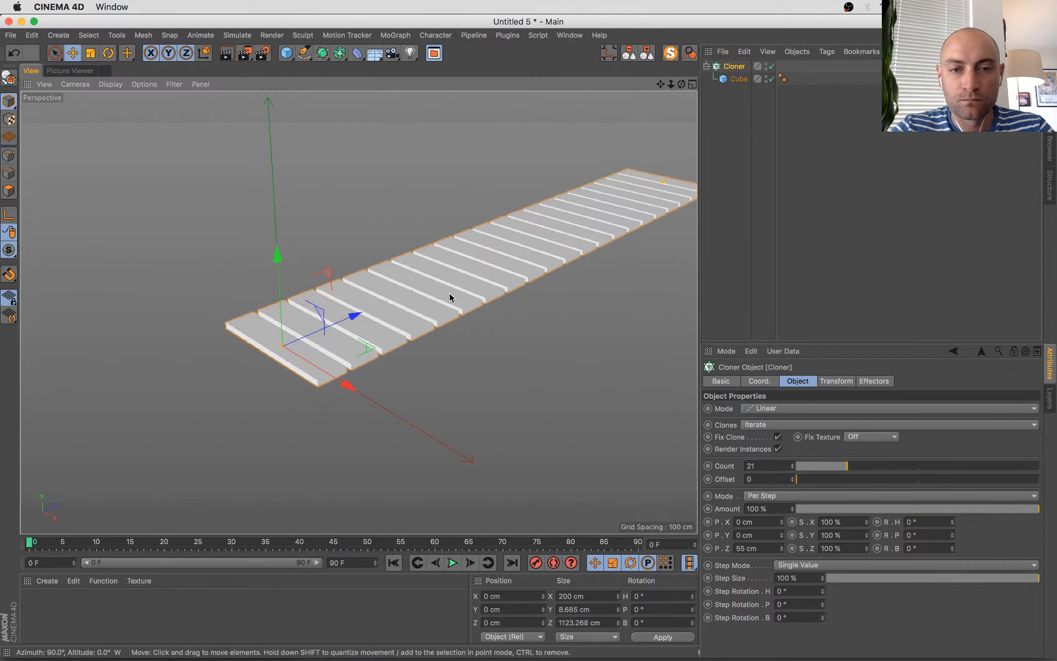
scroll(450, 298, down, 5)
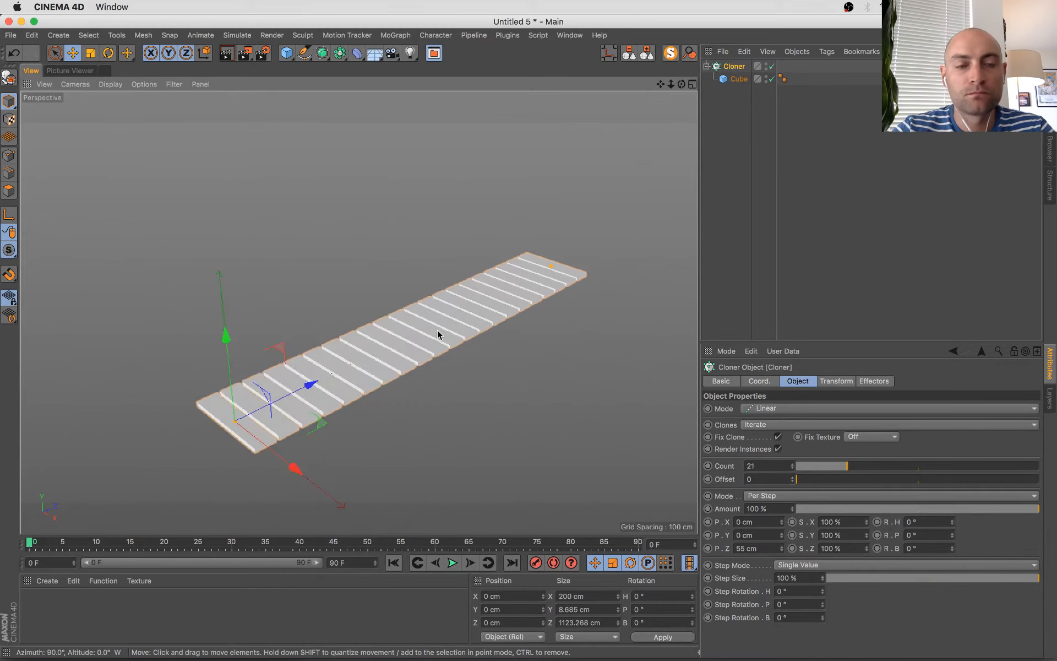
key(super+Tab)
key(super+Tab)
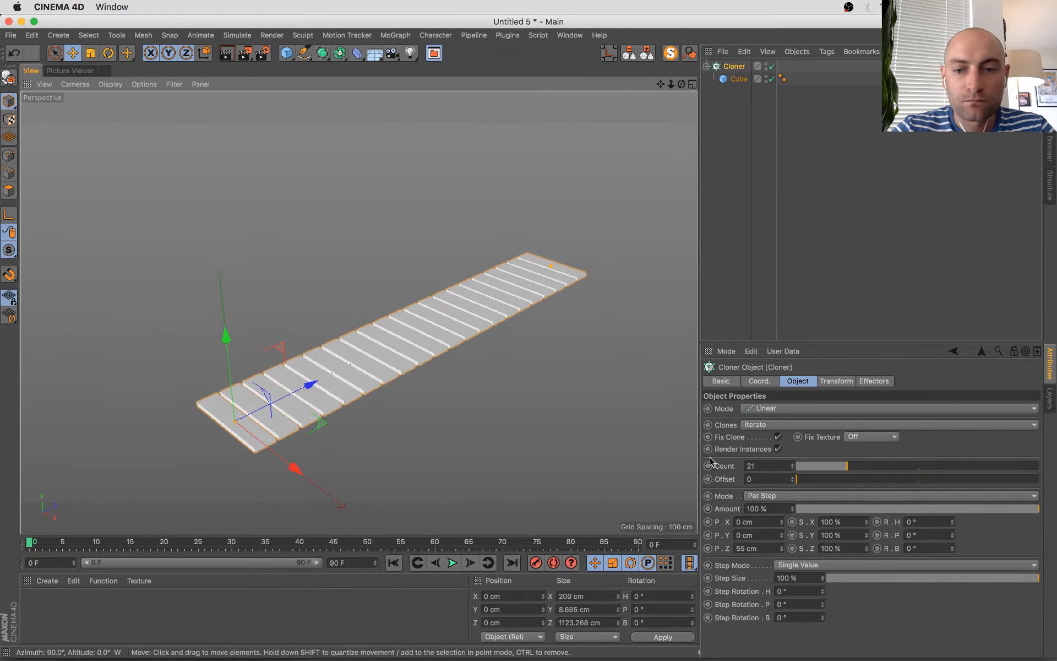
click(793, 464)
click(793, 464)
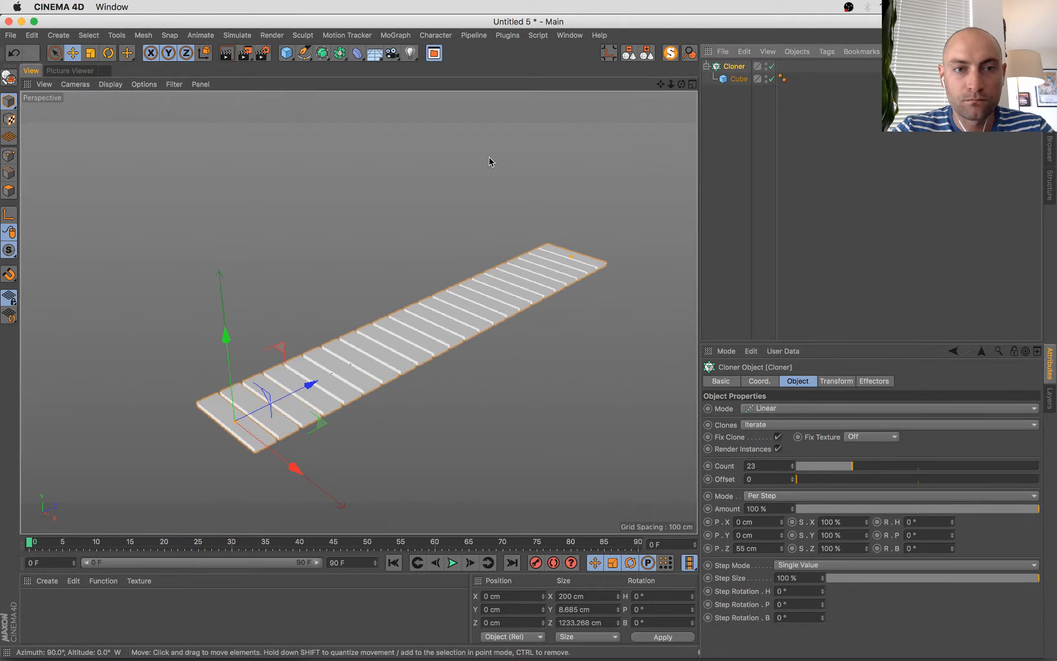
- Duplicate the plank cube outside the Cloner and rotate the copy to a heading of -90°
ctrl+drag(740, 80, 743, 92)
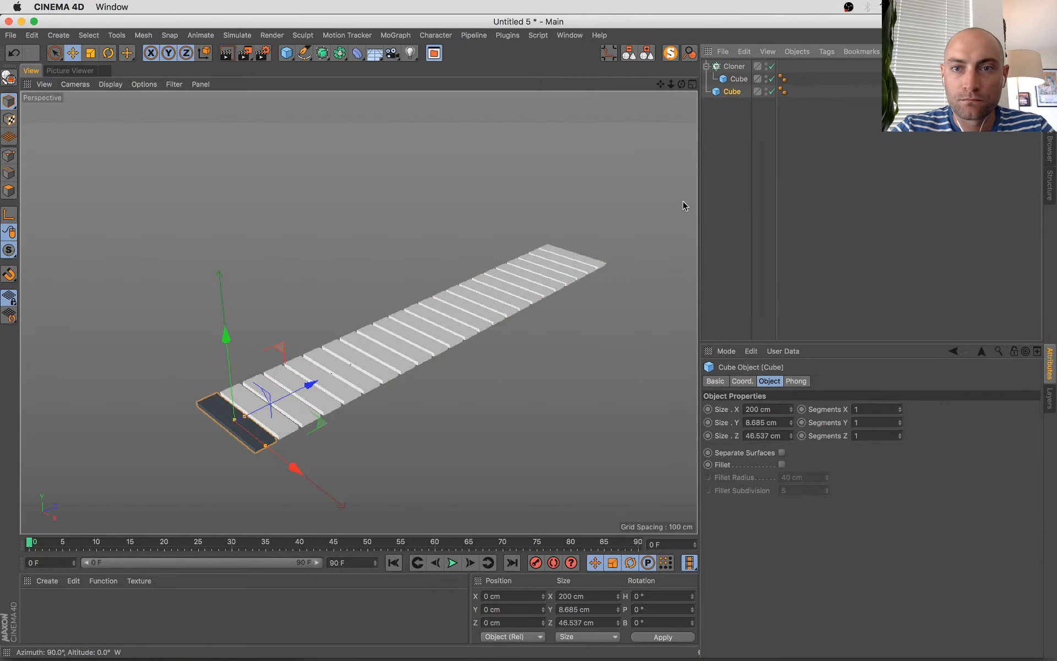
key(r)
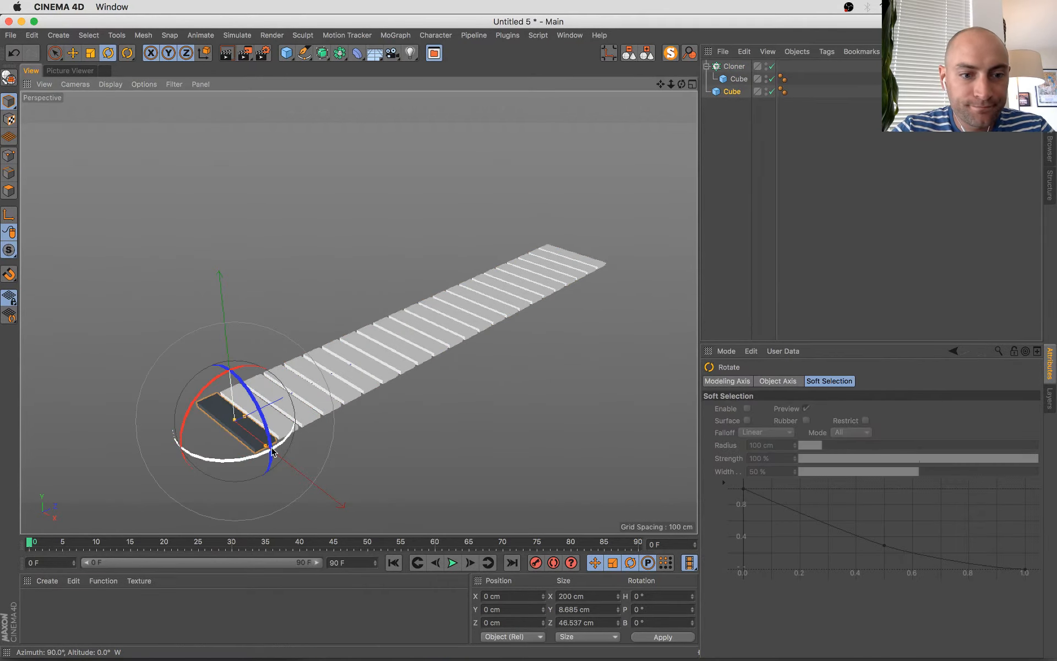
drag(272, 451, 210, 455)
key(e)
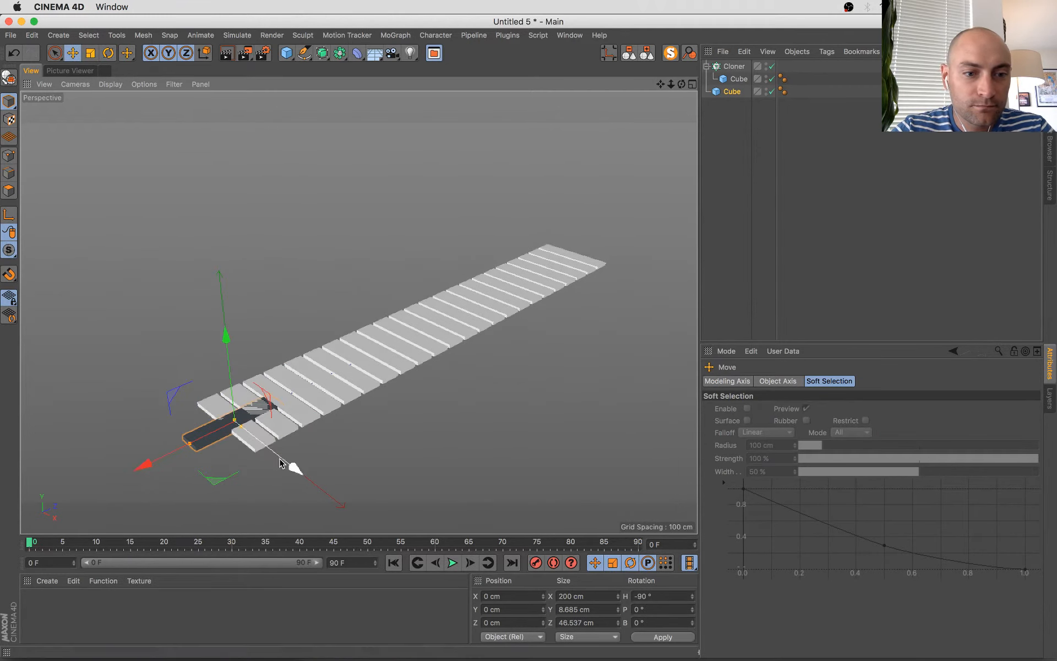
- Move the rotated cube beneath the planks' side edge, to about X -93, Y -8 and Z 306 cm
drag(293, 464, 250, 439)
drag(126, 439, 249, 386)
drag(358, 368, 376, 381)
drag(321, 281, 542, 394)
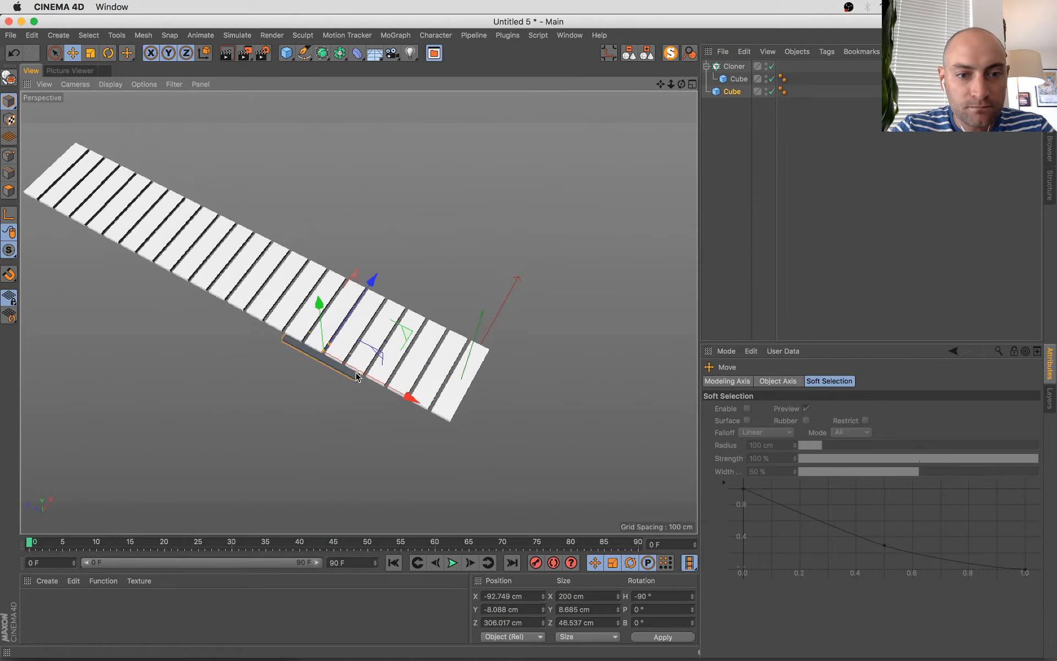
- Stretch the cube into a side rail about 1258 cm long and align it with the plank row at about Z 602 cm
drag(361, 372, 649, 445)
drag(419, 395, 307, 357)
middle_click(306, 359)
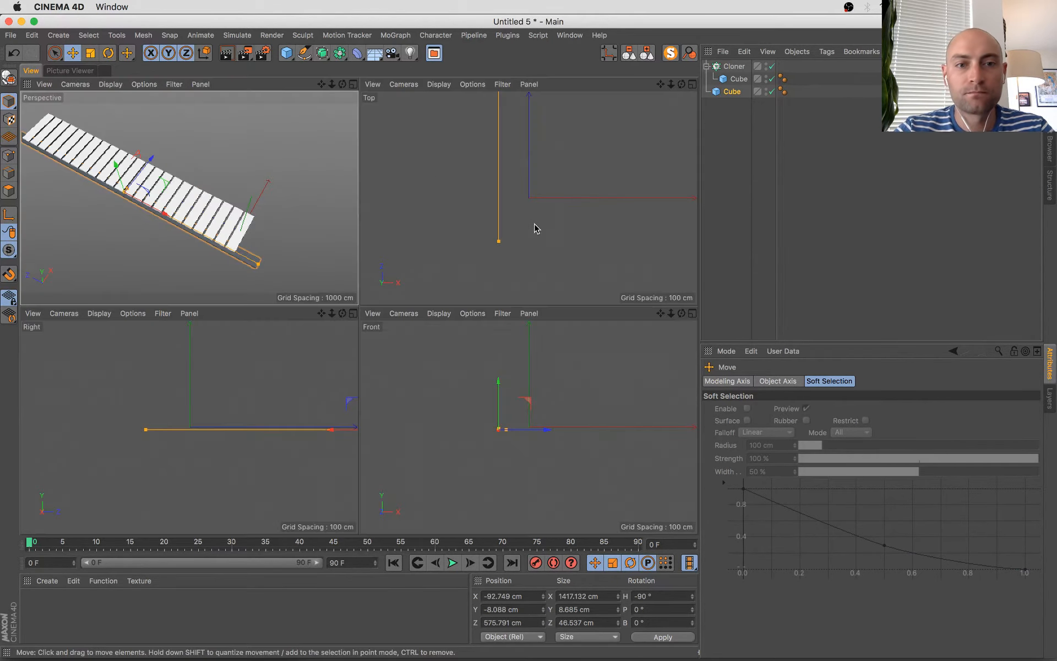
drag(532, 303, 529, 242)
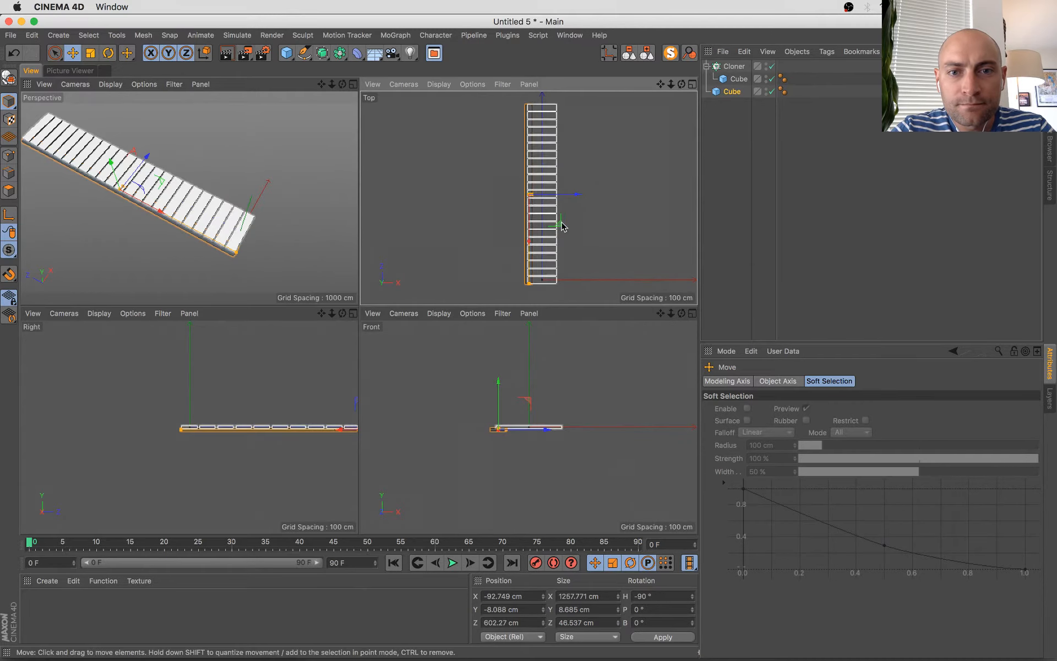
- Shift the side rail outward to about X -100 cm, centring it on the planks' edge
scroll(538, 200, up, 1)
scroll(538, 199, up, 10)
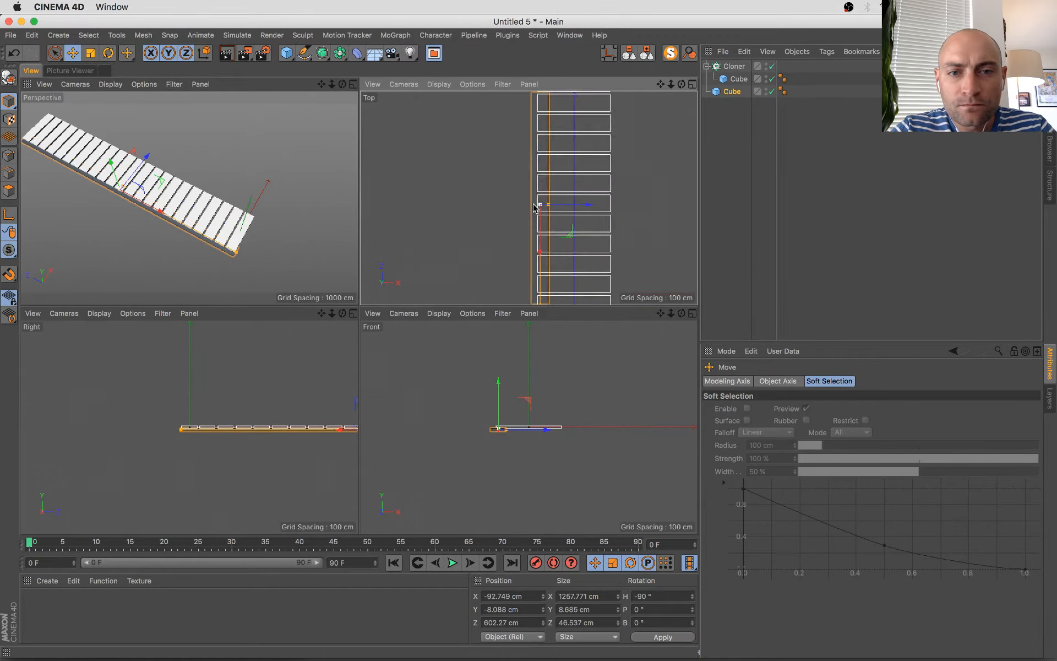
drag(678, 210, 666, 210)
alt+middle_drag(658, 213, 343, 216)
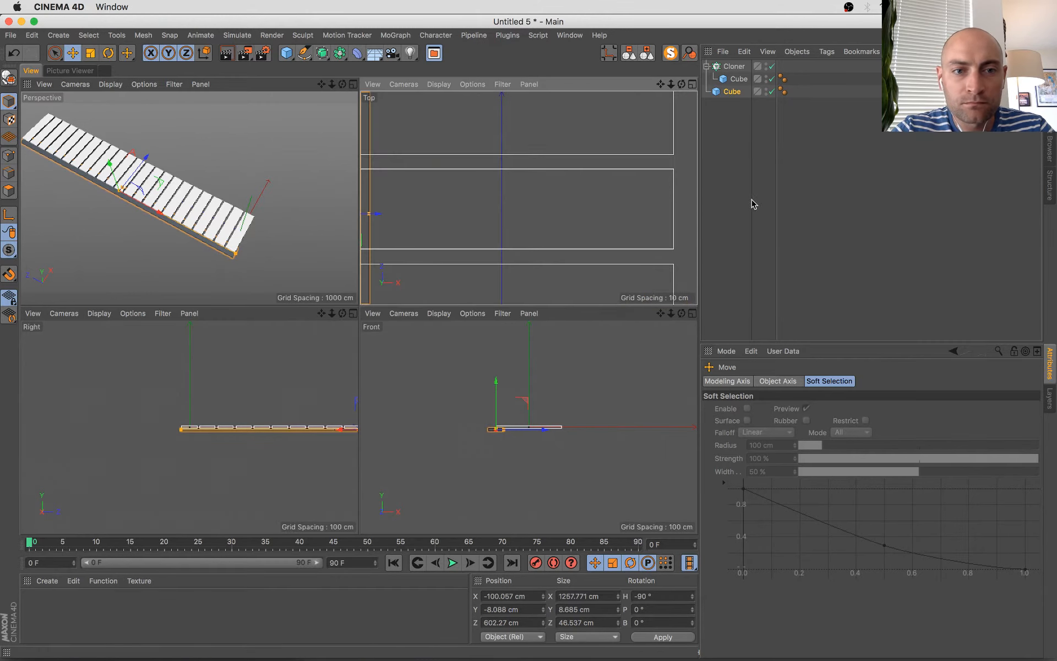
- Duplicate the side rail and place the copy along the opposite plank edge at about X 100 cm
scroll(479, 221, down, 3)
drag(419, 218, 666, 216)
middle_click(252, 169)
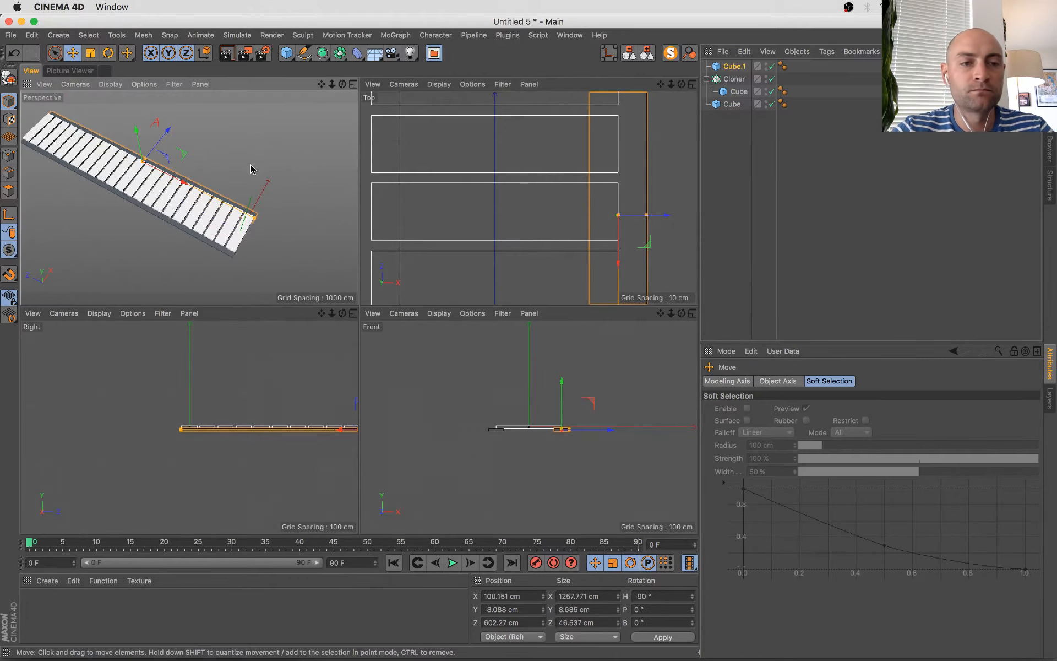
alt+drag(298, 279, 254, 203)
key(super+s)
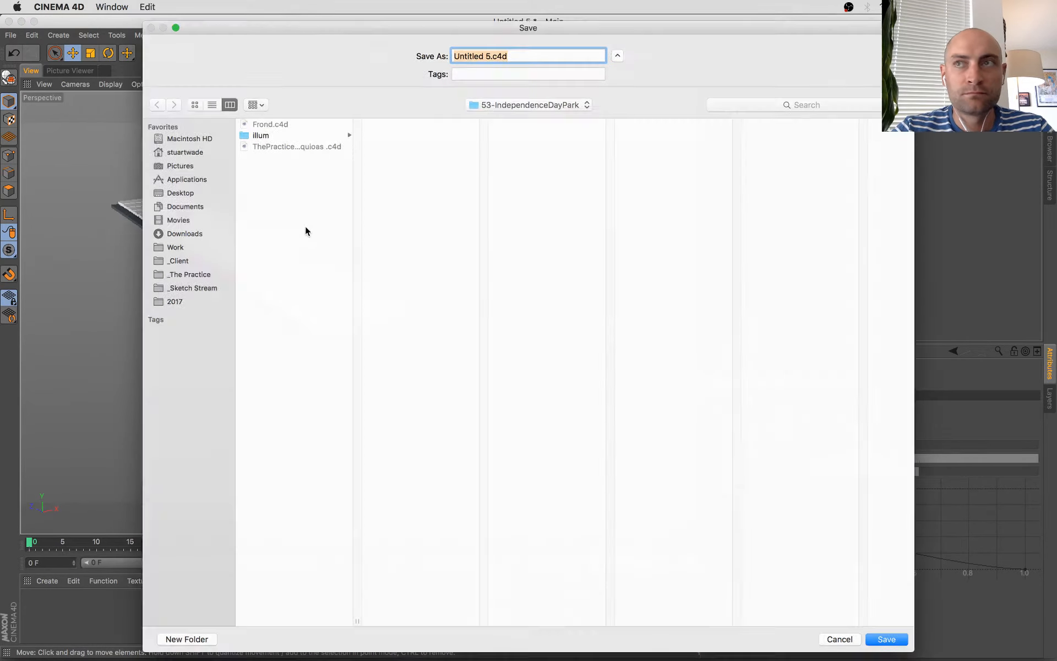
click(831, 648)
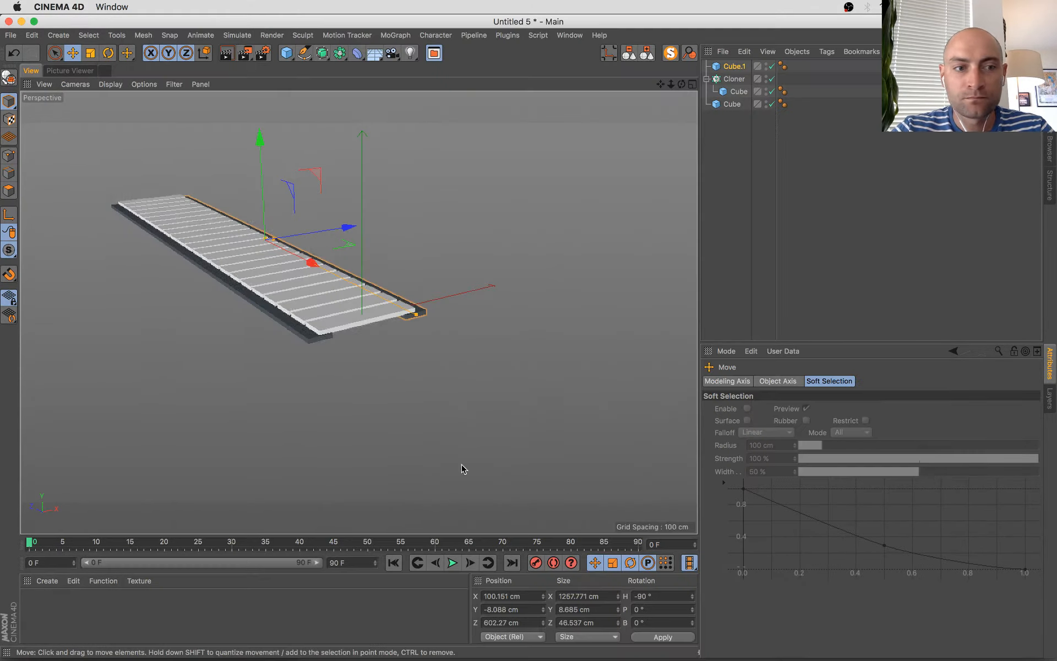
- Group both side rails together in the object list, thicken them to about 23.7 cm in Y, and raise them to about Y -1.6 cm
scroll(314, 307, up, 3)
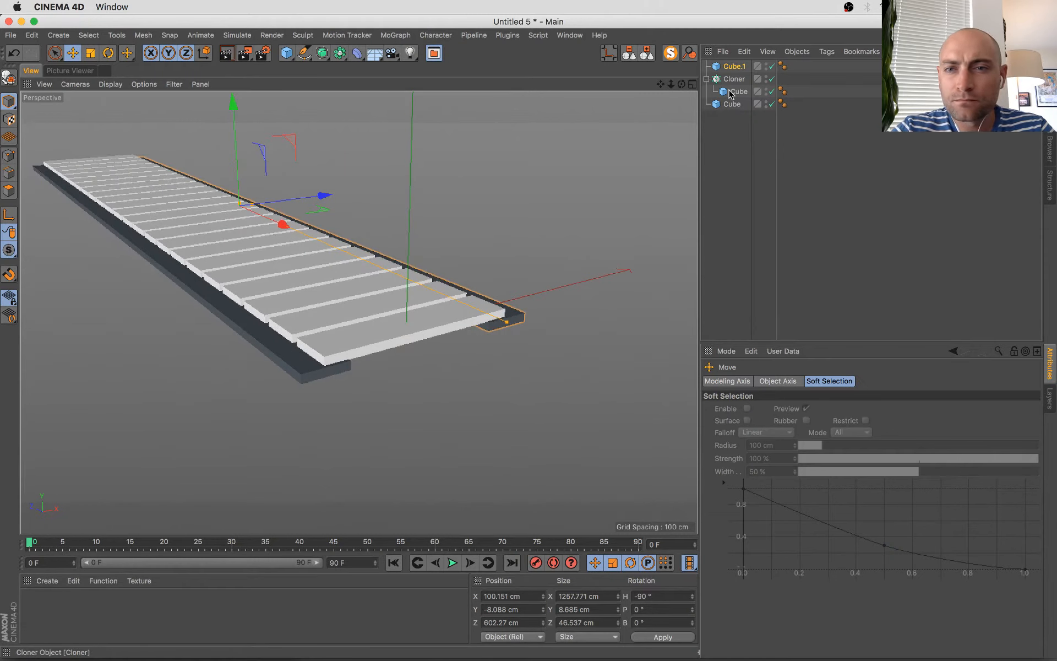
drag(732, 104, 732, 73)
shift+click(731, 66)
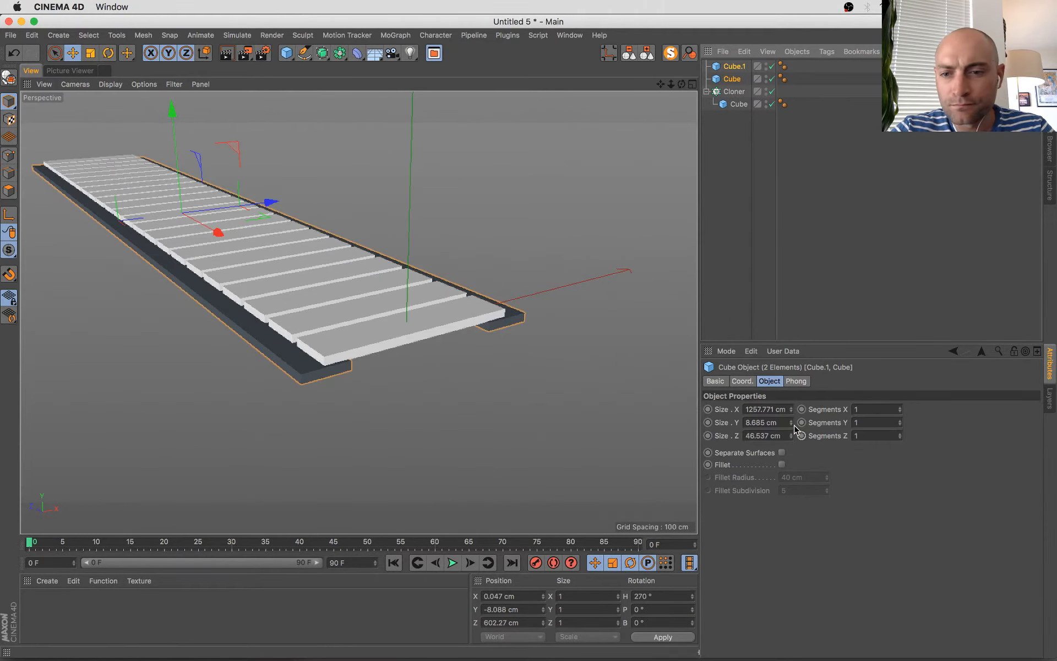
drag(791, 423, 793, 413)
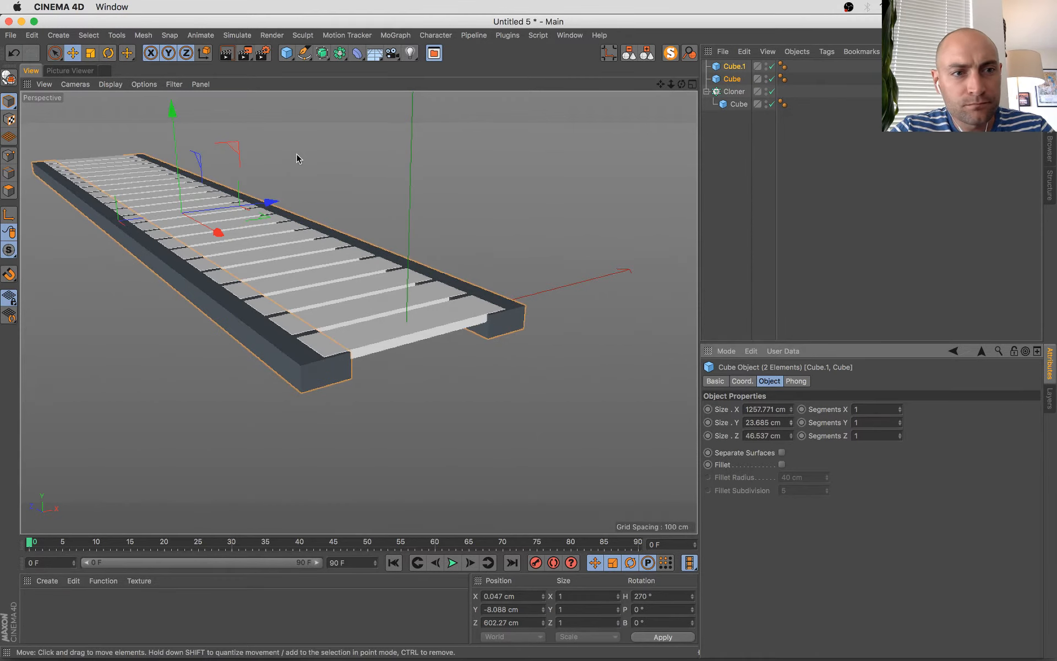
drag(171, 111, 170, 107)
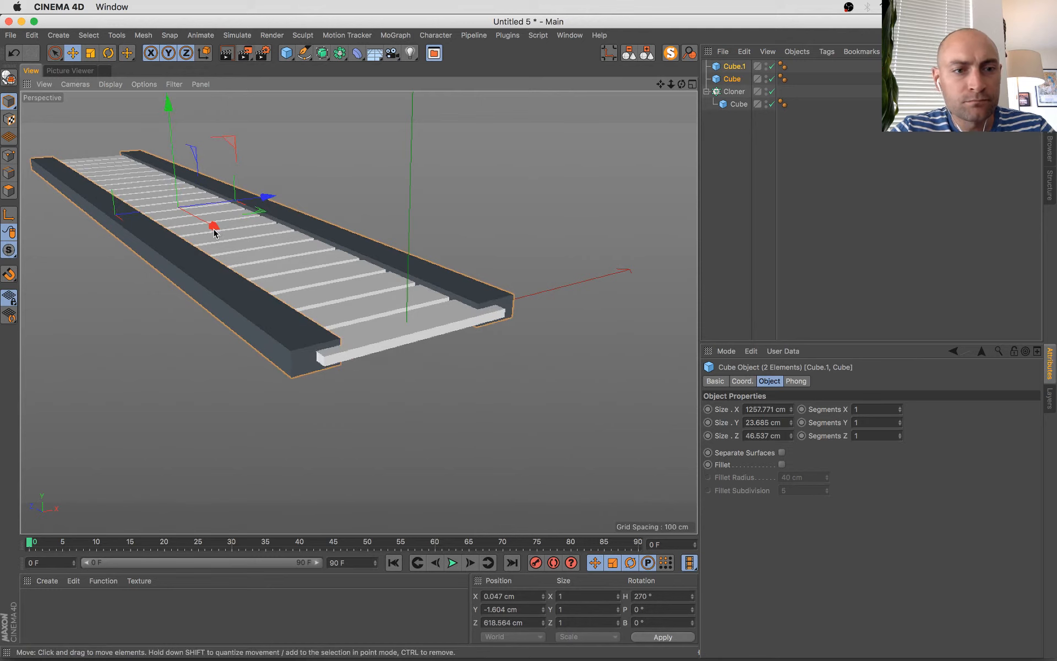
- Narrow both side rails to about 20.5 cm in Z
alt+drag(400, 308, 597, 193)
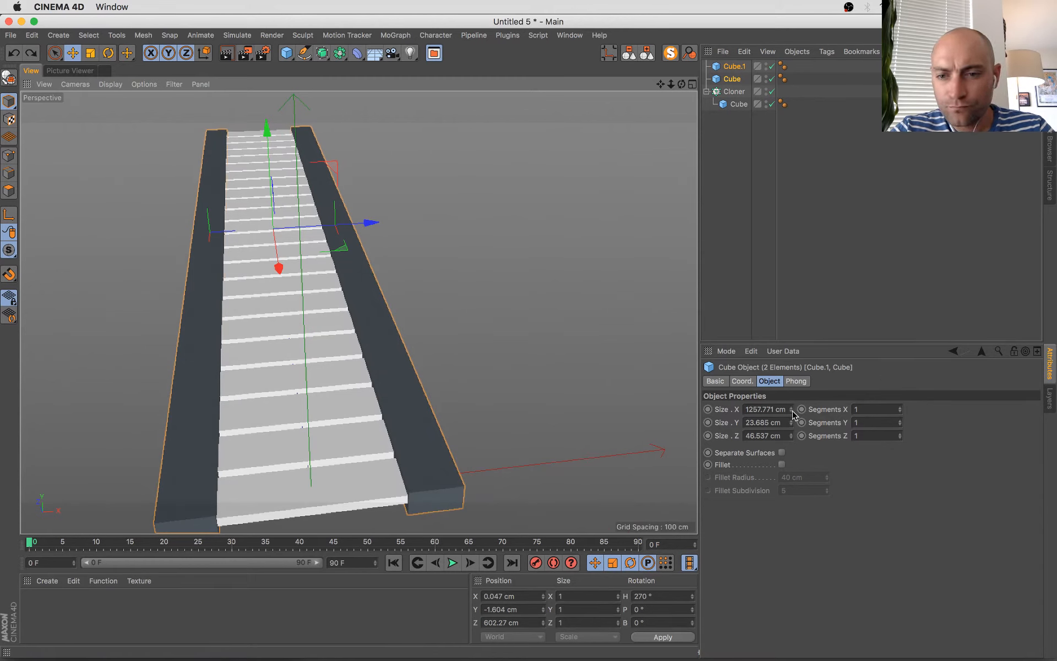
drag(791, 410, 791, 450)
key(super+z)
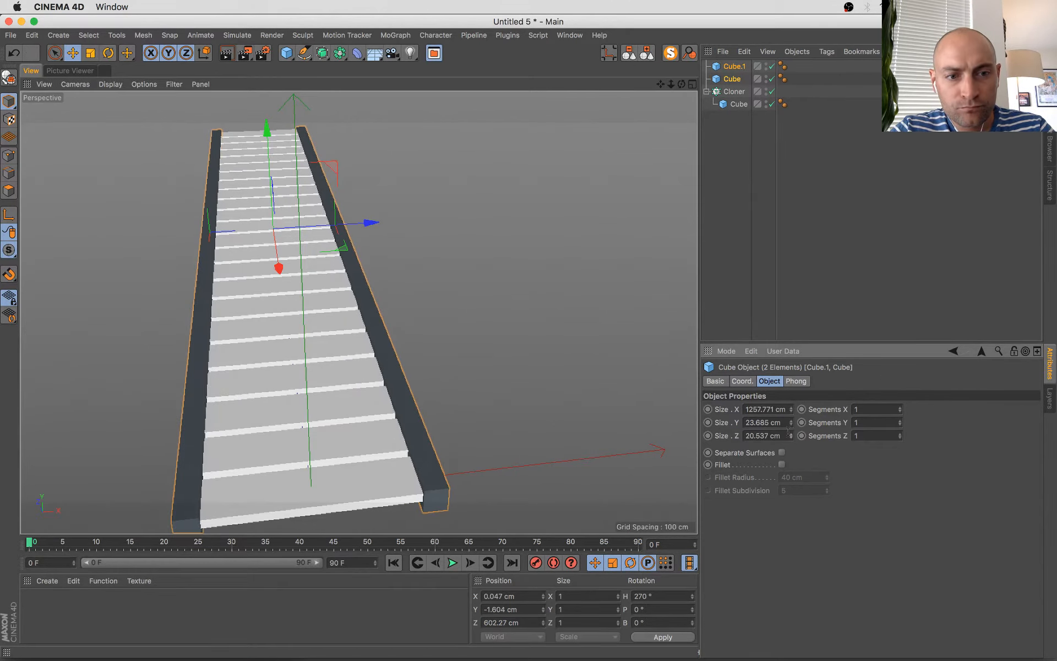
- Save the plank walkway as its own project file
scroll(533, 362, down, 3)
alt+drag(533, 362, 549, 284)
key(super+s)
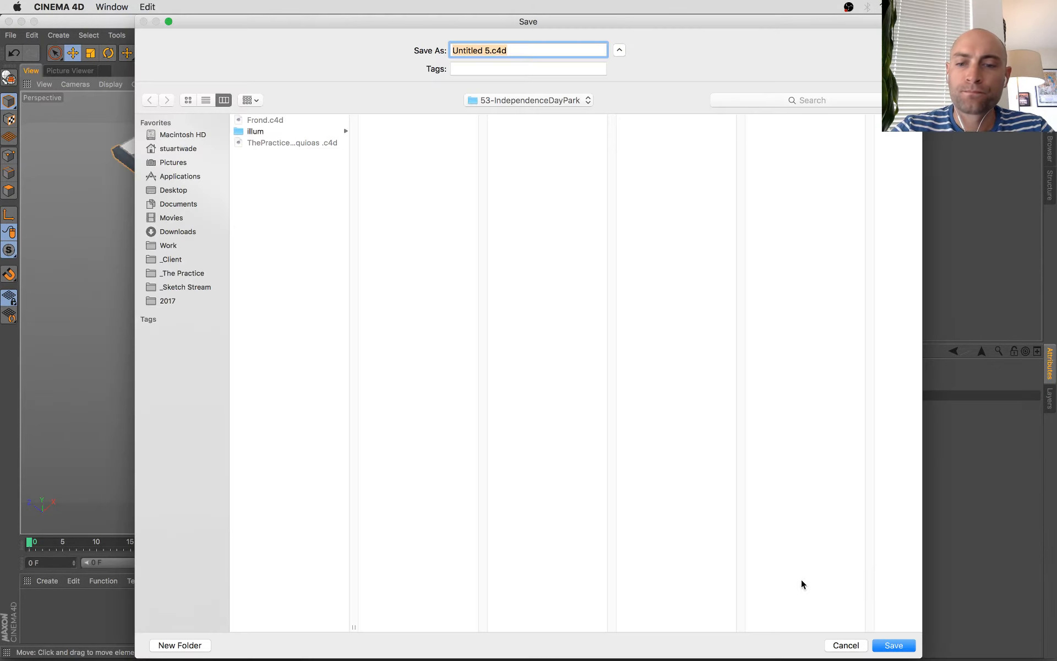
- Cancel saving, then group both side rails and the plank cloner under one null named Boardwalk
click(846, 644)
key(super+a)
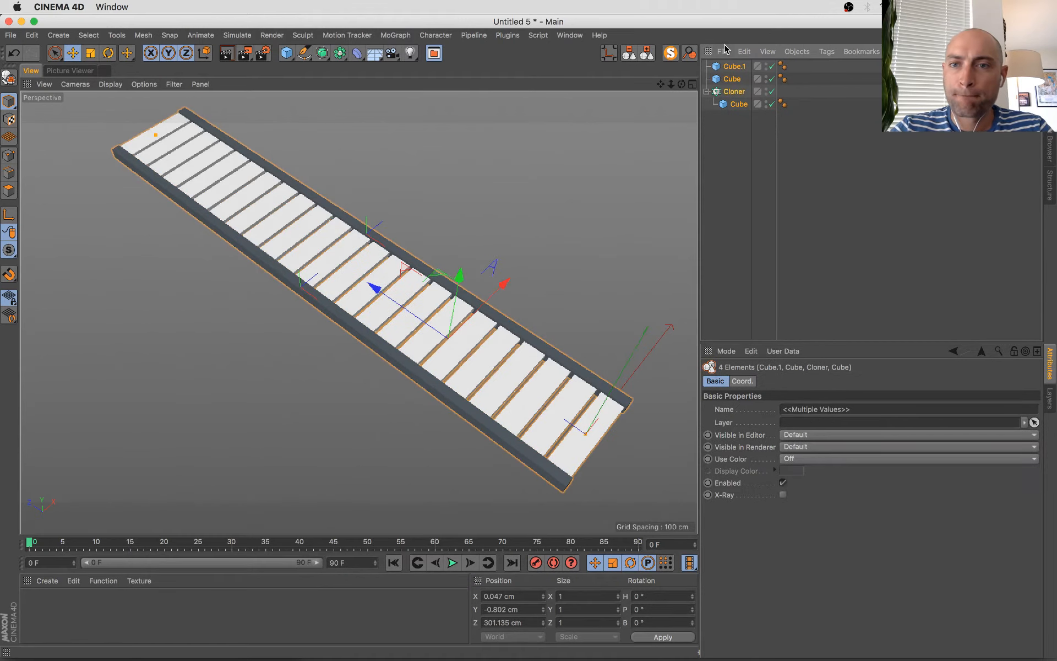
key(alt+g)
double_click(726, 65)
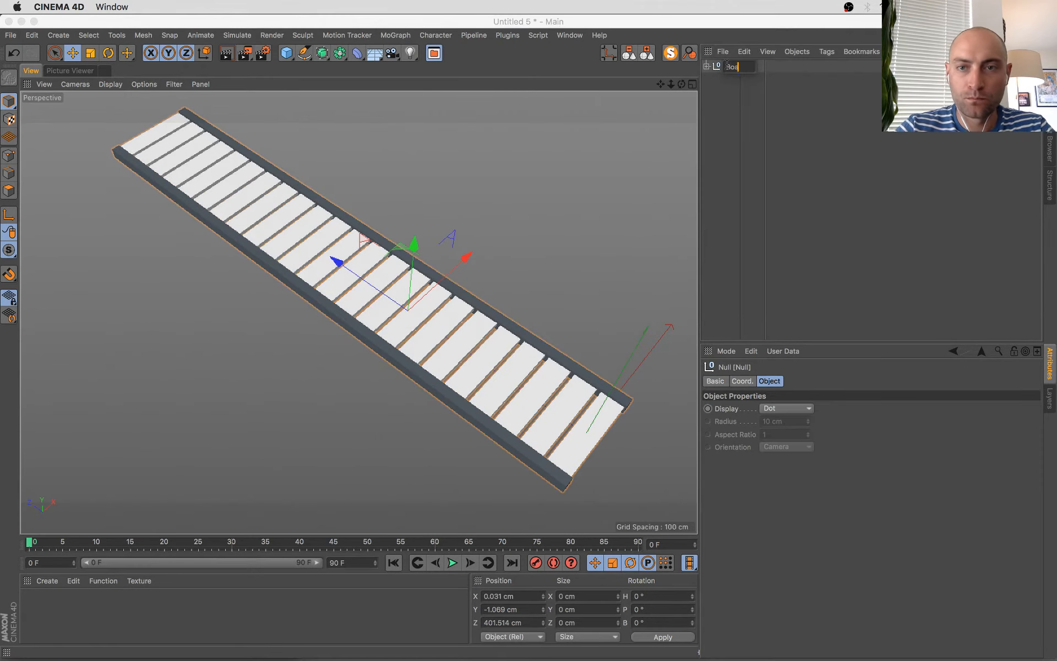
text(Boardwalk)
key(Return)
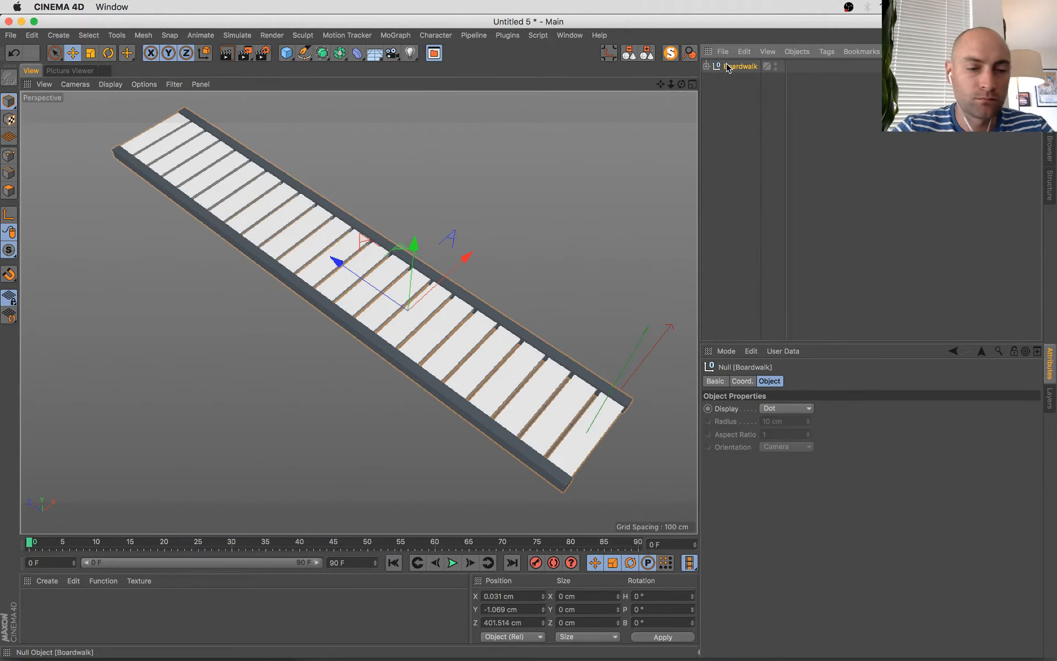
- Switch to the ThePractice-53-Sequoias .c4d document and paste the copied Boardwalk group into it
click(569, 35)
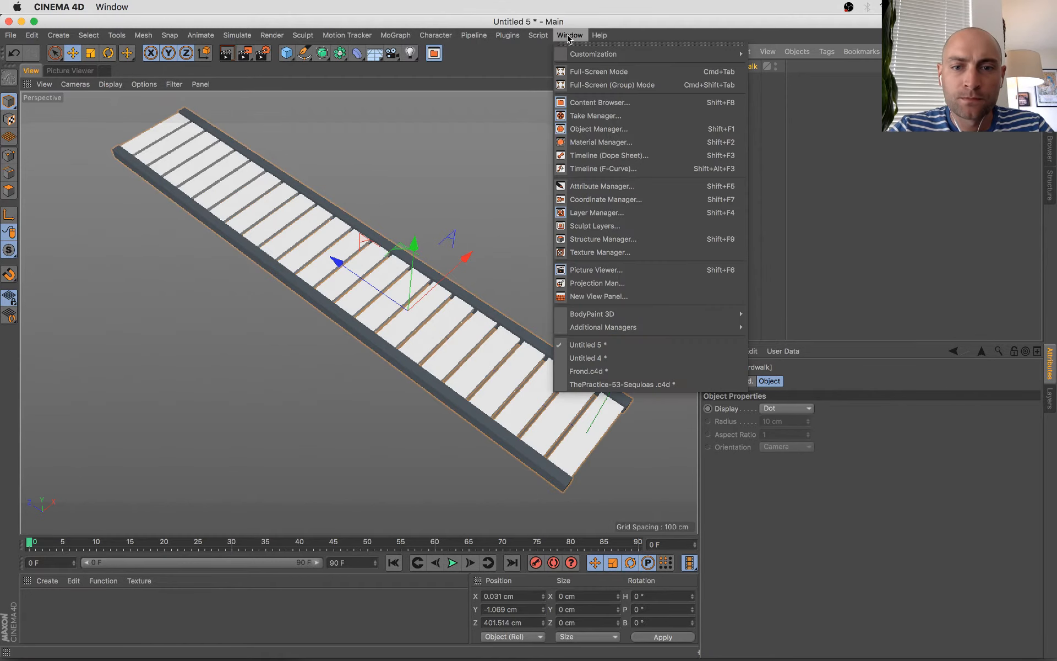
click(607, 384)
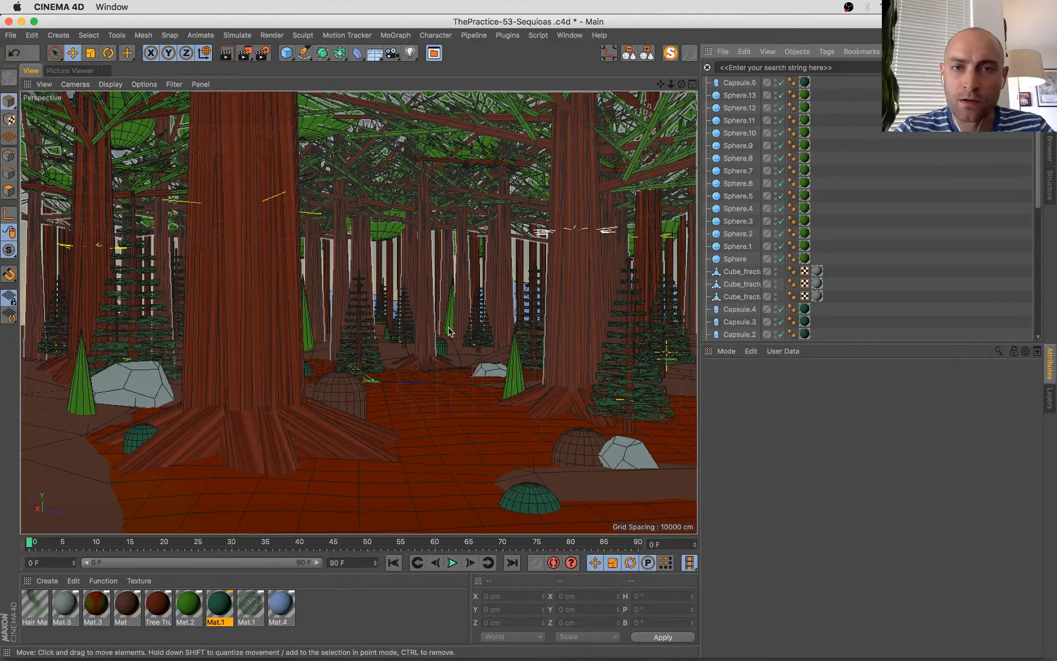
key(super+v)
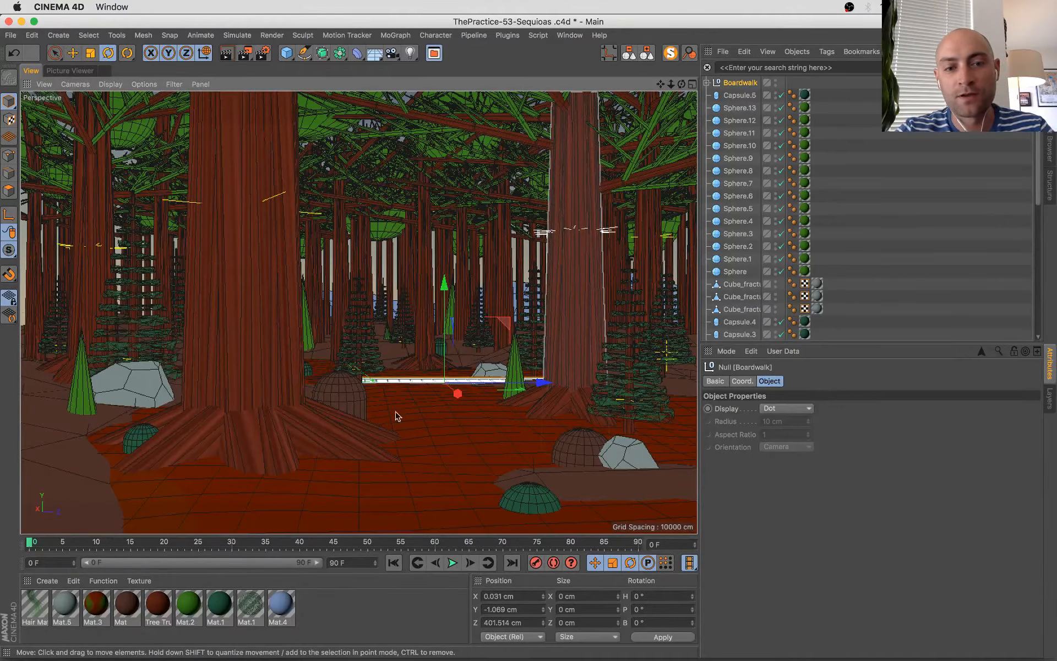
- Rotate the Boardwalk to a heading of about 91.6° and scale it up uniformly
key(r)
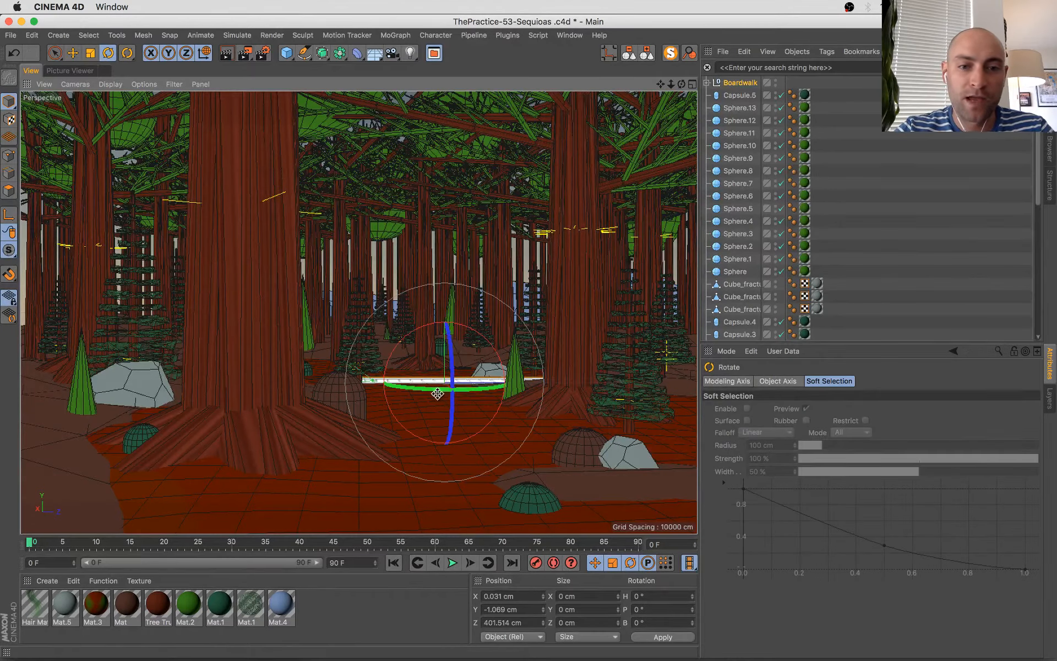
drag(444, 389, 591, 374)
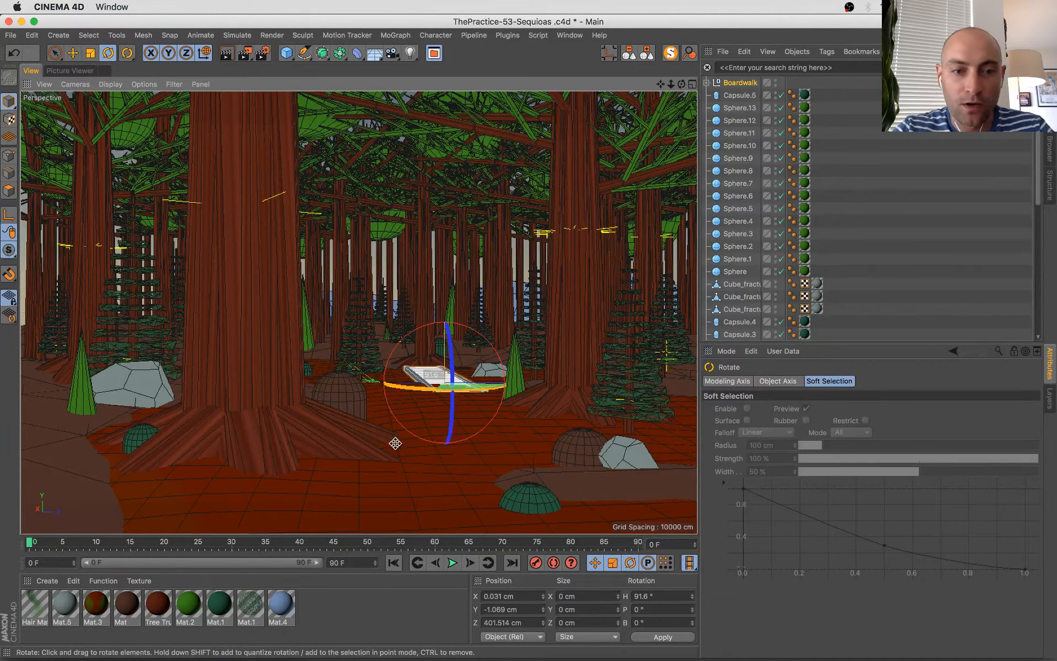
key(t)
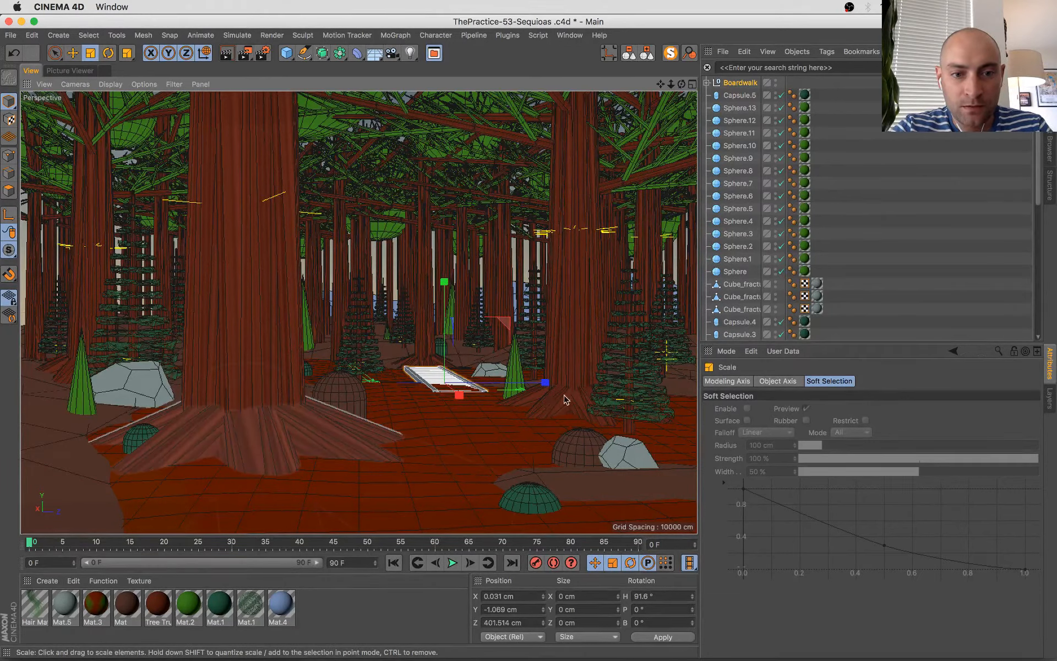
drag(583, 396, 536, 402)
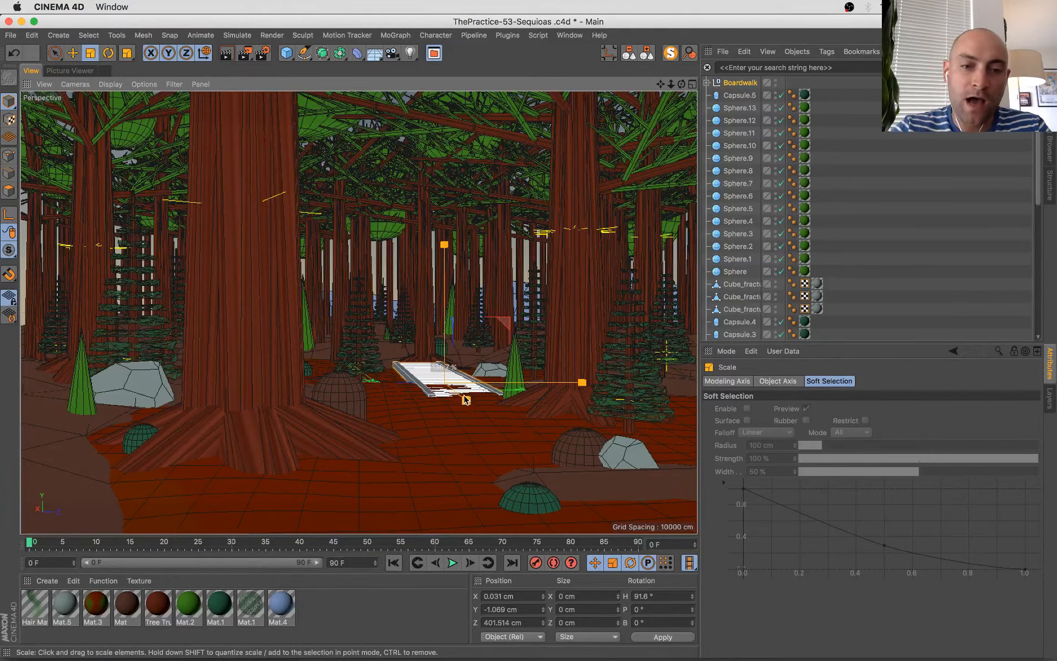
- Move the Boardwalk toward the foreground beside the large sequoia, to about X 1484 cm and Z 100 cm
key(e)
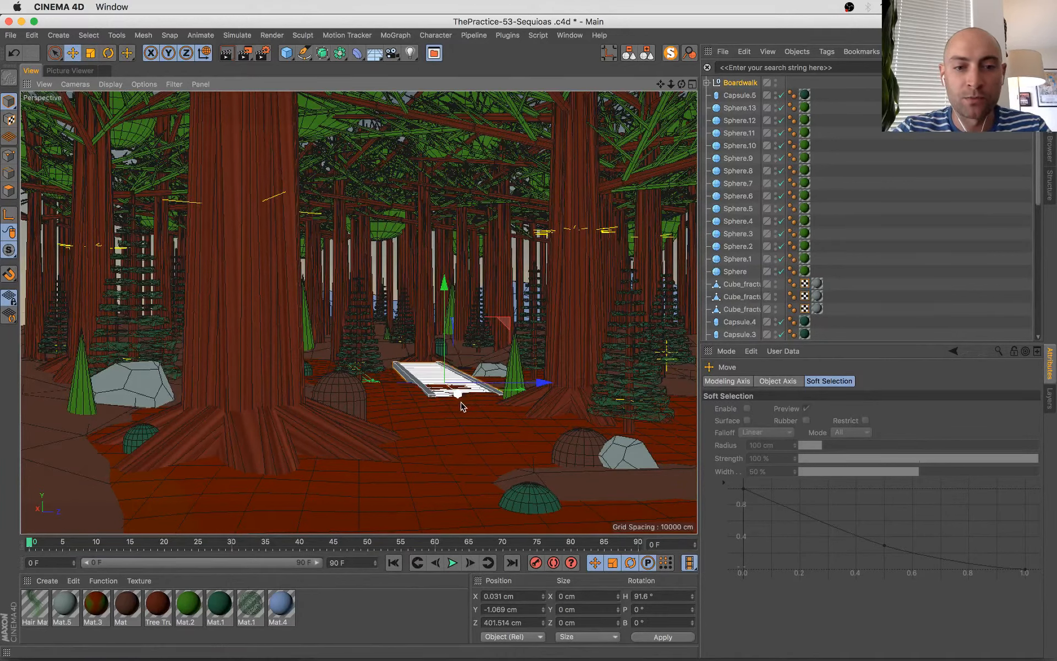
drag(458, 397, 604, 447)
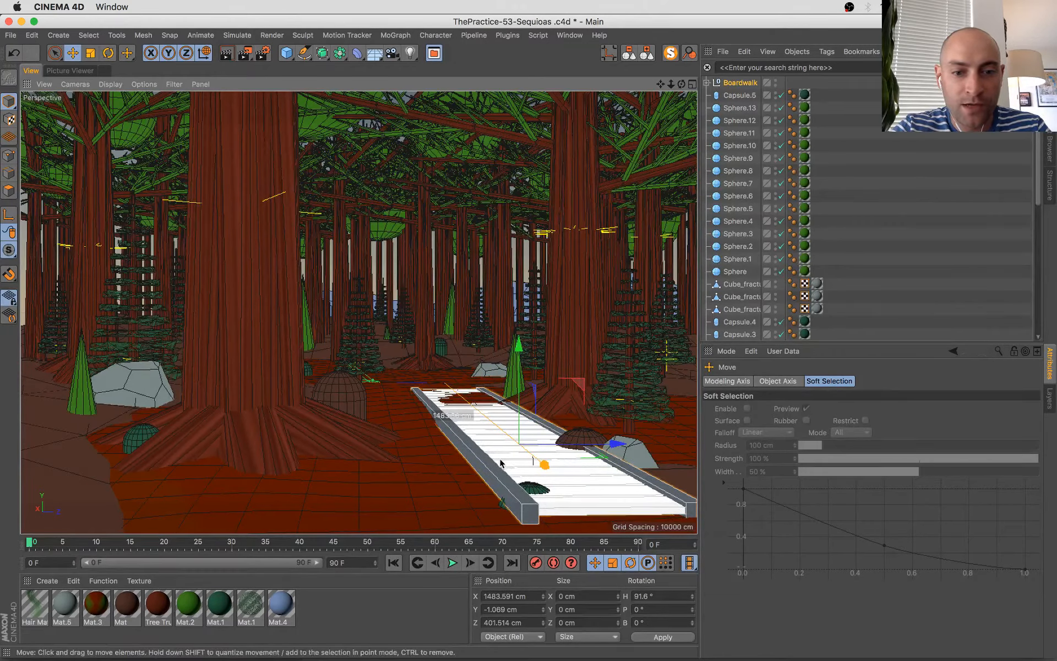
drag(501, 463, 477, 471)
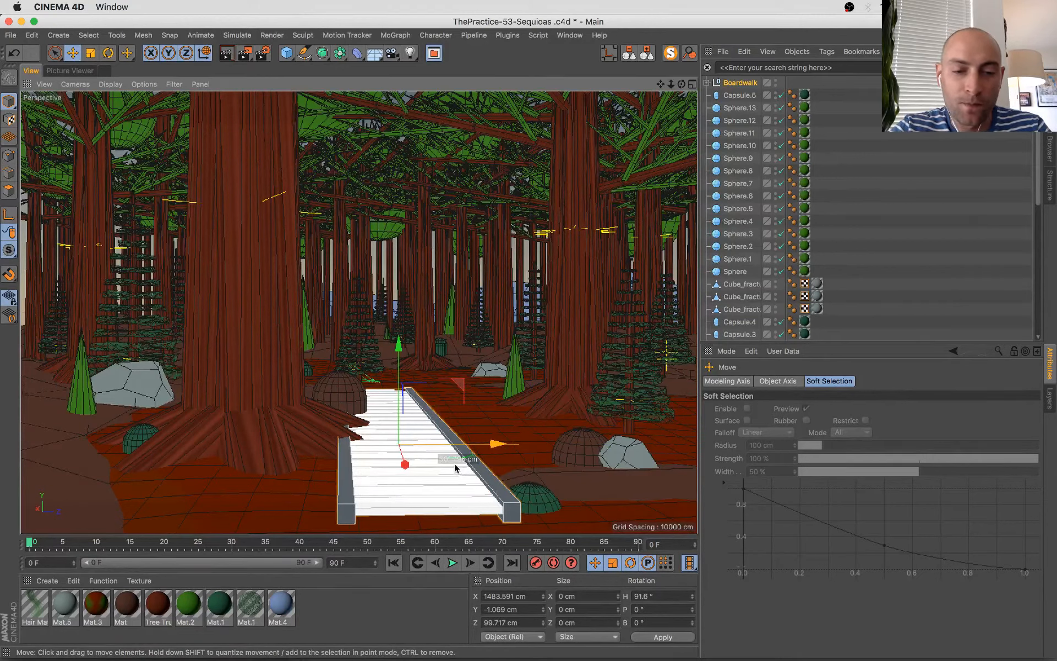
- Rotate the Boardwalk to a heading of about 73.2° and slide it forward along its own length to about X 1764 cm, Z 15 cm
key(r)
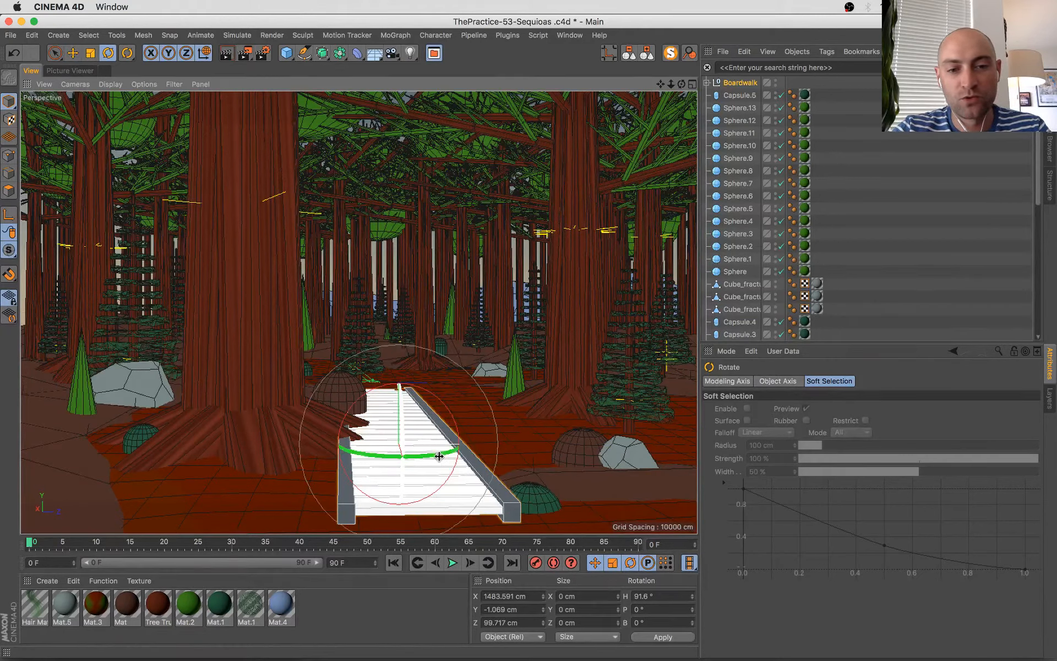
drag(419, 453, 412, 455)
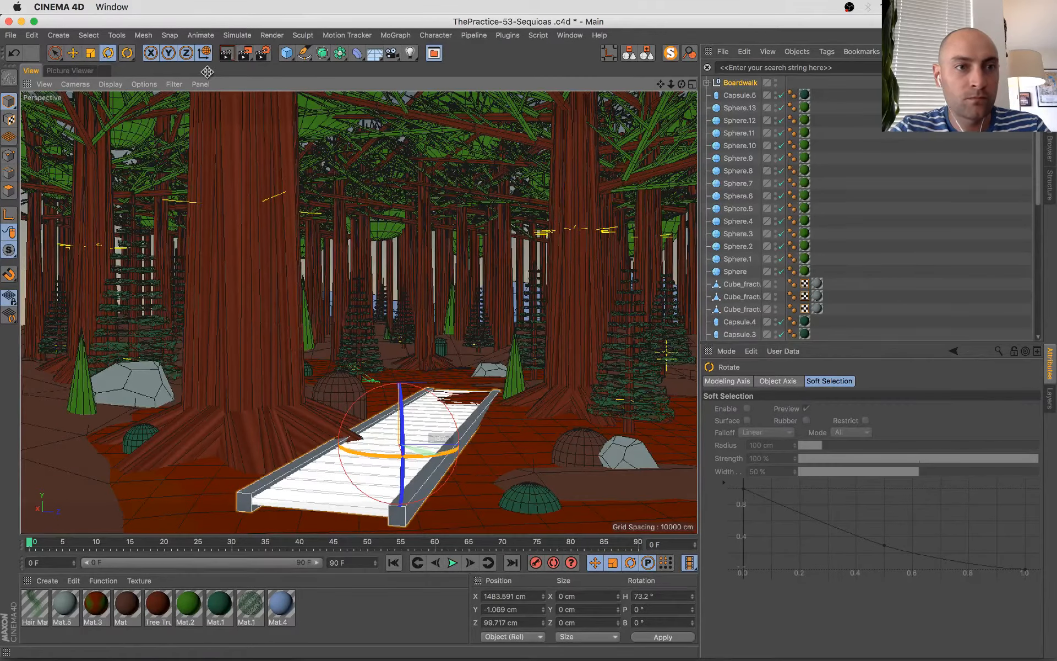
key(e)
click(204, 53)
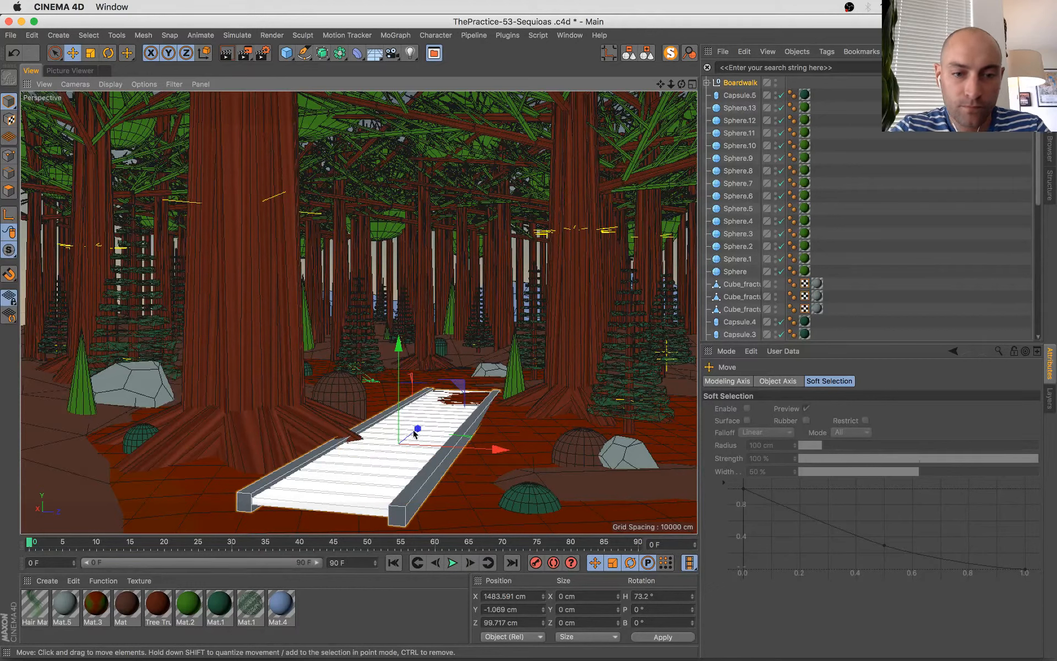
drag(405, 437, 393, 456)
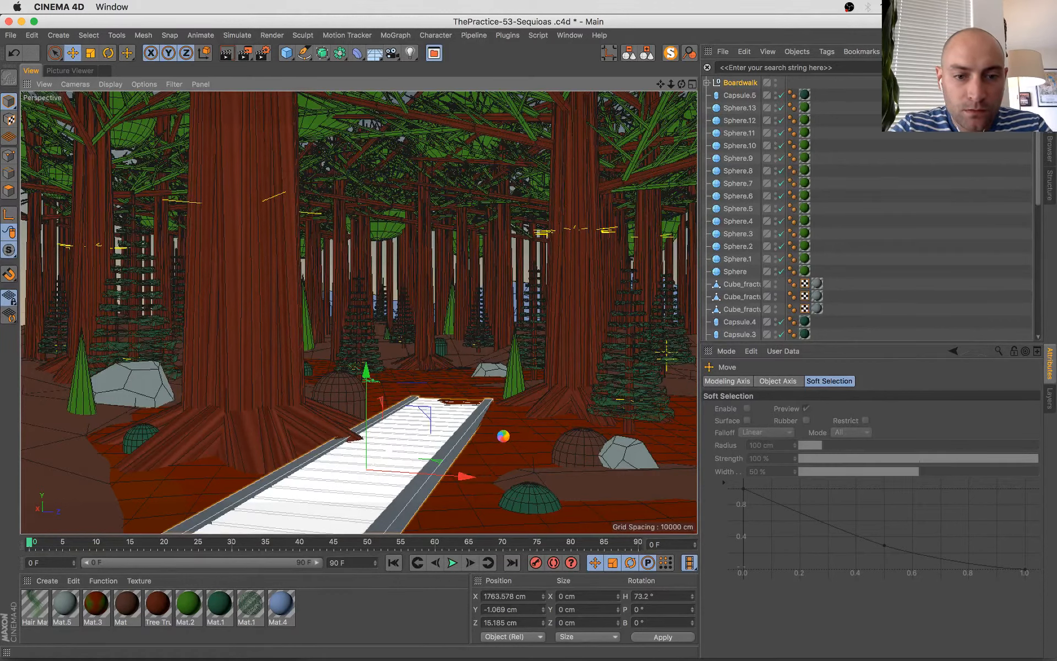
- Scale the Boardwalk down slightly and reposition it at about X 1787 cm, Y 5.4 cm, Z 93 cm
key(t)
drag(459, 469, 458, 468)
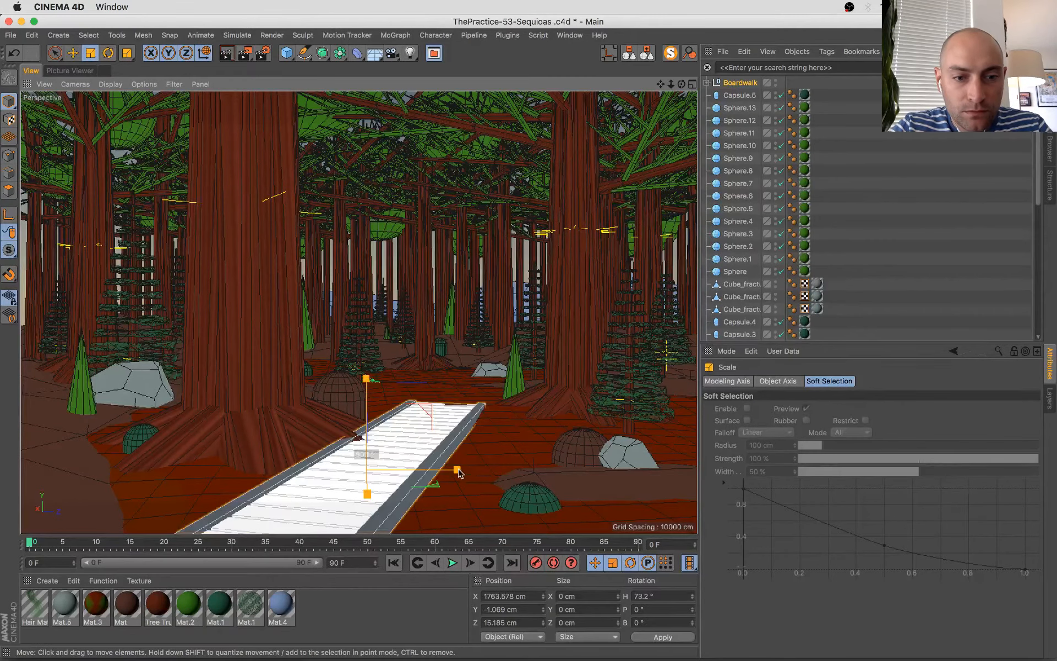
key(e)
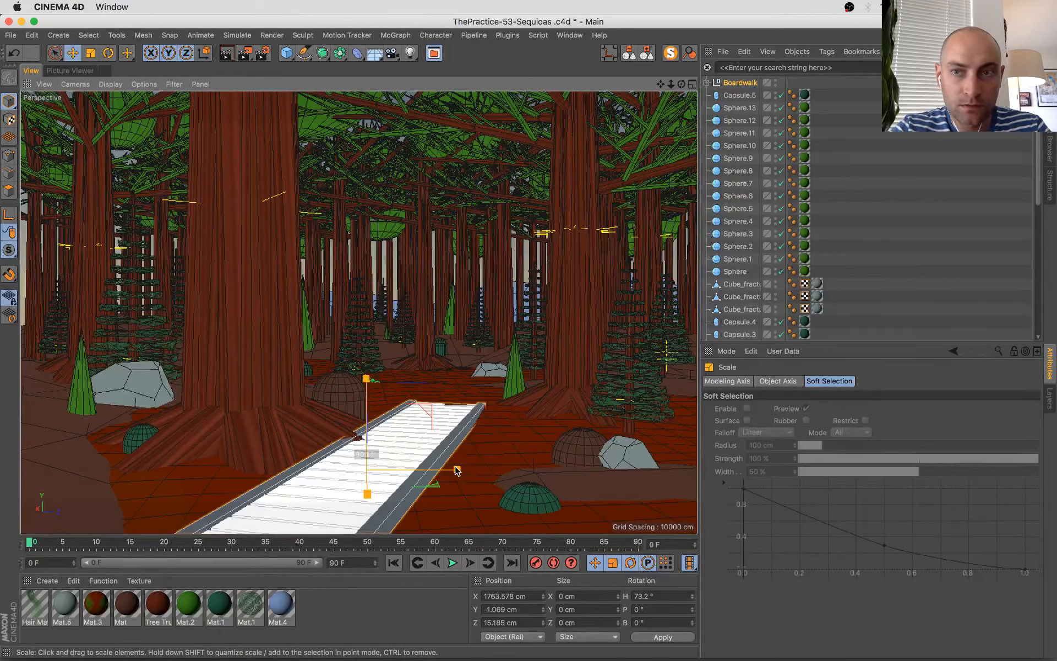
key(e)
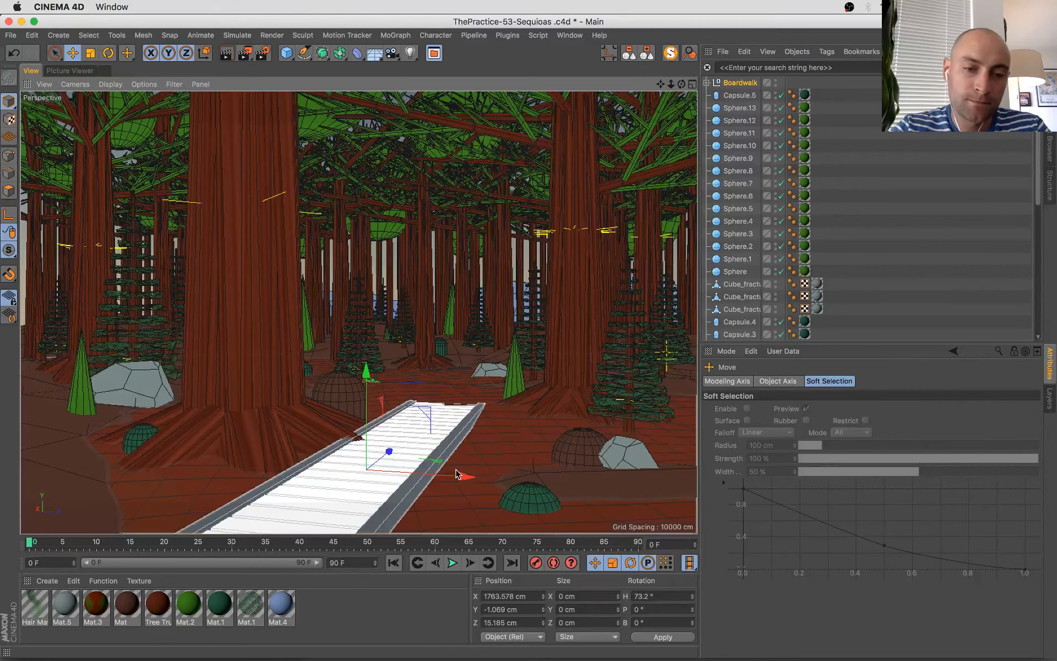
drag(467, 477, 499, 483)
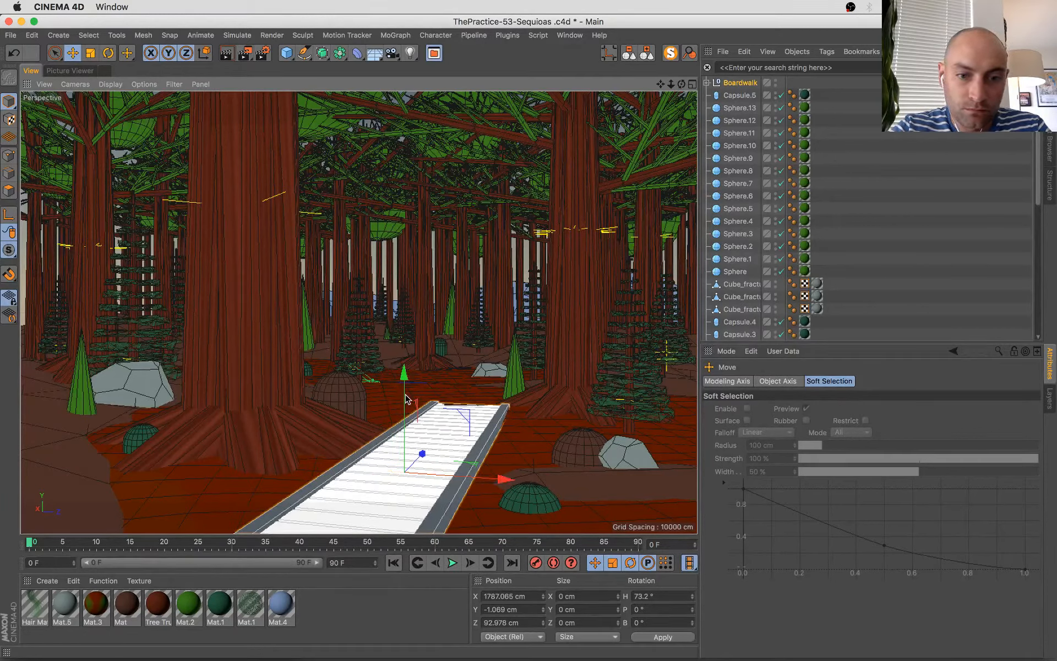
drag(406, 398, 408, 400)
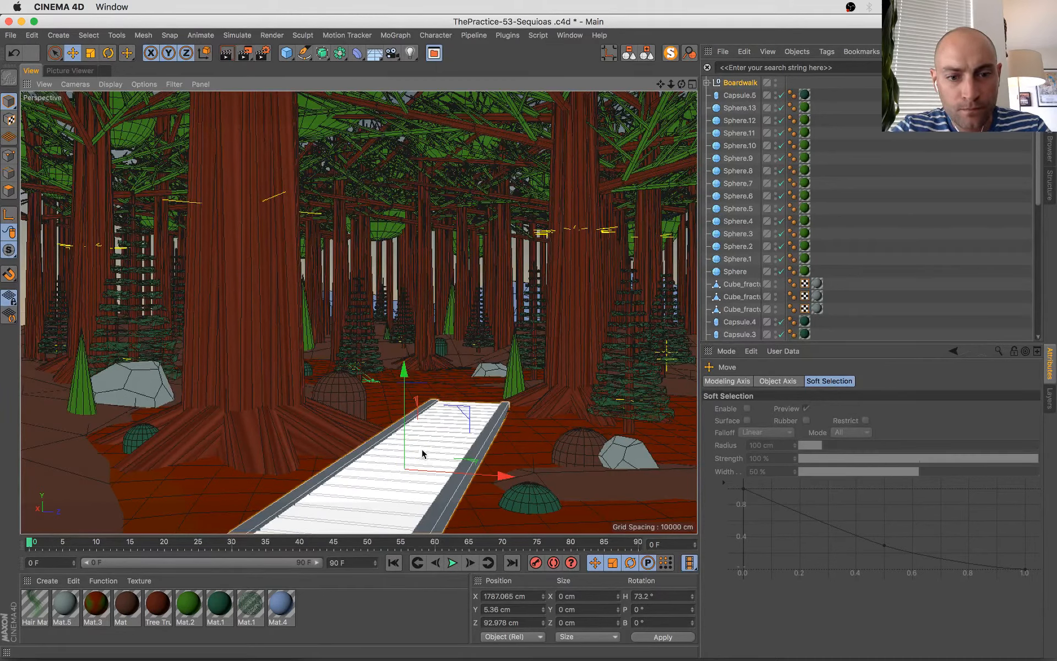
- Duplicate the Boardwalk along its length into the forest, placing the copy at about X 686 cm, Z 425 cm
drag(462, 424, 492, 414)
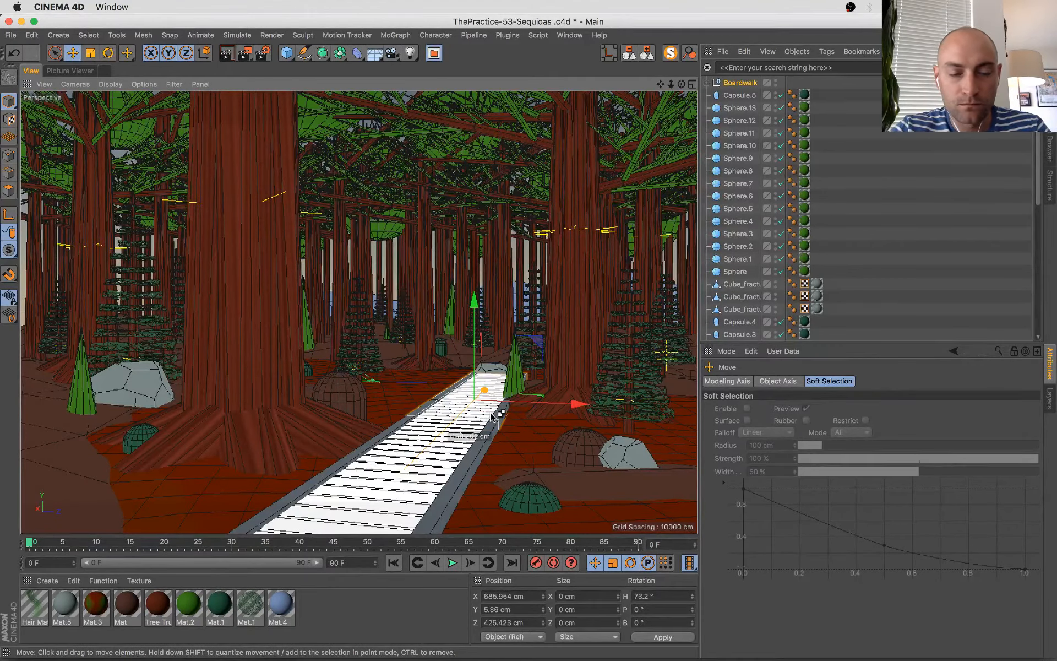
key(r)
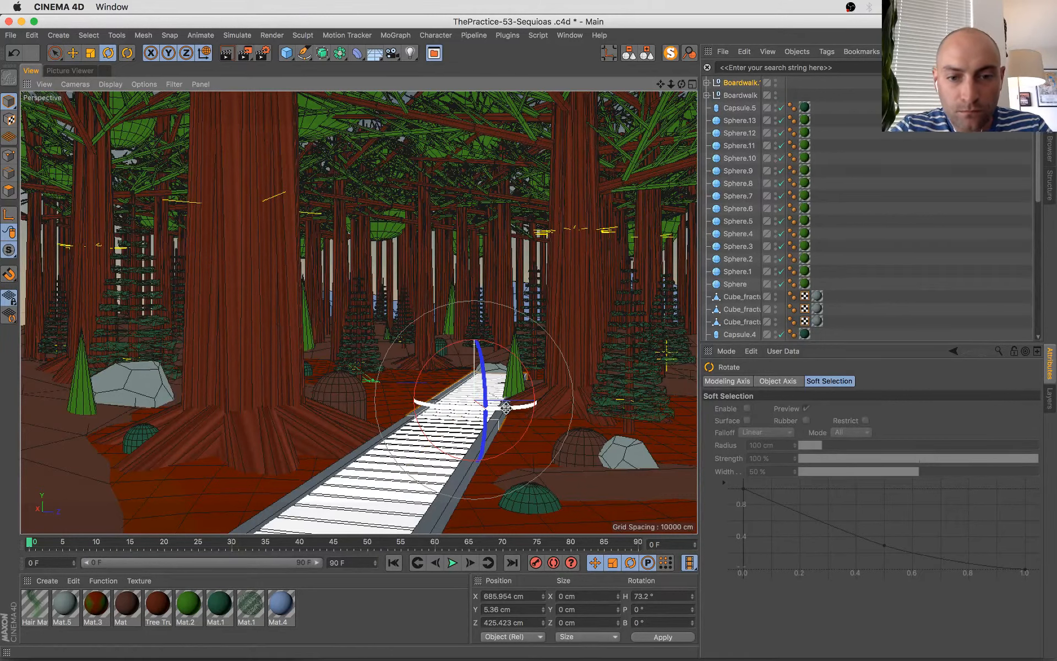
drag(528, 406, 569, 389)
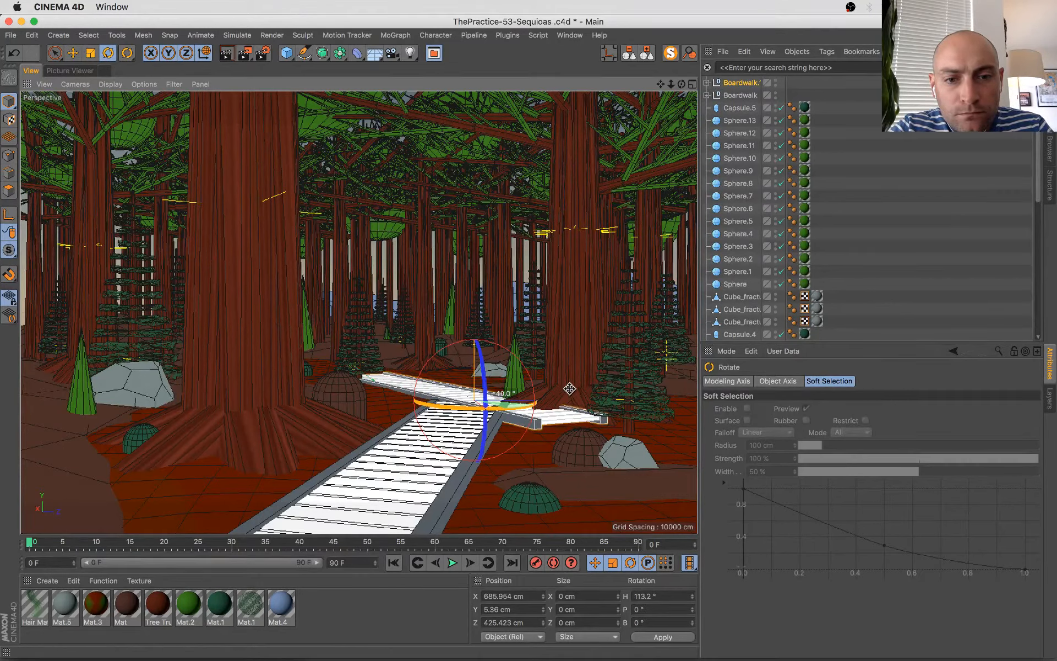
key(e)
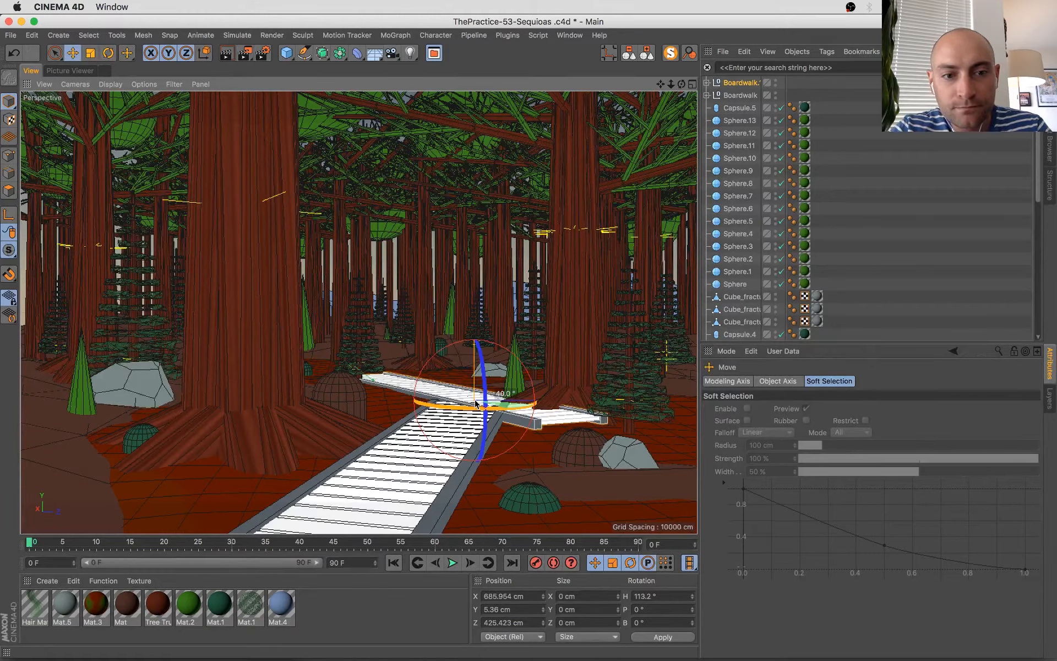
drag(475, 351, 475, 348)
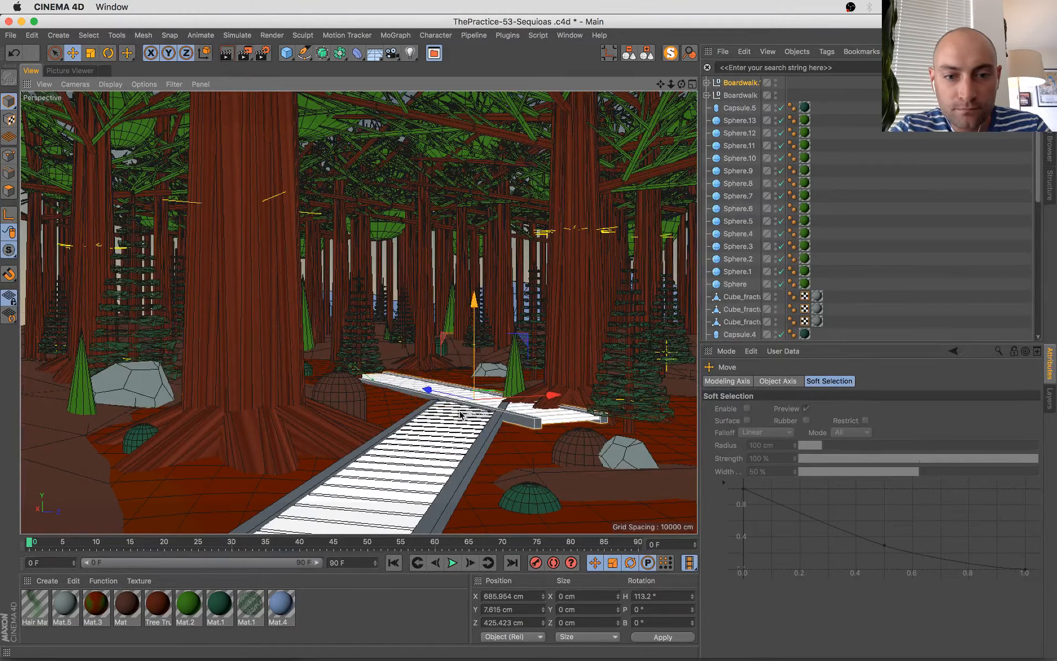
key(super+z)
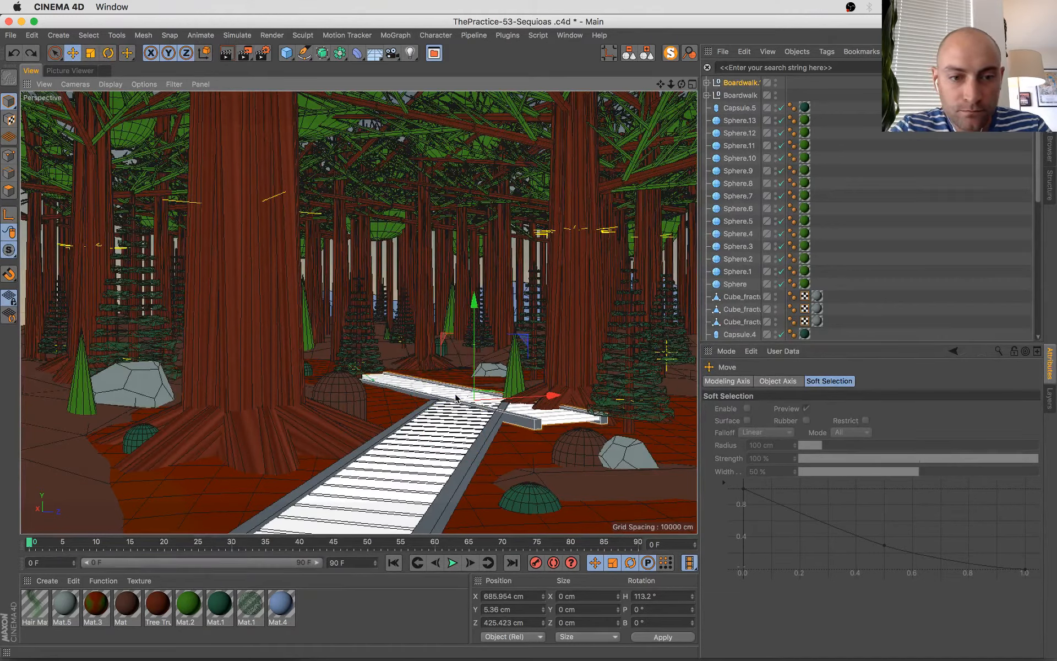
drag(446, 394, 422, 374)
key(r)
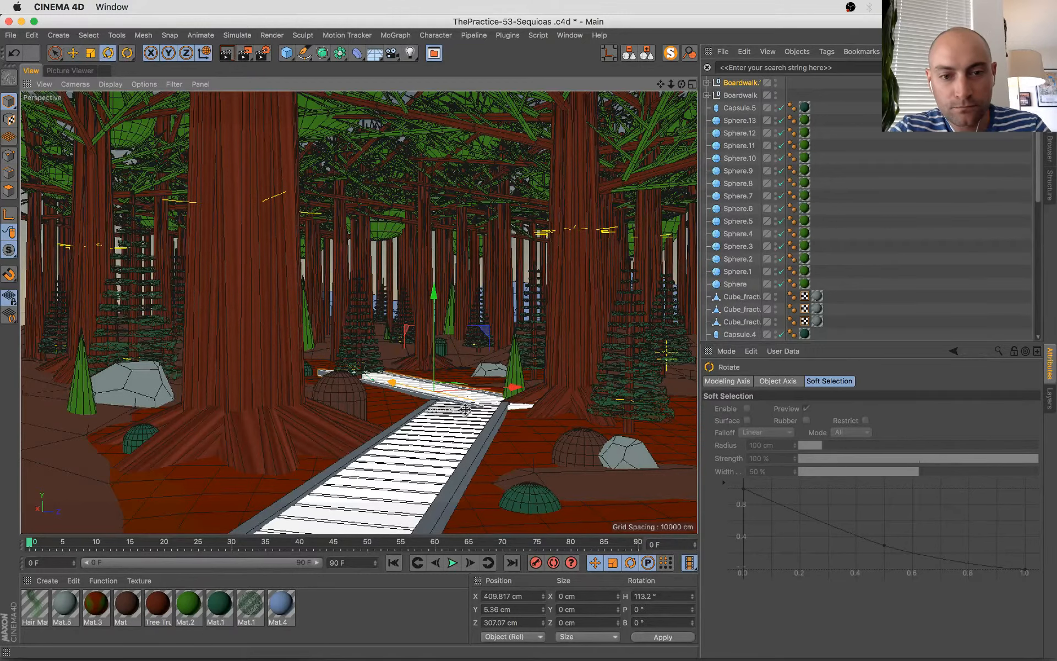
double_click(657, 596)
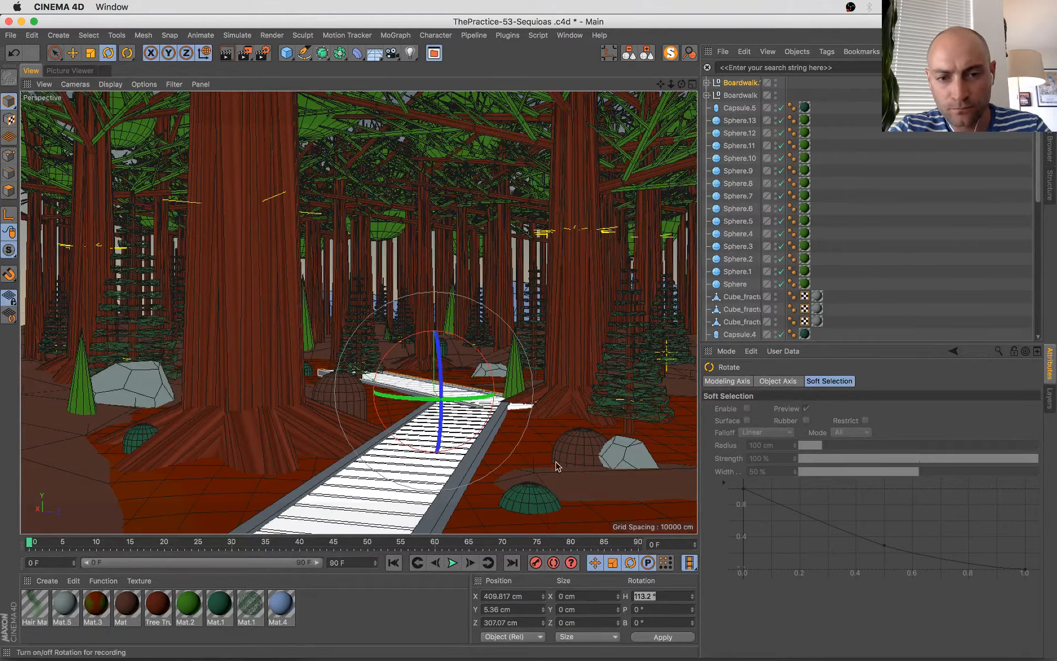
key(super+z)
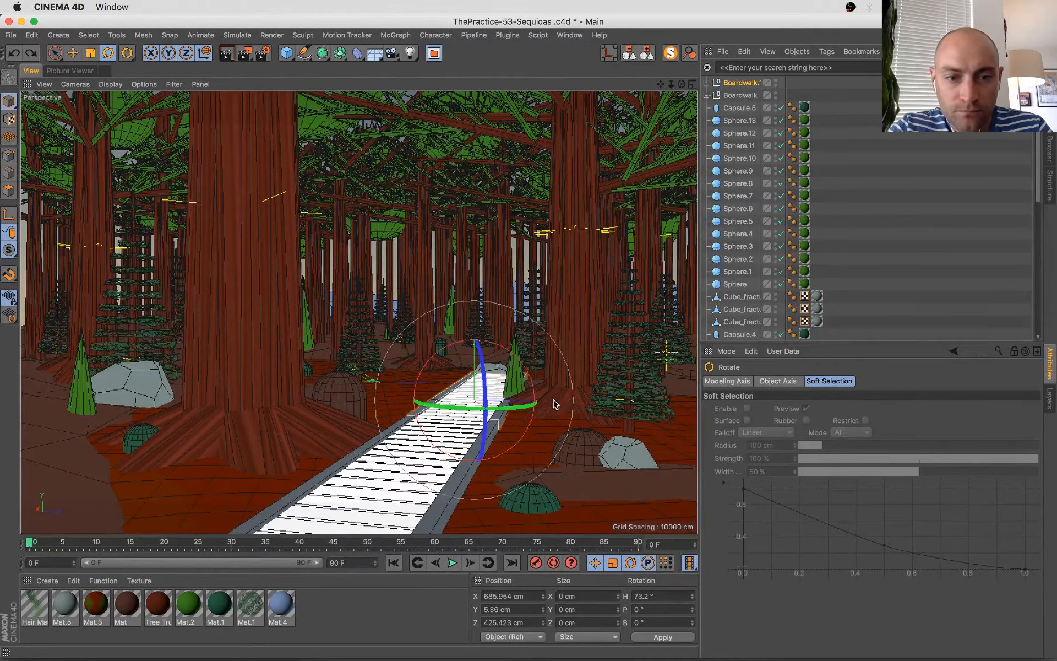
- Rotate the Boardwalk copy by 90° and slide it along its own length to about X 574 cm, Z 55 cm
drag(584, 391, 647, 370)
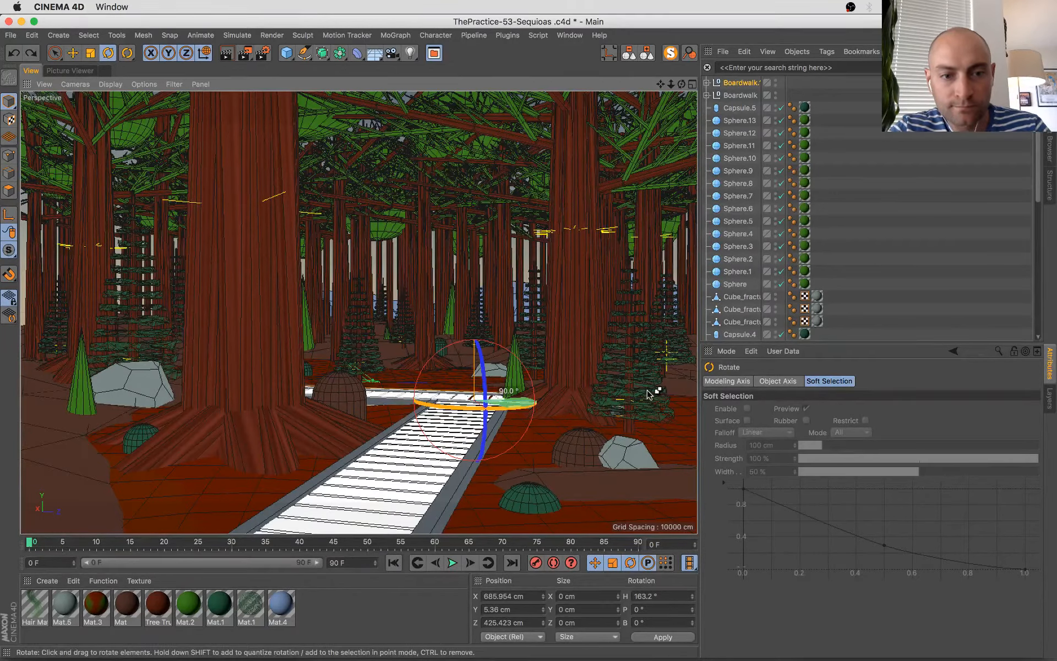
key(e)
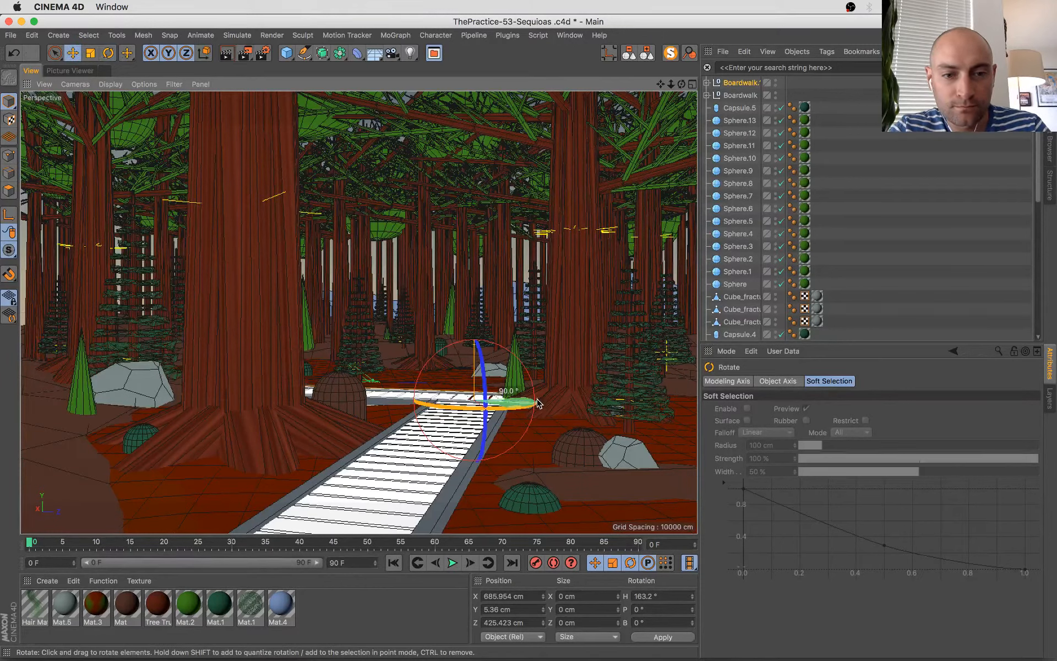
key(e)
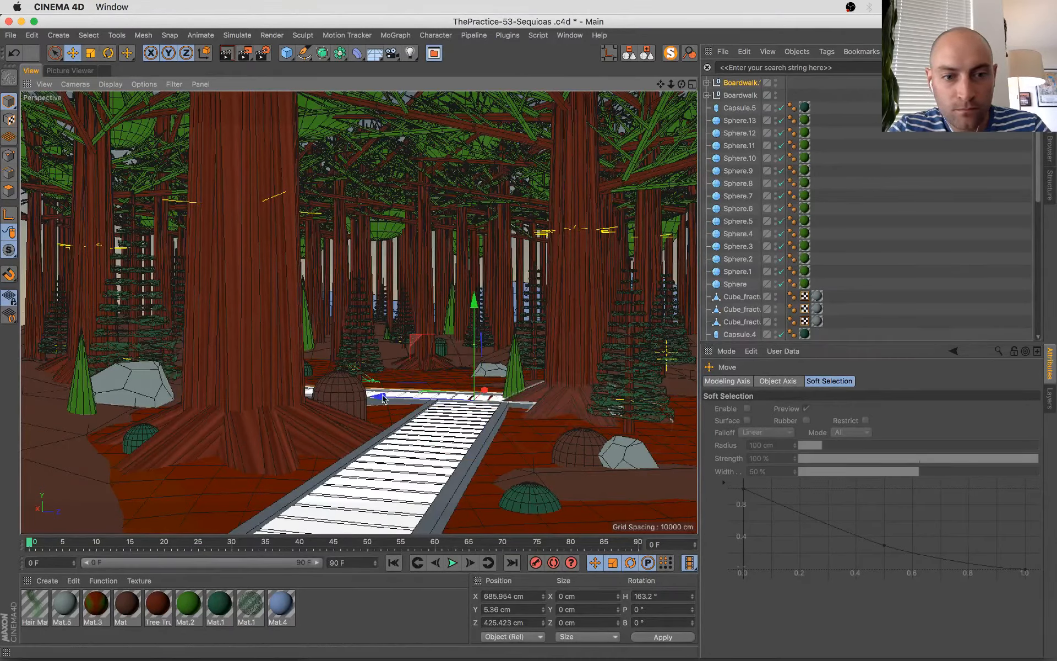
drag(372, 397, 285, 383)
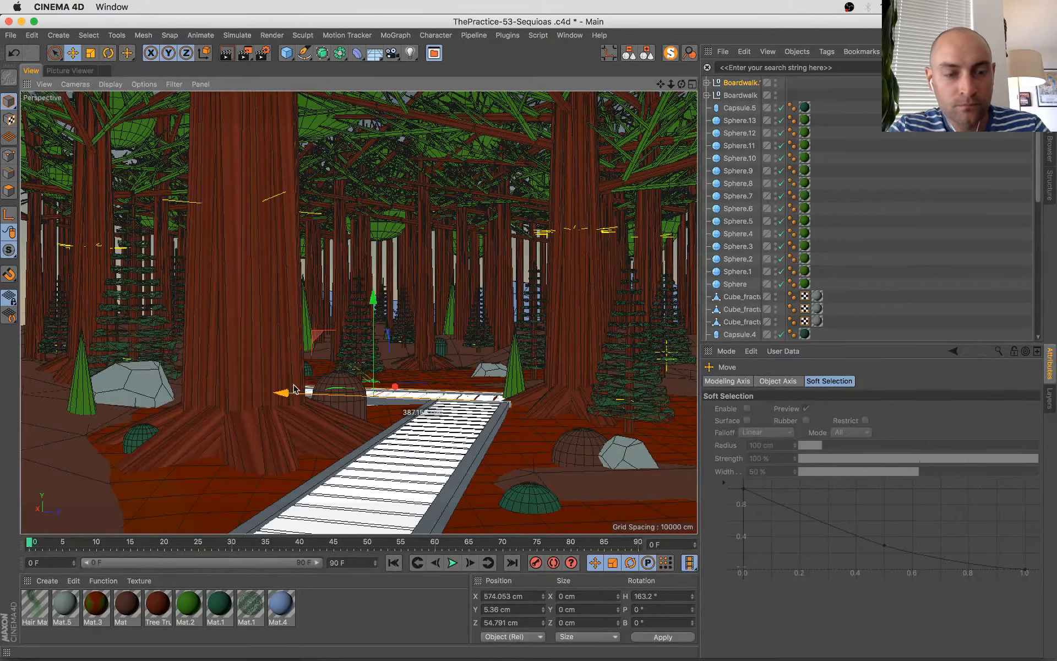
- Rotate both Boardwalk sections together to a heading of about 356.4°
click(733, 84)
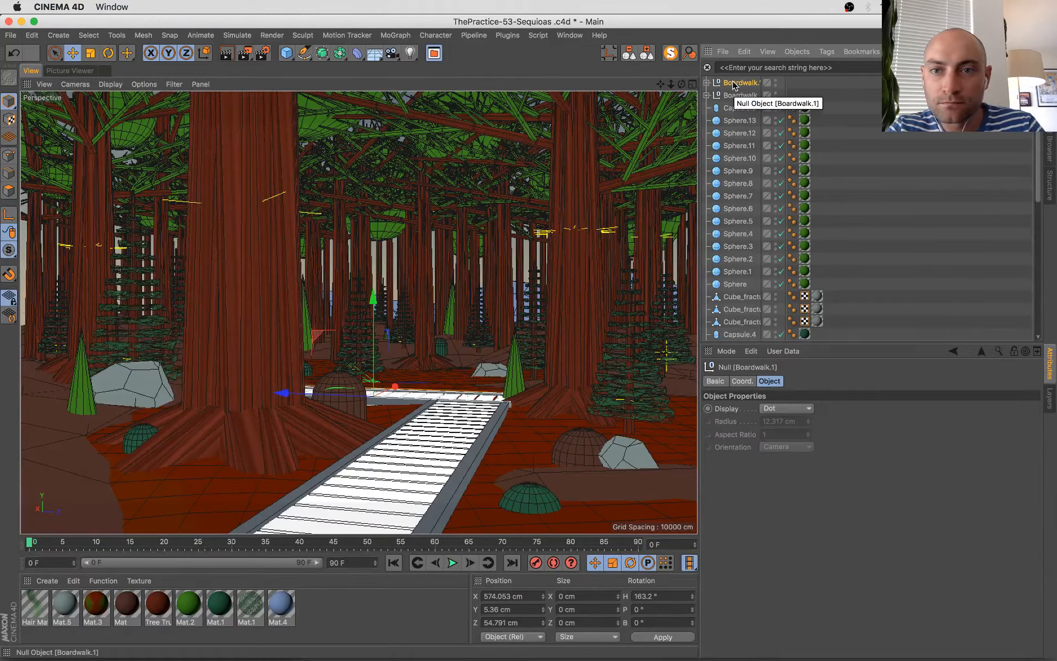
click(747, 95)
shift+click(747, 84)
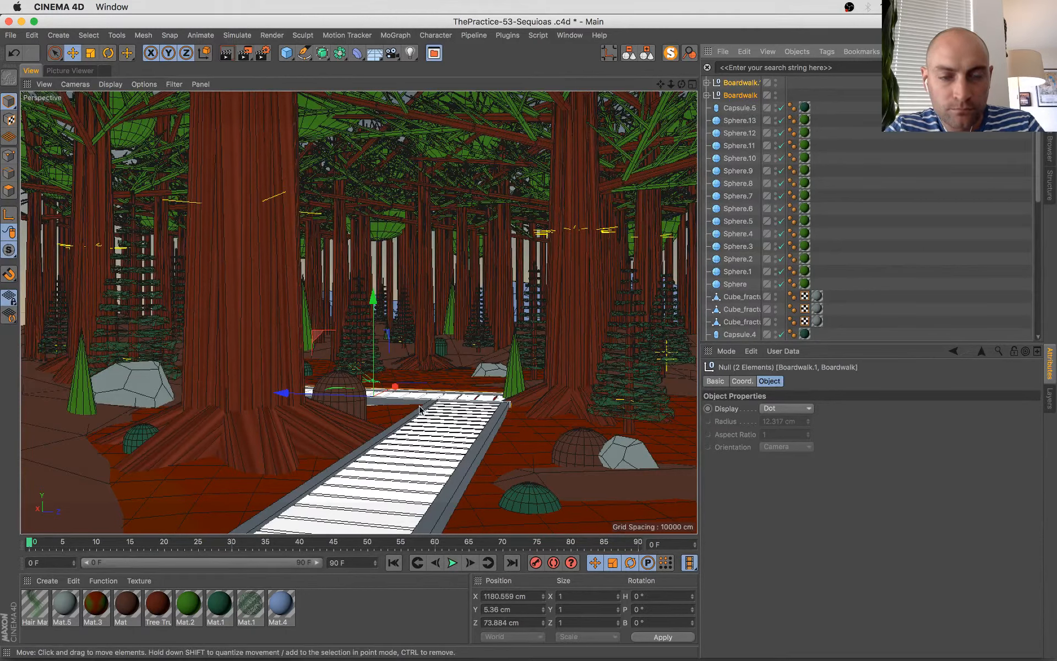
key(r)
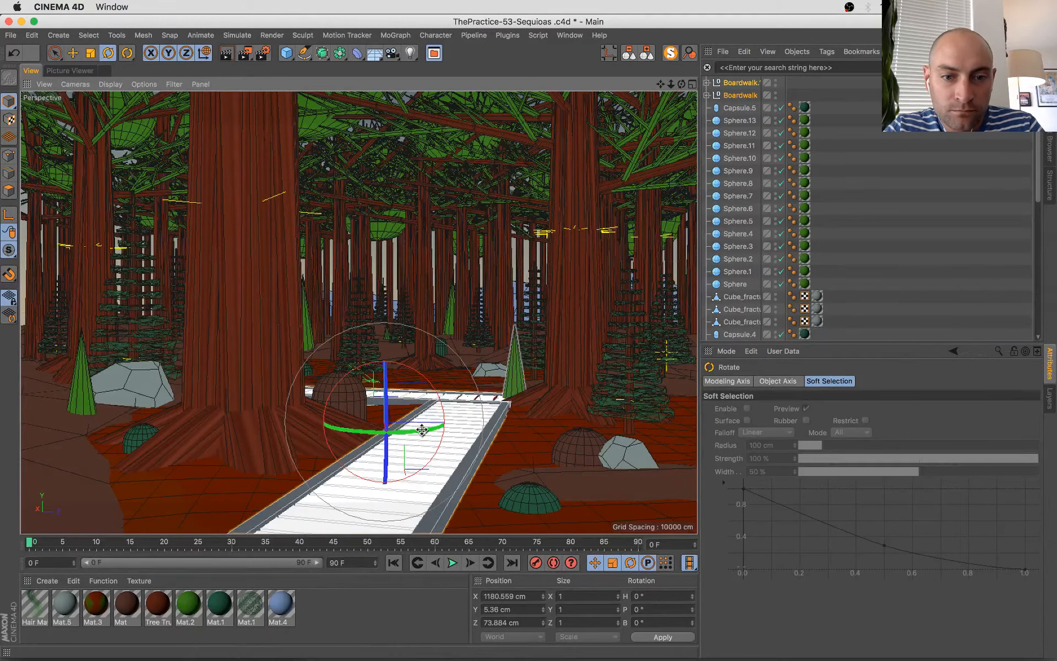
drag(421, 430, 409, 435)
- Move the two selected Boardwalk sections together to about X 1359 cm, Y 20 cm, Z 29 cm
key(e)
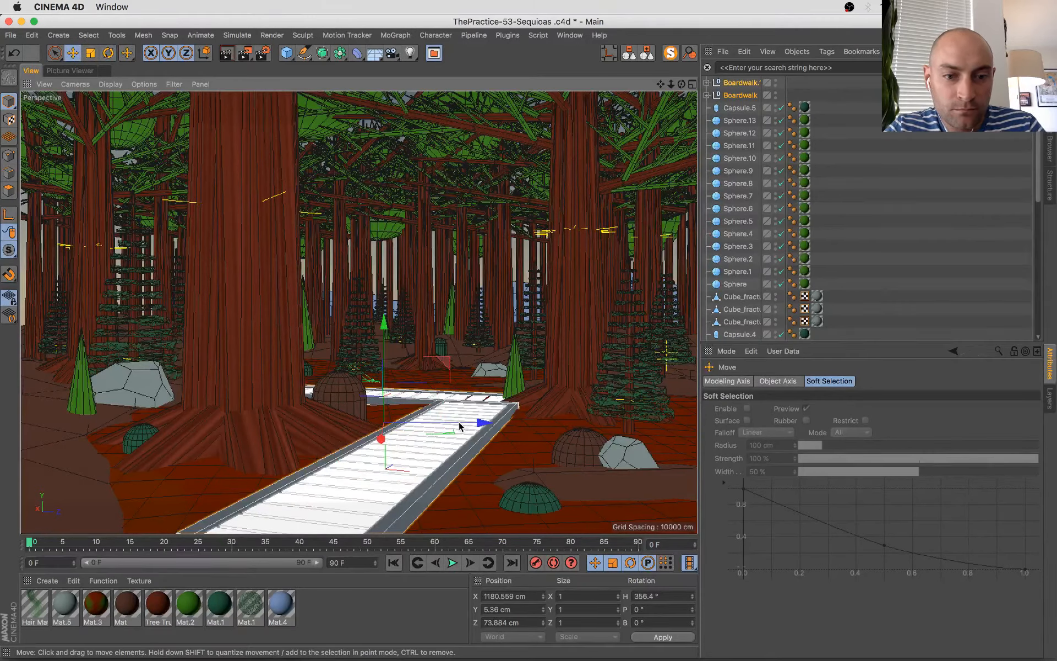
drag(466, 423, 456, 425)
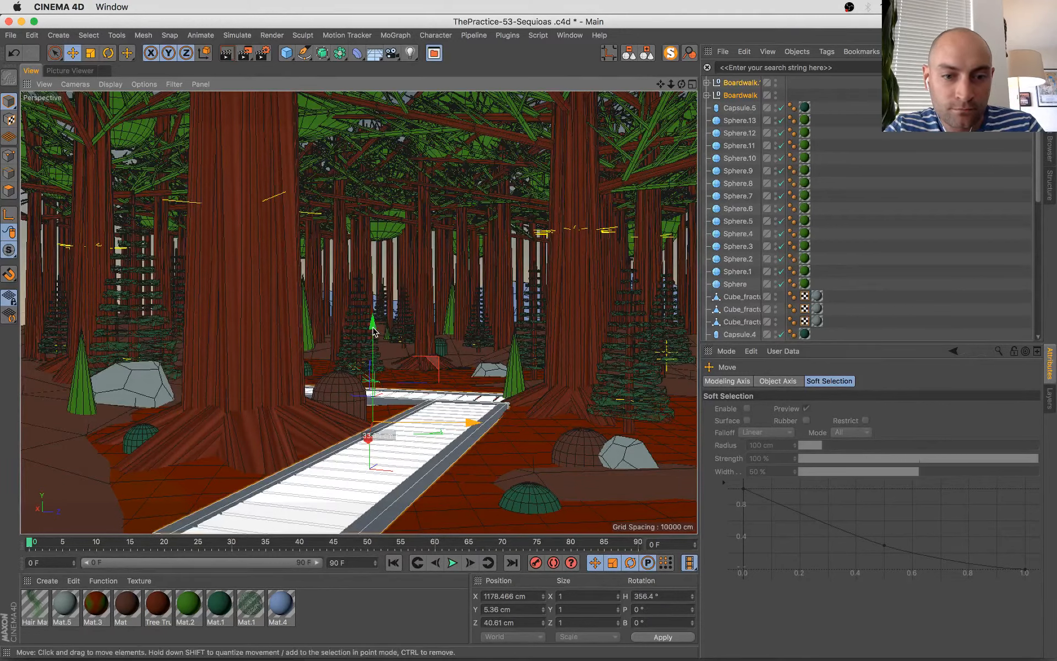
drag(372, 327, 373, 325)
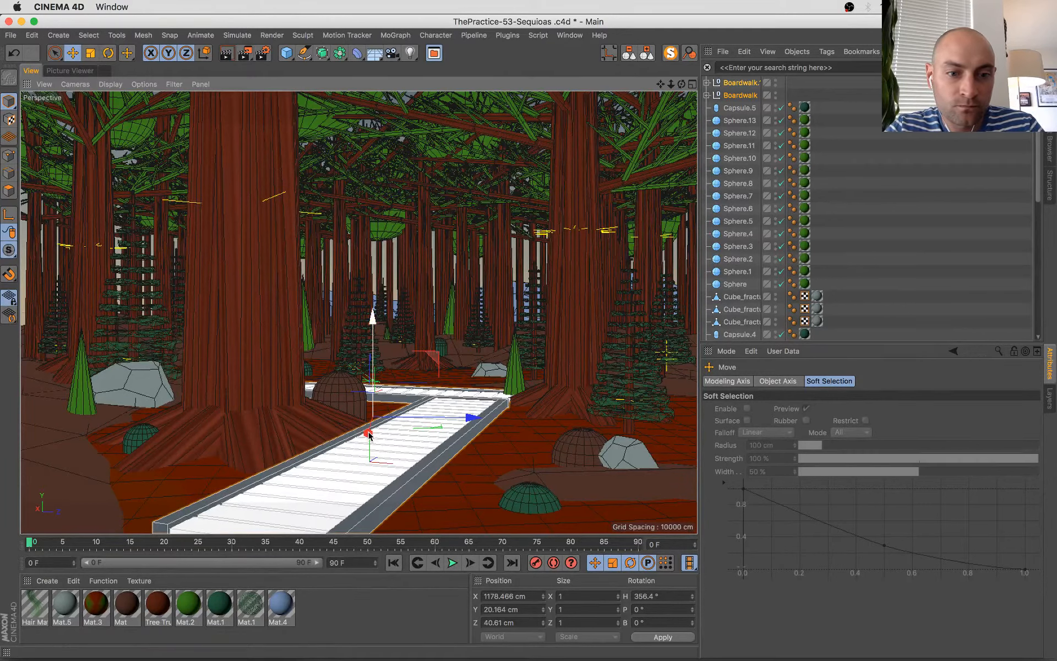
drag(368, 440, 367, 444)
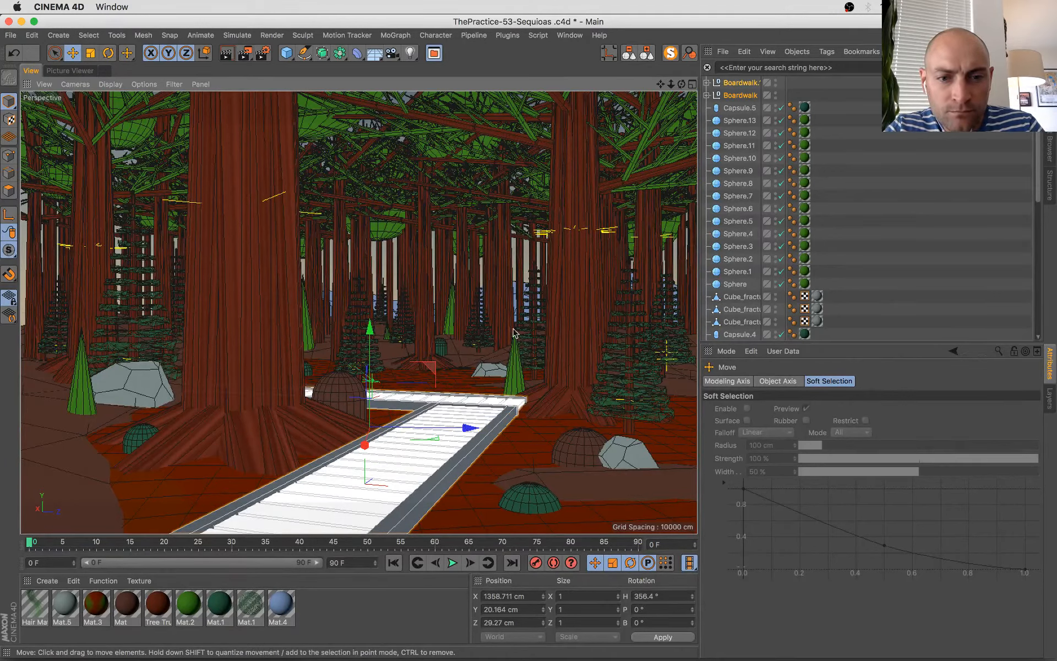
- Duplicate the far boardwalk section in place and turn the copy by 90° to a heading of 69.6°
click(742, 83)
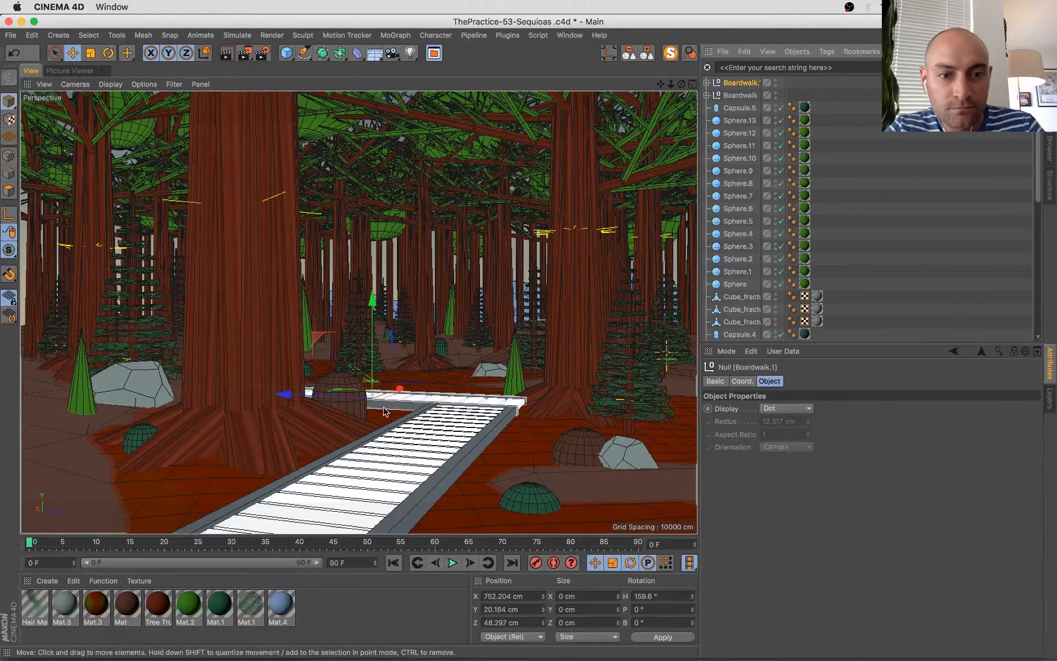
key(r)
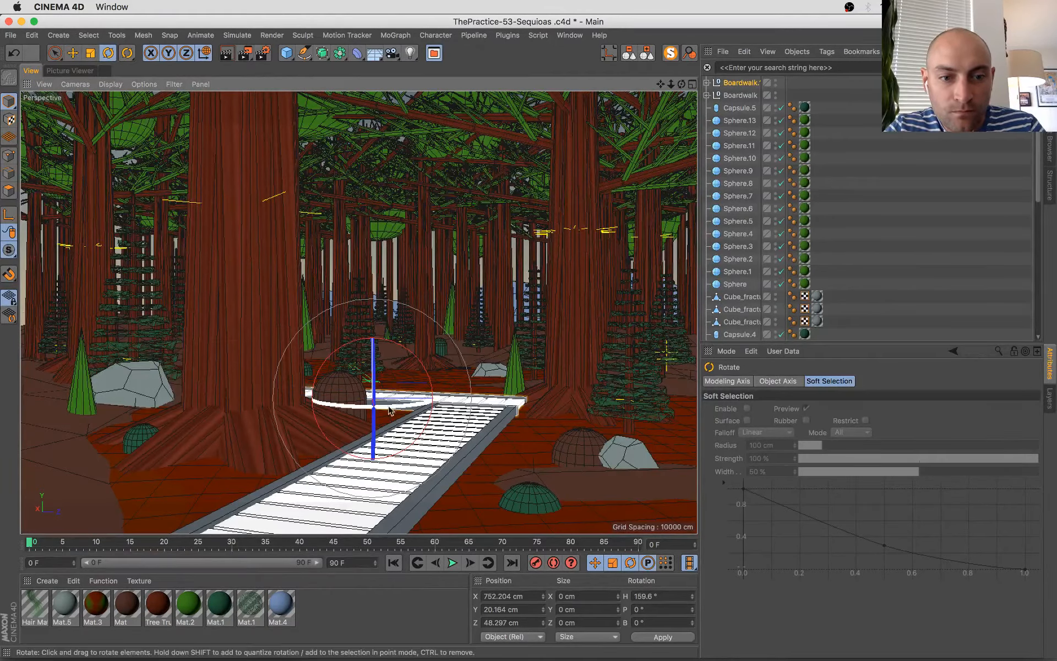
drag(378, 410, 247, 418)
key(super+c)
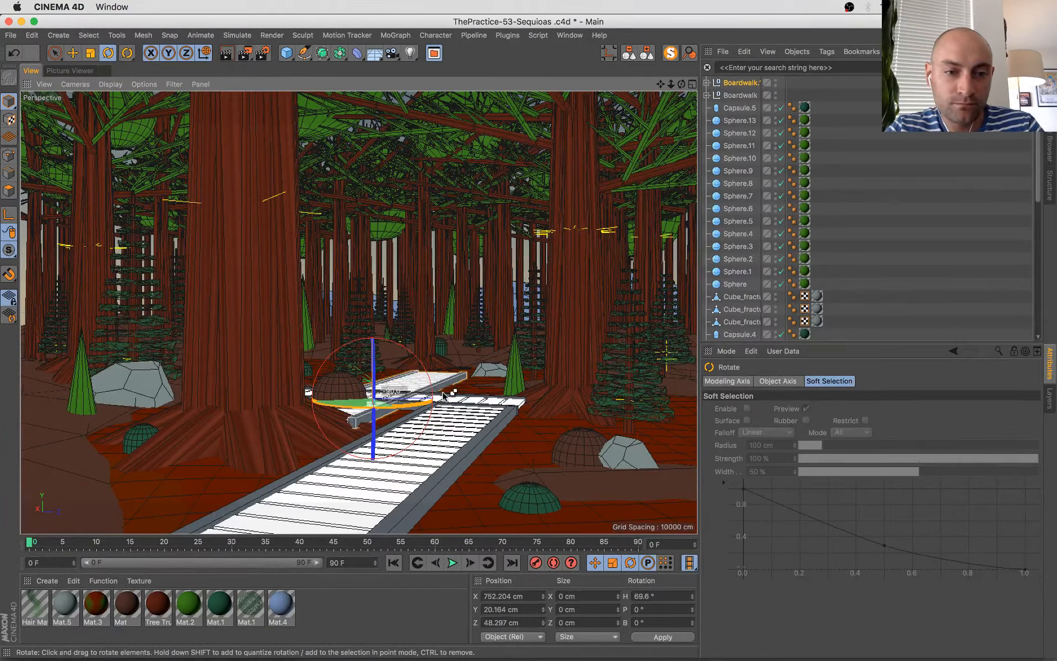
key(super+v)
key(e)
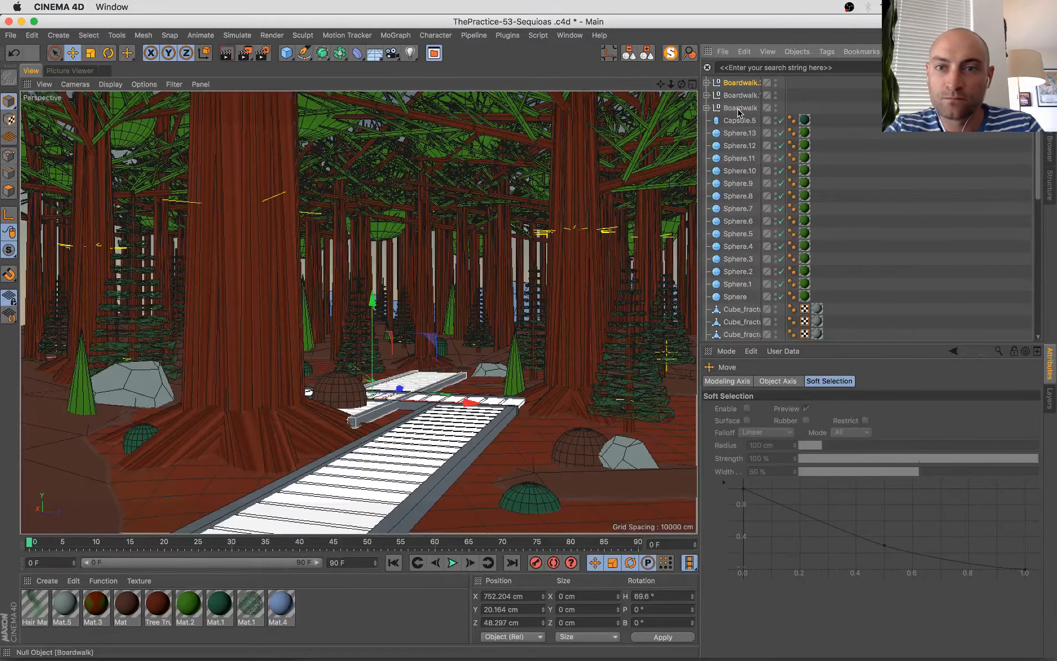
- Isolate the boardwalk sections and move the new copy deeper into the forest, to about X -240 cm, Z -188 cm
shift+click(738, 109)
key(alt+s)
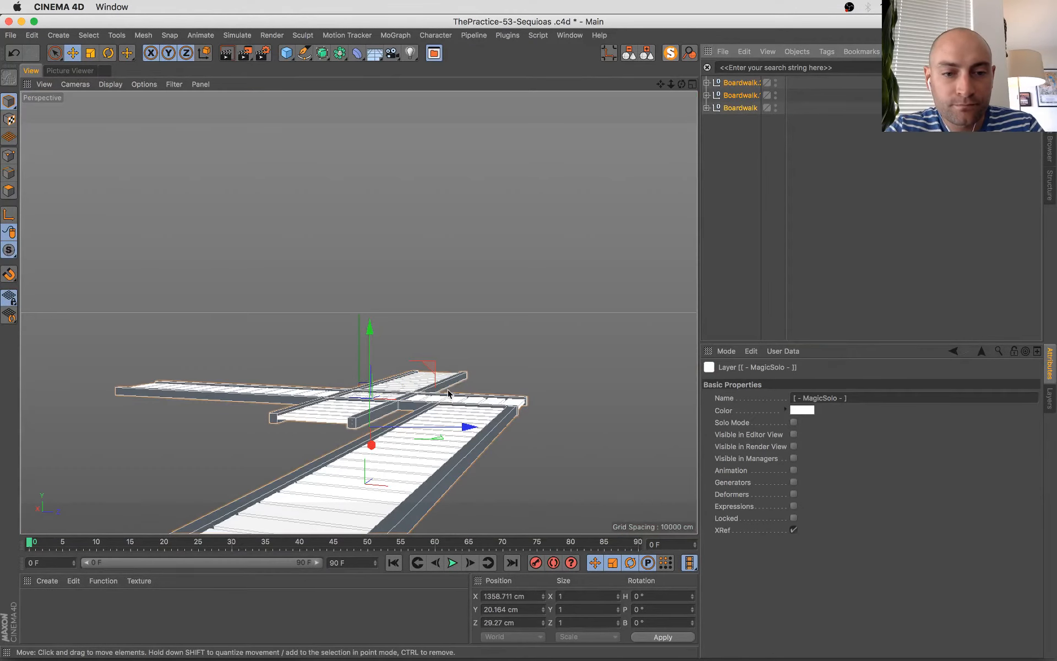
click(742, 84)
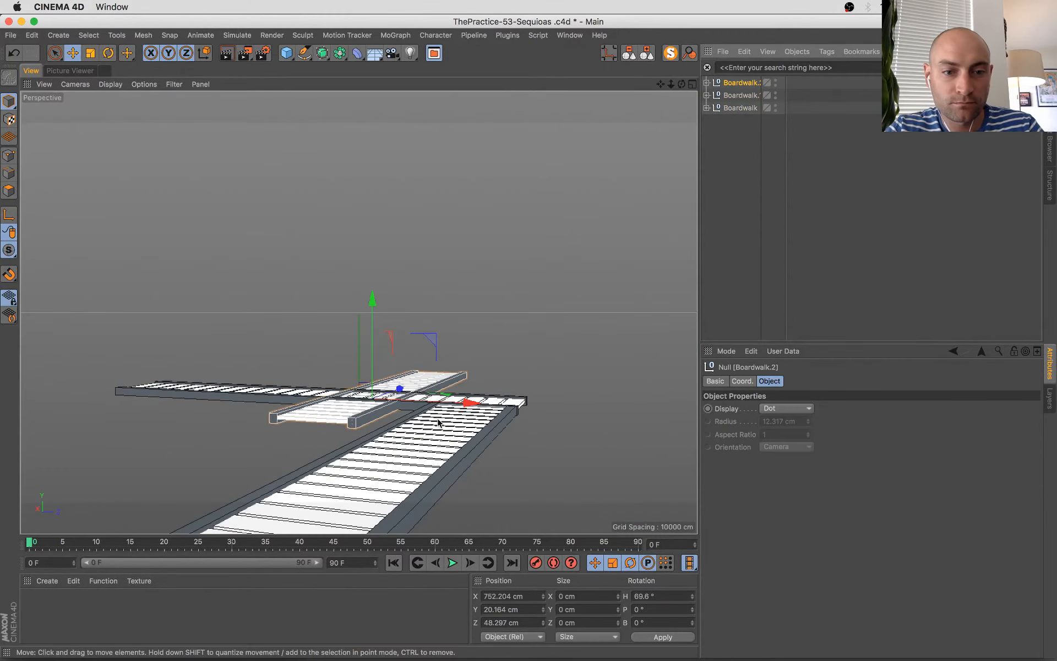
drag(440, 414, 360, 370)
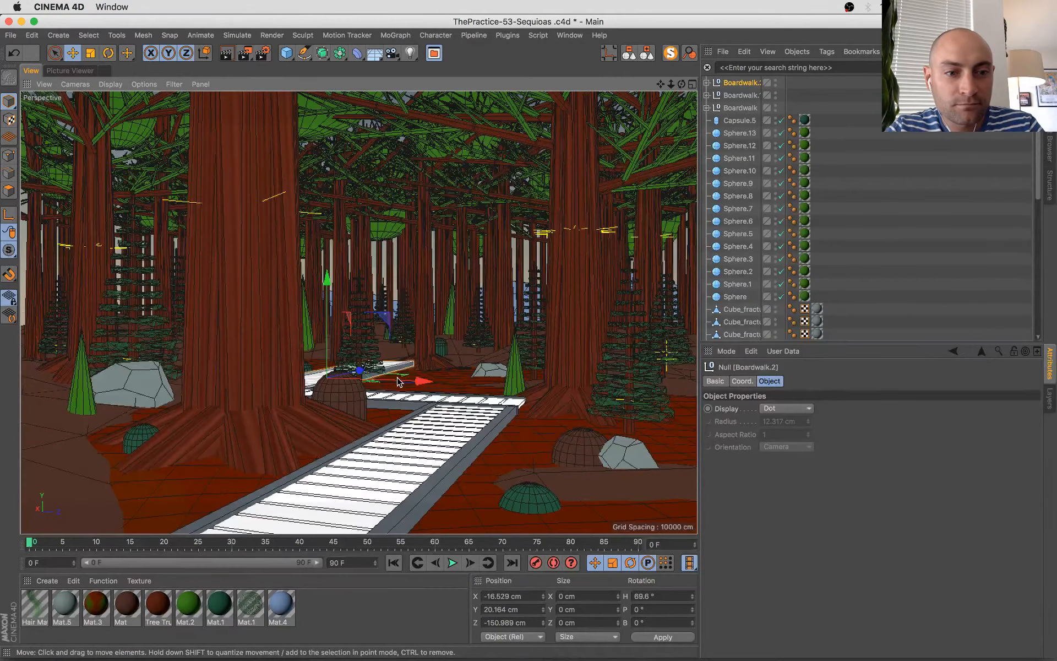
drag(395, 379, 348, 383)
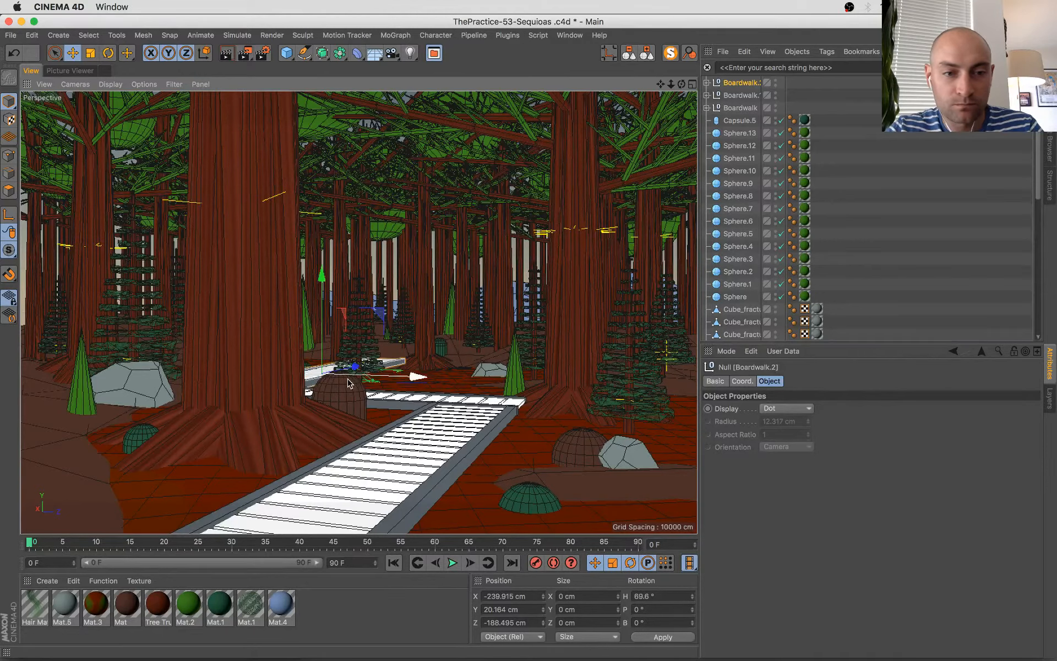
key(r)
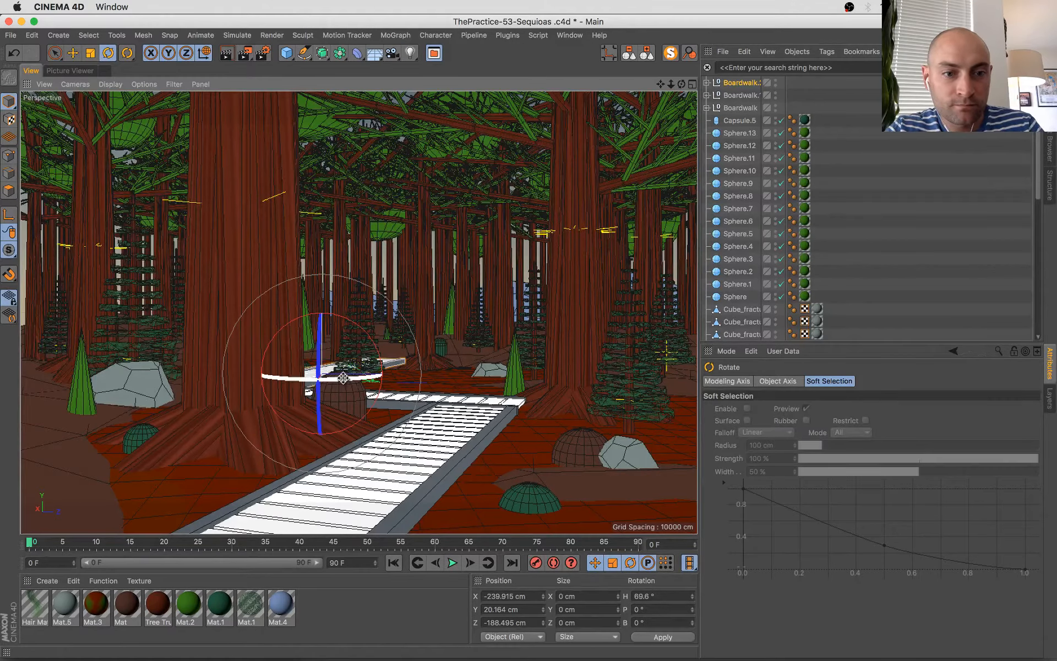
mouse_move(351, 378)
mouse_down()
mouse_move(386, 372)
mouse_move(363, 385)
mouse_up()
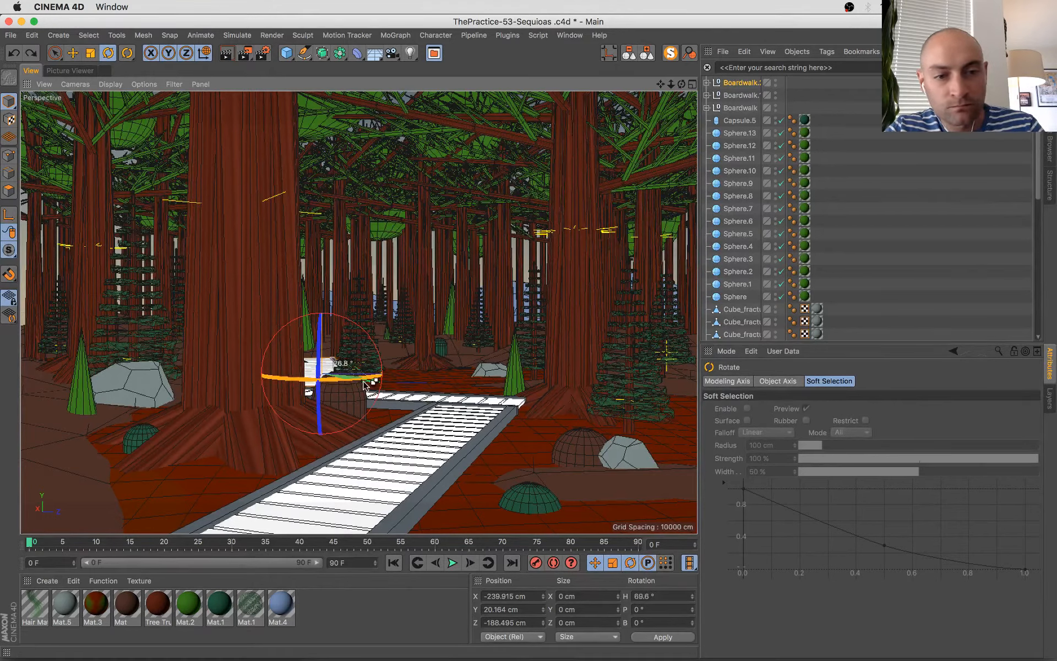
key(super+z)
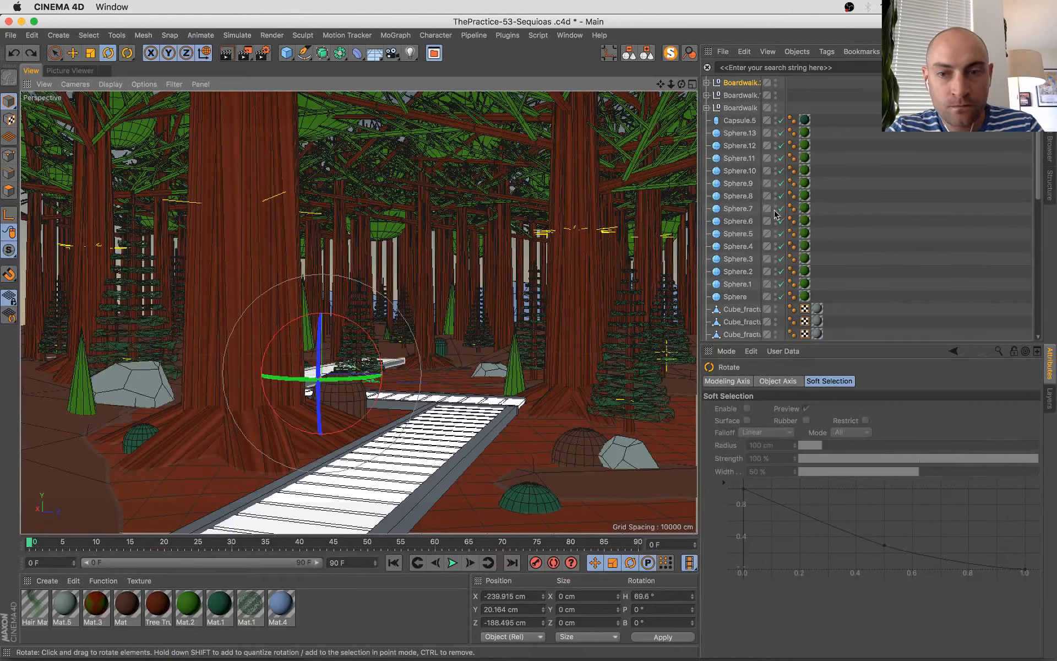
key(e)
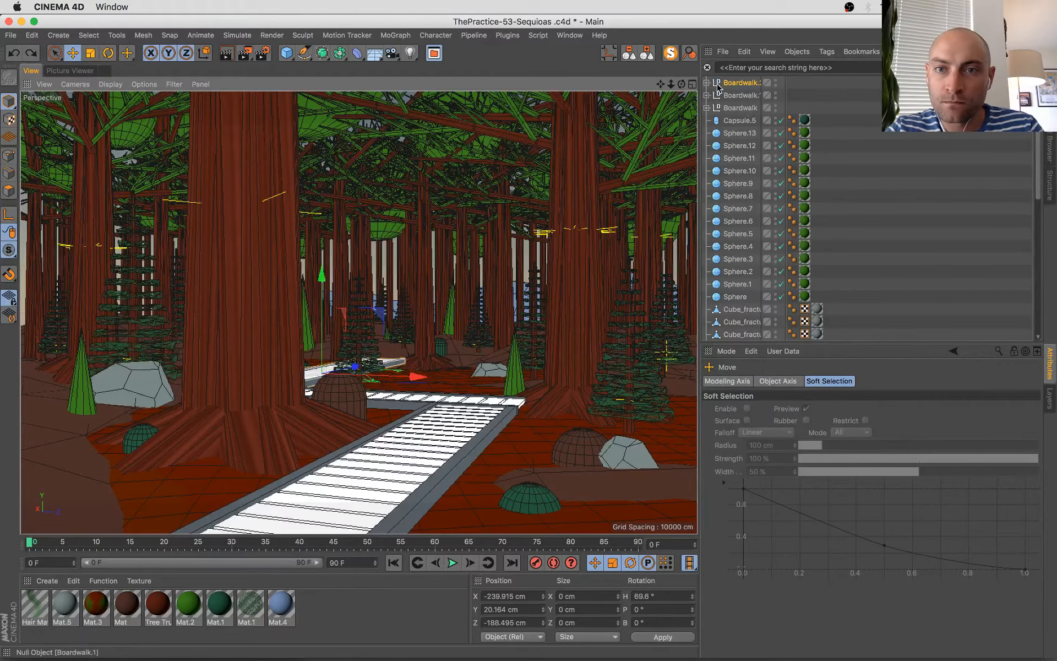
- Duplicate the newest boardwalk section farther into the forest, turned to a heading of 159.6° and placed at about X -1490 cm, Z -156 cm
click(670, 53)
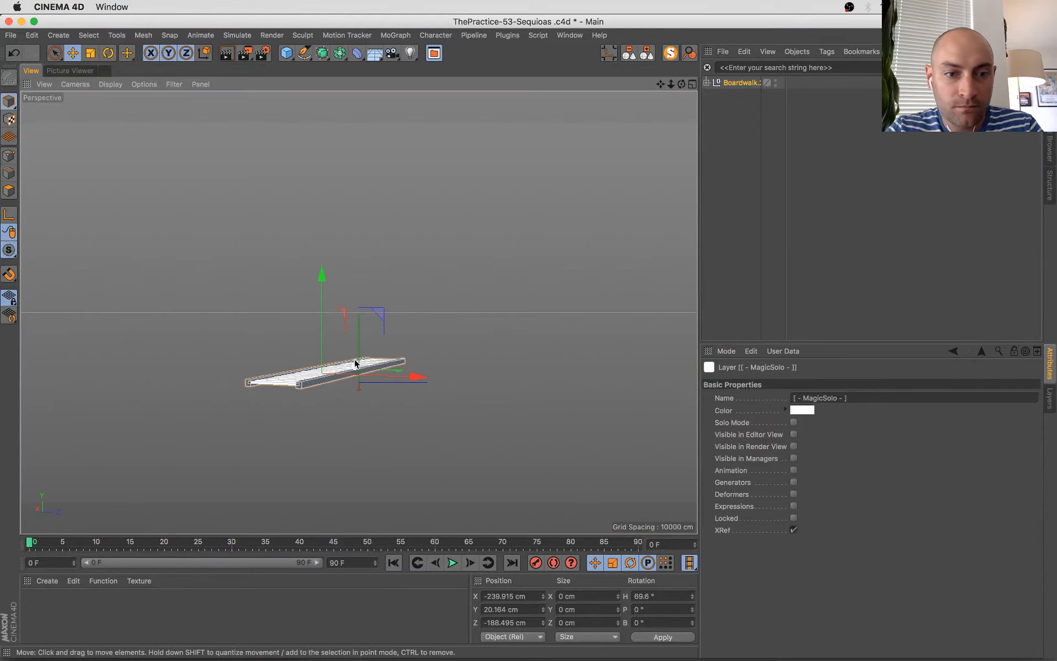
ctrl+drag(355, 363, 519, 336)
key(r)
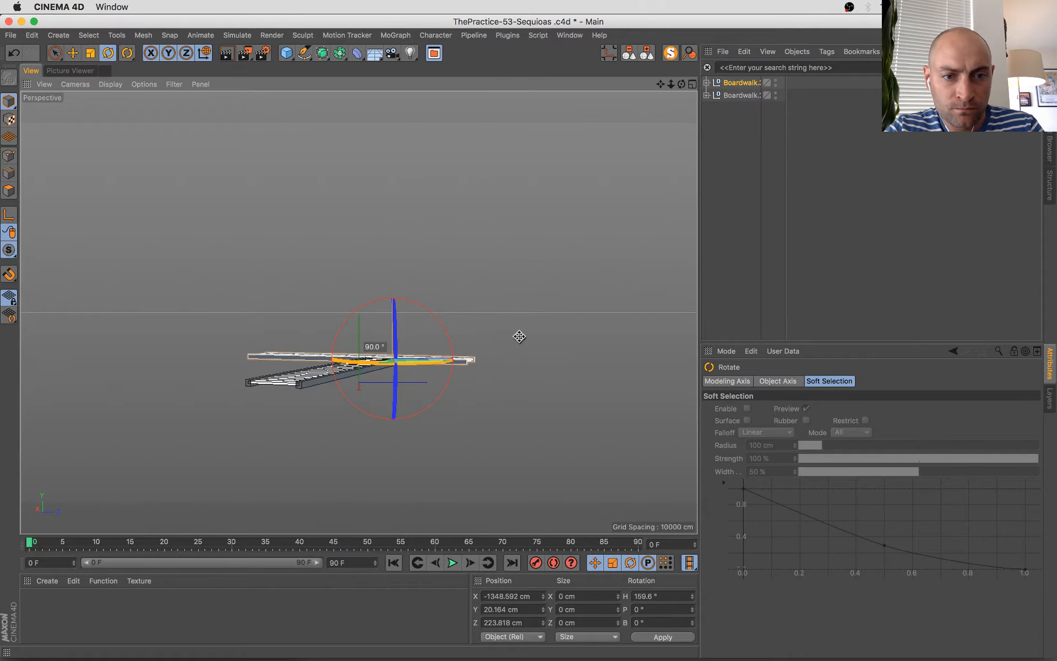
key(e)
click(671, 53)
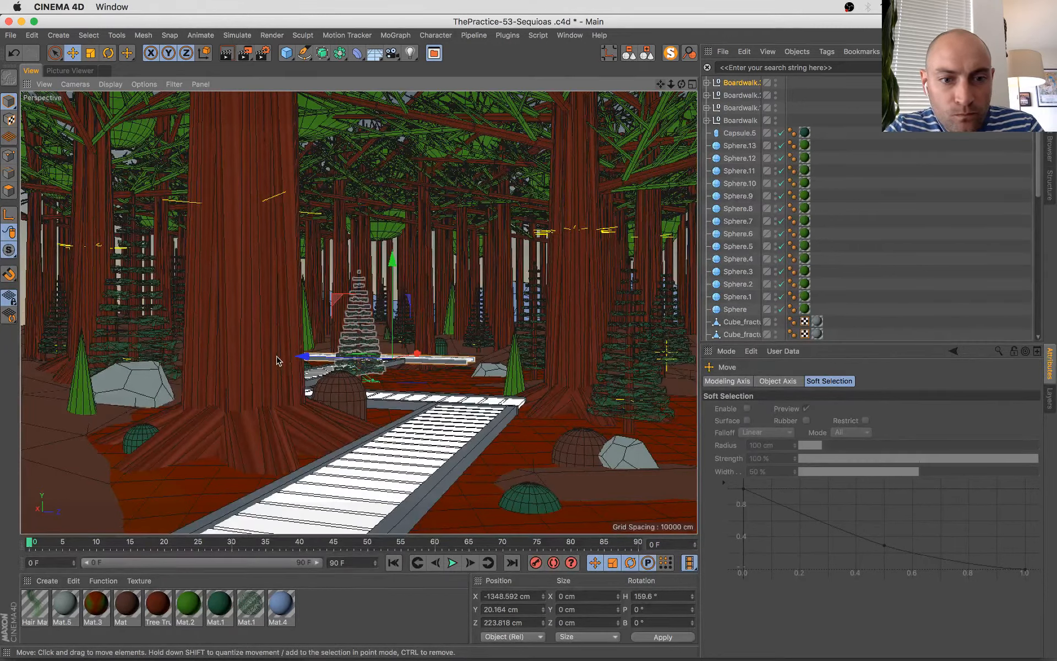
drag(276, 361, 277, 359)
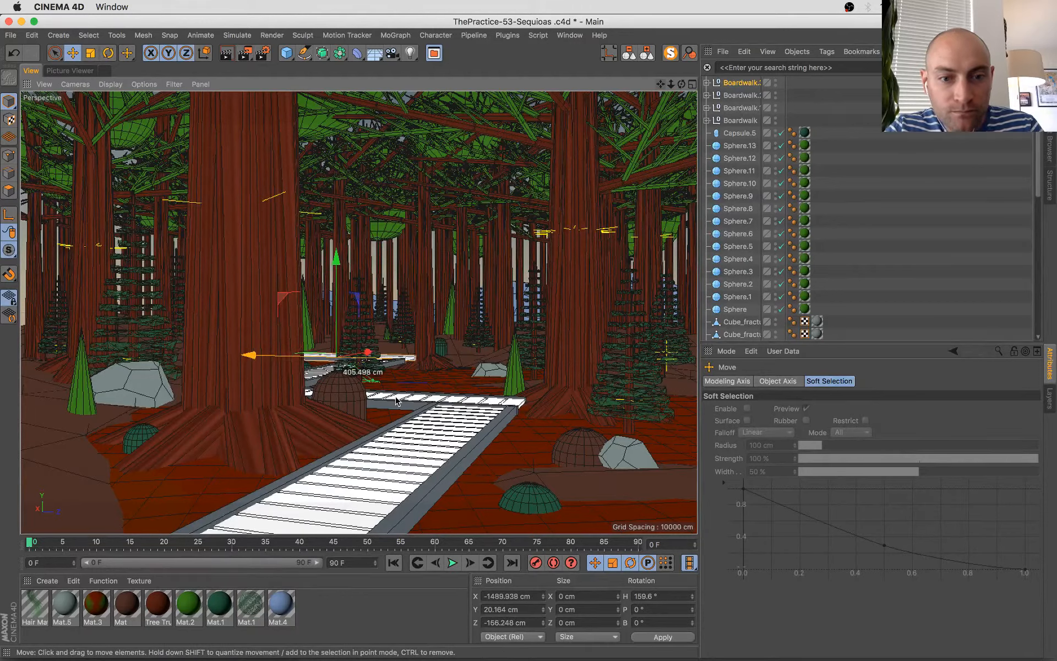
- Duplicate the dark brown Mat material and set the copy's color to H 34°, S 59%, V 35%
shift+click(740, 120)
click(129, 605)
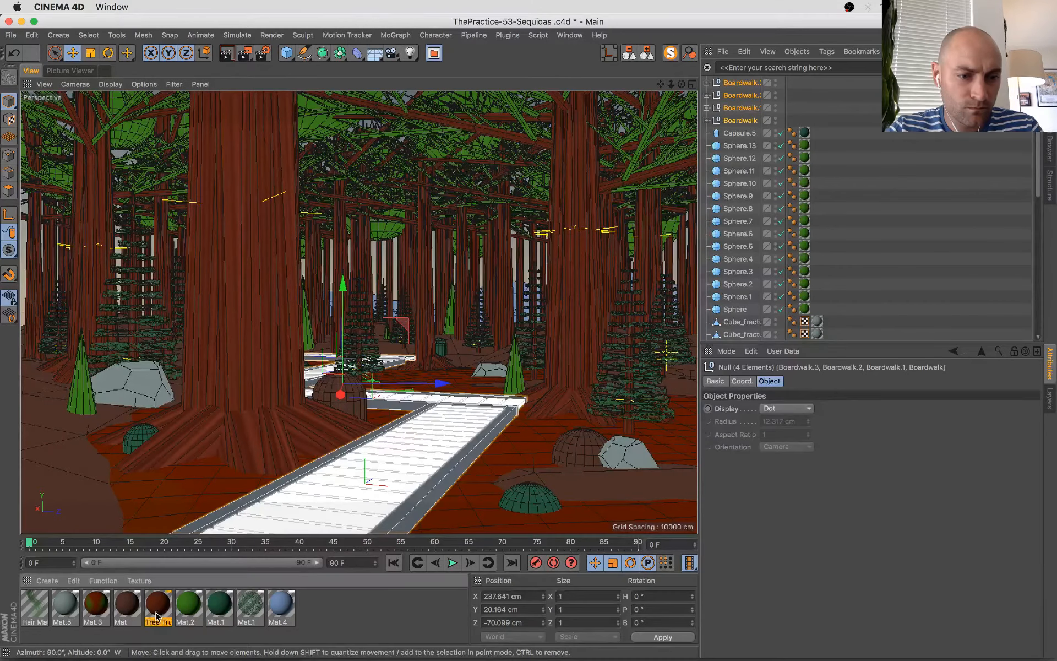
key(super+c)
key(super+v)
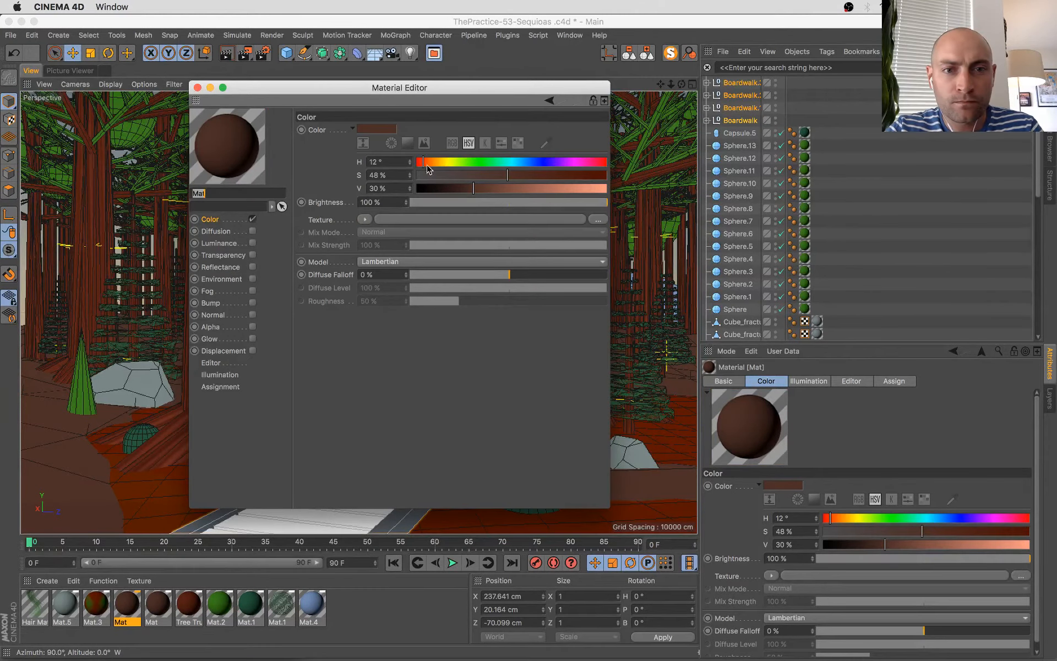
drag(423, 162, 435, 162)
drag(507, 175, 483, 188)
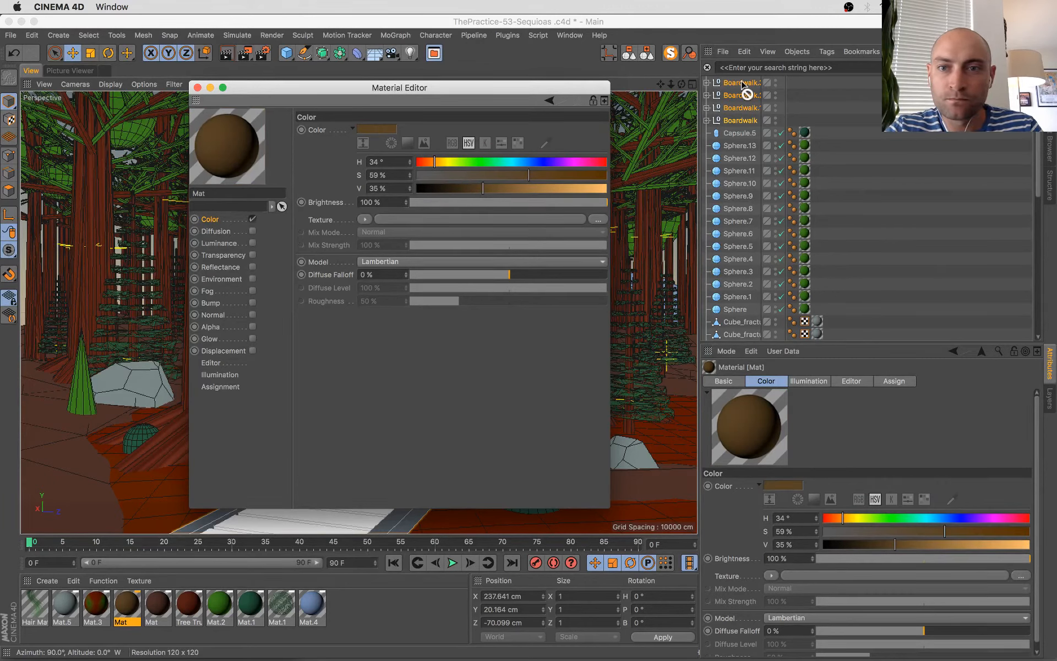
- Apply the new brown material to the boardwalk and group its four sections under one null
drag(741, 84, 743, 84)
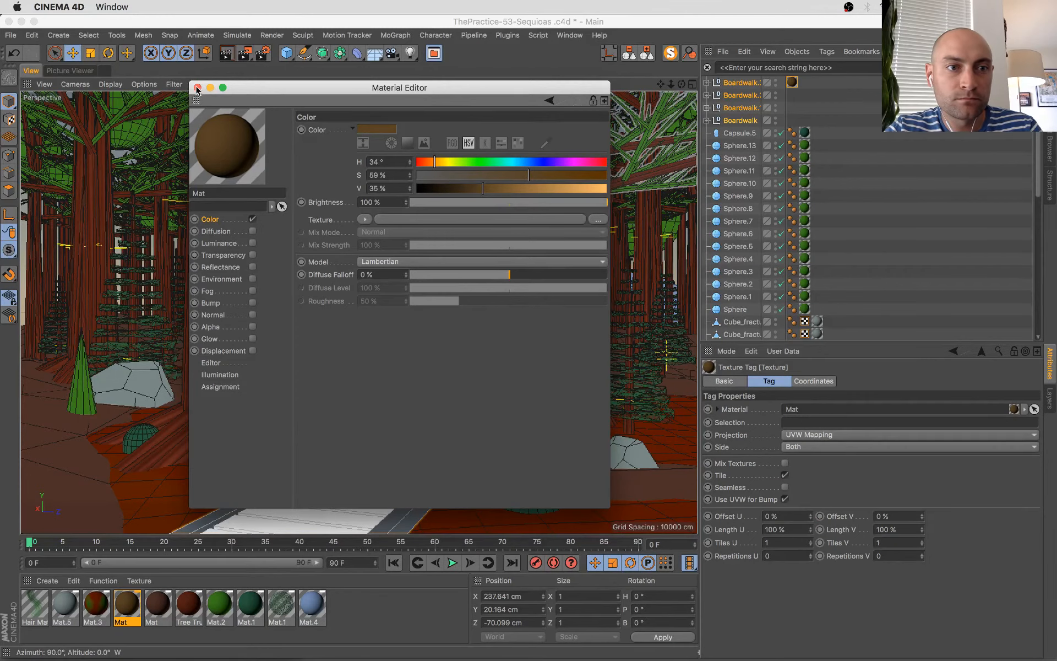
click(914, 148)
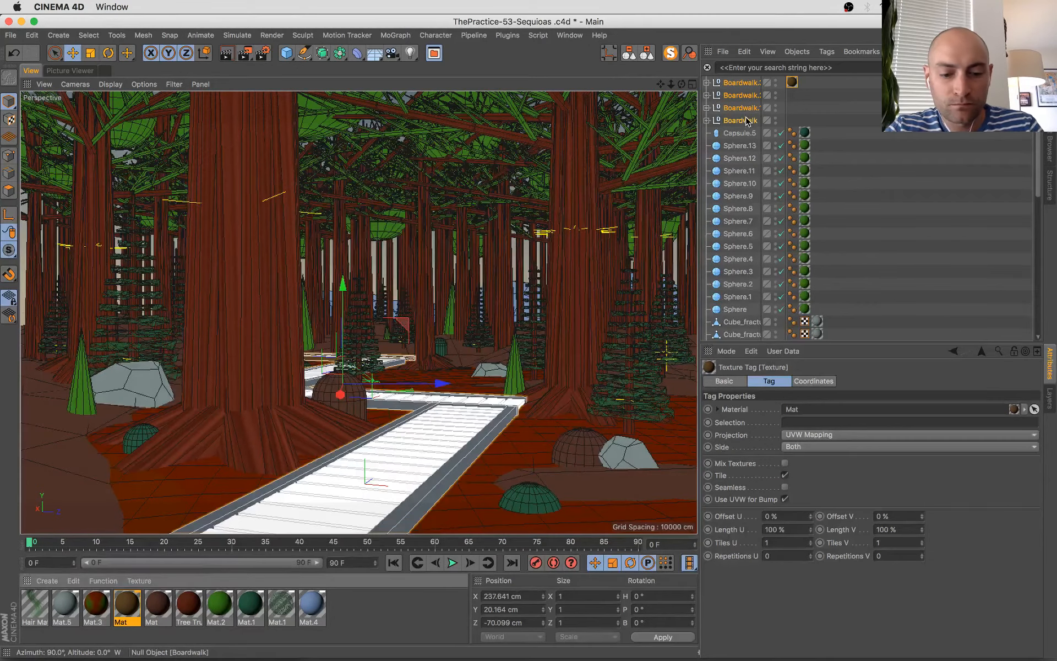
key(alt+g)
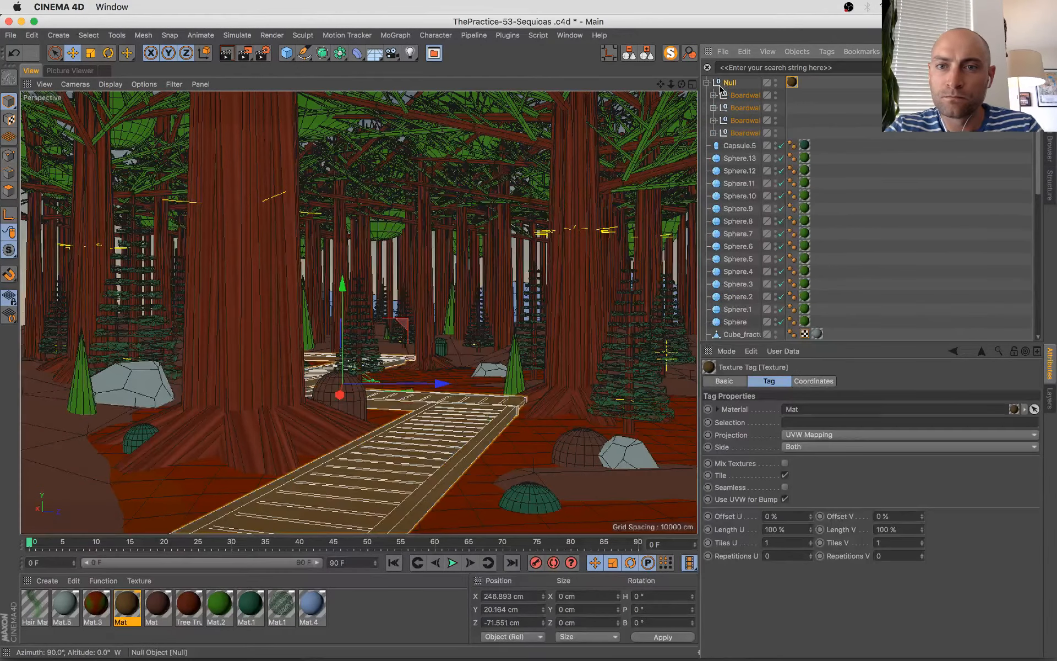
- Rename the null that holds the four sections to Boardwalk
click(730, 83)
double_click(730, 83)
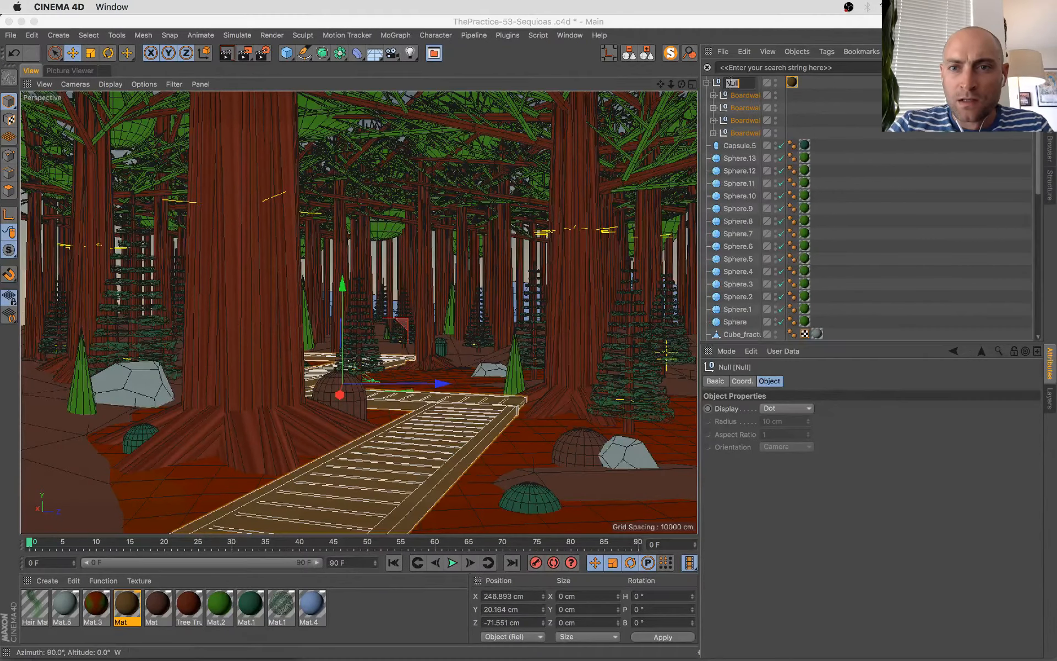
text(Board)
text(walk)
key(Return)
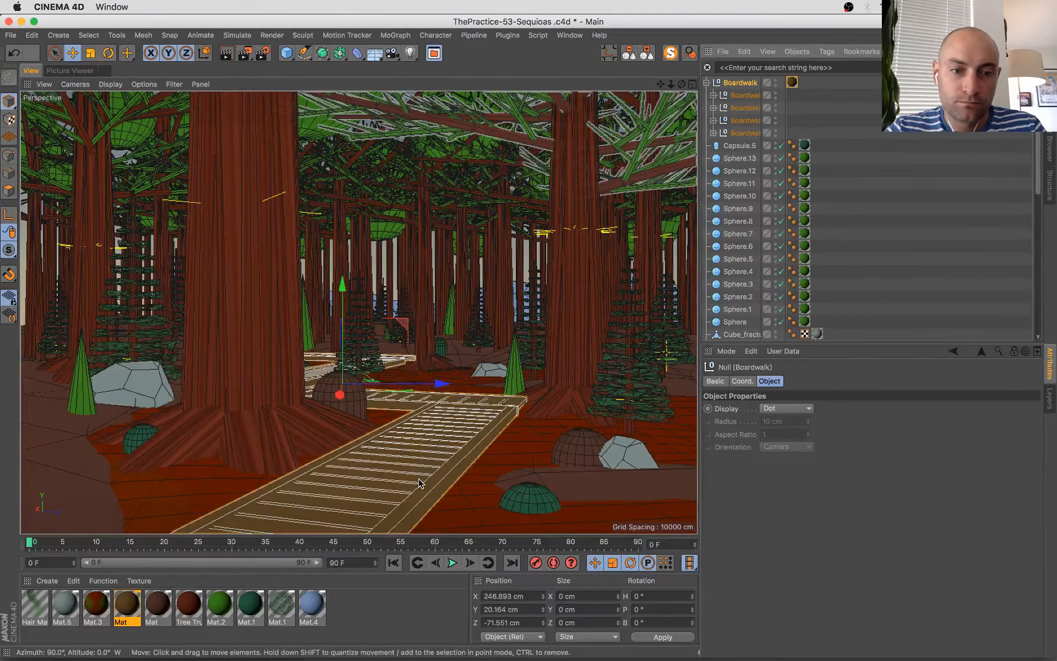
- Lower the red Landscape ground beneath the trees and select the whole Boardwalk group
click(477, 372)
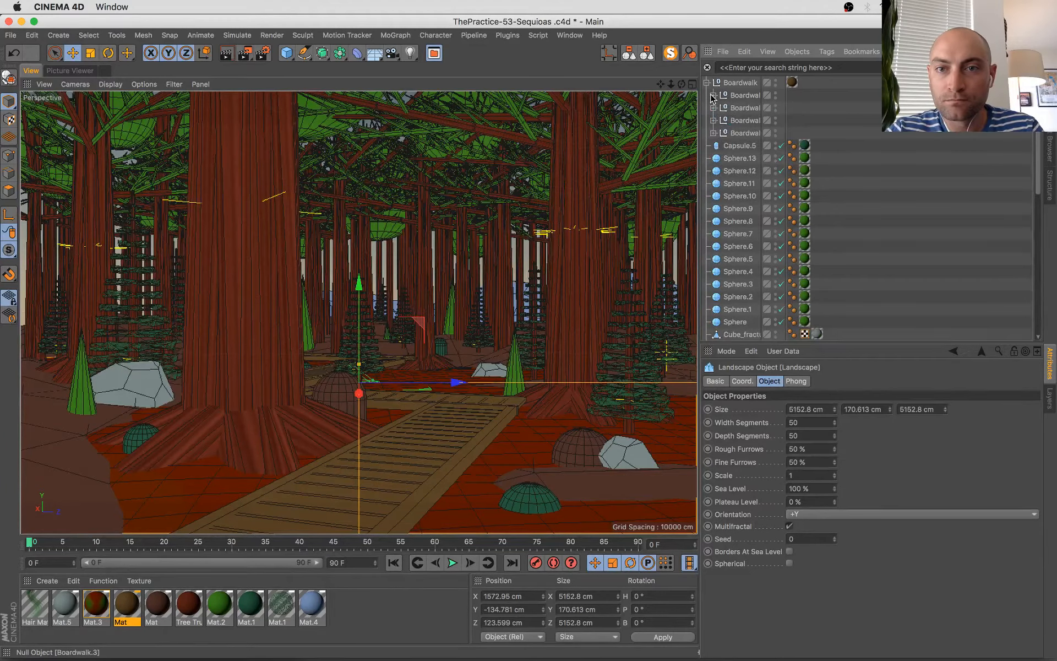
click(433, 496)
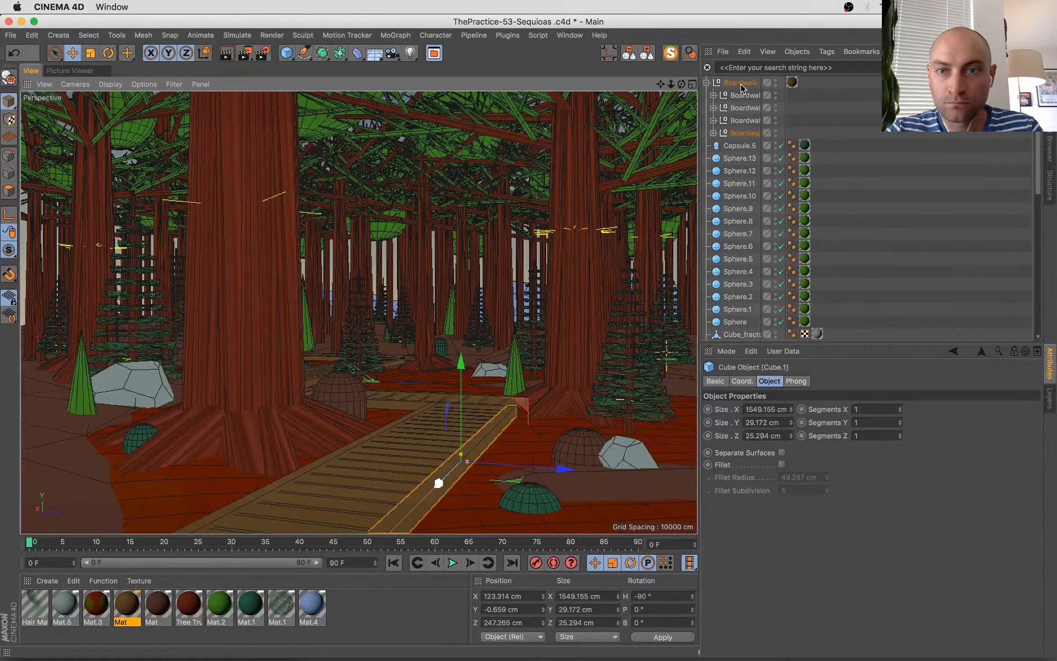
click(461, 367)
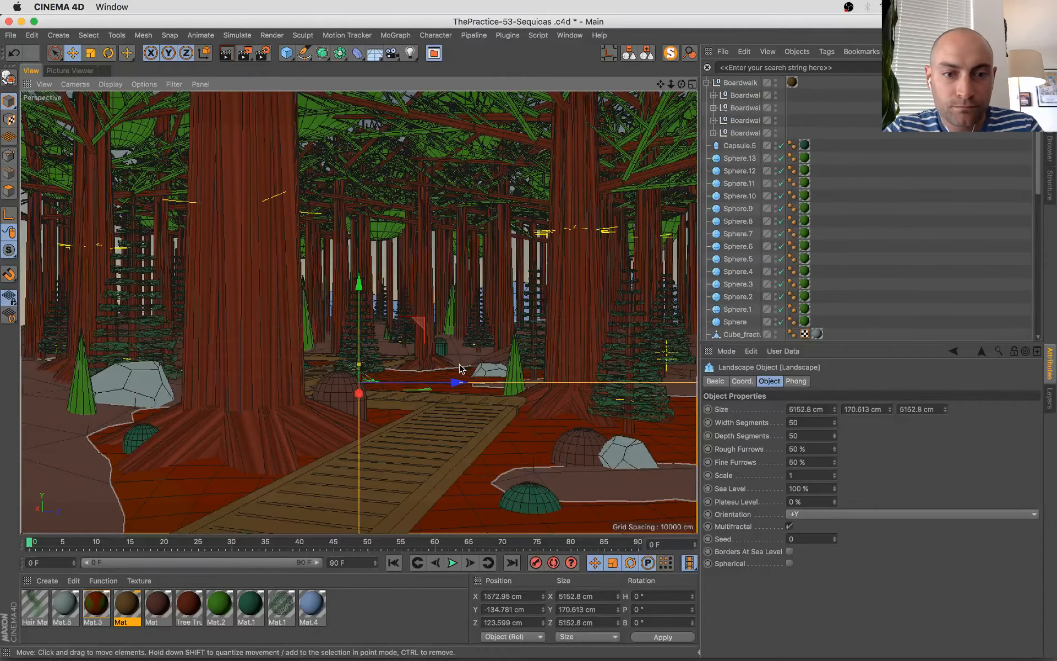
drag(462, 368, 475, 384)
click(739, 82)
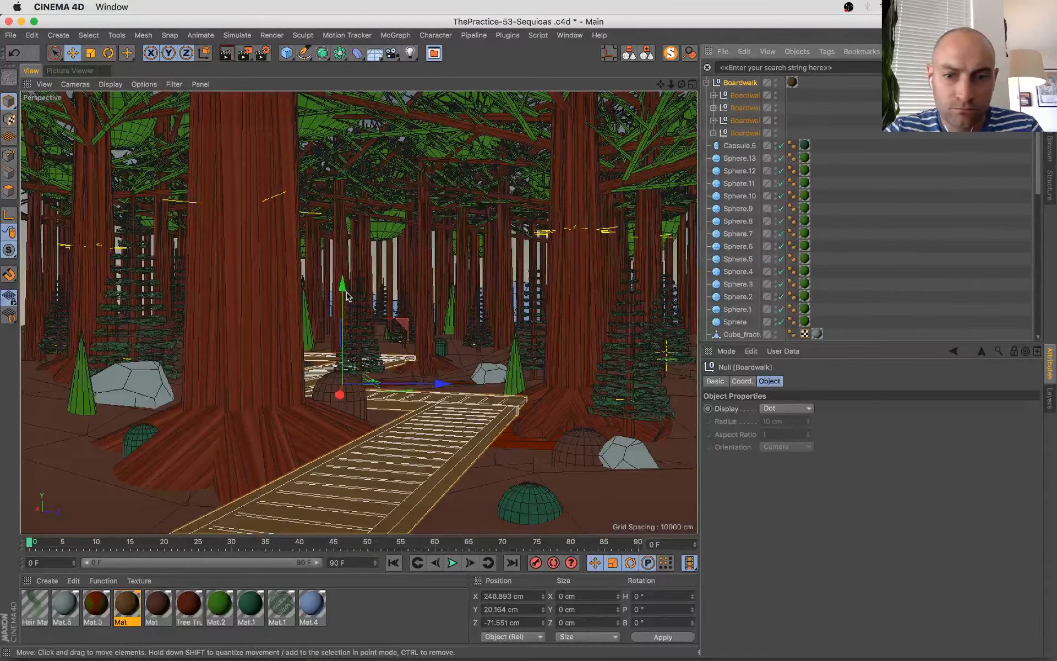
- Undo the last lowering of the red Landscape ground beneath the trees
key(super+z)
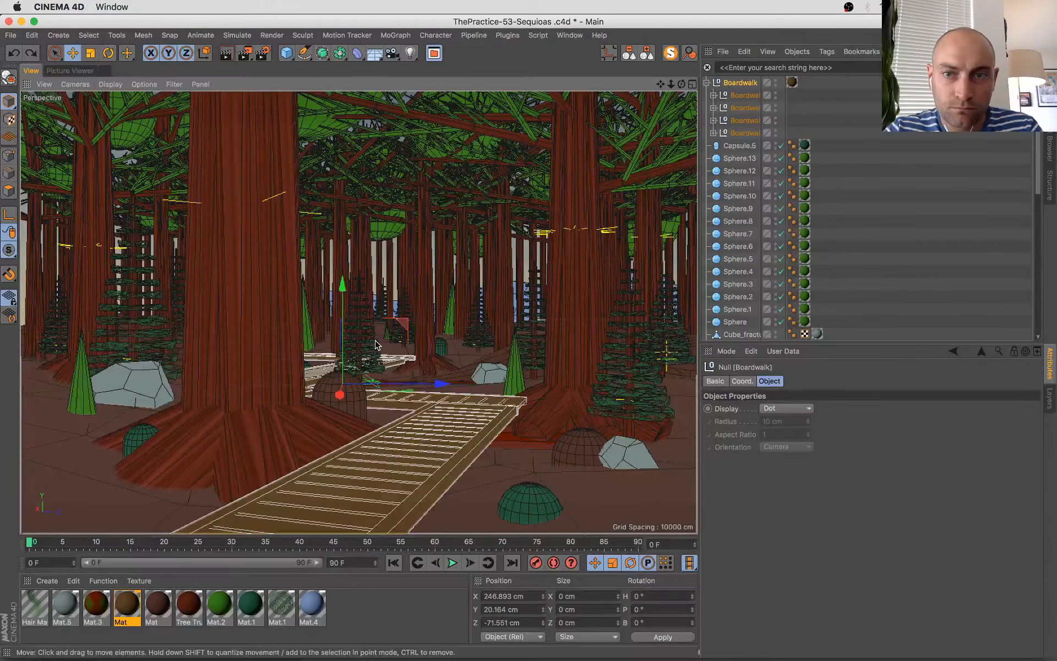
click(376, 344)
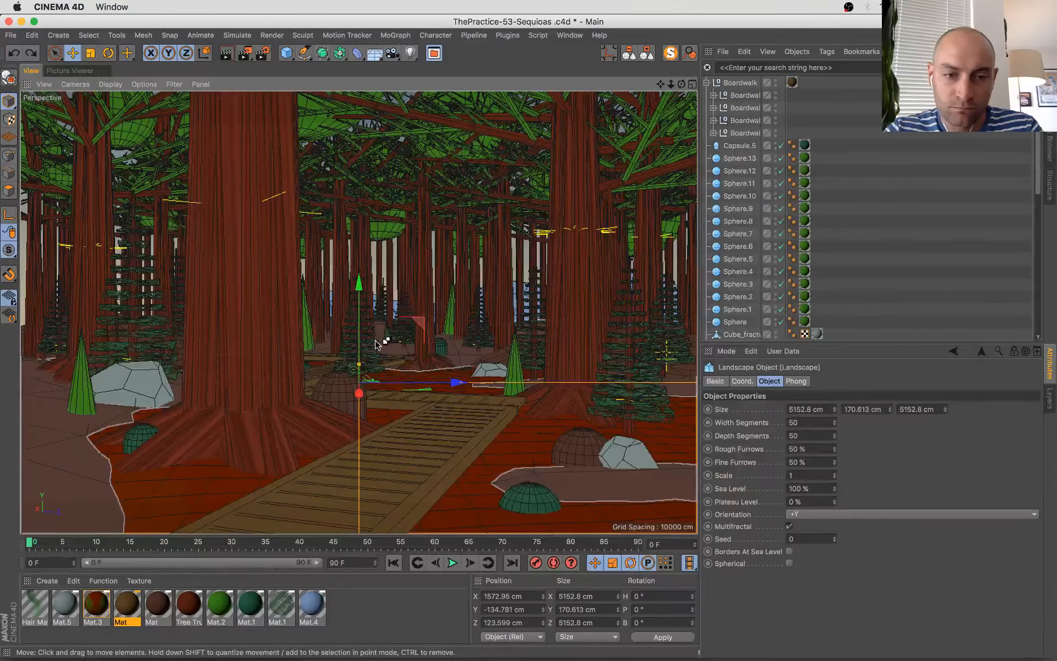
- Try to lower the whole Boardwalk group by about 38 cm
click(741, 83)
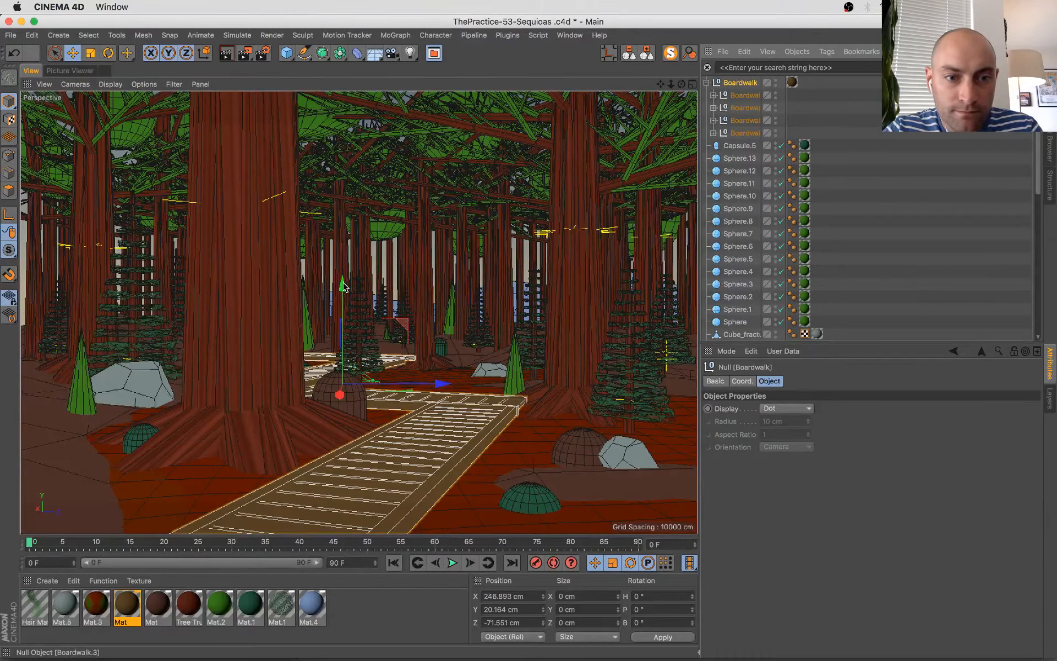
drag(344, 288, 346, 296)
key(super+z)
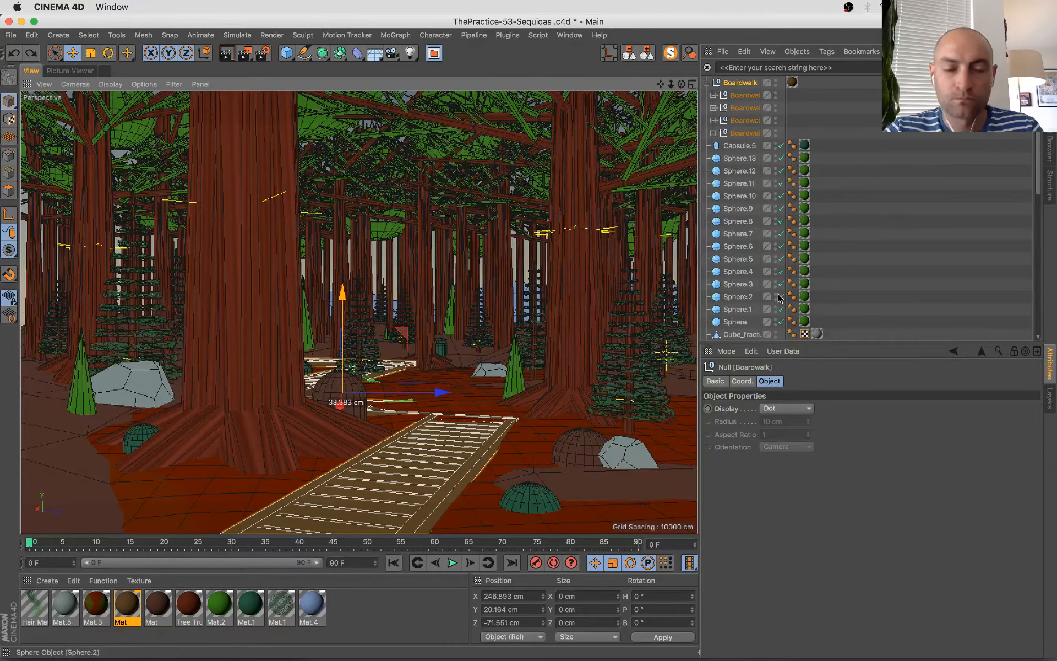
- Switch to Chrome to read the latest Restream Chat messages, and return to Cinema 4D
key(super+Tab)
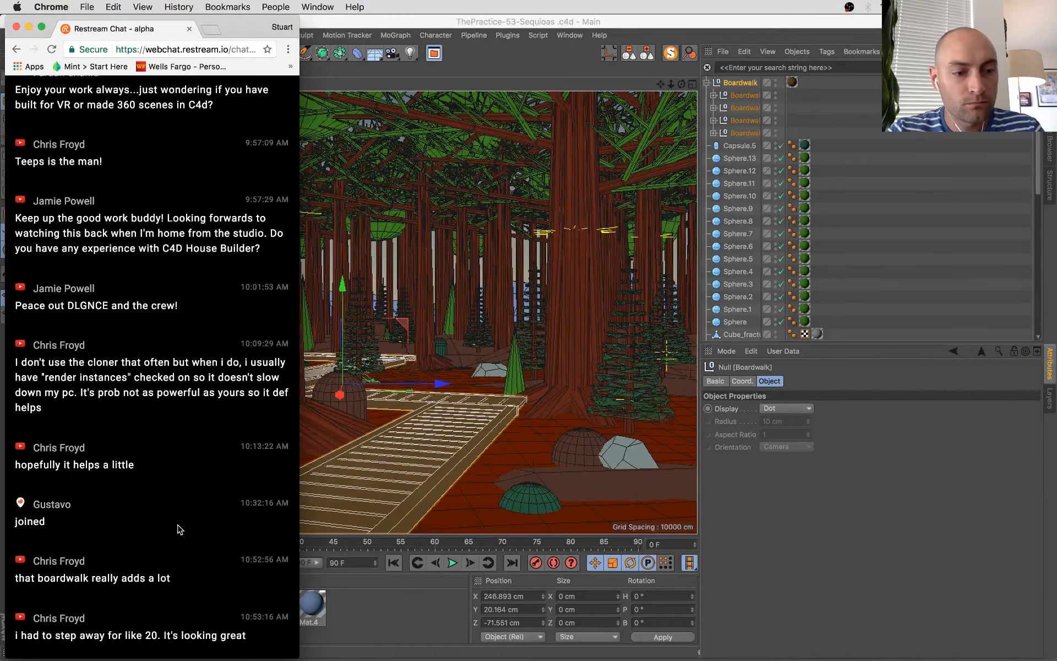
drag(159, 529, 186, 646)
click(183, 617)
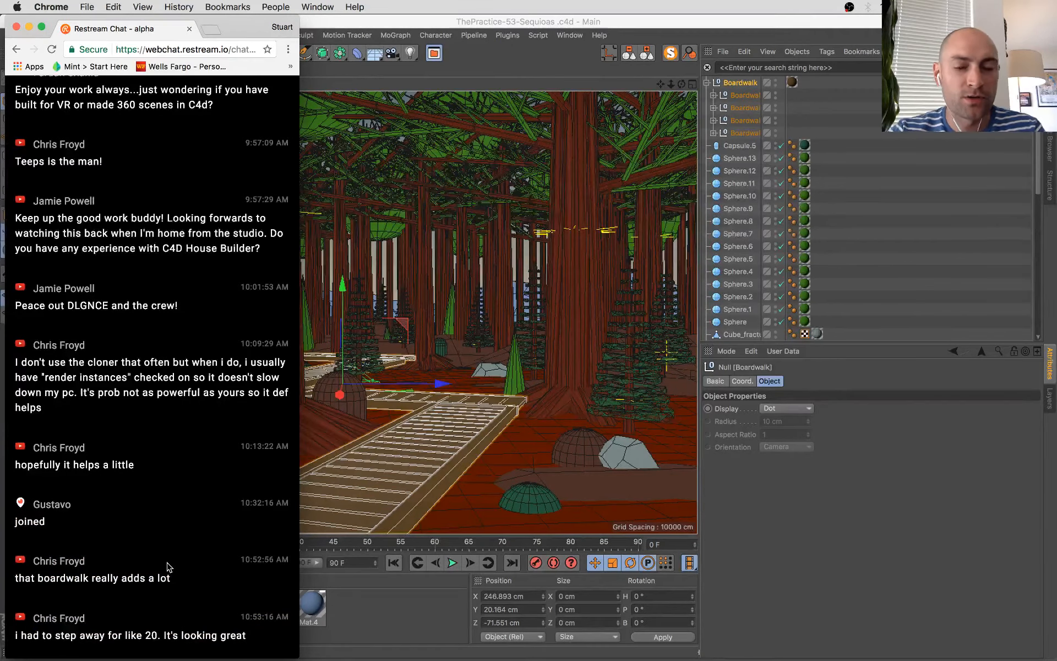
key(super+Tab)
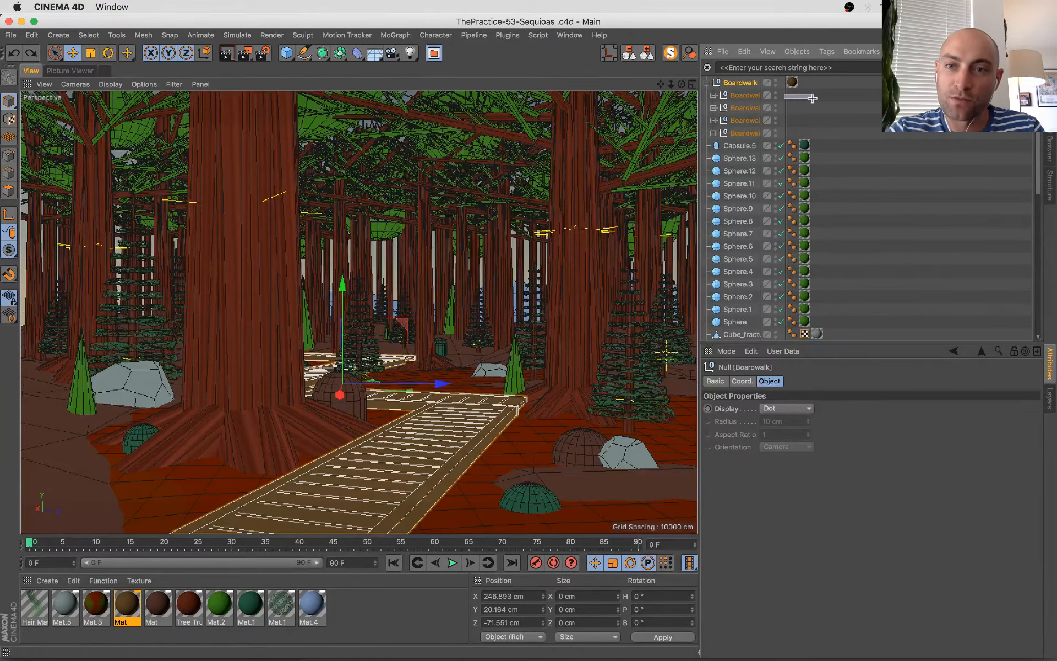
- Clear the selection and widen the object list's name column to fit the full Boardwalk section names
click(789, 97)
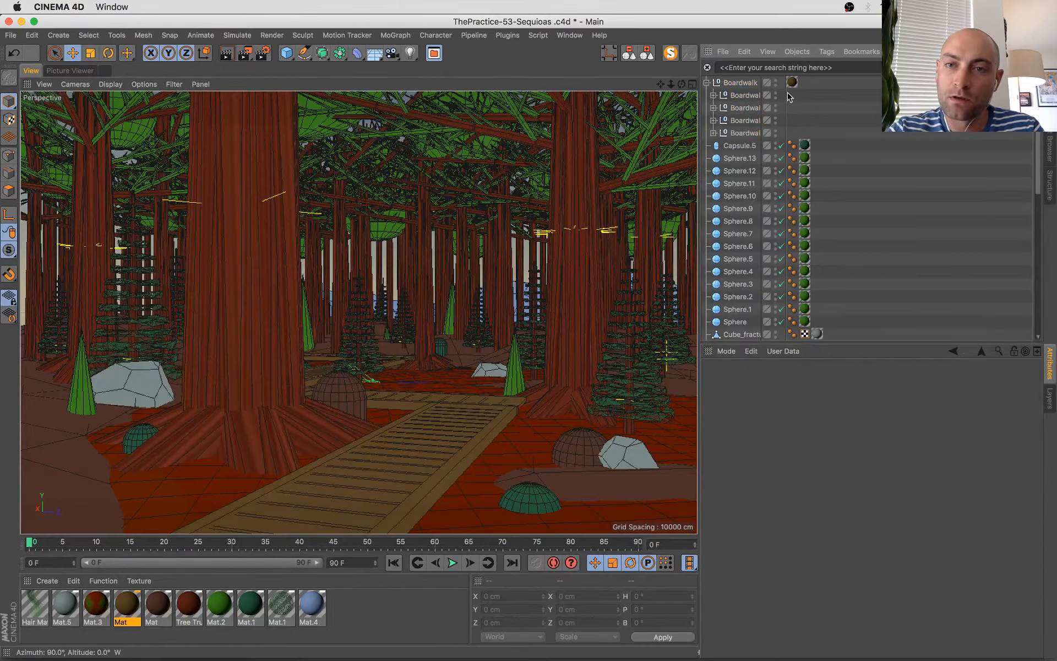
drag(787, 97, 833, 97)
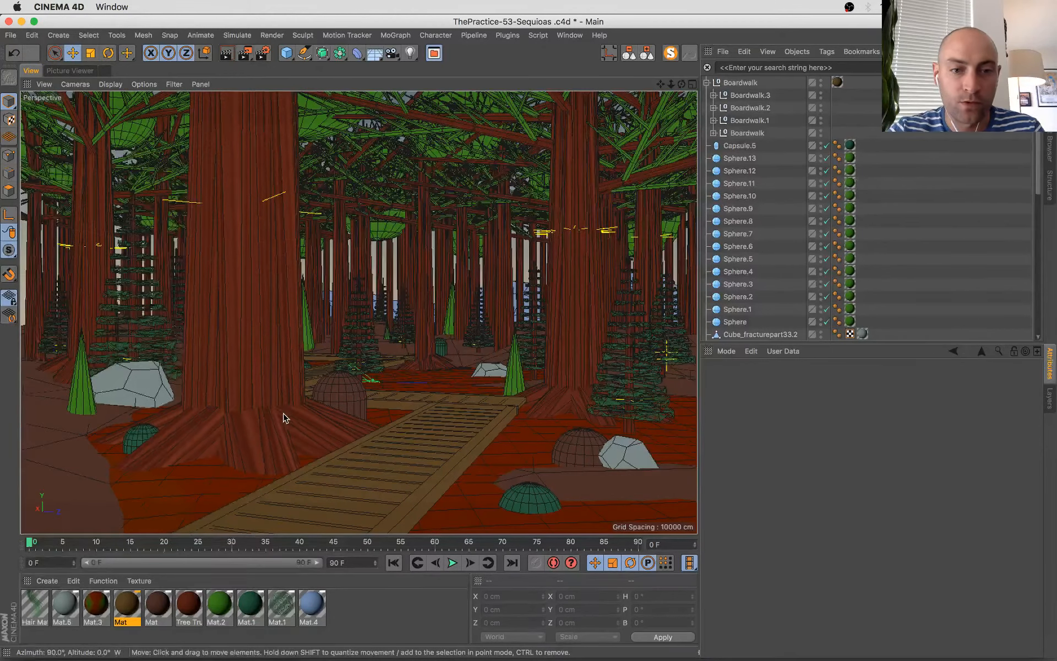
key(super+Tab)
key(super+Tab)
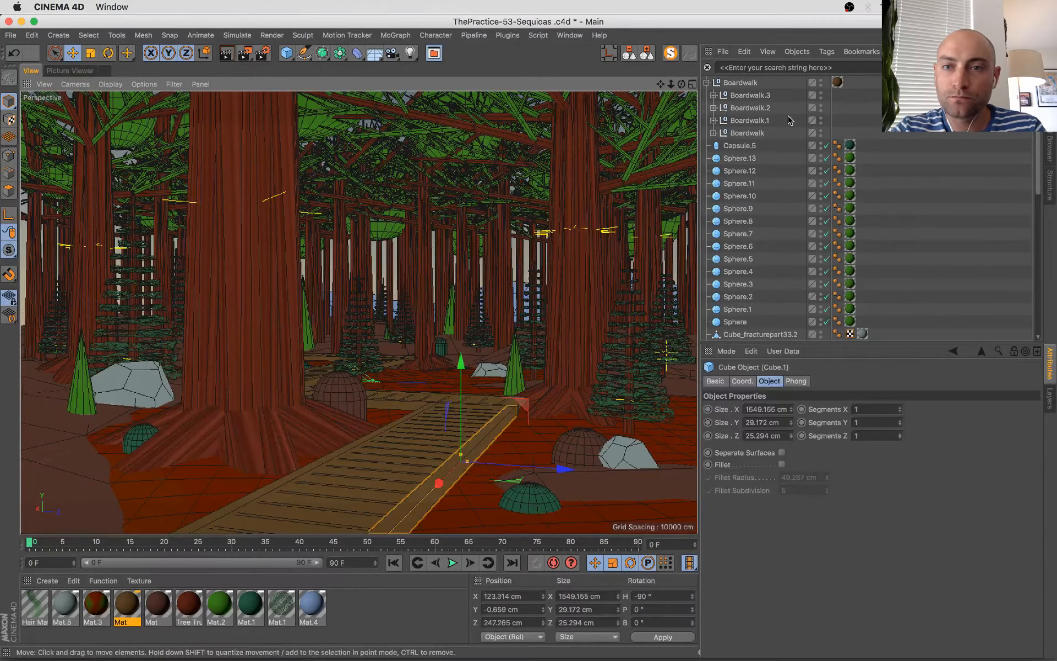
- Duplicate the nearest boardwalk section's two side rails, Cube and Cube.1, rotating the copies 90° so they stand upright
key(s)
shift+click(745, 158)
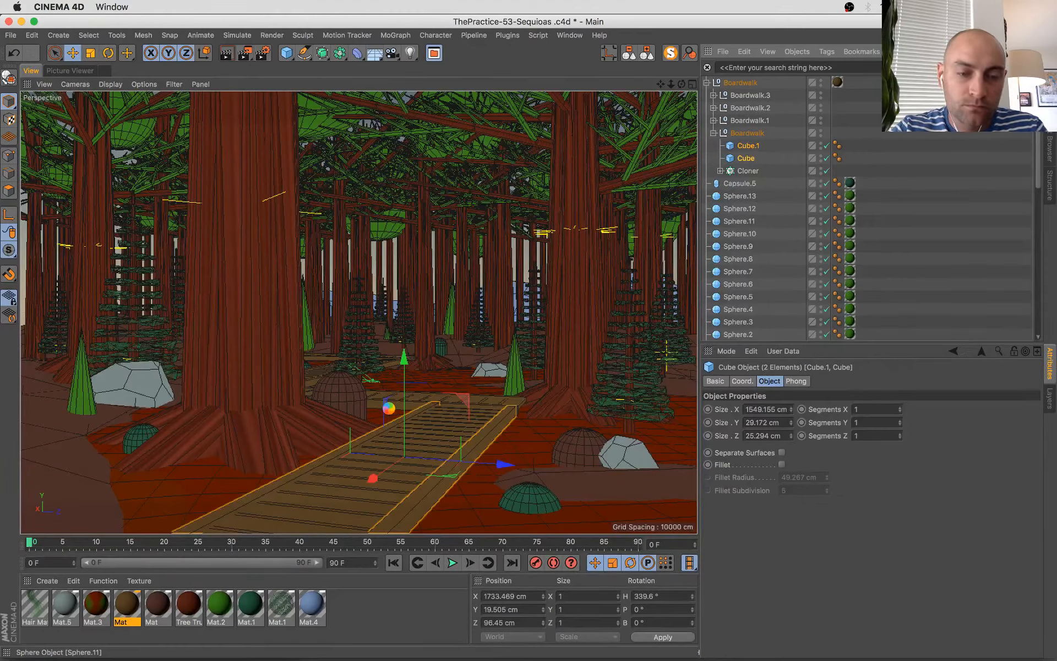
key(r)
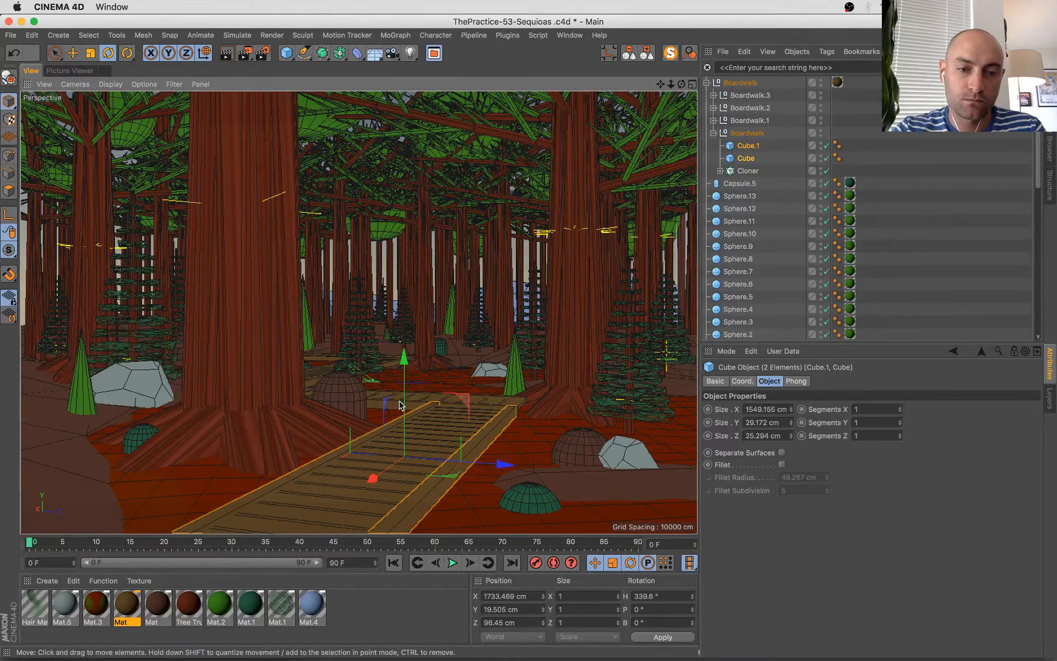
key(r)
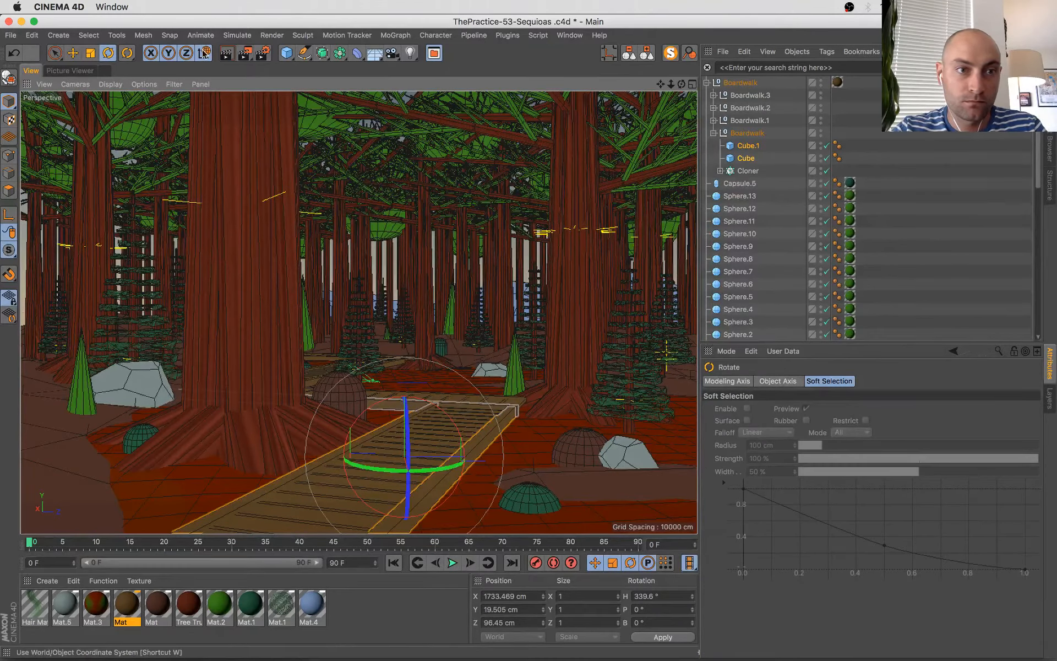
key(w)
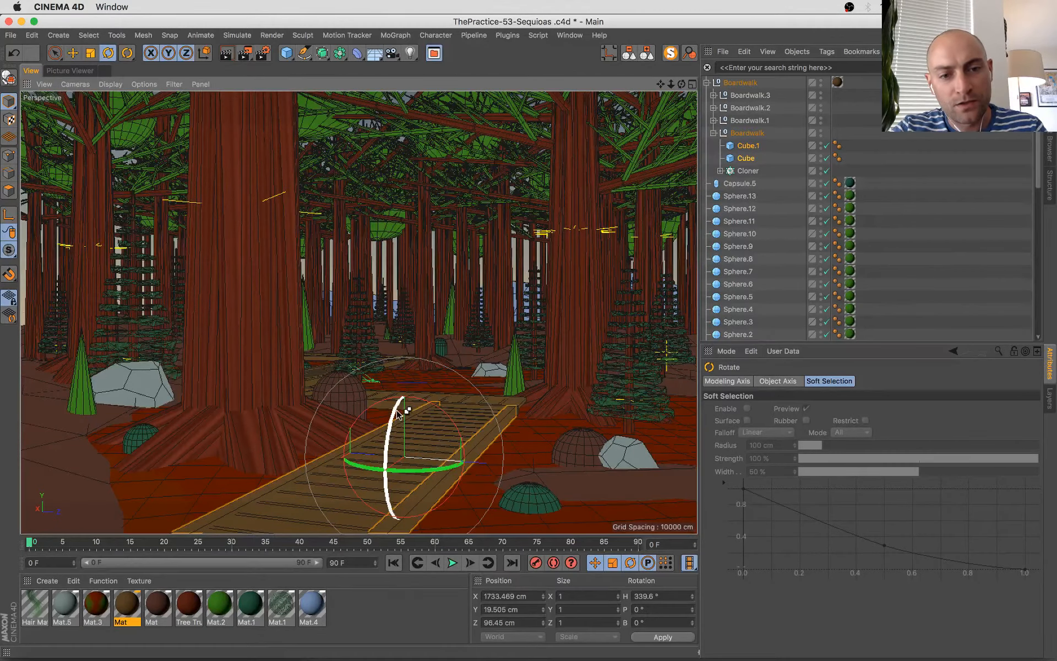
drag(393, 428, 391, 496)
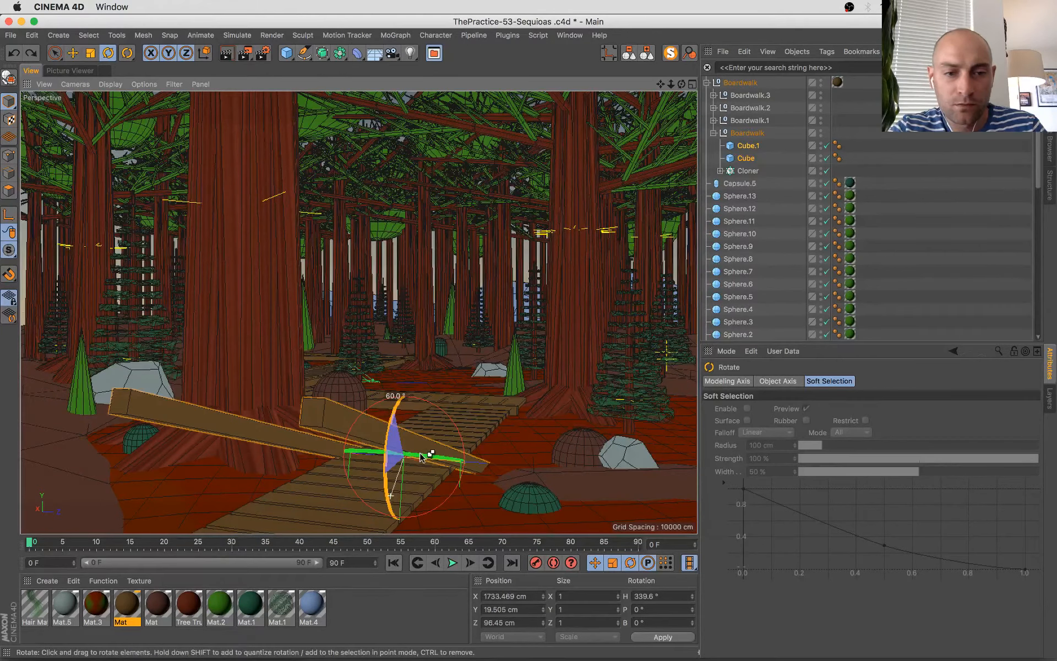
key(ctrl+z)
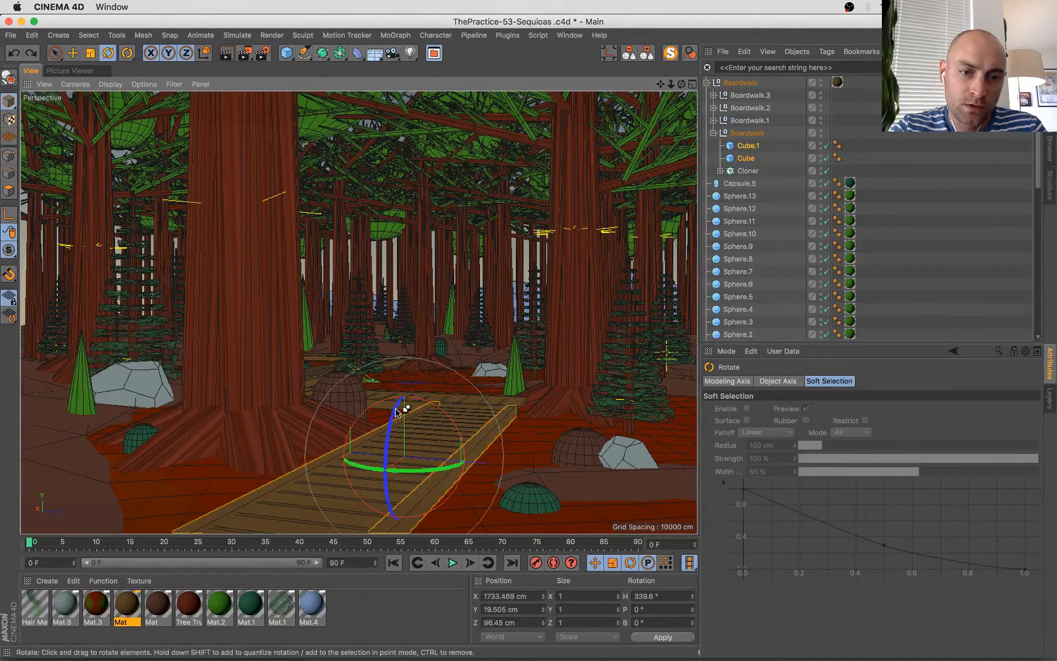
drag(395, 408, 395, 483)
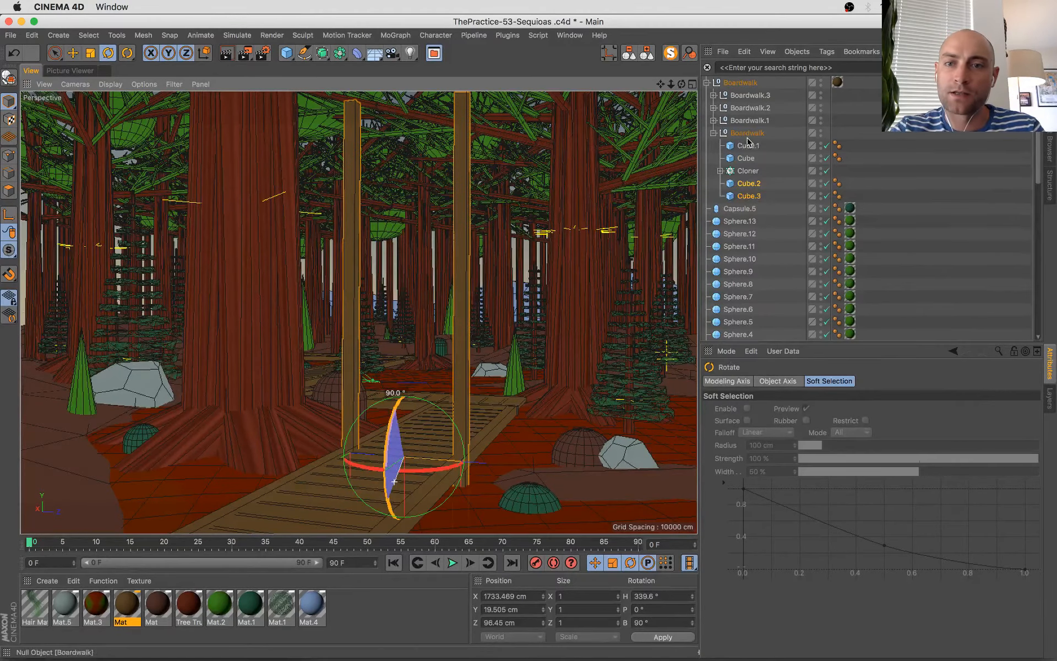
- Shorten the two upright copies, Cube.2 and Cube.3, to a Size X of about 256 cm
click(748, 183)
shift+click(749, 195)
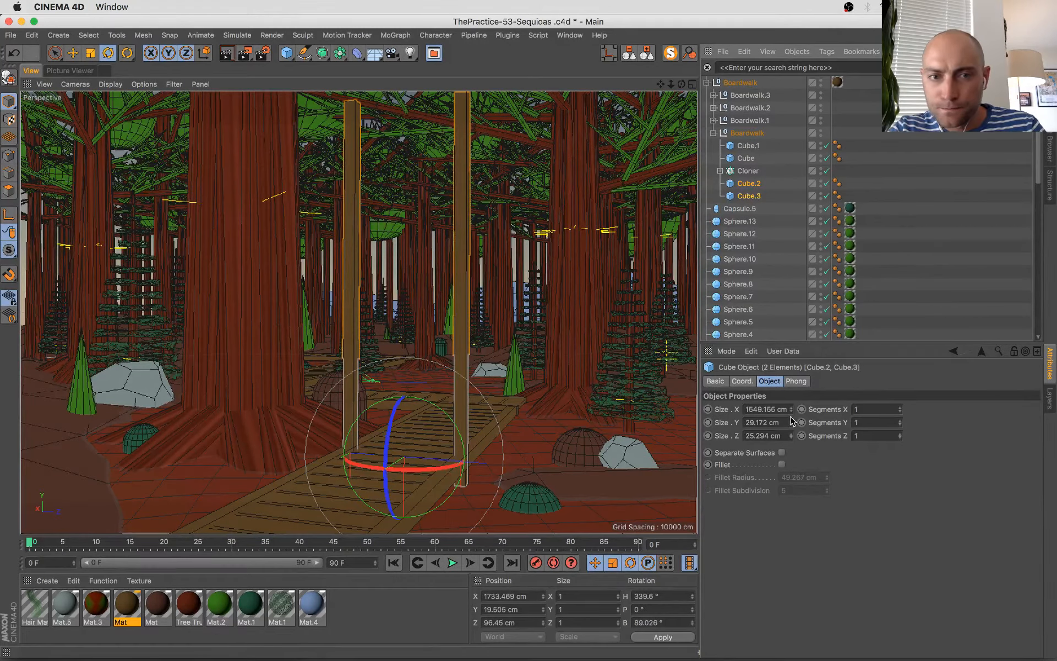
drag(791, 409, 790, 455)
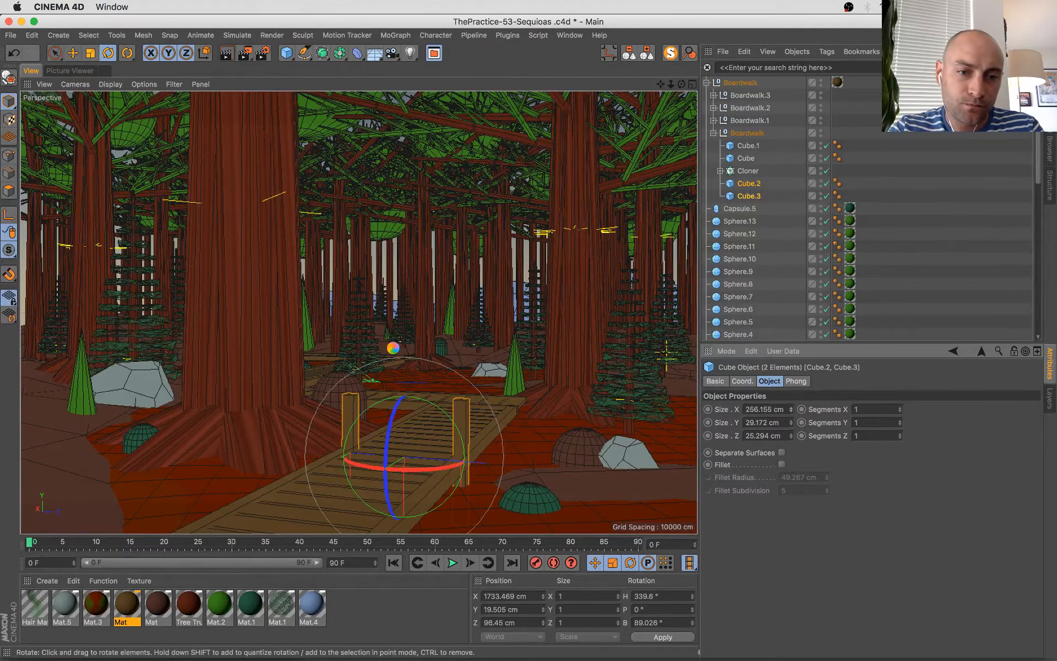
- Lower the two posts beneath the side rails to about Y -97 cm and copy the pair toward the section's far end
key(e)
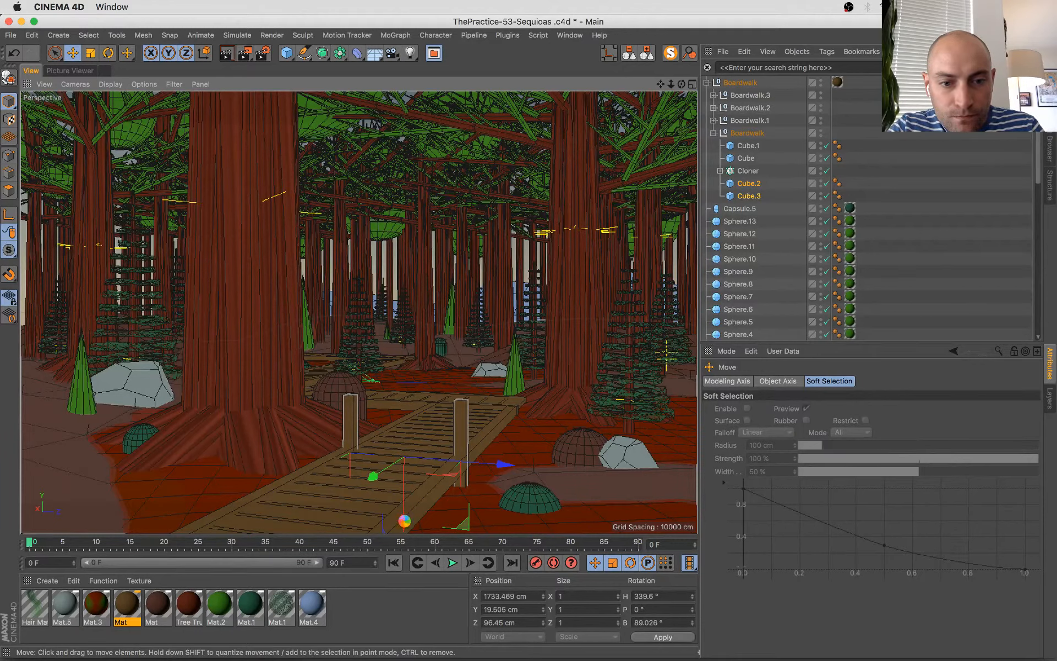
drag(403, 527, 409, 550)
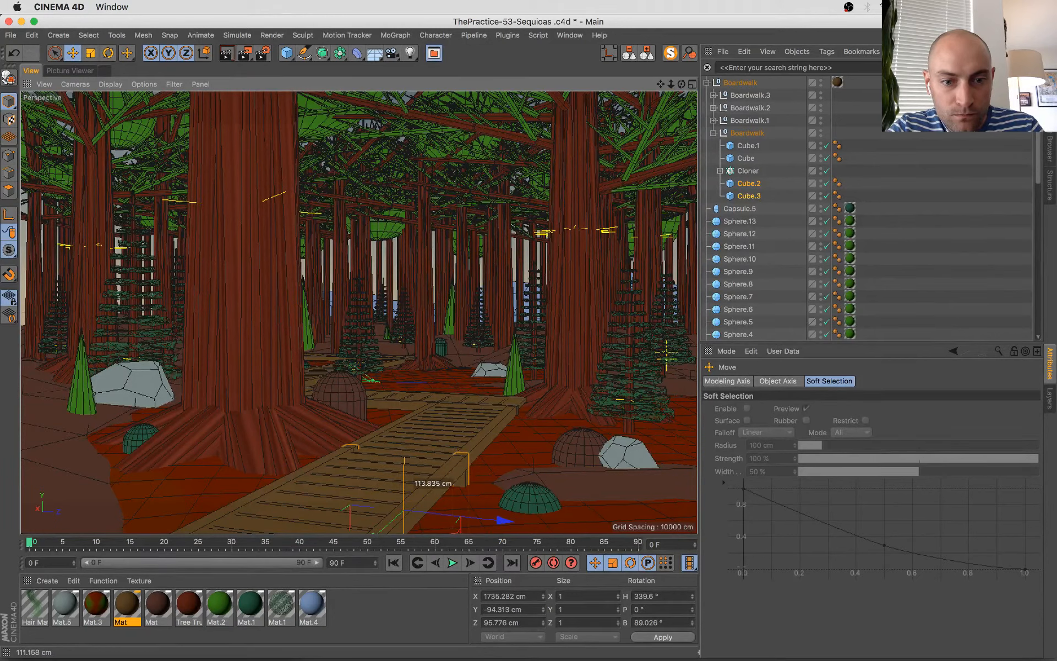
drag(409, 549, 402, 533)
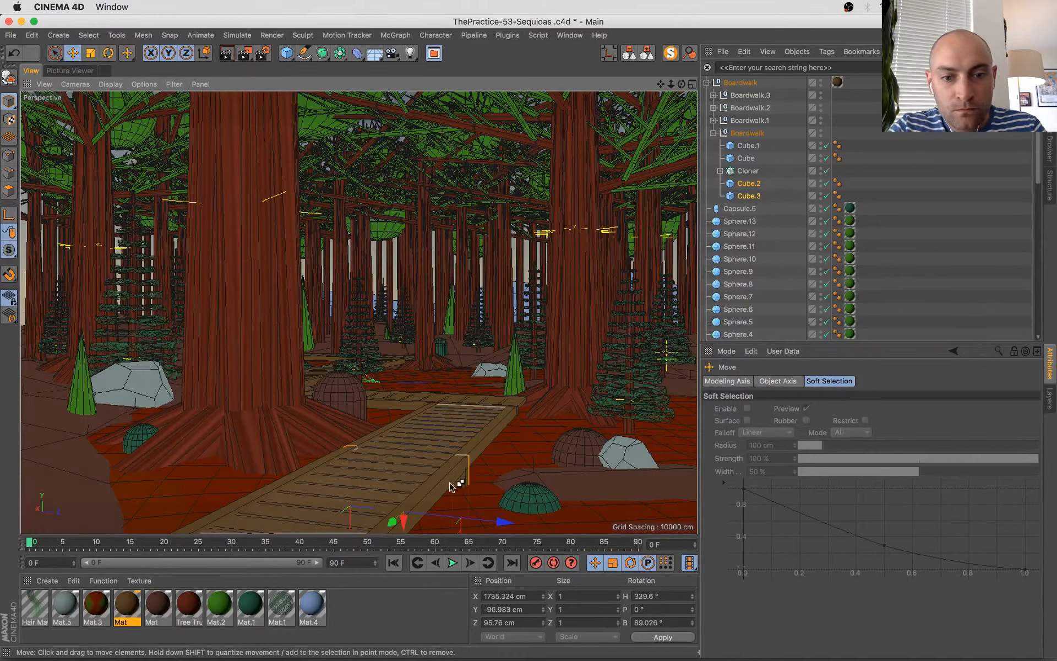
drag(460, 484, 476, 464)
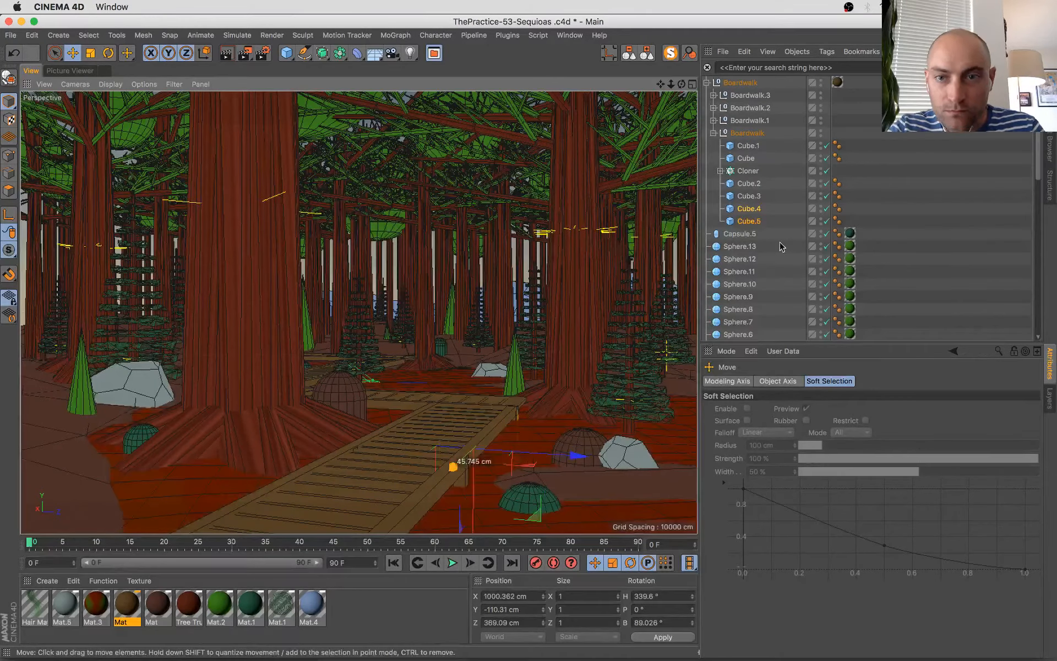
- Isolate the whole Boardwalk group with MagicSolo to work on its support posts
click(739, 83)
click(670, 53)
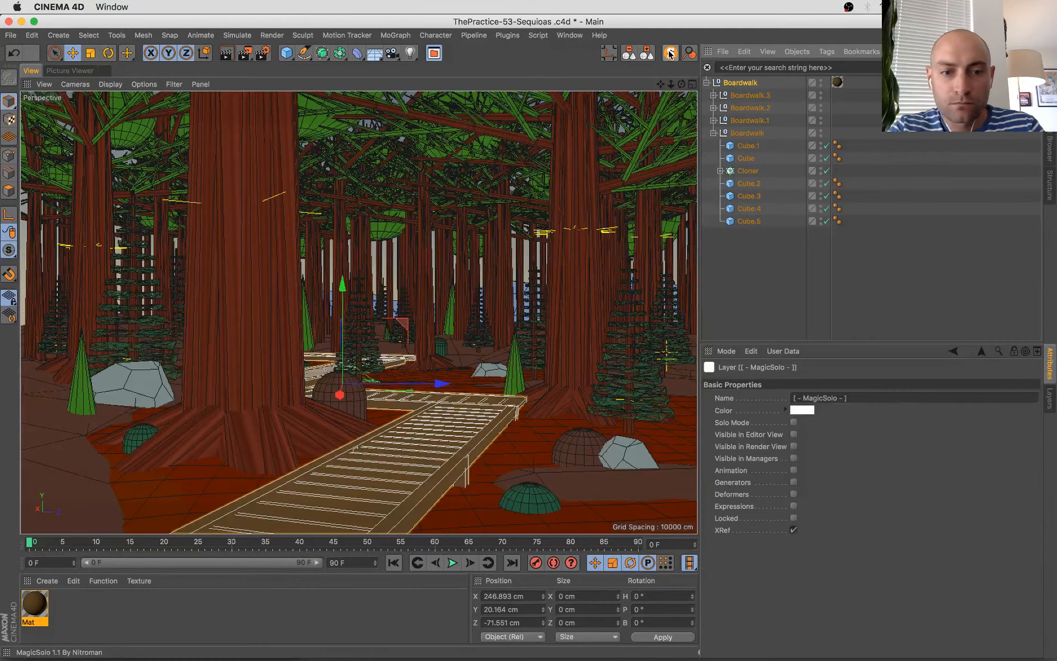
click(755, 150)
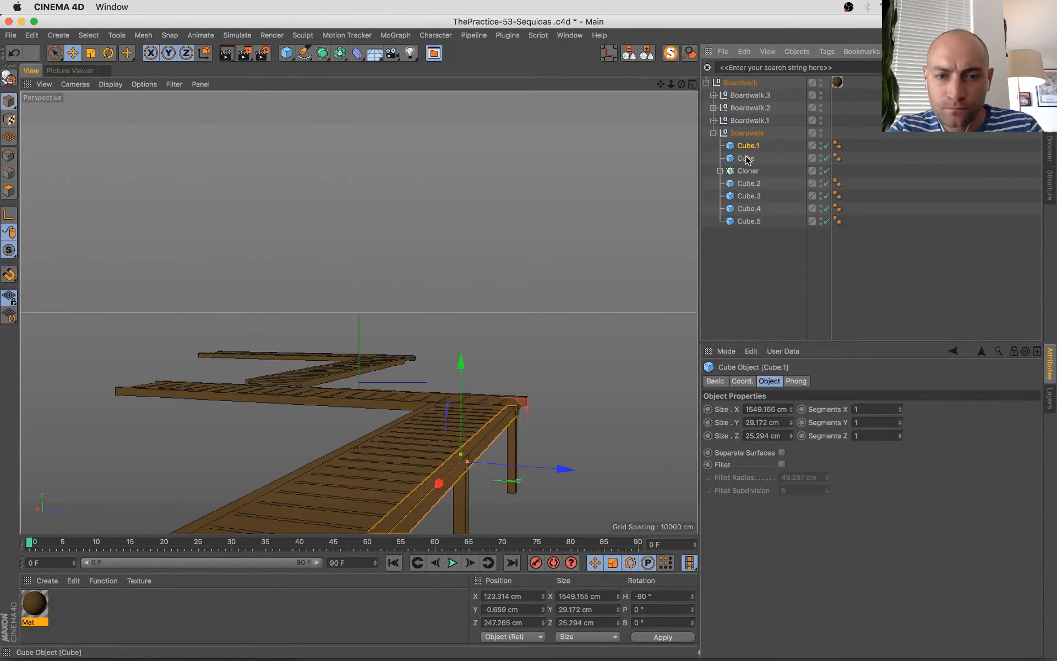
- Copy the post pair Cube.4 and Cube.5 to the nearest section's far corner, at about X 758 cm, Z 459 cm
click(514, 449)
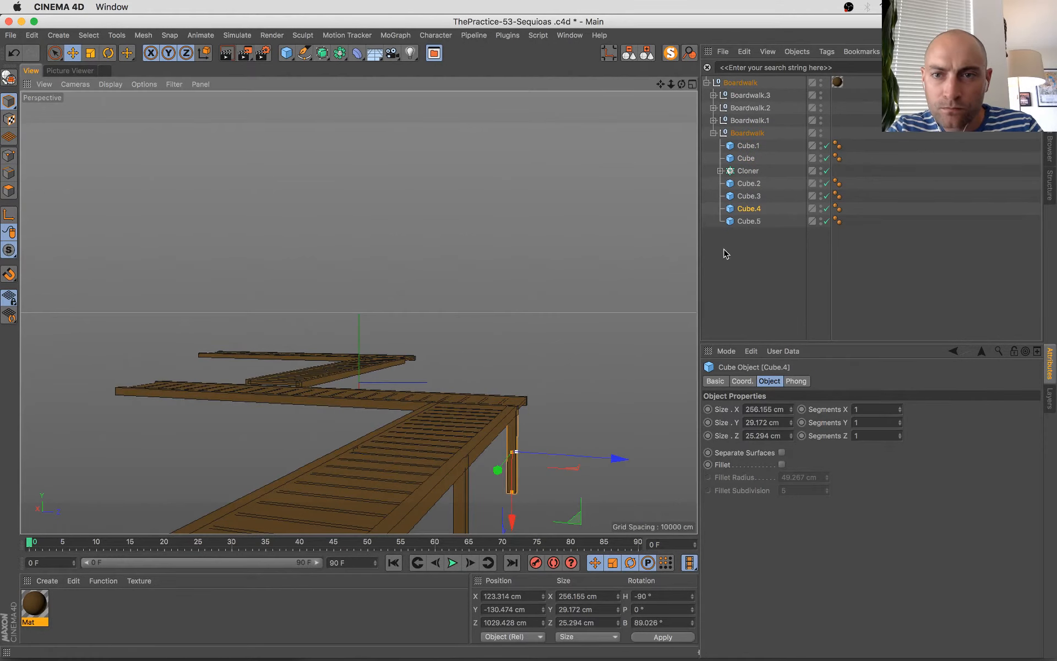
drag(741, 207, 754, 228)
key(super+z)
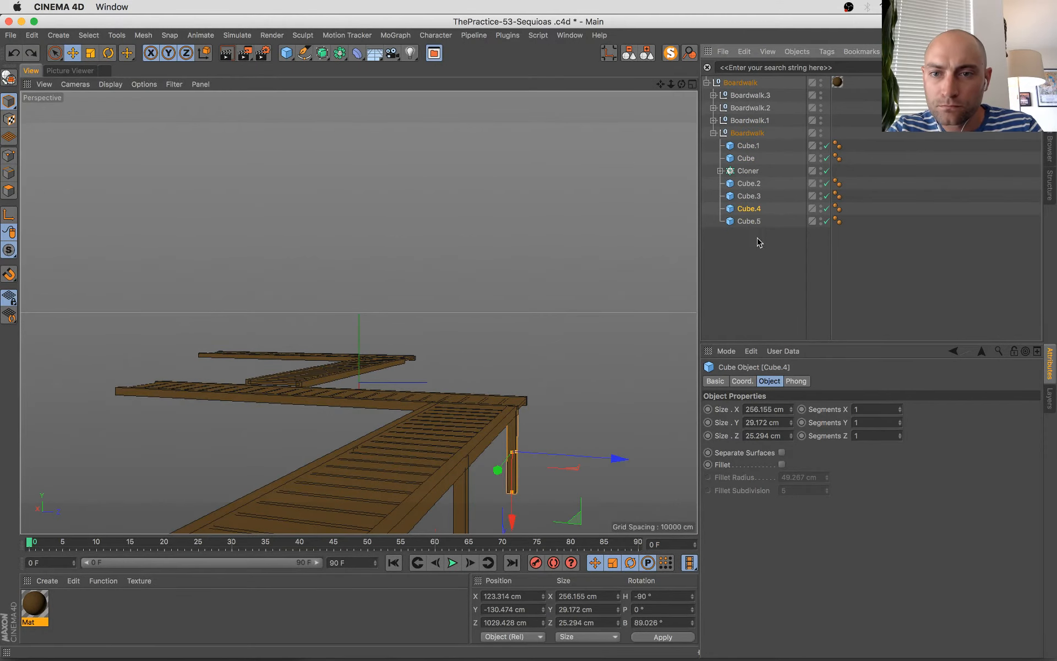
shift+click(748, 221)
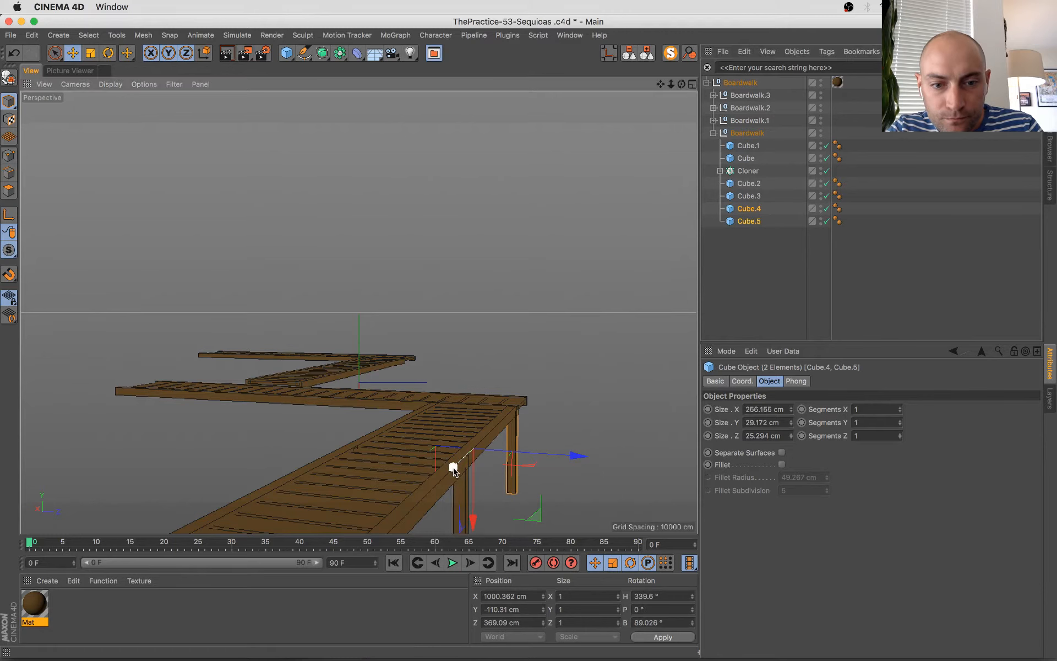
drag(453, 469, 470, 451)
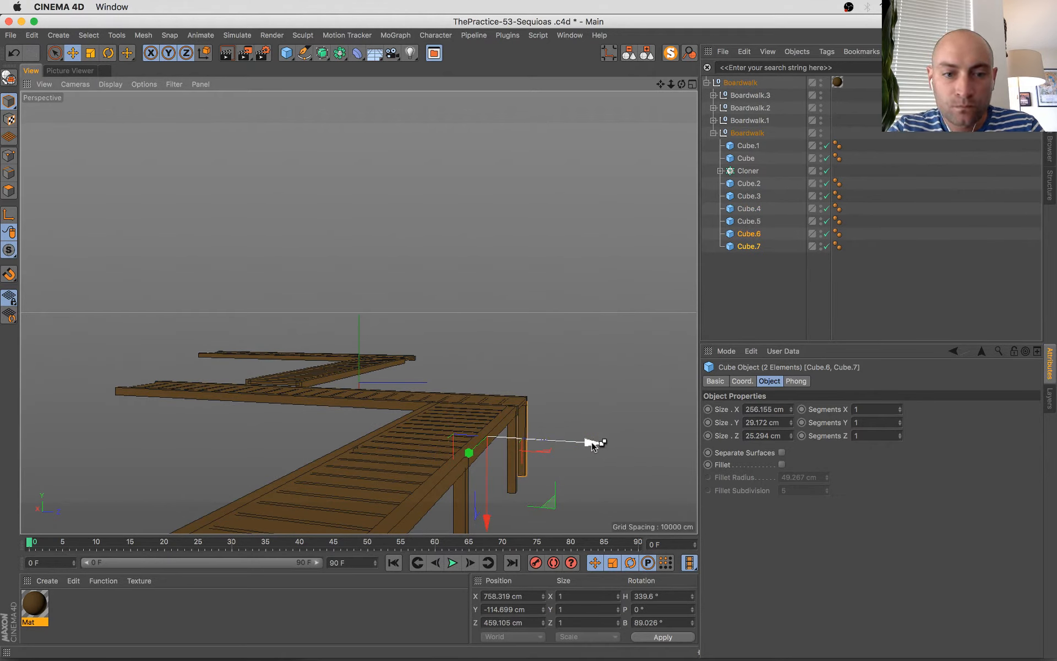
- Copy the corner post pair beneath the second boardwalk section and rotate the copies to a heading of 69.6°
ctrl+drag(589, 441, 415, 445)
key(r)
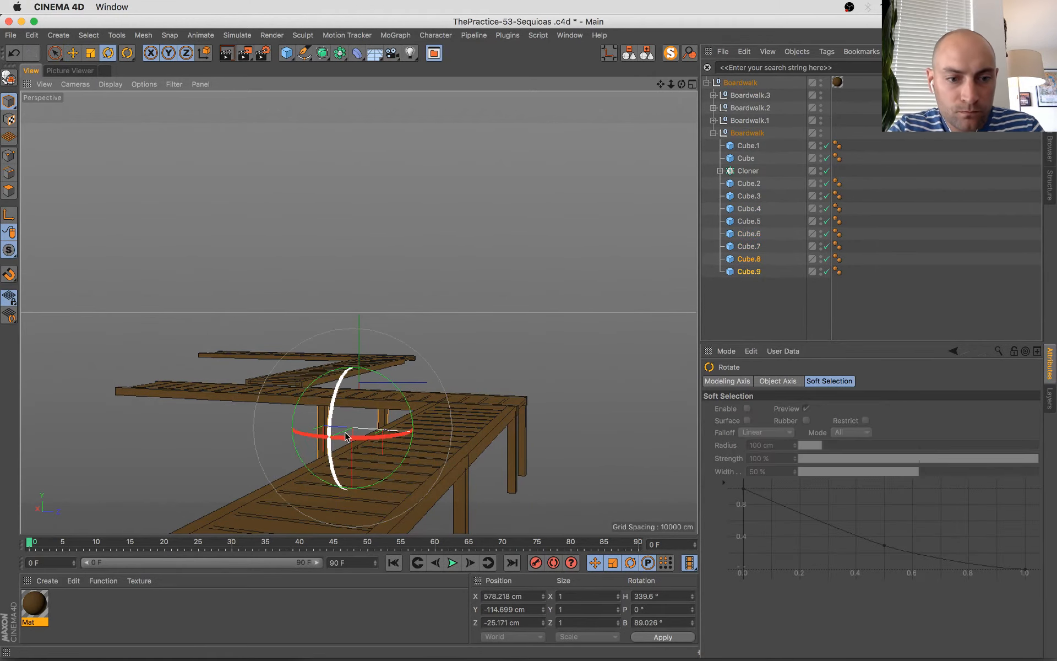
shift+drag(350, 438, 496, 373)
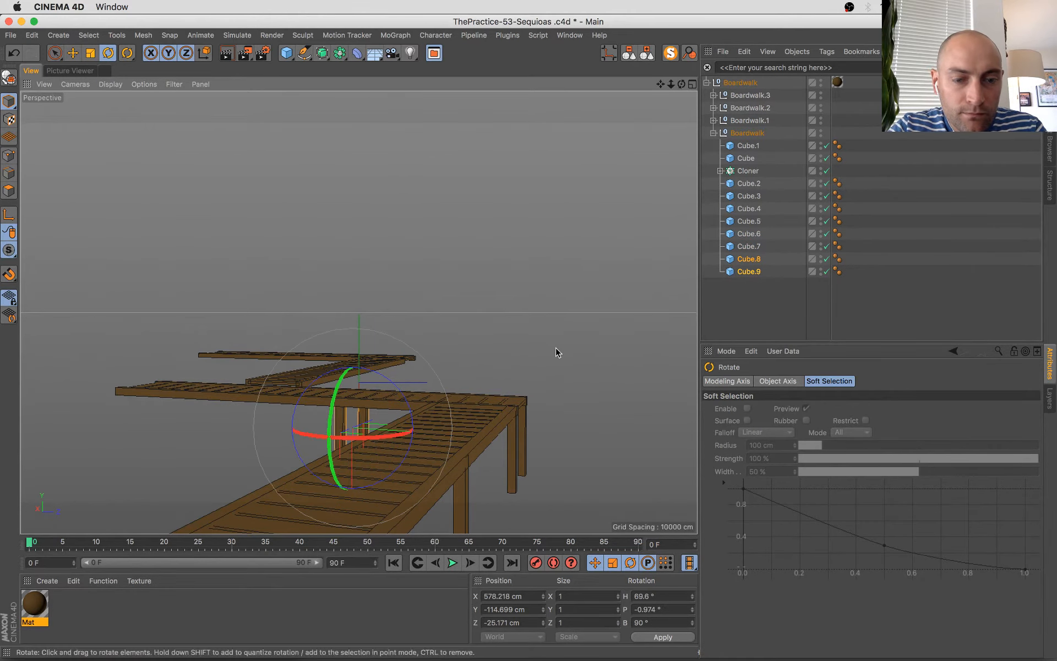
- In the Top view, move the rotated post pair under the second section's side rails, at about X 707 cm, Z -73 cm
click(692, 83)
scroll(503, 188, up, 5)
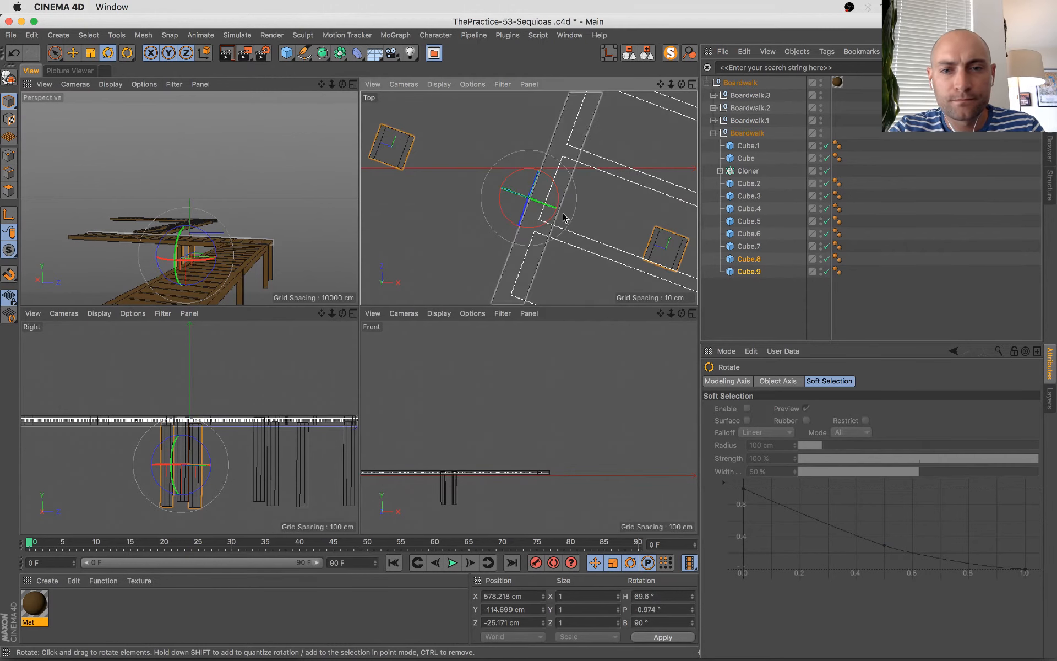
scroll(564, 217, down, 4)
key(e)
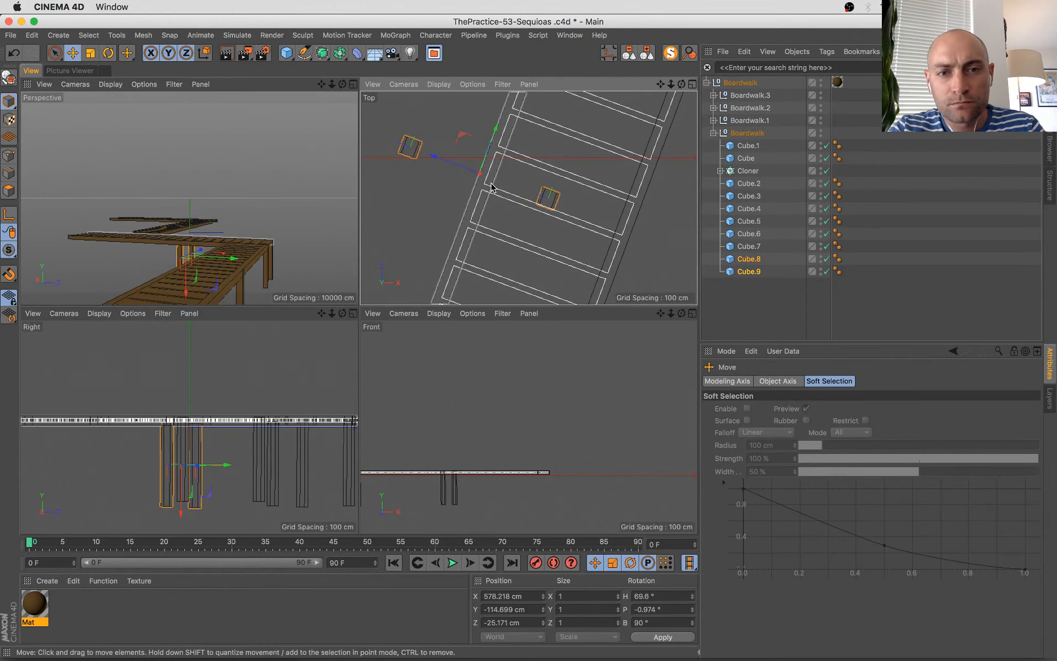
drag(492, 187, 535, 204)
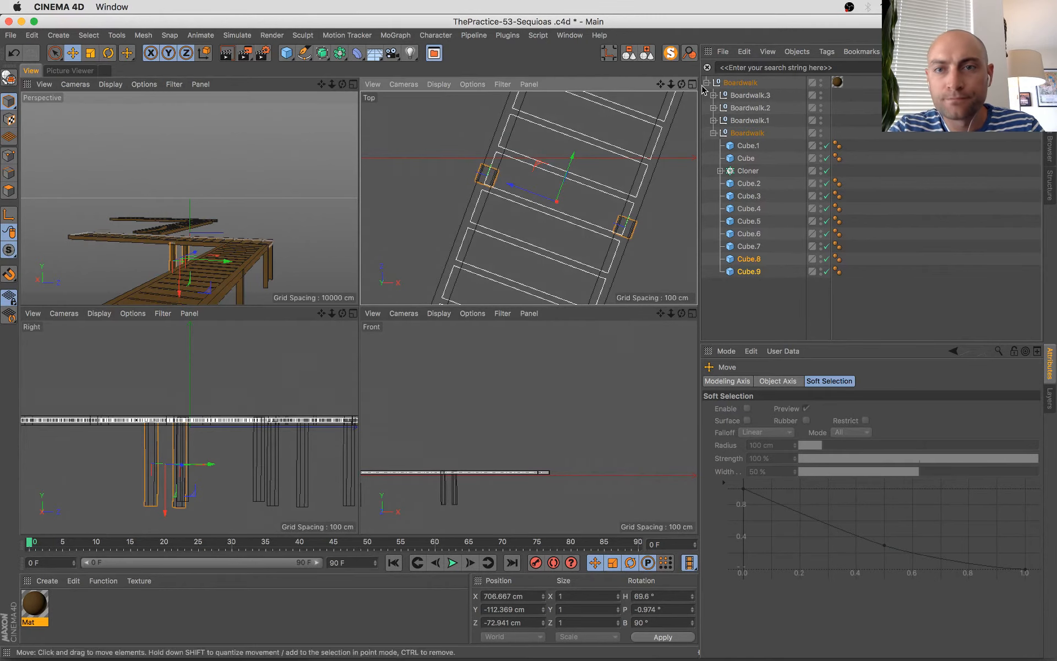
- Isolate the tree branches' Cloner with MagicSolo
click(670, 54)
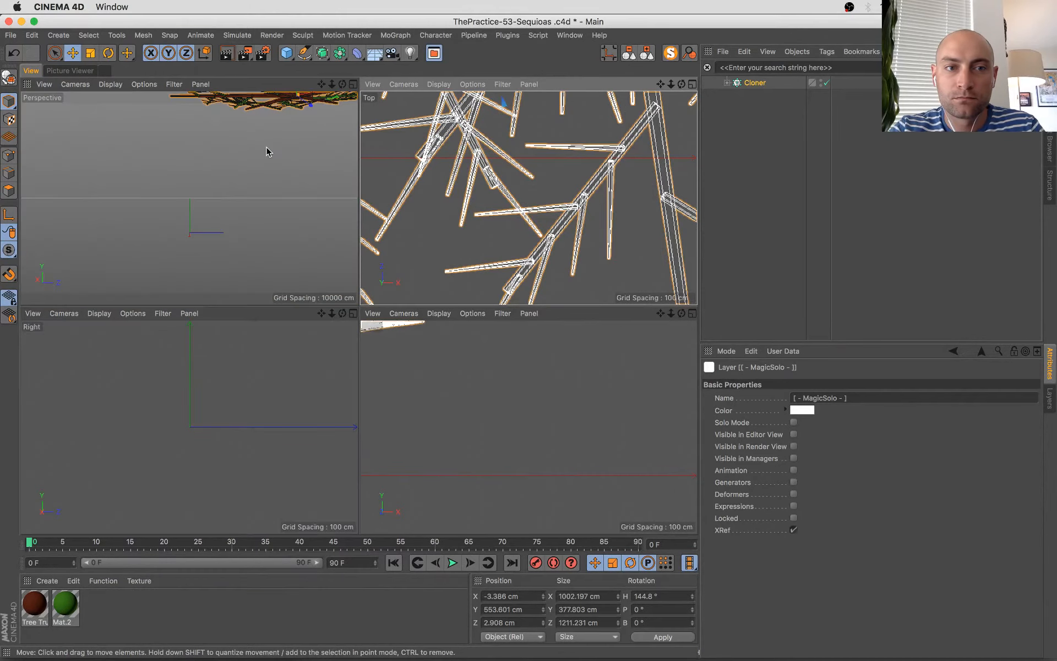
- Maximize the Perspective view and turn off MagicSolo to bring the whole scene back
click(353, 84)
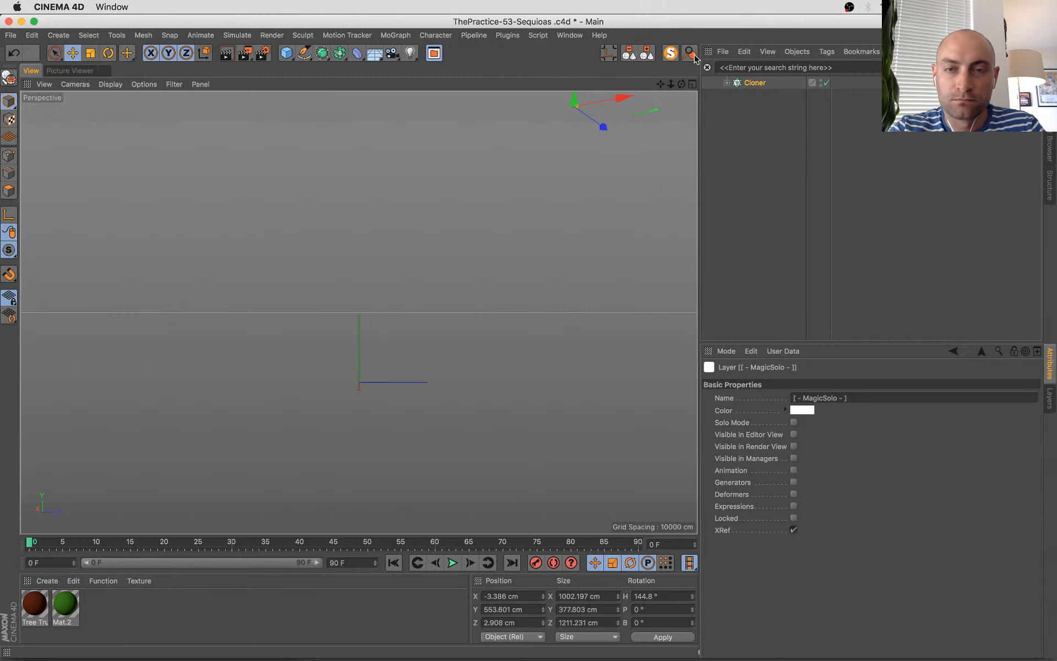
click(671, 55)
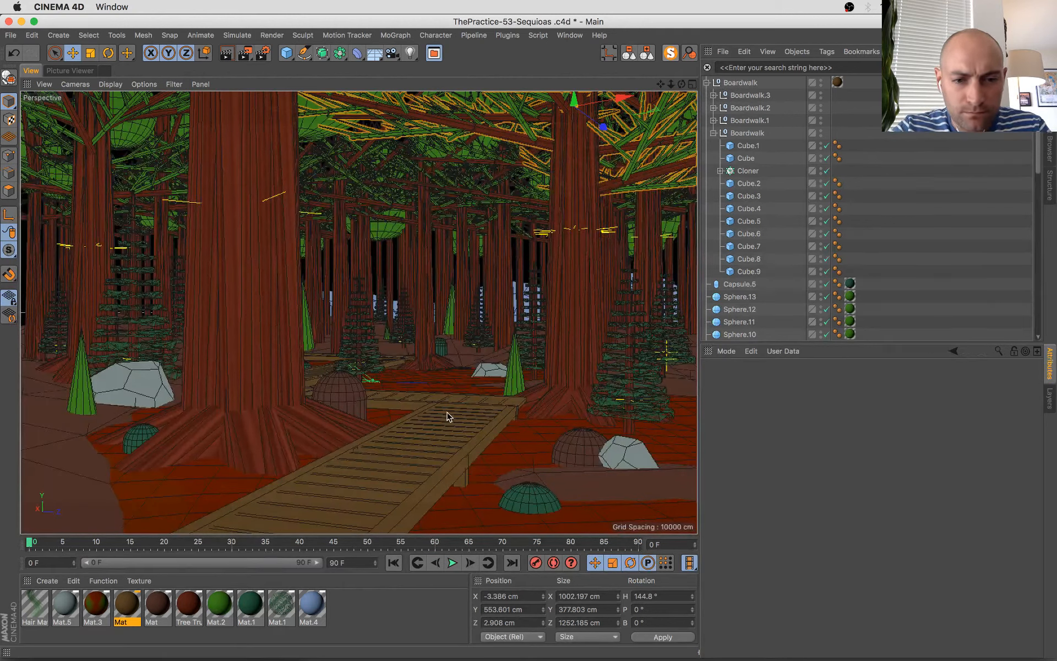
- Copy the brown capsule beside the large trunk, scale the copy to 97.2 × 194.4 × 97.2 cm and place it near X 1027, Y -27, Z -96 cm
click(341, 409)
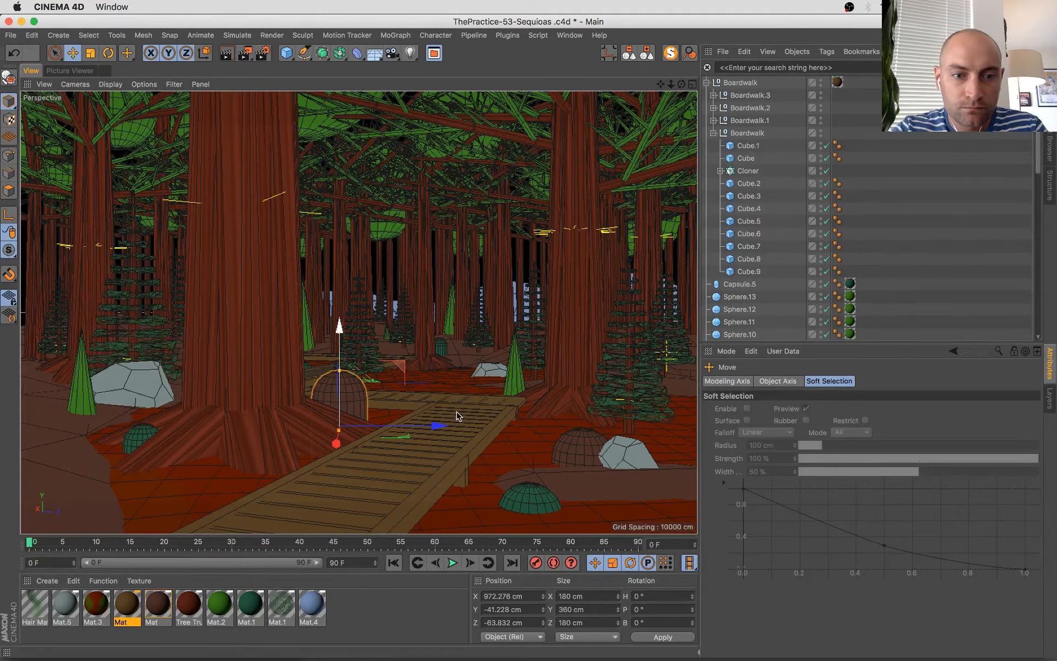
drag(465, 408, 347, 446)
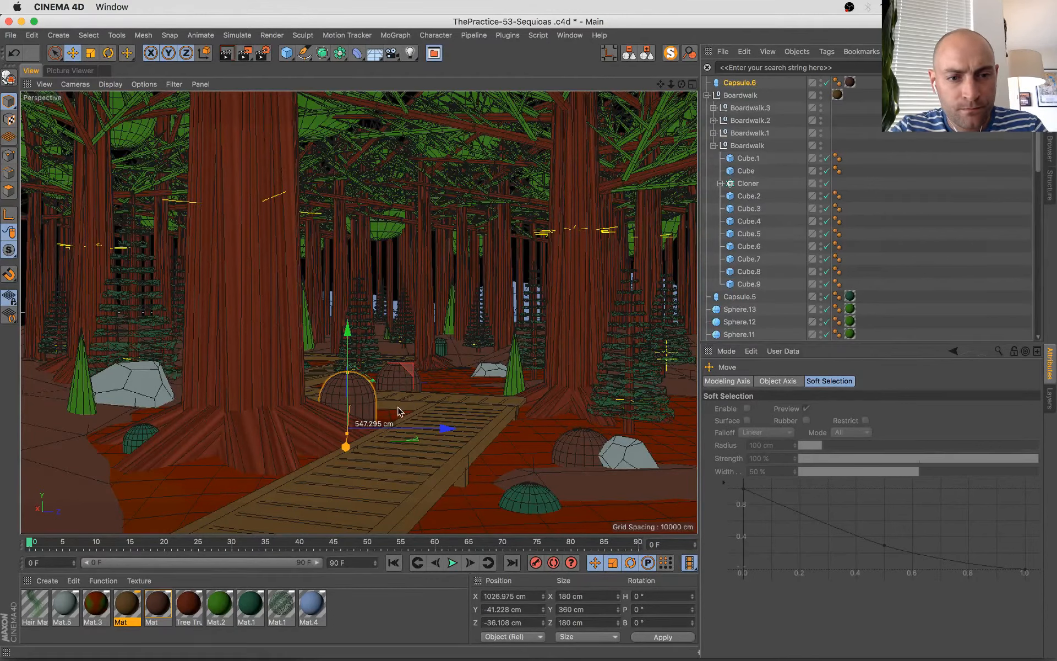
key(t)
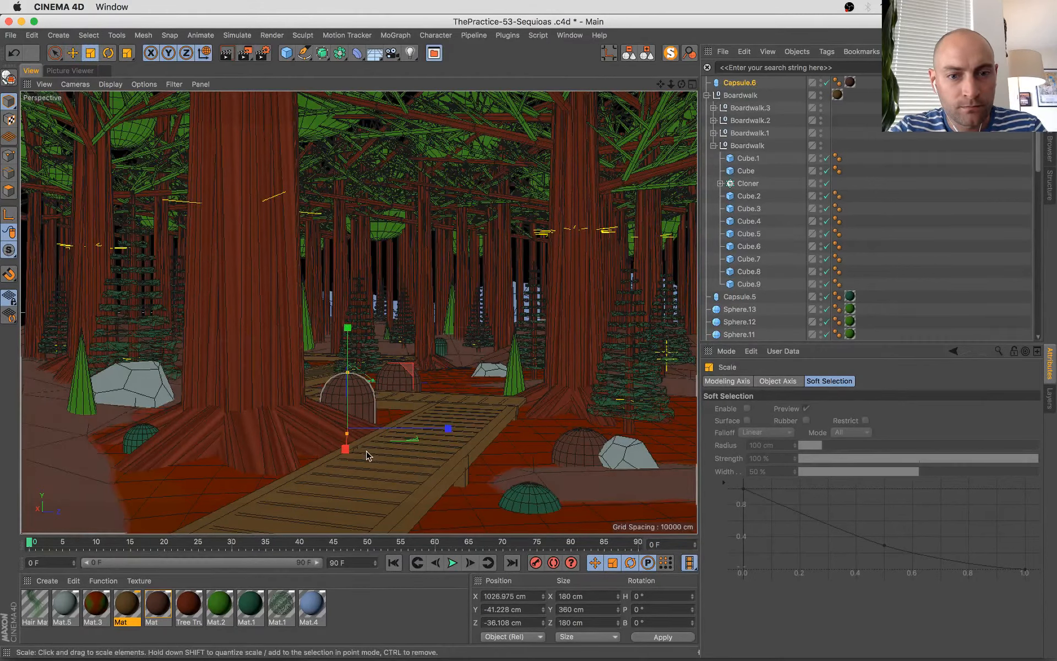
drag(349, 484, 331, 340)
key(e)
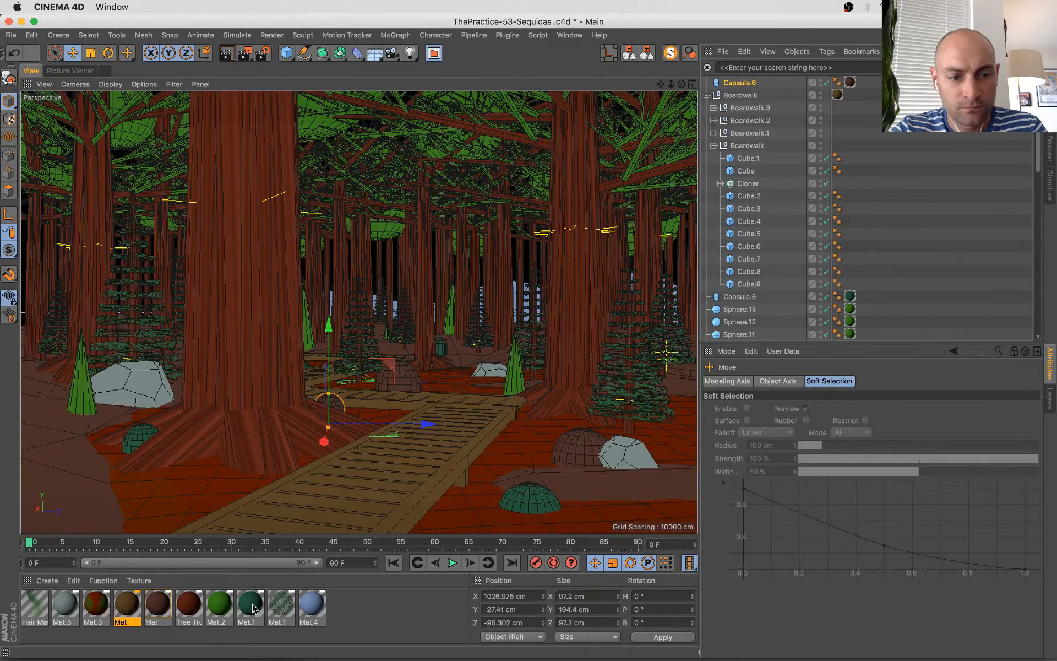
- Apply the dark green Mat.1 material to the small capsule copy and delete its brown material tag
drag(253, 607, 338, 407)
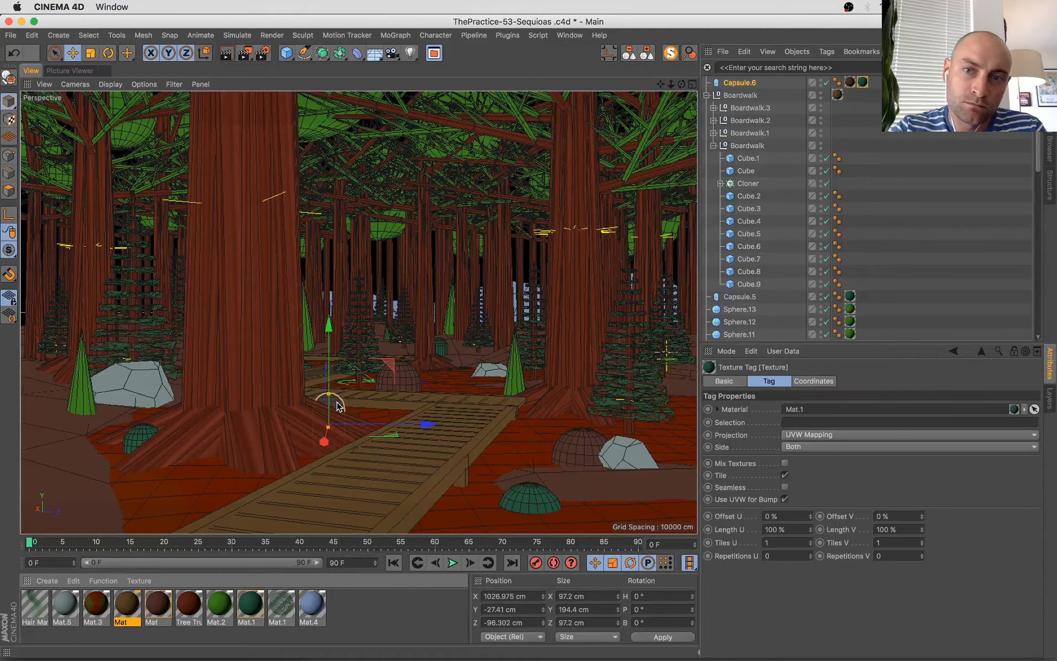
click(849, 82)
key(Delete)
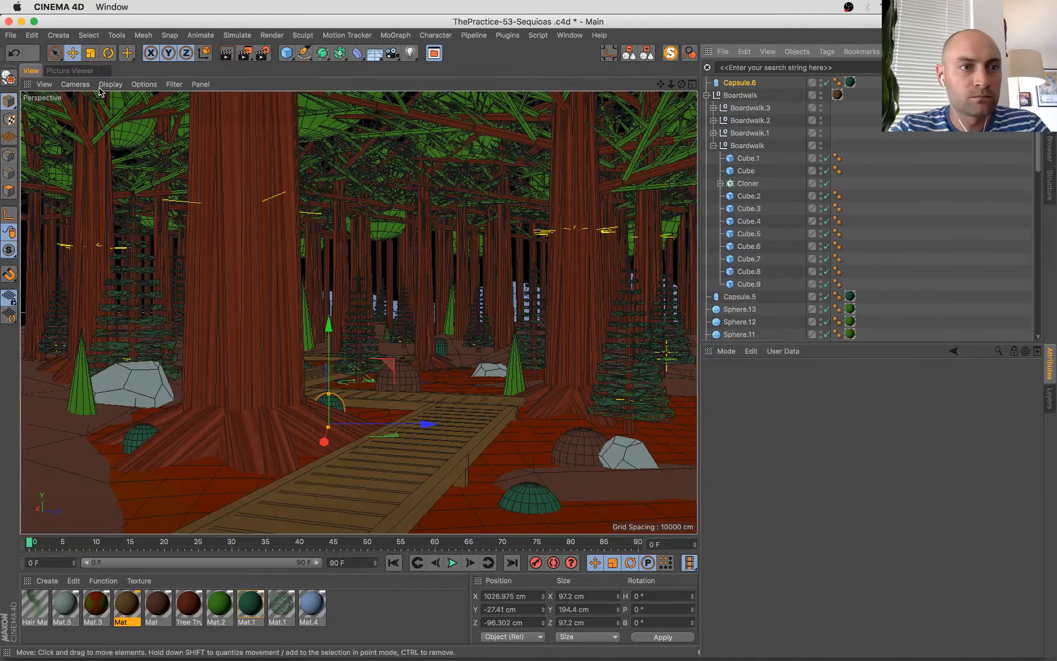
- Compare the render in progress with the previous finished render in the Picture Viewer
click(88, 71)
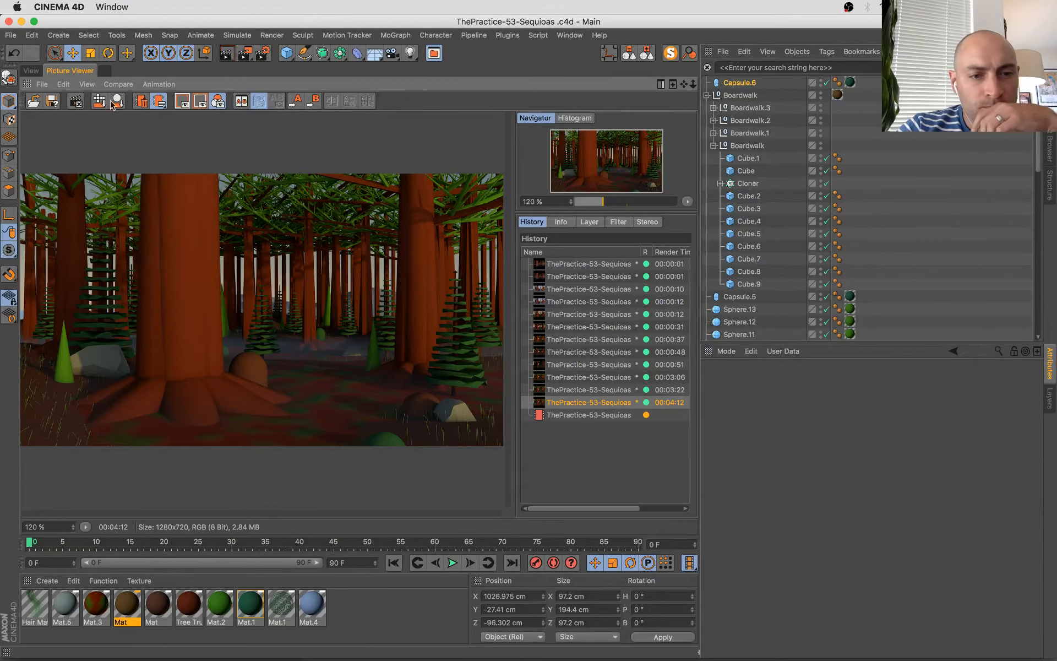
scroll(322, 315, down, 1)
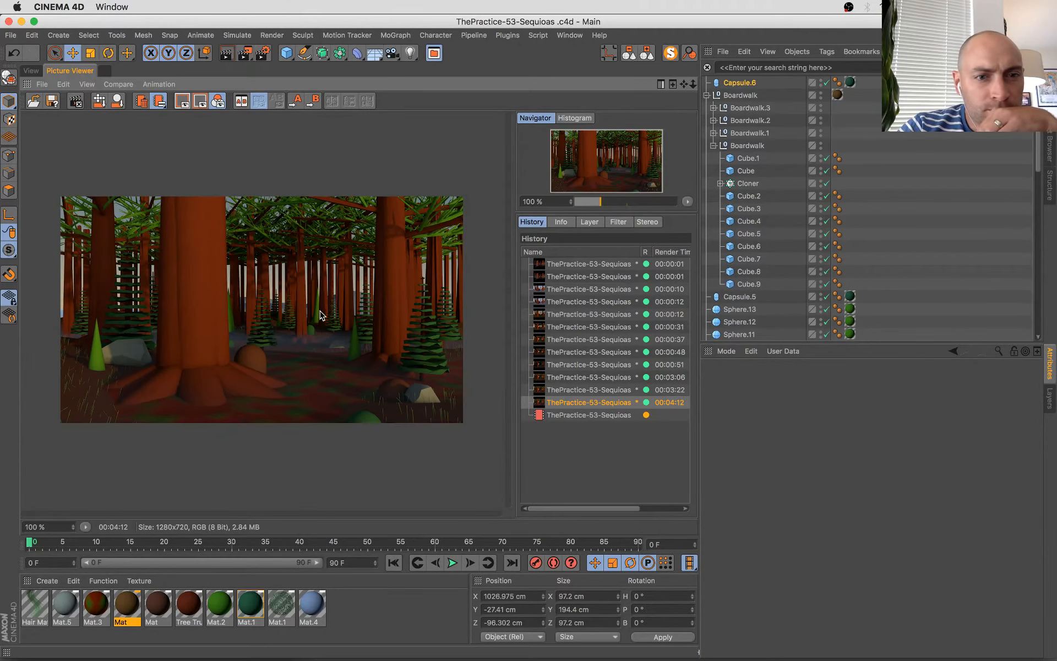
click(590, 414)
scroll(222, 275, up, 1)
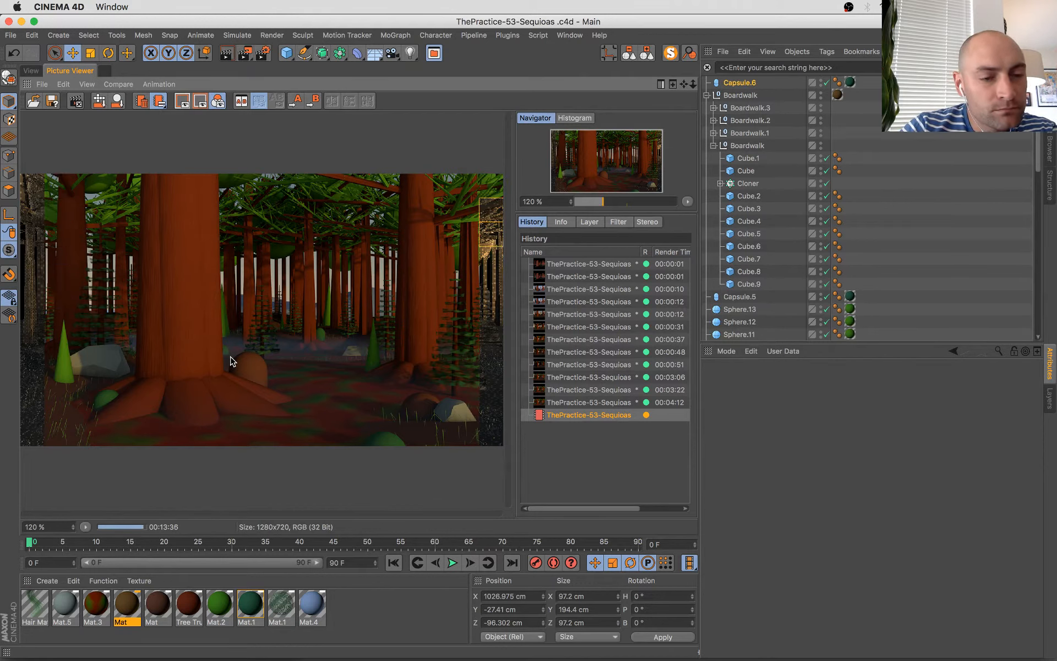
scroll(216, 386, down, 1)
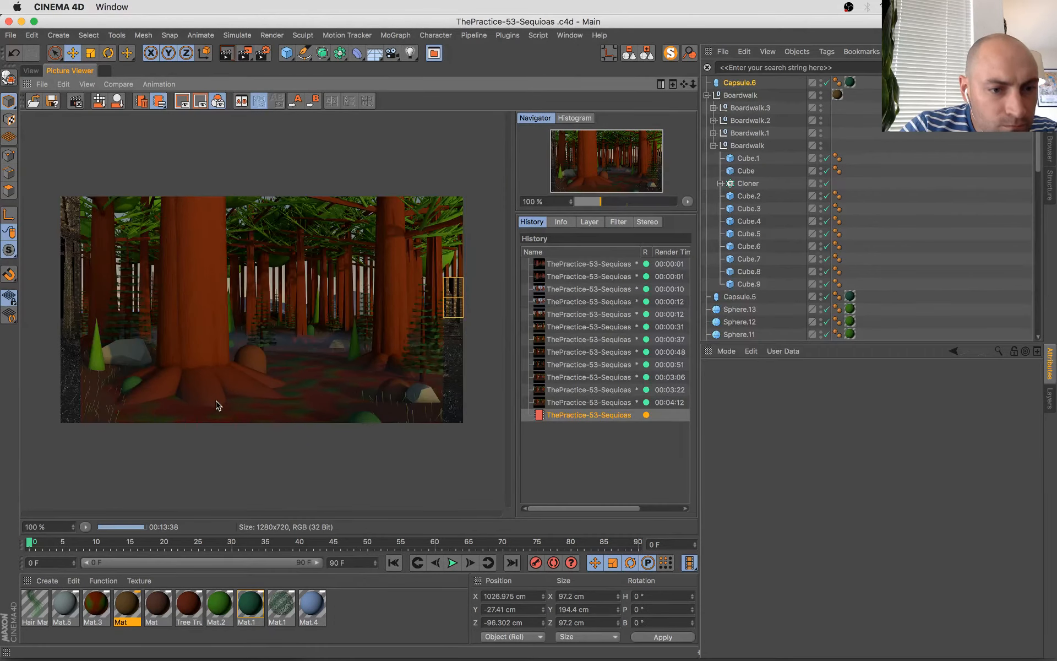
scroll(217, 406, up, 1)
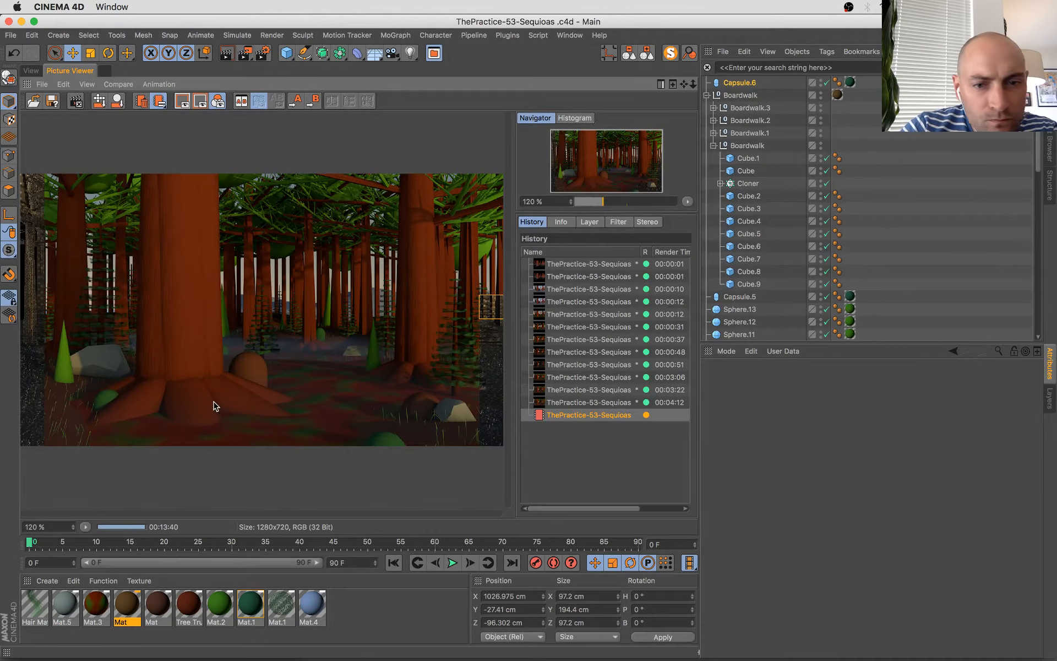
click(579, 402)
click(577, 415)
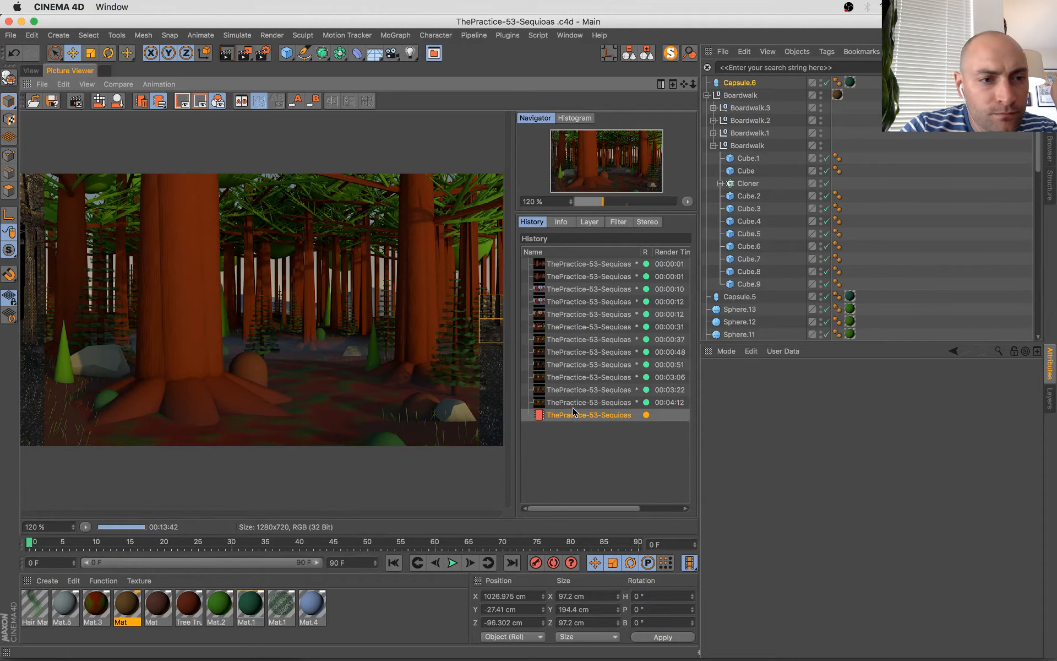
click(574, 404)
click(573, 418)
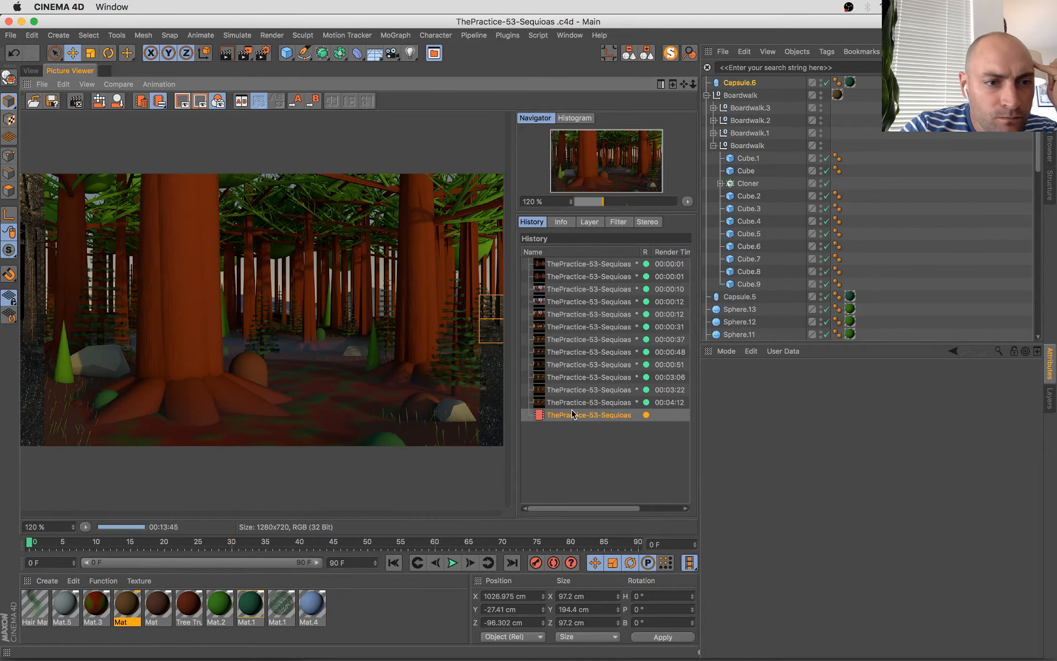
- Collapse the object hierarchy and set the Global Illumination gamma to 1.2 in the render settings
click(652, 56)
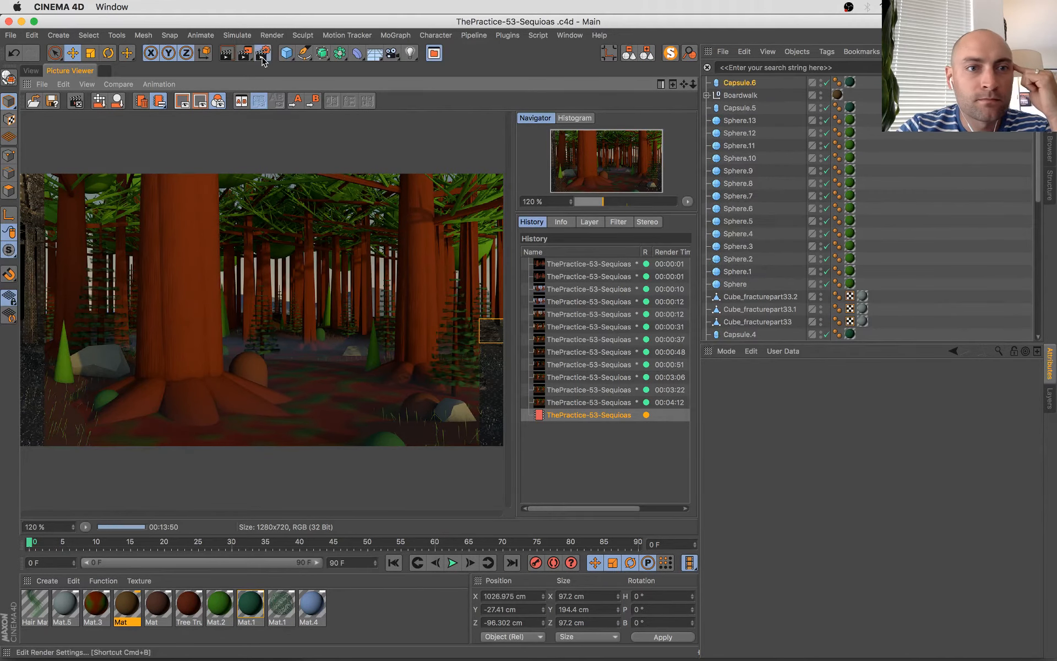
click(264, 53)
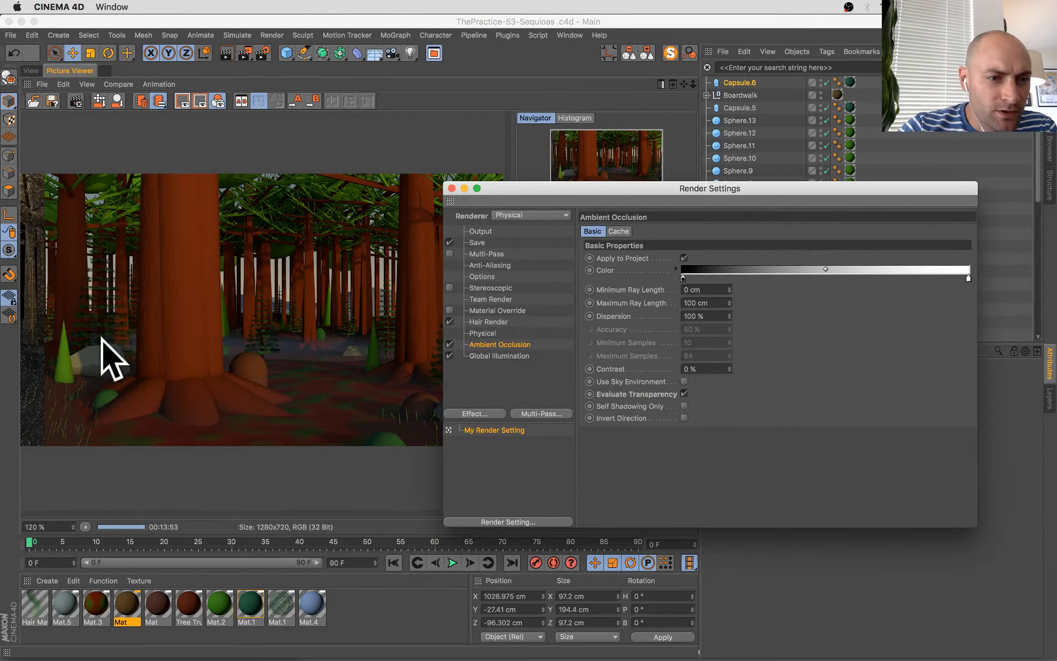
click(497, 356)
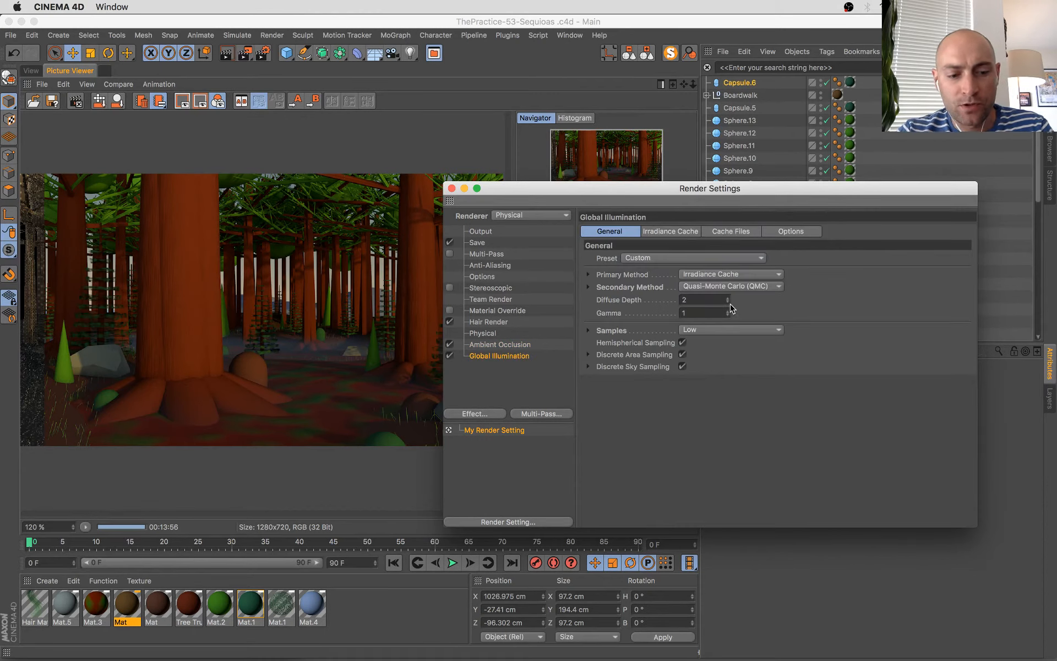
text(.2)
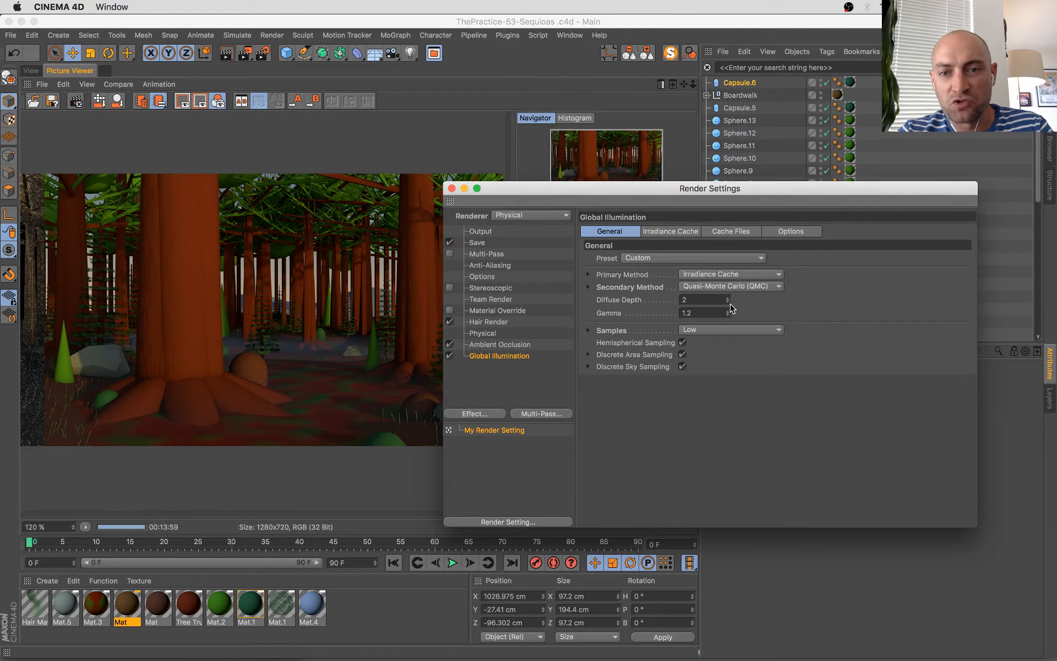
key(Return)
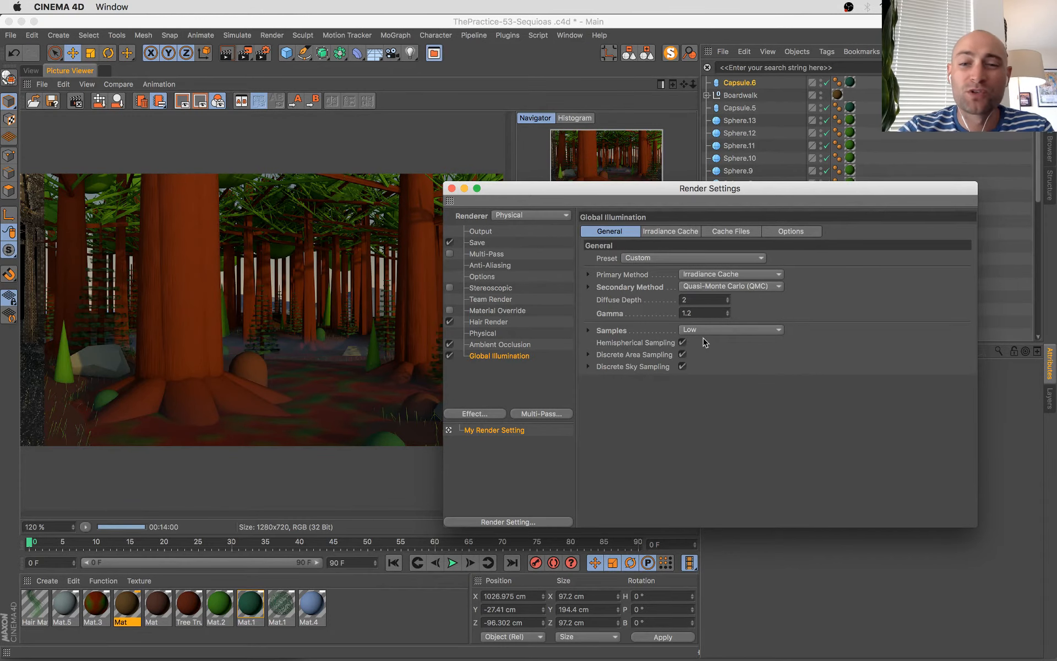
click(451, 189)
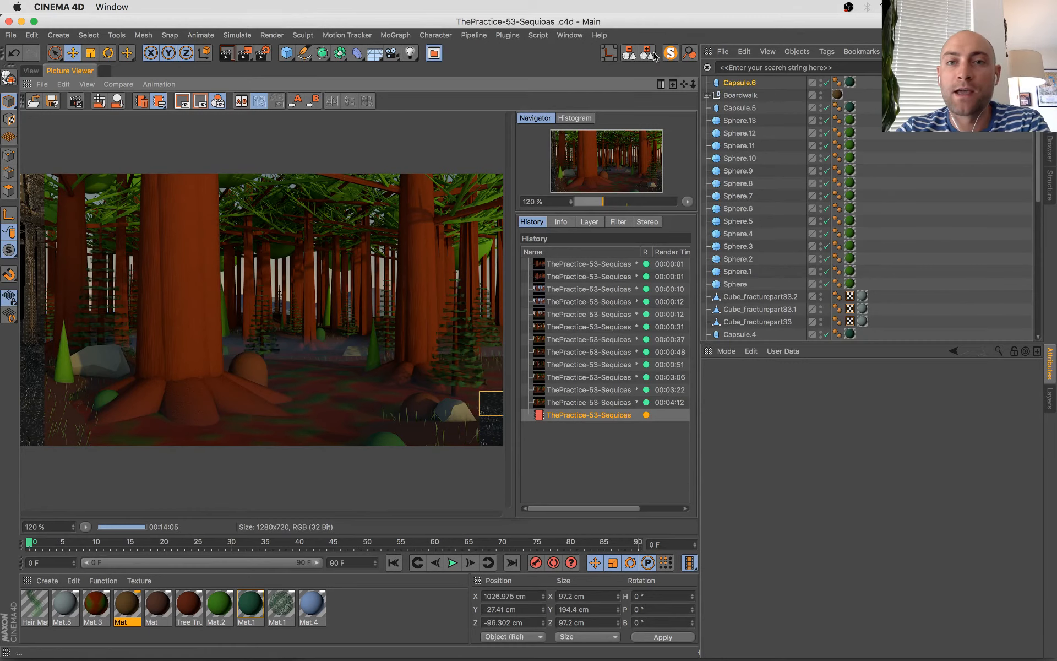
- Raise the Physical Sky's intensity to 138% and save the project
scroll(808, 236, down, 10)
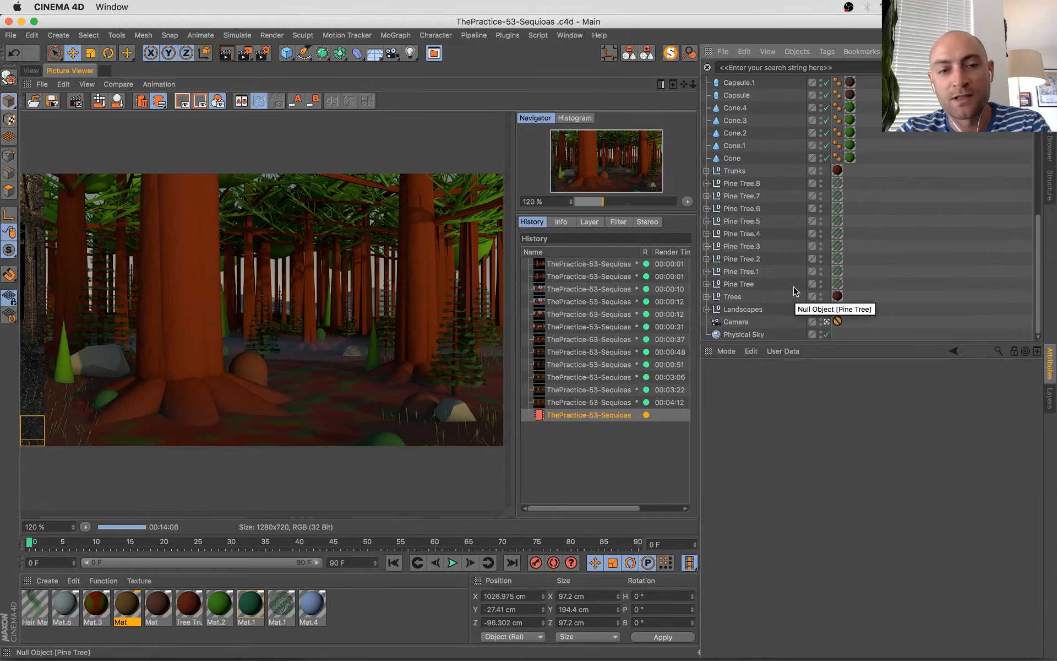
click(743, 335)
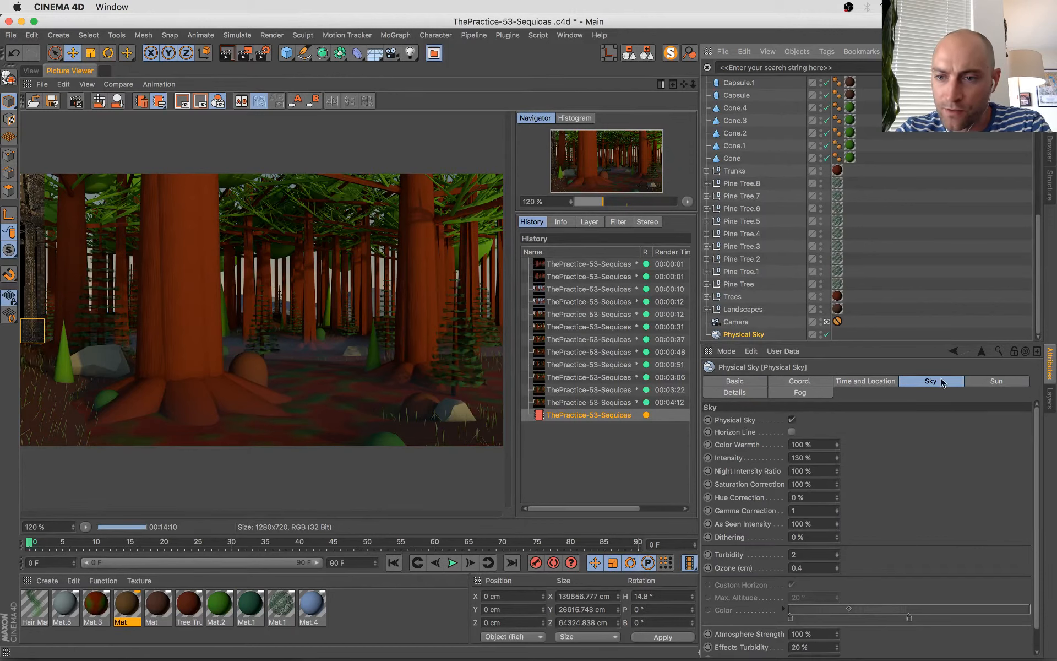
drag(839, 455, 836, 455)
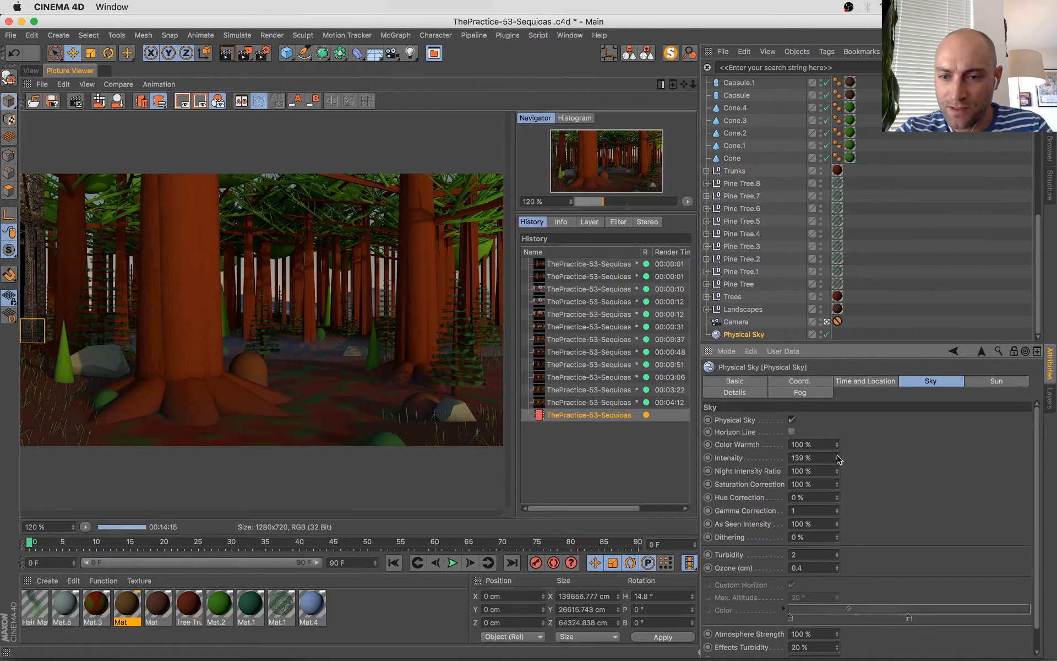
drag(837, 455, 834, 463)
key(super+s)
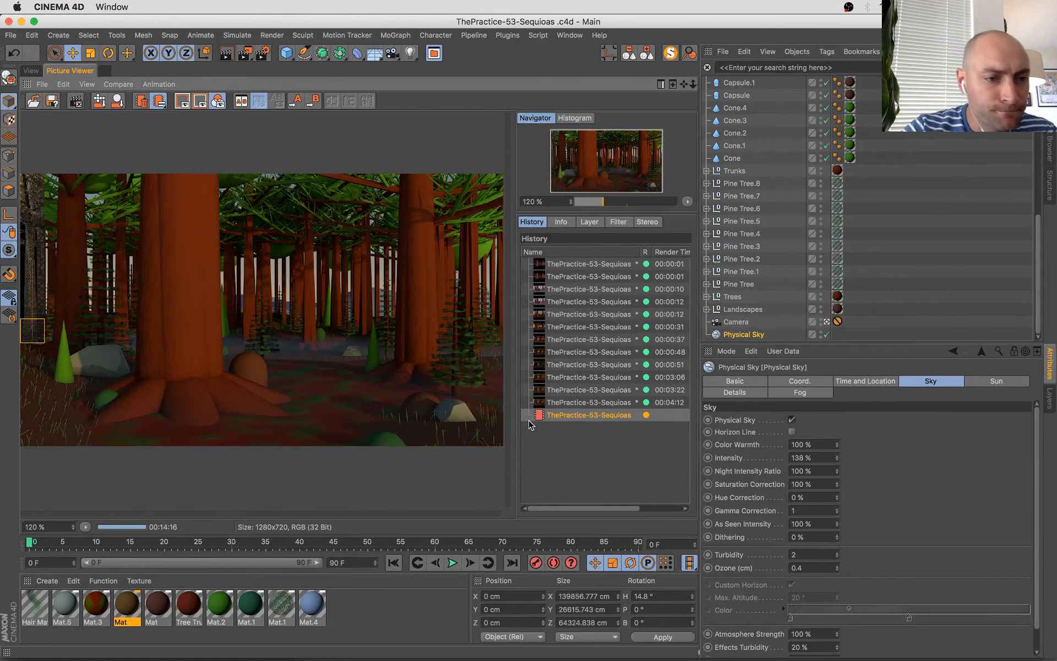
- Review the newest render against the three earlier ones and inspect its forest floor and background trees up close
scroll(239, 415, down, 1)
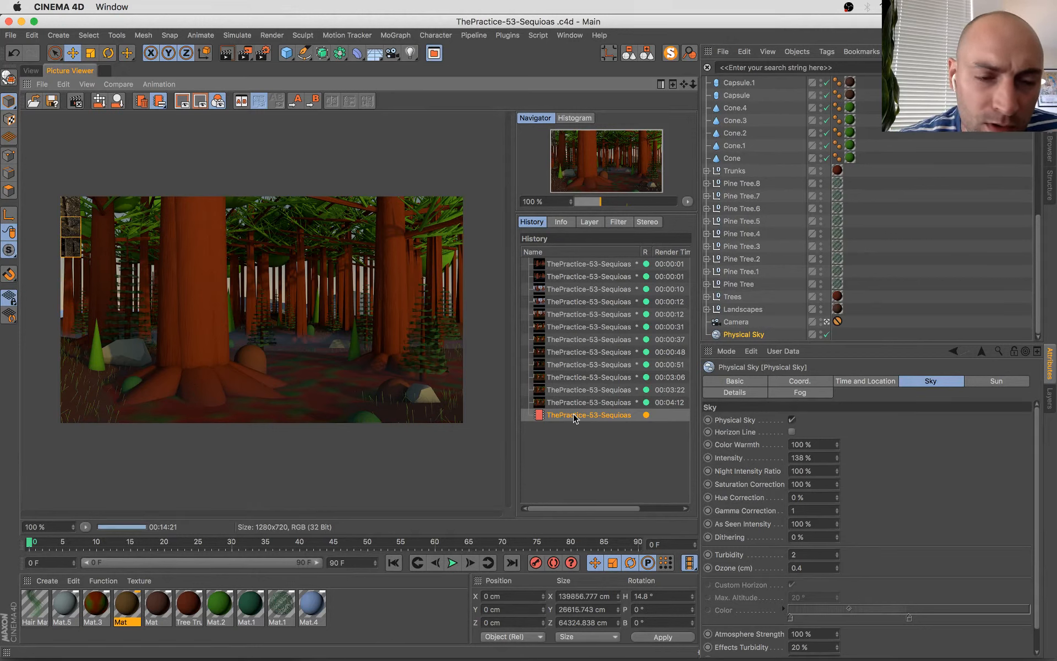
key(Up)
key(Up)
key(Up)
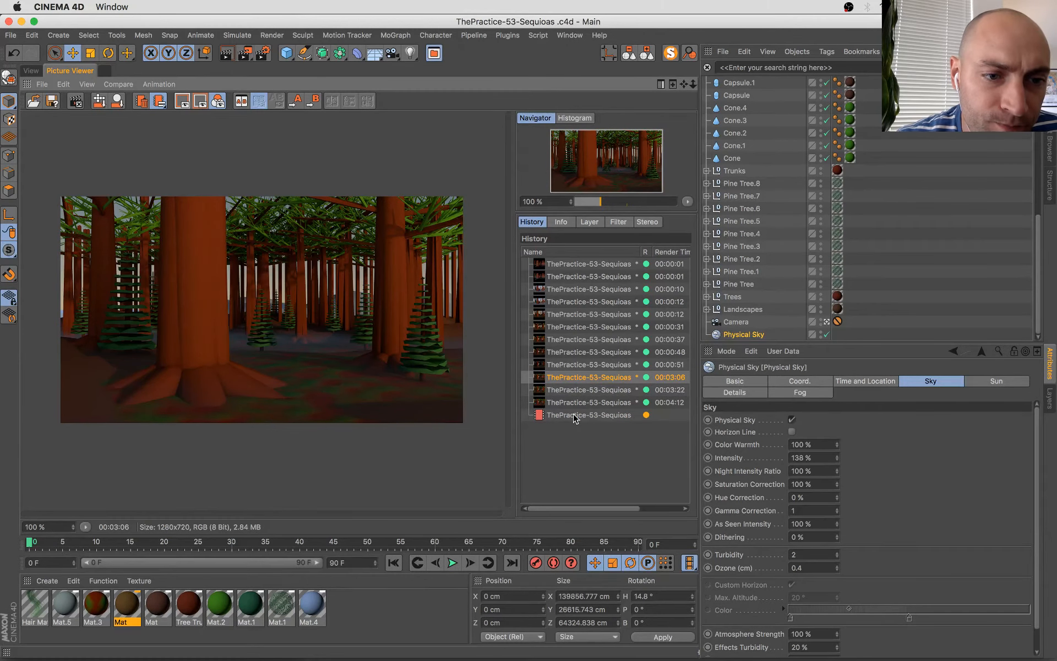
key(Down)
key(Down)
key(Down)
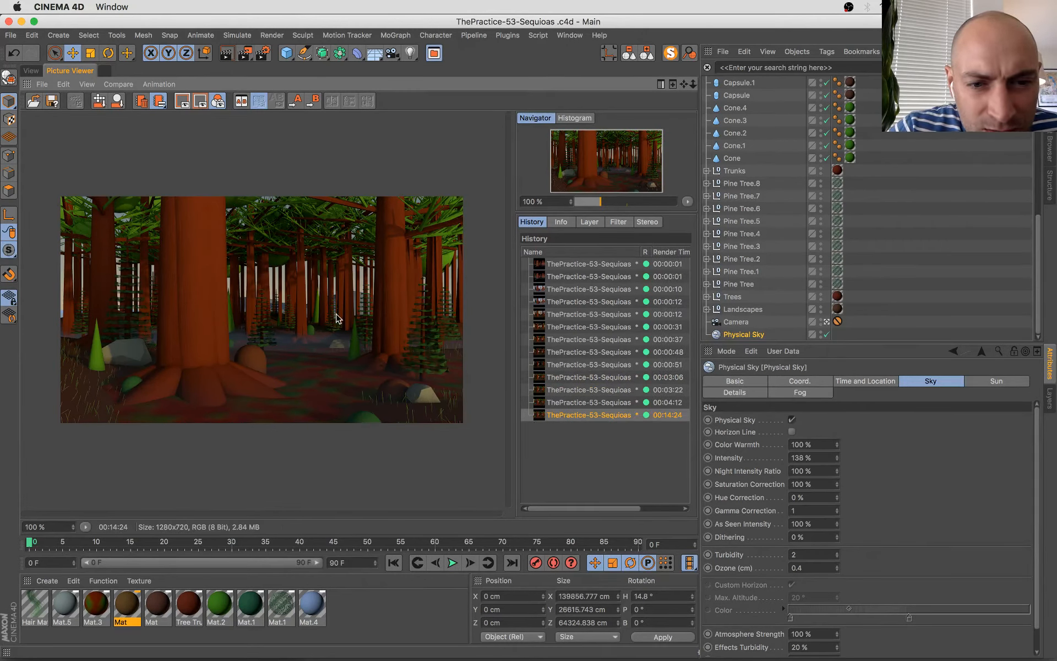
scroll(335, 318, up, 1)
scroll(248, 357, up, 3)
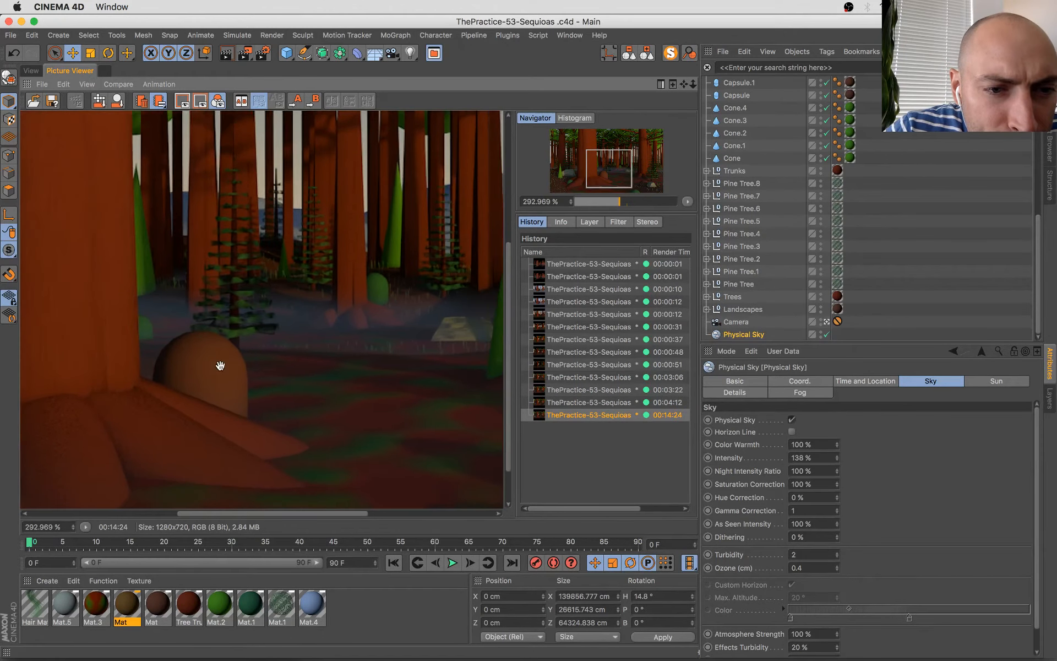
scroll(259, 325, down, 4)
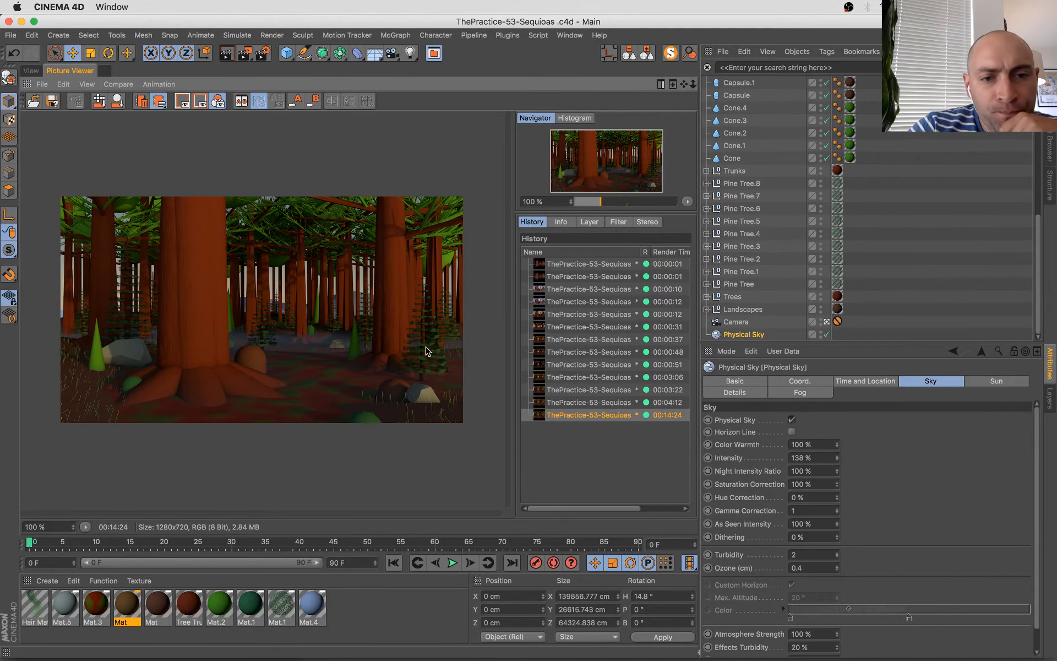
- Compare the two latest renders, 00:04:12 and 00:14:24, by switching back and forth between them
scroll(385, 358, up, 1)
click(590, 403)
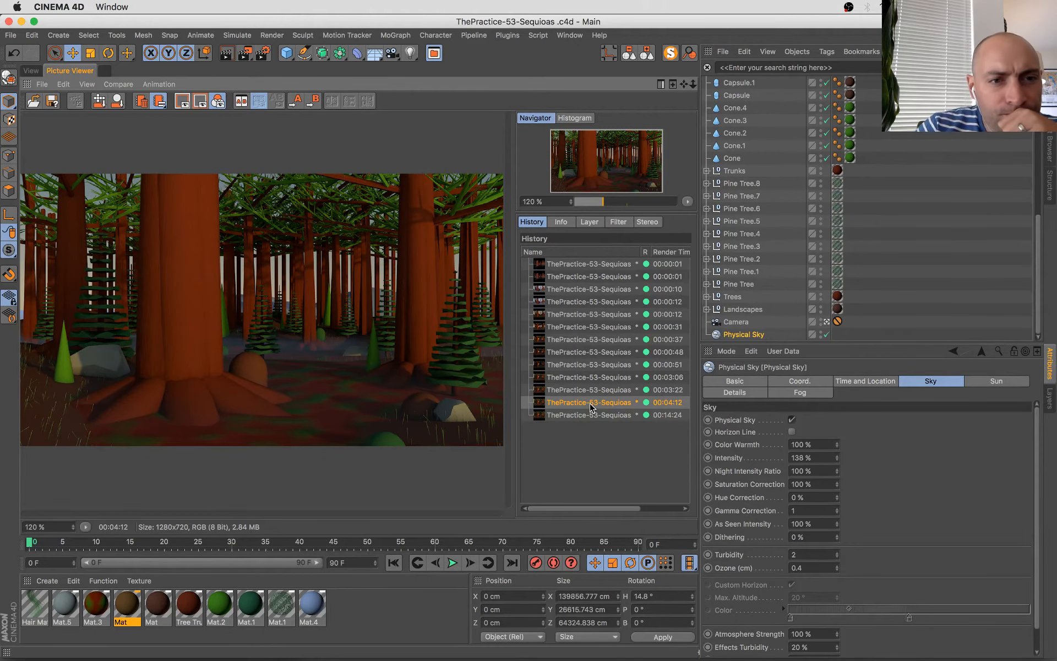
key(Down)
key(Up)
key(Down)
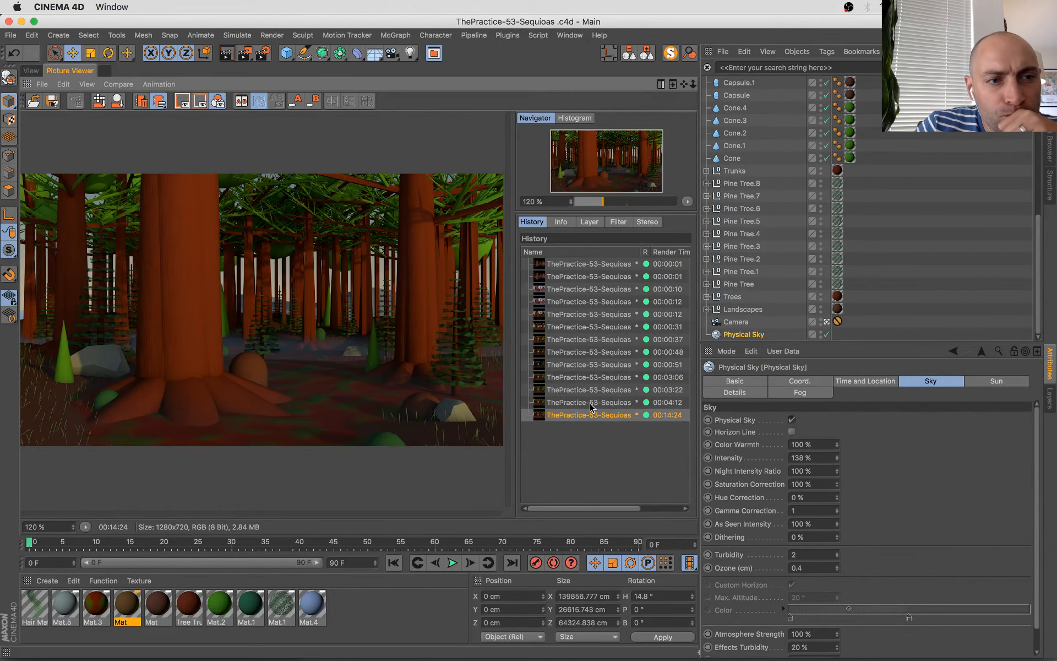
key(Up)
key(Down)
key(Up)
key(Down)
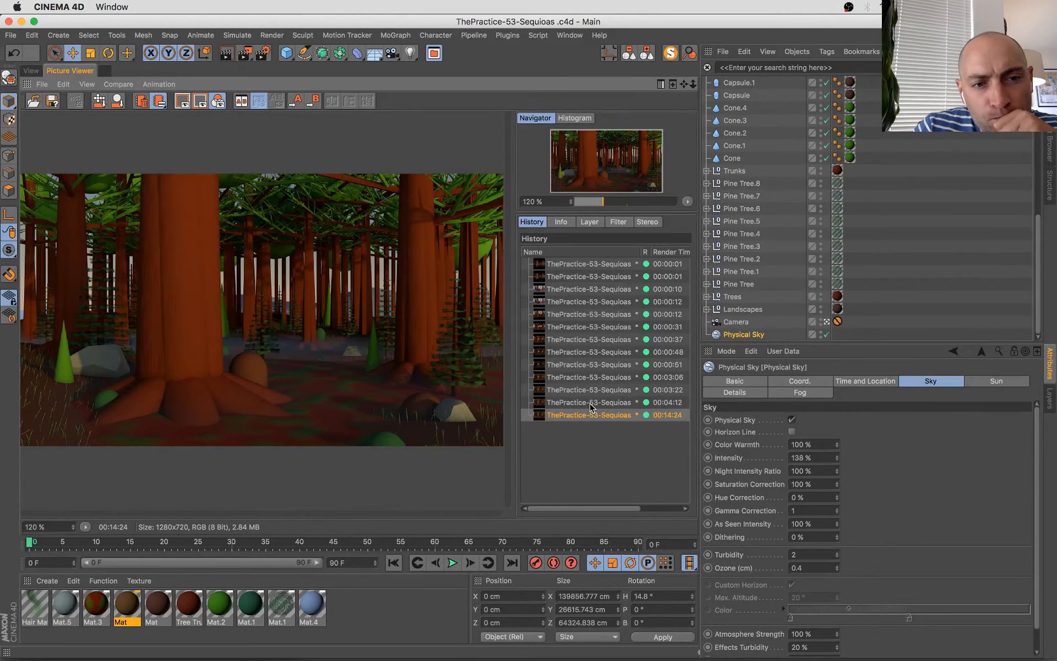
- In the pine tree material's alpha noise, set Global Scale to 56%, High Clip to 58% and Low Clip to 42%
double_click(282, 605)
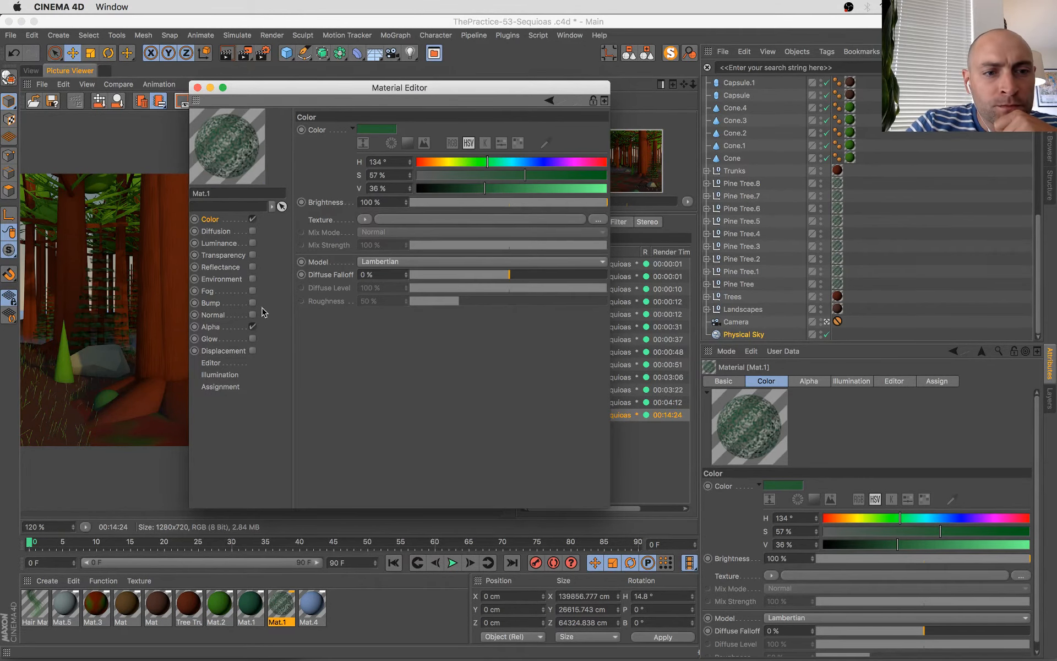
click(220, 327)
click(377, 230)
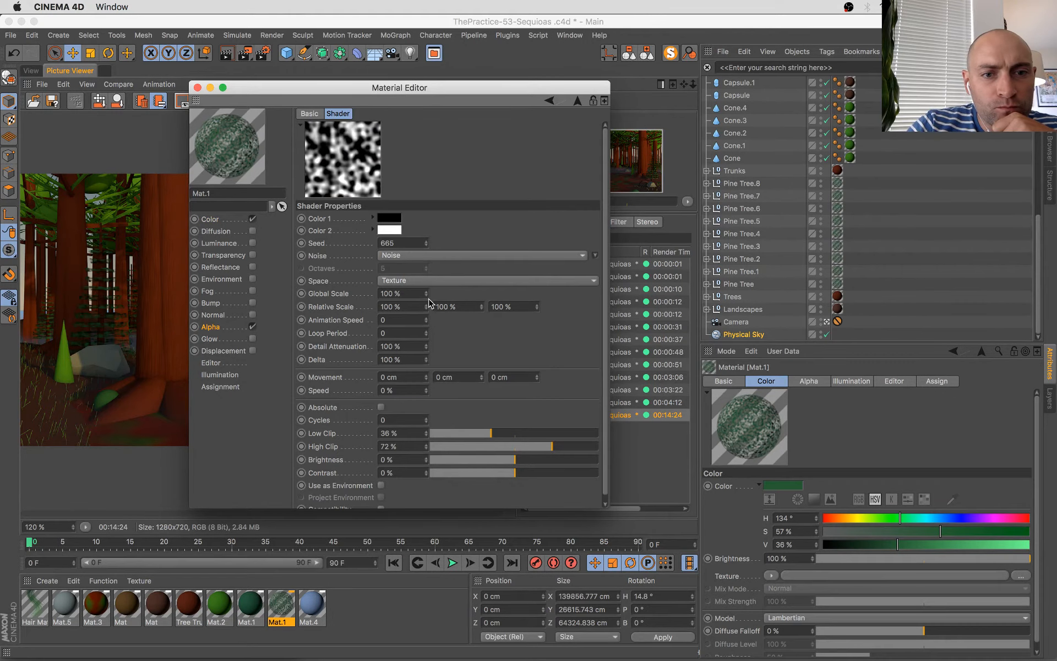
drag(426, 295, 411, 295)
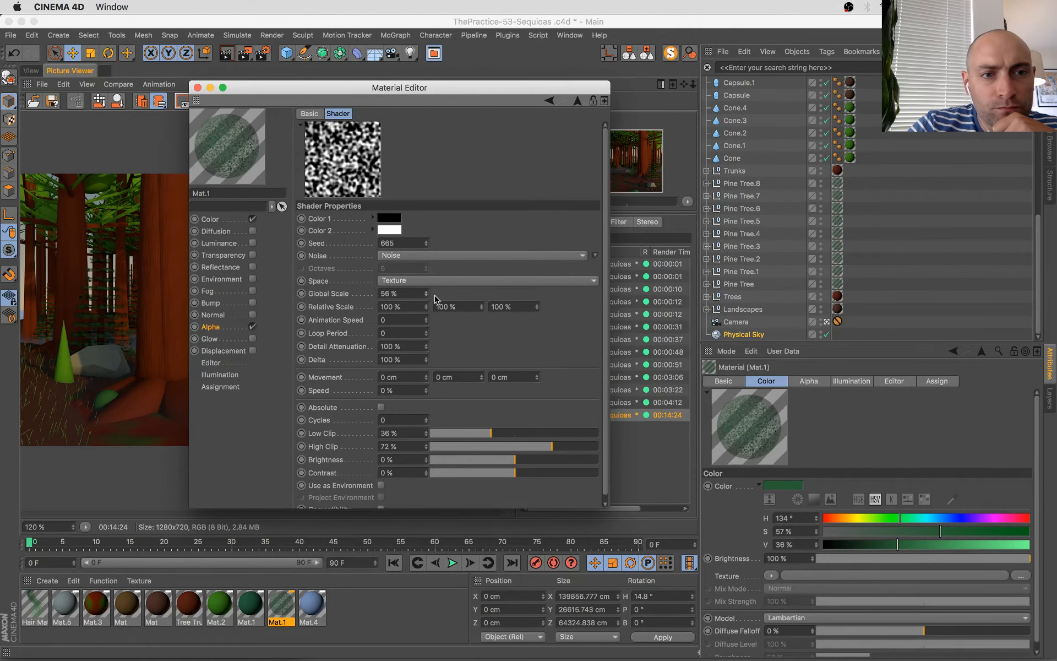
click(522, 446)
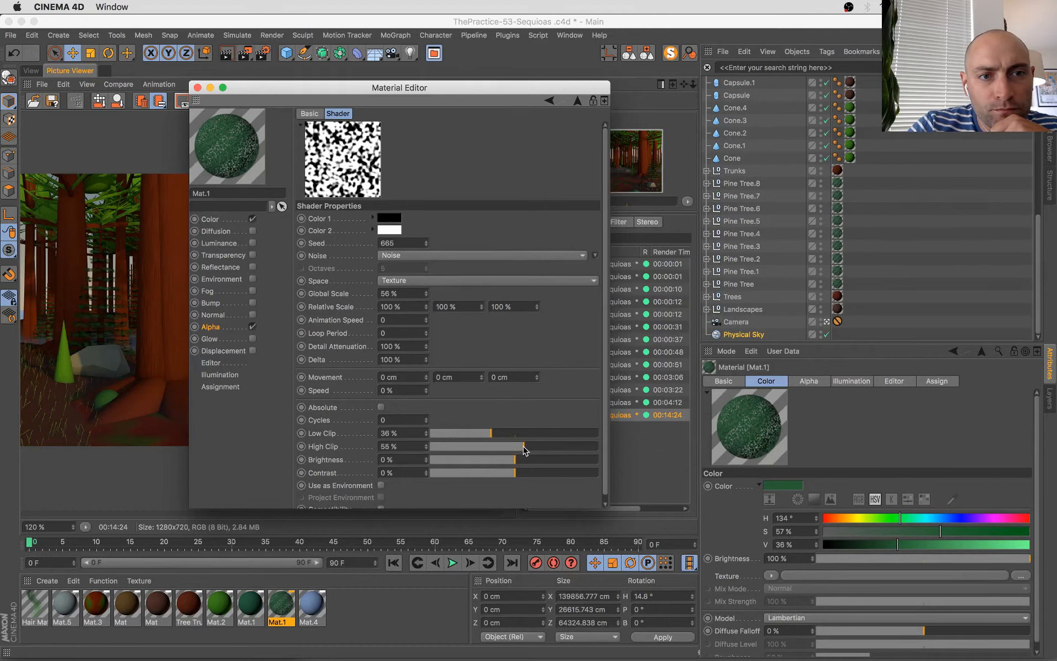
drag(523, 449, 528, 449)
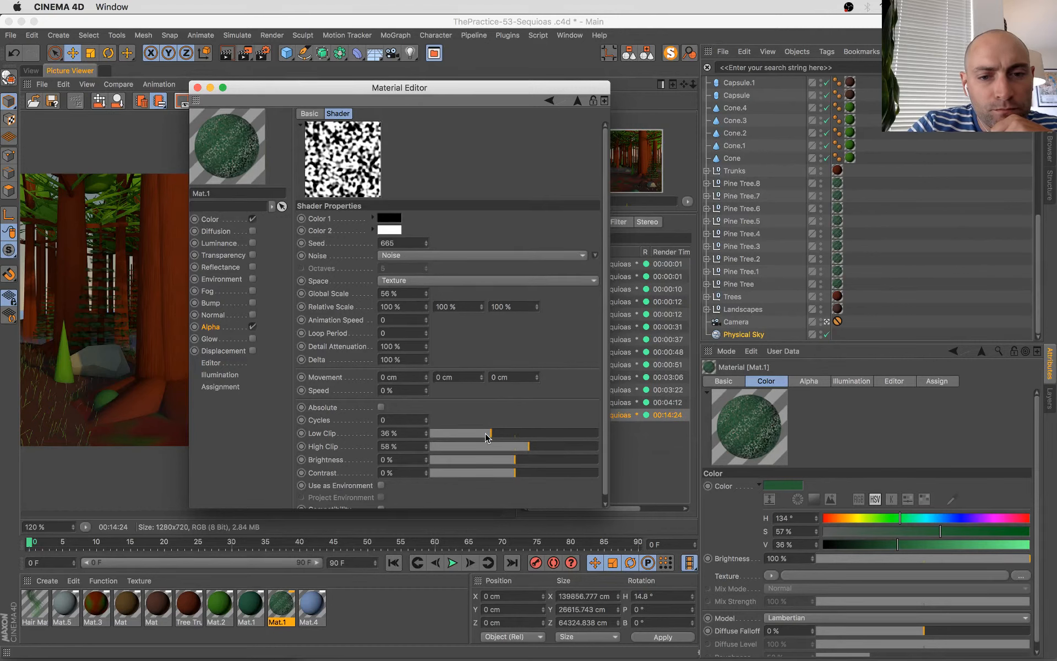
drag(486, 433, 503, 434)
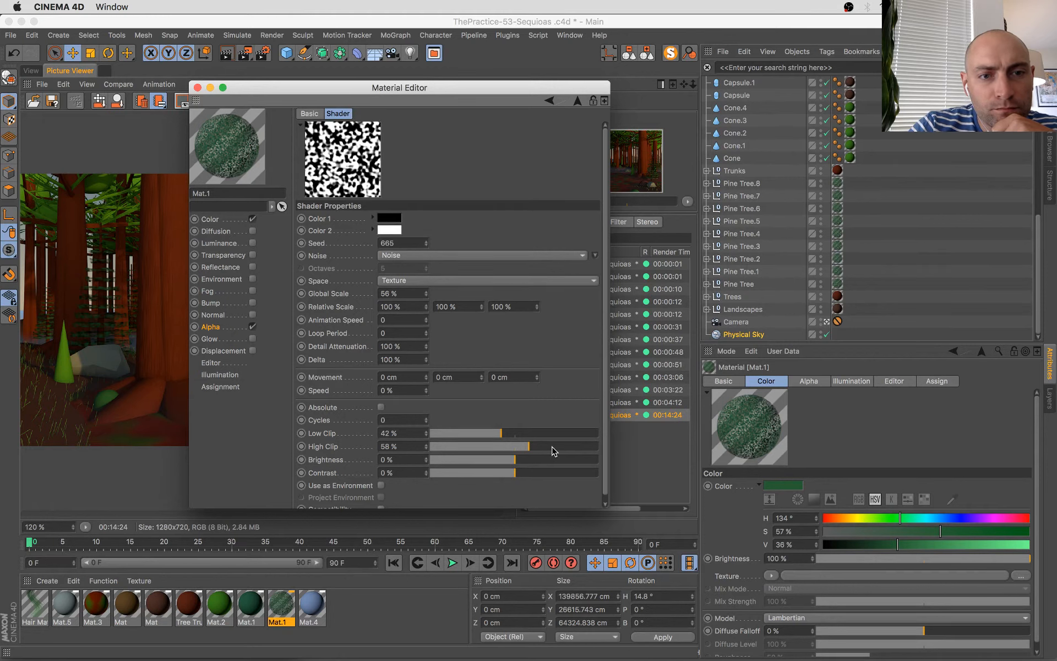
- Refine the pine alpha noise to a High Clip of 62% and a Global Scale of 64%, and save the project
drag(547, 447, 501, 435)
click(460, 433)
click(549, 446)
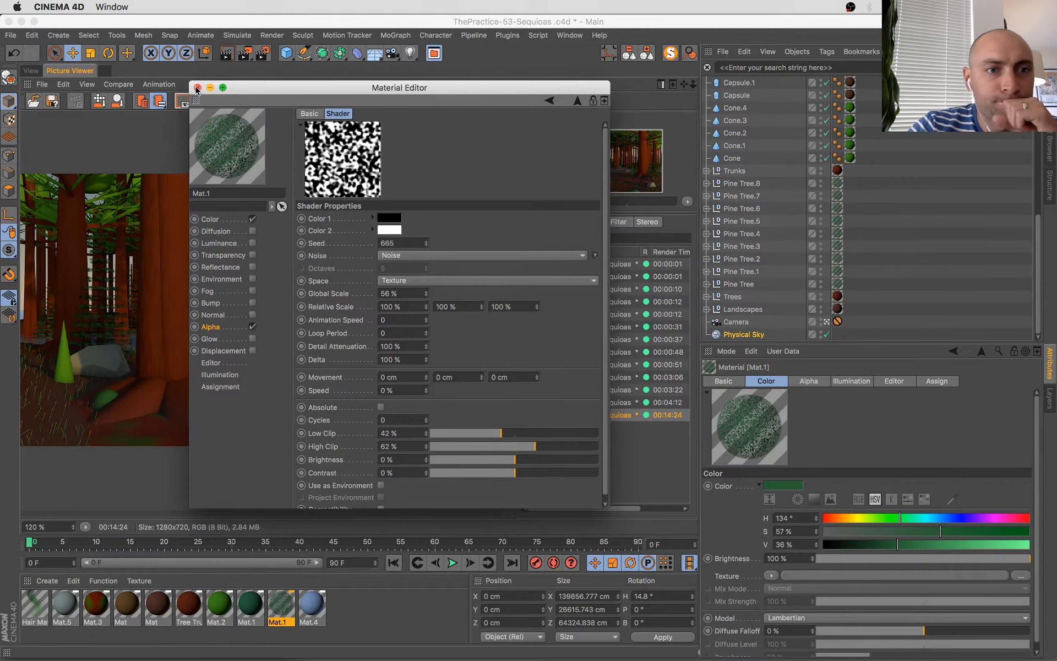
drag(425, 293, 426, 291)
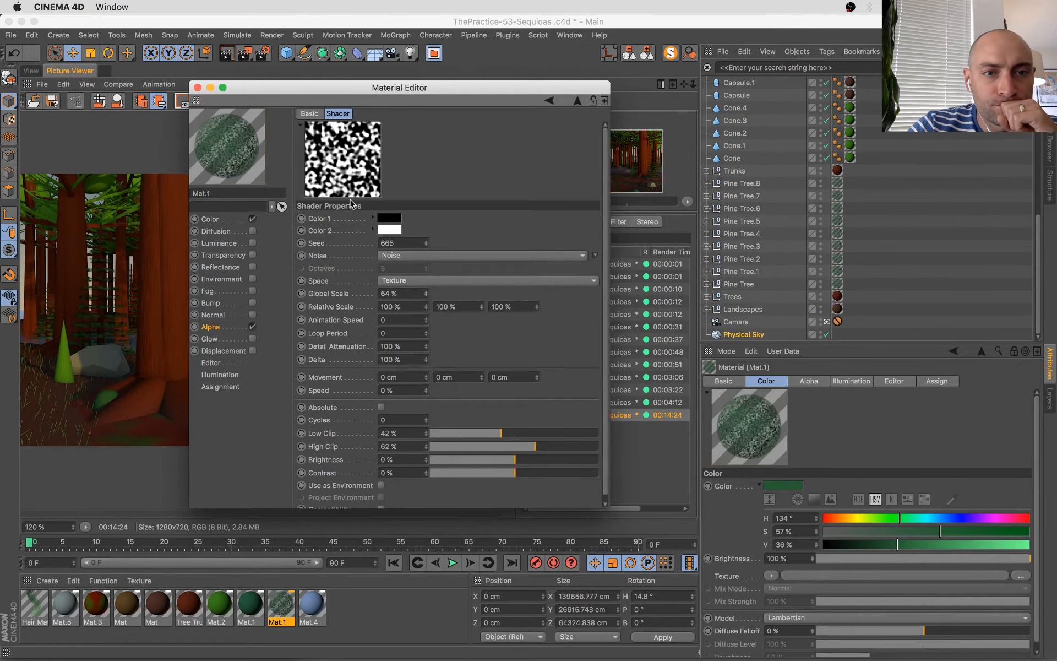
click(197, 88)
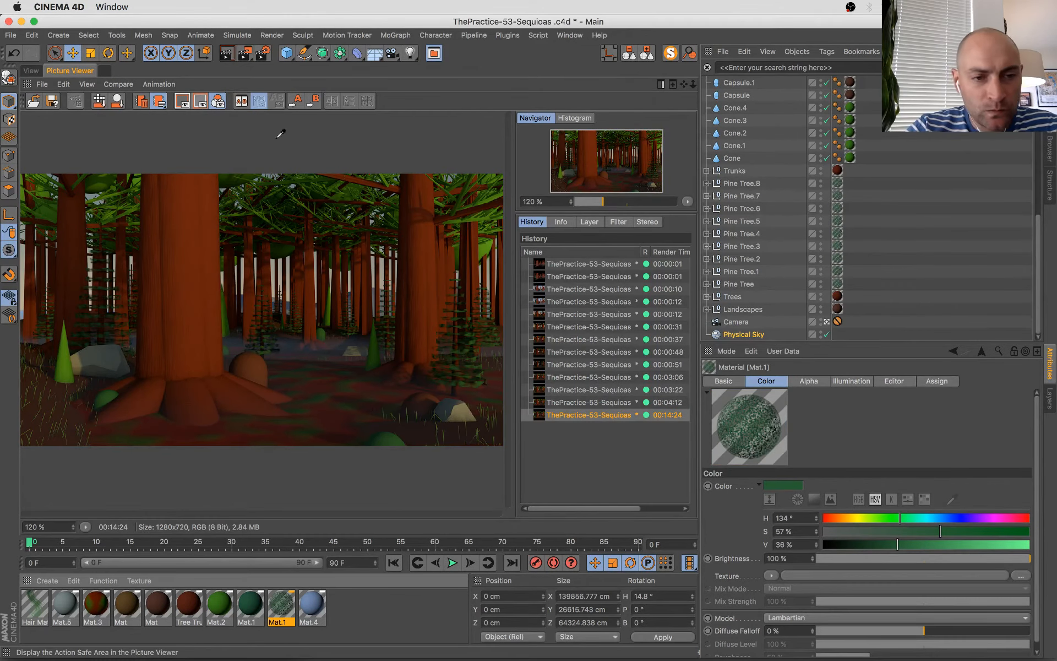
key(super+s)
- Compare the 00:04:12 and 00:14:24 renders once more and check the latest one against the viewport
click(572, 402)
click(574, 415)
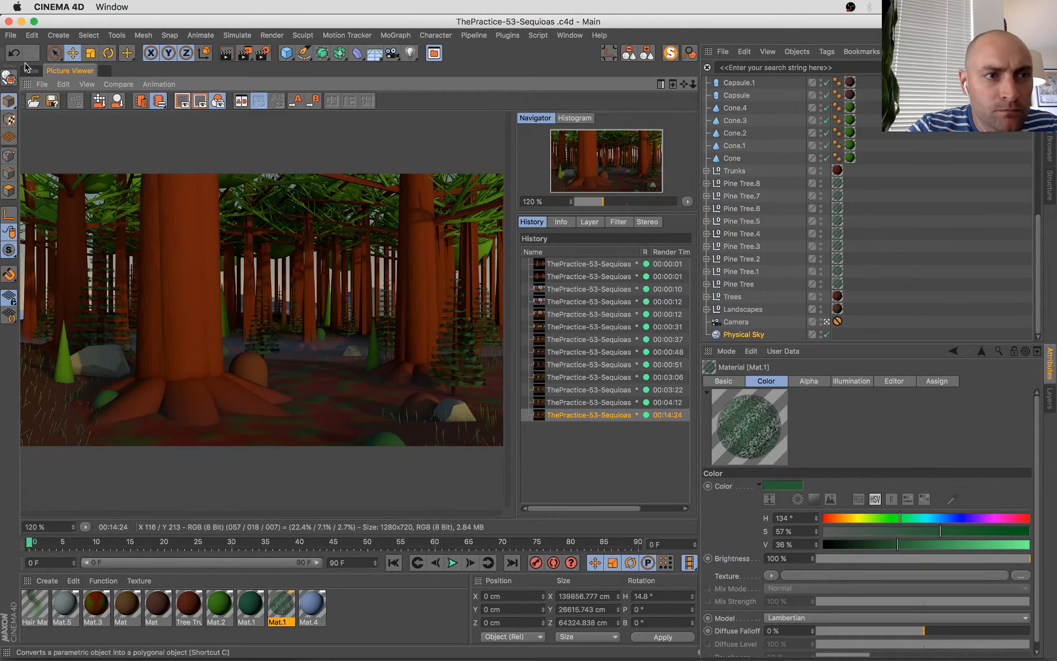
click(28, 69)
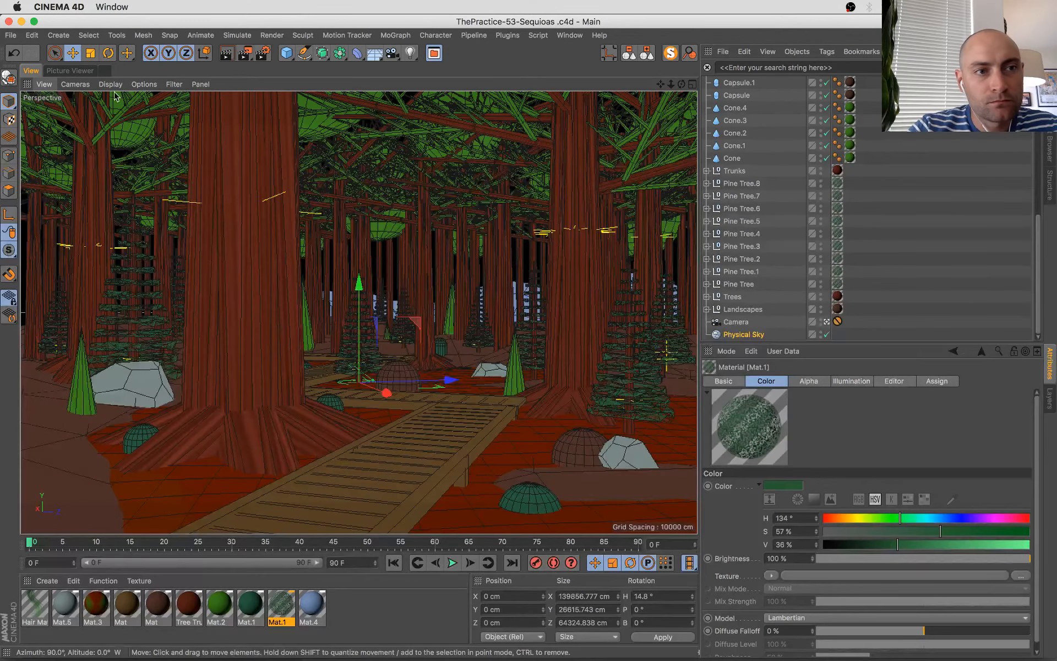
click(74, 71)
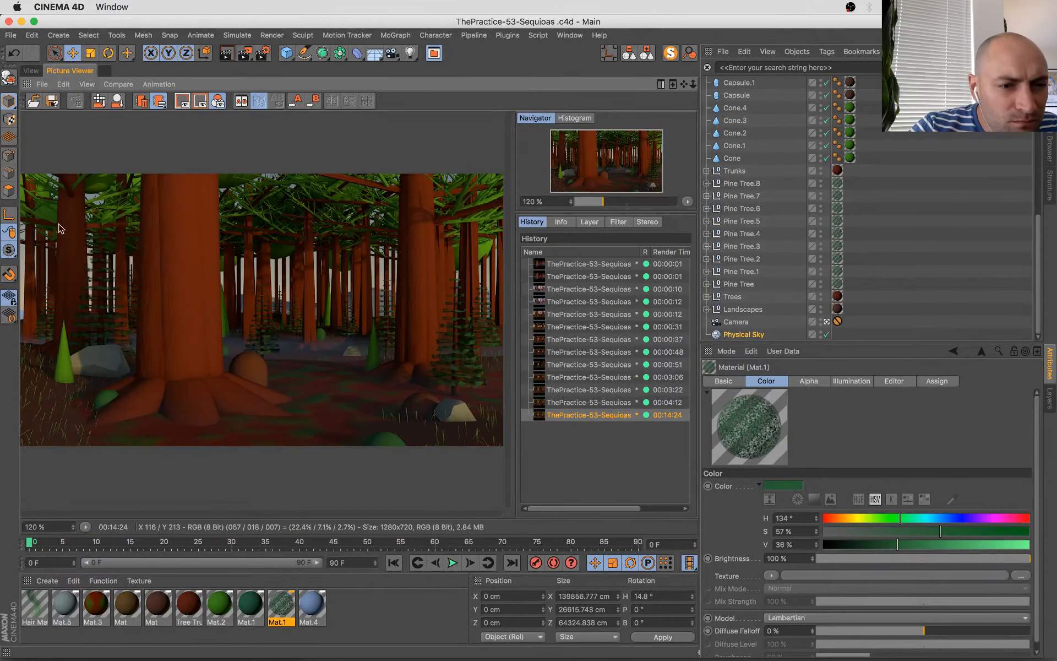
- Move the small foreground cone tree and the large rock beside it slightly away from the big sequoia trunk, and save
click(31, 70)
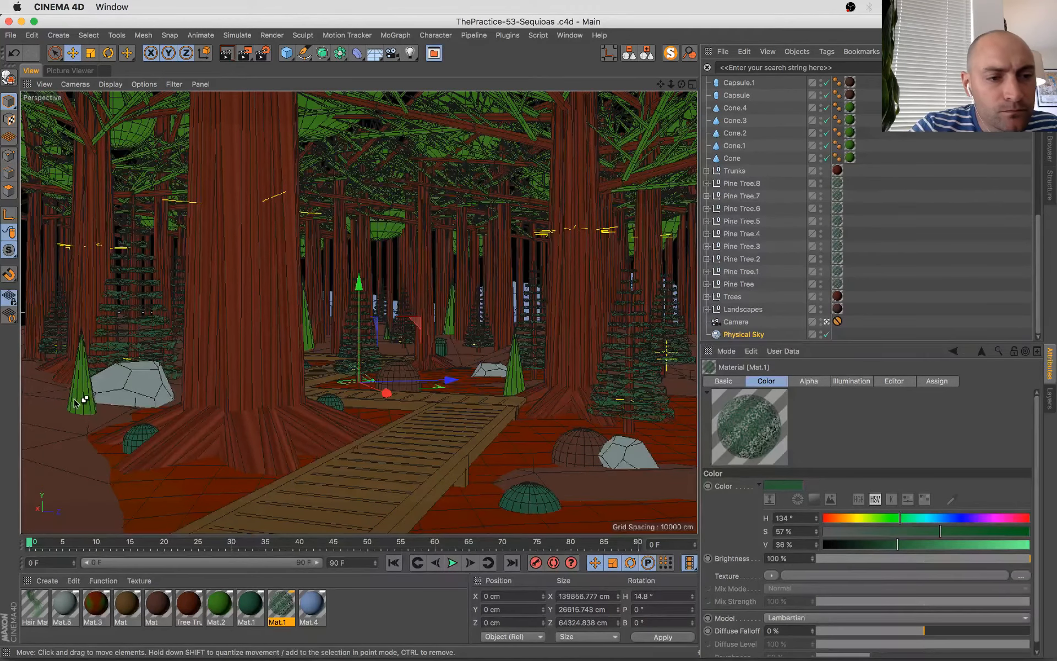
drag(75, 402, 75, 403)
click(76, 403)
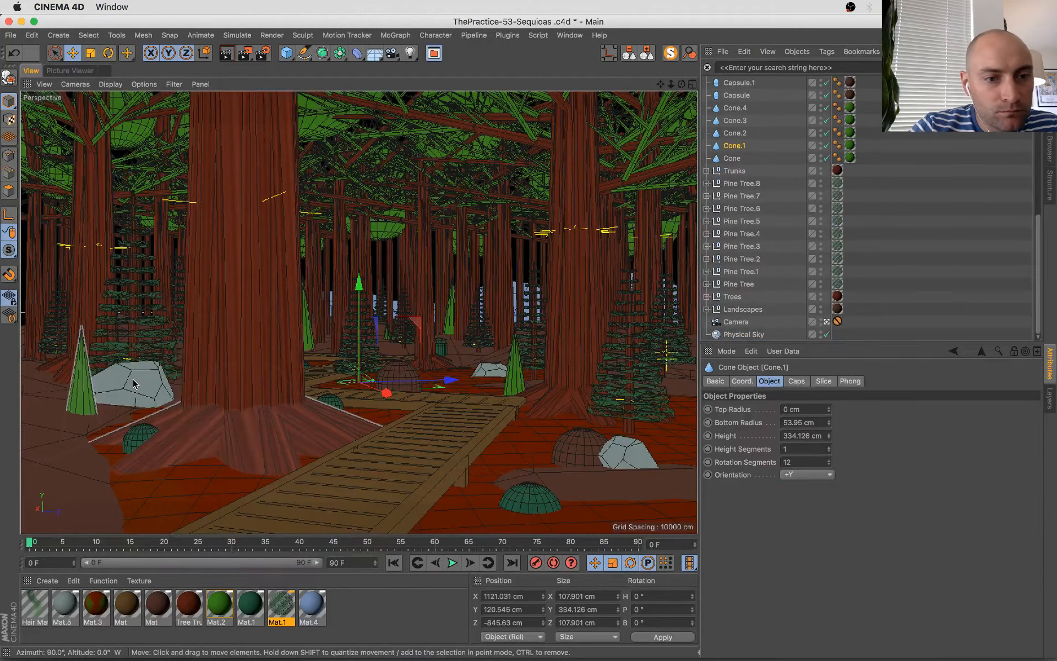
shift+click(162, 384)
mouse_move(172, 385)
mouse_down()
mouse_move(200, 394)
mouse_move(190, 394)
mouse_up()
key(super+s)
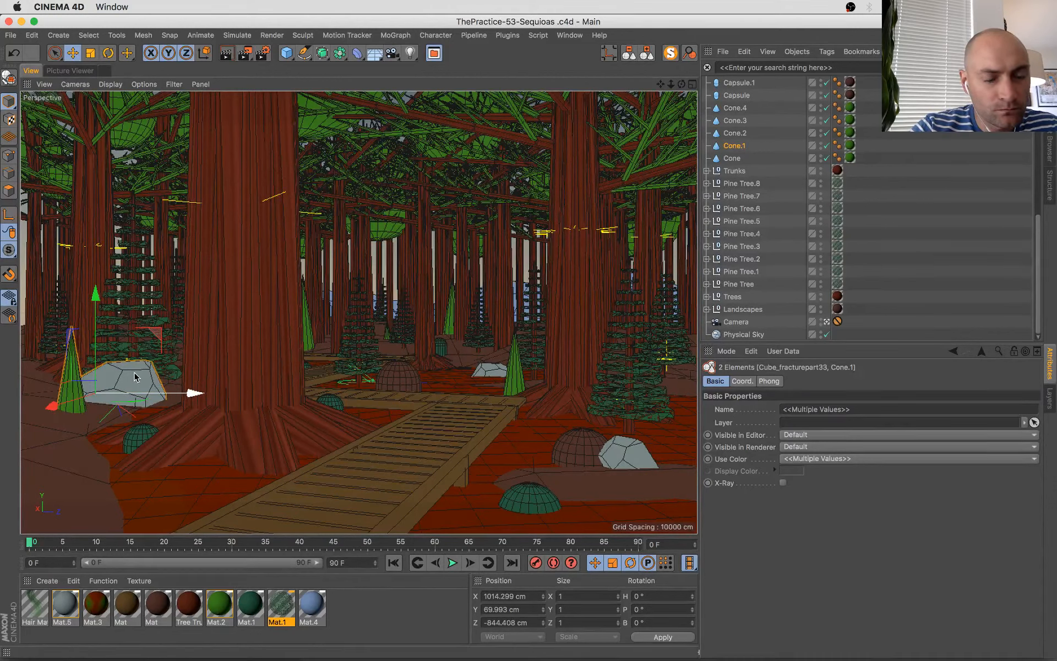
click(134, 377)
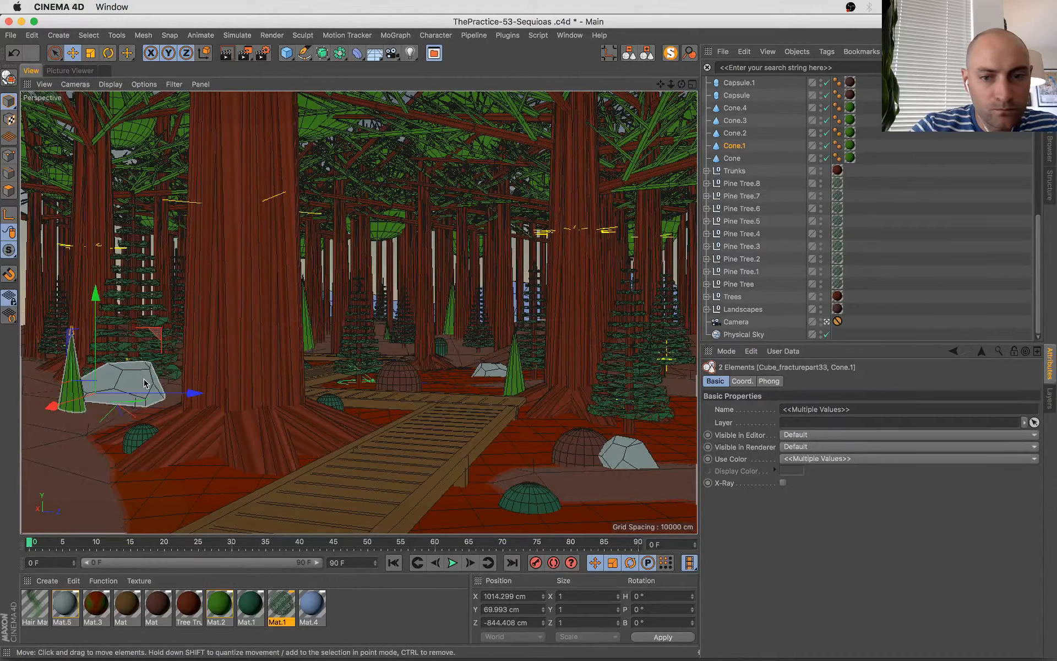
click(146, 384)
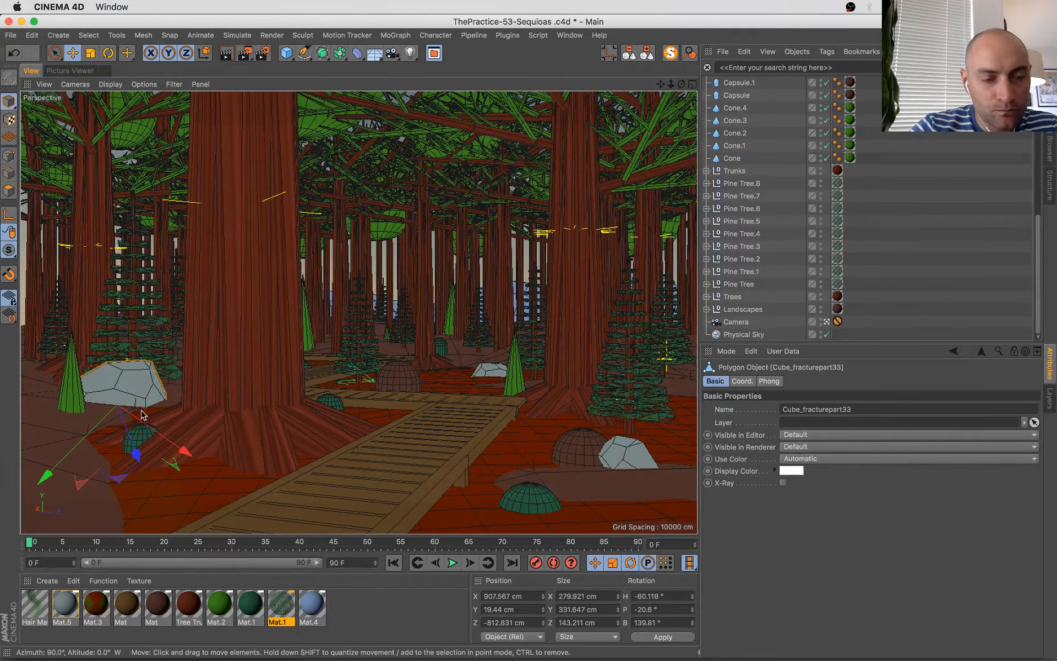
- Copy the green capsule bush to the boardwalk's near edge, lower it to about Y -70 cm and give it the dark brown Mat material
click(143, 444)
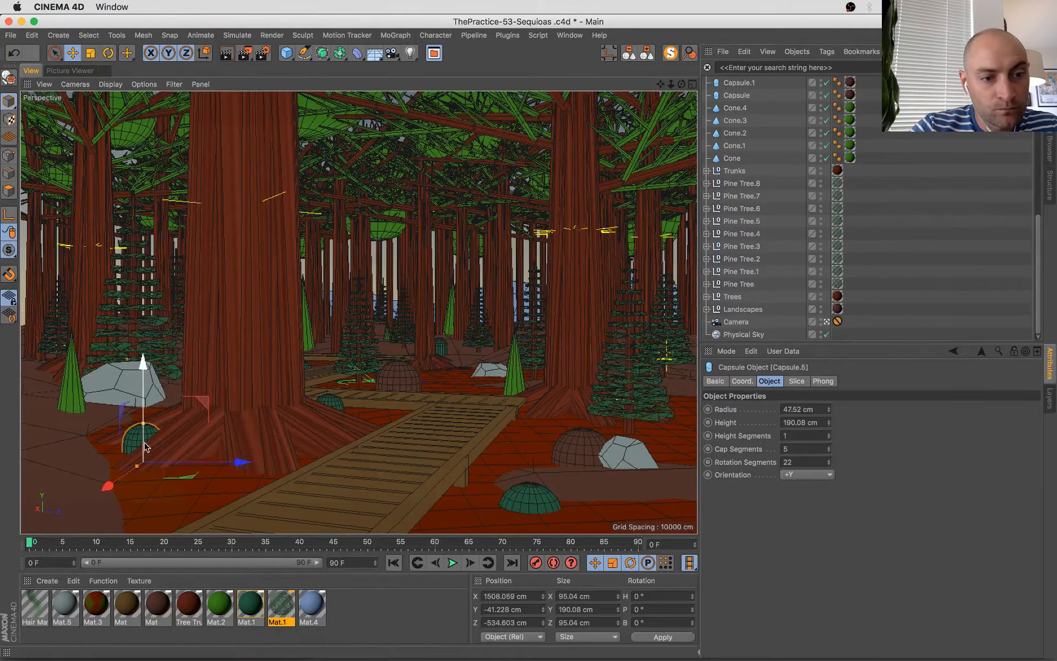
ctrl+drag(103, 491, 54, 525)
drag(164, 497, 350, 502)
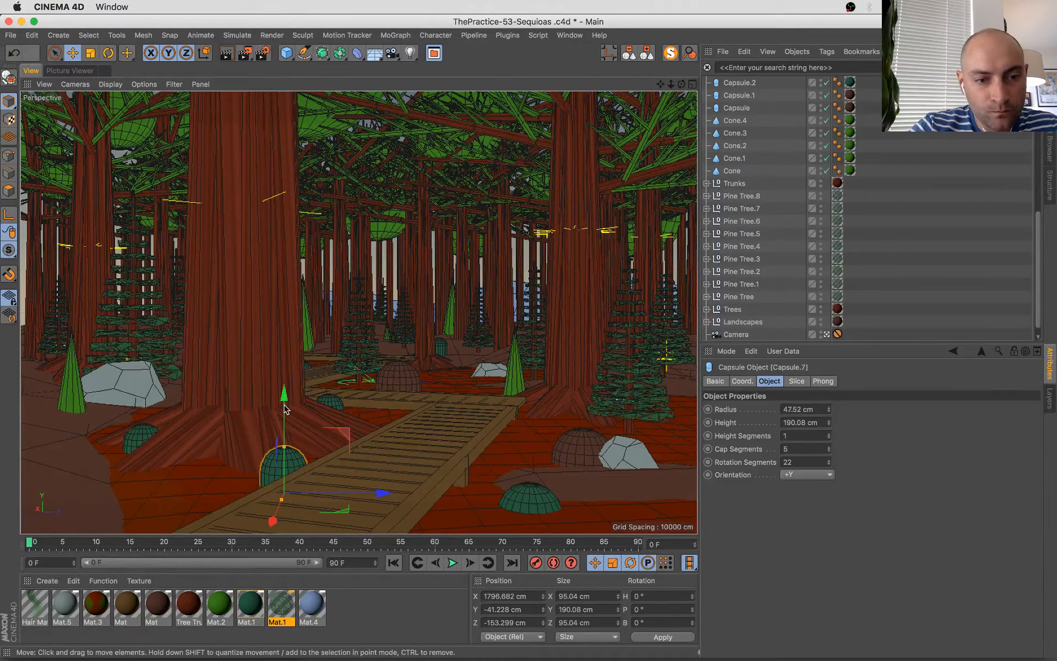
drag(285, 411, 285, 427)
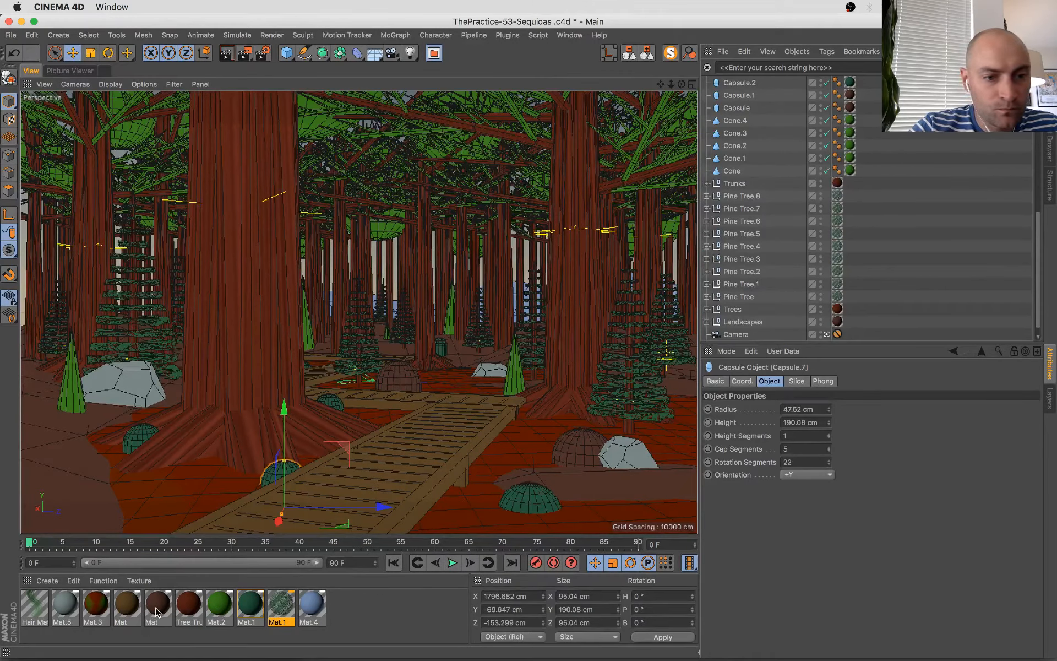
drag(157, 611, 272, 471)
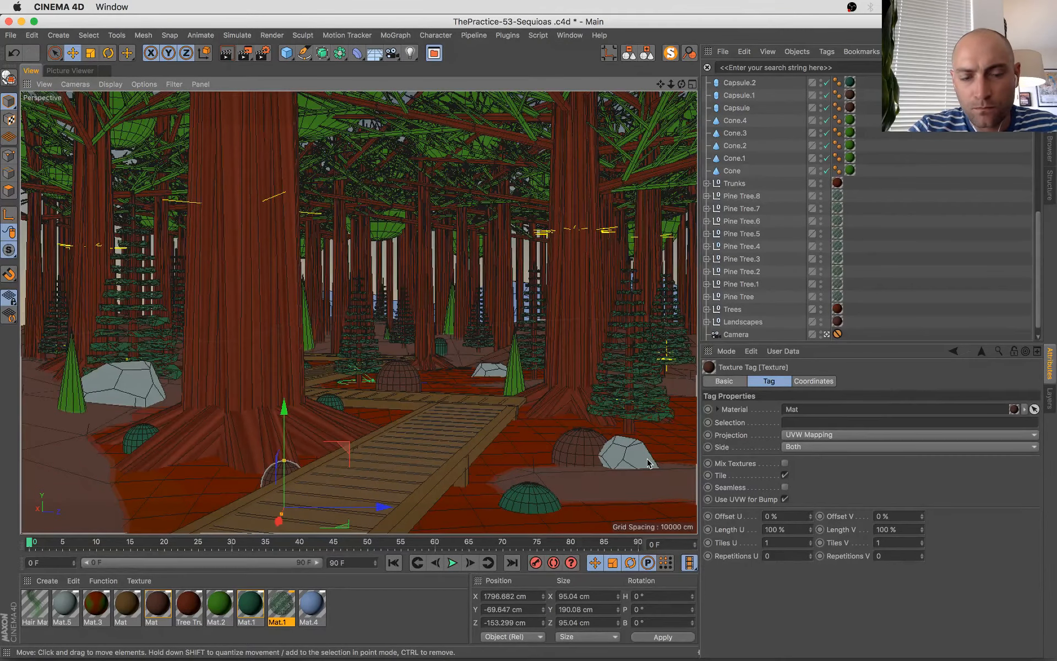
click(617, 449)
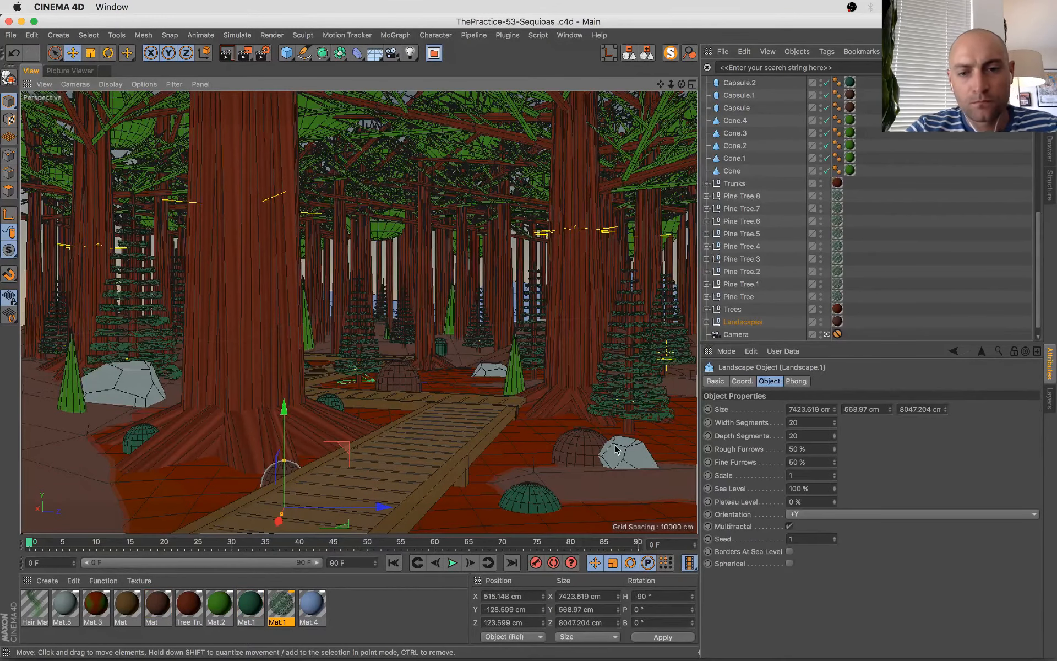
- Raise canopy spheres Sphere.11 to about Y 1515 cm and Sphere.10 to about Y 1646 cm, checking the render and saving
click(68, 70)
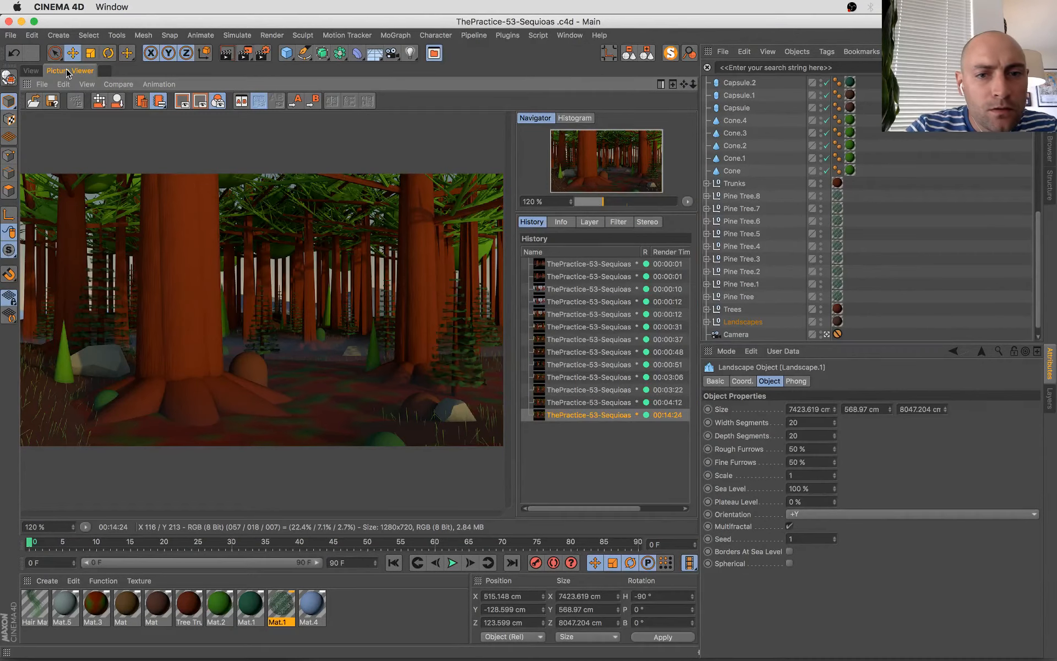
click(31, 71)
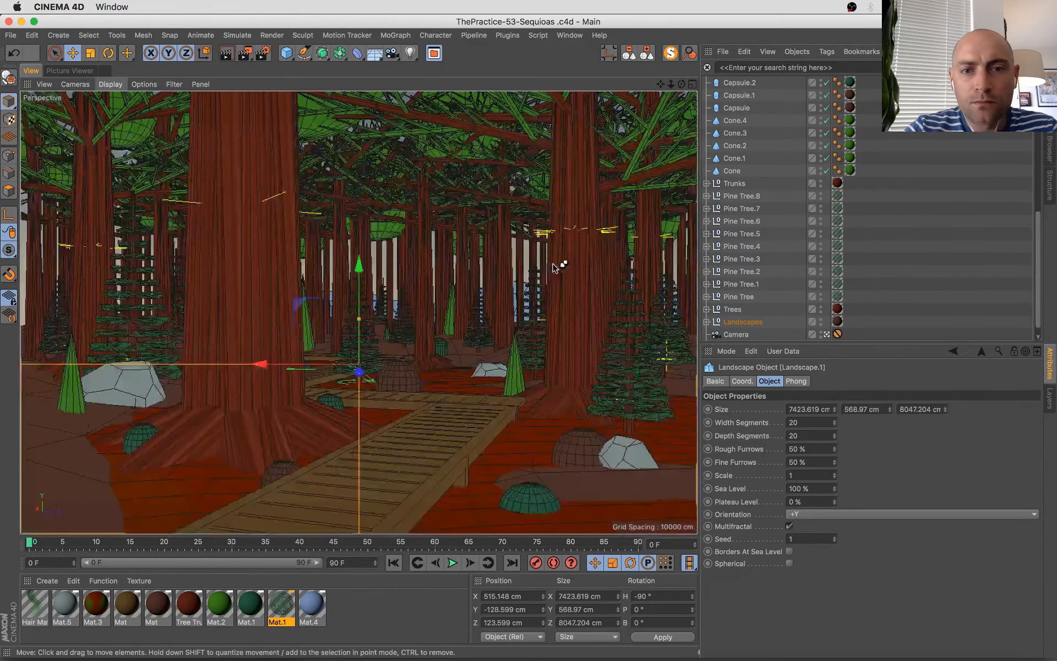
click(670, 230)
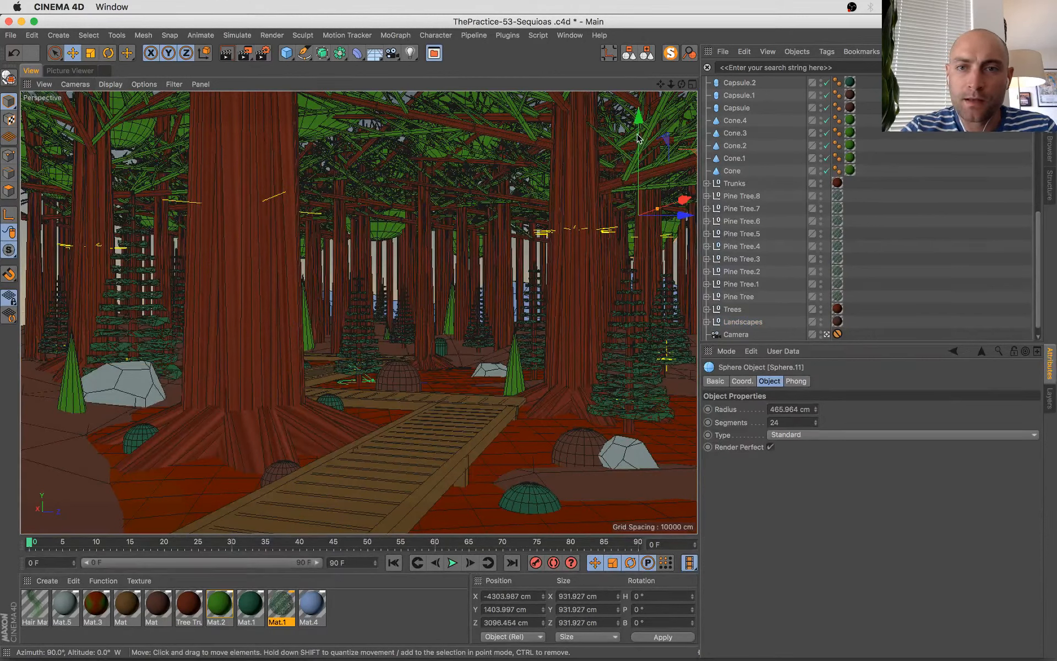
drag(638, 138, 638, 126)
key(super+s)
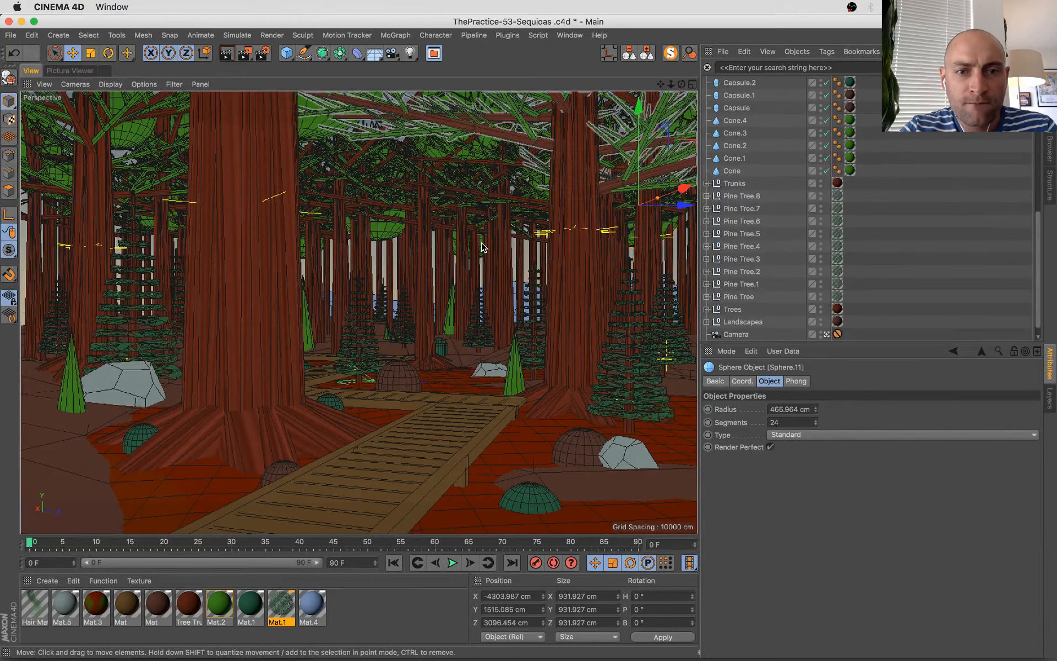
click(482, 234)
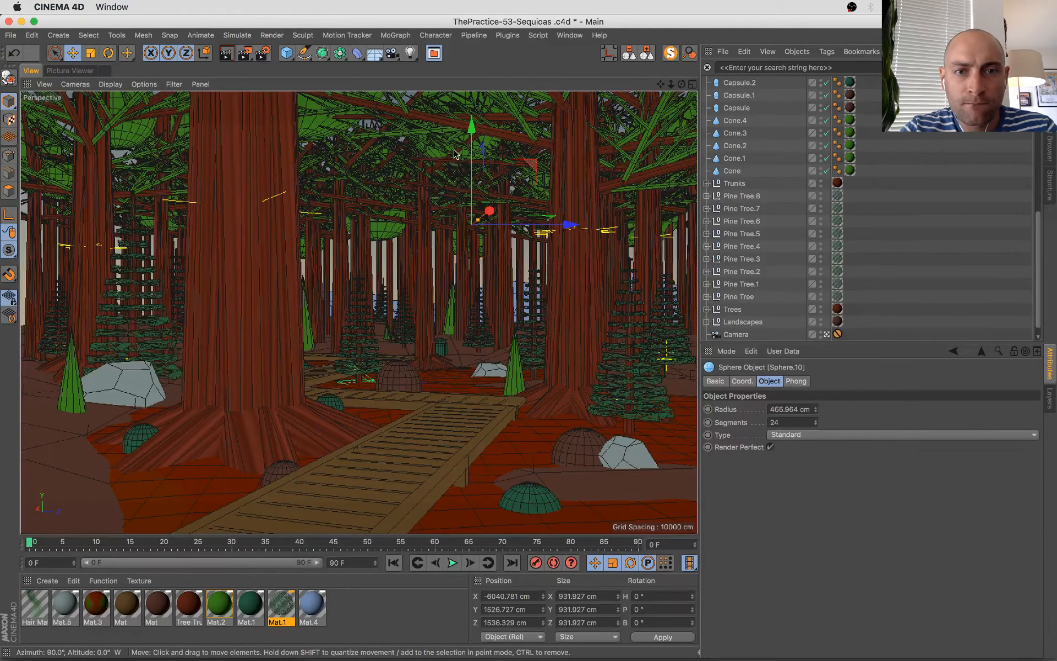
drag(469, 145, 470, 138)
- Duplicate Sphere.10 across the canopy to about Z -4504 cm, scale the copy to 130% and raise it to about Y 1980 cm
click(70, 71)
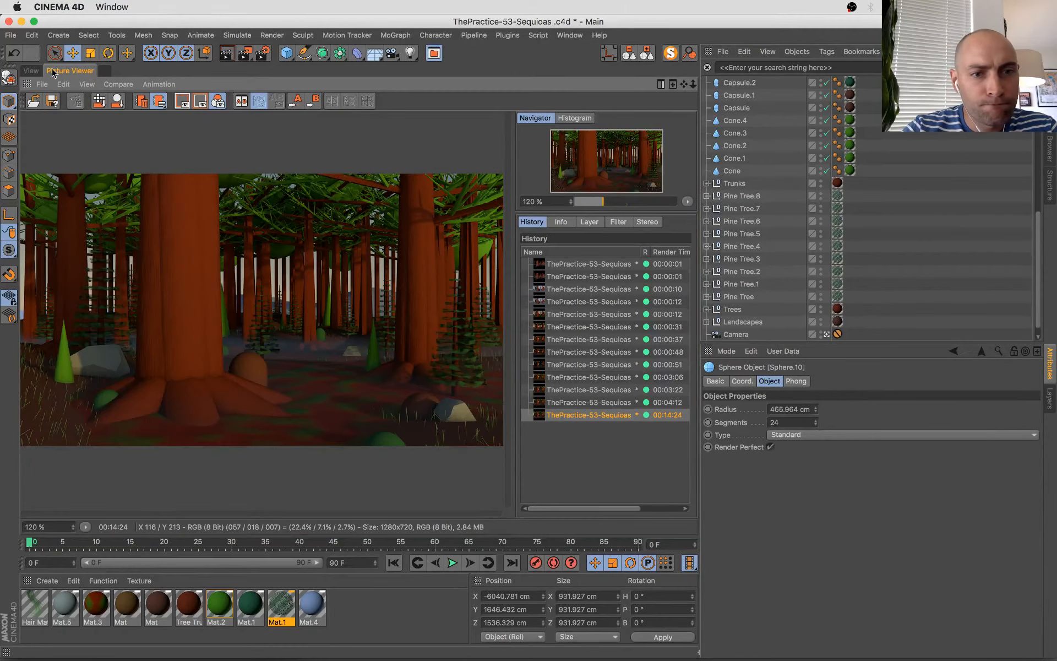
click(31, 71)
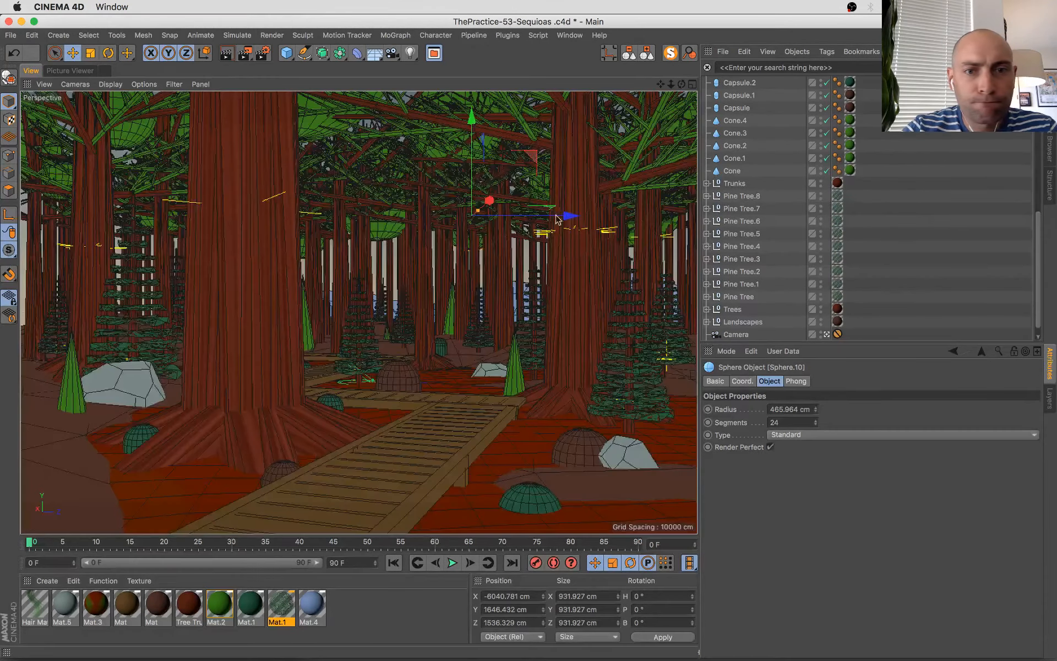
ctrl+drag(536, 160, 87, 161)
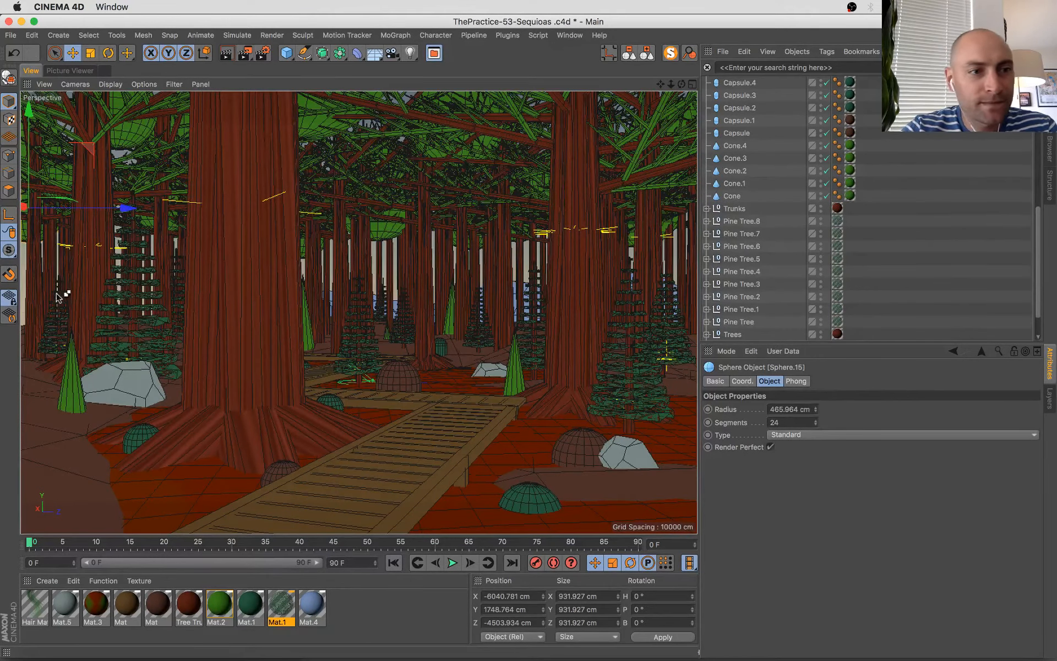
key(t)
drag(114, 275, 187, 240)
key(e)
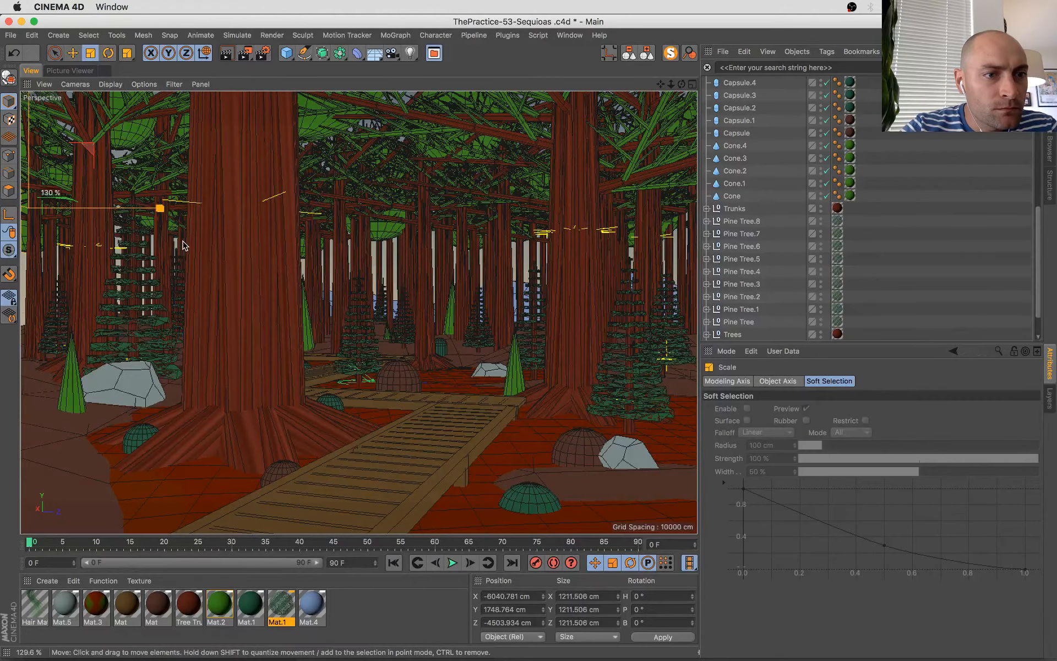
drag(29, 111, 33, 95)
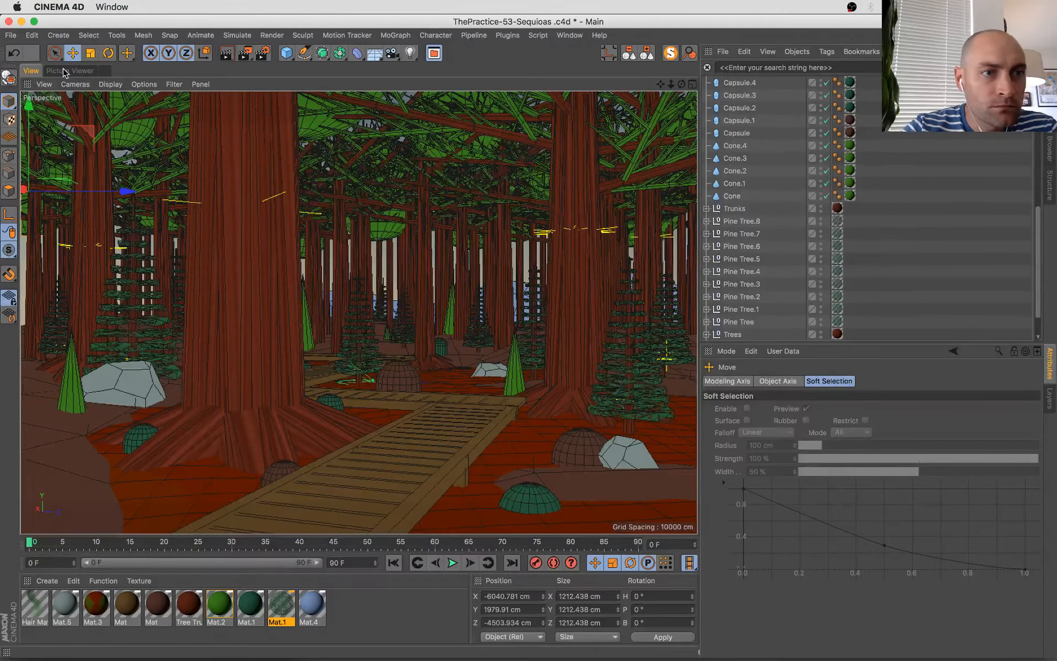
- Check the canopy against the last render, save the project and render the scene to the Picture Viewer
click(65, 72)
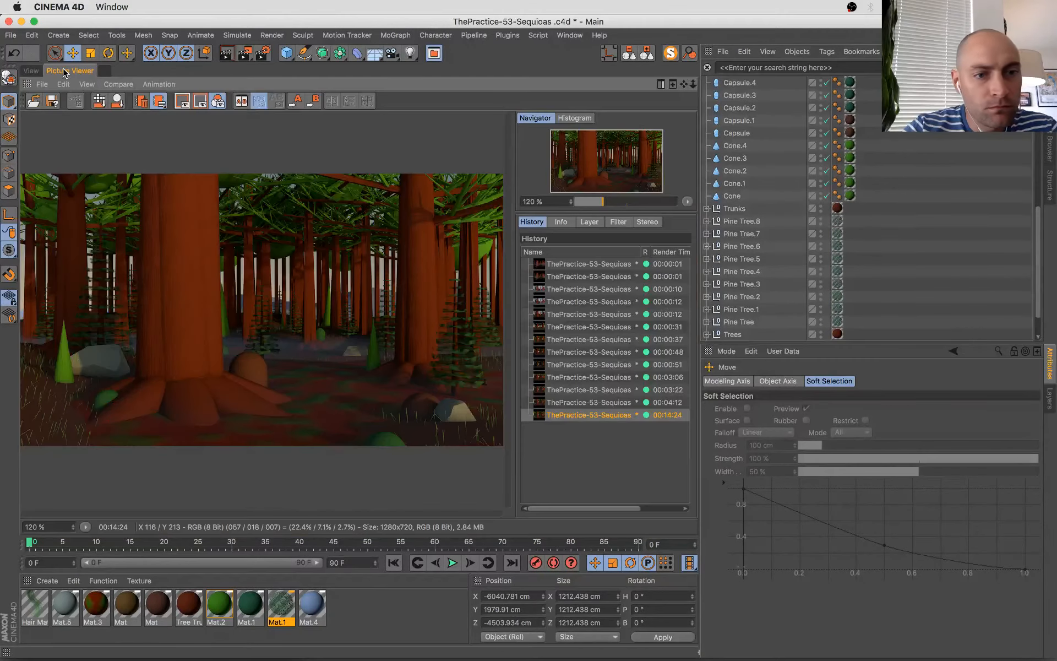
click(30, 70)
key(super+s)
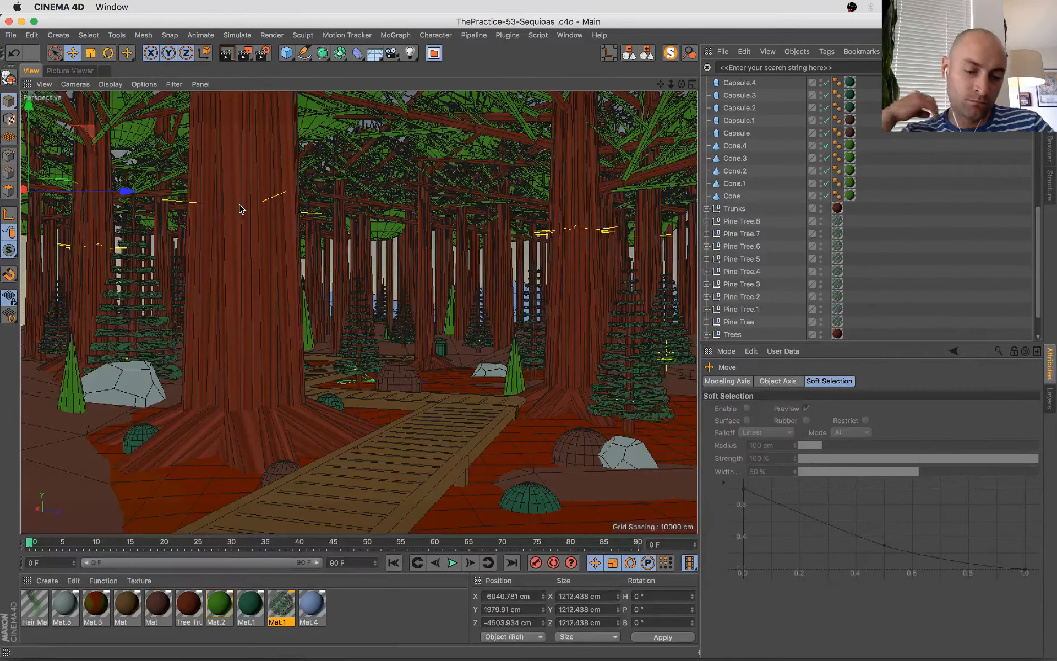
key(shift+r)
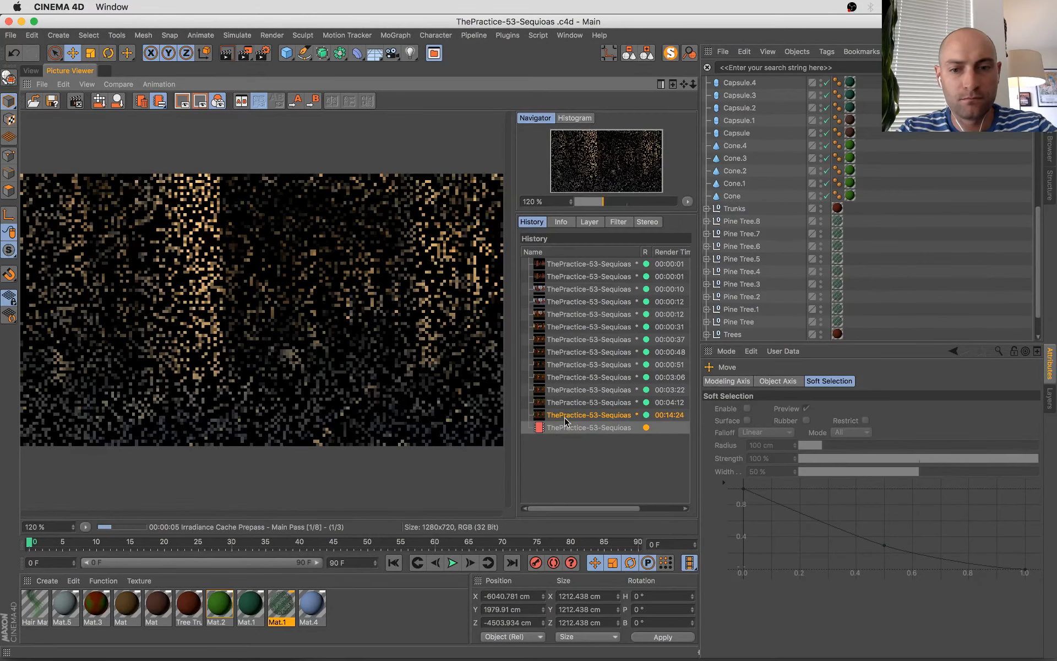
- Compare the last finished forest render with the one in progress in the Picture Viewer history
click(582, 416)
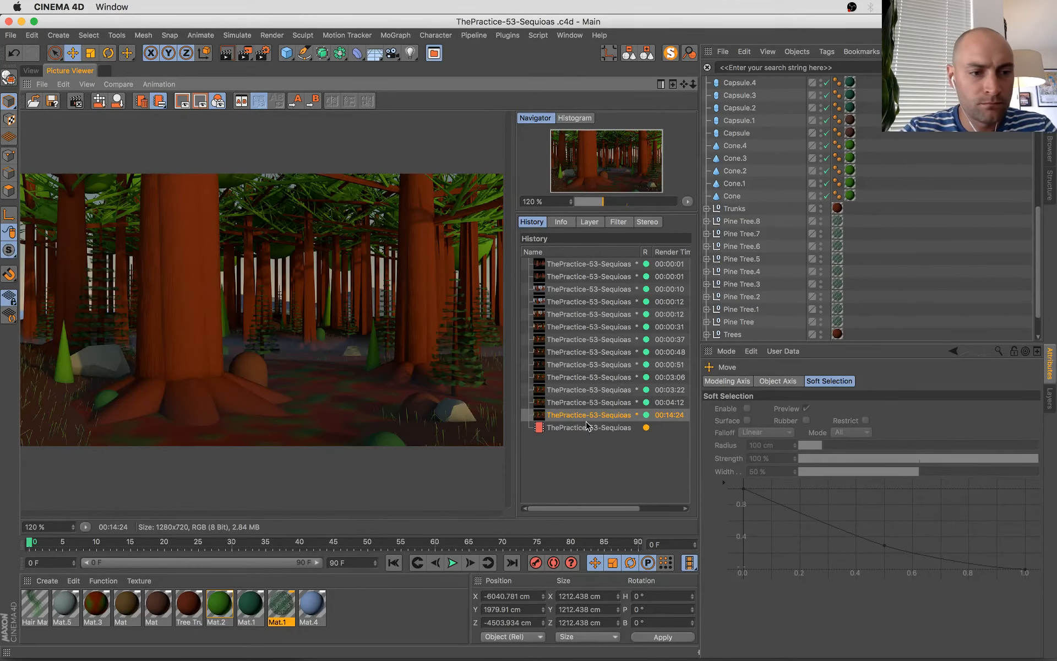
mouse_move(1, 3)
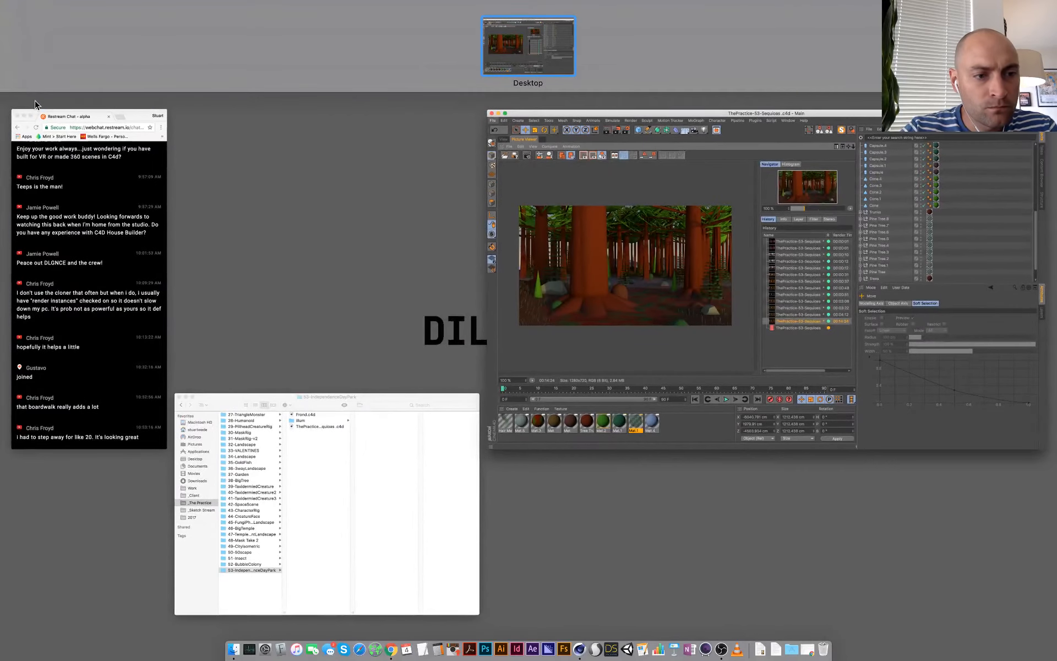
click(581, 240)
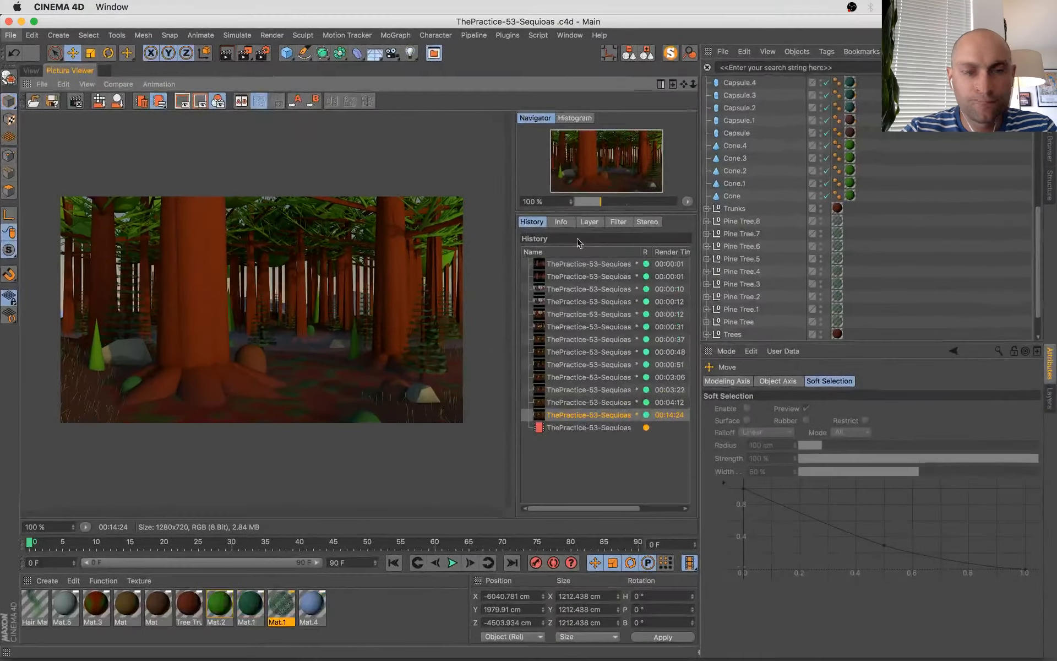
click(590, 427)
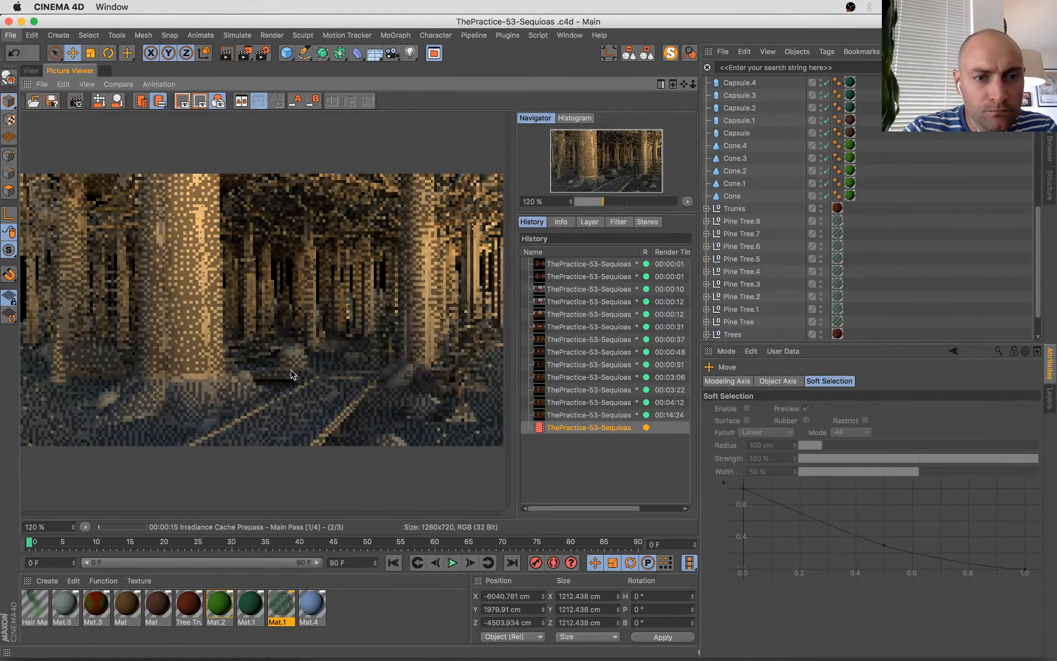
- Launch Photoshop and return to Cinema 4D while the forest render continues
mouse_move(550, 654)
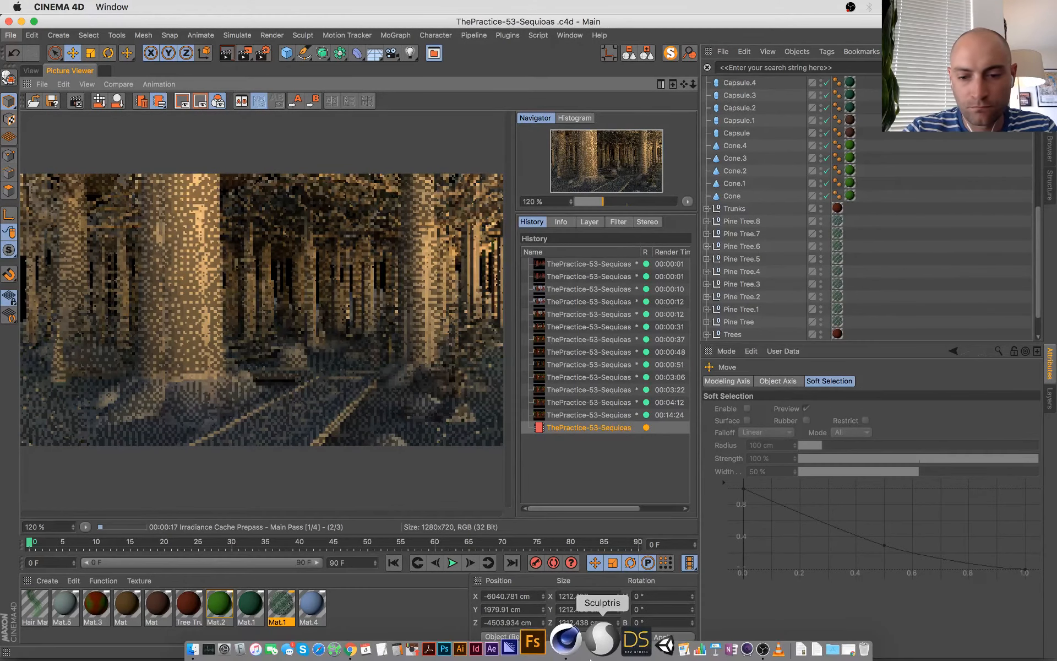
click(480, 646)
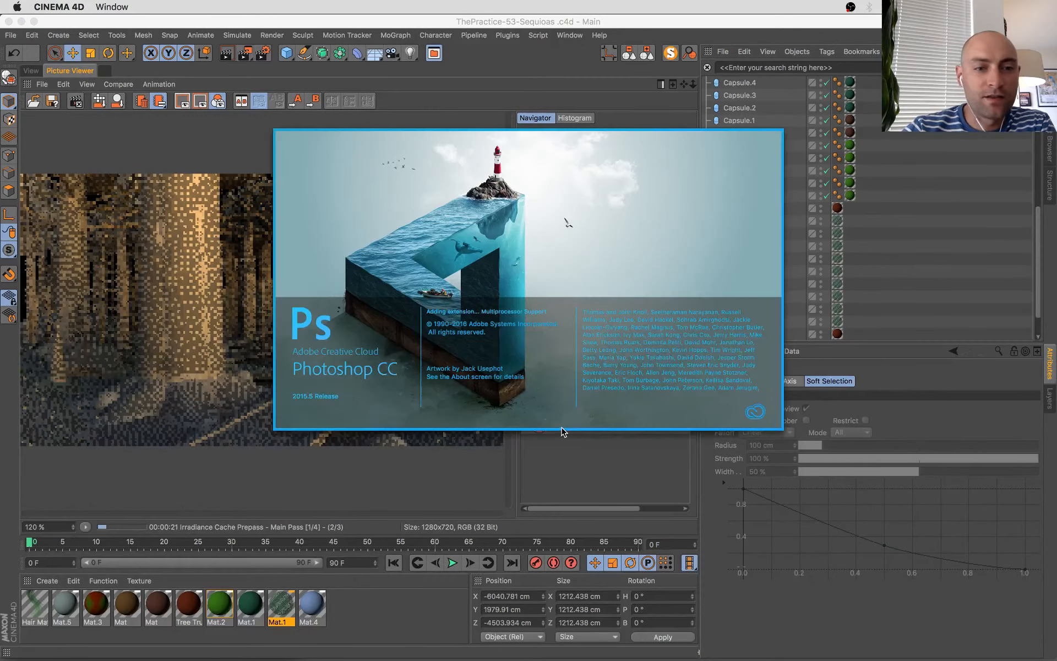
click(237, 385)
- Alternate between the previous finished render and the current irradiance prepass to compare the trunks, canopy and boardwalk
click(623, 414)
key(Down)
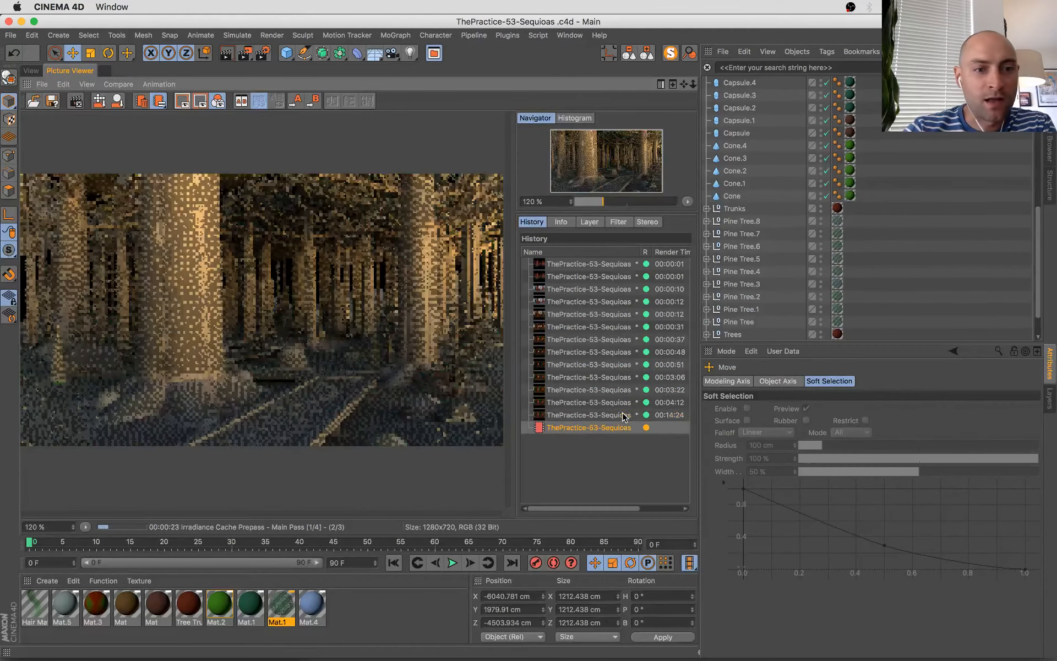
click(624, 414)
key(Down)
click(624, 414)
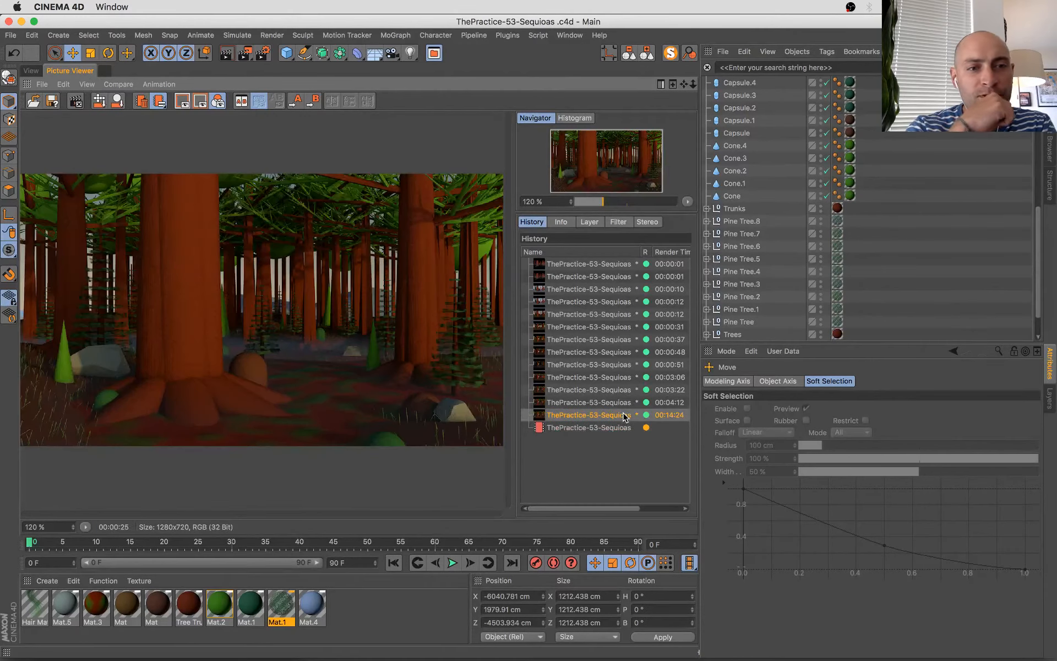
key(Down)
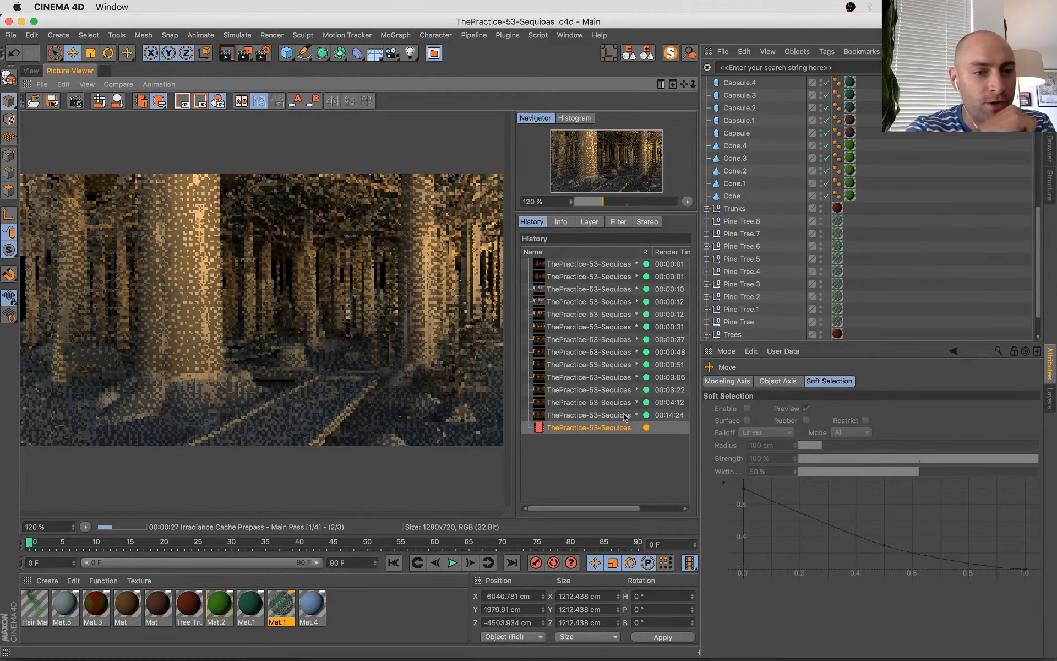
click(623, 414)
key(Down)
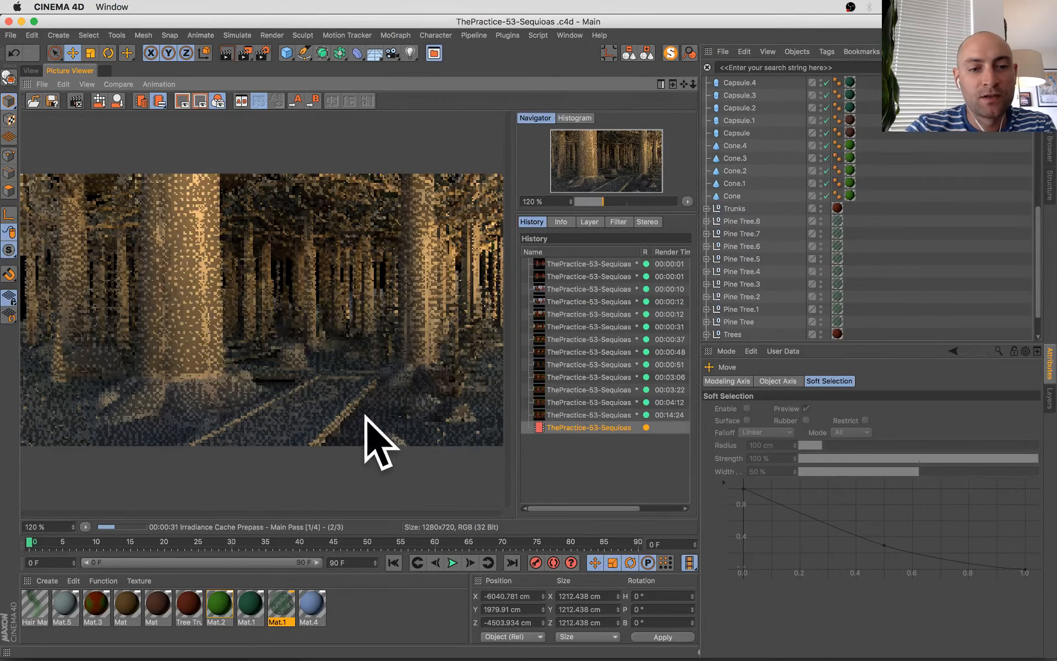
- Check the Restream chat in Chrome for viewer messages, then switch back to the Cinema 4D render
scroll(408, 369, down, 1)
mouse_move(1, 1)
click(58, 405)
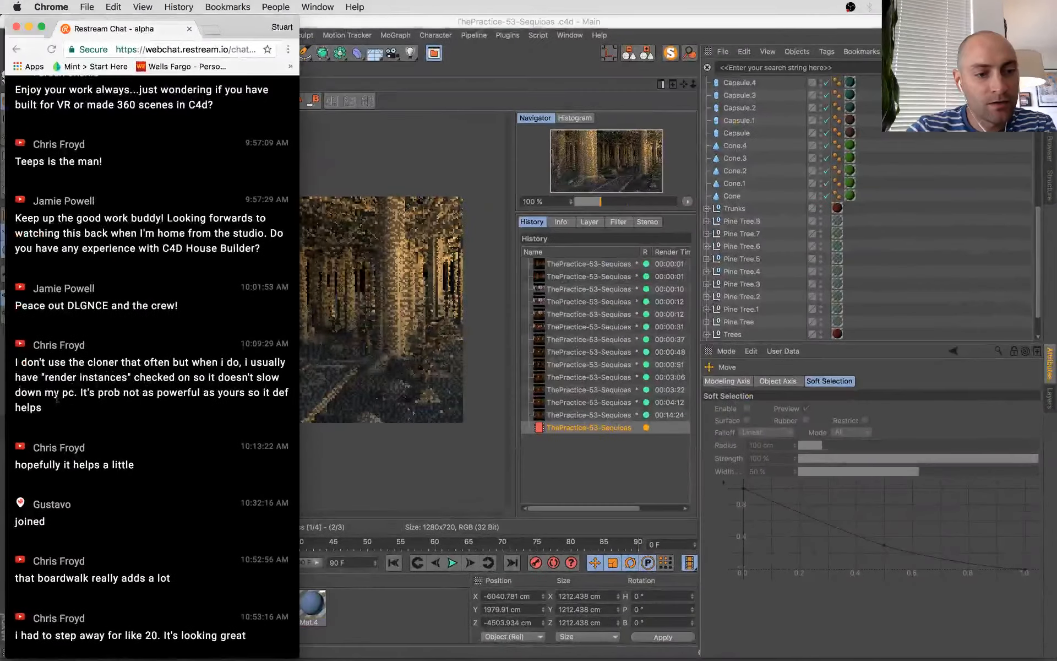
click(363, 141)
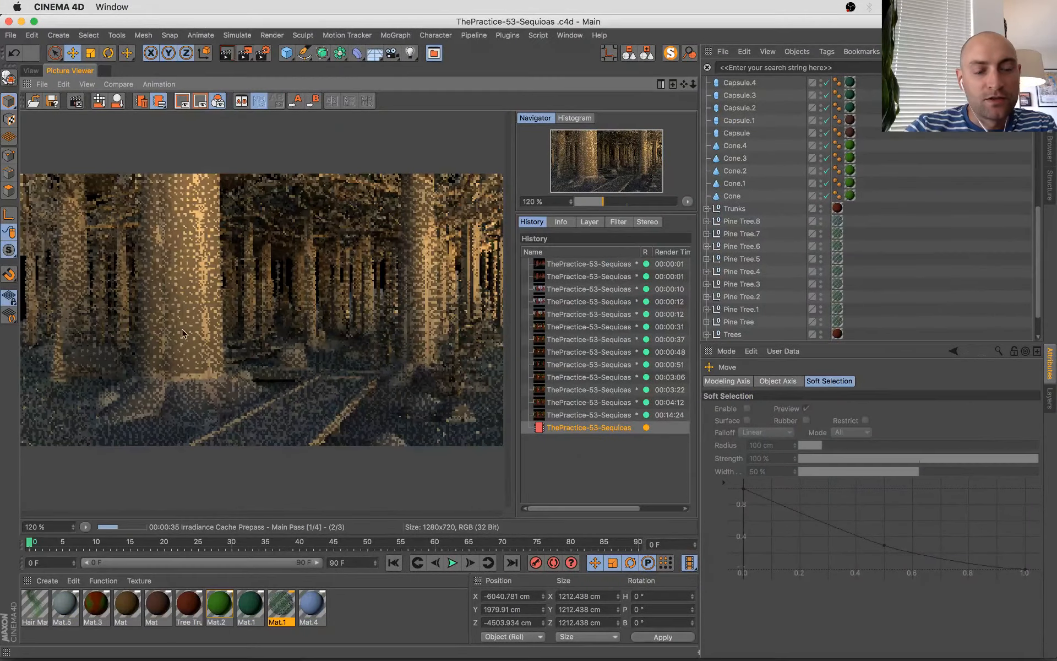
mouse_move(1, 1)
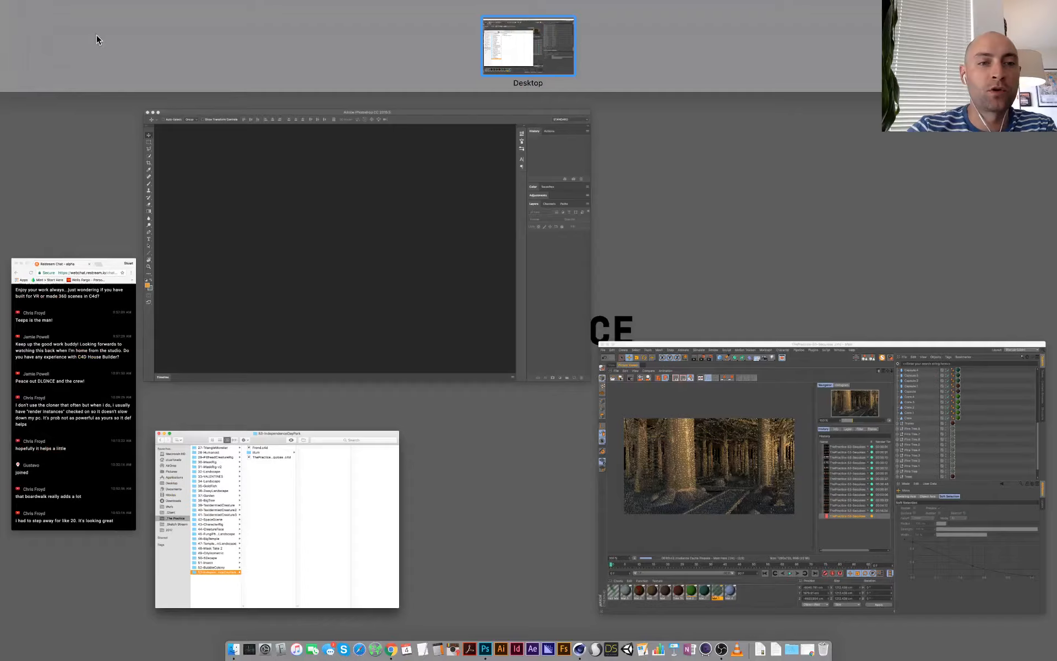
click(34, 317)
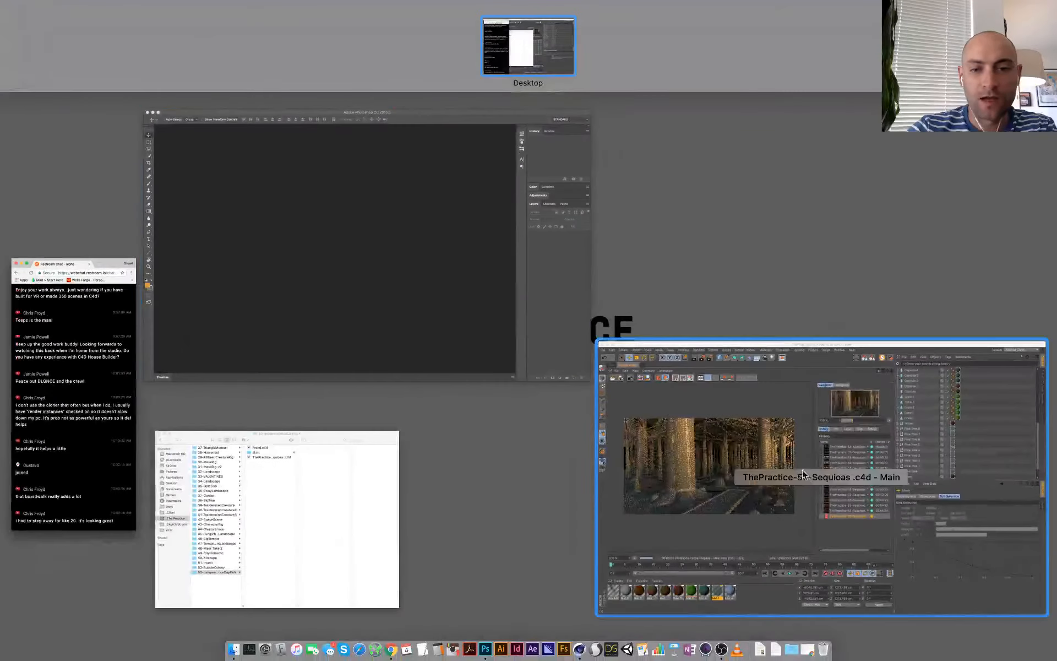
click(802, 473)
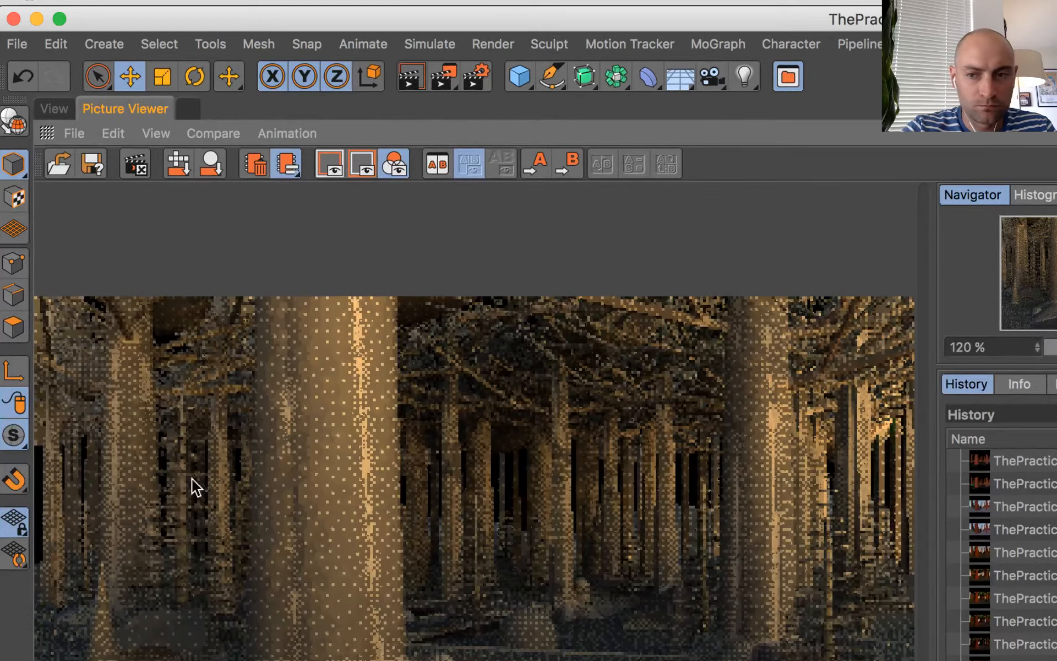
- Examine the irradiance prepass of the current render around the foreground trunk, canopy and boardwalk
scroll(189, 489, down, 2)
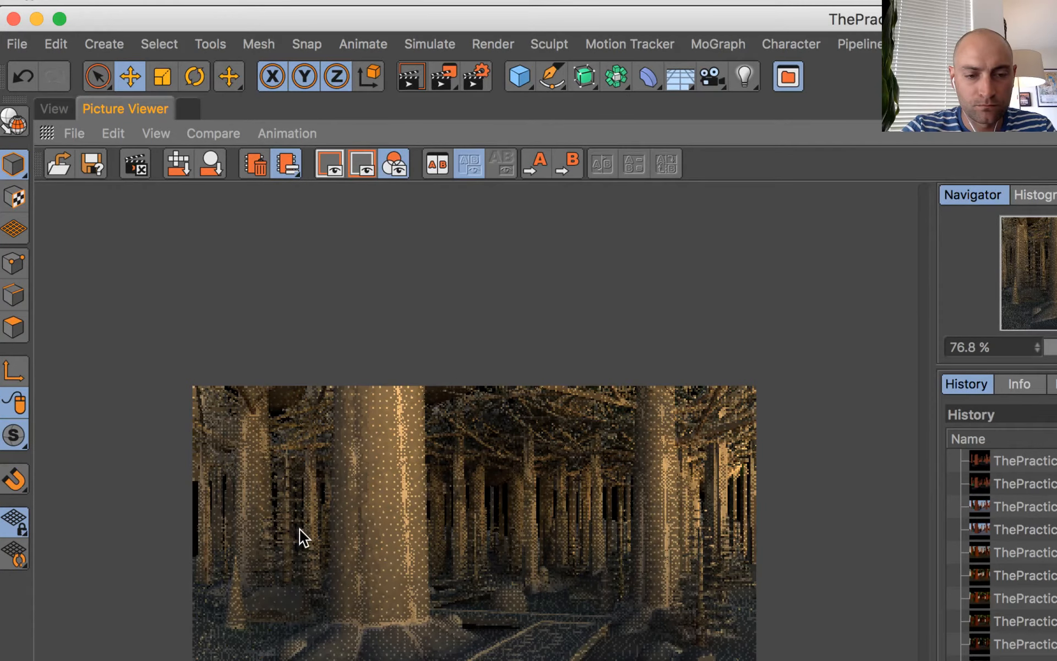
scroll(298, 533, up, 1)
scroll(308, 545, down, 1)
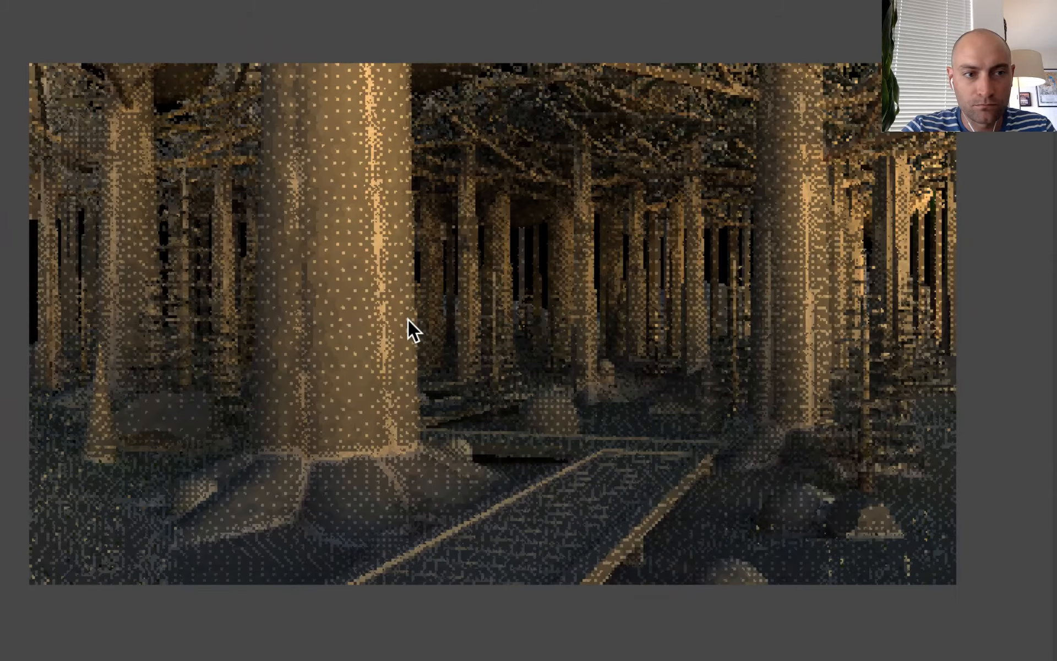
scroll(408, 319, up, 1)
scroll(408, 319, down, 1)
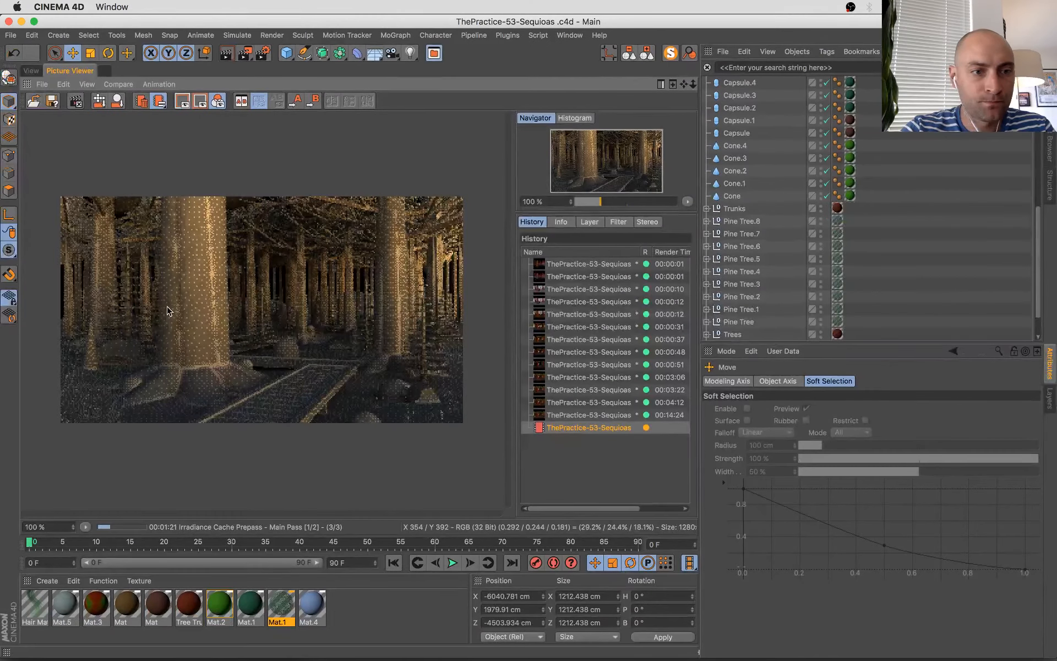
scroll(168, 311, up, 1)
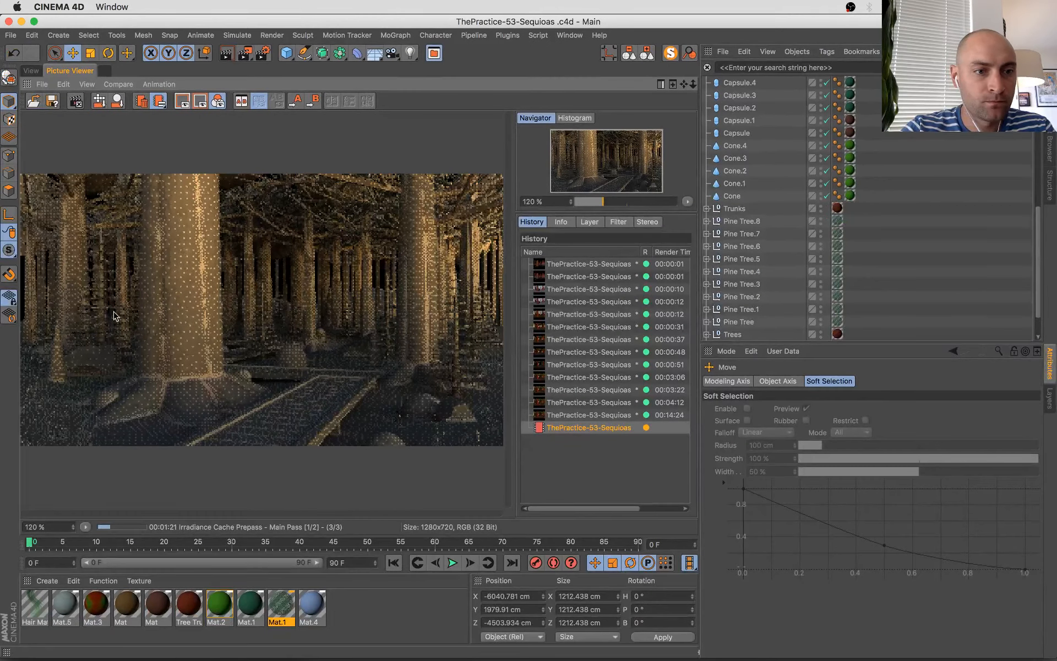
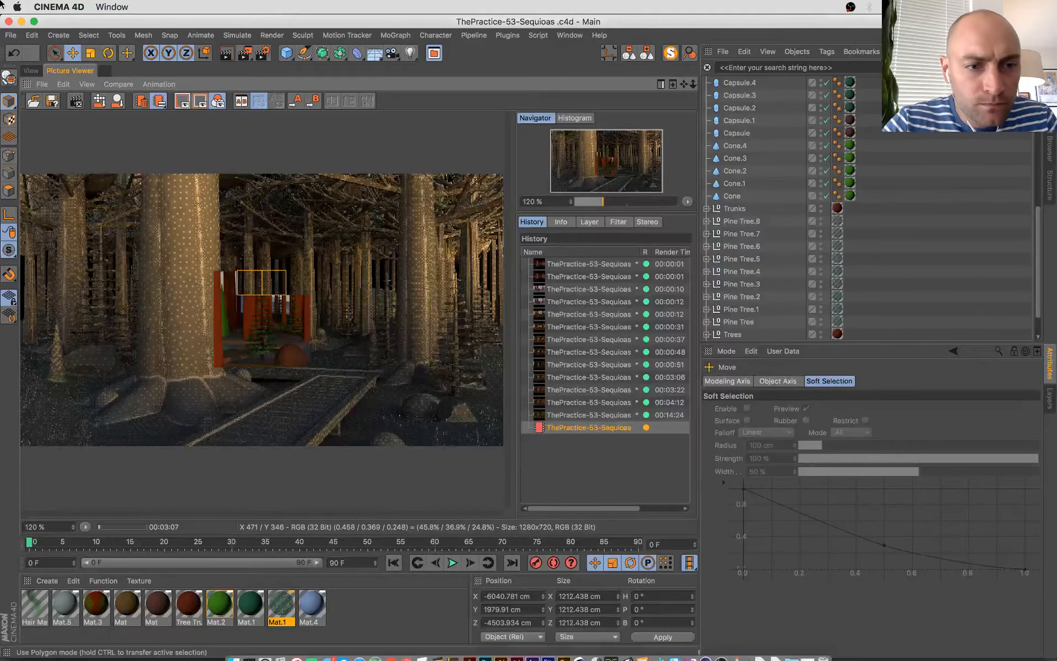
- Inspect the first finished tiles of the current render around the small pines and boulder behind the boardwalk
mouse_move(2, 5)
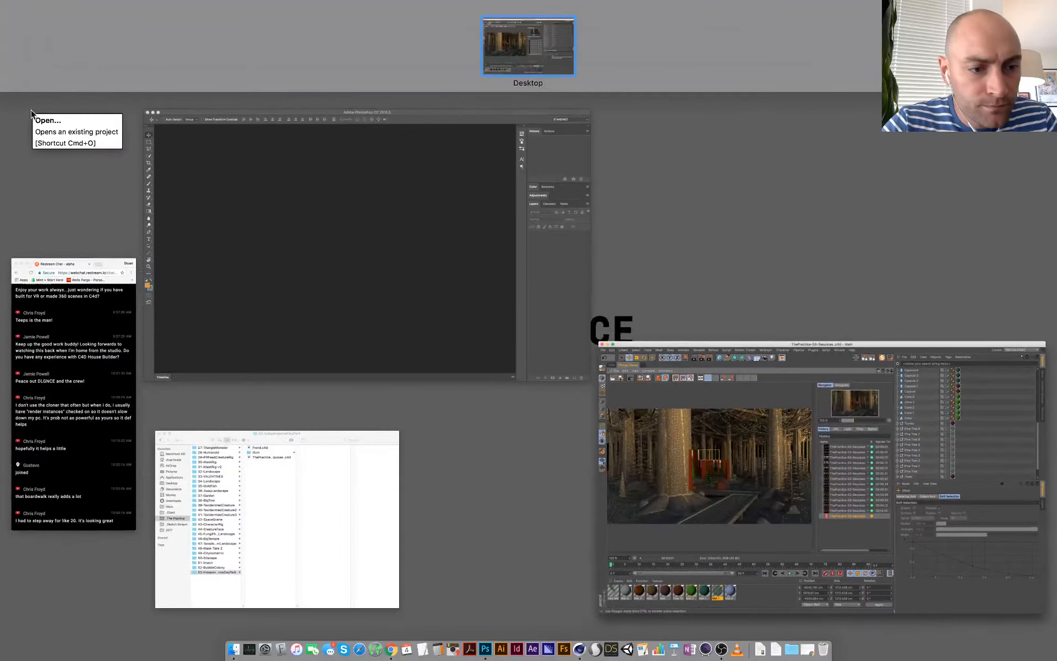
click(769, 389)
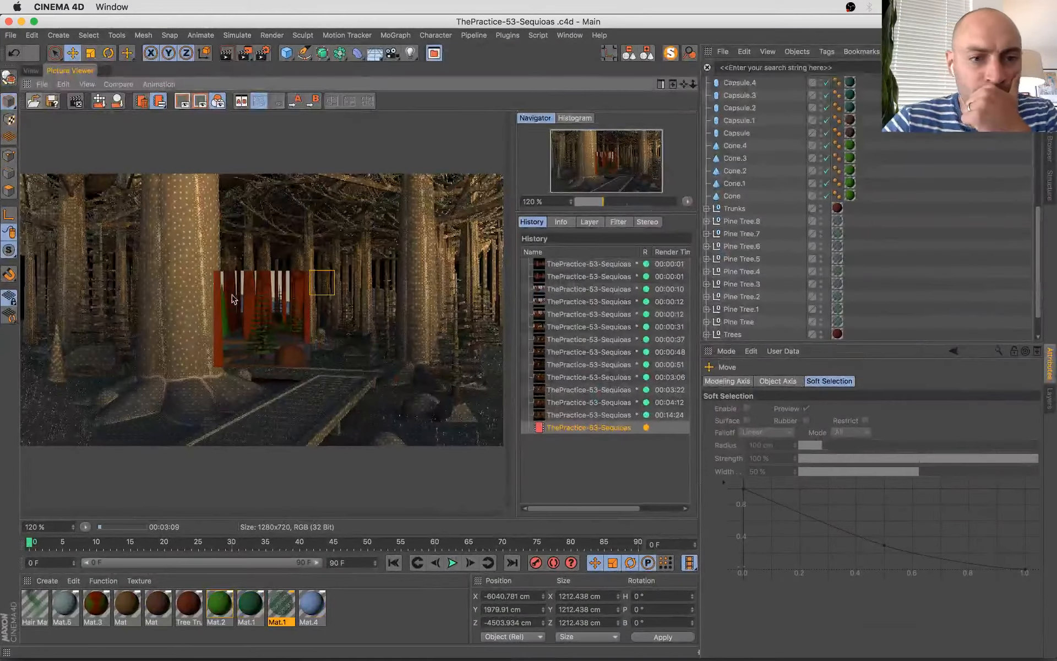
scroll(261, 312, down, 1)
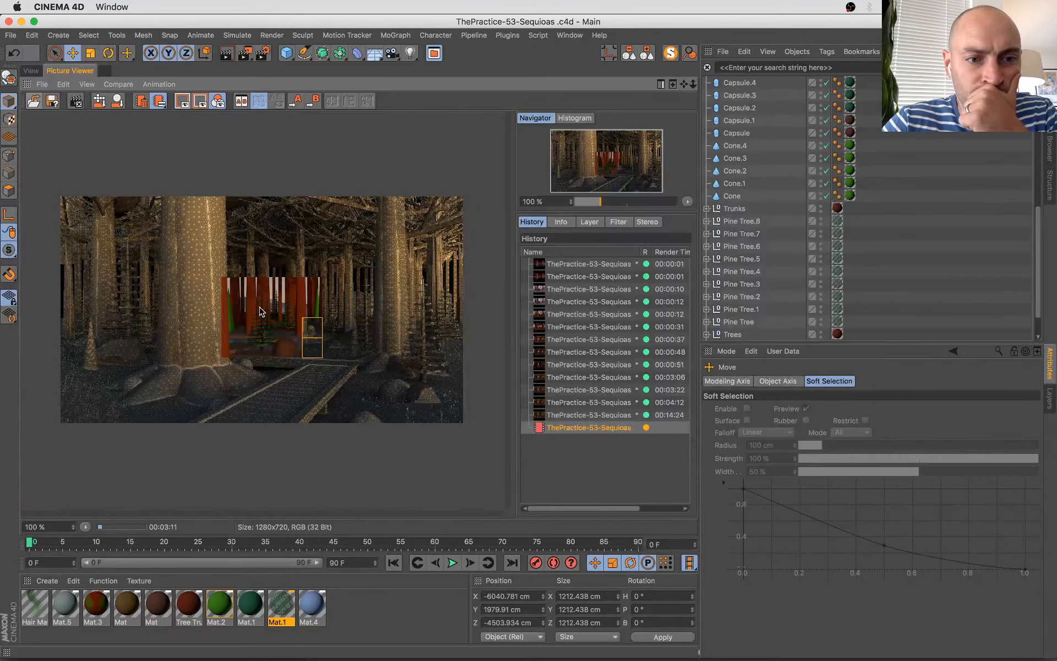
scroll(261, 312, up, 2)
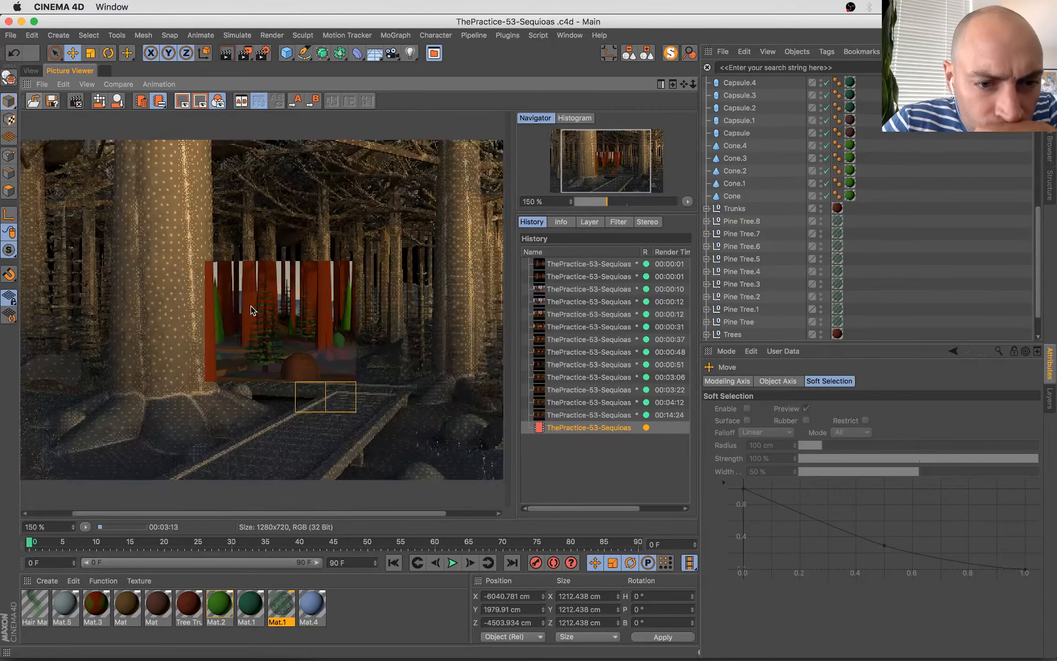
scroll(251, 307, up, 2)
drag(268, 363, 283, 200)
scroll(276, 219, down, 3)
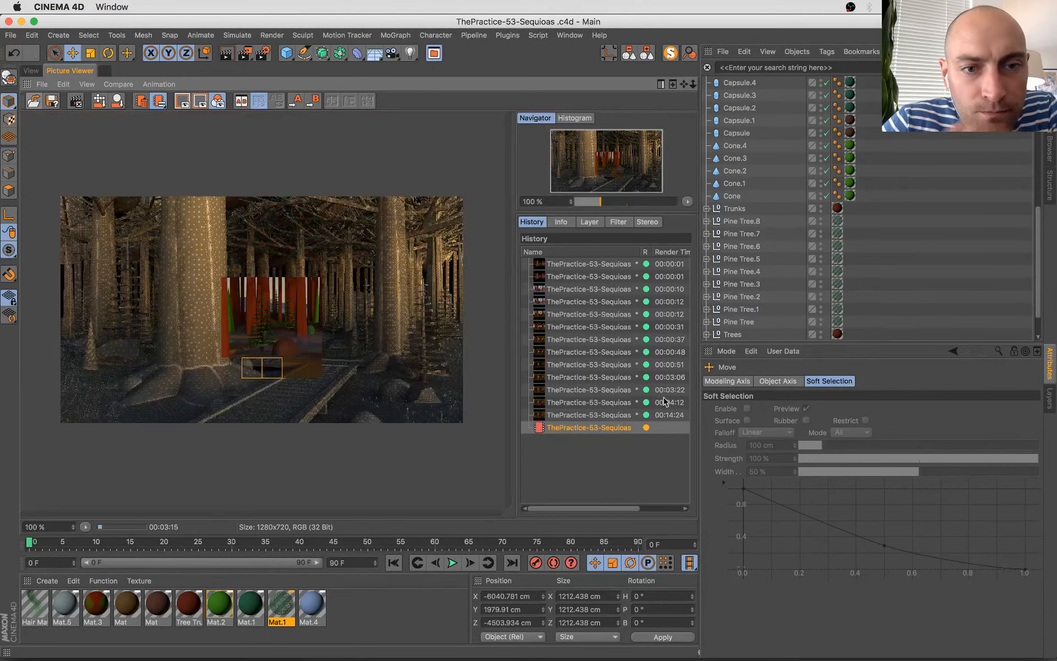
- Compare the partly finished render with the earlier renders in the history, checking pine, canopy and lighting differences
click(595, 414)
key(Down)
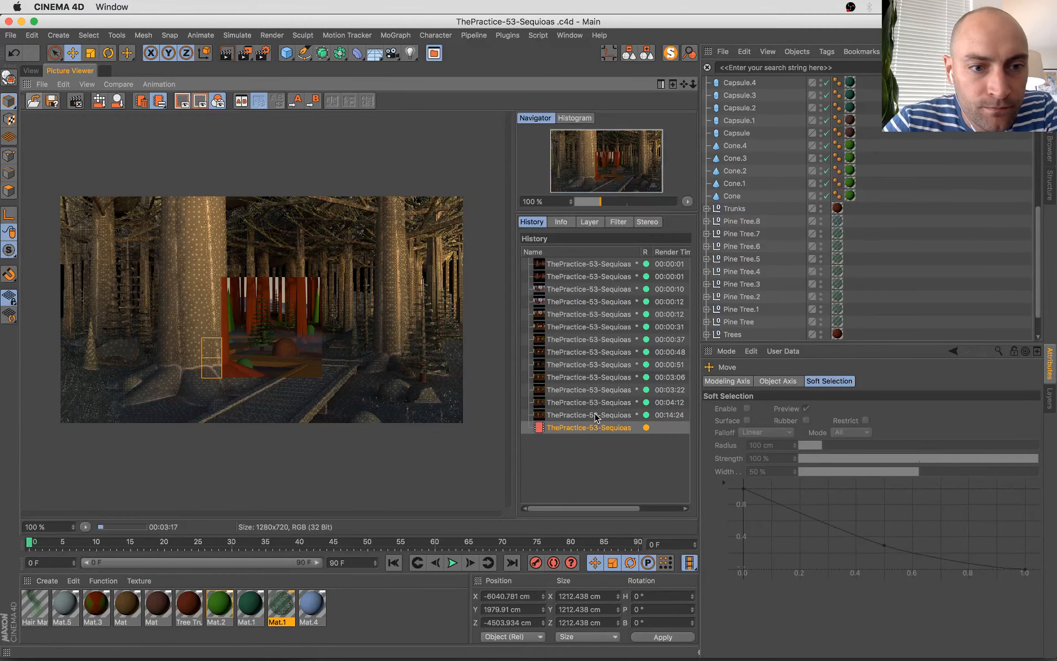
key(Up)
key(Up)
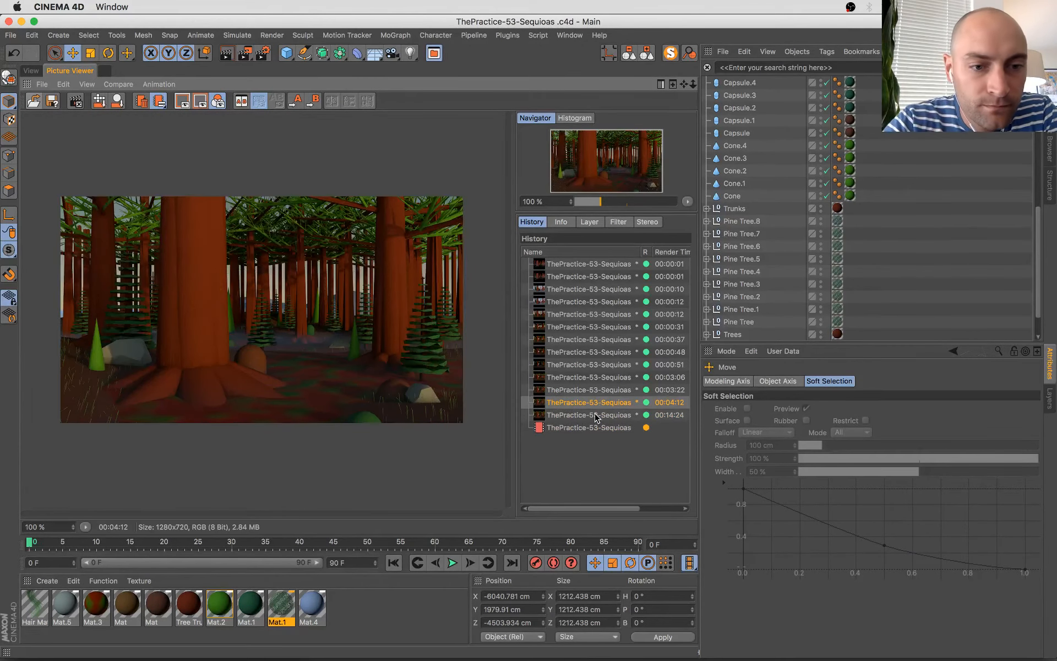
key(Up)
key(Up)
key(Down)
key(Down)
key(Down)
key(Down)
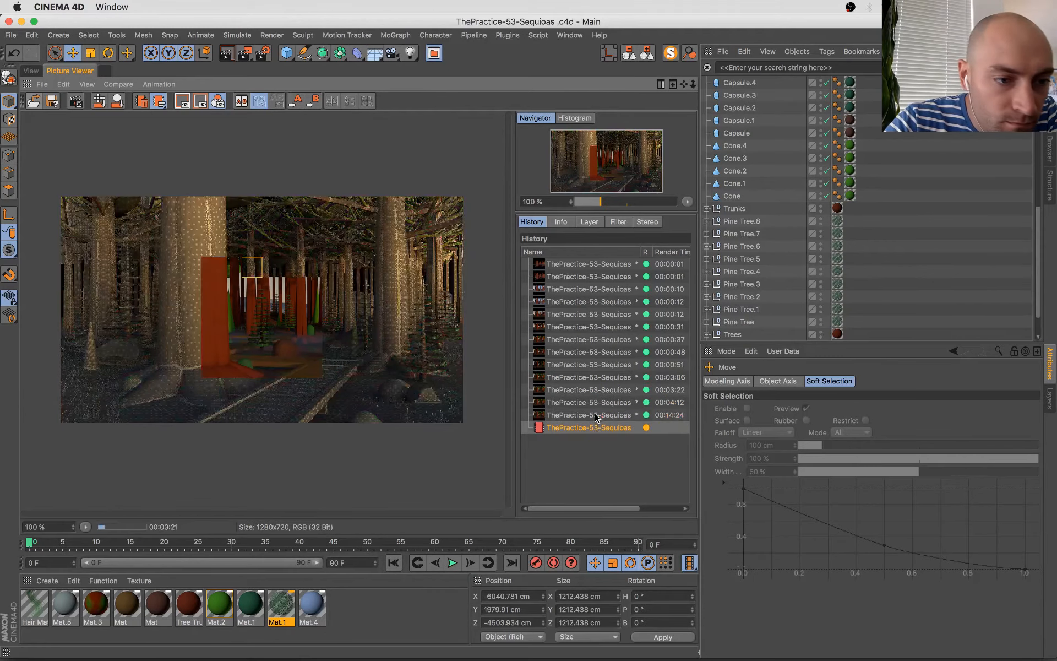
key(Up)
key(Up)
key(Down)
key(Down)
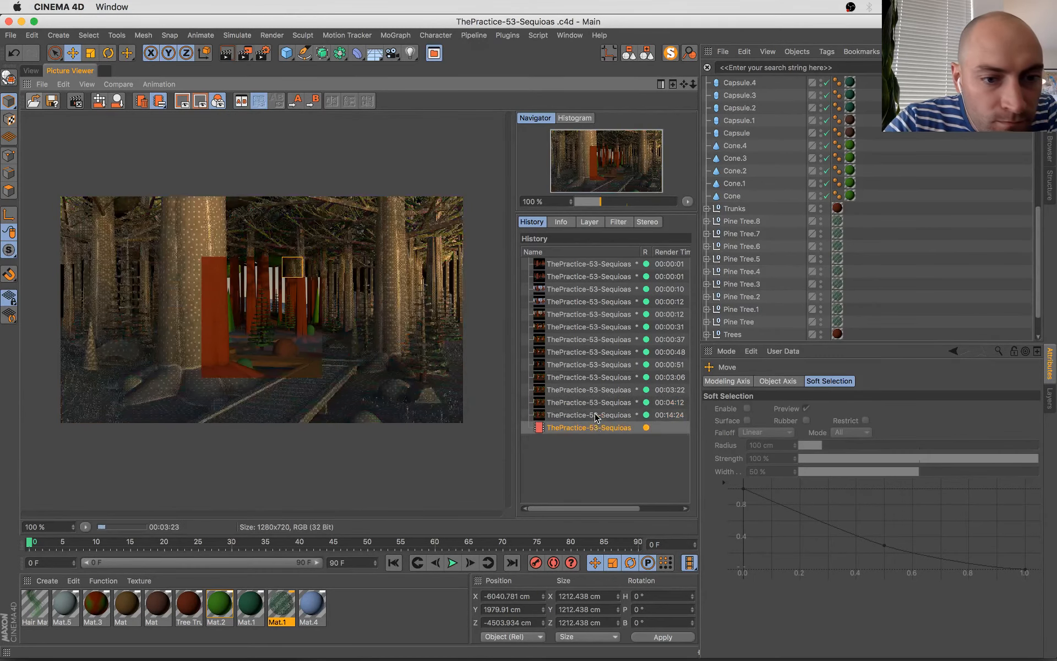
key(Up)
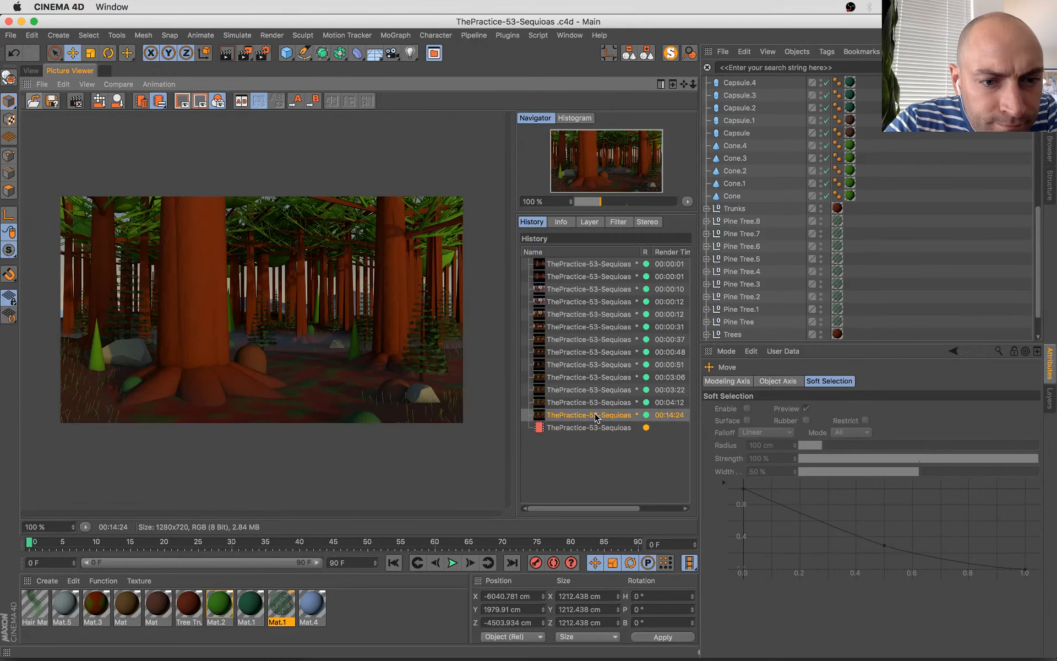
key(Down)
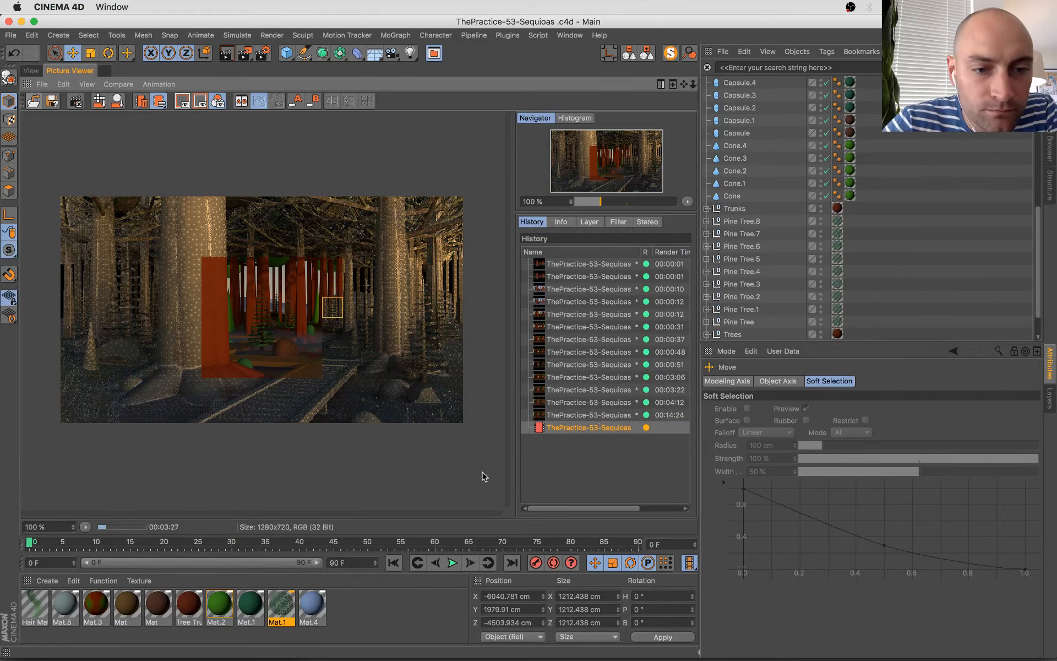
- Examine the newly rendered central tiles up close, checking the pines, bushes, boulder and boardwalk
scroll(318, 397, up, 1)
scroll(318, 397, down, 1)
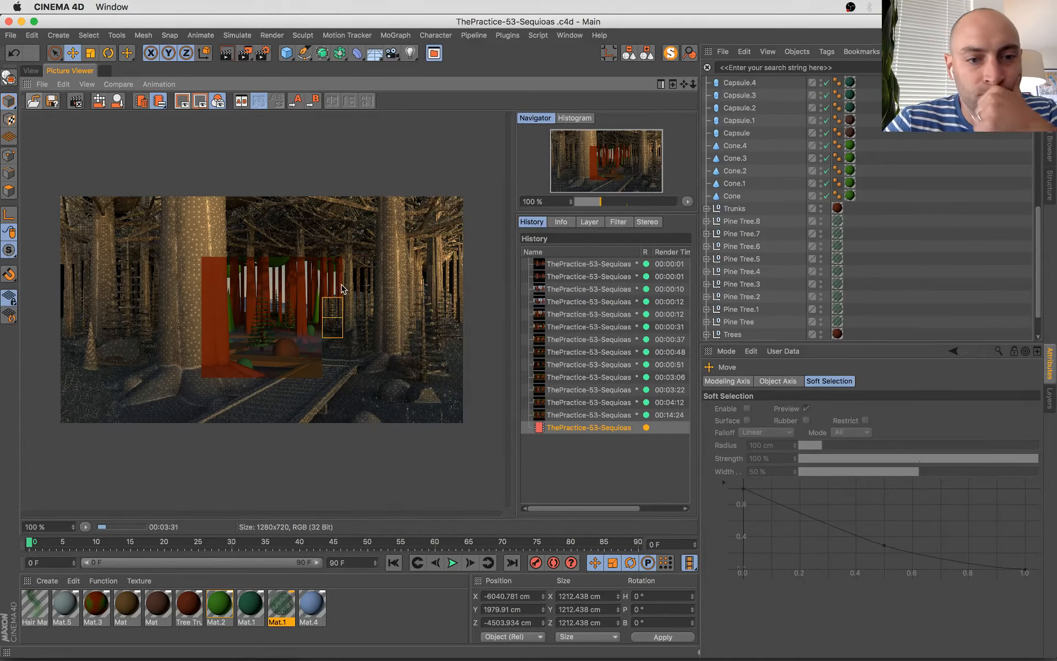
scroll(343, 291, up, 1)
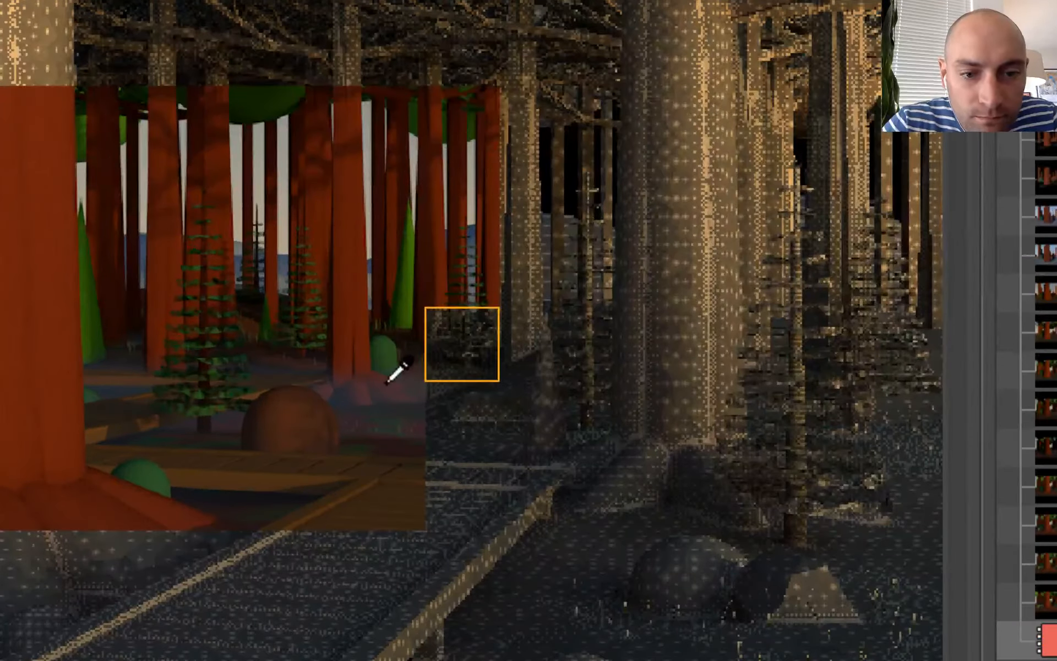
scroll(383, 345, up, 6)
scroll(444, 358, down, 7)
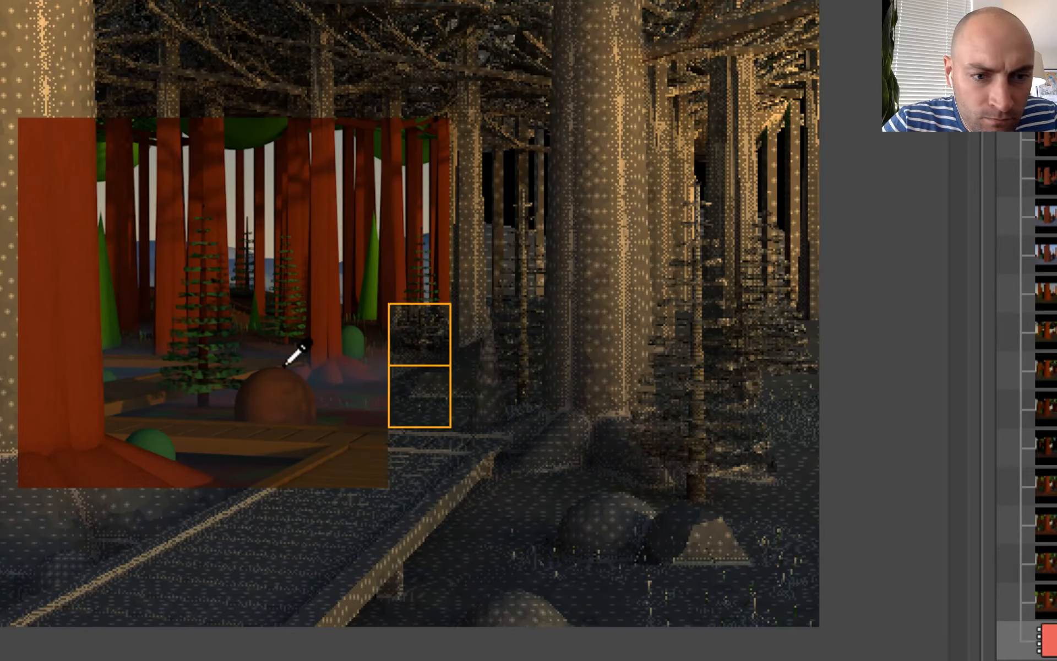
scroll(280, 365, down, 4)
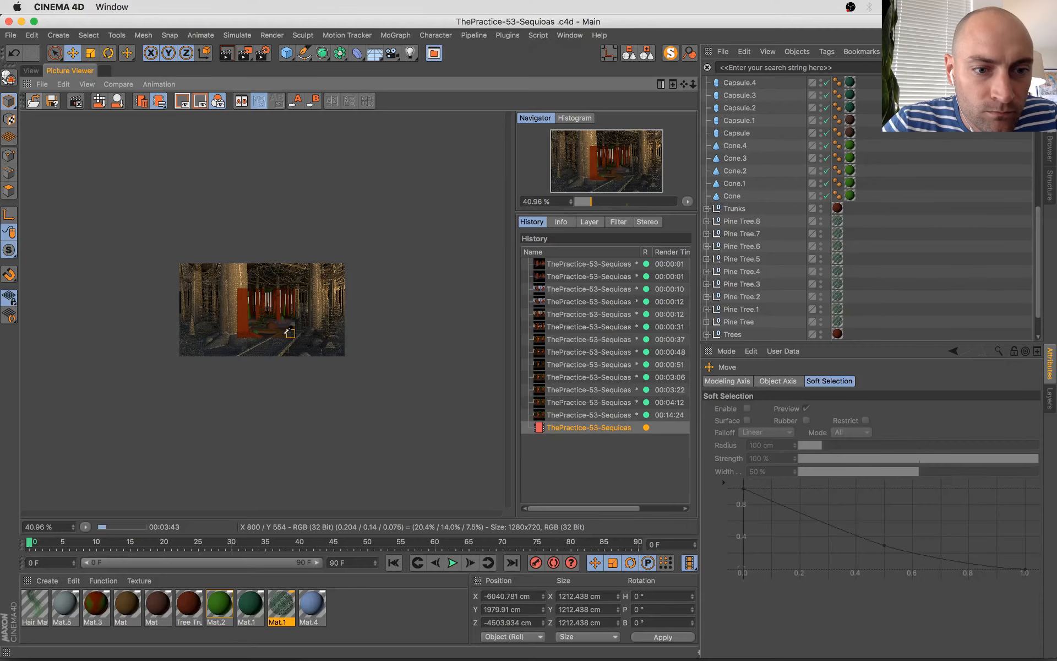
- Review the render history from the current render back to the early sky-lit trunk renders and forward again
scroll(278, 348, up, 2)
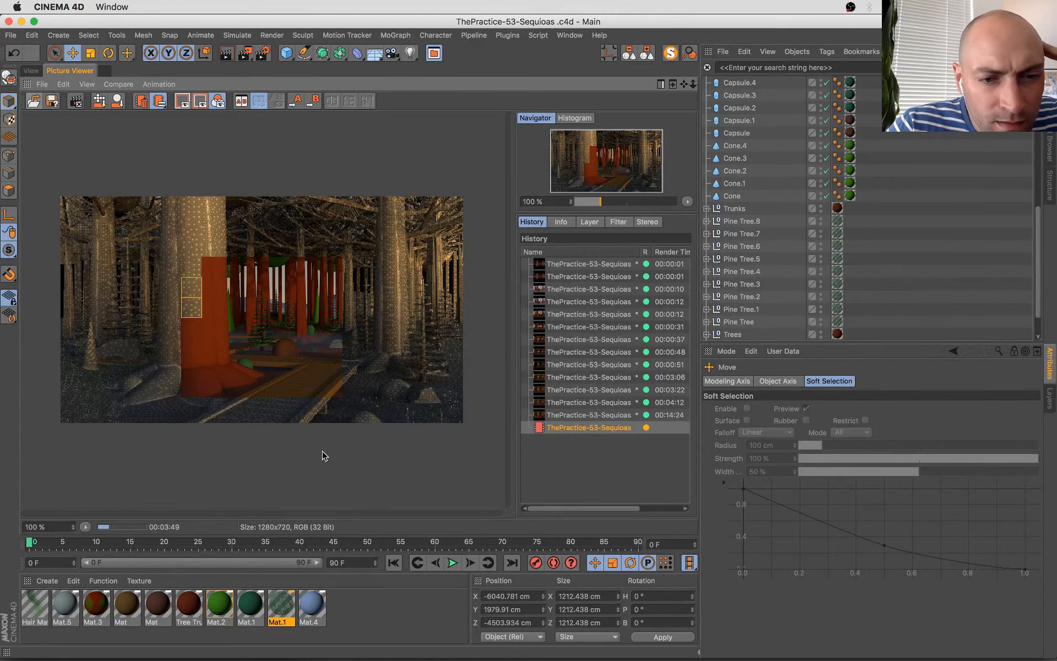
key(Up)
key(Up)
key(Up)
key(Up)
key(Up)
key(Up)
key(Up)
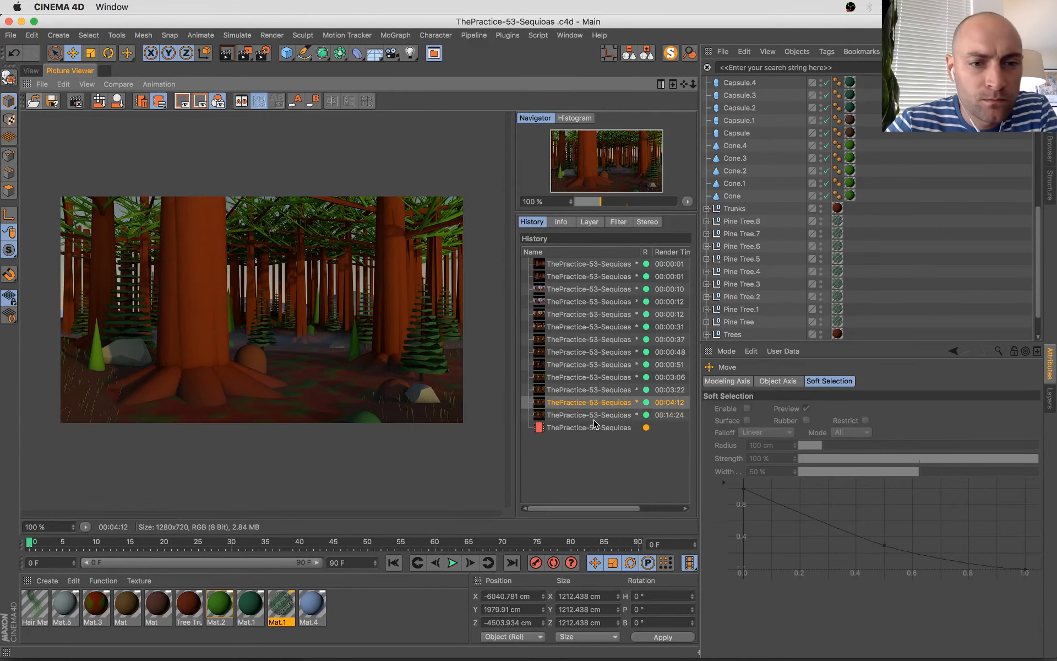
key(Up)
key(Up)
key(Up)
key(Up)
key(Up)
key(Up)
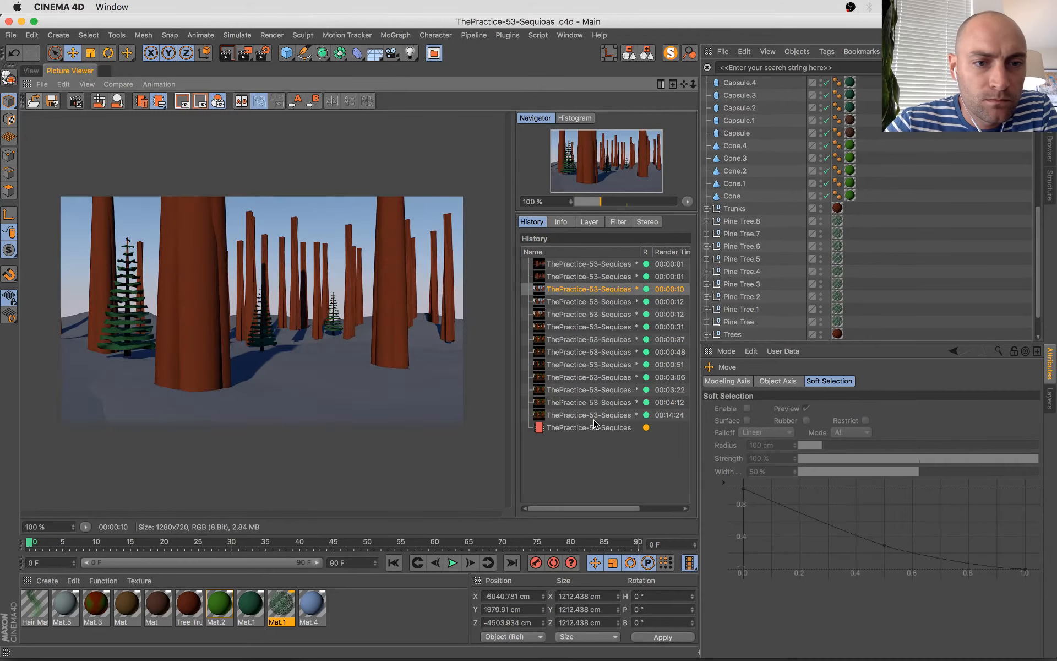
key(Down)
key(Down)
key(Down)
key(Down)
key(Down)
key(Down)
key(Down)
key(Down)
key(Down)
key(Down)
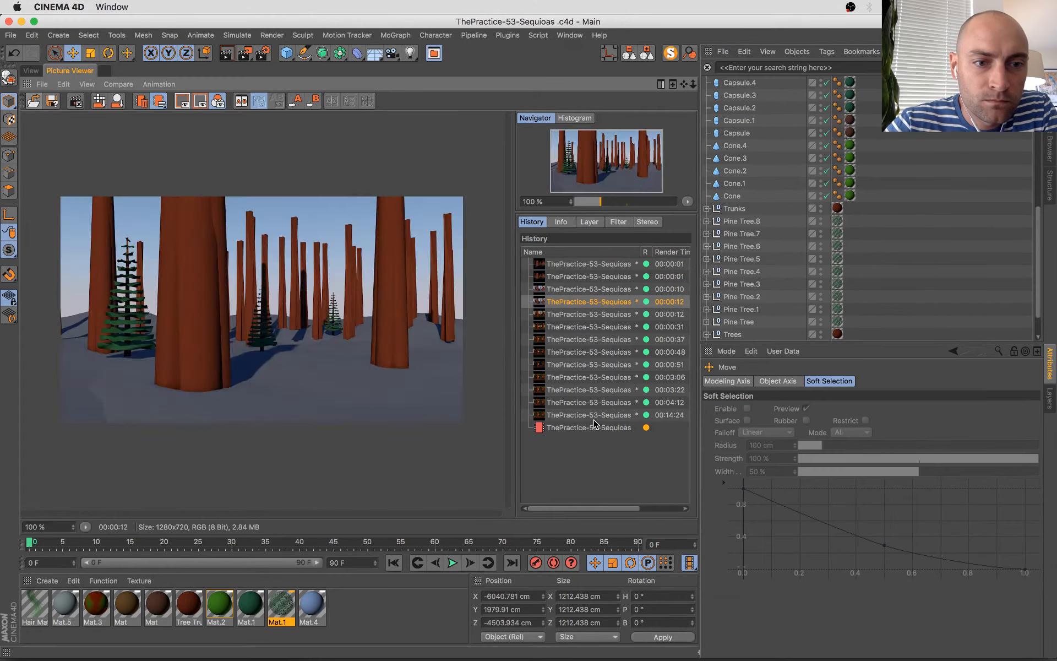
key(Down)
key(Down)
key(Down)
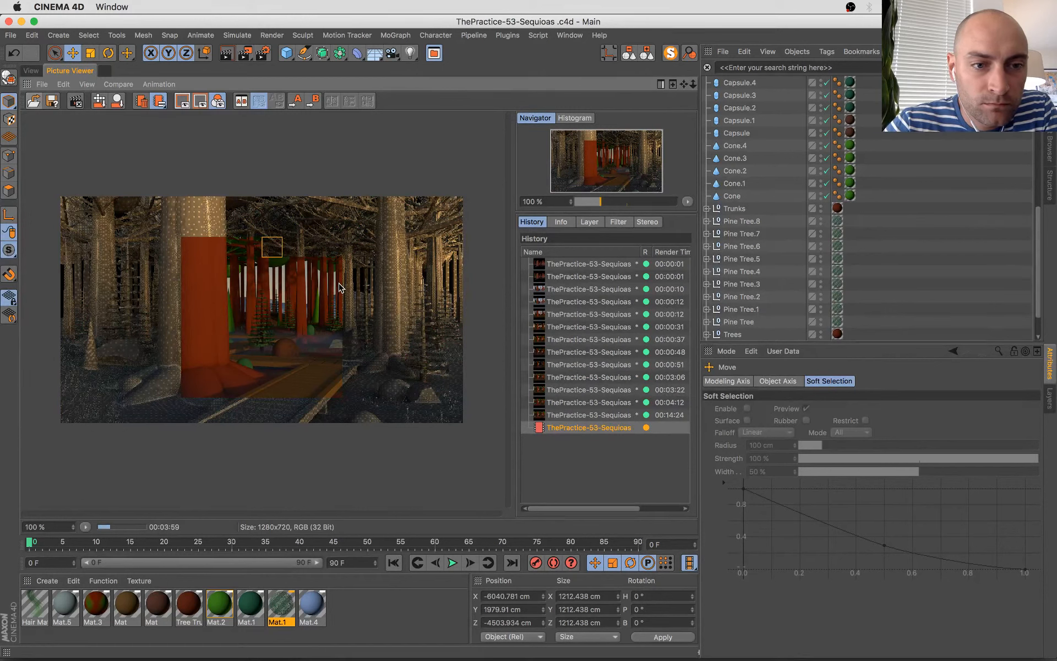
- Compare the in-progress render with the earlier 00:00:37 render of the trunks without ground detail
key(Up)
key(Up)
key(Up)
key(Up)
key(Up)
key(Up)
key(Up)
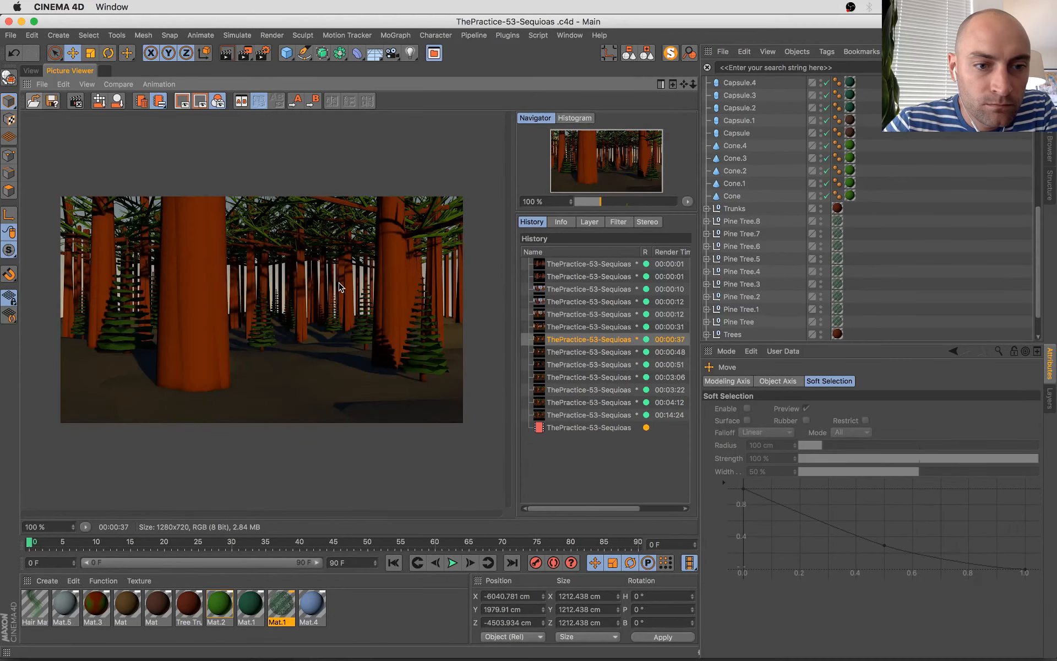
key(Down)
key(Down)
key(Down)
key(Down)
key(Down)
key(Down)
key(Down)
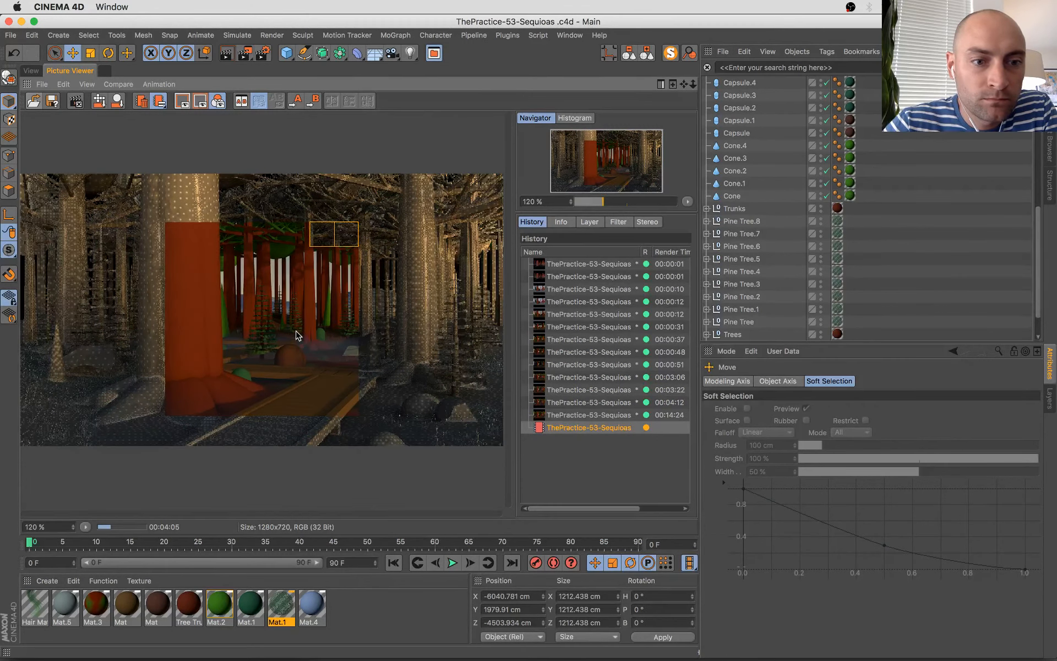
- Inspect the newly rendered tiles around the foreground trunk's roots and the near end of the boardwalk
scroll(292, 337, up, 1)
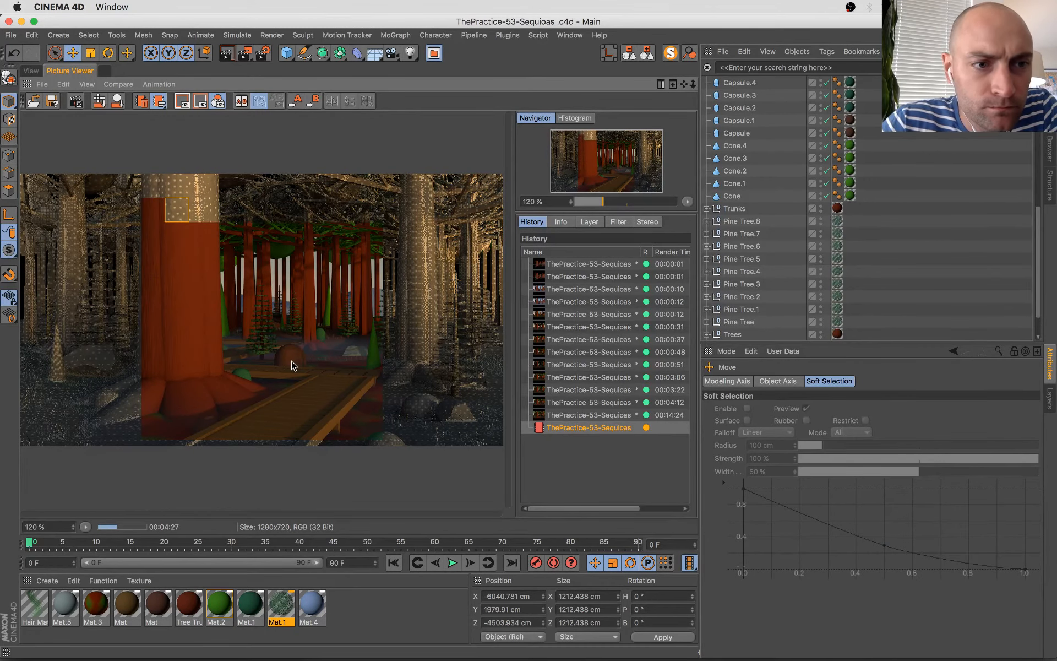
scroll(200, 250, down, 1)
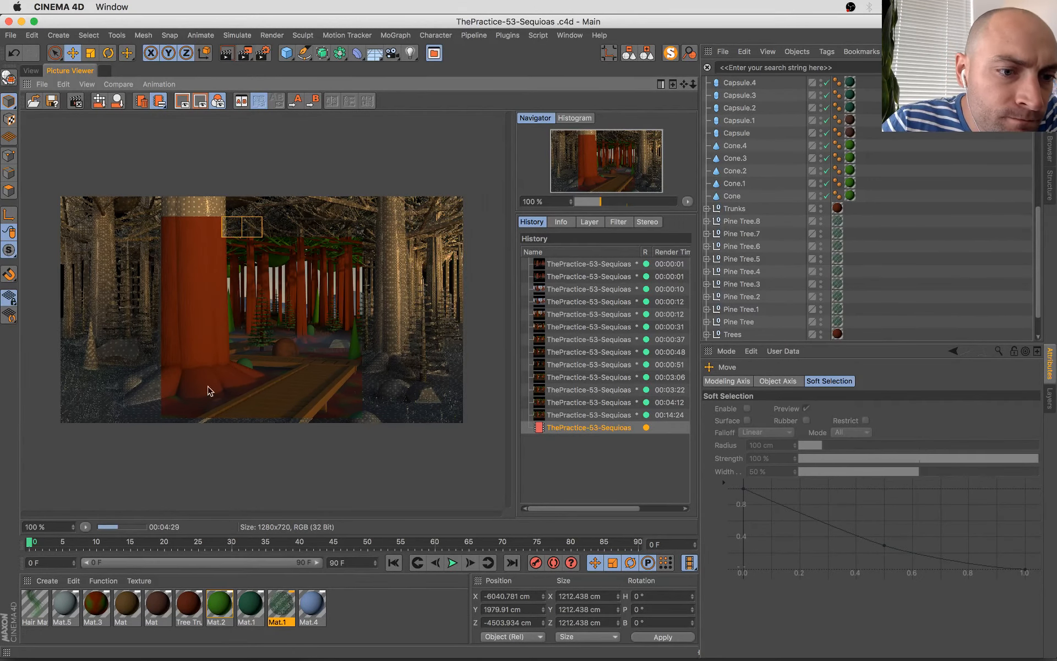
scroll(199, 353, up, 1)
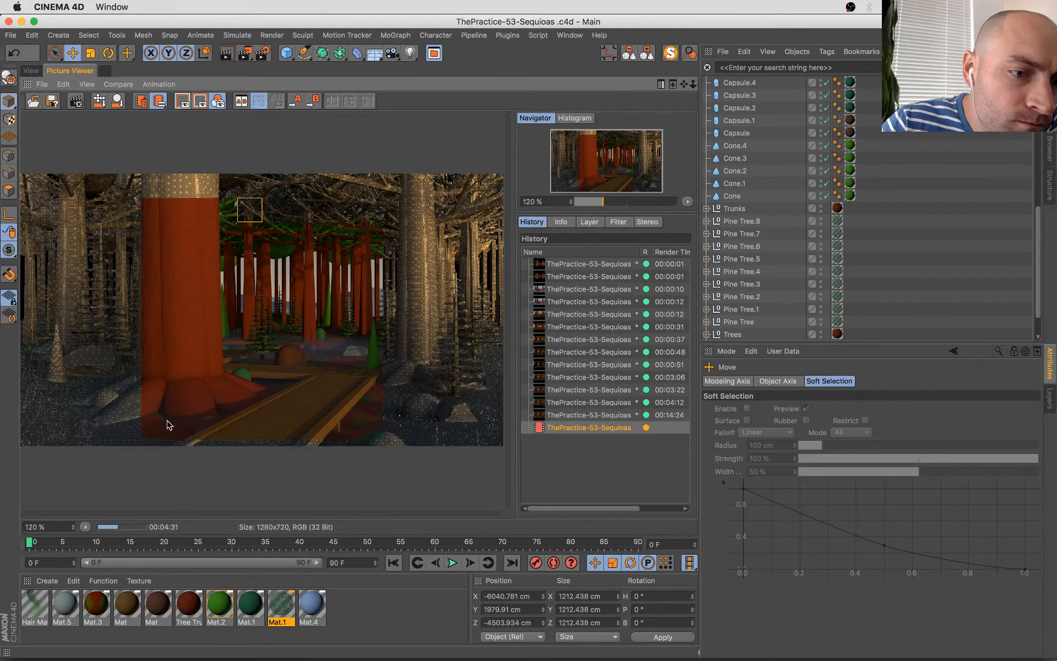
scroll(166, 424, up, 2)
scroll(166, 424, up, 1)
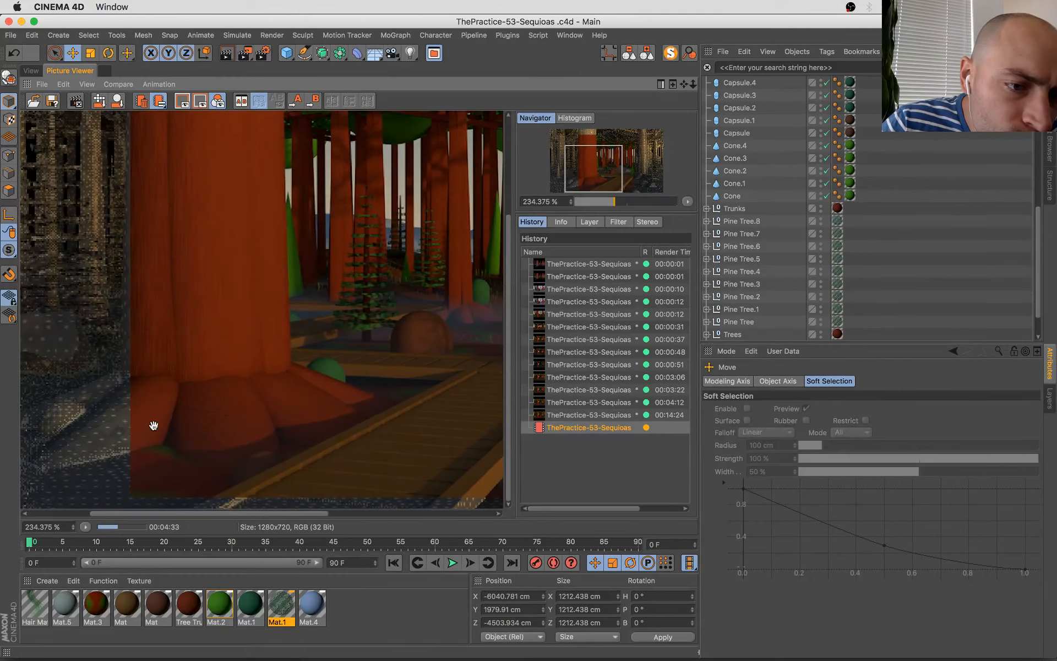
scroll(282, 269, down, 4)
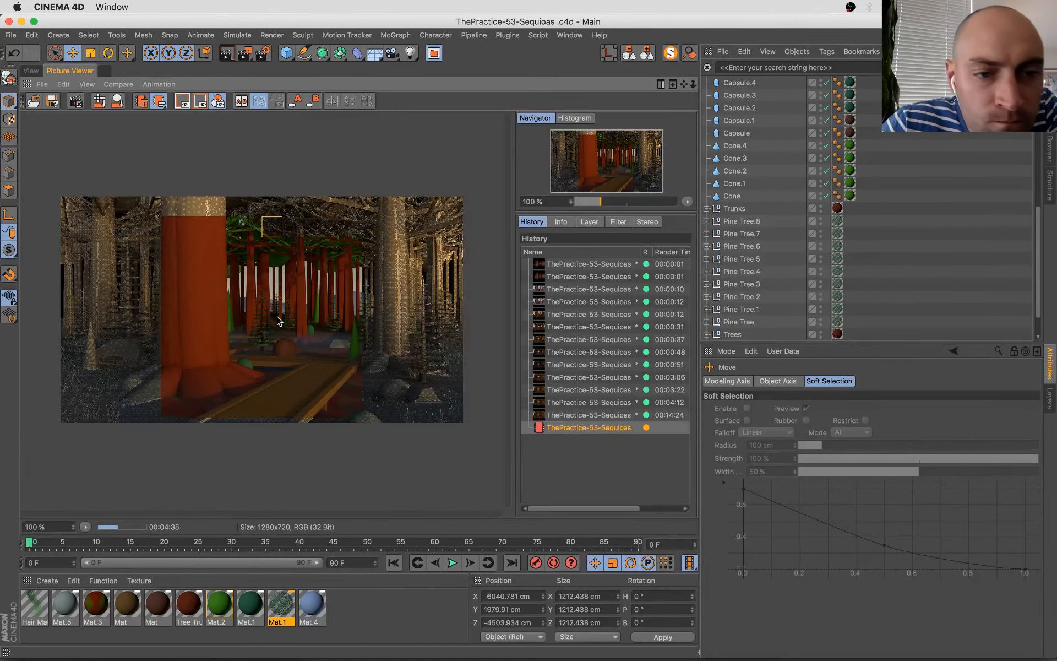
- Switch to the Restream Chat window in Chrome, read the latest viewer messages, and return to Cinema 4D
mouse_move(3, 3)
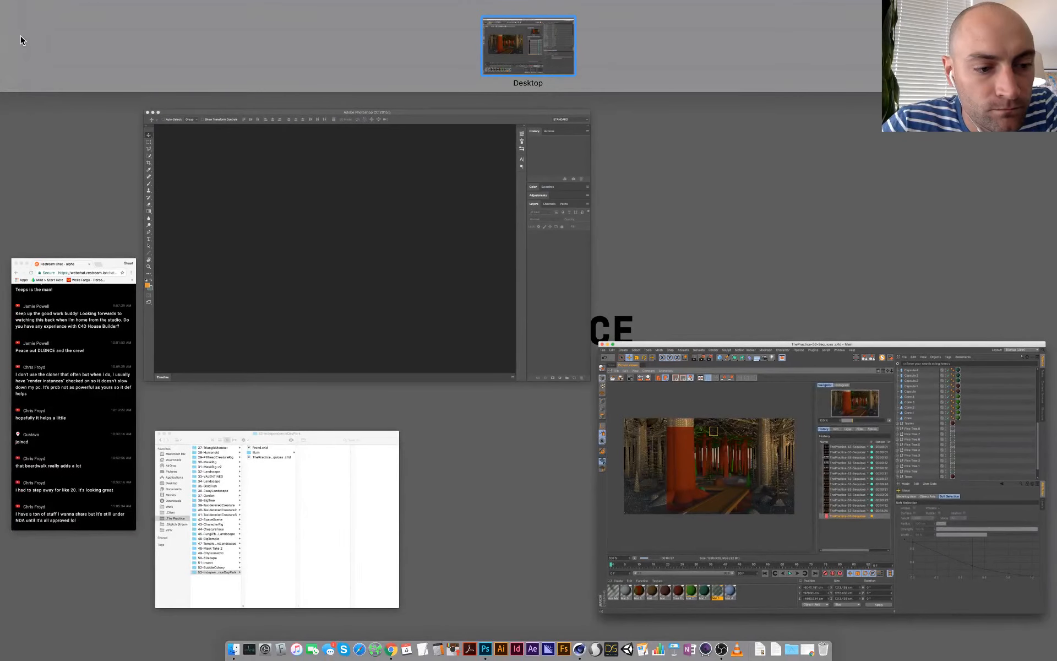
click(88, 424)
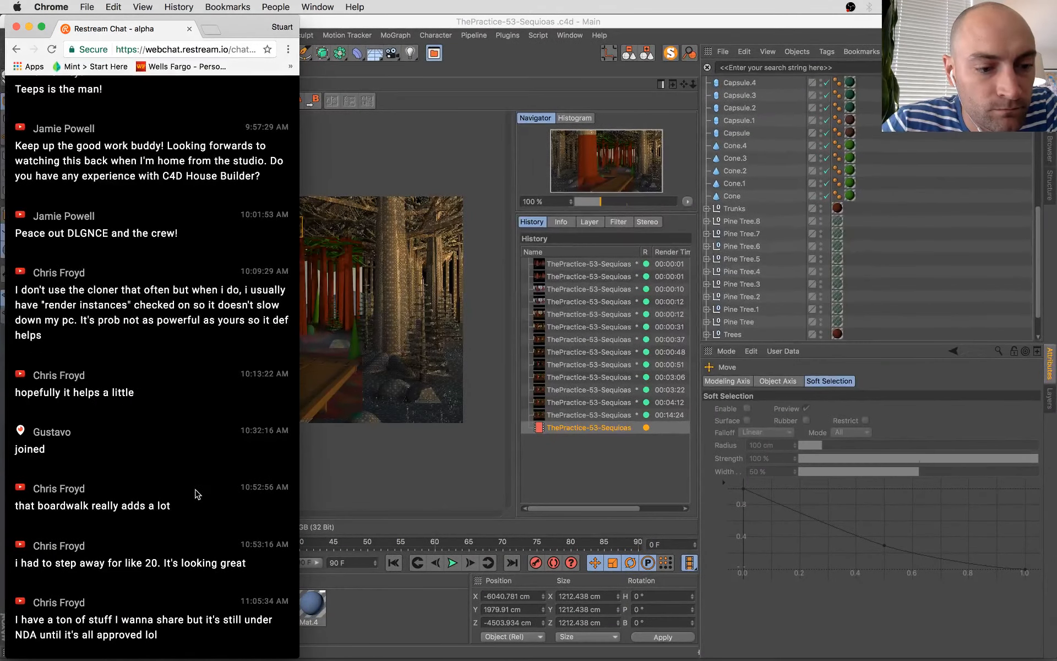
drag(179, 645, 124, 581)
click(135, 583)
drag(144, 528, 168, 620)
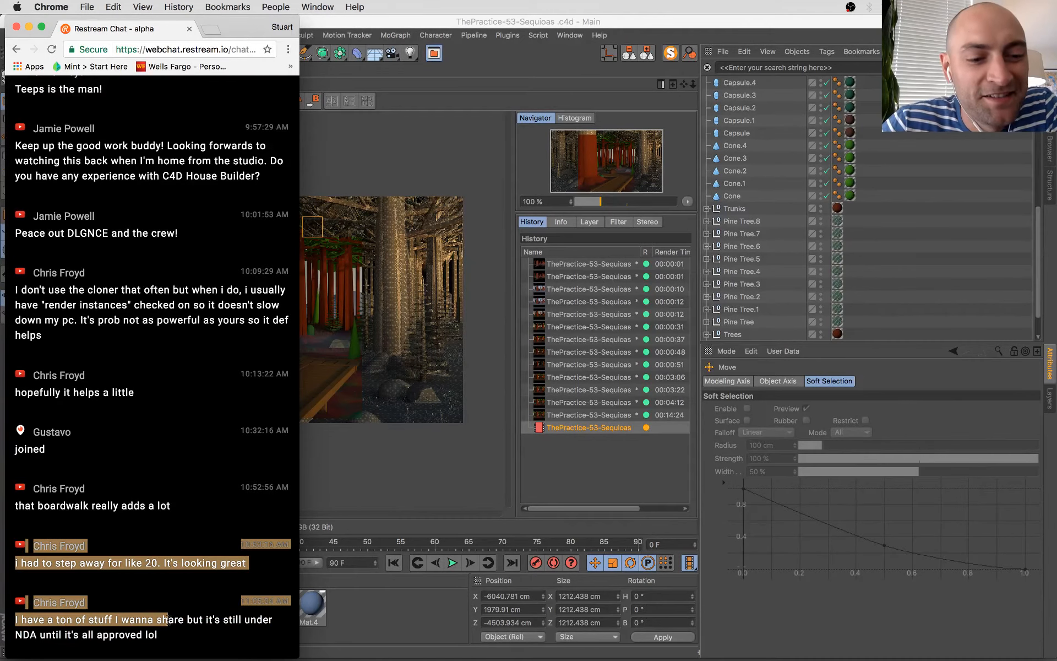
click(174, 644)
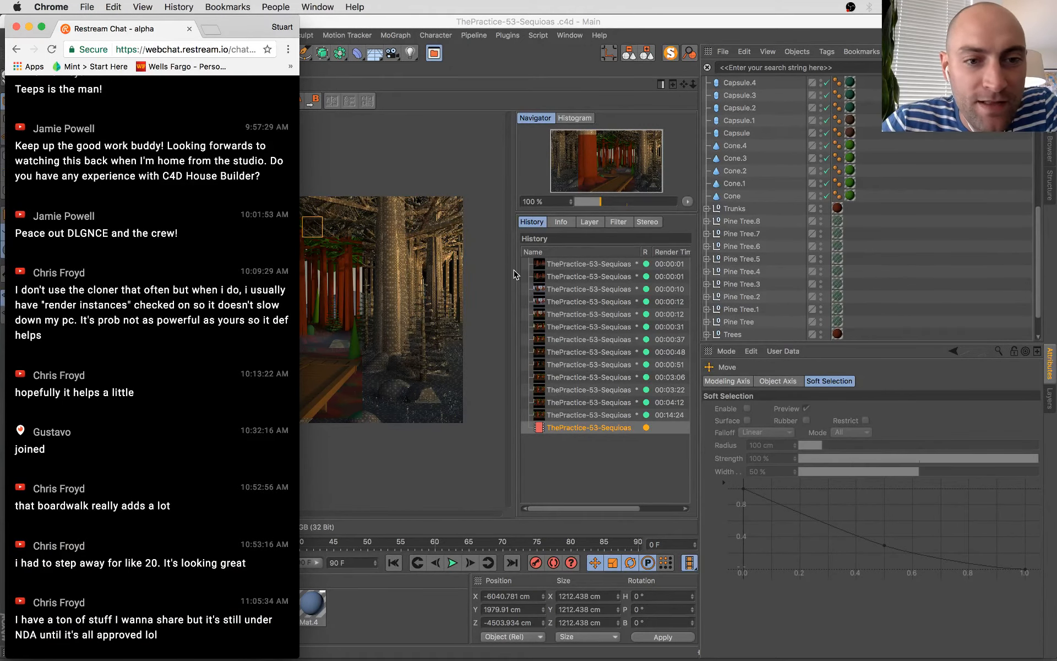
click(459, 307)
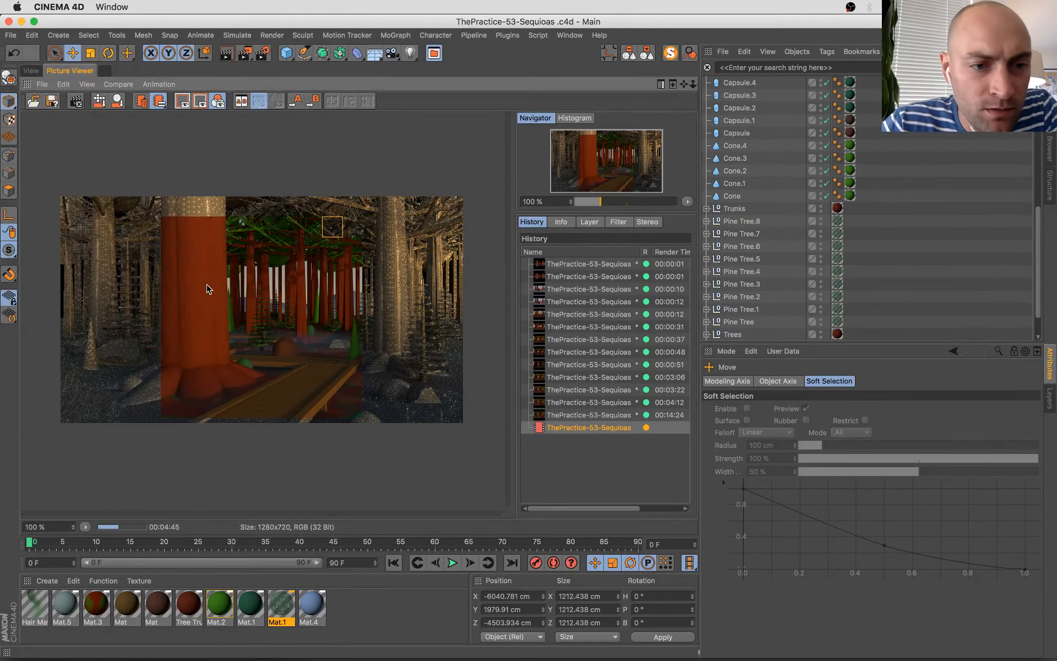
- Examine the rendered boardwalk edge, its support posts and the ground beside it in the in-progress render
scroll(207, 287, up, 1)
scroll(209, 288, up, 2)
scroll(239, 285, down, 3)
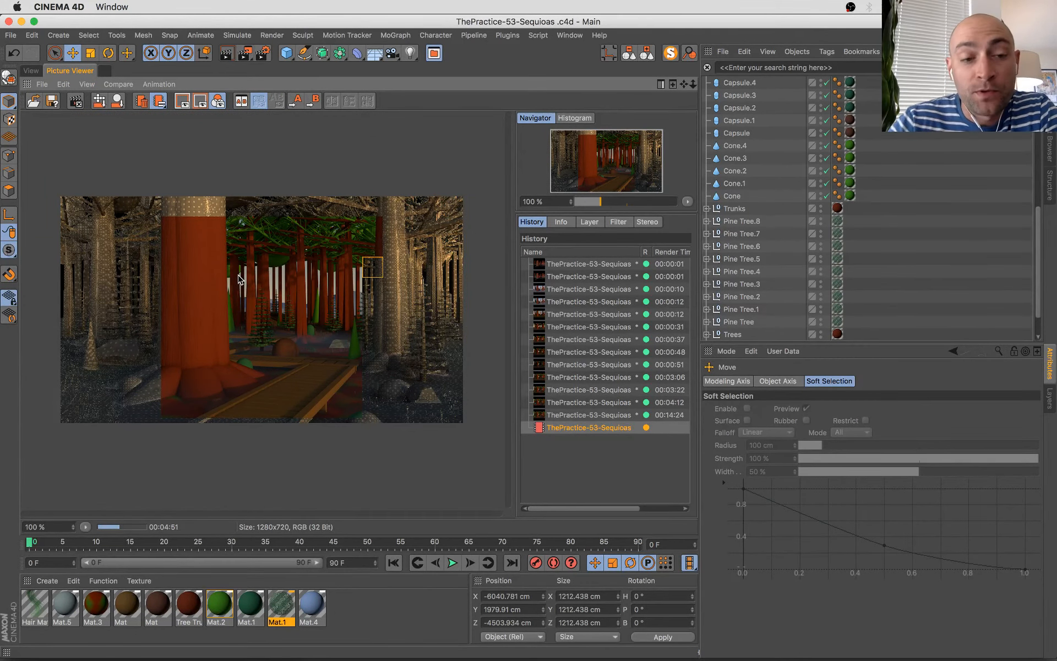
scroll(340, 407, up, 1)
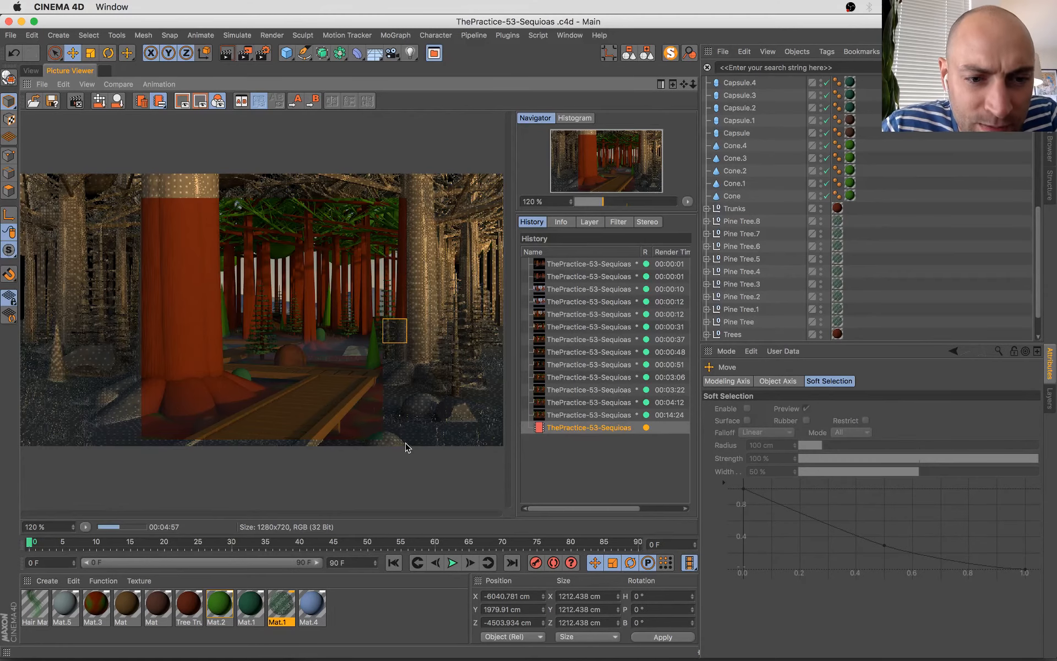
scroll(385, 435, up, 3)
drag(366, 427, 456, 392)
scroll(396, 374, down, 2)
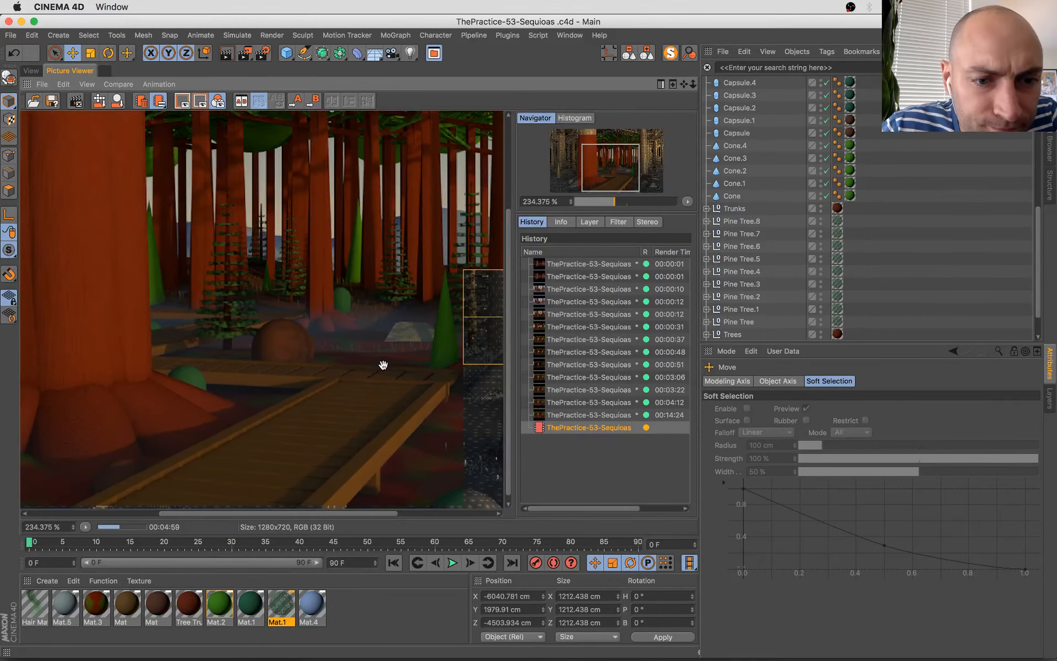
scroll(210, 338, down, 1)
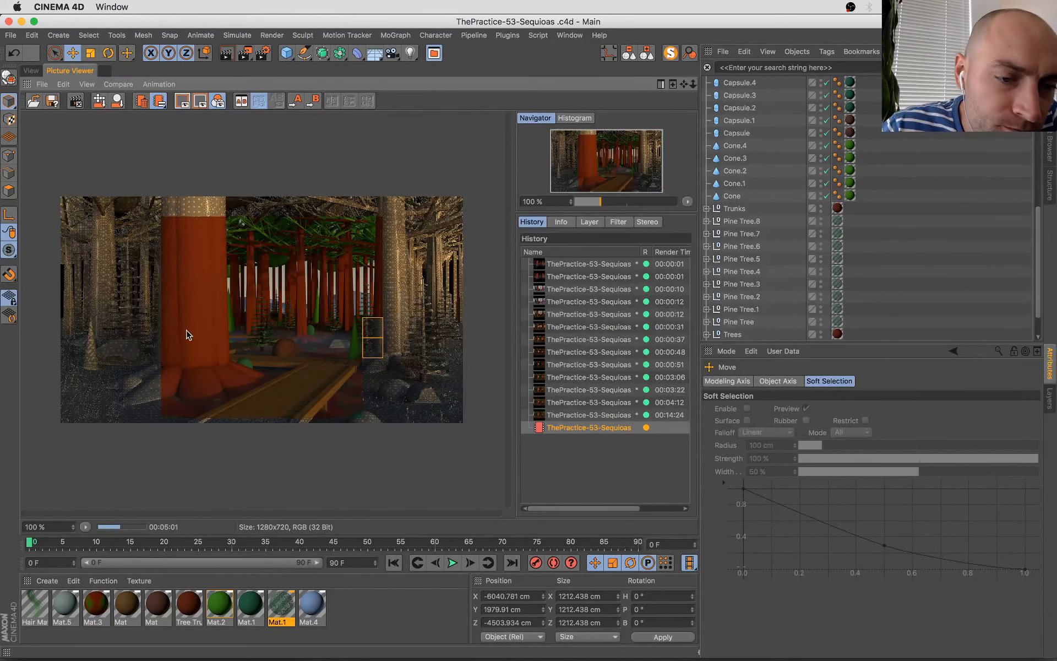
- Inspect the foreground trunk's surface and the pines and boulder behind the boardwalk up close
scroll(187, 336, up, 3)
drag(220, 349, 135, 160)
scroll(134, 160, up, 1)
drag(352, 190, 246, 311)
scroll(246, 311, down, 5)
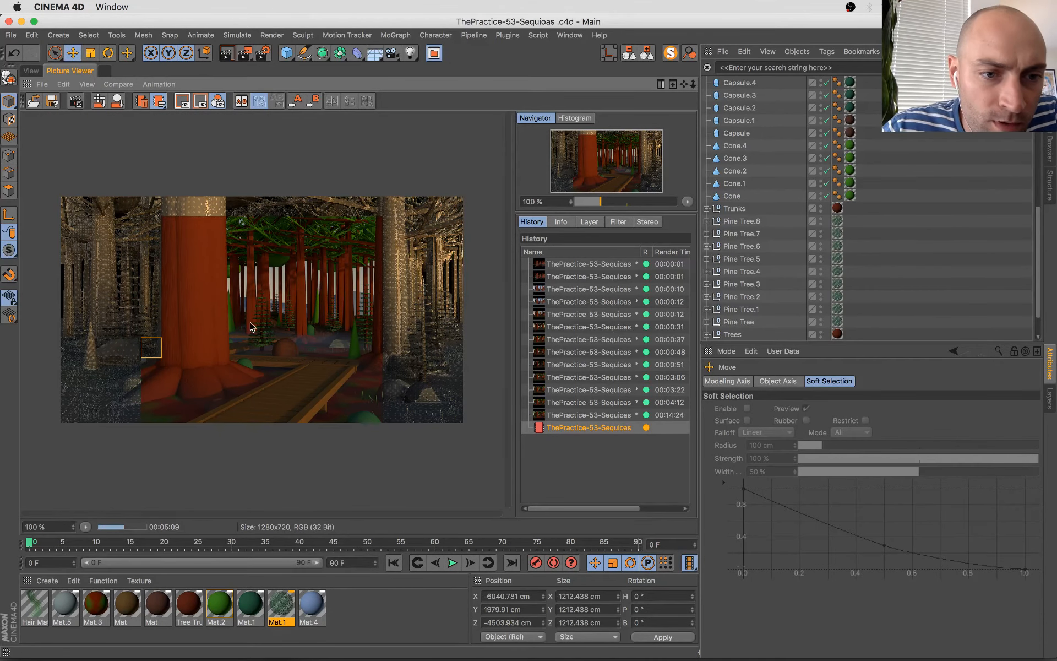
scroll(321, 304, up, 1)
scroll(321, 304, up, 3)
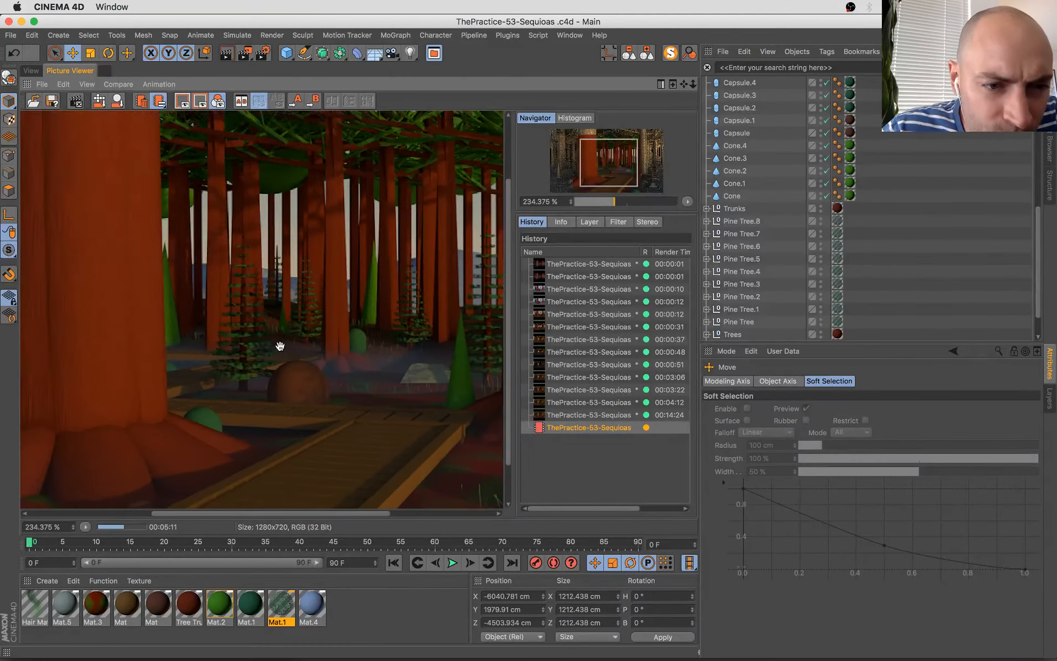
scroll(307, 295, down, 5)
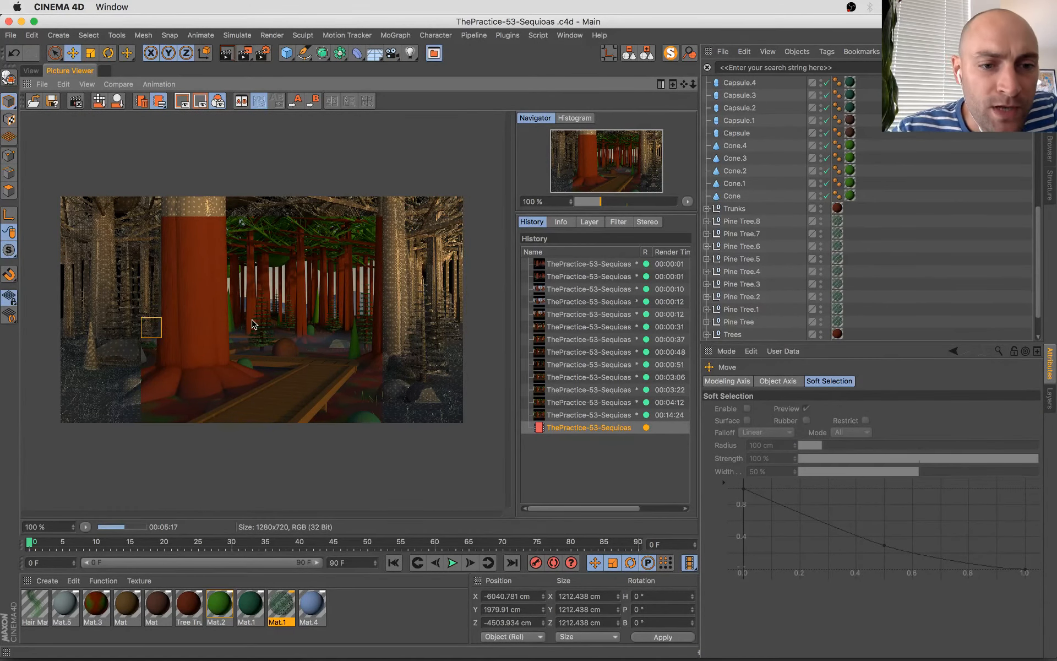
- Check the render's right-hand trunk area, boardwalk foreground and upper canopy as new tiles finish
scroll(252, 323, up, 2)
drag(271, 355, 126, 280)
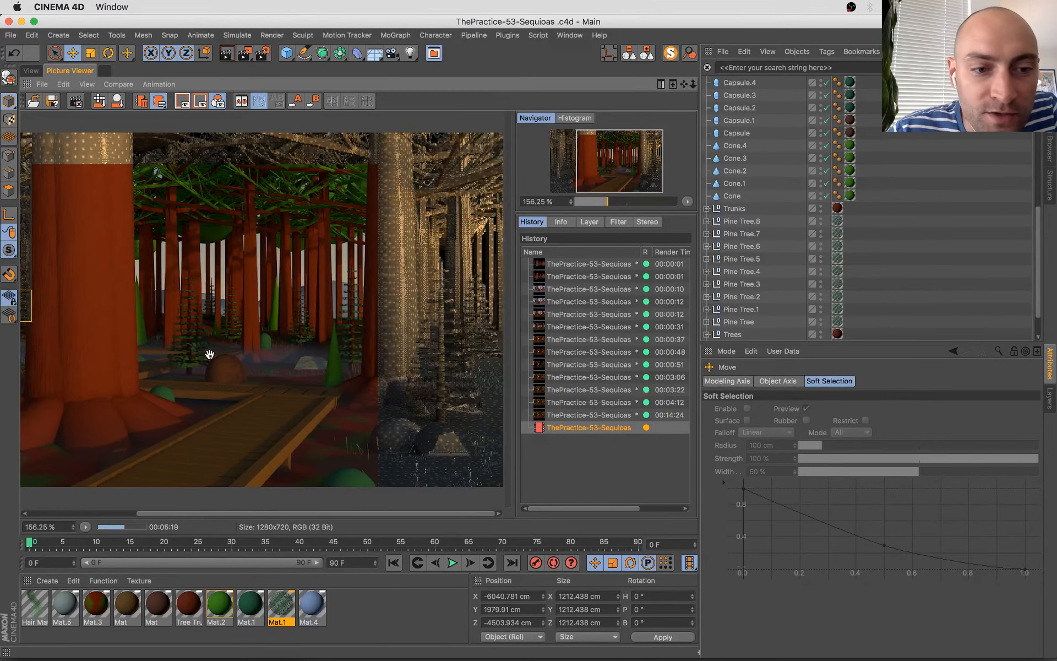
scroll(210, 354, down, 2)
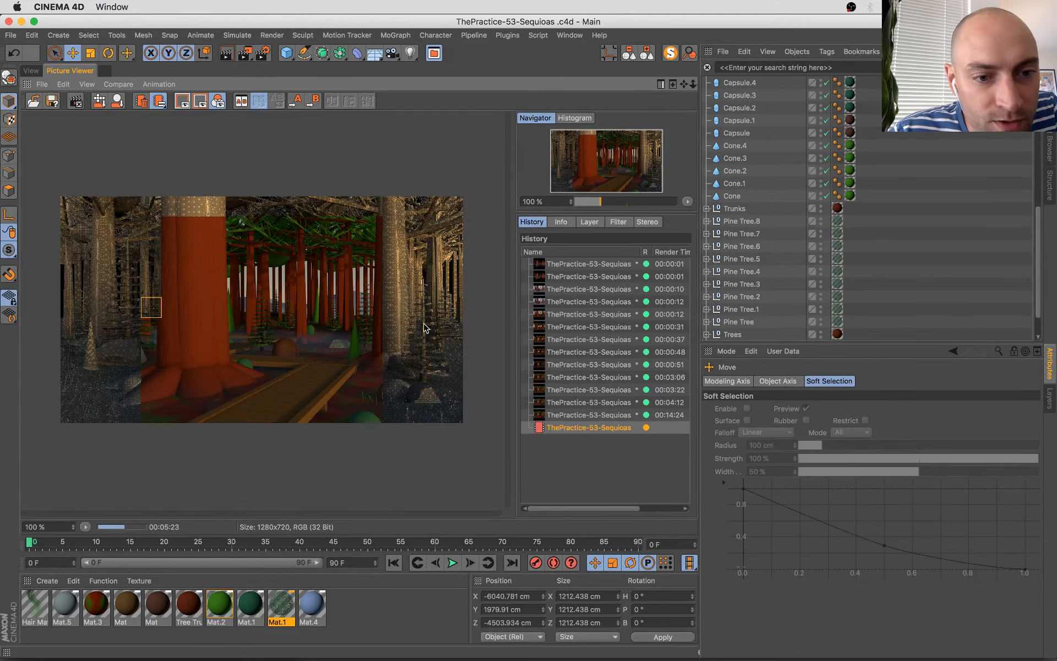
scroll(300, 370, up, 2)
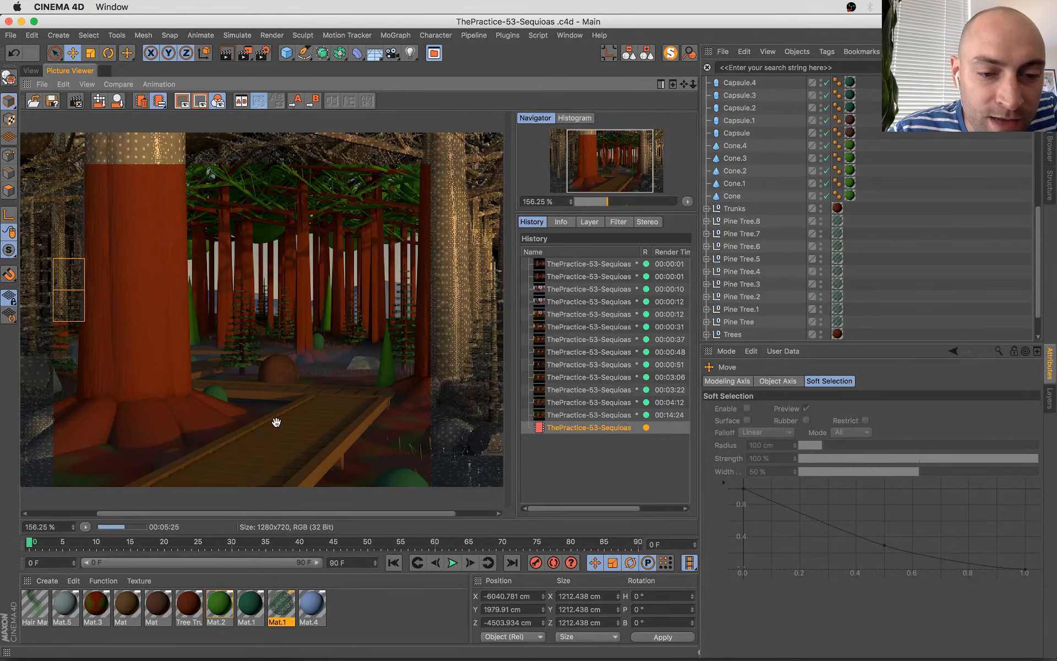
drag(276, 422, 352, 417)
scroll(111, 509, down, 2)
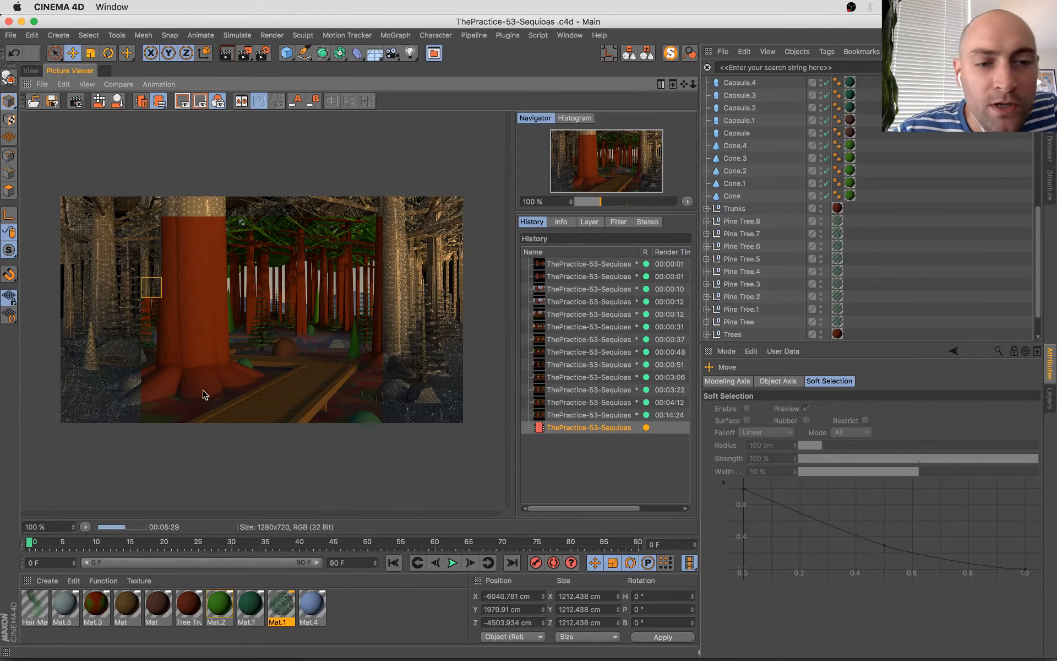
scroll(347, 371, up, 1)
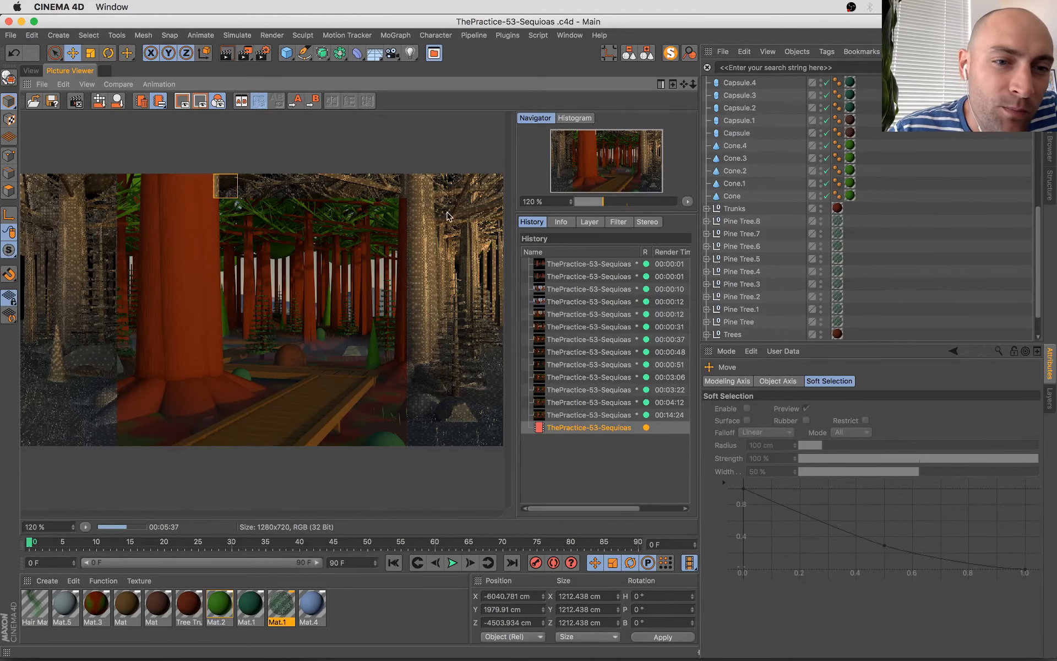
scroll(419, 228, up, 1)
scroll(288, 283, up, 2)
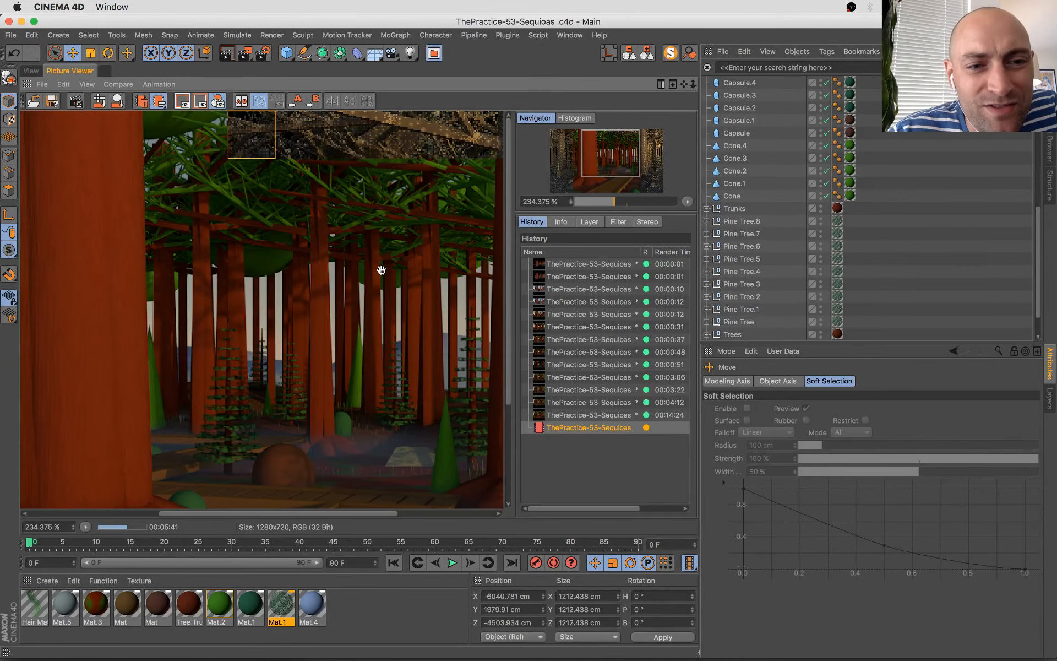
mouse_move(369, 265)
mouse_down()
mouse_move(341, 227)
mouse_move(351, 264)
mouse_up()
scroll(290, 266, down, 4)
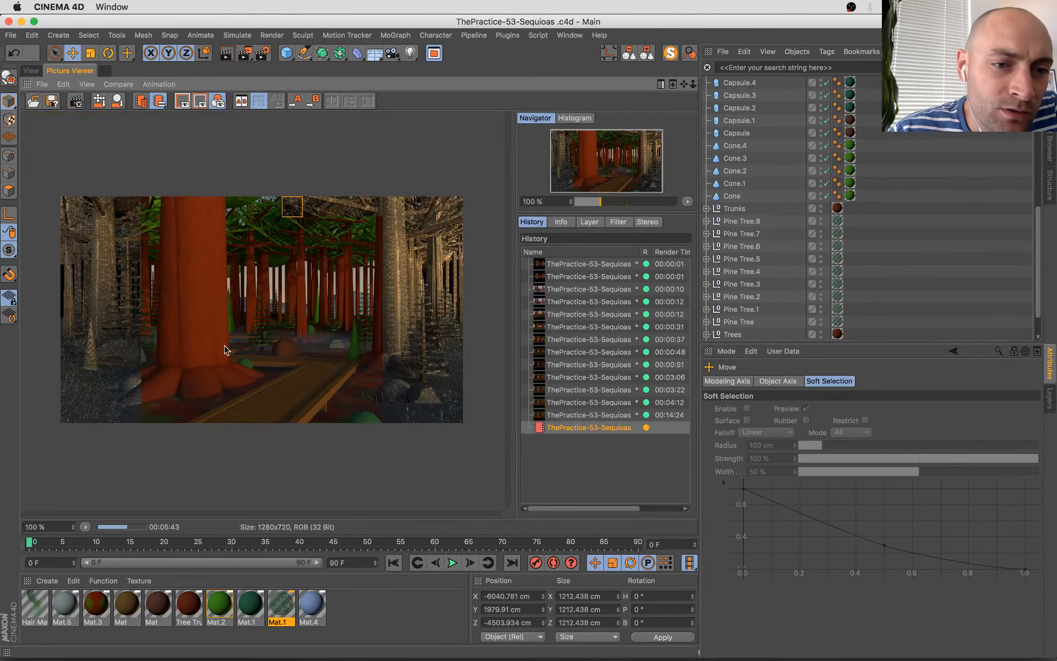
- Examine the misty background around the small pines, cone trees and boulder, including the finishing right-hand trunk
scroll(226, 349, up, 6)
drag(367, 359, 187, 331)
drag(318, 277, 276, 325)
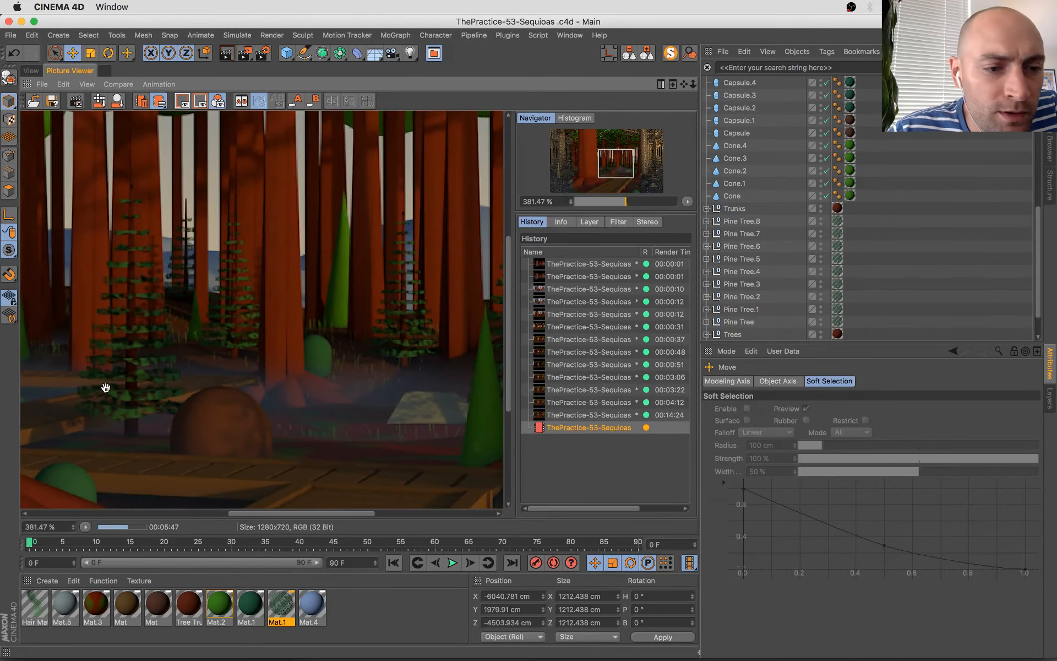
scroll(398, 314, down, 6)
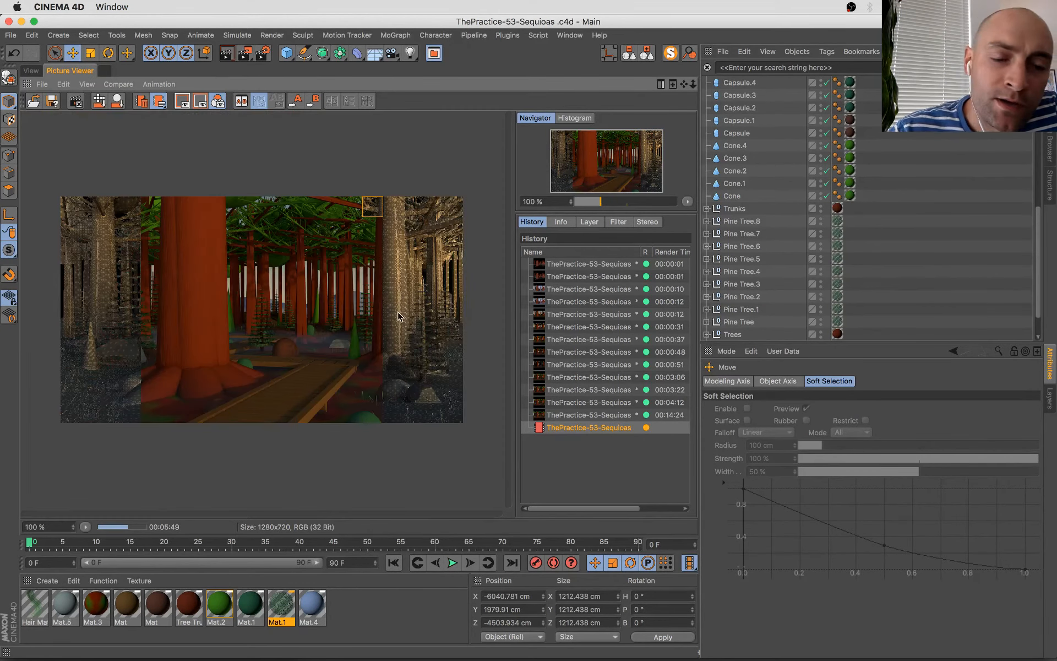
scroll(372, 325, up, 1)
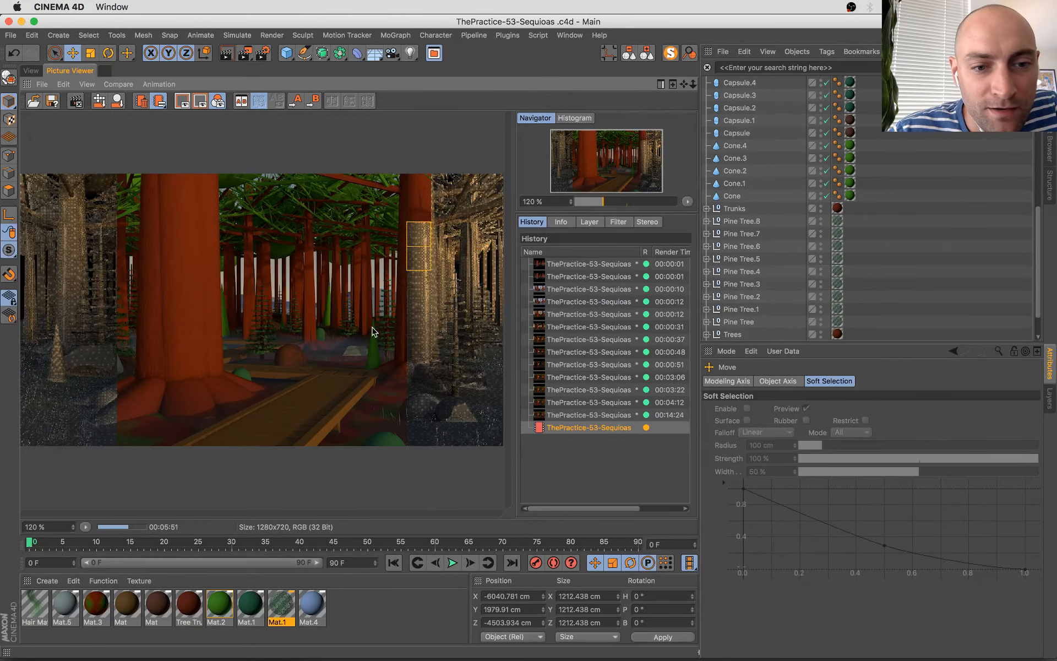
scroll(419, 314, up, 3)
drag(295, 329, 334, 294)
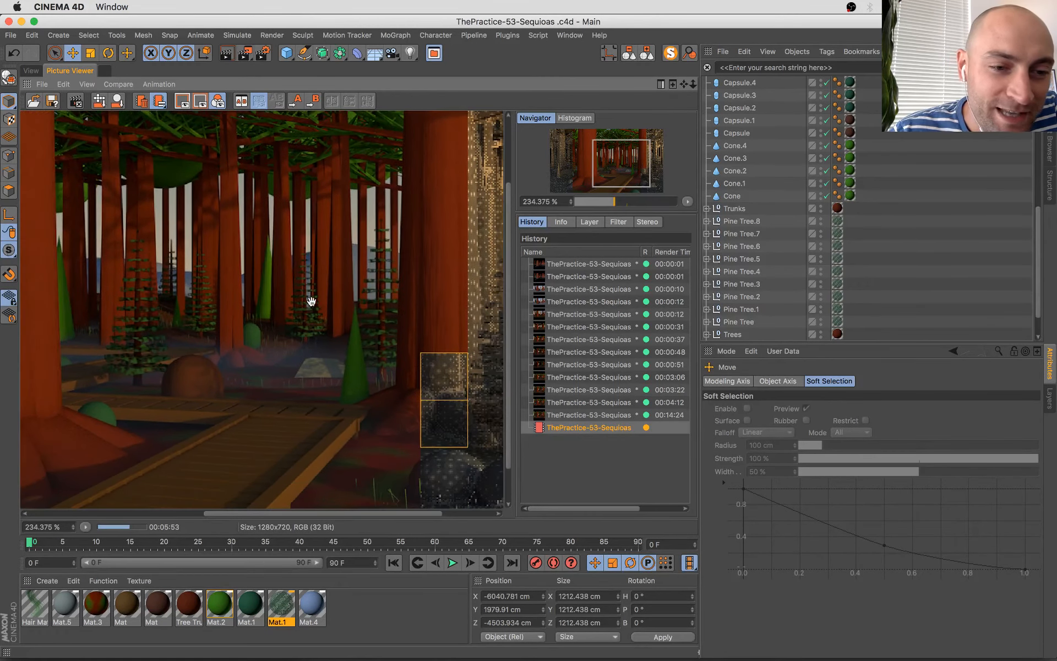
- Examine the misty ground, cone trees, boulder and light-coloured rock behind the boardwalk, then the full in-progress render
scroll(408, 292, up, 4)
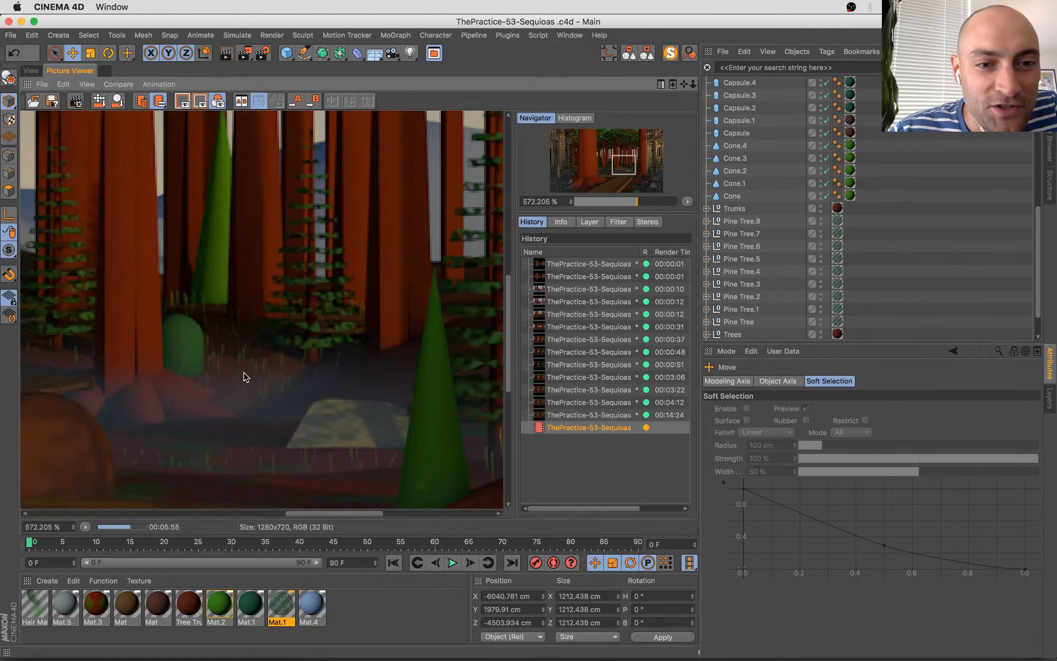
scroll(246, 377, down, 8)
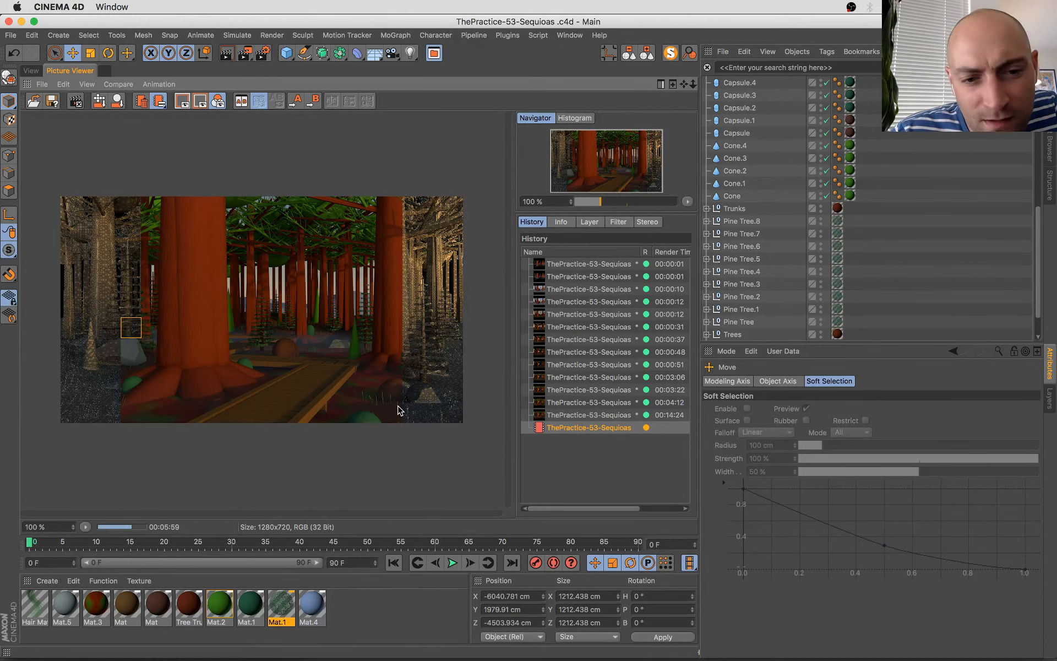
scroll(280, 394, up, 1)
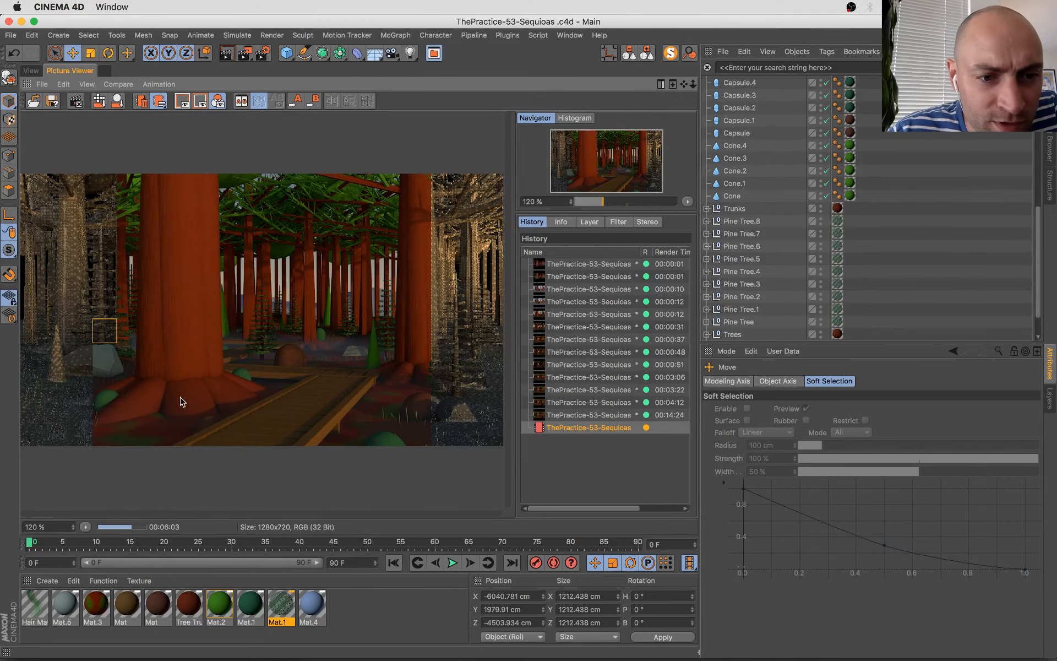
scroll(361, 399, up, 6)
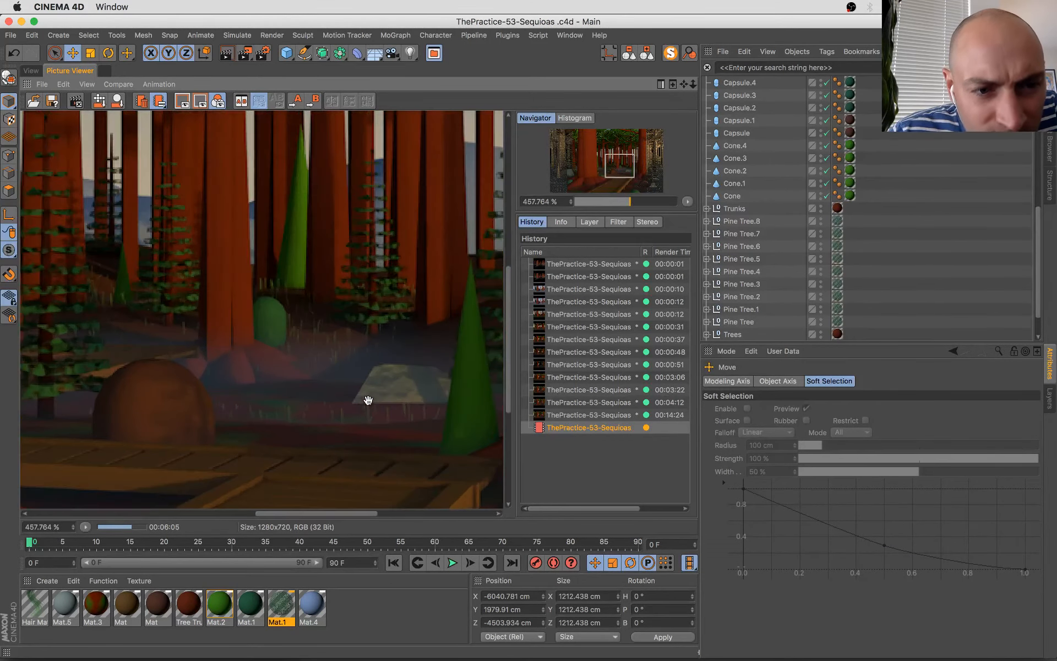
double_click(368, 400)
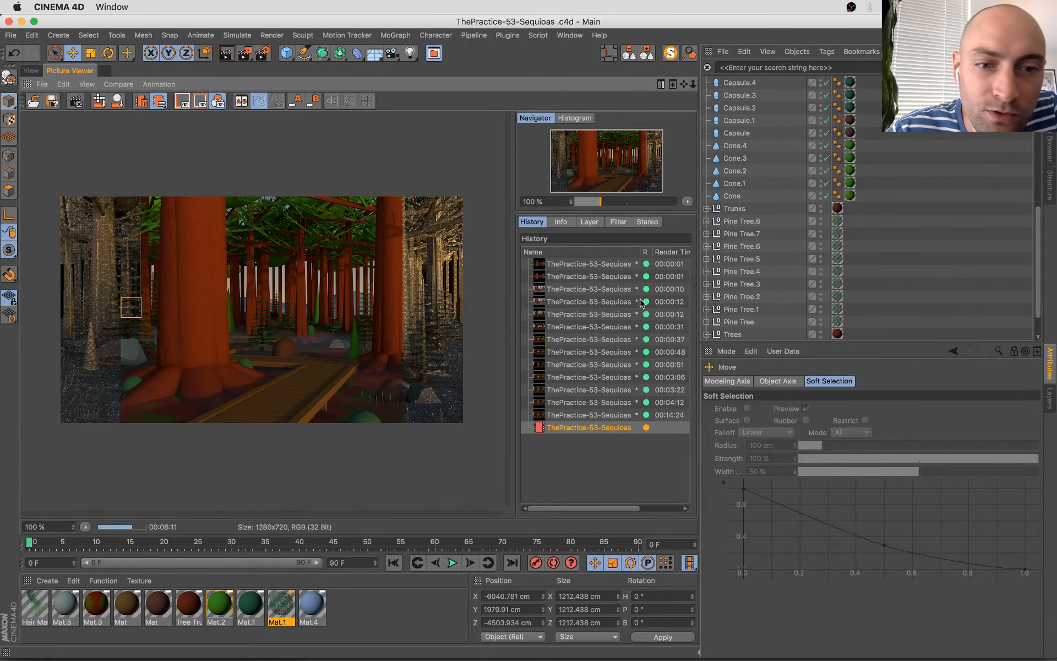
scroll(358, 297, up, 1)
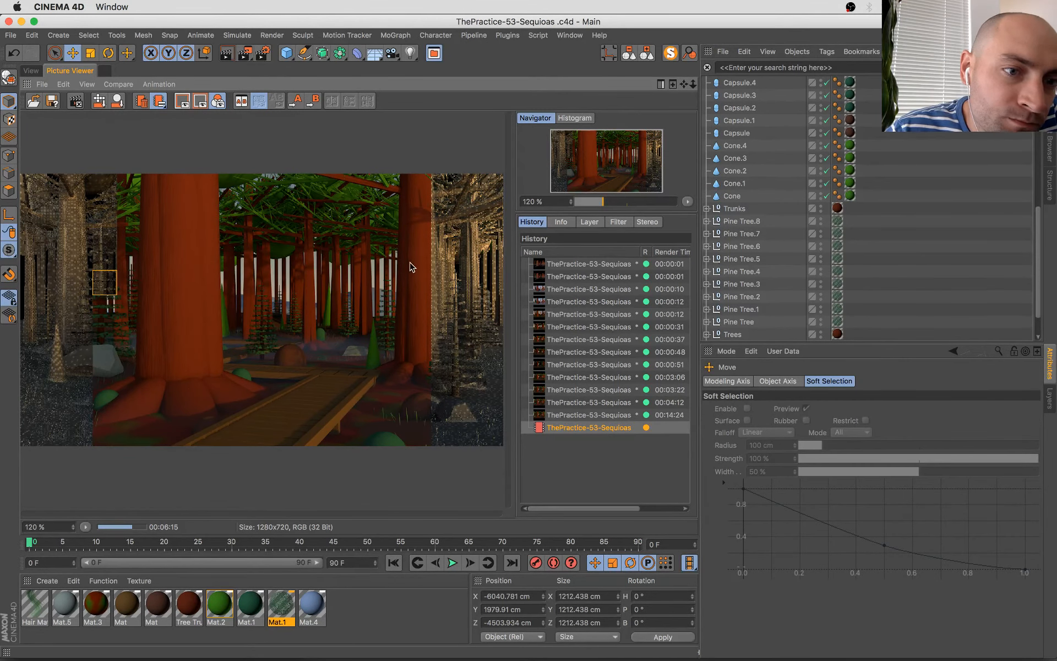
scroll(398, 274, down, 1)
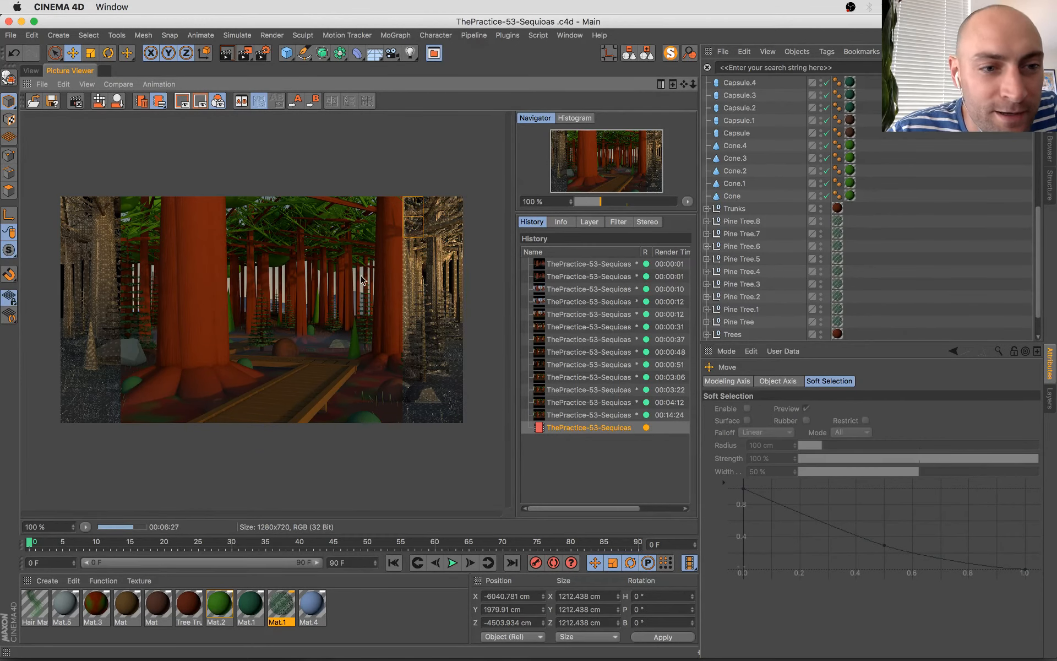
- Inspect the branch canopy and the shadowed background trunks against the pale sky up close
scroll(362, 279, up, 1)
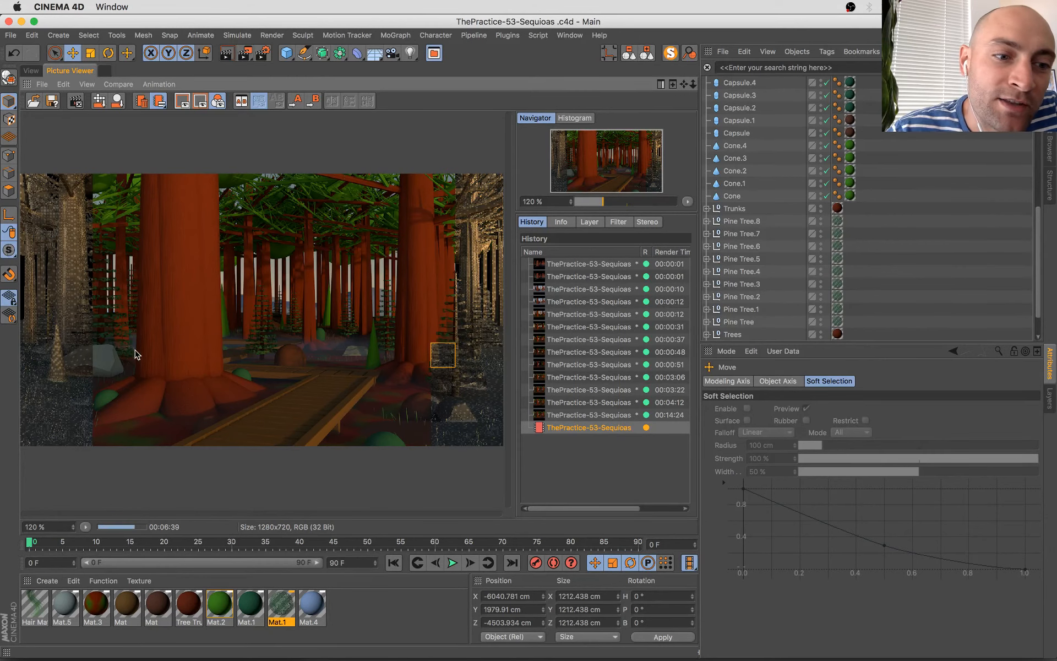
scroll(272, 286, up, 5)
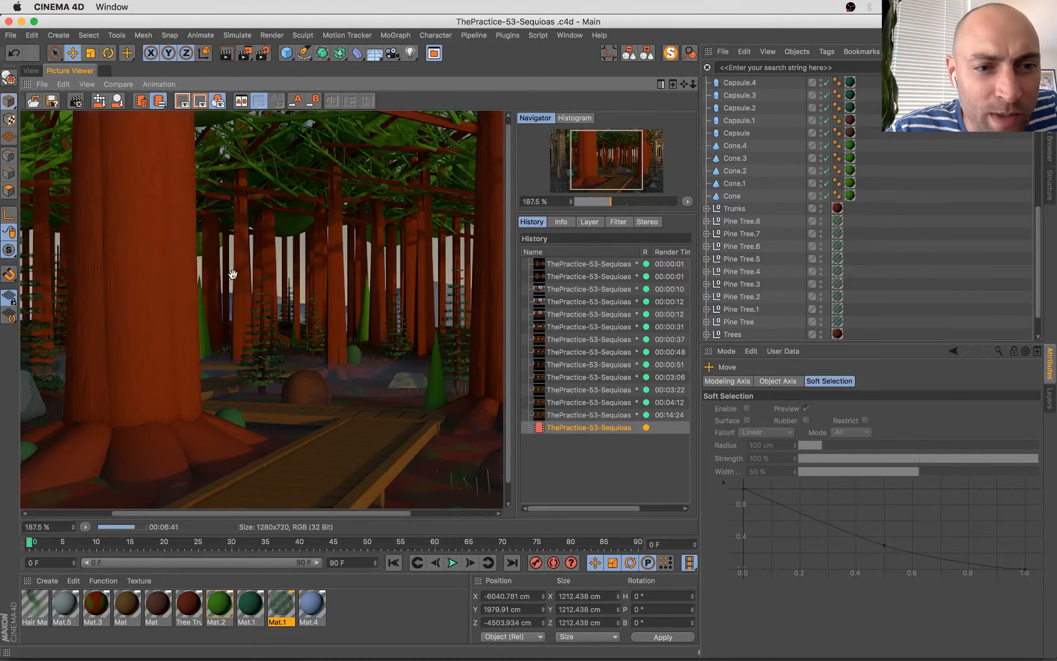
drag(236, 190, 234, 289)
scroll(234, 289, up, 2)
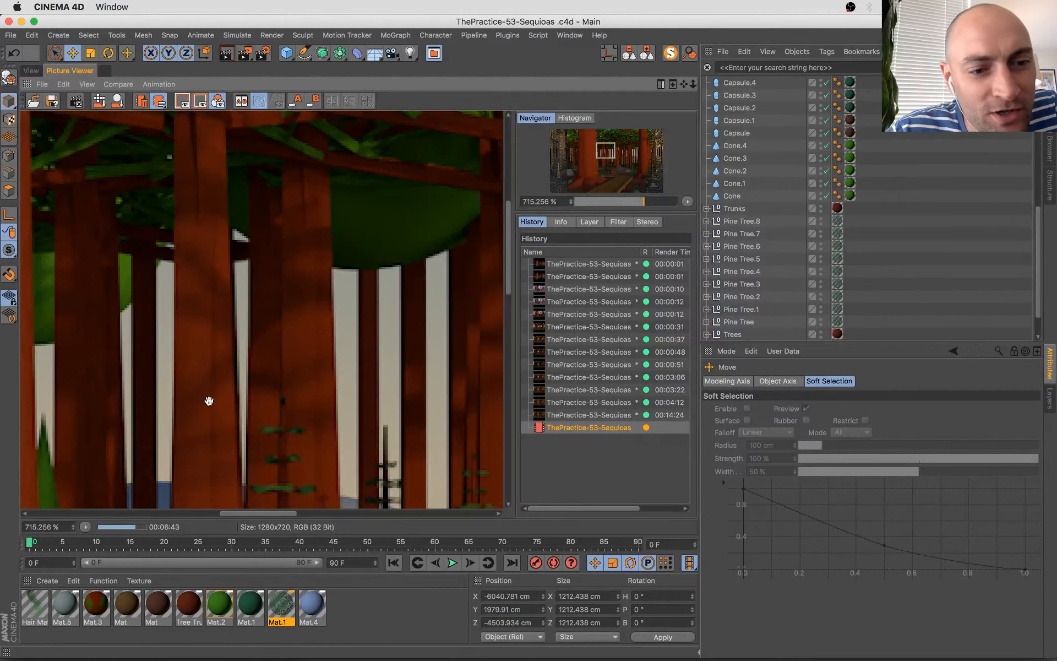
drag(208, 401, 193, 424)
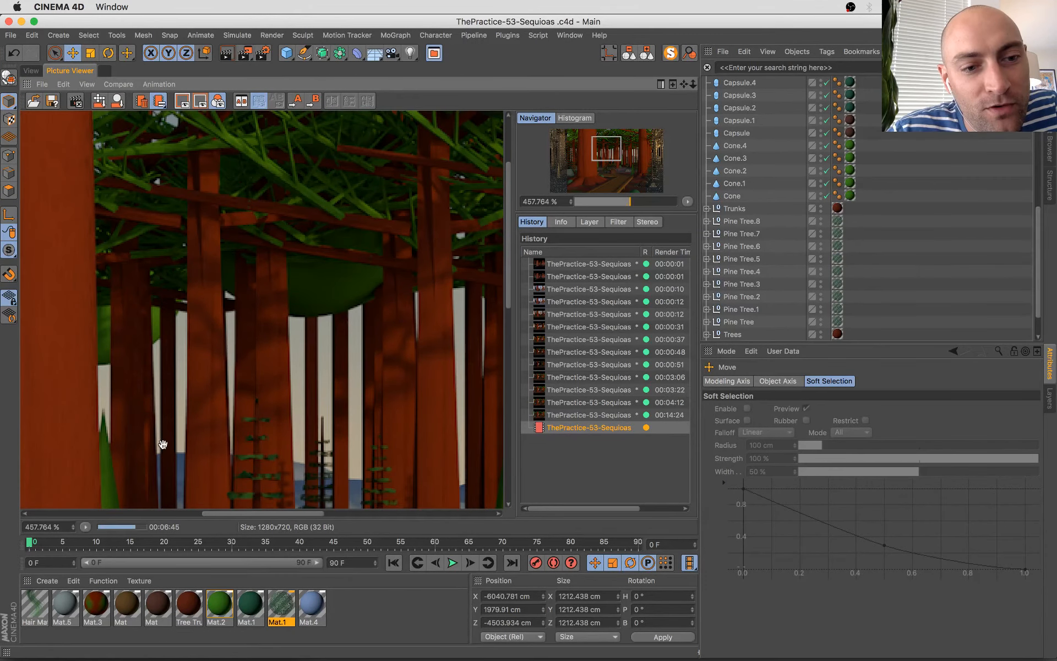
scroll(337, 274, down, 7)
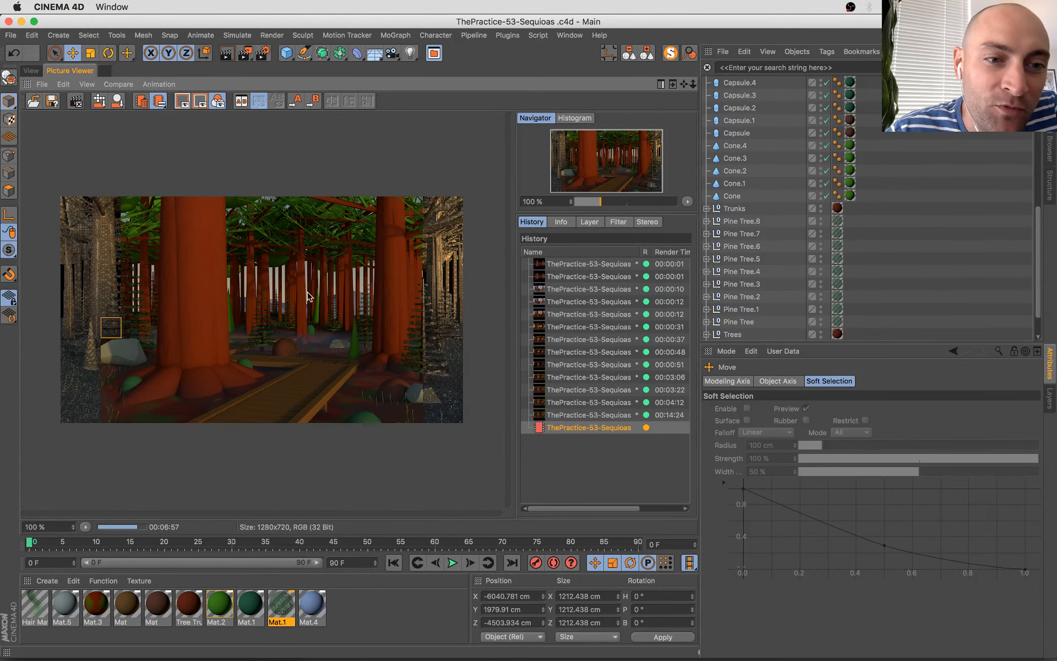
- Check the whole composition while the outer tiles render, including the area around the large foreground trunk
scroll(238, 358, up, 1)
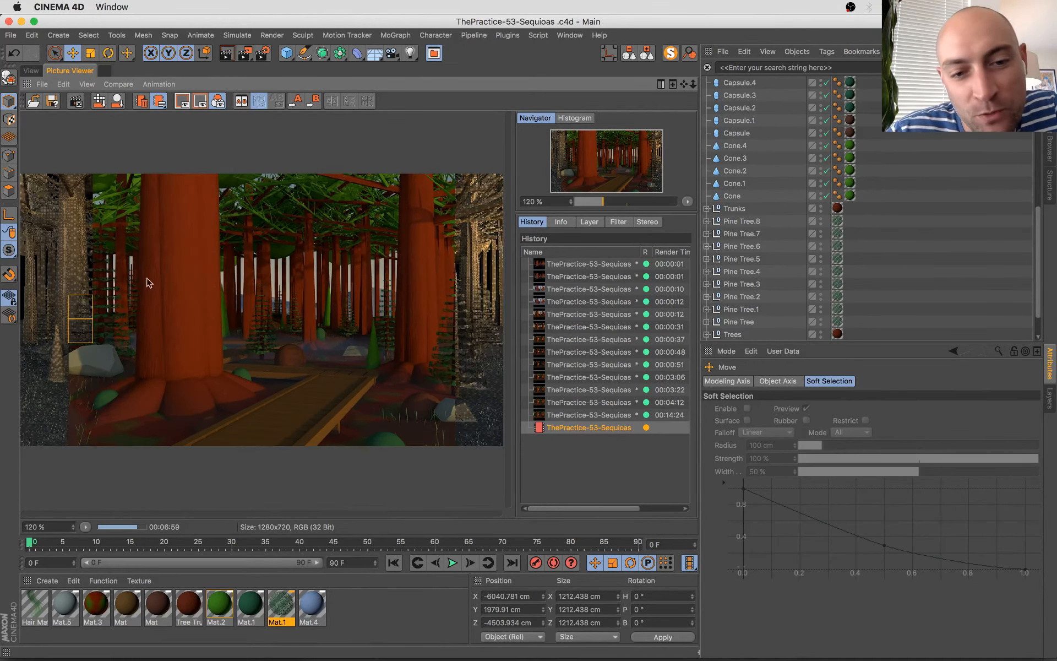
scroll(316, 354, down, 1)
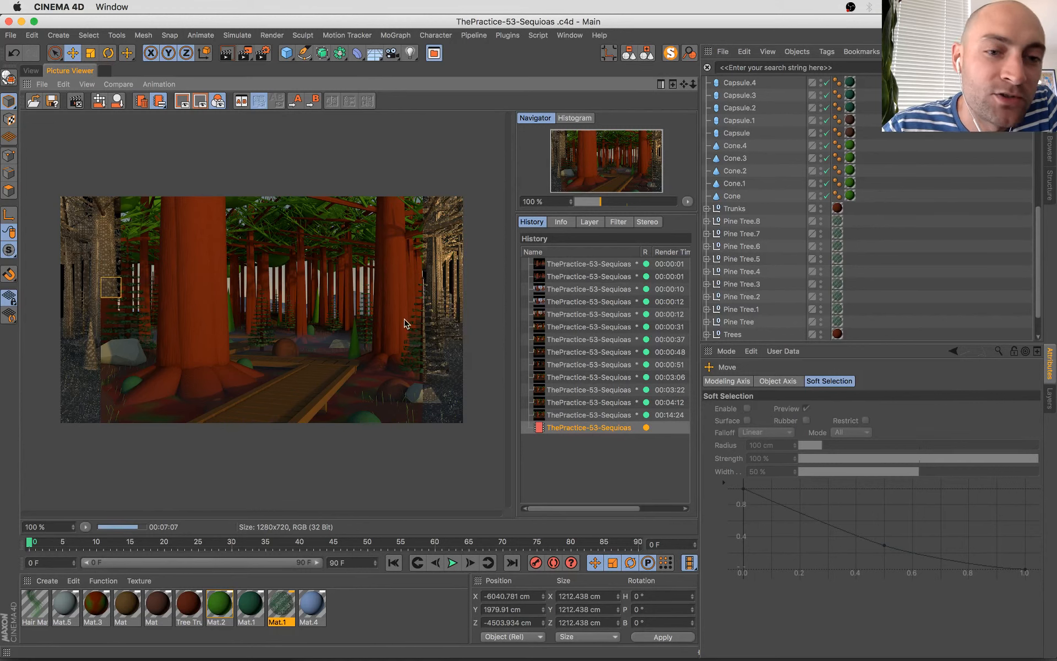
scroll(147, 289, up, 1)
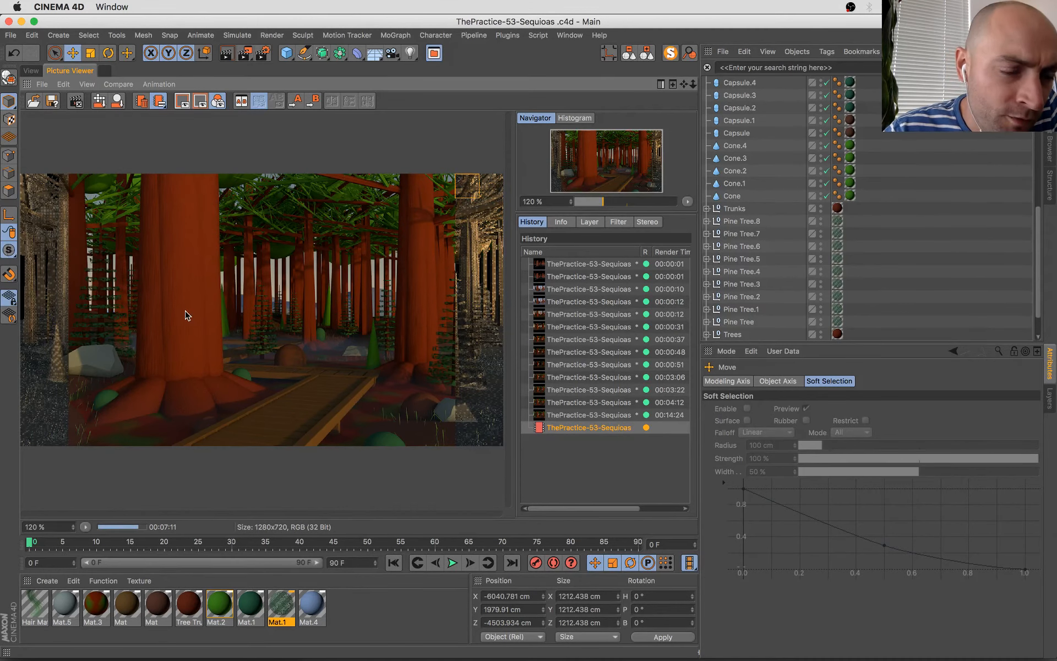
scroll(186, 315, down, 1)
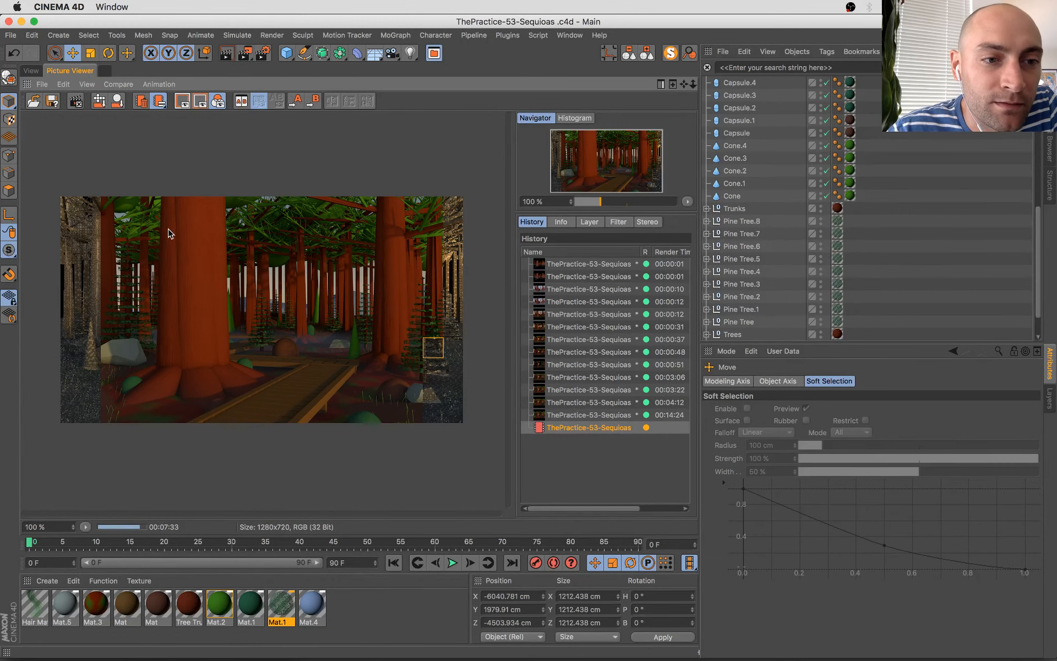
scroll(170, 233, up, 2)
scroll(139, 334, up, 4)
drag(141, 282, 292, 335)
scroll(288, 322, down, 5)
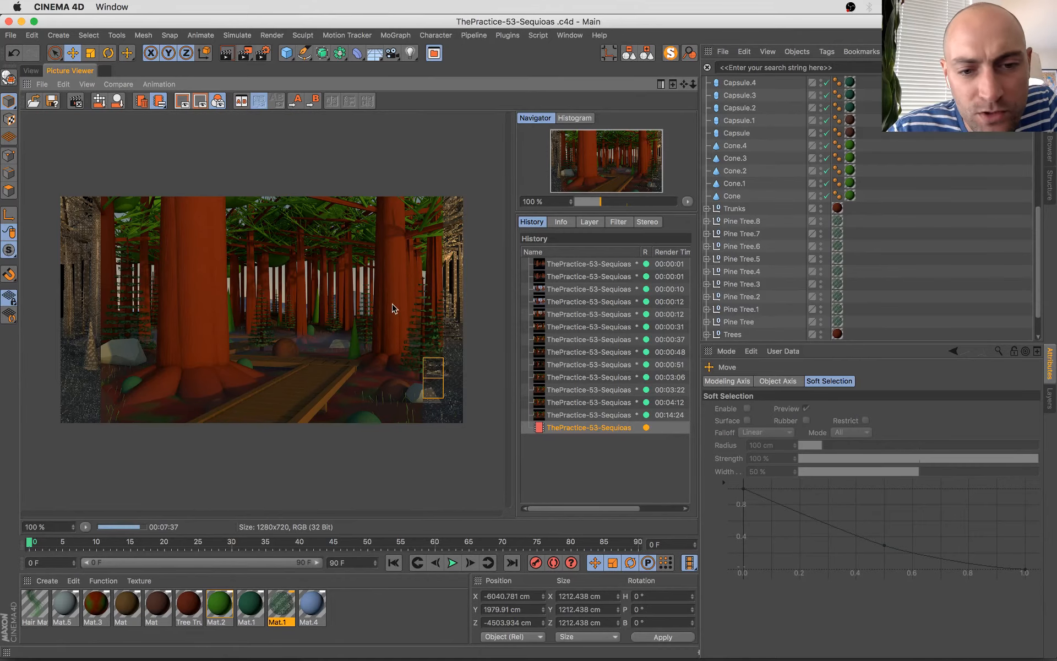
- Compare the in-progress boardwalk render with the preceding render in the history by alternating between them
mouse_move(2, 2)
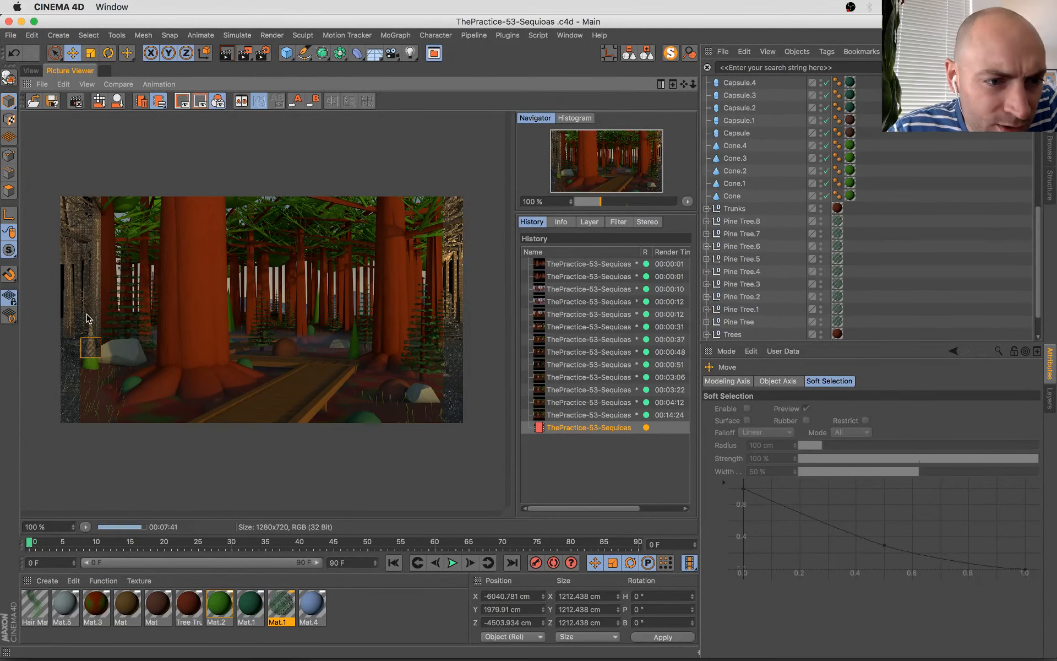
click(603, 418)
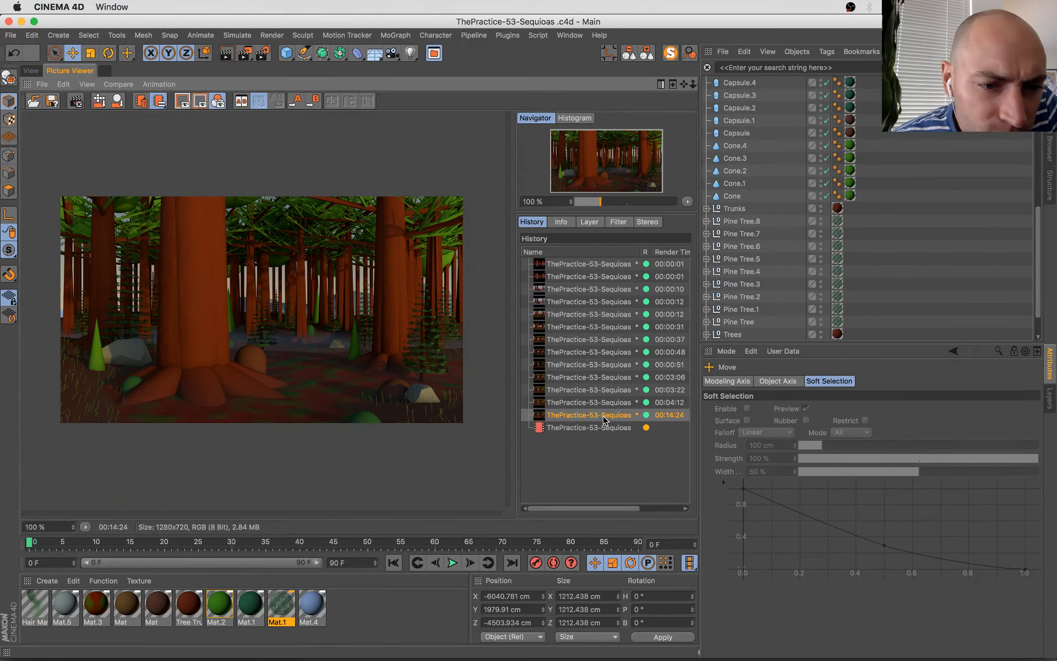
key(Down)
key(Up)
key(Down)
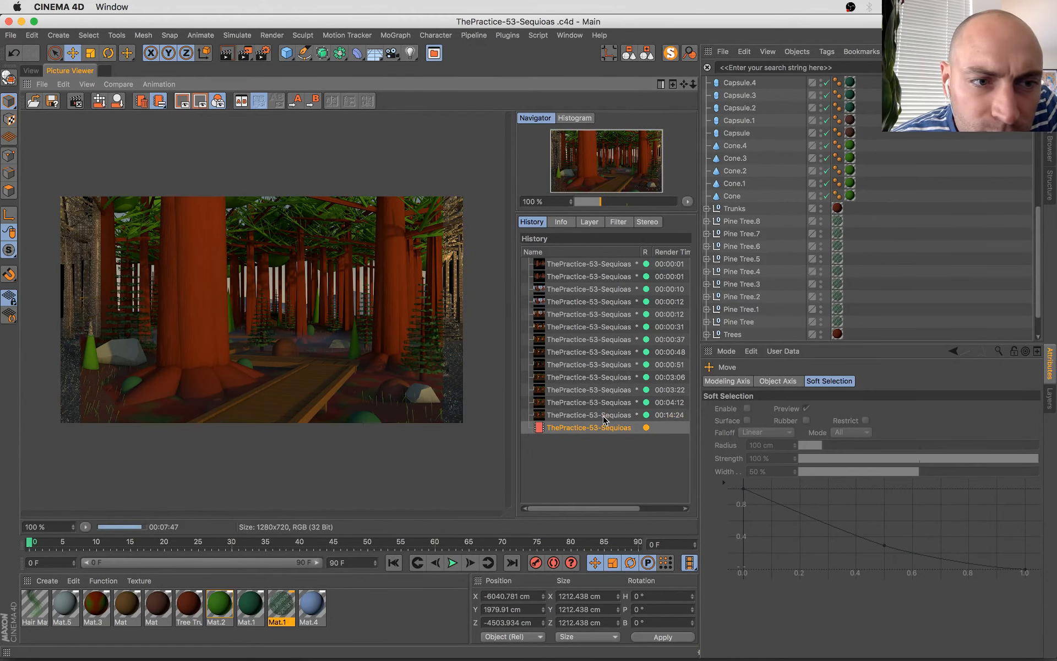
key(Up)
key(Down)
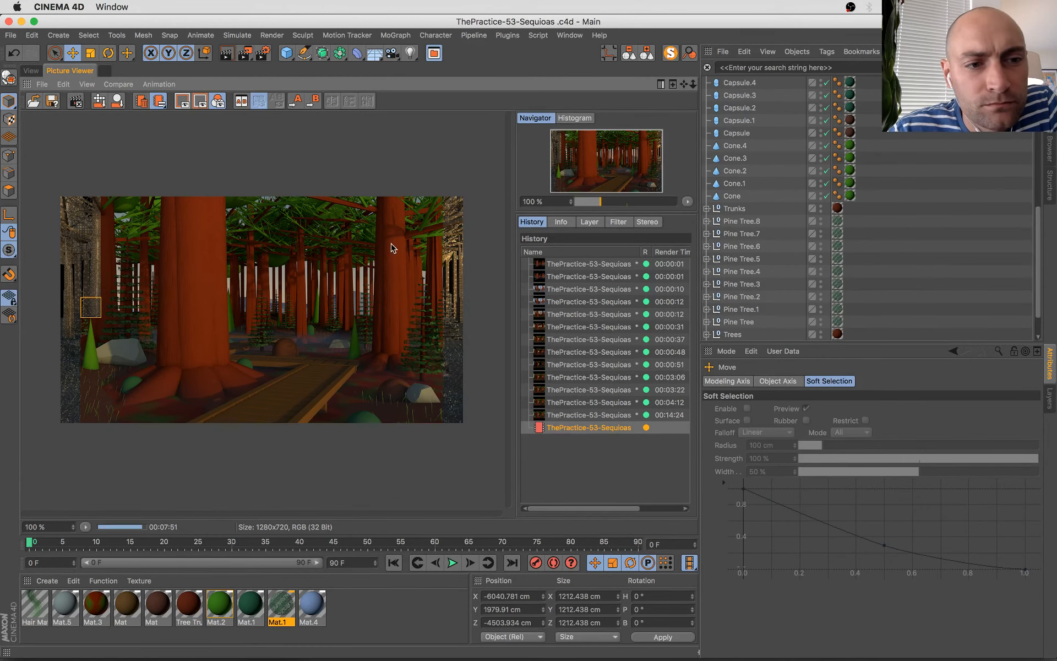
- Review the boardwalk, the misty clearing and the trunks on both sides of it at closer range
scroll(392, 248, up, 2)
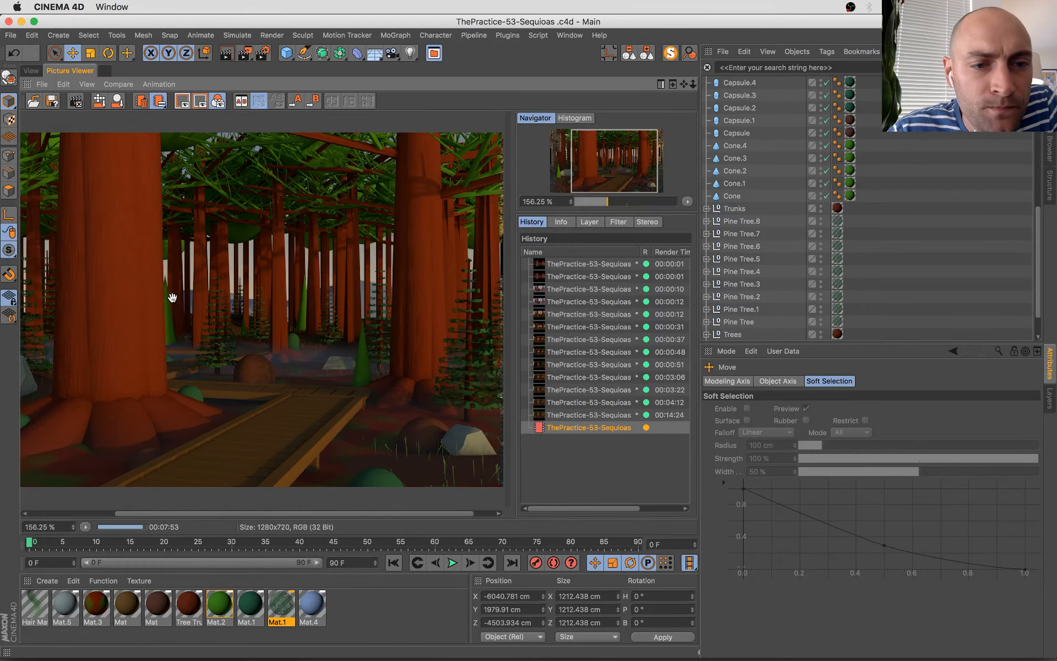
scroll(173, 298, up, 3)
drag(337, 257, 265, 321)
scroll(372, 342, down, 2)
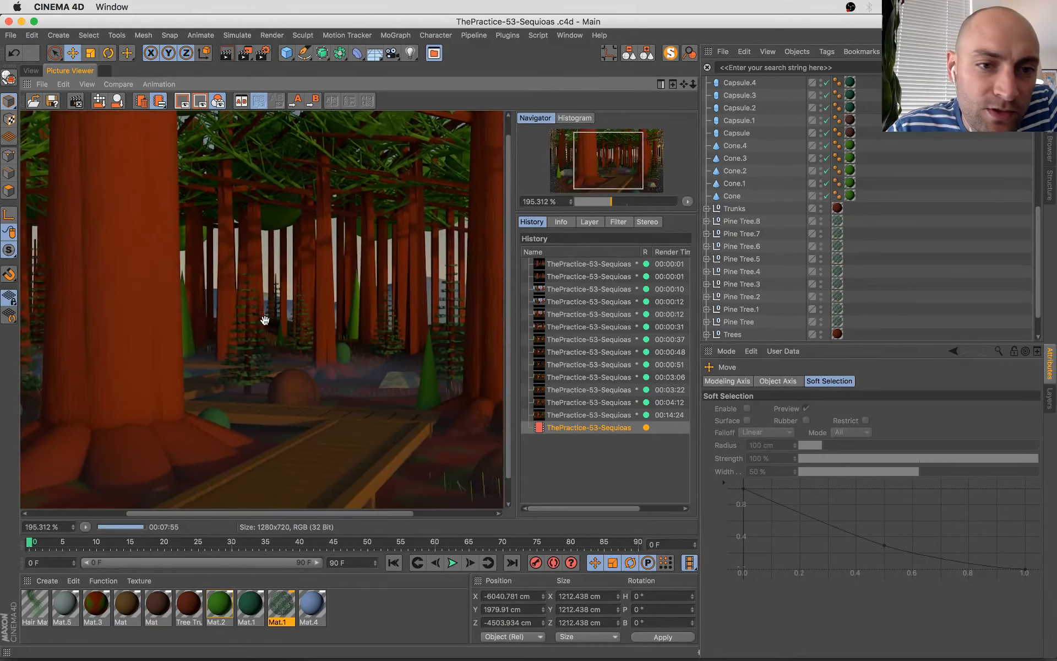
scroll(220, 319, down, 3)
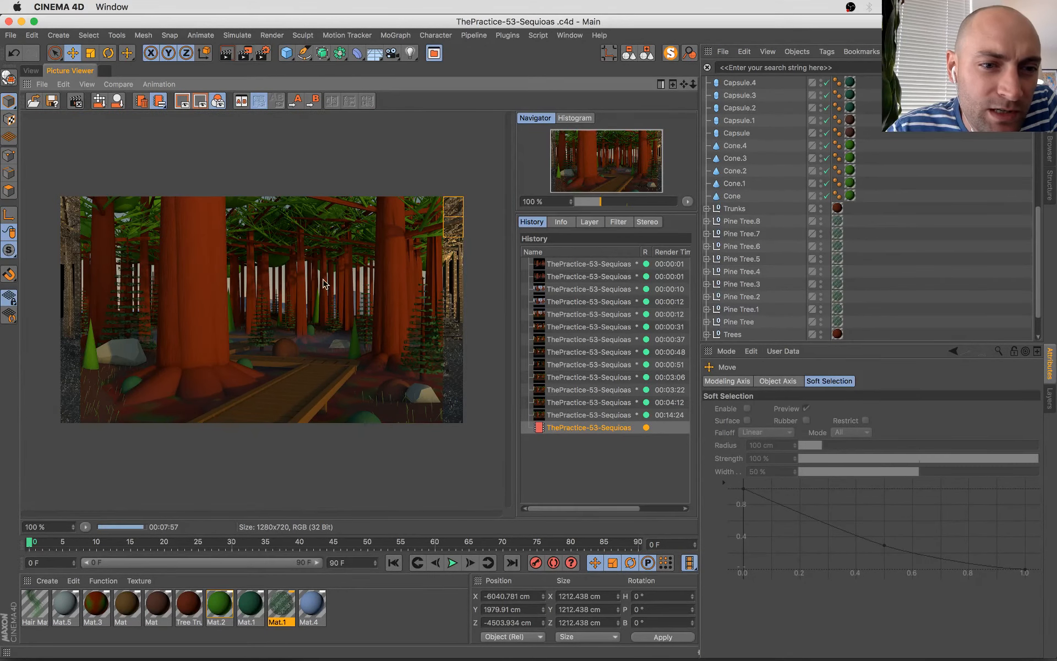
scroll(323, 283, up, 2)
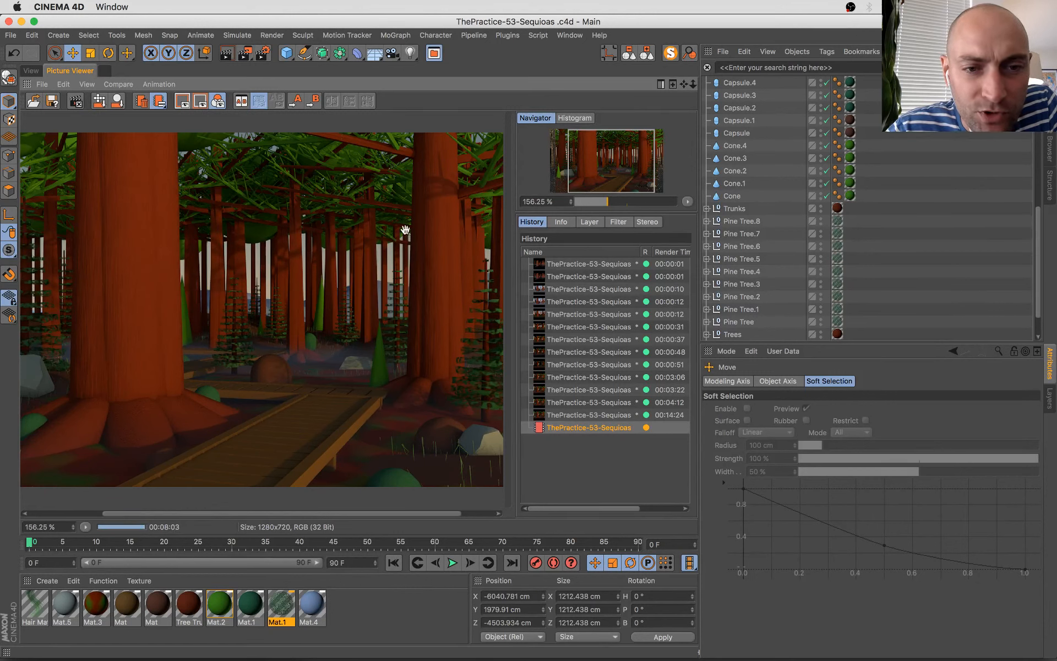
drag(275, 323, 511, 319)
scroll(261, 294, down, 2)
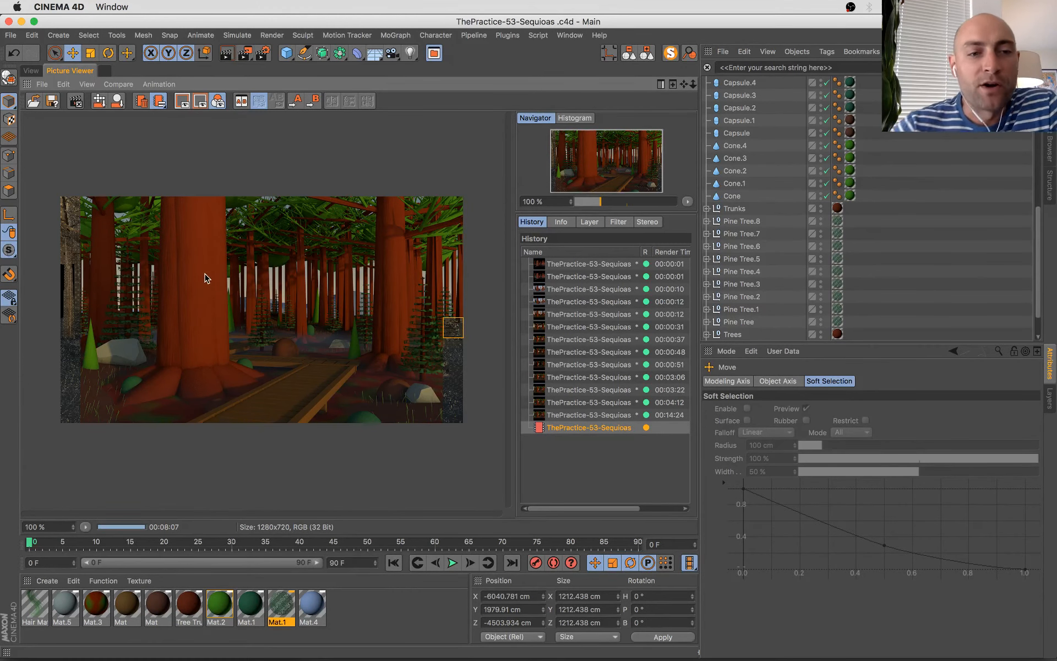
- Examine the foreground trunk's bark and nearby branches up close, then view the full image as the last tiles finish
scroll(220, 278, up, 4)
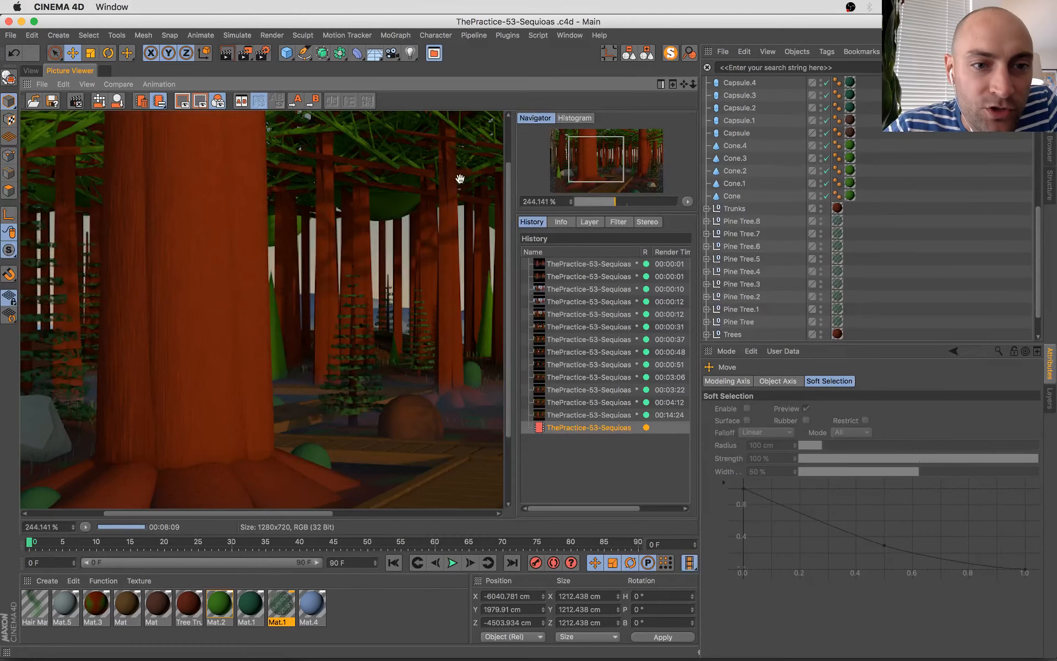
drag(284, 261, 513, 257)
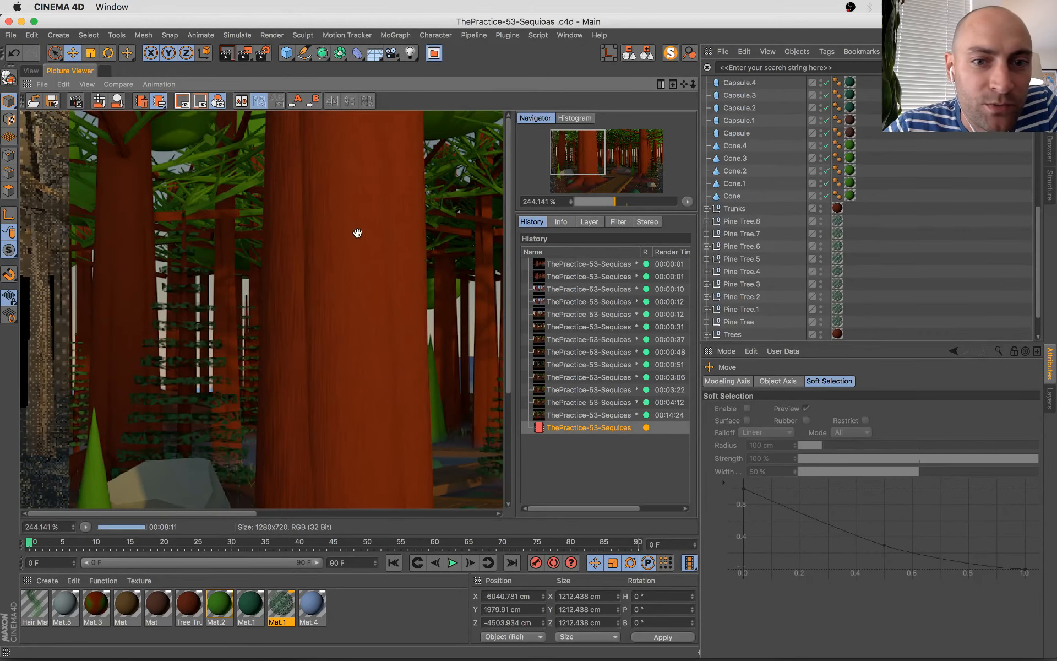
drag(356, 231, 245, 240)
scroll(389, 284, up, 6)
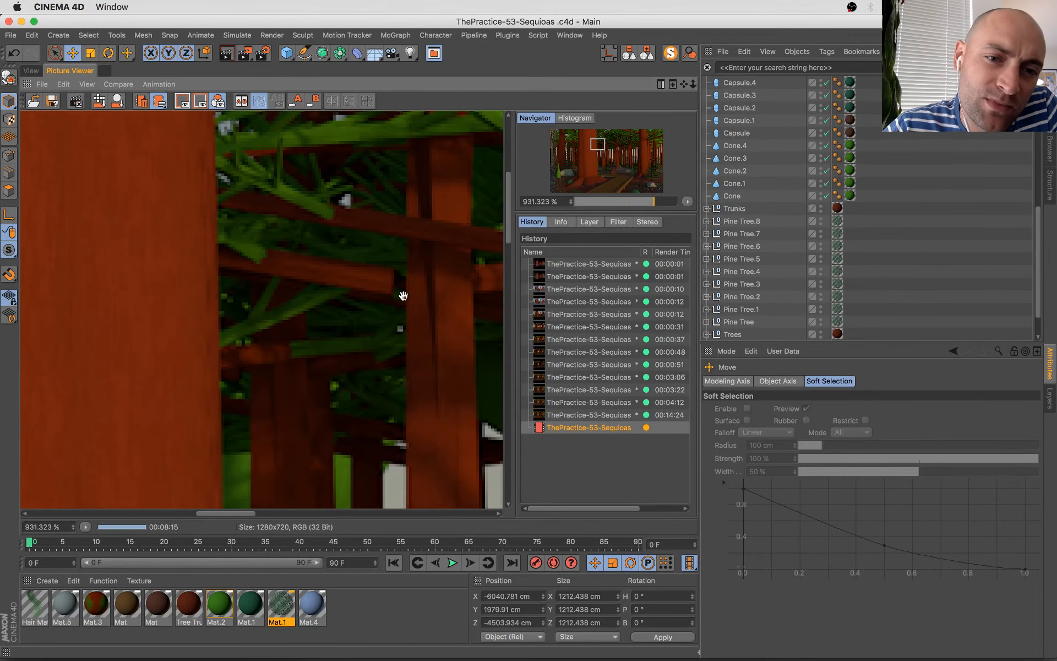
scroll(389, 319, down, 10)
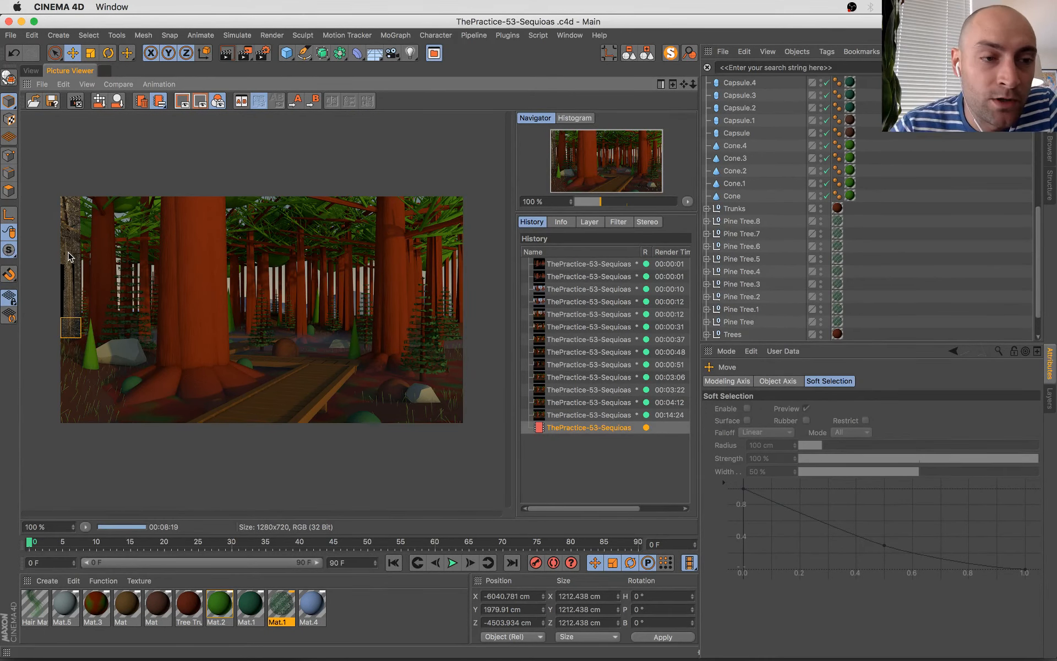
scroll(258, 264, up, 1)
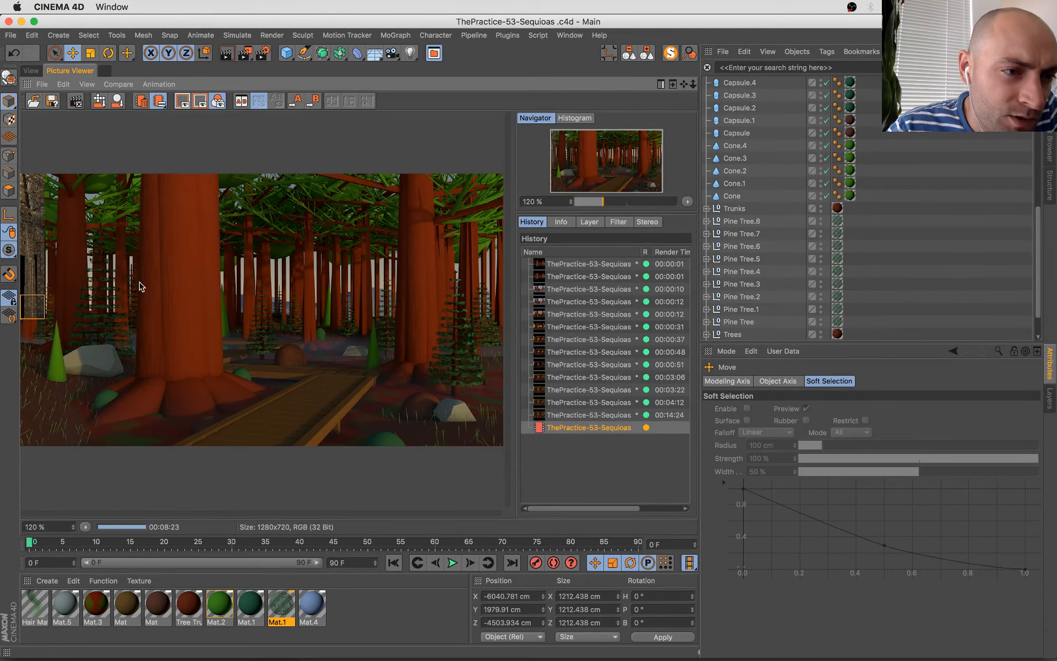
scroll(104, 282, down, 1)
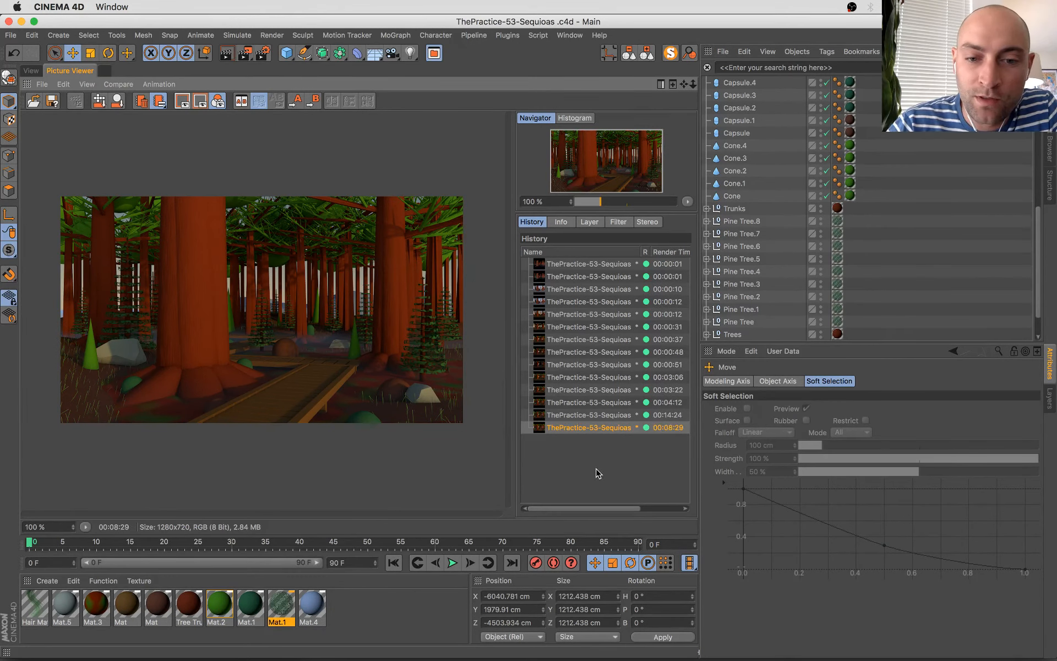
- Choose PNG as the still-image format for saving the finished render and accept the save options
key(super+s)
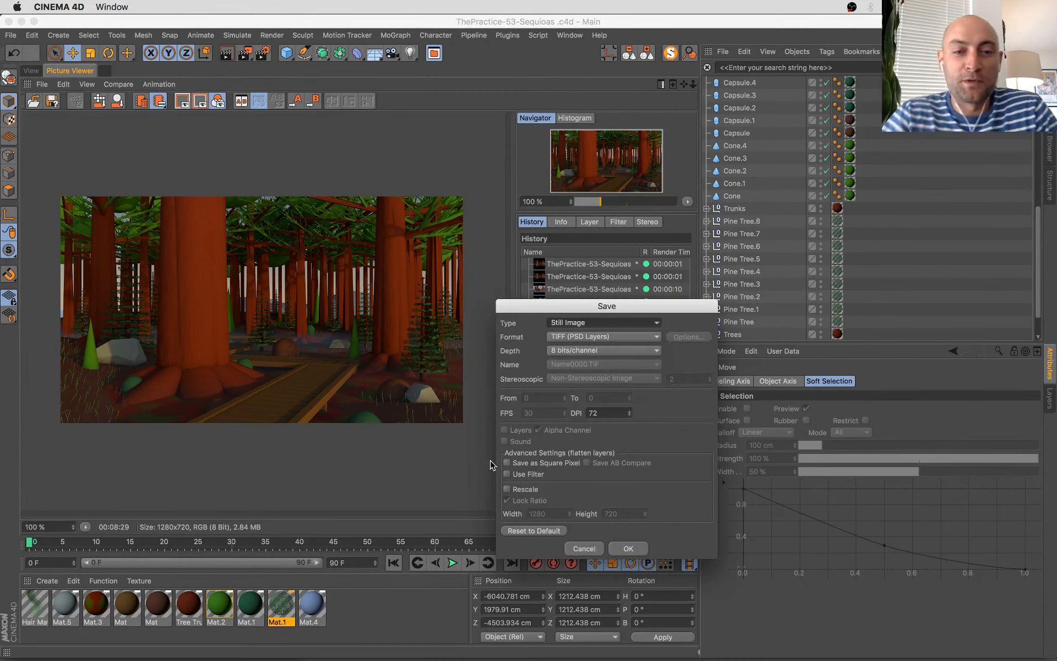
click(625, 337)
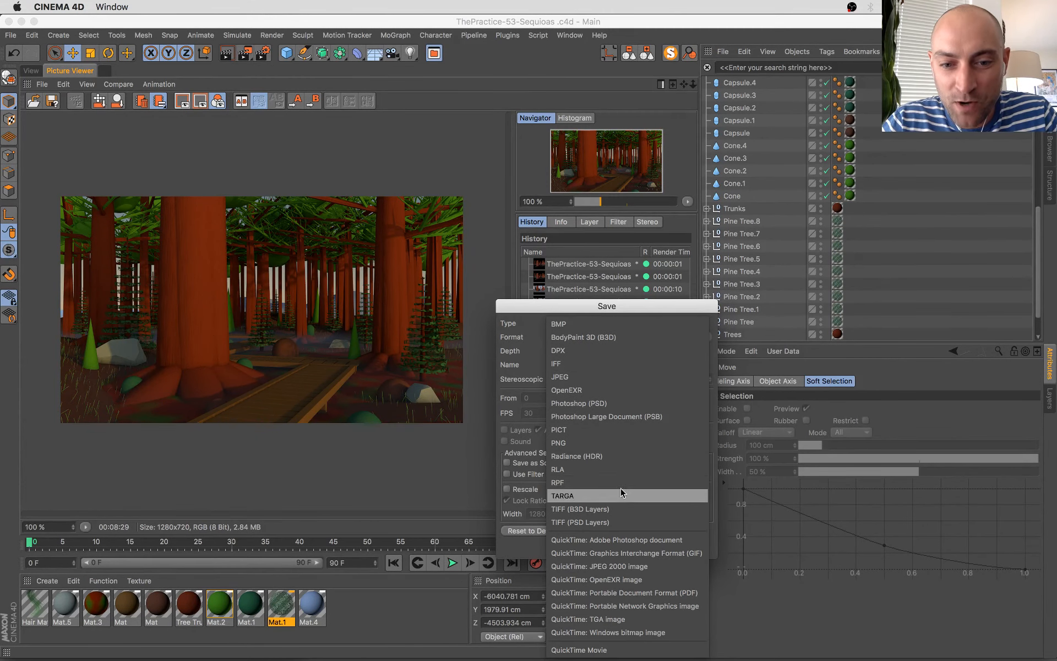
click(619, 442)
click(624, 547)
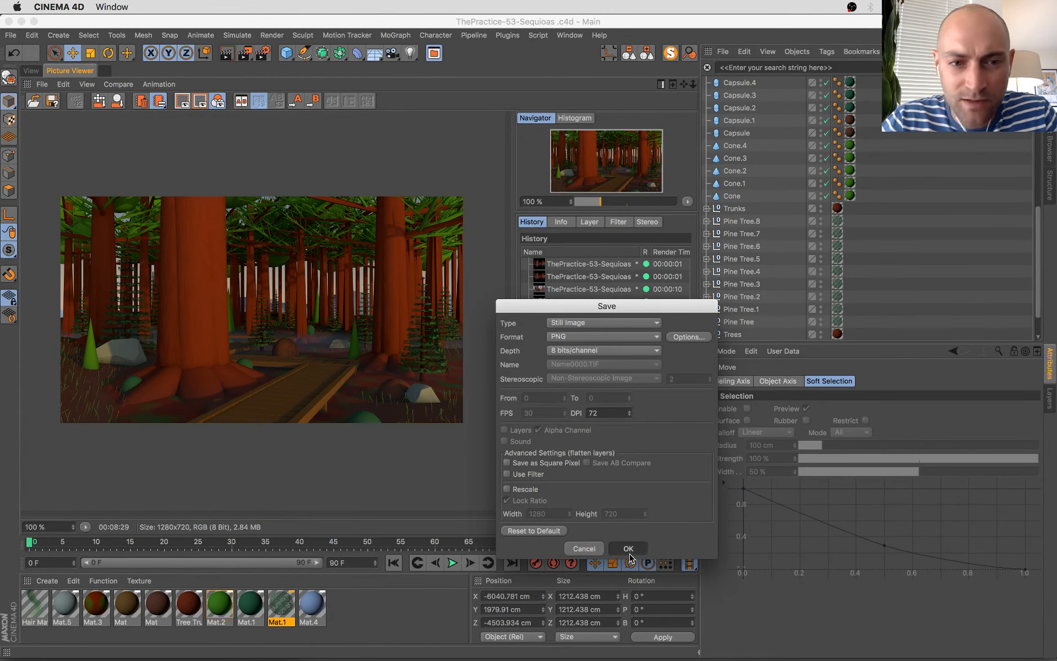
- Save the render as ThePractice-53-Sequioas .png in the 53-IndependenceDayPark folder inside _The Practice
click(292, 482)
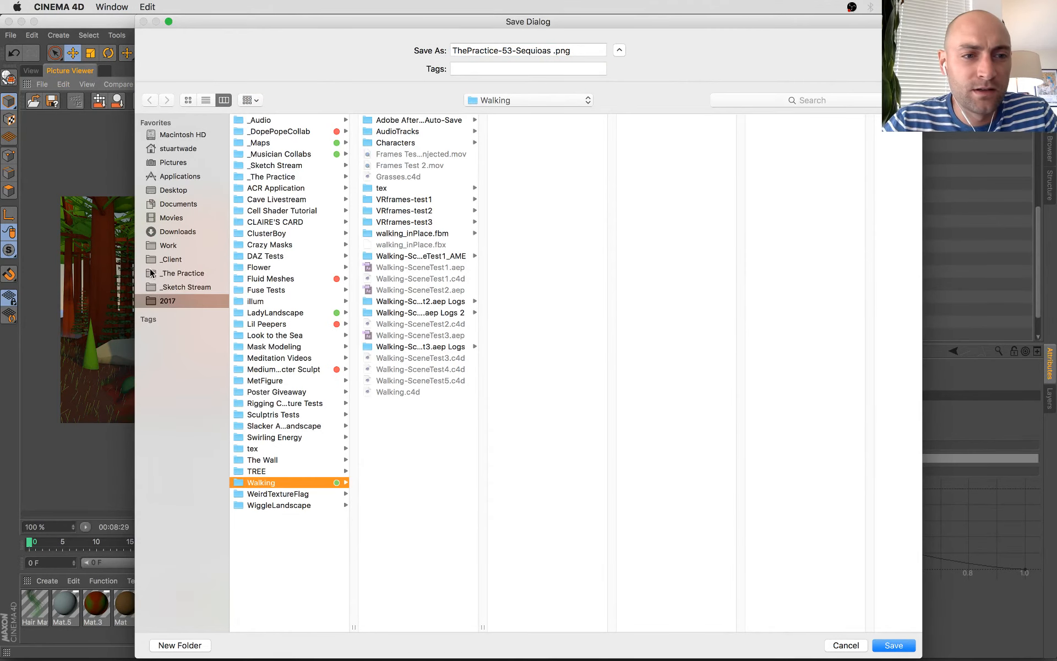
click(181, 287)
click(185, 275)
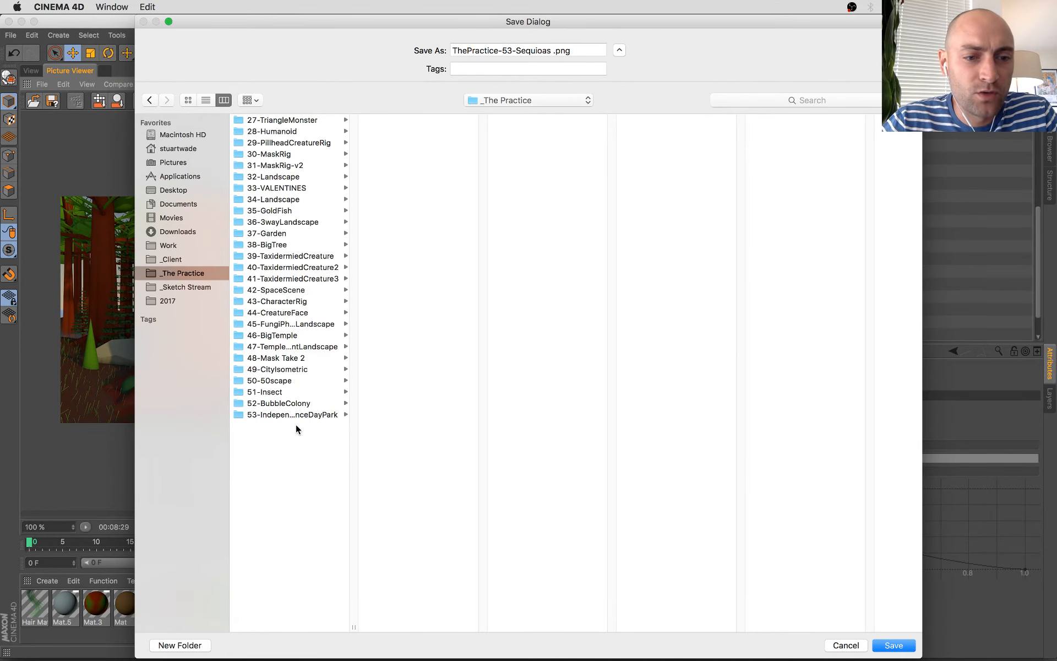
click(292, 414)
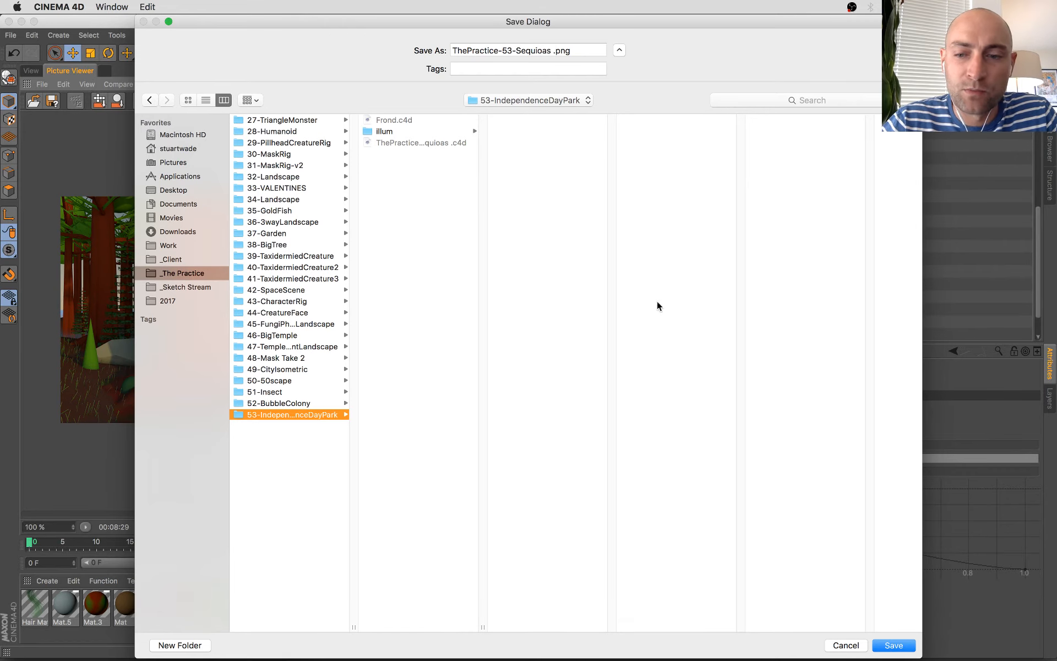
click(893, 645)
- Switch to Finder, locate the saved sequoia PNG and open it in Photoshop at 200% zoom
key(ctrl+Up)
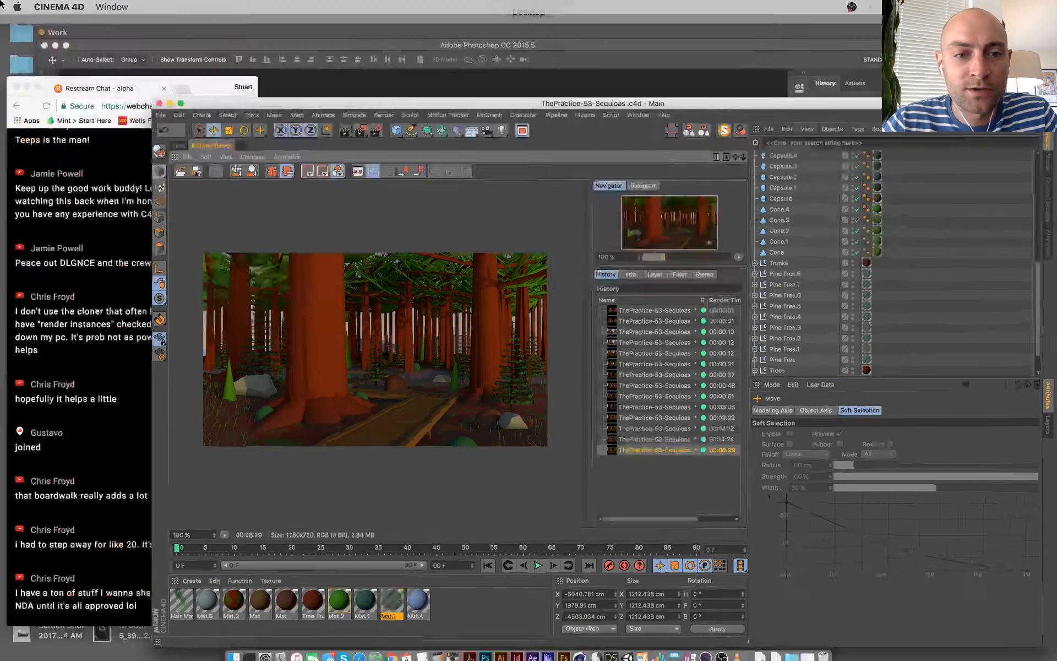
click(345, 537)
click(309, 218)
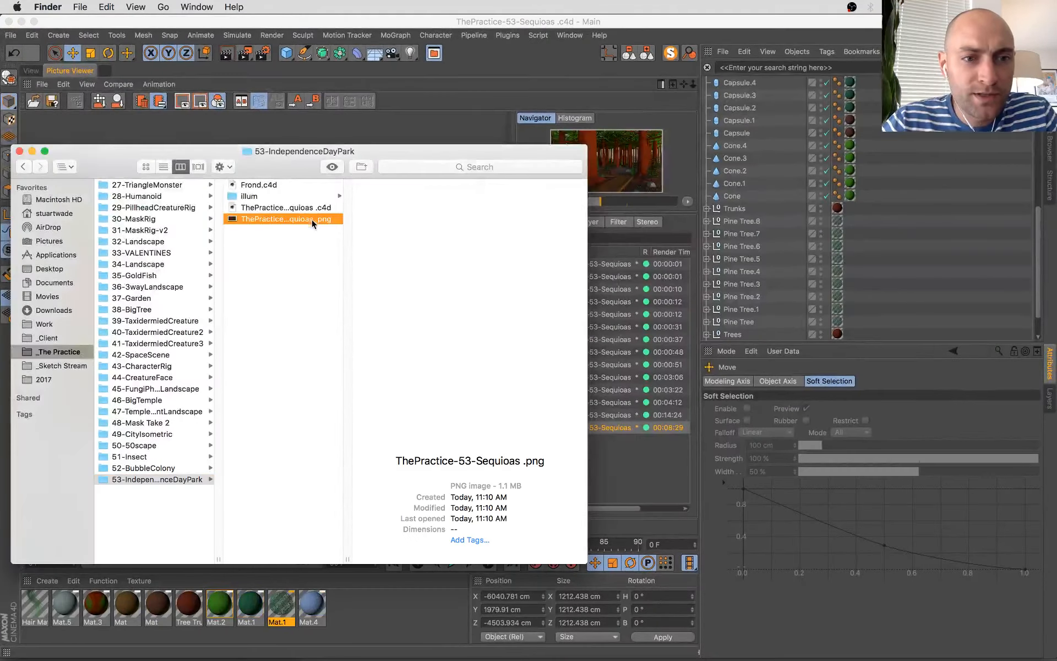
click(469, 414)
drag(468, 414, 570, 647)
key(super+equal)
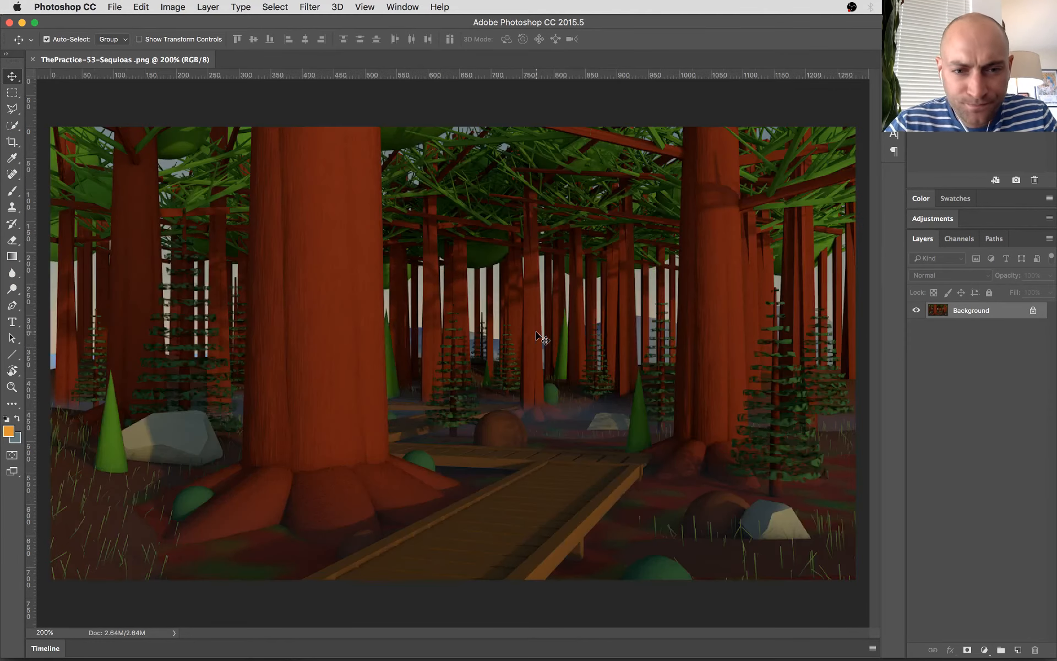
- Add a Curves adjustment layer above the render and raise the RGB midtones slightly
click(985, 649)
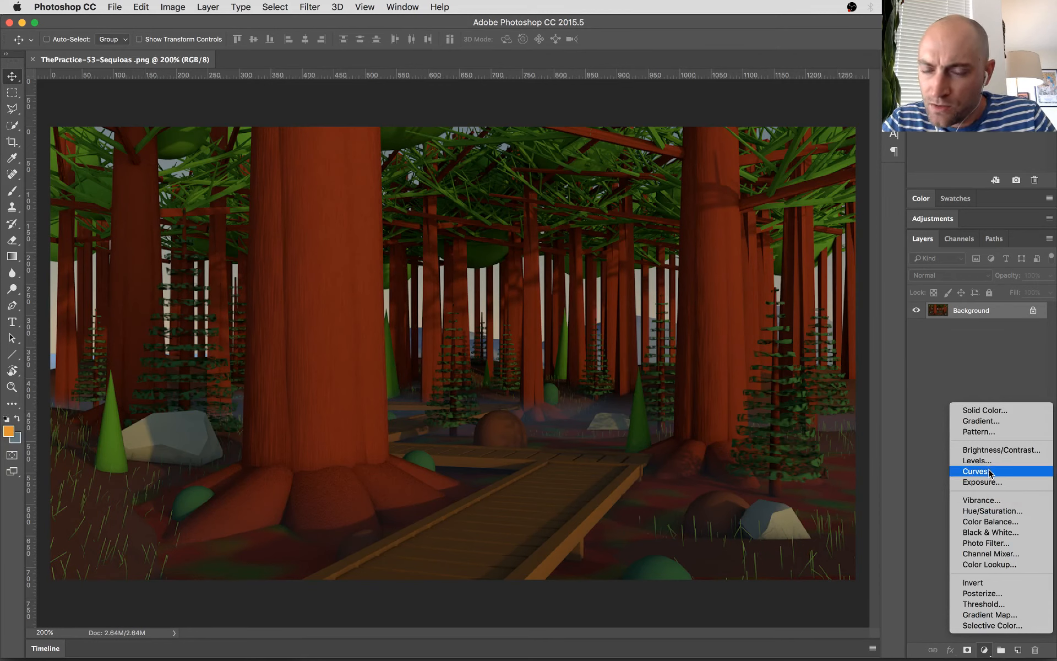
click(975, 471)
drag(794, 204, 793, 194)
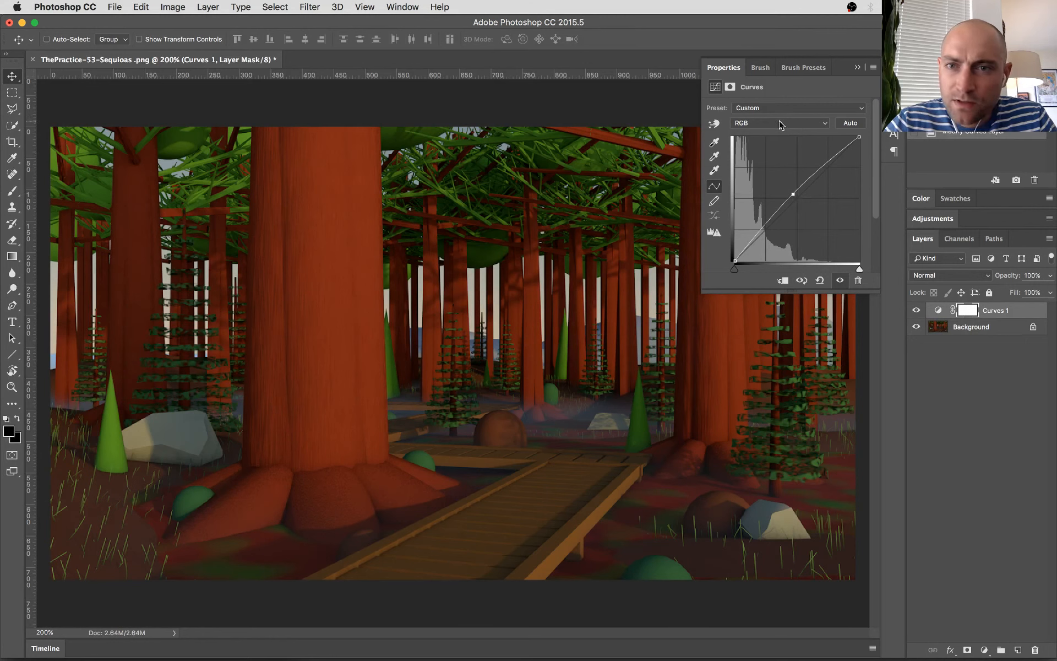
- Lift the black point of the Curves layer's Blue channel to tint the shadows, and anchor its midpoint on the diagonal
click(779, 123)
click(770, 154)
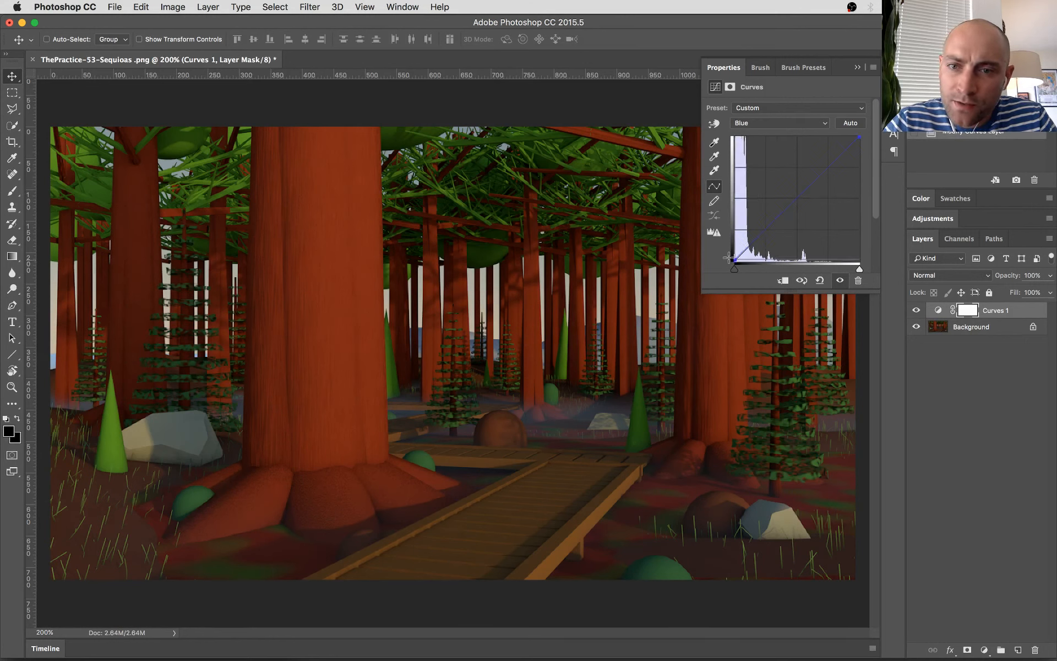
drag(729, 257, 719, 249)
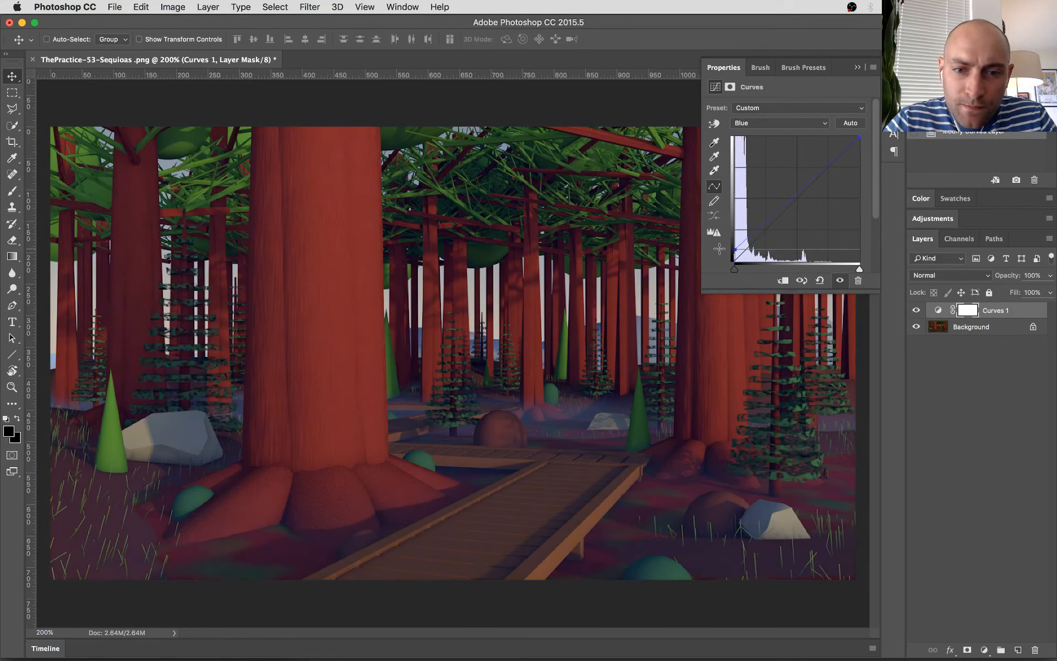
drag(796, 193, 797, 197)
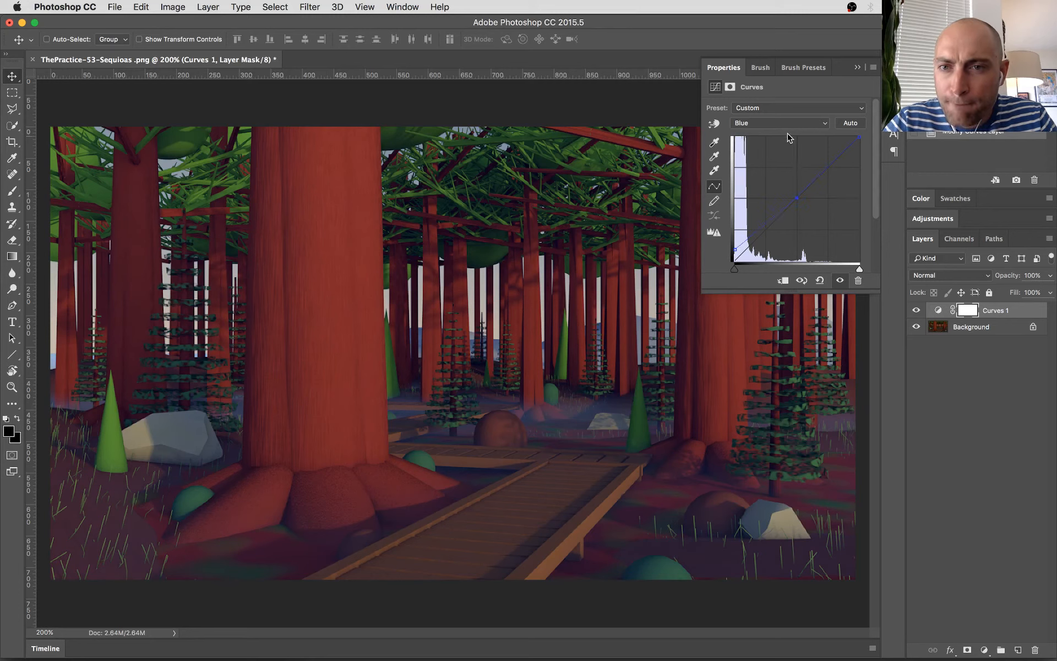
- Nudge the white and black points of the Curves layer's Red channel slightly inward, and deselect the layer
click(779, 123)
click(749, 102)
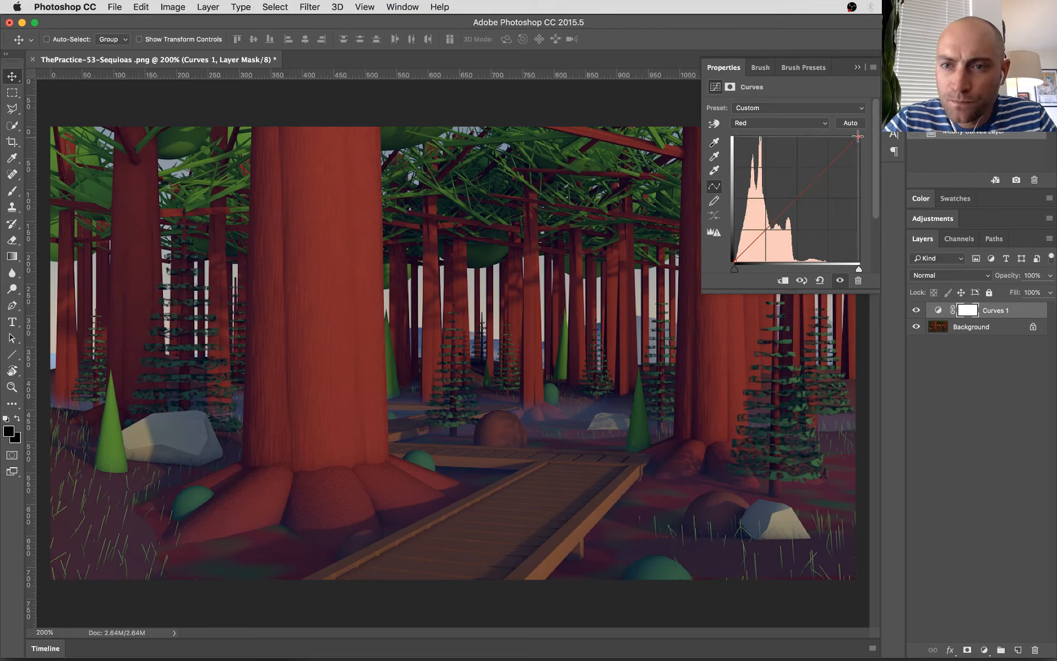
drag(858, 136, 851, 138)
drag(737, 263, 737, 263)
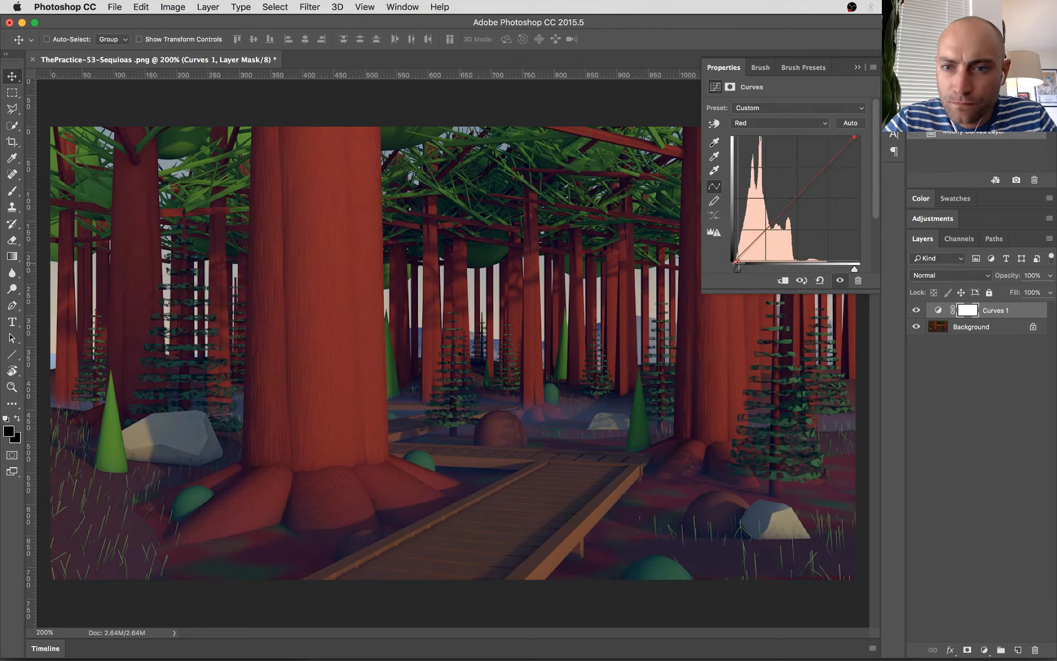
click(1008, 494)
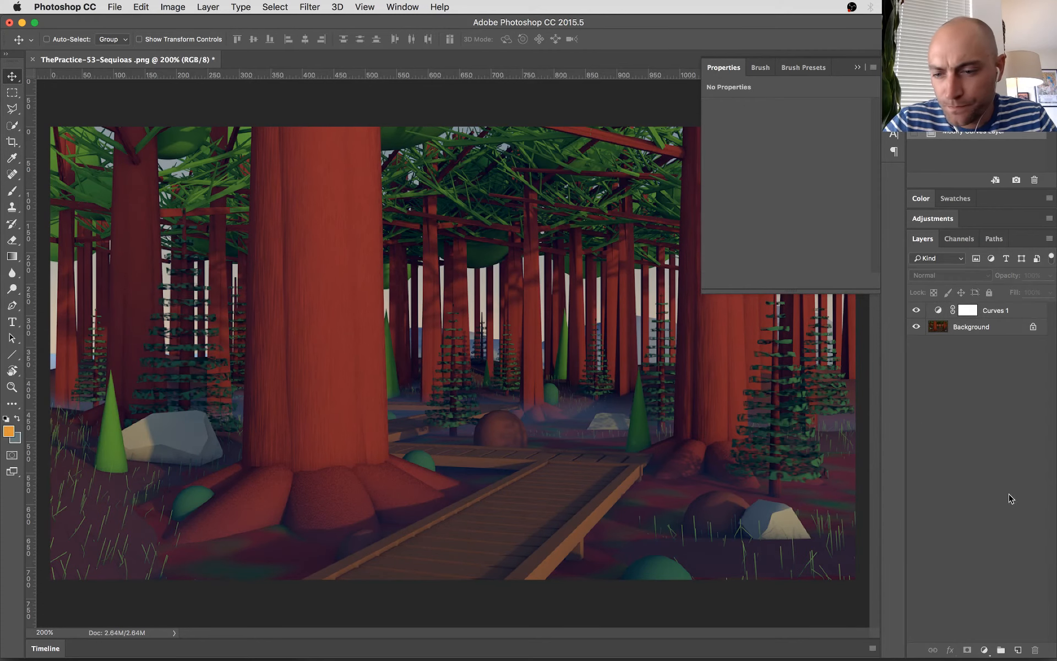
- Add a Levels adjustment layer with the white input at 236 and midtones at 1.17, and collapse its properties
click(978, 653)
click(987, 465)
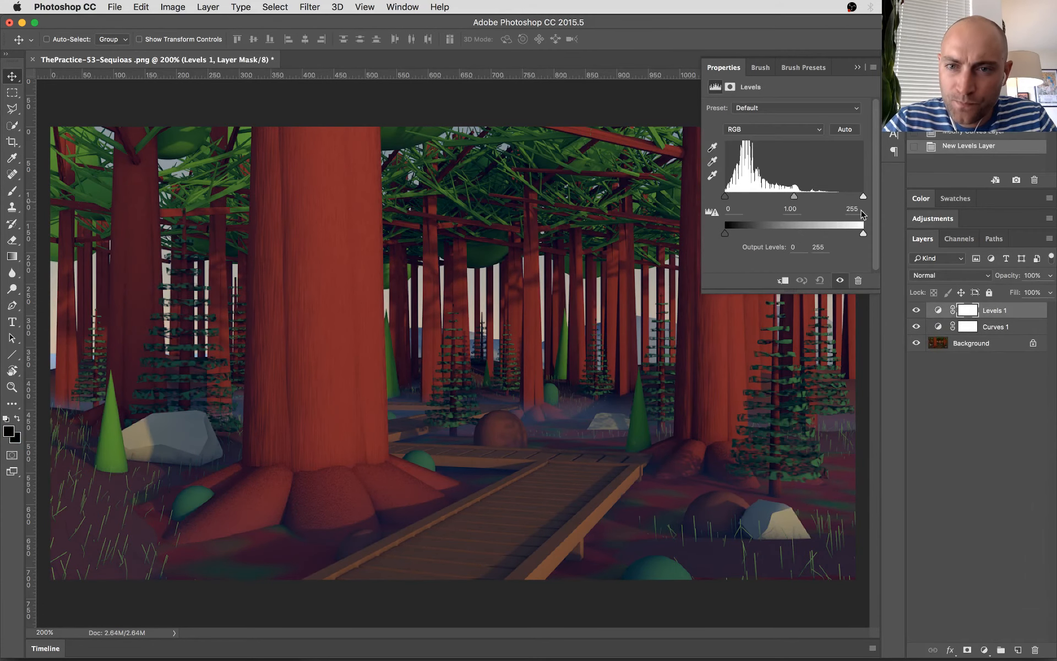
drag(863, 196, 781, 198)
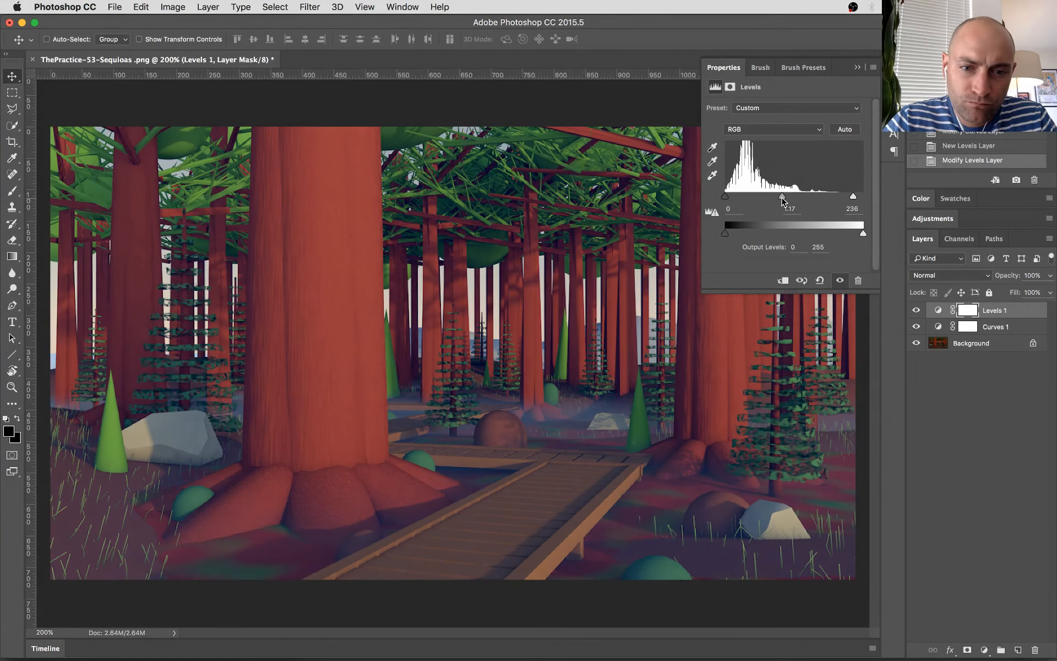
click(858, 67)
- Crop a strip about 50 px high off the top edge of the forest image, keeping its full width
key(super+minus)
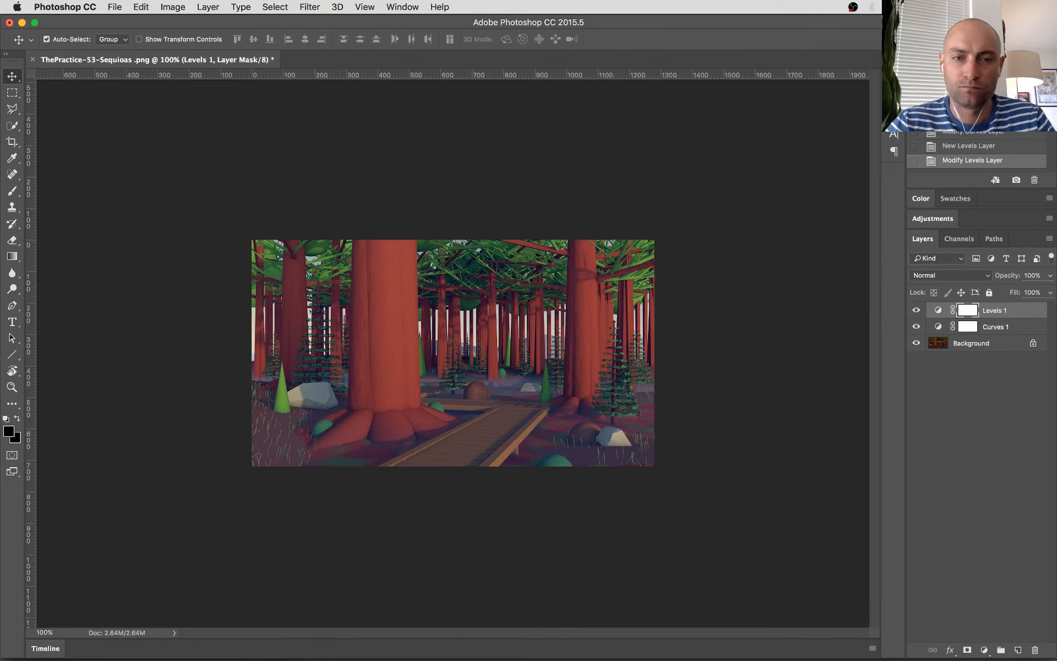
key(super+plus)
key(super+minus)
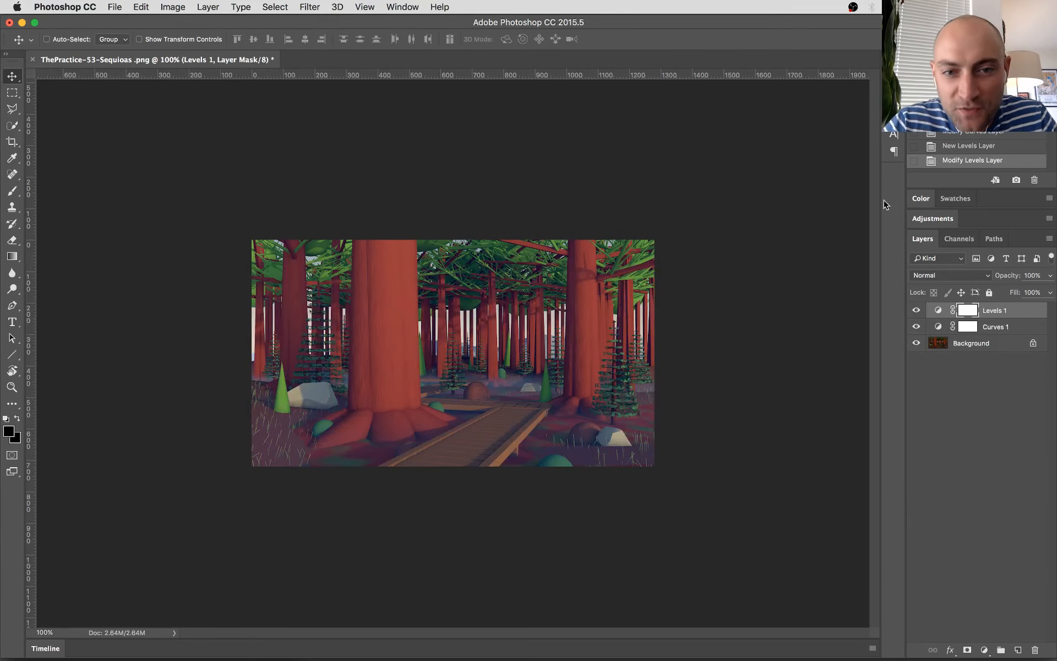
key(super+plus)
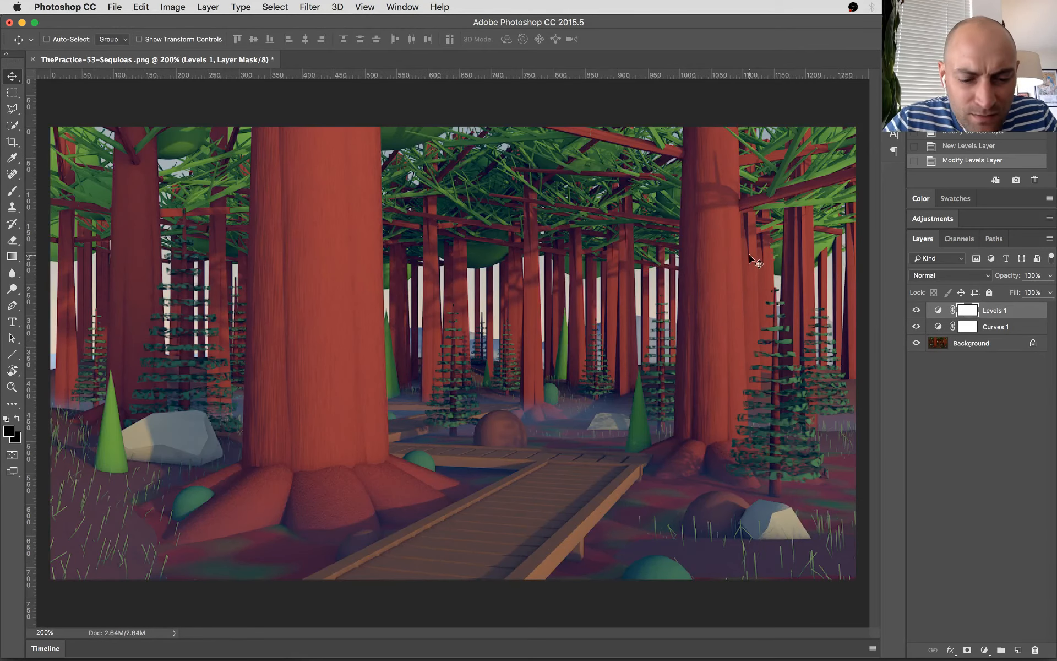
key(c)
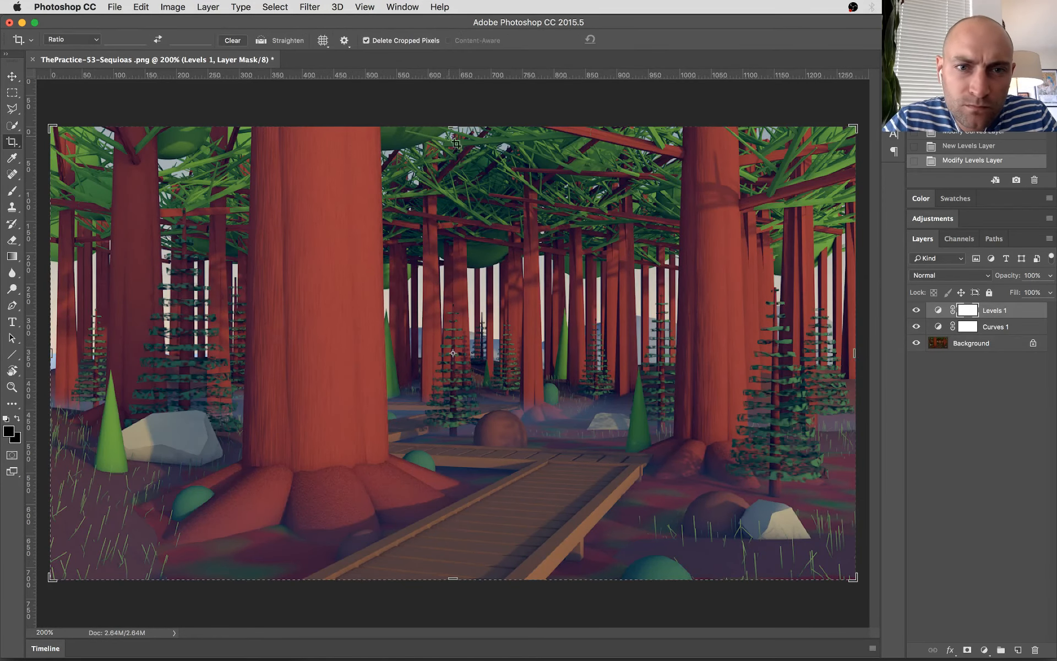
drag(454, 127, 454, 144)
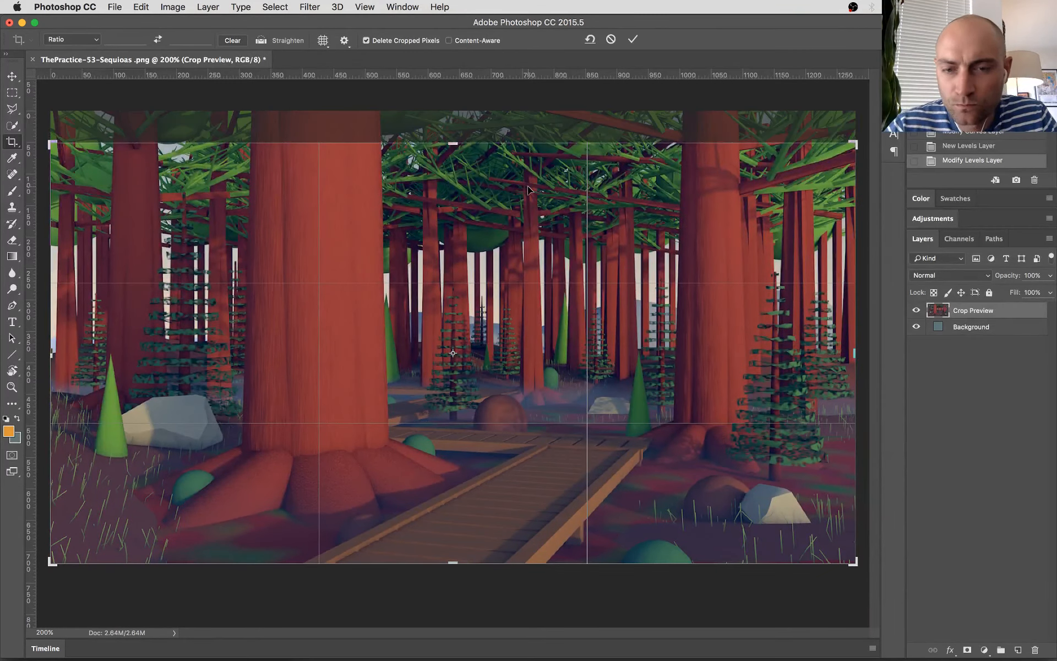
key(Return)
key(super+minus)
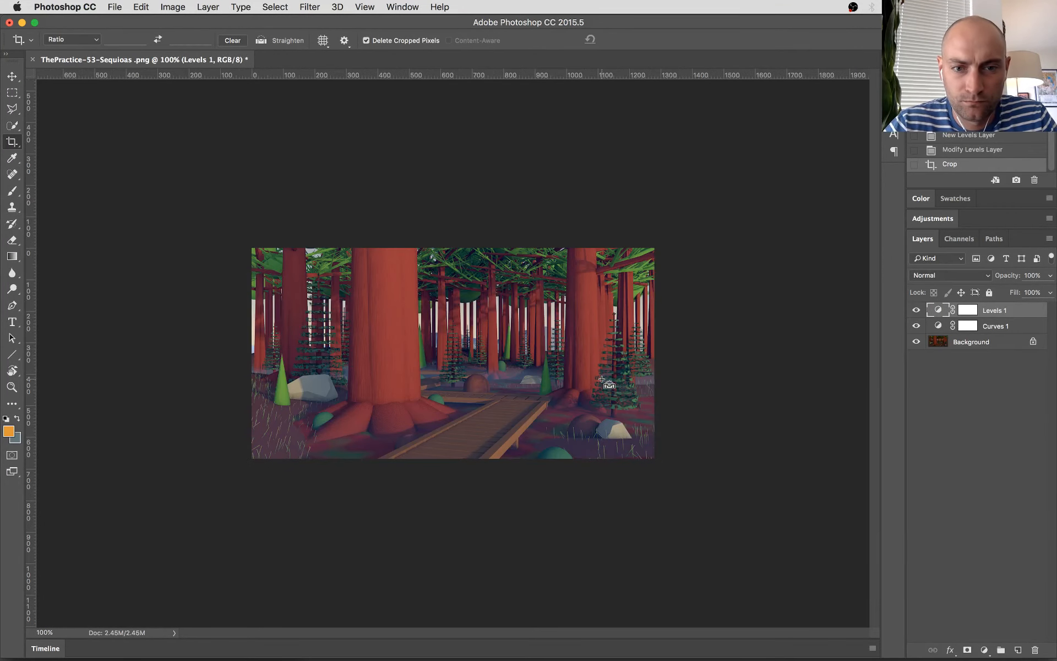
- Compare the framing before and after the crop by repeatedly undoing and redoing it, ending on the cropped version
key(super+z)
key(super+z)
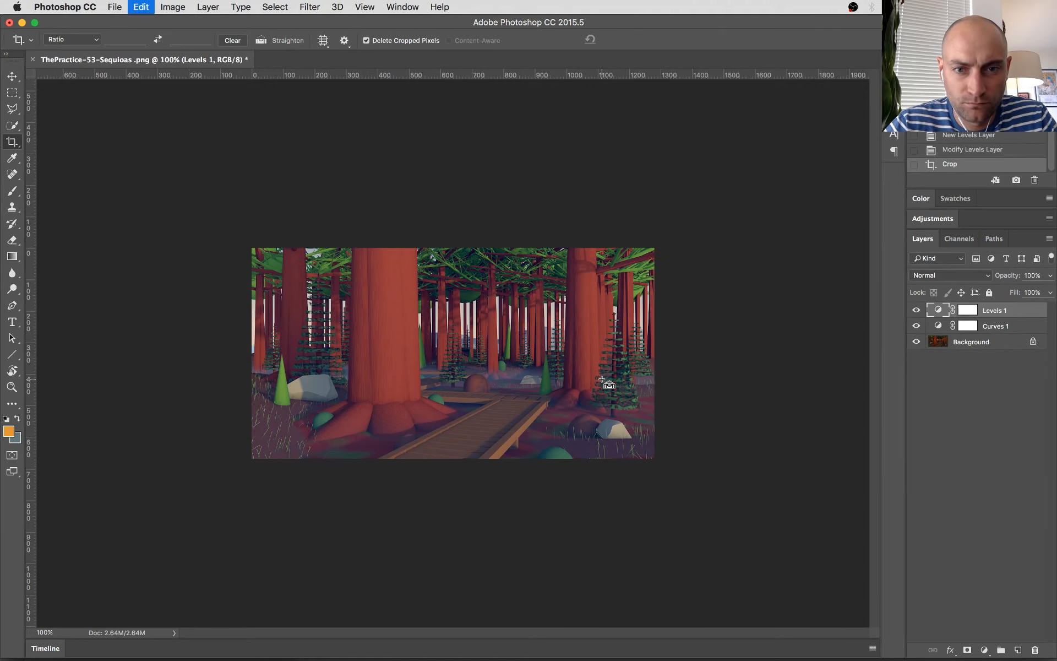
key(super+z)
key(super+z)
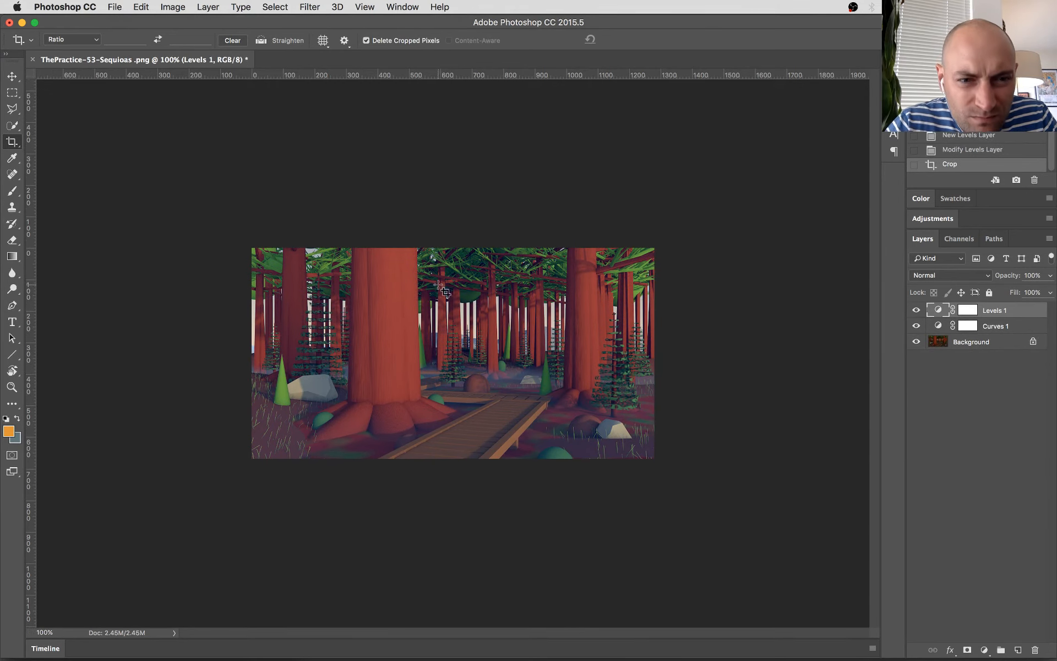
key(super+z)
key(super+z)
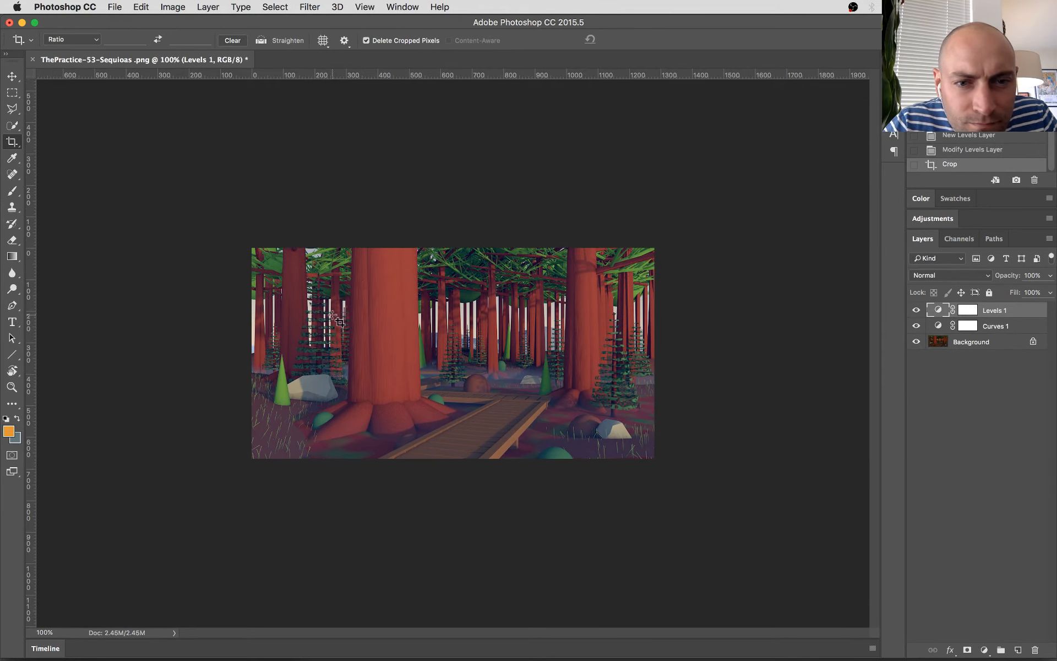
key(super+z)
key(super+z)
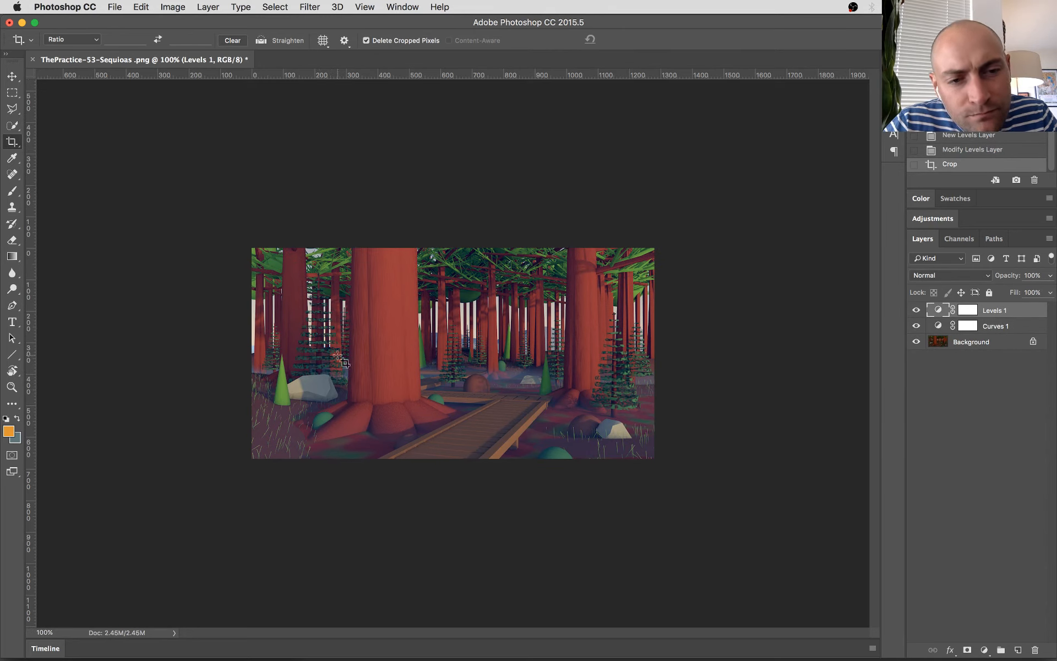
- Add a new layer and paint a soft slate-blue band across the image's top edge with a 200 px brush
key(b)
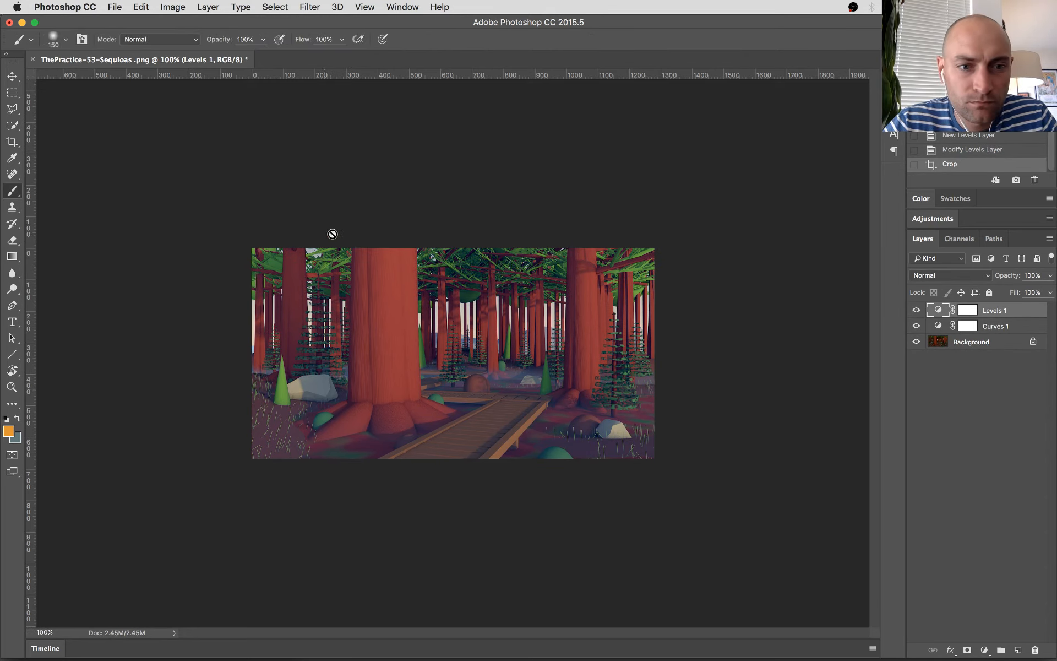
click(1018, 648)
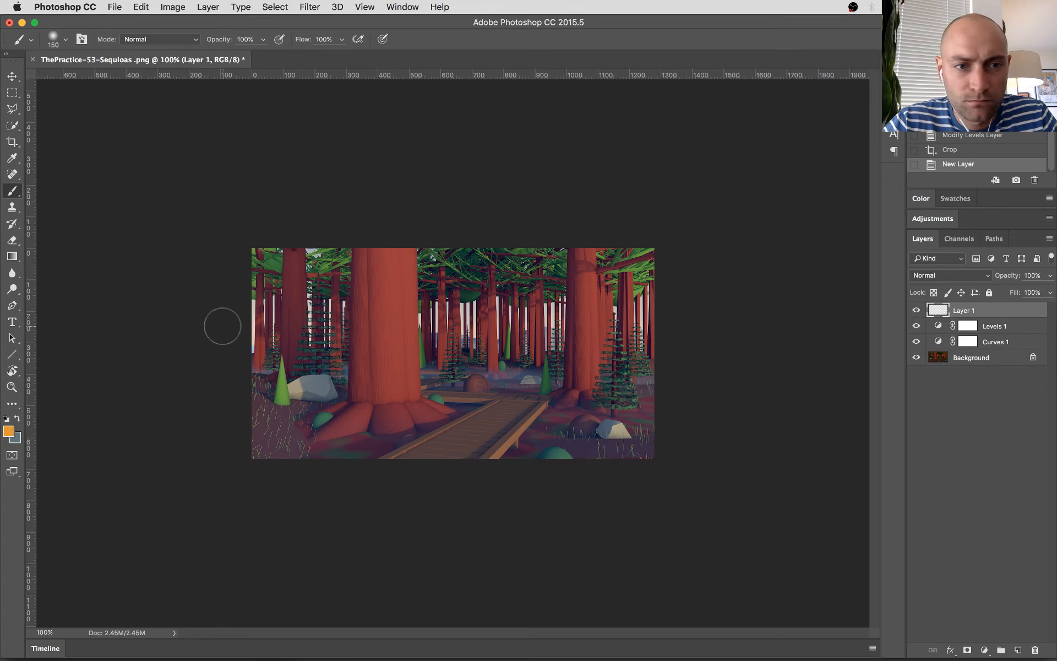
key(x)
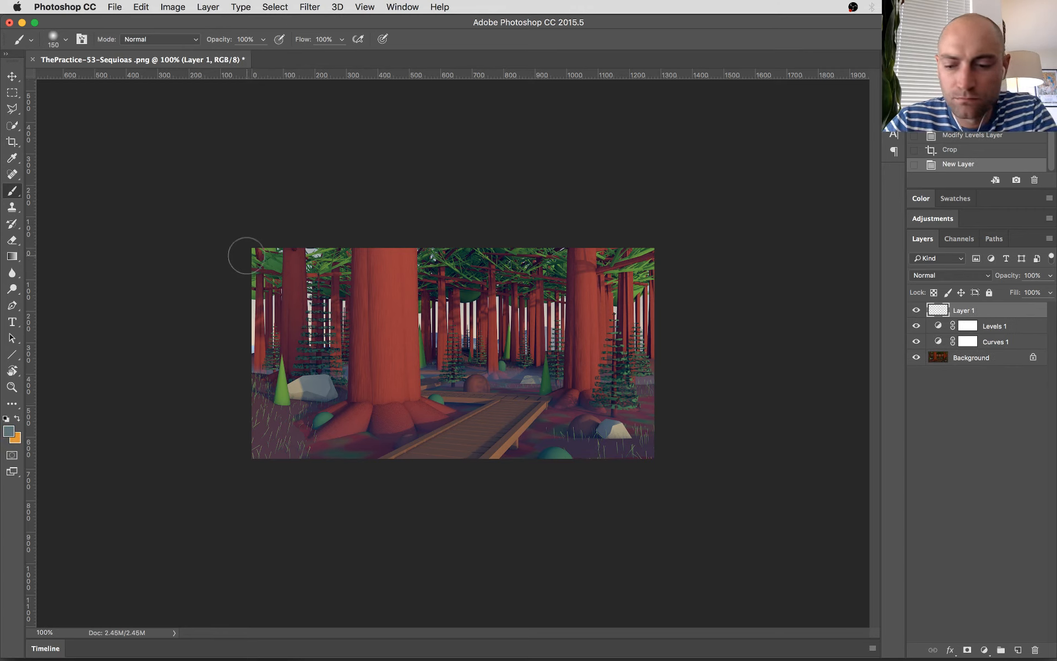
key(bracketright)
key(bracketright)
drag(252, 249, 869, 241)
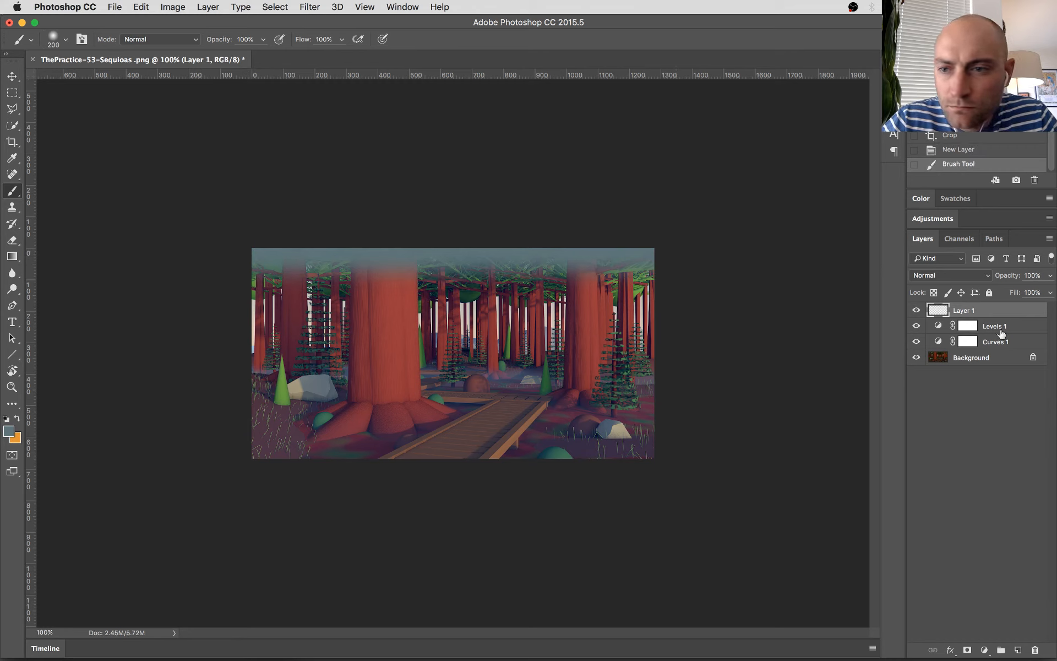
- Try Color Burn on the painted layer, settle on Multiply as its blend mode, and lower its opacity to 68%
click(956, 275)
click(955, 318)
click(951, 274)
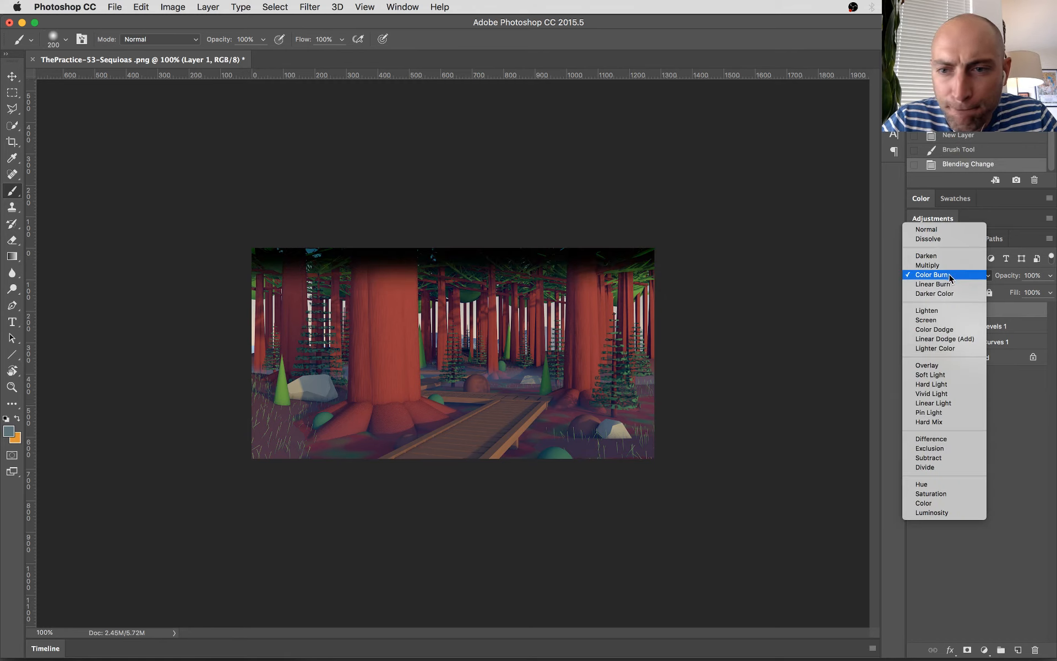
click(955, 264)
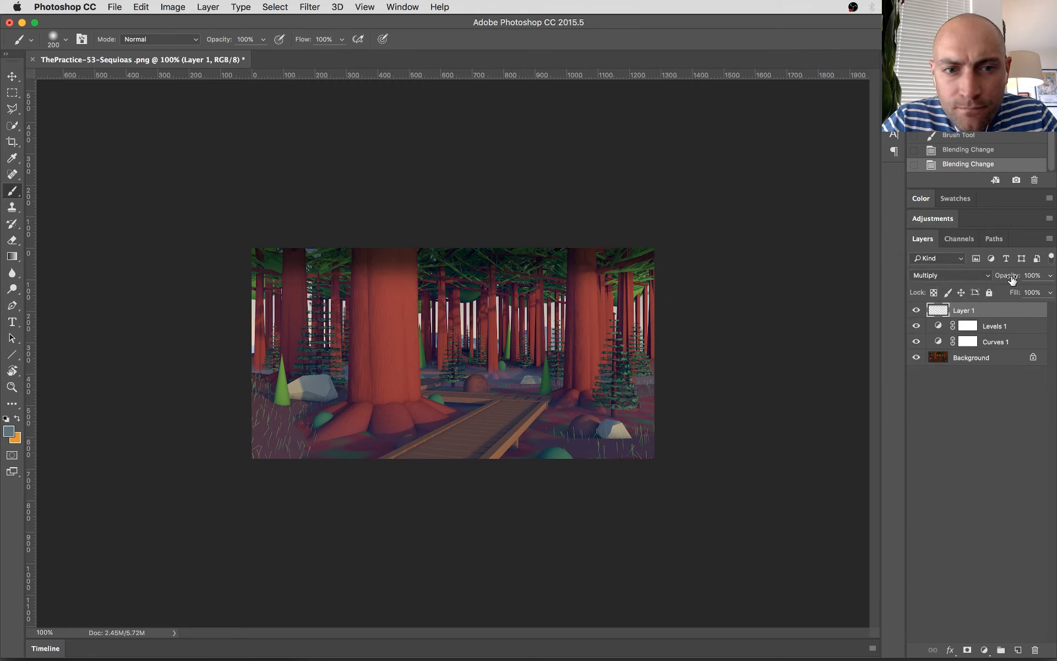
drag(1012, 280, 995, 279)
- Stretch the painted band farther down over the canopy with Free Transform and set its layer opacity to 54%
key(ctrl+t)
mouse_move(455, 303)
mouse_down()
mouse_move(456, 327)
mouse_move(466, 323)
mouse_up()
key(Return)
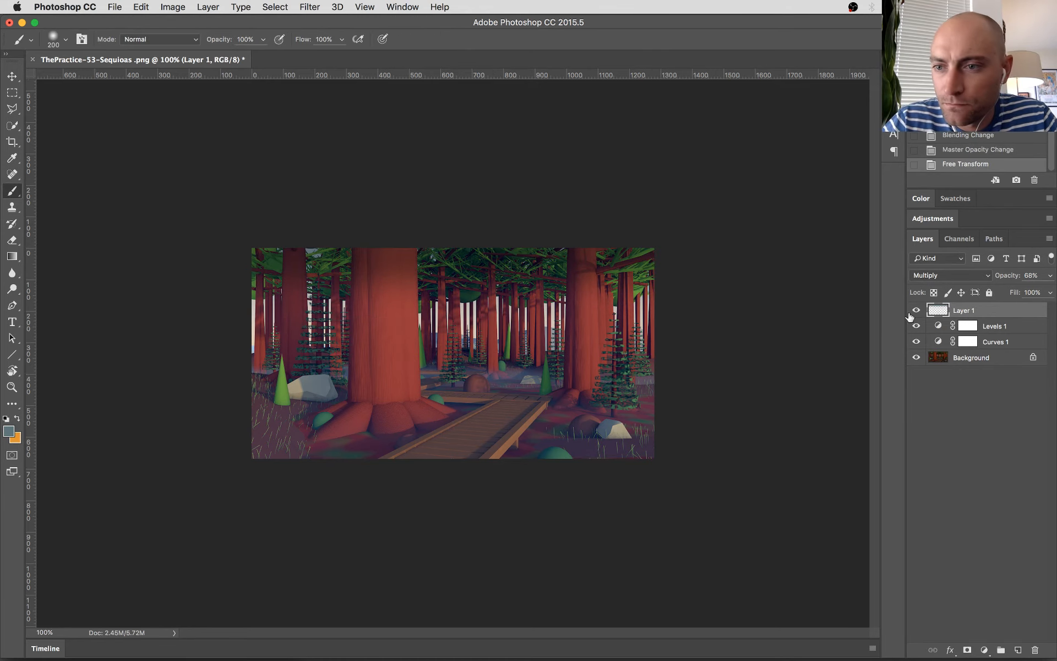
drag(1005, 280, 993, 280)
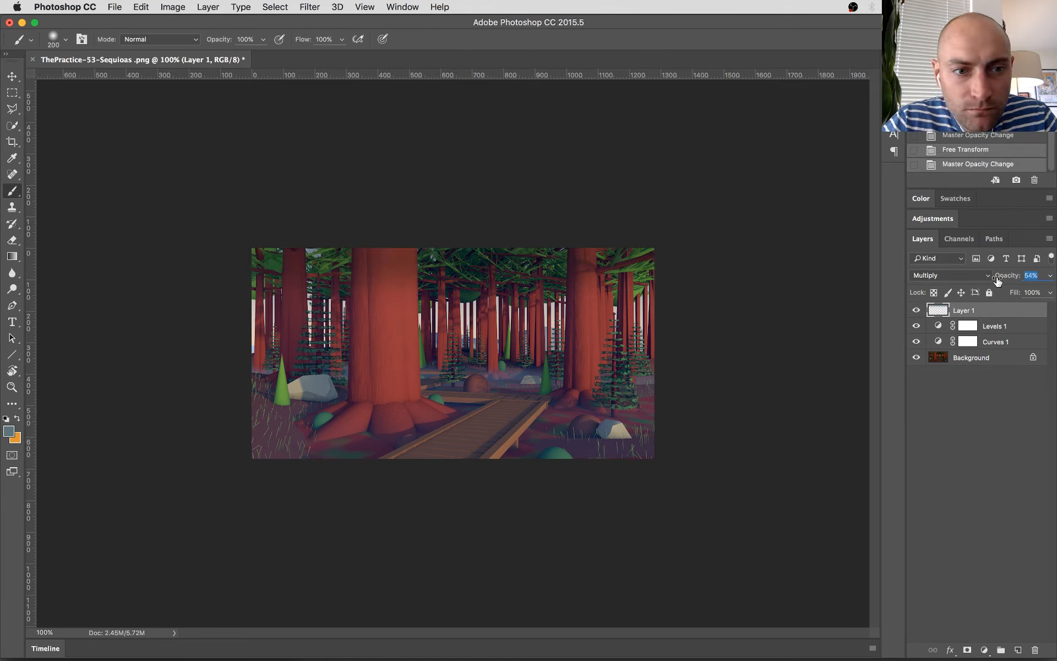
super+drag(204, 267, 290, 263)
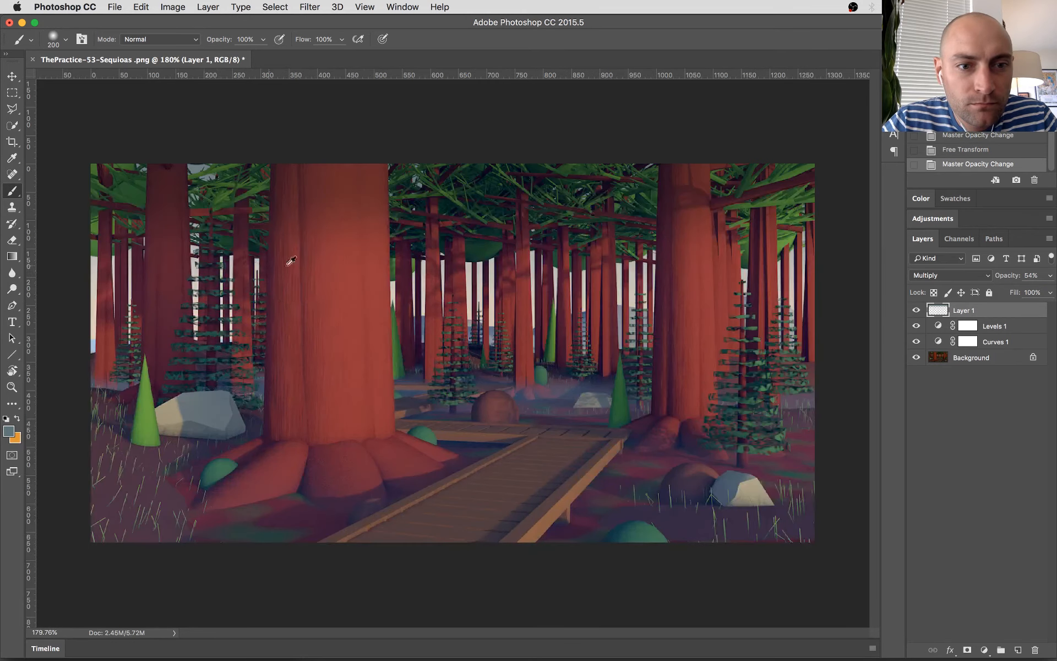
- Dab dark red sampled from the far-left trunk over the canopy's upper edge on Layer 1, and compare the image with that layer hidden
click(198, 163)
alt+click(174, 234)
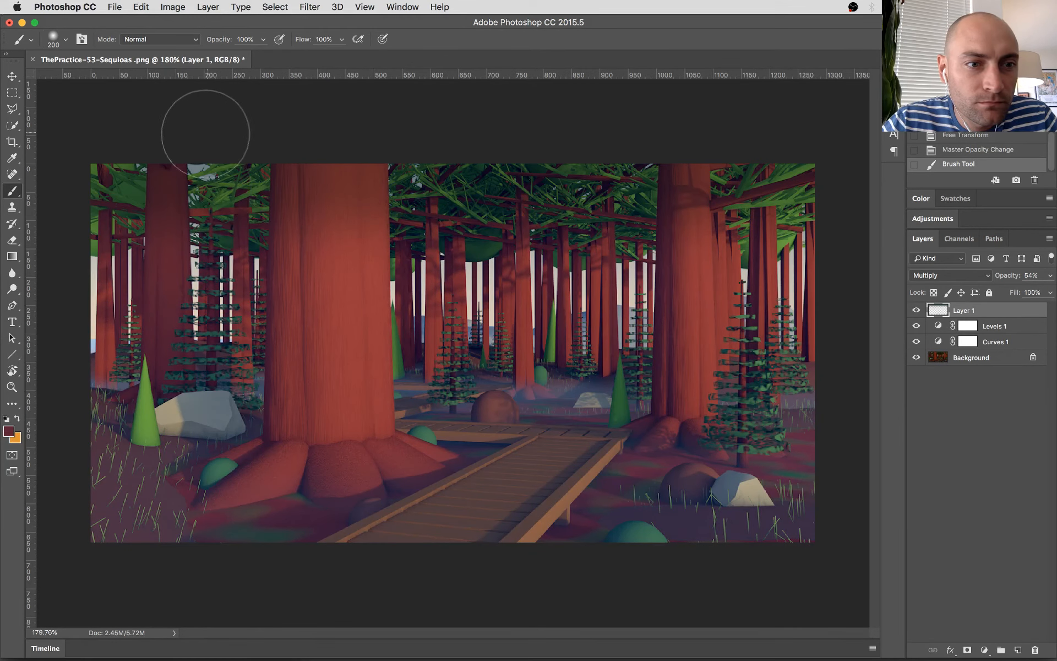
key(v)
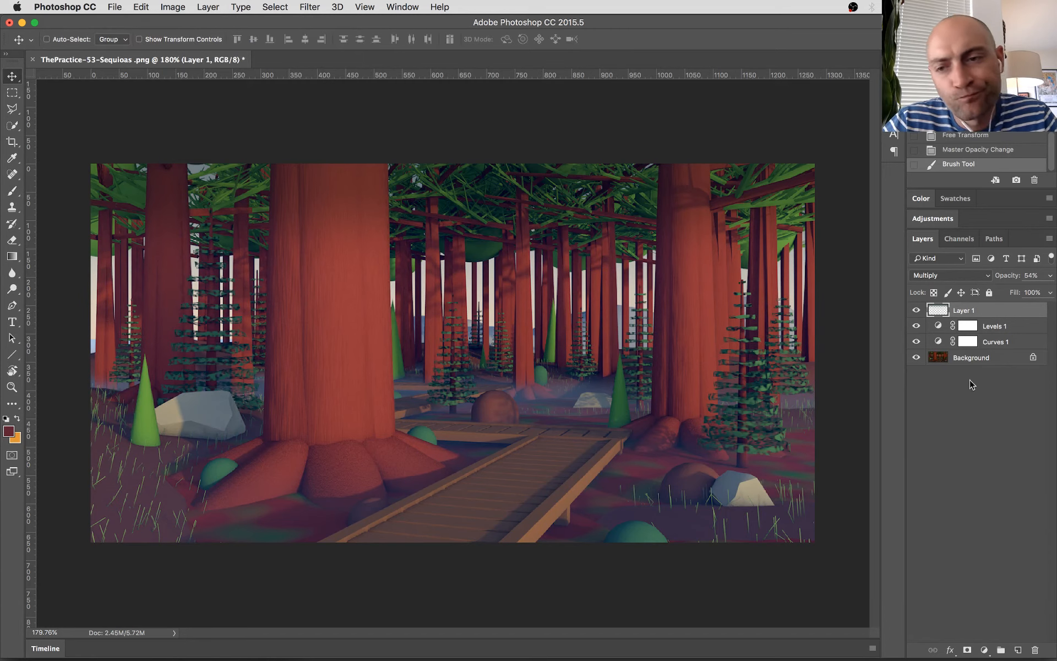
click(916, 309)
click(916, 310)
- Save the layered image as the Photoshop document ThePractice-53-Sequioas .psd
key(super+s)
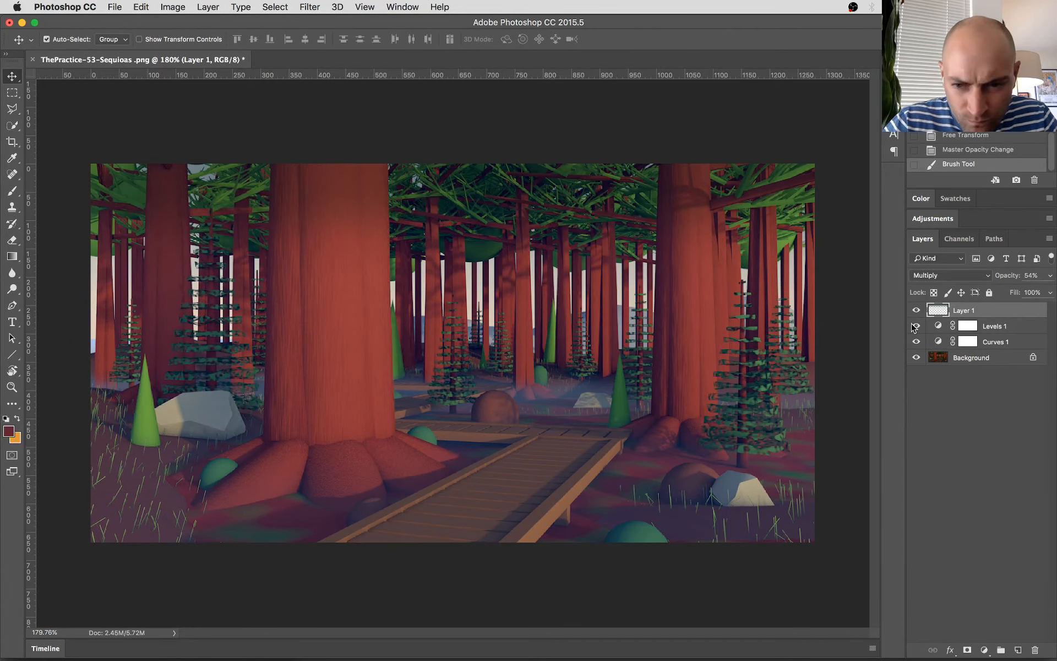
key(Return)
key(Return)
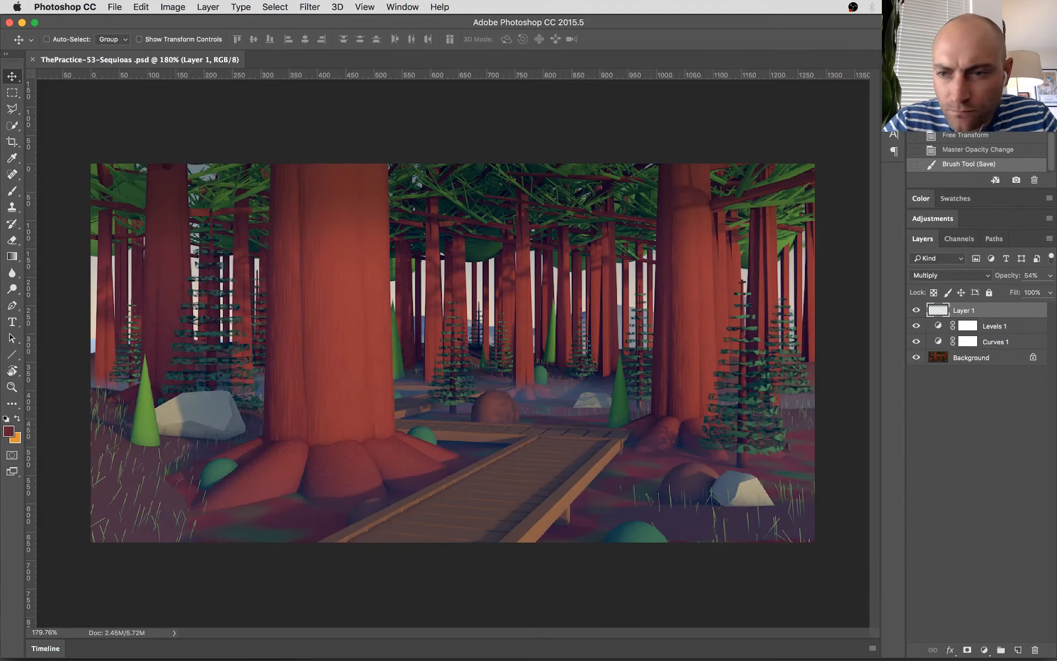
- Duplicate the Background layer and apply Smart Sharpen to the copy with amount 142%, radius 1.2 px and Lens Blur removal
right_click(976, 357)
click(946, 379)
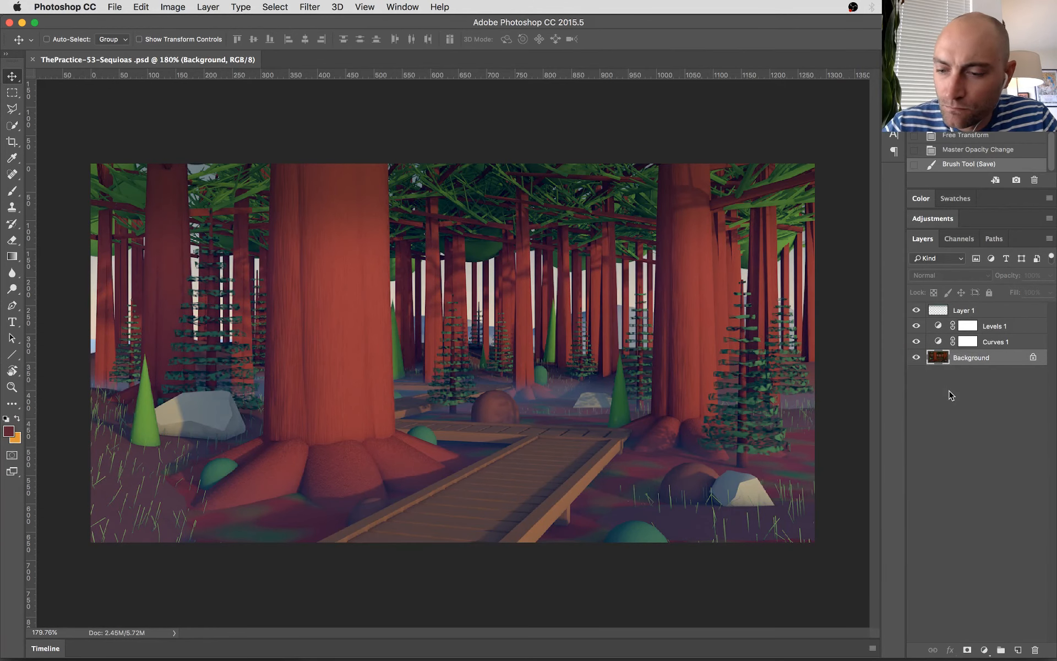
key(Return)
click(318, 4)
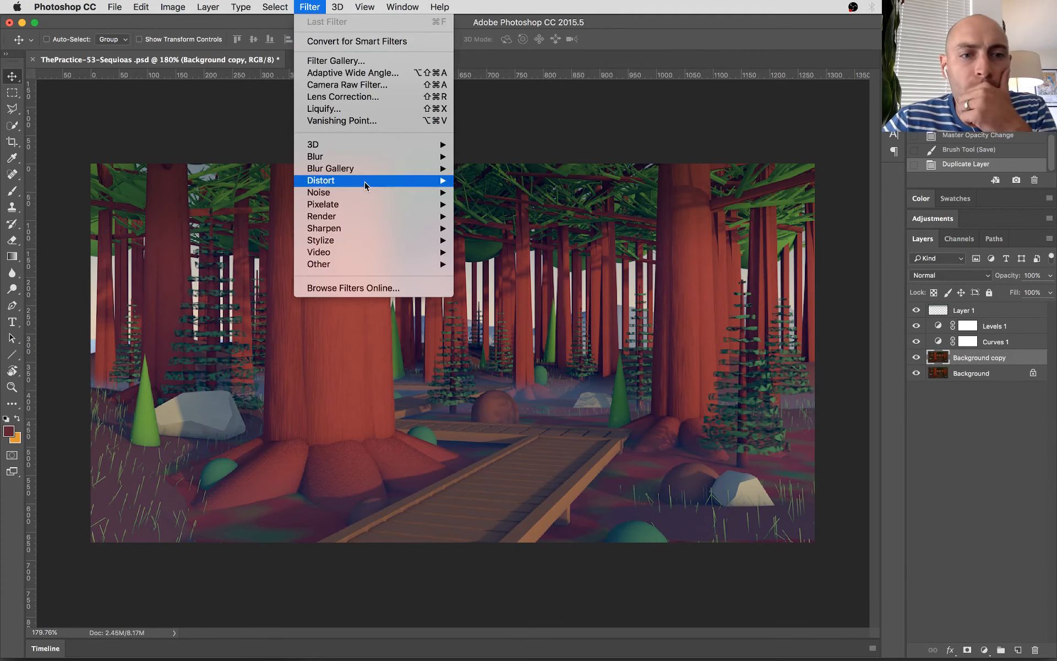
mouse_move(380, 229)
click(525, 275)
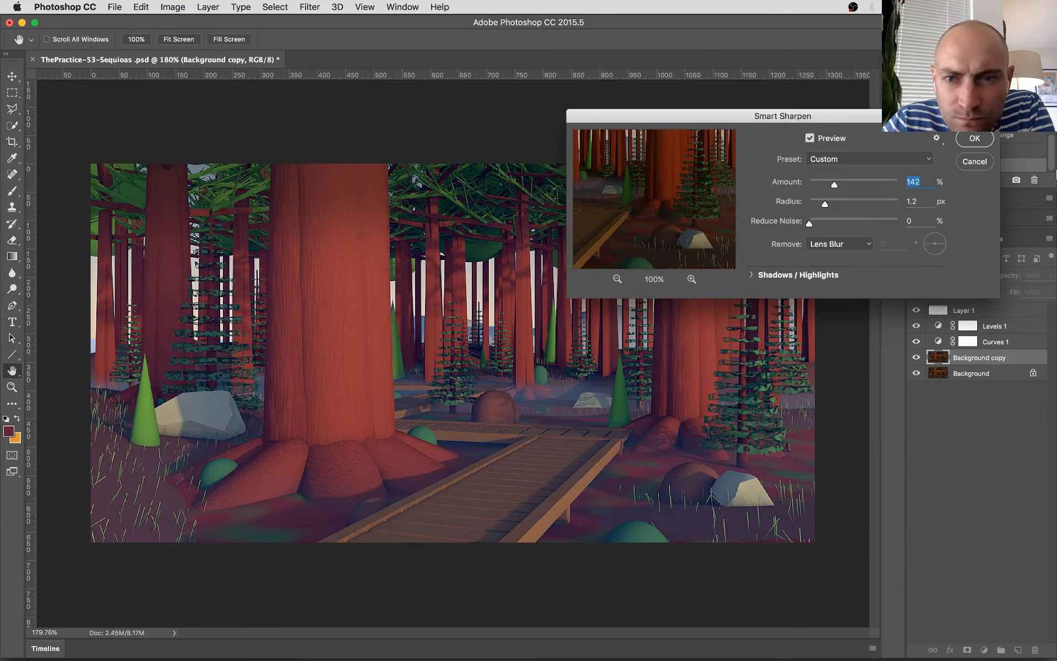
key(Return)
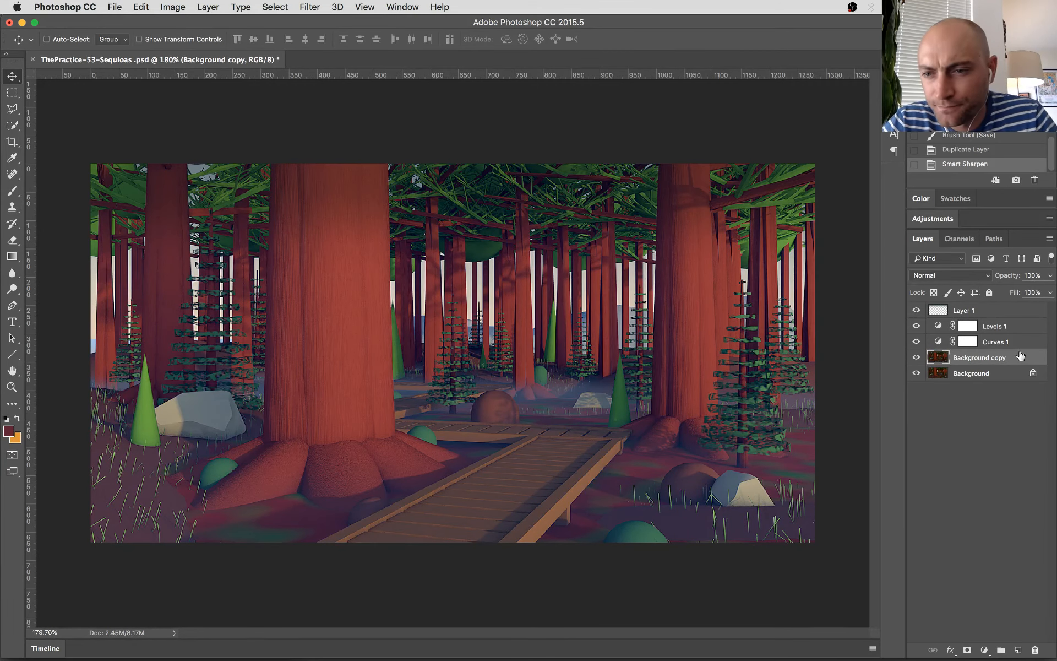
- Add a layer mask to the sharpened copy and fill the whole mask with black
click(966, 650)
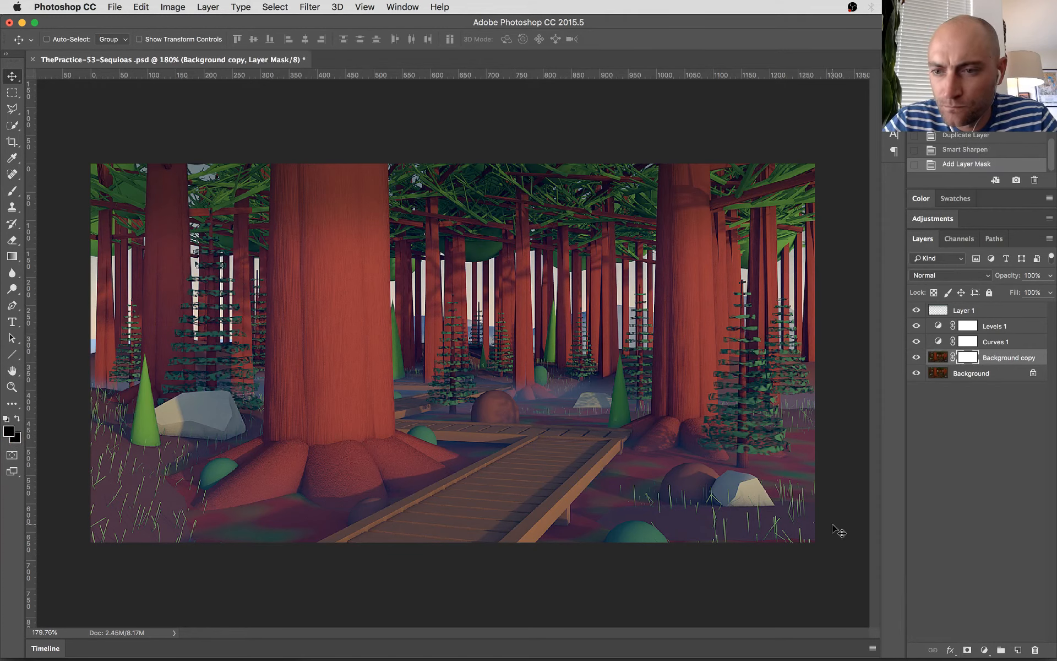
key(super+a)
key(BackSpace)
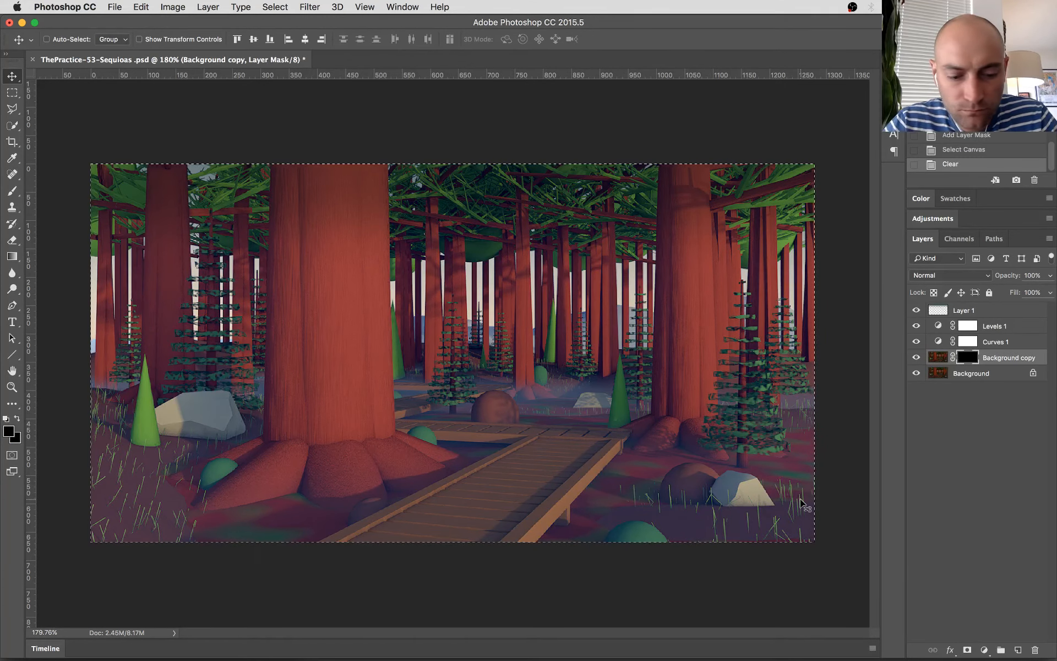
key(super+d)
- Reveal the sharpening on the large front trunk and its roots by erasing the black mask with a 125 px eraser
key(e)
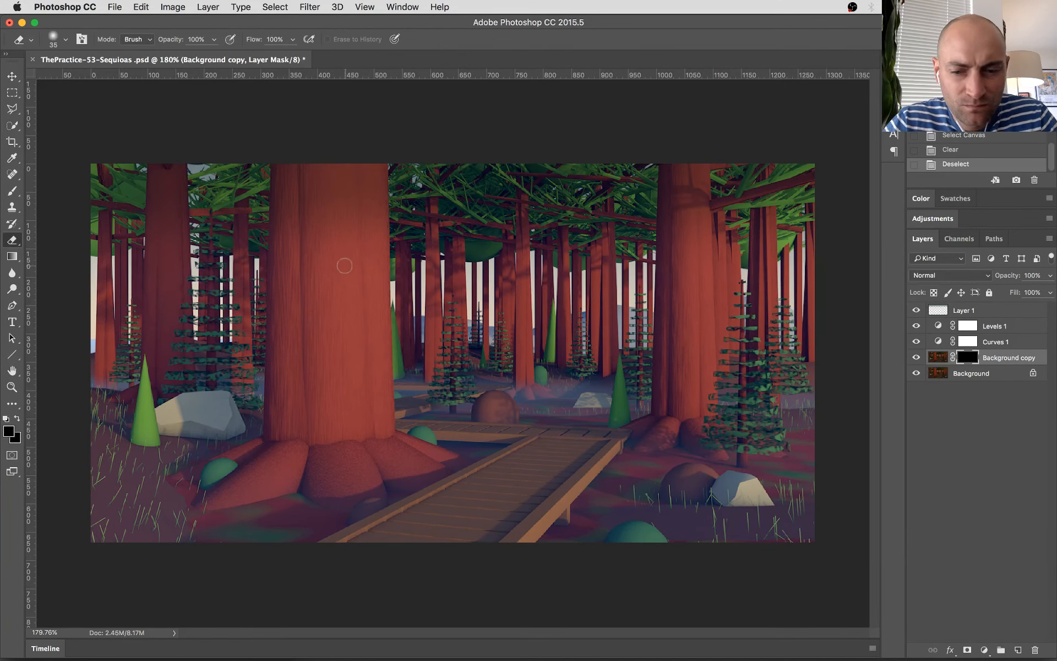
key(bracketright)
key(bracketright)
key(bracketright)
key(bracketright)
key(bracketright)
key(bracketright)
key(bracketright)
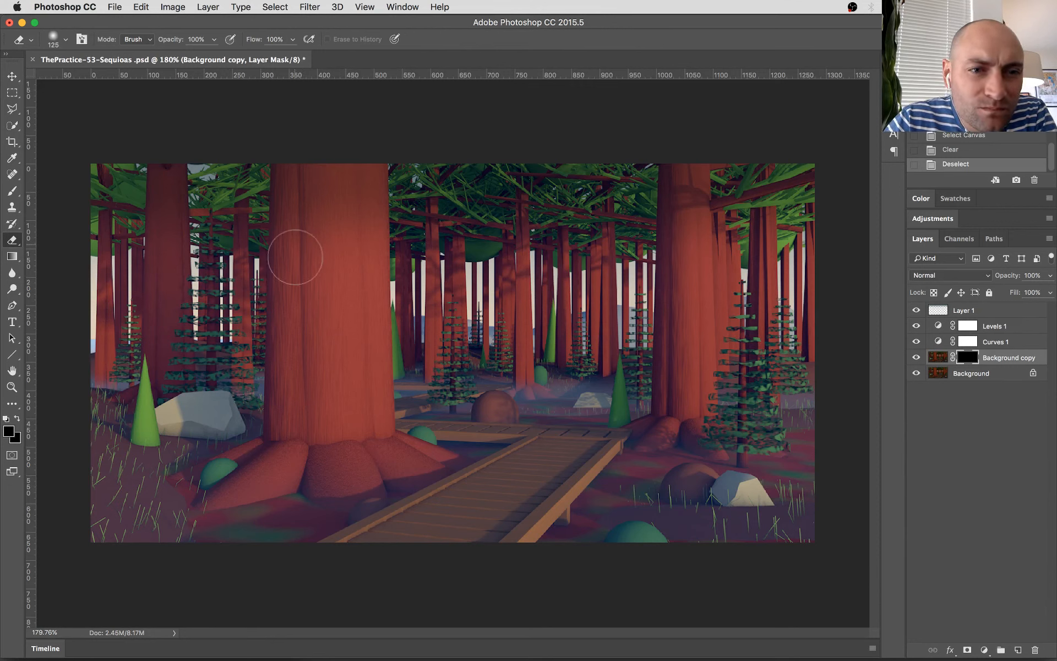
drag(302, 458, 305, 461)
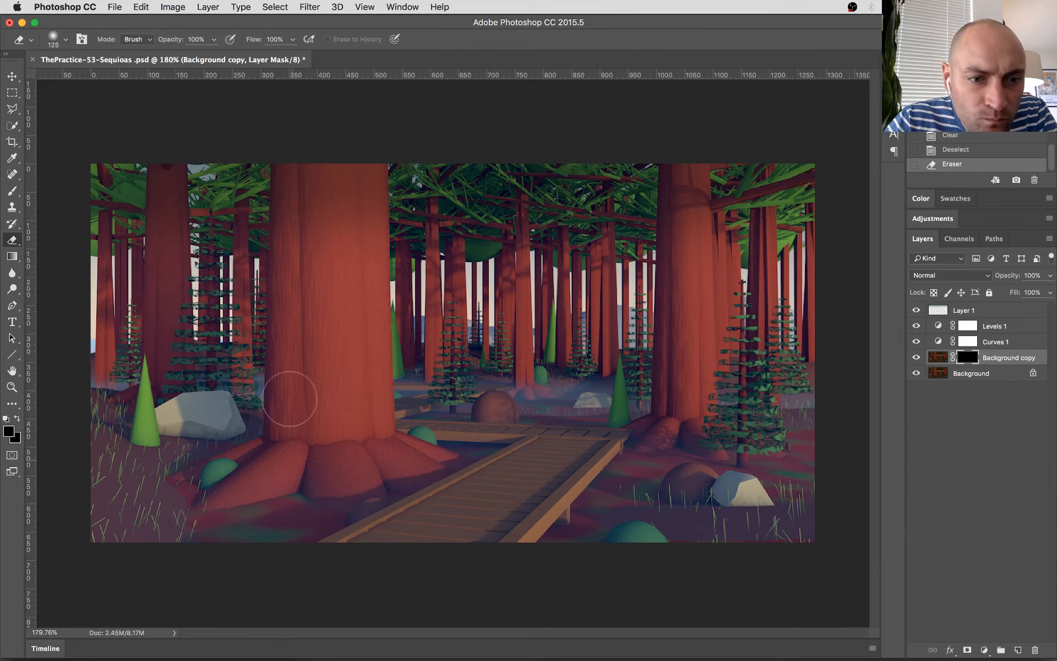
drag(355, 474, 354, 470)
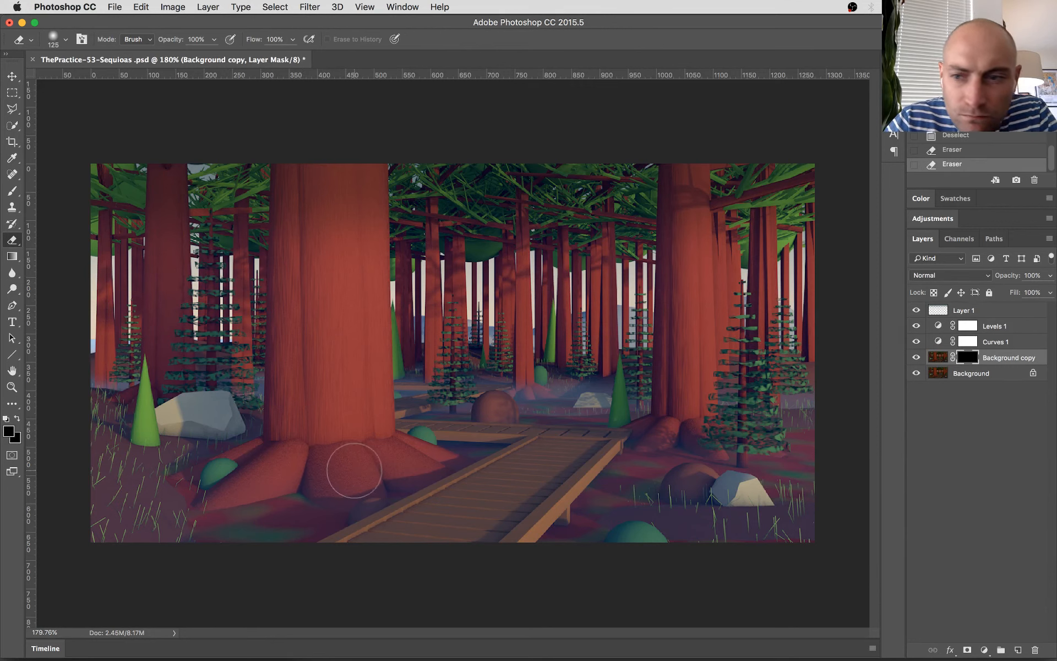
click(7, 418)
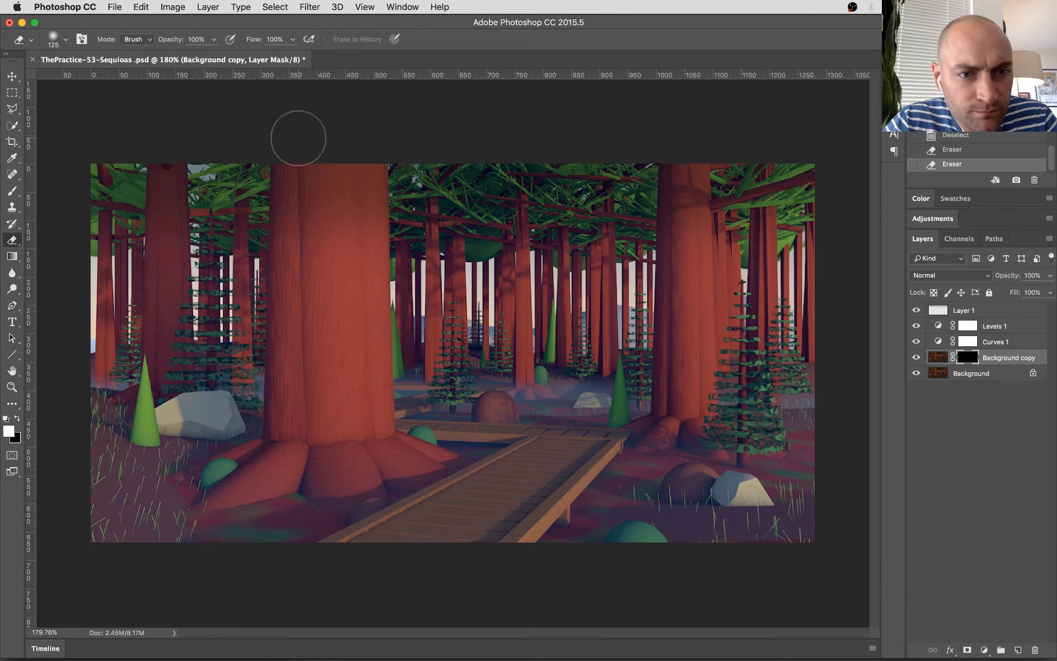
drag(350, 468, 355, 124)
key(x)
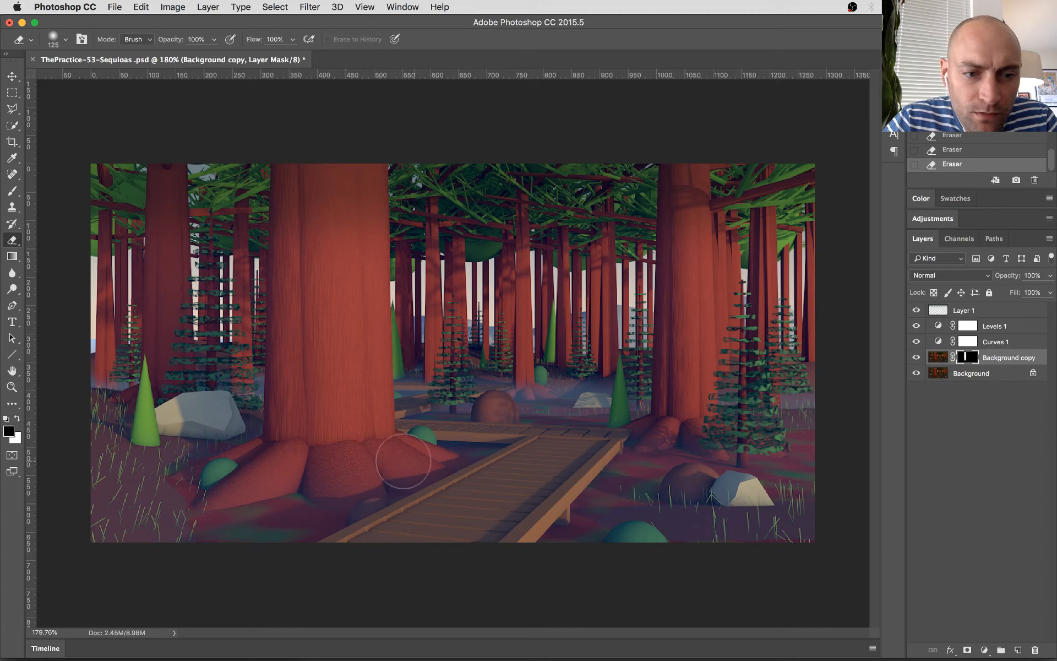
drag(404, 461, 185, 491)
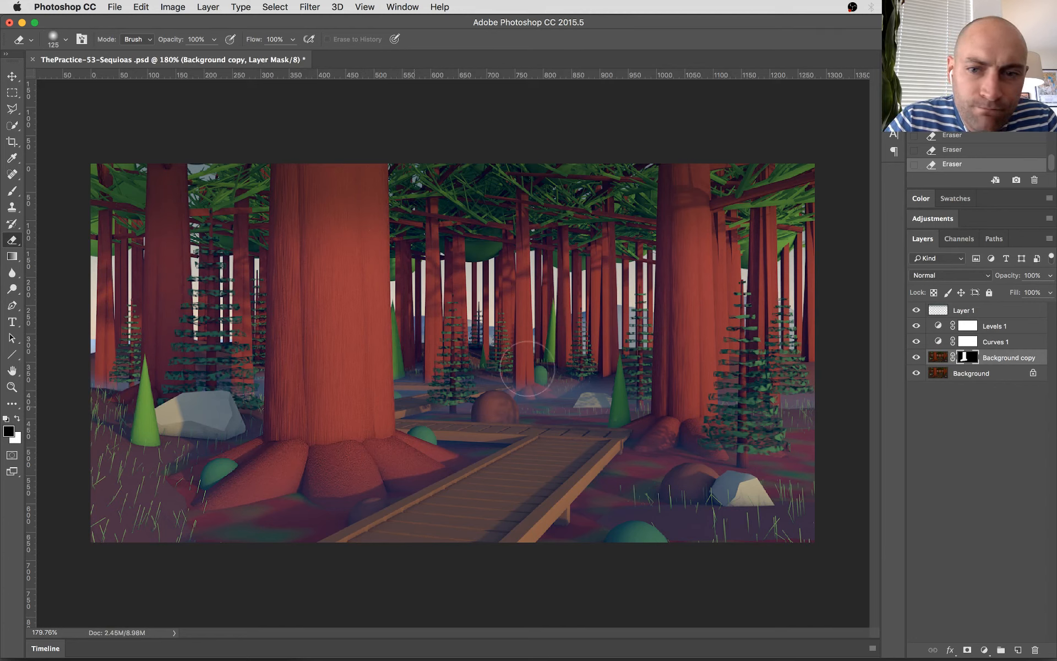
- Reveal the sharpening on the right foreground trunk and its roots, reducing the eraser to 45 px for the narrower trunks
click(680, 409)
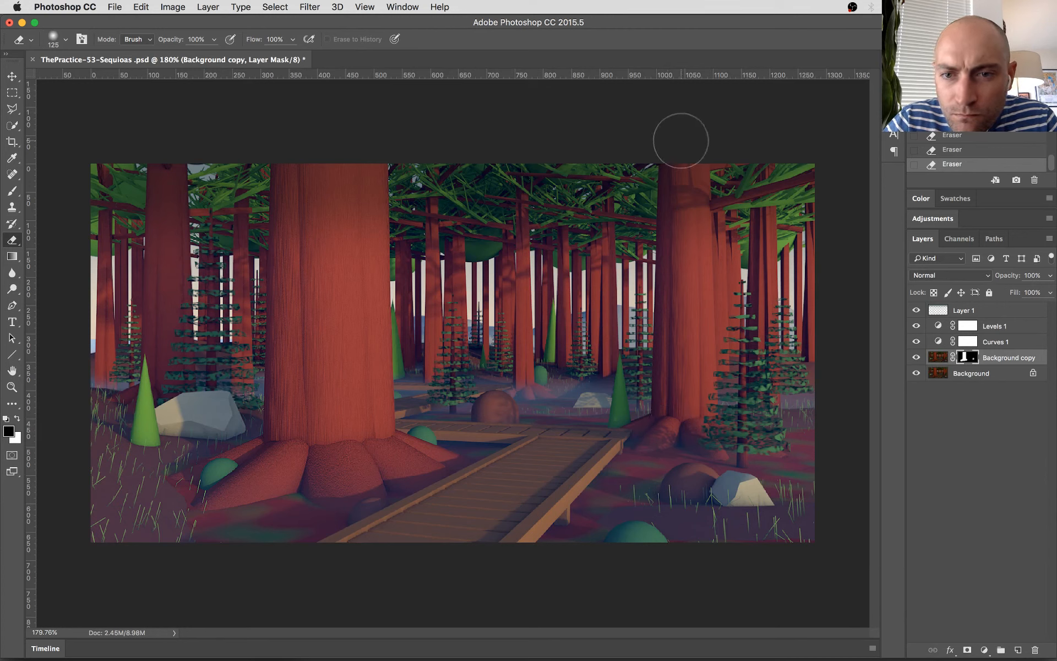
drag(680, 134, 705, 435)
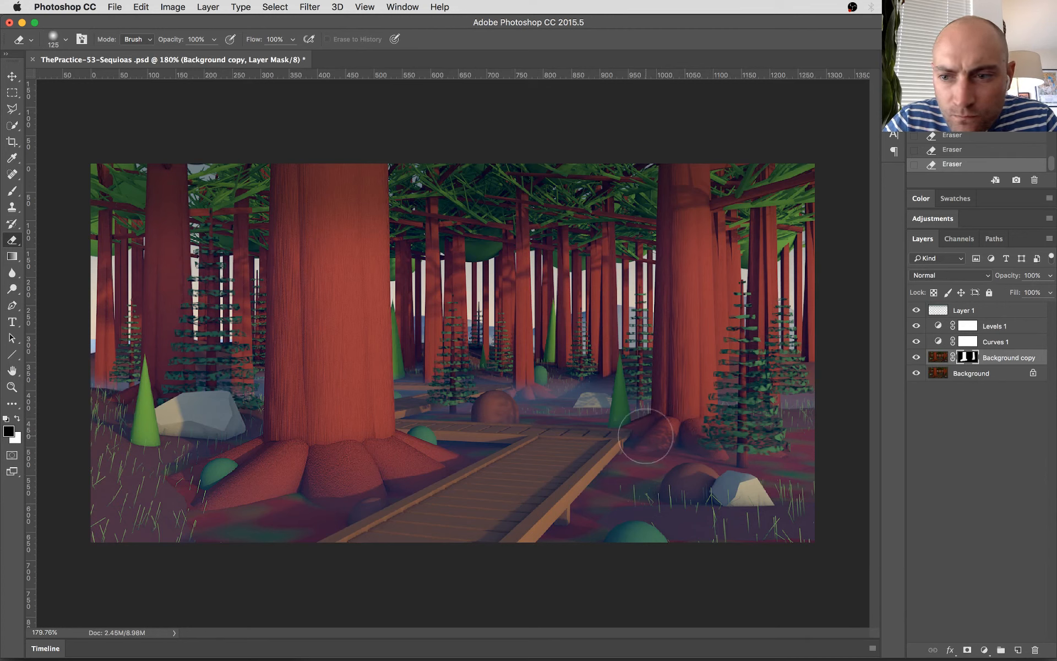
key(bracketleft)
key(bracketleft)
key(bracketleft)
key(bracketleft)
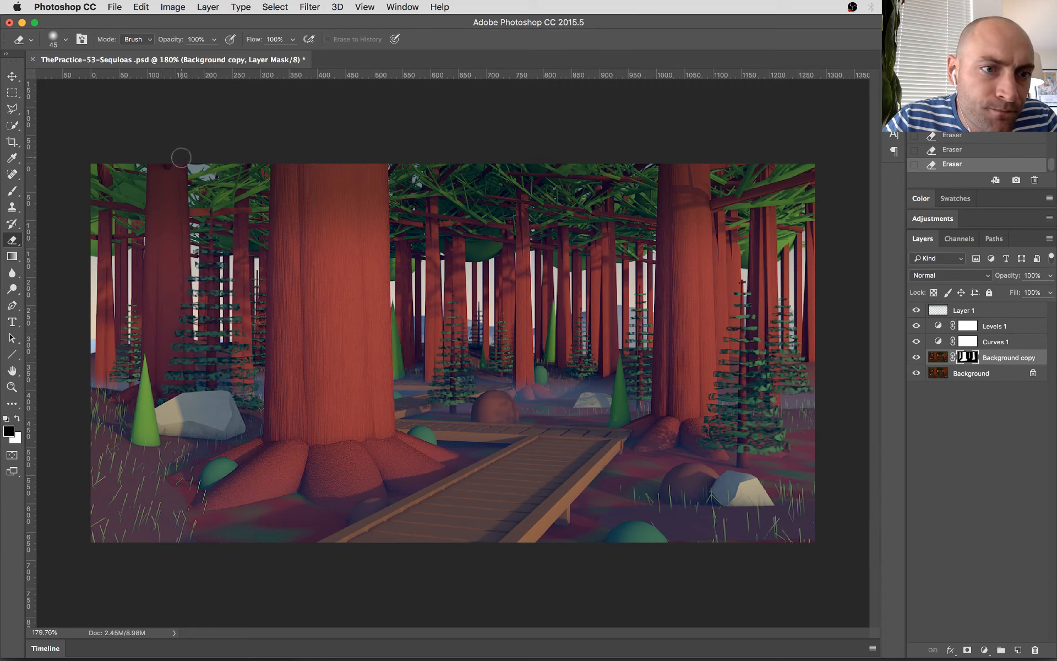
- Duplicate the original Background layer again, directly beneath the masked sharpened layer
key(v)
right_click(971, 378)
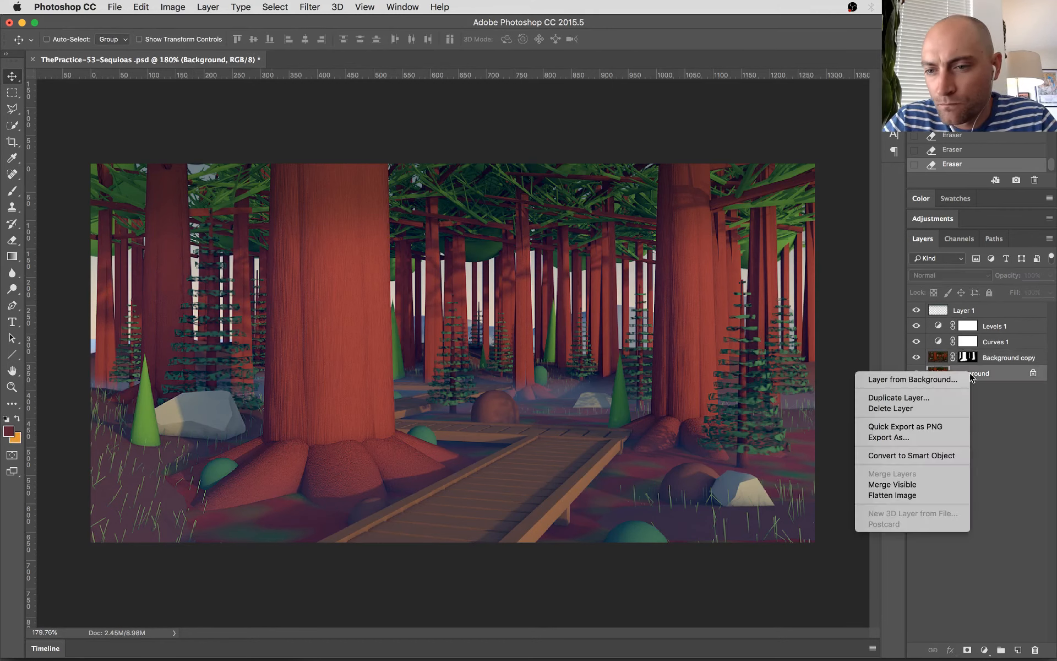
click(957, 397)
key(Return)
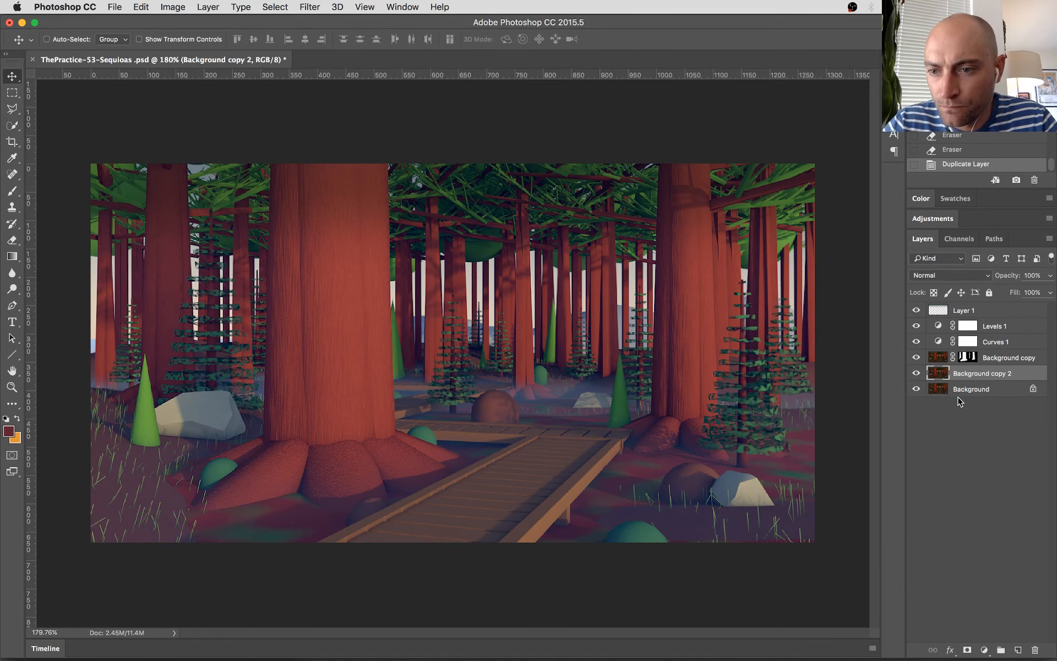
- Select the masked sharpened layer together with the new duplicate and stamp both into a separate merged layer
double_click(1016, 359)
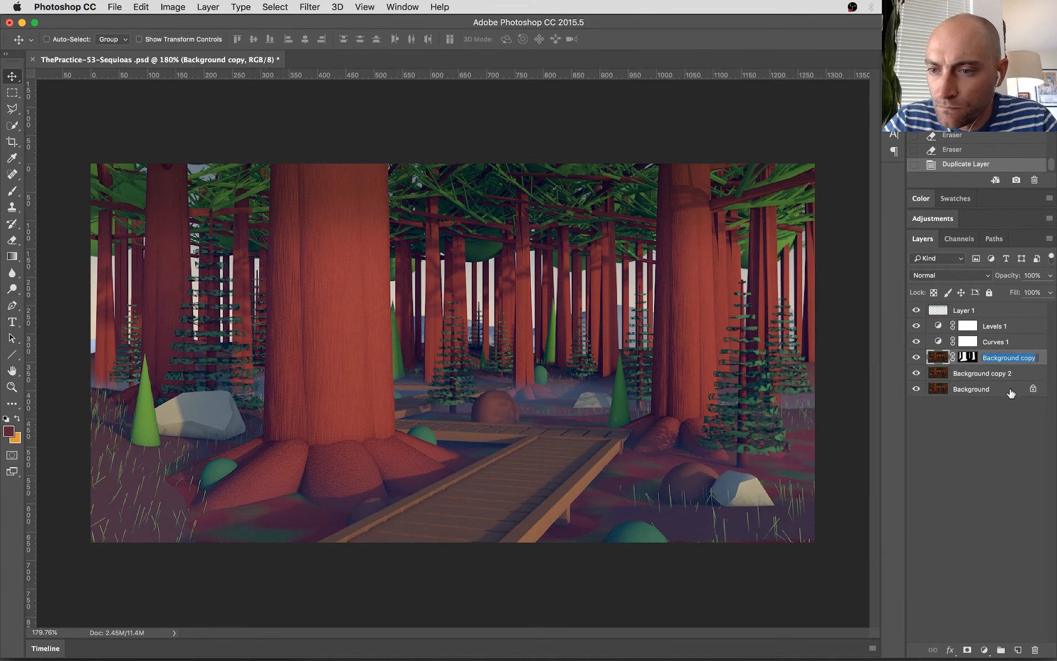
click(1038, 359)
click(1030, 377)
shift+click(1042, 359)
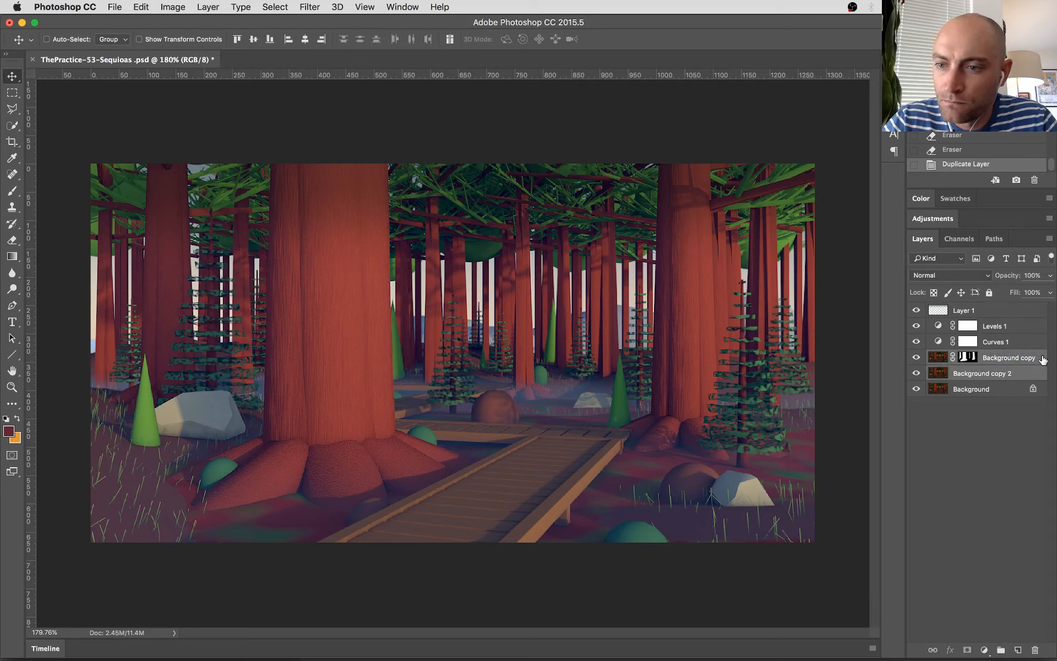
key(super+alt+e)
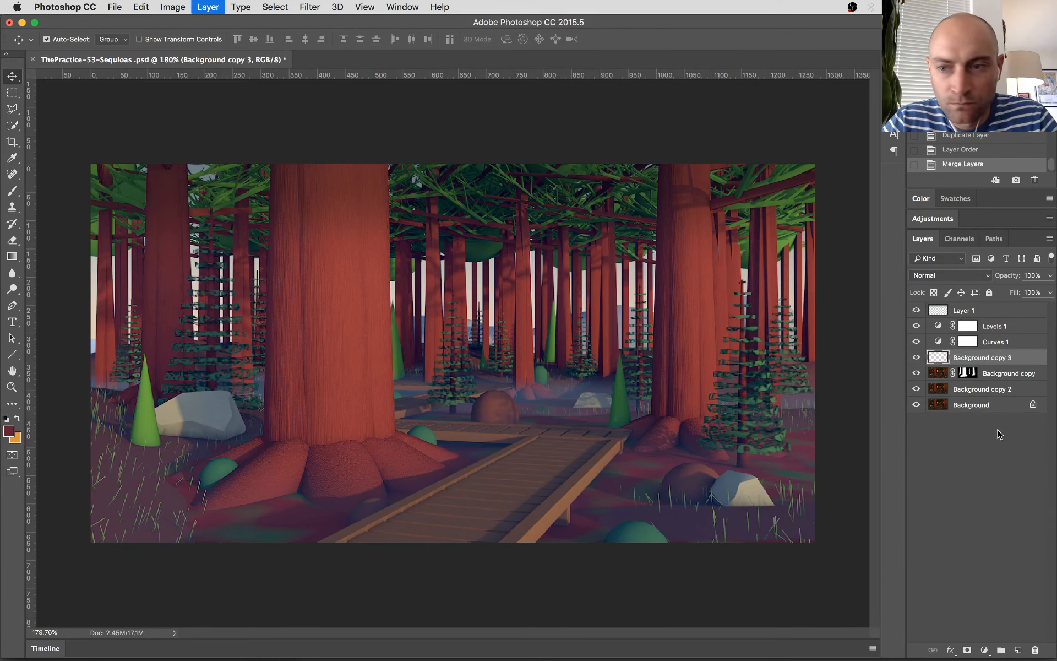
- Apply Add Noise to the merged layer with an amount of 4% and uniform distribution
click(310, 6)
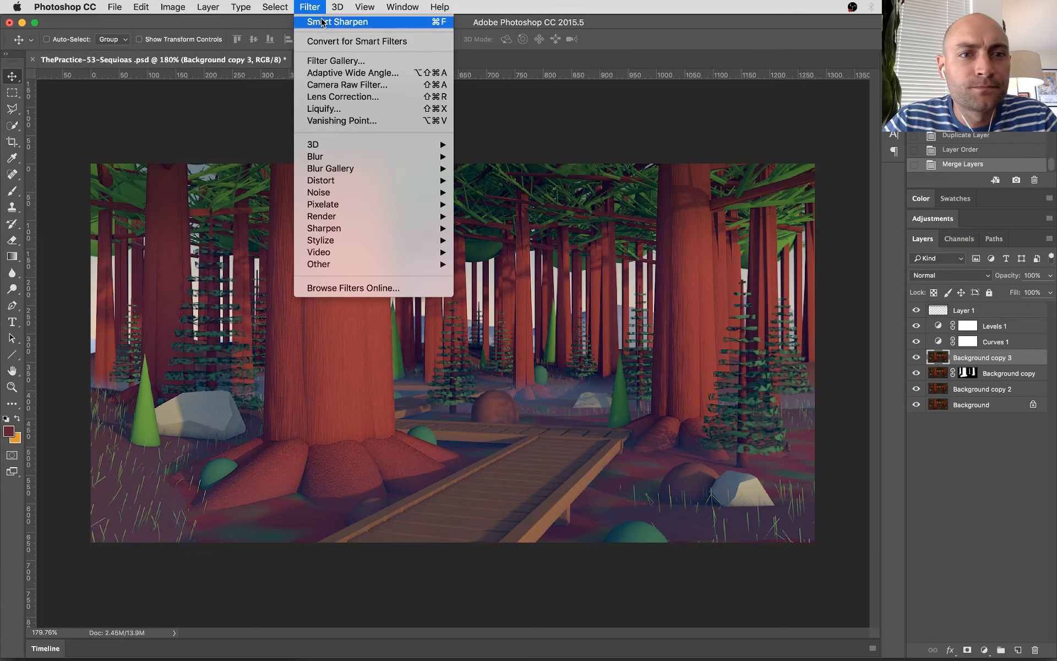
mouse_move(366, 192)
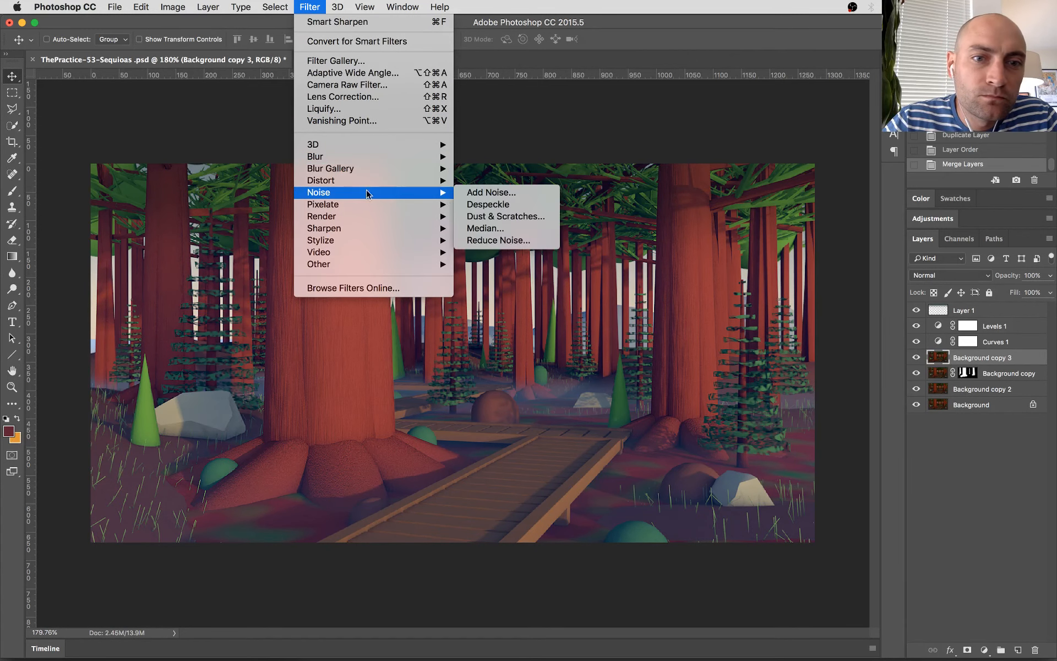
click(511, 194)
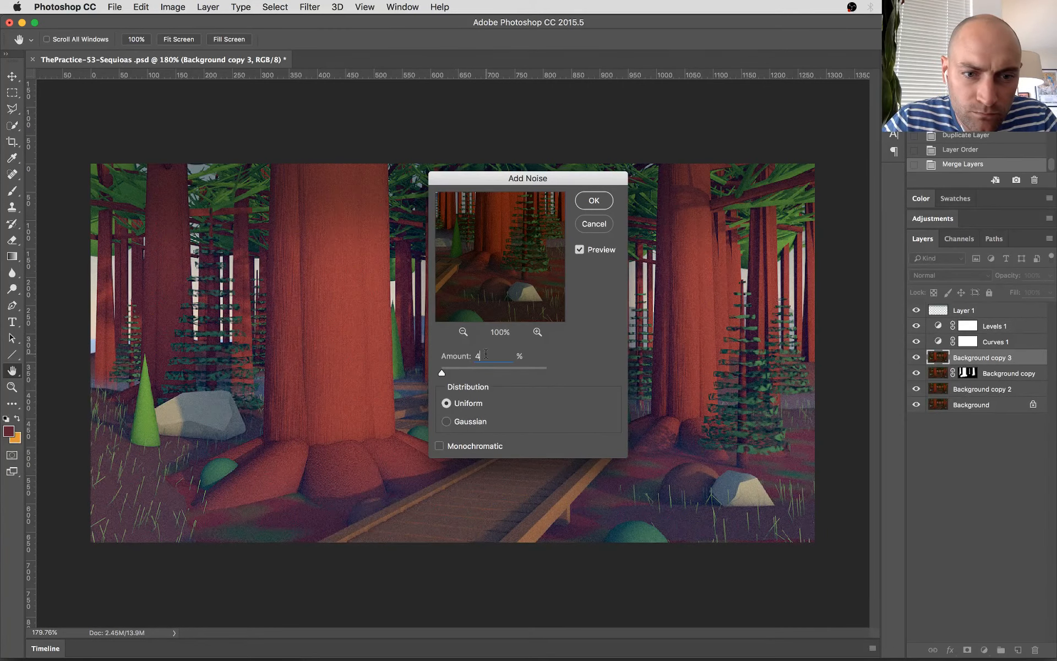
key(Return)
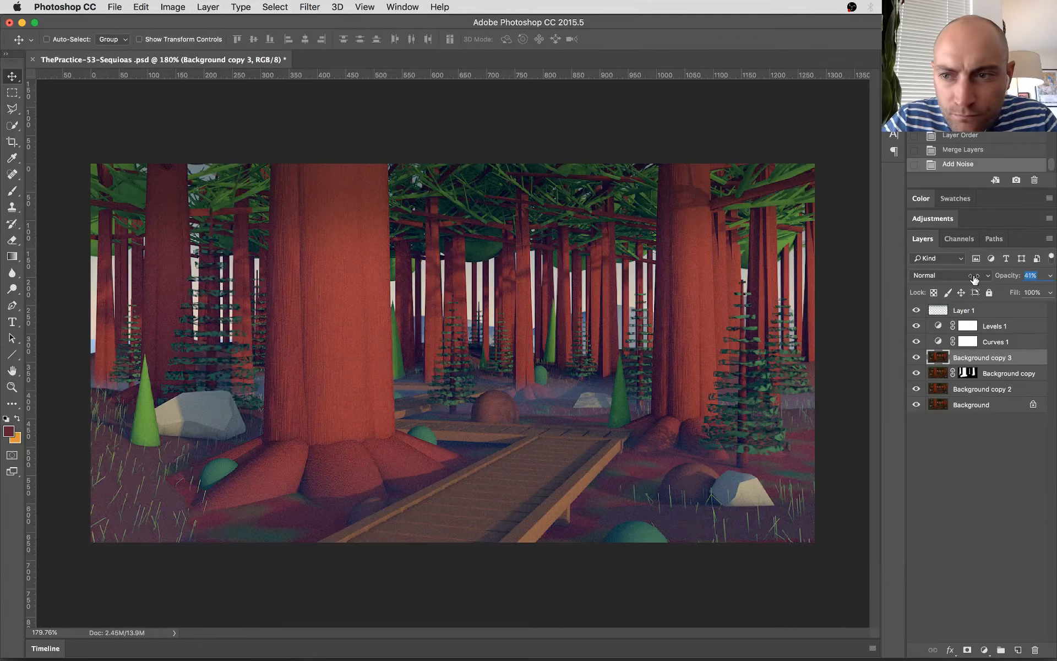
- Set the noise layer's opacity to 47%, save the document, and inspect the grain at 100% and 200% zoom
drag(974, 279, 985, 276)
key(super+1)
key(super+s)
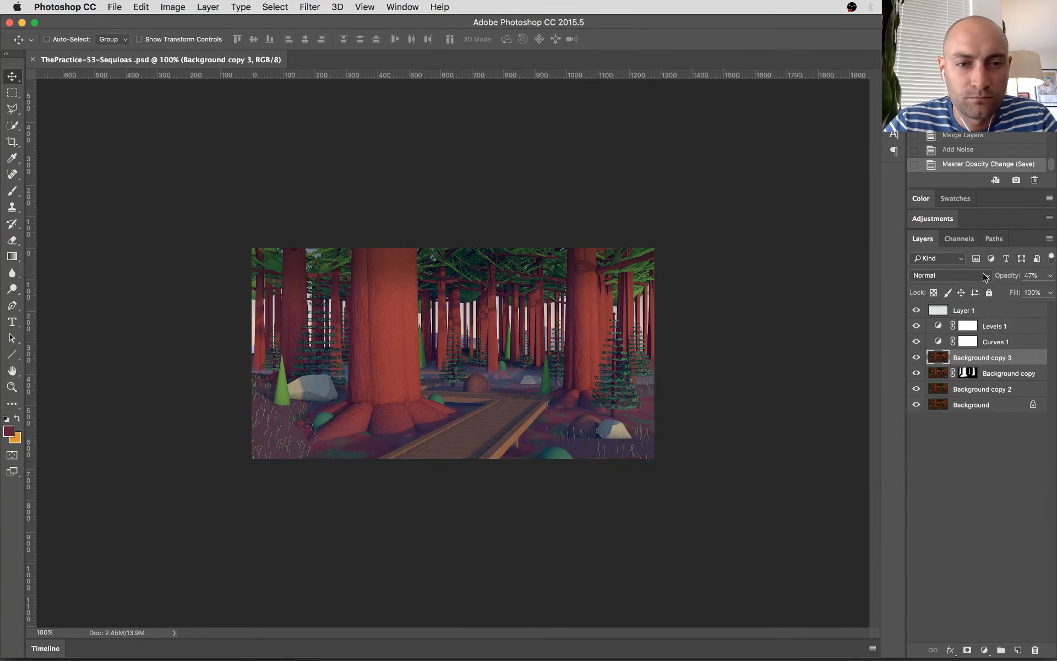
key(super+equal)
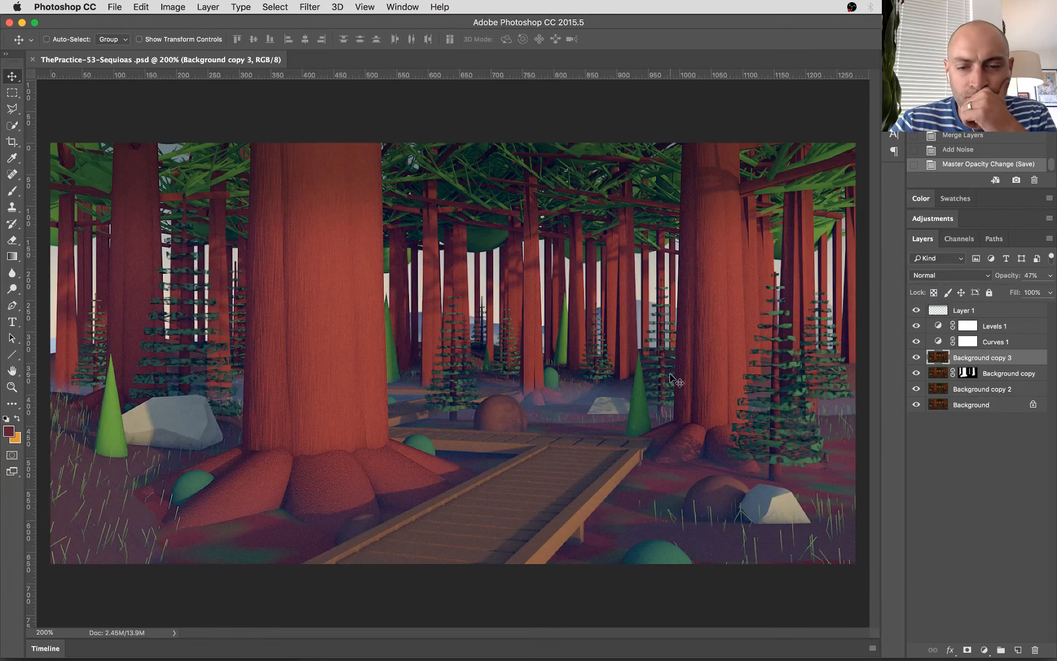
key(super+minus)
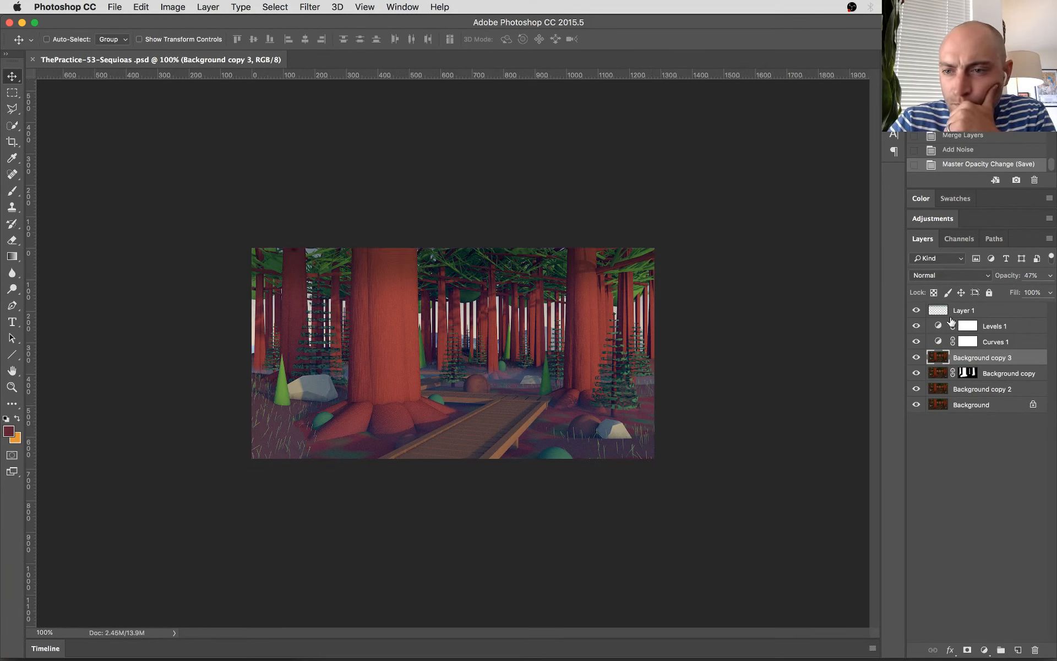
click(969, 312)
click(985, 650)
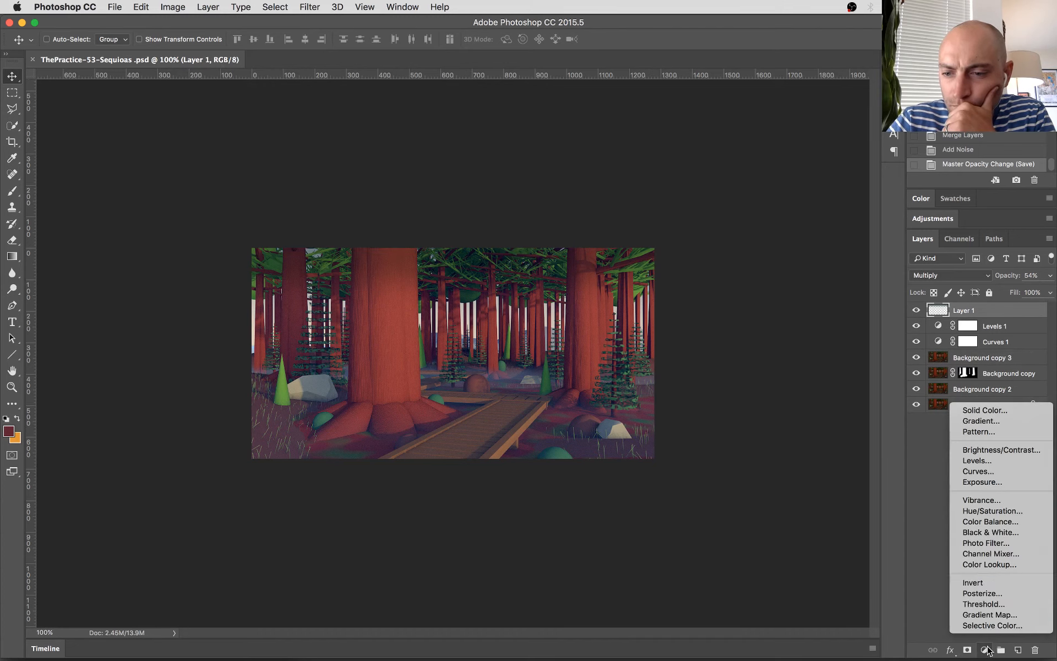
click(1002, 512)
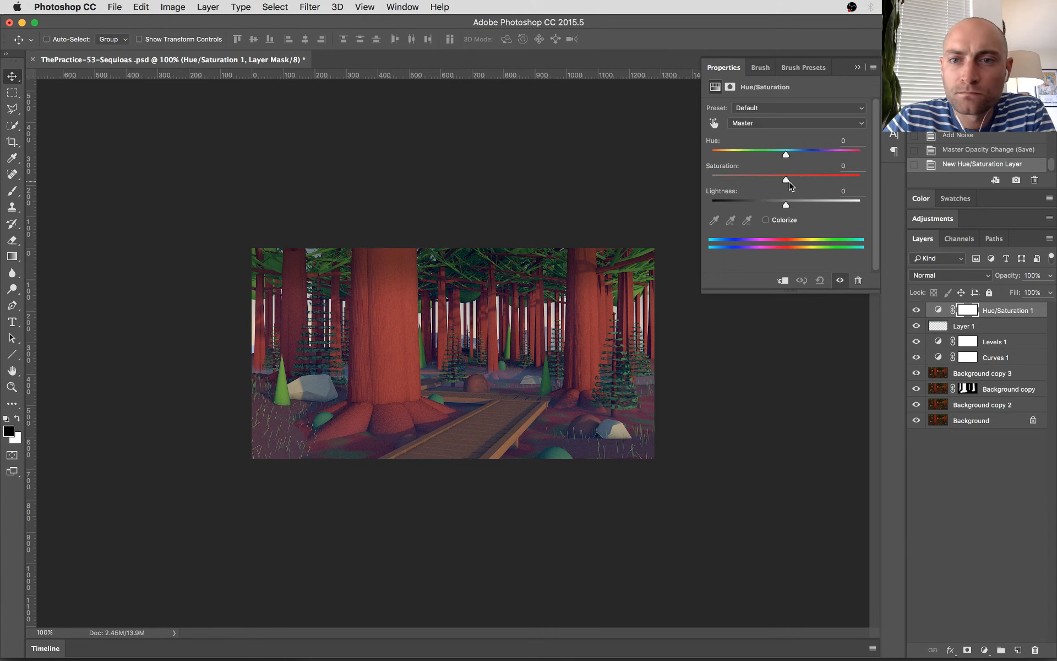
key(super+z)
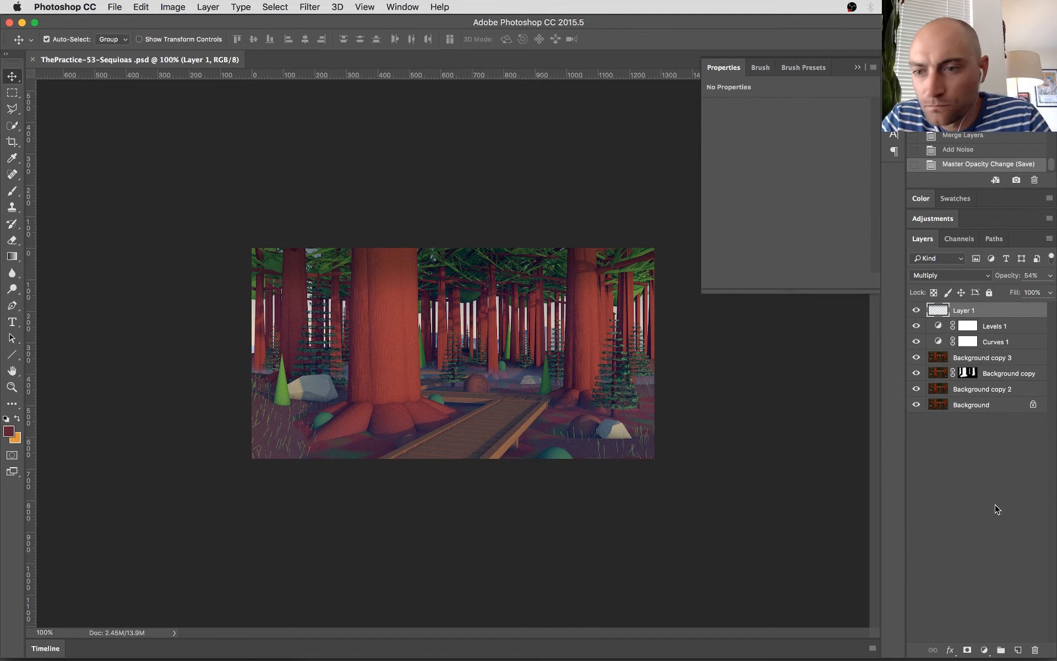
- Add a Vibrance adjustment layer above the canopy shading layer with vibrance +26 and saturation +6
click(985, 649)
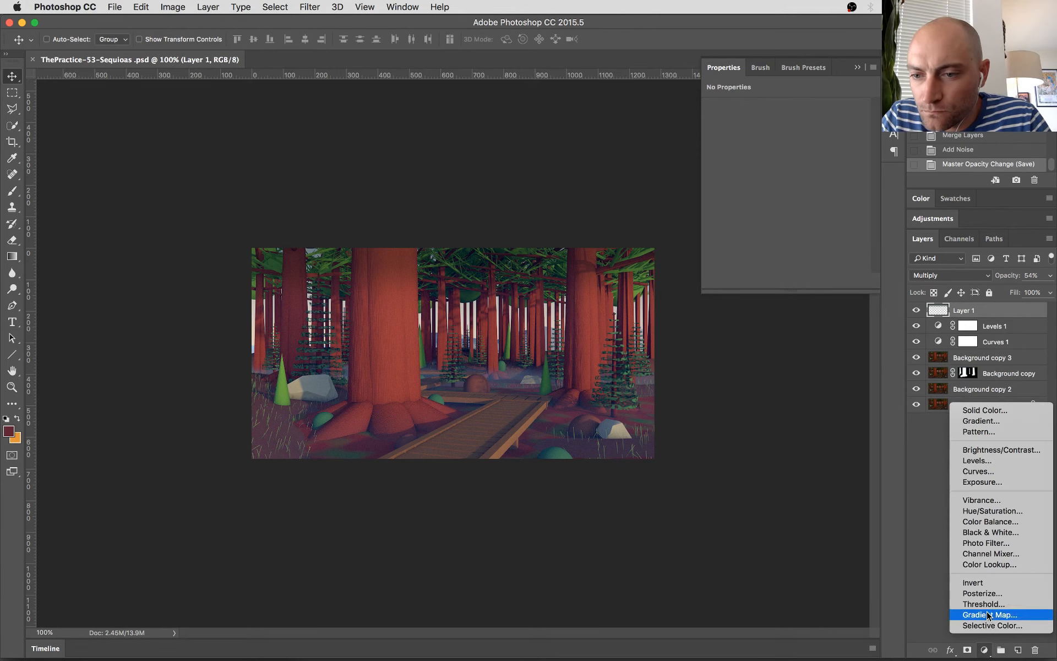
click(982, 500)
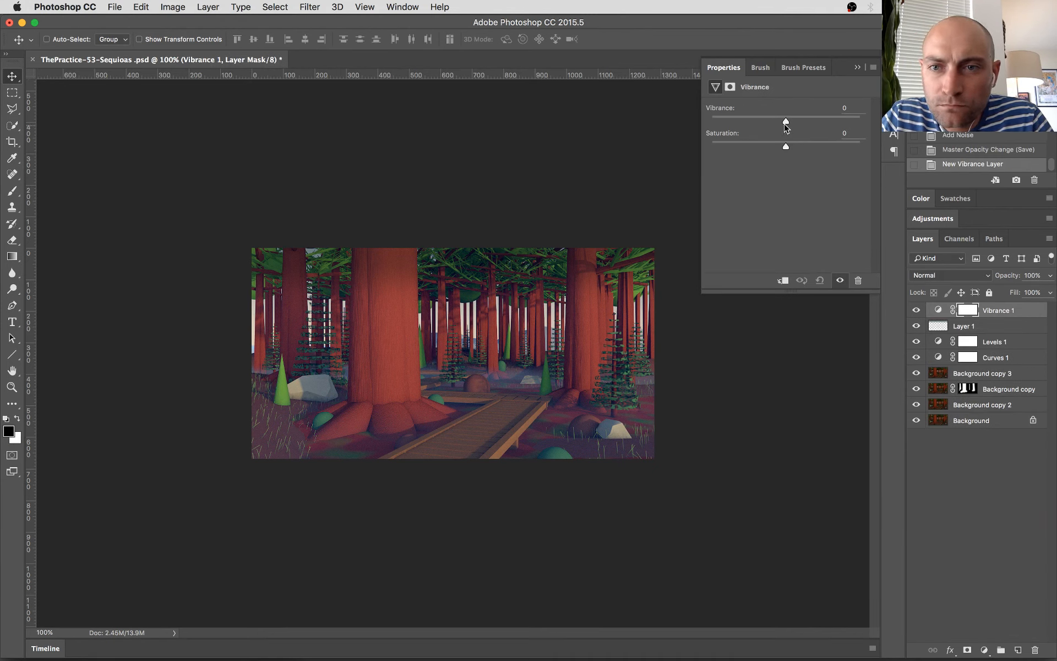
drag(786, 121, 812, 122)
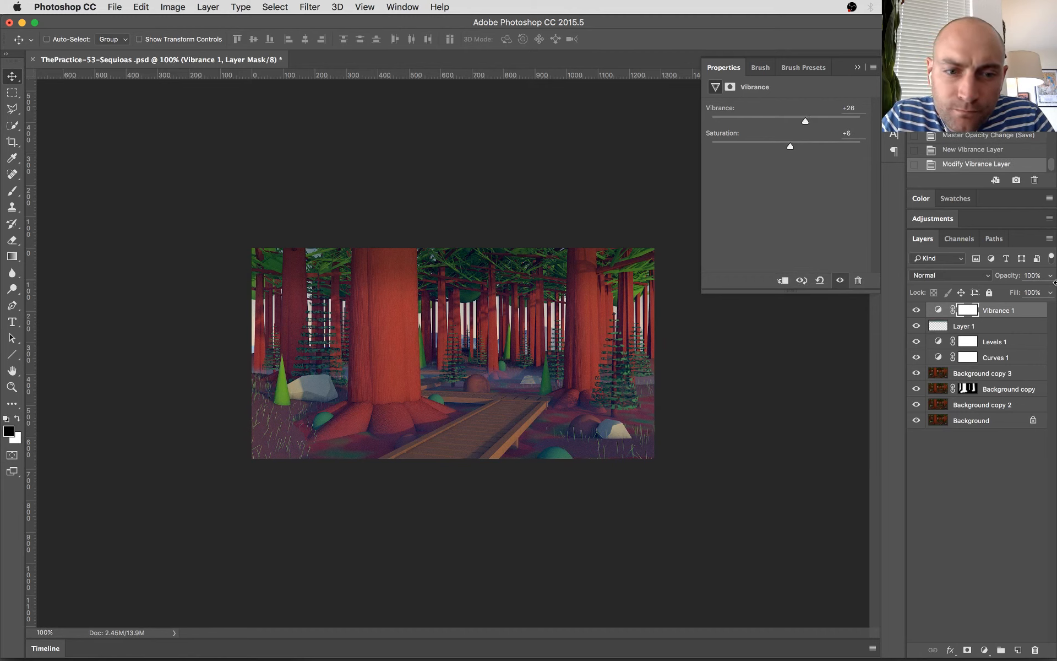
- Add a Hue/Saturation adjustment layer on top with hue +8, saturation +11 and lightness -4
click(984, 650)
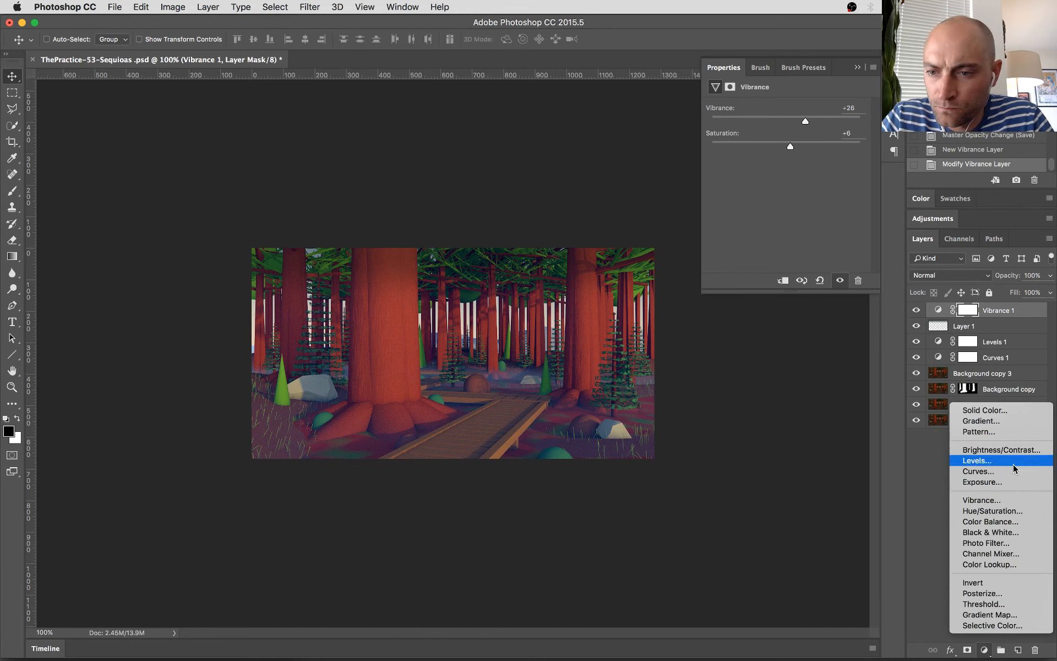
click(1013, 510)
drag(786, 153, 795, 156)
drag(793, 156, 791, 154)
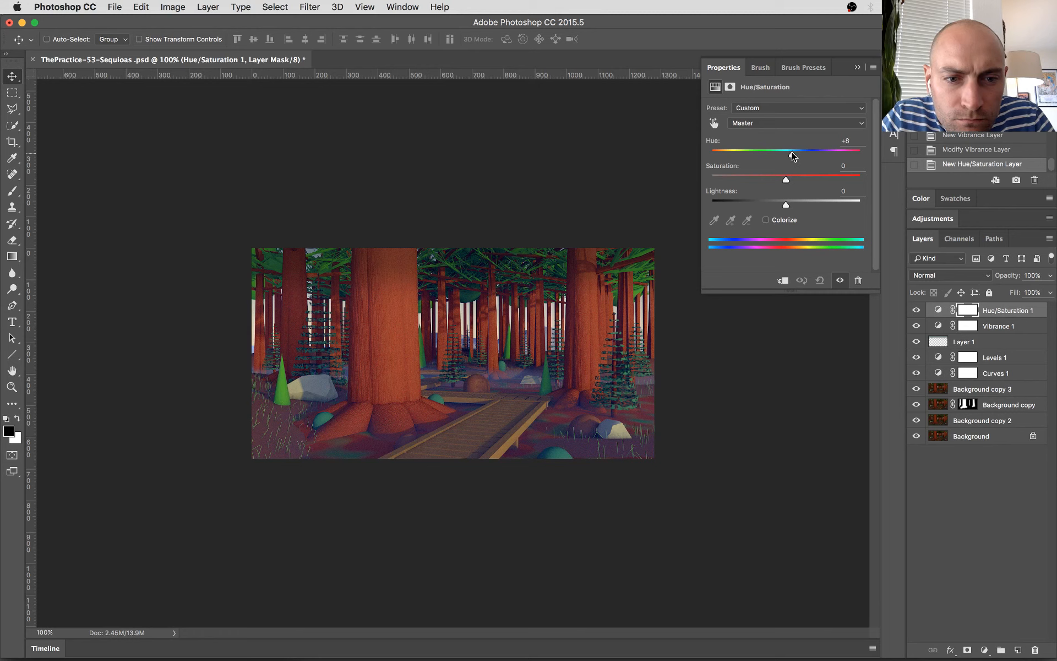
drag(785, 206, 794, 181)
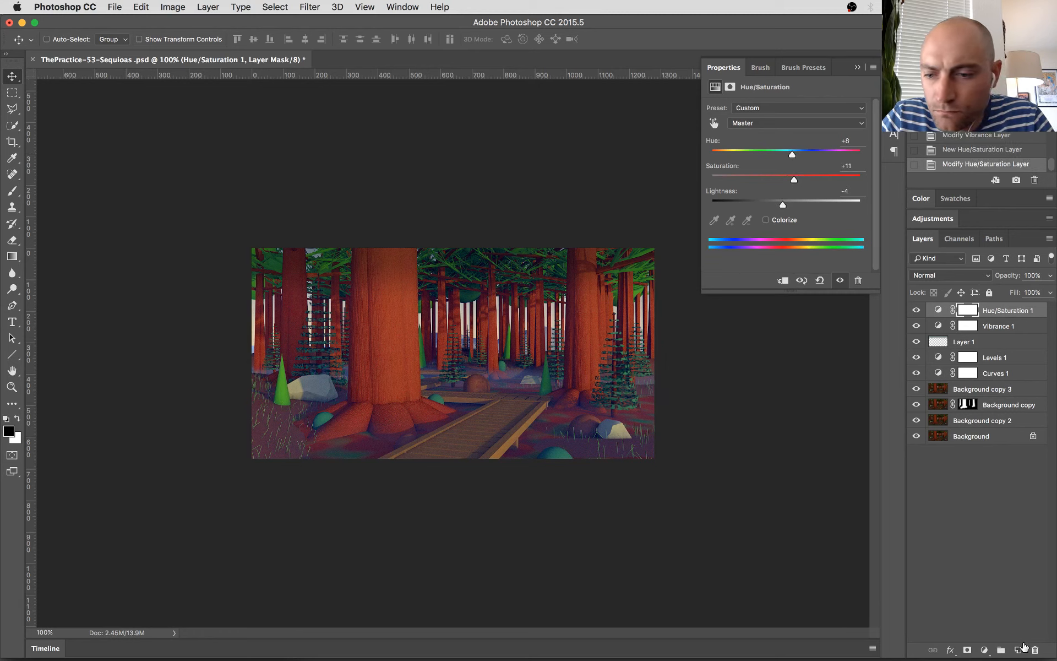
- Add a Brightness/Contrast adjustment layer on top with brightness -5 and contrast 17, save the document and collapse the adjustment settings
click(984, 649)
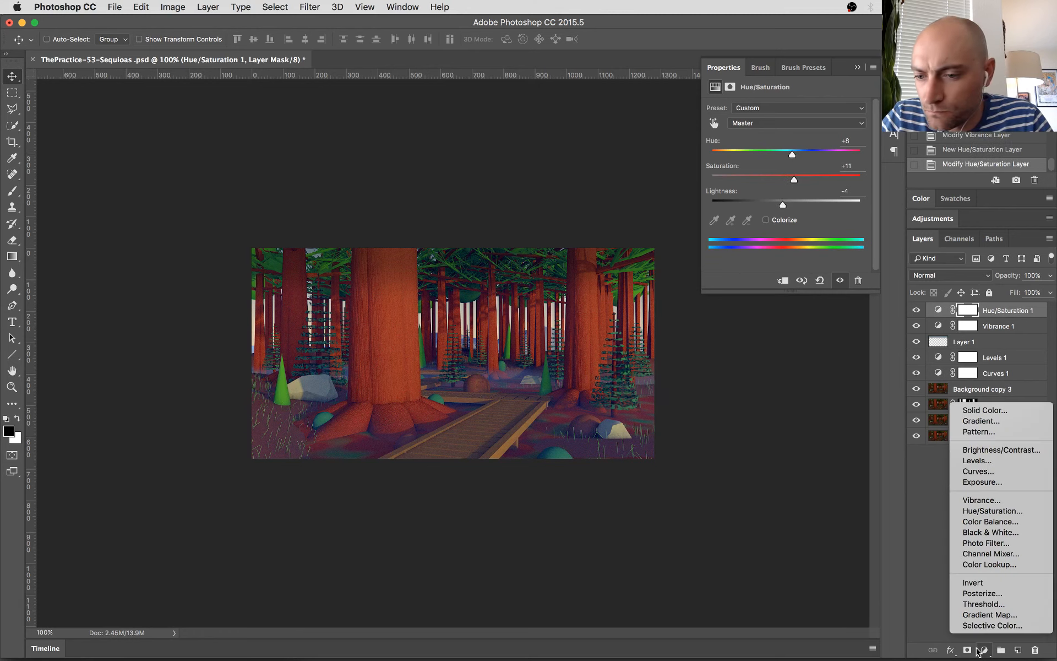
click(1019, 450)
mouse_move(789, 164)
mouse_down()
mouse_move(803, 166)
mouse_move(783, 142)
mouse_up()
key(super+s)
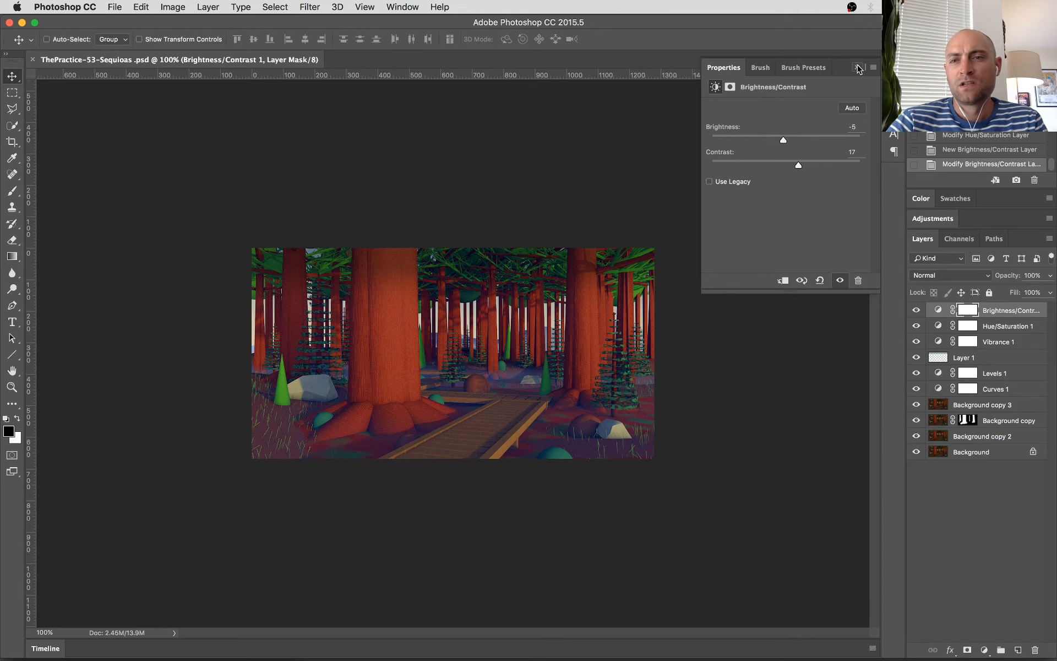
click(857, 67)
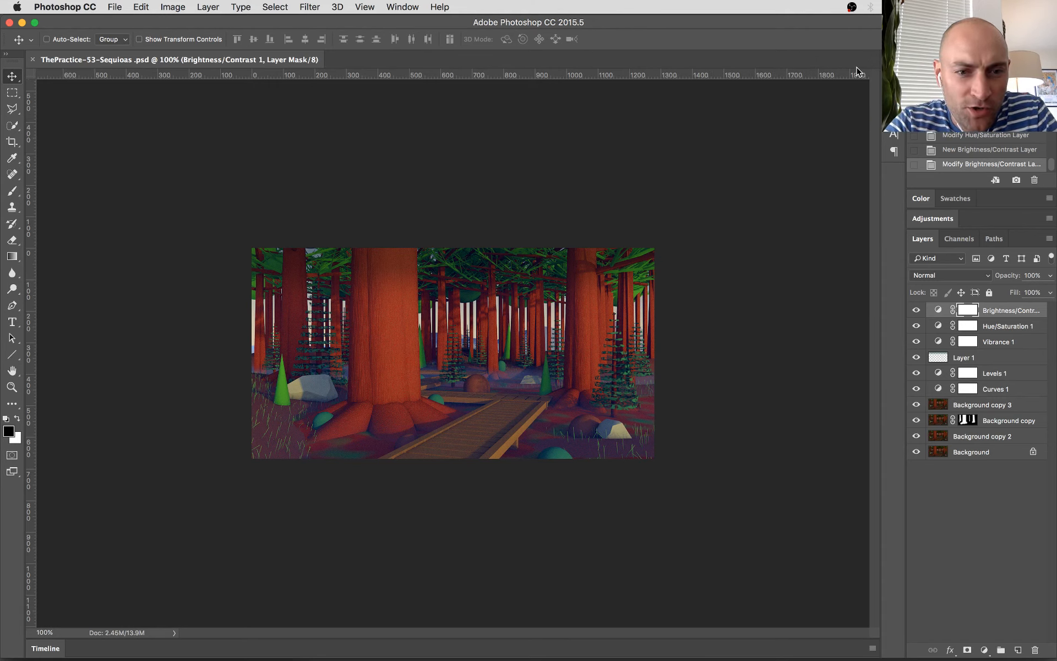
- Examine the finished forest image at 100% and 200% zoom, checking the color grading, trunk detail and grain
key(super+equal)
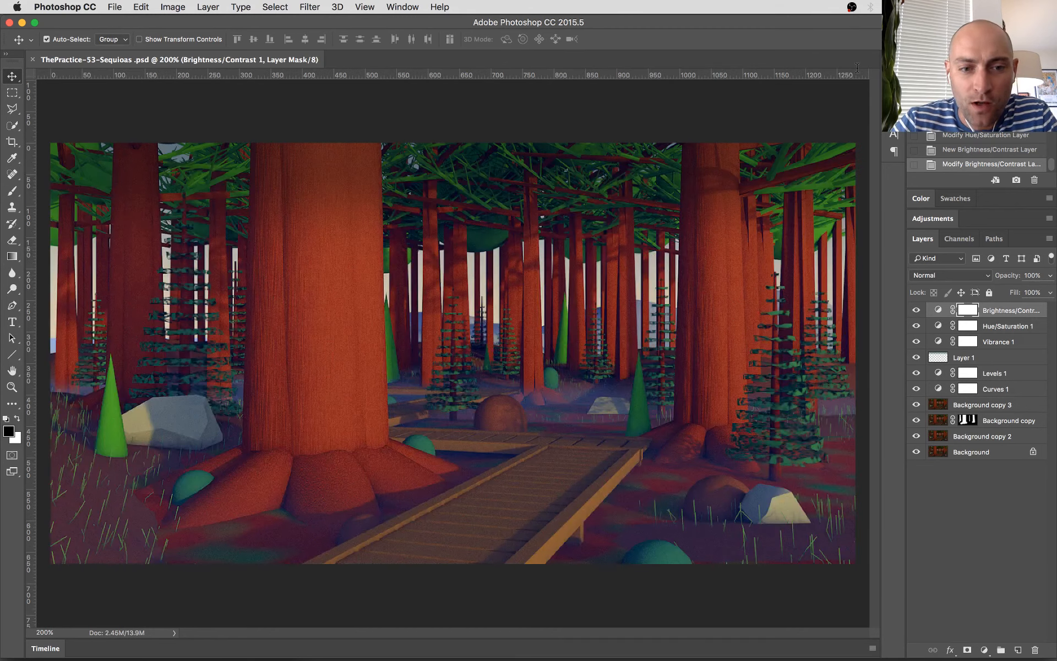
key(super+minus)
key(super+equal)
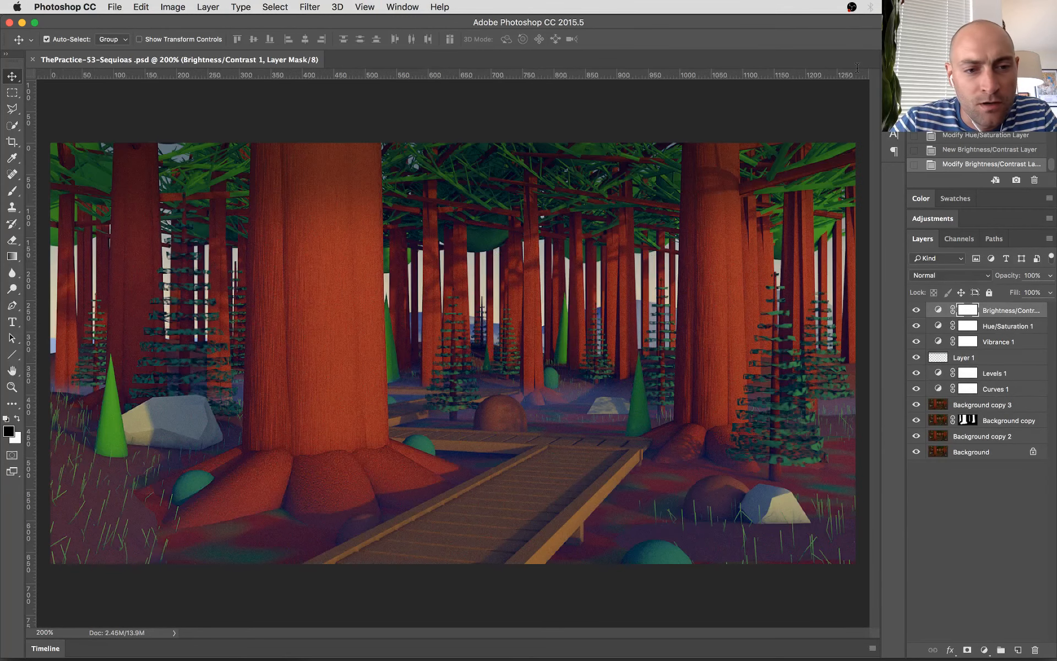
key(super+minus)
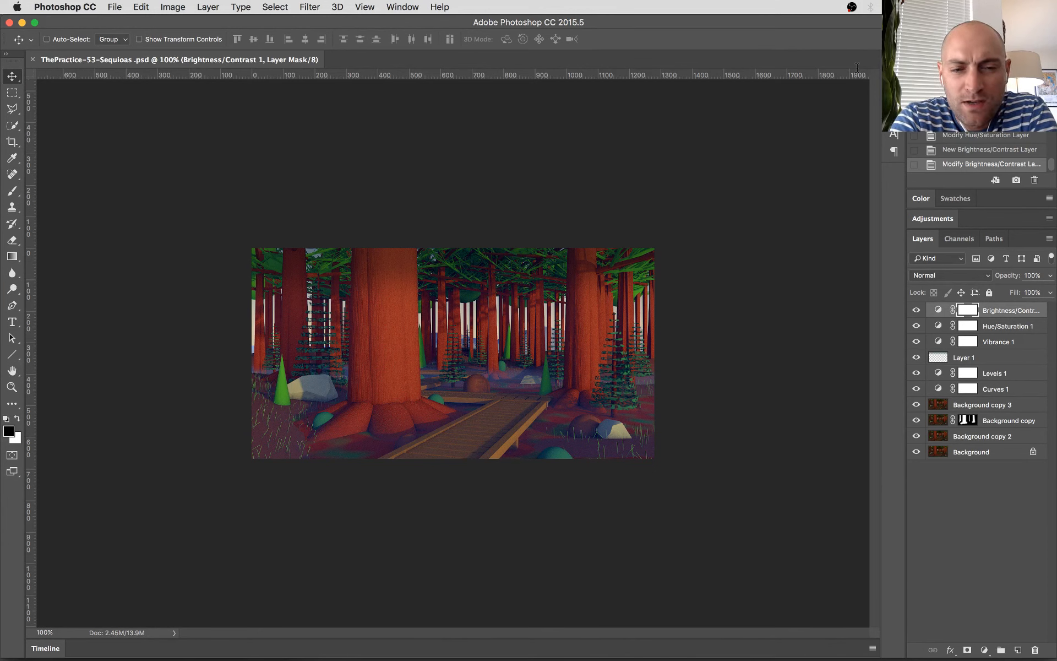
key(super+equal)
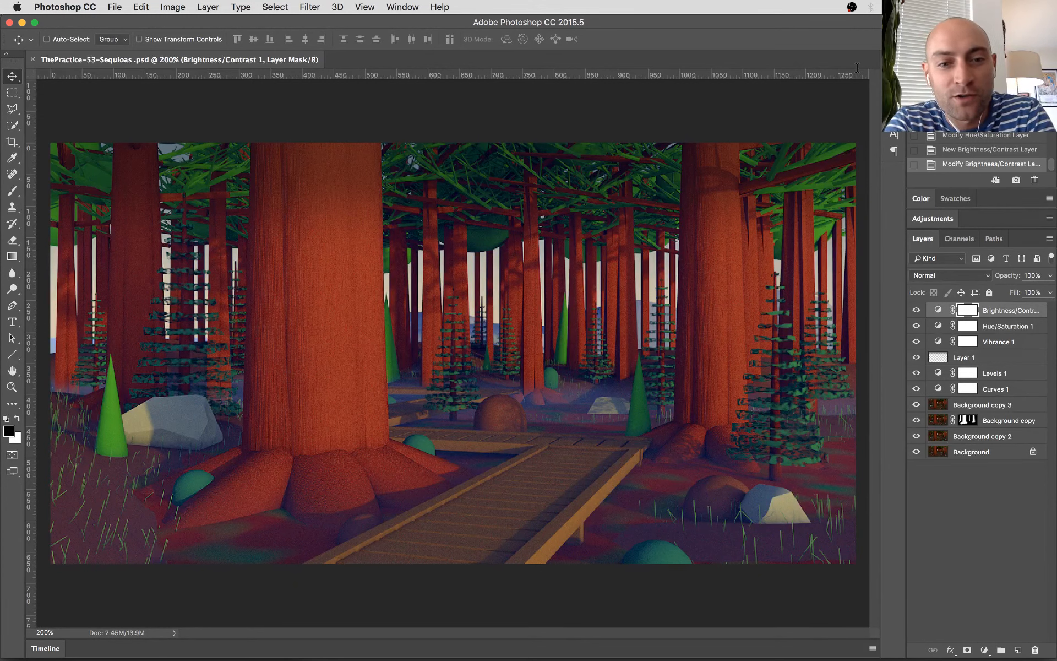
key(super+minus)
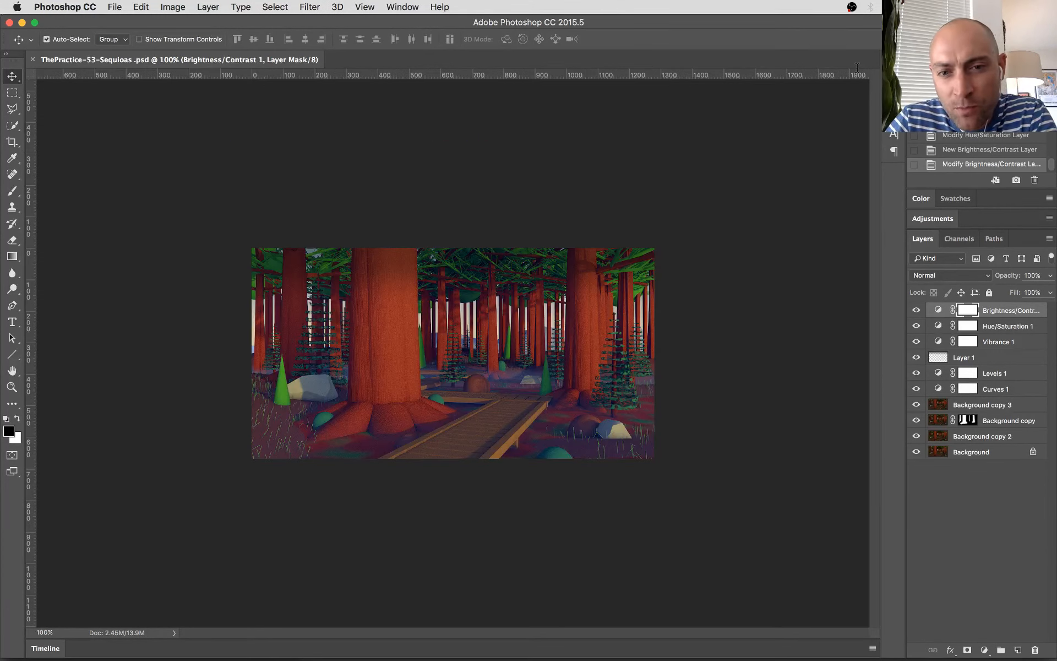
key(super+plus)
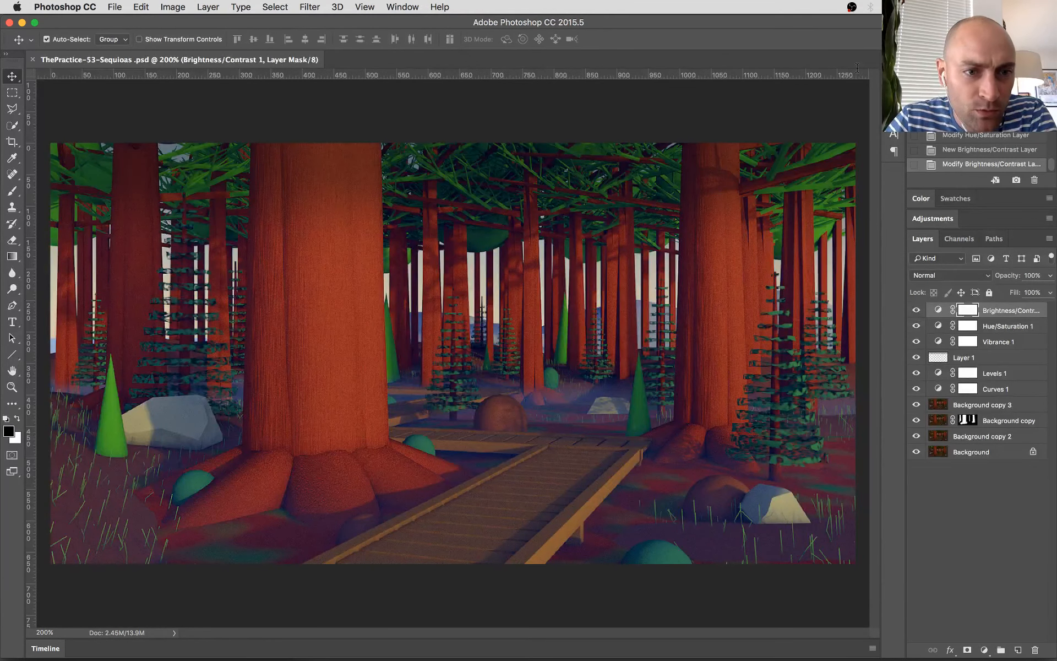
key(super+minus)
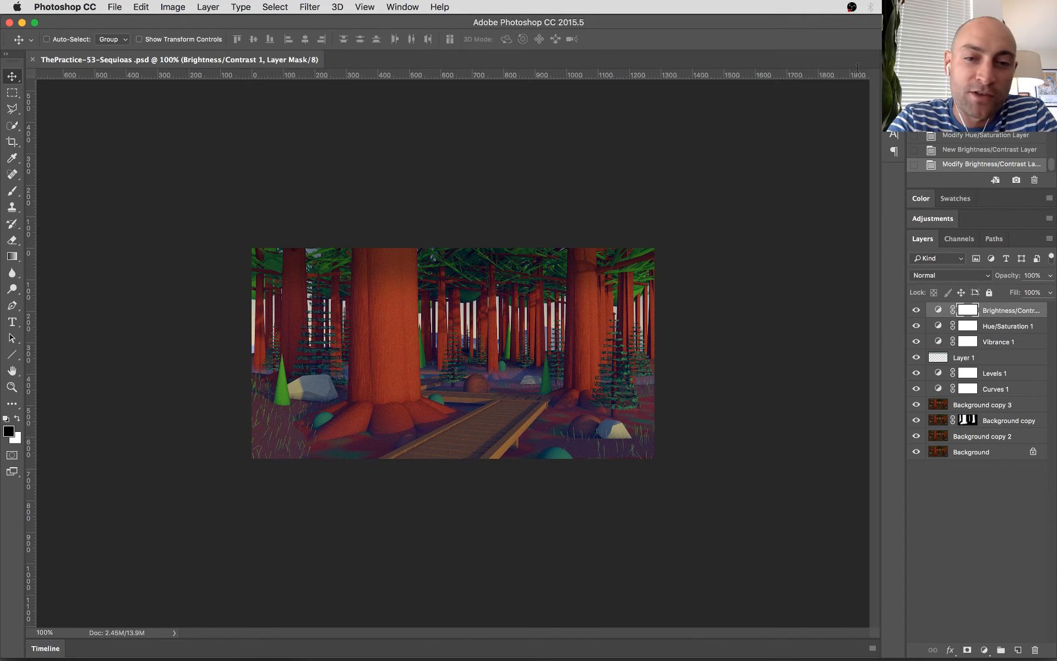
key(super+equal)
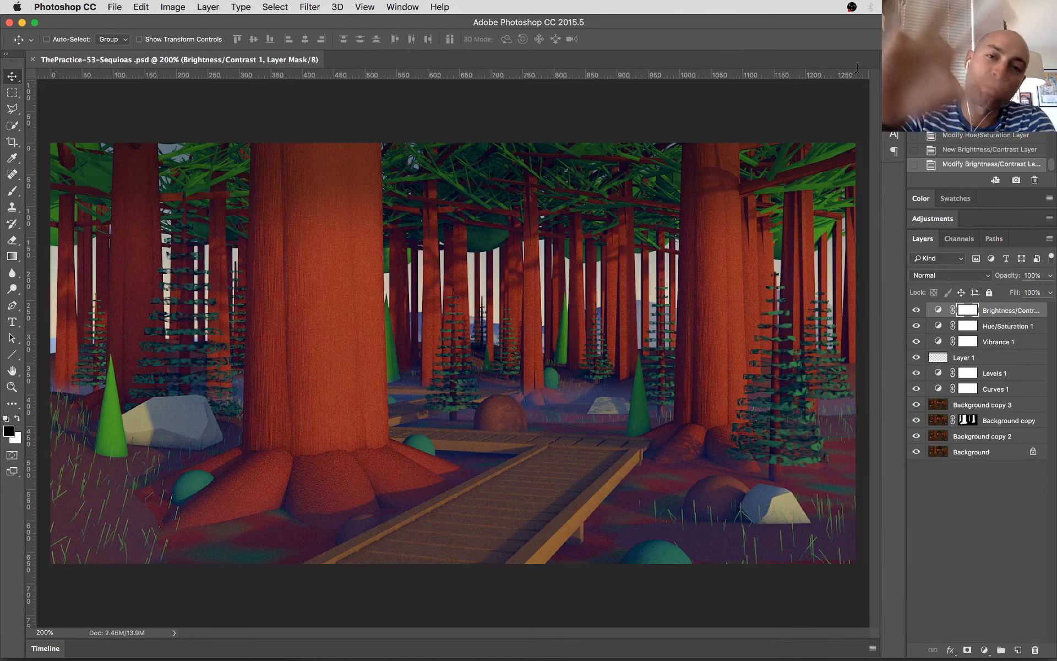
click(852, 7)
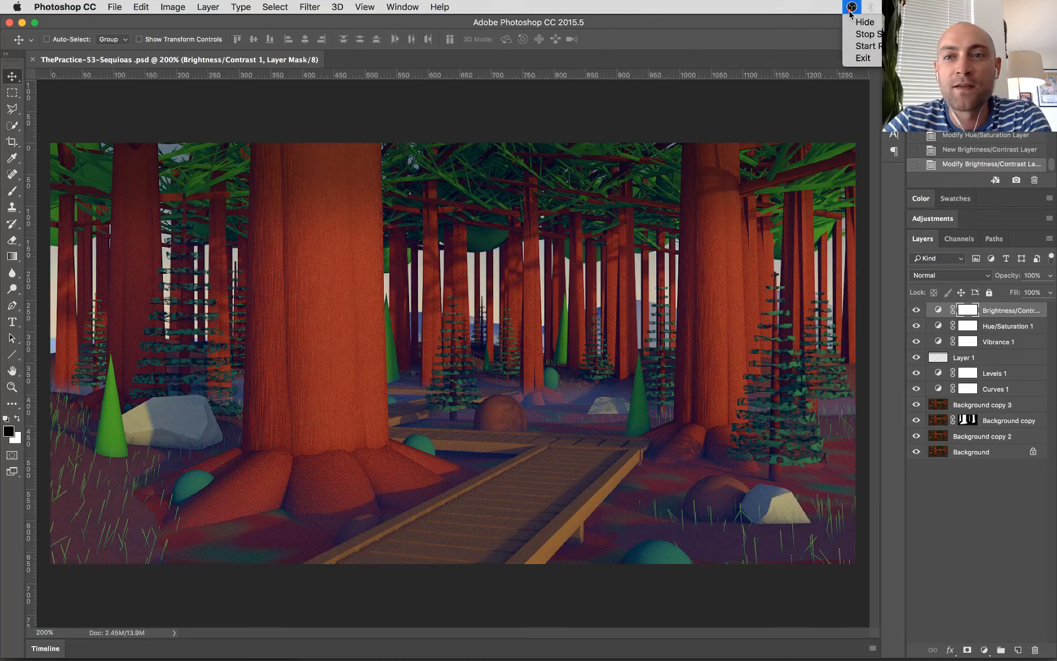